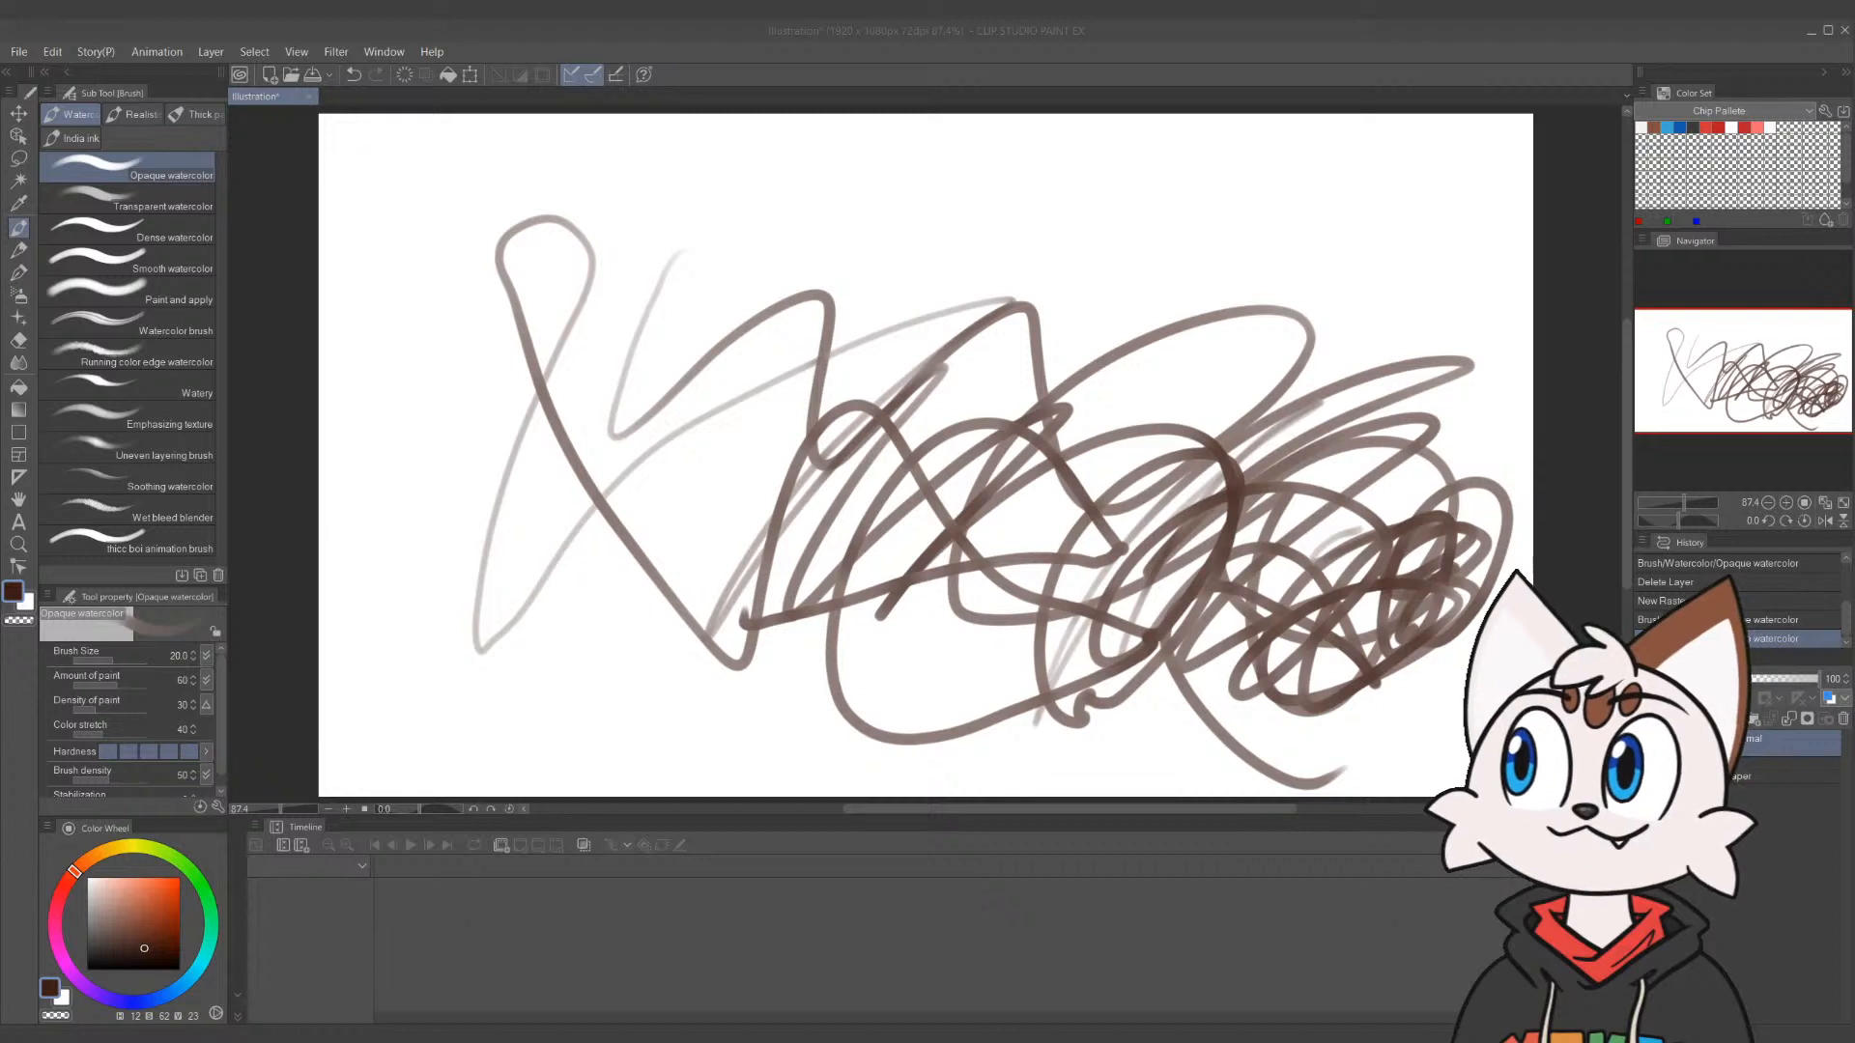
Delete the layer holding the brown scribbles and add a new raster layer
{"action": "left_click", "coordinate": [703, 874]}
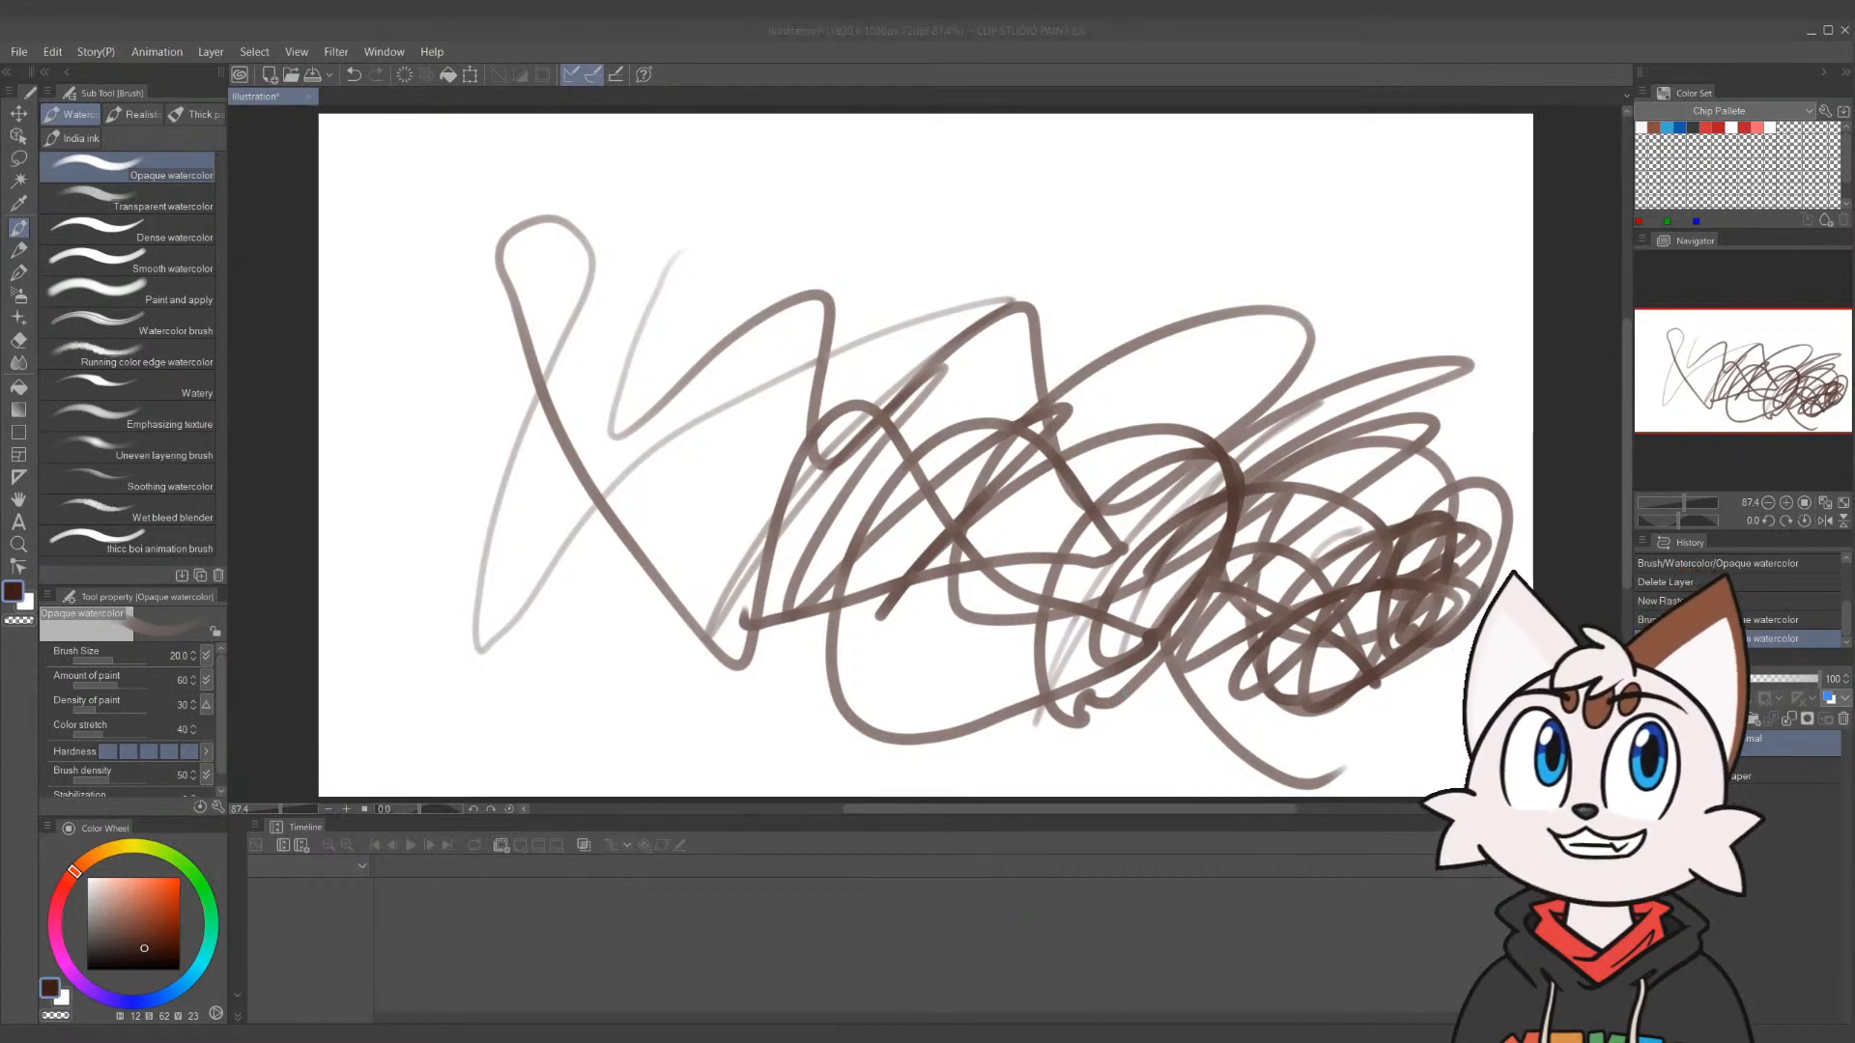
{"action": "left_click", "coordinate": [1209, 76]}
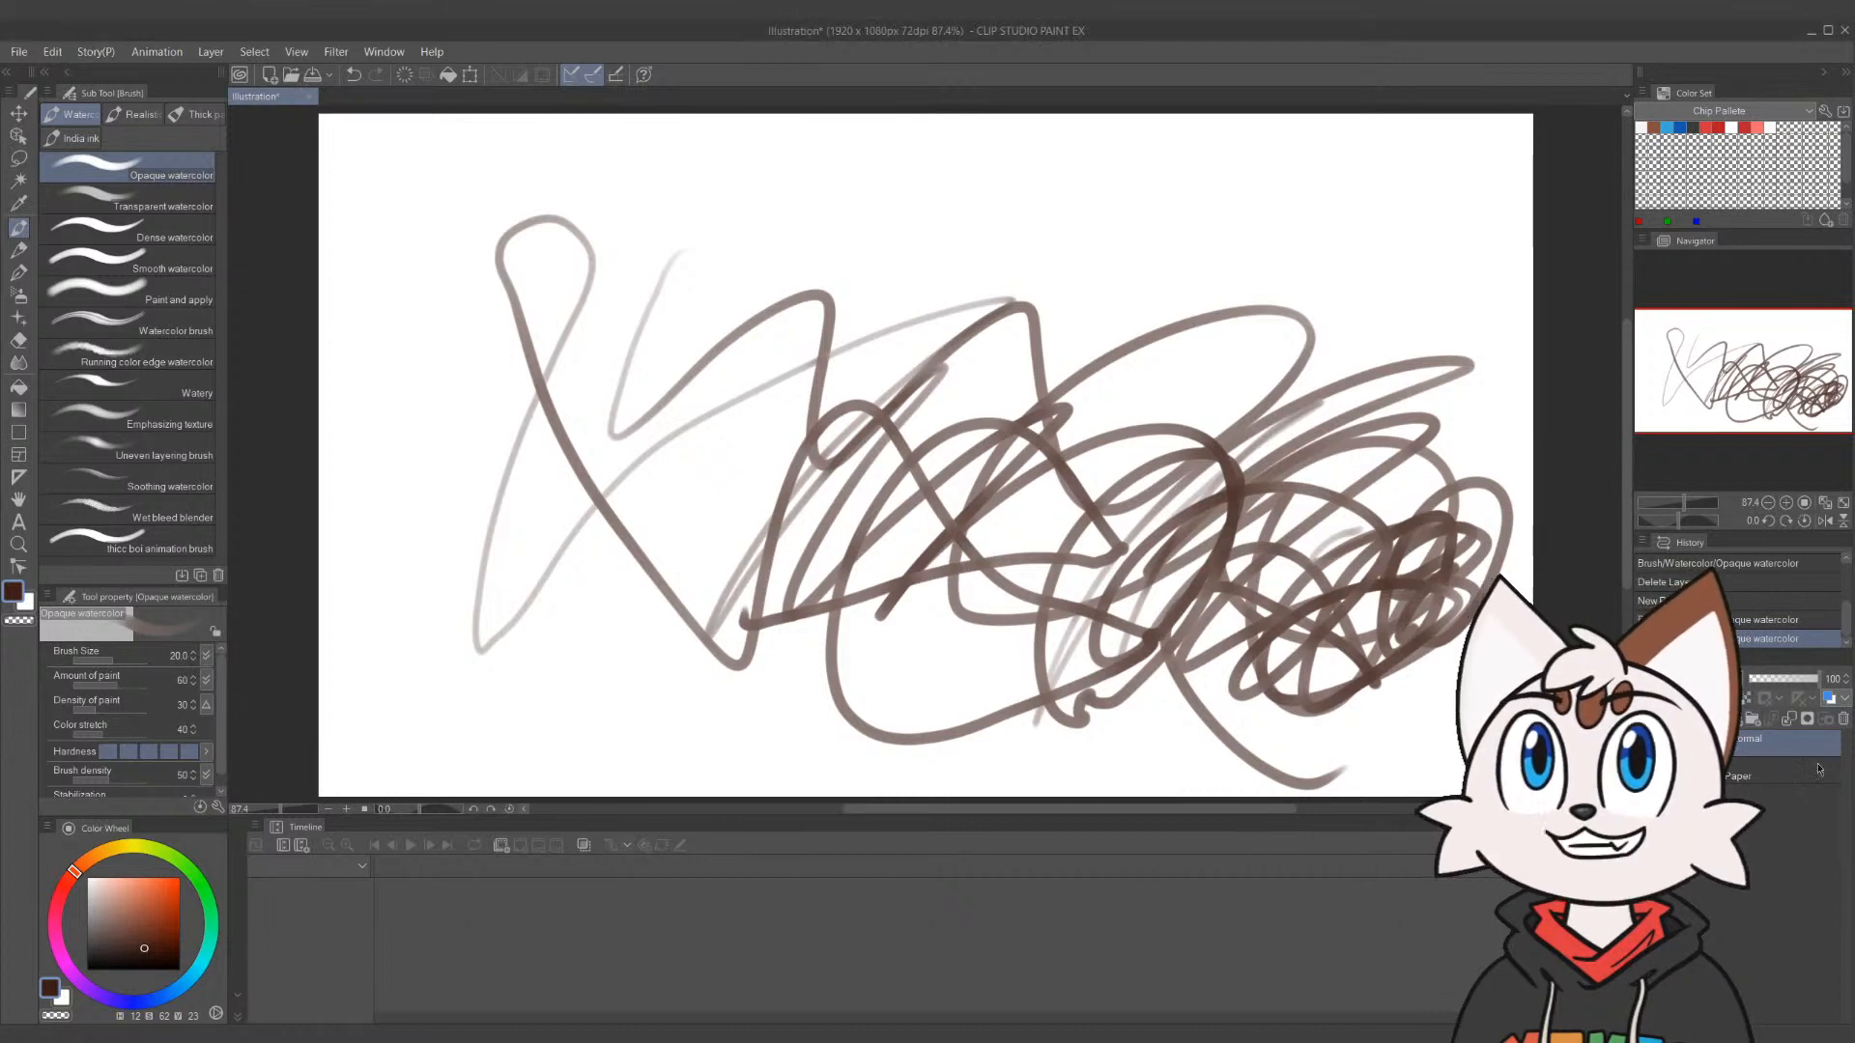
{"action": "left_click", "coordinate": [1843, 719]}
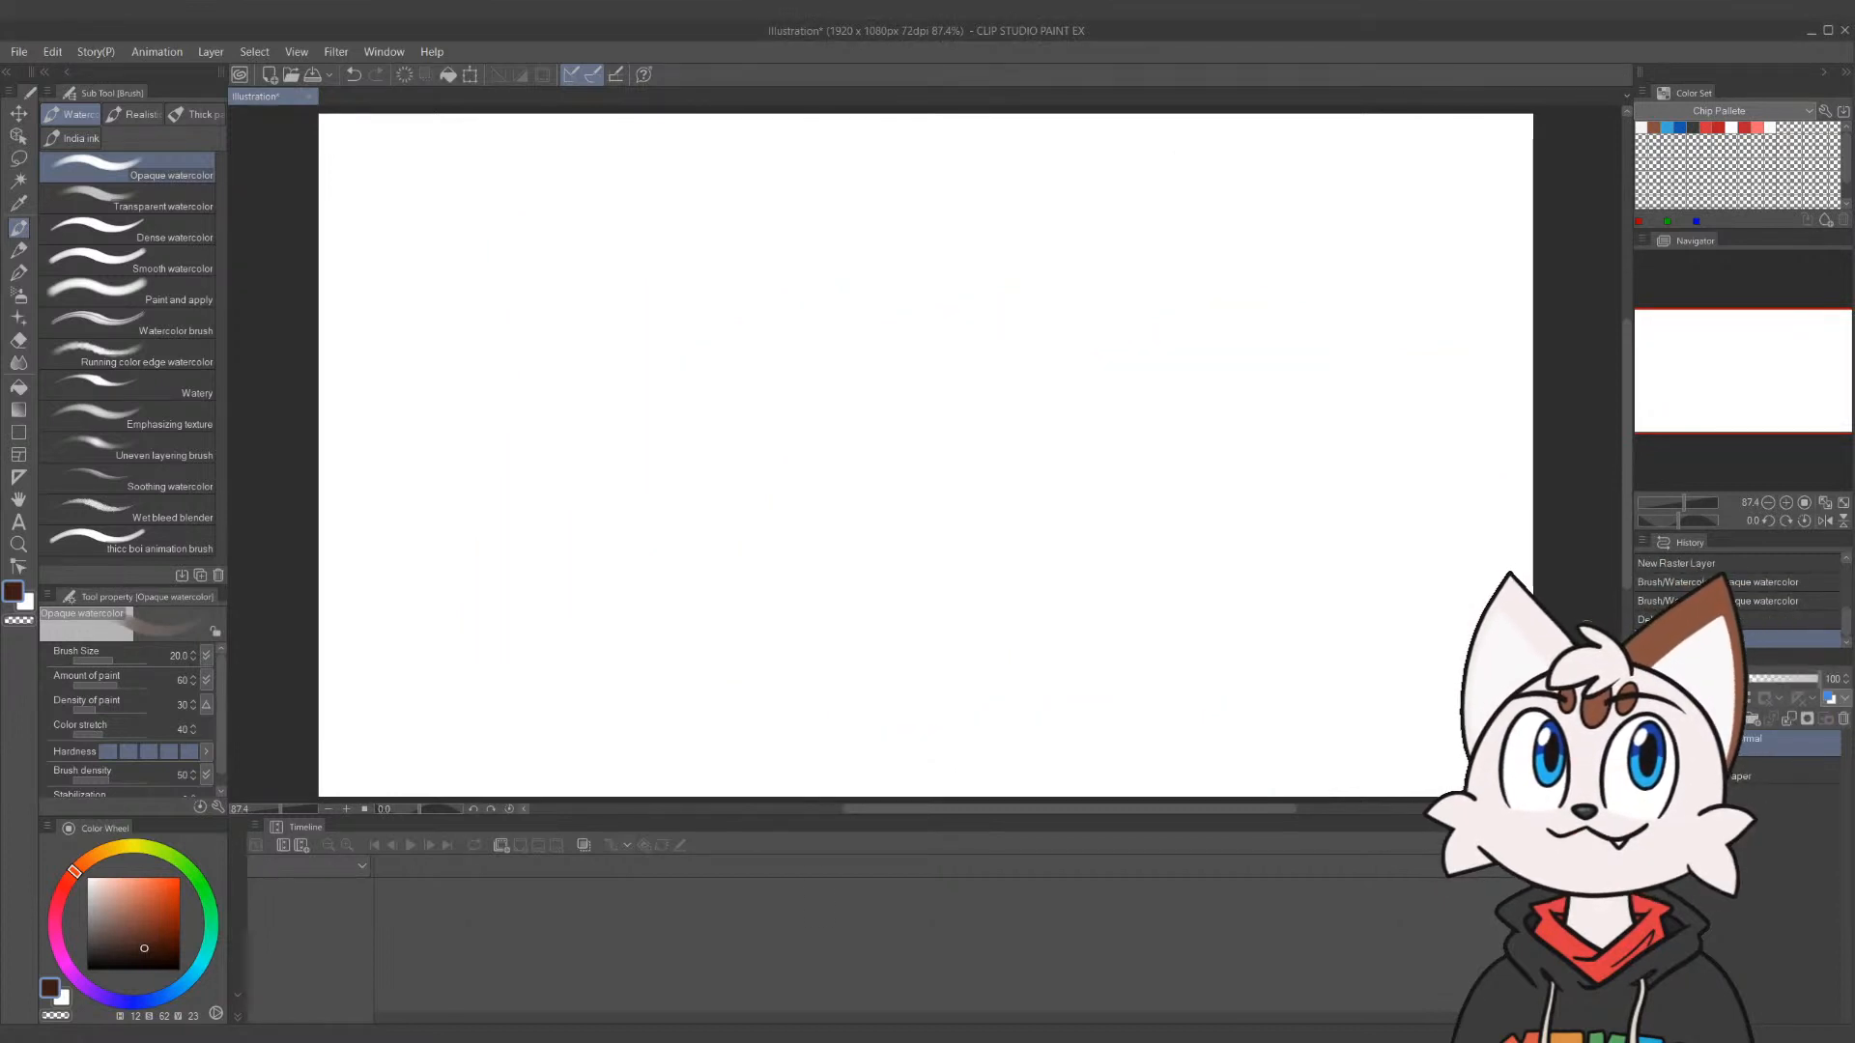
{"action": "mouse_move", "coordinate": [1290, 611]}
{"action": "left_mouse_down"}
{"action": "mouse_move", "coordinate": [1233, 609]}
{"action": "mouse_move", "coordinate": [1191, 585]}
{"action": "mouse_move", "coordinate": [1037, 681]}
{"action": "mouse_move", "coordinate": [844, 650]}
{"action": "mouse_move", "coordinate": [813, 681]}
{"action": "left_mouse_up"}
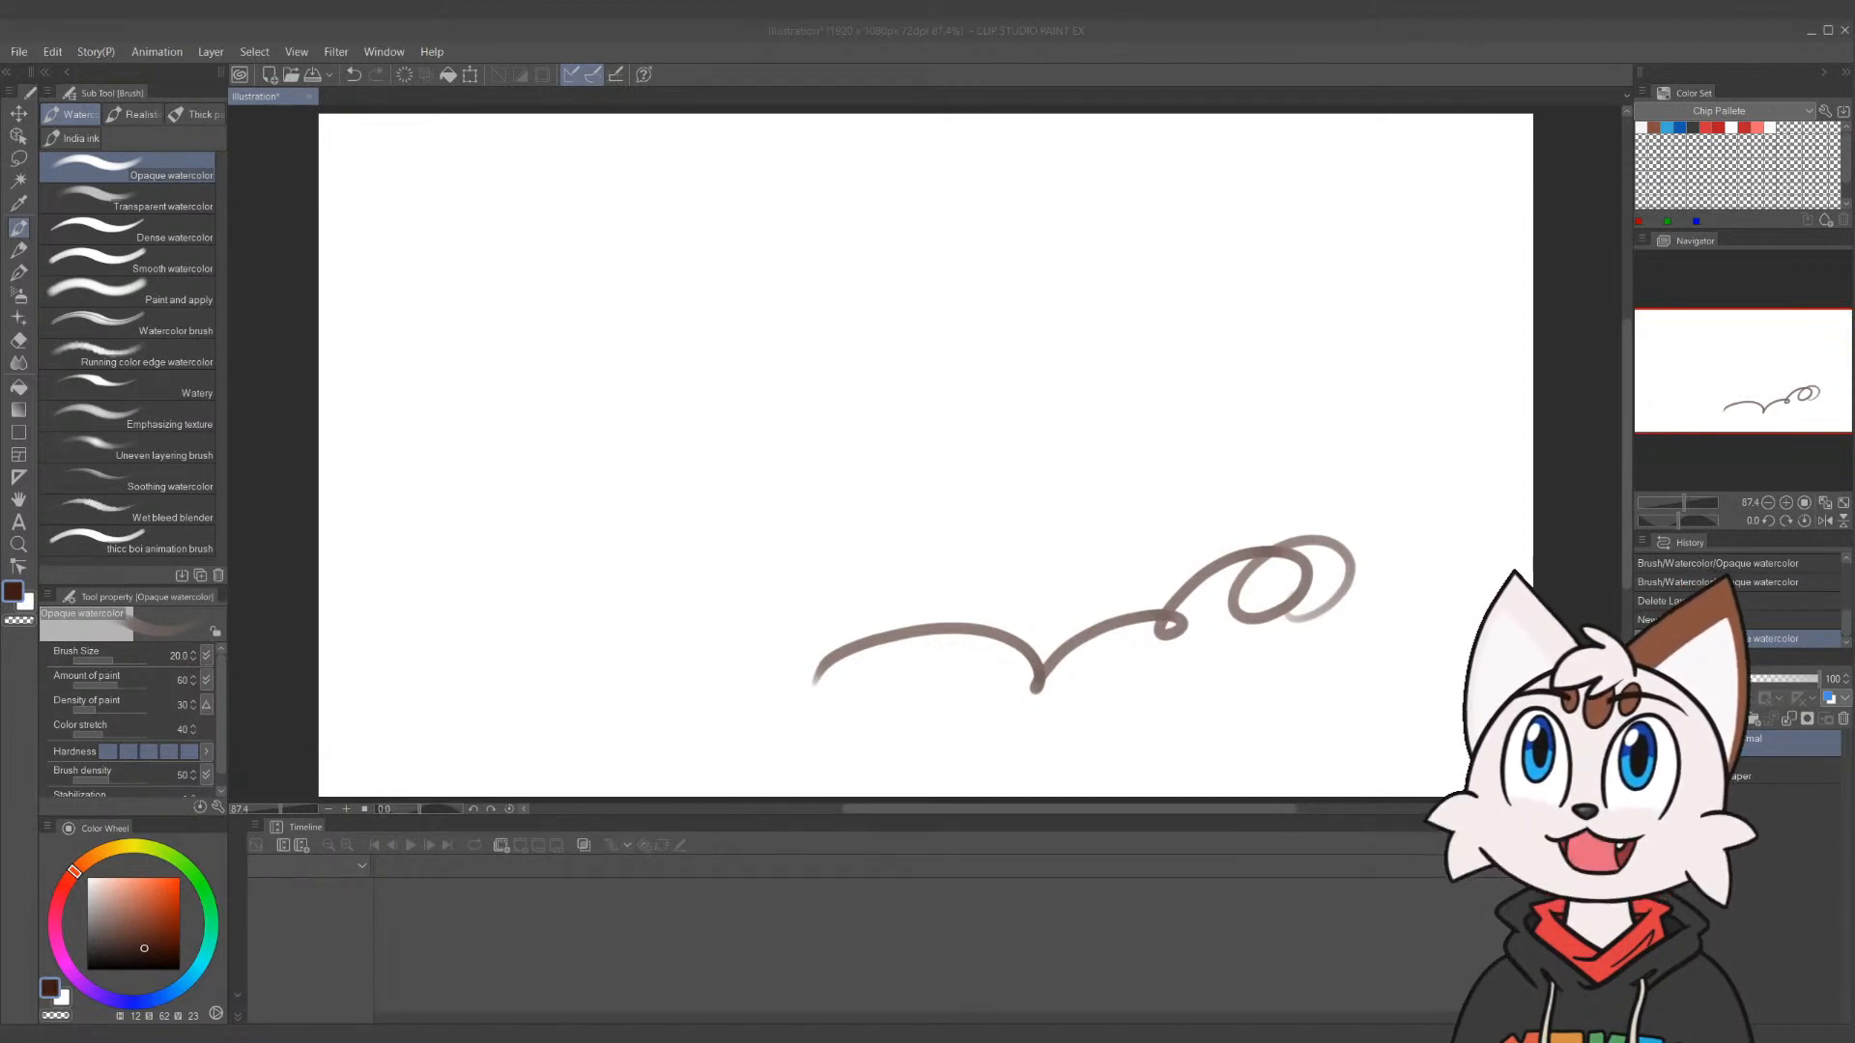
{"action": "left_click", "coordinate": [1828, 747]}
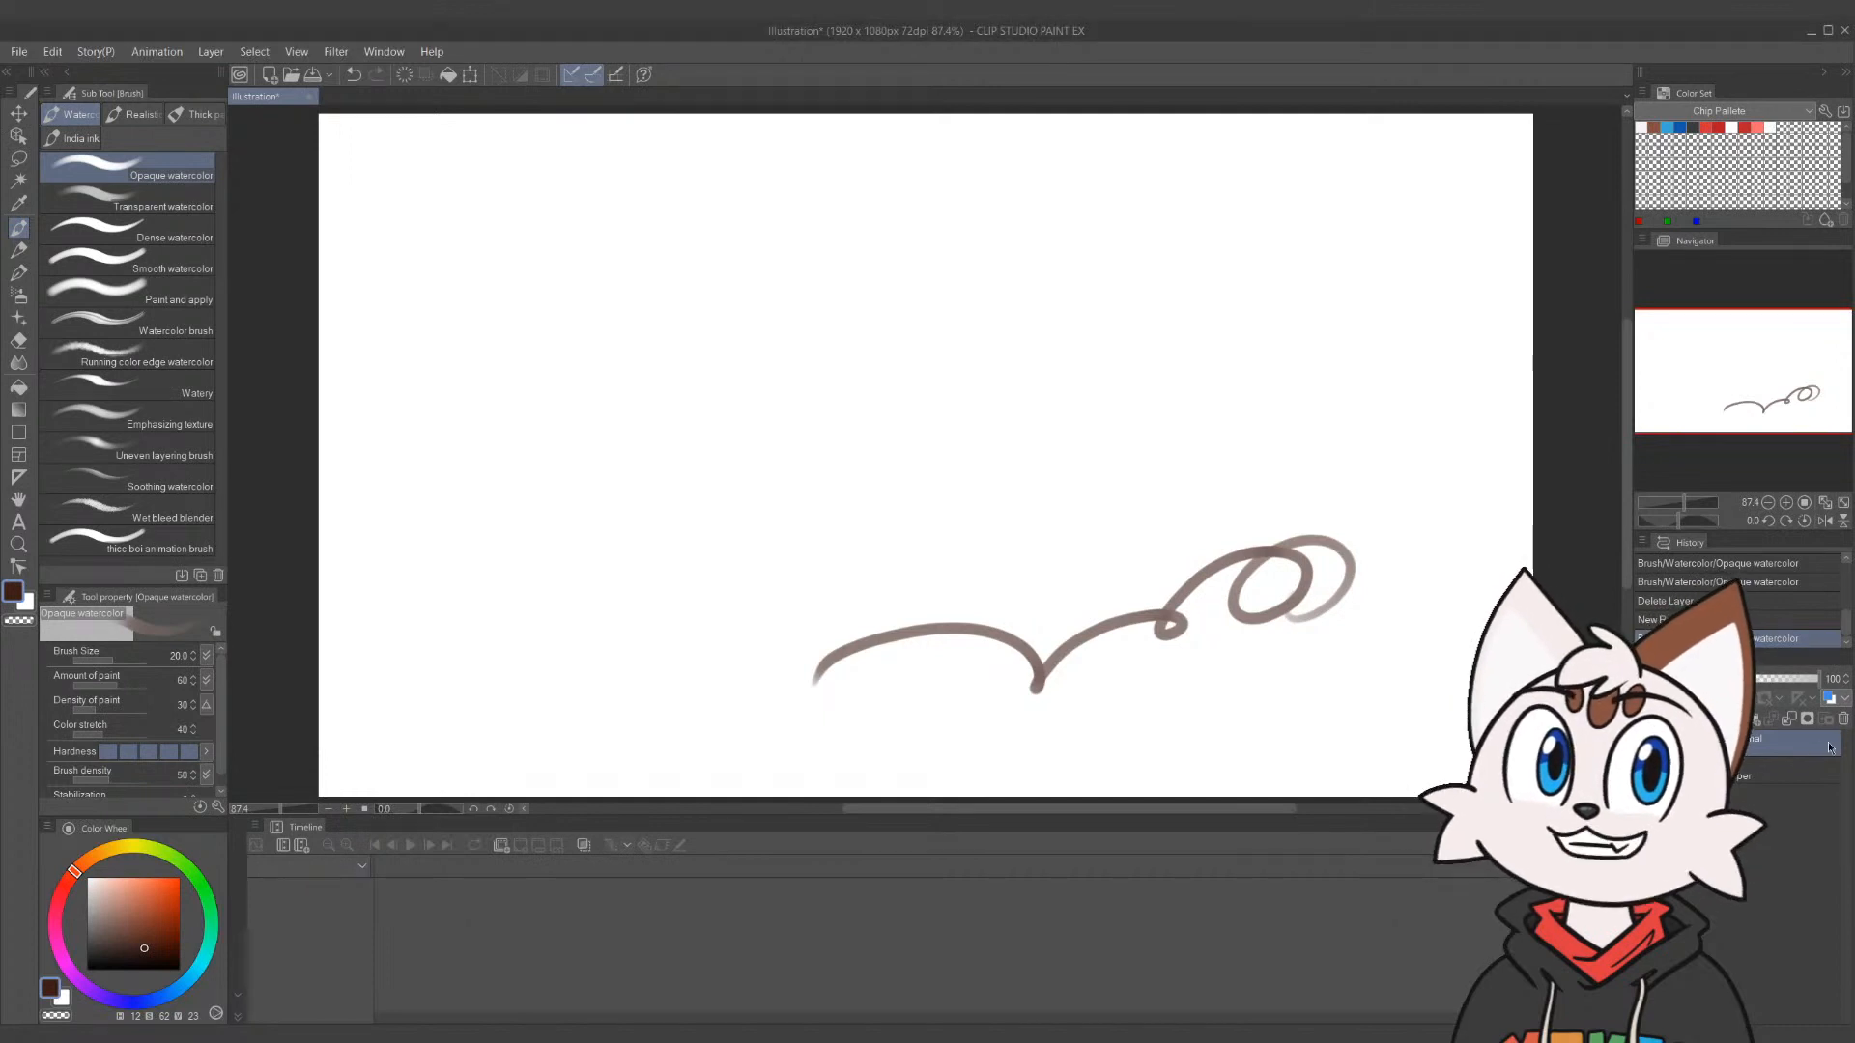
{"action": "left_click", "coordinate": [1842, 721]}
{"action": "key", "text": "ctrl+shift+n"}
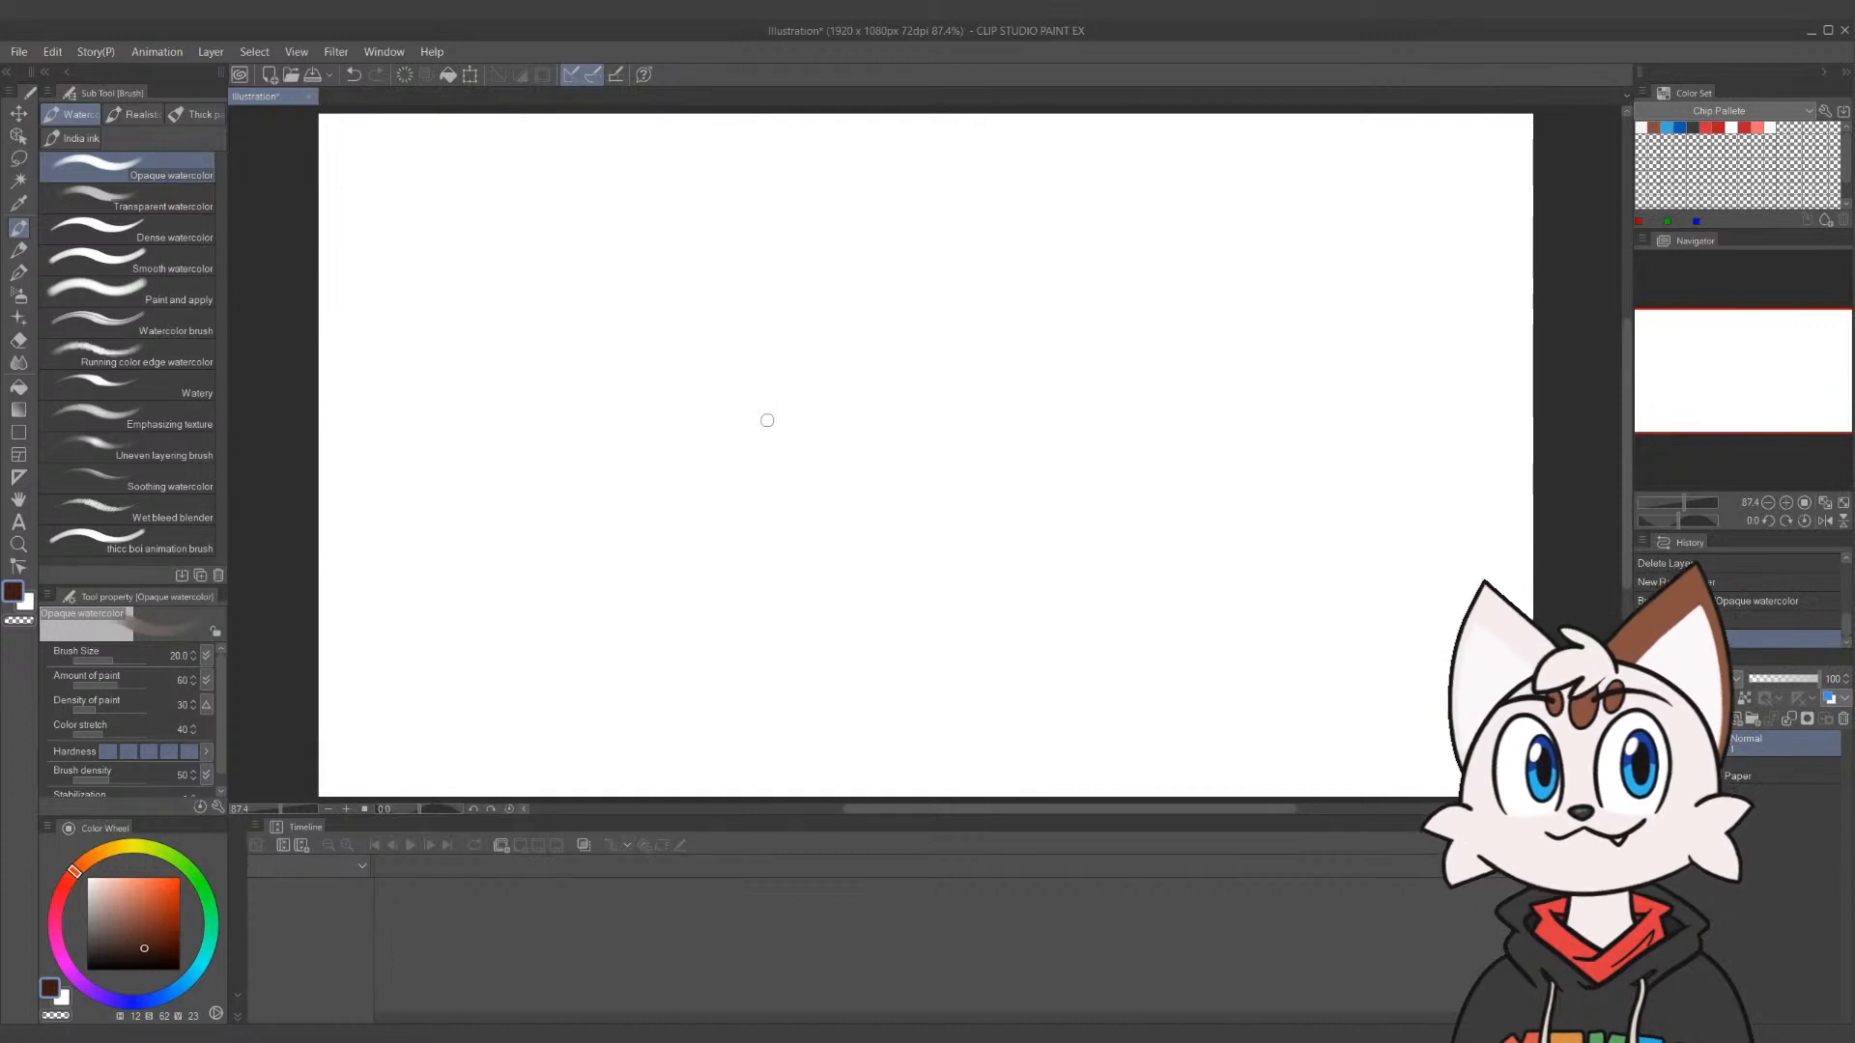
{"action": "mouse_move", "coordinate": [804, 393]}
{"action": "left_mouse_down"}
{"action": "mouse_move", "coordinate": [893, 521]}
{"action": "mouse_move", "coordinate": [1162, 543]}
{"action": "mouse_move", "coordinate": [1149, 639]}
{"action": "mouse_move", "coordinate": [1401, 657]}
{"action": "left_mouse_up"}
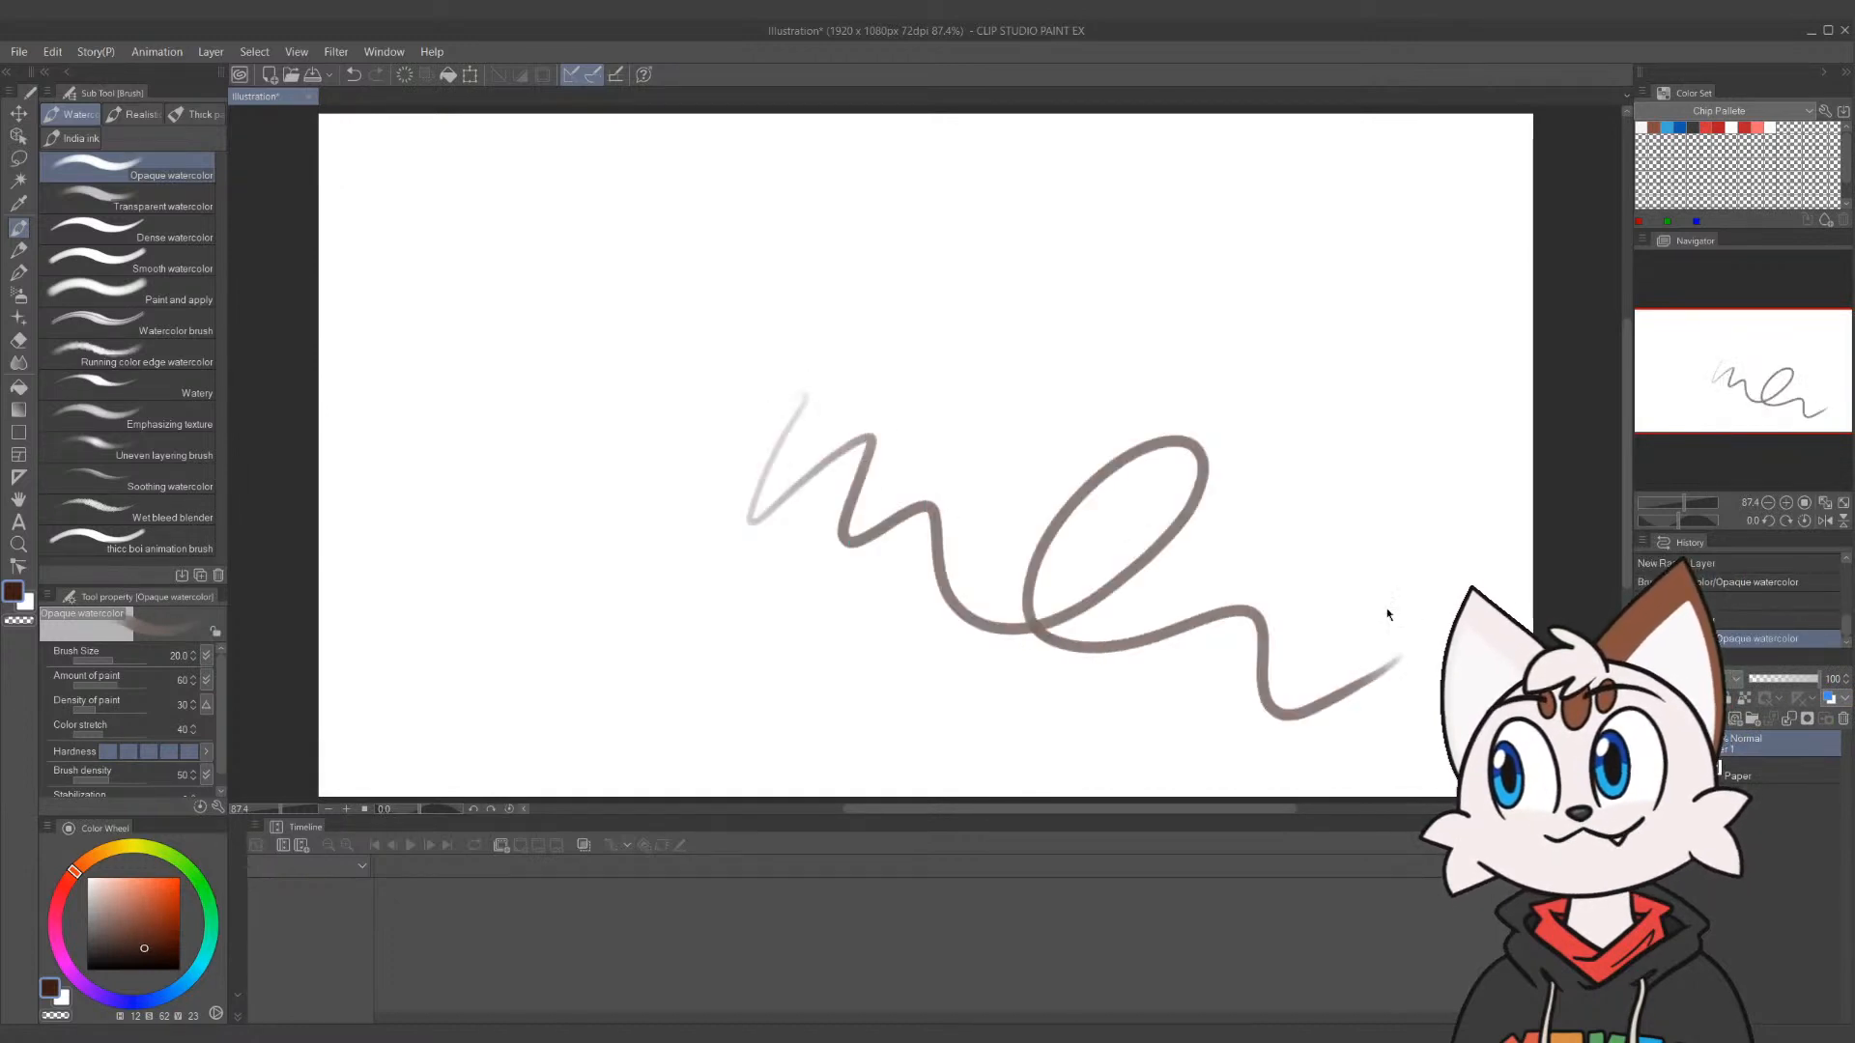
{"action": "key", "text": "ctrl+z"}
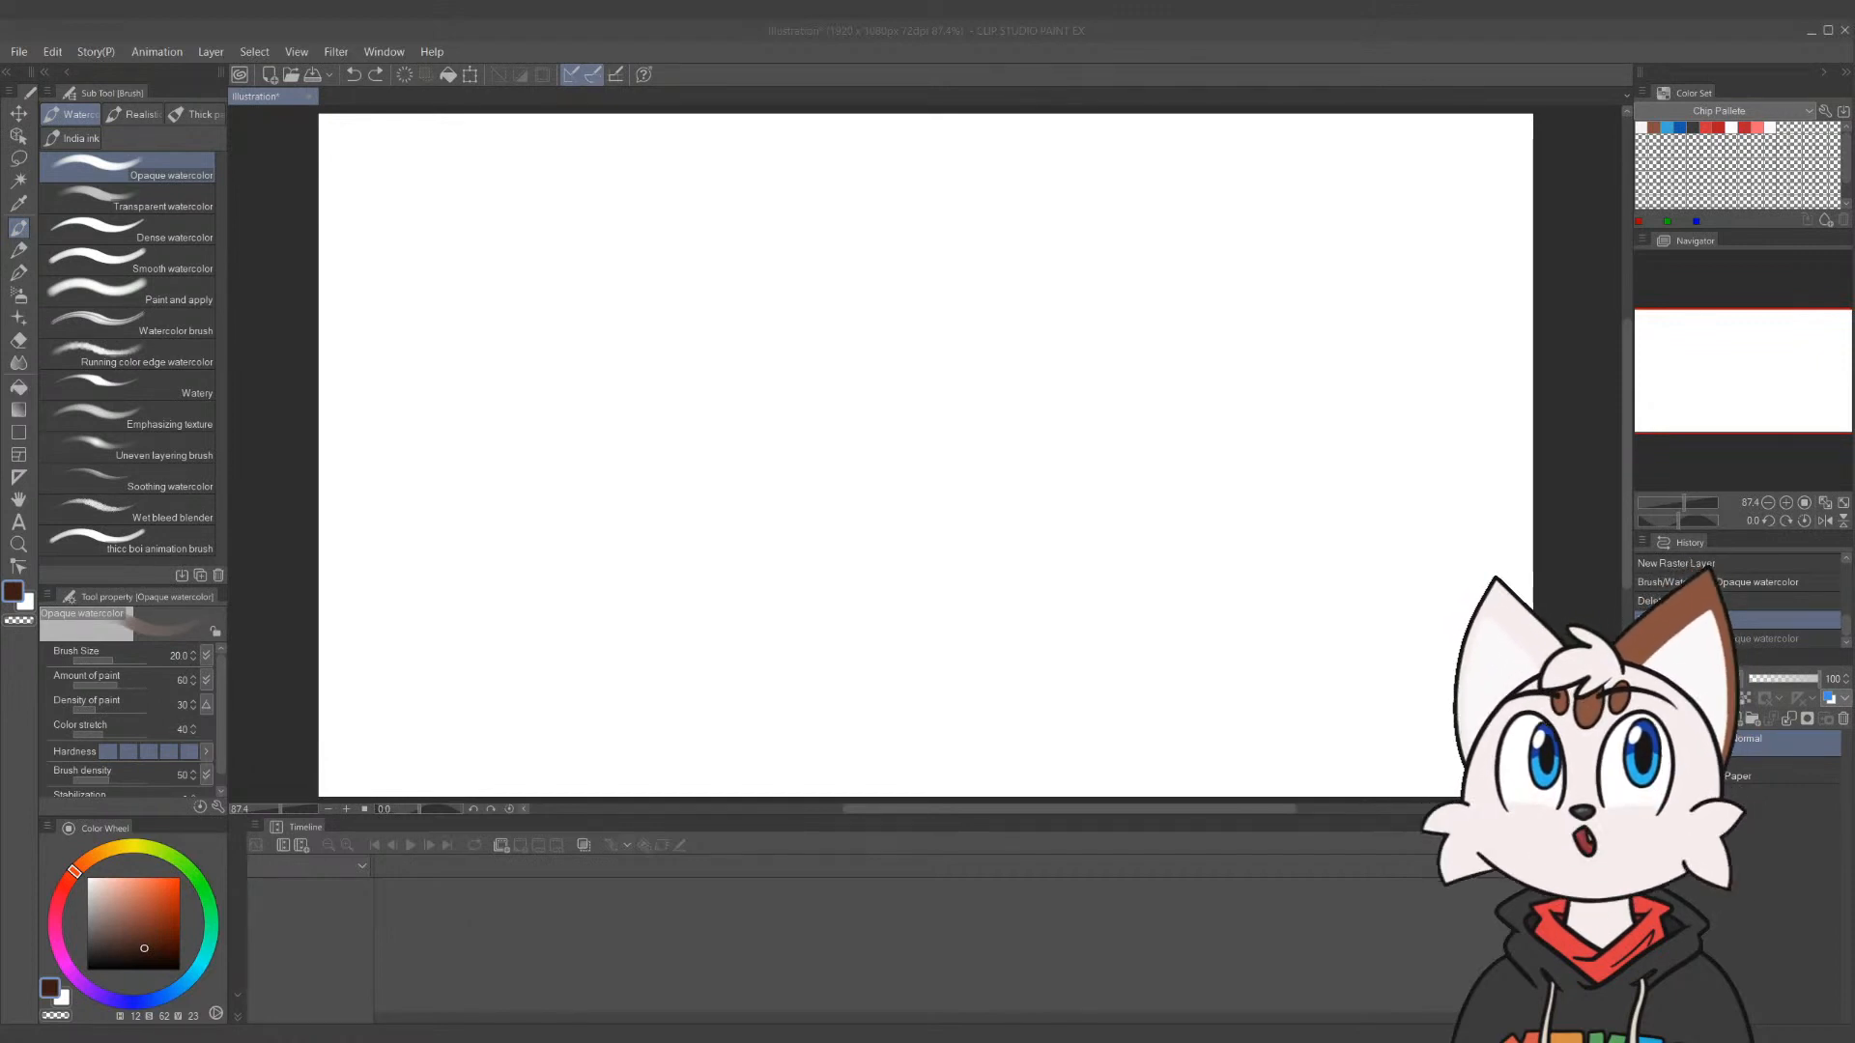
{"action": "left_click", "coordinate": [1768, 754]}
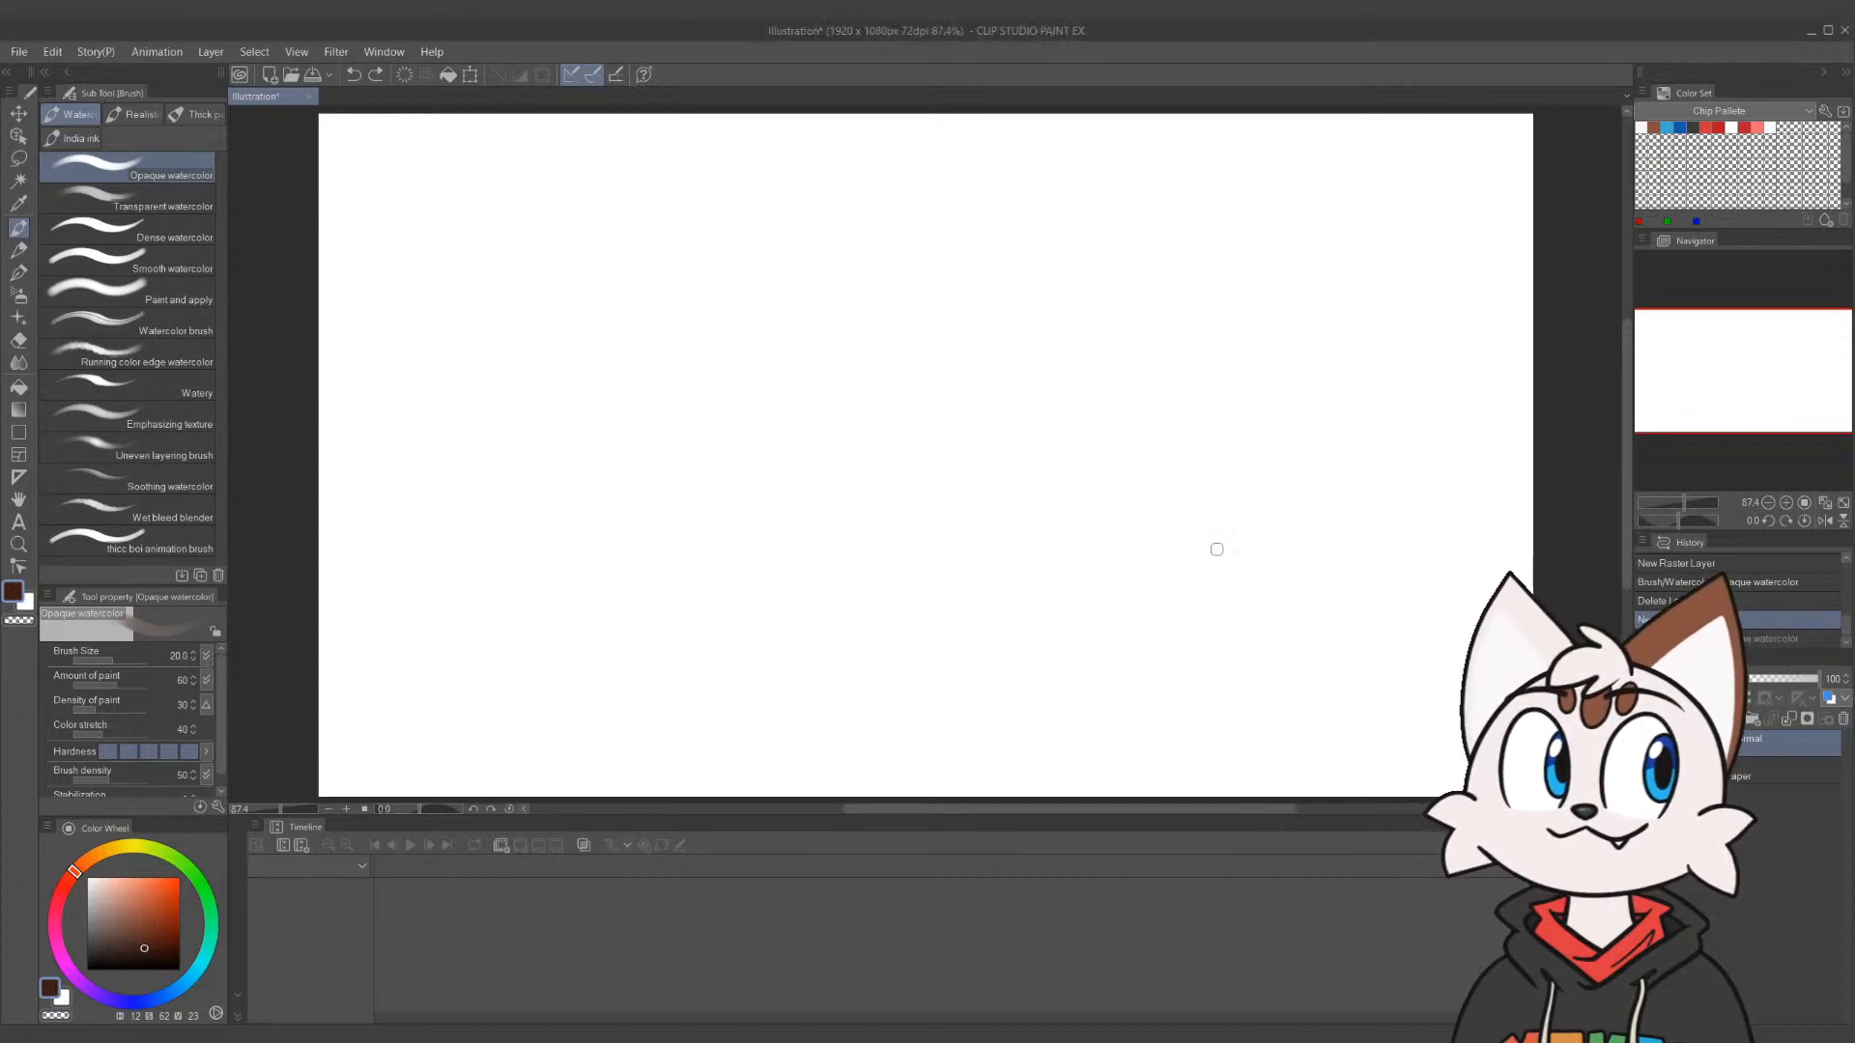
{"action": "mouse_move", "coordinate": [976, 411]}
{"action": "left_mouse_down"}
{"action": "mouse_move", "coordinate": [1203, 532]}
{"action": "mouse_move", "coordinate": [1263, 531]}
{"action": "left_mouse_up"}
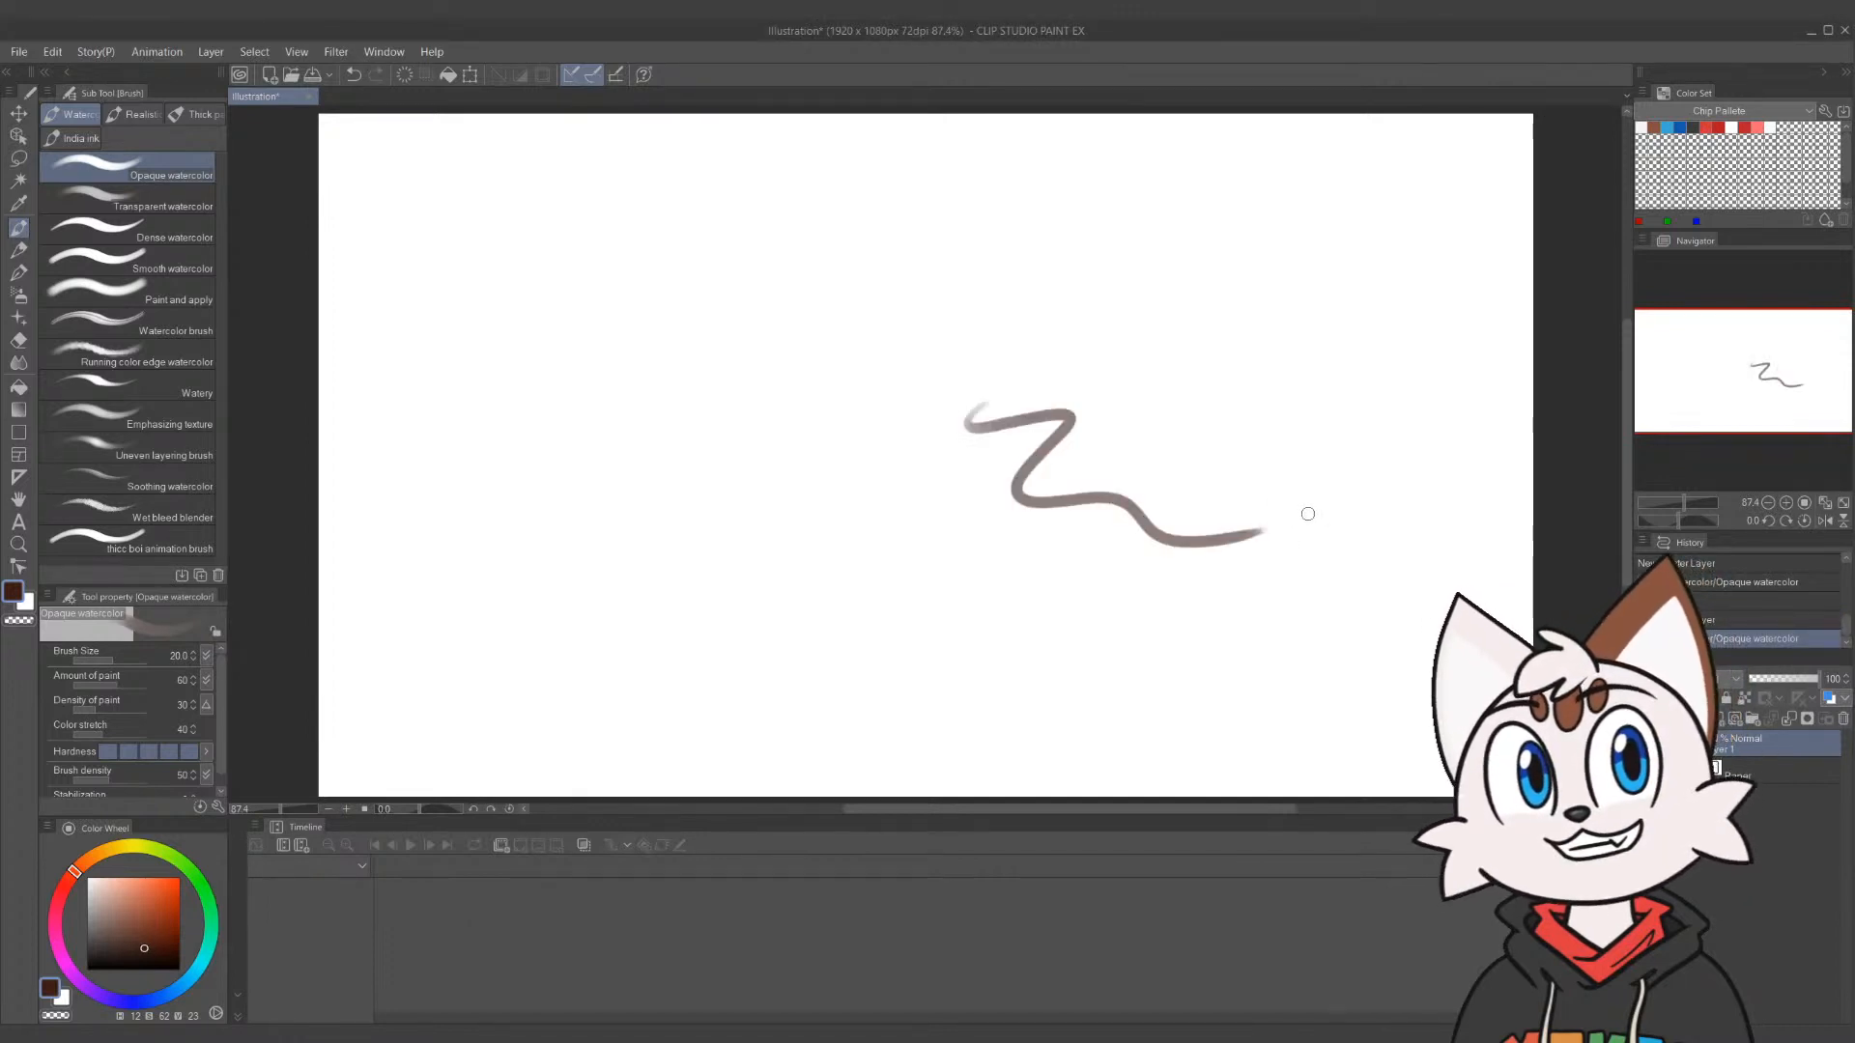
{"action": "key", "text": "ctrl+z"}
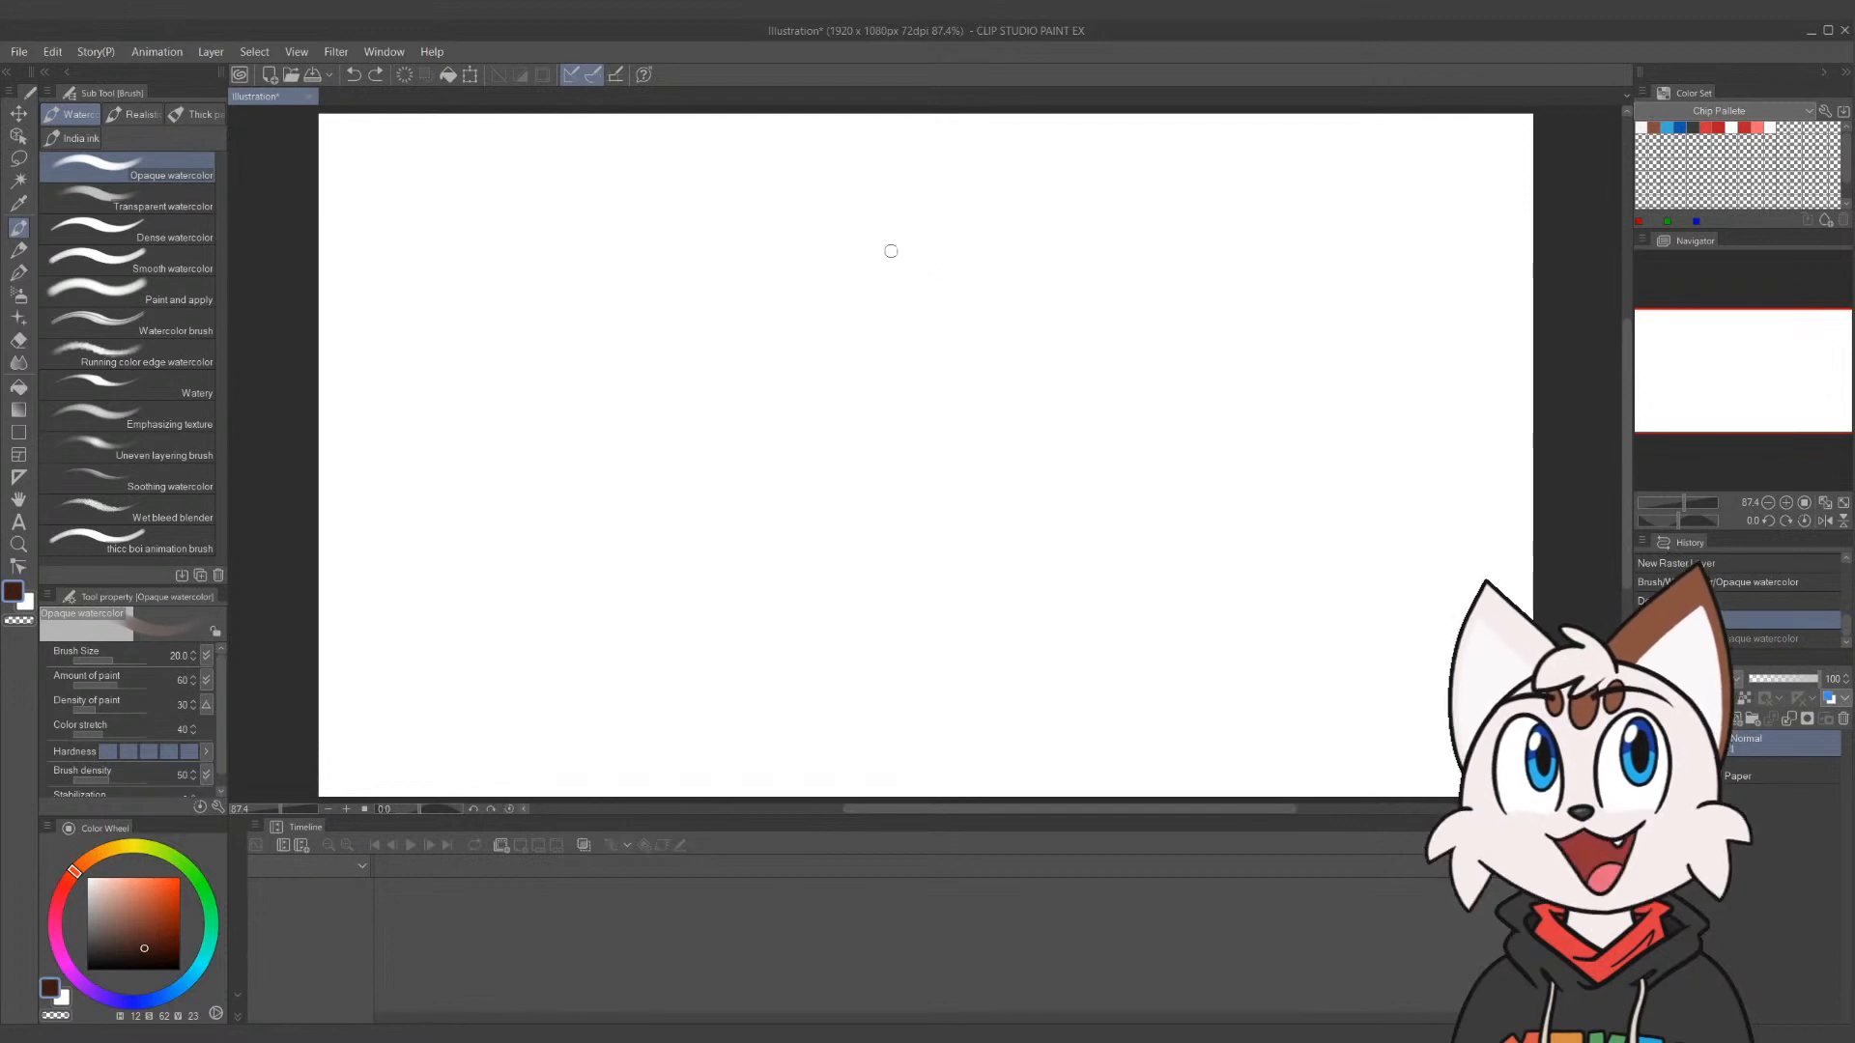
Sketch a loose oval head in the upper-right part of the canvas with curved vertical and horizontal face guidelines
{"action": "mouse_move", "coordinate": [1266, 220]}
{"action": "left_mouse_down"}
{"action": "mouse_move", "coordinate": [1178, 245]}
{"action": "mouse_move", "coordinate": [1219, 346]}
{"action": "mouse_move", "coordinate": [1323, 248]}
{"action": "left_mouse_up"}
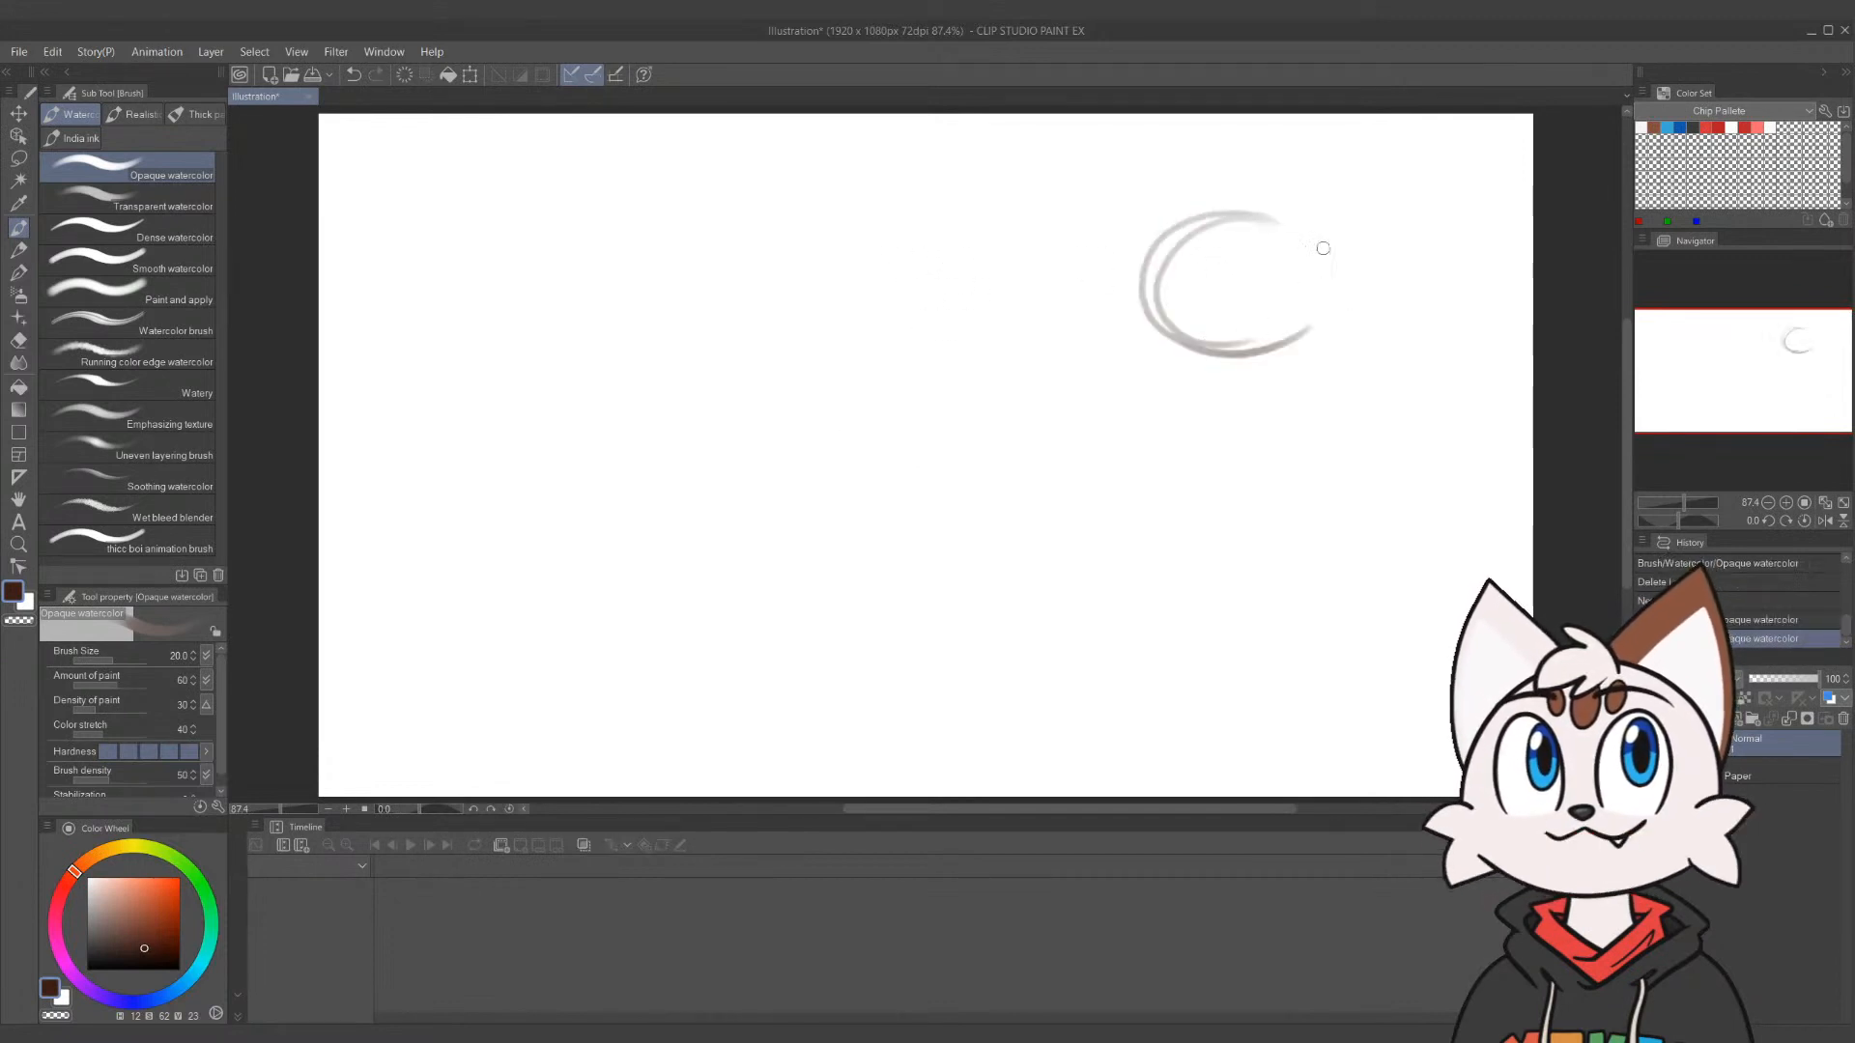
{"action": "left_click_drag", "start_coordinate": [1196, 218], "coordinate": [1304, 319]}
{"action": "left_click_drag", "start_coordinate": [1278, 220], "coordinate": [1256, 359]}
{"action": "left_click_drag", "start_coordinate": [1203, 218], "coordinate": [1164, 331]}
{"action": "left_click_drag", "start_coordinate": [1150, 263], "coordinate": [1145, 311]}
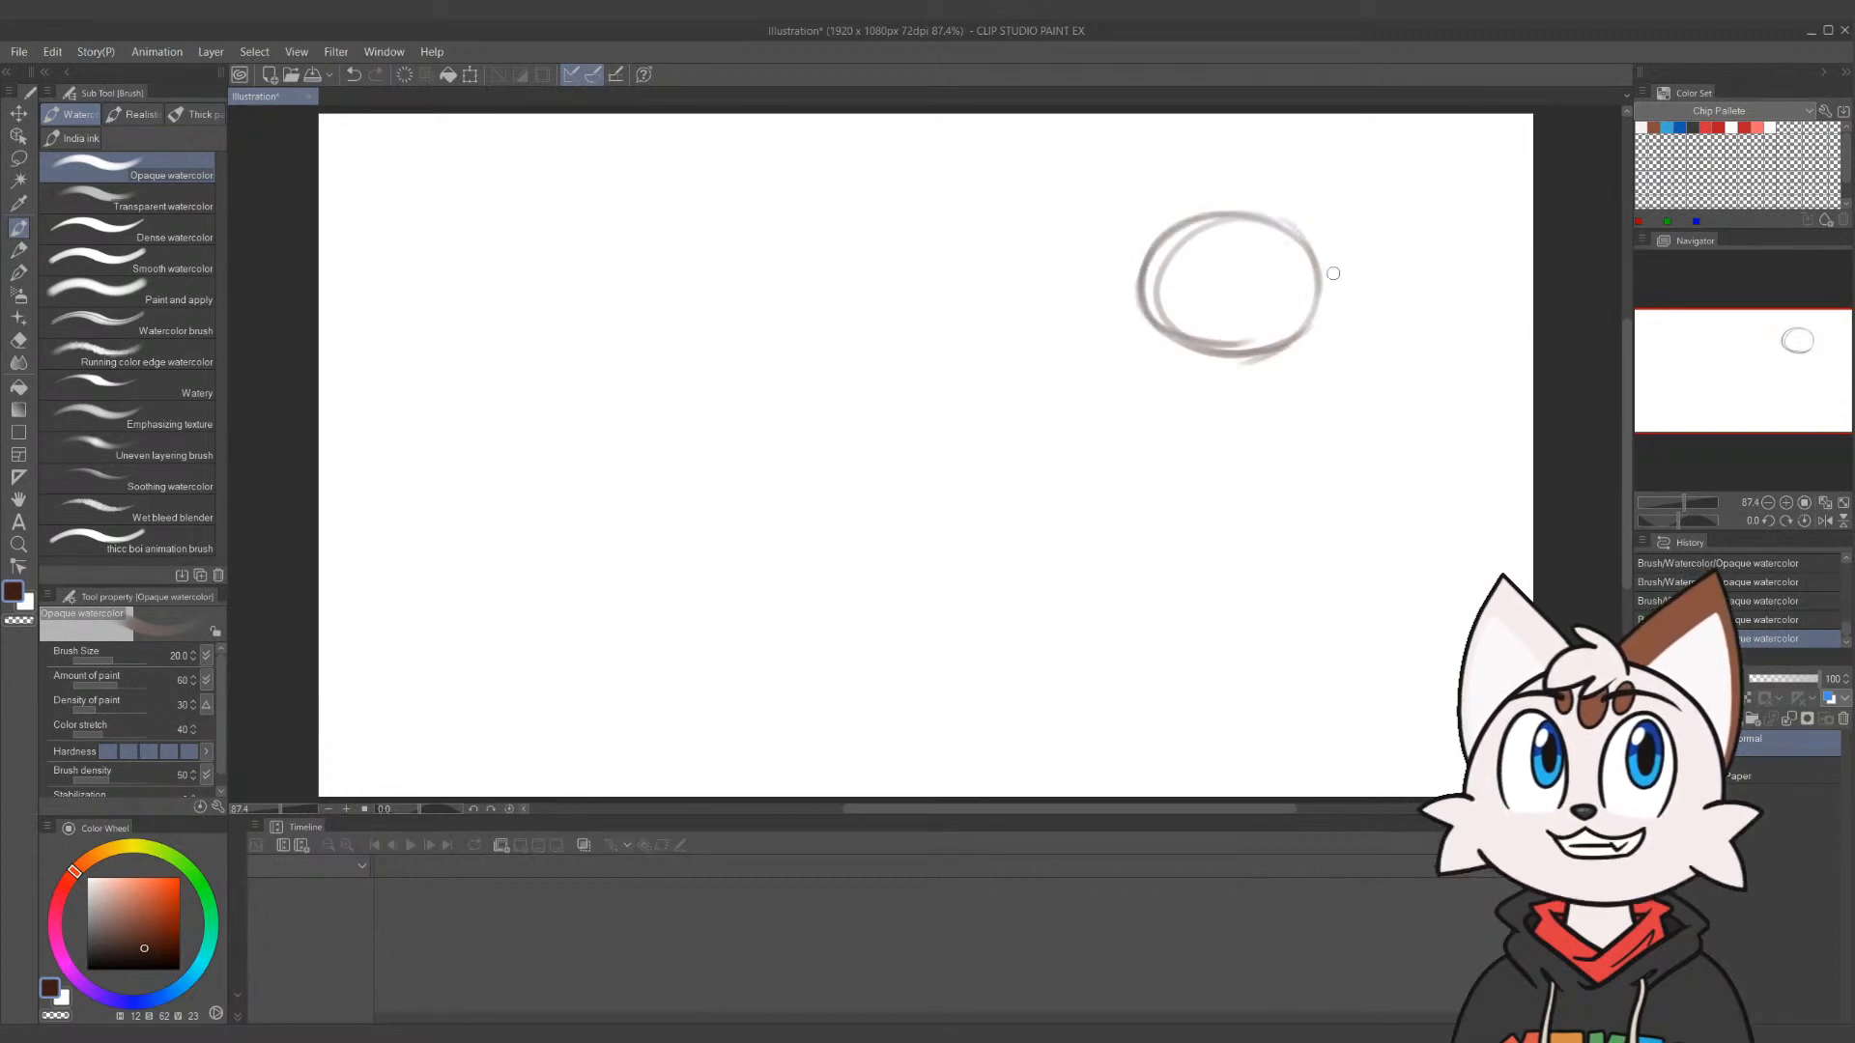
{"action": "left_click_drag", "start_coordinate": [1329, 258], "coordinate": [1234, 363]}
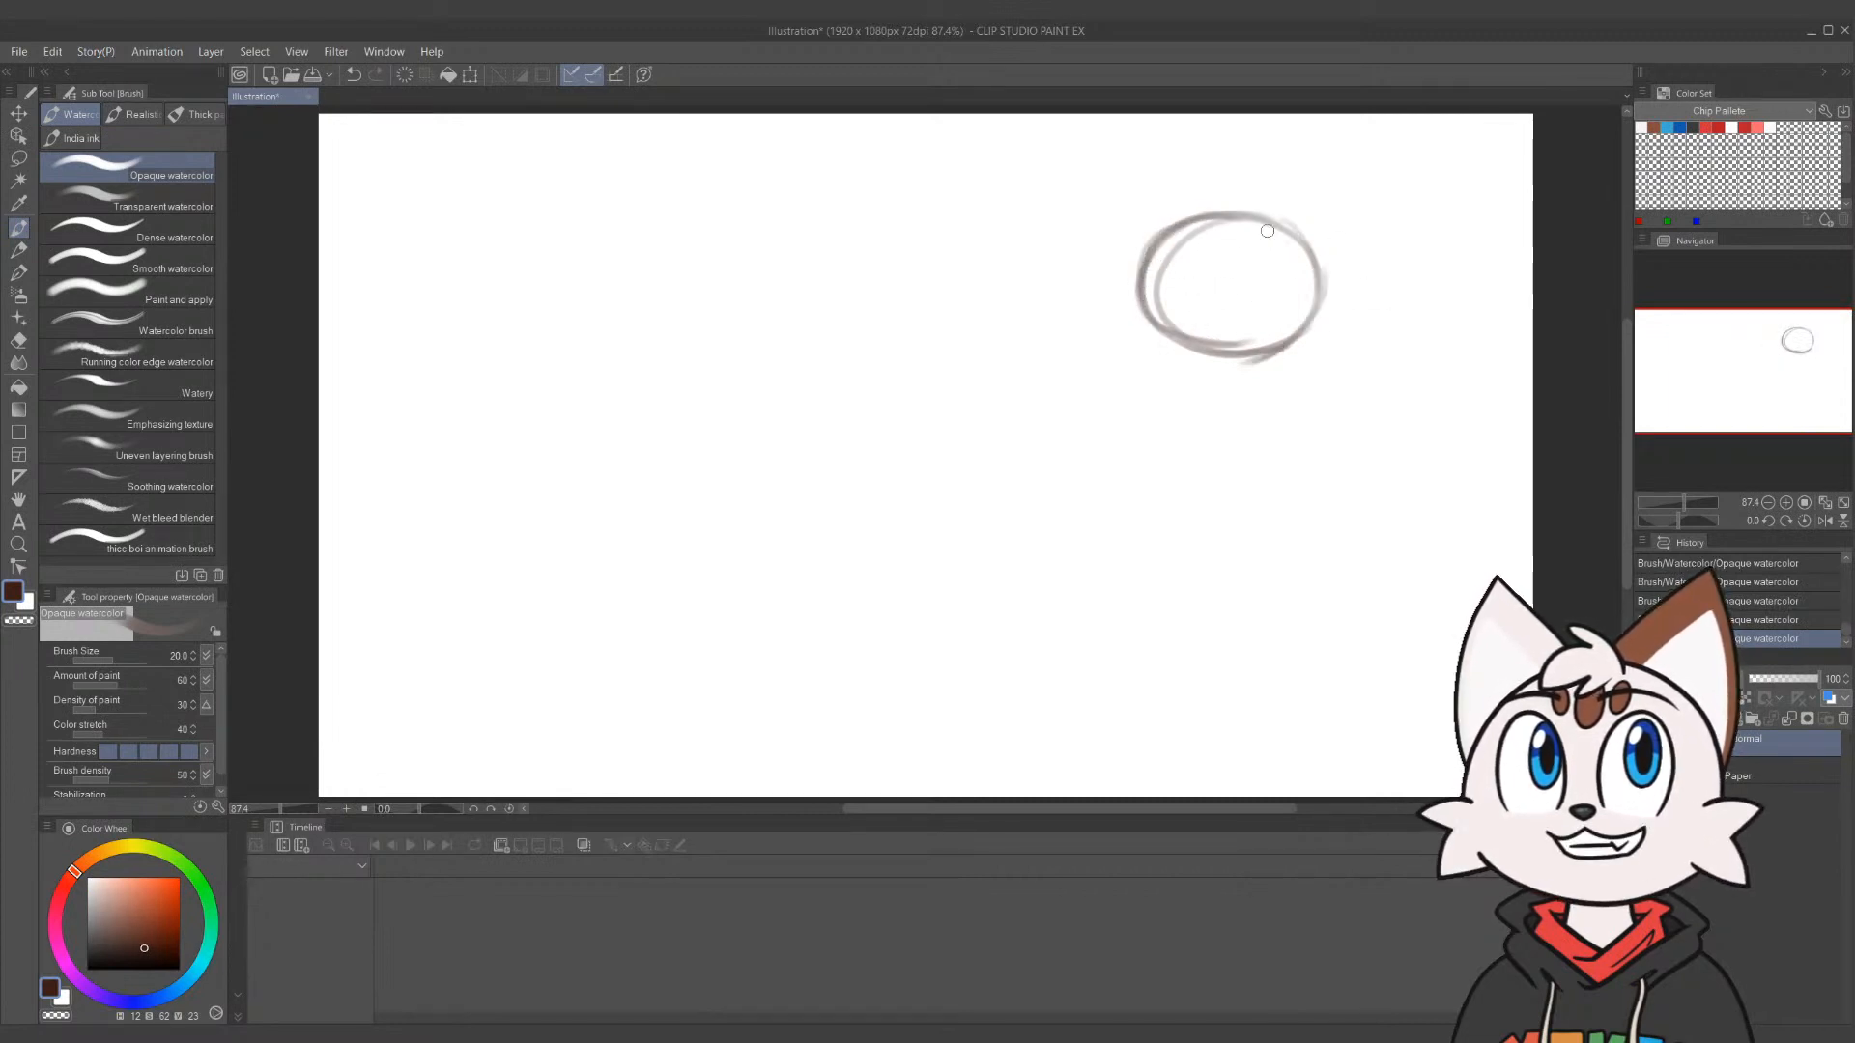
{"action": "left_click_drag", "start_coordinate": [1225, 219], "coordinate": [1208, 359]}
{"action": "left_click_drag", "start_coordinate": [1130, 292], "coordinate": [1329, 311]}
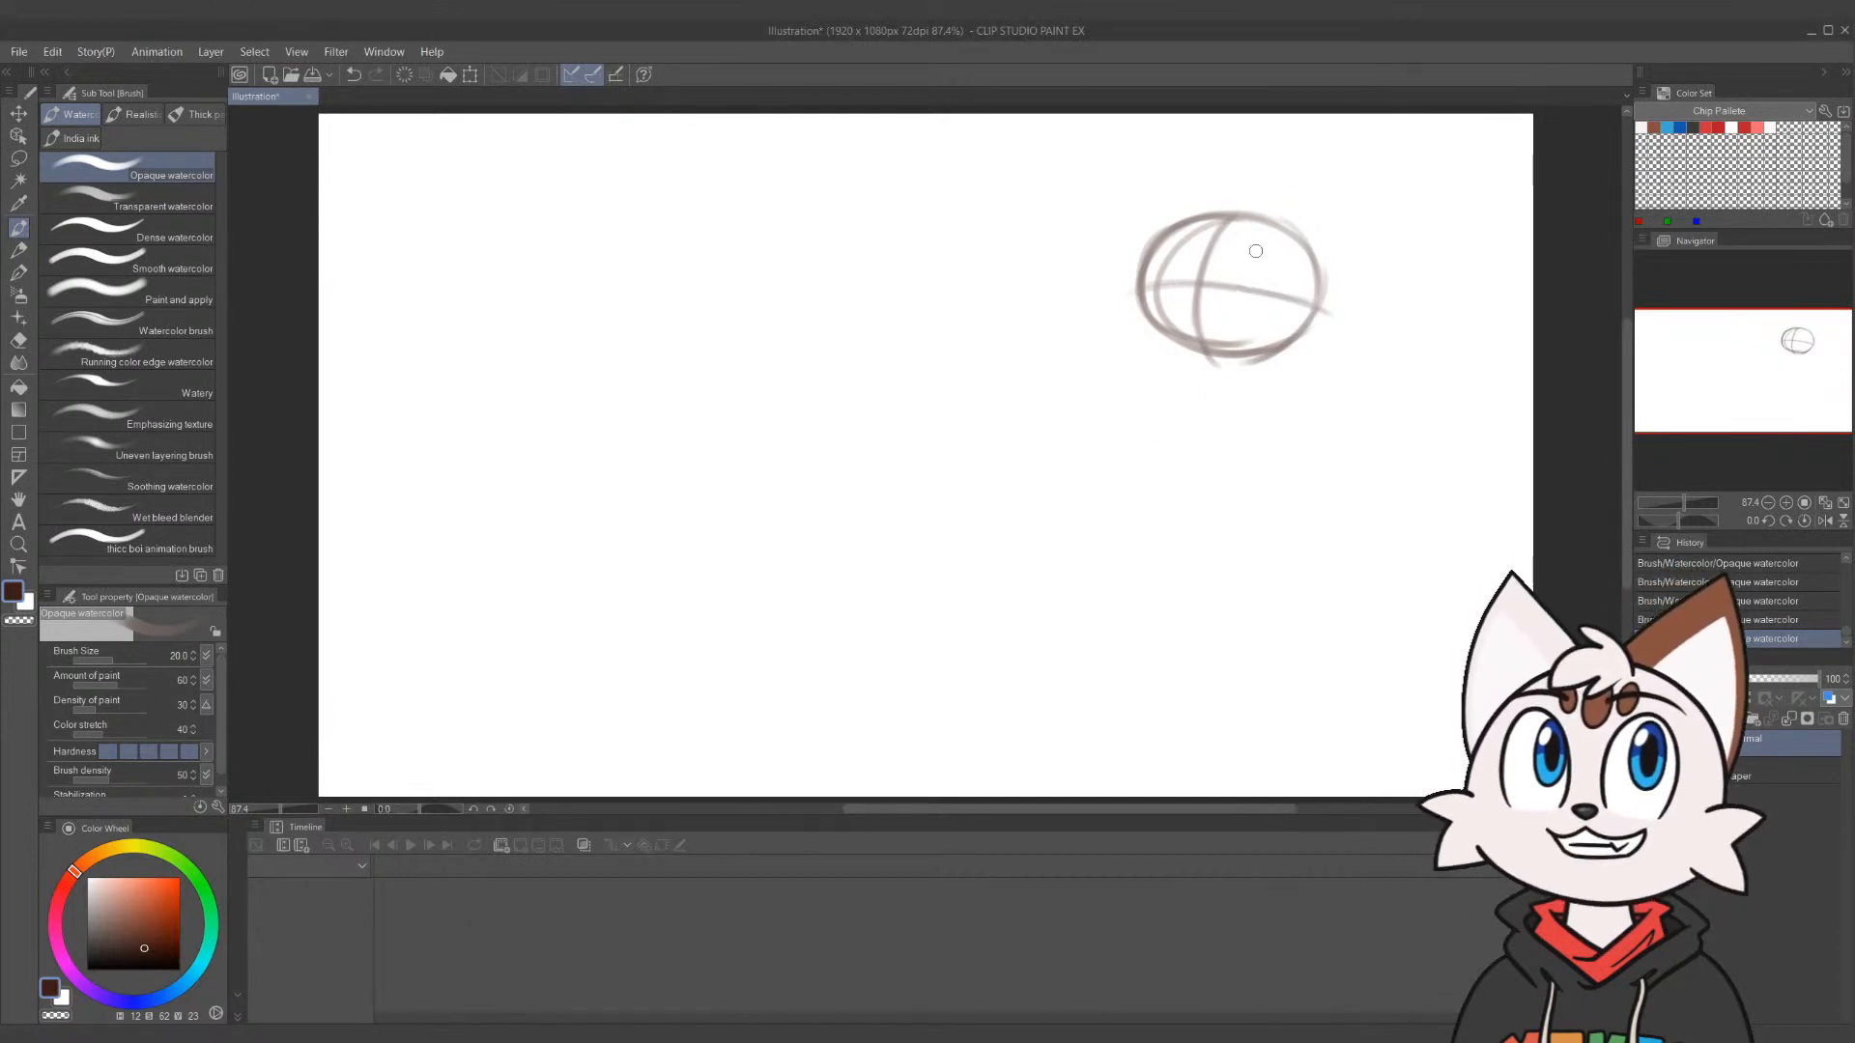
Sketch the cat's oval eyes, small nose and smiling mouth on the face, and two pointed ears on top
{"action": "mouse_move", "coordinate": [1248, 279]}
{"action": "left_mouse_down"}
{"action": "mouse_move", "coordinate": [1246, 259]}
{"action": "mouse_move", "coordinate": [1247, 275]}
{"action": "mouse_move", "coordinate": [1188, 253]}
{"action": "mouse_move", "coordinate": [1206, 283]}
{"action": "left_mouse_up"}
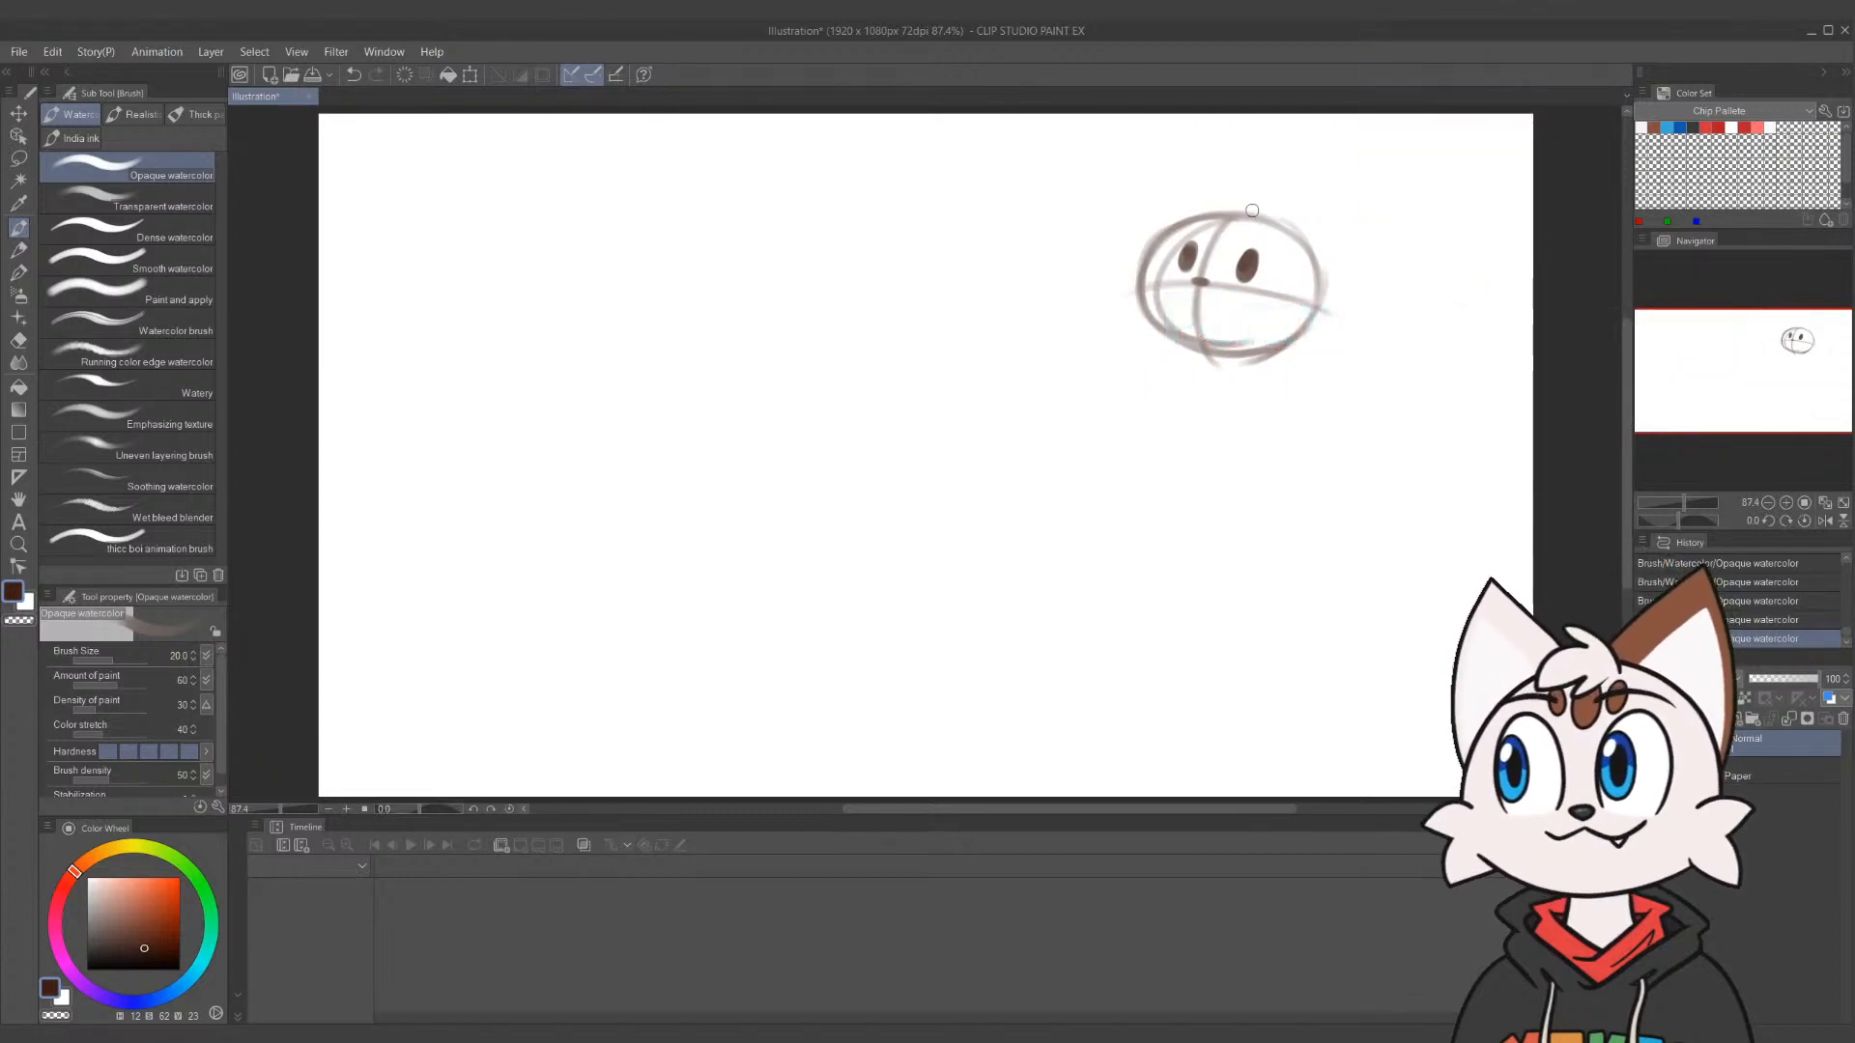
{"action": "mouse_move", "coordinate": [1245, 217]}
{"action": "left_mouse_down"}
{"action": "mouse_move", "coordinate": [1343, 171]}
{"action": "mouse_move", "coordinate": [1336, 282]}
{"action": "left_mouse_up"}
{"action": "left_click_drag", "start_coordinate": [1338, 172], "coordinate": [1307, 305]}
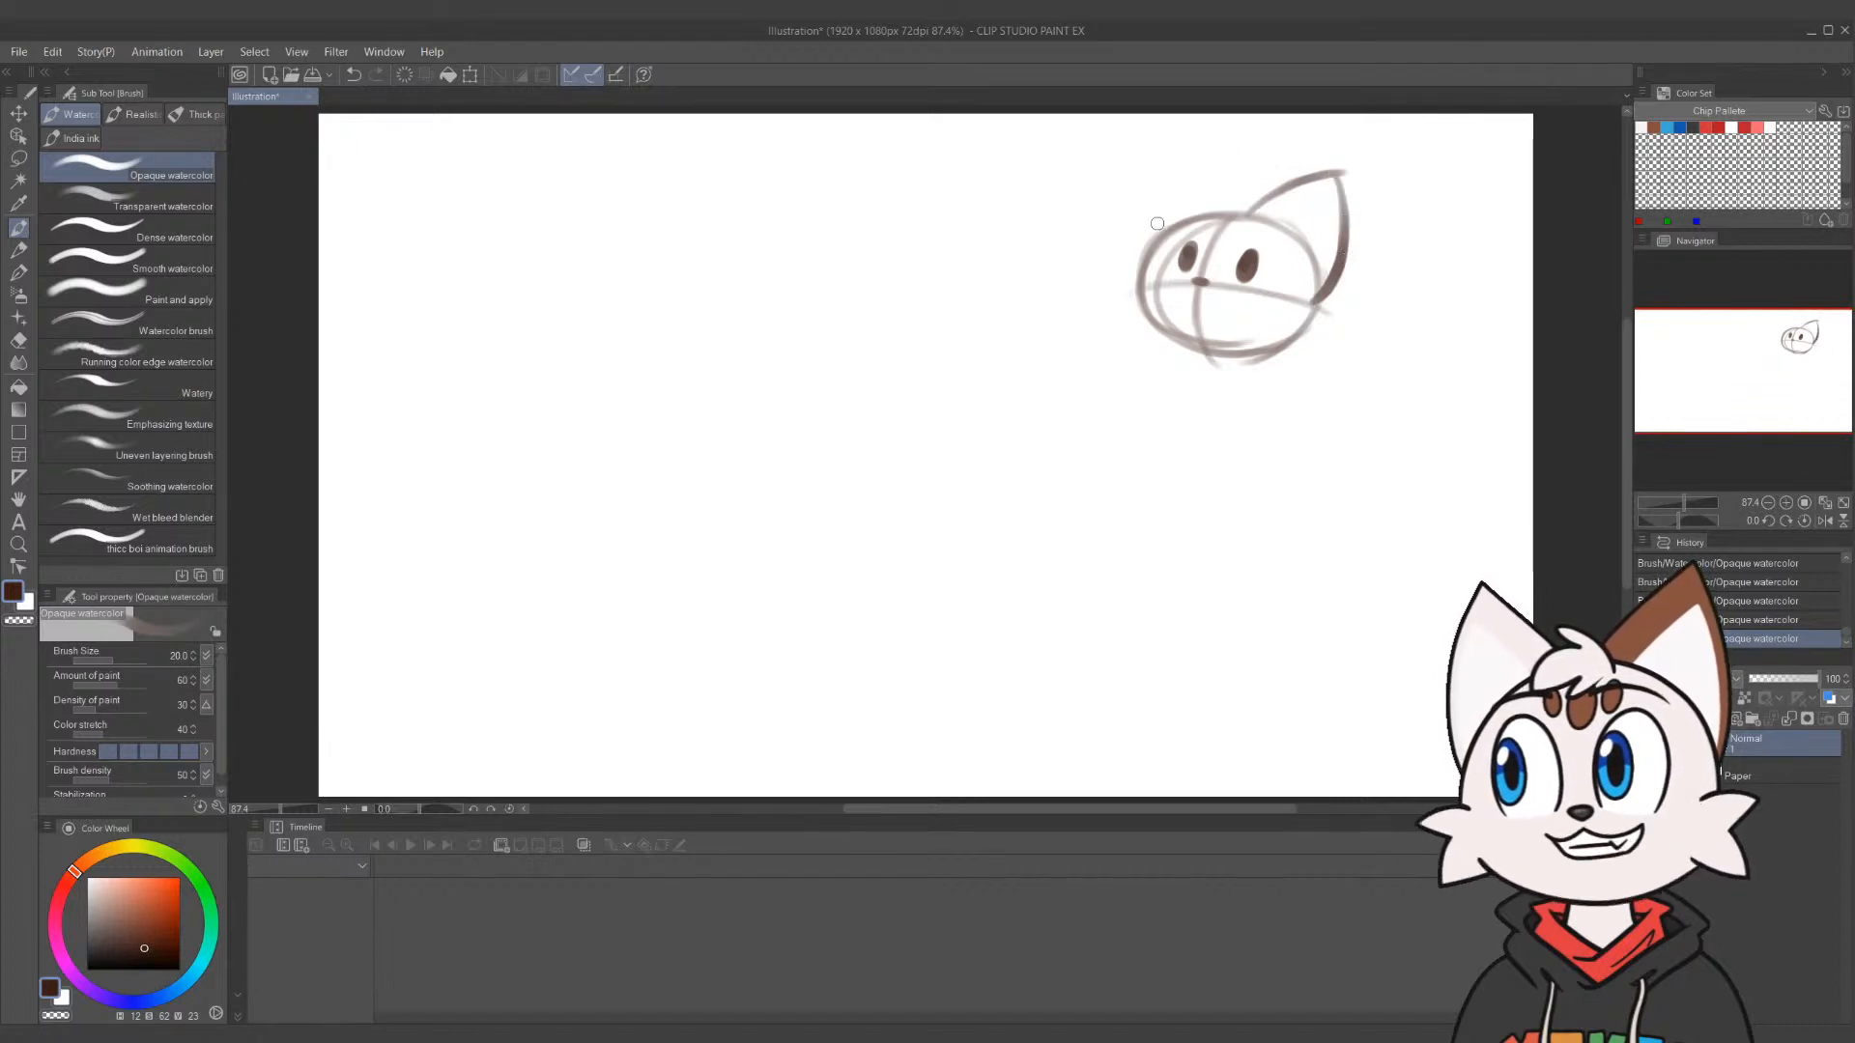
{"action": "mouse_move", "coordinate": [1156, 227]}
{"action": "left_mouse_down"}
{"action": "mouse_move", "coordinate": [1252, 166]}
{"action": "mouse_move", "coordinate": [1239, 211]}
{"action": "left_mouse_up"}
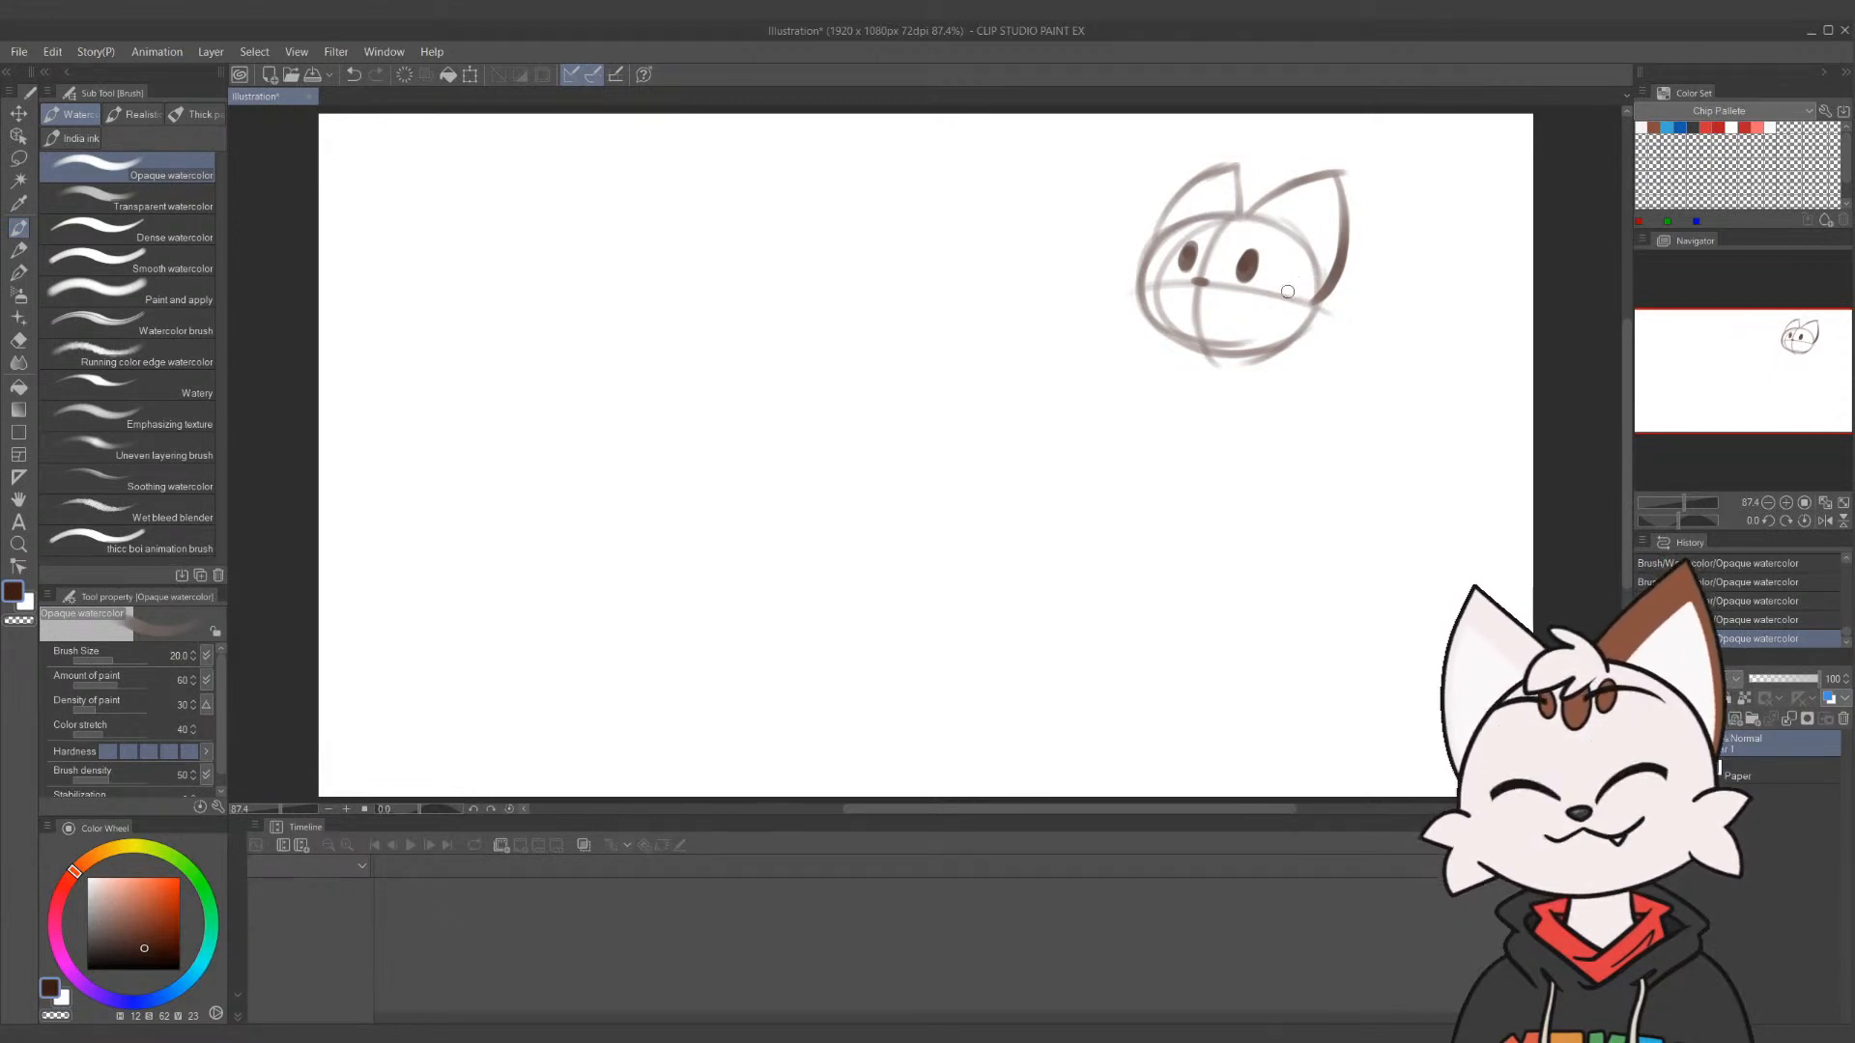
{"action": "mouse_move", "coordinate": [1201, 298]}
{"action": "left_mouse_down"}
{"action": "mouse_move", "coordinate": [1225, 297]}
{"action": "mouse_move", "coordinate": [1181, 298]}
{"action": "left_mouse_up"}
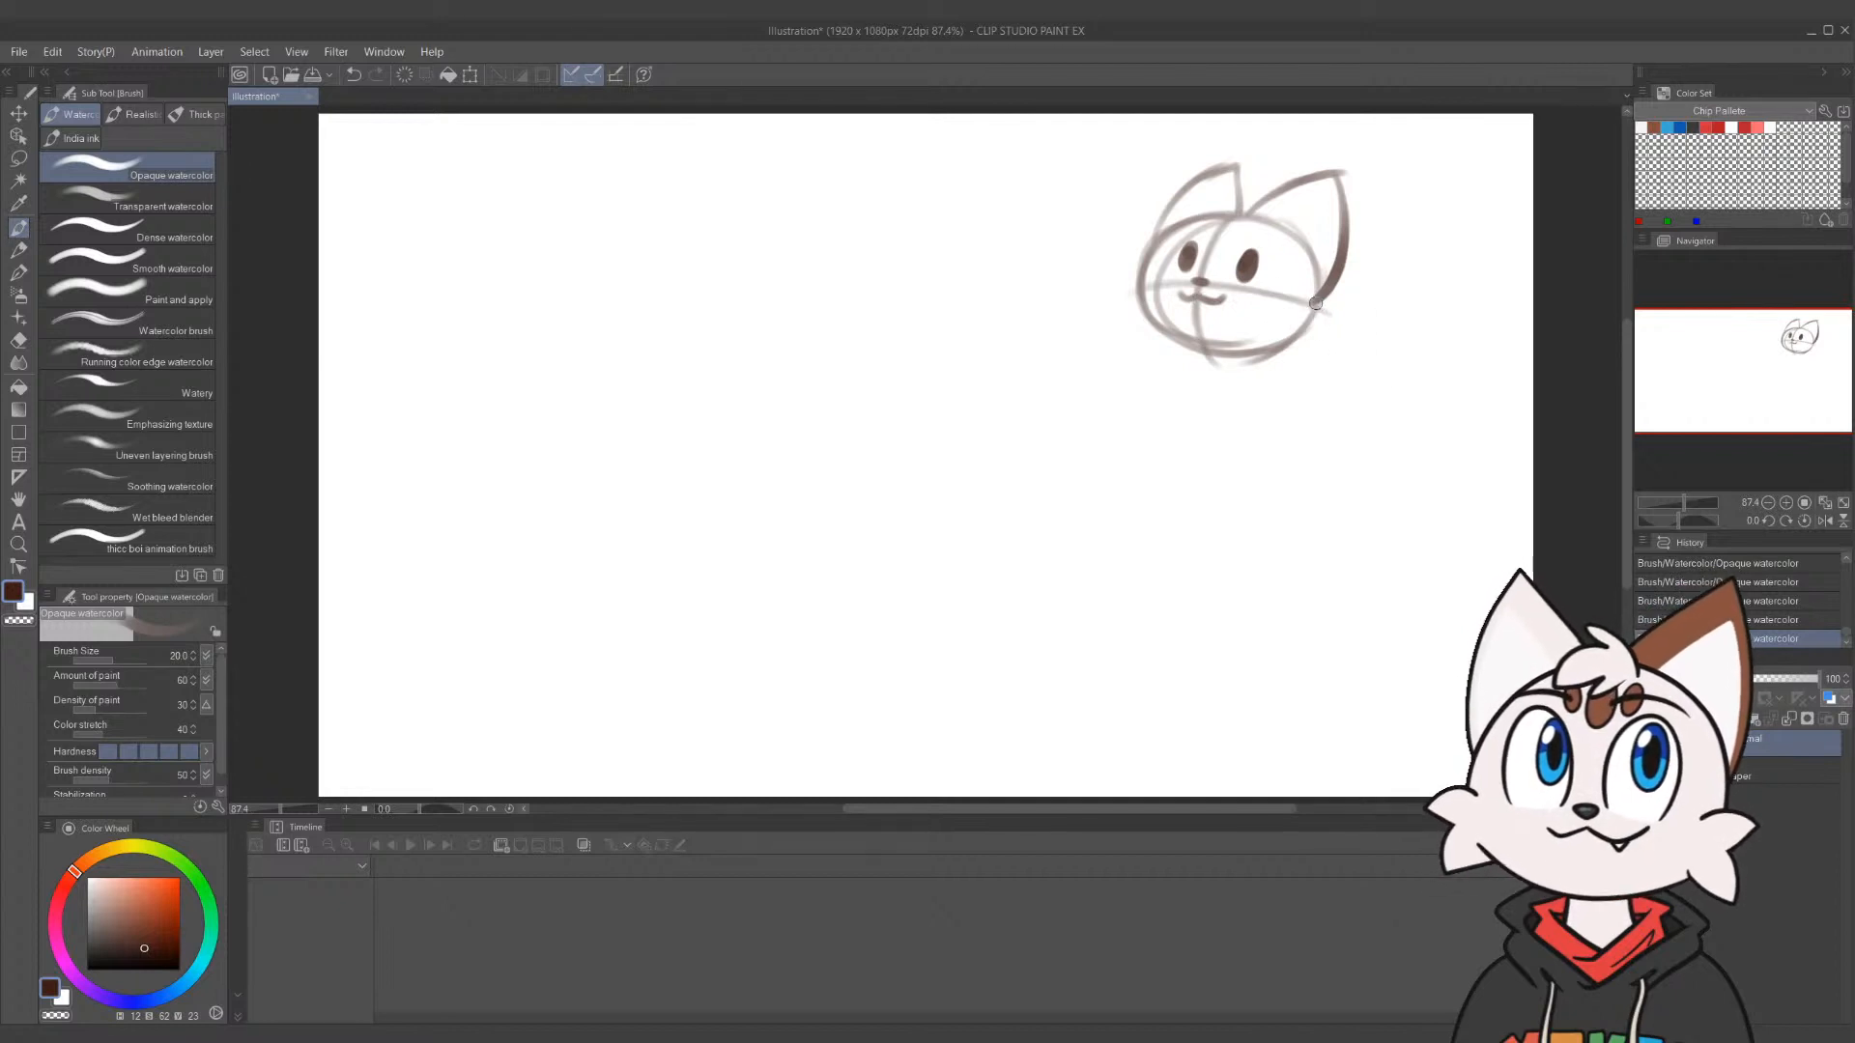
Draw spiky cheek fur on both sides of the head and clean up the chin line with the hard eraser
{"action": "mouse_move", "coordinate": [1316, 304]}
{"action": "left_mouse_down"}
{"action": "mouse_move", "coordinate": [1351, 329]}
{"action": "mouse_move", "coordinate": [1287, 345]}
{"action": "left_mouse_up"}
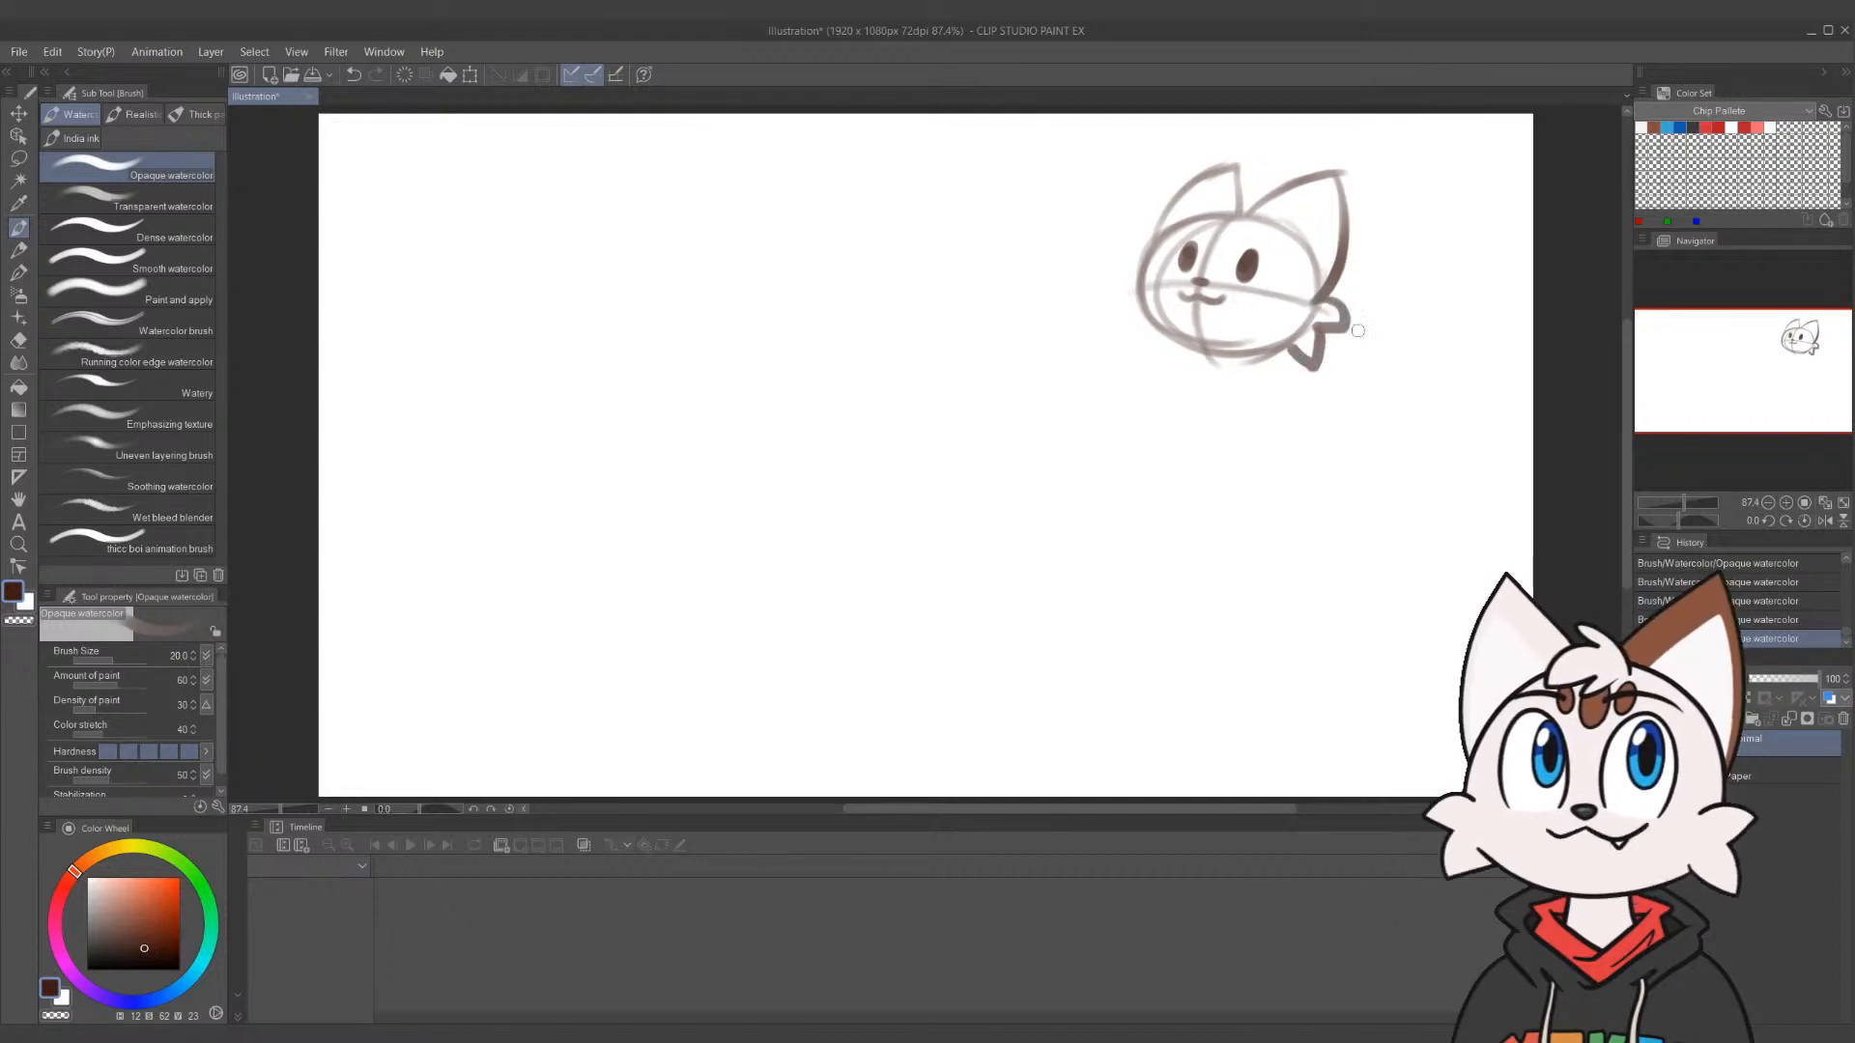
{"action": "mouse_move", "coordinate": [1140, 269]}
{"action": "left_mouse_down"}
{"action": "mouse_move", "coordinate": [1107, 280]}
{"action": "mouse_move", "coordinate": [1119, 321]}
{"action": "mouse_move", "coordinate": [1244, 353]}
{"action": "left_mouse_up"}
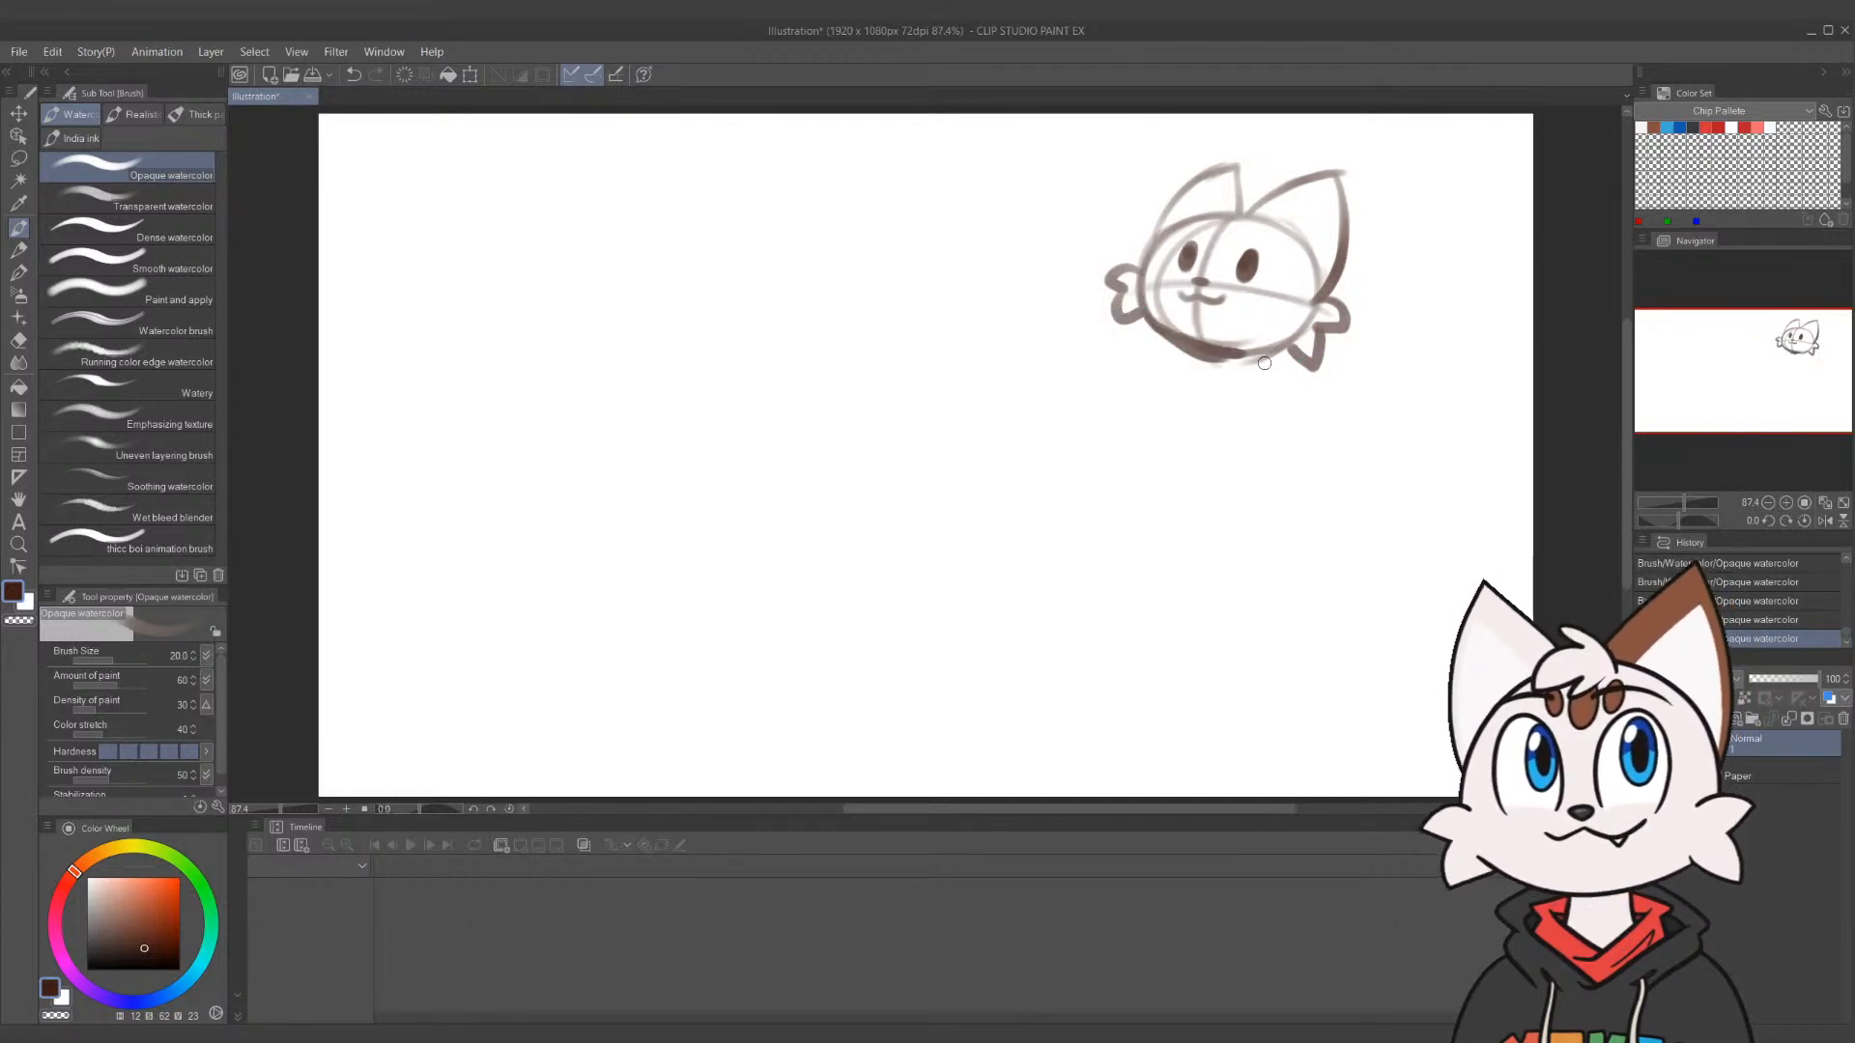
{"action": "key", "text": "e"}
{"action": "left_click_drag", "start_coordinate": [1147, 332], "coordinate": [1249, 372]}
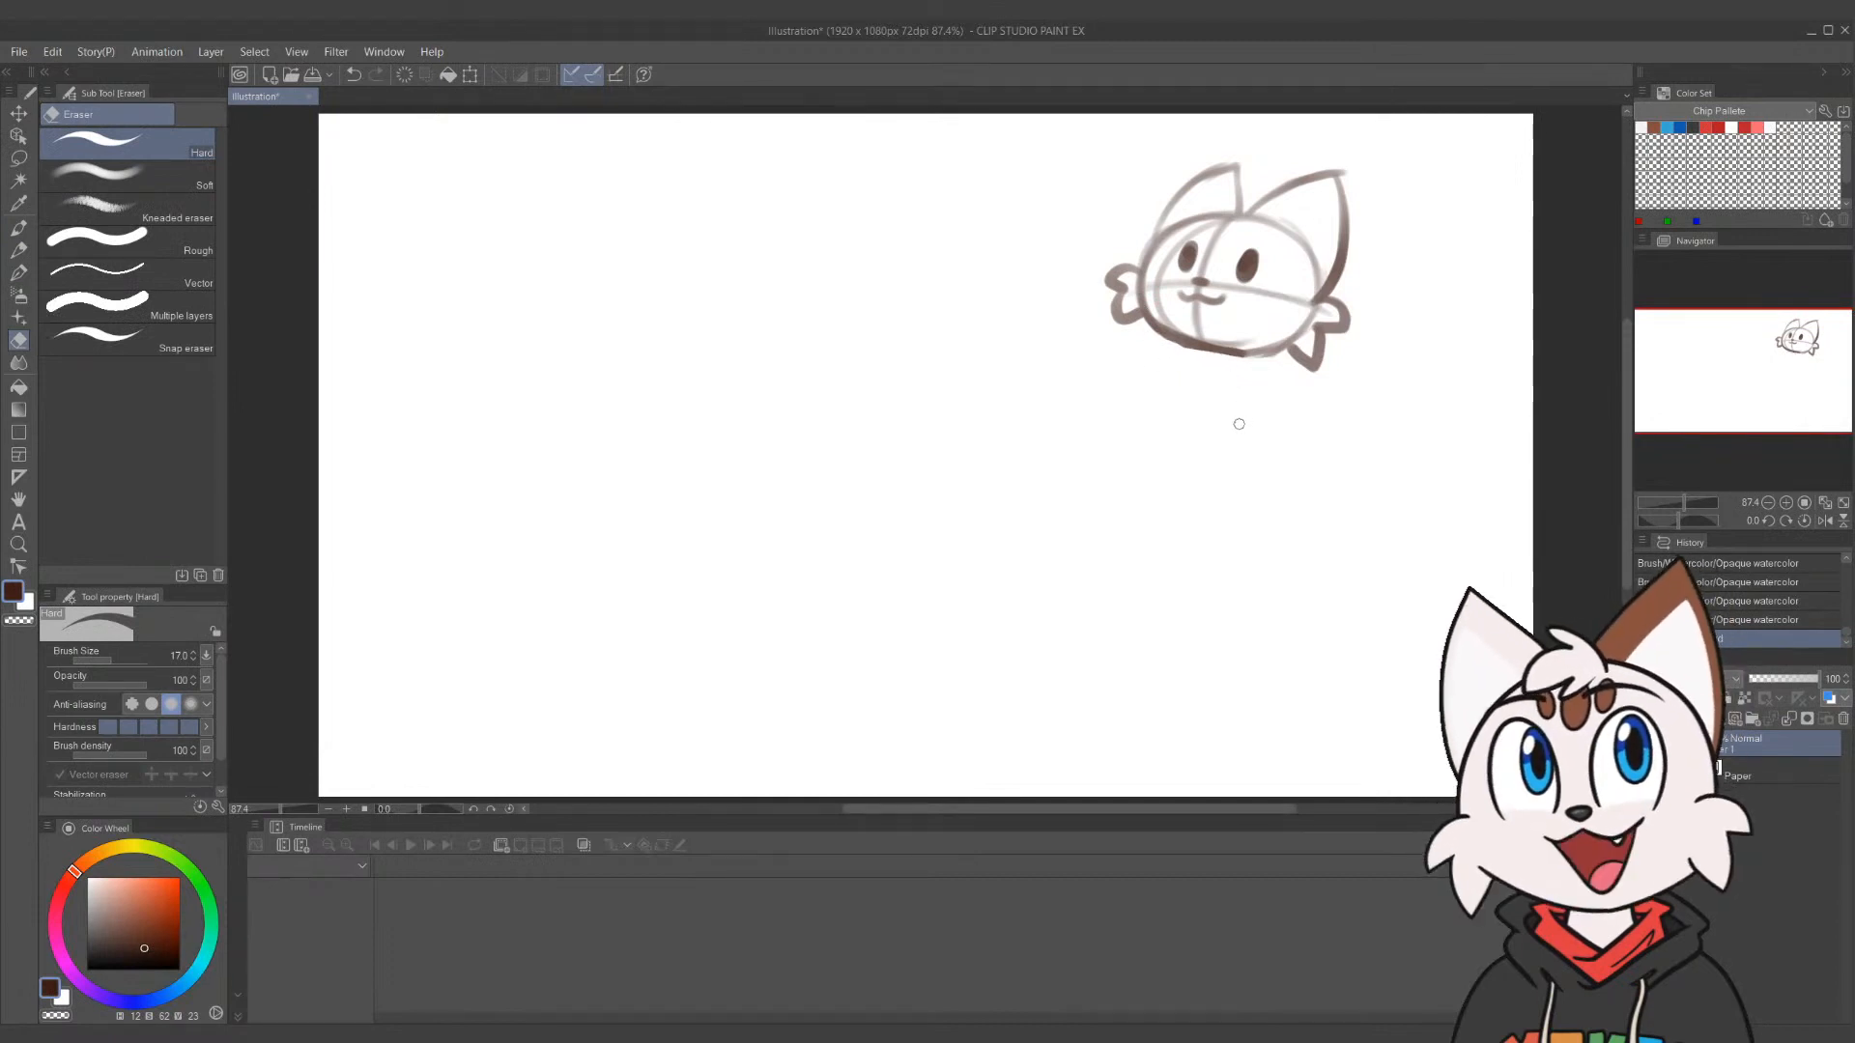
{"action": "key", "text": "p"}
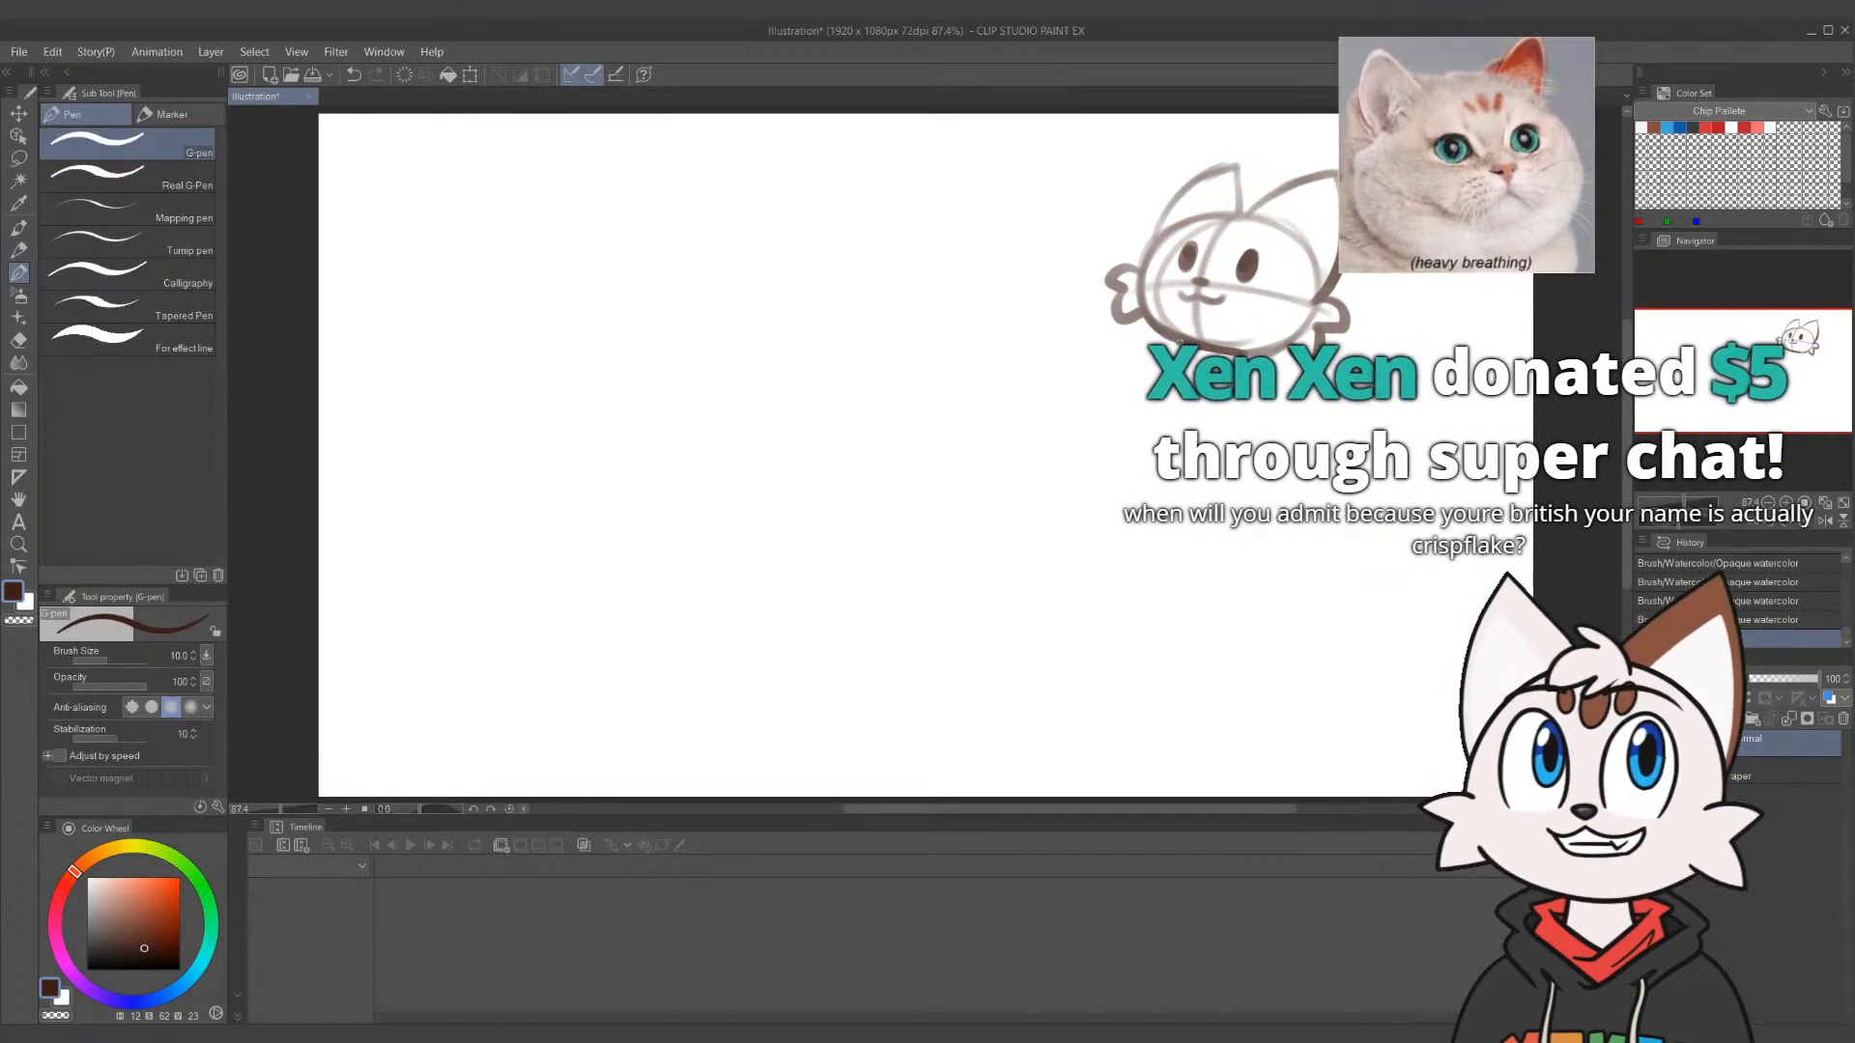
{"action": "key", "text": "p"}
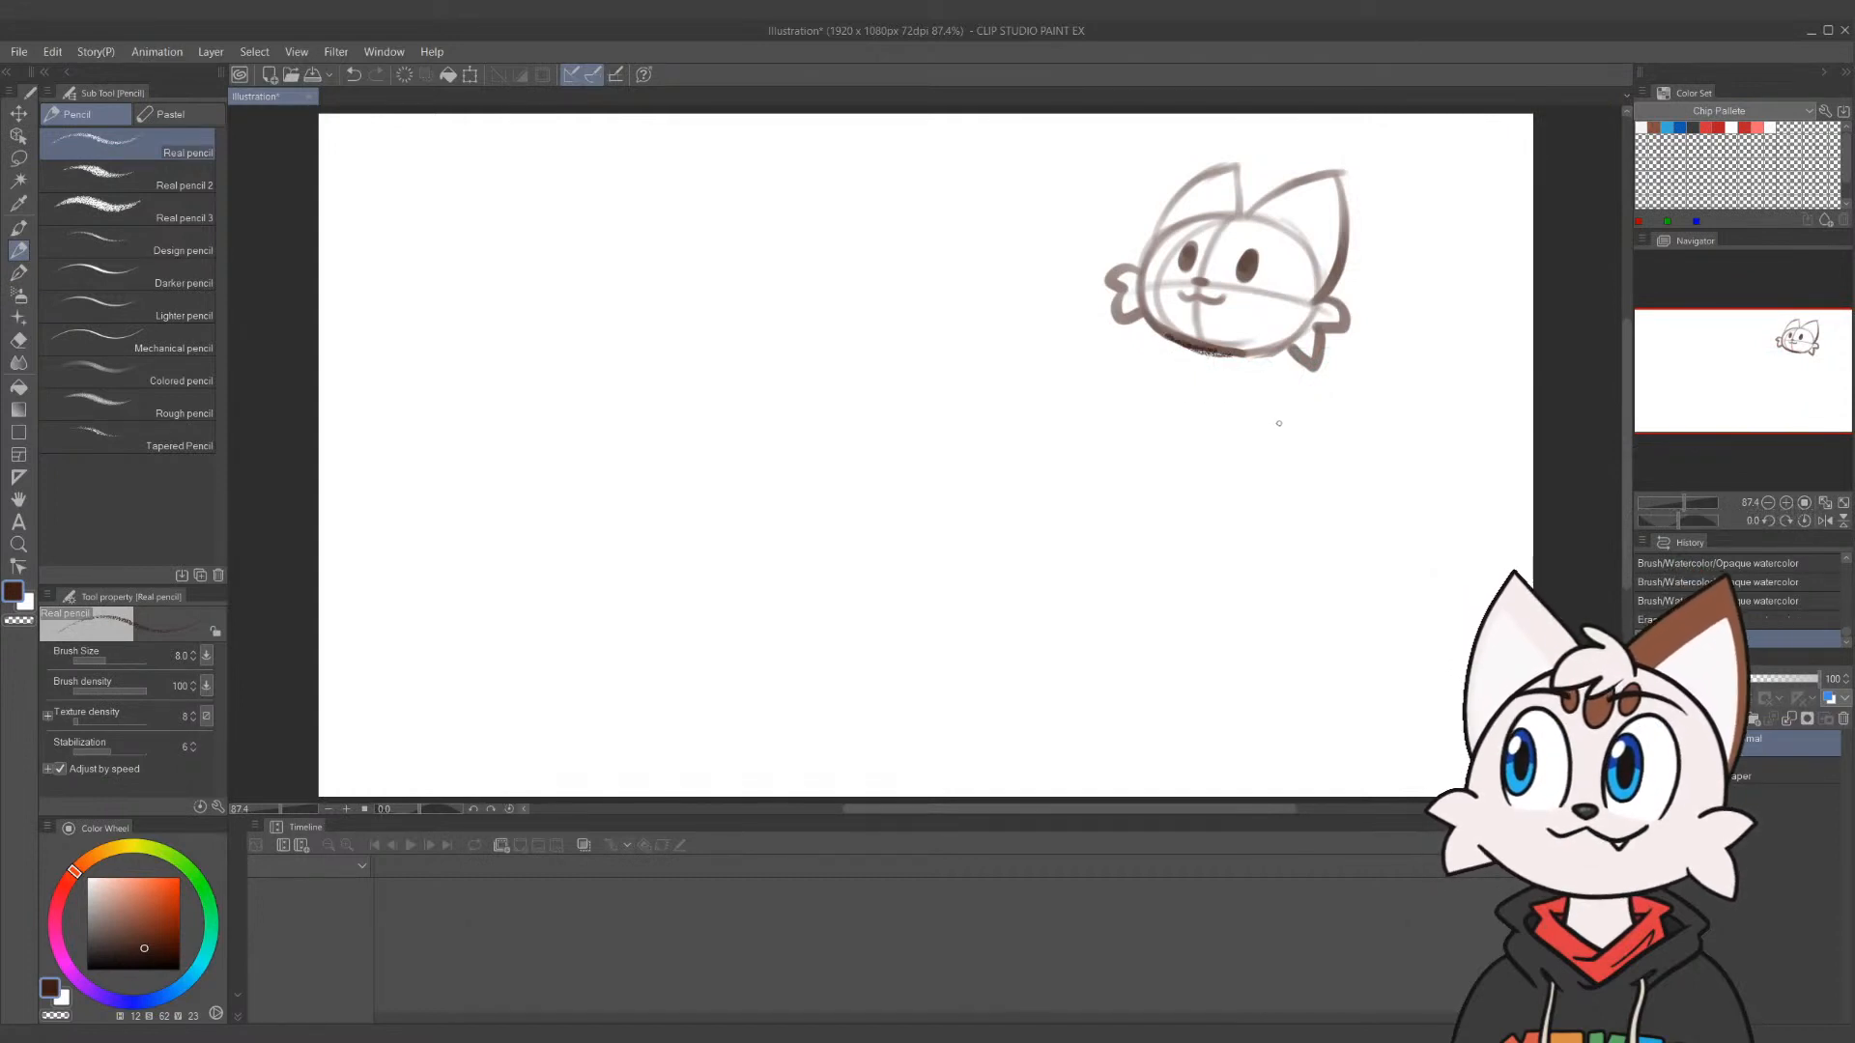
{"action": "key", "text": "ctrl+z"}
Sketch jagged chest fur and a sloping back line below the cat's head with the Opaque watercolor brush
{"action": "key", "text": "b"}
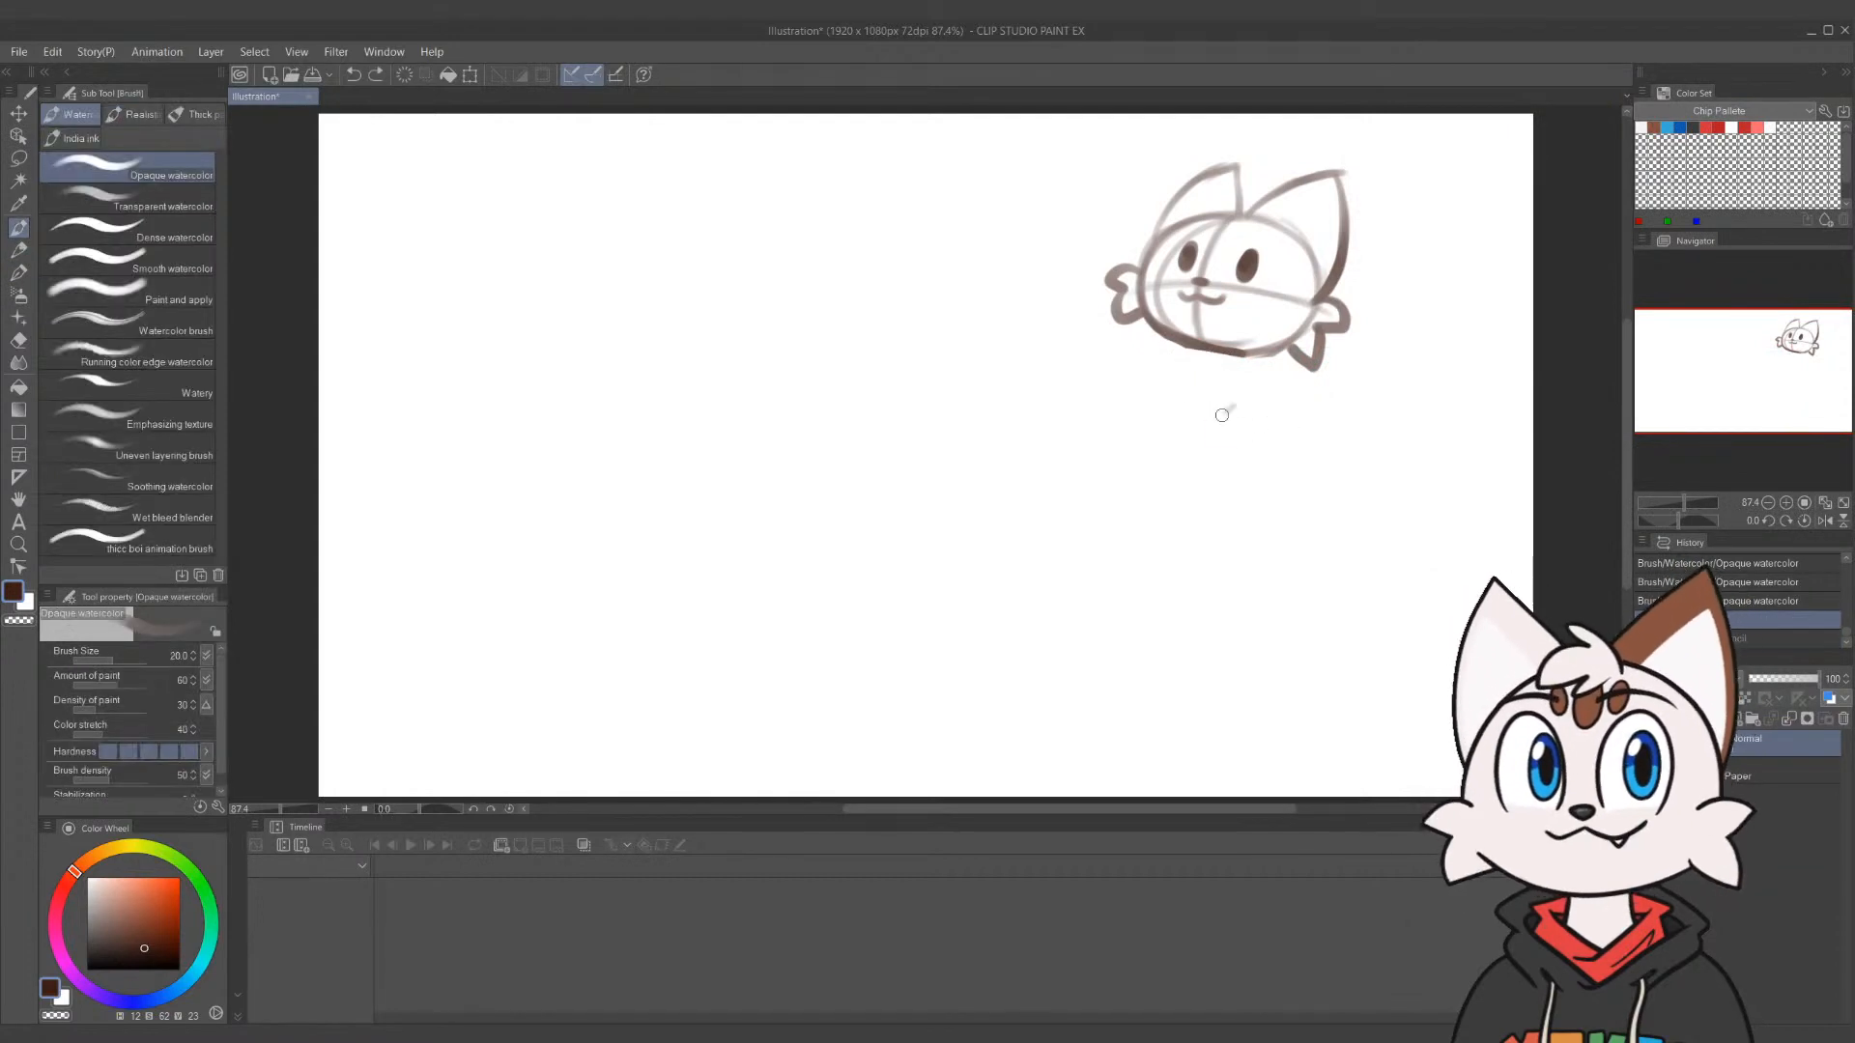
{"action": "left_click_drag", "start_coordinate": [1221, 410], "coordinate": [1381, 502]}
{"action": "key", "text": "ctrl+z"}
{"action": "left_click", "coordinate": [1181, 338]}
{"action": "mouse_move", "coordinate": [1178, 338]}
{"action": "left_mouse_down"}
{"action": "mouse_move", "coordinate": [1255, 354]}
{"action": "mouse_move", "coordinate": [1143, 305]}
{"action": "mouse_move", "coordinate": [1261, 355]}
{"action": "mouse_move", "coordinate": [1183, 345]}
{"action": "mouse_move", "coordinate": [1181, 367]}
{"action": "mouse_move", "coordinate": [1190, 352]}
{"action": "mouse_move", "coordinate": [1142, 375]}
{"action": "mouse_move", "coordinate": [1171, 390]}
{"action": "mouse_move", "coordinate": [1127, 423]}
{"action": "mouse_move", "coordinate": [1190, 440]}
{"action": "mouse_move", "coordinate": [1167, 444]}
{"action": "left_mouse_up"}
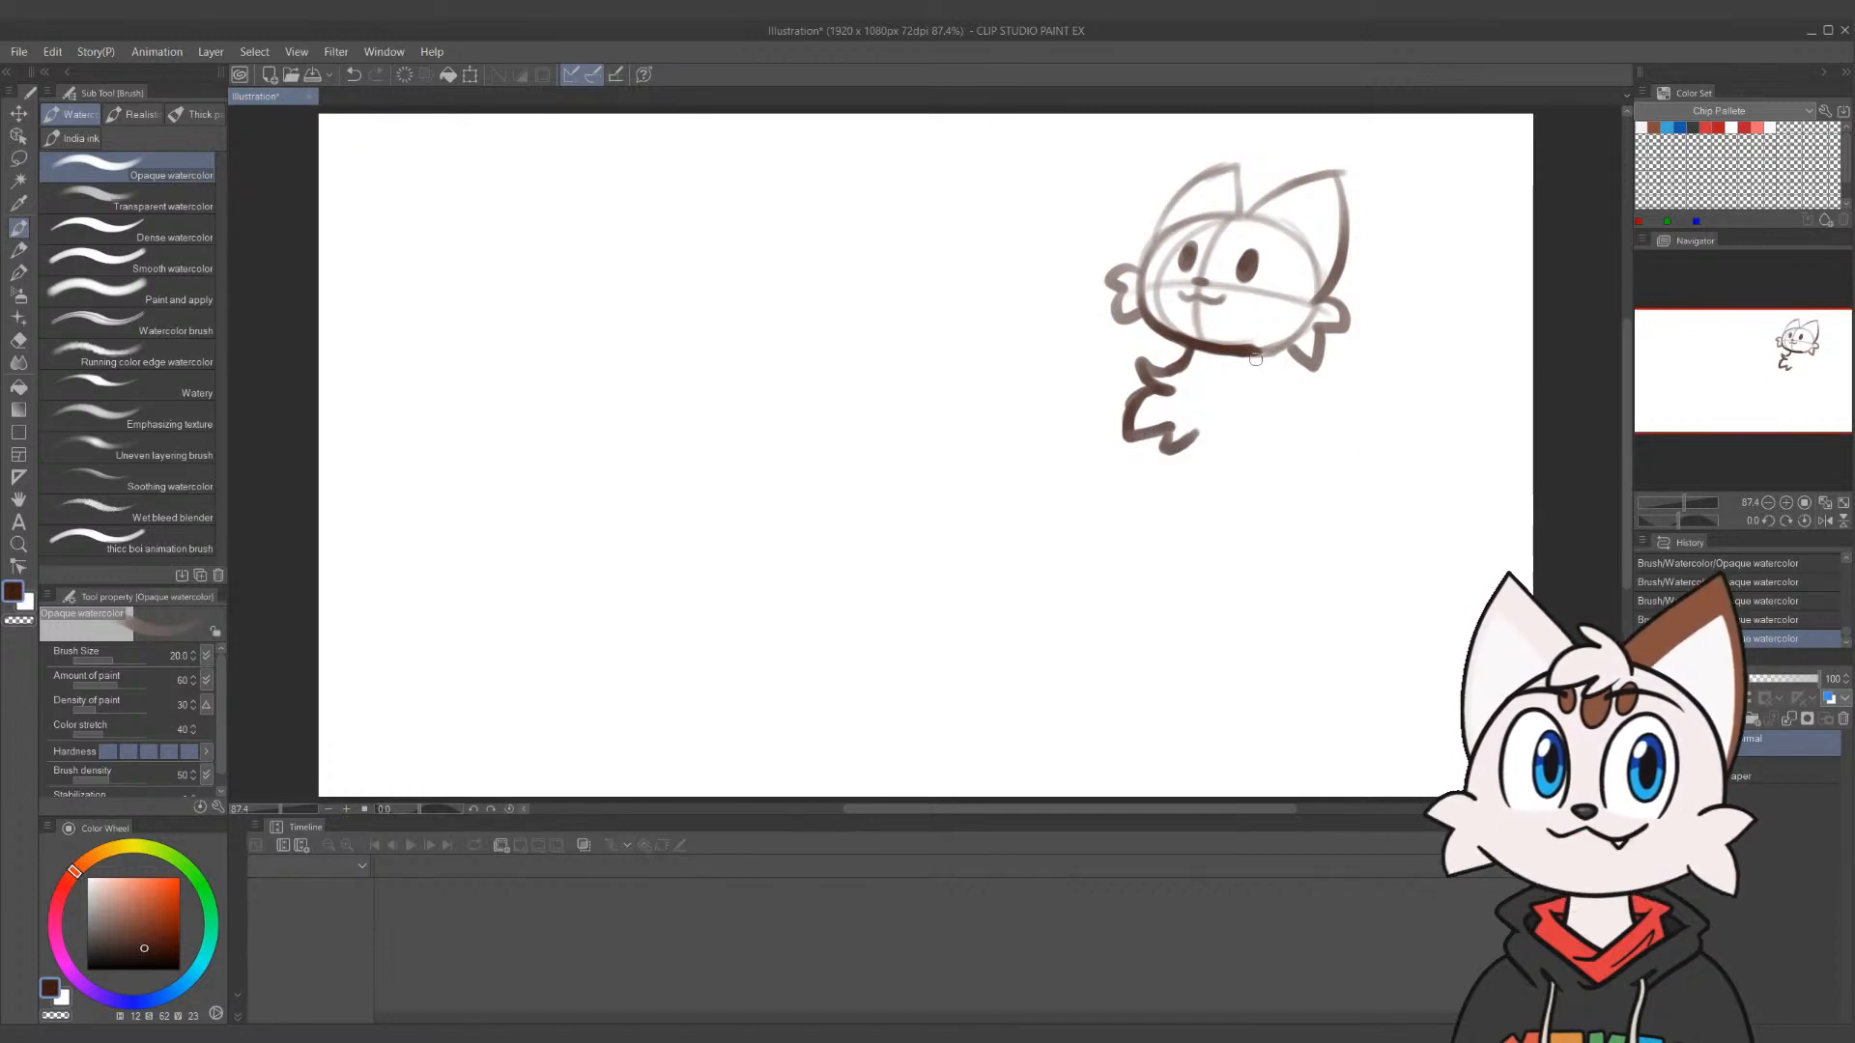
{"action": "mouse_move", "coordinate": [1256, 349]}
{"action": "left_mouse_down"}
{"action": "mouse_move", "coordinate": [1243, 385]}
{"action": "mouse_move", "coordinate": [1275, 483]}
{"action": "left_mouse_up"}
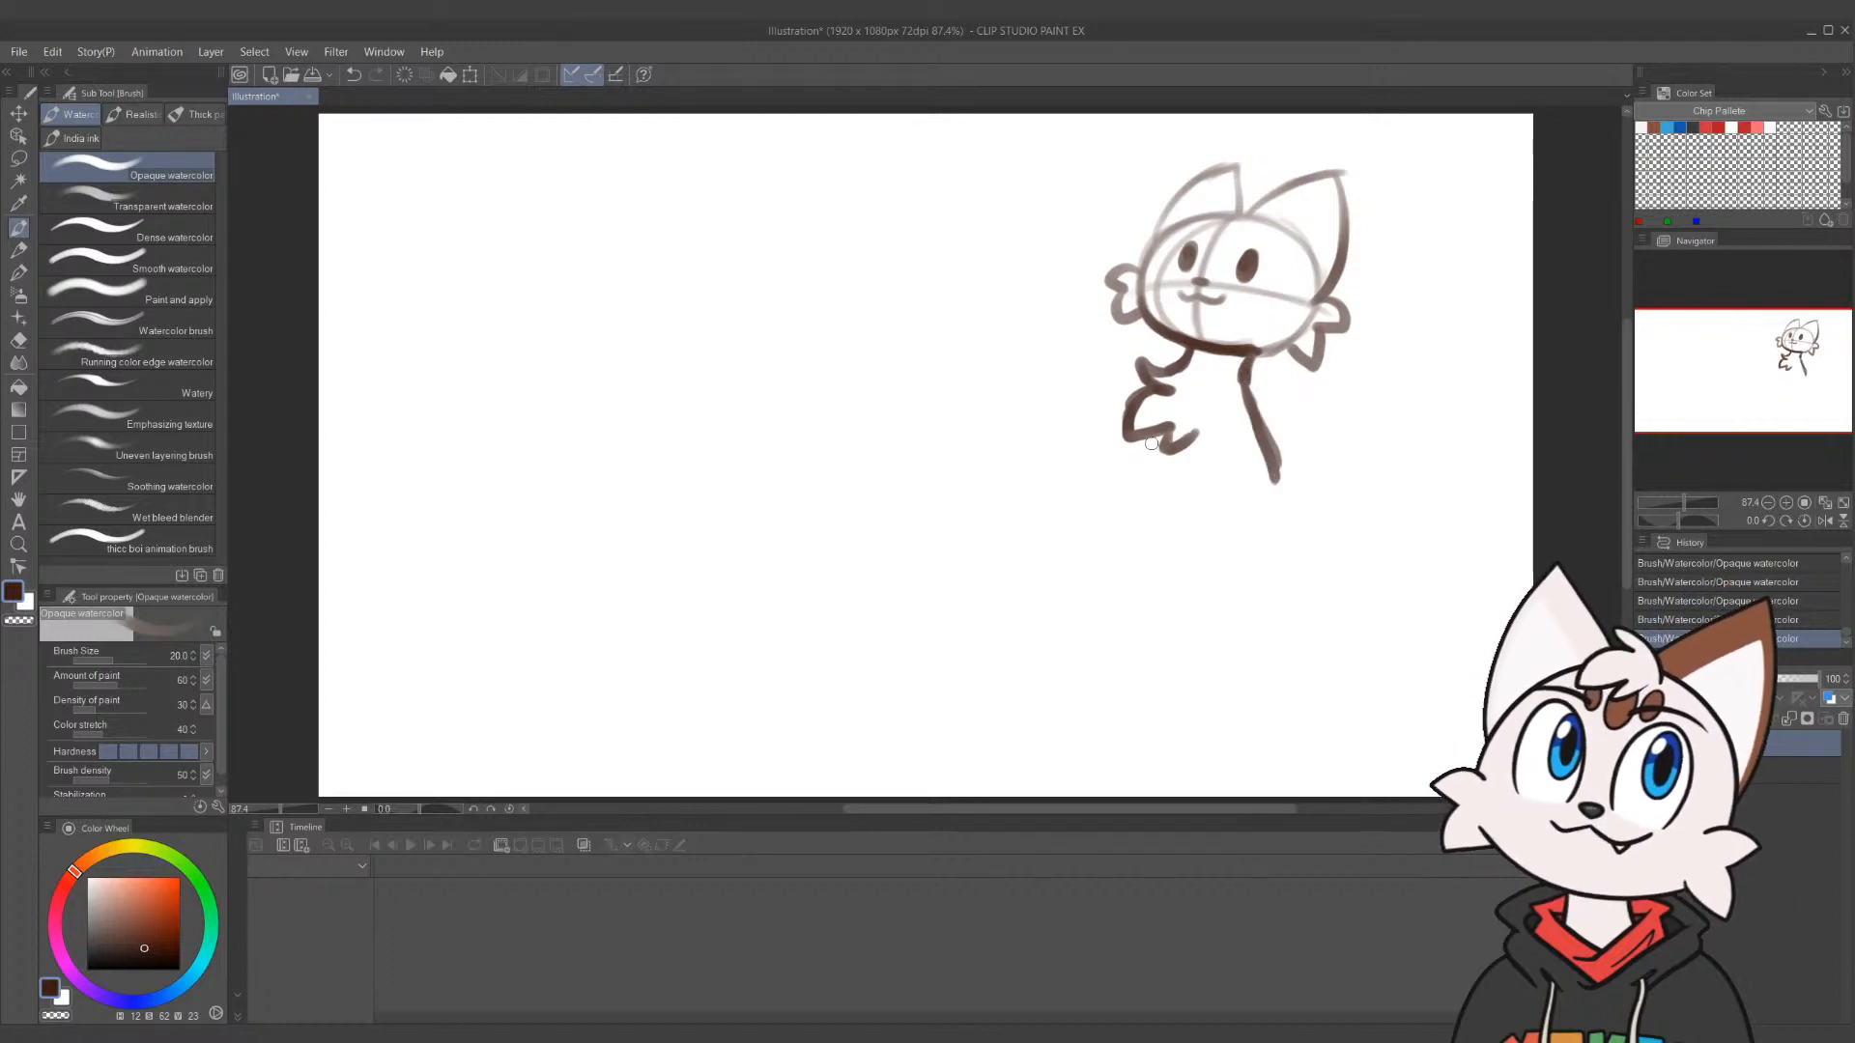
{"action": "left_click_drag", "start_coordinate": [1157, 437], "coordinate": [1134, 472]}
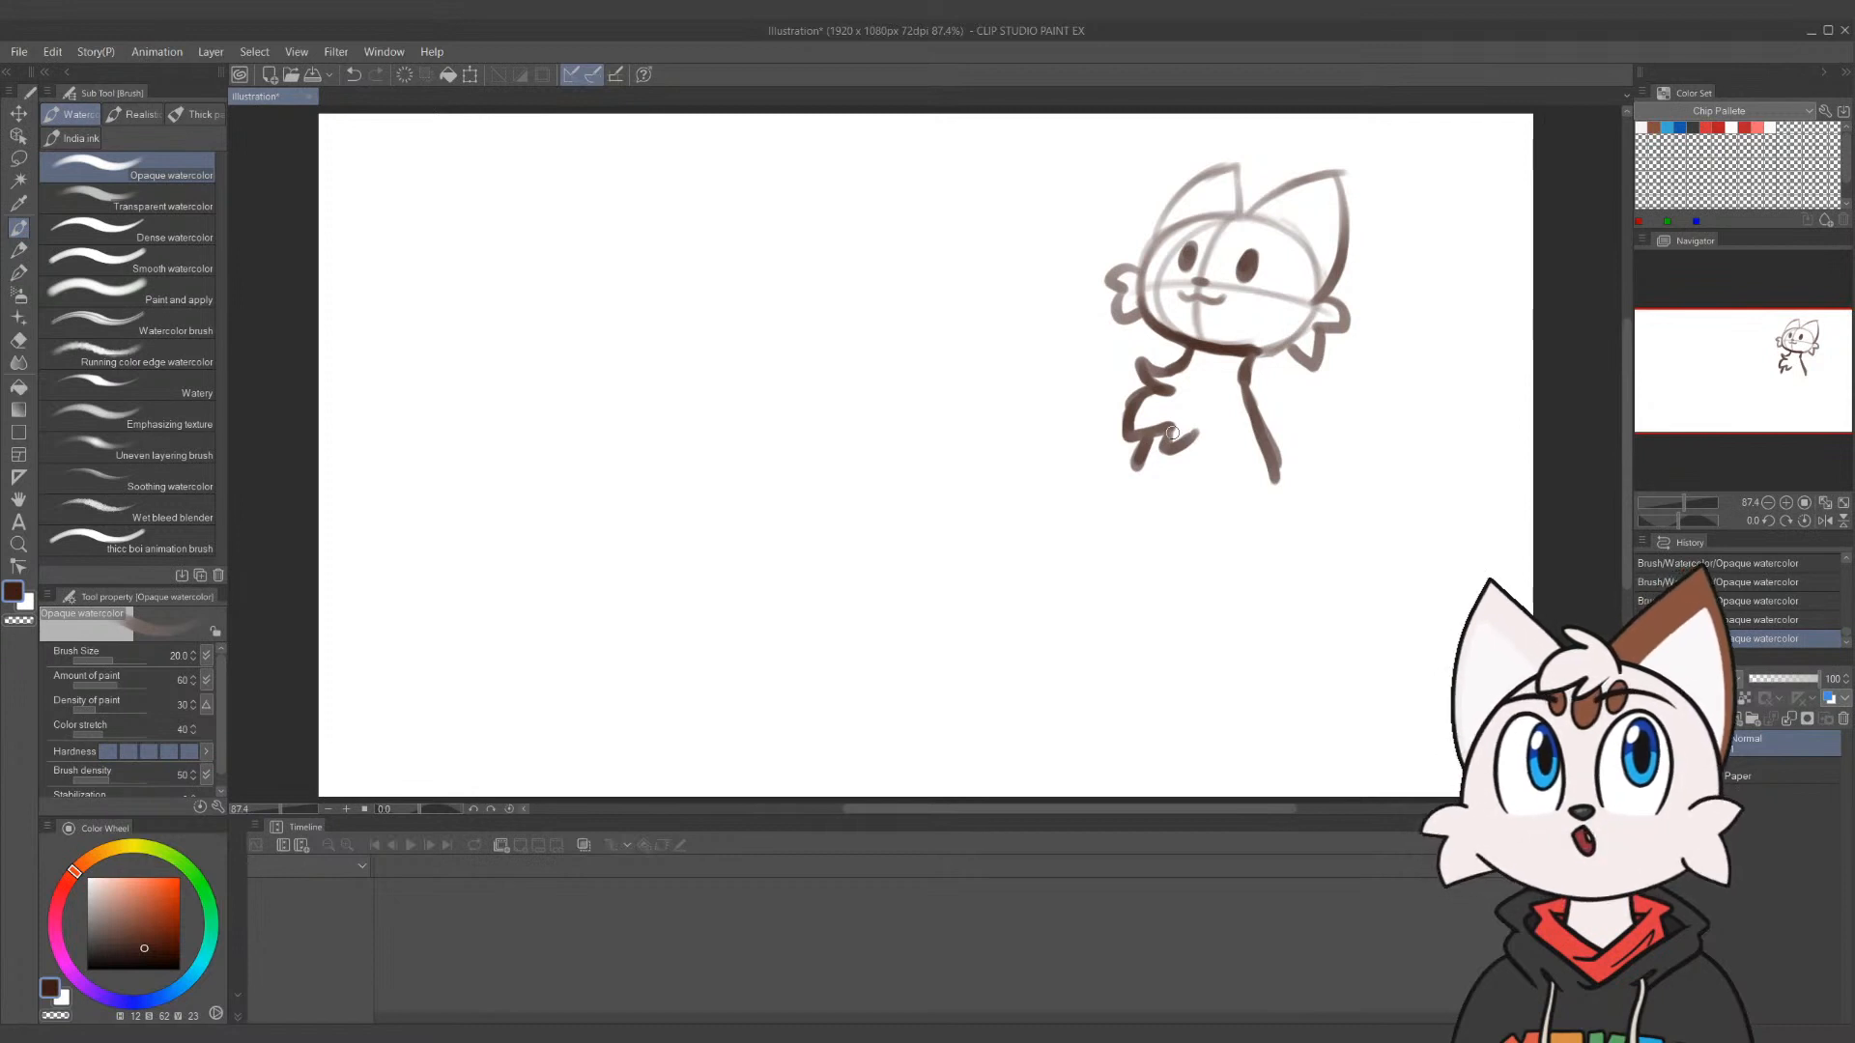
Reduce the brush size to 12 and refine the head with darker ear, eye and face lines and a shaggy hair tuft
{"action": "left_click_drag", "start_coordinate": [1254, 211], "coordinate": [1353, 177]}
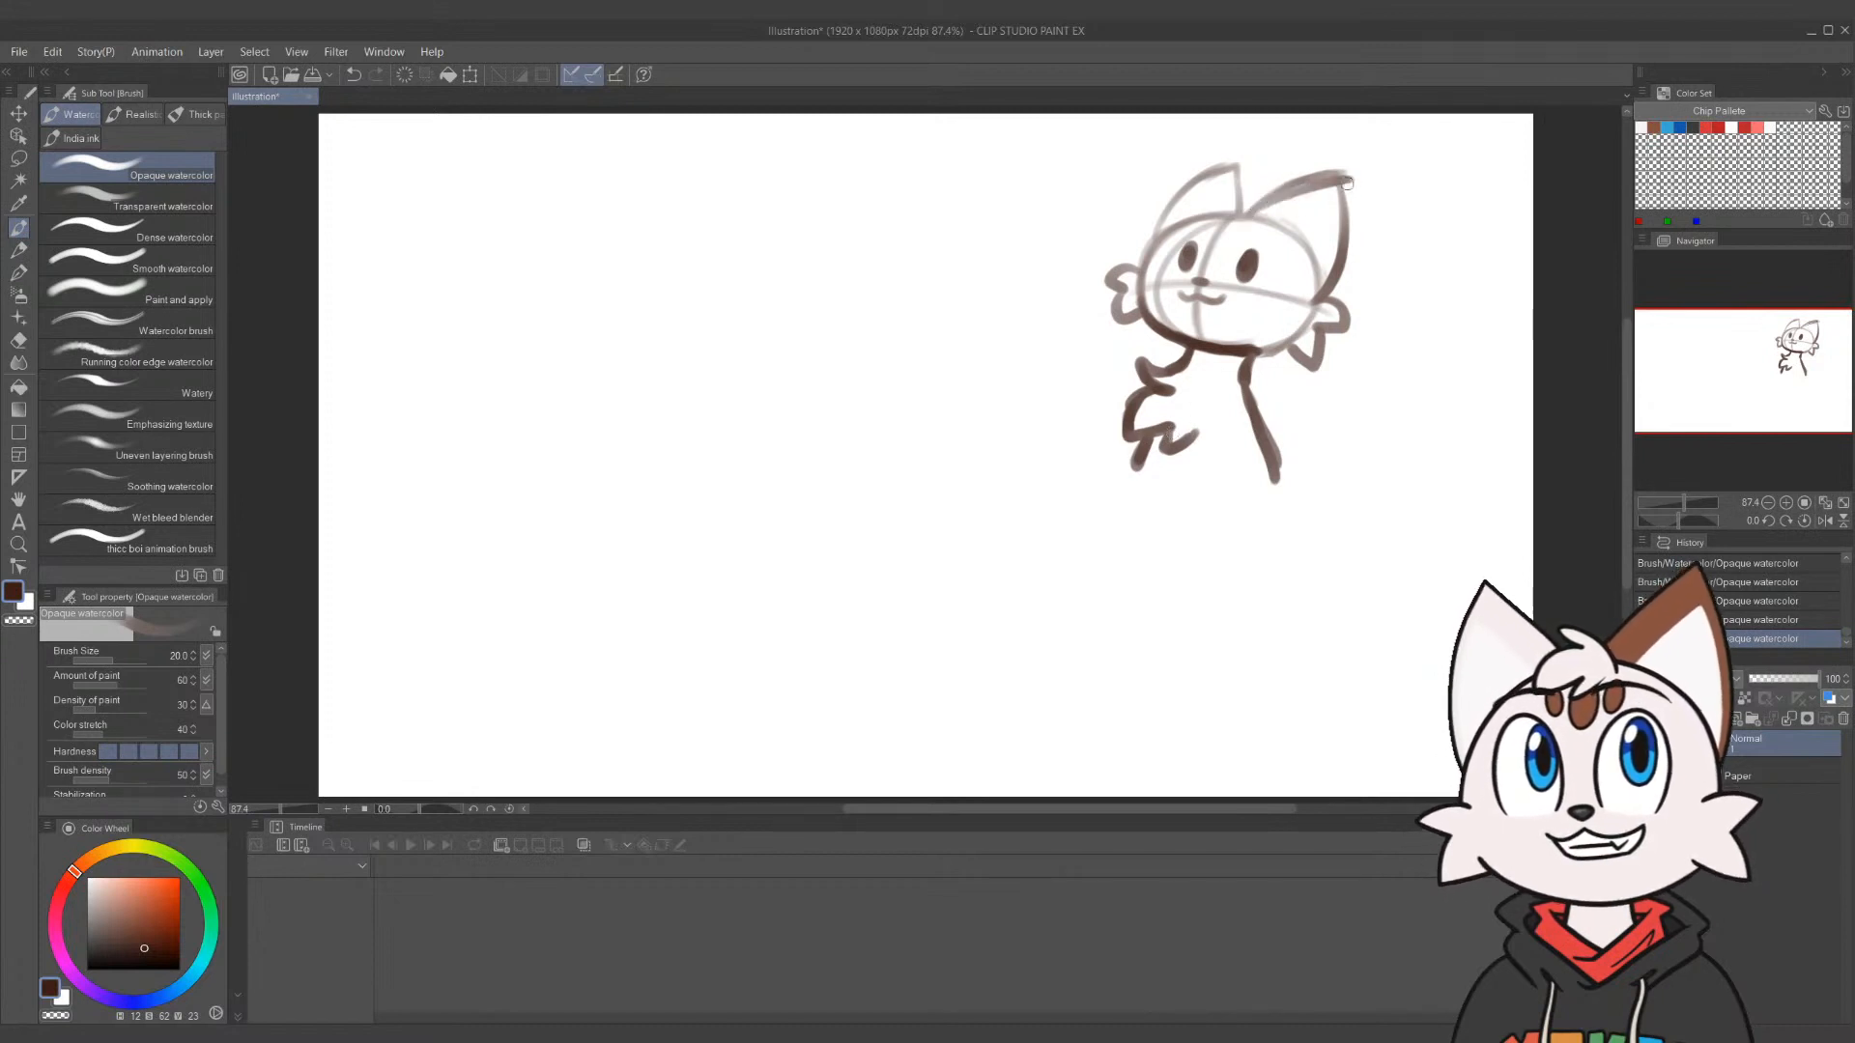
{"action": "key", "text": "ctrl+z"}
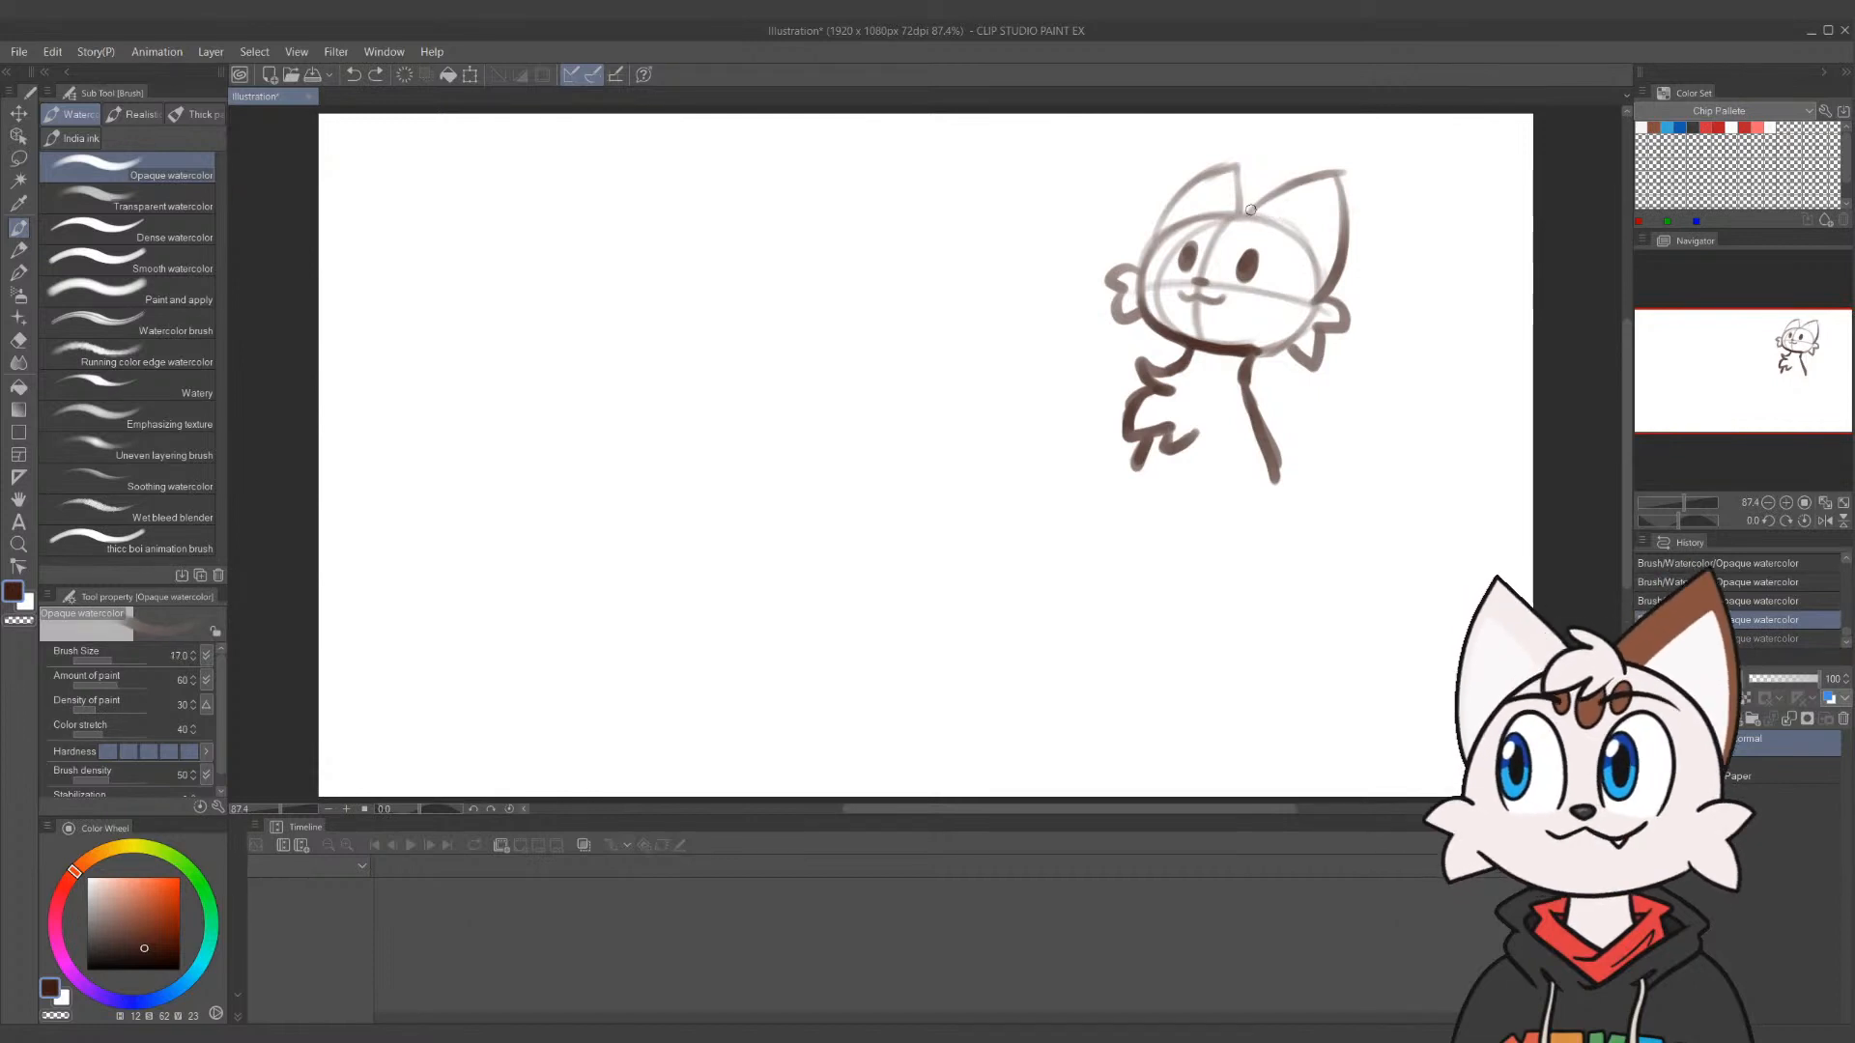
{"action": "key", "text": "bracketleft"}
{"action": "key", "text": "bracketleft"}
{"action": "key", "text": "bracketleft"}
{"action": "mouse_move", "coordinate": [1252, 211]}
{"action": "left_mouse_down"}
{"action": "mouse_move", "coordinate": [1345, 172]}
{"action": "mouse_move", "coordinate": [1322, 298]}
{"action": "left_mouse_up"}
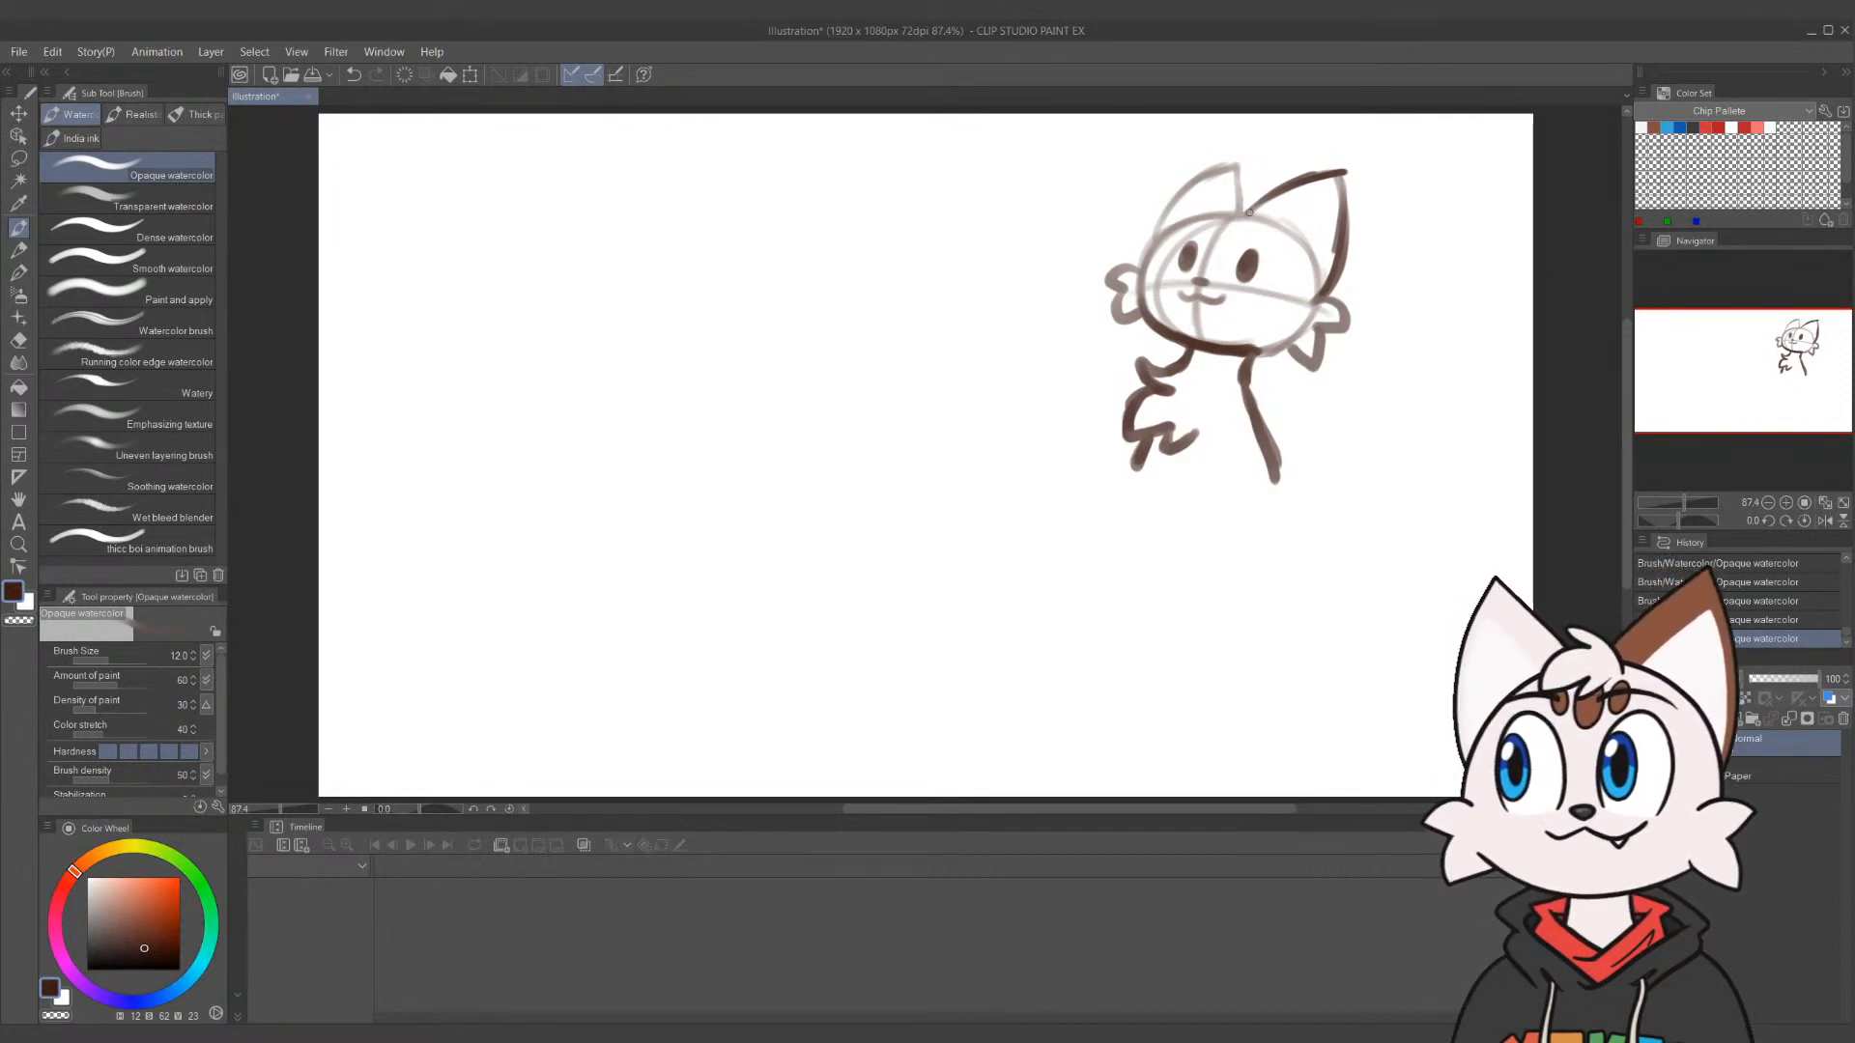
{"action": "mouse_move", "coordinate": [1201, 184]}
{"action": "left_mouse_down"}
{"action": "mouse_move", "coordinate": [1216, 200]}
{"action": "mouse_move", "coordinate": [1123, 217]}
{"action": "mouse_move", "coordinate": [1162, 211]}
{"action": "mouse_move", "coordinate": [1119, 253]}
{"action": "mouse_move", "coordinate": [1142, 261]}
{"action": "left_mouse_up"}
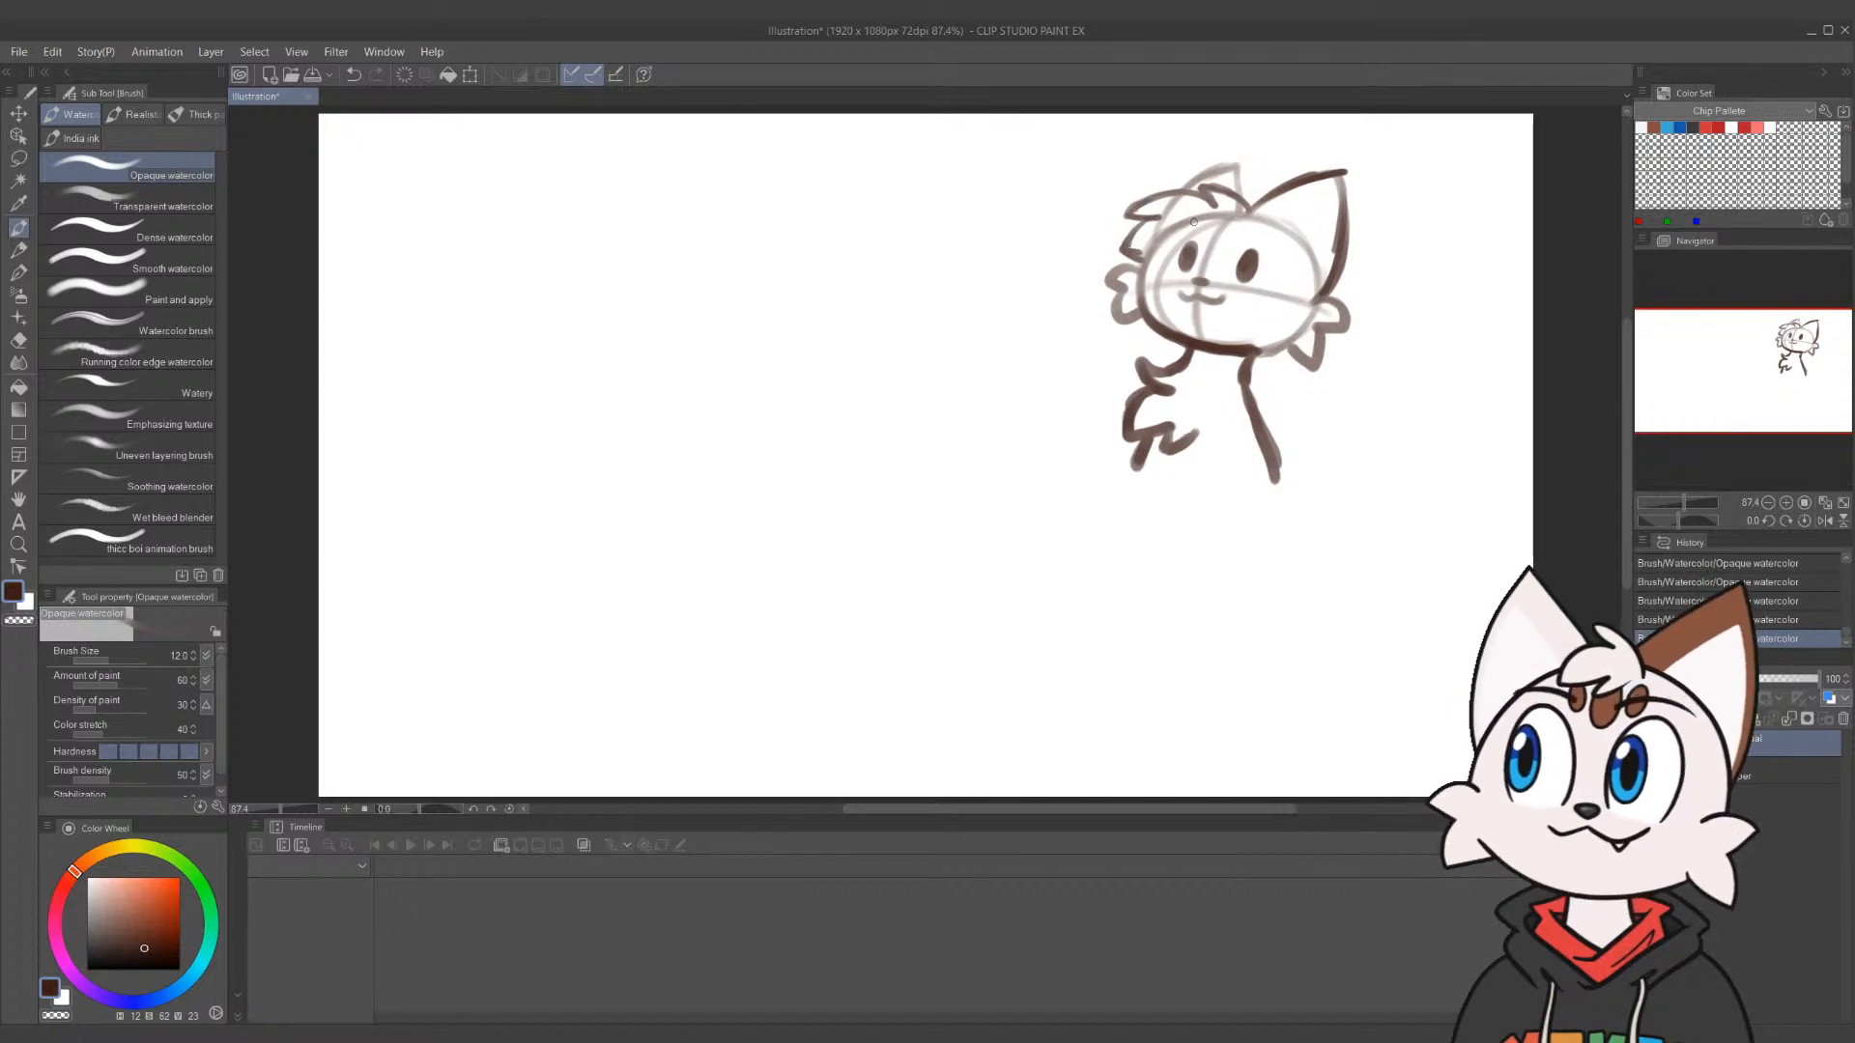
{"action": "mouse_move", "coordinate": [1144, 269]}
{"action": "left_mouse_down"}
{"action": "mouse_move", "coordinate": [1209, 219]}
{"action": "mouse_move", "coordinate": [1187, 264]}
{"action": "mouse_move", "coordinate": [1190, 247]}
{"action": "mouse_move", "coordinate": [1256, 255]}
{"action": "mouse_move", "coordinate": [1203, 286]}
{"action": "mouse_move", "coordinate": [1219, 299]}
{"action": "mouse_move", "coordinate": [1196, 290]}
{"action": "left_mouse_up"}
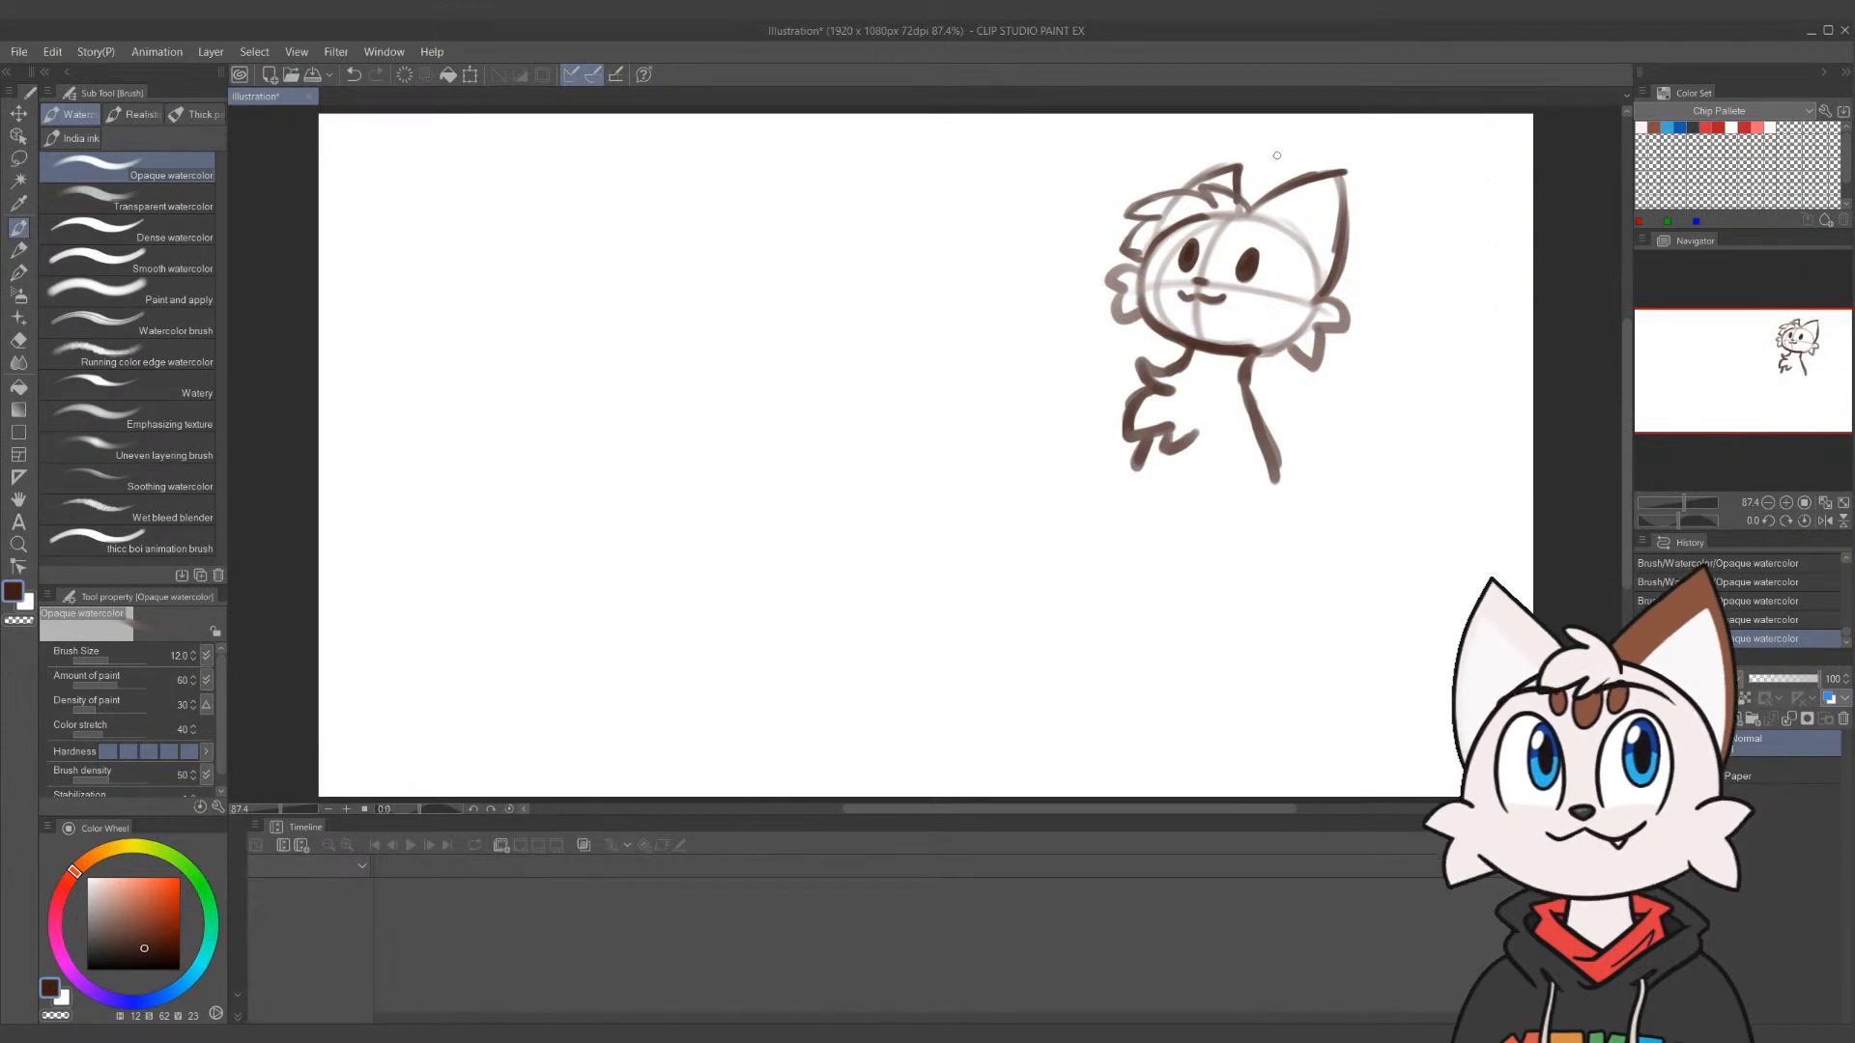
Select the whole cat sketch with the Lasso and delete it from the layer
{"action": "key", "text": "m"}
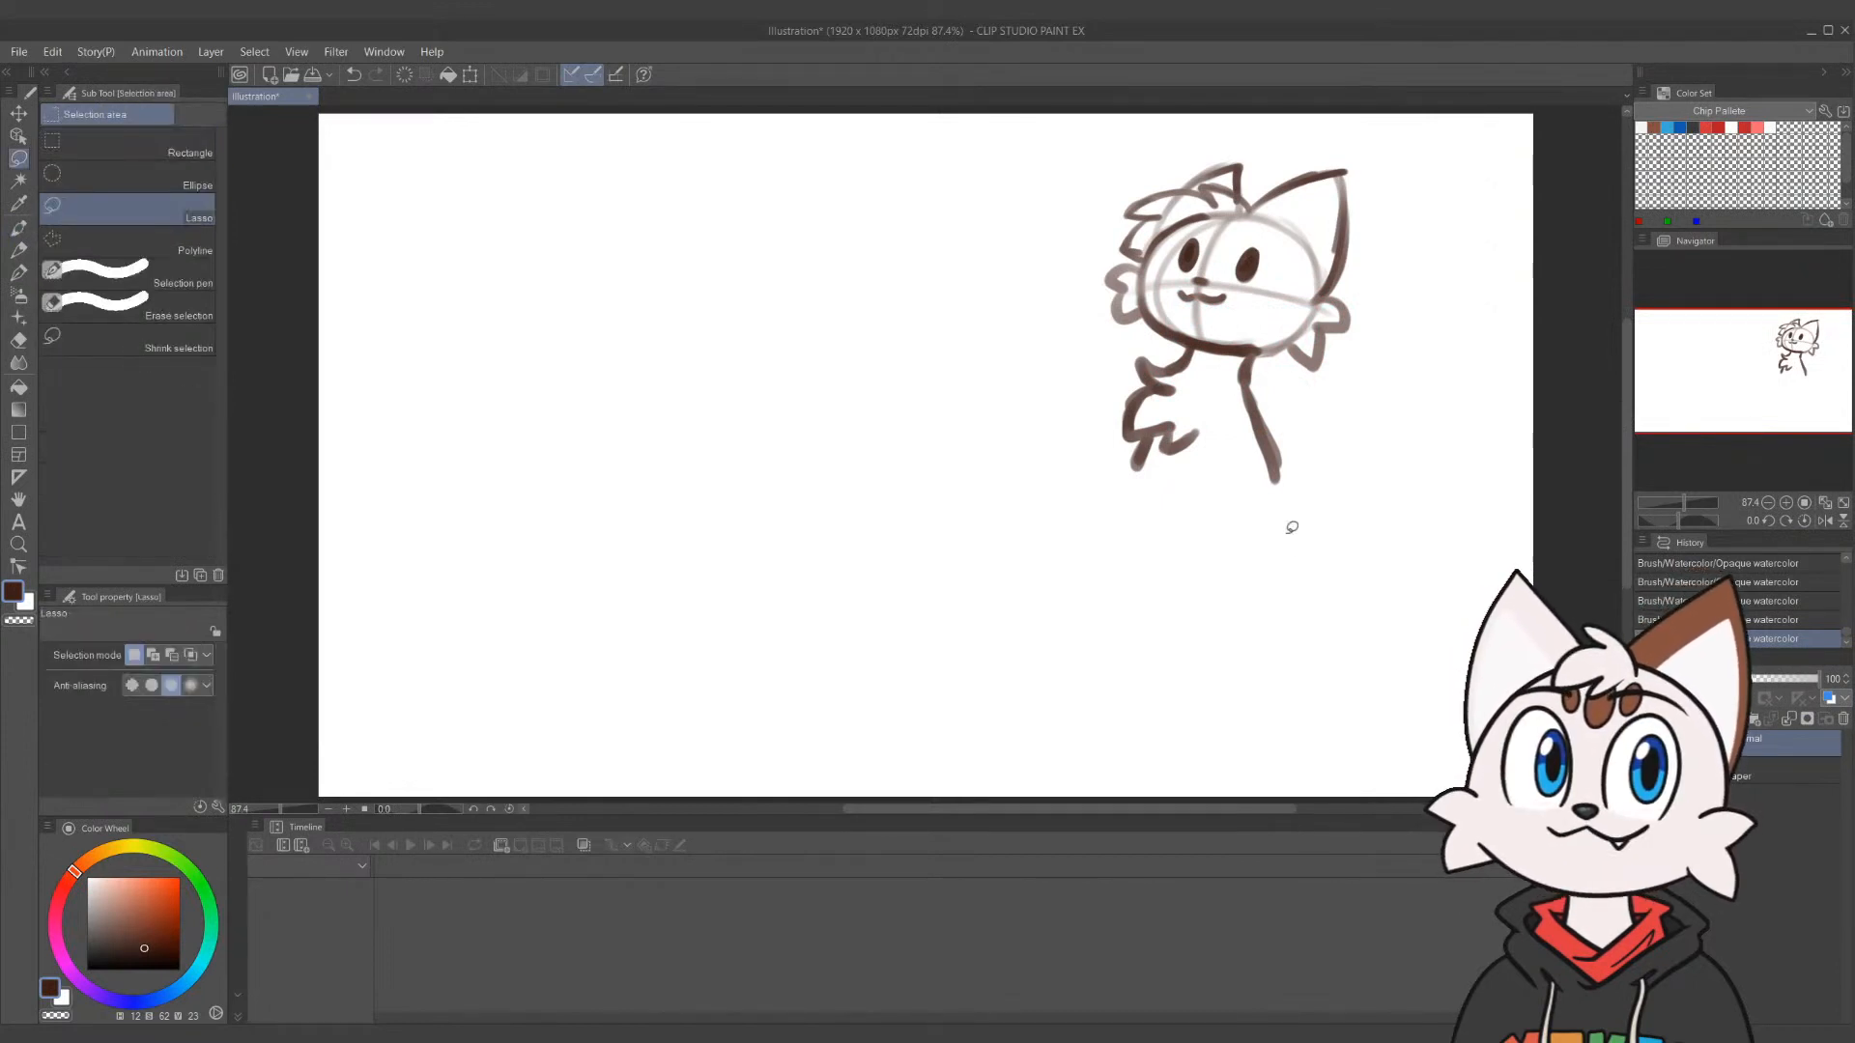
{"action": "mouse_move", "coordinate": [1027, 501]}
{"action": "left_mouse_down"}
{"action": "mouse_move", "coordinate": [1372, 112]}
{"action": "mouse_move", "coordinate": [1033, 517]}
{"action": "left_mouse_up"}
{"action": "key", "text": "Delete"}
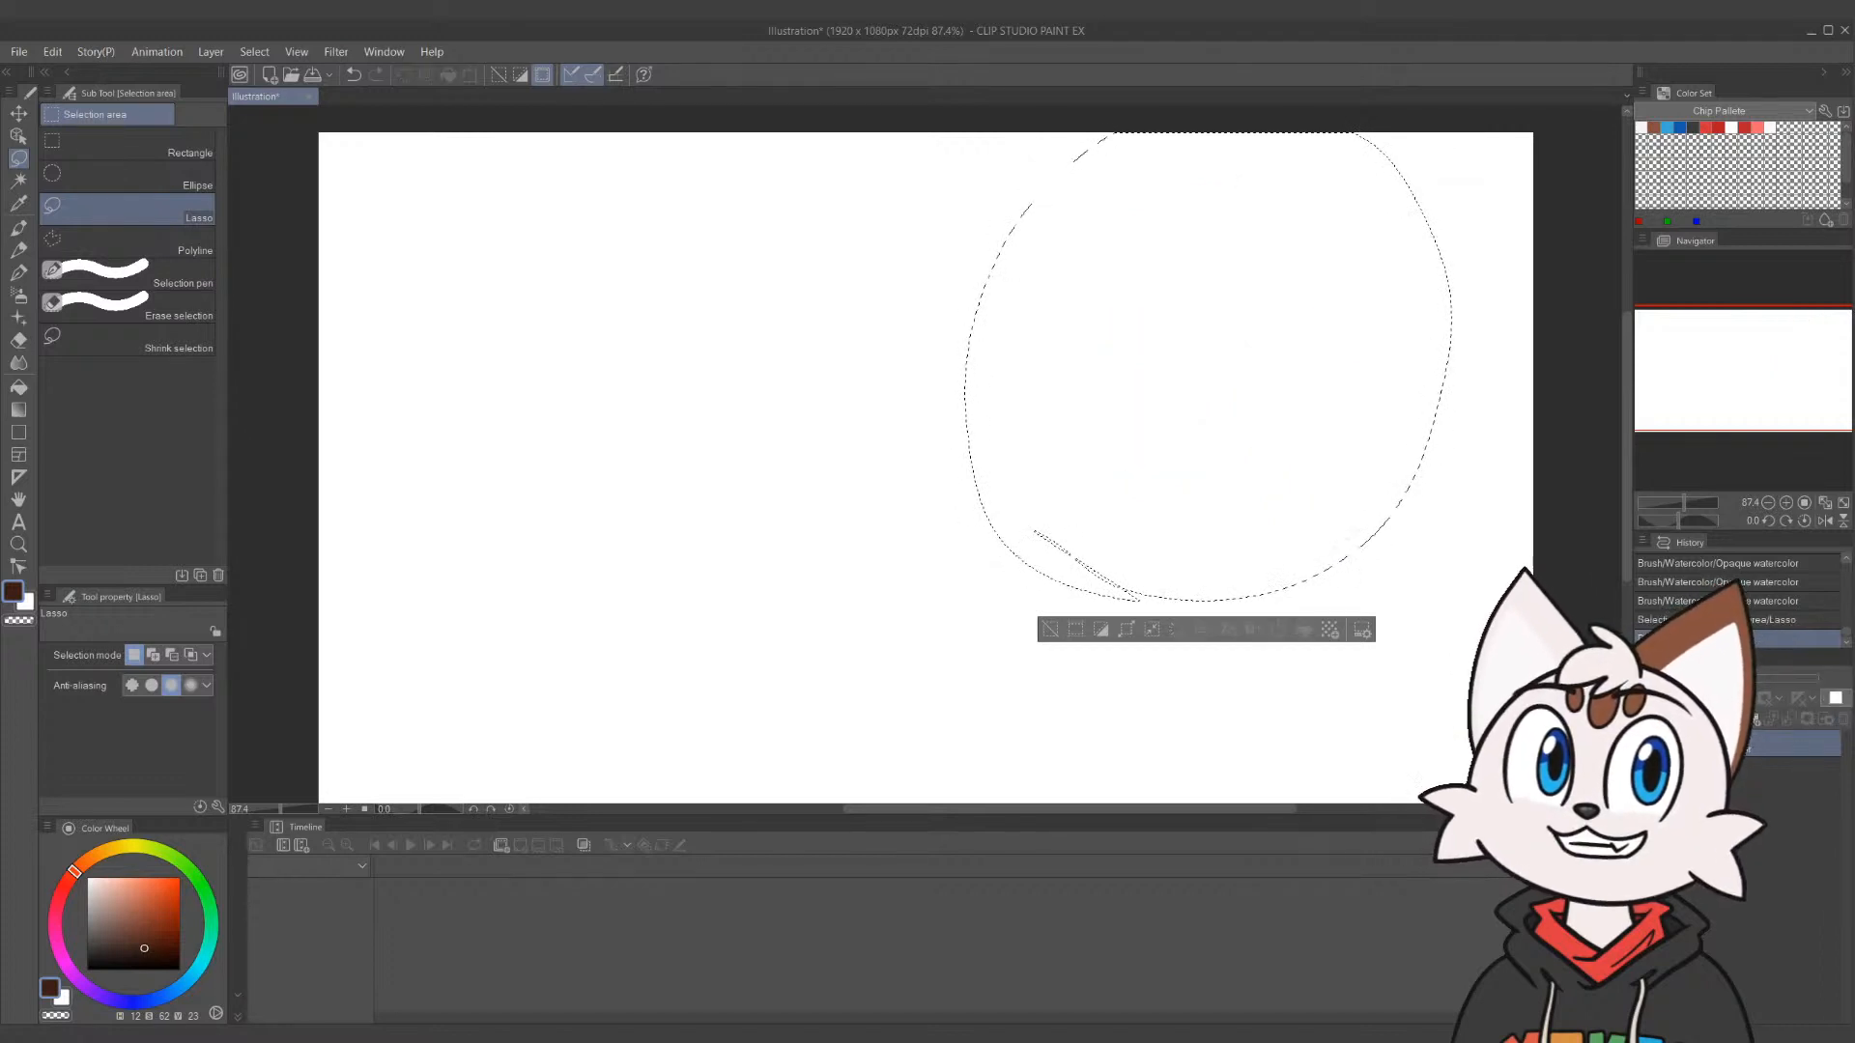
Deselect the lasso area, shrink the timeline to give the canvas more room, and fit the whole canvas in view
{"action": "left_click", "coordinate": [254, 51]}
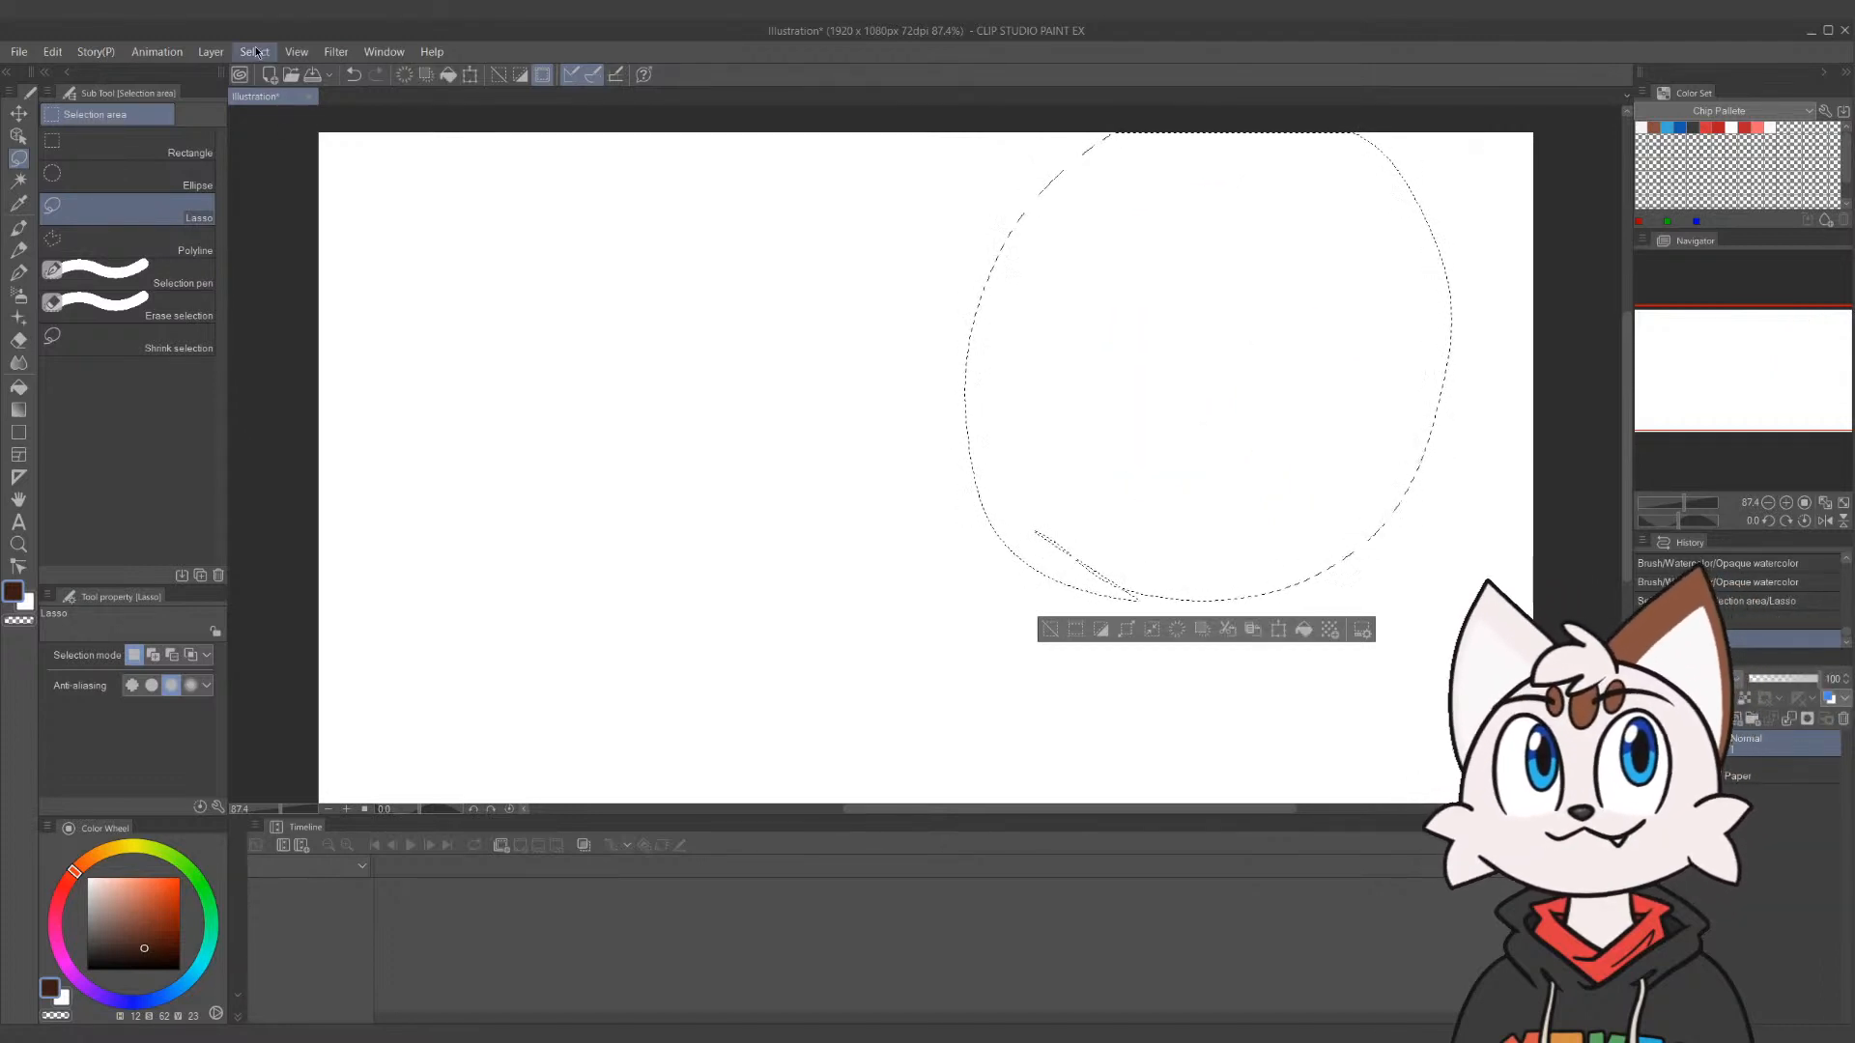
{"action": "left_click", "coordinate": [280, 90]}
{"action": "key", "text": "ctrl+space"}
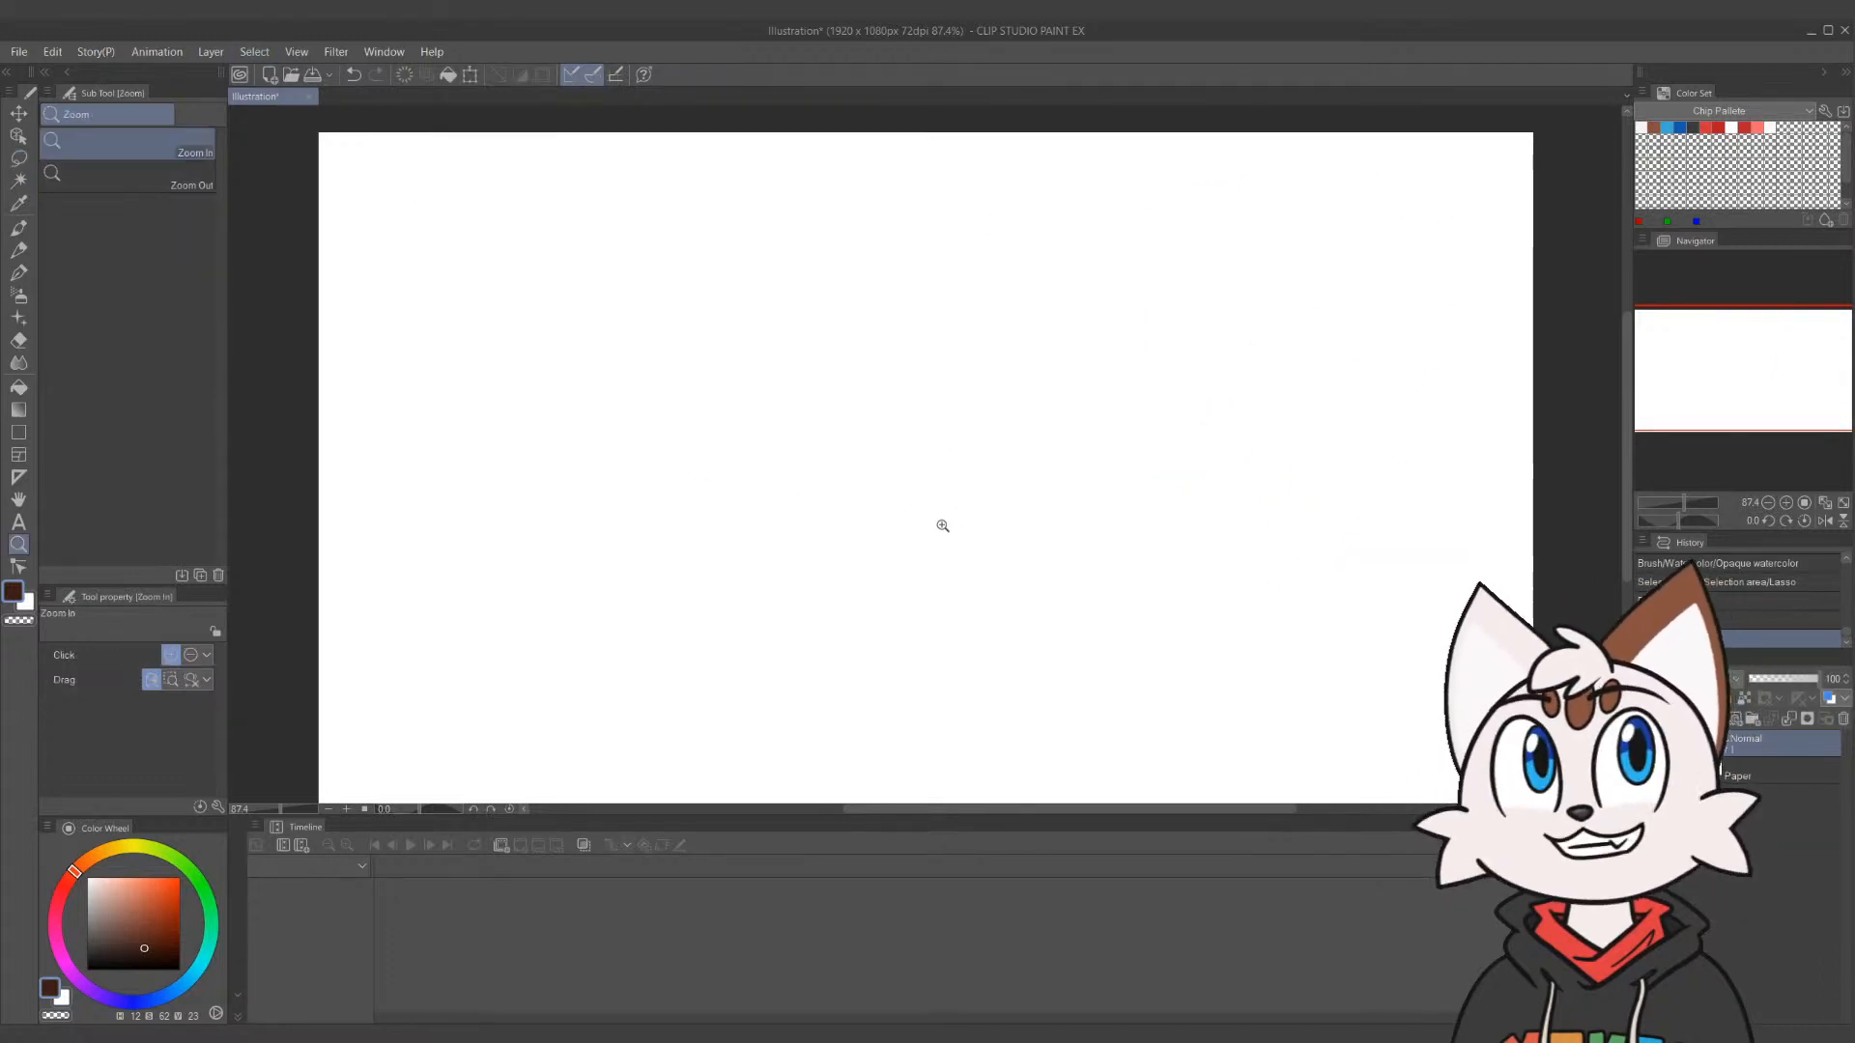
{"action": "left_click_drag", "start_coordinate": [939, 526], "coordinate": [908, 552]}
{"action": "left_click", "coordinate": [623, 627]}
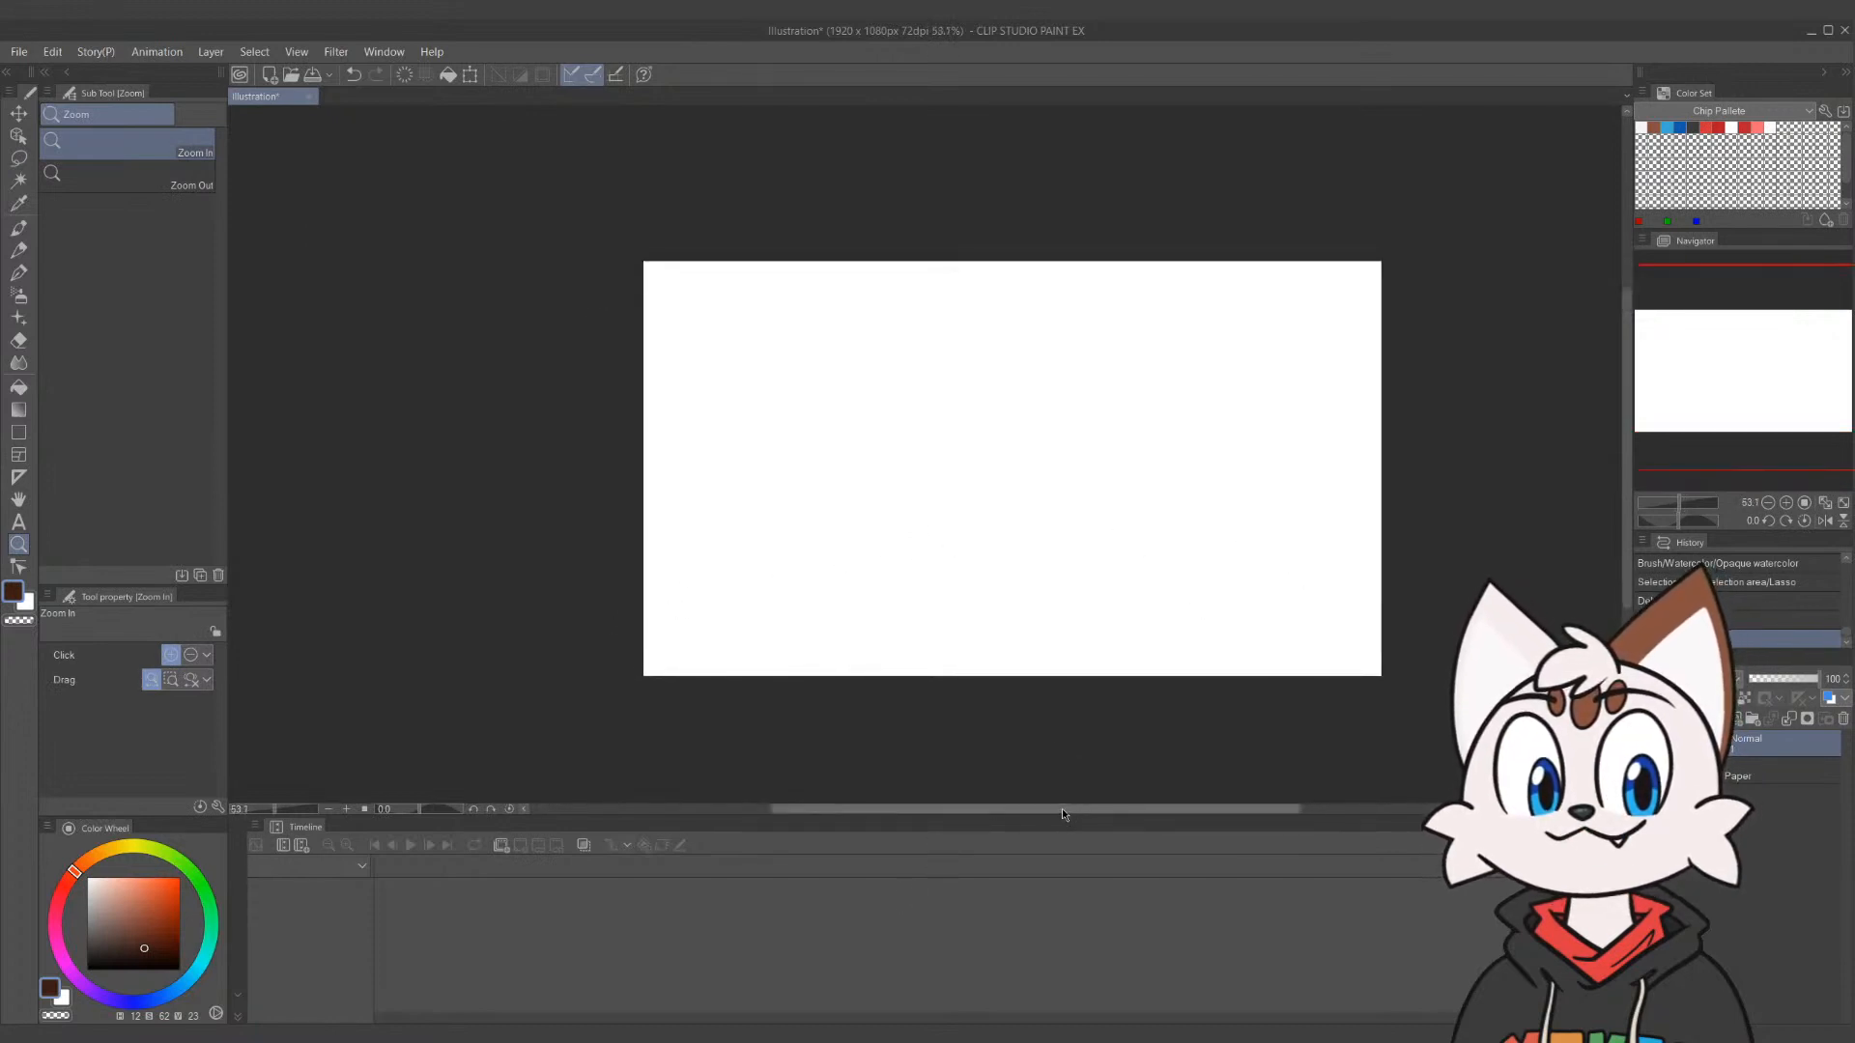
{"action": "left_click_drag", "start_coordinate": [1062, 819], "coordinate": [1064, 883]}
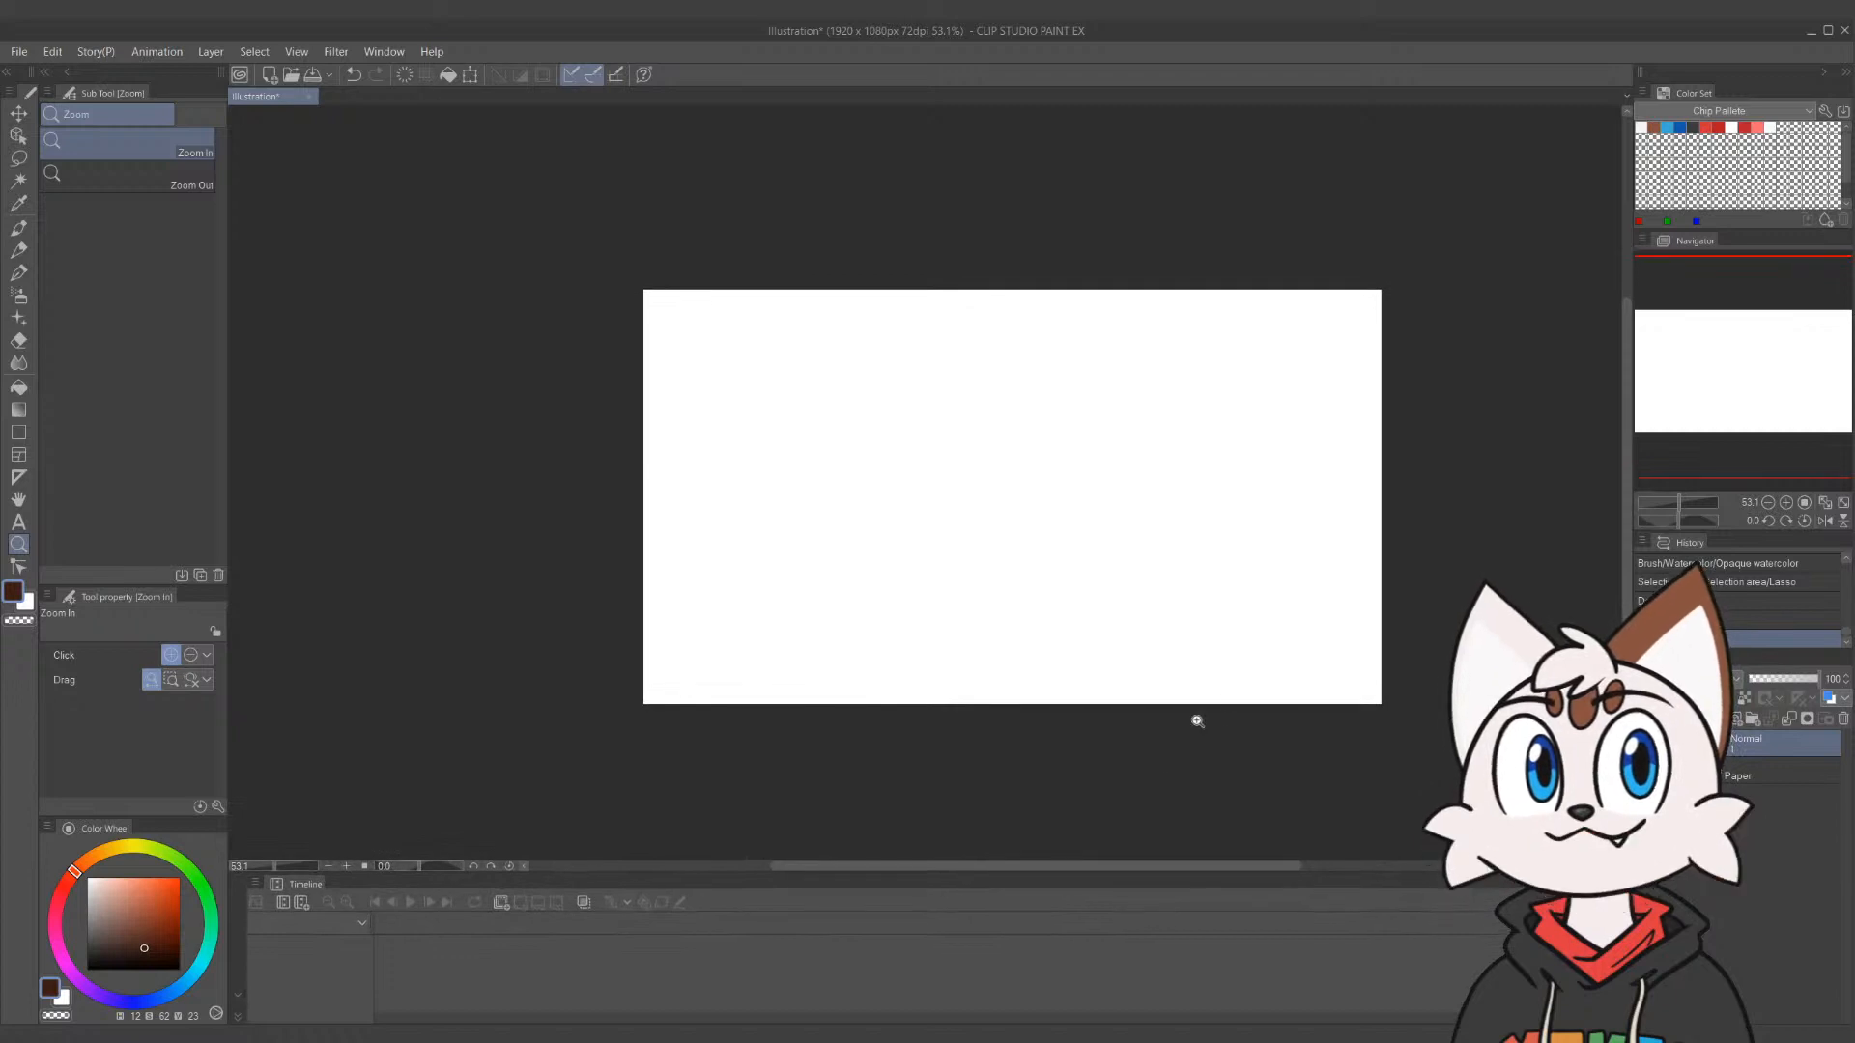
{"action": "left_click", "coordinate": [1192, 721]}
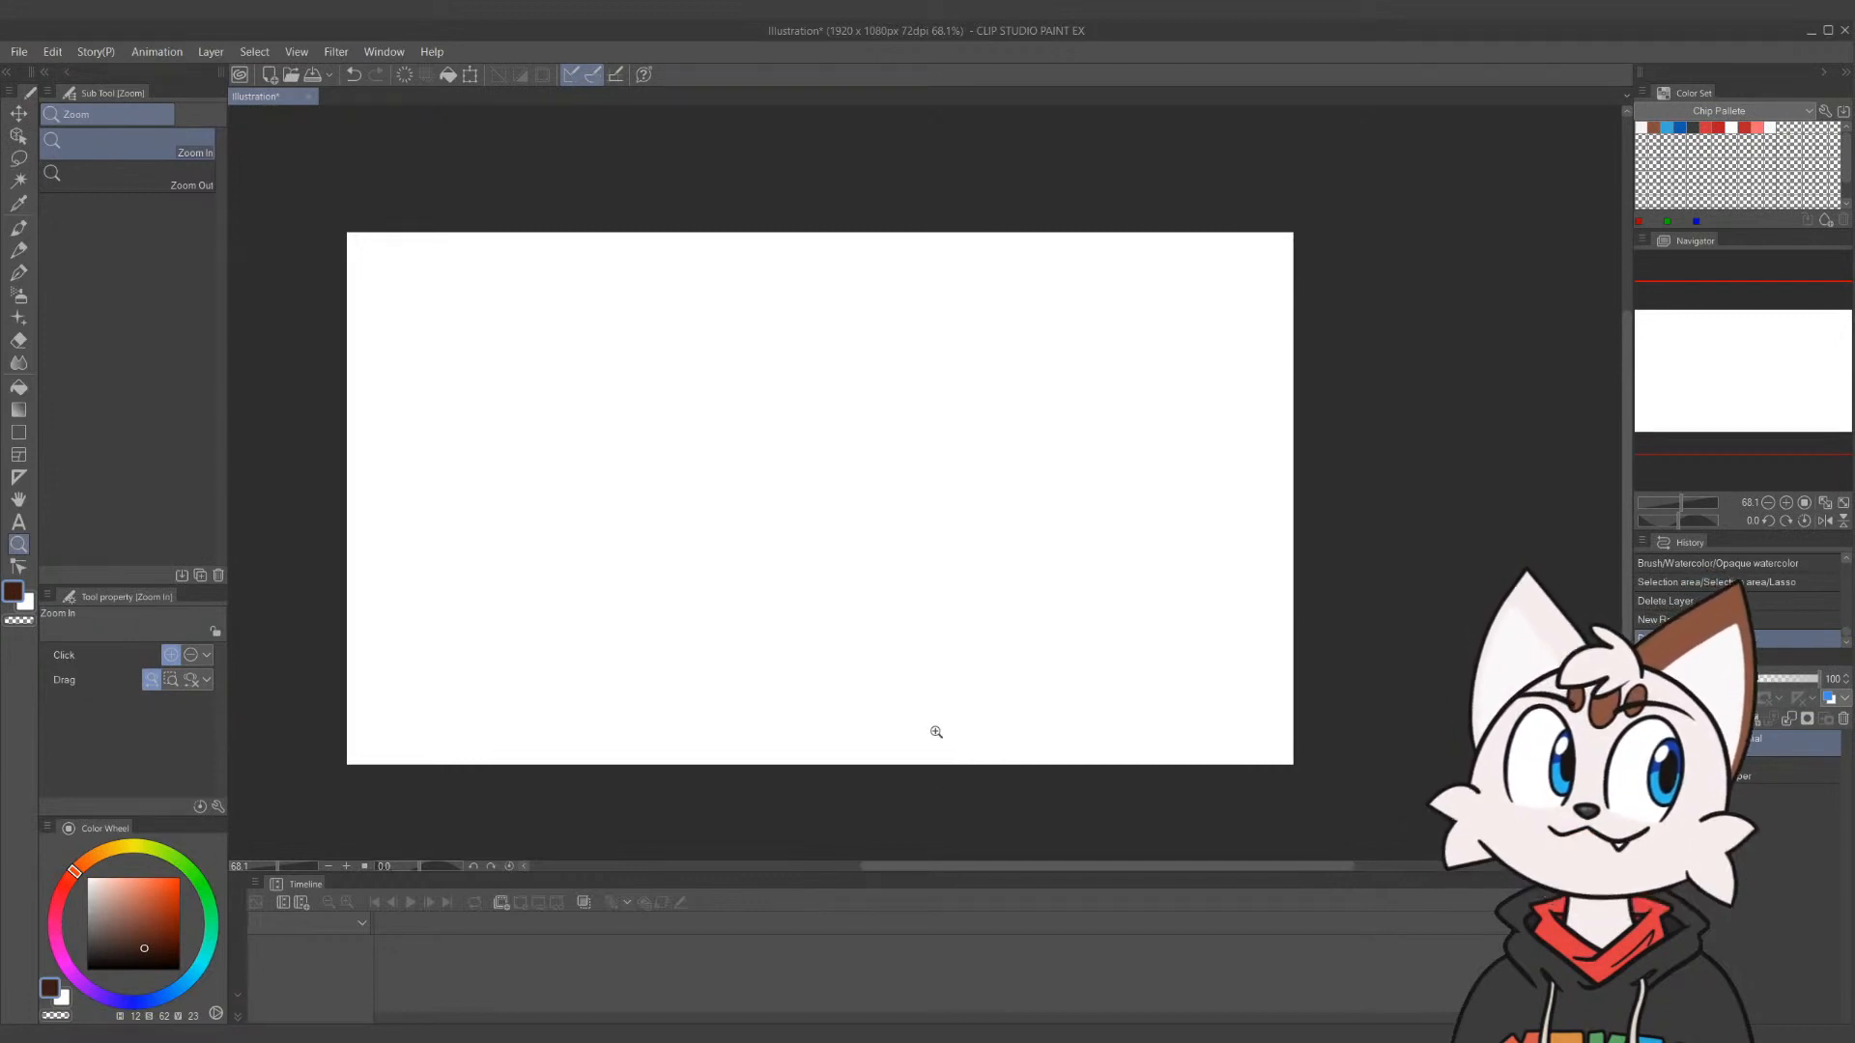
{"action": "left_click_drag", "start_coordinate": [995, 630], "coordinate": [1027, 702]}
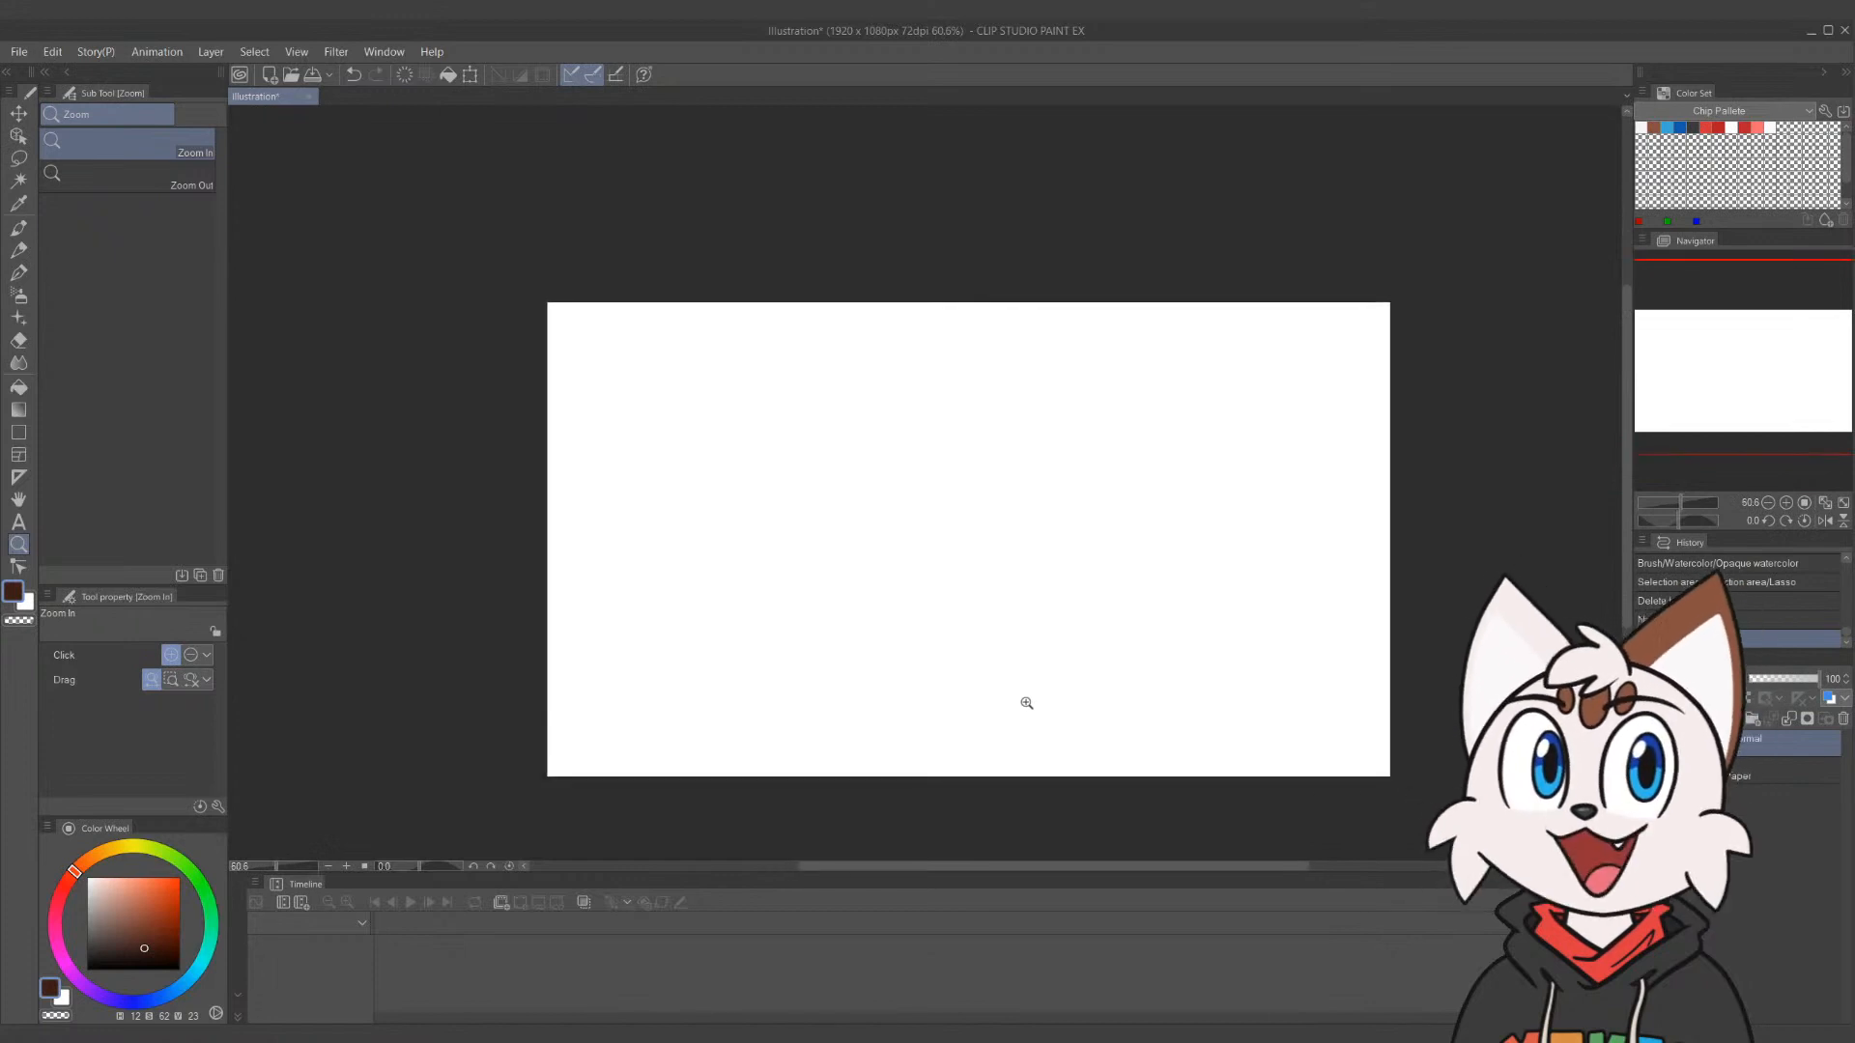
Test the G-pen with an oval at size 10 and a wavy stroke at size 20, undoing each
{"action": "key", "text": "p"}
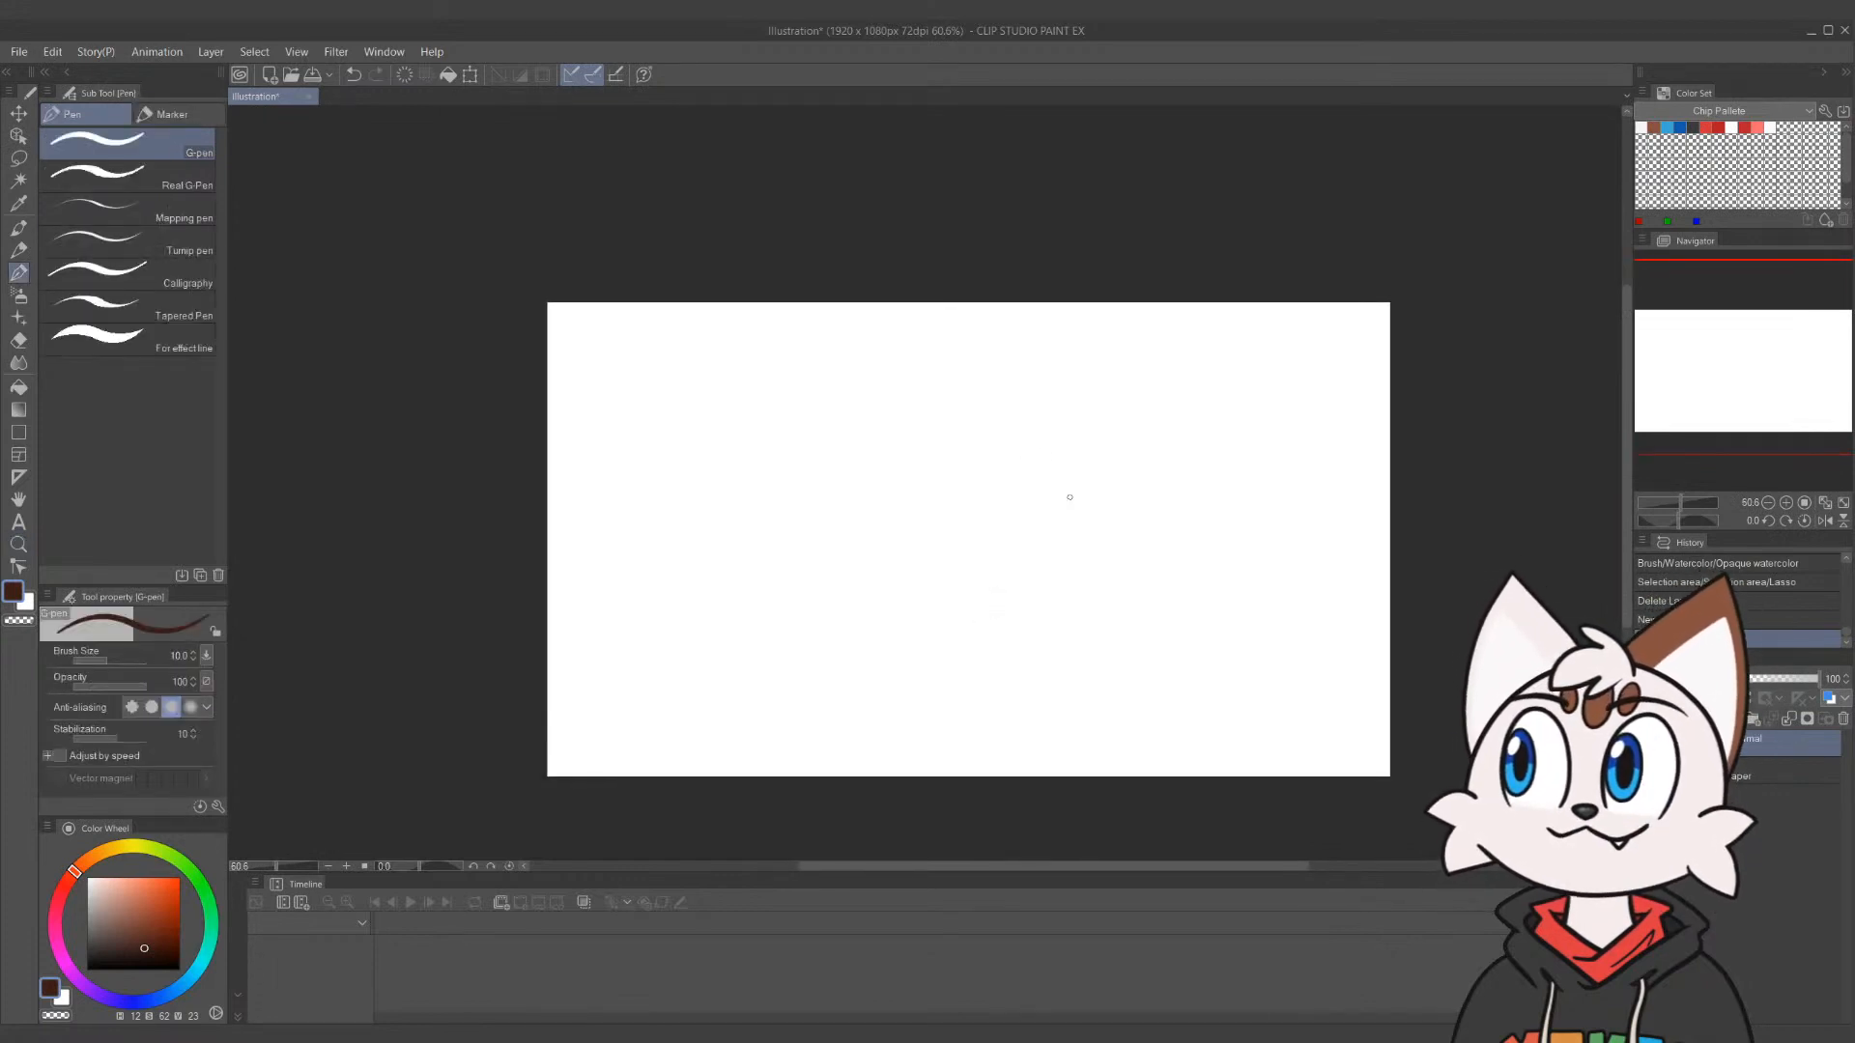
{"action": "mouse_move", "coordinate": [1019, 410]}
{"action": "left_mouse_down"}
{"action": "mouse_move", "coordinate": [971, 407]}
{"action": "mouse_move", "coordinate": [911, 475]}
{"action": "left_mouse_up"}
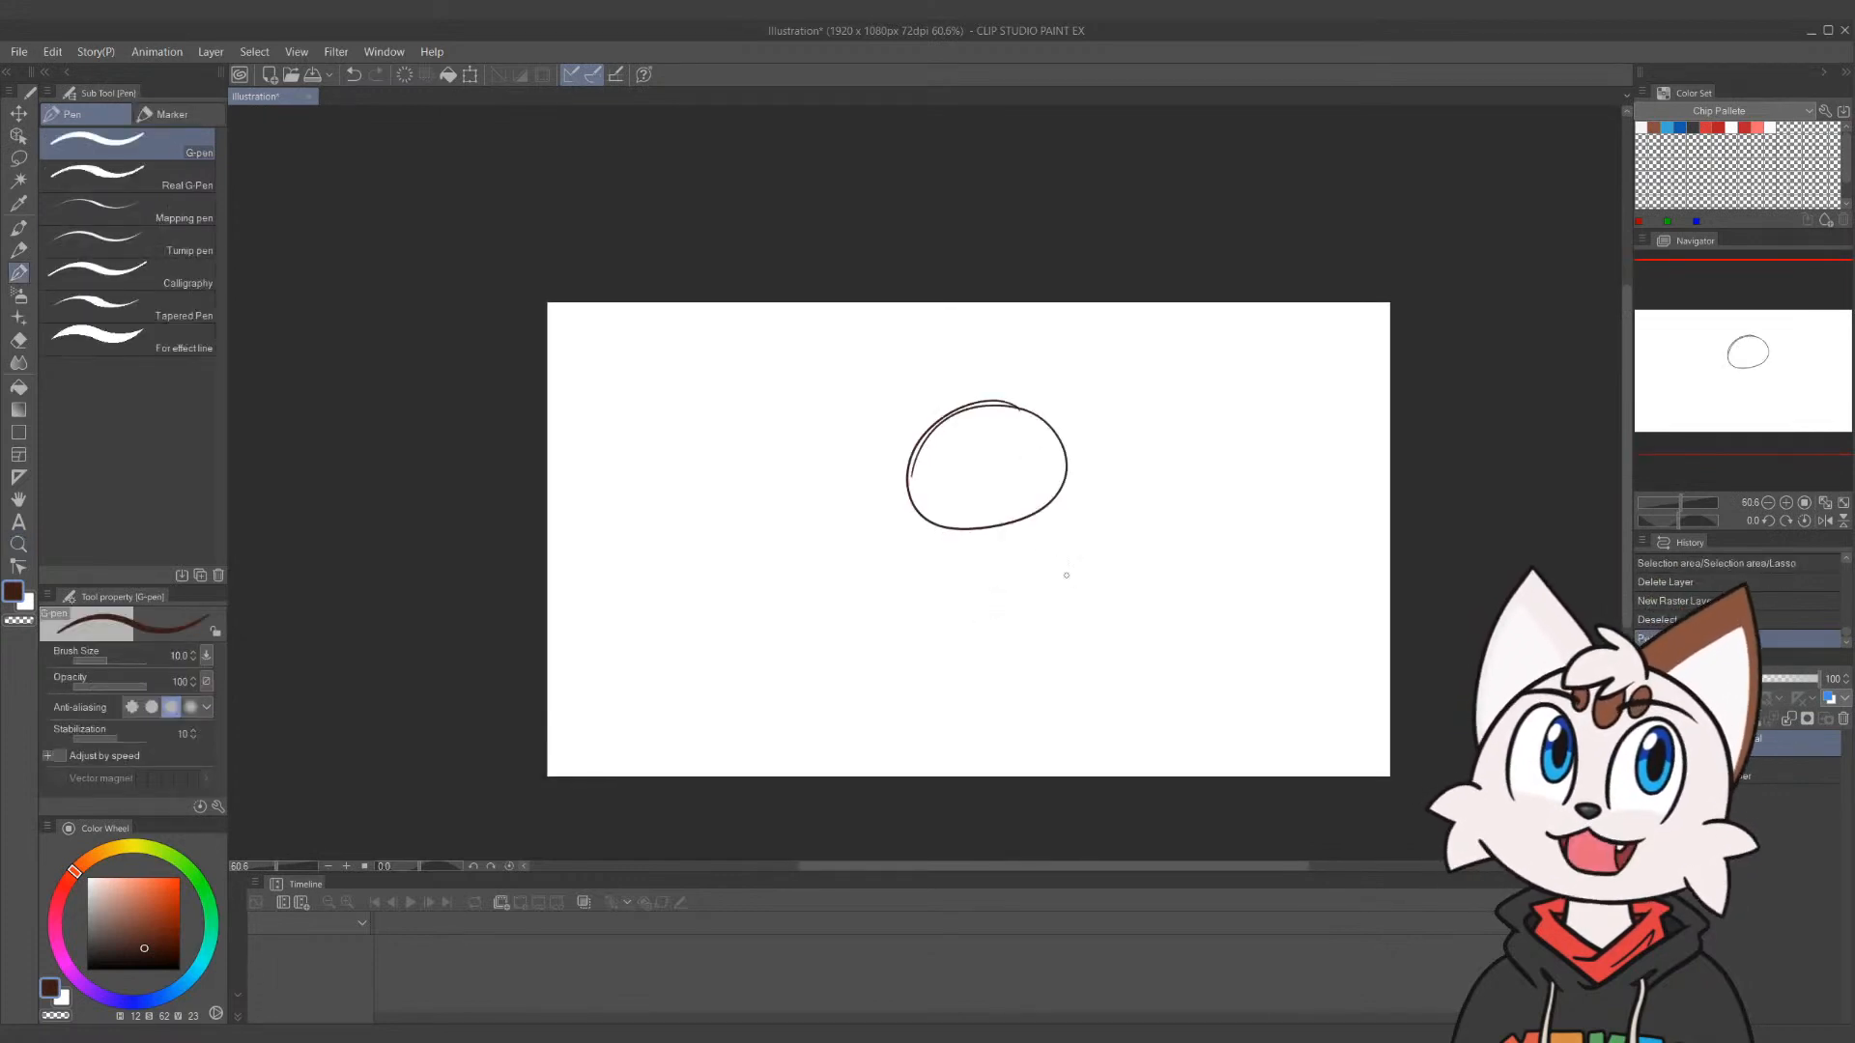
{"action": "key", "text": "ctrl+z"}
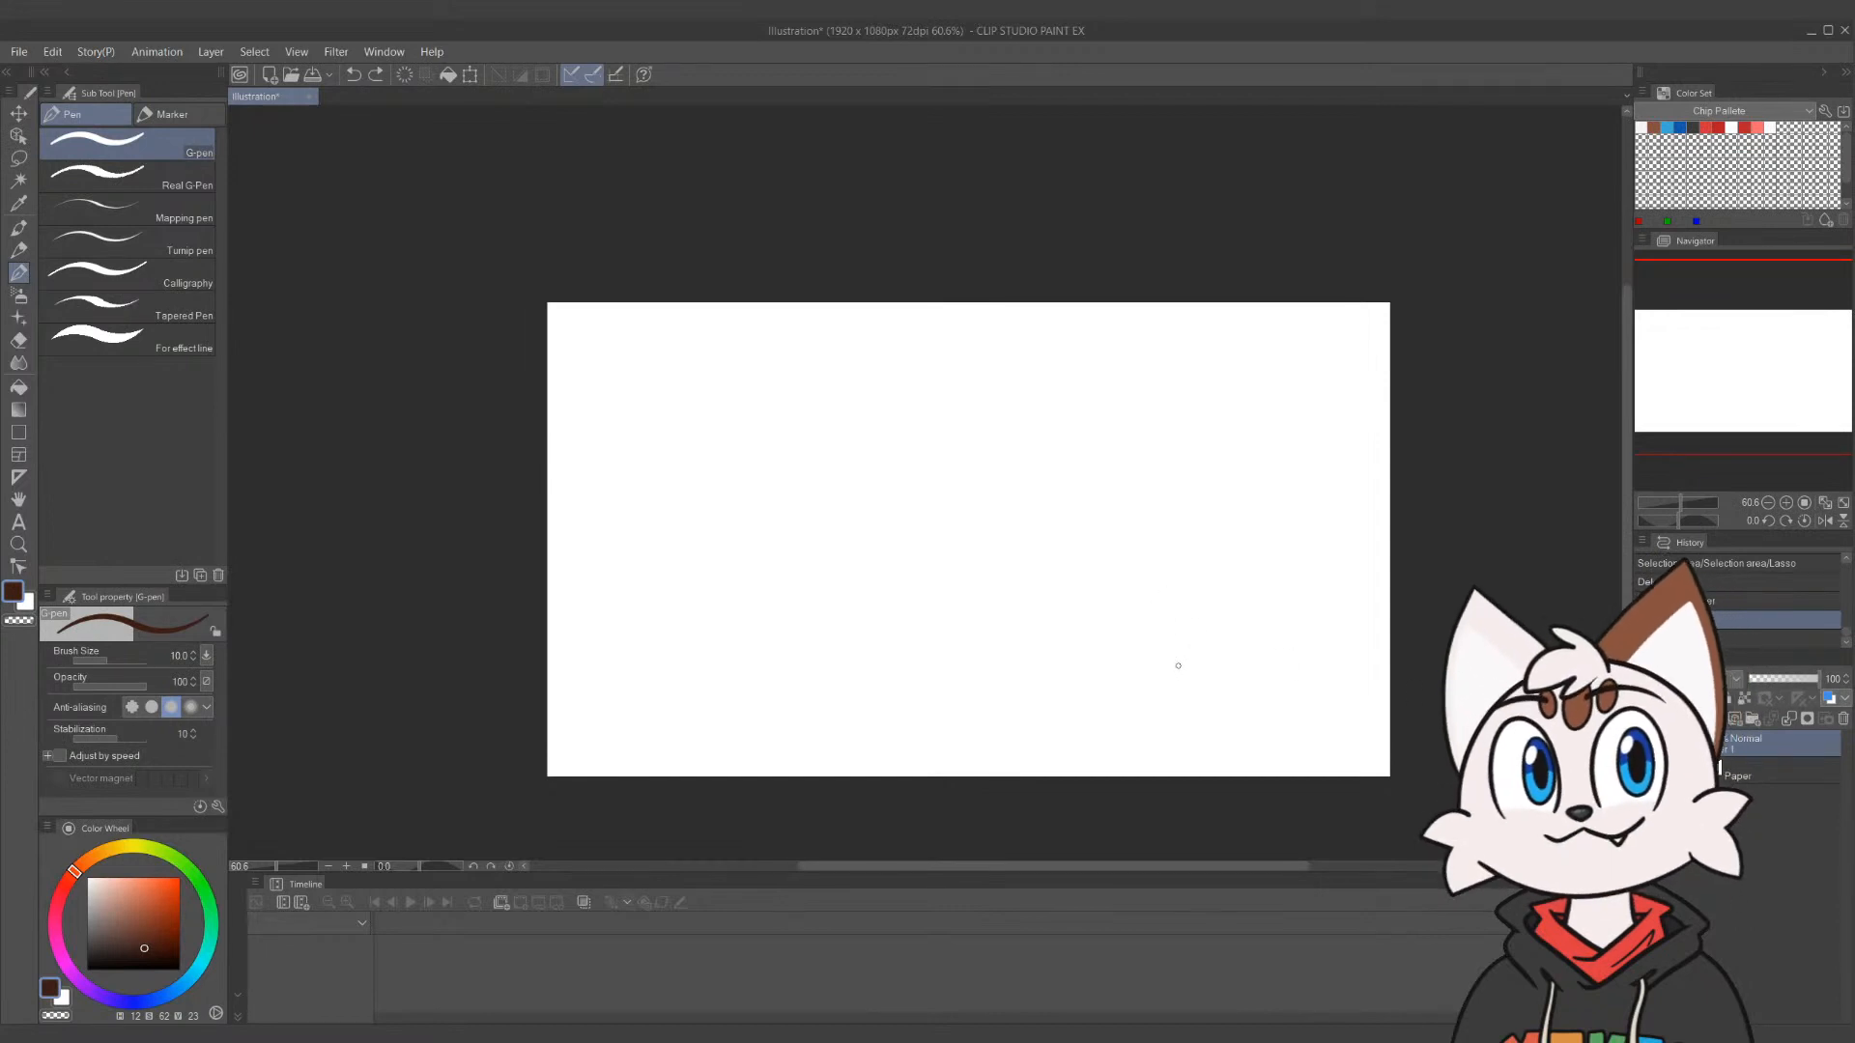
{"action": "key", "text": "bracketright"}
{"action": "key", "text": "bracketright"}
{"action": "key", "text": "bracketright"}
{"action": "key", "text": "bracketright"}
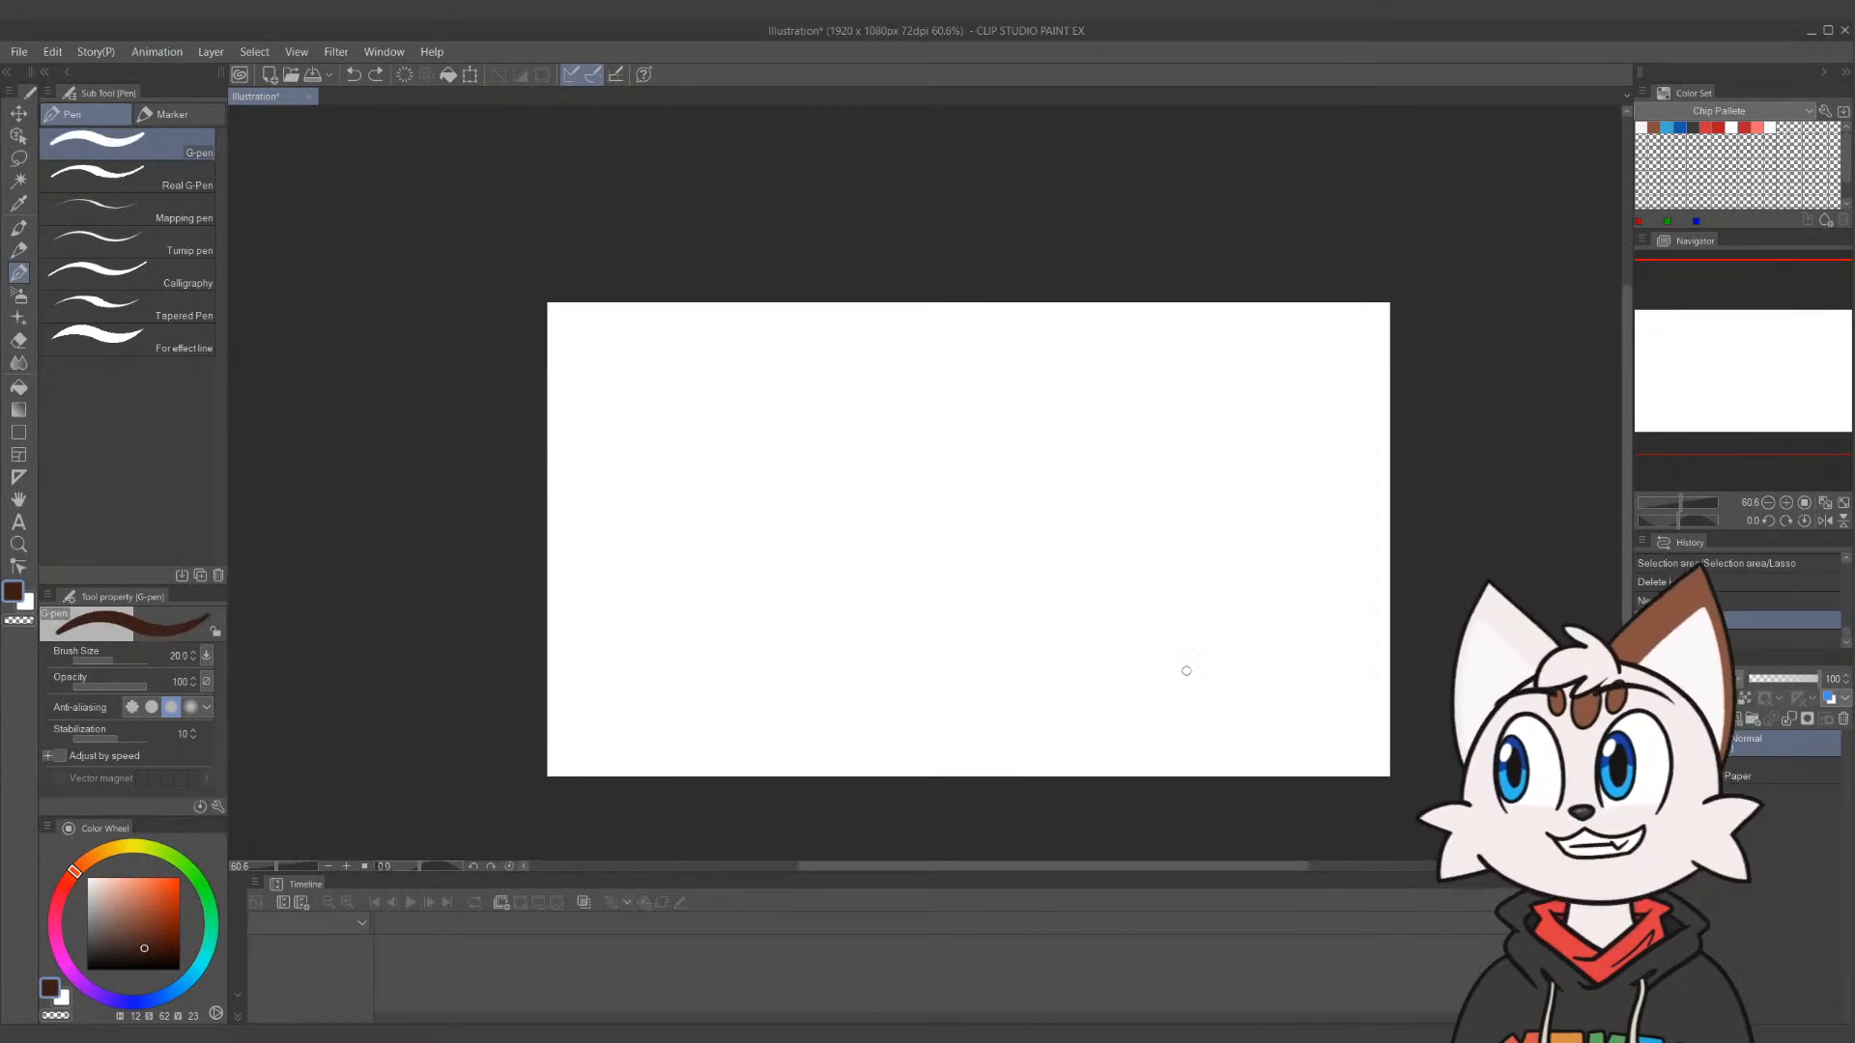
{"action": "mouse_move", "coordinate": [1127, 421]}
{"action": "left_mouse_down"}
{"action": "mouse_move", "coordinate": [1071, 458]}
{"action": "mouse_move", "coordinate": [1215, 596]}
{"action": "left_mouse_up"}
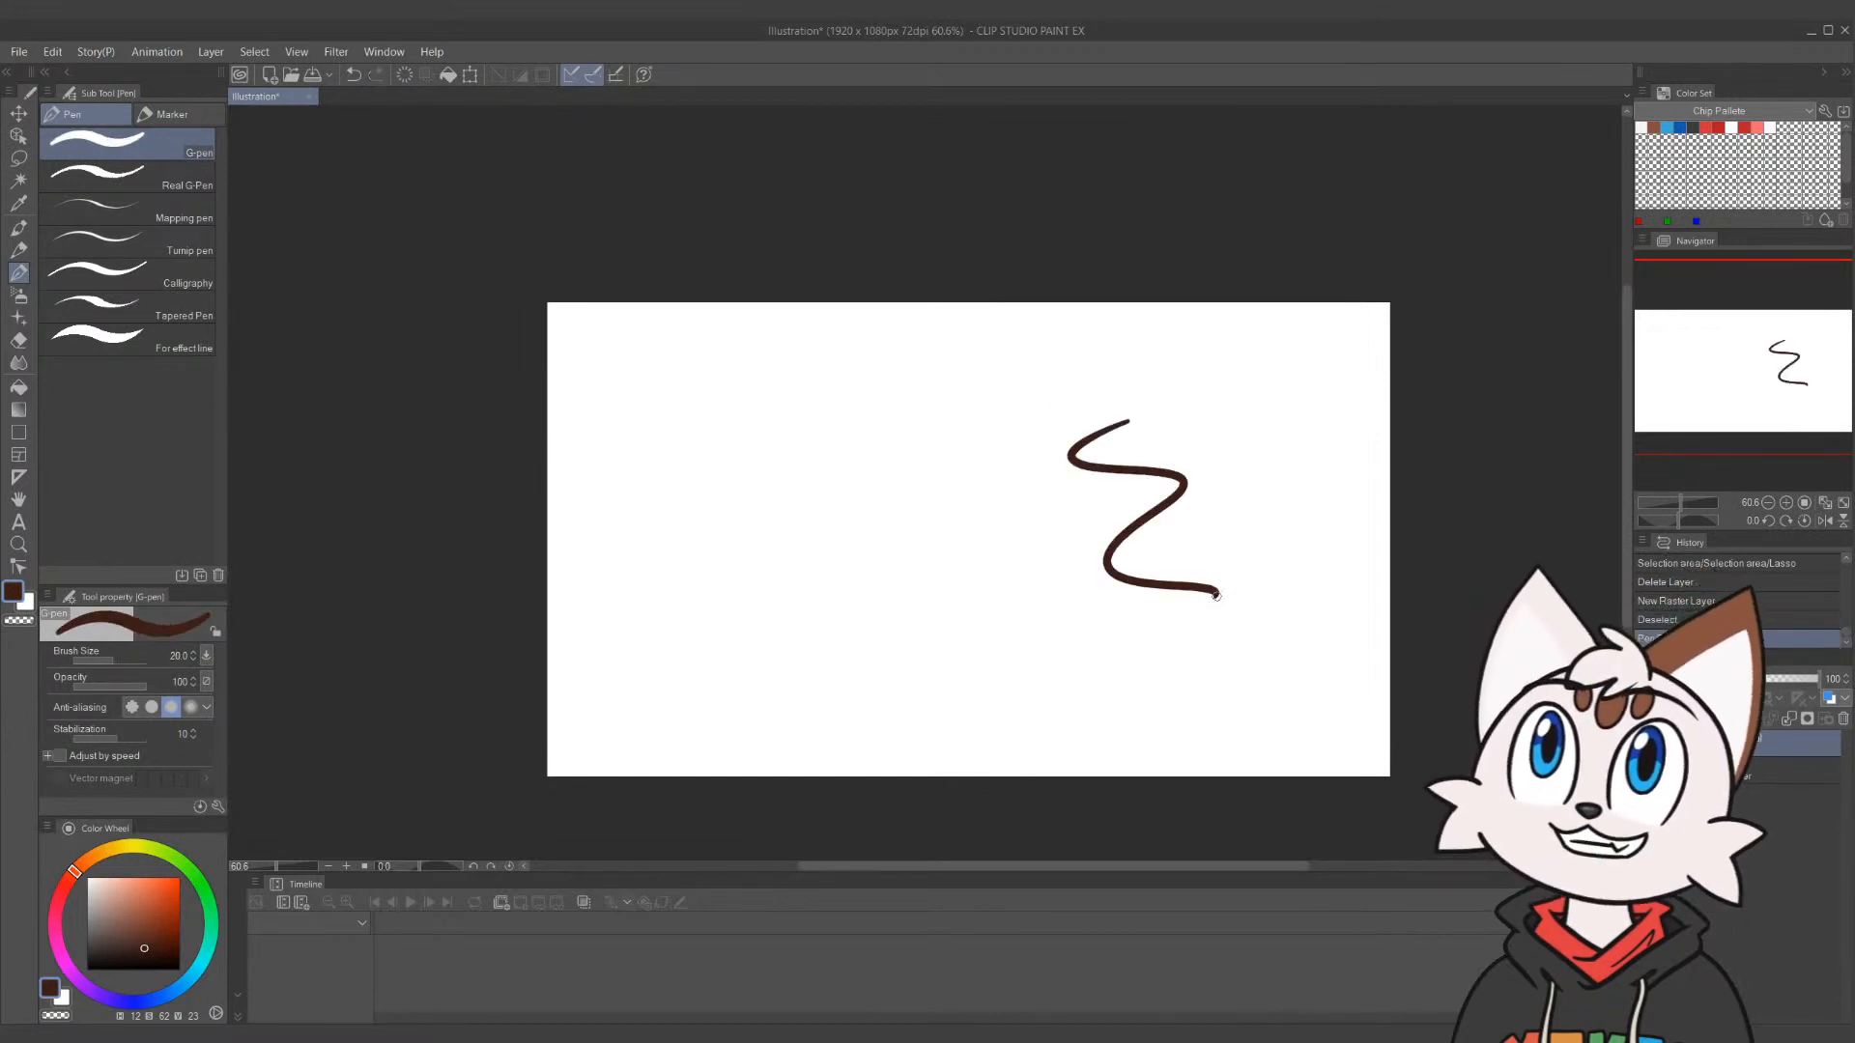
{"action": "key", "text": "ctrl+z"}
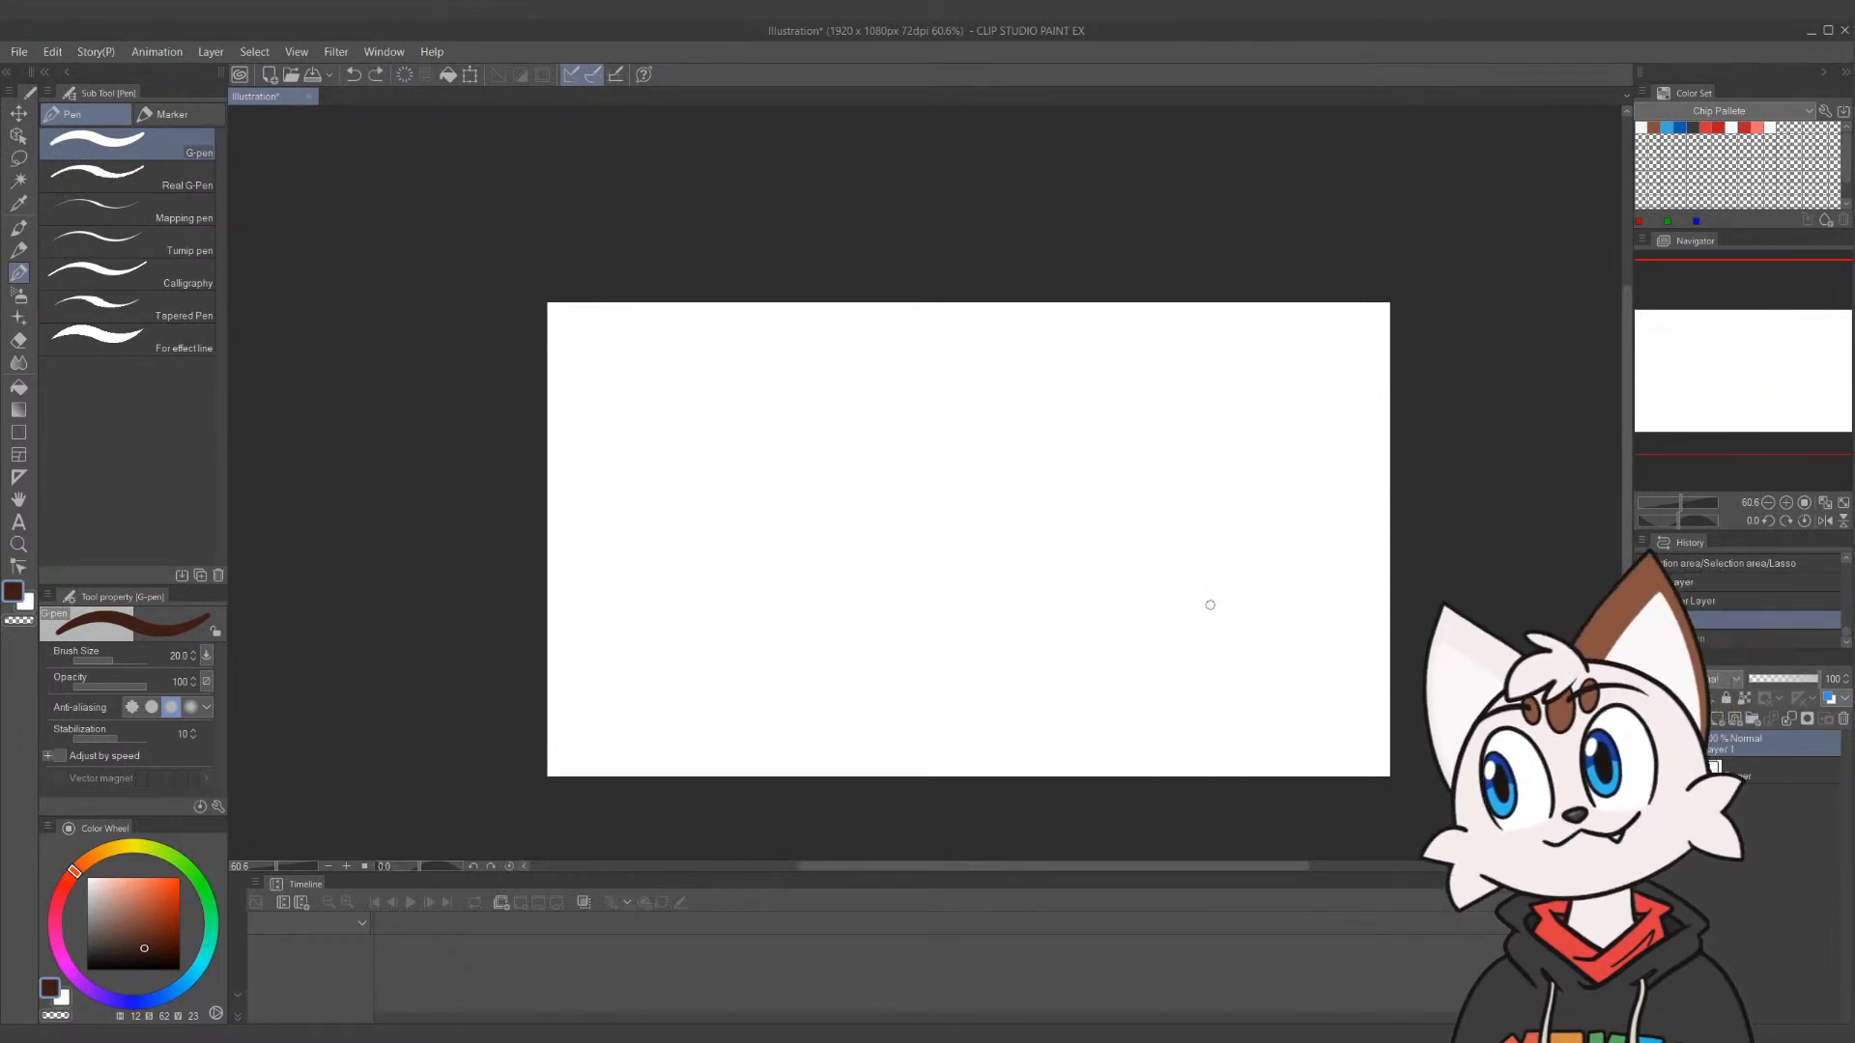
Switch to the Real pencil, test it with a stroke, and set the brush size to 12
{"action": "key", "text": "p"}
{"action": "mouse_move", "coordinate": [1000, 455]}
{"action": "left_mouse_down"}
{"action": "mouse_move", "coordinate": [1071, 522]}
{"action": "mouse_move", "coordinate": [1217, 594]}
{"action": "left_mouse_up"}
{"action": "key", "text": "ctrl+z"}
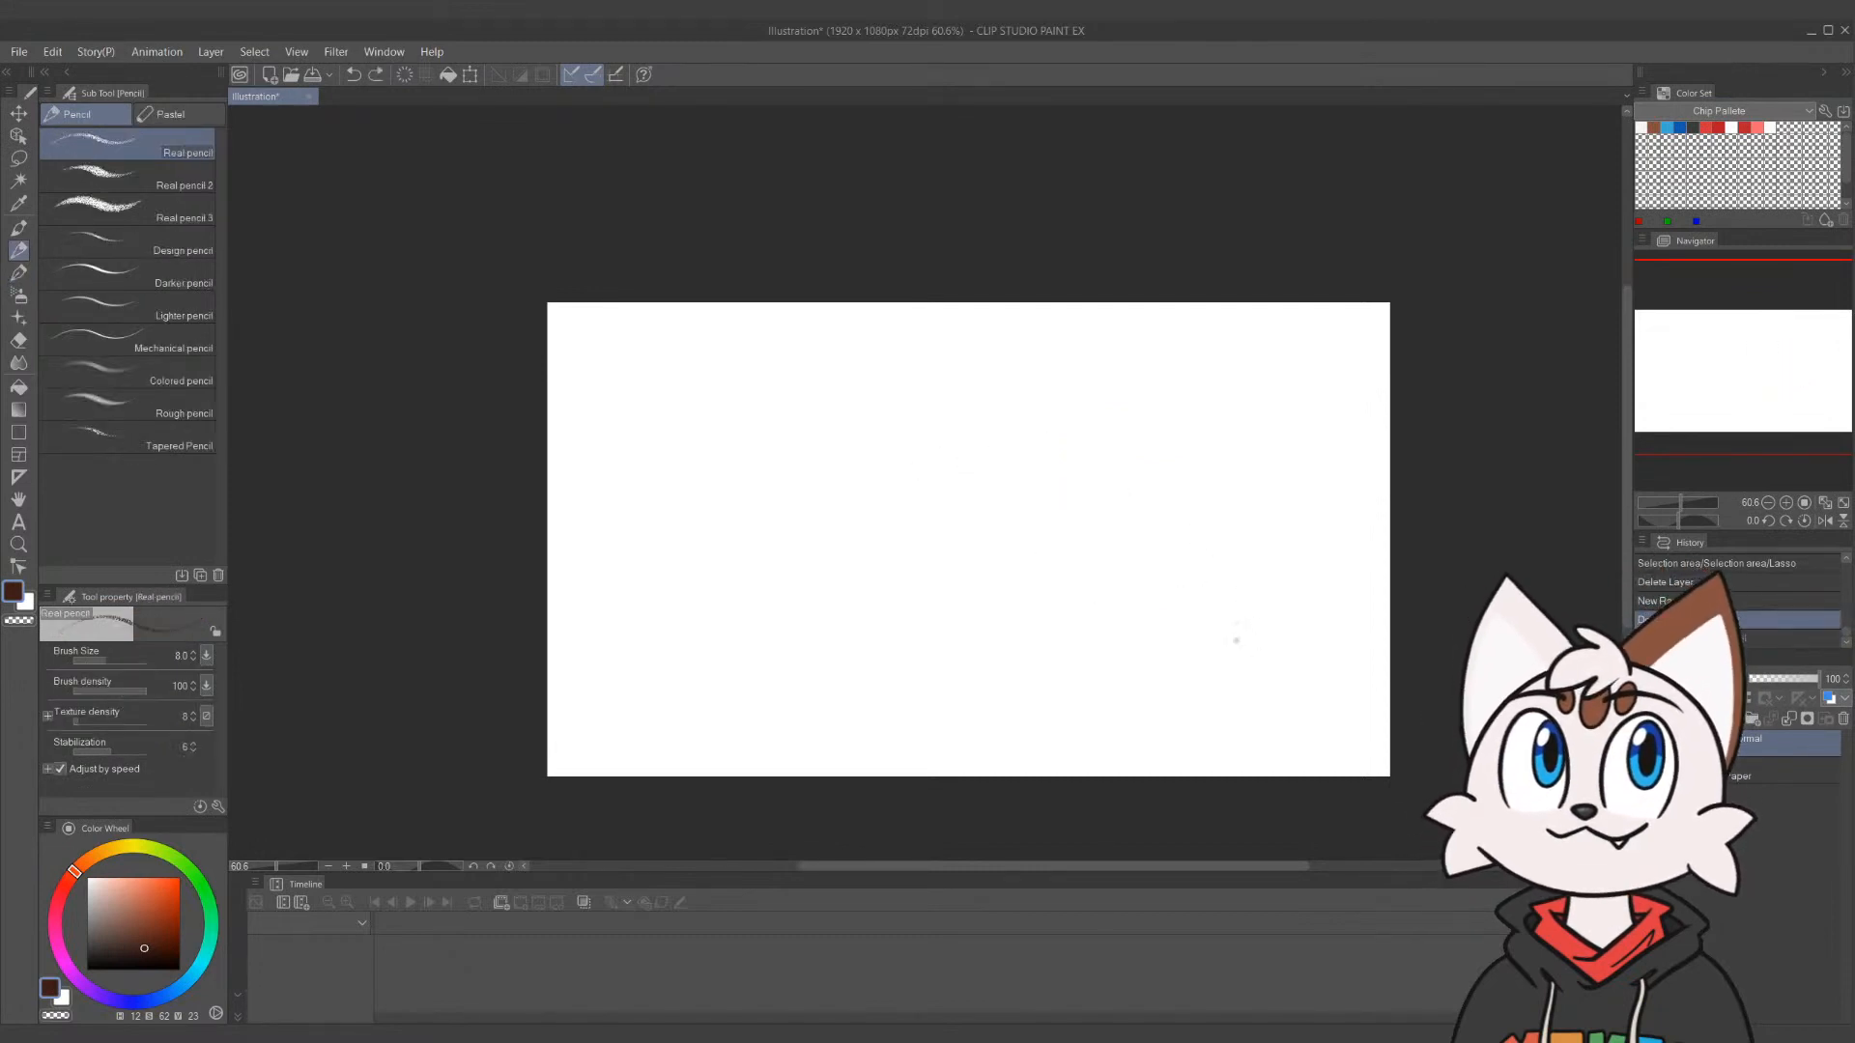
{"action": "key", "text": "]"}
{"action": "key", "text": "]"}
{"action": "key", "text": "]"}
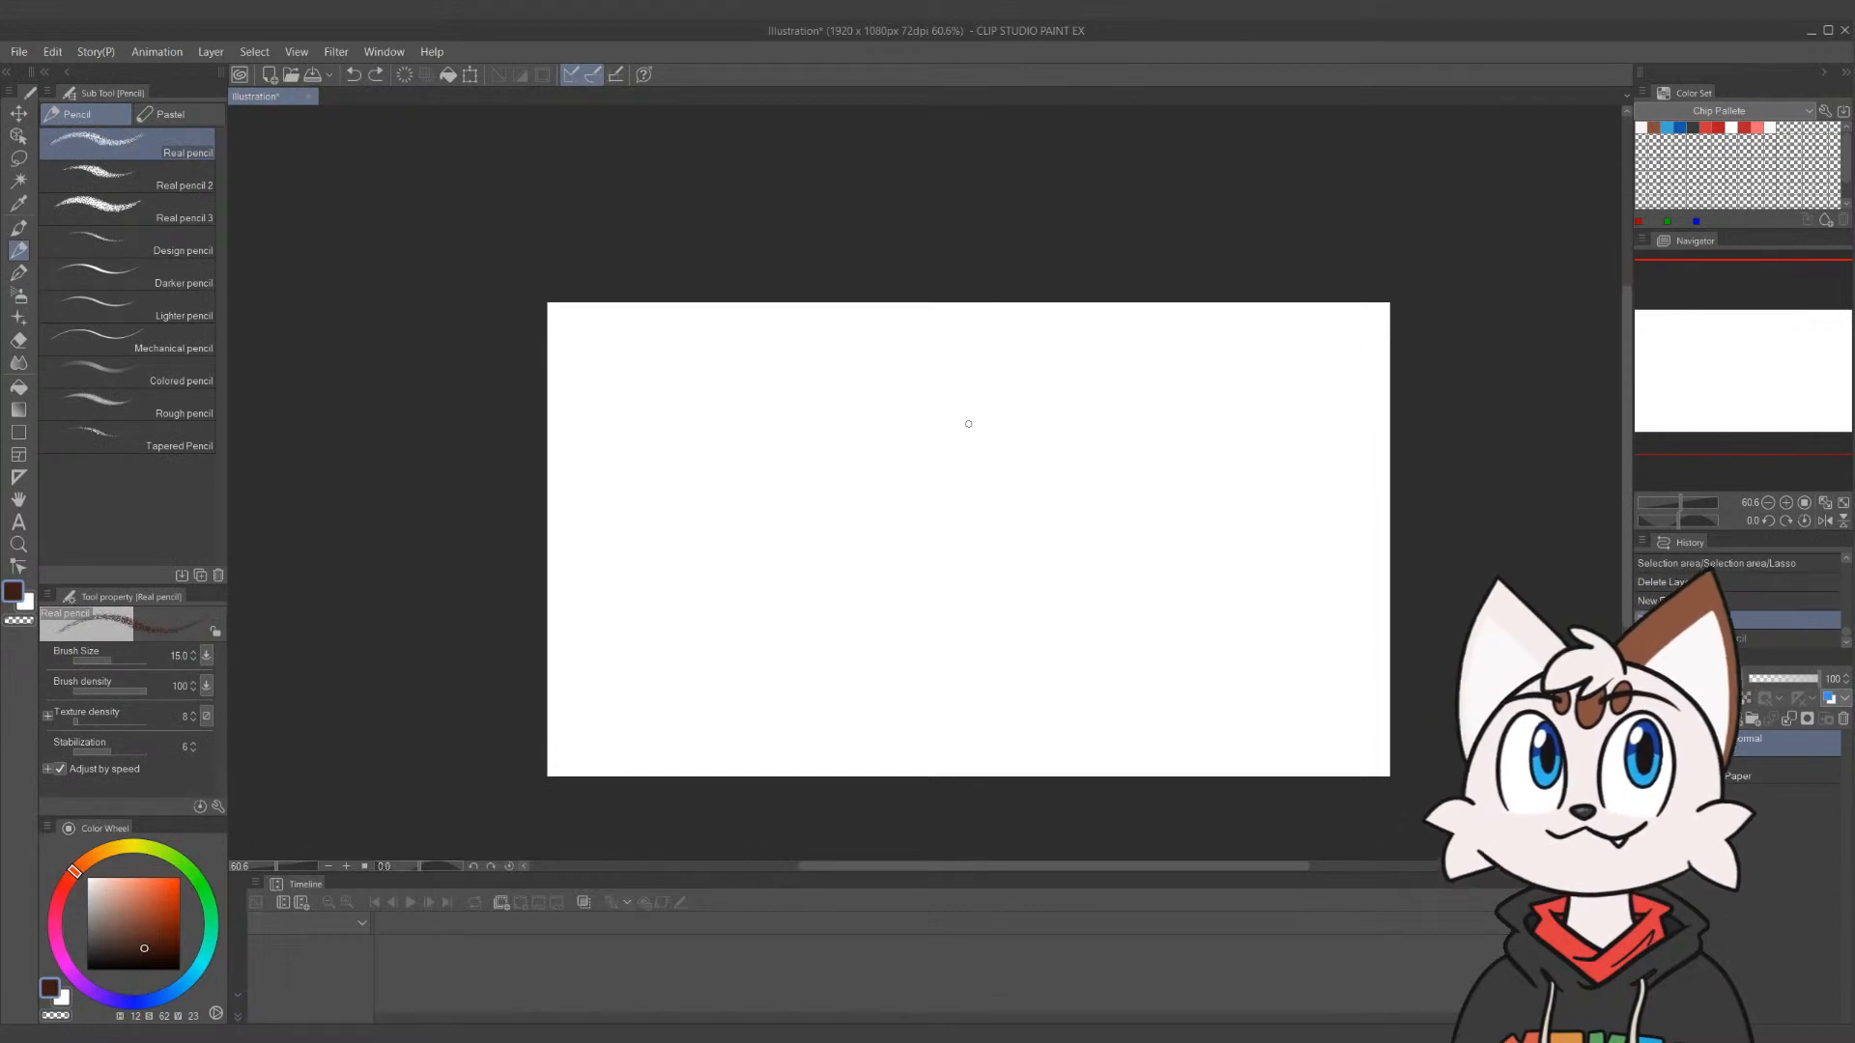
{"action": "key", "text": "["}
Sketch a rough round head in the upper middle of the canvas with overlapping pencil strokes
{"action": "mouse_move", "coordinate": [1006, 395]}
{"action": "left_mouse_down"}
{"action": "mouse_move", "coordinate": [909, 448]}
{"action": "mouse_move", "coordinate": [935, 407]}
{"action": "mouse_move", "coordinate": [903, 466]}
{"action": "mouse_move", "coordinate": [914, 420]}
{"action": "mouse_move", "coordinate": [896, 481]}
{"action": "left_mouse_up"}
{"action": "mouse_move", "coordinate": [916, 419]}
{"action": "left_mouse_down"}
{"action": "mouse_move", "coordinate": [897, 478]}
{"action": "mouse_move", "coordinate": [972, 524]}
{"action": "mouse_move", "coordinate": [1006, 433]}
{"action": "mouse_move", "coordinate": [933, 404]}
{"action": "mouse_move", "coordinate": [1046, 423]}
{"action": "left_mouse_up"}
{"action": "mouse_move", "coordinate": [953, 400]}
{"action": "left_mouse_down"}
{"action": "mouse_move", "coordinate": [1028, 401]}
{"action": "mouse_move", "coordinate": [1063, 460]}
{"action": "left_mouse_up"}
{"action": "mouse_move", "coordinate": [1024, 396]}
{"action": "left_mouse_down"}
{"action": "mouse_move", "coordinate": [1046, 472]}
{"action": "mouse_move", "coordinate": [1059, 462]}
{"action": "mouse_move", "coordinate": [1010, 523]}
{"action": "mouse_move", "coordinate": [955, 527]}
{"action": "left_mouse_up"}
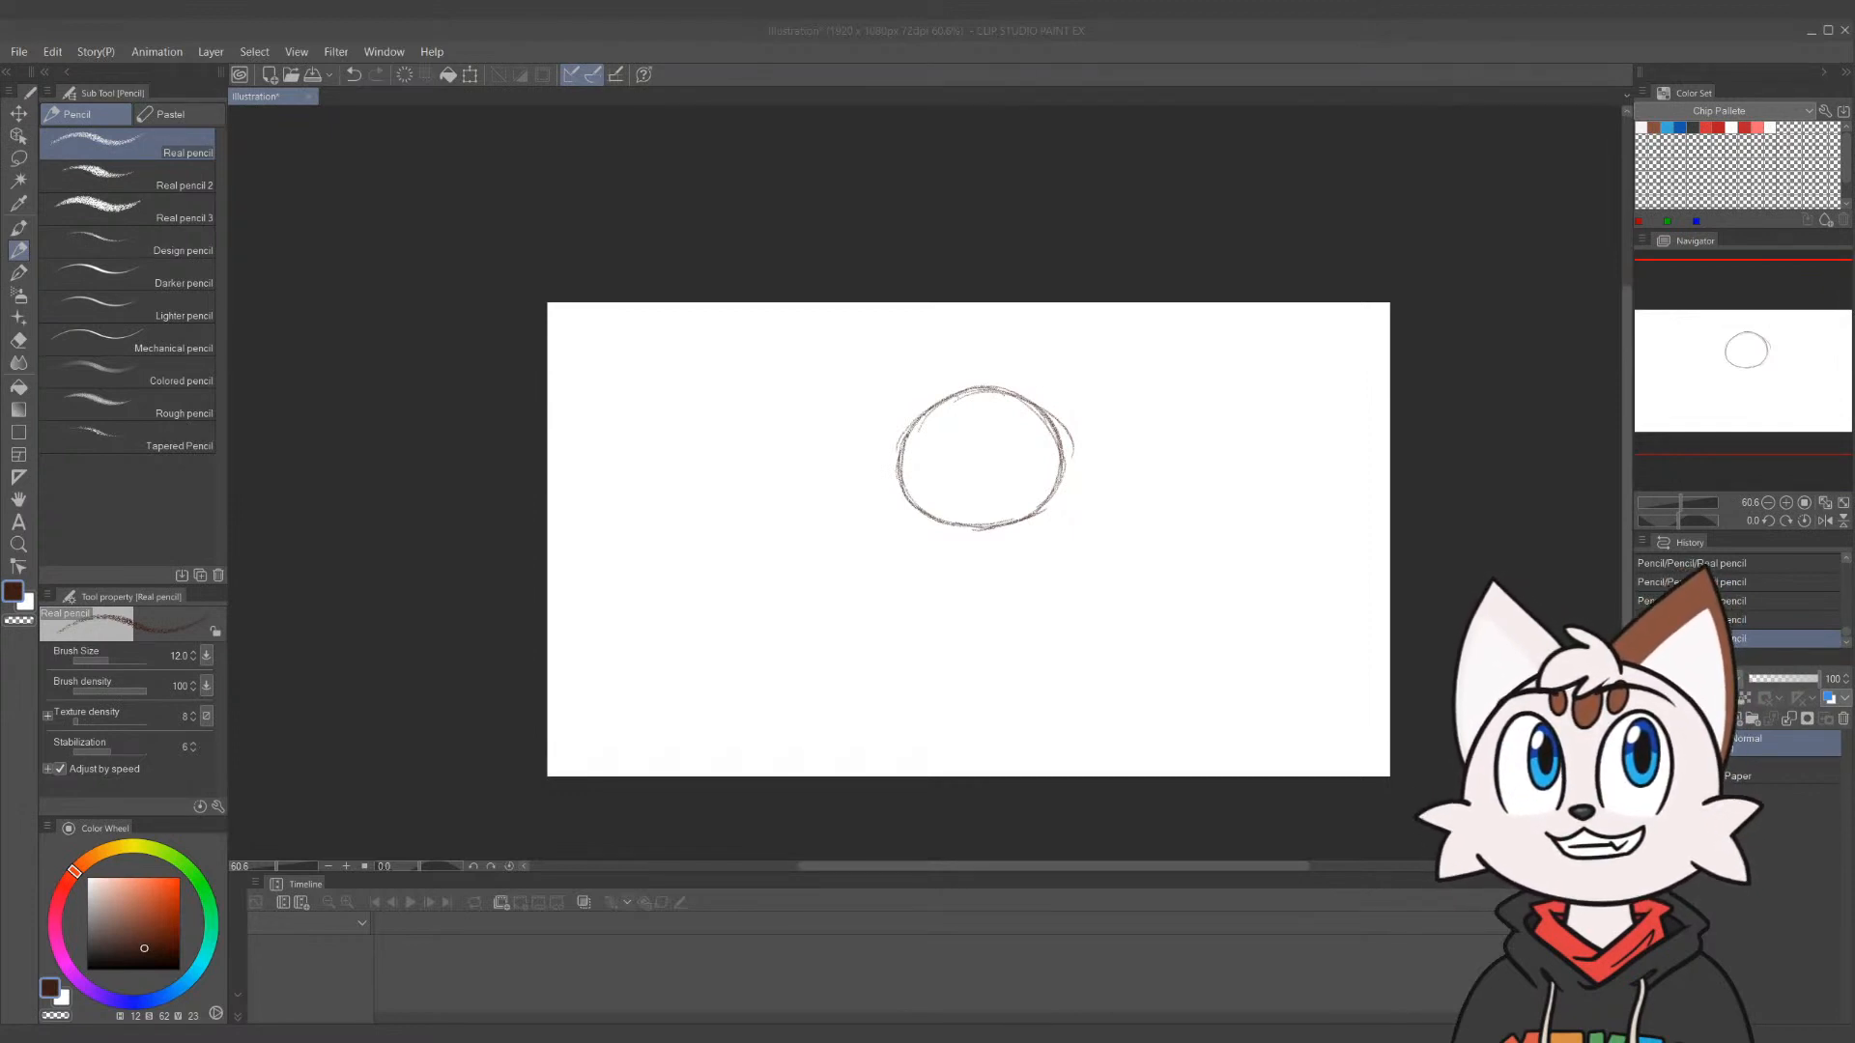
Draw a curved vertical centre line and a horizontal eye line across the head circle as face guidelines
{"action": "mouse_move", "coordinate": [985, 481]}
{"action": "left_mouse_down"}
{"action": "mouse_move", "coordinate": [952, 503]}
{"action": "mouse_move", "coordinate": [1136, 587]}
{"action": "left_mouse_up"}
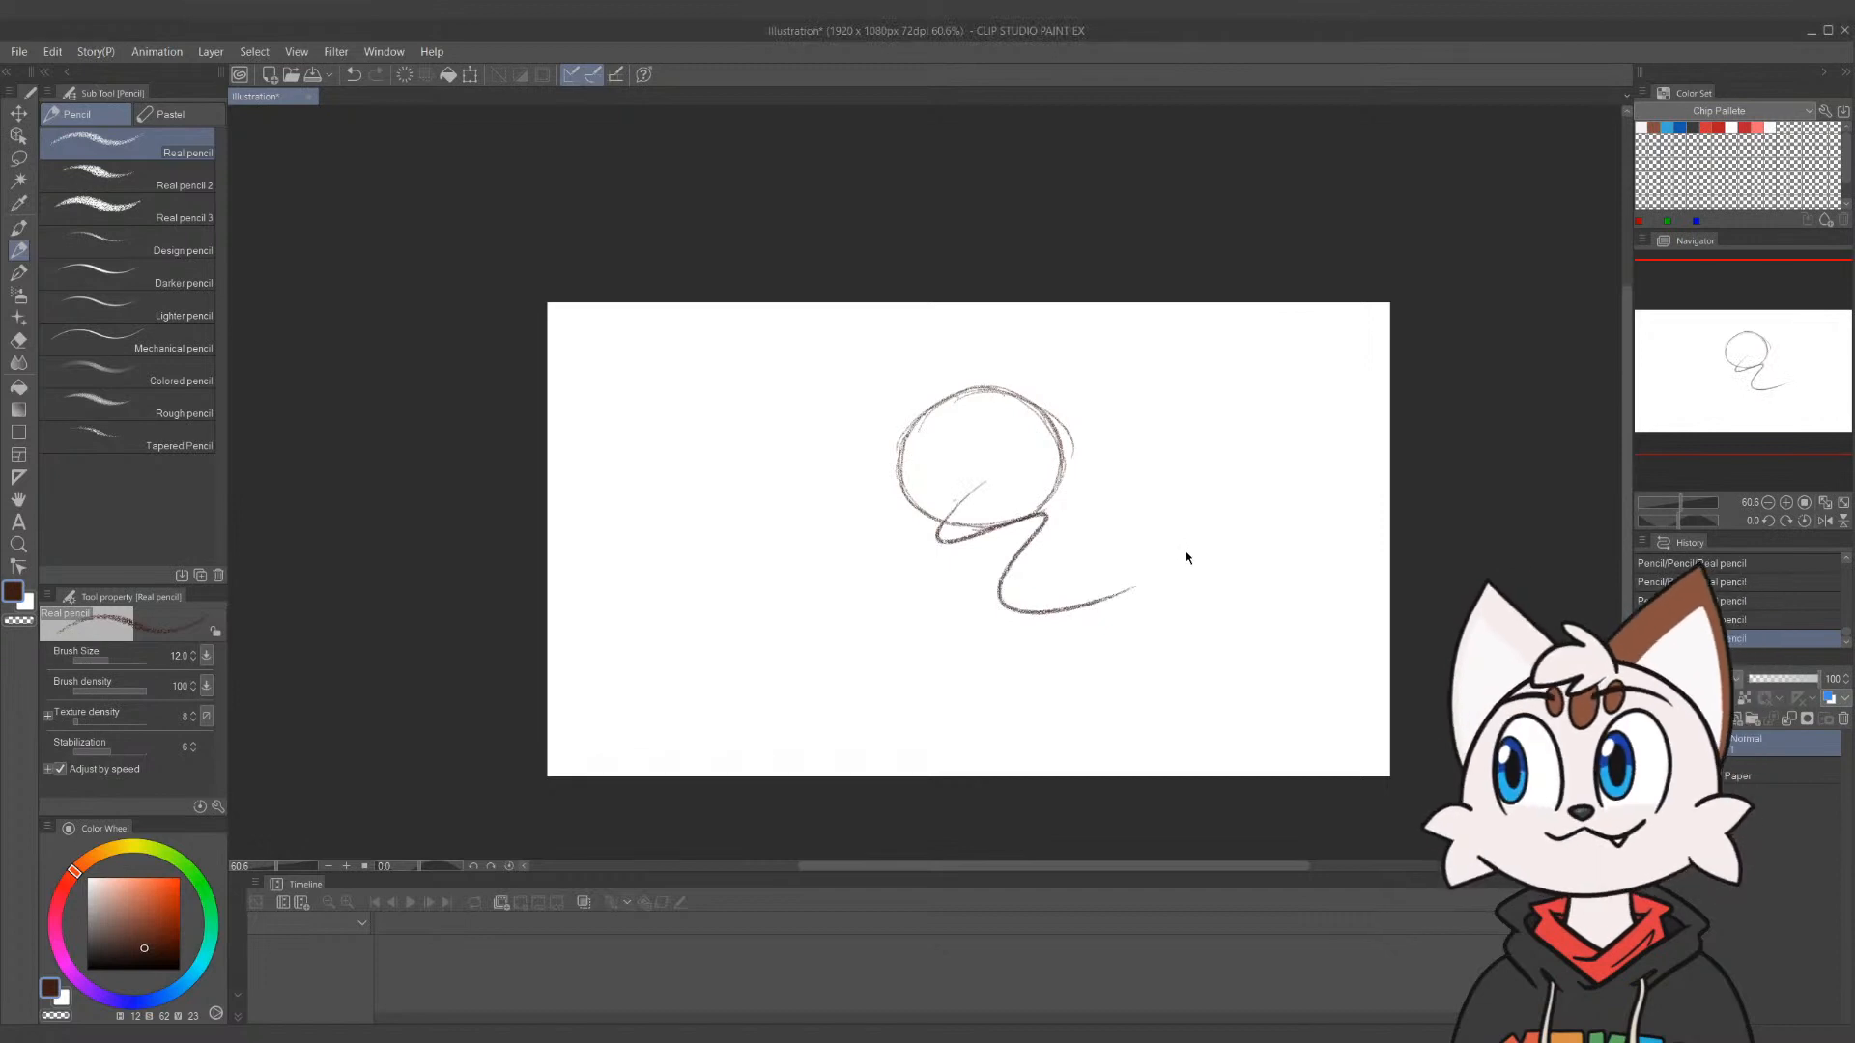
{"action": "key", "text": "ctrl+z"}
{"action": "key", "text": "ctrl+z"}
{"action": "mouse_move", "coordinate": [974, 397]}
{"action": "left_mouse_down"}
{"action": "mouse_move", "coordinate": [950, 515]}
{"action": "mouse_move", "coordinate": [966, 555]}
{"action": "left_mouse_up"}
{"action": "key", "text": "ctrl+z"}
{"action": "key", "text": "ctrl+z"}
{"action": "left_click_drag", "start_coordinate": [974, 391], "coordinate": [962, 547]}
{"action": "left_click_drag", "start_coordinate": [889, 478], "coordinate": [1100, 474]}
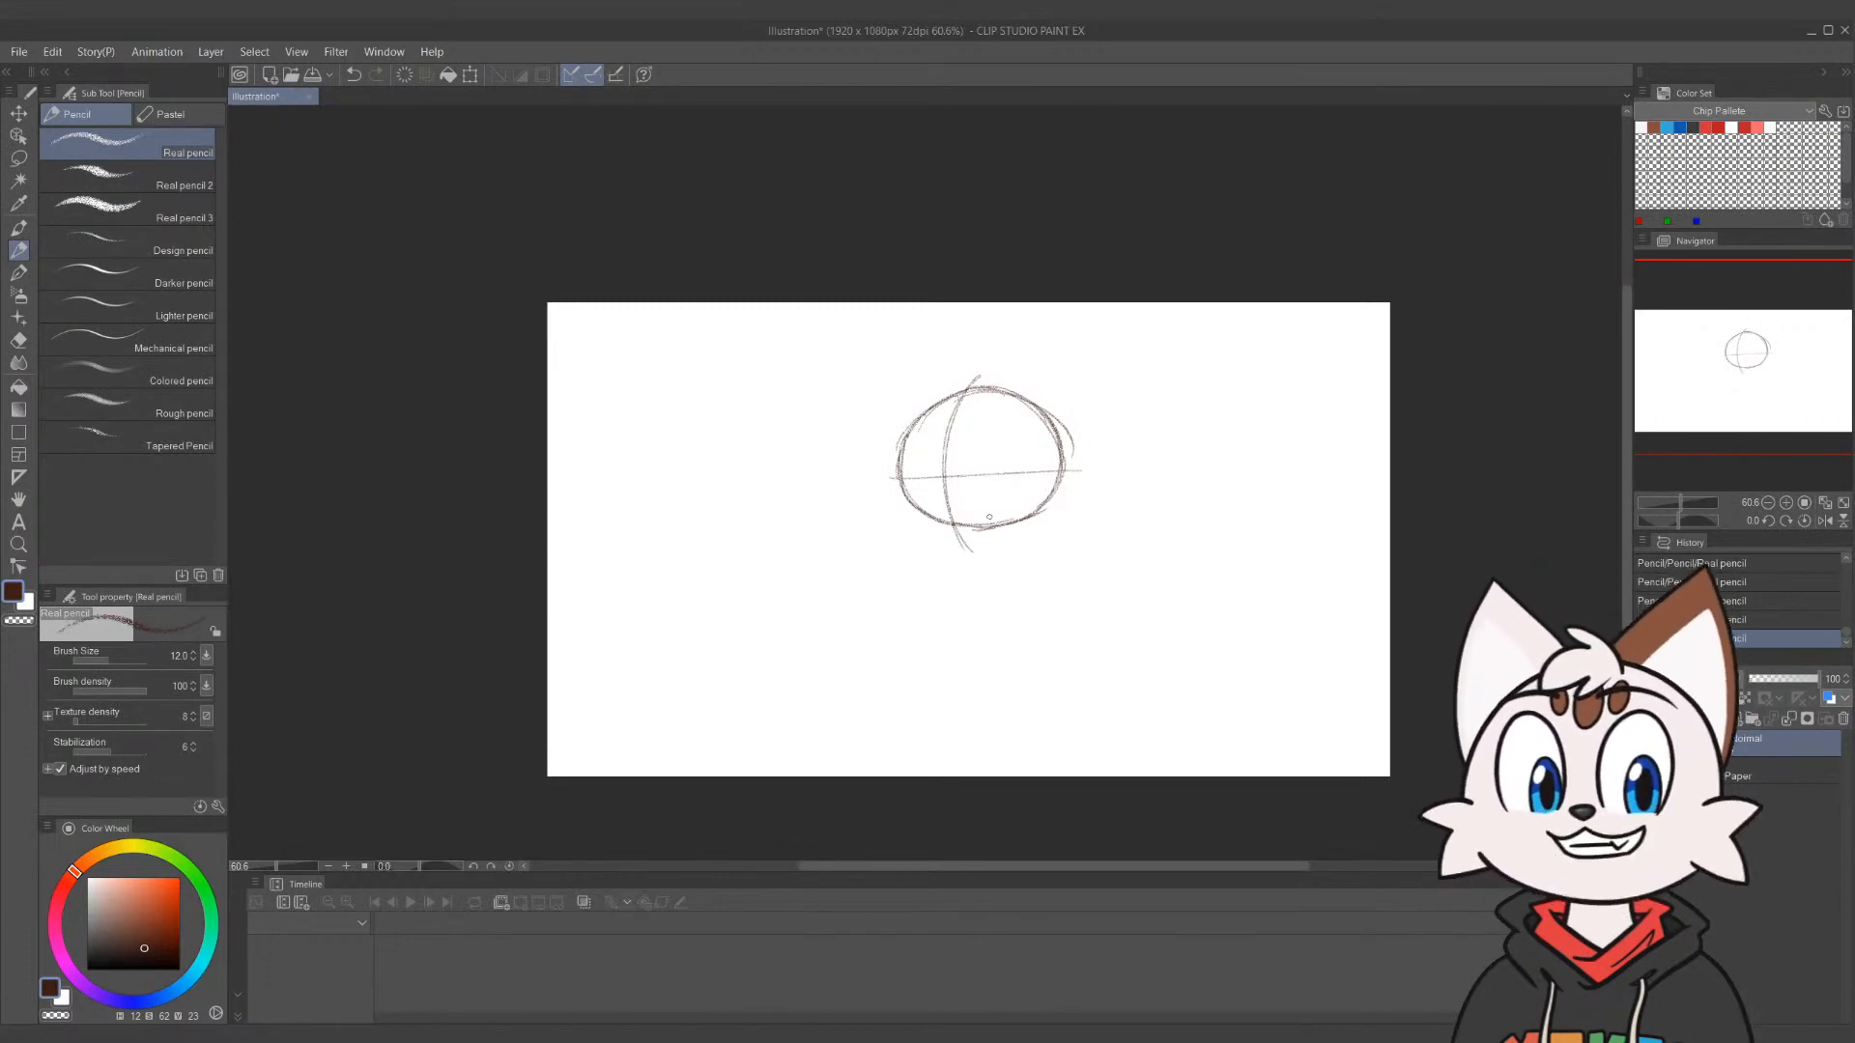
Replace the sketch layer with an empty raster layer and draw a wide head oval with the Real pencil at size 17
{"action": "left_click", "coordinate": [1844, 719]}
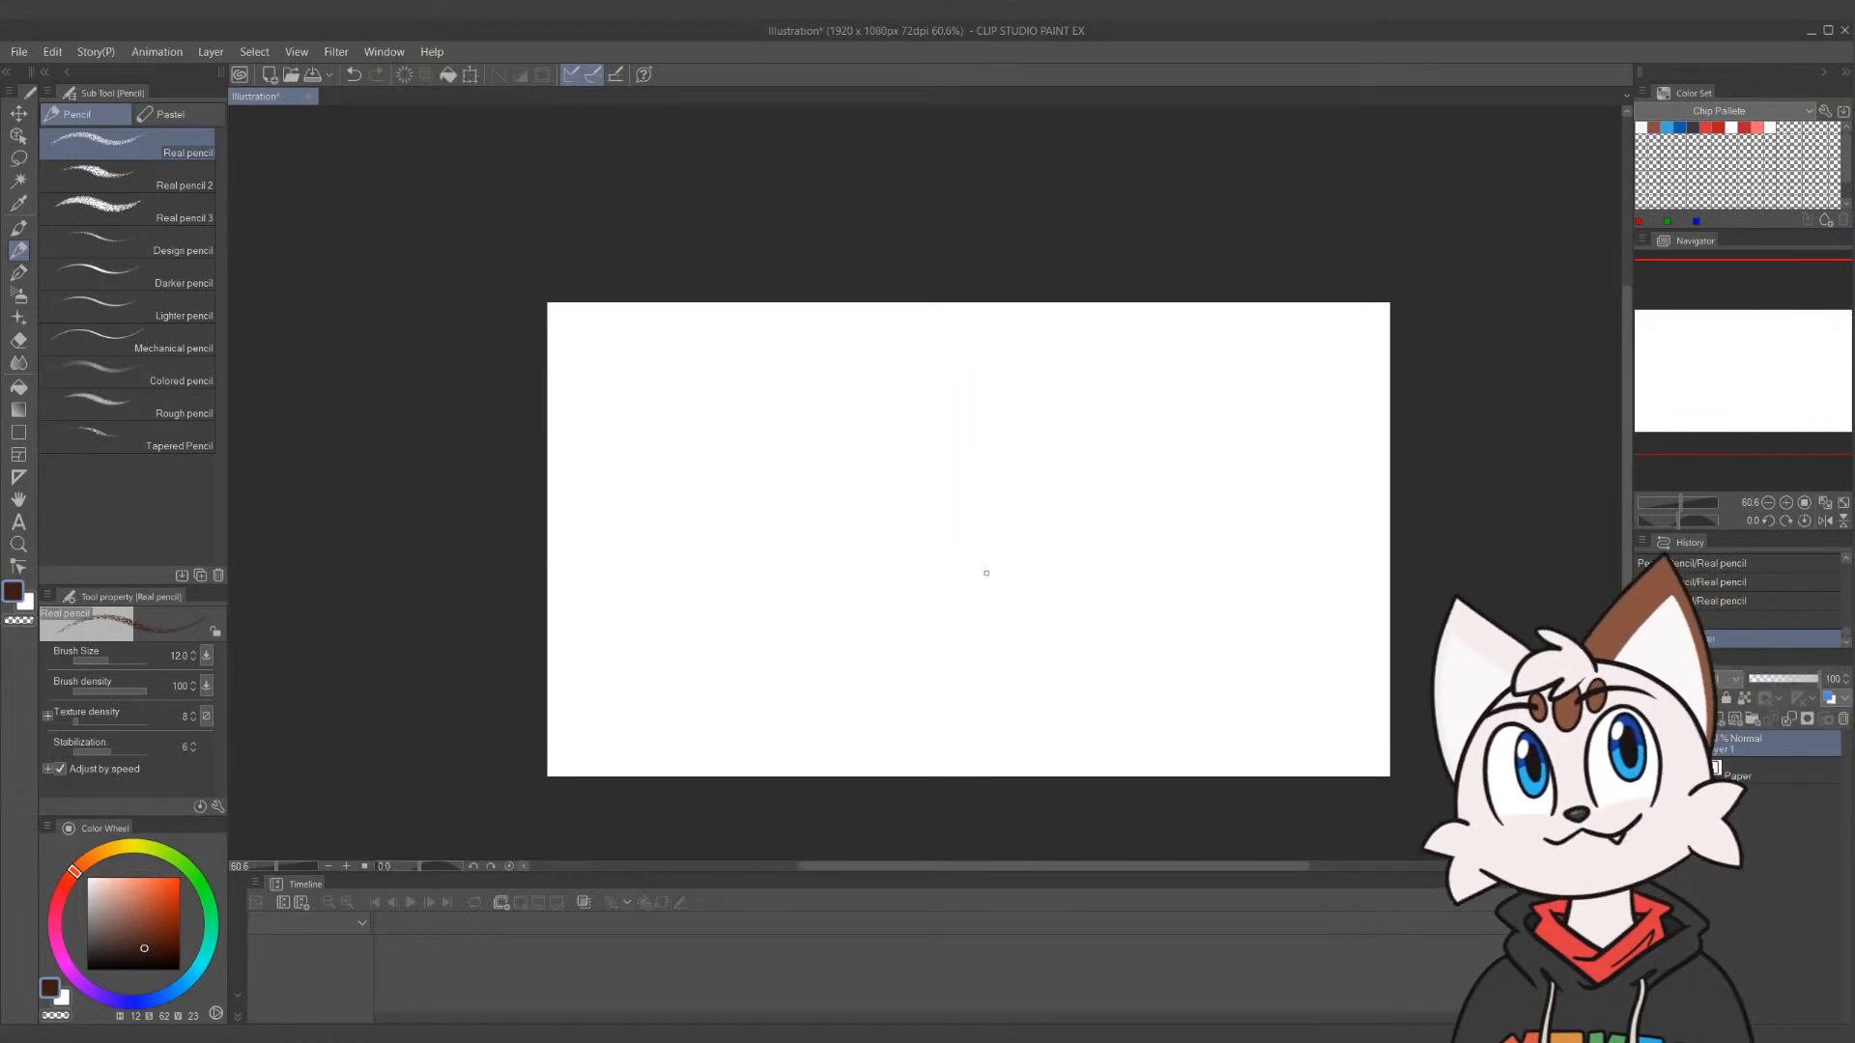
{"action": "key", "text": "bracketright"}
{"action": "key", "text": "bracketright"}
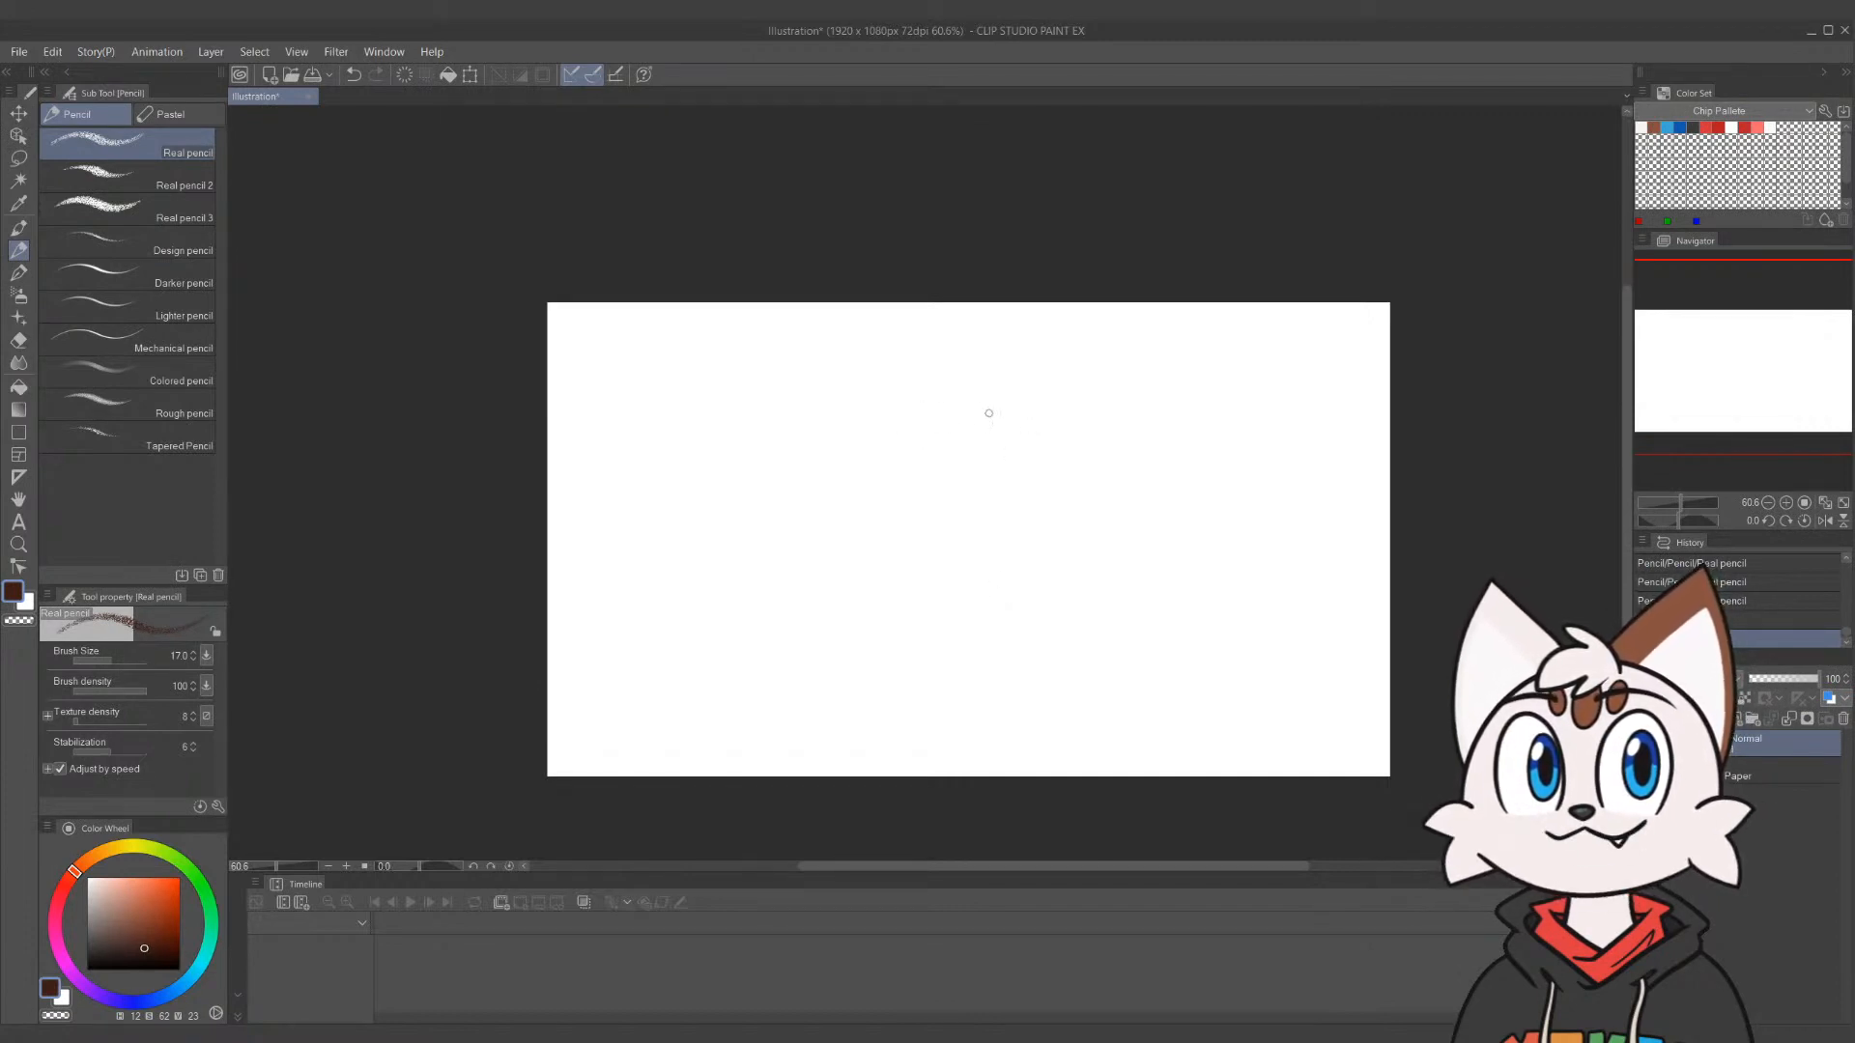
{"action": "mouse_move", "coordinate": [995, 404]}
{"action": "left_mouse_down"}
{"action": "mouse_move", "coordinate": [832, 466]}
{"action": "mouse_move", "coordinate": [925, 557]}
{"action": "left_mouse_up"}
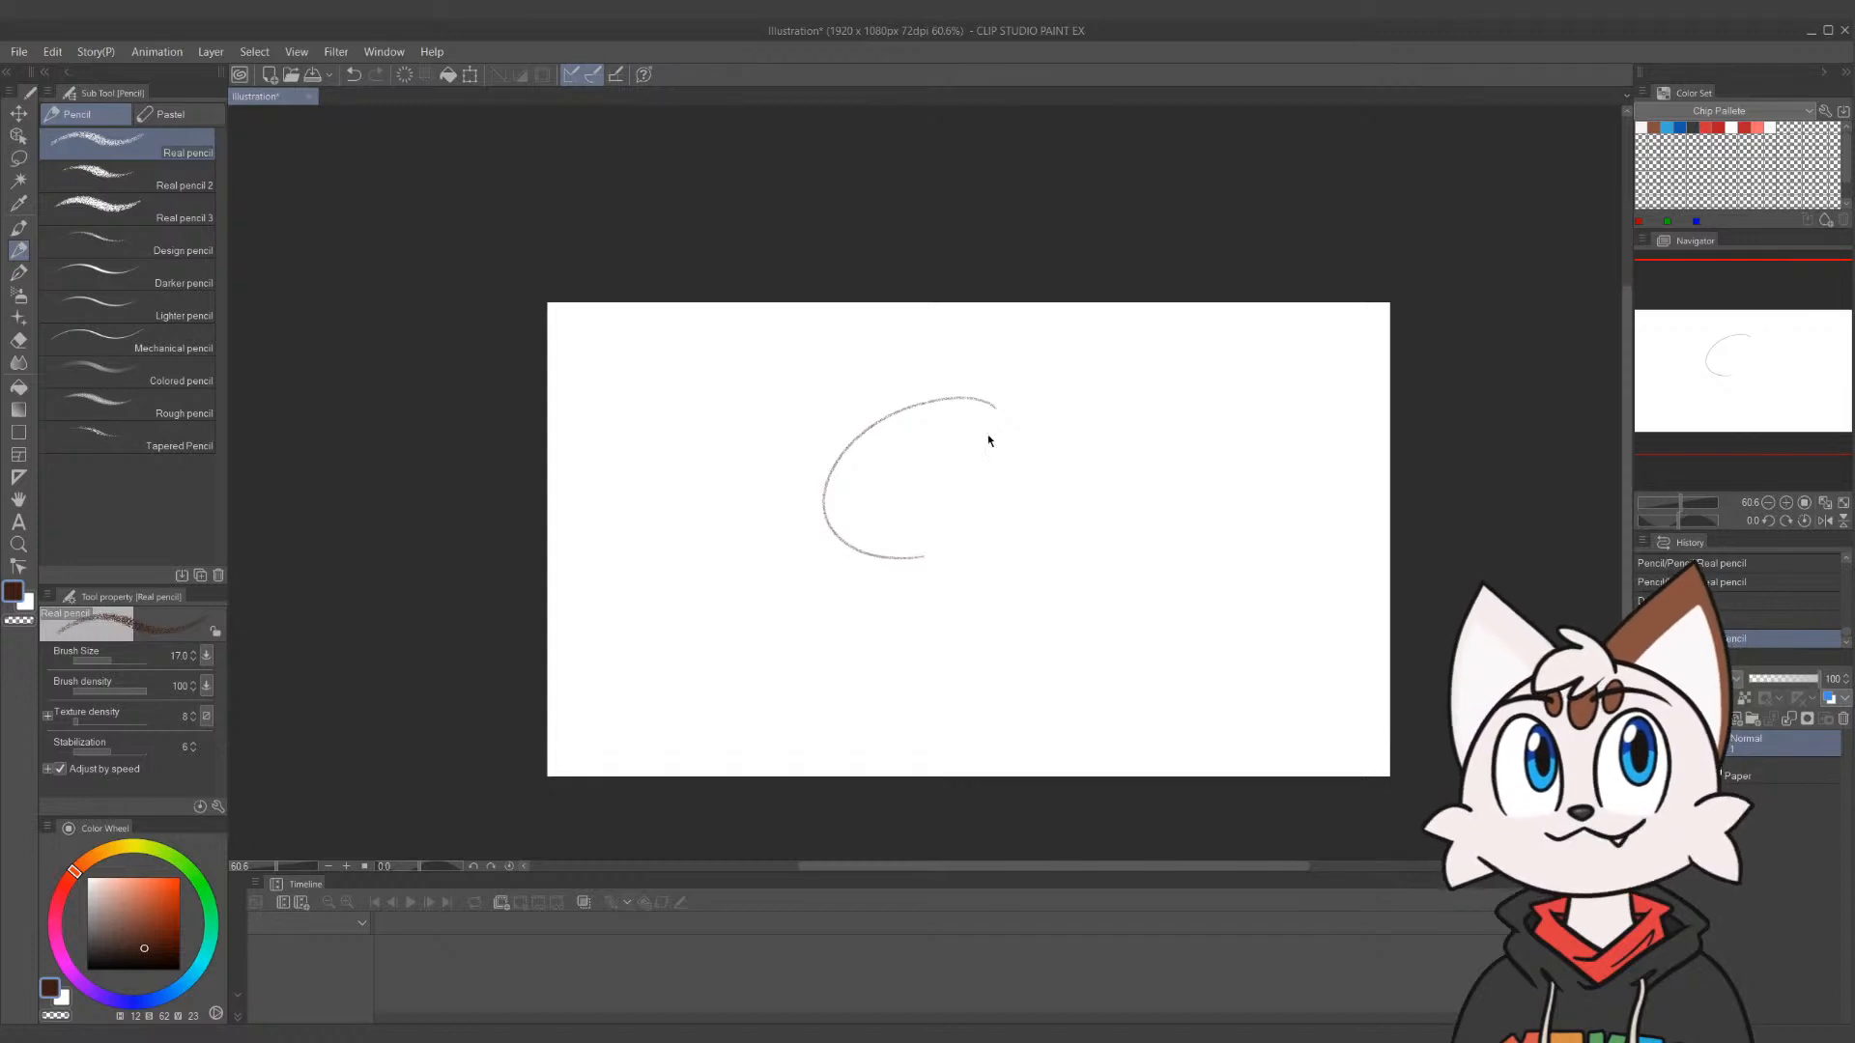
{"action": "key", "text": "ctrl+z"}
{"action": "mouse_move", "coordinate": [995, 402]}
{"action": "left_mouse_down"}
{"action": "mouse_move", "coordinate": [914, 409]}
{"action": "mouse_move", "coordinate": [986, 537]}
{"action": "mouse_move", "coordinate": [966, 404]}
{"action": "left_mouse_up"}
{"action": "key", "text": "ctrl+z"}
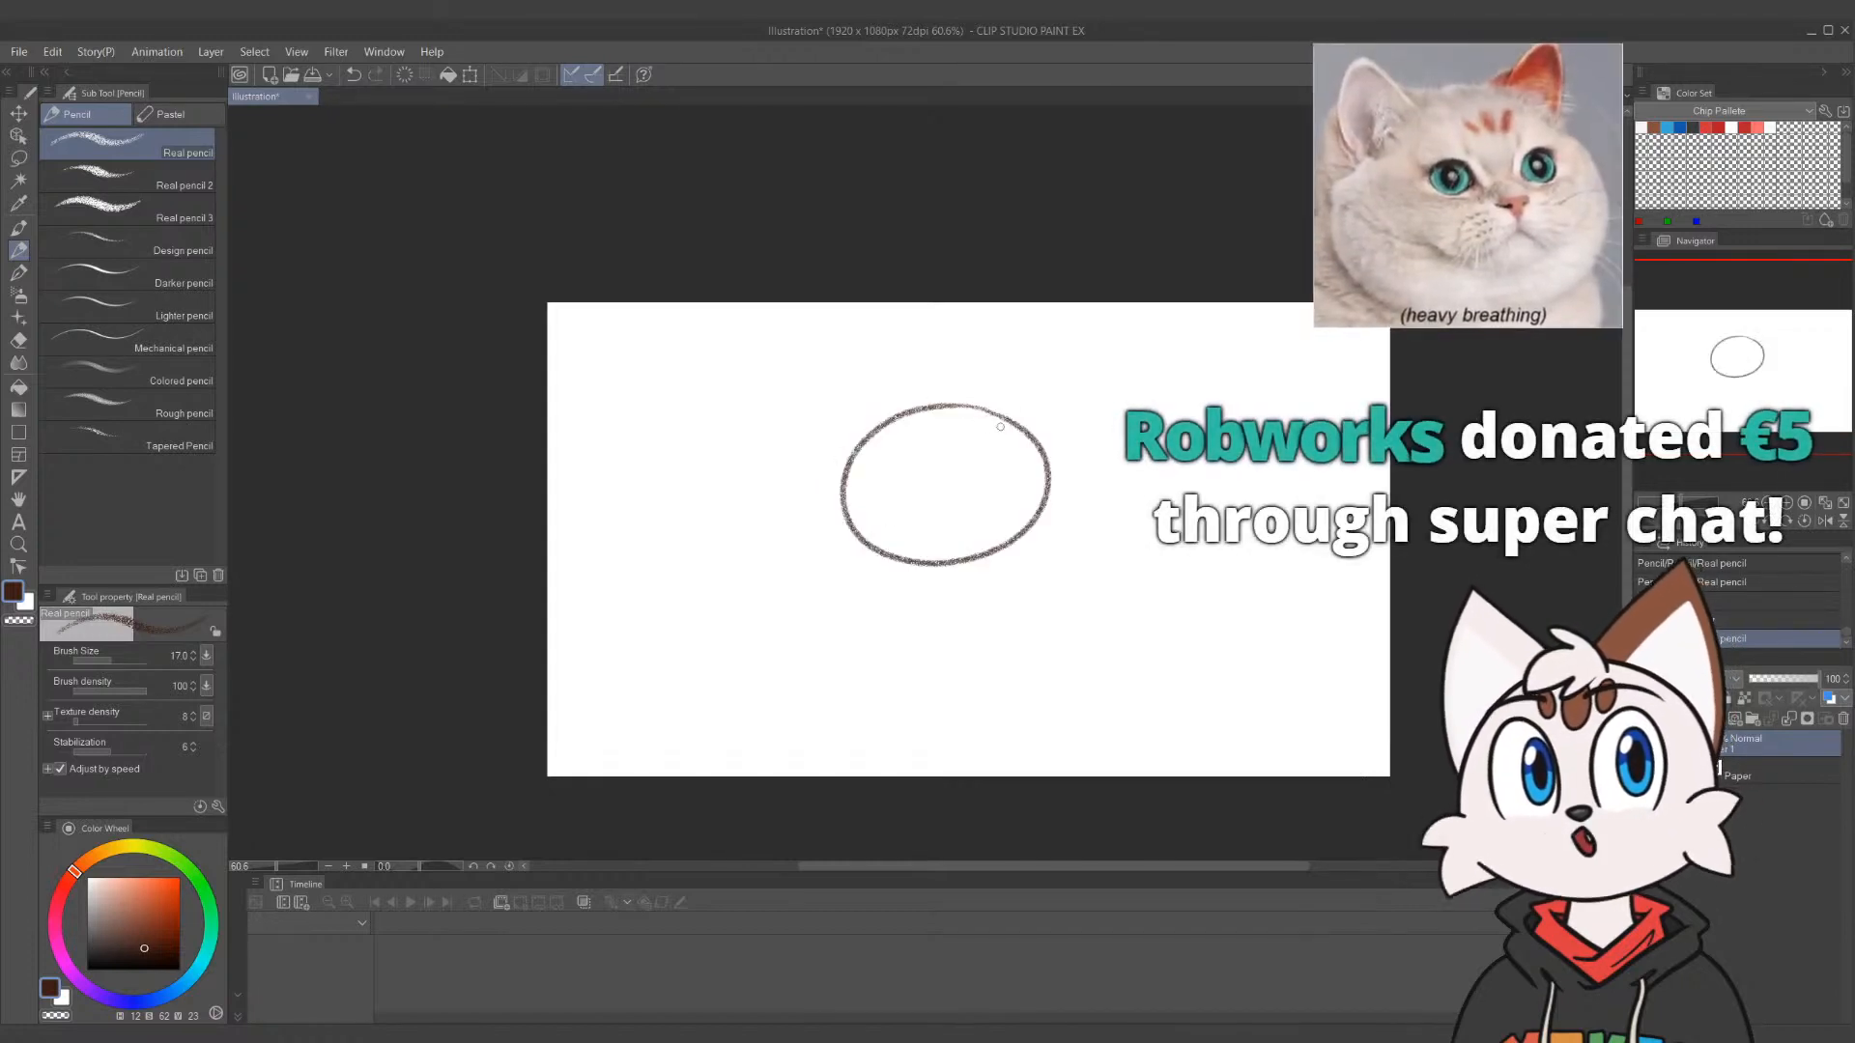
Try several pairs of long body lines running down from the head oval and undo them
{"action": "left_click_drag", "start_coordinate": [996, 553], "coordinate": [1025, 662]}
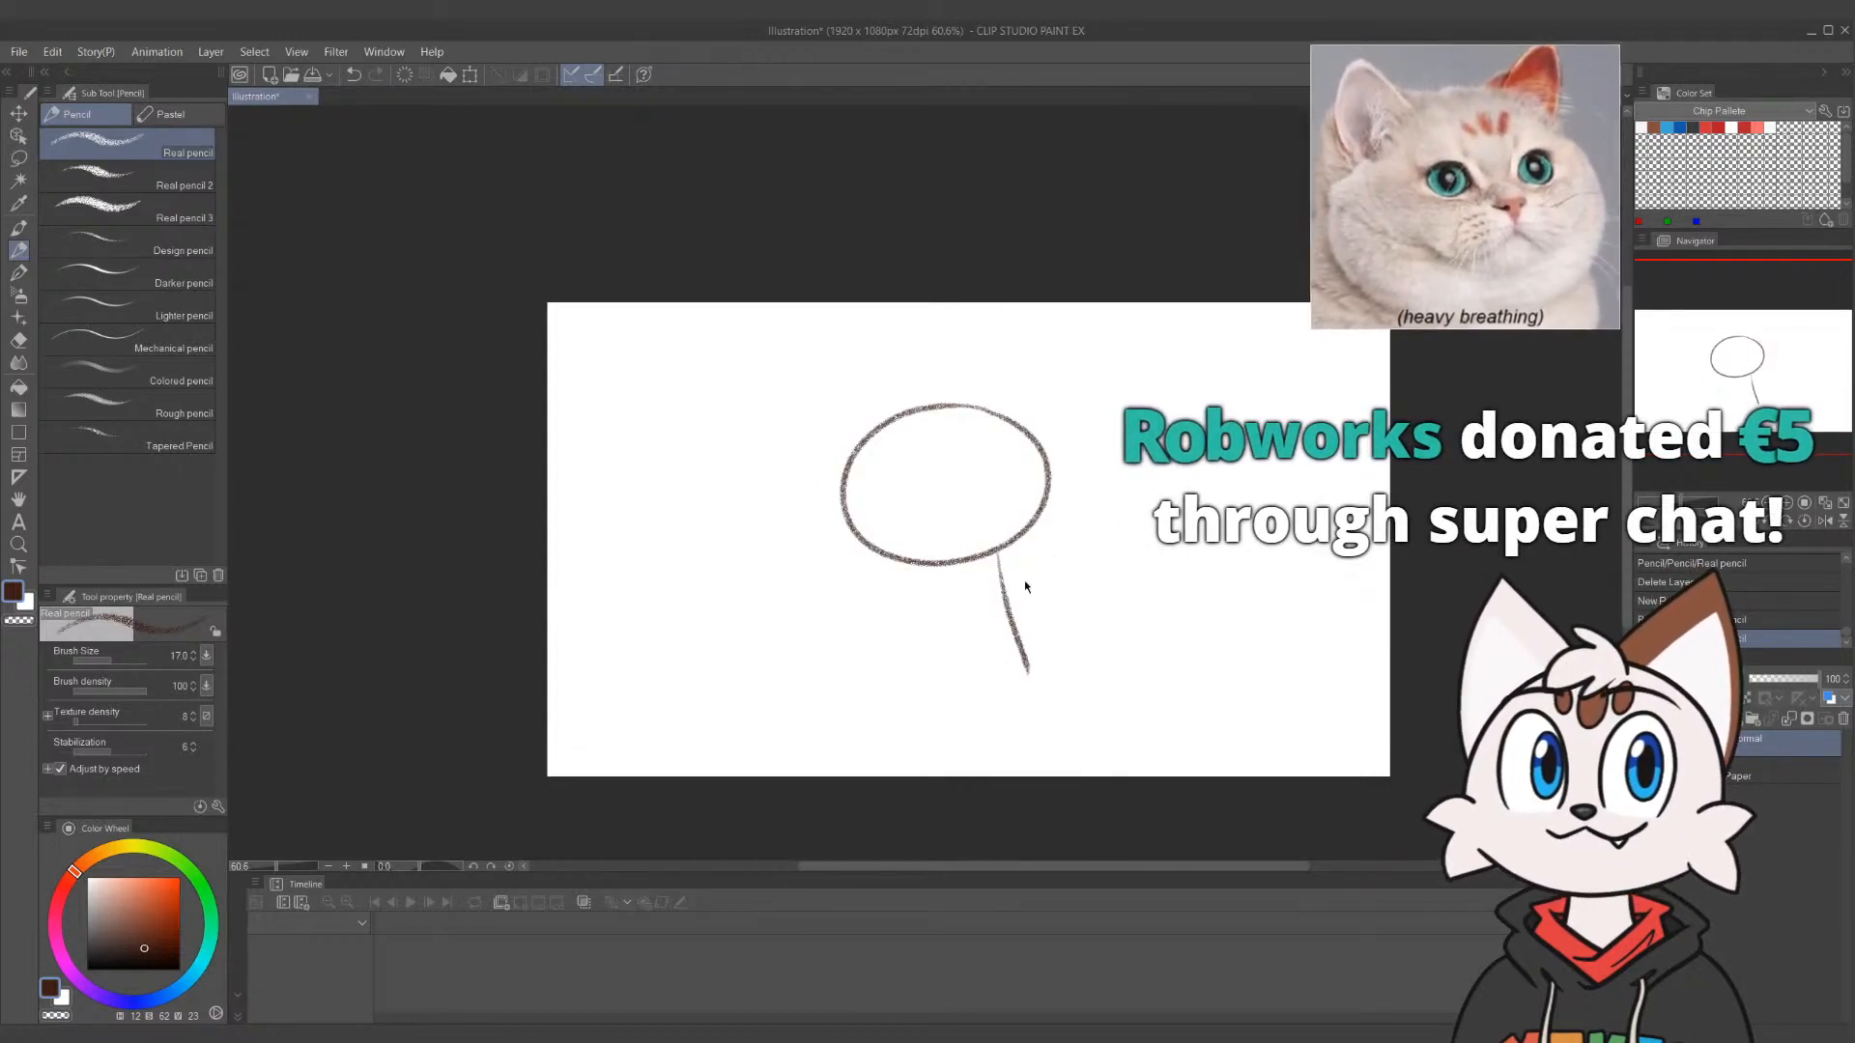
{"action": "key", "text": "ctrl+z"}
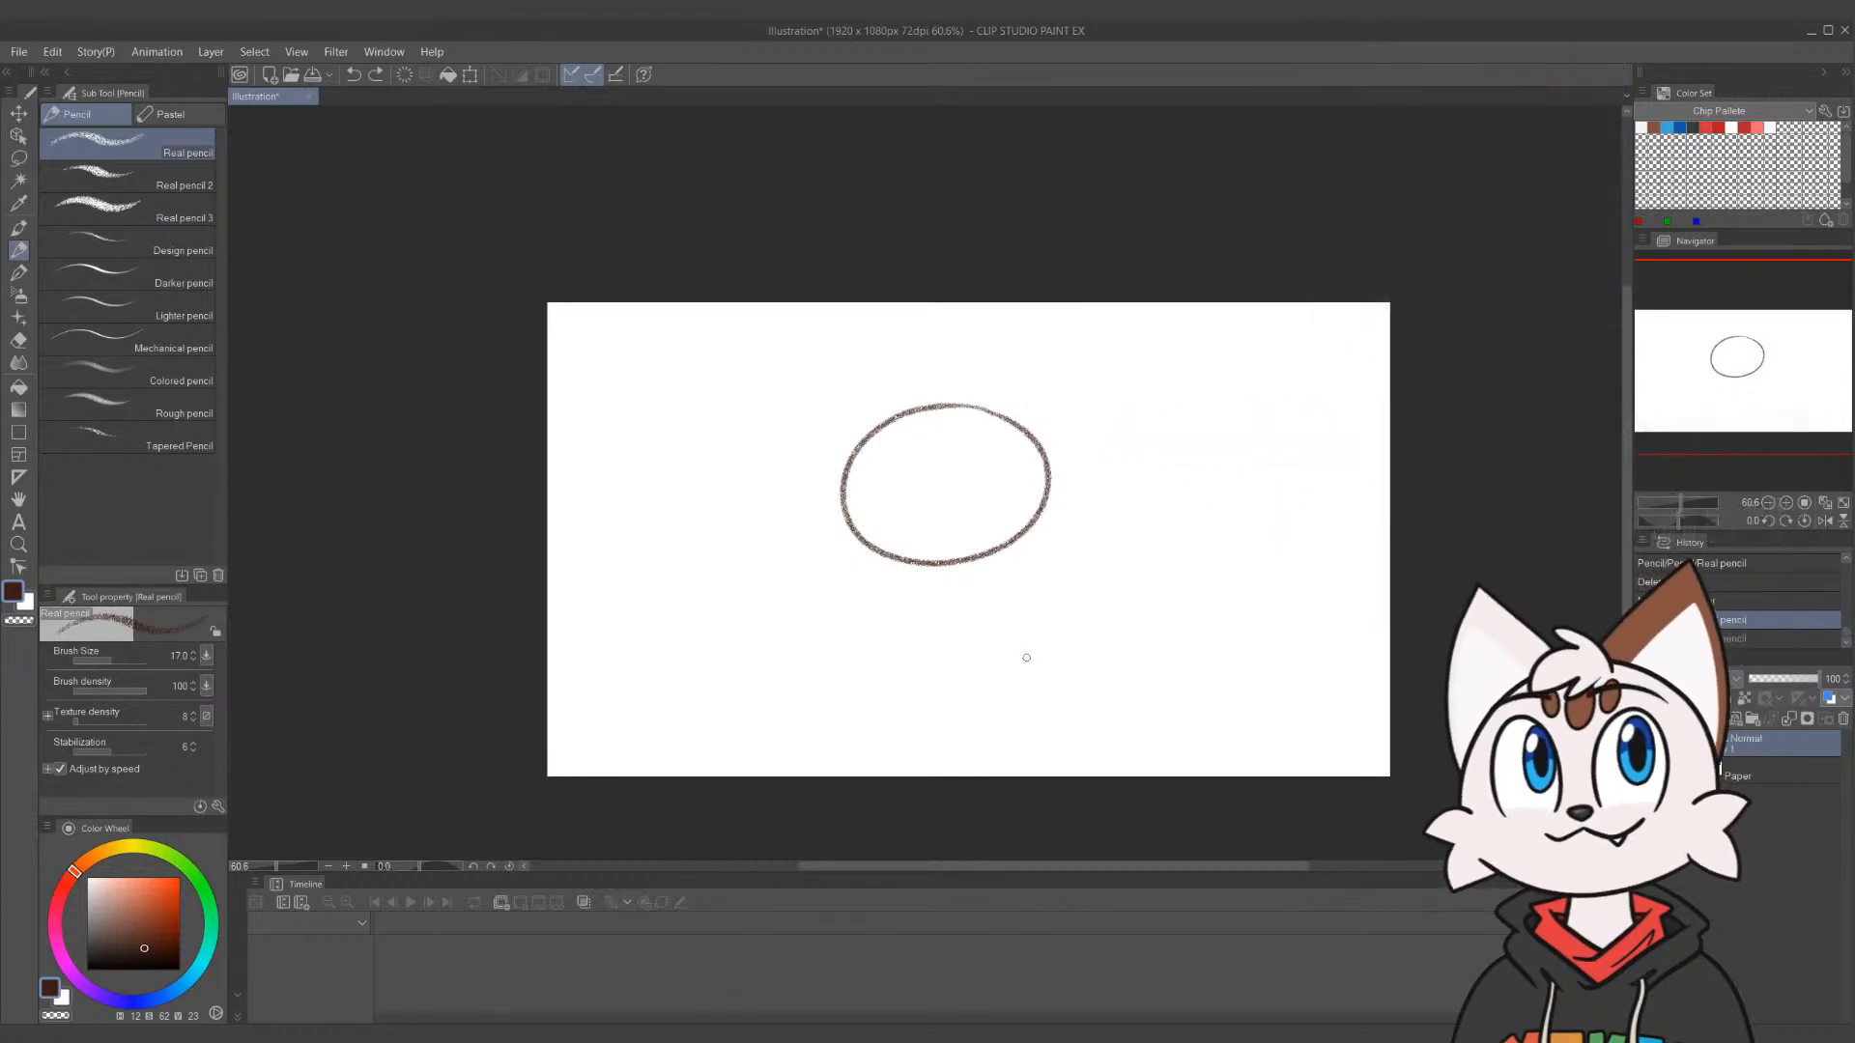
{"action": "left_click_drag", "start_coordinate": [1002, 568], "coordinate": [1069, 678]}
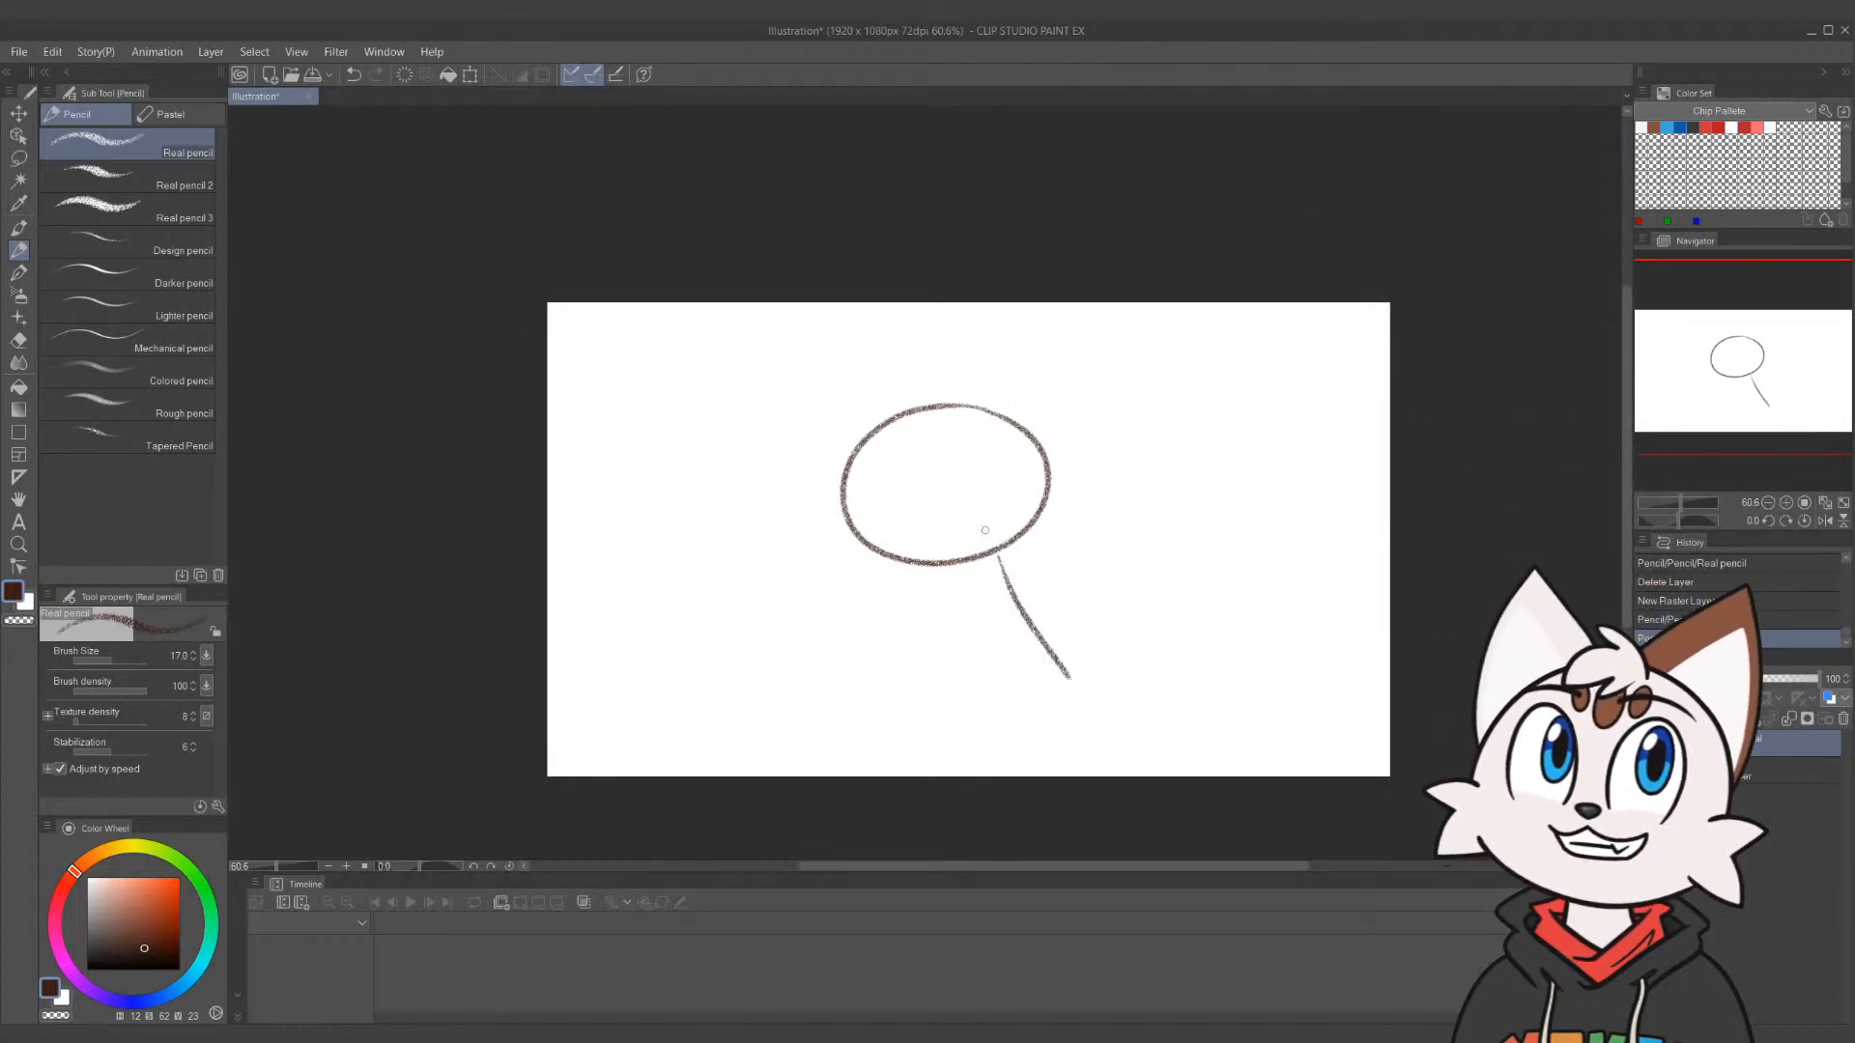
{"action": "left_click_drag", "start_coordinate": [903, 563], "coordinate": [865, 684]}
{"action": "key", "text": "ctrl+z"}
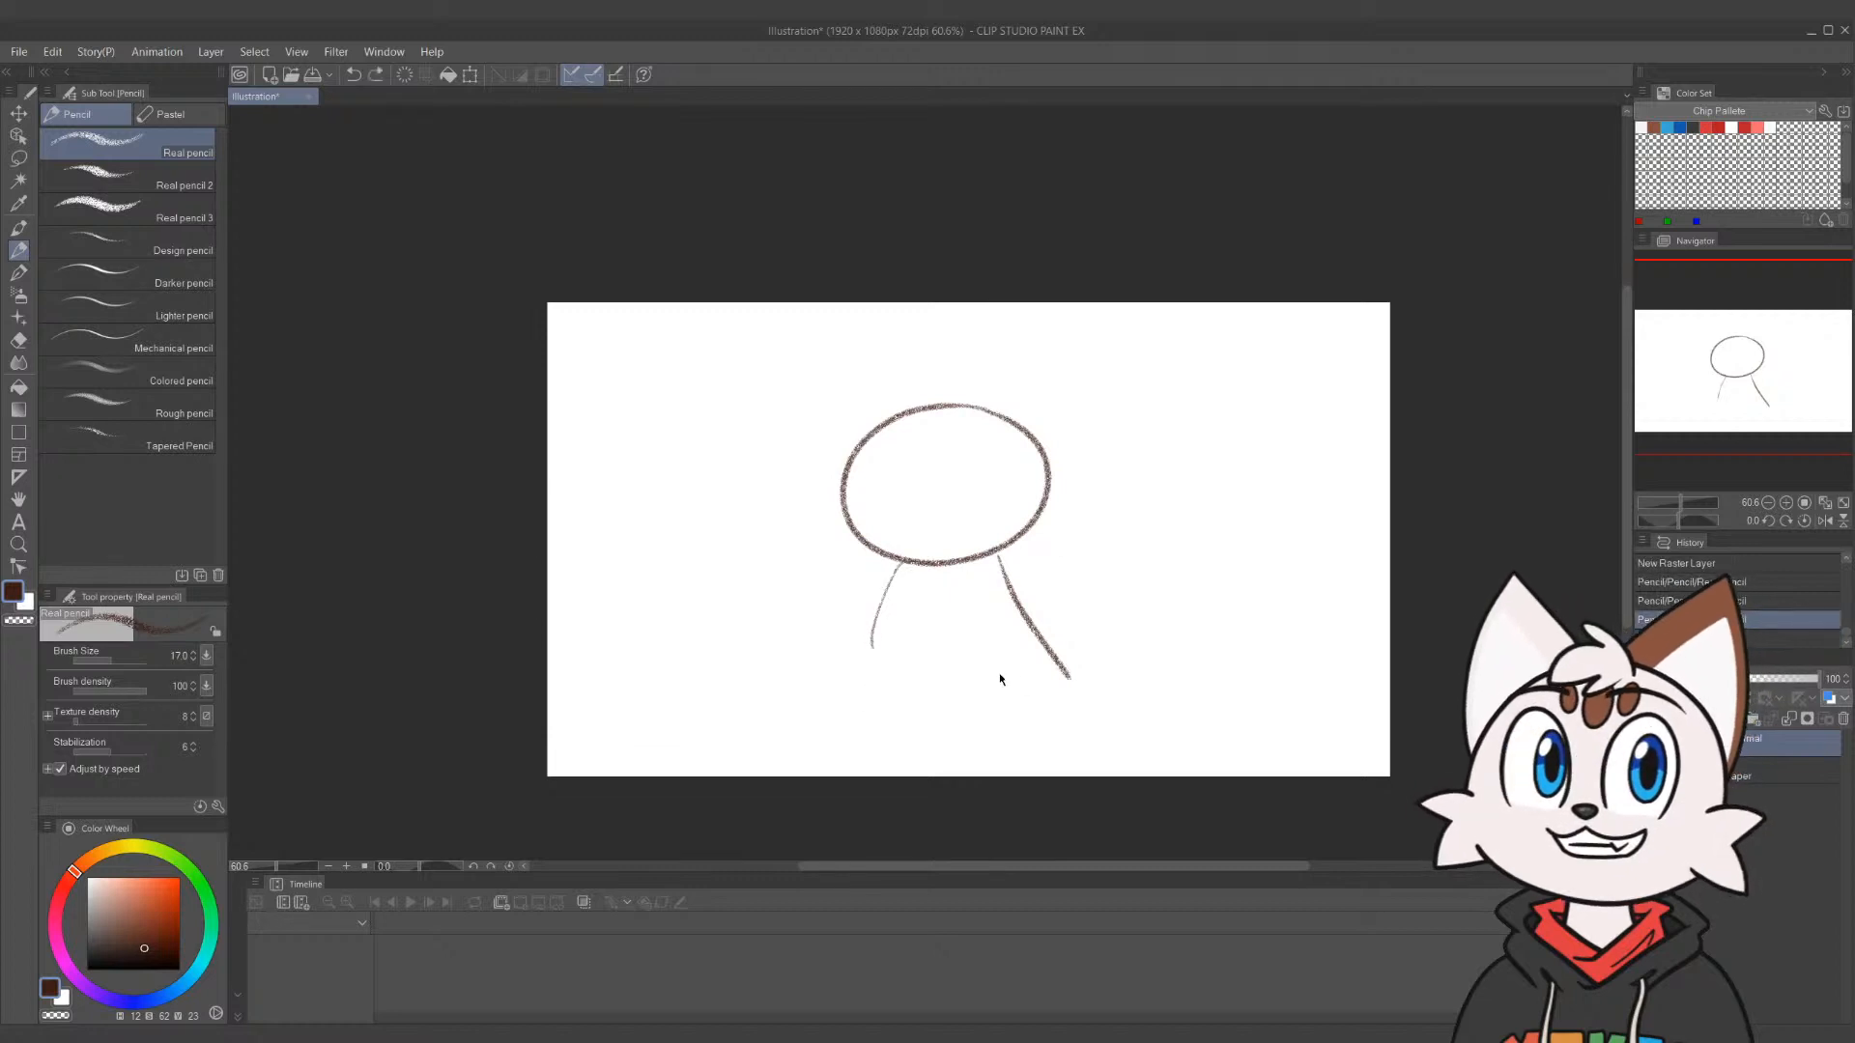
{"action": "mouse_move", "coordinate": [902, 560]}
{"action": "left_mouse_down"}
{"action": "mouse_move", "coordinate": [896, 664]}
{"action": "mouse_move", "coordinate": [904, 563]}
{"action": "mouse_move", "coordinate": [889, 716]}
{"action": "left_mouse_up"}
{"action": "key", "text": "ctrl+z"}
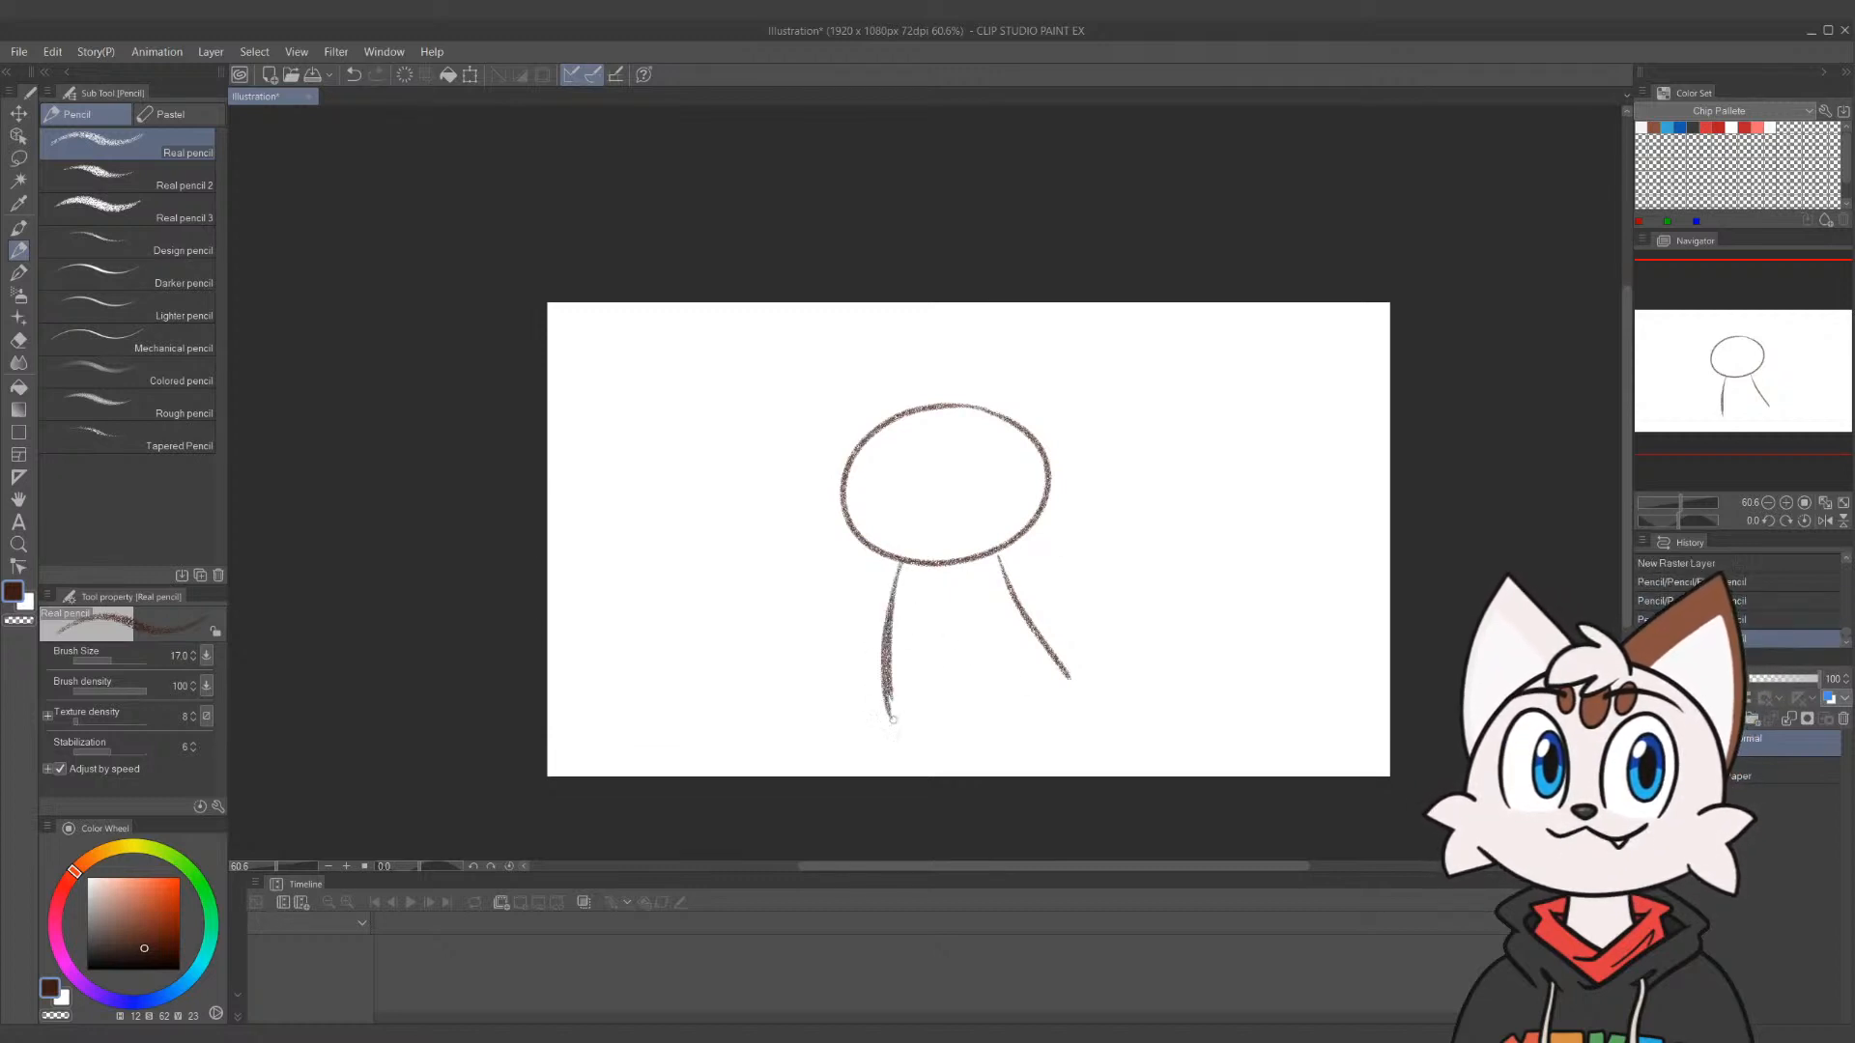
{"action": "key", "text": "ctrl+z"}
{"action": "left_click_drag", "start_coordinate": [901, 563], "coordinate": [904, 744]}
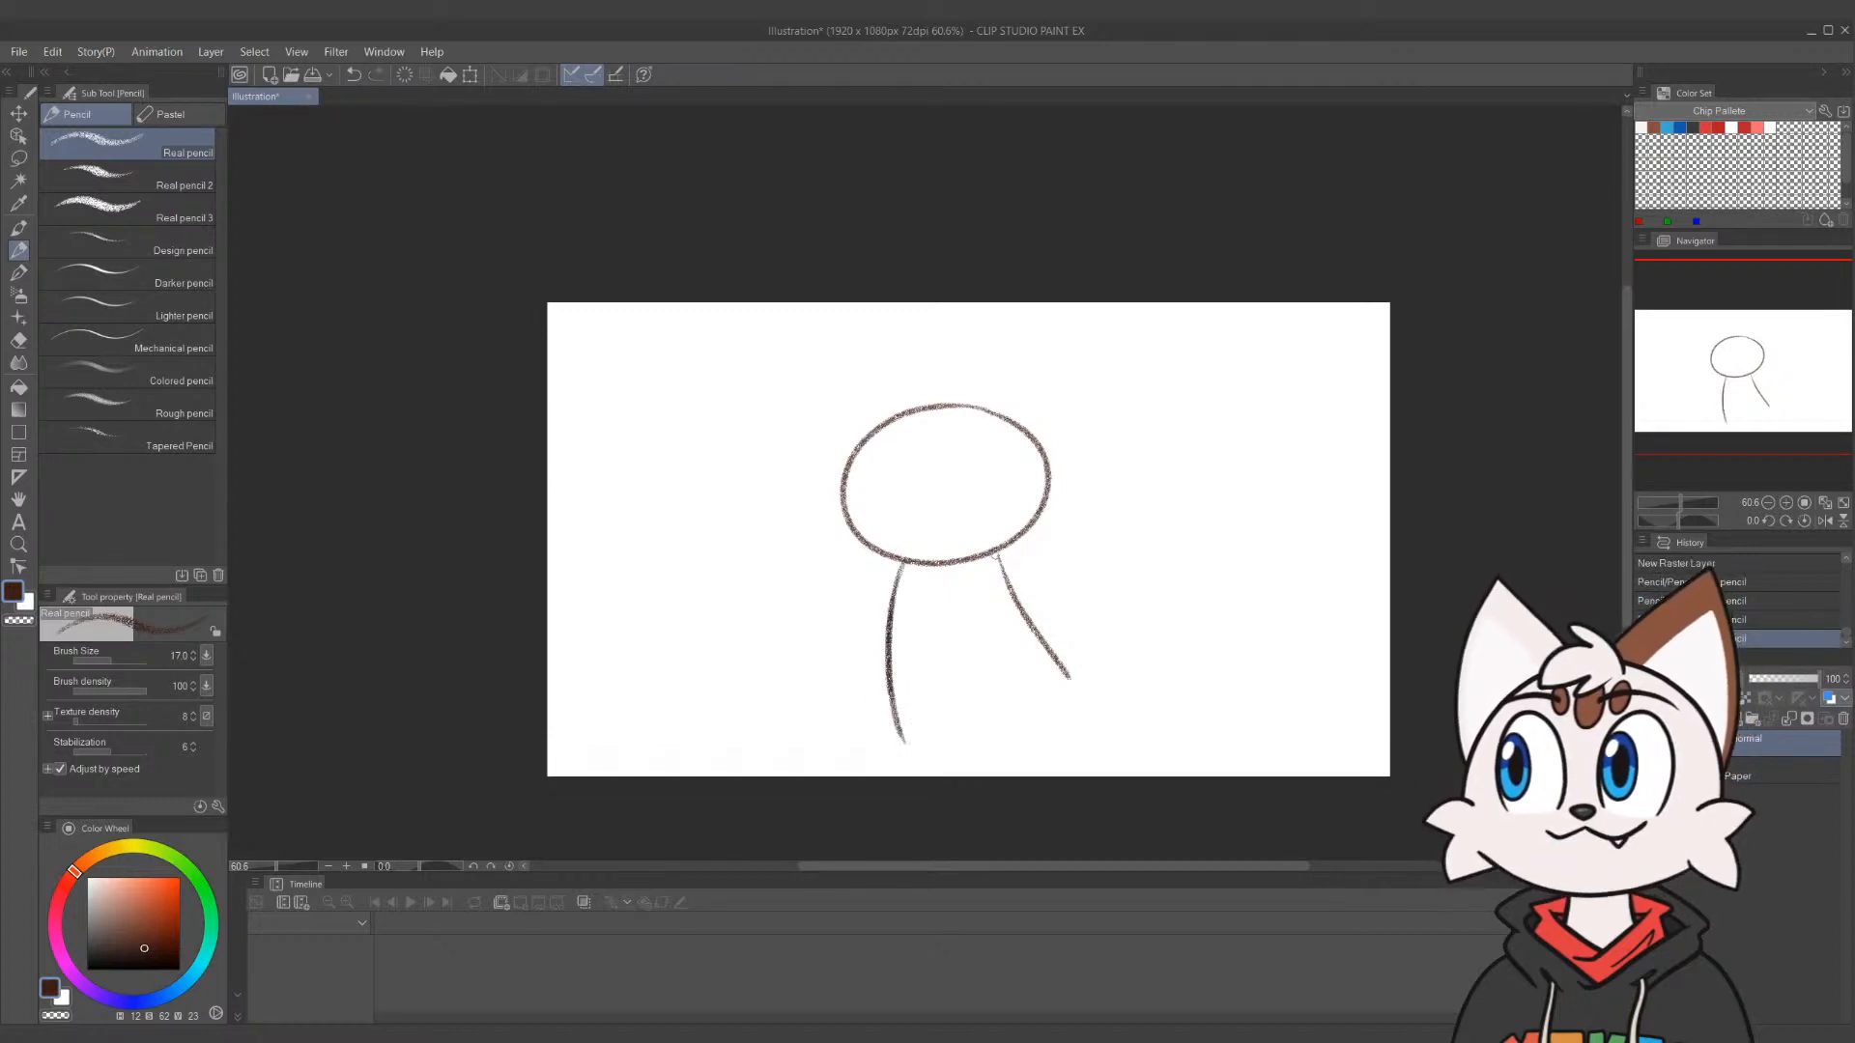
{"action": "left_click_drag", "start_coordinate": [996, 551], "coordinate": [1000, 563]}
{"action": "key", "text": "ctrl+z"}
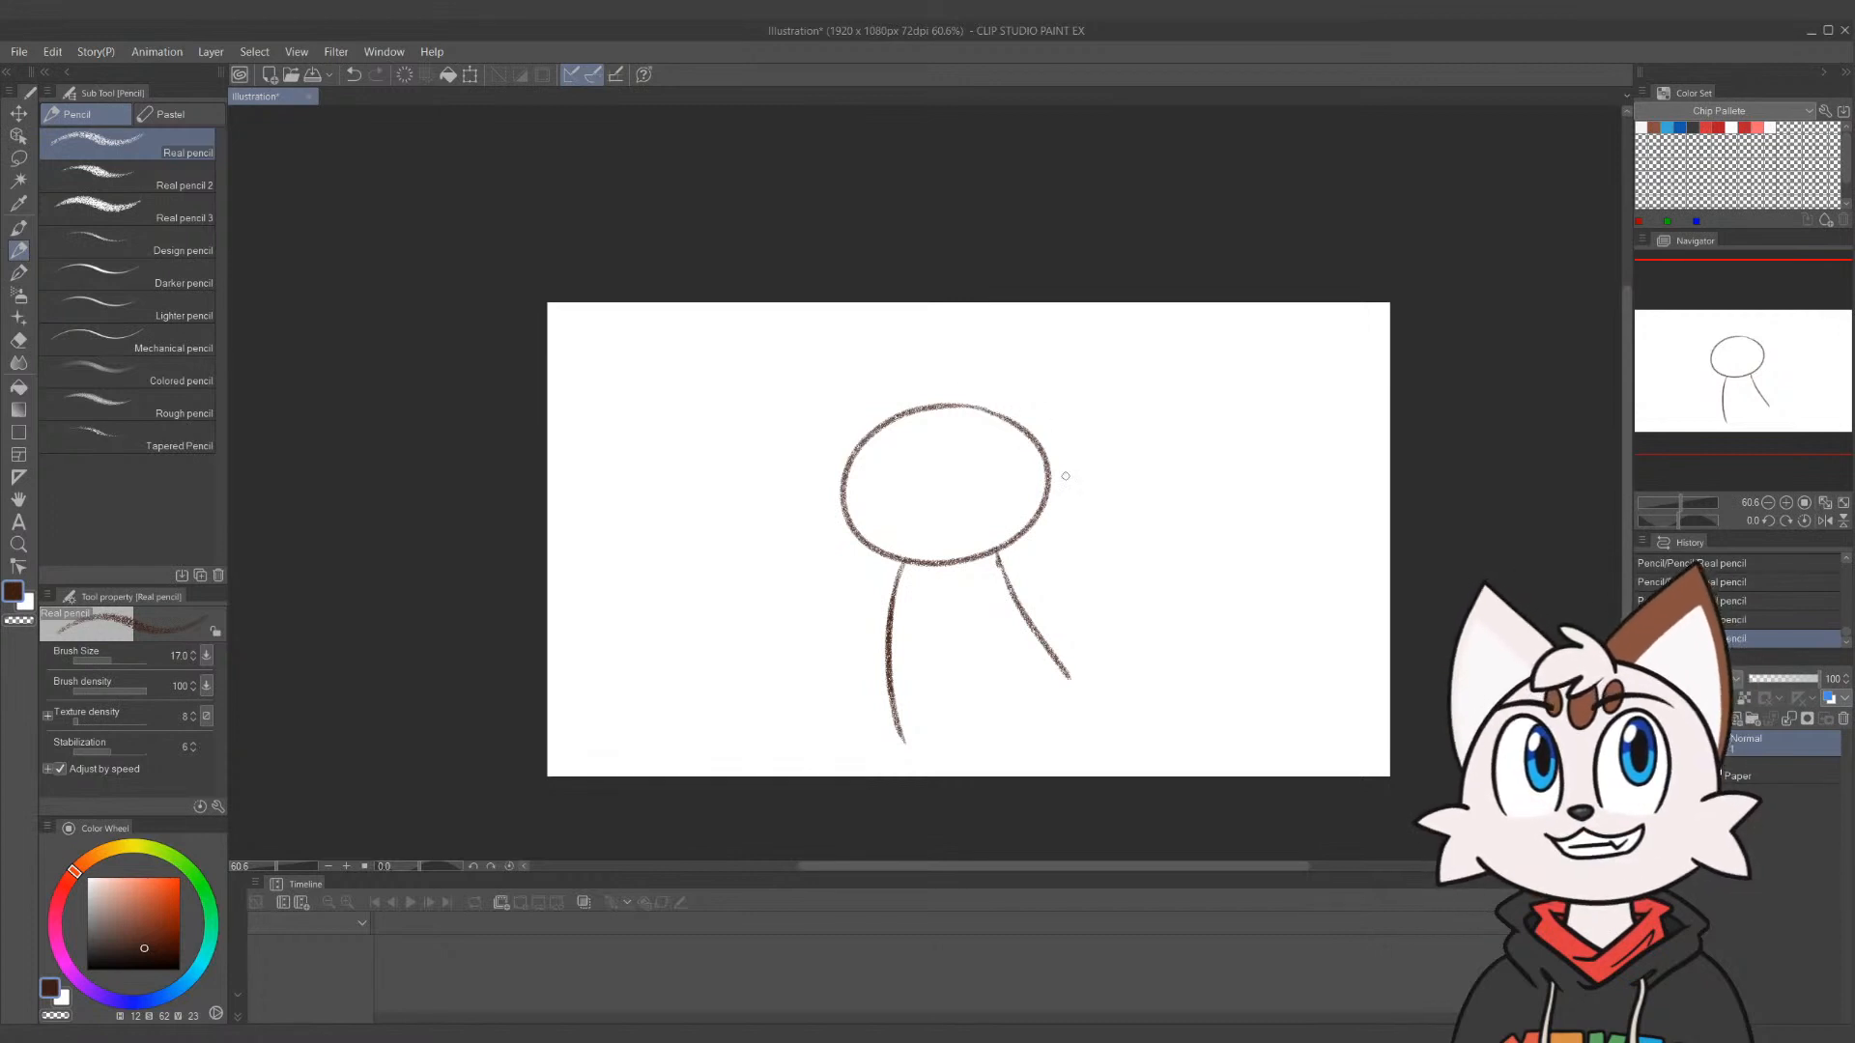
{"action": "key", "text": "ctrl+z"}
{"action": "key", "text": "ctrl+z"}
Draw two short body lines below the head oval, one nearly vertical and one slanting outward
{"action": "left_click_drag", "start_coordinate": [1014, 549], "coordinate": [1029, 661]}
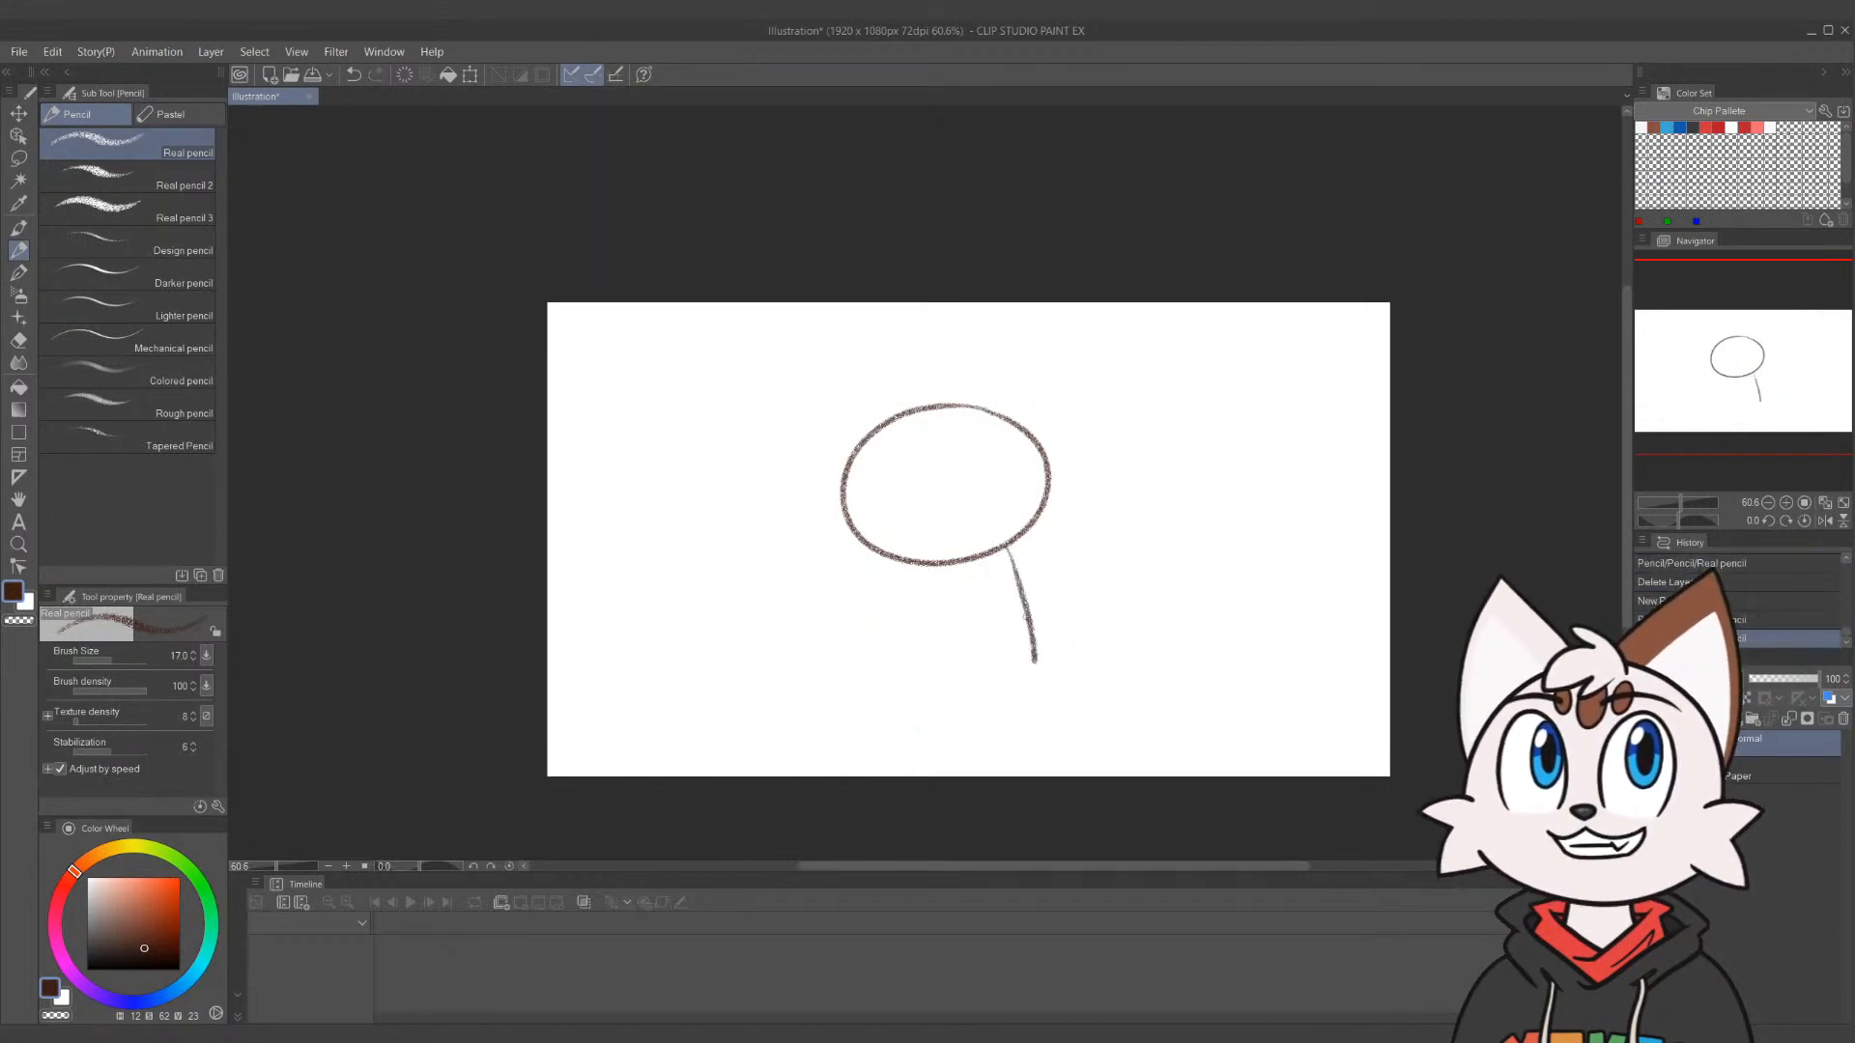
{"action": "key", "text": "ctrl+z"}
{"action": "left_click_drag", "start_coordinate": [1014, 549], "coordinate": [1051, 652]}
{"action": "left_click_drag", "start_coordinate": [909, 565], "coordinate": [899, 683]}
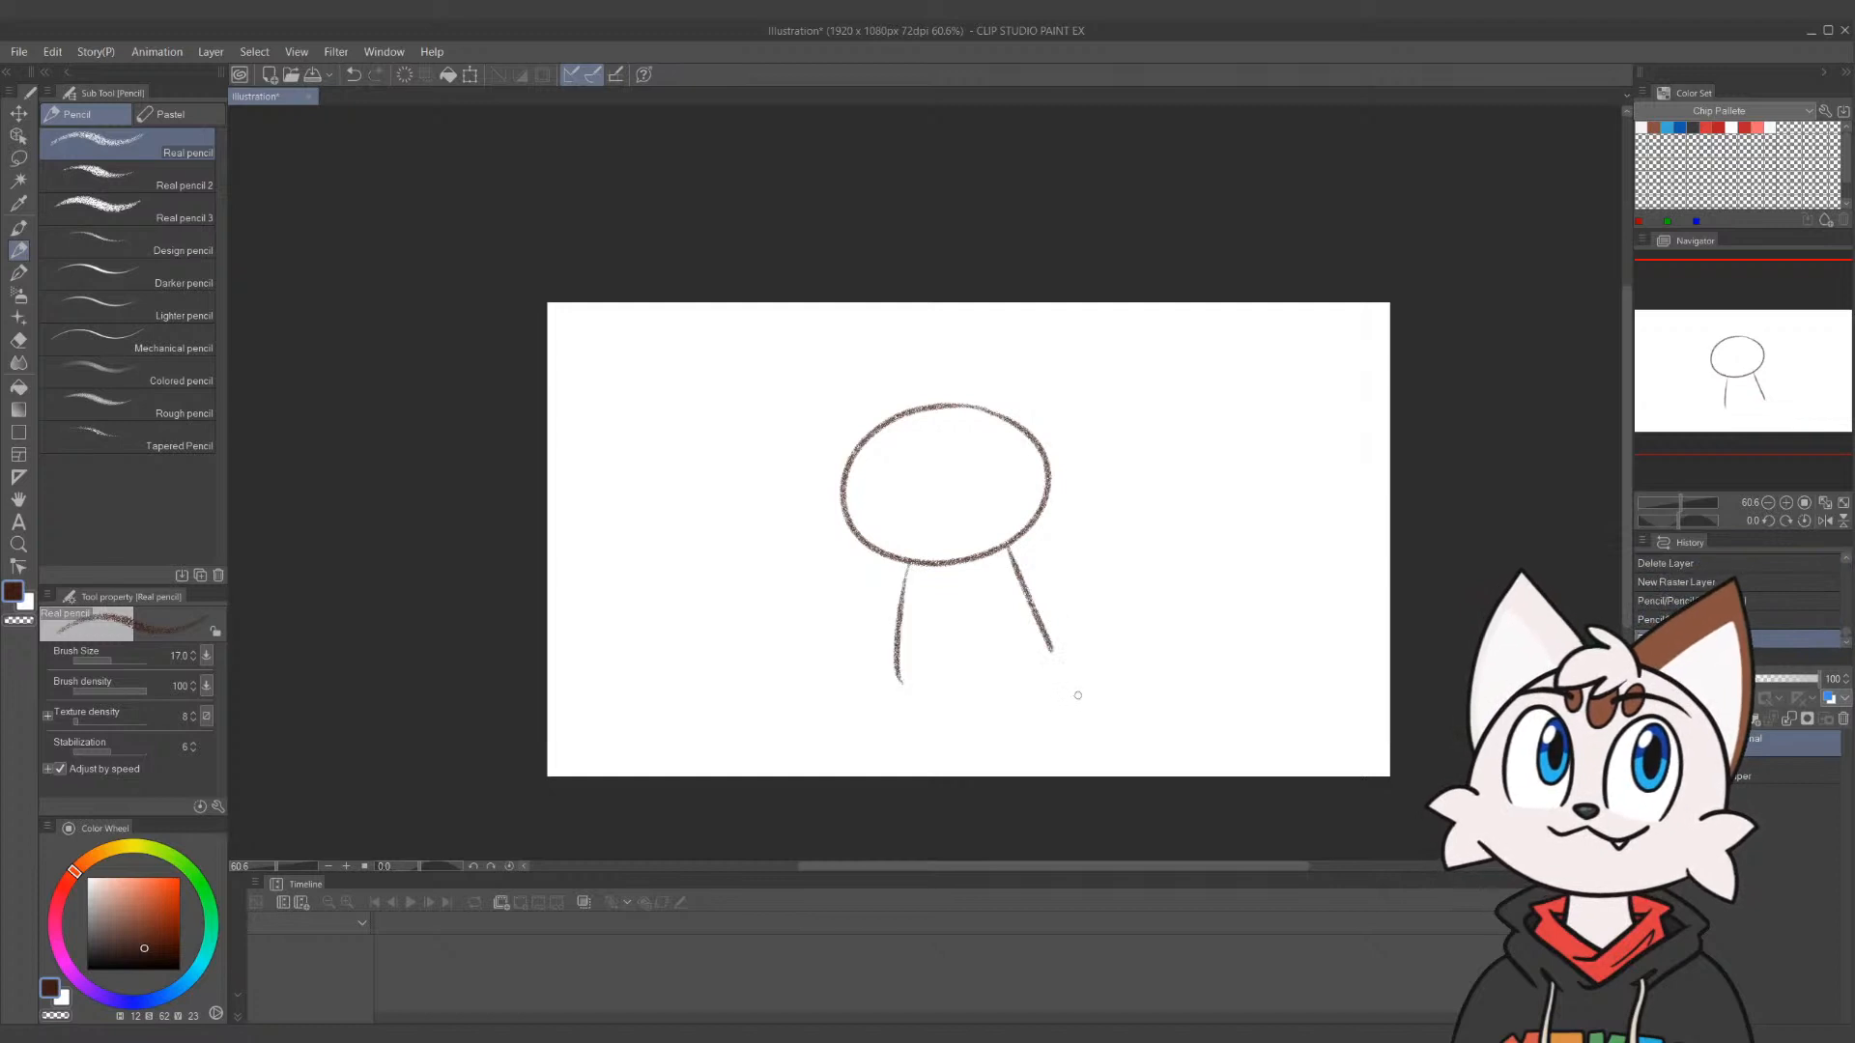
Draw dot eyes, a small nose and a curved cat mouth, plus a pointed ear and cheek fur on the right side
{"action": "left_click_drag", "start_coordinate": [993, 486], "coordinate": [997, 485]}
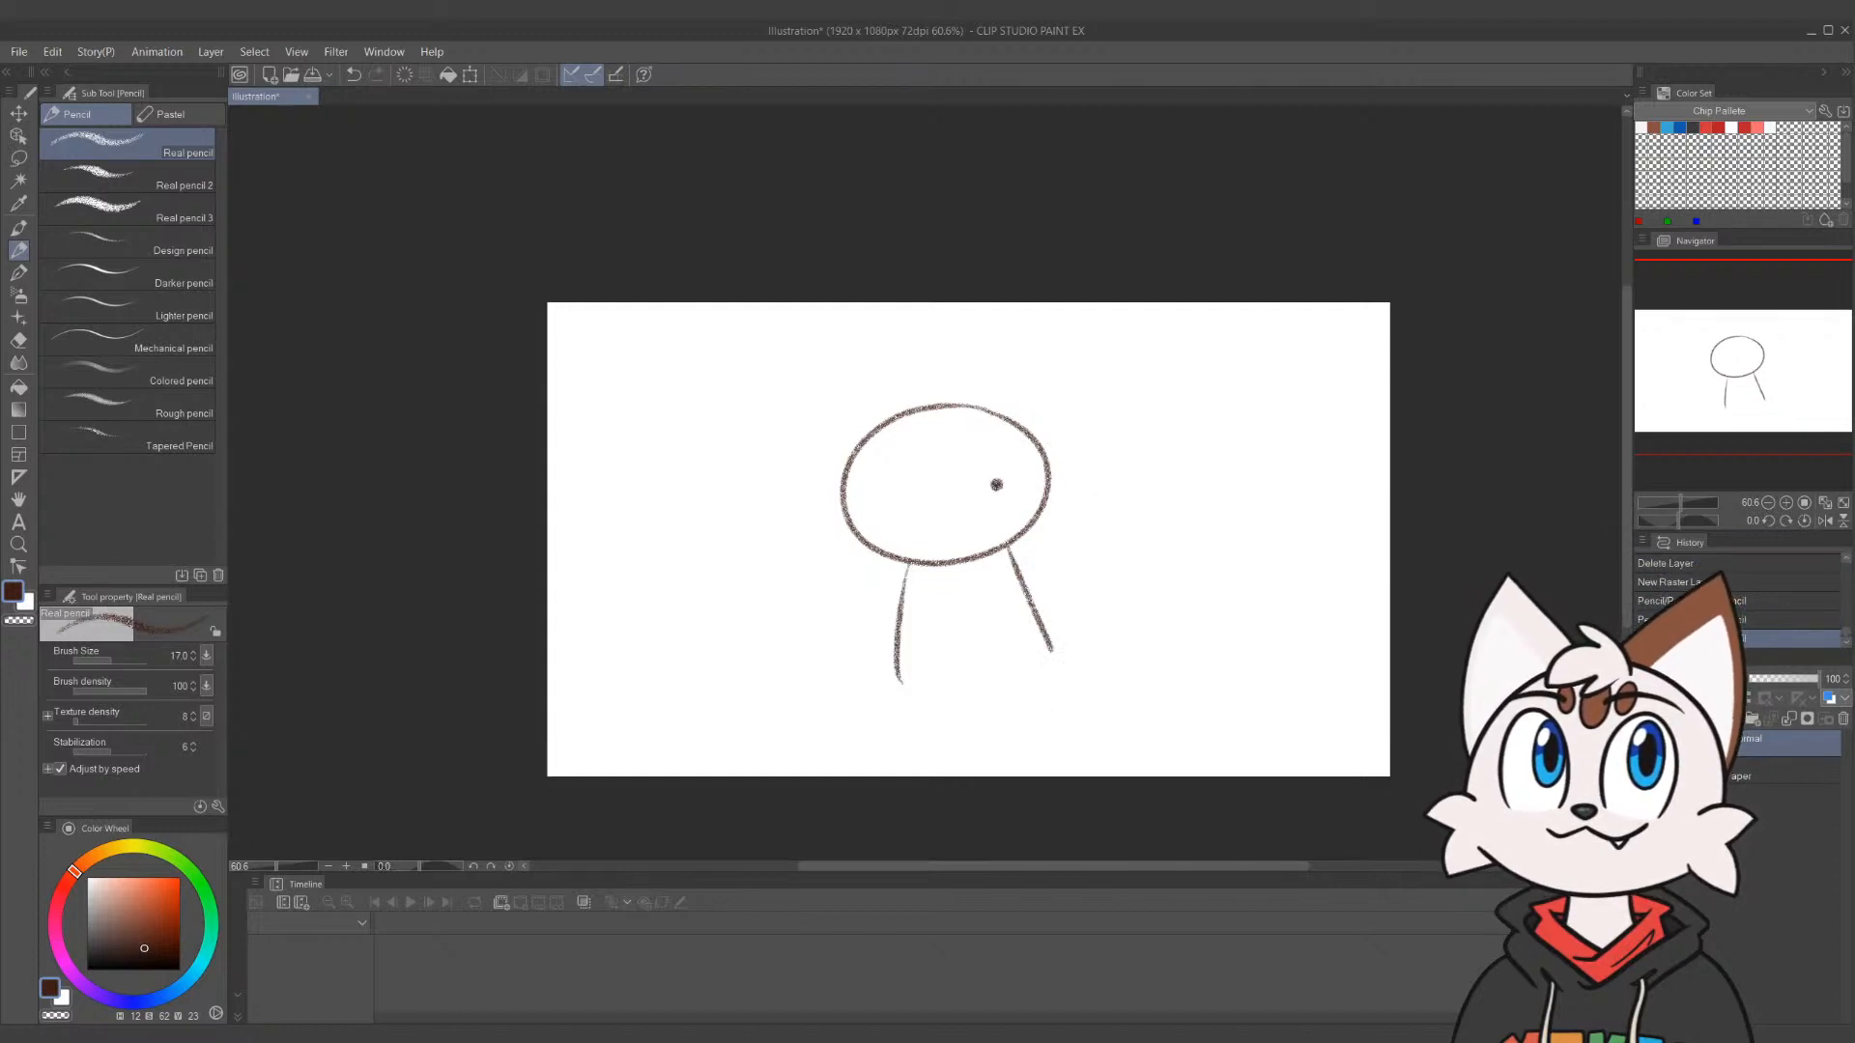
{"action": "left_click_drag", "start_coordinate": [862, 490], "coordinate": [950, 495]}
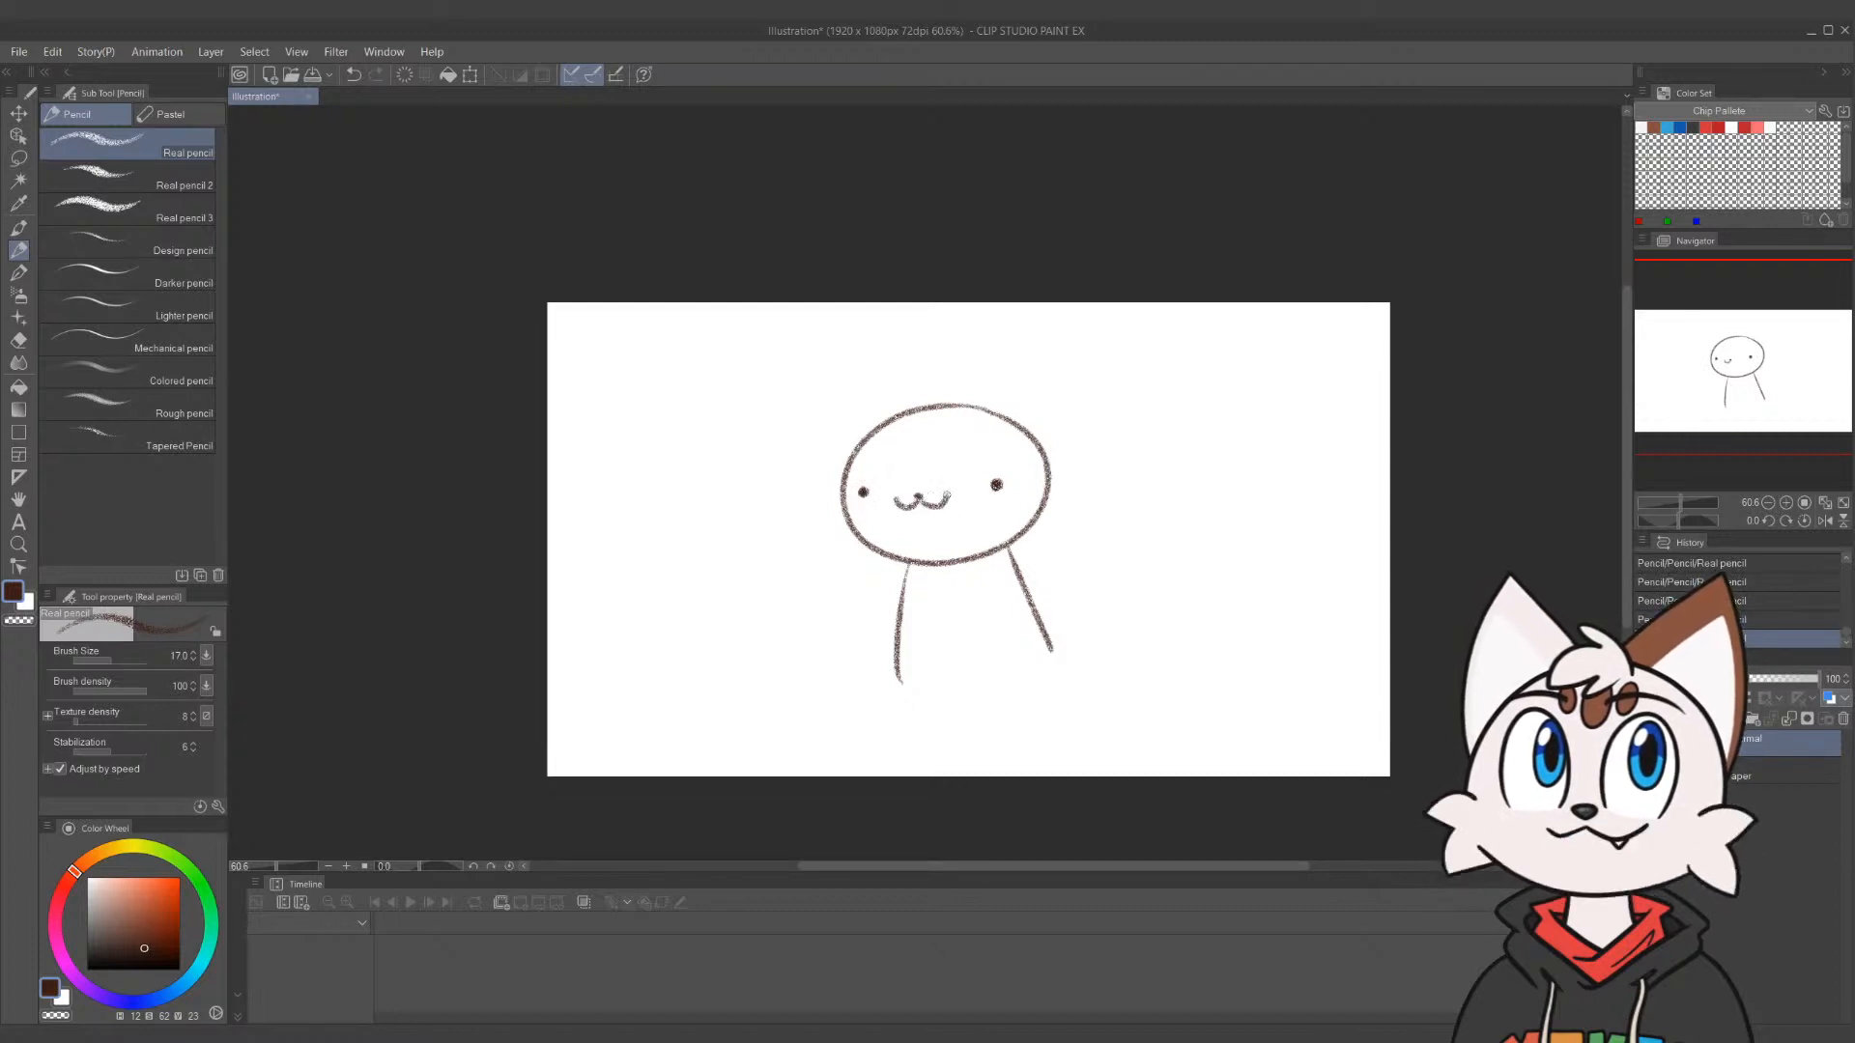
{"action": "mouse_move", "coordinate": [958, 414]}
{"action": "left_mouse_down"}
{"action": "mouse_move", "coordinate": [1044, 351]}
{"action": "mouse_move", "coordinate": [1075, 504]}
{"action": "mouse_move", "coordinate": [1011, 549]}
{"action": "left_mouse_up"}
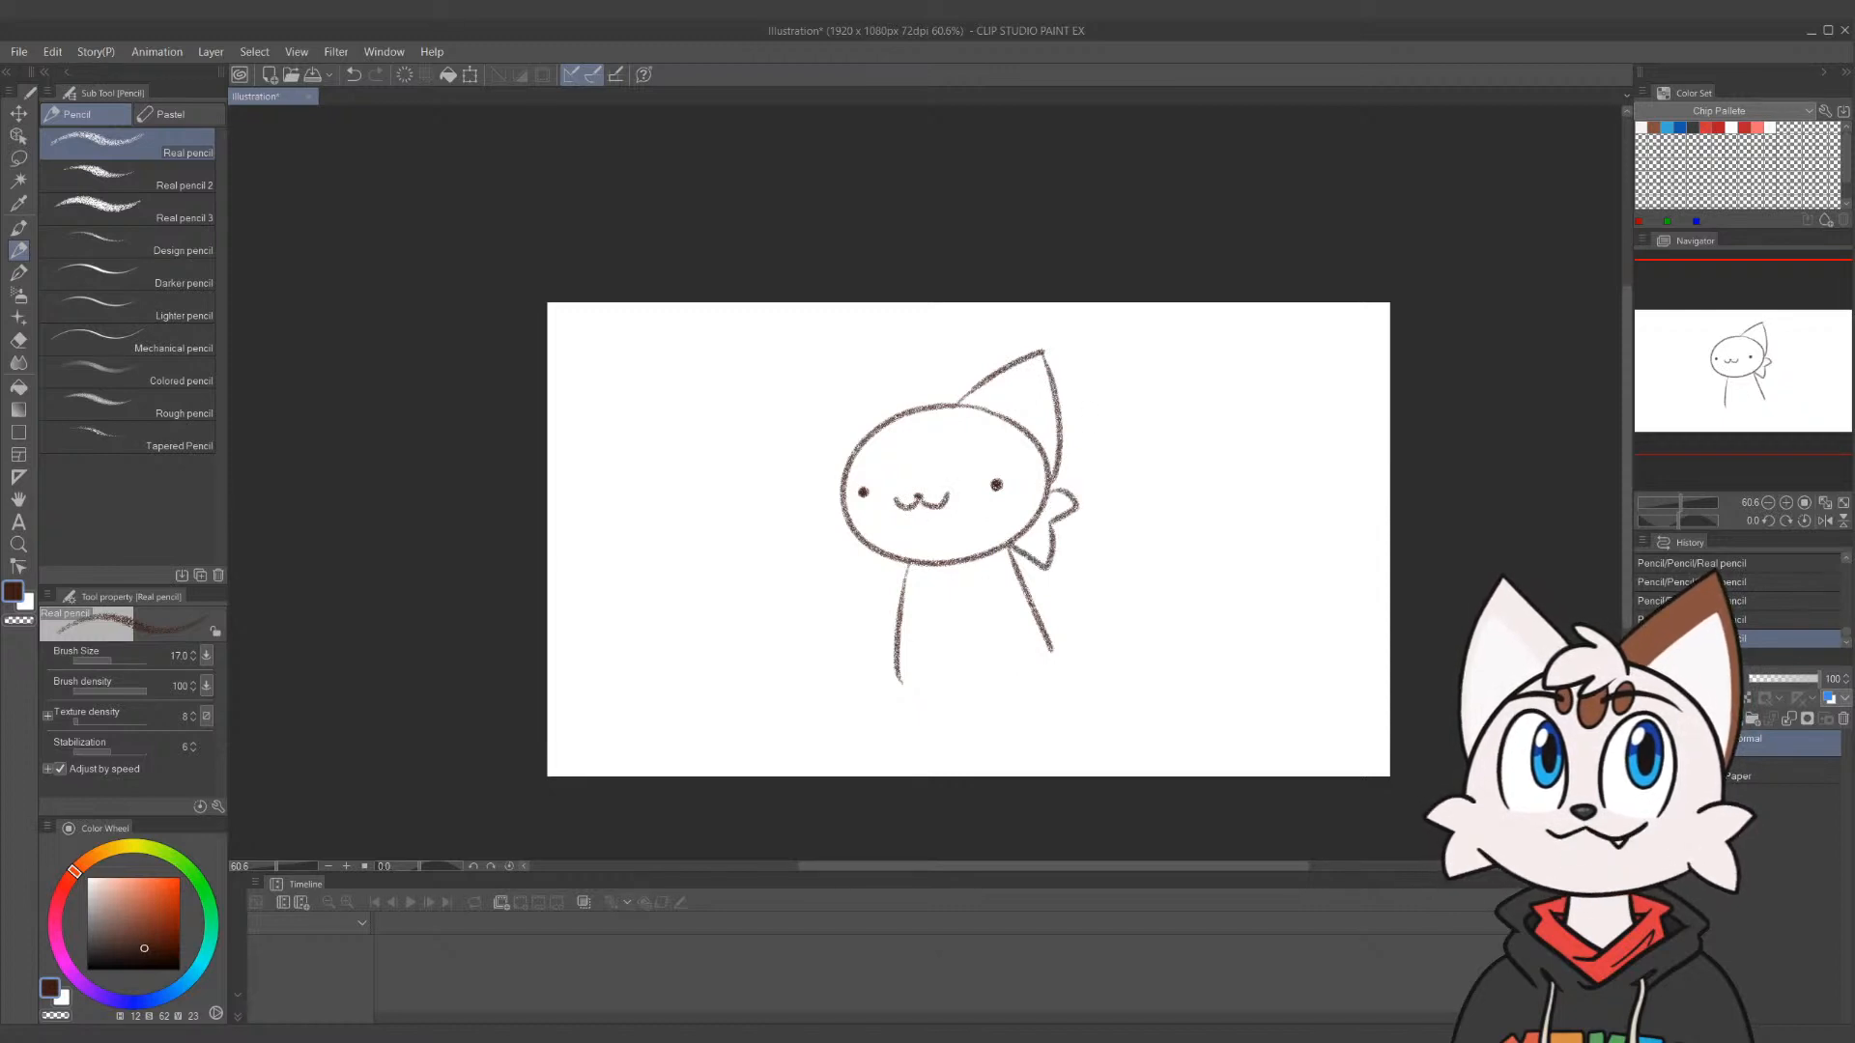
Add the left ear and cheek fur, a hair tuft on the forehead and a V-shaped chest
{"action": "mouse_move", "coordinate": [935, 411]}
{"action": "left_mouse_down"}
{"action": "mouse_move", "coordinate": [914, 386]}
{"action": "mouse_move", "coordinate": [887, 406]}
{"action": "mouse_move", "coordinate": [928, 419]}
{"action": "mouse_move", "coordinate": [854, 353]}
{"action": "mouse_move", "coordinate": [819, 527]}
{"action": "mouse_move", "coordinate": [859, 553]}
{"action": "mouse_move", "coordinate": [837, 519]}
{"action": "mouse_move", "coordinate": [899, 574]}
{"action": "mouse_move", "coordinate": [936, 656]}
{"action": "mouse_move", "coordinate": [1037, 547]}
{"action": "mouse_move", "coordinate": [933, 656]}
{"action": "left_mouse_up"}
{"action": "key", "text": "ctrl+z"}
{"action": "key", "text": "ctrl+z"}
{"action": "key", "text": "ctrl+z"}
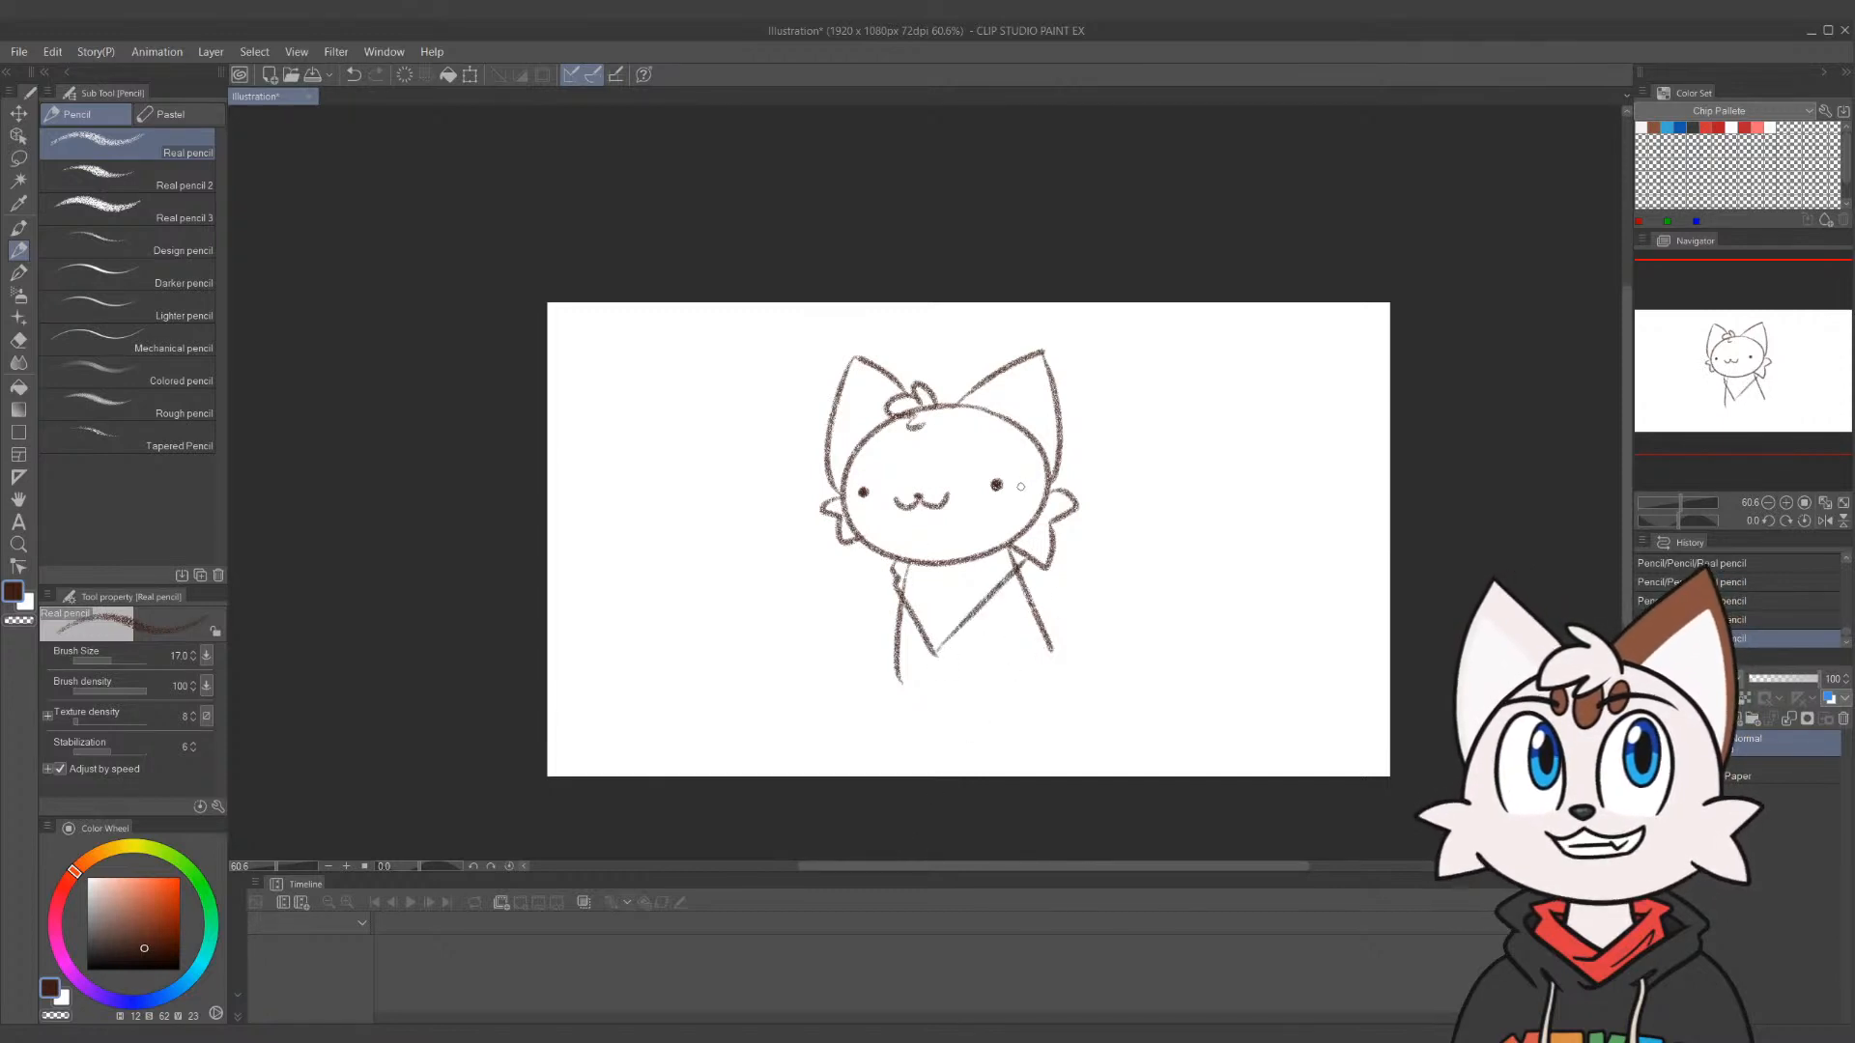
Erase both dot eyes from the cat's face with the Hard eraser
{"action": "key", "text": "e"}
{"action": "left_click_drag", "start_coordinate": [995, 483], "coordinate": [1004, 491]}
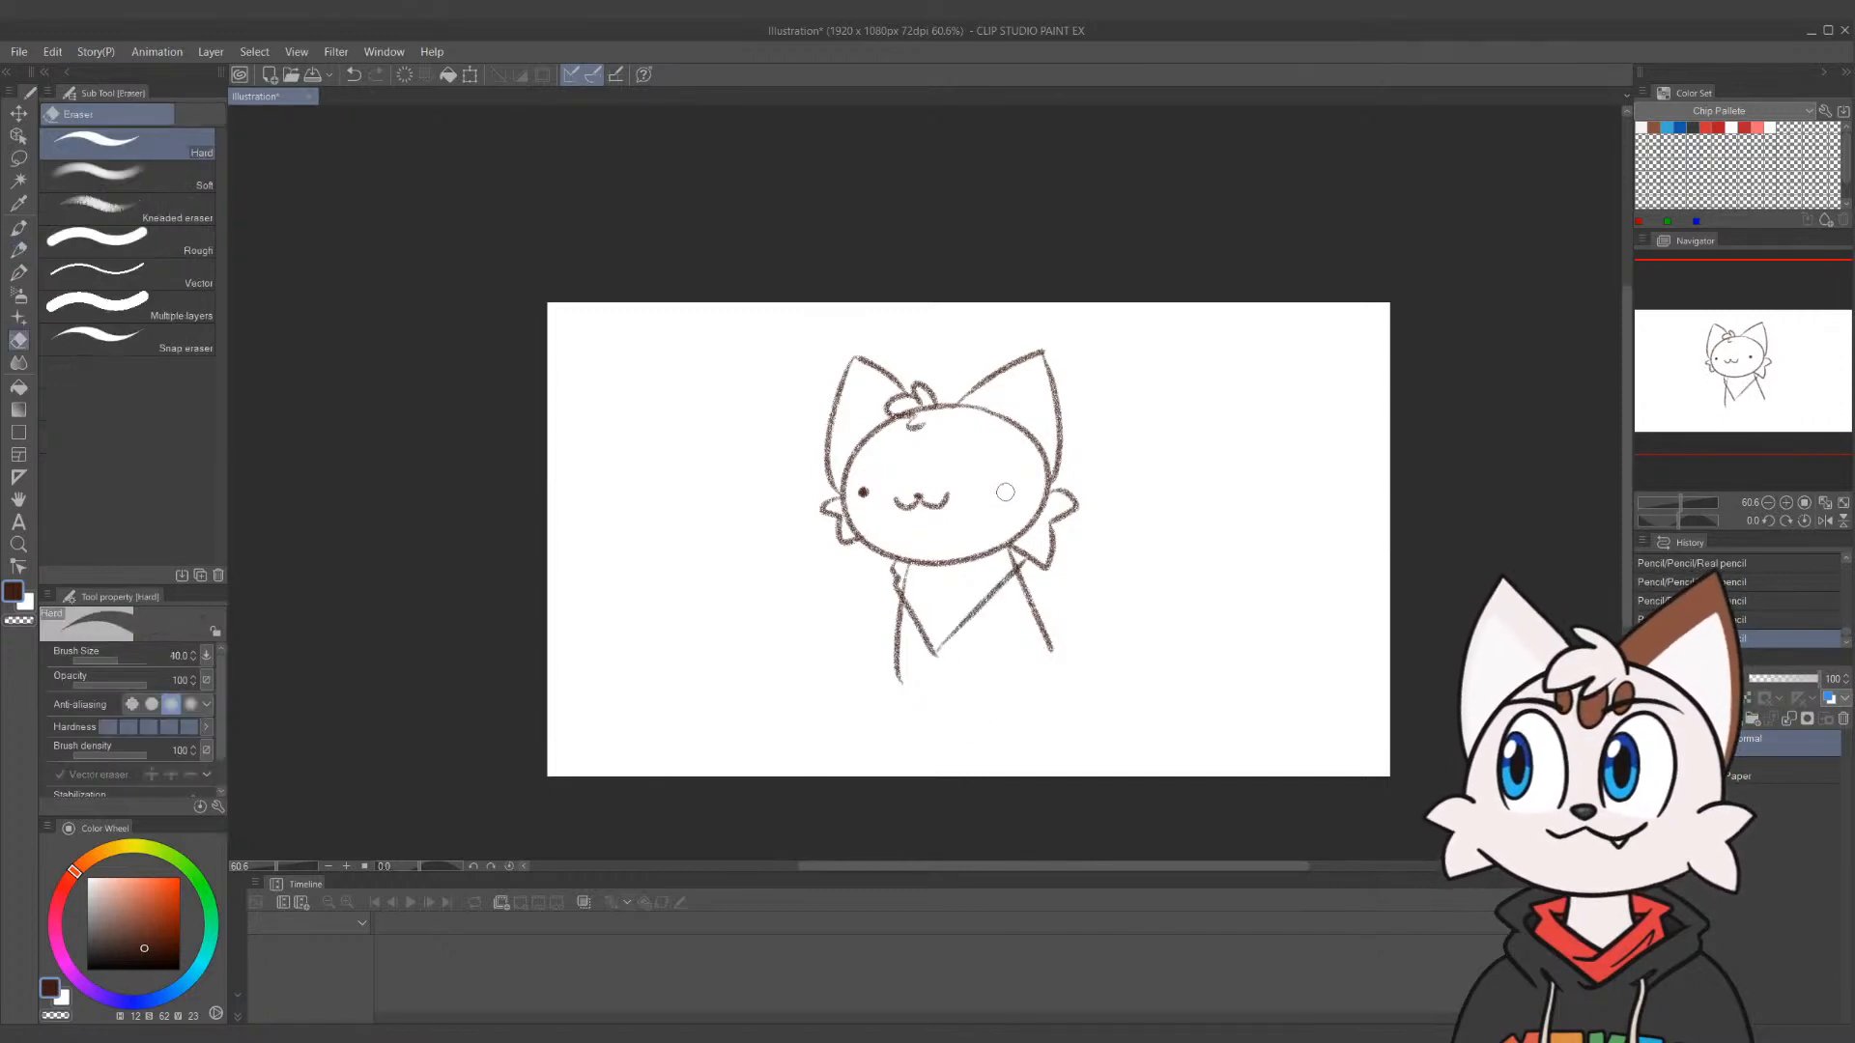
{"action": "left_click_drag", "start_coordinate": [869, 485], "coordinate": [866, 495]}
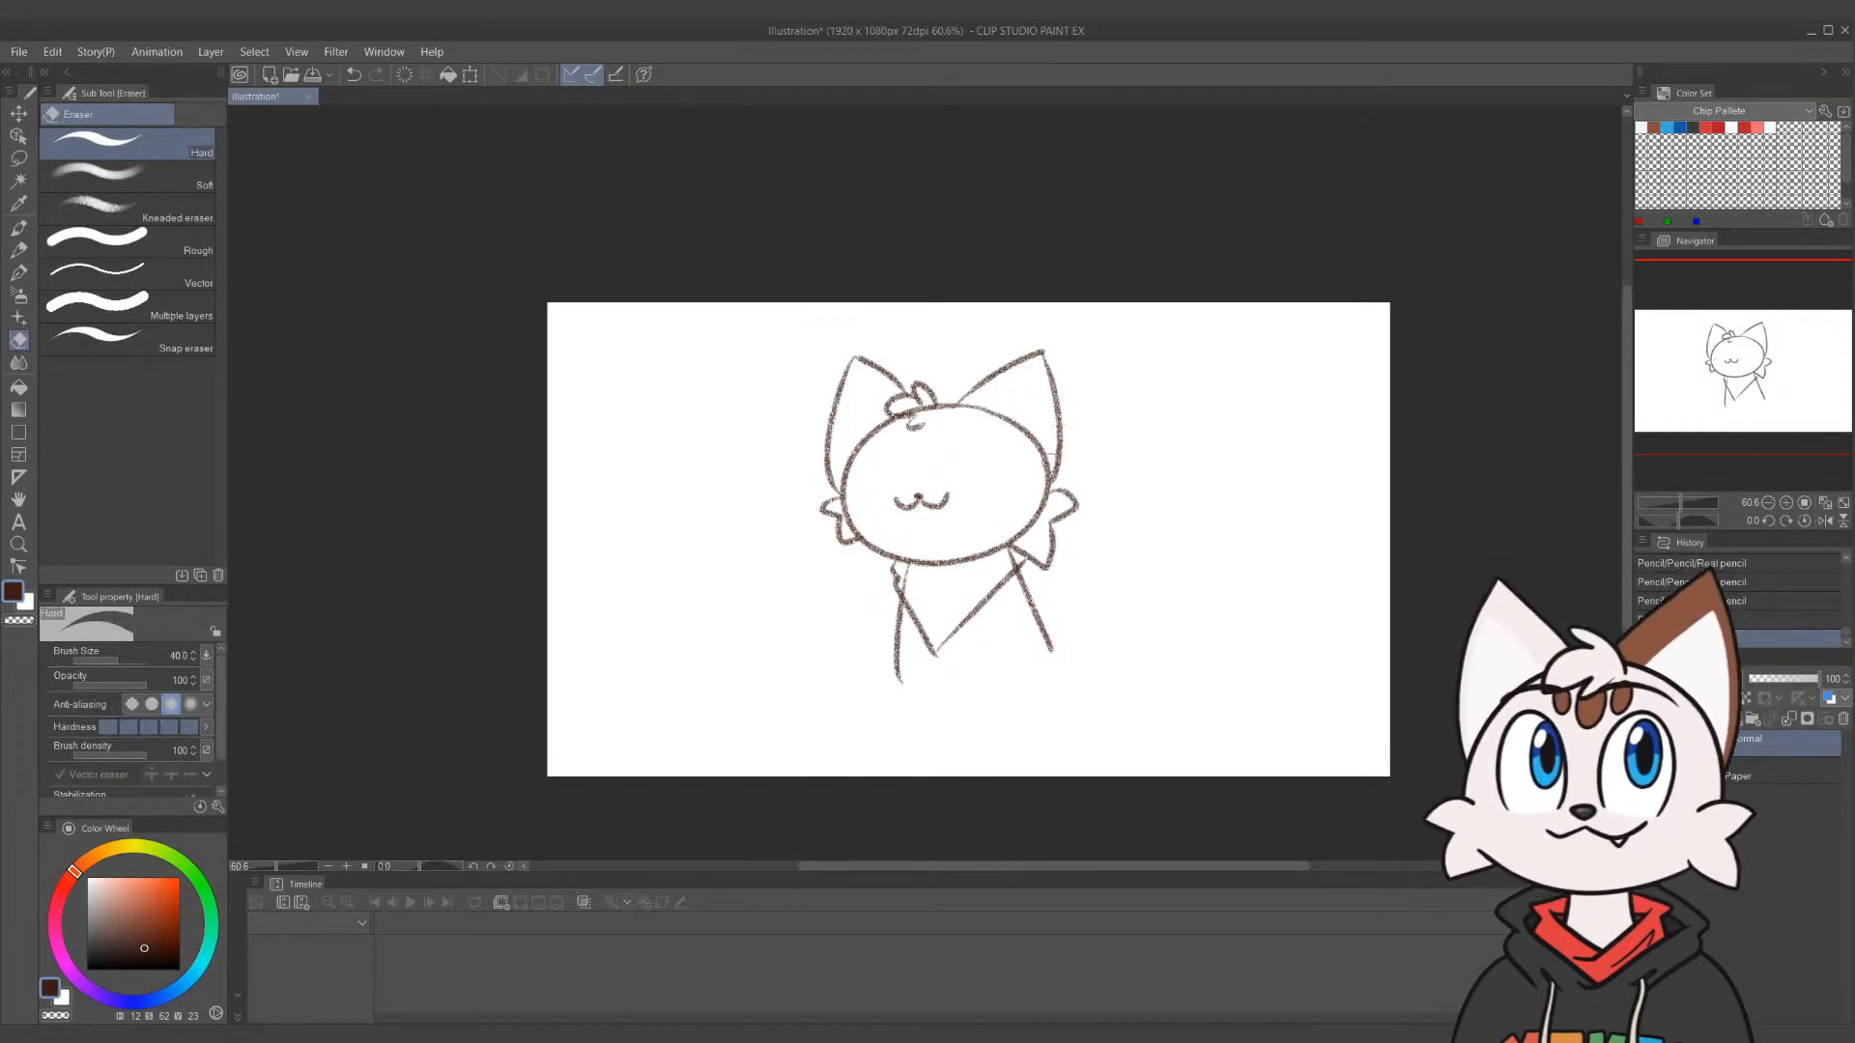
Draw small hollow circle eyes on both sides of the mouth with the Real pencil, undoing unwanted attempts
{"action": "key", "text": "p"}
{"action": "key", "text": "ctrl+z"}
{"action": "mouse_move", "coordinate": [1001, 476]}
{"action": "left_mouse_down"}
{"action": "mouse_move", "coordinate": [986, 494]}
{"action": "mouse_move", "coordinate": [990, 477]}
{"action": "mouse_move", "coordinate": [867, 485]}
{"action": "left_mouse_up"}
{"action": "key", "text": "ctrl+z"}
{"action": "key", "text": "ctrl+z"}
{"action": "key", "text": "ctrl+z"}
{"action": "key", "text": "ctrl+z"}
{"action": "key", "text": "ctrl+z"}
{"action": "key", "text": "ctrl+z"}
{"action": "key", "text": "ctrl+z"}
{"action": "key", "text": "ctrl+z"}
{"action": "key", "text": "ctrl+z"}
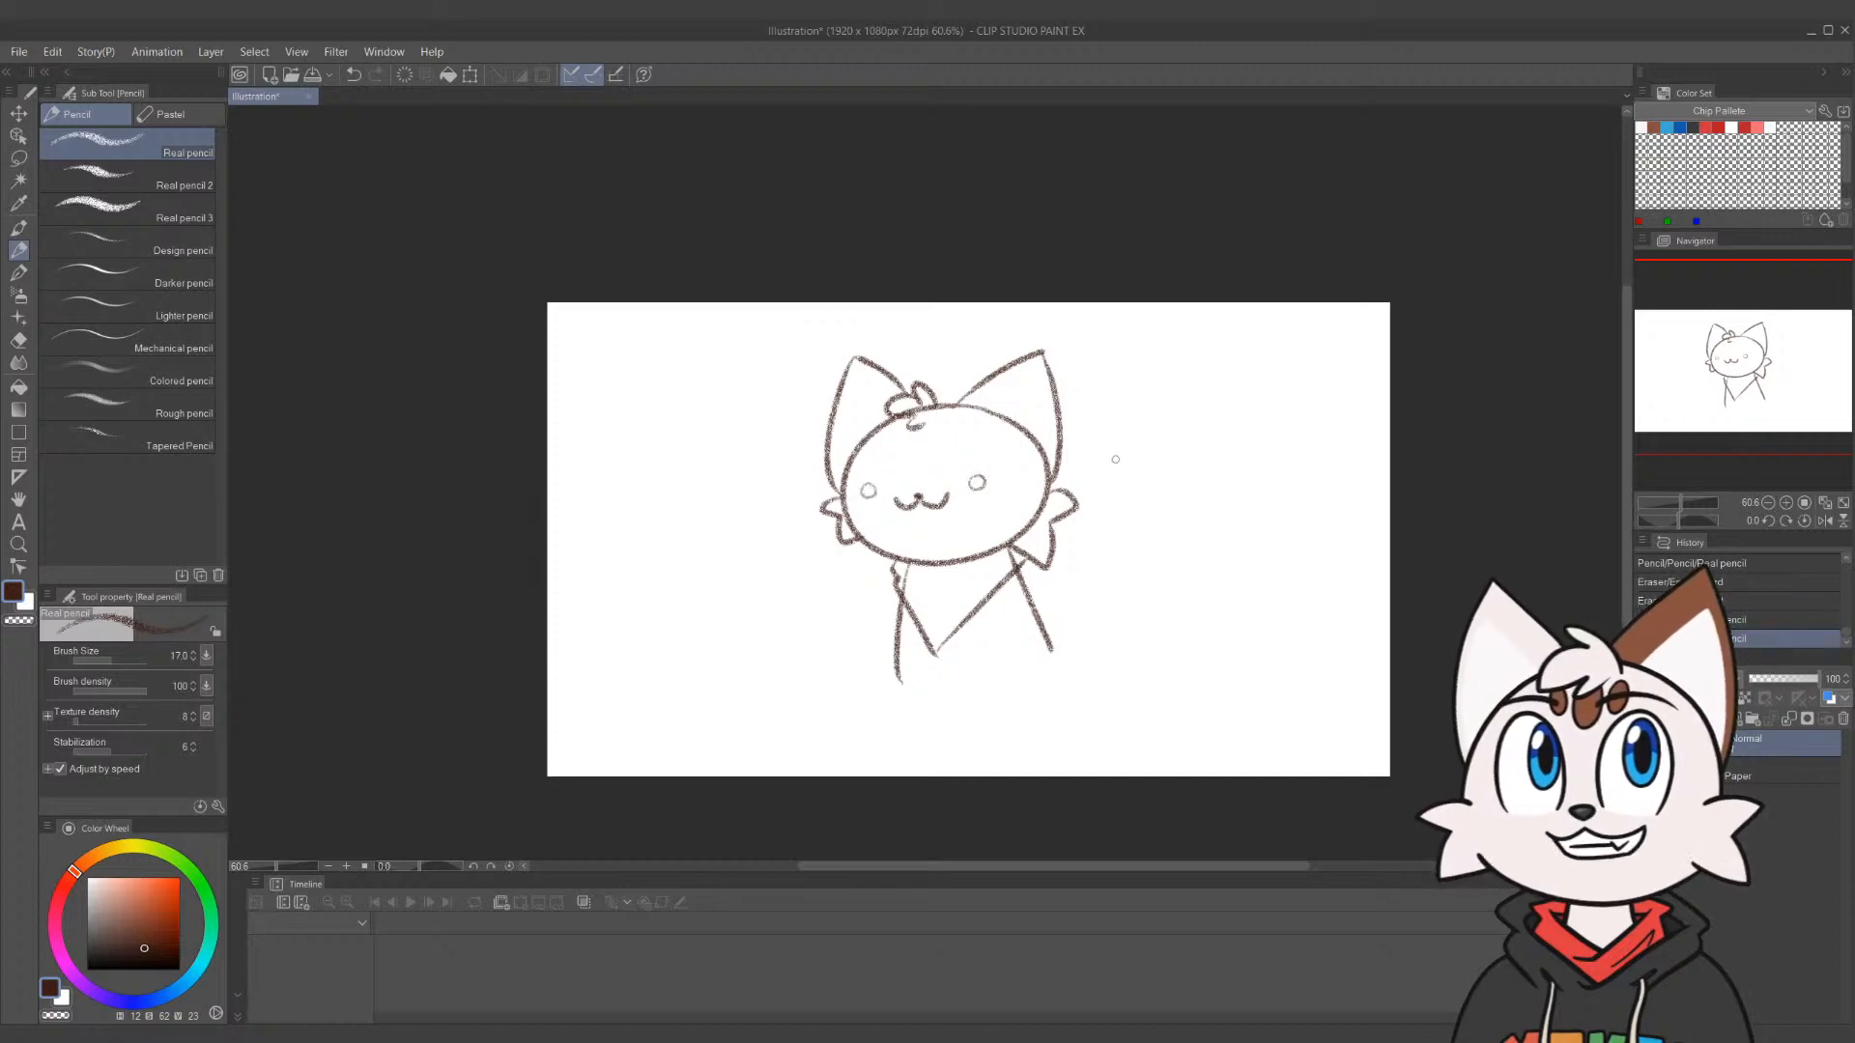
Lasso the mouth and the right eye and move them toward the right side of the face at their original size
{"action": "key", "text": "m"}
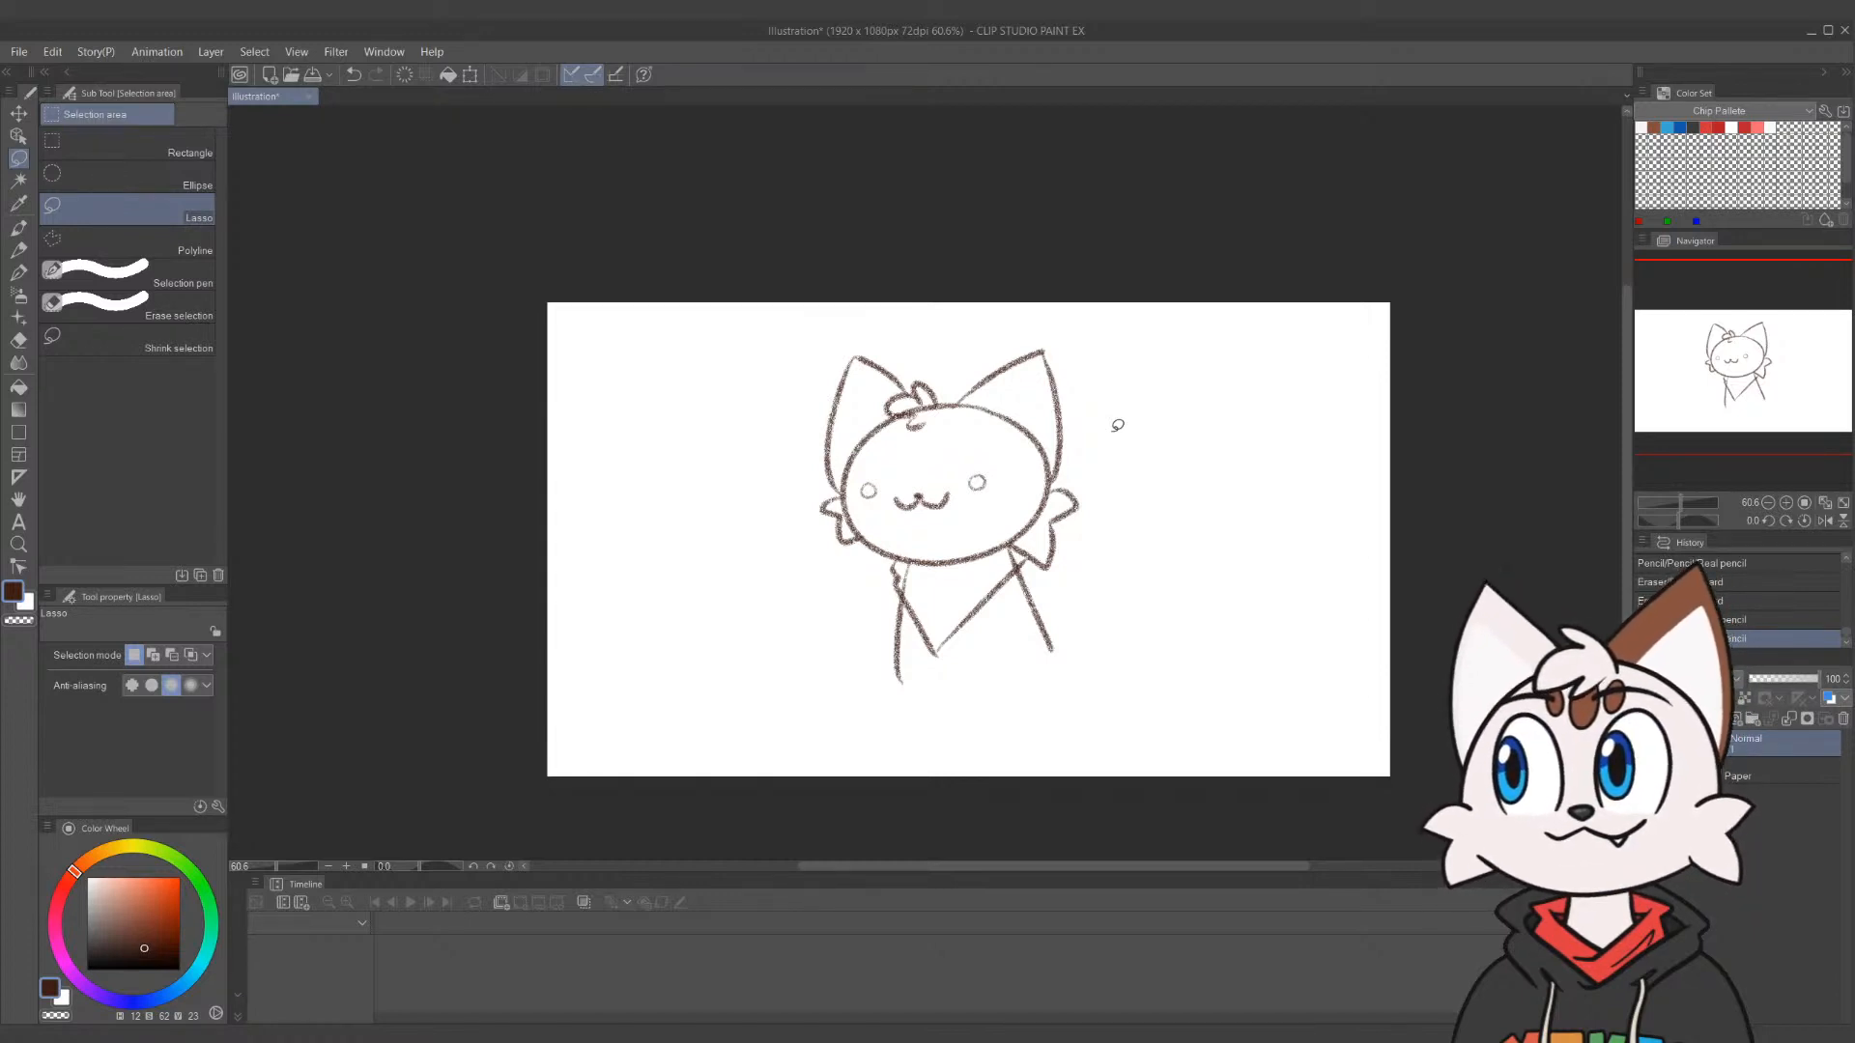
{"action": "mouse_move", "coordinate": [995, 468]}
{"action": "left_mouse_down"}
{"action": "mouse_move", "coordinate": [928, 464]}
{"action": "mouse_move", "coordinate": [1001, 501]}
{"action": "mouse_move", "coordinate": [999, 480]}
{"action": "mouse_move", "coordinate": [991, 515]}
{"action": "mouse_move", "coordinate": [1005, 463]}
{"action": "mouse_move", "coordinate": [1013, 492]}
{"action": "left_mouse_up"}
{"action": "left_click", "coordinate": [1013, 560]}
{"action": "left_click", "coordinate": [947, 549]}
{"action": "left_click", "coordinate": [1066, 525]}
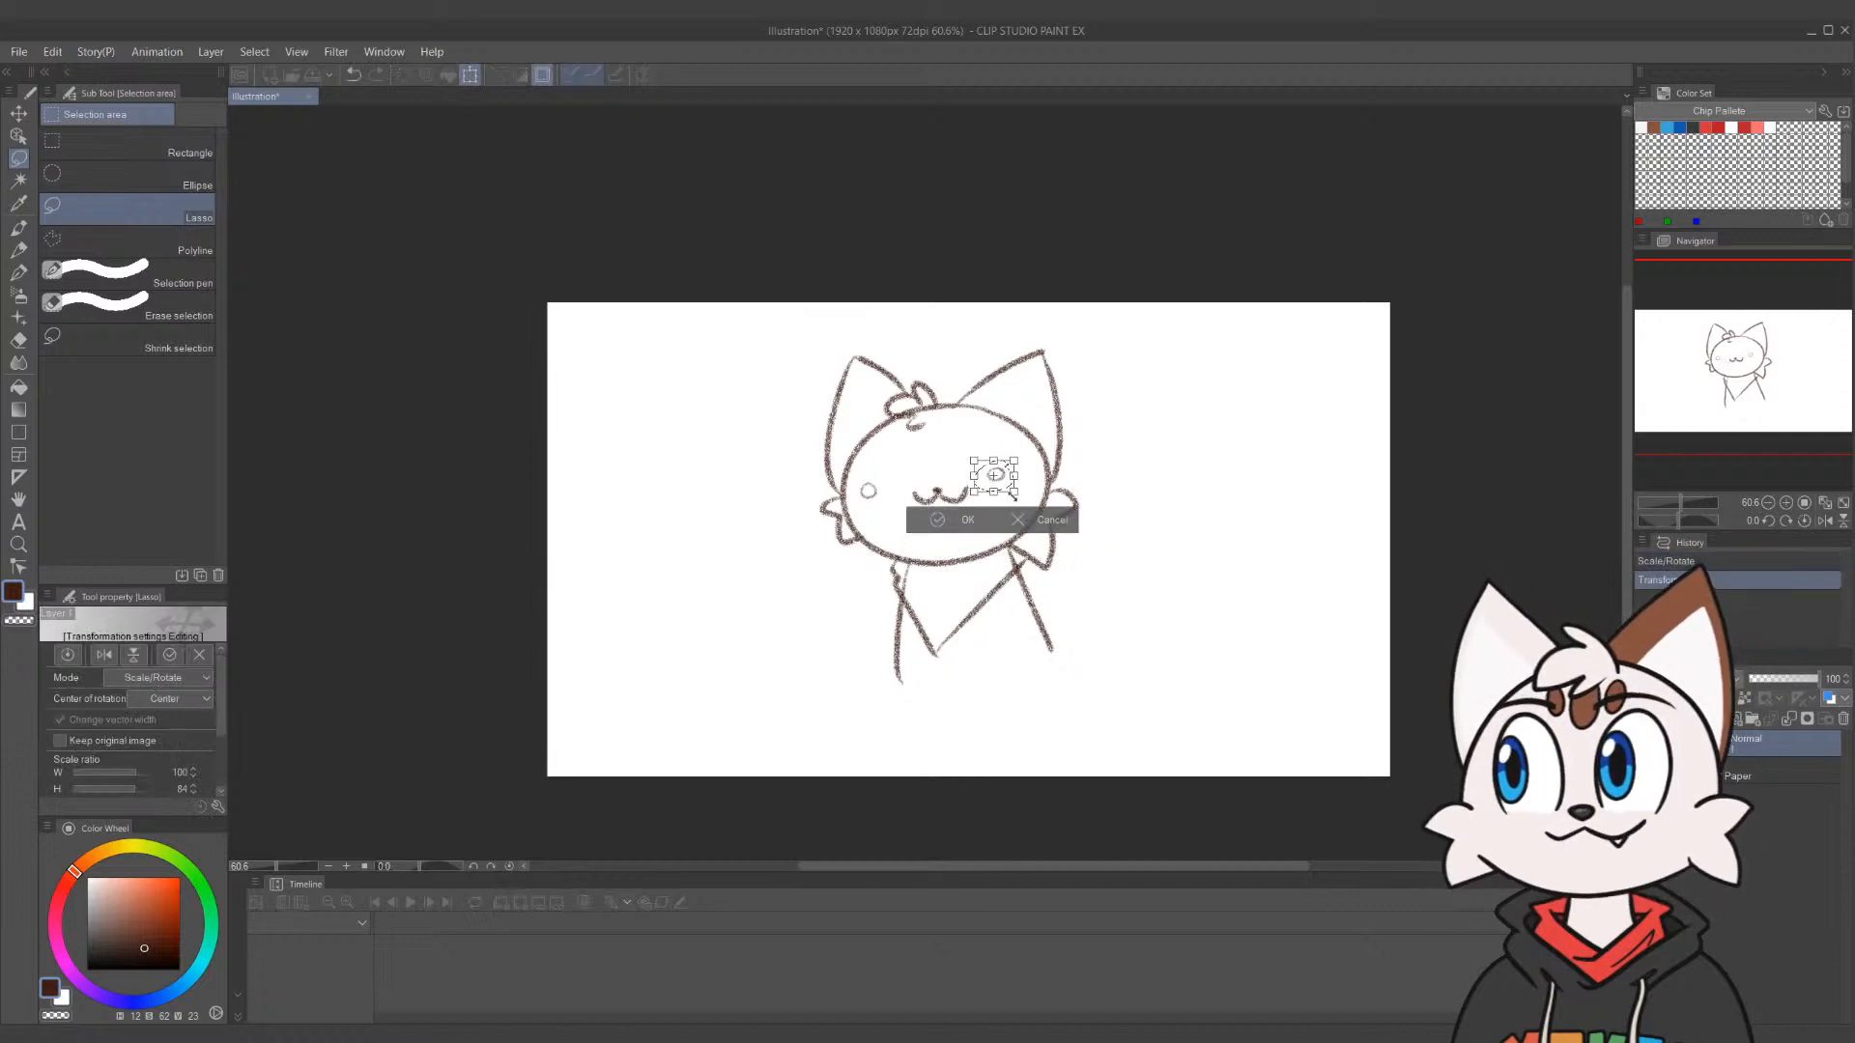
{"action": "key", "text": "ctrl+z"}
{"action": "left_click_drag", "start_coordinate": [999, 490], "coordinate": [1016, 500]}
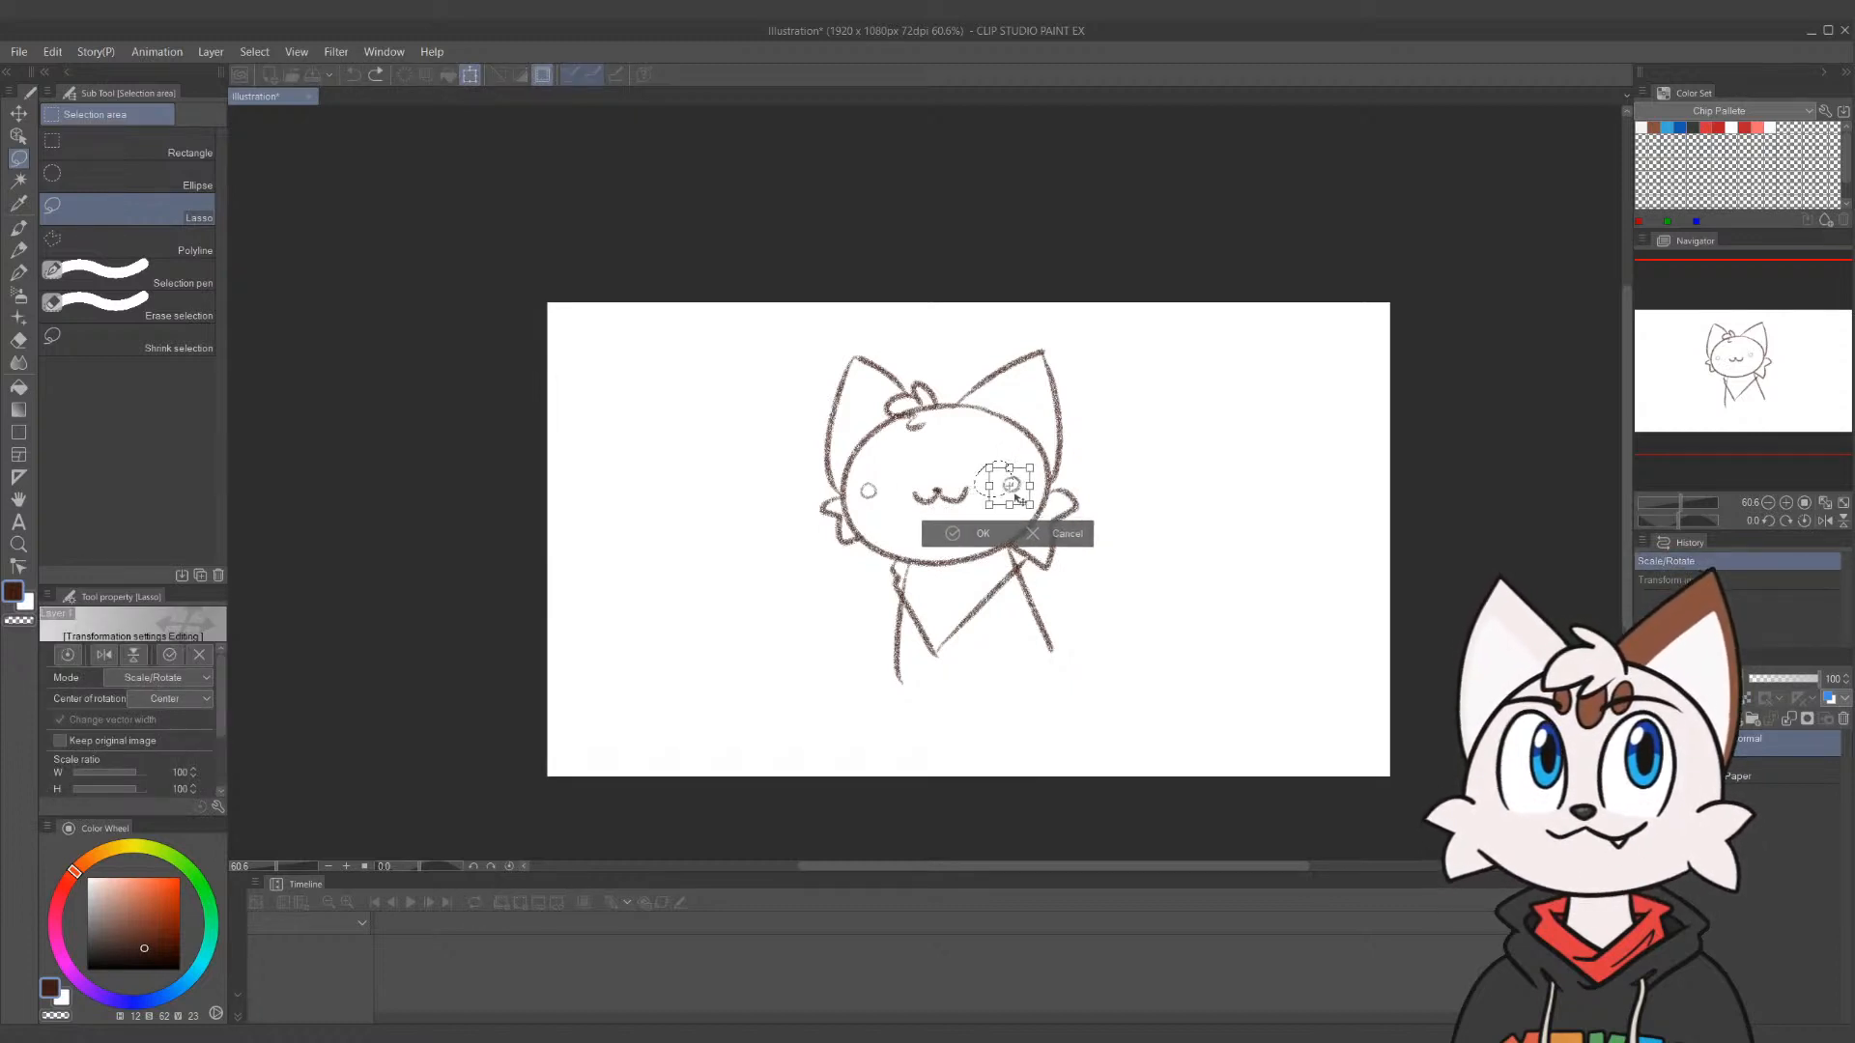
{"action": "left_click", "coordinate": [982, 534]}
Lasso the left eye and nudge it slightly toward the mouth
{"action": "mouse_move", "coordinate": [871, 473]}
{"action": "left_mouse_down"}
{"action": "mouse_move", "coordinate": [861, 506]}
{"action": "mouse_move", "coordinate": [870, 475]}
{"action": "left_mouse_up"}
{"action": "left_click", "coordinate": [942, 545]}
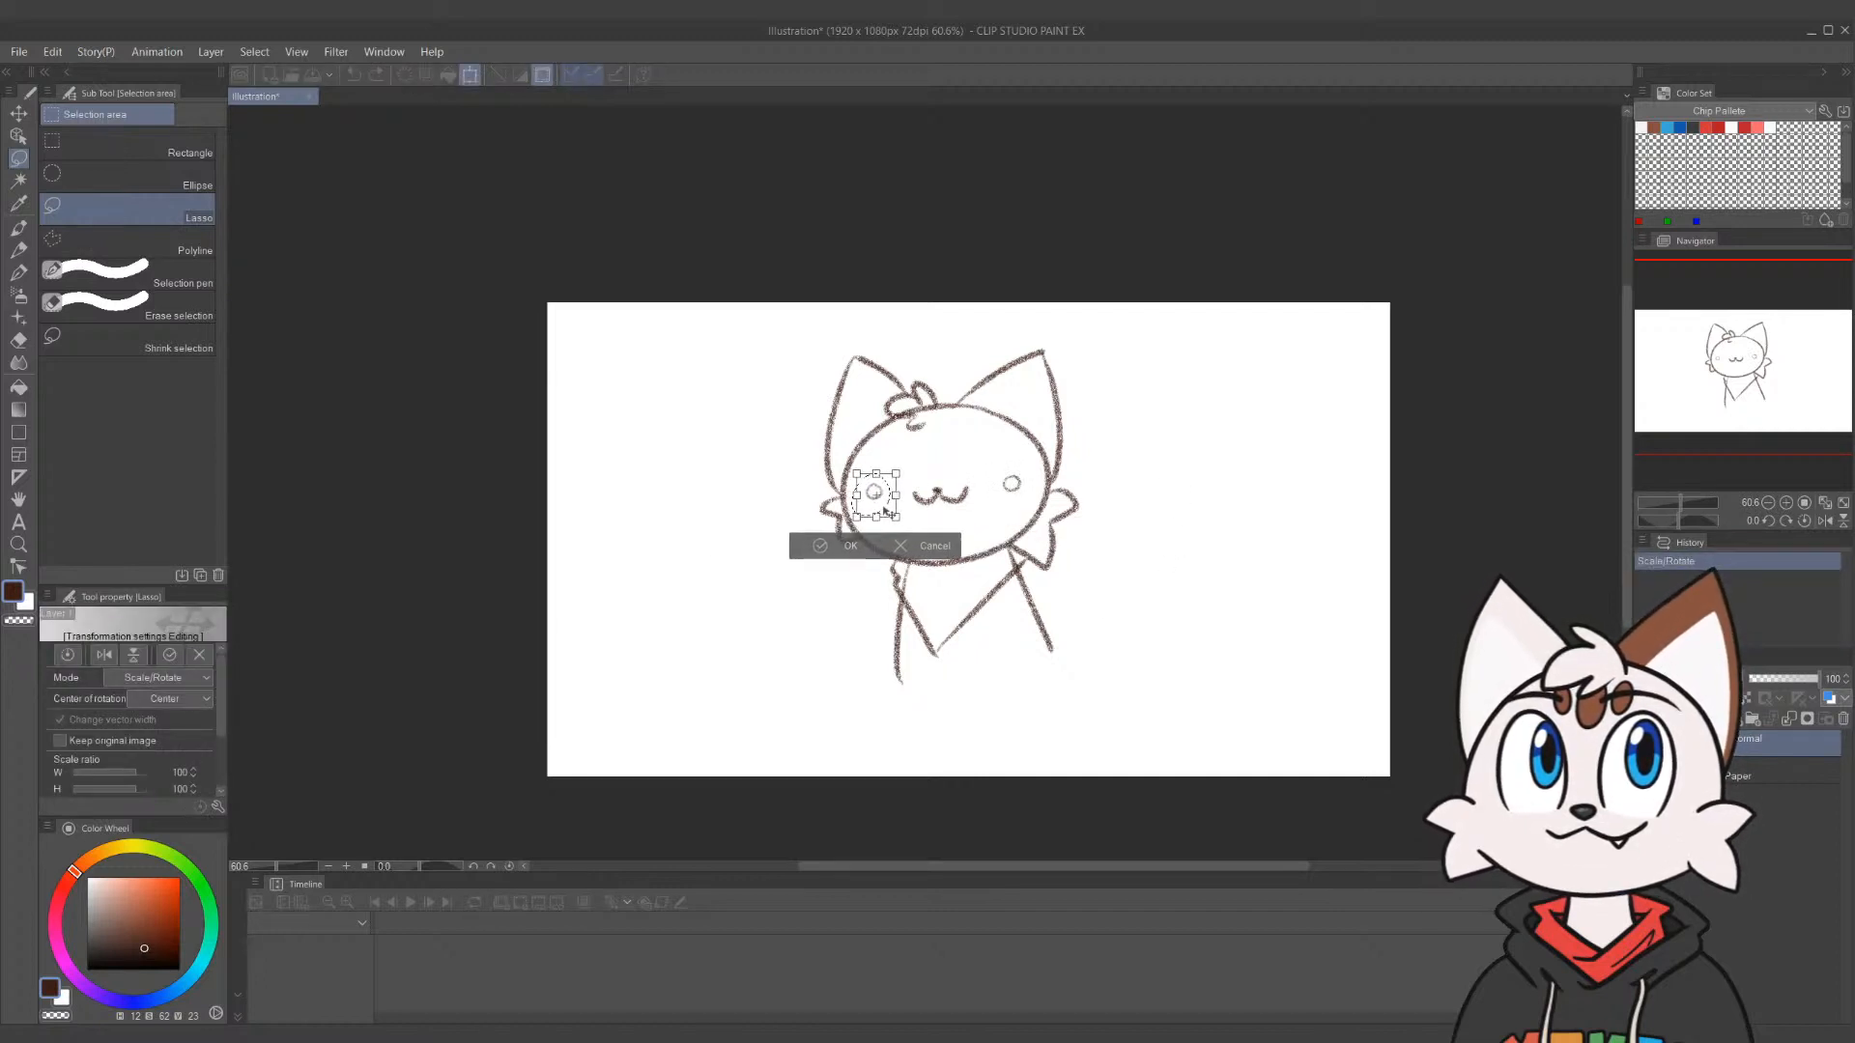
{"action": "left_click", "coordinate": [847, 545]}
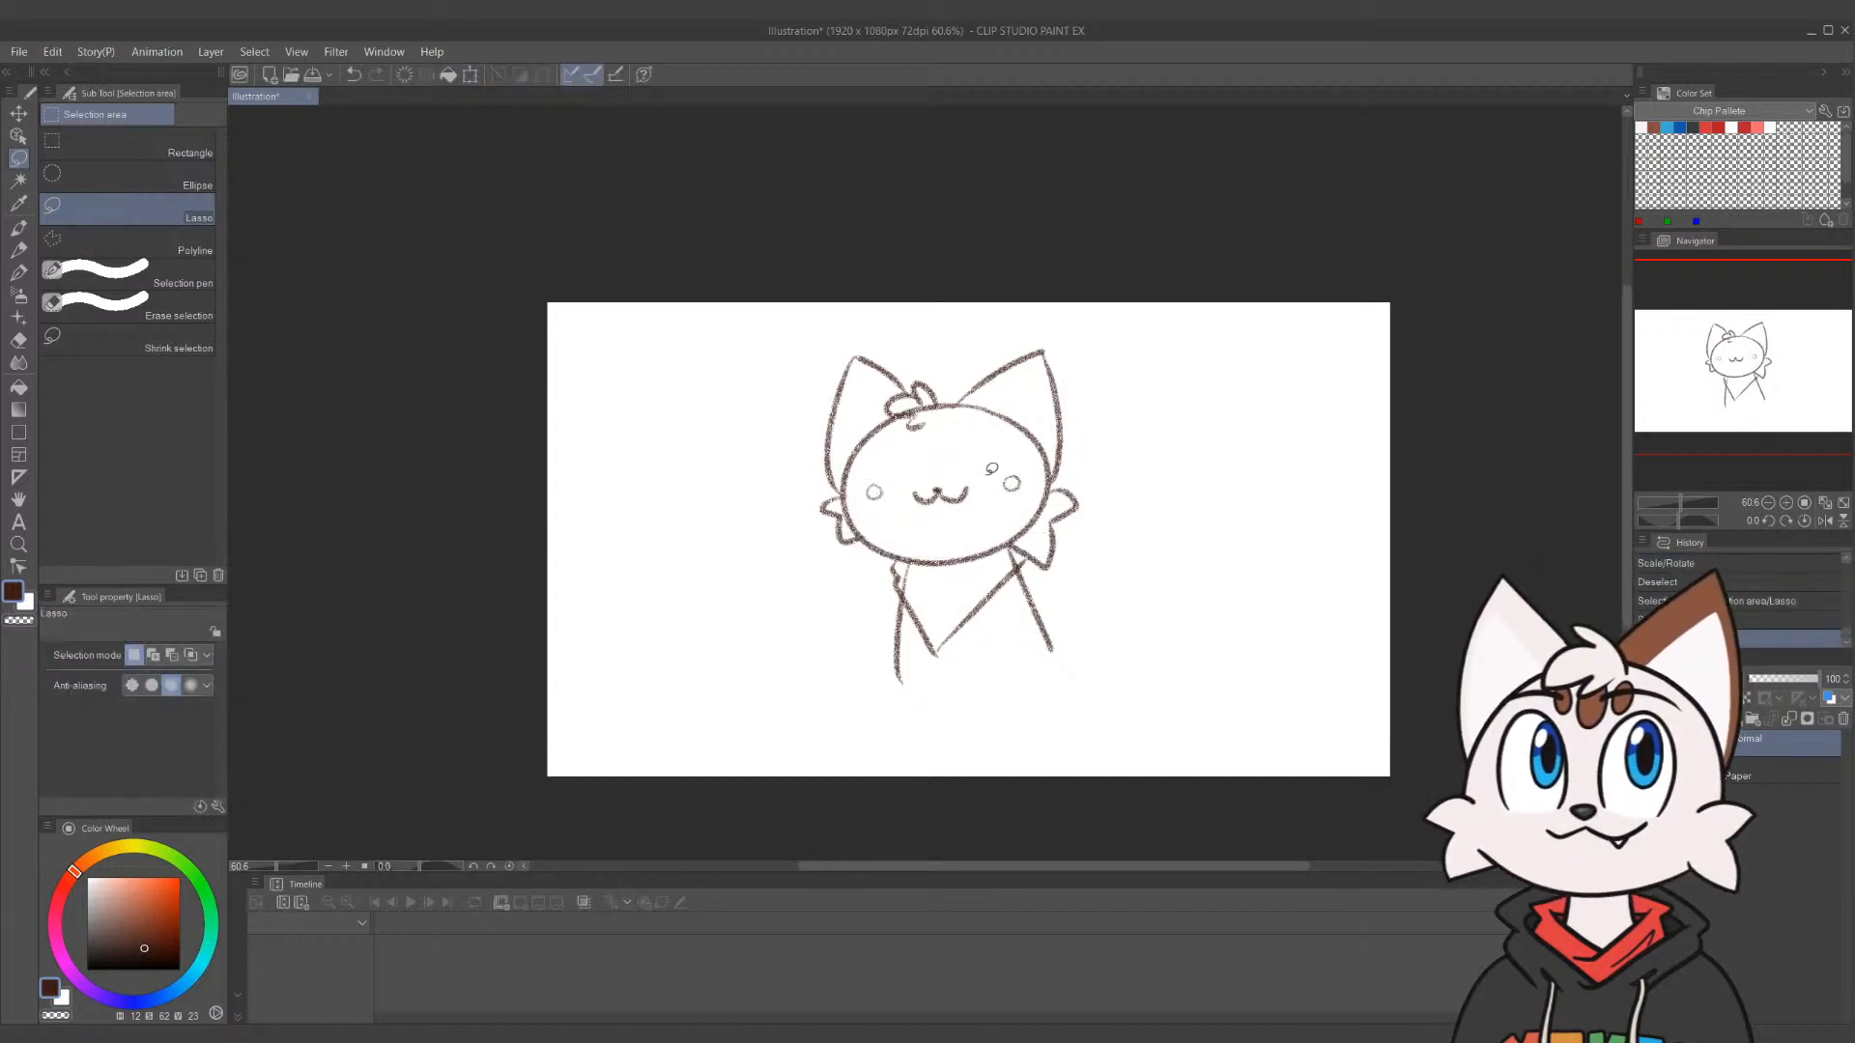
Lasso the eyes and mouth together, shift them slightly left on the face, and deselect
{"action": "mouse_move", "coordinate": [1030, 464]}
{"action": "left_mouse_down"}
{"action": "mouse_move", "coordinate": [874, 471]}
{"action": "mouse_move", "coordinate": [865, 497]}
{"action": "mouse_move", "coordinate": [1014, 505]}
{"action": "mouse_move", "coordinate": [979, 532]}
{"action": "left_mouse_up"}
{"action": "left_click", "coordinate": [1015, 551]}
{"action": "left_click", "coordinate": [908, 555]}
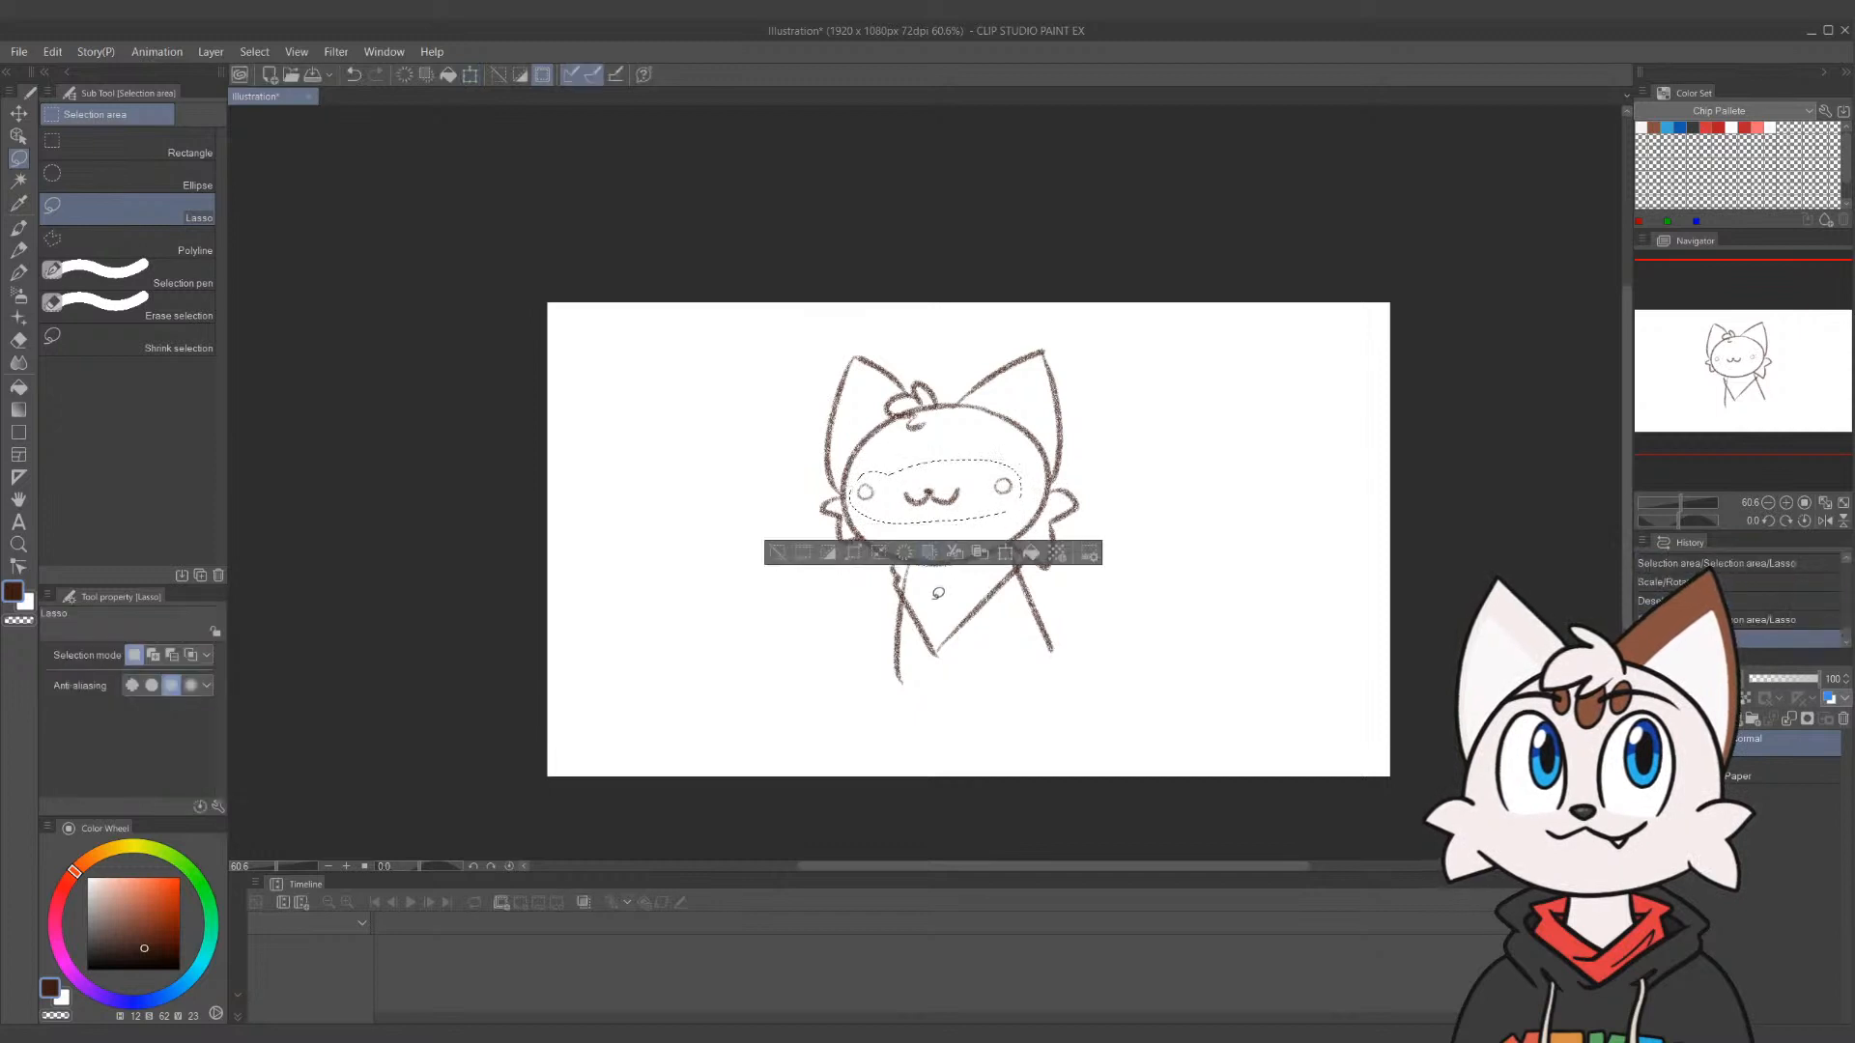
{"action": "left_click", "coordinate": [940, 604]}
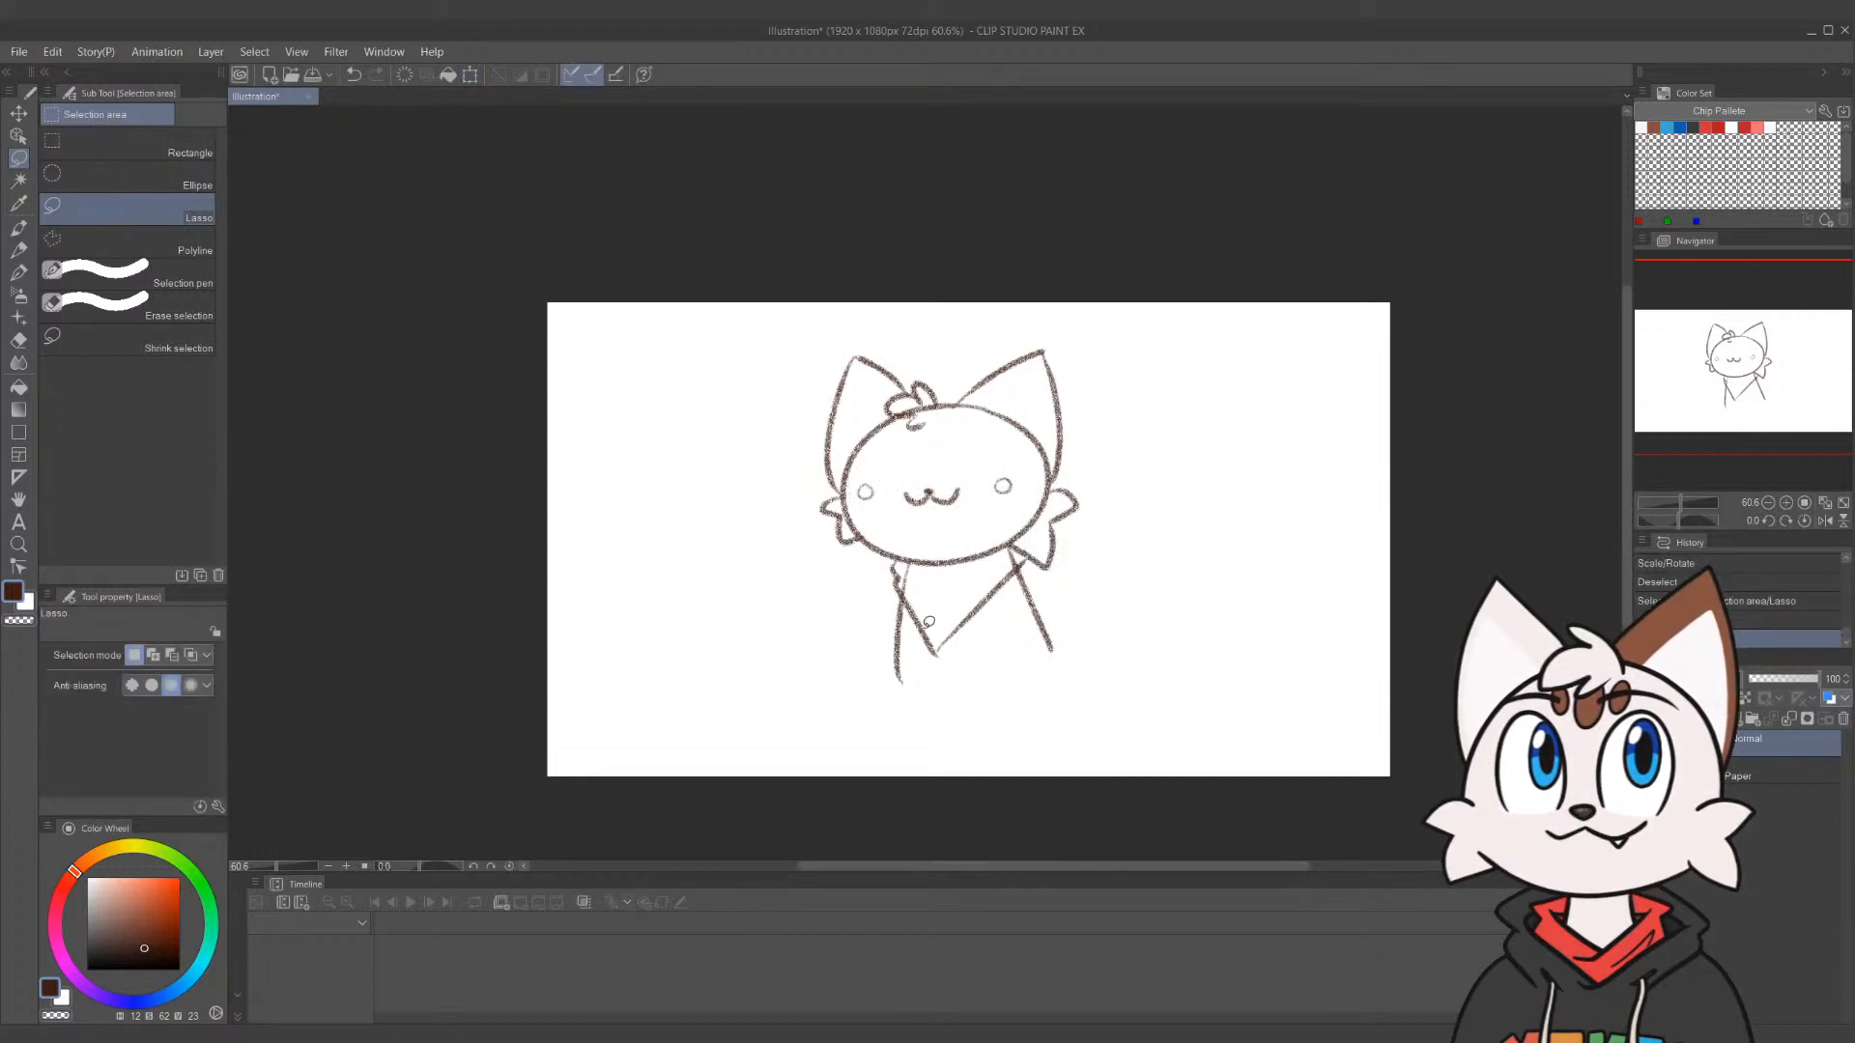
Draw three small oval markings on the forehead below the hair tuft with the Real pencil
{"action": "key", "text": "p"}
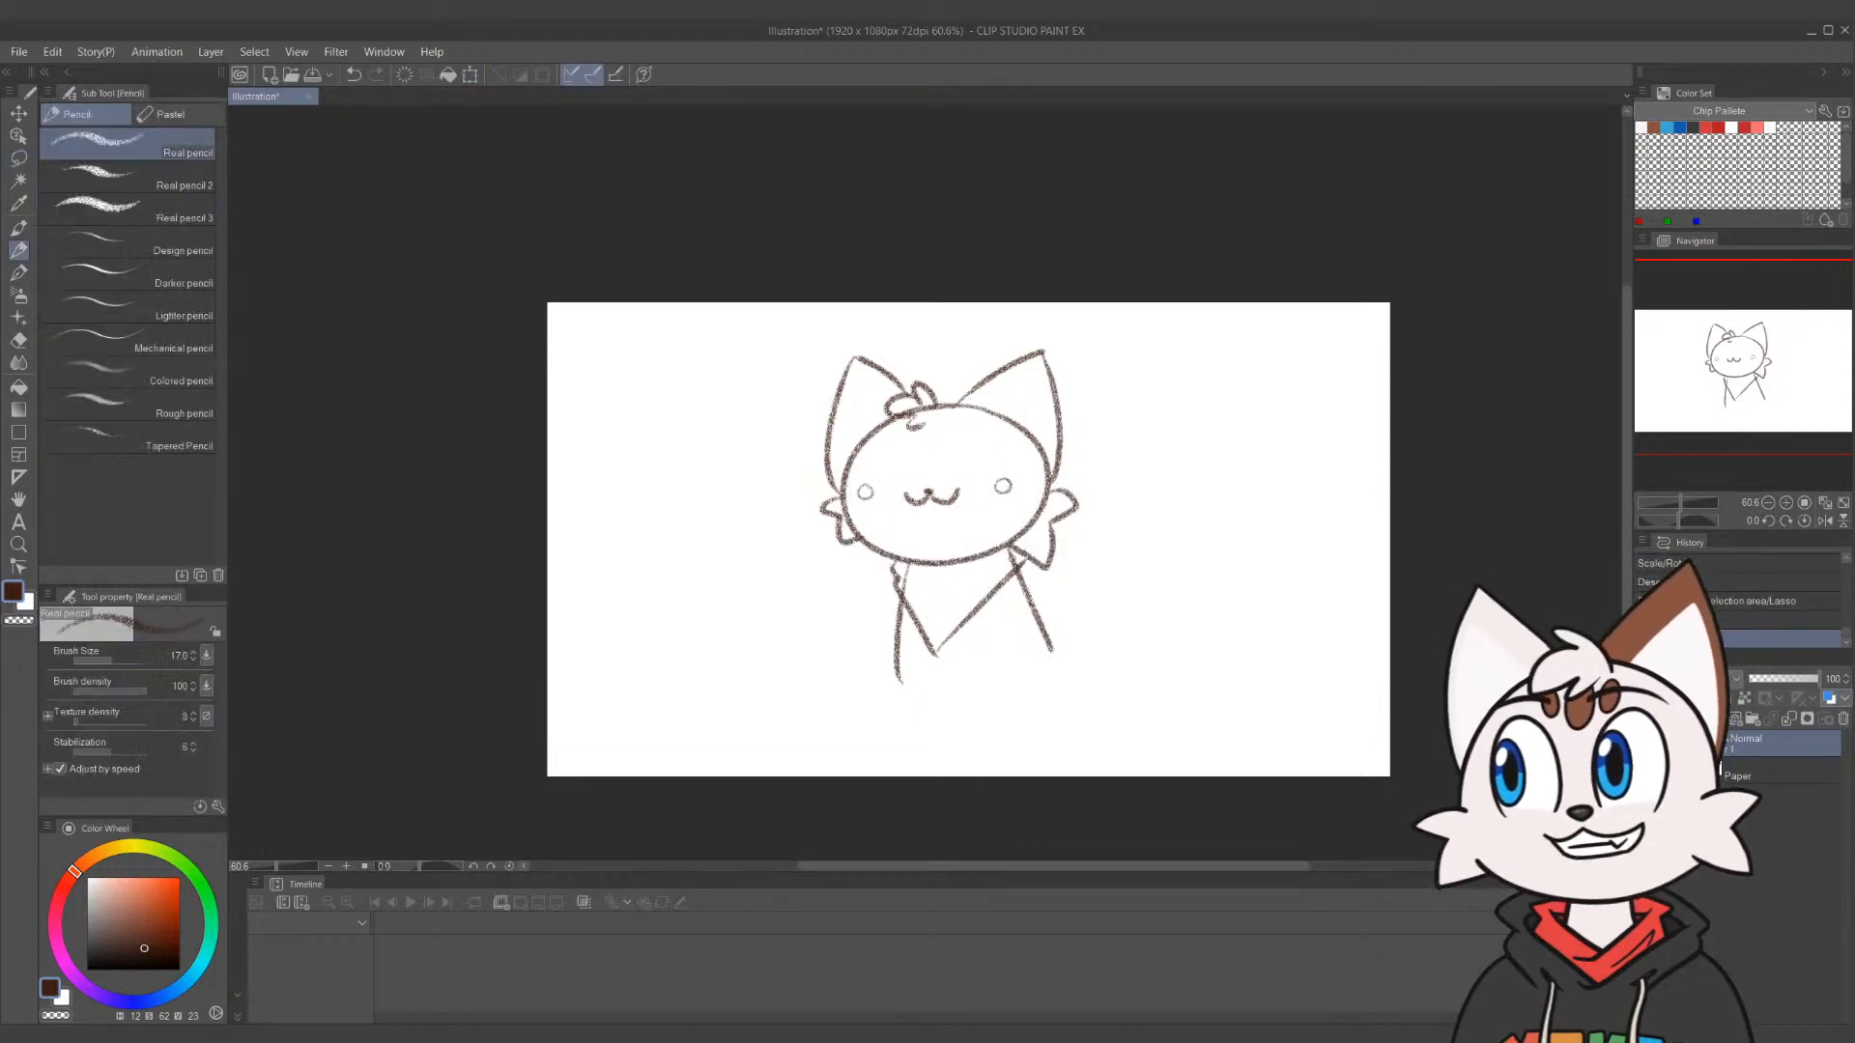
{"action": "mouse_move", "coordinate": [929, 423]}
{"action": "left_mouse_down"}
{"action": "mouse_move", "coordinate": [918, 444]}
{"action": "mouse_move", "coordinate": [932, 425]}
{"action": "left_mouse_up"}
{"action": "left_click_drag", "start_coordinate": [949, 431], "coordinate": [906, 446]}
Erase both ears from the head with the Hard eraser, cleaning up around the head outline
{"action": "key", "text": "e"}
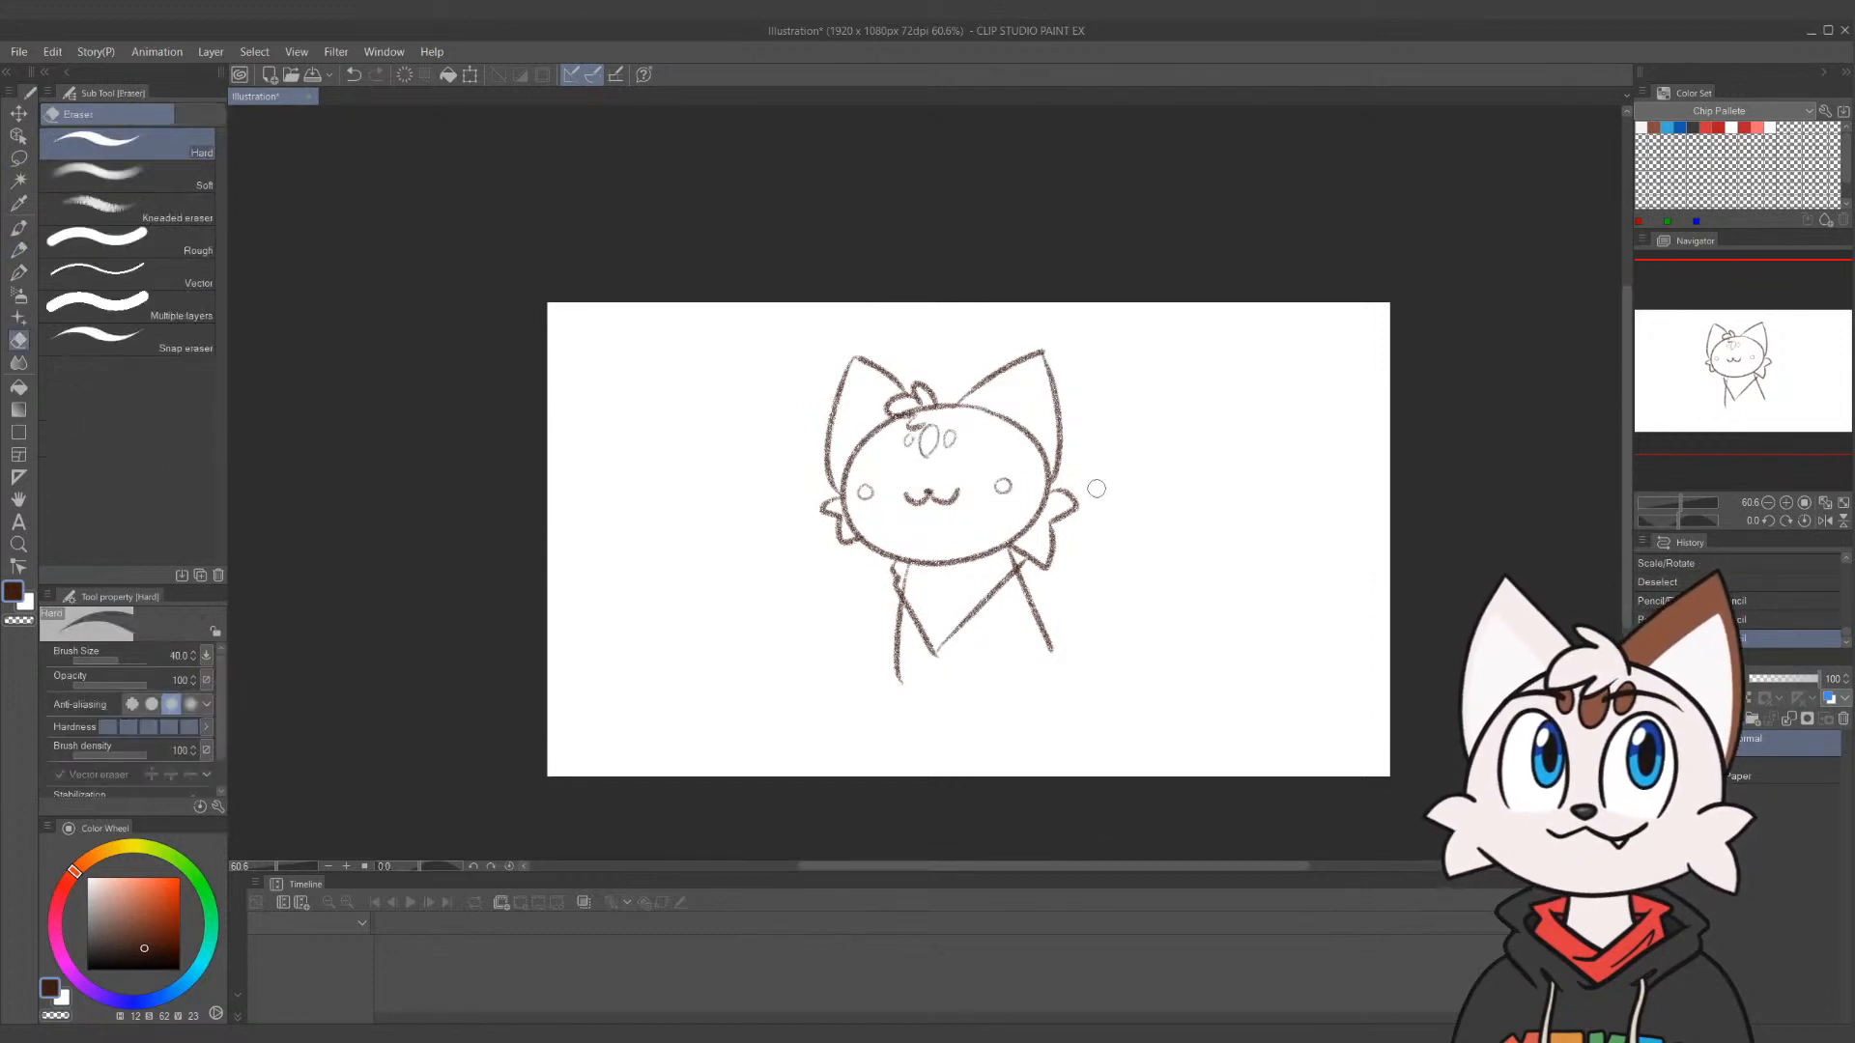
{"action": "mouse_move", "coordinate": [956, 394]}
{"action": "left_mouse_down"}
{"action": "mouse_move", "coordinate": [1053, 343]}
{"action": "mouse_move", "coordinate": [1073, 361]}
{"action": "mouse_move", "coordinate": [1059, 478]}
{"action": "left_mouse_up"}
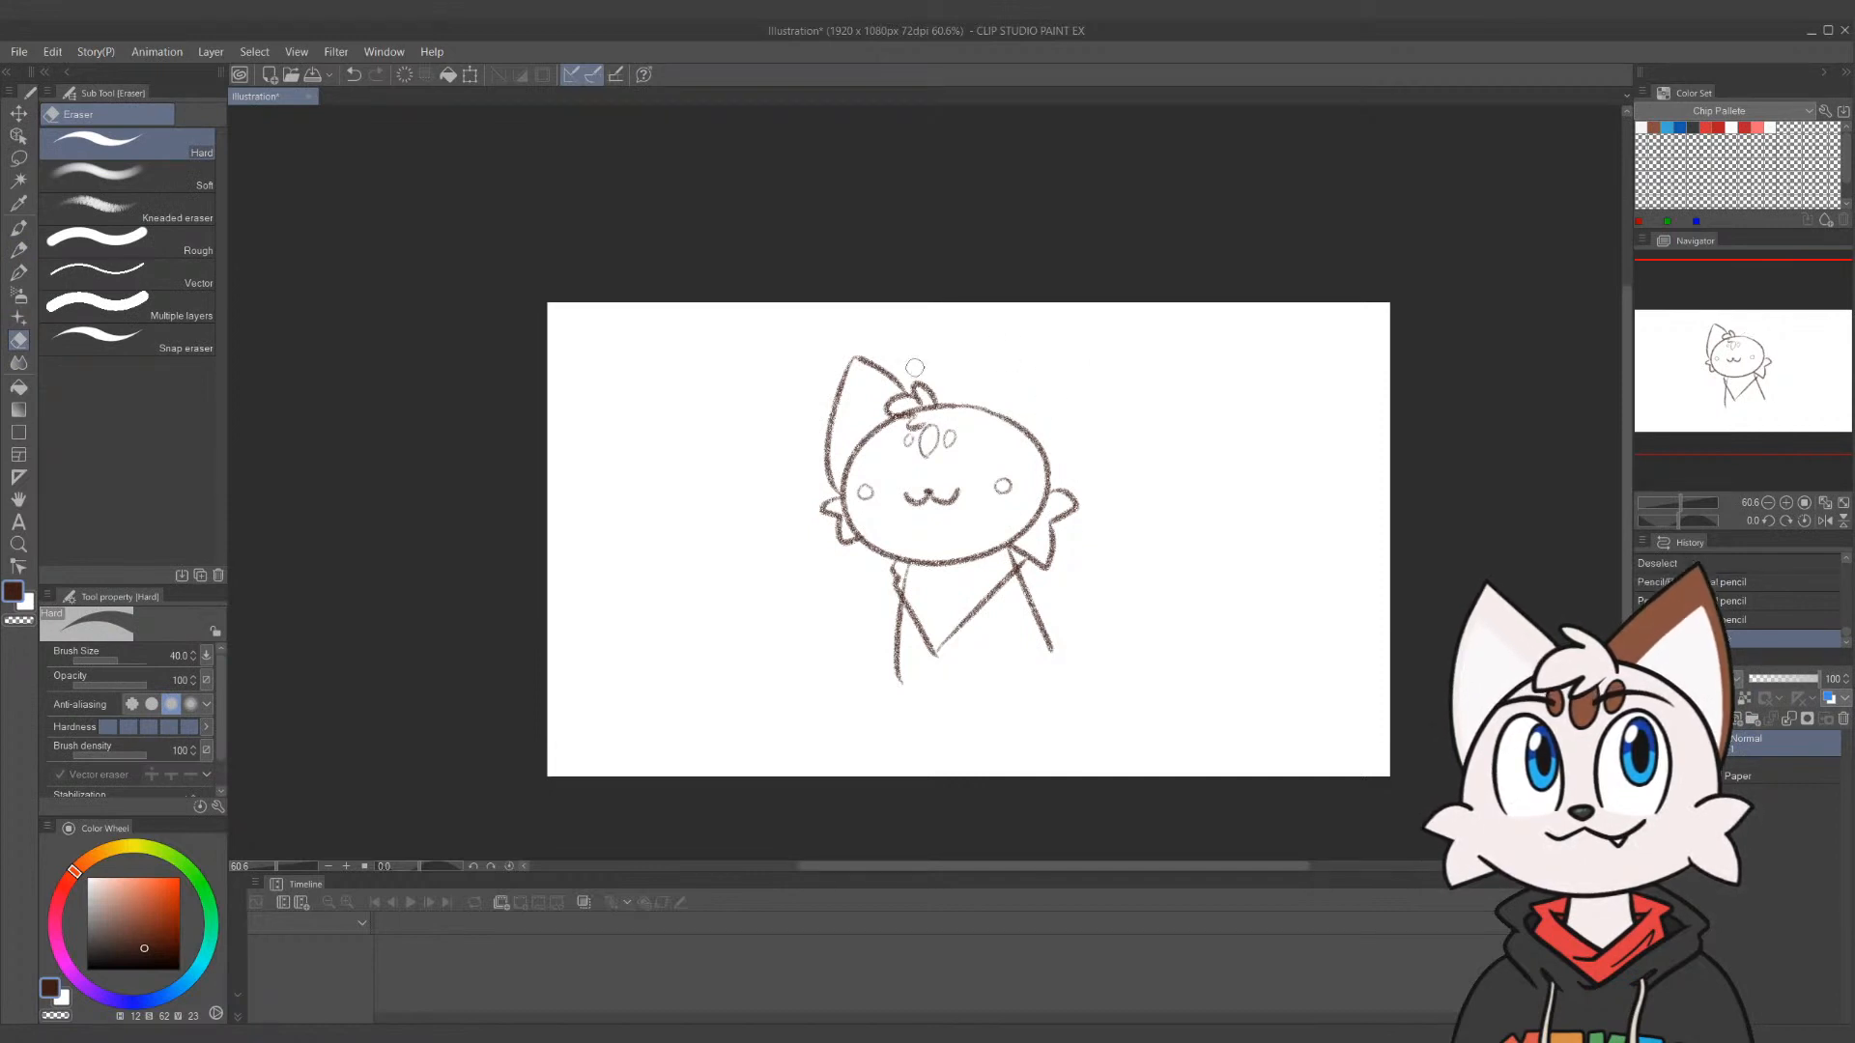
{"action": "mouse_move", "coordinate": [894, 387]}
{"action": "left_mouse_down"}
{"action": "mouse_move", "coordinate": [842, 363]}
{"action": "mouse_move", "coordinate": [825, 403]}
{"action": "mouse_move", "coordinate": [895, 363]}
{"action": "mouse_move", "coordinate": [827, 467]}
{"action": "left_mouse_up"}
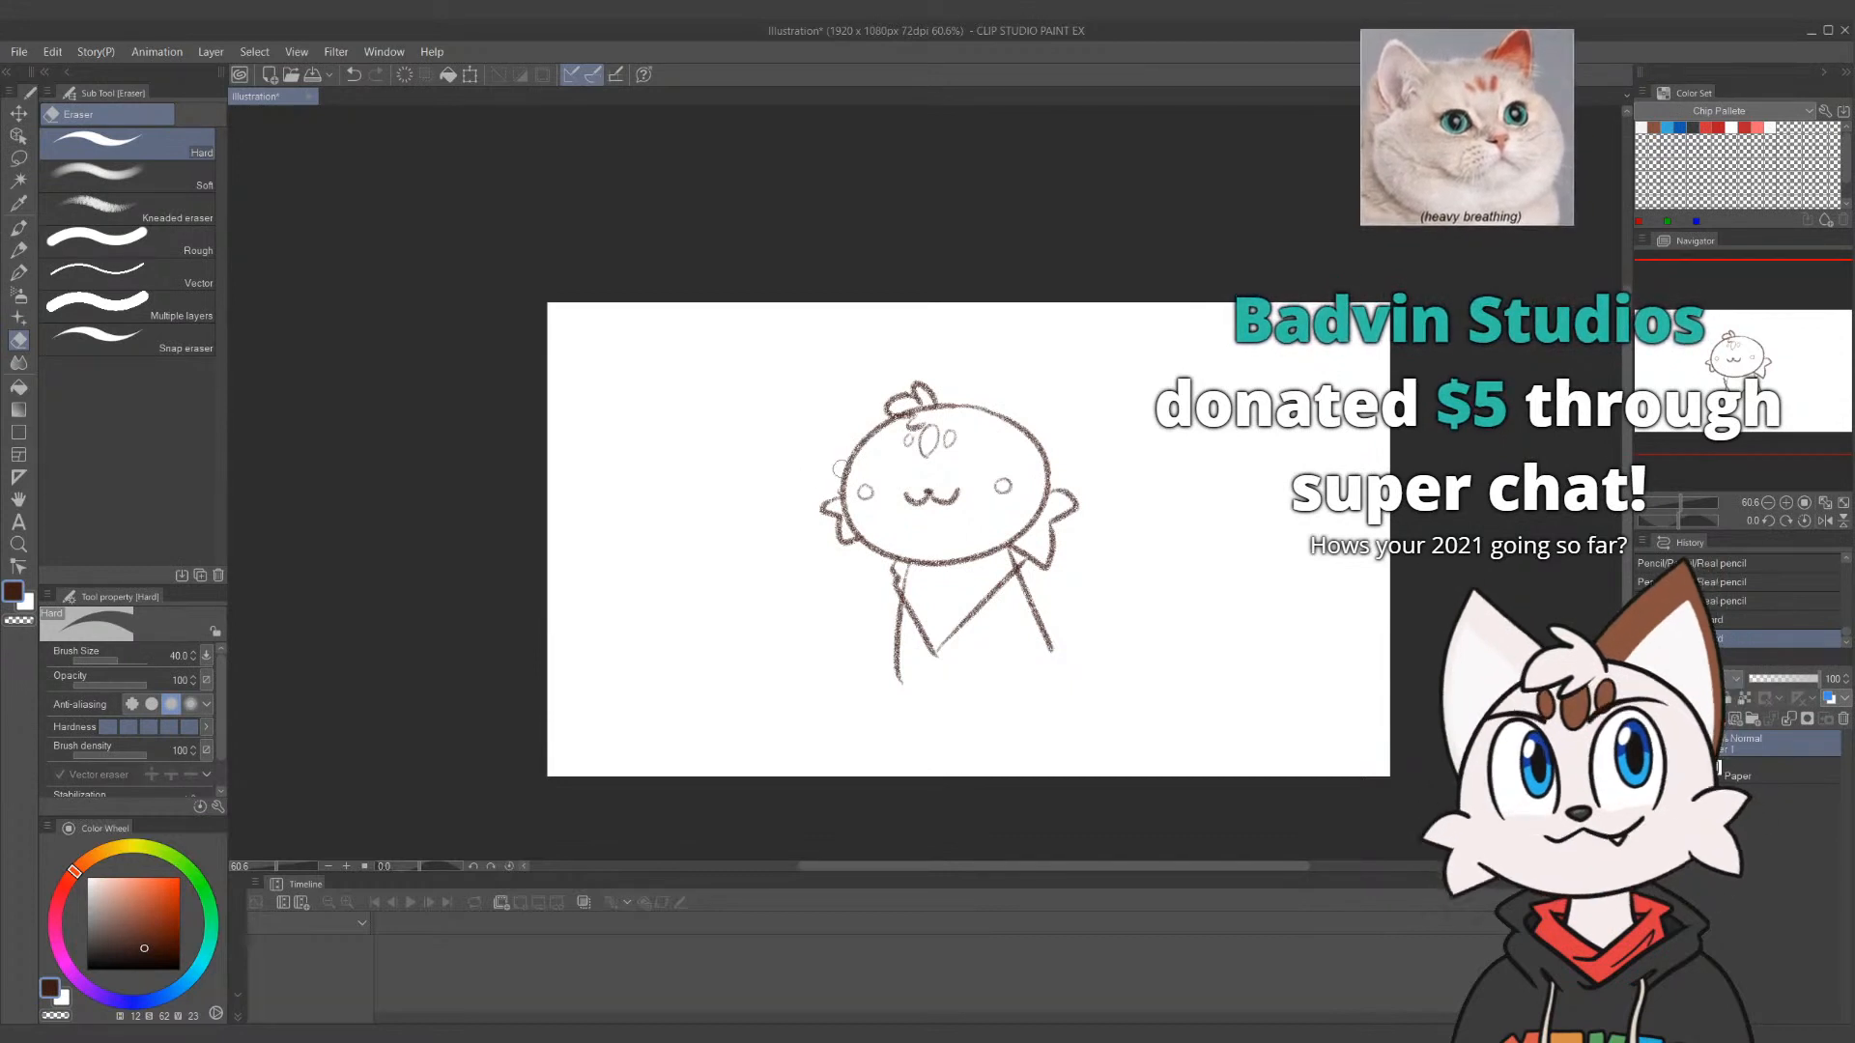
{"action": "left_click_drag", "start_coordinate": [825, 470], "coordinate": [841, 417]}
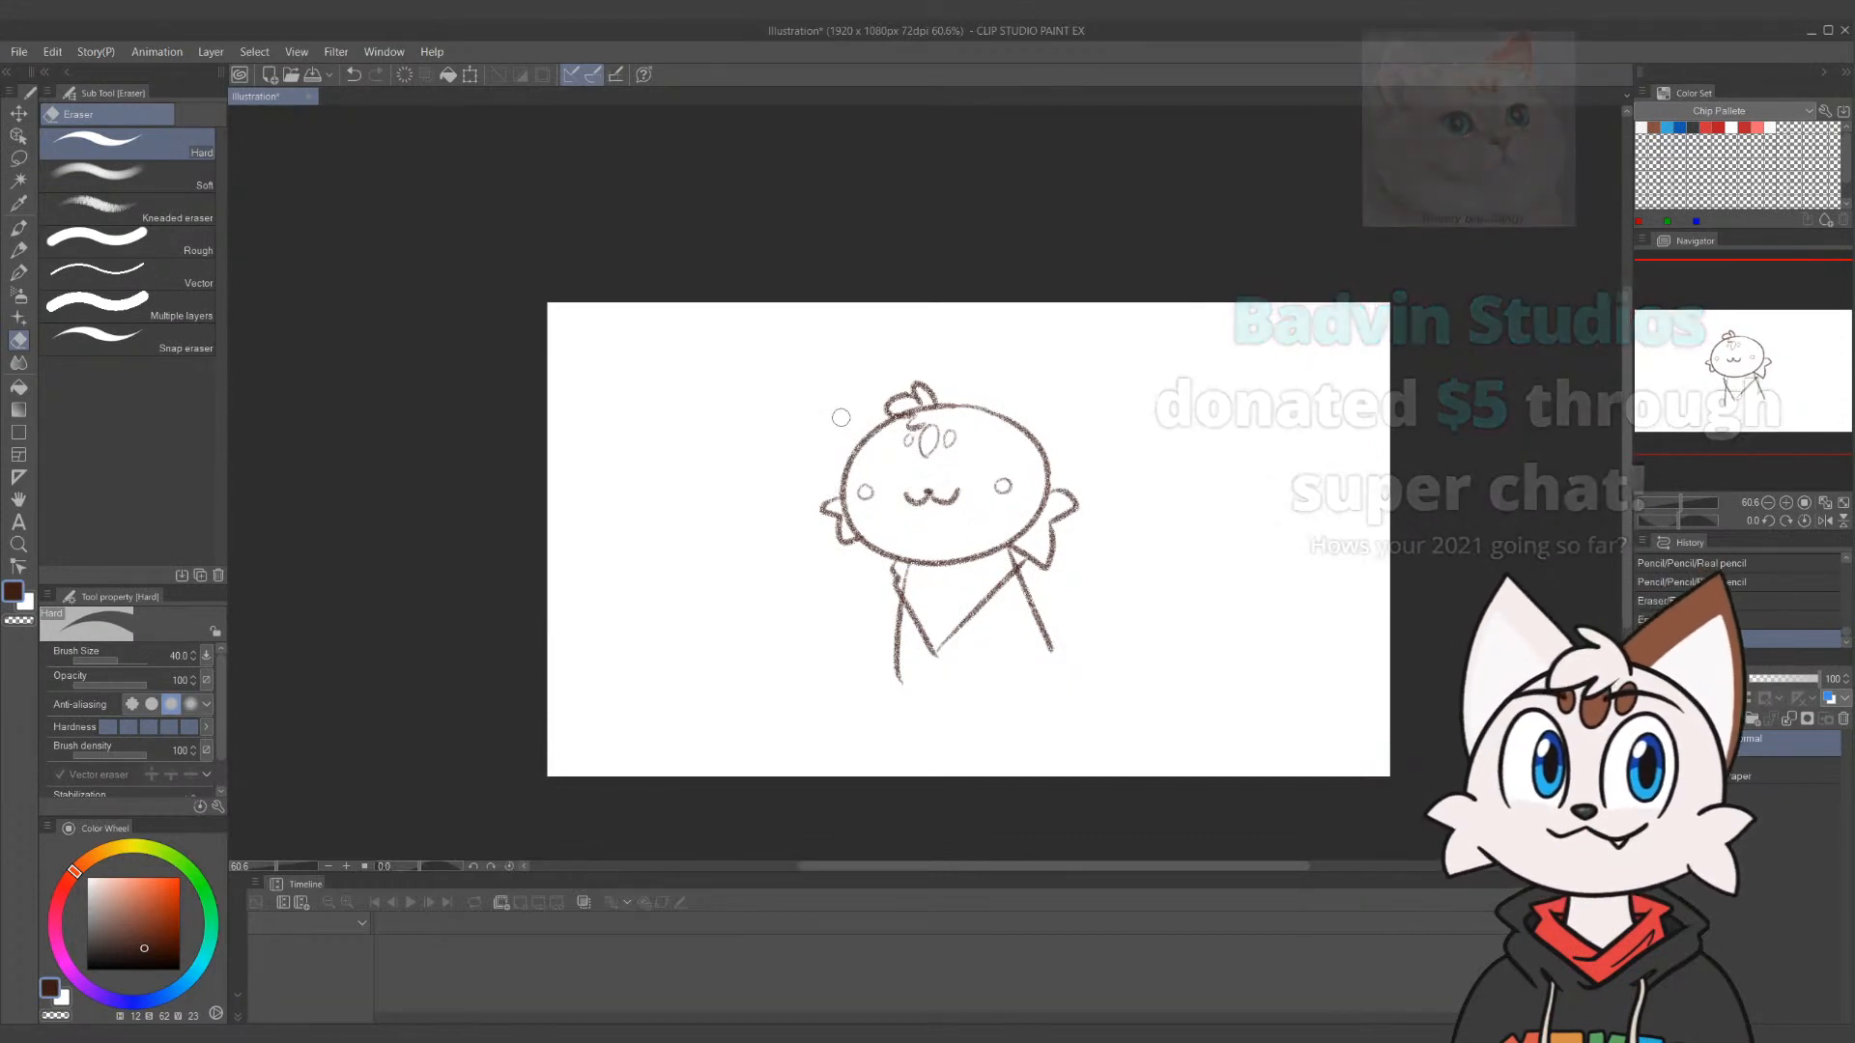
{"action": "mouse_move", "coordinate": [935, 414]}
{"action": "left_mouse_down"}
{"action": "mouse_move", "coordinate": [898, 410]}
{"action": "mouse_move", "coordinate": [1022, 426]}
{"action": "mouse_move", "coordinate": [1048, 365]}
{"action": "mouse_move", "coordinate": [1055, 461]}
{"action": "left_mouse_up"}
Redraw the right ear as a pointed shape with the Real pencil, undoing and retrying its outer edge
{"action": "key", "text": "p"}
{"action": "key", "text": "ctrl+z"}
{"action": "key", "text": "p"}
{"action": "key", "text": "ctrl+z"}
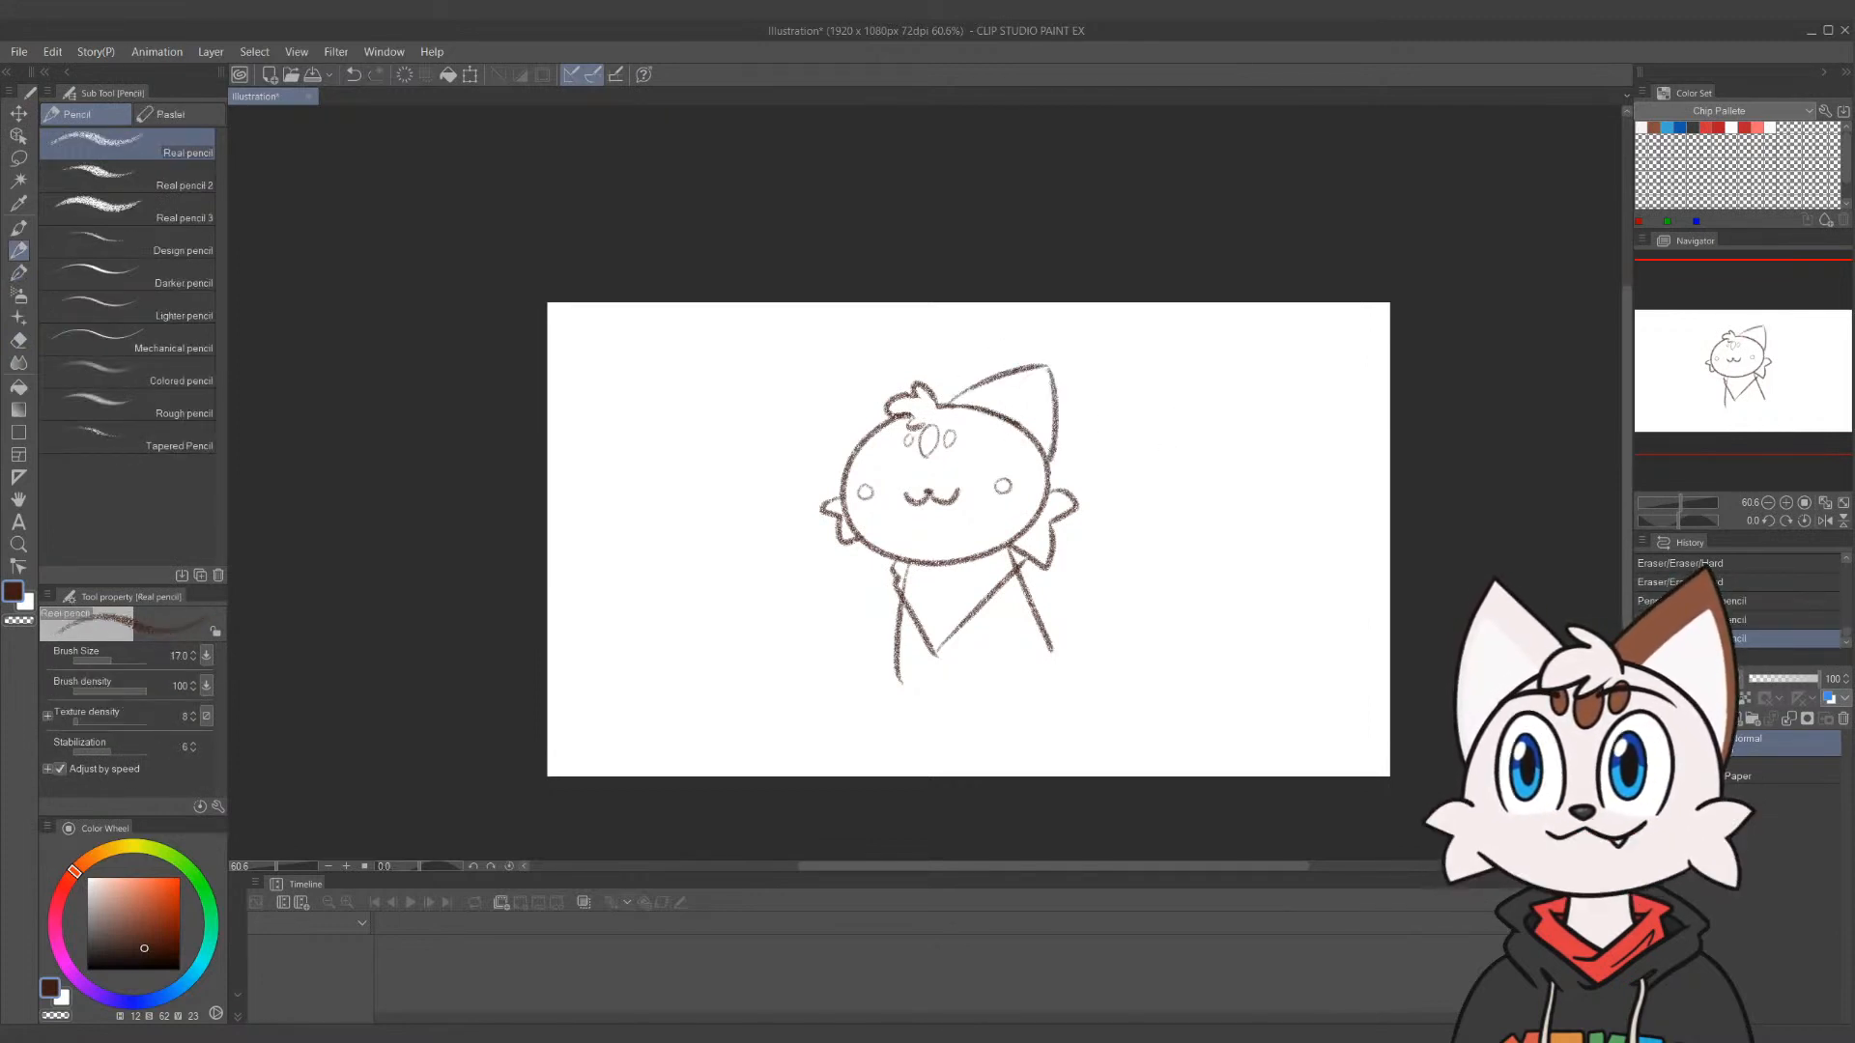
{"action": "key", "text": "ctrl+z"}
{"action": "key", "text": "ctrl+z"}
{"action": "key", "text": "ctrl+y"}
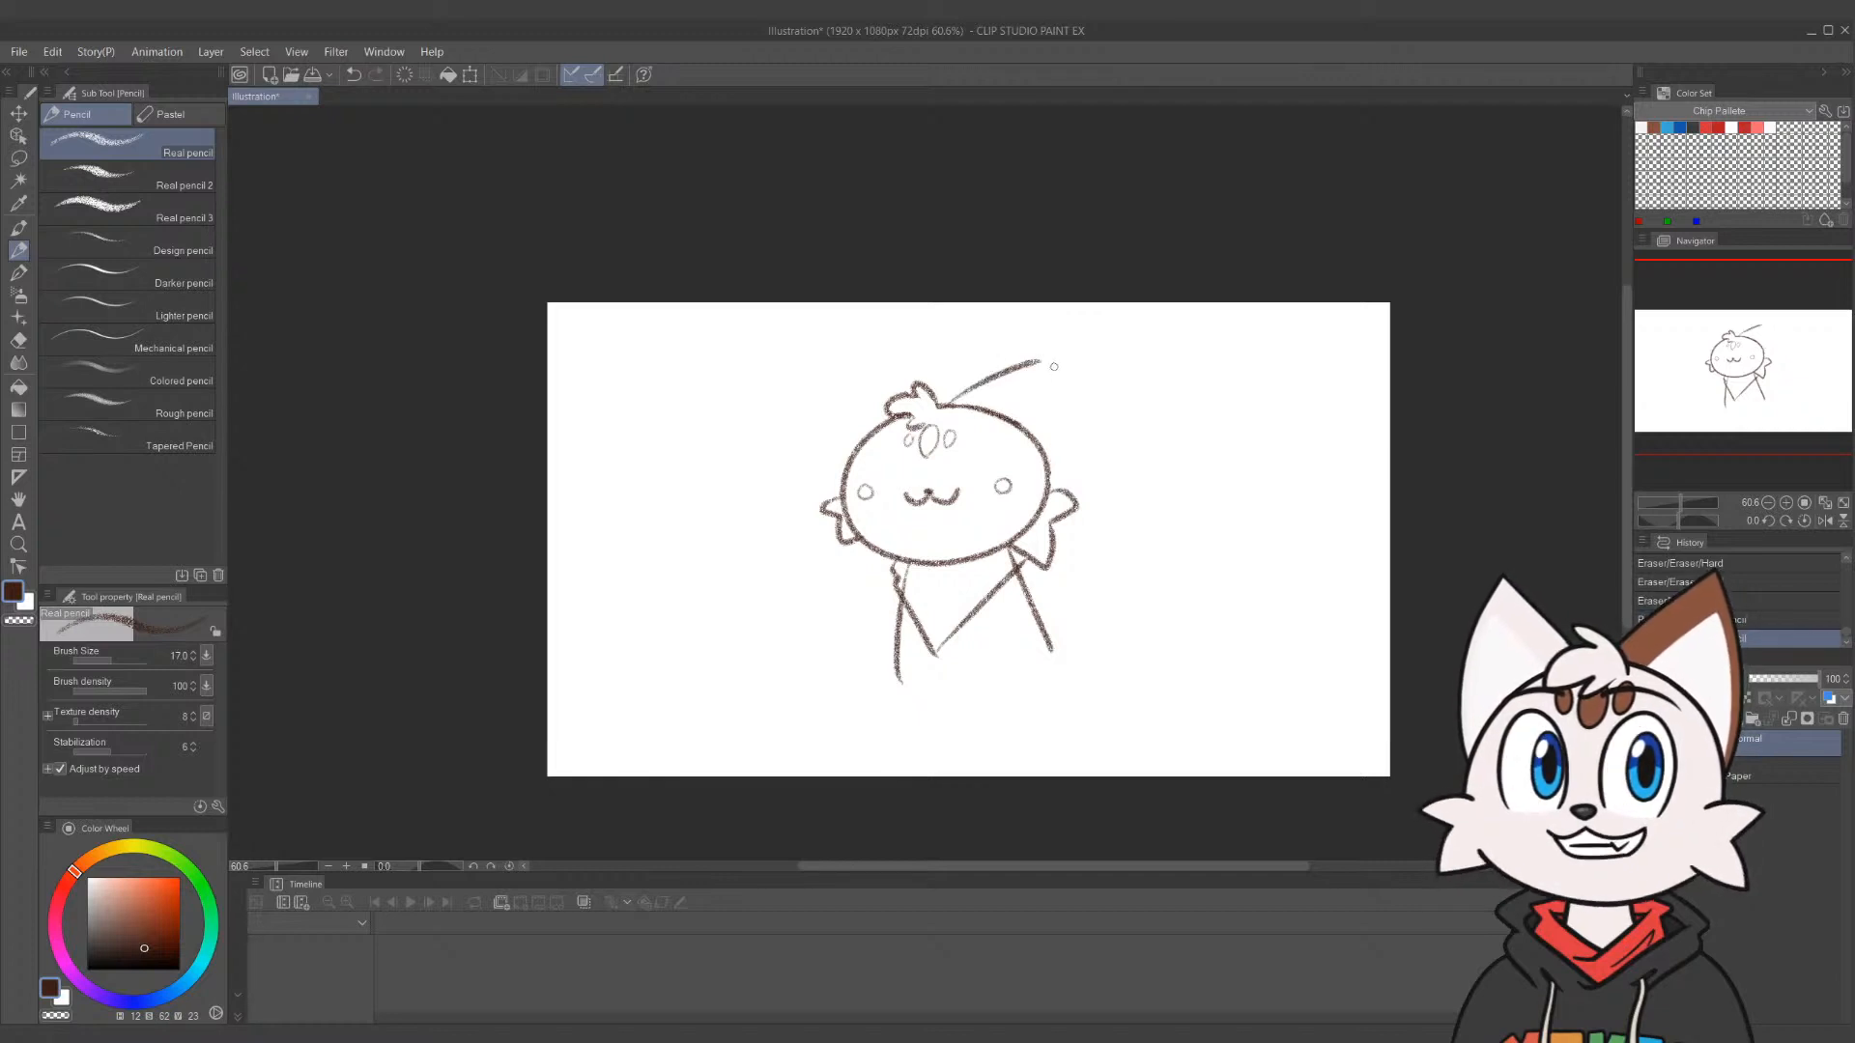
{"action": "key", "text": "ctrl+y"}
{"action": "key", "text": "ctrl+z"}
{"action": "left_click_drag", "start_coordinate": [1042, 367], "coordinate": [1055, 464]}
{"action": "key", "text": "ctrl+z"}
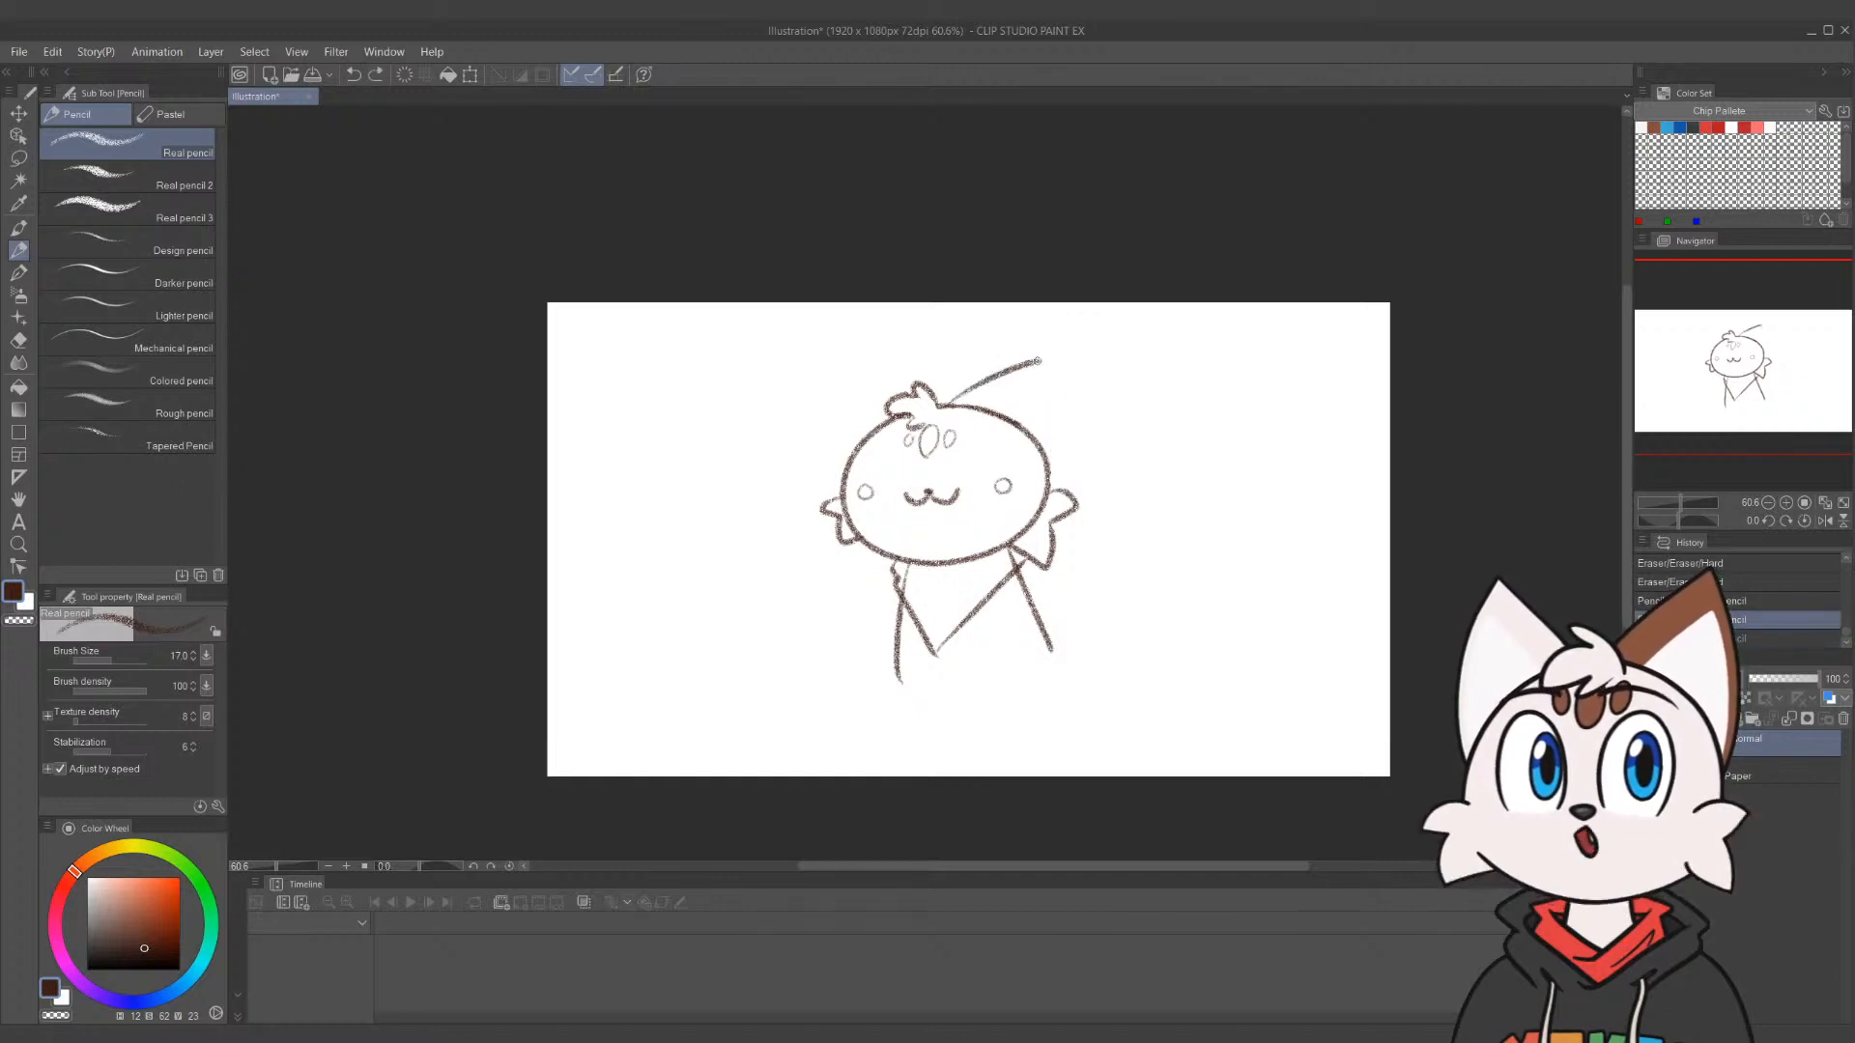
{"action": "key", "text": "ctrl+y"}
Redraw a narrower left ear rising from the side of the head to the hair tuft
{"action": "mouse_move", "coordinate": [844, 463]}
{"action": "left_mouse_down"}
{"action": "mouse_move", "coordinate": [887, 358]}
{"action": "mouse_move", "coordinate": [900, 378]}
{"action": "mouse_move", "coordinate": [884, 355]}
{"action": "mouse_move", "coordinate": [916, 397]}
{"action": "left_mouse_up"}
{"action": "key", "text": "ctrl+z"}
{"action": "key", "text": "ctrl+y"}
{"action": "key", "text": "ctrl+z"}
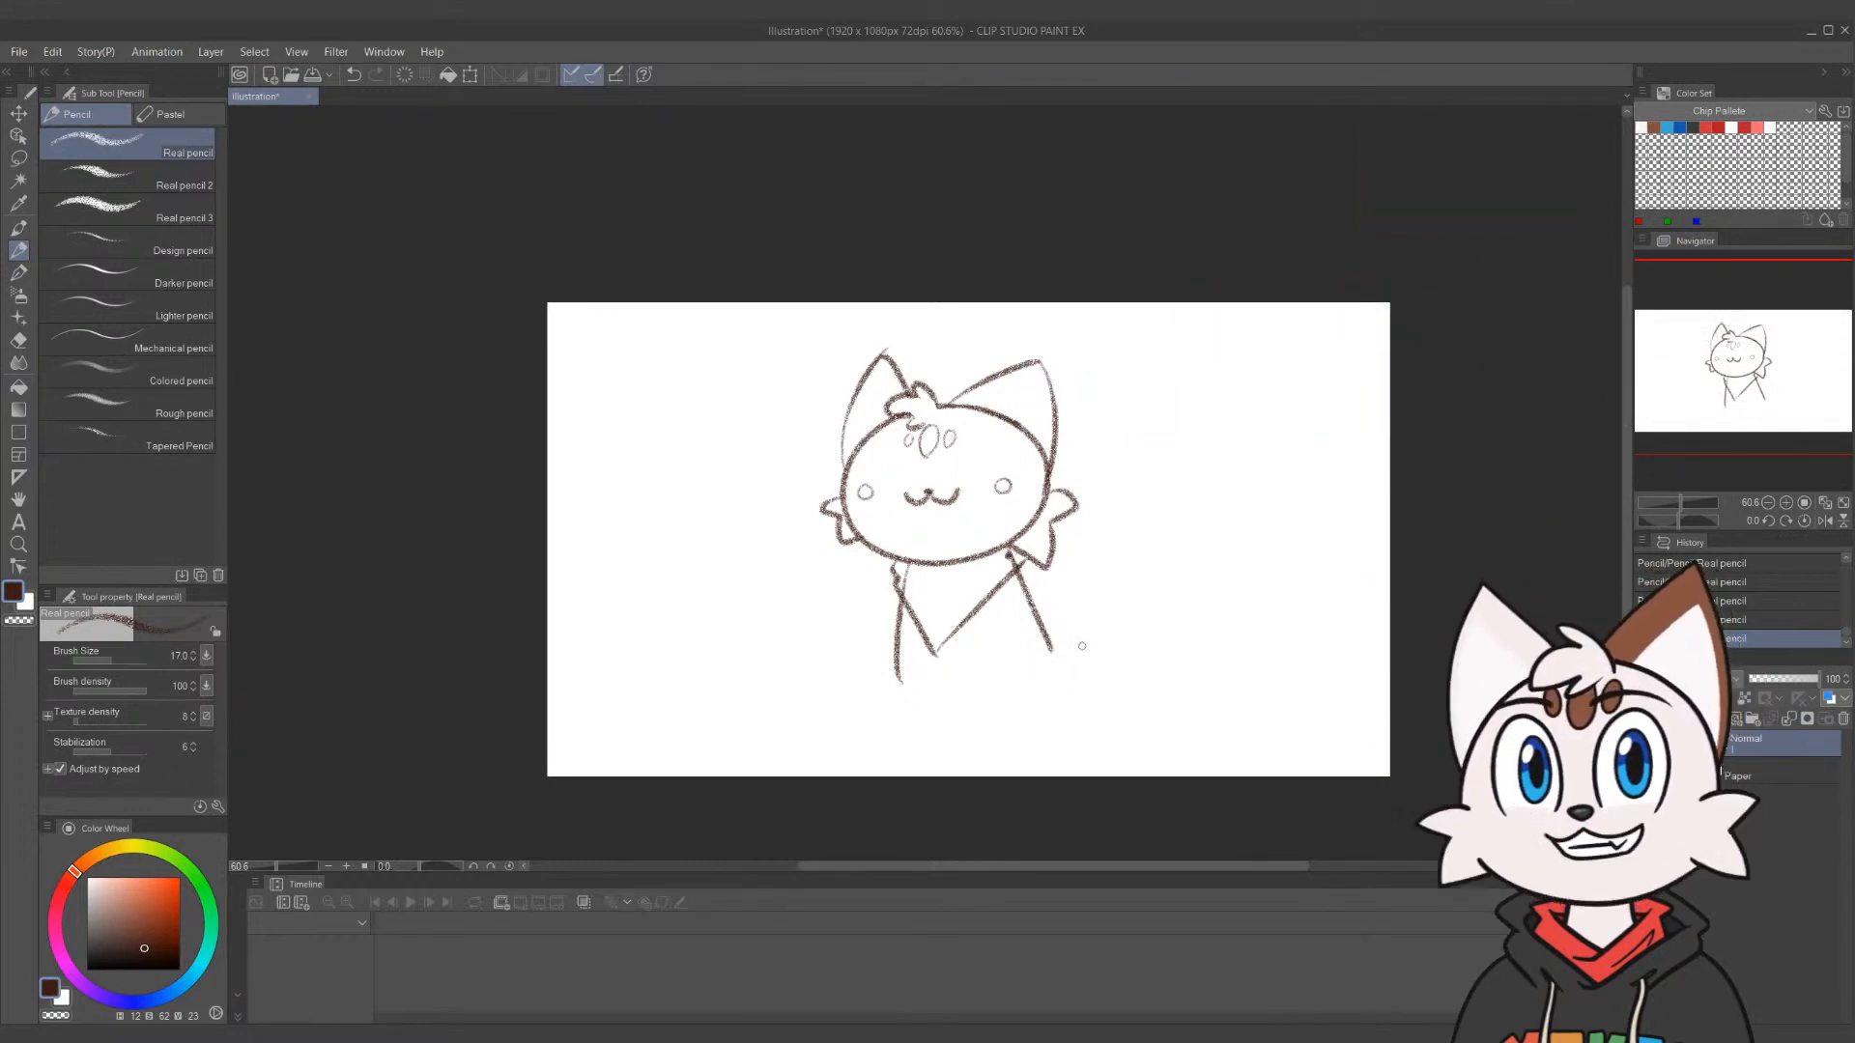
Erase the stray line ends inside the right side of the neck and redraw the short connection below the head
{"action": "key", "text": "ctrl+z"}
{"action": "key", "text": "e"}
{"action": "left_click_drag", "start_coordinate": [1005, 557], "coordinate": [997, 574]}
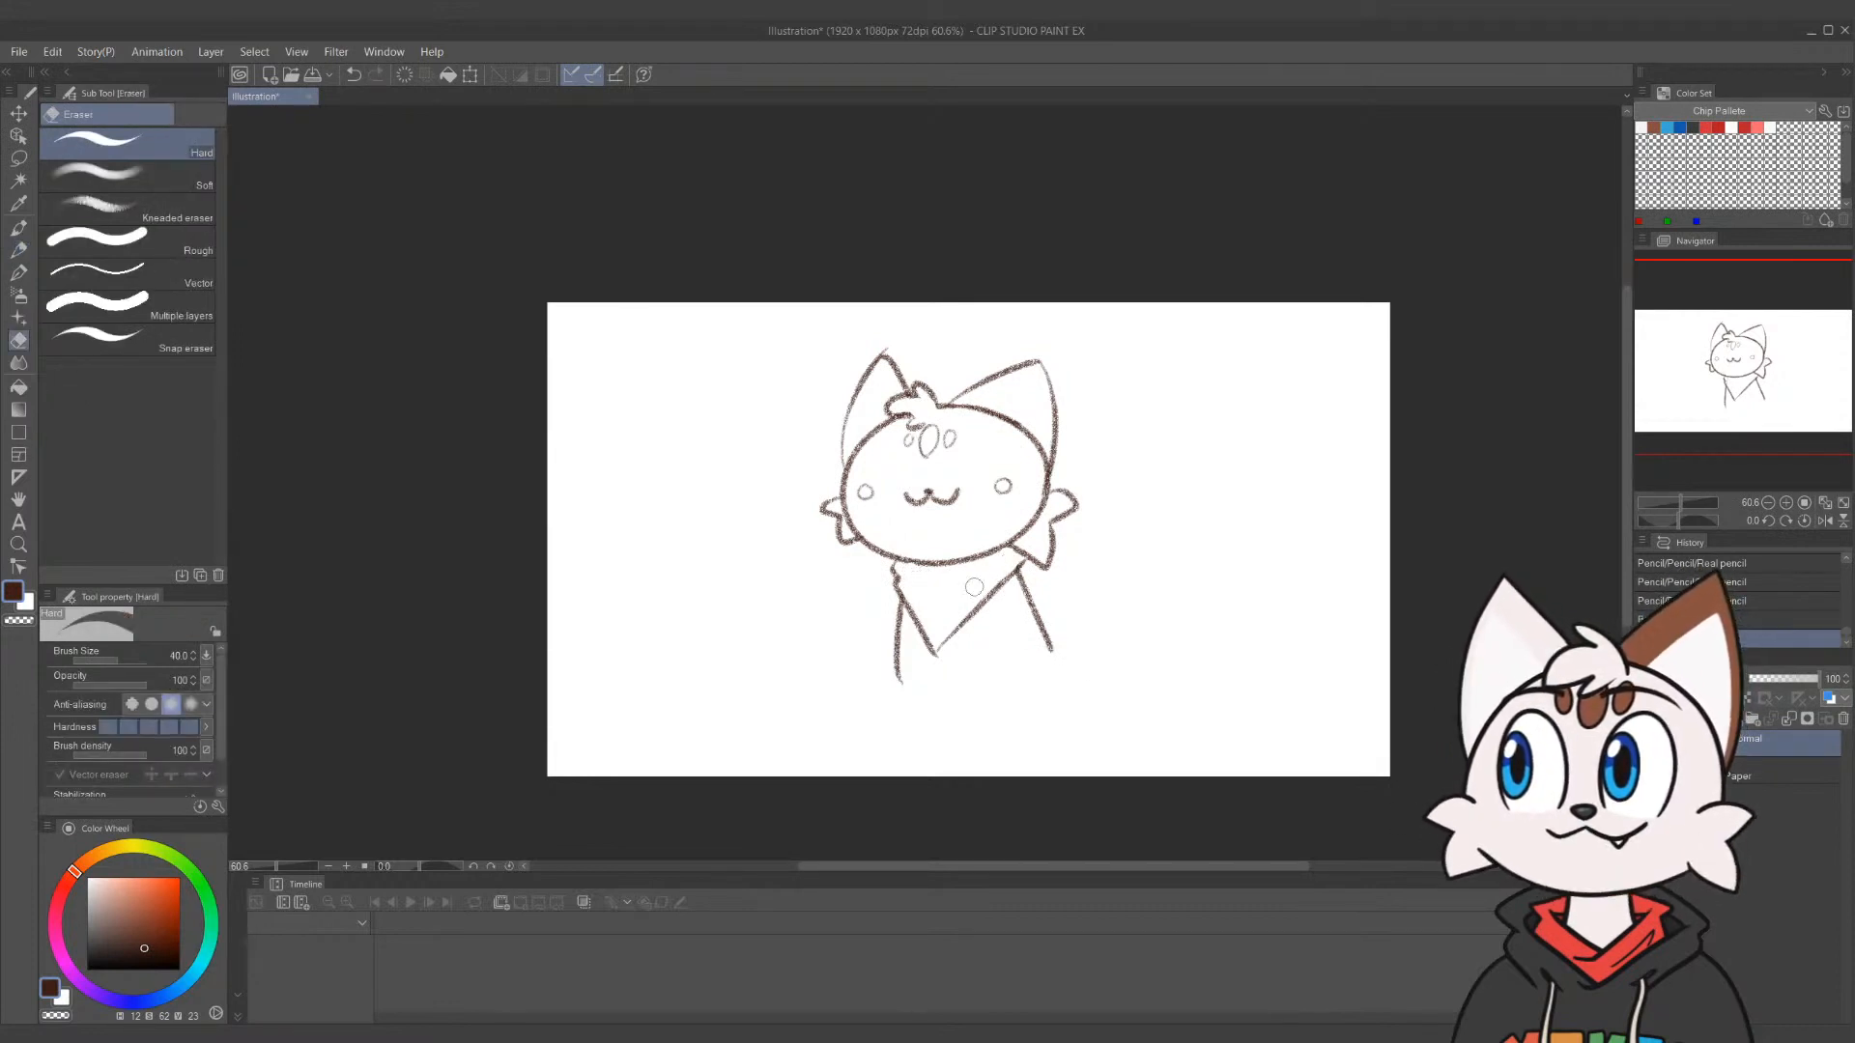
{"action": "key", "text": "p"}
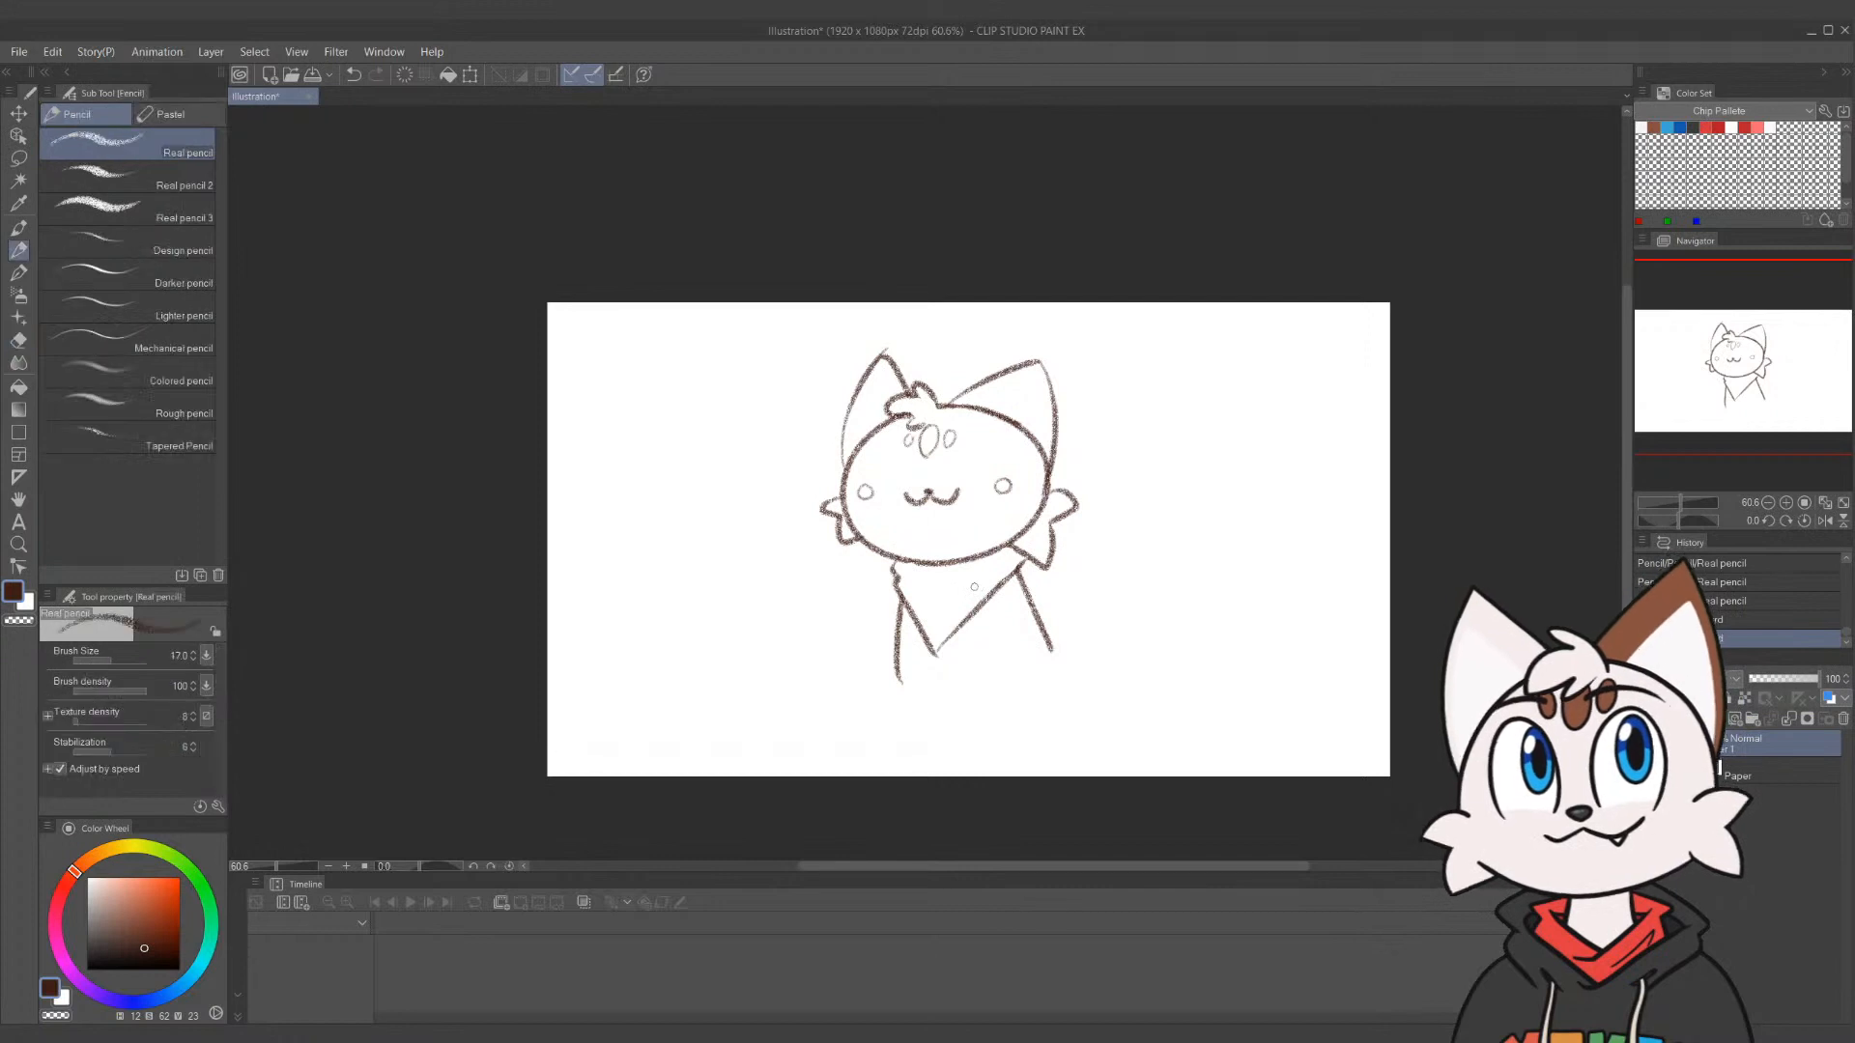
{"action": "left_click_drag", "start_coordinate": [1010, 549], "coordinate": [1024, 570]}
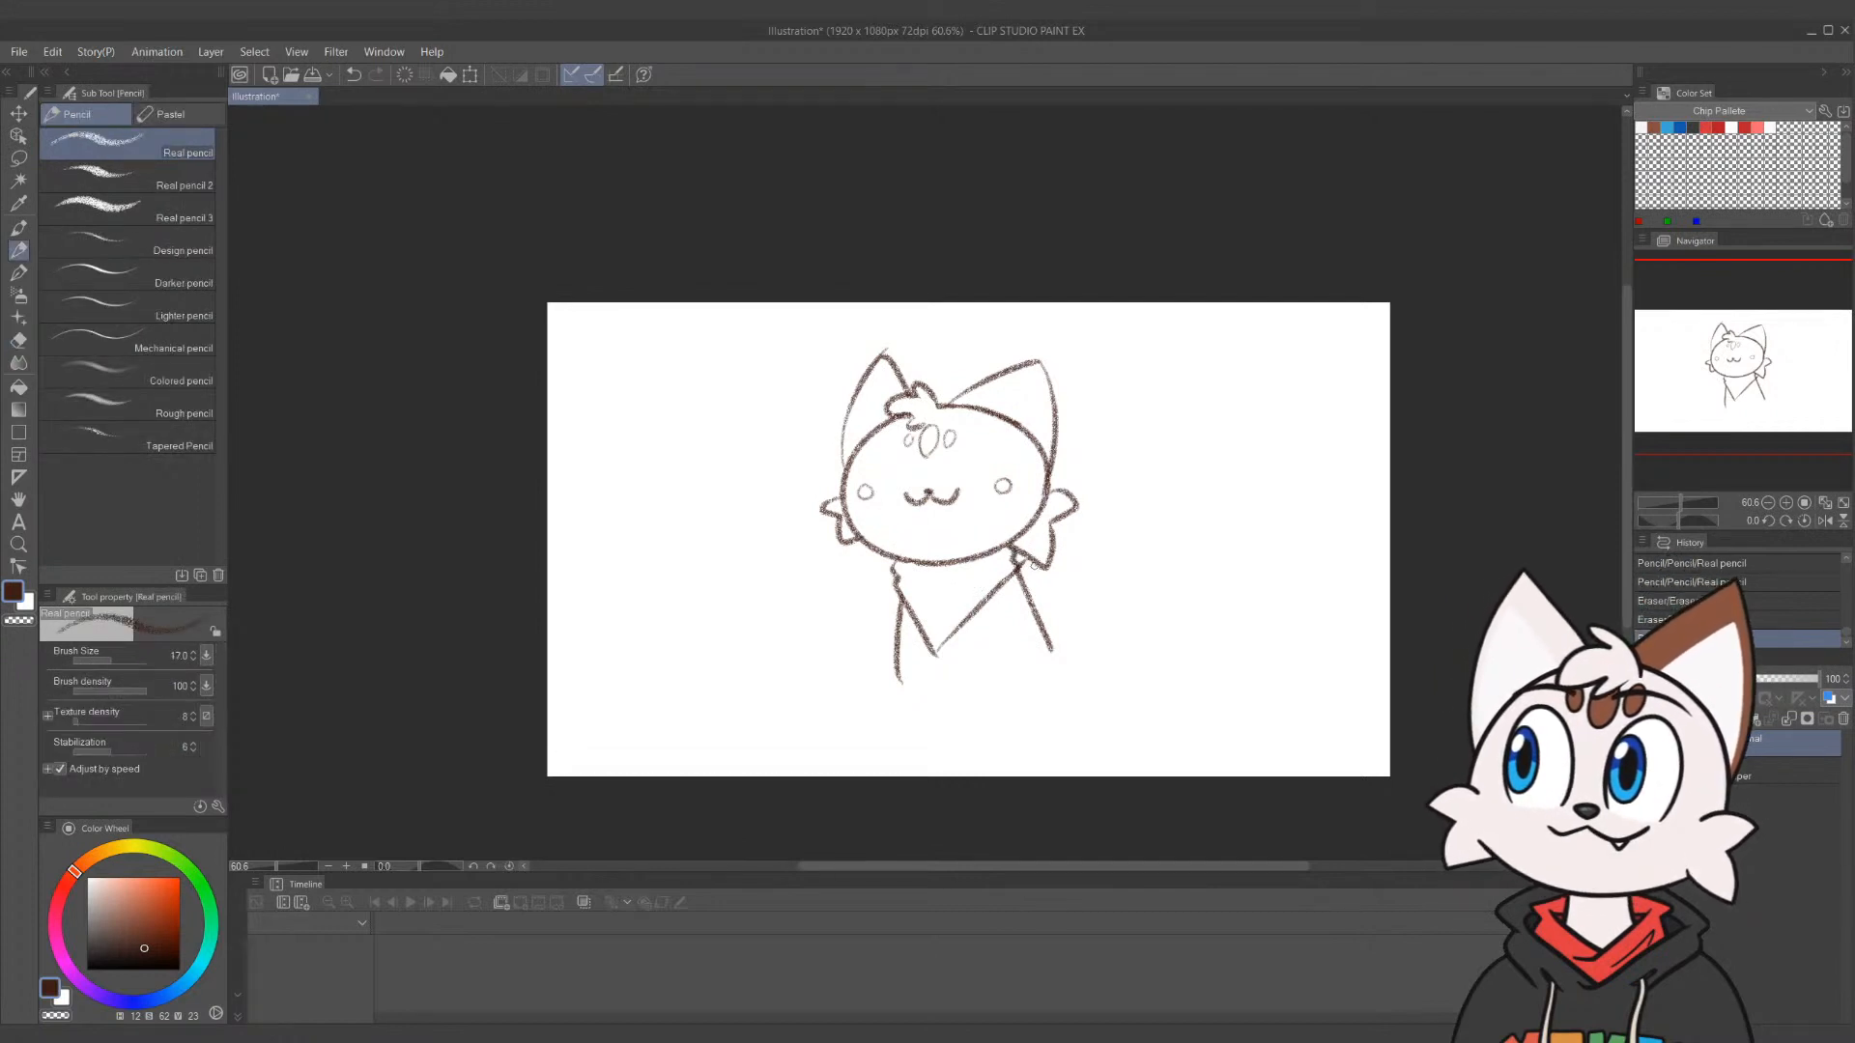
Add dark shading strokes under the right cheek fur where the neck and shoulder lines meet
{"action": "key", "text": "e"}
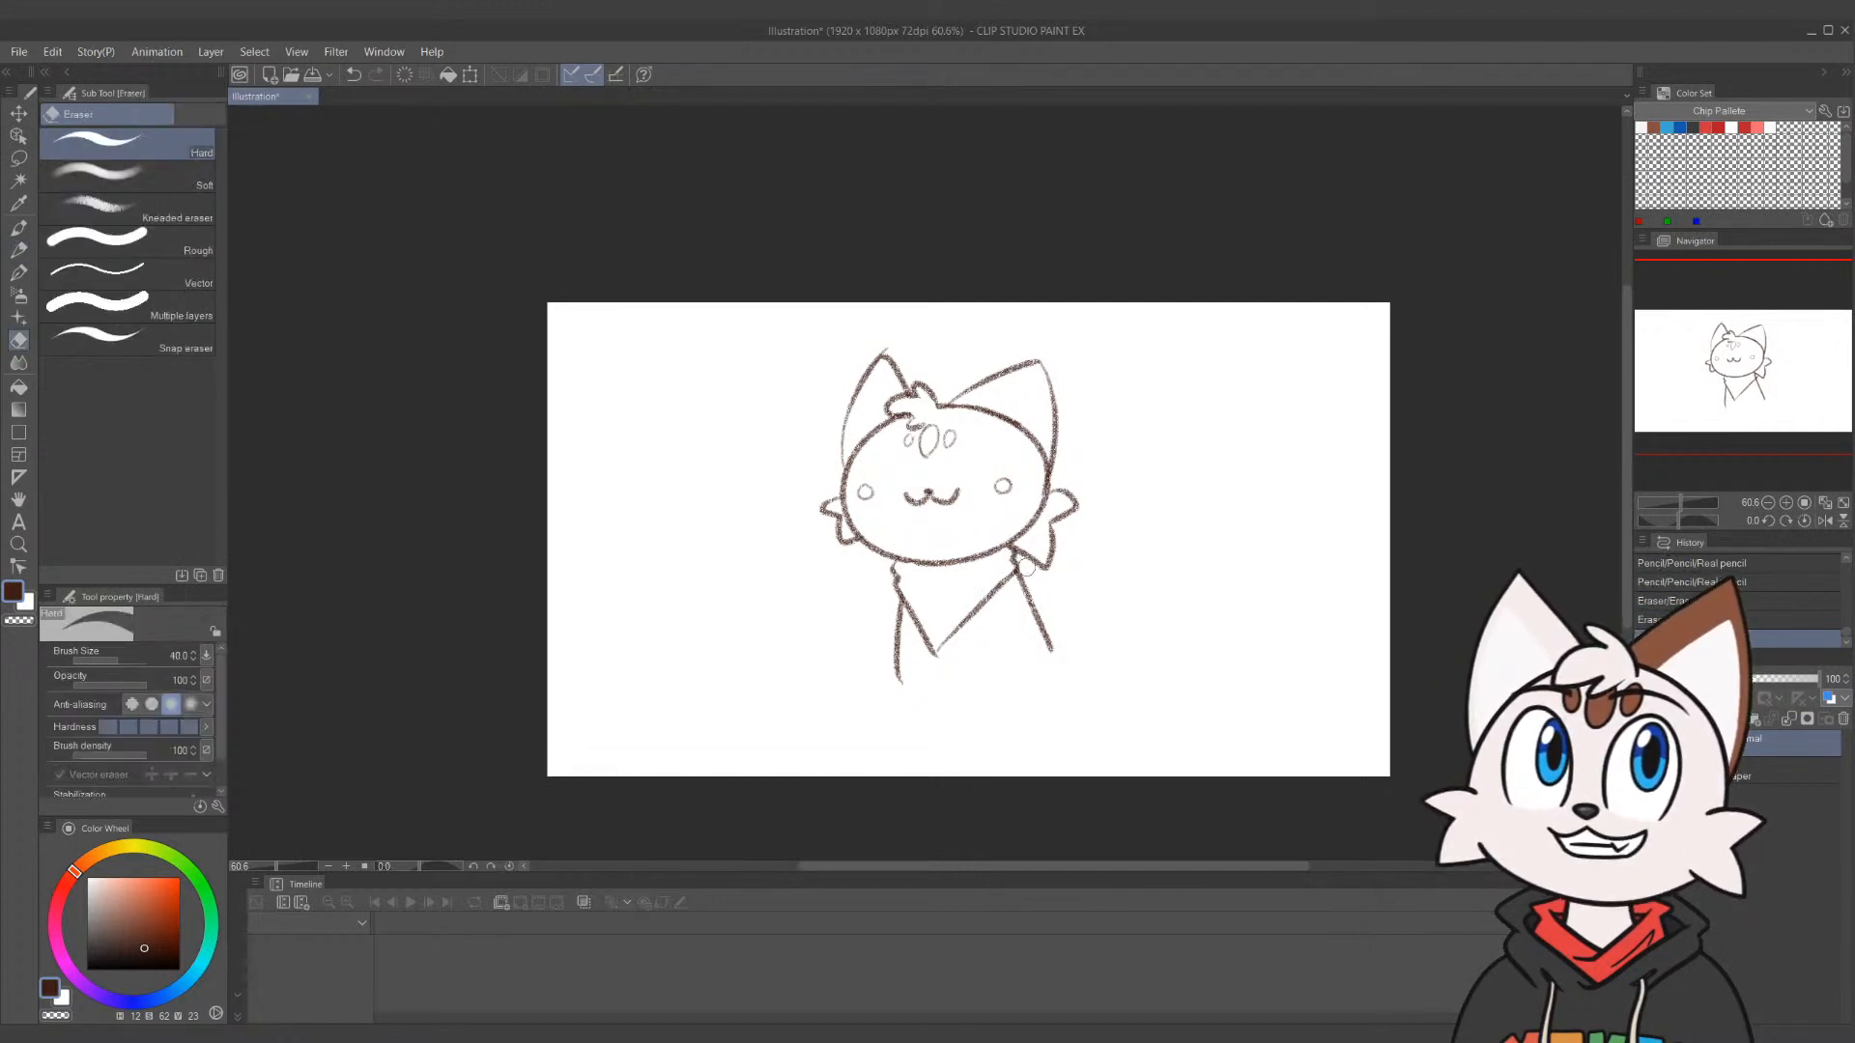
{"action": "key", "text": "p"}
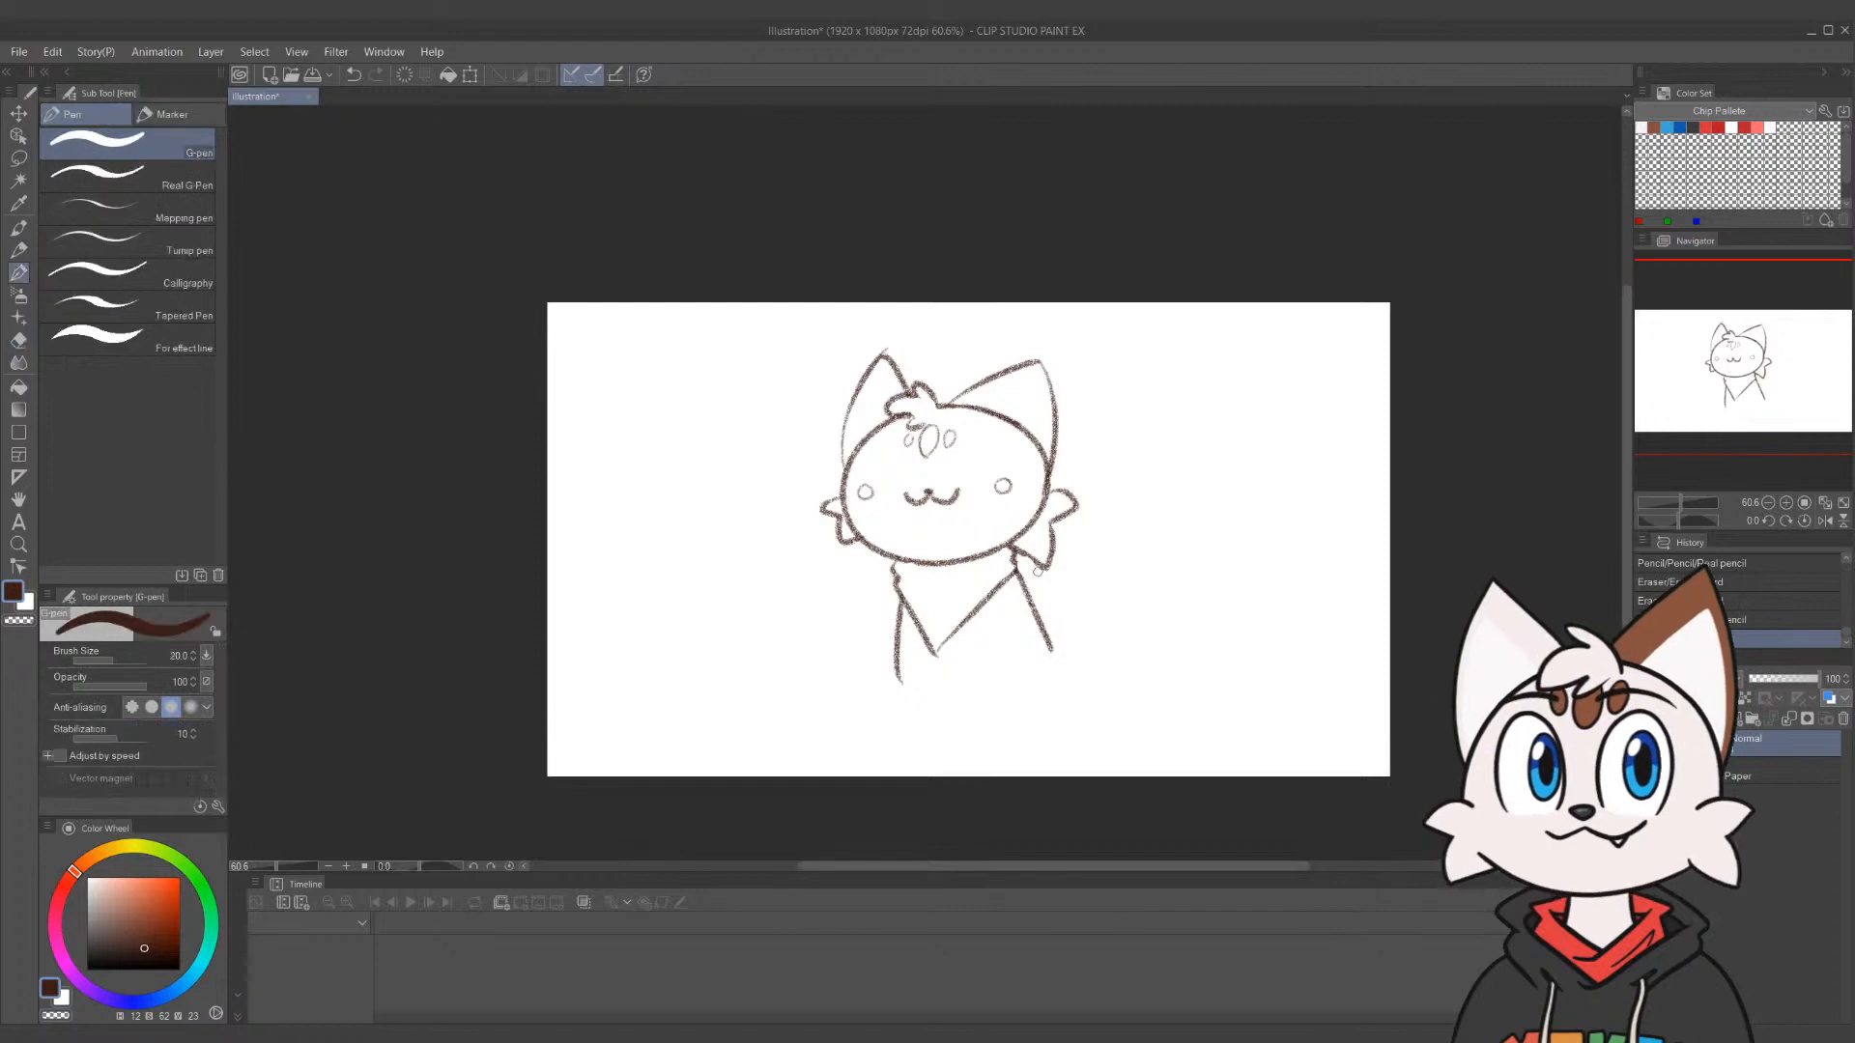
{"action": "mouse_move", "coordinate": [1022, 564]}
{"action": "left_mouse_down"}
{"action": "mouse_move", "coordinate": [1044, 556]}
{"action": "mouse_move", "coordinate": [1038, 580]}
{"action": "mouse_move", "coordinate": [1020, 566]}
{"action": "mouse_move", "coordinate": [1031, 578]}
{"action": "left_mouse_up"}
{"action": "key", "text": "ctrl+z"}
{"action": "key", "text": "p"}
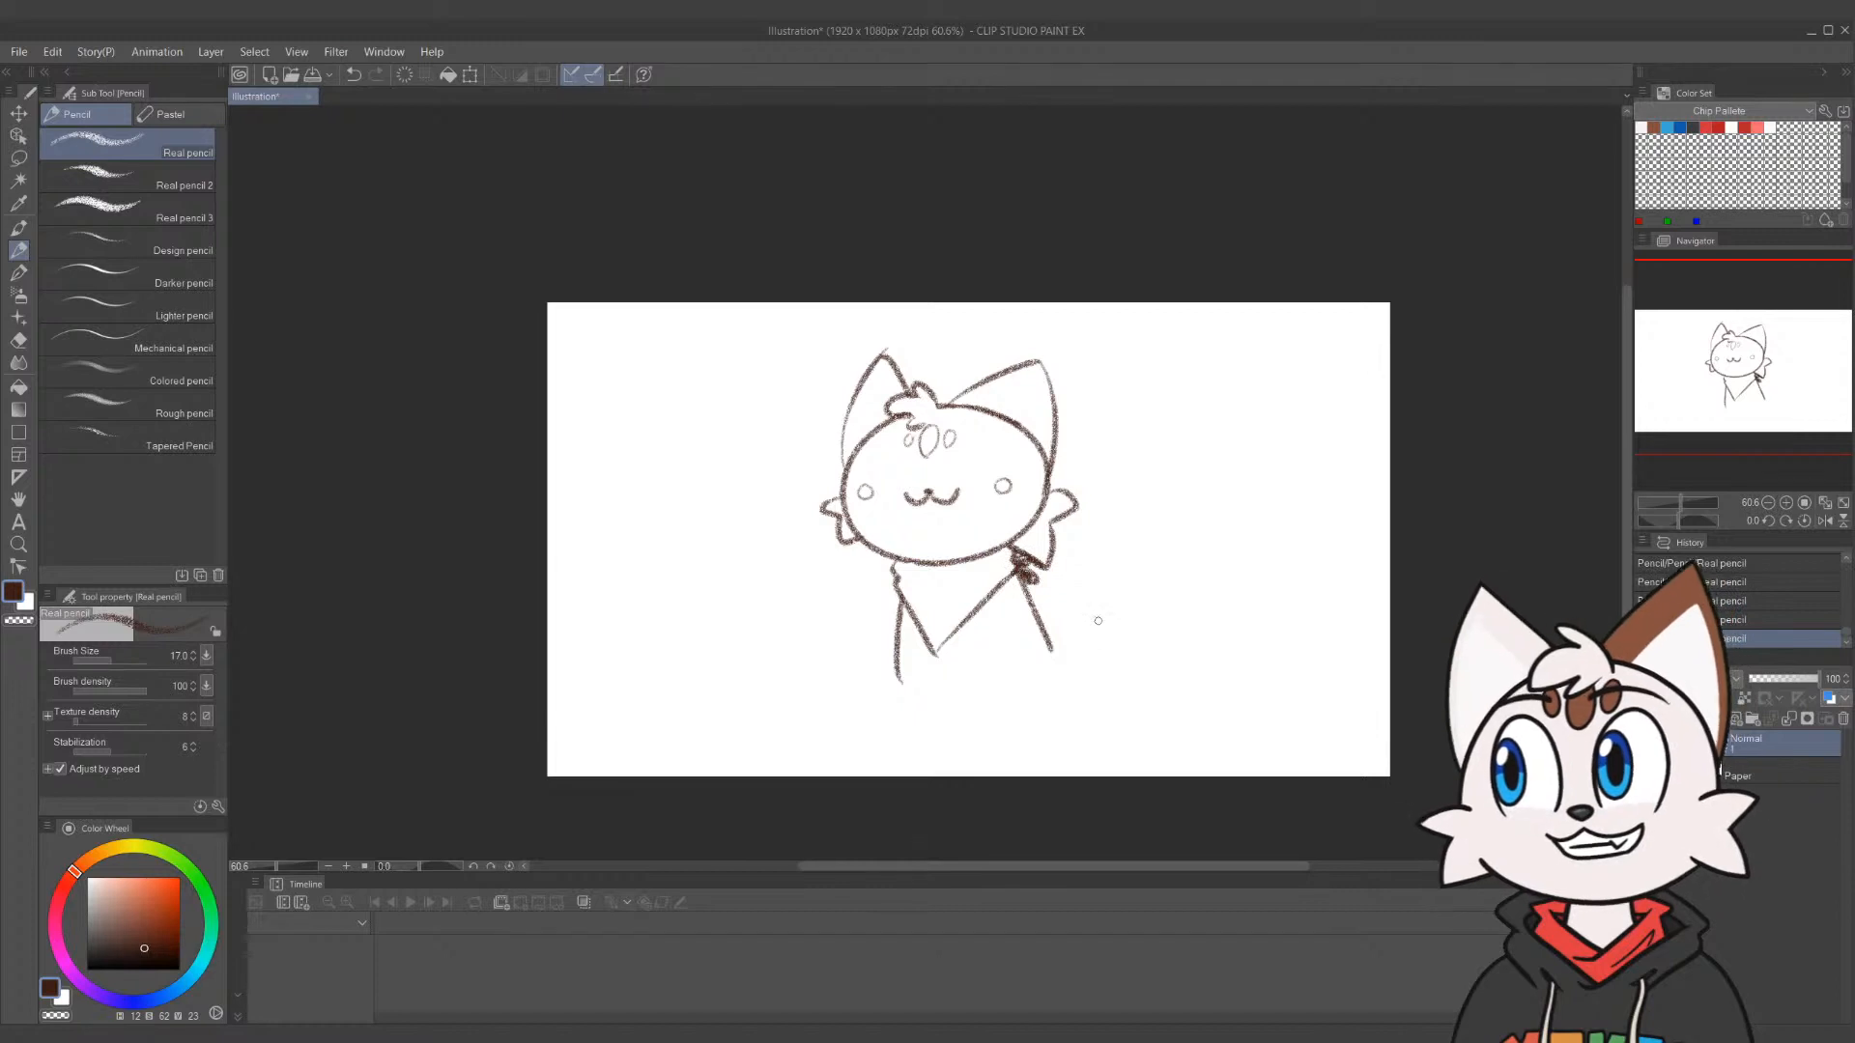
Erase the overshooting tip of the left ear and touch it up with the Real pencil
{"action": "key", "text": "e"}
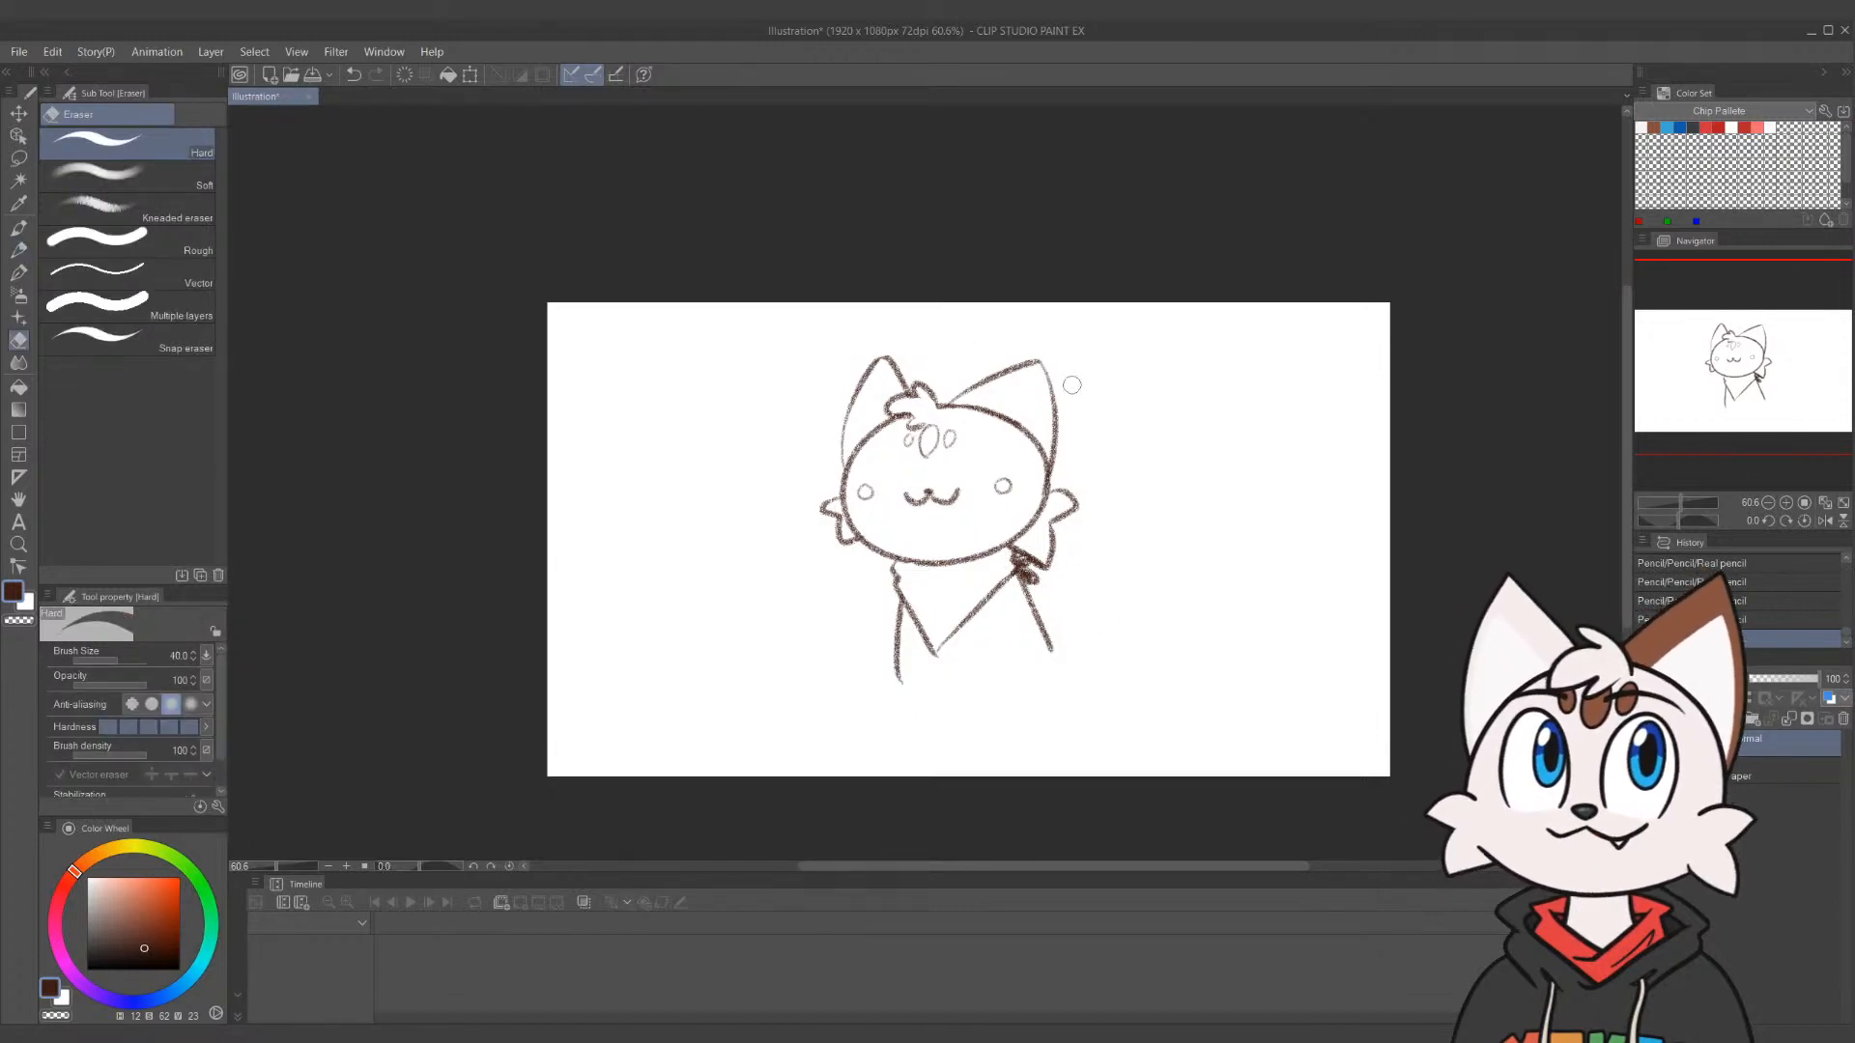
{"action": "key", "text": "p"}
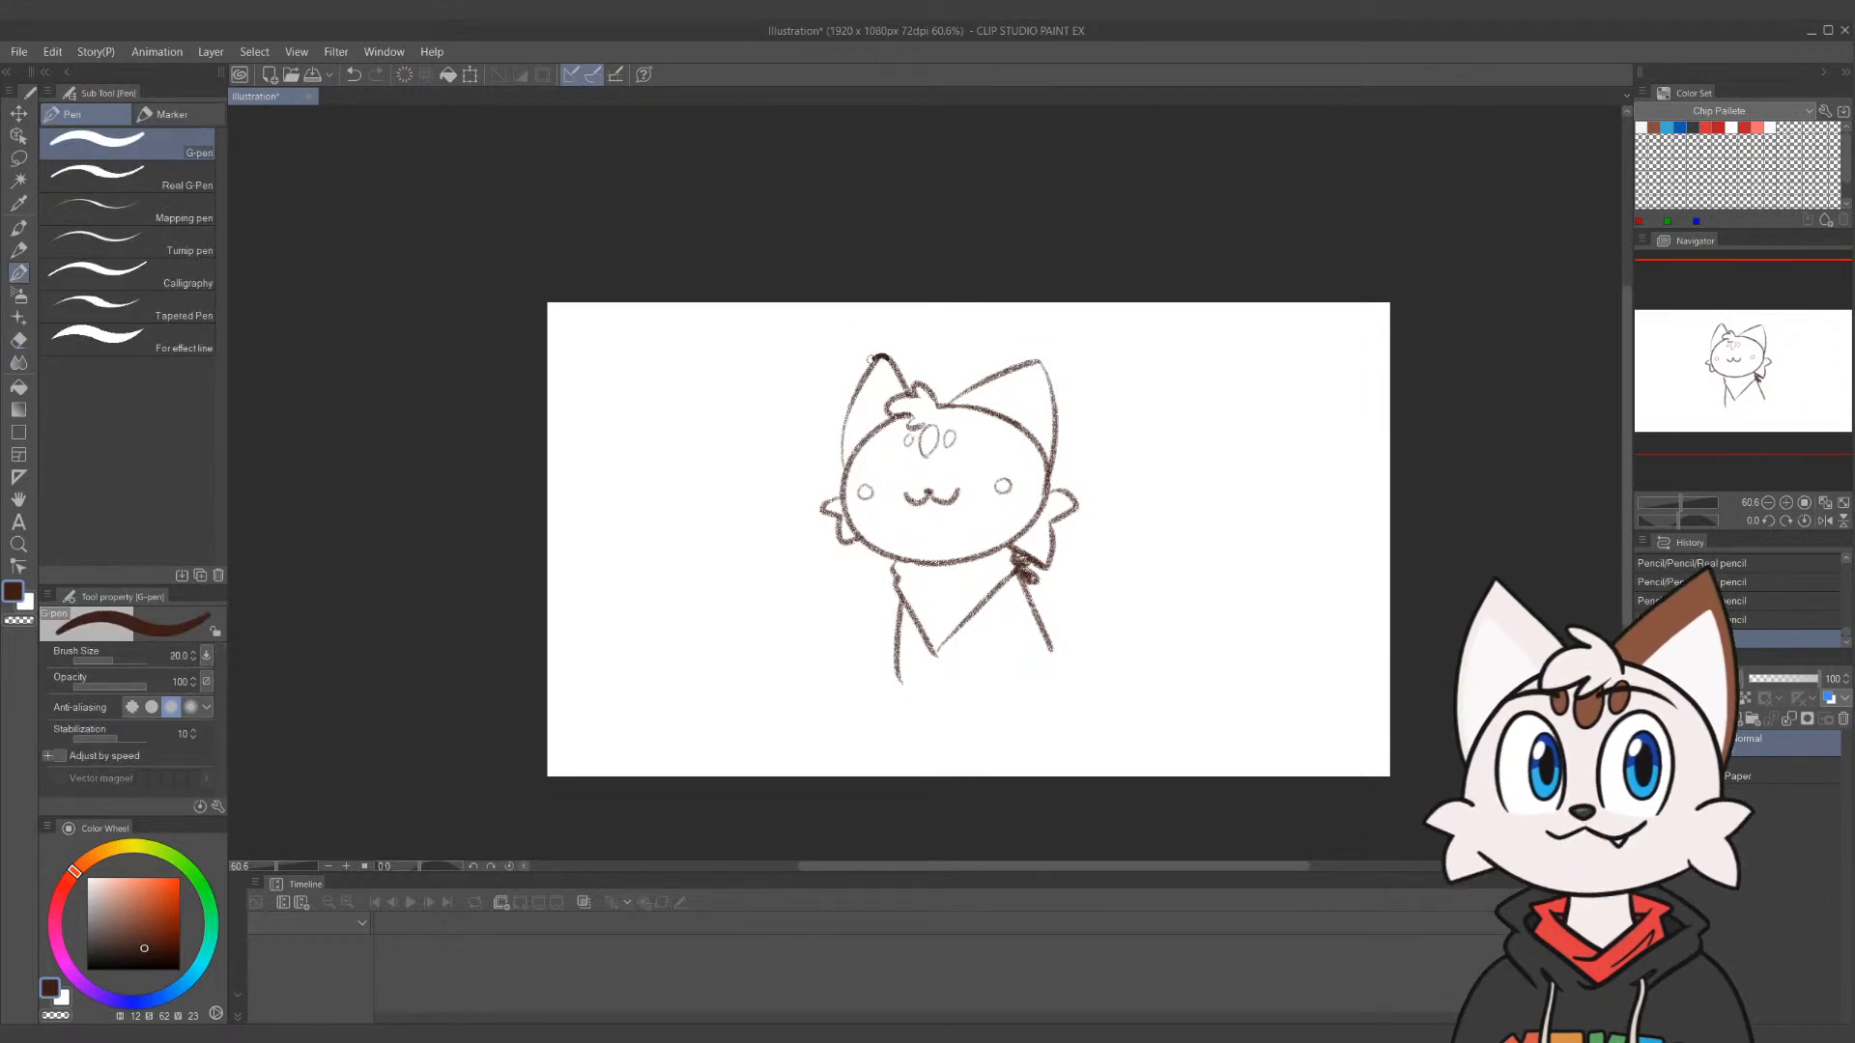
{"action": "key", "text": "ctrl+z"}
{"action": "key", "text": "p"}
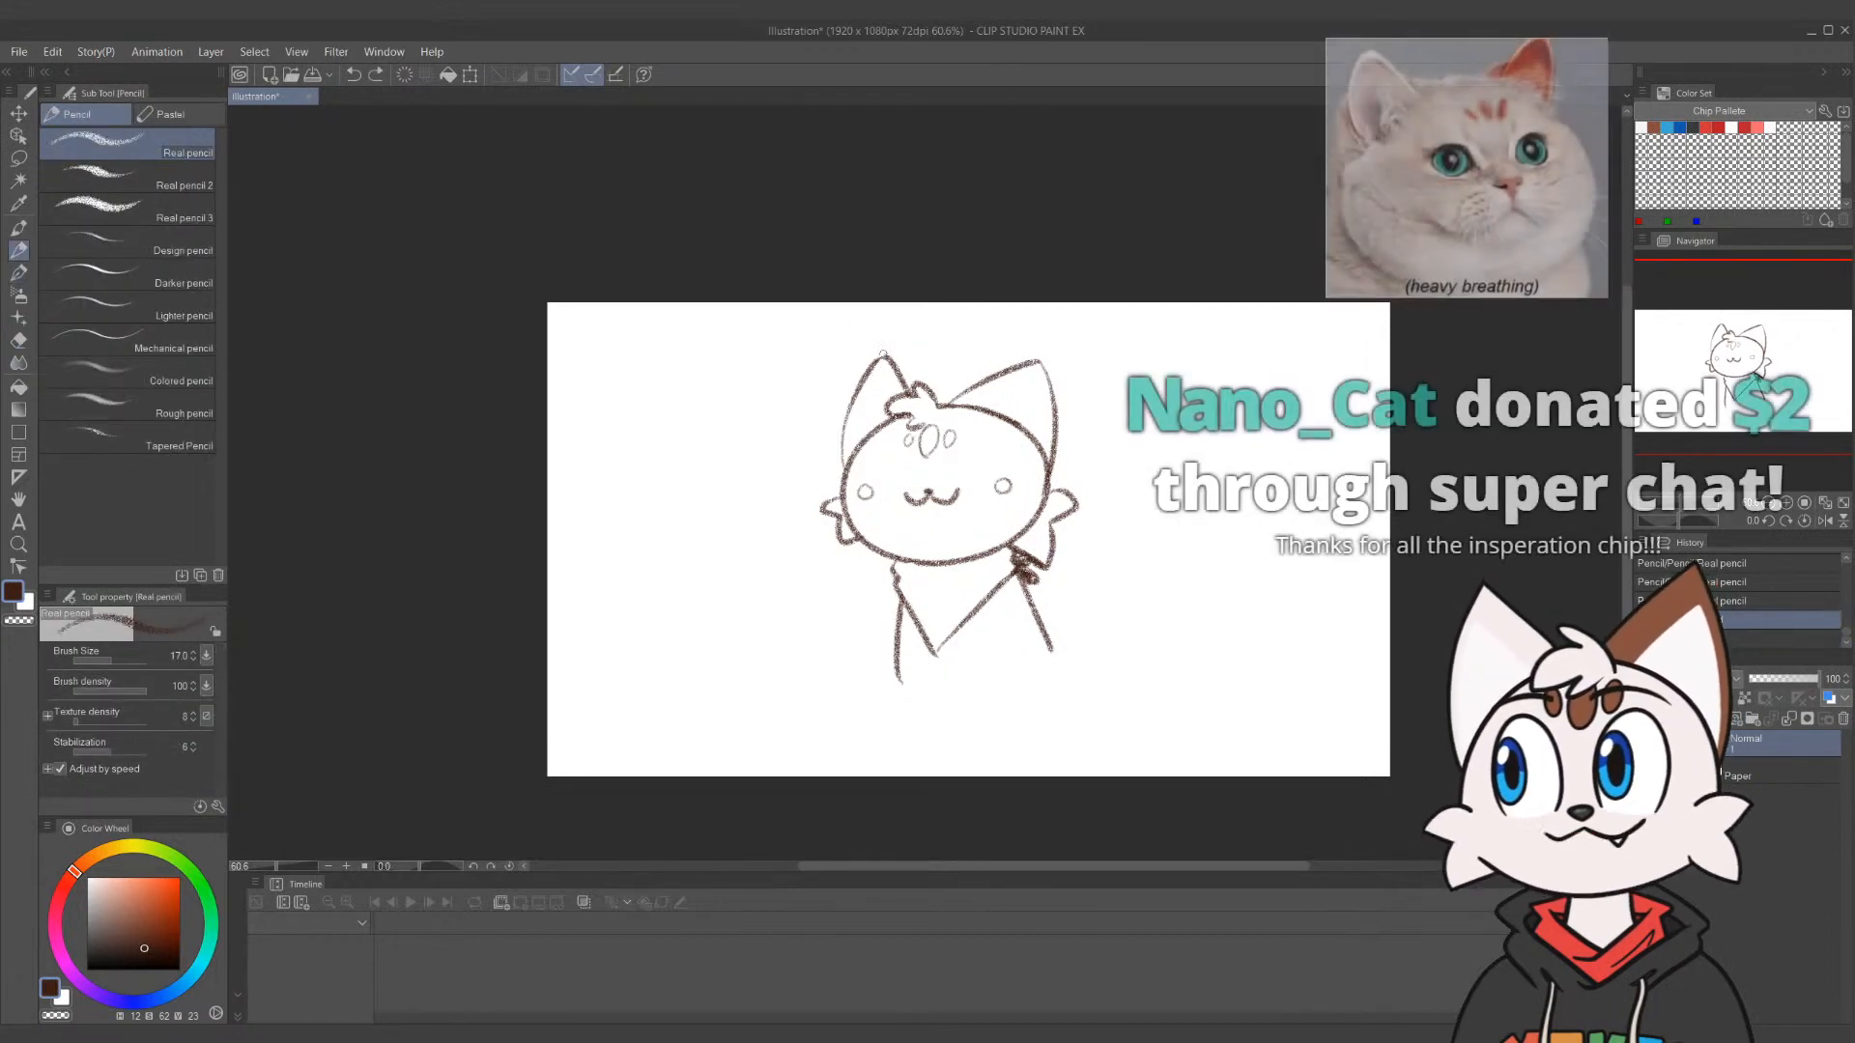
{"action": "left_click", "coordinate": [883, 356]}
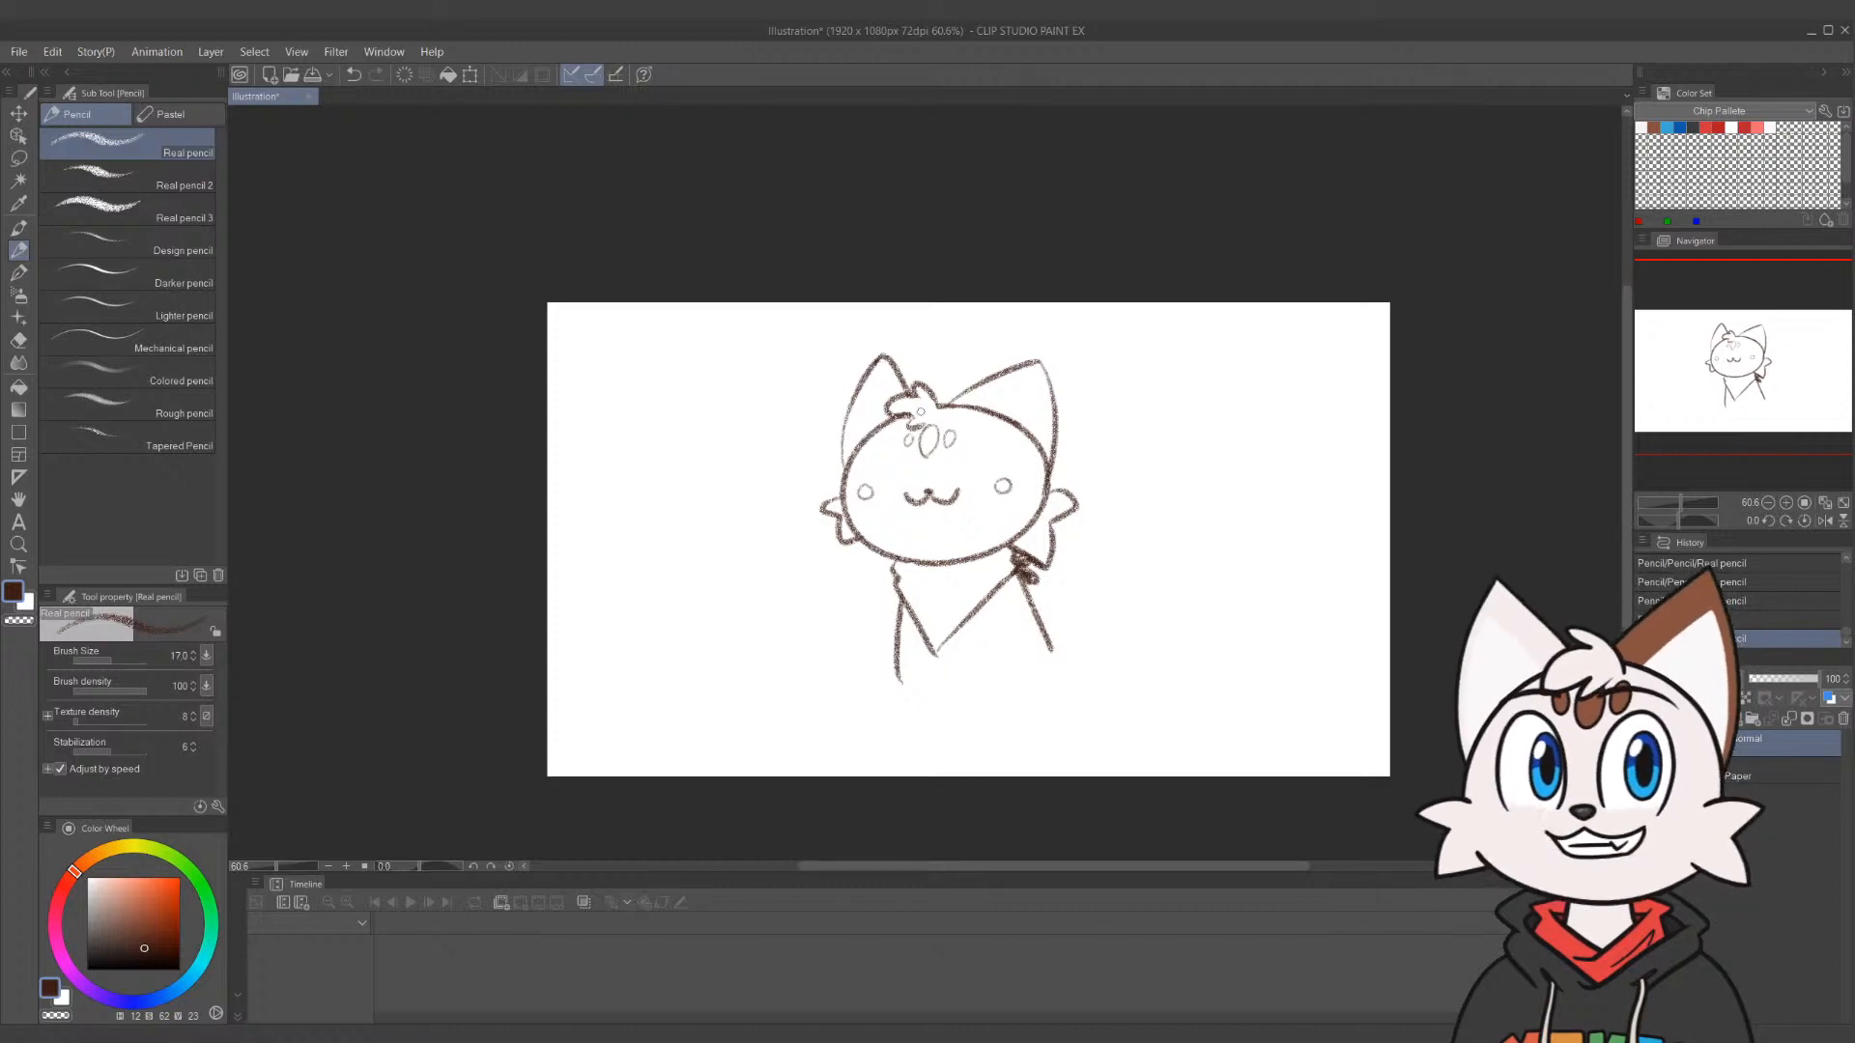
Thicken the hair tuft's outline and darken its corners beside the left ear, undoing unwanted strokes
{"action": "left_click_drag", "start_coordinate": [890, 415], "coordinate": [927, 433]}
{"action": "key", "text": "ctrl+z"}
{"action": "key", "text": "ctrl+z"}
{"action": "key", "text": "ctrl+z"}
{"action": "key", "text": "ctrl+z"}
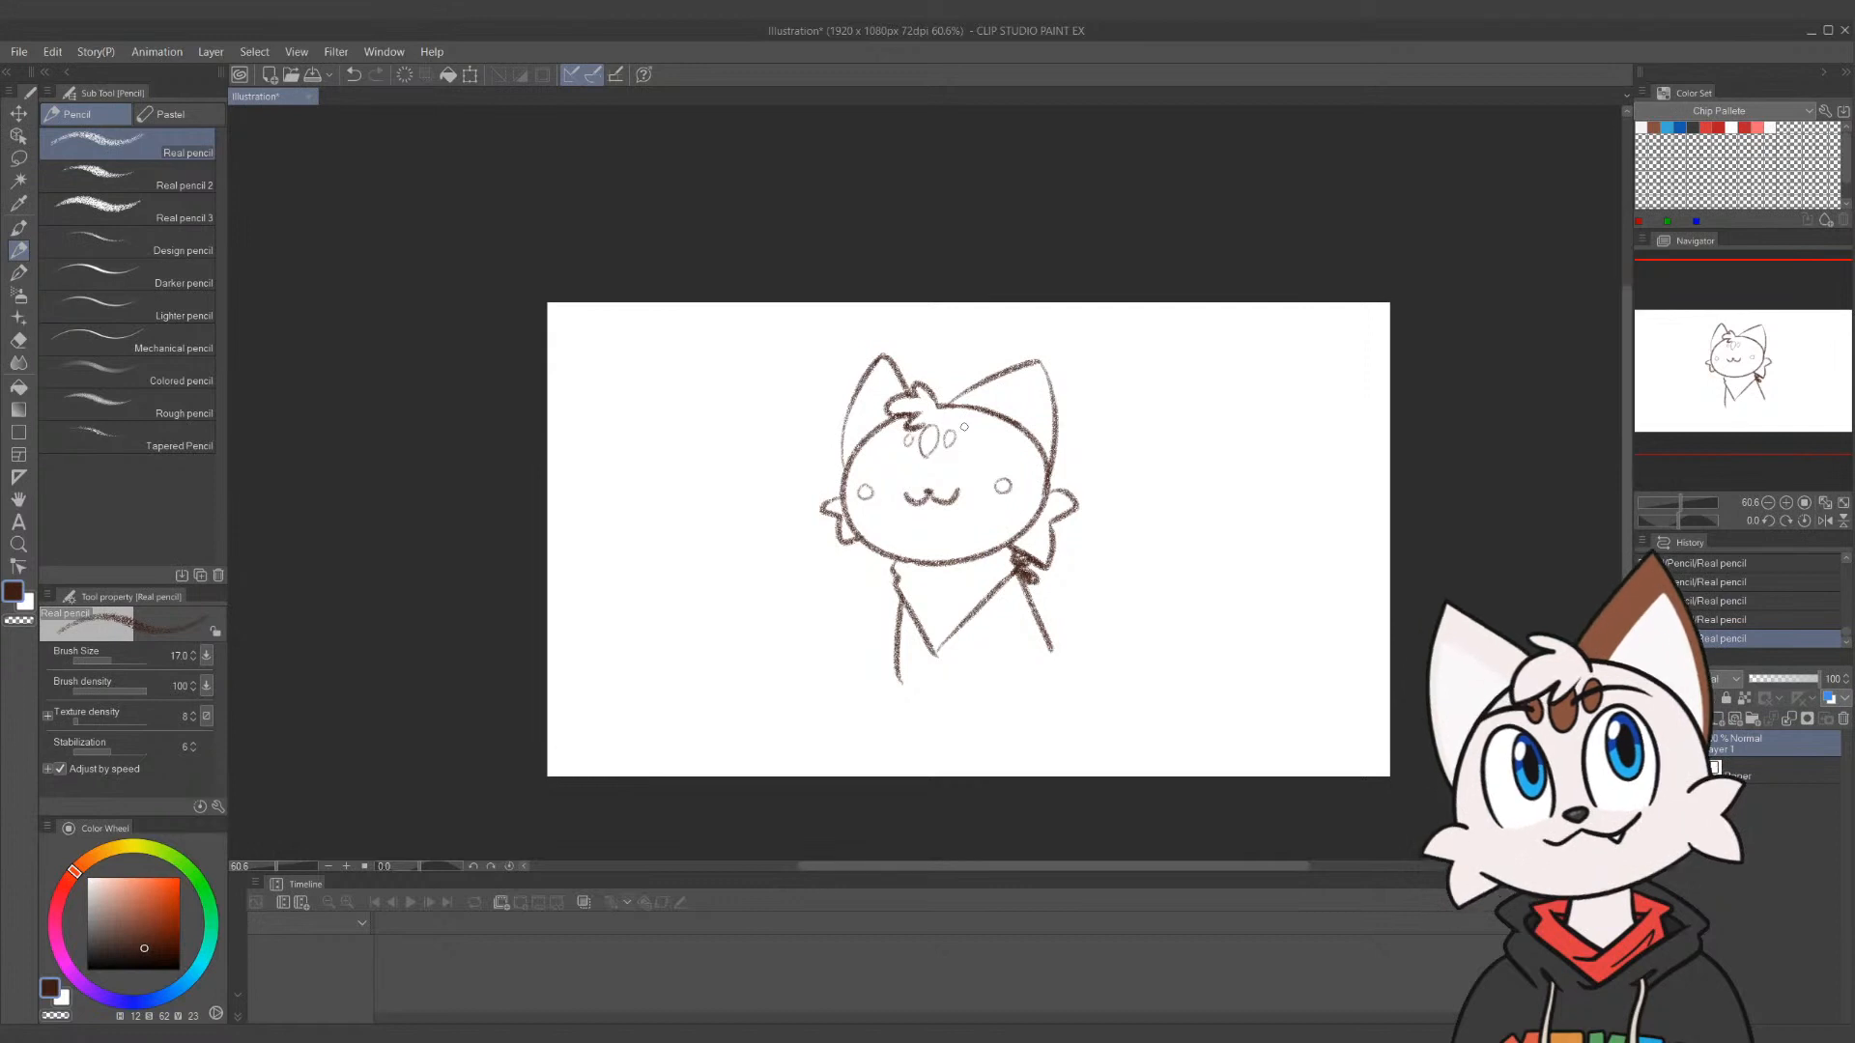
{"action": "left_click_drag", "start_coordinate": [922, 392], "coordinate": [887, 407]}
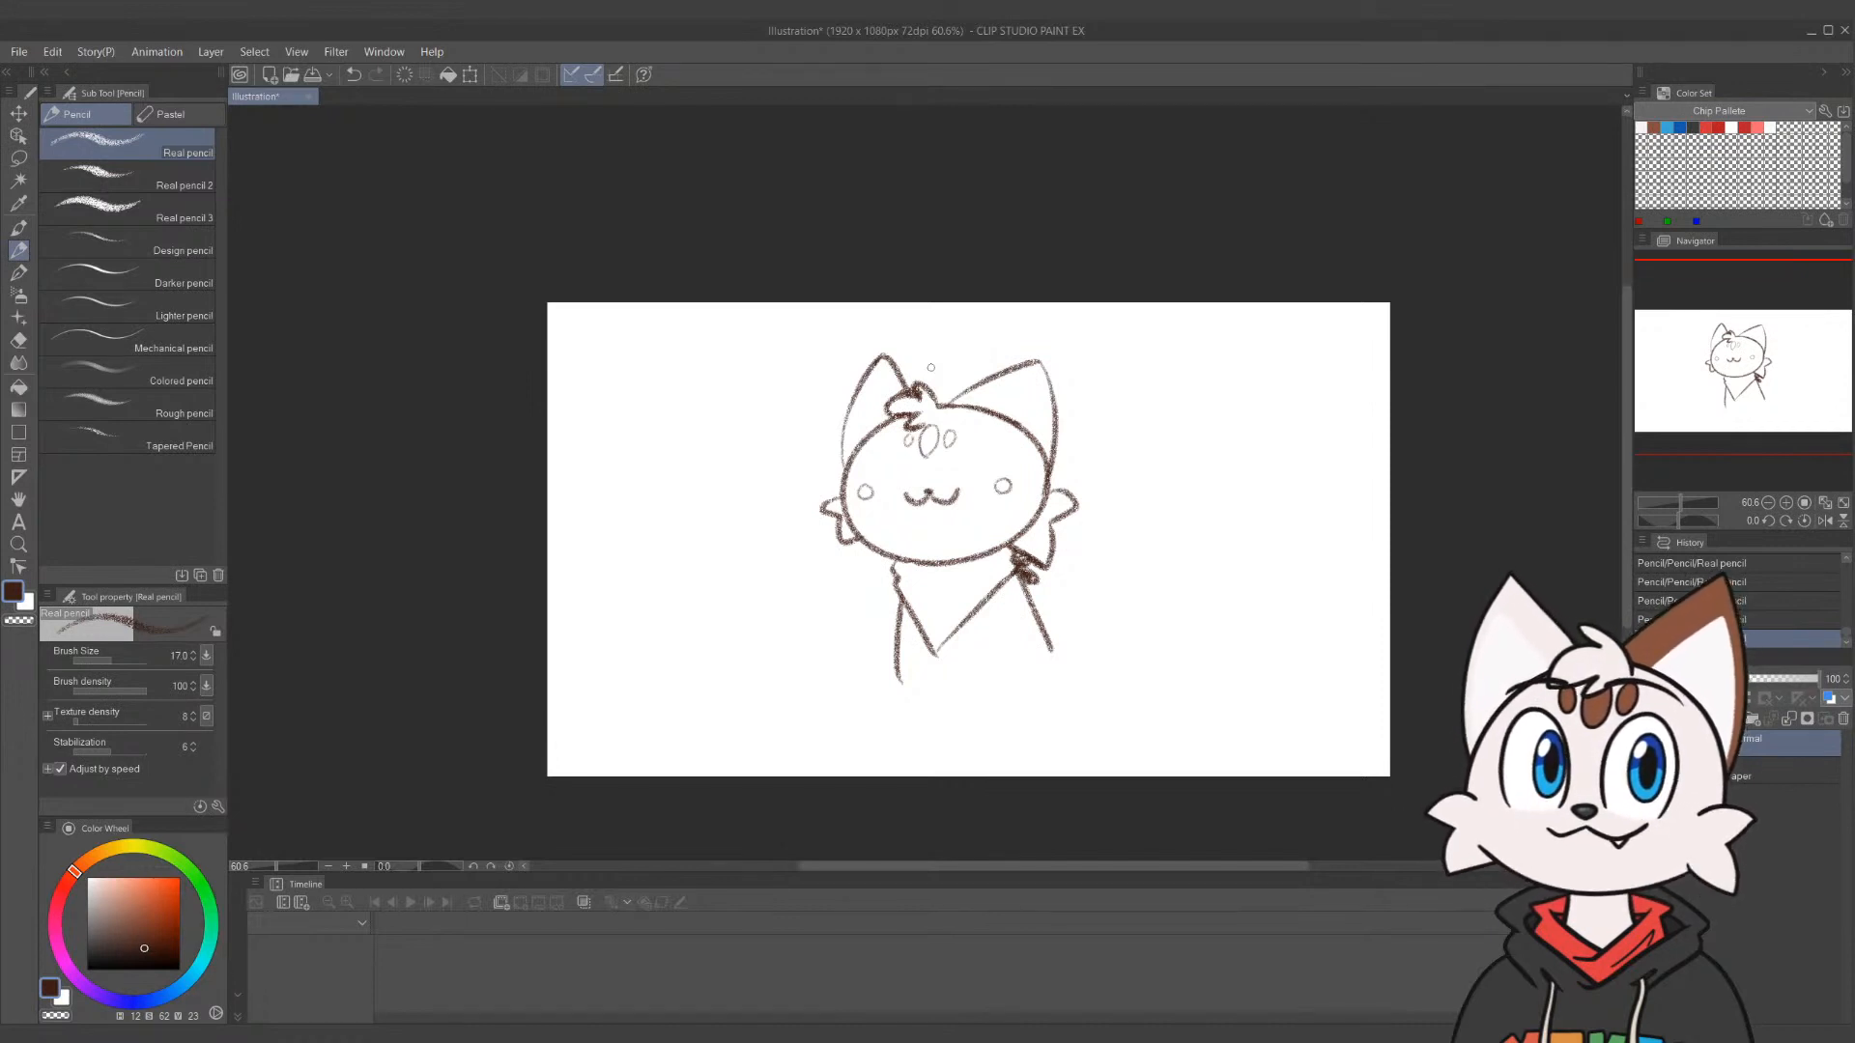
Lasso the whole cat, move it down, scale it up to 143%, and deselect
{"action": "key", "text": "m"}
{"action": "mouse_move", "coordinate": [1119, 398]}
{"action": "left_mouse_down"}
{"action": "mouse_move", "coordinate": [822, 645]}
{"action": "mouse_move", "coordinate": [1155, 488]}
{"action": "left_mouse_up"}
{"action": "left_click", "coordinate": [1021, 753]}
{"action": "left_click_drag", "start_coordinate": [1039, 609], "coordinate": [1043, 715]}
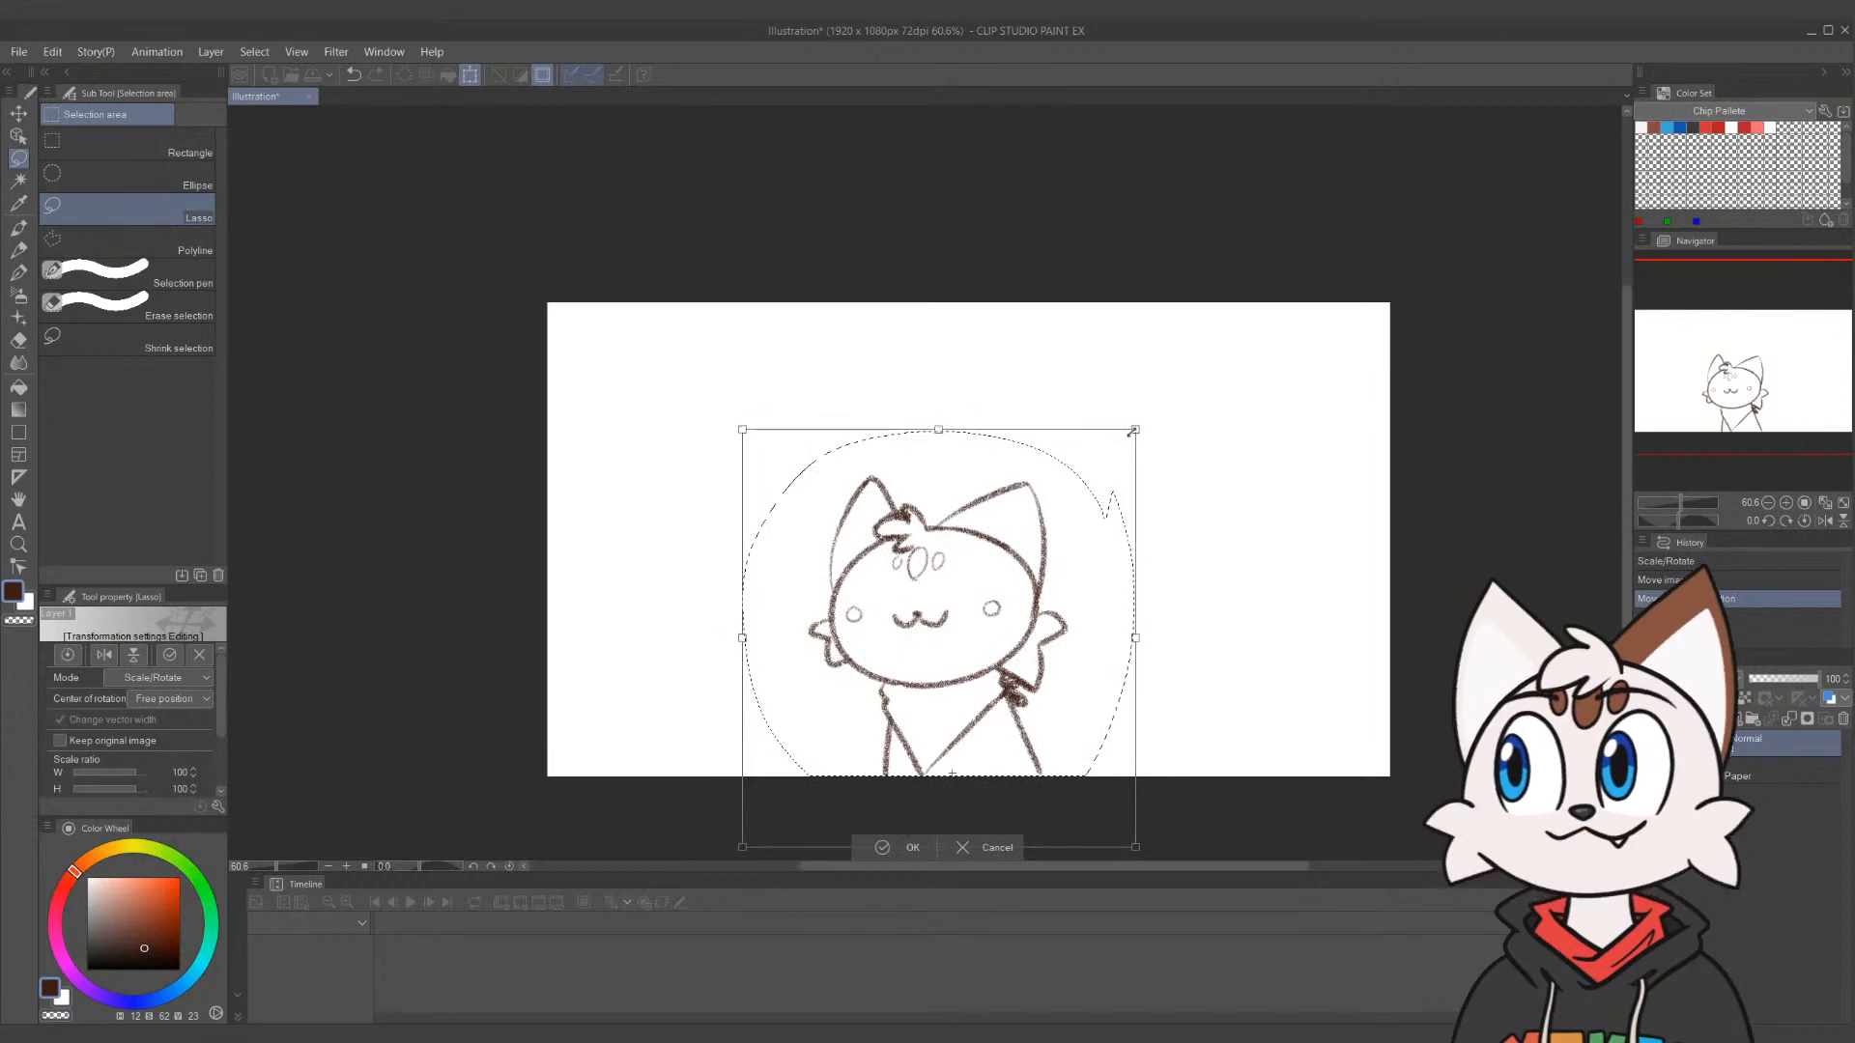
{"action": "left_click_drag", "start_coordinate": [1134, 431], "coordinate": [1462, 256]}
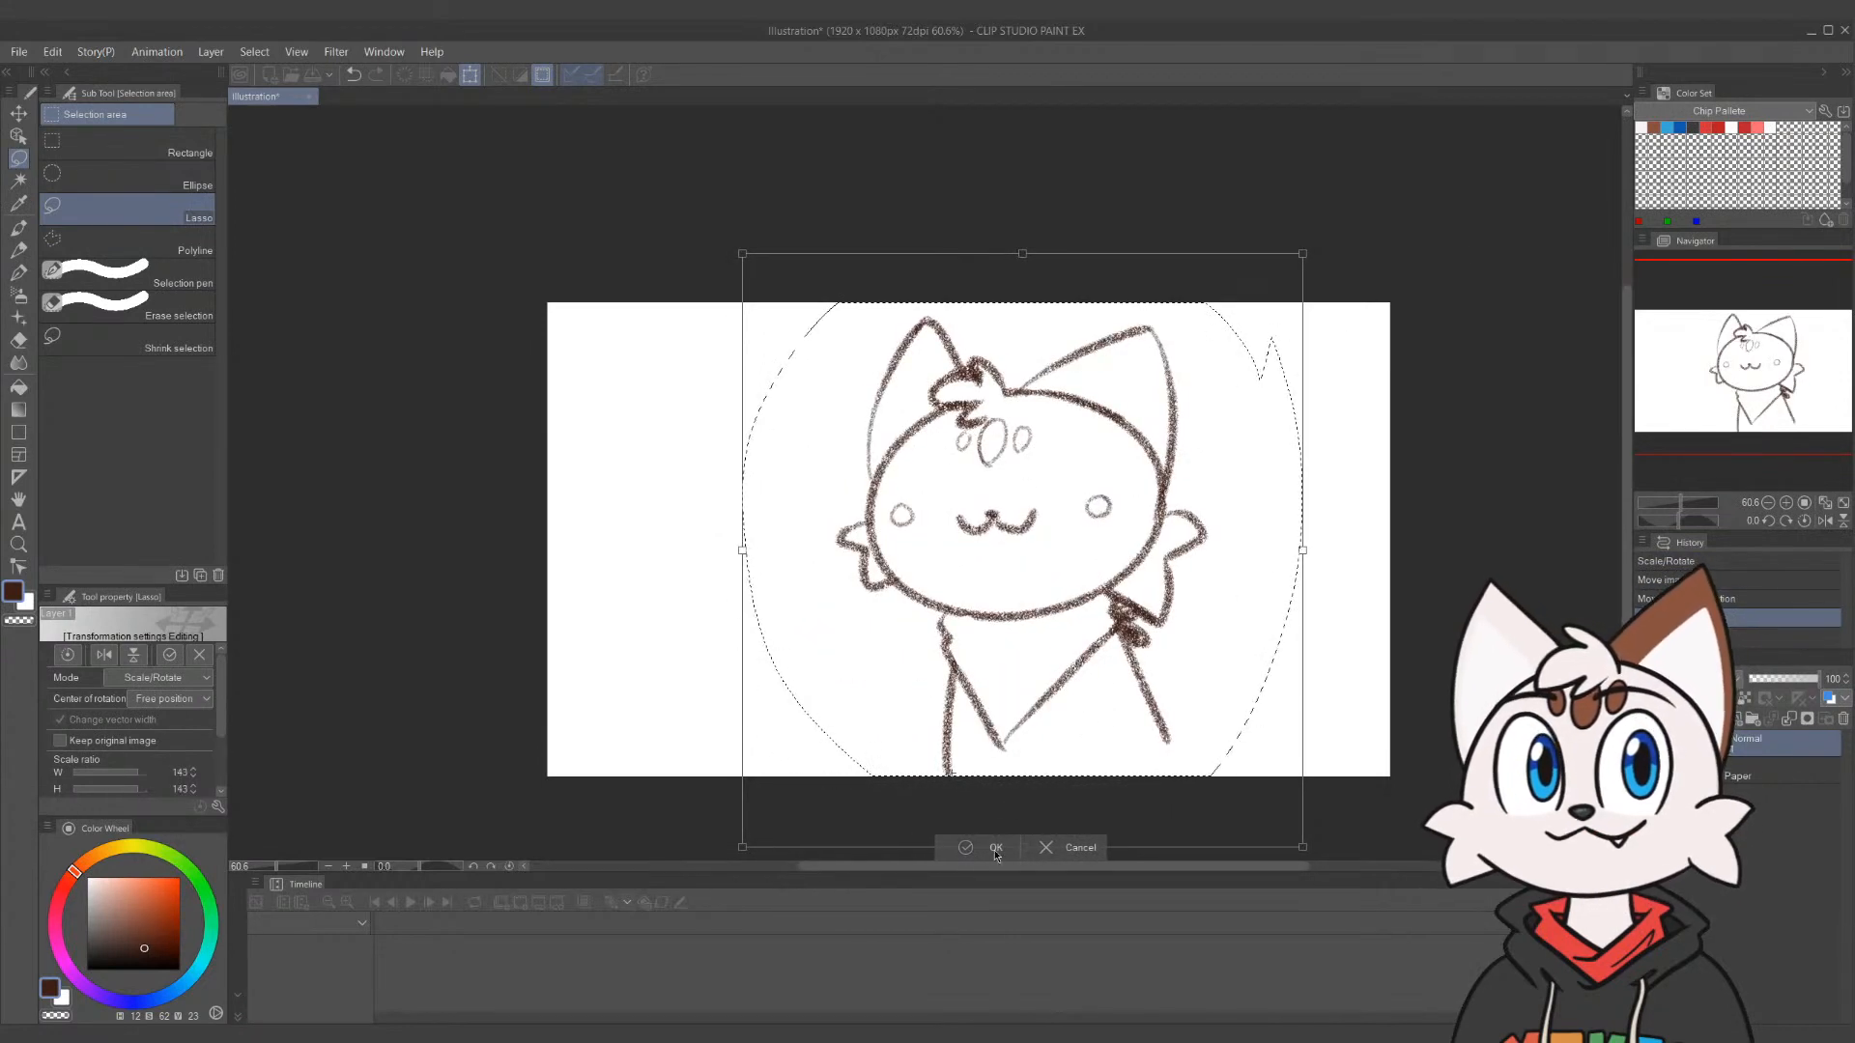
{"action": "key", "text": "Return"}
{"action": "key", "text": "ctrl+d"}
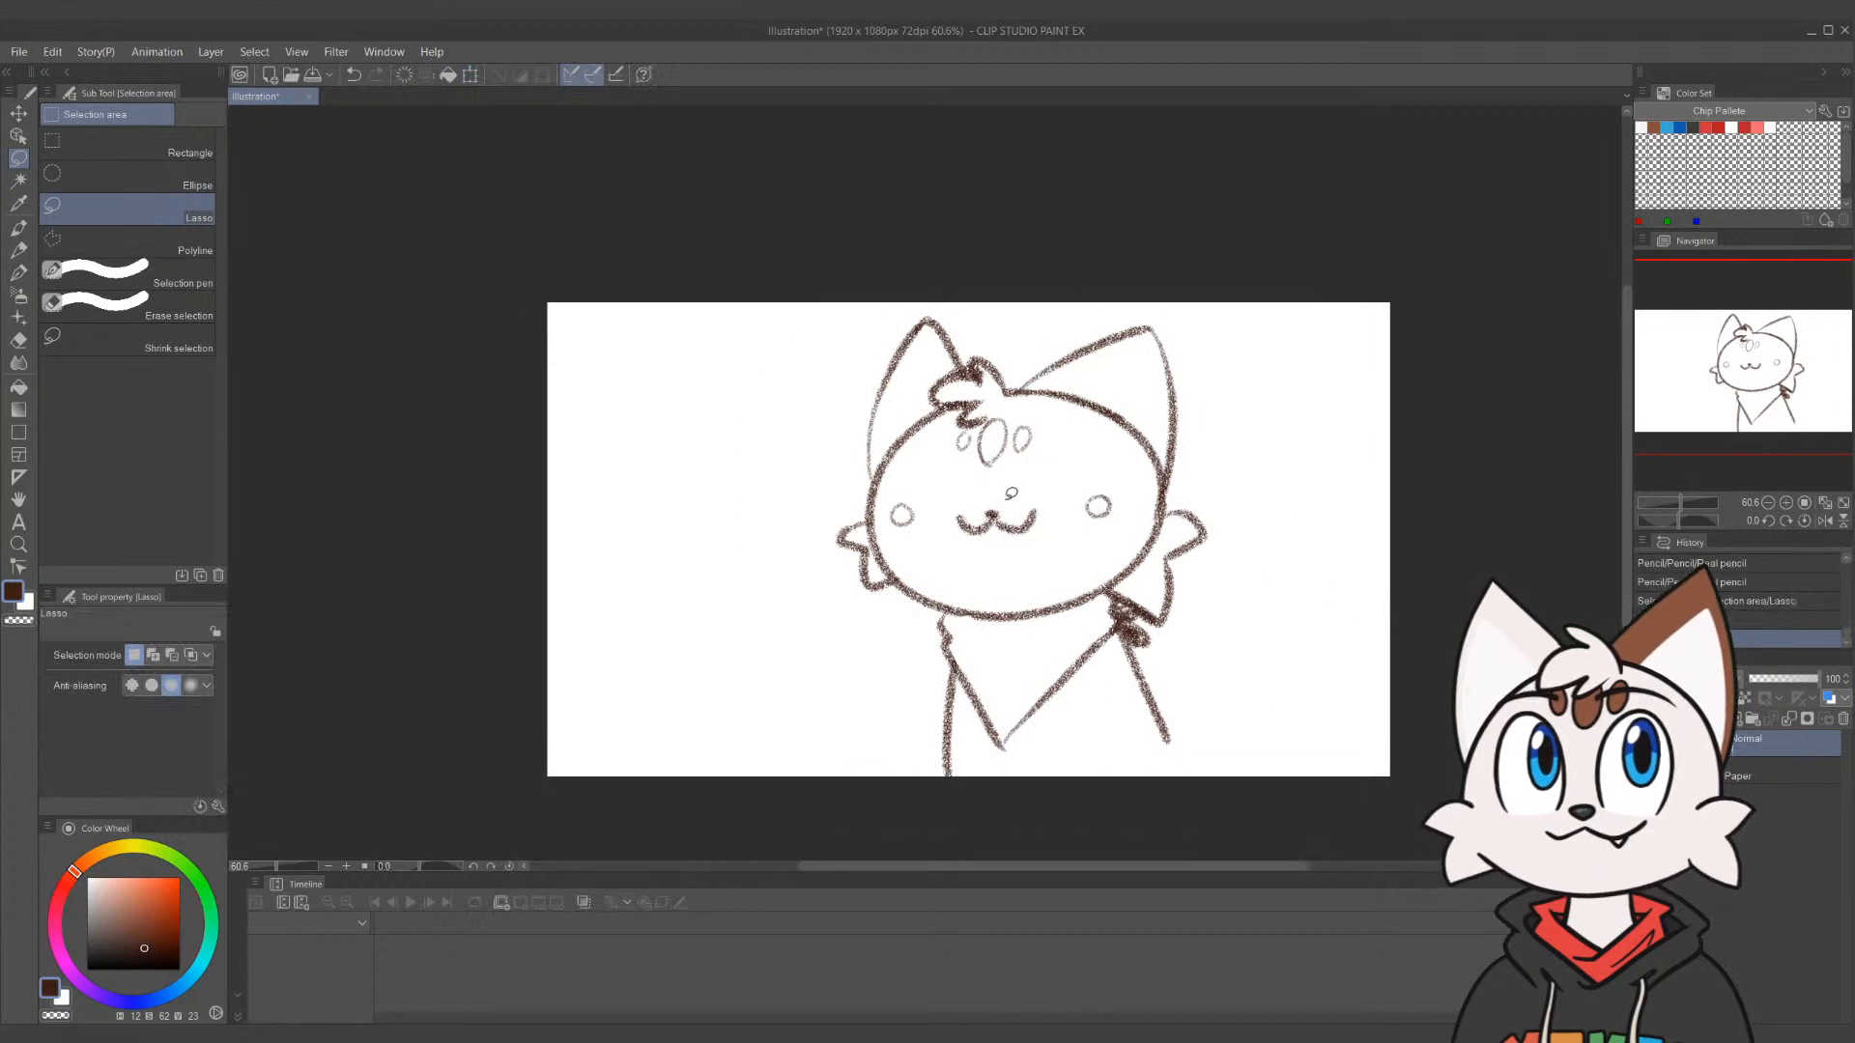
Lasso the enlarged eyes and mouth, shift them slightly up and right on the face, and deselect
{"action": "mouse_move", "coordinate": [1010, 478]}
{"action": "left_mouse_down"}
{"action": "mouse_move", "coordinate": [891, 498]}
{"action": "mouse_move", "coordinate": [939, 546]}
{"action": "mouse_move", "coordinate": [1172, 493]}
{"action": "left_mouse_up"}
{"action": "left_click", "coordinate": [1088, 591]}
{"action": "mouse_move", "coordinate": [1063, 540]}
{"action": "left_mouse_down"}
{"action": "mouse_move", "coordinate": [1089, 485]}
{"action": "mouse_move", "coordinate": [1132, 475]}
{"action": "mouse_move", "coordinate": [1104, 503]}
{"action": "left_mouse_up"}
{"action": "left_click", "coordinate": [981, 579]}
{"action": "left_click", "coordinate": [1174, 557]}
{"action": "left_click", "coordinate": [1063, 560]}
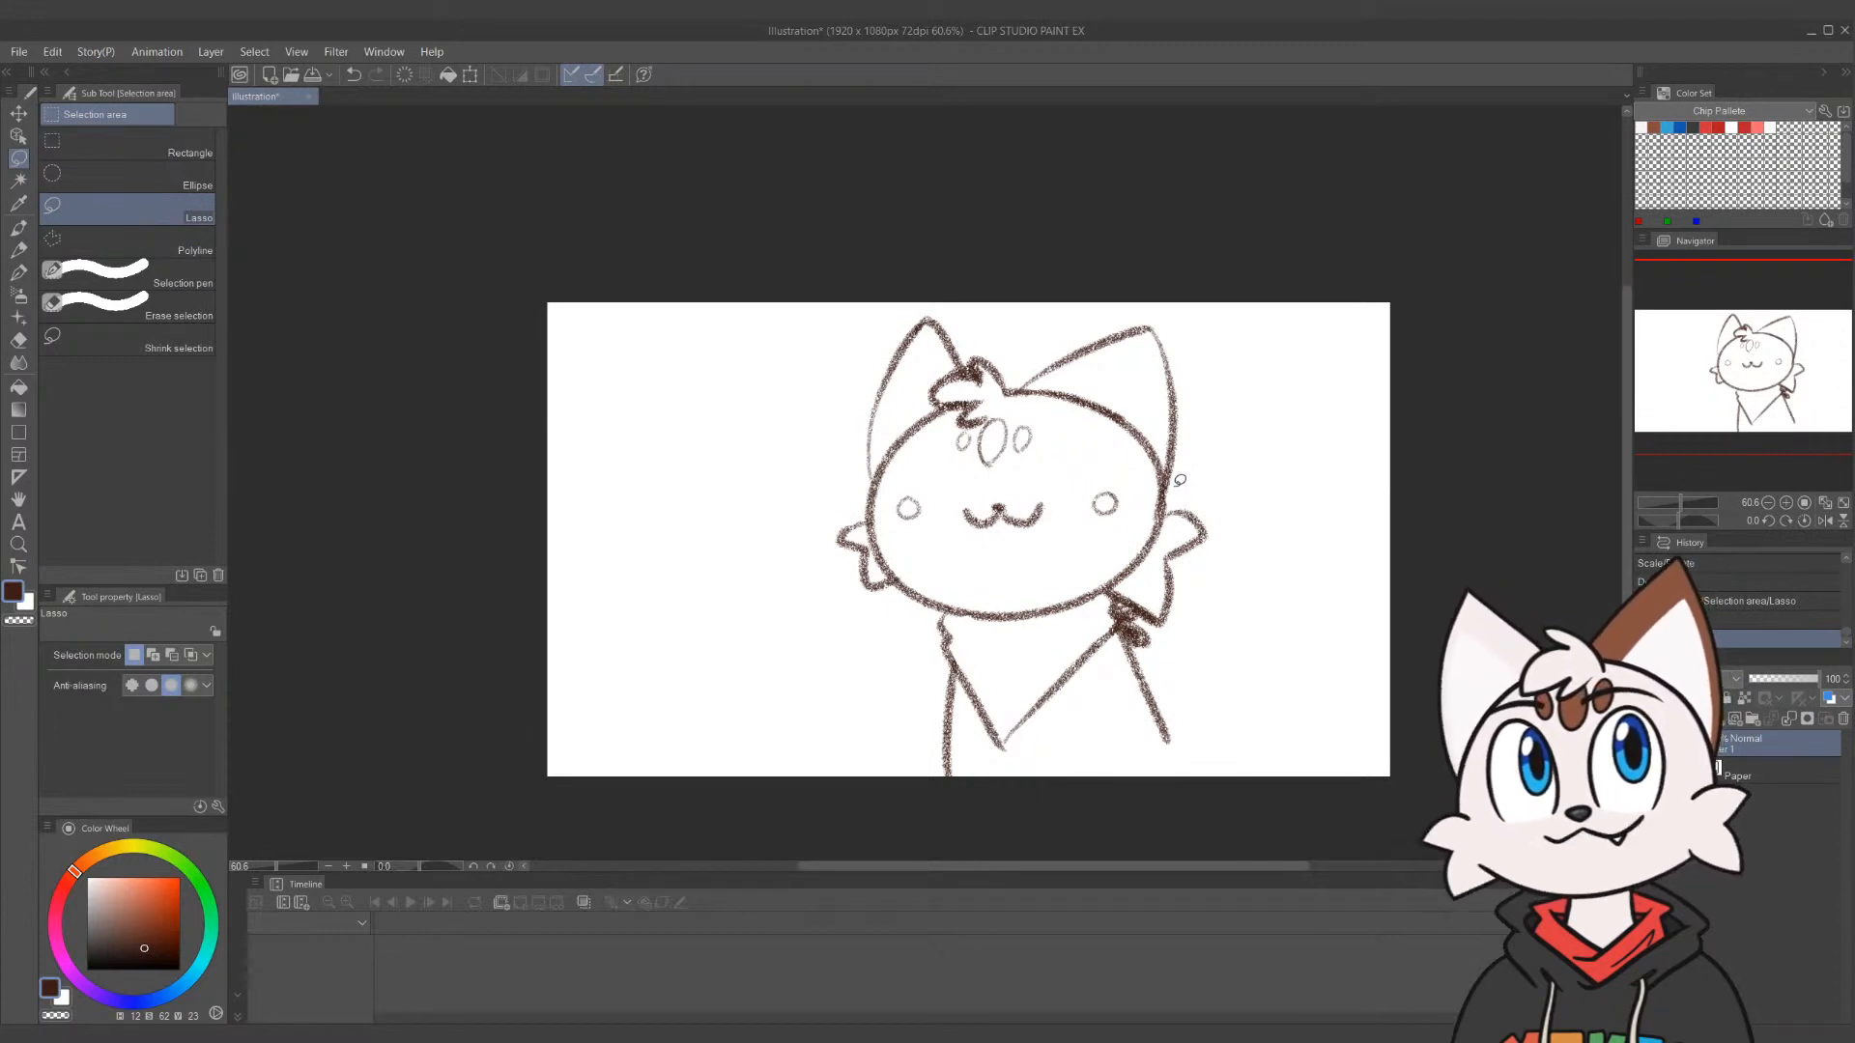
Erase the cheek tuft on the right side of the face and redraw it smaller with the Real pencil
{"action": "key", "text": "e"}
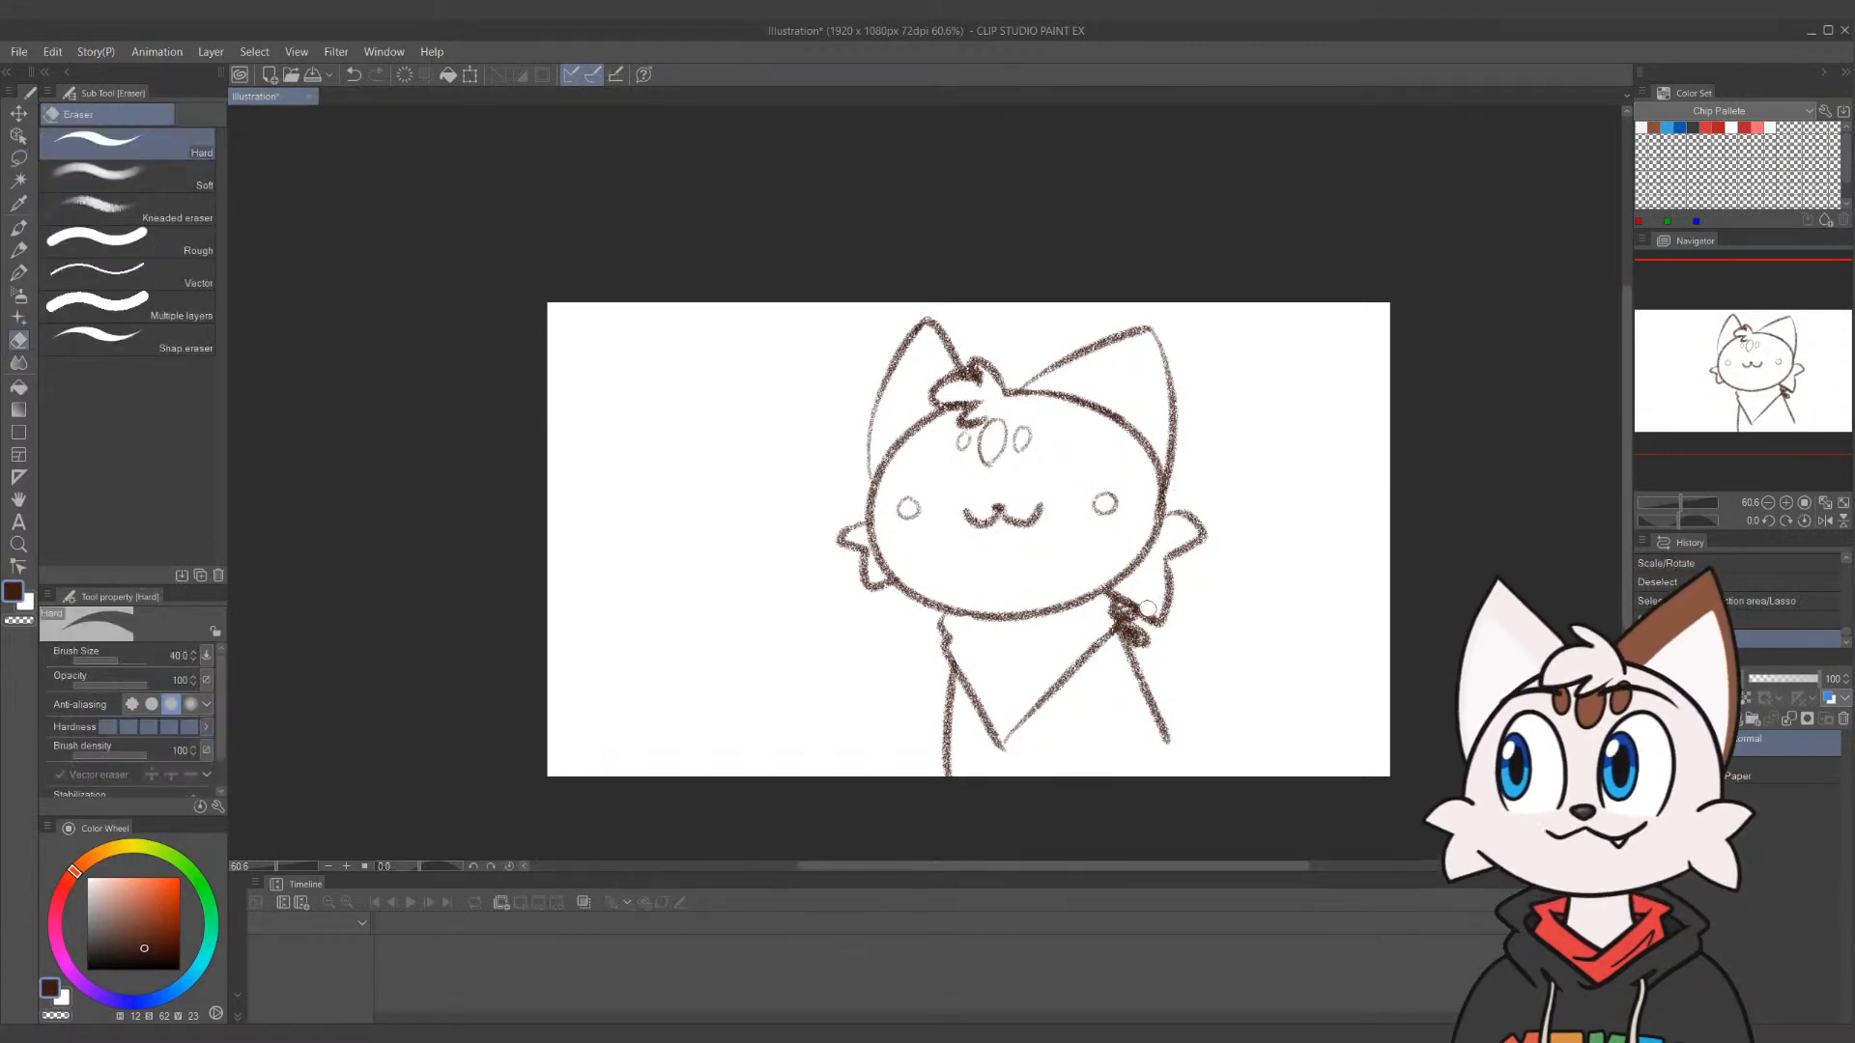
{"action": "mouse_move", "coordinate": [1149, 616]}
{"action": "left_mouse_down"}
{"action": "mouse_move", "coordinate": [1177, 571]}
{"action": "mouse_move", "coordinate": [1224, 516]}
{"action": "mouse_move", "coordinate": [1181, 513]}
{"action": "left_mouse_up"}
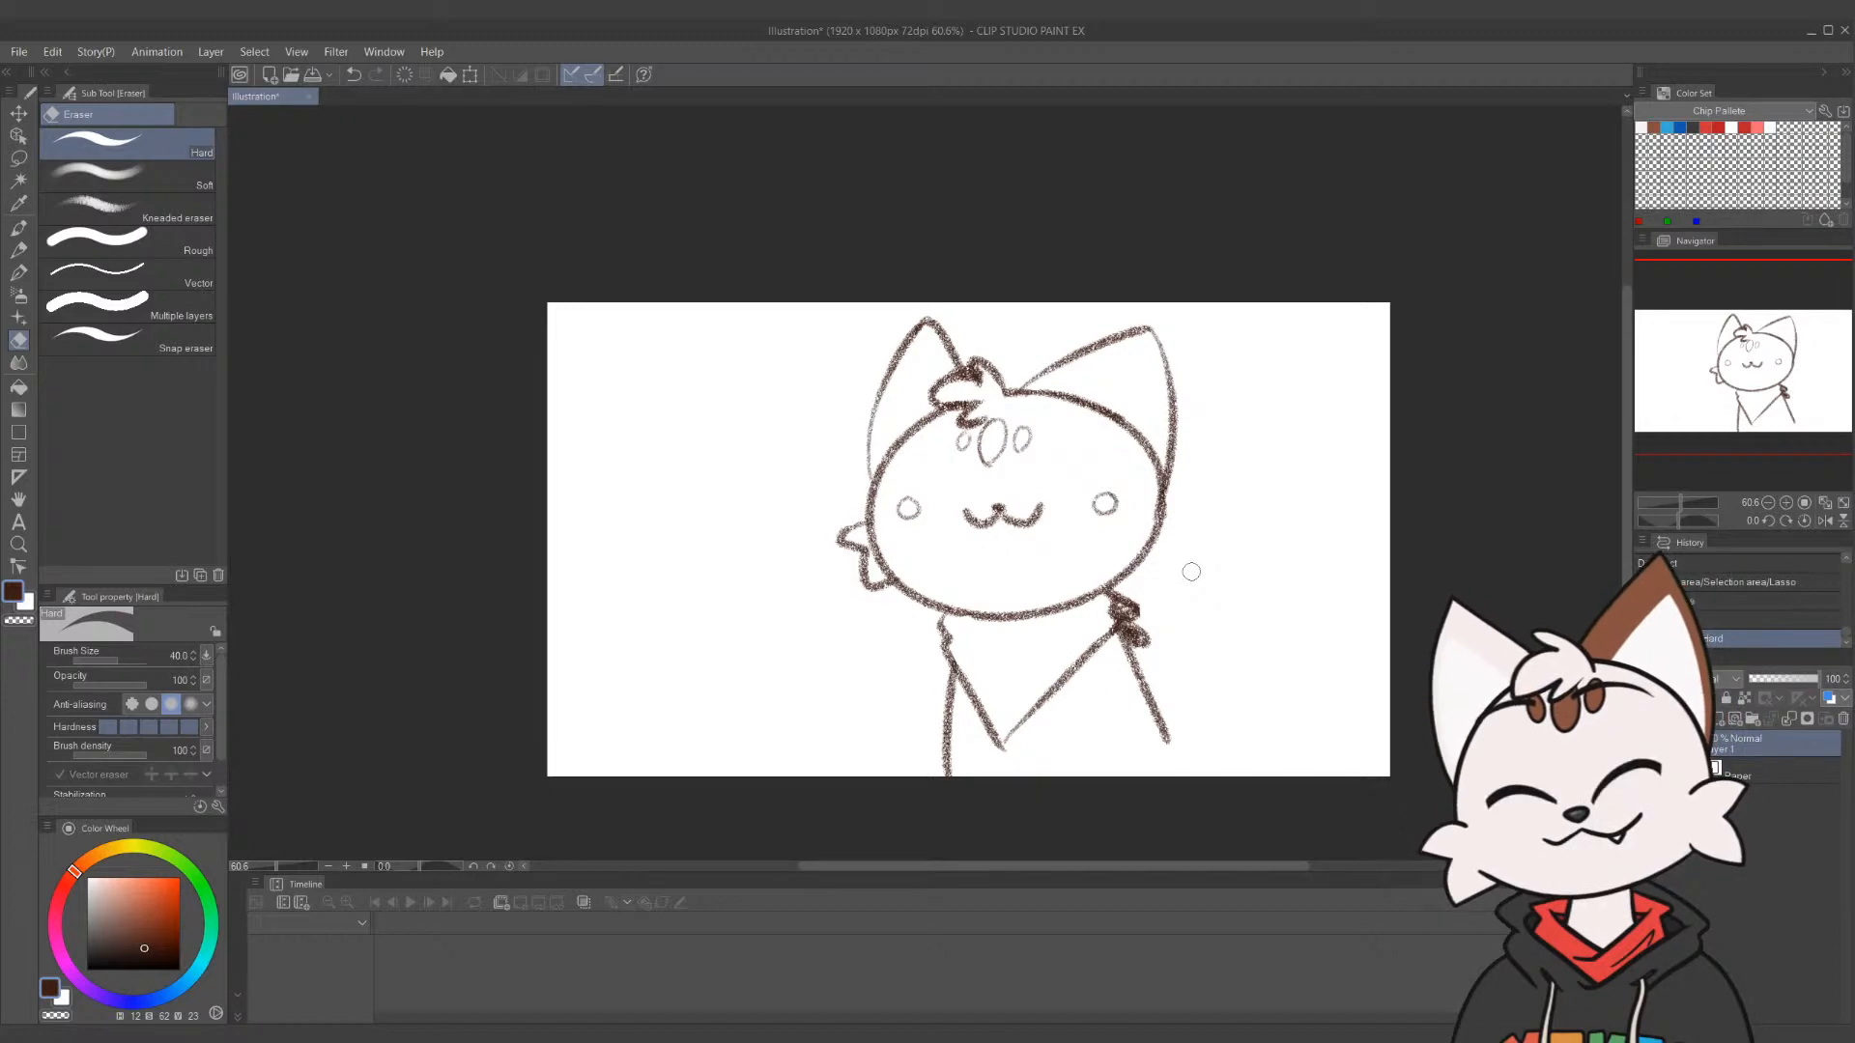
{"action": "key", "text": "p"}
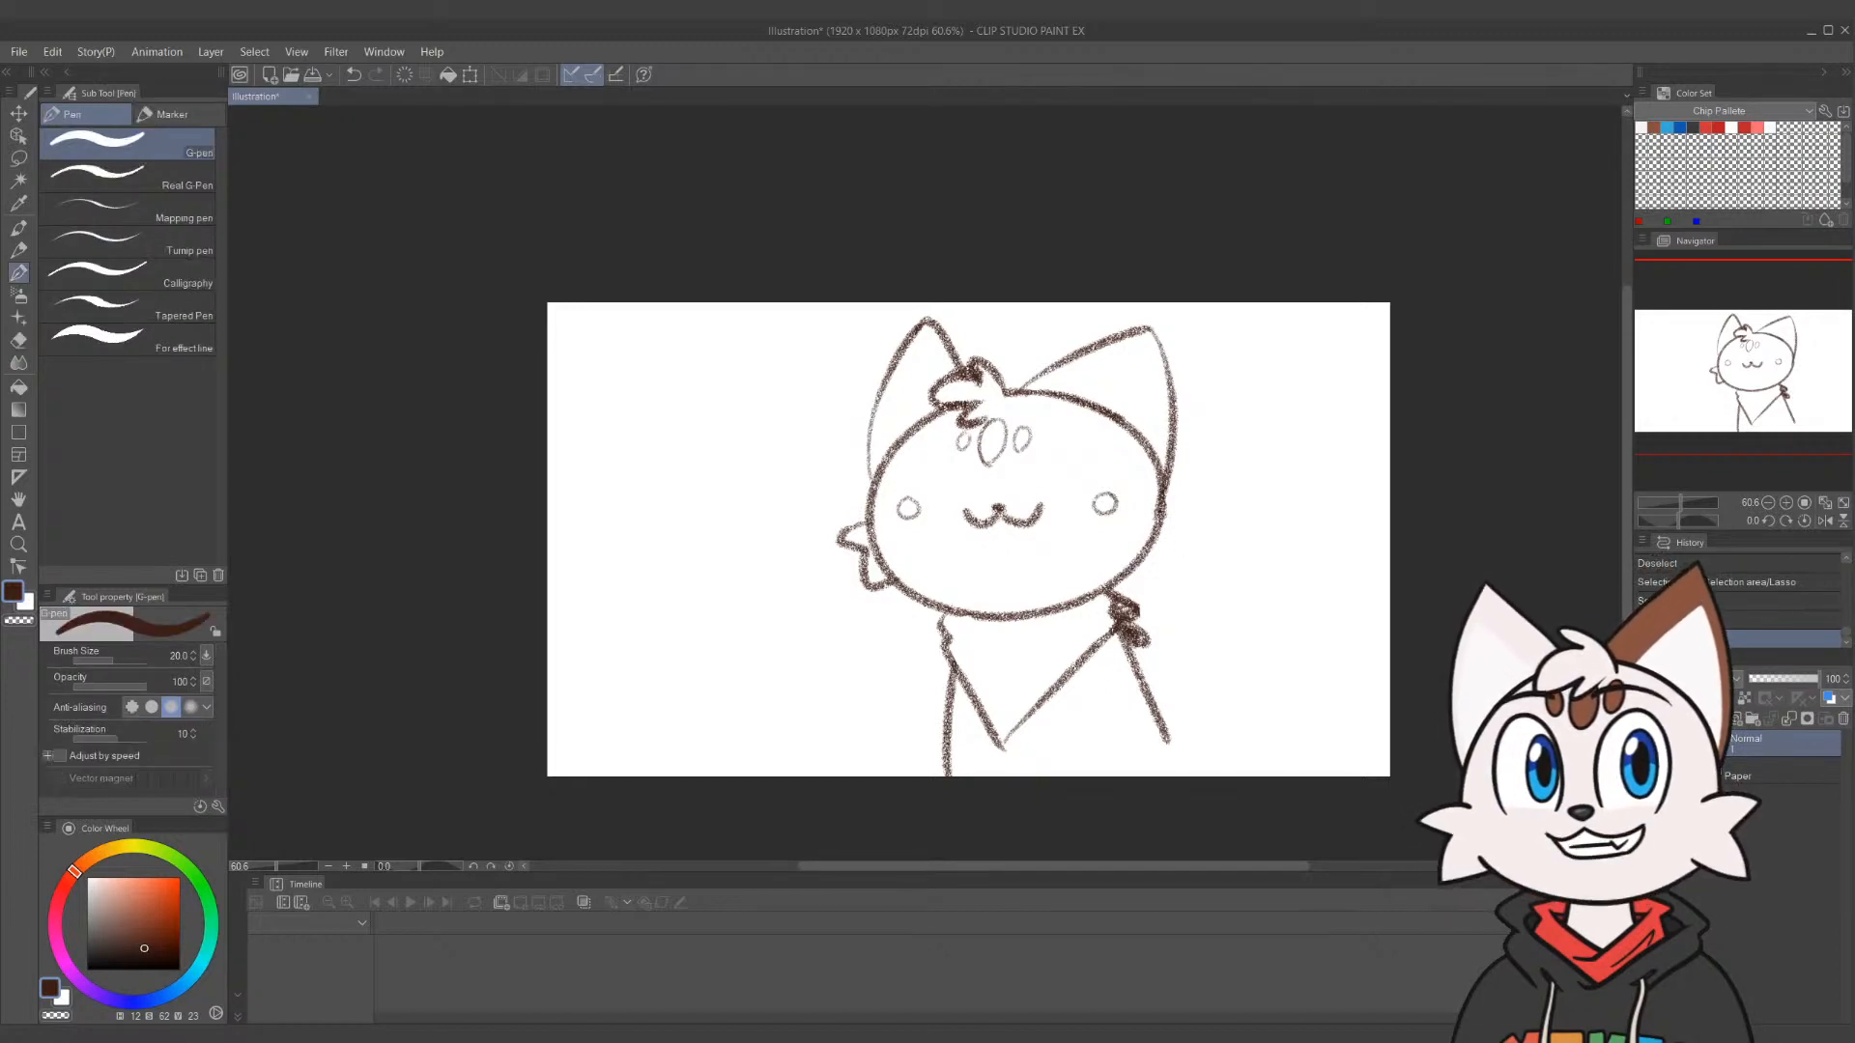
{"action": "left_click_drag", "start_coordinate": [1159, 509], "coordinate": [1163, 543]}
{"action": "key", "text": "ctrl+z"}
{"action": "key", "text": "p"}
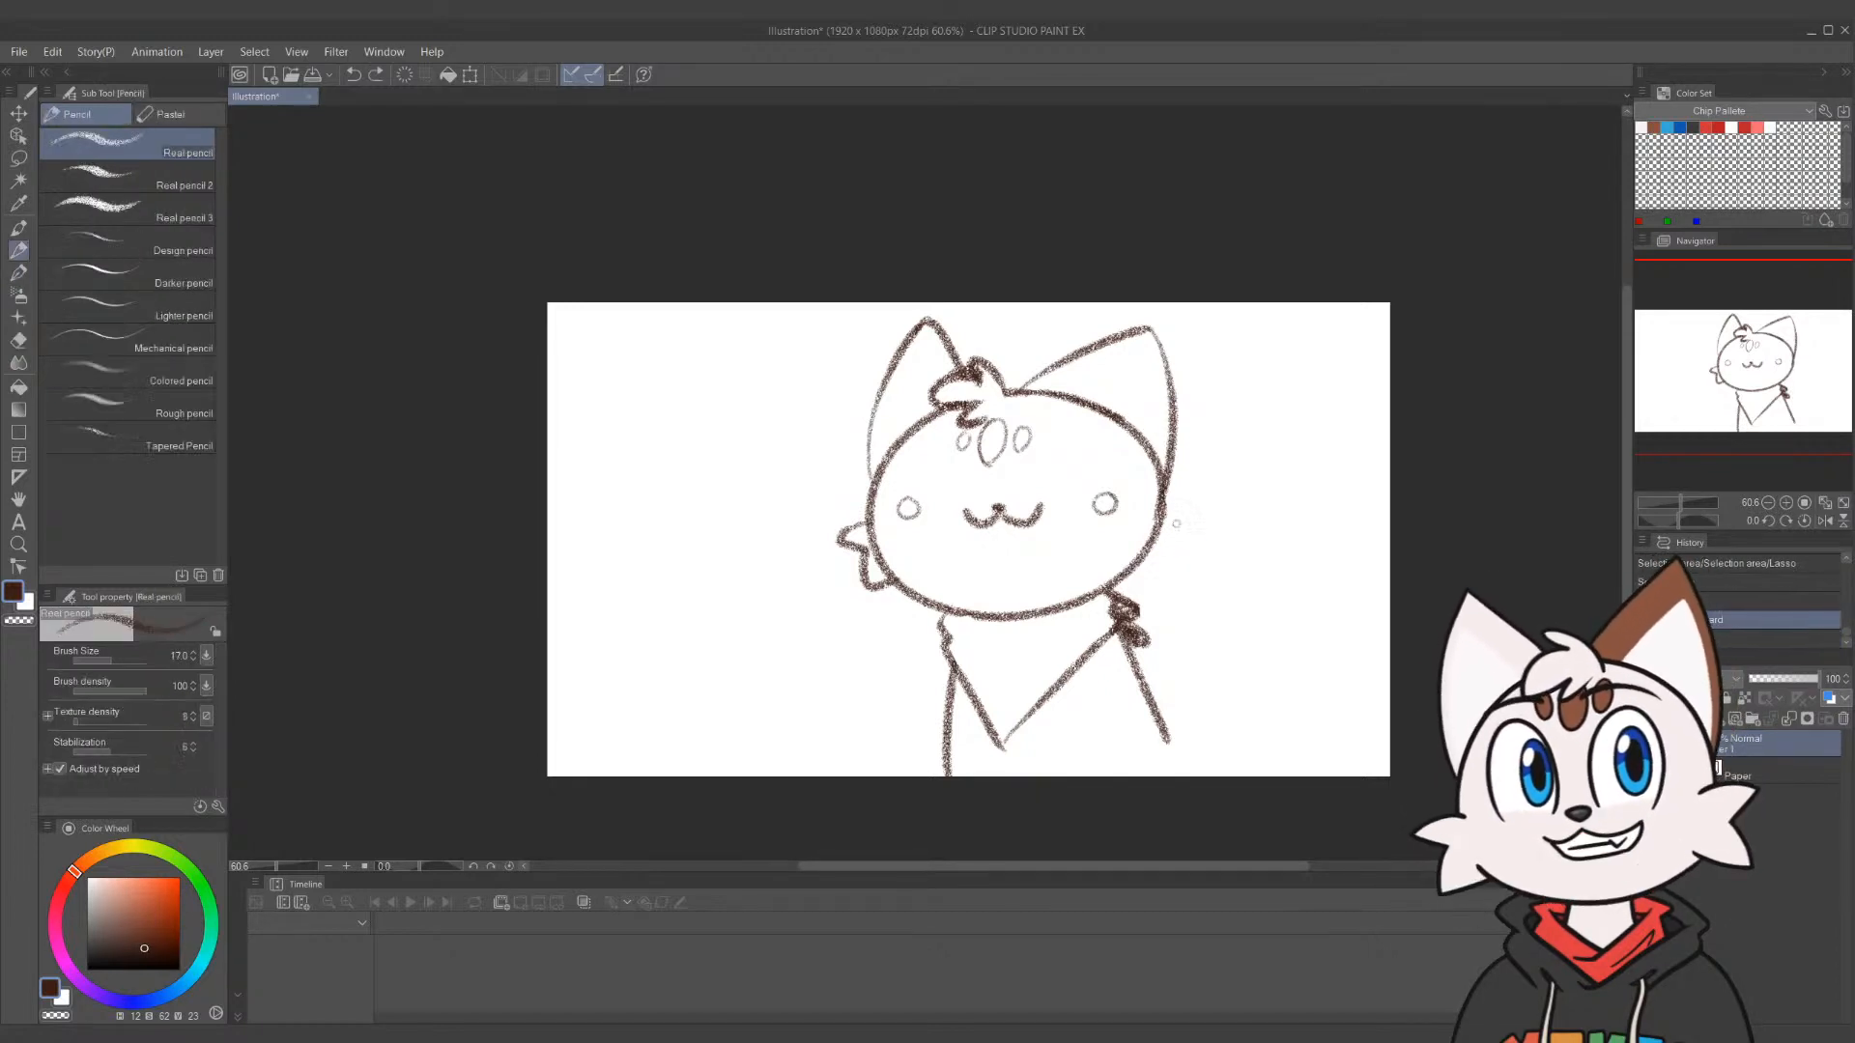
{"action": "mouse_move", "coordinate": [1160, 509]}
{"action": "left_mouse_down"}
{"action": "mouse_move", "coordinate": [1197, 530]}
{"action": "mouse_move", "coordinate": [1167, 568]}
{"action": "mouse_move", "coordinate": [1116, 580]}
{"action": "left_mouse_up"}
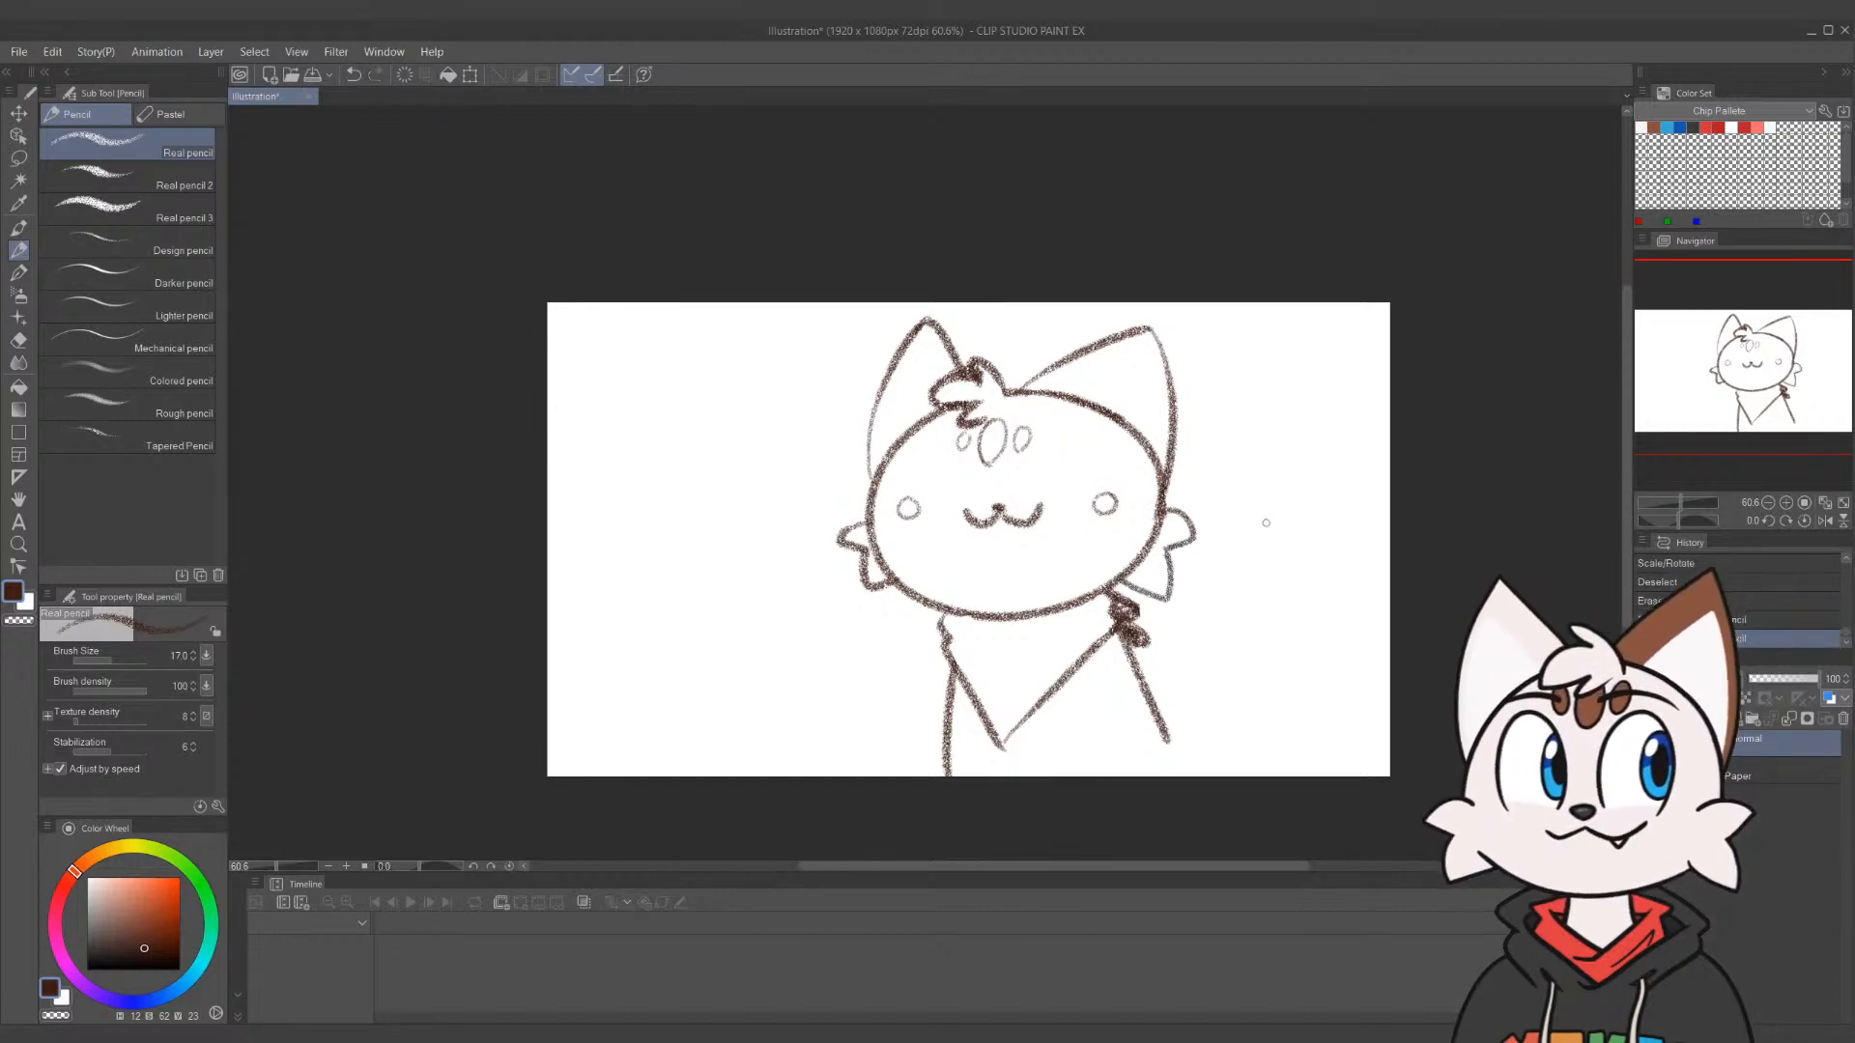
Erase the left cheek tuft and redraw it with the Real pencil to match the right one, undoing unwanted strokes
{"action": "key", "text": "e"}
{"action": "left_click_drag", "start_coordinate": [850, 538], "coordinate": [903, 618]}
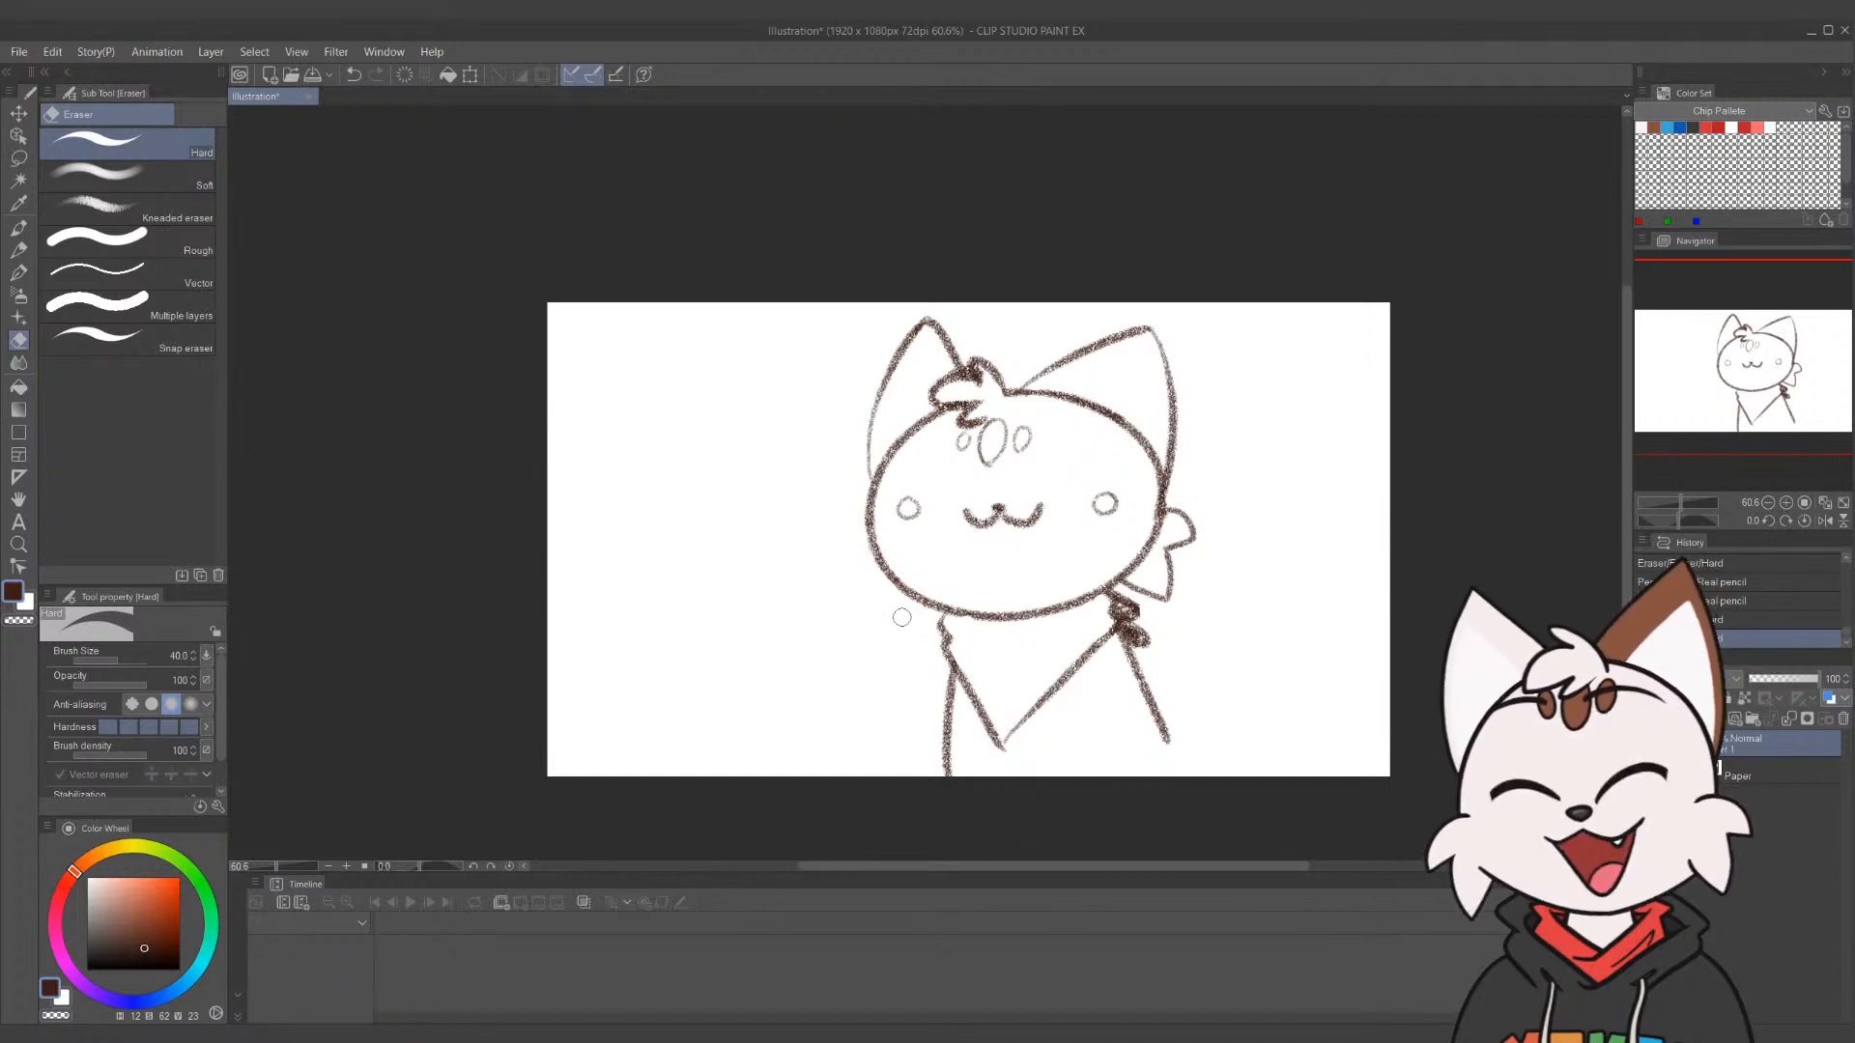
{"action": "key", "text": "p"}
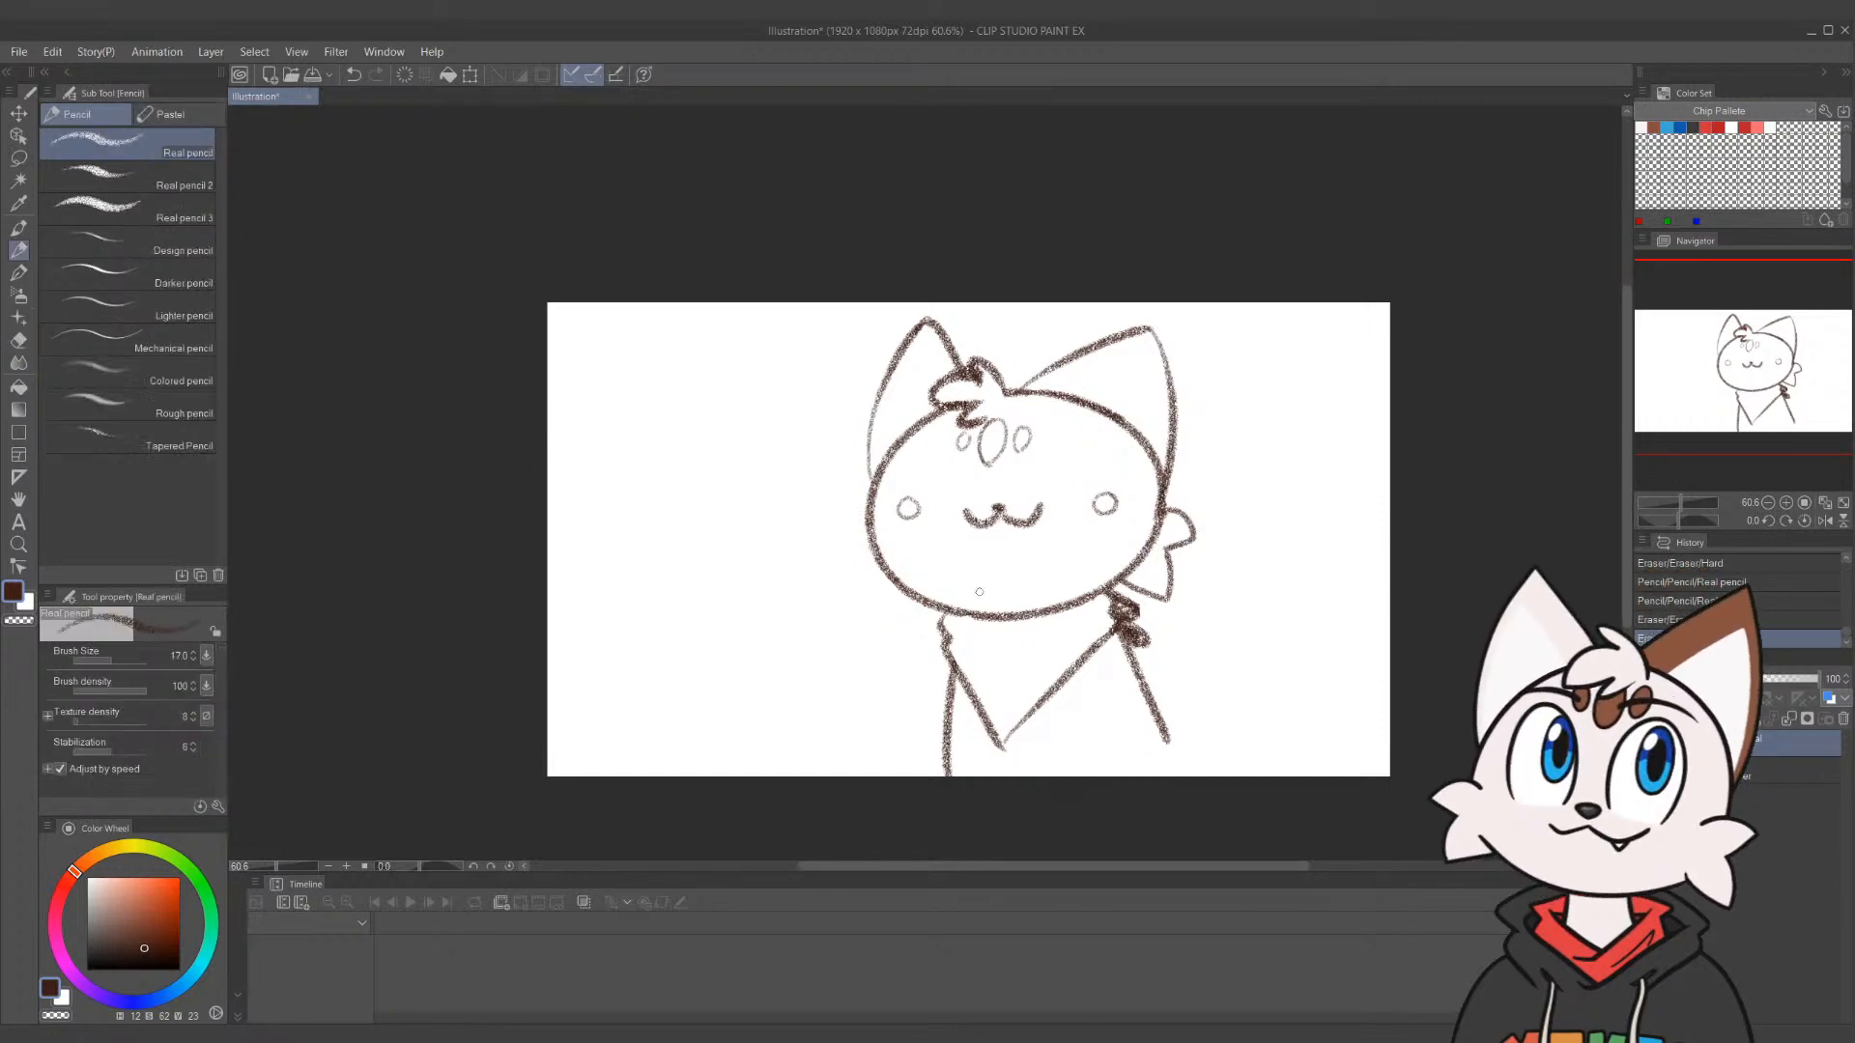
{"action": "mouse_move", "coordinate": [873, 510]}
{"action": "left_mouse_down"}
{"action": "mouse_move", "coordinate": [831, 529]}
{"action": "mouse_move", "coordinate": [899, 579]}
{"action": "left_mouse_up"}
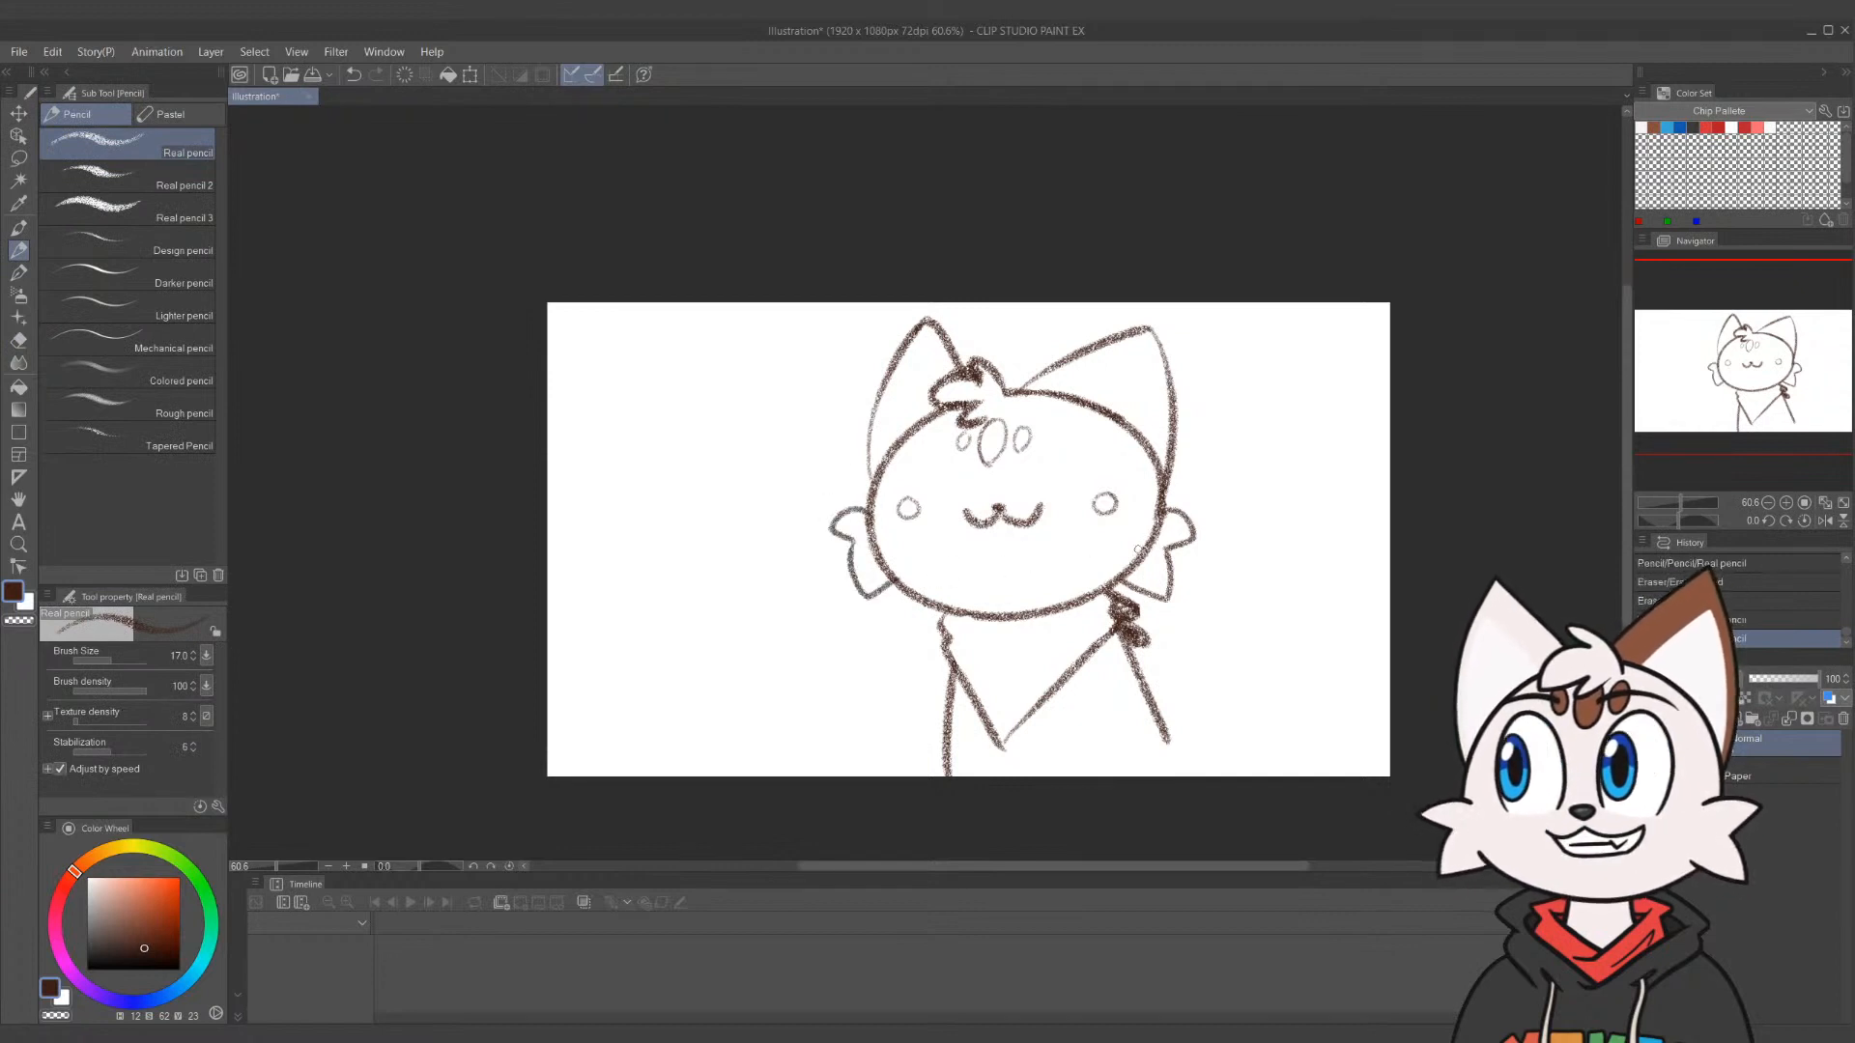
{"action": "key", "text": "ctrl+z"}
{"action": "key", "text": "ctrl+z"}
{"action": "mouse_move", "coordinate": [870, 513]}
{"action": "left_mouse_down"}
{"action": "mouse_move", "coordinate": [830, 533]}
{"action": "mouse_move", "coordinate": [864, 542]}
{"action": "mouse_move", "coordinate": [842, 521]}
{"action": "mouse_move", "coordinate": [894, 611]}
{"action": "left_mouse_up"}
{"action": "key", "text": "ctrl+z"}
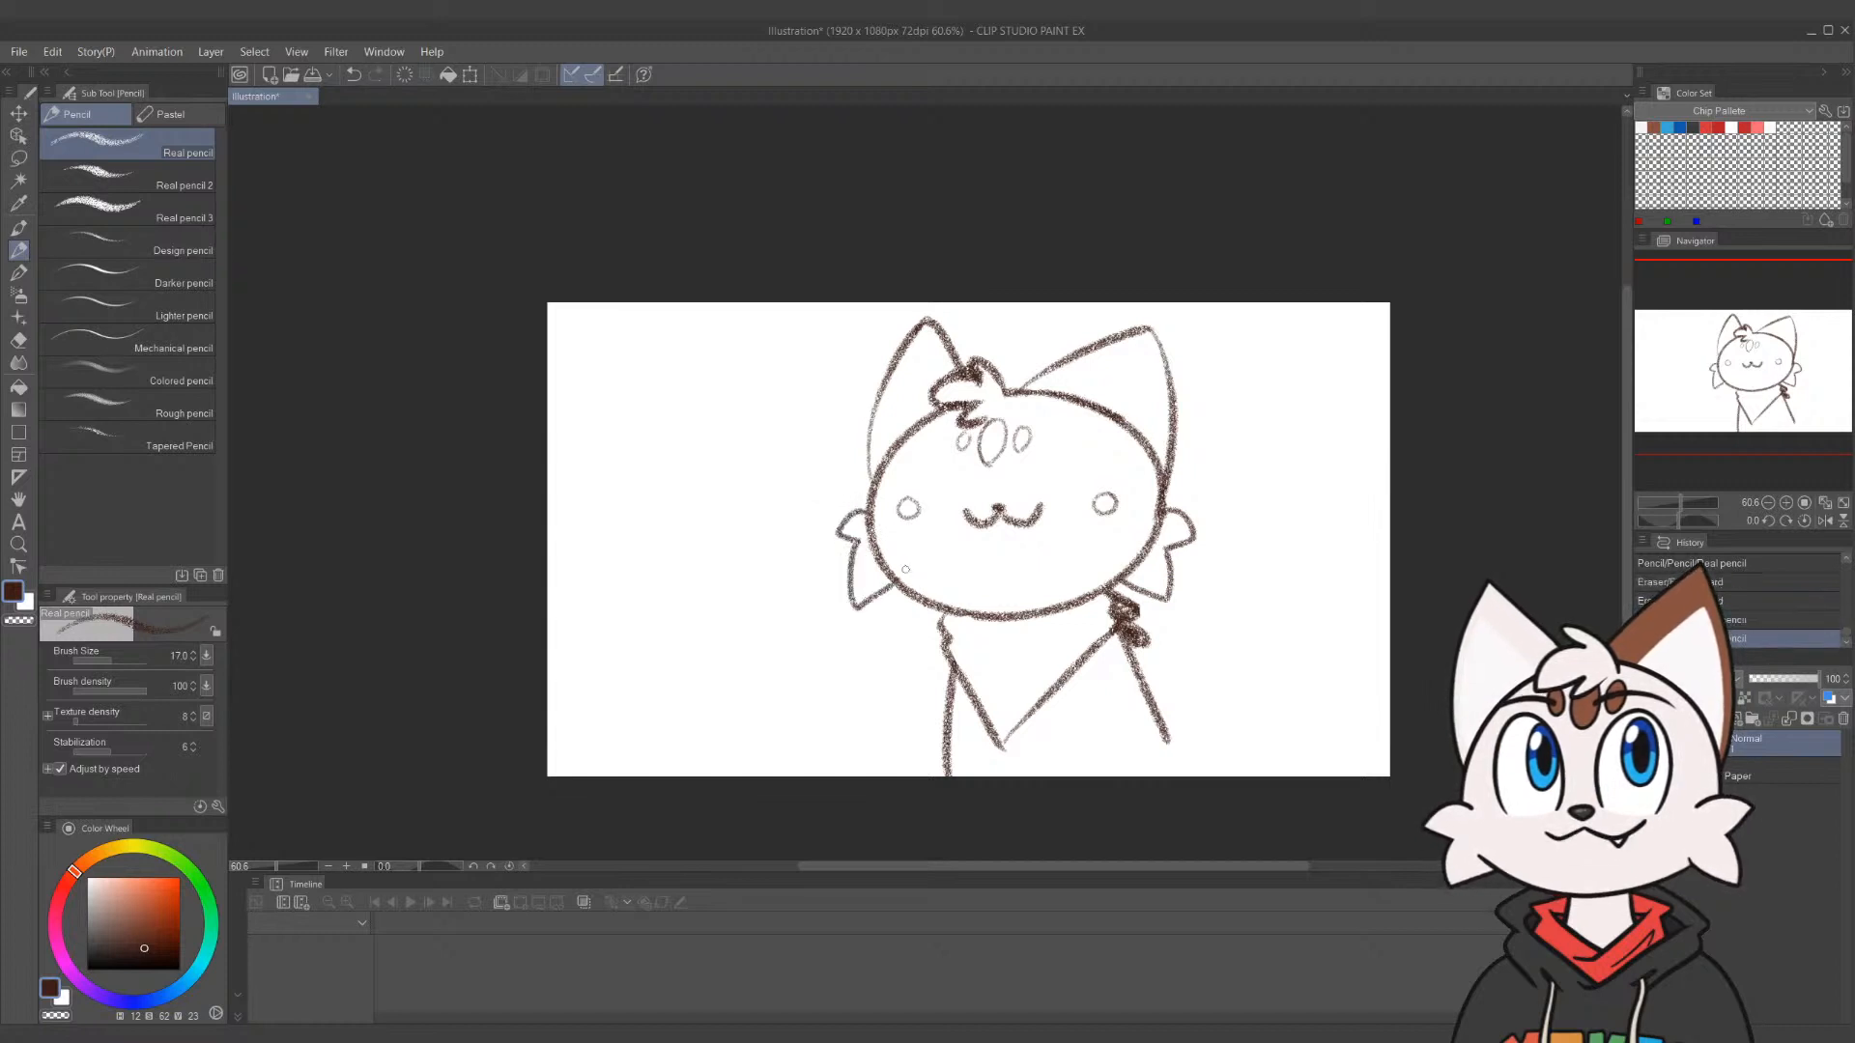
{"action": "key", "text": "ctrl+z"}
{"action": "key", "text": "ctrl+z"}
{"action": "left_click_drag", "start_coordinate": [850, 537], "coordinate": [903, 603]}
{"action": "key", "text": "ctrl+z"}
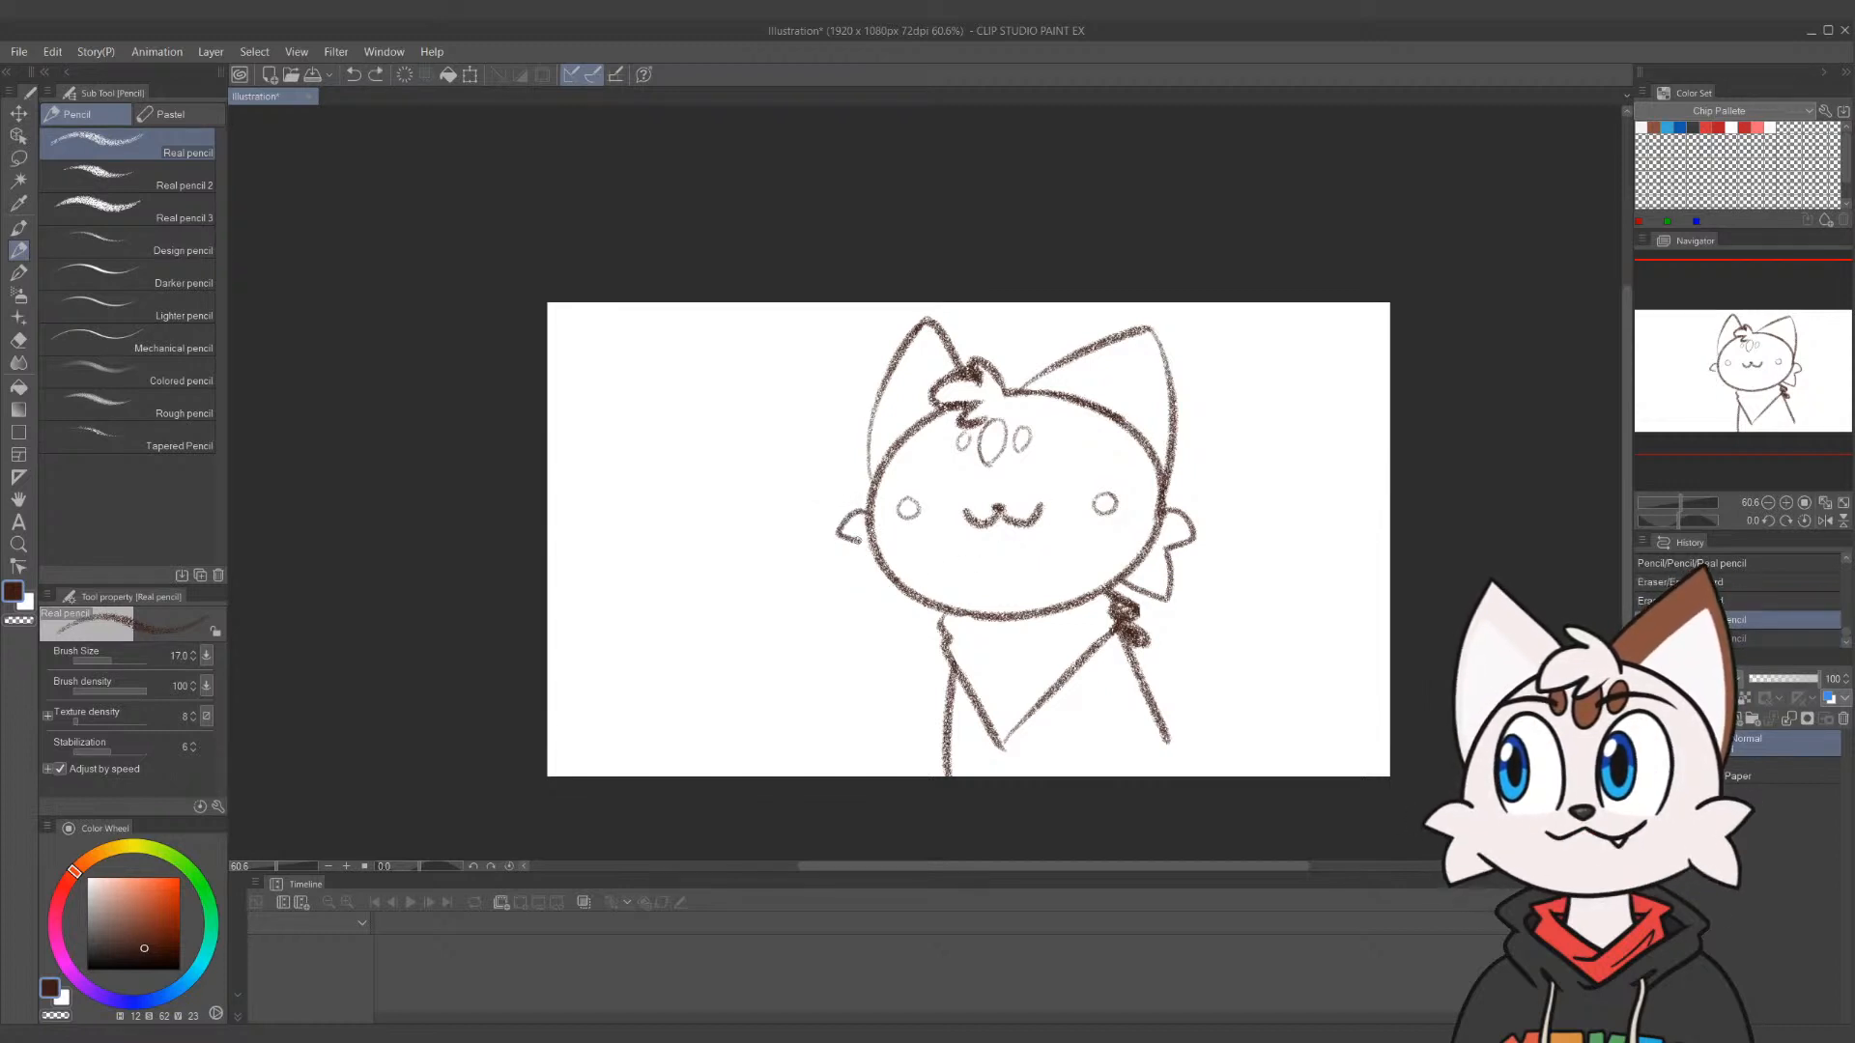
{"action": "mouse_move", "coordinate": [850, 537]}
{"action": "left_mouse_down"}
{"action": "mouse_move", "coordinate": [859, 601]}
{"action": "mouse_move", "coordinate": [895, 591]}
{"action": "mouse_move", "coordinate": [861, 541]}
{"action": "mouse_move", "coordinate": [849, 580]}
{"action": "mouse_move", "coordinate": [901, 591]}
{"action": "left_mouse_up"}
{"action": "key", "text": "ctrl+z"}
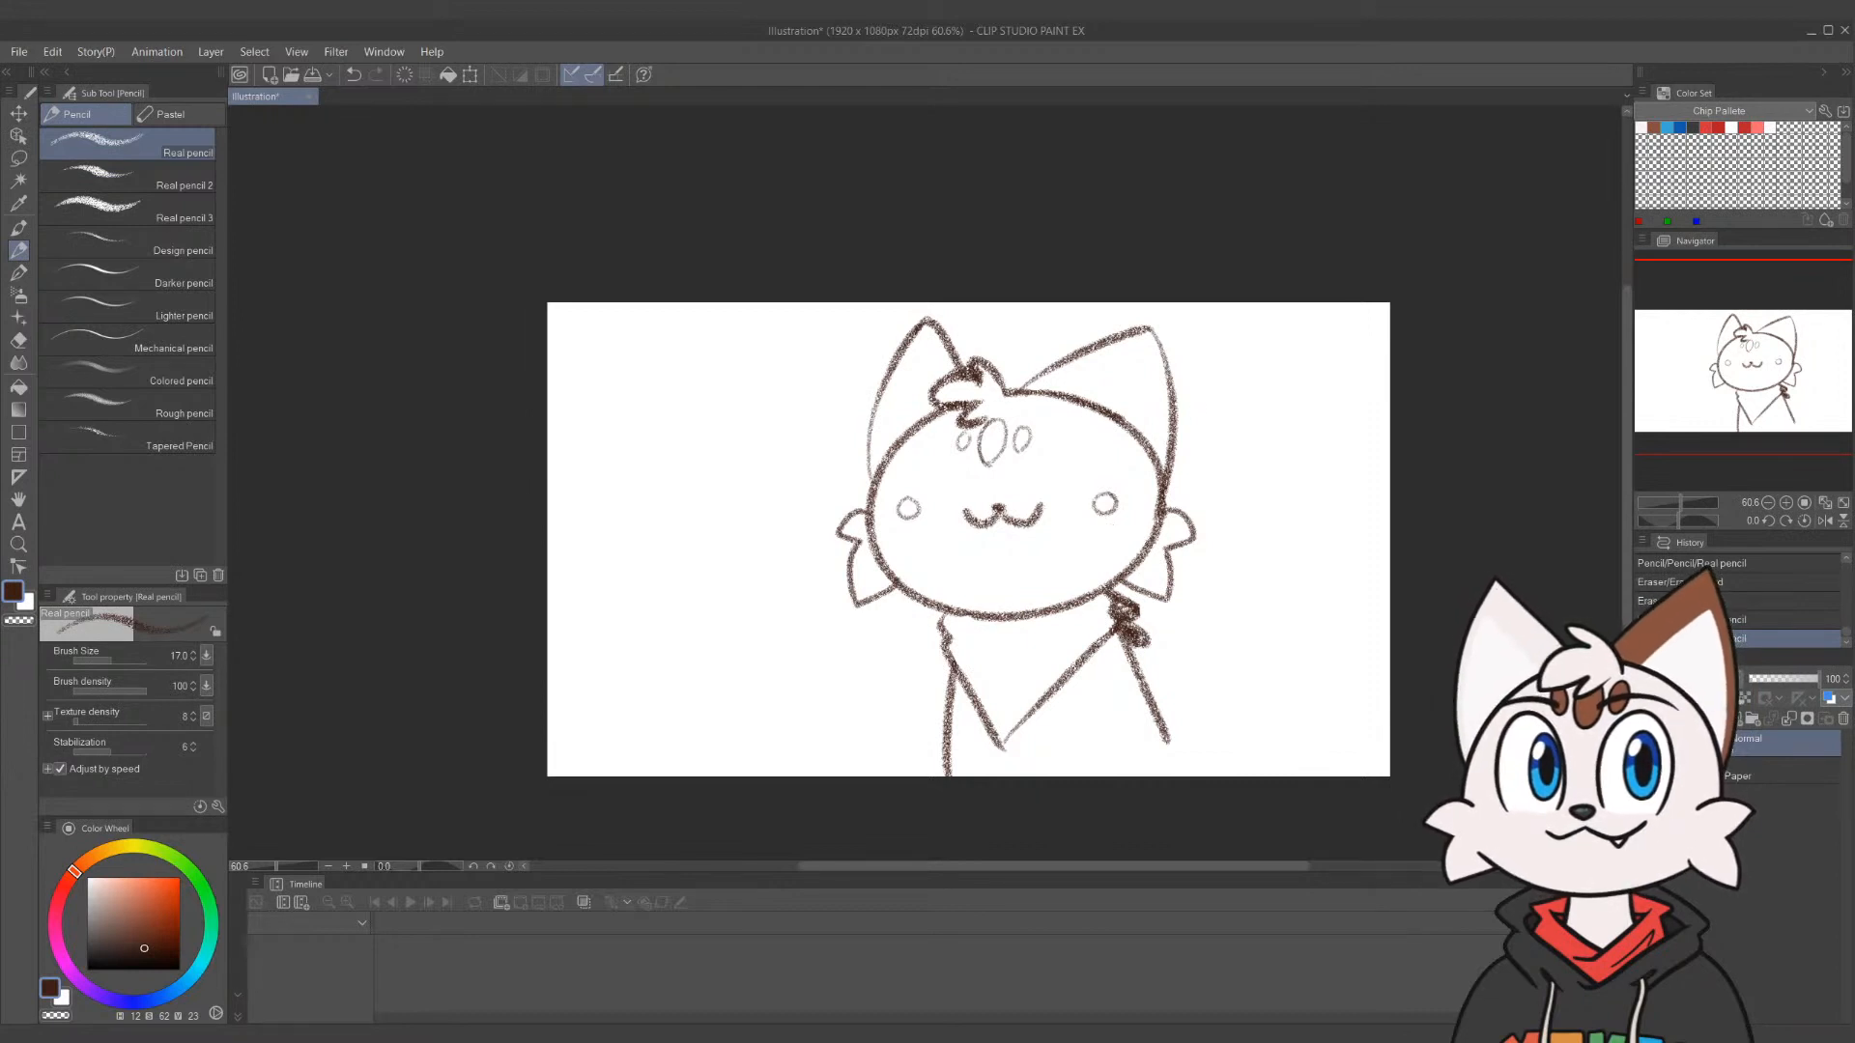
Erase the head outline between the face and both cheek tufts with the Hard eraser at size 20
{"action": "key", "text": "e"}
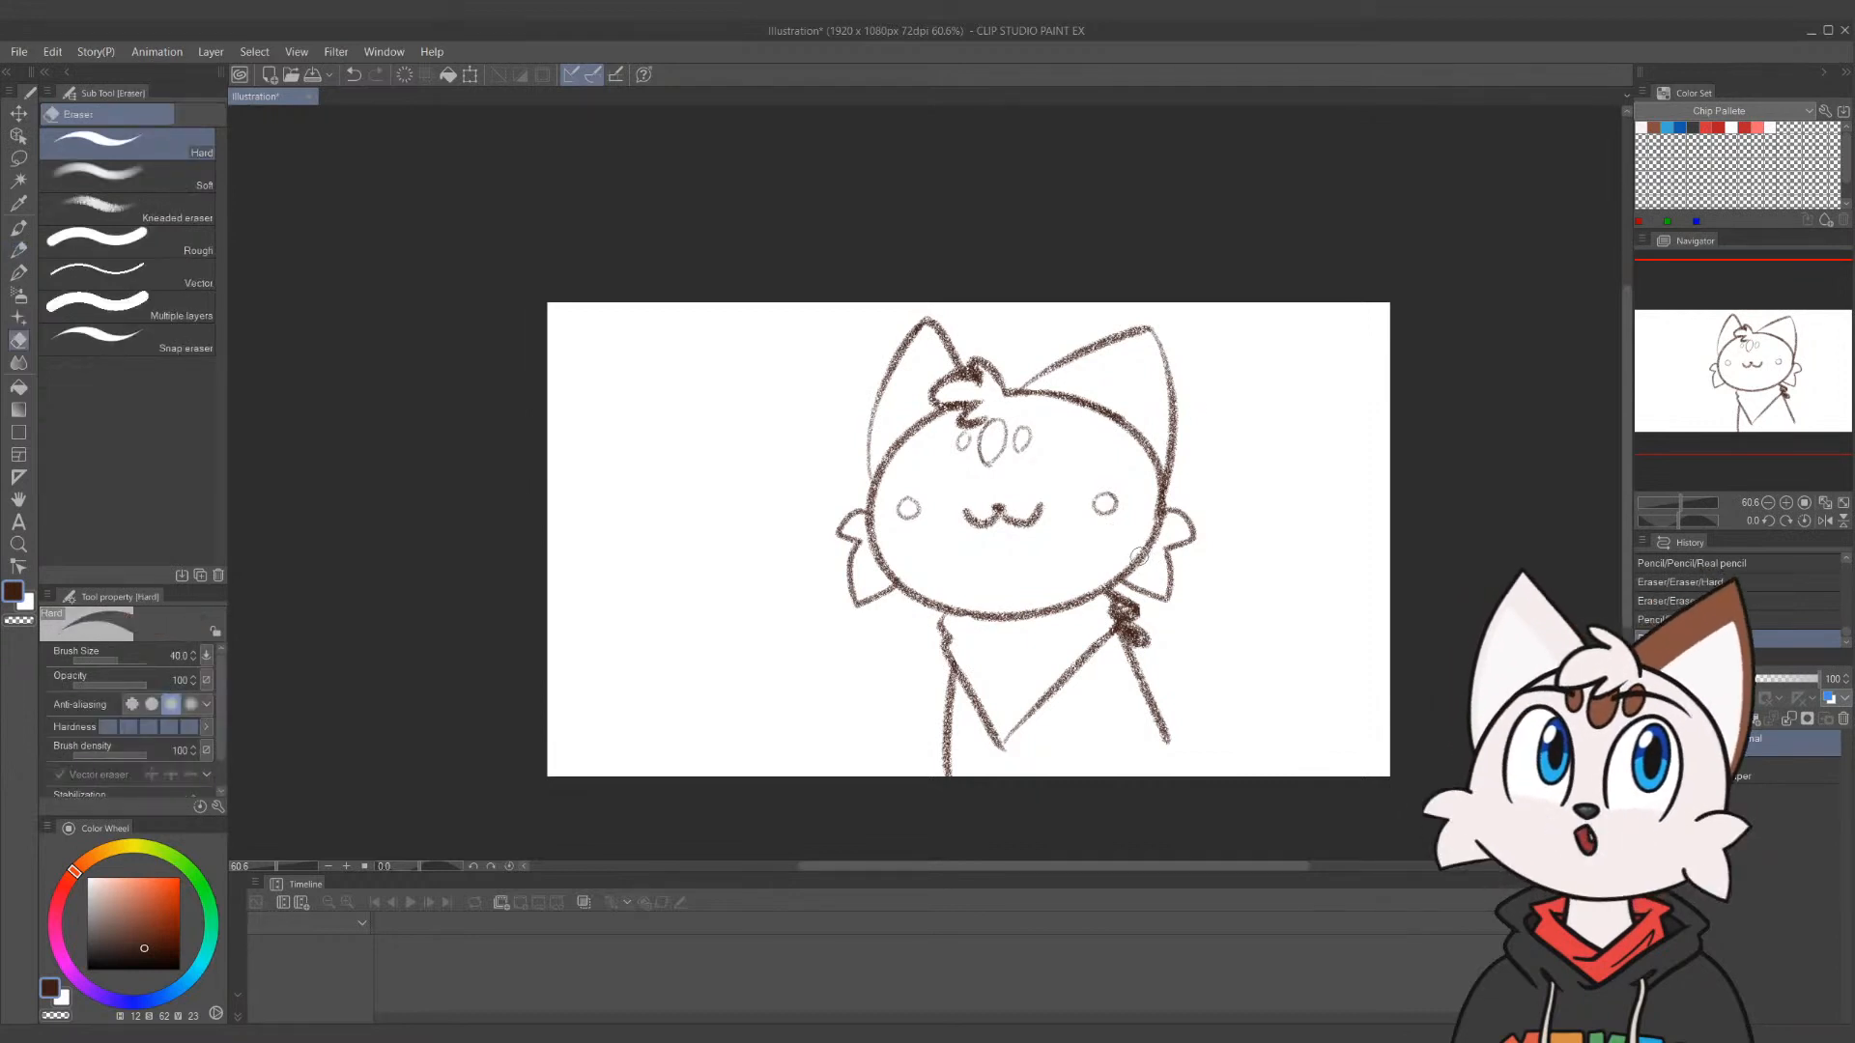
{"action": "key", "text": "bracketleft"}
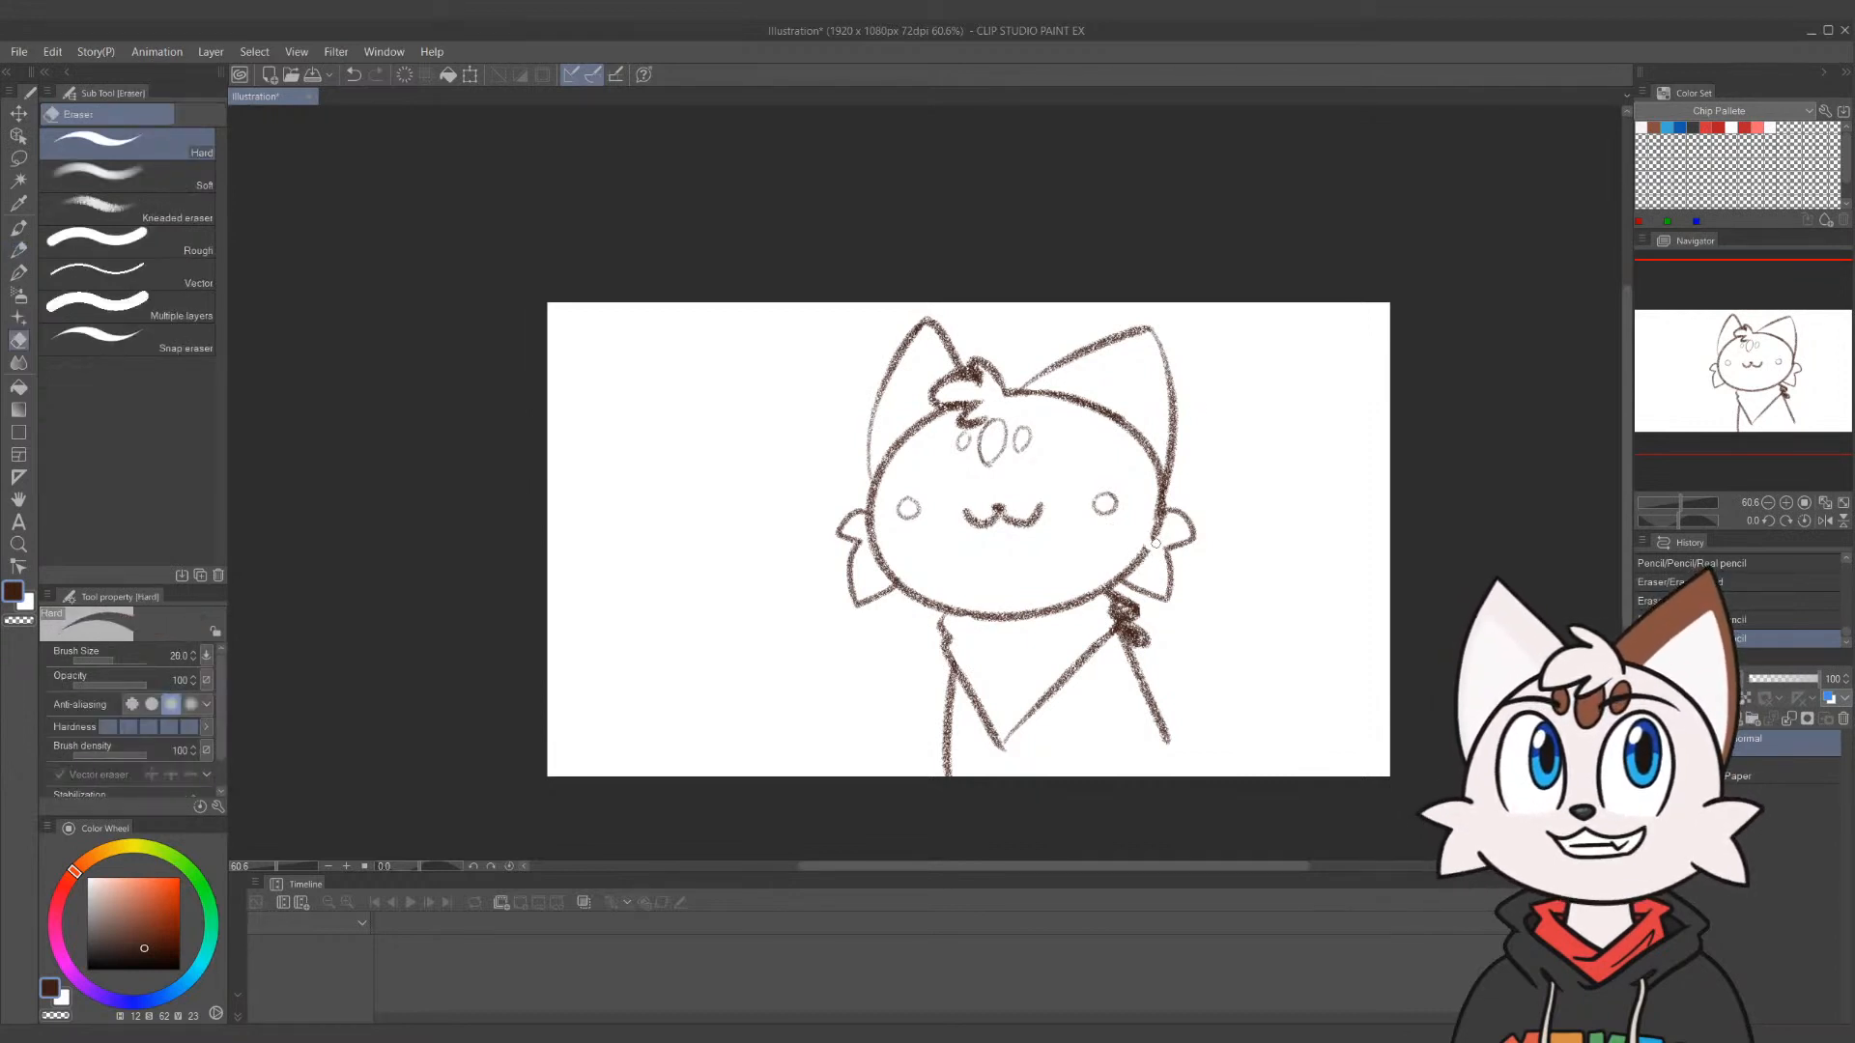
{"action": "left_click_drag", "start_coordinate": [1150, 546], "coordinate": [1148, 562]}
{"action": "left_click", "coordinate": [1142, 555]}
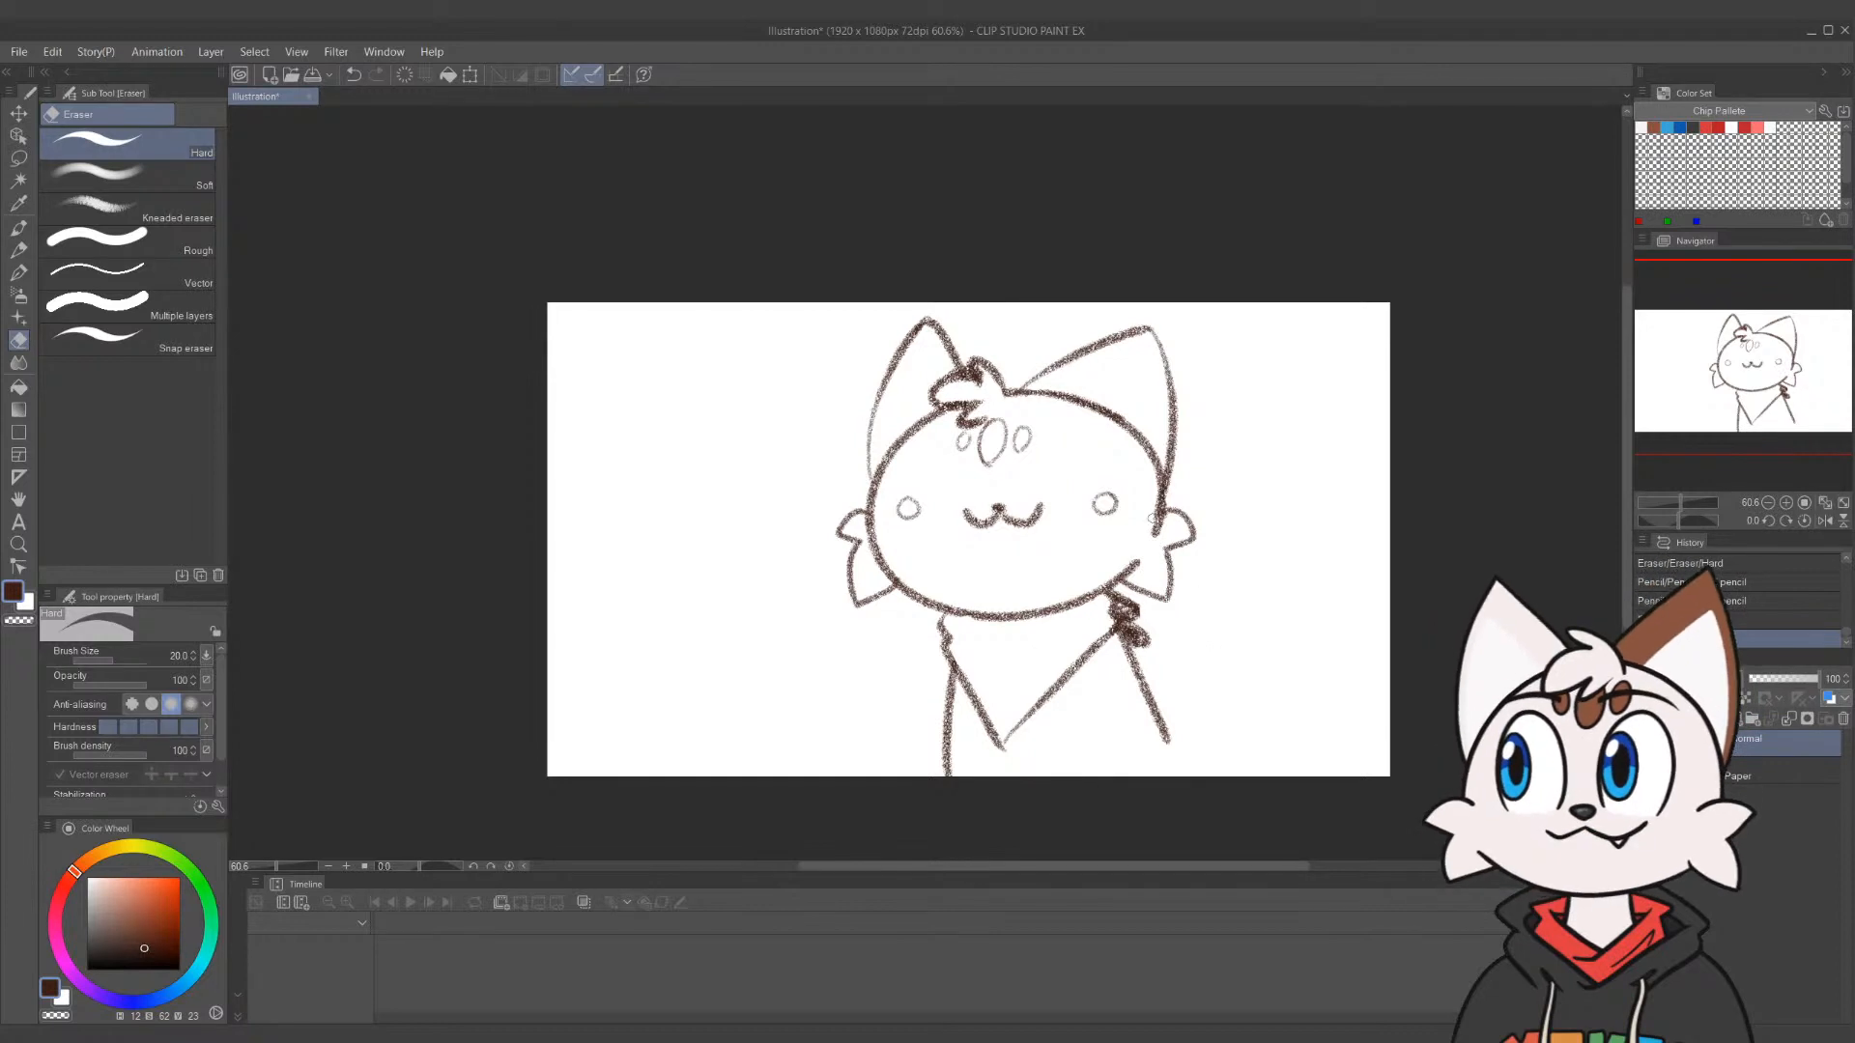
{"action": "left_click_drag", "start_coordinate": [1150, 521], "coordinate": [1128, 565]}
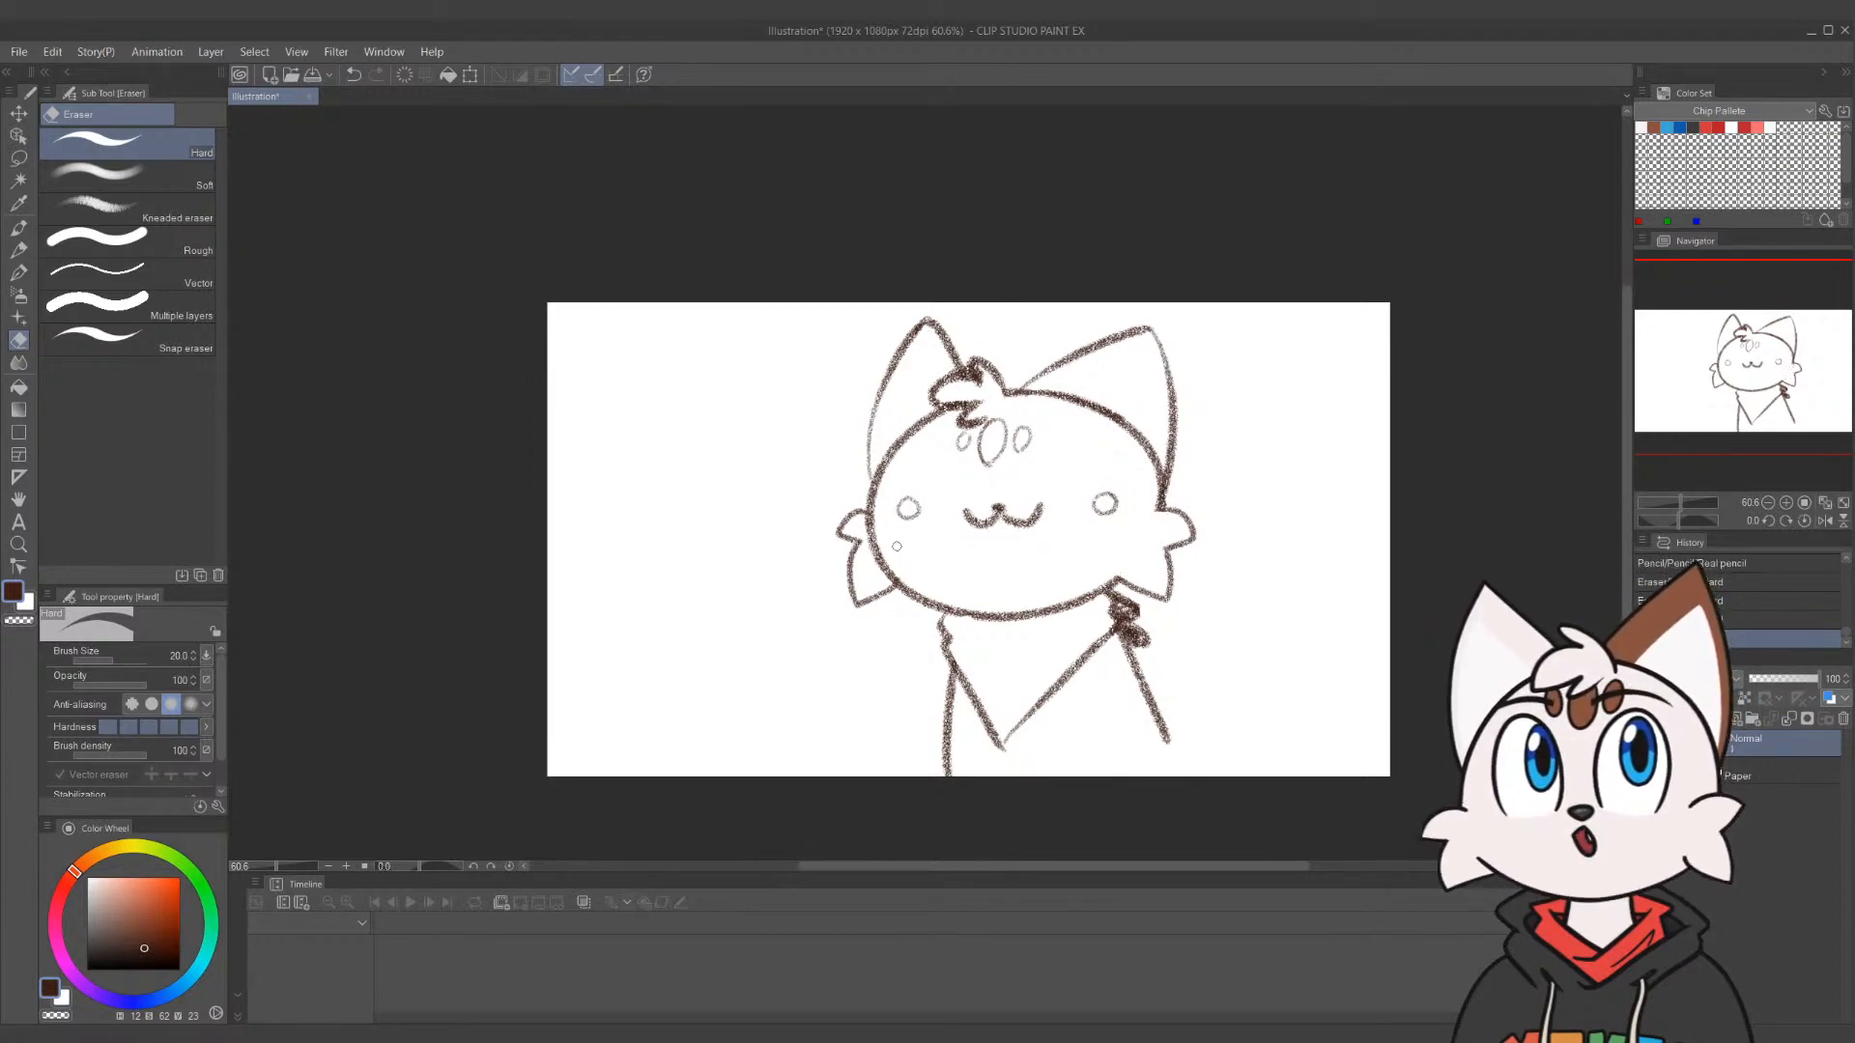
{"action": "left_click_drag", "start_coordinate": [890, 573], "coordinate": [881, 554]}
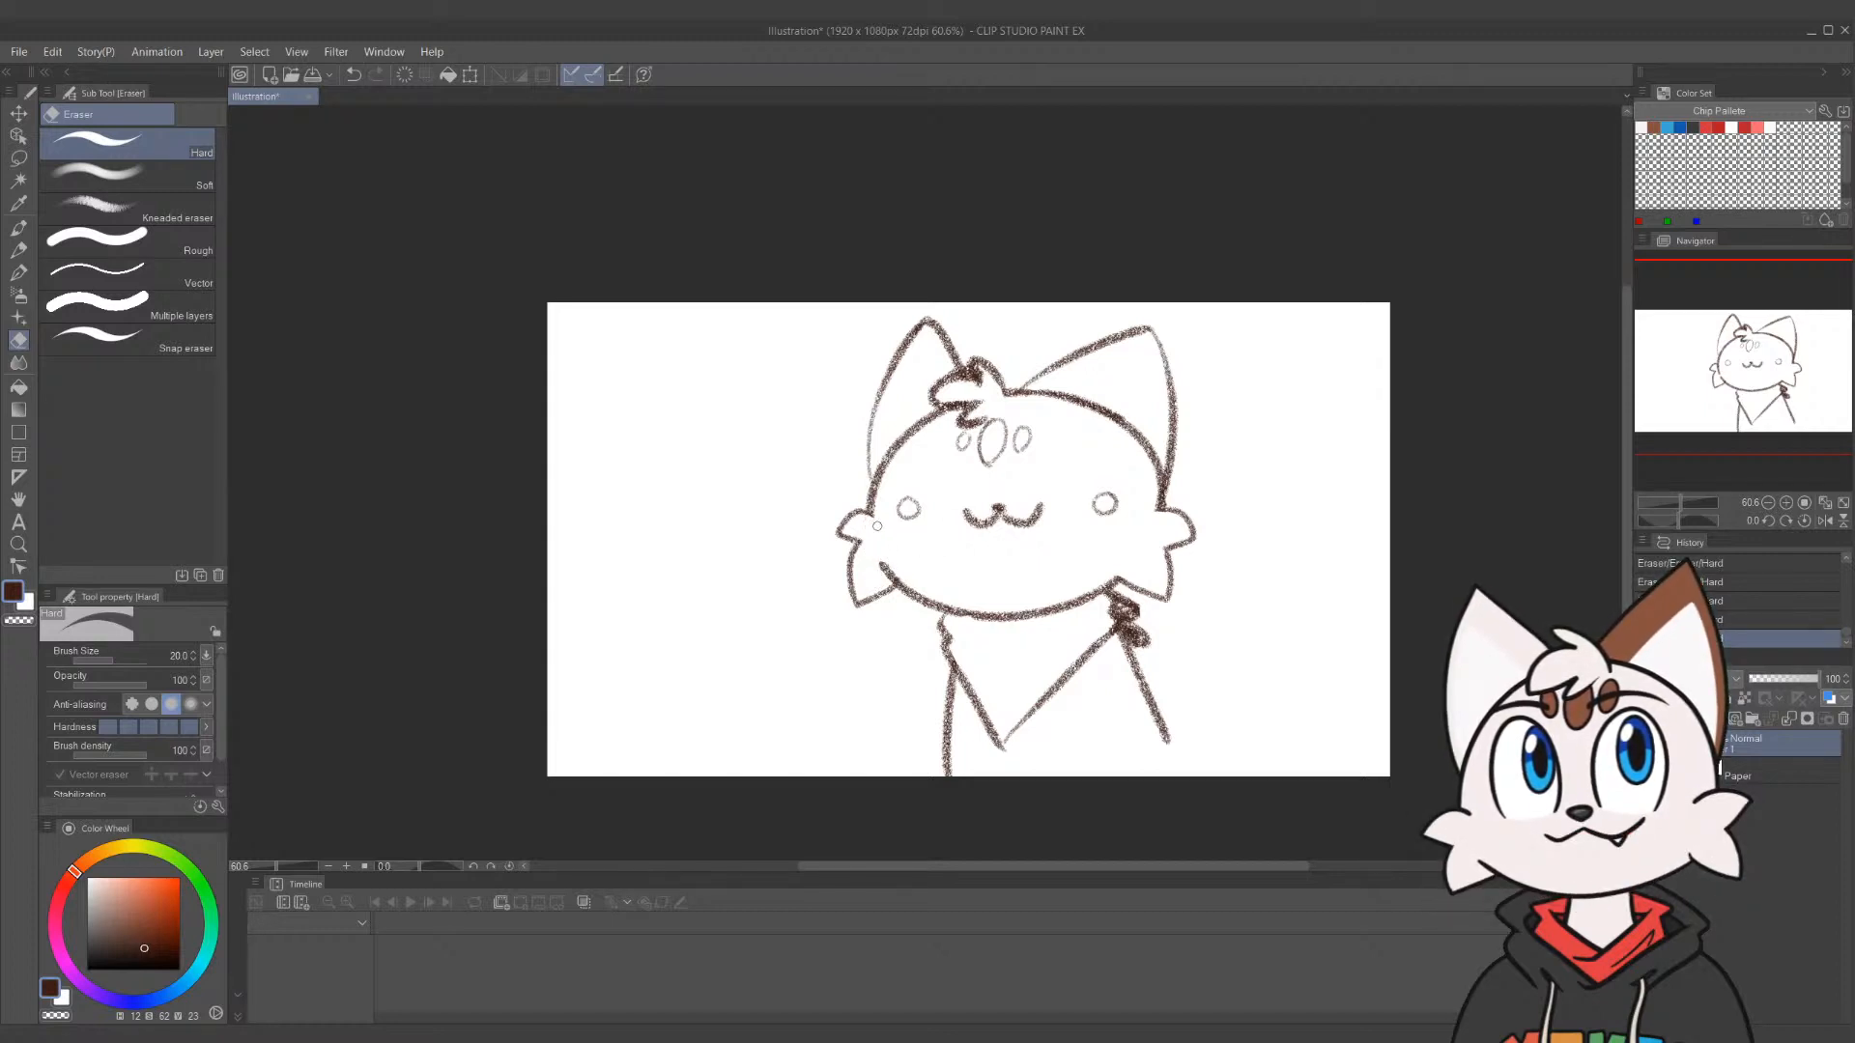
{"action": "key", "text": "ctrl+z"}
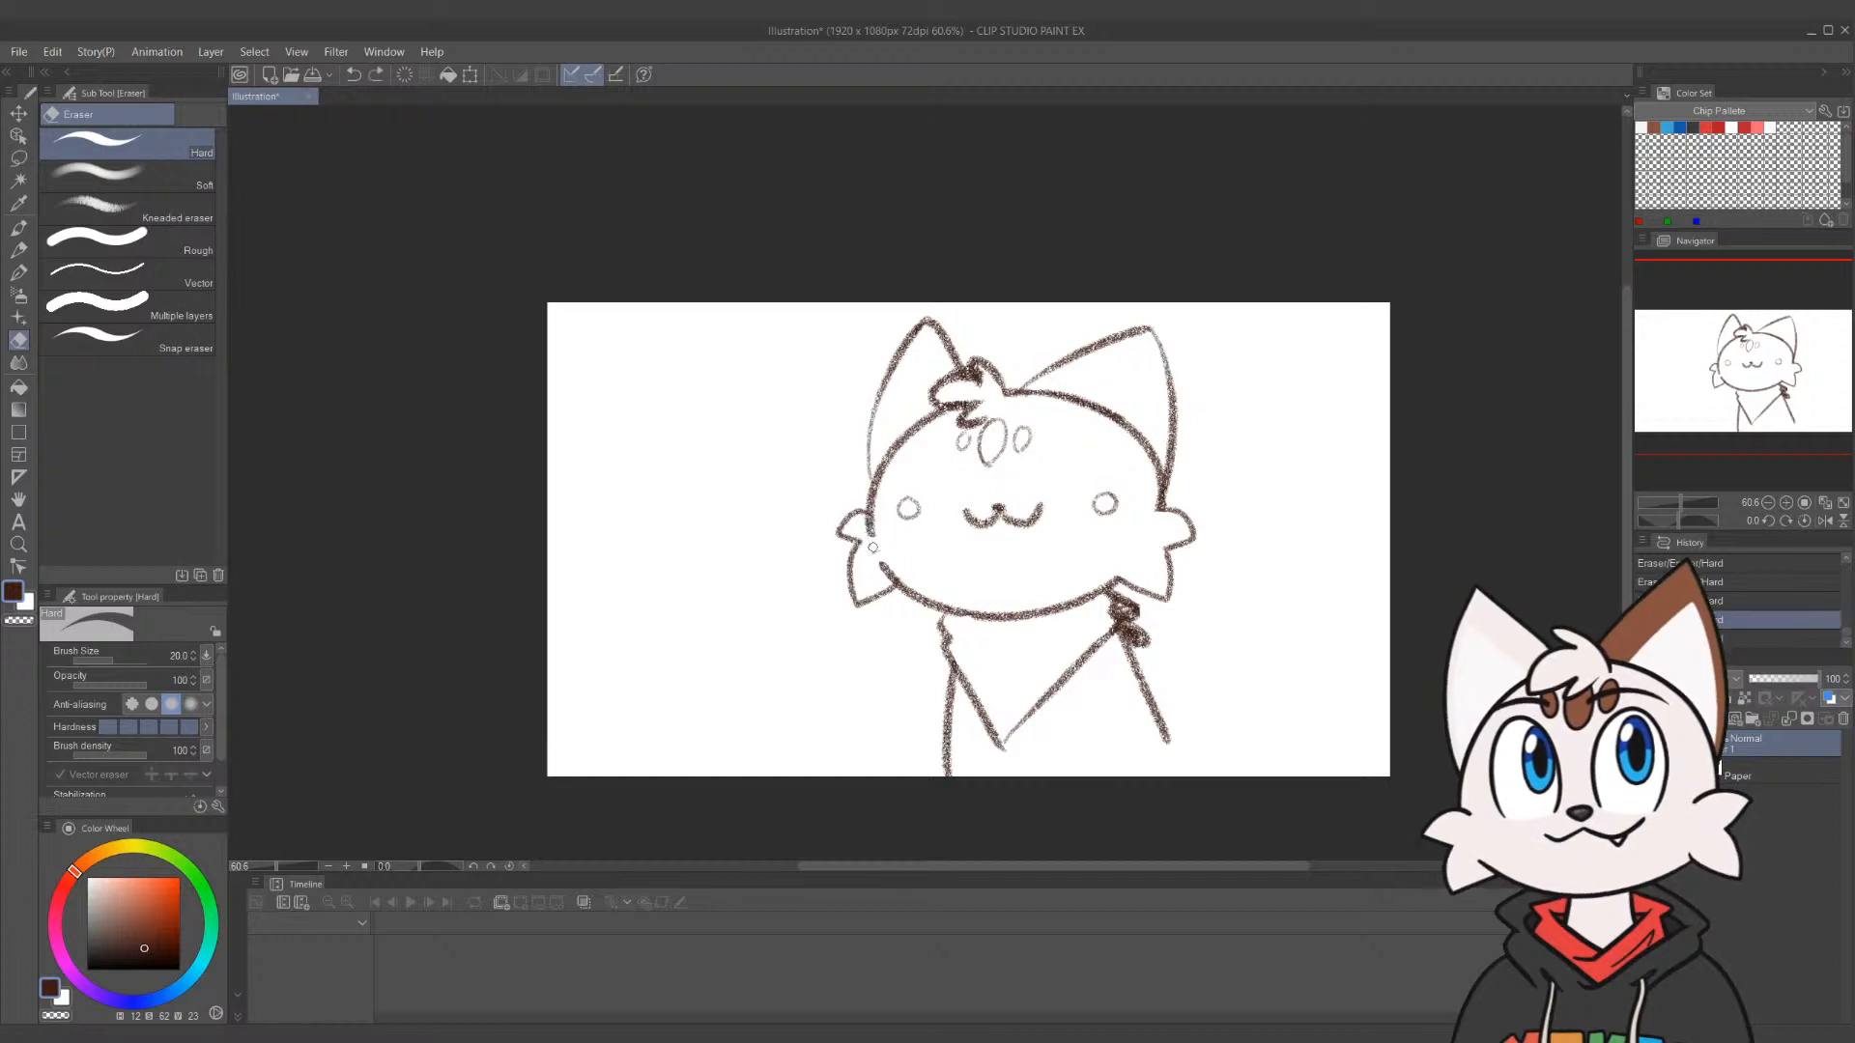
{"action": "left_click_drag", "start_coordinate": [877, 539], "coordinate": [907, 518]}
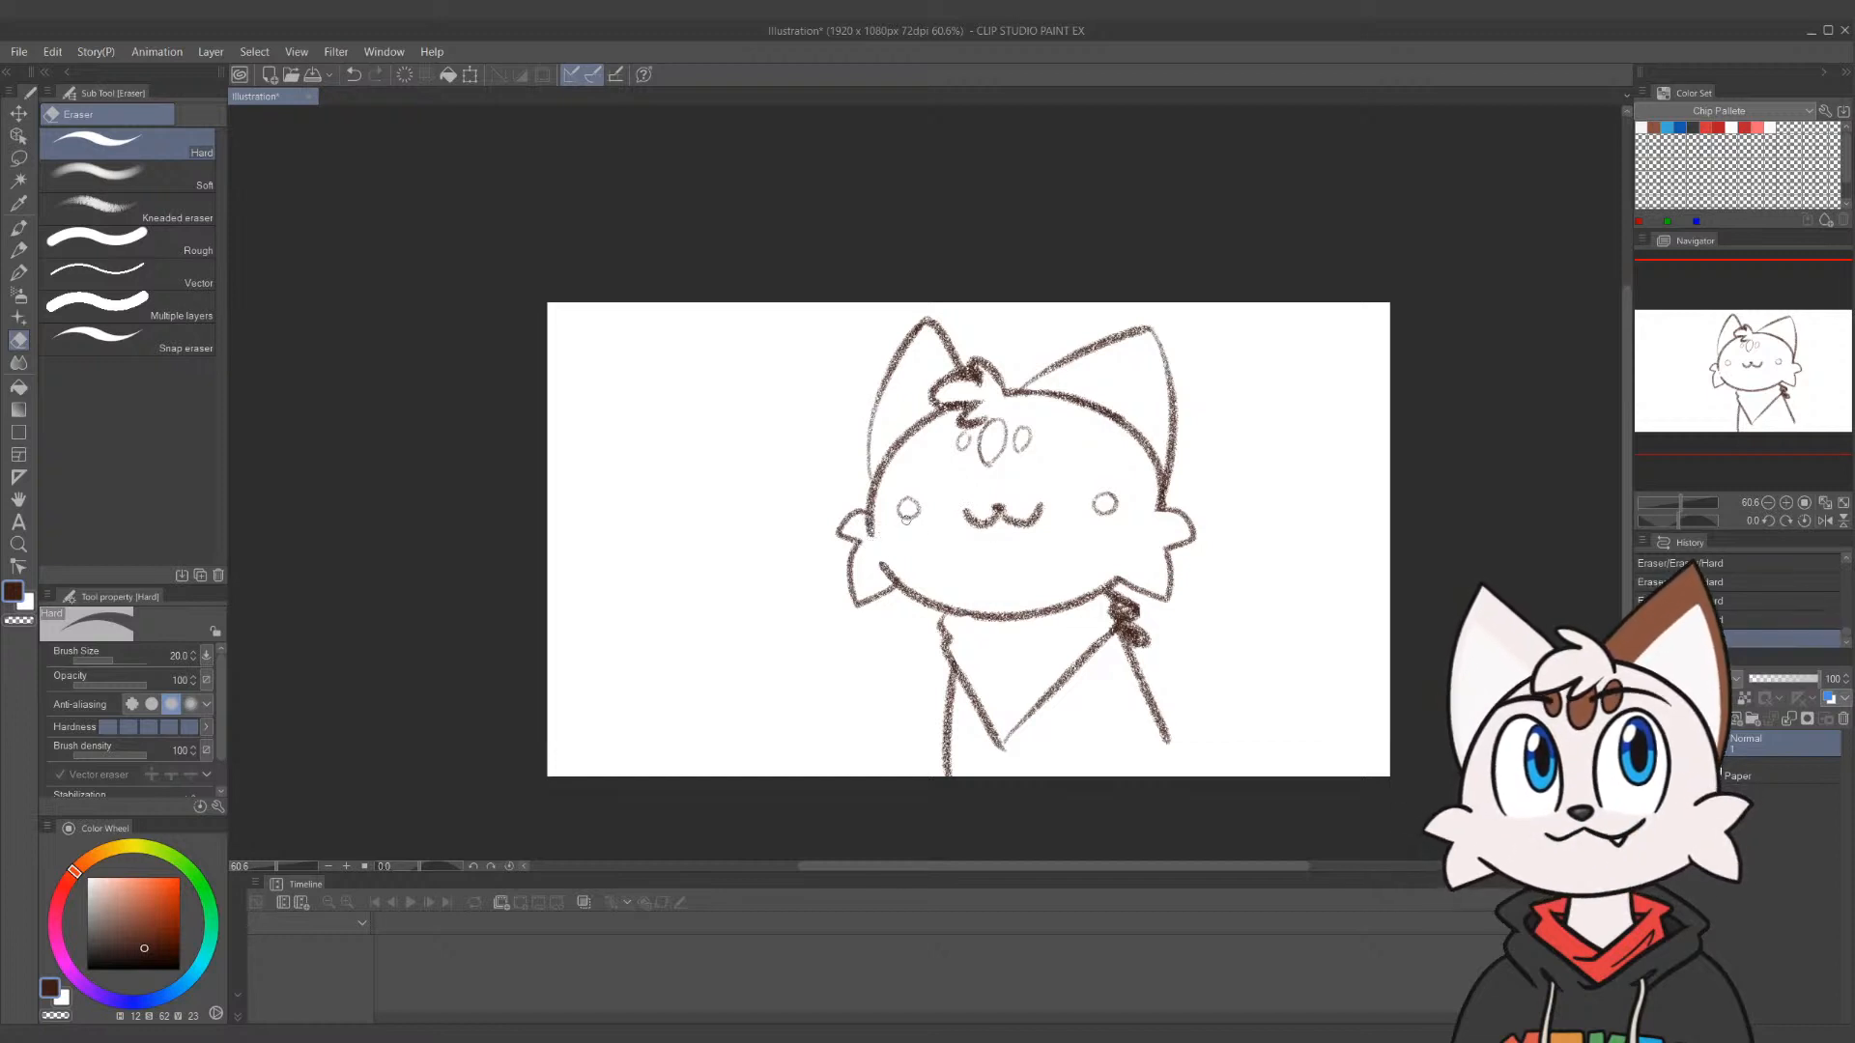
{"action": "key", "text": "p"}
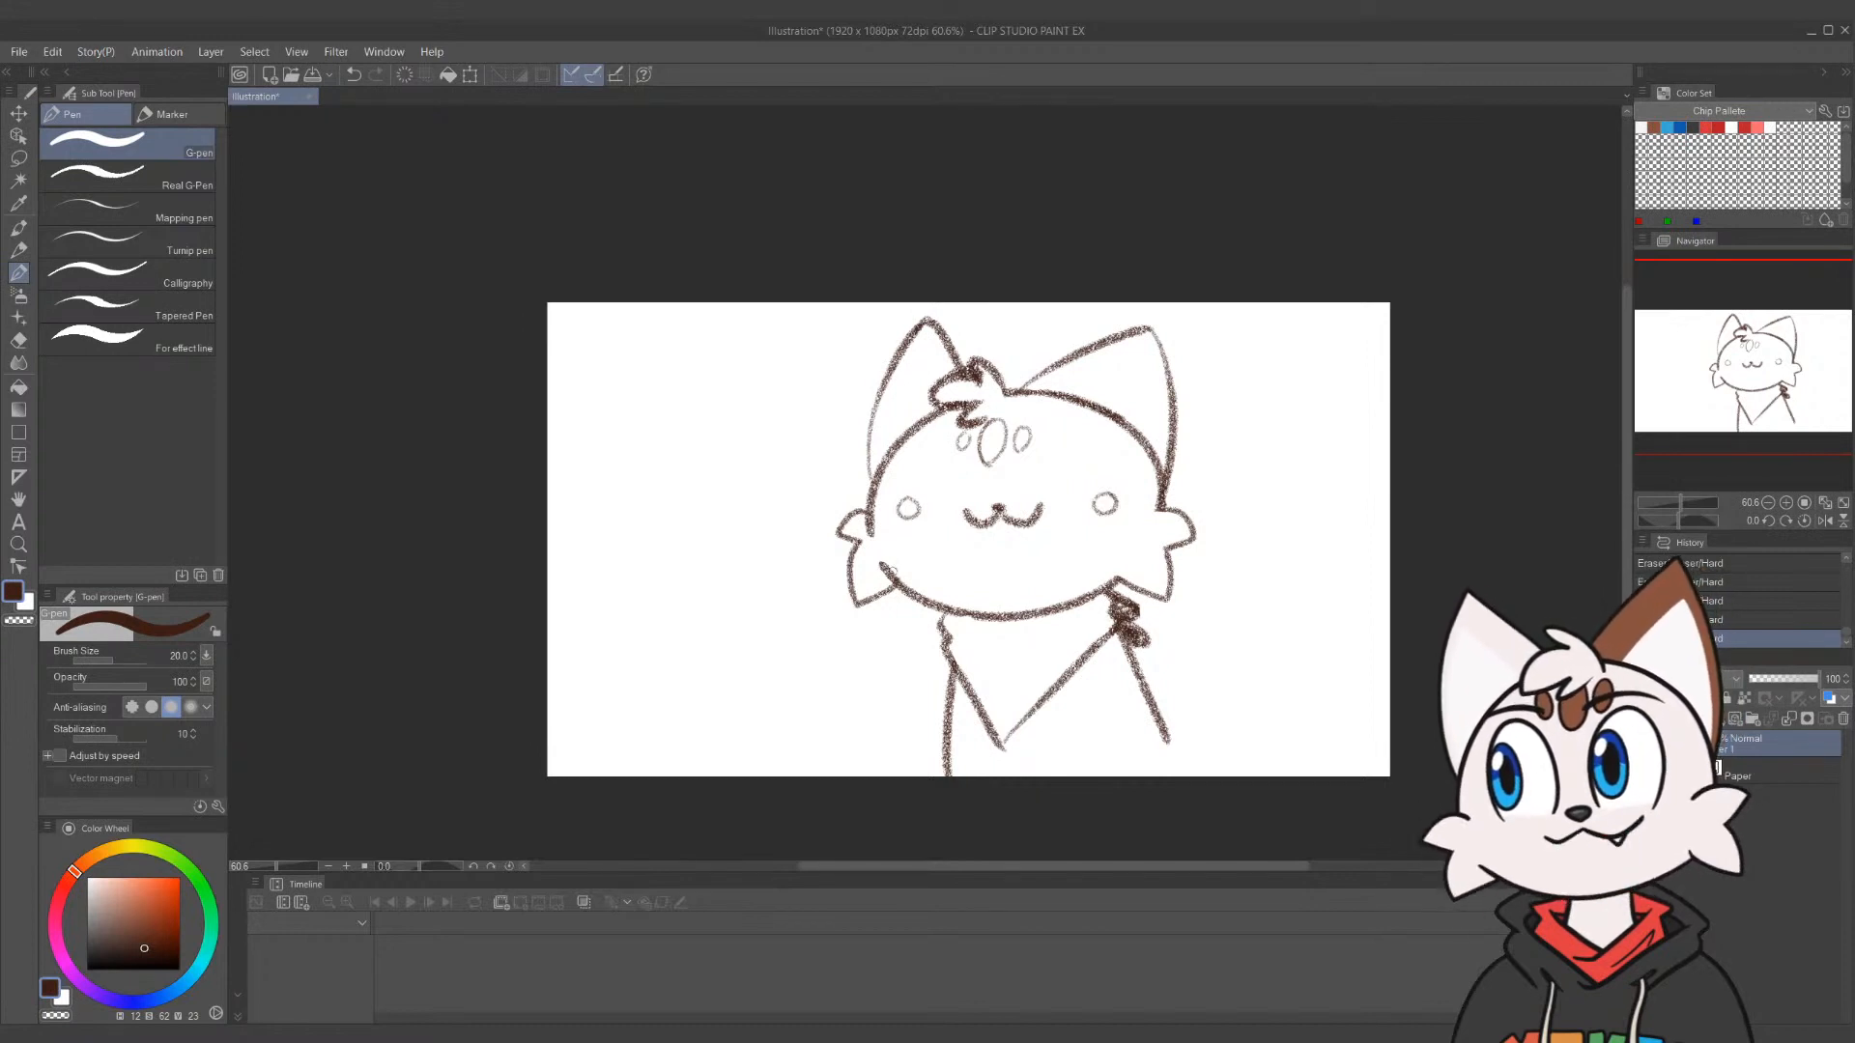
{"action": "left_click_drag", "start_coordinate": [882, 553], "coordinate": [912, 582]}
{"action": "key", "text": "ctrl+z"}
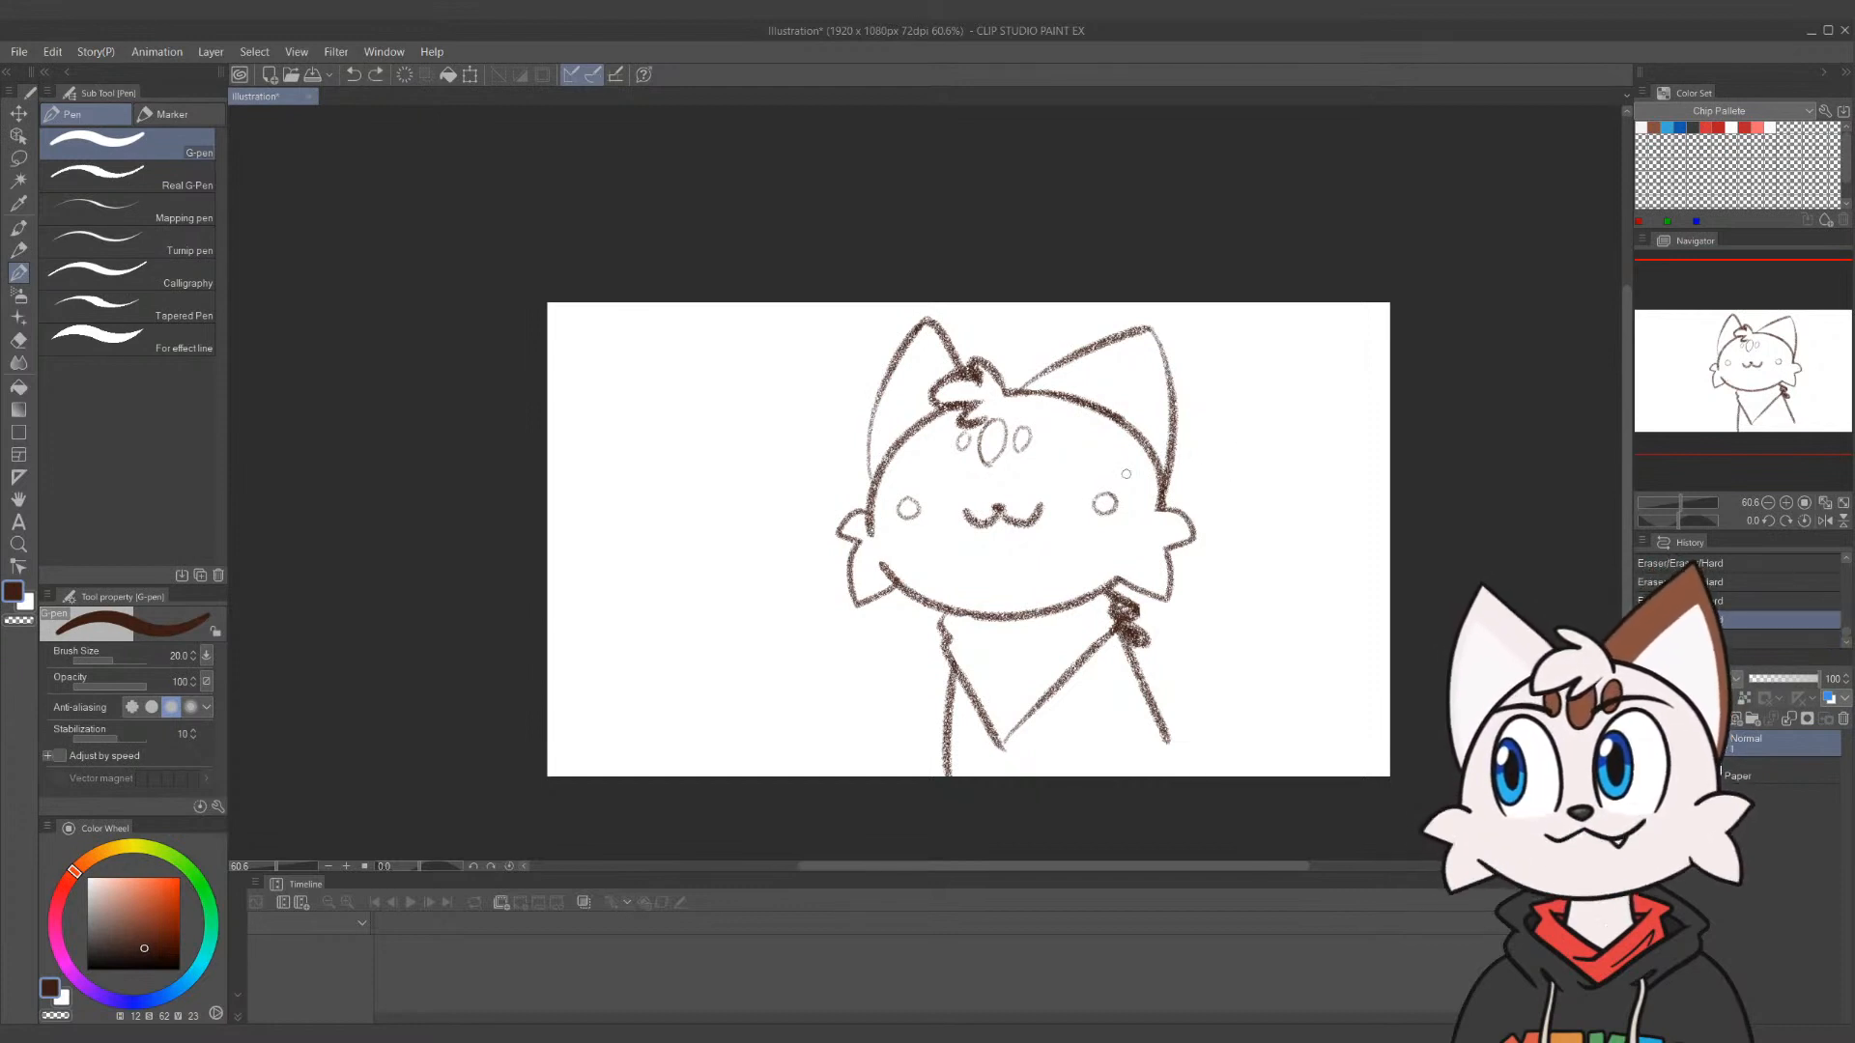
{"action": "mouse_move", "coordinate": [879, 560]}
{"action": "left_mouse_down"}
{"action": "mouse_move", "coordinate": [916, 599]}
{"action": "mouse_move", "coordinate": [1009, 623]}
{"action": "mouse_move", "coordinate": [1081, 598]}
{"action": "left_mouse_up"}
{"action": "key", "text": "ctrl+z"}
Darken the chin outline with the Real pencil, undoing unwanted strokes, and clean up its edge with the Hard eraser
{"action": "key", "text": "p"}
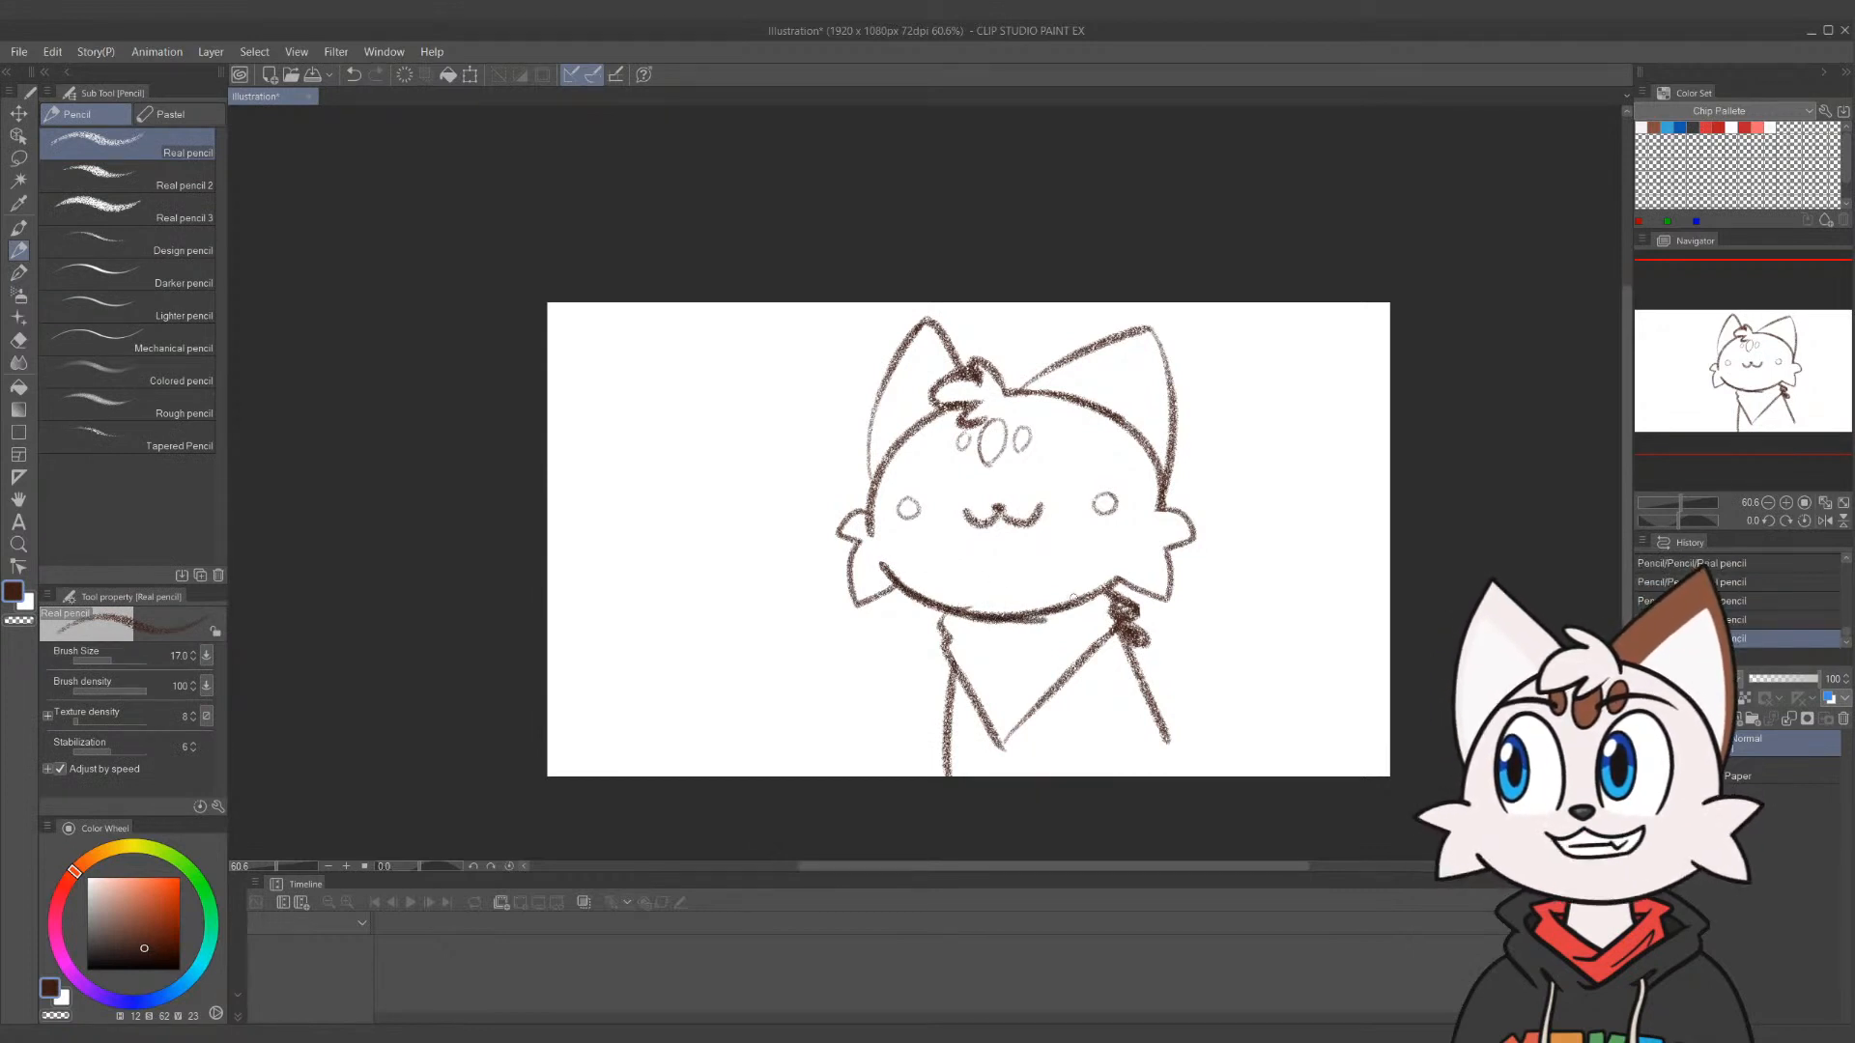
{"action": "key", "text": "ctrl+z"}
{"action": "key", "text": "ctrl+z"}
{"action": "key", "text": "ctrl+z"}
{"action": "left_click_drag", "start_coordinate": [957, 618], "coordinate": [1118, 578]}
{"action": "key", "text": "e"}
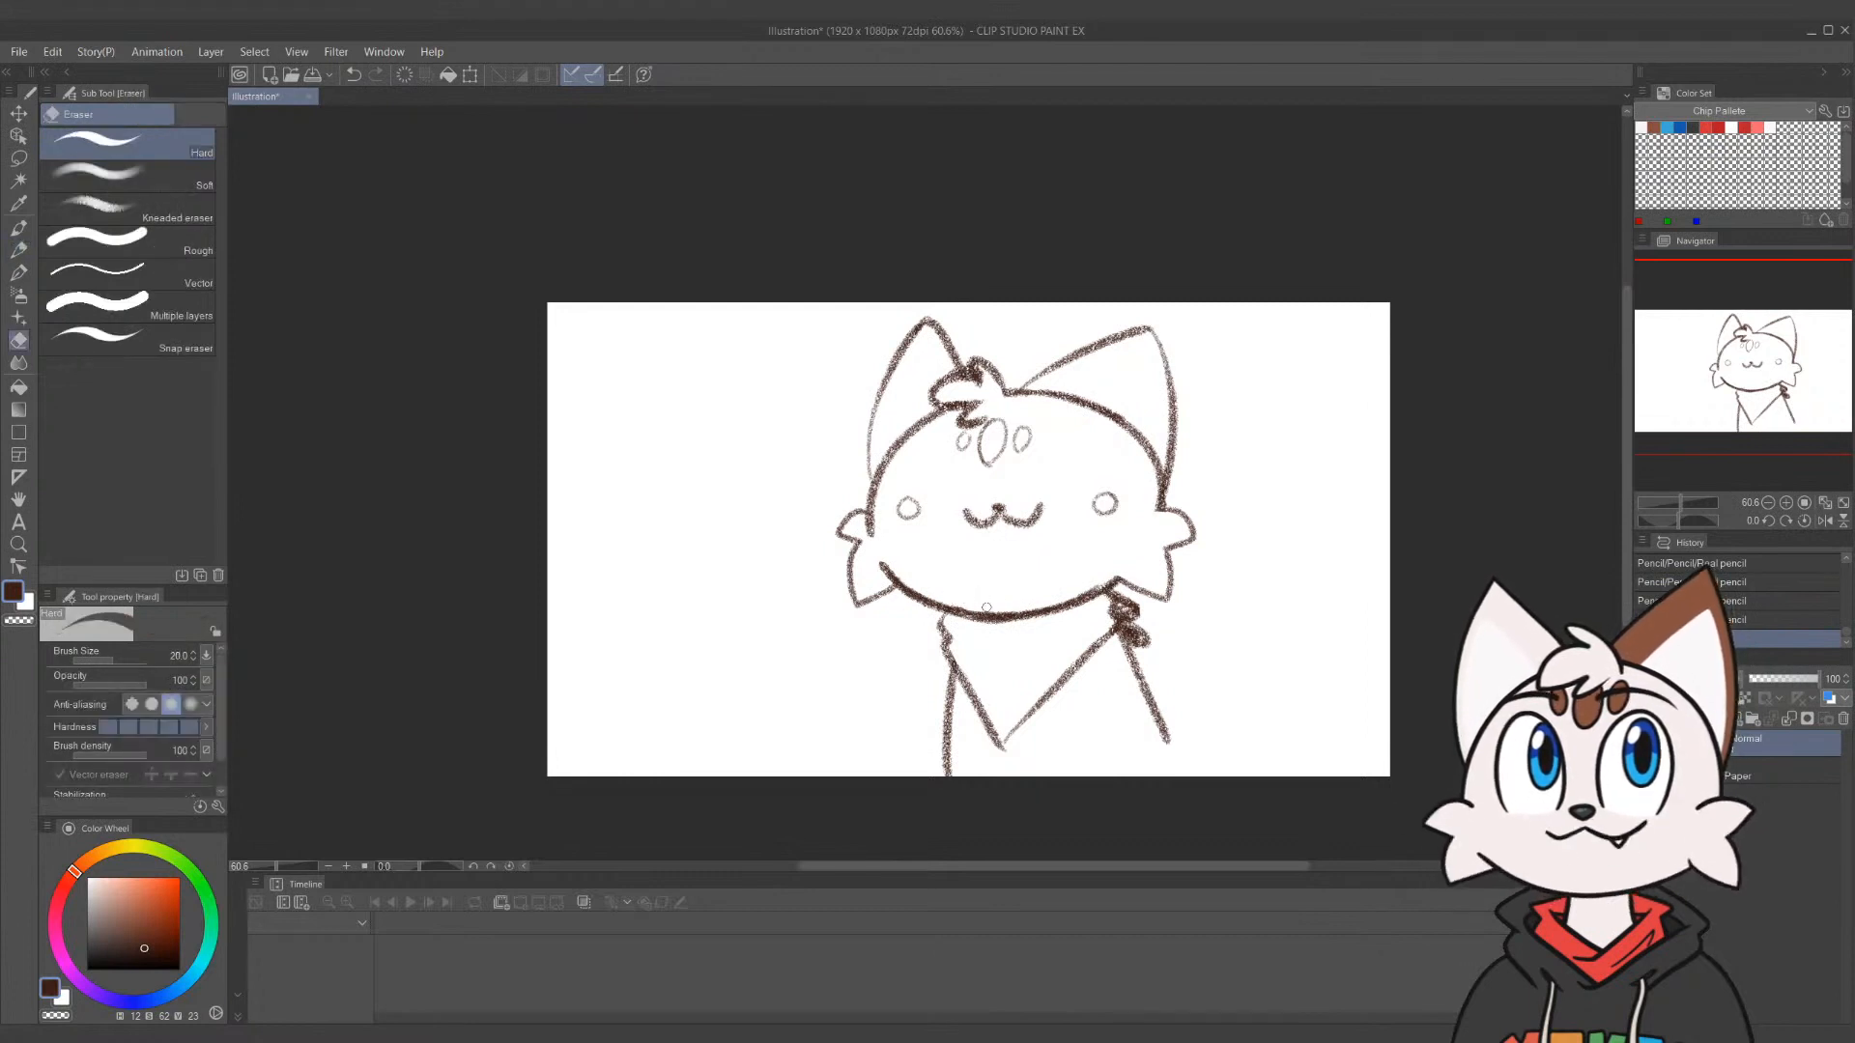
{"action": "left_click_drag", "start_coordinate": [997, 625], "coordinate": [1135, 679]}
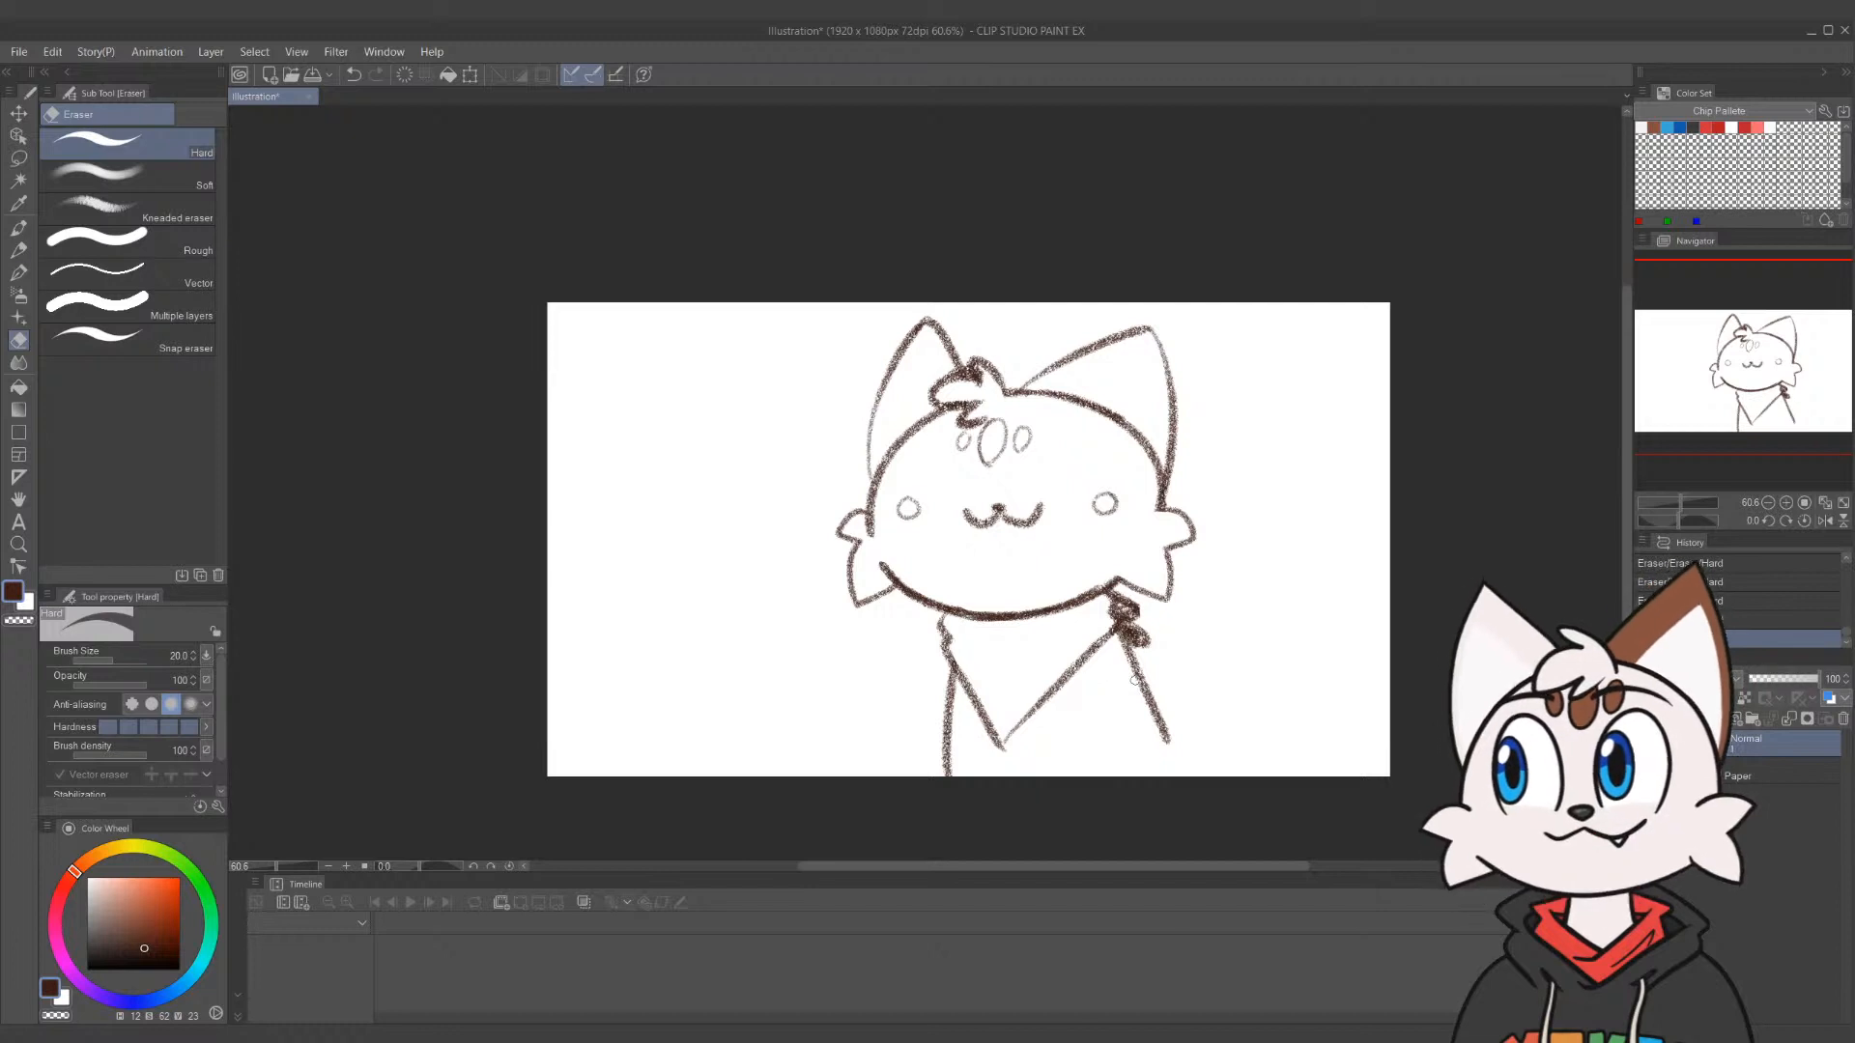
Darken the right cheek tuft and the right edge of the V-shaped collar with the Real pencil
{"action": "key", "text": "p"}
{"action": "mouse_move", "coordinate": [1167, 513]}
{"action": "left_mouse_down"}
{"action": "mouse_move", "coordinate": [1186, 529]}
{"action": "mouse_move", "coordinate": [1159, 553]}
{"action": "mouse_move", "coordinate": [1166, 599]}
{"action": "mouse_move", "coordinate": [1116, 591]}
{"action": "left_mouse_up"}
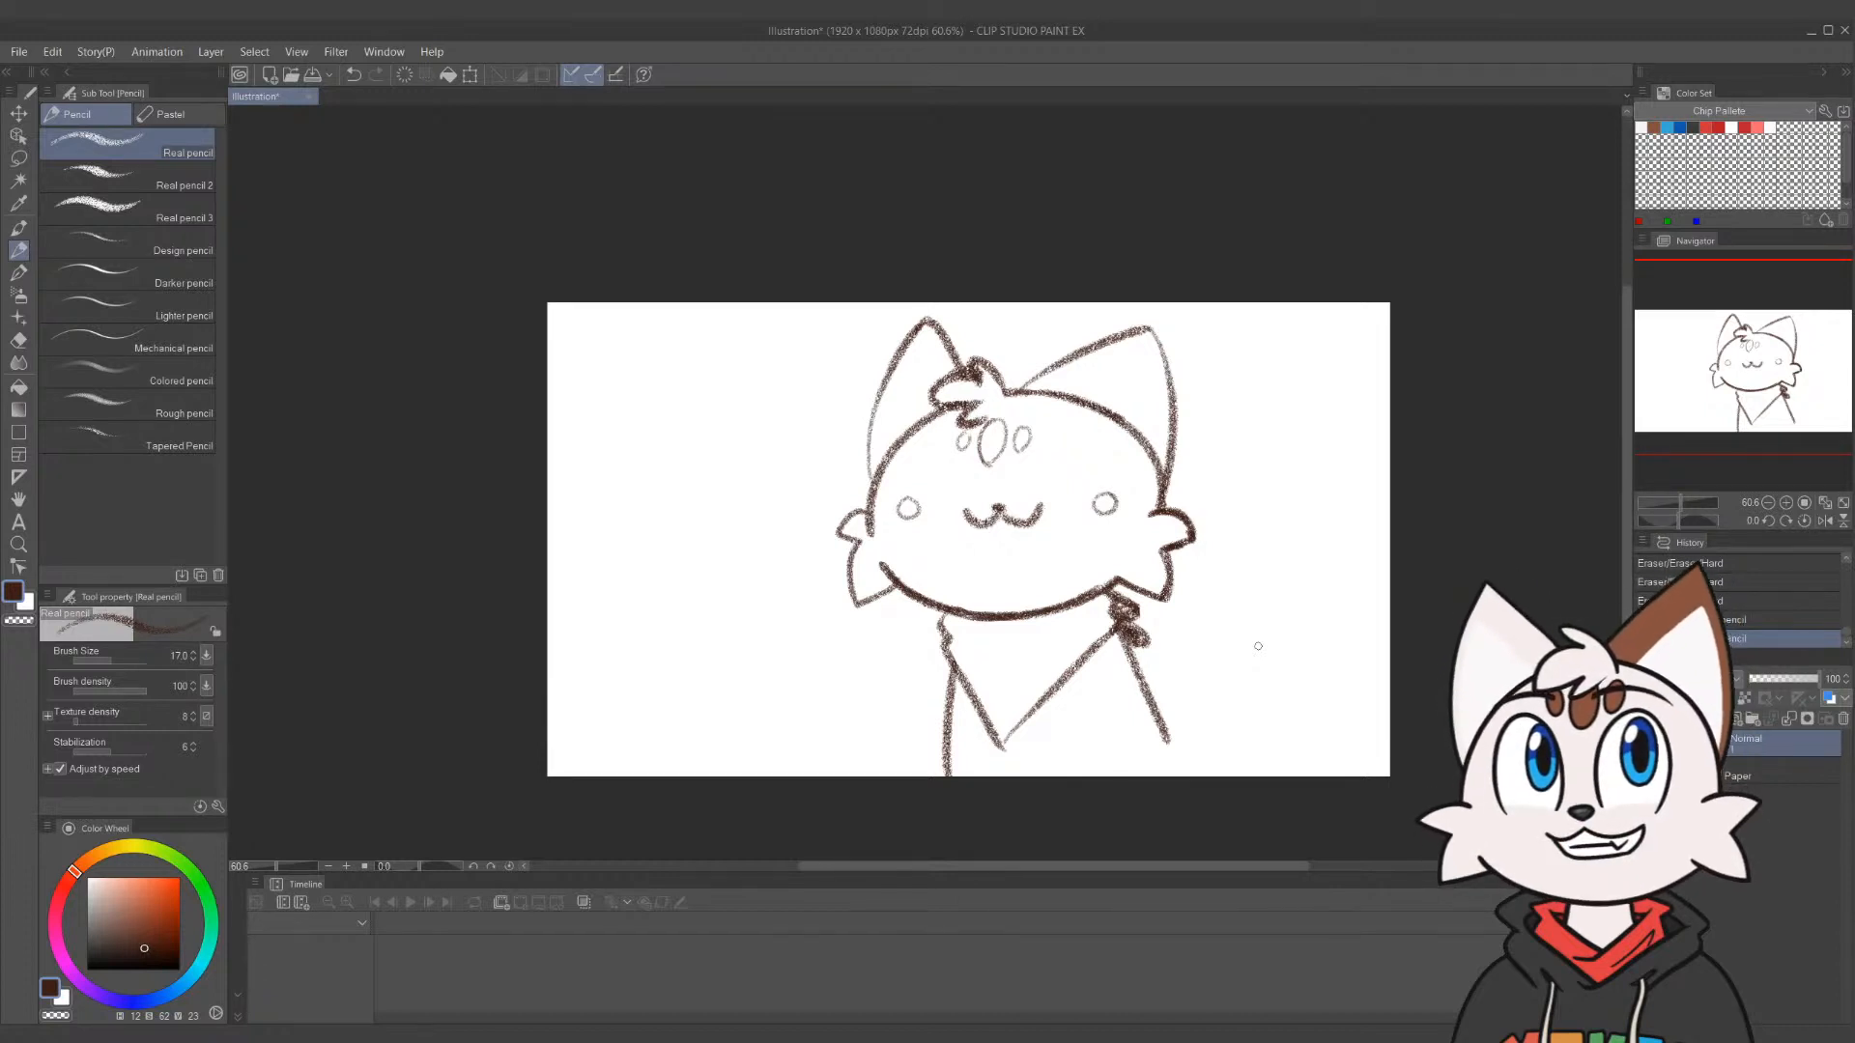
{"action": "key", "text": "p"}
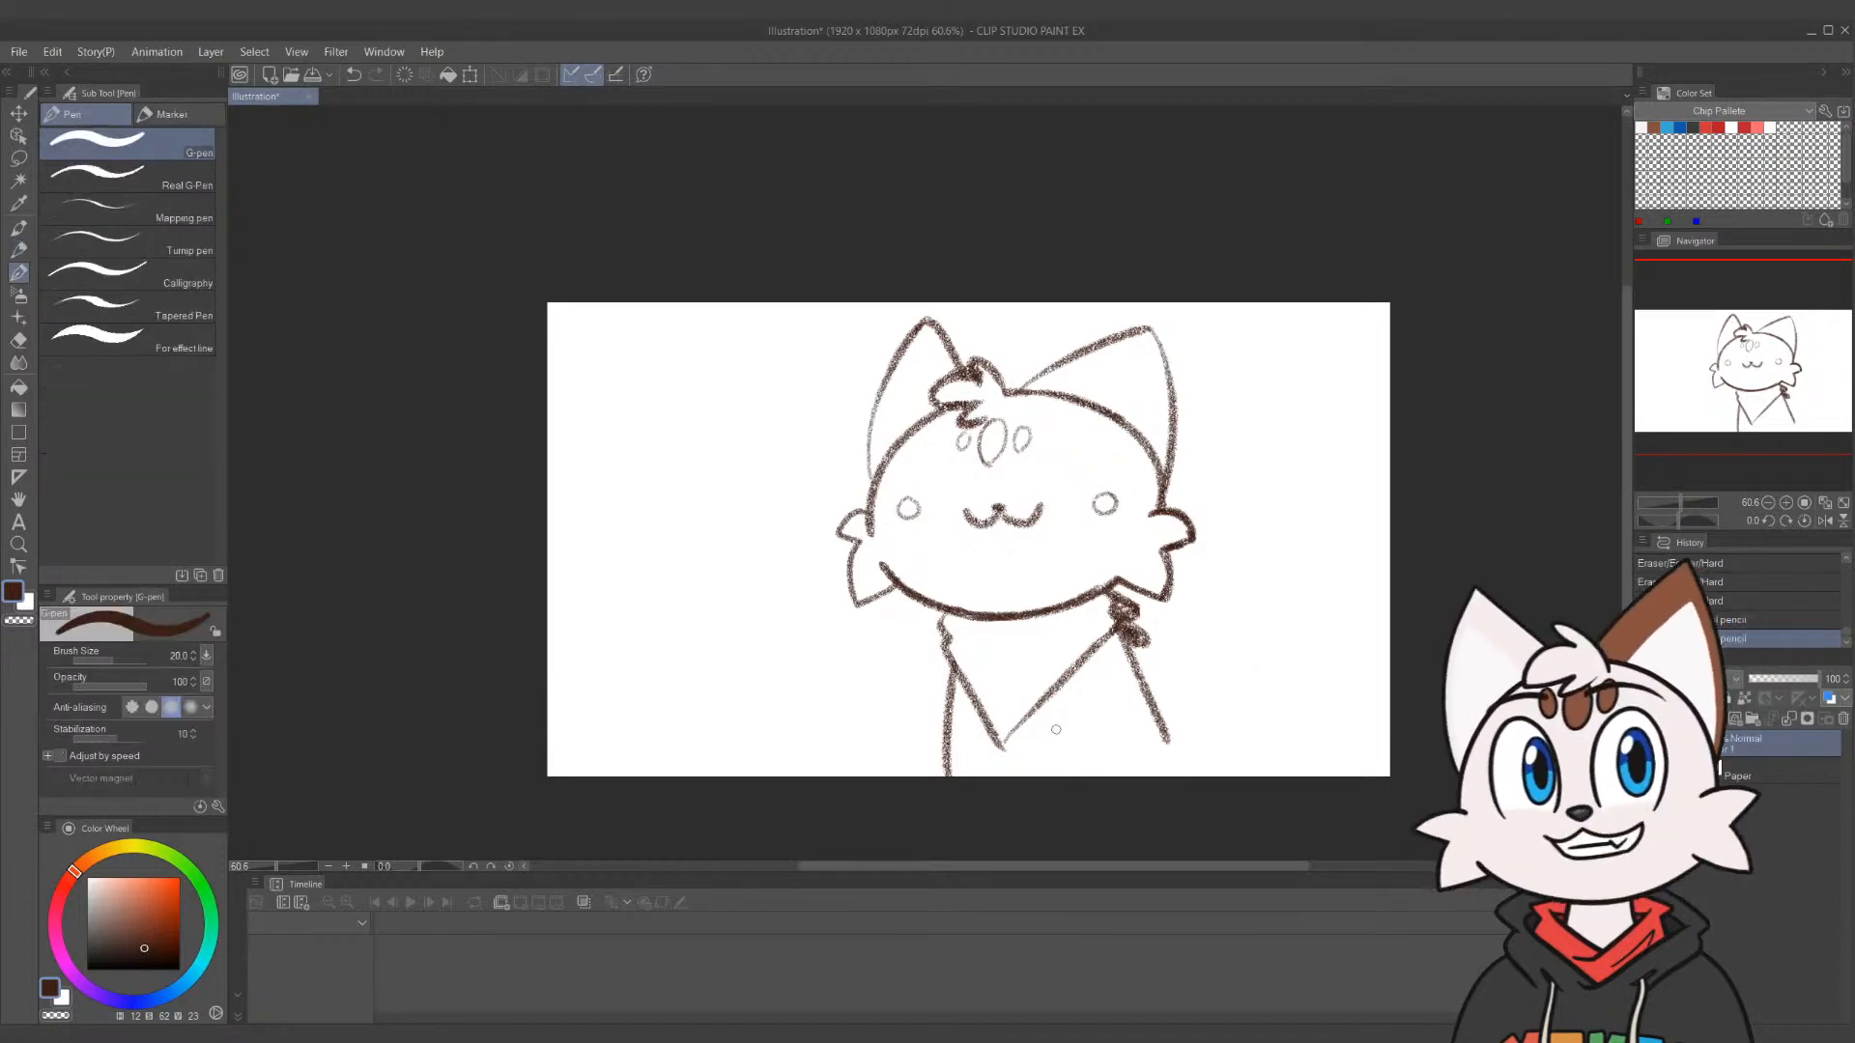
{"action": "key", "text": "p"}
{"action": "mouse_move", "coordinate": [1001, 749]}
{"action": "left_mouse_down"}
{"action": "mouse_move", "coordinate": [1102, 650]}
{"action": "mouse_move", "coordinate": [1123, 599]}
{"action": "mouse_move", "coordinate": [1133, 643]}
{"action": "mouse_move", "coordinate": [1140, 615]}
{"action": "left_mouse_up"}
Erase the dark scribble at the right of the neck and redraw it as a small open loop with the Real pencil
{"action": "key", "text": "e"}
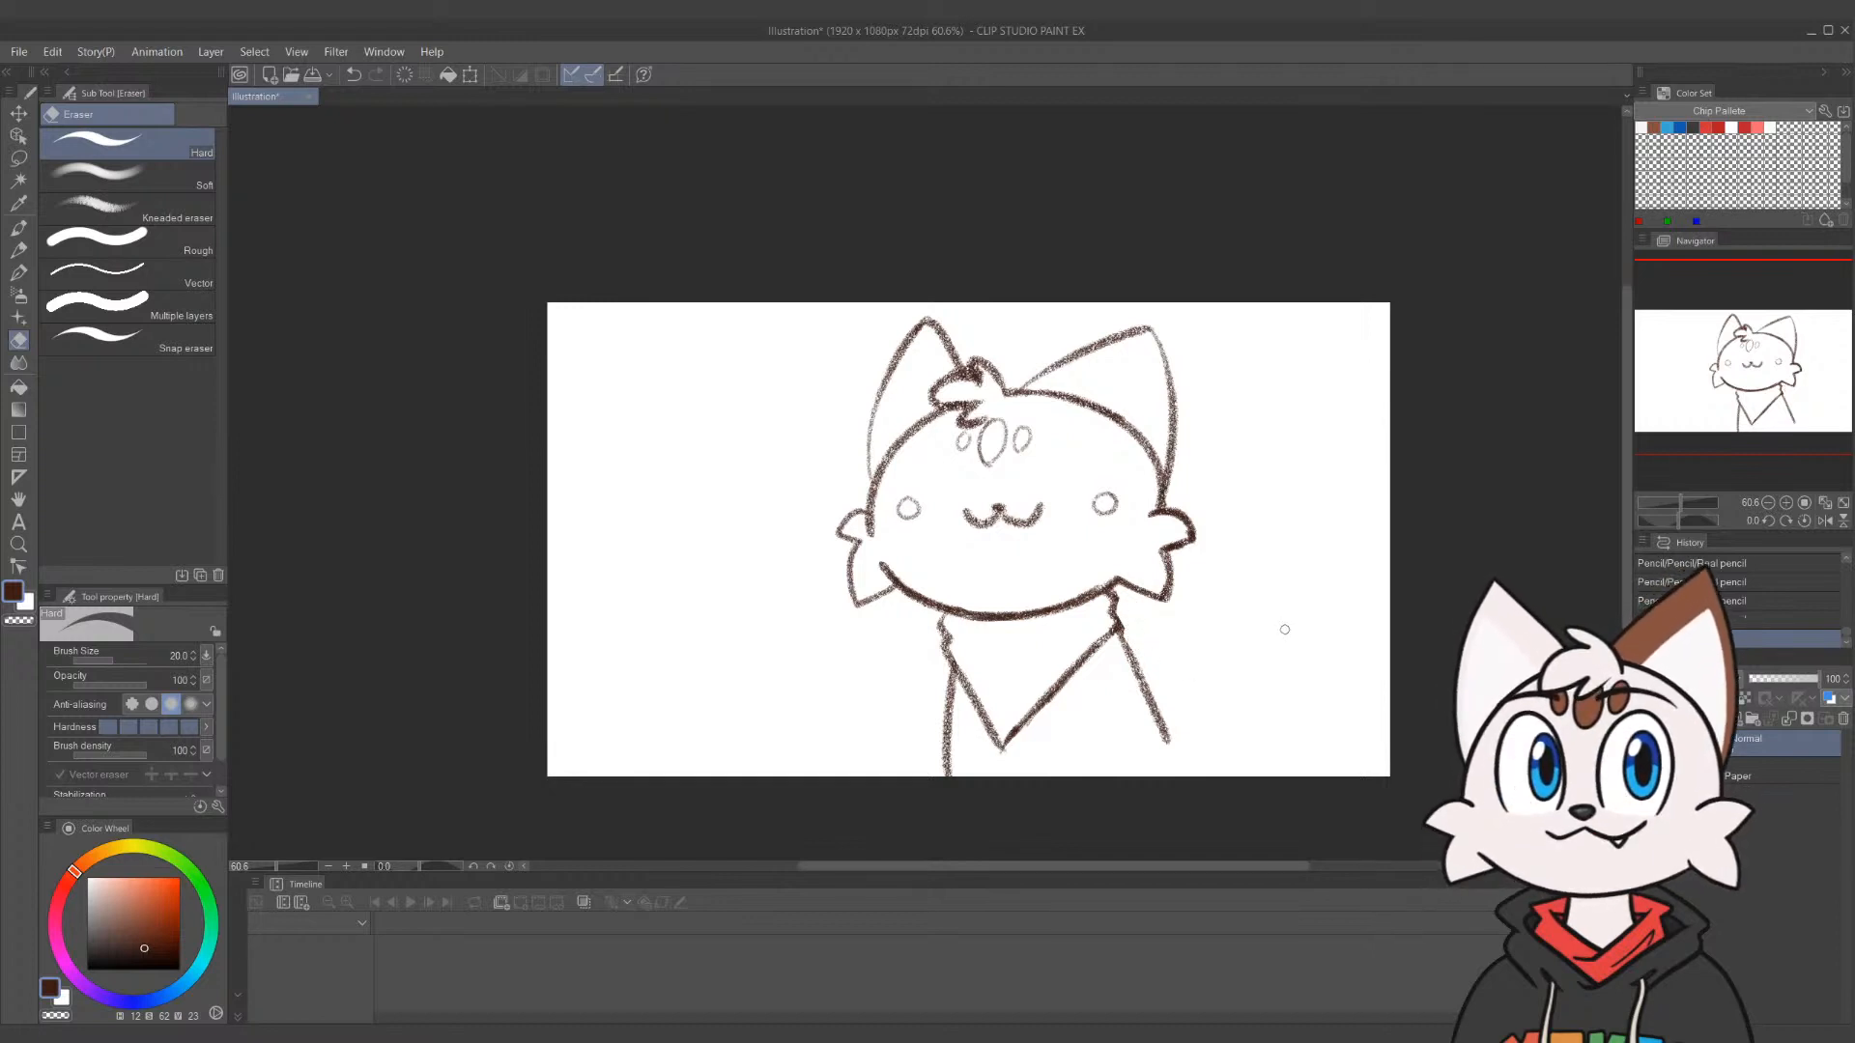
{"action": "key", "text": "p"}
{"action": "mouse_move", "coordinate": [1113, 605]}
{"action": "left_mouse_down"}
{"action": "mouse_move", "coordinate": [1162, 628]}
{"action": "mouse_move", "coordinate": [1121, 645]}
{"action": "mouse_move", "coordinate": [1150, 600]}
{"action": "left_mouse_up"}
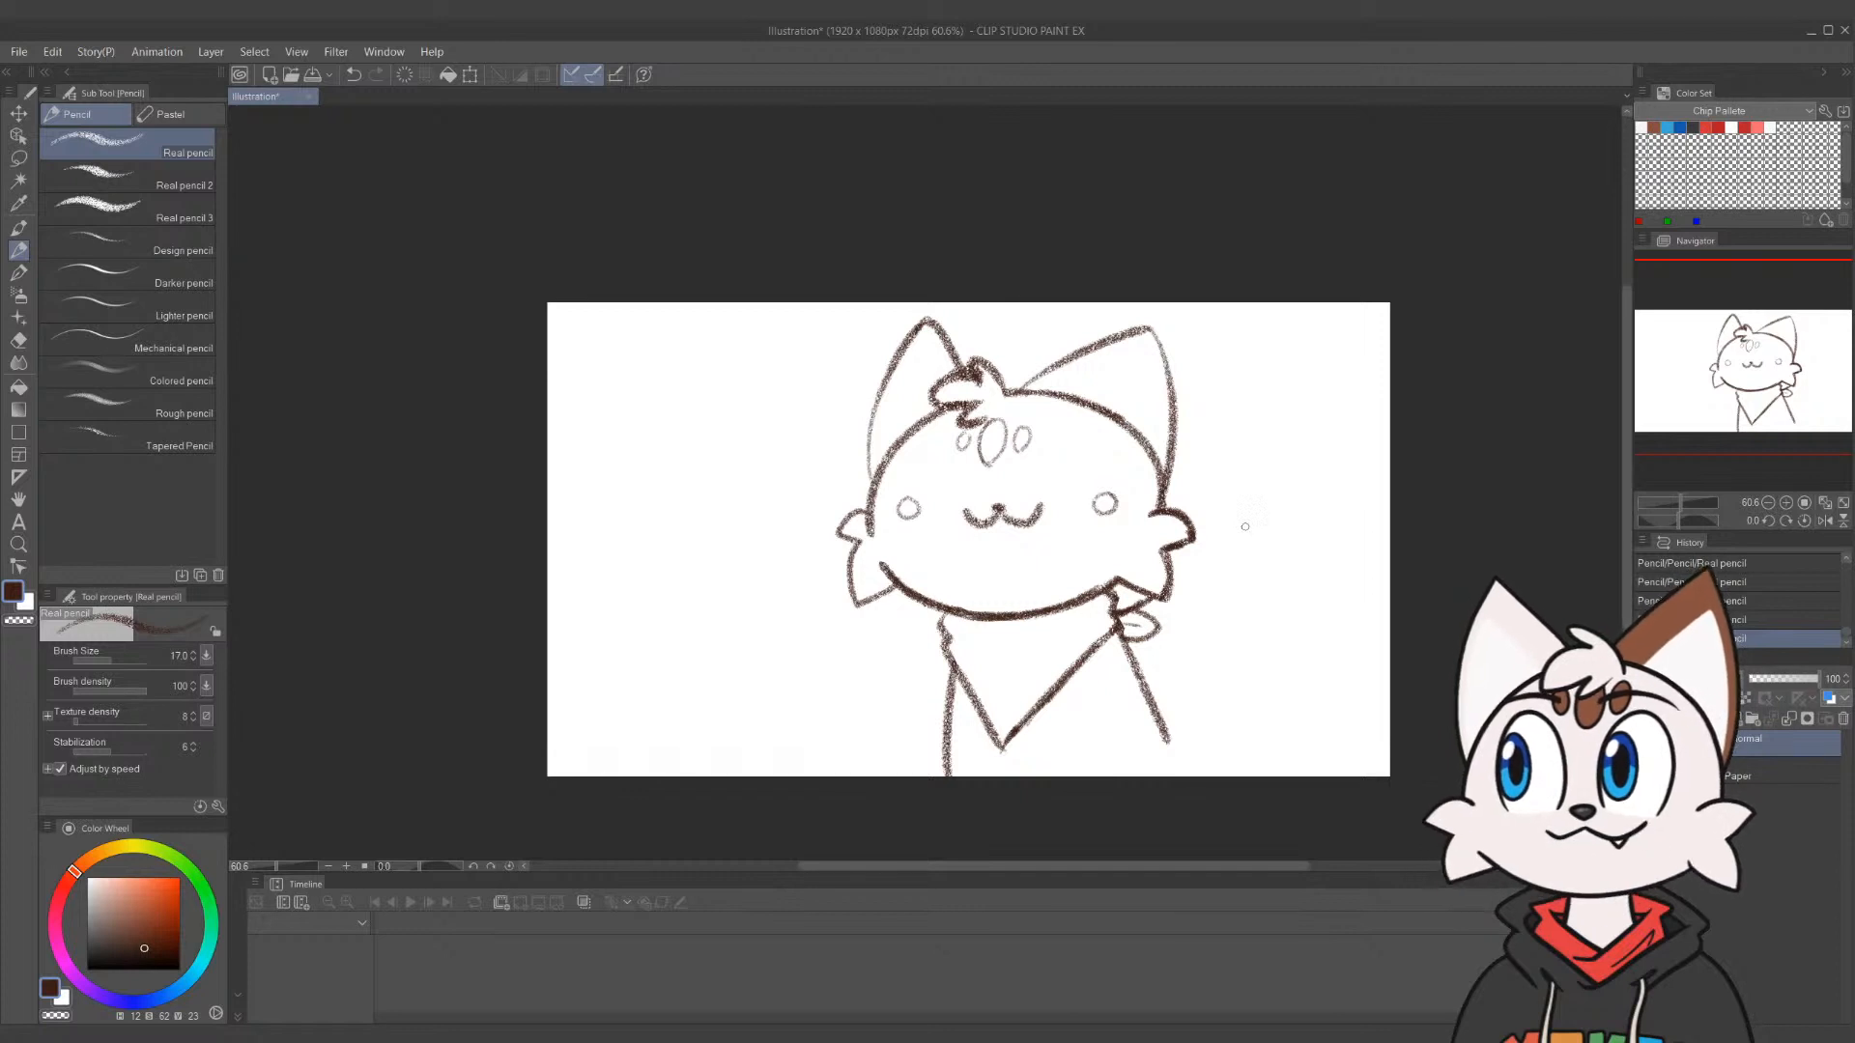
Enlarge the Hard eraser and erase both ears from the cat's head
{"action": "key", "text": "e"}
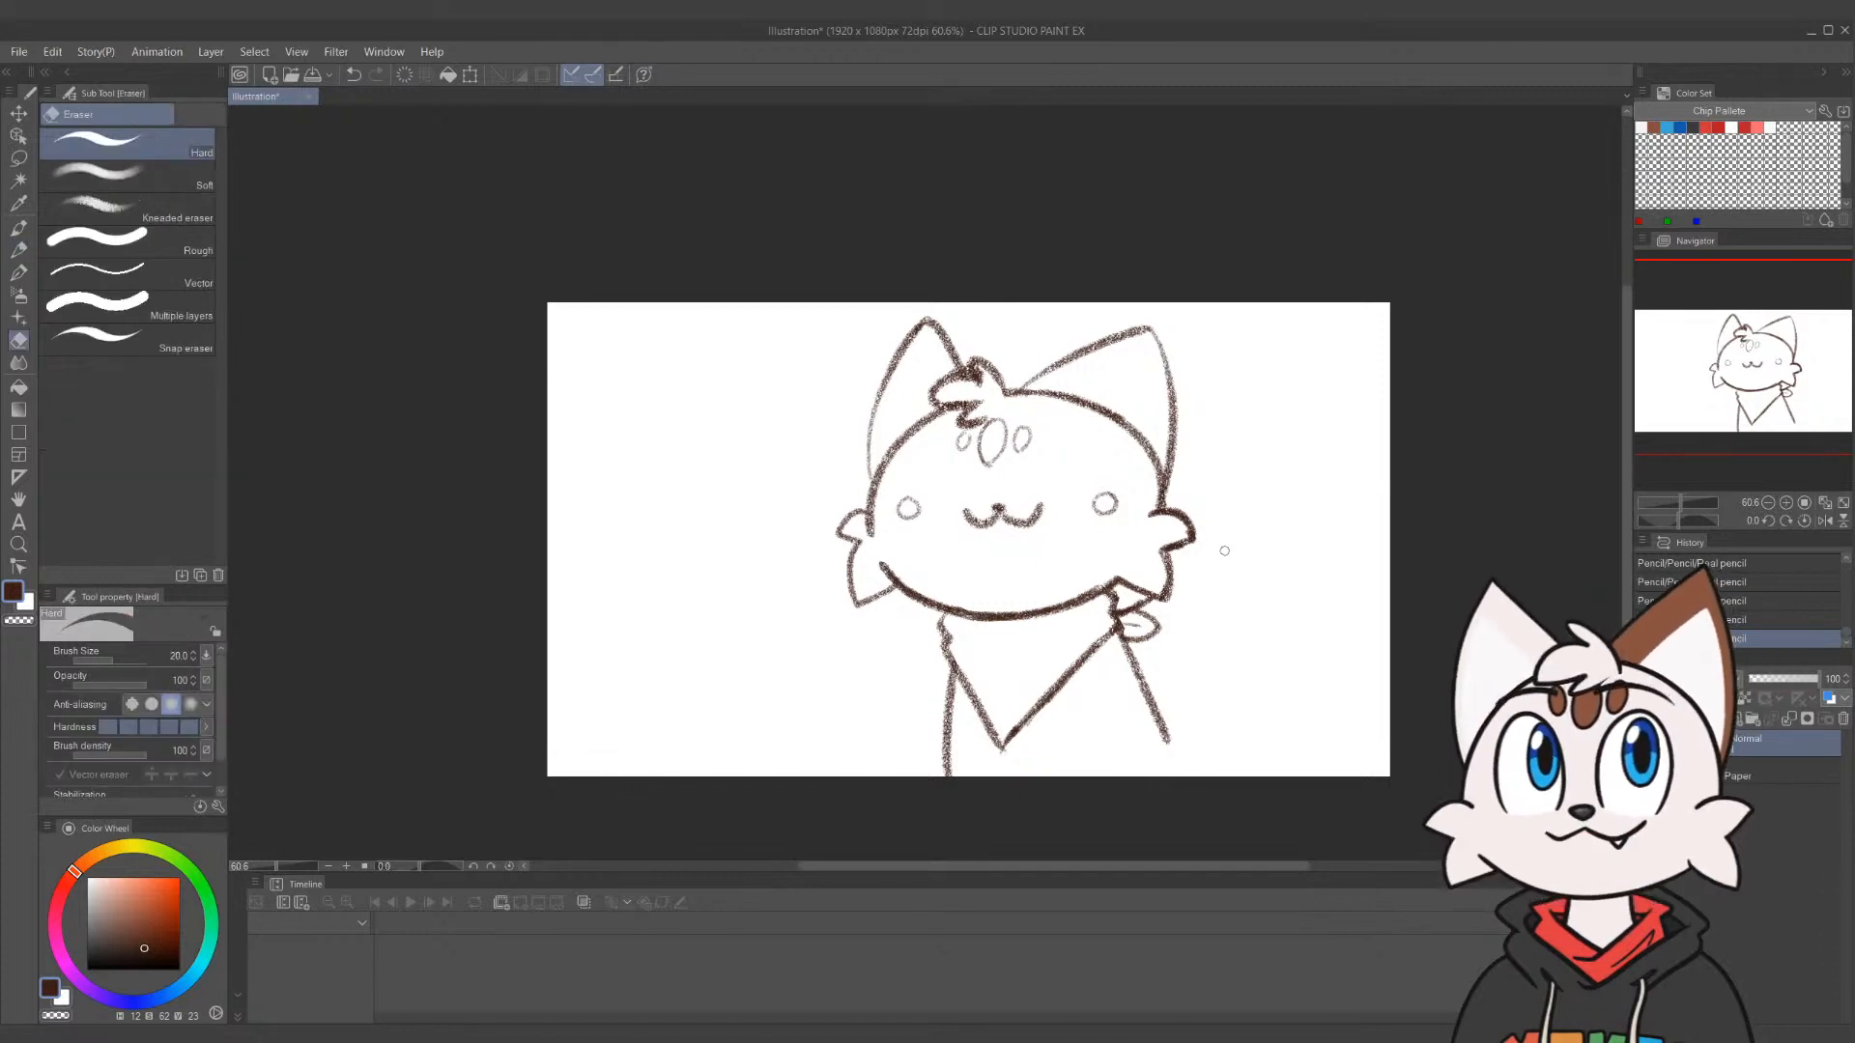
{"action": "key", "text": "bracketright"}
{"action": "key", "text": "bracketright"}
{"action": "key", "text": "bracketright"}
{"action": "key", "text": "bracketright"}
{"action": "key", "text": "bracketright"}
{"action": "mouse_move", "coordinate": [1049, 357]}
{"action": "left_mouse_down"}
{"action": "mouse_move", "coordinate": [1015, 381]}
{"action": "mouse_move", "coordinate": [1153, 318]}
{"action": "mouse_move", "coordinate": [1180, 473]}
{"action": "mouse_move", "coordinate": [1174, 449]}
{"action": "left_mouse_up"}
{"action": "mouse_move", "coordinate": [939, 328]}
{"action": "left_mouse_down"}
{"action": "mouse_move", "coordinate": [955, 367]}
{"action": "mouse_move", "coordinate": [928, 317]}
{"action": "mouse_move", "coordinate": [849, 435]}
{"action": "mouse_move", "coordinate": [890, 394]}
{"action": "left_mouse_up"}
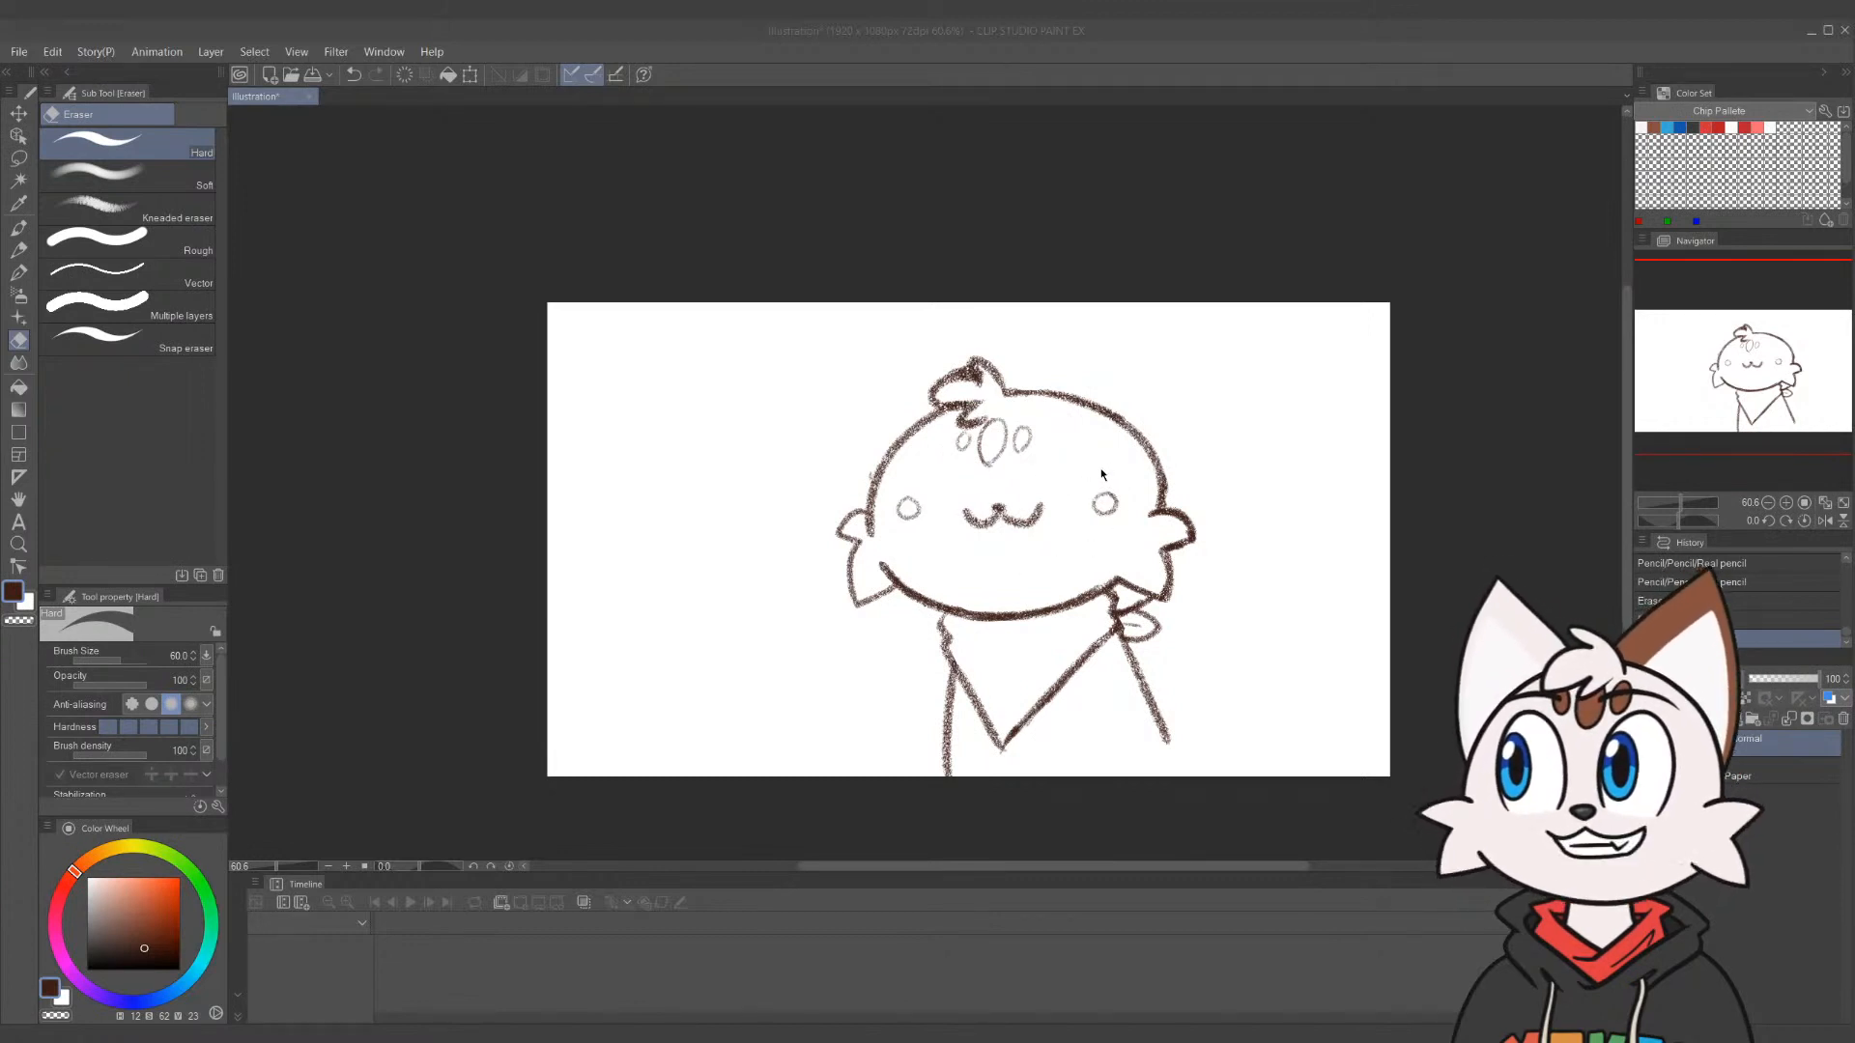
{"action": "left_click", "coordinate": [1000, 319]}
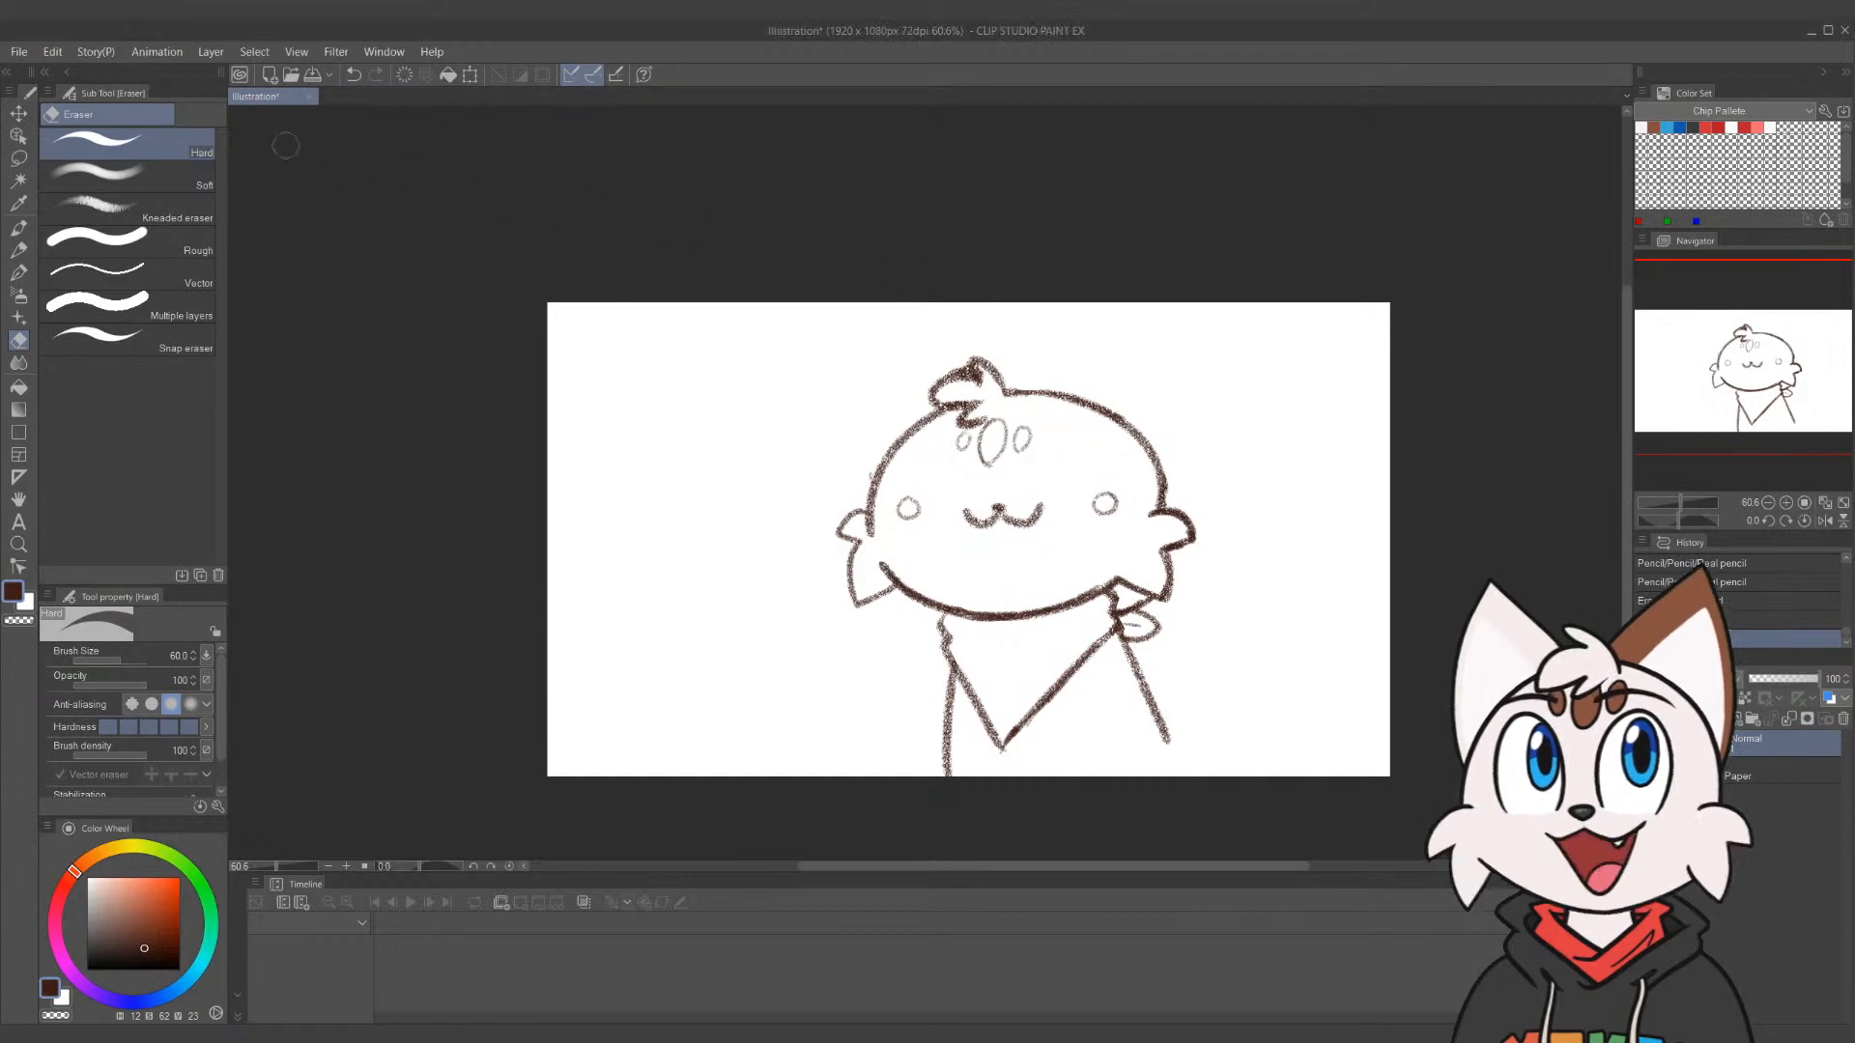
Enlarge the canvas to 5000 × 5000 px
{"action": "left_click", "coordinate": [52, 52]}
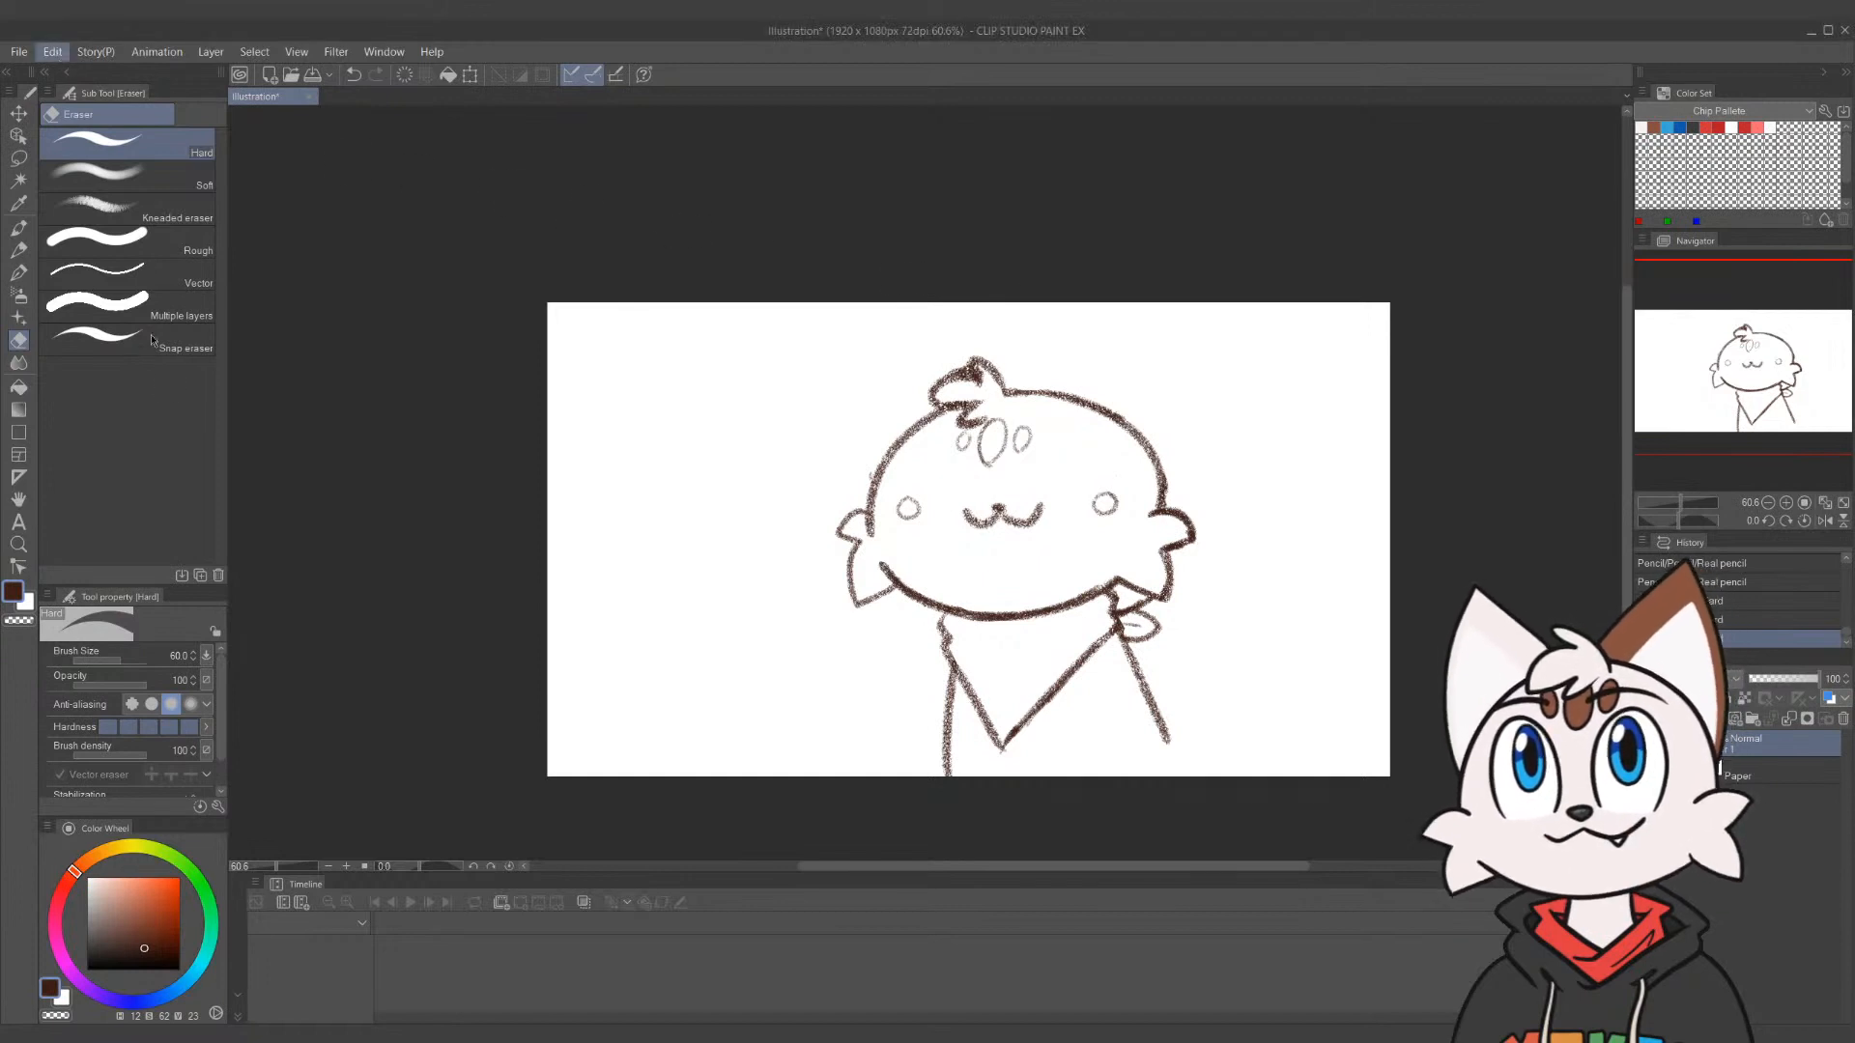
{"action": "left_click", "coordinate": [167, 524]}
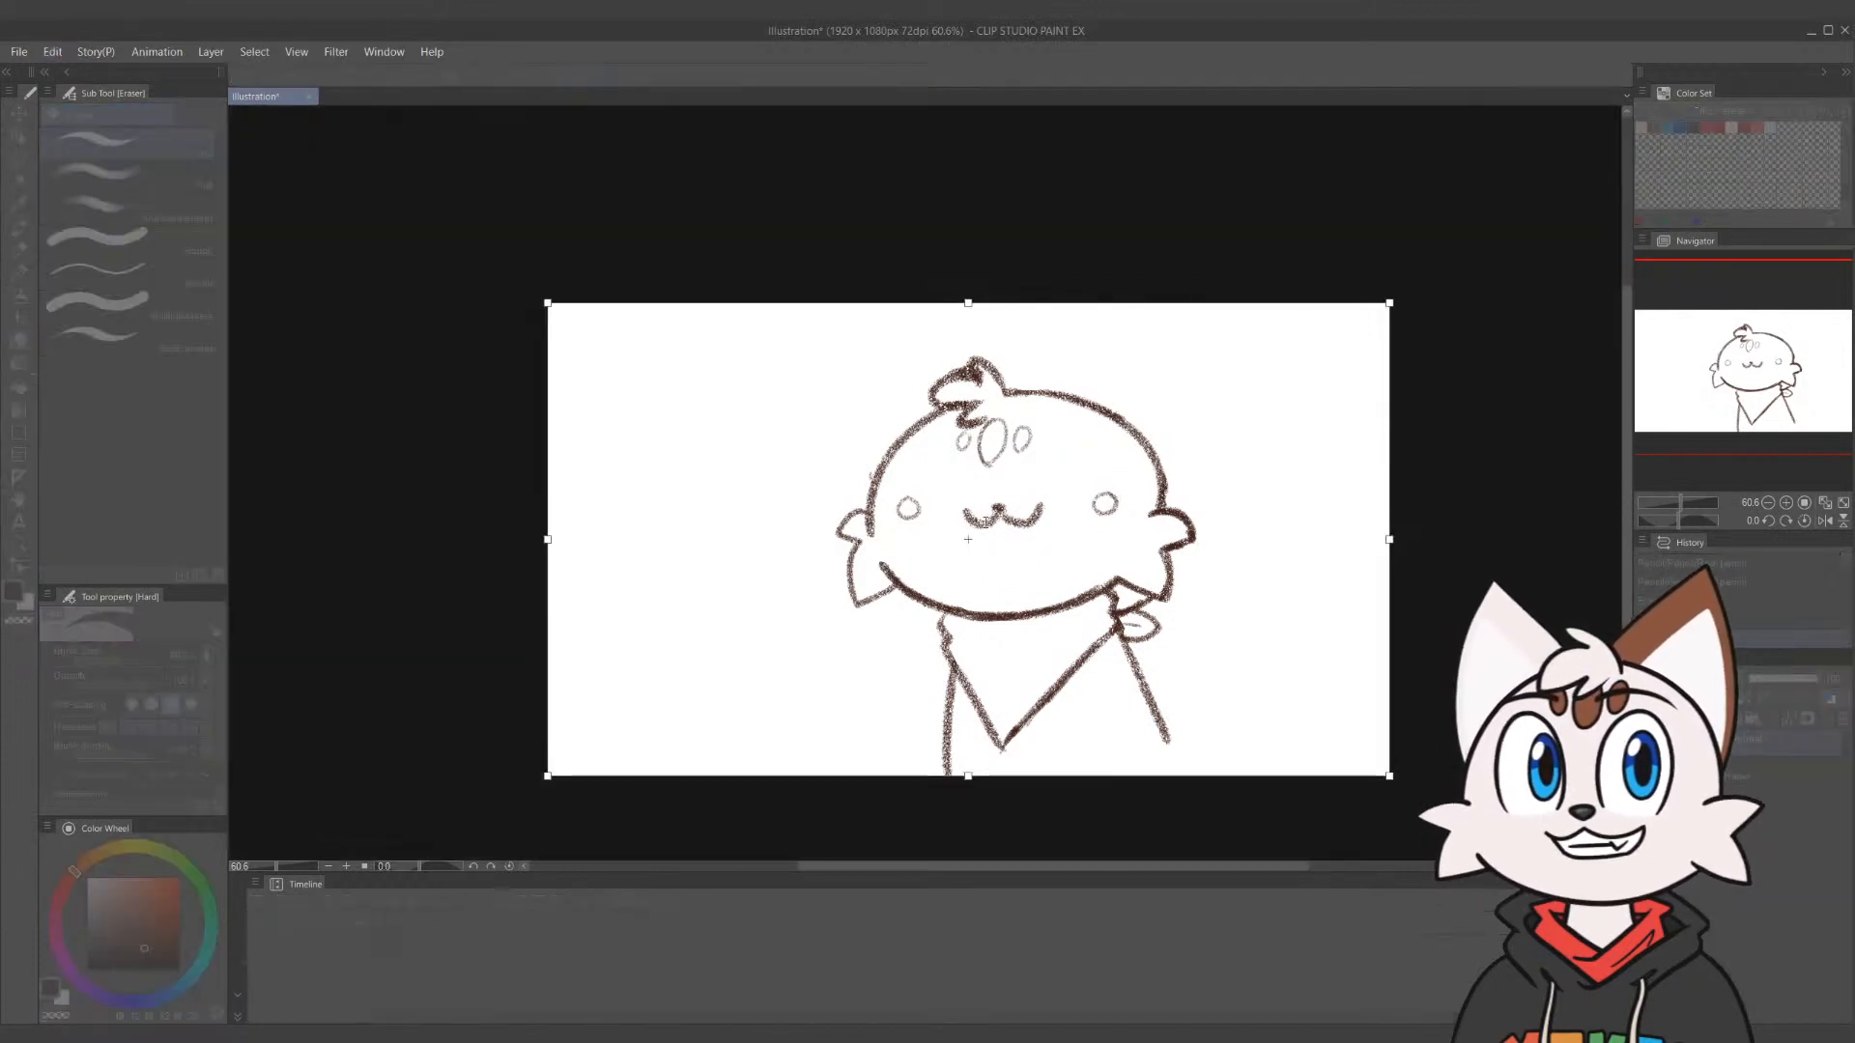
{"action": "key", "text": "Return"}
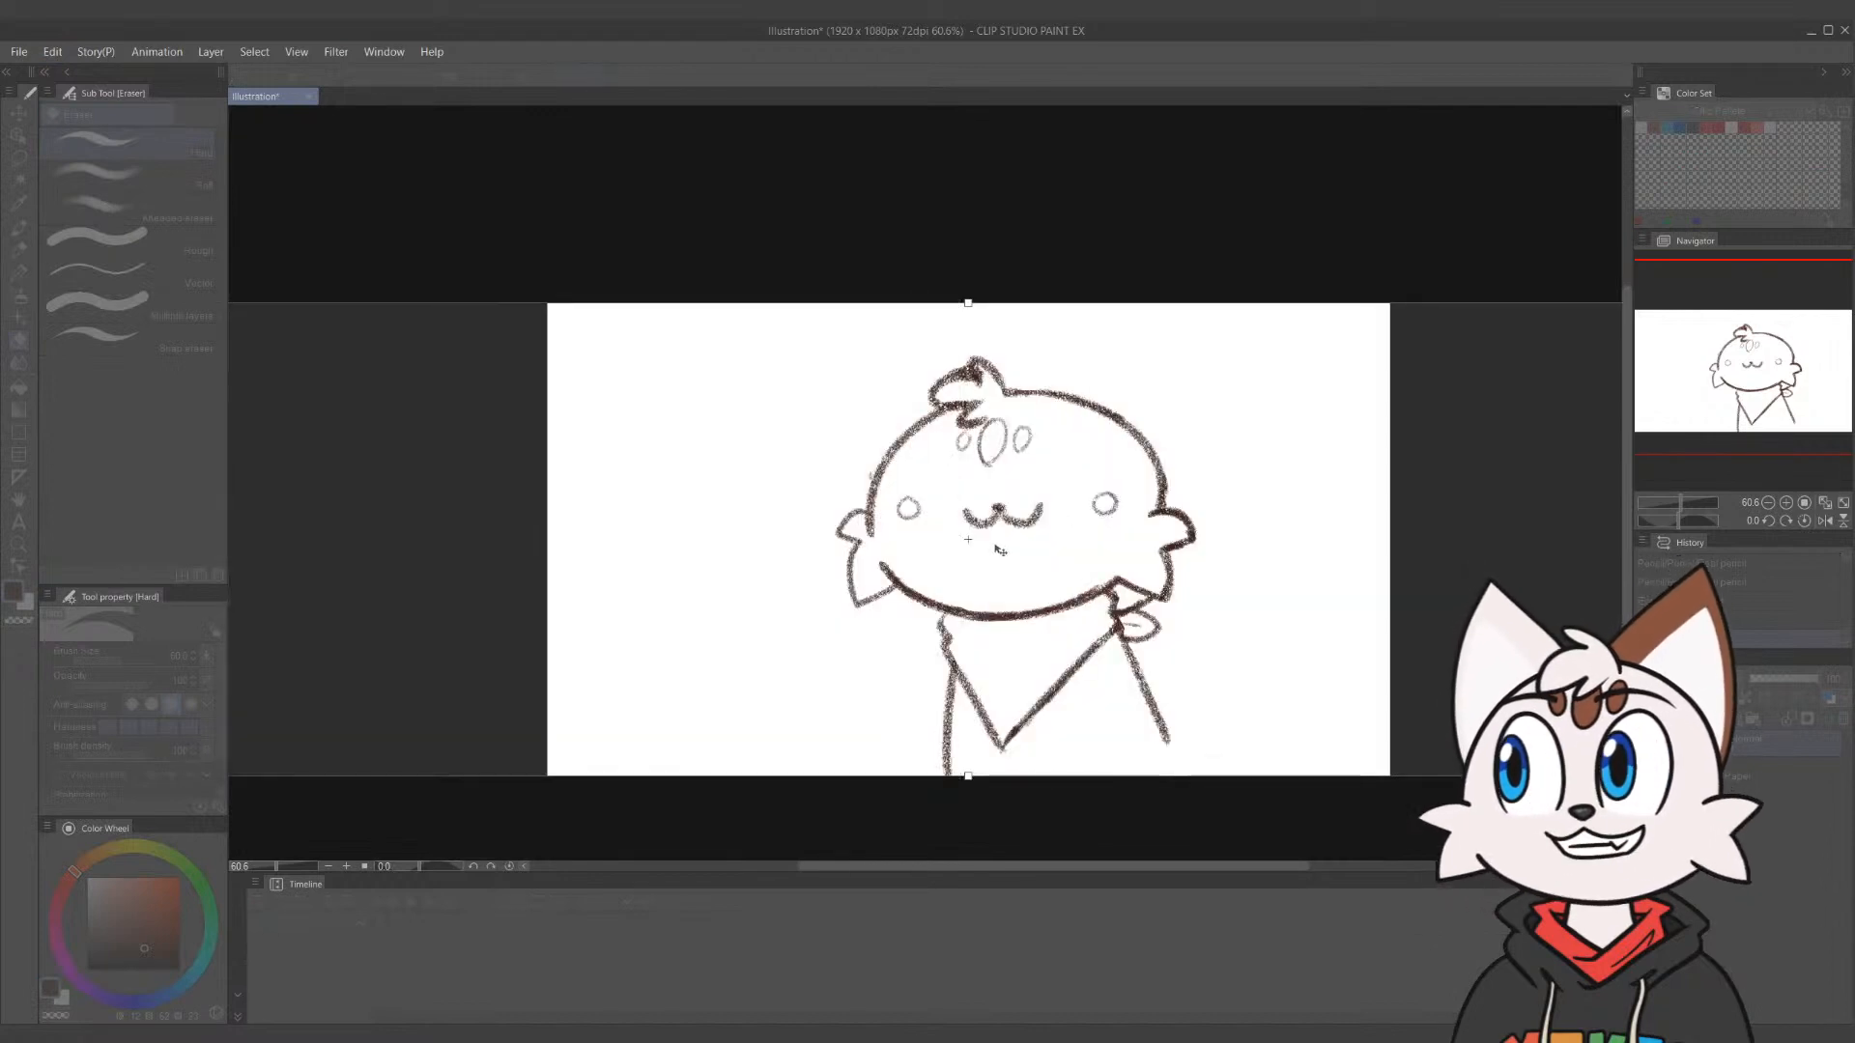
{"action": "type", "text": "2"}
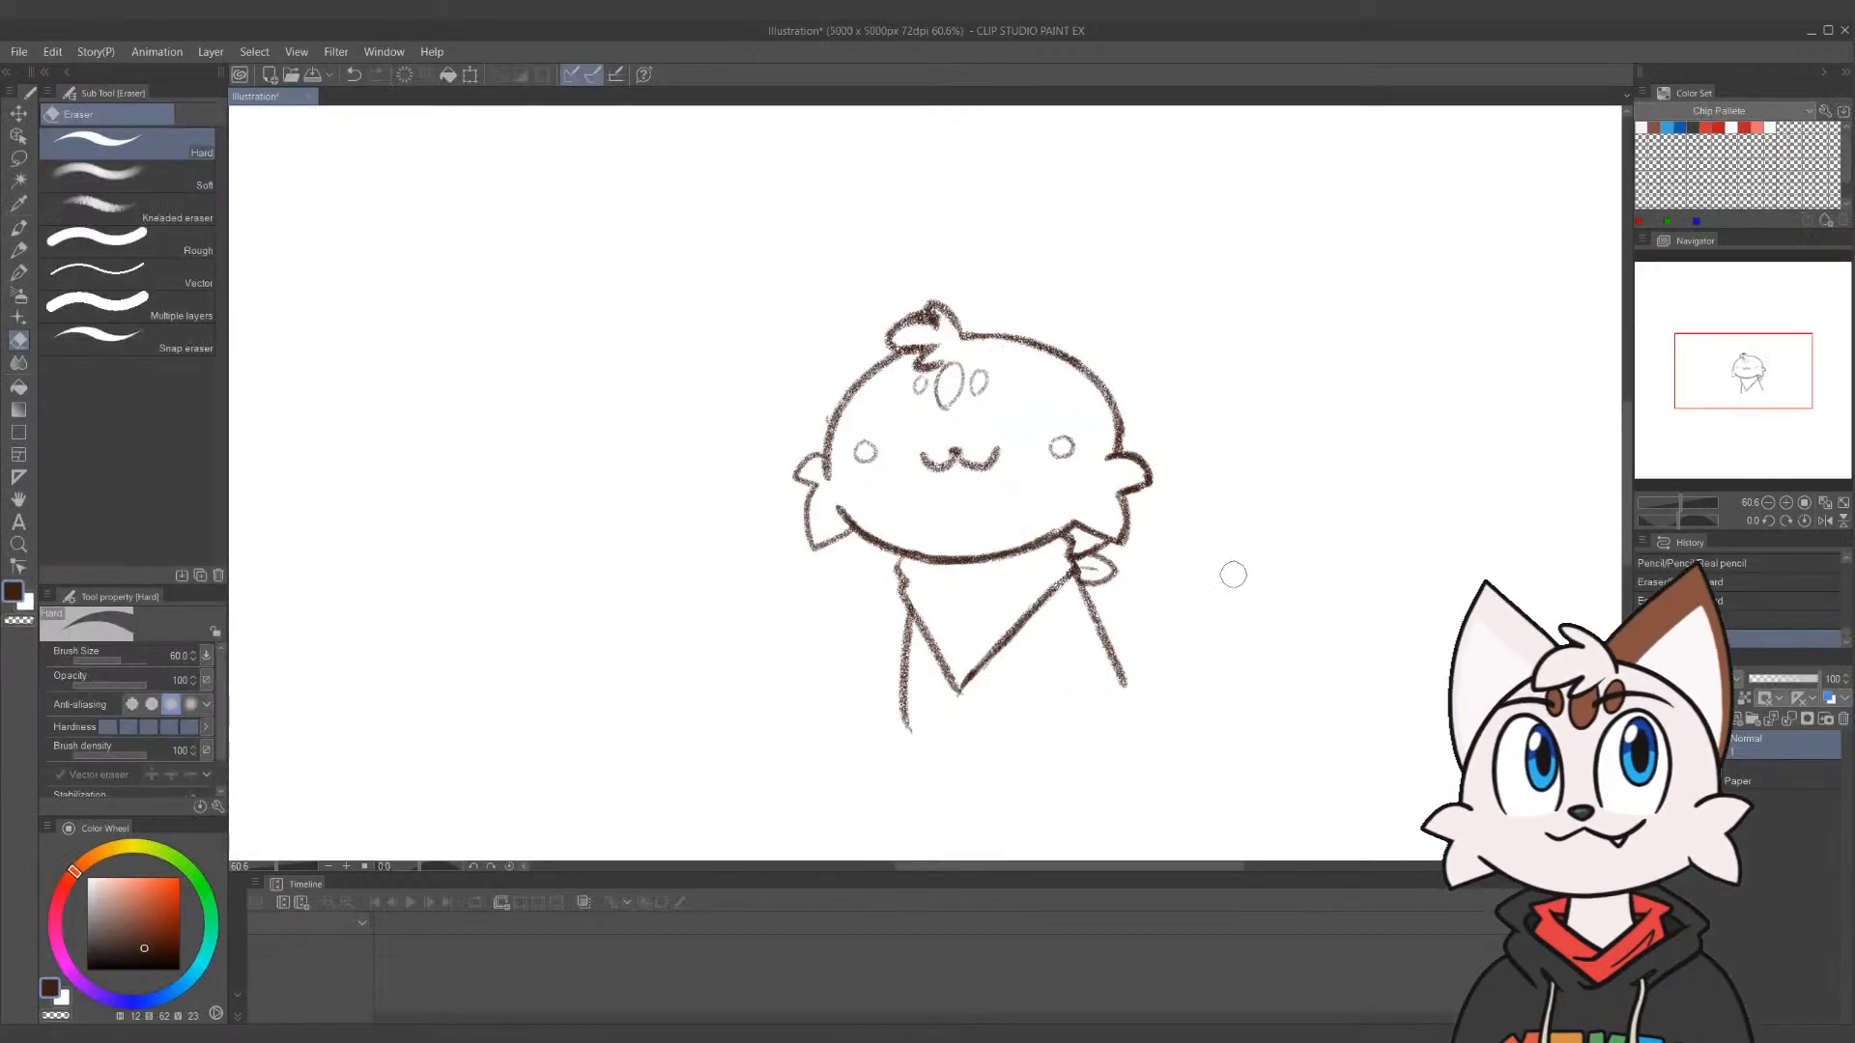
{"action": "key", "text": "/"}
{"action": "left_click_drag", "start_coordinate": [1192, 654], "coordinate": [1123, 607]}
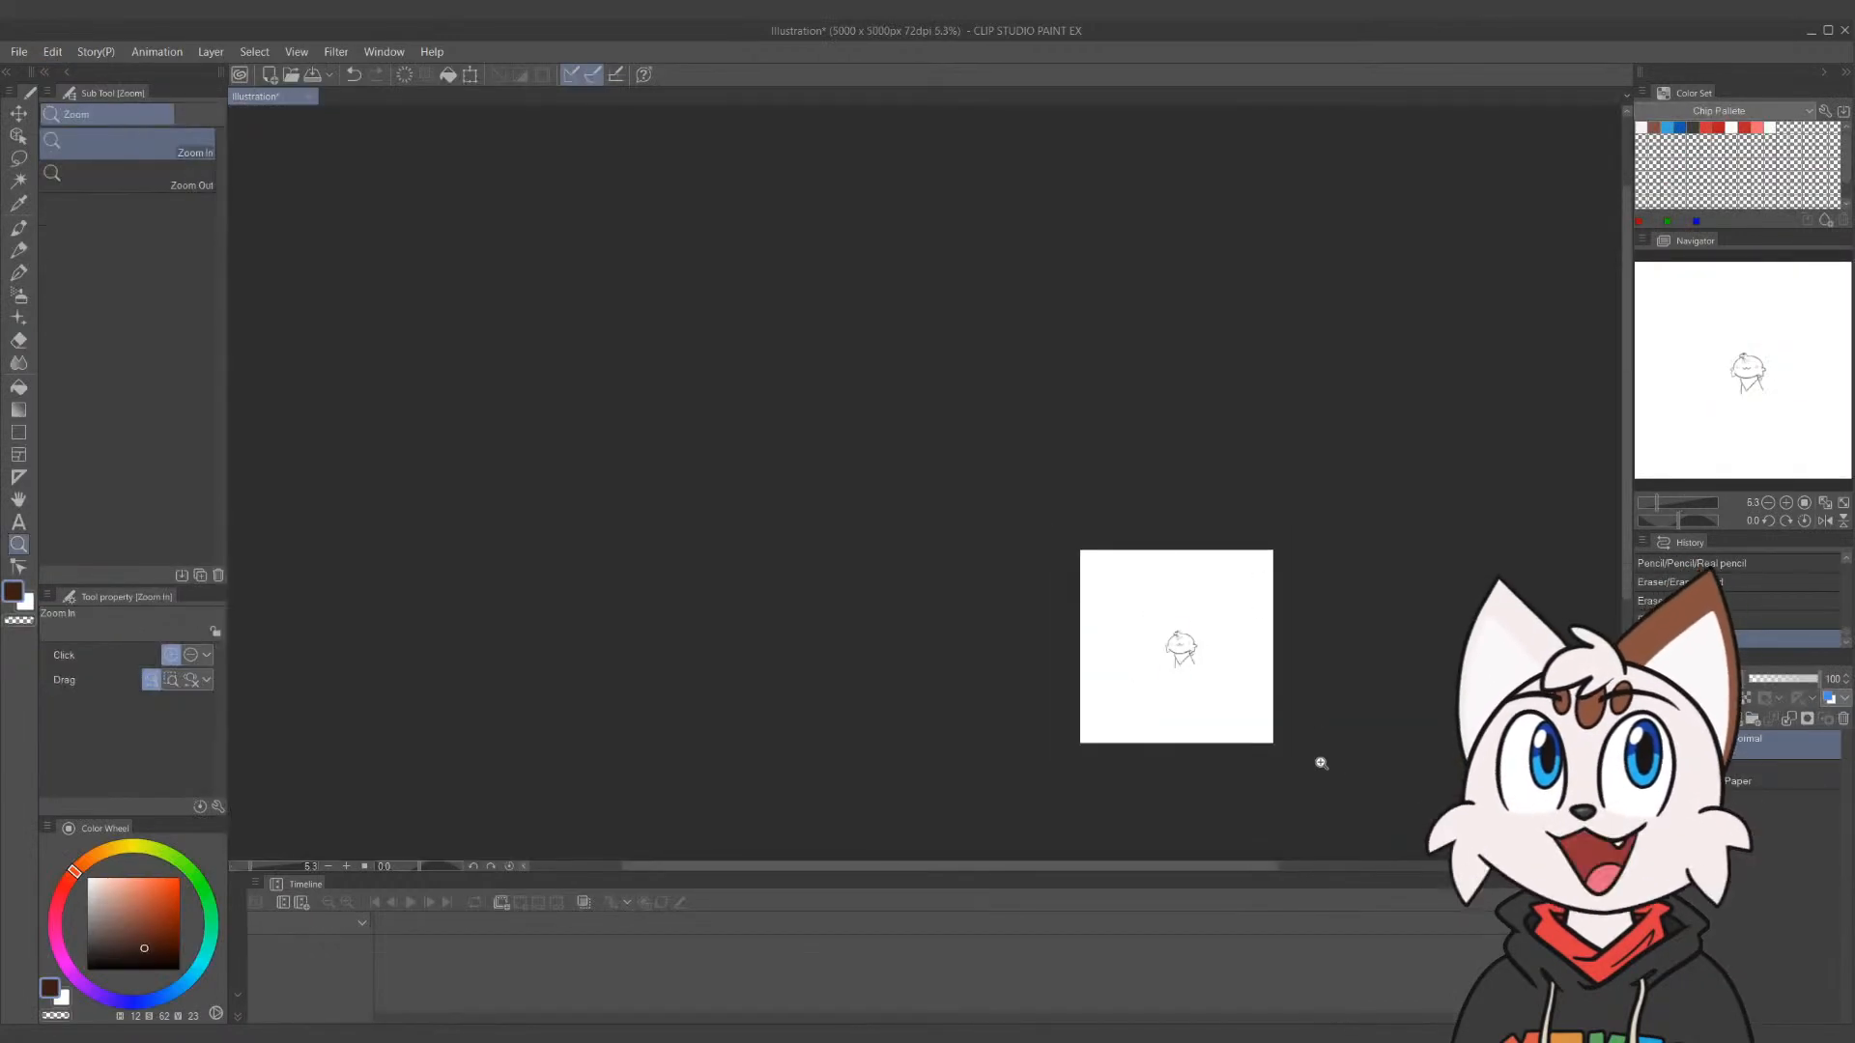
Lasso the small cat sketch, scale it up to 380% and centre it across the canvas, clearing the selection
{"action": "left_click_drag", "start_coordinate": [1317, 757], "coordinate": [1285, 465]}
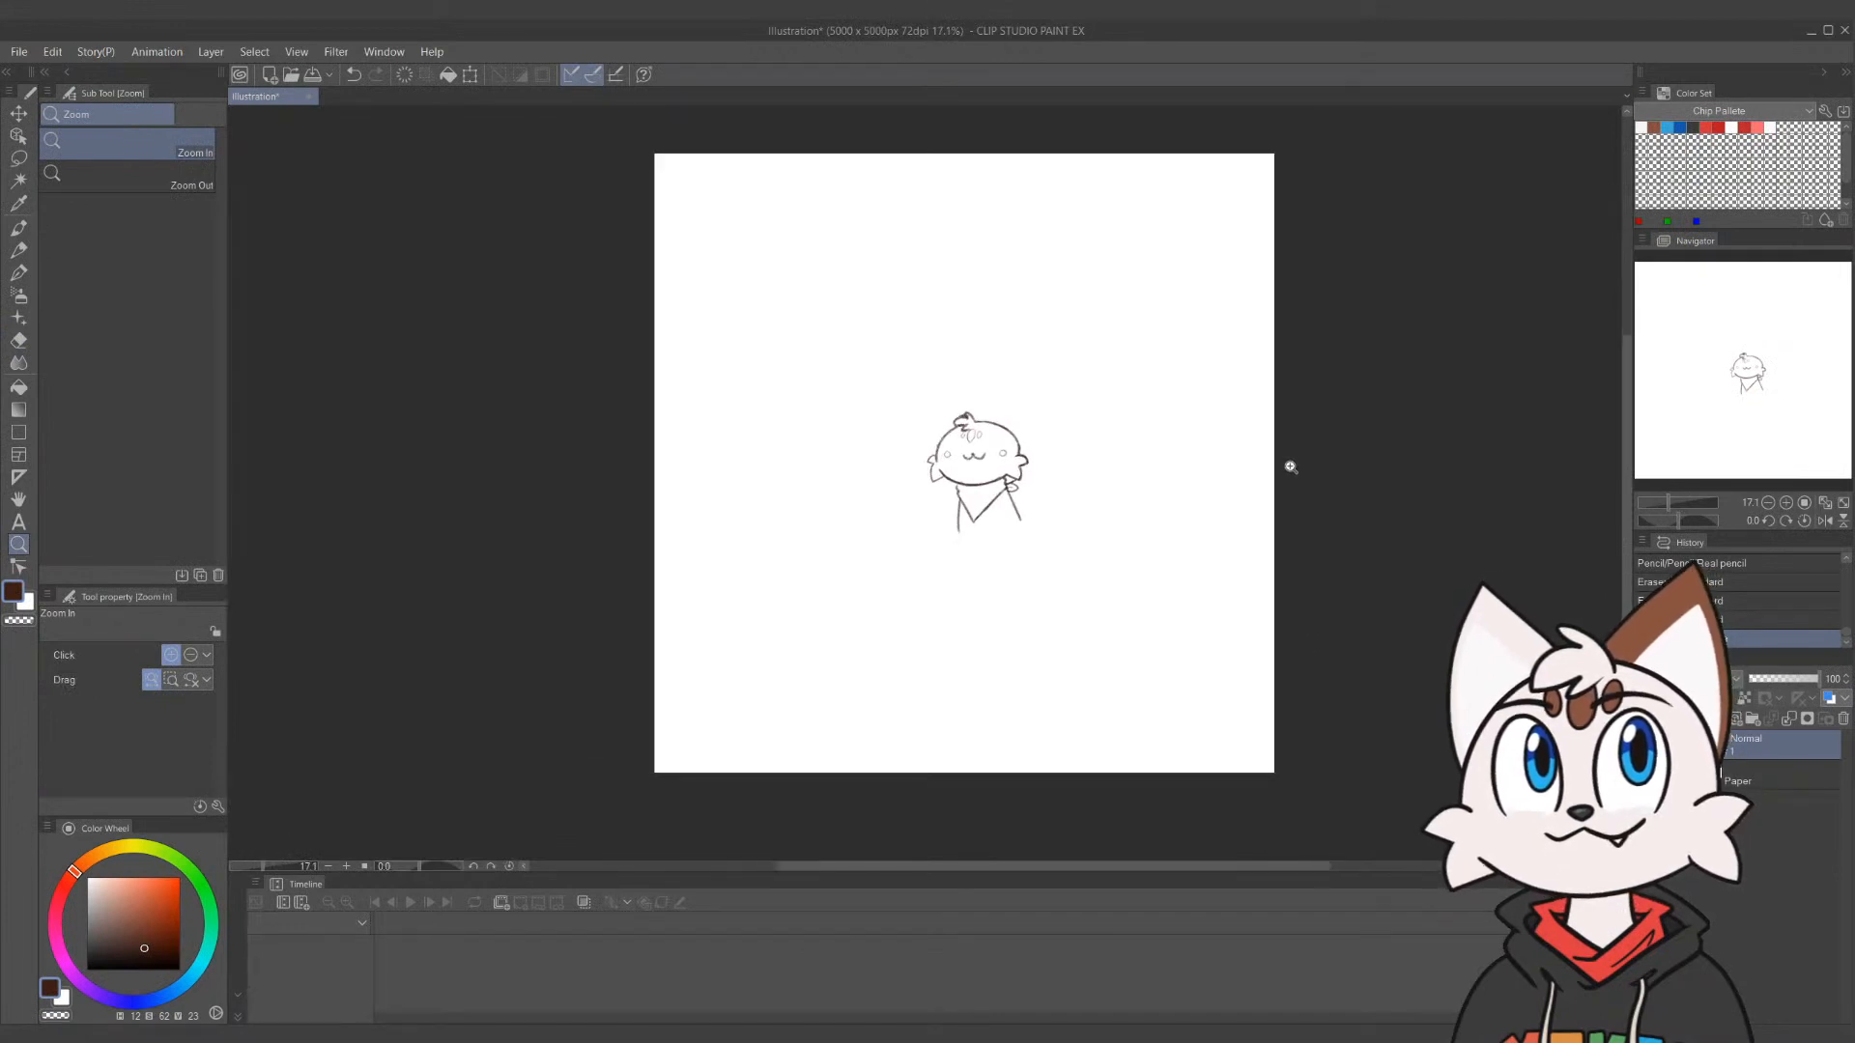
{"action": "key", "text": "m"}
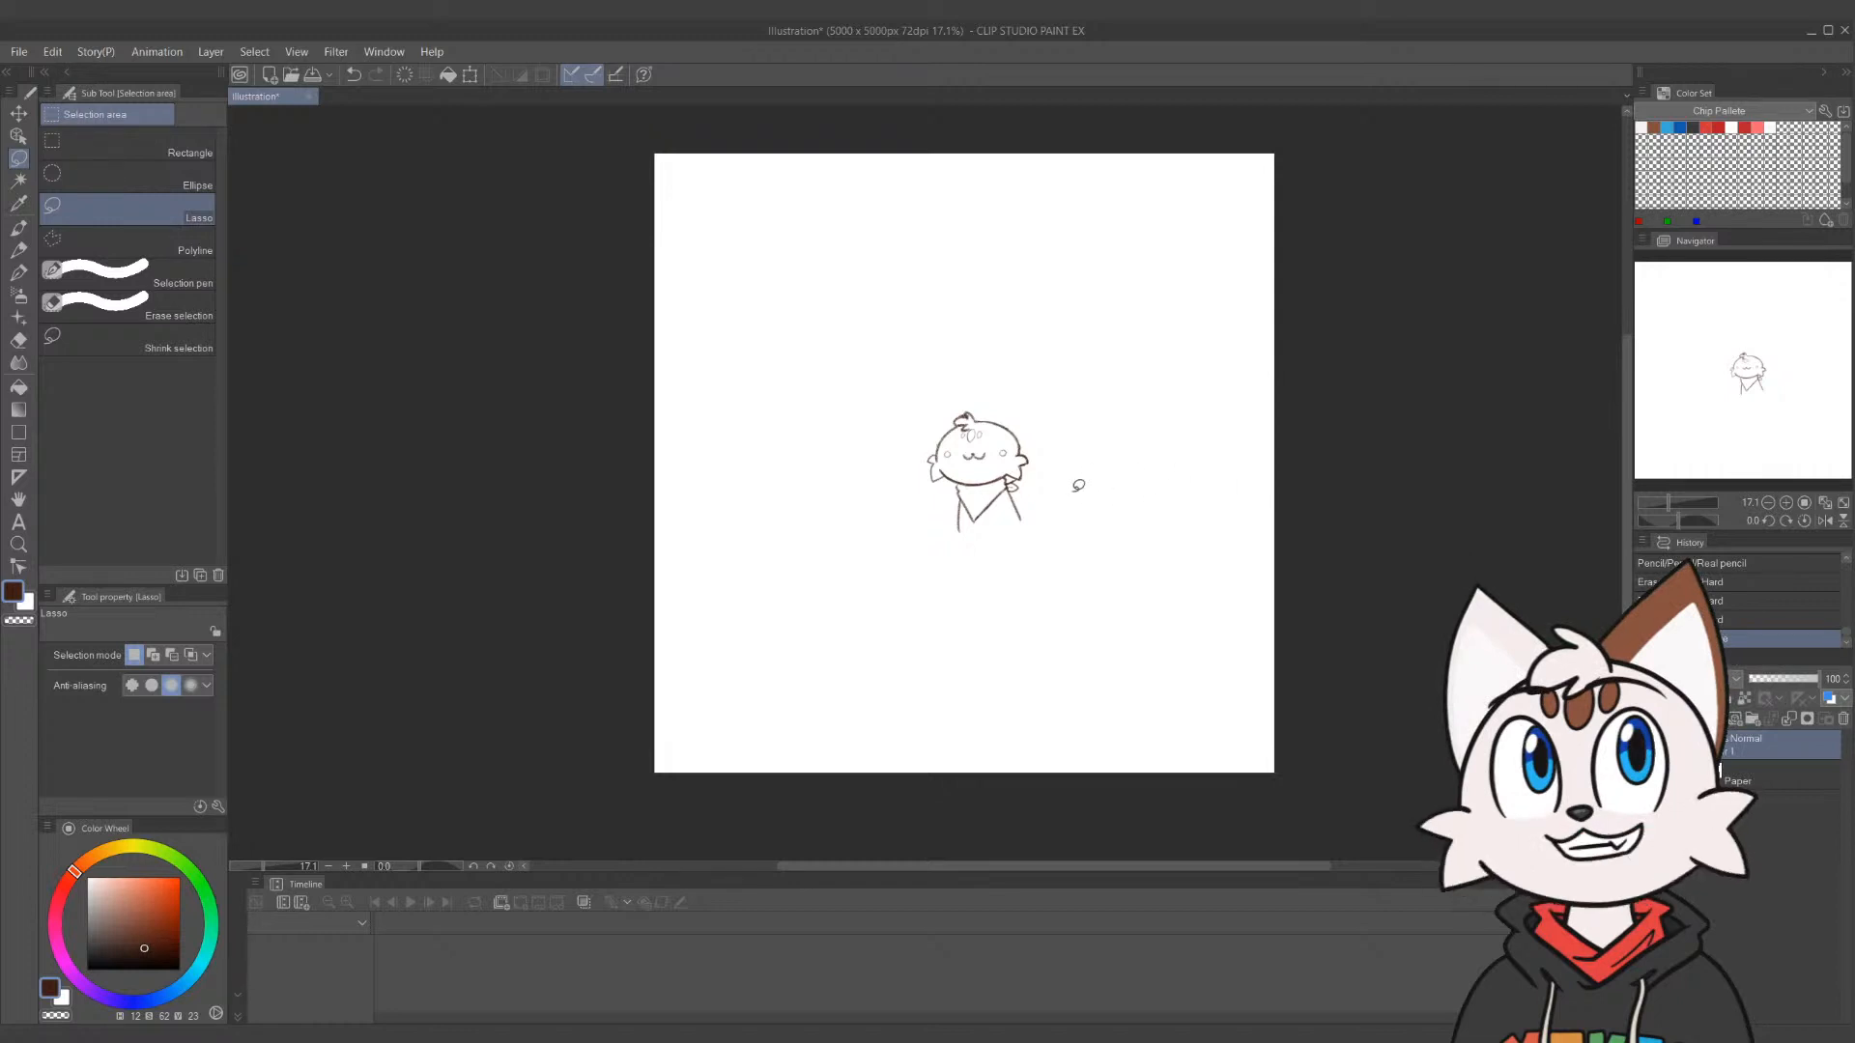
{"action": "mouse_move", "coordinate": [1078, 485]}
{"action": "left_mouse_down"}
{"action": "mouse_move", "coordinate": [895, 505]}
{"action": "mouse_move", "coordinate": [1058, 522]}
{"action": "left_mouse_up"}
{"action": "left_click", "coordinate": [1070, 589]}
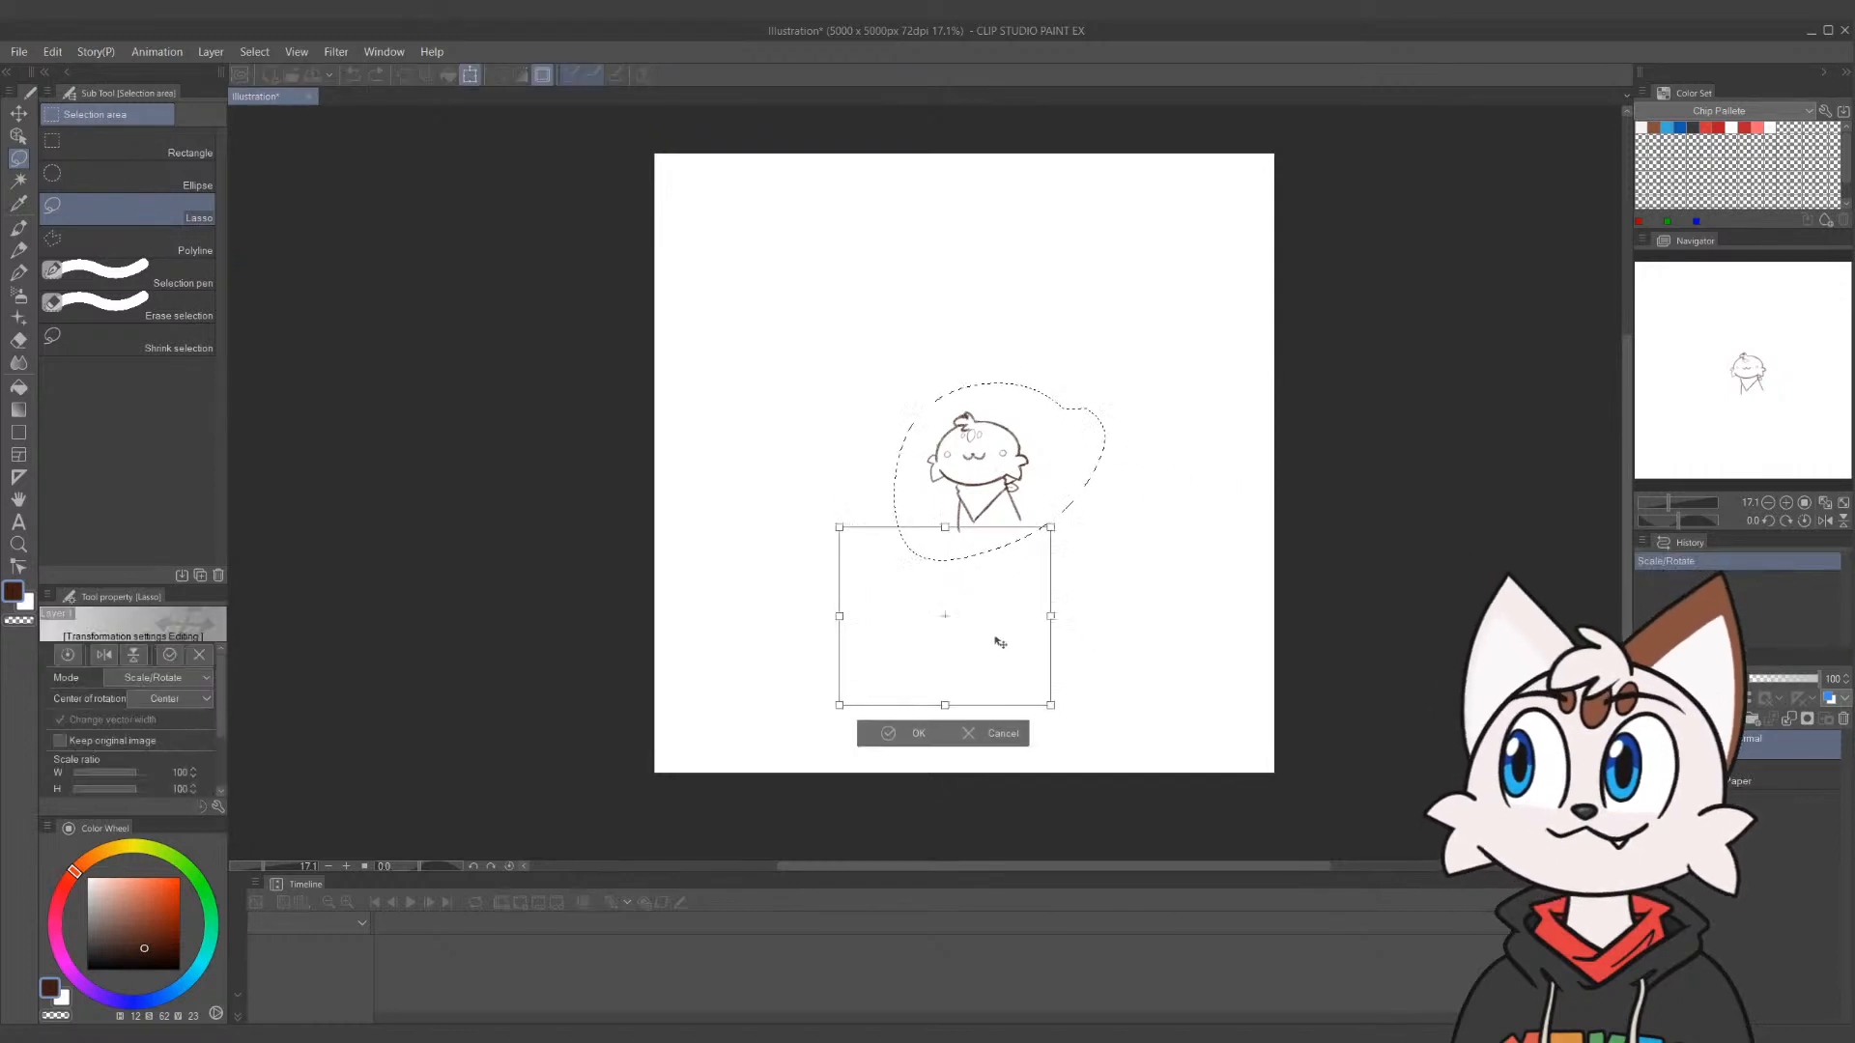
{"action": "left_click_drag", "start_coordinate": [998, 629], "coordinate": [931, 737]}
{"action": "left_click_drag", "start_coordinate": [984, 628], "coordinate": [1316, 149]}
{"action": "left_click_drag", "start_coordinate": [1123, 645], "coordinate": [966, 672]}
{"action": "left_click_drag", "start_coordinate": [1180, 402], "coordinate": [1431, 115]}
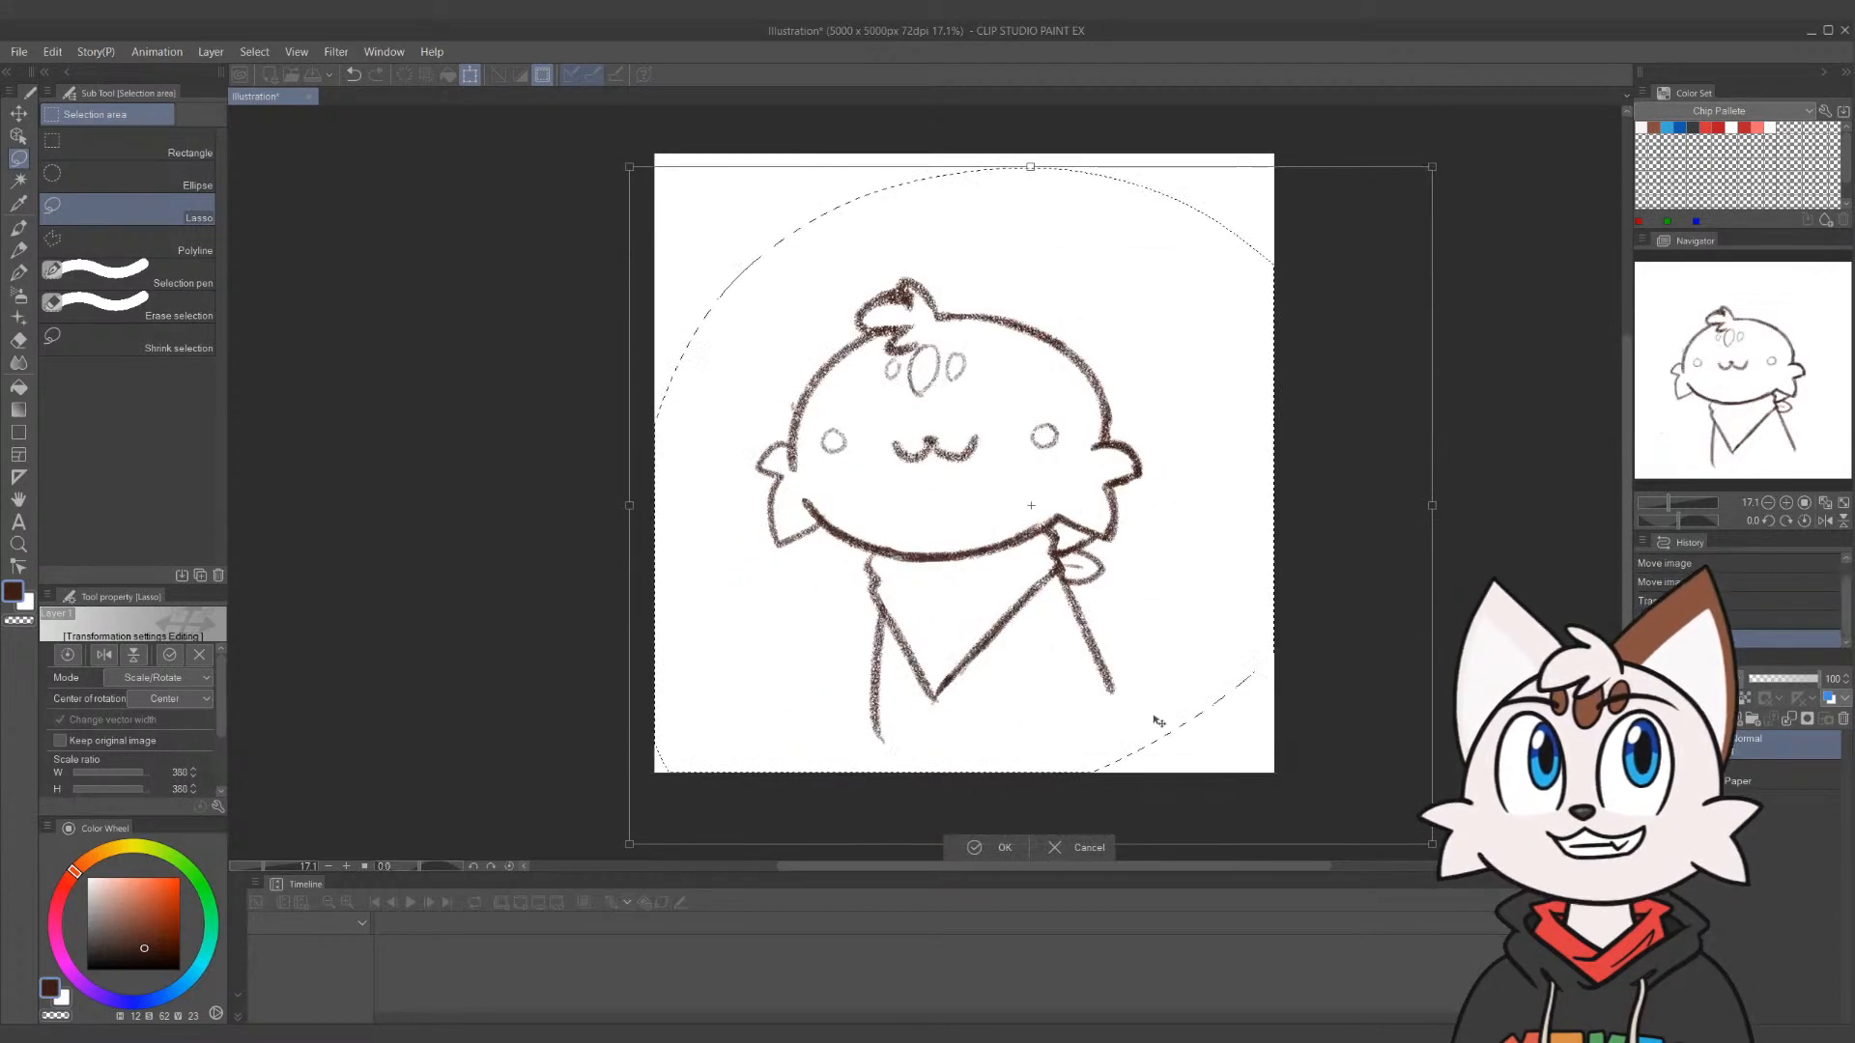
{"action": "left_click_drag", "start_coordinate": [1156, 712], "coordinate": [1147, 758]}
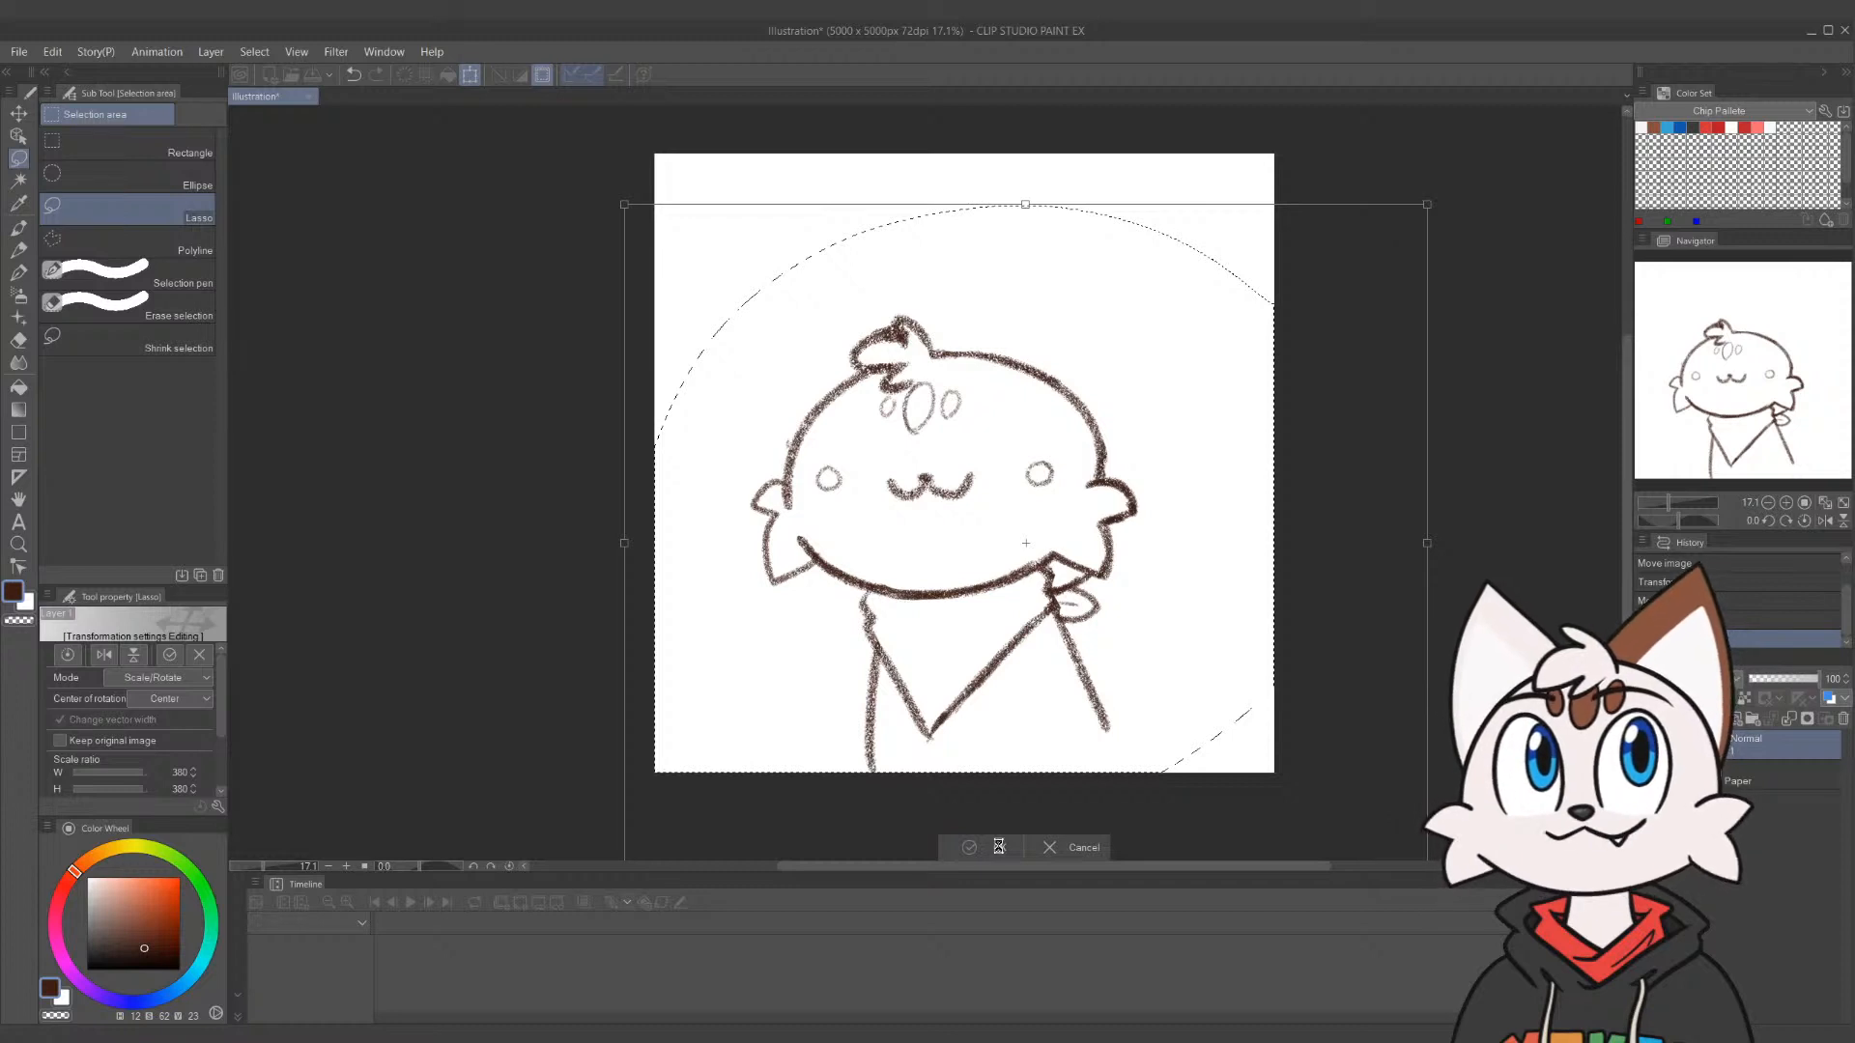
{"action": "left_click", "coordinate": [999, 847]}
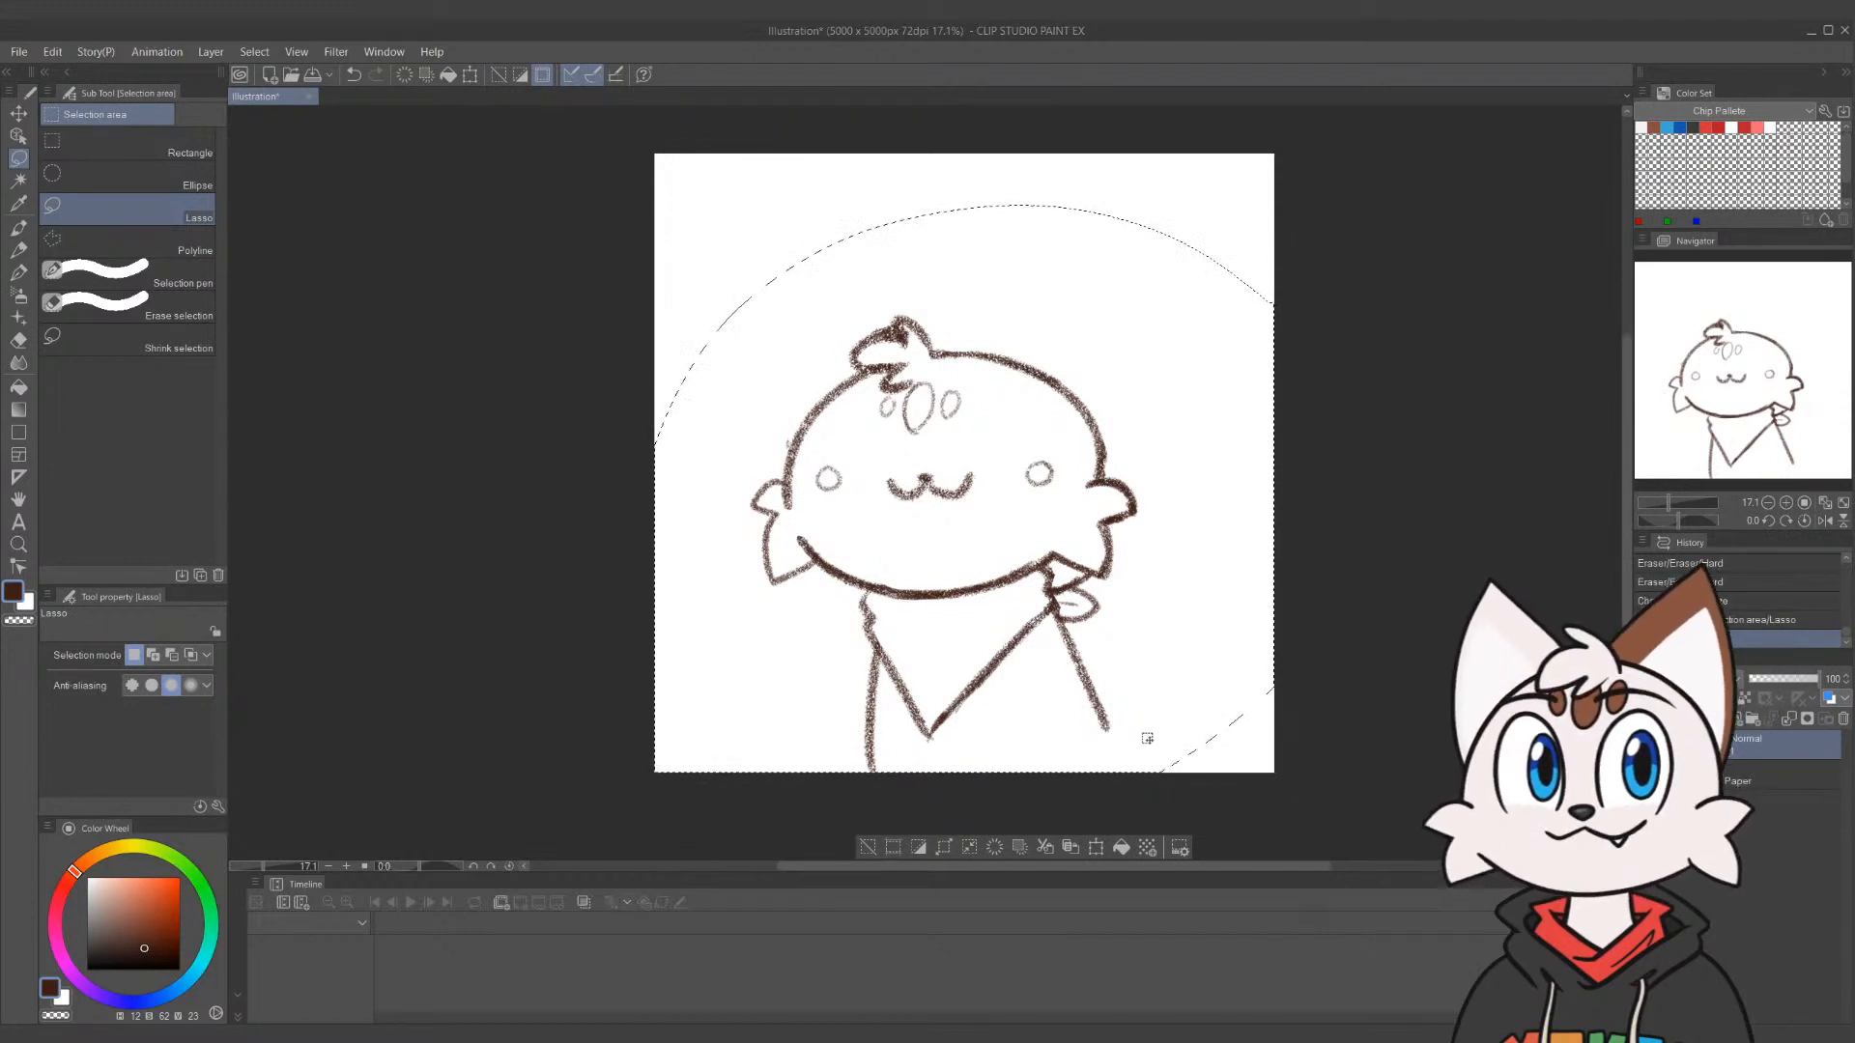
{"action": "key", "text": "ctrl+d"}
{"action": "key", "text": "p"}
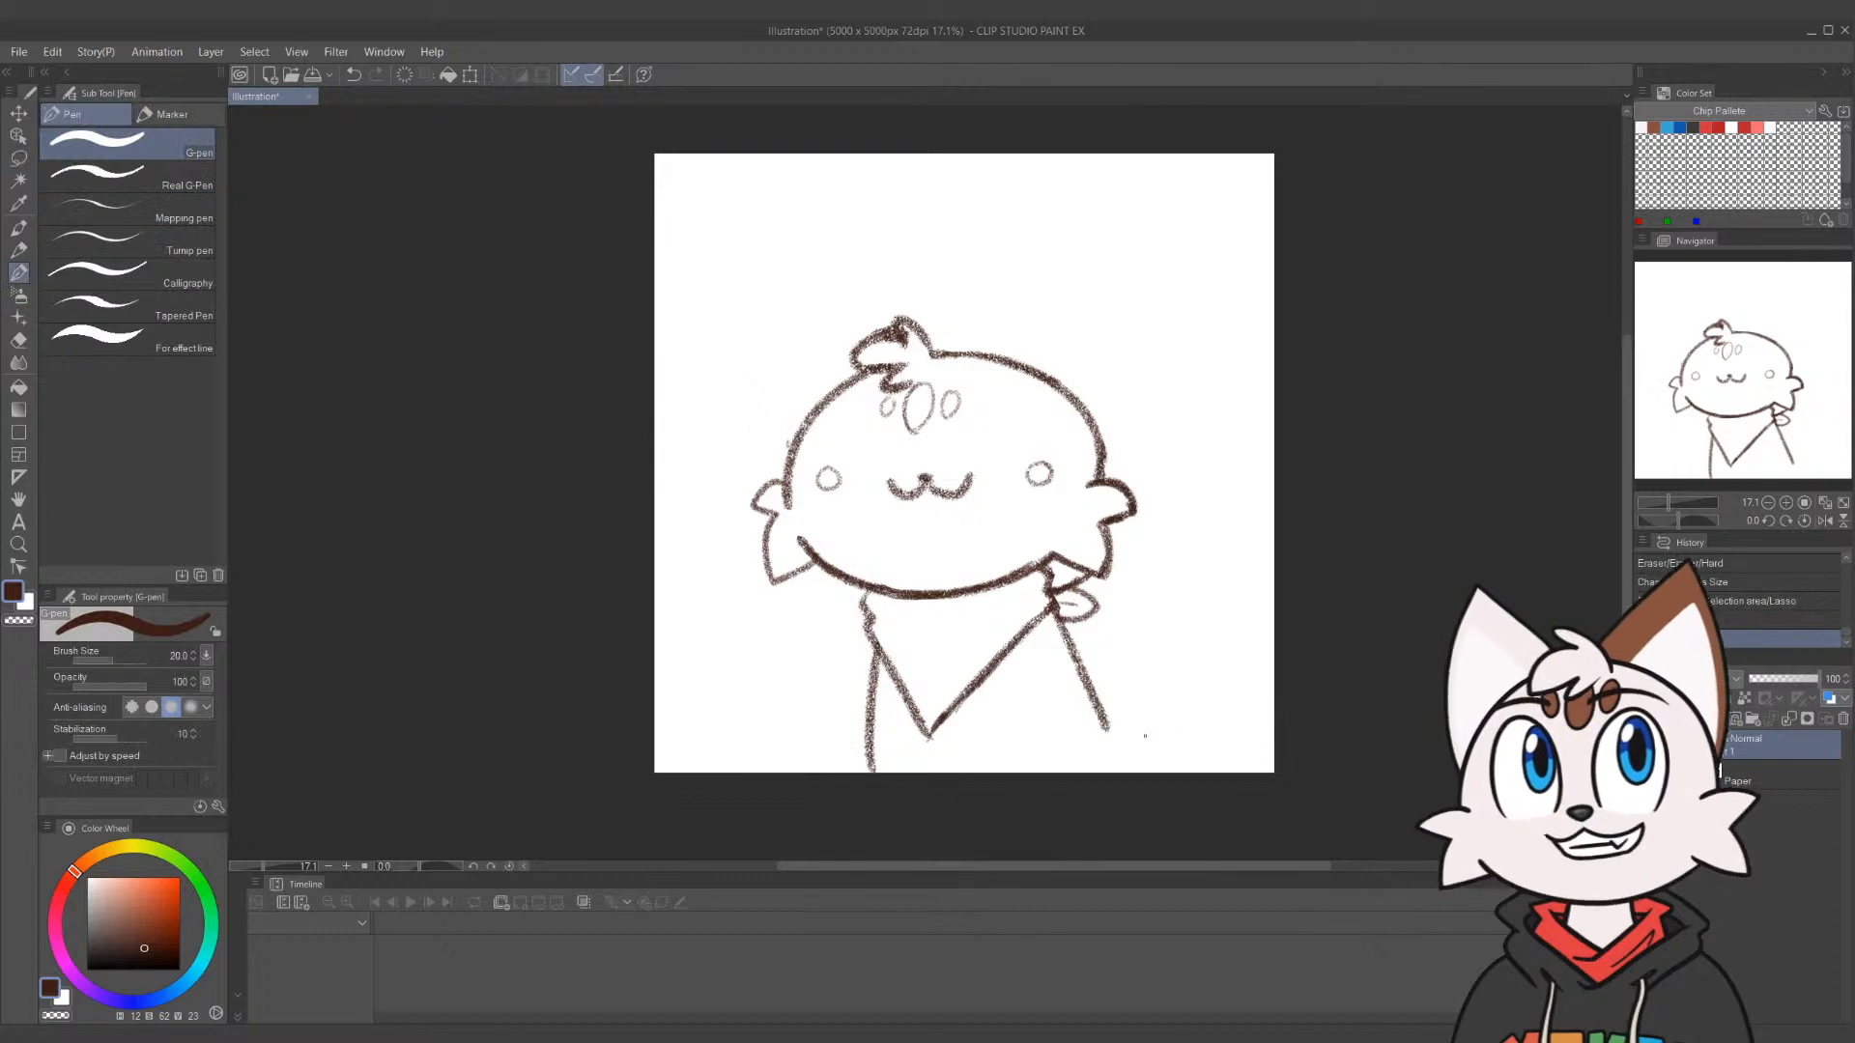
{"action": "key", "text": "bracketright"}
{"action": "key", "text": "bracketright"}
{"action": "key", "text": "bracketright"}
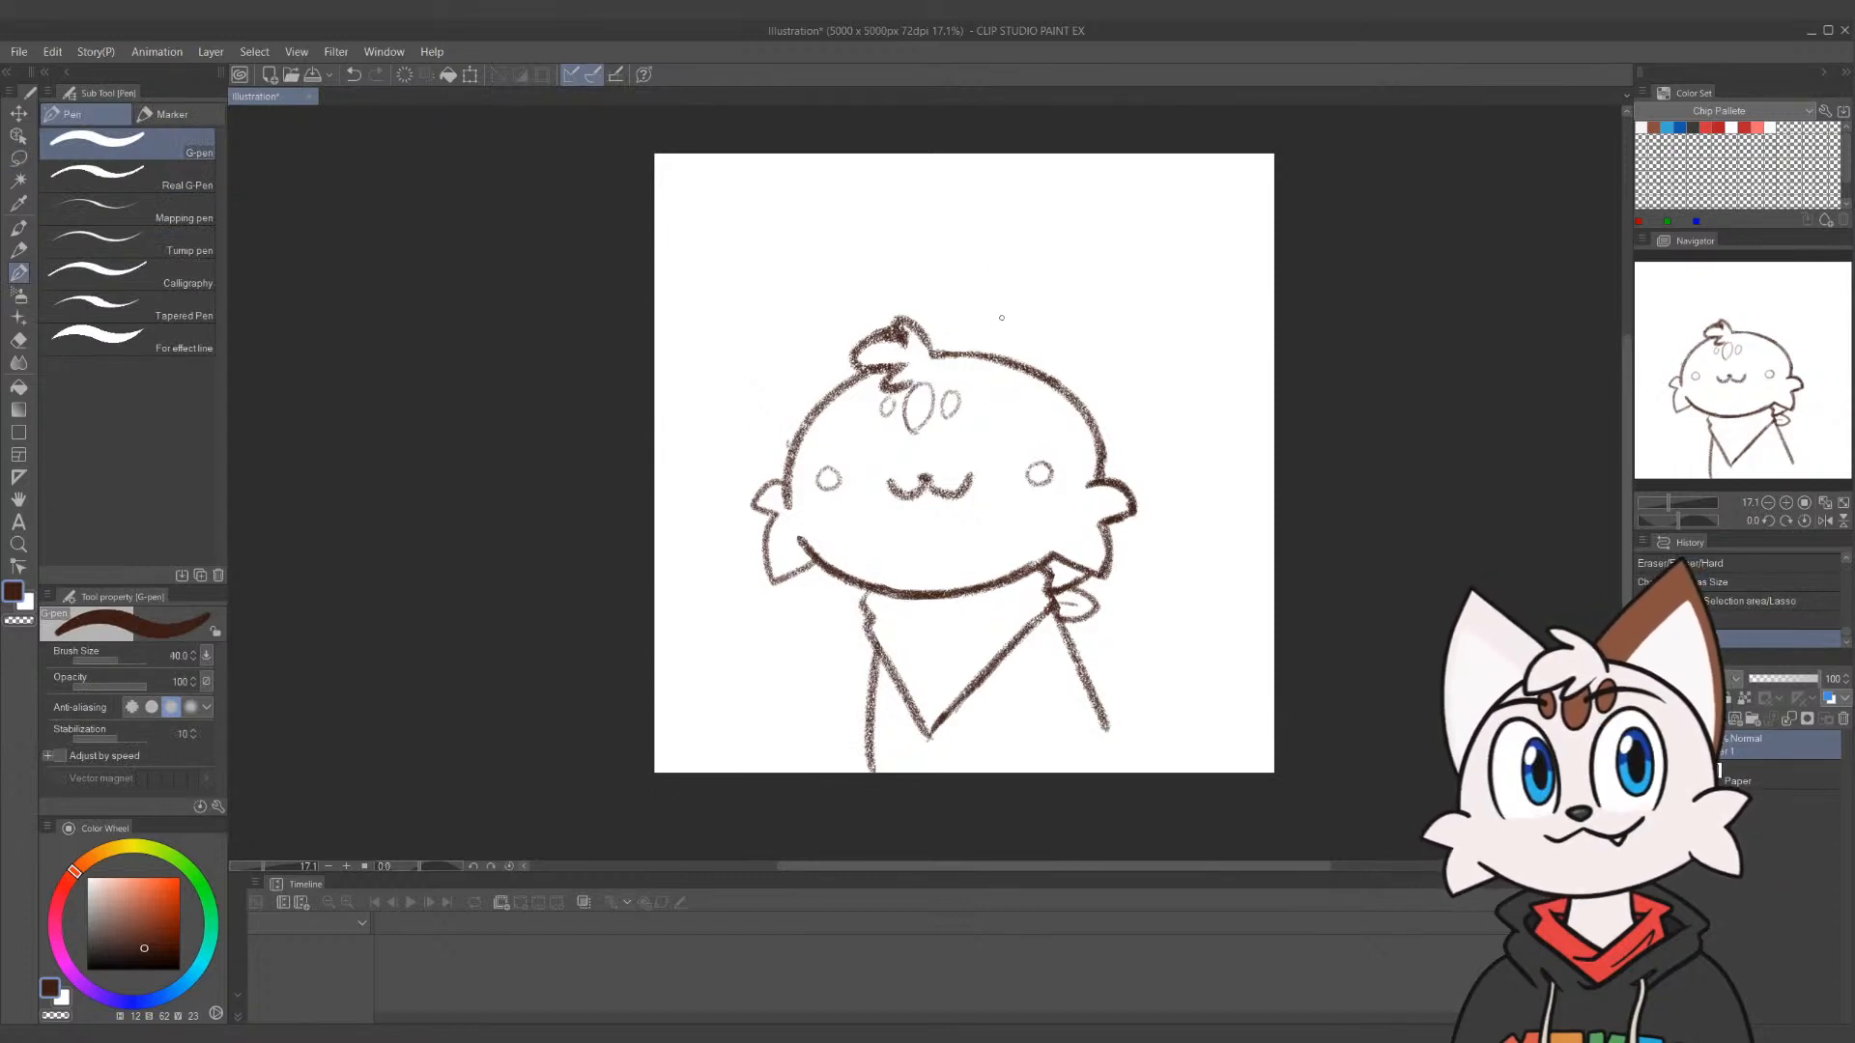
{"action": "left_click_drag", "start_coordinate": [953, 354], "coordinate": [1087, 246]}
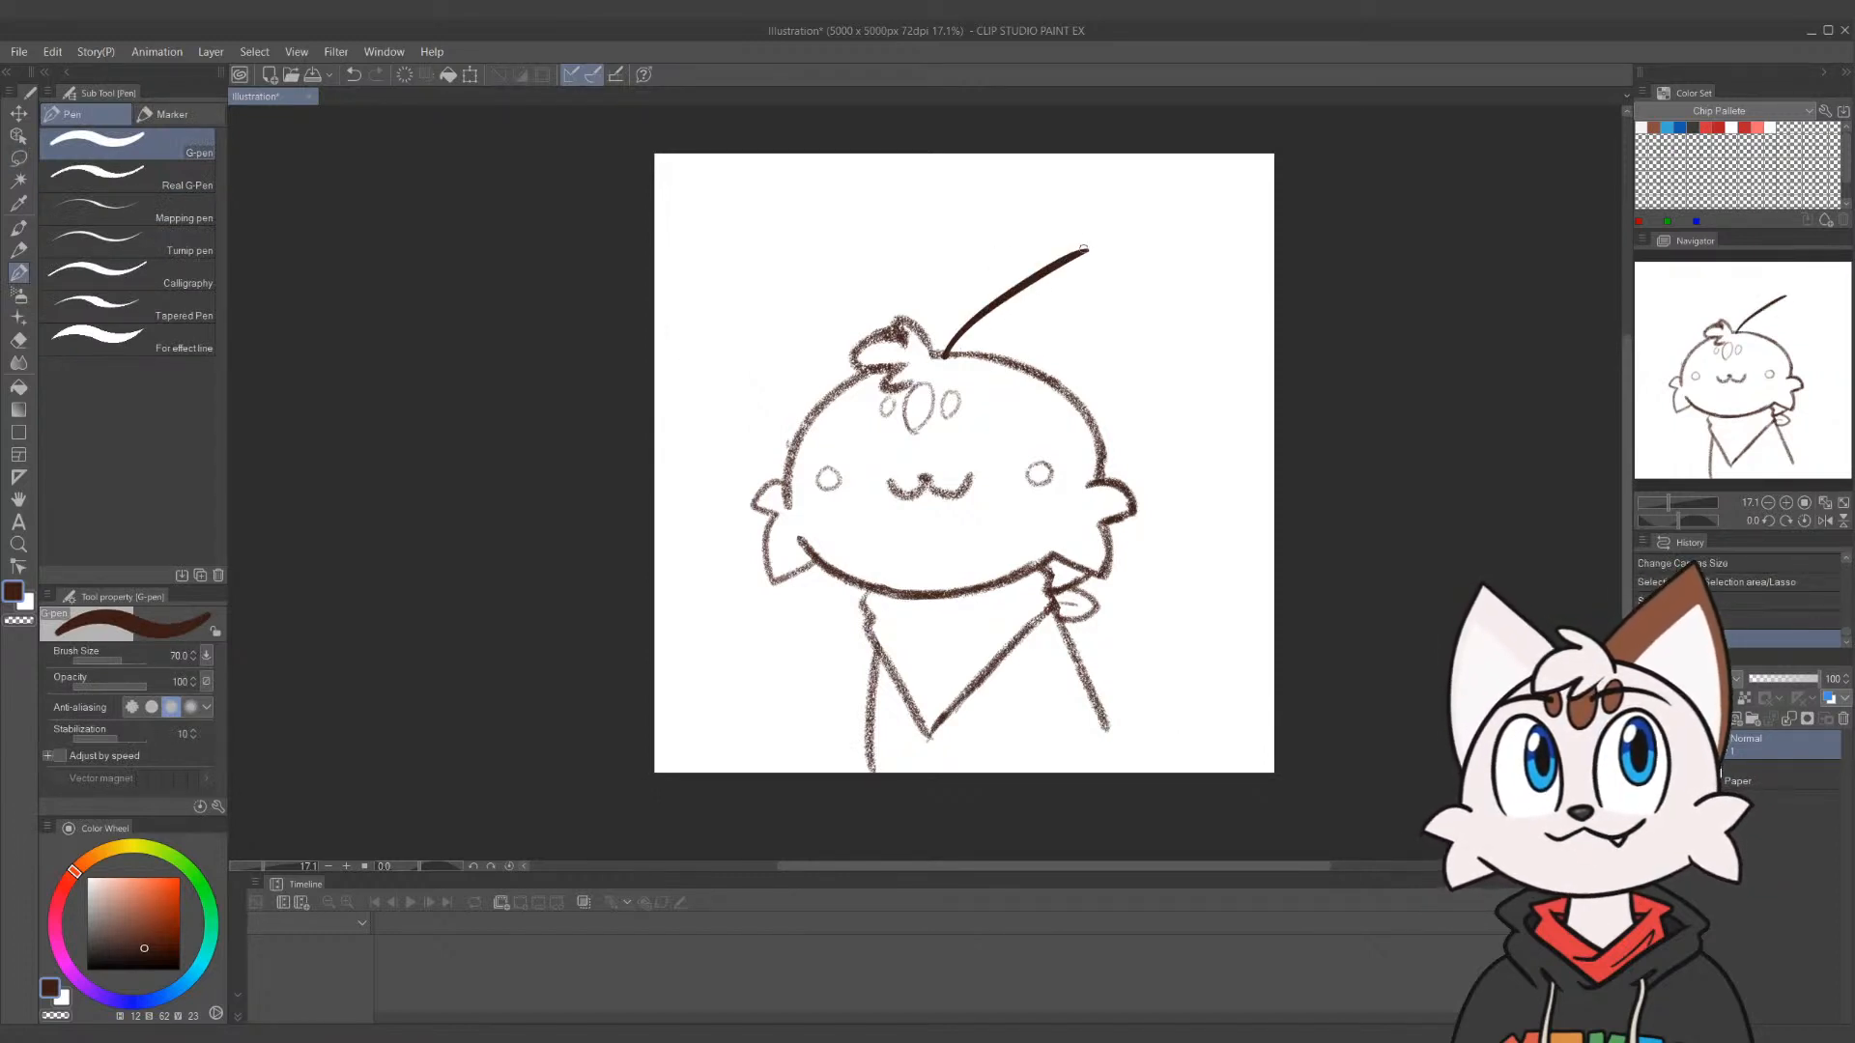
{"action": "key", "text": "ctrl+z"}
Enlarge the Real pencil to brush size 80 and try out strokes for the upper edge of the right ear
{"action": "key", "text": "p"}
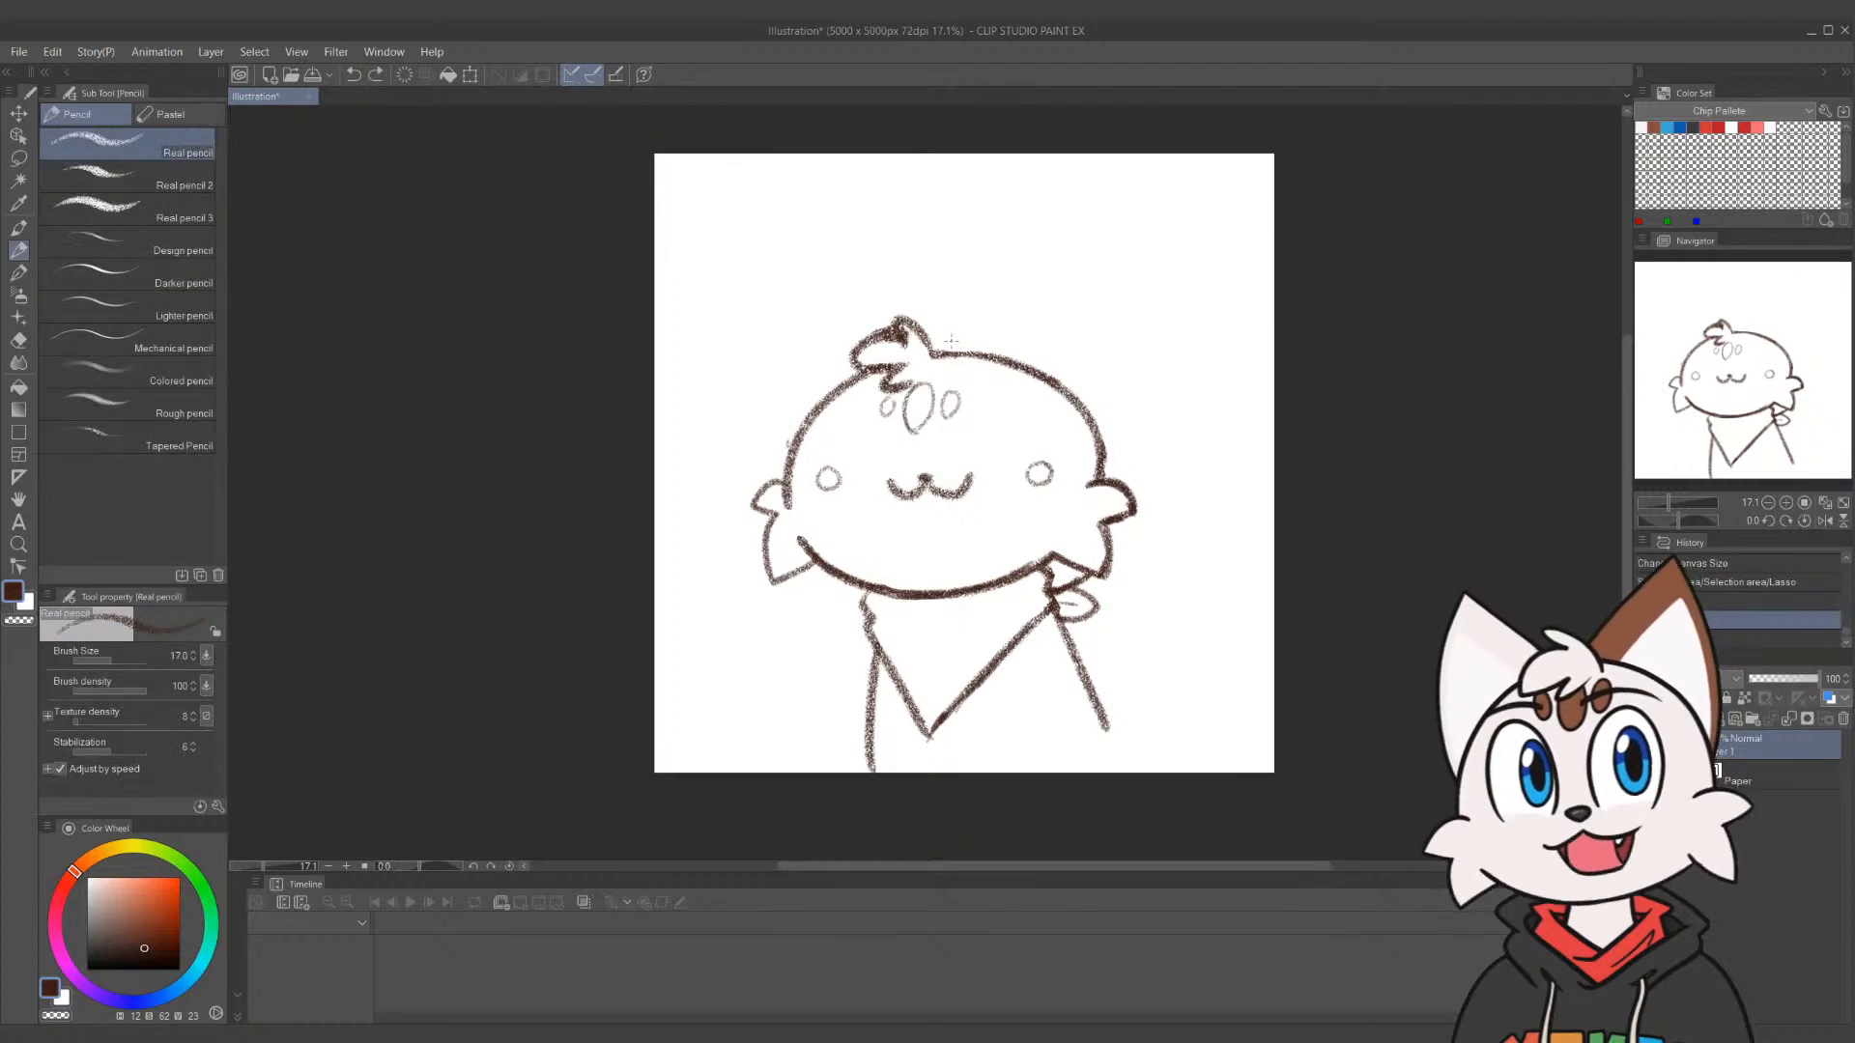
{"action": "key", "text": "bracketright"}
{"action": "key", "text": "bracketright"}
{"action": "key", "text": "bracketright"}
{"action": "key", "text": "bracketright"}
{"action": "left_click_drag", "start_coordinate": [952, 348], "coordinate": [1078, 256]}
{"action": "key", "text": "ctrl+z"}
{"action": "key", "text": "bracketright"}
{"action": "left_click_drag", "start_coordinate": [945, 355], "coordinate": [1078, 256]}
{"action": "key", "text": "ctrl+z"}
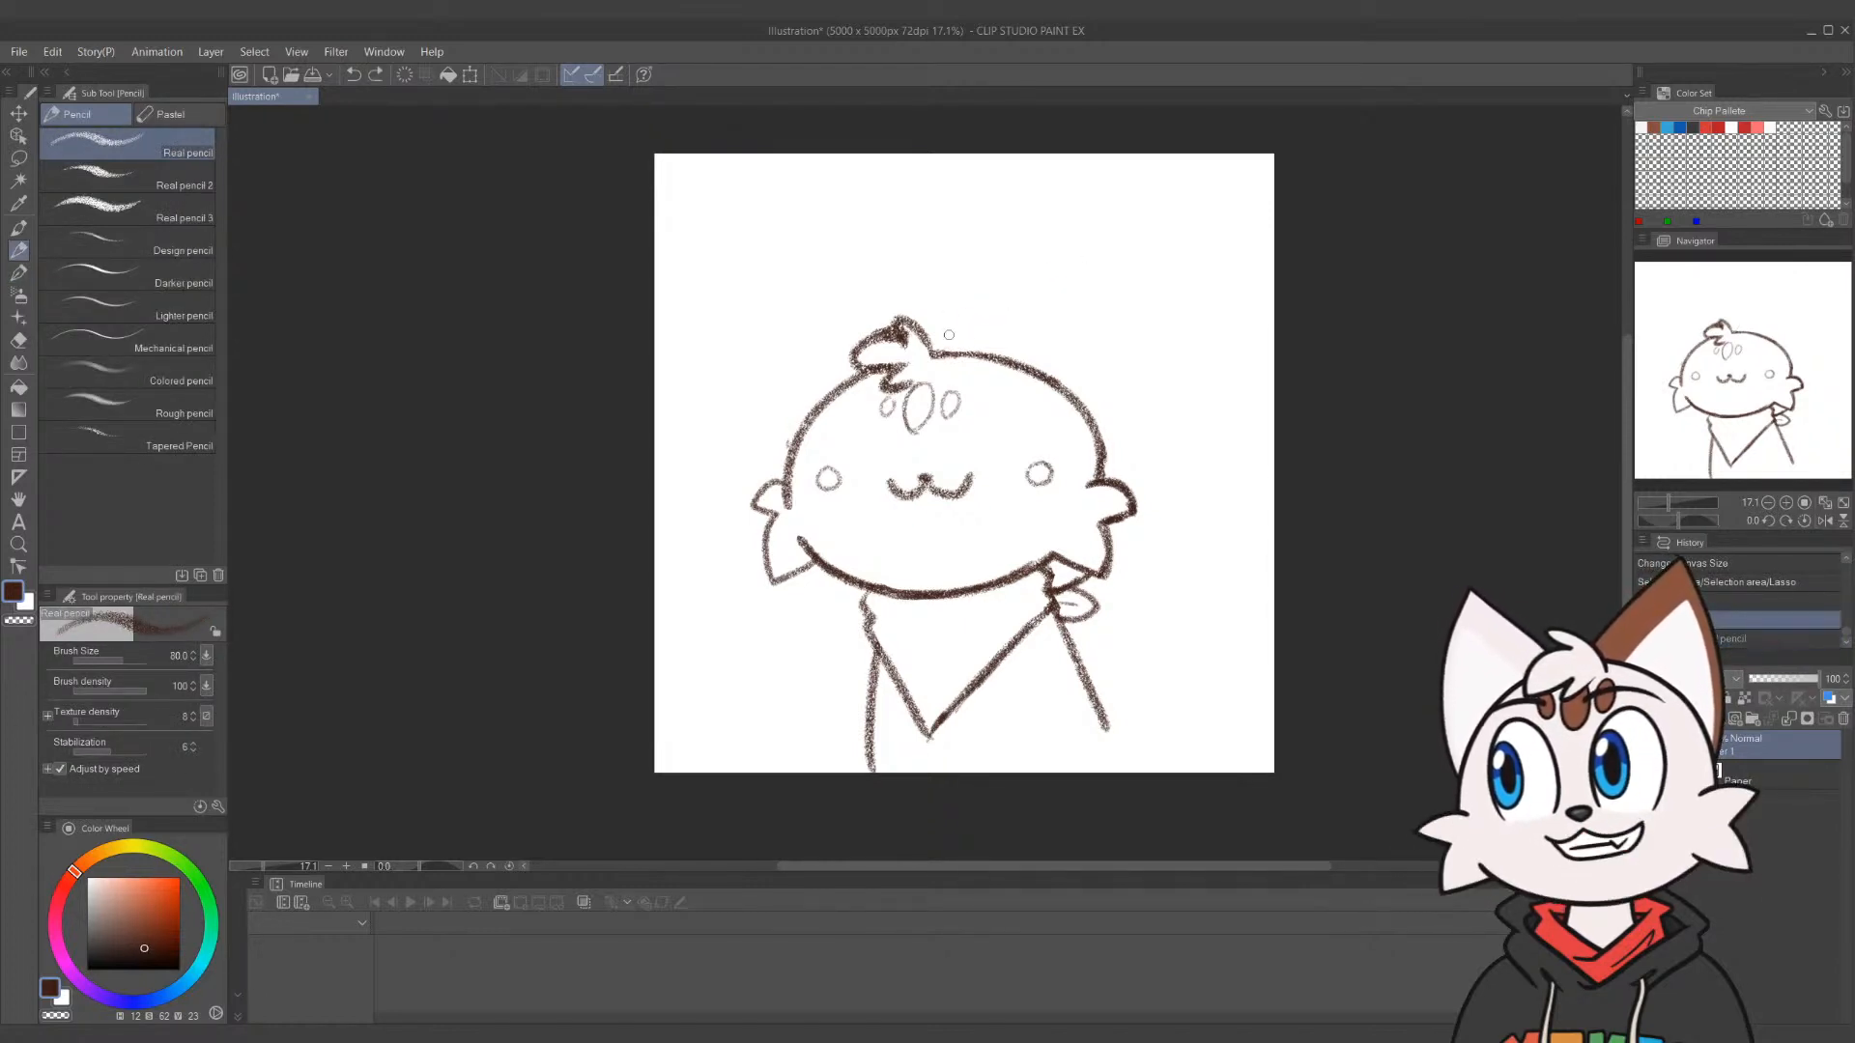
{"action": "left_click_drag", "start_coordinate": [945, 355], "coordinate": [1075, 257]}
{"action": "mouse_move", "coordinate": [974, 314]}
{"action": "left_mouse_down"}
{"action": "mouse_move", "coordinate": [1093, 249]}
{"action": "mouse_move", "coordinate": [1078, 255]}
{"action": "mouse_move", "coordinate": [1113, 442]}
{"action": "left_mouse_up"}
{"action": "key", "text": "ctrl+z"}
{"action": "key", "text": "ctrl+z"}
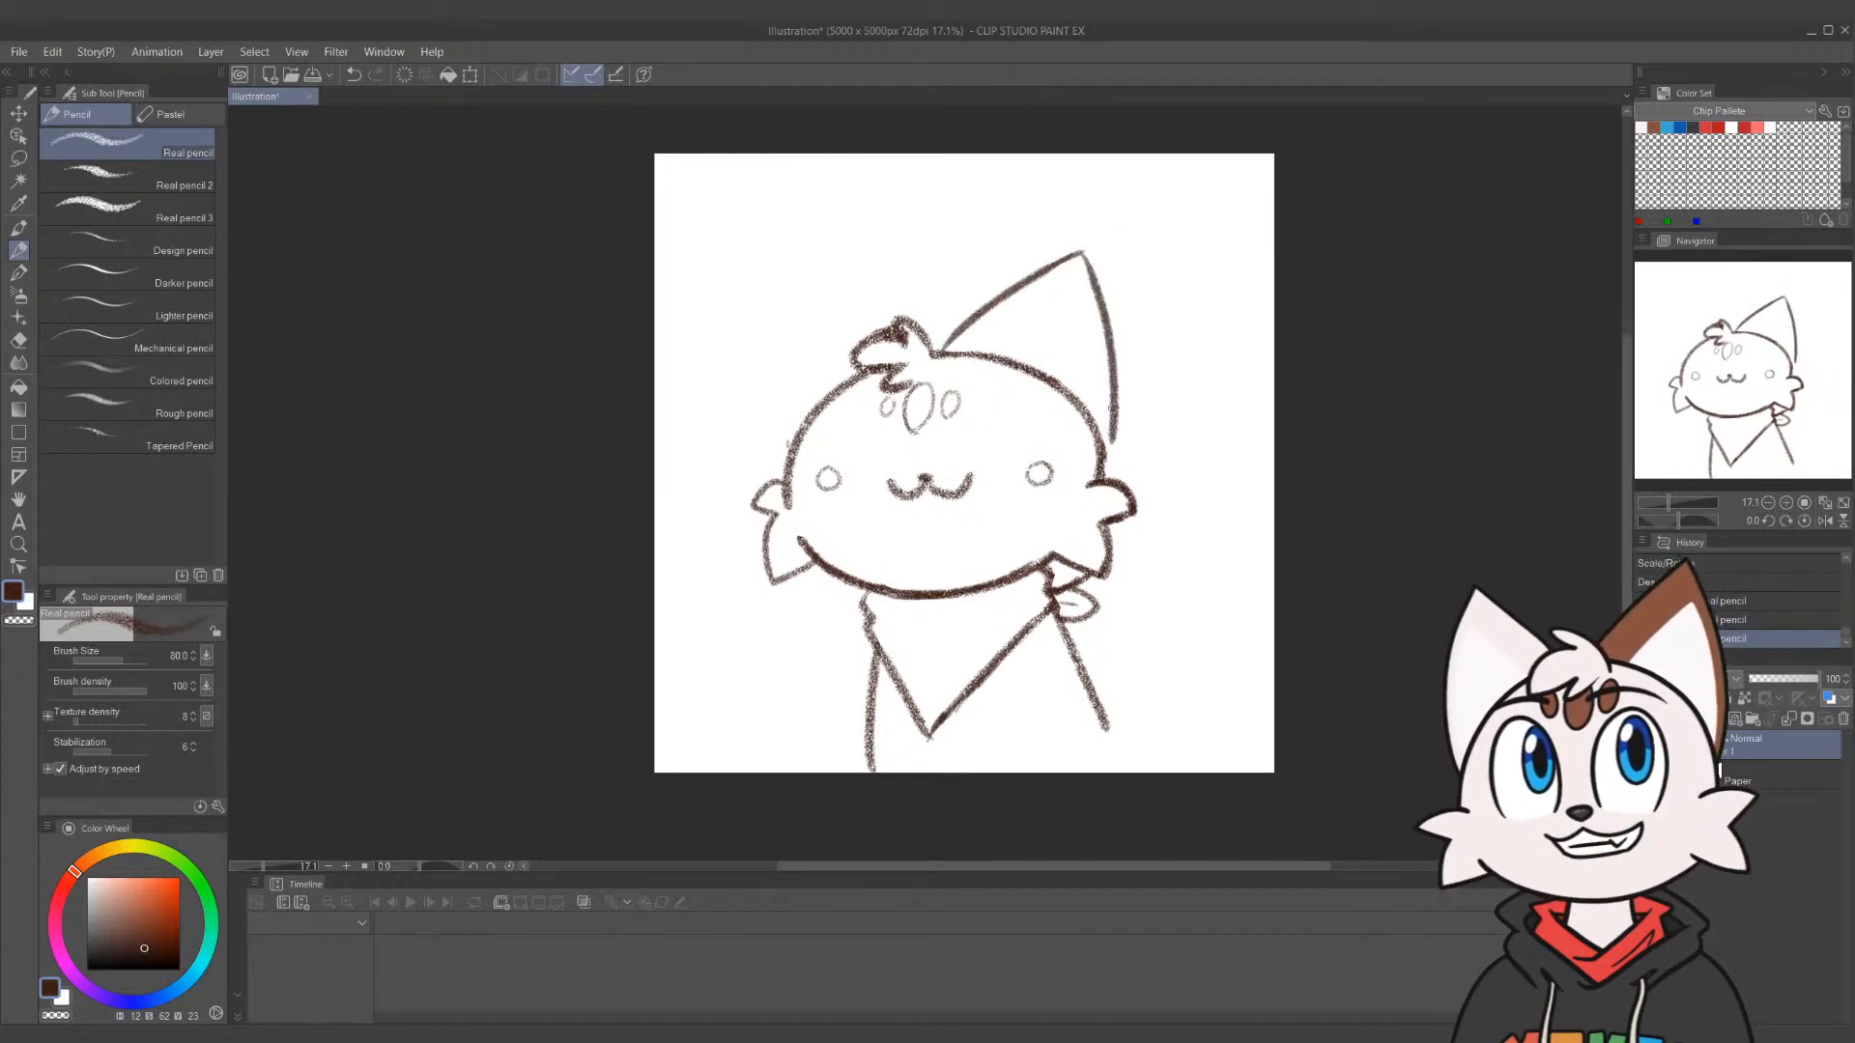
{"action": "key", "text": "ctrl+z"}
{"action": "key", "text": "ctrl+z"}
{"action": "key", "text": "ctrl+z"}
Draw the pointed right ear with the Real pencil, redoing its outer edge so it curves down to the side of the head
{"action": "mouse_move", "coordinate": [942, 353]}
{"action": "left_mouse_down"}
{"action": "mouse_move", "coordinate": [1098, 278]}
{"action": "mouse_move", "coordinate": [1113, 444]}
{"action": "left_mouse_up"}
{"action": "key", "text": "ctrl+z"}
{"action": "mouse_move", "coordinate": [1108, 280]}
{"action": "left_mouse_down"}
{"action": "mouse_move", "coordinate": [1111, 508]}
{"action": "mouse_move", "coordinate": [1116, 401]}
{"action": "mouse_move", "coordinate": [1113, 463]}
{"action": "left_mouse_up"}
{"action": "key", "text": "ctrl+z"}
{"action": "key", "text": "ctrl+z"}
{"action": "left_click_drag", "start_coordinate": [1107, 280], "coordinate": [1111, 483]}
{"action": "key", "text": "ctrl+z"}
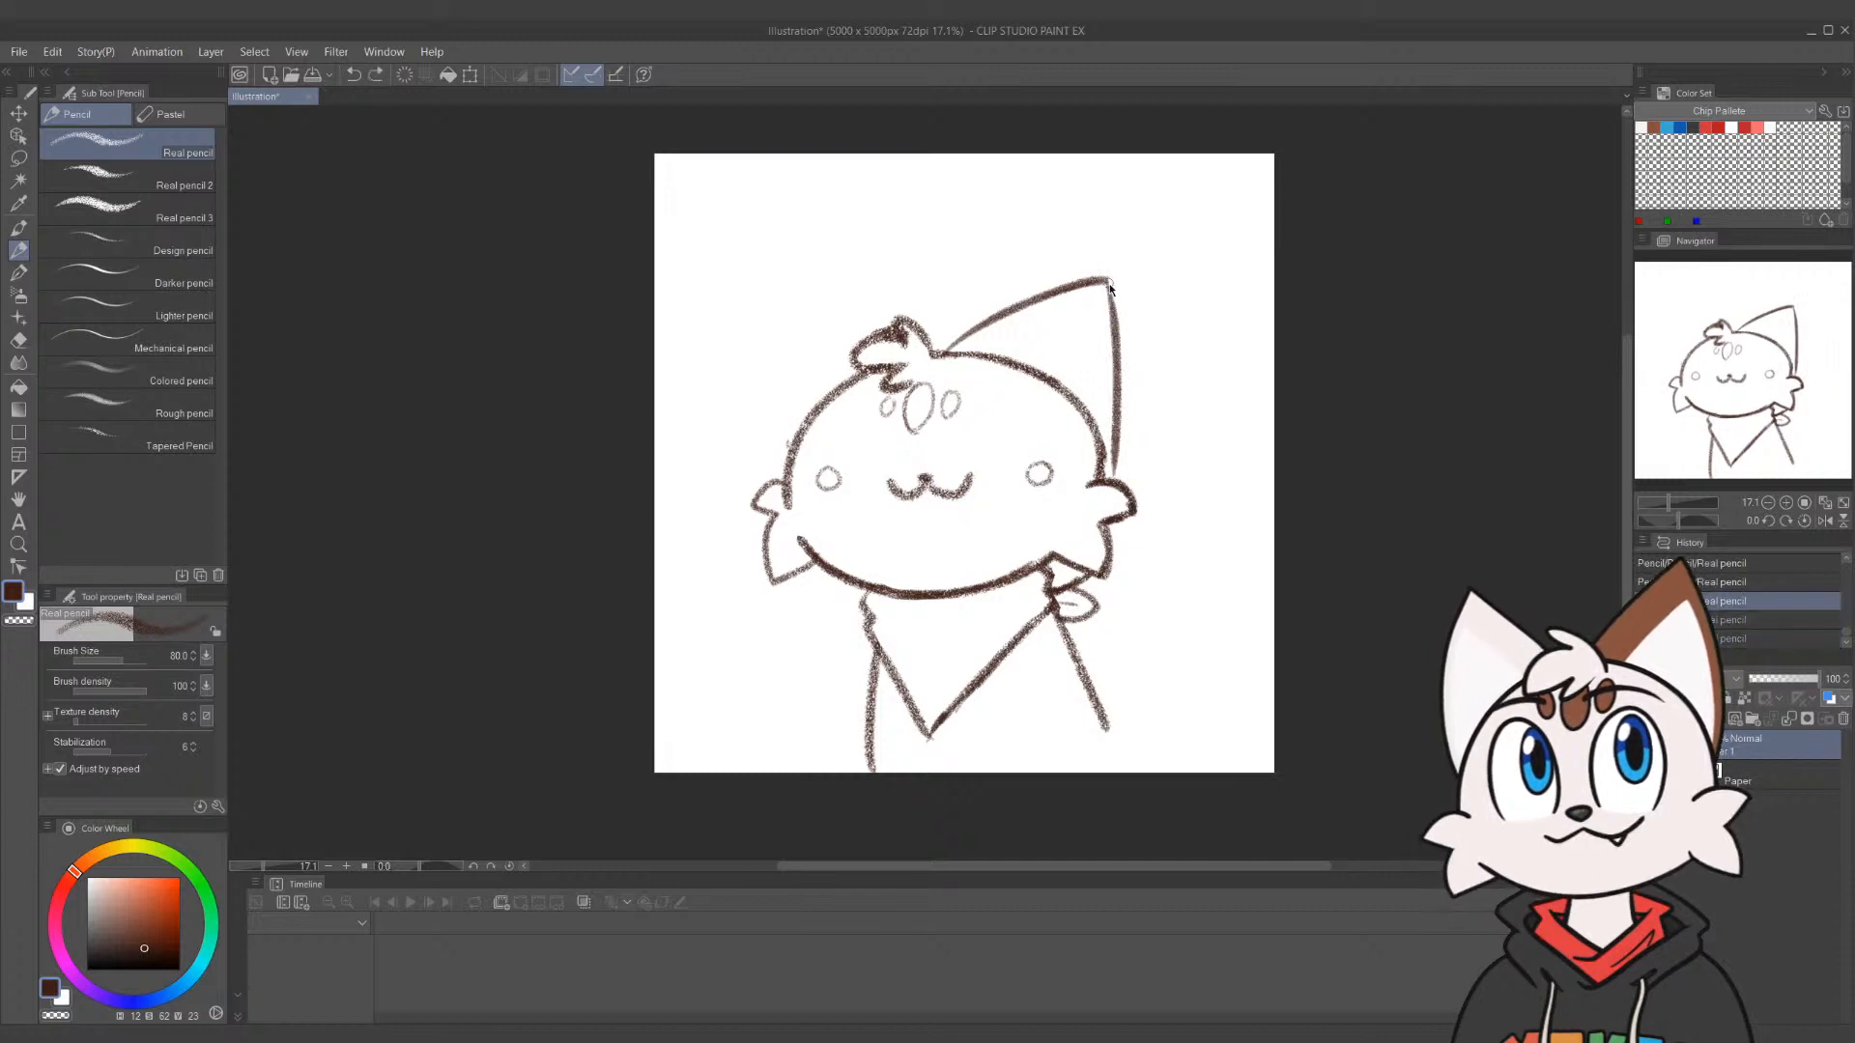
{"action": "key", "text": "ctrl+z"}
{"action": "left_click_drag", "start_coordinate": [1109, 280], "coordinate": [1102, 422]}
{"action": "key", "text": "ctrl+z"}
{"action": "left_click_drag", "start_coordinate": [1108, 280], "coordinate": [1100, 456]}
Draw the pointed left ear with the Real pencil, from the side of the head to a peak and down to the hair tuft
{"action": "left_click_drag", "start_coordinate": [783, 466], "coordinate": [833, 272]}
{"action": "key", "text": "ctrl+z"}
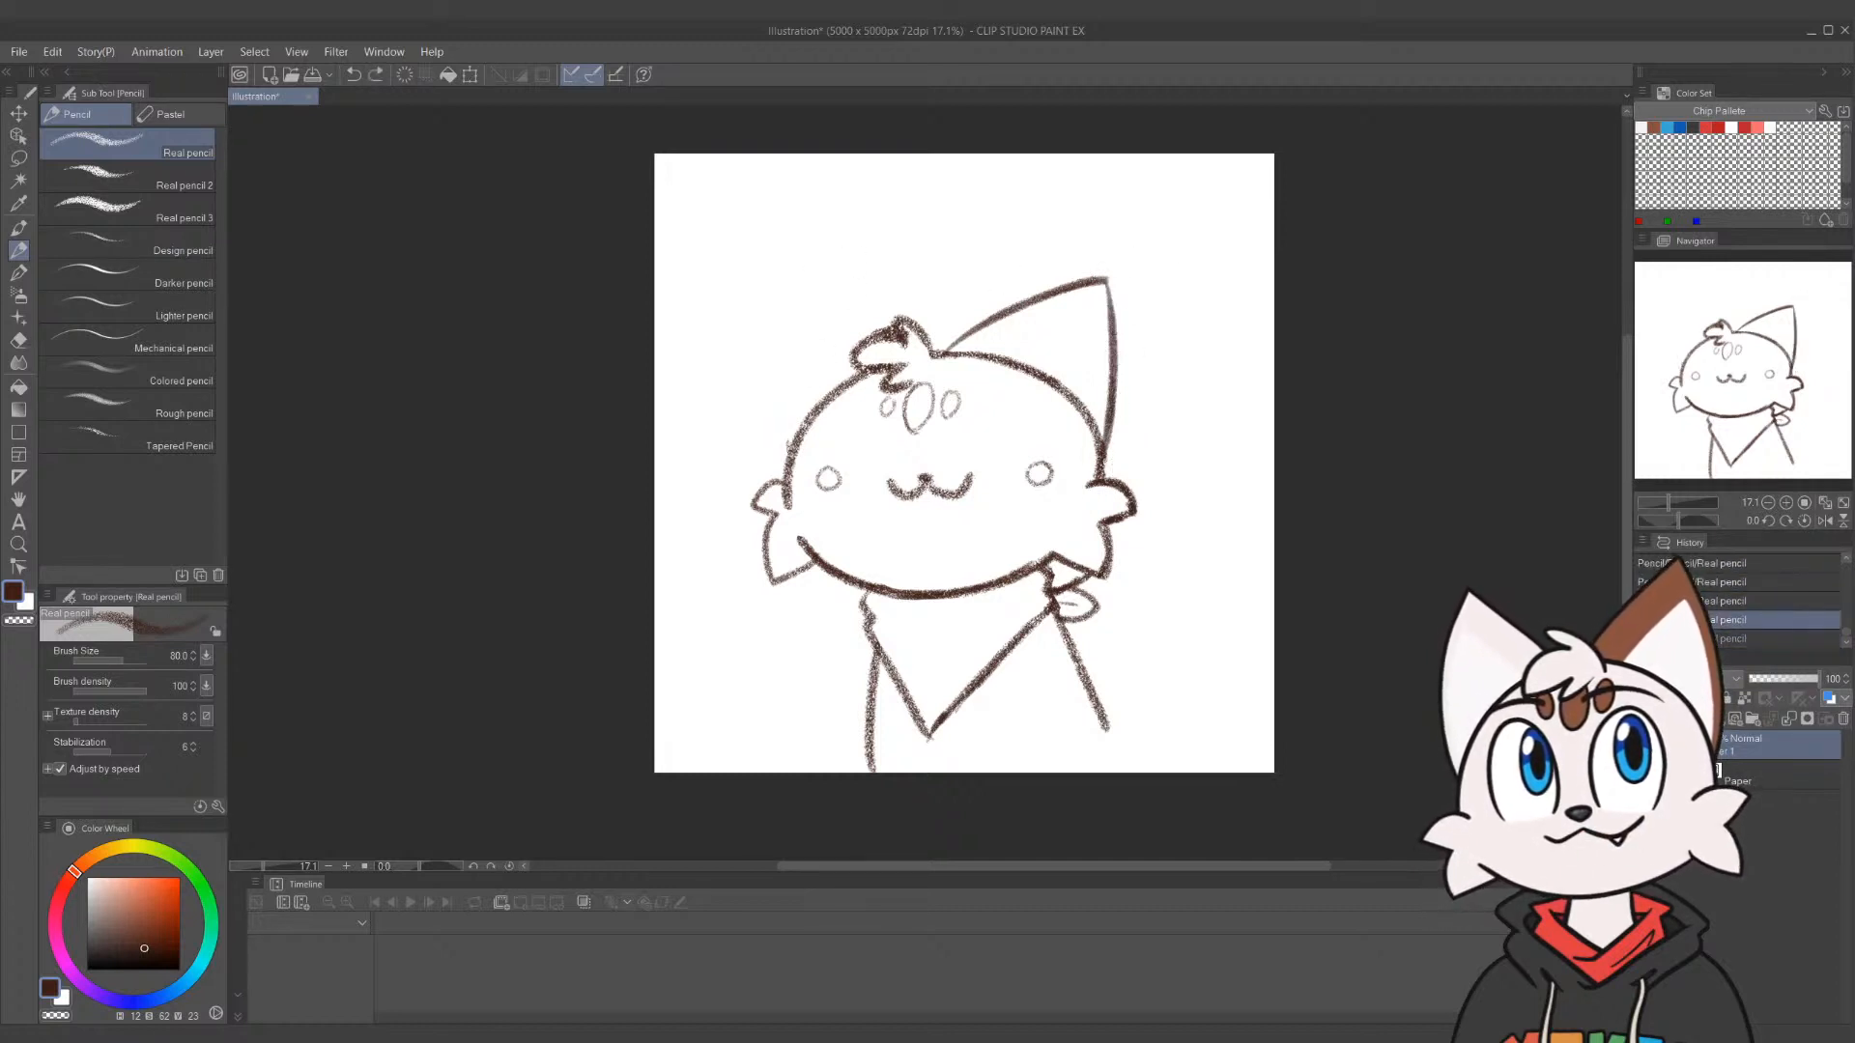
{"action": "left_click_drag", "start_coordinate": [784, 466], "coordinate": [848, 271]}
{"action": "key", "text": "ctrl+z"}
{"action": "mouse_move", "coordinate": [784, 459]}
{"action": "left_mouse_down"}
{"action": "mouse_move", "coordinate": [826, 309]}
{"action": "mouse_move", "coordinate": [865, 262]}
{"action": "mouse_move", "coordinate": [908, 328]}
{"action": "left_mouse_up"}
{"action": "key", "text": "ctrl+z"}
{"action": "key", "text": "ctrl+z"}
{"action": "left_click_drag", "start_coordinate": [864, 259], "coordinate": [908, 324]}
{"action": "key", "text": "ctrl+z"}
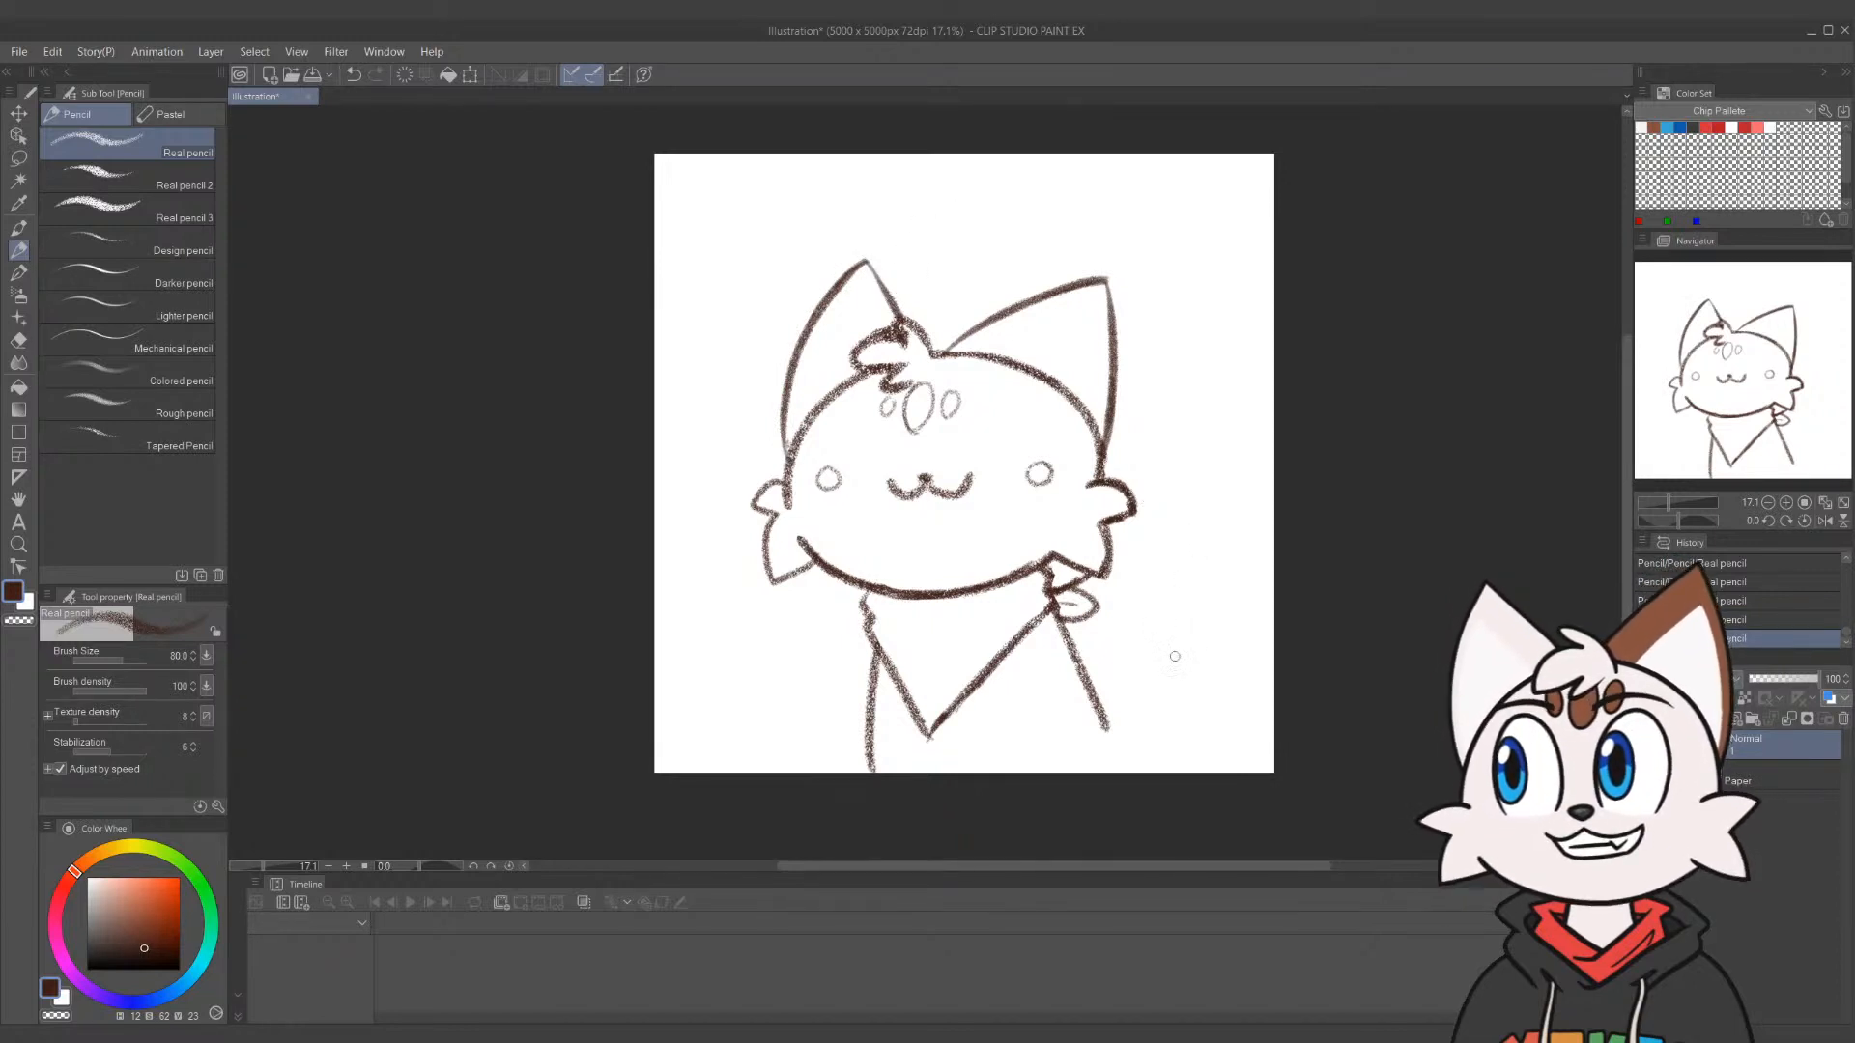
Shade the knot and the small loop at the right of the collar with Real pencil hatching
{"action": "left_click_drag", "start_coordinate": [1052, 557], "coordinate": [1090, 577]}
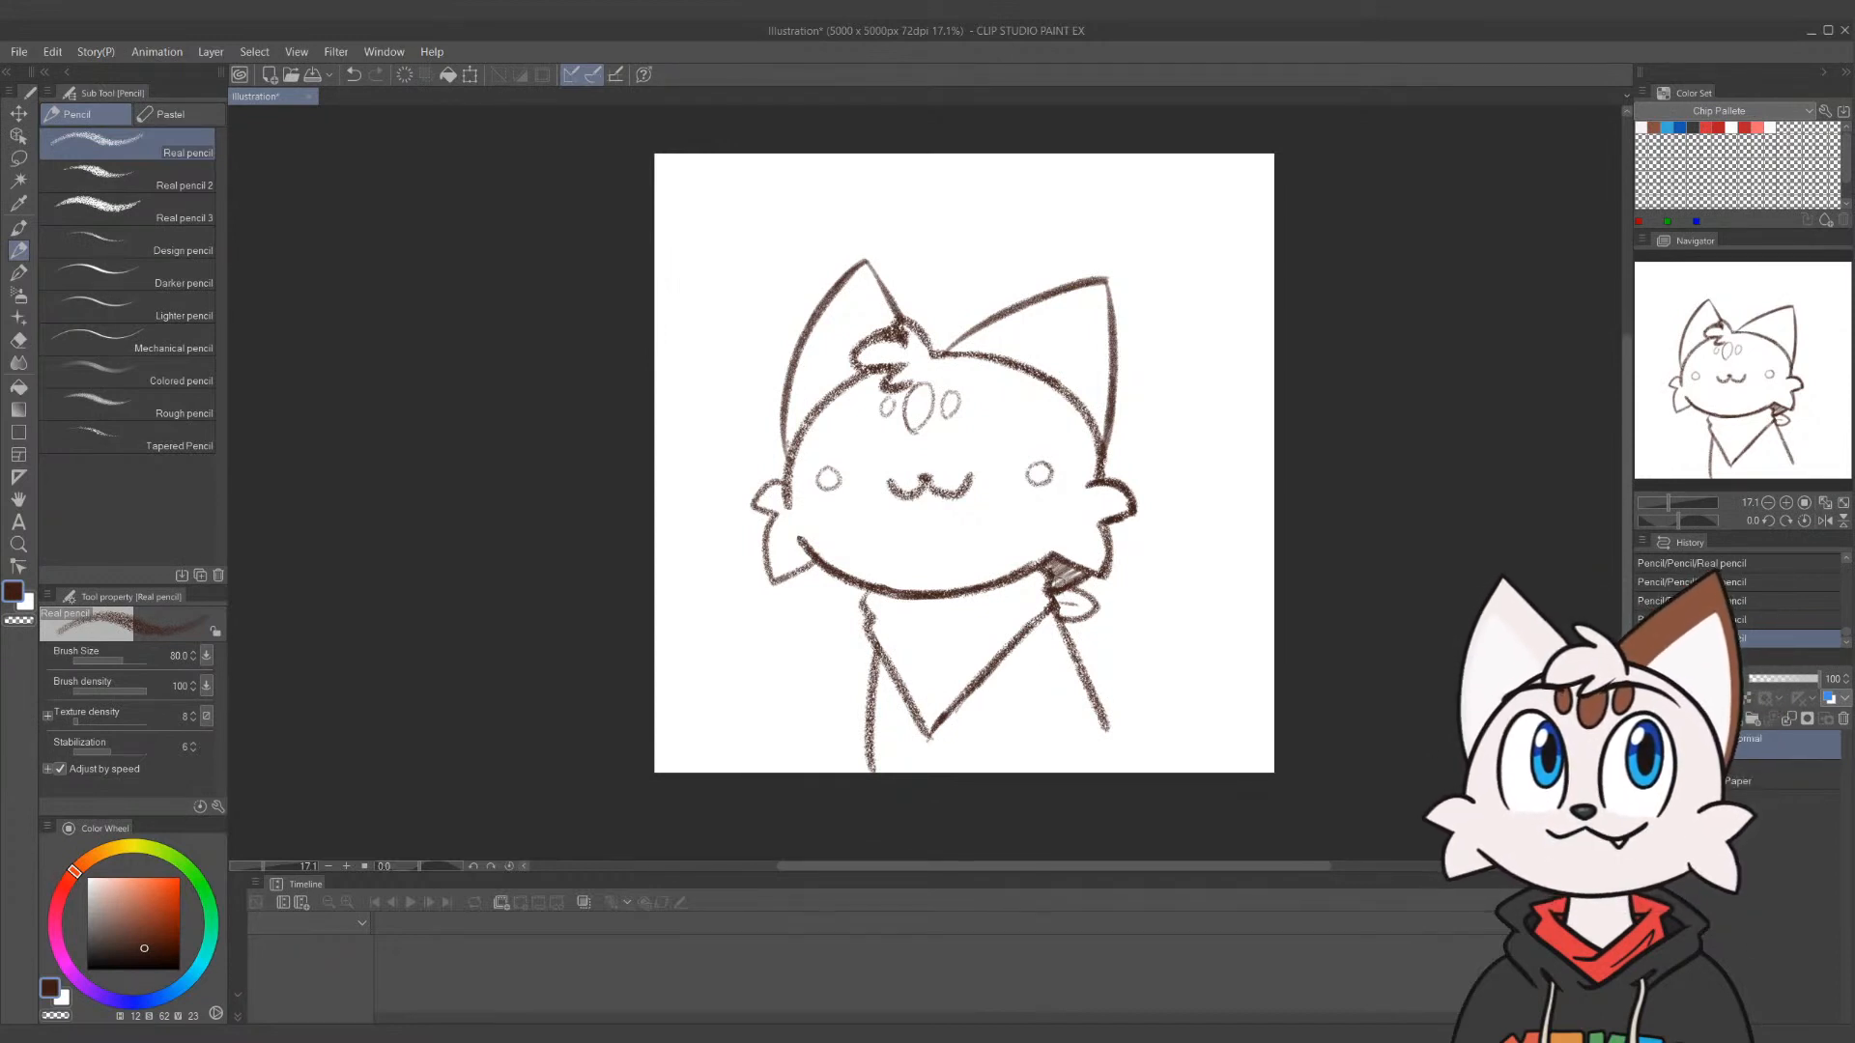
{"action": "left_click_drag", "start_coordinate": [1063, 592], "coordinate": [1088, 611]}
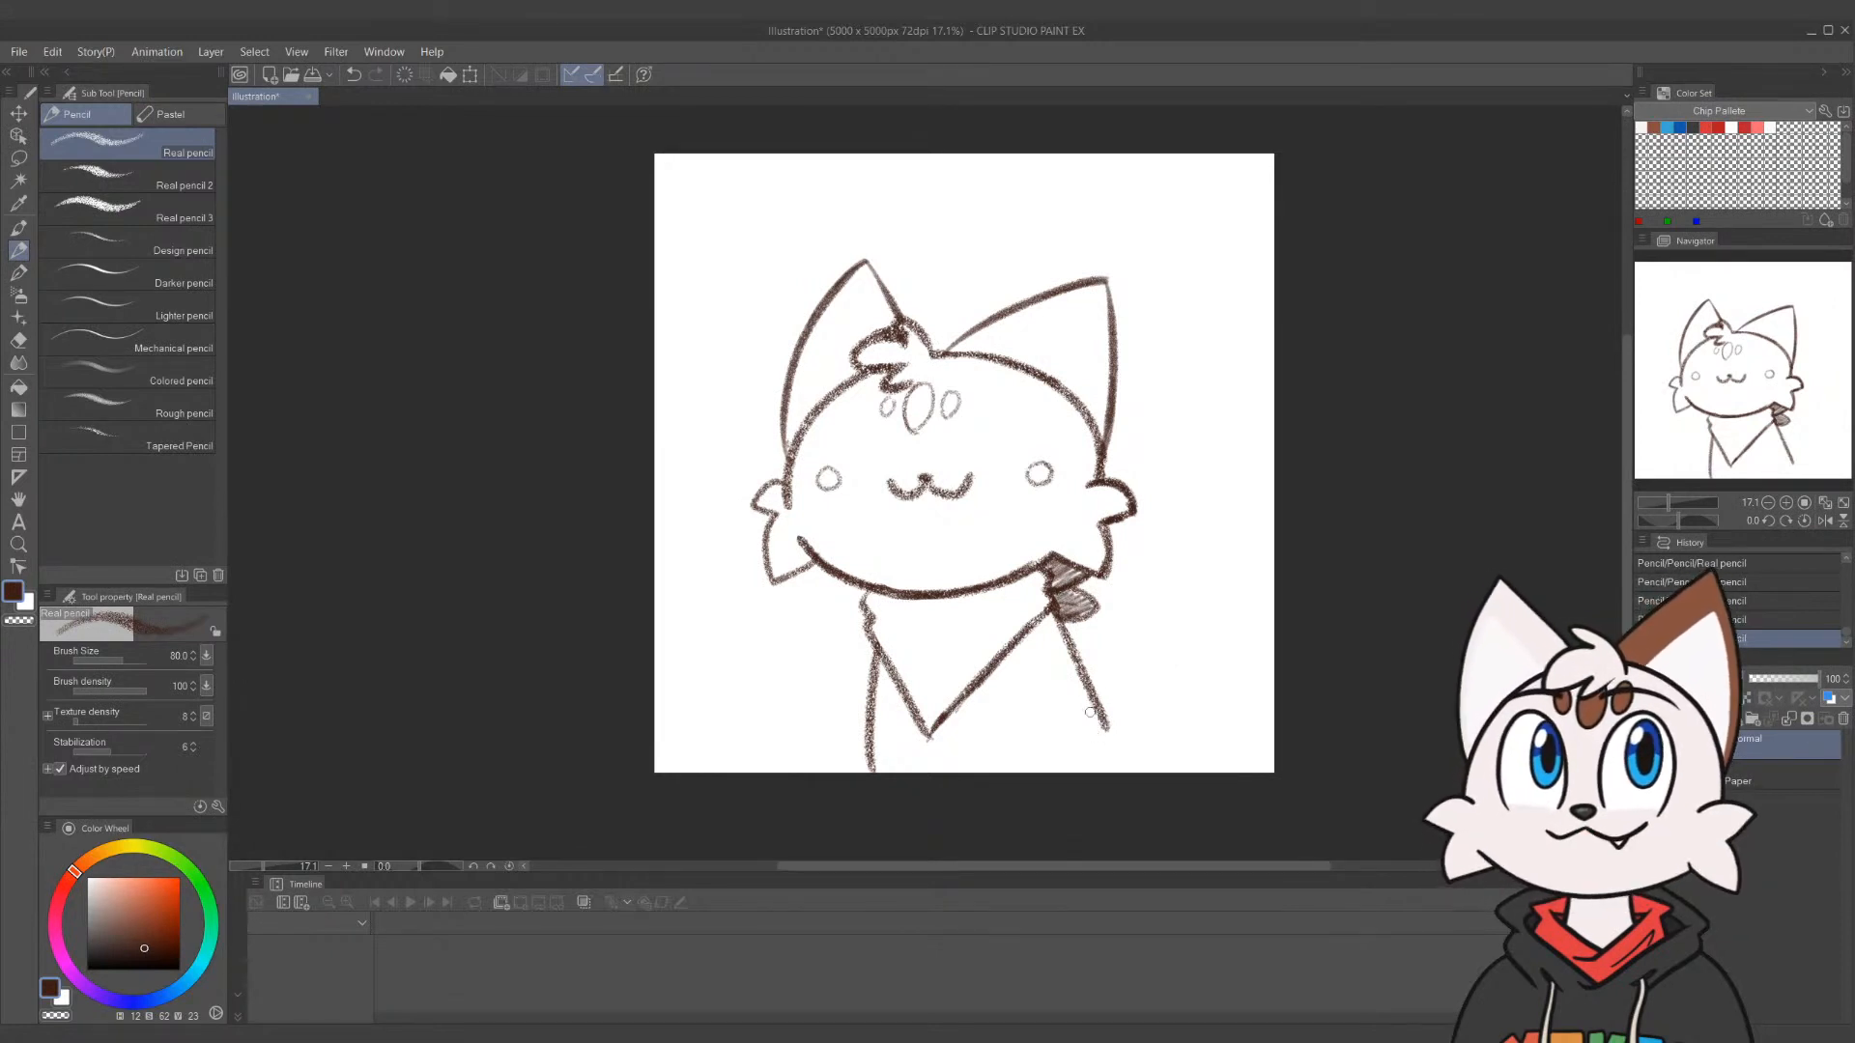
Clean up the hair tuft with the Hard eraser and Real pencil, and shade the three forehead markings
{"action": "key", "text": "e"}
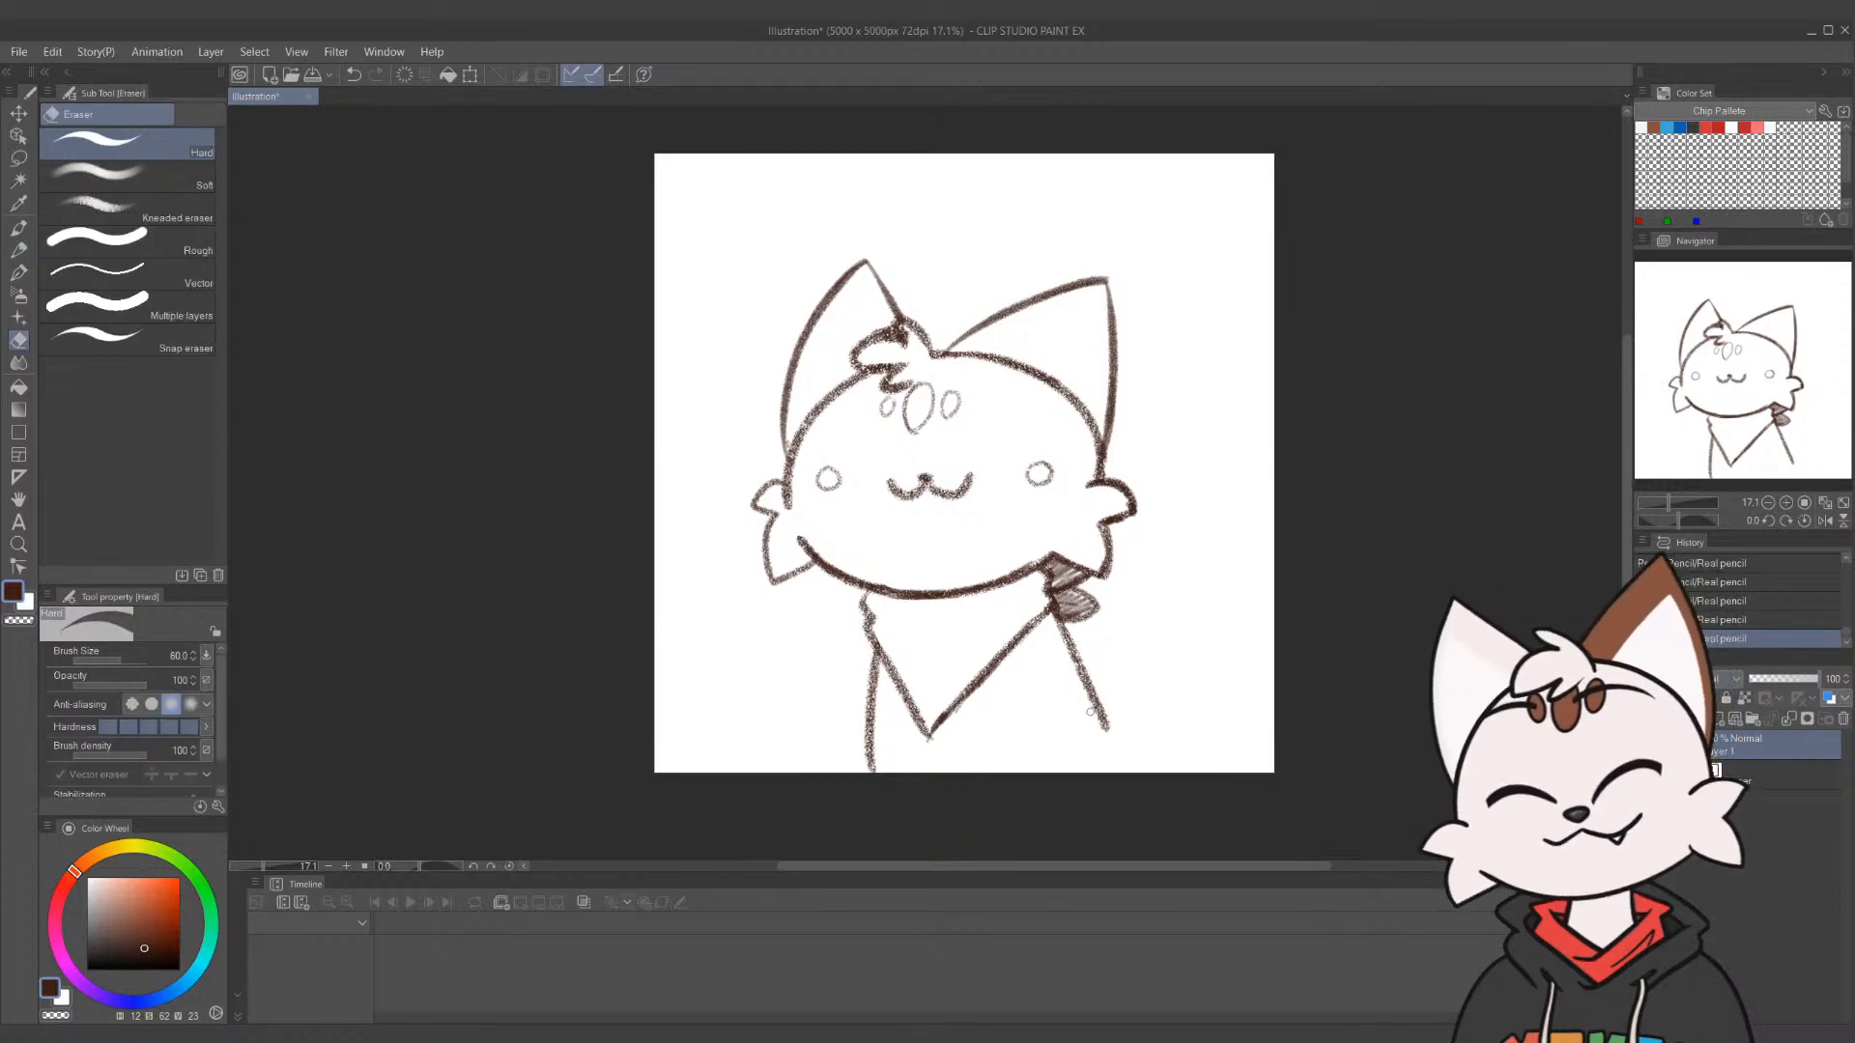
{"action": "mouse_move", "coordinate": [900, 327]}
{"action": "left_mouse_down"}
{"action": "mouse_move", "coordinate": [908, 340]}
{"action": "mouse_move", "coordinate": [854, 346]}
{"action": "mouse_move", "coordinate": [848, 367]}
{"action": "mouse_move", "coordinate": [905, 365]}
{"action": "mouse_move", "coordinate": [887, 382]}
{"action": "mouse_move", "coordinate": [914, 398]}
{"action": "left_mouse_up"}
{"action": "key", "text": "p"}
{"action": "mouse_move", "coordinate": [926, 363]}
{"action": "left_mouse_down"}
{"action": "mouse_move", "coordinate": [856, 372]}
{"action": "mouse_move", "coordinate": [892, 346]}
{"action": "mouse_move", "coordinate": [937, 357]}
{"action": "left_mouse_up"}
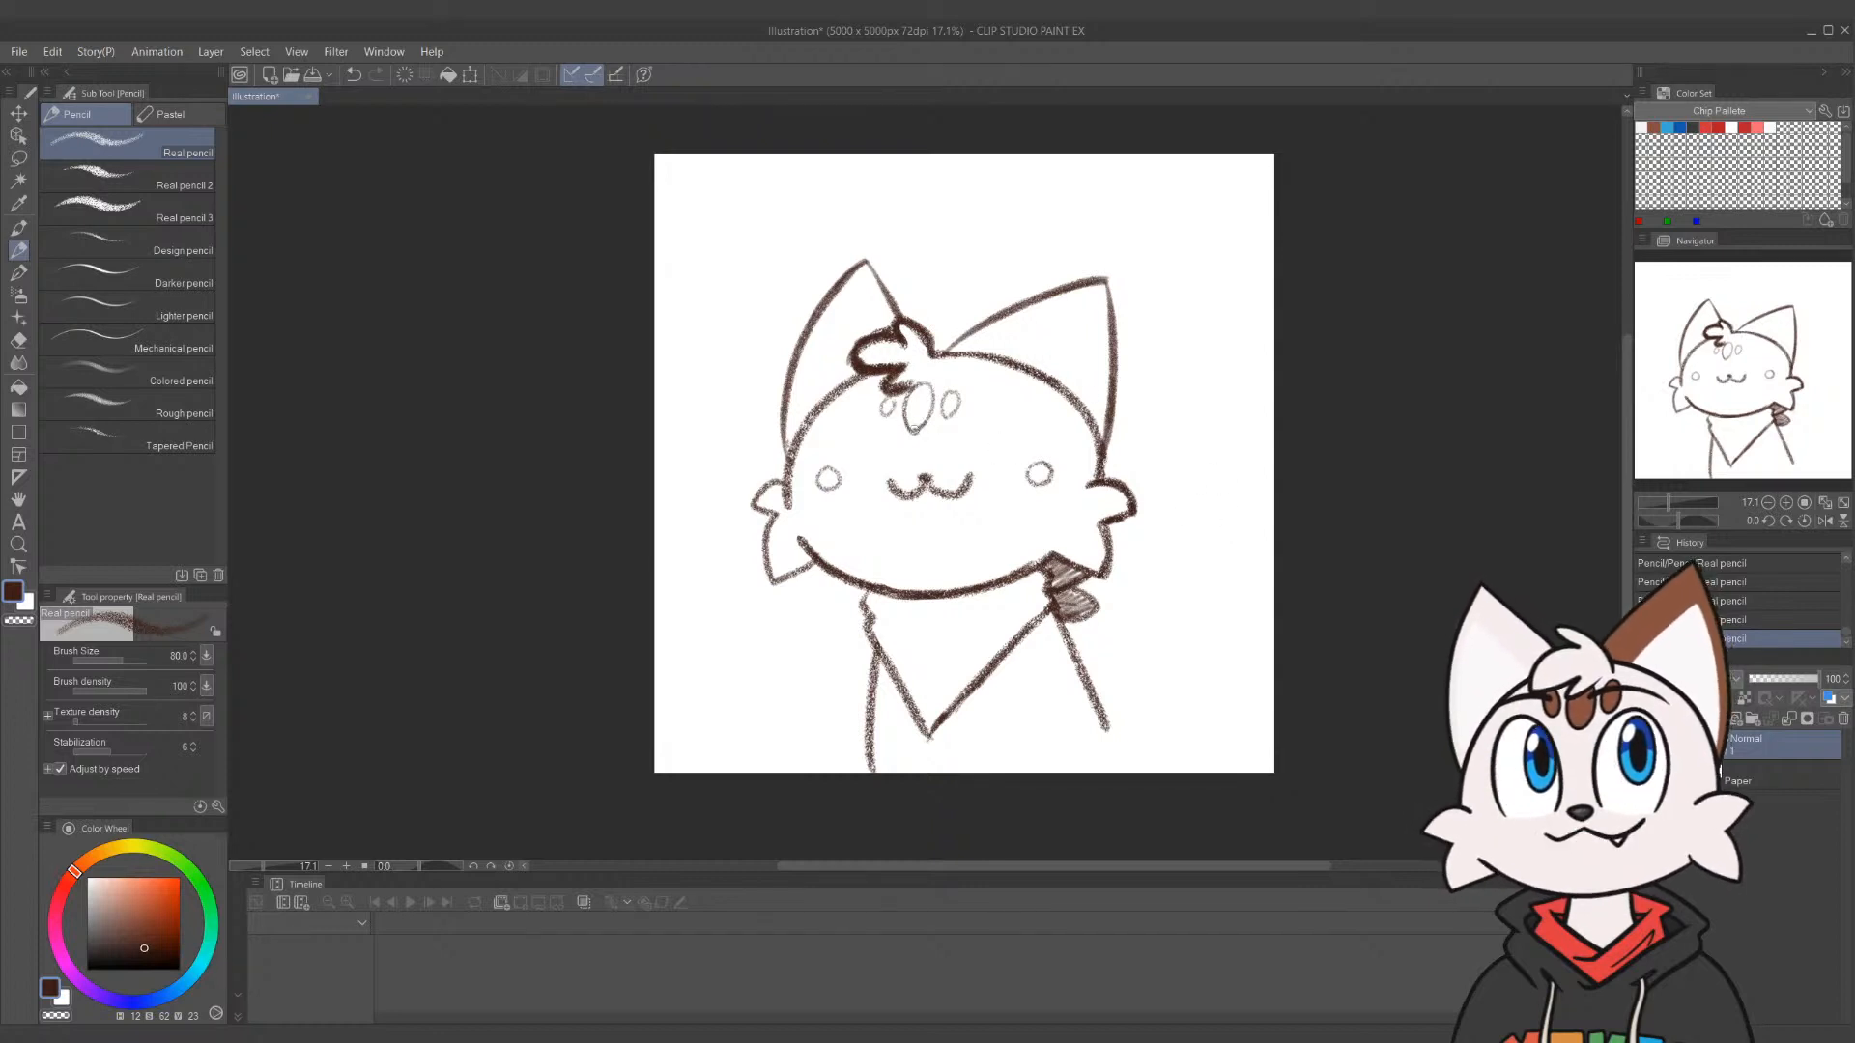
{"action": "mouse_move", "coordinate": [910, 391]}
{"action": "left_mouse_down"}
{"action": "mouse_move", "coordinate": [937, 426]}
{"action": "mouse_move", "coordinate": [951, 413]}
{"action": "mouse_move", "coordinate": [893, 414]}
{"action": "left_mouse_up"}
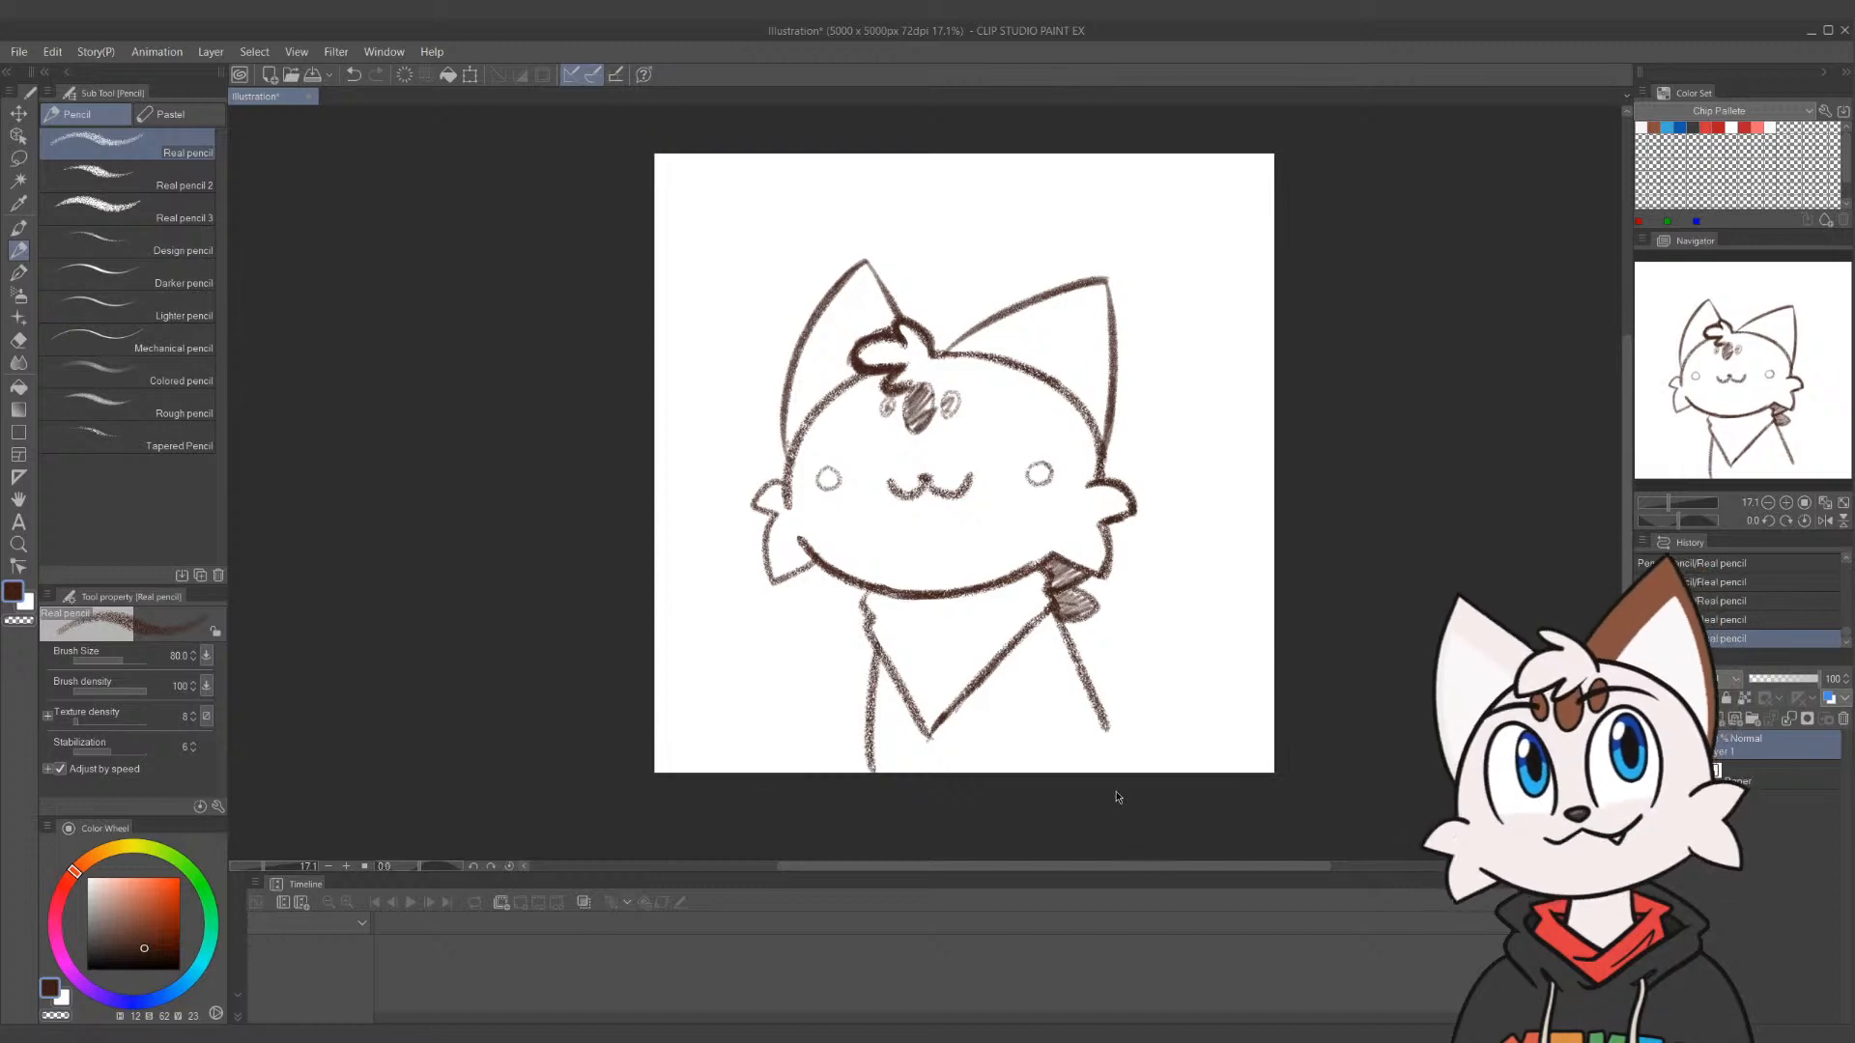
Rotate the whole cat drawing slightly clockwise around a pivot near the base of the body
{"action": "key", "text": "ctrl+t"}
{"action": "left_click_drag", "start_coordinate": [978, 747], "coordinate": [977, 762]}
{"action": "left_click_drag", "start_coordinate": [1219, 576], "coordinate": [1255, 607]}
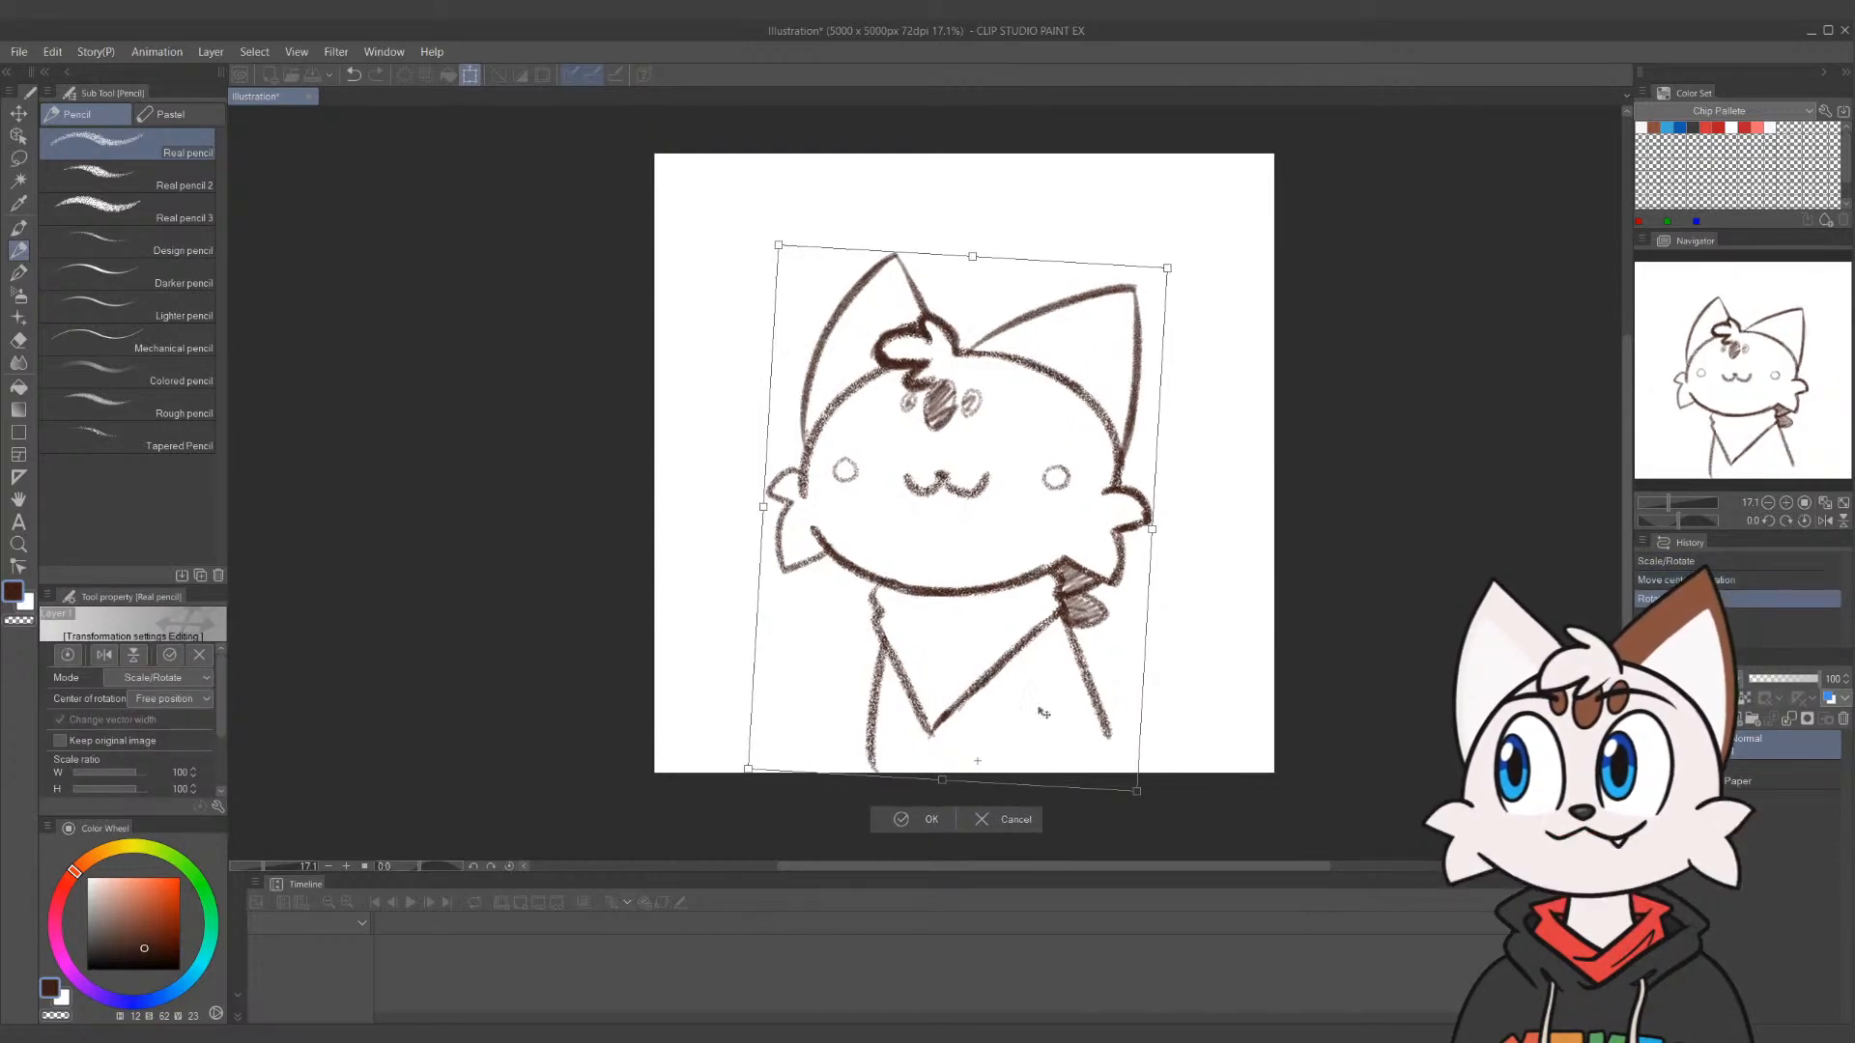
{"action": "left_click", "coordinate": [932, 823]}
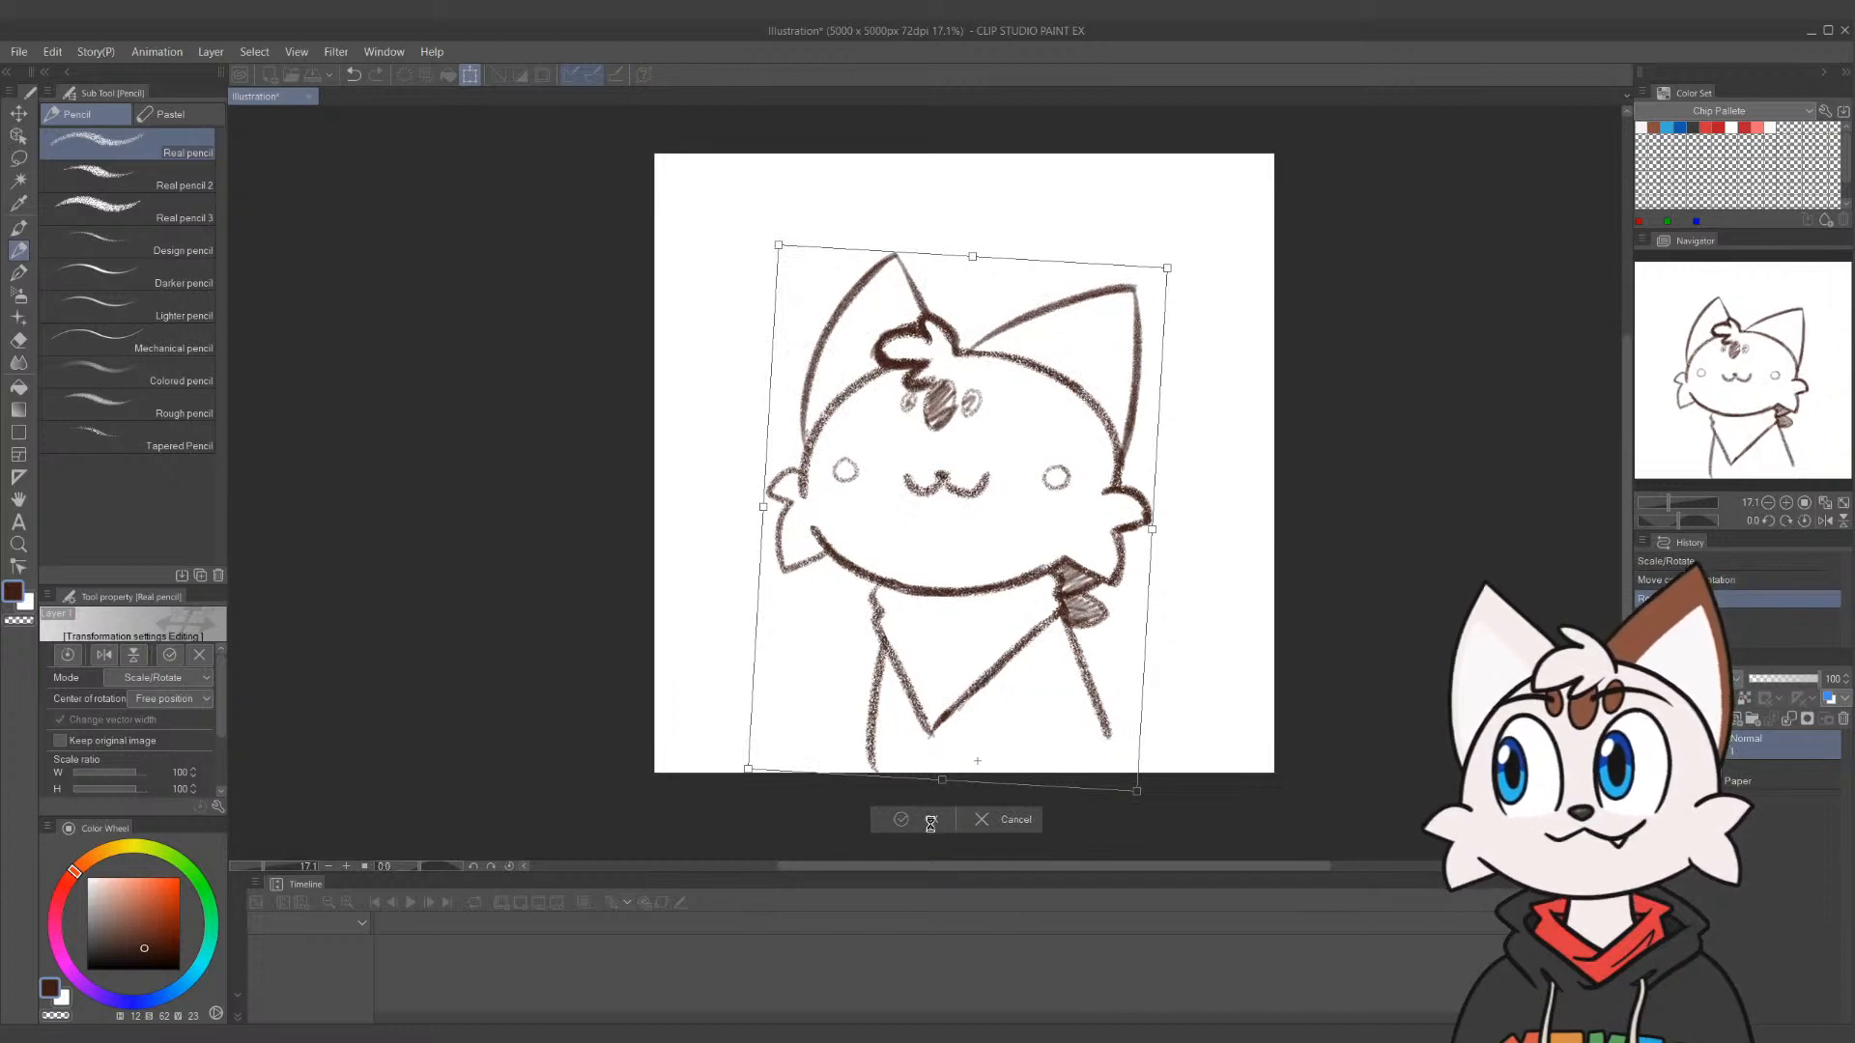
Lasso the cat's head and rotate it slightly counter-clockwise over the neck, clearing the selection
{"action": "key", "text": "m"}
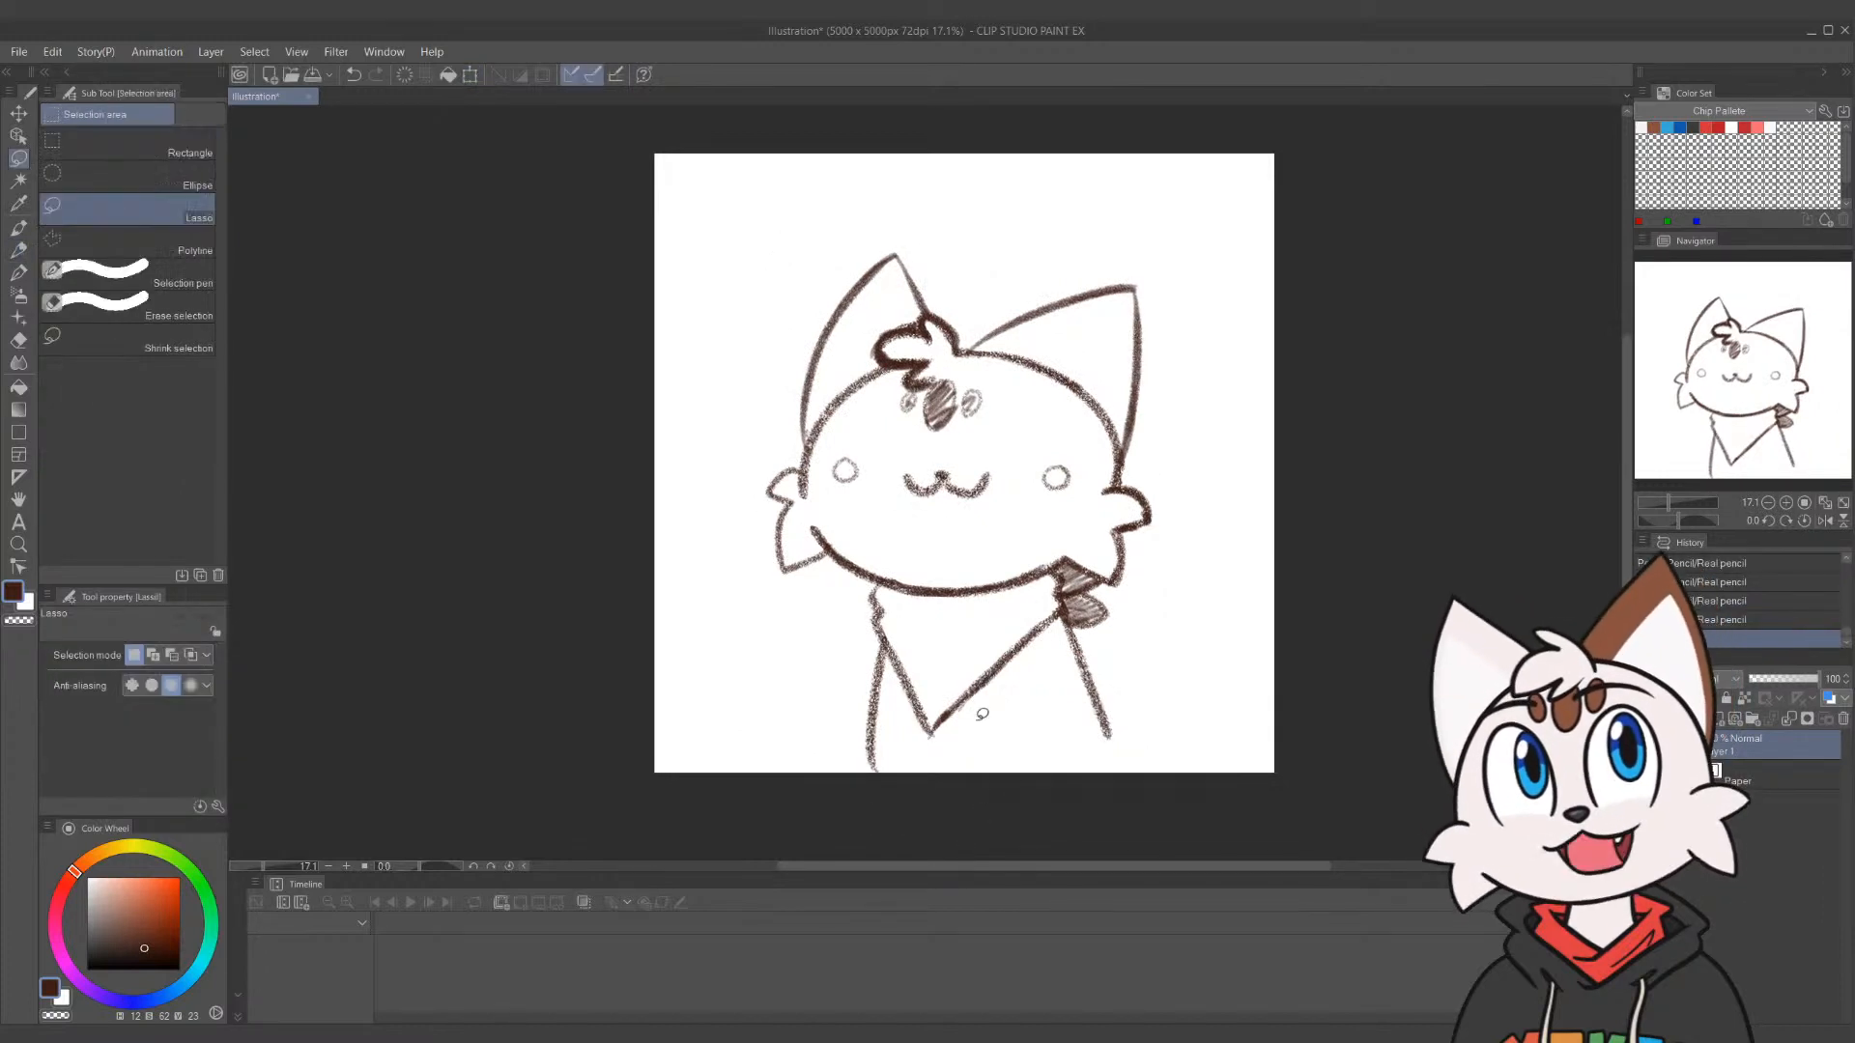
{"action": "mouse_move", "coordinate": [866, 591]}
{"action": "left_mouse_down"}
{"action": "mouse_move", "coordinate": [971, 601]}
{"action": "mouse_move", "coordinate": [1067, 557]}
{"action": "mouse_move", "coordinate": [1155, 599]}
{"action": "mouse_move", "coordinate": [1179, 579]}
{"action": "mouse_move", "coordinate": [1123, 228]}
{"action": "mouse_move", "coordinate": [709, 325]}
{"action": "mouse_move", "coordinate": [754, 647]}
{"action": "mouse_move", "coordinate": [849, 583]}
{"action": "left_mouse_up"}
{"action": "key", "text": "ctrl+t"}
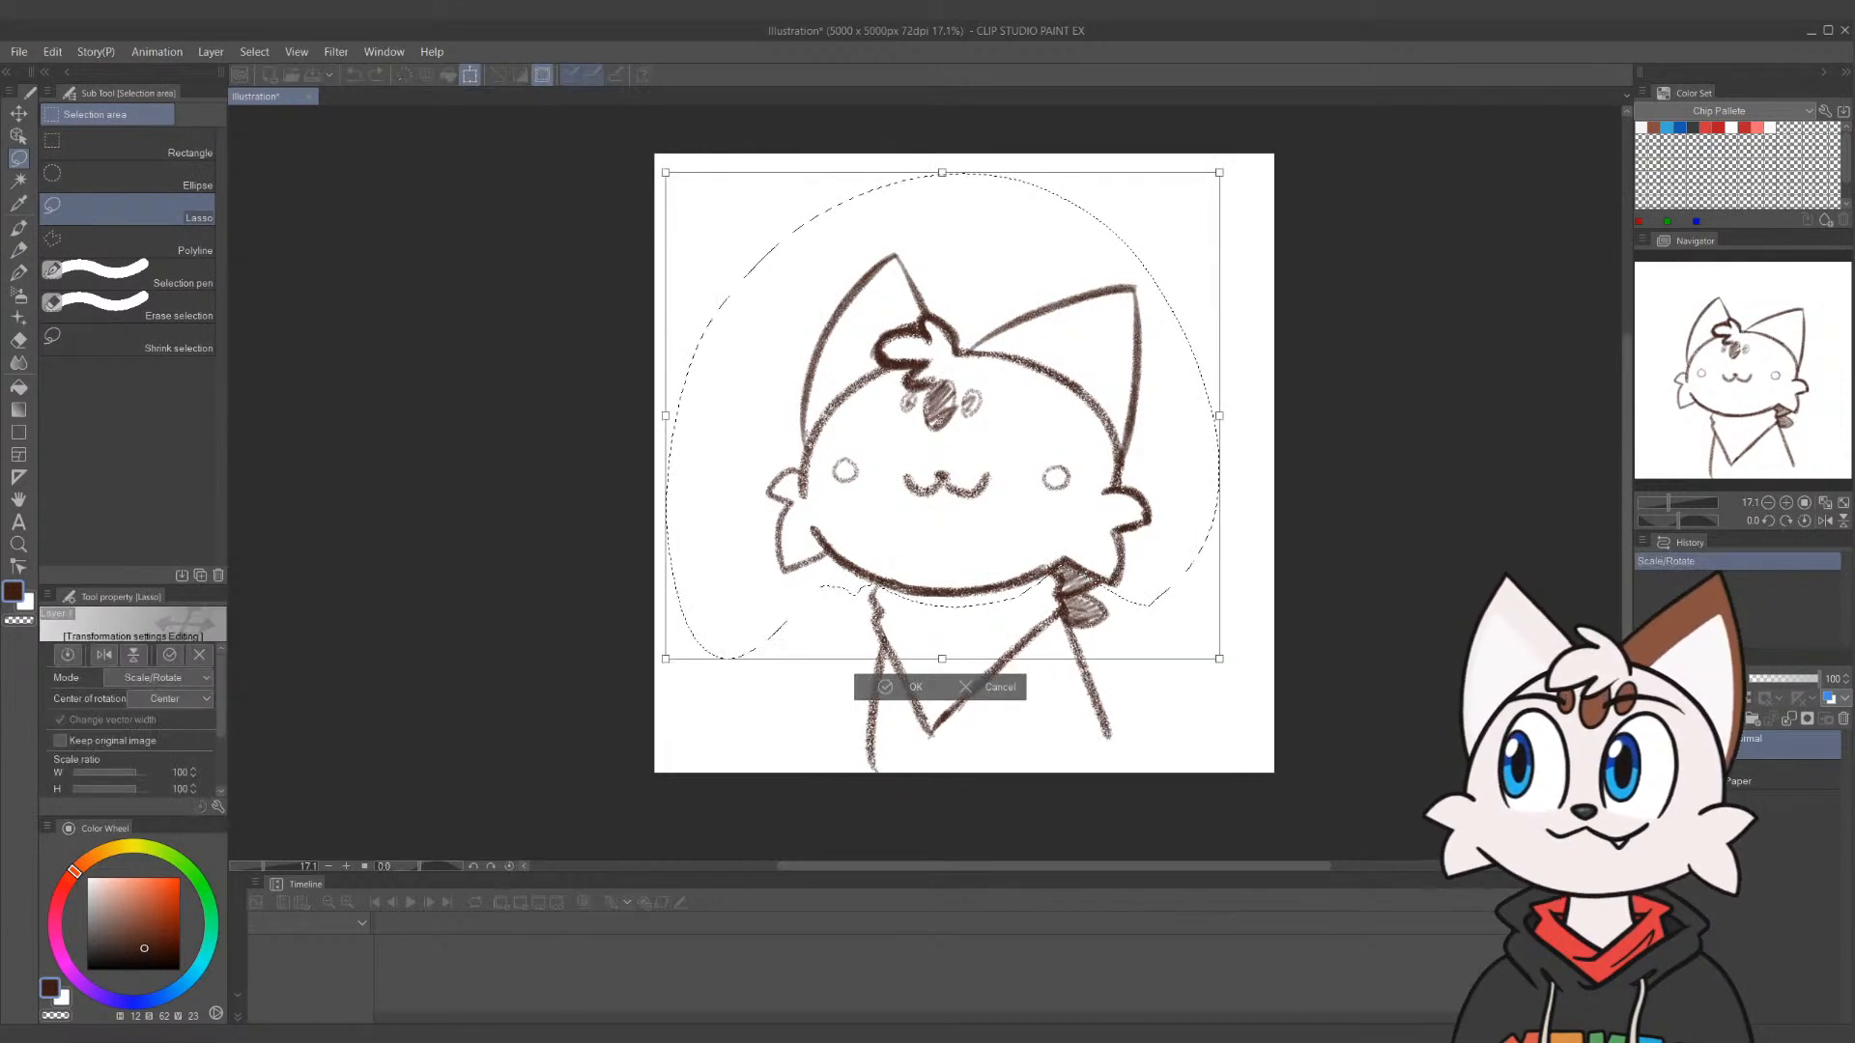
{"action": "left_click_drag", "start_coordinate": [1304, 473], "coordinate": [1292, 425]}
{"action": "left_click_drag", "start_coordinate": [1161, 551], "coordinate": [1262, 572]}
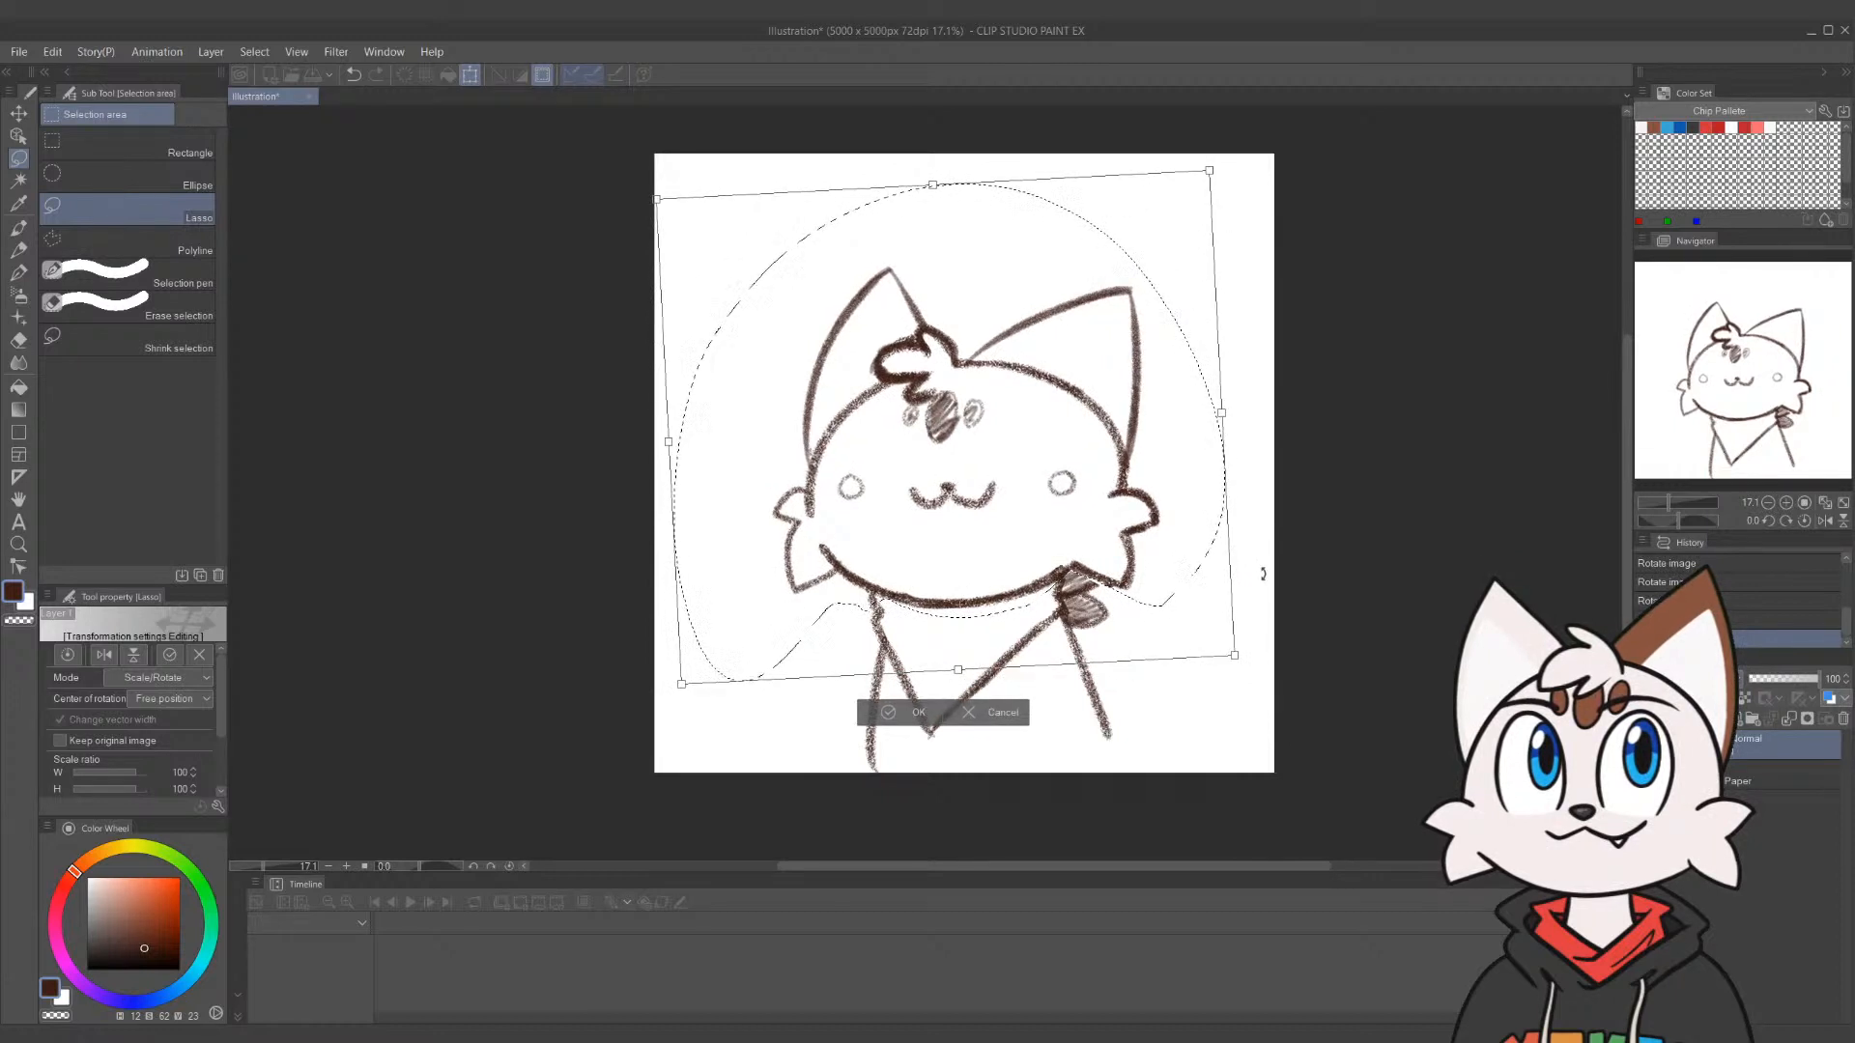
{"action": "left_click", "coordinate": [923, 713]}
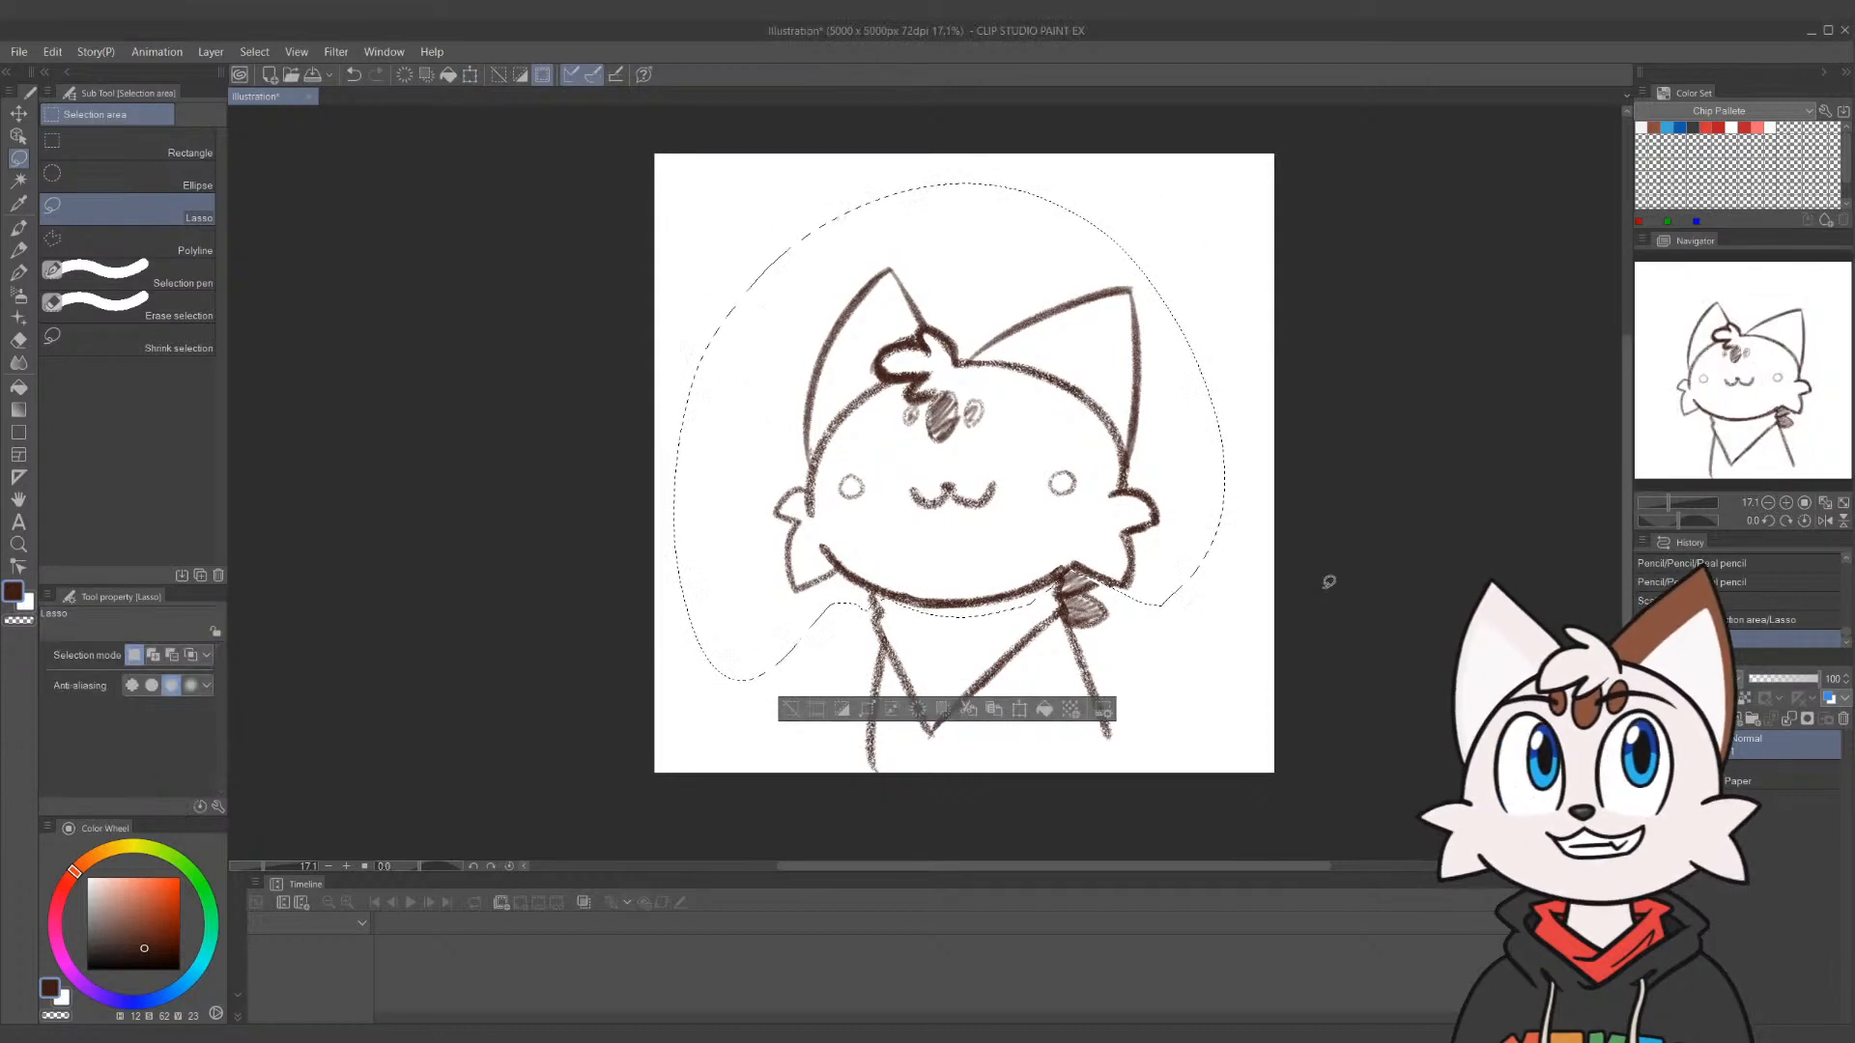
{"action": "key", "text": "ctrl+d"}
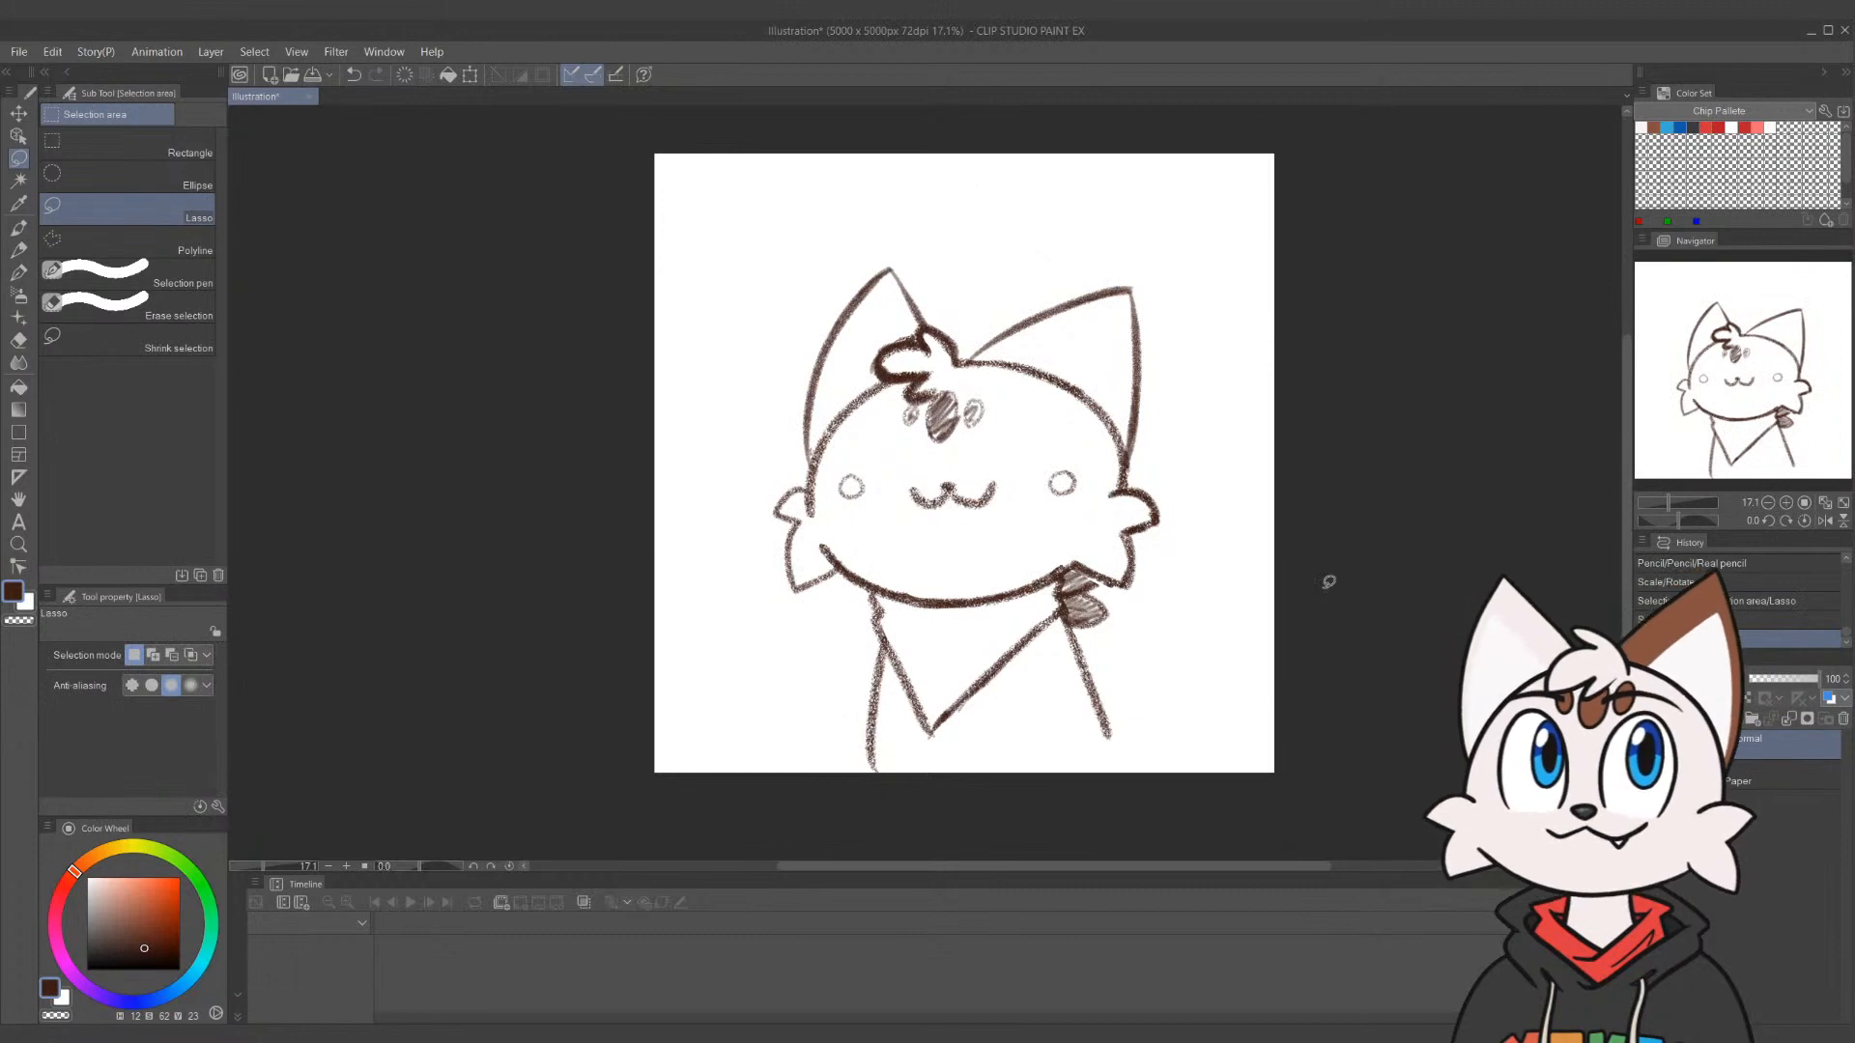
Lower the sketch layer's opacity to 46% and add a new layer above it
{"action": "left_click_drag", "start_coordinate": [1798, 682], "coordinate": [1782, 680]}
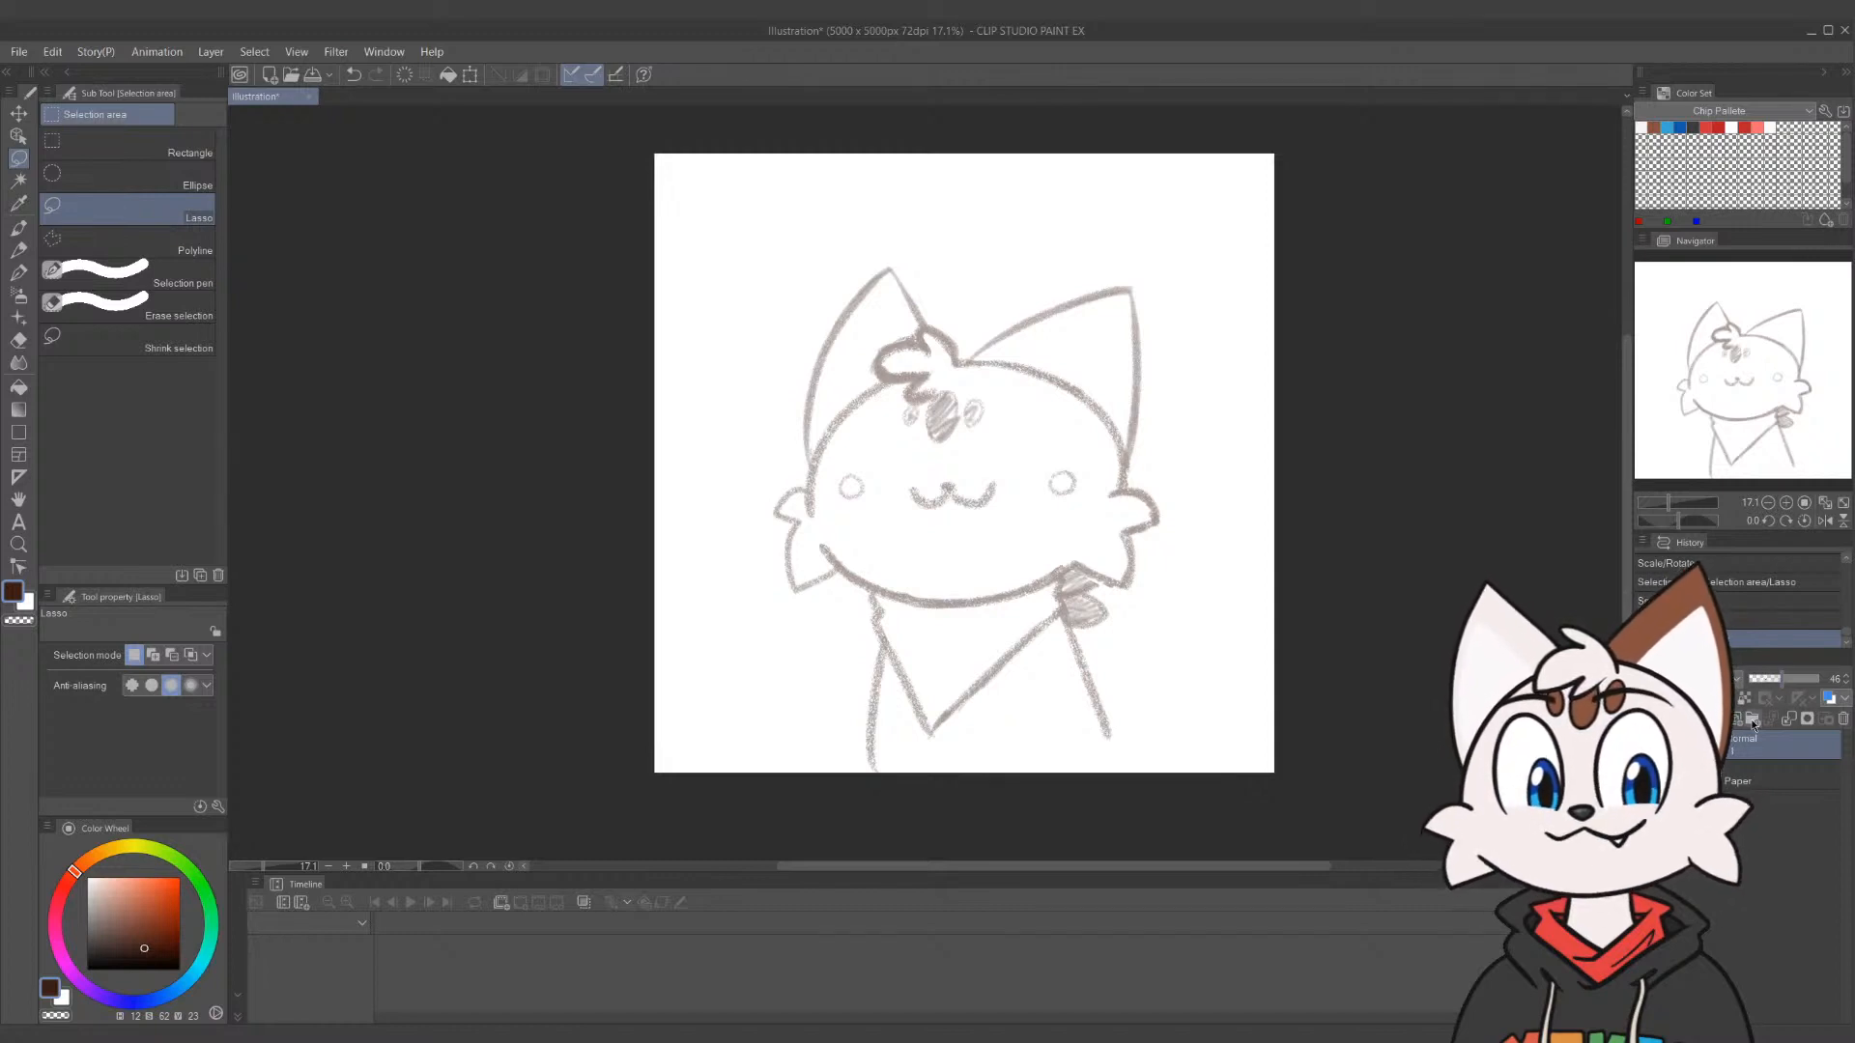
{"action": "left_click", "coordinate": [1751, 718]}
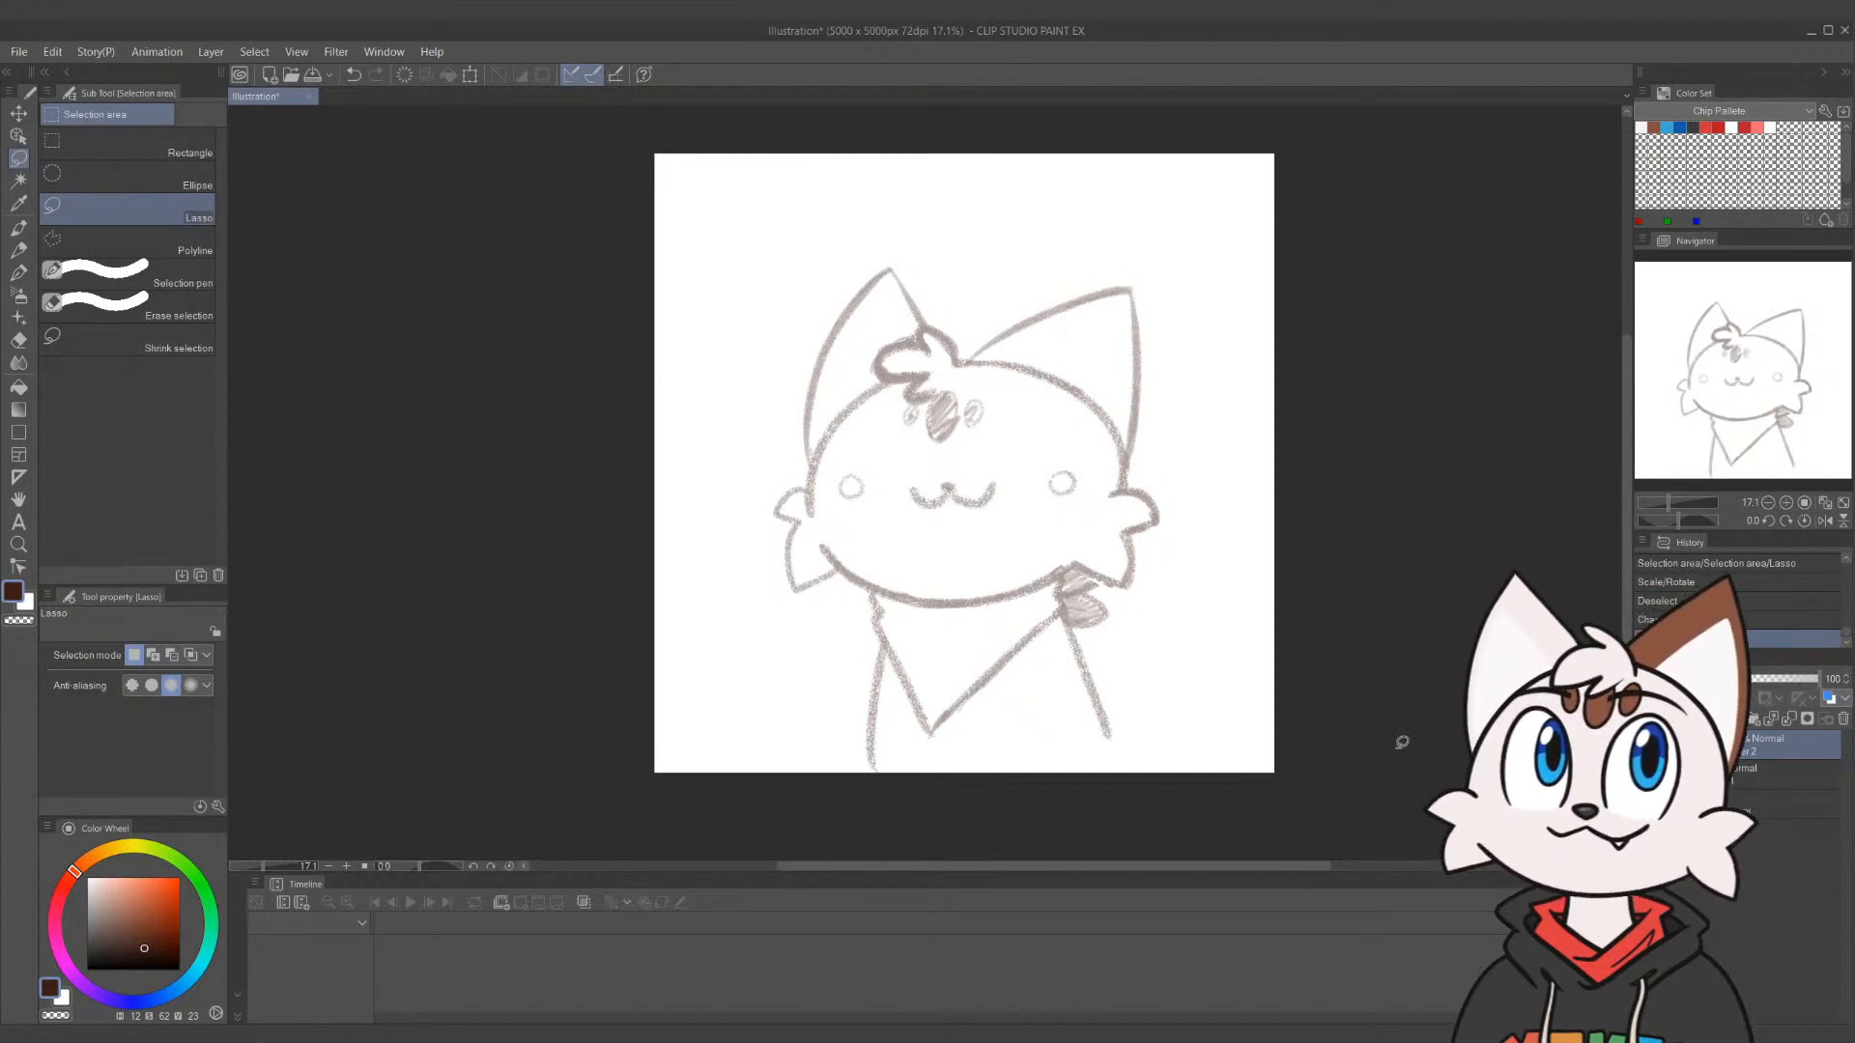
Test the Real G-Pen with a freehand stroke over the cat's face and undo it
{"action": "key", "text": "ctrl+space"}
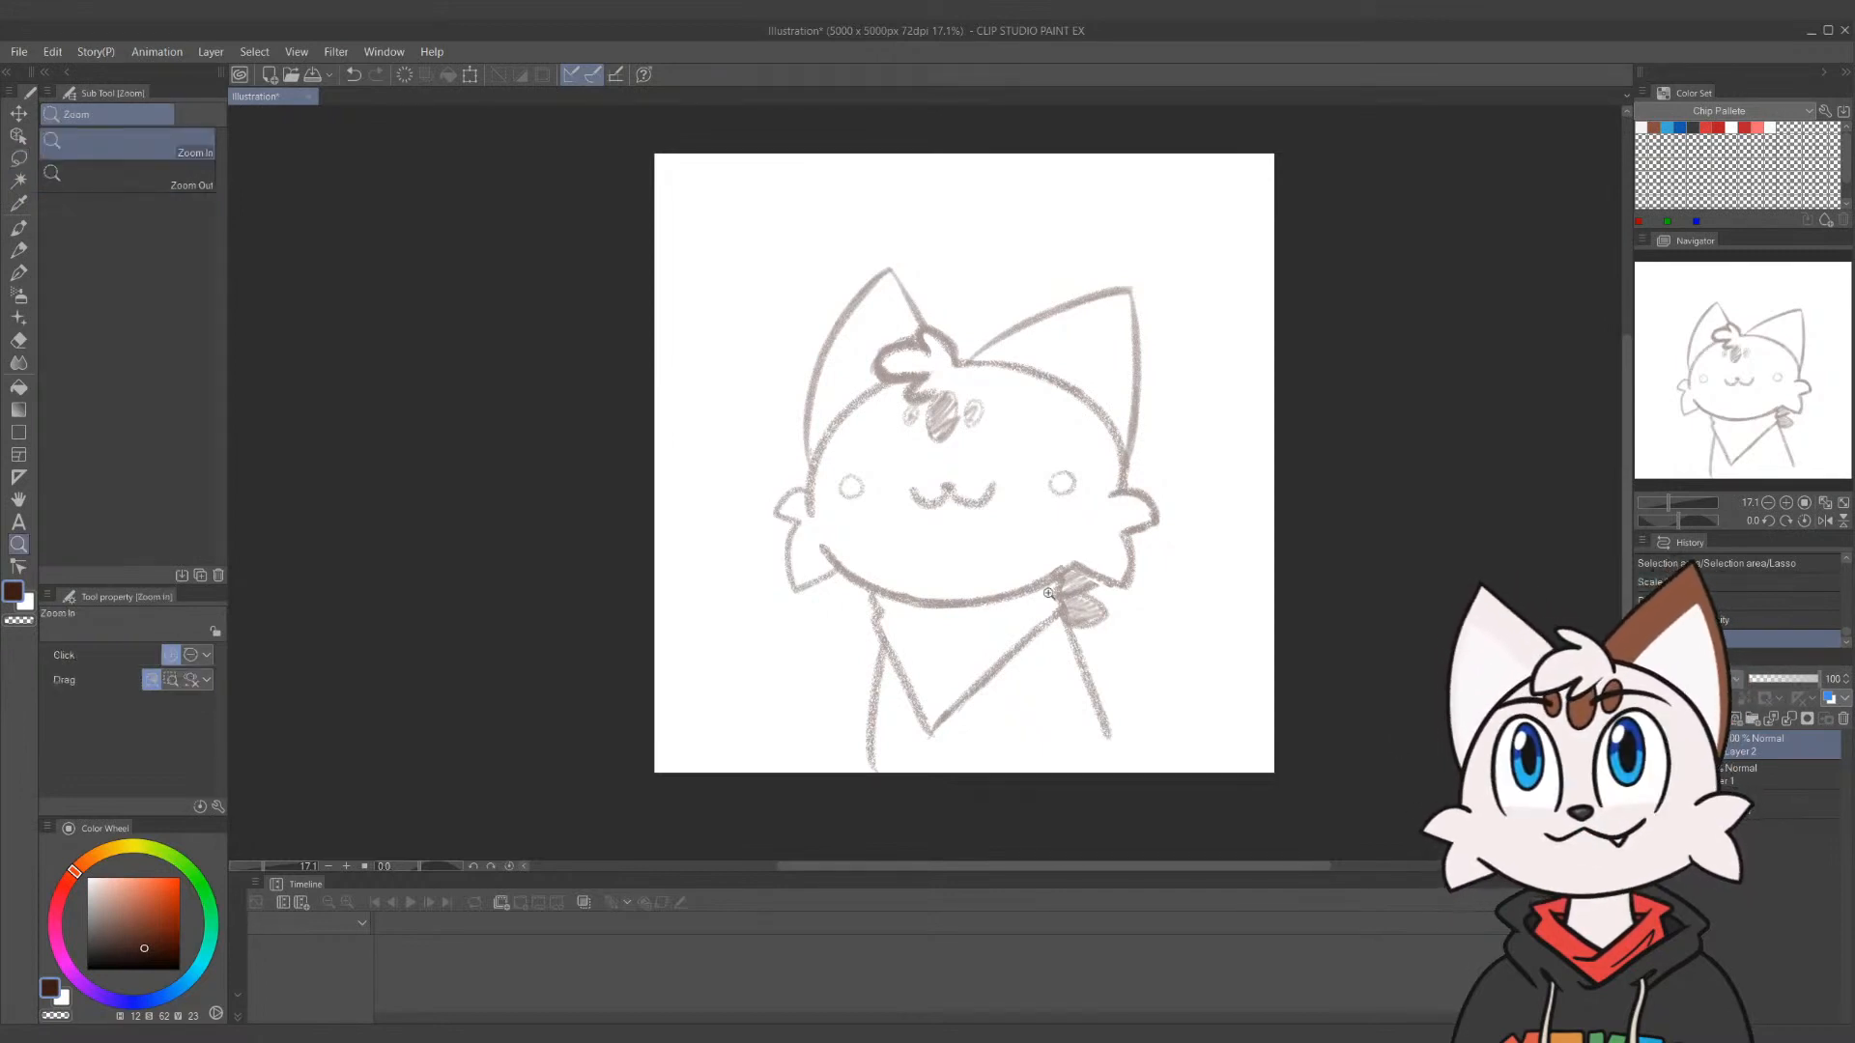
{"action": "mouse_move", "coordinate": [1066, 624]}
{"action": "left_mouse_down"}
{"action": "mouse_move", "coordinate": [952, 593]}
{"action": "mouse_move", "coordinate": [973, 613]}
{"action": "left_mouse_up"}
{"action": "mouse_move", "coordinate": [1240, 585]}
{"action": "left_mouse_down"}
{"action": "mouse_move", "coordinate": [1300, 608]}
{"action": "mouse_move", "coordinate": [1232, 610]}
{"action": "mouse_move", "coordinate": [1285, 611]}
{"action": "left_mouse_up"}
{"action": "key", "text": "p"}
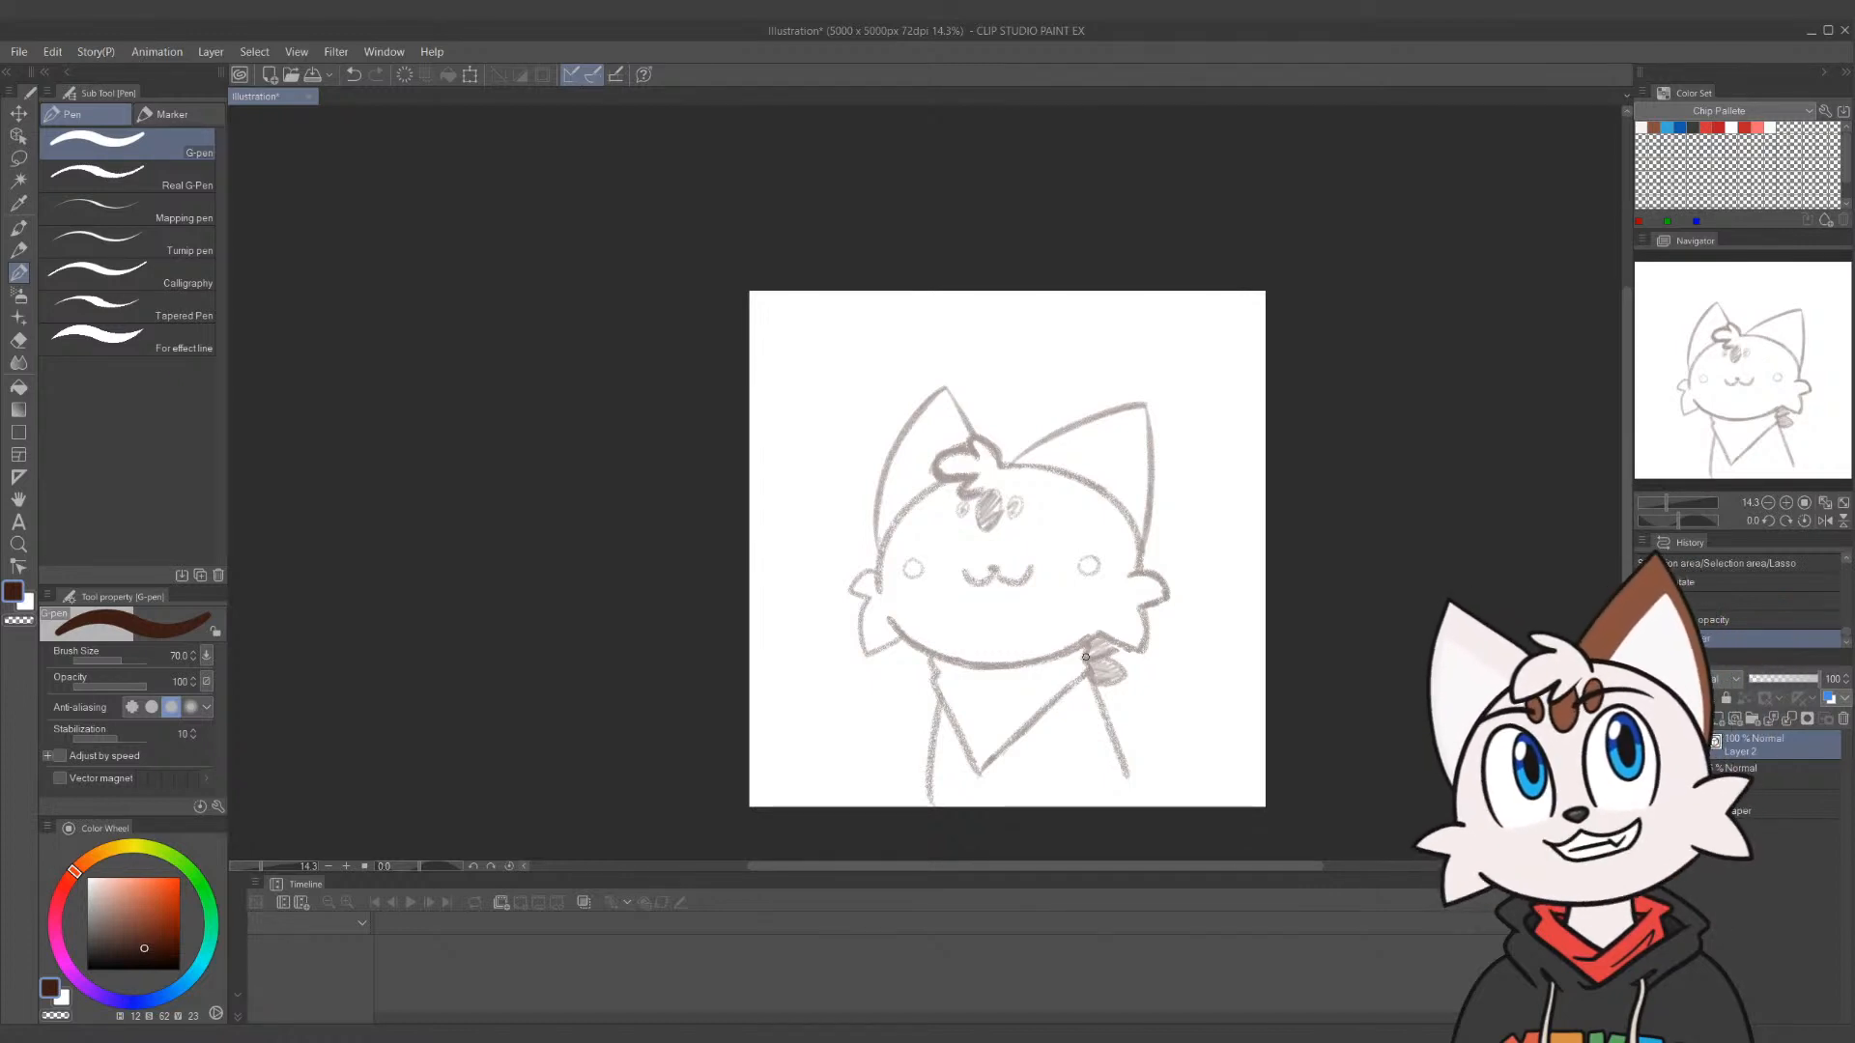
{"action": "left_click", "coordinate": [126, 174]}
{"action": "mouse_move", "coordinate": [953, 417]}
{"action": "left_mouse_down"}
{"action": "mouse_move", "coordinate": [929, 536]}
{"action": "mouse_move", "coordinate": [1115, 575]}
{"action": "left_mouse_up"}
{"action": "key", "text": "ctrl+z"}
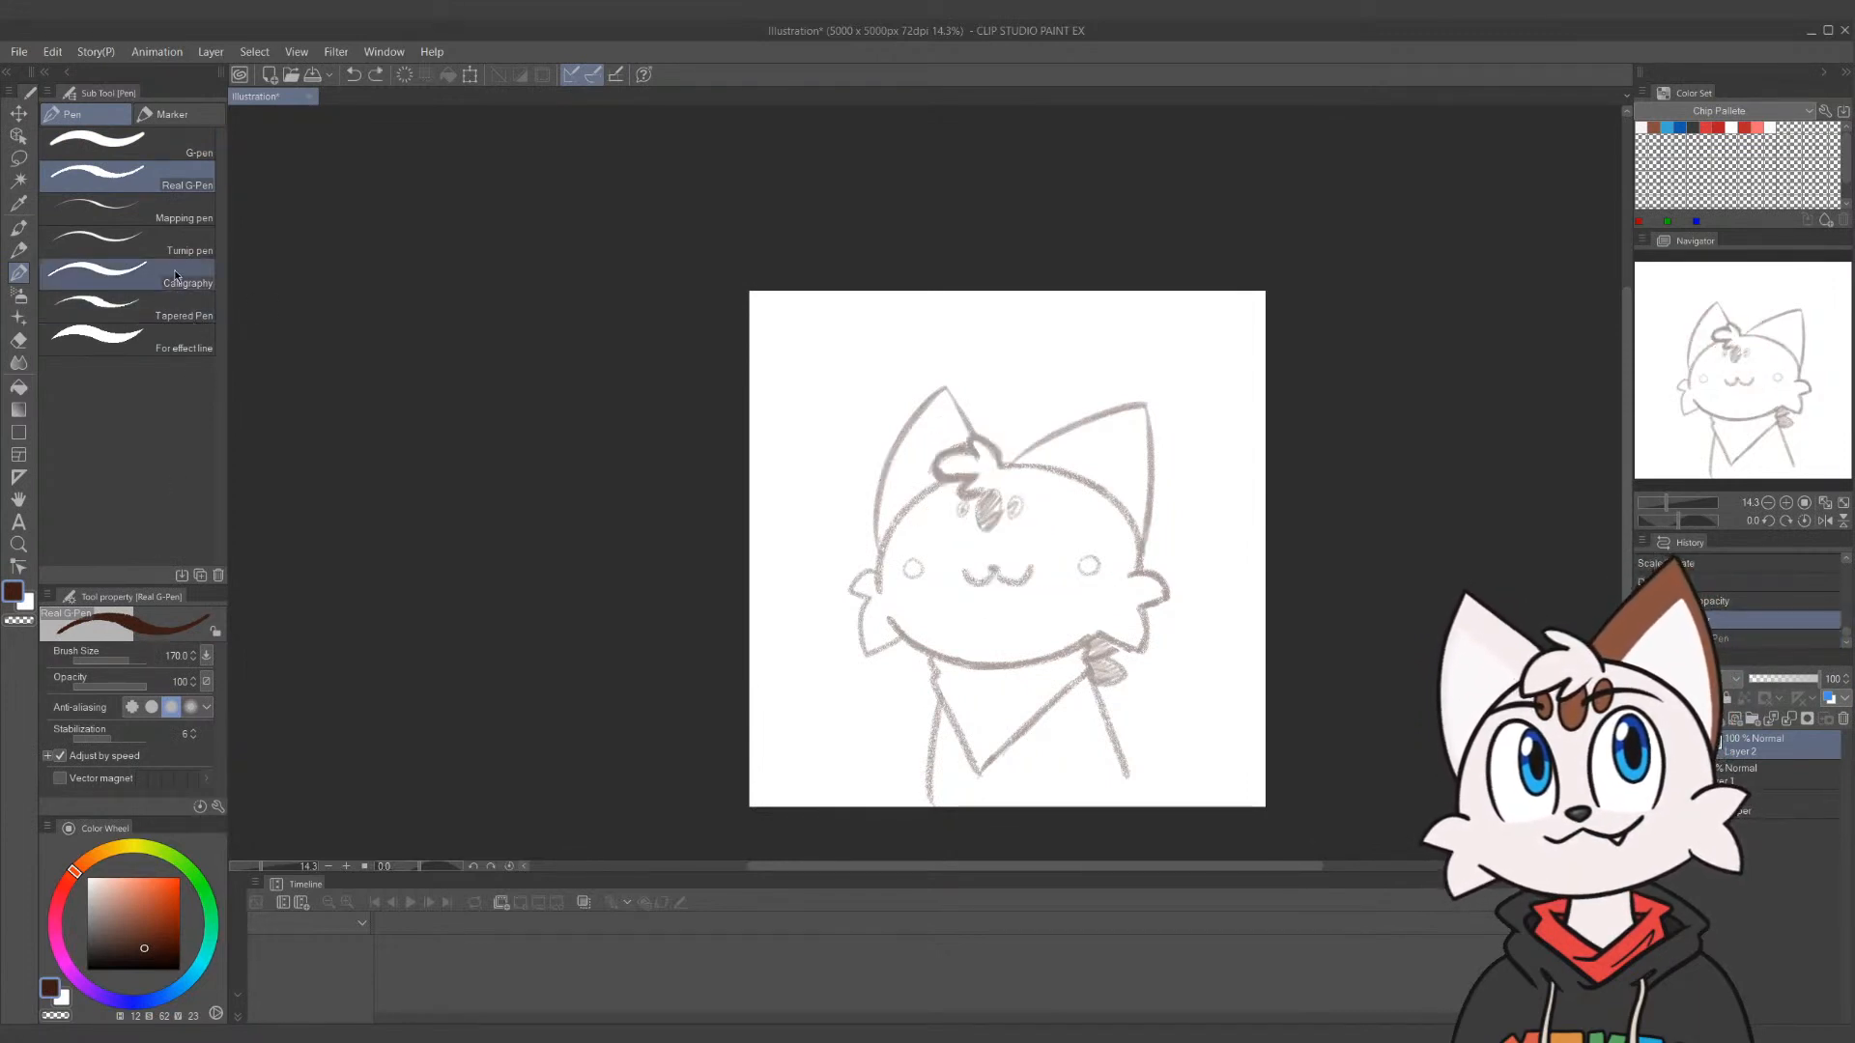
Enlarge the Calligraphy pen to brush size 170 and test it with freehand strokes over the sketch, undoing them
{"action": "left_click", "coordinate": [115, 275]}
{"action": "mouse_move", "coordinate": [922, 516]}
{"action": "left_mouse_down"}
{"action": "mouse_move", "coordinate": [976, 468]}
{"action": "mouse_move", "coordinate": [1029, 527]}
{"action": "mouse_move", "coordinate": [1073, 533]}
{"action": "left_mouse_up"}
{"action": "key", "text": "ctrl+z"}
{"action": "key", "text": "bracketright"}
{"action": "key", "text": "bracketright"}
{"action": "key", "text": "bracketright"}
{"action": "key", "text": "bracketright"}
{"action": "key", "text": "bracketright"}
{"action": "key", "text": "bracketright"}
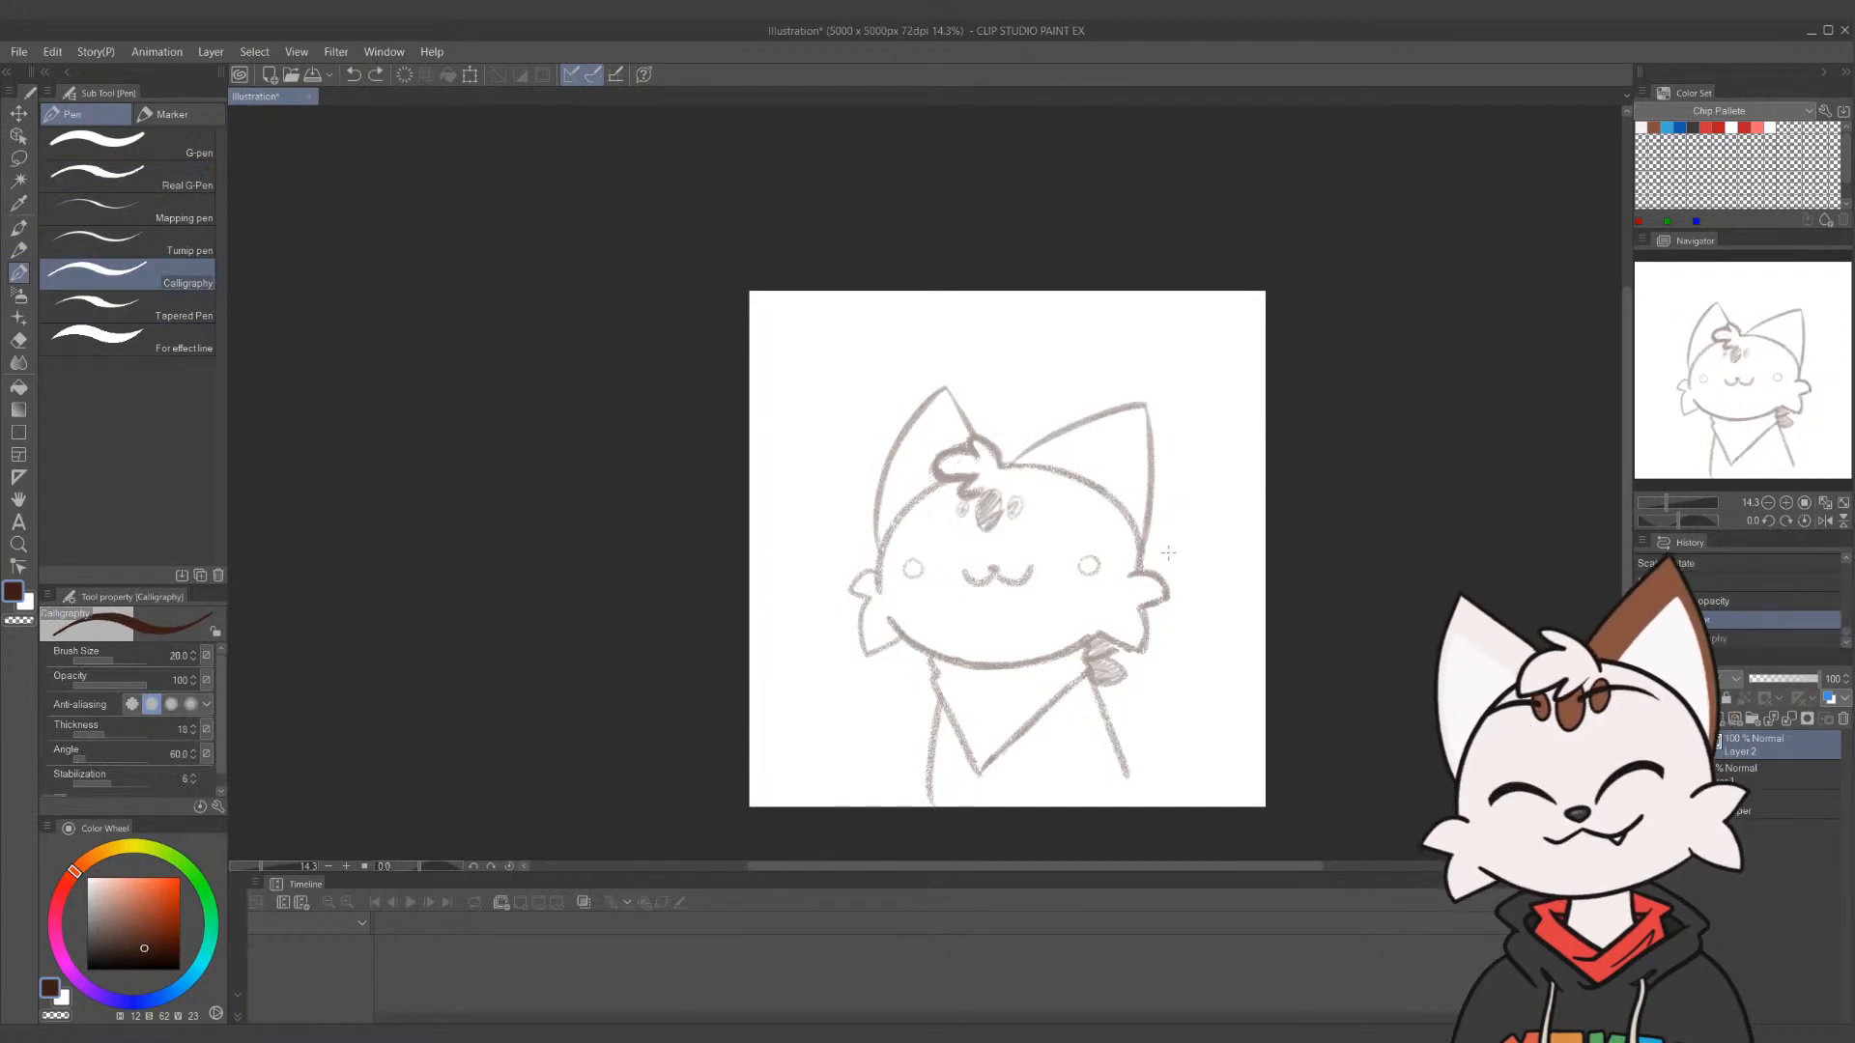
{"action": "key", "text": "bracketright"}
{"action": "mouse_move", "coordinate": [1155, 567]}
{"action": "left_mouse_down"}
{"action": "mouse_move", "coordinate": [1170, 620]}
{"action": "mouse_move", "coordinate": [1195, 599]}
{"action": "mouse_move", "coordinate": [1126, 671]}
{"action": "mouse_move", "coordinate": [1119, 719]}
{"action": "mouse_move", "coordinate": [1201, 704]}
{"action": "mouse_move", "coordinate": [1210, 784]}
{"action": "mouse_move", "coordinate": [1190, 552]}
{"action": "mouse_move", "coordinate": [1126, 329]}
{"action": "mouse_move", "coordinate": [851, 502]}
{"action": "mouse_move", "coordinate": [1029, 607]}
{"action": "mouse_move", "coordinate": [1106, 717]}
{"action": "left_mouse_up"}
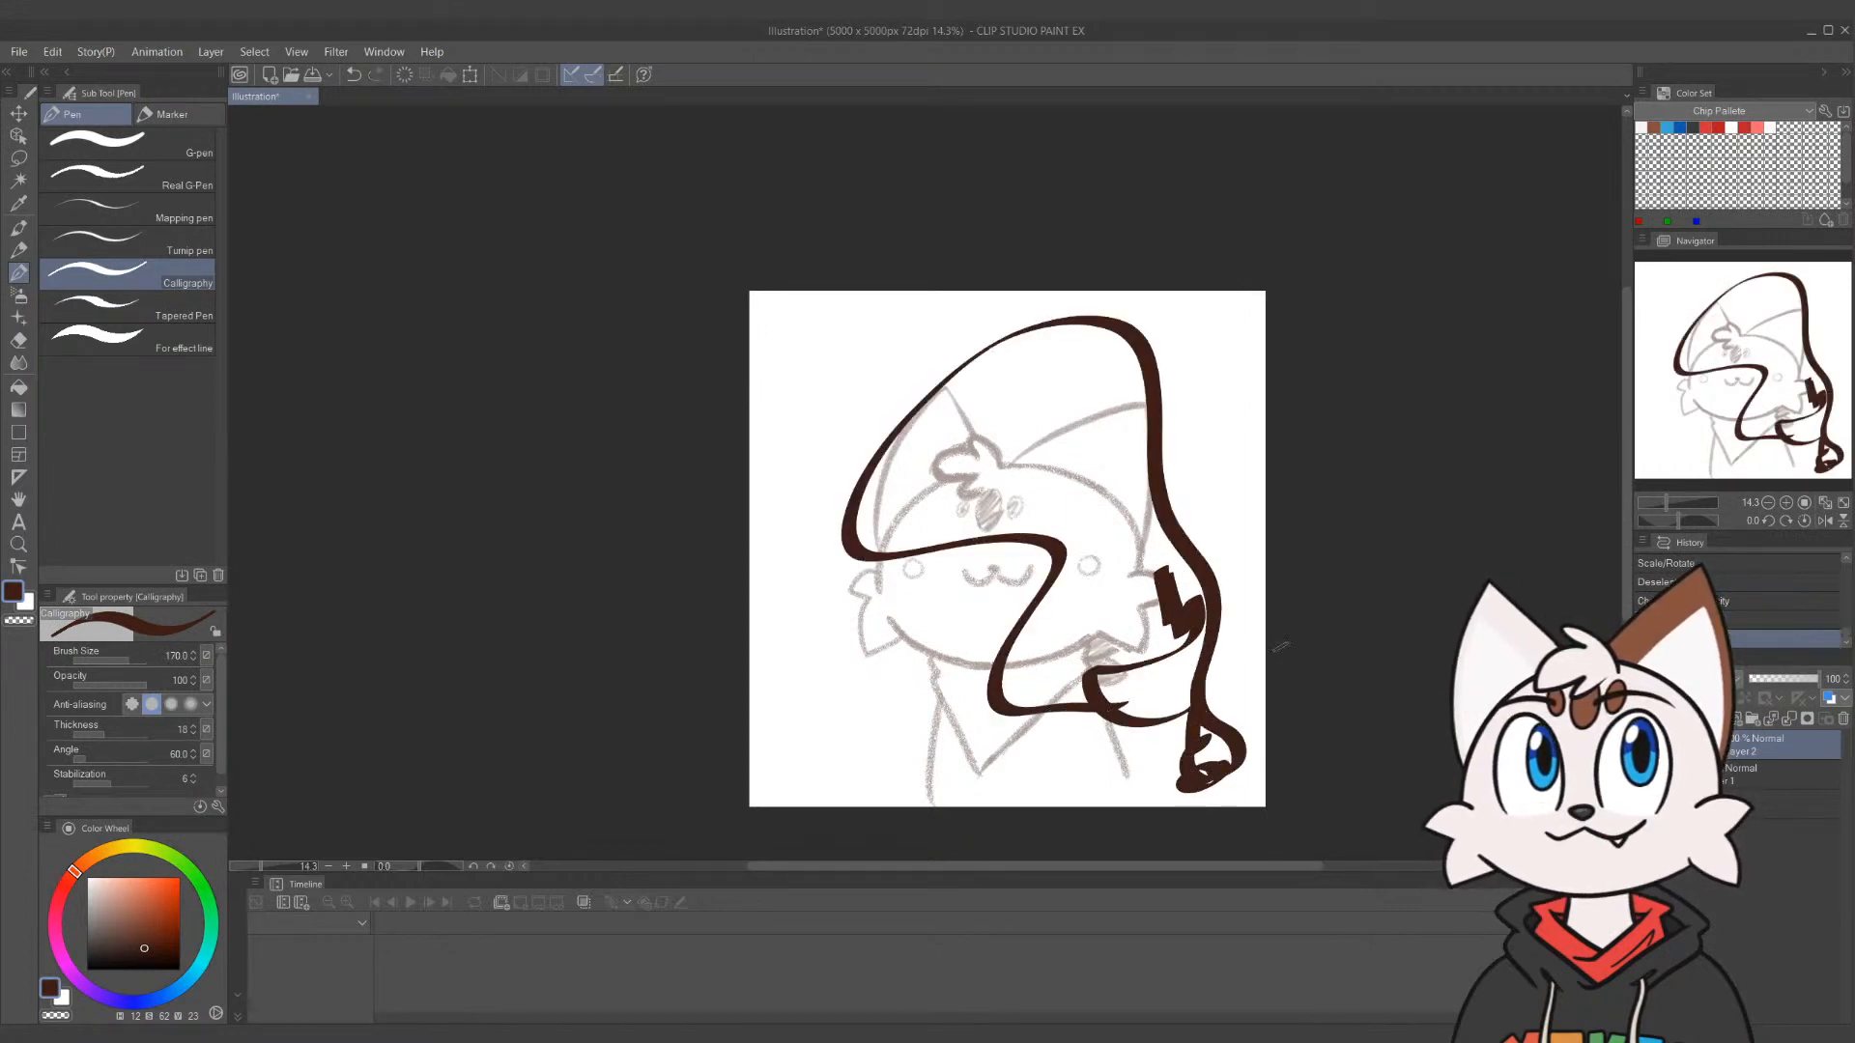
{"action": "key", "text": "ctrl+z"}
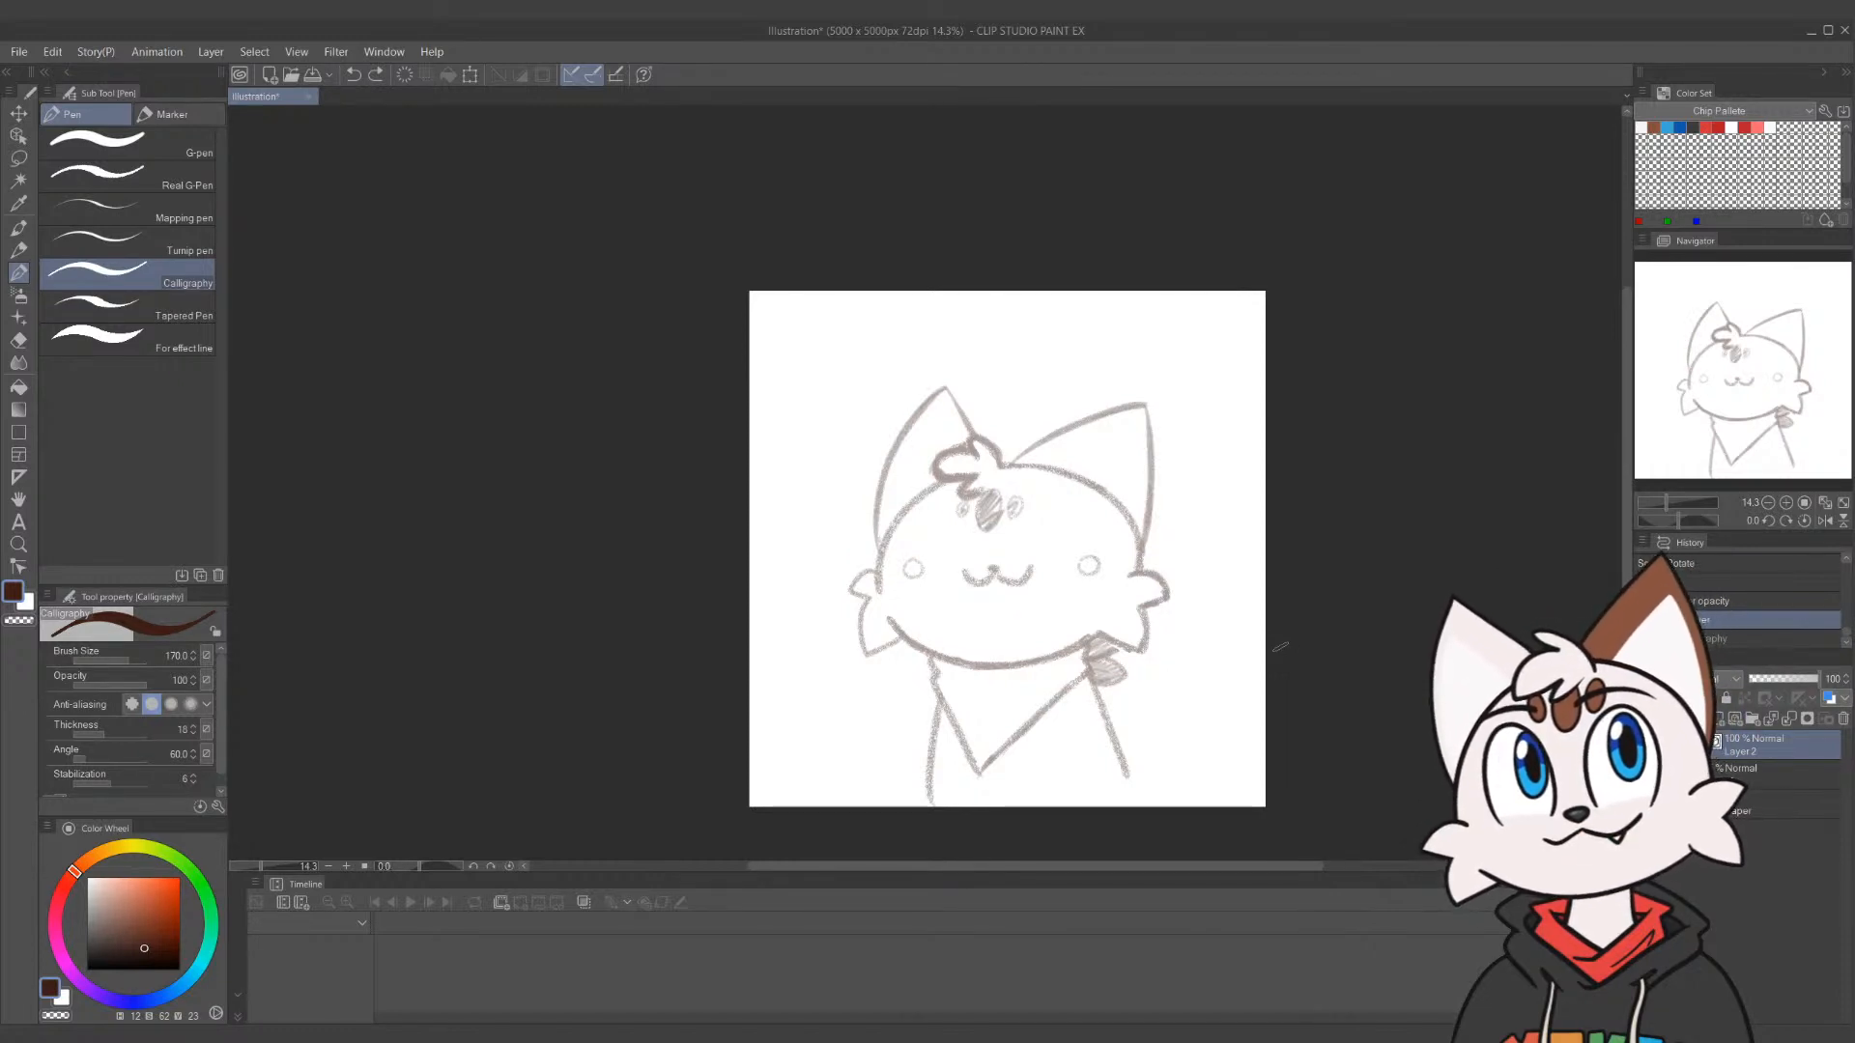
Add a raster layer between the paper and the sketch, fill it with medium grey and lock it
{"action": "key", "text": "alt+]"}
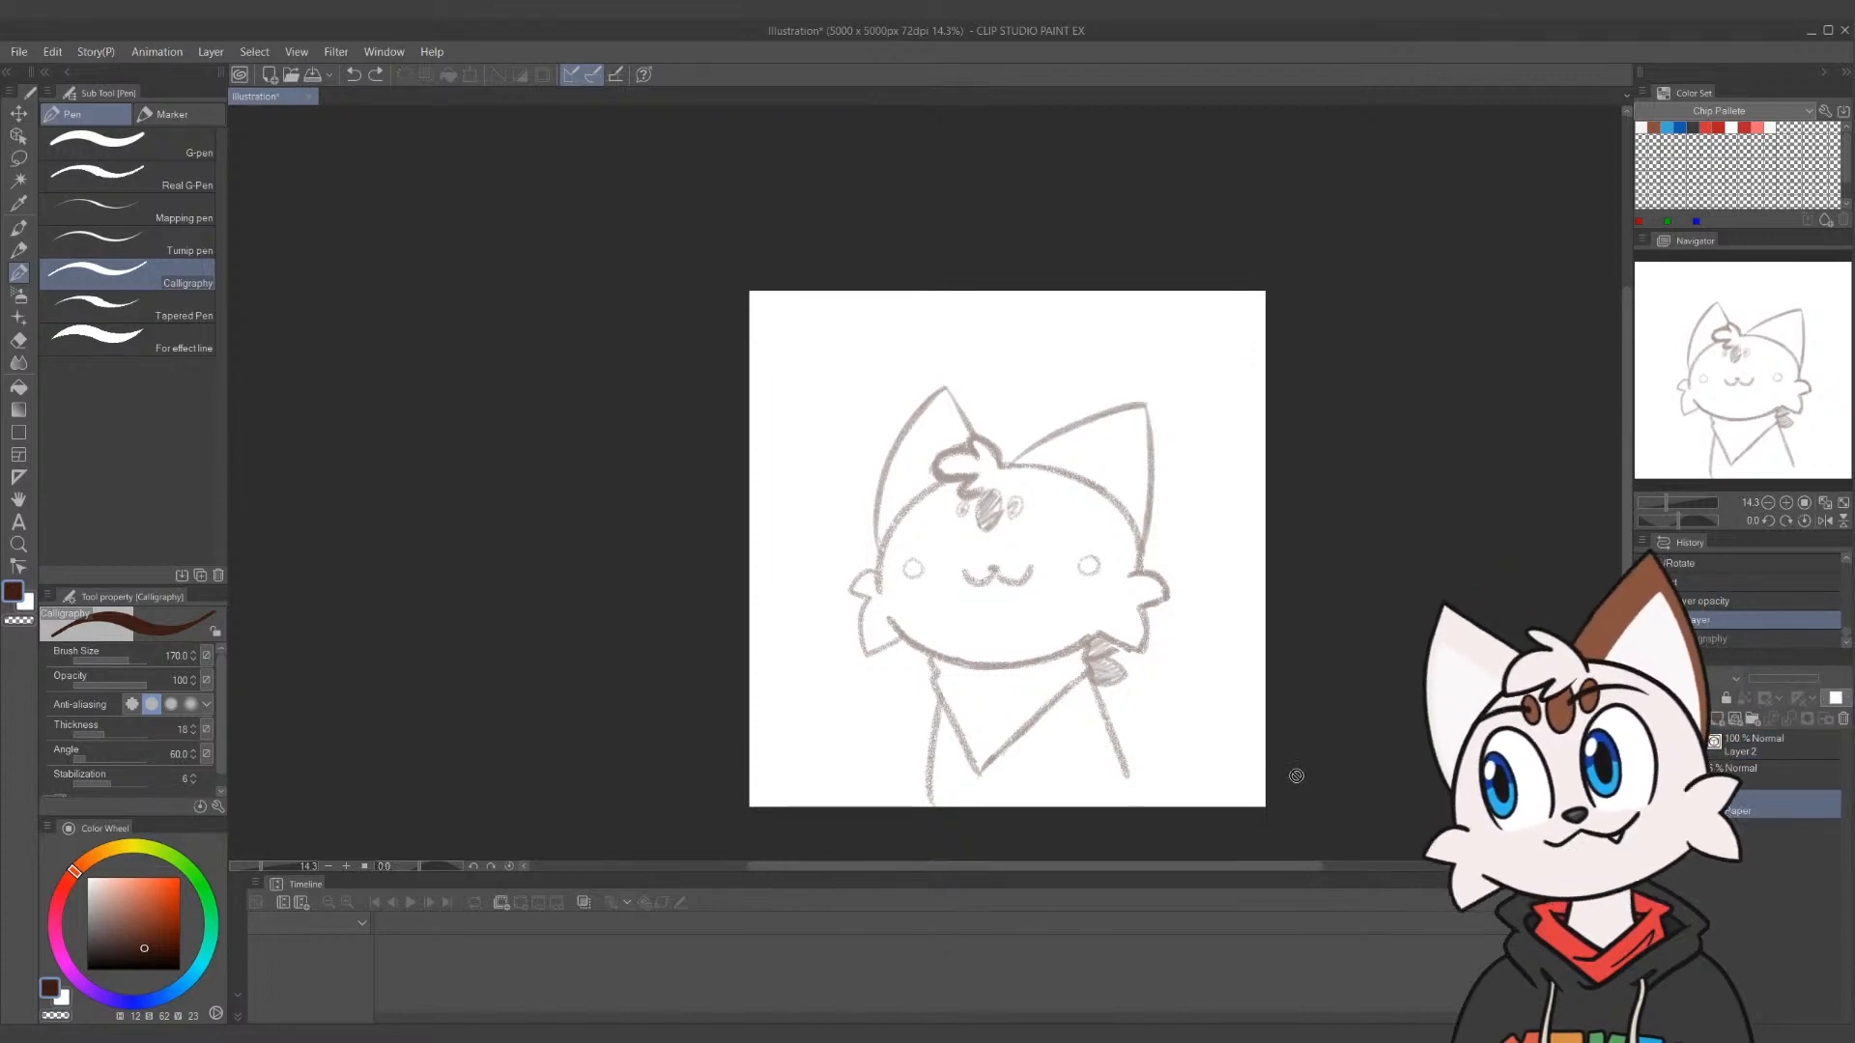
{"action": "key", "text": "g"}
{"action": "left_click", "coordinate": [85, 916]}
{"action": "left_click_drag", "start_coordinate": [81, 919], "coordinate": [81, 920]}
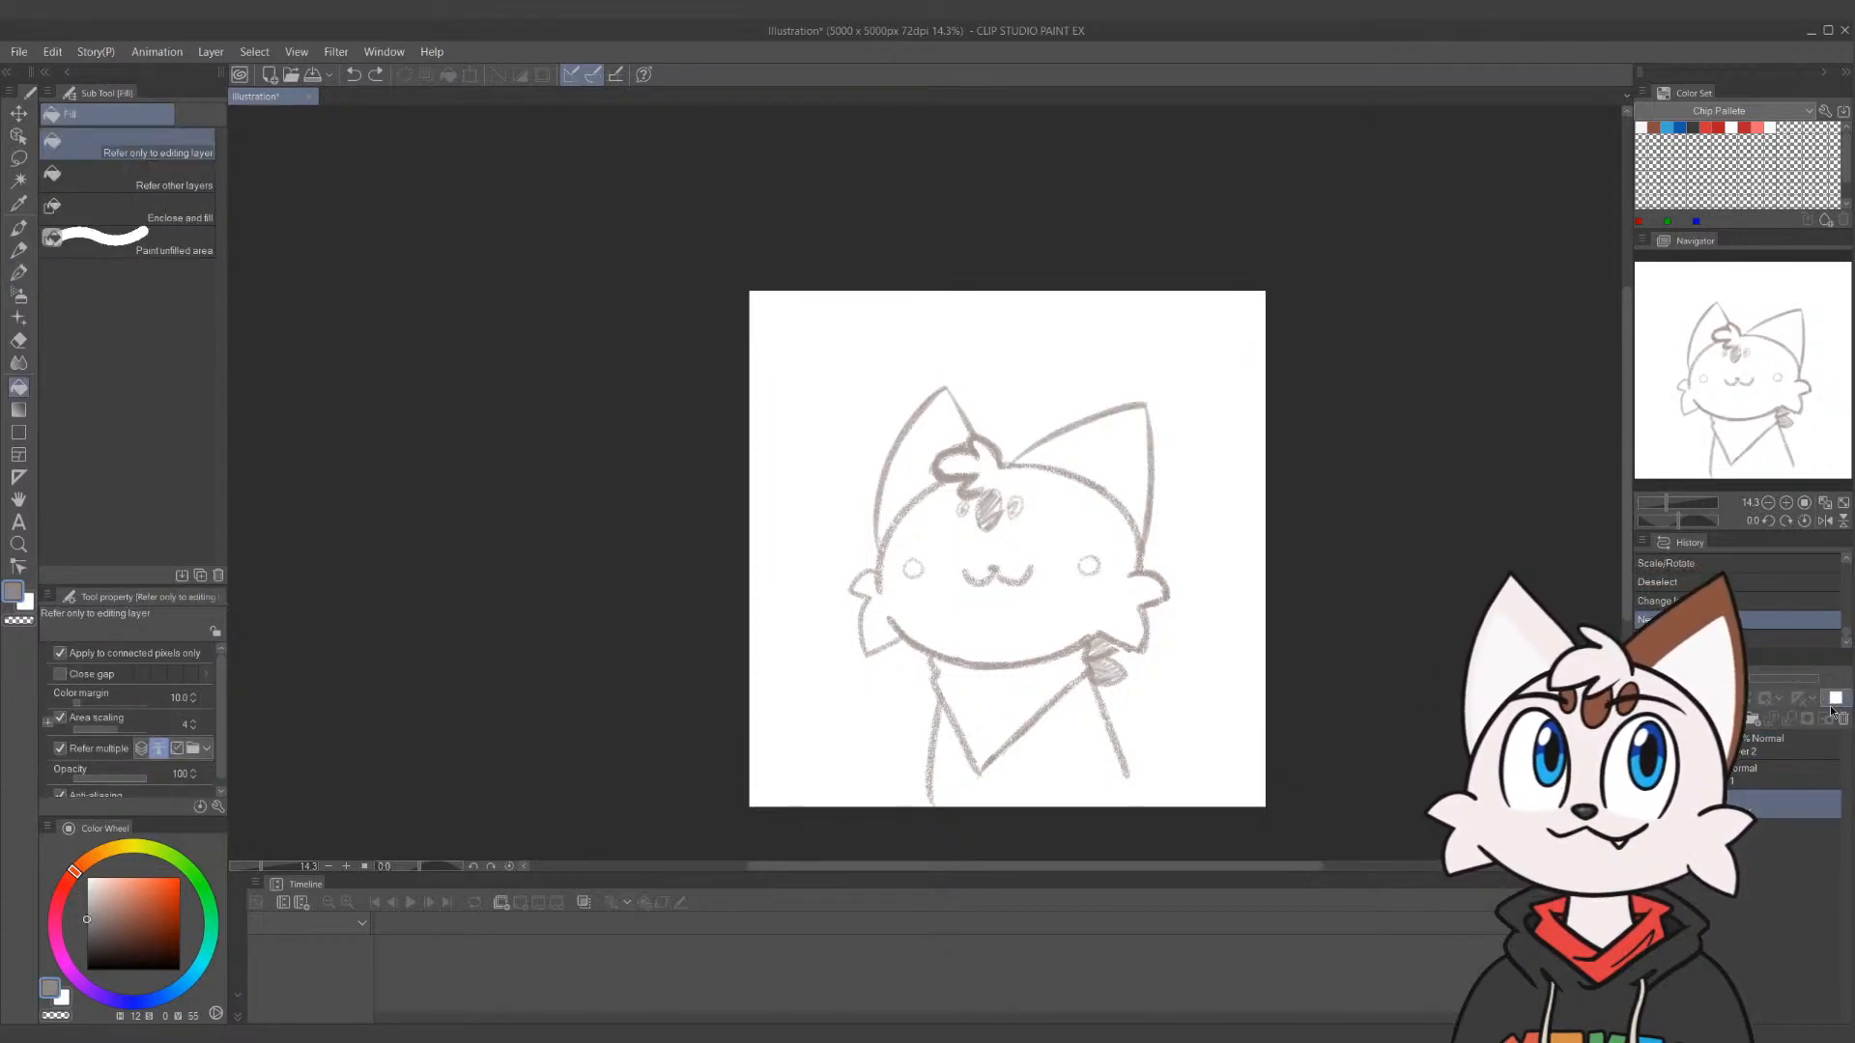
{"action": "left_click", "coordinate": [1714, 718]}
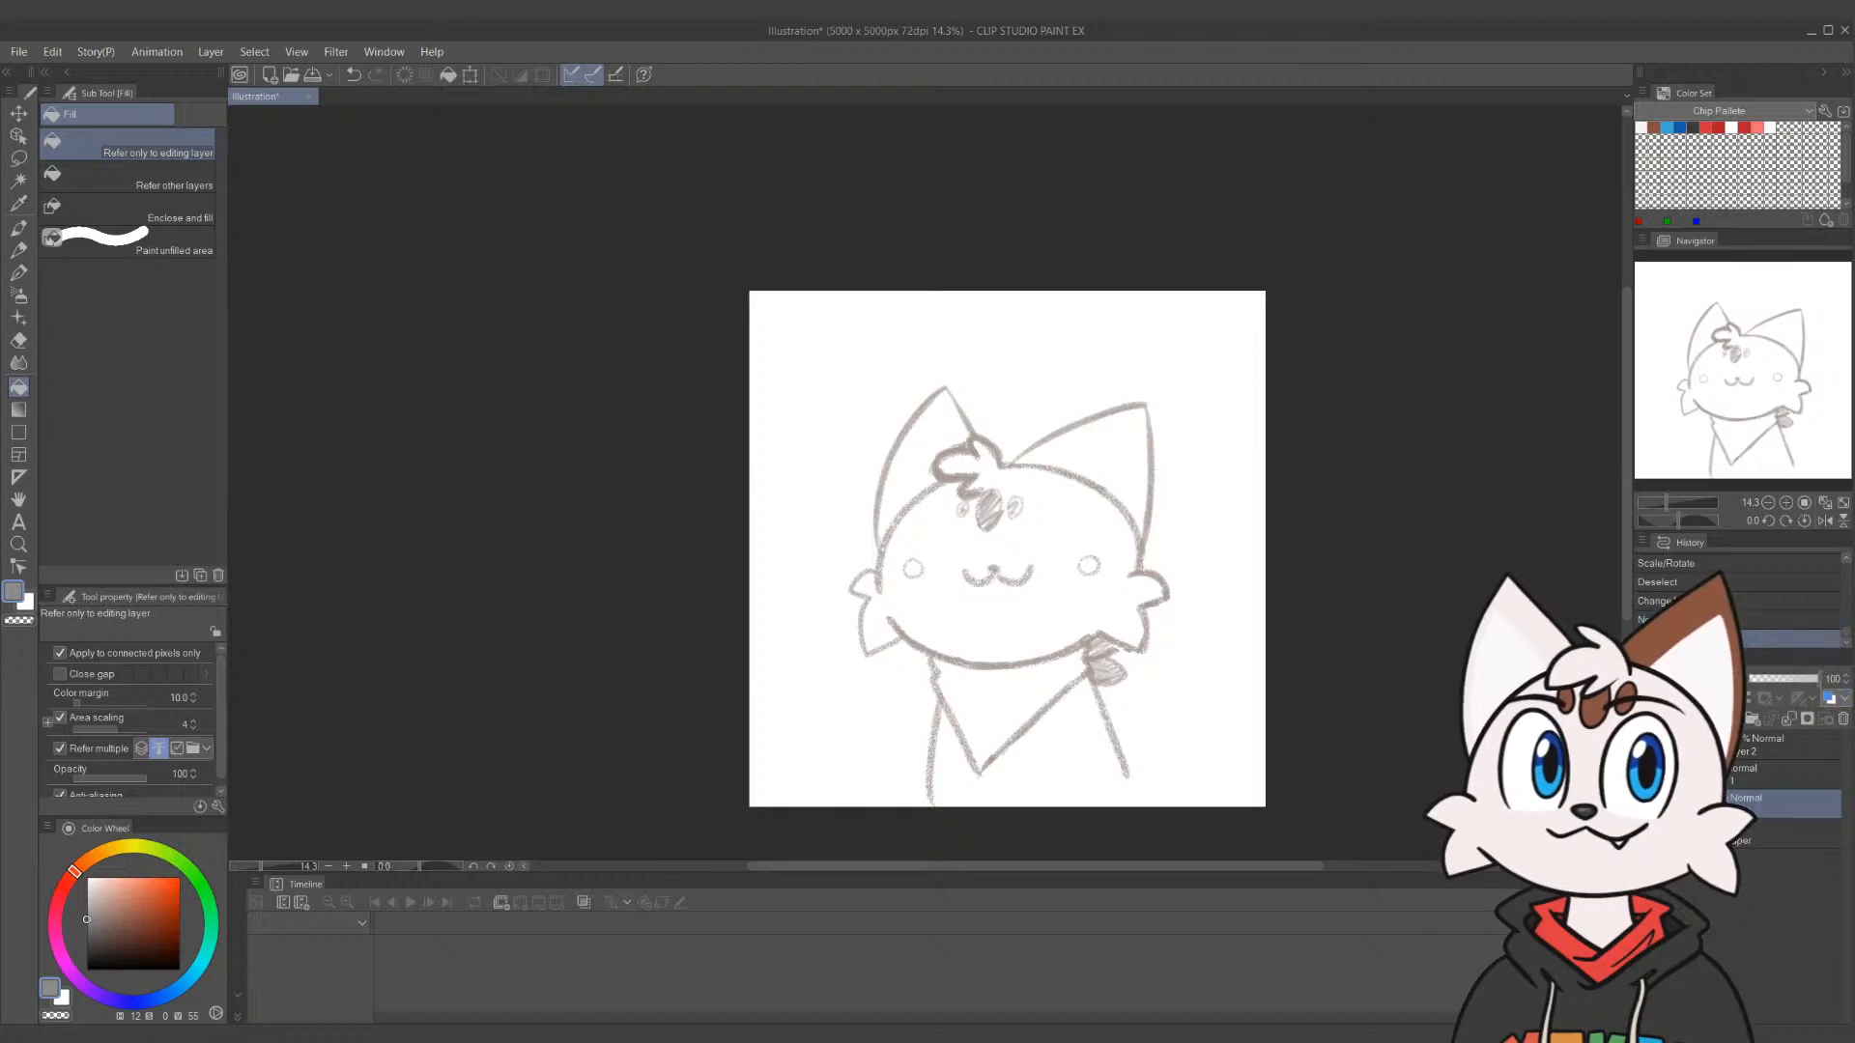
{"action": "left_click", "coordinate": [1234, 686]}
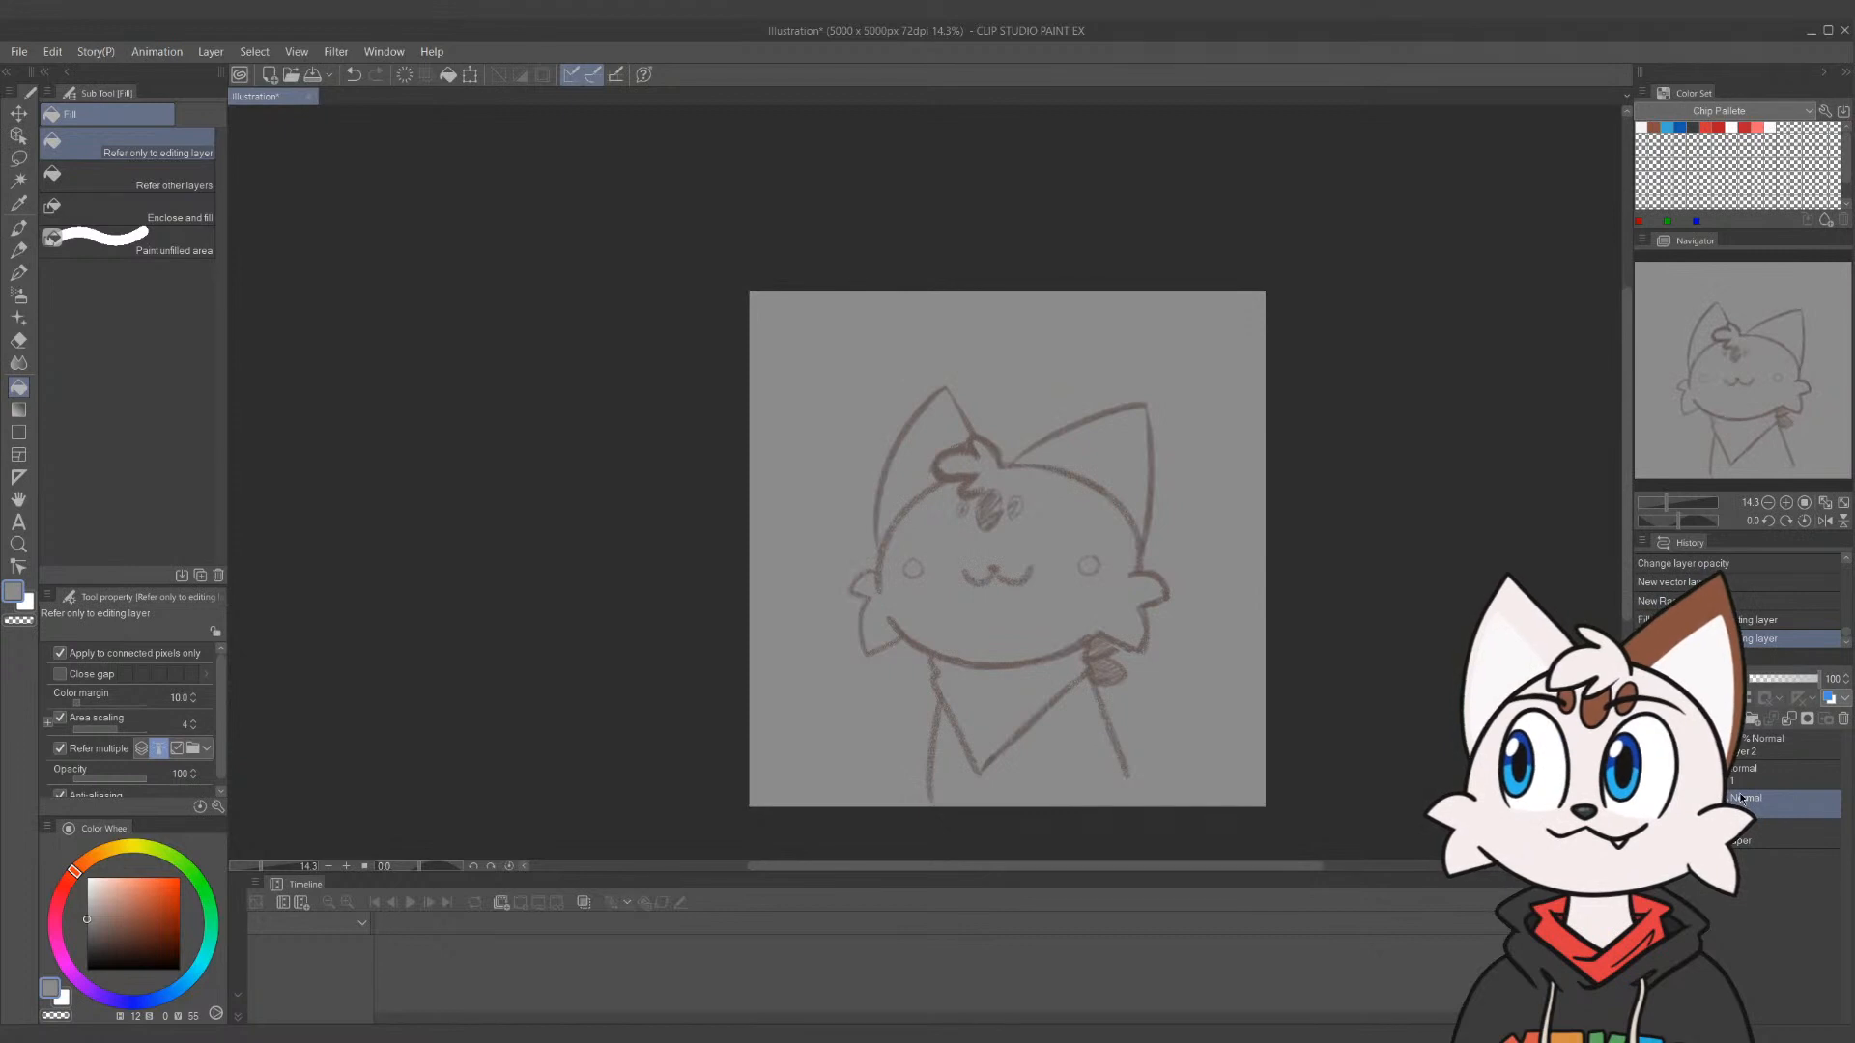
{"action": "left_click", "coordinate": [1724, 697]}
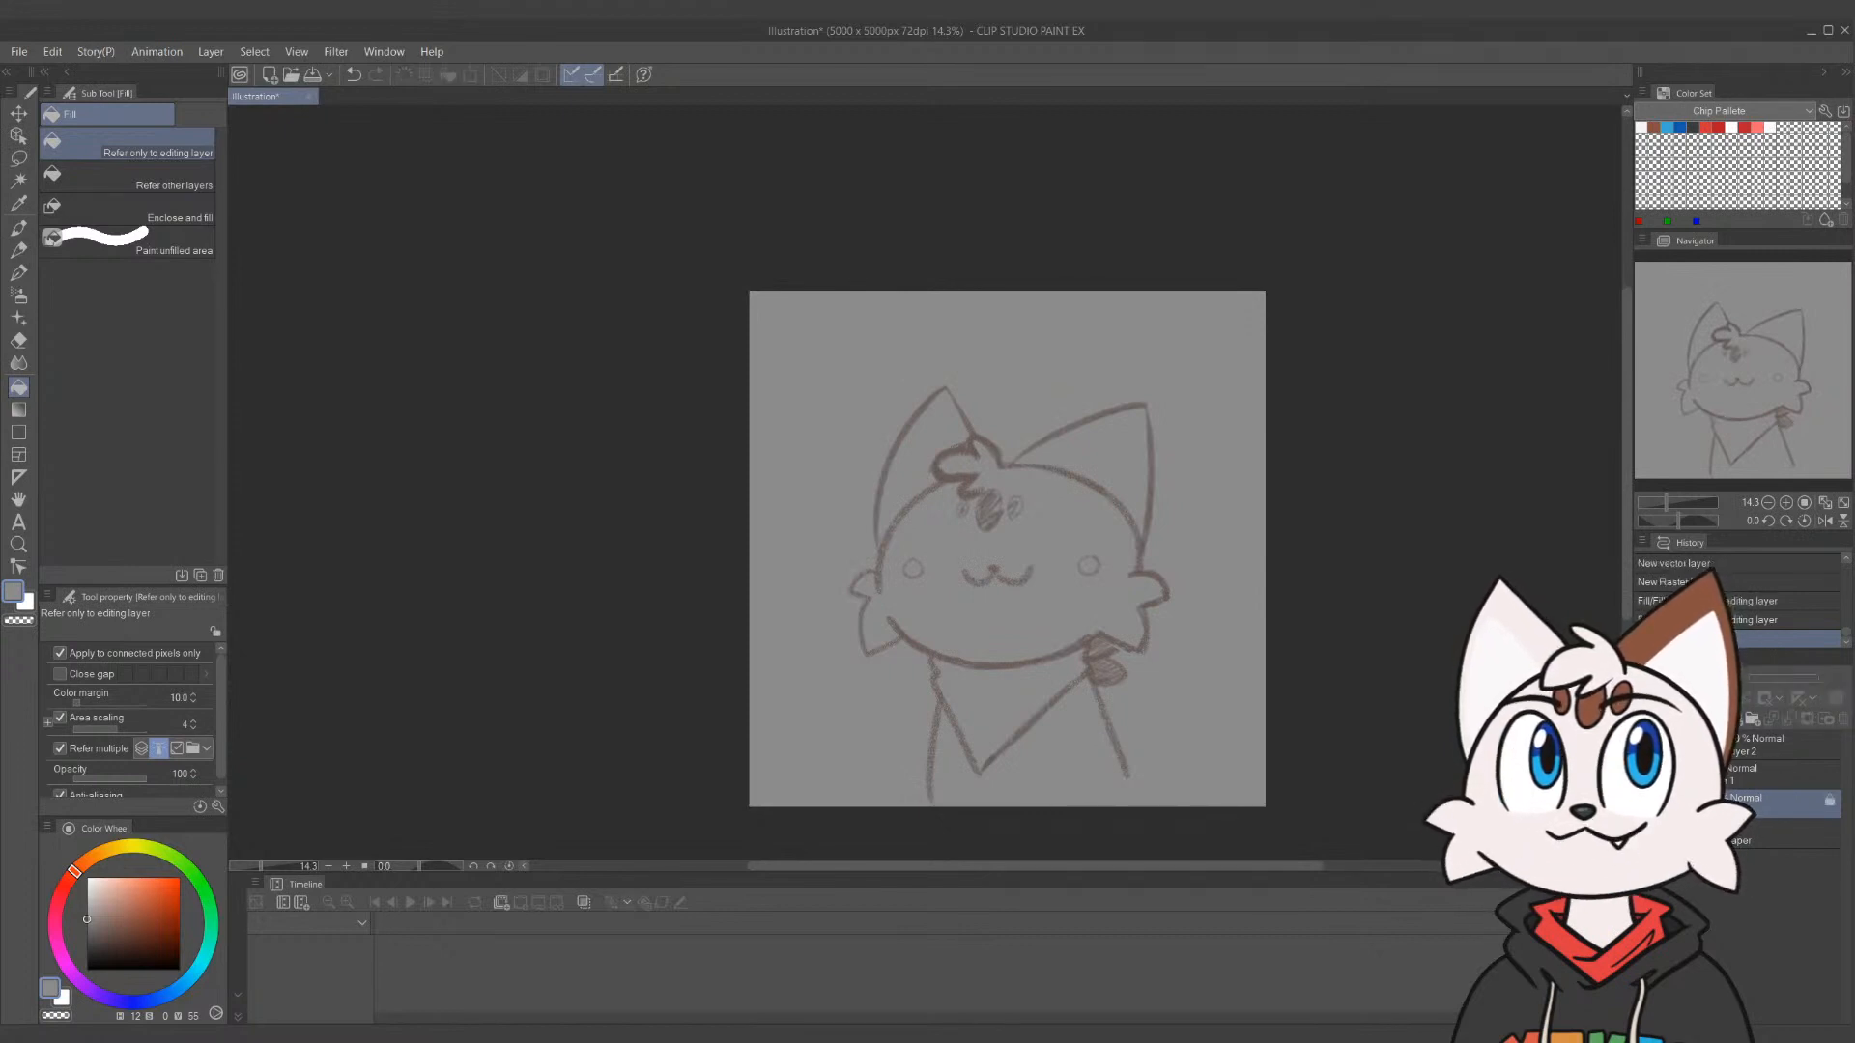
Set up the Real pencil in off-white on Layer 2 and test it with a freehand stroke over the face, undoing it
{"action": "left_click", "coordinate": [1781, 753]}
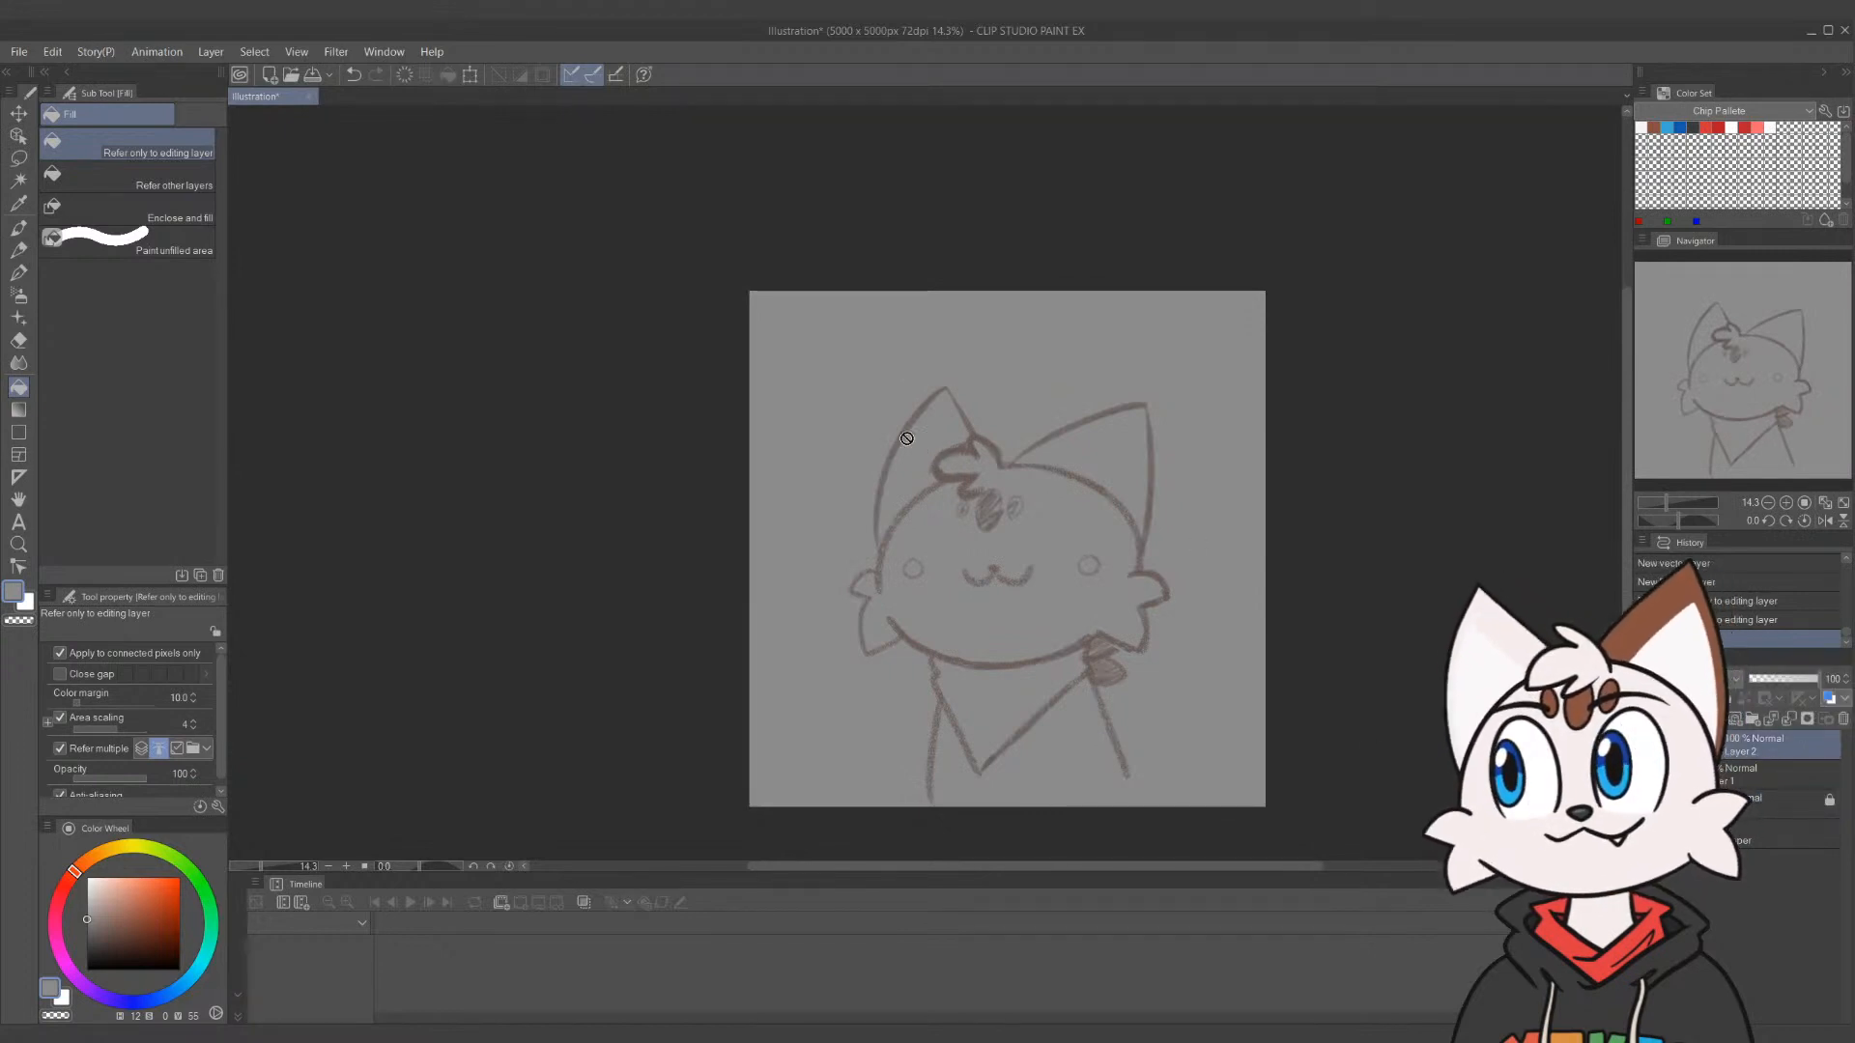
{"action": "key", "text": "p"}
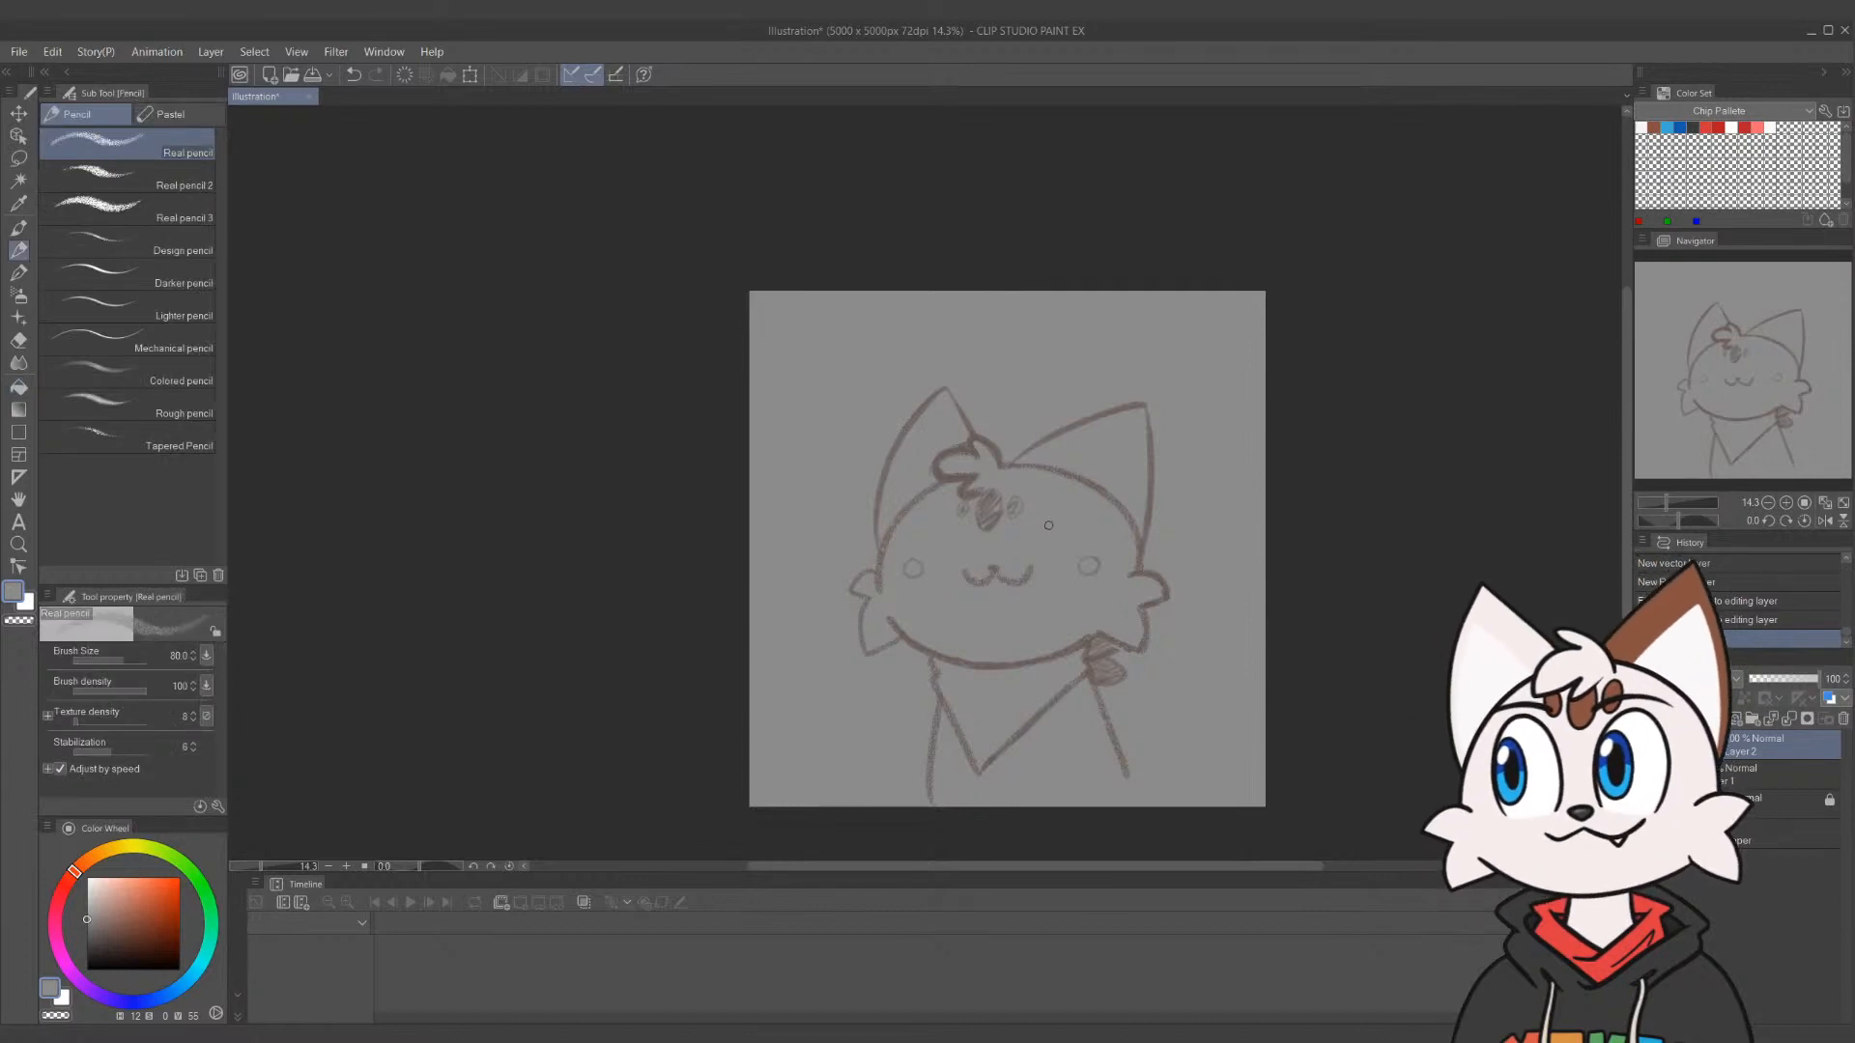
{"action": "left_click", "coordinate": [1771, 126]}
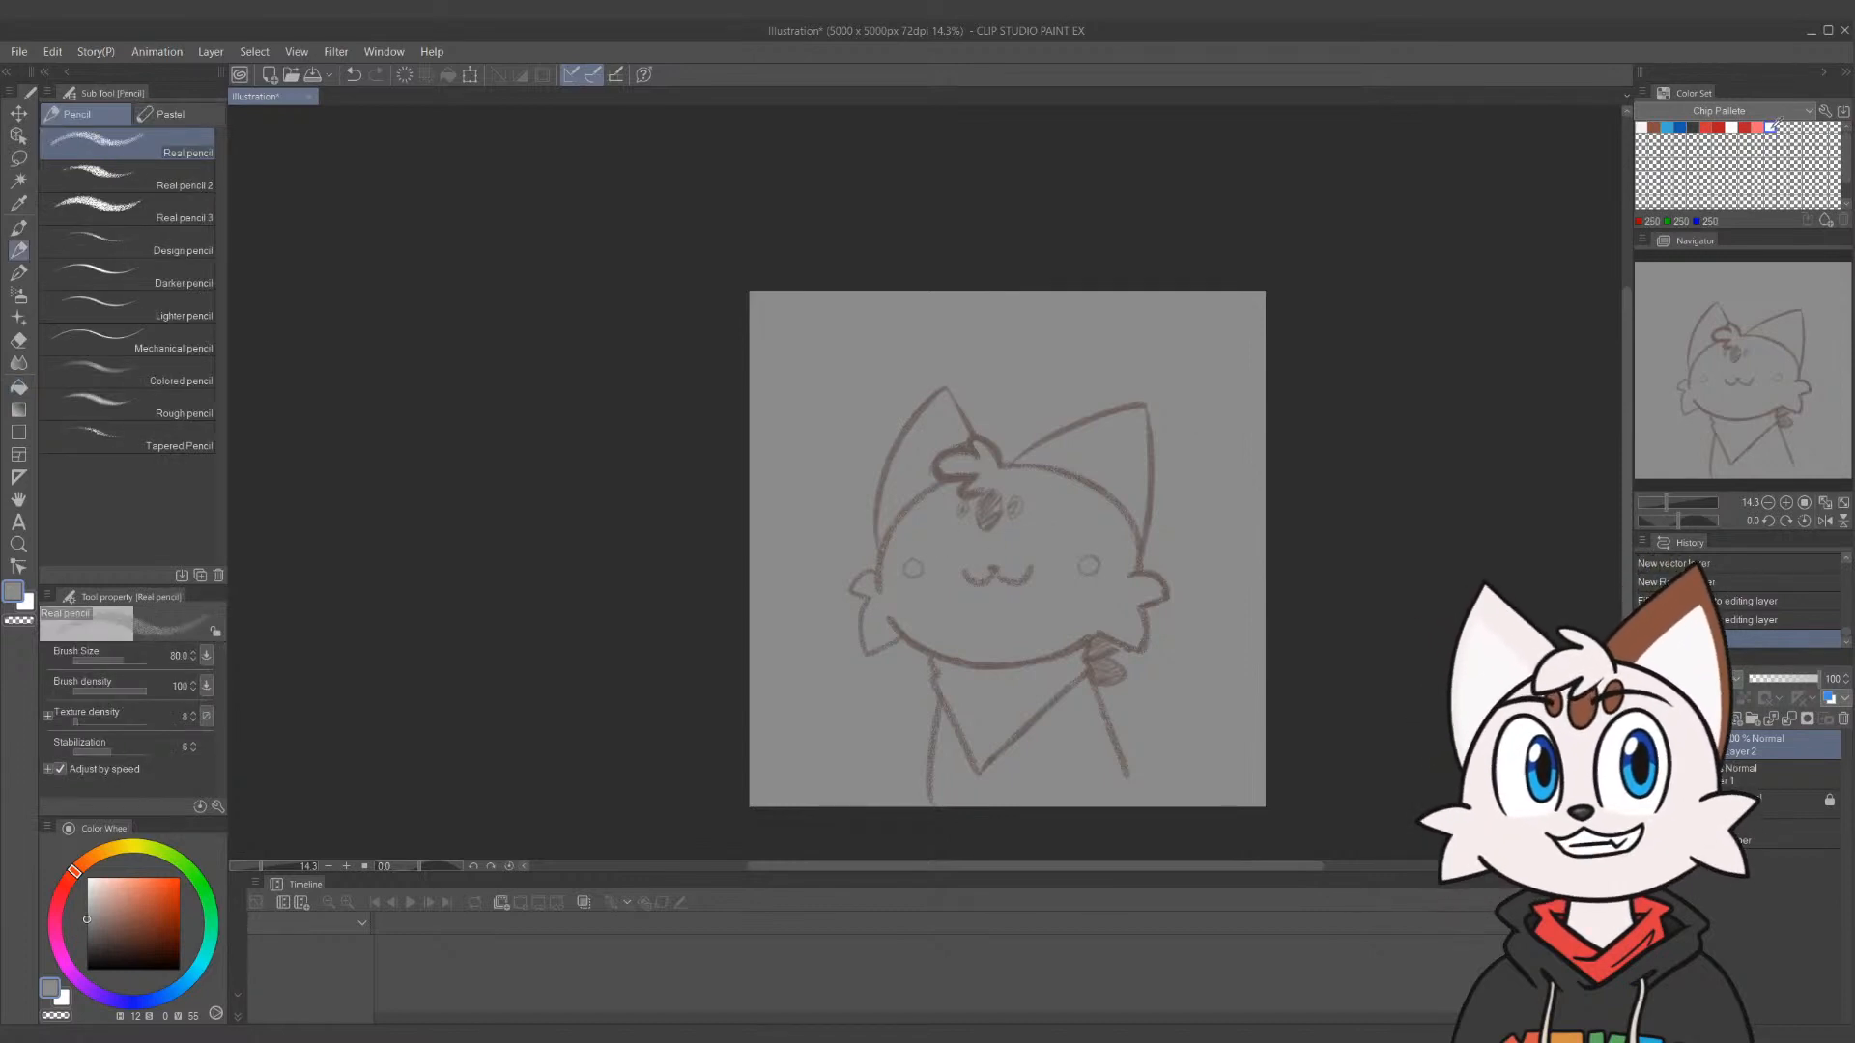
{"action": "left_click", "coordinate": [1641, 127]}
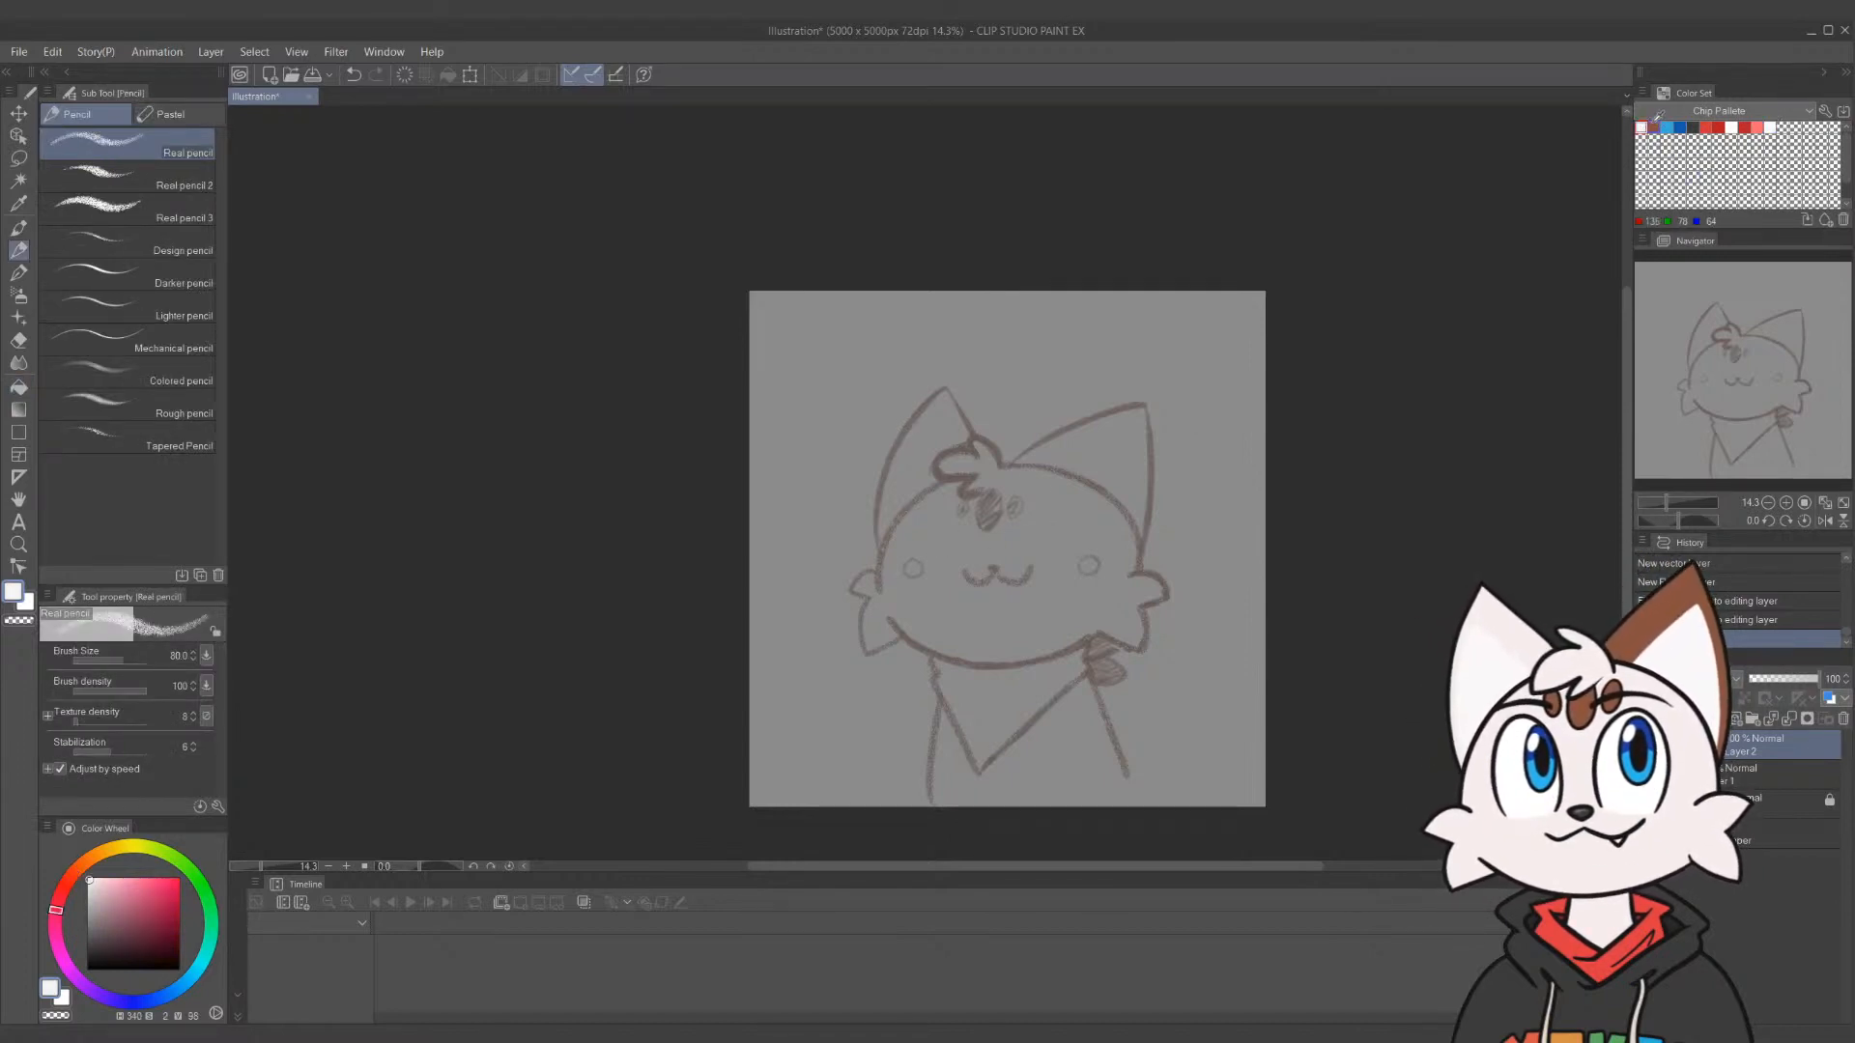
{"action": "left_click", "coordinate": [1732, 127]}
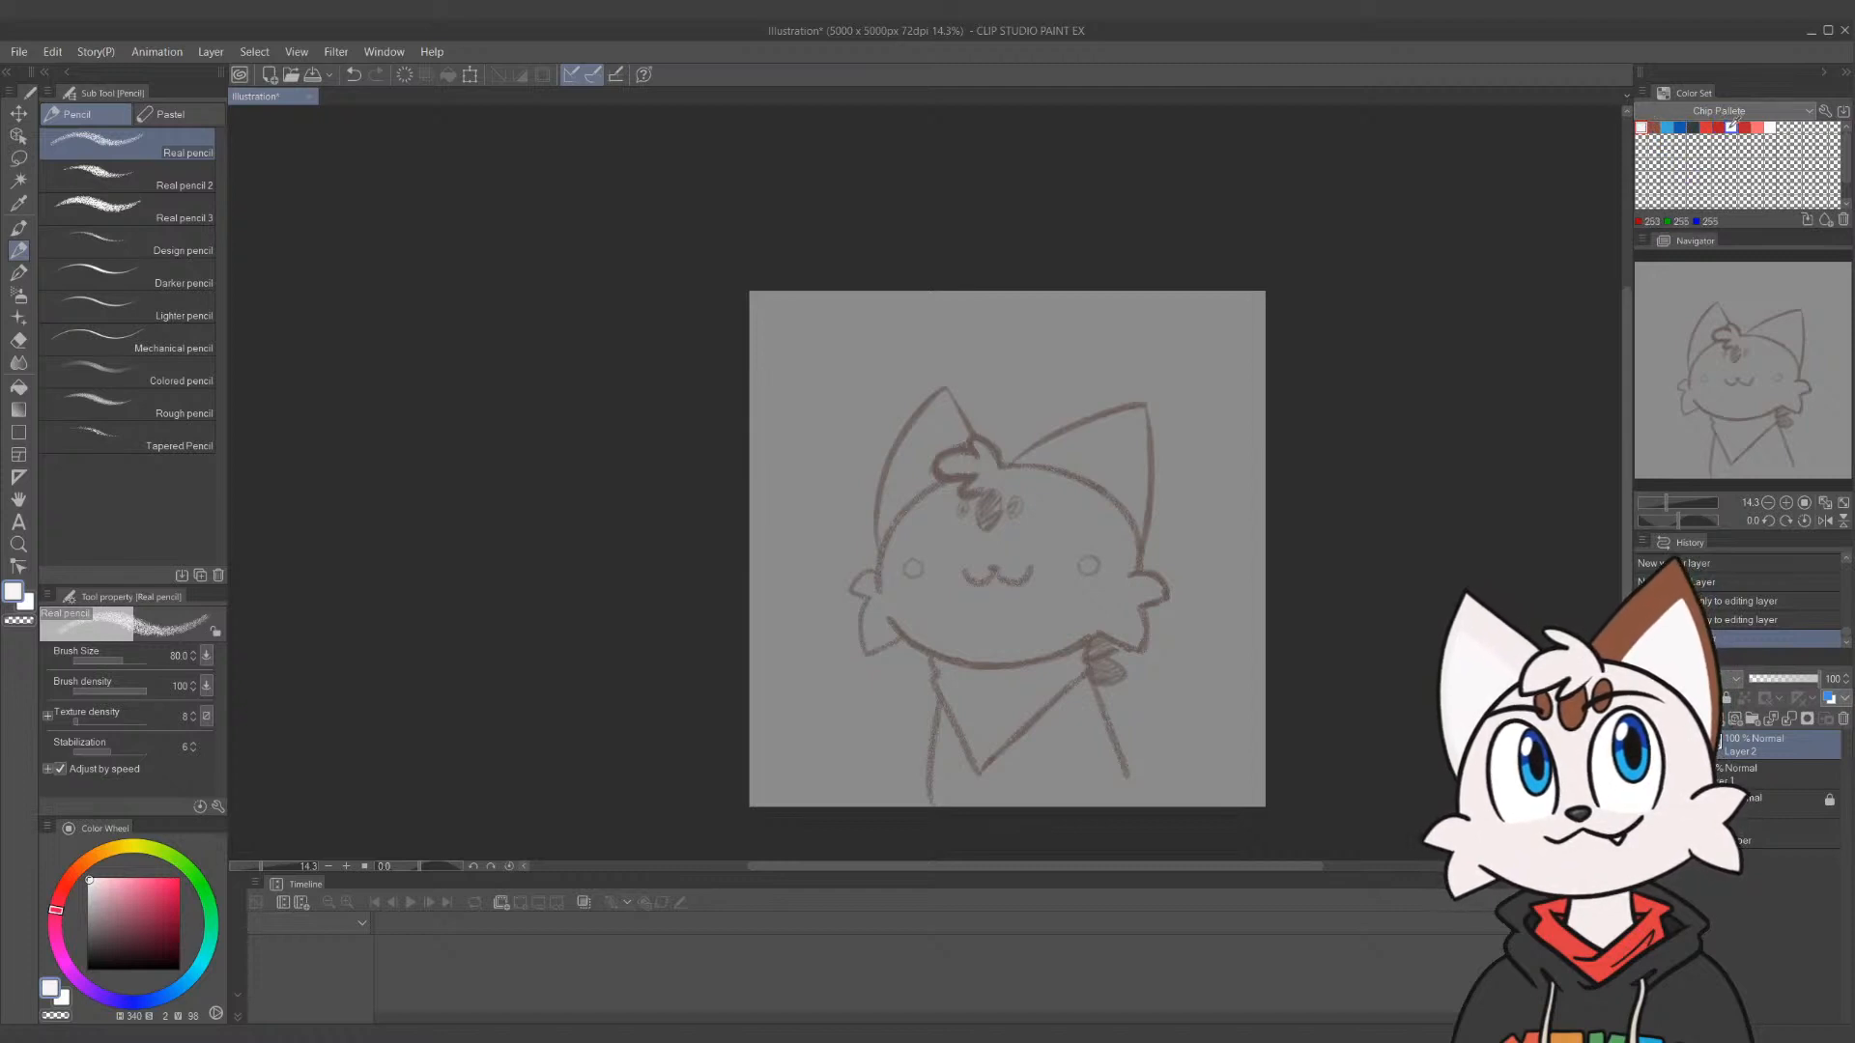
{"action": "left_click", "coordinate": [1771, 127]}
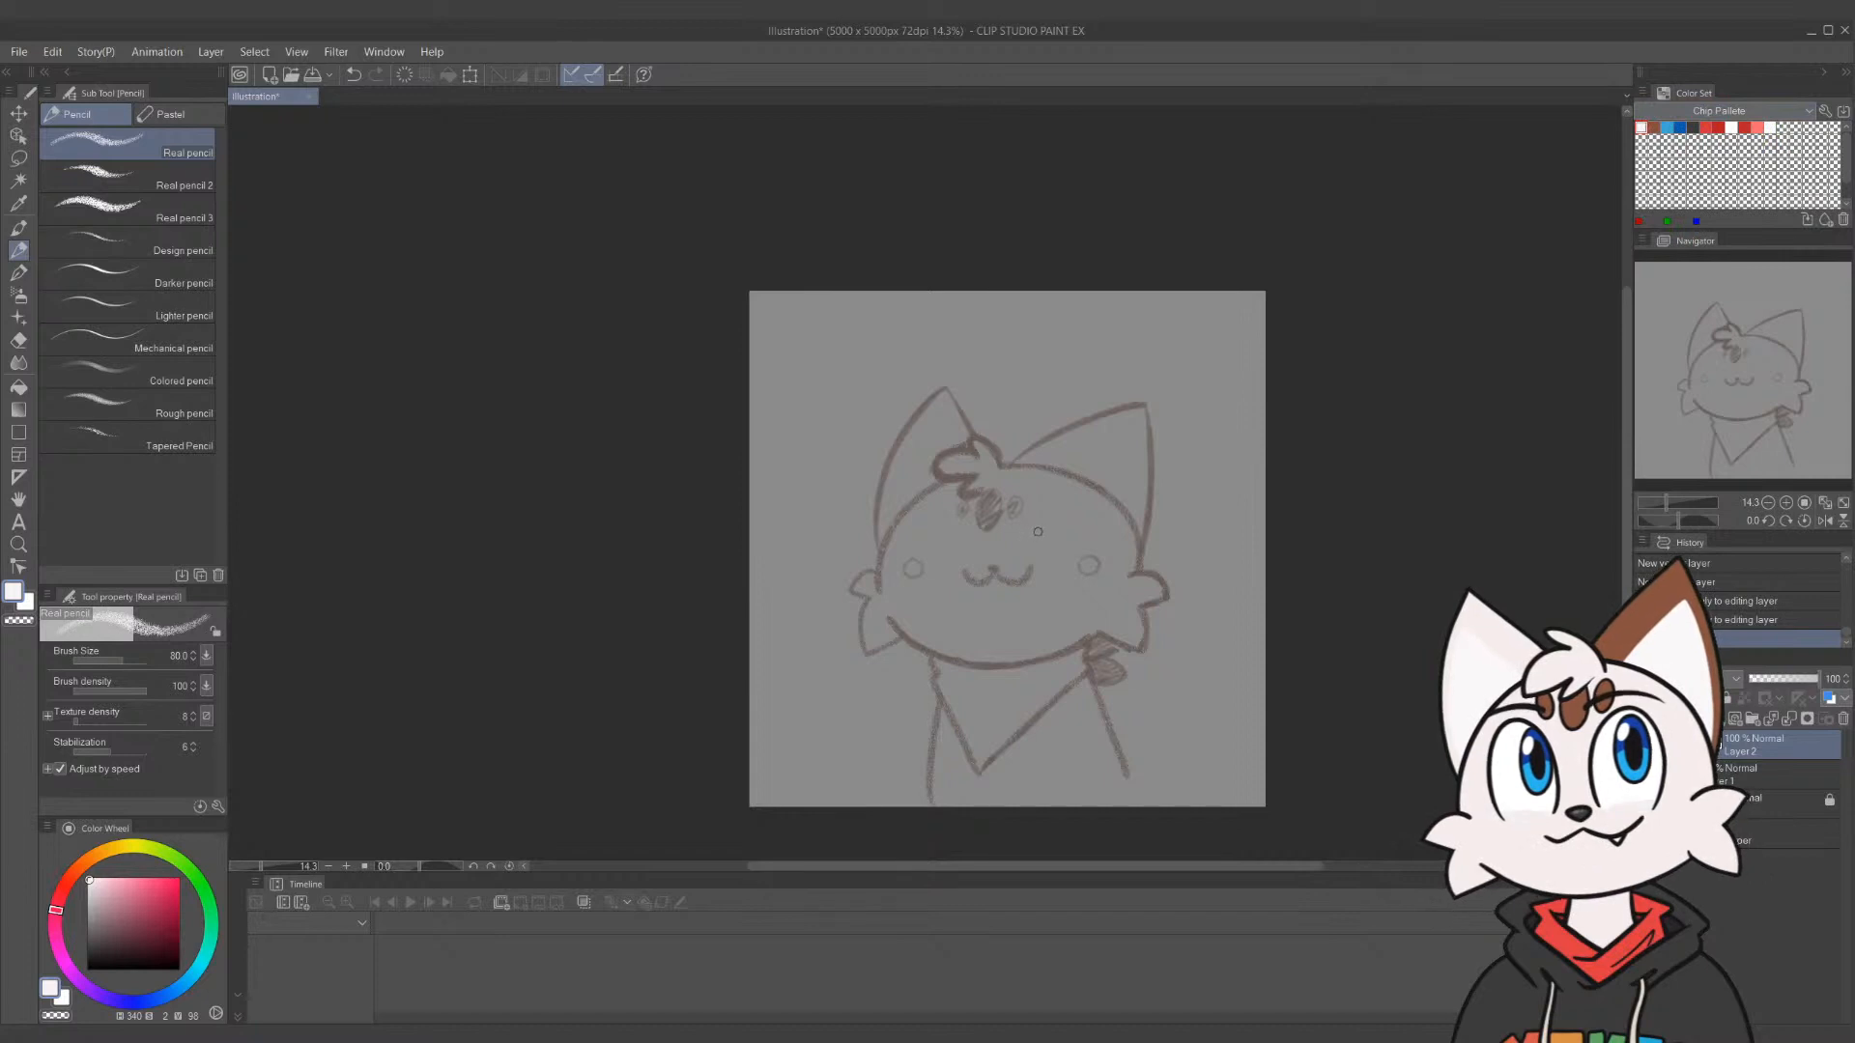
{"action": "mouse_move", "coordinate": [1038, 535]}
{"action": "left_mouse_down"}
{"action": "mouse_move", "coordinate": [1081, 542]}
{"action": "mouse_move", "coordinate": [1129, 618]}
{"action": "left_mouse_up"}
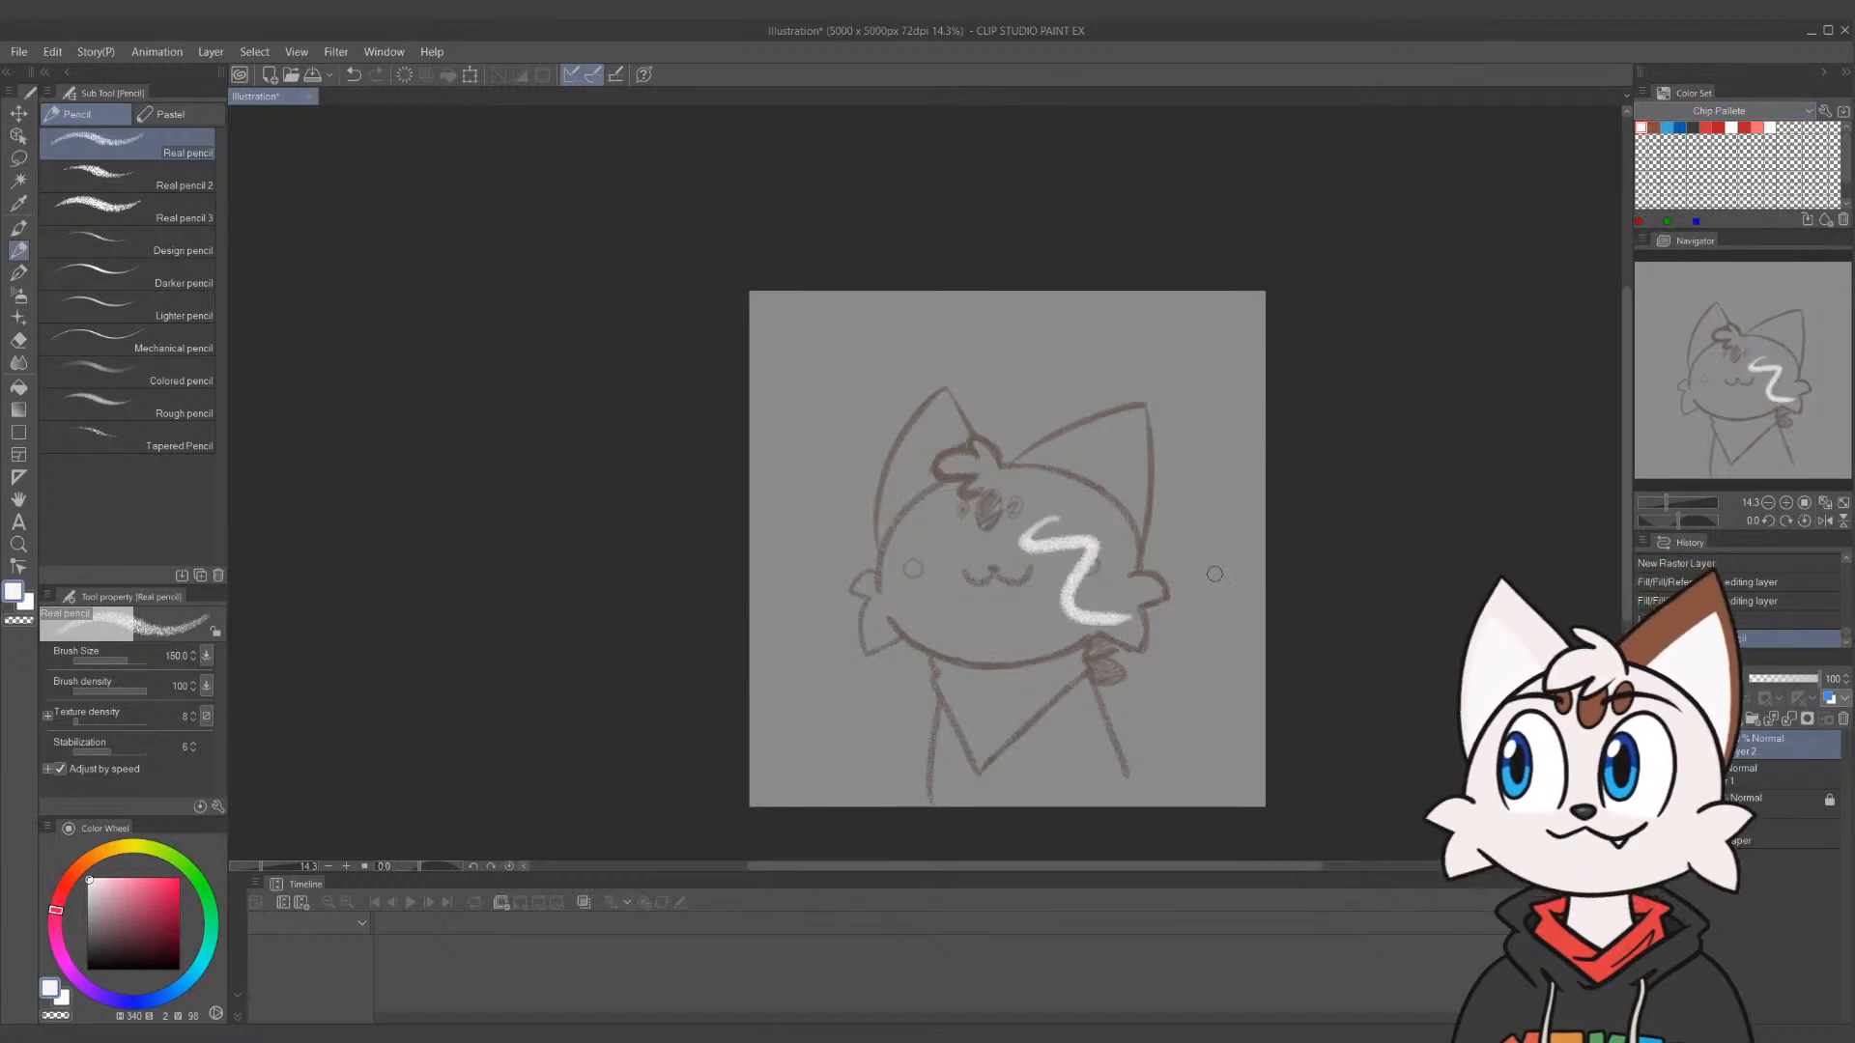
{"action": "key", "text": "ctrl+z"}
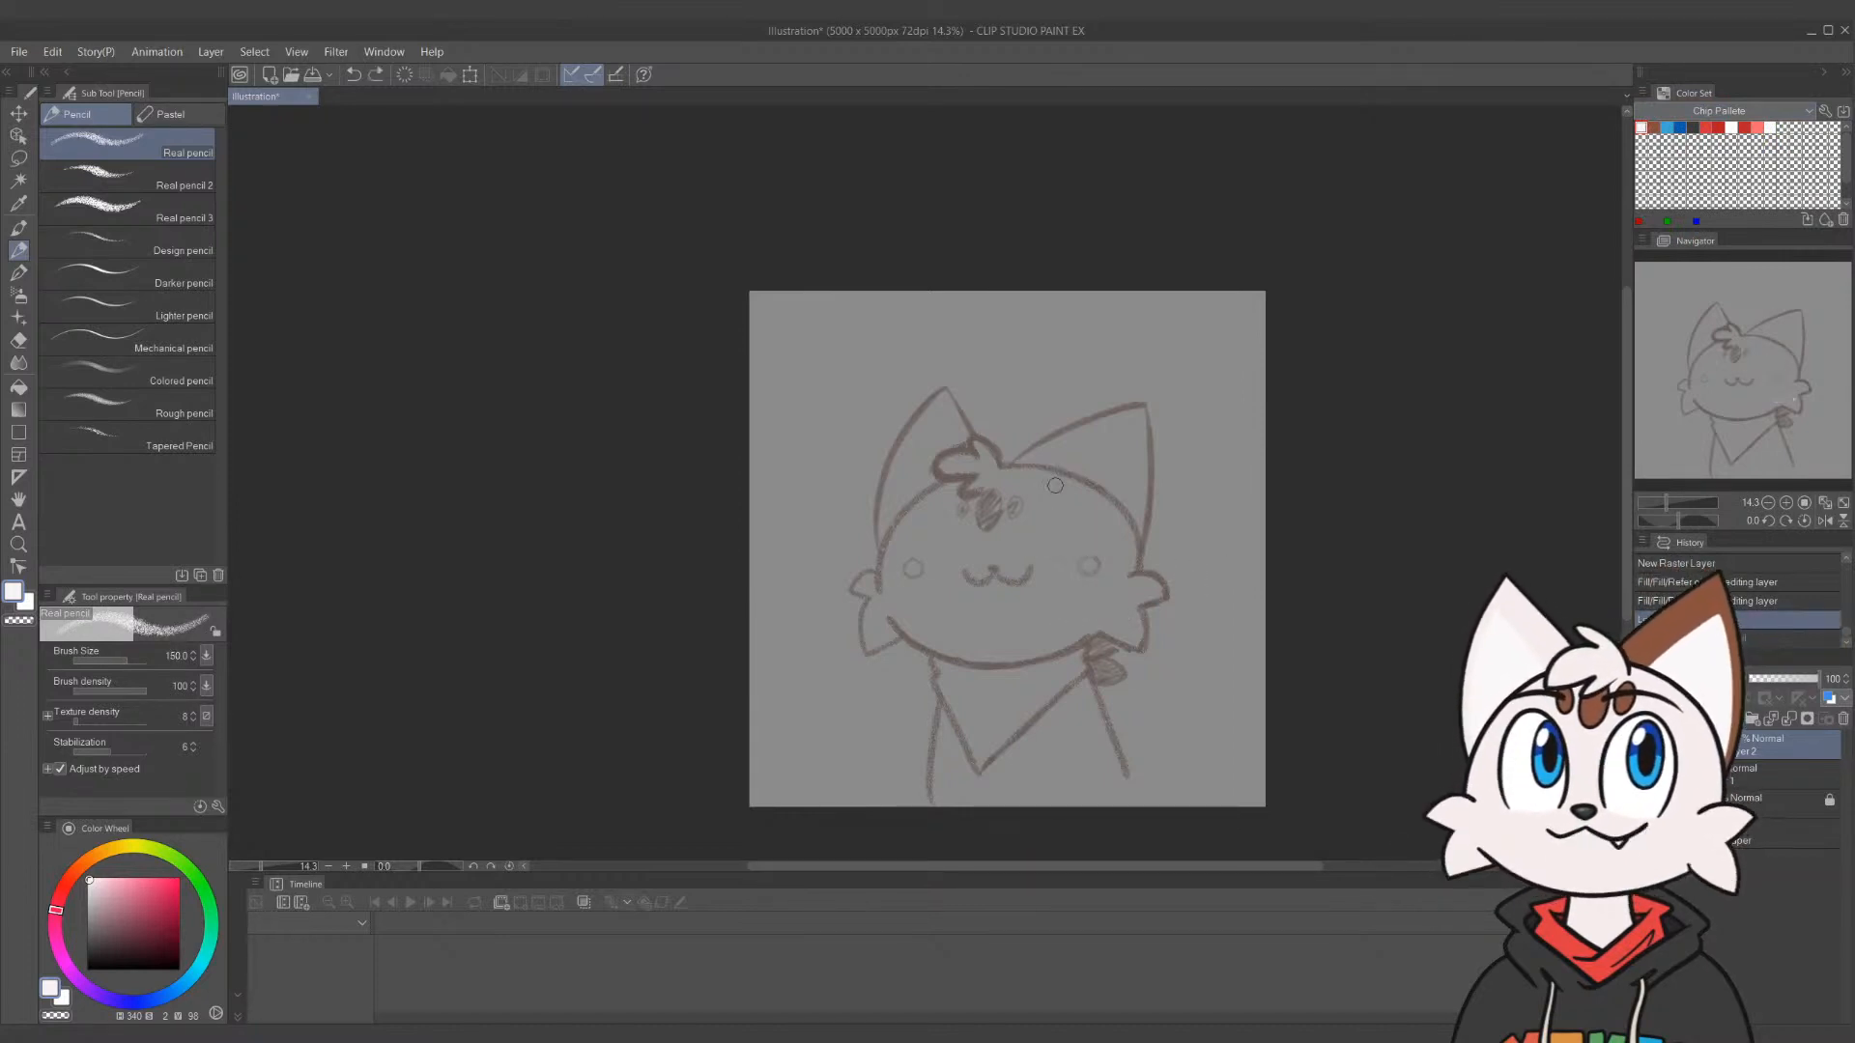
Trace the upper-right curve of the cat's head in off-white with the Real pencil at brush size 150, undoing unsatisfactory strokes
{"action": "mouse_move", "coordinate": [1131, 549]}
{"action": "left_mouse_down"}
{"action": "mouse_move", "coordinate": [1136, 570]}
{"action": "mouse_move", "coordinate": [997, 475]}
{"action": "mouse_move", "coordinate": [1091, 493]}
{"action": "mouse_move", "coordinate": [995, 476]}
{"action": "left_mouse_up"}
{"action": "key", "text": "ctrl+z"}
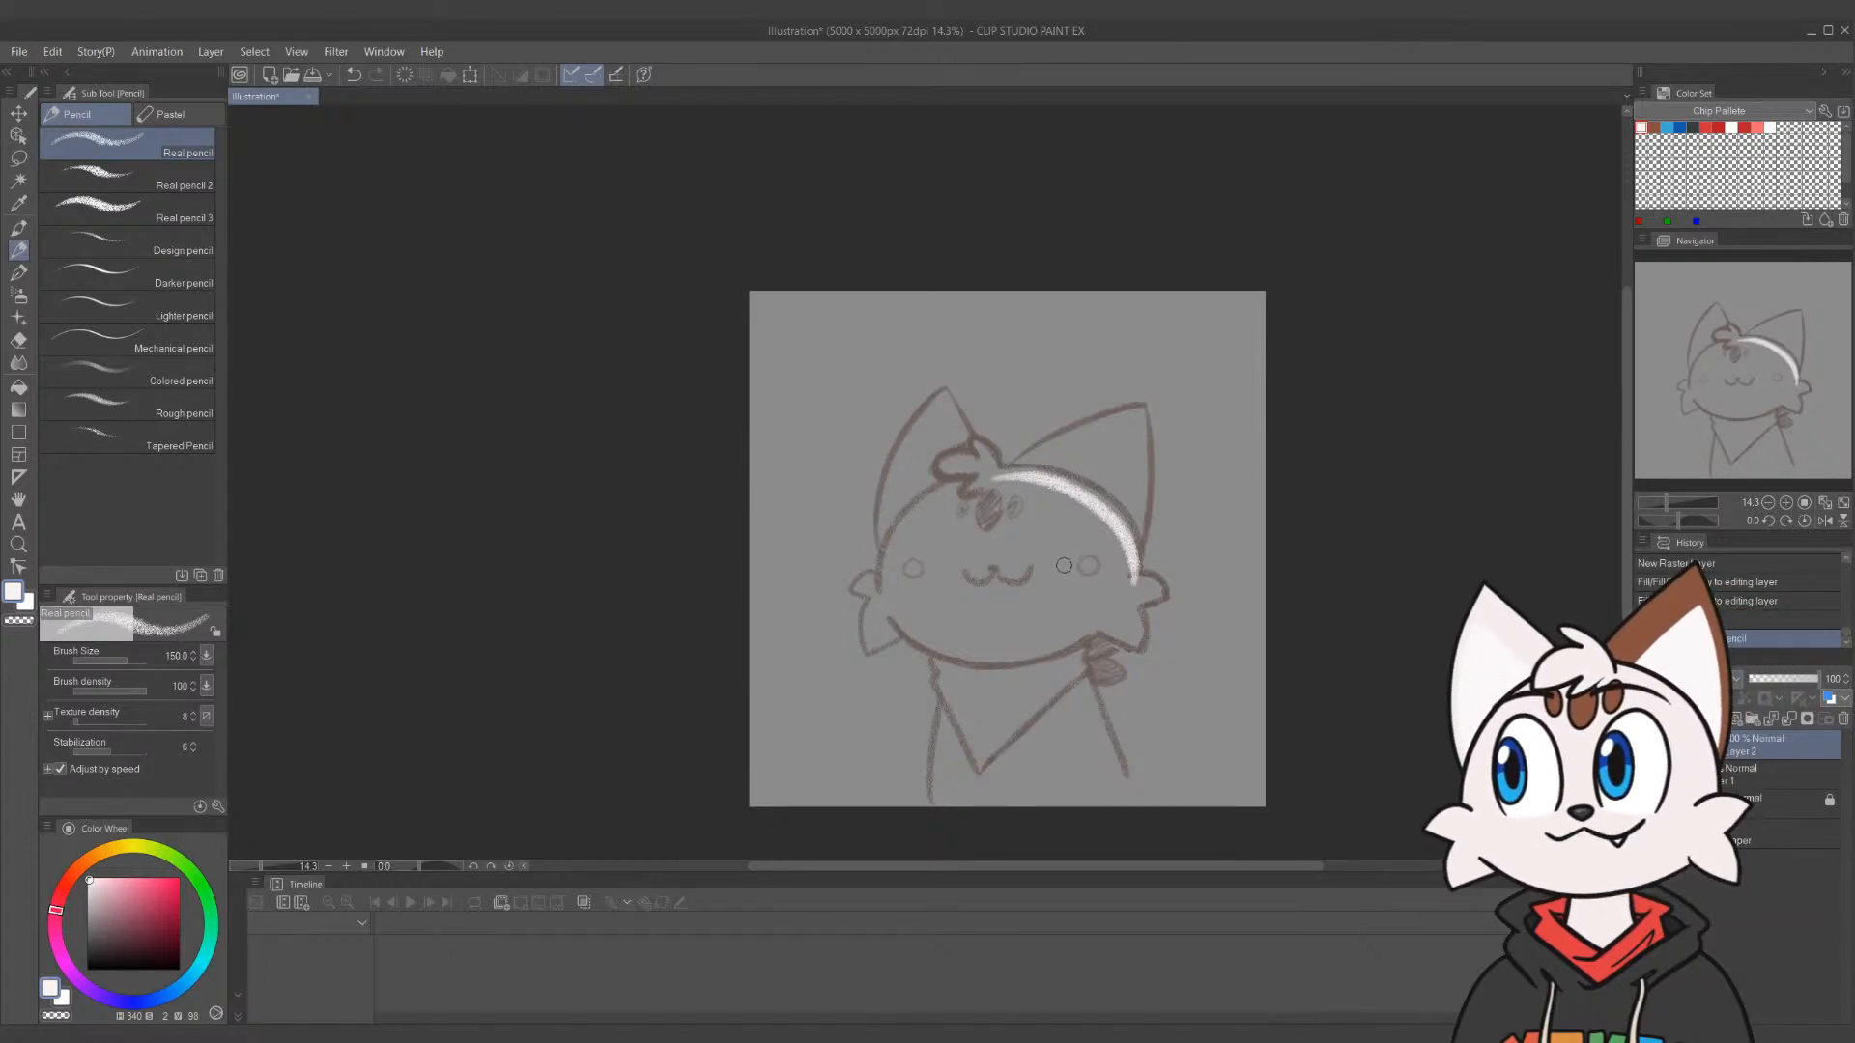
{"action": "key", "text": "ctrl+z"}
{"action": "mouse_move", "coordinate": [1138, 584]}
{"action": "left_mouse_down"}
{"action": "mouse_move", "coordinate": [964, 483]}
{"action": "mouse_move", "coordinate": [1142, 551]}
{"action": "mouse_move", "coordinate": [961, 469]}
{"action": "mouse_move", "coordinate": [1087, 485]}
{"action": "mouse_move", "coordinate": [974, 463]}
{"action": "mouse_move", "coordinate": [1027, 484]}
{"action": "left_mouse_up"}
{"action": "key", "text": "ctrl+z"}
{"action": "key", "text": "ctrl+z"}
{"action": "key", "text": "ctrl+z"}
{"action": "mouse_move", "coordinate": [884, 541]}
{"action": "left_mouse_down"}
{"action": "mouse_move", "coordinate": [1034, 474]}
{"action": "mouse_move", "coordinate": [918, 556]}
{"action": "left_mouse_up"}
{"action": "key", "text": "ctrl+z"}
{"action": "key", "text": "ctrl+z"}
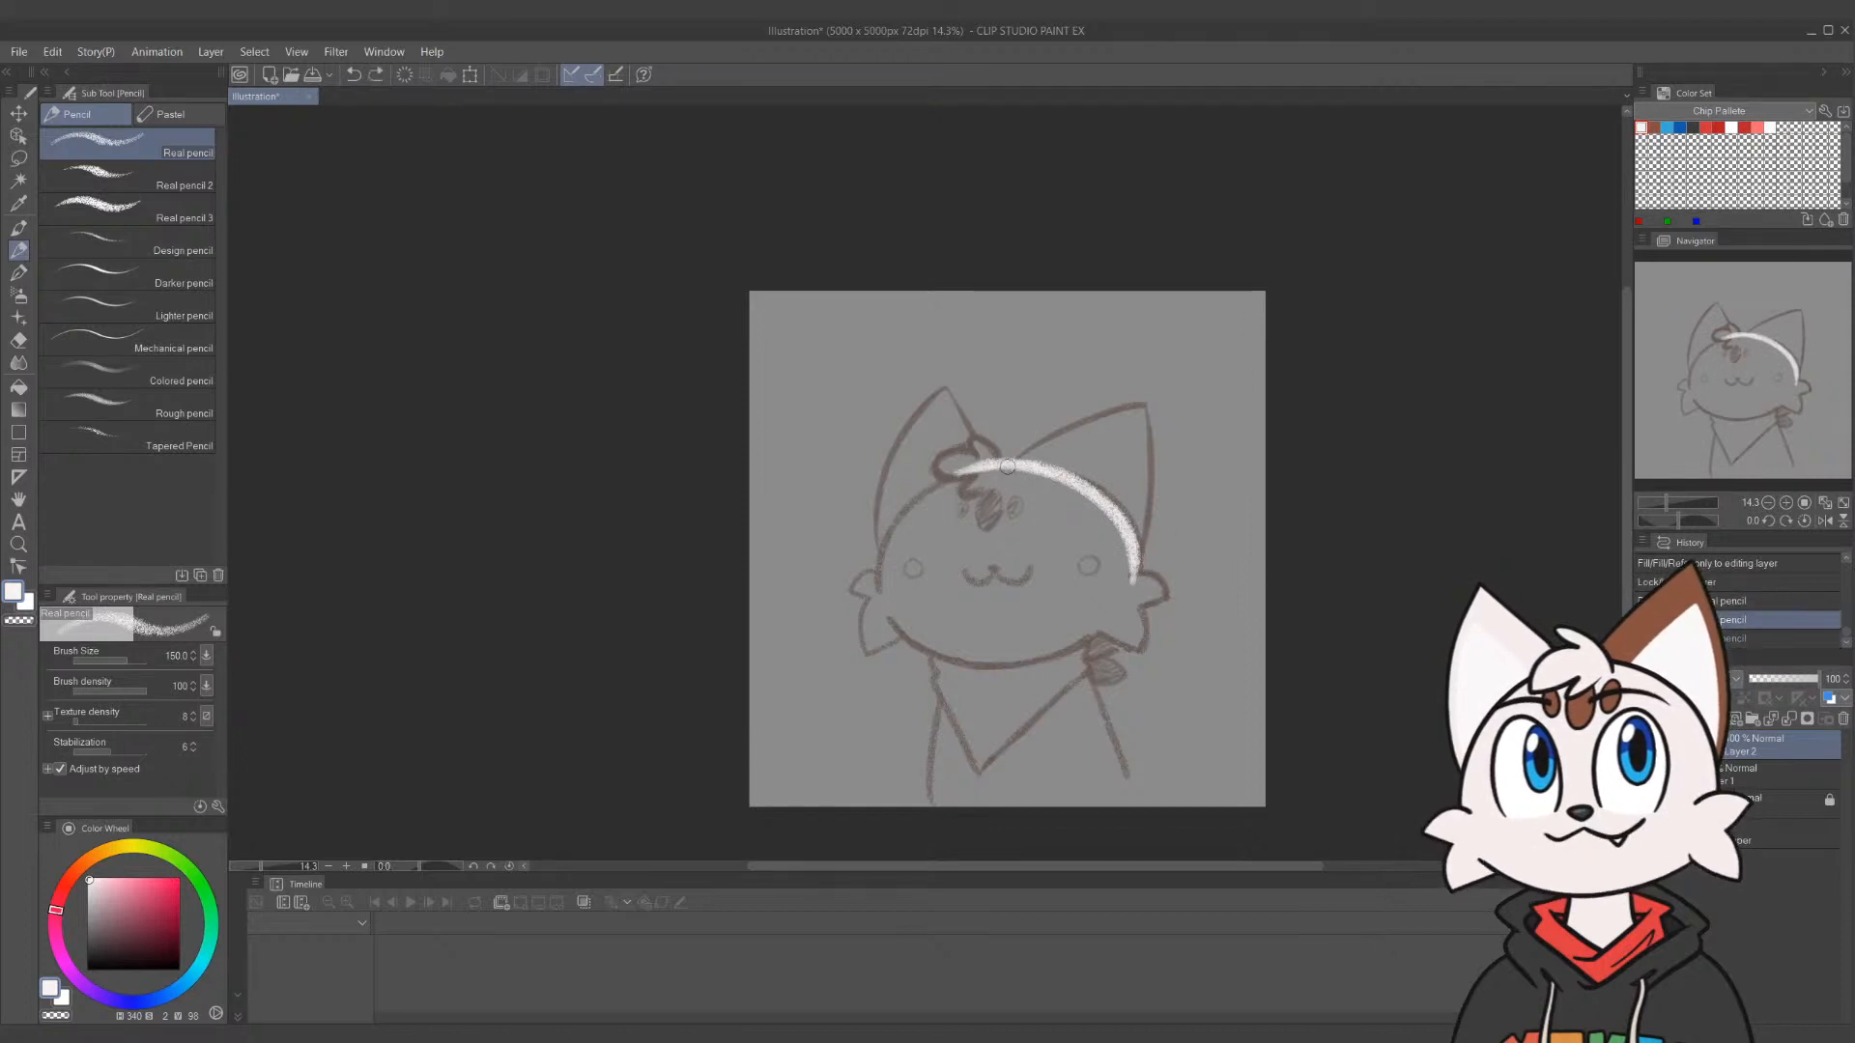
Trace the left side and chin of the cat's head in off-white to close the head outline
{"action": "left_click_drag", "start_coordinate": [1015, 461], "coordinate": [896, 564]}
{"action": "key", "text": "ctrl+z"}
{"action": "mouse_move", "coordinate": [941, 490]}
{"action": "left_mouse_down"}
{"action": "mouse_move", "coordinate": [903, 598]}
{"action": "mouse_move", "coordinate": [890, 571]}
{"action": "mouse_move", "coordinate": [896, 558]}
{"action": "mouse_move", "coordinate": [904, 612]}
{"action": "left_mouse_up"}
{"action": "mouse_move", "coordinate": [896, 561]}
{"action": "left_mouse_down"}
{"action": "mouse_move", "coordinate": [900, 616]}
{"action": "mouse_move", "coordinate": [886, 571]}
{"action": "mouse_move", "coordinate": [924, 642]}
{"action": "mouse_move", "coordinate": [1051, 645]}
{"action": "left_mouse_up"}
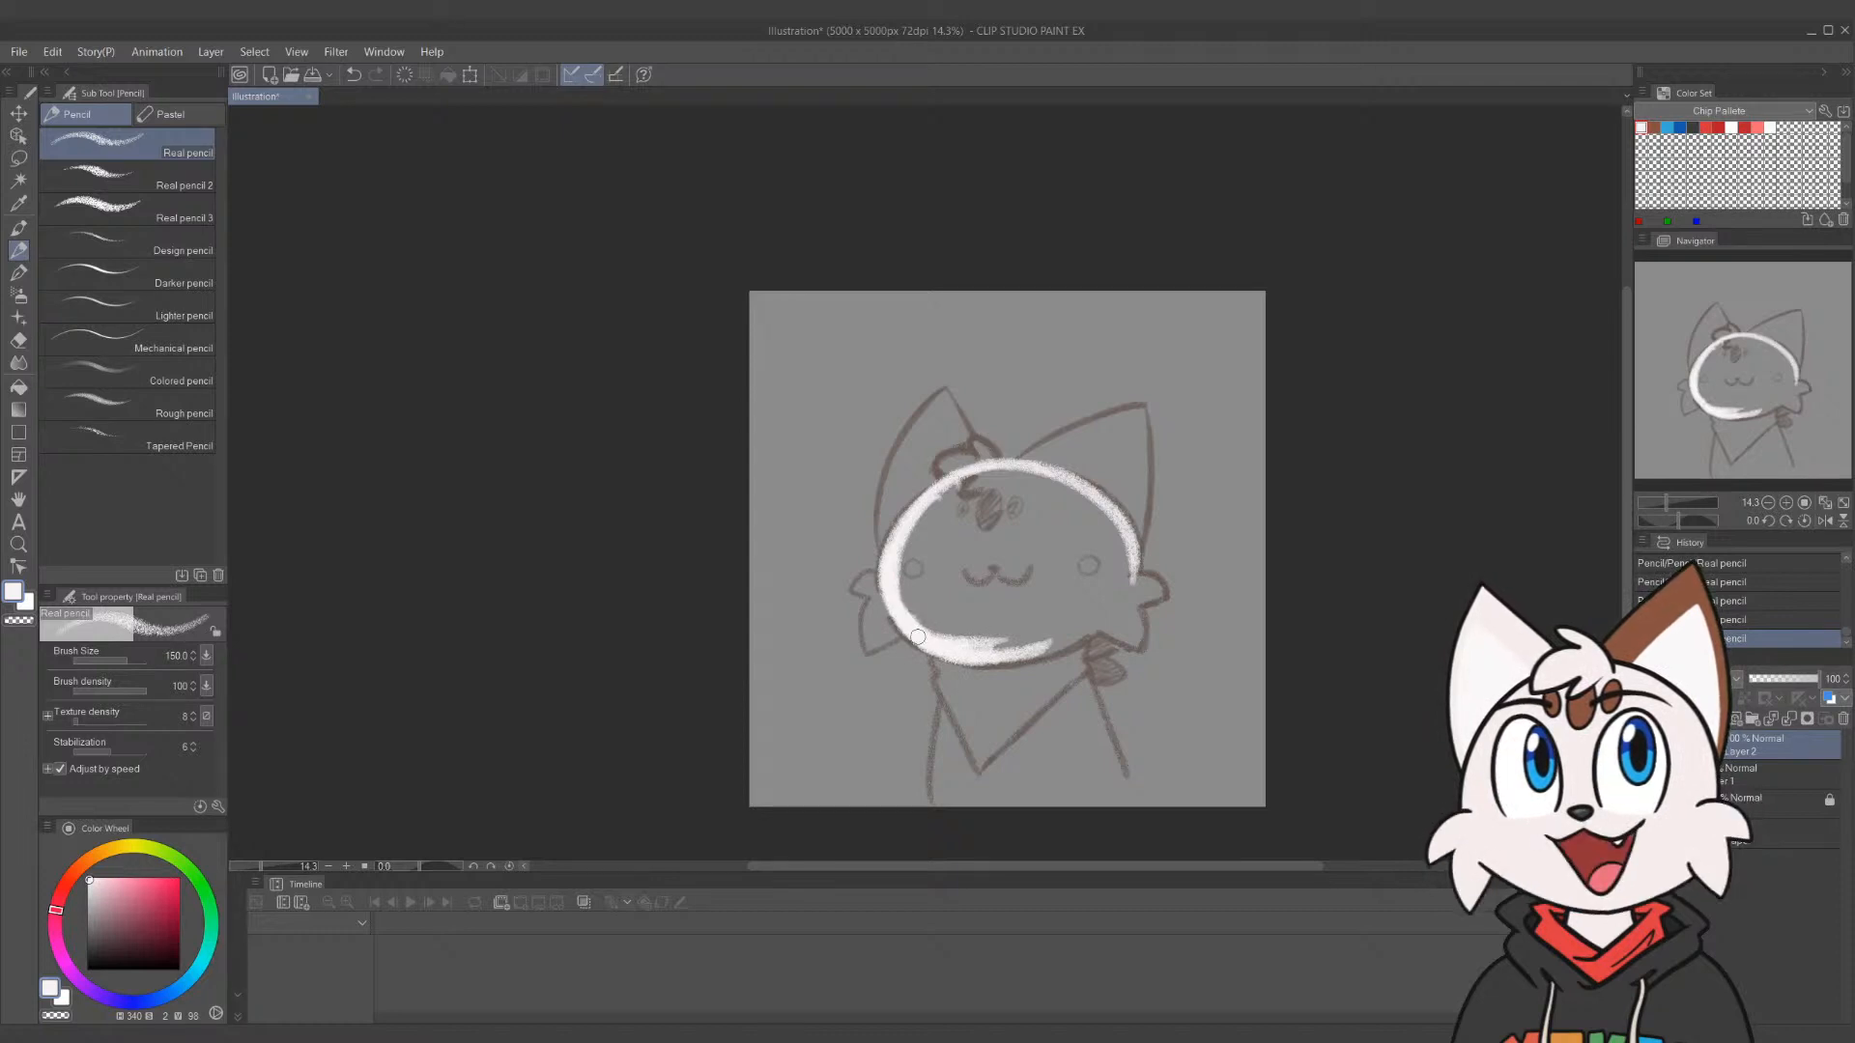
{"action": "mouse_move", "coordinate": [962, 653]}
{"action": "left_mouse_down"}
{"action": "mouse_move", "coordinate": [1058, 643]}
{"action": "mouse_move", "coordinate": [973, 652]}
{"action": "mouse_move", "coordinate": [1045, 651]}
{"action": "mouse_move", "coordinate": [1102, 620]}
{"action": "mouse_move", "coordinate": [1078, 635]}
{"action": "mouse_move", "coordinate": [1125, 577]}
{"action": "left_mouse_up"}
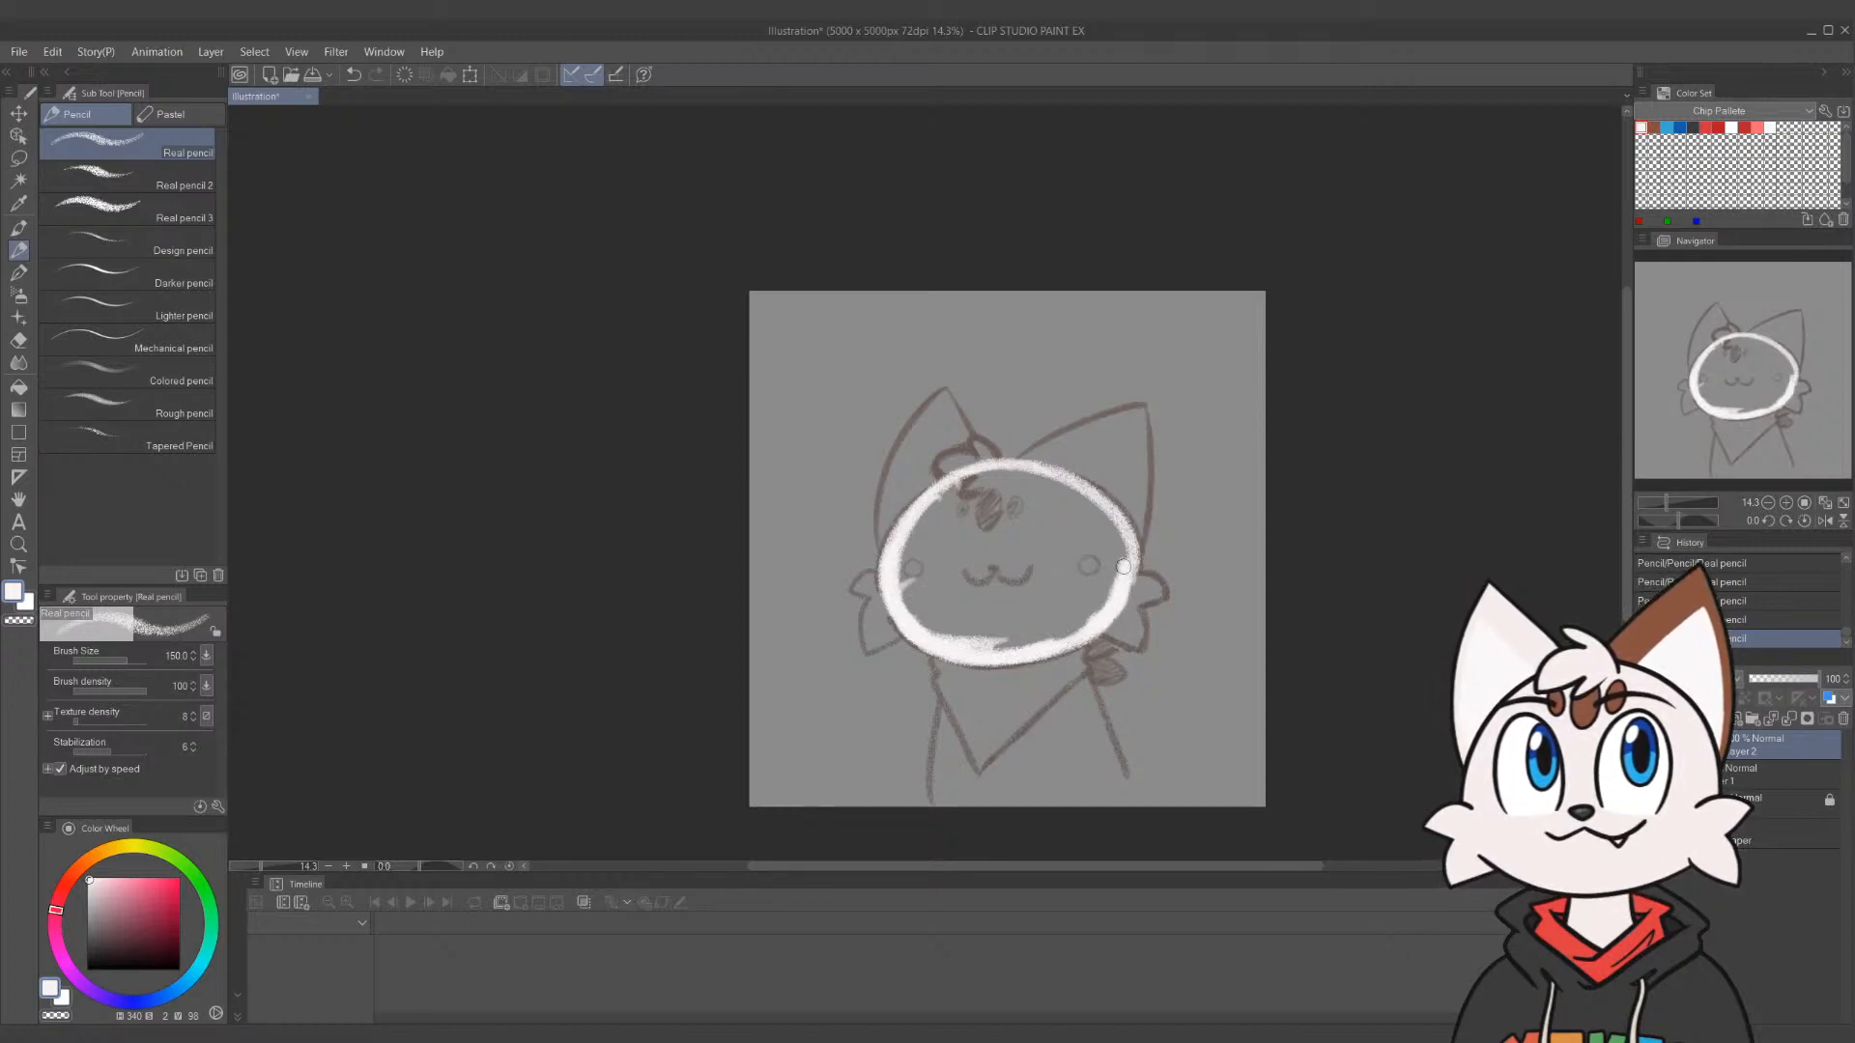
Fill the inside of the head outline with off-white strokes using the Real pencil at brush size 250
{"action": "key", "text": "]"}
{"action": "key", "text": "]"}
{"action": "key", "text": "]"}
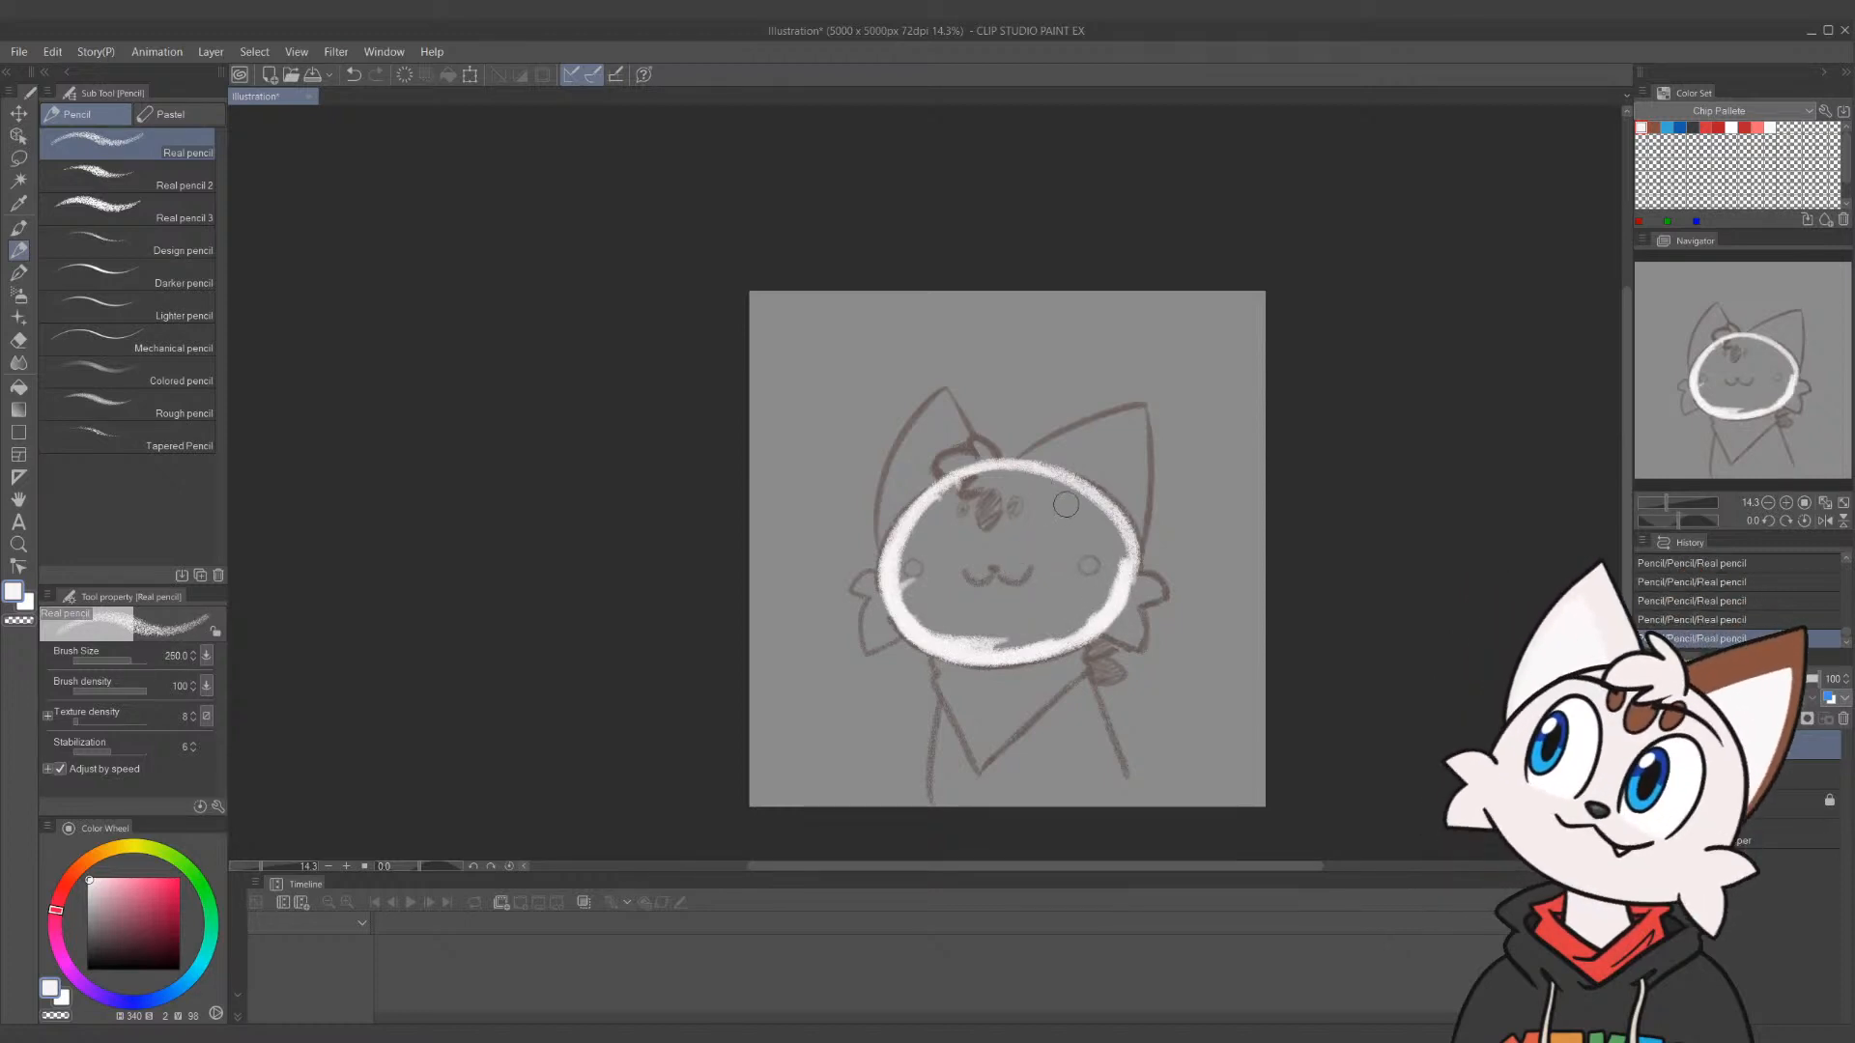
{"action": "mouse_move", "coordinate": [995, 508]}
{"action": "left_mouse_down"}
{"action": "mouse_move", "coordinate": [925, 510]}
{"action": "mouse_move", "coordinate": [967, 496]}
{"action": "mouse_move", "coordinate": [924, 538]}
{"action": "mouse_move", "coordinate": [931, 567]}
{"action": "mouse_move", "coordinate": [914, 546]}
{"action": "mouse_move", "coordinate": [919, 611]}
{"action": "mouse_move", "coordinate": [976, 631]}
{"action": "mouse_move", "coordinate": [1087, 609]}
{"action": "mouse_move", "coordinate": [1113, 572]}
{"action": "mouse_move", "coordinate": [1114, 529]}
{"action": "mouse_move", "coordinate": [1086, 503]}
{"action": "mouse_move", "coordinate": [1004, 475]}
{"action": "mouse_move", "coordinate": [1069, 487]}
{"action": "mouse_move", "coordinate": [997, 523]}
{"action": "mouse_move", "coordinate": [978, 576]}
{"action": "mouse_move", "coordinate": [1059, 564]}
{"action": "mouse_move", "coordinate": [993, 564]}
{"action": "mouse_move", "coordinate": [1006, 583]}
{"action": "mouse_move", "coordinate": [1076, 542]}
{"action": "mouse_move", "coordinate": [1102, 558]}
{"action": "mouse_move", "coordinate": [1088, 530]}
{"action": "mouse_move", "coordinate": [1050, 573]}
{"action": "left_mouse_up"}
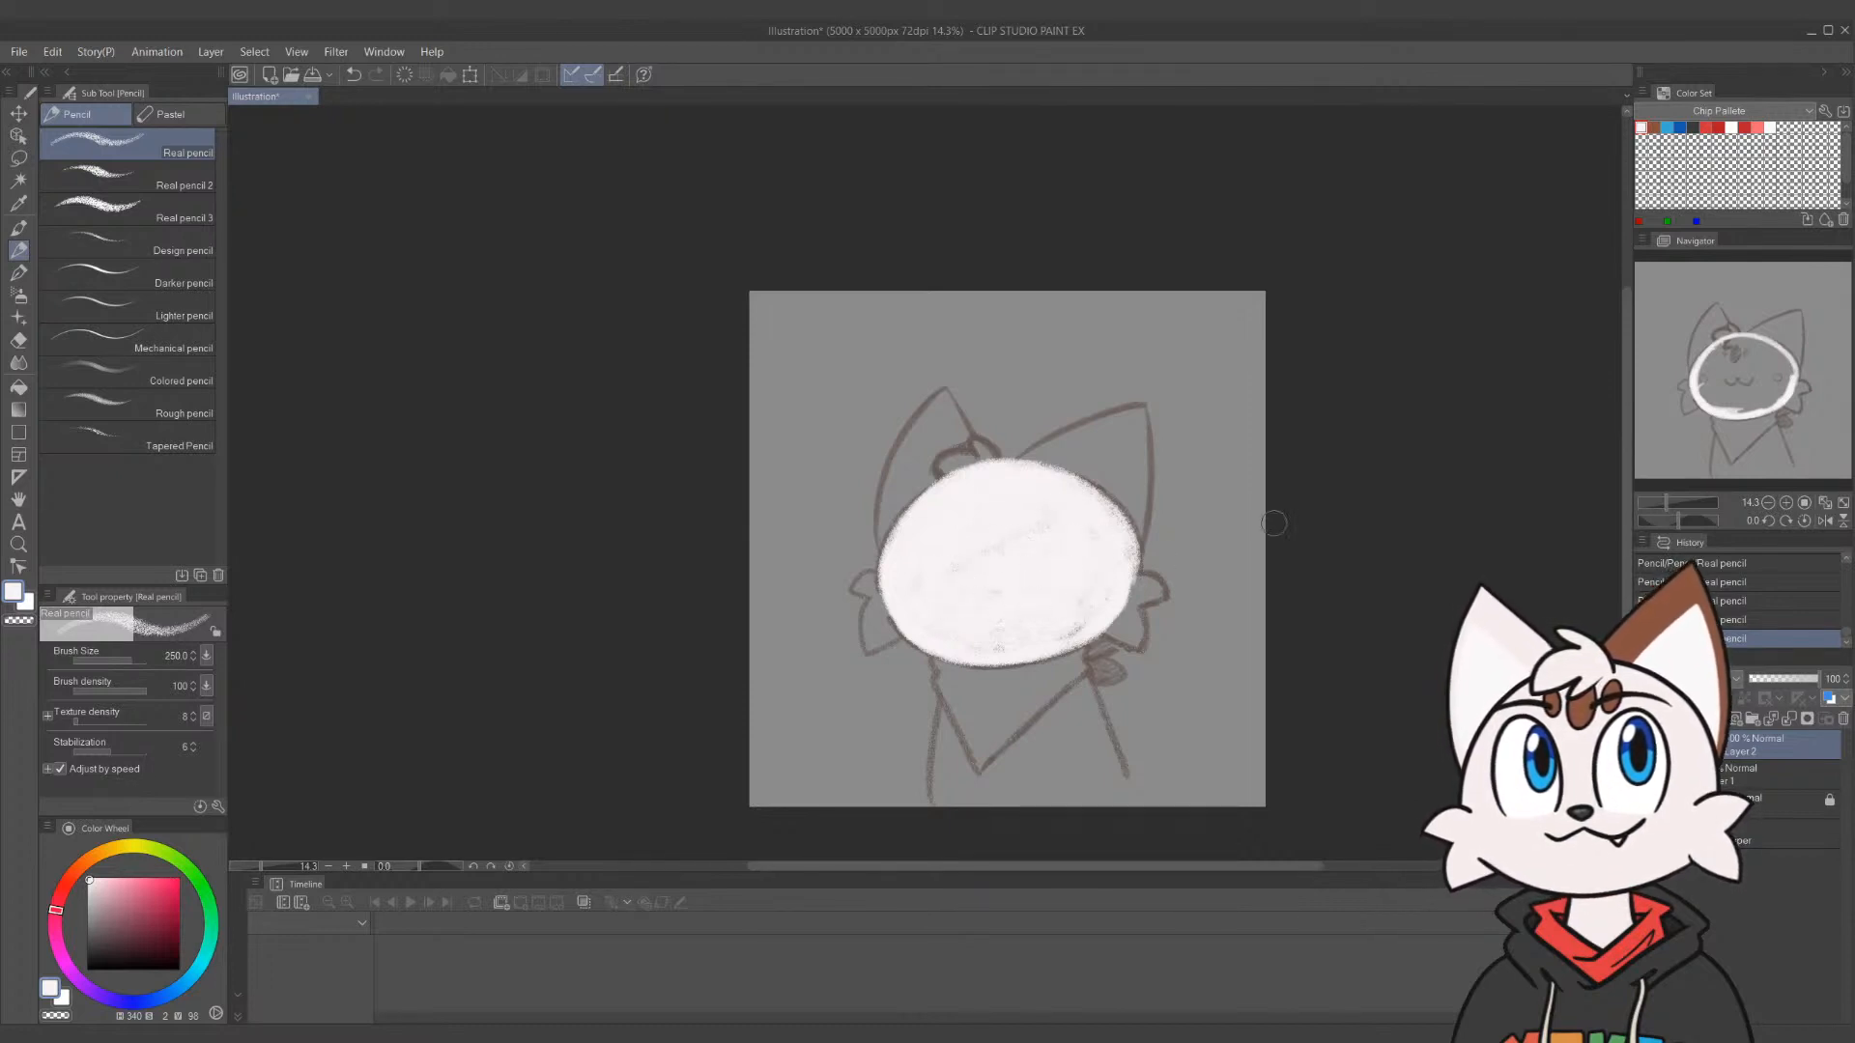
Paint the cheek fur tufts on both sides of the head in off-white, reducing the brush size to 120
{"action": "key", "text": "bracketleft"}
{"action": "key", "text": "bracketleft"}
{"action": "key", "text": "bracketleft"}
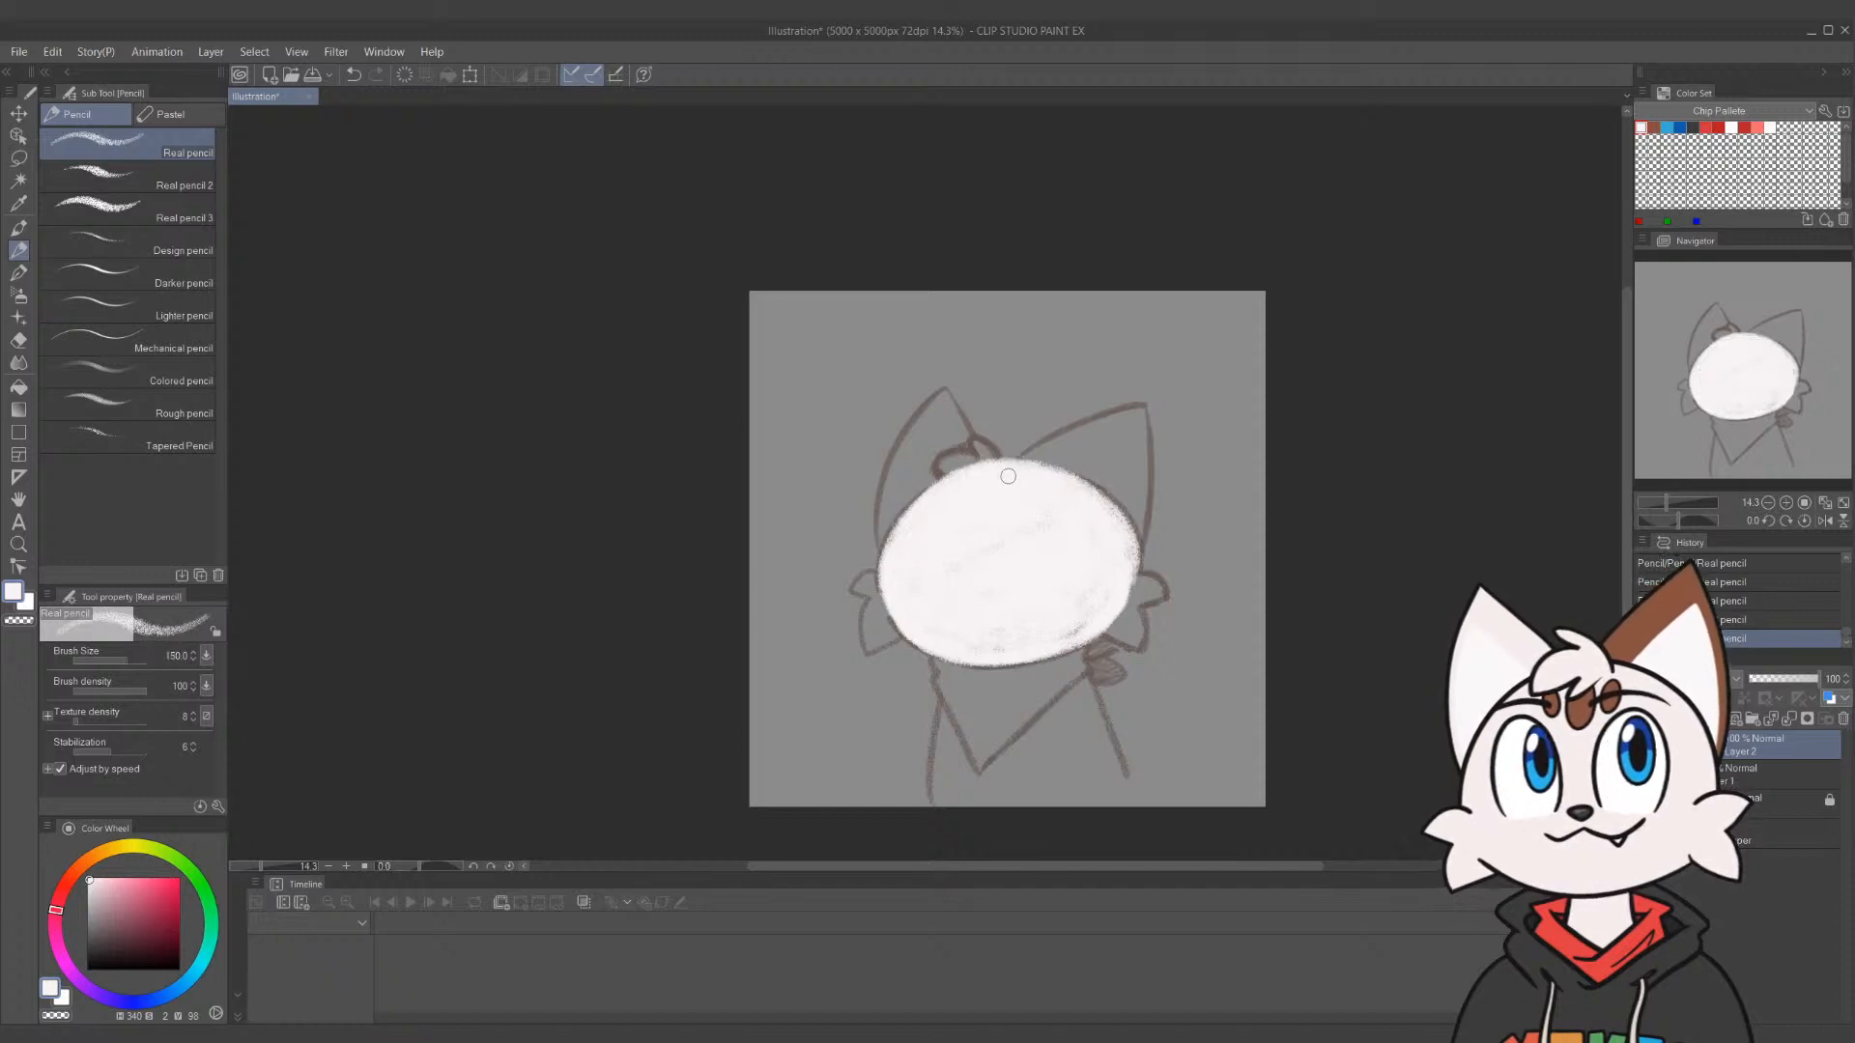
{"action": "mouse_move", "coordinate": [1135, 570]}
{"action": "left_mouse_down"}
{"action": "mouse_move", "coordinate": [1165, 601]}
{"action": "mouse_move", "coordinate": [1139, 608]}
{"action": "mouse_move", "coordinate": [1141, 639]}
{"action": "mouse_move", "coordinate": [1106, 616]}
{"action": "mouse_move", "coordinate": [1138, 632]}
{"action": "mouse_move", "coordinate": [1144, 586]}
{"action": "left_mouse_up"}
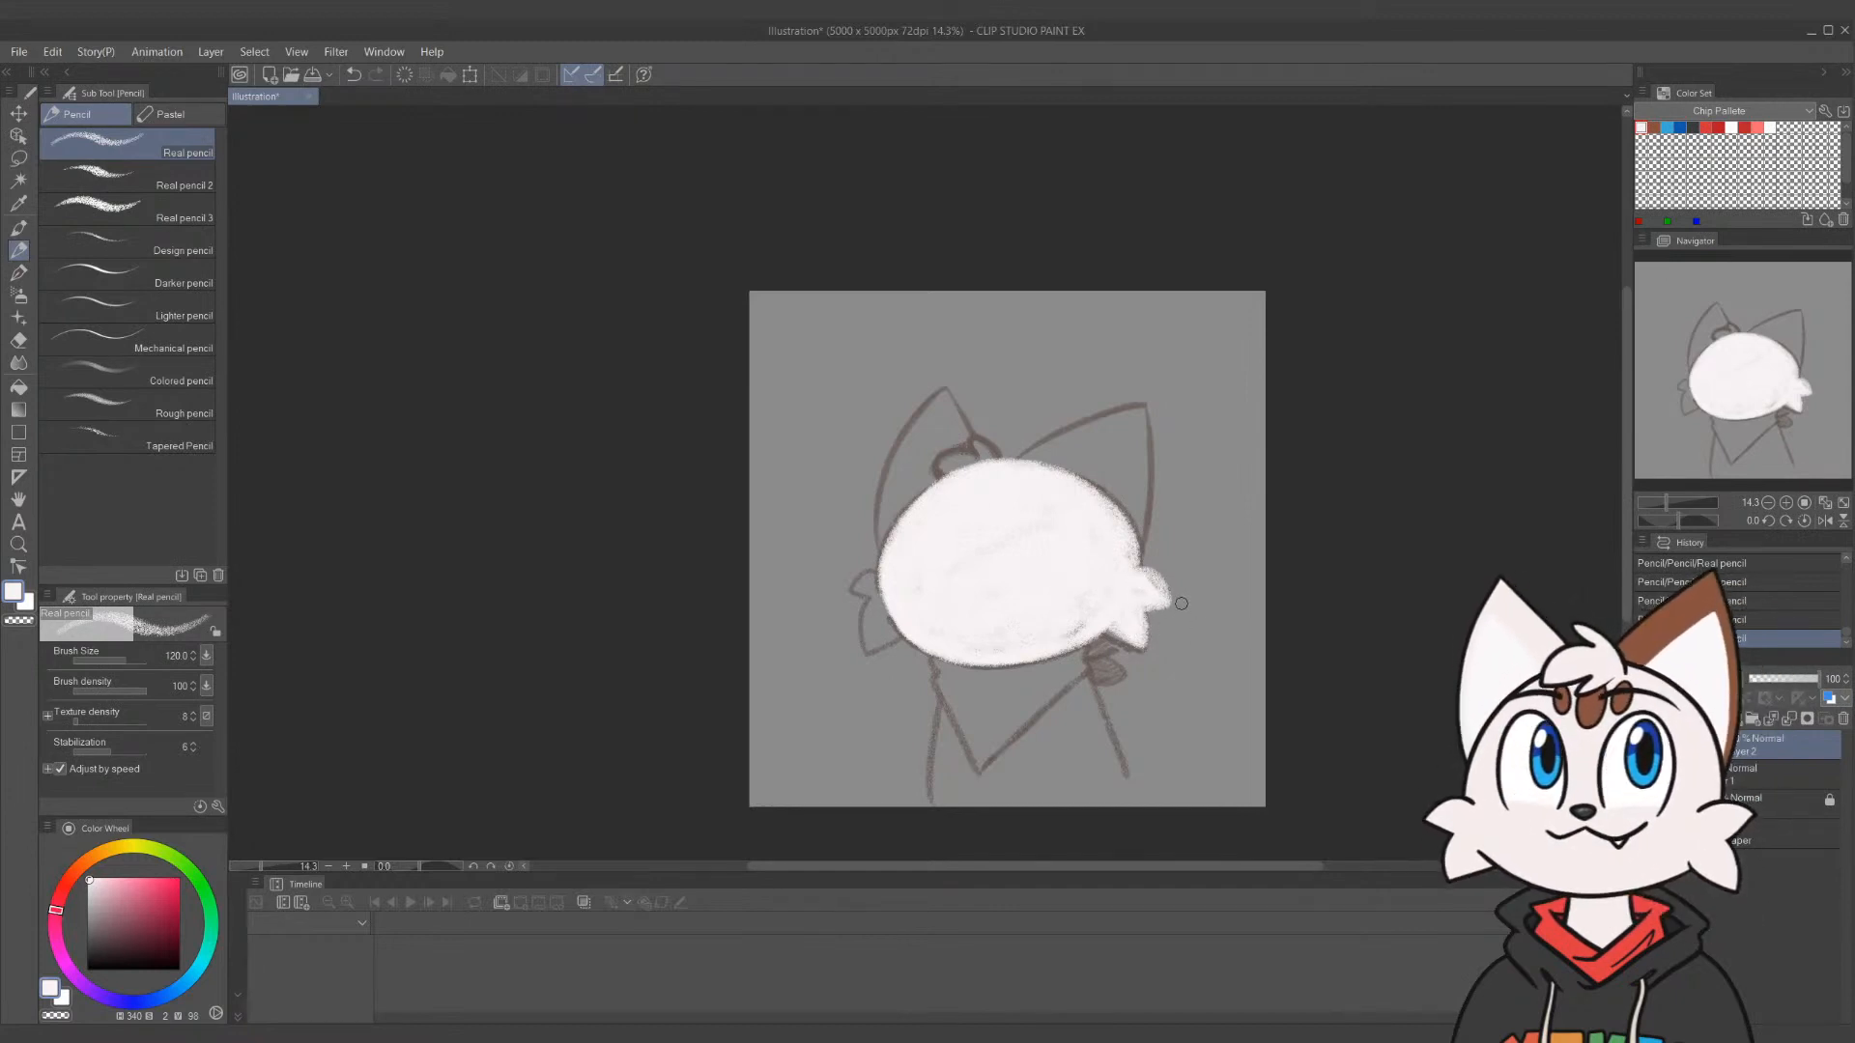
{"action": "mouse_move", "coordinate": [888, 555]}
{"action": "left_mouse_down"}
{"action": "mouse_move", "coordinate": [846, 582]}
{"action": "mouse_move", "coordinate": [879, 605]}
{"action": "mouse_move", "coordinate": [875, 628]}
{"action": "mouse_move", "coordinate": [913, 625]}
{"action": "mouse_move", "coordinate": [869, 594]}
{"action": "mouse_move", "coordinate": [892, 571]}
{"action": "mouse_move", "coordinate": [856, 595]}
{"action": "mouse_move", "coordinate": [884, 623]}
{"action": "left_mouse_up"}
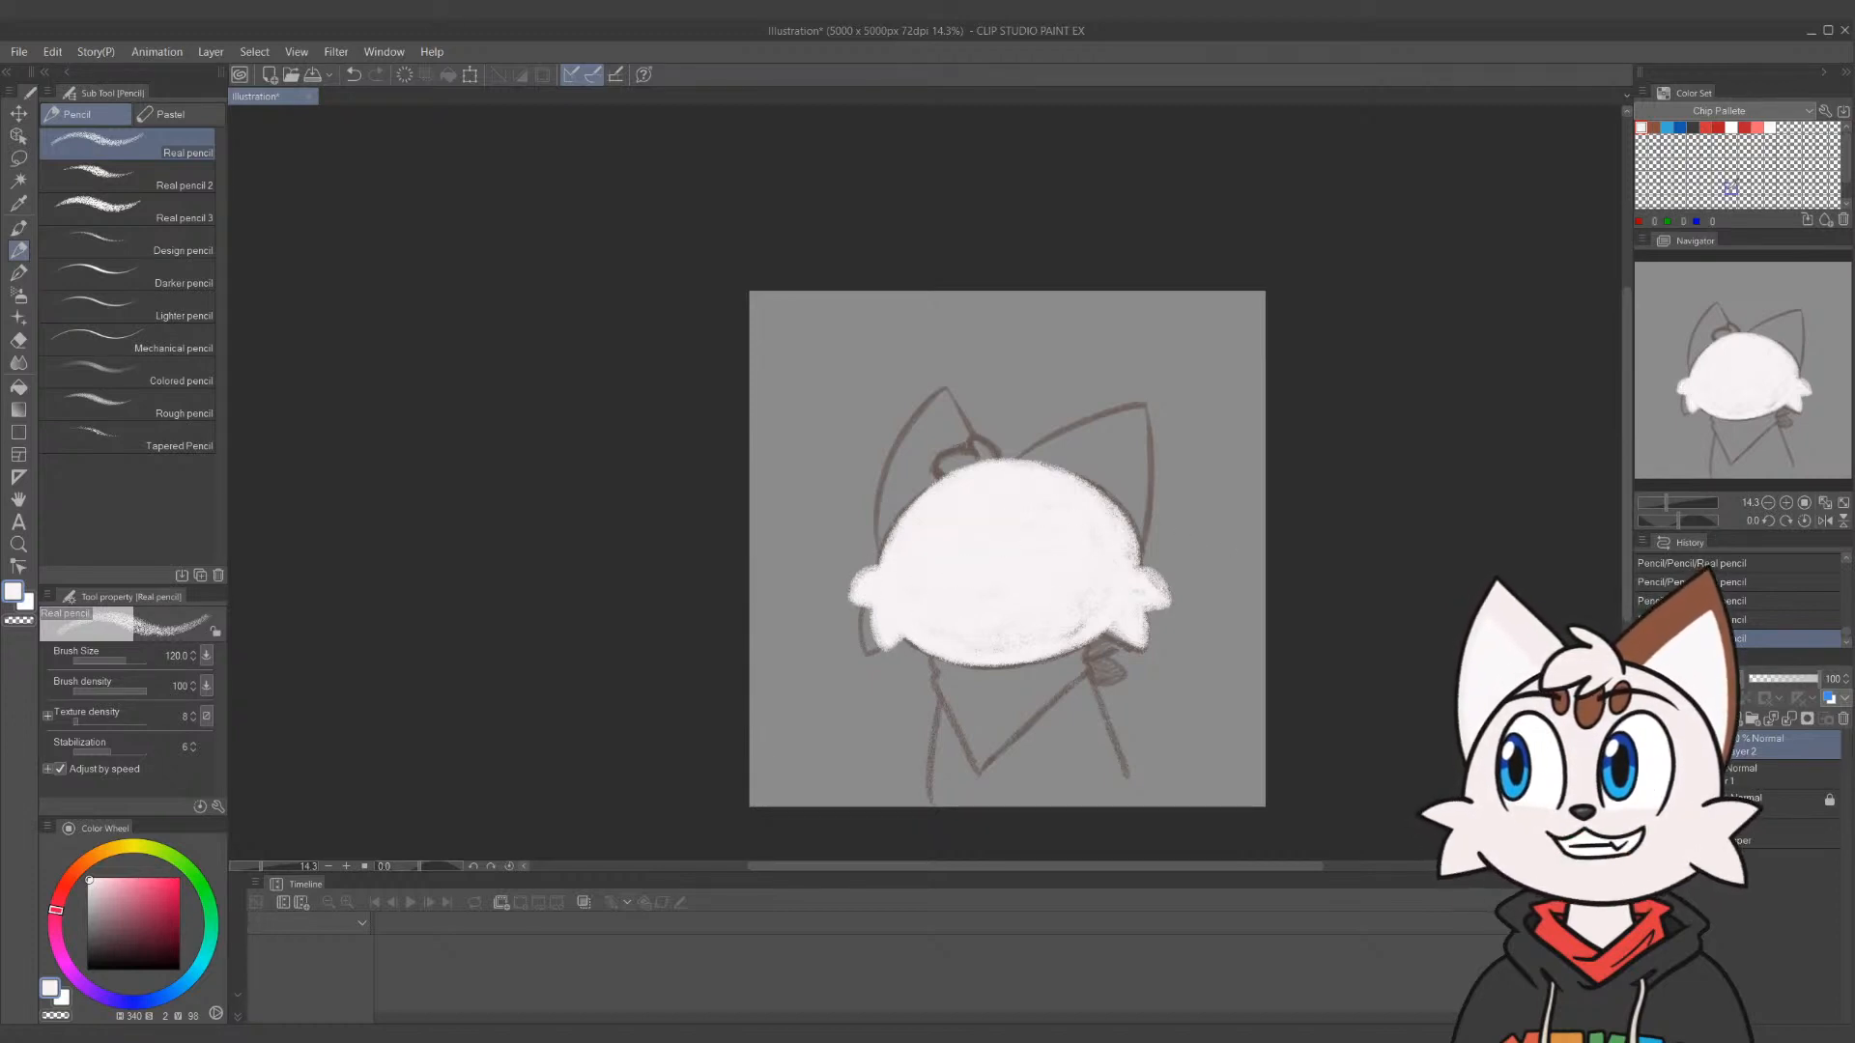
Paint three brown oval spots on the cat's forehead, a larger one between two small ones, undoing unsatisfactory strokes
{"action": "left_click", "coordinate": [1654, 126]}
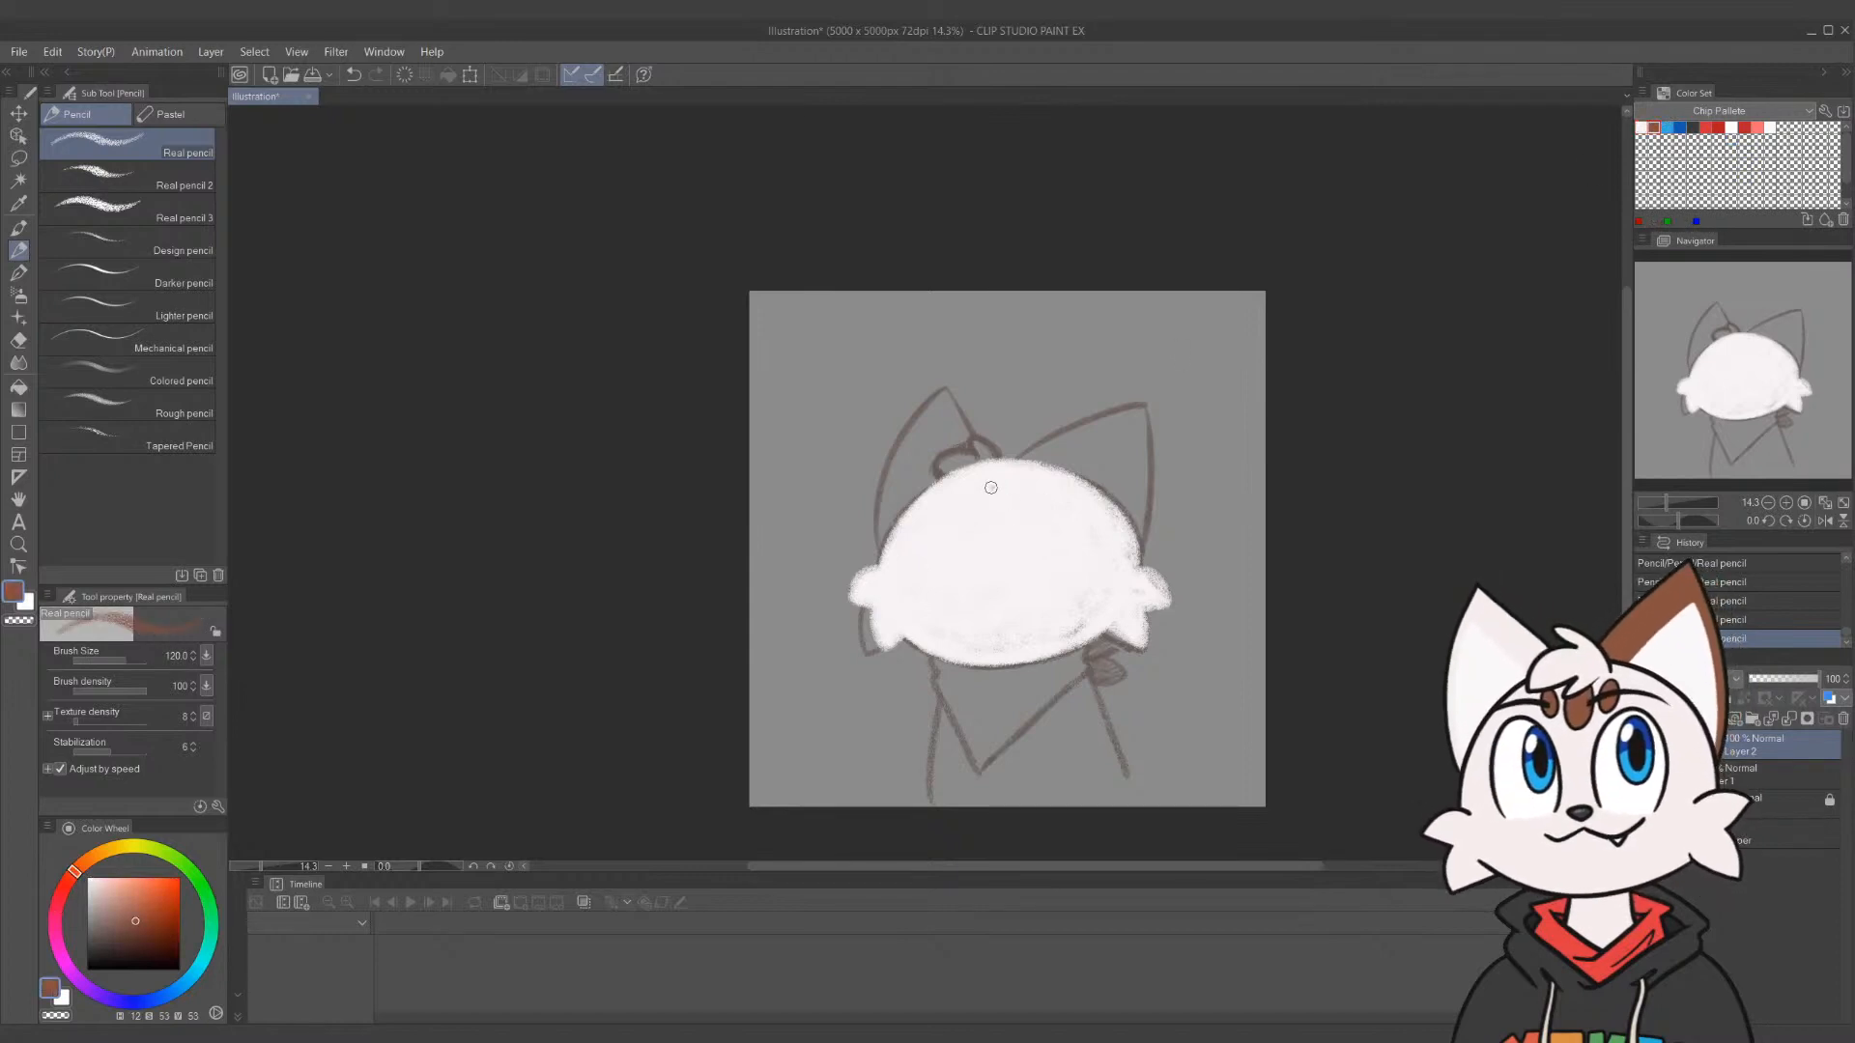
{"action": "left_click_drag", "start_coordinate": [992, 488], "coordinate": [989, 493]}
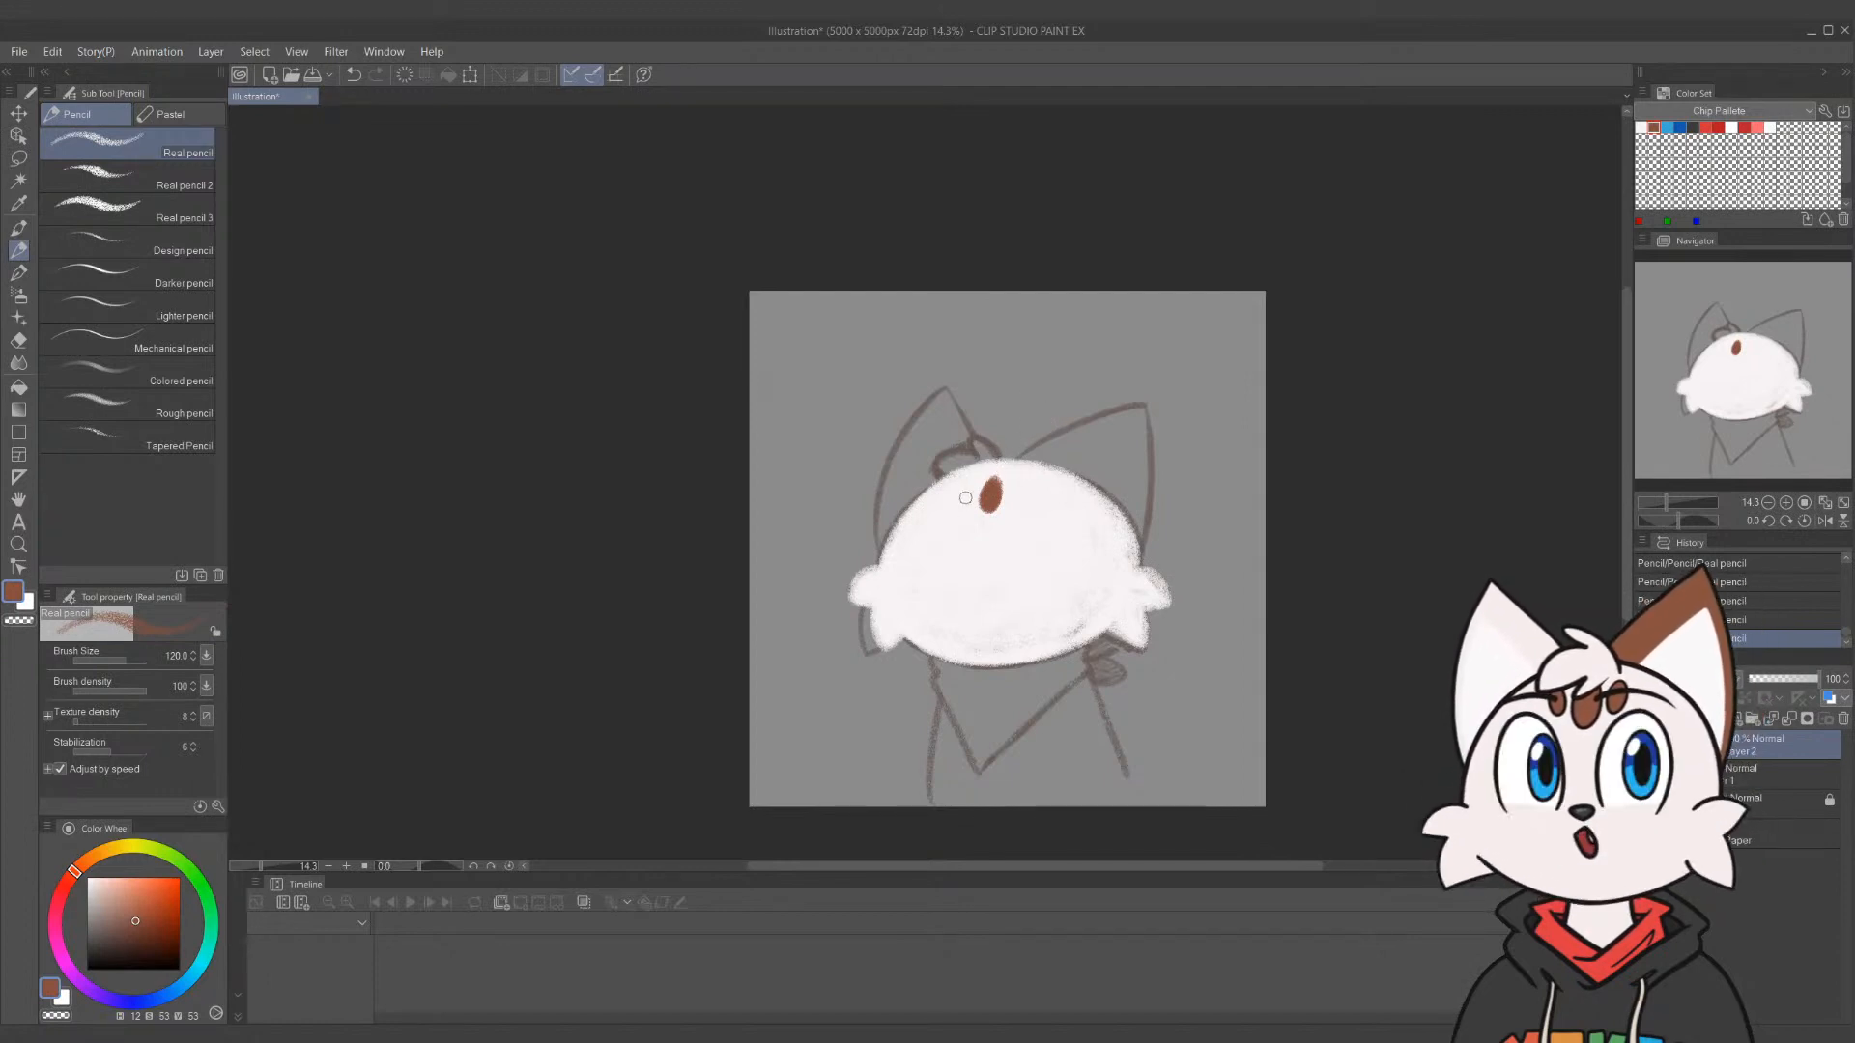
{"action": "key", "text": "ctrl+z"}
{"action": "left_click_drag", "start_coordinate": [996, 490], "coordinate": [996, 510]}
{"action": "key", "text": "ctrl+z"}
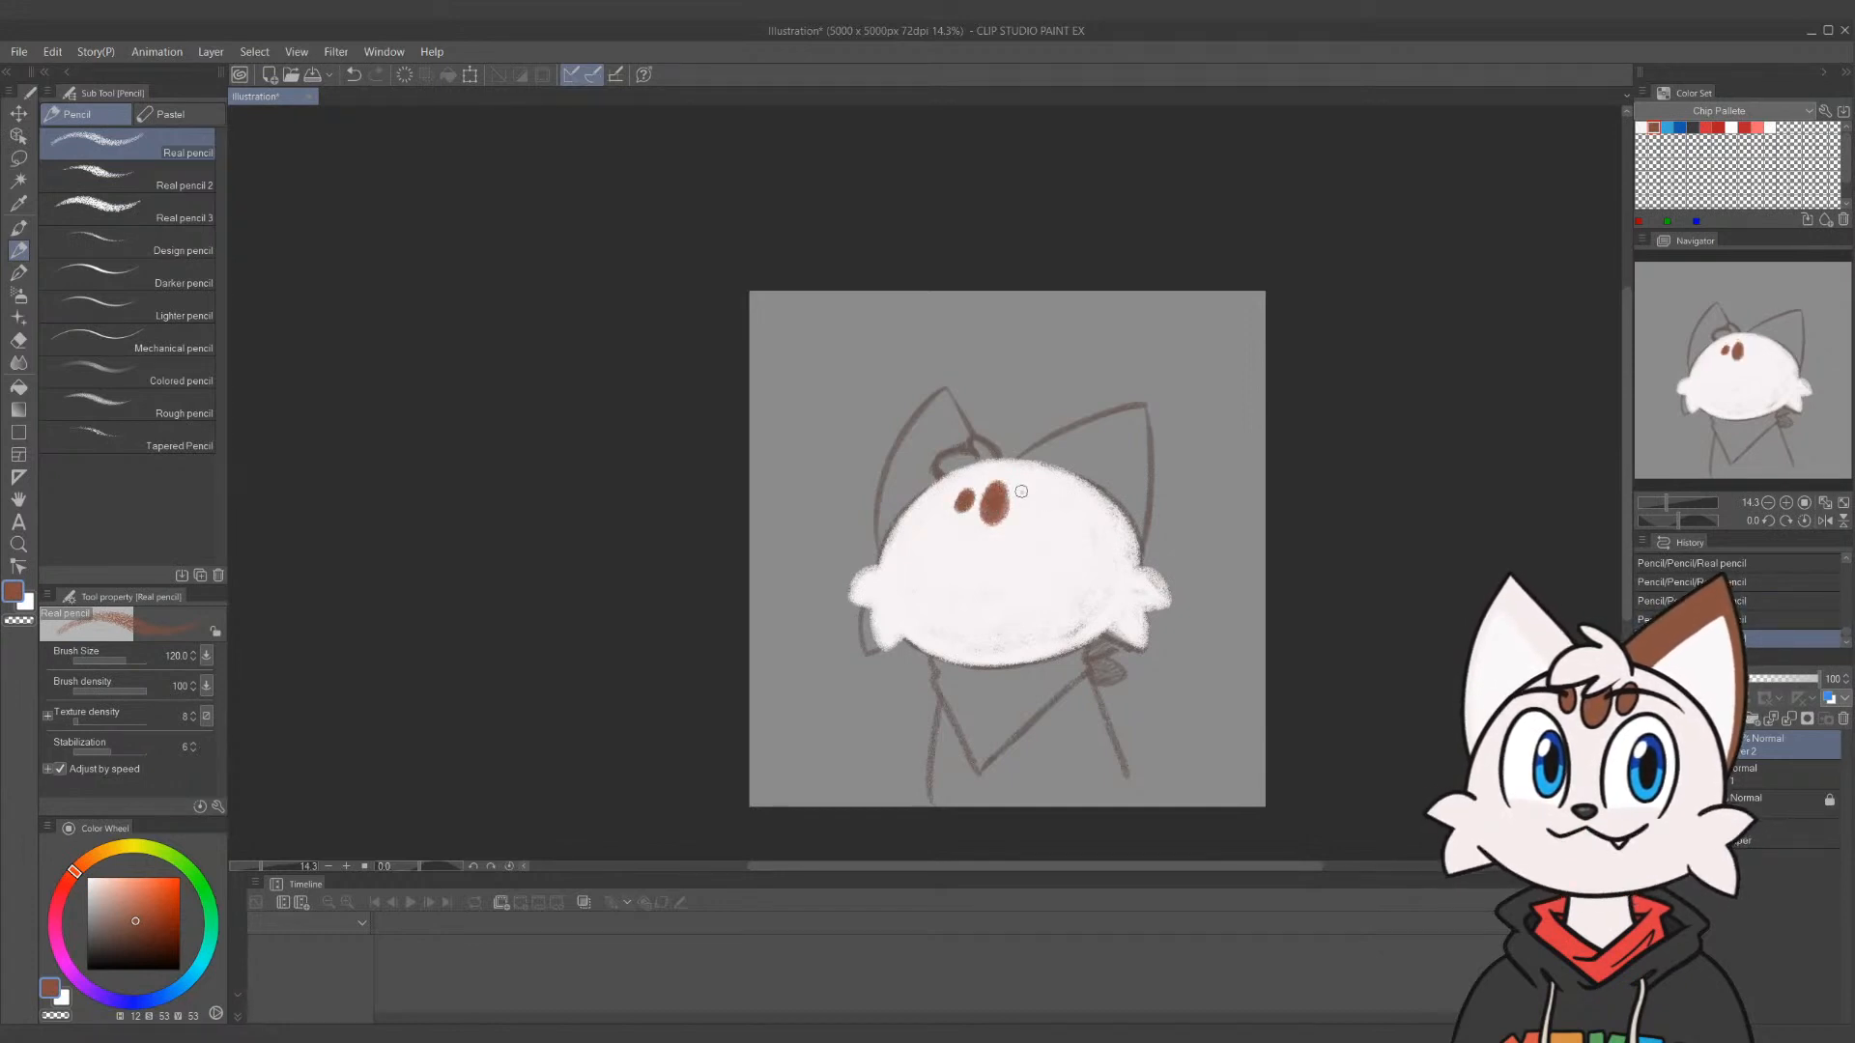
{"action": "key", "text": "ctrl+z"}
{"action": "mouse_move", "coordinate": [1024, 490]}
{"action": "left_mouse_down"}
{"action": "mouse_move", "coordinate": [1019, 508]}
{"action": "mouse_move", "coordinate": [1032, 493]}
{"action": "left_mouse_up"}
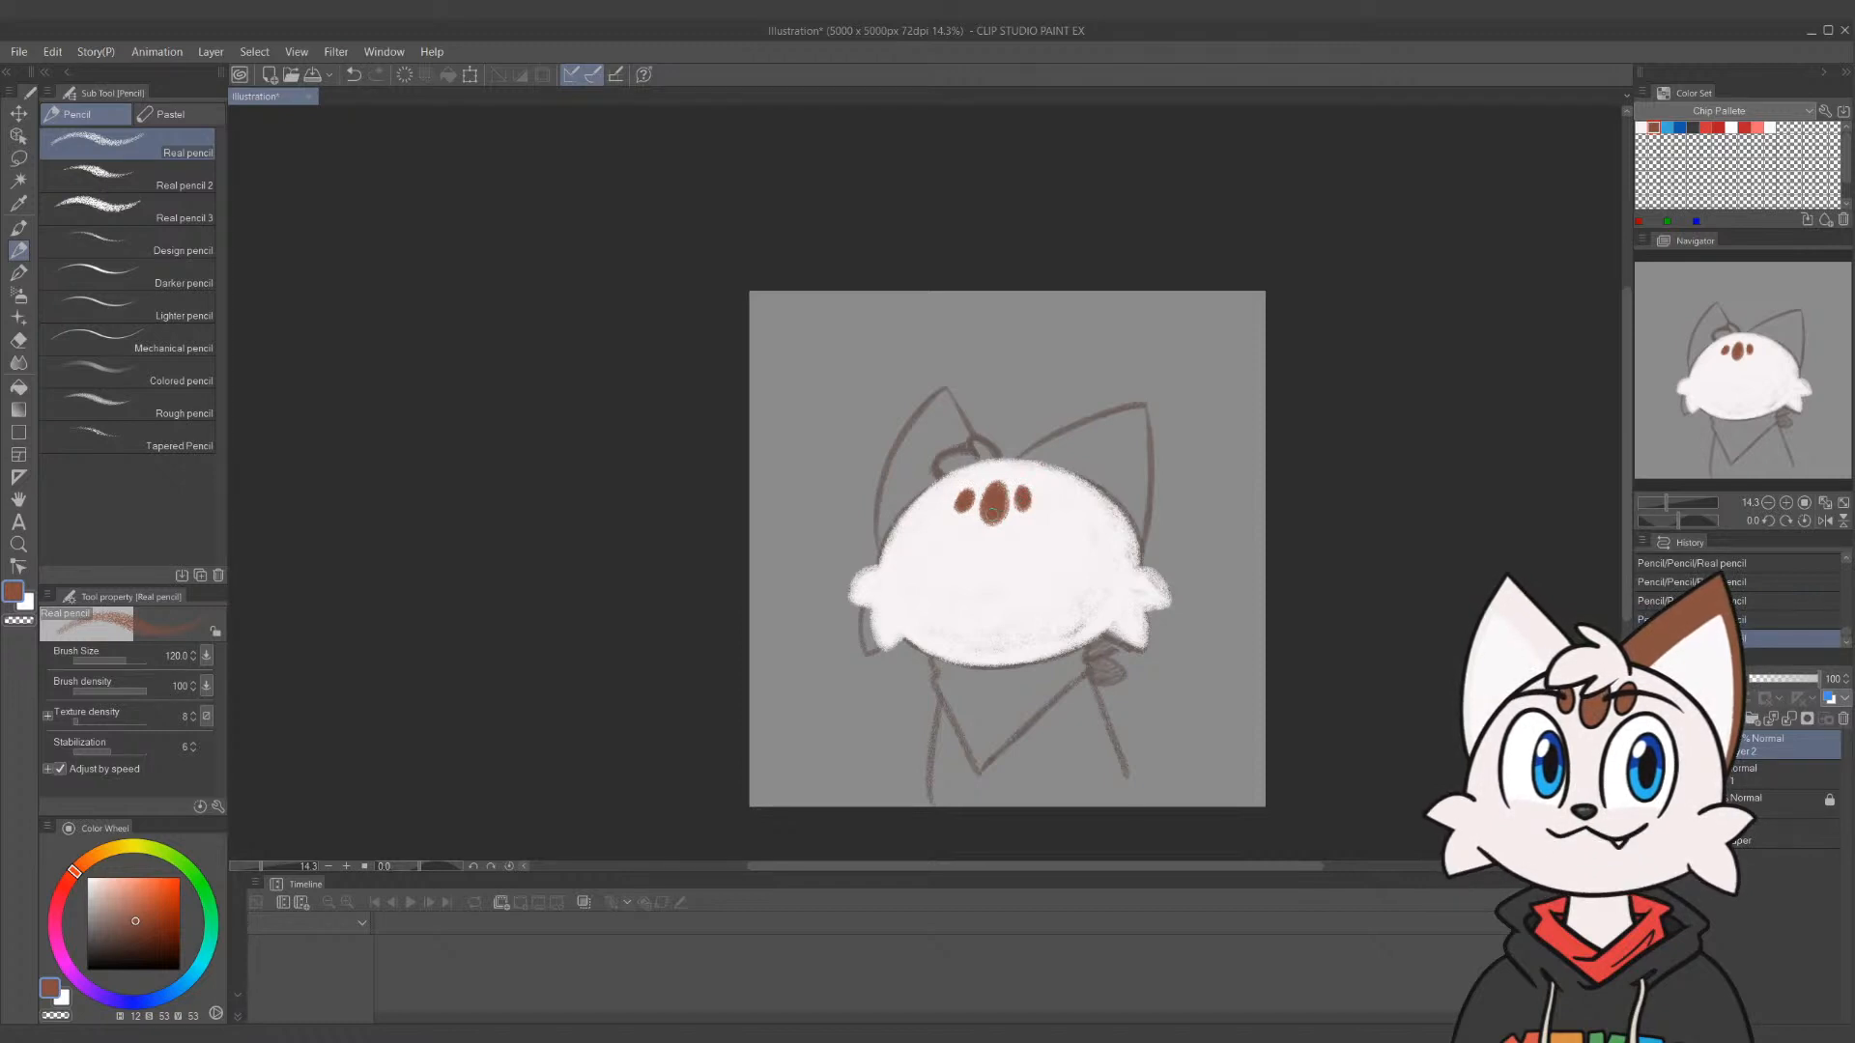
Add a vector layer between the sketch and Layer 2 and paint the cat's right-hand ear solid brown on it
{"action": "left_click", "coordinate": [1641, 127]}
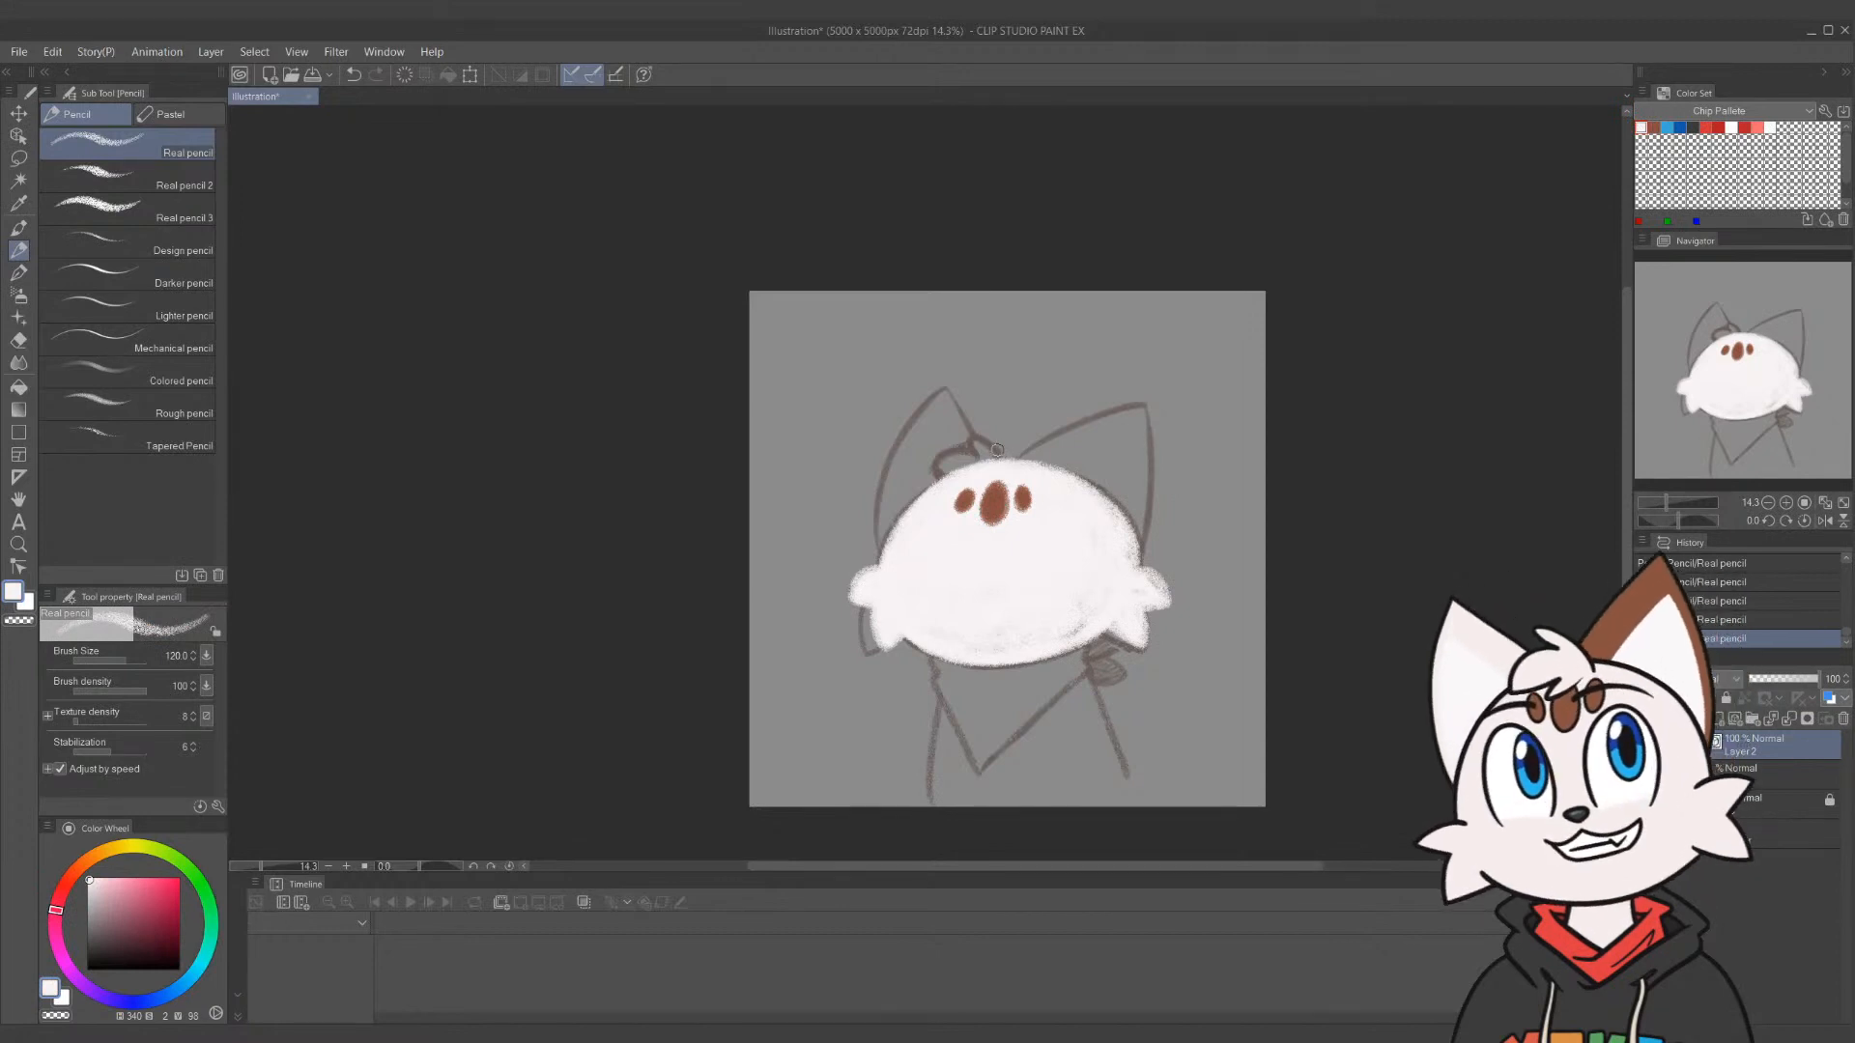
{"action": "left_click", "coordinate": [1654, 127]}
{"action": "left_click", "coordinate": [1745, 777]}
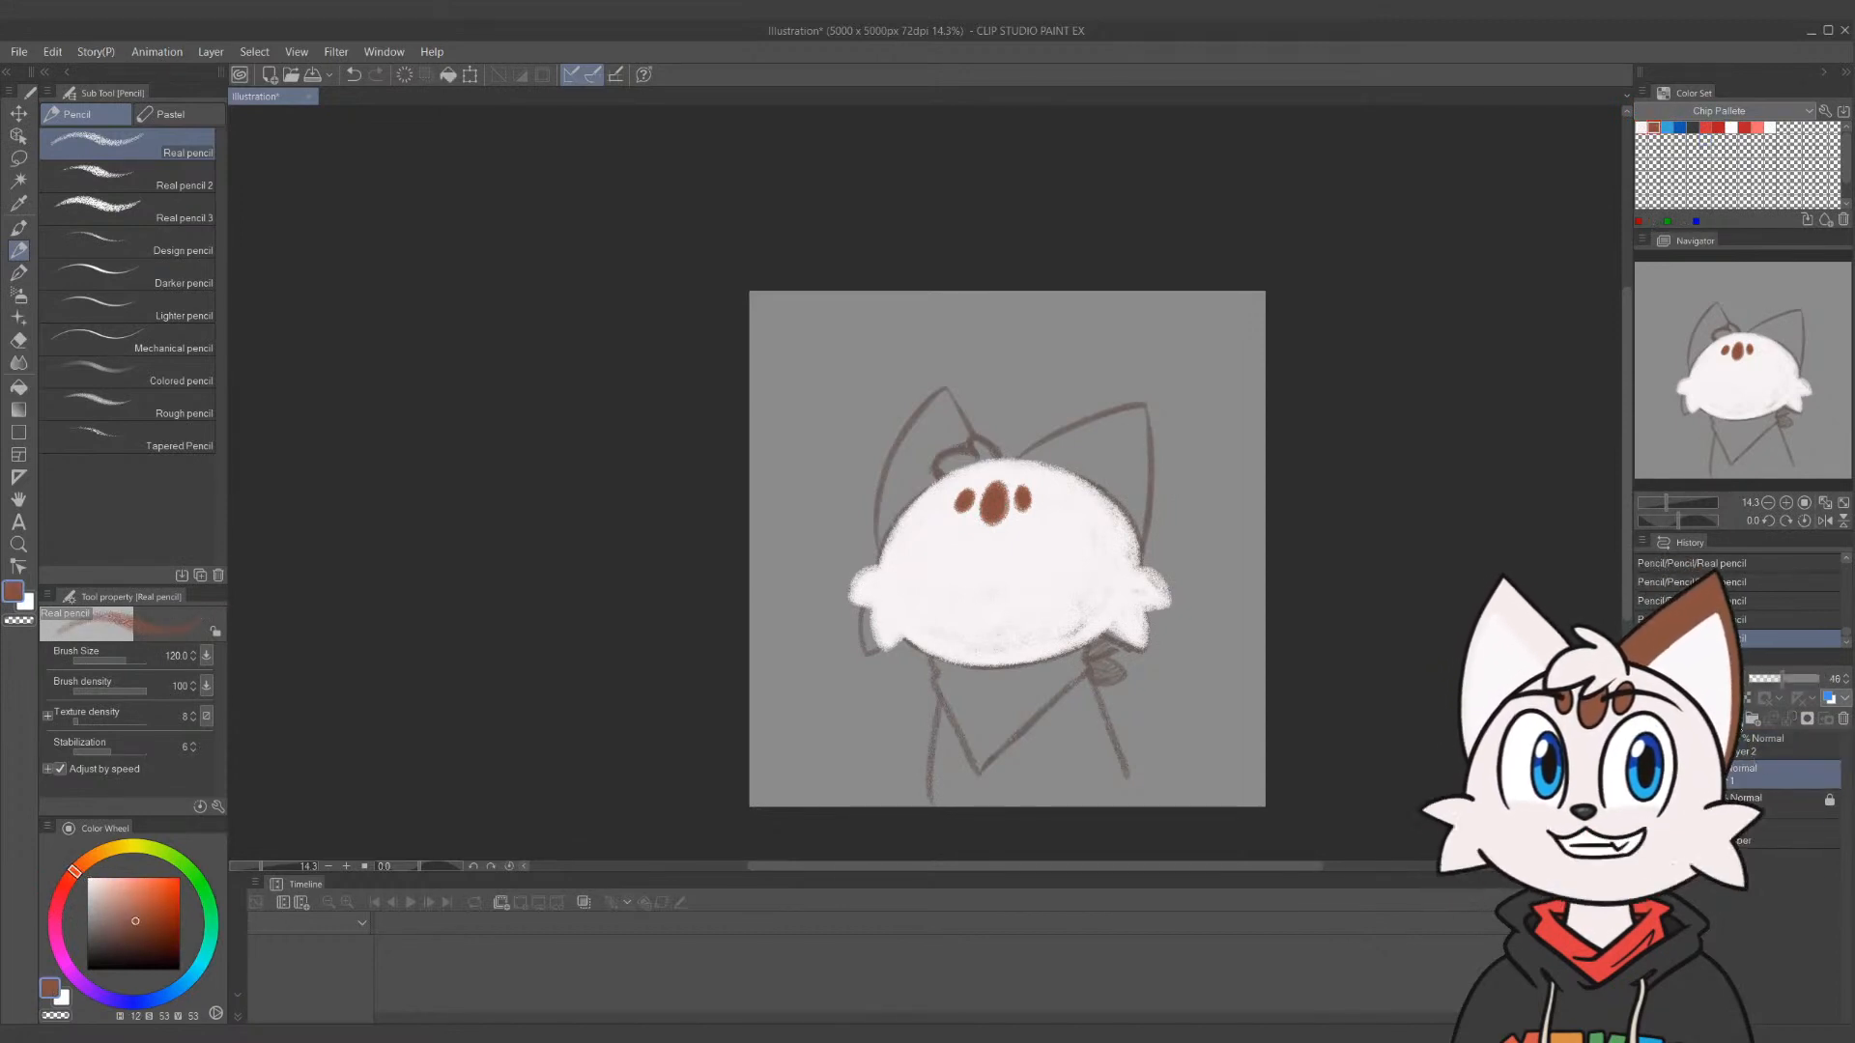
{"action": "left_click", "coordinate": [1751, 719]}
{"action": "mouse_move", "coordinate": [1016, 458]}
{"action": "left_mouse_down"}
{"action": "mouse_move", "coordinate": [1157, 405]}
{"action": "mouse_move", "coordinate": [1140, 531]}
{"action": "left_mouse_up"}
{"action": "key", "text": "ctrl+z"}
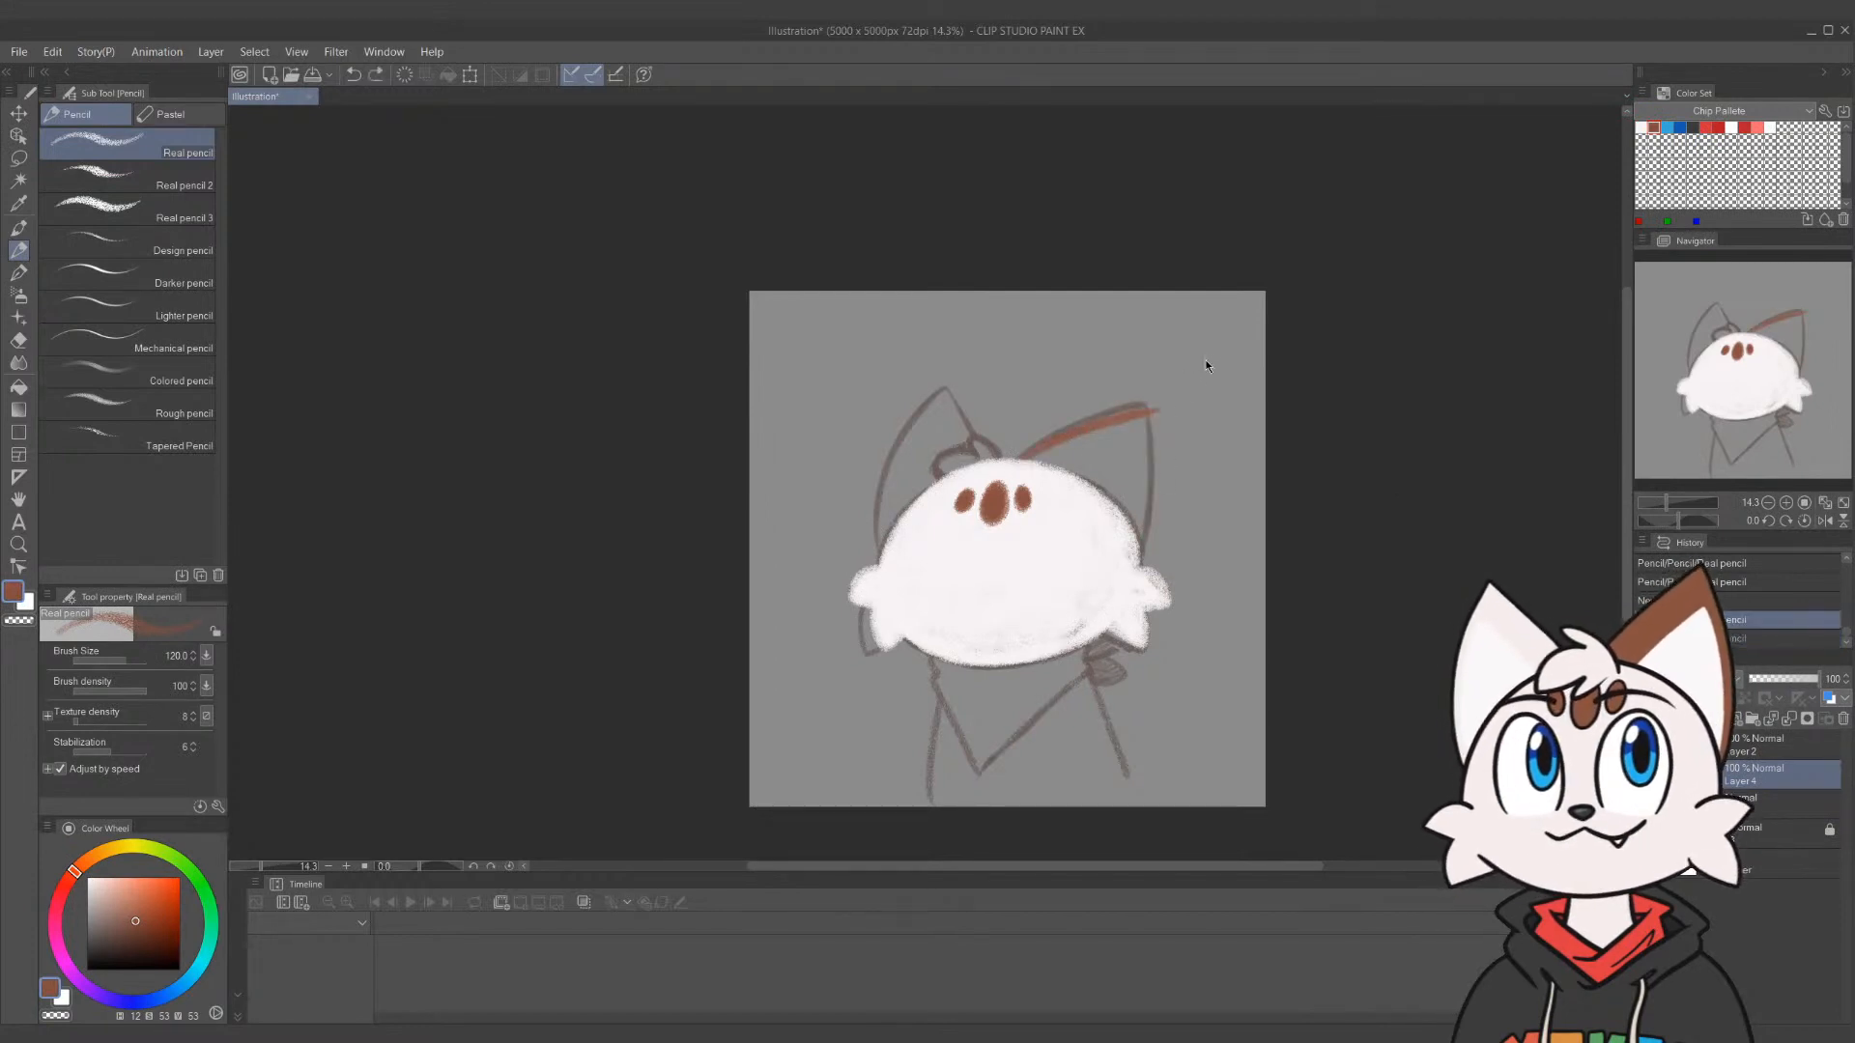
{"action": "key", "text": "ctrl+z"}
{"action": "mouse_move", "coordinate": [1023, 457]}
{"action": "left_mouse_down"}
{"action": "mouse_move", "coordinate": [1146, 405]}
{"action": "mouse_move", "coordinate": [1123, 414]}
{"action": "mouse_move", "coordinate": [1133, 534]}
{"action": "mouse_move", "coordinate": [1138, 419]}
{"action": "left_mouse_up"}
{"action": "mouse_move", "coordinate": [1111, 437]}
{"action": "left_mouse_down"}
{"action": "mouse_move", "coordinate": [1025, 464]}
{"action": "mouse_move", "coordinate": [1119, 436]}
{"action": "mouse_move", "coordinate": [1061, 460]}
{"action": "mouse_move", "coordinate": [1077, 465]}
{"action": "mouse_move", "coordinate": [1134, 416]}
{"action": "mouse_move", "coordinate": [1106, 491]}
{"action": "left_mouse_up"}
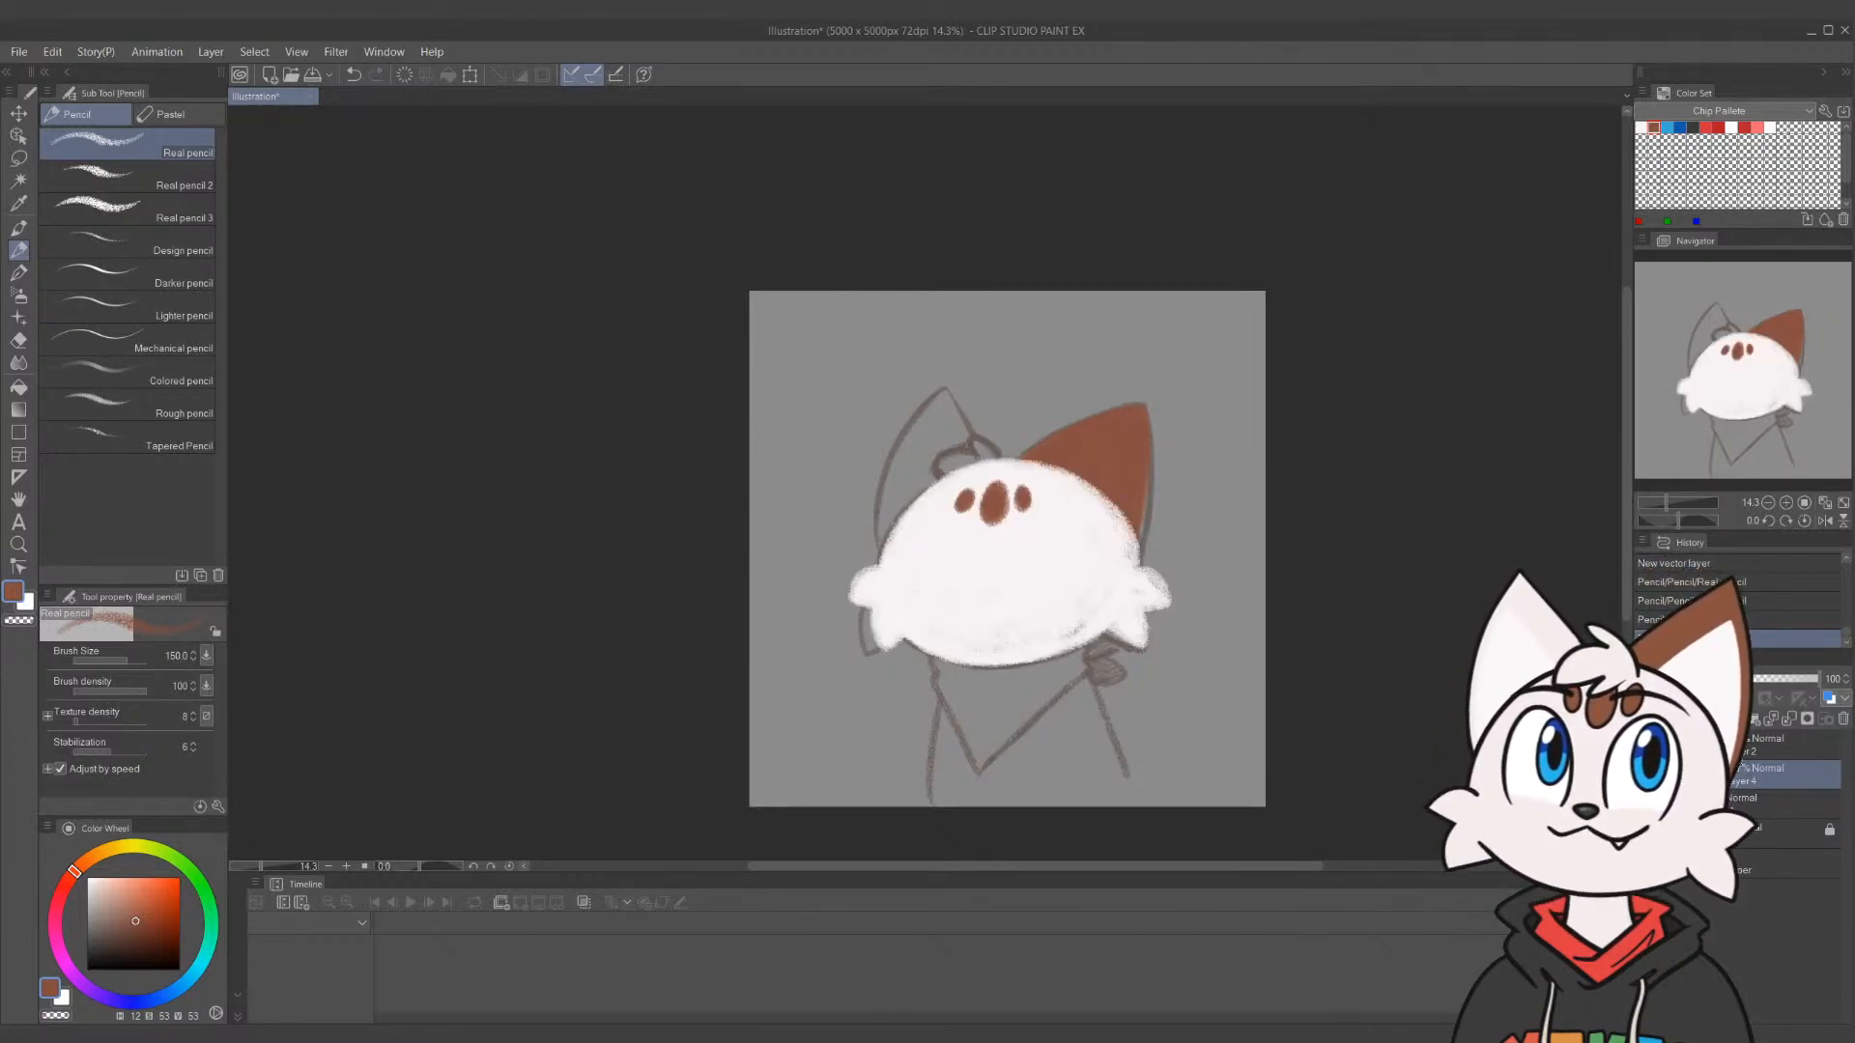
Paint the cat's left-hand ear off-white on Layer 4, following the sketch
{"action": "left_click", "coordinate": [1768, 745]}
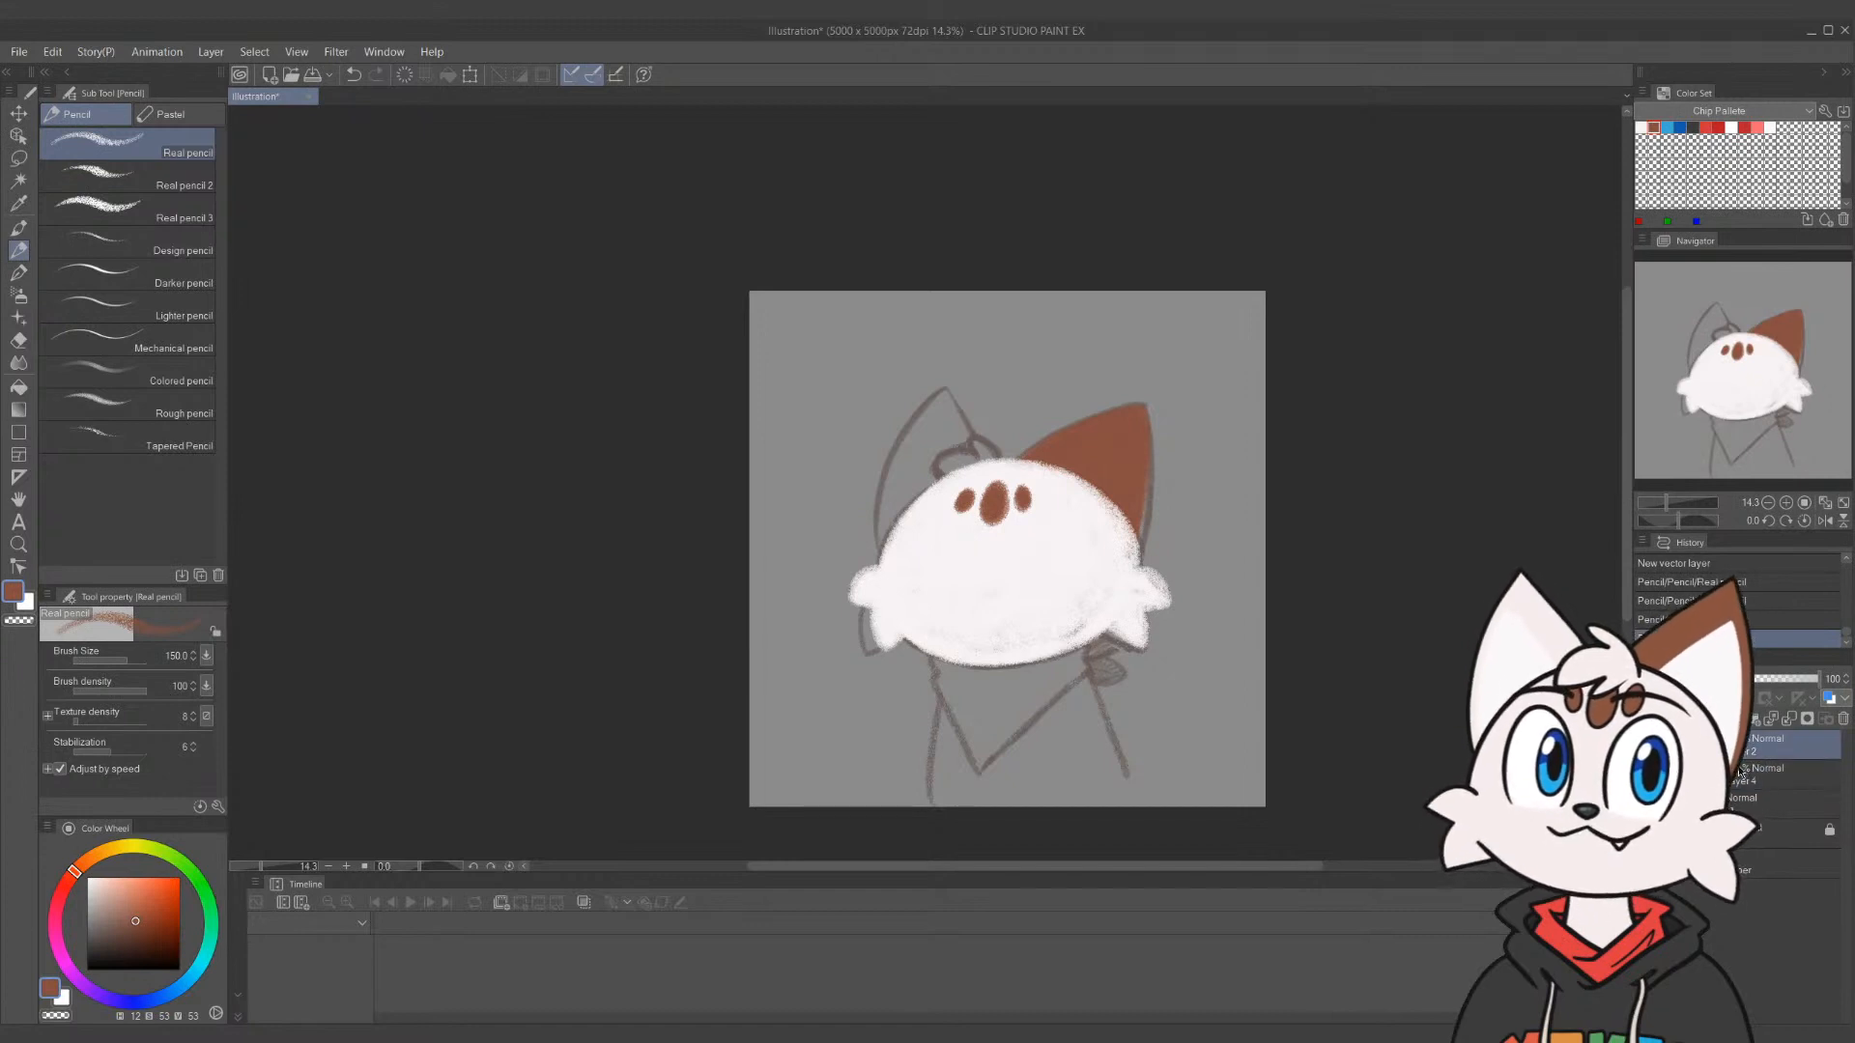
{"action": "left_click", "coordinate": [1768, 775]}
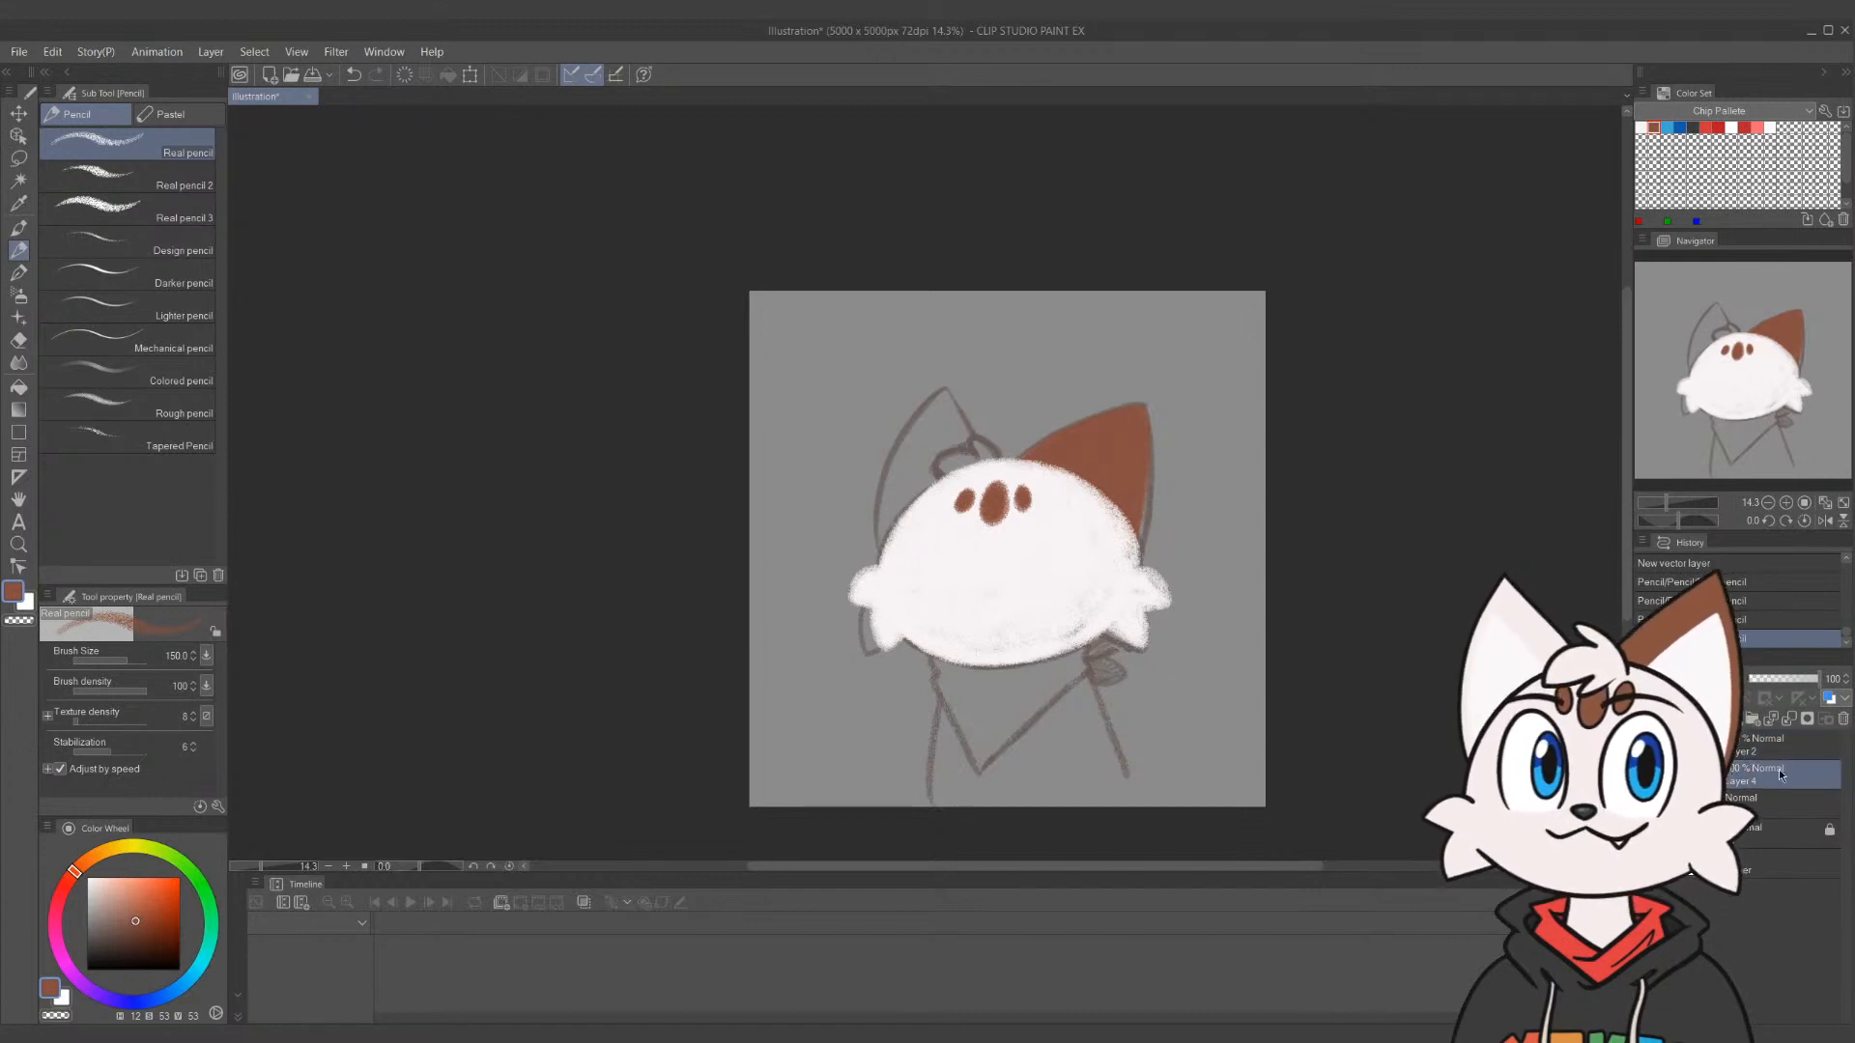
{"action": "left_click", "coordinate": [1641, 127]}
{"action": "mouse_move", "coordinate": [879, 541]}
{"action": "left_mouse_down"}
{"action": "mouse_move", "coordinate": [925, 410]}
{"action": "mouse_move", "coordinate": [887, 507]}
{"action": "mouse_move", "coordinate": [942, 396]}
{"action": "mouse_move", "coordinate": [986, 442]}
{"action": "mouse_move", "coordinate": [939, 408]}
{"action": "mouse_move", "coordinate": [921, 495]}
{"action": "mouse_move", "coordinate": [920, 423]}
{"action": "mouse_move", "coordinate": [897, 537]}
{"action": "mouse_move", "coordinate": [953, 438]}
{"action": "left_mouse_up"}
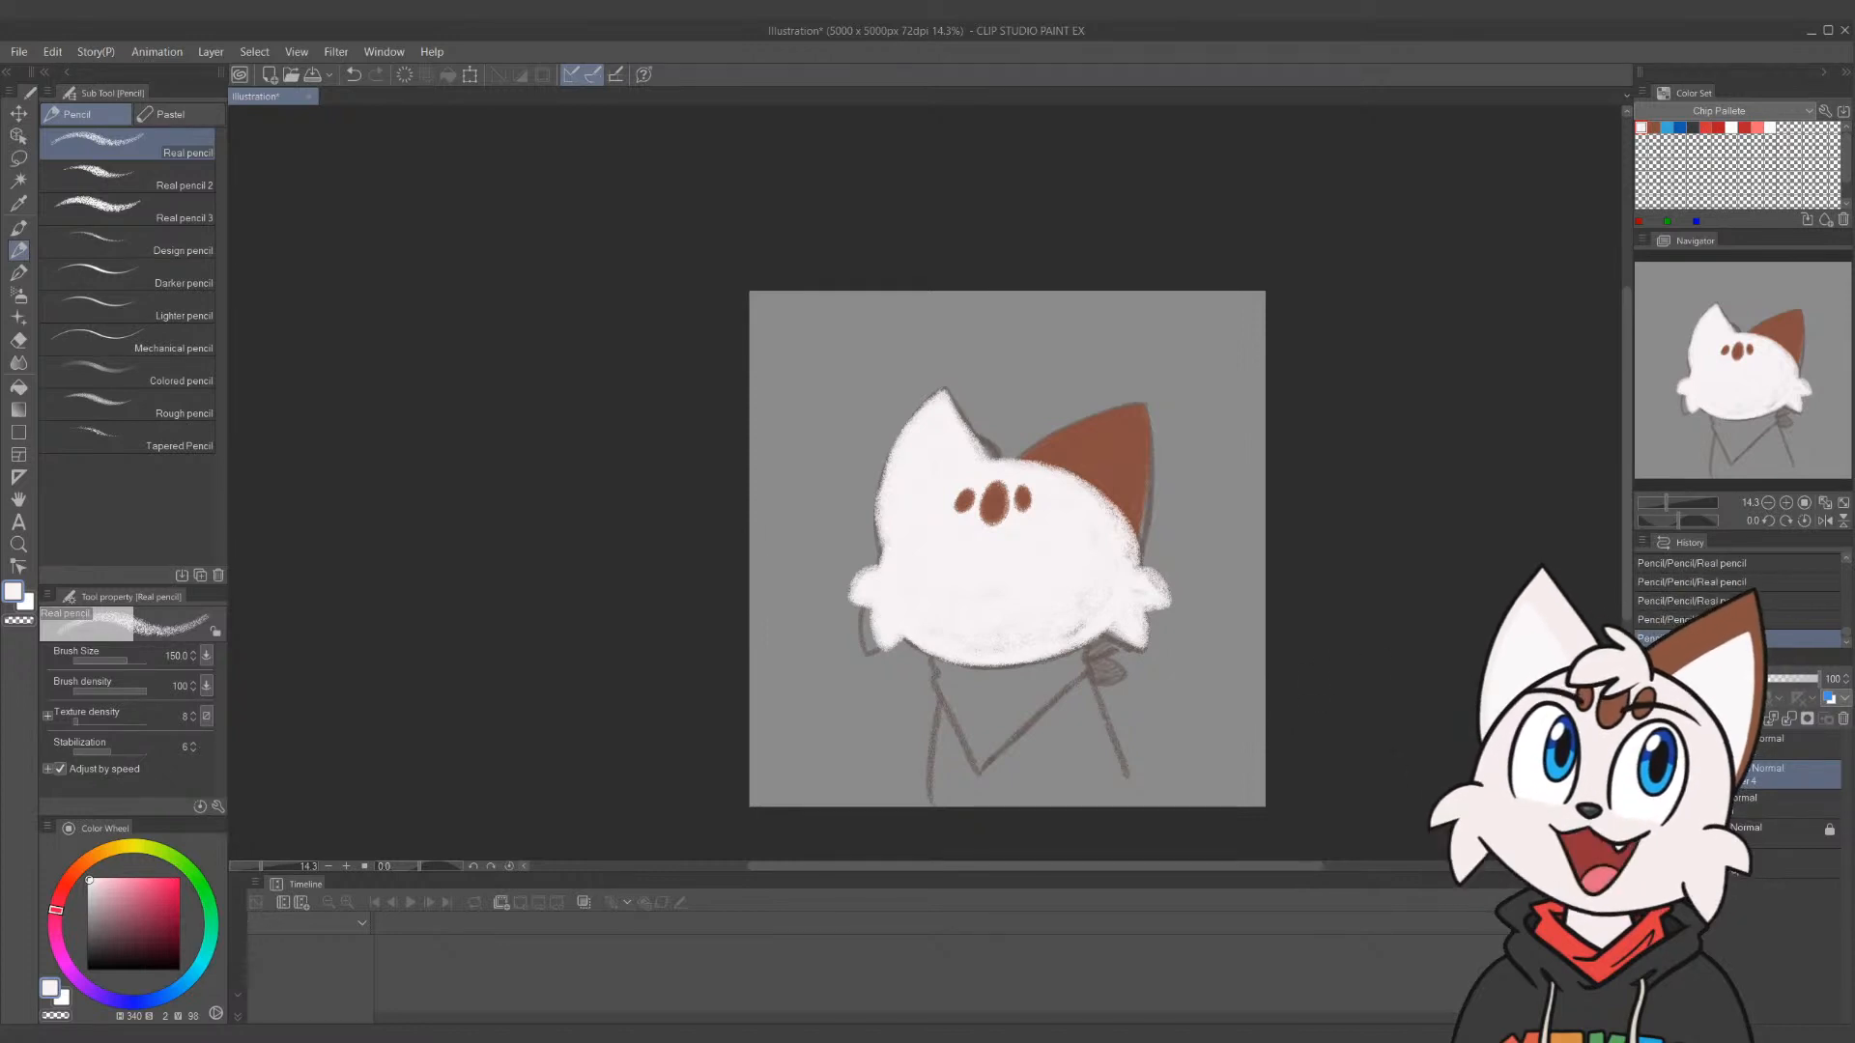
Add a layer directly above the sketch layer and paint the triangular bandana below the cat's head solid red
{"action": "left_click", "coordinate": [1797, 802]}
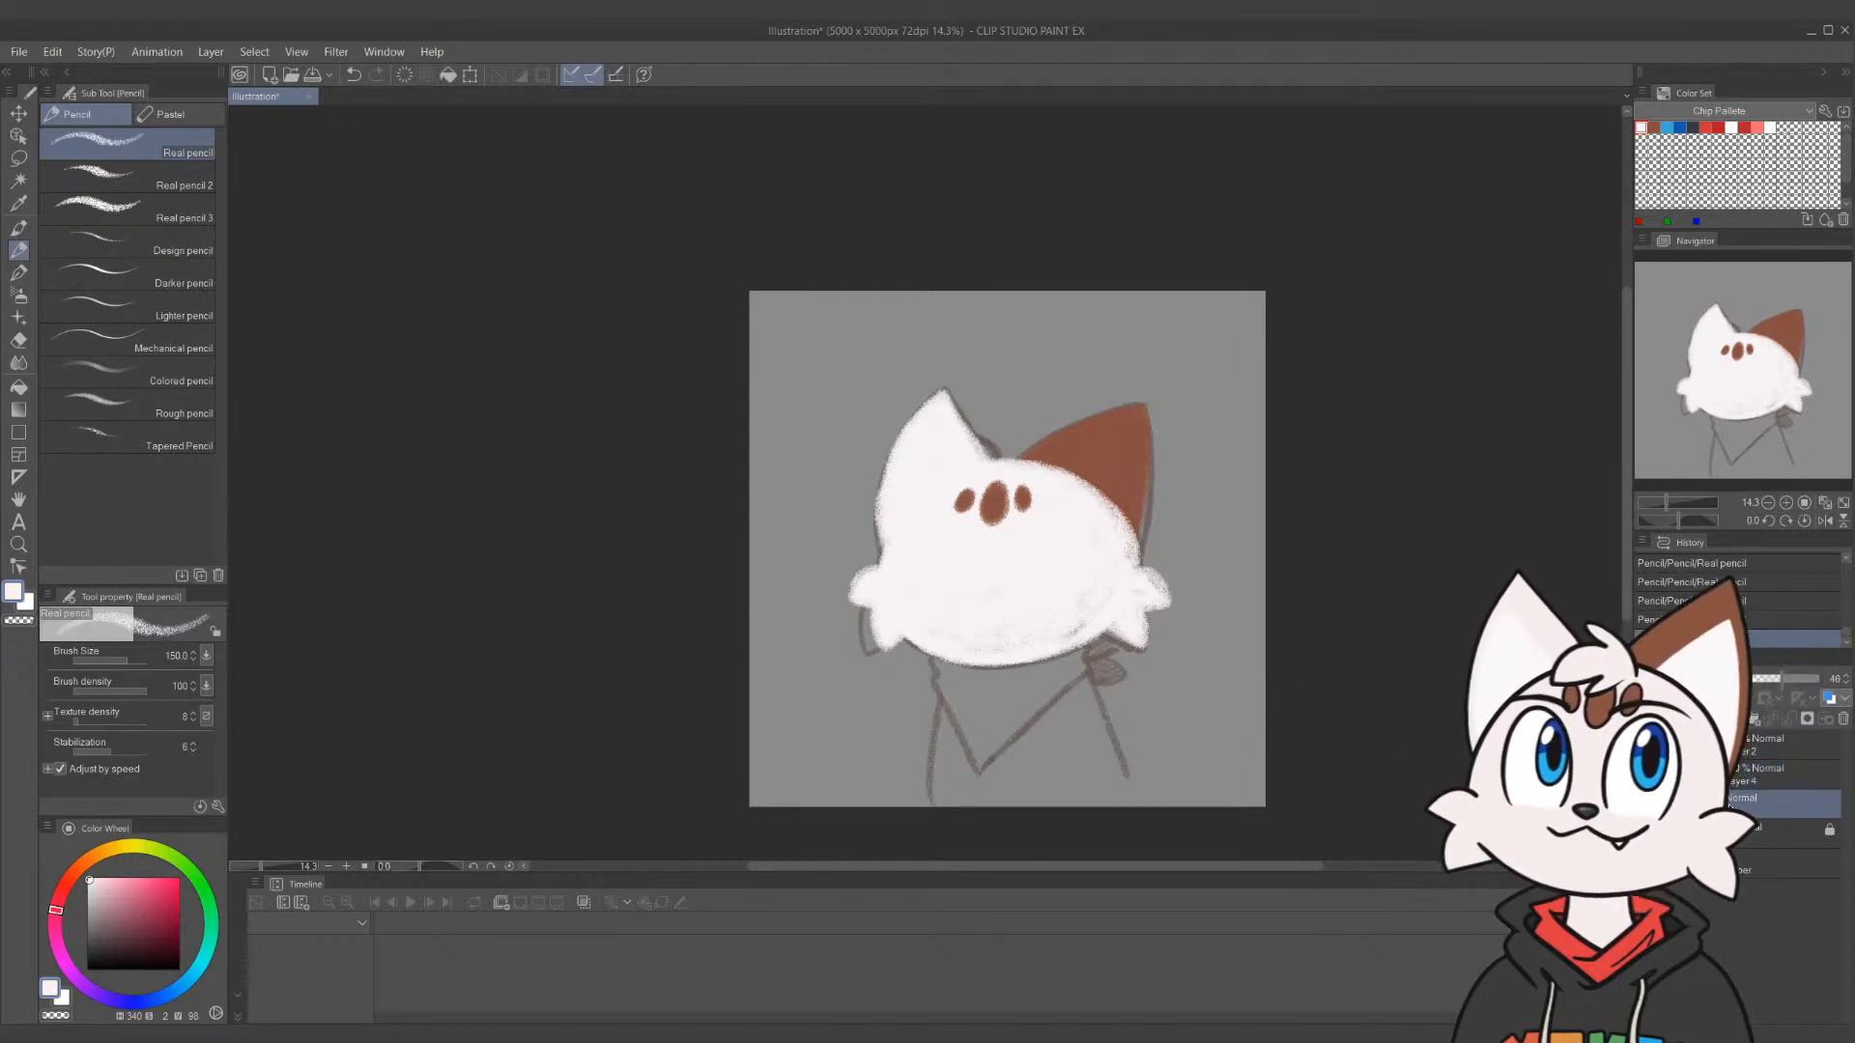
{"action": "left_click", "coordinate": [1718, 718]}
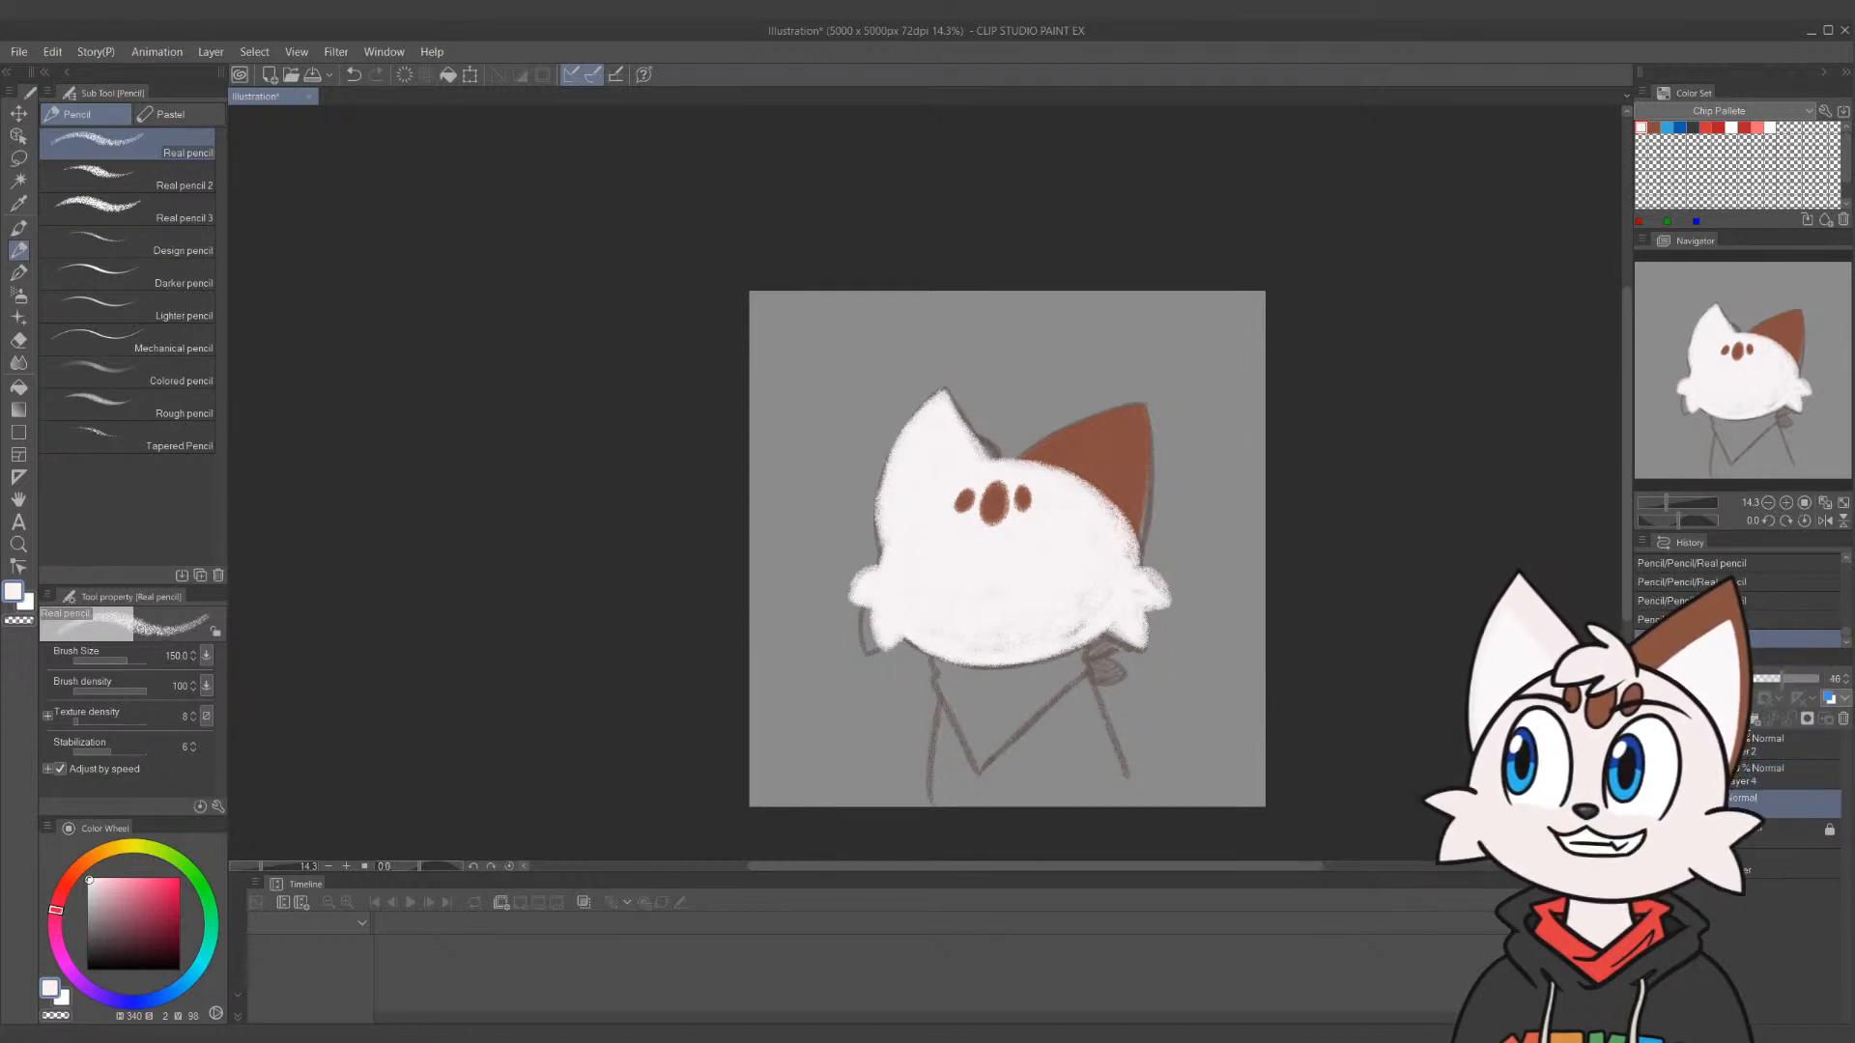
{"action": "left_click", "coordinate": [1758, 127]}
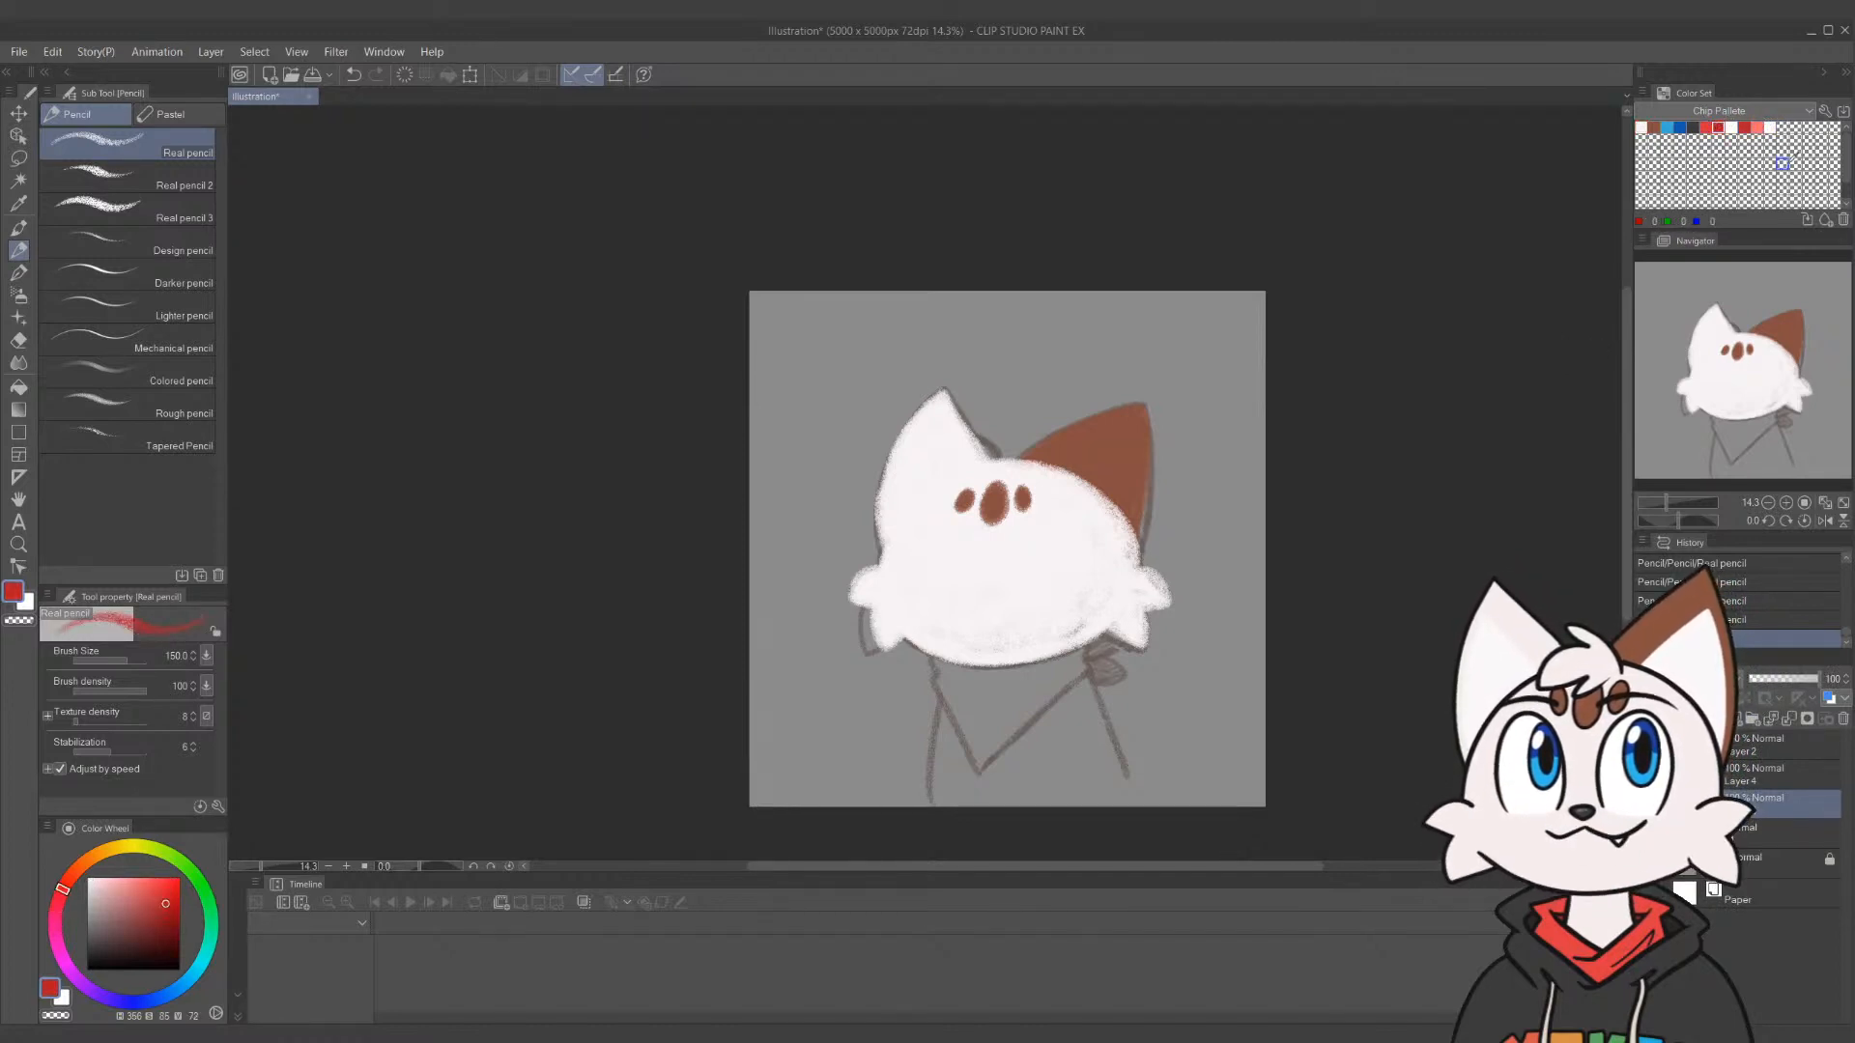
{"action": "left_click", "coordinate": [1705, 127]}
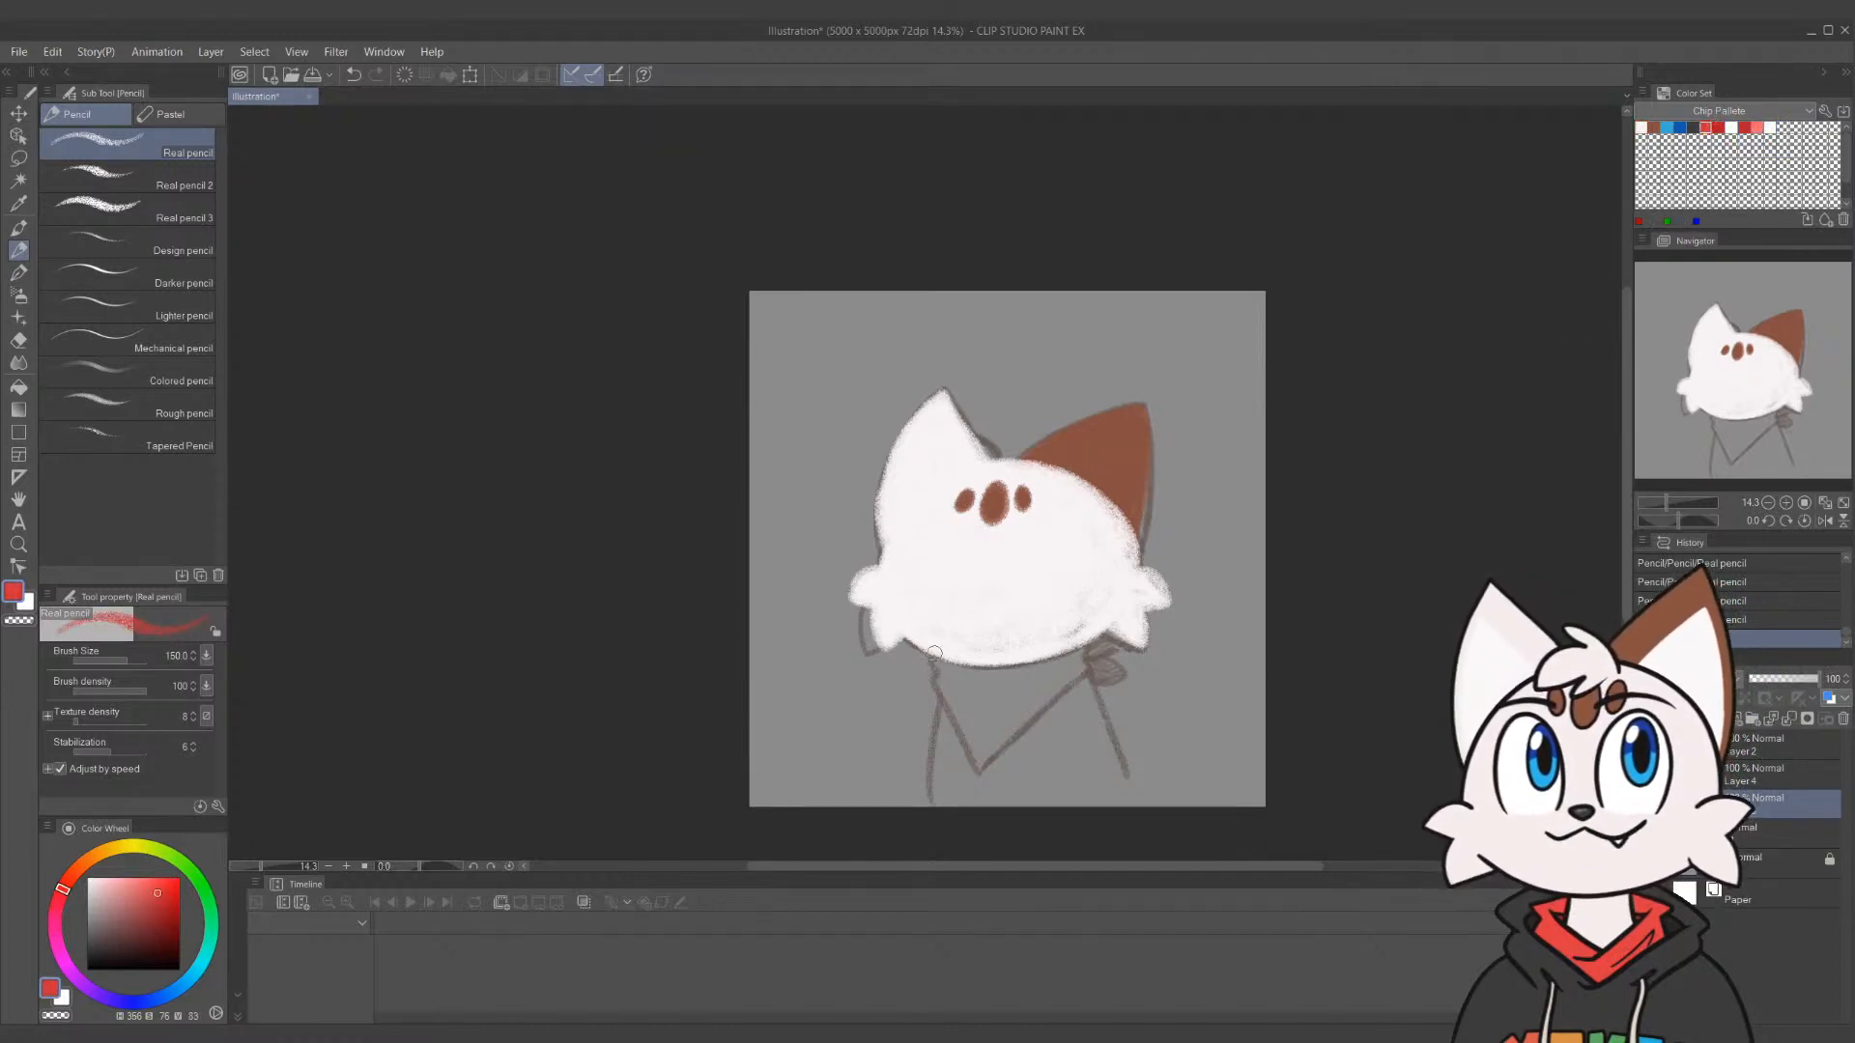
{"action": "mouse_move", "coordinate": [932, 661]}
{"action": "left_mouse_down"}
{"action": "mouse_move", "coordinate": [980, 760]}
{"action": "mouse_move", "coordinate": [1079, 671]}
{"action": "mouse_move", "coordinate": [1082, 642]}
{"action": "mouse_move", "coordinate": [1028, 707]}
{"action": "mouse_move", "coordinate": [1064, 649]}
{"action": "mouse_move", "coordinate": [974, 694]}
{"action": "left_mouse_up"}
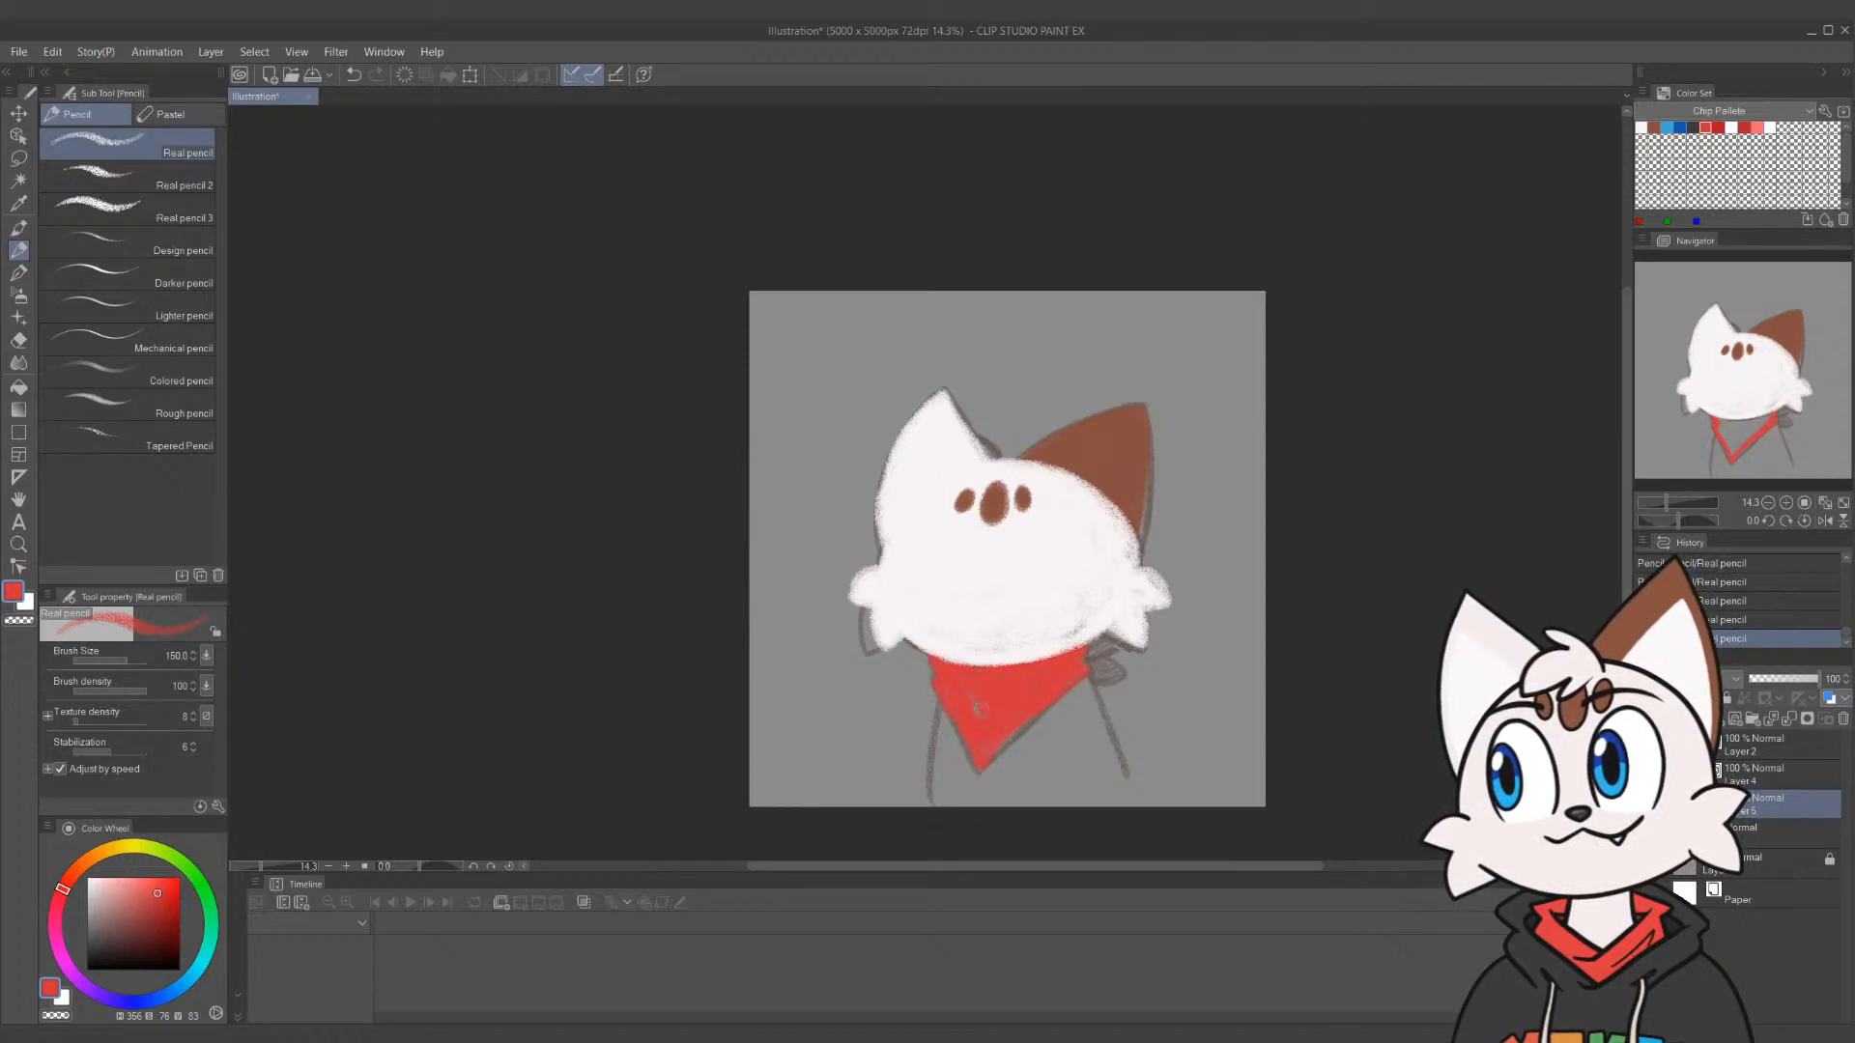
Add a layer between the bandana and the sketch and paint the cat's body off-white, following the sketch
{"action": "left_click", "coordinate": [1747, 833]}
{"action": "left_click", "coordinate": [1760, 715]}
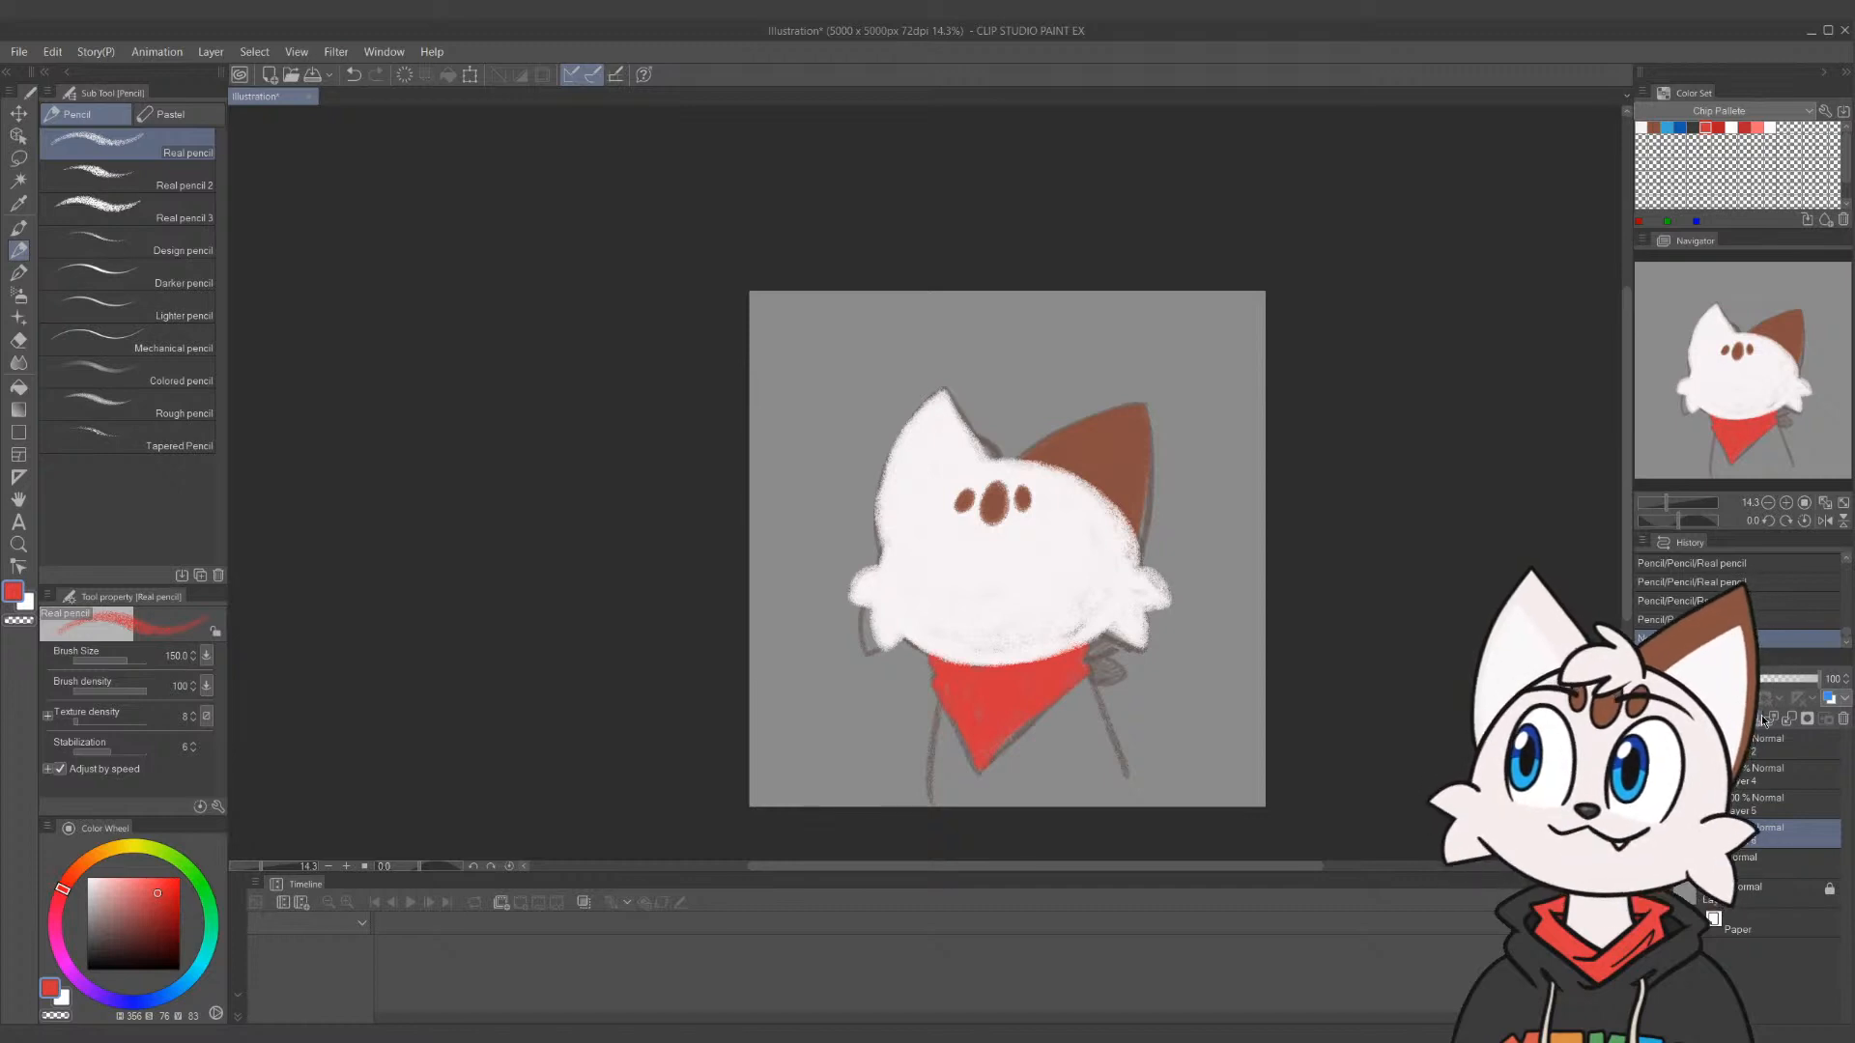
{"action": "left_click", "coordinate": [1640, 126]}
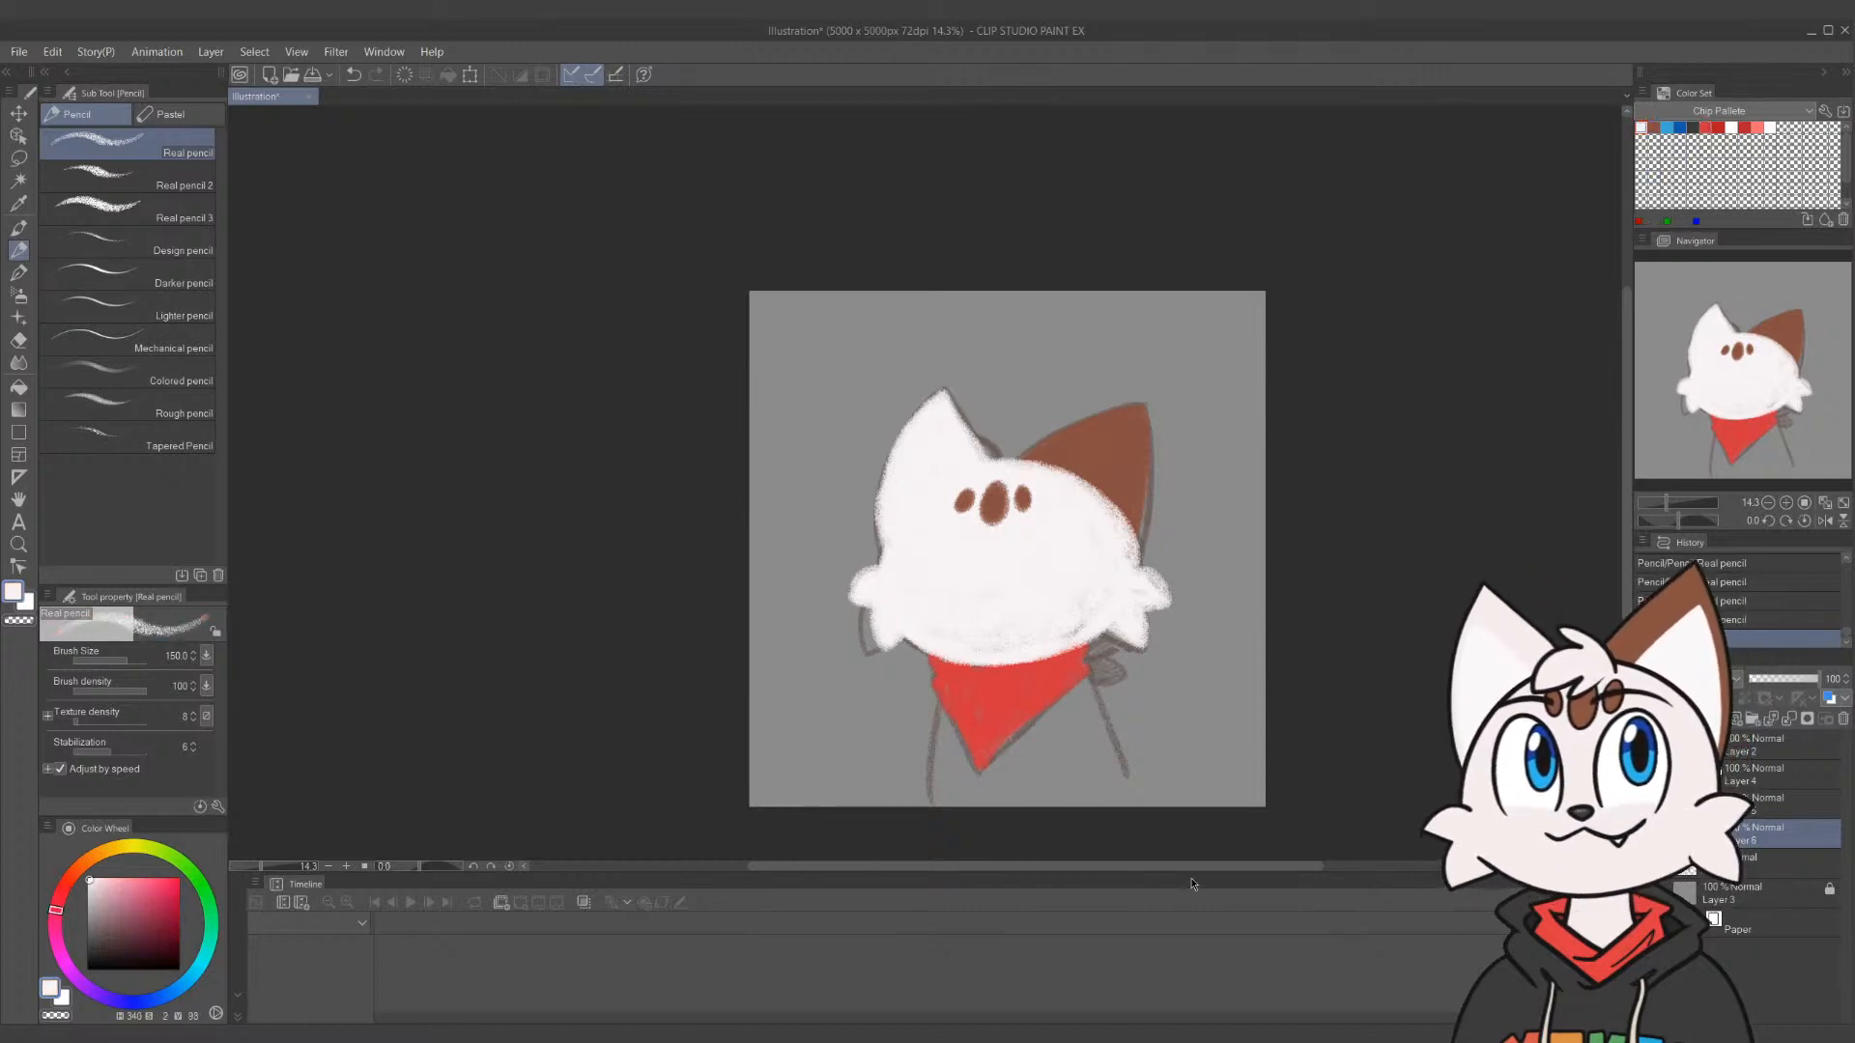
{"action": "mouse_move", "coordinate": [942, 703]}
{"action": "left_mouse_down"}
{"action": "mouse_move", "coordinate": [933, 794]}
{"action": "mouse_move", "coordinate": [961, 715]}
{"action": "mouse_move", "coordinate": [971, 802]}
{"action": "mouse_move", "coordinate": [1039, 719]}
{"action": "mouse_move", "coordinate": [1005, 778]}
{"action": "mouse_move", "coordinate": [945, 800]}
{"action": "mouse_move", "coordinate": [1120, 794]}
{"action": "mouse_move", "coordinate": [1111, 667]}
{"action": "mouse_move", "coordinate": [1009, 763]}
{"action": "mouse_move", "coordinate": [1078, 744]}
{"action": "mouse_move", "coordinate": [1089, 776]}
{"action": "mouse_move", "coordinate": [1096, 758]}
{"action": "mouse_move", "coordinate": [1053, 775]}
{"action": "mouse_move", "coordinate": [1065, 759]}
{"action": "left_mouse_up"}
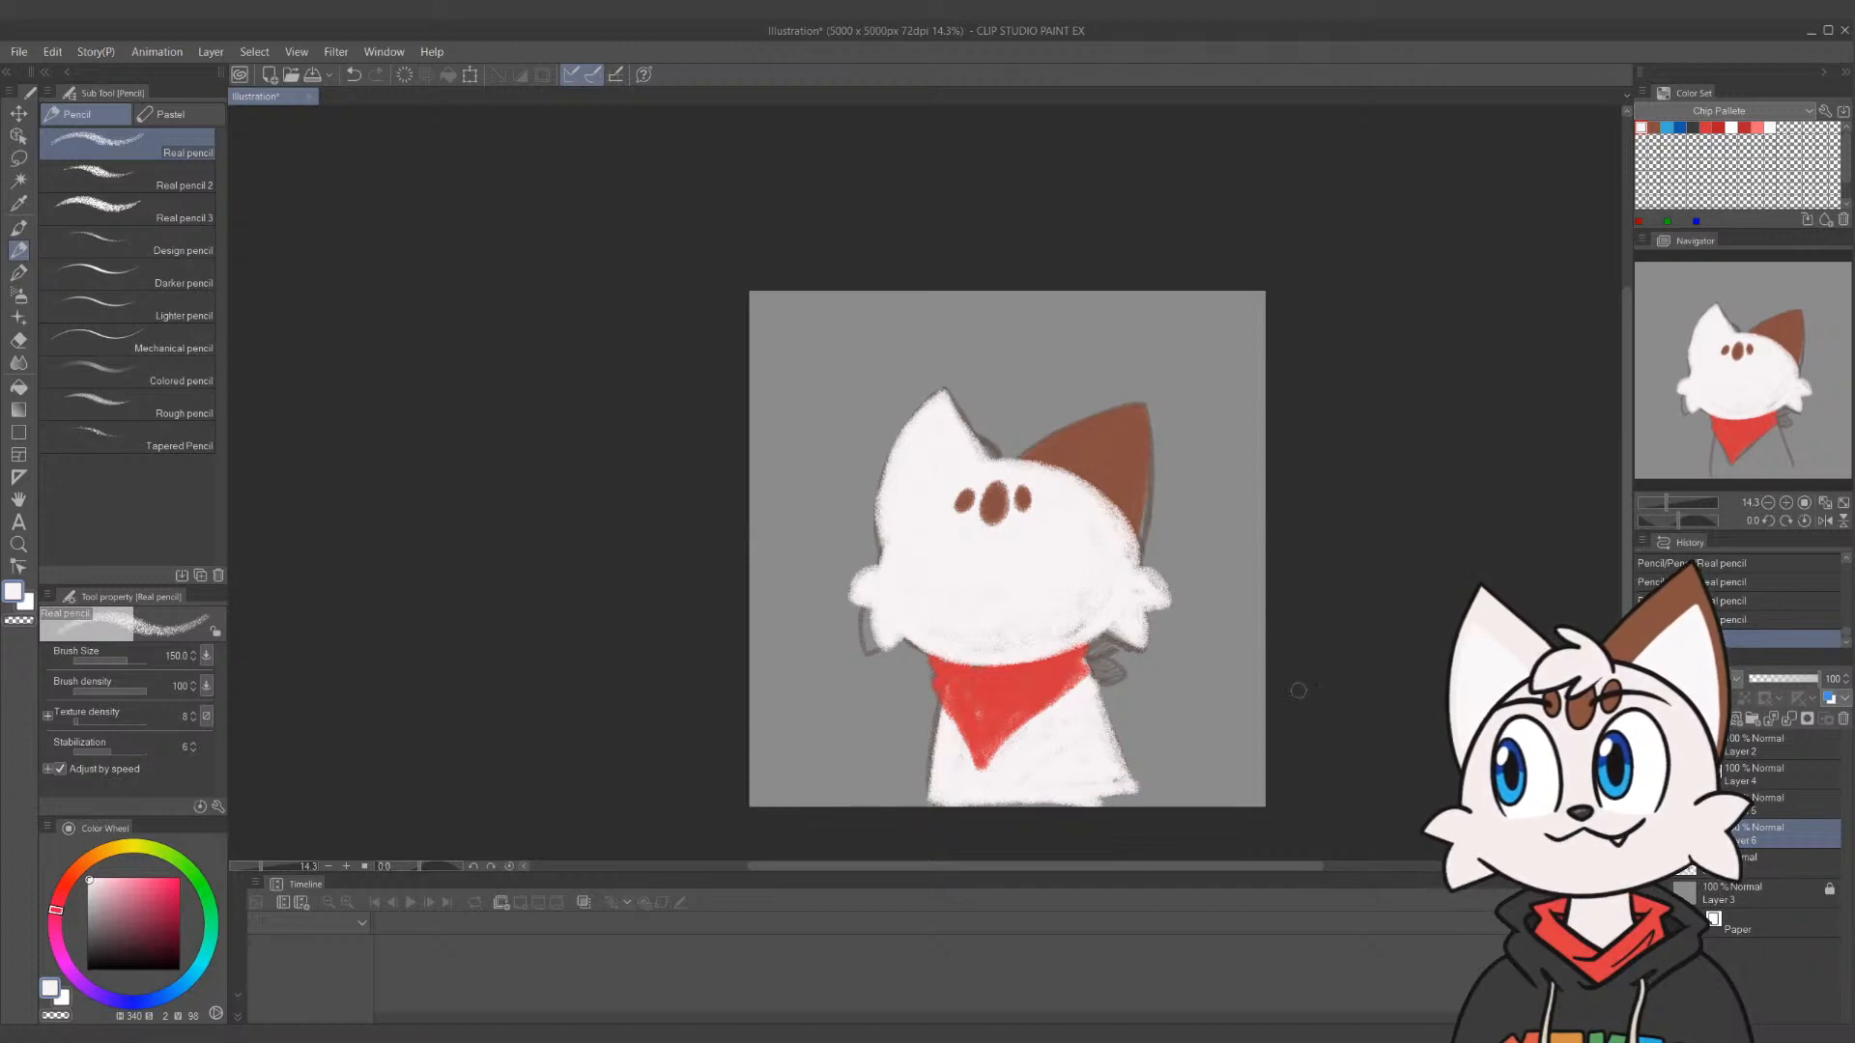
Trim the body's right-hand edge with the Hard eraser and touch up the off-white paint with the Real pencil
{"action": "key", "text": "e"}
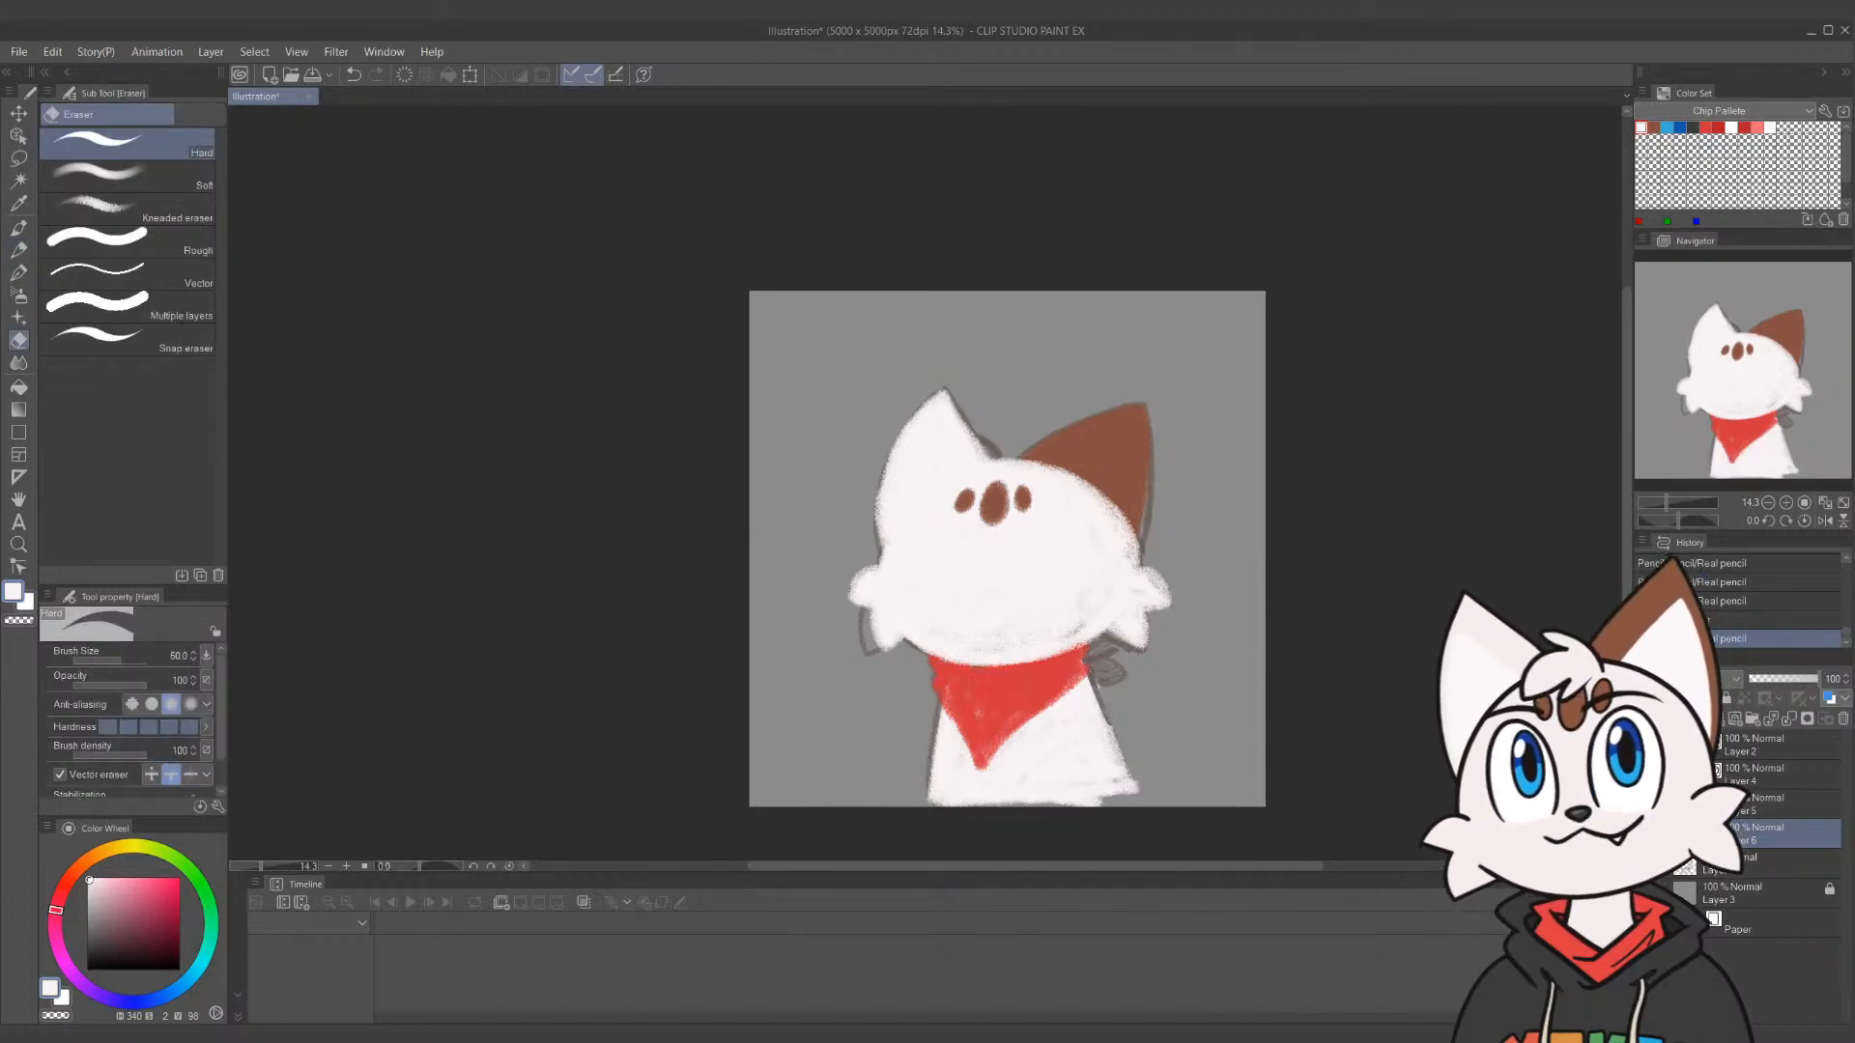
{"action": "left_click_drag", "start_coordinate": [1104, 682], "coordinate": [1133, 785]}
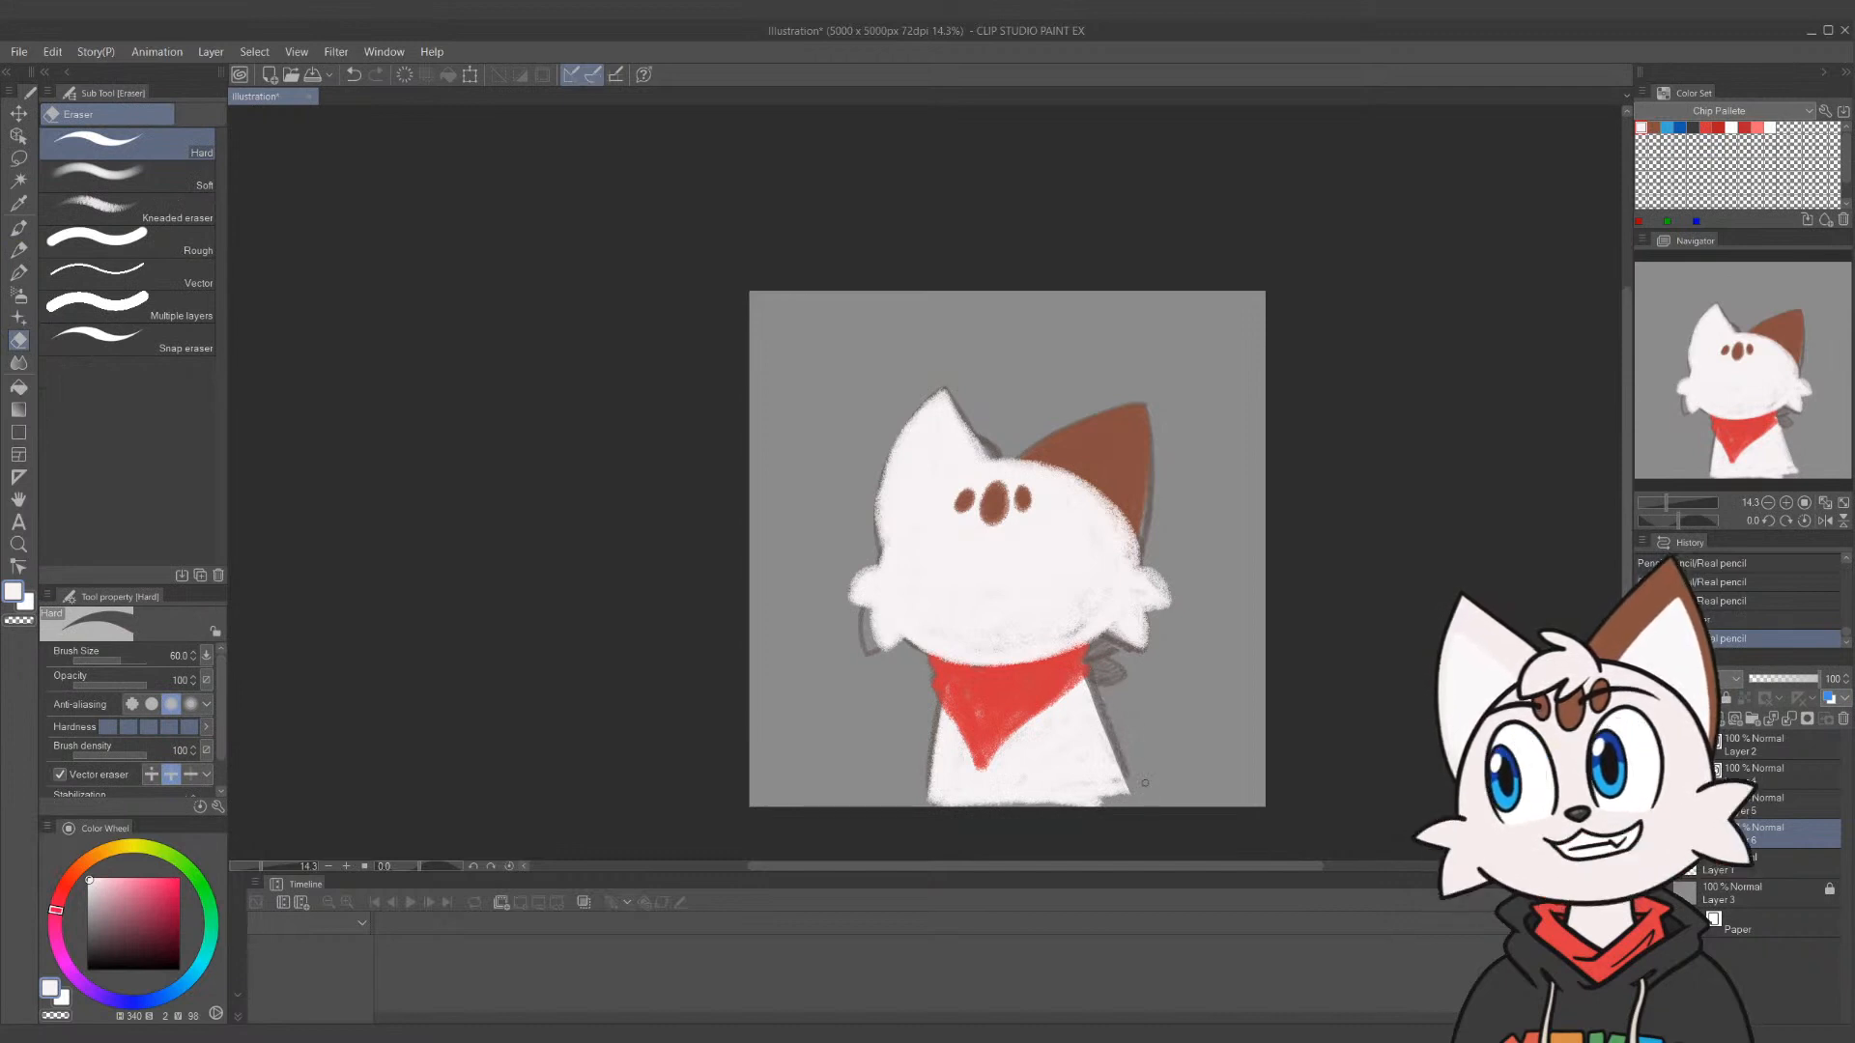
{"action": "key", "text": "p"}
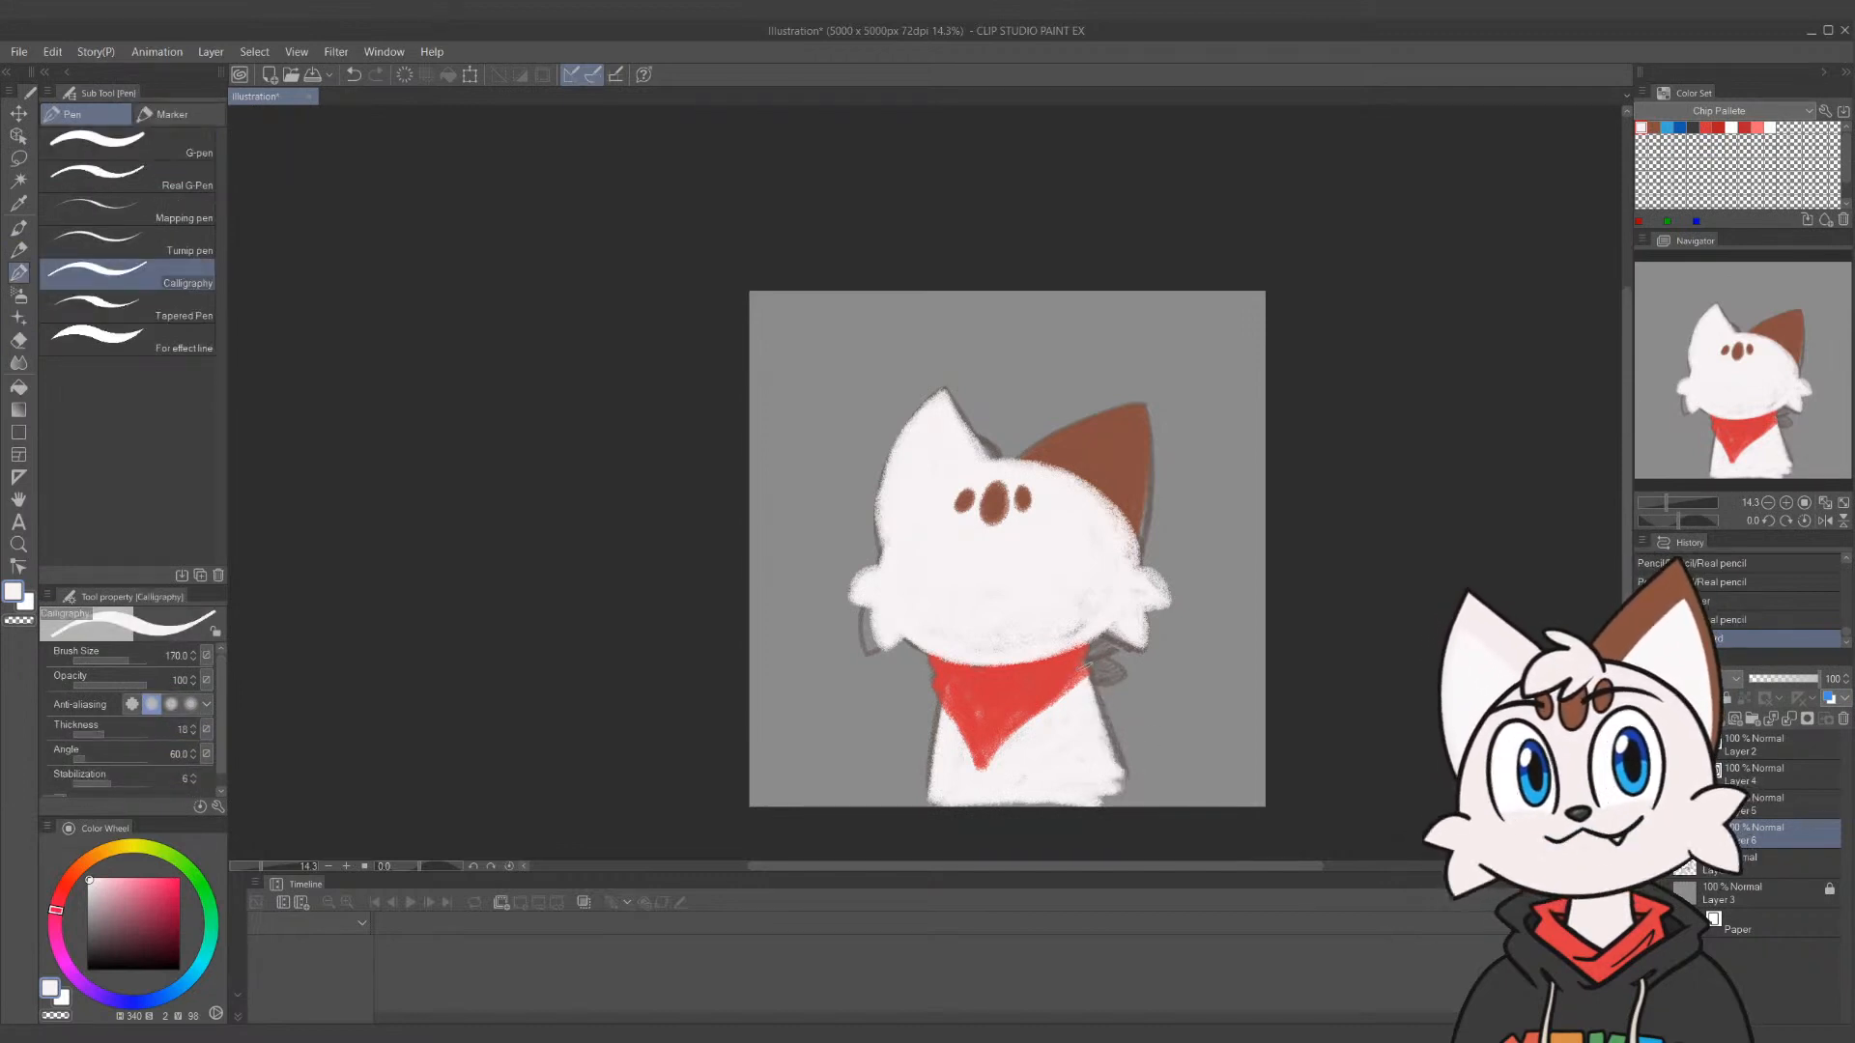
{"action": "key", "text": "p"}
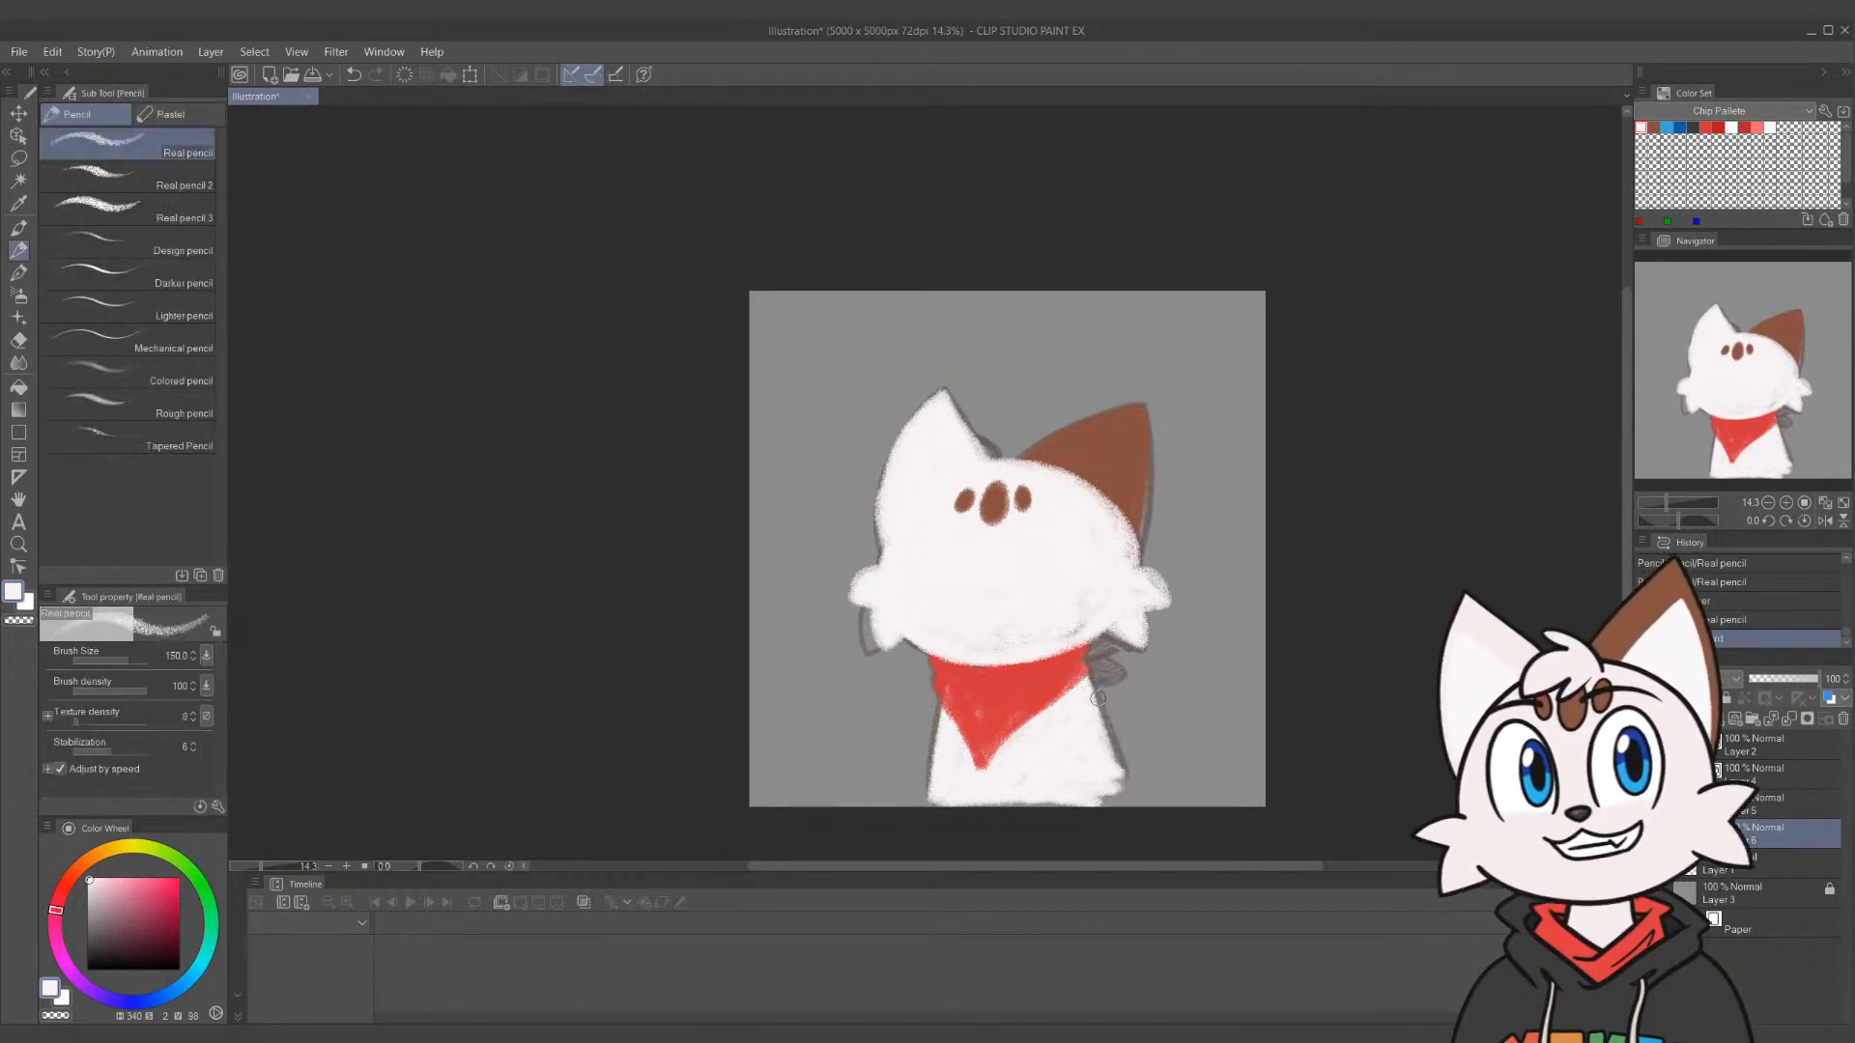
{"action": "left_click_drag", "start_coordinate": [1058, 657], "coordinate": [1103, 616]}
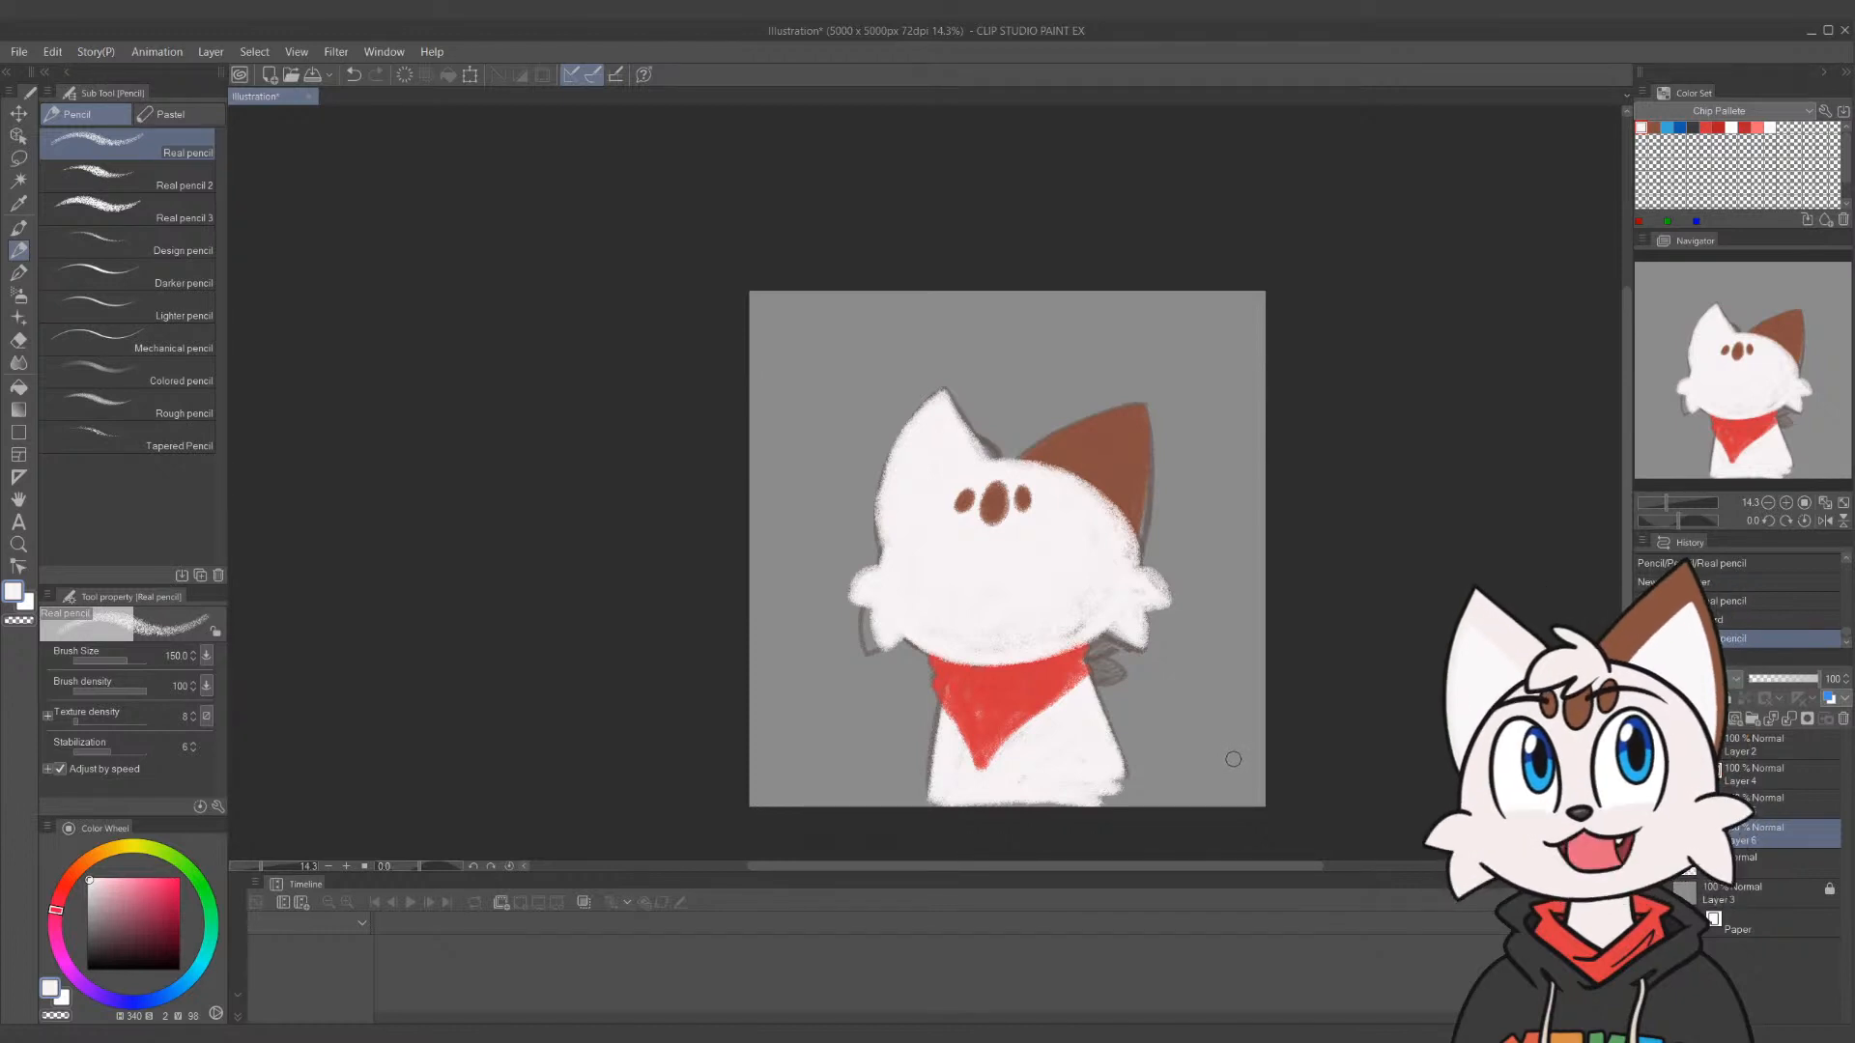
Add a raster layer above Layer 2 and paint an off-white hair tuft on top of the head between the ears
{"action": "left_click", "coordinate": [1746, 757]}
{"action": "left_click", "coordinate": [1716, 720]}
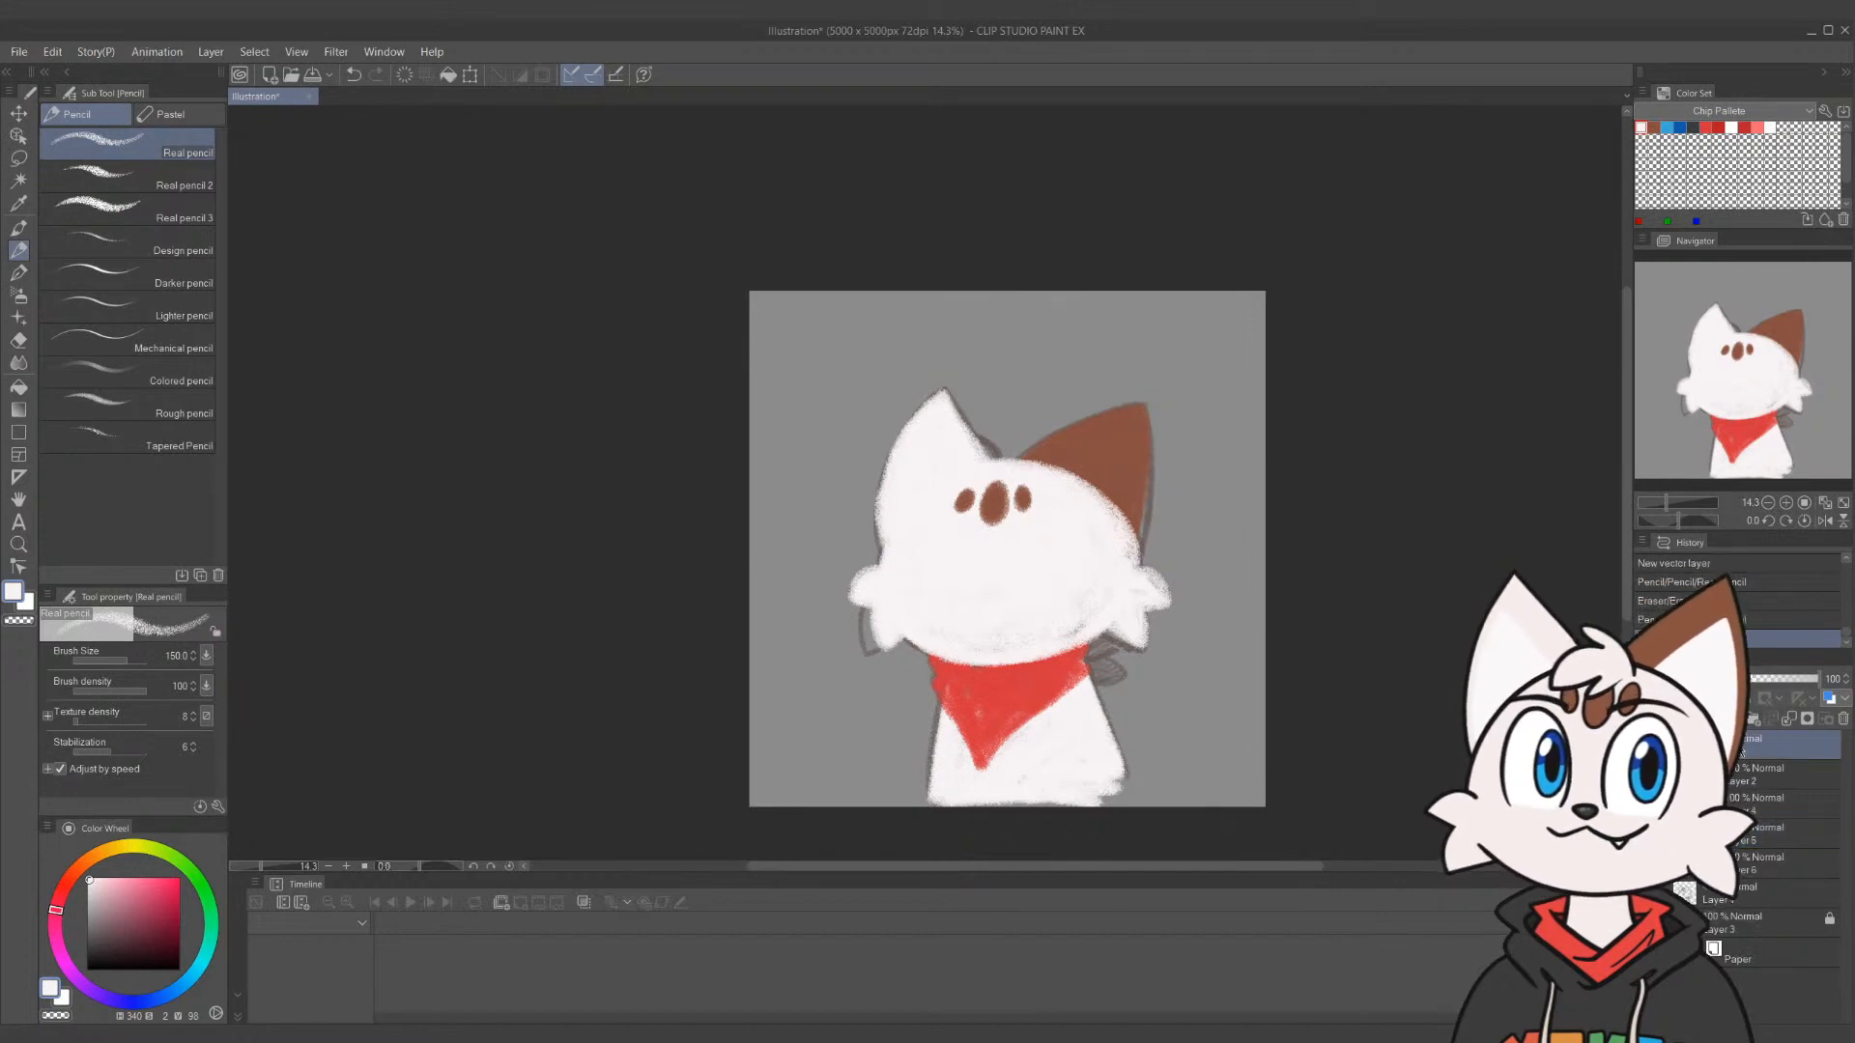
{"action": "left_click", "coordinate": [1642, 126]}
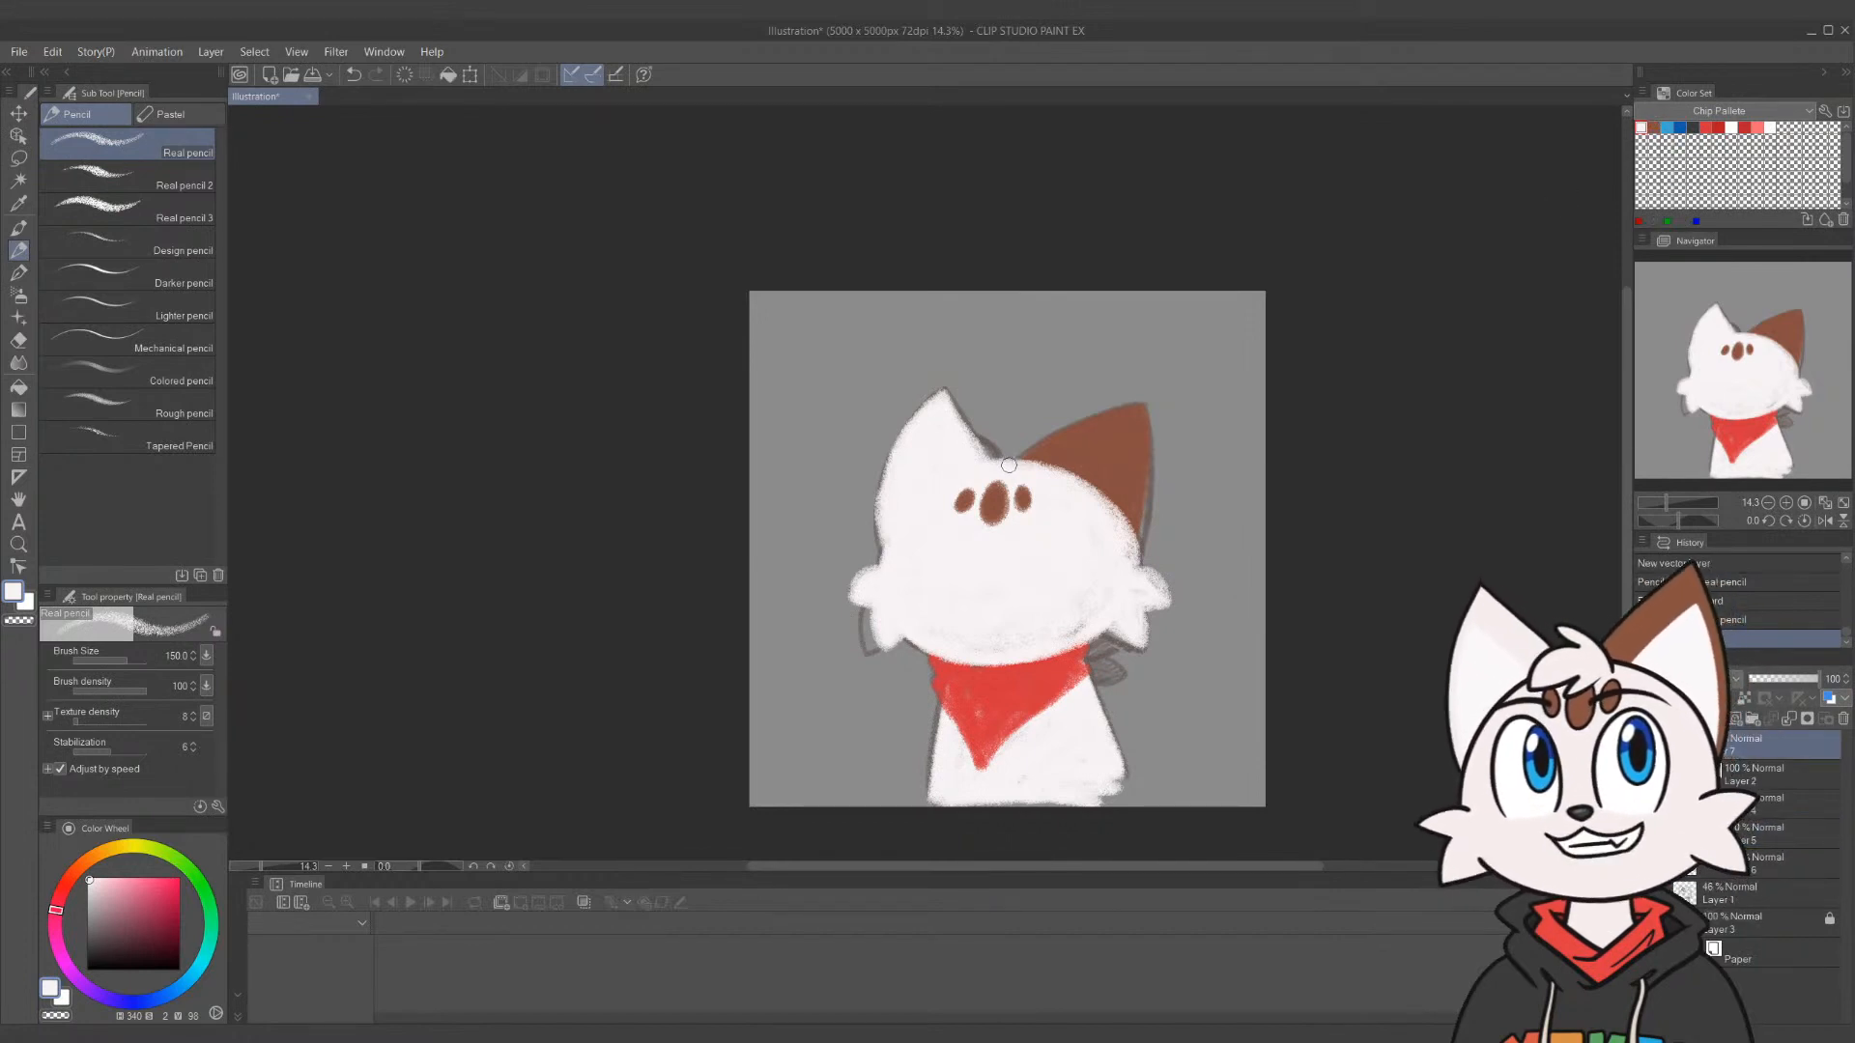
{"action": "mouse_move", "coordinate": [1009, 466]}
{"action": "left_mouse_down"}
{"action": "mouse_move", "coordinate": [971, 443]}
{"action": "mouse_move", "coordinate": [997, 460]}
{"action": "left_mouse_up"}
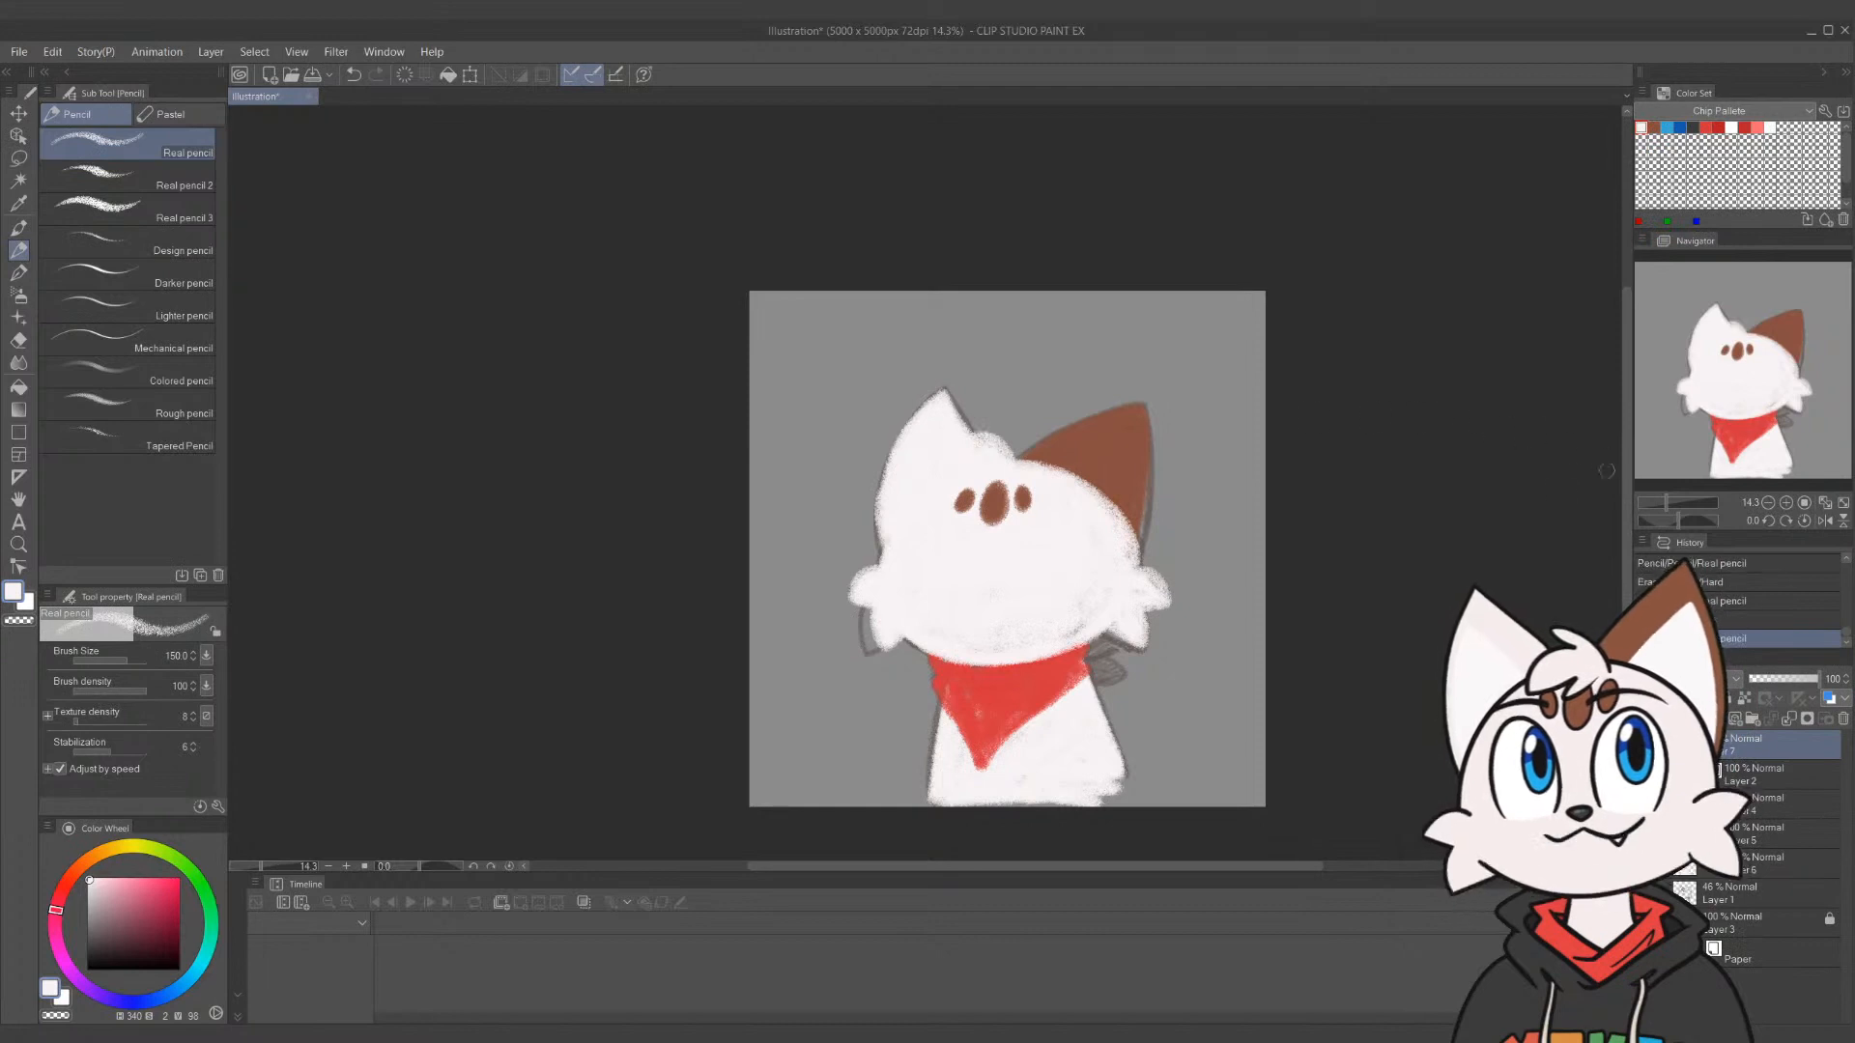
Paint the right-hand eye as a round light blue dot, undoing a first pair of eyes and placing it closer to the face's centre
{"action": "left_click", "coordinate": [1668, 126]}
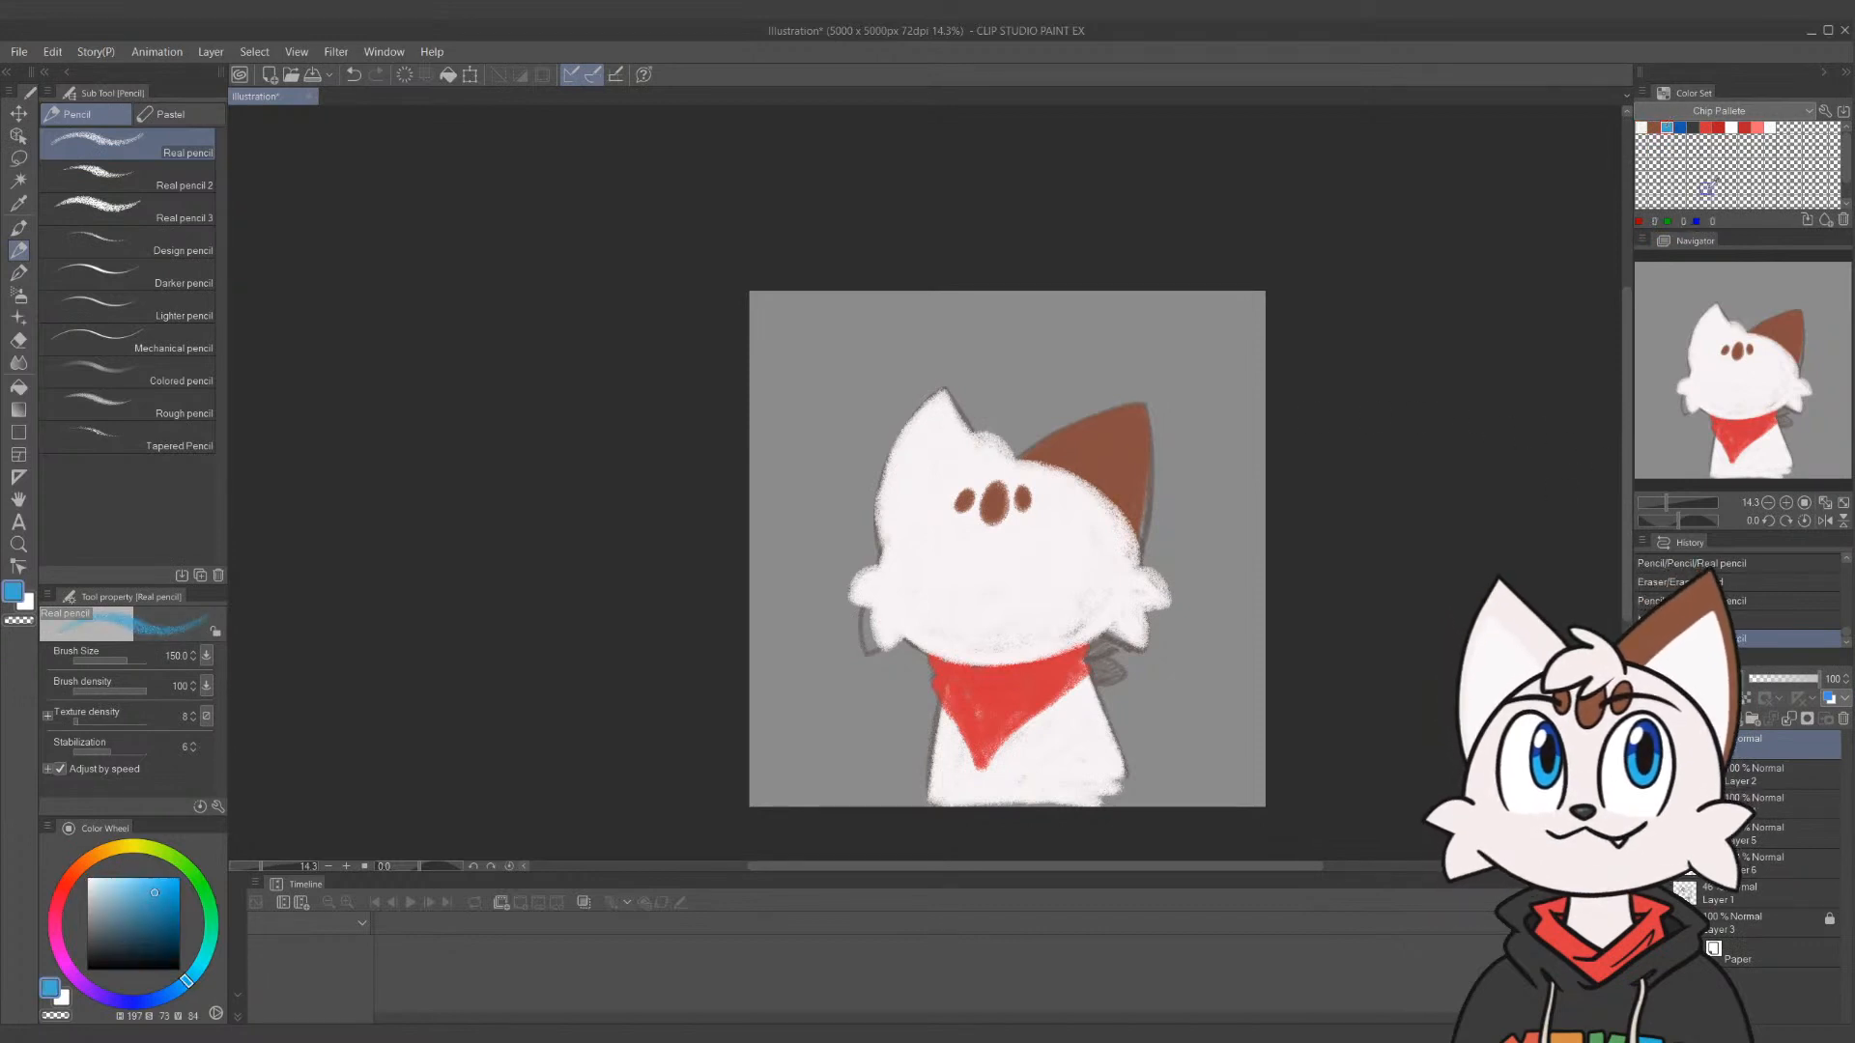
{"action": "left_click", "coordinate": [1087, 573]}
{"action": "left_click", "coordinate": [1086, 571]}
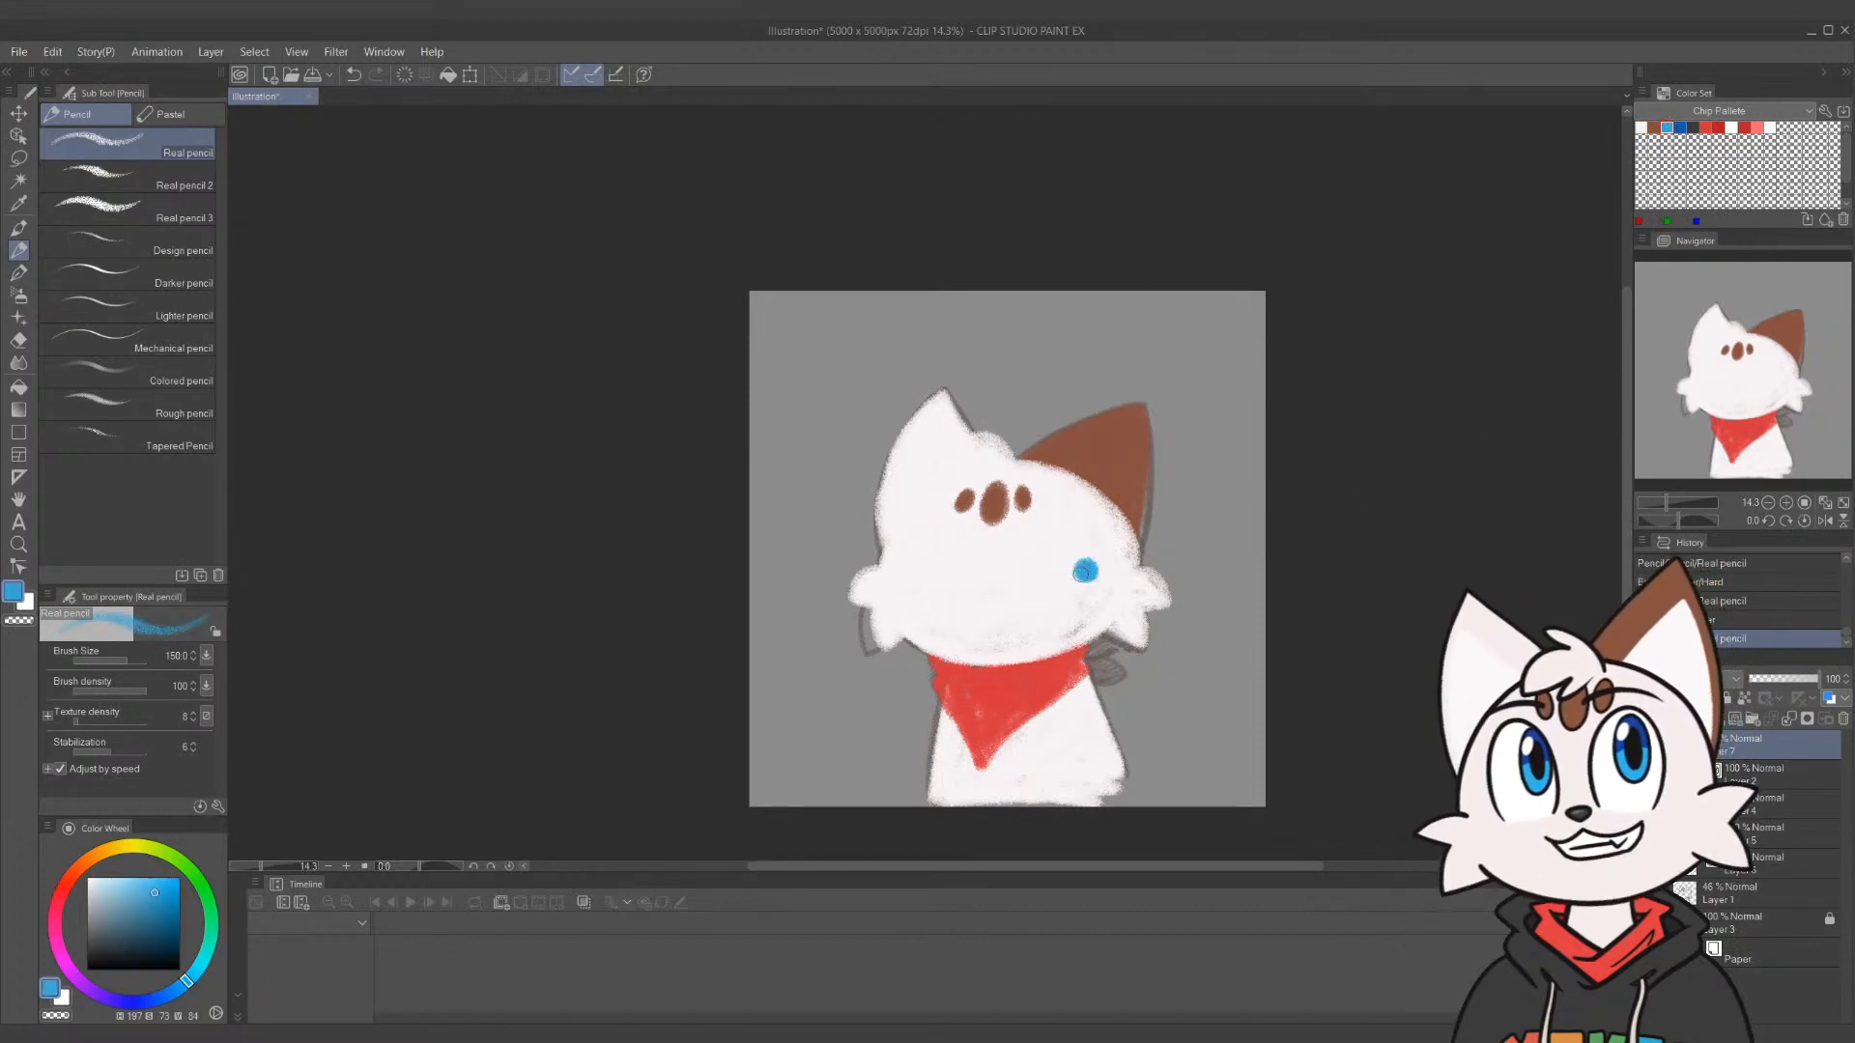
{"action": "left_click", "coordinate": [912, 571]}
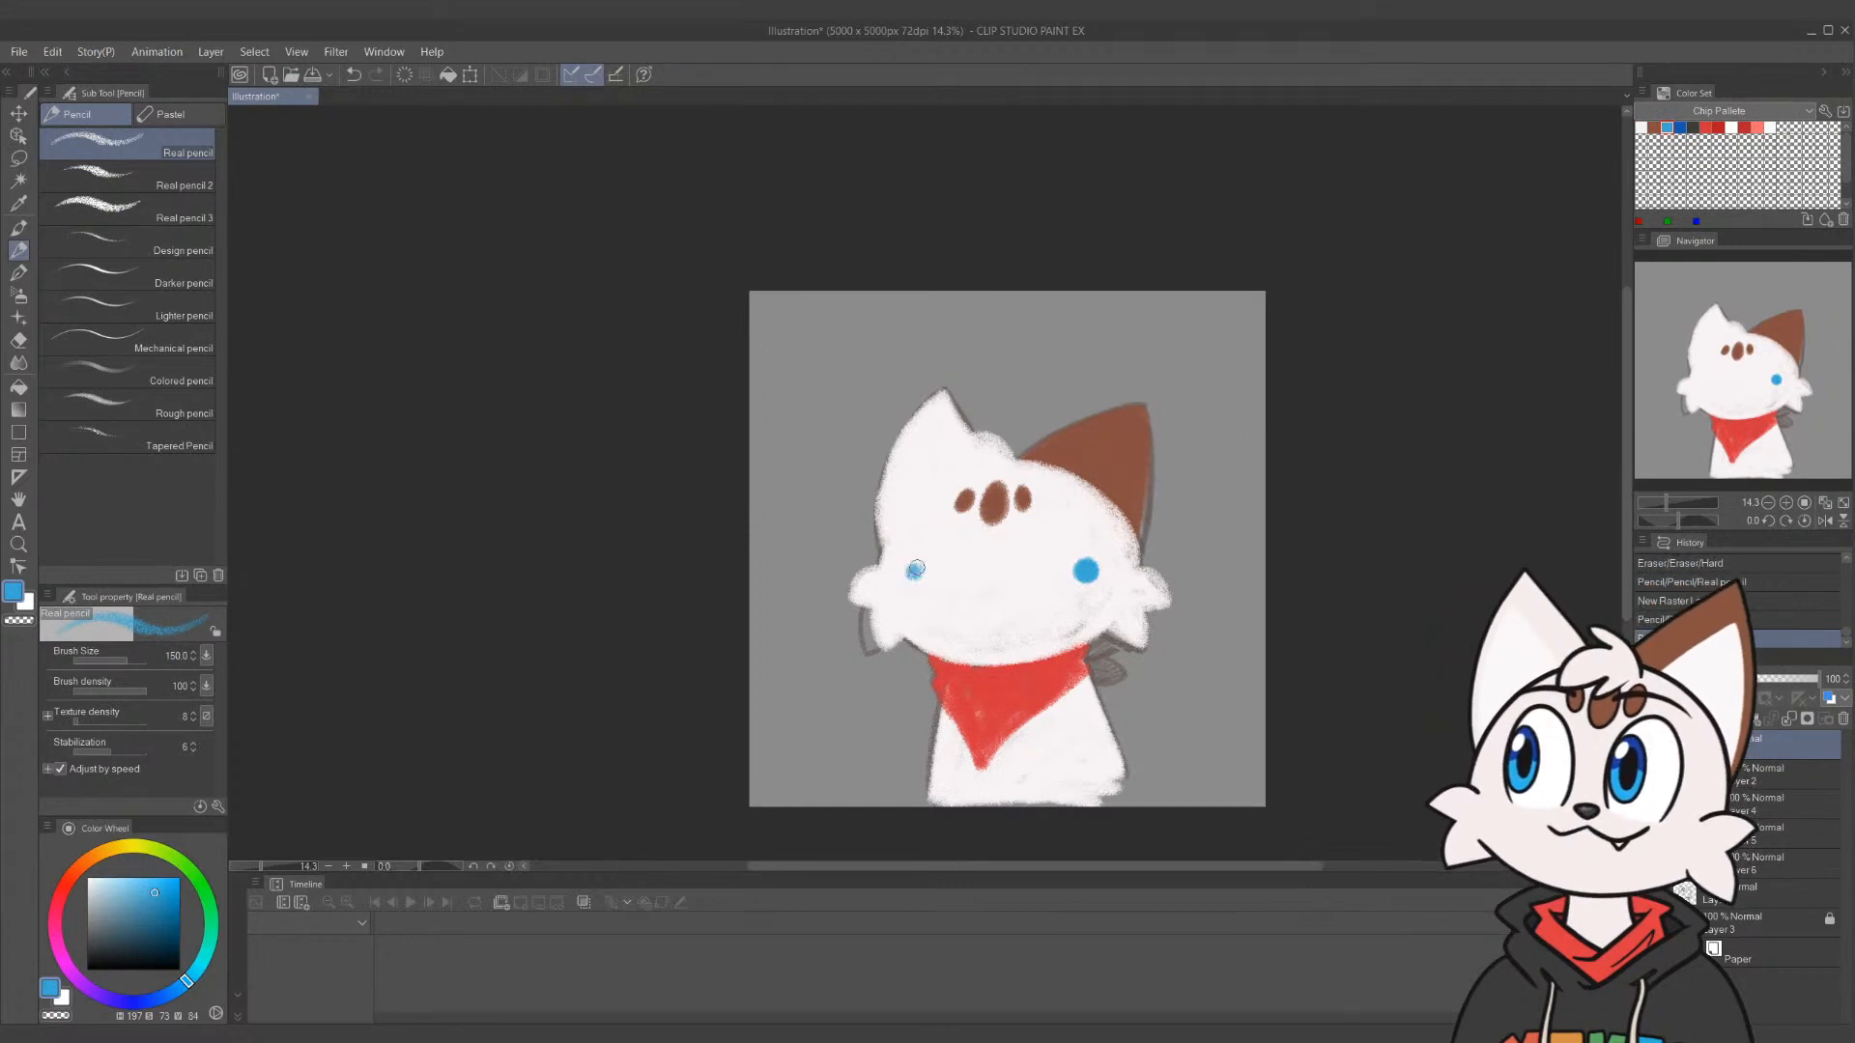
{"action": "left_click", "coordinate": [912, 571]}
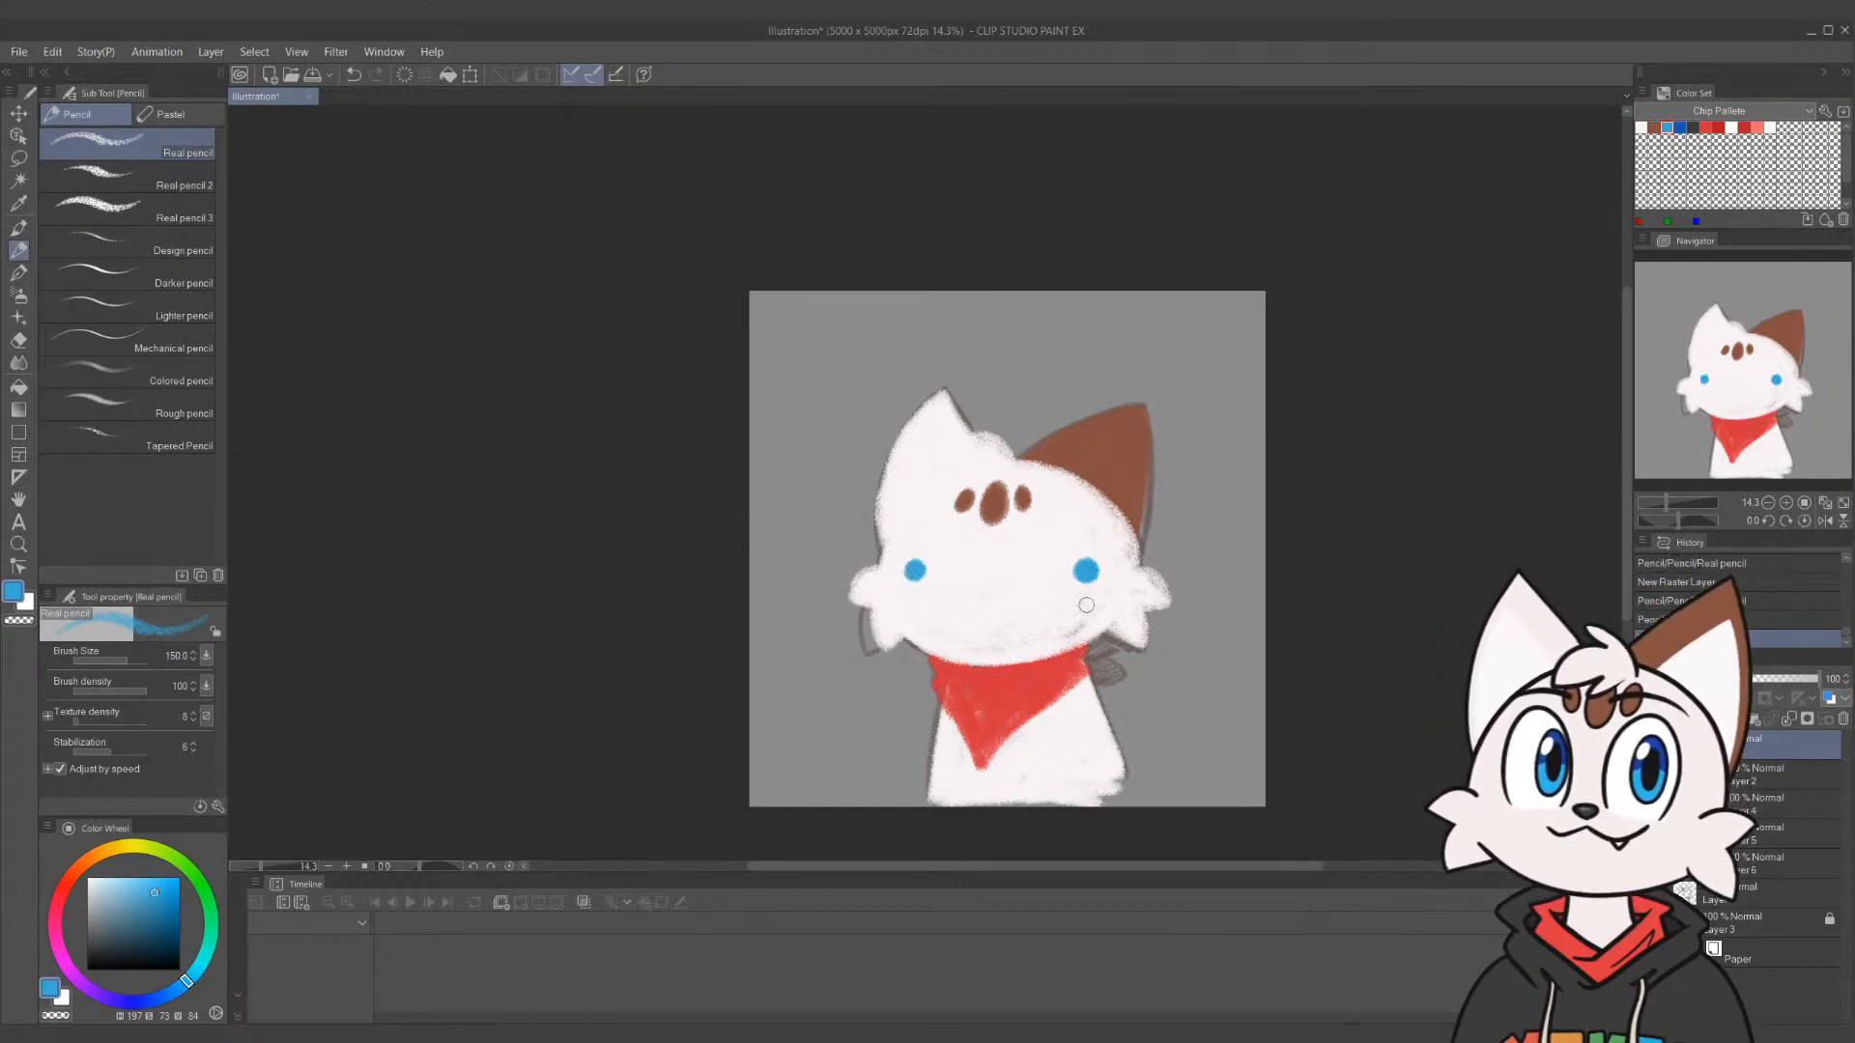
{"action": "key", "text": "ctrl+z"}
{"action": "key", "text": "ctrl+z"}
{"action": "key", "text": "ctrl+z"}
{"action": "key", "text": "ctrl+z"}
{"action": "left_click", "coordinate": [1069, 574]}
{"action": "left_click", "coordinate": [1068, 574]}
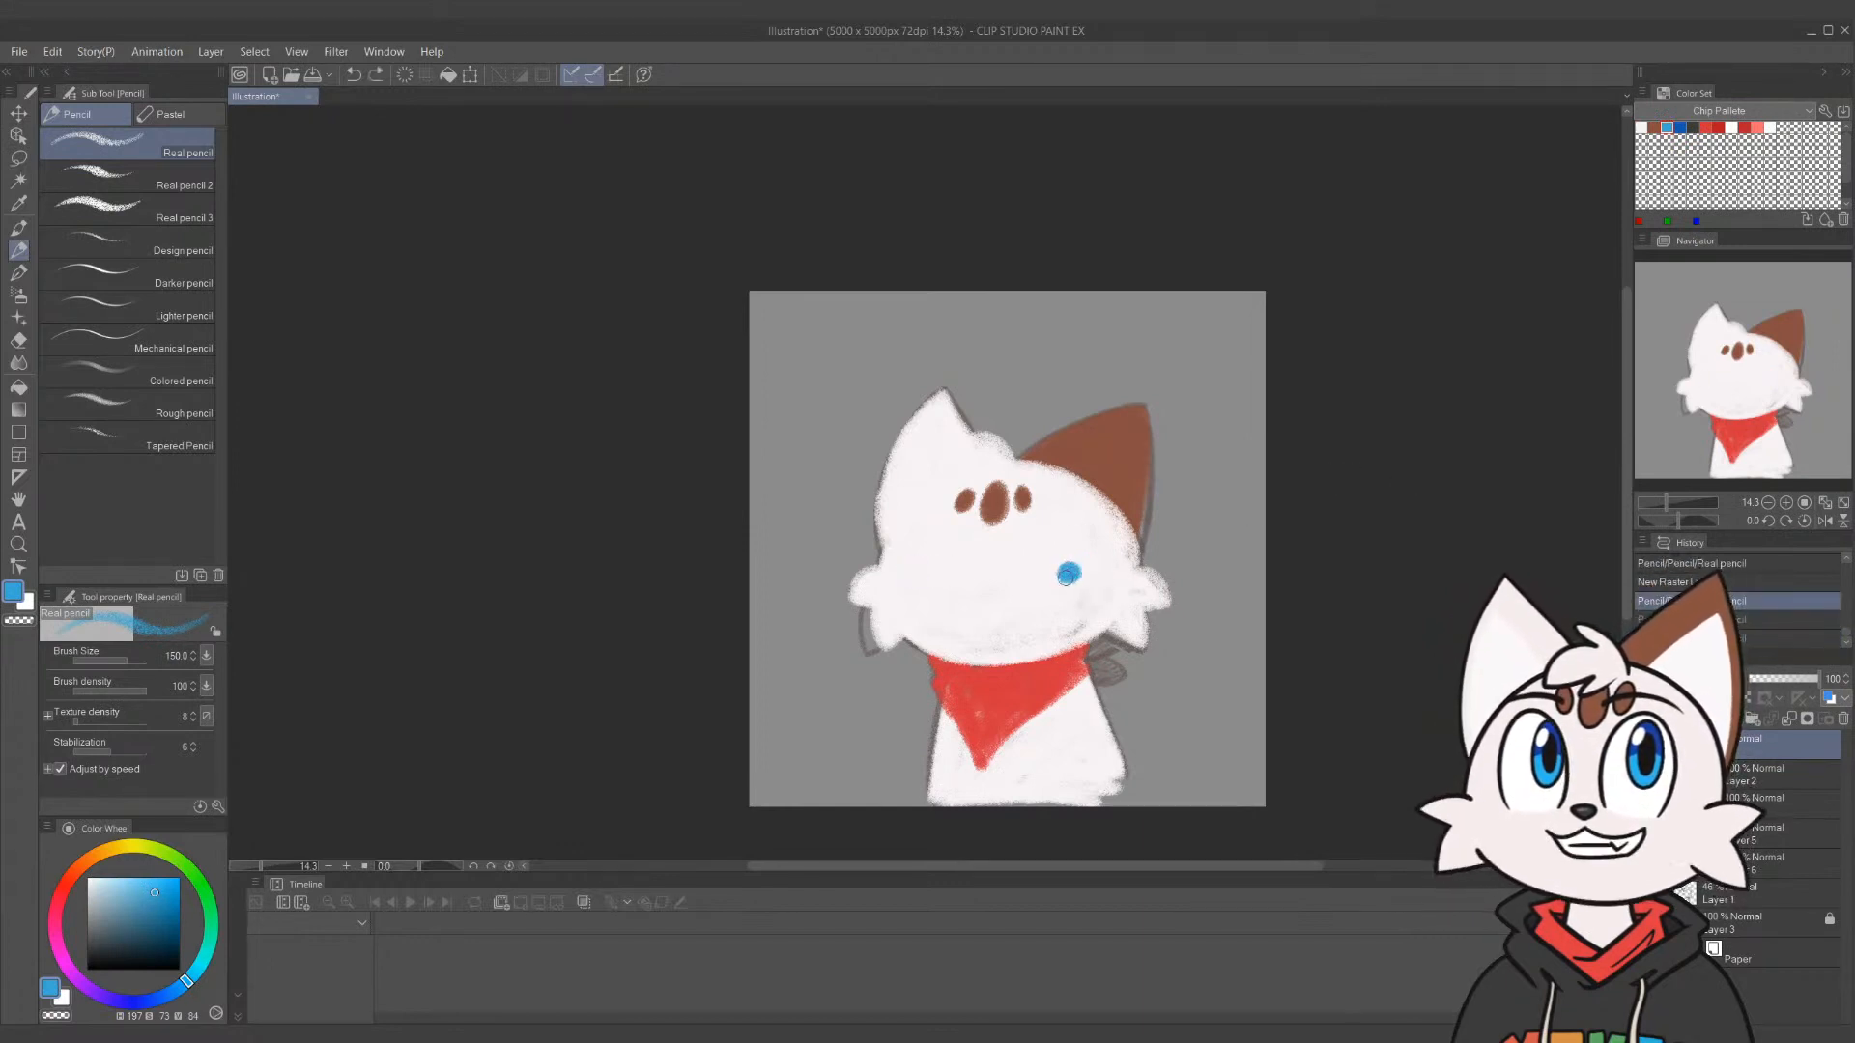
Paint a matching light blue dot for the left-hand eye level with the other one, undoing and repositioning it as needed
{"action": "left_click", "coordinate": [920, 572]}
{"action": "left_click", "coordinate": [919, 575]}
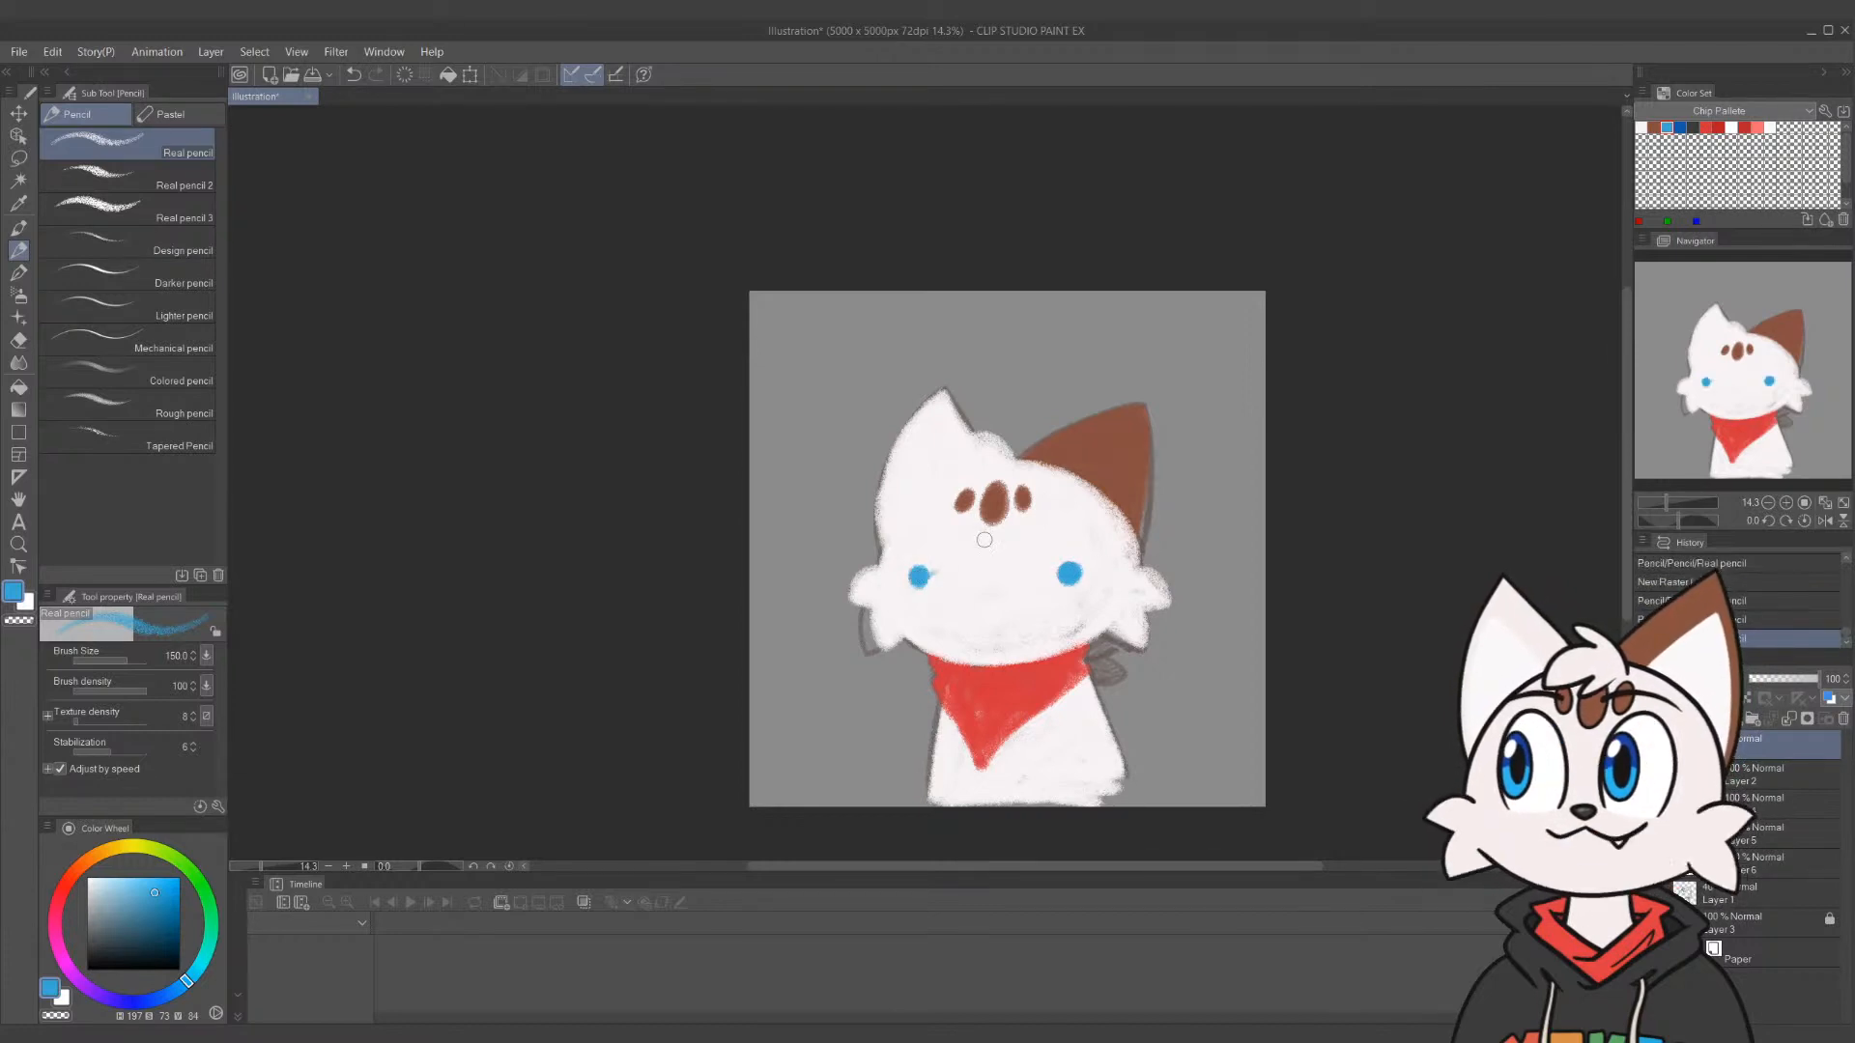
{"action": "key", "text": "ctrl+z"}
{"action": "left_click", "coordinate": [922, 575]}
{"action": "left_click", "coordinate": [922, 573]}
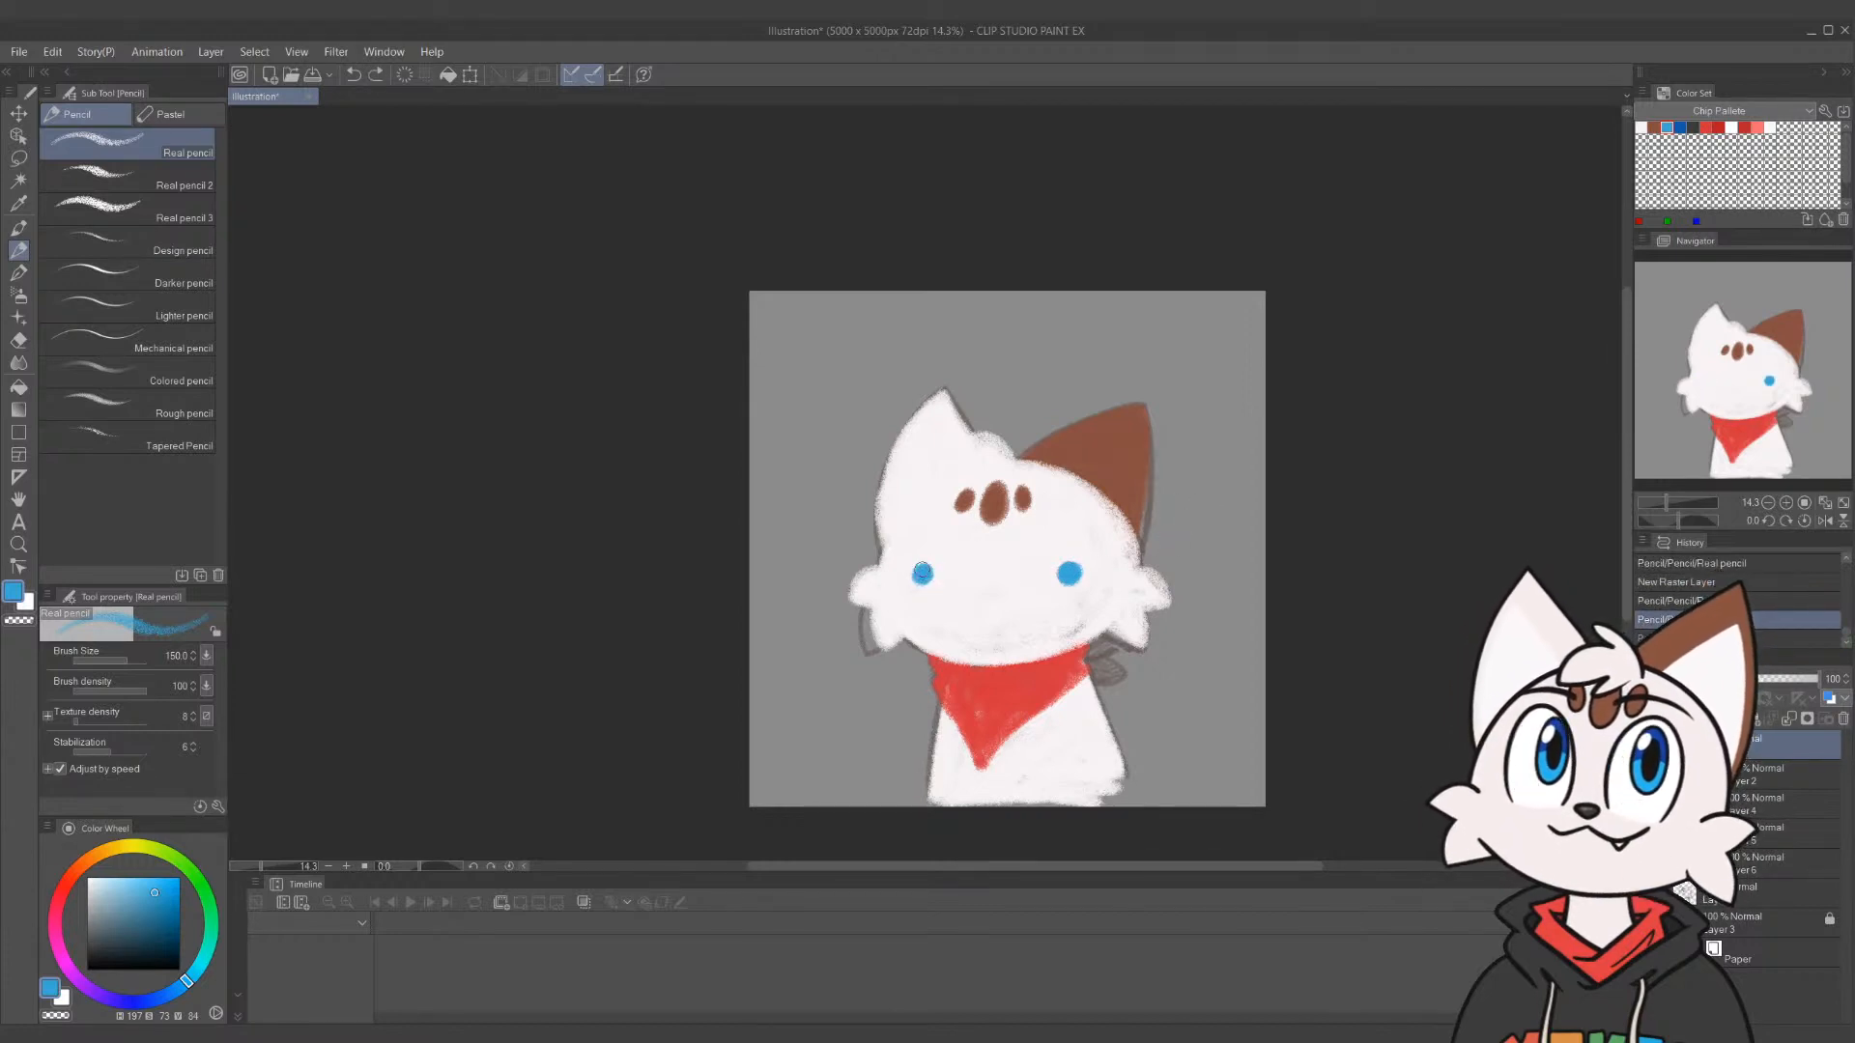
{"action": "key", "text": "ctrl+z"}
{"action": "left_click", "coordinate": [930, 572]}
{"action": "left_click", "coordinate": [930, 572]}
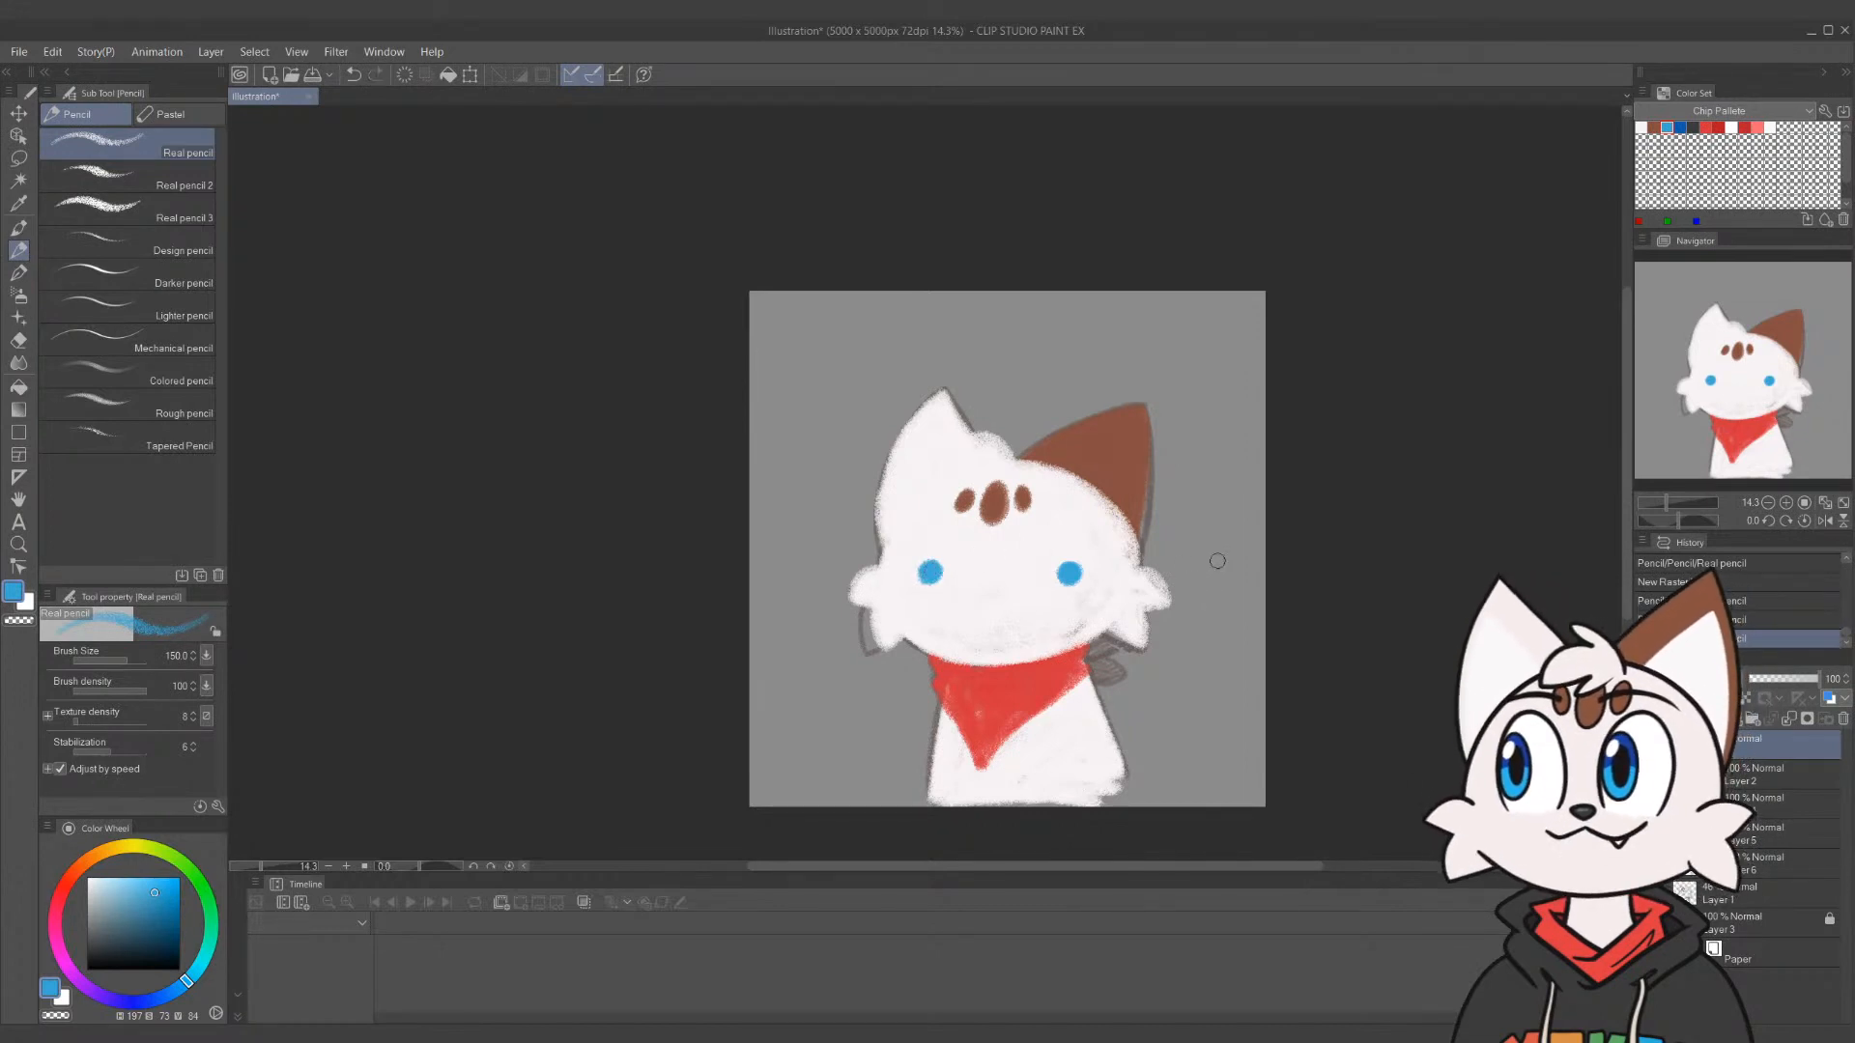
{"action": "key", "text": "ctrl+z"}
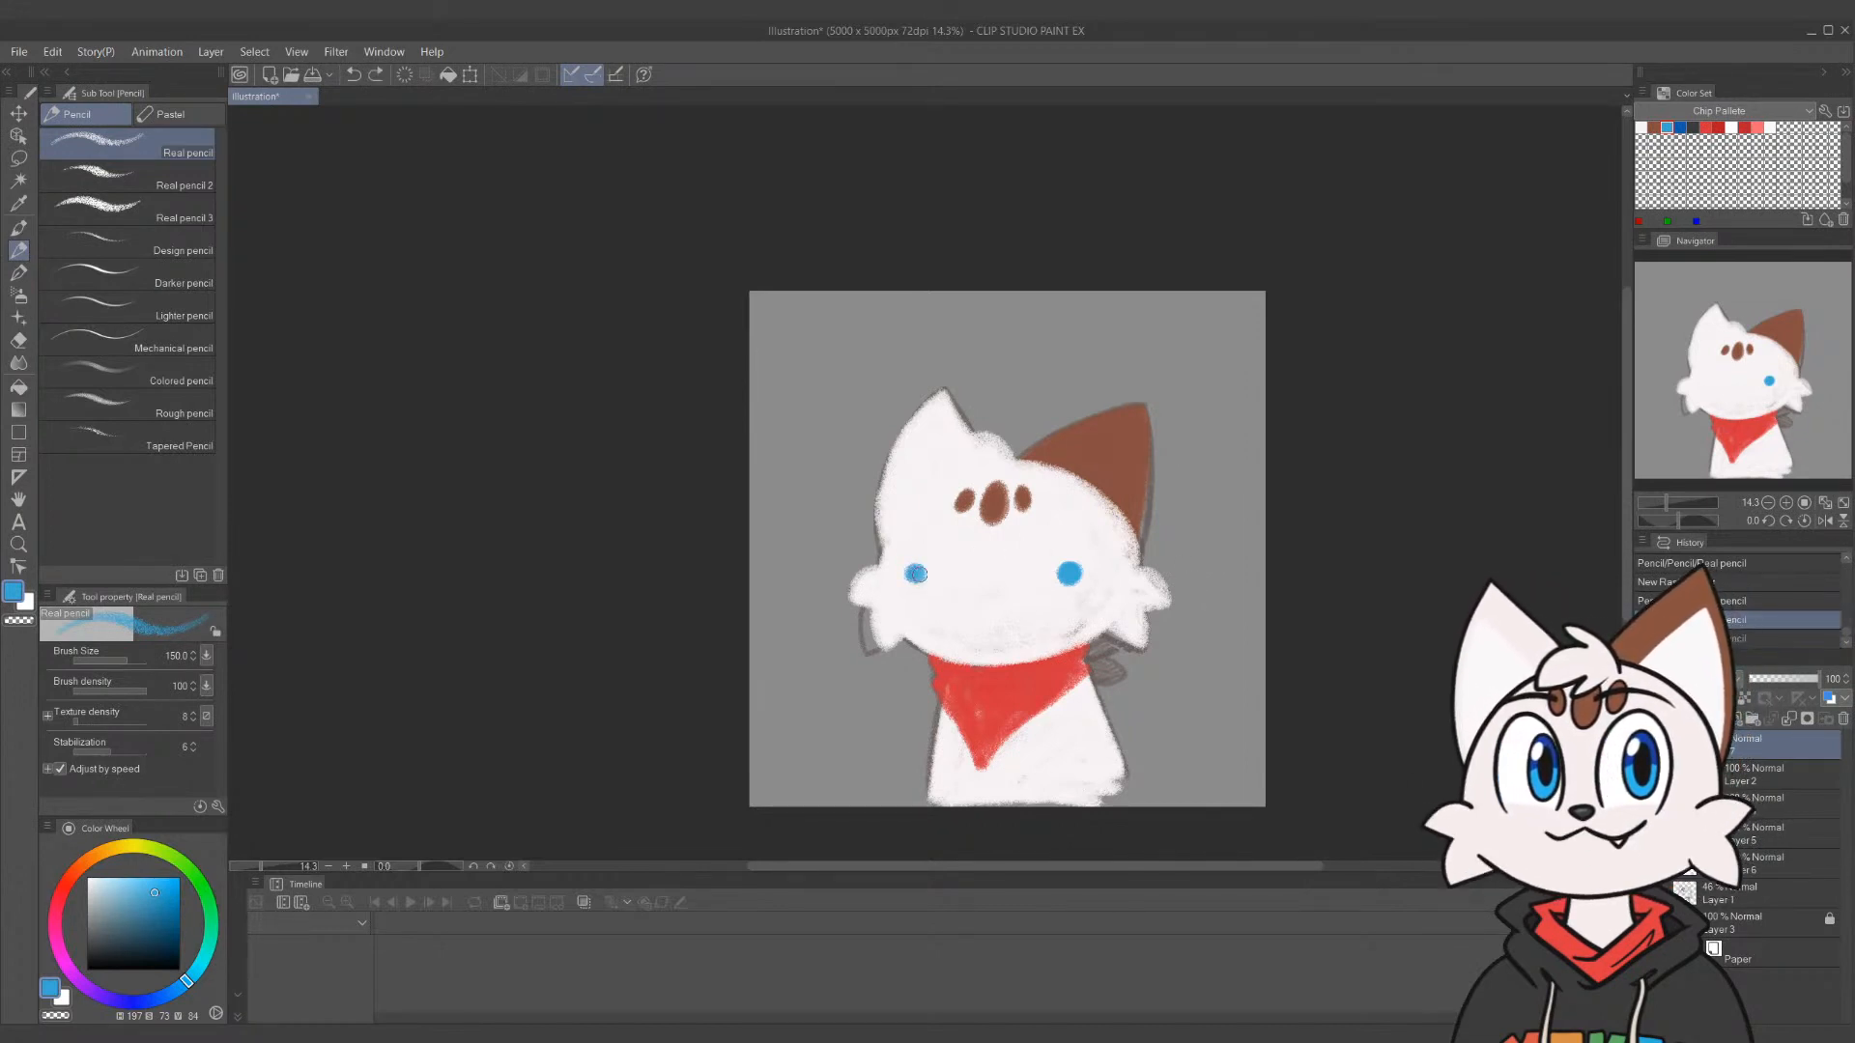
{"action": "left_click", "coordinate": [915, 573]}
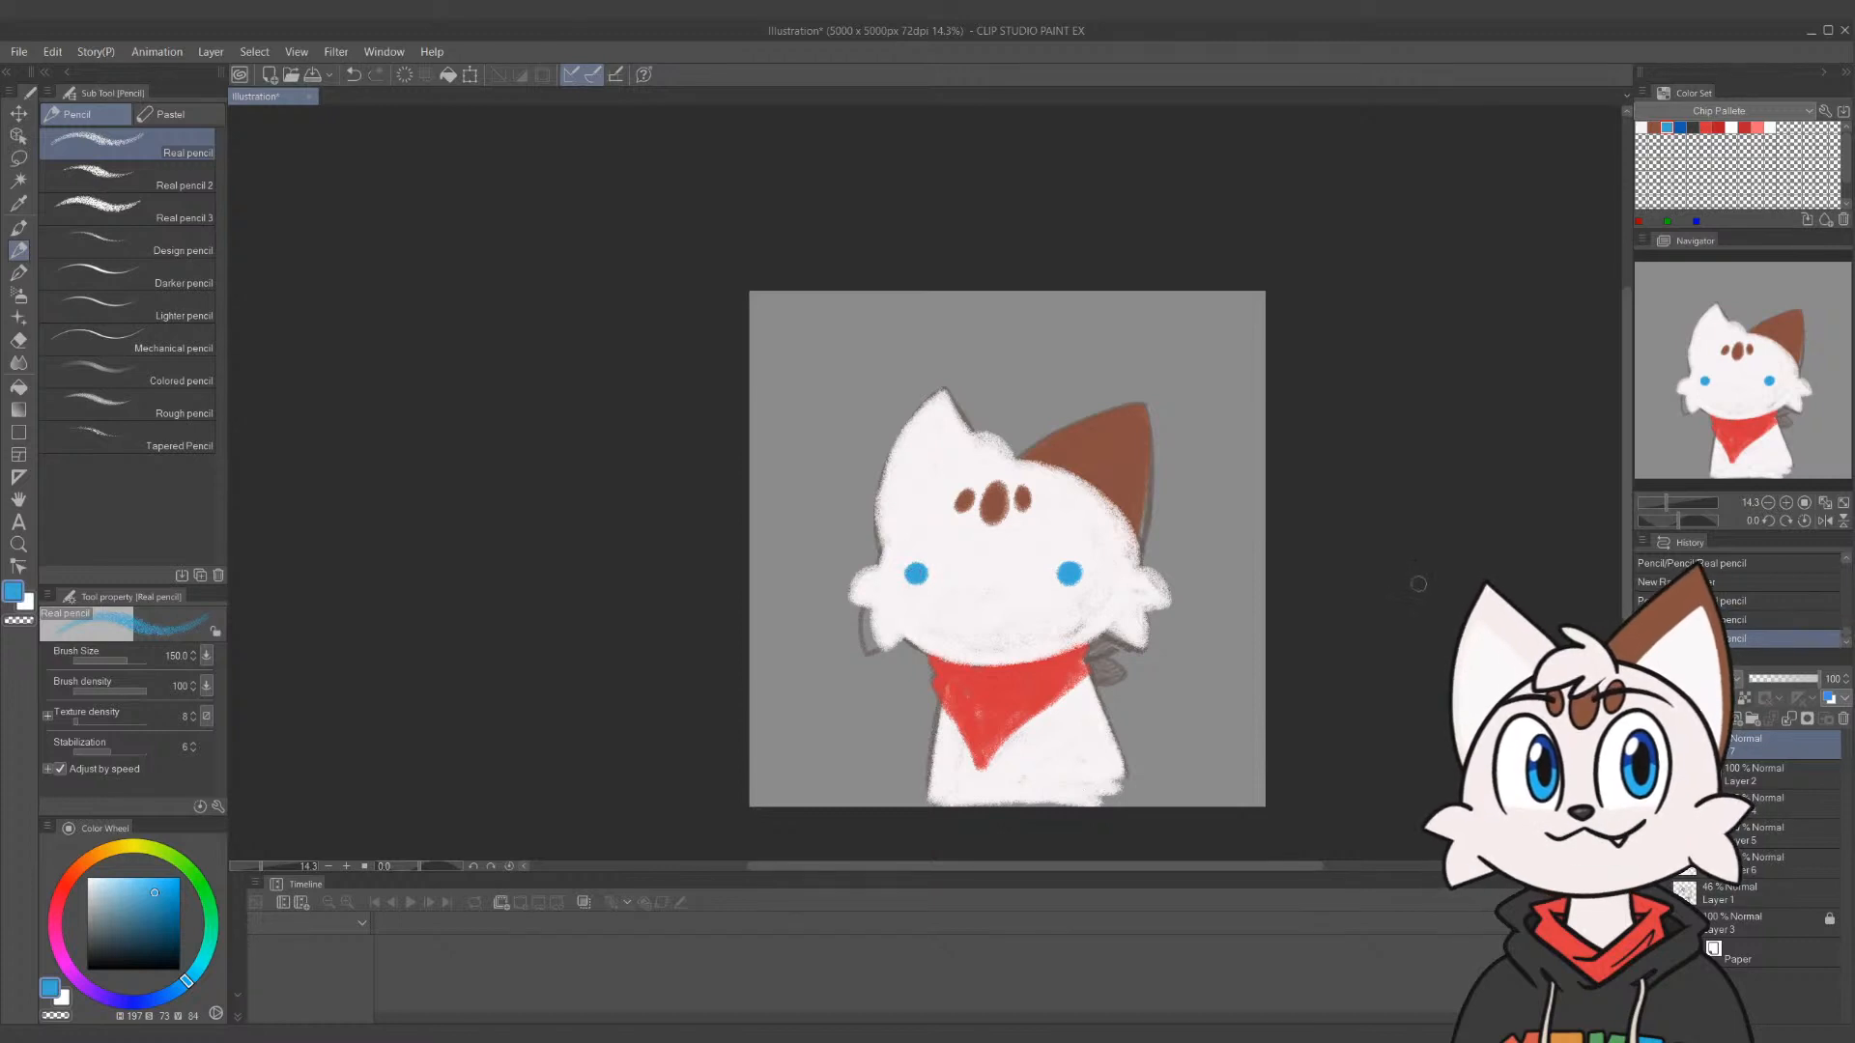
Paint a small dark grey nose between the eyes and a curved cat mouth below it with a smaller brush, undoing unsatisfactory strokes
{"action": "left_click", "coordinate": [1694, 126]}
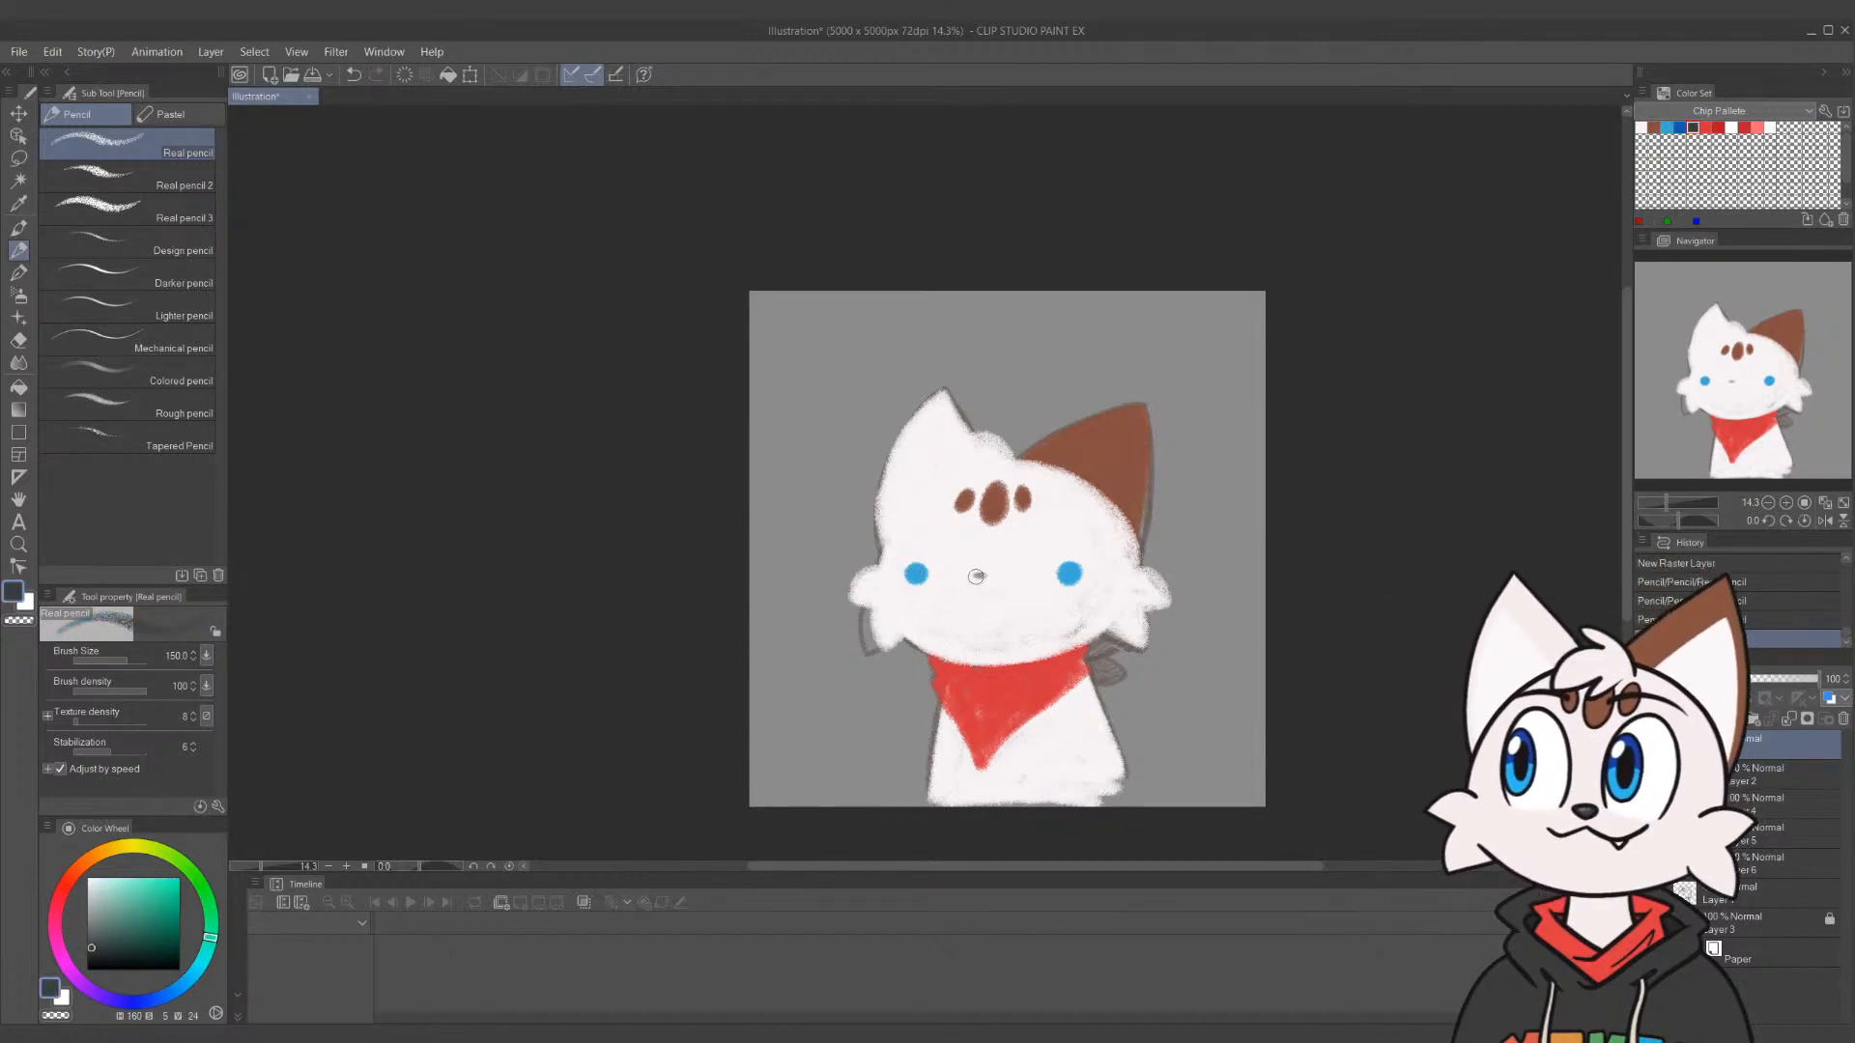
{"action": "left_click_drag", "start_coordinate": [975, 576], "coordinate": [976, 576]}
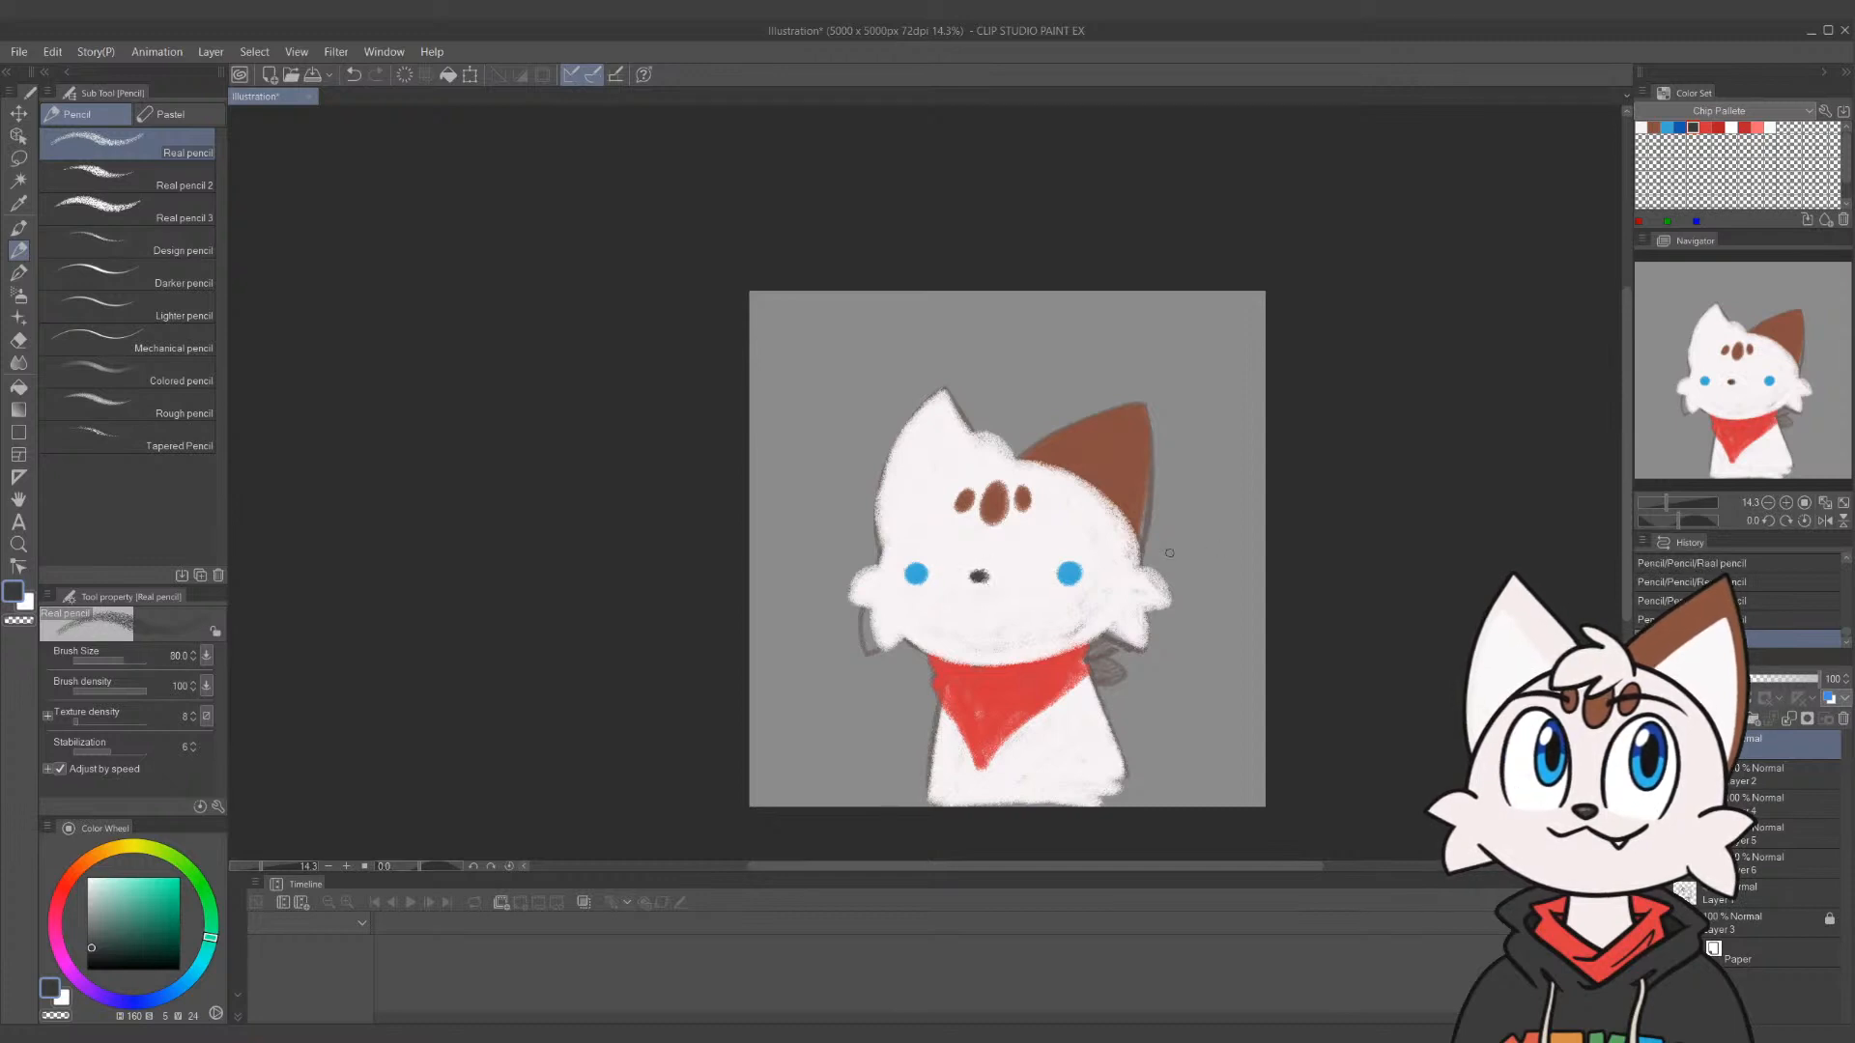
{"action": "key", "text": "ctrl+z"}
{"action": "key", "text": "ctrl+z"}
{"action": "left_click", "coordinate": [979, 577]}
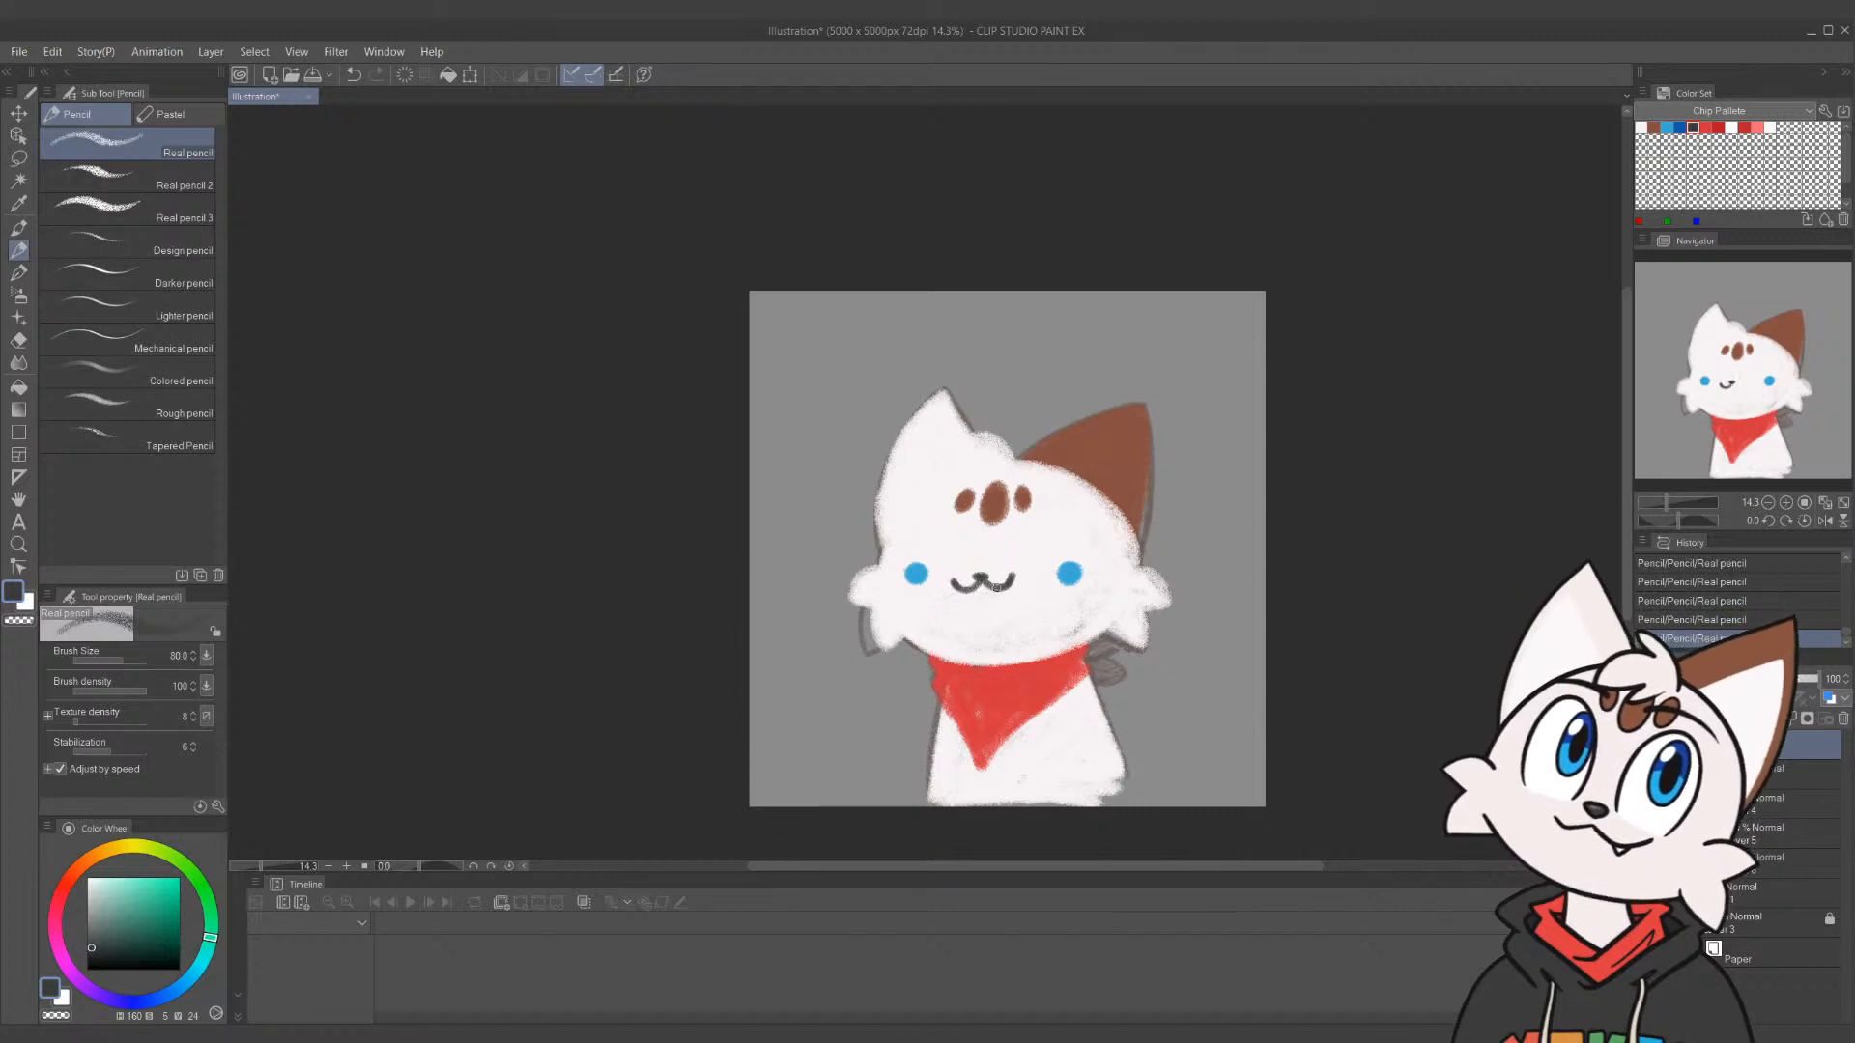
{"action": "key", "text": "ctrl+z"}
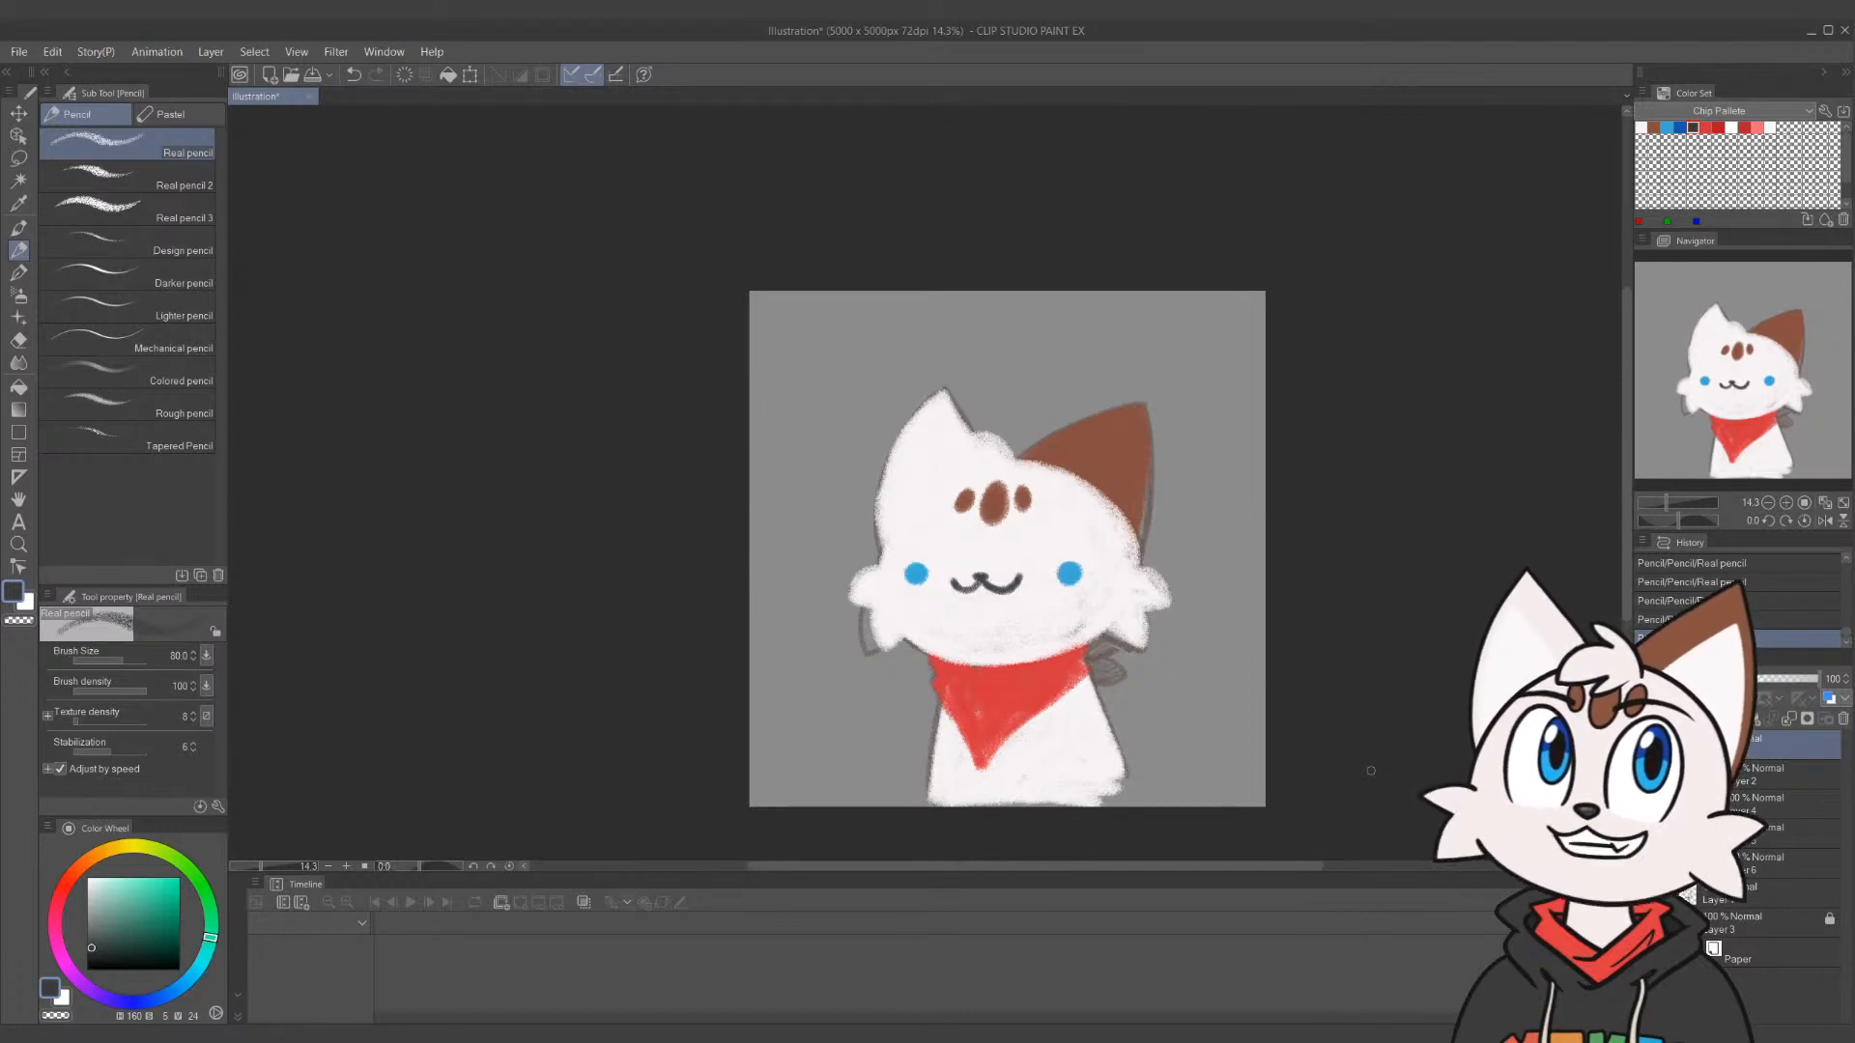
Choose a pale greyish pink based on the fur colour and outline the hair tuft down onto the forehead, redoing the first attempt
{"action": "key", "text": "i"}
{"action": "left_click", "coordinate": [1039, 602]}
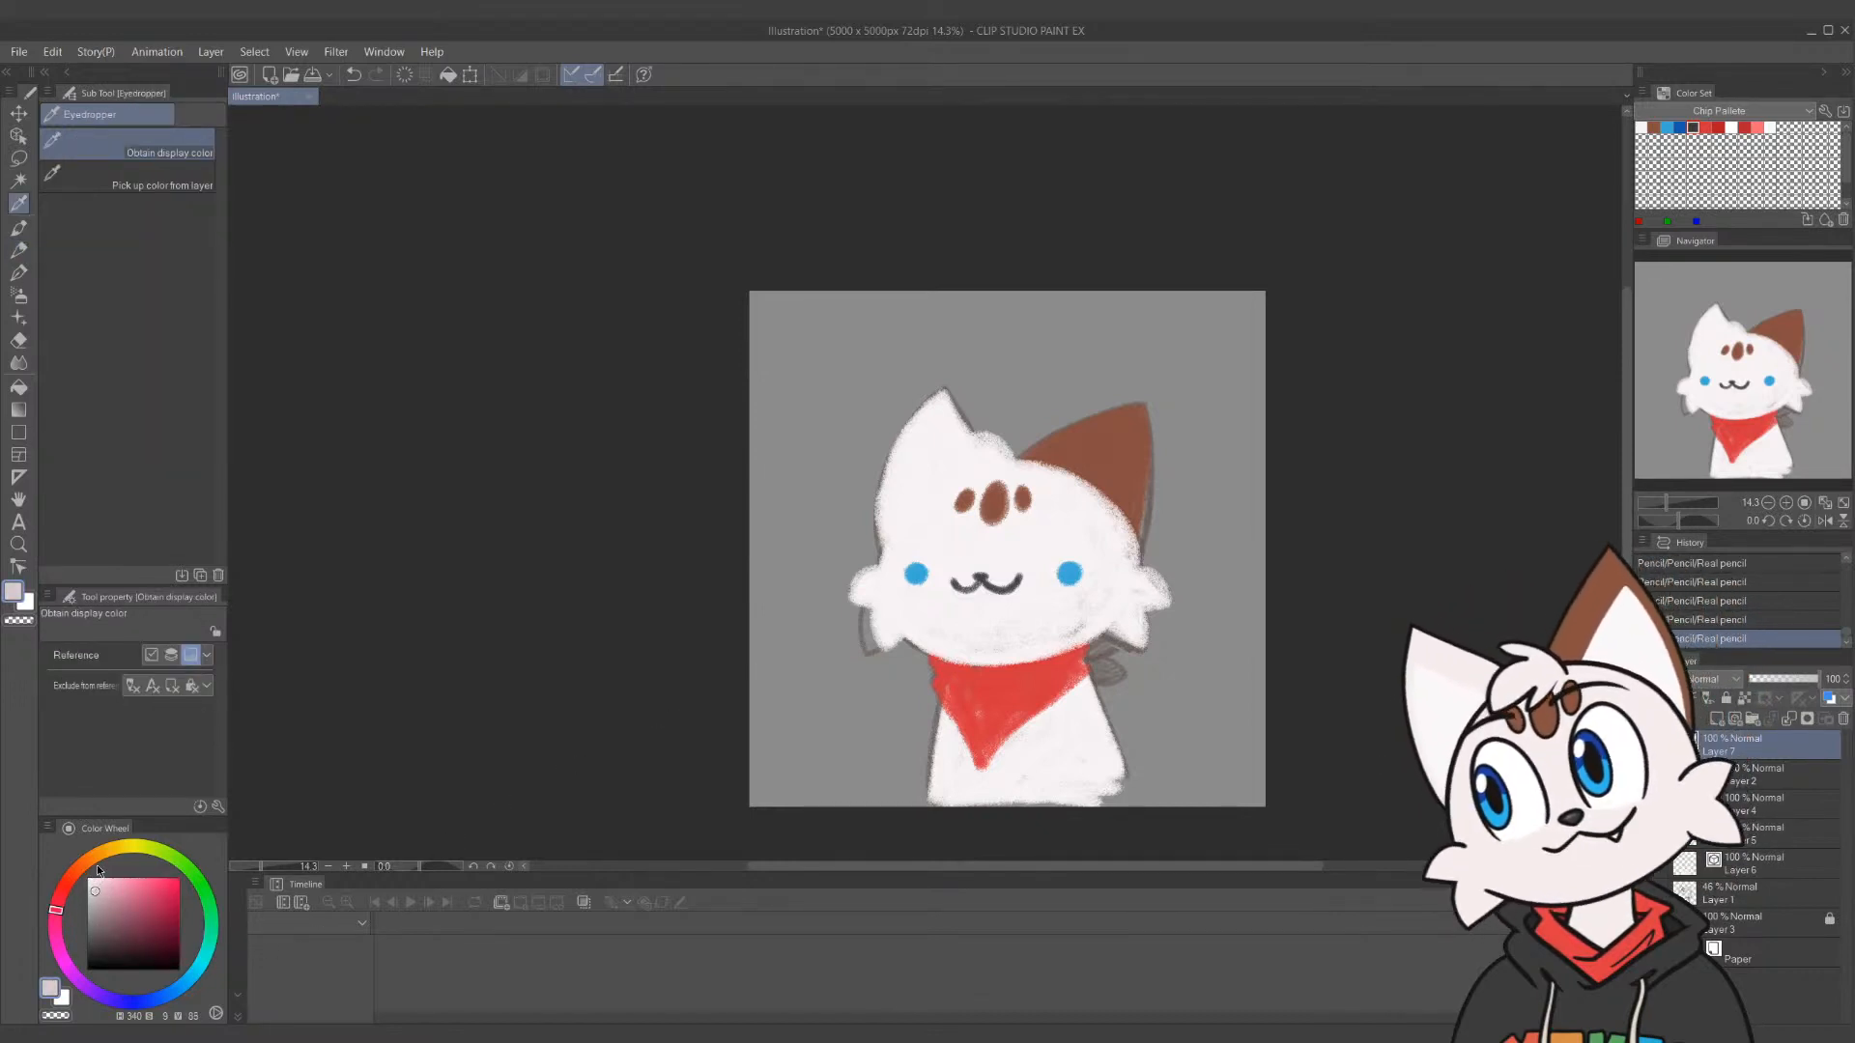
{"action": "key", "text": "p"}
{"action": "key", "text": "k"}
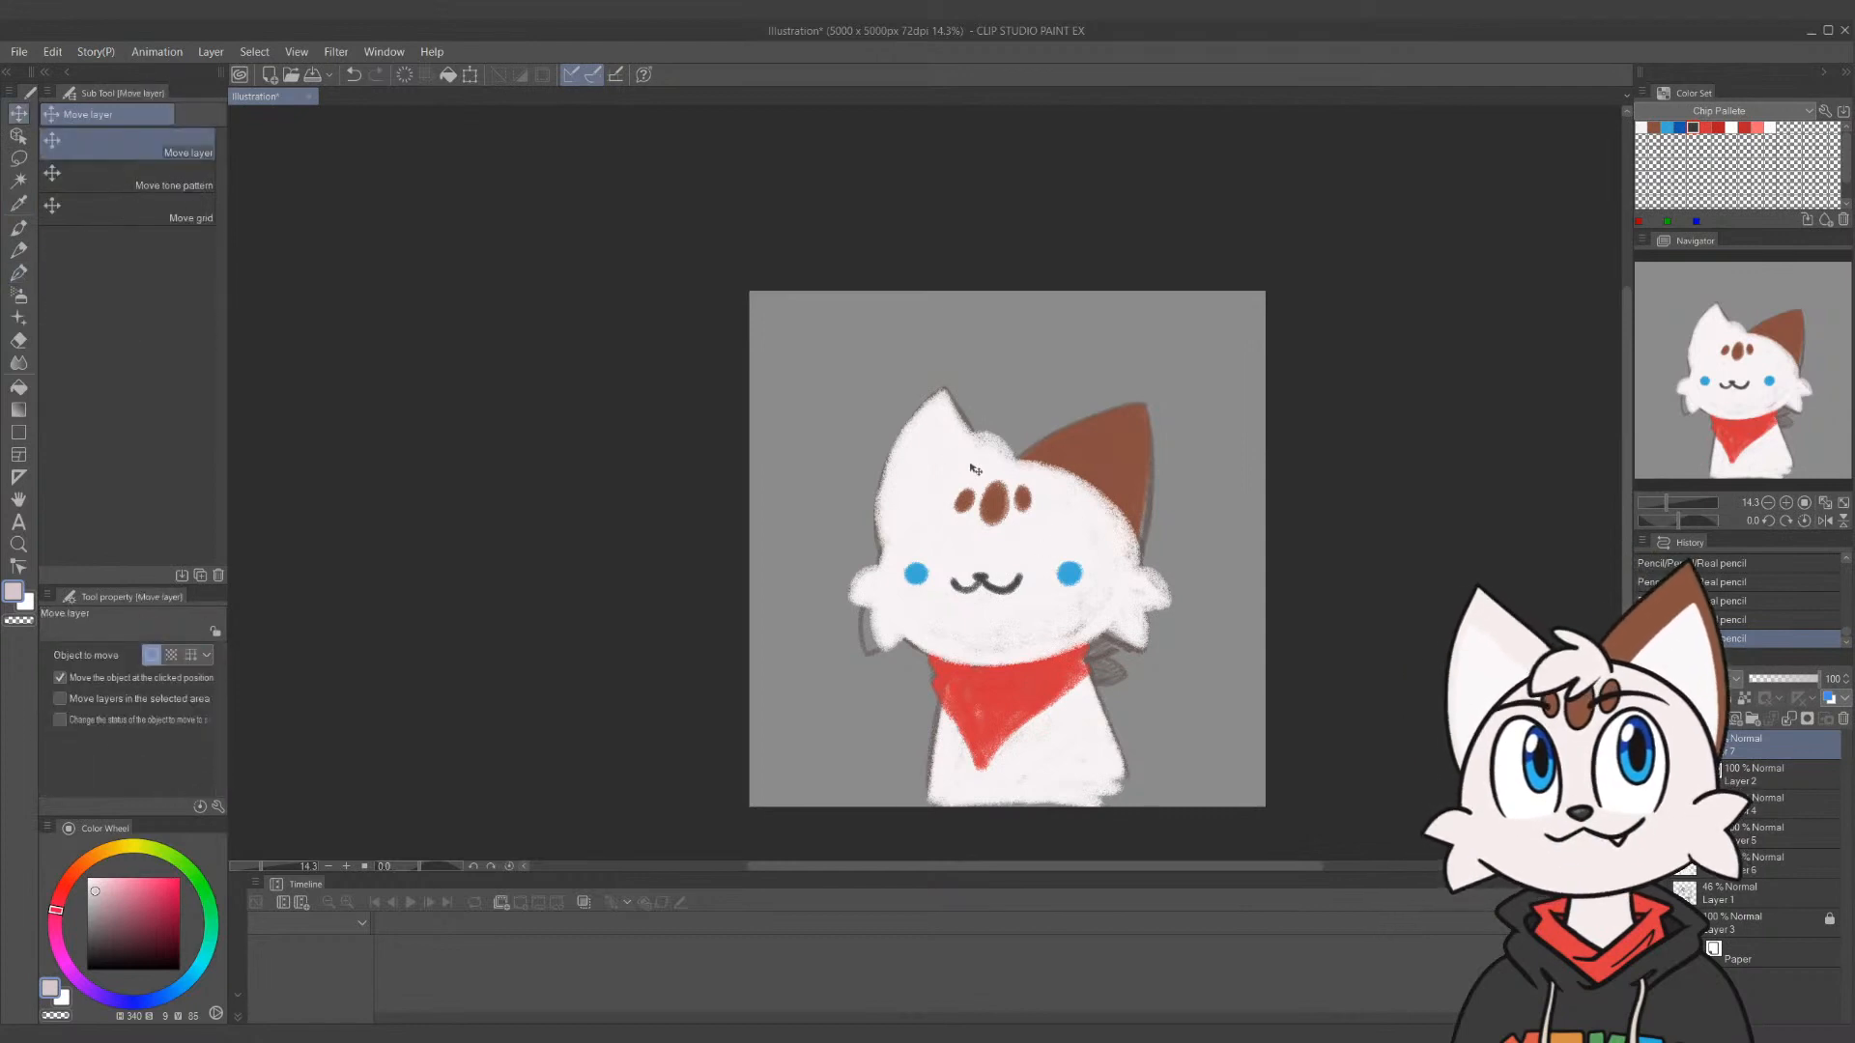
{"action": "key", "text": "p"}
{"action": "key", "text": "p"}
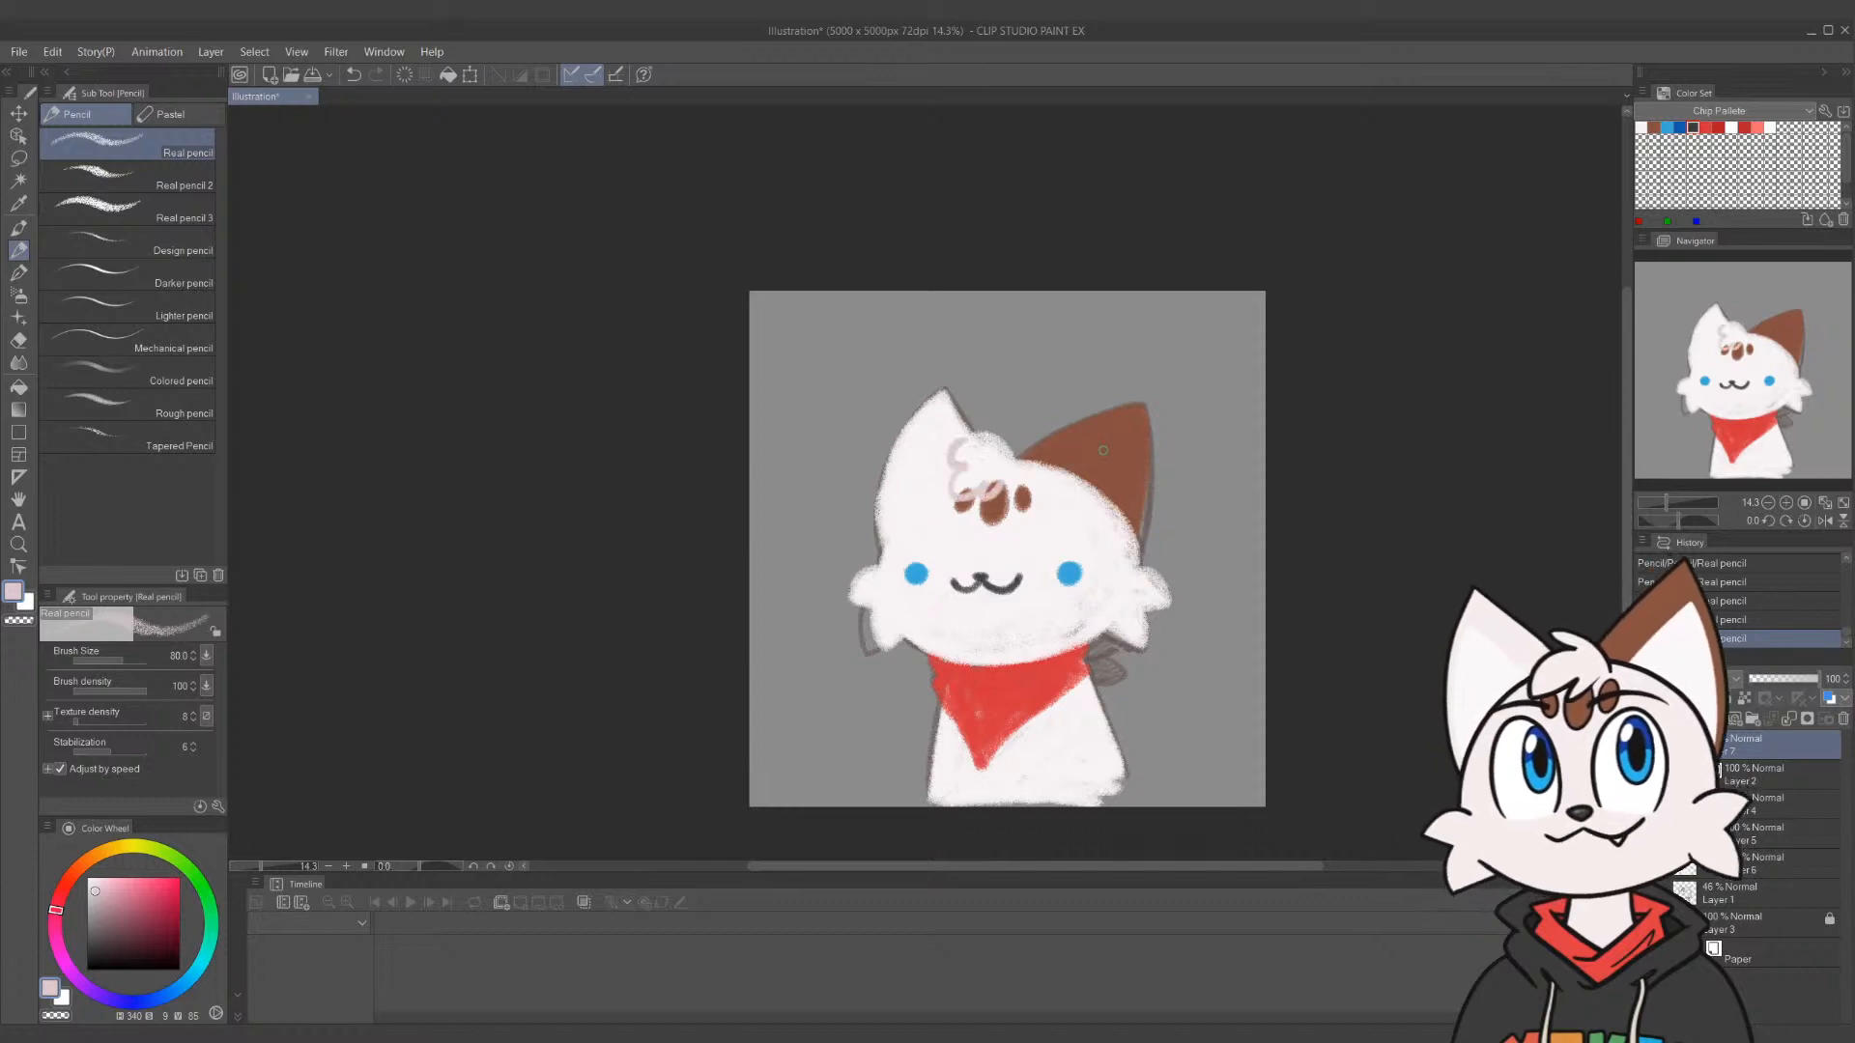
{"action": "key", "text": "ctrl+z"}
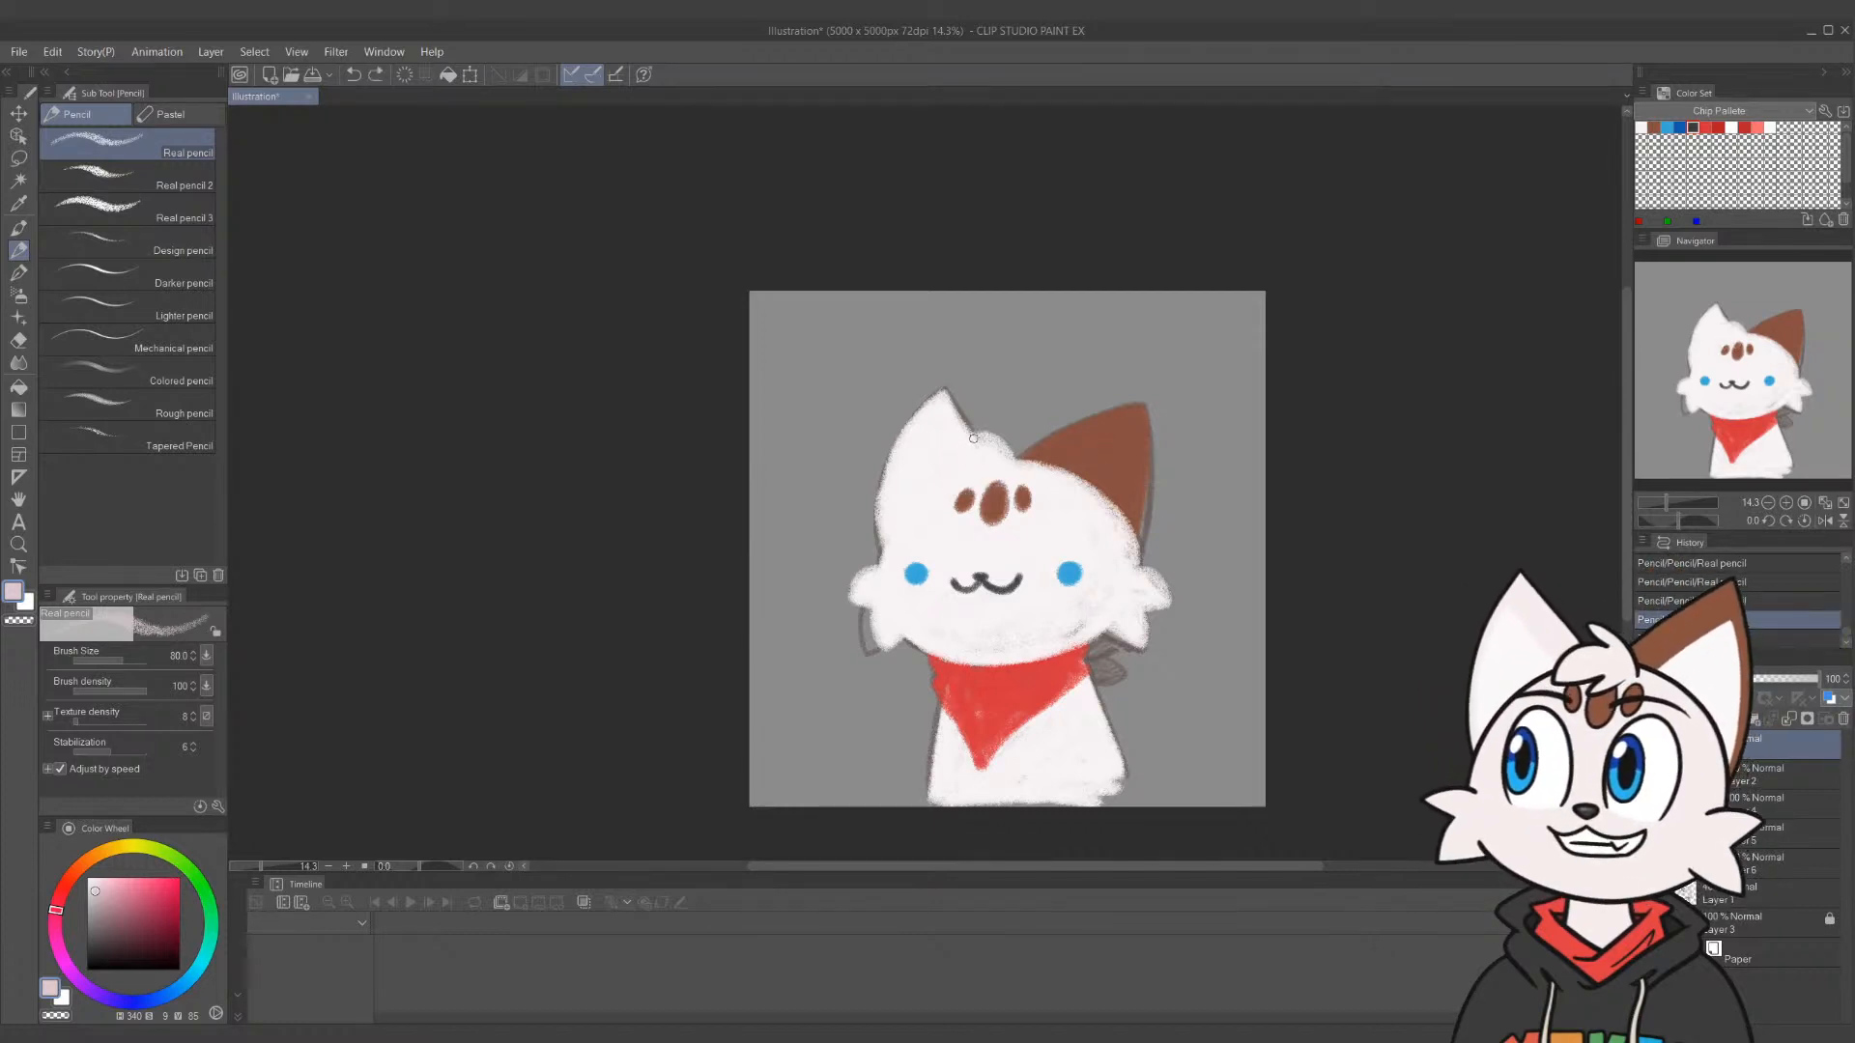
{"action": "left_click_drag", "start_coordinate": [966, 495], "coordinate": [978, 481]}
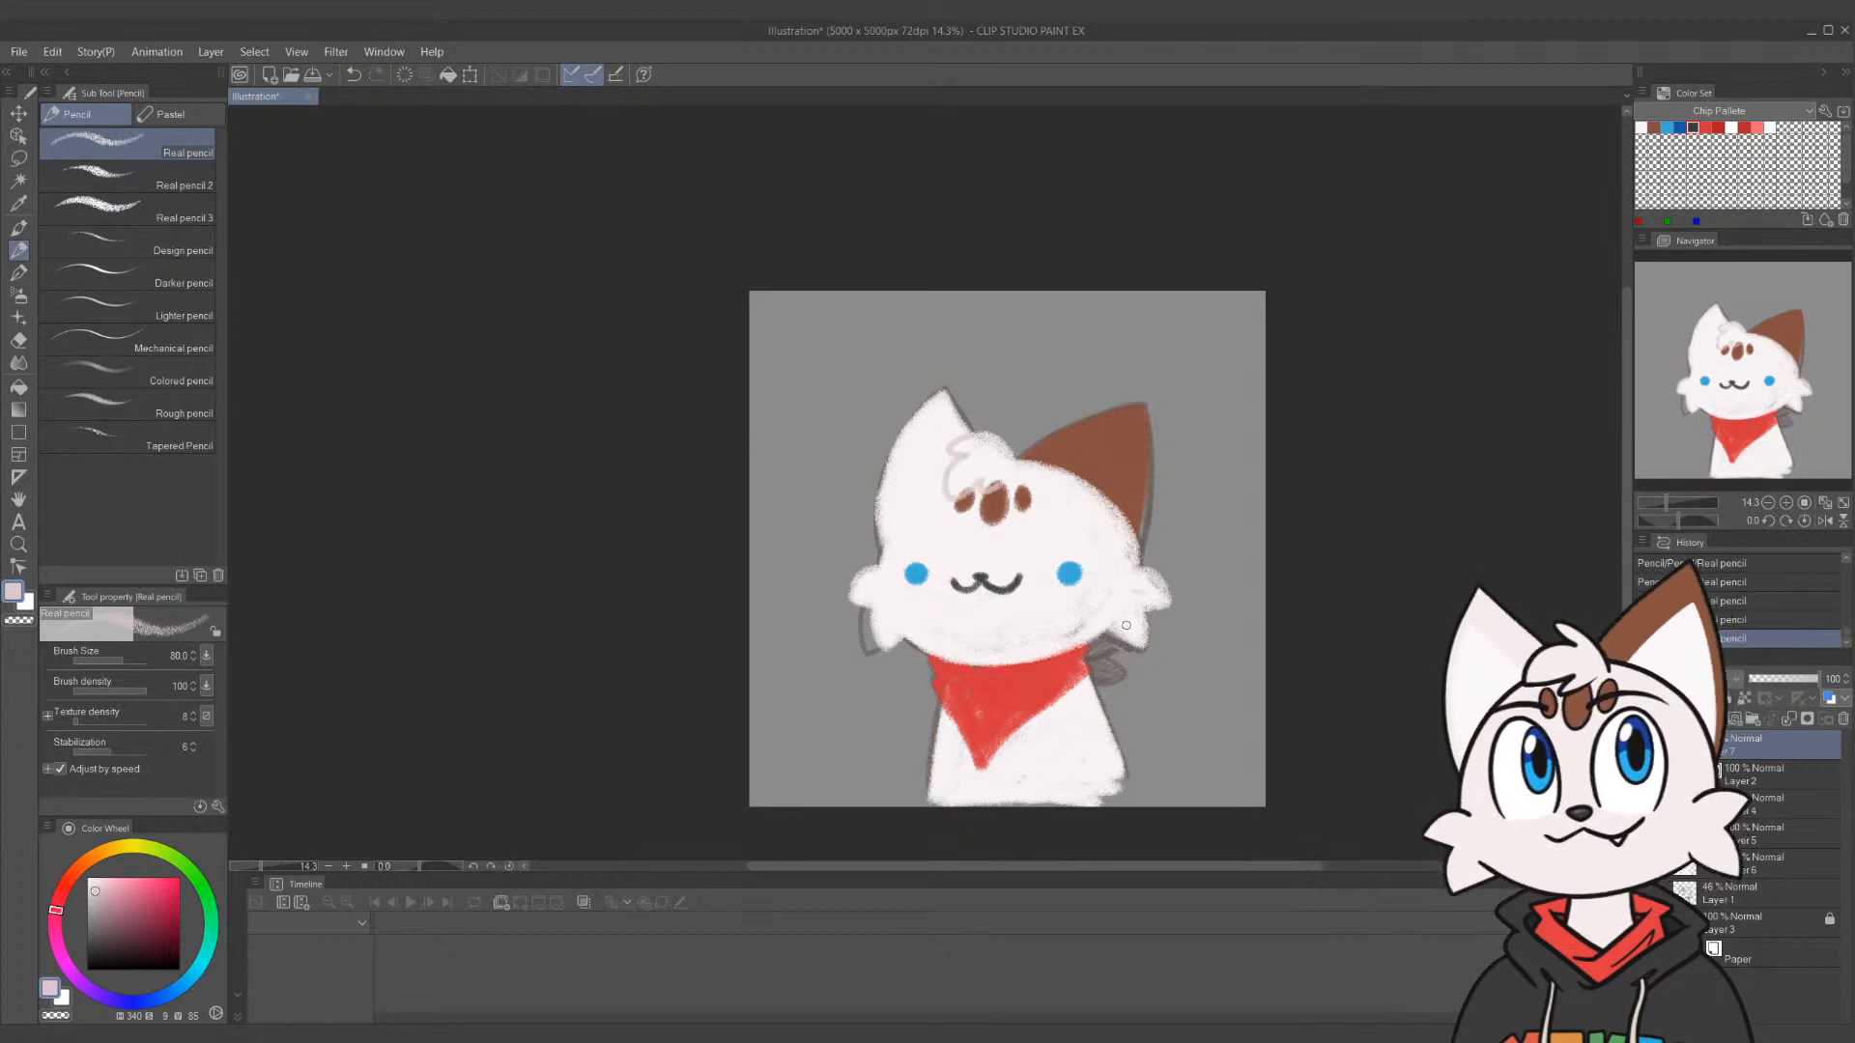
Sample the near-white fur colour from the painted hair tuft
{"action": "left_click", "coordinate": [985, 487], "text": "alt"}
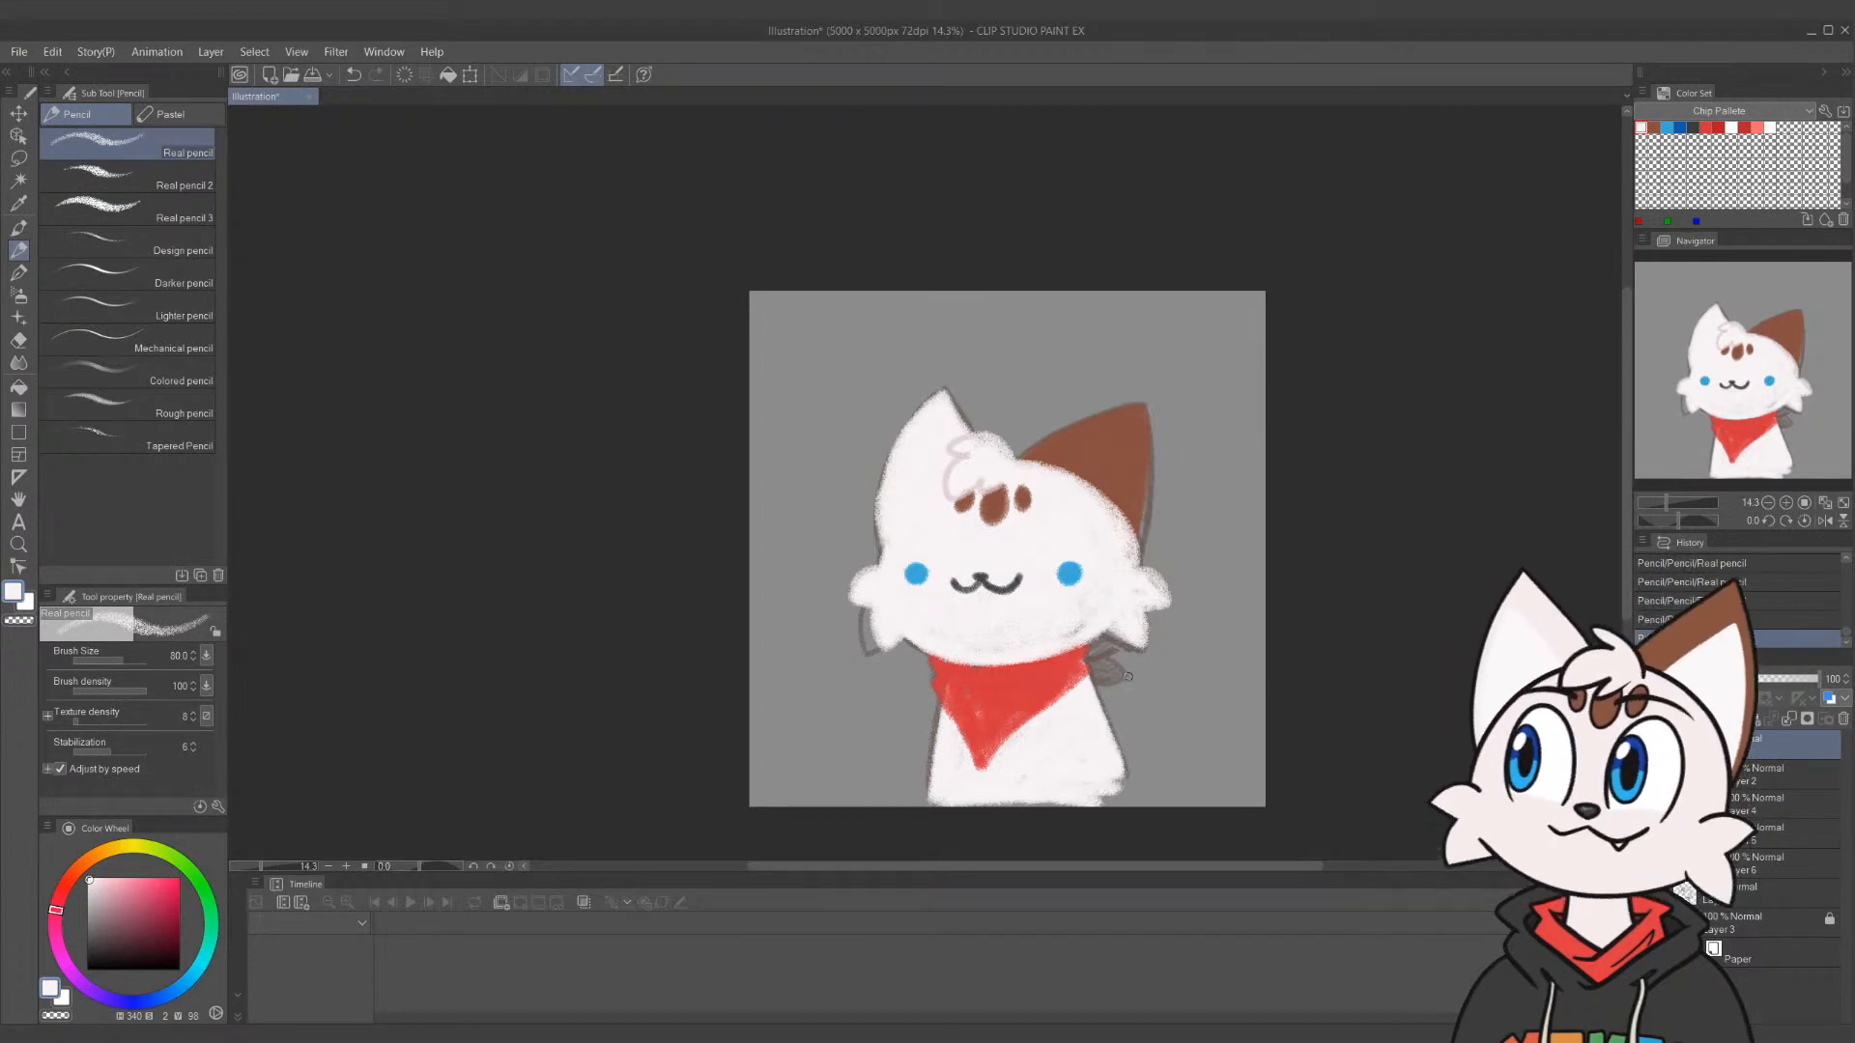
{"action": "key", "text": "ctrl+r"}
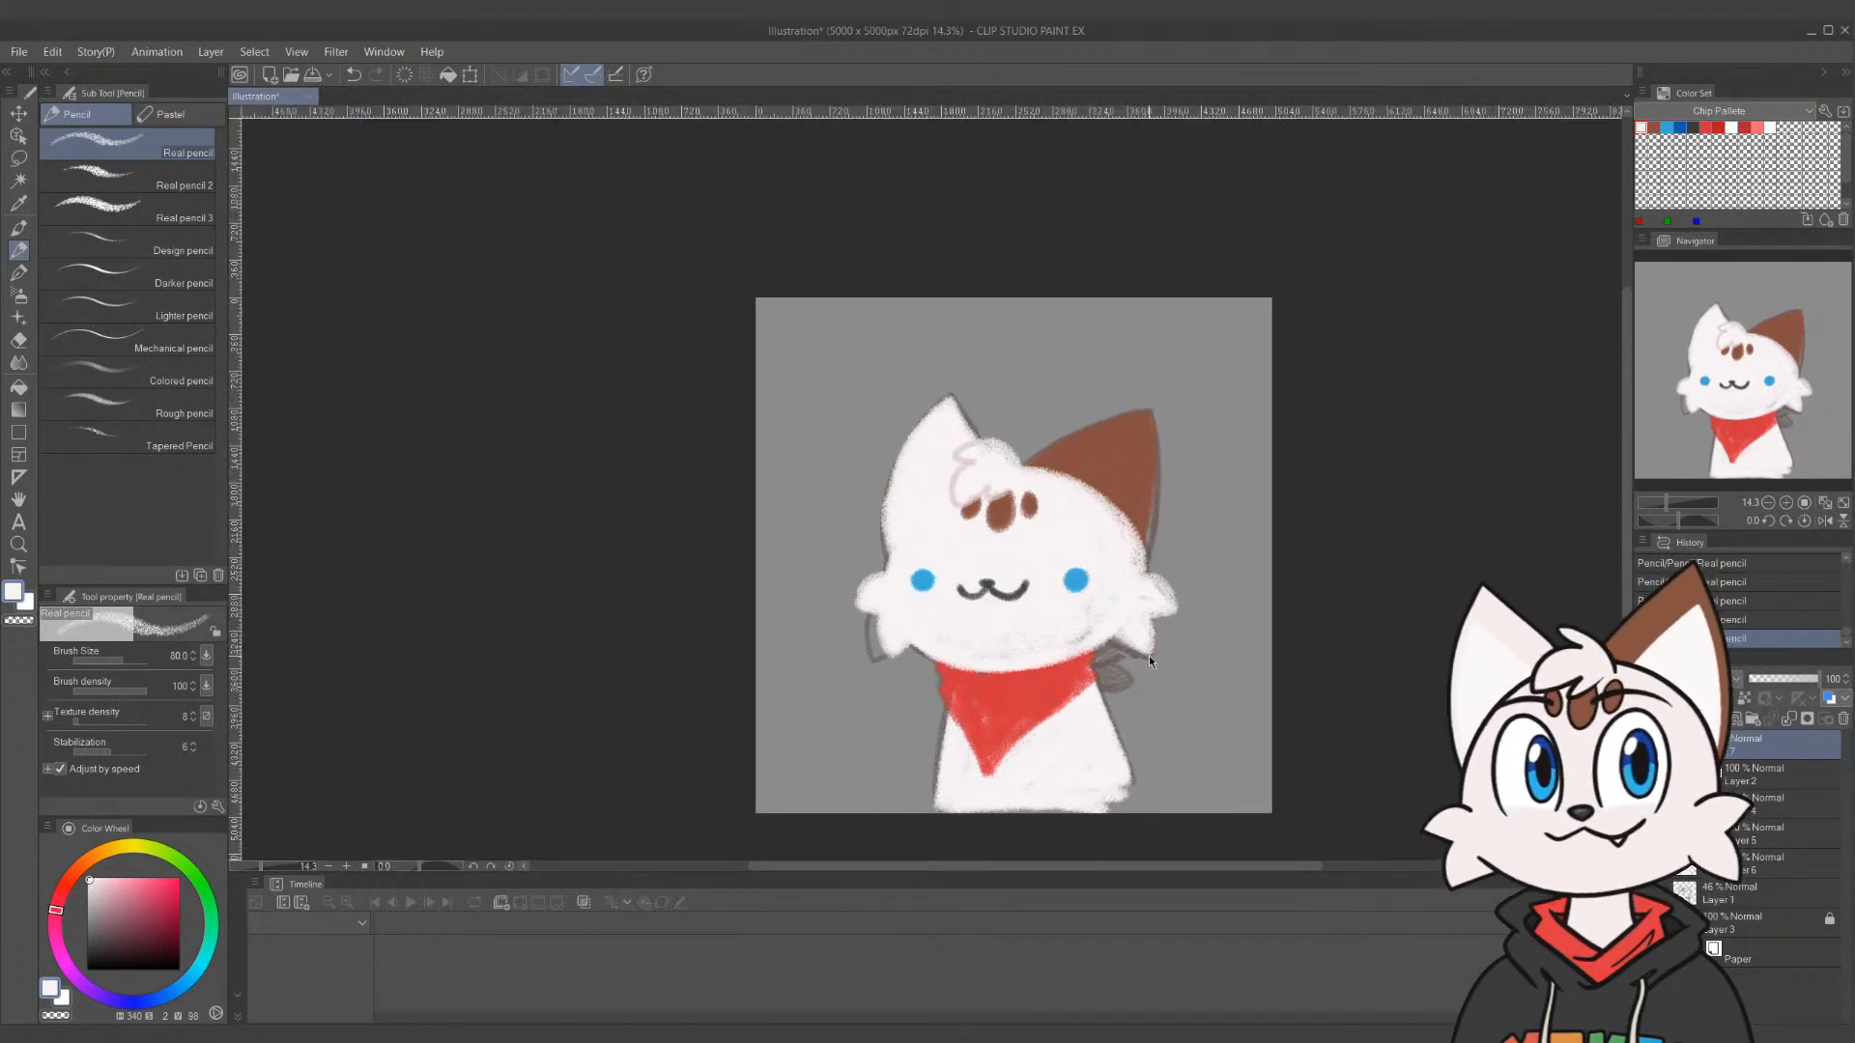
{"action": "key", "text": "ctrl+r"}
{"action": "key", "text": "ctrl+t"}
{"action": "key", "text": "Escape"}
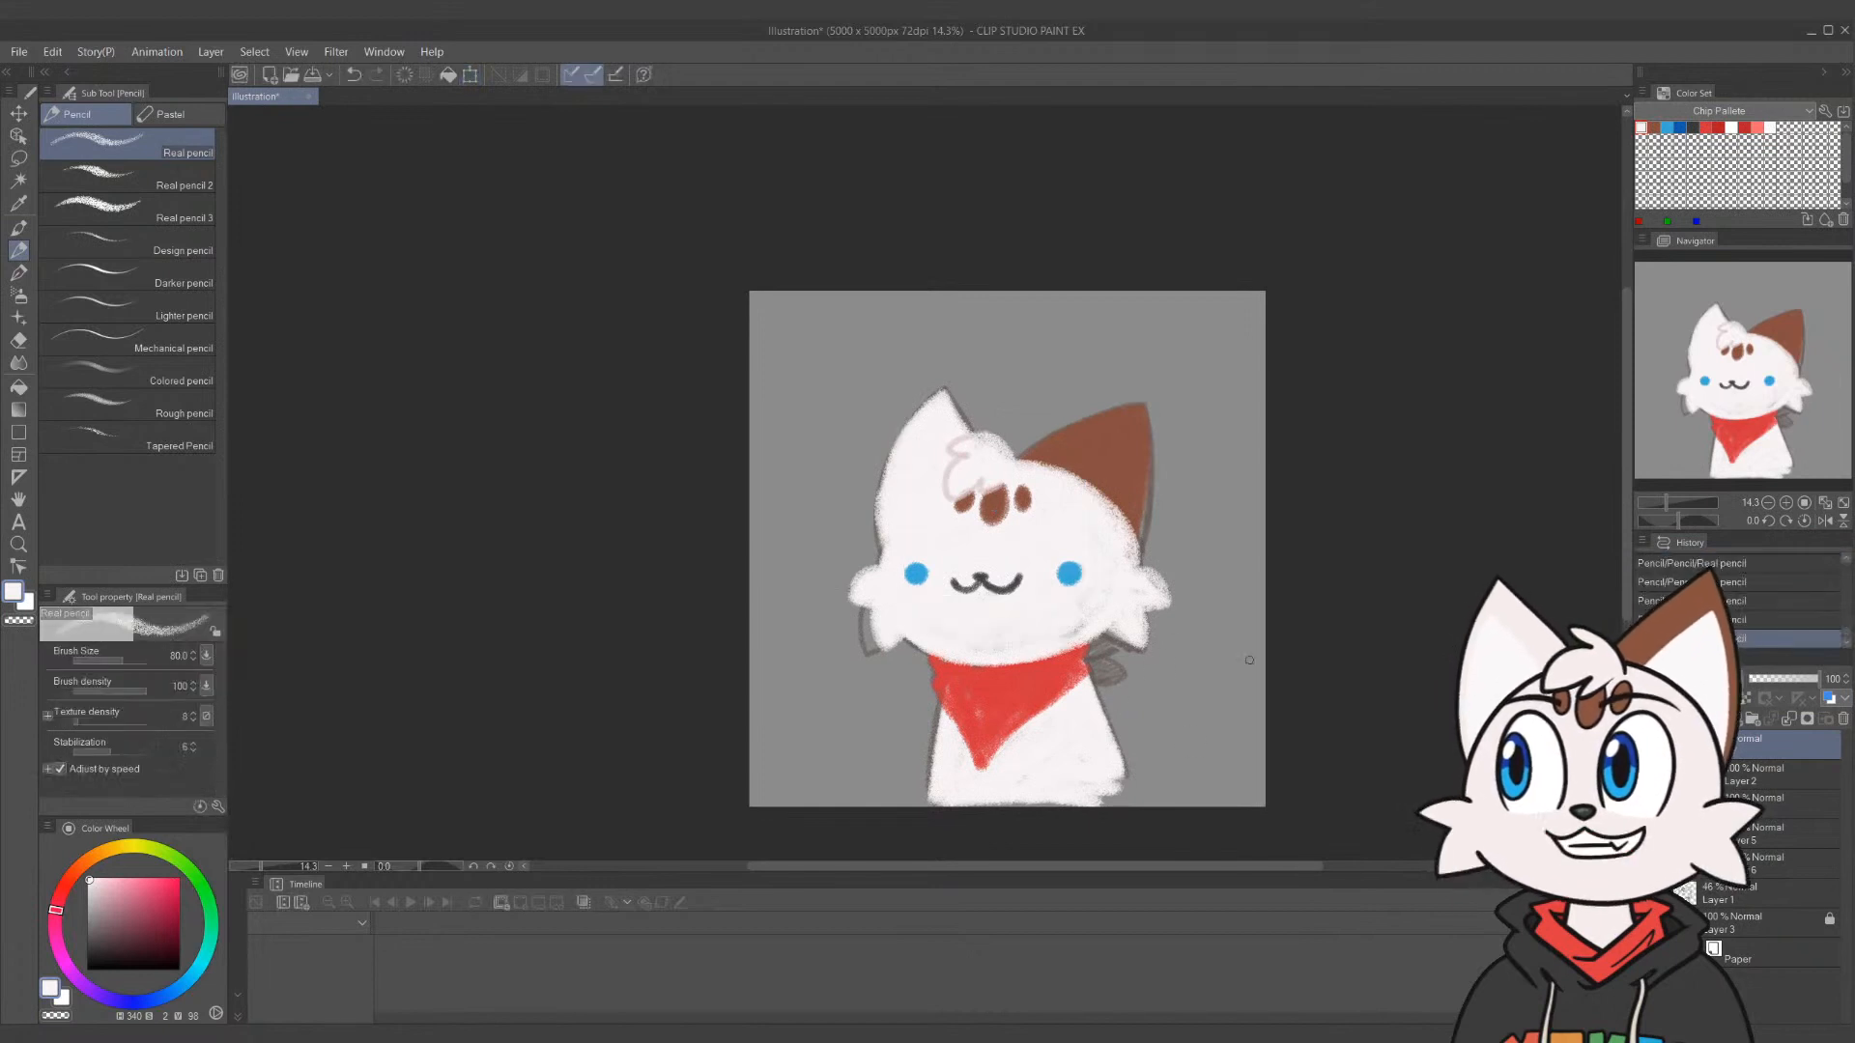
{"action": "left_click", "coordinate": [1784, 866], "text": "shift"}
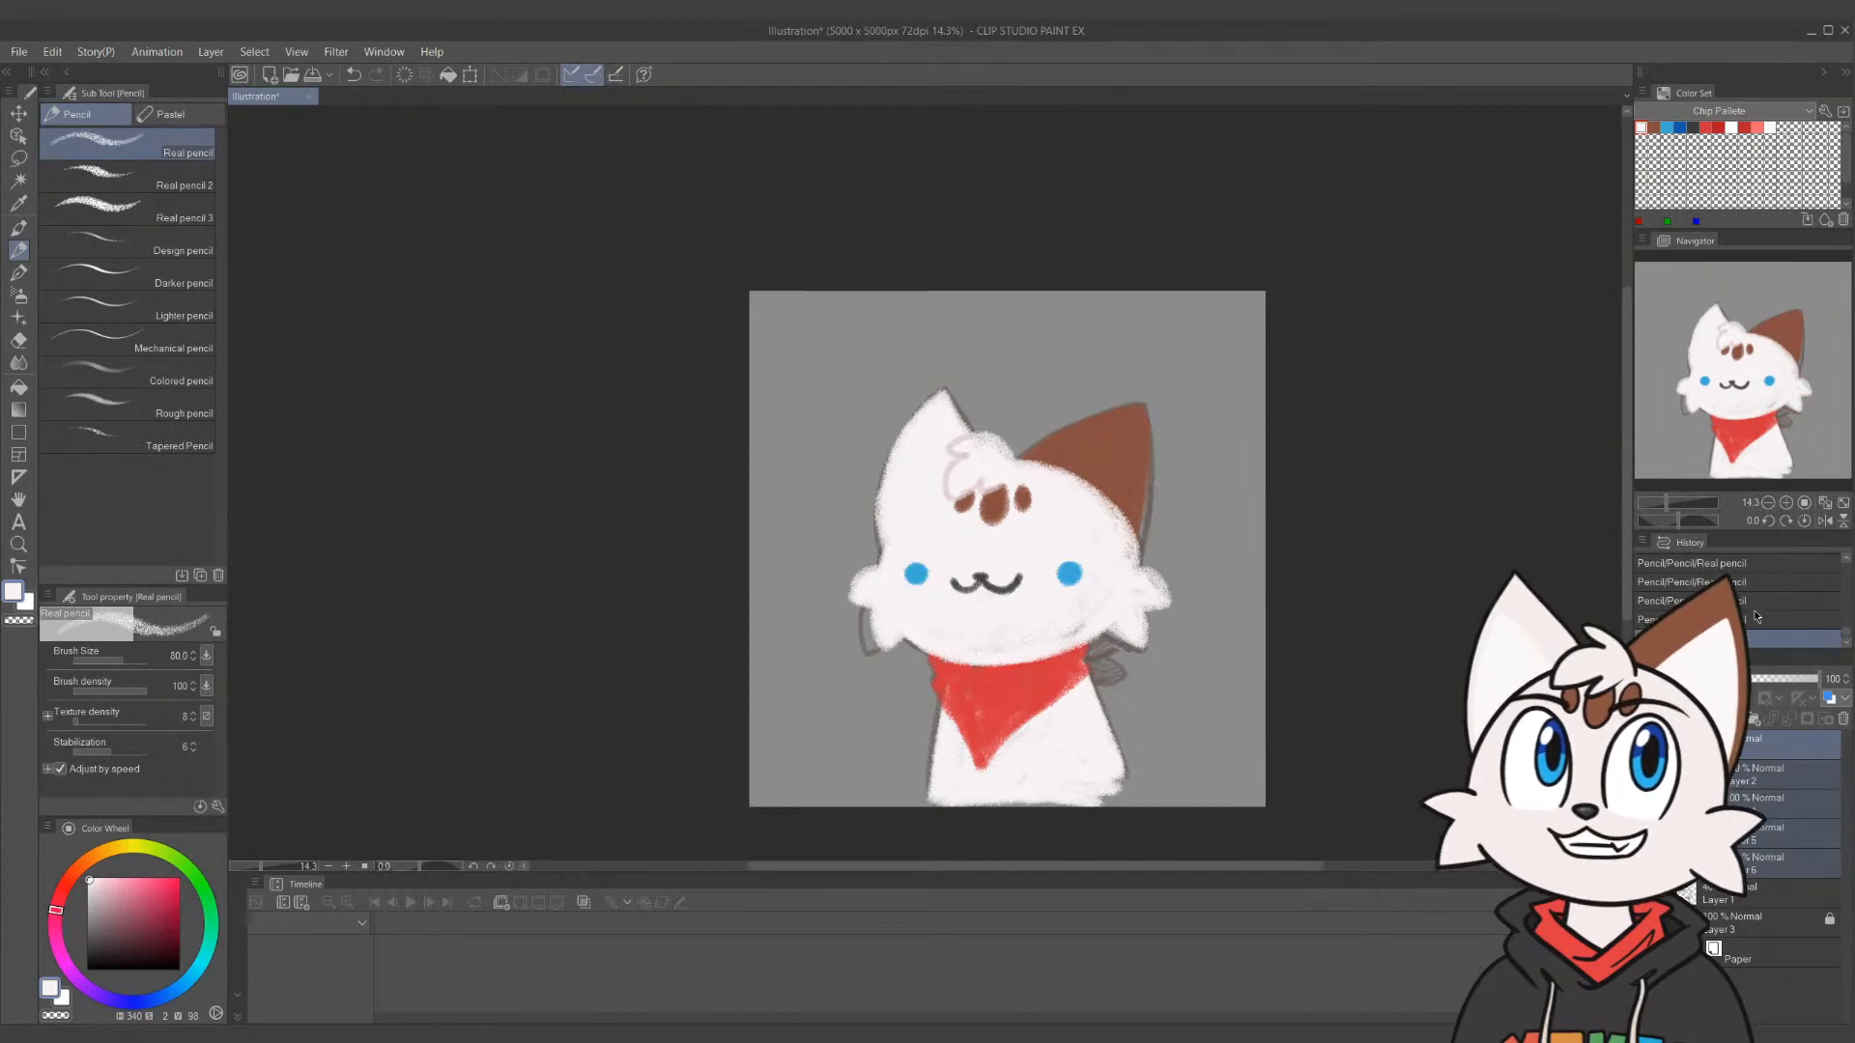
{"action": "left_click", "coordinate": [1808, 720]}
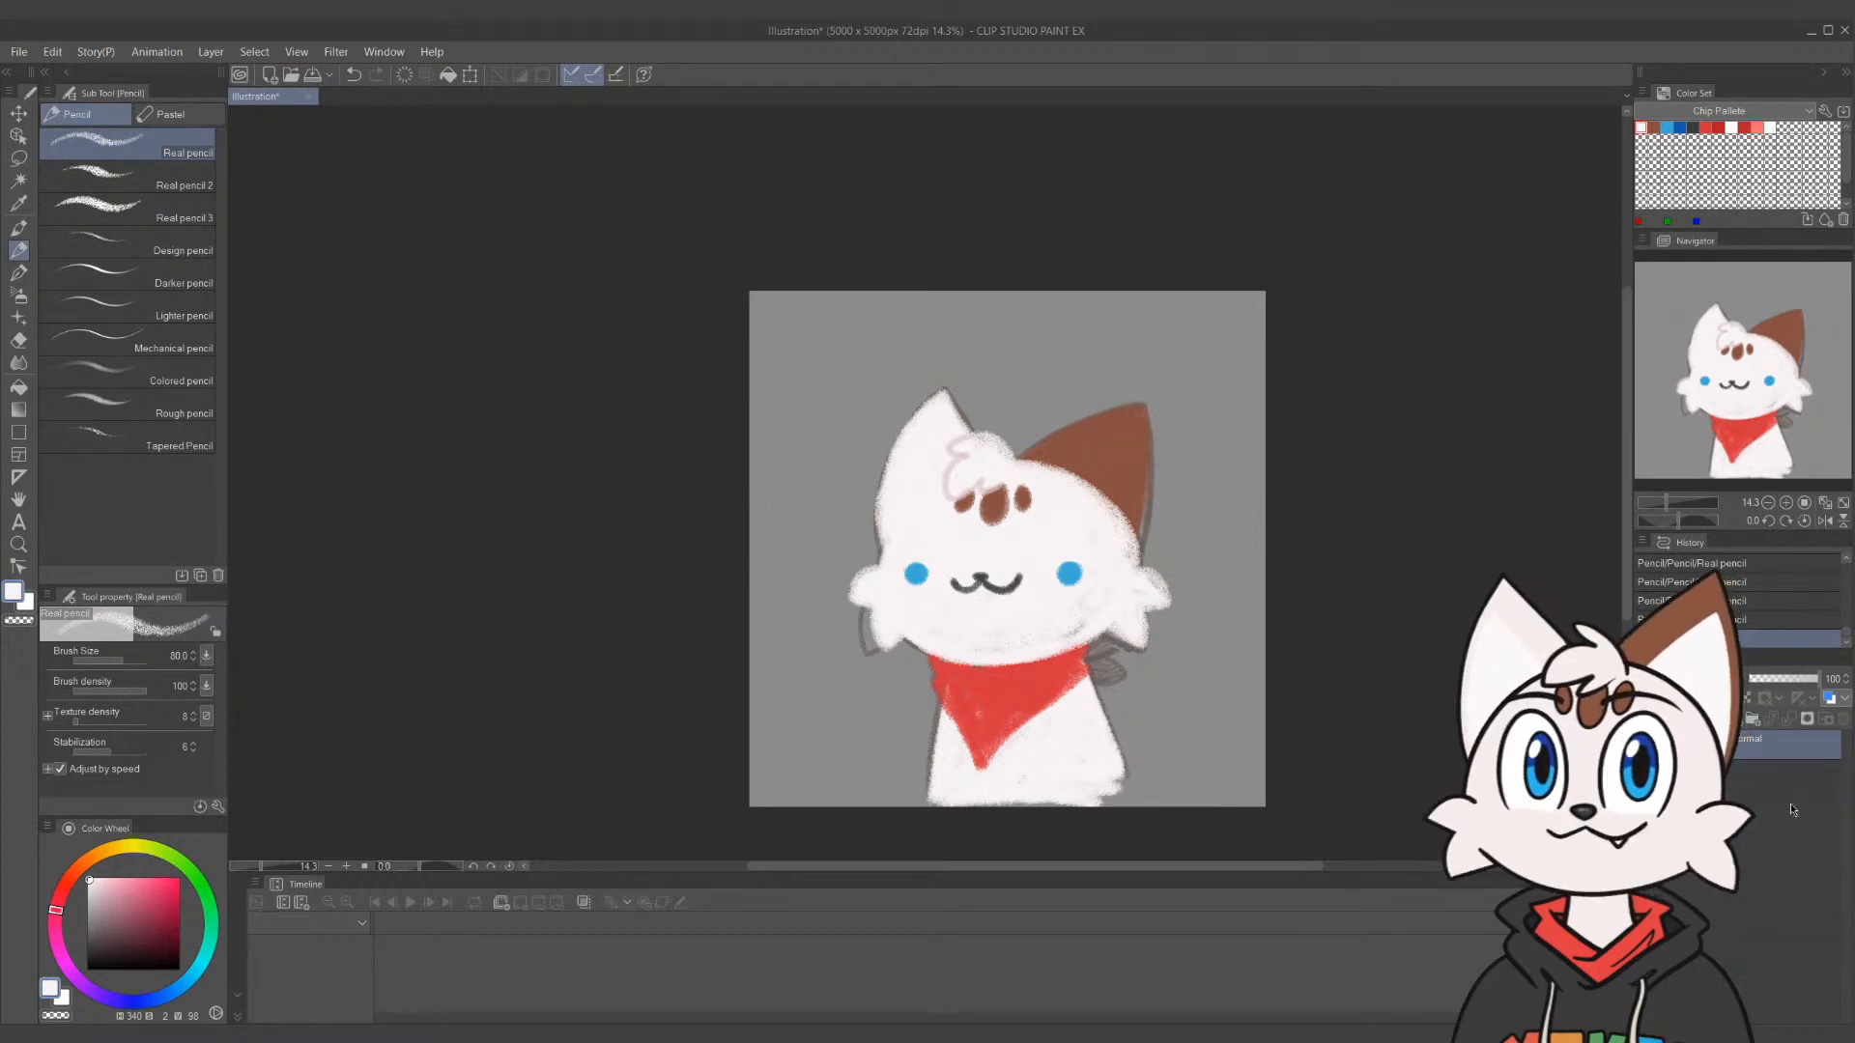
{"action": "key", "text": "ctrl+z"}
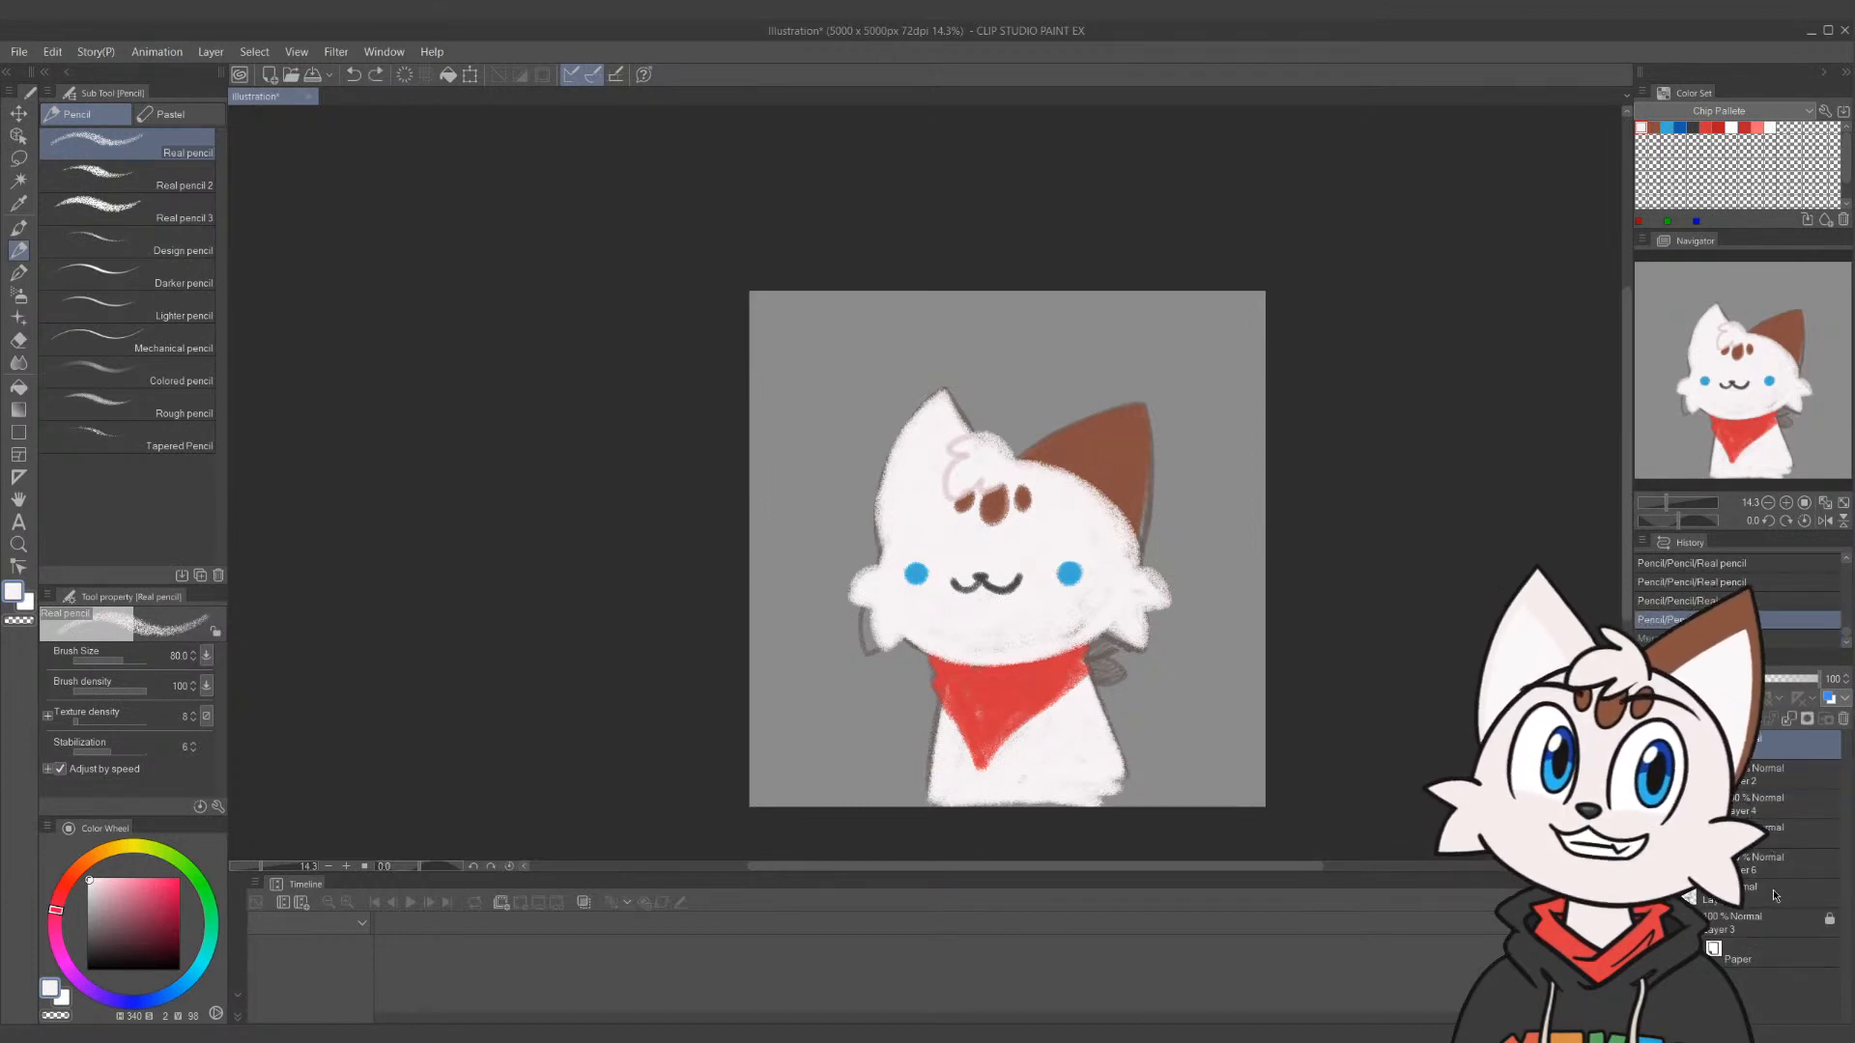
Merge the painted cat layers into one, scale the cat to about half size and move it to the canvas's upper-left corner
{"action": "left_click", "coordinate": [1783, 881], "text": "shift"}
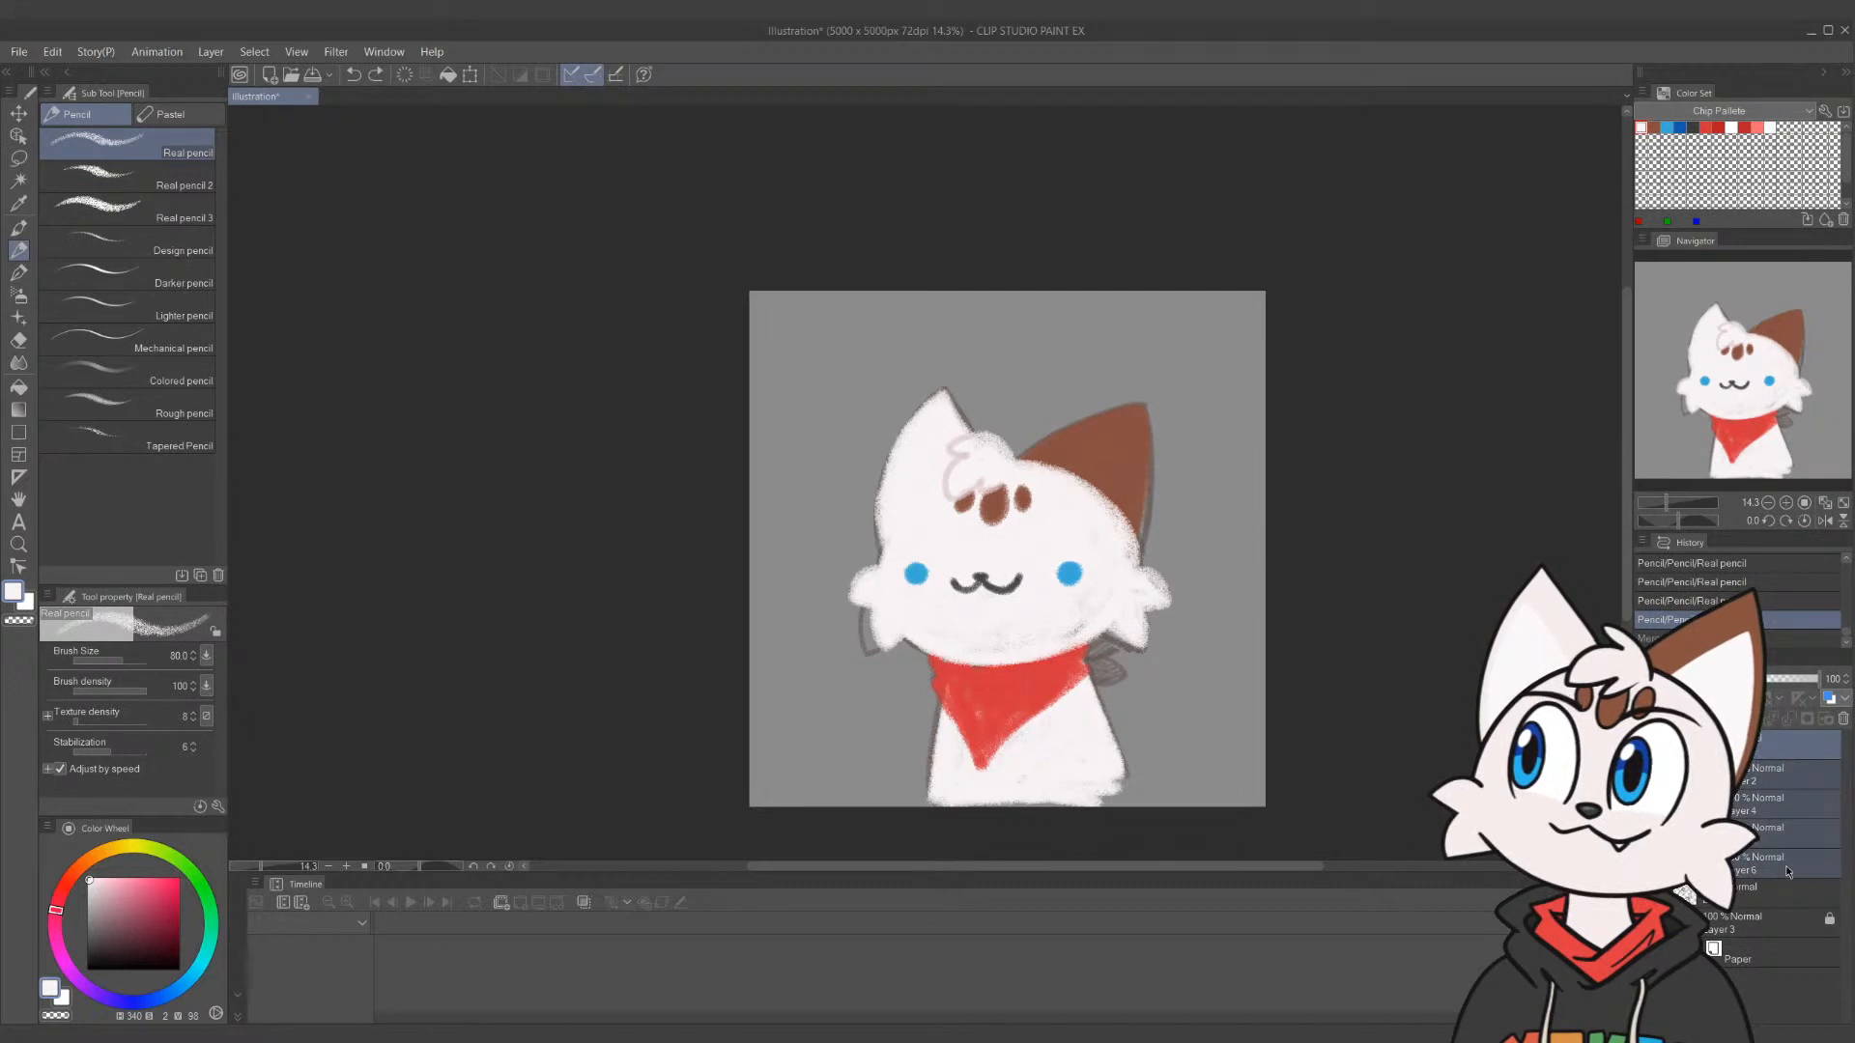
{"action": "key", "text": "shift+alt+e"}
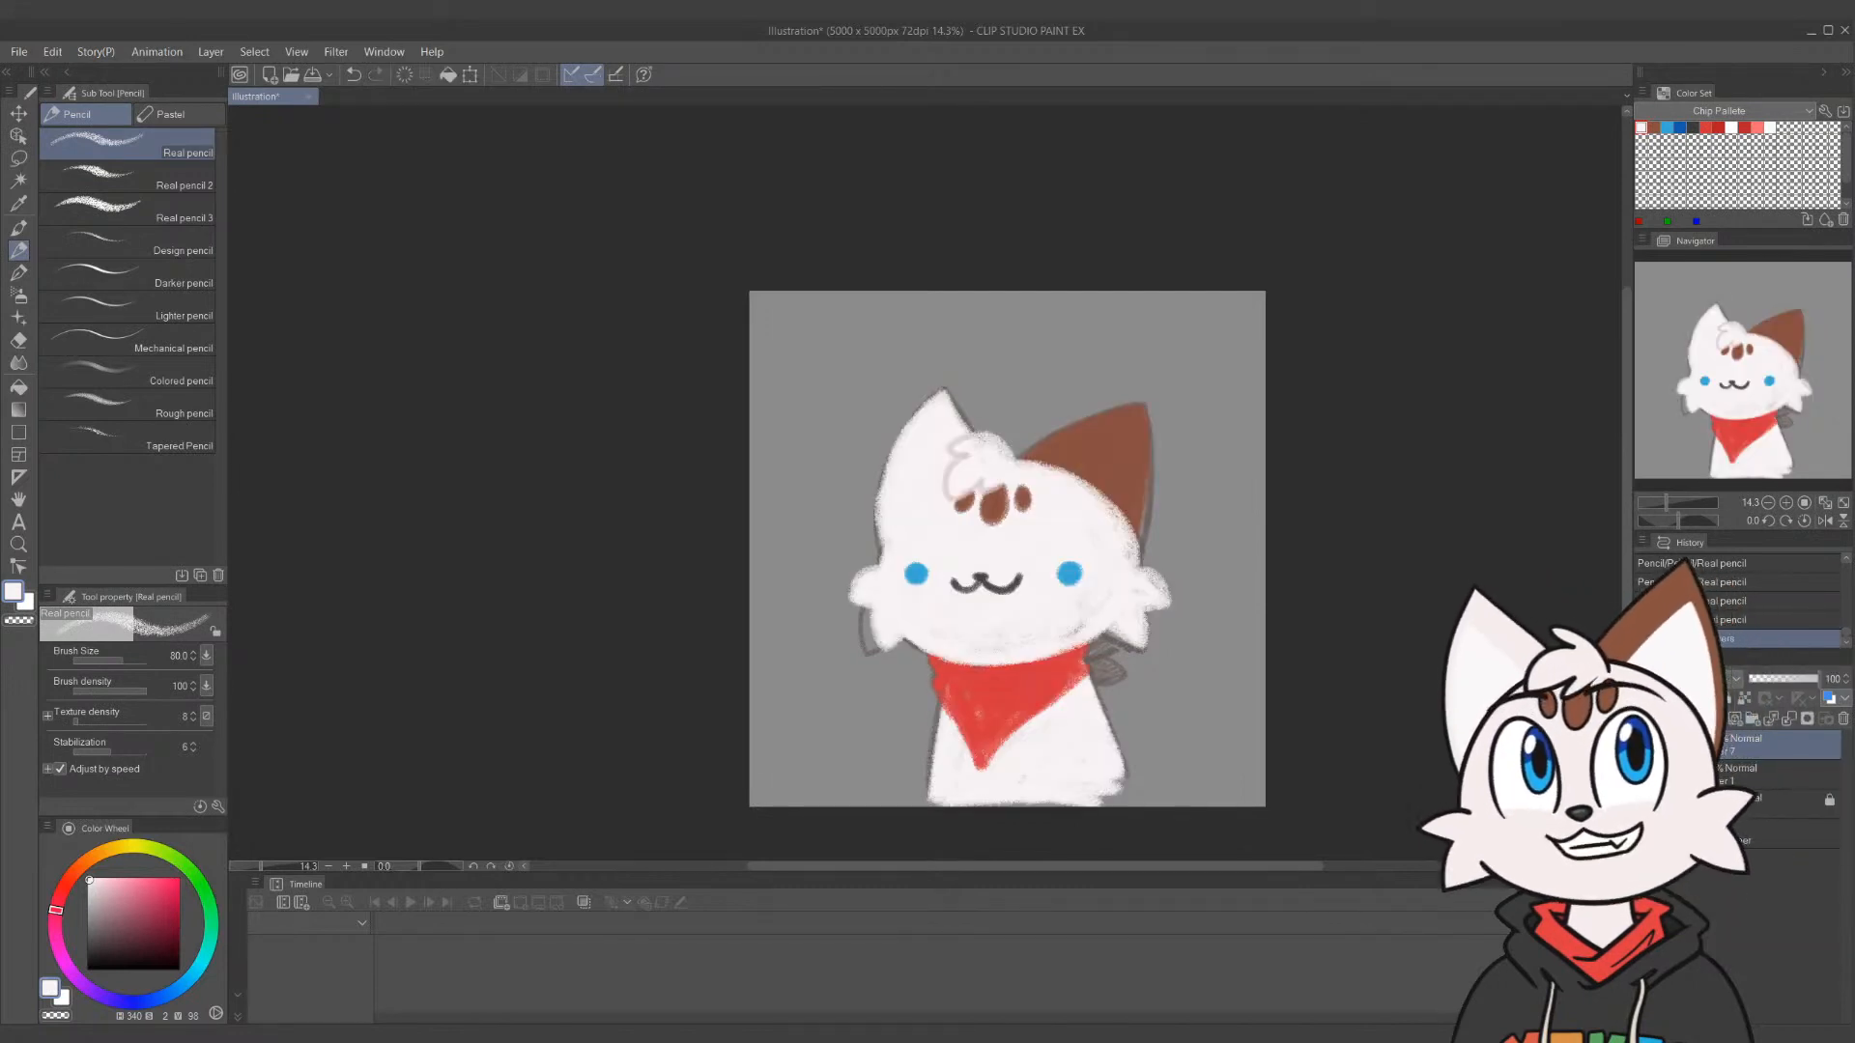
{"action": "key", "text": "ctrl+t"}
{"action": "left_click_drag", "start_coordinate": [1172, 807], "coordinate": [1081, 580]}
{"action": "left_click_drag", "start_coordinate": [976, 523], "coordinate": [886, 440]}
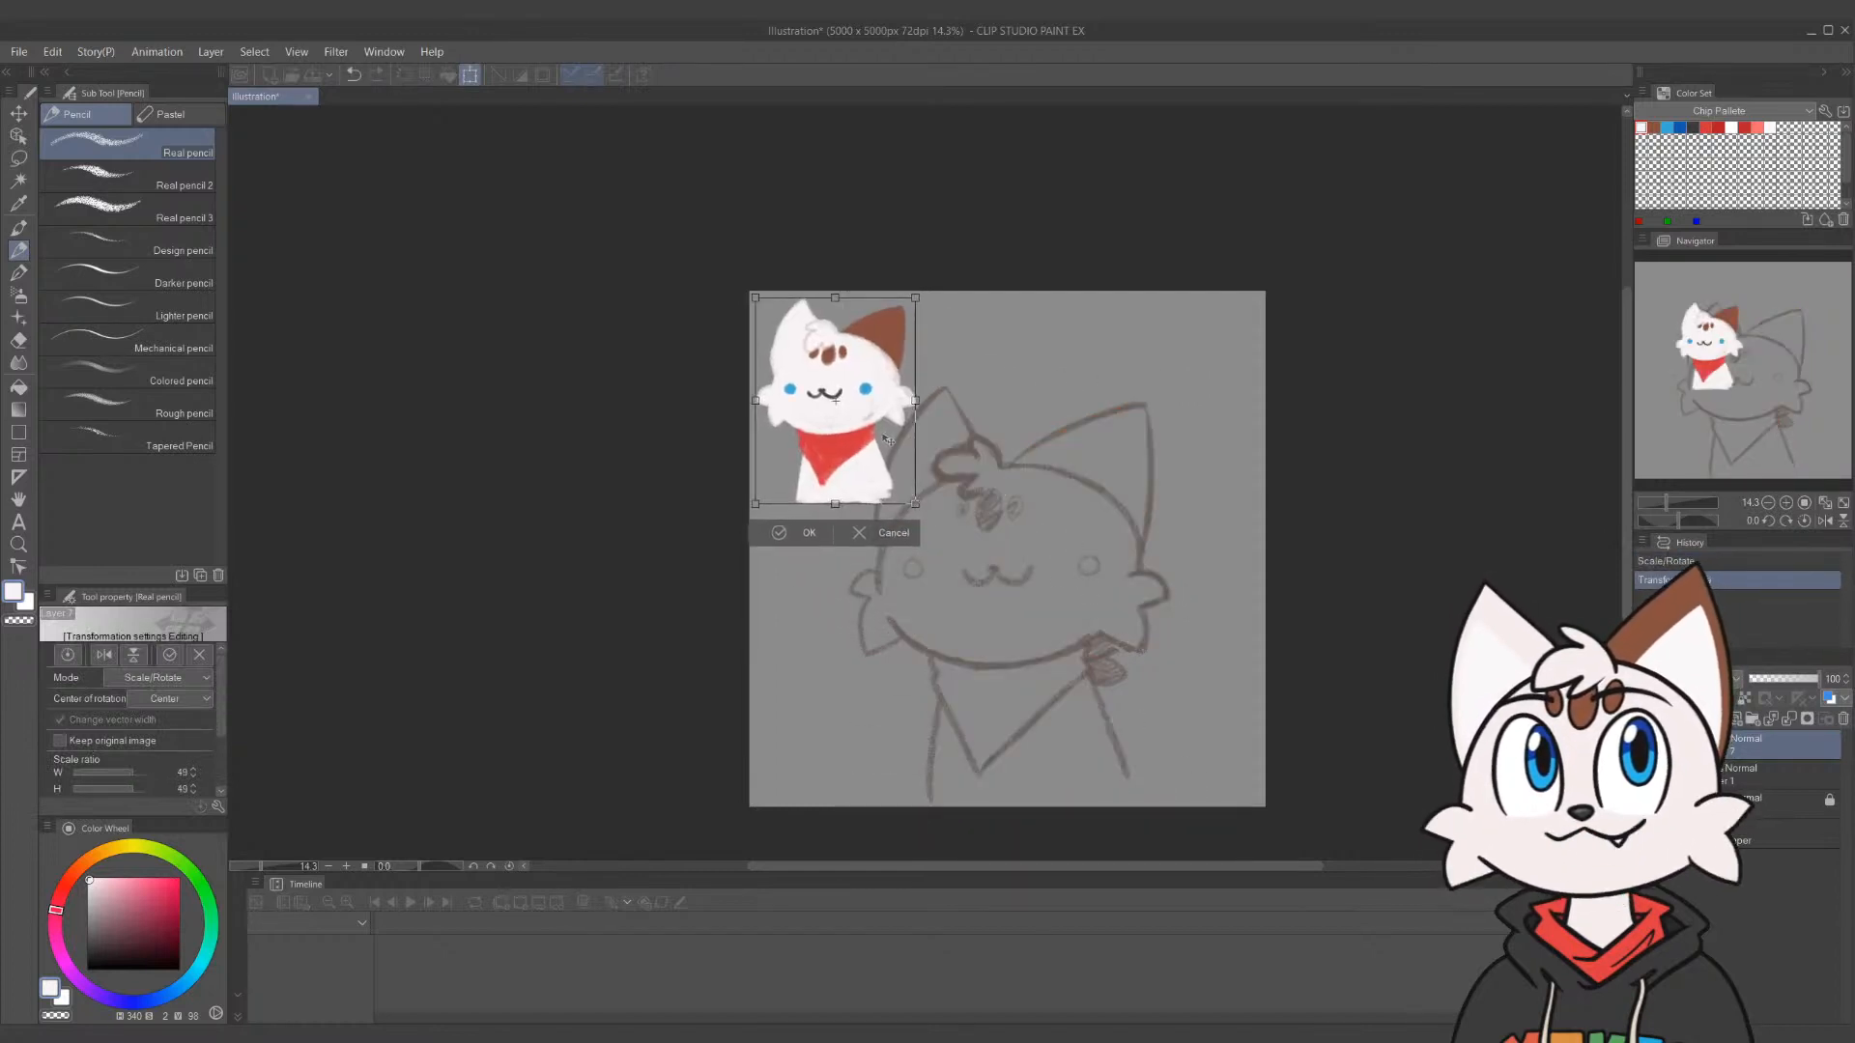
{"action": "left_click", "coordinate": [809, 538]}
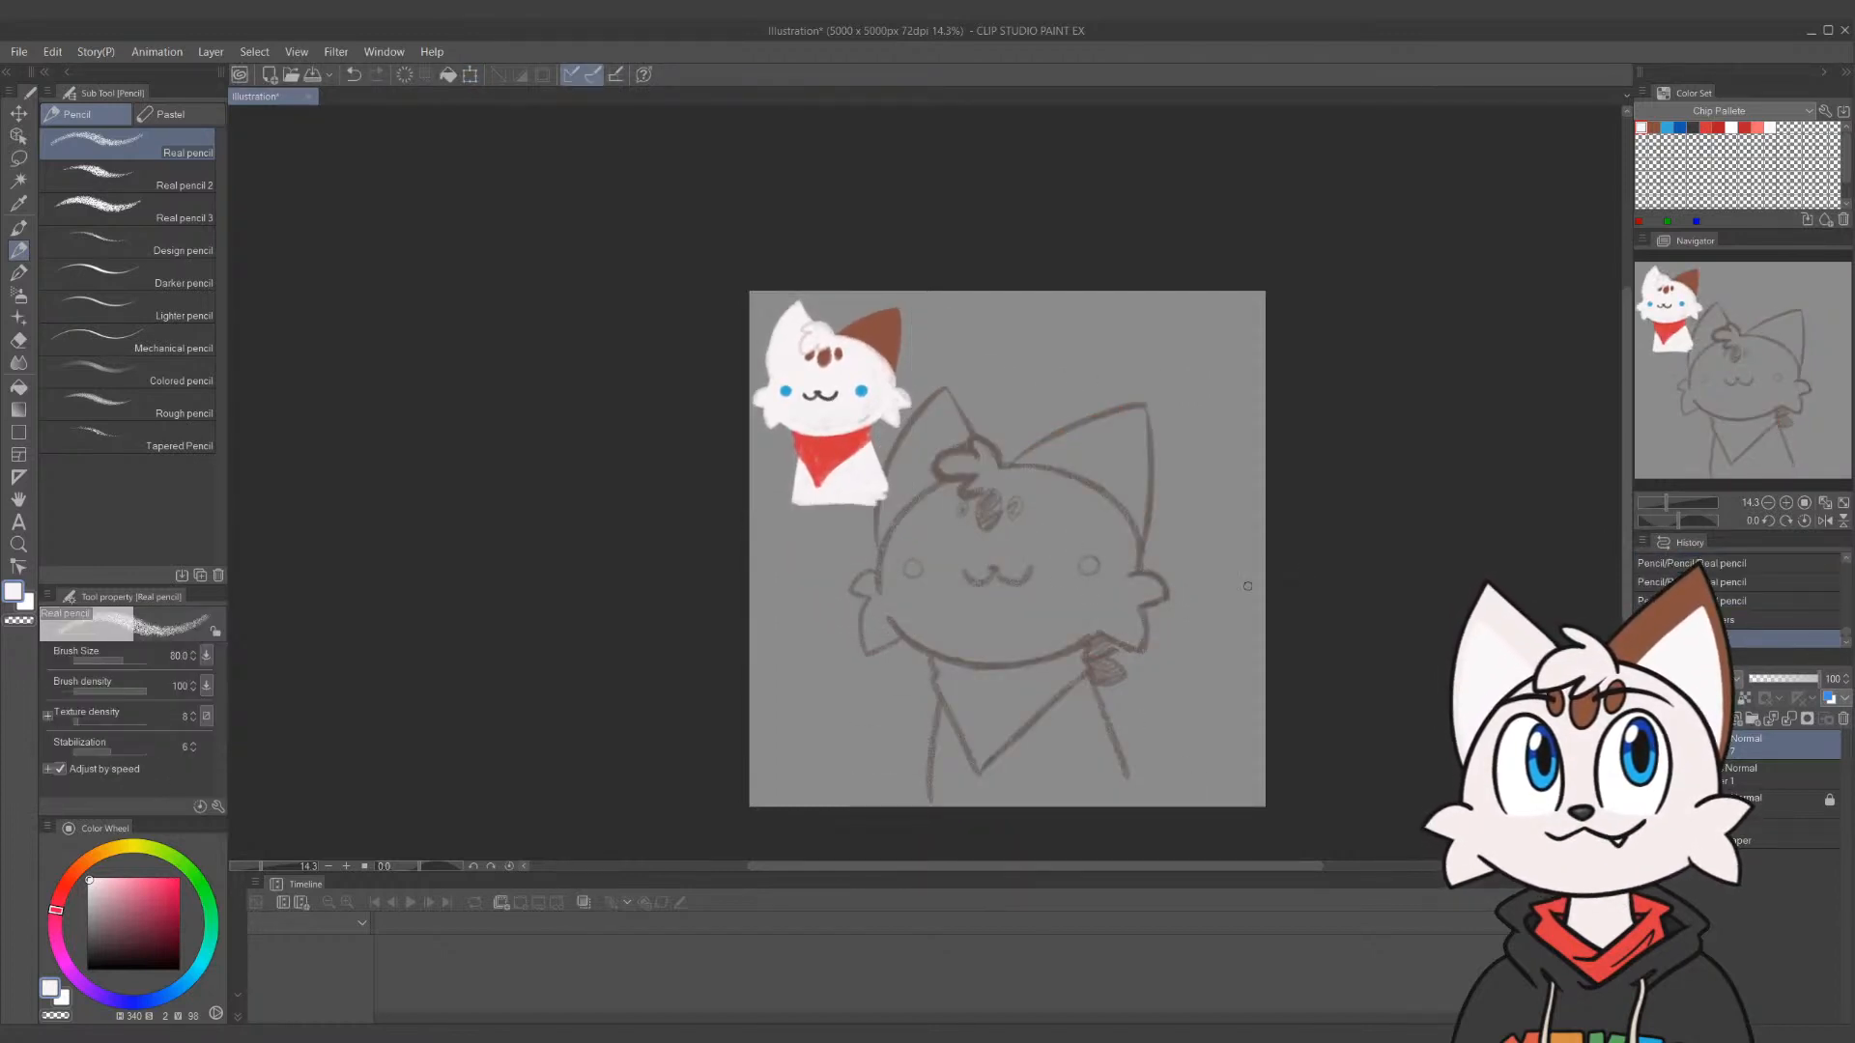
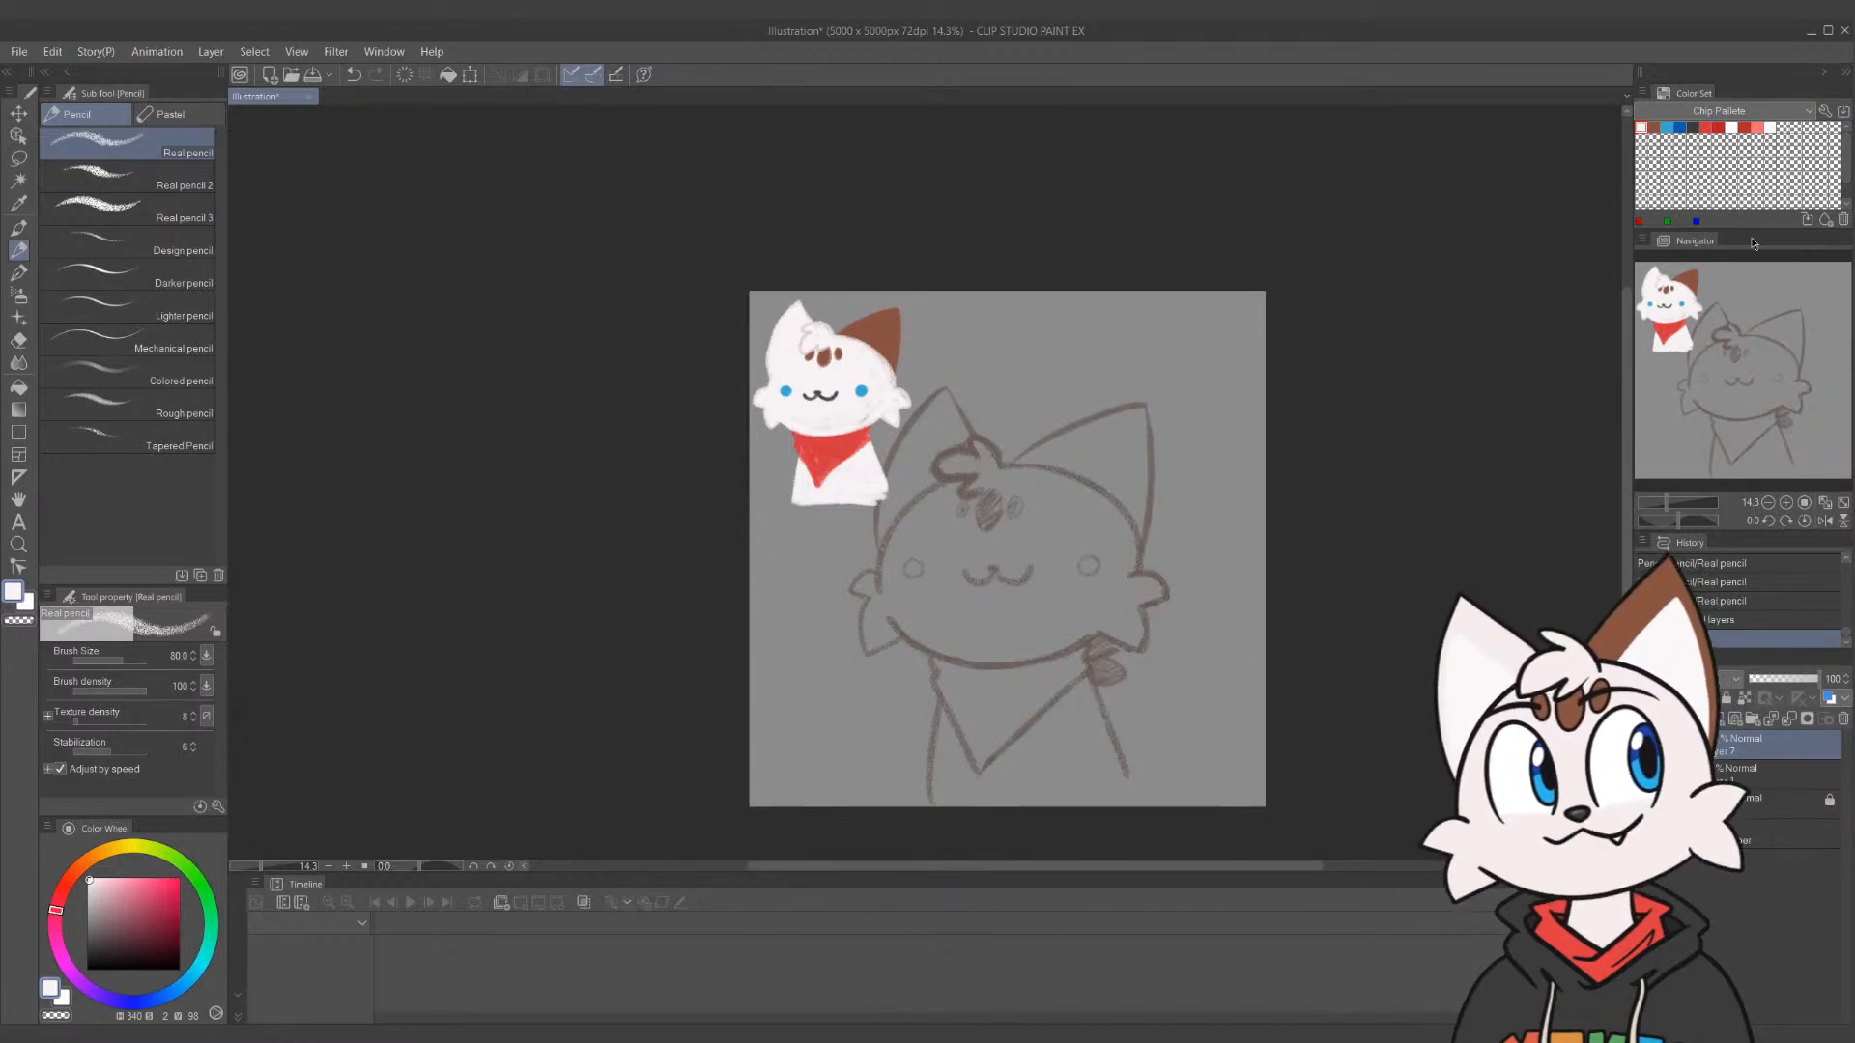
Add a new vector layer above the shrunken cat and choose the G-pen for drawing
{"action": "double_click", "coordinate": [1430, 22]}
{"action": "left_click", "coordinate": [694, 31]}
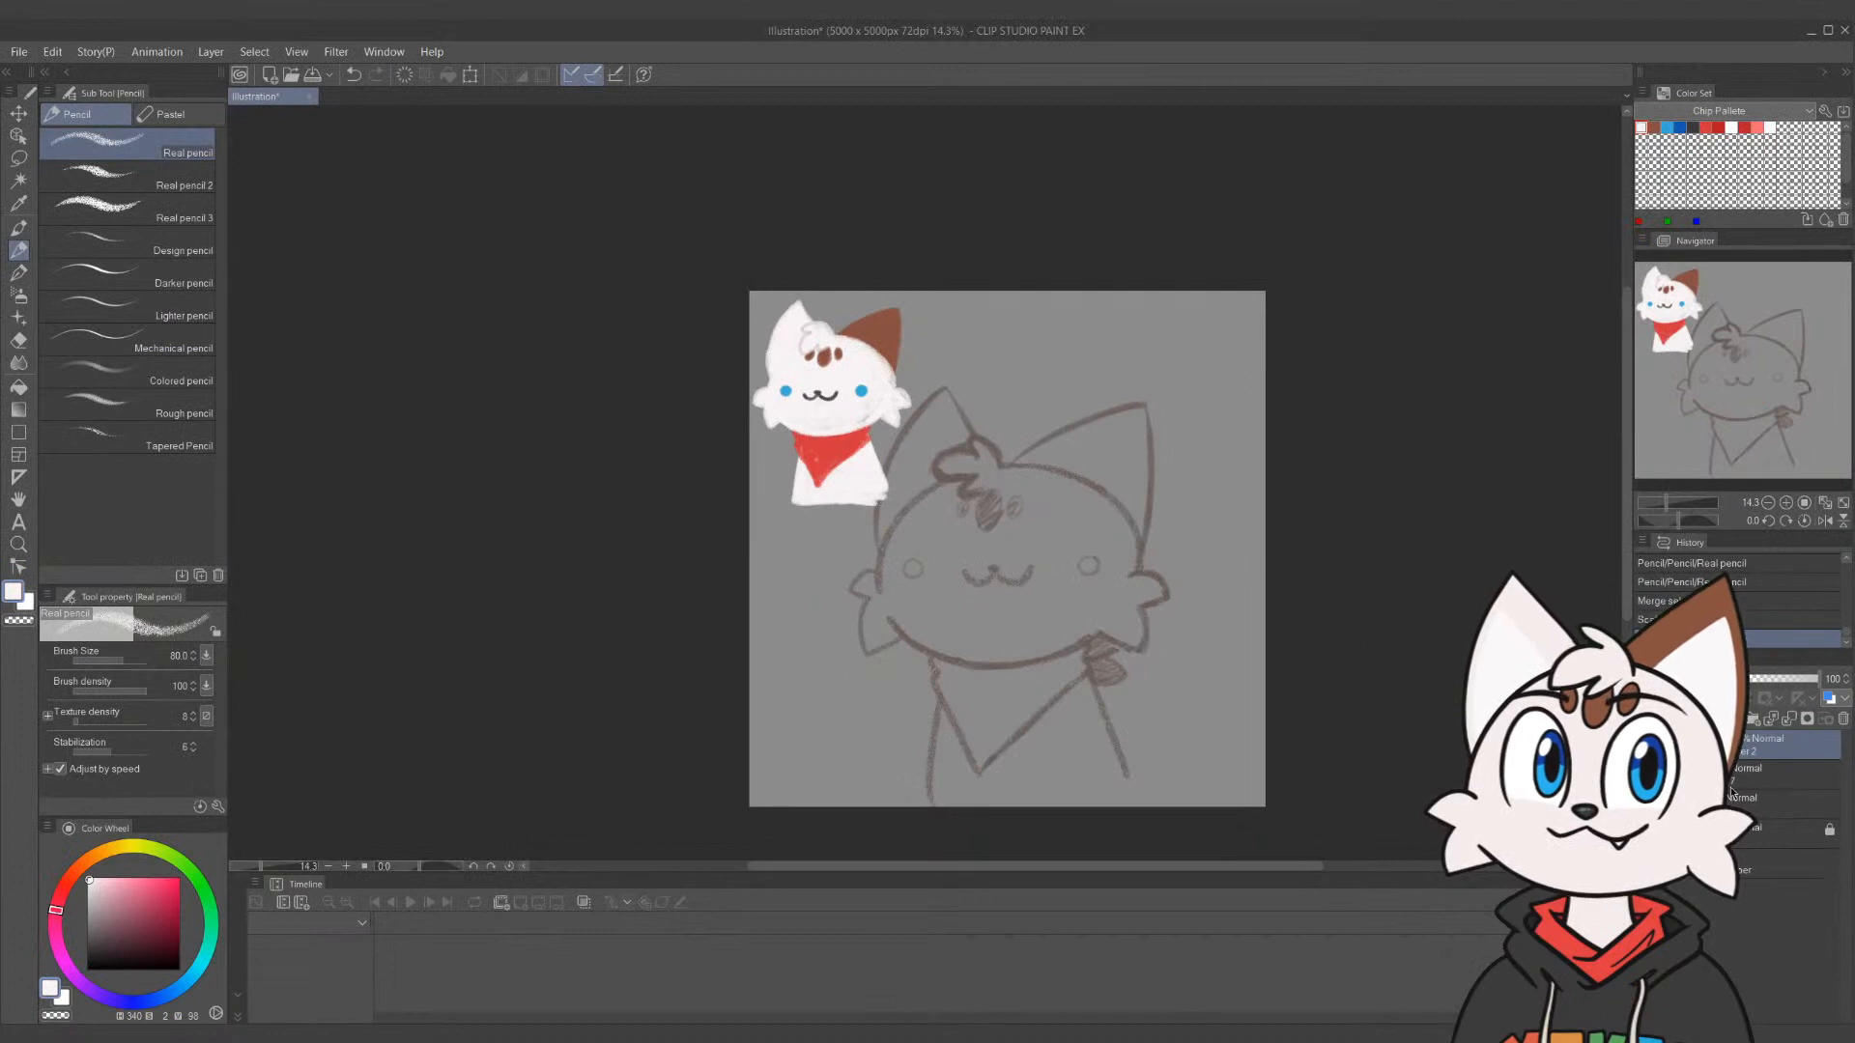
{"action": "left_click", "coordinate": [18, 272]}
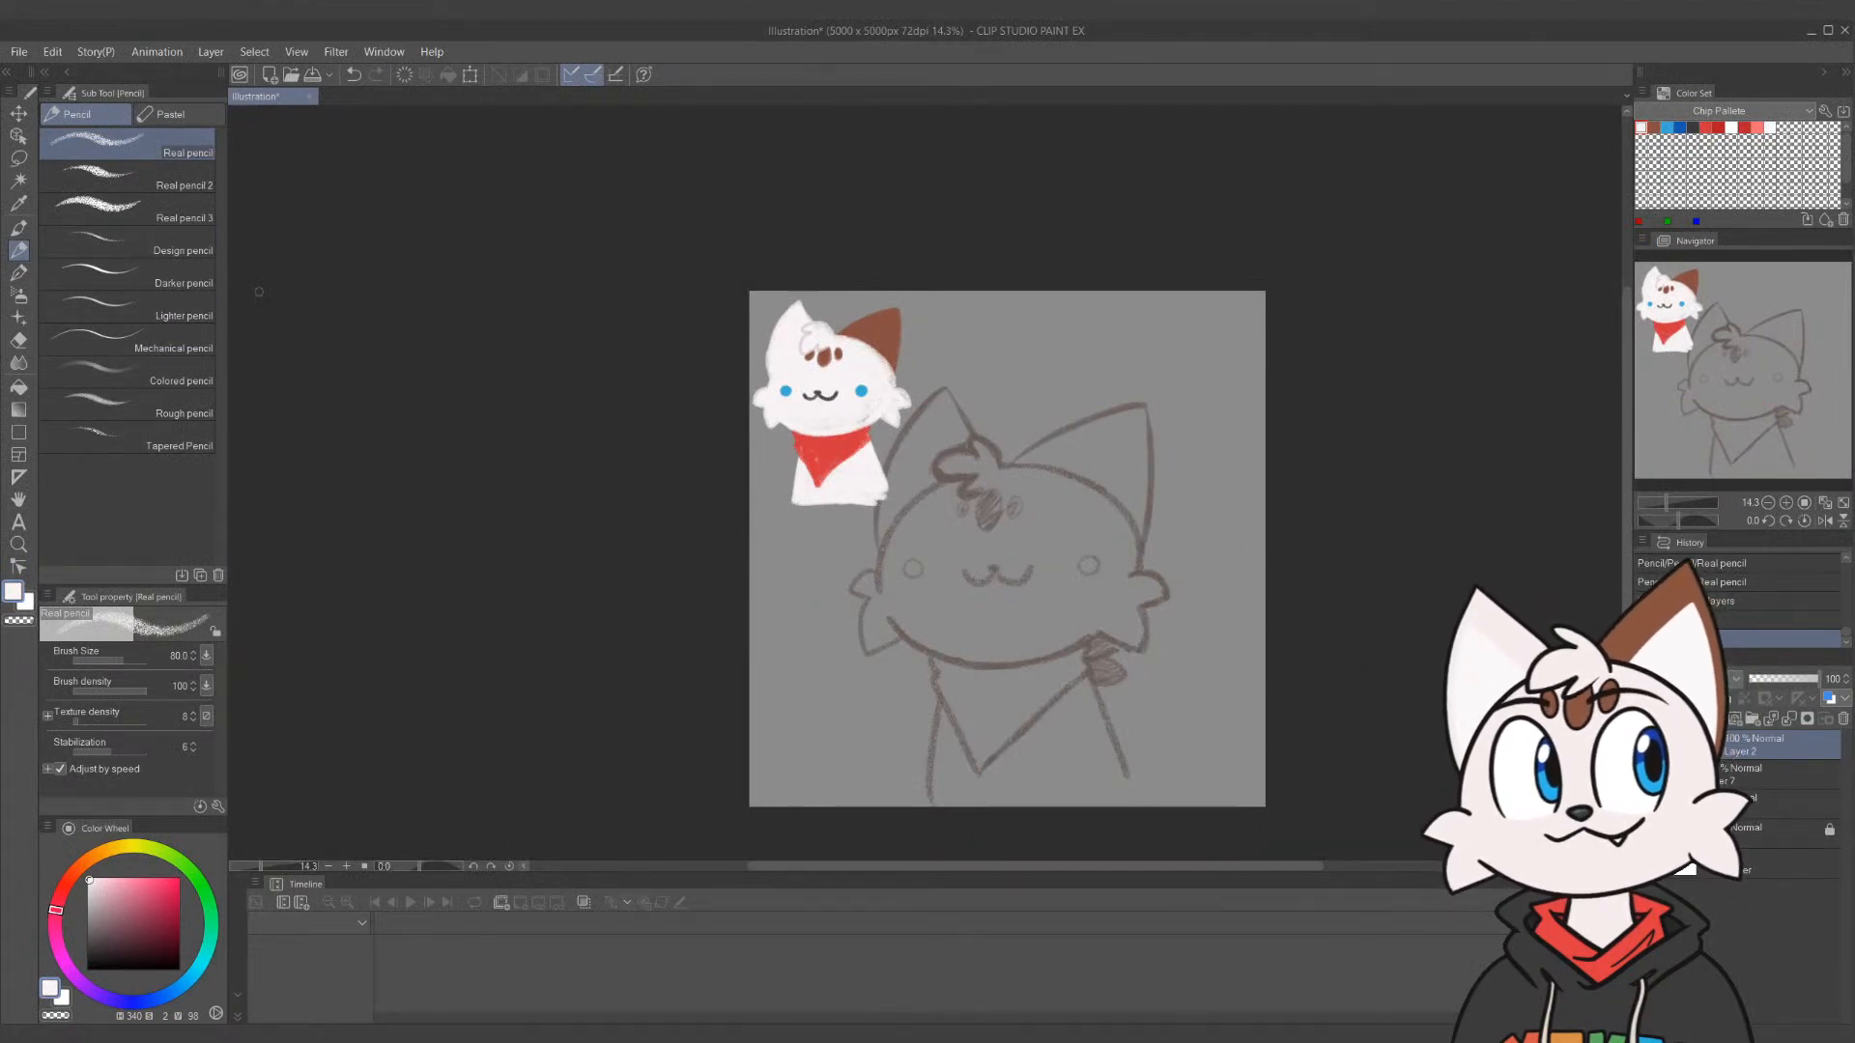
{"action": "left_click", "coordinate": [125, 275]}
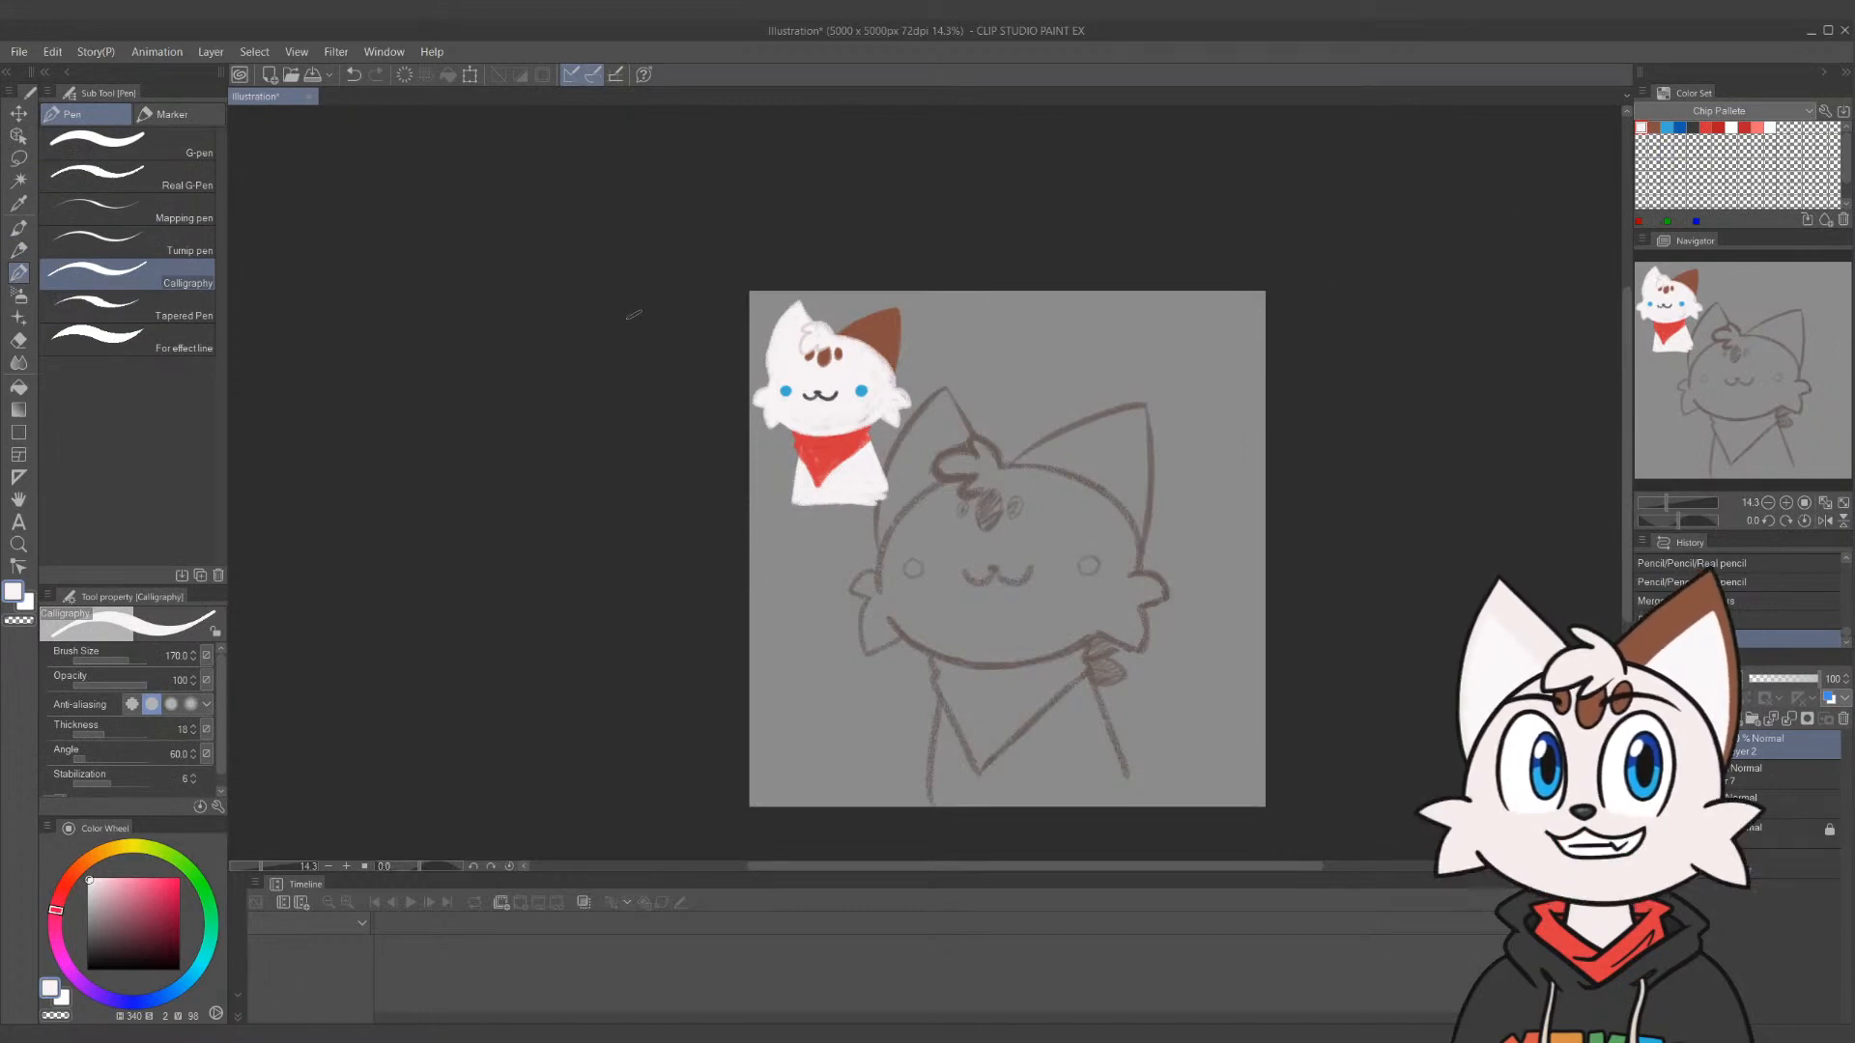
{"action": "left_click", "coordinate": [159, 135]}
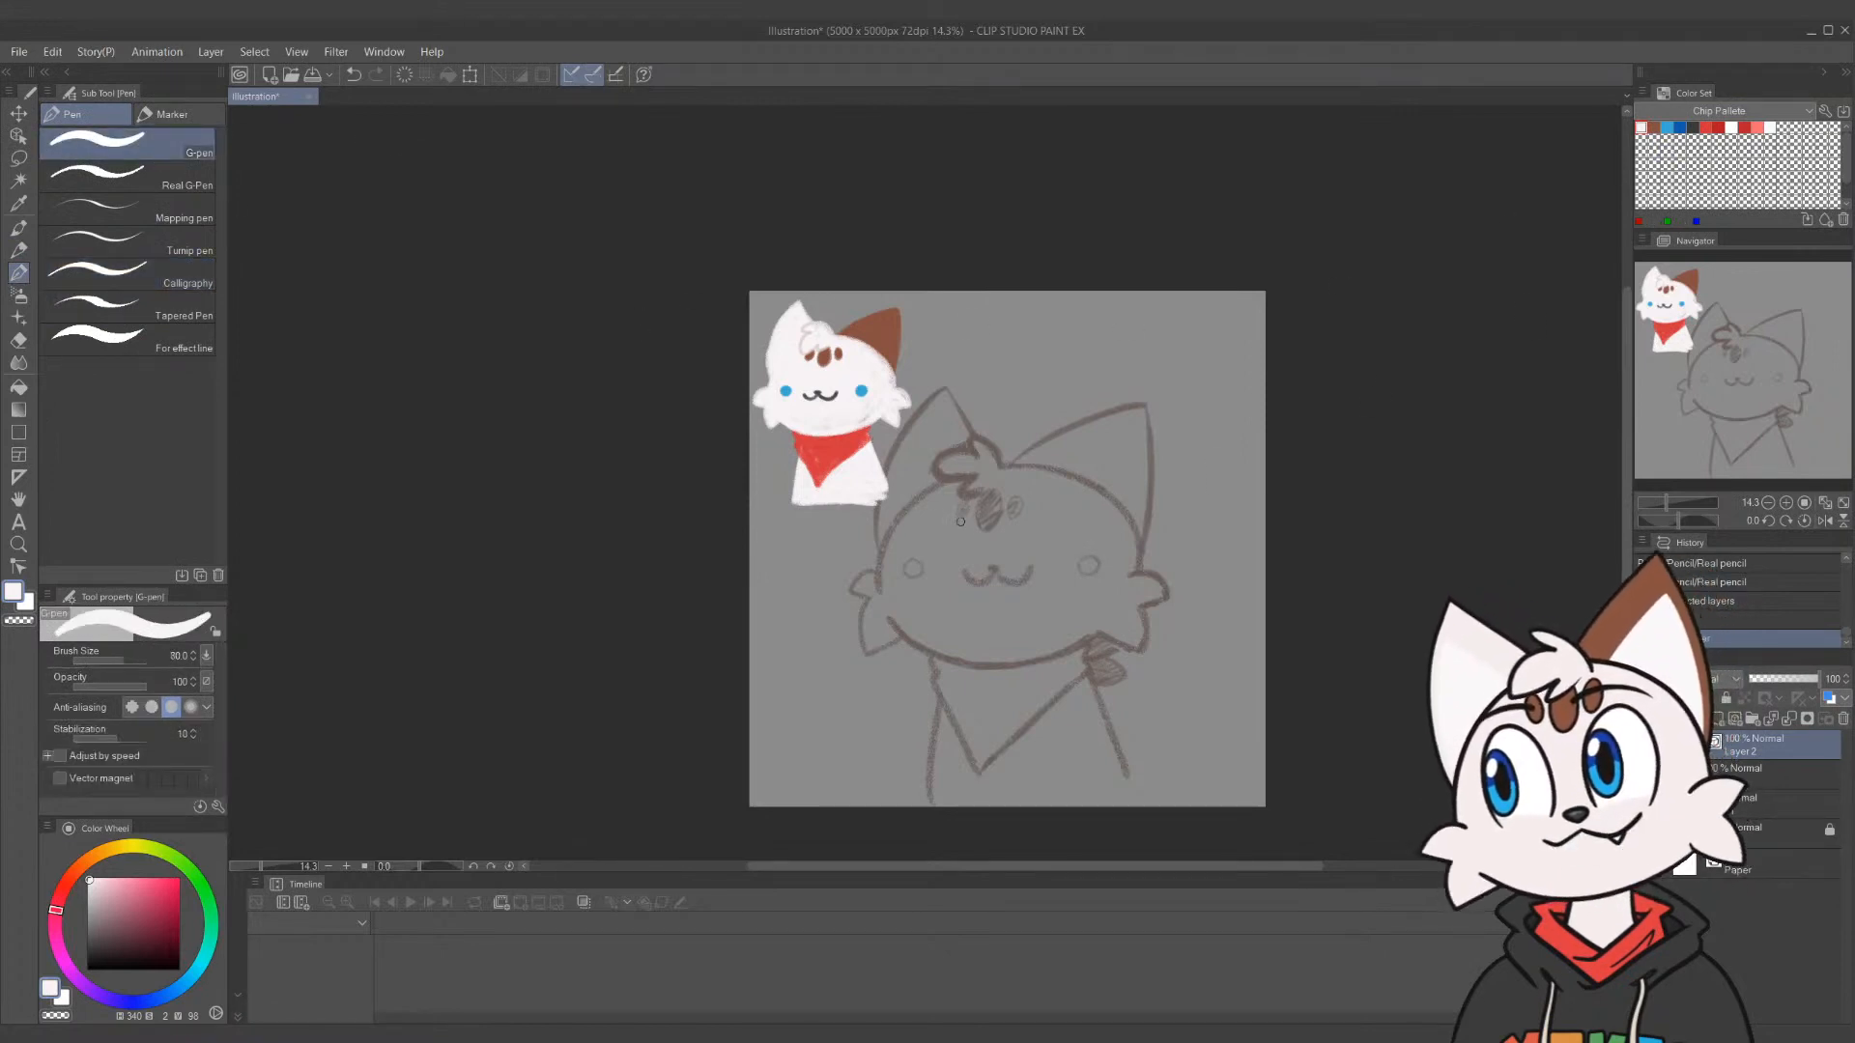
Draw a near-white oval along the sketched head with the G-pen at brush size 150, undoing unsatisfactory attempts
{"action": "mouse_move", "coordinate": [990, 473]}
{"action": "left_mouse_down"}
{"action": "mouse_move", "coordinate": [881, 609]}
{"action": "mouse_move", "coordinate": [1092, 485]}
{"action": "mouse_move", "coordinate": [1072, 638]}
{"action": "mouse_move", "coordinate": [1005, 462]}
{"action": "mouse_move", "coordinate": [884, 580]}
{"action": "mouse_move", "coordinate": [1000, 464]}
{"action": "mouse_move", "coordinate": [1082, 627]}
{"action": "mouse_move", "coordinate": [1117, 473]}
{"action": "left_mouse_up"}
{"action": "key", "text": "ctrl+z"}
{"action": "key", "text": "ctrl+z"}
{"action": "key", "text": "ctrl+z"}
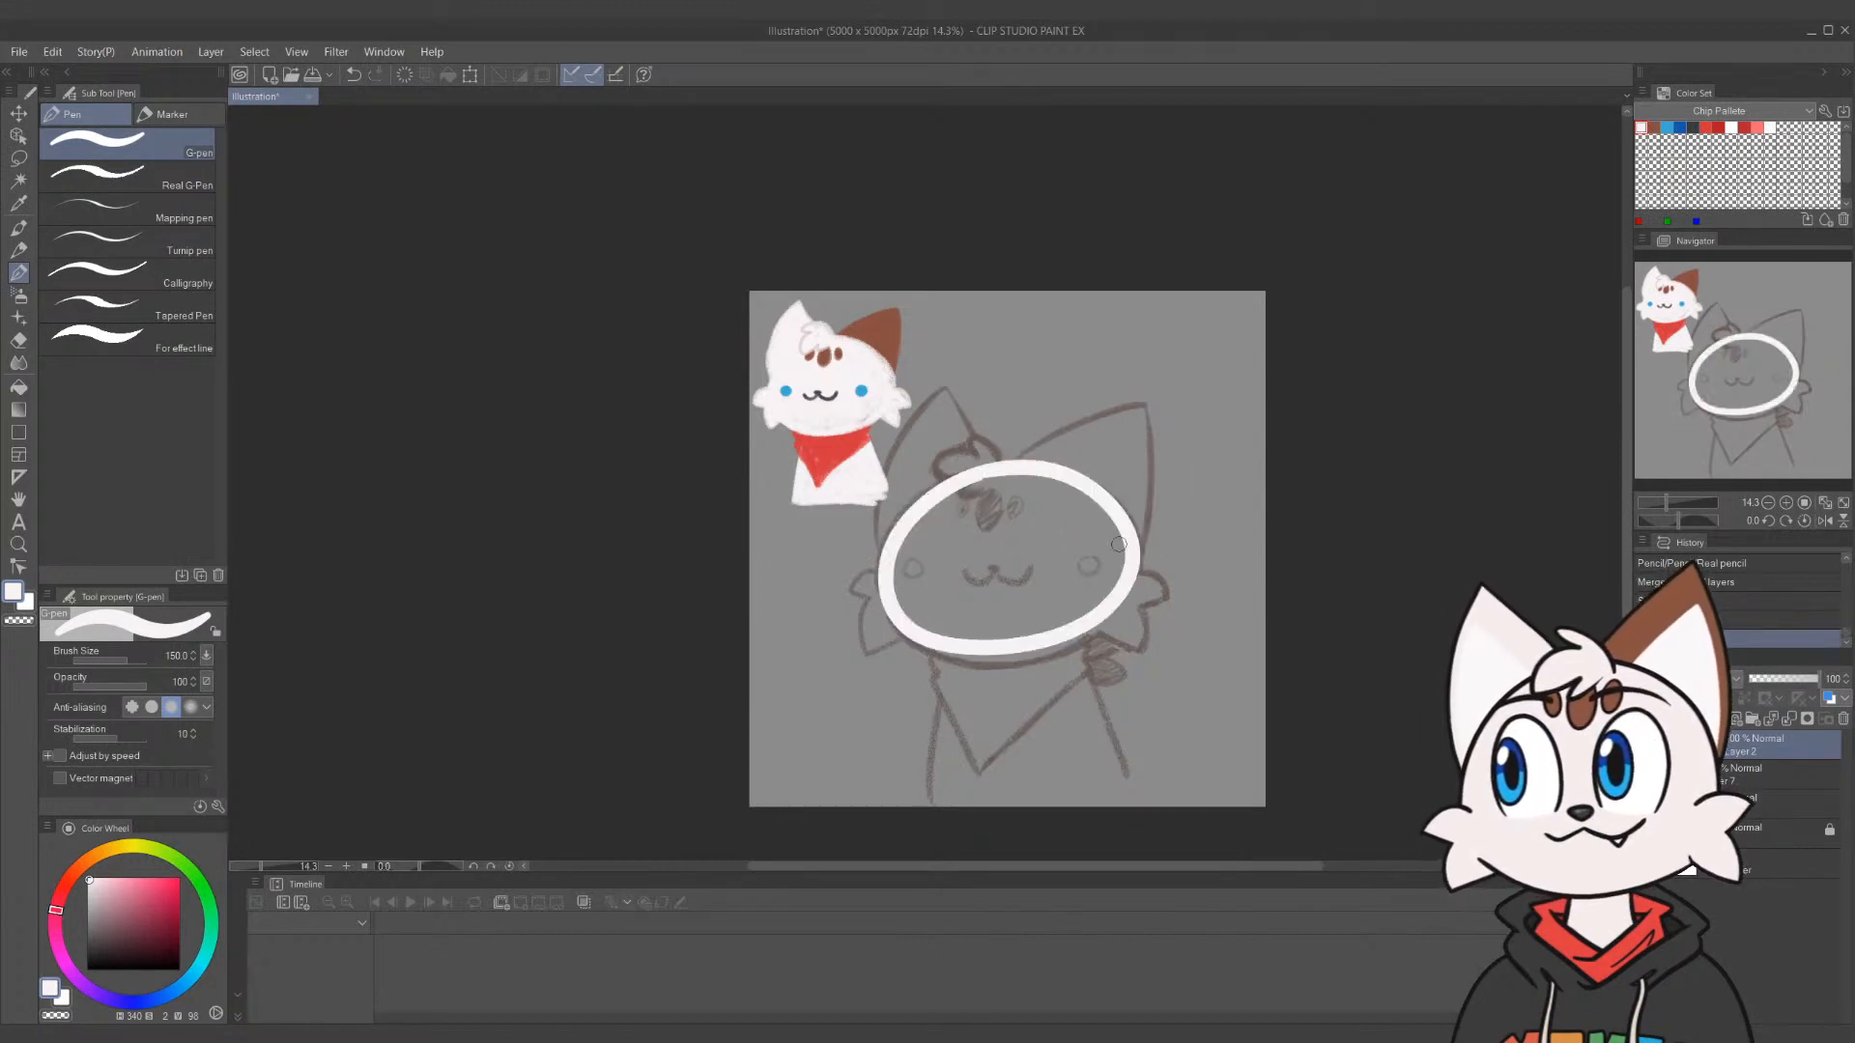
Transform the white oval outline, shifting it and stretching it slightly taller to fit the sketched head
{"action": "key", "text": "ctrl+t"}
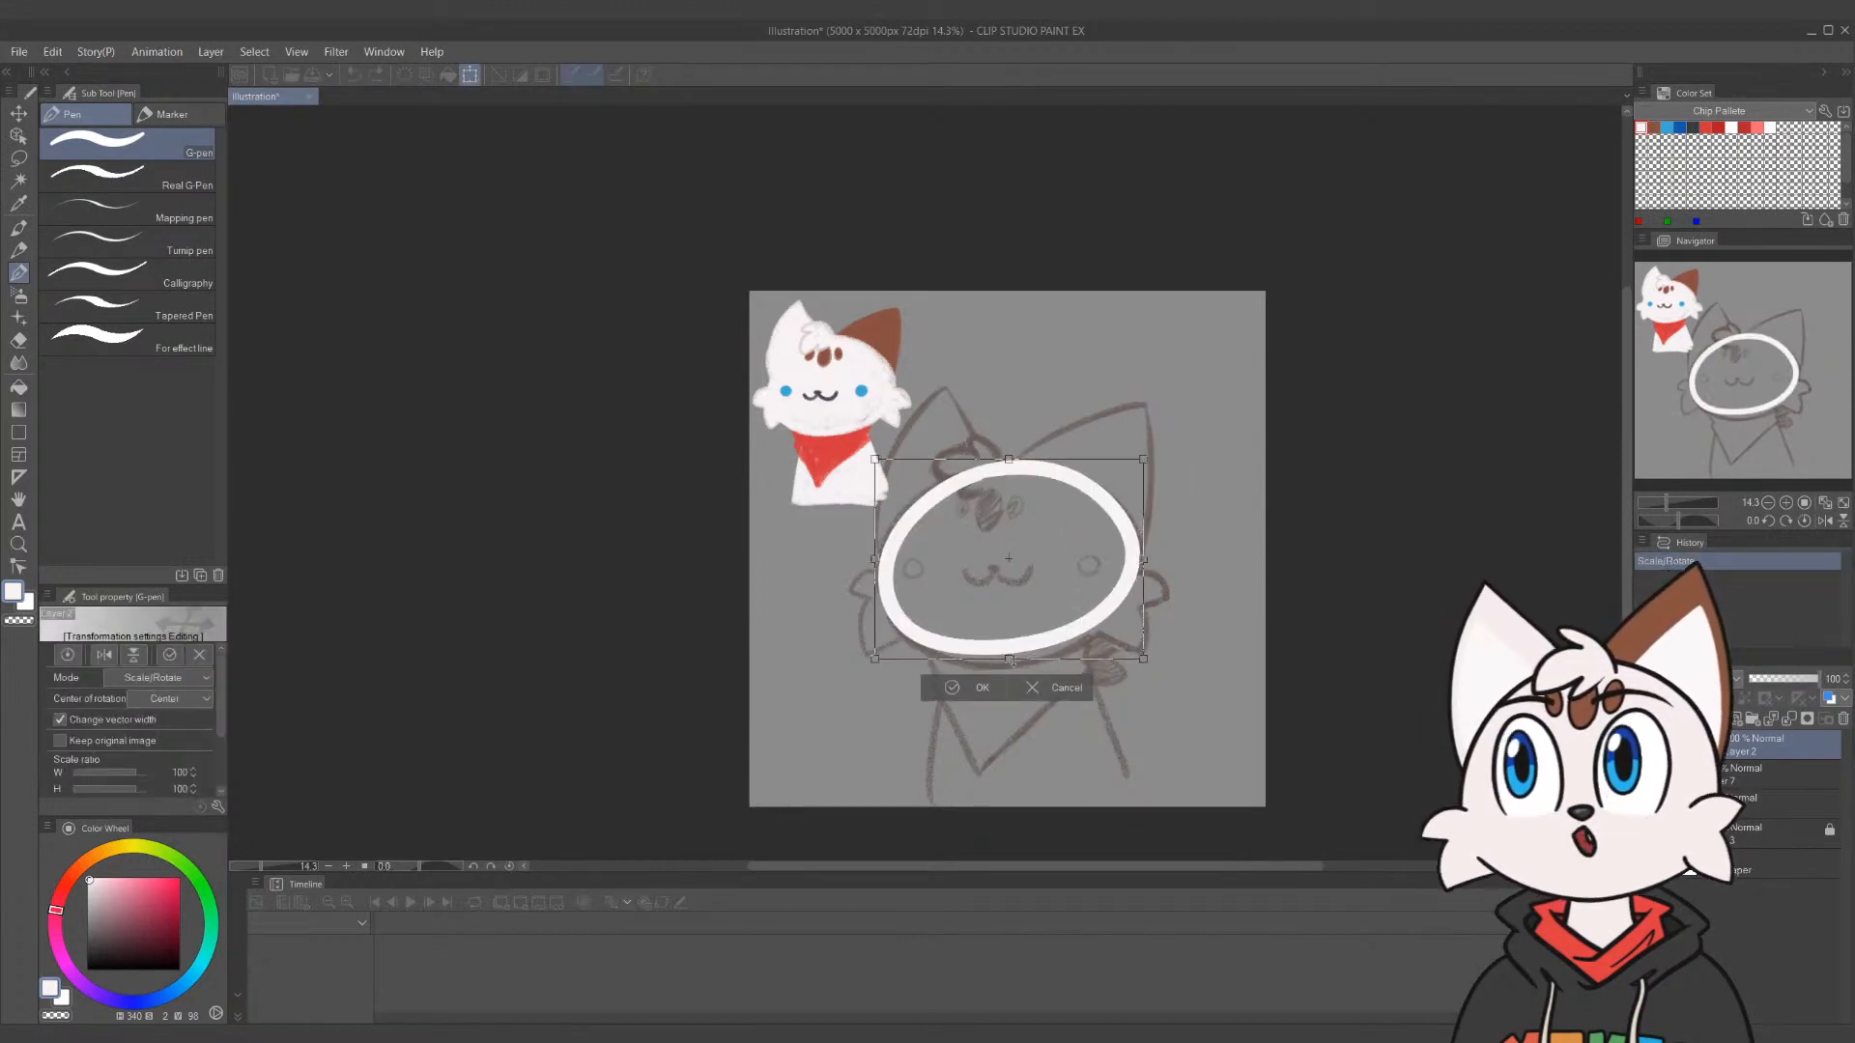
{"action": "left_click_drag", "start_coordinate": [870, 665], "coordinate": [879, 662]}
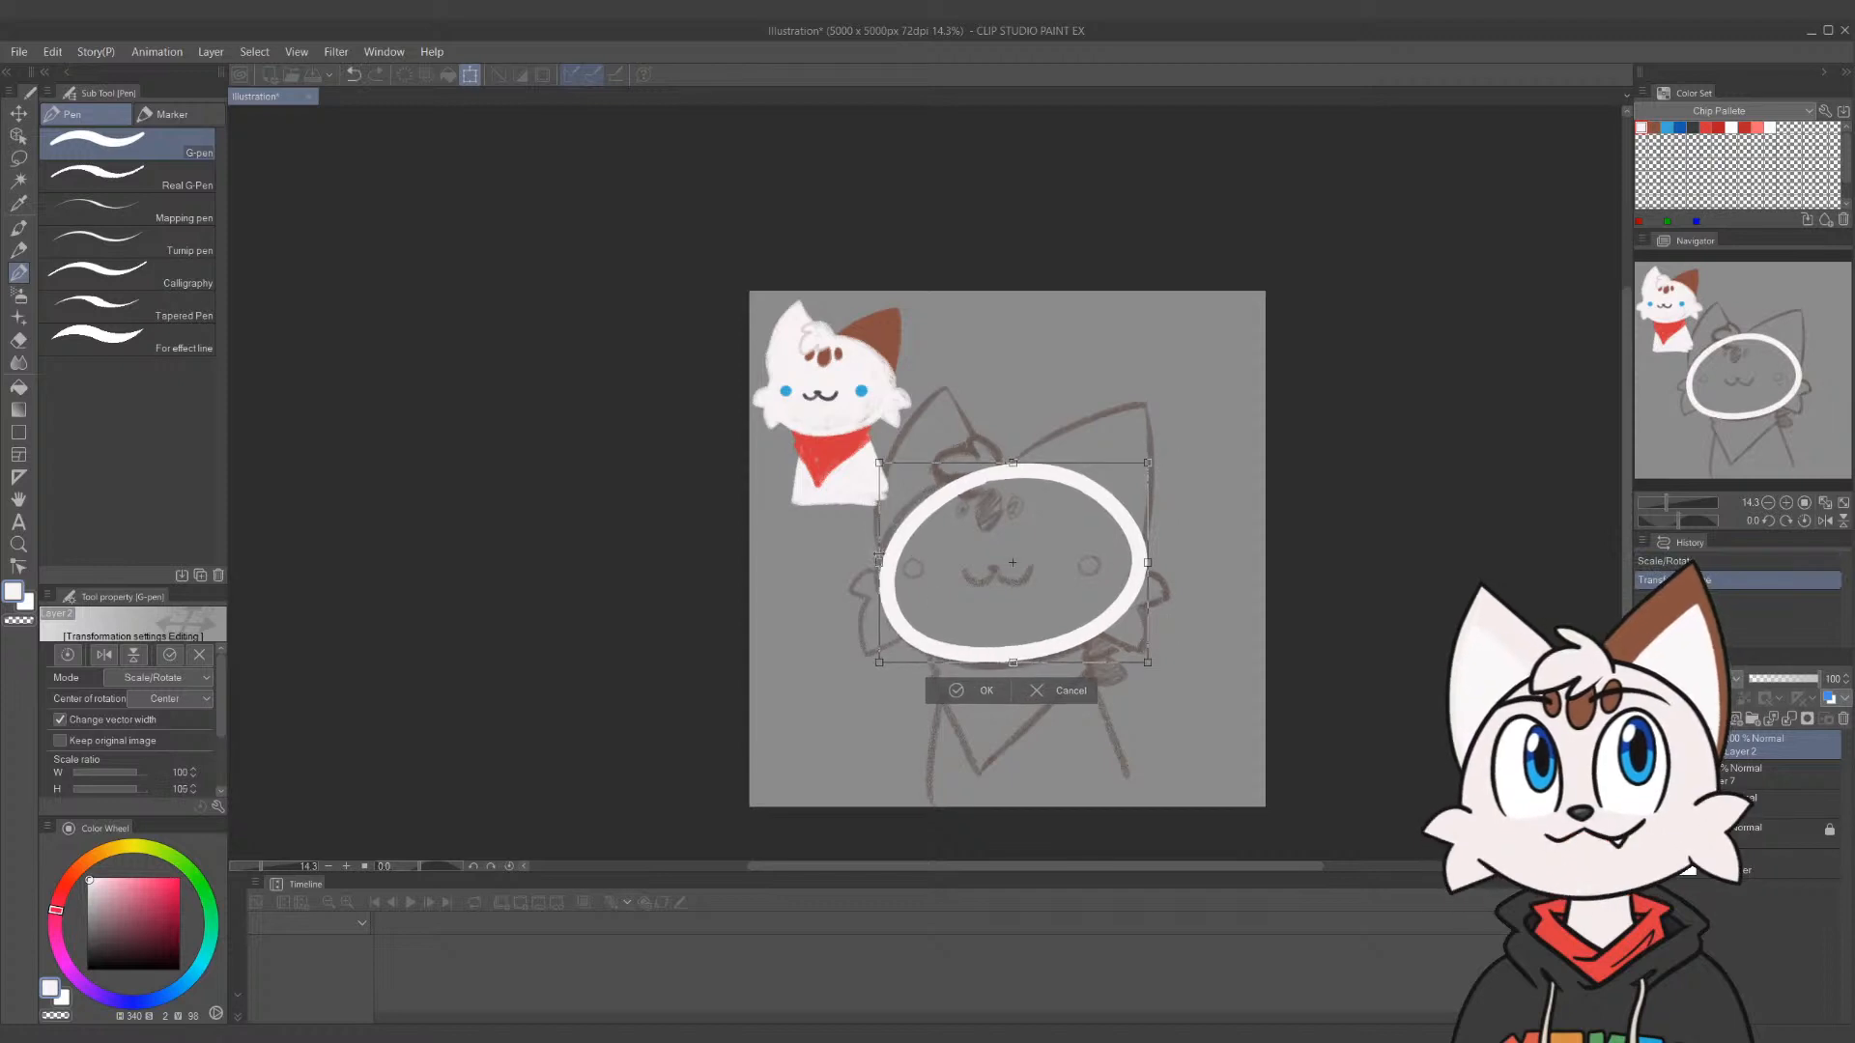
{"action": "left_click_drag", "start_coordinate": [1014, 459], "coordinate": [1013, 455]}
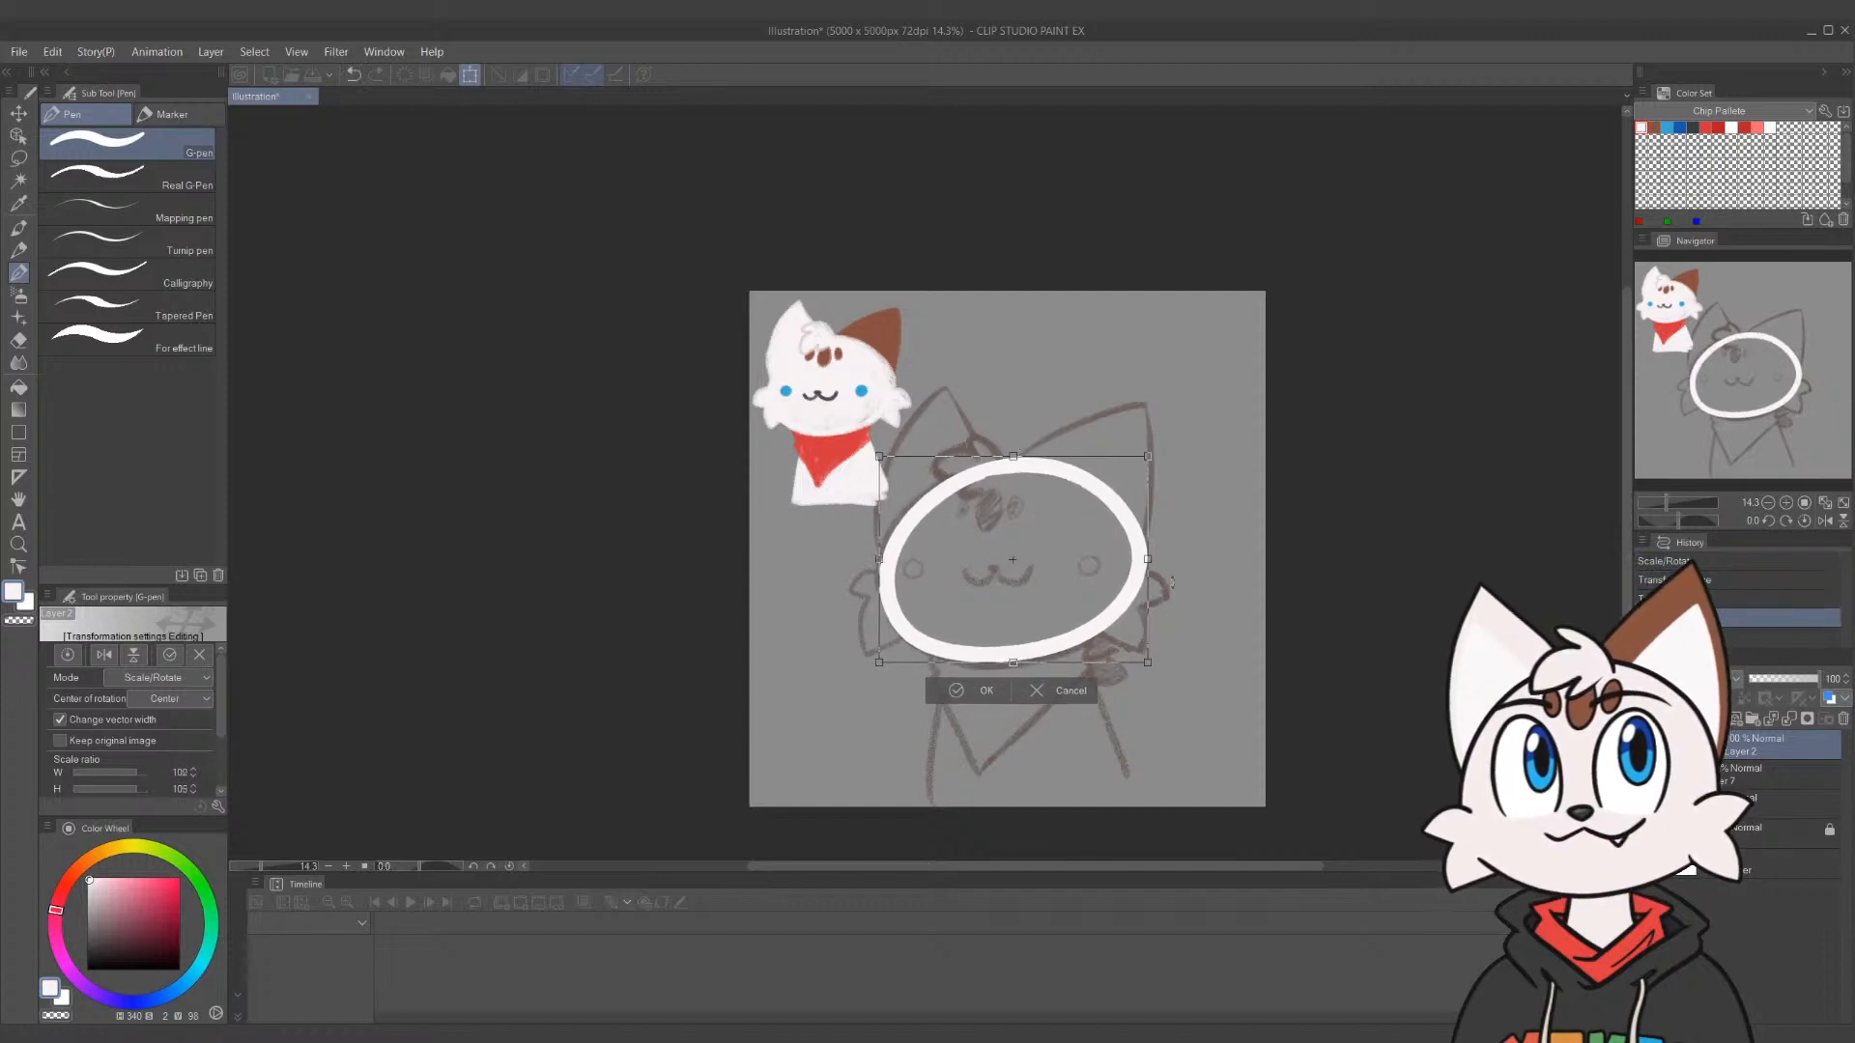
{"action": "left_click_drag", "start_coordinate": [1148, 665], "coordinate": [1144, 672]}
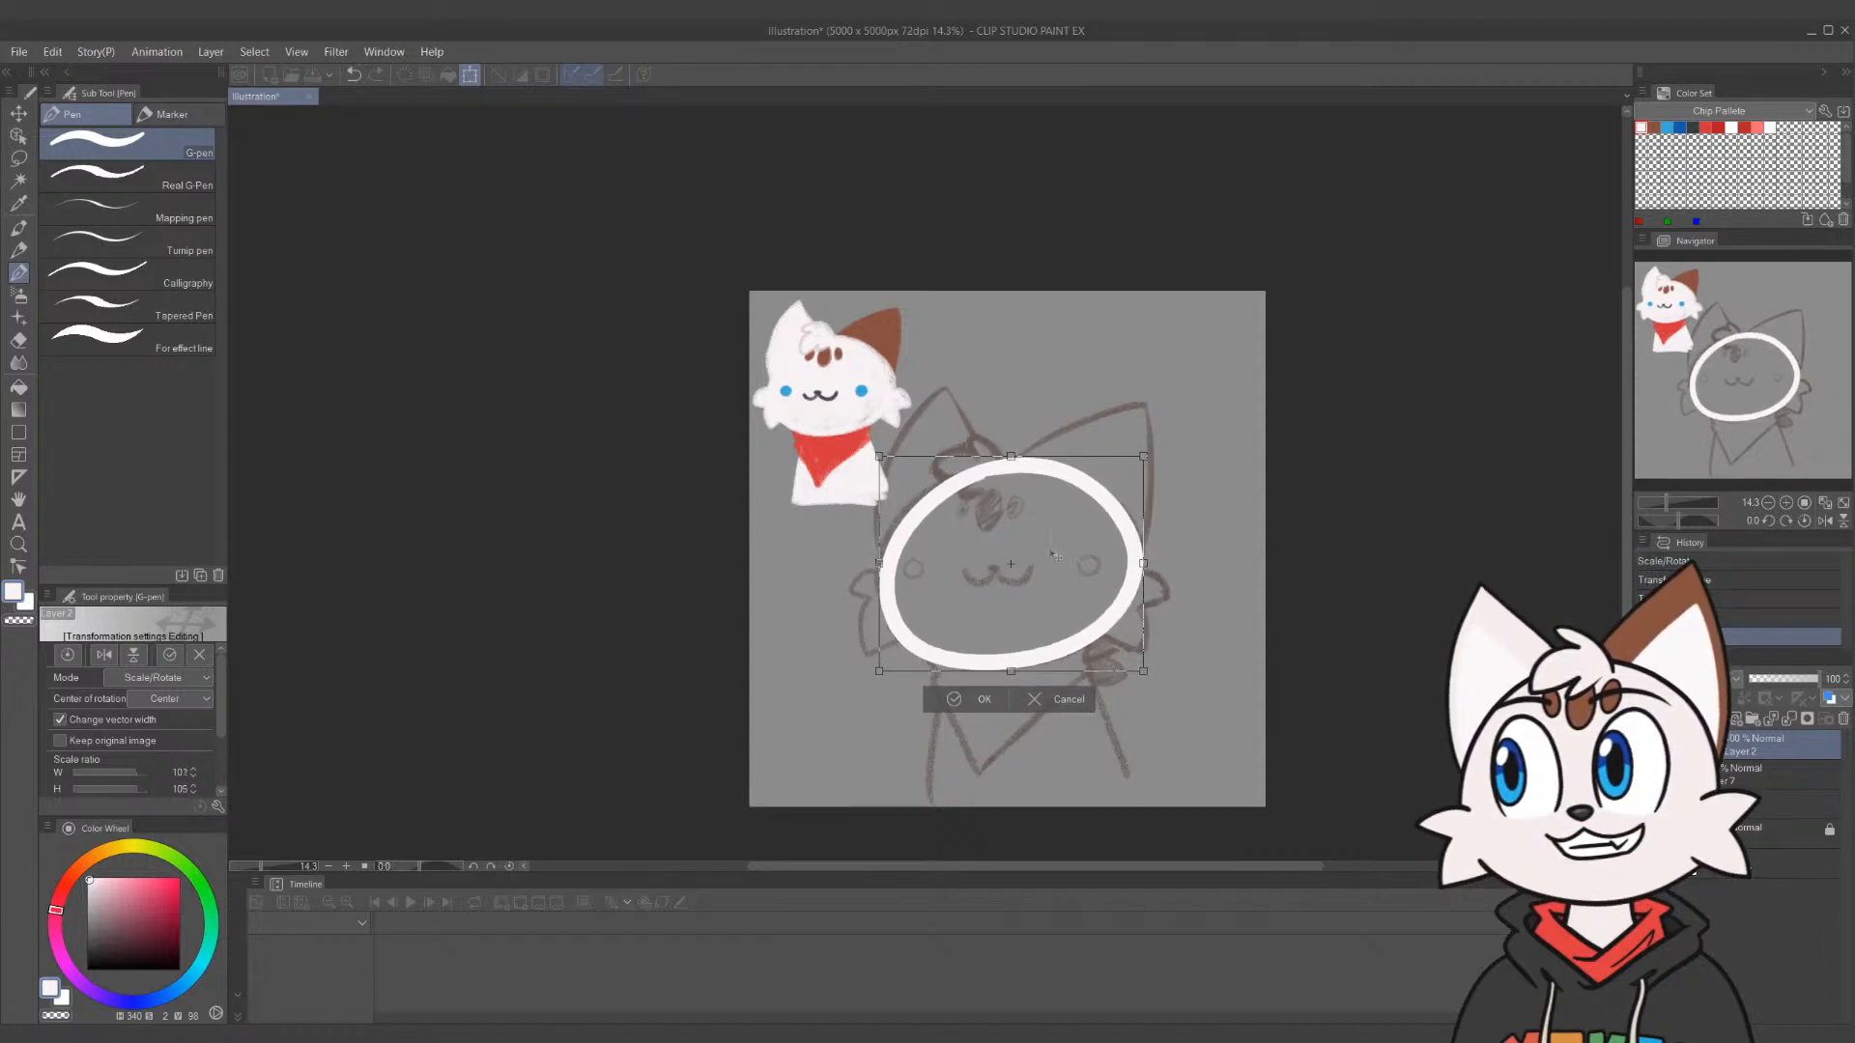
{"action": "left_click_drag", "start_coordinate": [875, 453], "coordinate": [876, 445]}
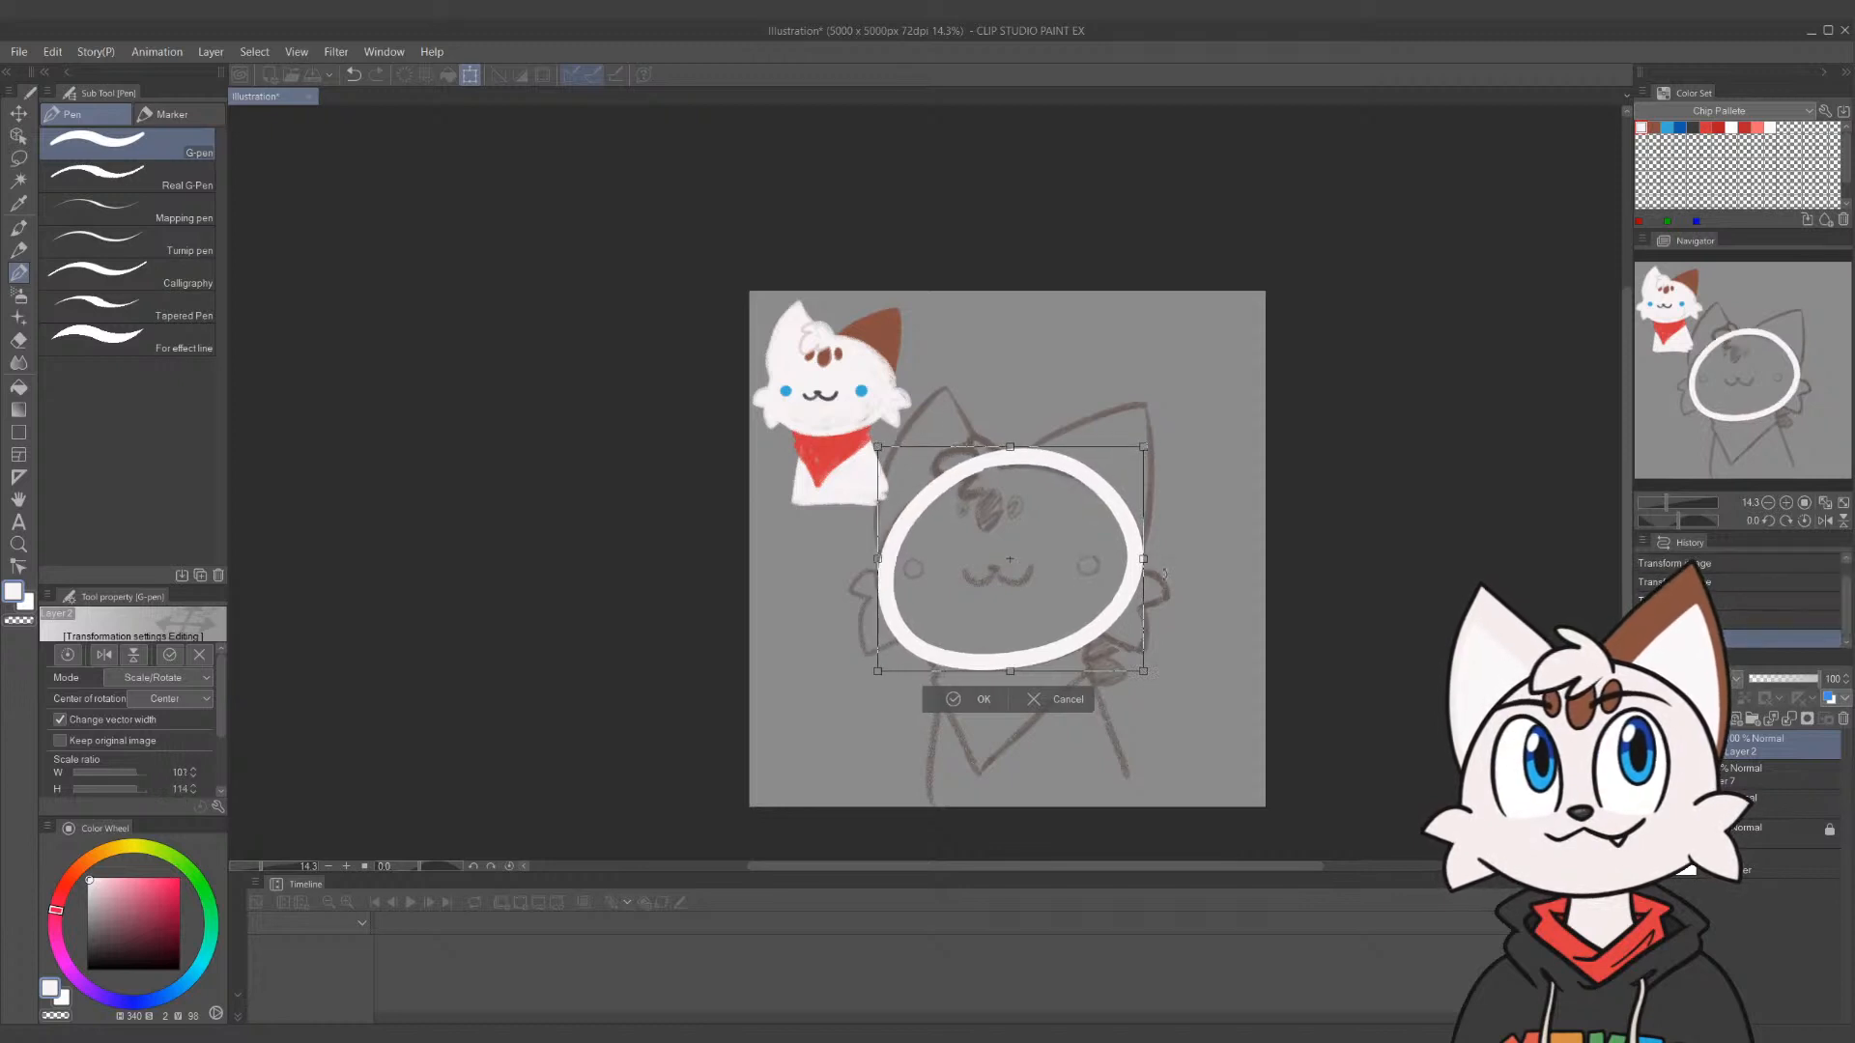
{"action": "left_click", "coordinate": [1011, 706]}
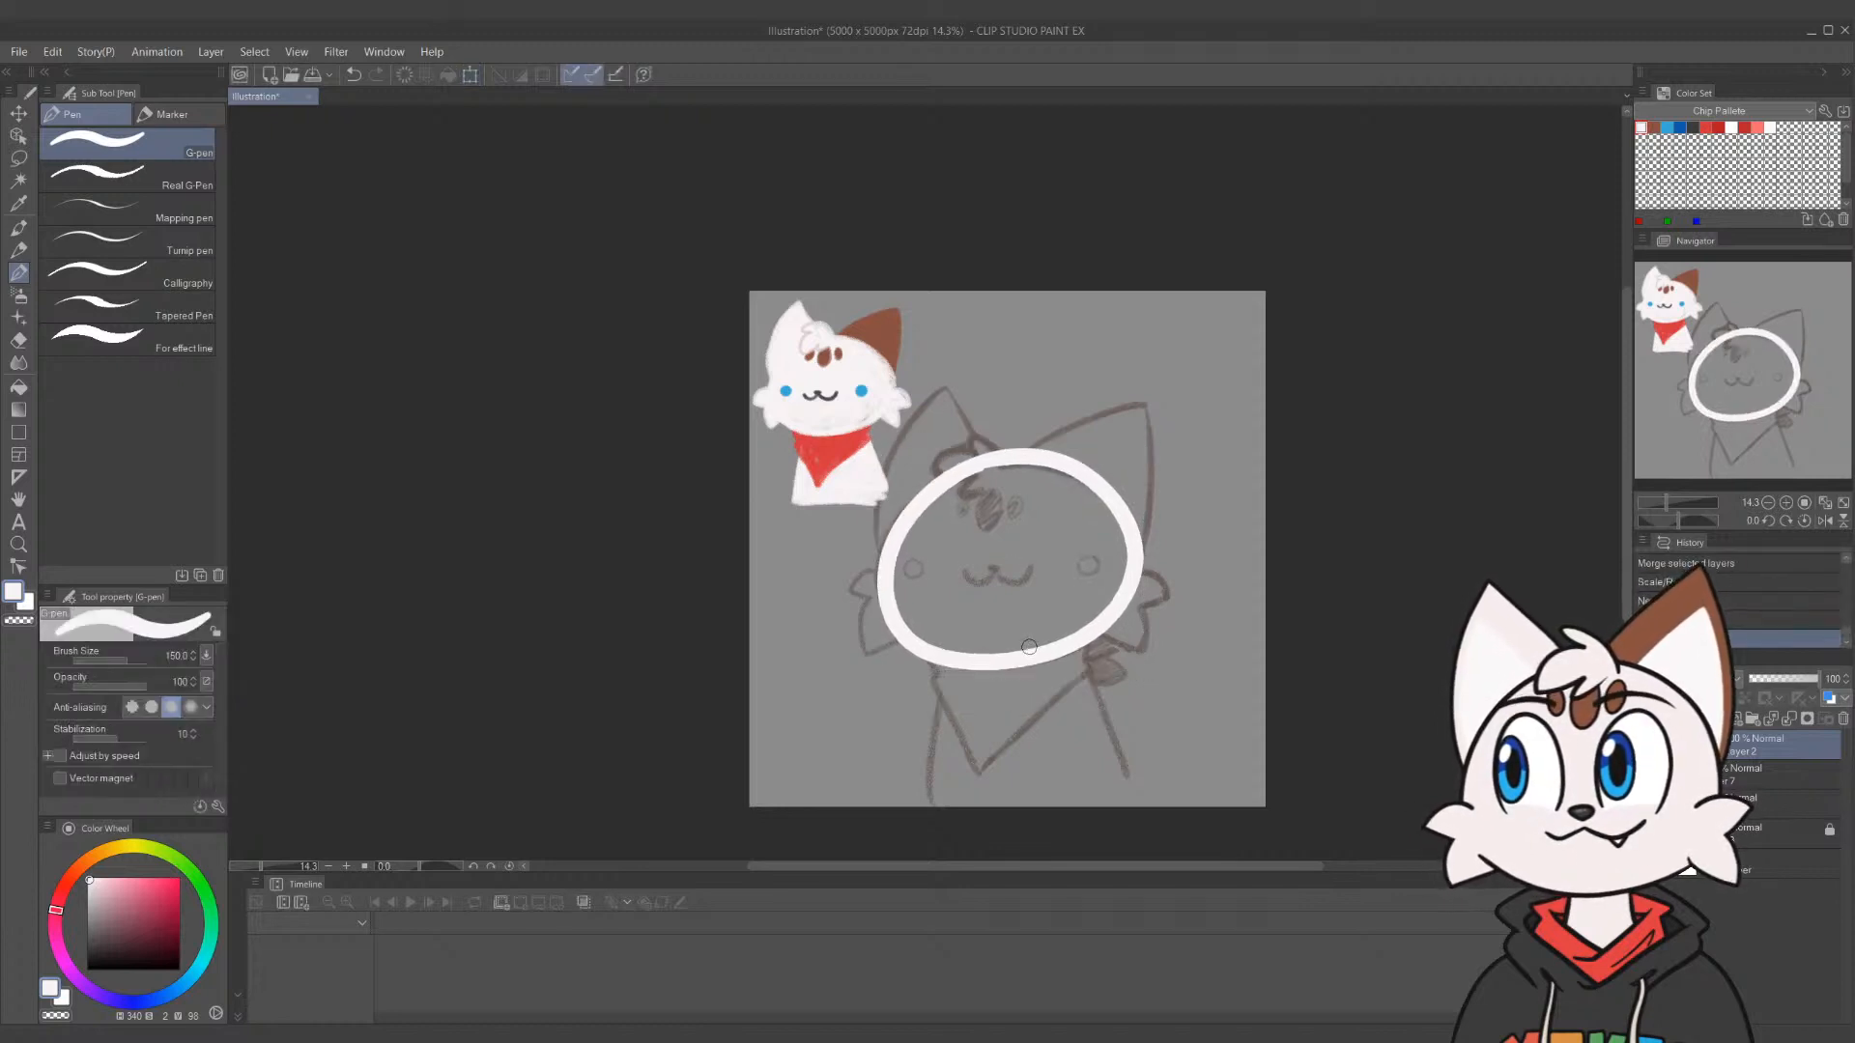
Paint the inside of the head oval solid near-white with the G-pen at brush size 250
{"action": "key", "text": "g"}
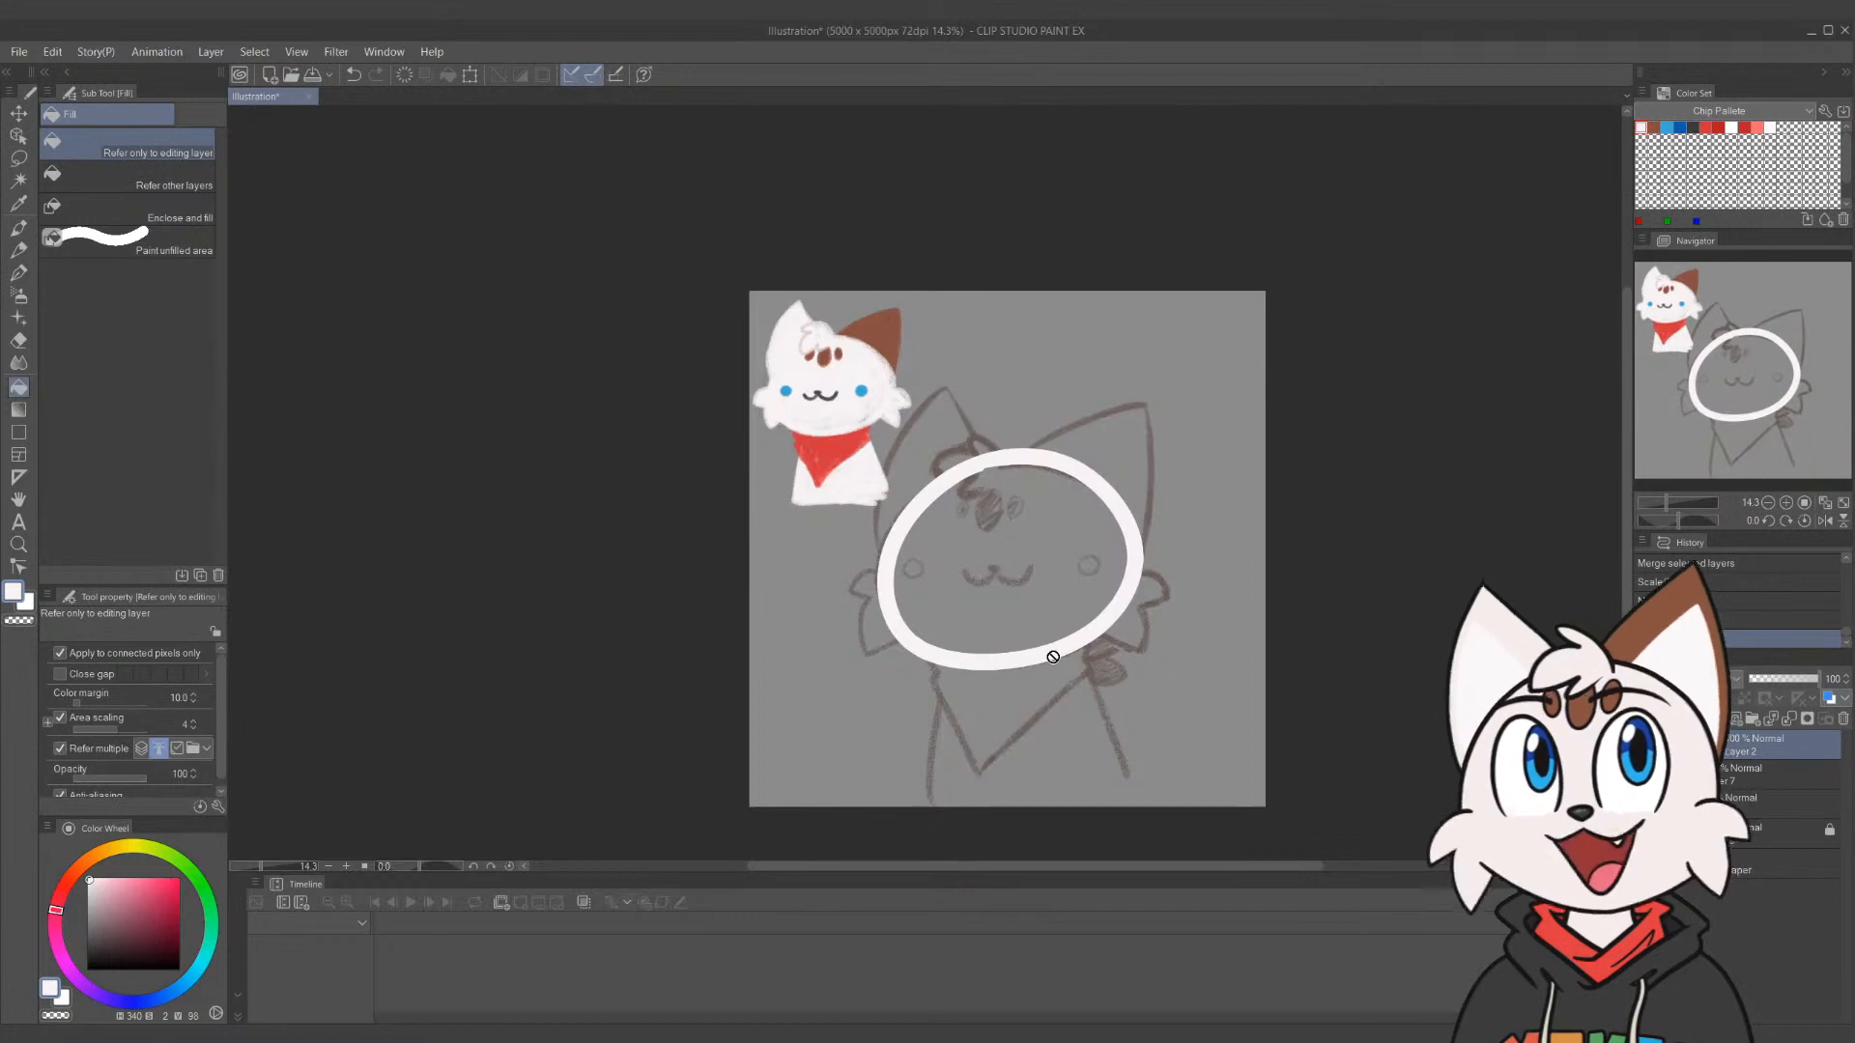
{"action": "key", "text": "p"}
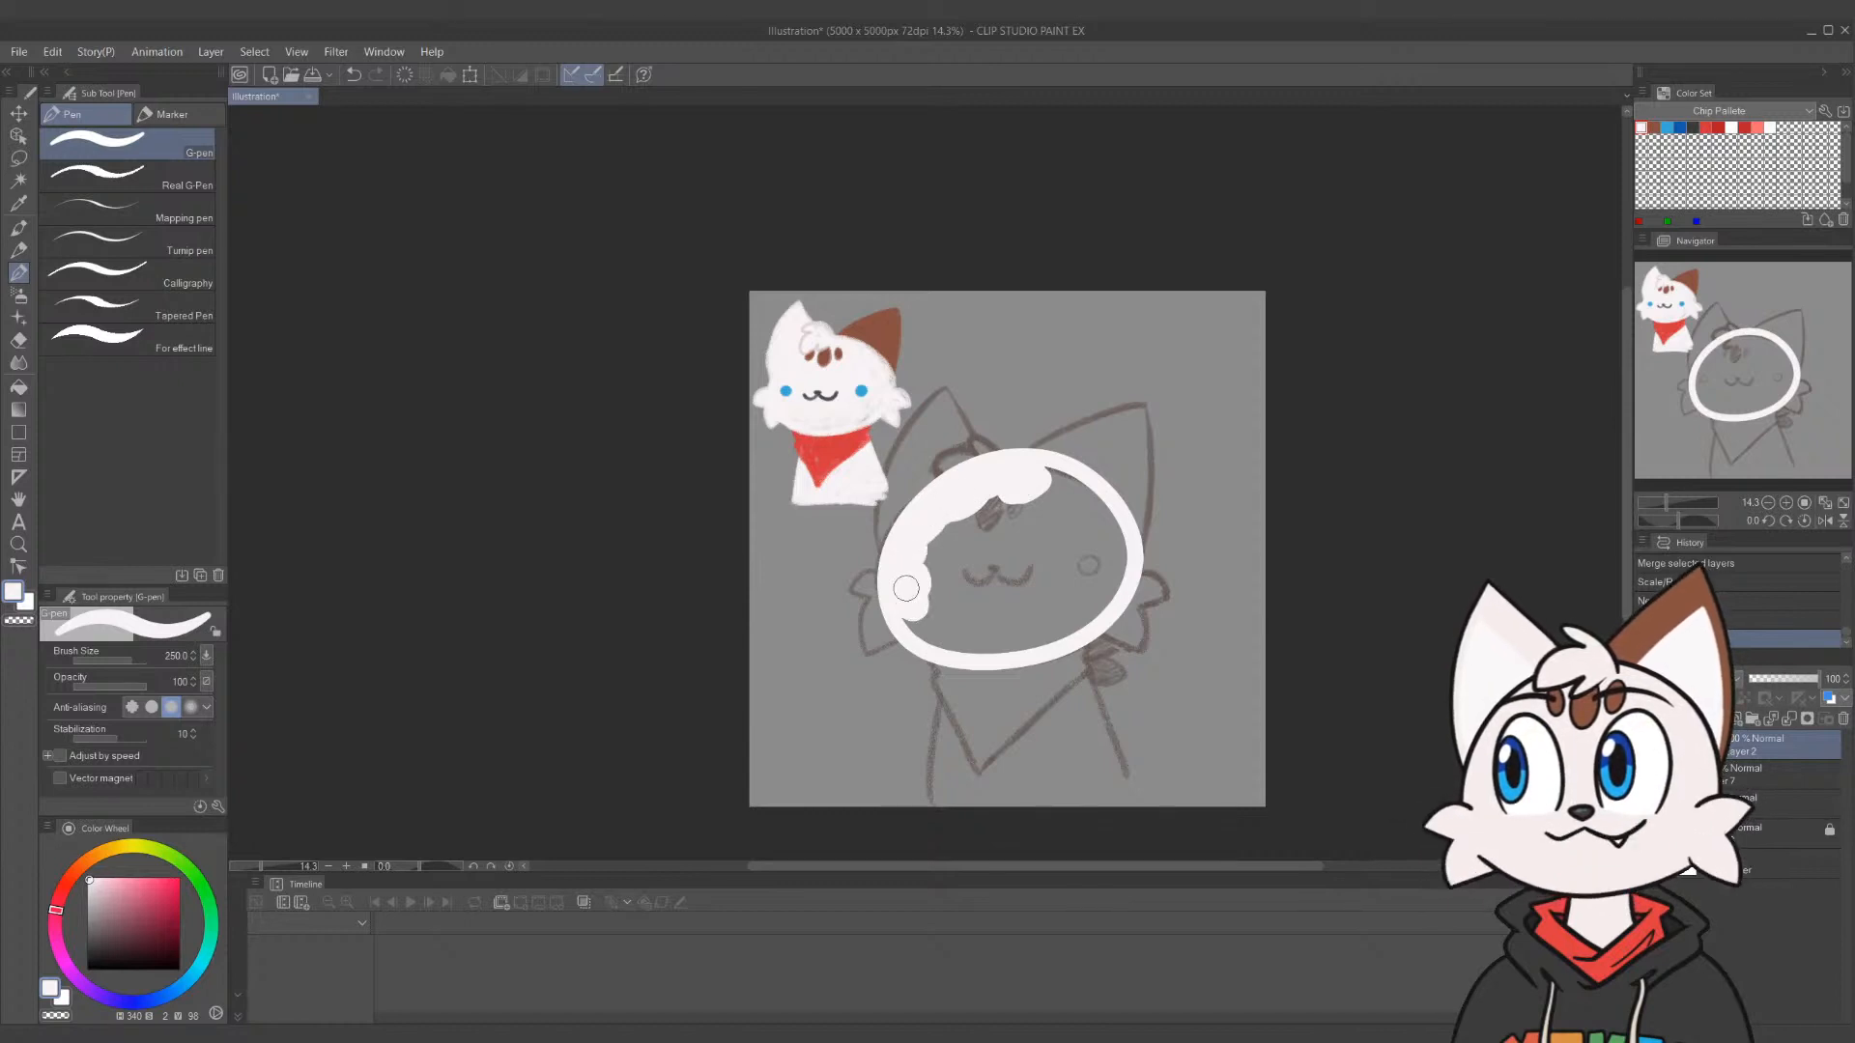
{"action": "left_click_drag", "start_coordinate": [906, 588], "coordinate": [1018, 635]}
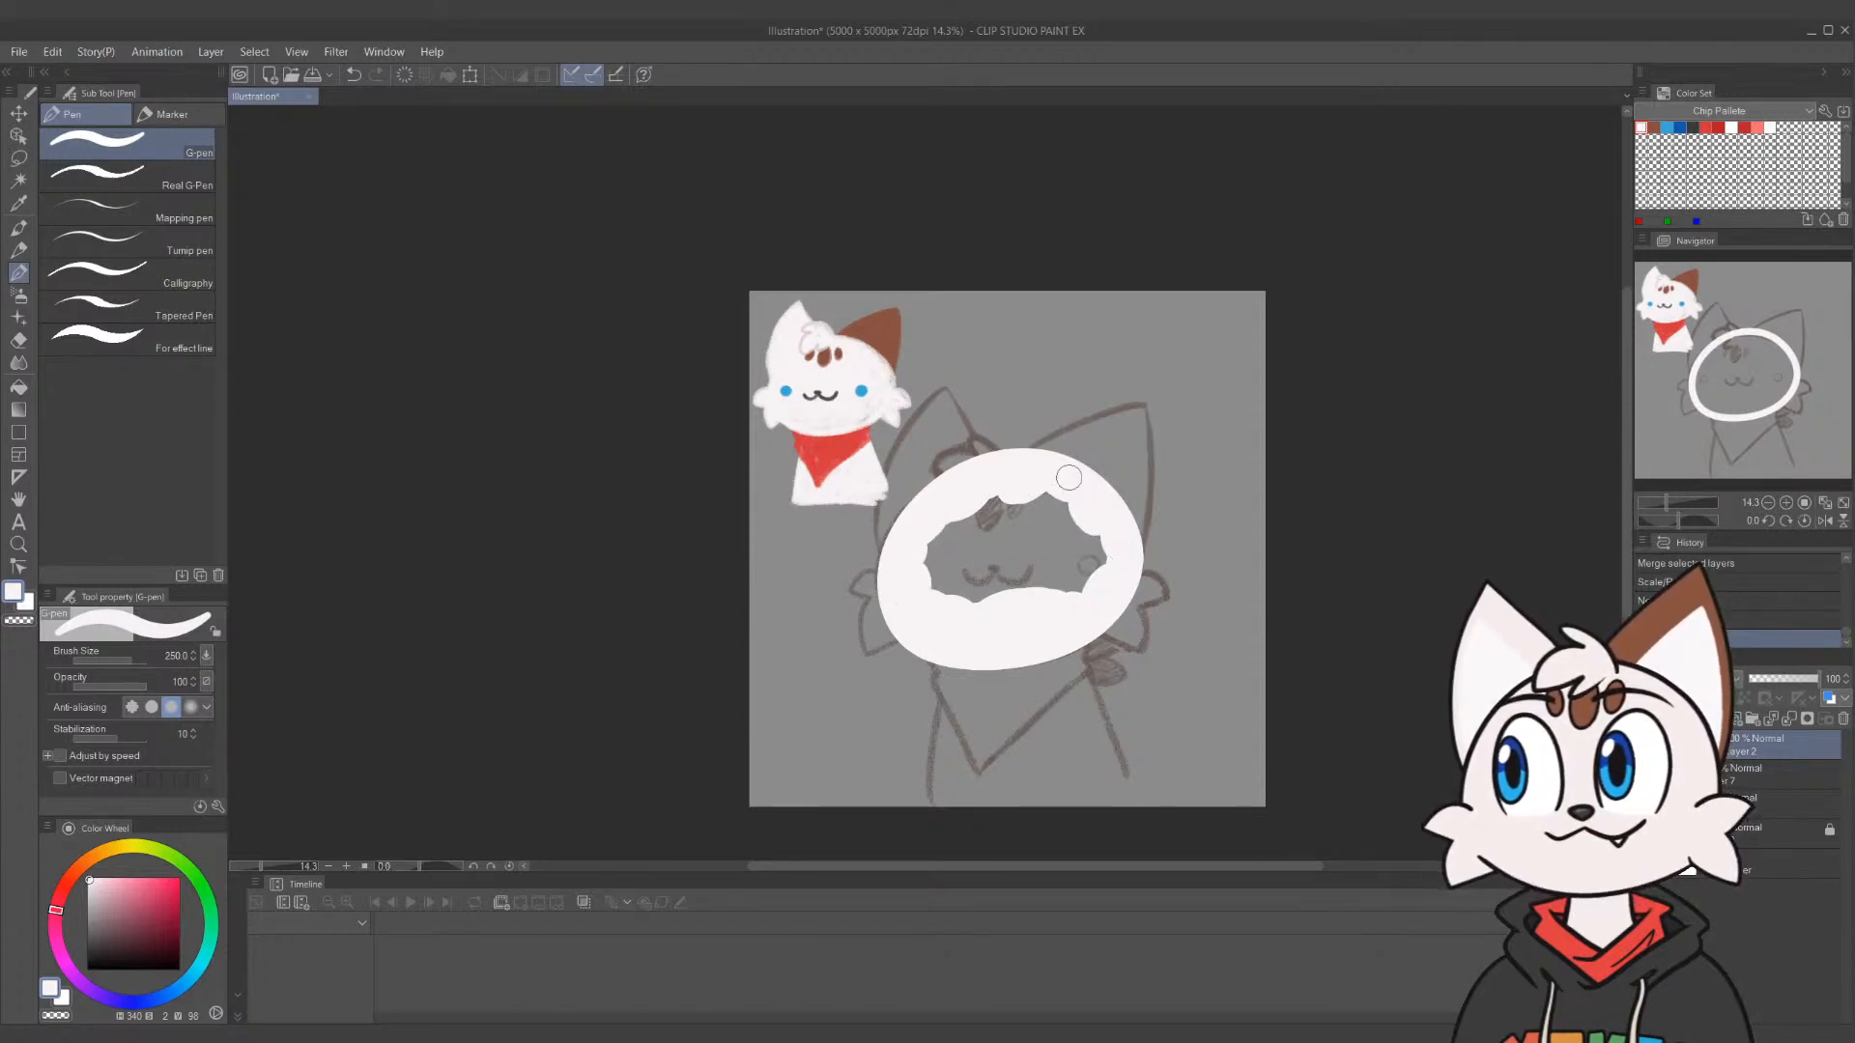
{"action": "mouse_move", "coordinate": [937, 546]}
{"action": "left_mouse_down"}
{"action": "mouse_move", "coordinate": [1041, 492]}
{"action": "mouse_move", "coordinate": [976, 570]}
{"action": "mouse_move", "coordinate": [1062, 556]}
{"action": "mouse_move", "coordinate": [1053, 594]}
{"action": "mouse_move", "coordinate": [1071, 565]}
{"action": "left_mouse_up"}
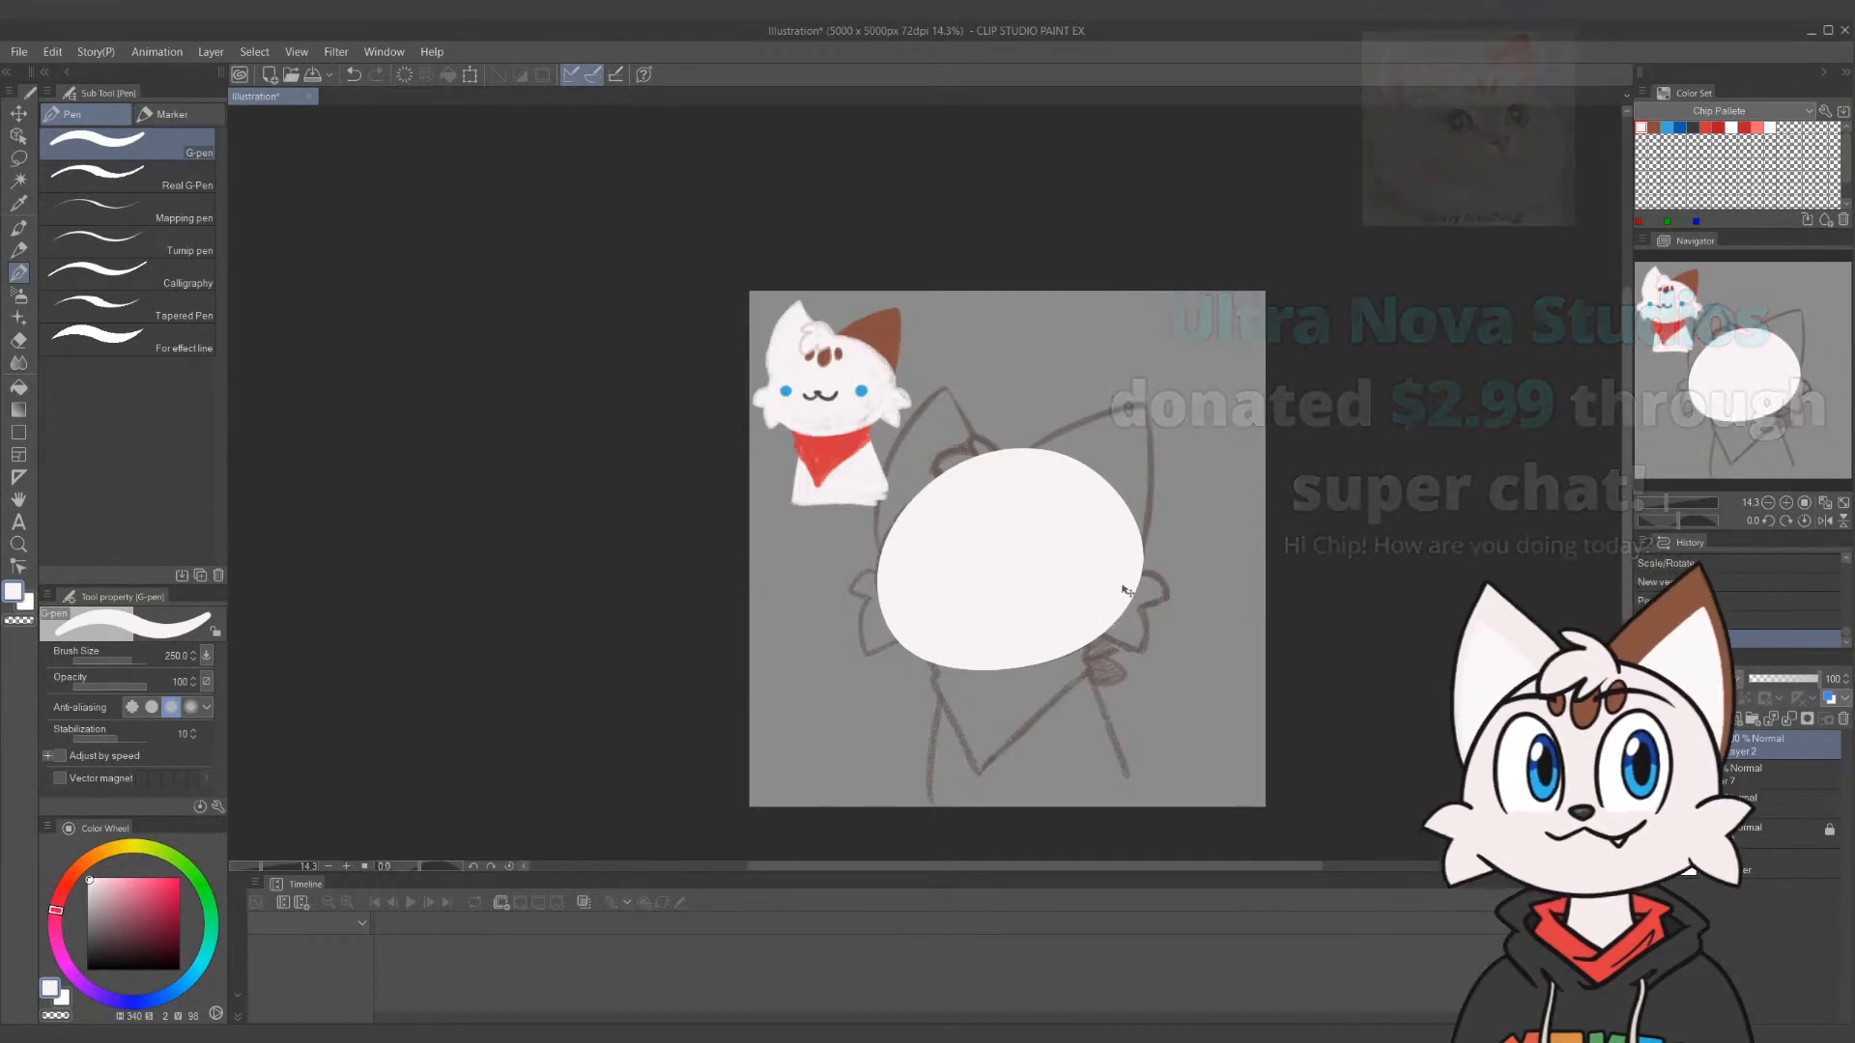
Rotate the solid white head shape slightly clockwise about a point near its centre
{"action": "key", "text": "ctrl+t"}
{"action": "left_click_drag", "start_coordinate": [1011, 560], "coordinate": [1011, 573]}
{"action": "left_click_drag", "start_coordinate": [1208, 555], "coordinate": [1208, 586]}
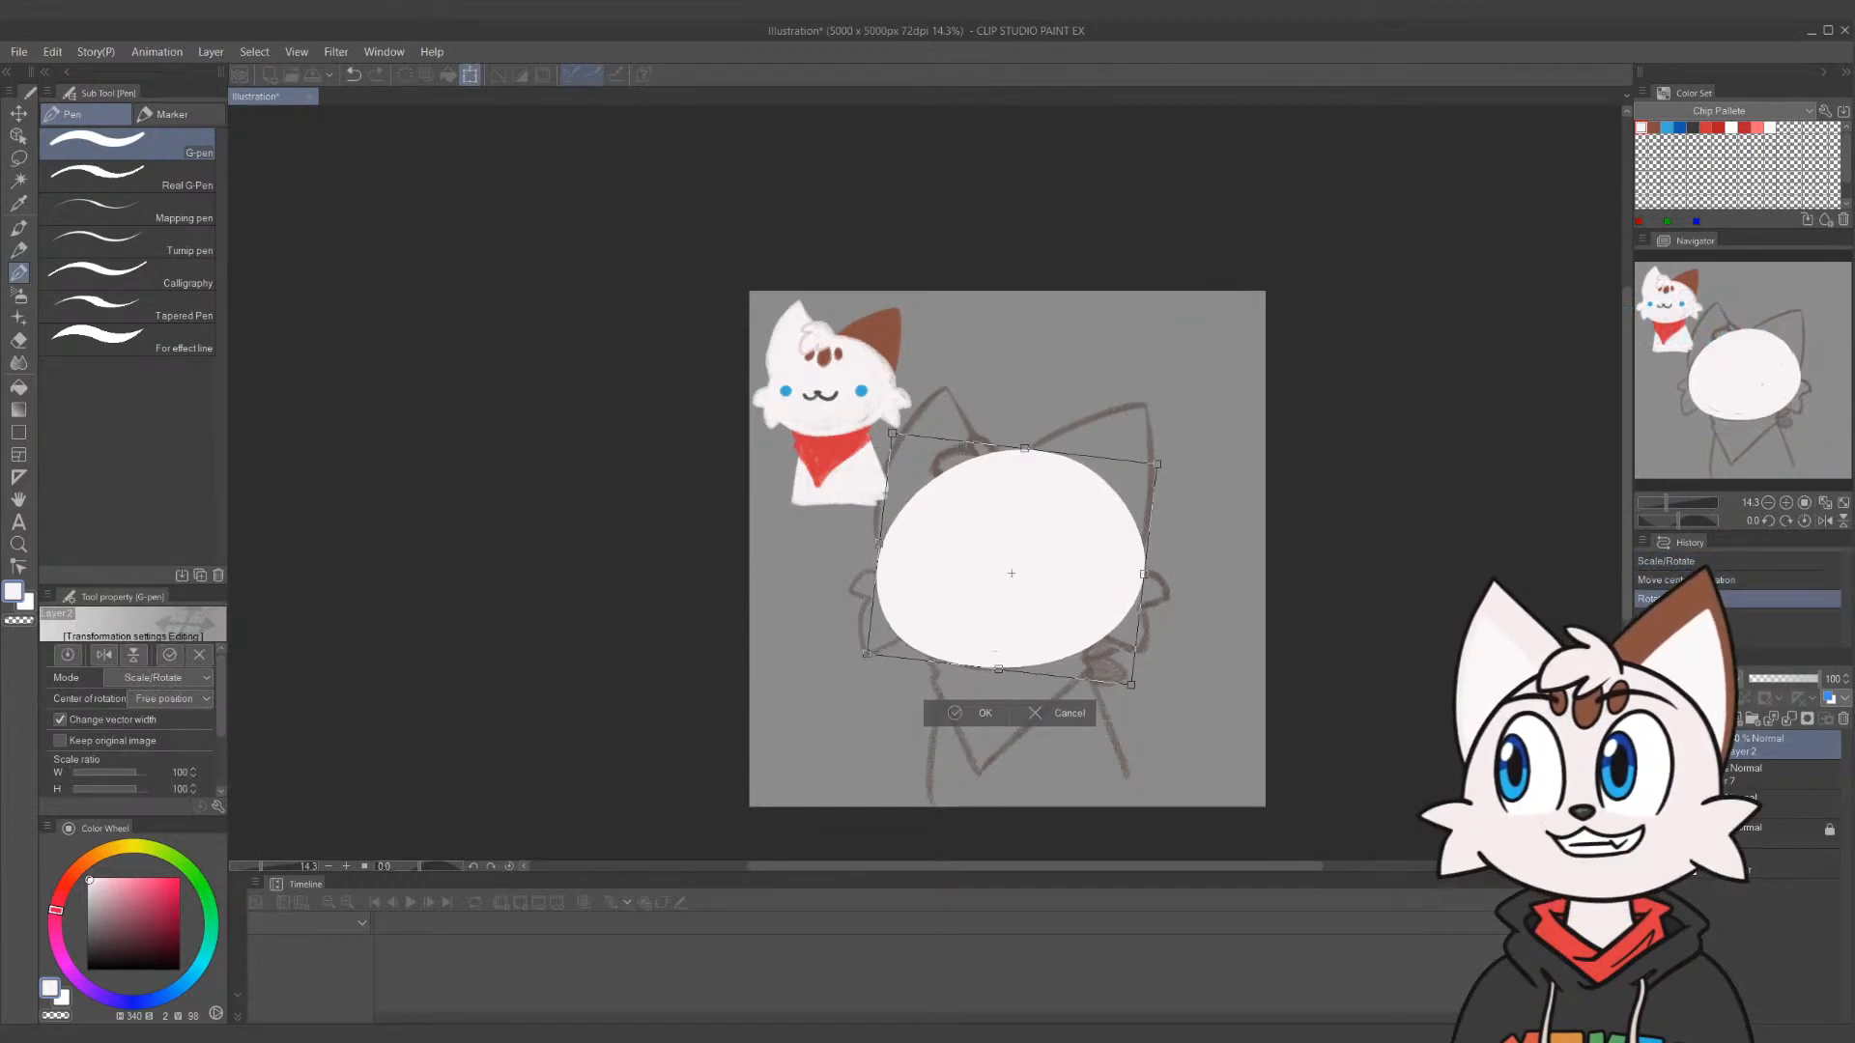
{"action": "left_click", "coordinate": [976, 713]}
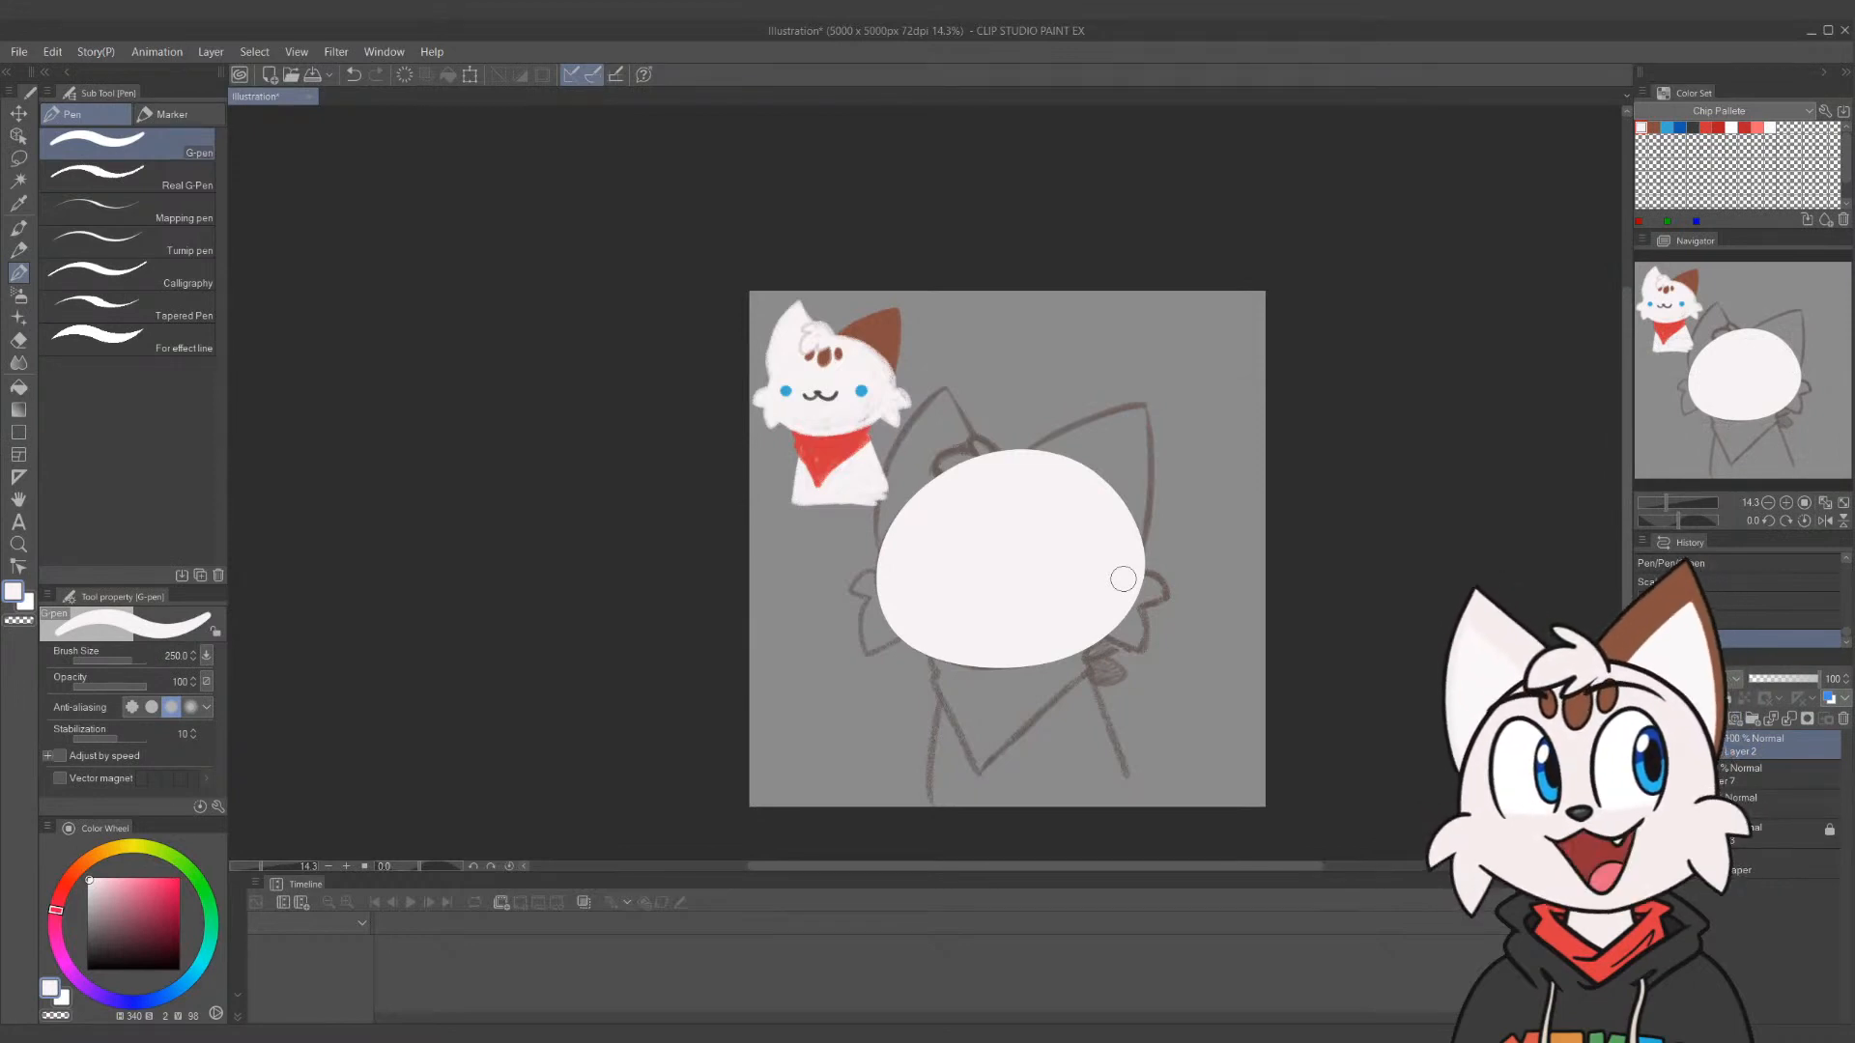
{"action": "key", "text": "ctrl+z"}
{"action": "key", "text": "ctrl+y"}
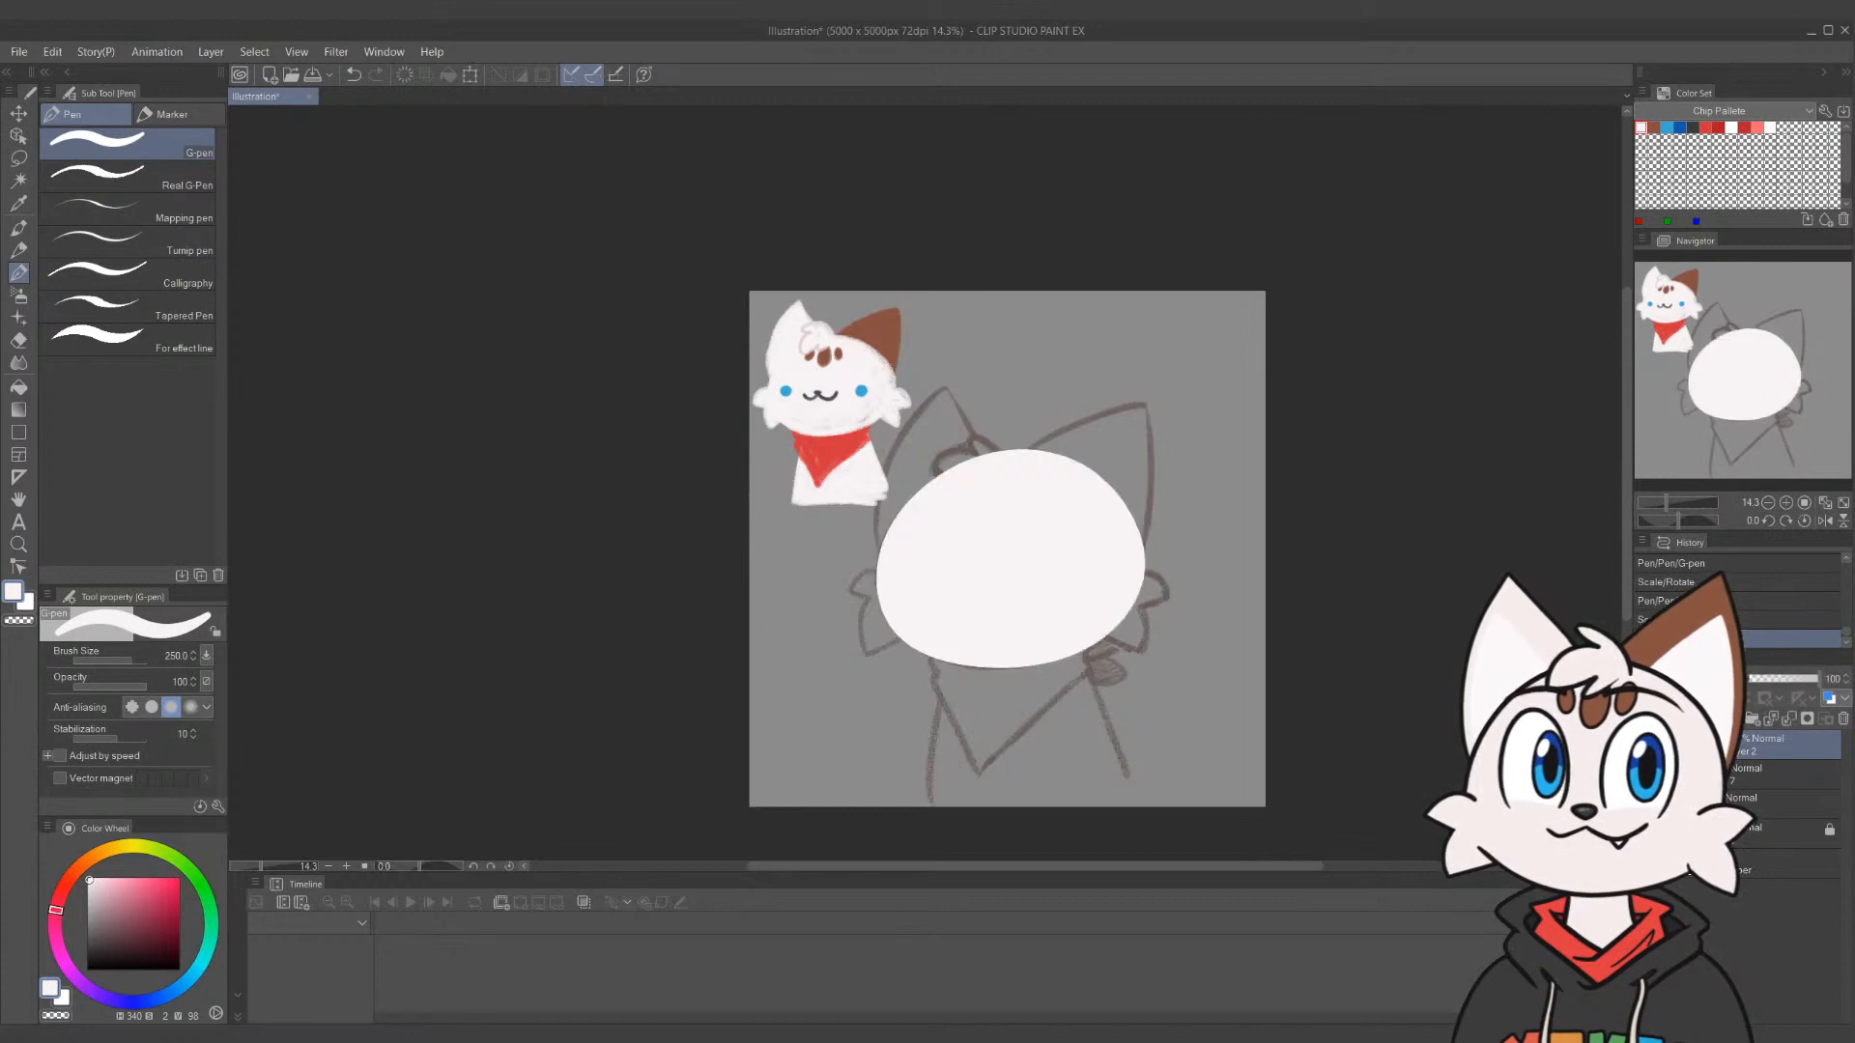
Move the white head shape slightly down and to the left over the sketched head
{"action": "key", "text": "ctrl+t"}
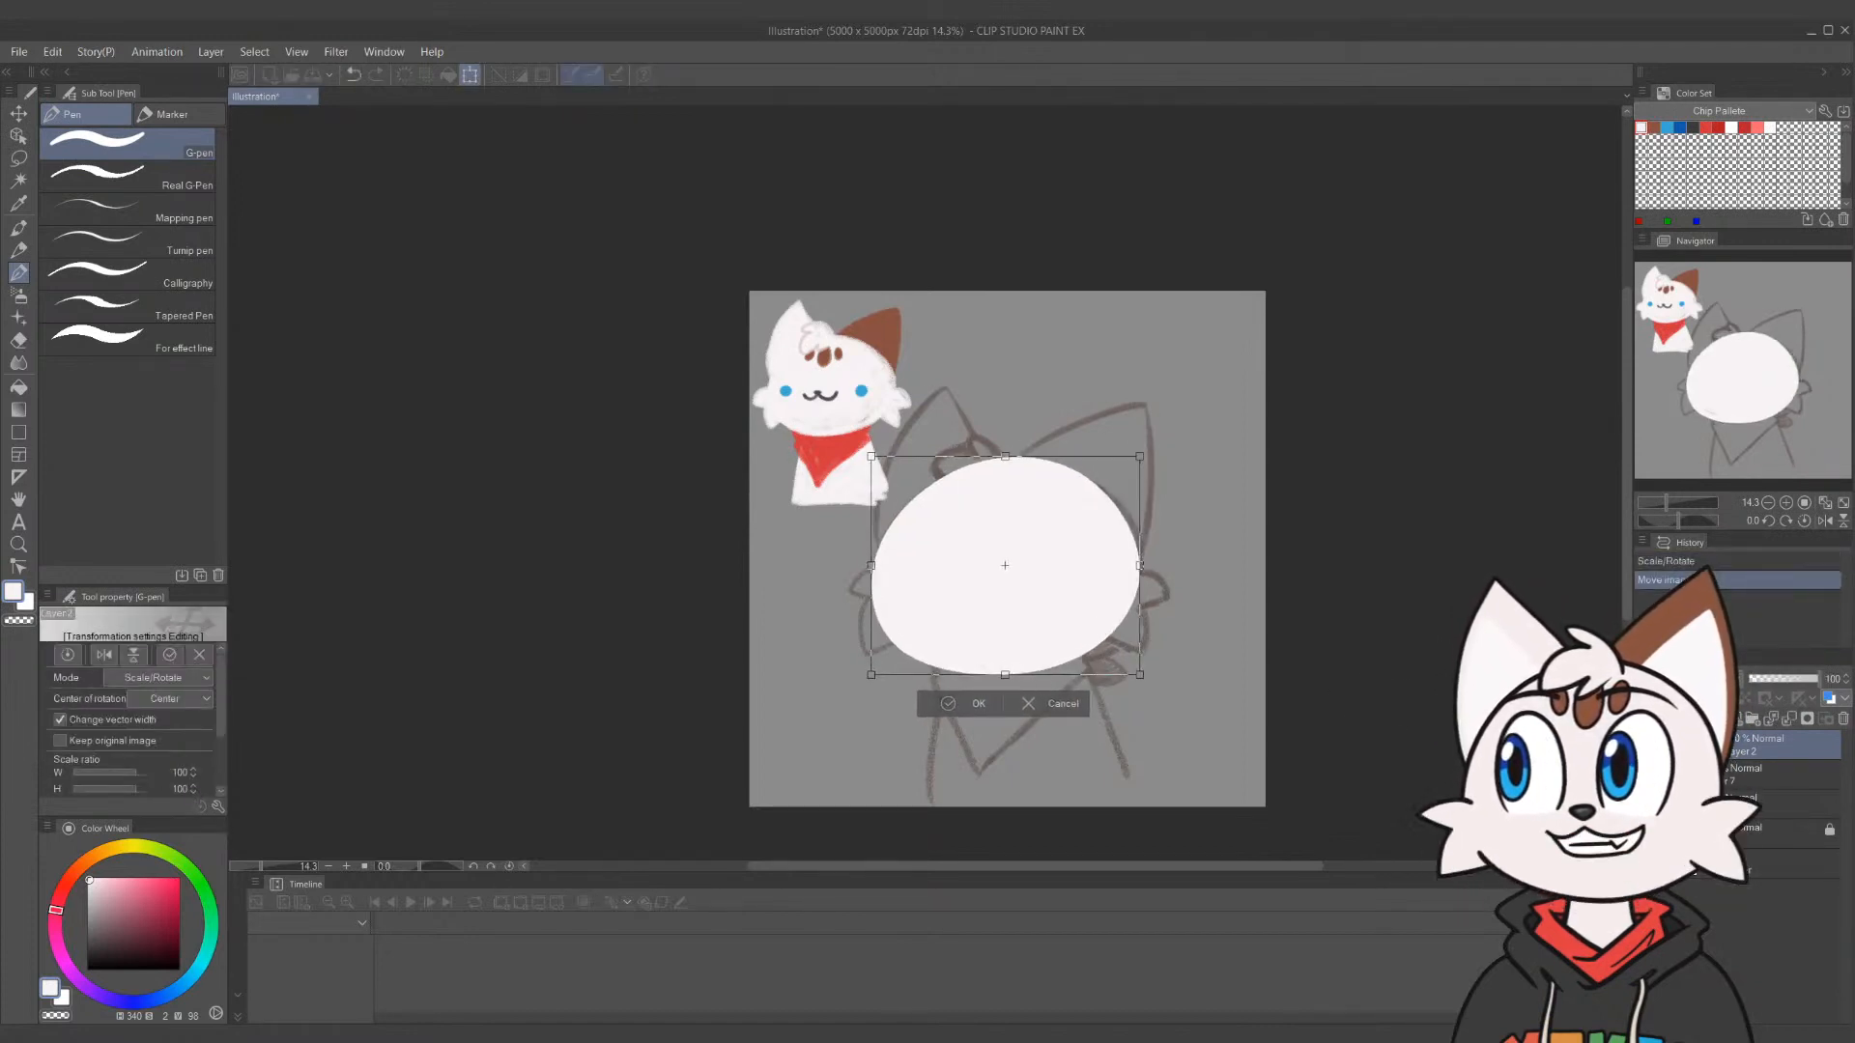
{"action": "key", "text": "Return"}
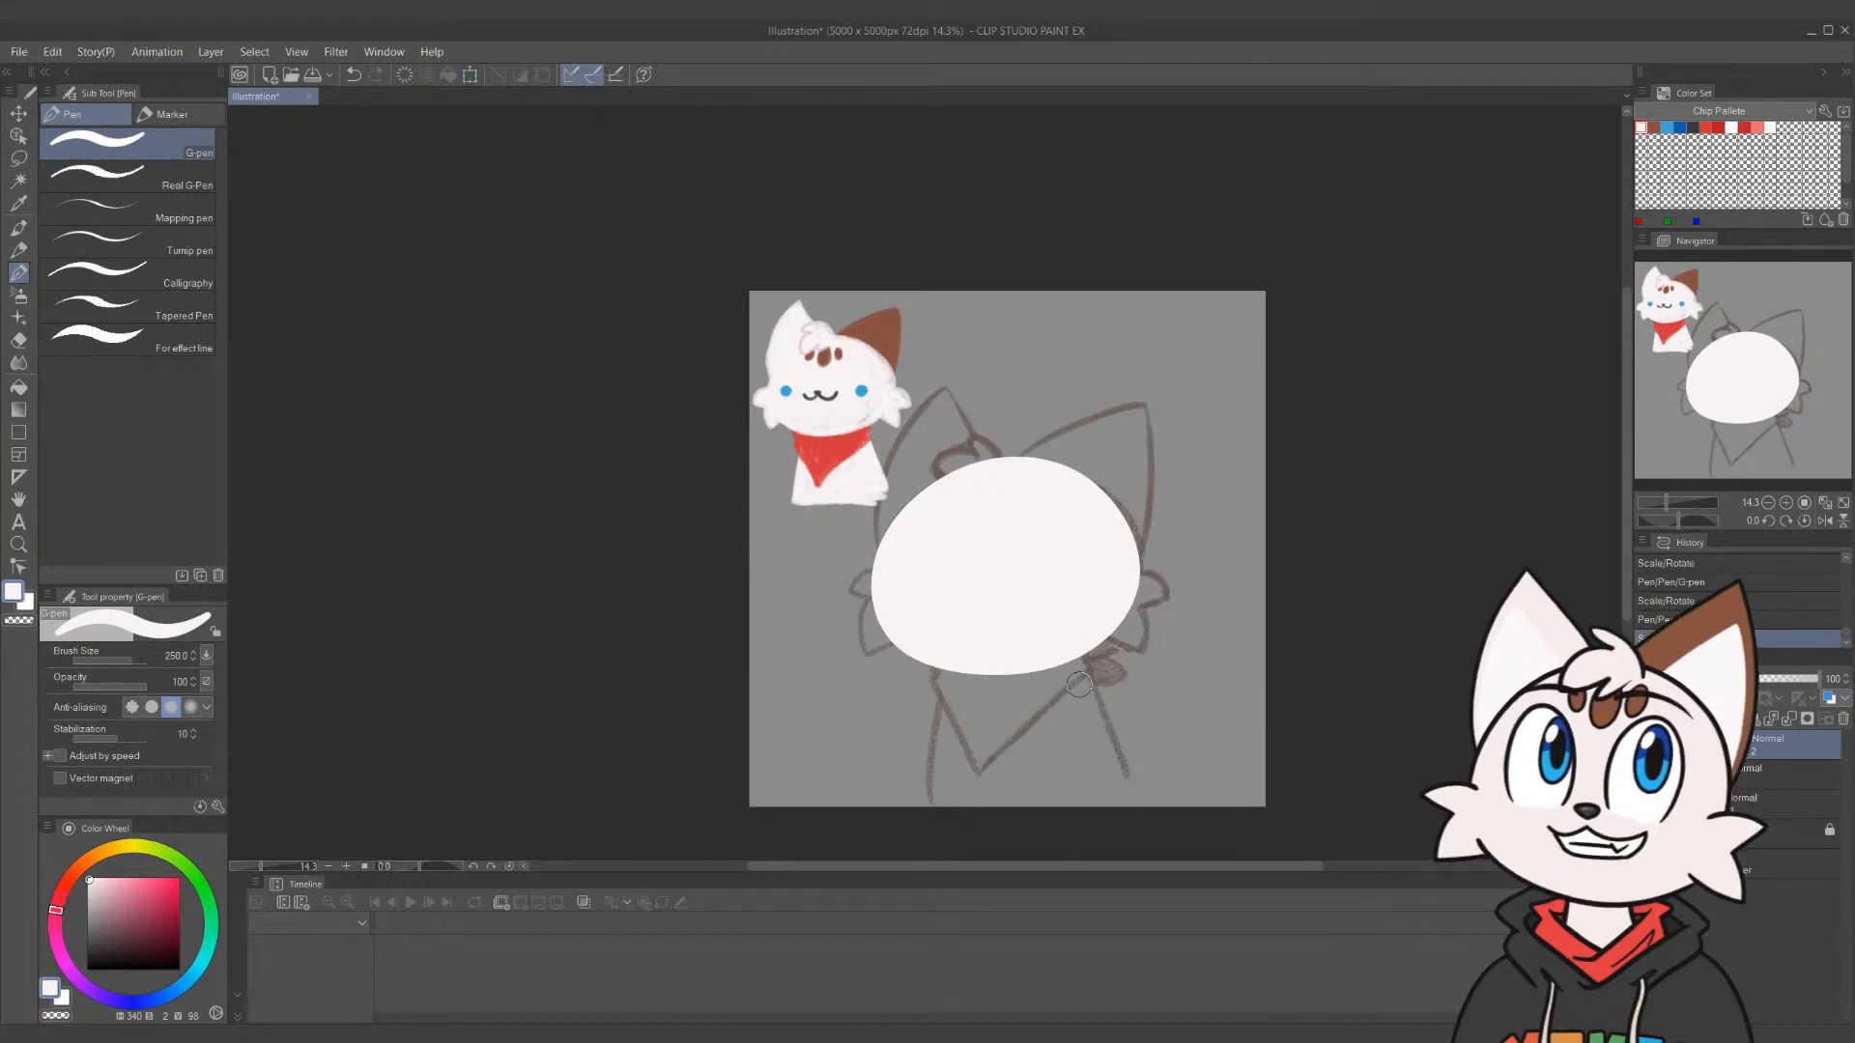
{"action": "key", "text": "ctrl+z"}
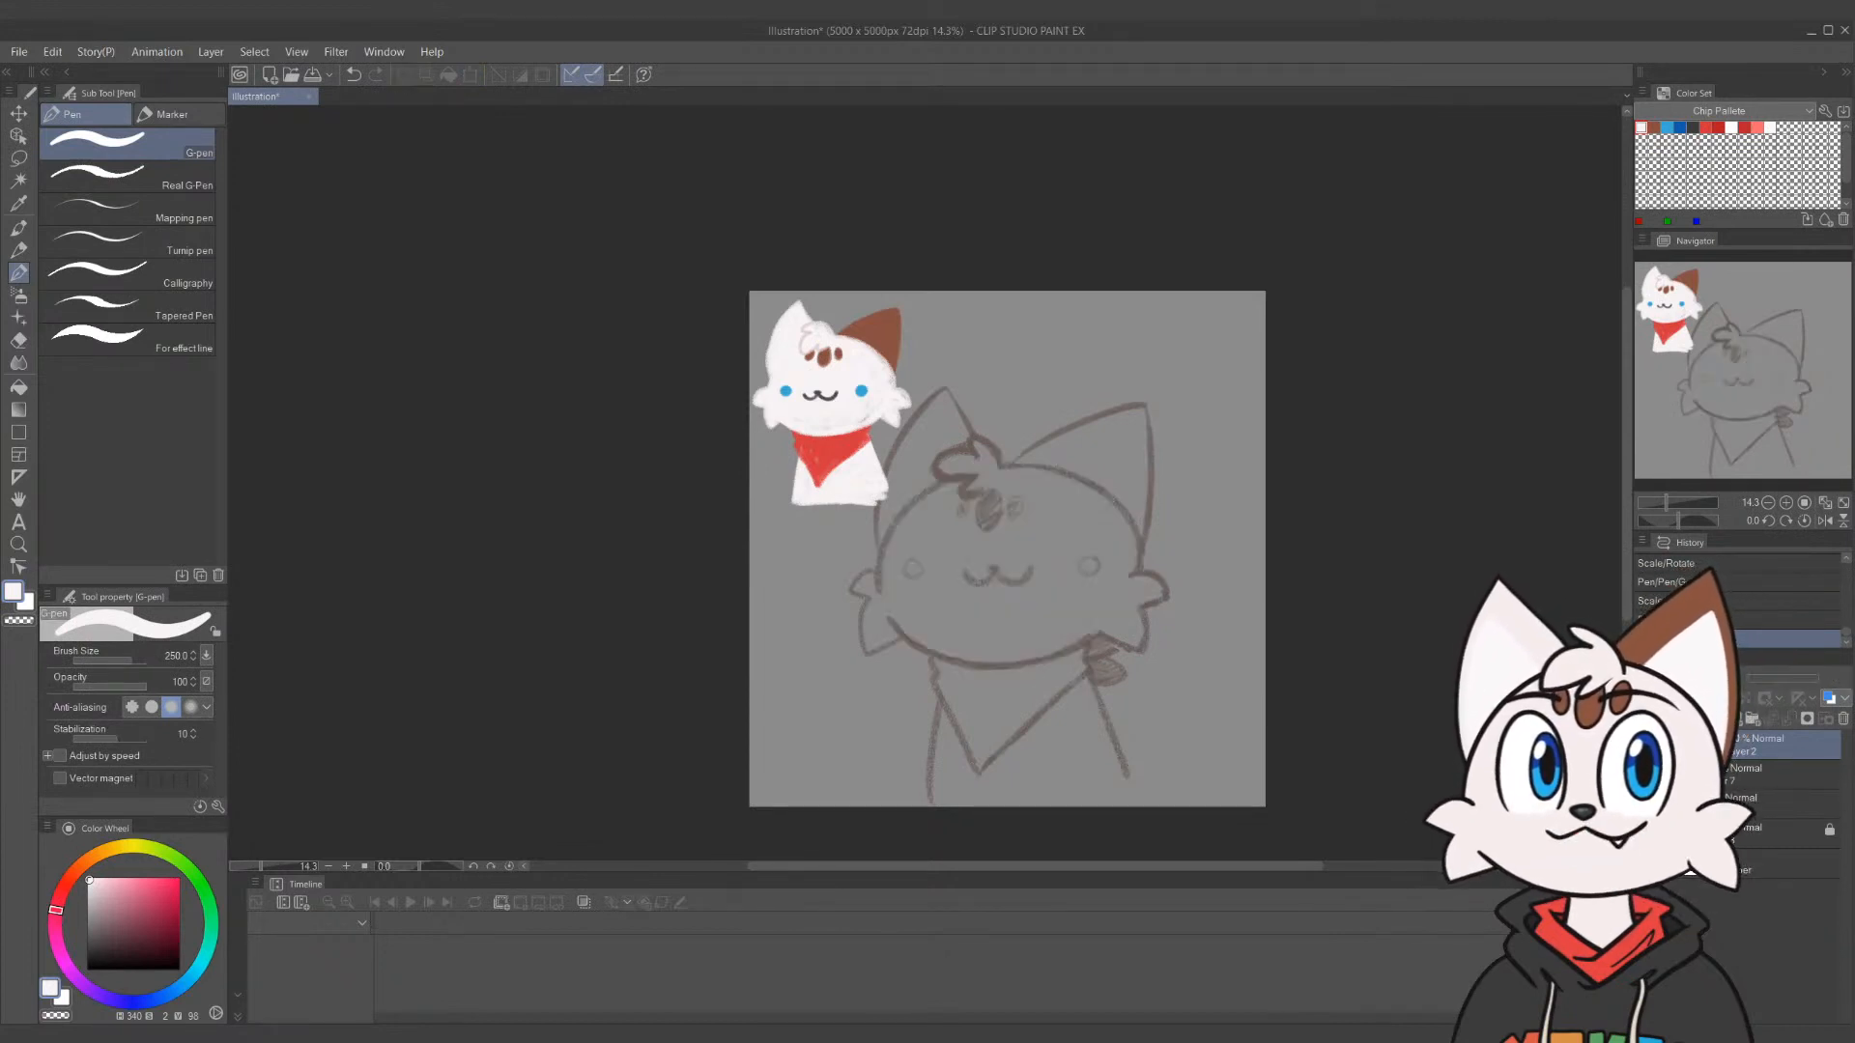
{"action": "key", "text": "ctrl+y"}
Hide the shrunken painted cat's layer and add a new layer directly above it, beneath the head layer
{"action": "left_click", "coordinate": [1645, 775]}
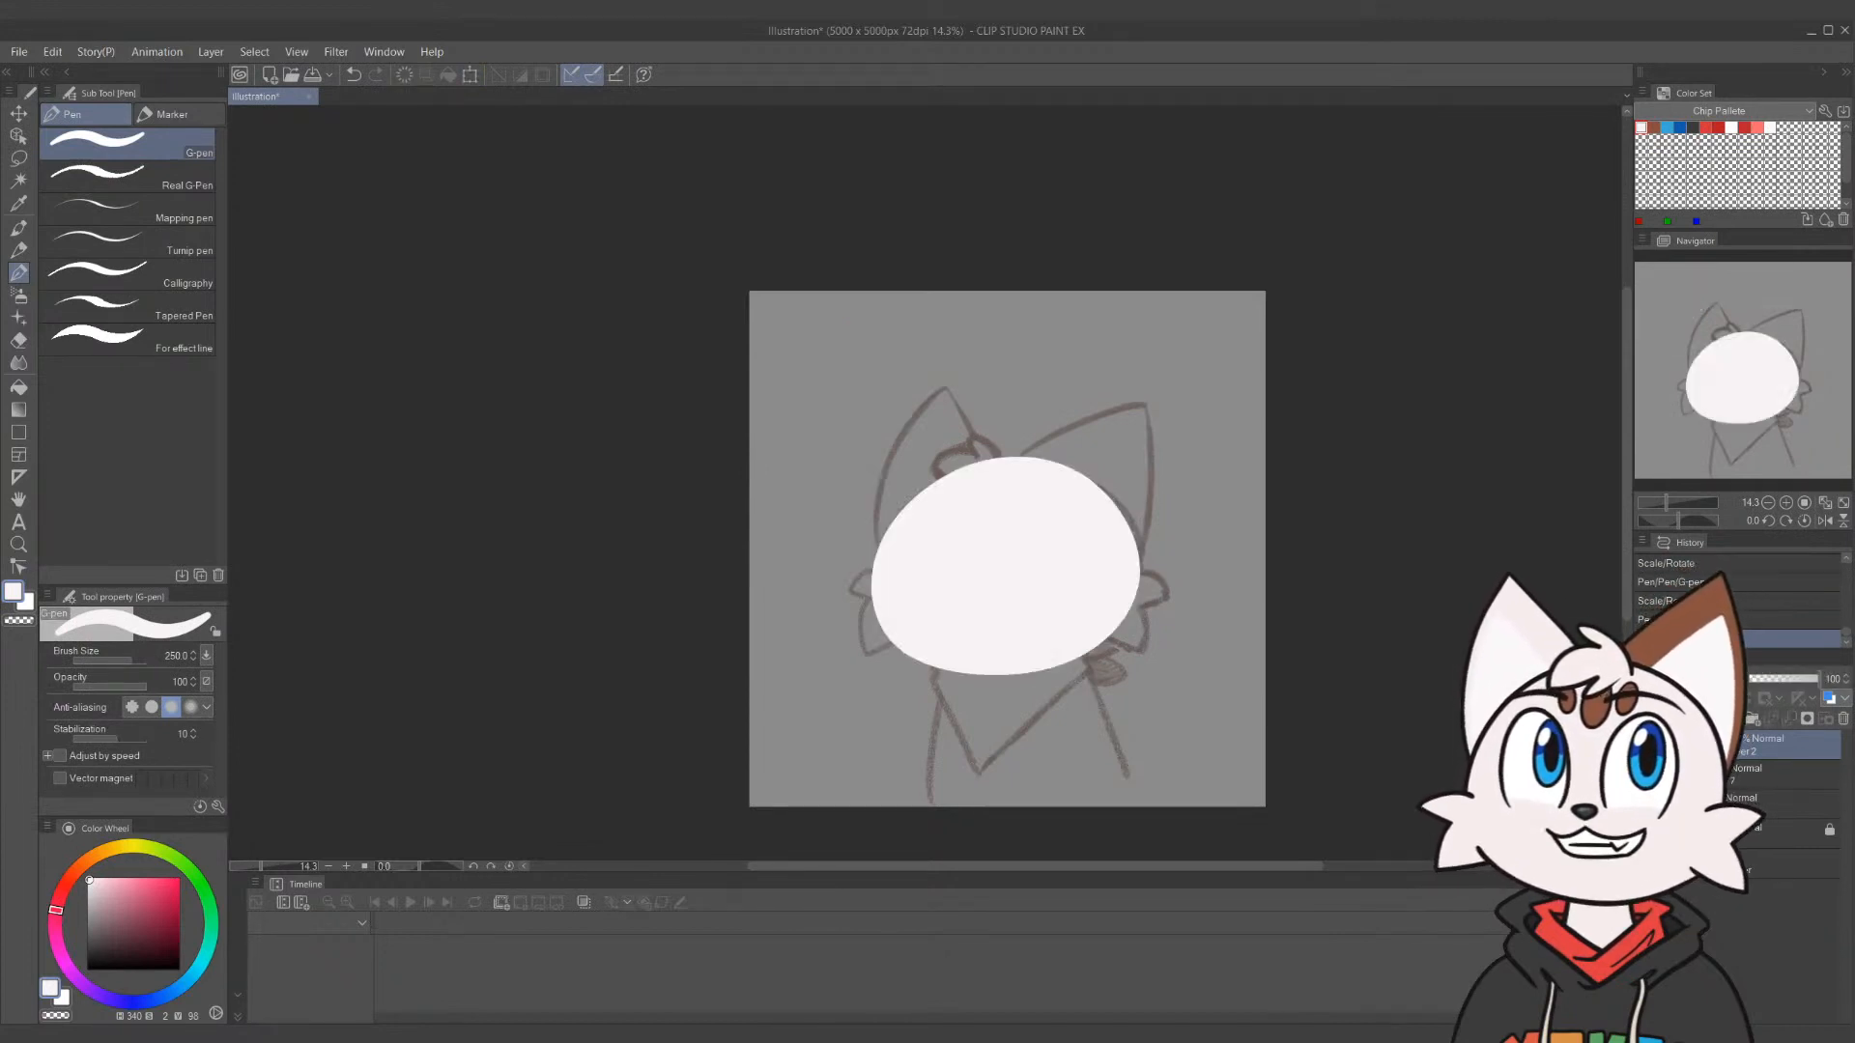
{"action": "left_click", "coordinate": [1739, 781]}
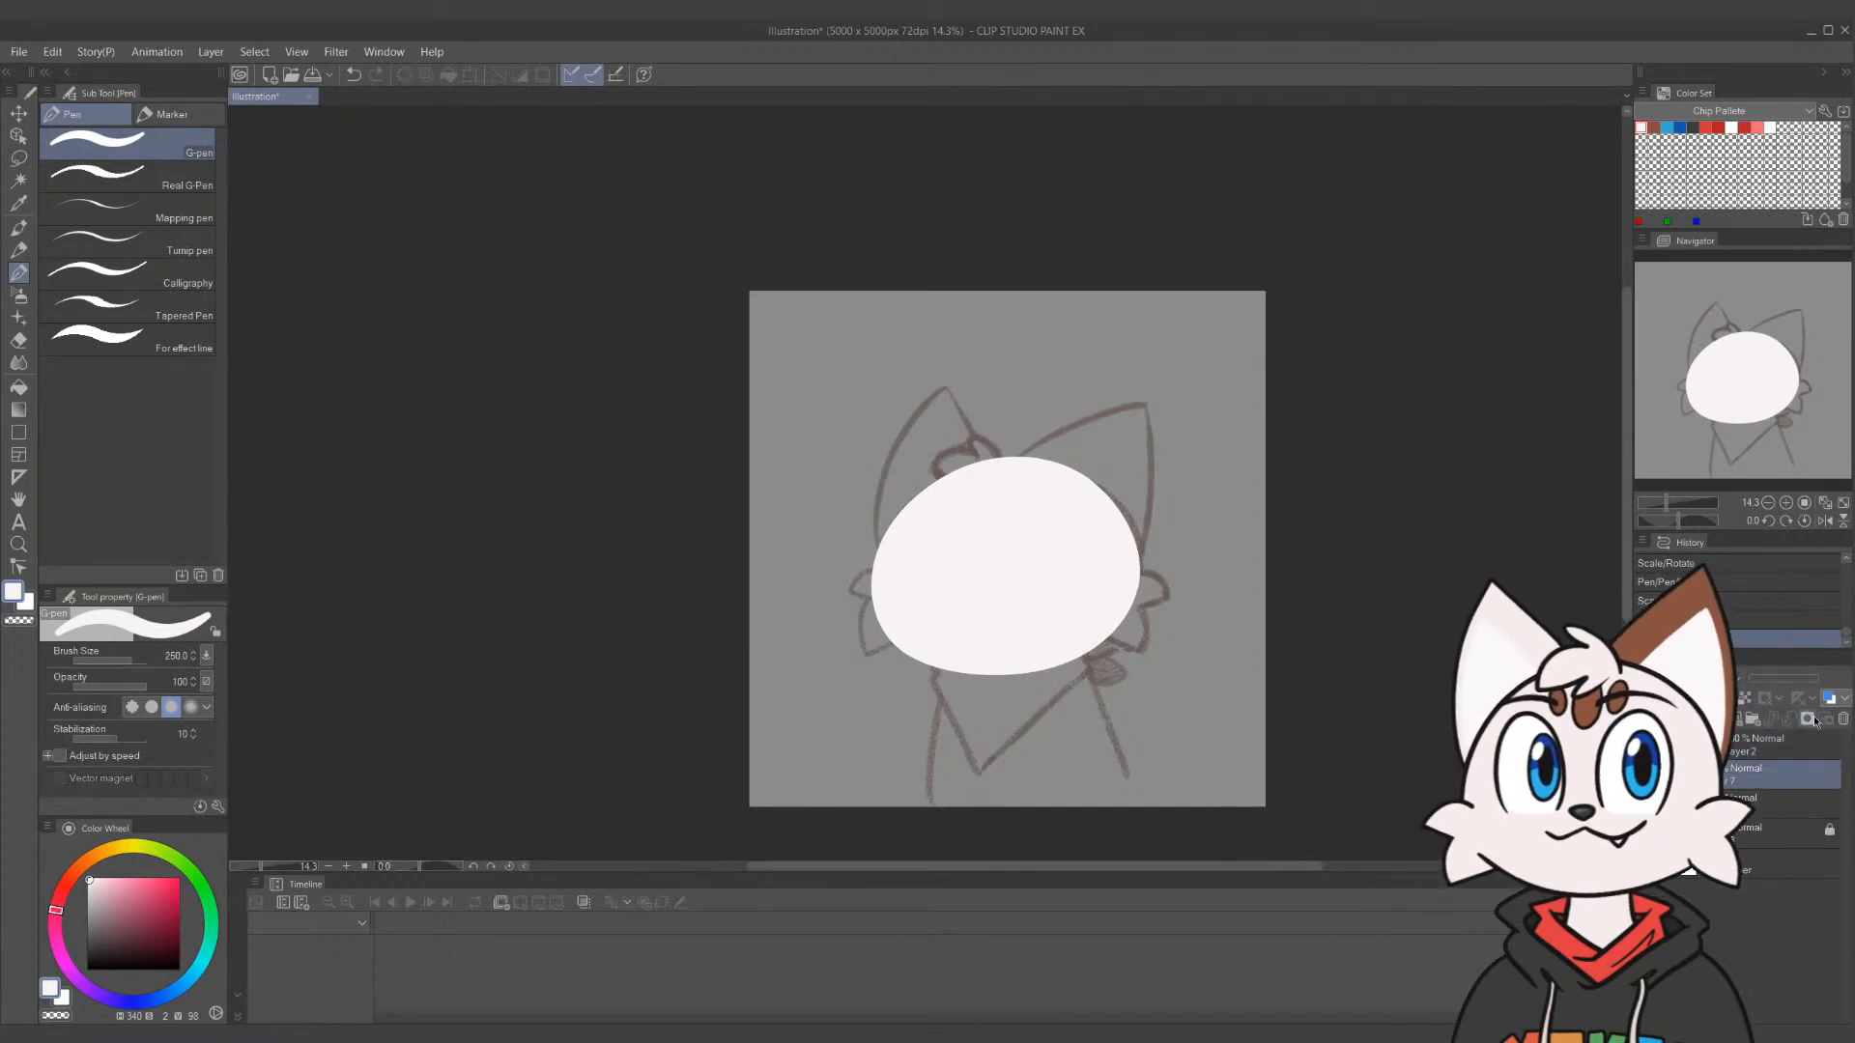
{"action": "left_click", "coordinate": [1719, 718]}
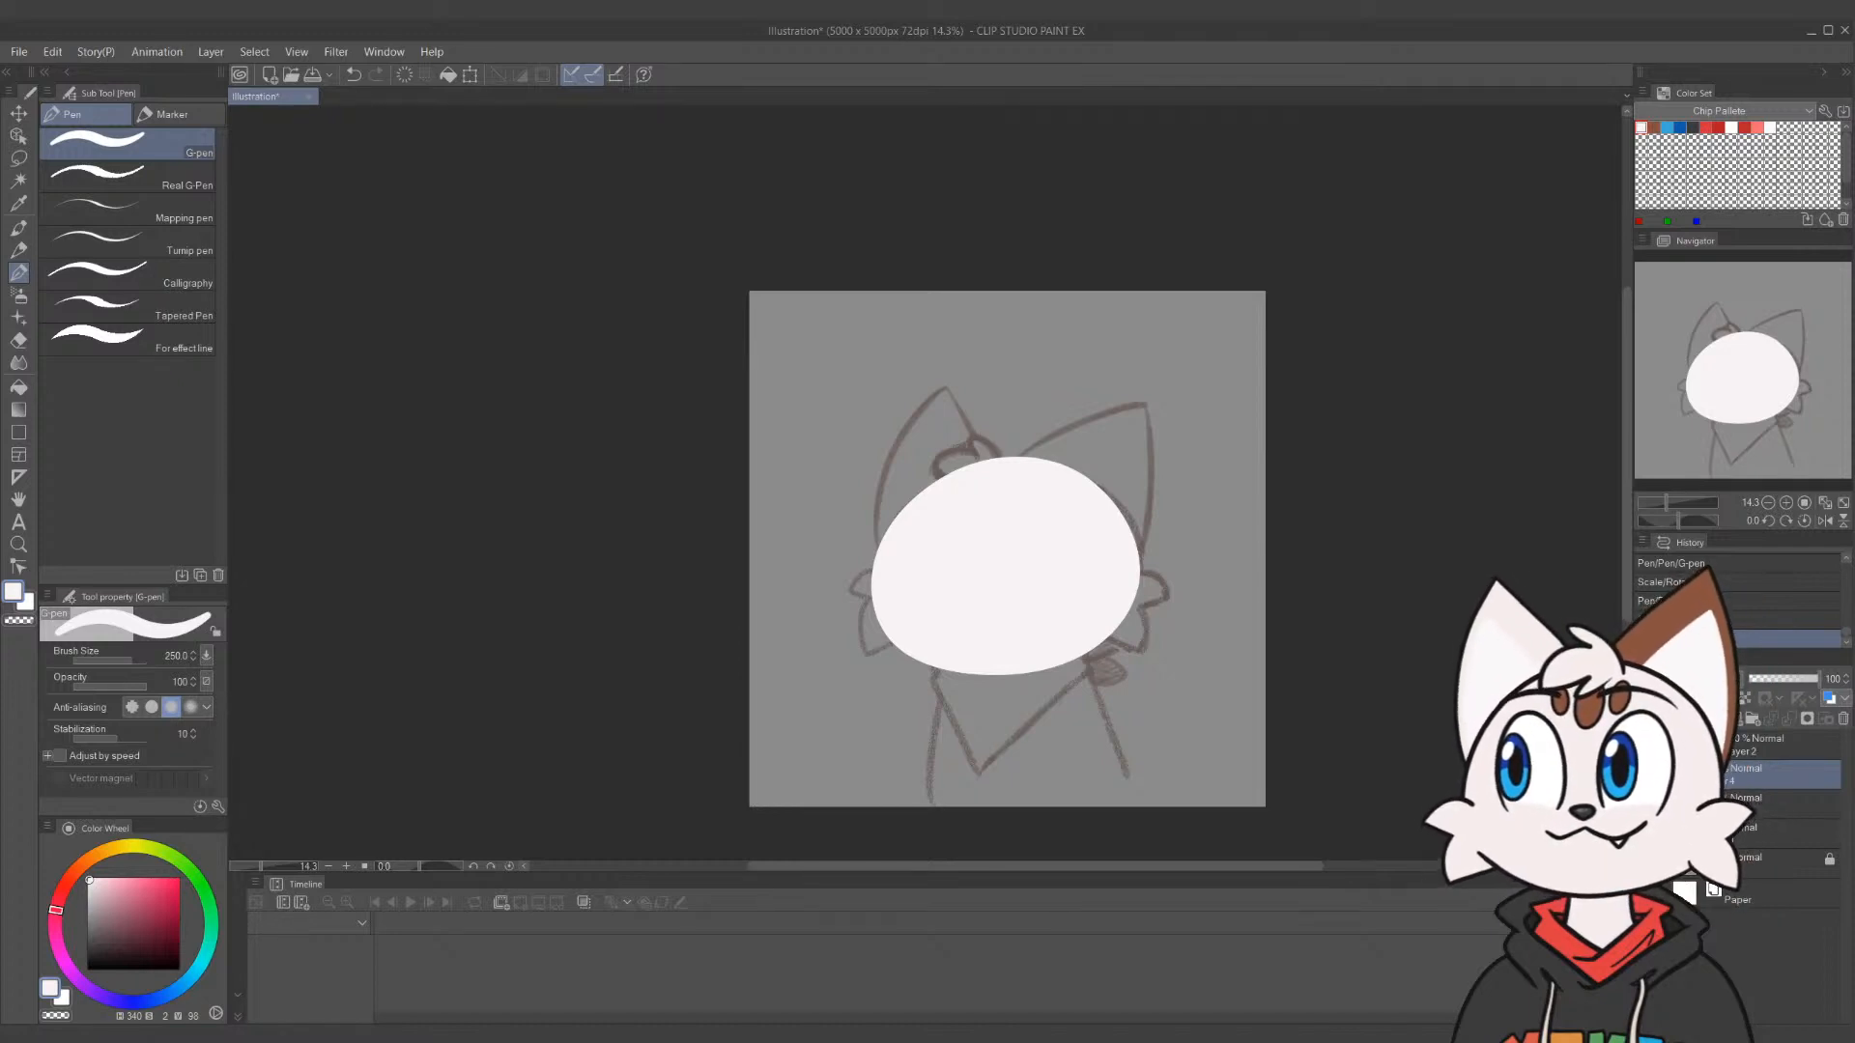
{"action": "left_click_drag", "start_coordinate": [952, 668], "coordinate": [937, 797]}
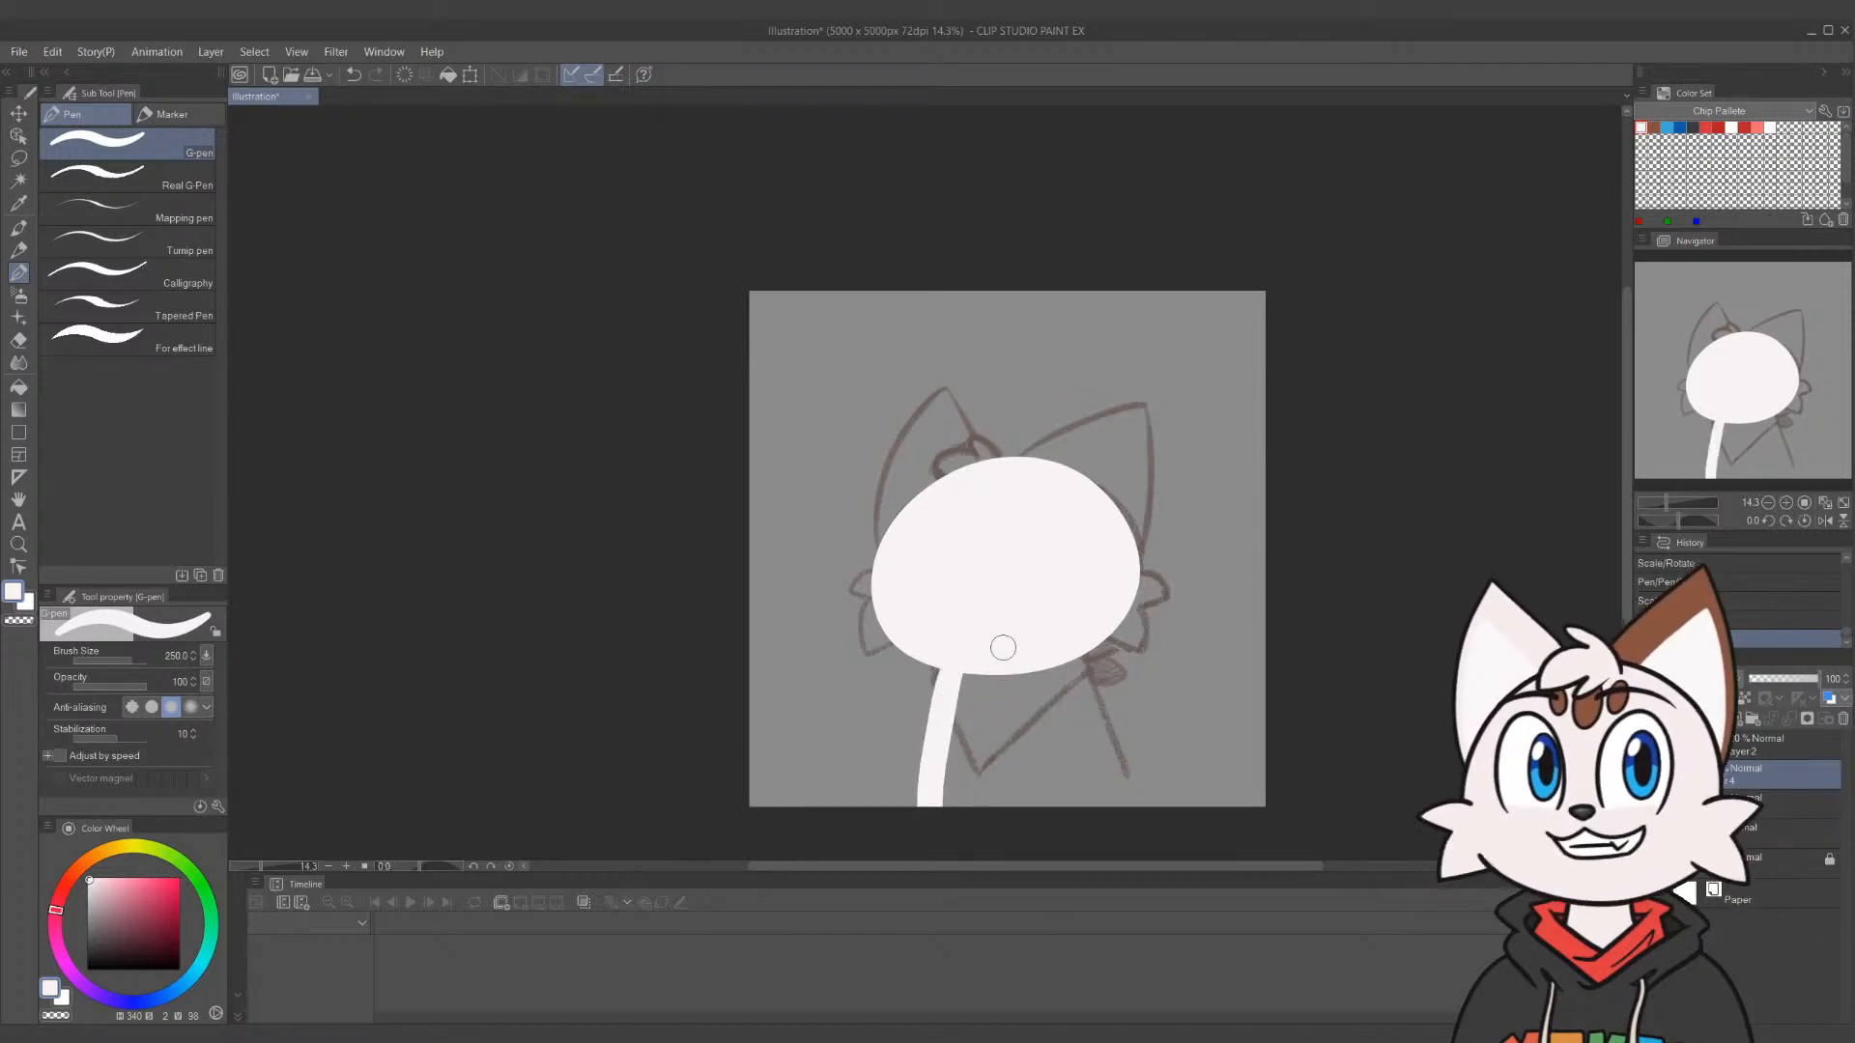
{"action": "key", "text": "ctrl+z"}
{"action": "left_click_drag", "start_coordinate": [966, 670], "coordinate": [953, 836]}
{"action": "key", "text": "ctrl+z"}
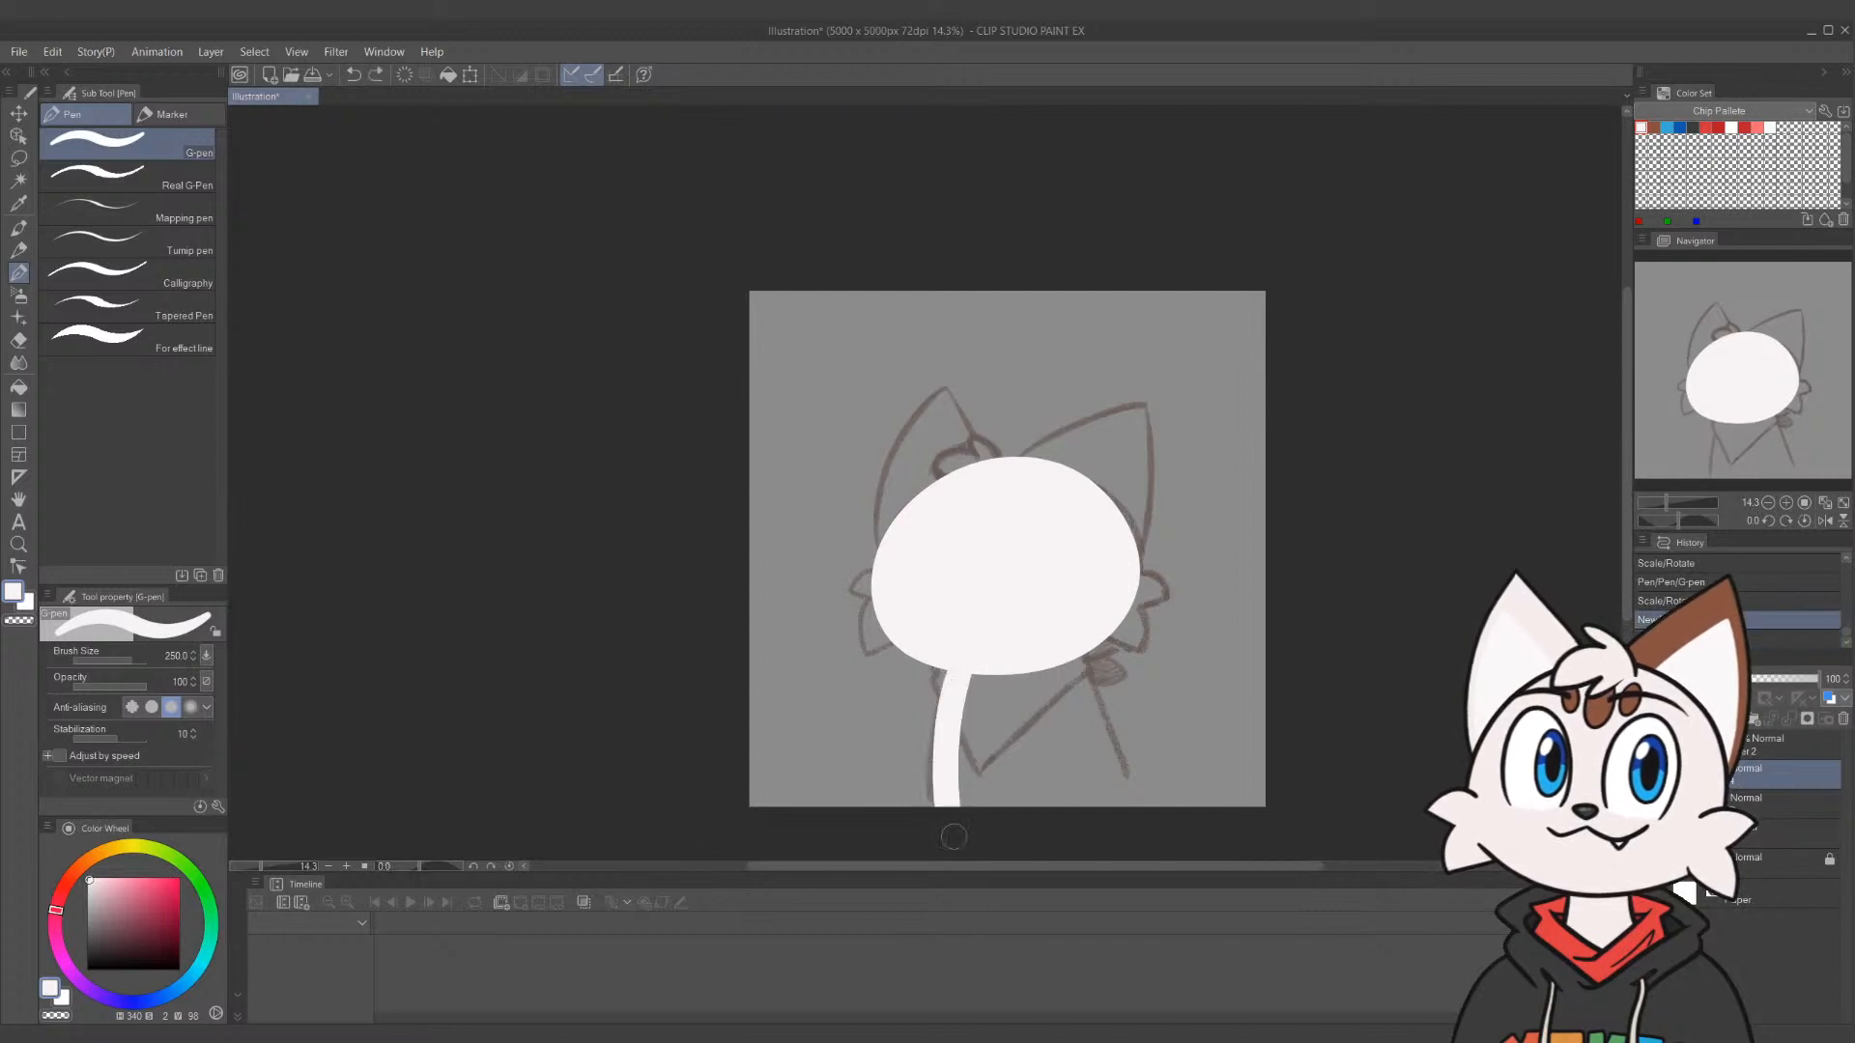
{"action": "left_click_drag", "start_coordinate": [1072, 655], "coordinate": [1126, 808]}
{"action": "key", "text": "ctrl+z"}
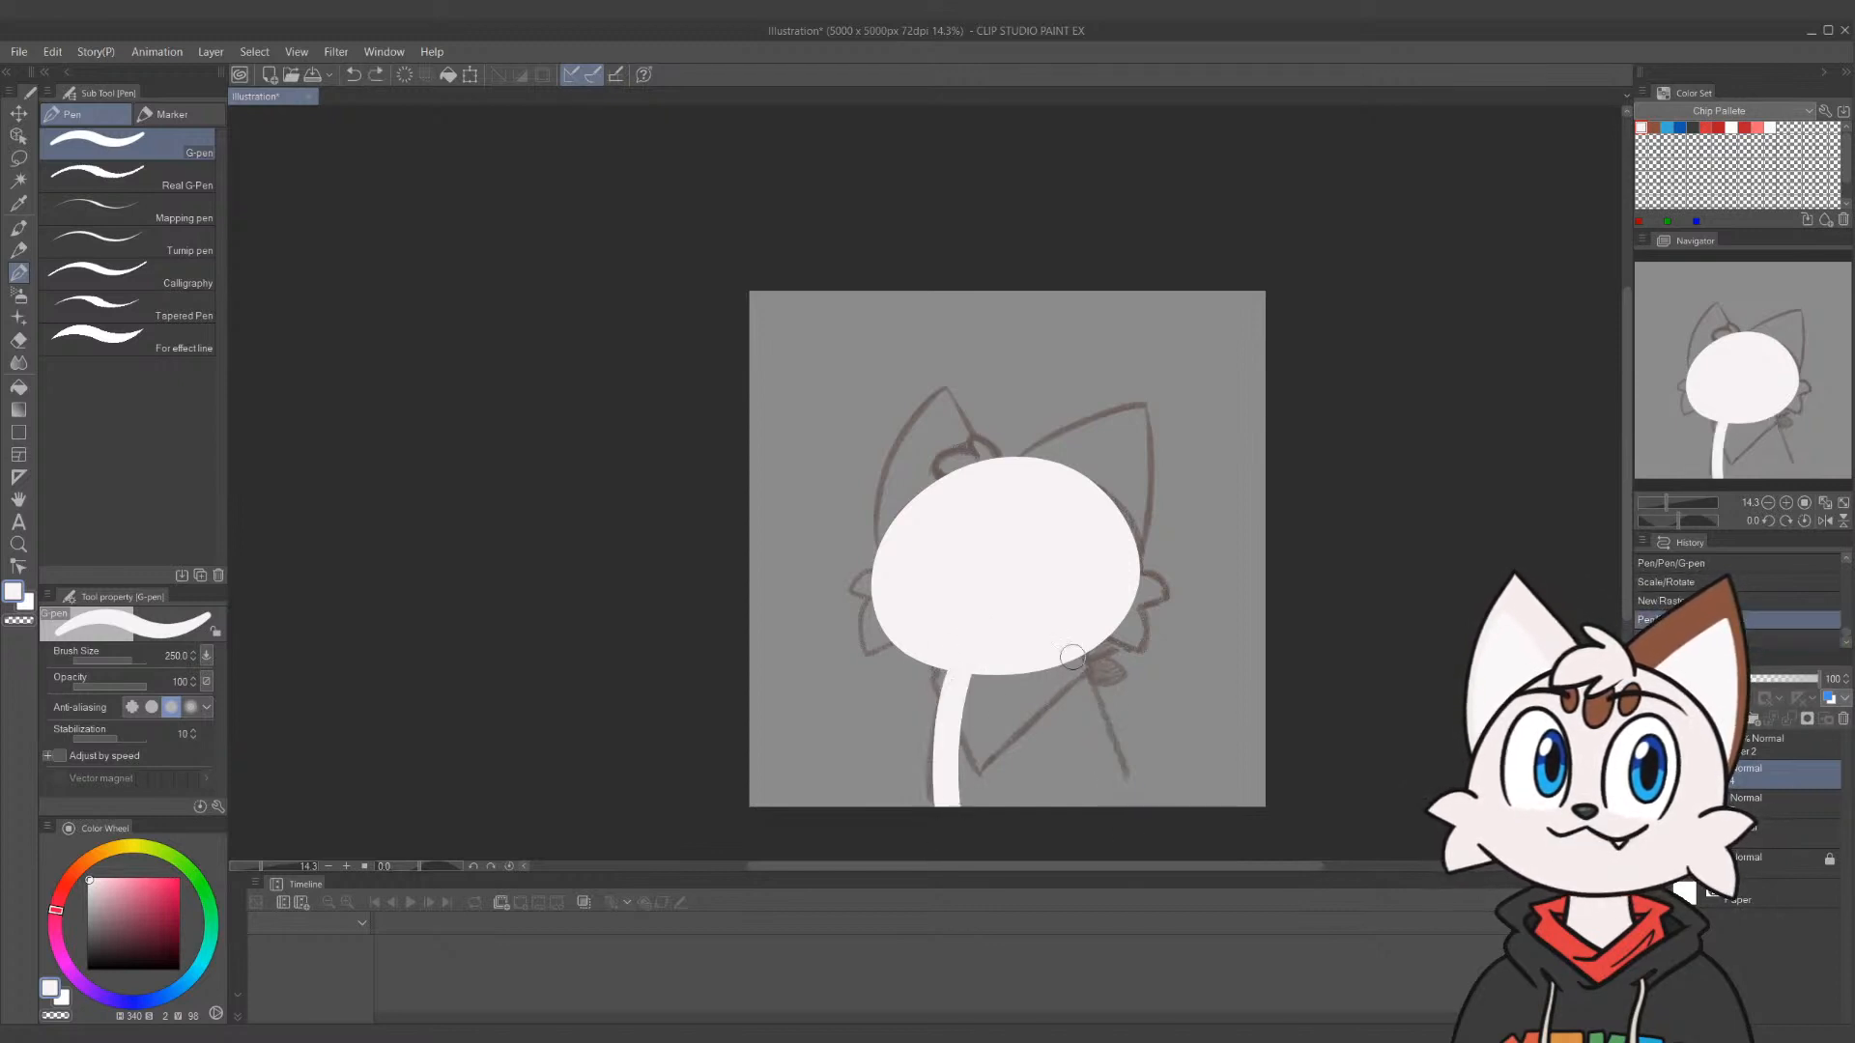
{"action": "left_click_drag", "start_coordinate": [1072, 657], "coordinate": [1125, 808]}
{"action": "key", "text": "ctrl+z"}
{"action": "left_click_drag", "start_coordinate": [1067, 653], "coordinate": [1126, 808]}
{"action": "key", "text": "ctrl+z"}
{"action": "key", "text": "ctrl+z"}
{"action": "mouse_move", "coordinate": [1062, 666]}
{"action": "left_mouse_down"}
{"action": "mouse_move", "coordinate": [1020, 708]}
{"action": "mouse_move", "coordinate": [1010, 654]}
{"action": "mouse_move", "coordinate": [969, 693]}
{"action": "mouse_move", "coordinate": [1067, 726]}
{"action": "mouse_move", "coordinate": [1097, 821]}
{"action": "left_mouse_up"}
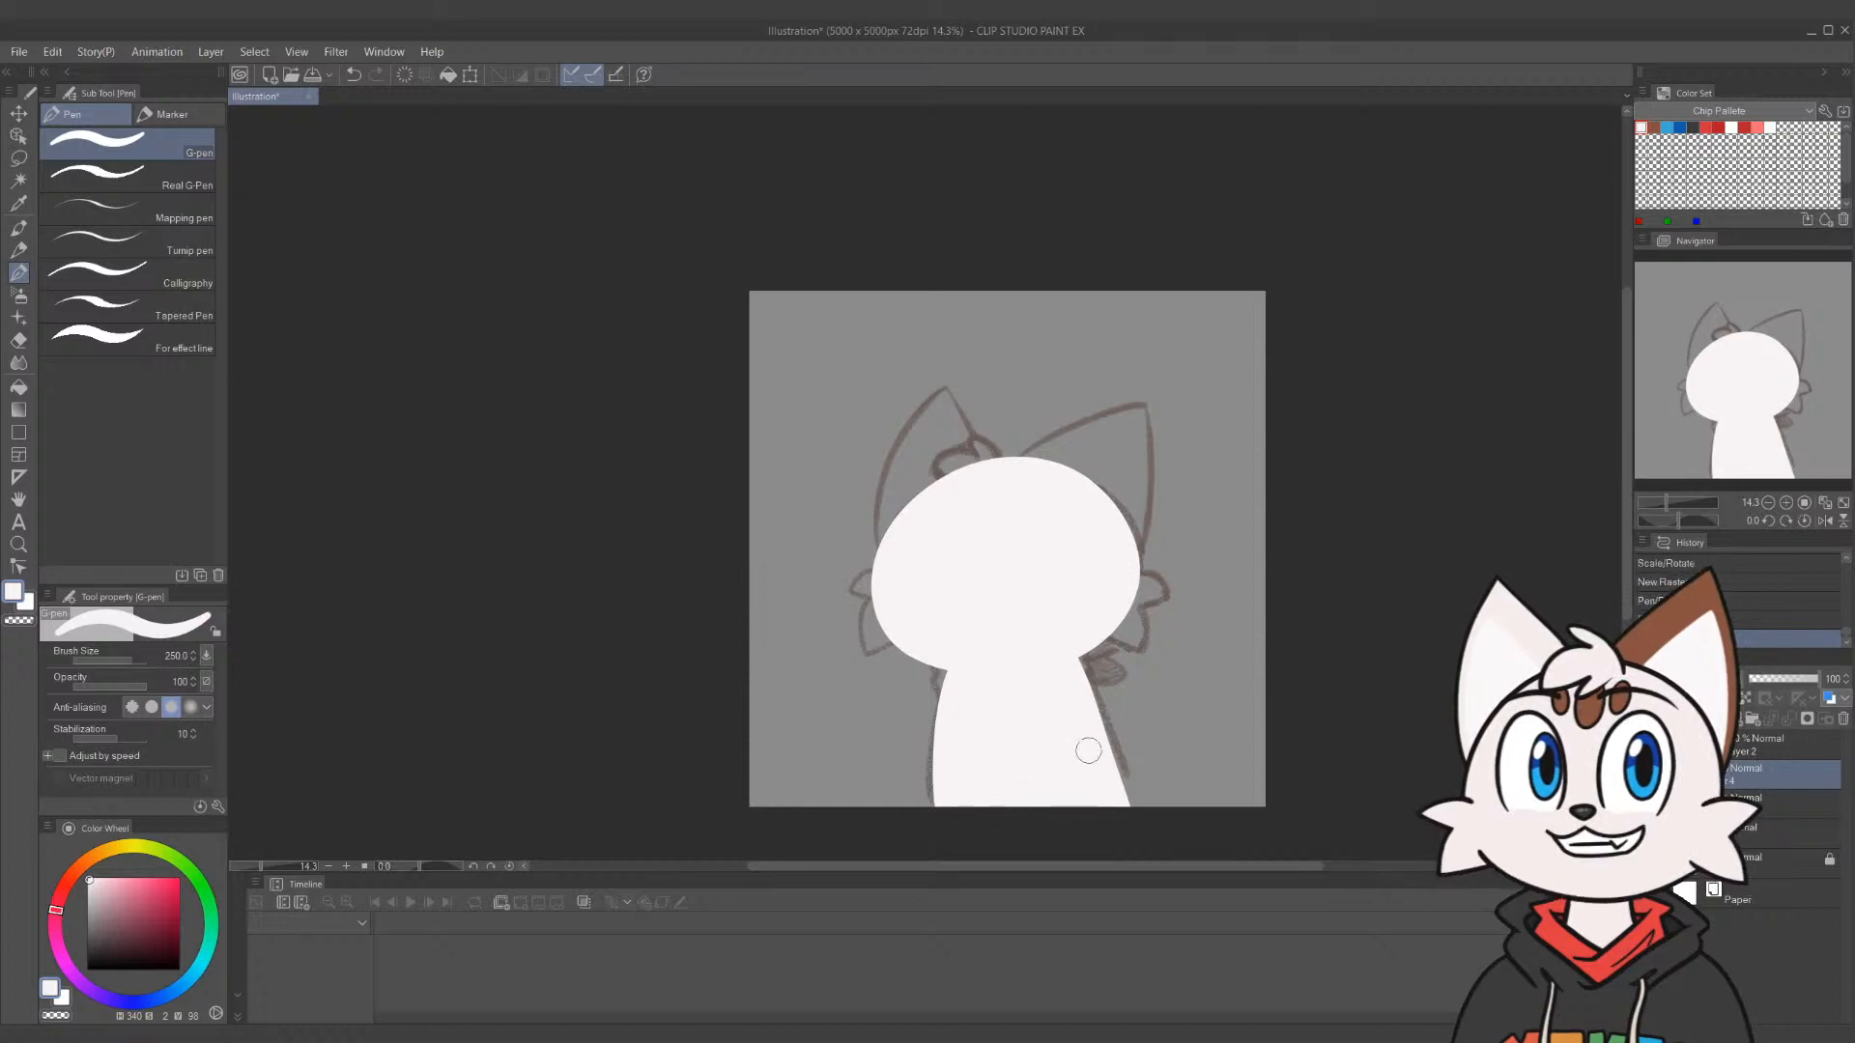
{"action": "key", "text": "ctrl+z"}
{"action": "key", "text": "ctrl+z"}
{"action": "key", "text": "ctrl+z"}
{"action": "key", "text": "ctrl+z"}
Paint the neck and body solid near-white below the head with the G-pen at brush size 250, flaring down to the canvas edge
{"action": "left_click_drag", "start_coordinate": [966, 667], "coordinate": [930, 808]}
{"action": "key", "text": "ctrl+z"}
{"action": "key", "text": "ctrl+z"}
{"action": "left_click_drag", "start_coordinate": [1063, 657], "coordinate": [1125, 808]}
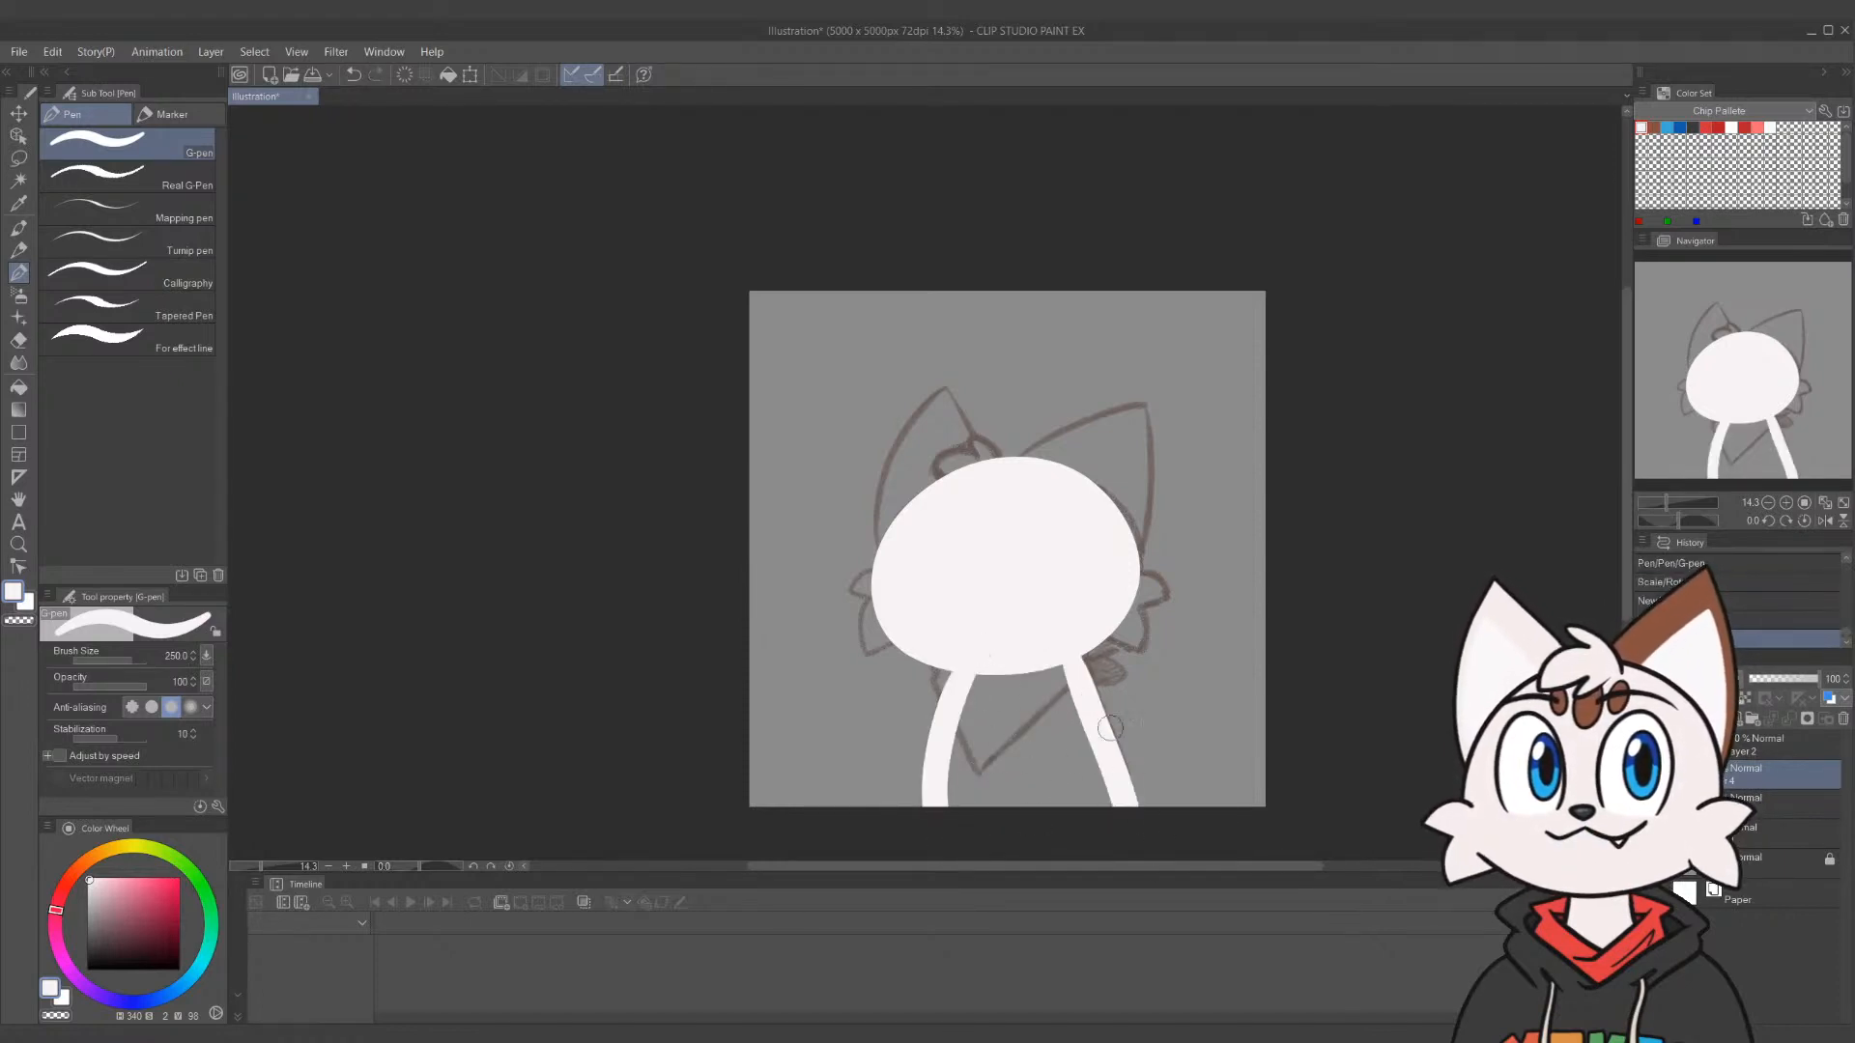
{"action": "mouse_move", "coordinate": [1063, 657]}
{"action": "left_mouse_down"}
{"action": "mouse_move", "coordinate": [1048, 739]}
{"action": "mouse_move", "coordinate": [995, 782]}
{"action": "left_mouse_up"}
{"action": "left_click_drag", "start_coordinate": [986, 681], "coordinate": [975, 782]}
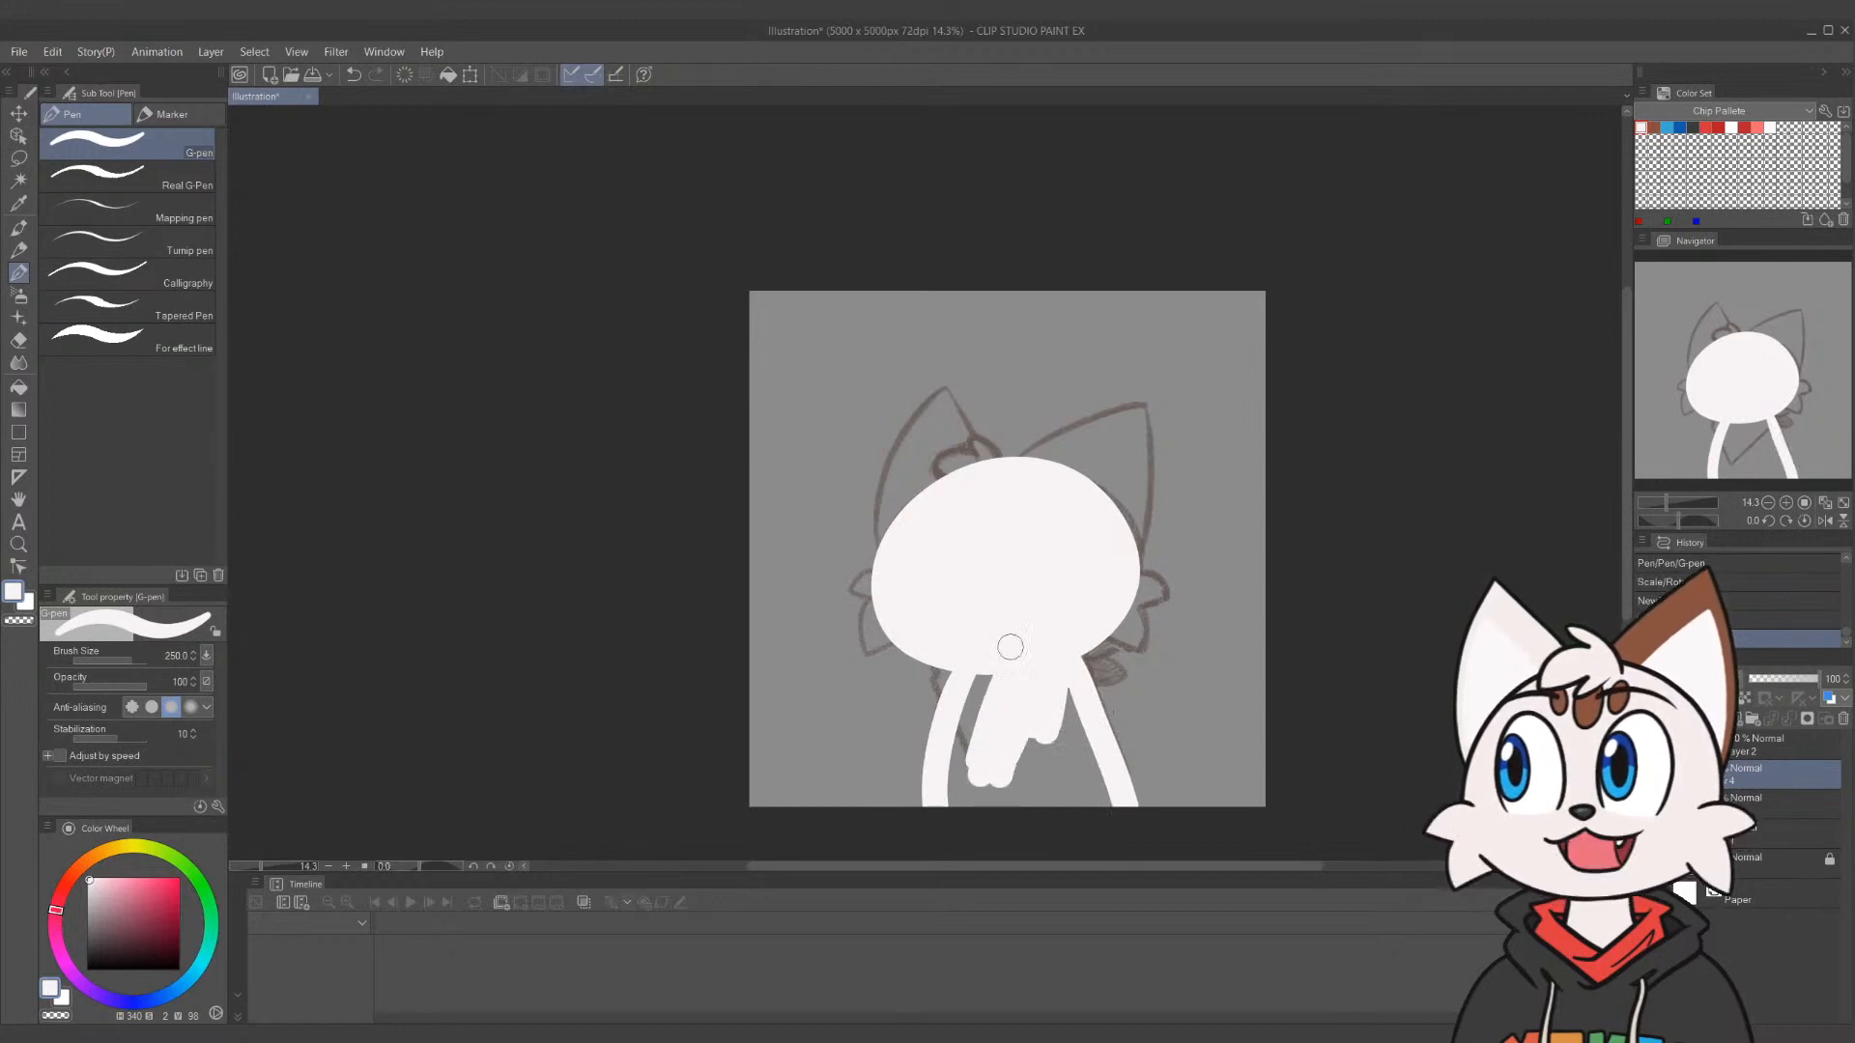
{"action": "mouse_move", "coordinate": [1011, 648]}
{"action": "left_mouse_down"}
{"action": "mouse_move", "coordinate": [954, 775]}
{"action": "mouse_move", "coordinate": [974, 807]}
{"action": "mouse_move", "coordinate": [987, 815]}
{"action": "mouse_move", "coordinate": [1048, 704]}
{"action": "mouse_move", "coordinate": [1094, 798]}
{"action": "mouse_move", "coordinate": [1080, 731]}
{"action": "mouse_move", "coordinate": [1098, 817]}
{"action": "mouse_move", "coordinate": [1056, 780]}
{"action": "mouse_move", "coordinate": [1023, 786]}
{"action": "mouse_move", "coordinate": [1040, 745]}
{"action": "mouse_move", "coordinate": [966, 826]}
{"action": "left_mouse_up"}
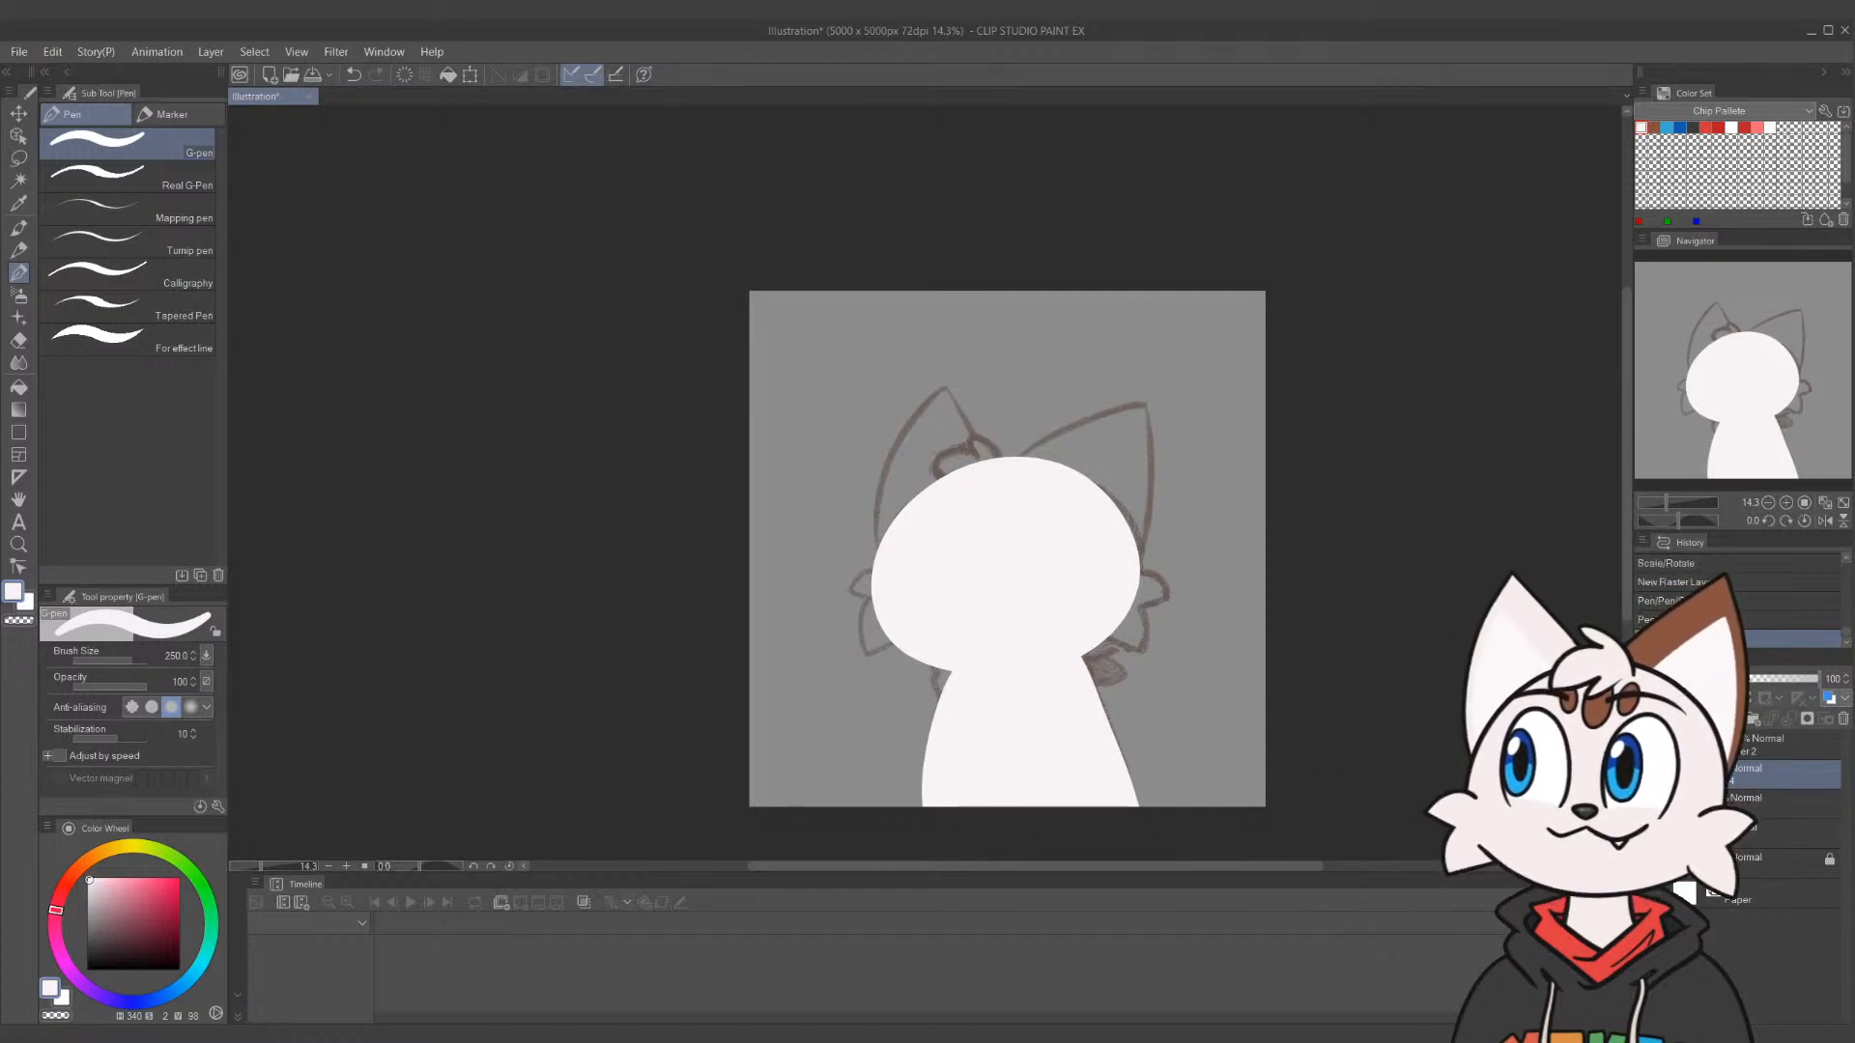
On a new layer over the body, paint the V-shaped bandana solid red with the G-pen, starting at size 100 and filling at 250
{"action": "left_click", "coordinate": [1707, 127]}
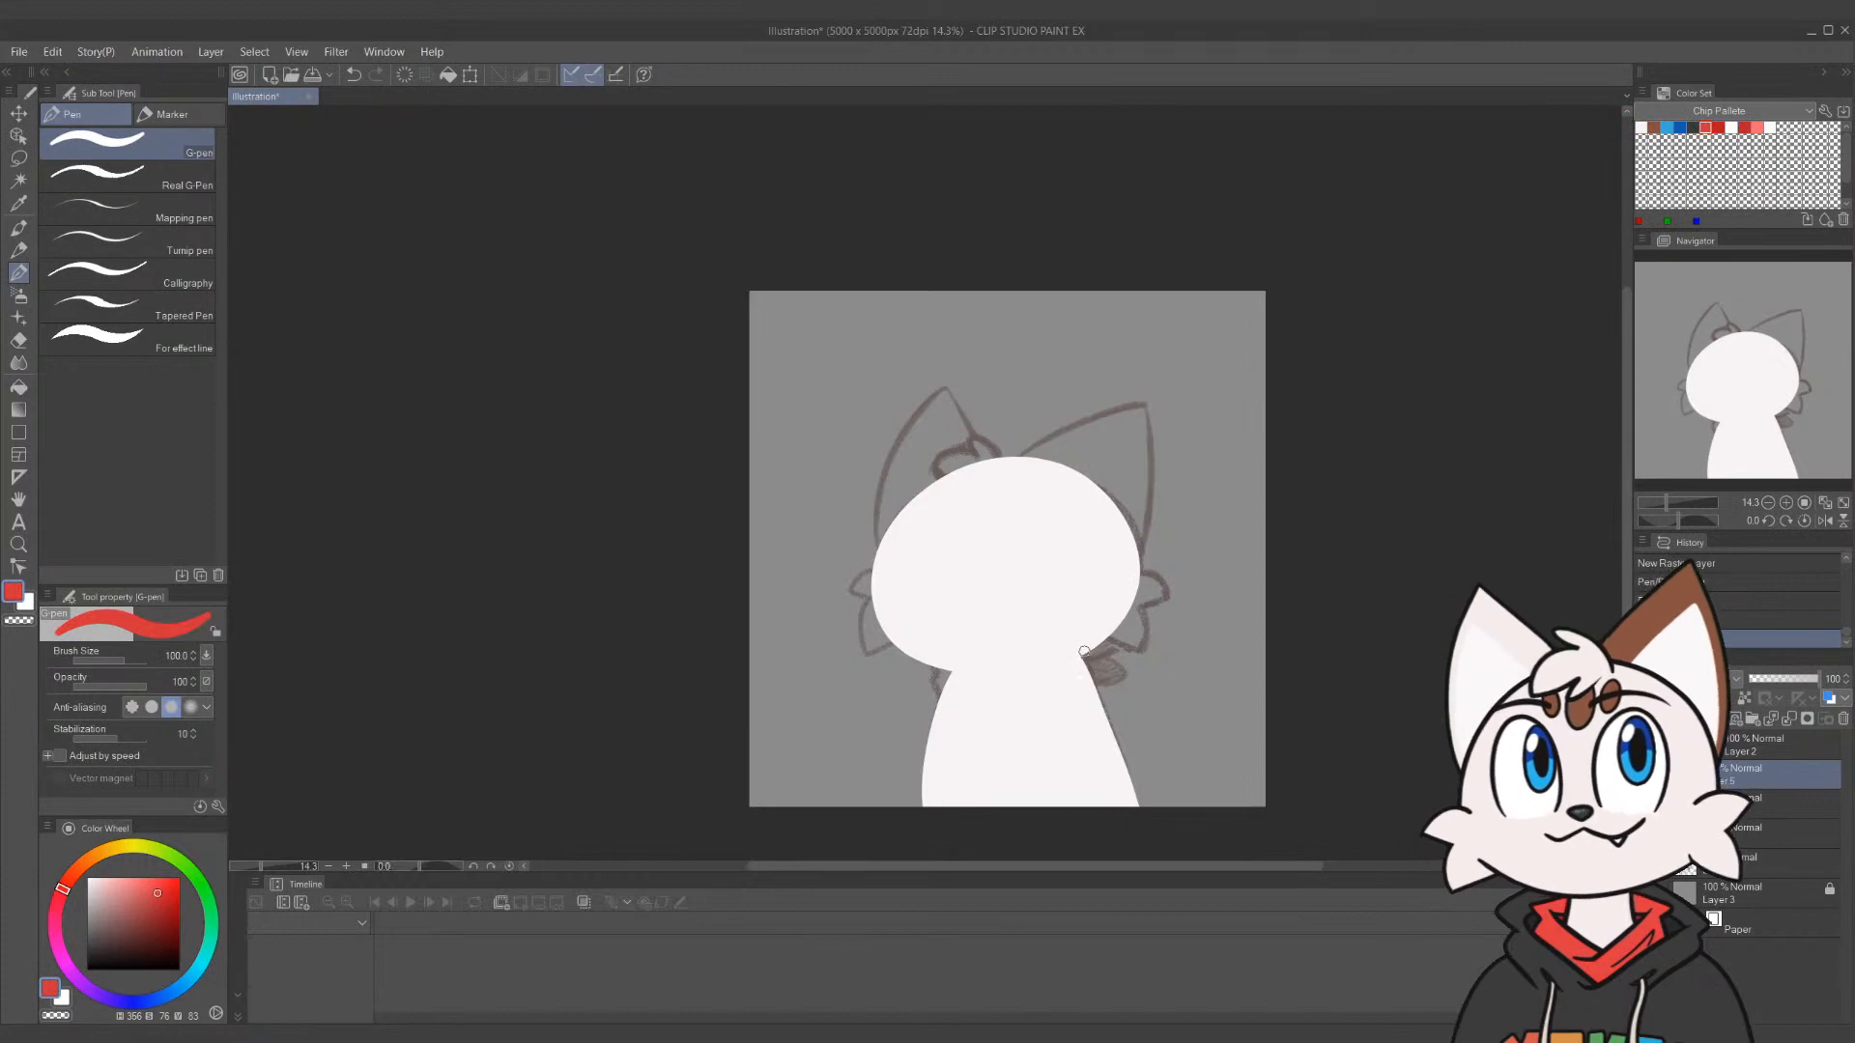
{"action": "left_click_drag", "start_coordinate": [1093, 680], "coordinate": [1000, 770]}
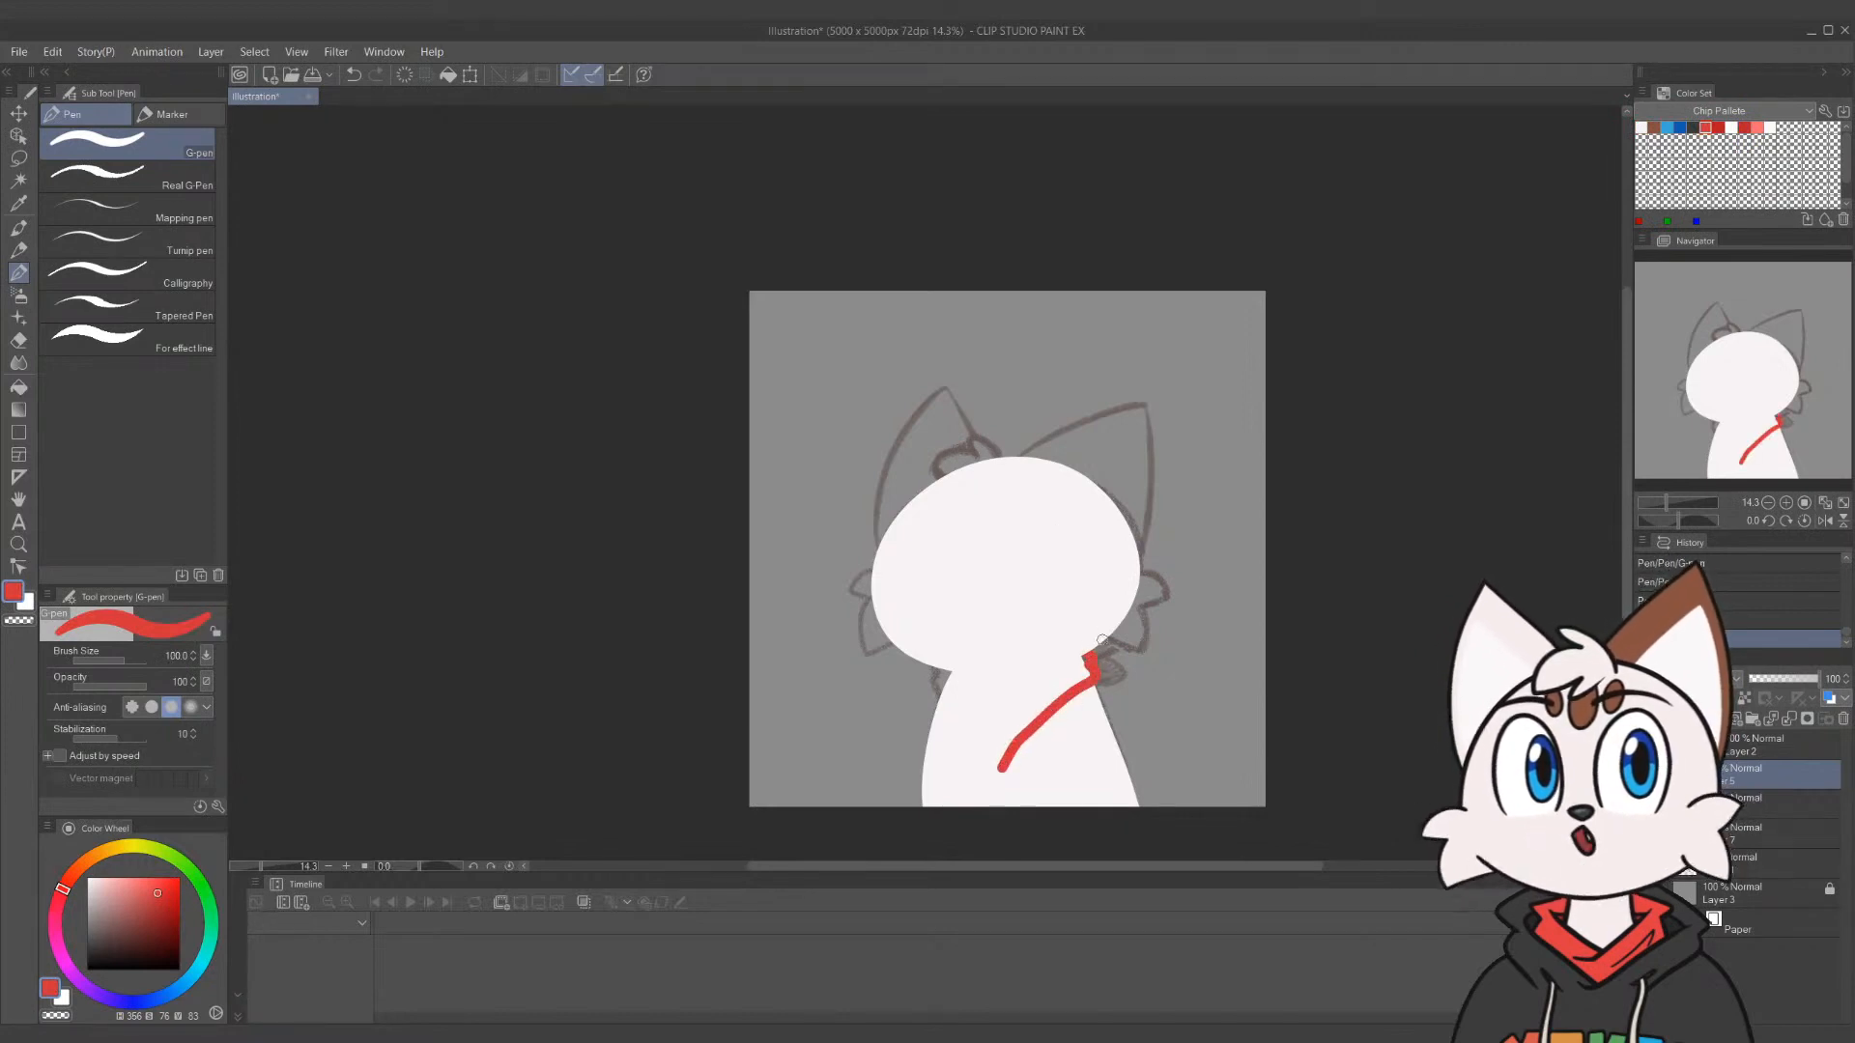
{"action": "key", "text": "ctrl+z"}
{"action": "left_click_drag", "start_coordinate": [1092, 660], "coordinate": [1008, 769]}
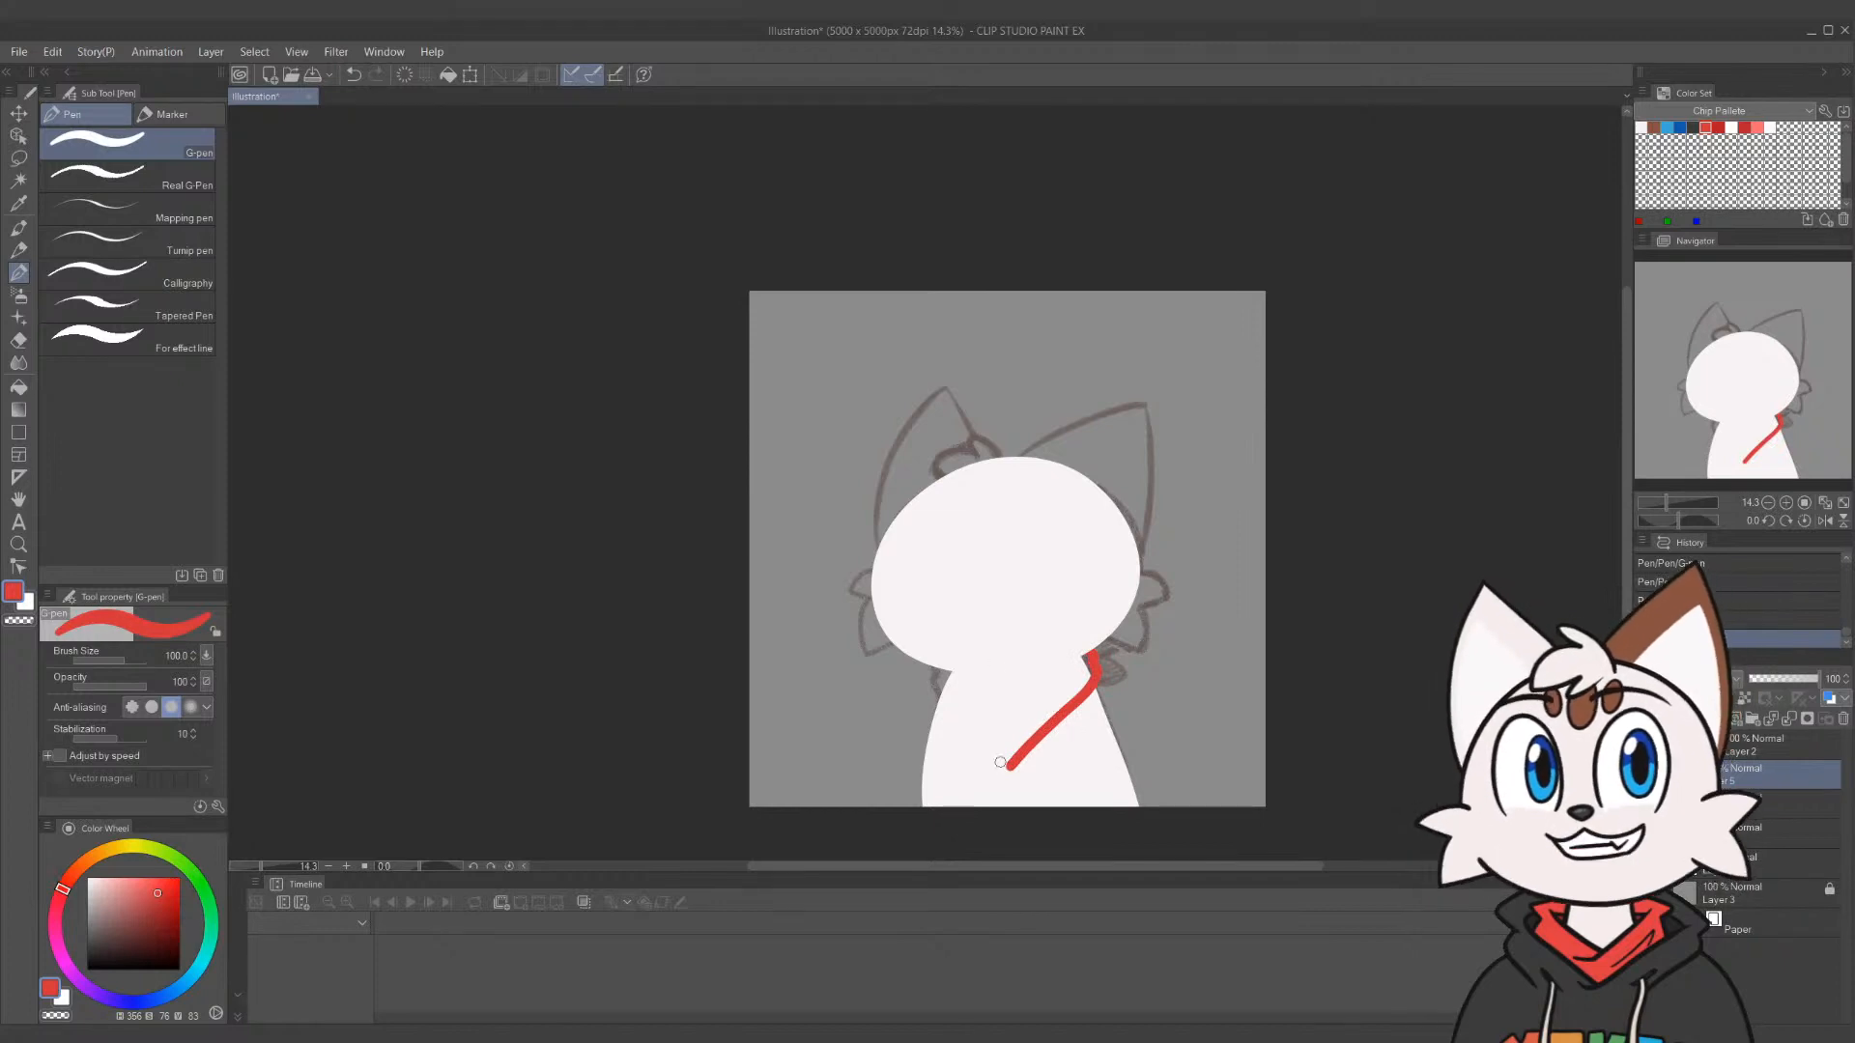
{"action": "left_click_drag", "start_coordinate": [1010, 766], "coordinate": [935, 665]}
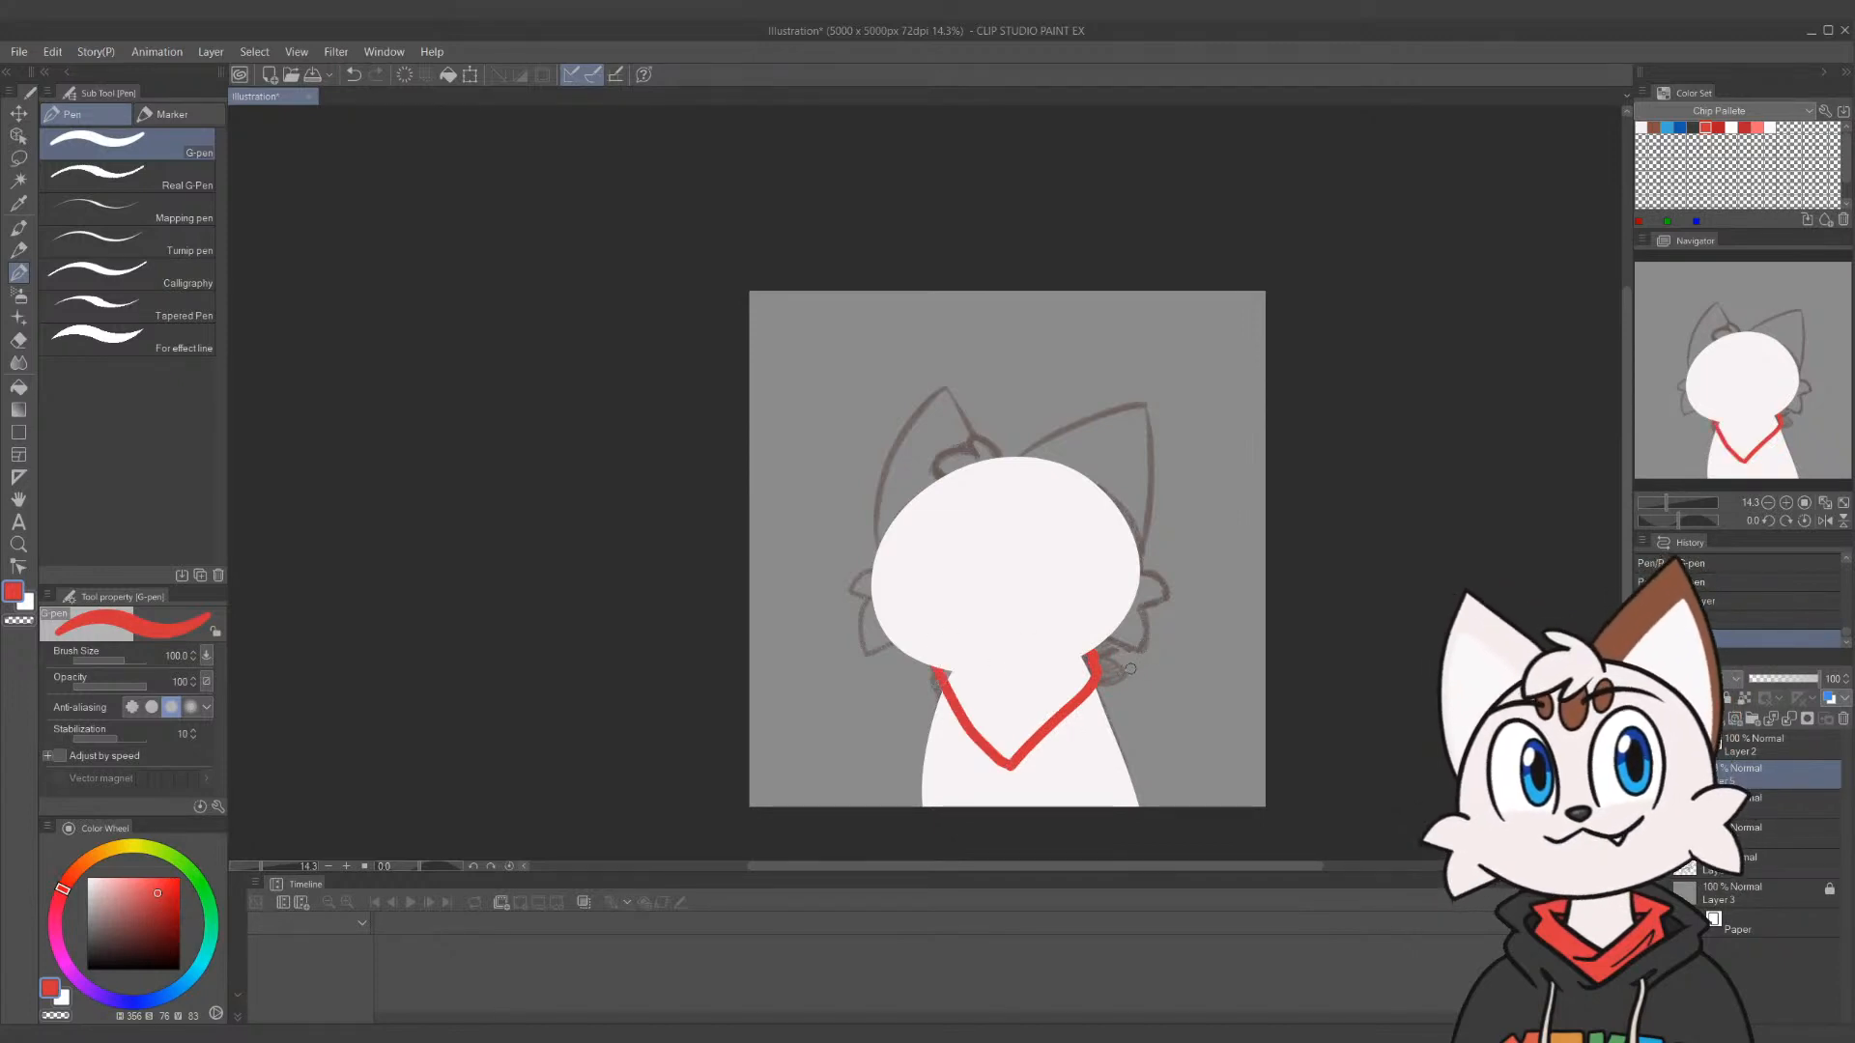
{"action": "key", "text": "ctrl+z"}
{"action": "key", "text": "ctrl+z"}
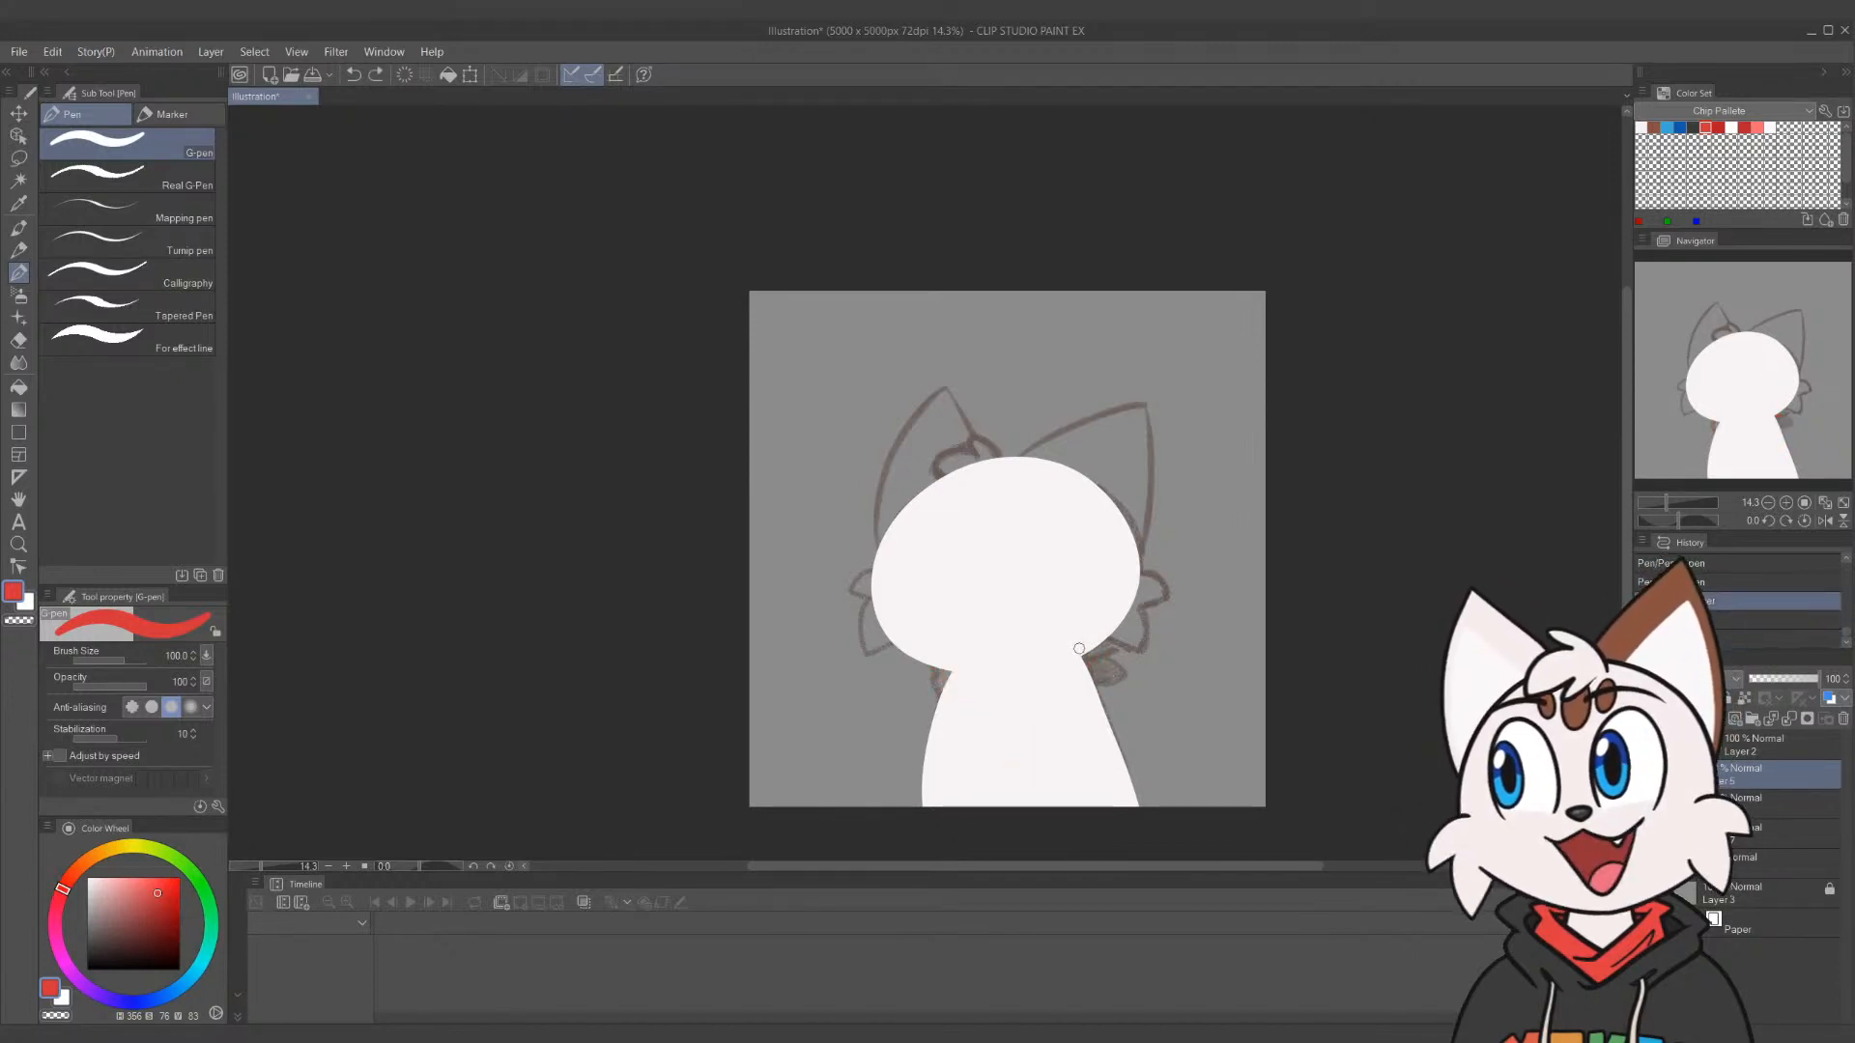
{"action": "mouse_move", "coordinate": [1079, 648]}
{"action": "left_mouse_down"}
{"action": "mouse_move", "coordinate": [1009, 762]}
{"action": "mouse_move", "coordinate": [941, 677]}
{"action": "mouse_move", "coordinate": [970, 684]}
{"action": "mouse_move", "coordinate": [1005, 745]}
{"action": "mouse_move", "coordinate": [1073, 677]}
{"action": "mouse_move", "coordinate": [1058, 659]}
{"action": "mouse_move", "coordinate": [976, 666]}
{"action": "left_mouse_up"}
{"action": "key", "text": "bracketright"}
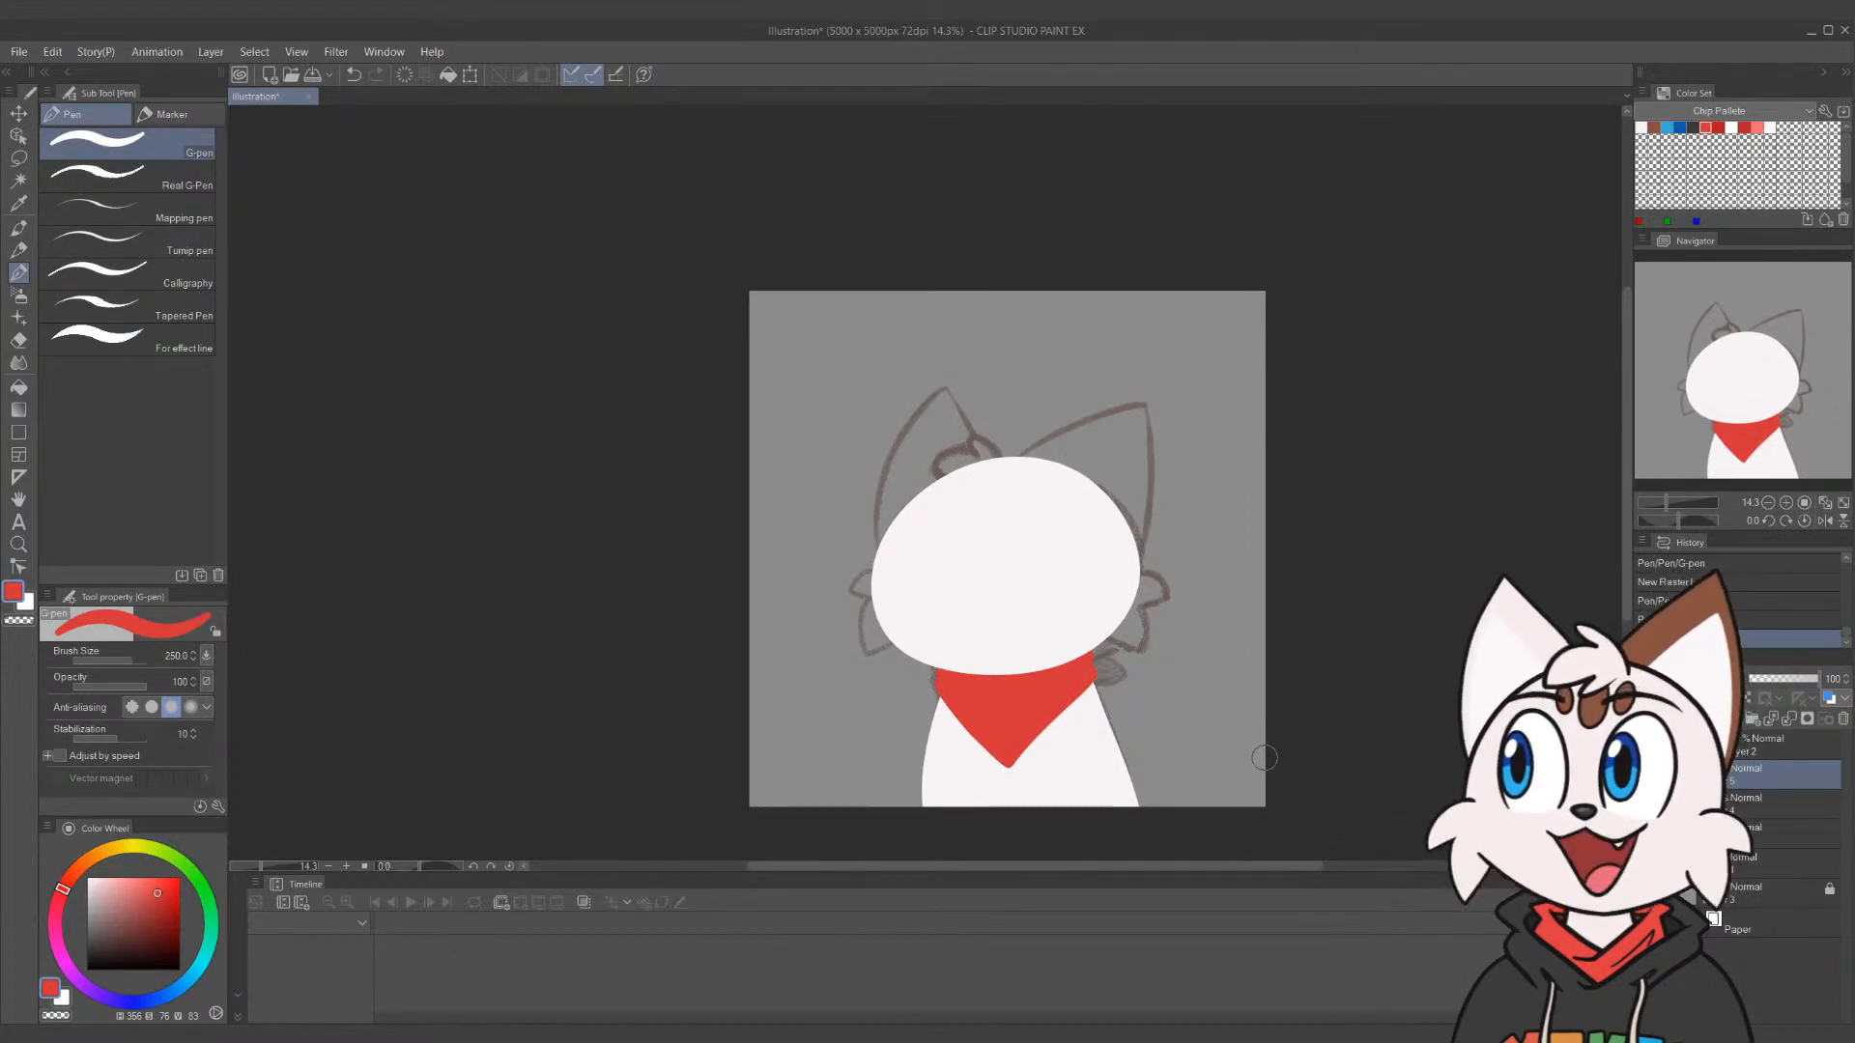
Paint the red bandana knot under the right cheek on a new layer at brush size 100 and move that layer beneath the body layer
{"action": "left_click", "coordinate": [1747, 804]}
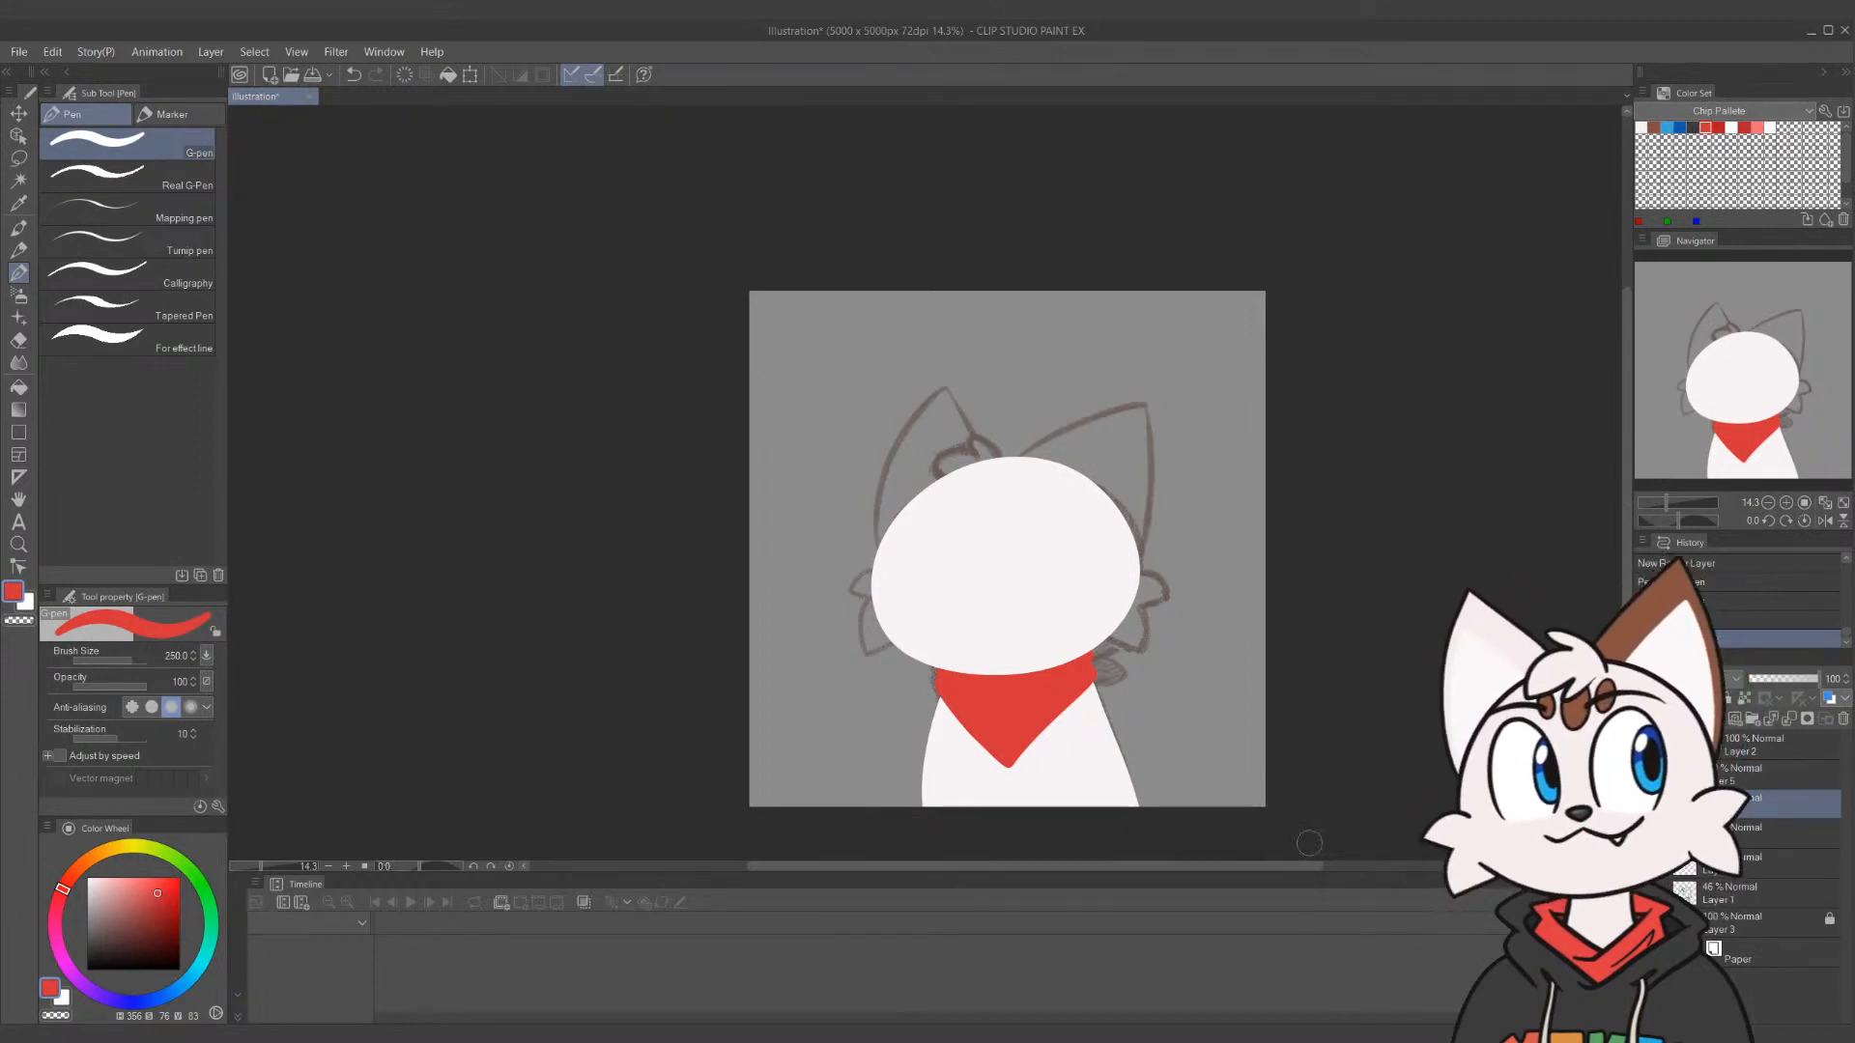
{"action": "key", "text": "bracketleft"}
{"action": "key", "text": "bracketleft"}
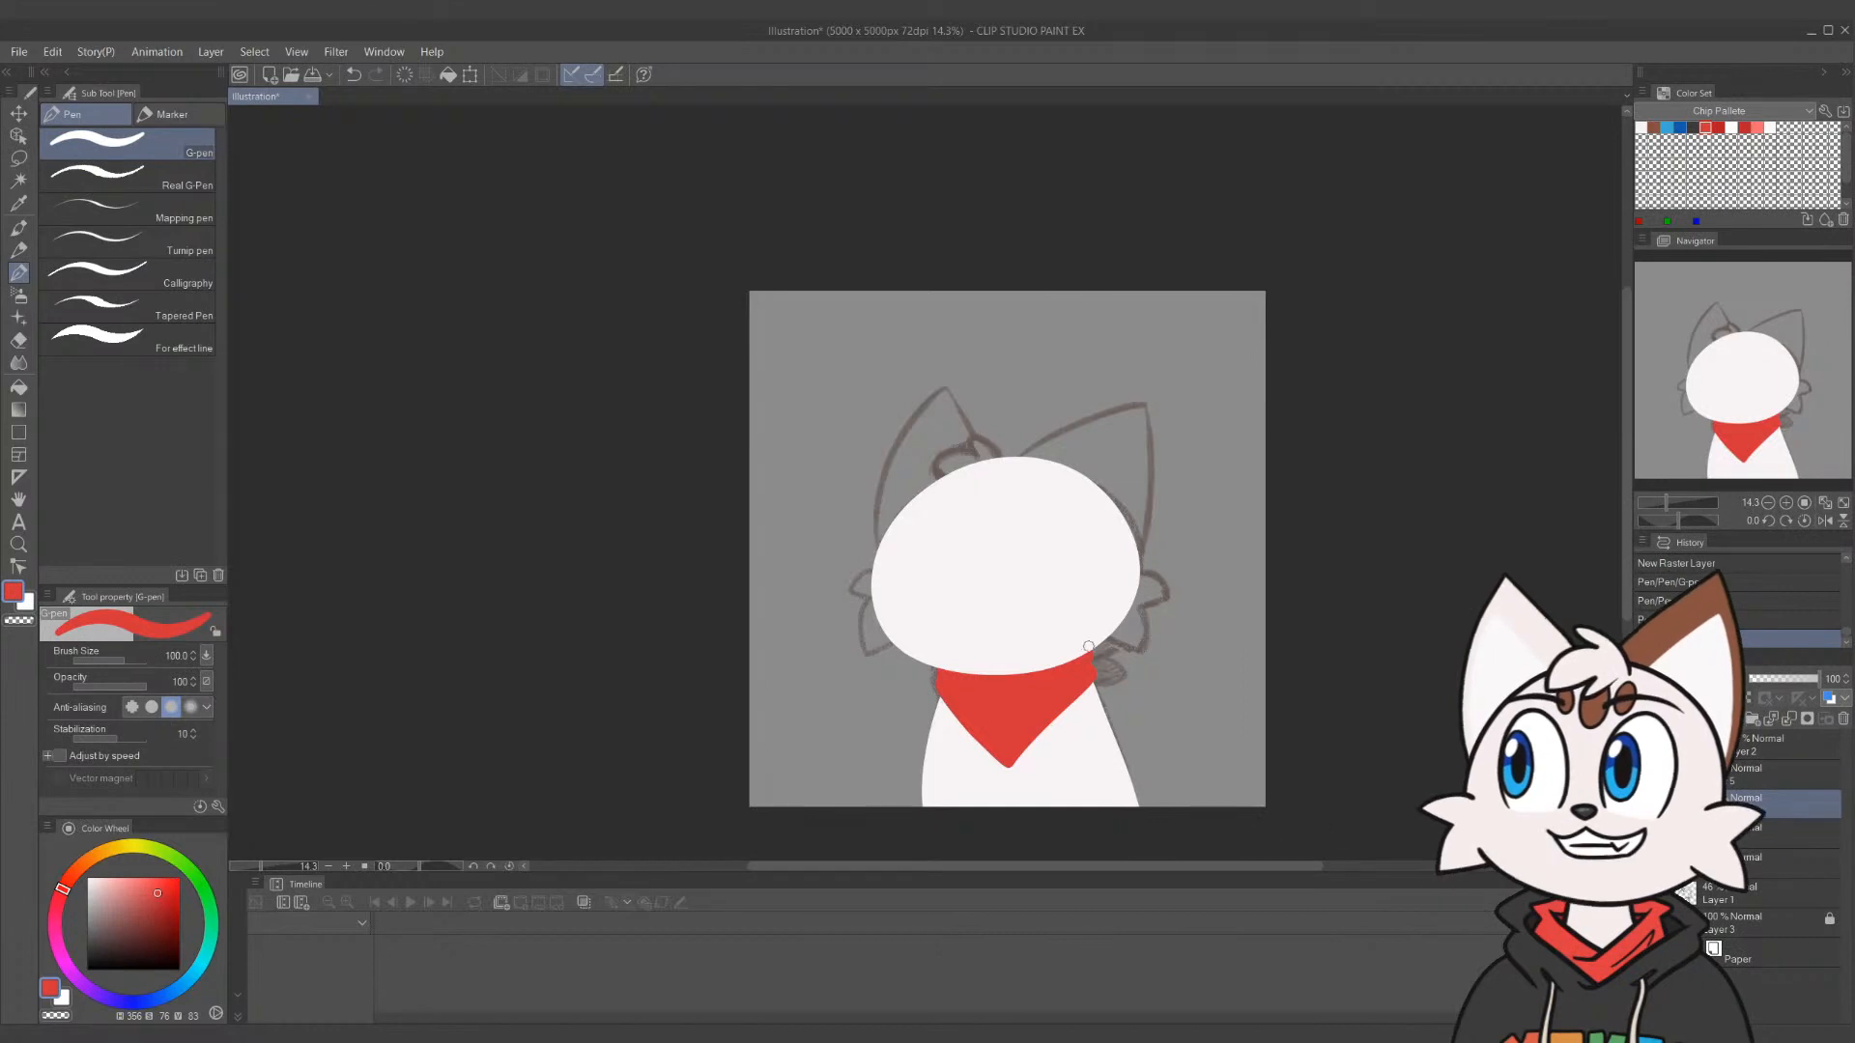
{"action": "left_click_drag", "start_coordinate": [1115, 627], "coordinate": [1084, 655]}
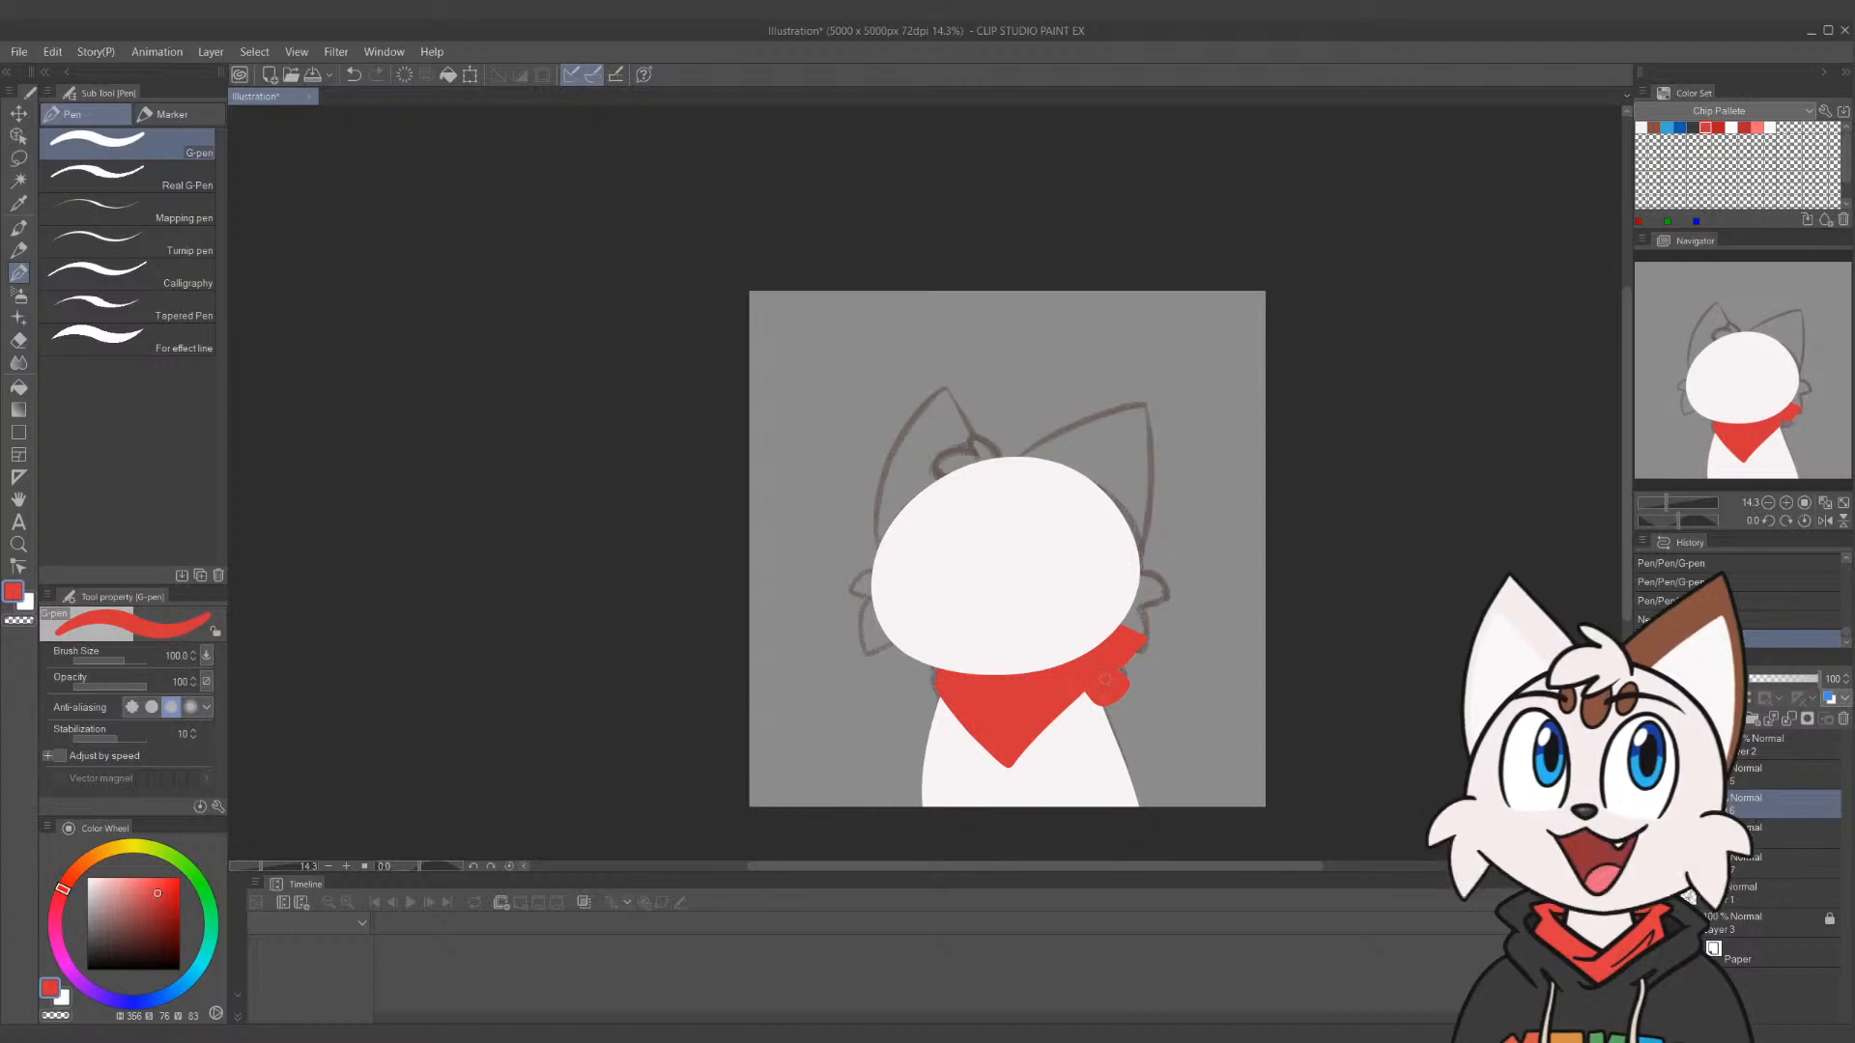
{"action": "left_click_drag", "start_coordinate": [1789, 804], "coordinate": [1789, 845]}
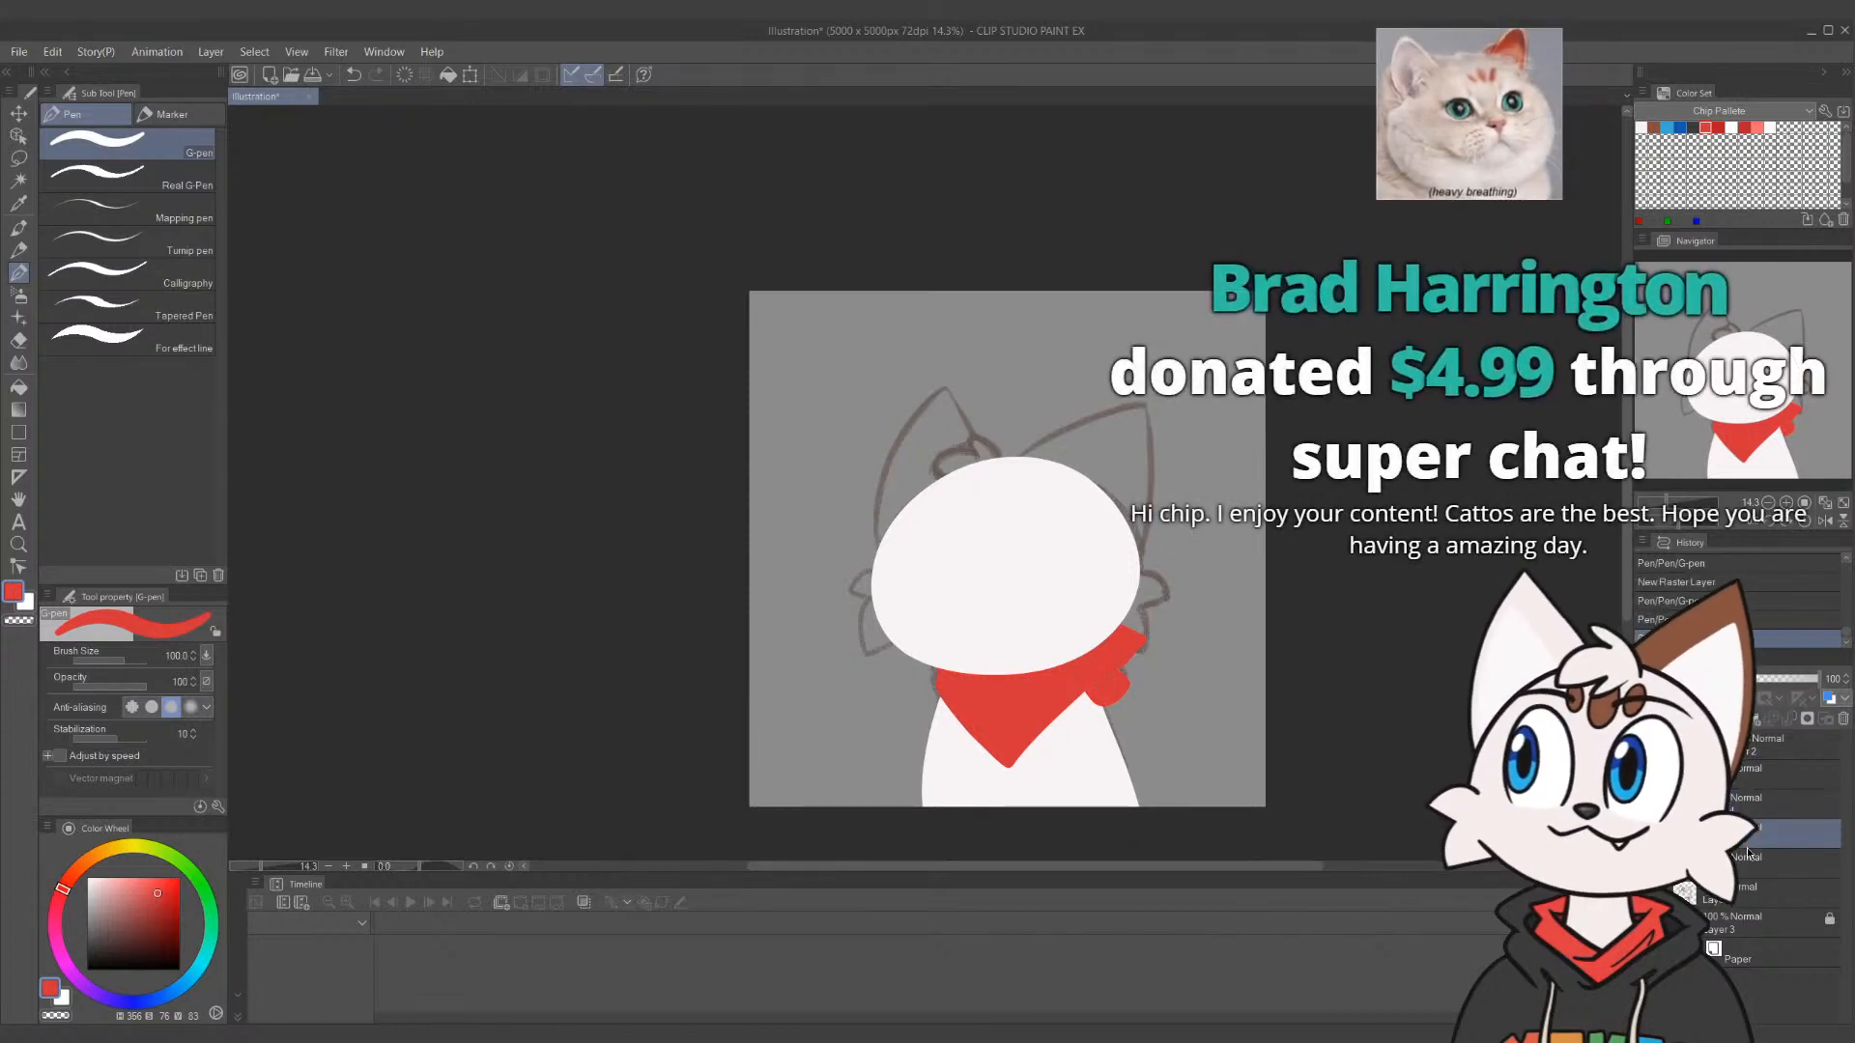
{"action": "left_click", "coordinate": [1646, 804]}
{"action": "left_click", "coordinate": [1645, 804]}
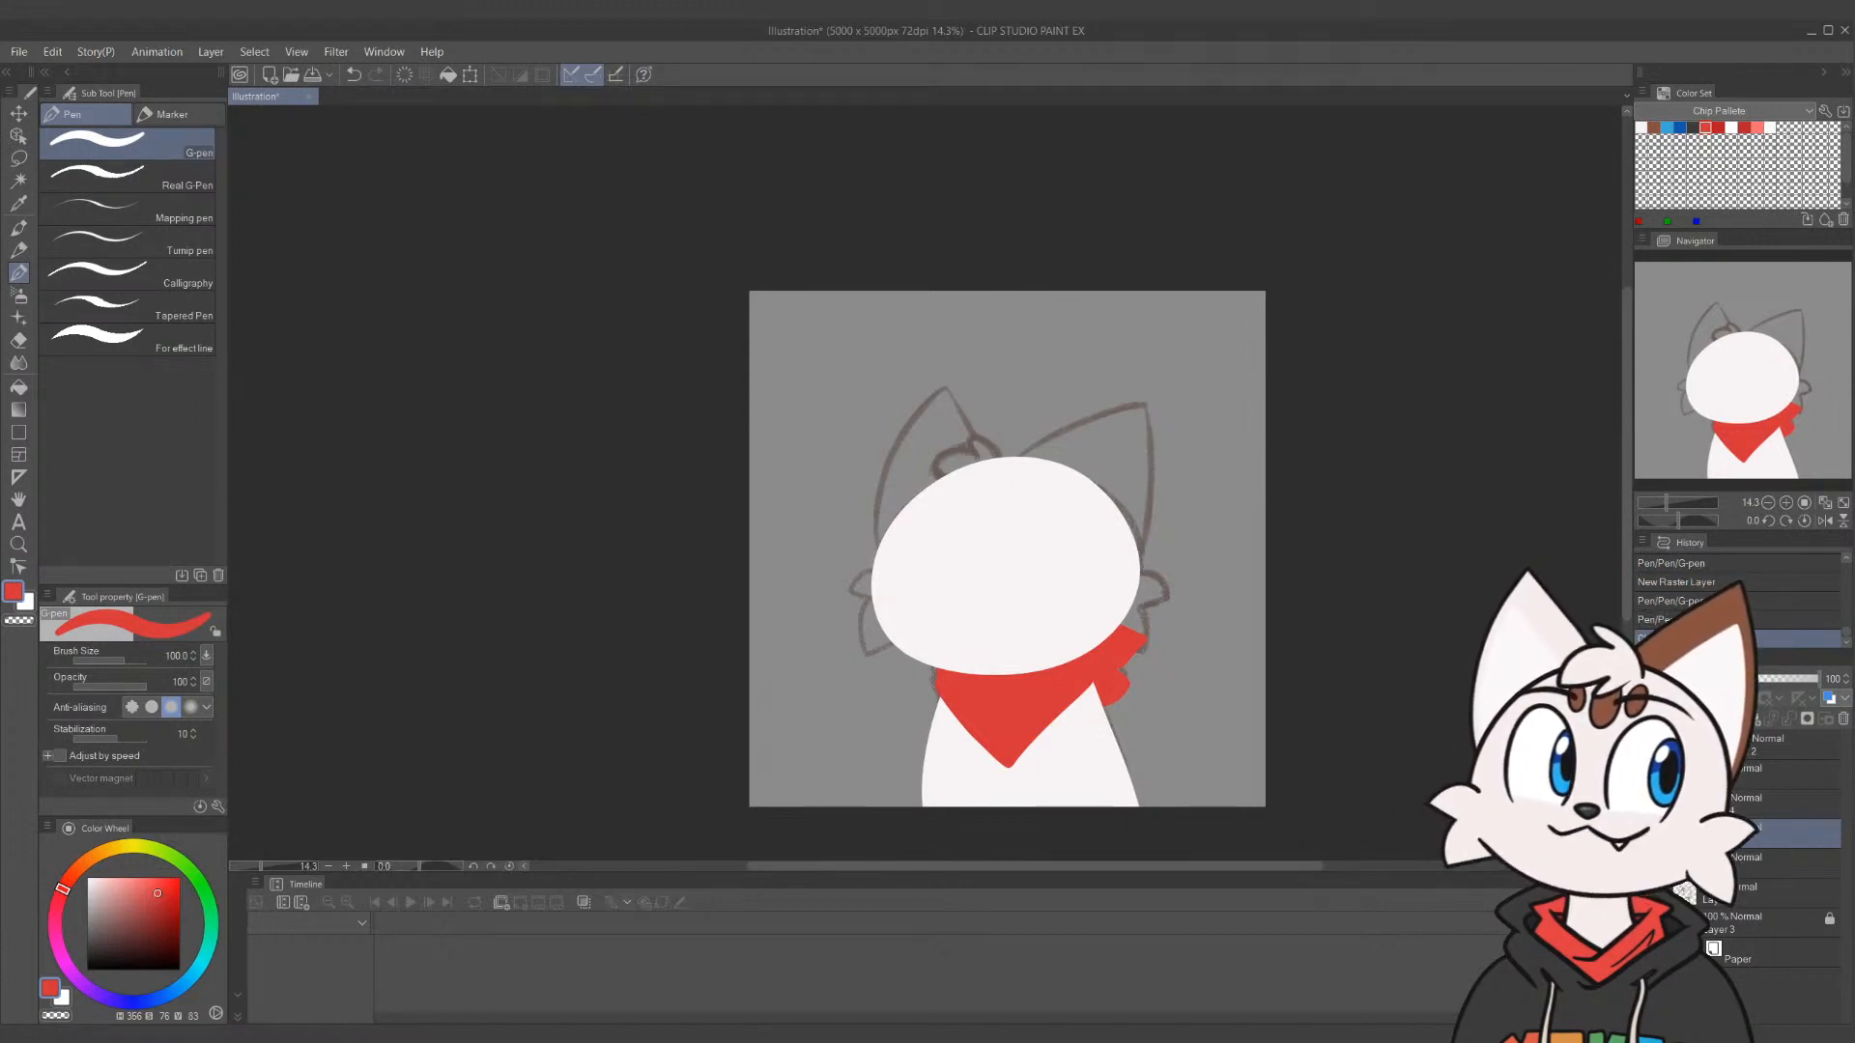
Paint three brown oval spots on the forehead of the head layer with the G-pen at brush size 100
{"action": "left_click", "coordinate": [1753, 749]}
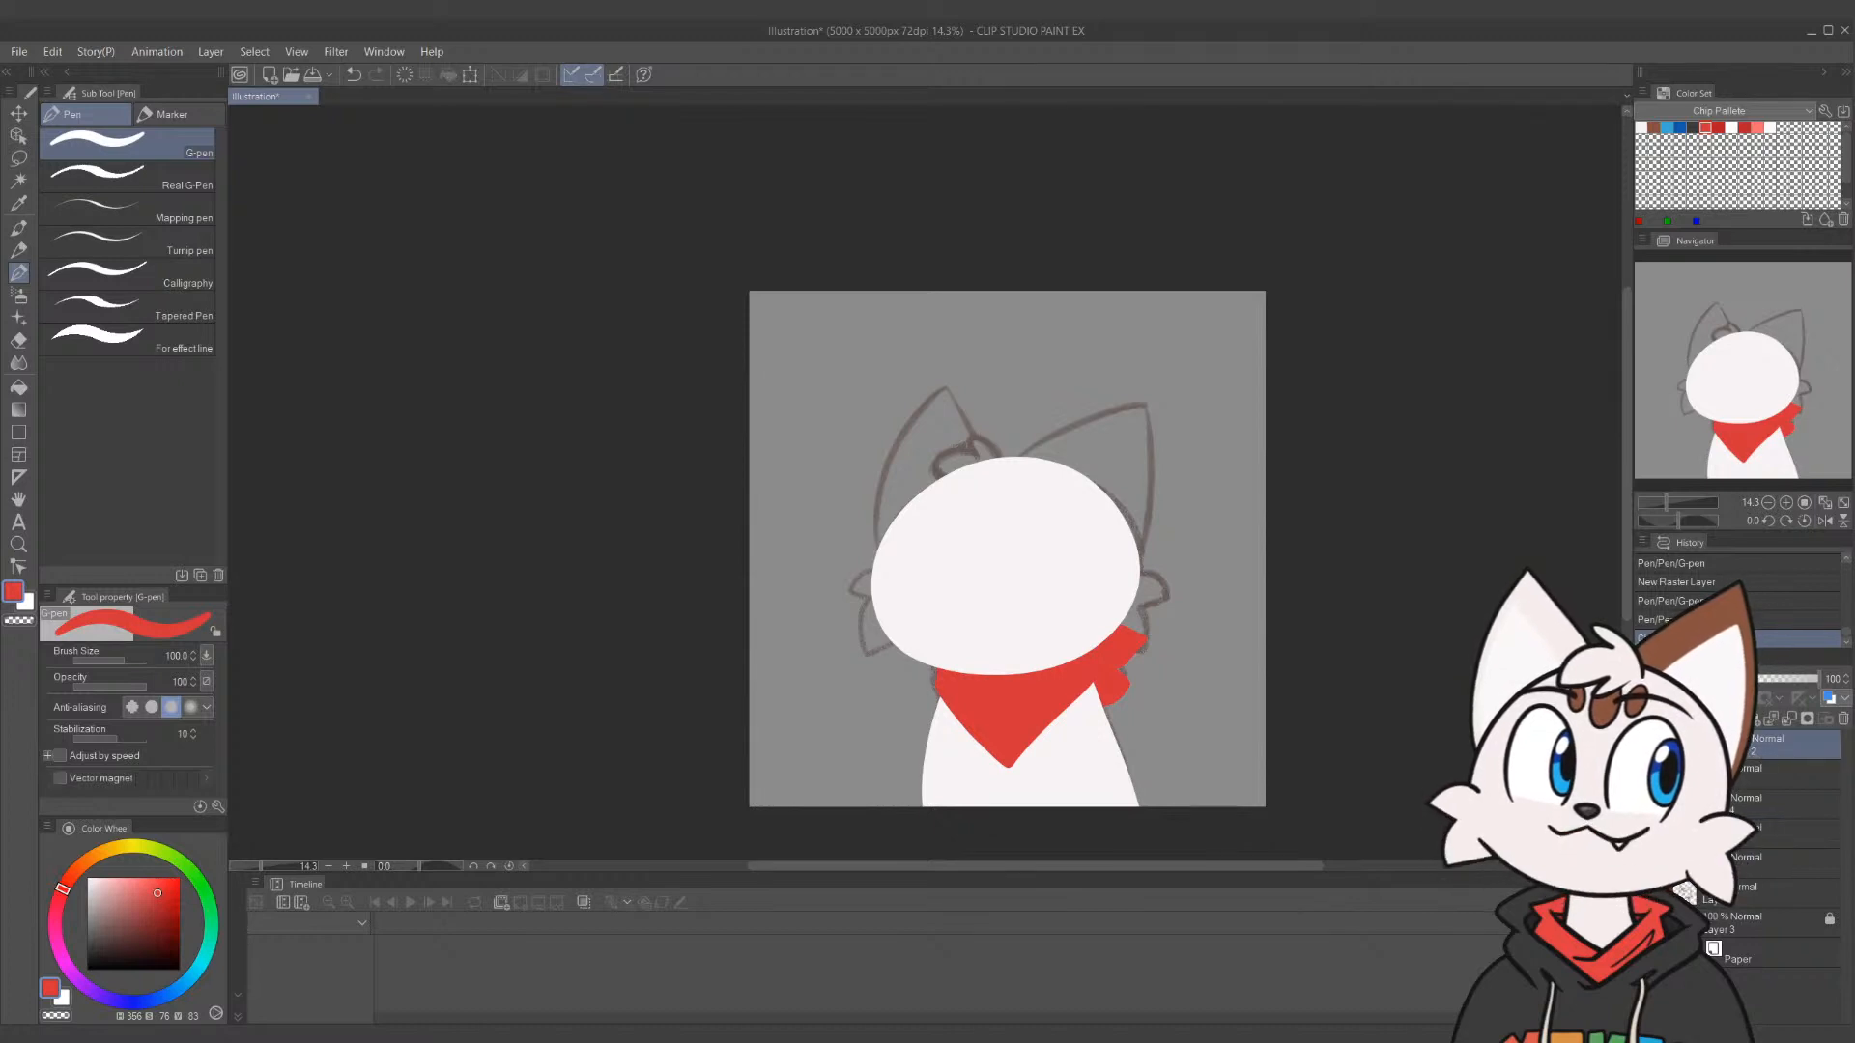
{"action": "left_click", "coordinate": [1655, 127]}
{"action": "mouse_move", "coordinate": [1001, 489]}
{"action": "left_mouse_down"}
{"action": "mouse_move", "coordinate": [989, 527]}
{"action": "mouse_move", "coordinate": [1029, 504]}
{"action": "left_mouse_up"}
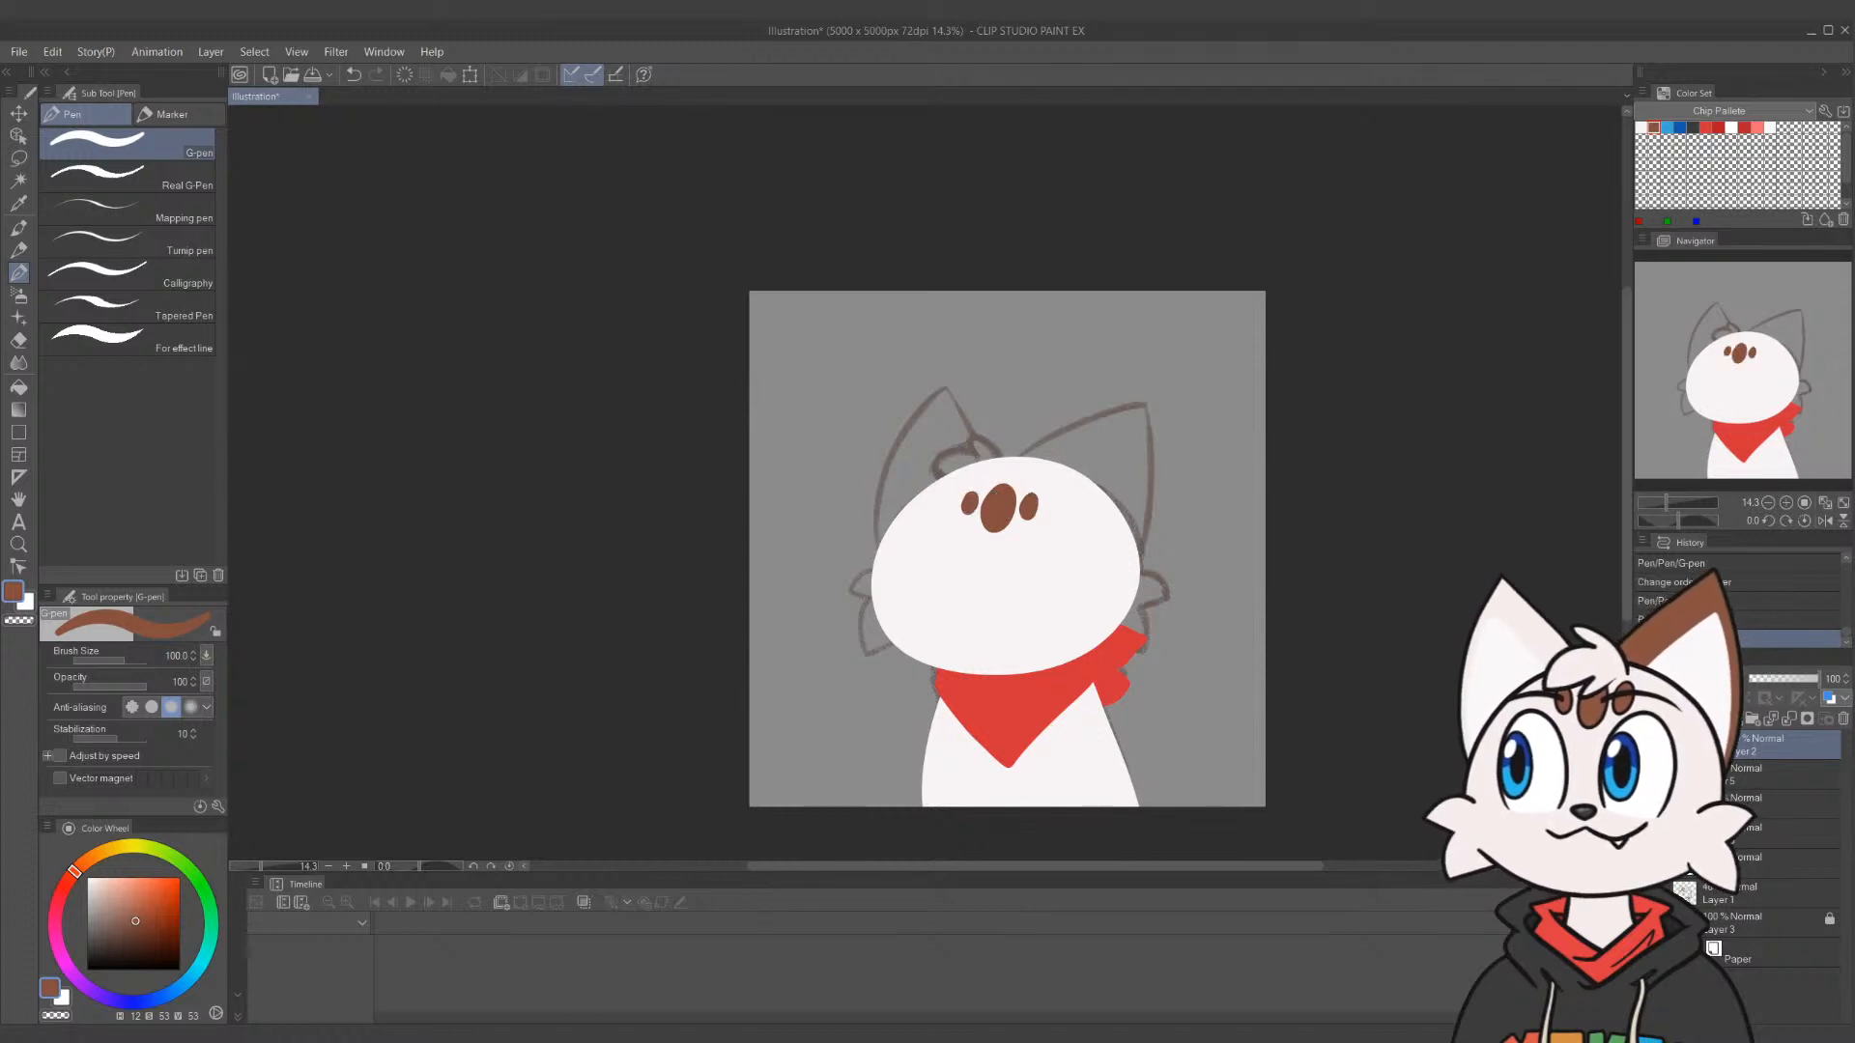
On a new vector layer beneath the head layer, outline the right ear in brown along the sketch and fill it solid
{"action": "left_click", "coordinate": [1772, 768]}
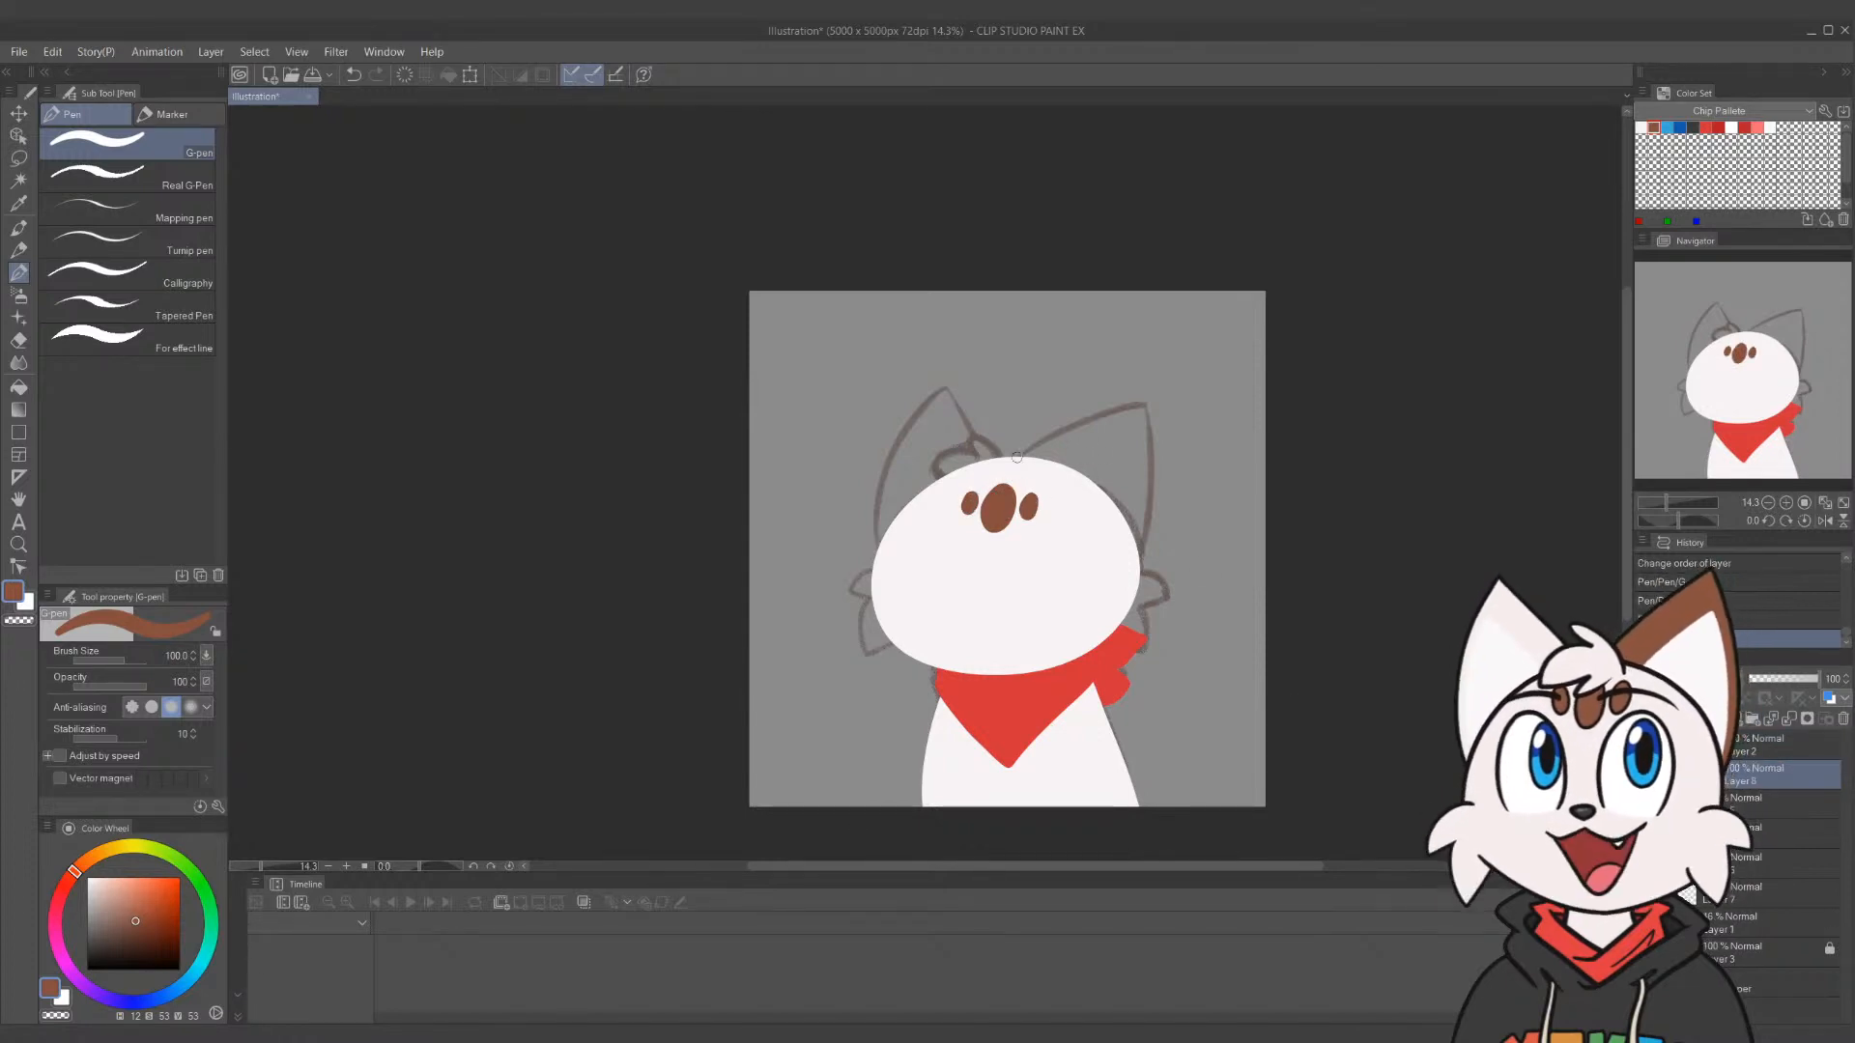
{"action": "mouse_move", "coordinate": [1016, 457]}
{"action": "left_mouse_down"}
{"action": "mouse_move", "coordinate": [1144, 430]}
{"action": "mouse_move", "coordinate": [1140, 549]}
{"action": "left_mouse_up"}
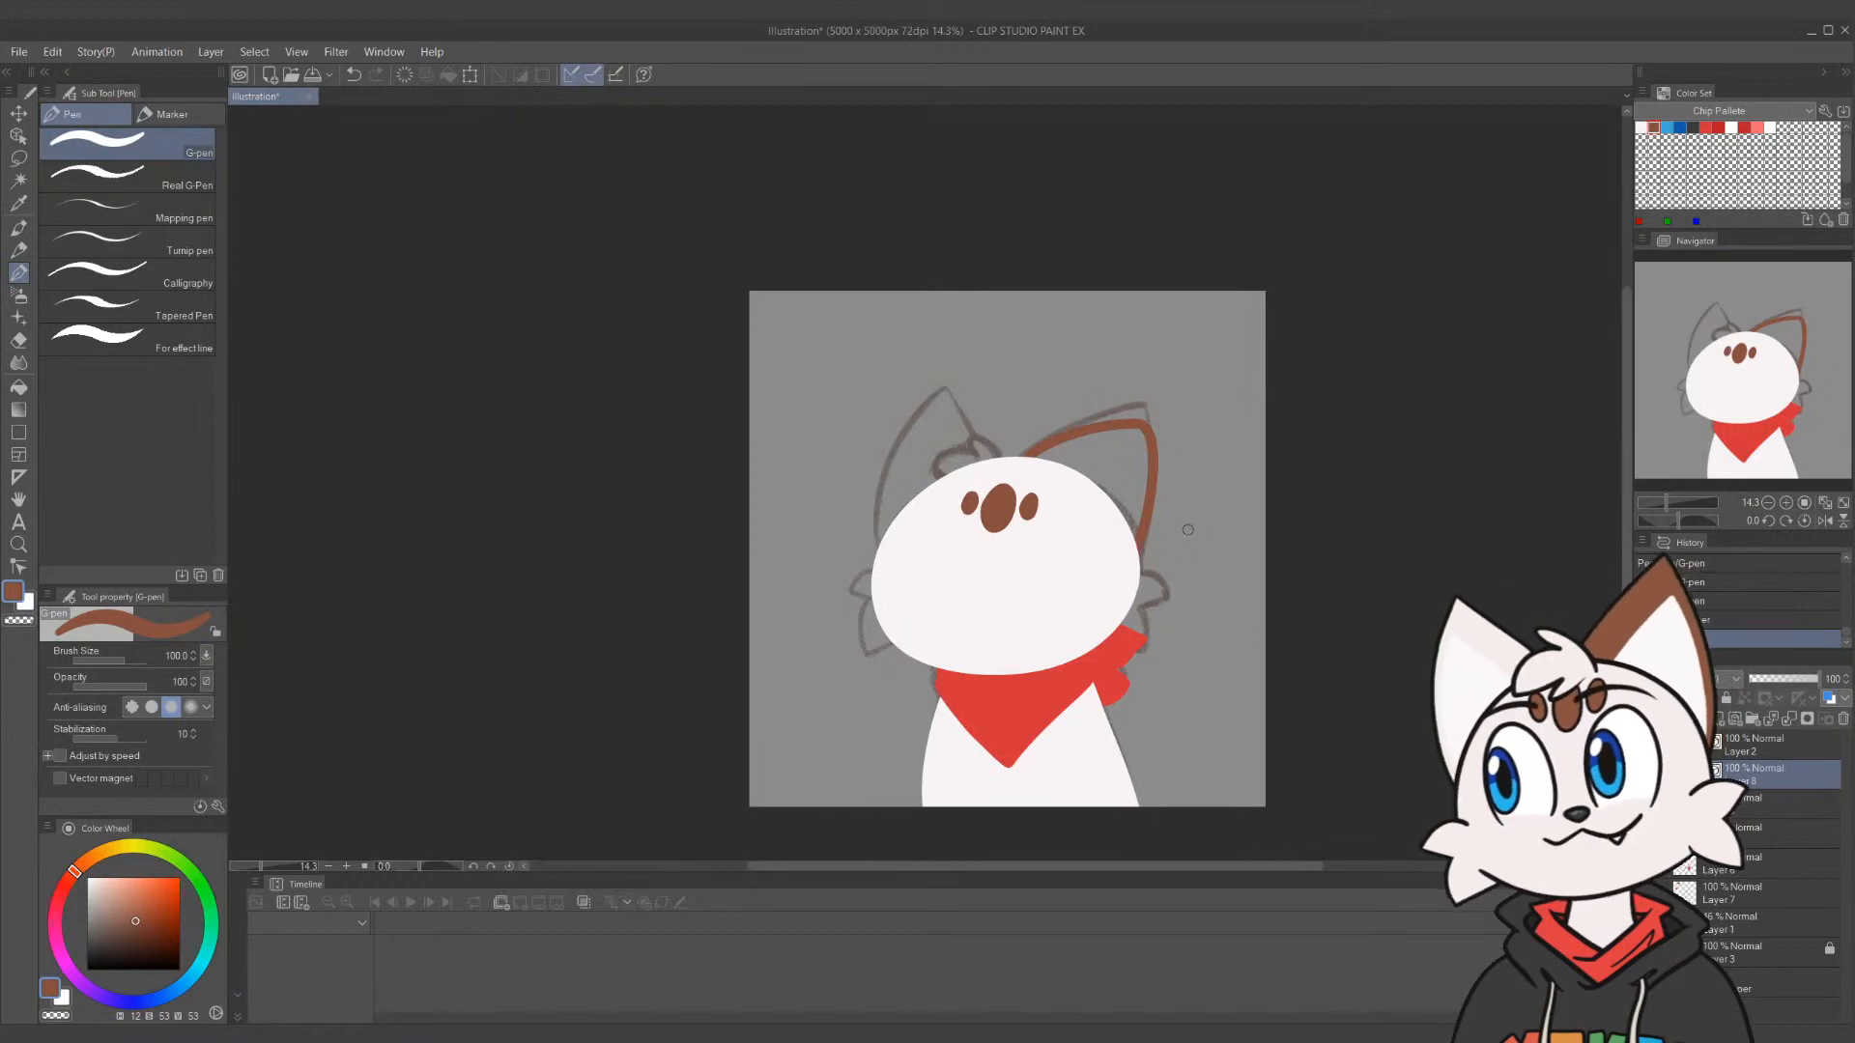
{"action": "key", "text": "ctrl+z"}
{"action": "left_click_drag", "start_coordinate": [1026, 461], "coordinate": [1140, 536]}
{"action": "key", "text": "ctrl+z"}
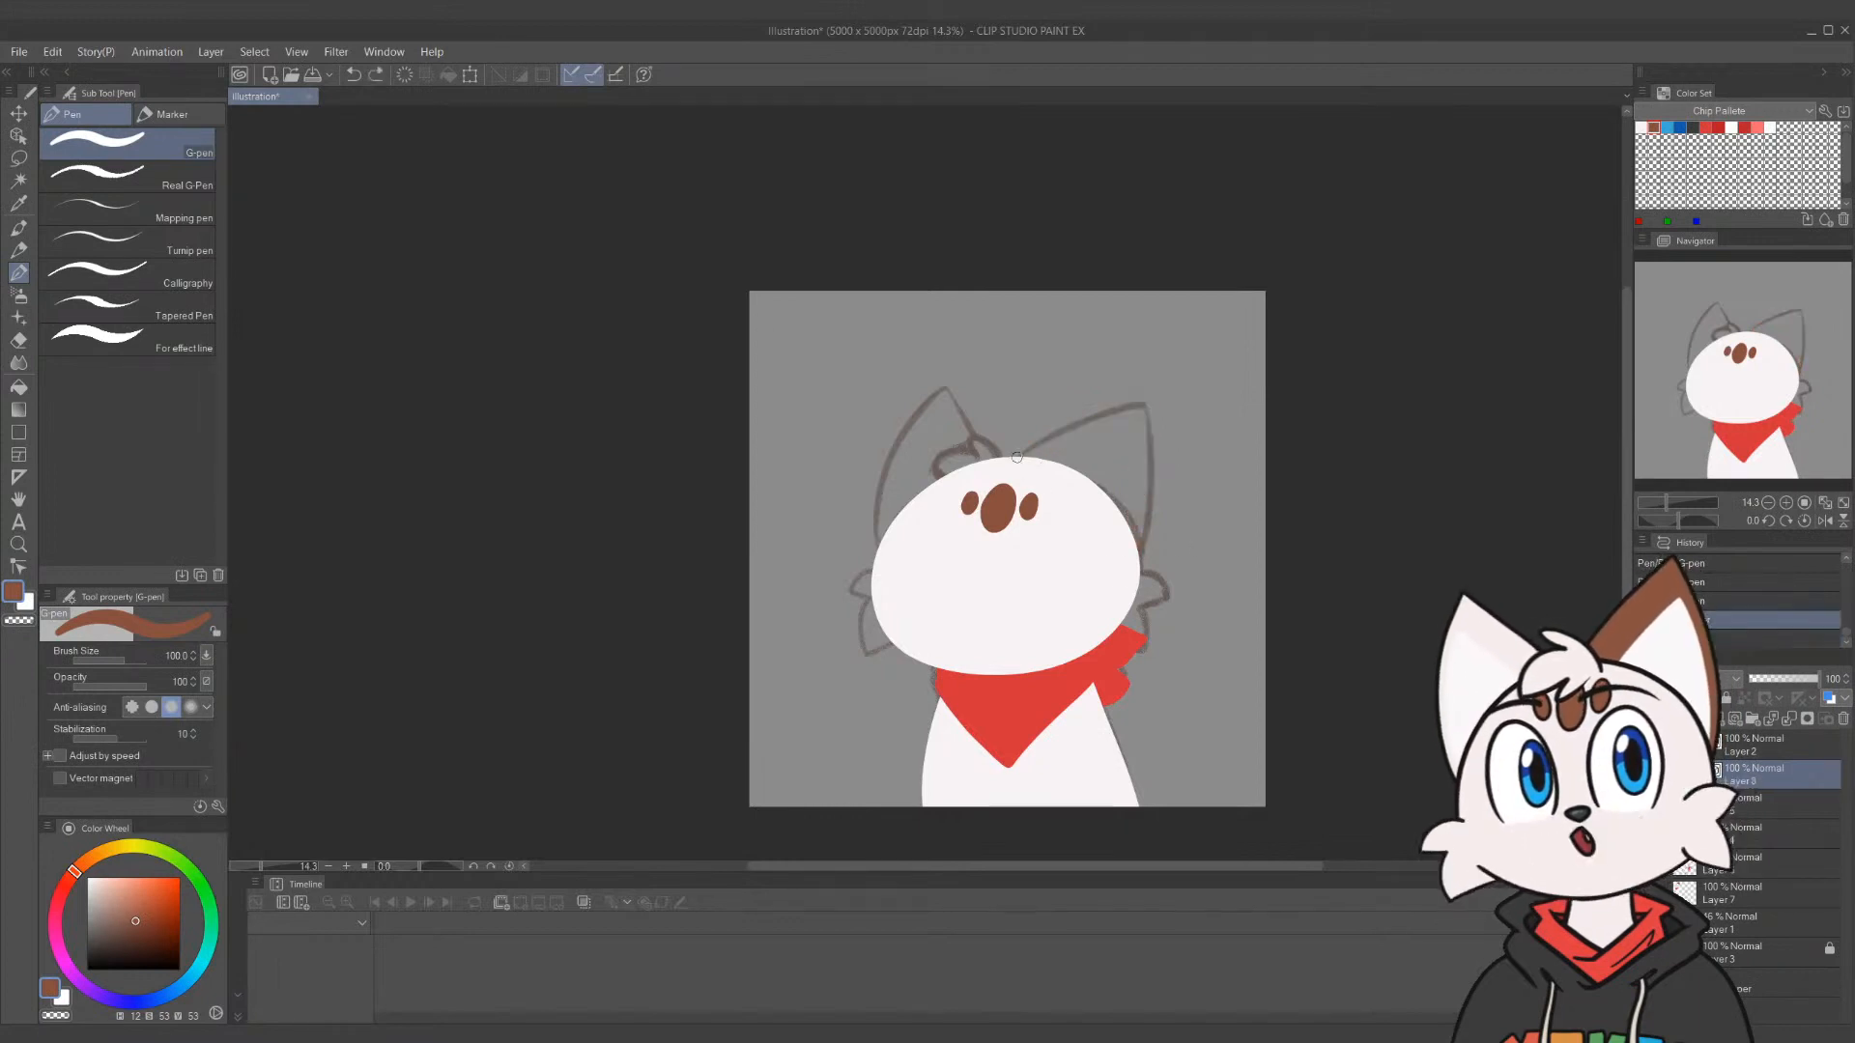
{"action": "mouse_move", "coordinate": [1017, 457]}
{"action": "left_mouse_down"}
{"action": "mouse_move", "coordinate": [1140, 410]}
{"action": "mouse_move", "coordinate": [1154, 553]}
{"action": "left_mouse_up"}
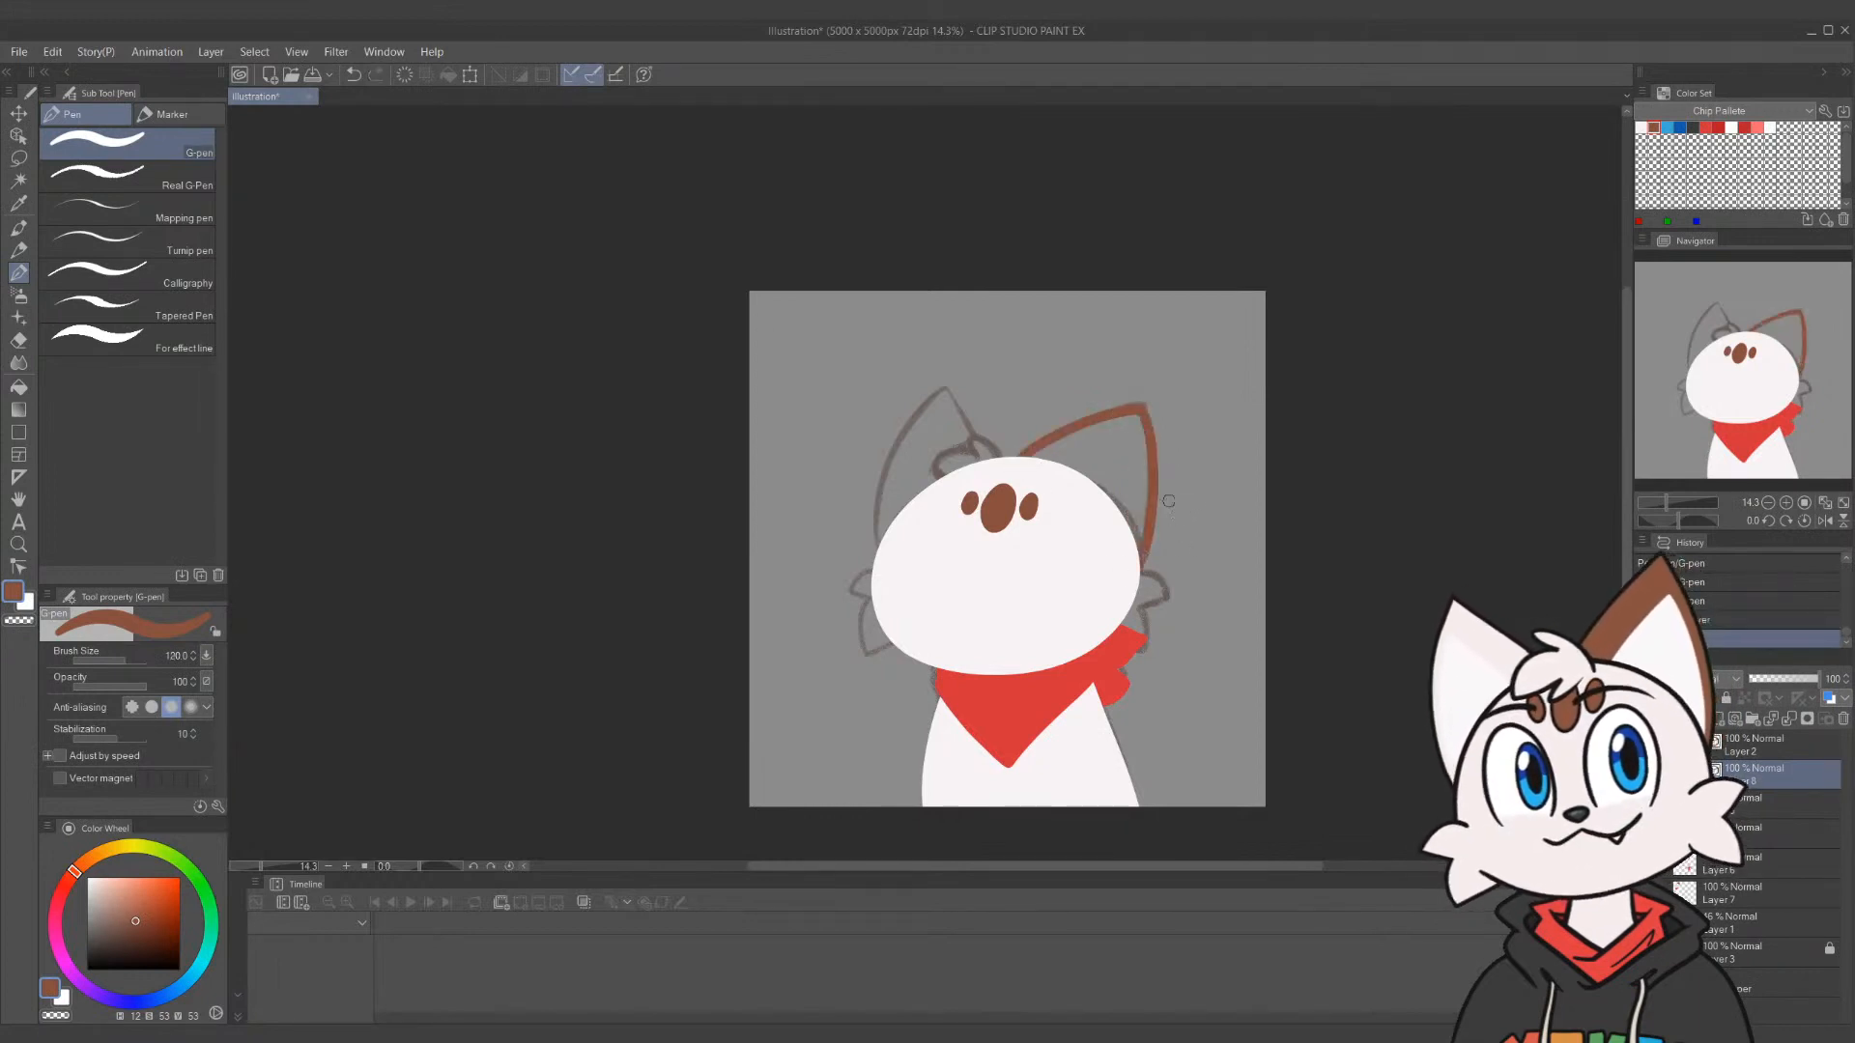
{"action": "mouse_move", "coordinate": [1119, 439]}
{"action": "left_mouse_down"}
{"action": "mouse_move", "coordinate": [1067, 442]}
{"action": "mouse_move", "coordinate": [1081, 457]}
{"action": "mouse_move", "coordinate": [1136, 435]}
{"action": "mouse_move", "coordinate": [1135, 548]}
{"action": "mouse_move", "coordinate": [1123, 478]}
{"action": "mouse_move", "coordinate": [1102, 507]}
{"action": "mouse_move", "coordinate": [1117, 461]}
{"action": "mouse_move", "coordinate": [1053, 474]}
{"action": "left_mouse_up"}
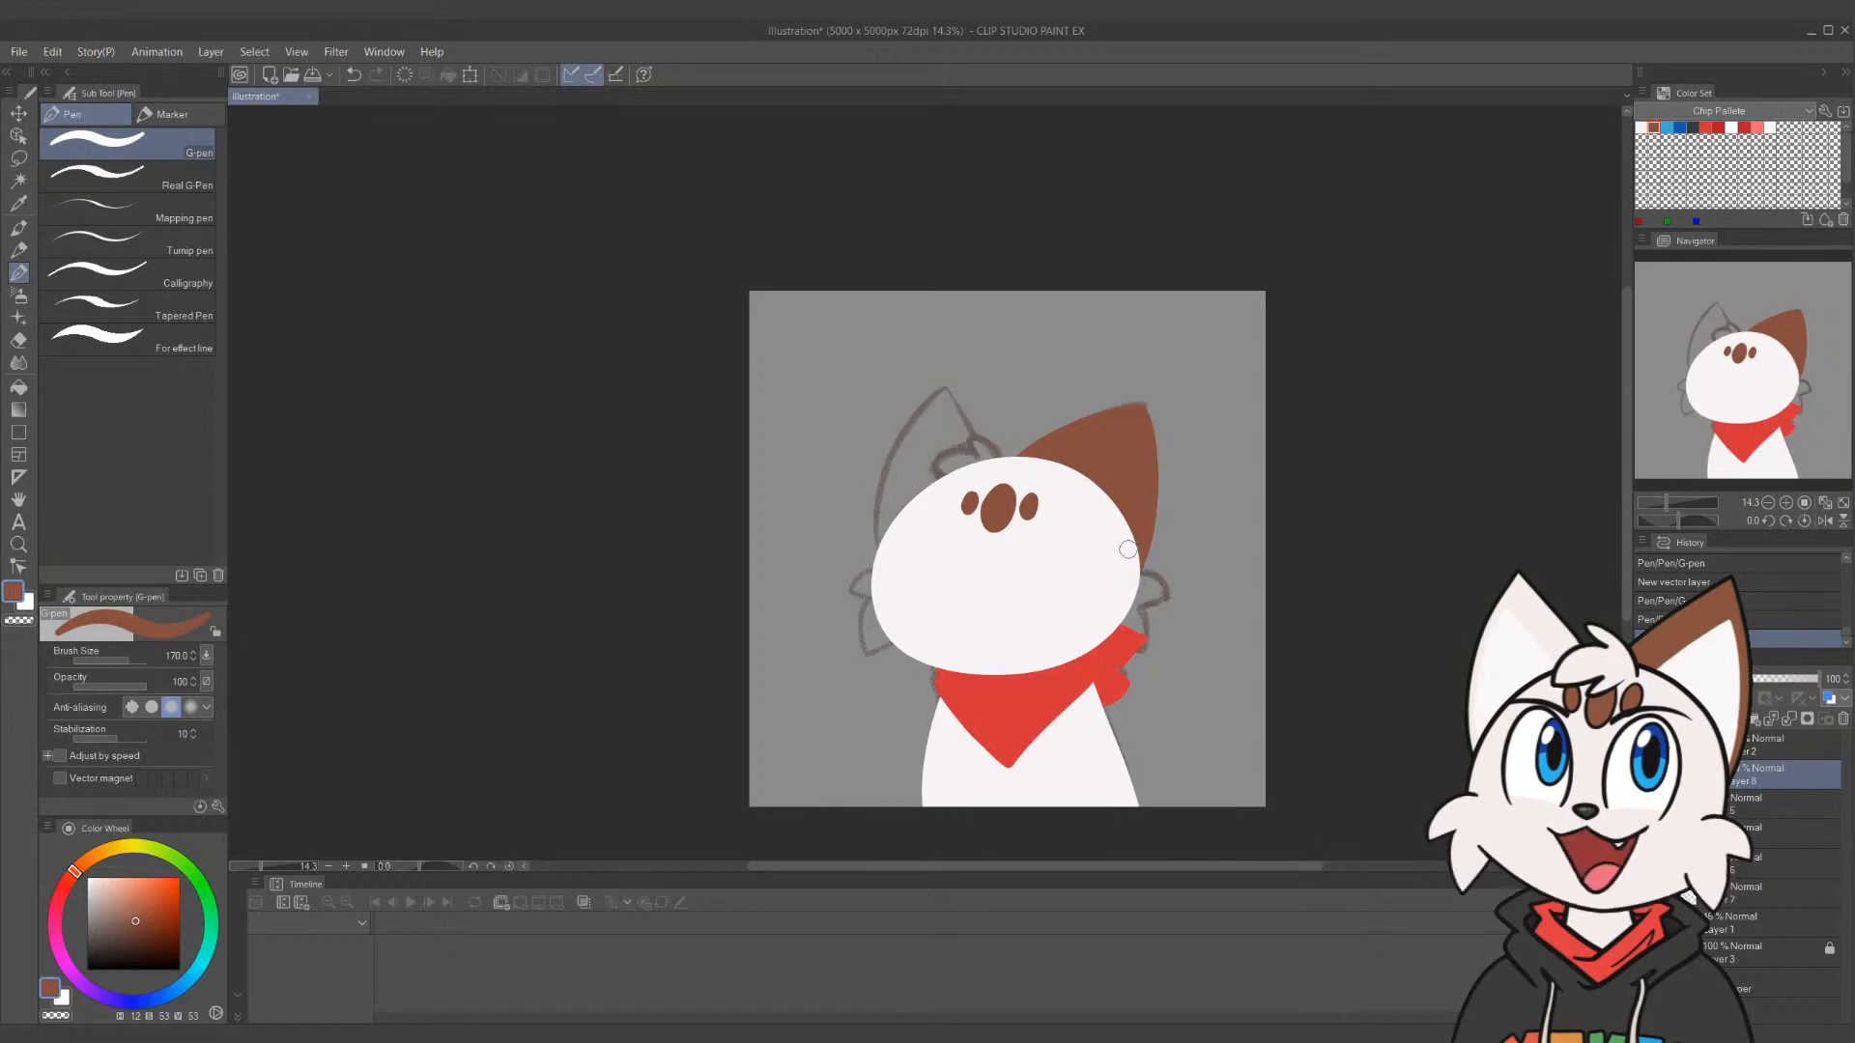
{"action": "key", "text": "ctrl+z"}
{"action": "key", "text": "ctrl+y"}
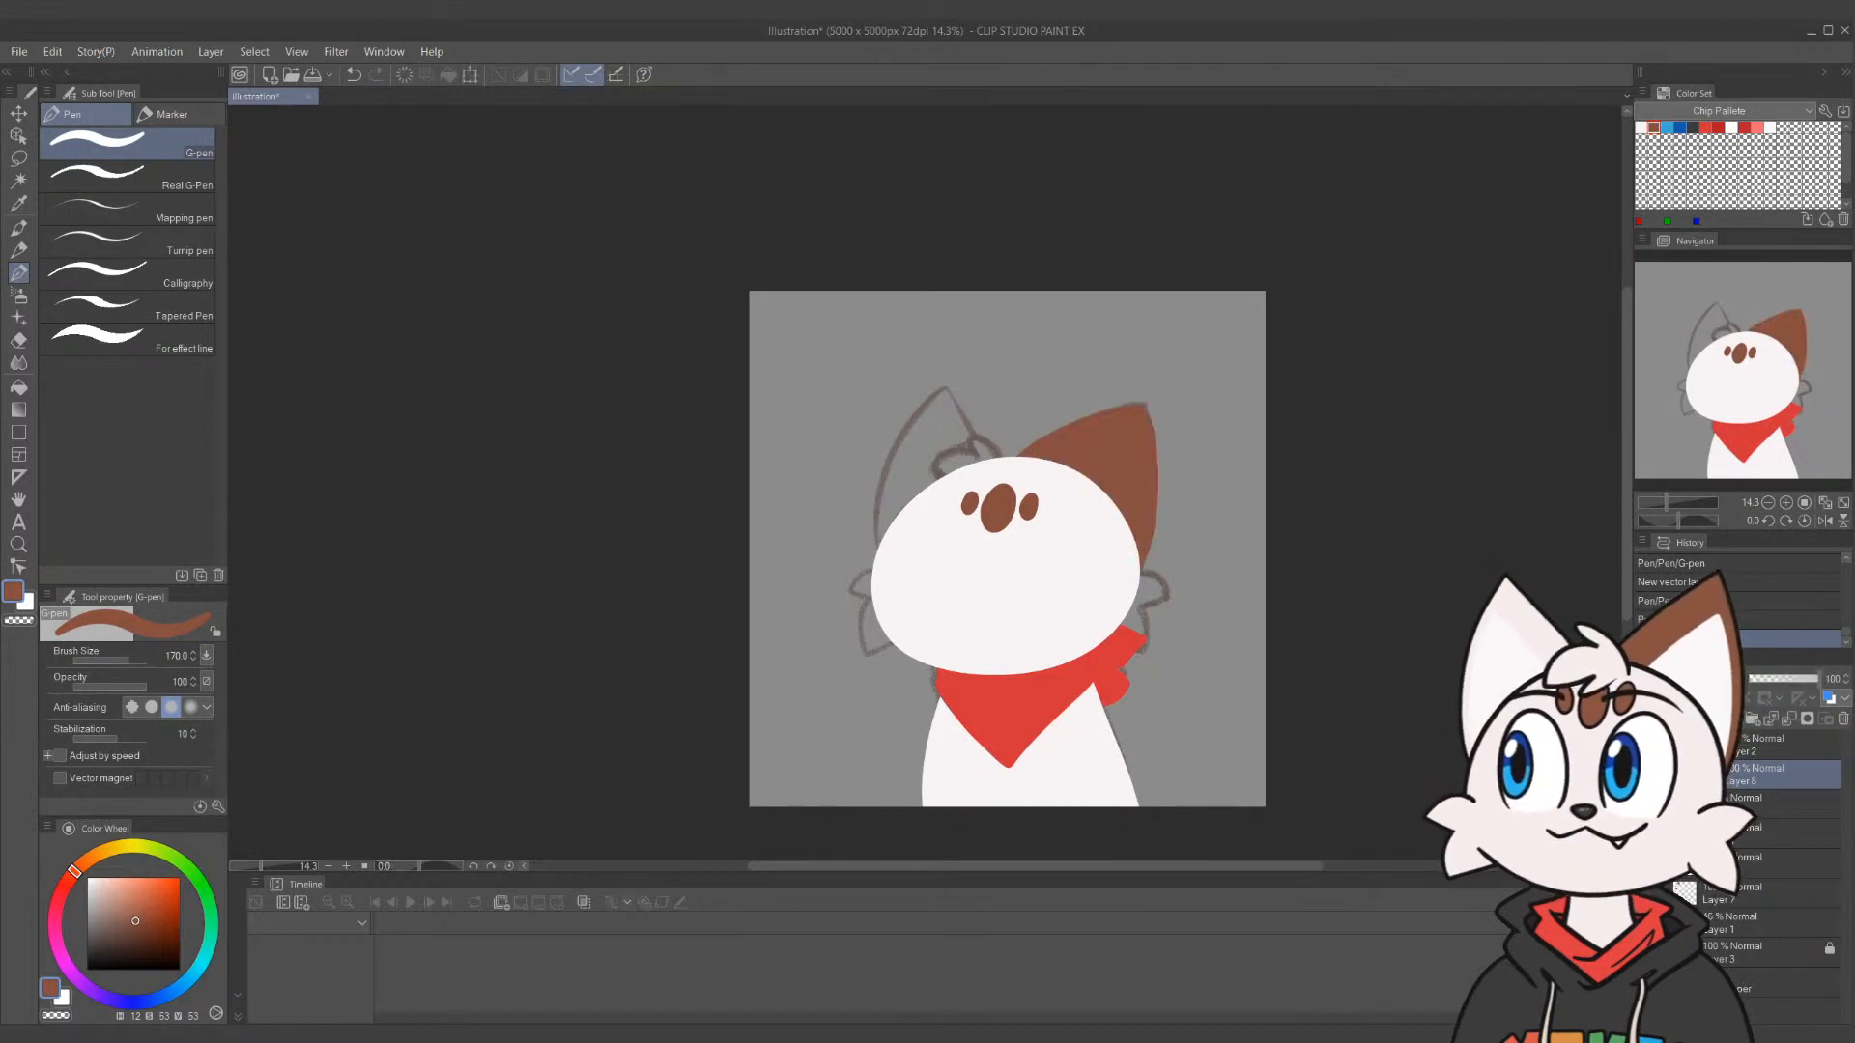
Sample the head's near-white colour and reduce the G-pen brush size to 100 for the left ear
{"action": "left_click", "coordinate": [1078, 629], "text": "alt"}
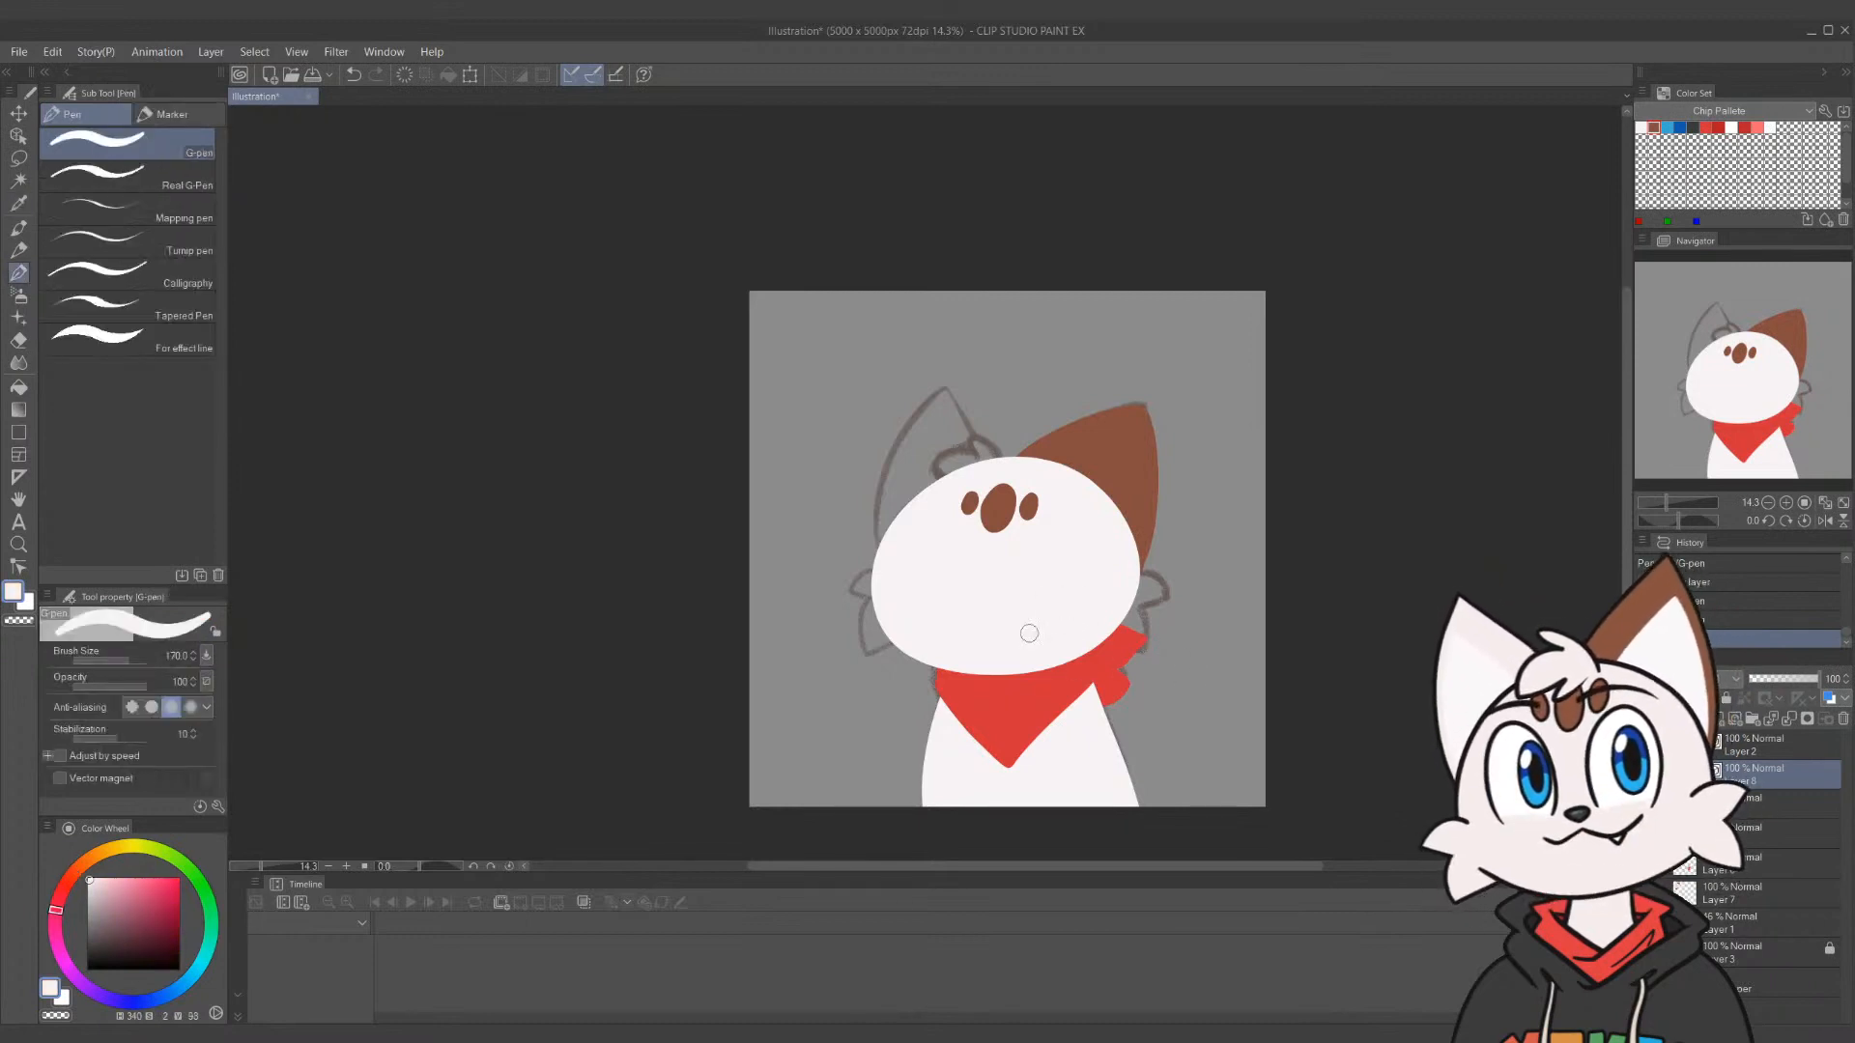
{"action": "mouse_move", "coordinate": [892, 548]}
{"action": "left_mouse_down"}
{"action": "mouse_move", "coordinate": [905, 440]}
{"action": "mouse_move", "coordinate": [951, 392]}
{"action": "left_mouse_up"}
{"action": "key", "text": "ctrl+z"}
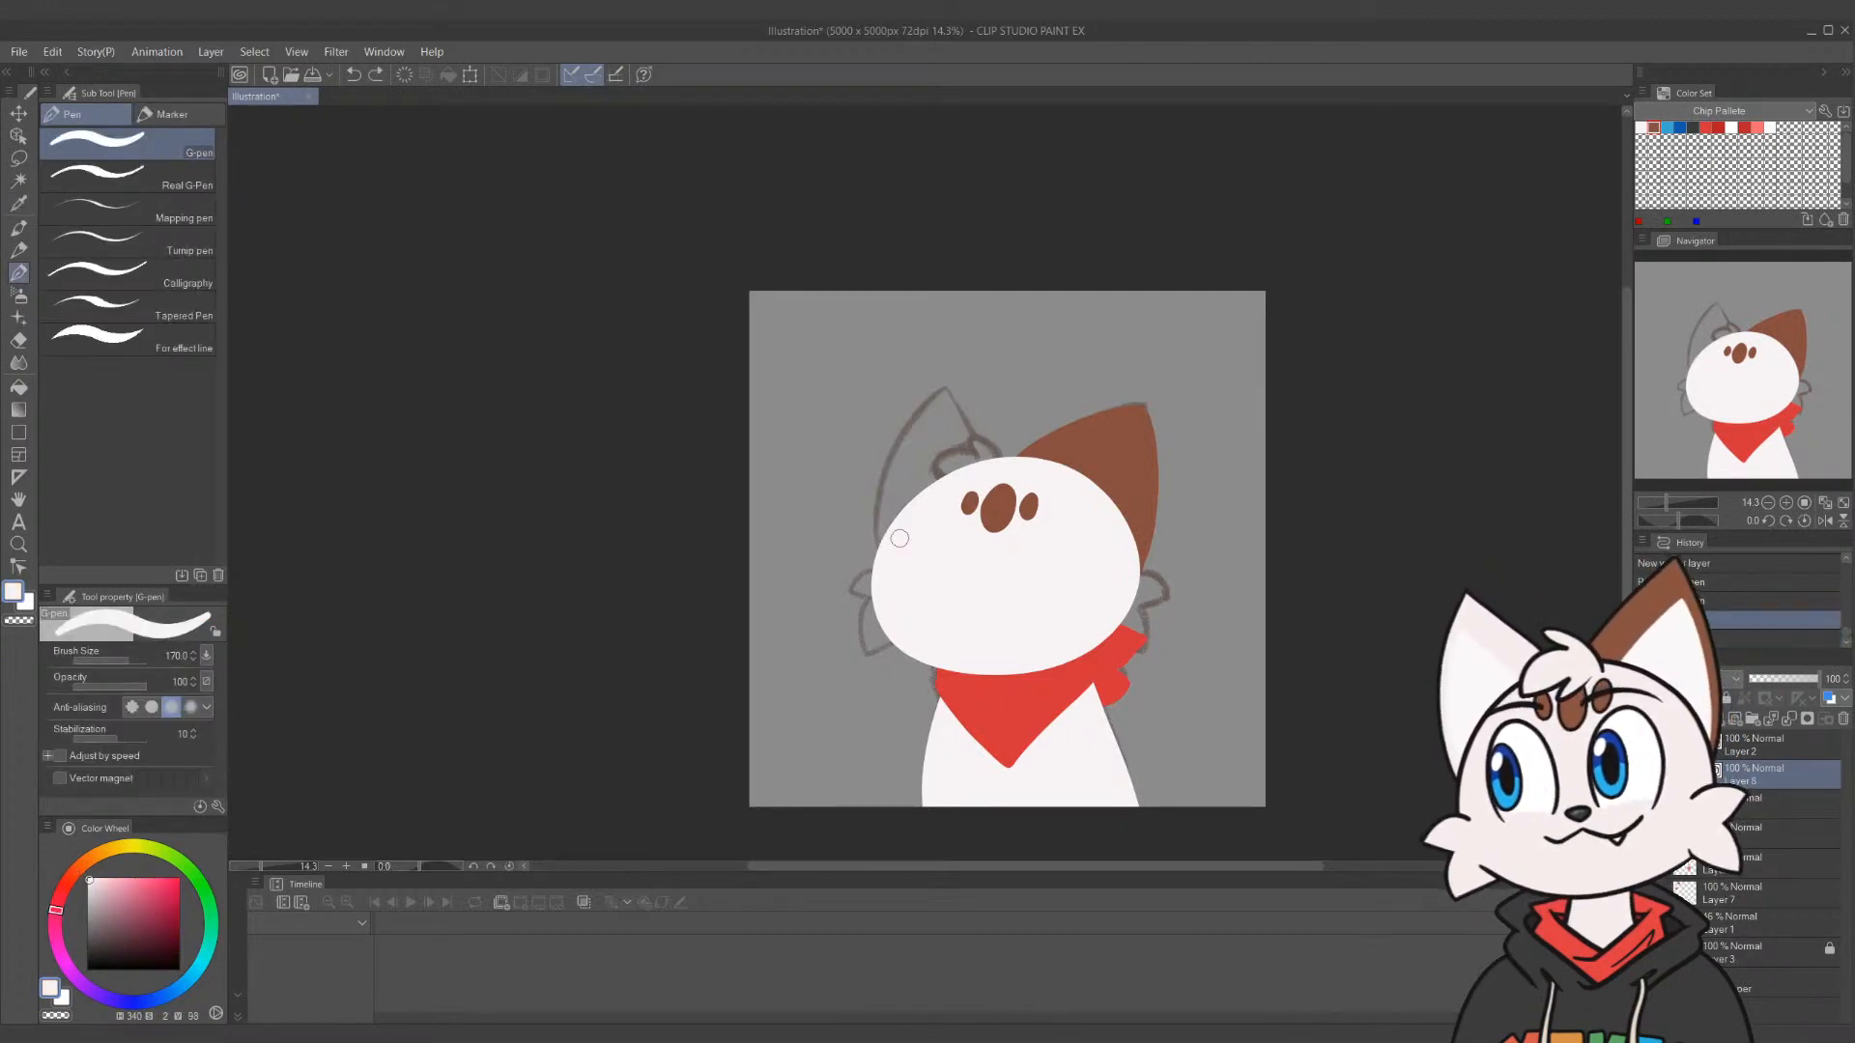
{"action": "key", "text": "bracketleft"}
{"action": "key", "text": "bracketleft"}
{"action": "key", "text": "bracketleft"}
{"action": "mouse_move", "coordinate": [881, 541]}
{"action": "left_mouse_down"}
{"action": "mouse_move", "coordinate": [894, 444]}
{"action": "mouse_move", "coordinate": [955, 363]}
{"action": "left_mouse_up"}
{"action": "key", "text": "ctrl+z"}
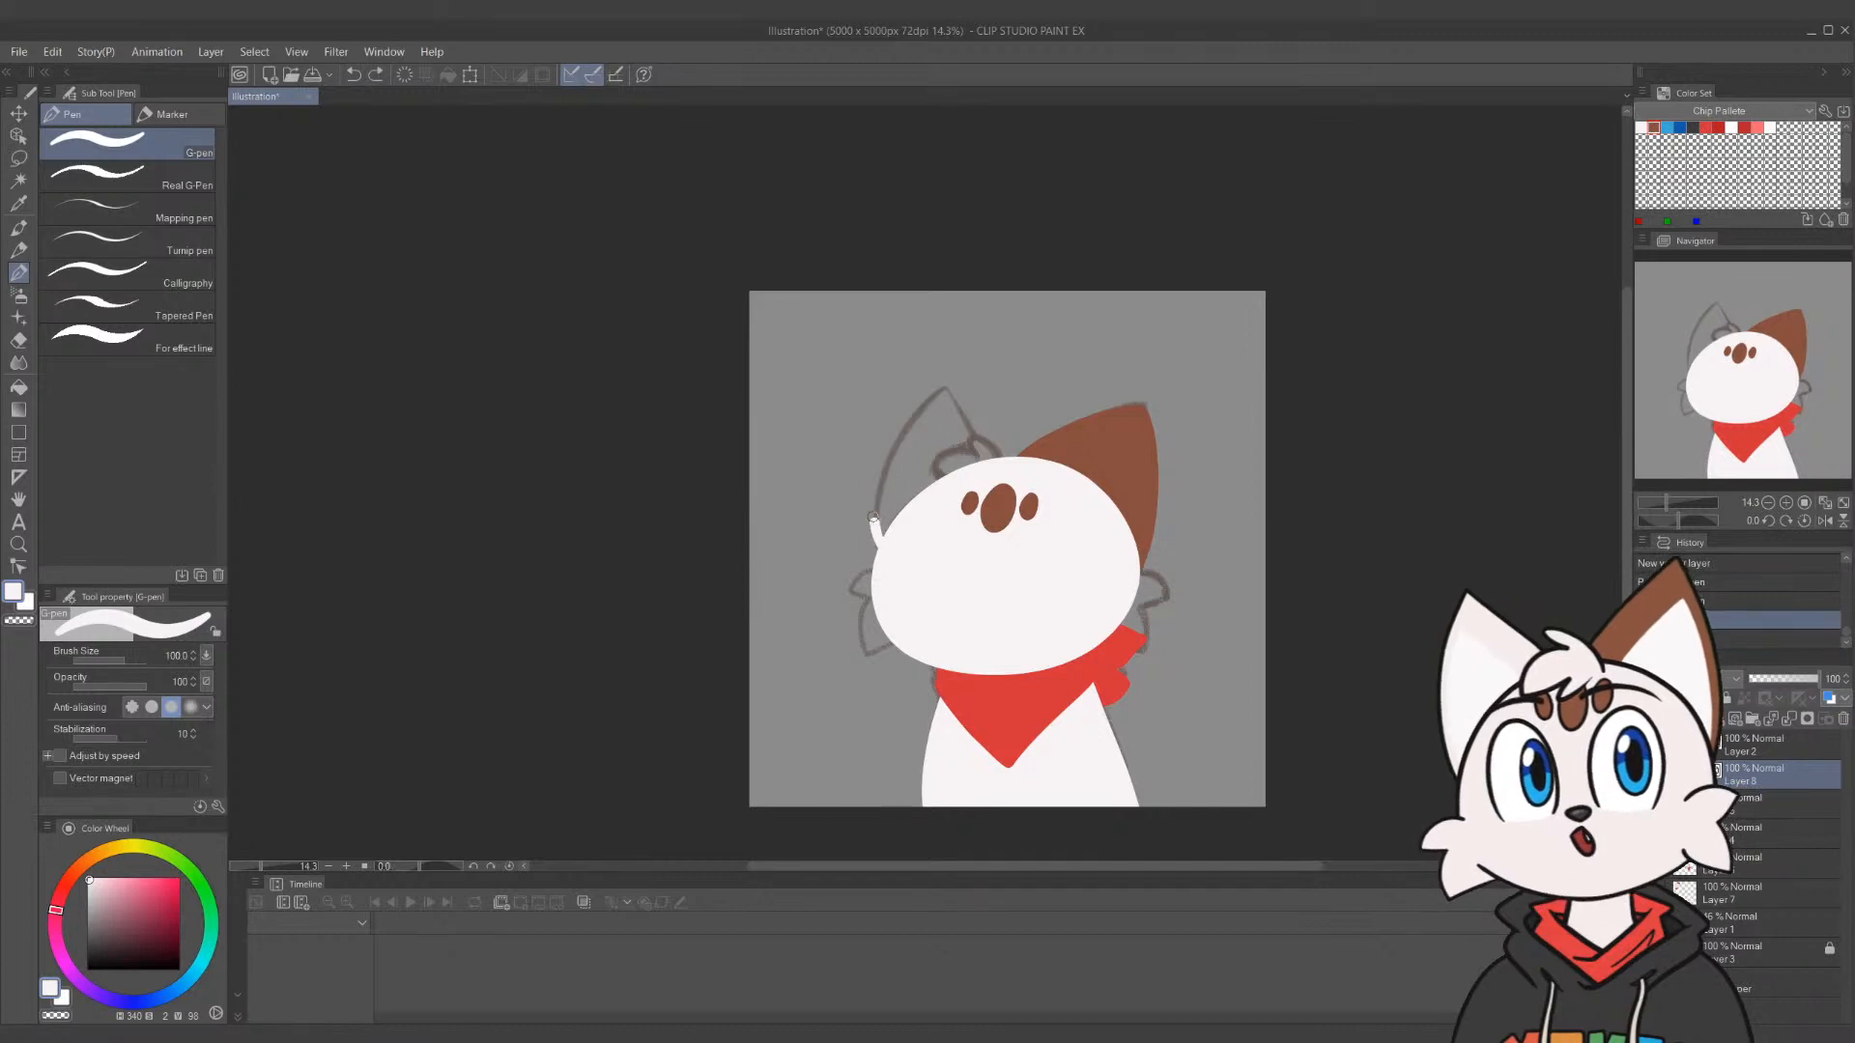
{"action": "key", "text": "ctrl+y"}
{"action": "key", "text": "ctrl+z"}
{"action": "key", "text": "ctrl+y"}
{"action": "key", "text": "ctrl+z"}
{"action": "mouse_move", "coordinate": [878, 548]}
{"action": "left_mouse_down"}
{"action": "mouse_move", "coordinate": [969, 381]}
{"action": "mouse_move", "coordinate": [992, 465]}
{"action": "left_mouse_up"}
{"action": "key", "text": "ctrl+z"}
Outline the left ear in near-white along the sketch and fill it solid with a larger G-pen size
{"action": "mouse_move", "coordinate": [951, 405]}
{"action": "left_mouse_down"}
{"action": "mouse_move", "coordinate": [987, 458]}
{"action": "mouse_move", "coordinate": [899, 502]}
{"action": "mouse_move", "coordinate": [891, 526]}
{"action": "mouse_move", "coordinate": [943, 423]}
{"action": "mouse_move", "coordinate": [966, 462]}
{"action": "mouse_move", "coordinate": [957, 434]}
{"action": "mouse_move", "coordinate": [875, 546]}
{"action": "left_mouse_up"}
{"action": "key", "text": "bracketright"}
{"action": "key", "text": "bracketright"}
{"action": "key", "text": "bracketright"}
{"action": "key", "text": "bracketright"}
Turn off Vector eraser for the Hard eraser and erase the stray stroke end at the left ear's tip at size 60
{"action": "key", "text": "e"}
{"action": "key", "text": "ctrl+z"}
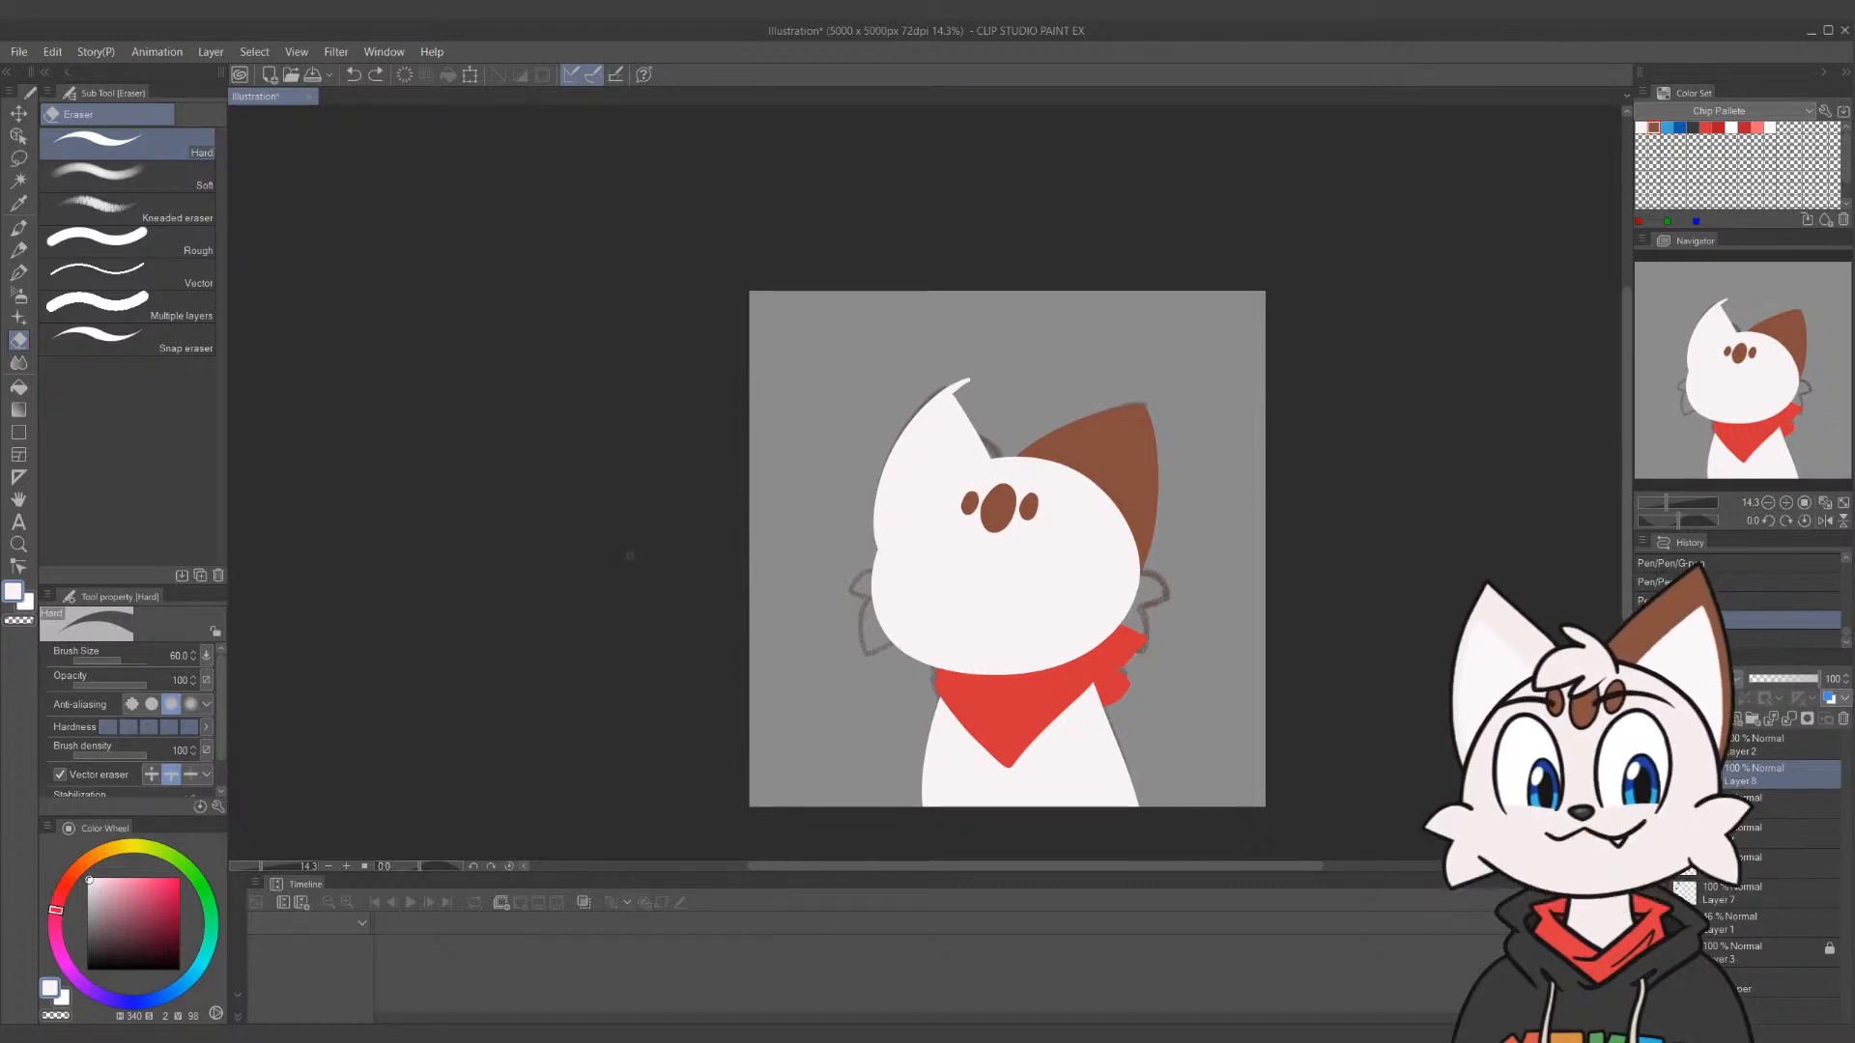
{"action": "left_click", "coordinate": [60, 774]}
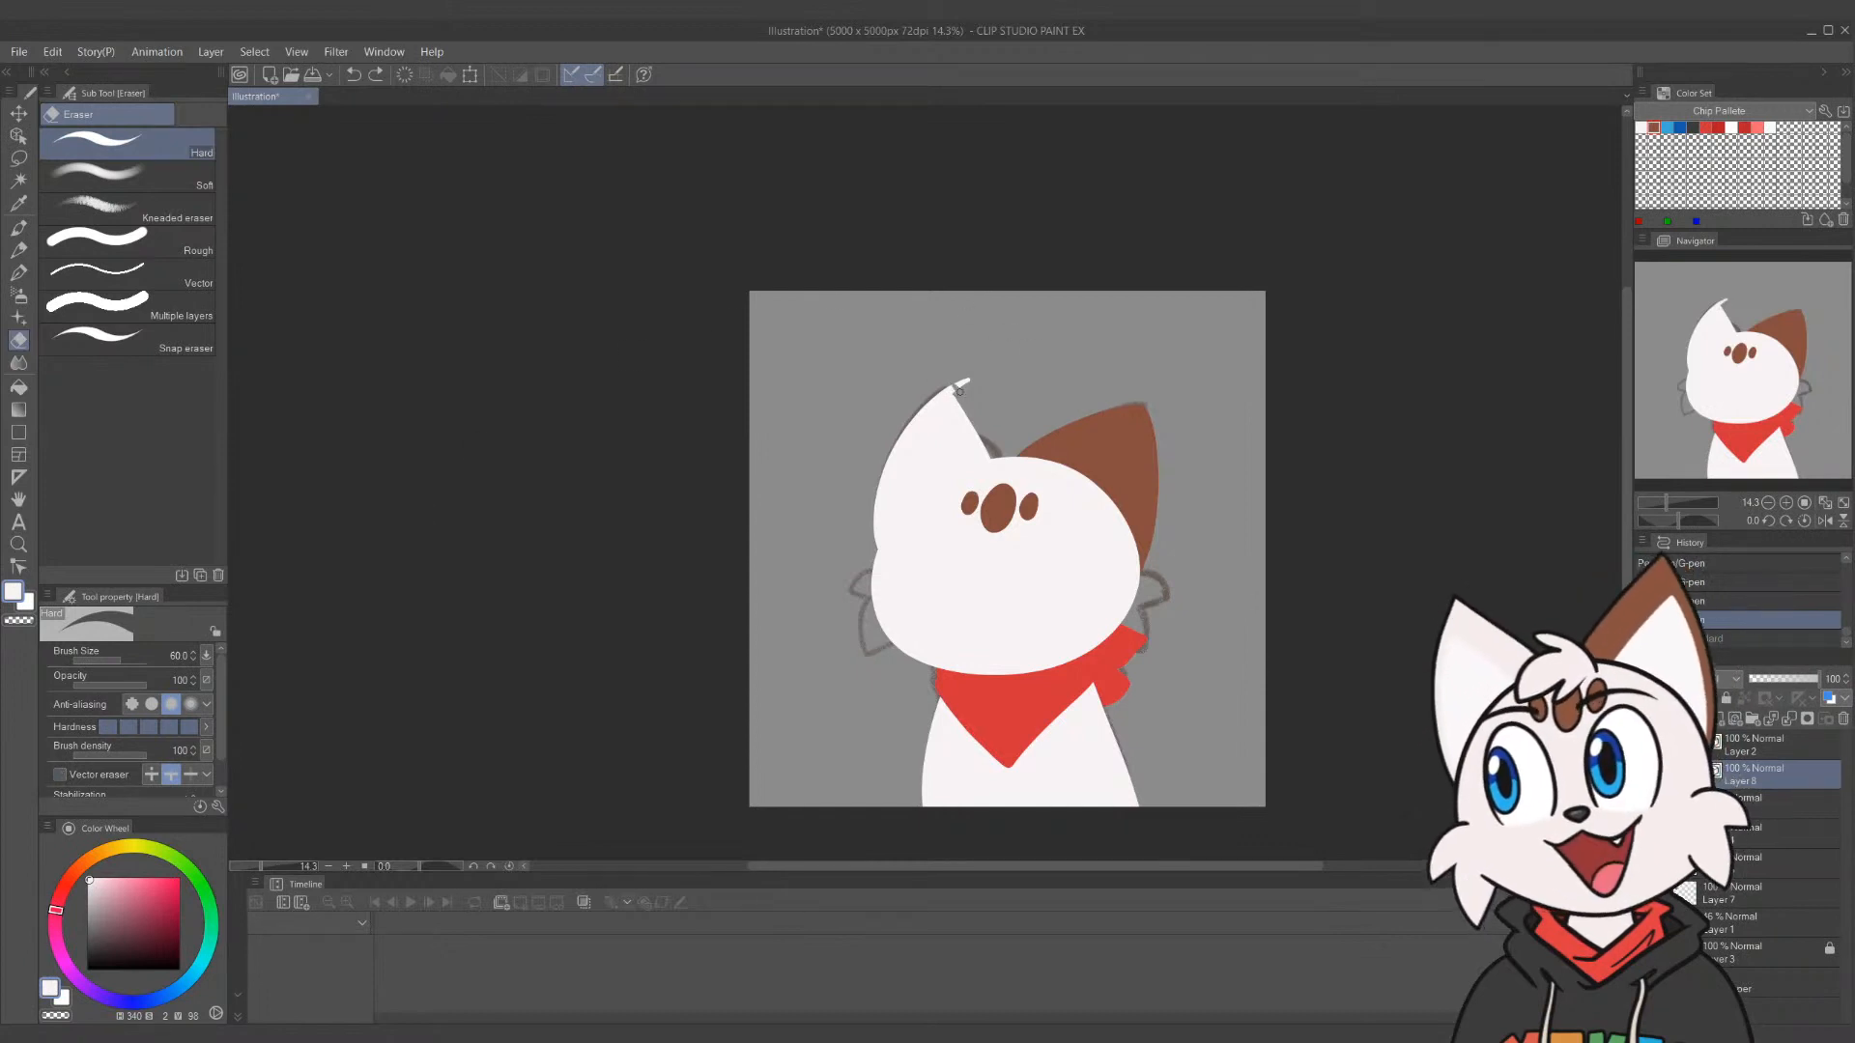
{"action": "left_click_drag", "start_coordinate": [957, 394], "coordinate": [948, 384]}
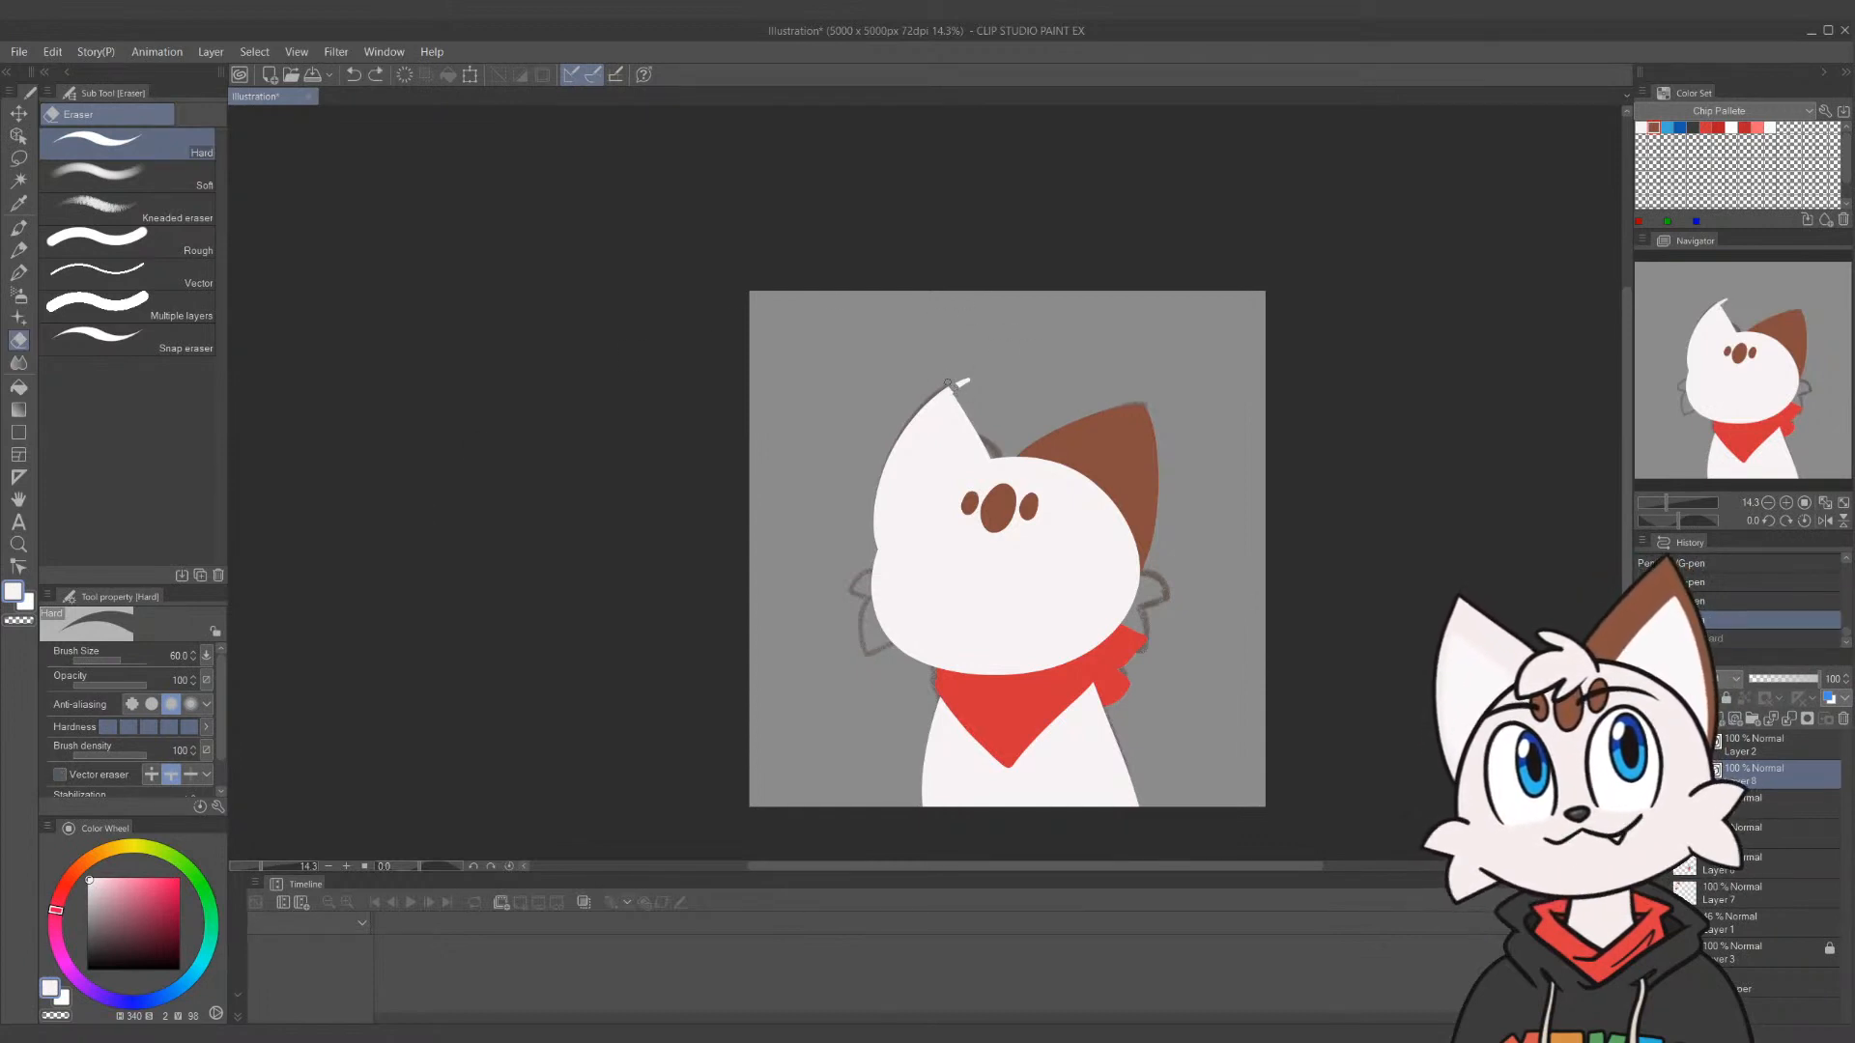
{"action": "left_click_drag", "start_coordinate": [950, 383], "coordinate": [968, 382]}
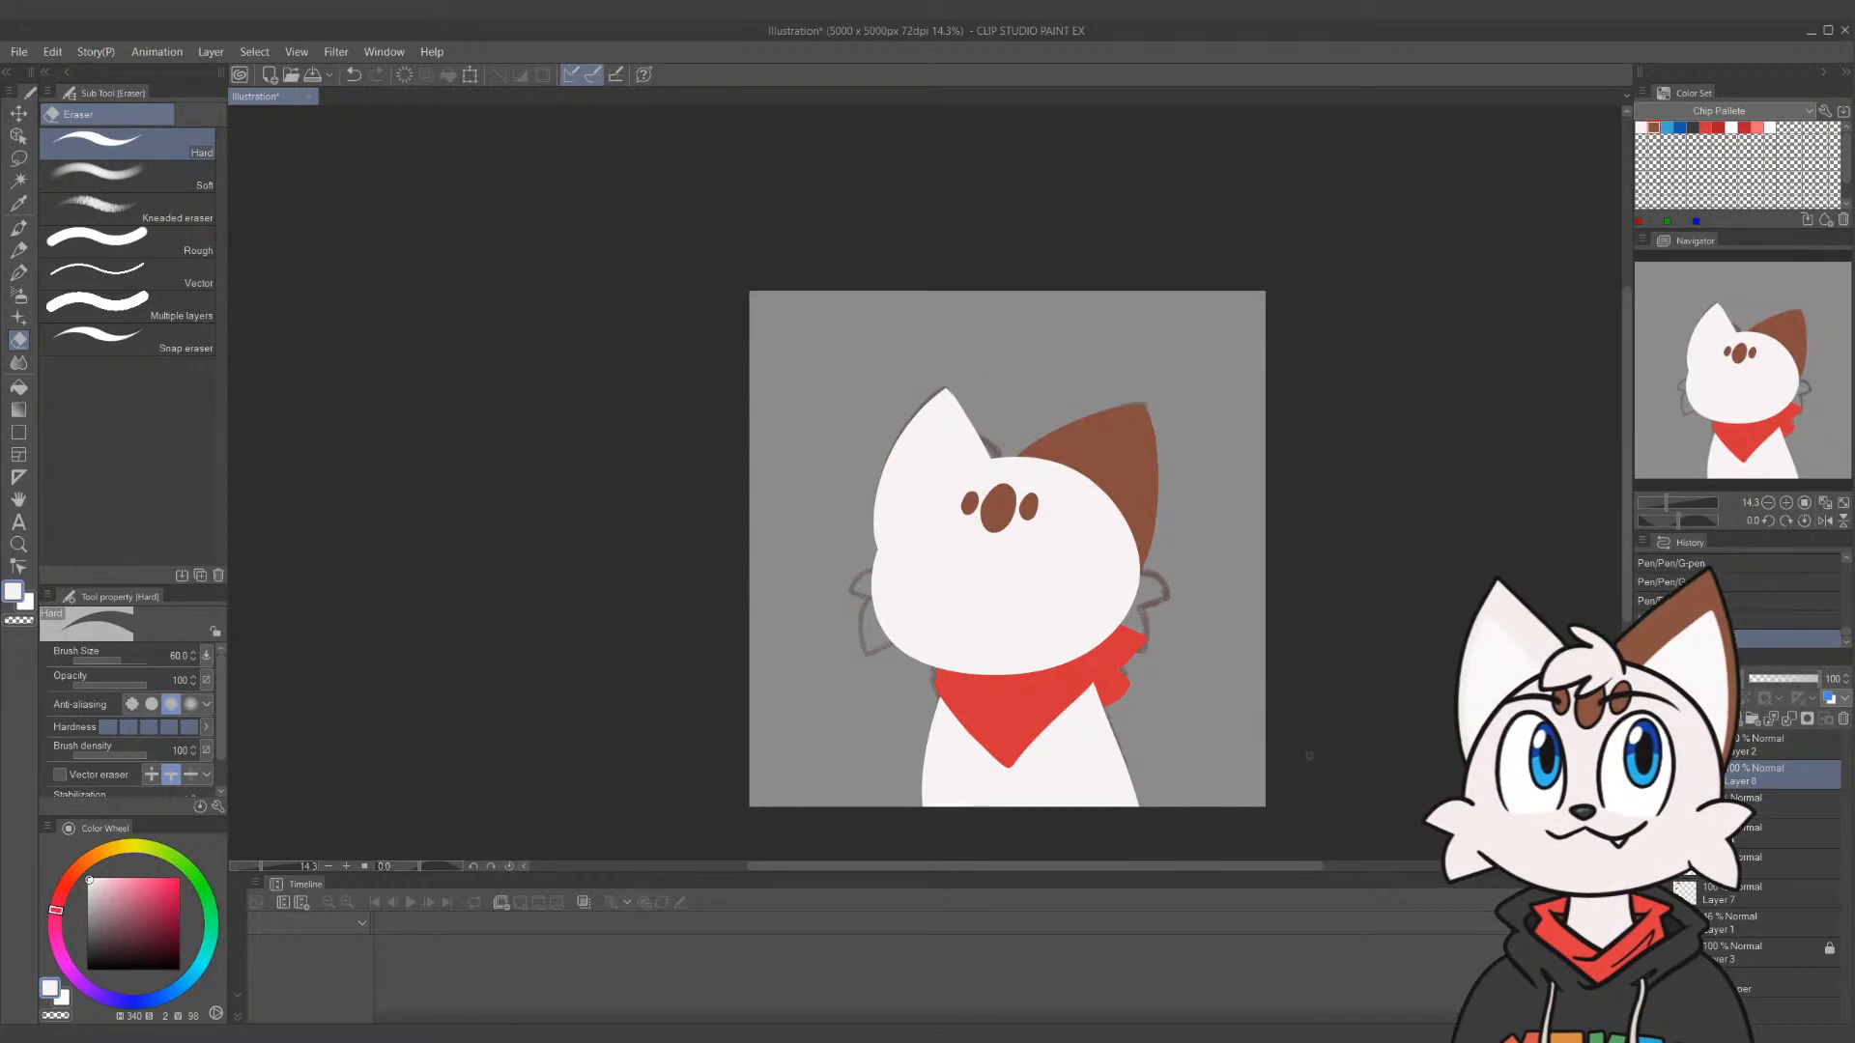
Check the painted shapes by hiding and showing the ear layer and the head layer
{"action": "left_click", "coordinate": [1644, 775]}
{"action": "left_click", "coordinate": [1645, 775]}
{"action": "left_click", "coordinate": [1644, 775]}
{"action": "left_click", "coordinate": [1645, 775]}
{"action": "left_click", "coordinate": [1644, 745]}
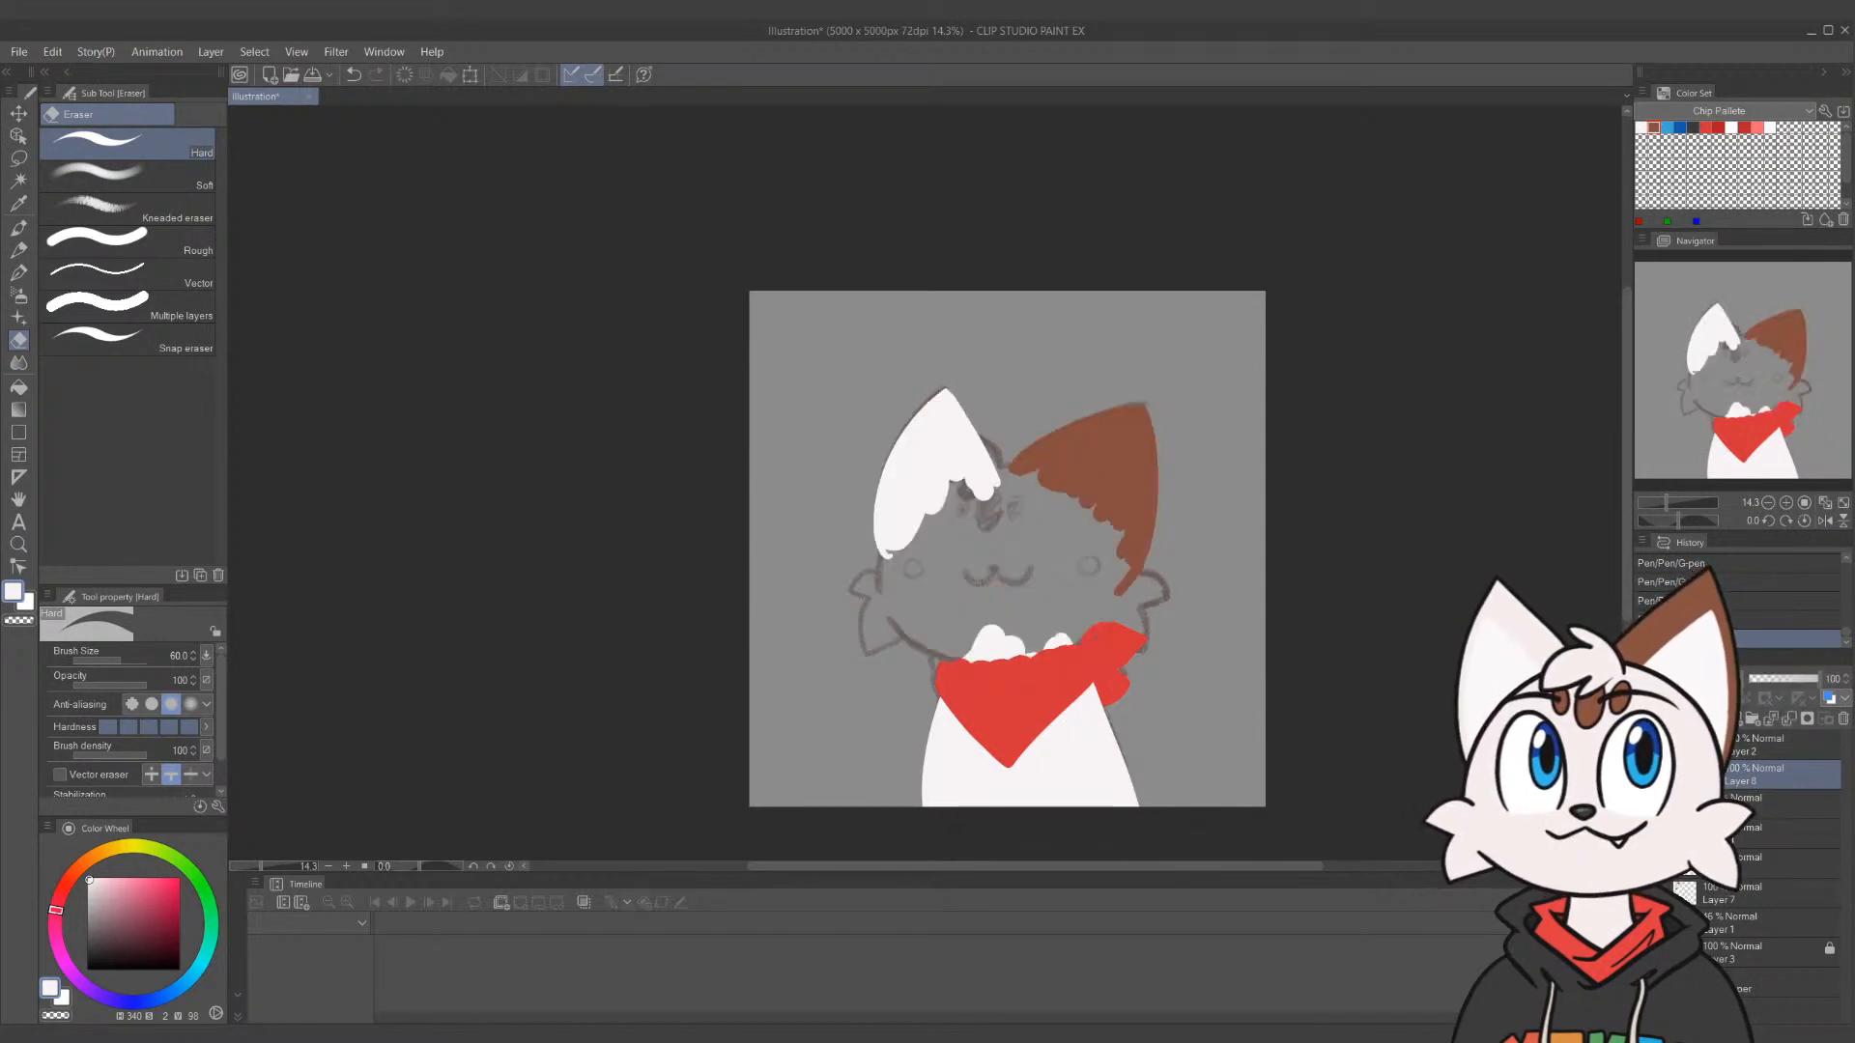
{"action": "left_click", "coordinate": [1644, 745]}
Paint the right cheek's fur tufts in near-white on the head layer with the G-pen at size 80
{"action": "left_click", "coordinate": [1758, 745]}
{"action": "key", "text": "p"}
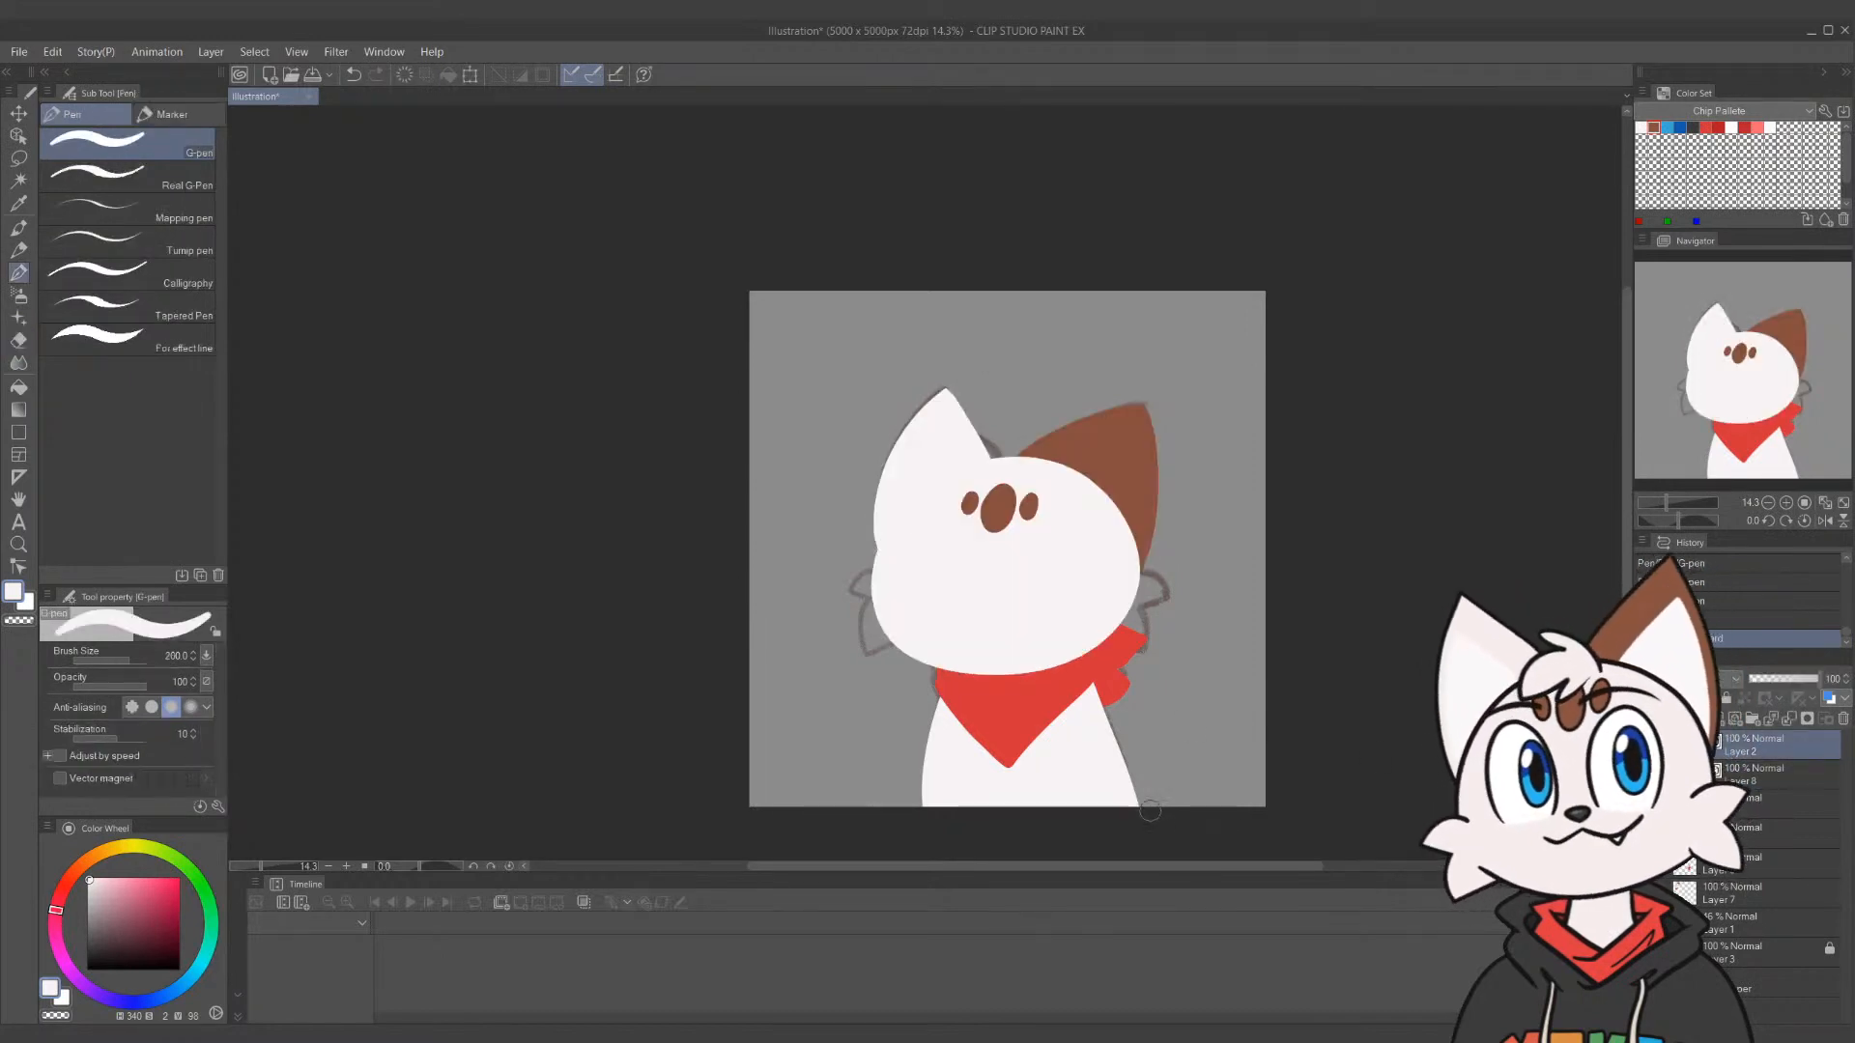
{"action": "key", "text": "bracketleft"}
{"action": "key", "text": "bracketleft"}
{"action": "key", "text": "bracketleft"}
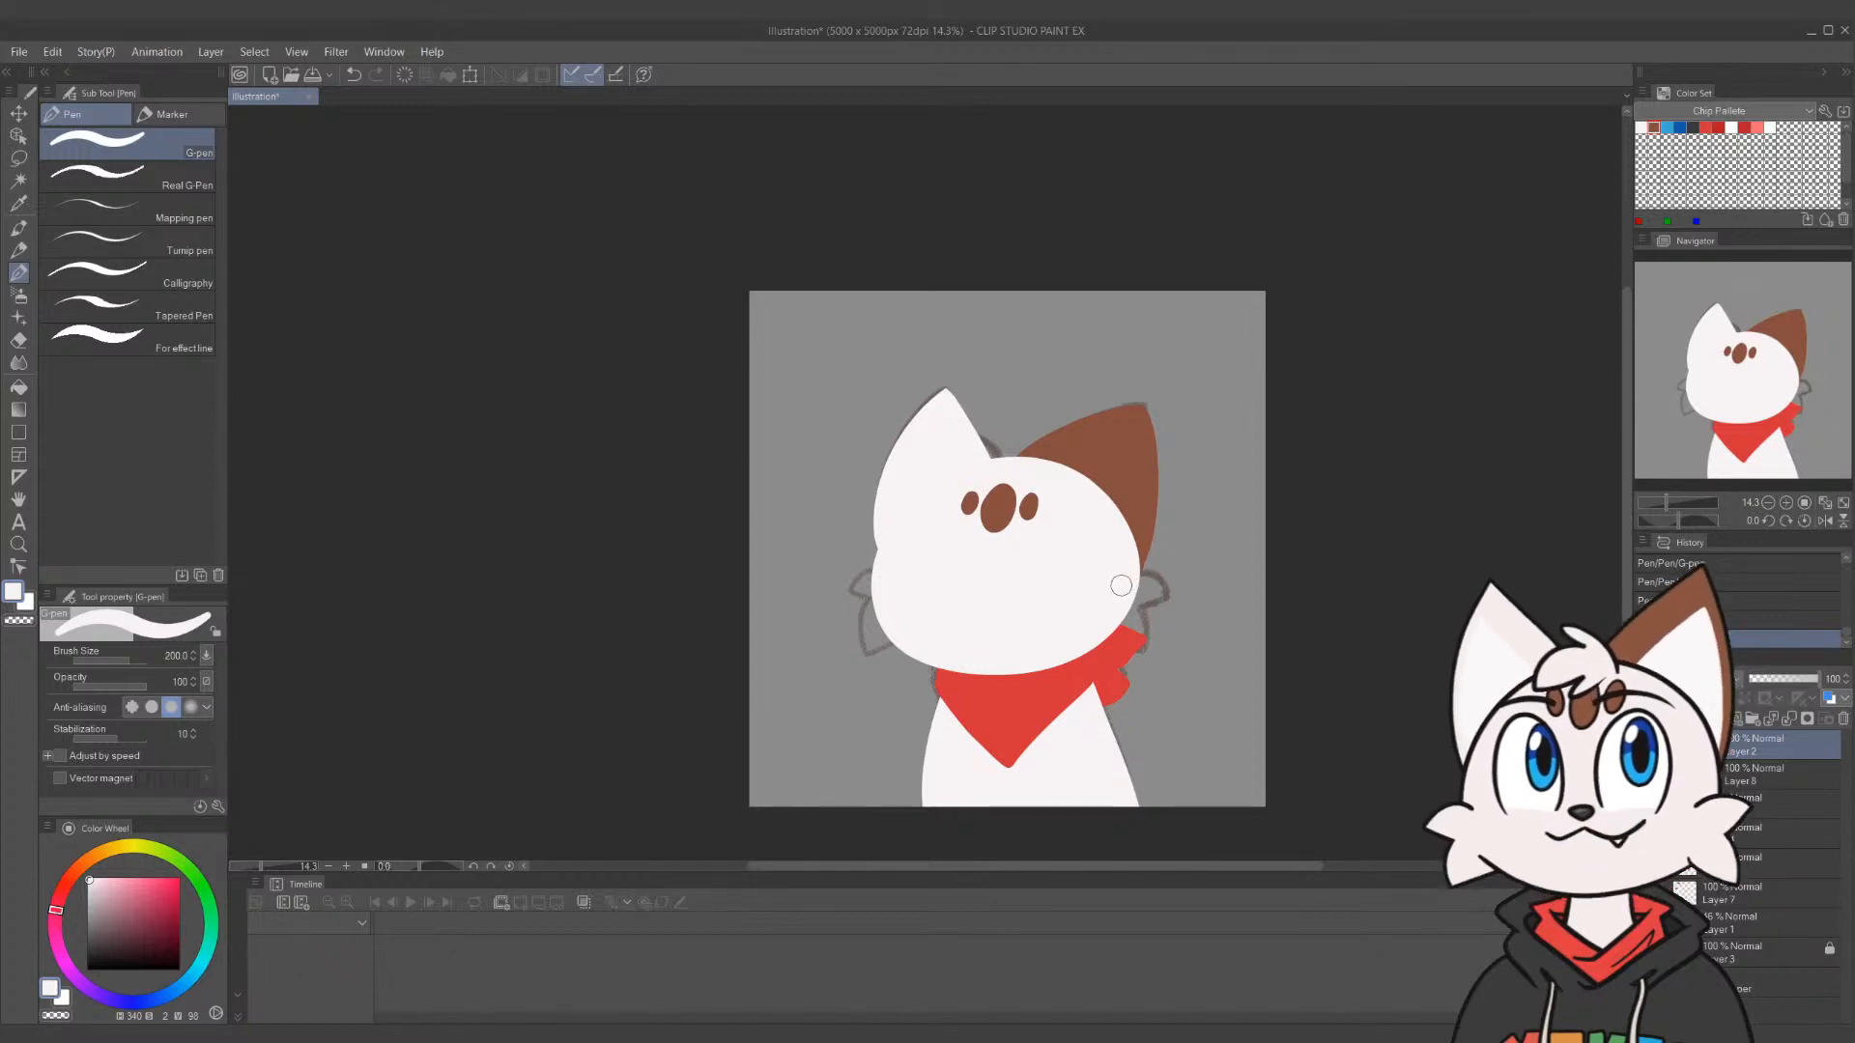
{"action": "key", "text": "bracketleft"}
{"action": "key", "text": "bracketleft"}
{"action": "mouse_move", "coordinate": [1136, 578]}
{"action": "left_mouse_down"}
{"action": "mouse_move", "coordinate": [1160, 595]}
{"action": "mouse_move", "coordinate": [1133, 626]}
{"action": "mouse_move", "coordinate": [1098, 627]}
{"action": "mouse_move", "coordinate": [1170, 593]}
{"action": "mouse_move", "coordinate": [1147, 638]}
{"action": "mouse_move", "coordinate": [1109, 640]}
{"action": "mouse_move", "coordinate": [1157, 586]}
{"action": "mouse_move", "coordinate": [1118, 638]}
{"action": "mouse_move", "coordinate": [1143, 631]}
{"action": "left_mouse_up"}
{"action": "key", "text": "ctrl+z"}
Outline the left cheek's two fur tufts in near-white along the sketch, redoing strokes that miss the shape
{"action": "mouse_move", "coordinate": [872, 582]}
{"action": "left_mouse_down"}
{"action": "mouse_move", "coordinate": [854, 575]}
{"action": "mouse_move", "coordinate": [879, 643]}
{"action": "left_mouse_up"}
{"action": "key", "text": "ctrl+z"}
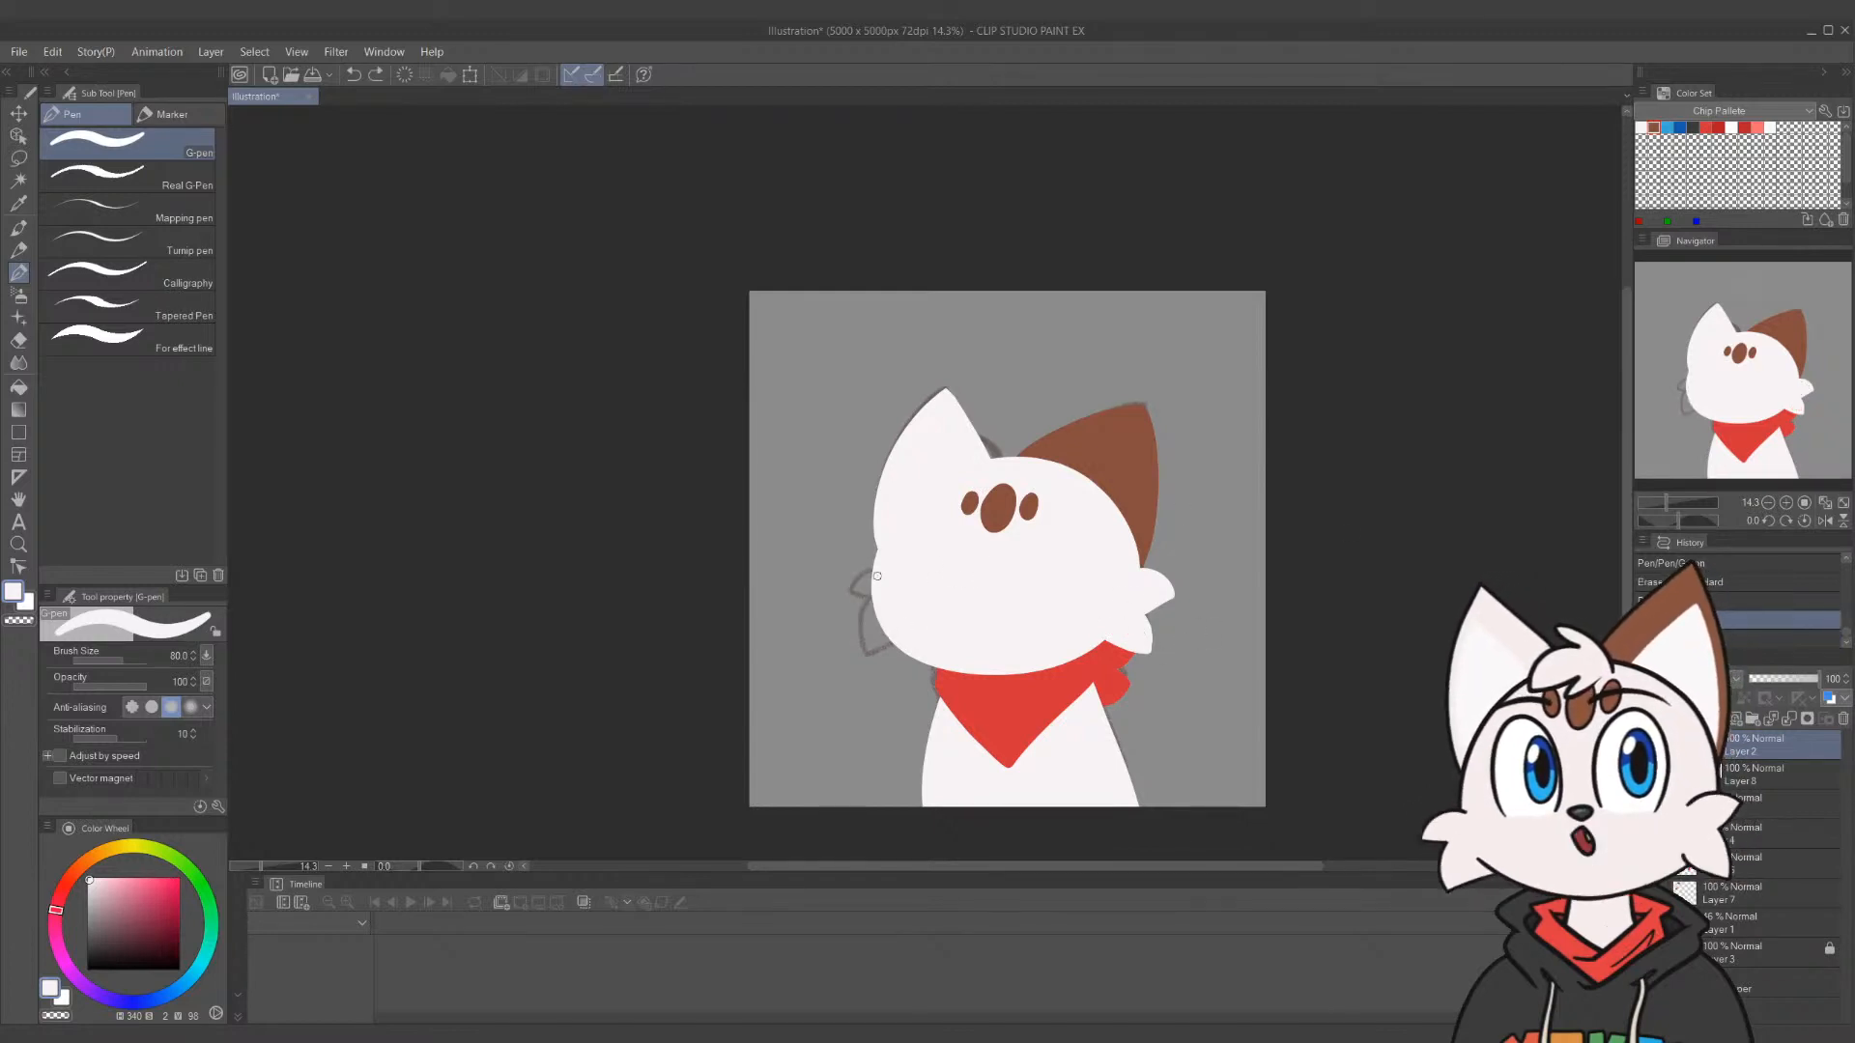
{"action": "mouse_move", "coordinate": [872, 577]}
{"action": "left_mouse_down"}
{"action": "mouse_move", "coordinate": [856, 606]}
{"action": "mouse_move", "coordinate": [891, 647]}
{"action": "left_mouse_up"}
{"action": "key", "text": "ctrl+z"}
{"action": "mouse_move", "coordinate": [872, 570]}
{"action": "left_mouse_down"}
{"action": "mouse_move", "coordinate": [856, 603]}
{"action": "mouse_move", "coordinate": [893, 657]}
{"action": "left_mouse_up"}
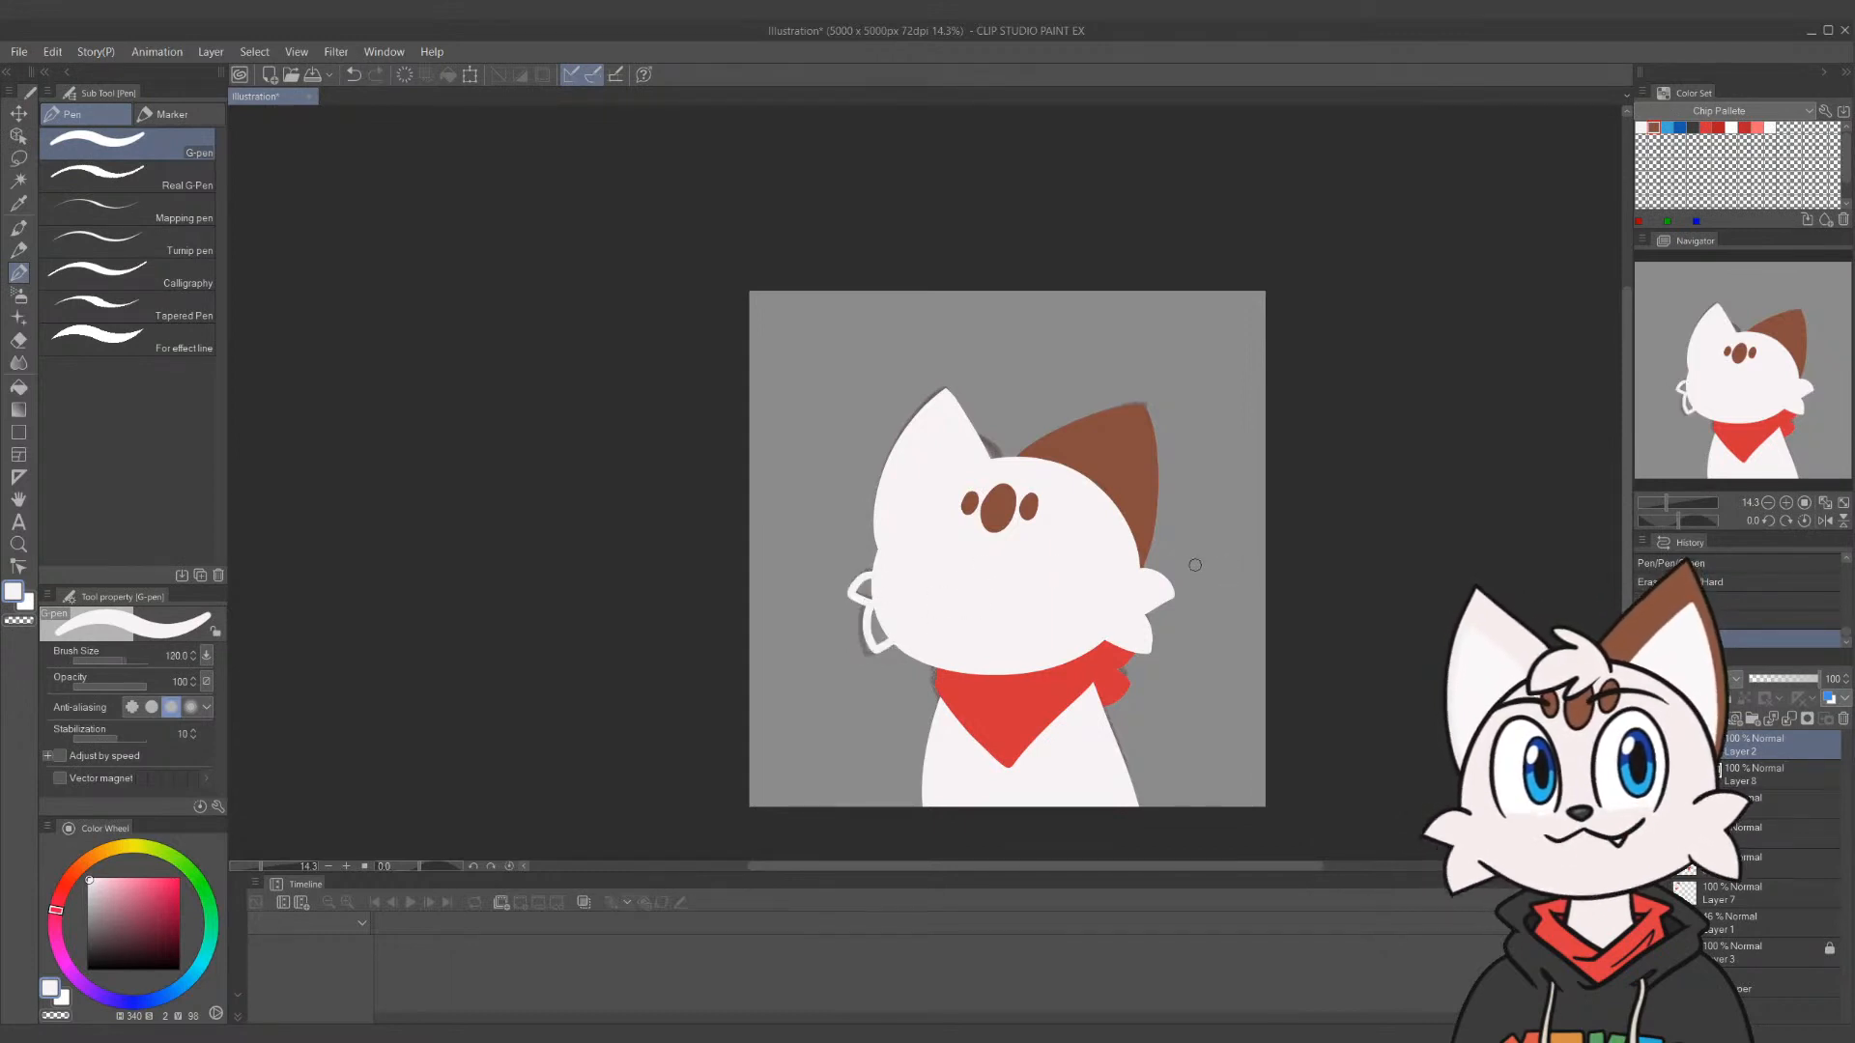
Raise the G-pen brush size to 120 and fill the left cheek's fur tufts solid near-white
{"action": "key", "text": "bracketright"}
{"action": "key", "text": "bracketright"}
{"action": "mouse_move", "coordinate": [873, 589]}
{"action": "left_mouse_down"}
{"action": "mouse_move", "coordinate": [876, 623]}
{"action": "mouse_move", "coordinate": [898, 630]}
{"action": "left_mouse_up"}
{"action": "key", "text": "ctrl+z"}
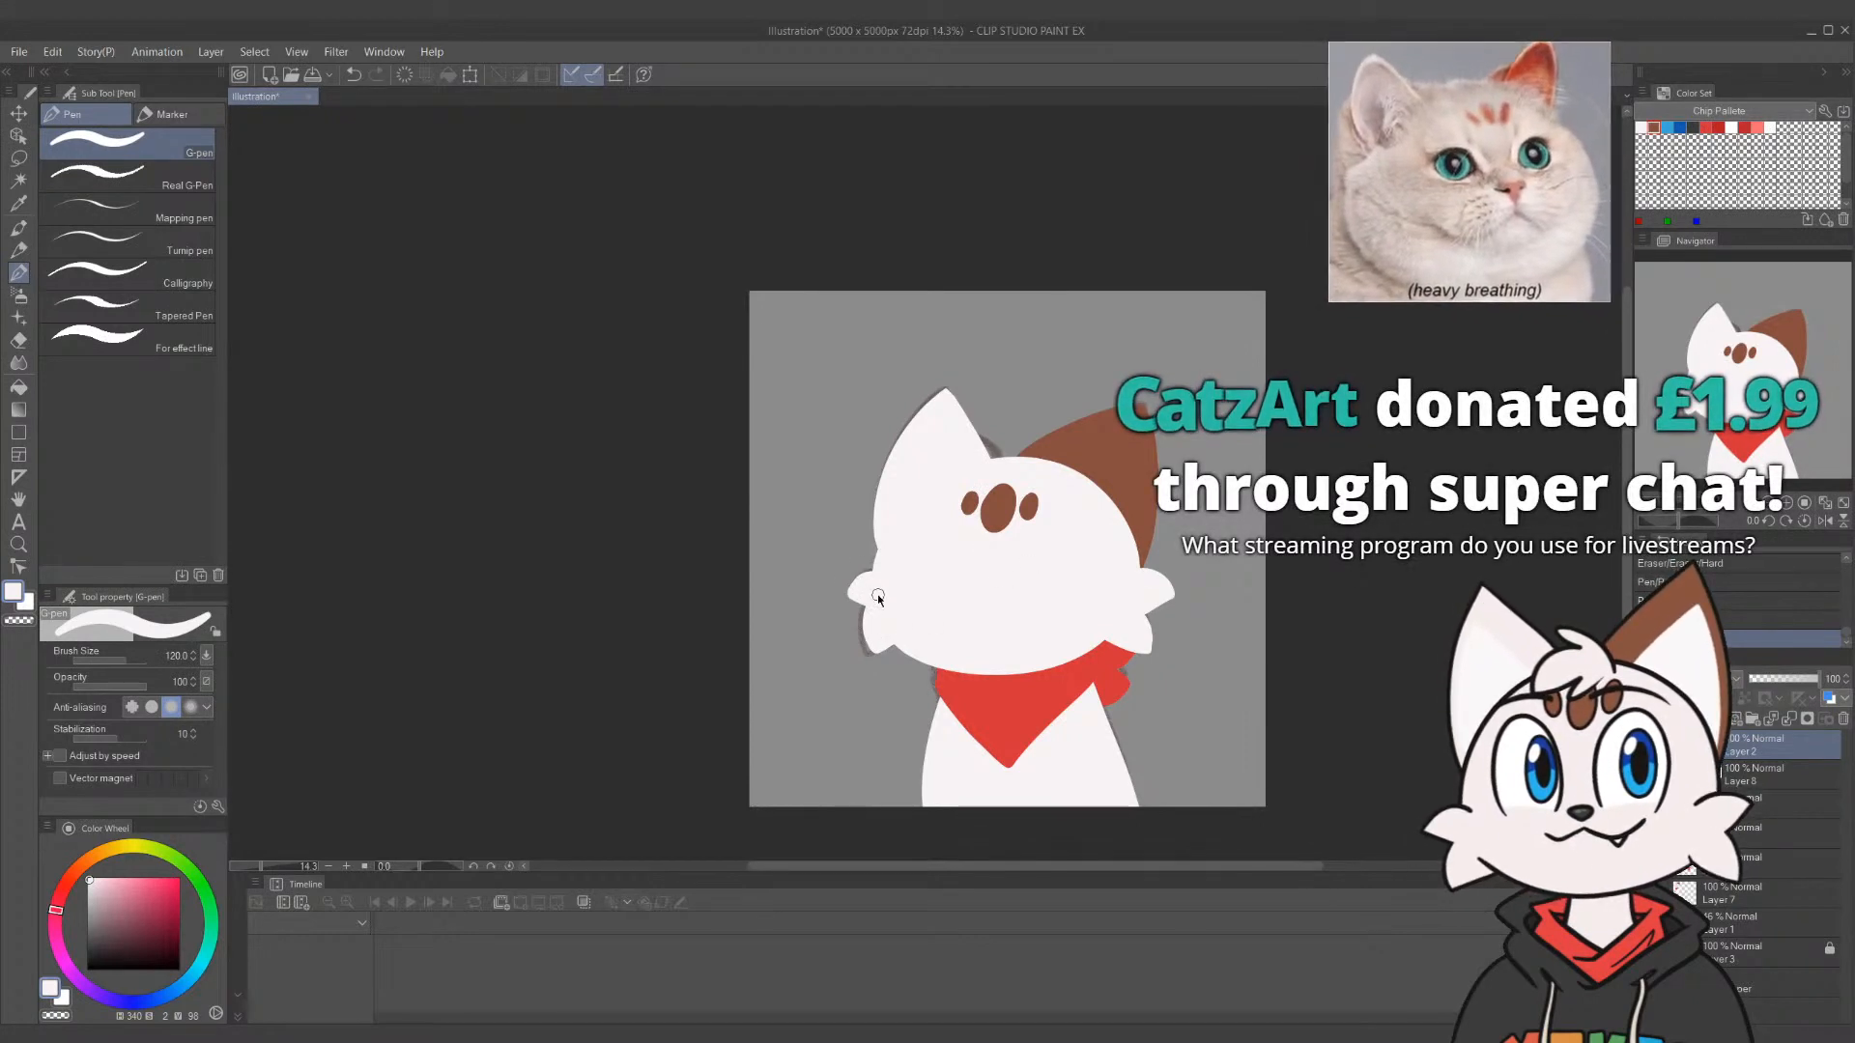
{"action": "key", "text": "ctrl+y"}
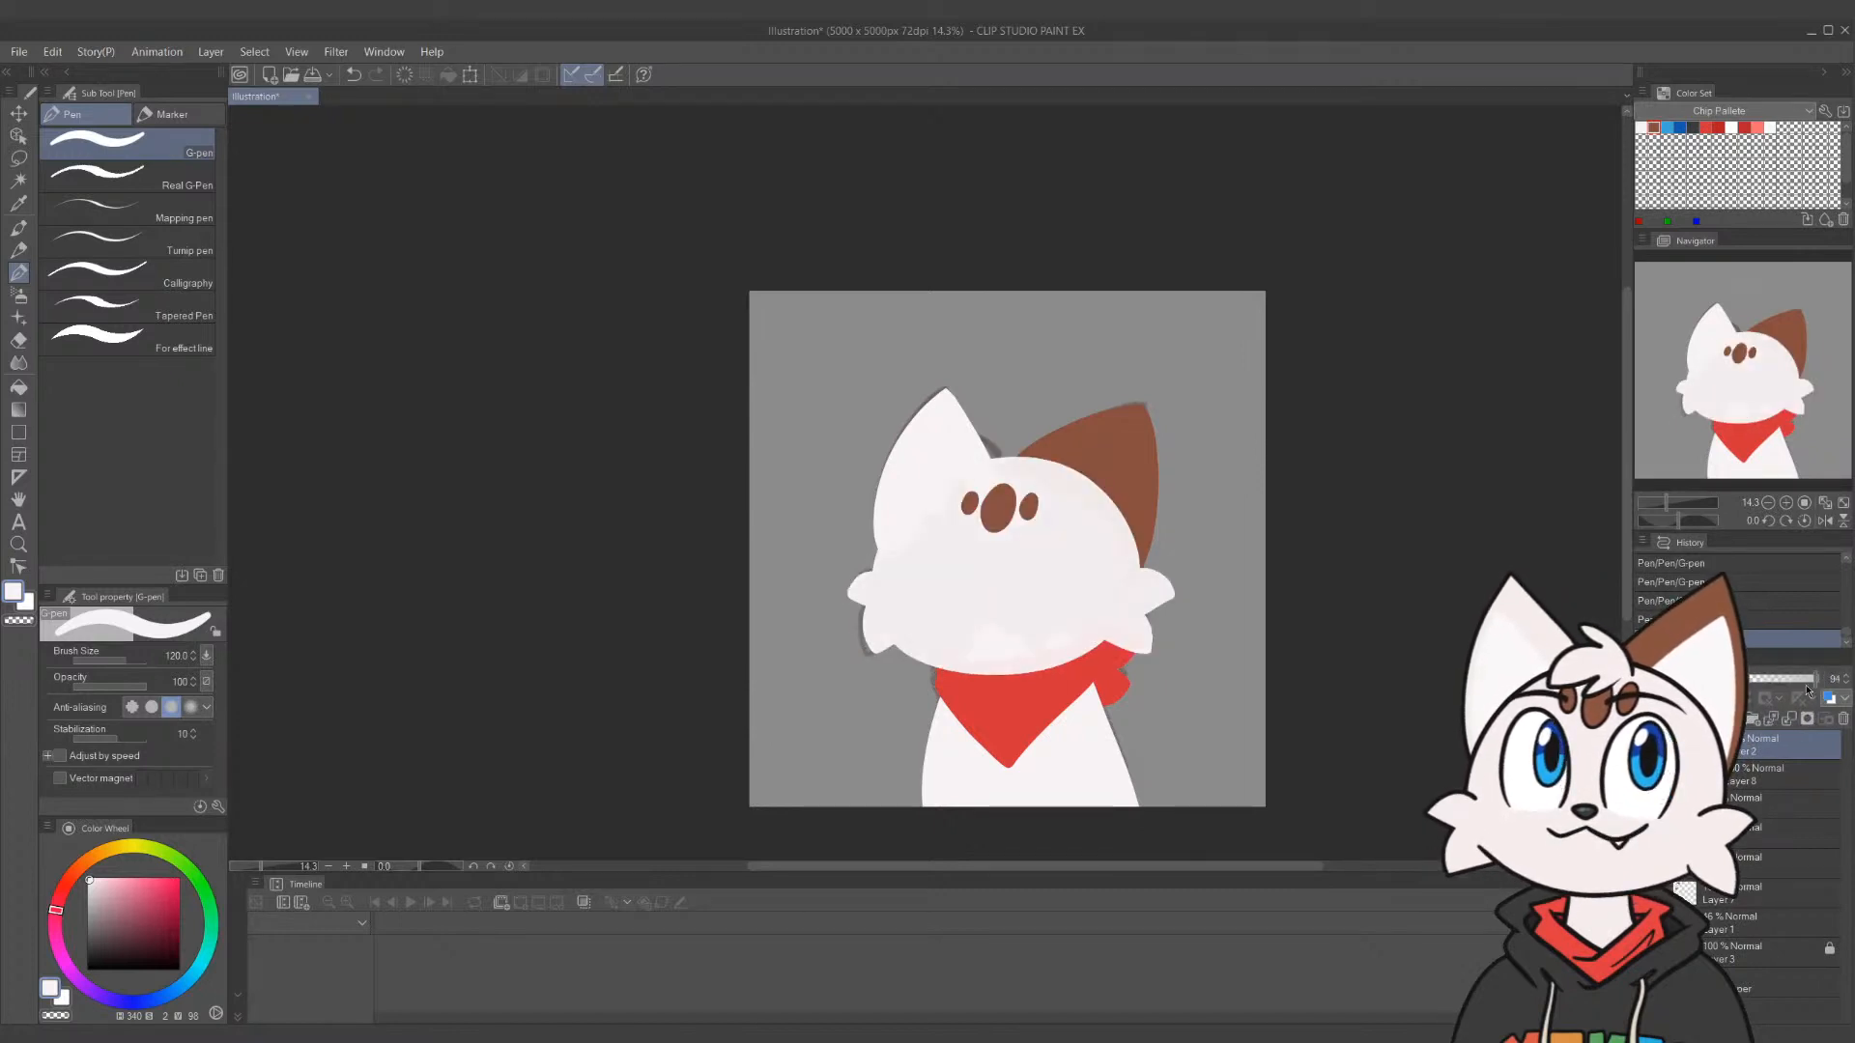
Lower the head layer's opacity to 64% and paint the right eye as a round light-blue dot over the sketch
{"action": "left_click_drag", "start_coordinate": [1817, 681], "coordinate": [1797, 681]}
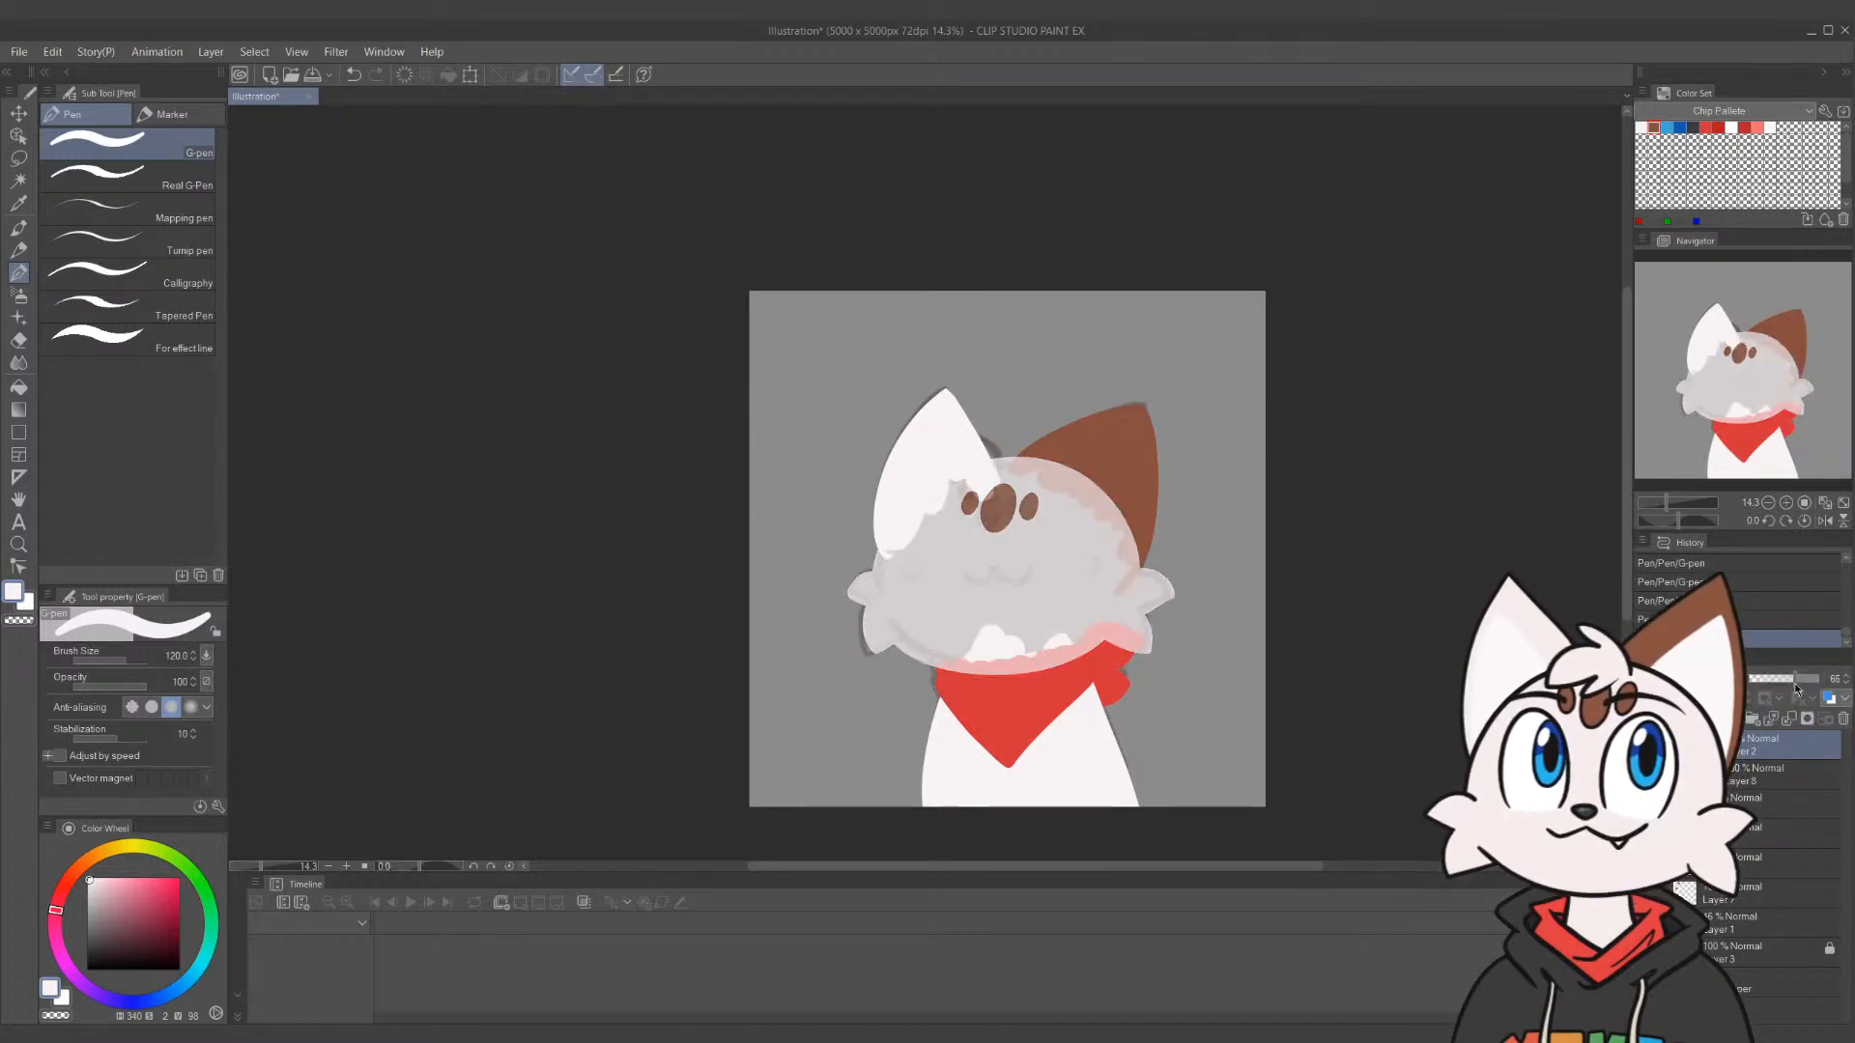
{"action": "left_click", "coordinate": [1668, 126]}
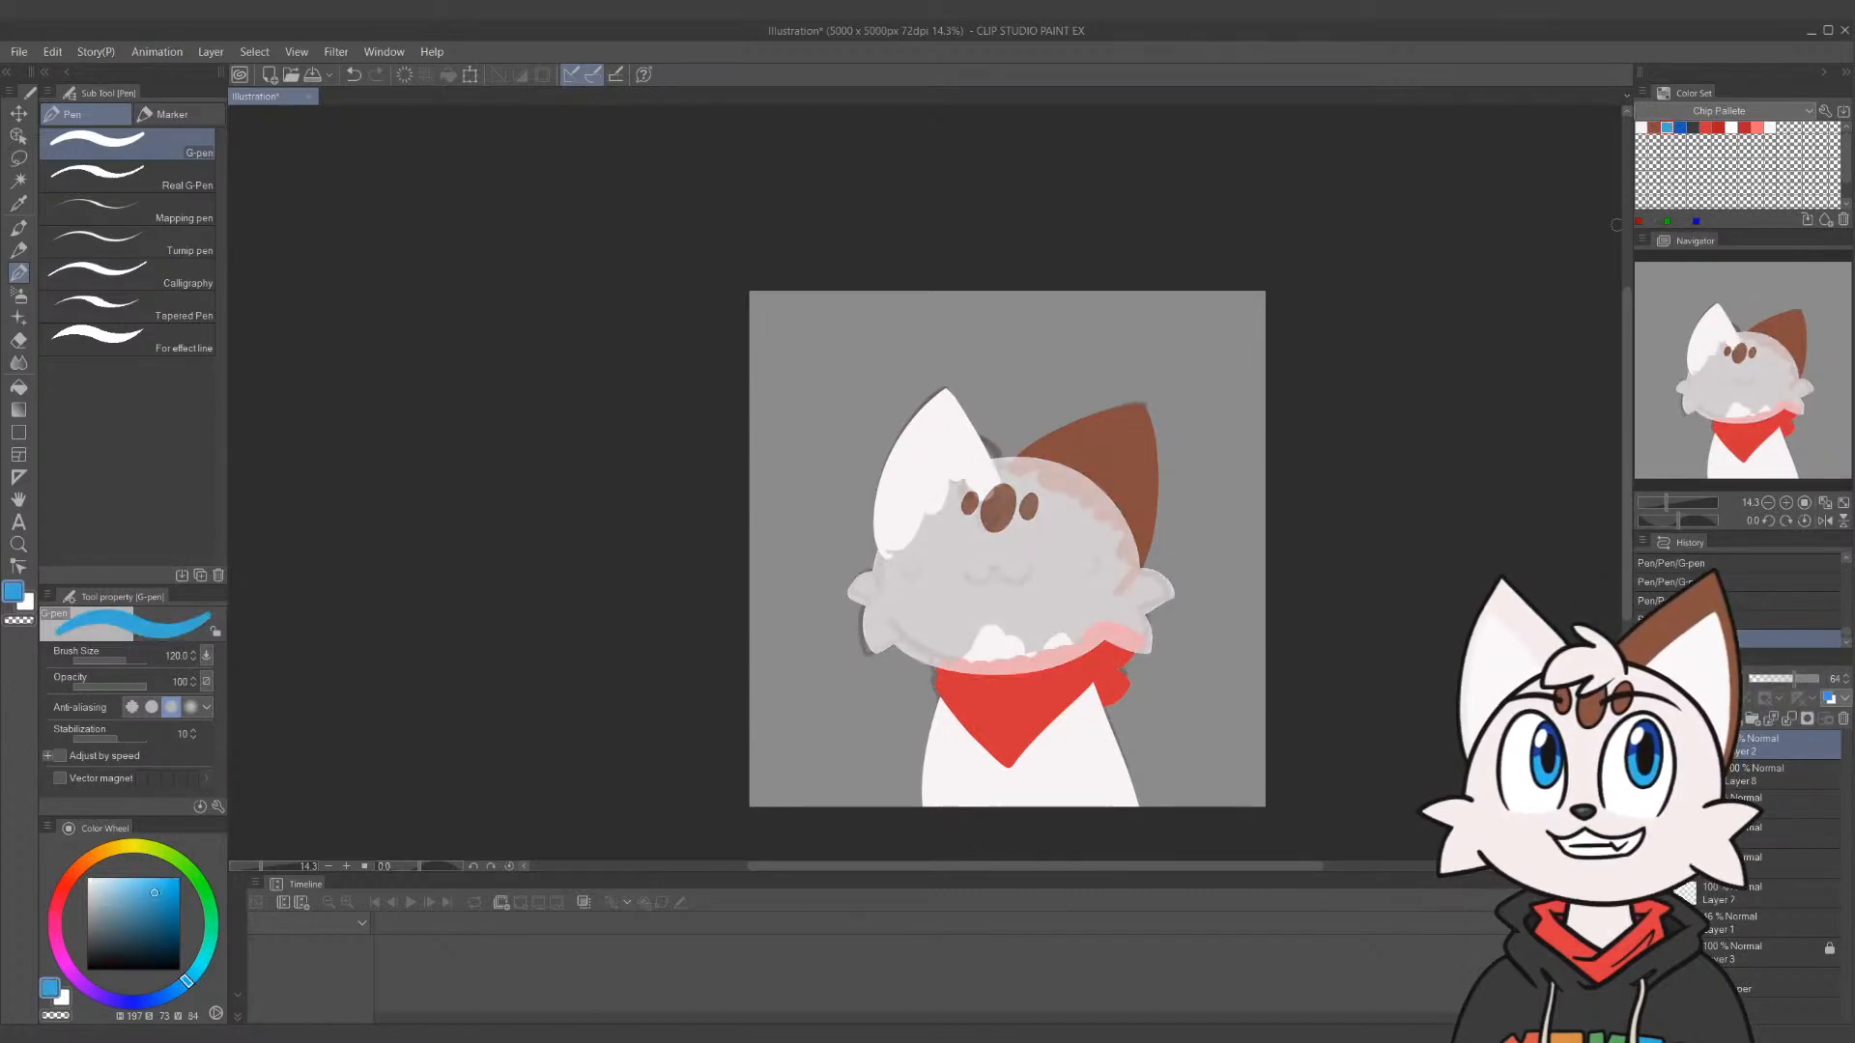
{"action": "left_click", "coordinate": [1088, 565]}
{"action": "key", "text": "ctrl+z"}
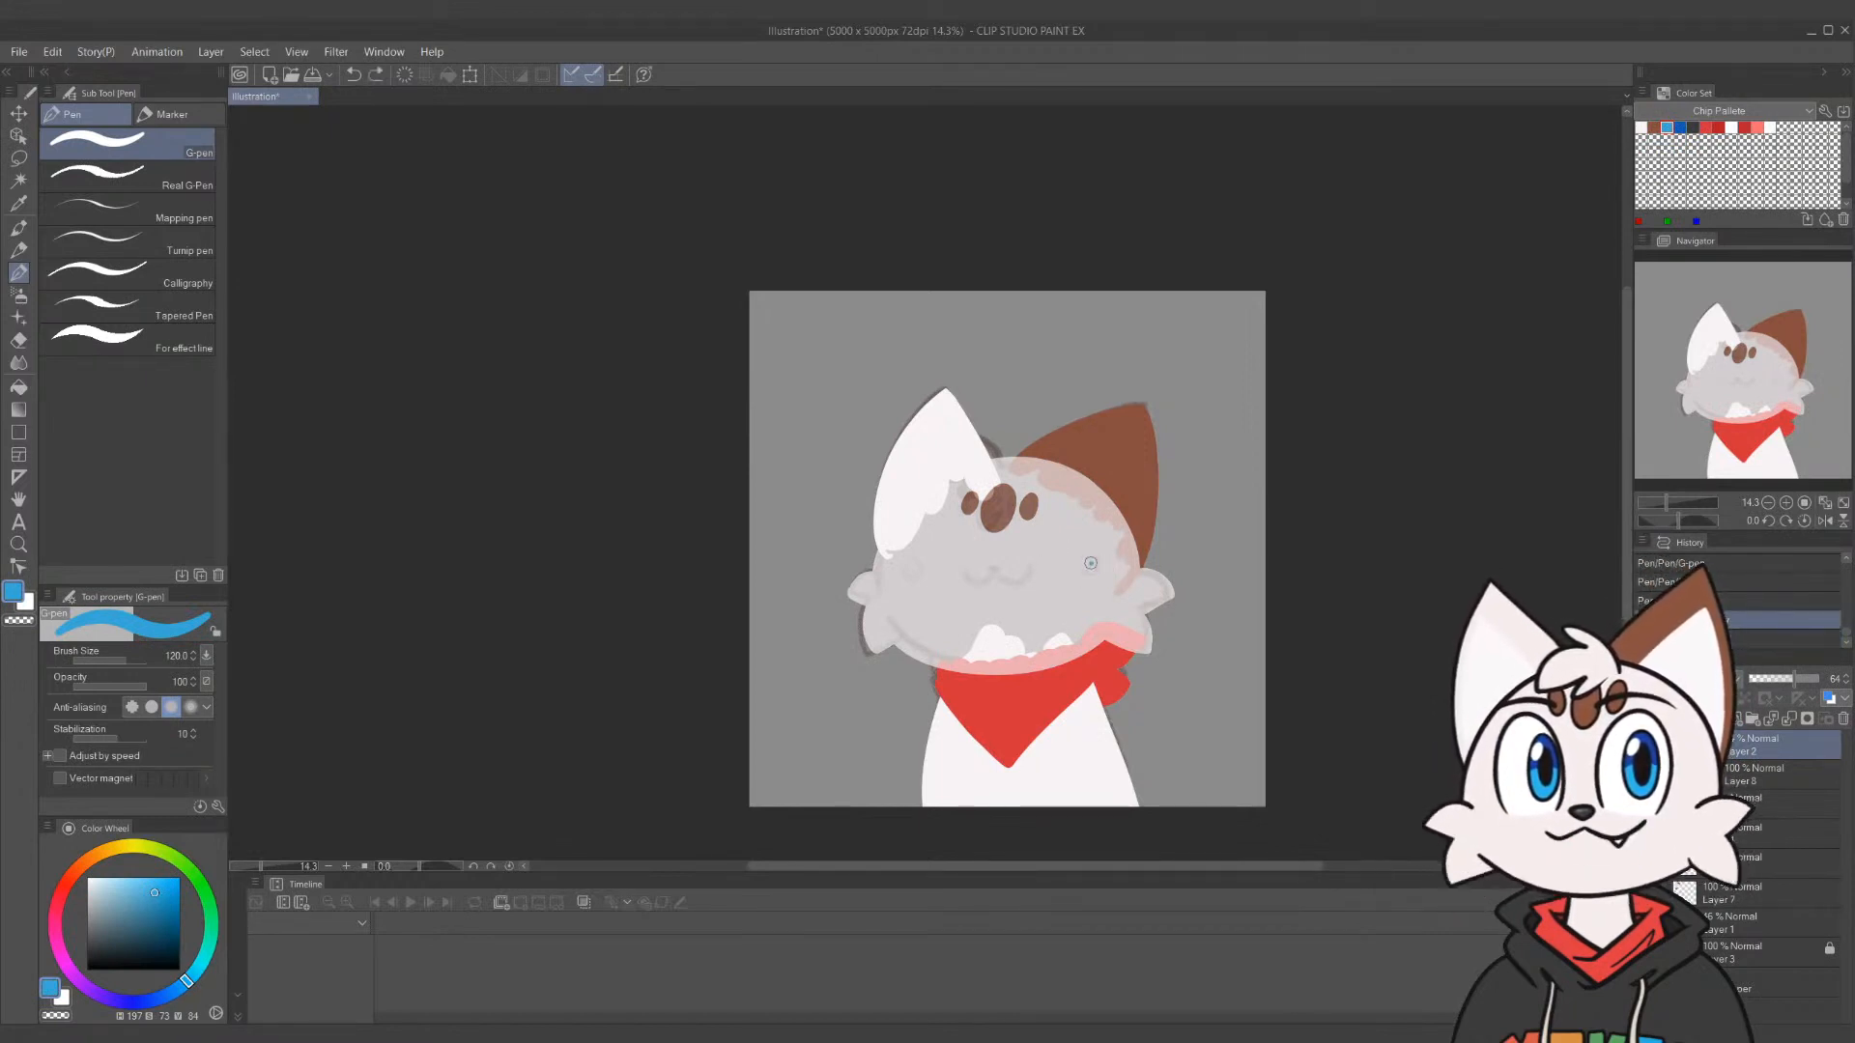
{"action": "left_click_drag", "start_coordinate": [1088, 561], "coordinate": [1091, 567]}
{"action": "key", "text": "ctrl+z"}
{"action": "key", "text": "ctrl+z"}
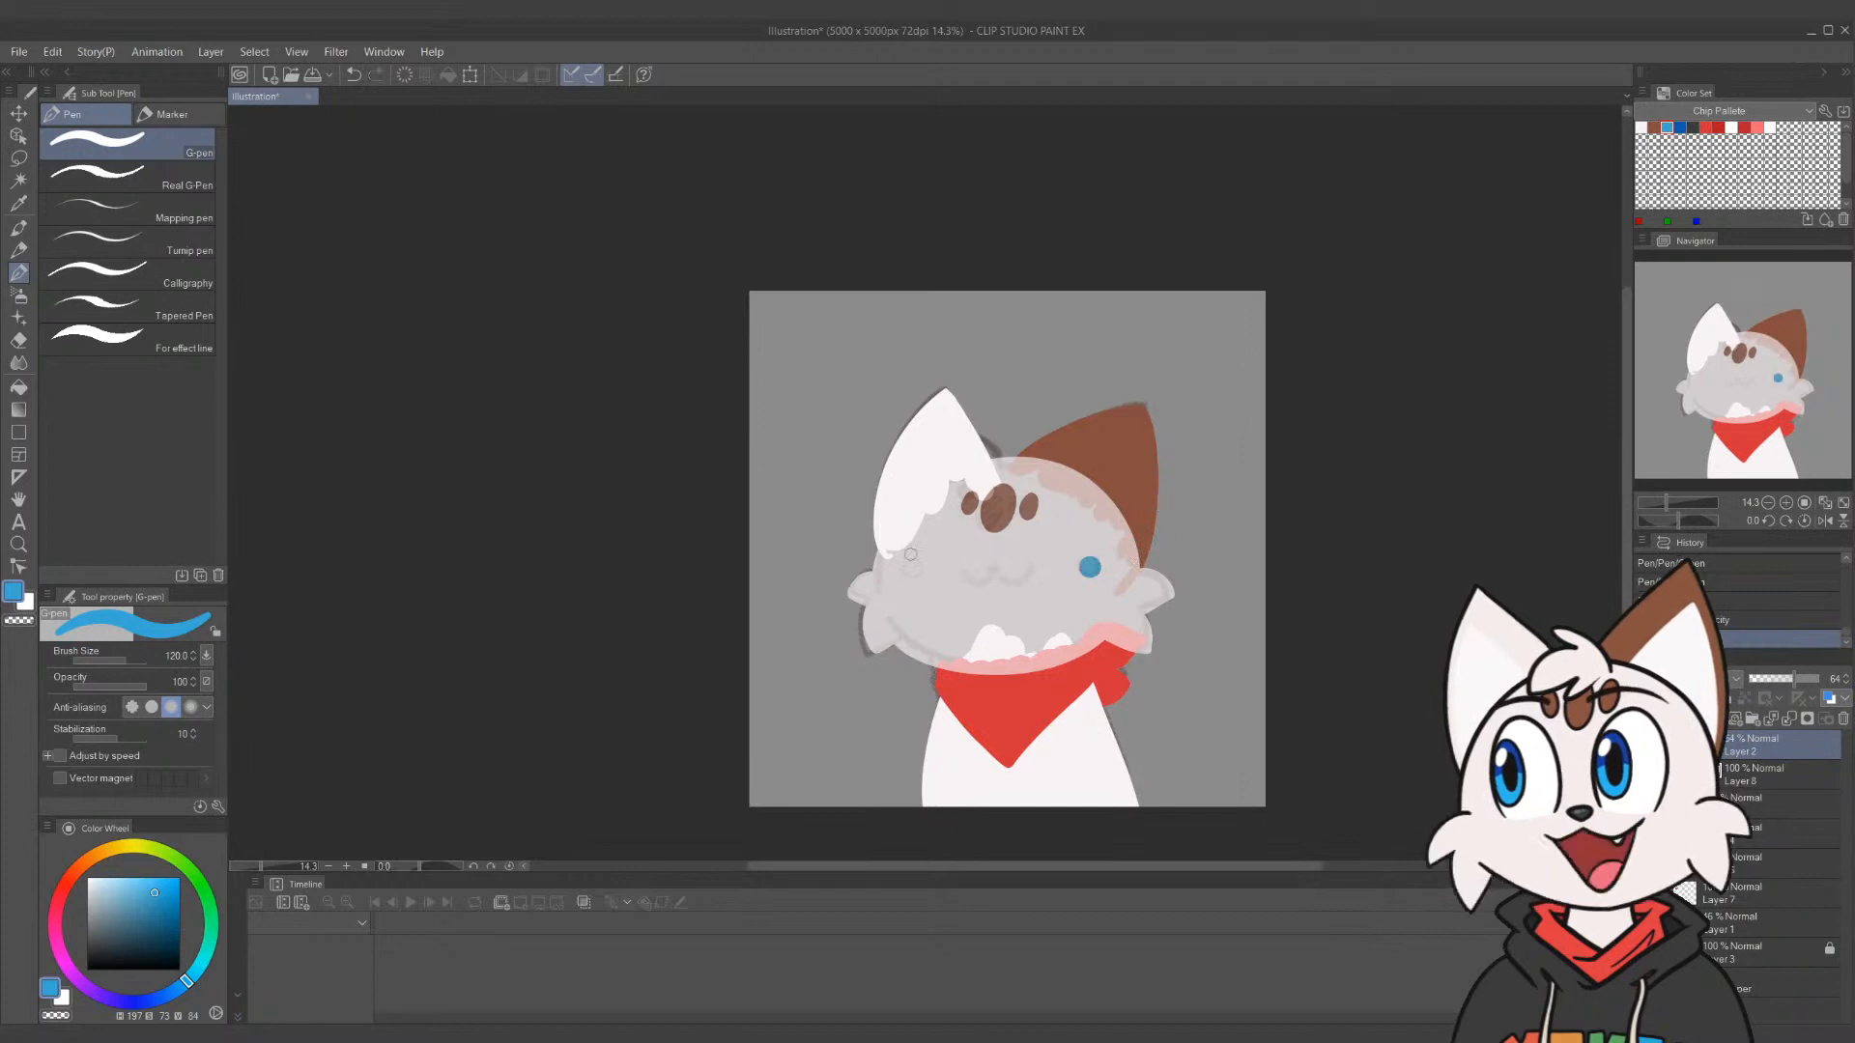
Paint the left eye as a matching light-blue dot over the sketched eye, retrying until it is round
{"action": "left_click_drag", "start_coordinate": [912, 562], "coordinate": [913, 568]}
{"action": "key", "text": "ctrl+z"}
{"action": "key", "text": "ctrl+z"}
{"action": "key", "text": "ctrl+z"}
{"action": "key", "text": "ctrl+z"}
{"action": "key", "text": "ctrl+z"}
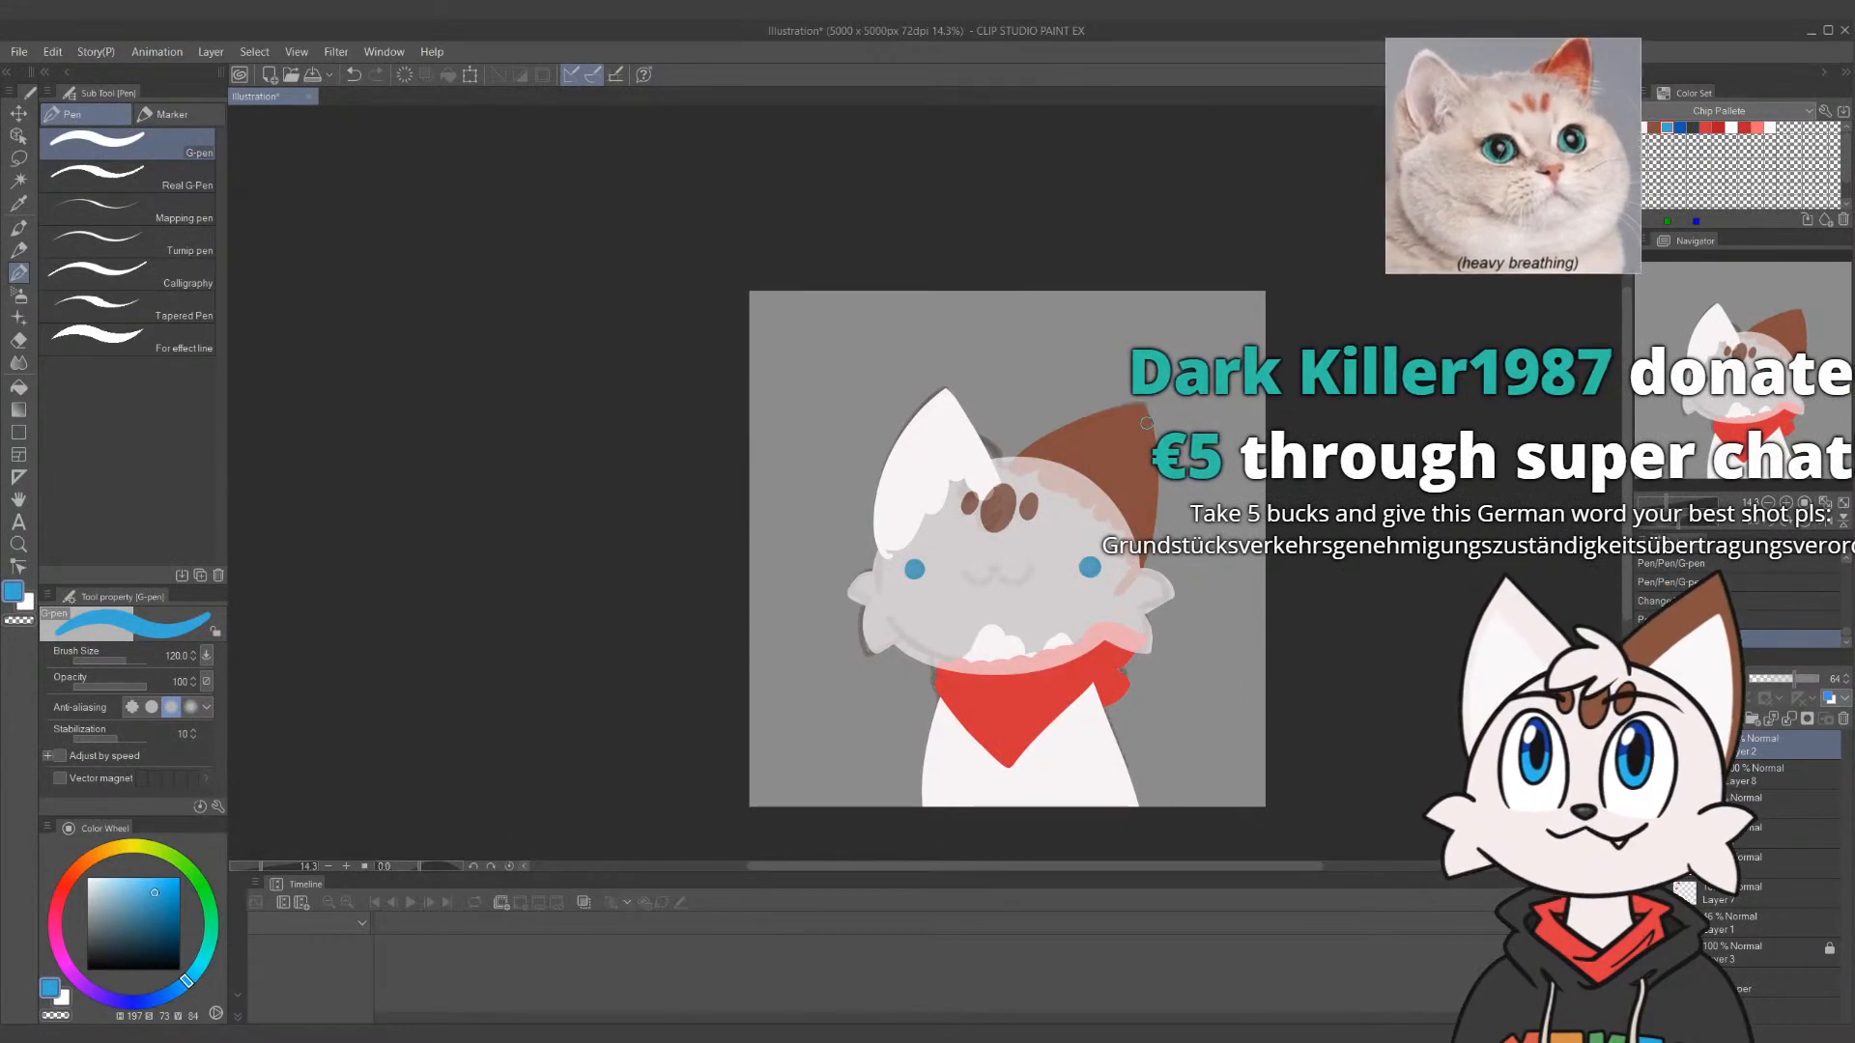
Sample the white fur, choose a darker greyish mauve, and draw a small nose in the middle of the face with the G-pen
{"action": "key", "text": "i"}
{"action": "left_click", "coordinate": [949, 424]}
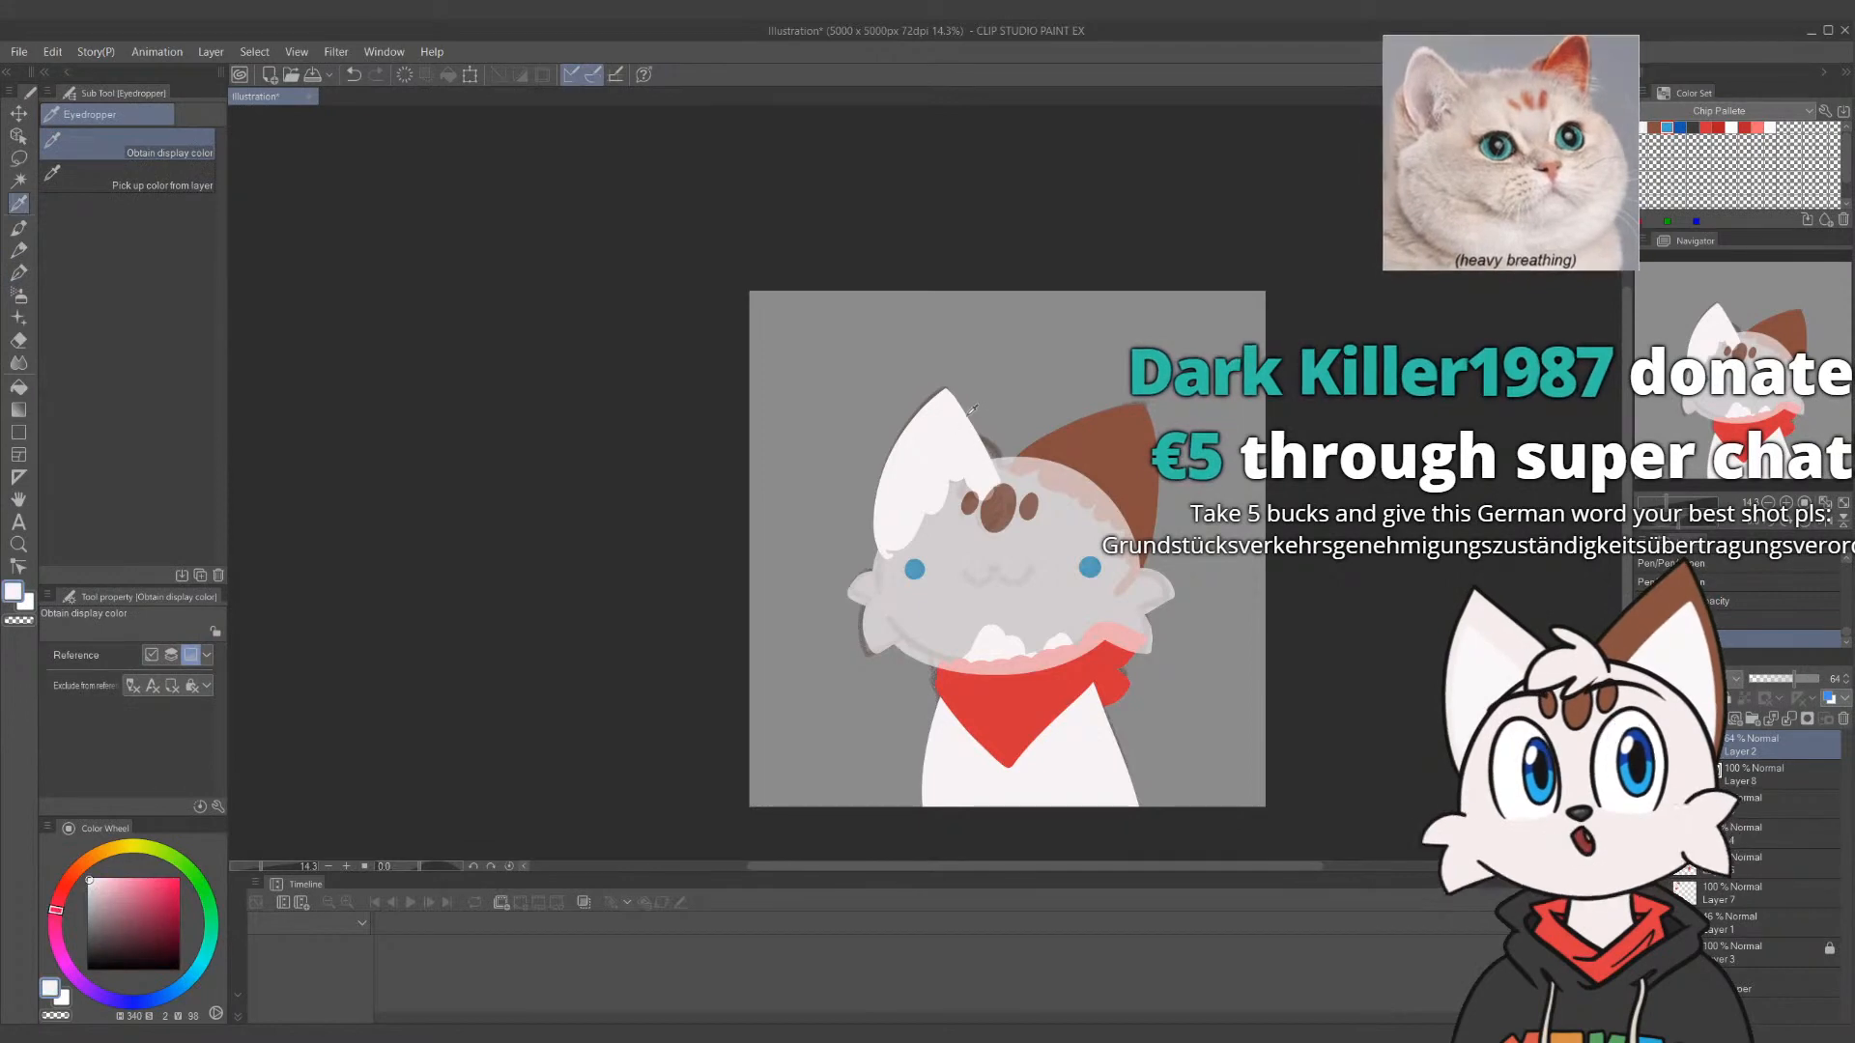
{"action": "key", "text": "p"}
{"action": "left_click", "coordinate": [93, 907]}
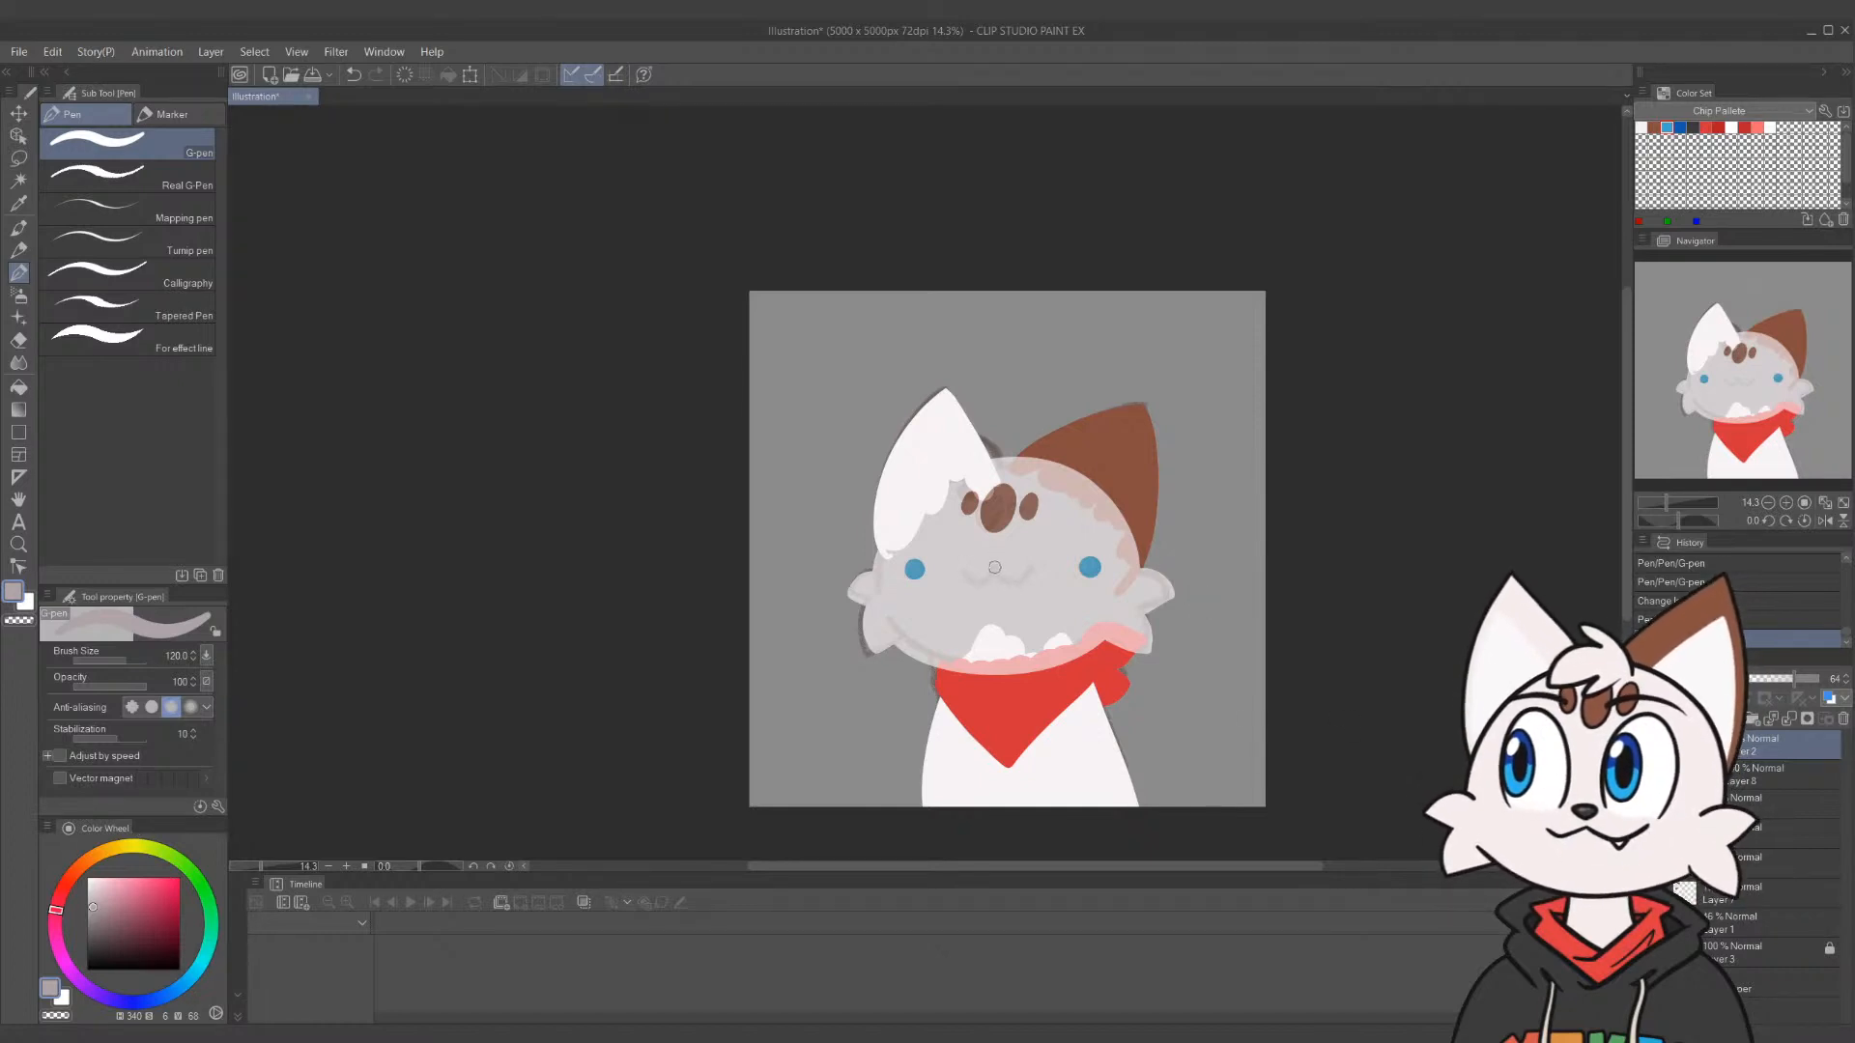
{"action": "left_click_drag", "start_coordinate": [1009, 563], "coordinate": [991, 578]}
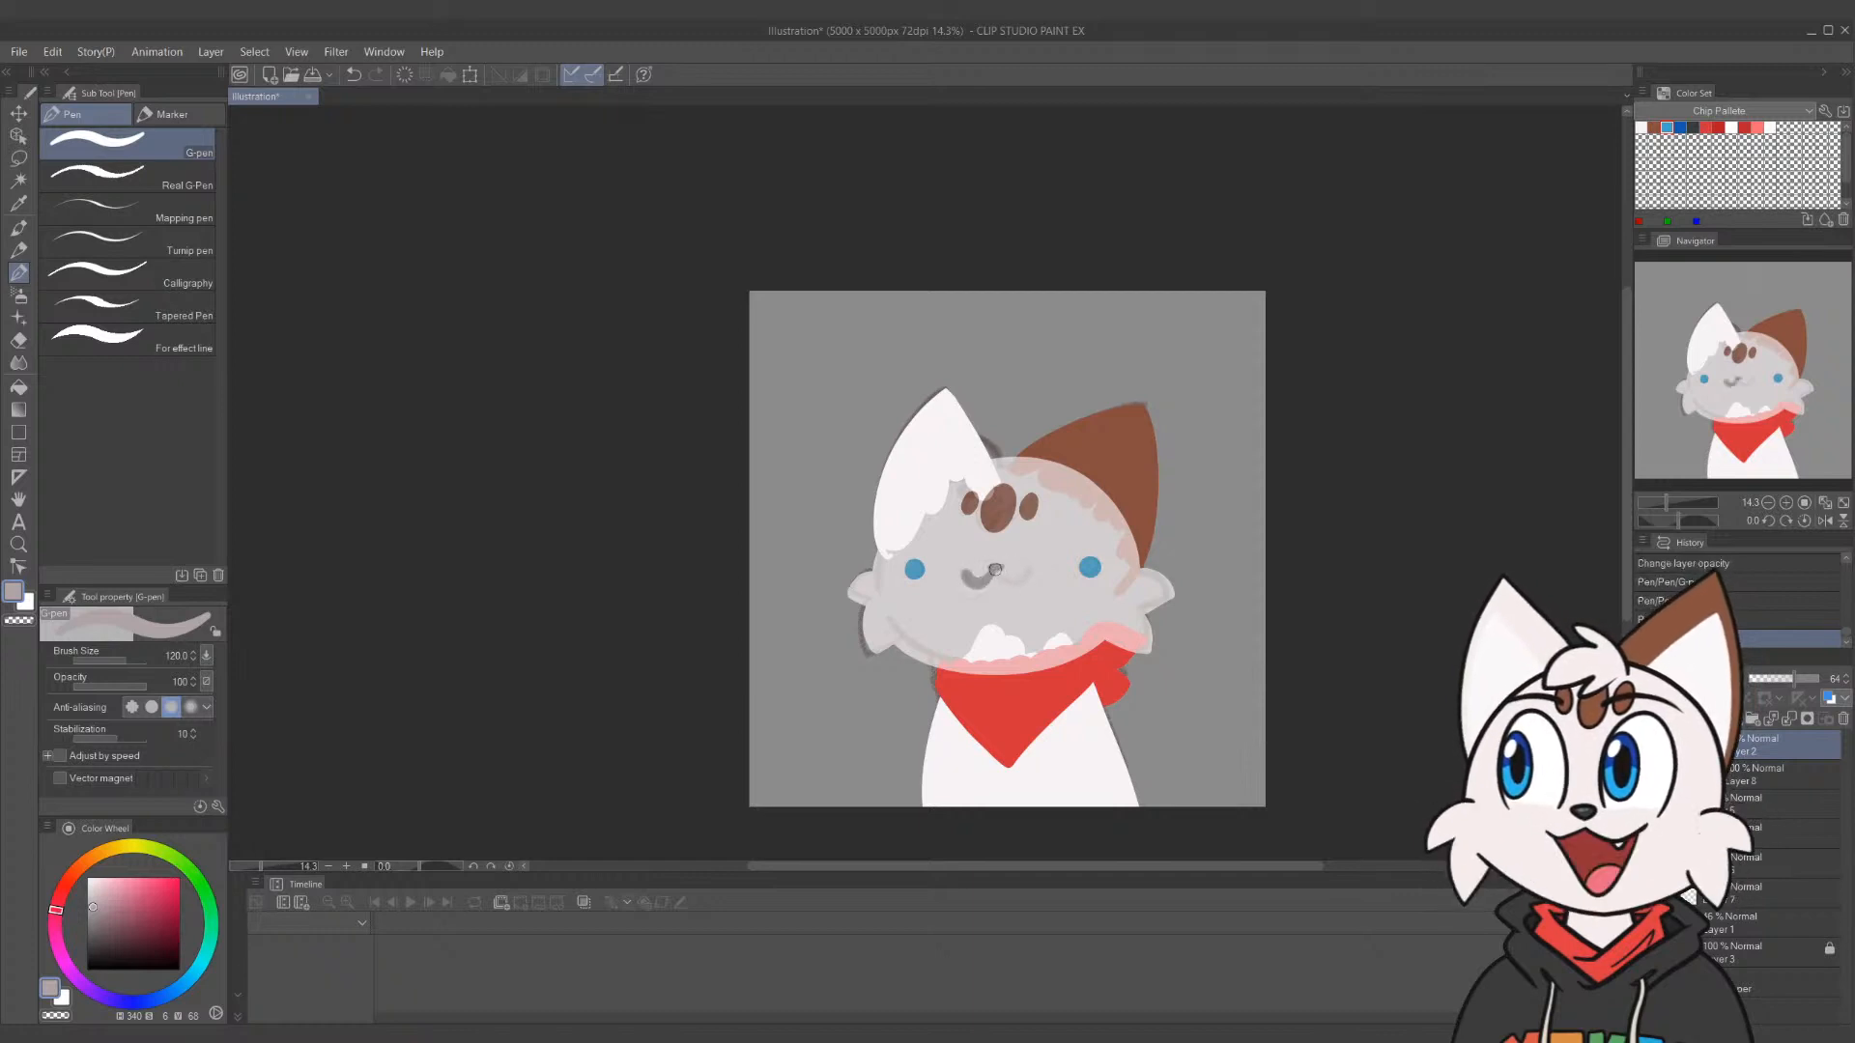
{"action": "key", "text": "ctrl+z"}
{"action": "key", "text": "ctrl+y"}
{"action": "key", "text": "ctrl+z"}
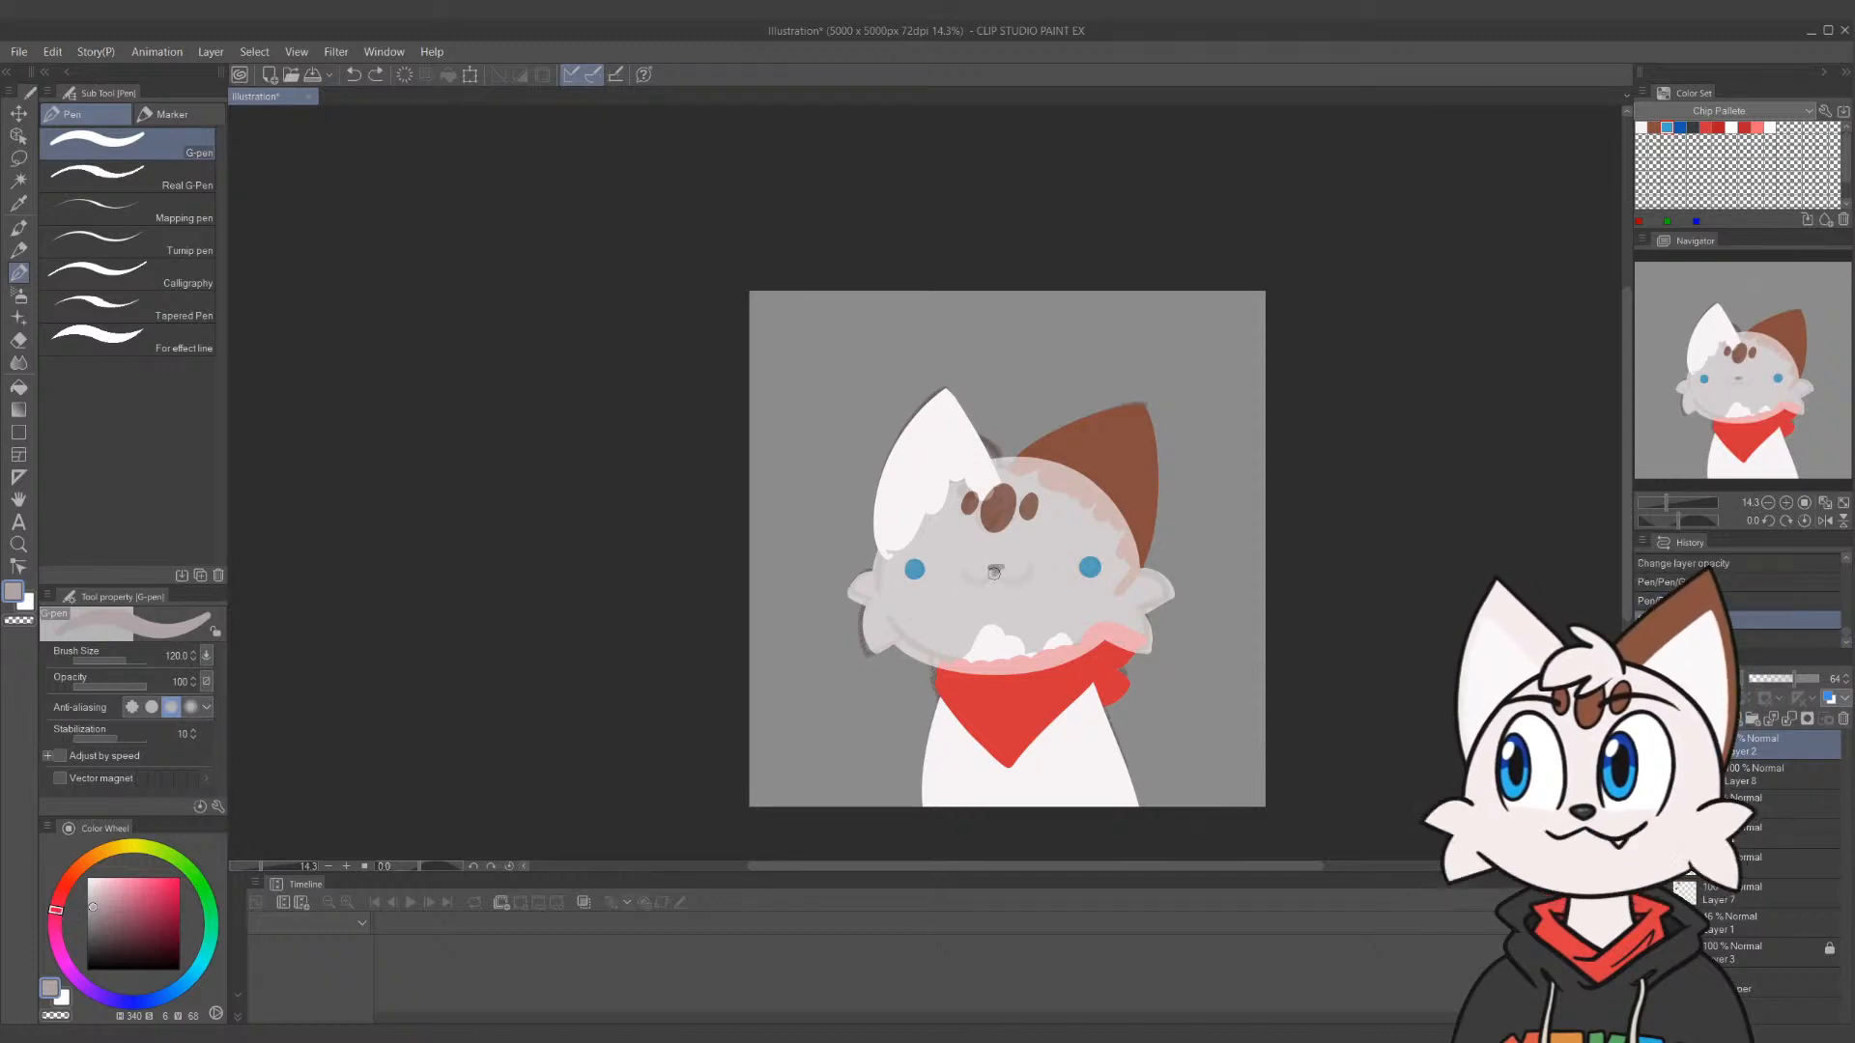
{"action": "left_click_drag", "start_coordinate": [964, 570], "coordinate": [1043, 570]}
{"action": "key", "text": "ctrl+z"}
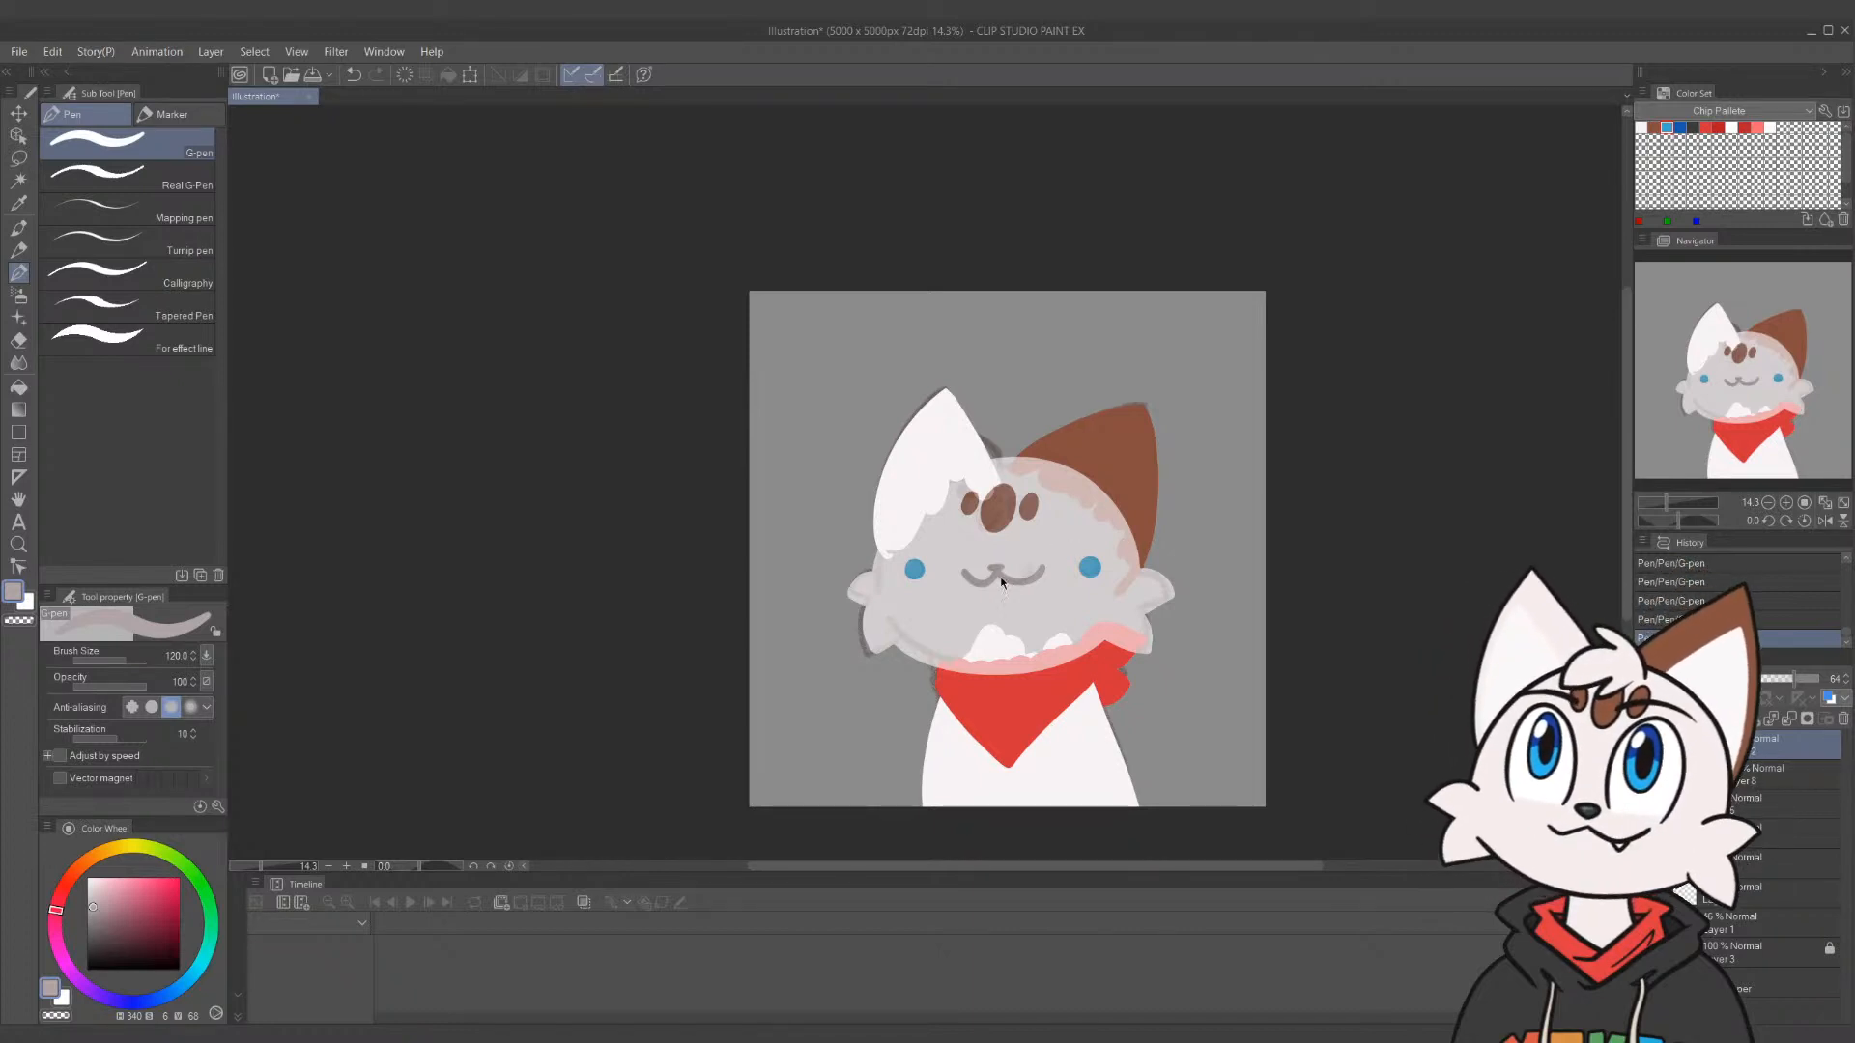
{"action": "key", "text": "ctrl+z"}
{"action": "key", "text": "ctrl+y"}
{"action": "key", "text": "ctrl+z"}
{"action": "key", "text": "ctrl+y"}
{"action": "key", "text": "ctrl+z"}
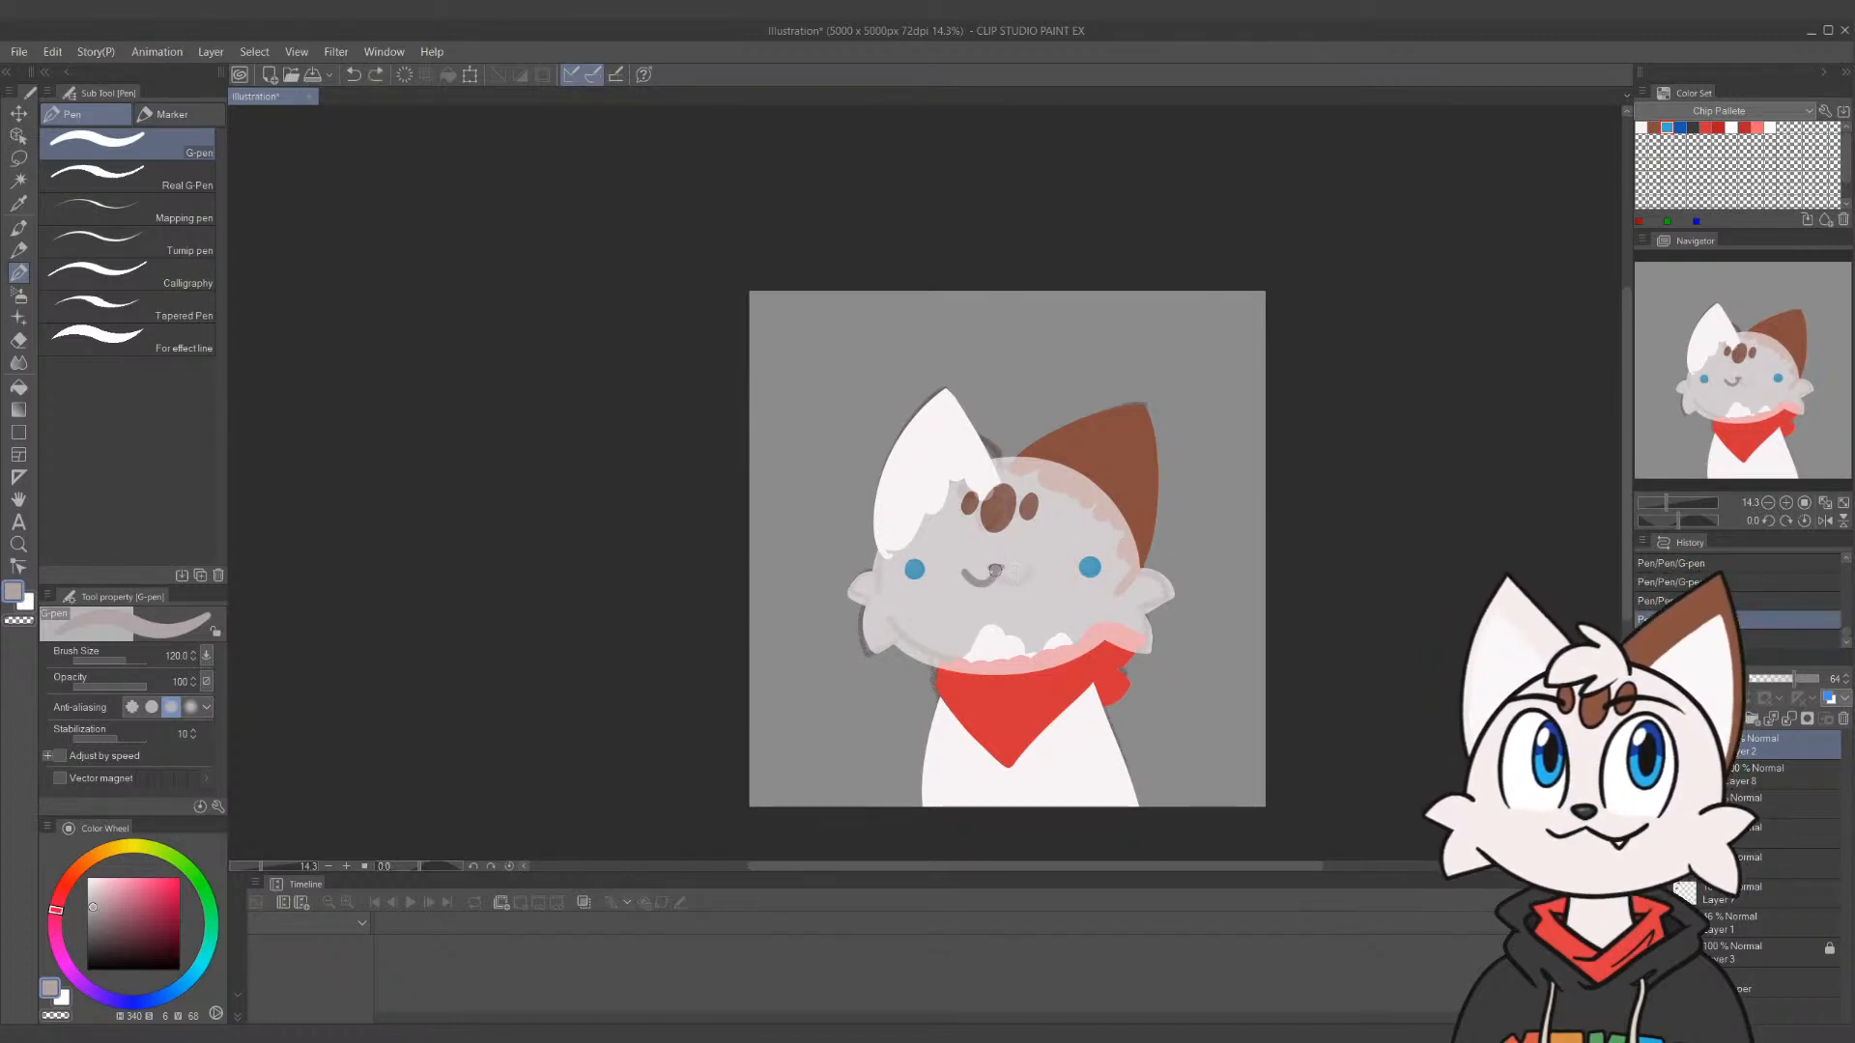
{"action": "key", "text": "ctrl+y"}
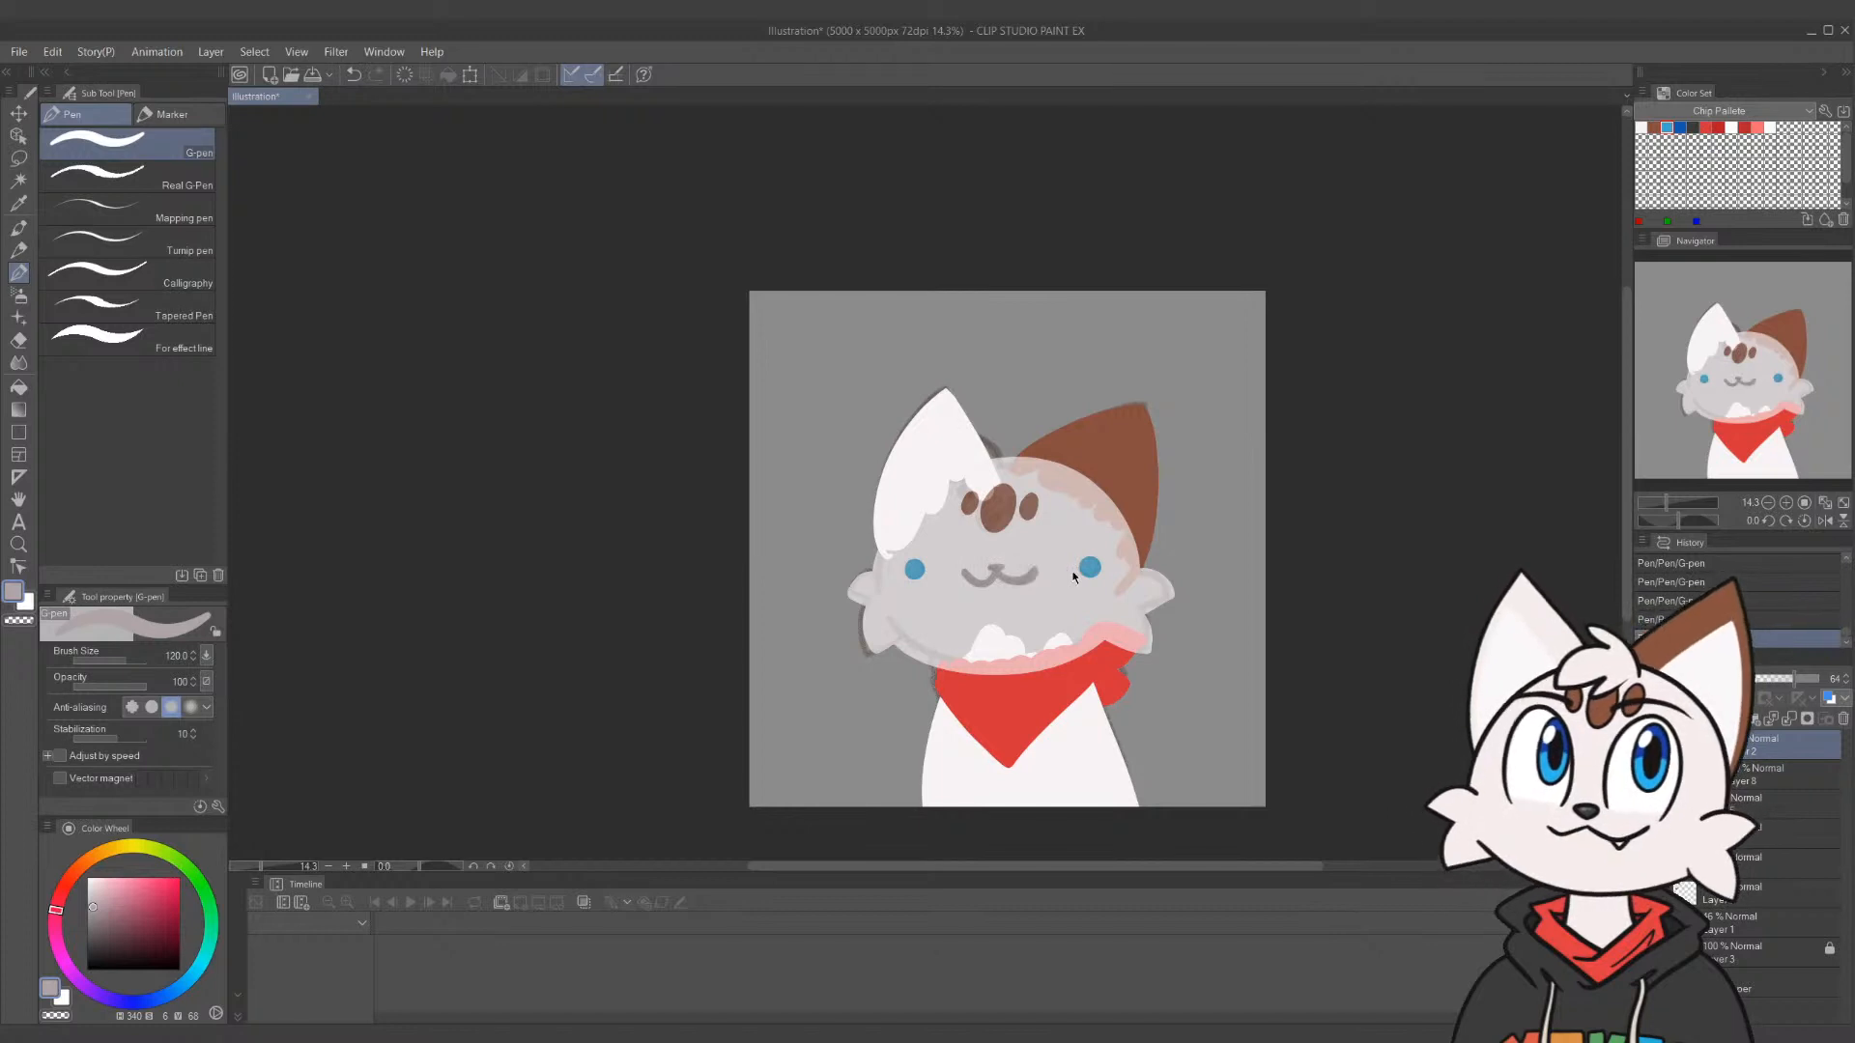
{"action": "key", "text": "ctrl+z"}
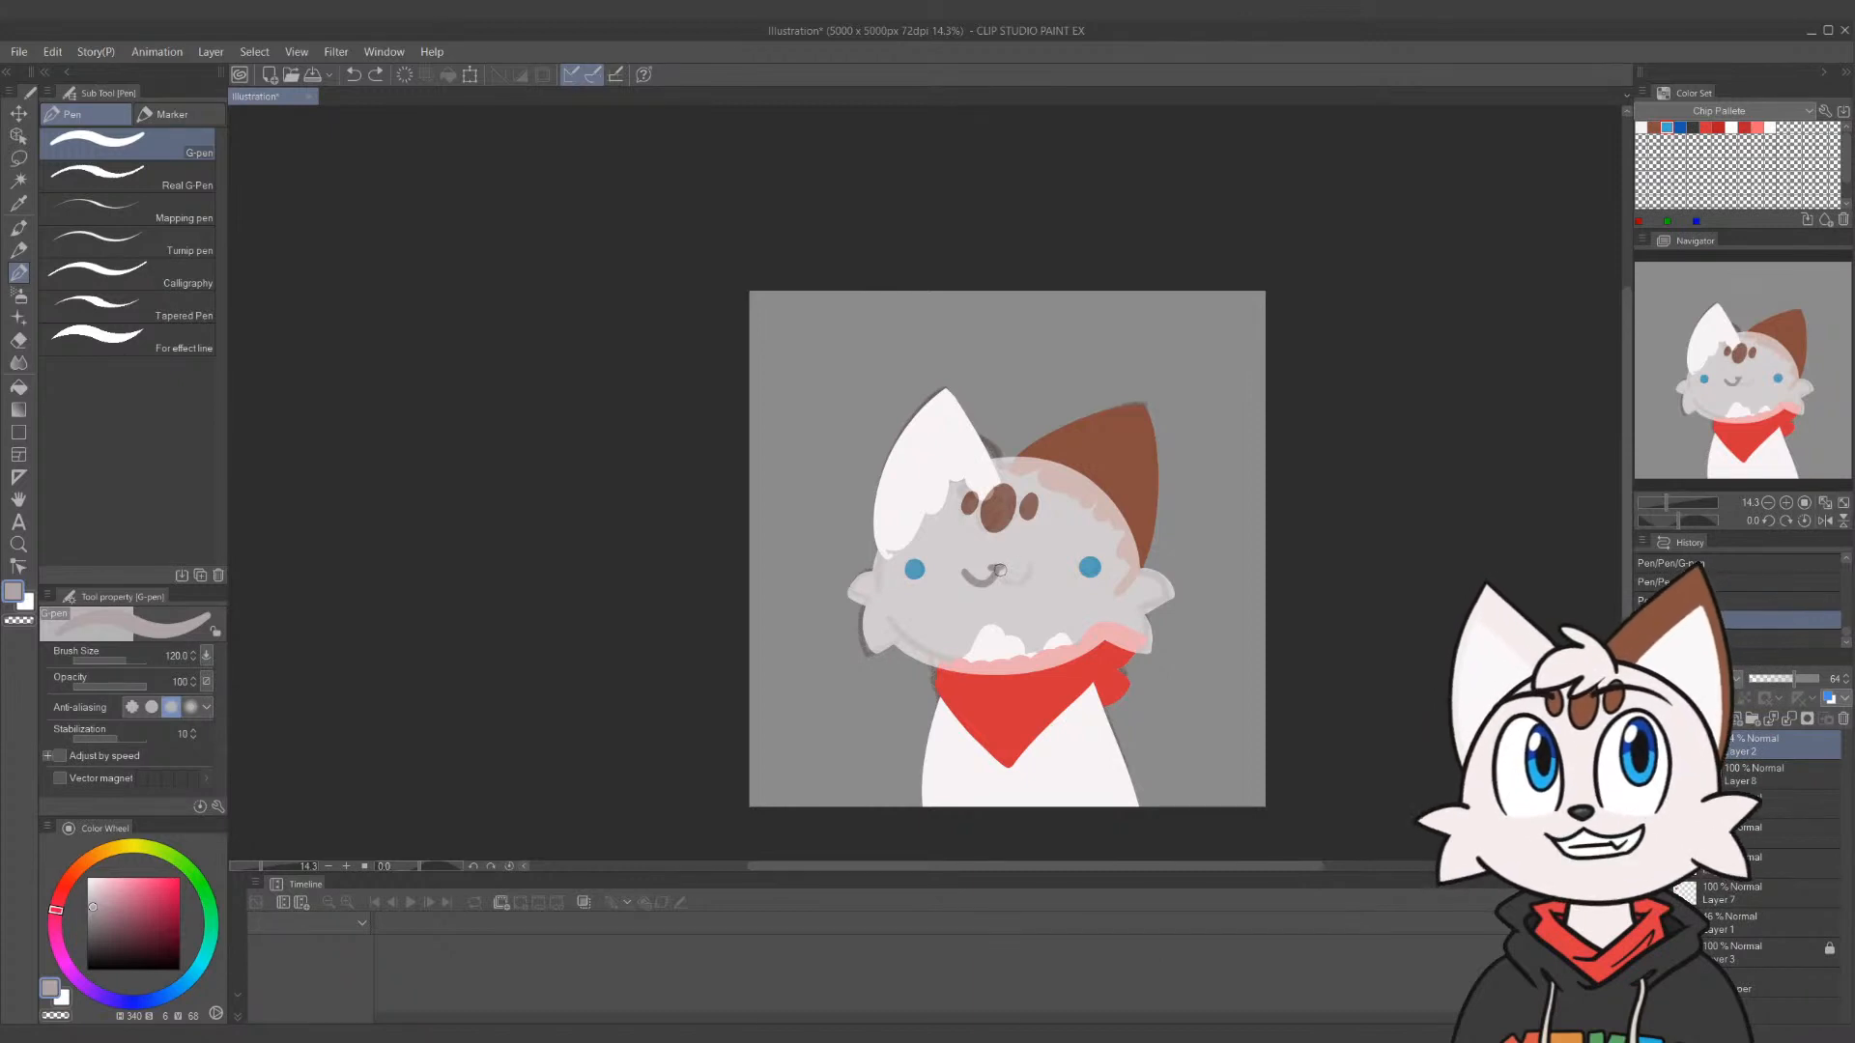
{"action": "left_click_drag", "start_coordinate": [999, 569], "coordinate": [1036, 572]}
{"action": "key", "text": "ctrl+z"}
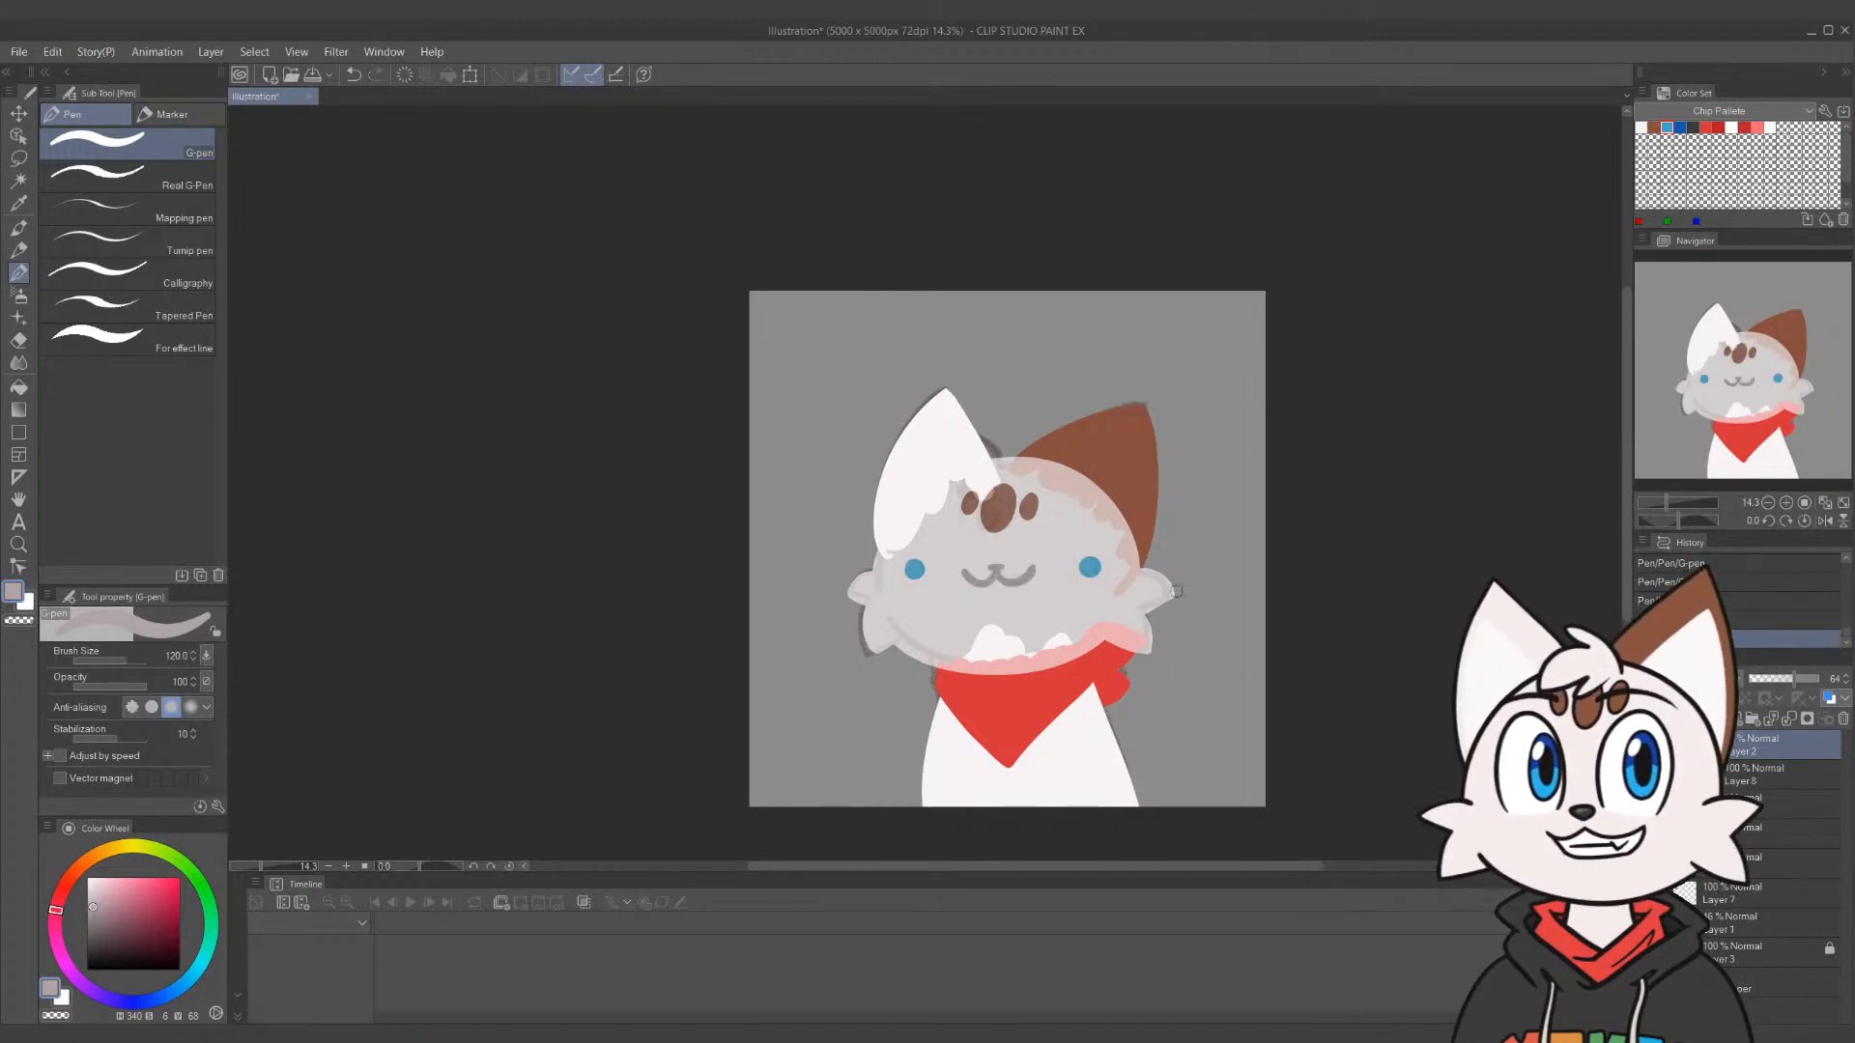
{"action": "key", "text": "ctrl+z"}
{"action": "key", "text": "ctrl+z"}
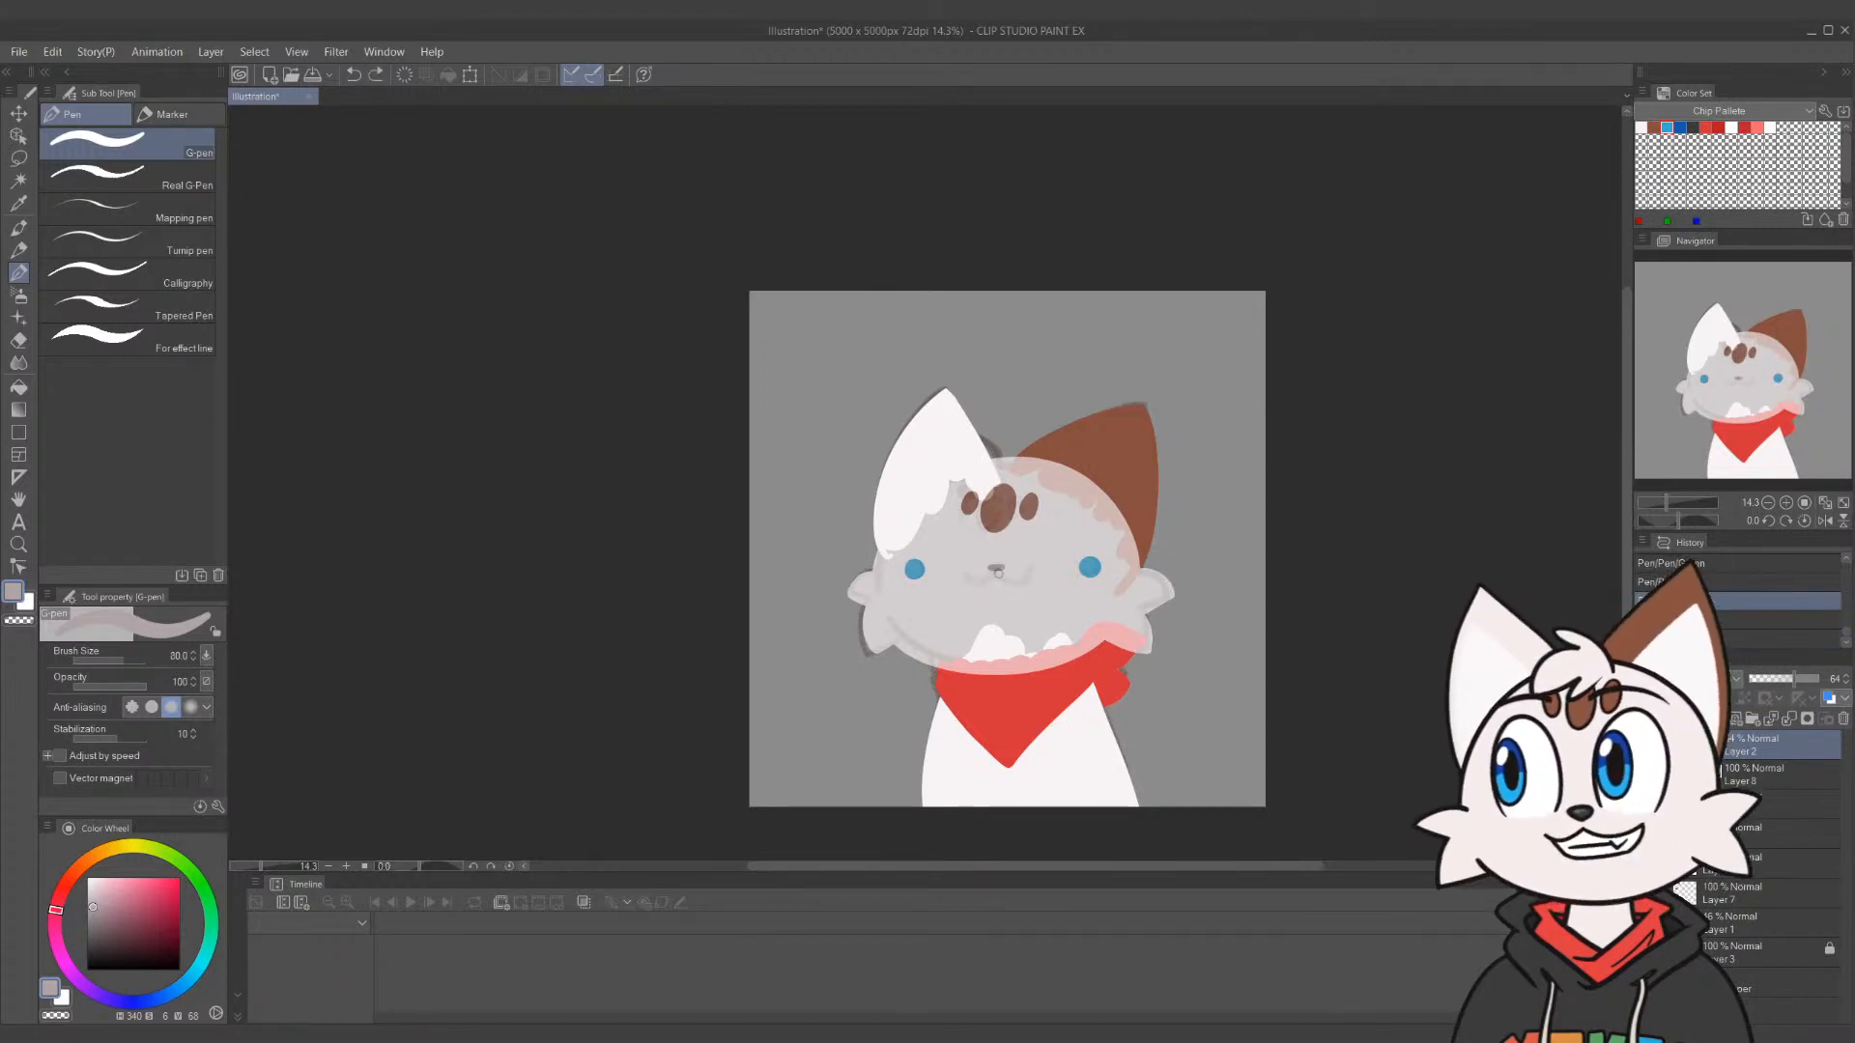
Draw the two-curve mouth below the nose with an 80 px brush, and set the head layer's opacity to 100%
{"action": "mouse_move", "coordinate": [998, 571]}
{"action": "left_mouse_down"}
{"action": "mouse_move", "coordinate": [1030, 568]}
{"action": "mouse_move", "coordinate": [966, 573]}
{"action": "left_mouse_up"}
{"action": "key", "text": "ctrl+z"}
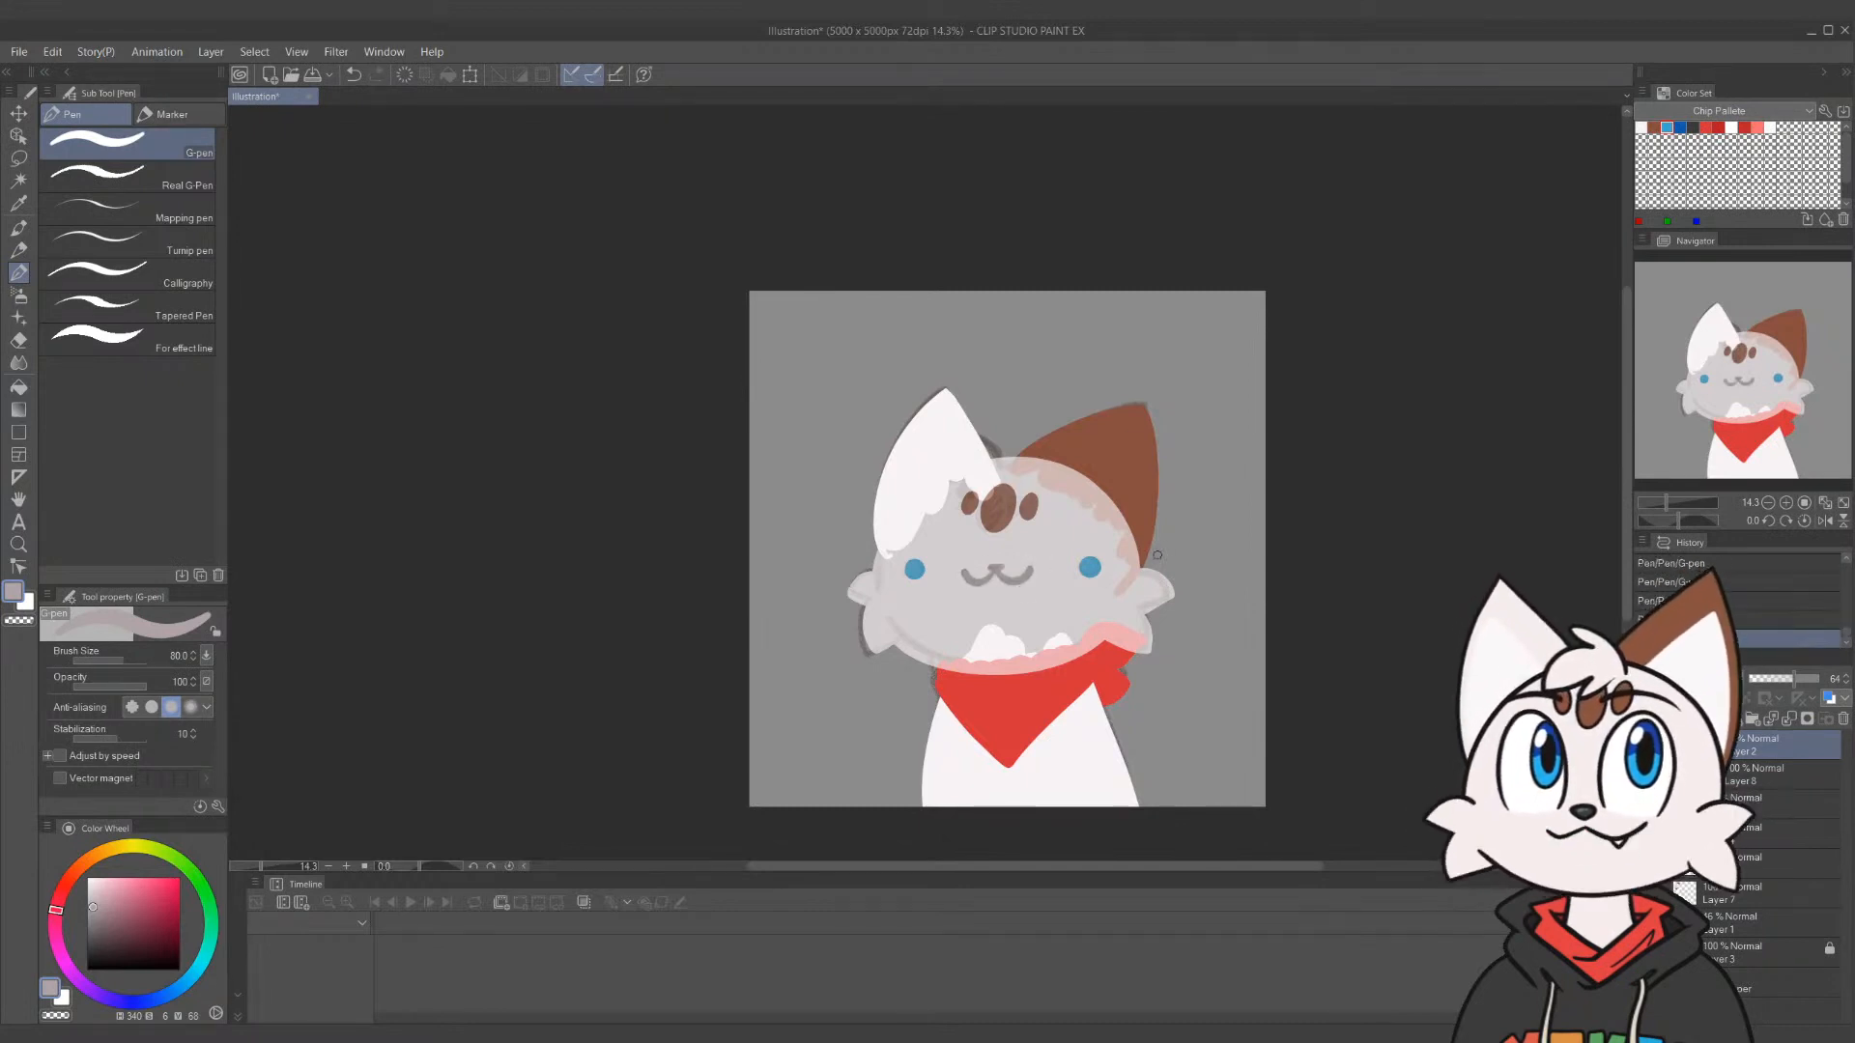
{"action": "left_click_drag", "start_coordinate": [1813, 686], "coordinate": [1842, 686]}
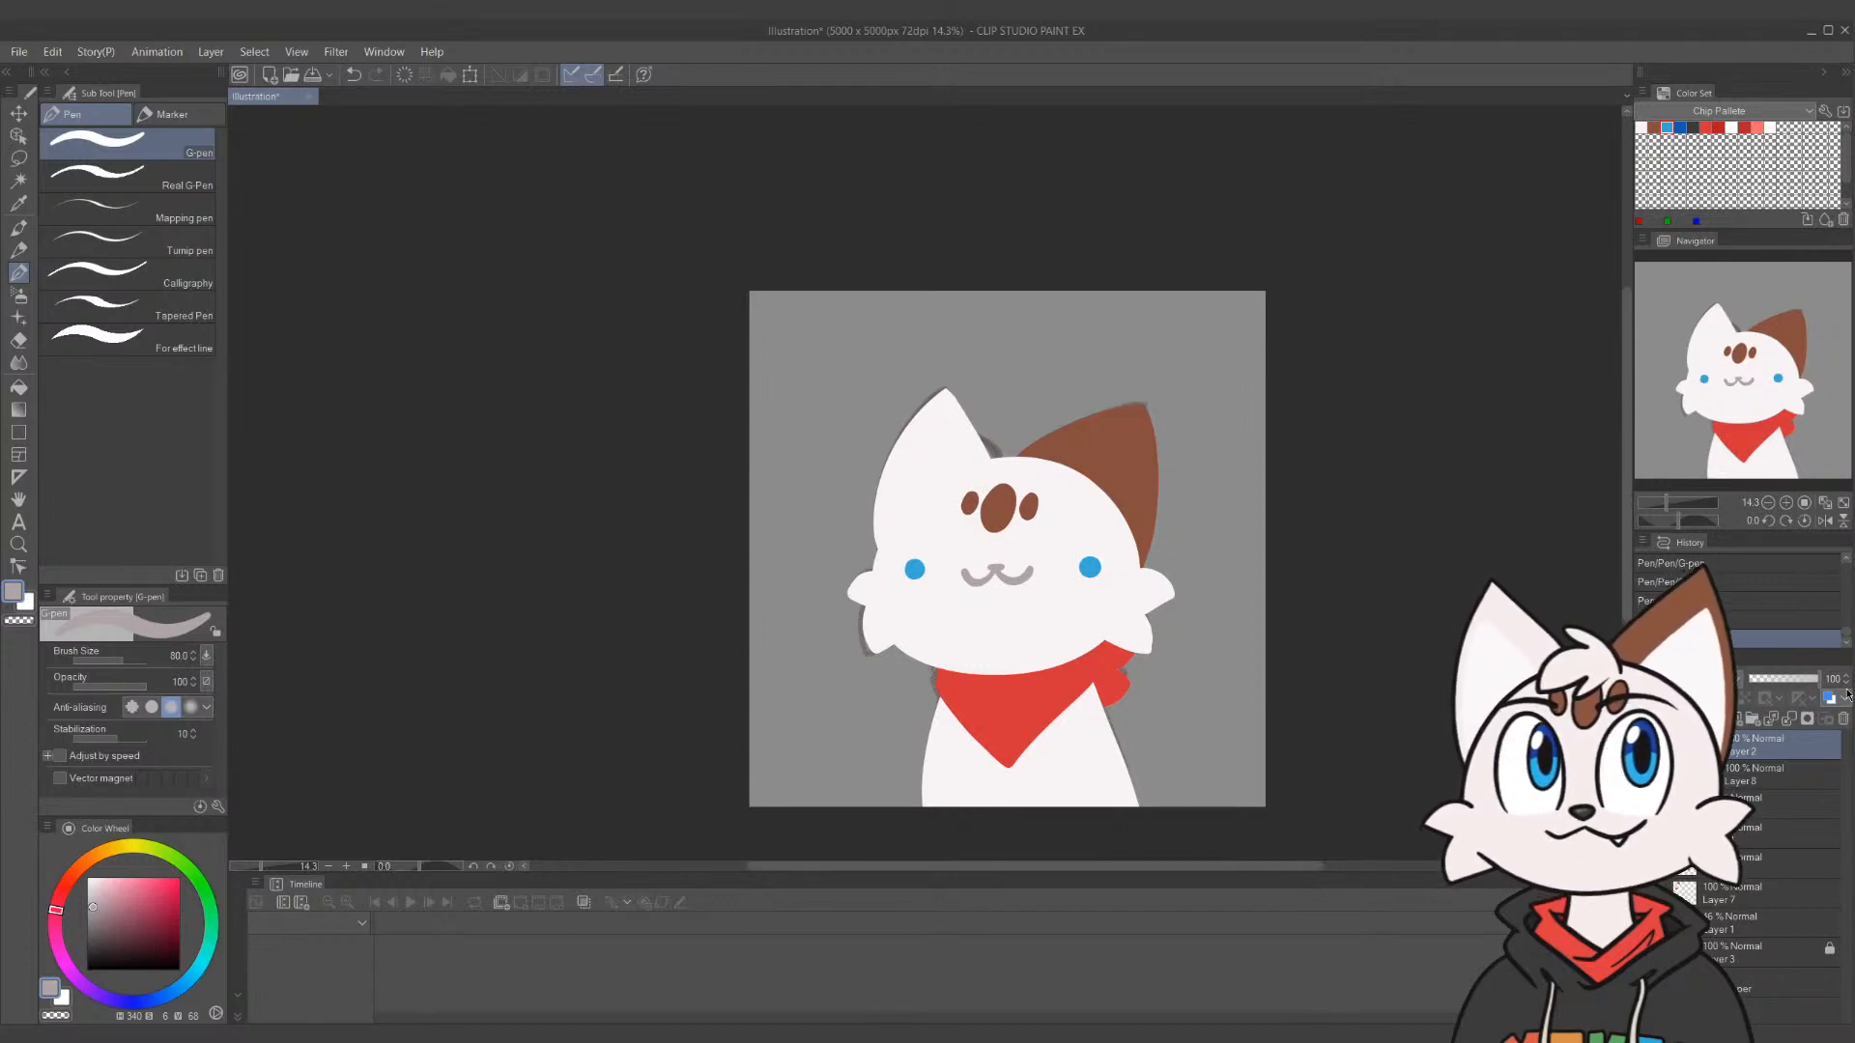
On a new vector layer, draw and fill a white hair tuft between the ears, hiding the head and ear layers to follow the sketch
{"action": "key", "text": "ctrl+shift+n"}
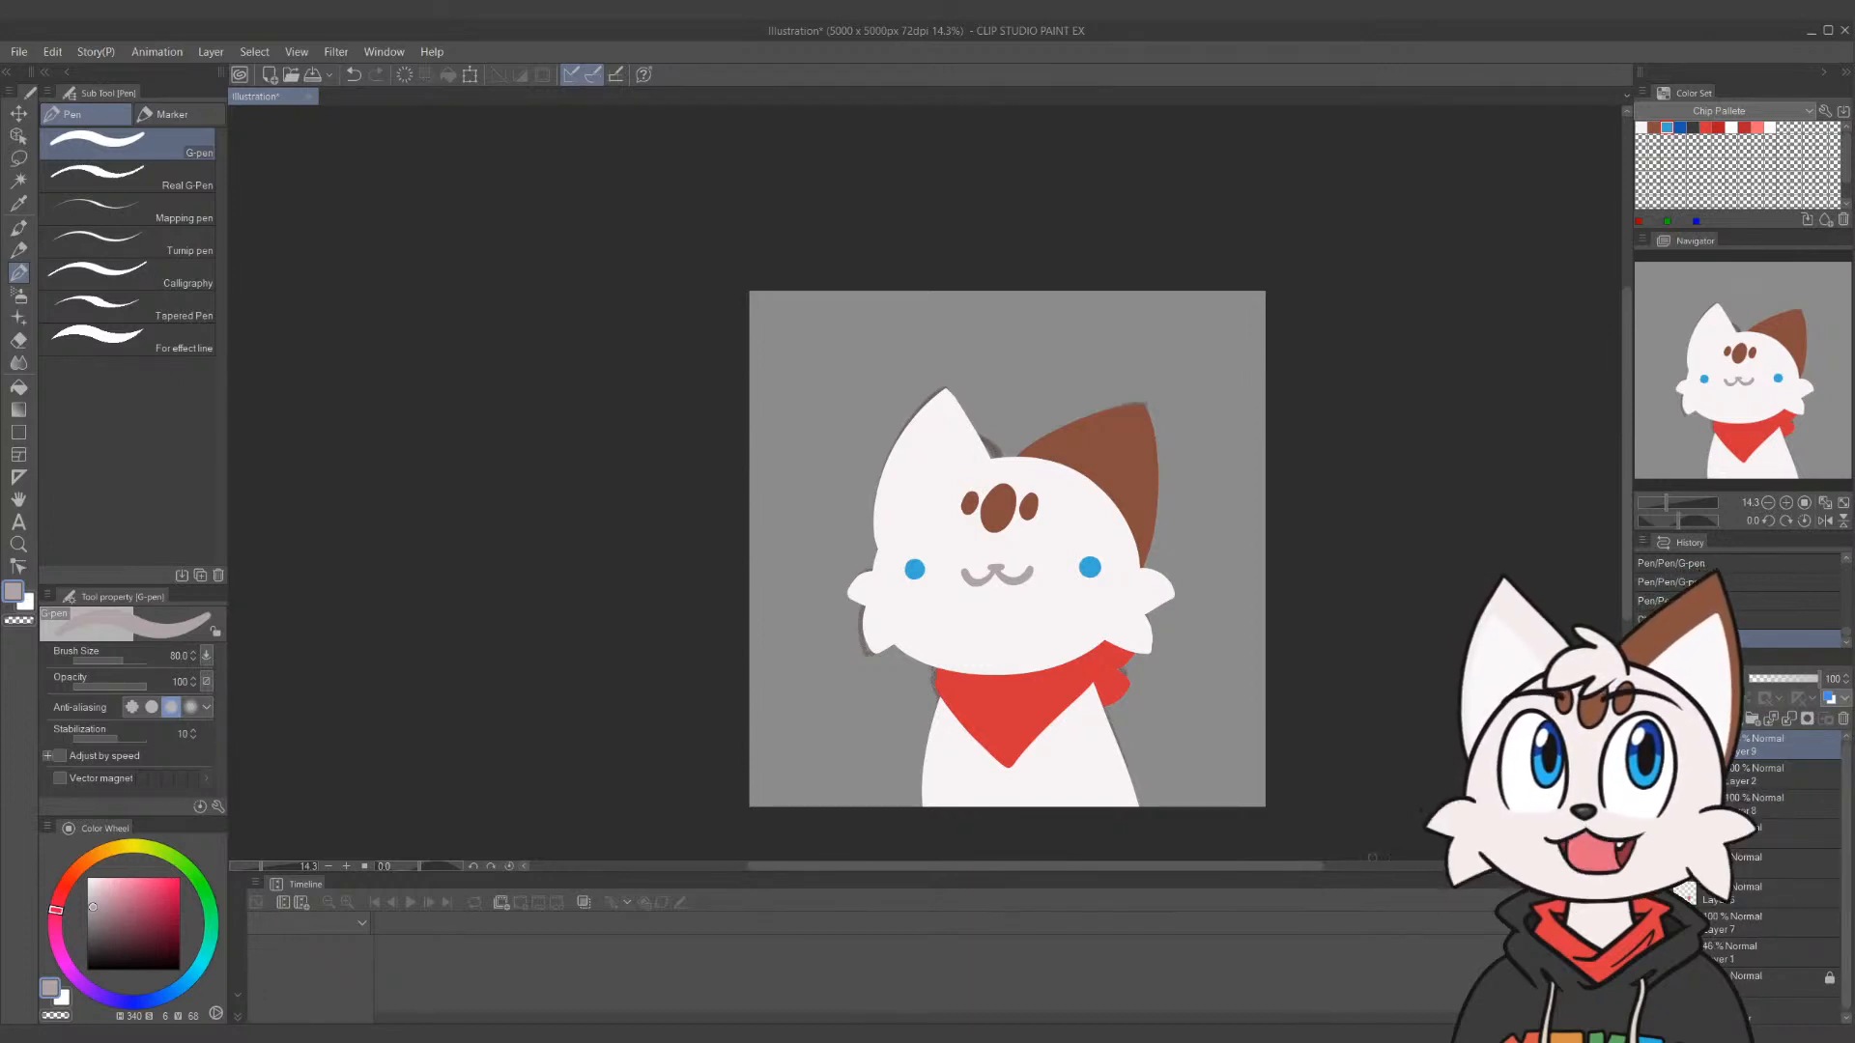
{"action": "key", "text": "i"}
{"action": "left_click", "coordinate": [1047, 621]}
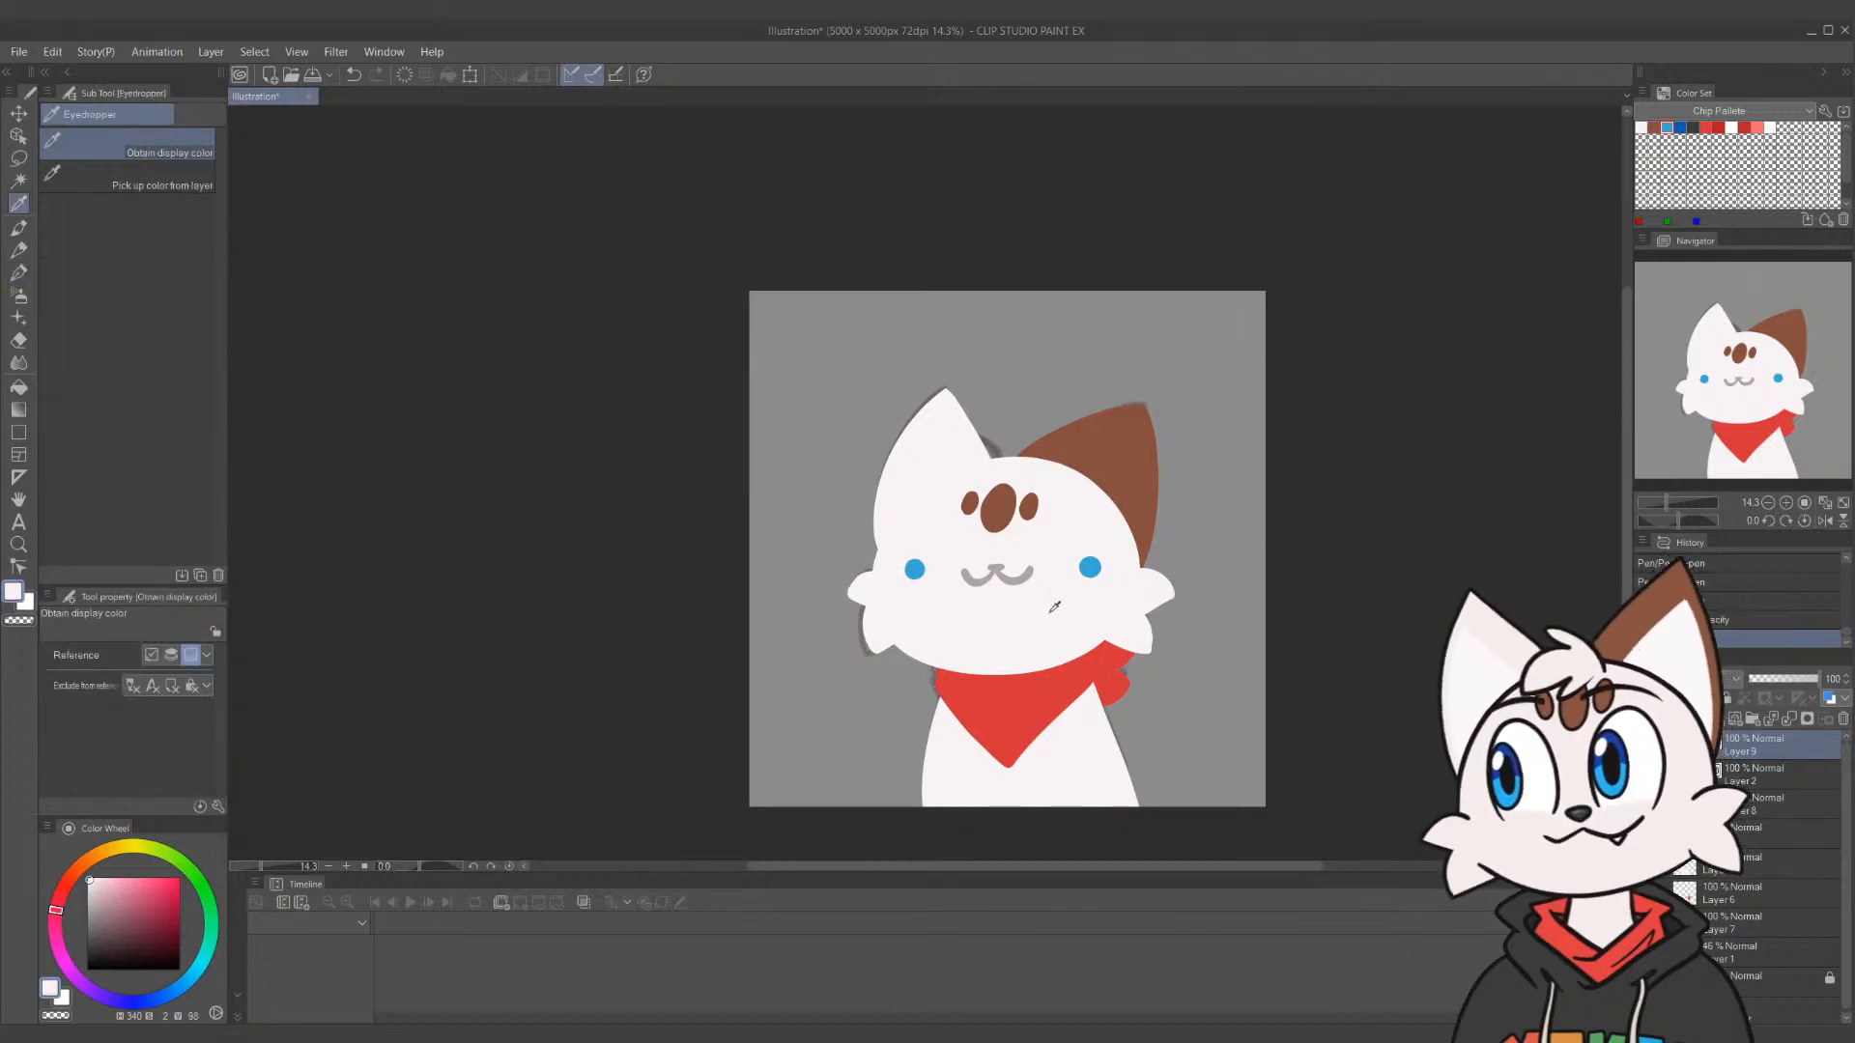
{"action": "key", "text": "p"}
{"action": "left_click_drag", "start_coordinate": [1020, 466], "coordinate": [987, 442]}
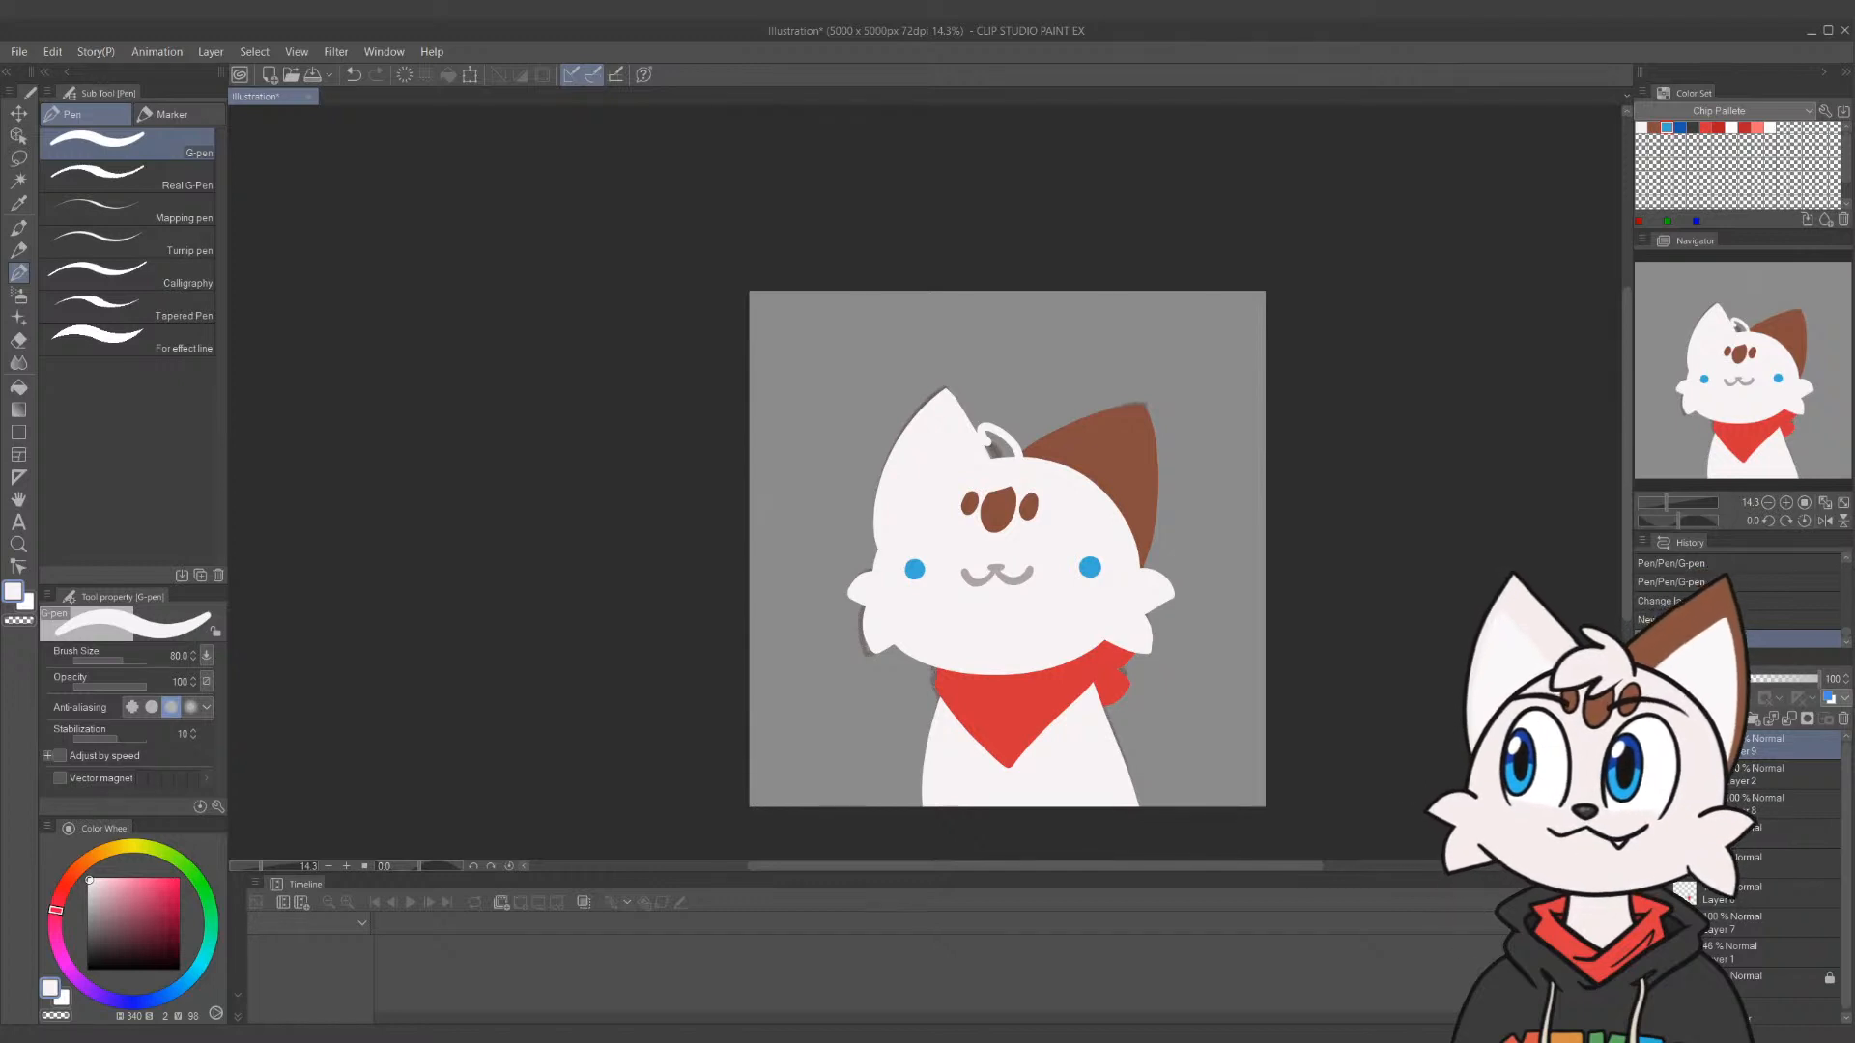
{"action": "left_click", "coordinate": [1642, 775]}
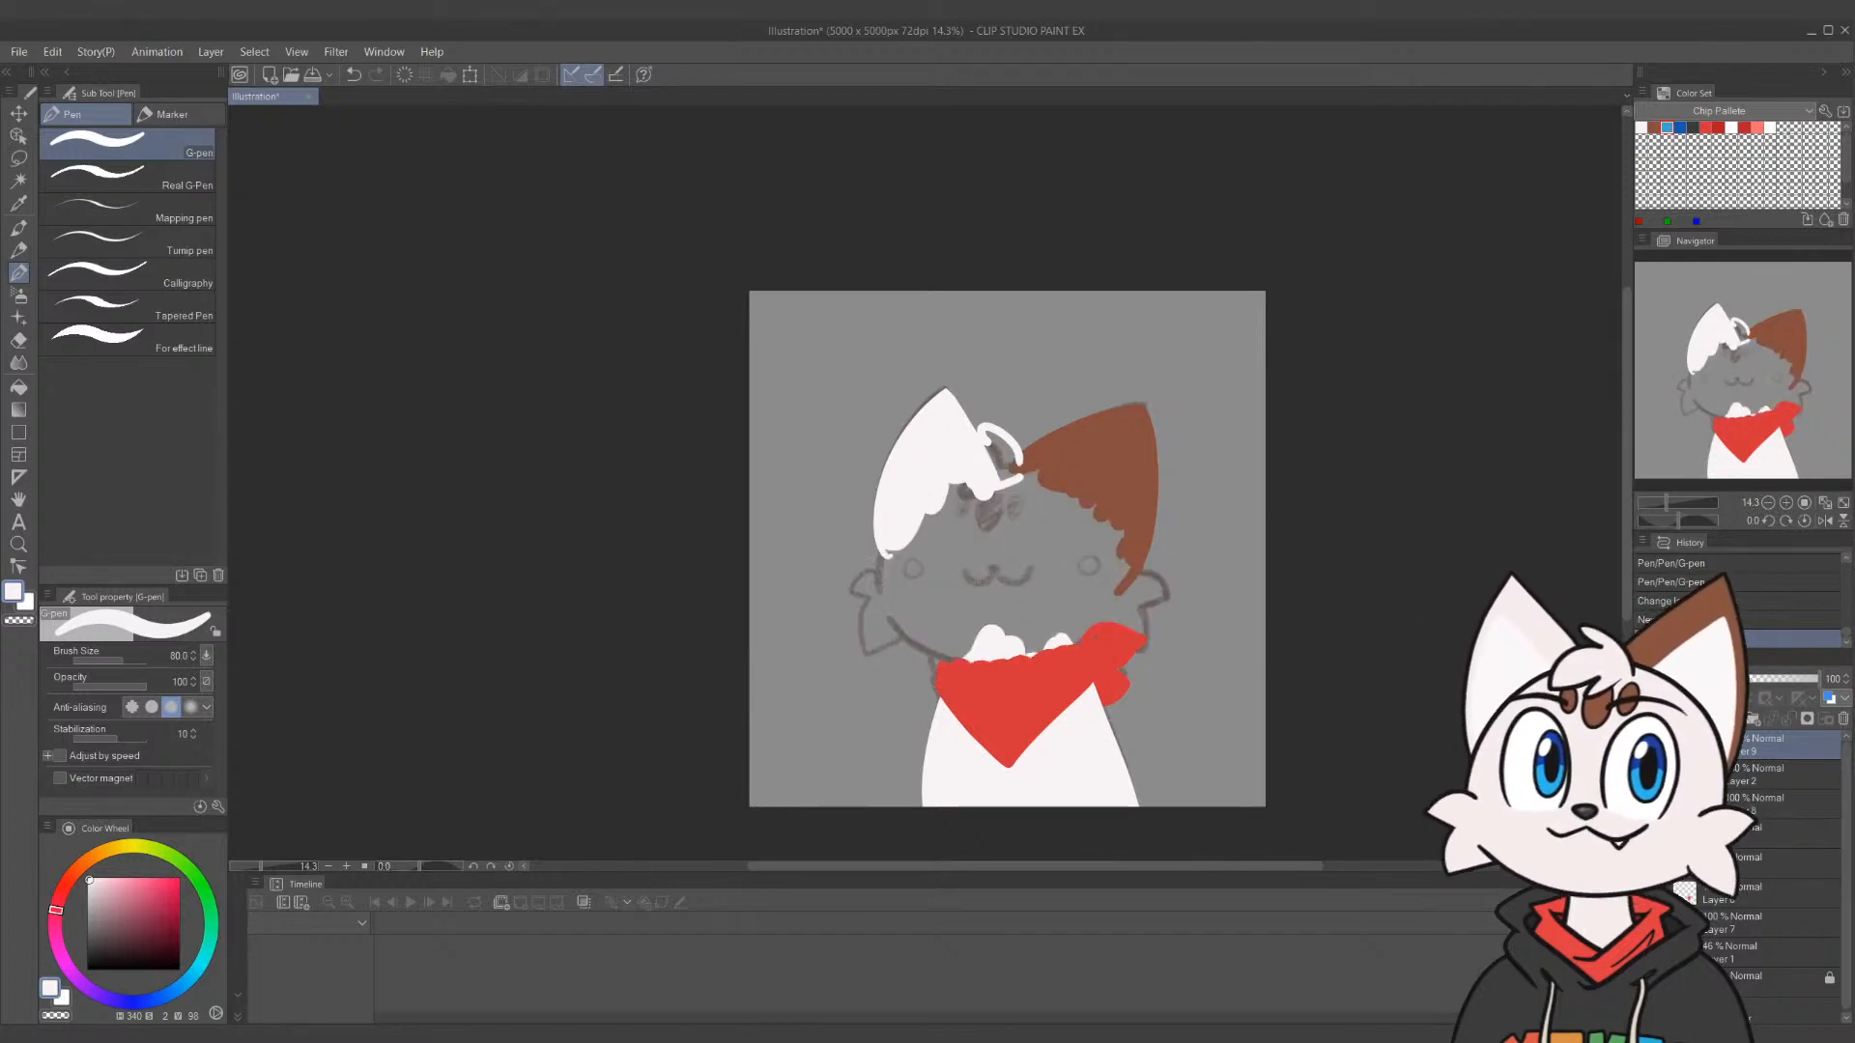
{"action": "left_click", "coordinate": [1643, 804]}
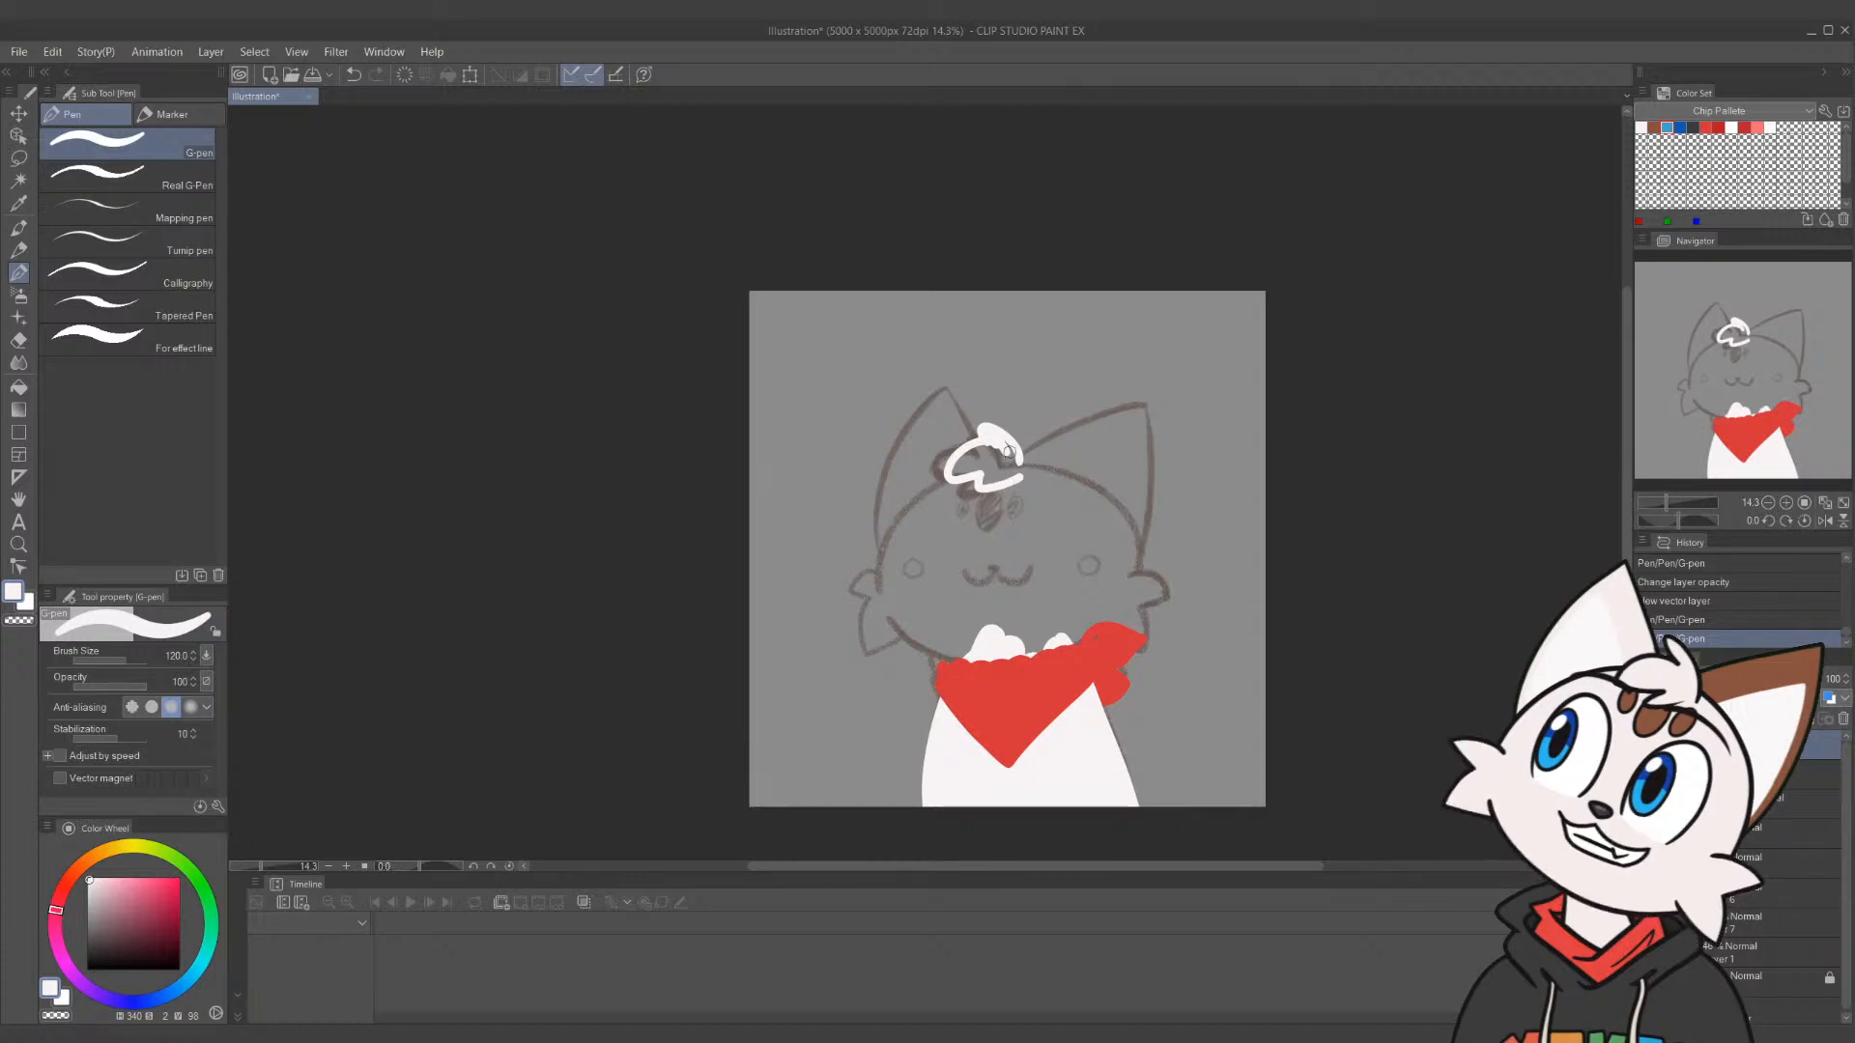
{"action": "mouse_move", "coordinate": [991, 446]}
{"action": "left_mouse_down"}
{"action": "mouse_move", "coordinate": [957, 469]}
{"action": "mouse_move", "coordinate": [996, 461]}
{"action": "mouse_move", "coordinate": [985, 481]}
{"action": "mouse_move", "coordinate": [1004, 448]}
{"action": "mouse_move", "coordinate": [1014, 468]}
{"action": "left_mouse_up"}
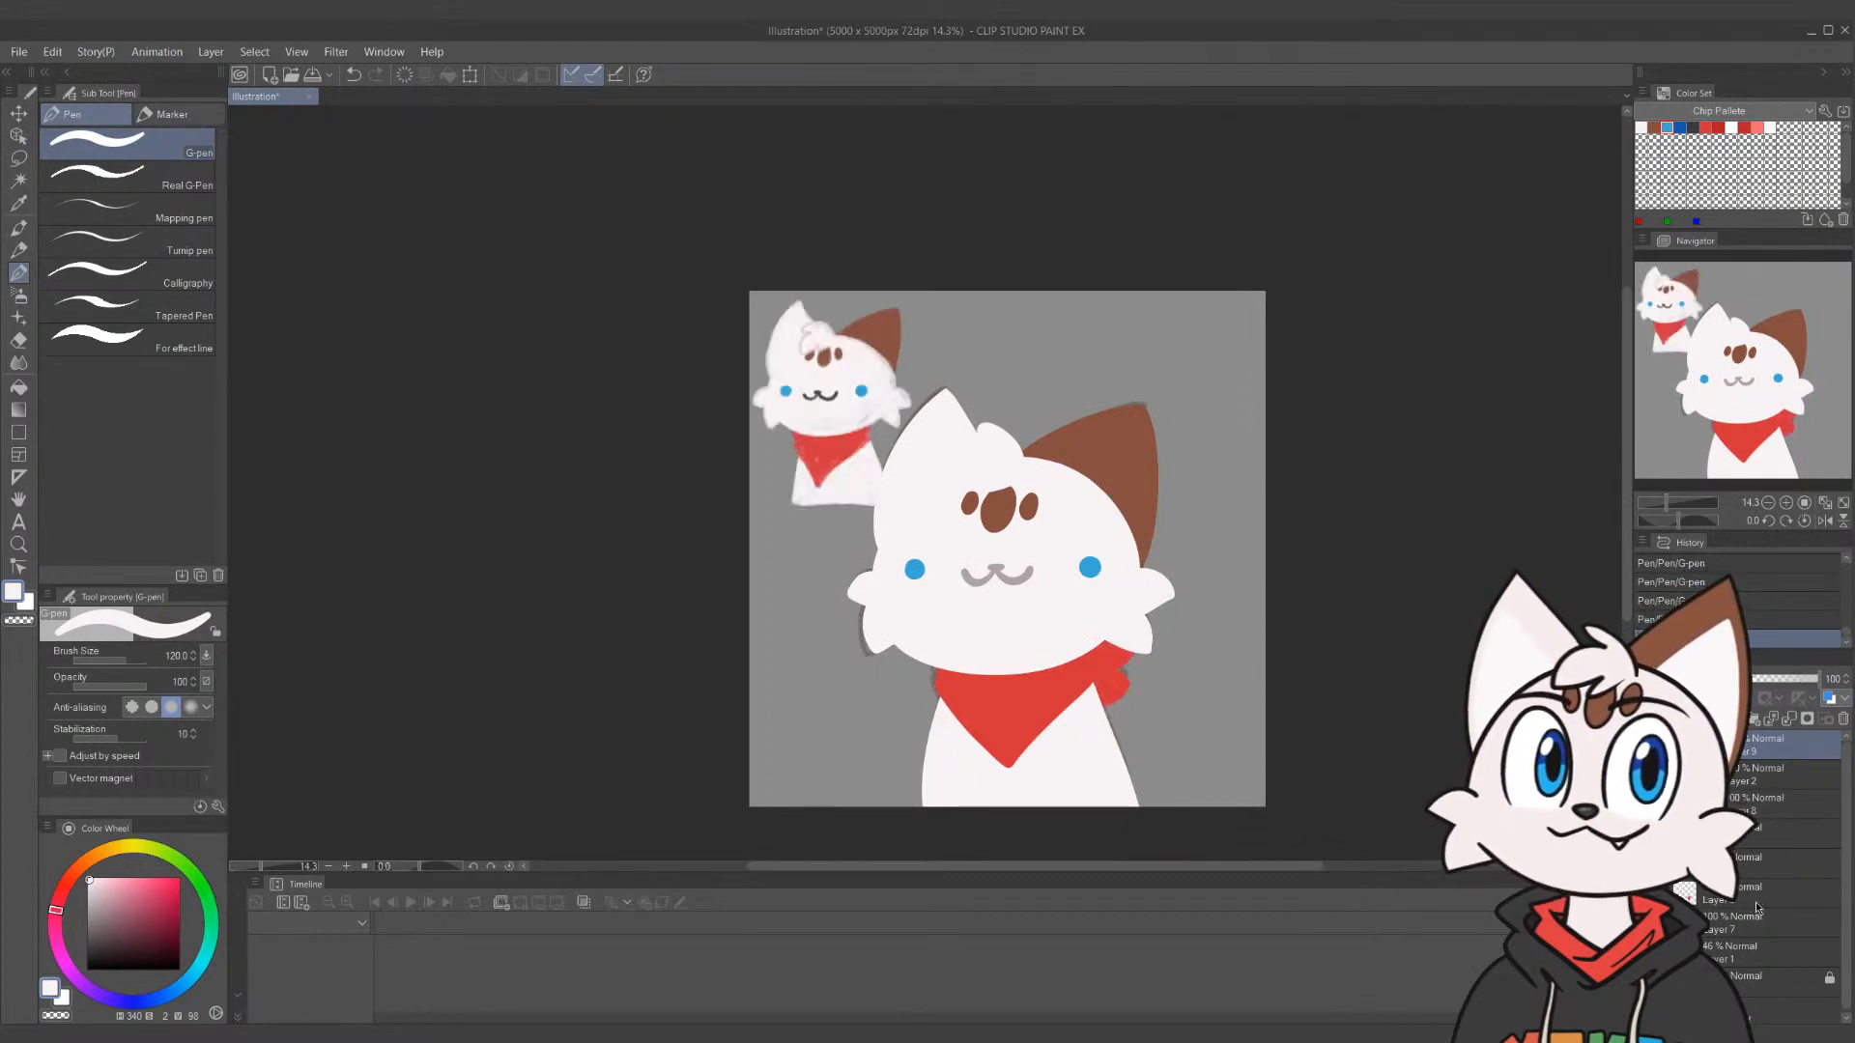
Merge the cat's layers from Layer 9 down to Layer 6 into one, and toggle its visibility to check it
{"action": "left_click", "coordinate": [1813, 887], "text": "shift"}
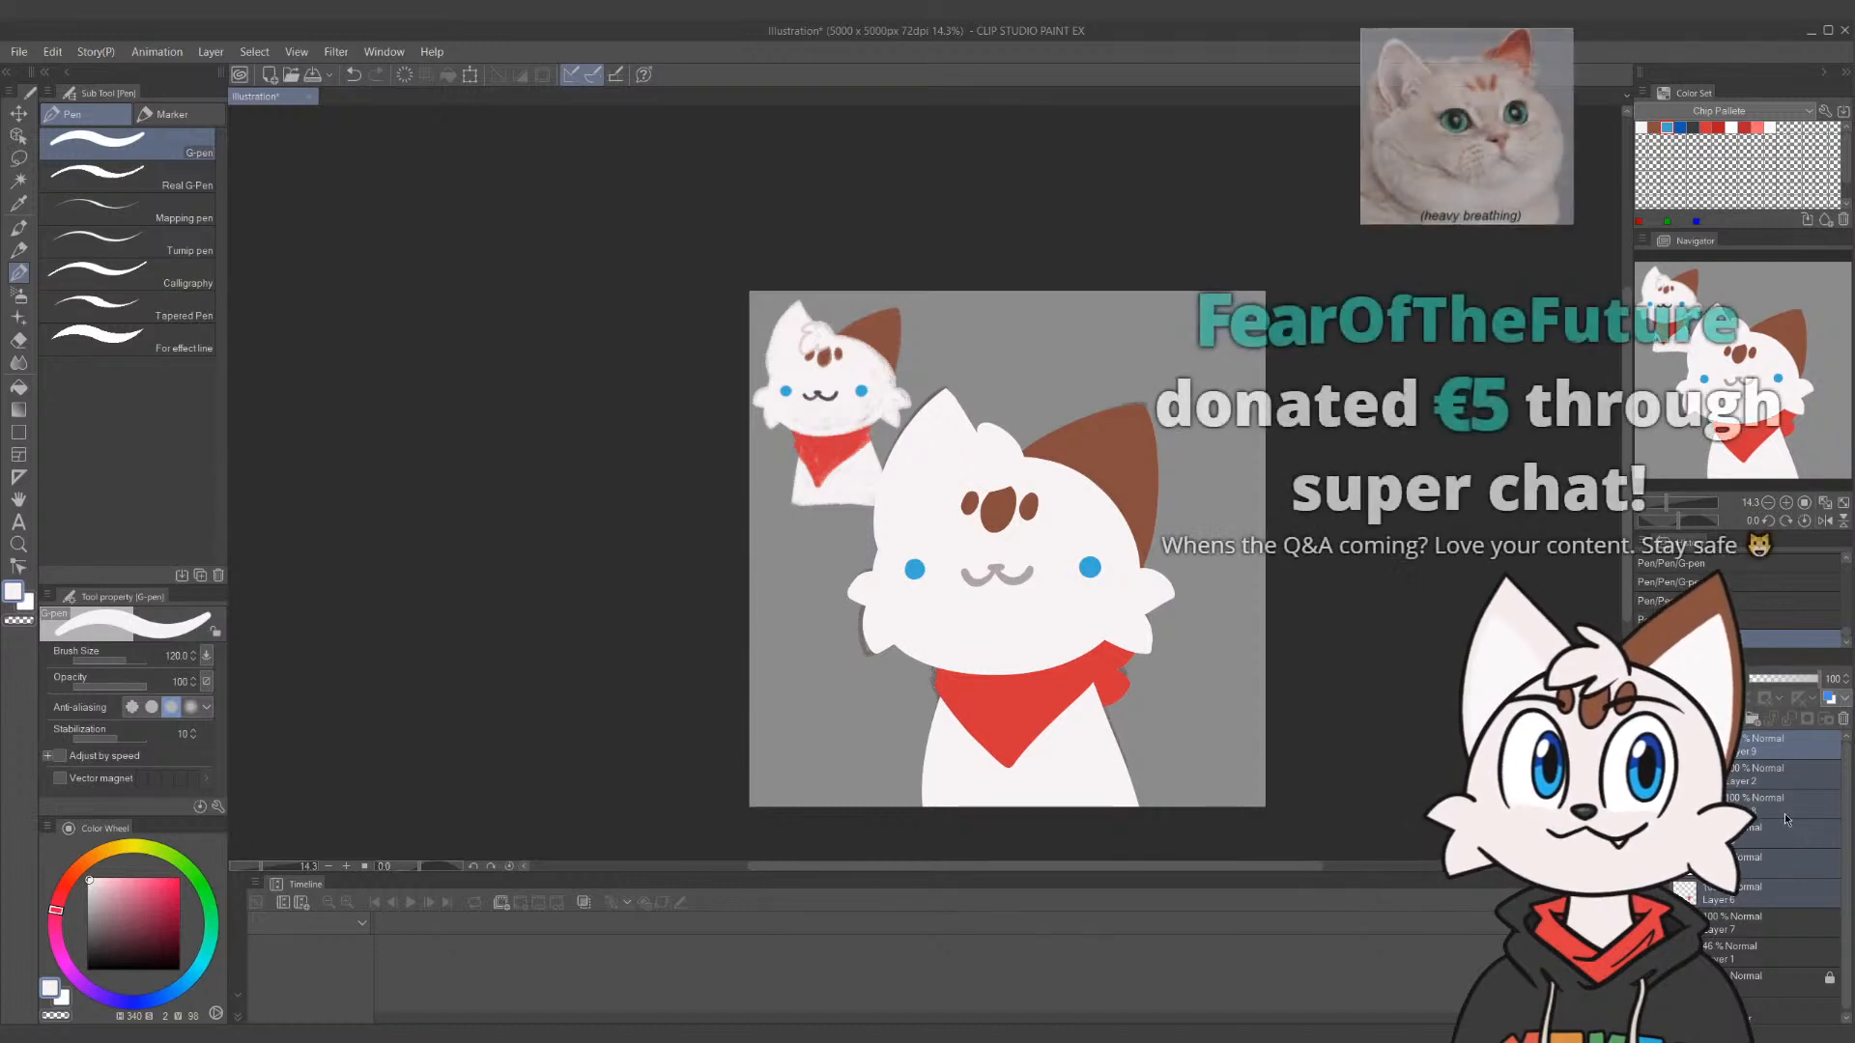
{"action": "key", "text": "alt+shift+e"}
{"action": "left_click", "coordinate": [1646, 745]}
{"action": "left_click", "coordinate": [1645, 745]}
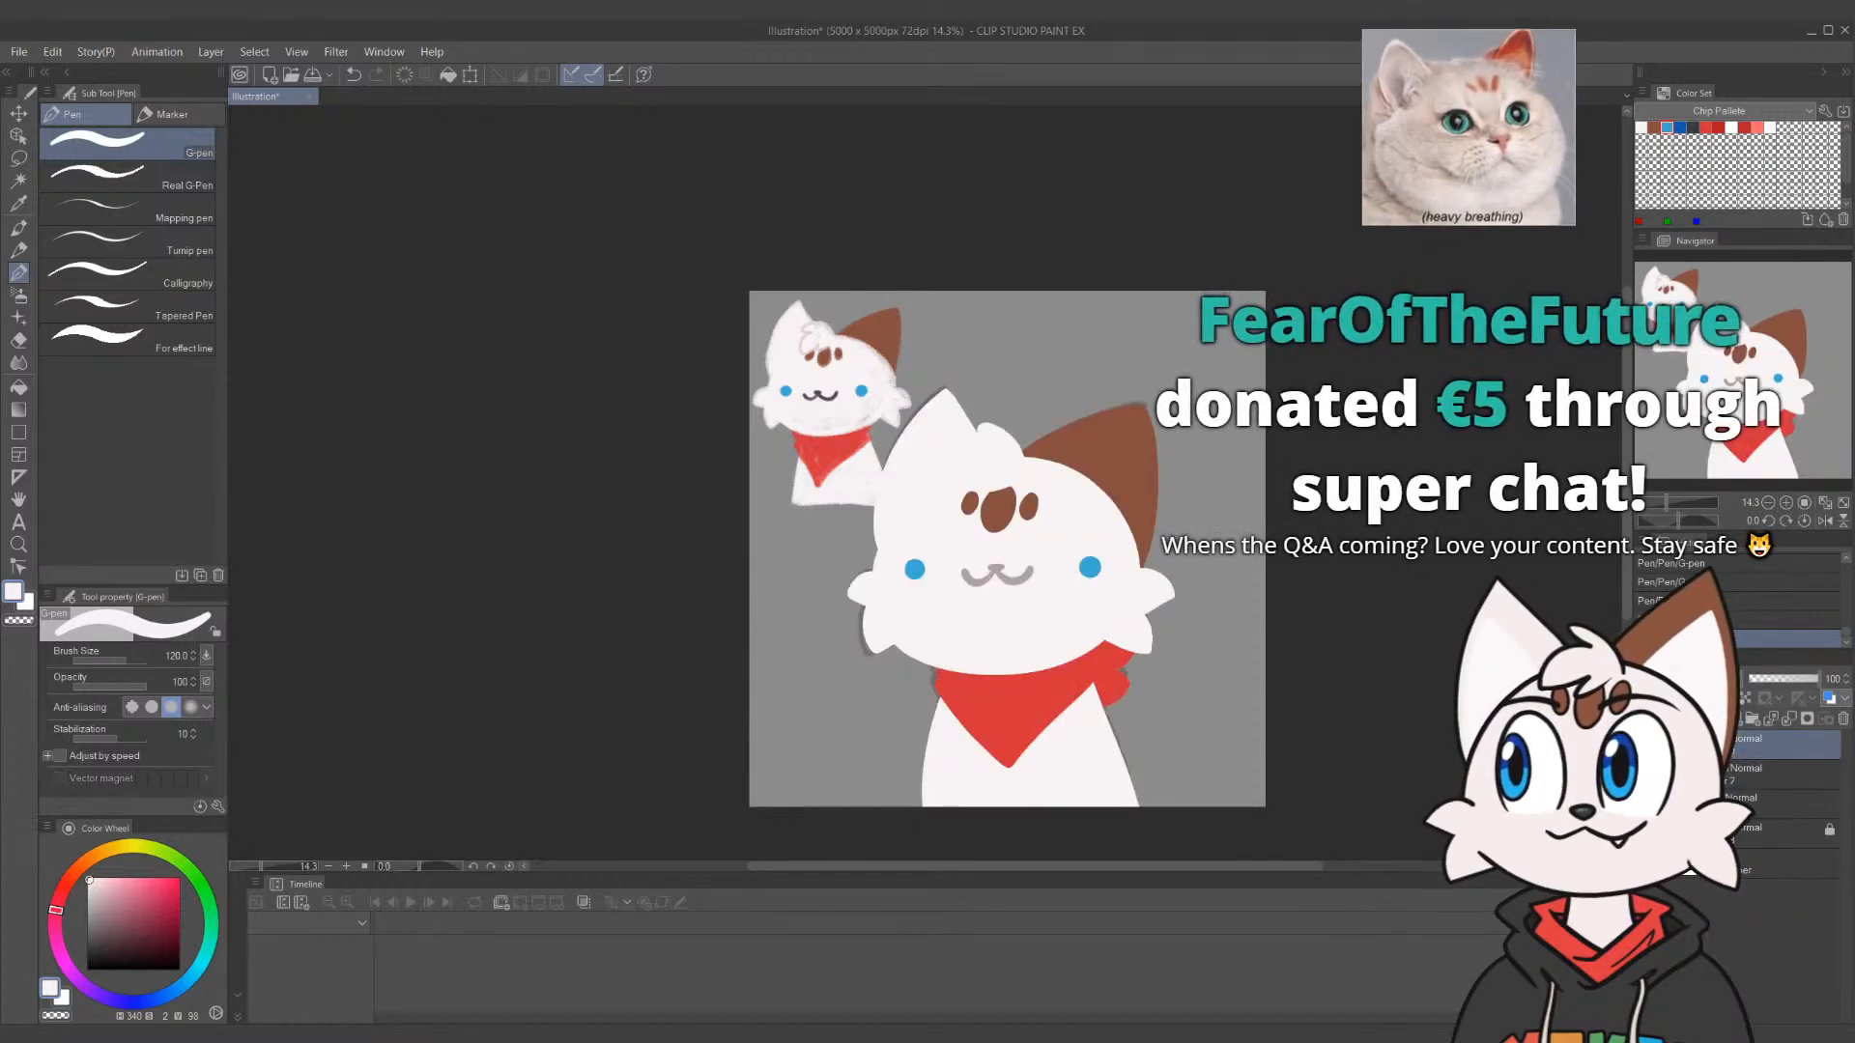
Scale the merged cat down to about the reference cat's size and place it directly beside the reference
{"action": "key", "text": "ctrl+t"}
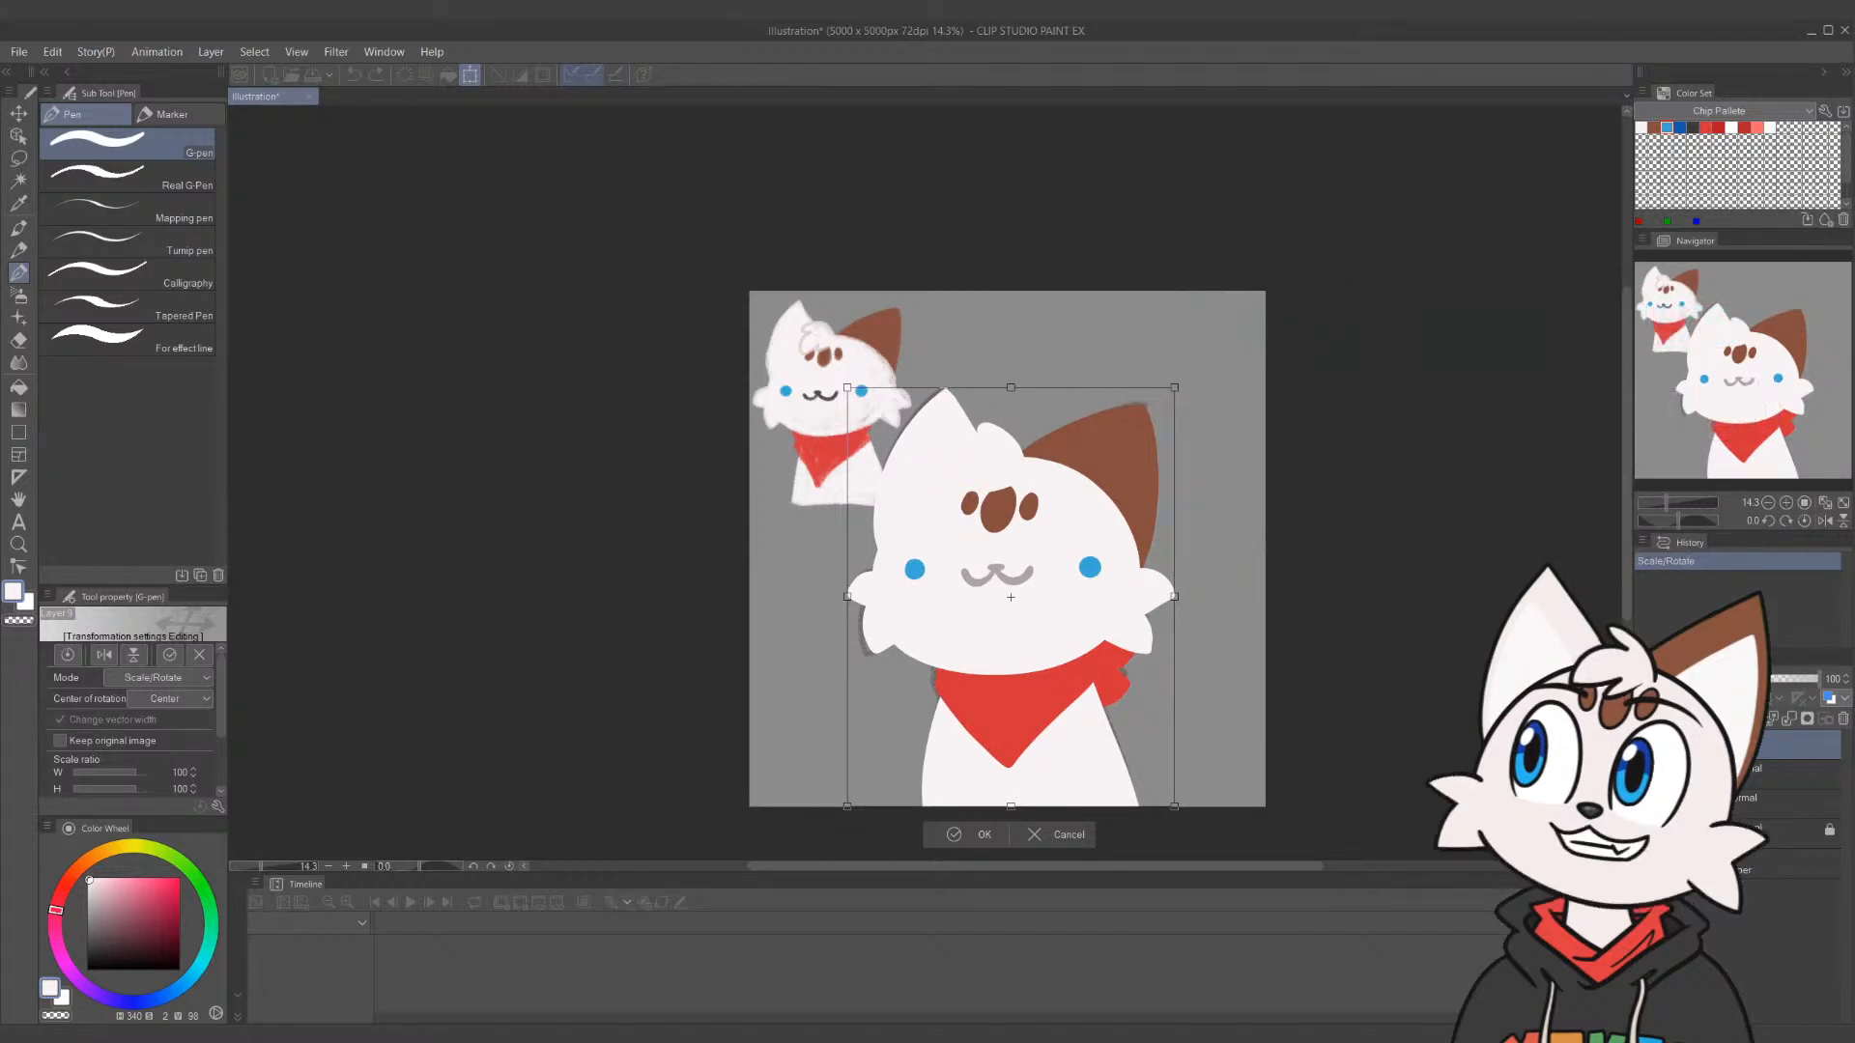
{"action": "left_click_drag", "start_coordinate": [1174, 808], "coordinate": [1019, 583]}
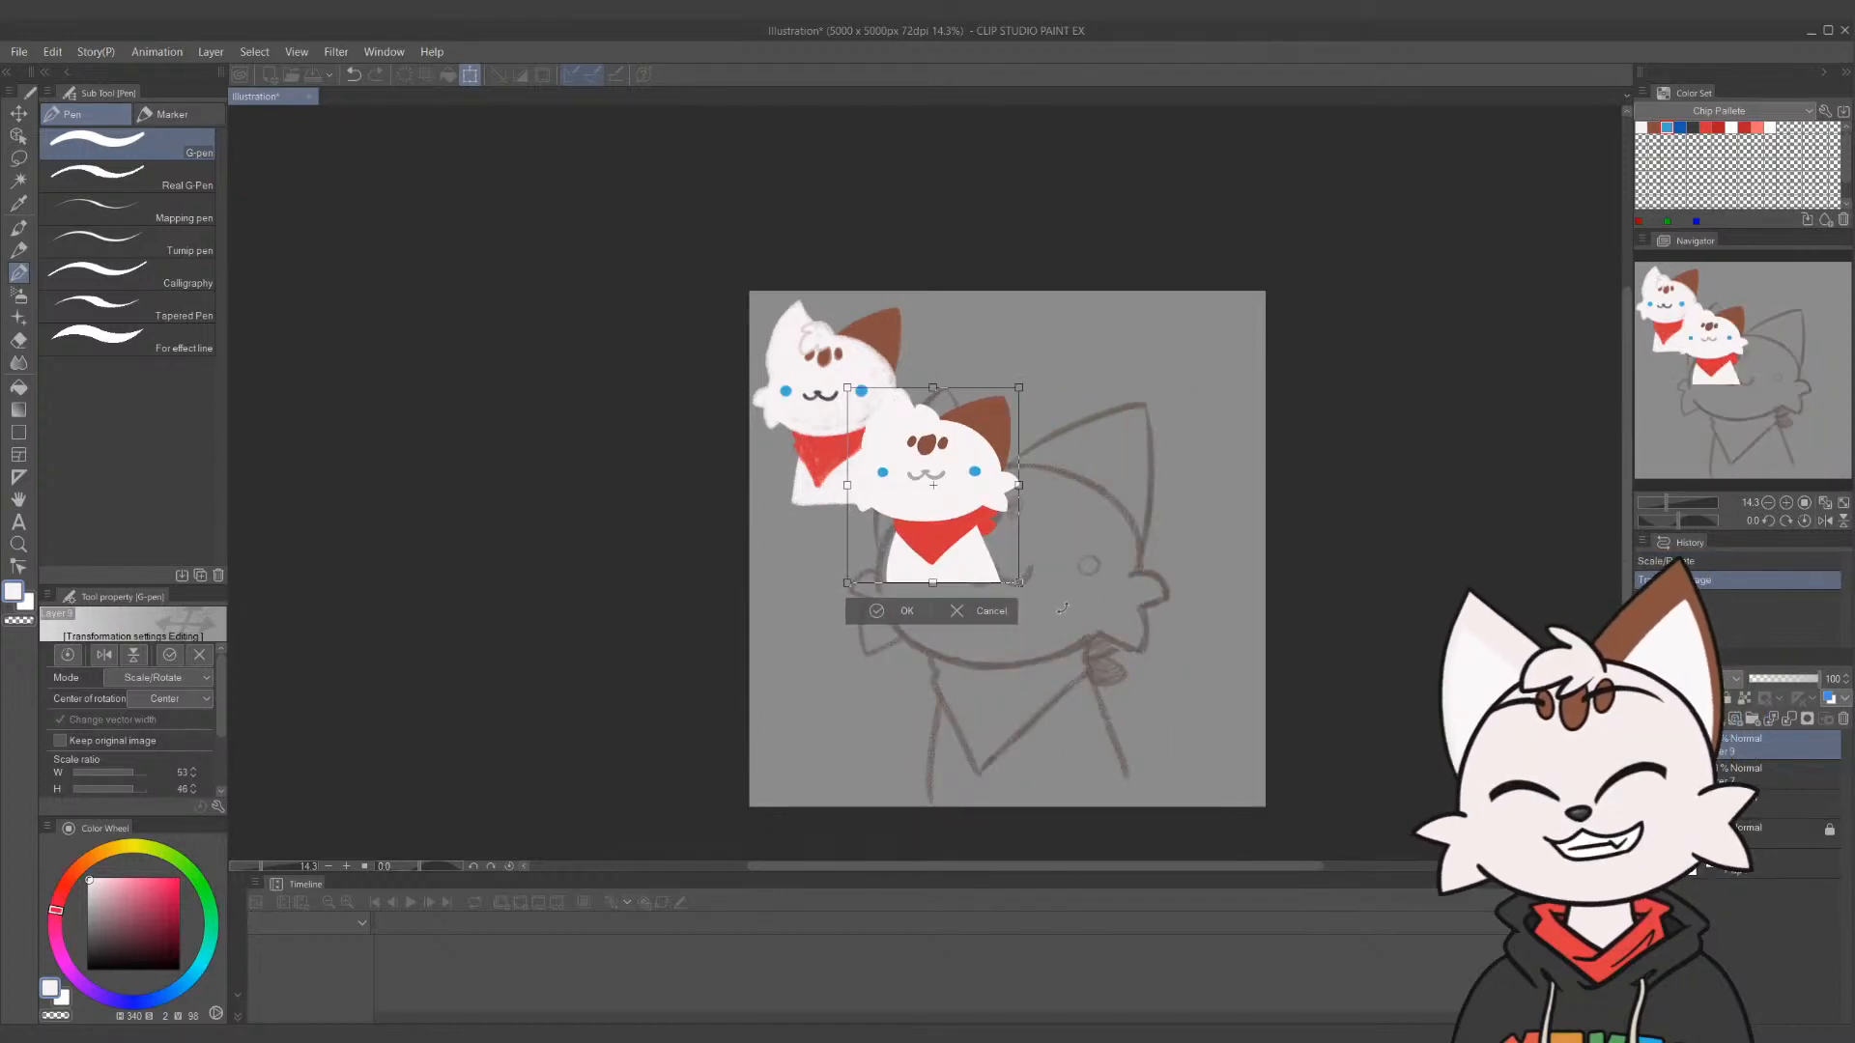
{"action": "key", "text": "ctrl+z"}
{"action": "left_click_drag", "start_coordinate": [1174, 807], "coordinate": [1049, 492]}
{"action": "left_click", "coordinate": [977, 532]}
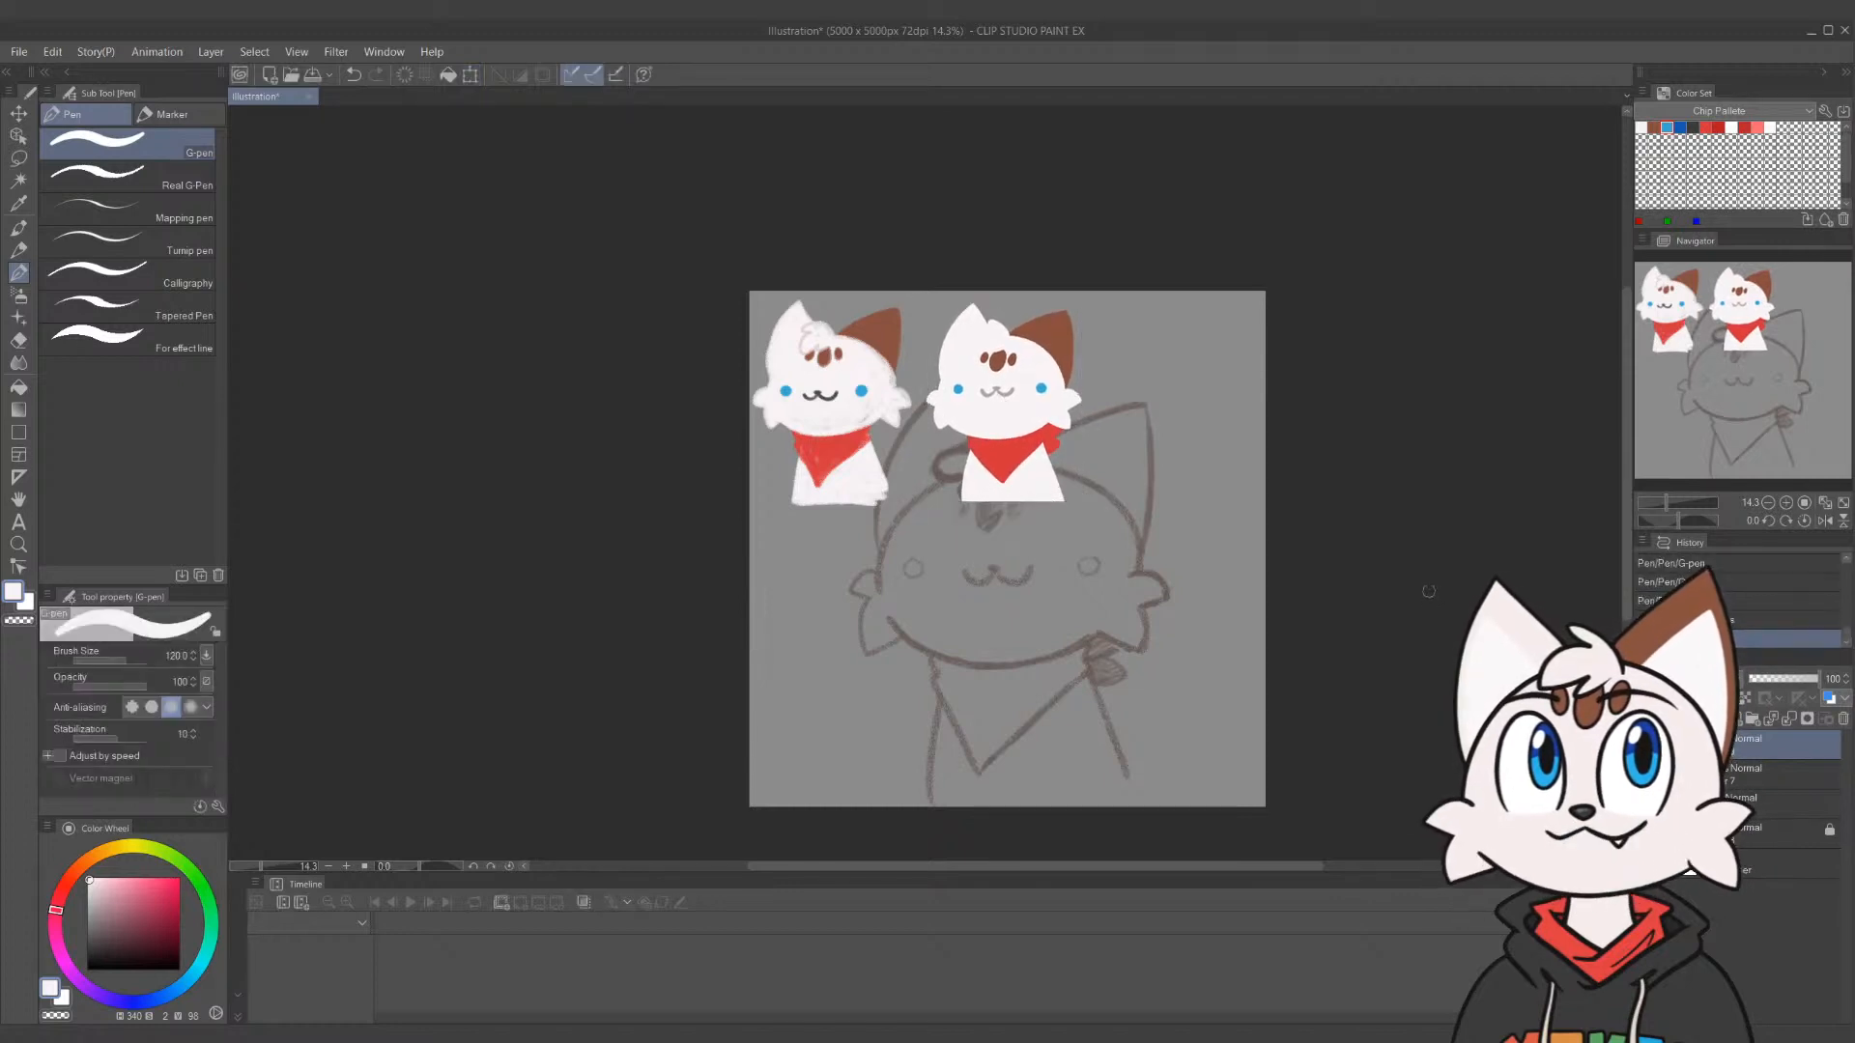
Move the merged cat and the reference cat side by side near the middle of the canvas, and hide the sketch layer
{"action": "left_click", "coordinate": [1644, 745]}
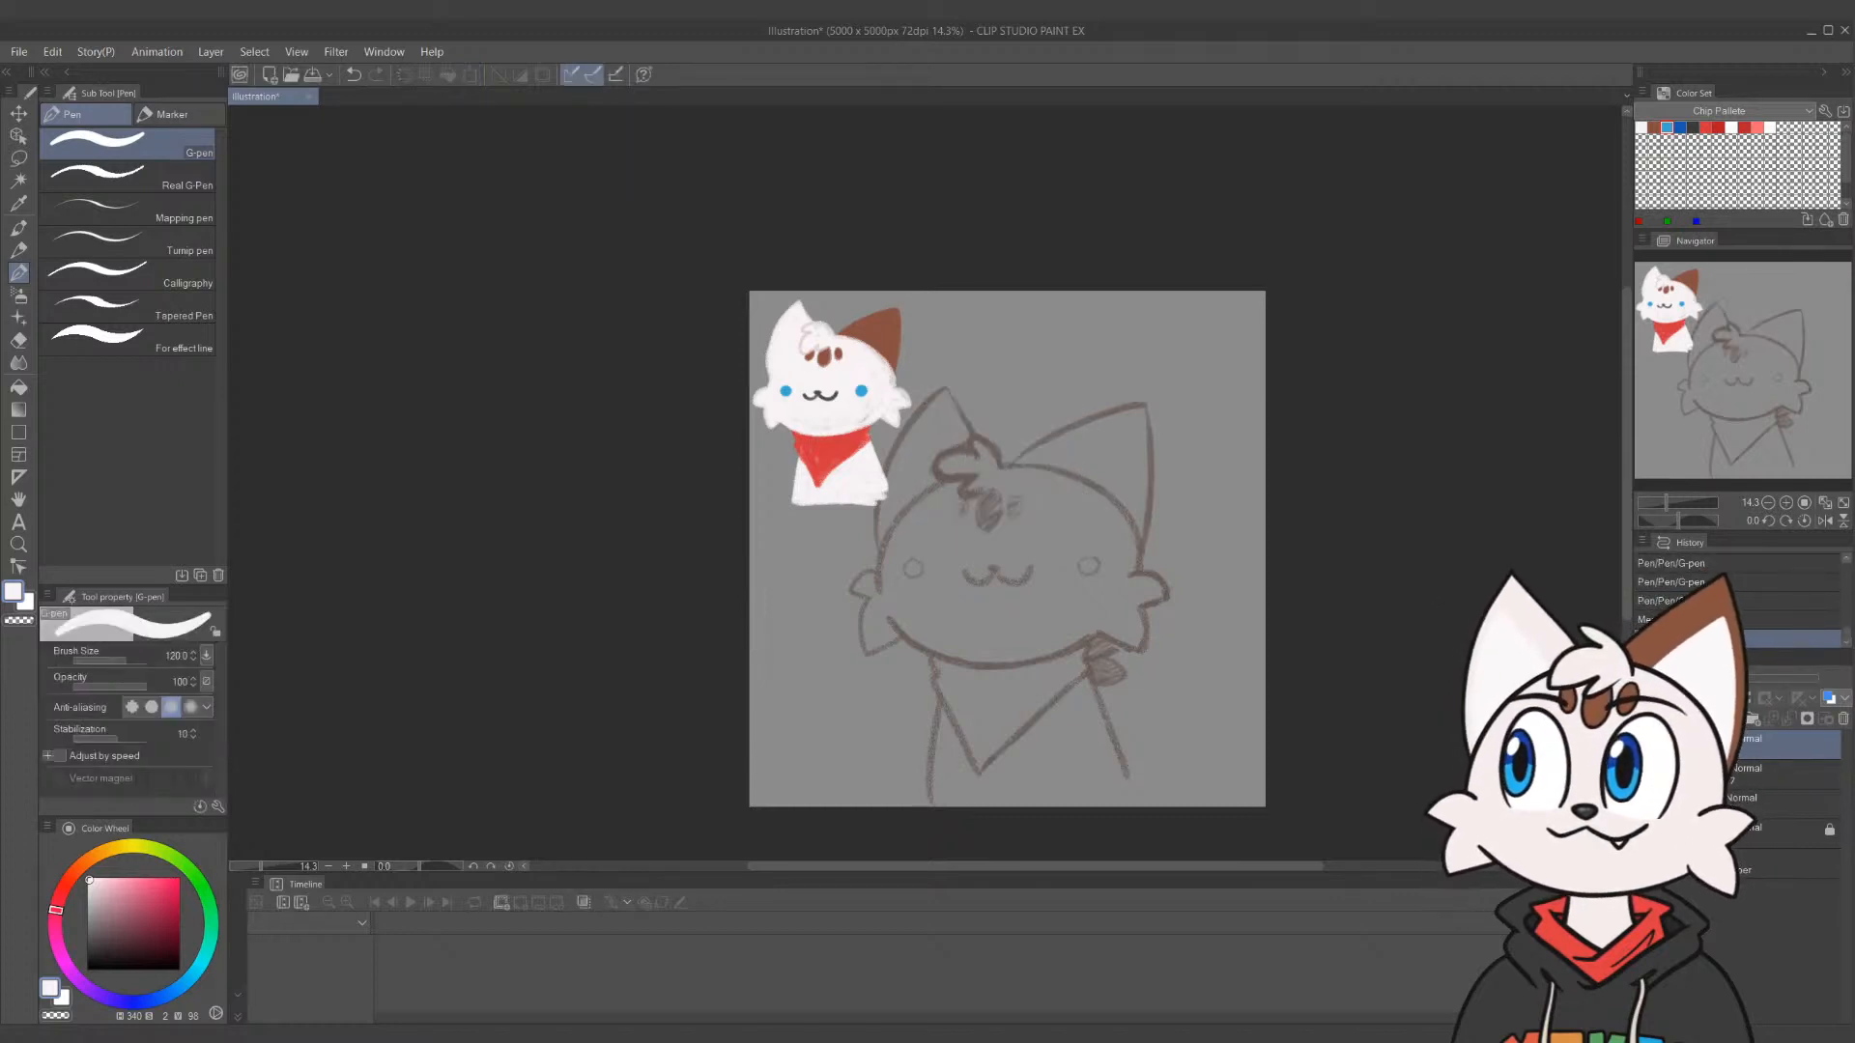
{"action": "left_click", "coordinate": [1644, 744]}
{"action": "left_click", "coordinate": [1644, 774]}
{"action": "left_click", "coordinate": [1644, 774]}
{"action": "left_click", "coordinate": [1644, 745]}
{"action": "left_click", "coordinate": [1645, 745]}
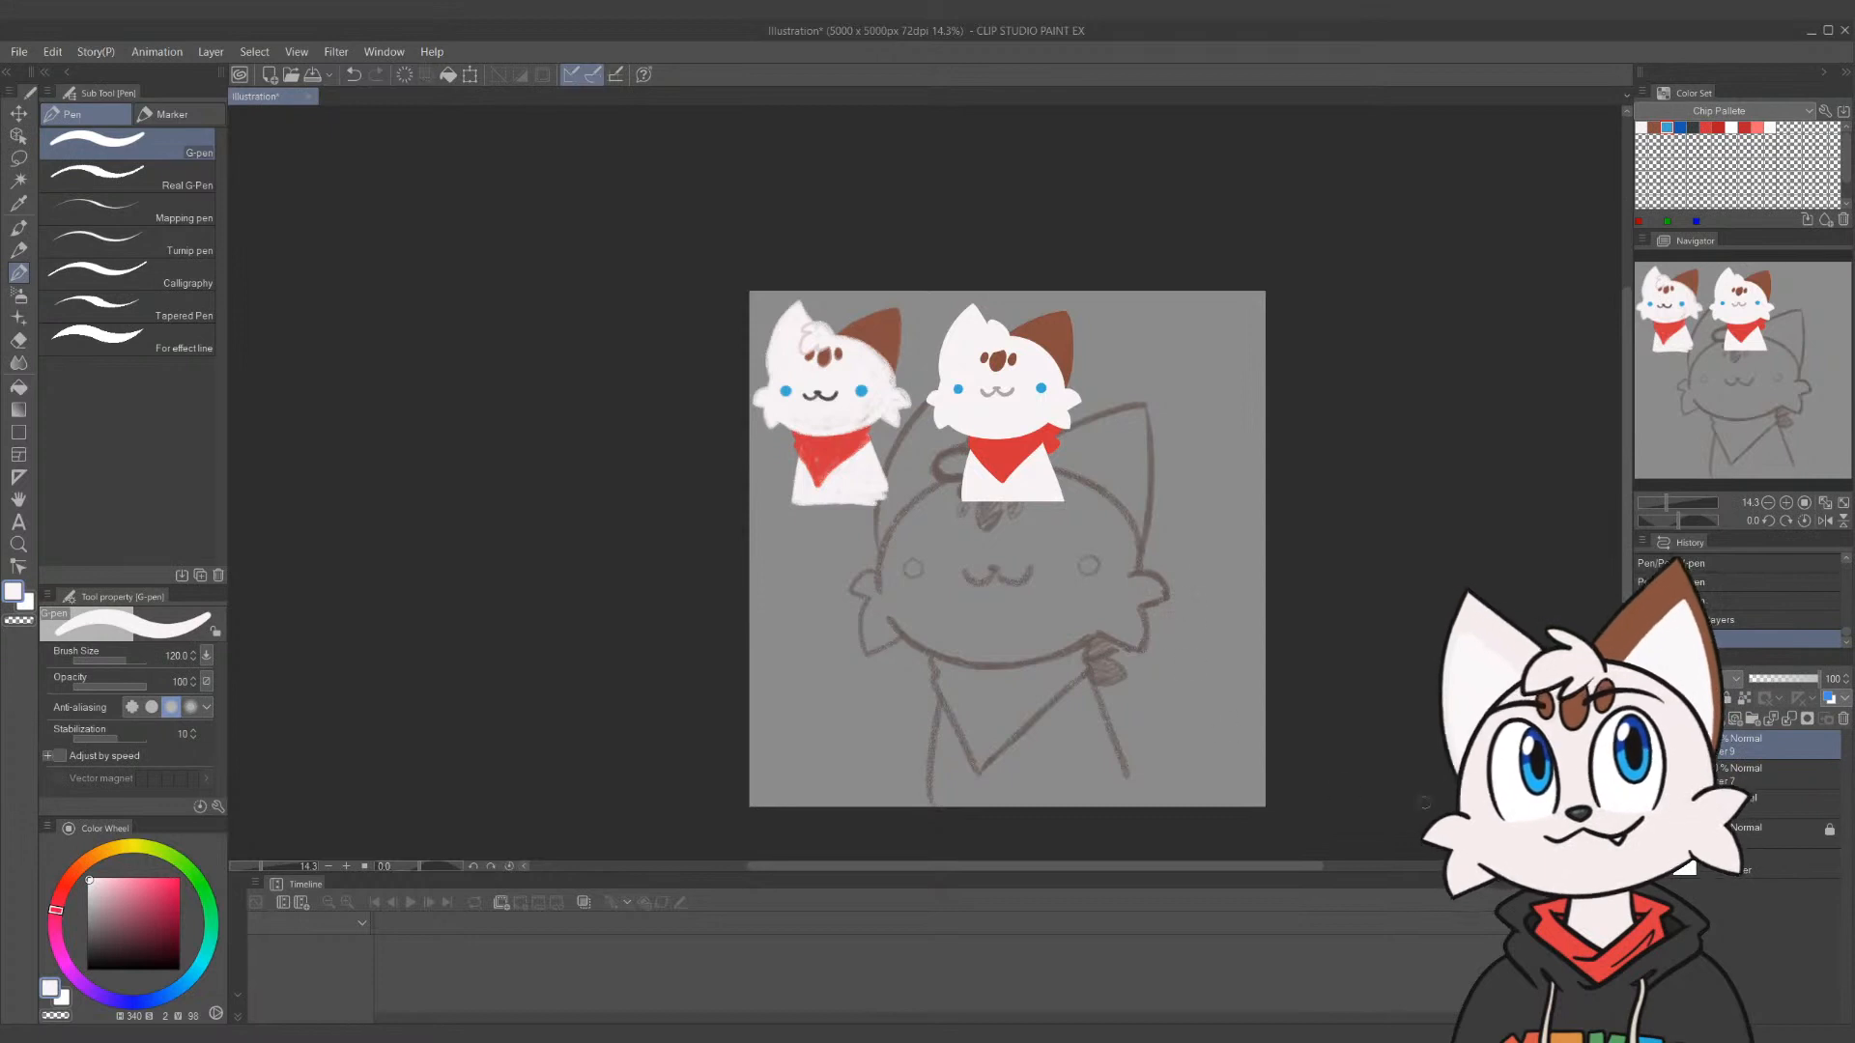
{"action": "left_click", "coordinate": [1743, 777], "text": "ctrl"}
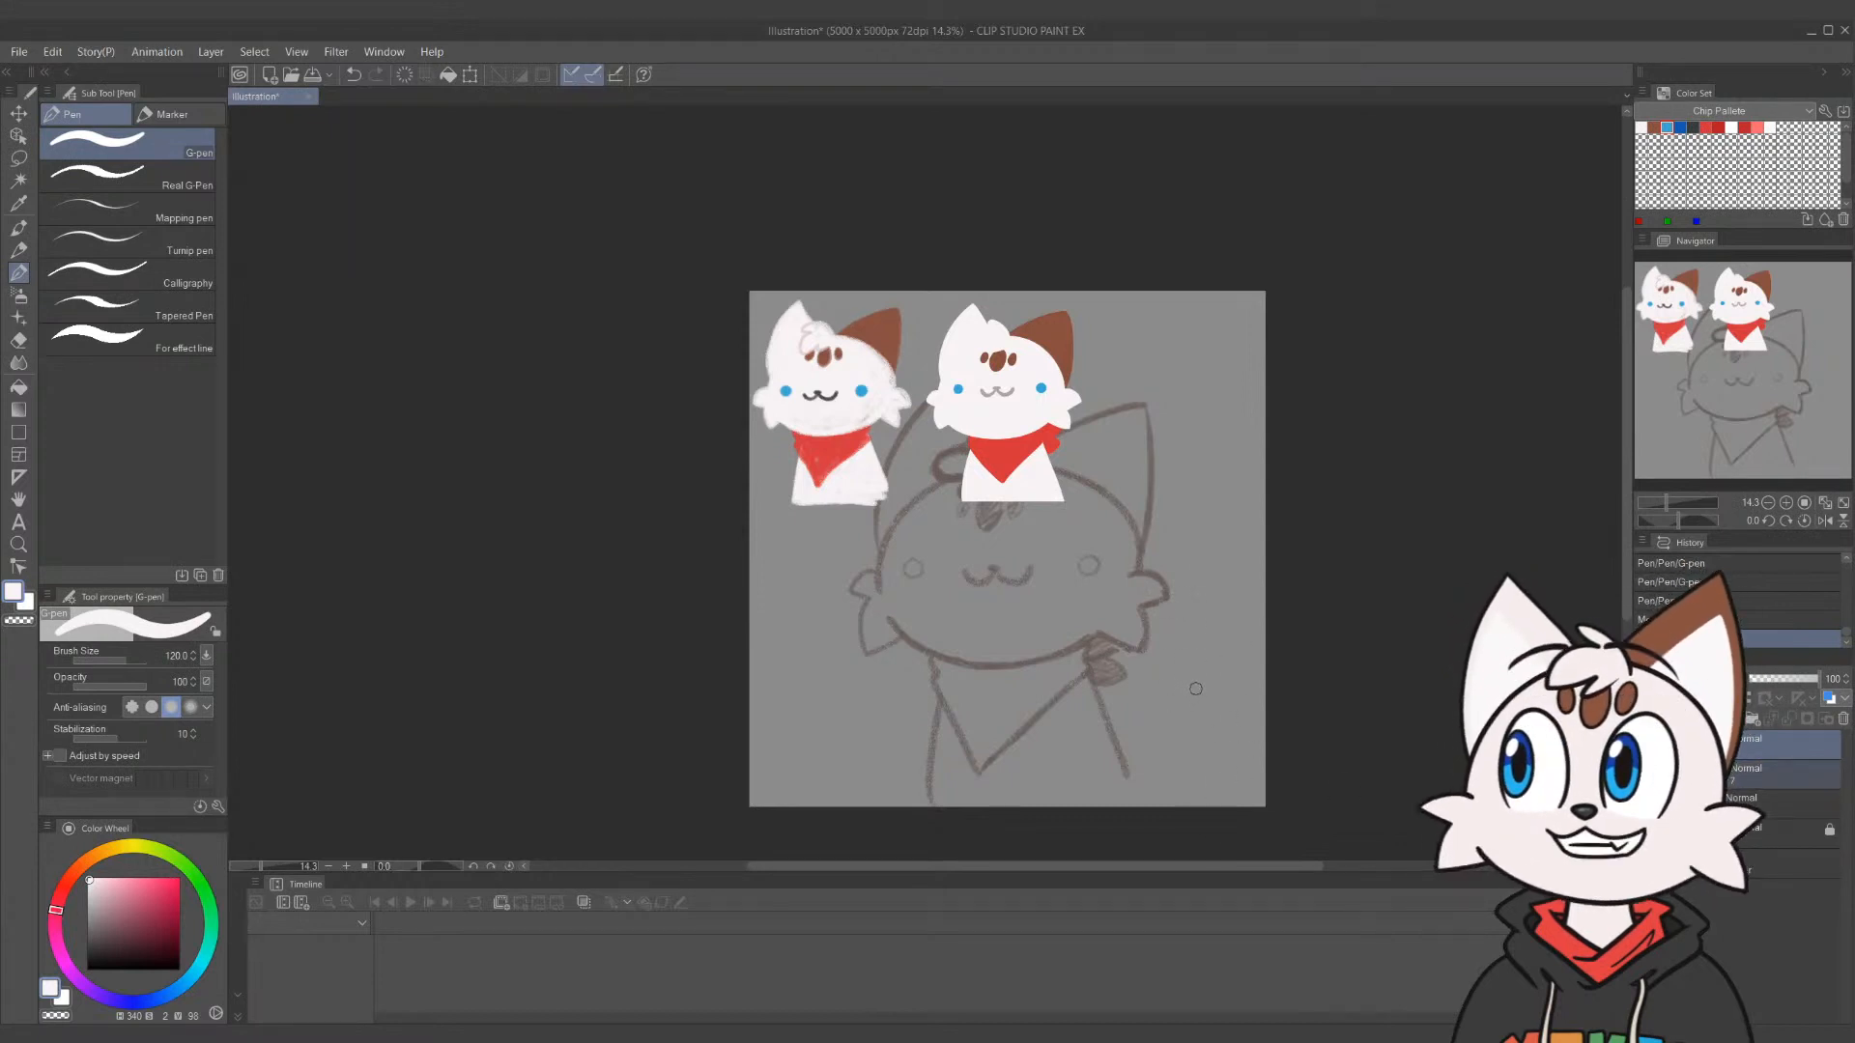
{"action": "key", "text": "k"}
{"action": "left_click_drag", "start_coordinate": [1023, 499], "coordinate": [1166, 663]}
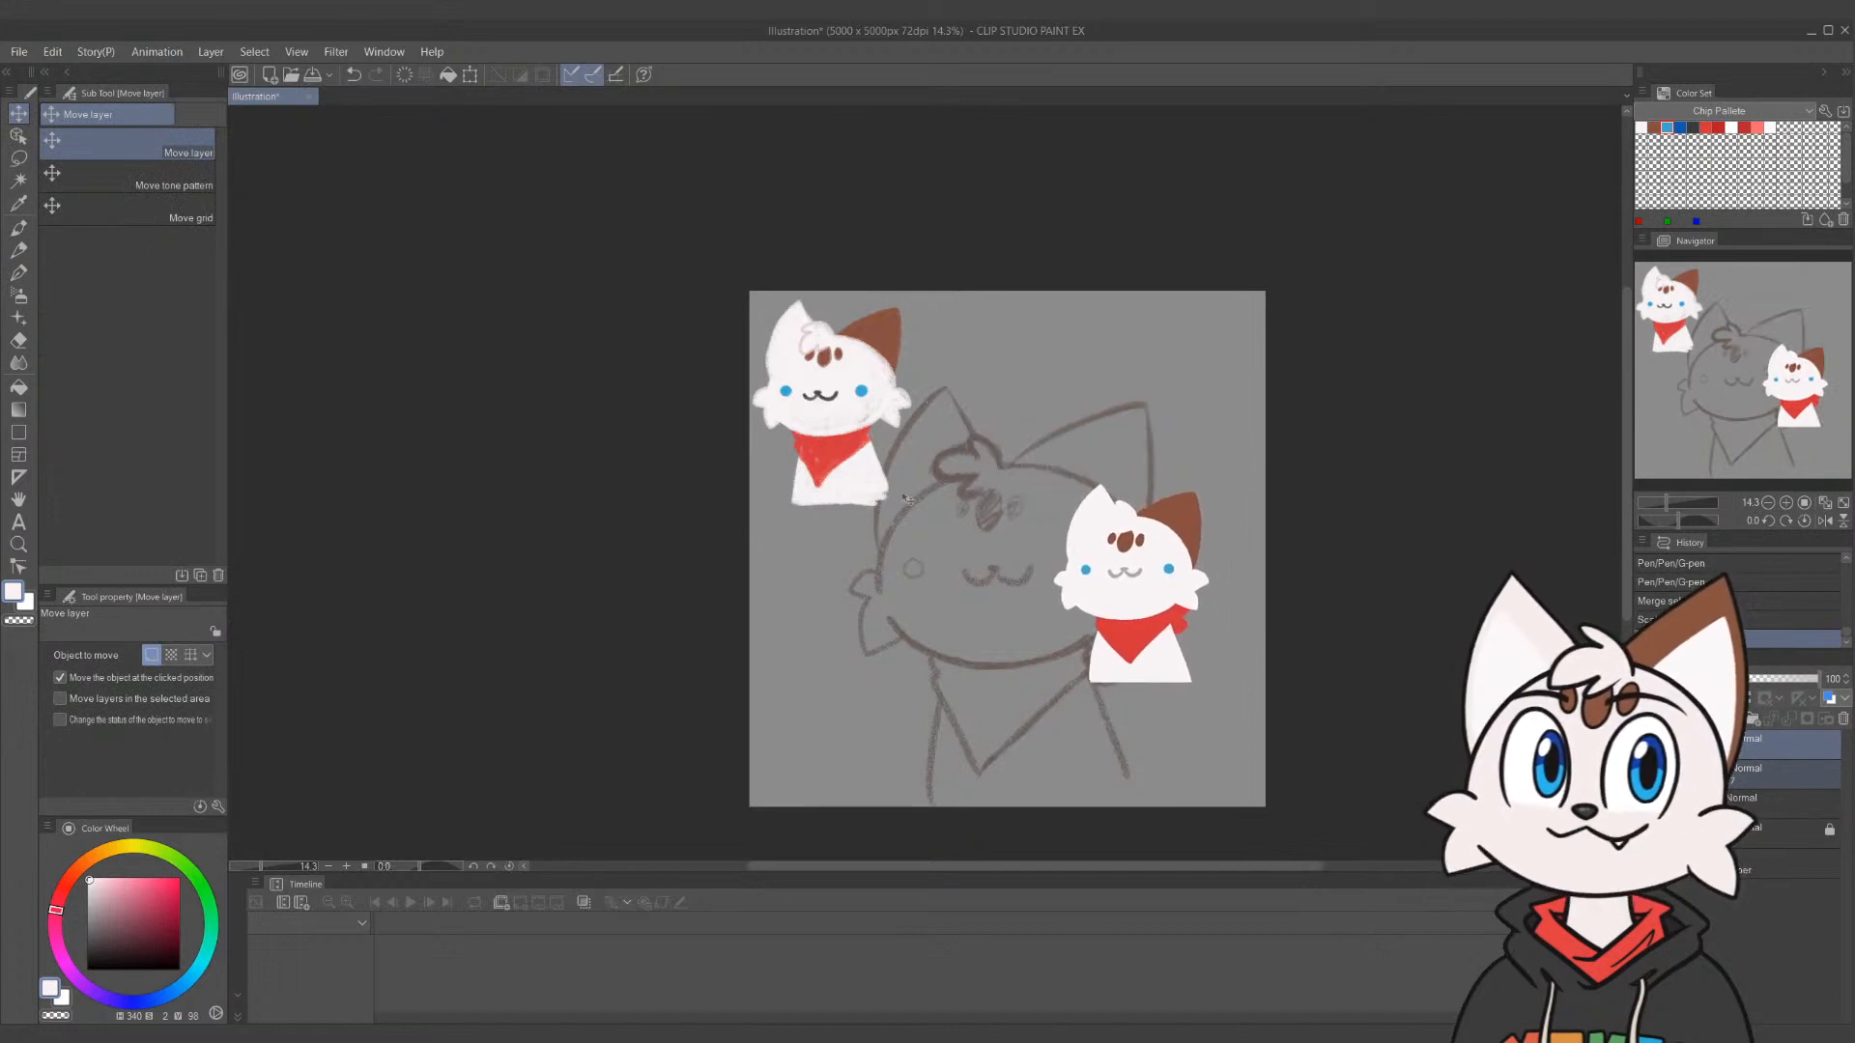
{"action": "left_click_drag", "start_coordinate": [858, 478], "coordinate": [992, 673]}
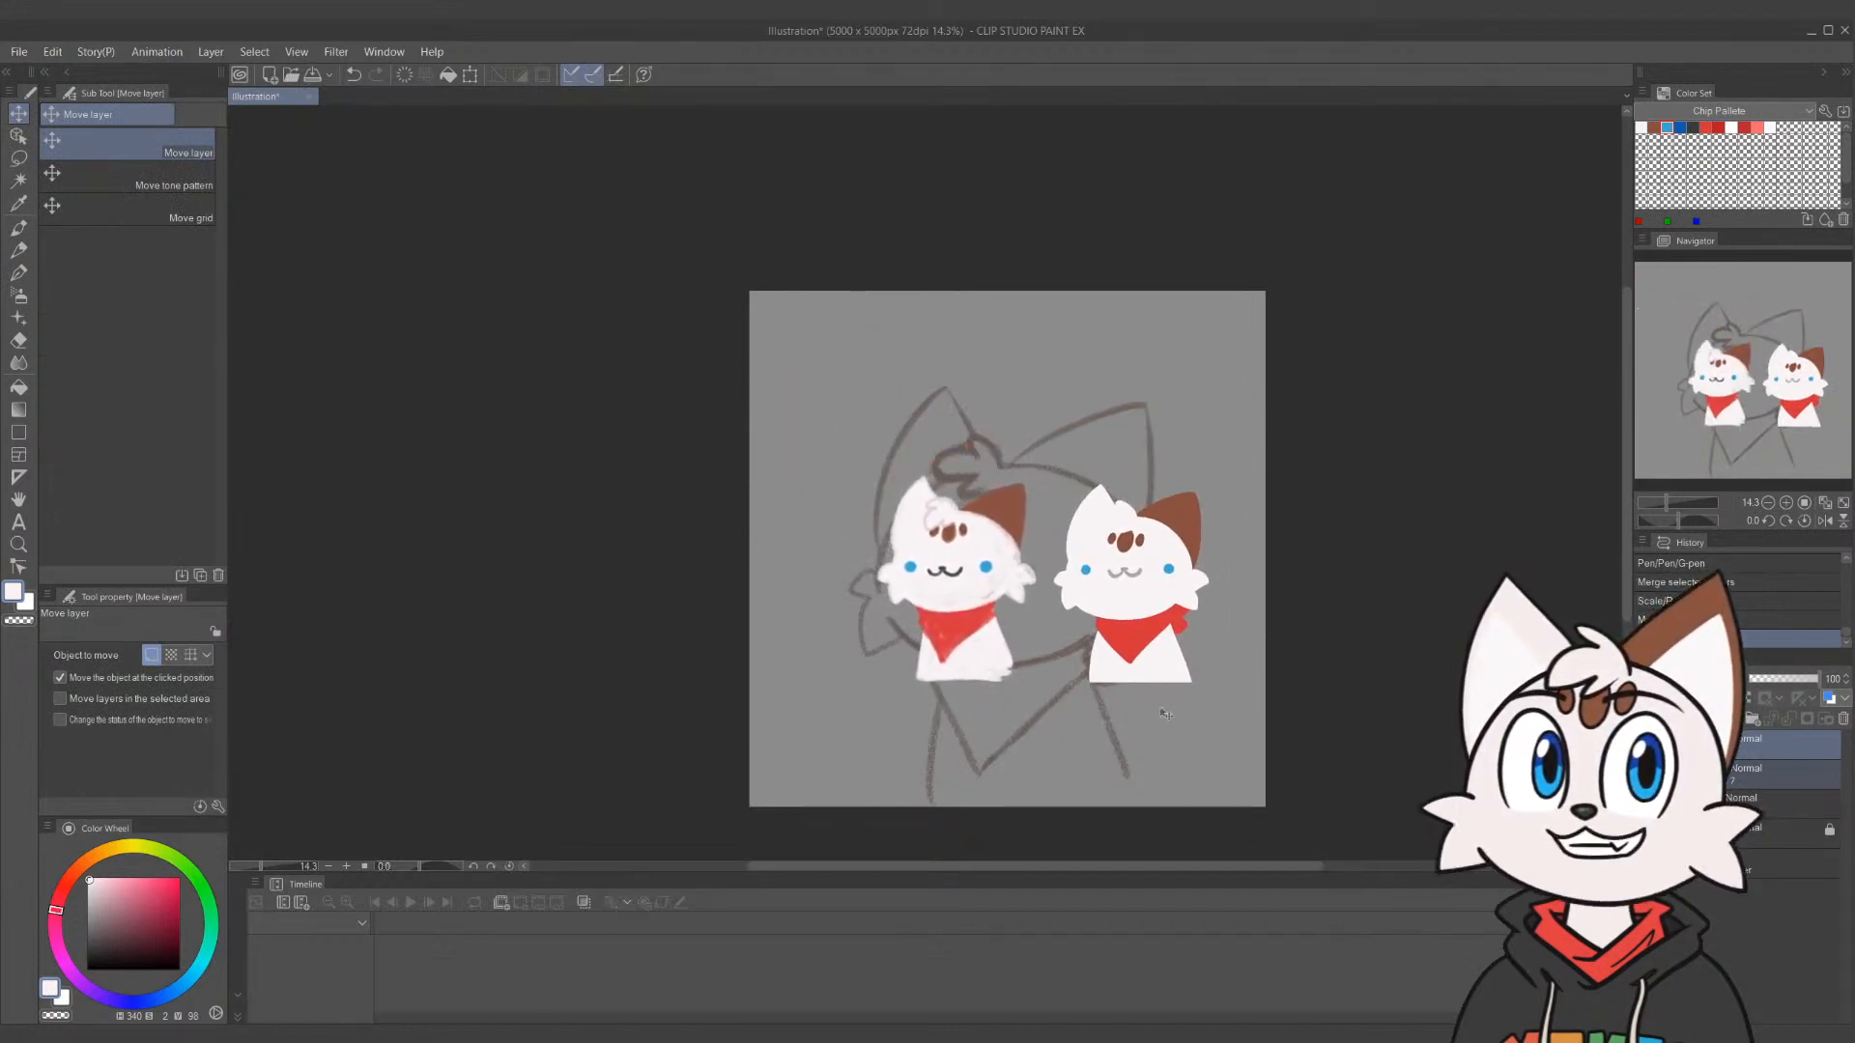
{"action": "left_click", "coordinate": [1646, 833]}
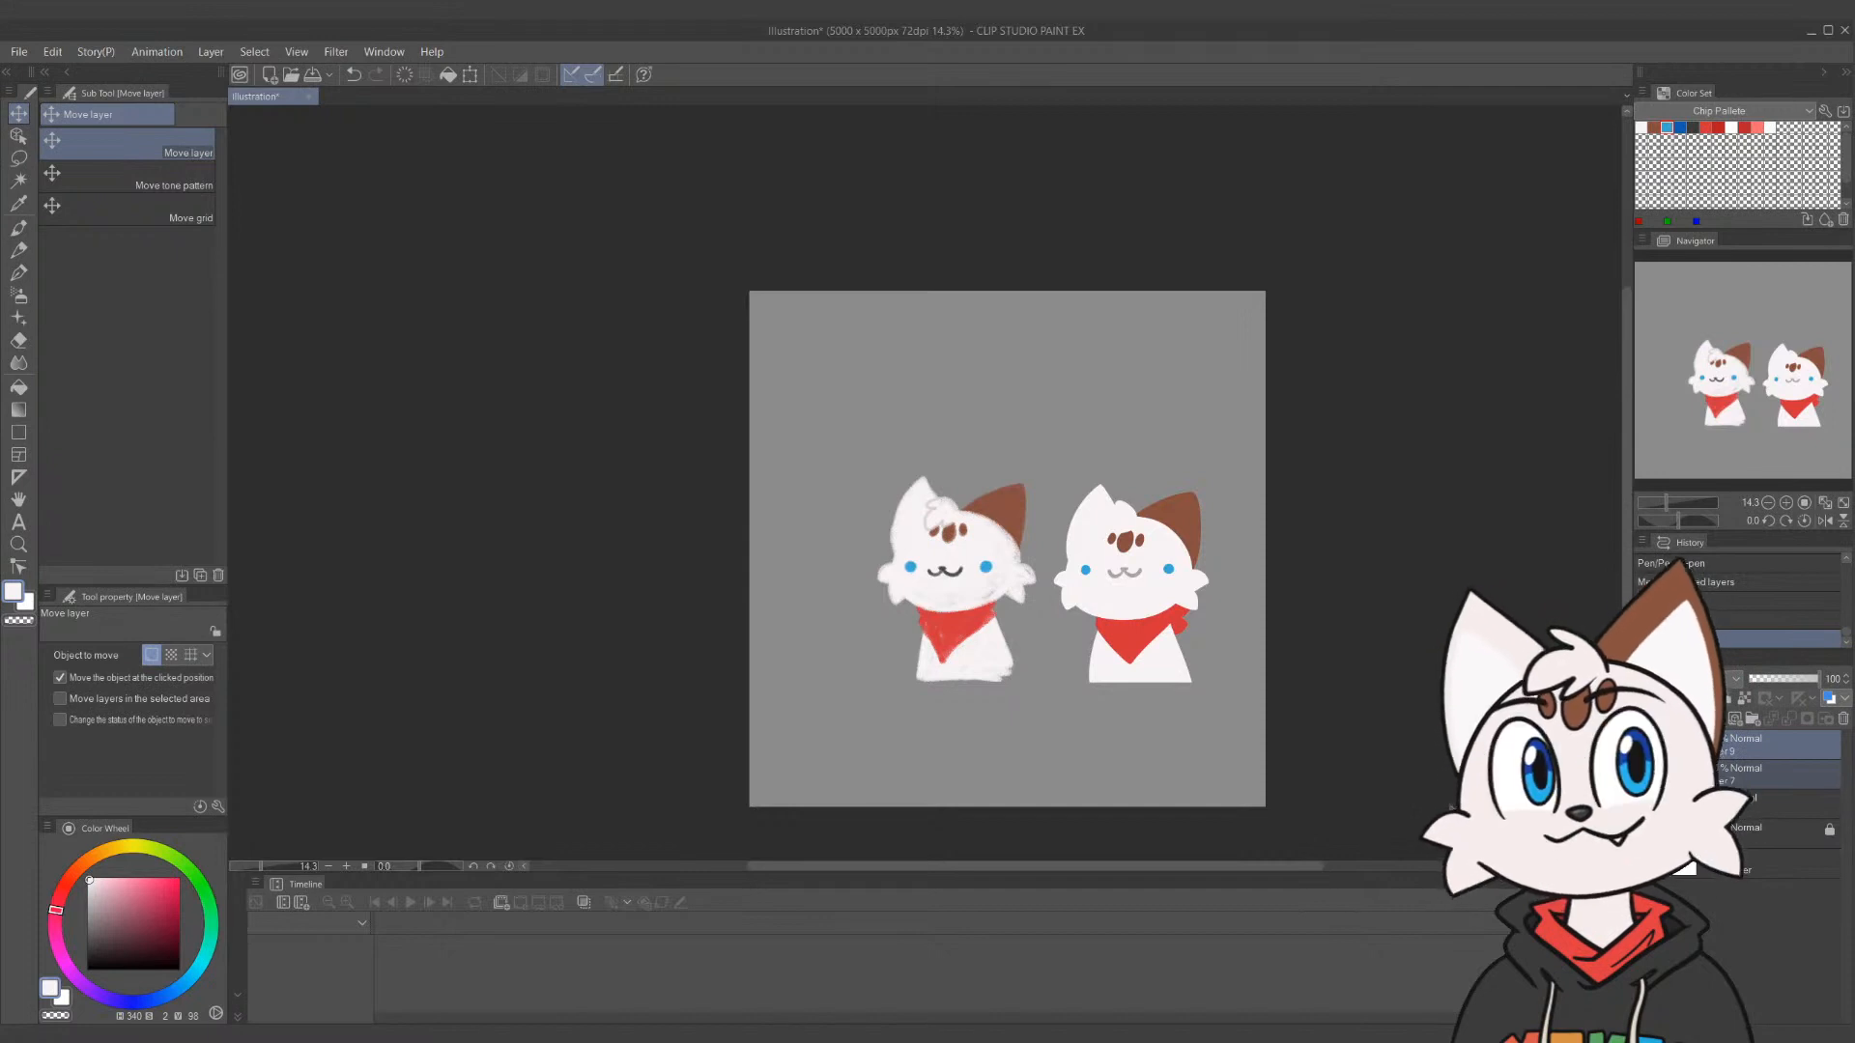
{"action": "left_click_drag", "start_coordinate": [1171, 667], "coordinate": [1166, 667]}
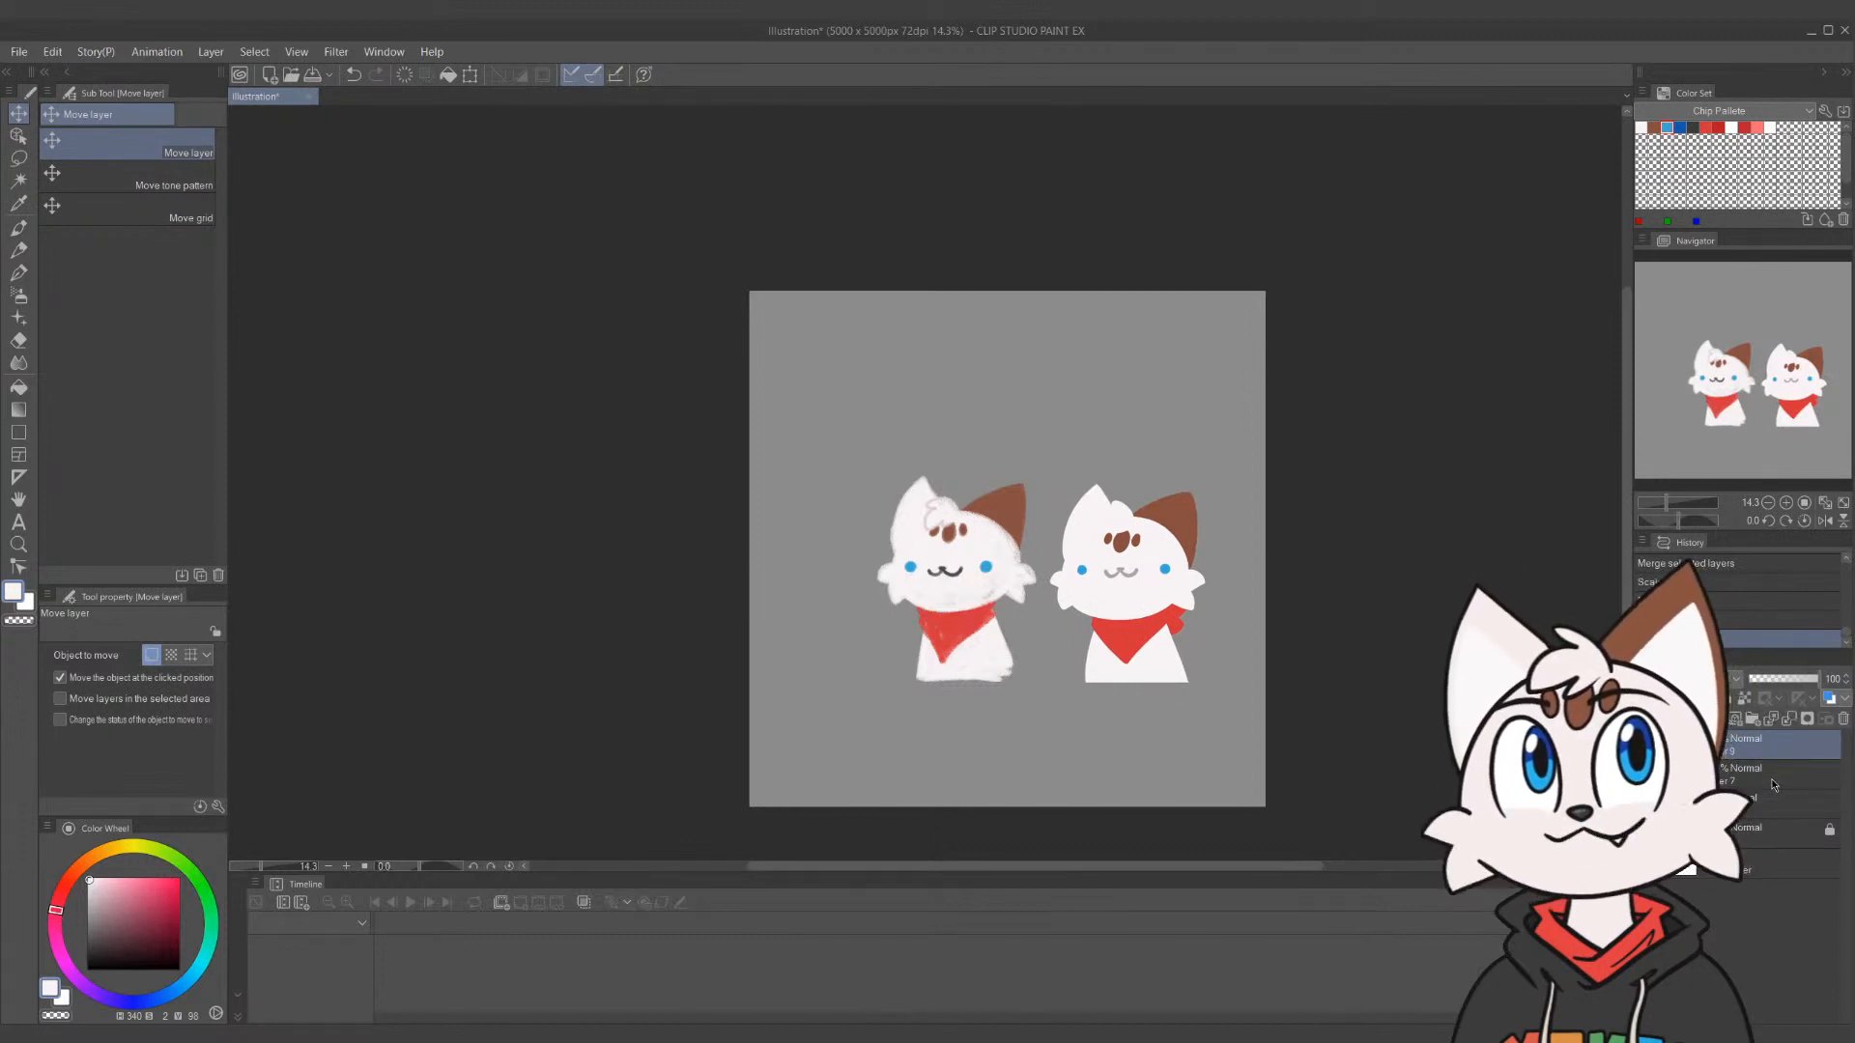
Compare the clean cat with the textured reference cat up close
{"action": "key", "text": "ctrl+space"}
{"action": "left_click_drag", "start_coordinate": [1196, 583], "coordinate": [948, 733]}
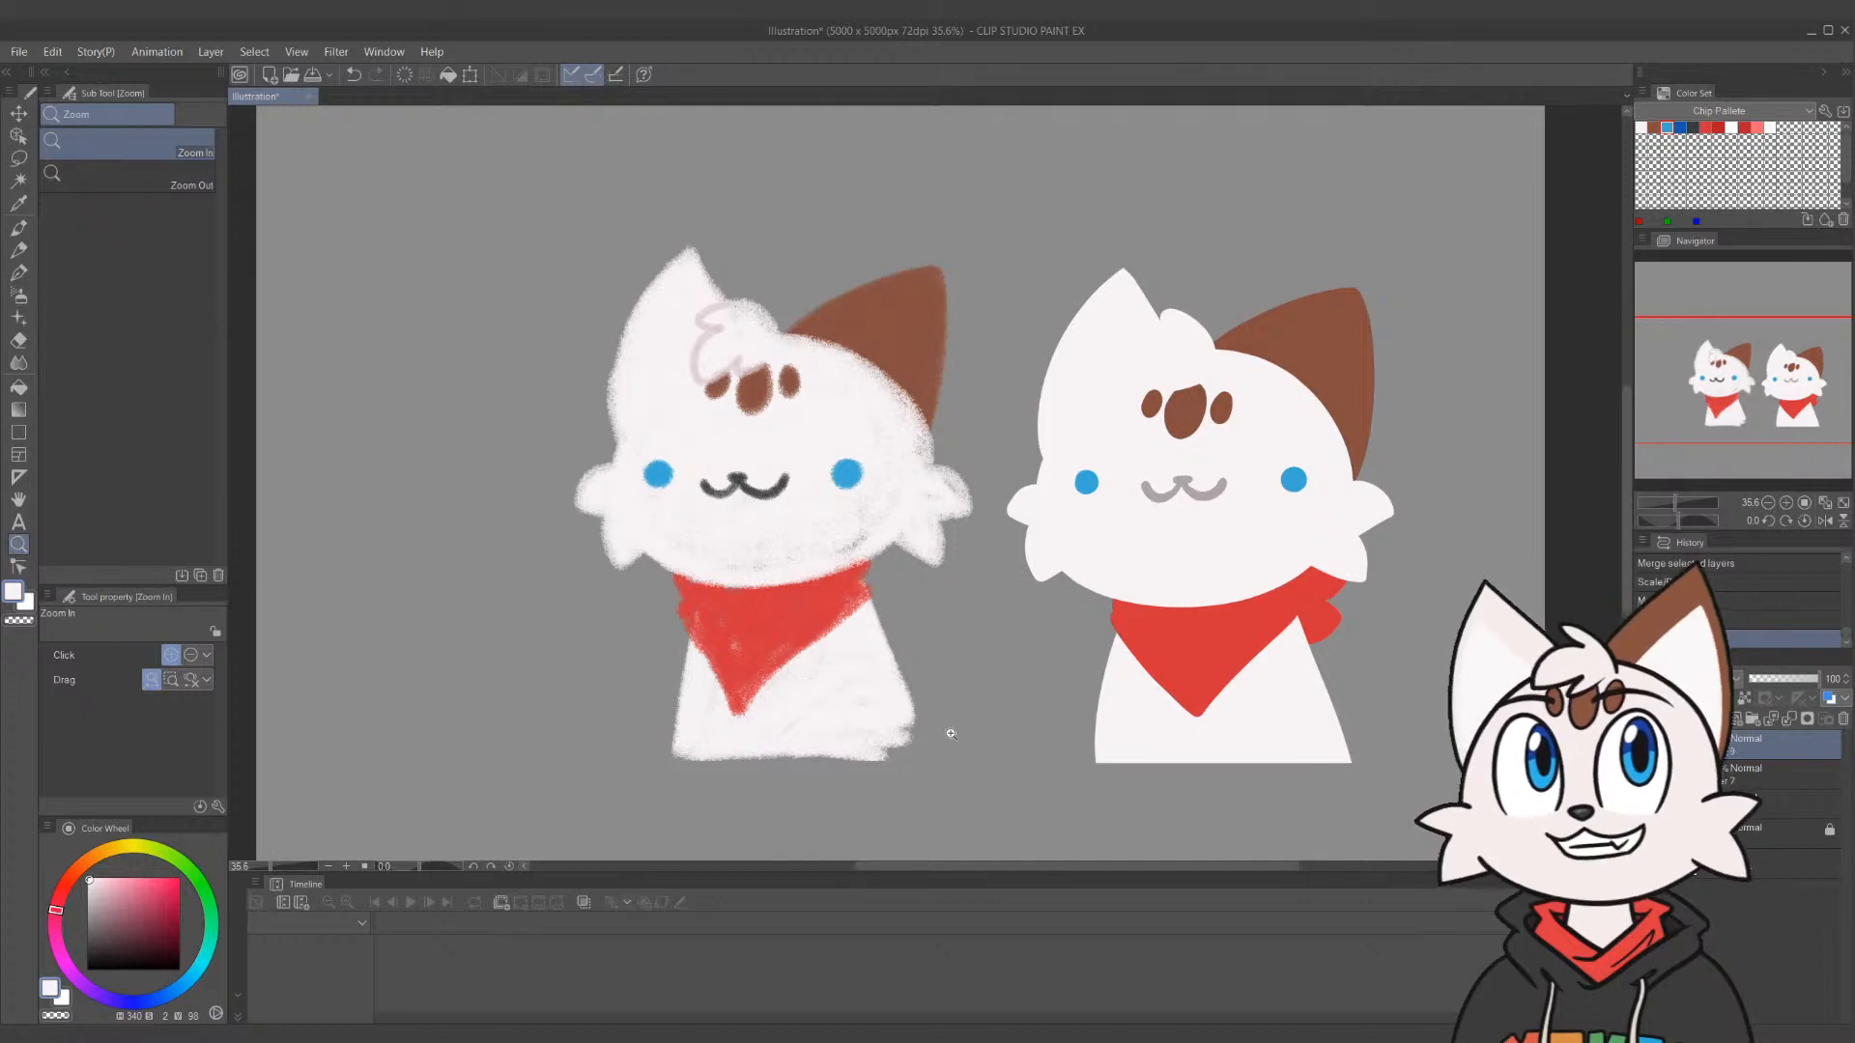
{"action": "scroll", "coordinate": [1169, 618], "scroll_direction": "down", "scroll_amount": 3}
{"action": "scroll", "coordinate": [1209, 622], "scroll_direction": "up", "scroll_amount": 3}
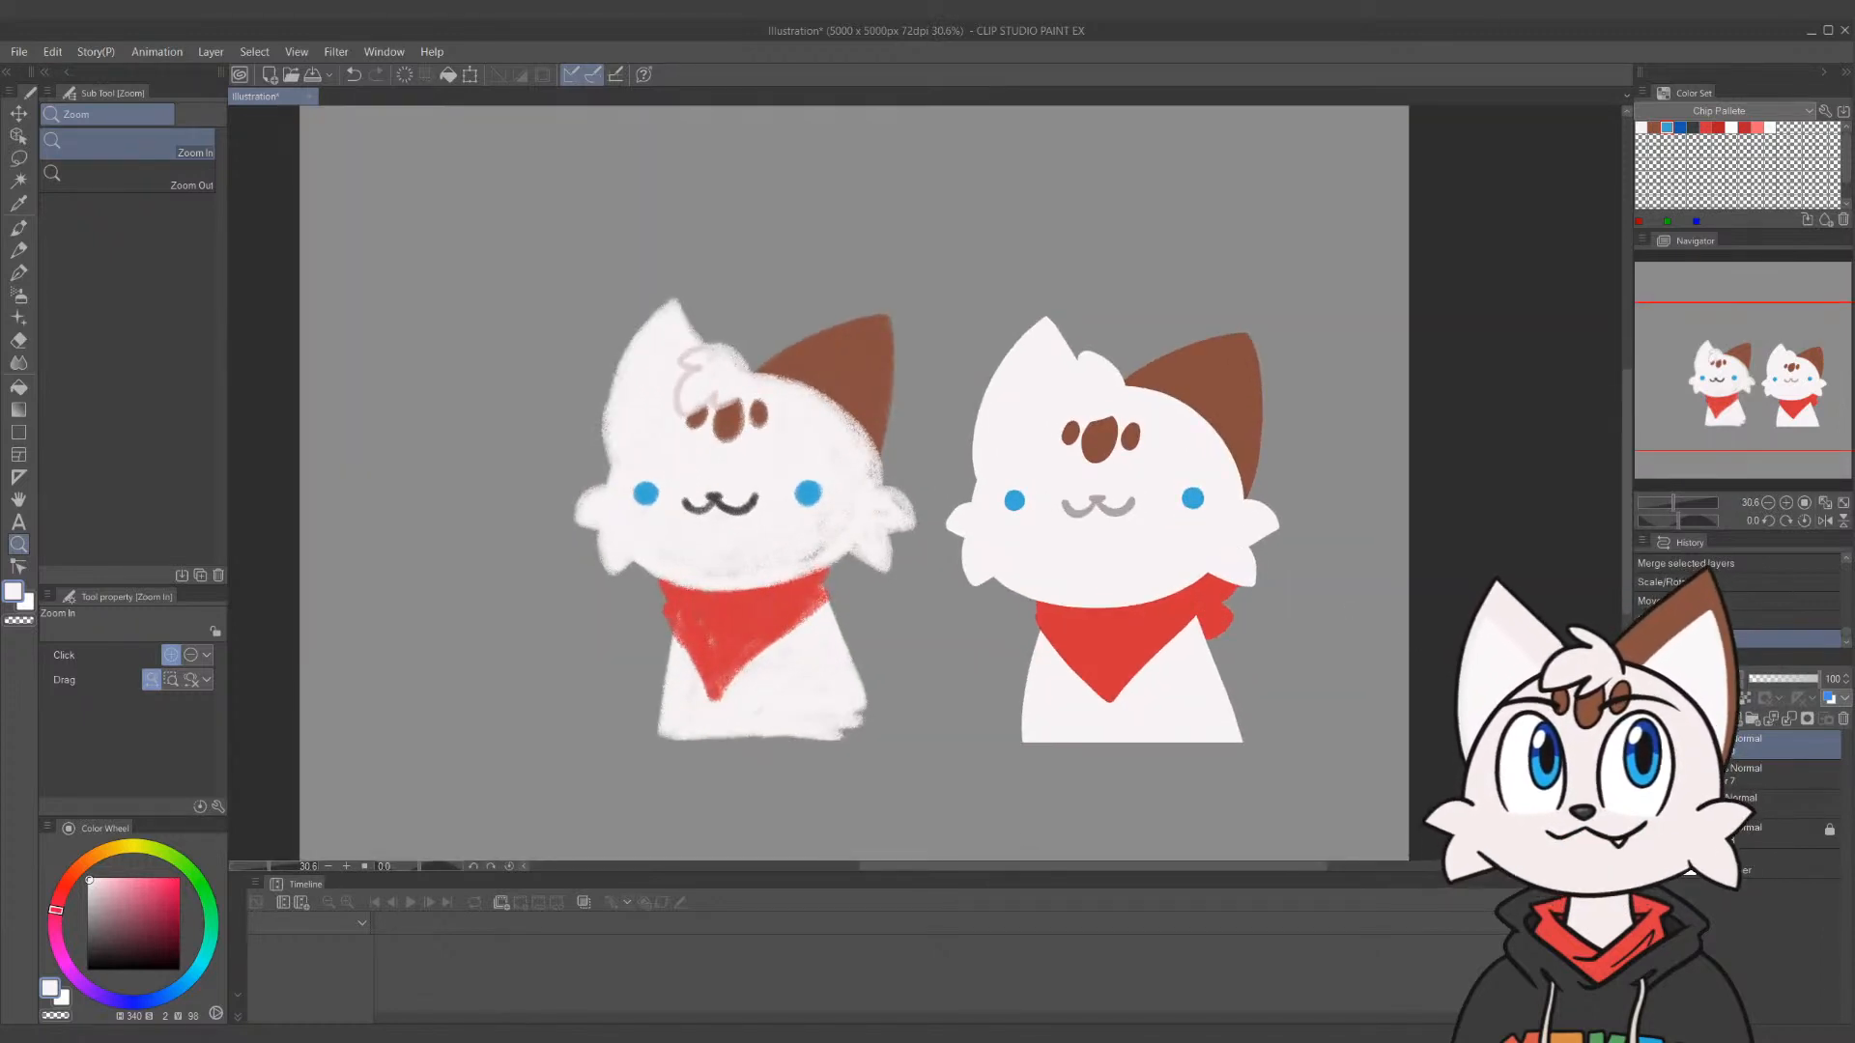
{"action": "key", "text": "ctrl+z"}
{"action": "key", "text": "ctrl+y"}
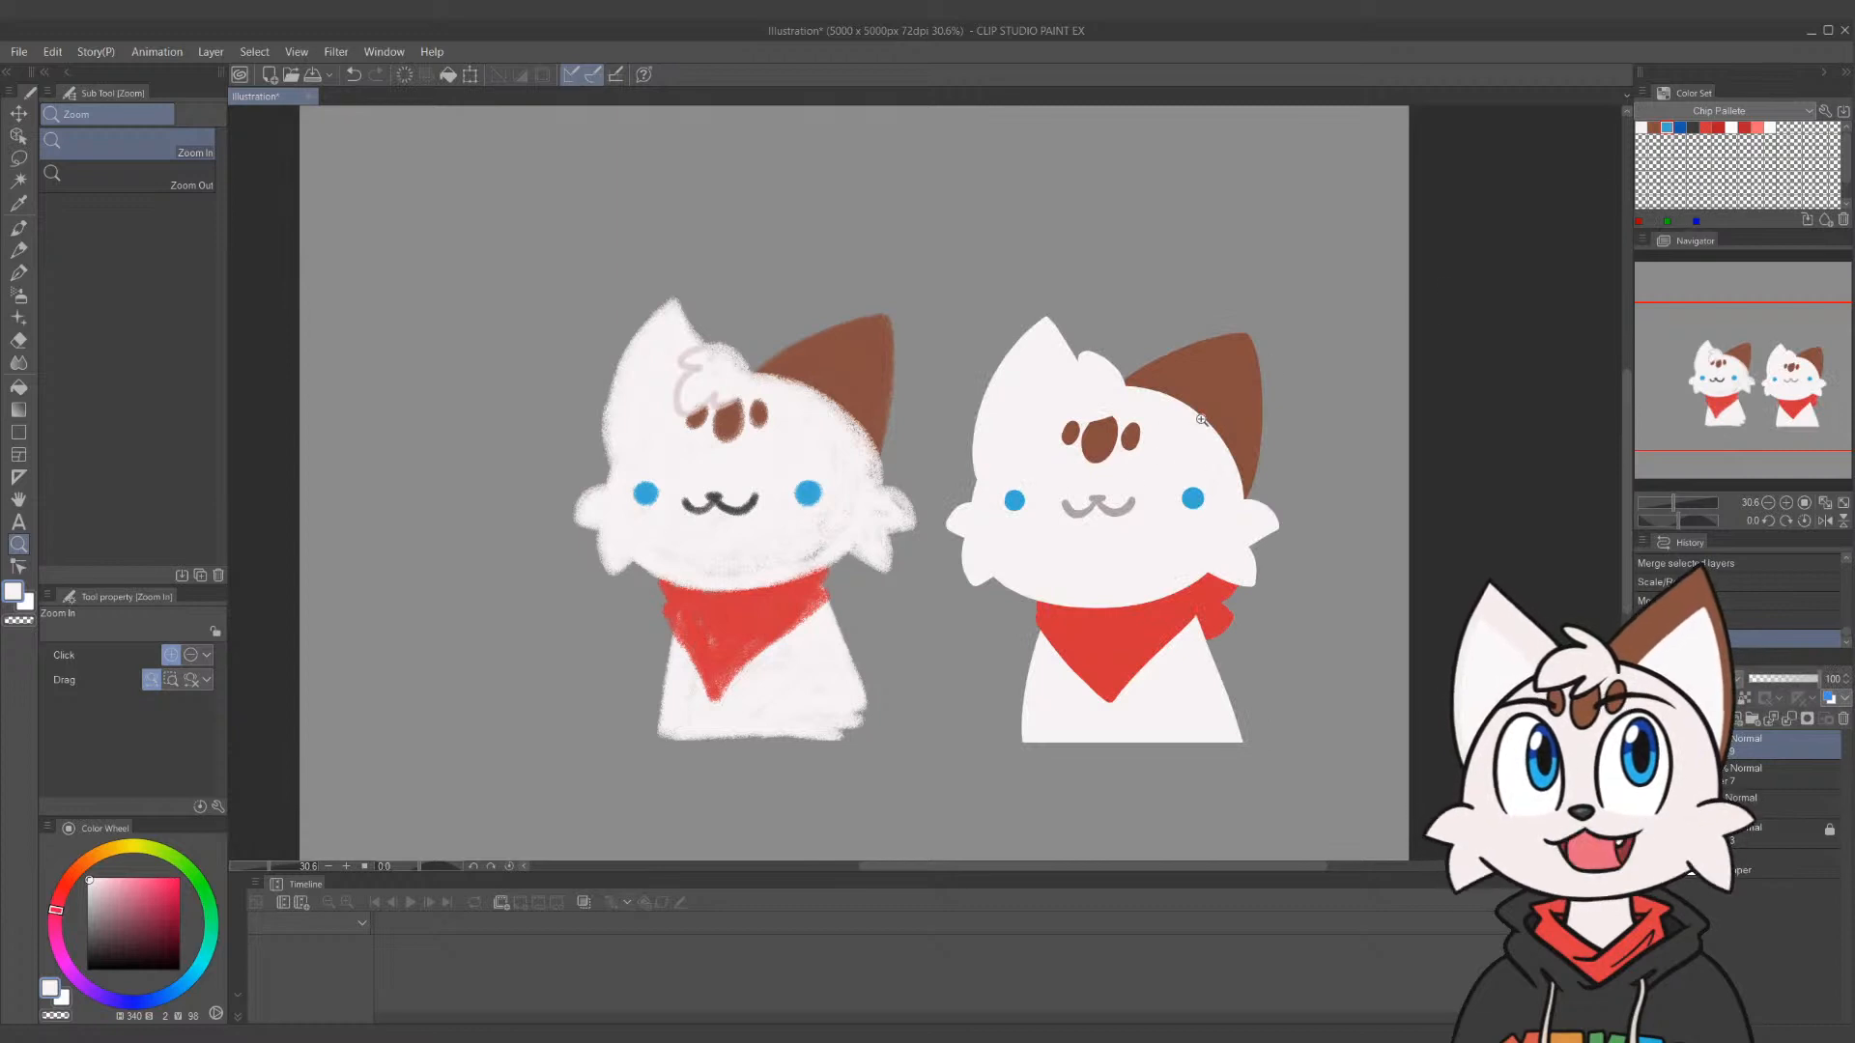
Outline the clean cat's hair tuft and the base of its white ear with the G-pen in greyish mauve, brush size 40
{"action": "key", "text": "i"}
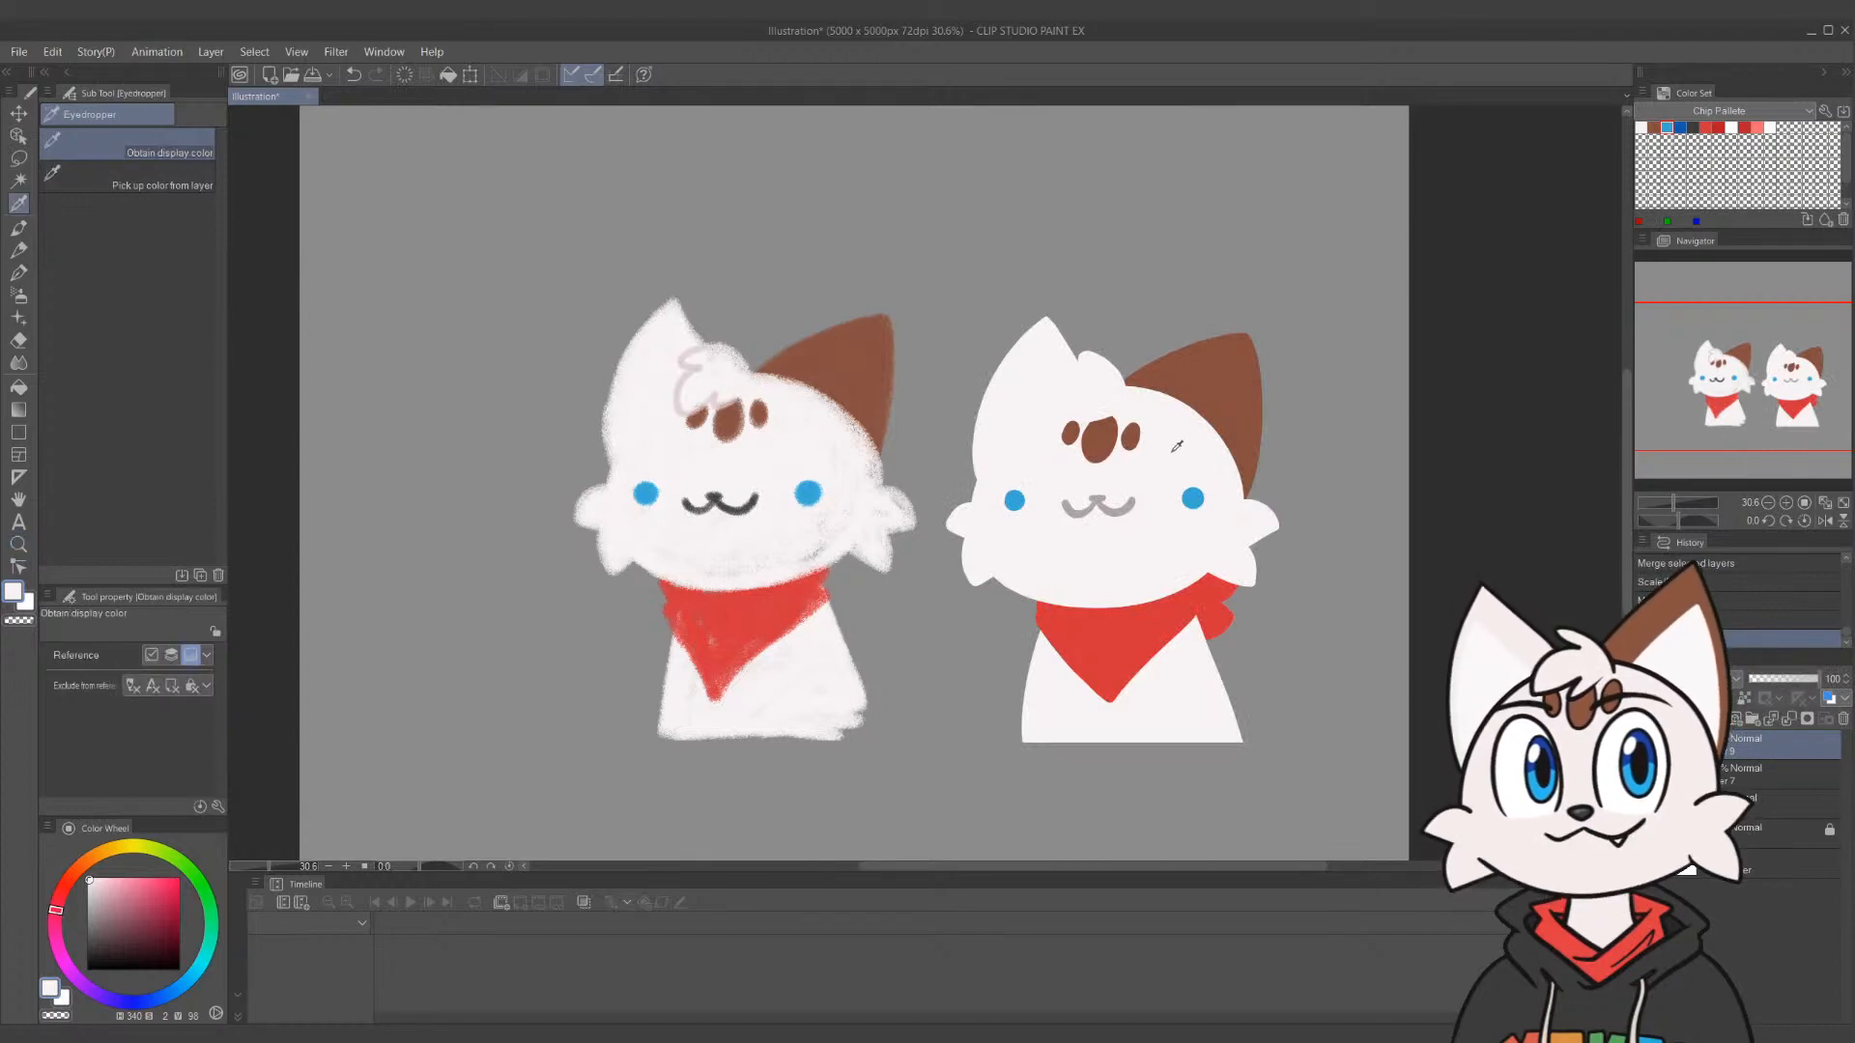
{"action": "key", "text": "p"}
{"action": "left_click", "coordinate": [94, 902]}
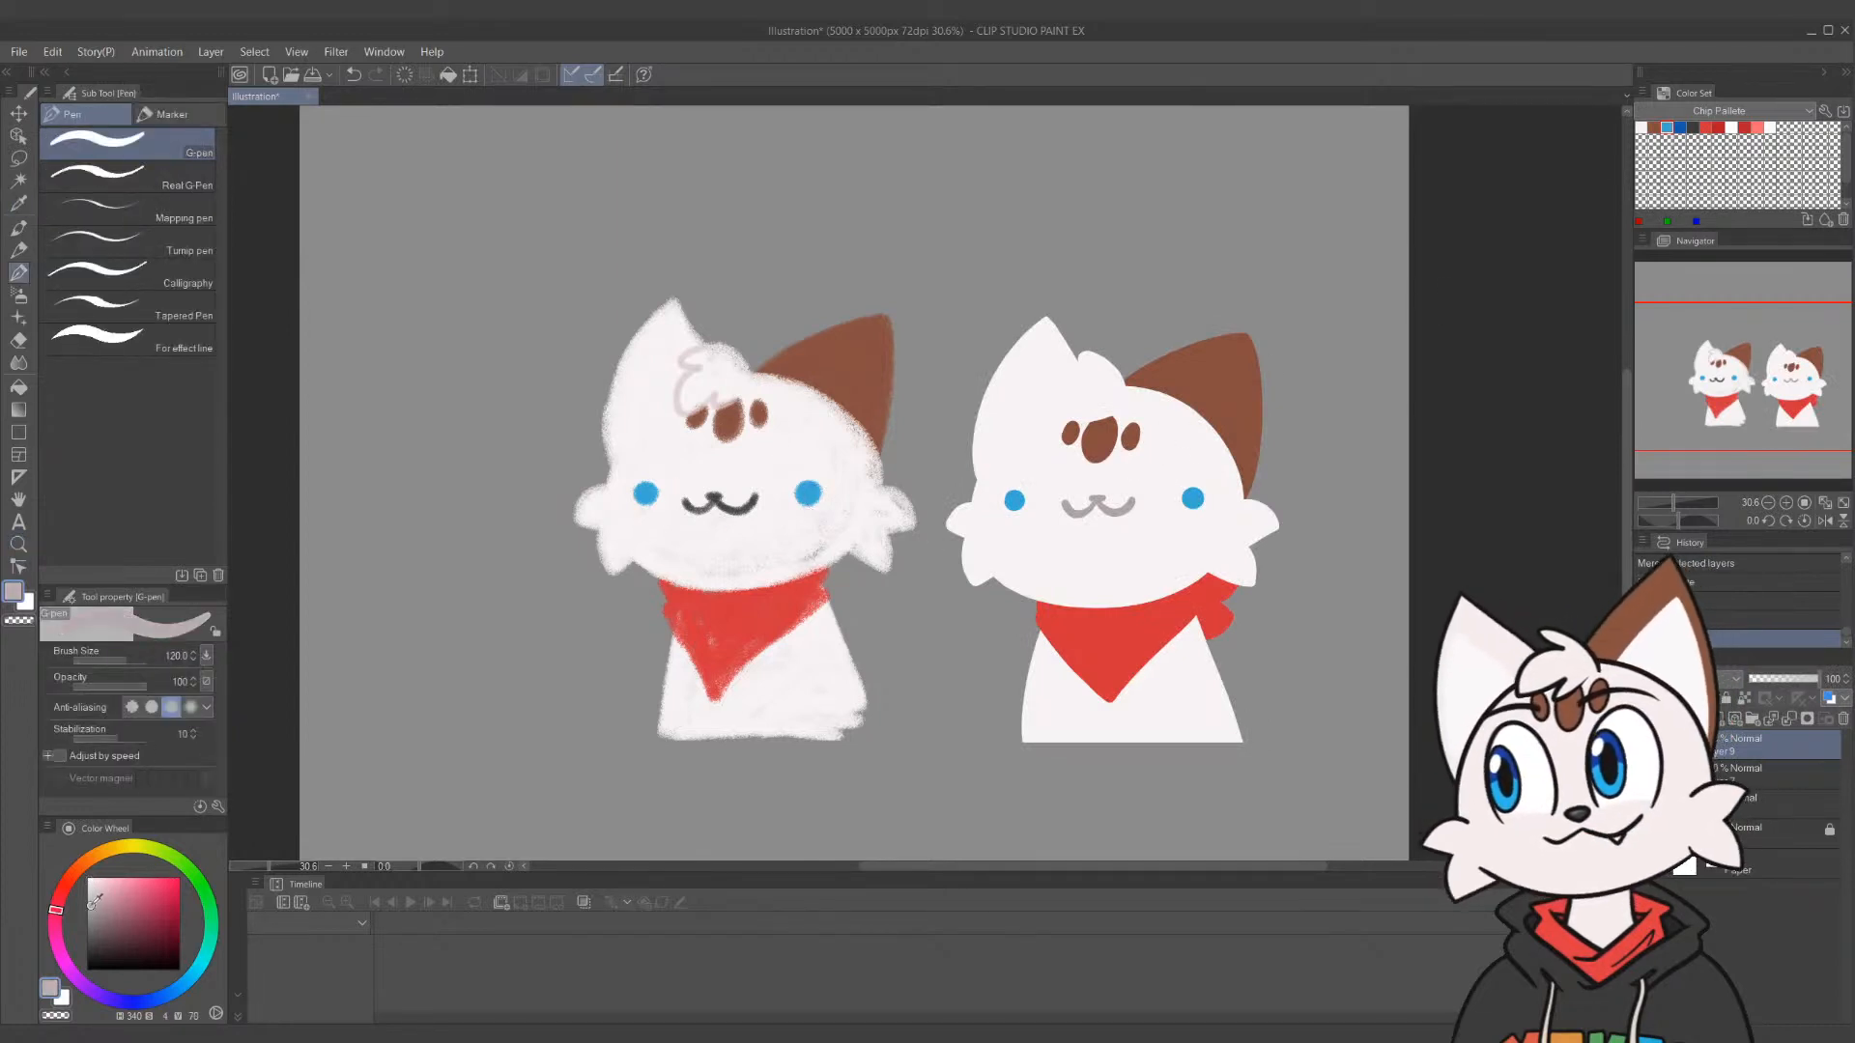
{"action": "left_click_drag", "start_coordinate": [94, 901], "coordinate": [91, 906]}
{"action": "key", "text": "bracketleft"}
{"action": "key", "text": "bracketleft"}
{"action": "key", "text": "bracketleft"}
{"action": "key", "text": "bracketleft"}
{"action": "key", "text": "bracketleft"}
{"action": "key", "text": "bracketleft"}
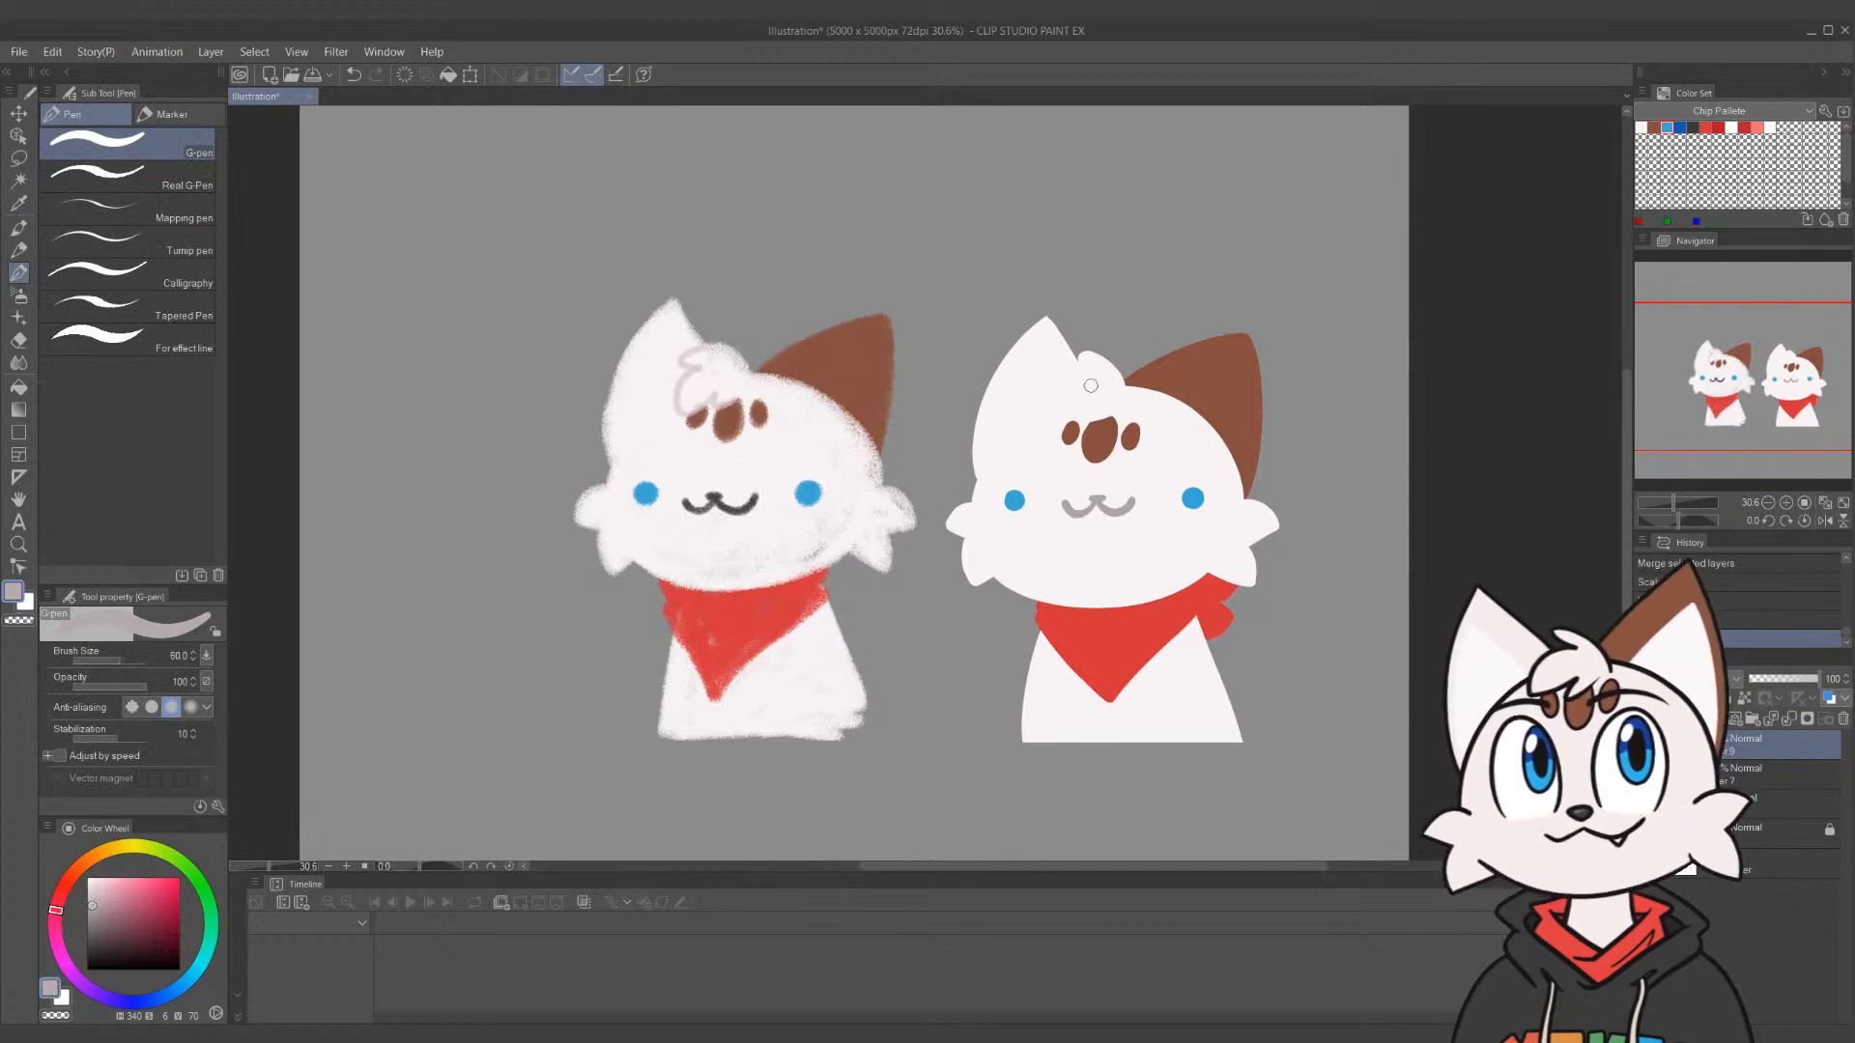
{"action": "mouse_move", "coordinate": [1075, 361]}
{"action": "left_mouse_down"}
{"action": "mouse_move", "coordinate": [1039, 397]}
{"action": "mouse_move", "coordinate": [1120, 418]}
{"action": "left_mouse_up"}
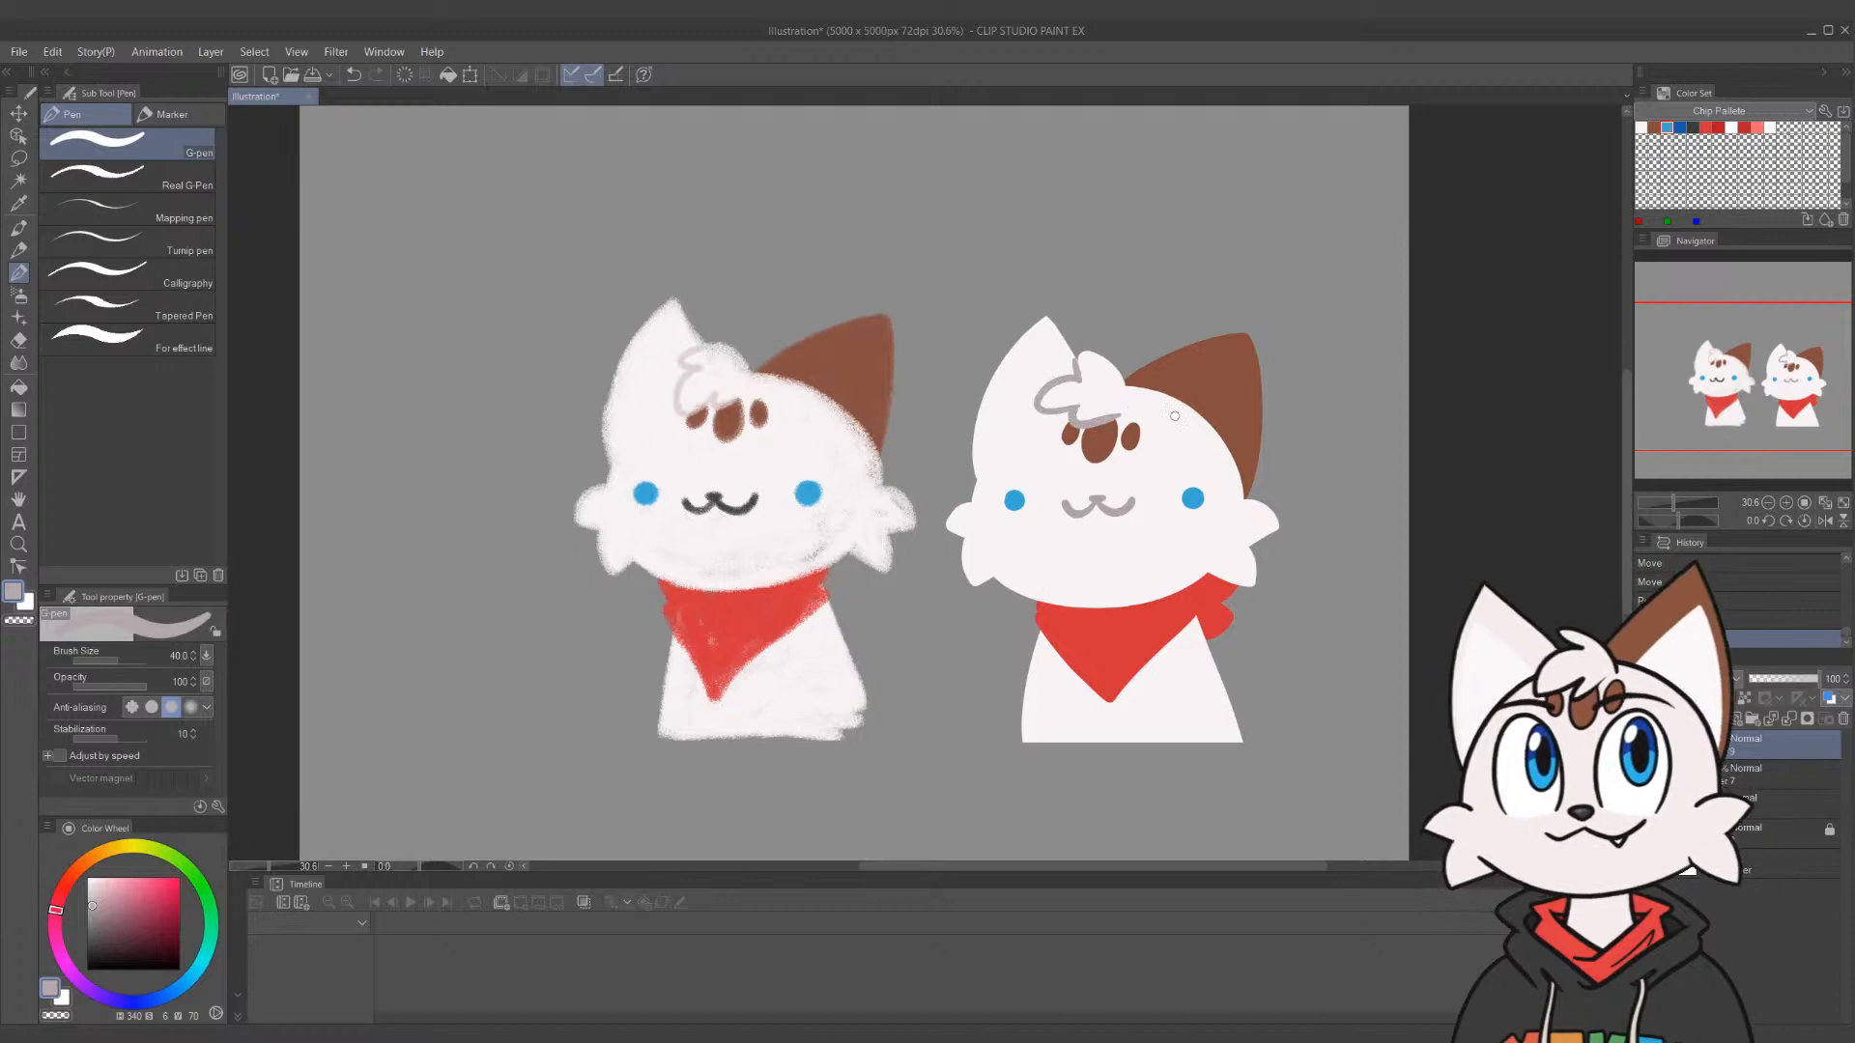
{"action": "mouse_move", "coordinate": [993, 456]}
{"action": "left_mouse_down"}
{"action": "mouse_move", "coordinate": [973, 483]}
{"action": "mouse_move", "coordinate": [1005, 439]}
{"action": "left_mouse_up"}
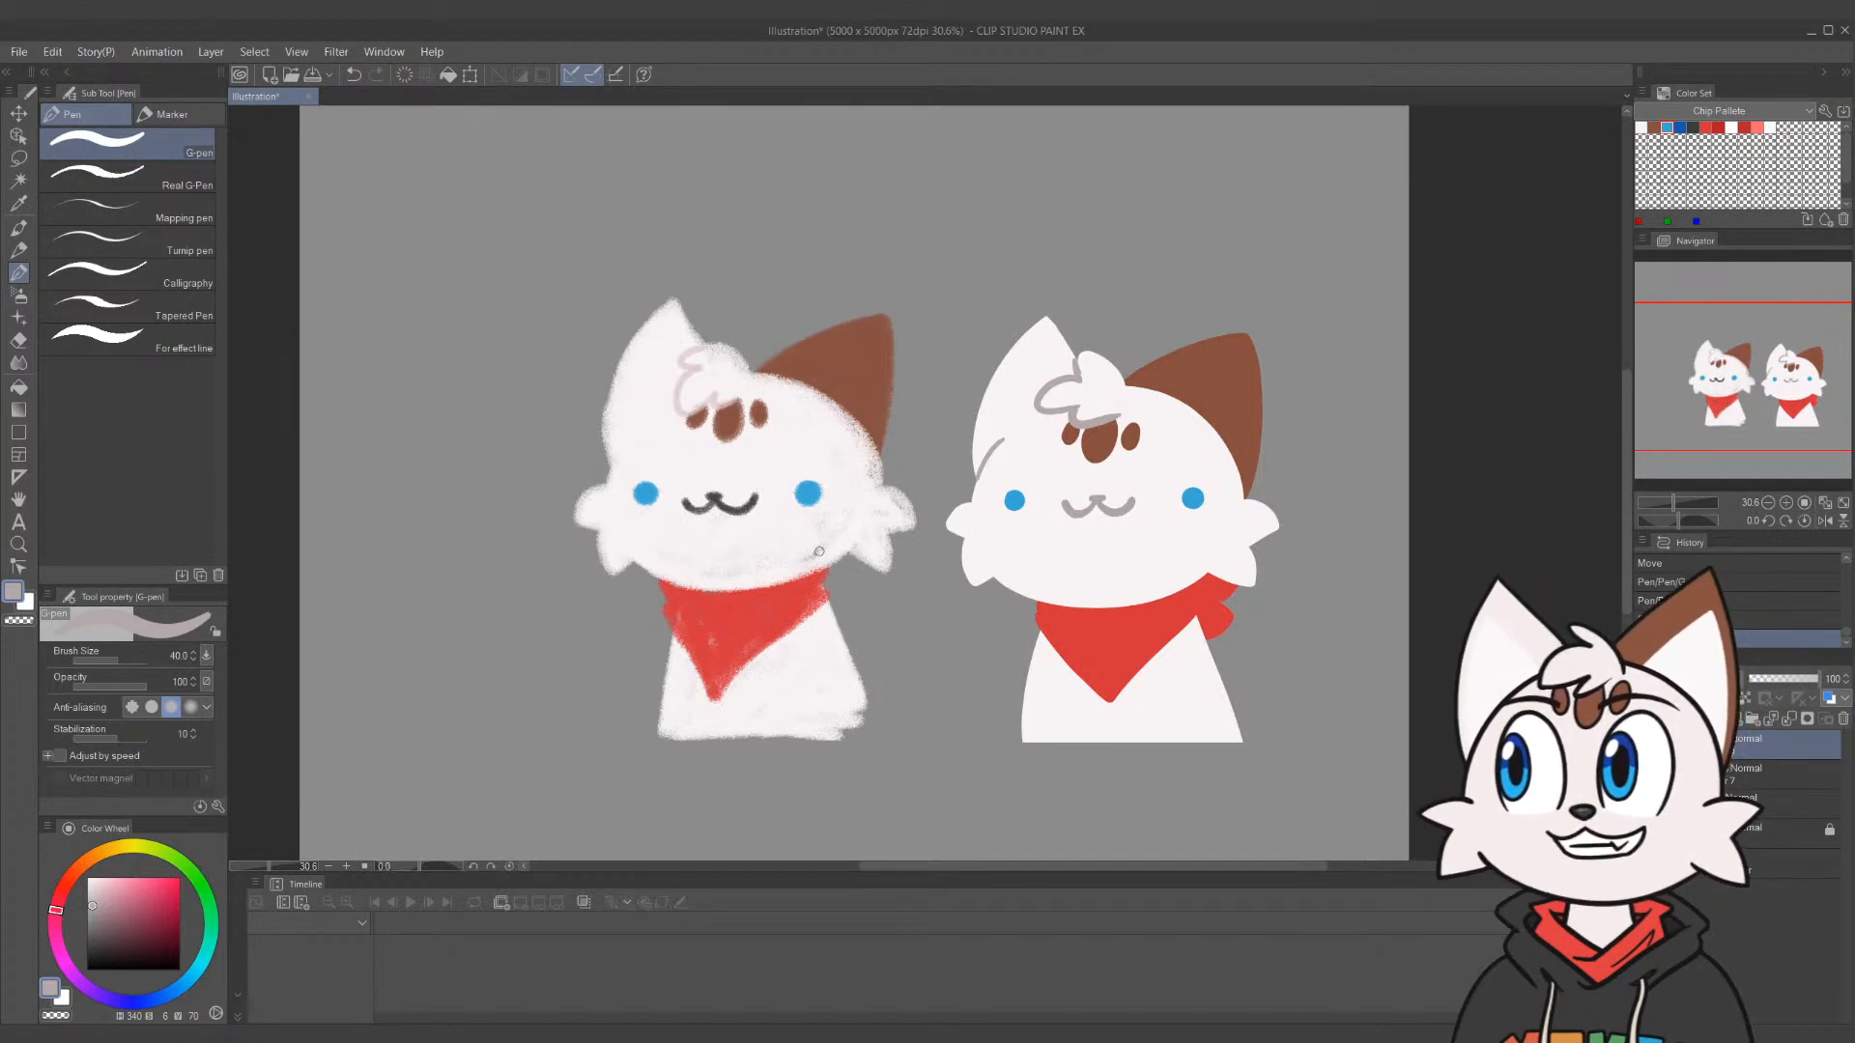
{"action": "mouse_move", "coordinate": [816, 563]}
{"action": "left_mouse_down"}
{"action": "mouse_move", "coordinate": [884, 618]}
{"action": "mouse_move", "coordinate": [937, 628]}
{"action": "left_mouse_up"}
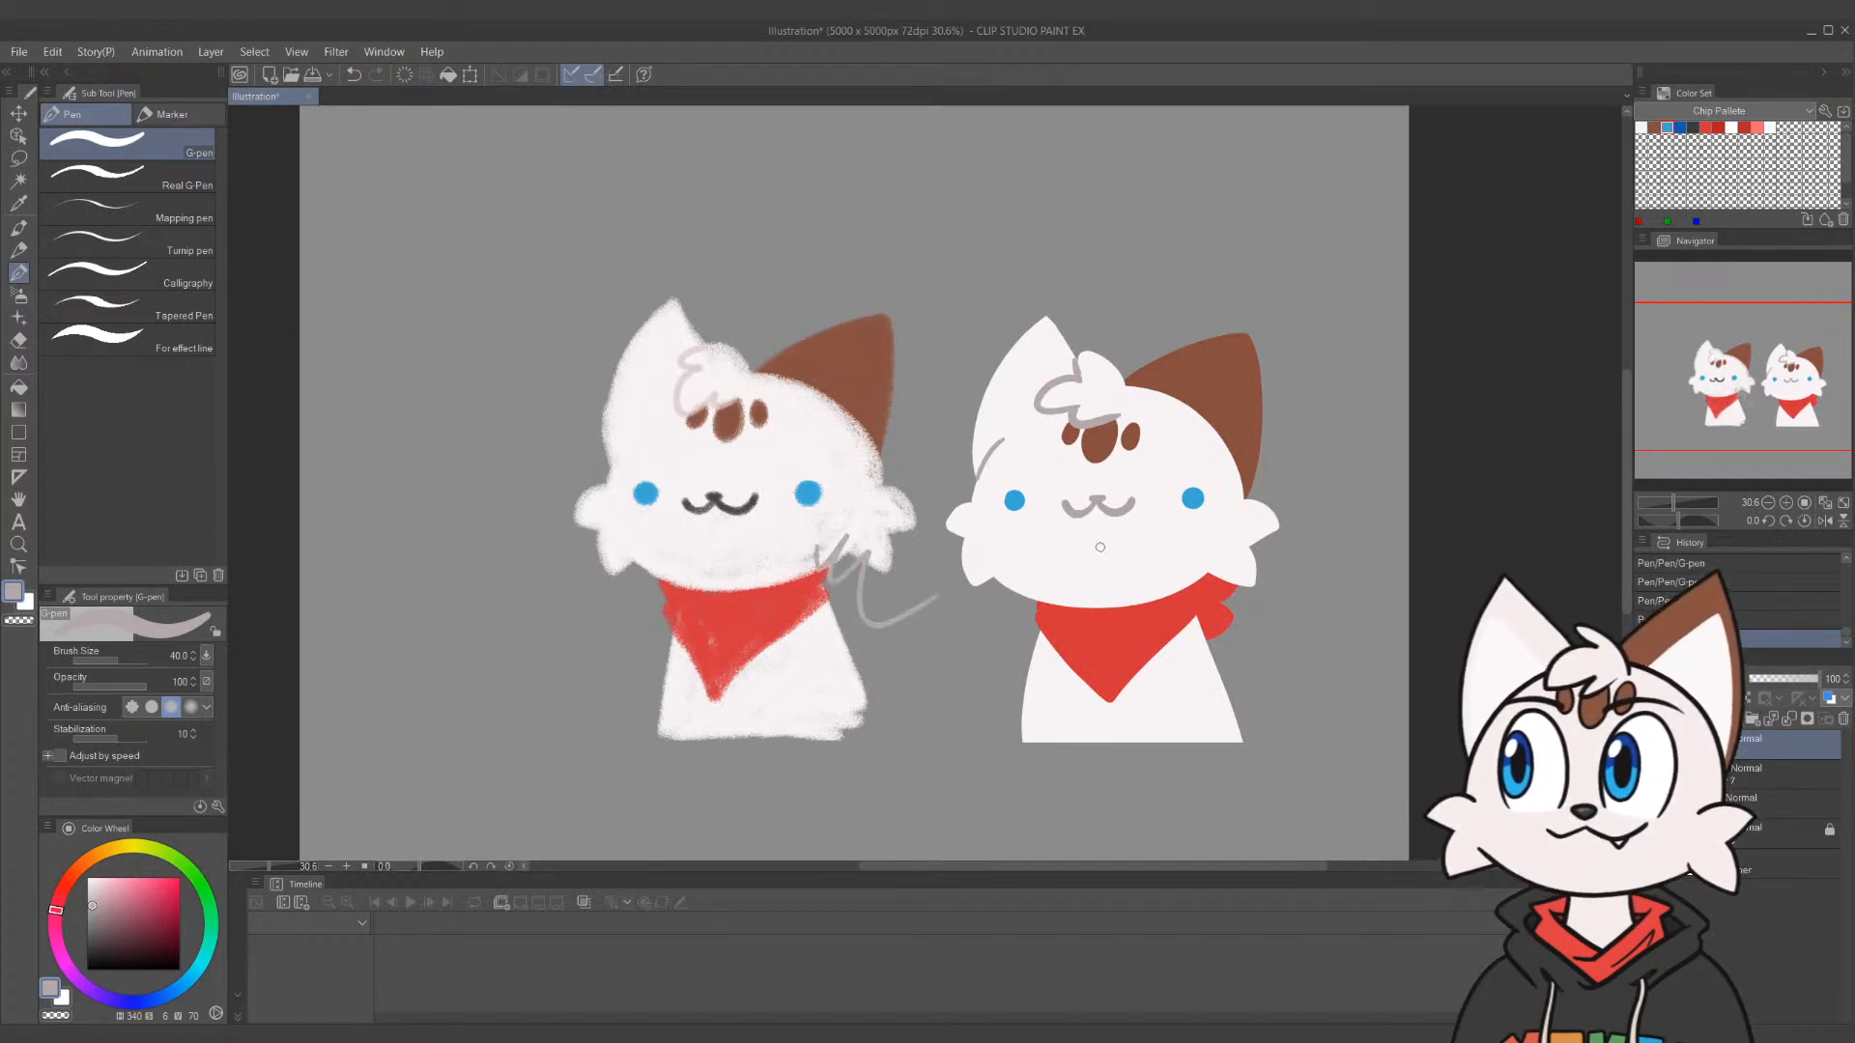
{"action": "key", "text": "ctrl+z"}
{"action": "left_click_drag", "start_coordinate": [1260, 498], "coordinate": [1336, 560]}
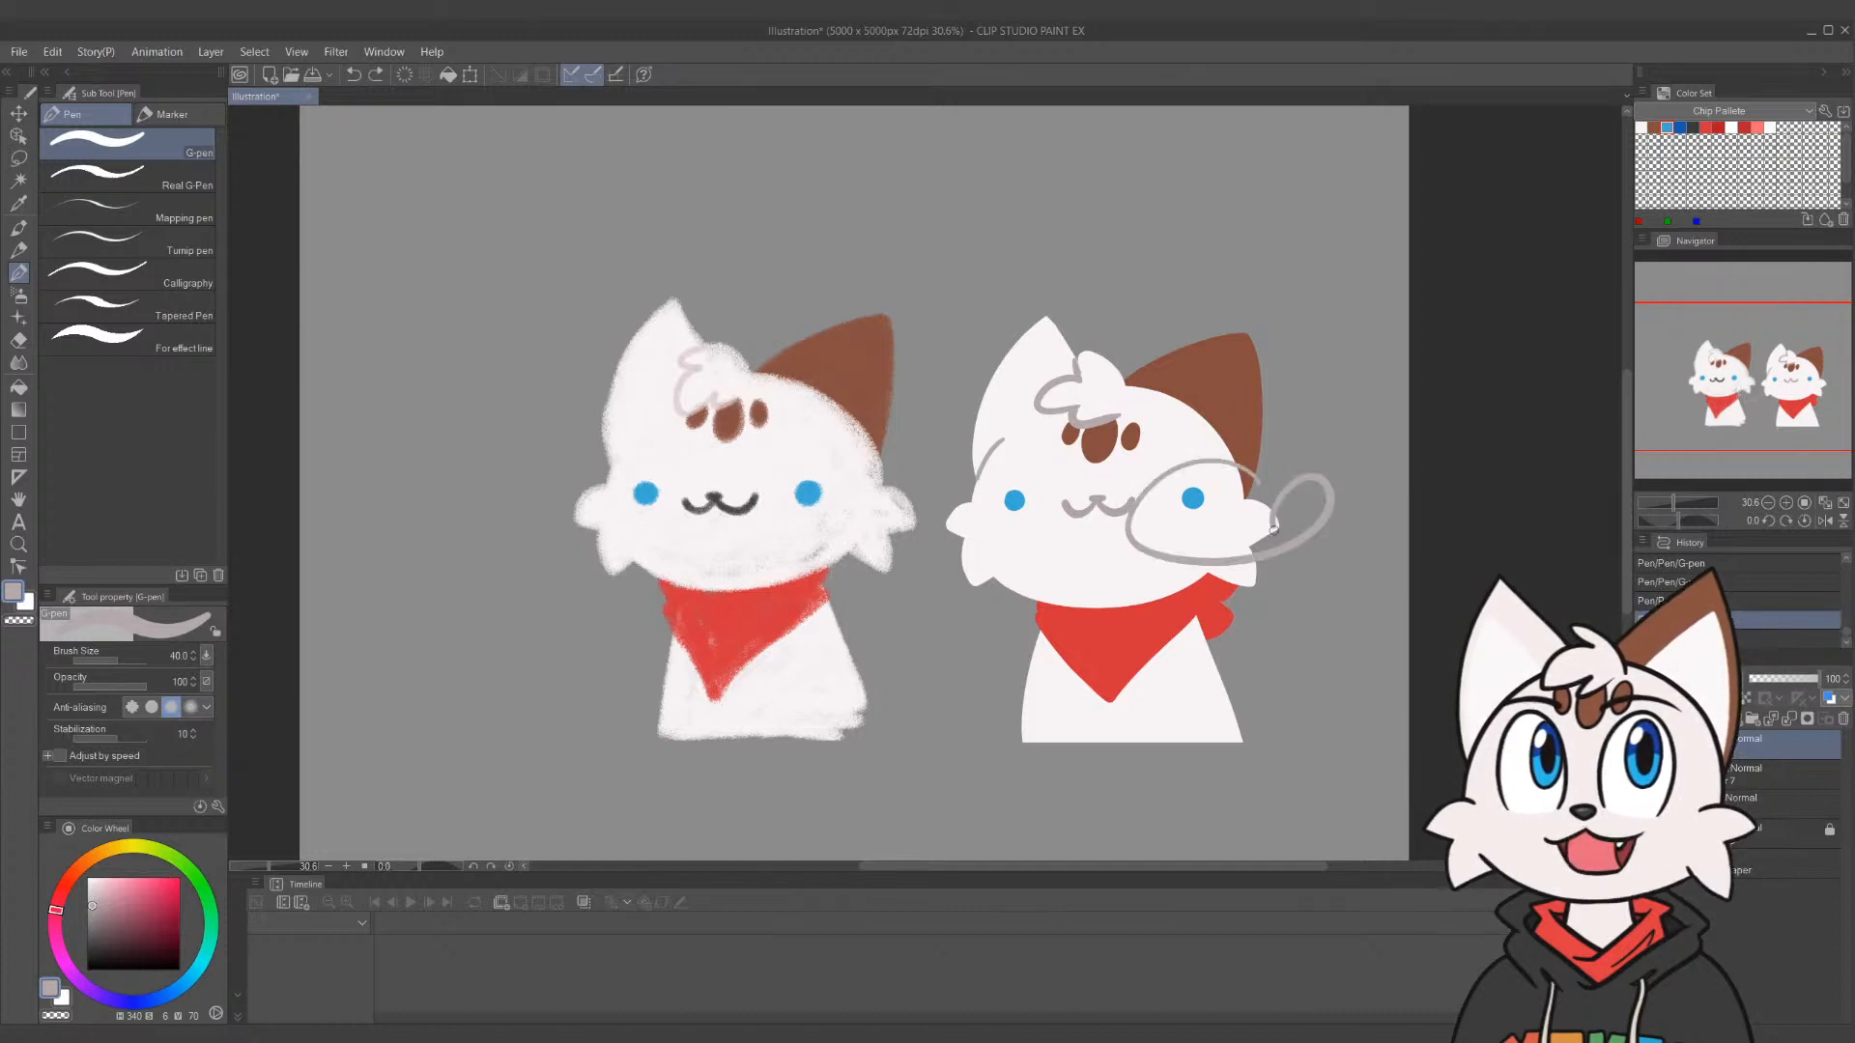
{"action": "key", "text": "ctrl+z"}
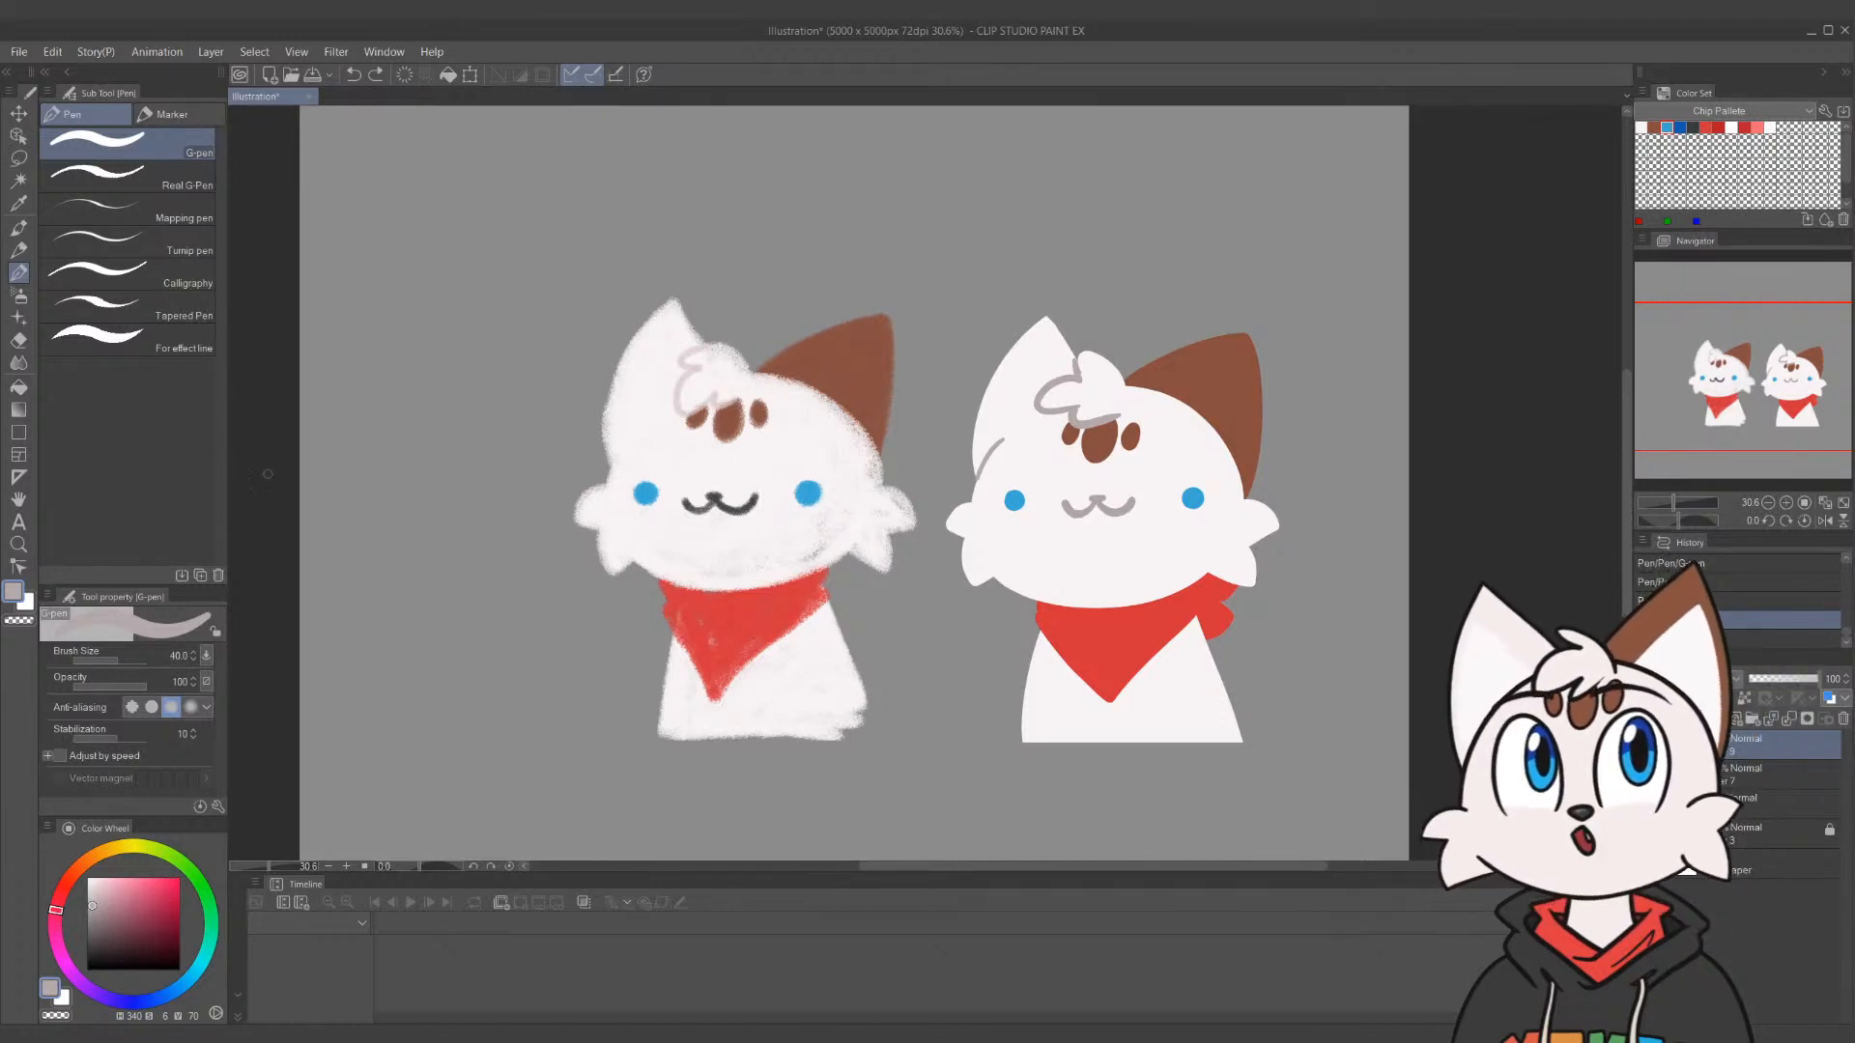
Examine both cats side by side, from close-up details down to thumbnail size
{"action": "left_click", "coordinate": [19, 545]}
{"action": "mouse_move", "coordinate": [647, 503]}
{"action": "left_mouse_down"}
{"action": "mouse_move", "coordinate": [512, 502]}
{"action": "mouse_move", "coordinate": [781, 500]}
{"action": "mouse_move", "coordinate": [667, 512]}
{"action": "left_mouse_up"}
{"action": "left_click_drag", "start_coordinate": [899, 532], "coordinate": [908, 543]}
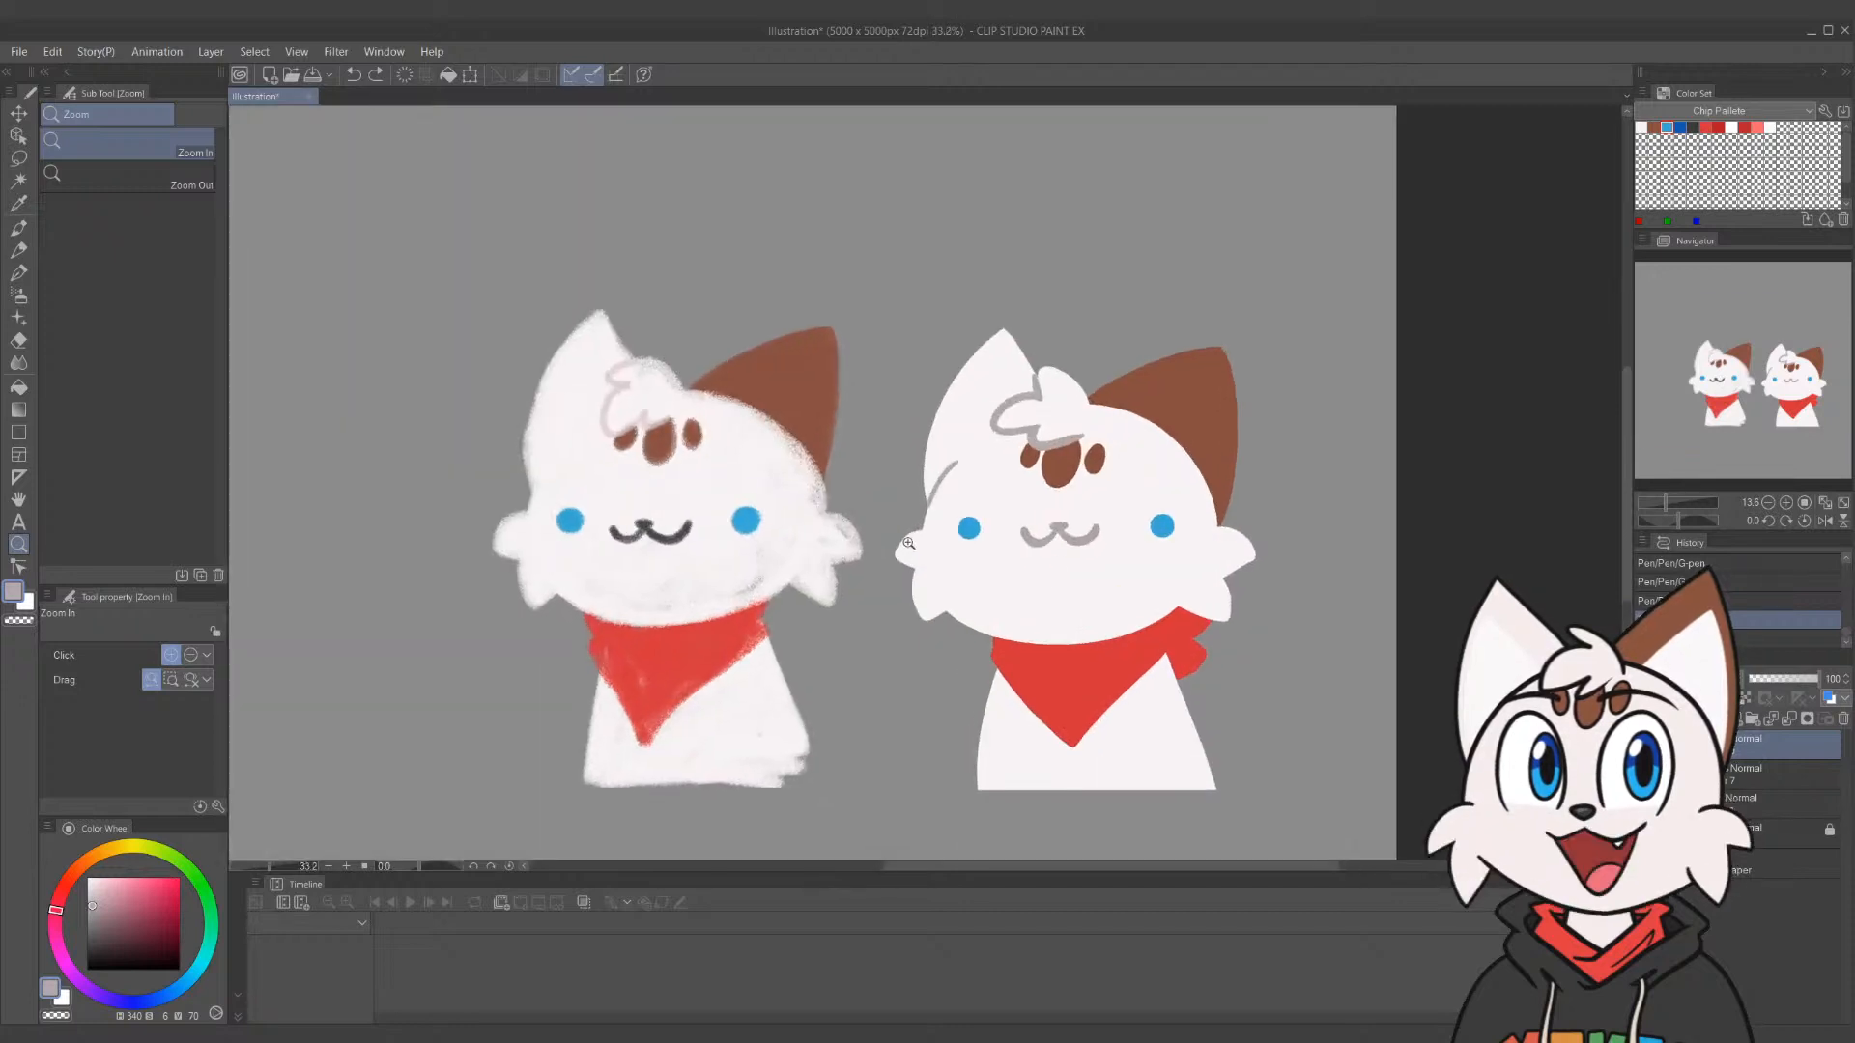
{"action": "left_click_drag", "start_coordinate": [1087, 575], "coordinate": [1109, 648]}
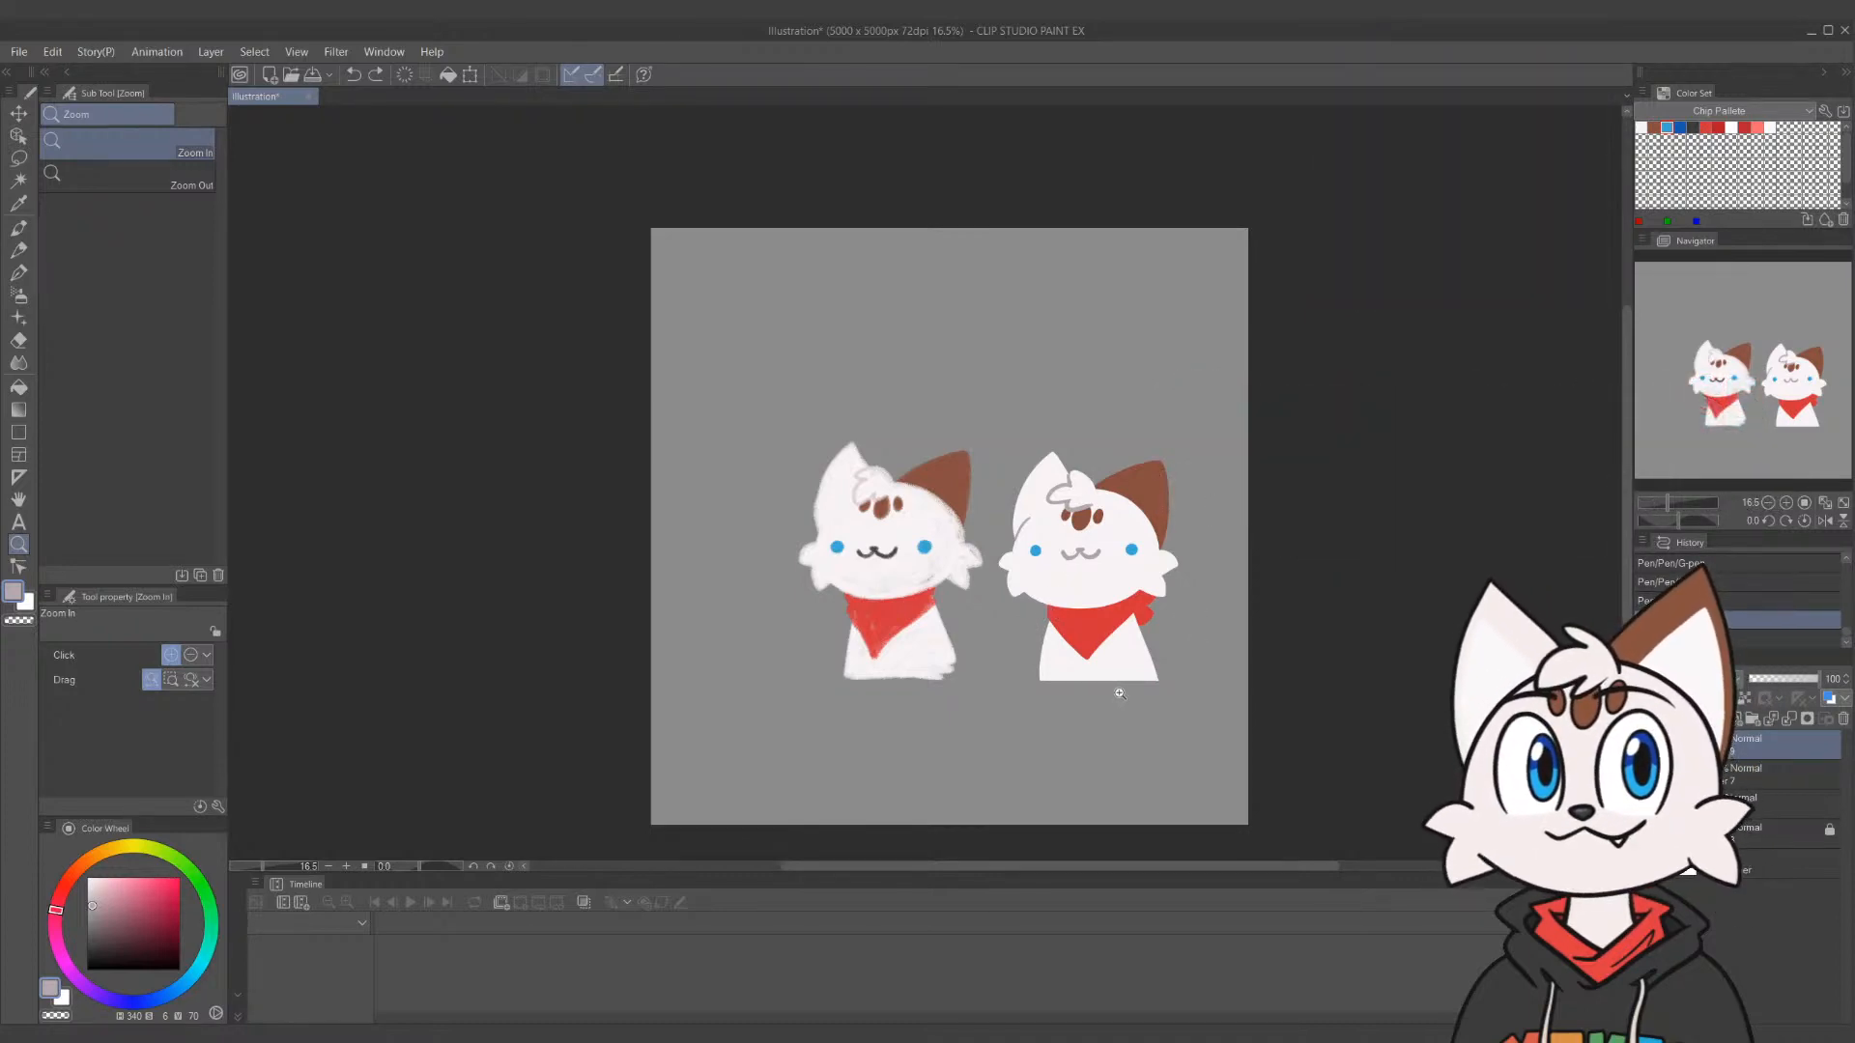
{"action": "scroll", "coordinate": [1120, 693], "scroll_direction": "down", "scroll_amount": 3}
{"action": "scroll", "coordinate": [1267, 671], "scroll_direction": "up", "scroll_amount": 5}
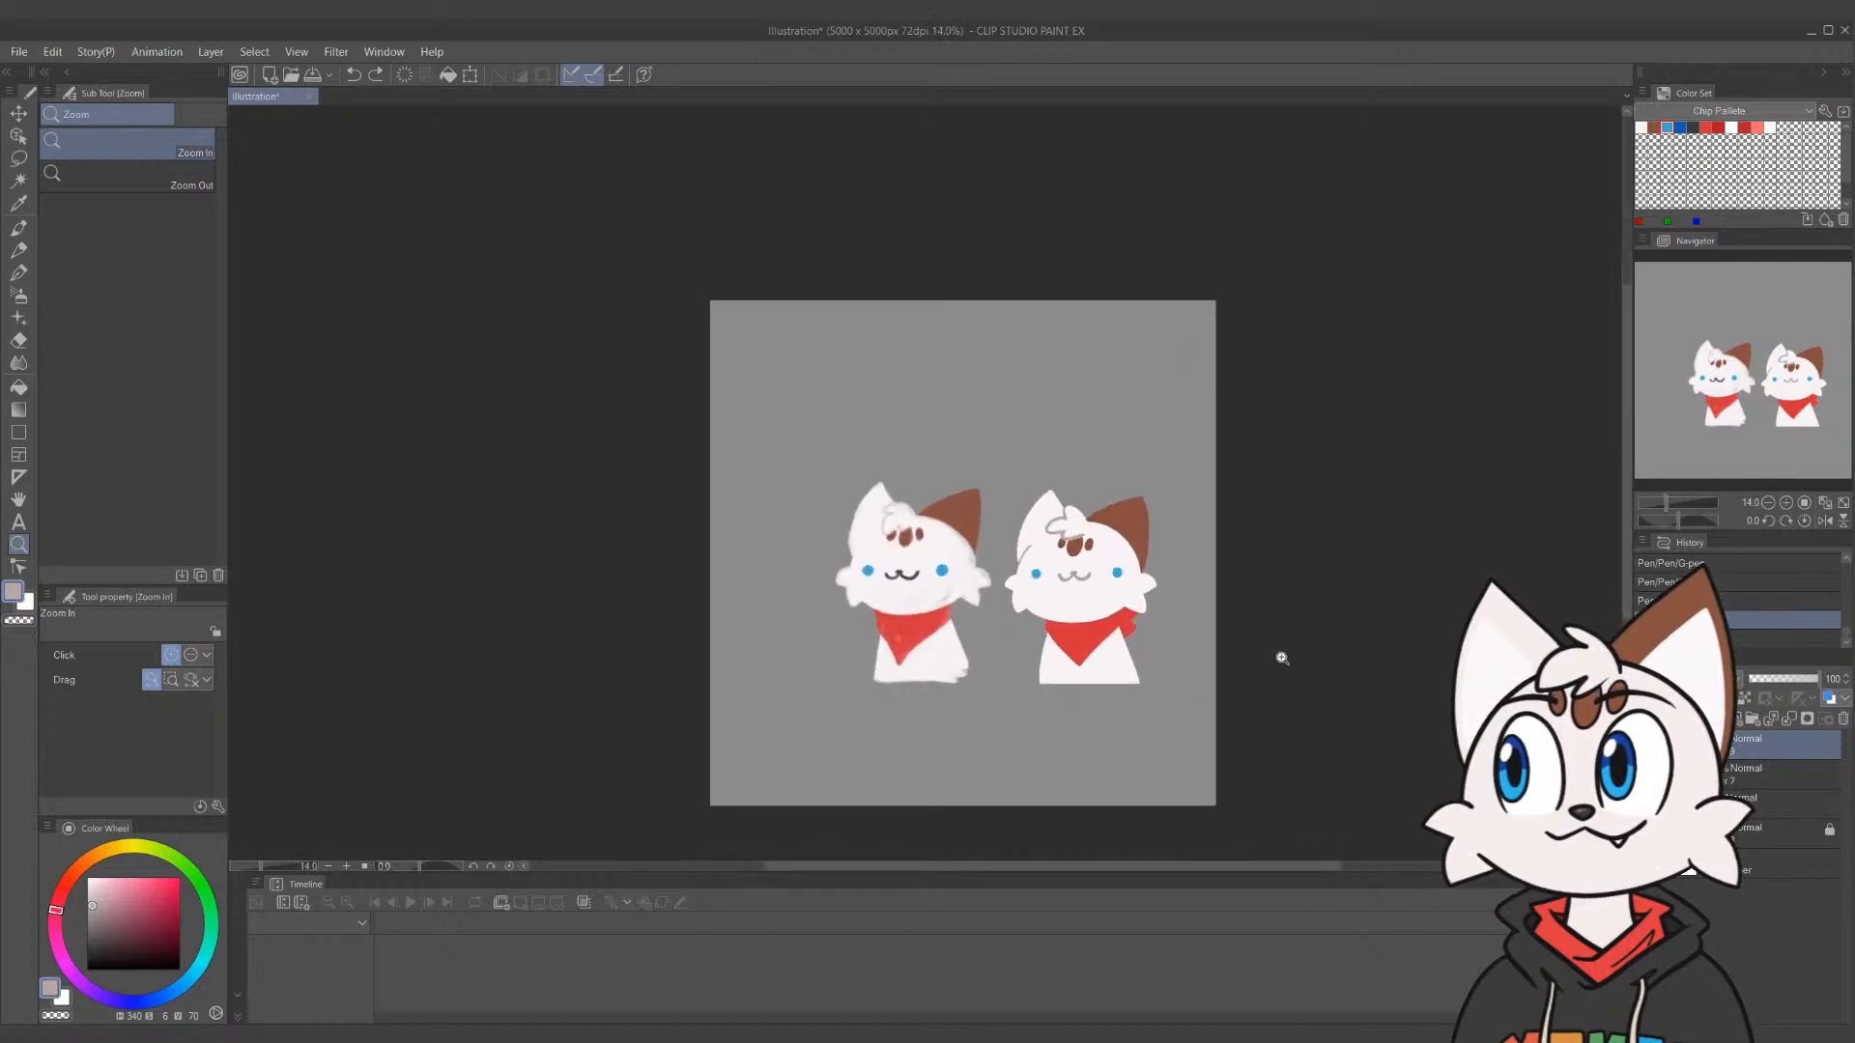
{"action": "scroll", "coordinate": [1062, 599], "scroll_direction": "down", "scroll_amount": 3}
{"action": "scroll", "coordinate": [981, 577], "scroll_direction": "up", "scroll_amount": 1}
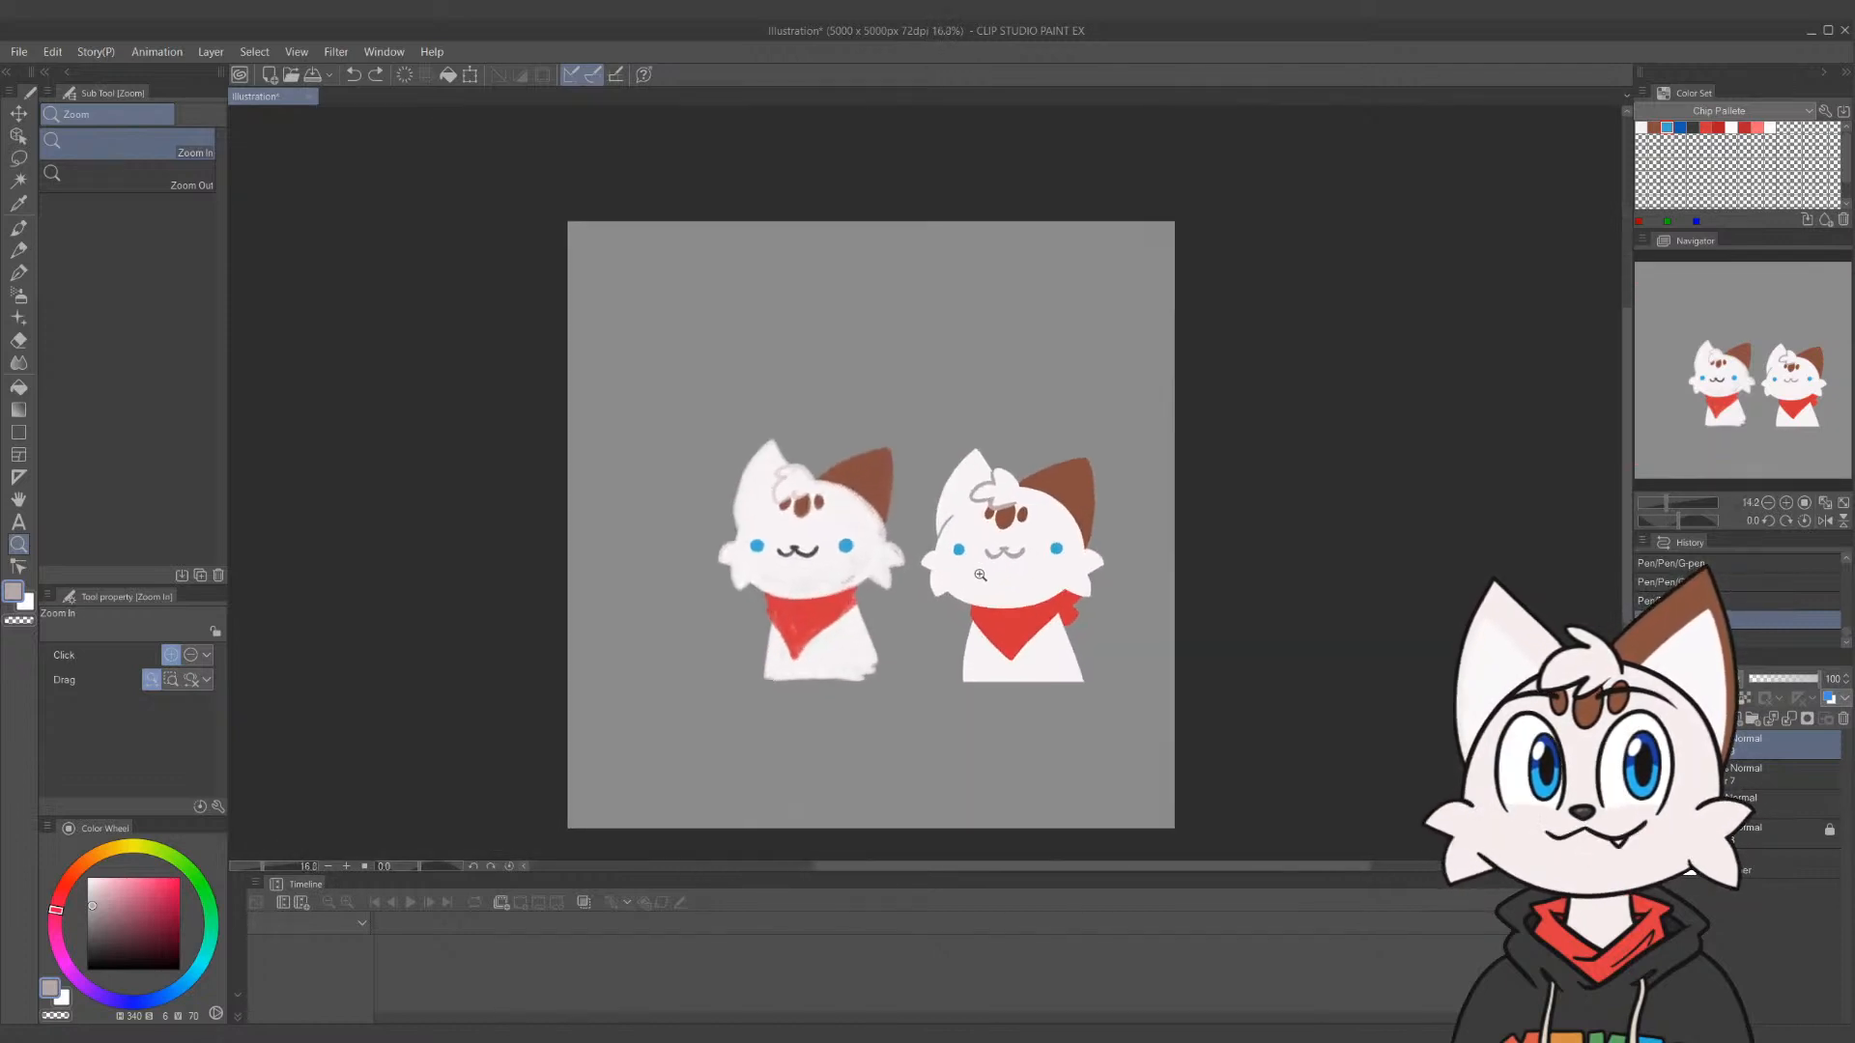
{"action": "scroll", "coordinate": [981, 577], "scroll_direction": "up", "scroll_amount": 1}
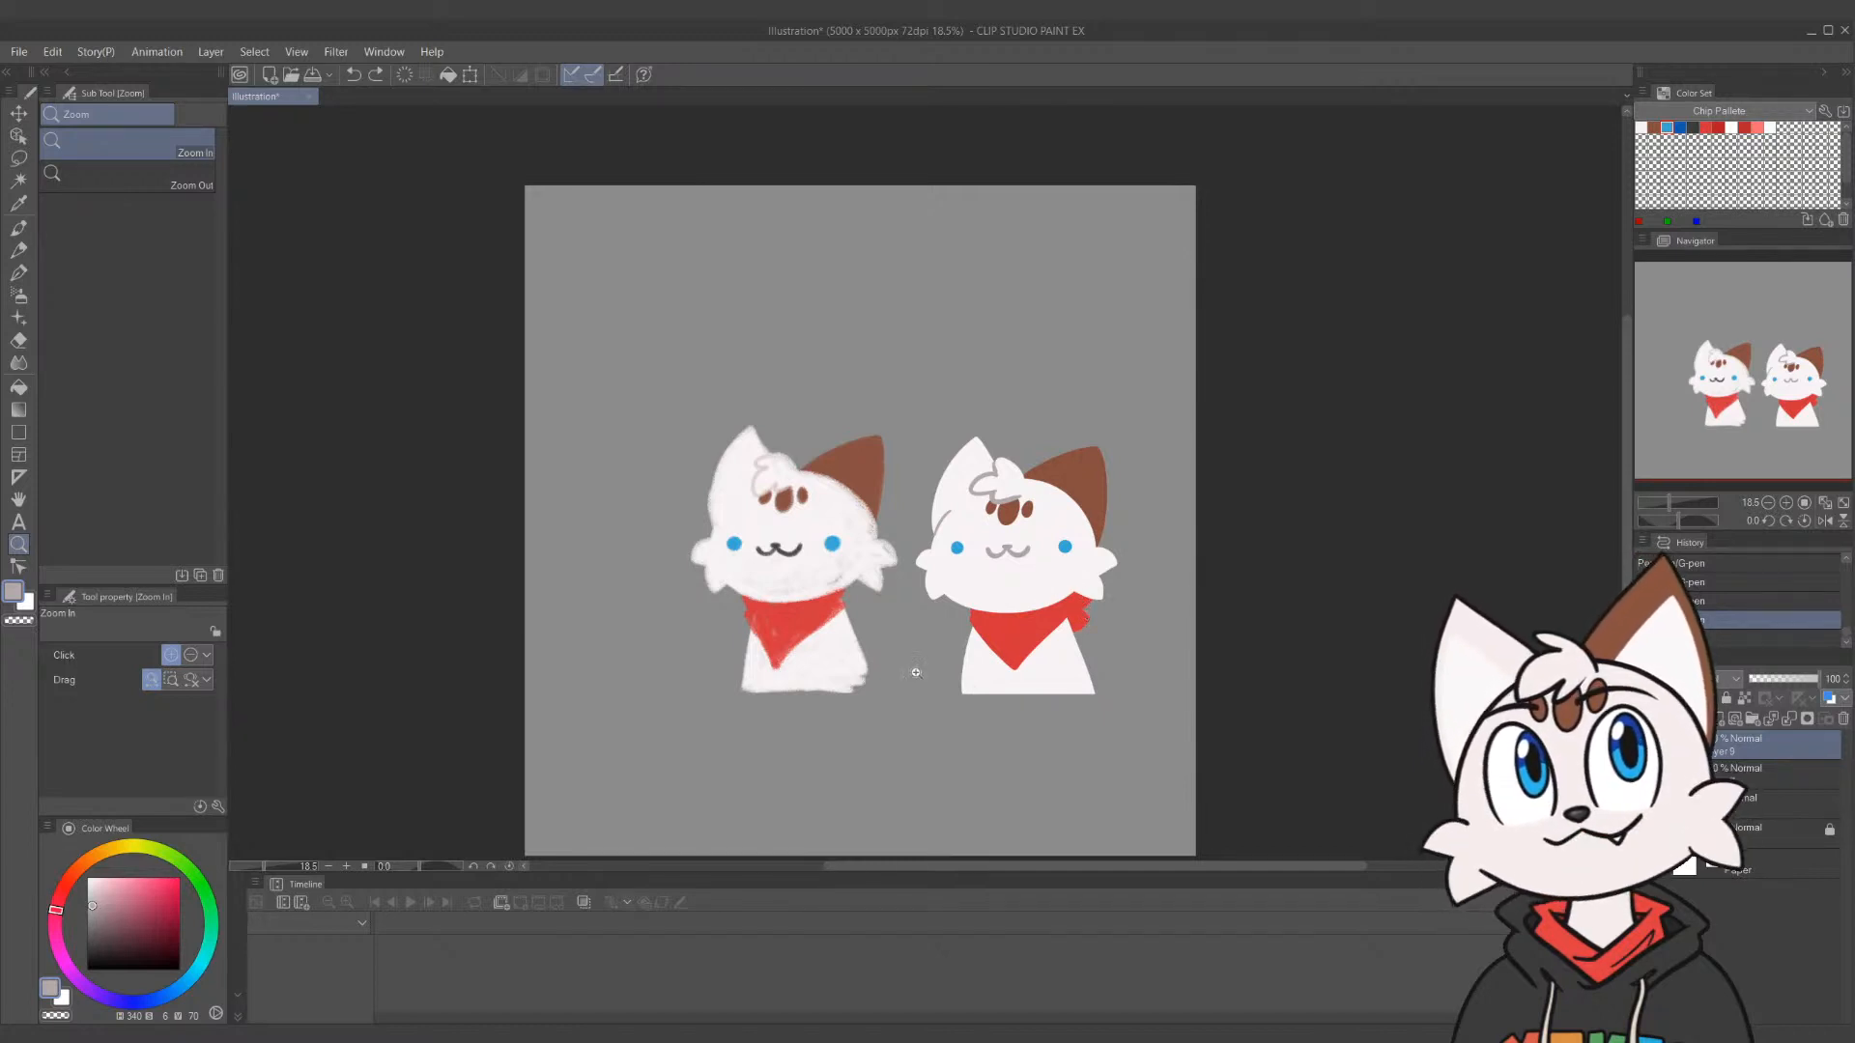
{"action": "left_click", "coordinate": [1059, 495]}
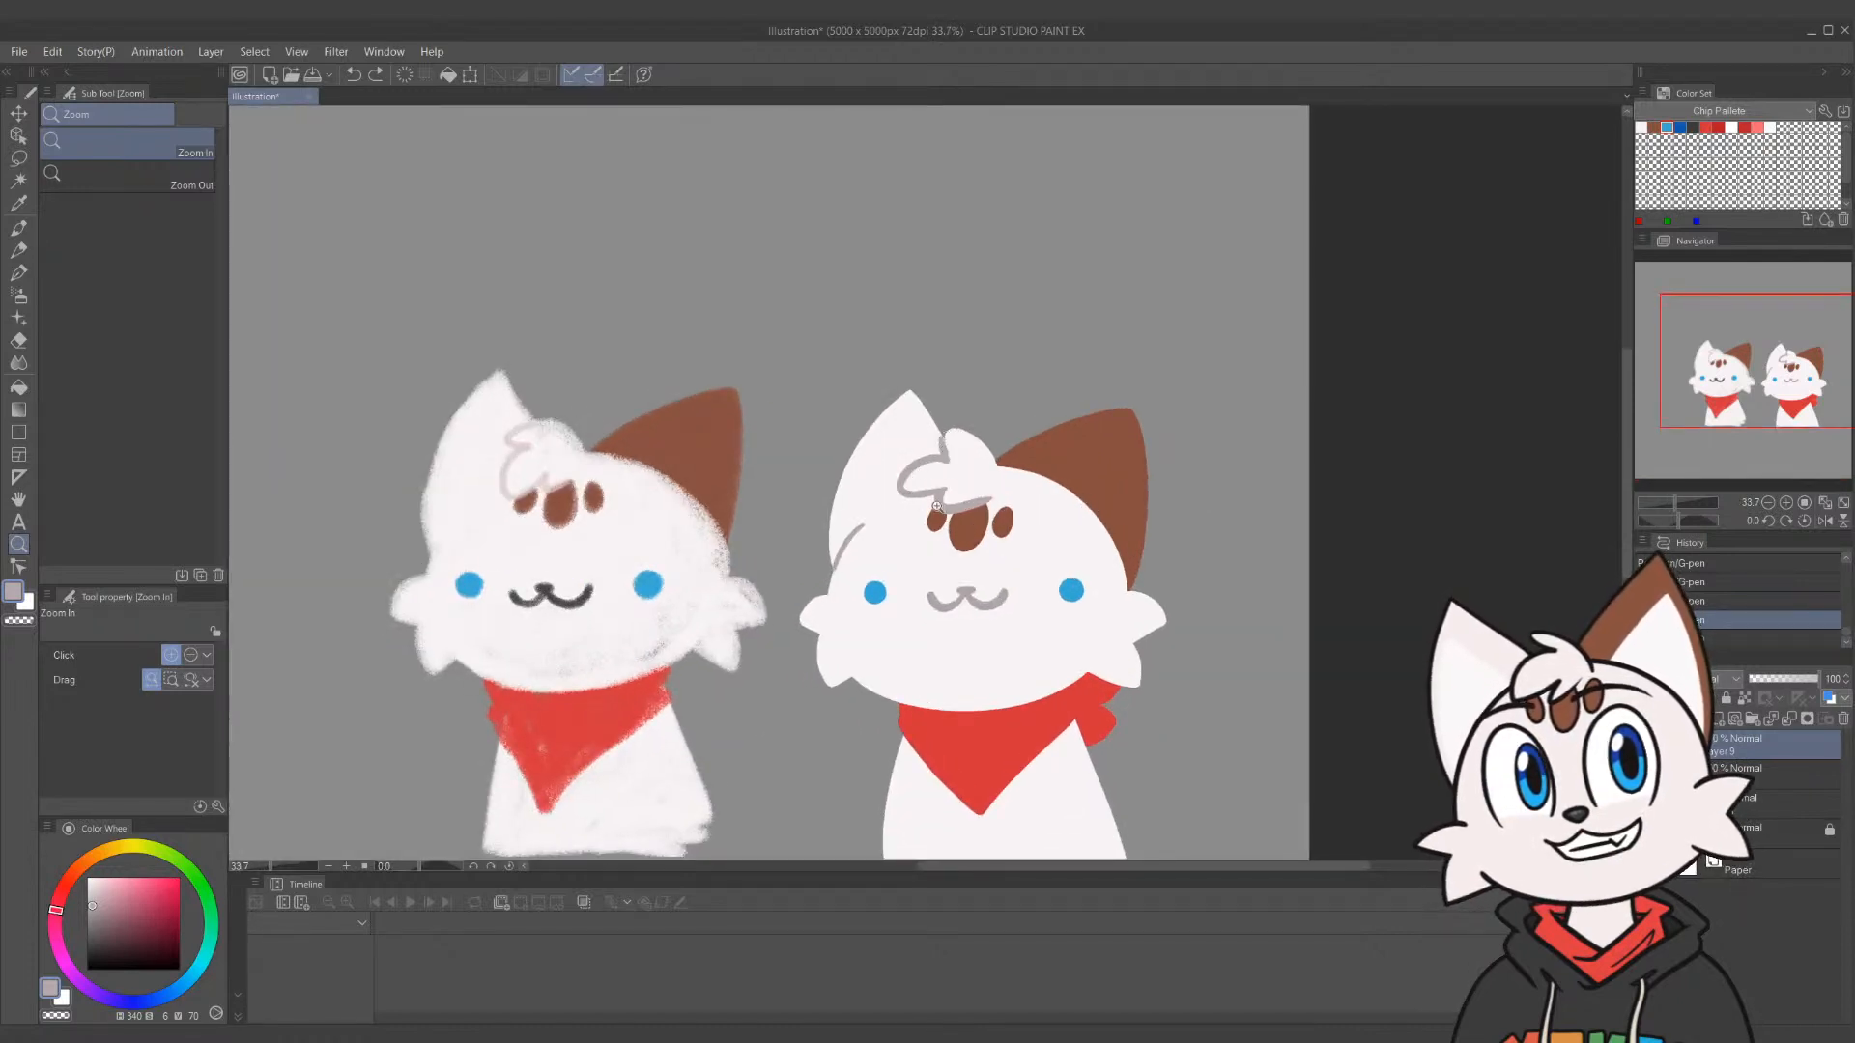
{"action": "left_click_drag", "start_coordinate": [937, 486], "coordinate": [884, 483]}
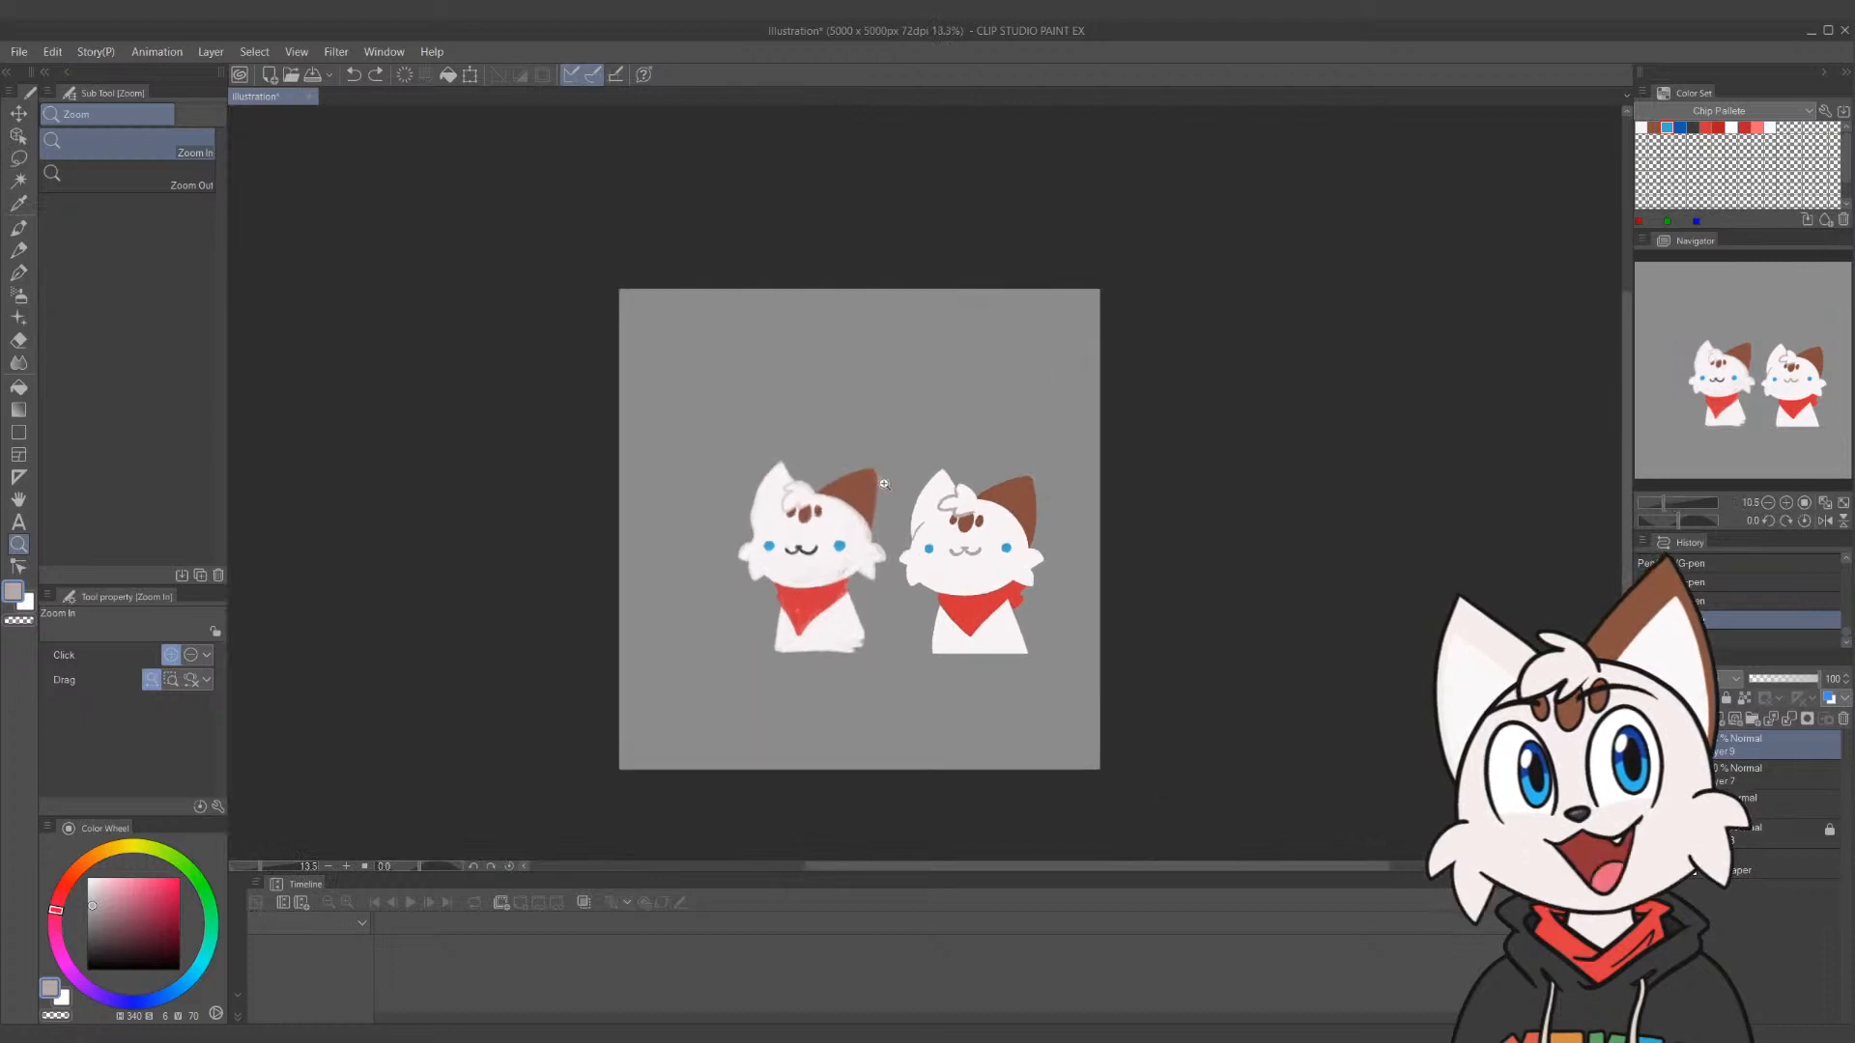
{"action": "left_click", "coordinate": [775, 493]}
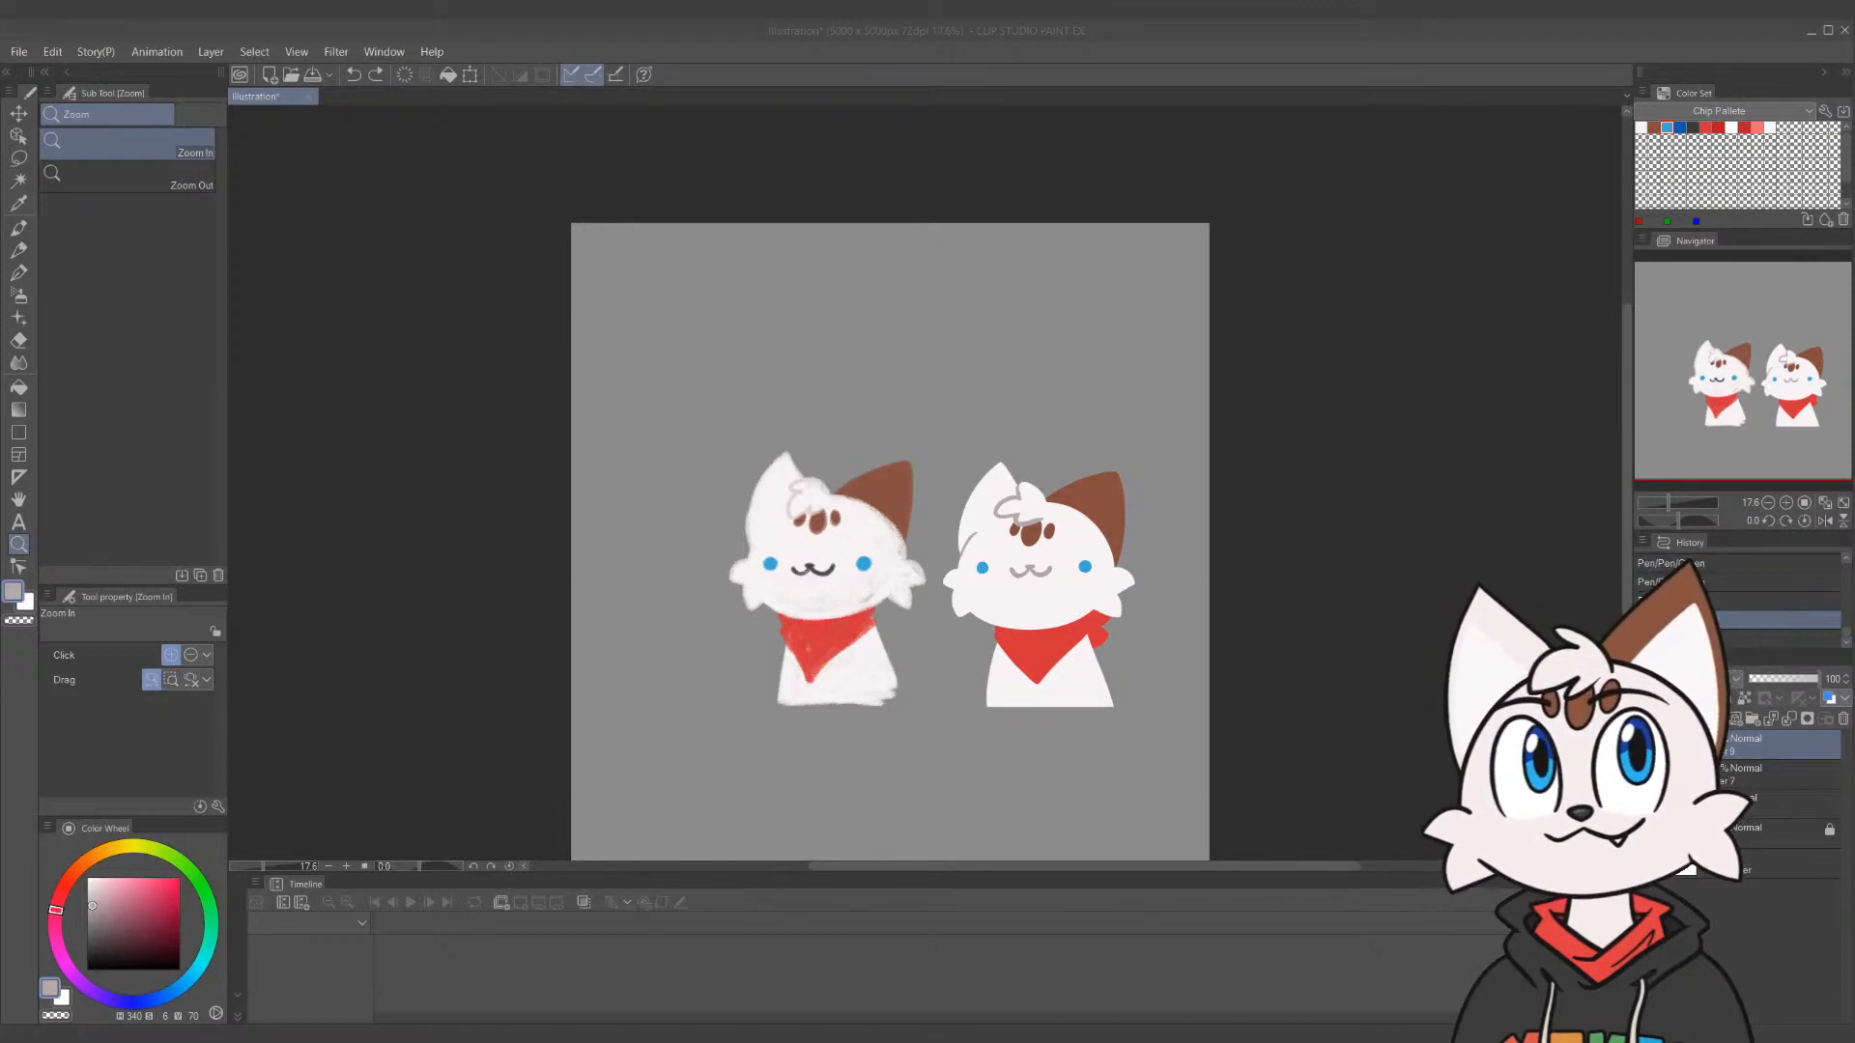
{"action": "left_click_drag", "start_coordinate": [1079, 620], "coordinate": [1017, 498]}
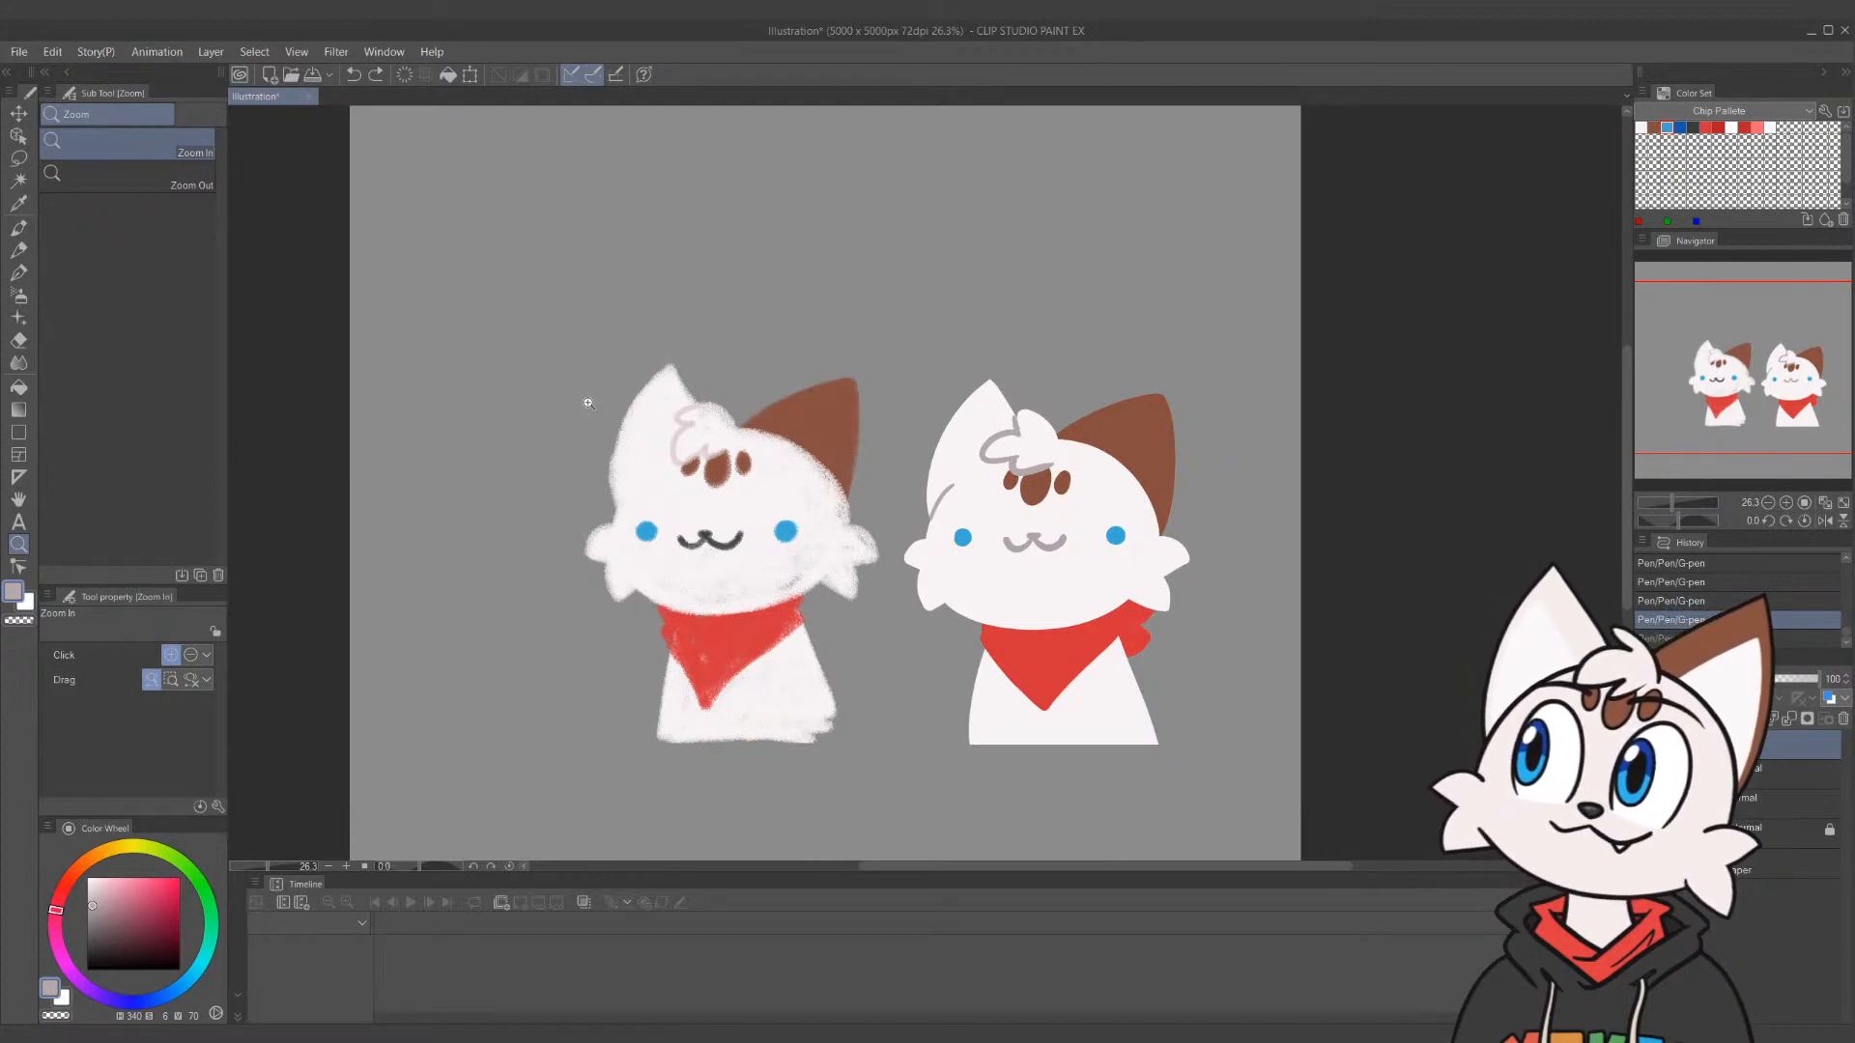
{"action": "scroll", "coordinate": [1226, 580], "scroll_direction": "down", "scroll_amount": 5}
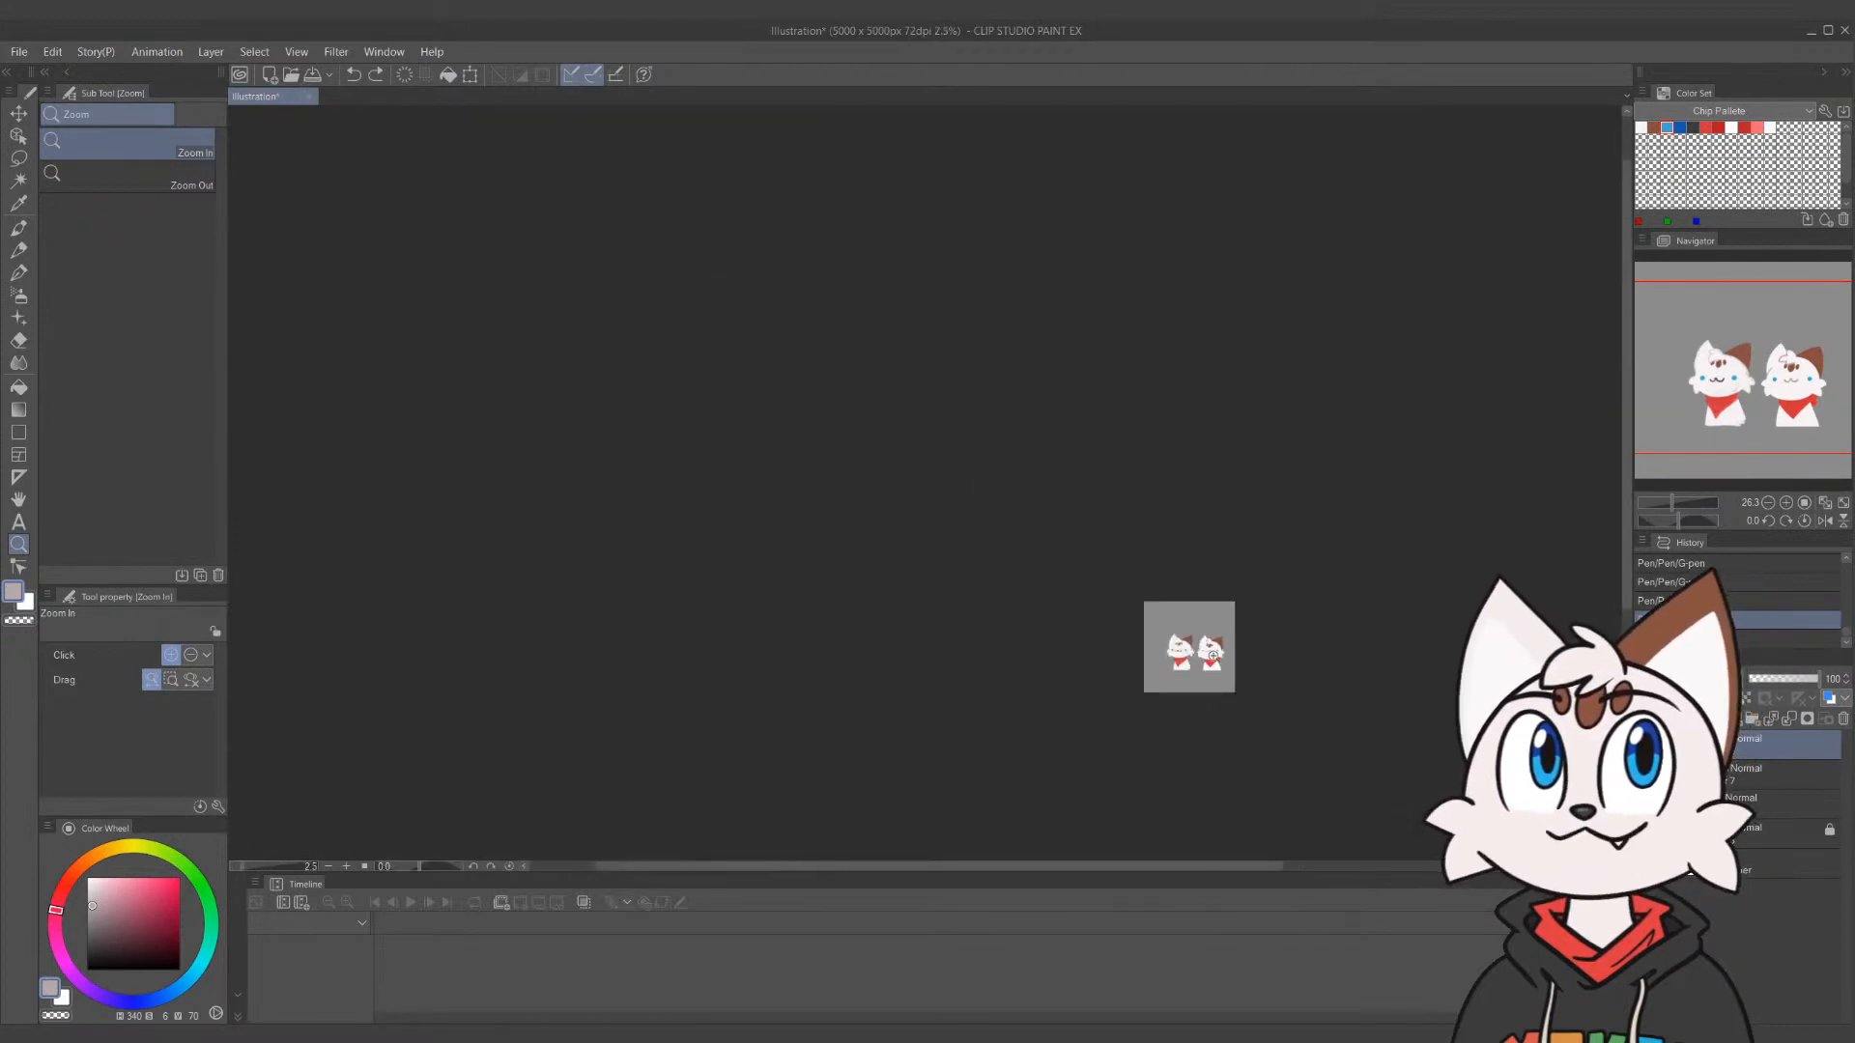
{"action": "scroll", "coordinate": [1346, 662], "scroll_direction": "up", "scroll_amount": 5}
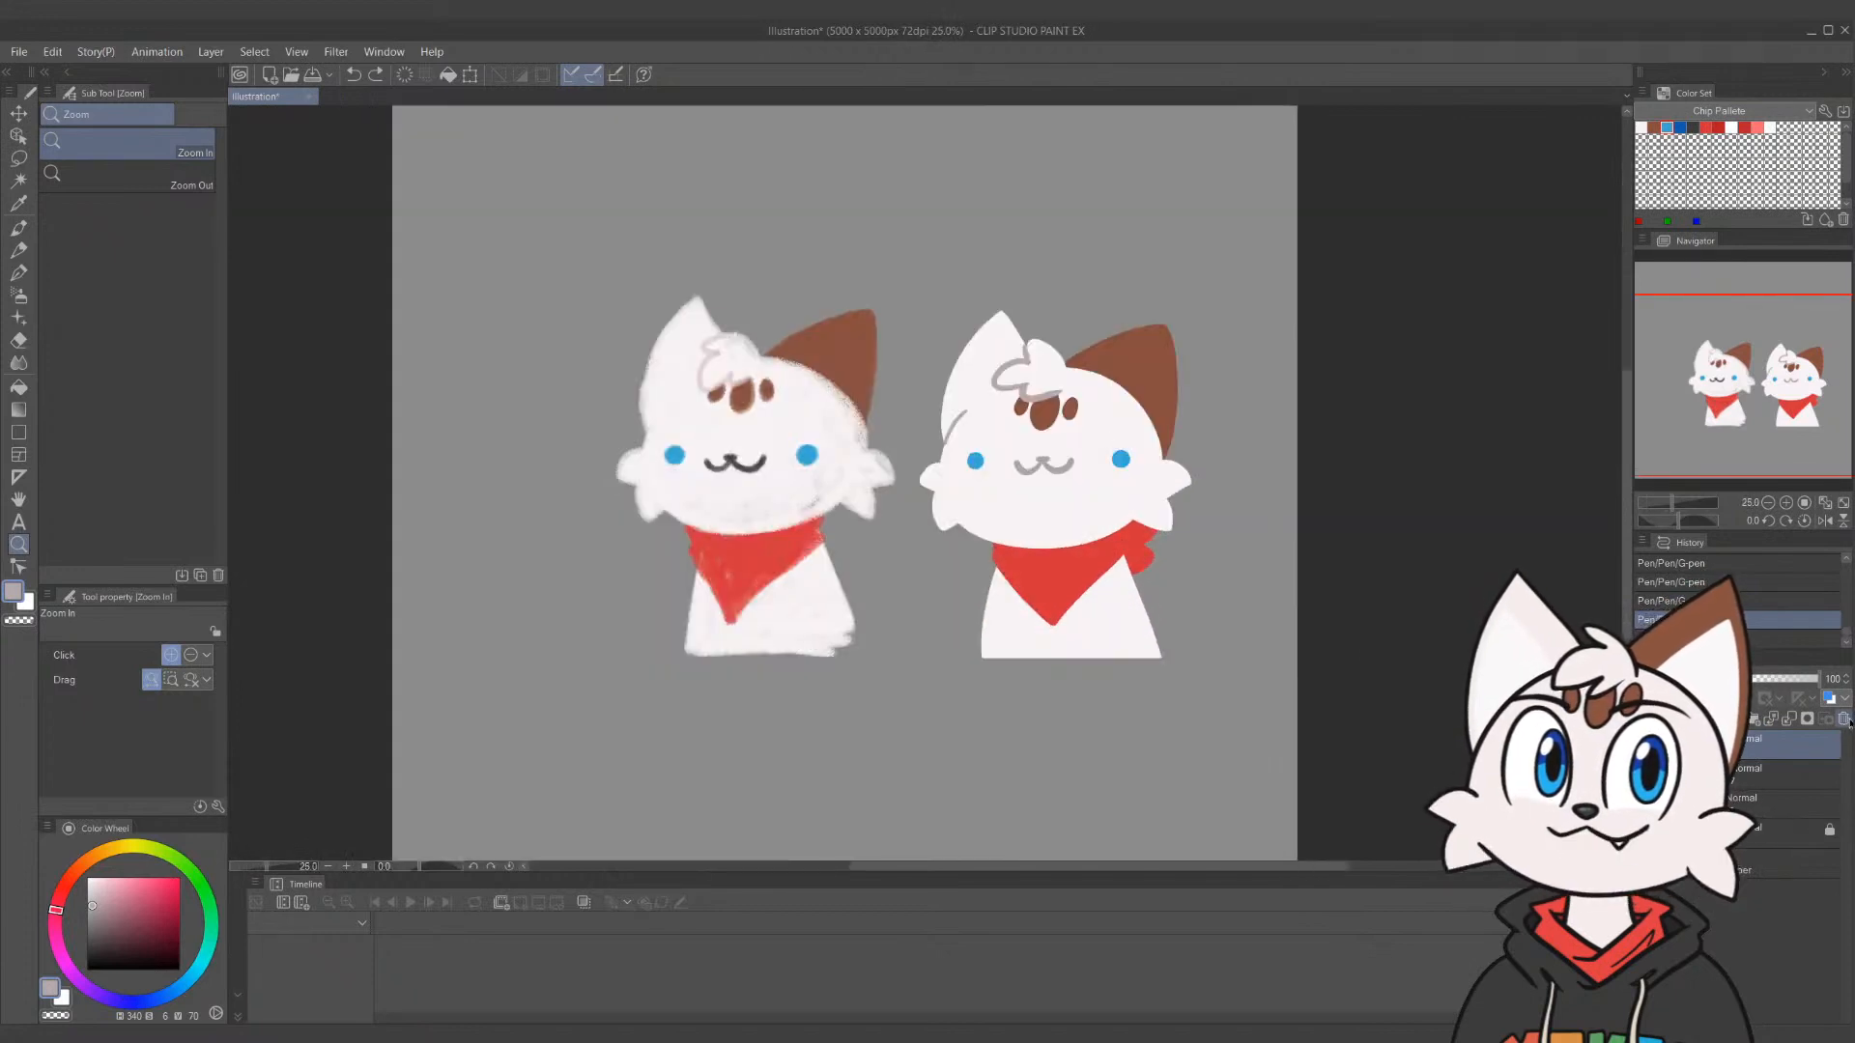
Delete the layers of the clean cat and the reference cat, keeping only the sketch
{"action": "left_click", "coordinate": [1843, 719]}
{"action": "left_click", "coordinate": [1843, 719]}
{"action": "scroll", "coordinate": [1246, 787], "scroll_direction": "down", "scroll_amount": 5}
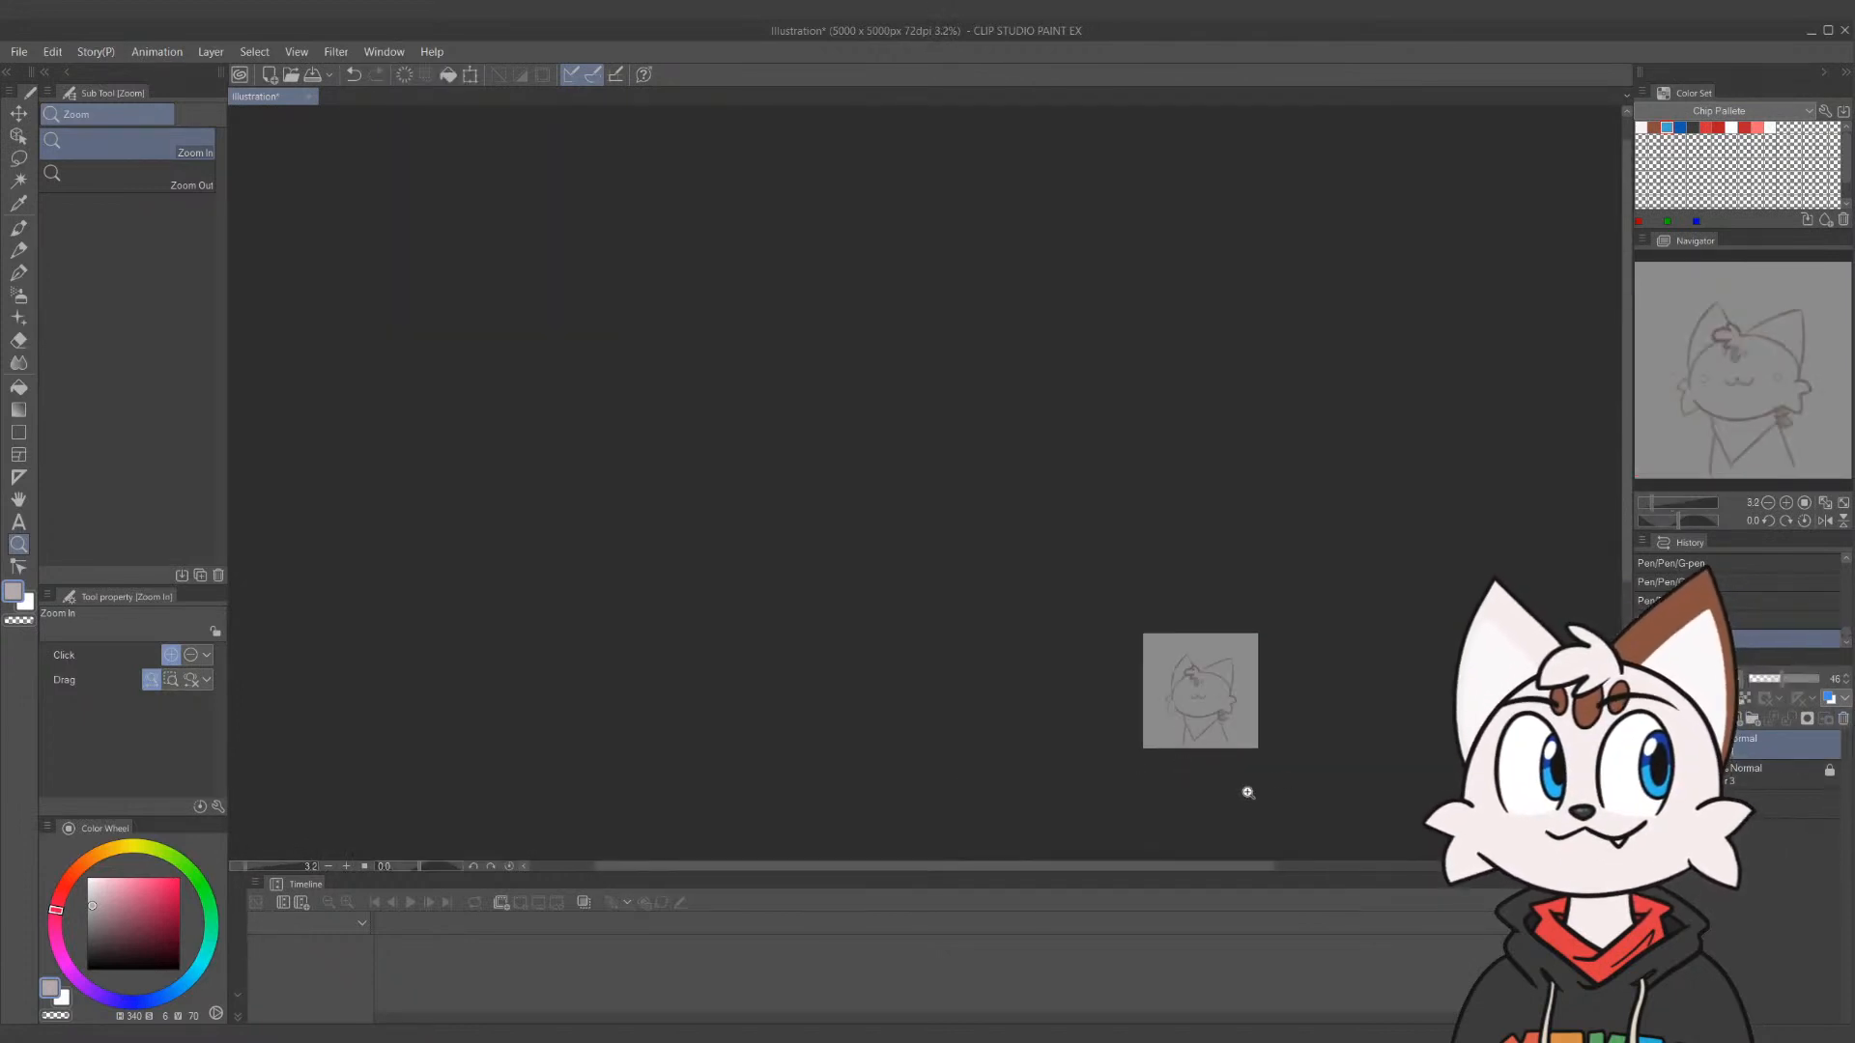
{"action": "scroll", "coordinate": [1175, 704], "scroll_direction": "up", "scroll_amount": 4}
{"action": "scroll", "coordinate": [1198, 697], "scroll_direction": "up", "scroll_amount": 1}
Scale the cat sketch to about 119 % width and 122 % height, and reposition it to fill the canvas
{"action": "key", "text": "ctrl+t"}
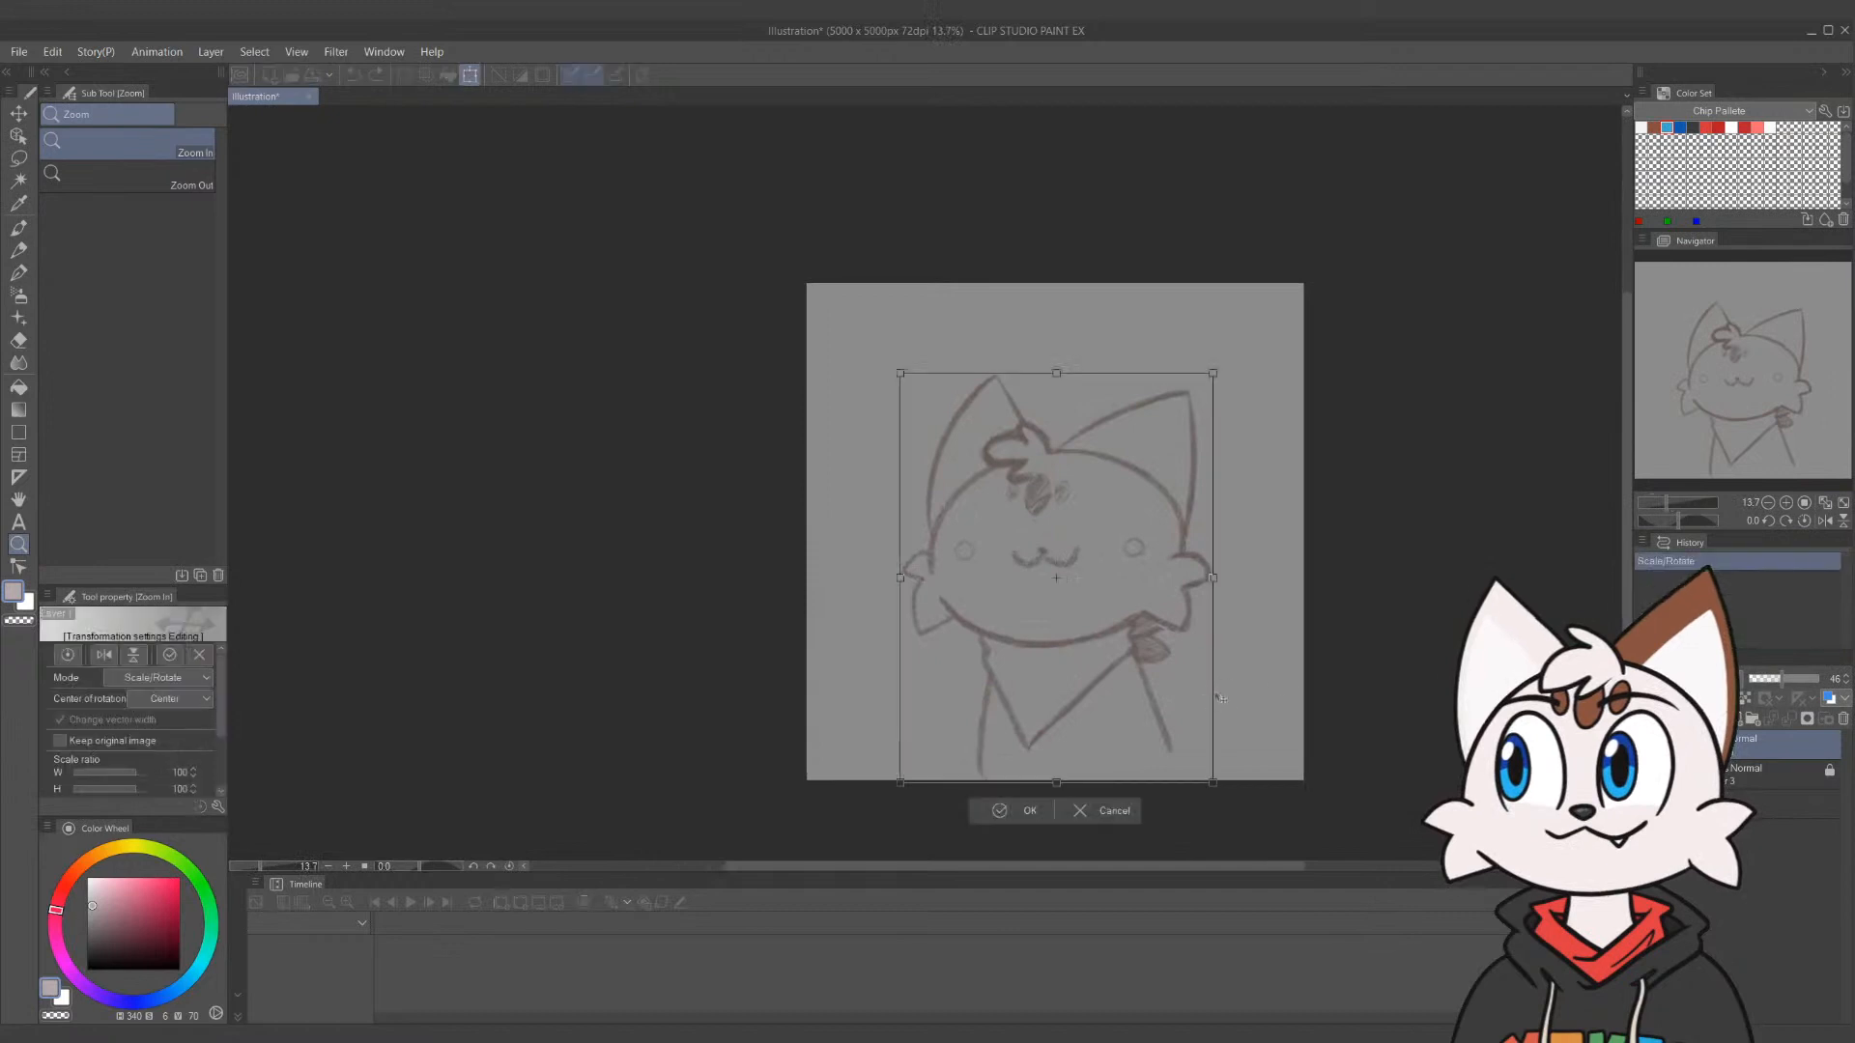
{"action": "left_click_drag", "start_coordinate": [1060, 369], "coordinate": [1056, 331]}
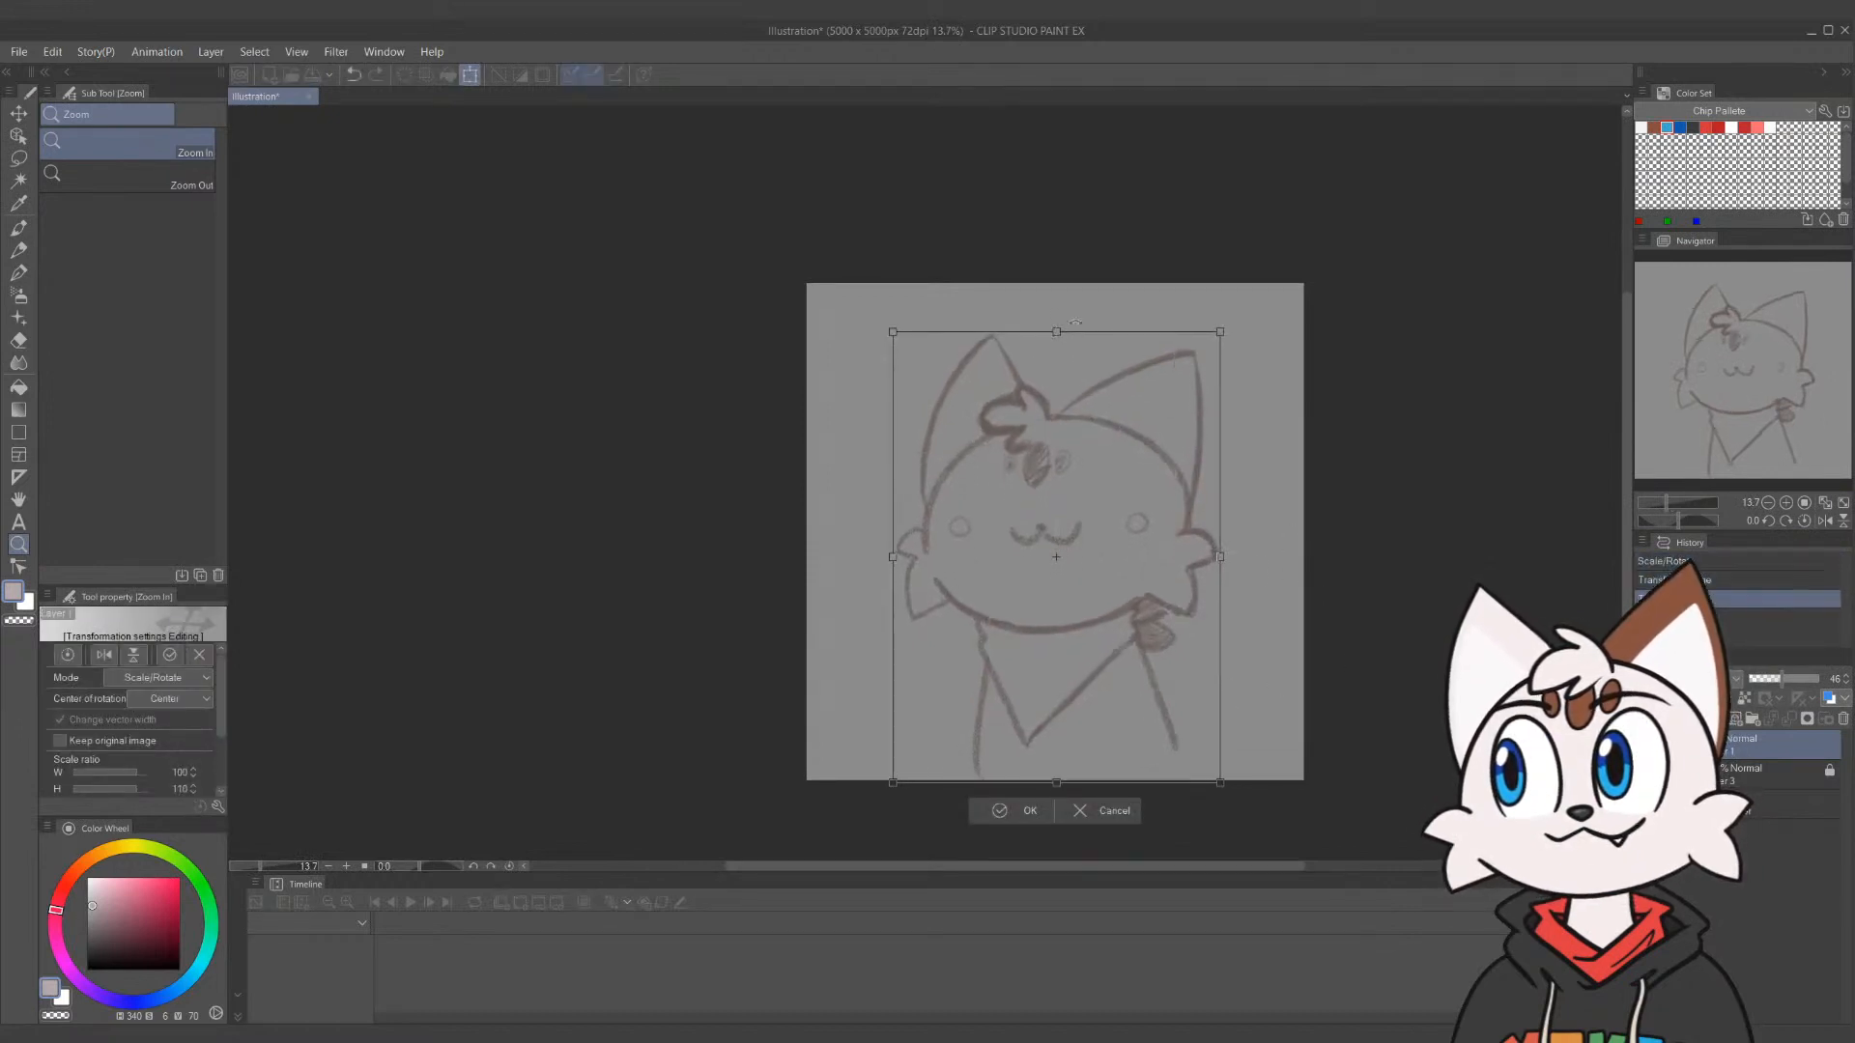
{"action": "mouse_move", "coordinate": [1234, 783]}
{"action": "left_mouse_down"}
{"action": "mouse_move", "coordinate": [1210, 769]}
{"action": "mouse_move", "coordinate": [1245, 817]}
{"action": "left_mouse_up"}
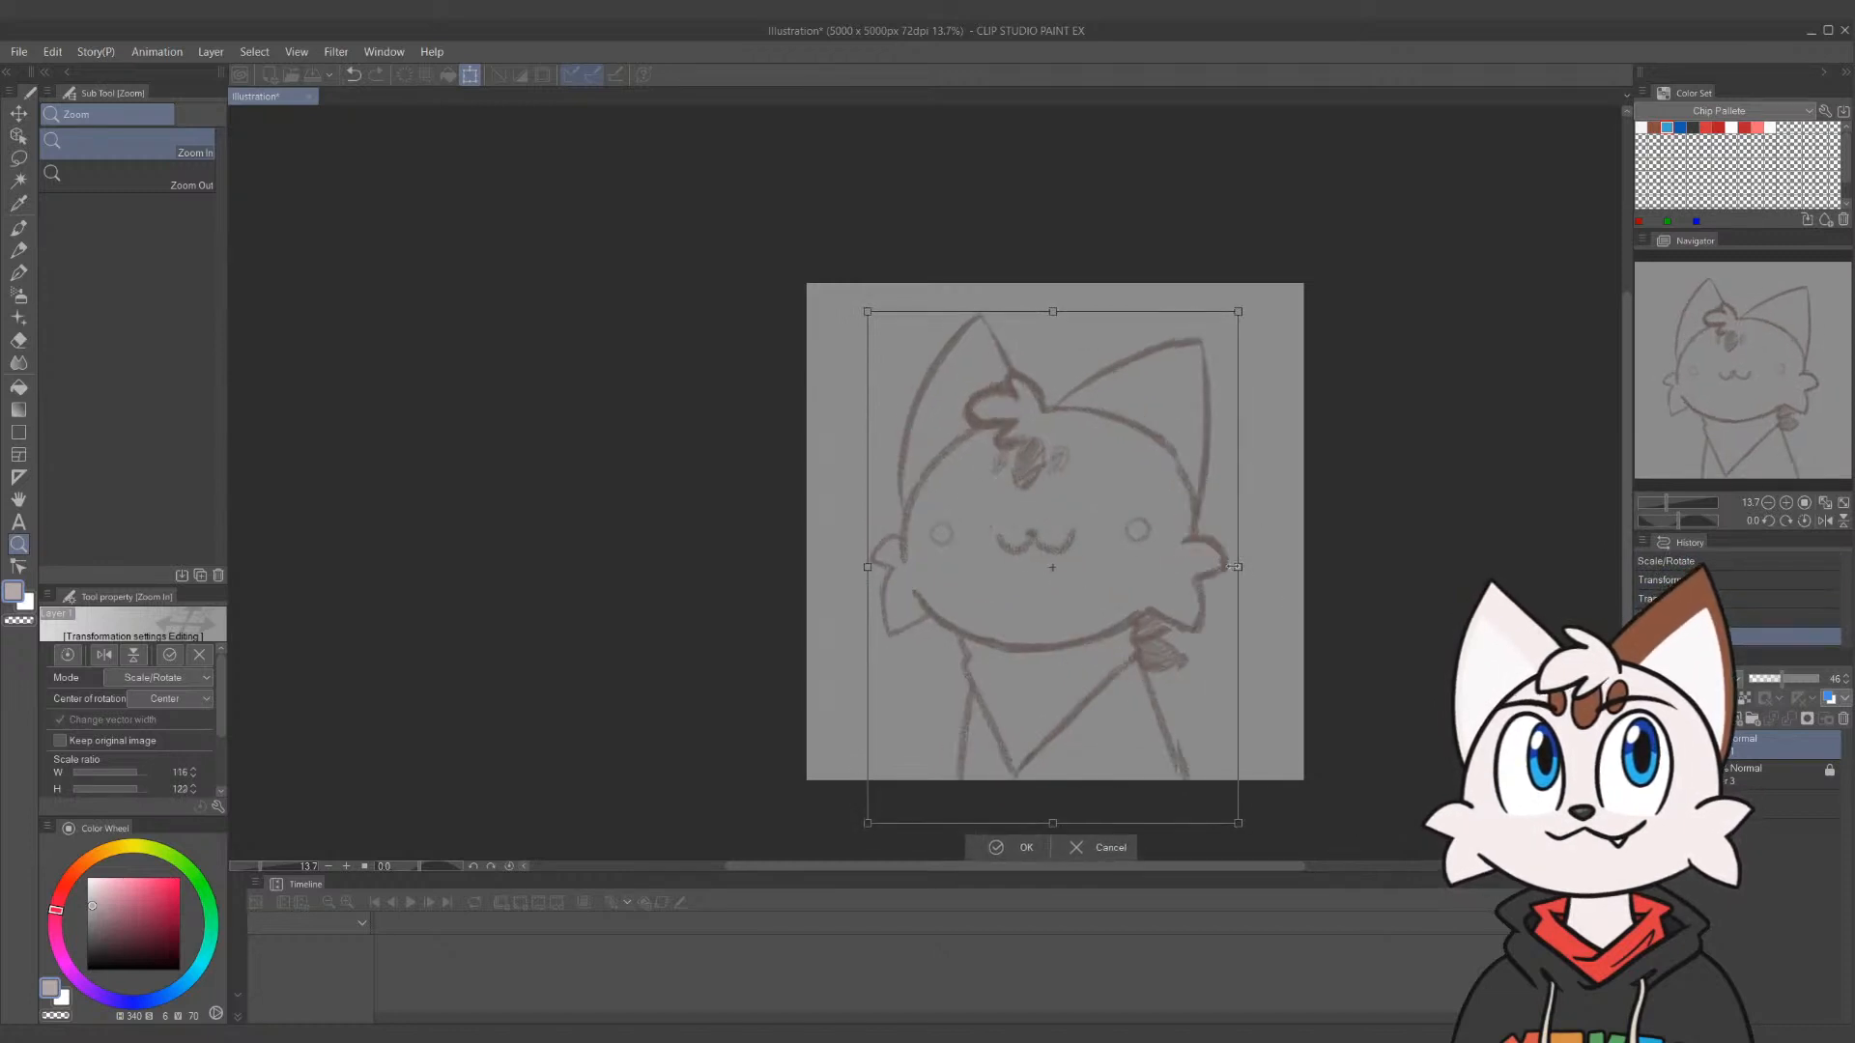
{"action": "key", "text": "ctrl+z"}
{"action": "left_click_drag", "start_coordinate": [1233, 568], "coordinate": [1241, 568]}
{"action": "left_click_drag", "start_coordinate": [1205, 639], "coordinate": [1204, 626]}
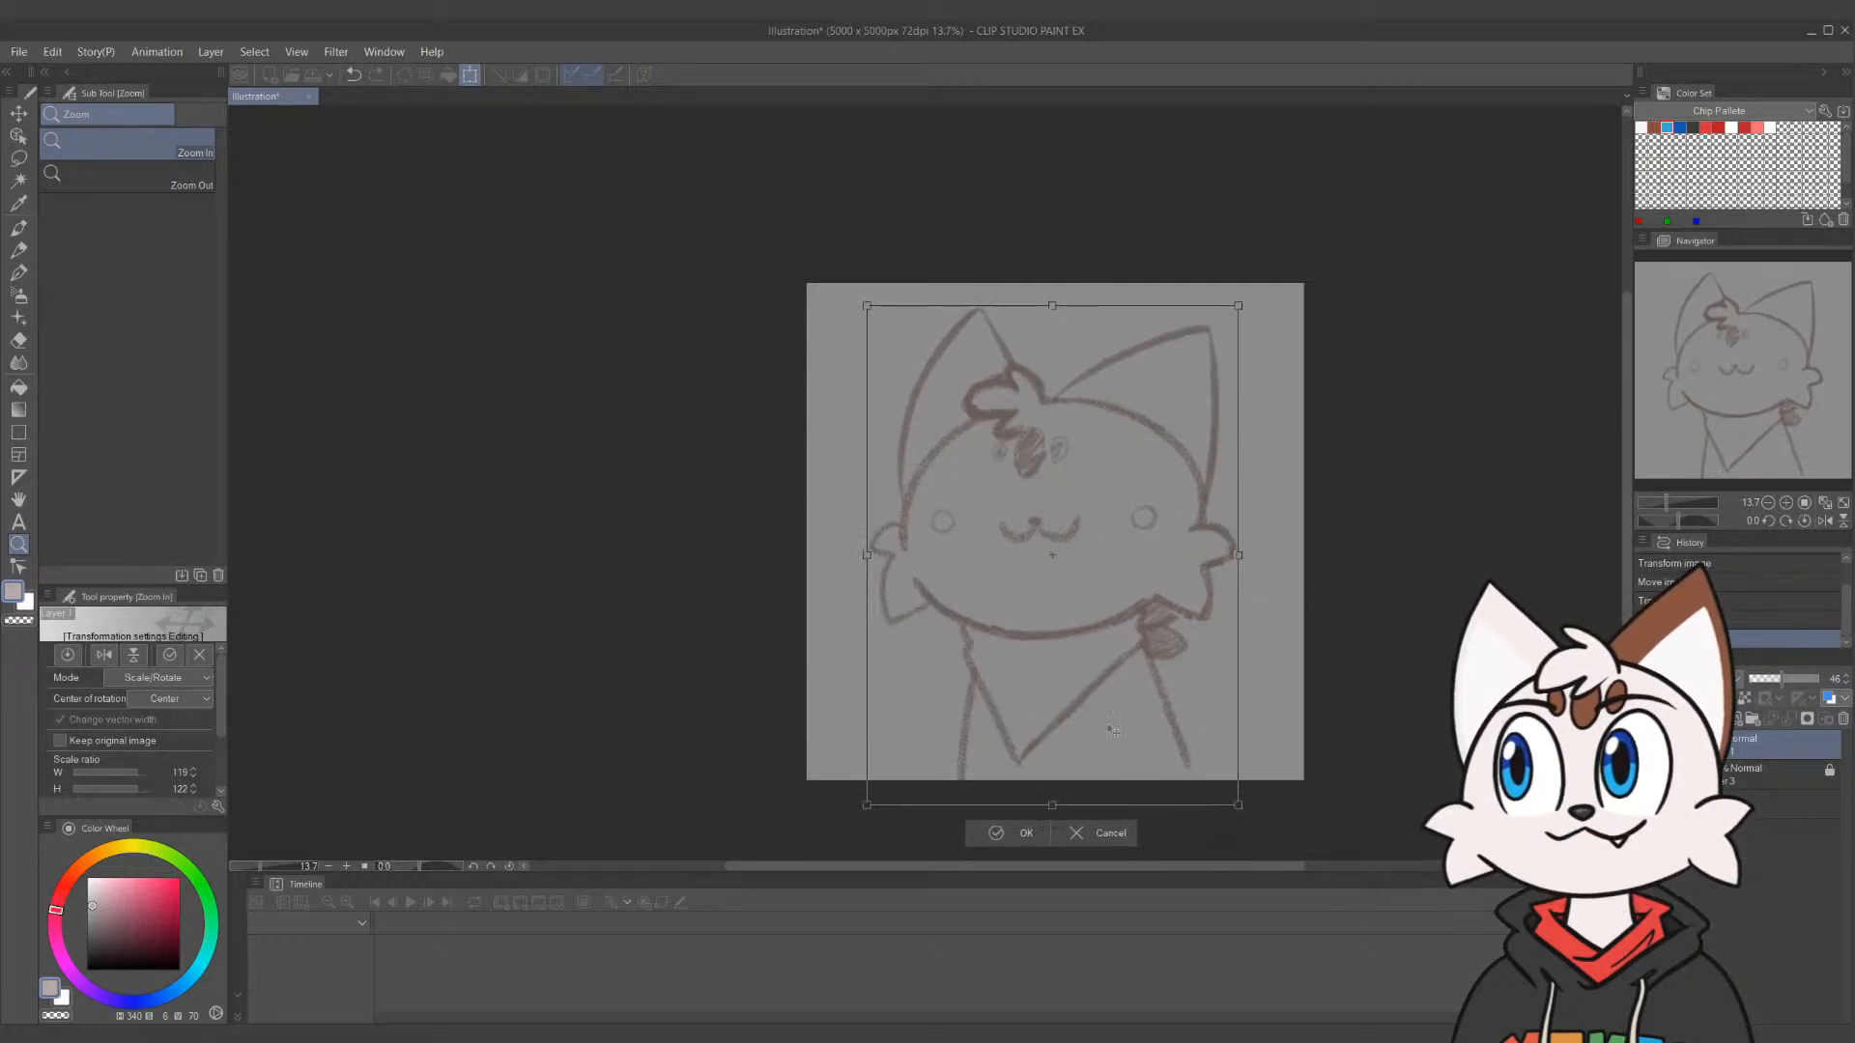
{"action": "left_click", "coordinate": [1030, 833]}
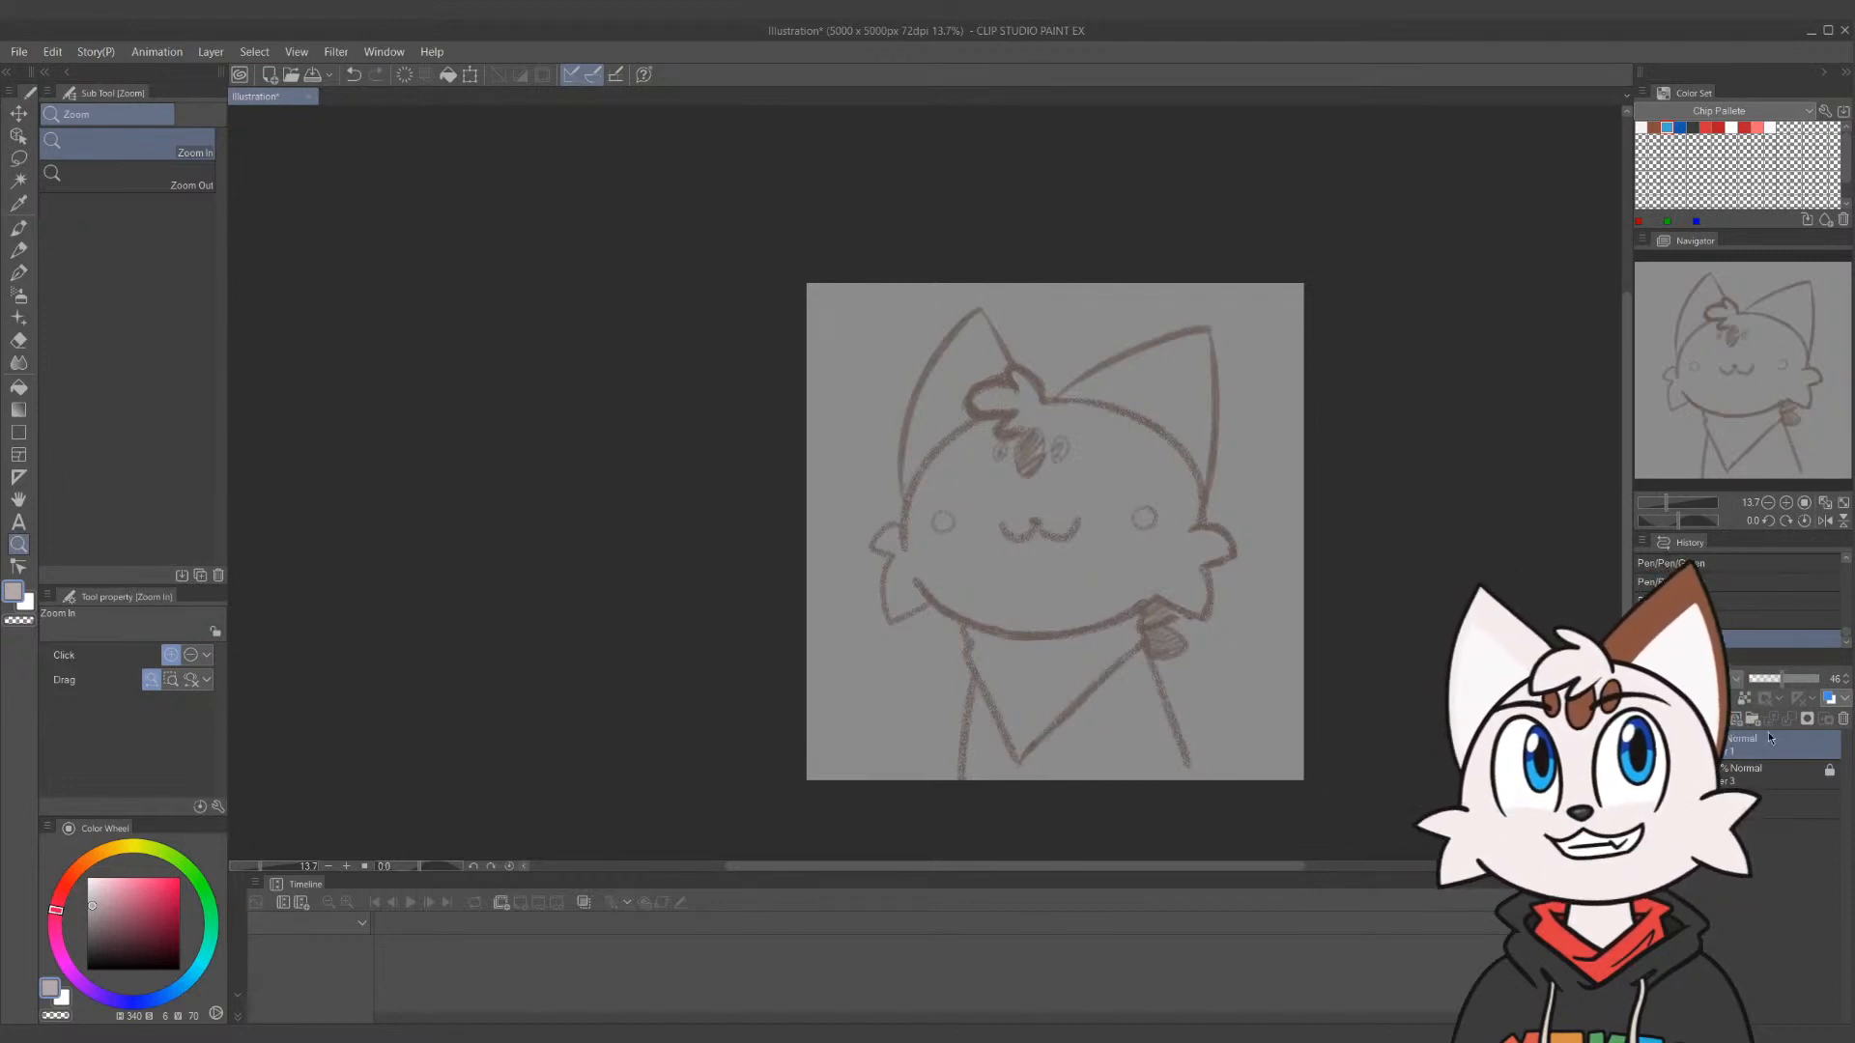
Add a new layer above the sketch and set the G-pen to white with brush size 200
{"action": "left_click", "coordinate": [1741, 719]}
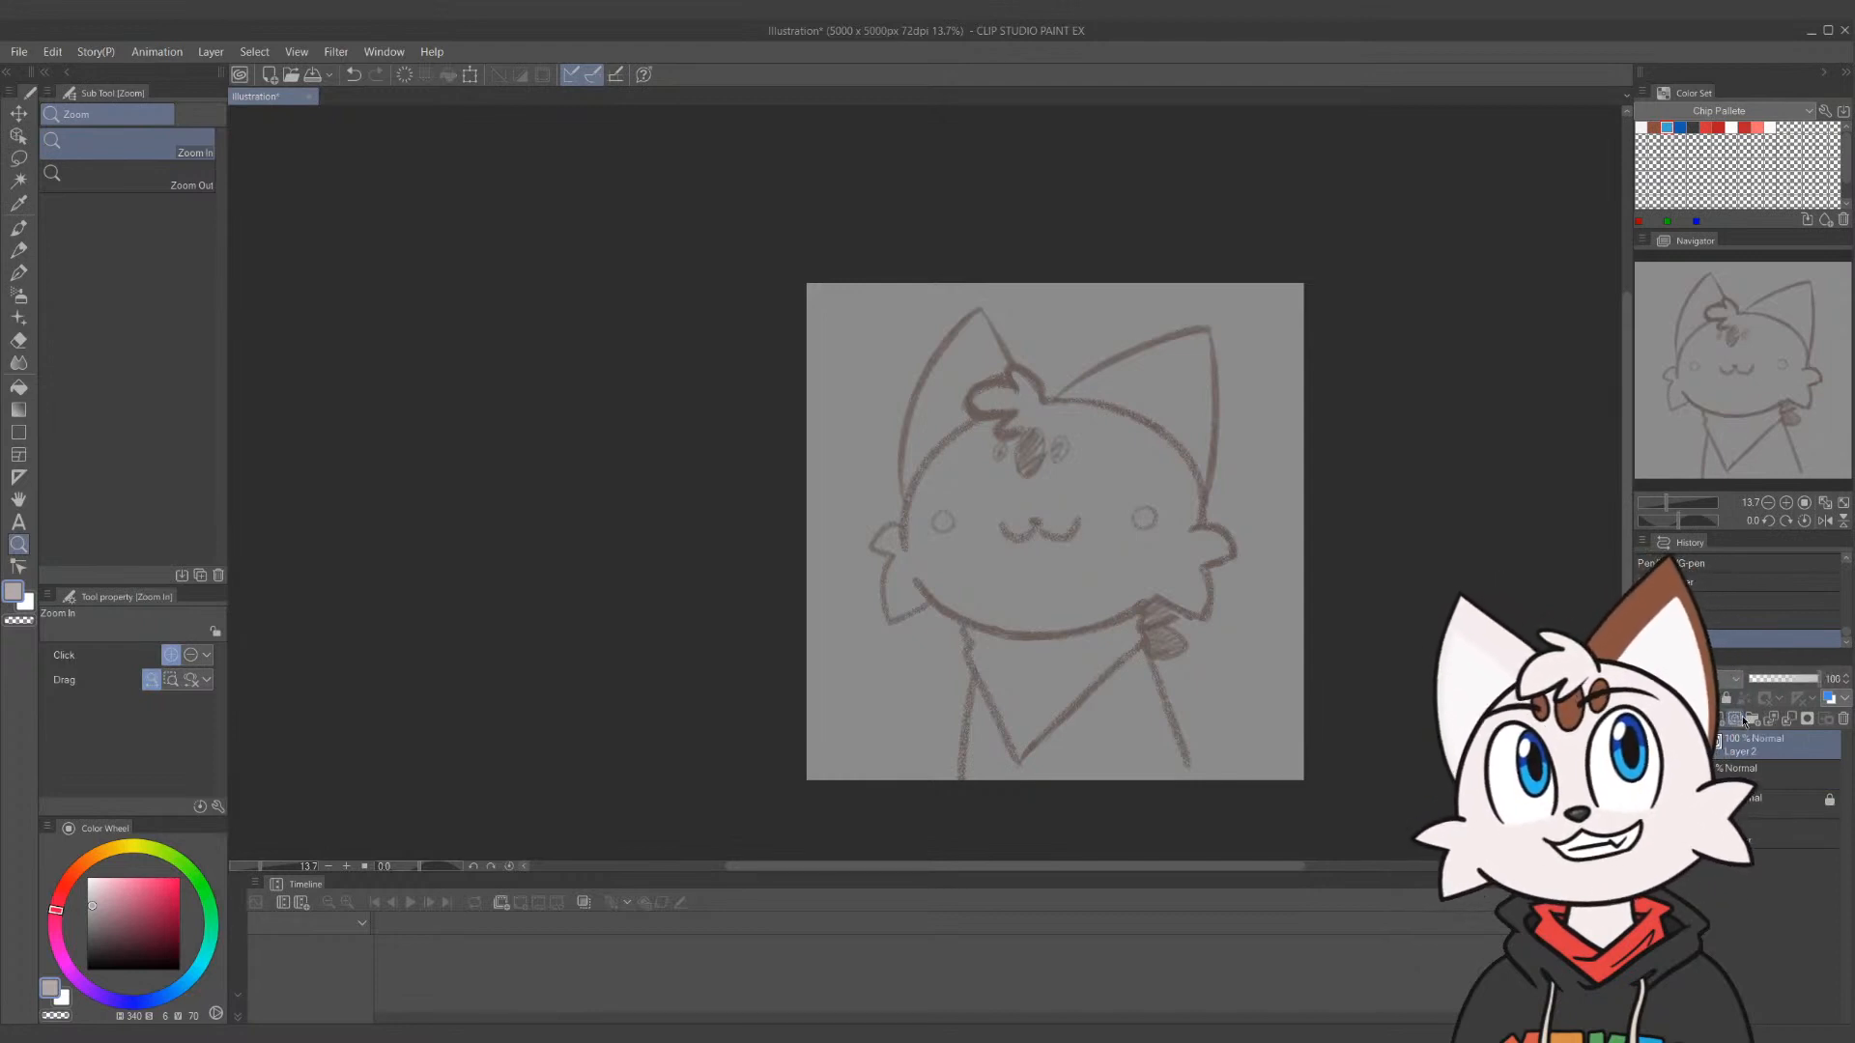
{"action": "key", "text": "p"}
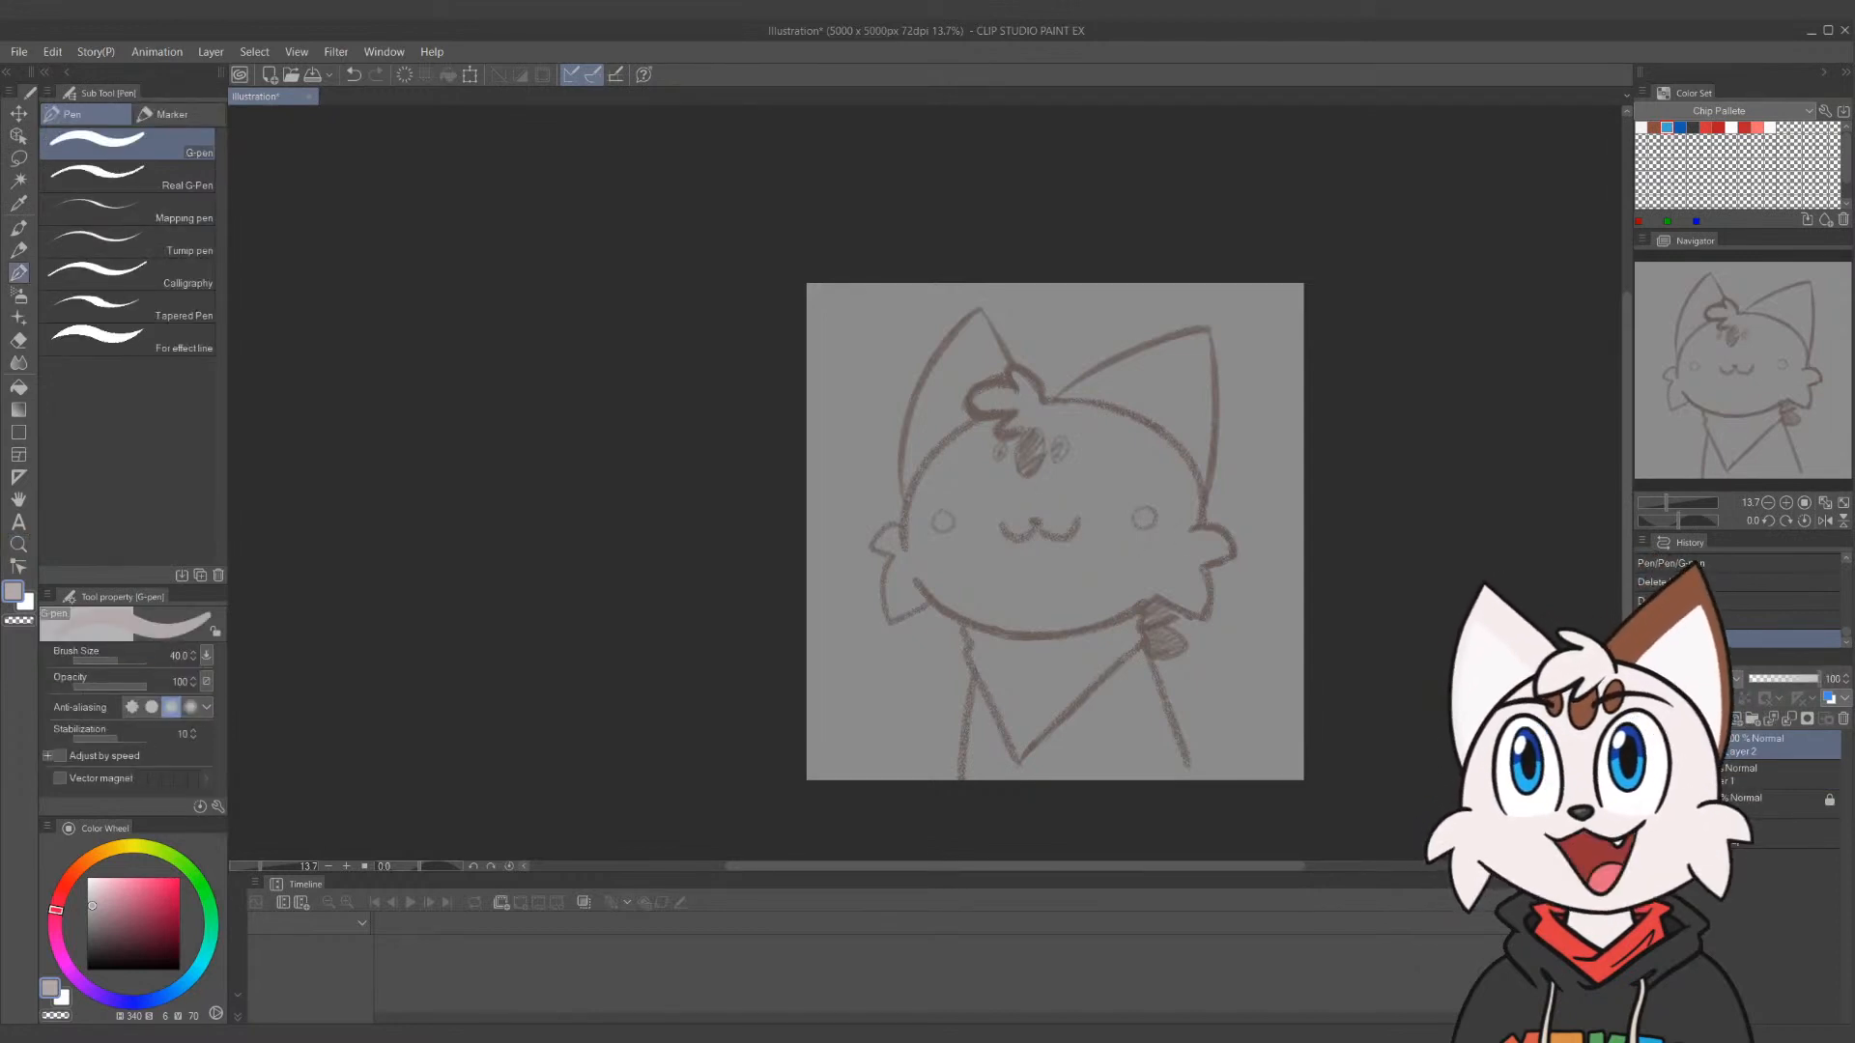
{"action": "left_click_drag", "start_coordinate": [1075, 442], "coordinate": [1211, 566]}
{"action": "key", "text": "ctrl+z"}
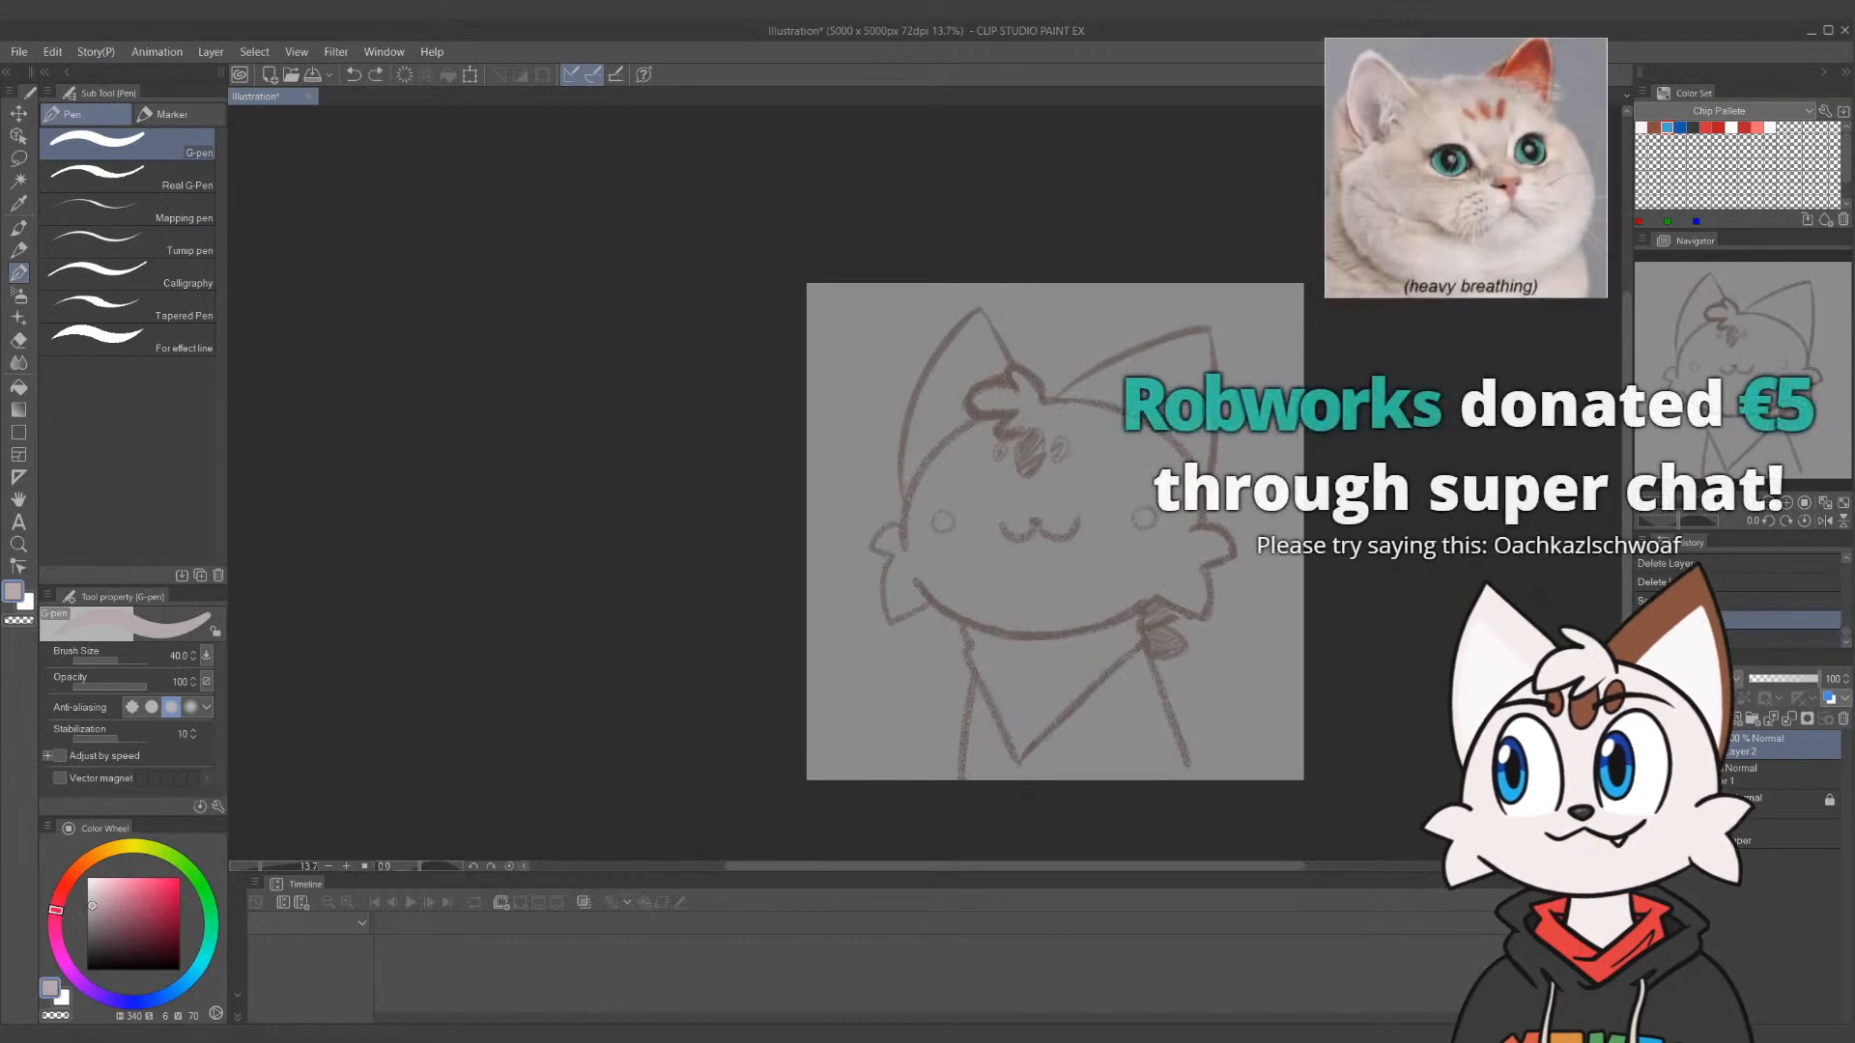
{"action": "left_click", "coordinate": [1648, 127]}
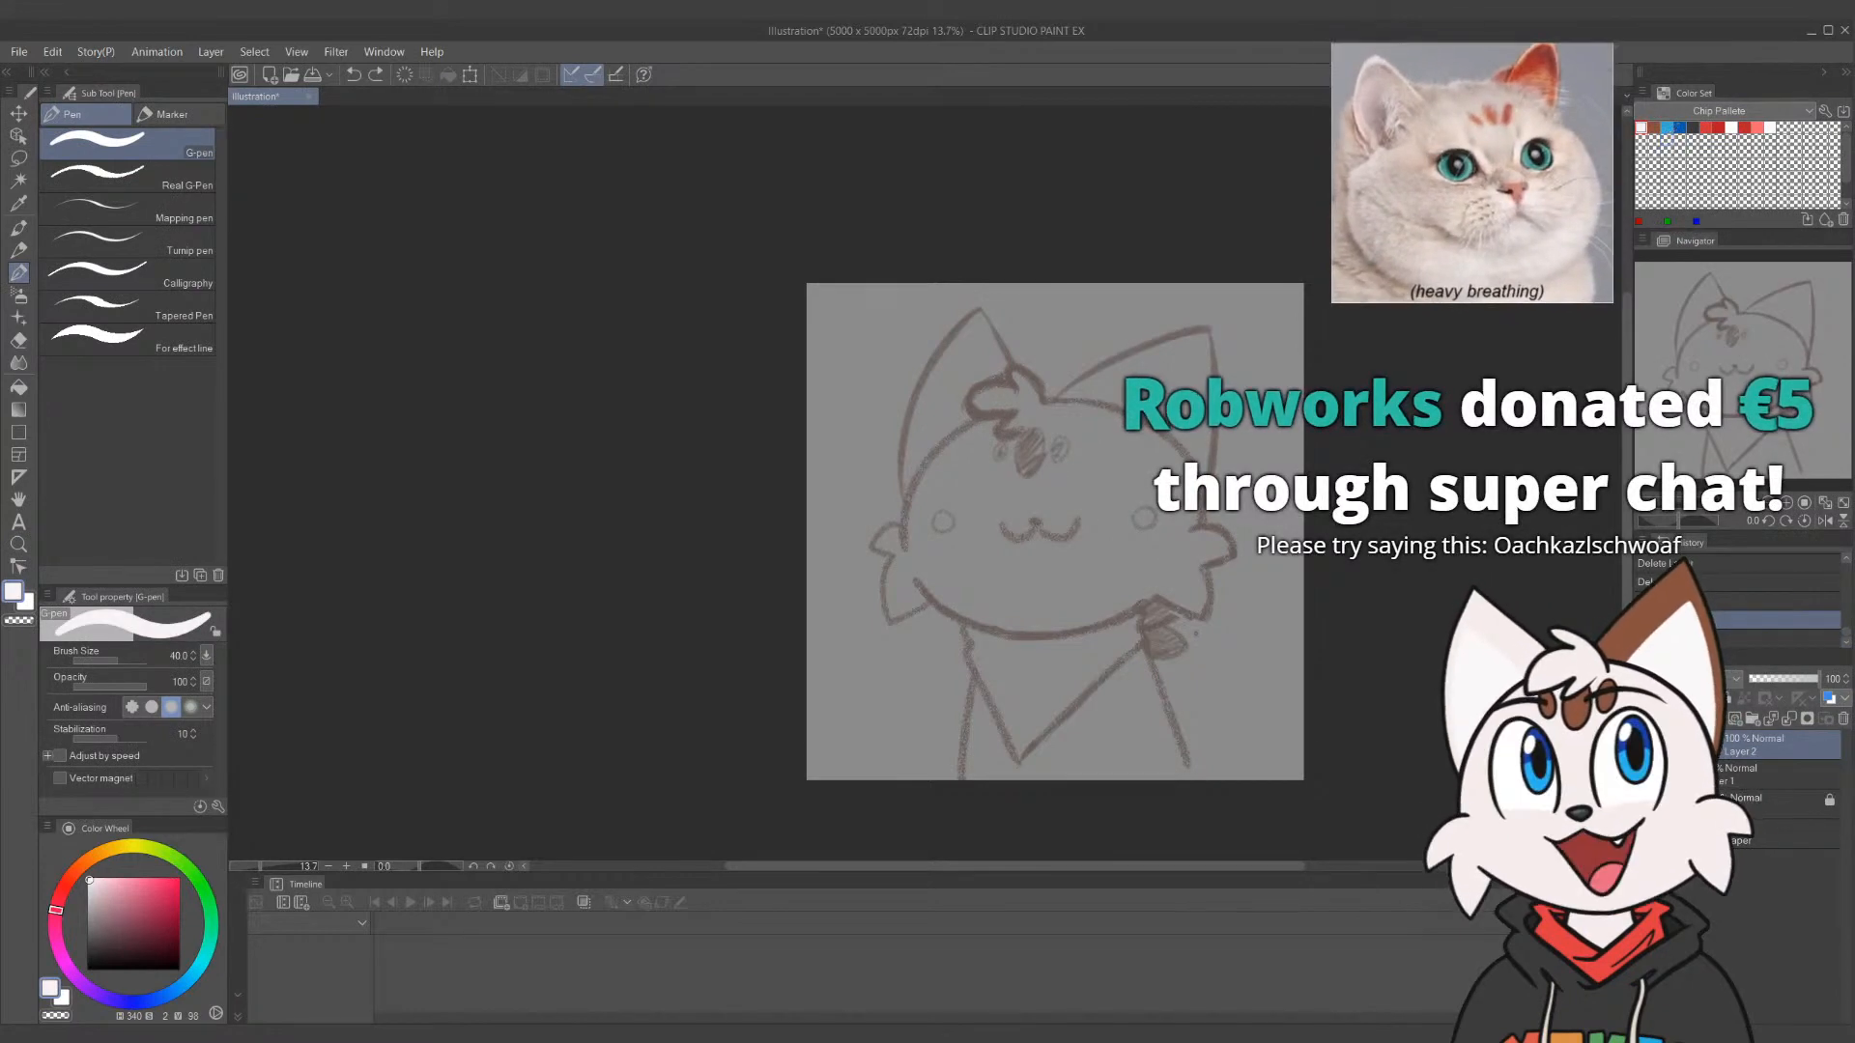
{"action": "key", "text": "bracketright"}
{"action": "key", "text": "bracketright"}
{"action": "key", "text": "bracketright"}
{"action": "key", "text": "bracketright"}
{"action": "key", "text": "bracketright"}
{"action": "key", "text": "bracketright"}
{"action": "key", "text": "bracketright"}
{"action": "key", "text": "bracketright"}
{"action": "key", "text": "bracketright"}
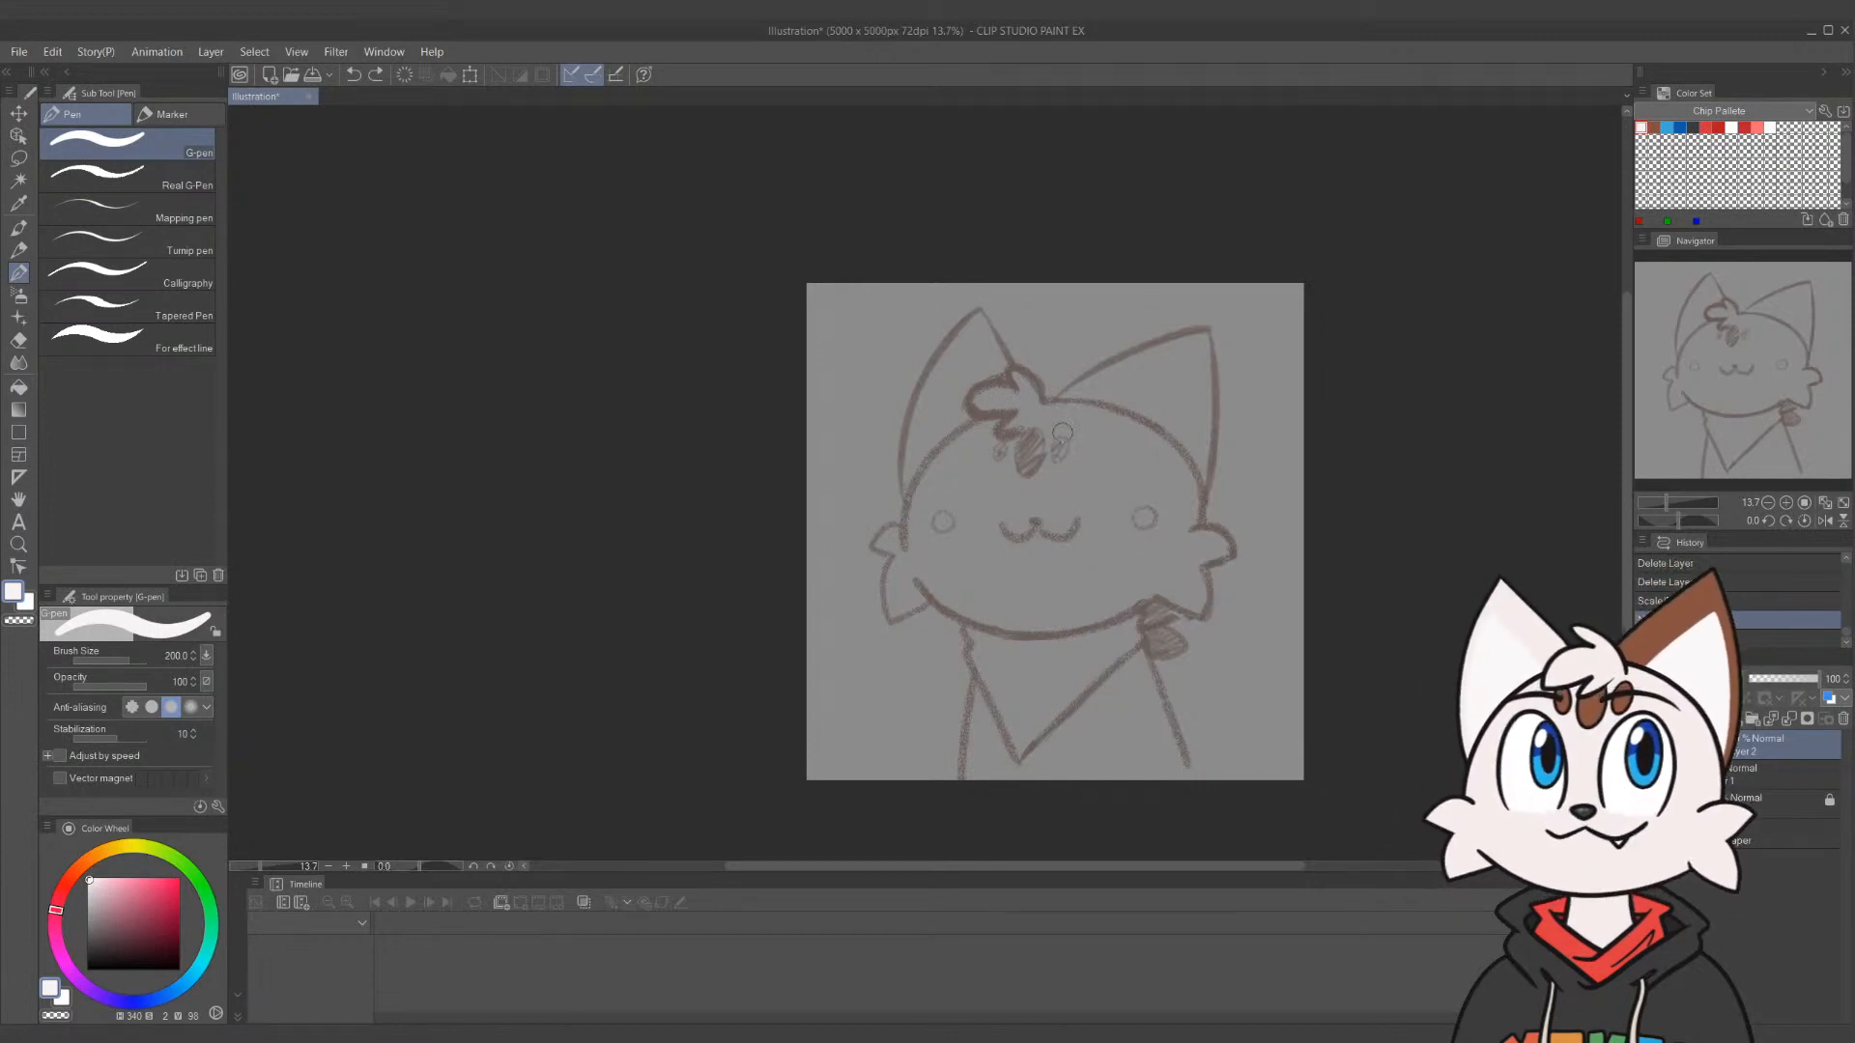
{"action": "mouse_move", "coordinate": [1087, 425]}
{"action": "left_mouse_down"}
{"action": "mouse_move", "coordinate": [1042, 463]}
{"action": "mouse_move", "coordinate": [1198, 518]}
{"action": "mouse_move", "coordinate": [1196, 688]}
{"action": "left_mouse_up"}
{"action": "key", "text": "ctrl+z"}
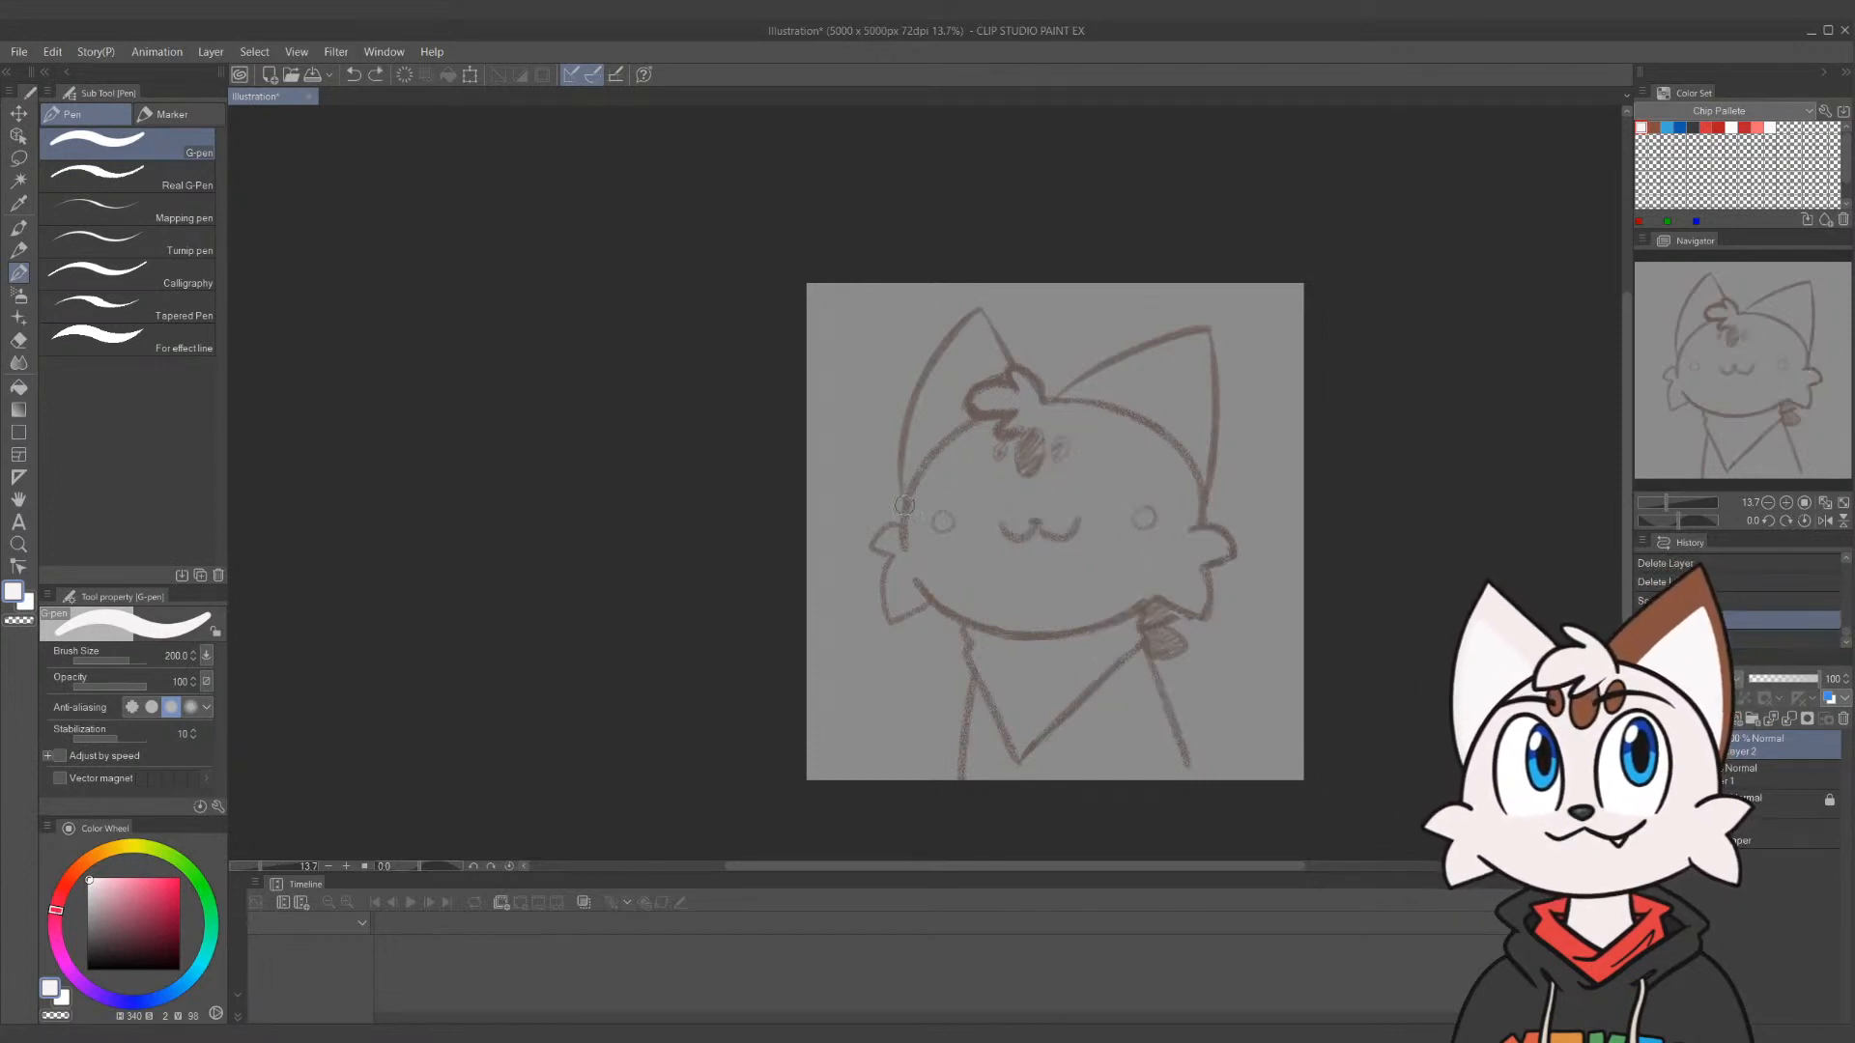
{"action": "mouse_move", "coordinate": [1014, 452]}
{"action": "left_mouse_down"}
{"action": "mouse_move", "coordinate": [1004, 530]}
{"action": "mouse_move", "coordinate": [1039, 604]}
{"action": "left_mouse_up"}
{"action": "key", "text": "ctrl+z"}
{"action": "left_click_drag", "start_coordinate": [996, 492], "coordinate": [1074, 646]}
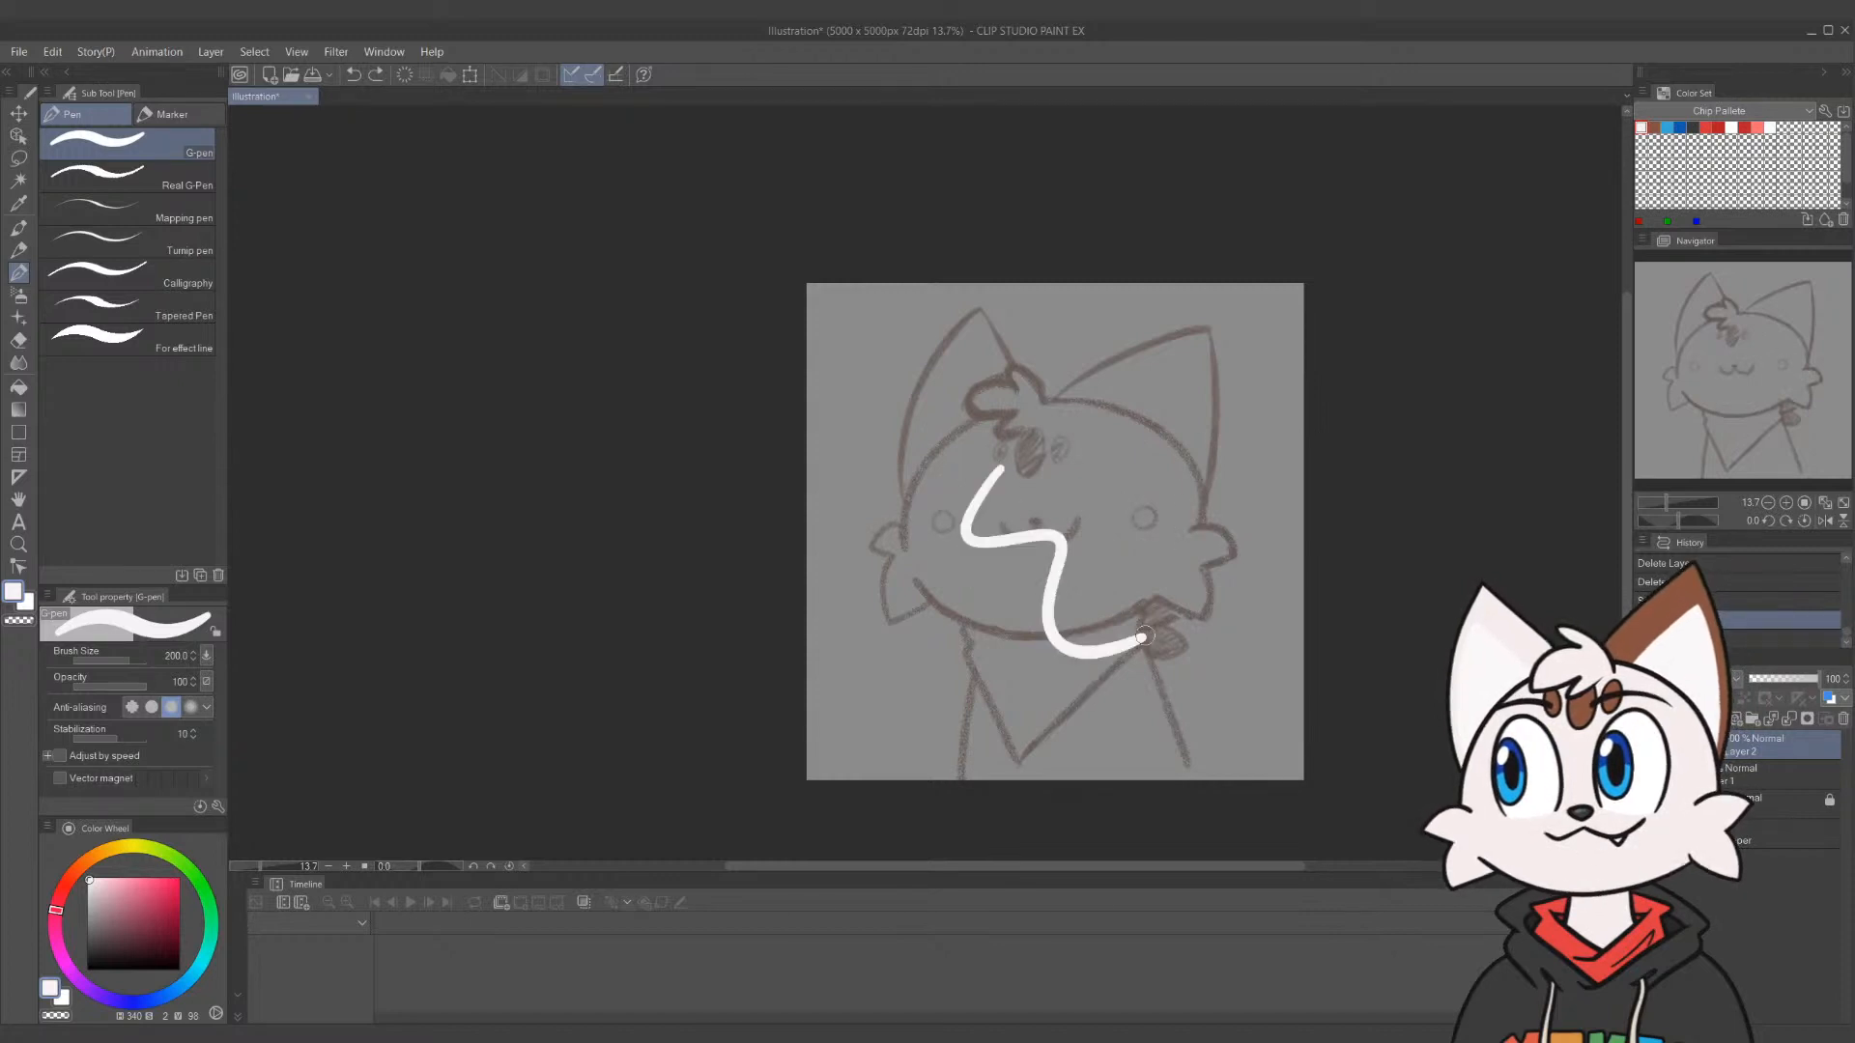
{"action": "key", "text": "ctrl+z"}
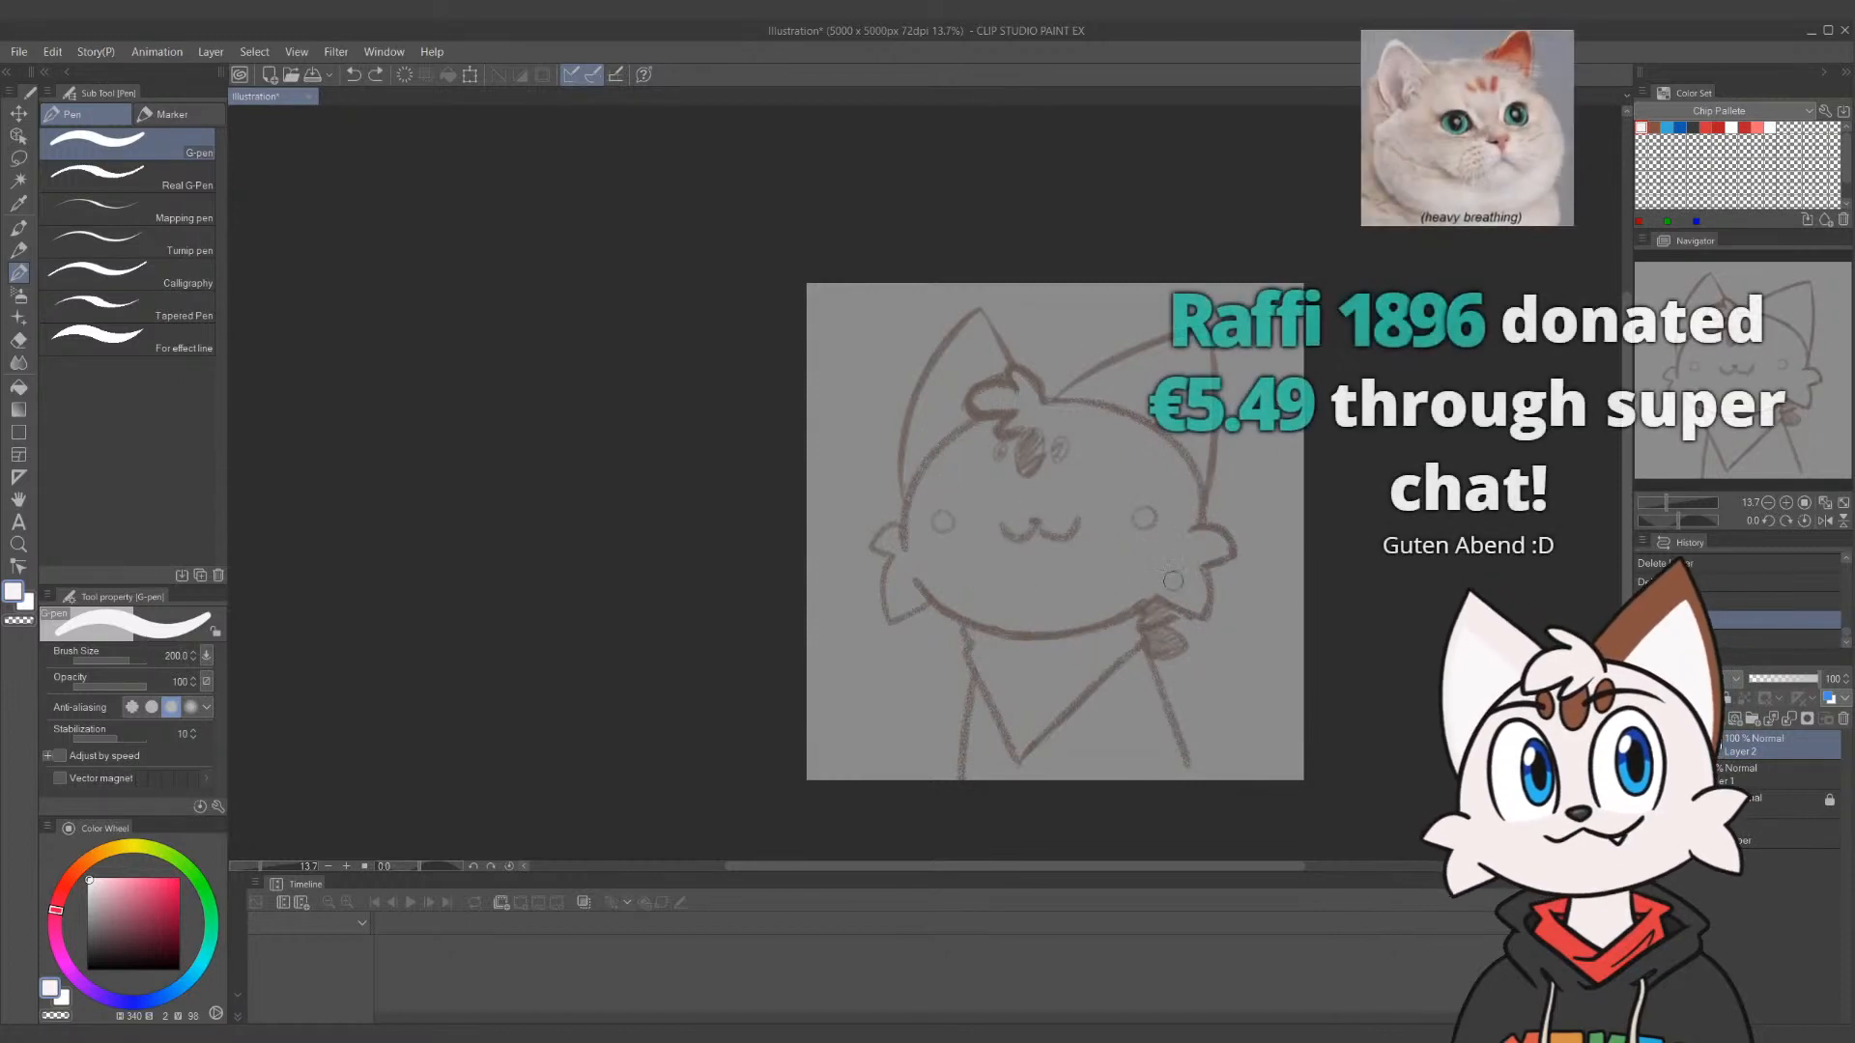
Set the G-pen's stabilization to 31 and try it with a short stroke on the cat's cheek
{"action": "scroll", "coordinate": [133, 750], "scroll_direction": "up", "scroll_amount": 19}
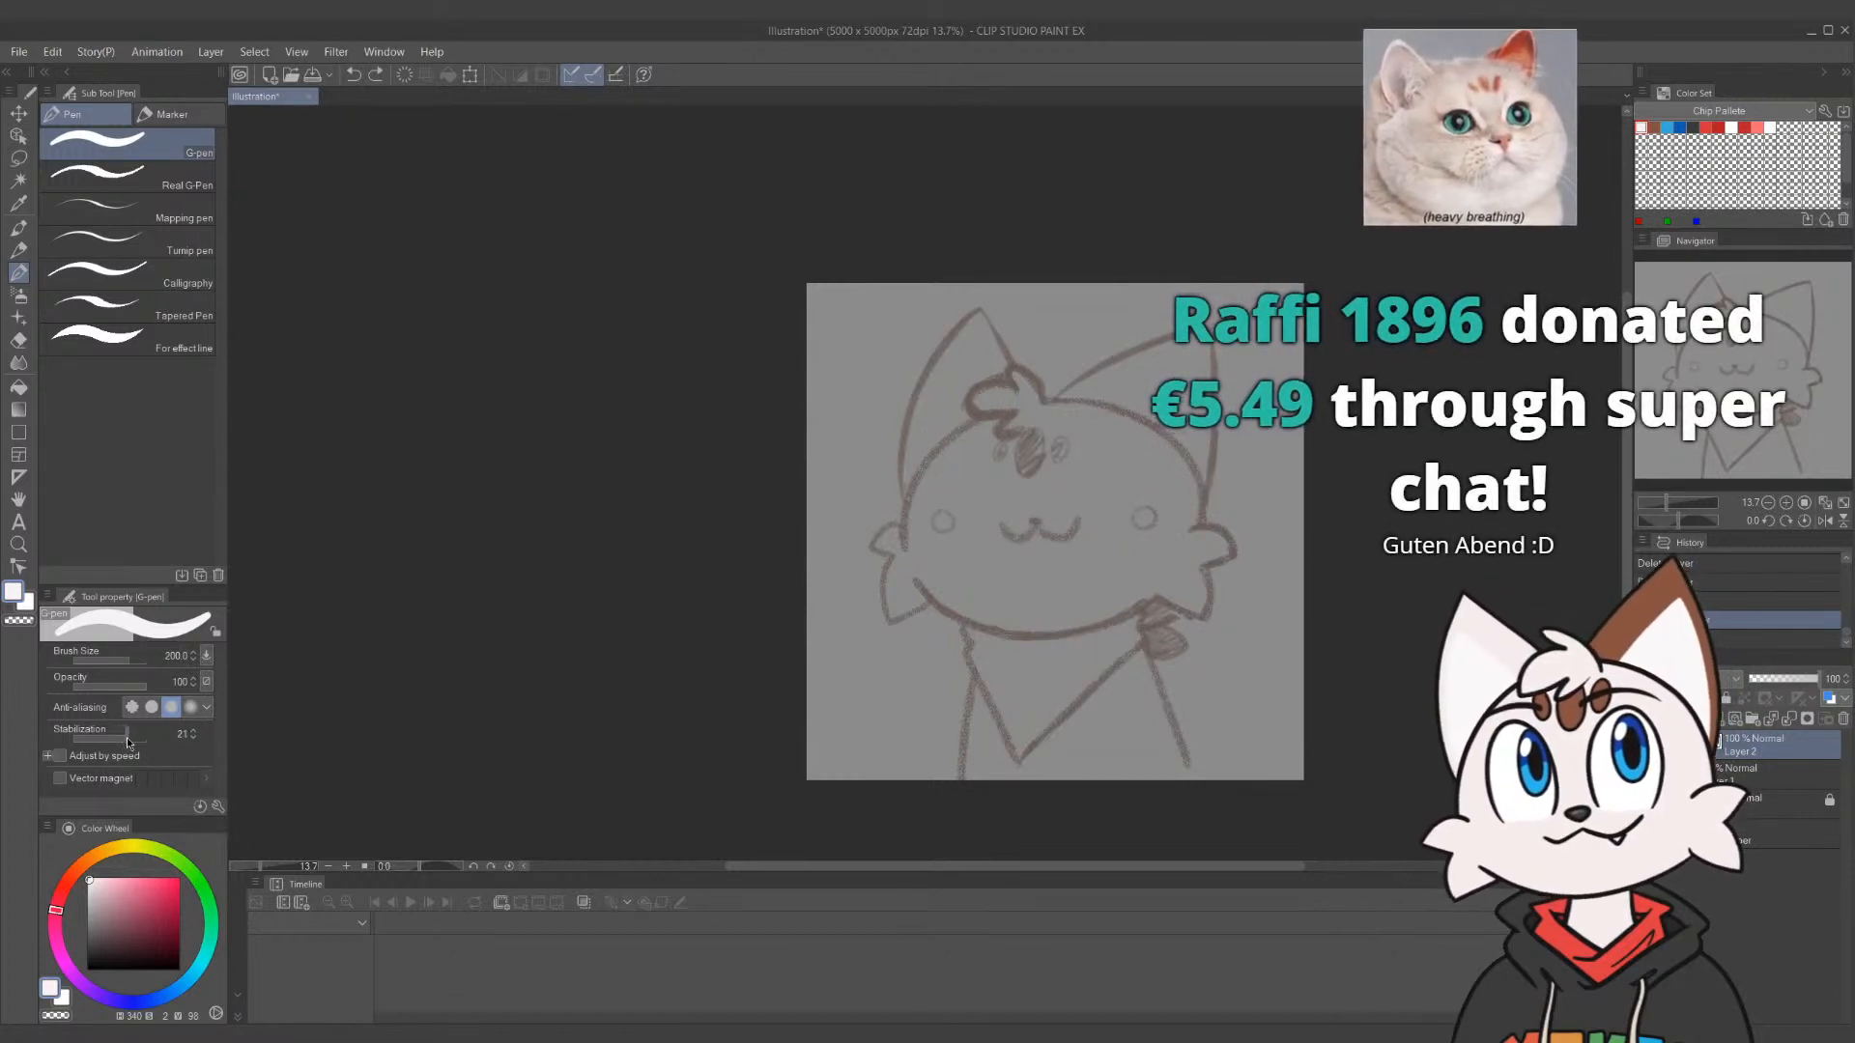
{"action": "scroll", "coordinate": [132, 758], "scroll_direction": "up", "scroll_amount": 2}
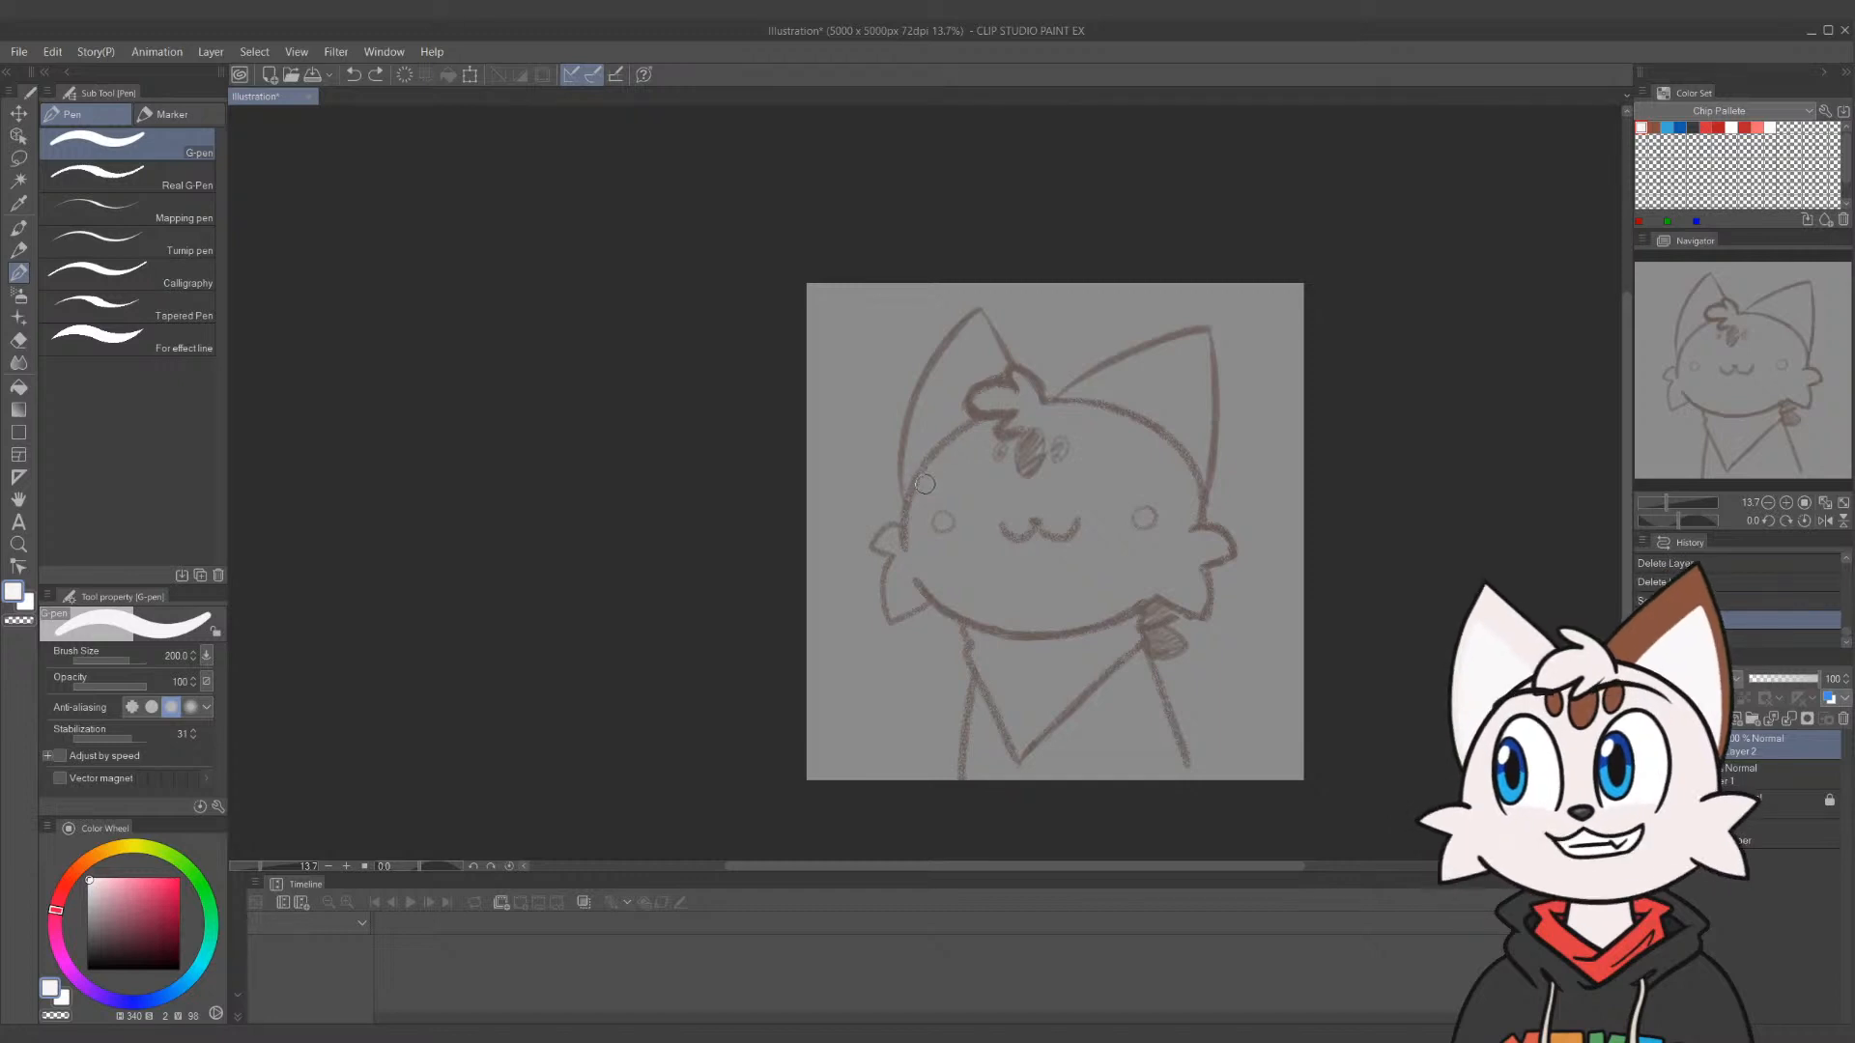
{"action": "left_click_drag", "start_coordinate": [1140, 519], "coordinate": [1202, 594]}
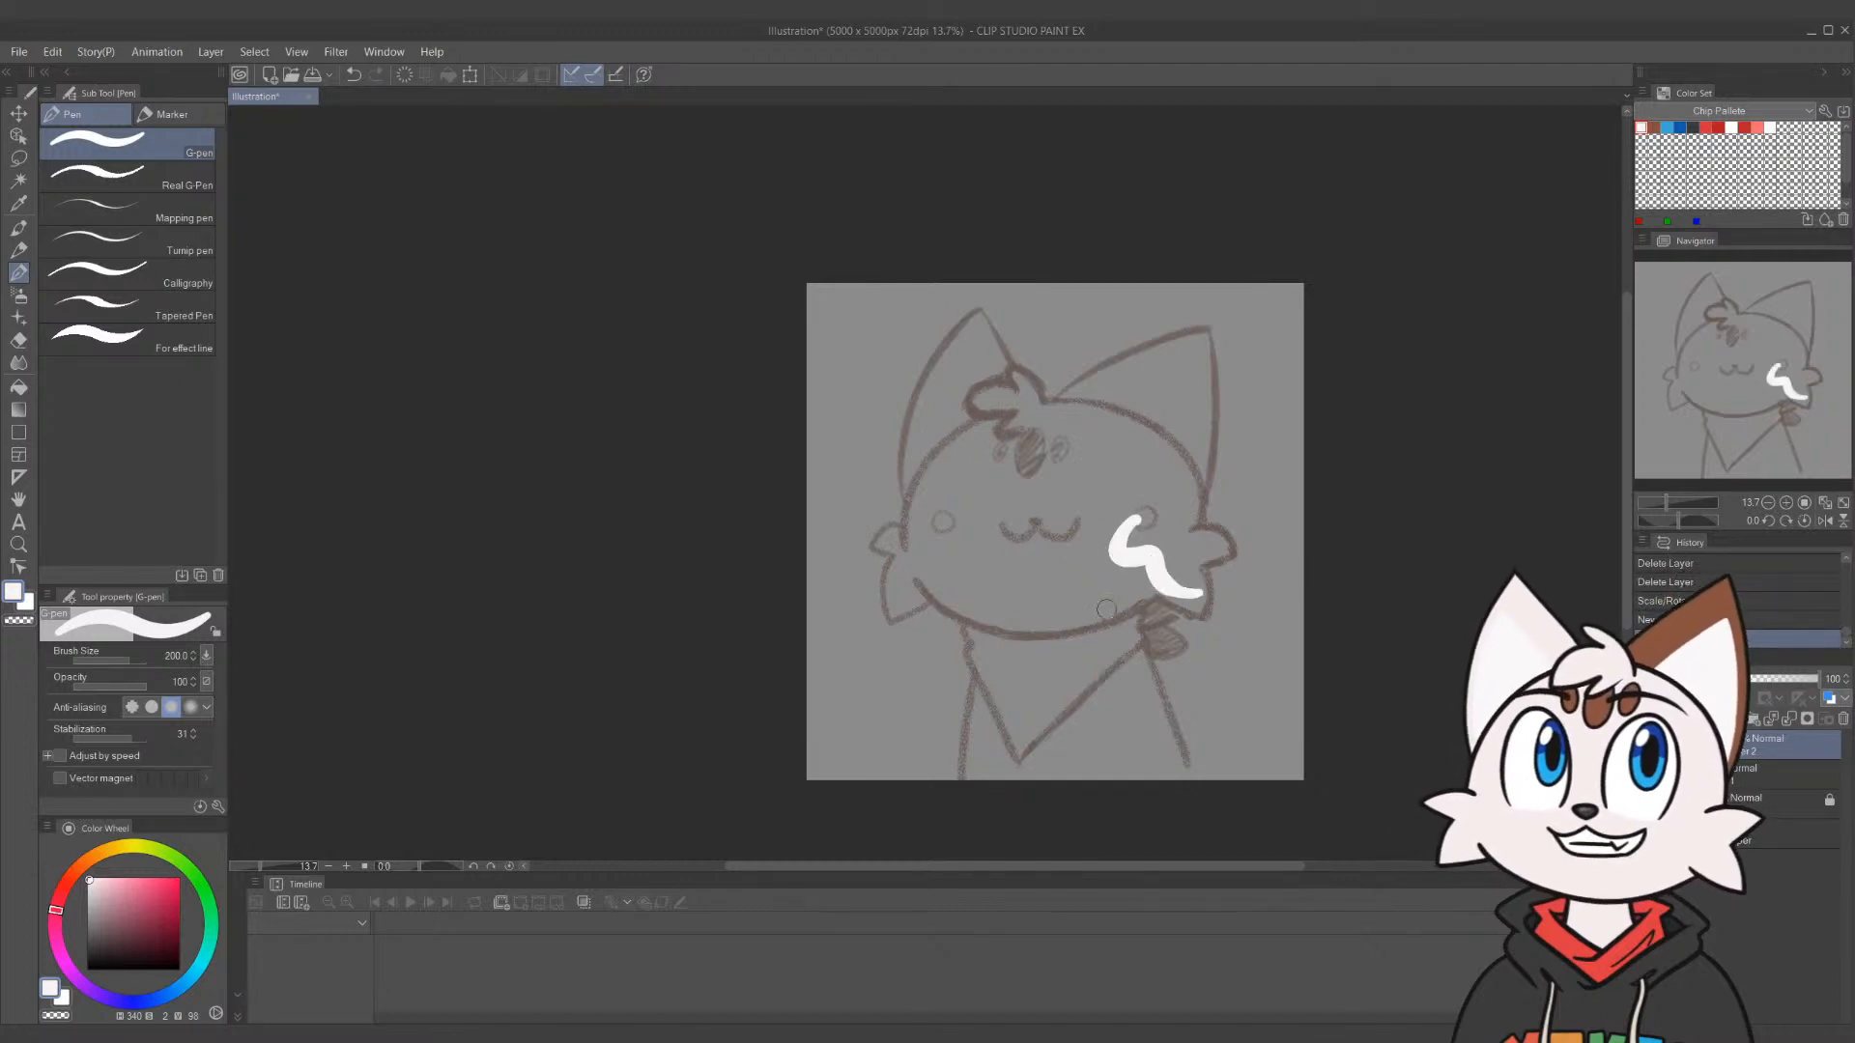
{"action": "key", "text": "ctrl+z"}
{"action": "left_click_drag", "start_coordinate": [906, 555], "coordinate": [1184, 601]}
{"action": "key", "text": "ctrl+z"}
{"action": "mouse_move", "coordinate": [908, 556]}
{"action": "left_mouse_down"}
{"action": "mouse_move", "coordinate": [1146, 436]}
{"action": "mouse_move", "coordinate": [1208, 560]}
{"action": "mouse_move", "coordinate": [906, 526]}
{"action": "mouse_move", "coordinate": [1150, 609]}
{"action": "left_mouse_up"}
{"action": "key", "text": "ctrl+z"}
{"action": "key", "text": "ctrl+z"}
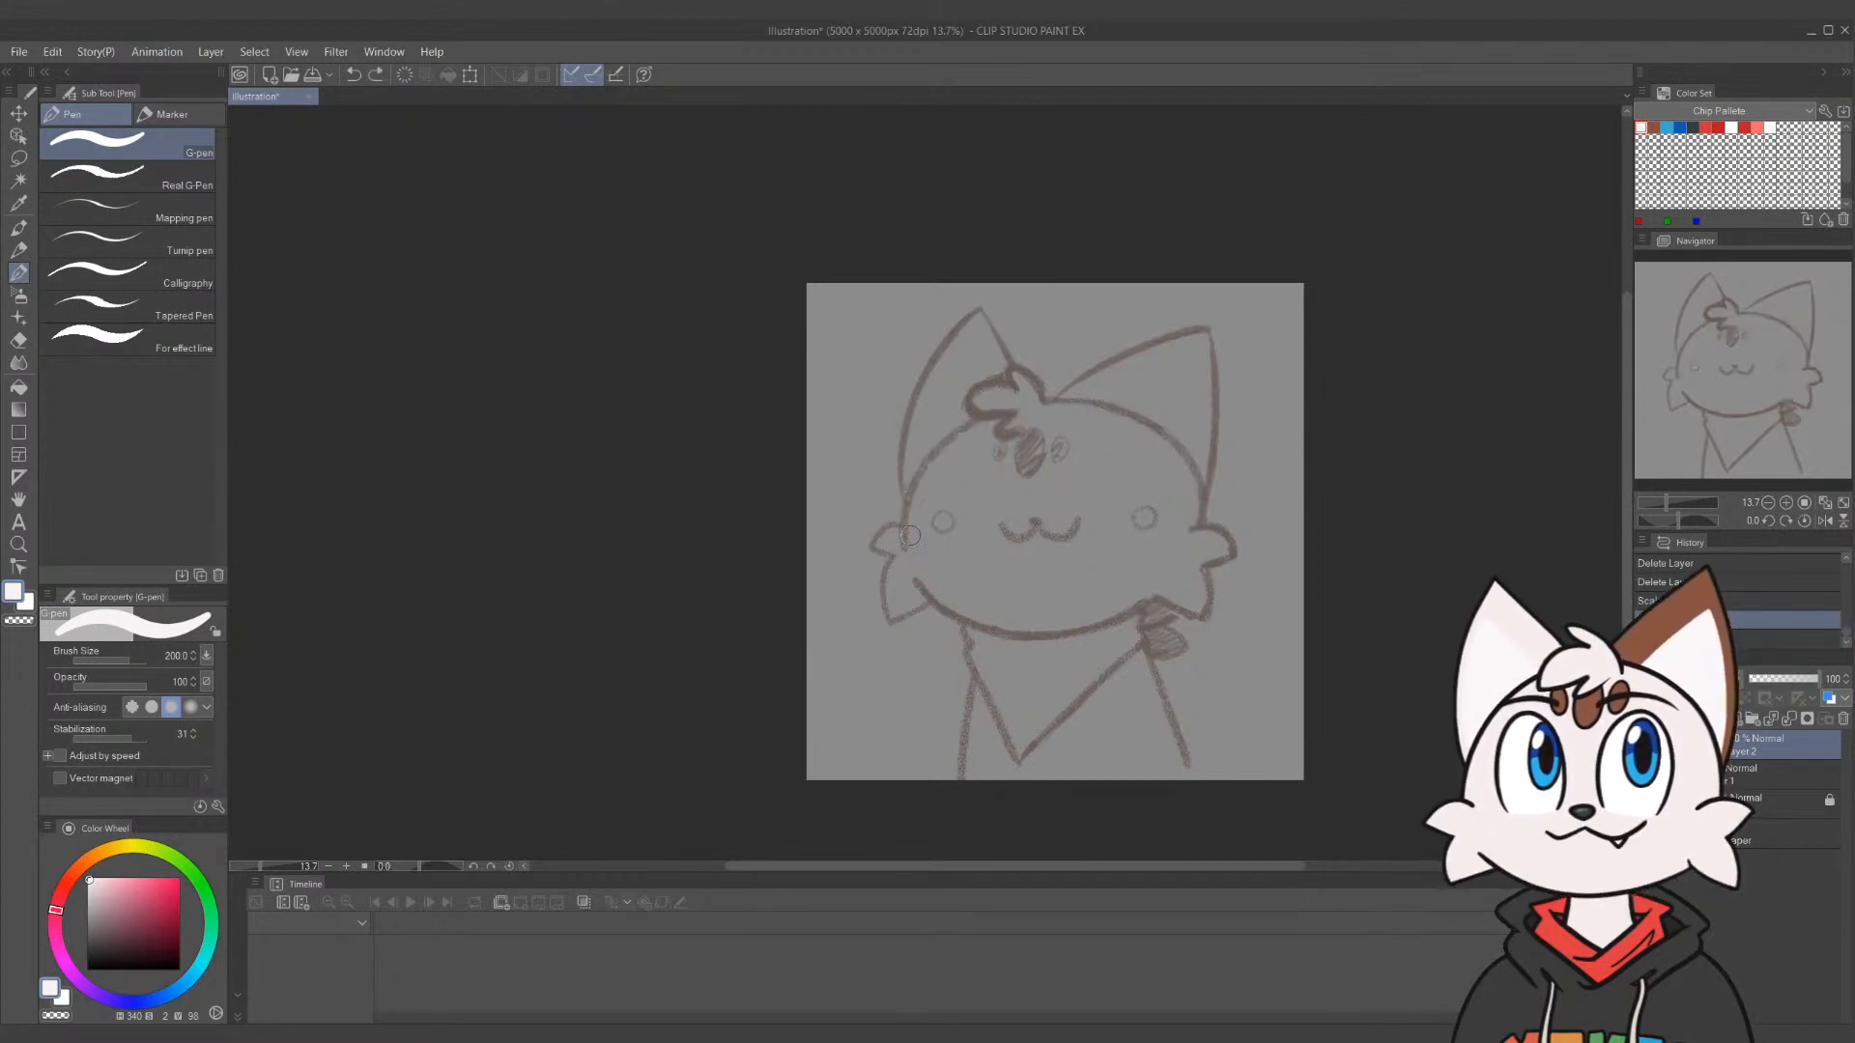
Set the G-pen's brush size to 120 and outline the cat's head as a white oval, redrawing it until it roughly follows the sketch
{"action": "key", "text": "bracketleft"}
{"action": "mouse_move", "coordinate": [912, 555]}
{"action": "left_mouse_down"}
{"action": "mouse_move", "coordinate": [1197, 514]}
{"action": "mouse_move", "coordinate": [940, 510]}
{"action": "mouse_move", "coordinate": [1020, 414]}
{"action": "mouse_move", "coordinate": [1020, 618]}
{"action": "mouse_move", "coordinate": [905, 518]}
{"action": "mouse_move", "coordinate": [1153, 453]}
{"action": "mouse_move", "coordinate": [901, 547]}
{"action": "mouse_move", "coordinate": [1081, 426]}
{"action": "mouse_move", "coordinate": [1032, 625]}
{"action": "mouse_move", "coordinate": [904, 580]}
{"action": "mouse_move", "coordinate": [1017, 417]}
{"action": "mouse_move", "coordinate": [1008, 624]}
{"action": "mouse_move", "coordinate": [906, 555]}
{"action": "mouse_move", "coordinate": [1081, 405]}
{"action": "mouse_move", "coordinate": [1137, 645]}
{"action": "mouse_move", "coordinate": [893, 534]}
{"action": "mouse_move", "coordinate": [977, 412]}
{"action": "mouse_move", "coordinate": [1118, 612]}
{"action": "mouse_move", "coordinate": [916, 570]}
{"action": "mouse_move", "coordinate": [941, 451]}
{"action": "mouse_move", "coordinate": [1193, 565]}
{"action": "mouse_move", "coordinate": [1115, 404]}
{"action": "mouse_move", "coordinate": [999, 622]}
{"action": "mouse_move", "coordinate": [930, 468]}
{"action": "mouse_move", "coordinate": [1189, 550]}
{"action": "mouse_move", "coordinate": [885, 548]}
{"action": "mouse_move", "coordinate": [920, 485]}
{"action": "mouse_move", "coordinate": [901, 553]}
{"action": "left_mouse_up"}
{"action": "key", "text": "ctrl+z"}
{"action": "key", "text": "ctrl+z"}
{"action": "key", "text": "ctrl+z"}
{"action": "key", "text": "ctrl+z"}
{"action": "key", "text": "ctrl+z"}
{"action": "key", "text": "ctrl+z"}
{"action": "key", "text": "ctrl+z"}
{"action": "key", "text": "ctrl+z"}
{"action": "key", "text": "ctrl+z"}
{"action": "key", "text": "ctrl+z"}
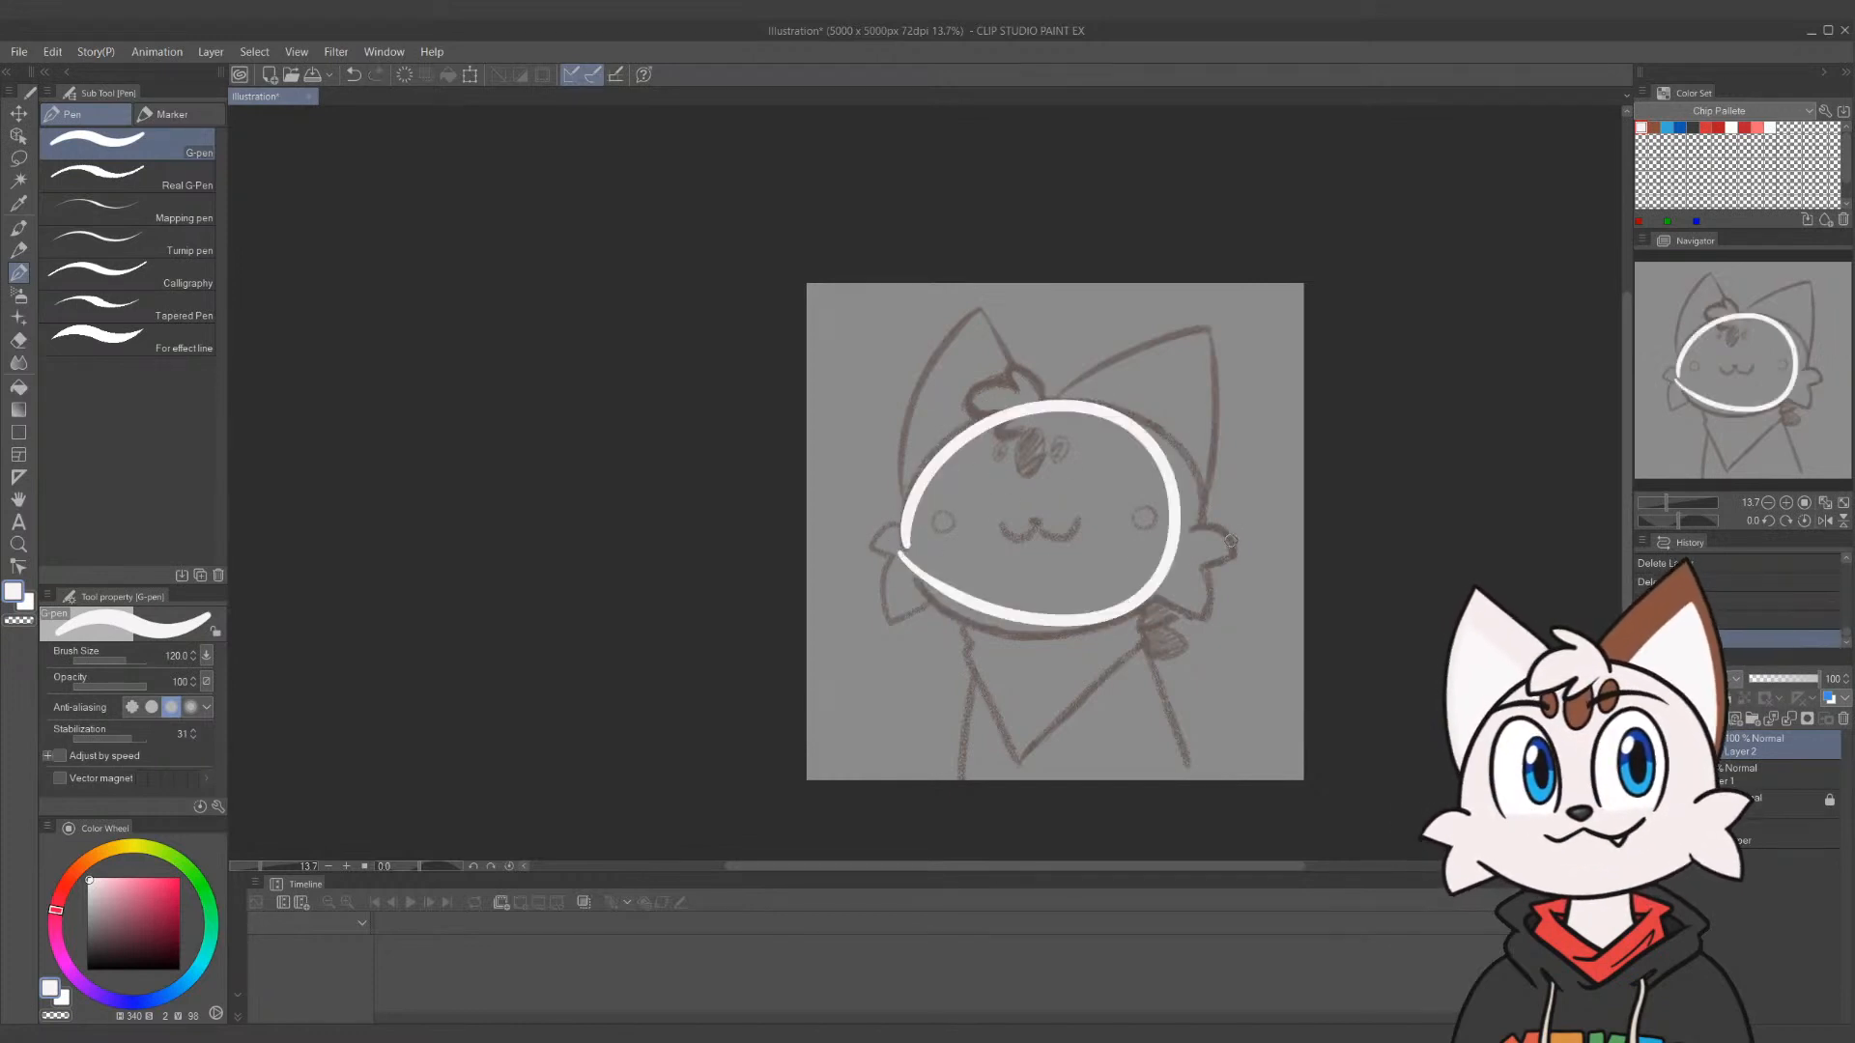
{"action": "key", "text": "ctrl+z"}
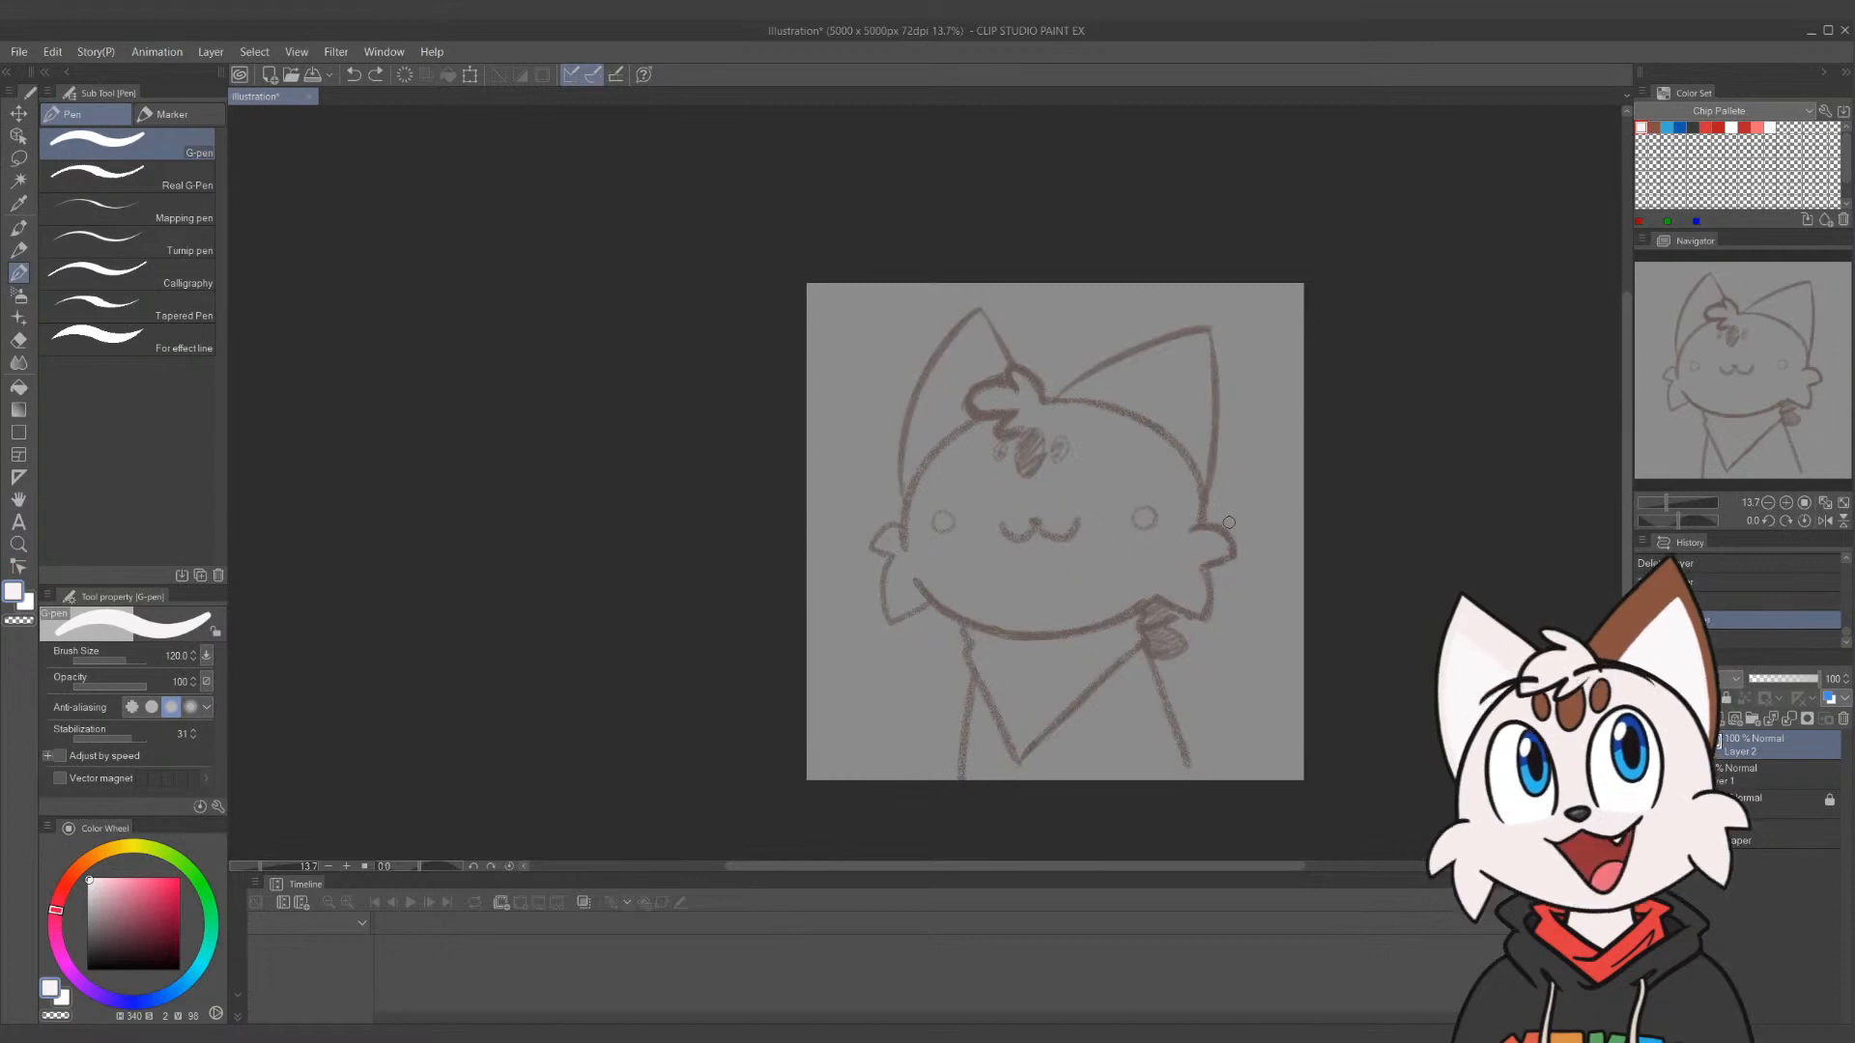
{"action": "mouse_move", "coordinate": [906, 556]}
{"action": "left_mouse_down"}
{"action": "mouse_move", "coordinate": [1167, 444]}
{"action": "mouse_move", "coordinate": [904, 546]}
{"action": "left_mouse_up"}
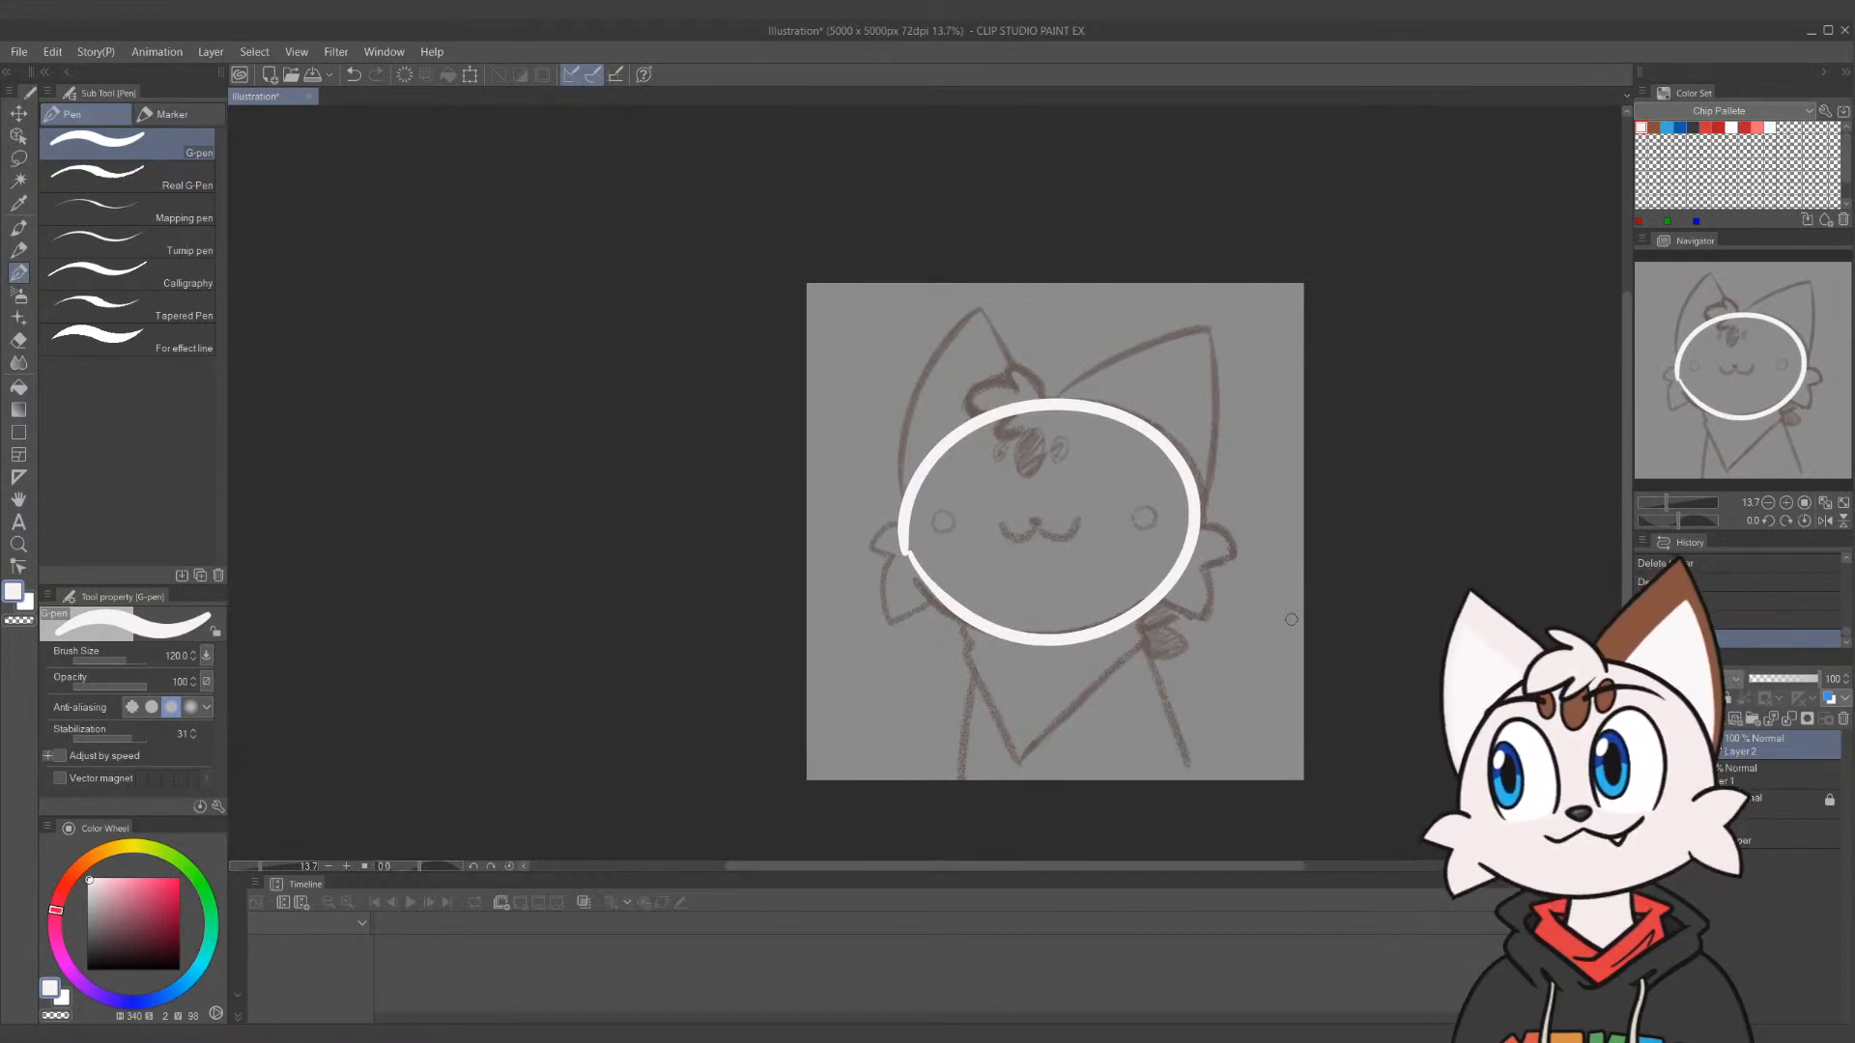
{"action": "key", "text": "ctrl+z"}
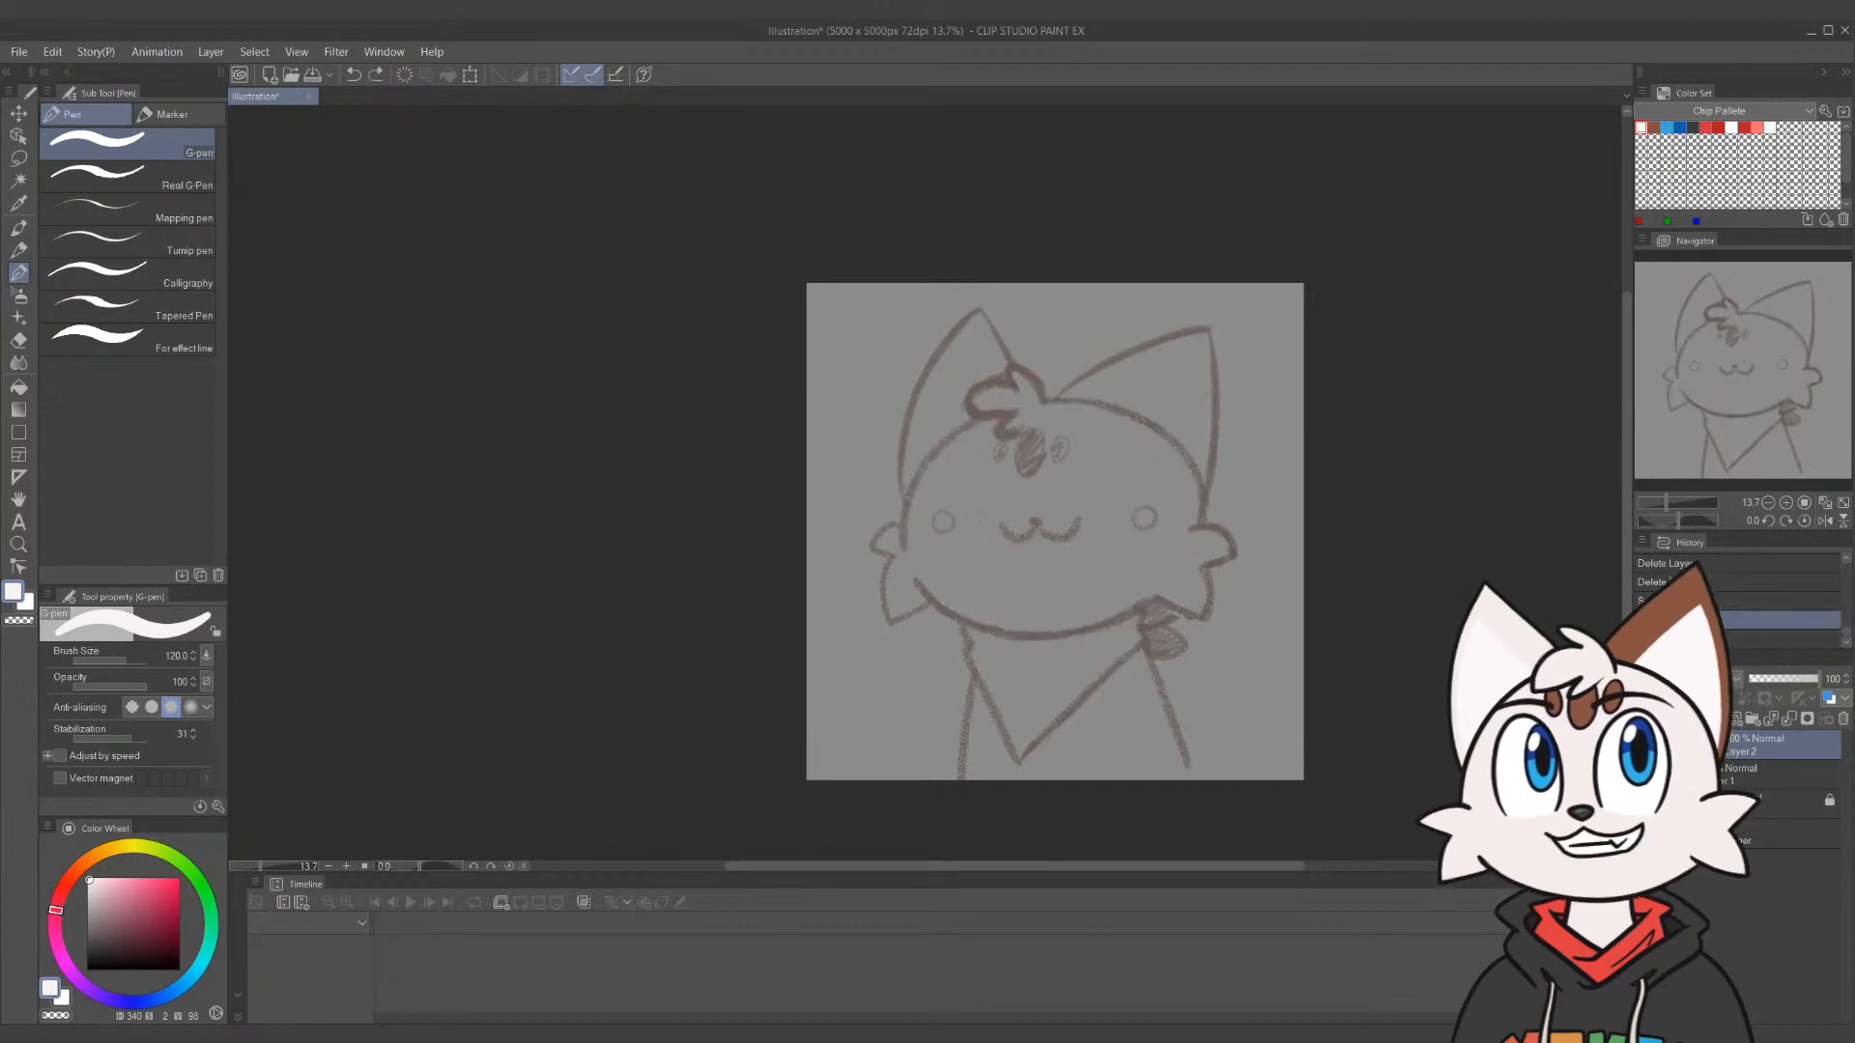
{"action": "mouse_move", "coordinate": [906, 552]}
{"action": "left_mouse_down"}
{"action": "mouse_move", "coordinate": [1178, 492]}
{"action": "mouse_move", "coordinate": [1014, 625]}
{"action": "mouse_move", "coordinate": [947, 450]}
{"action": "mouse_move", "coordinate": [1186, 519]}
{"action": "mouse_move", "coordinate": [913, 589]}
{"action": "left_mouse_up"}
{"action": "key", "text": "ctrl+z"}
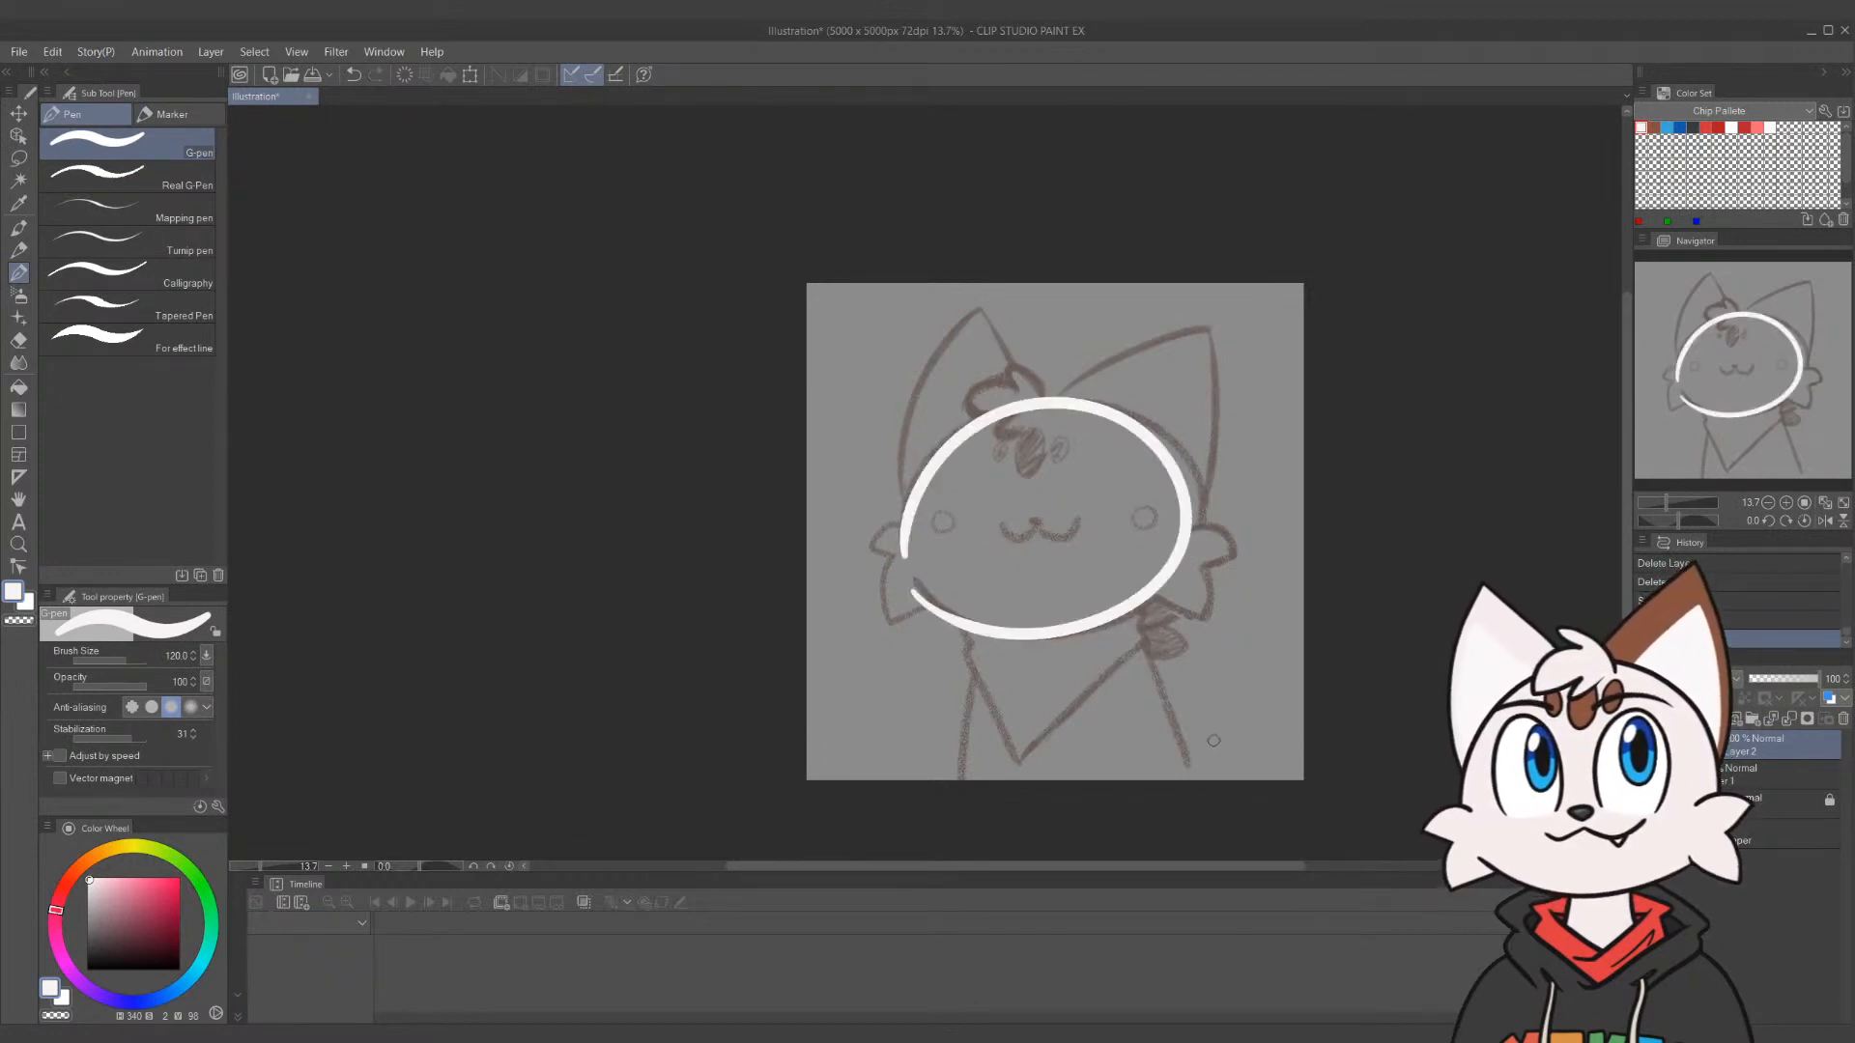
Transform the head outline by moving its rotation centre, turning it slightly clockwise and widening it to match the sketched head
{"action": "key", "text": "ctrl+t"}
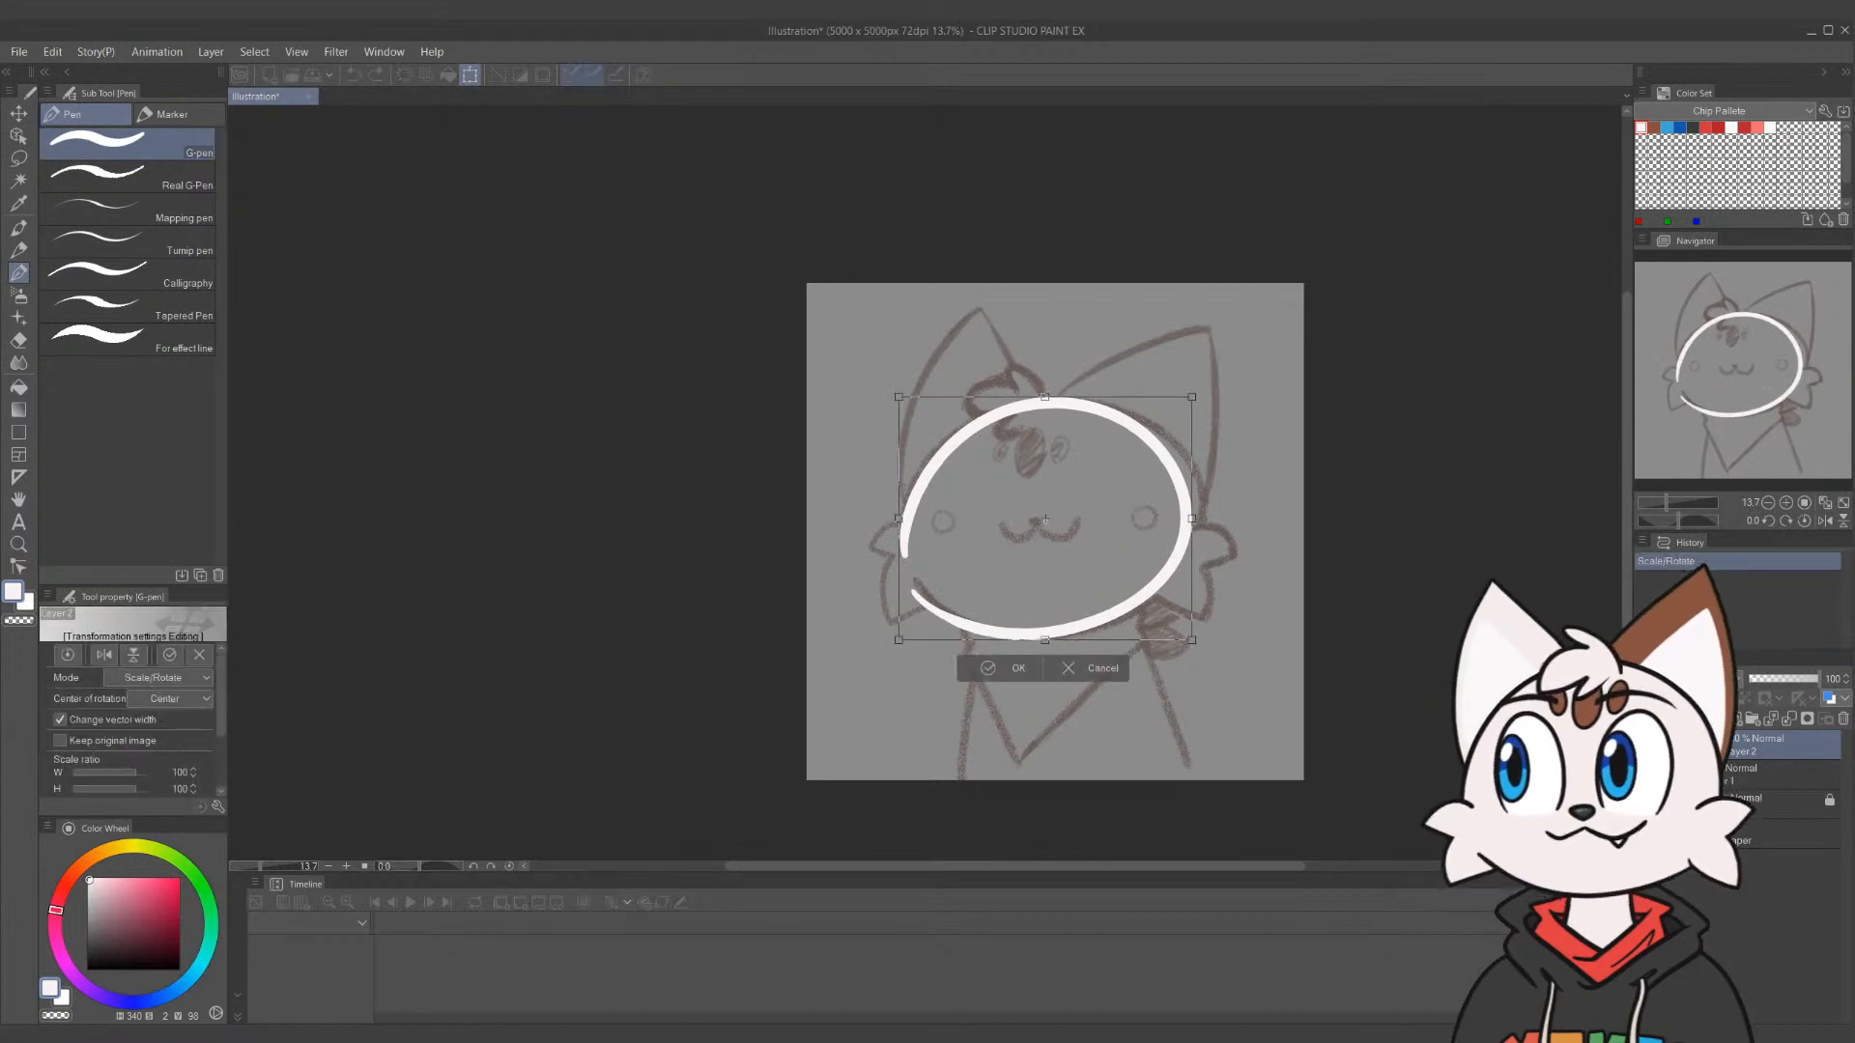
{"action": "left_click_drag", "start_coordinate": [1045, 518], "coordinate": [1033, 530]}
{"action": "left_click_drag", "start_coordinate": [1192, 518], "coordinate": [1236, 532]}
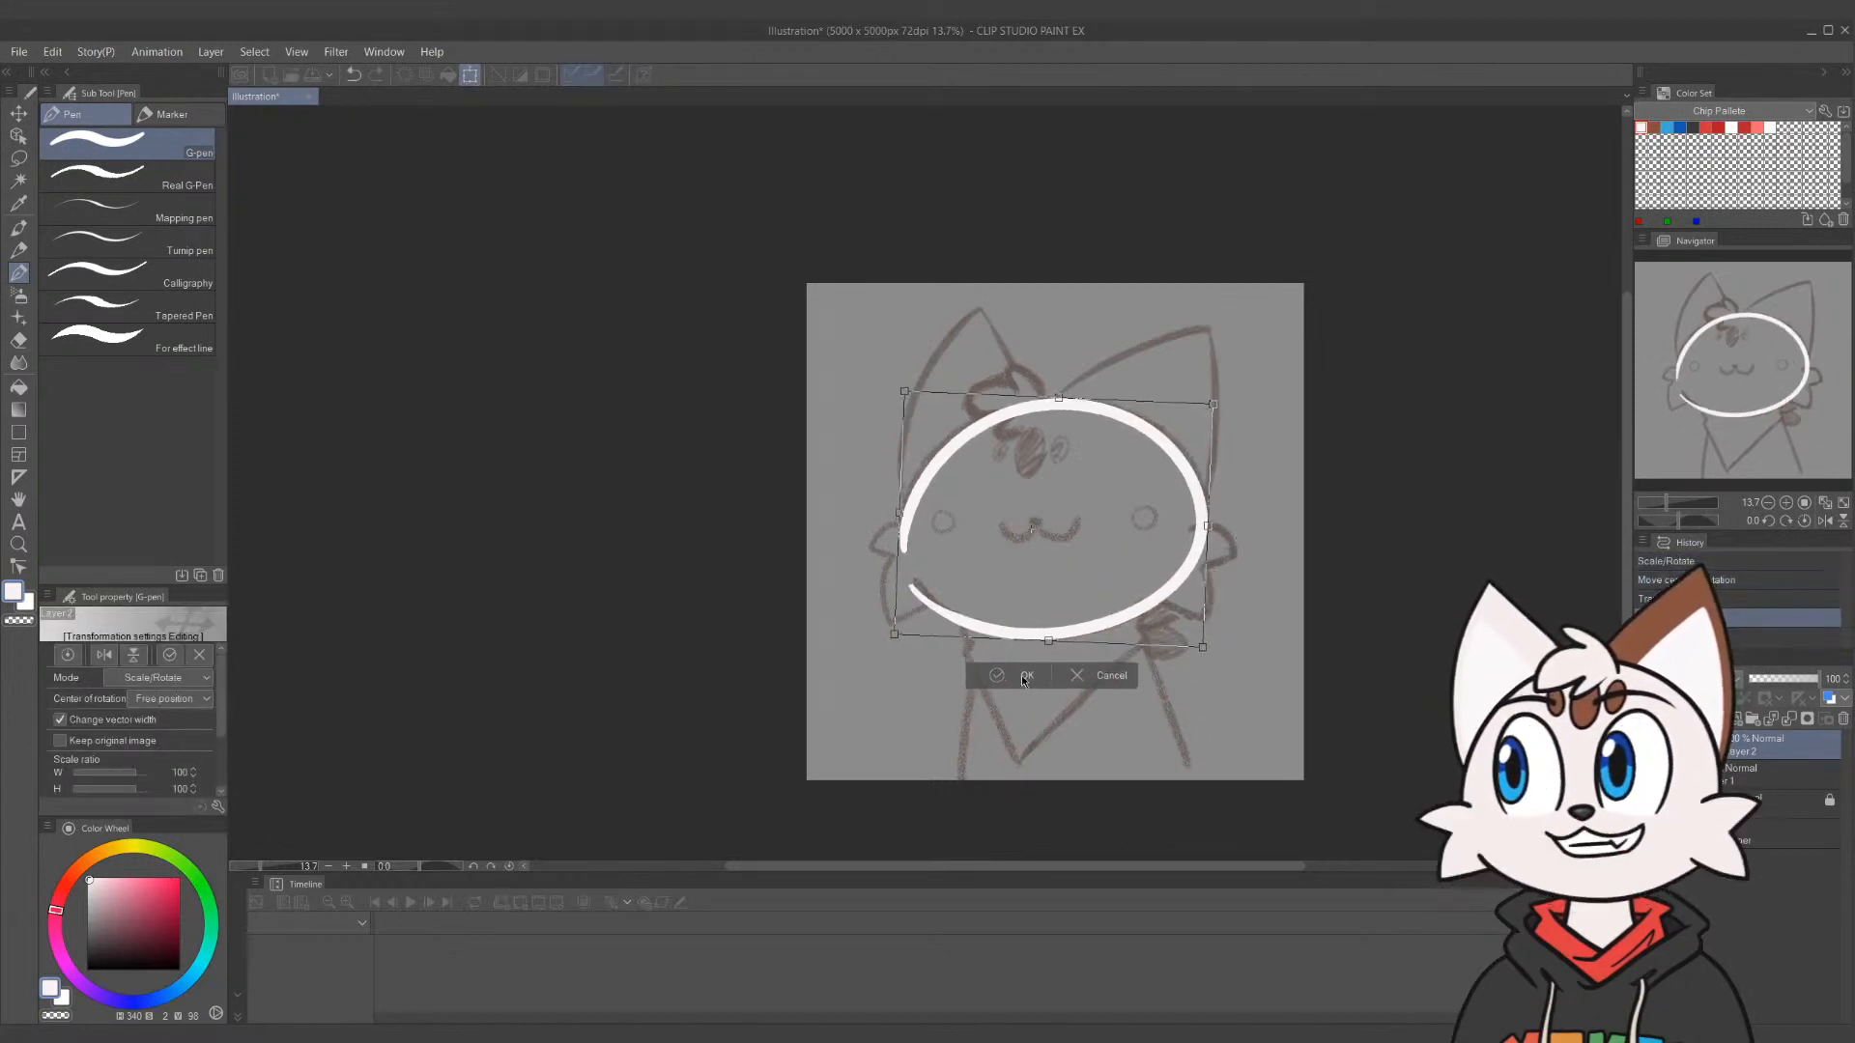
{"action": "left_click", "coordinate": [1024, 678]}
{"action": "key", "text": "ctrl+z"}
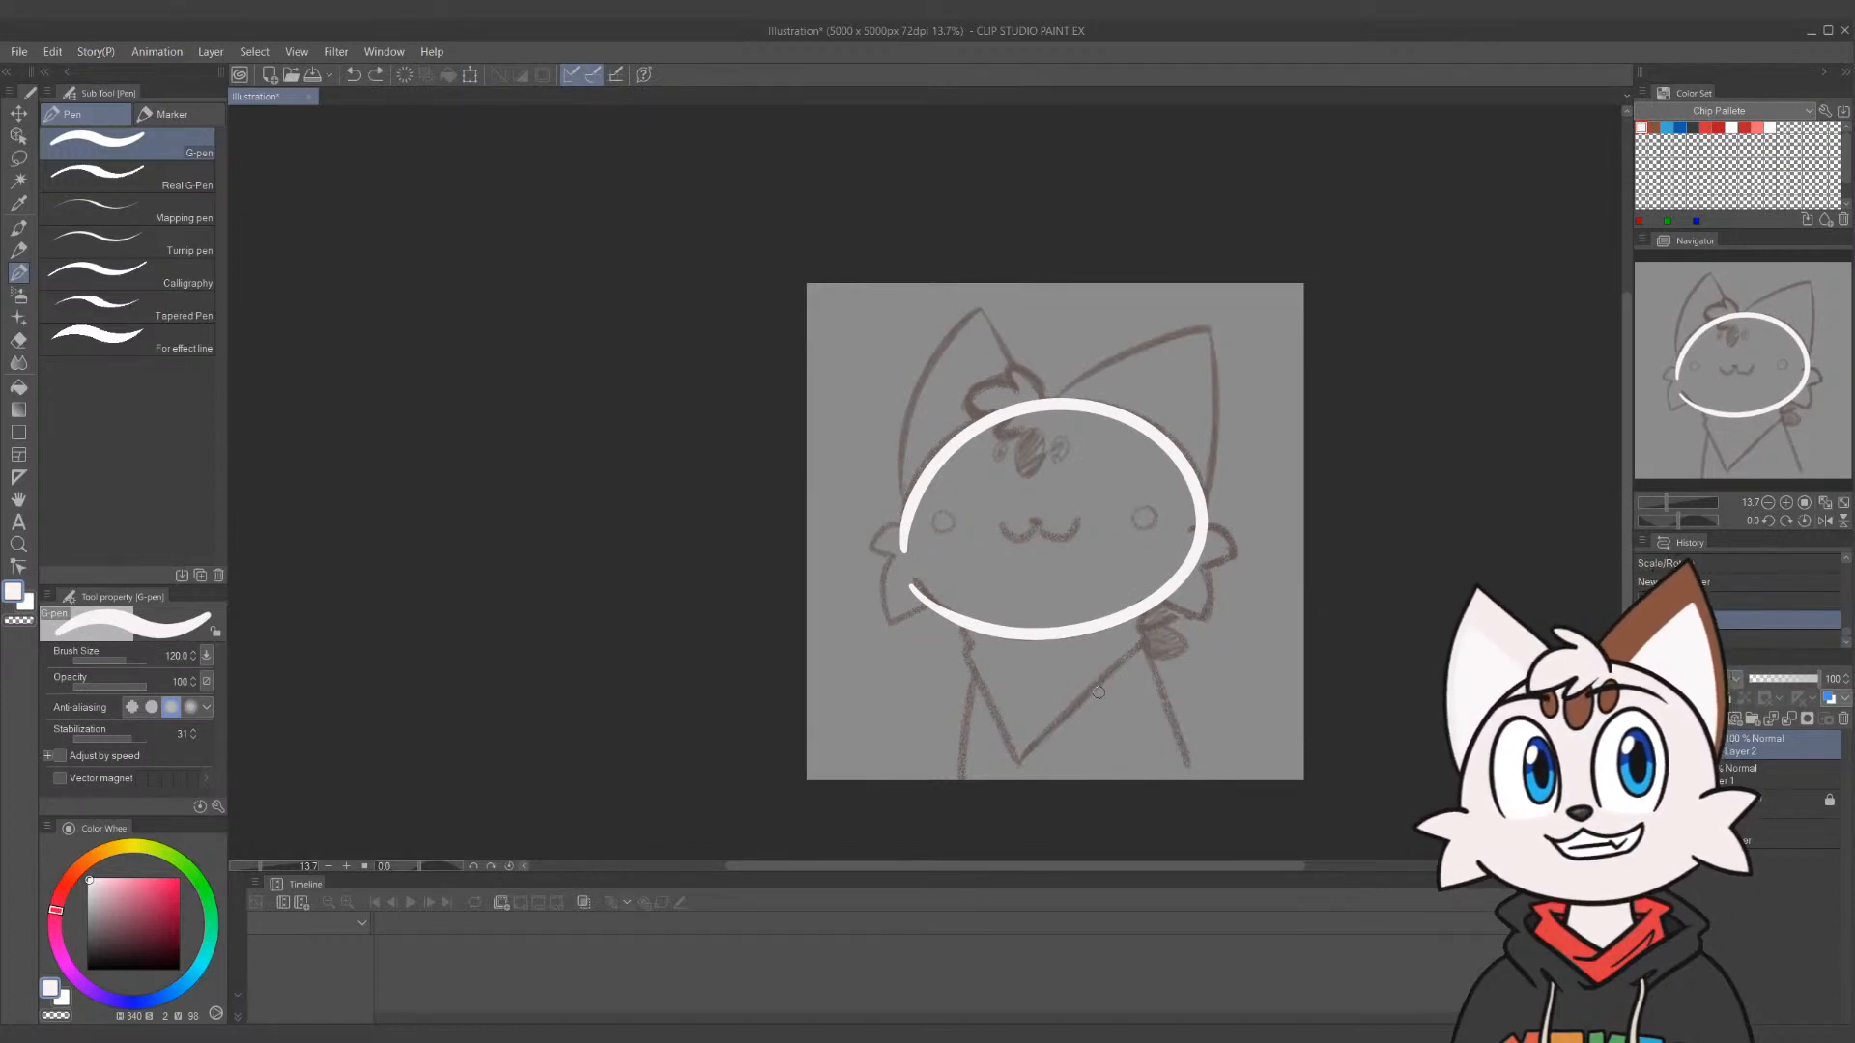
Erase the tapered lower-left end of the head outline with the Hard eraser at brush size 170
{"action": "key", "text": "e"}
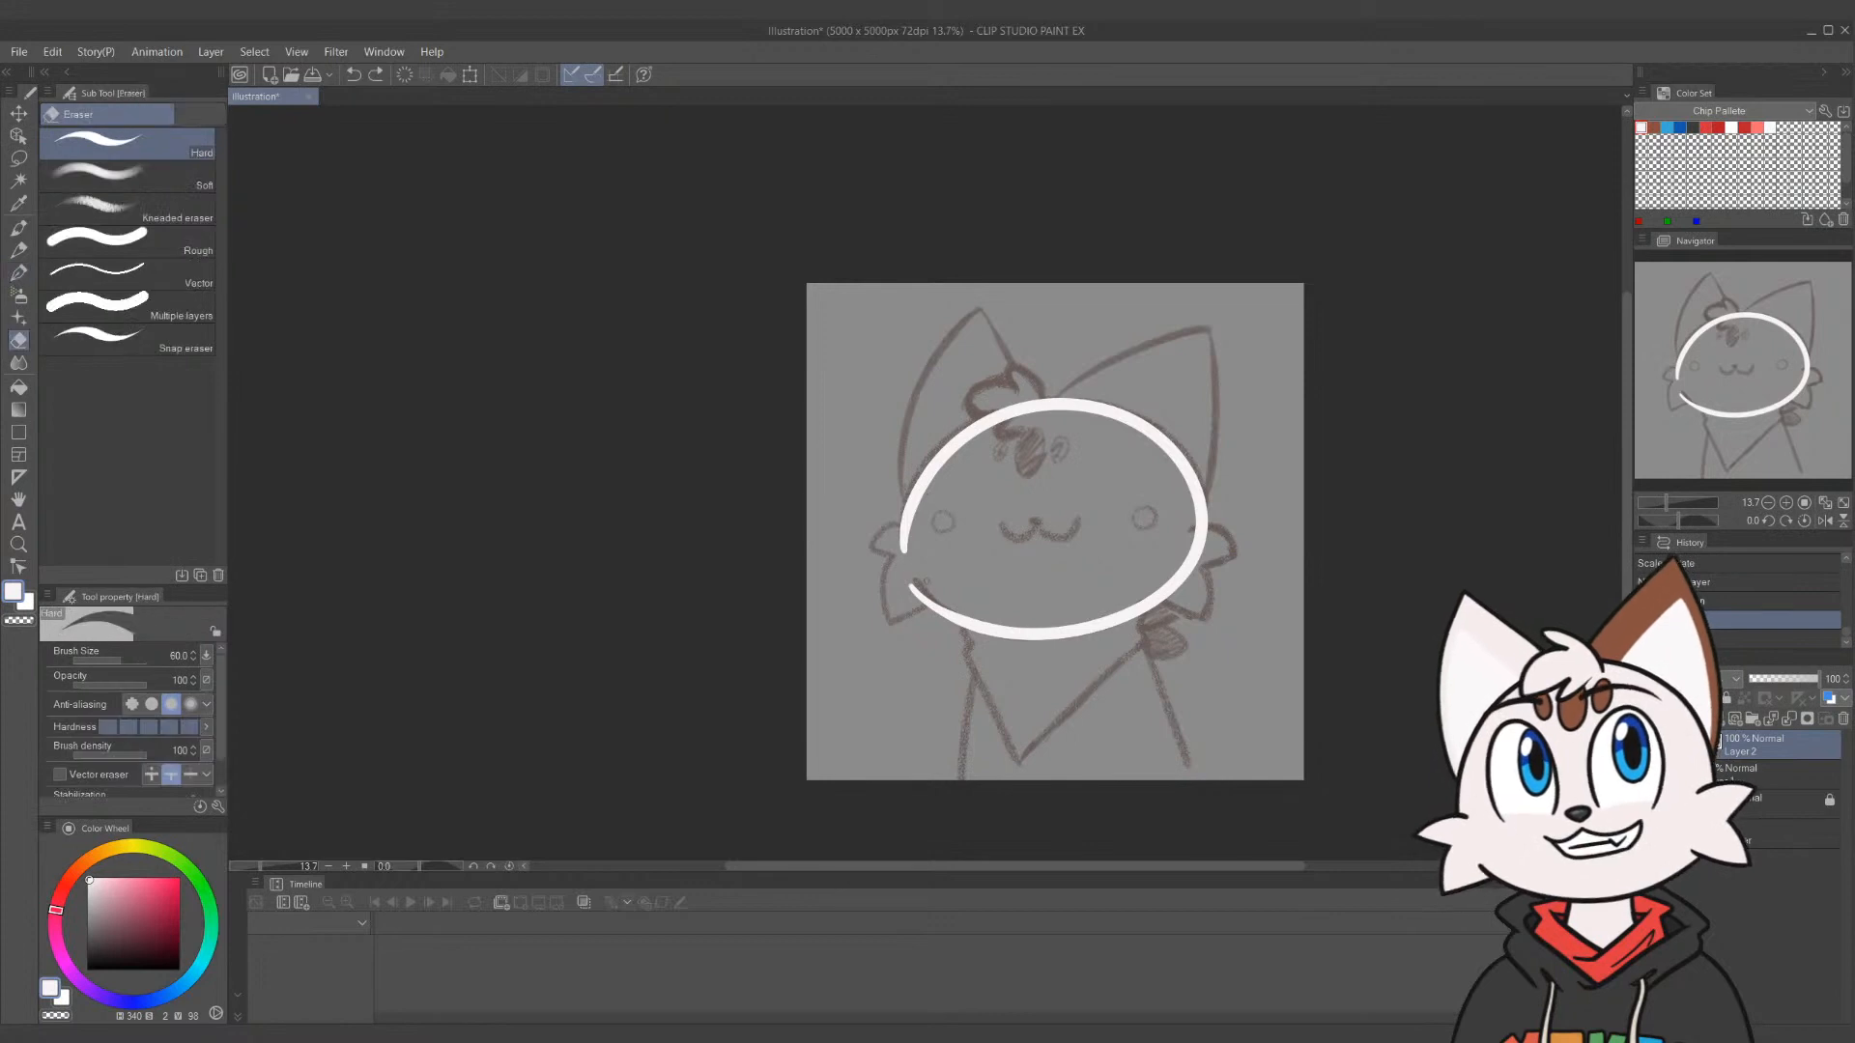
{"action": "key", "text": "bracketright"}
{"action": "key", "text": "bracketright"}
{"action": "mouse_move", "coordinate": [928, 604]}
{"action": "left_mouse_down"}
{"action": "mouse_move", "coordinate": [908, 579]}
{"action": "mouse_move", "coordinate": [947, 633]}
{"action": "mouse_move", "coordinate": [927, 616]}
{"action": "left_mouse_up"}
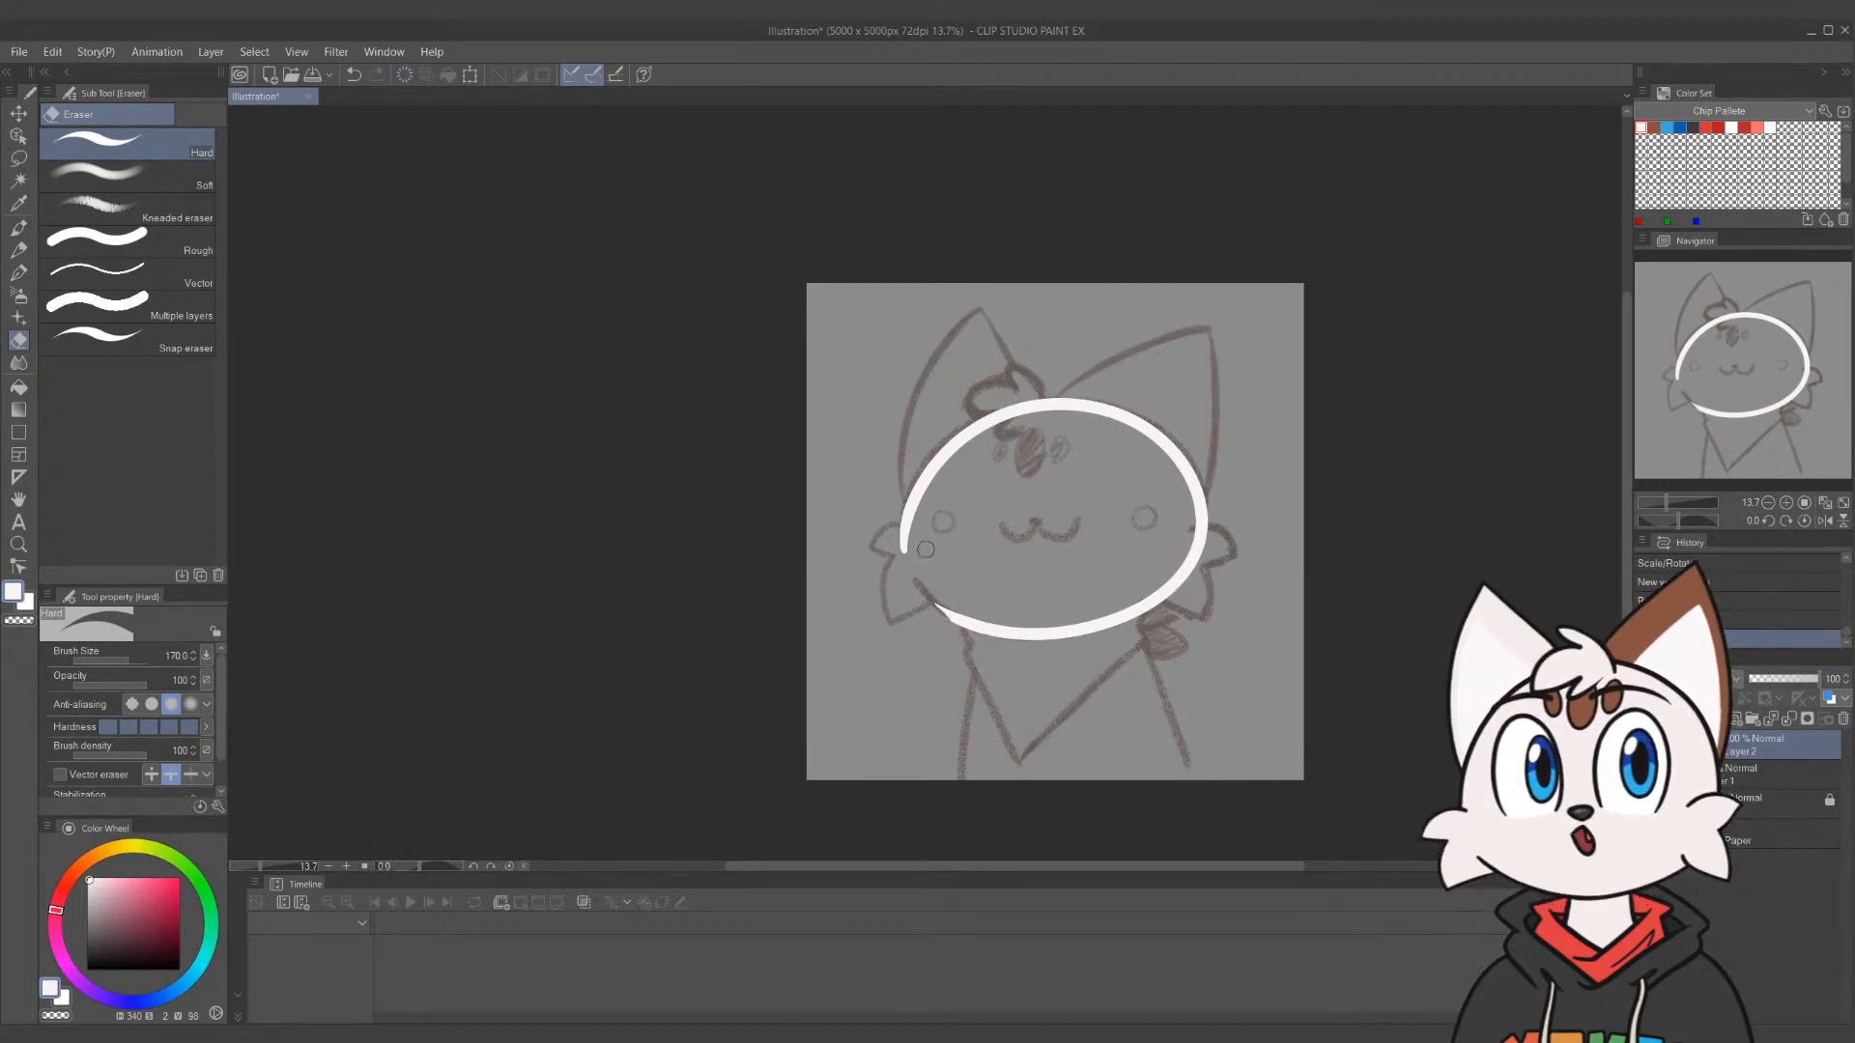
Close the gap at the lower left of the head outline with the G-pen, redrawing the stroke until both ends connect
{"action": "key", "text": "p"}
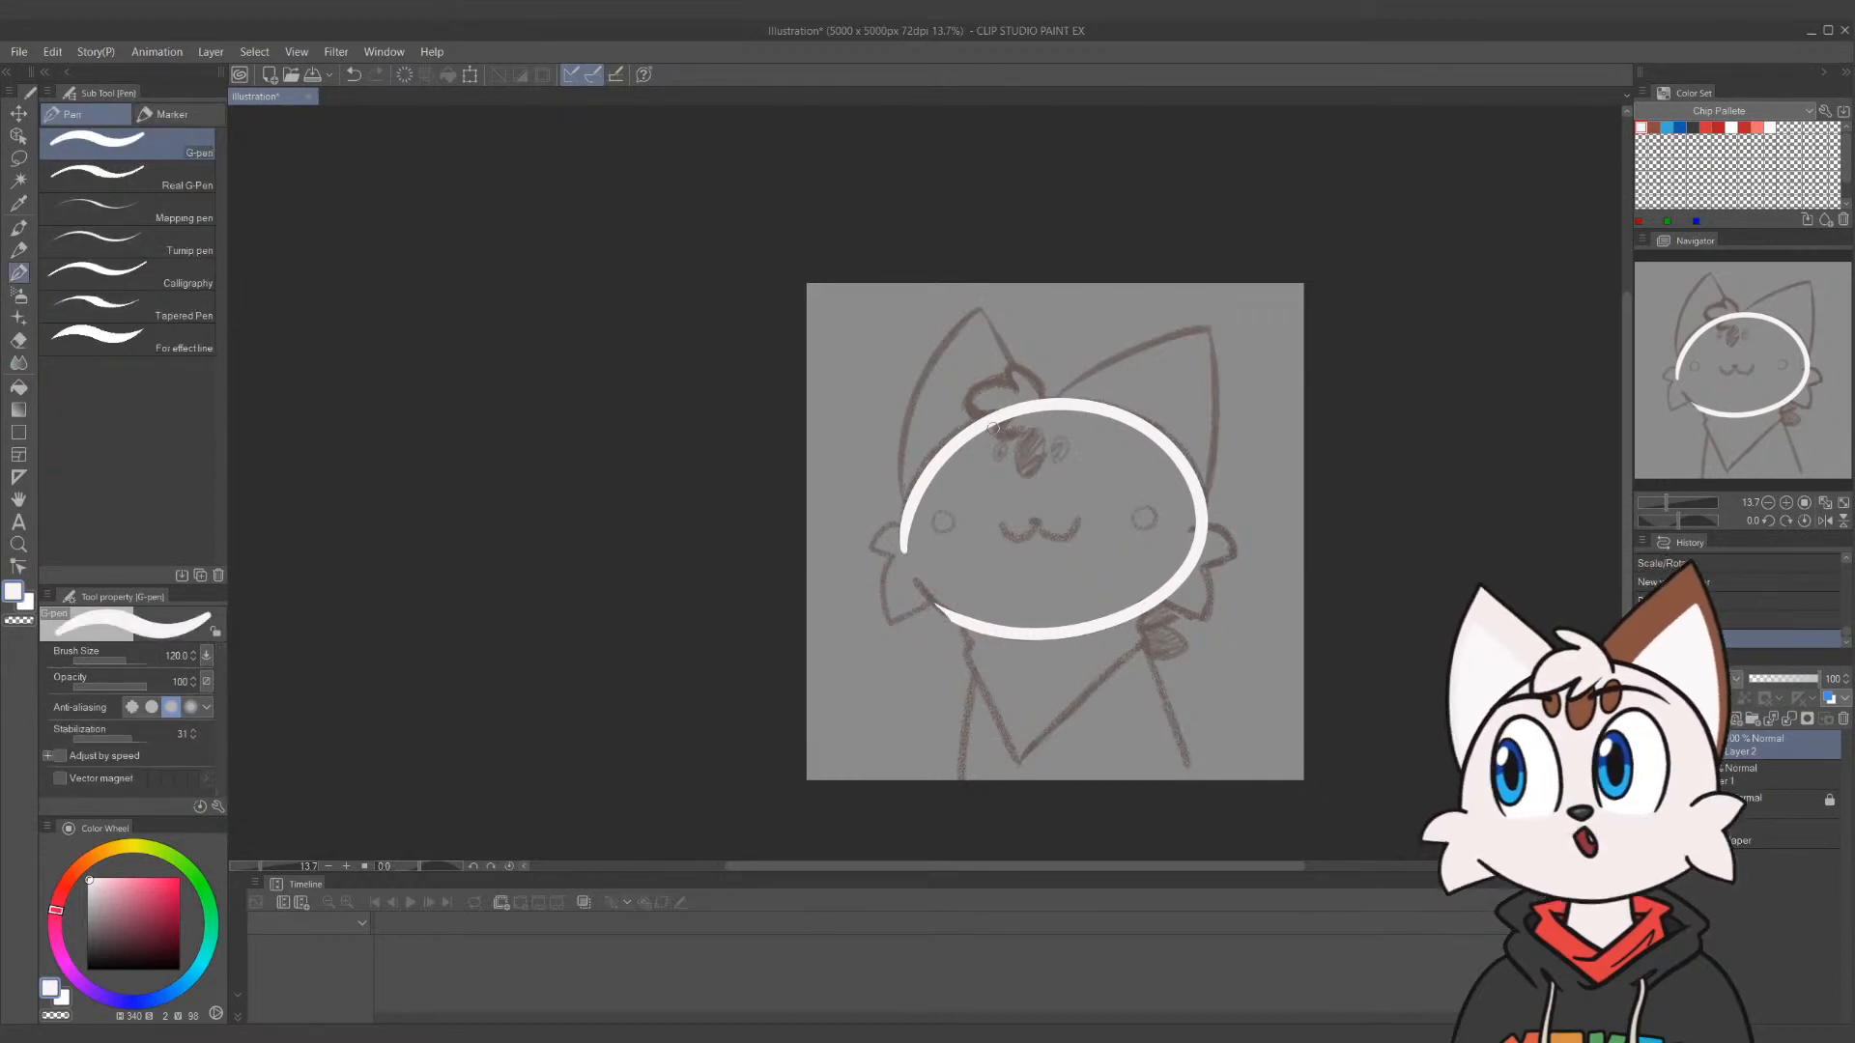
{"action": "left_click_drag", "start_coordinate": [952, 613], "coordinate": [904, 531]}
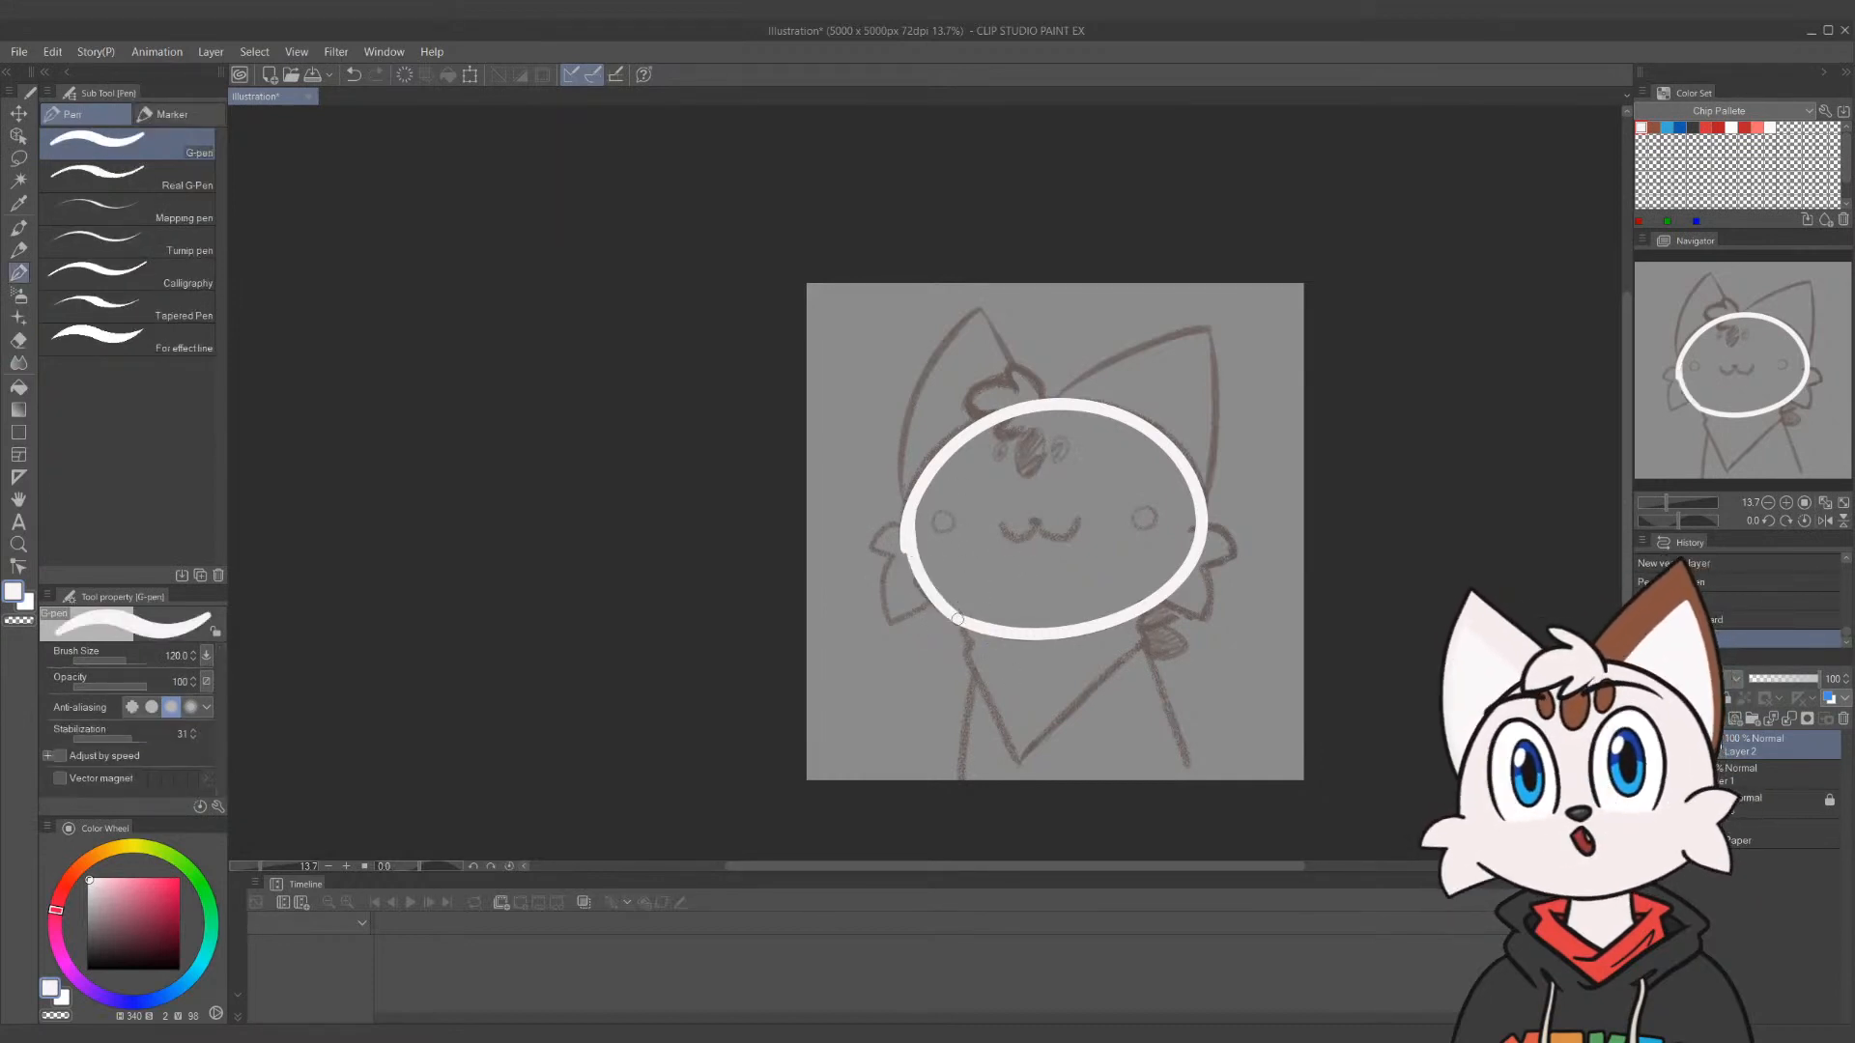
{"action": "key", "text": "ctrl+z"}
{"action": "left_click_drag", "start_coordinate": [947, 619], "coordinate": [901, 526]}
{"action": "key", "text": "ctrl+z"}
{"action": "left_click_drag", "start_coordinate": [957, 623], "coordinate": [913, 526]}
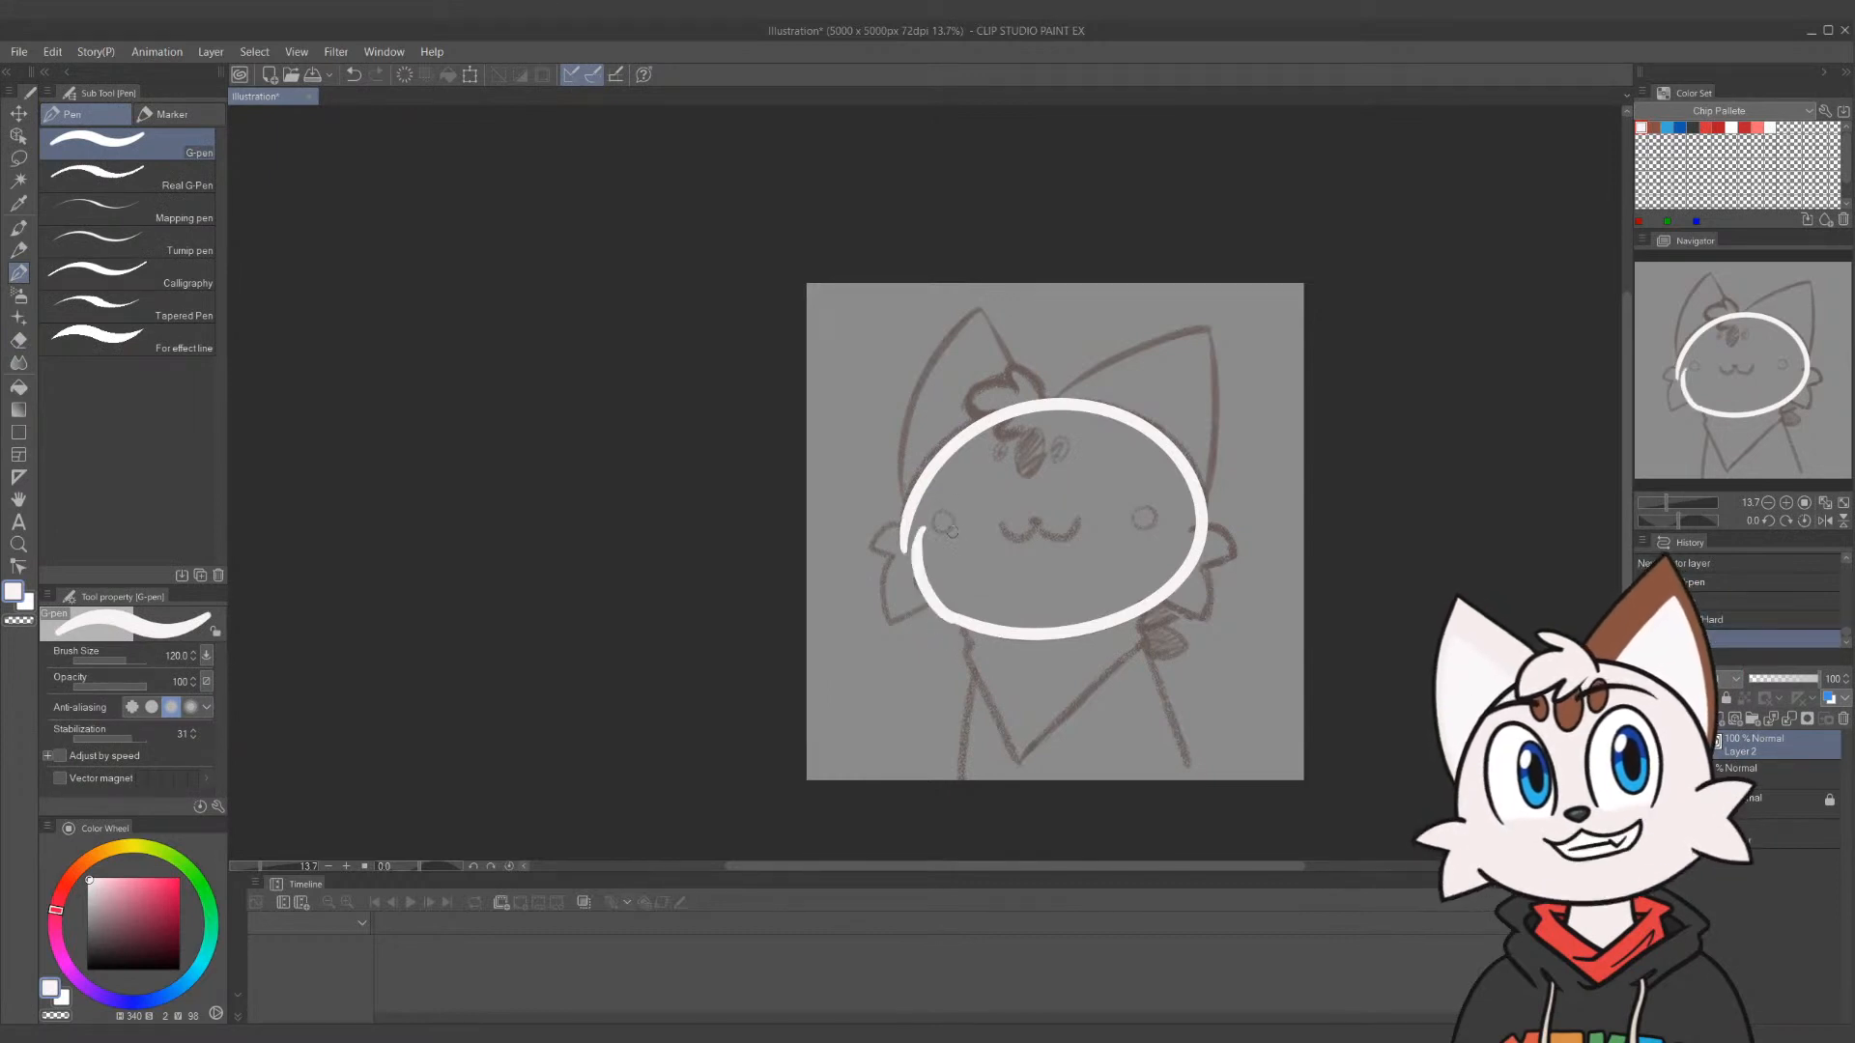
{"action": "key", "text": "ctrl+z"}
{"action": "mouse_move", "coordinate": [961, 623]}
{"action": "left_mouse_down"}
{"action": "mouse_move", "coordinate": [913, 512]}
{"action": "mouse_move", "coordinate": [959, 613]}
{"action": "left_mouse_up"}
{"action": "key", "text": "ctrl+z"}
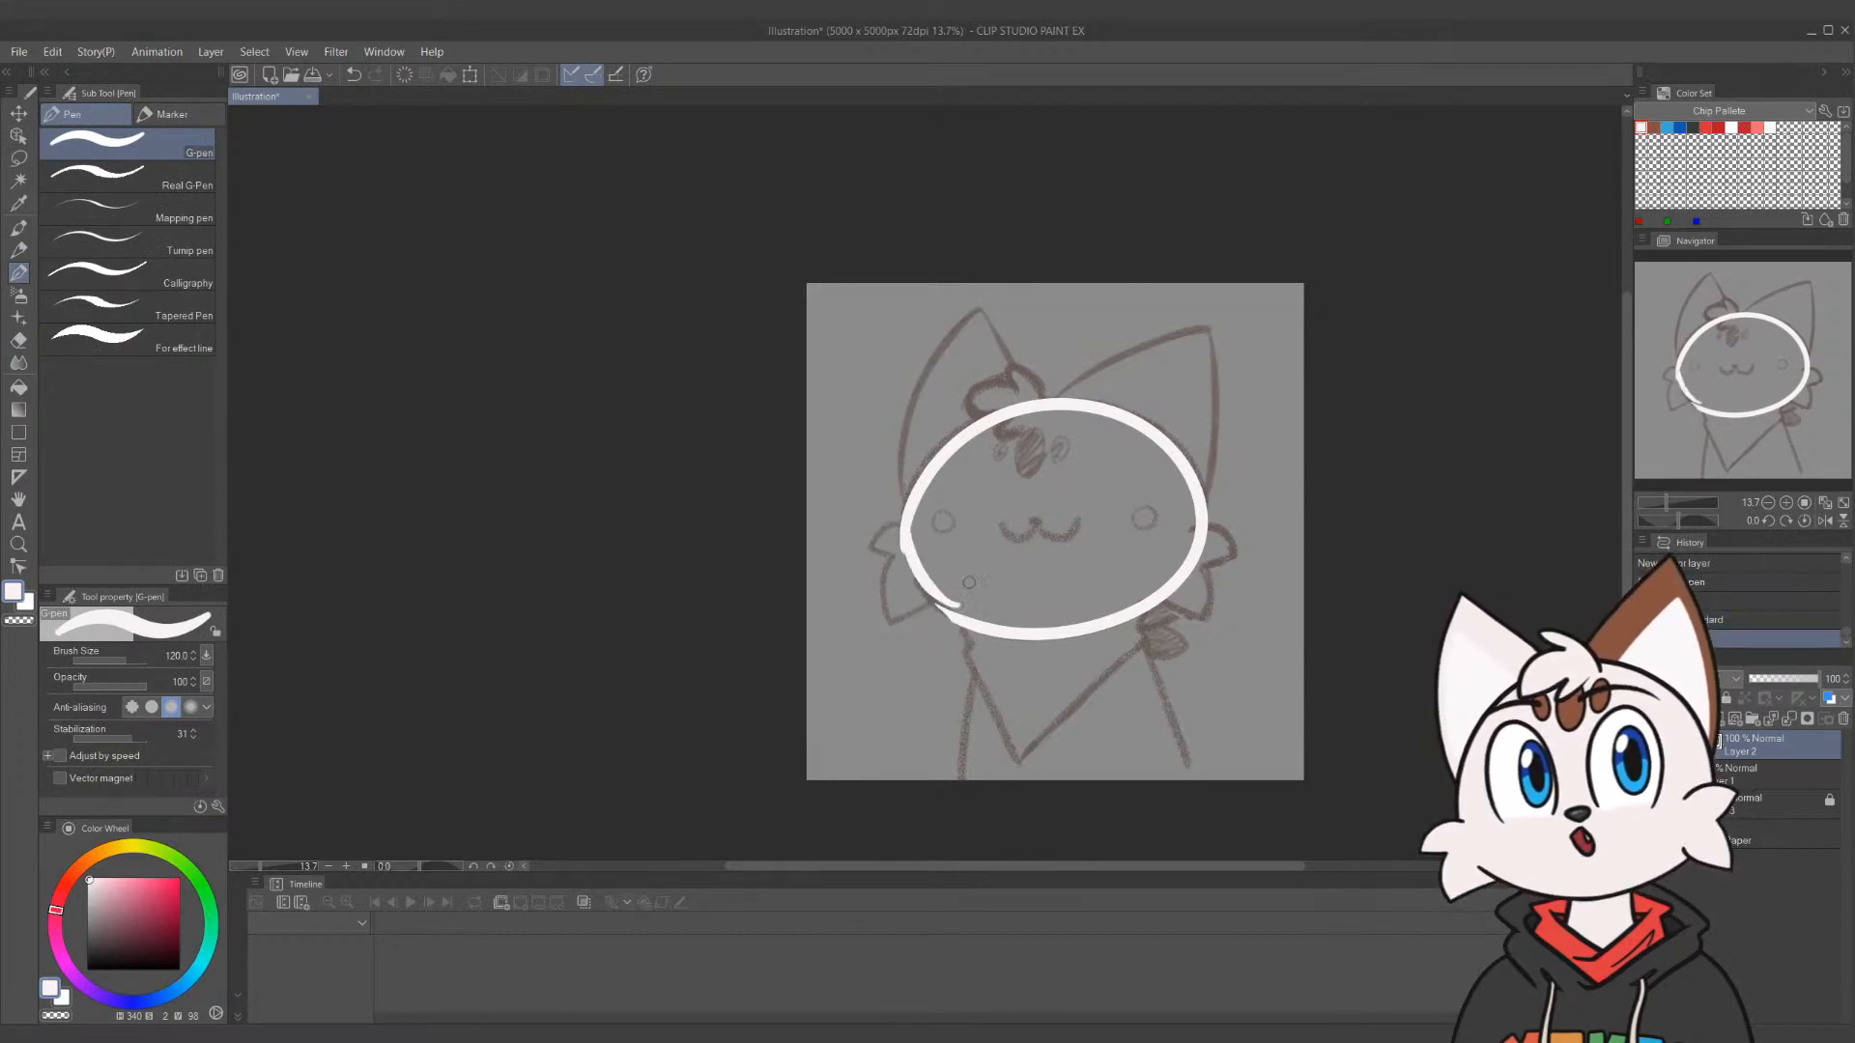
{"action": "key", "text": "ctrl+z"}
{"action": "left_click_drag", "start_coordinate": [910, 508], "coordinate": [956, 617]}
{"action": "key", "text": "ctrl+z"}
{"action": "left_click_drag", "start_coordinate": [908, 529], "coordinate": [959, 615]}
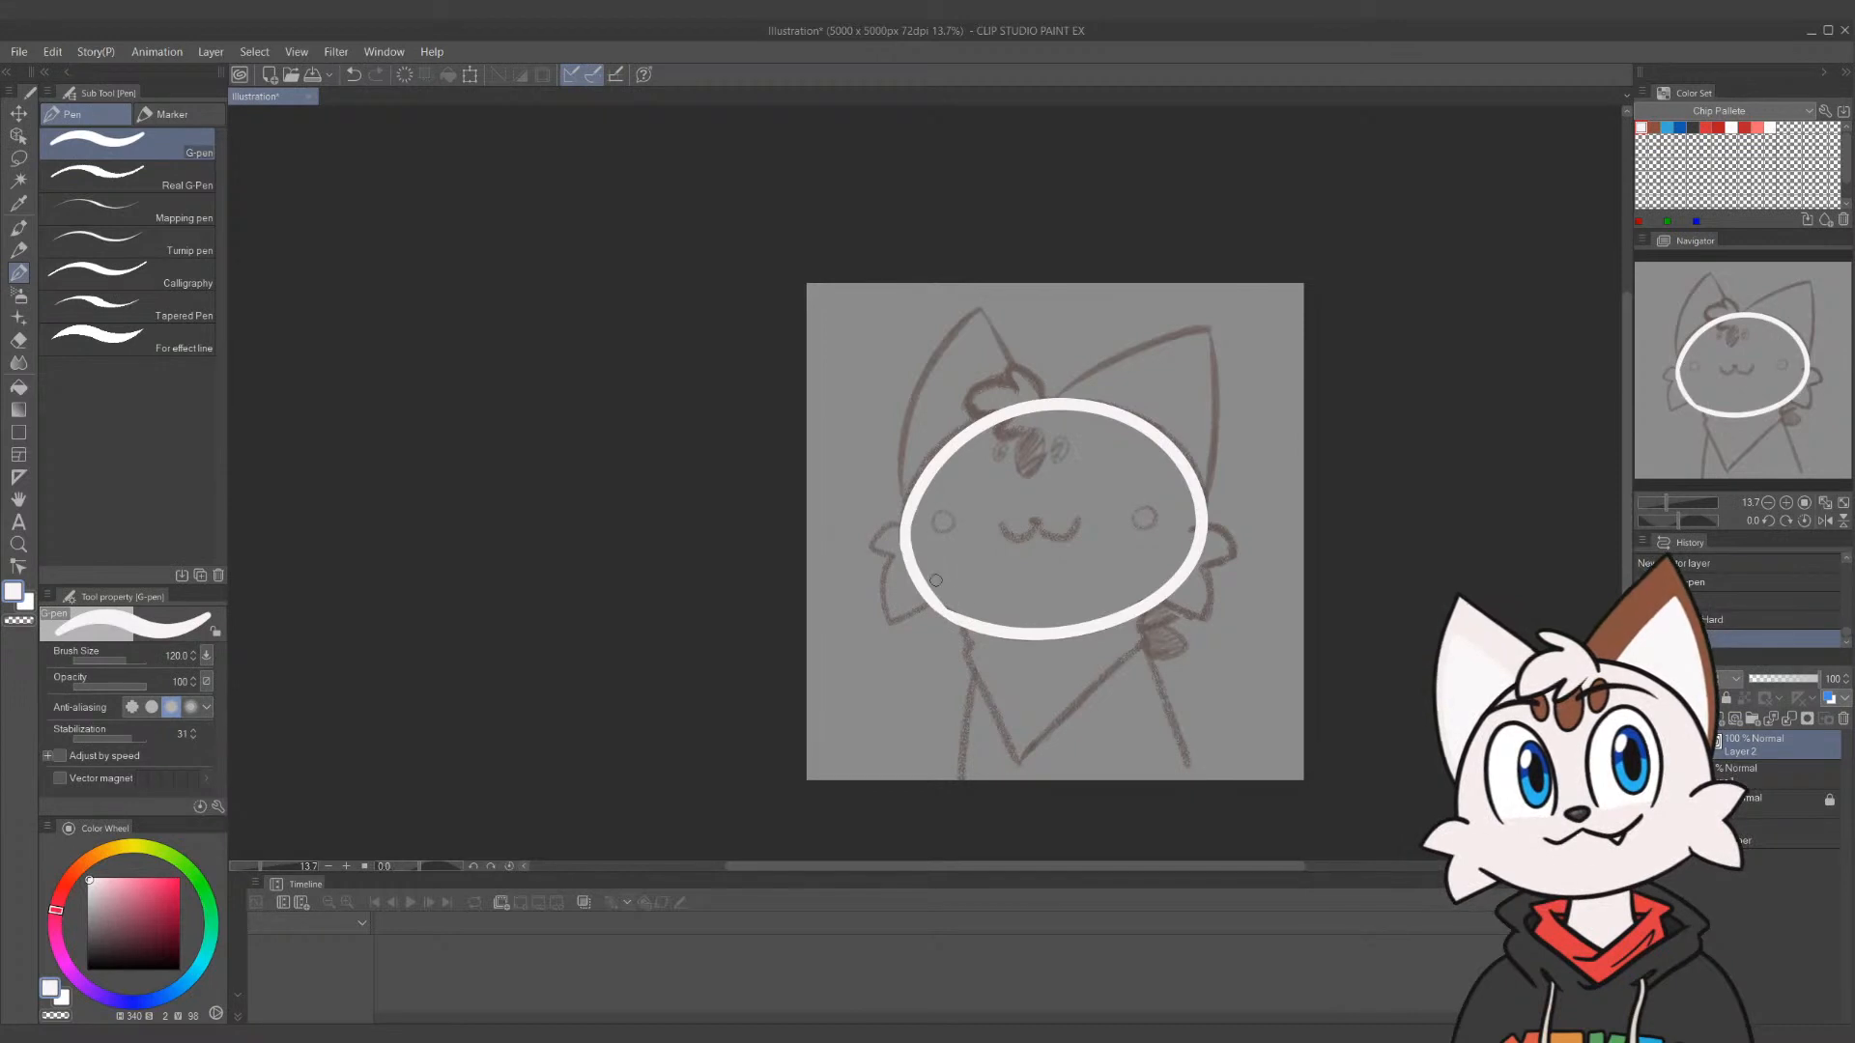
{"action": "key", "text": "ctrl+z"}
{"action": "left_click_drag", "start_coordinate": [908, 526], "coordinate": [957, 615]}
{"action": "key", "text": "ctrl+z"}
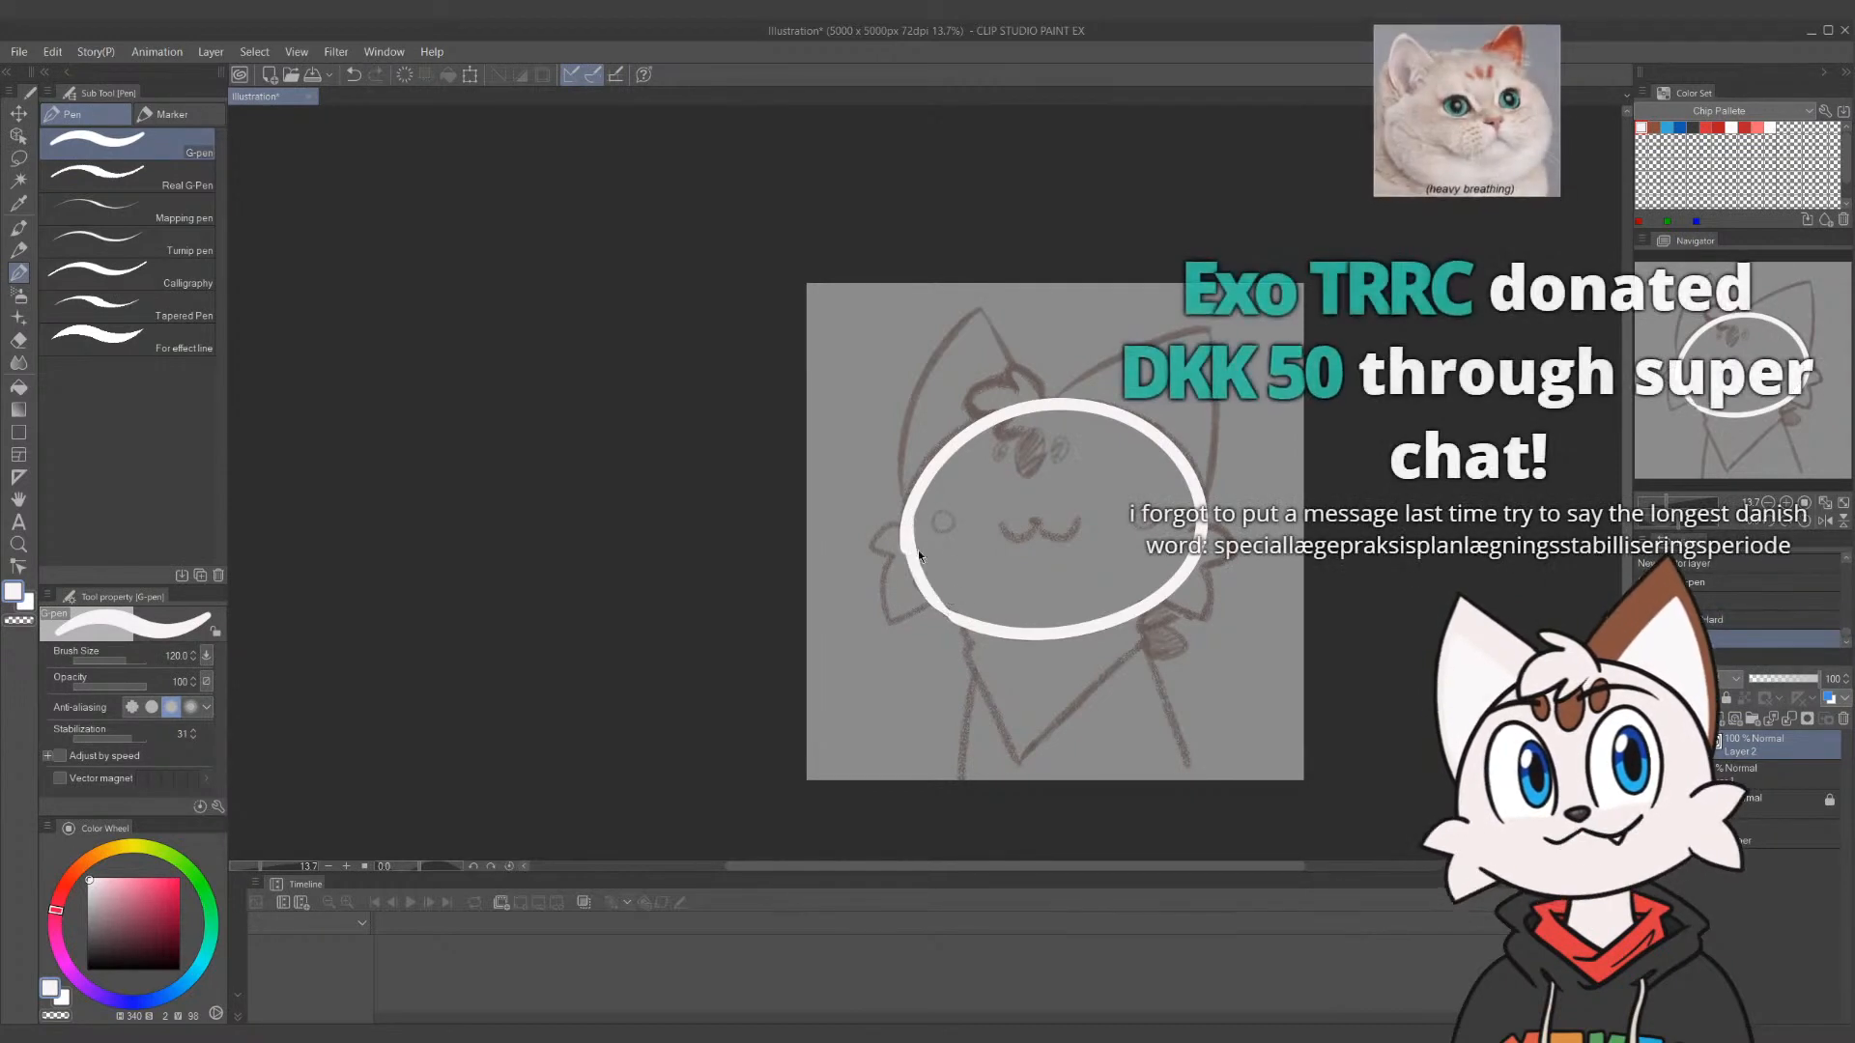
{"action": "left_click_drag", "start_coordinate": [905, 541], "coordinate": [980, 600]}
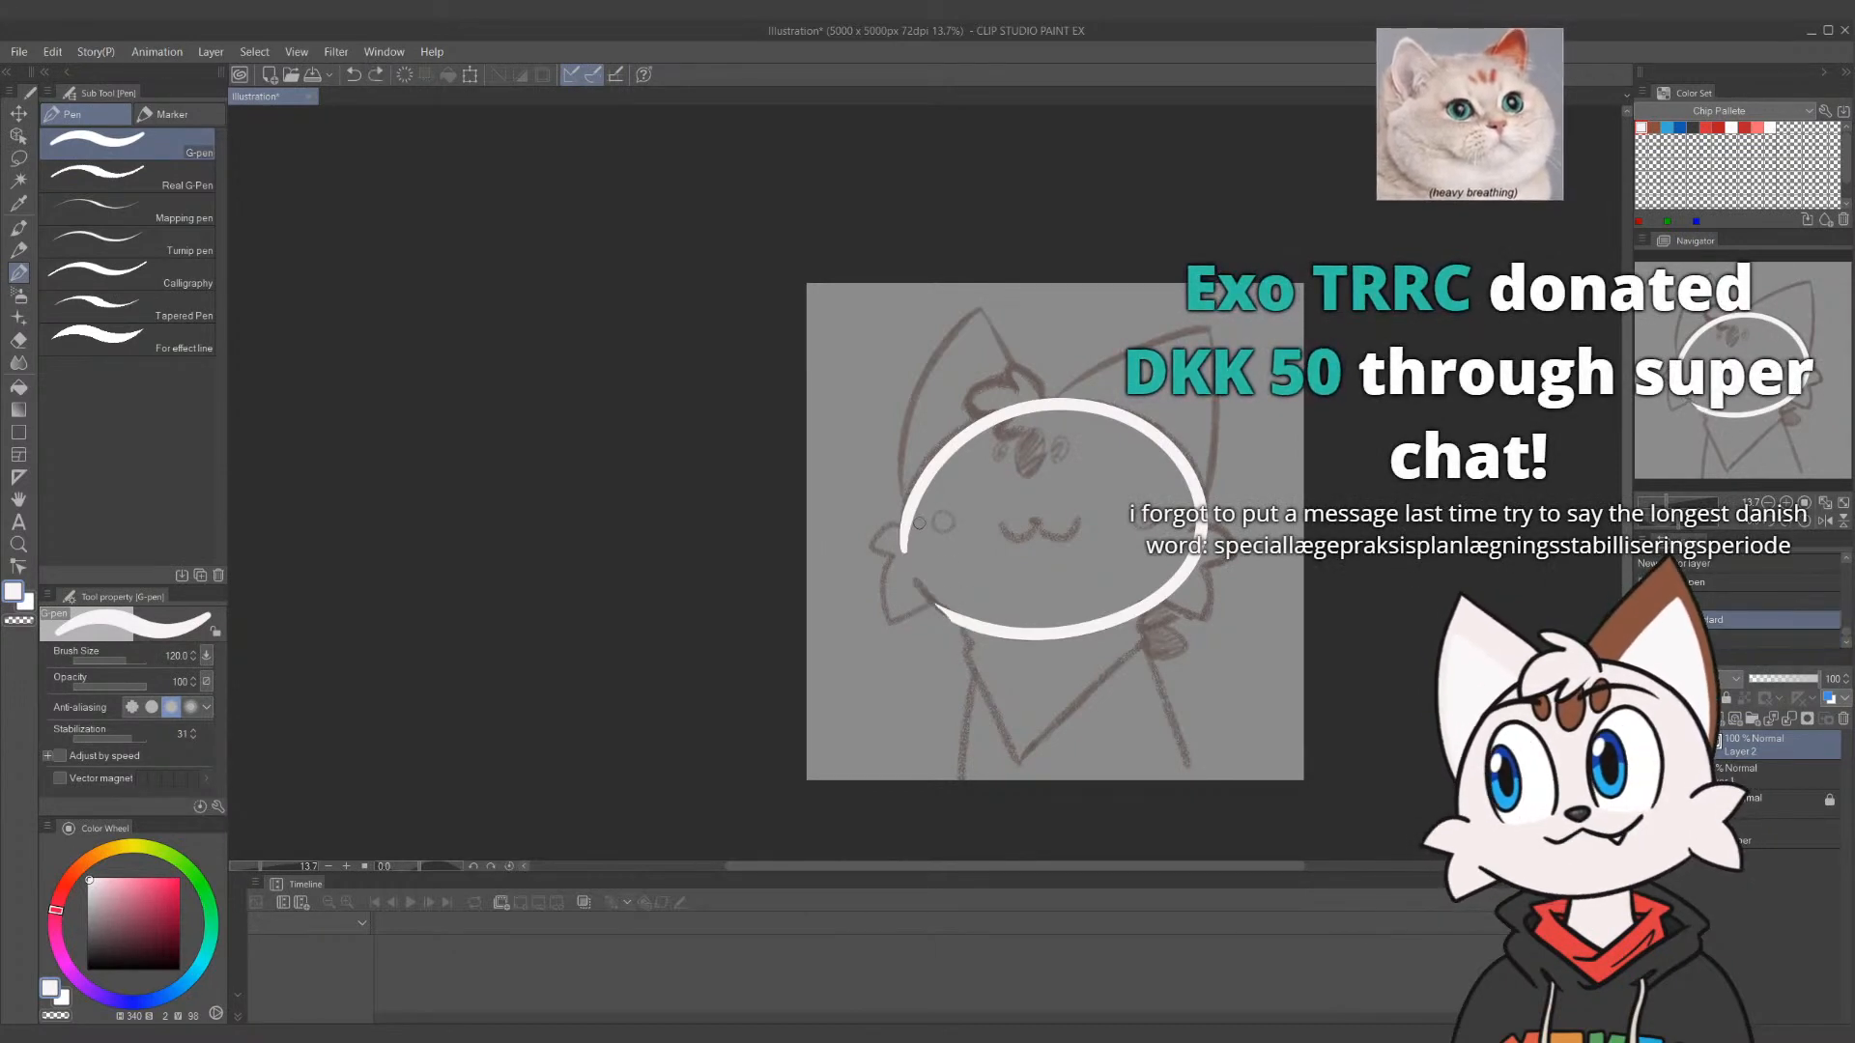
{"action": "key", "text": "ctrl+z"}
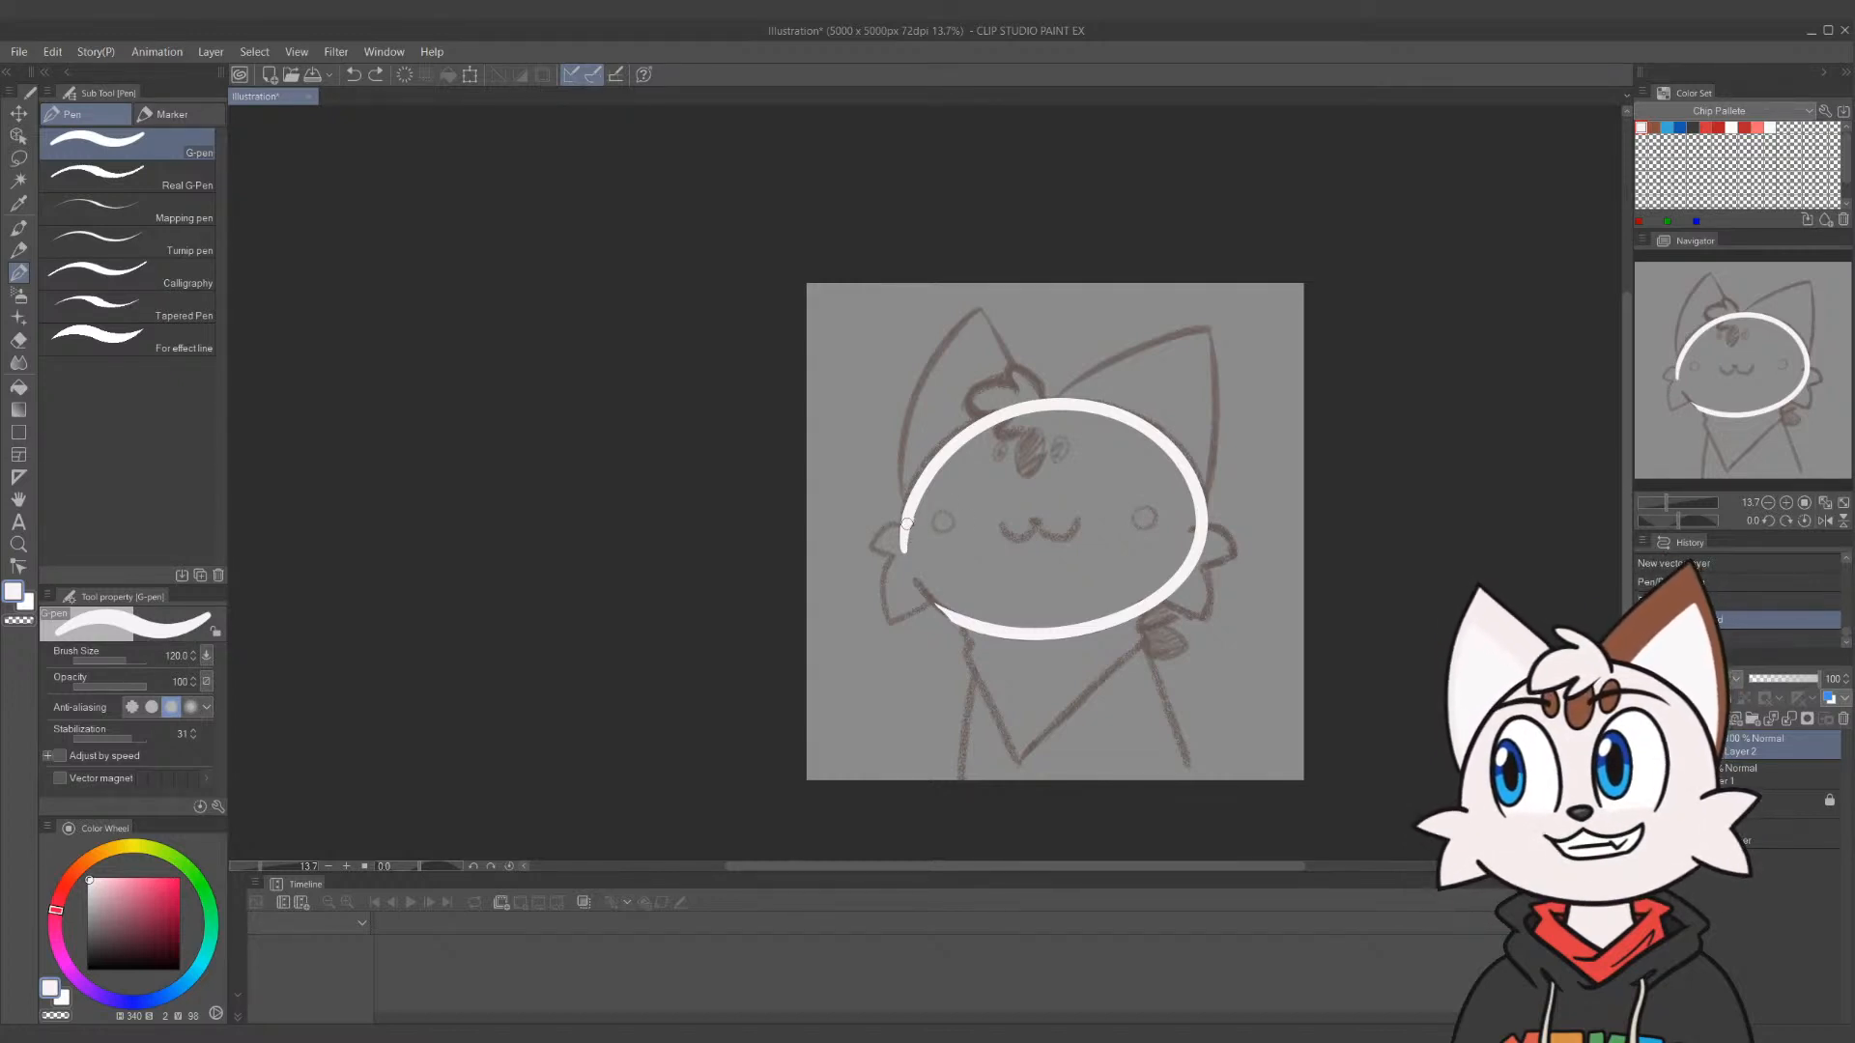
{"action": "left_click_drag", "start_coordinate": [906, 522], "coordinate": [942, 607]}
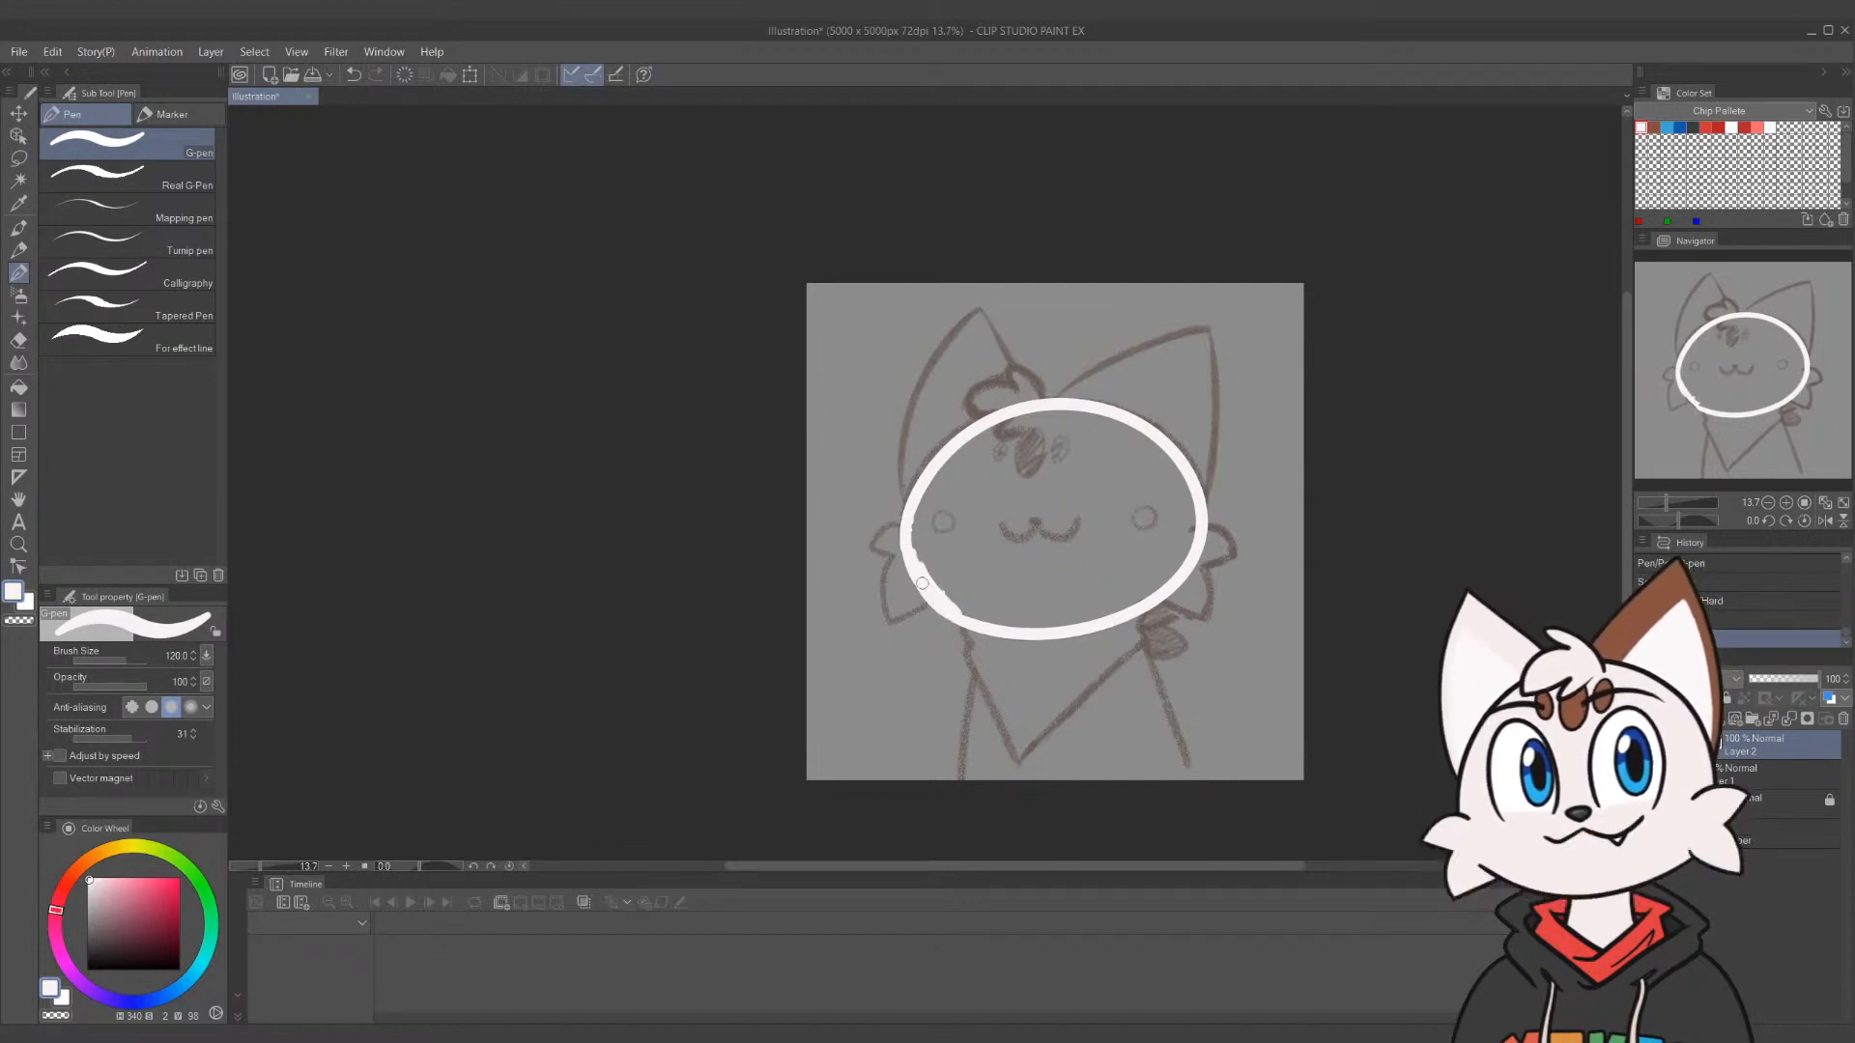
{"action": "left_click_drag", "start_coordinate": [924, 586], "coordinate": [977, 595]}
Auto-select the inside of the head outline, expand the selection and fill it with white on a new raster layer
{"action": "key", "text": "g"}
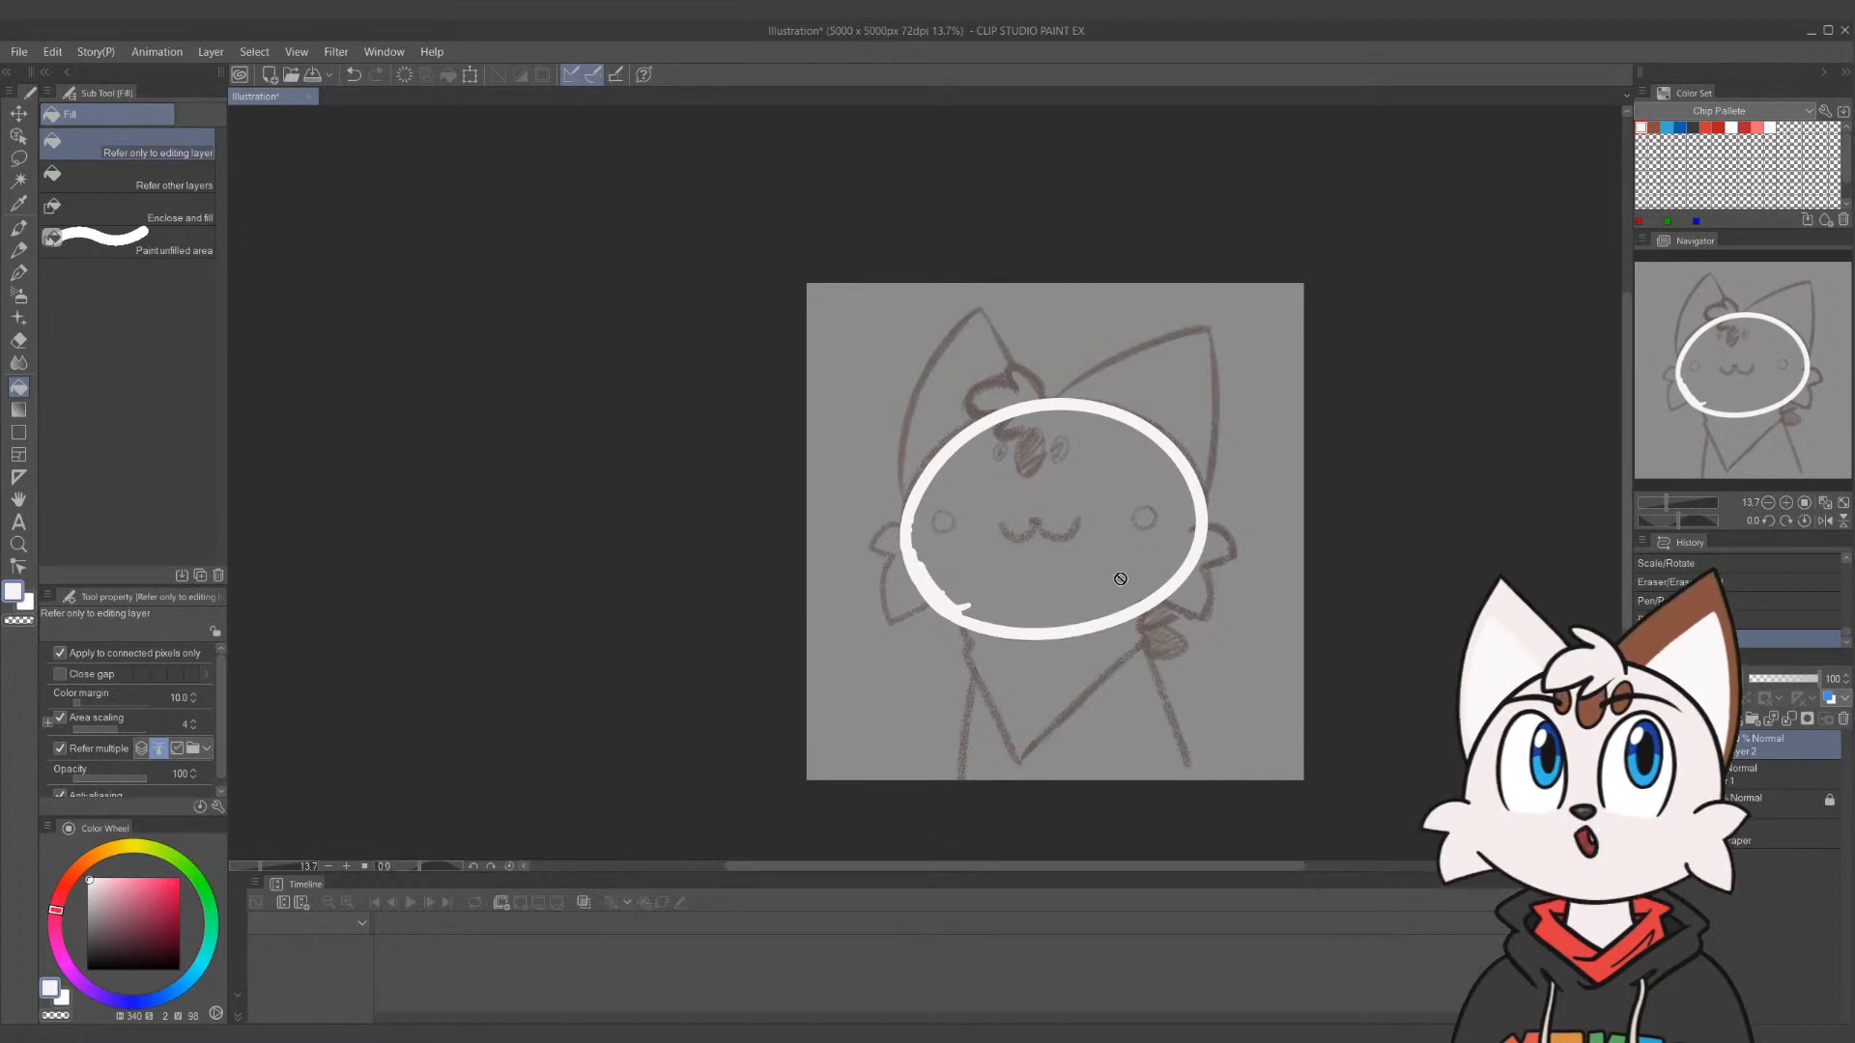
{"action": "key", "text": "w"}
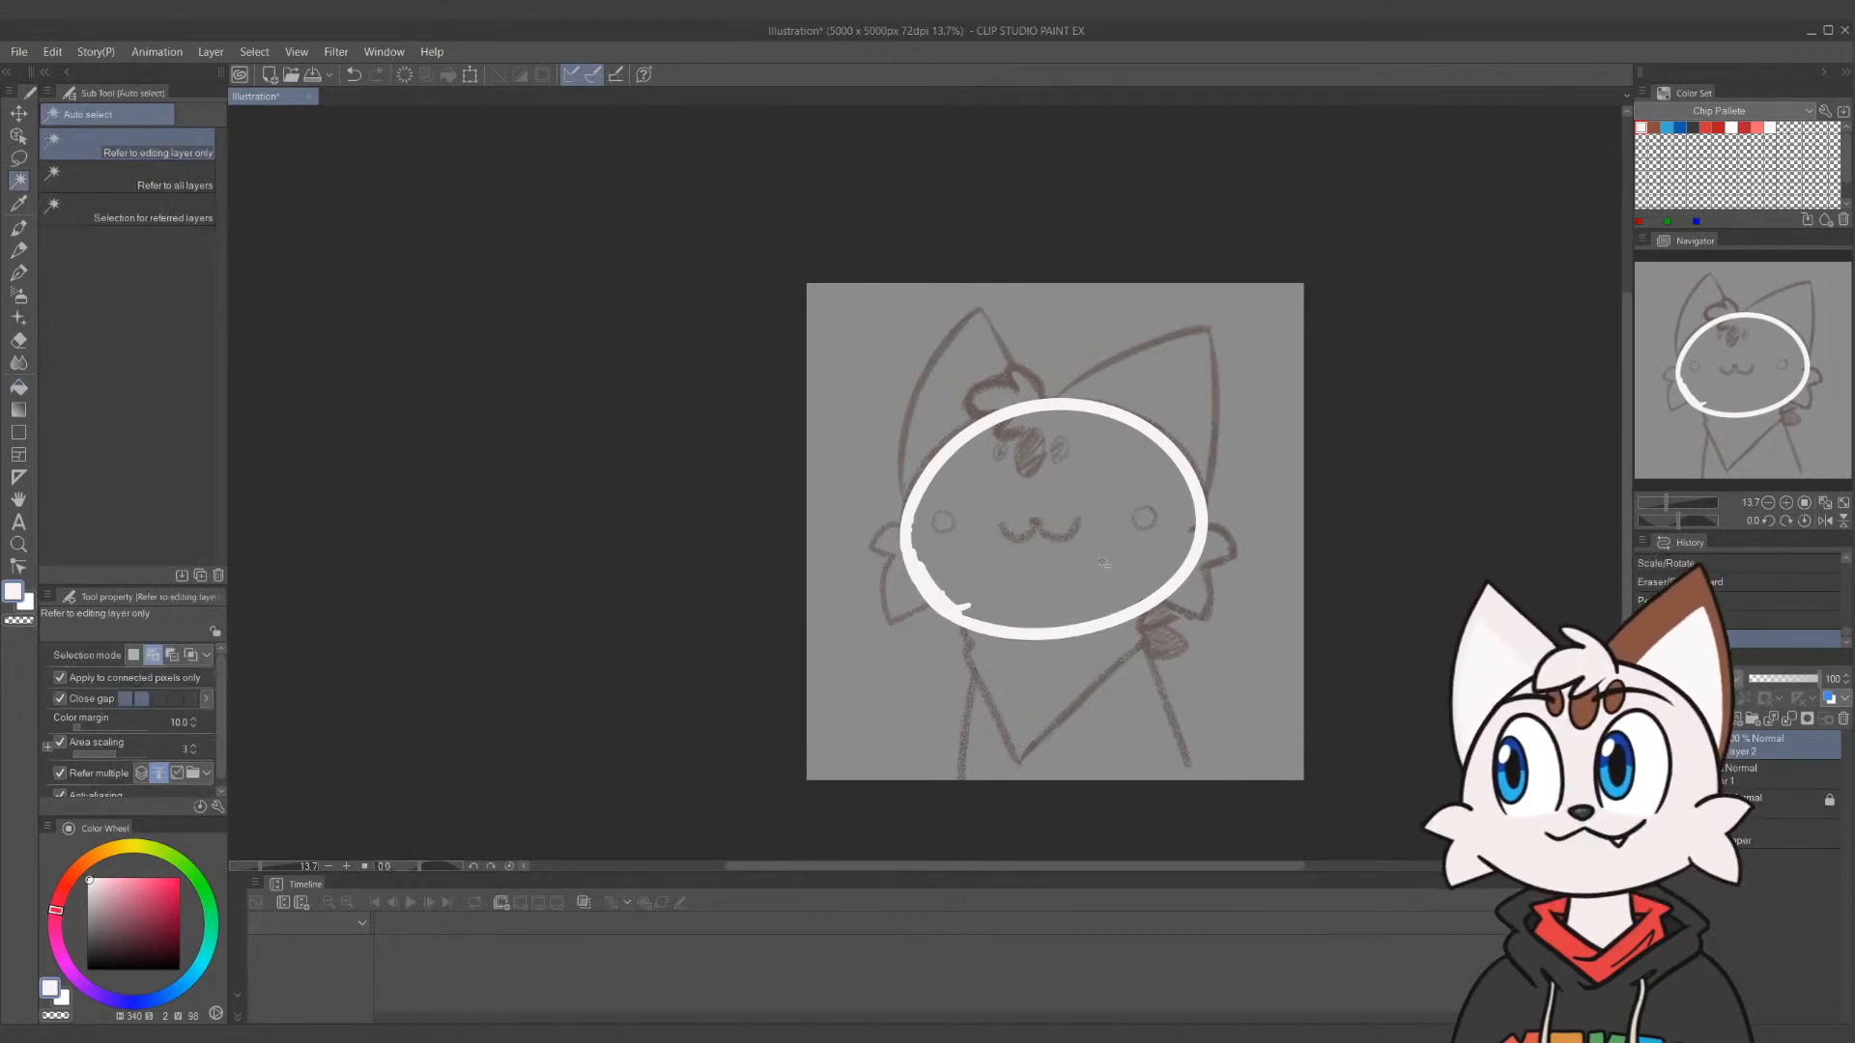
{"action": "left_click", "coordinate": [1105, 564]}
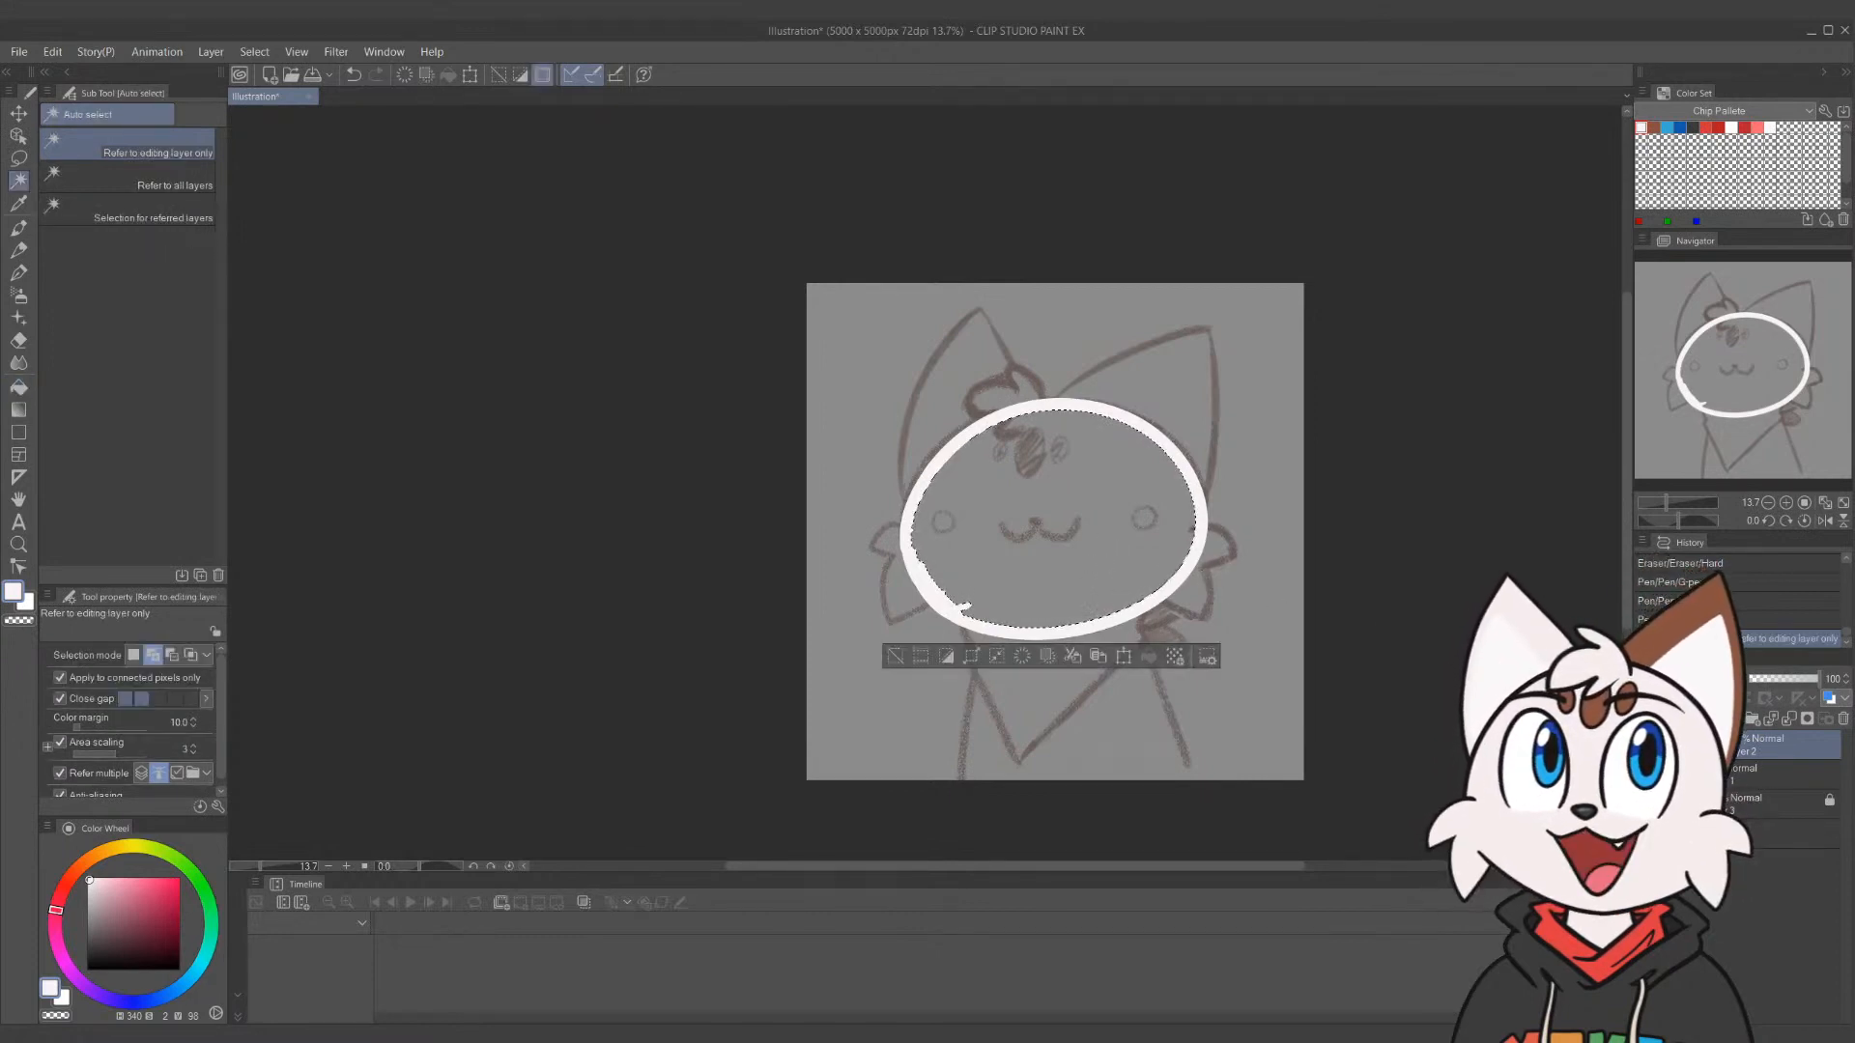
{"action": "key", "text": "g"}
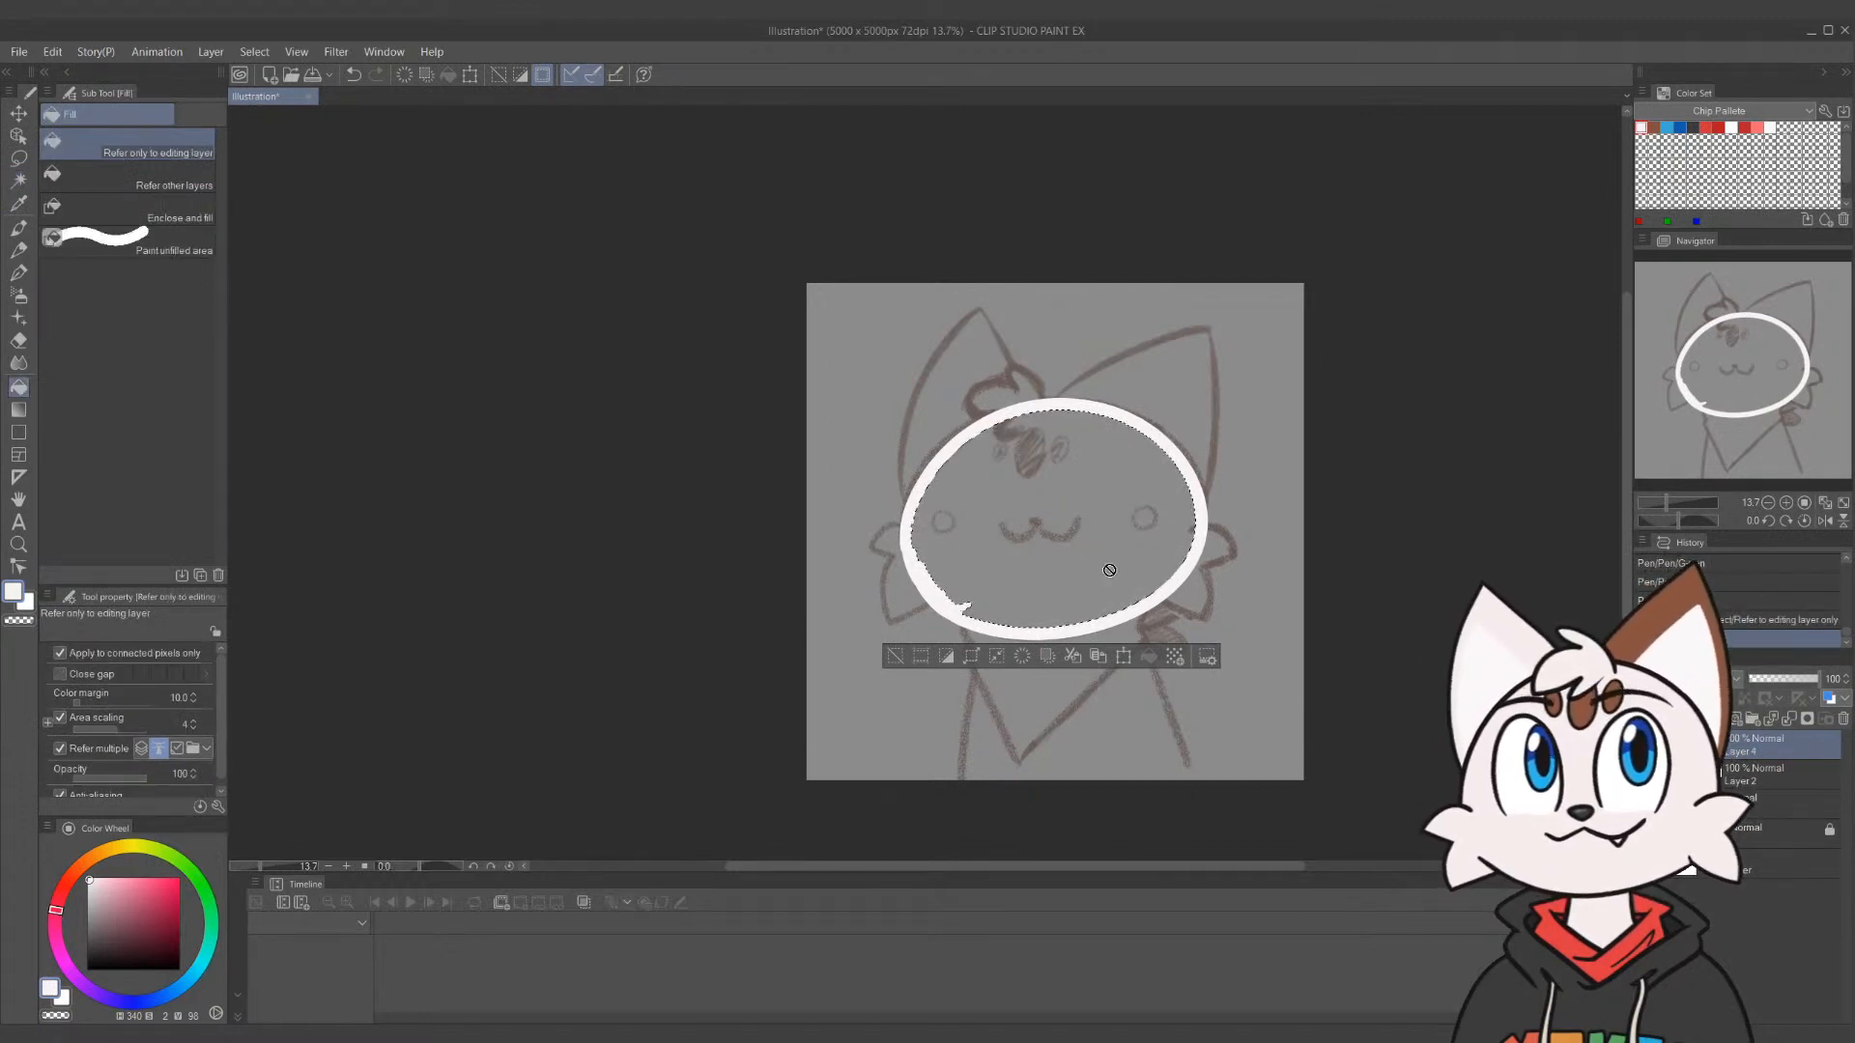
{"action": "left_click", "coordinate": [1843, 719]}
{"action": "key", "text": "ctrl+z"}
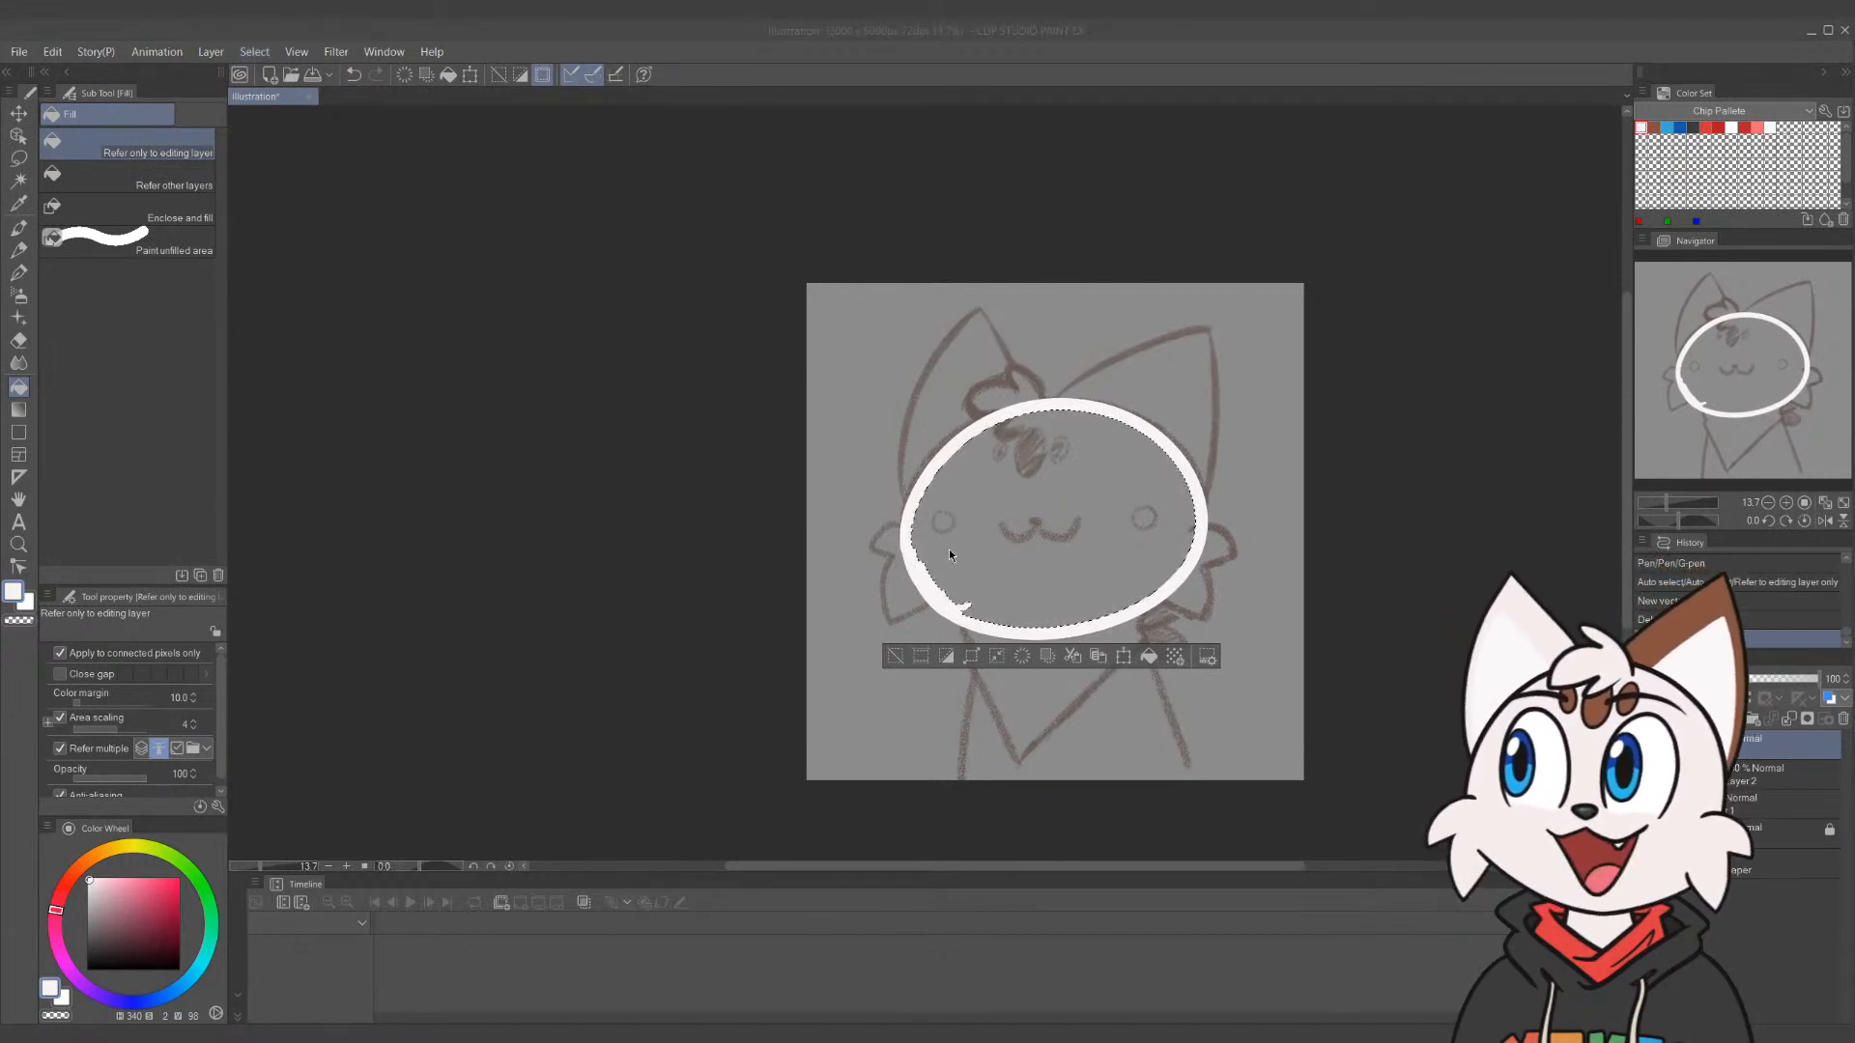
{"action": "left_click", "coordinate": [1174, 502]}
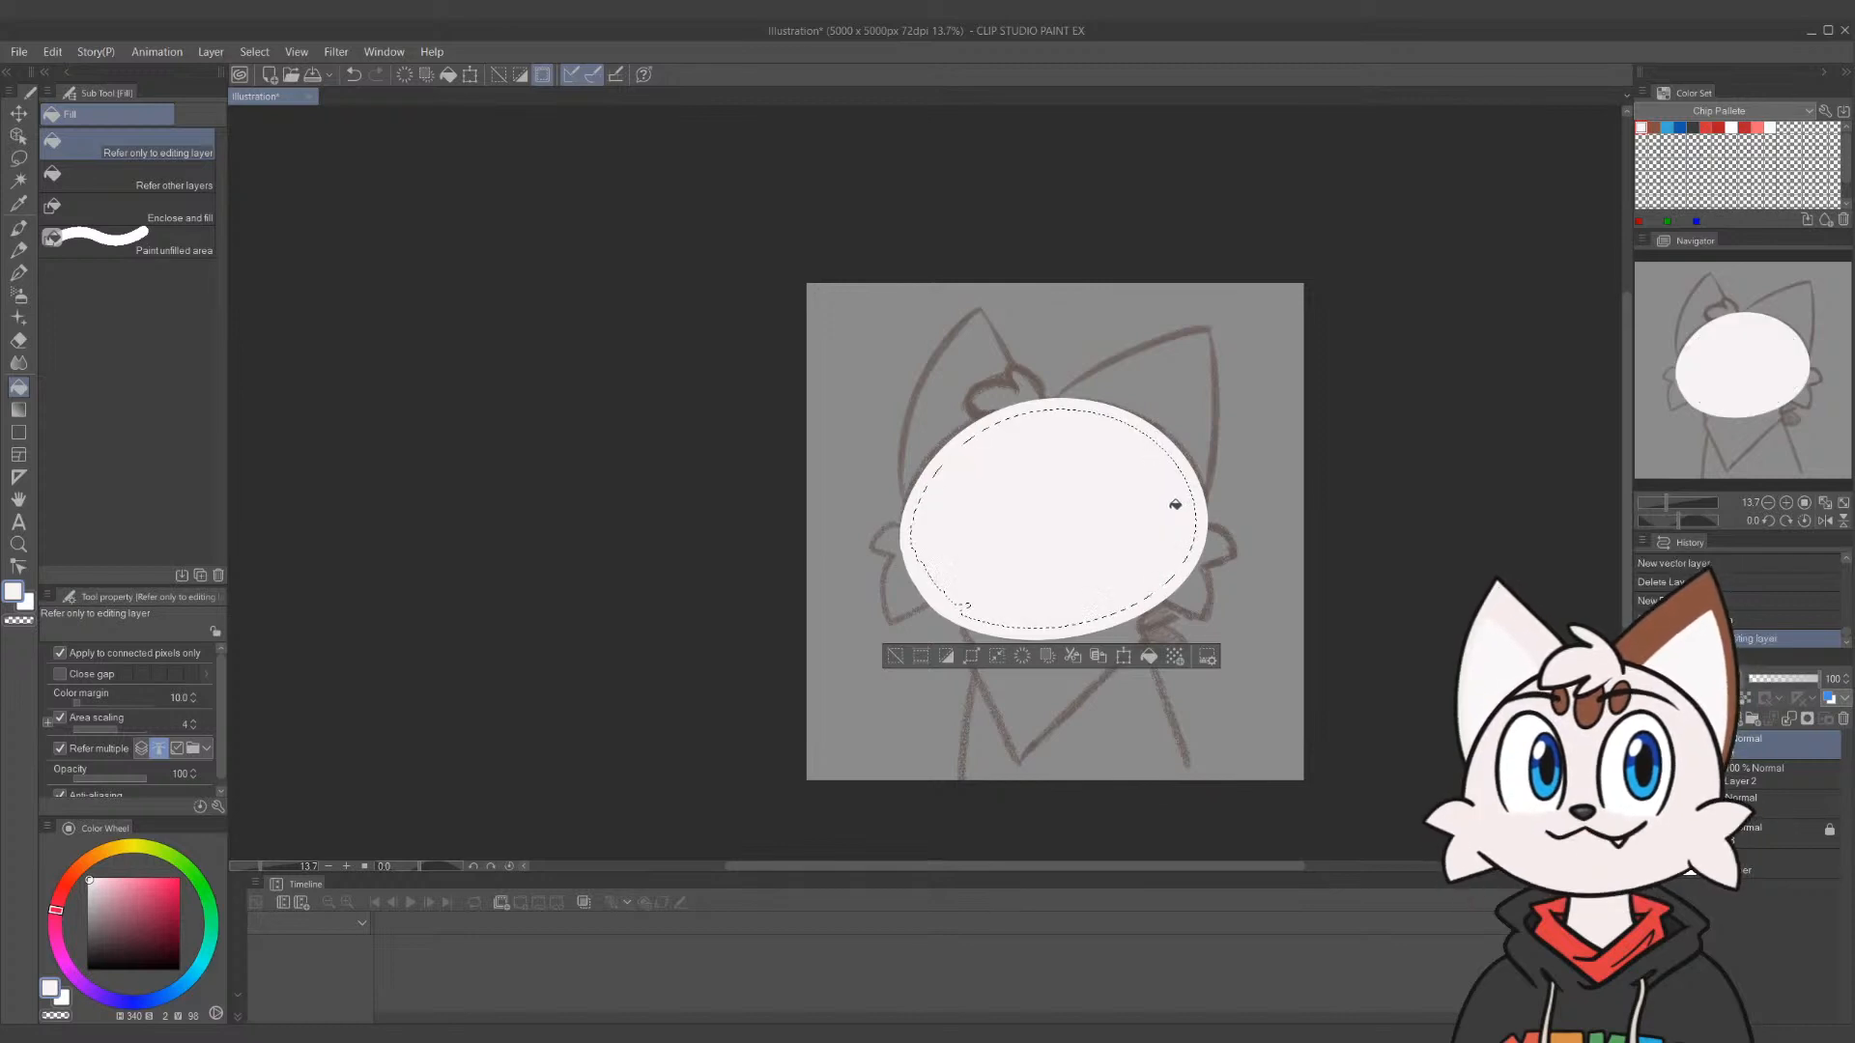
{"action": "key", "text": "ctrl+d"}
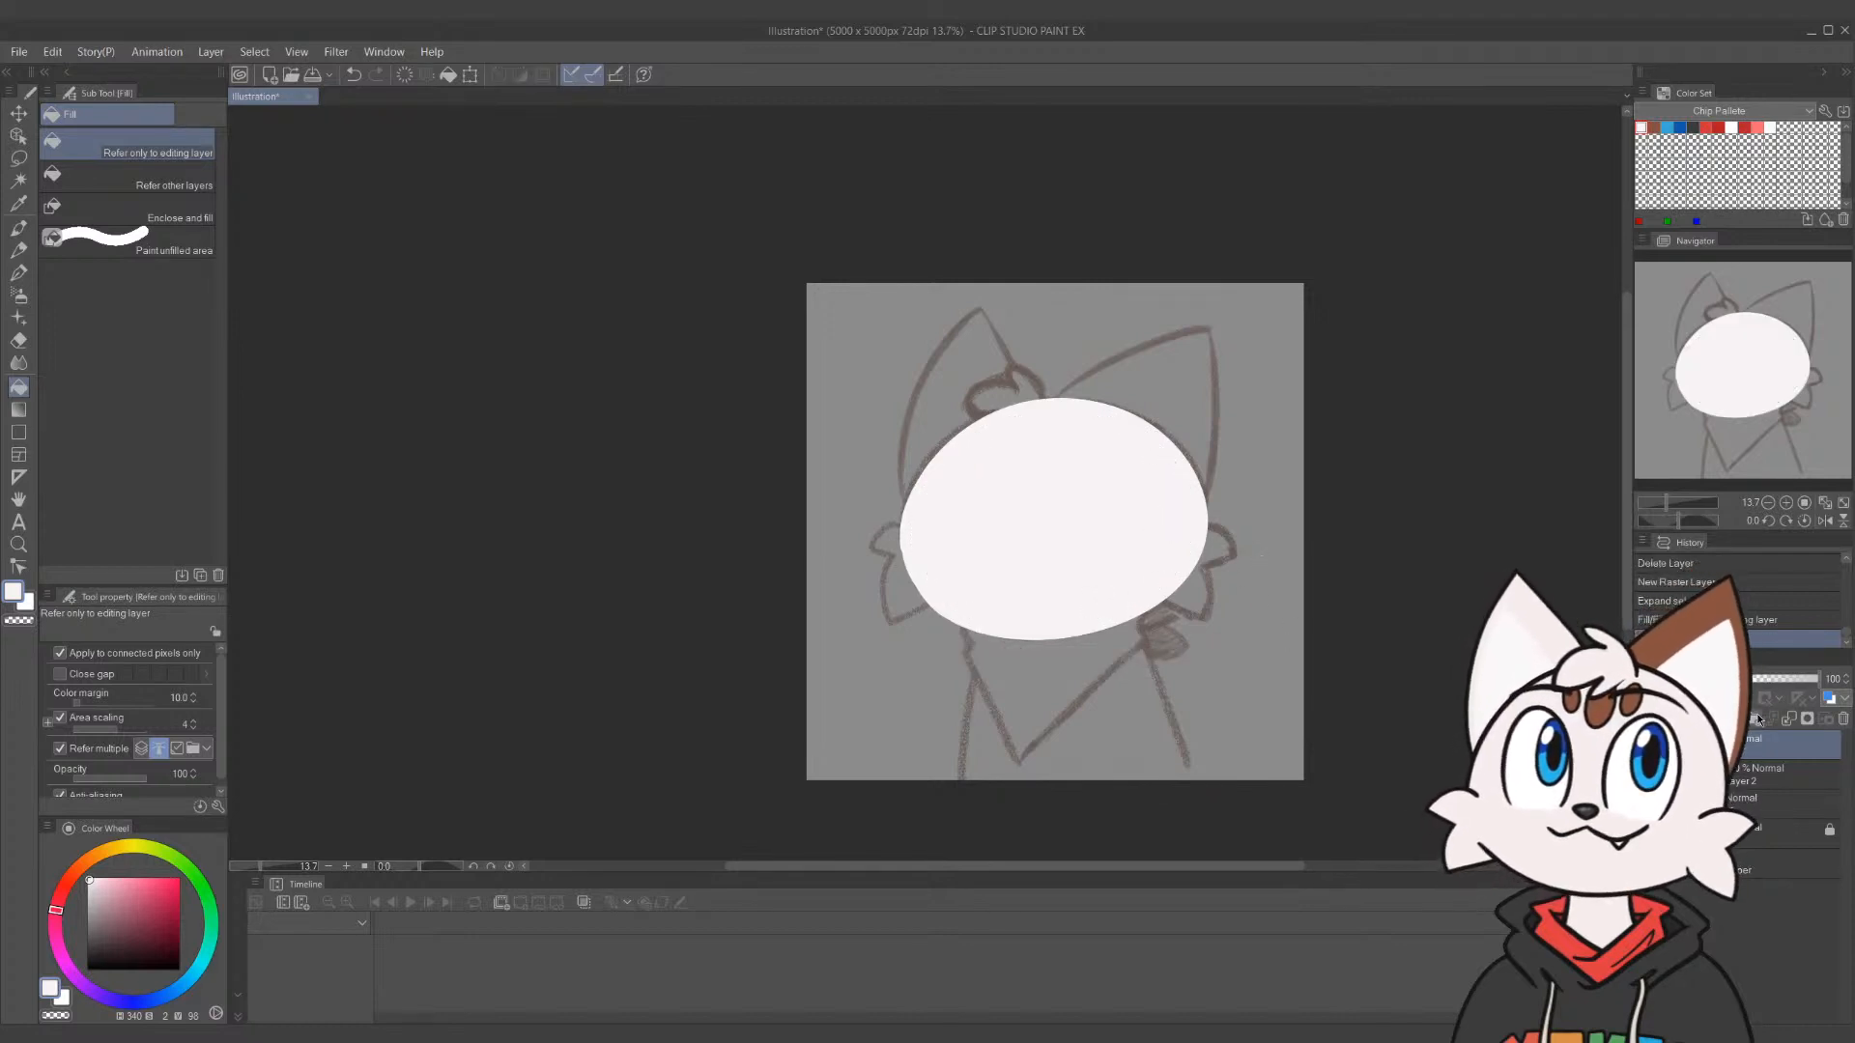
Move the head outline layer above the fill layer and merge it down into the fill
{"action": "mouse_move", "coordinate": [1777, 756]}
{"action": "left_mouse_down"}
{"action": "mouse_move", "coordinate": [1788, 784]}
{"action": "mouse_move", "coordinate": [1765, 726]}
{"action": "left_mouse_up"}
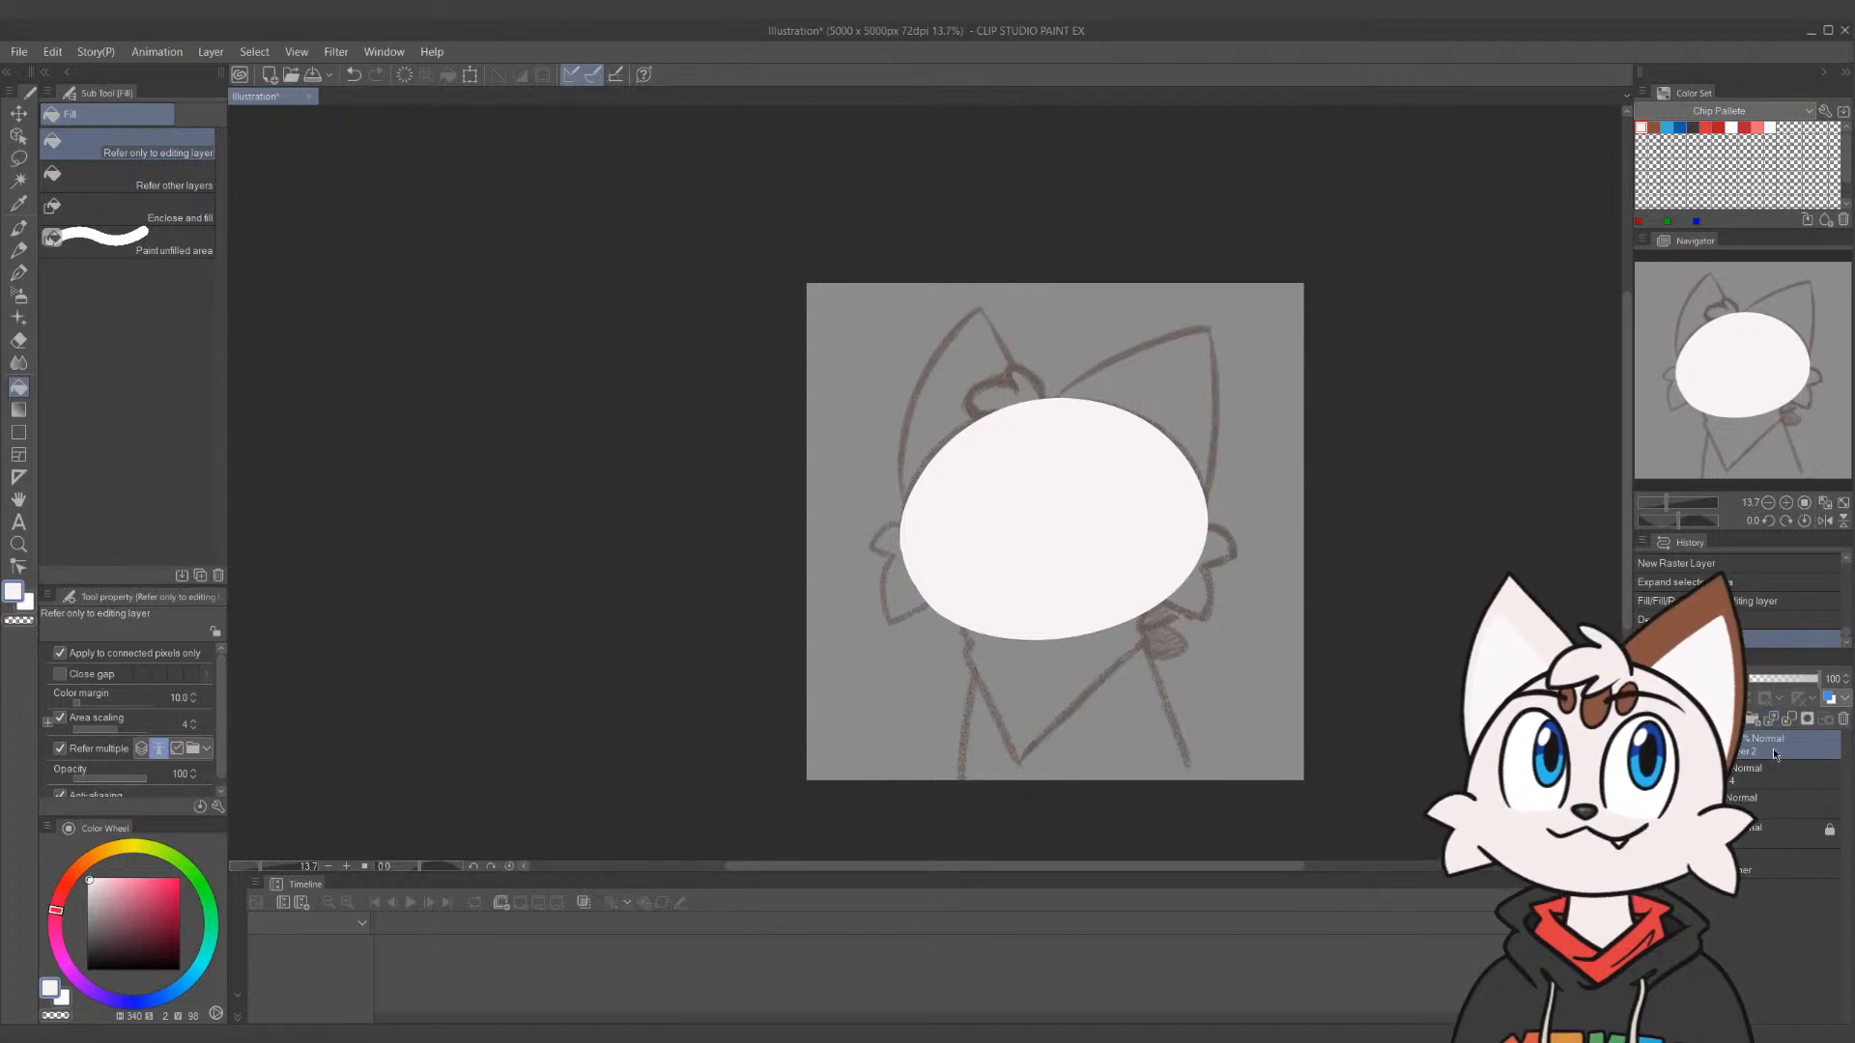
{"action": "left_click", "coordinate": [1790, 719]}
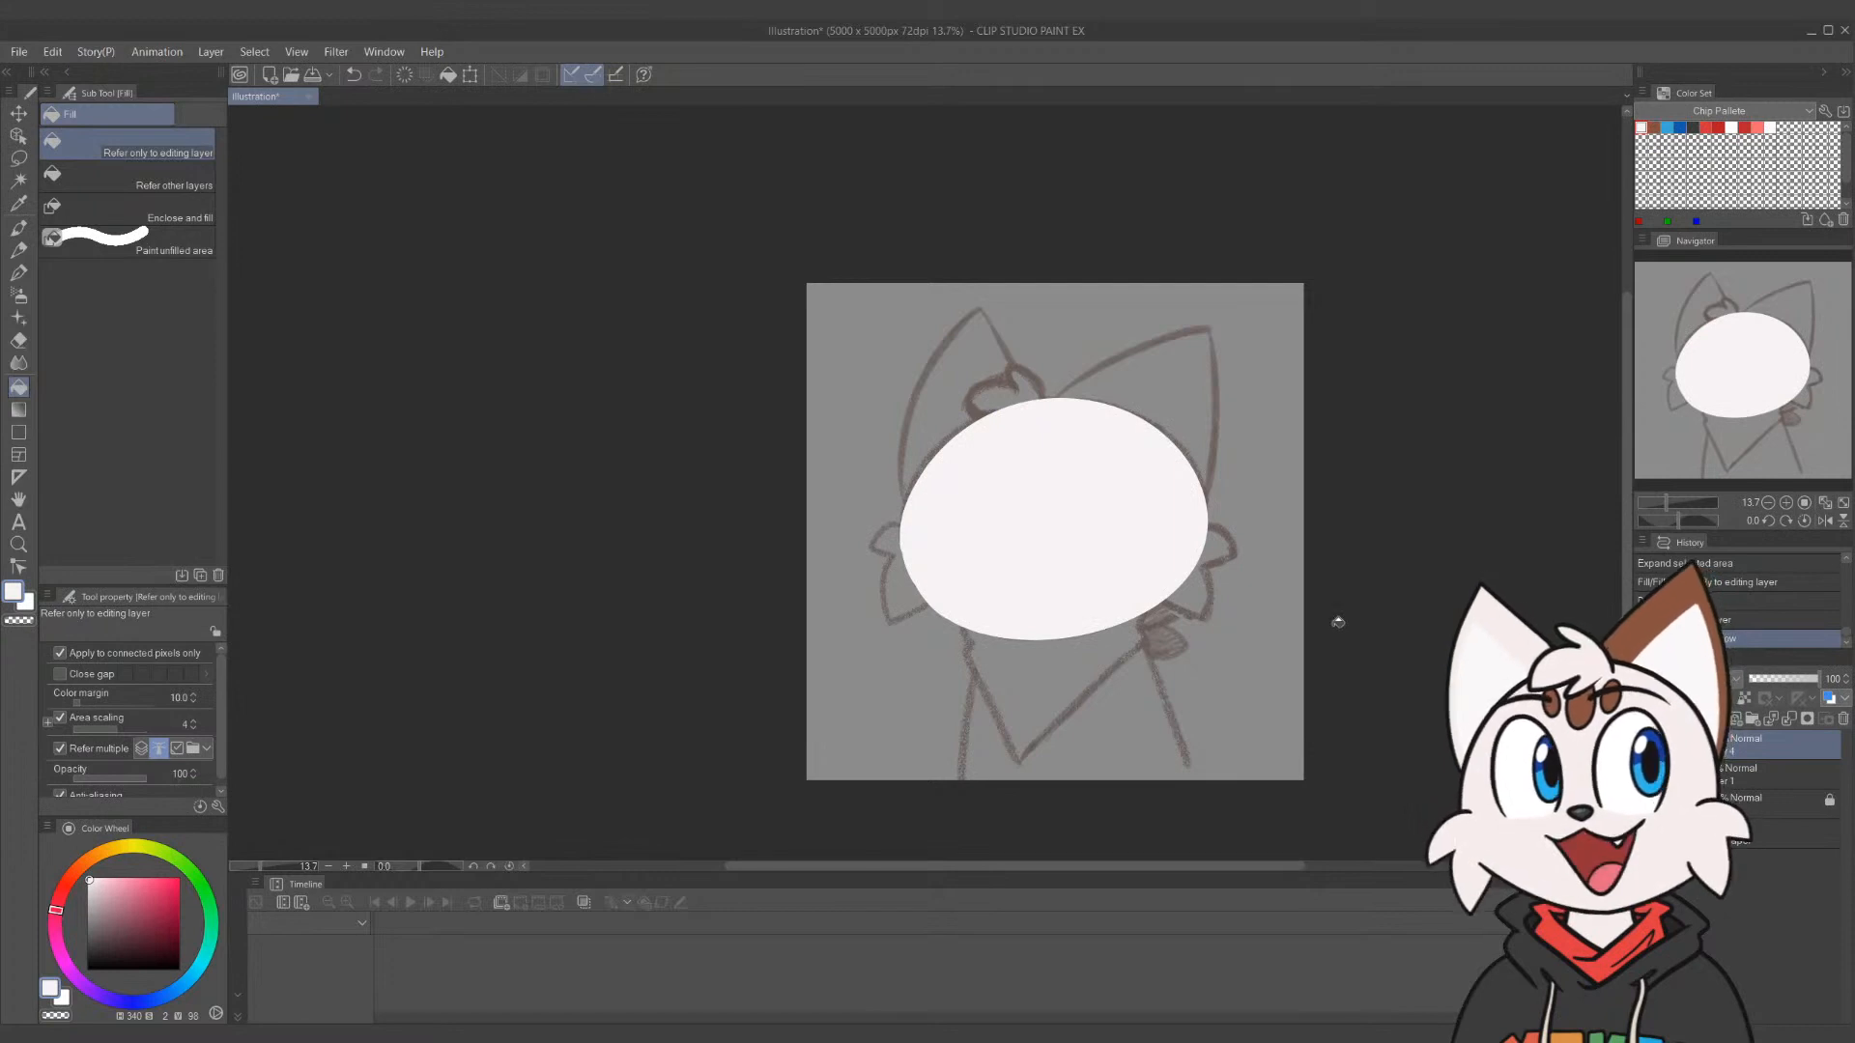
Rotate the white head shape slightly clockwise and nudge it up and left over the sketched head
{"action": "key", "text": "ctrl+t"}
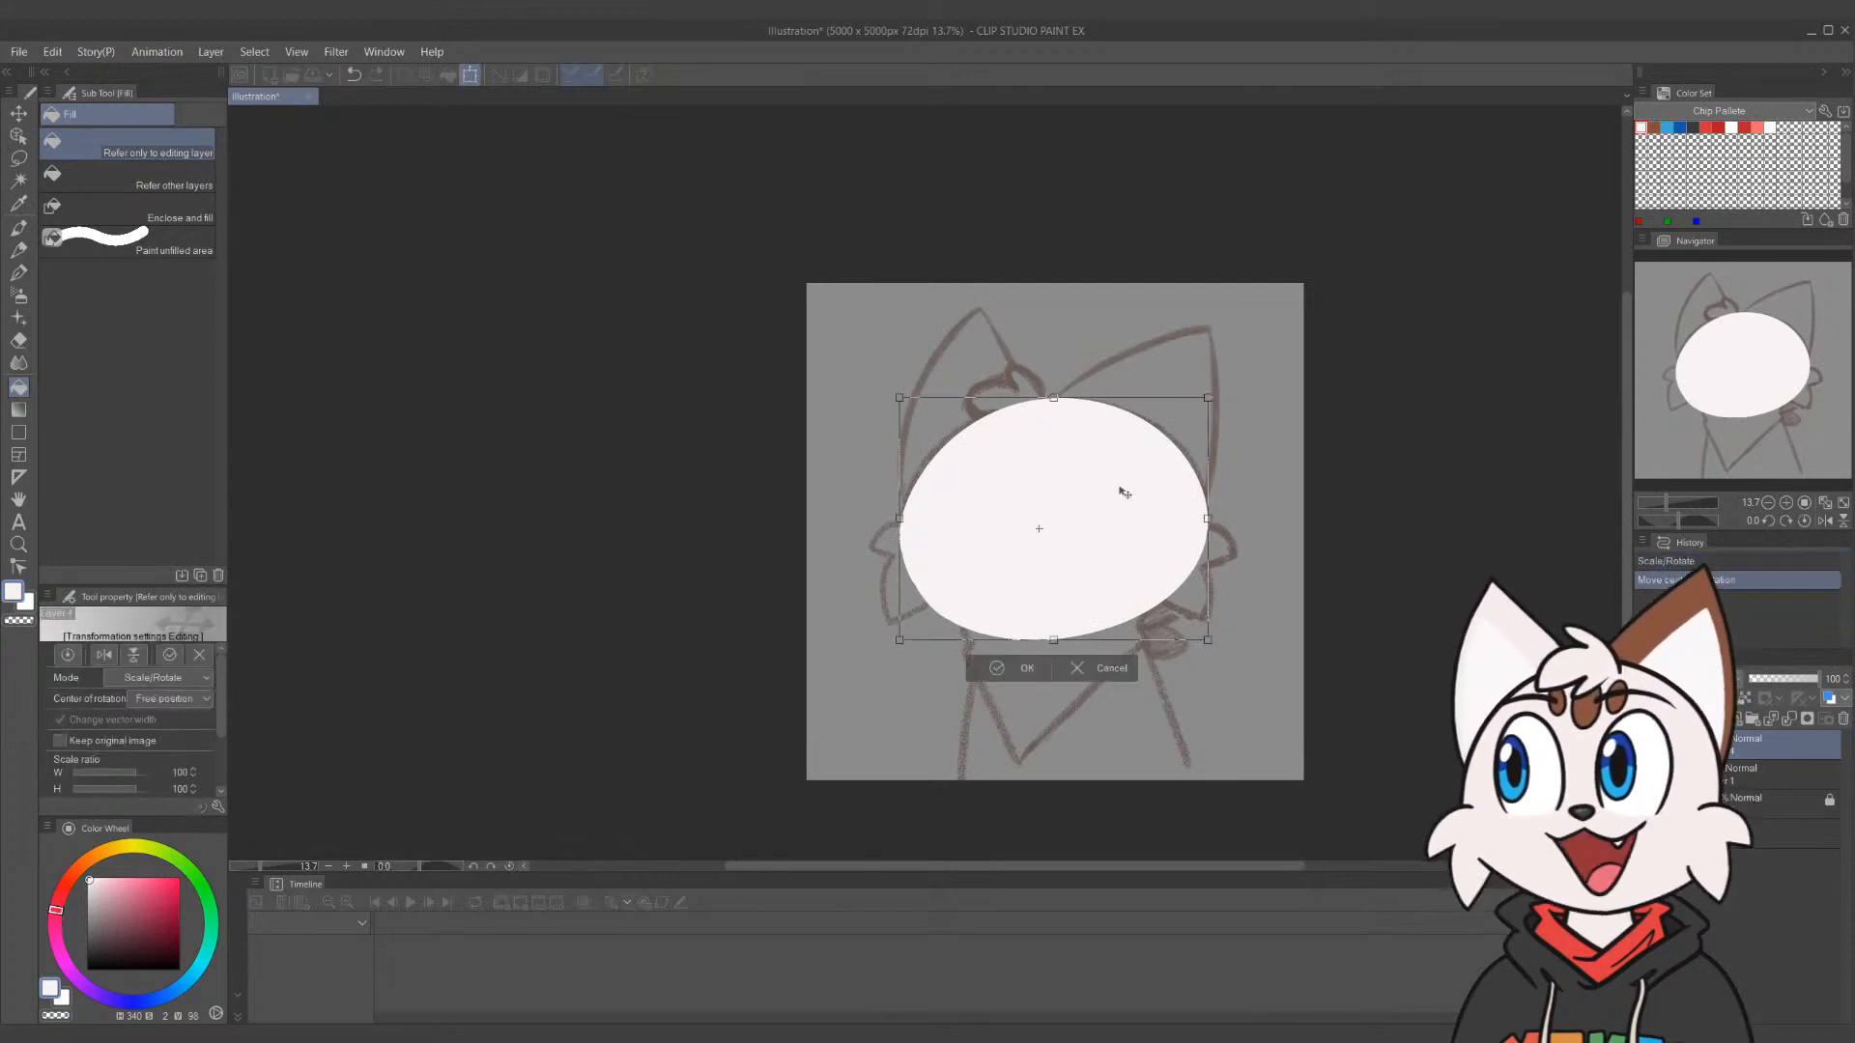
{"action": "left_click_drag", "start_coordinate": [1259, 510], "coordinate": [1259, 496]}
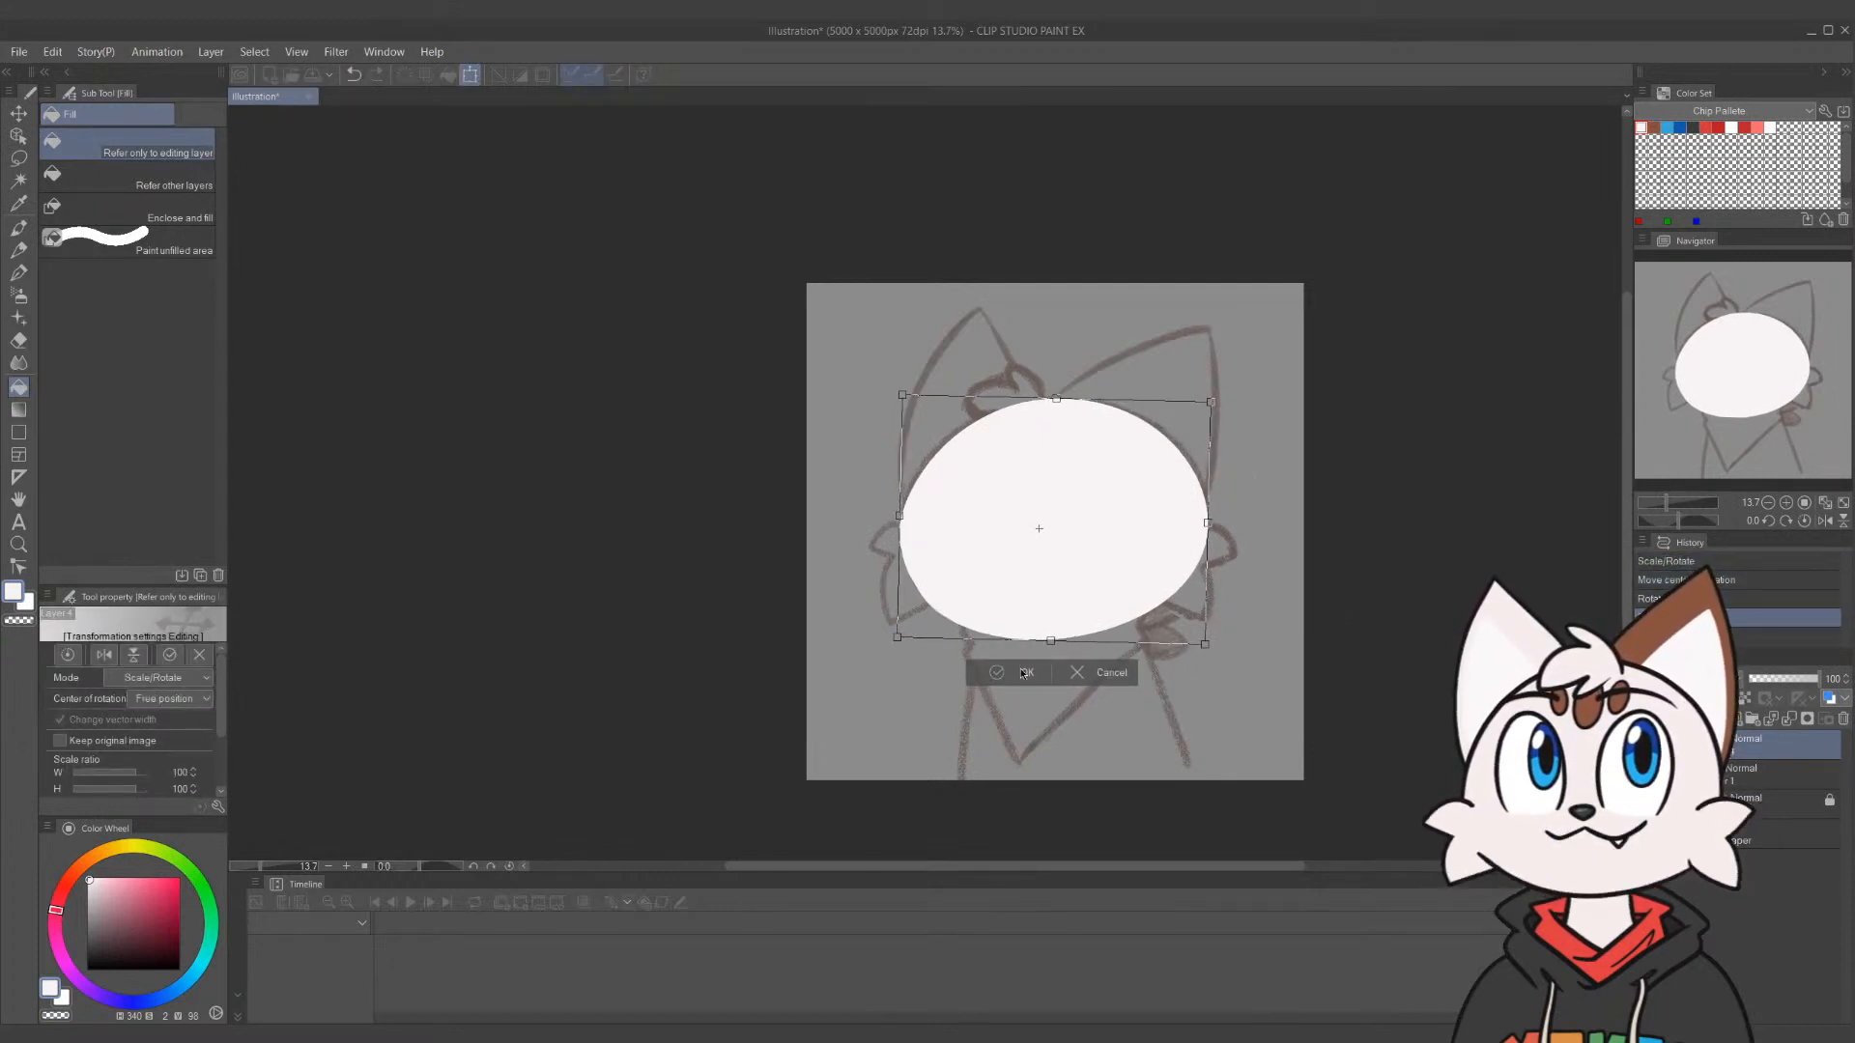
{"action": "left_click", "coordinate": [1024, 673]}
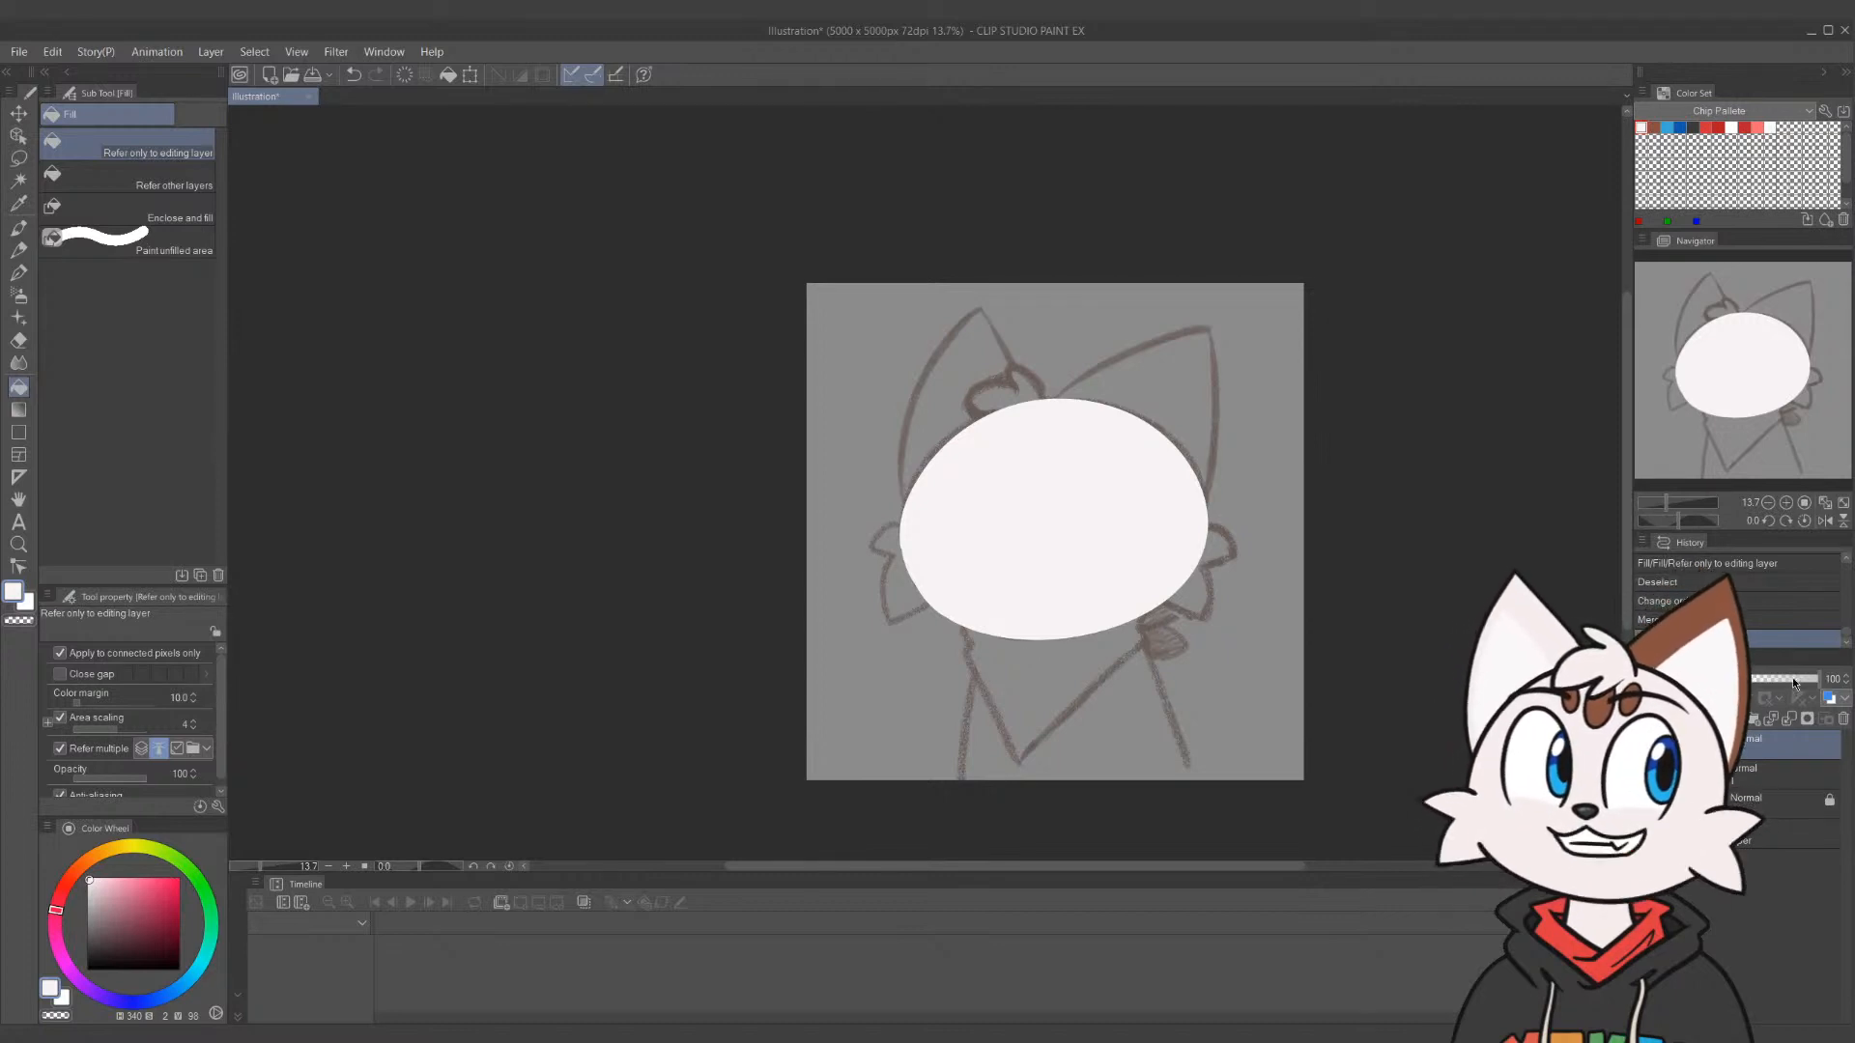
{"action": "left_click_drag", "start_coordinate": [1794, 683], "coordinate": [1842, 704]}
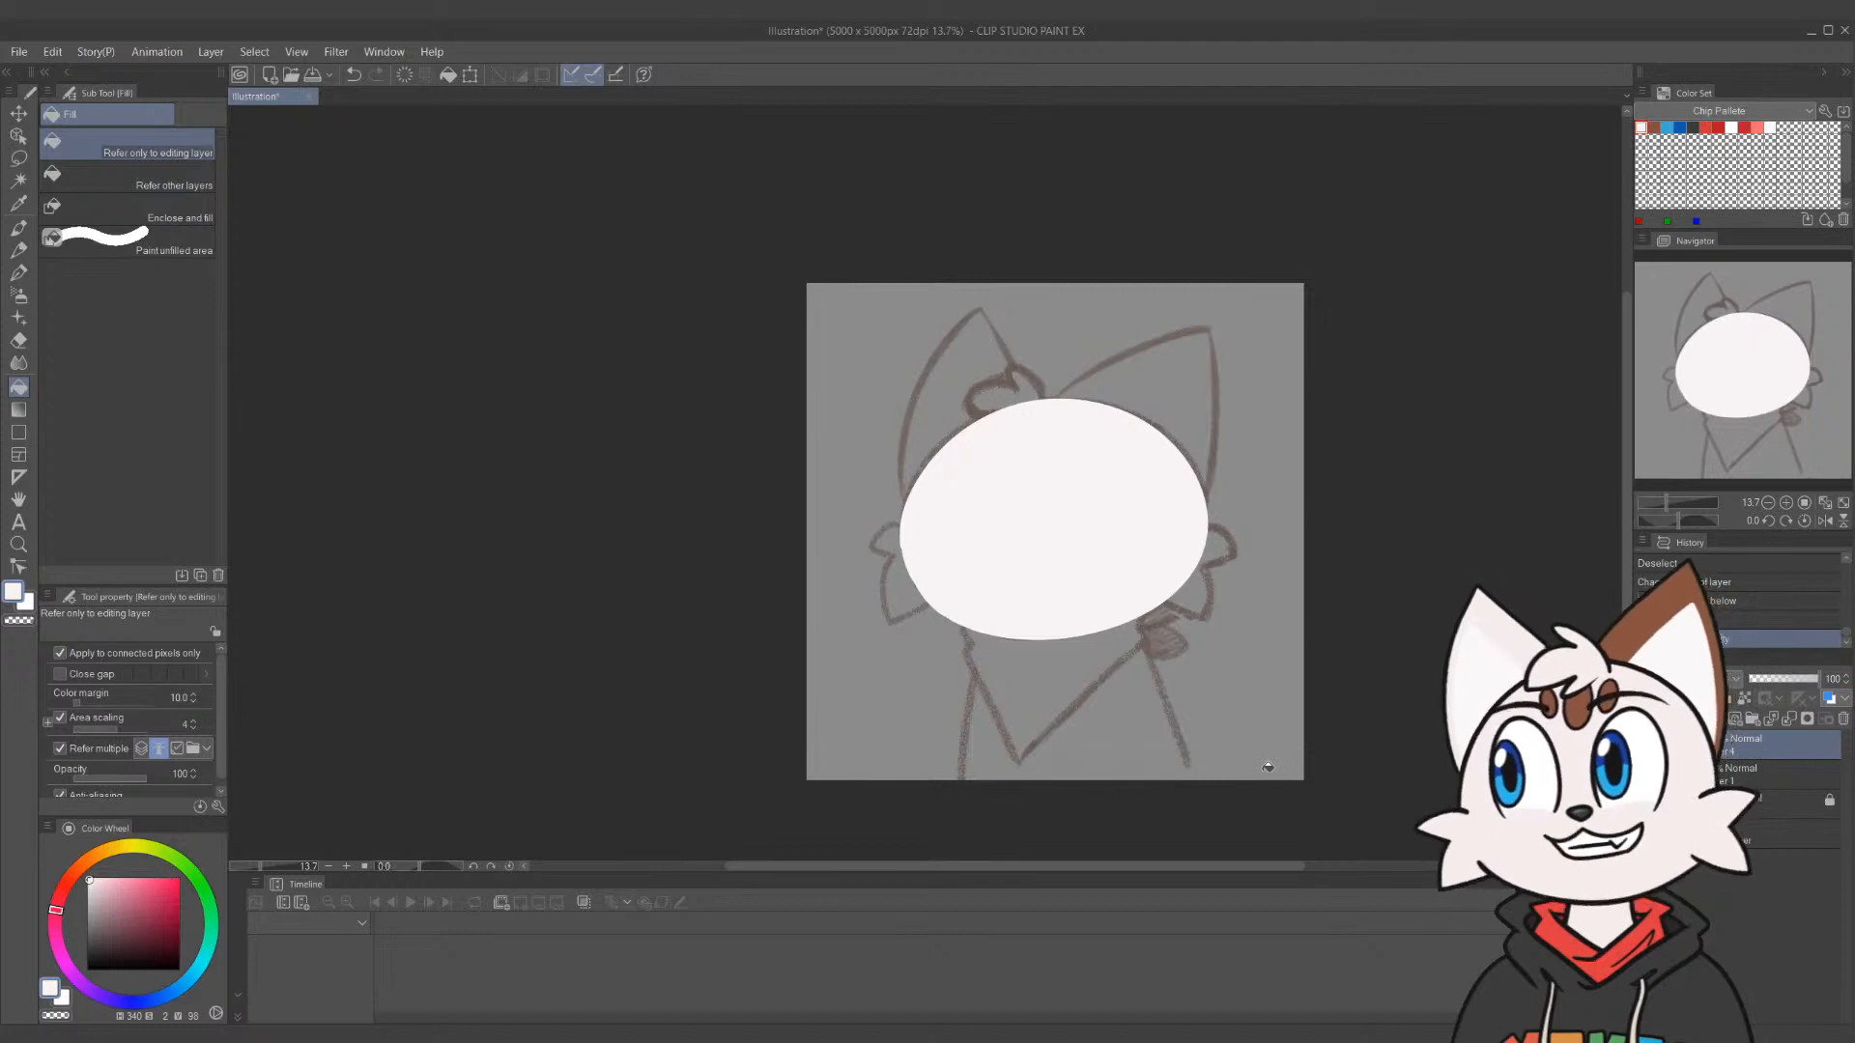
{"action": "key", "text": "k"}
{"action": "left_click_drag", "start_coordinate": [1165, 592], "coordinate": [1179, 580]}
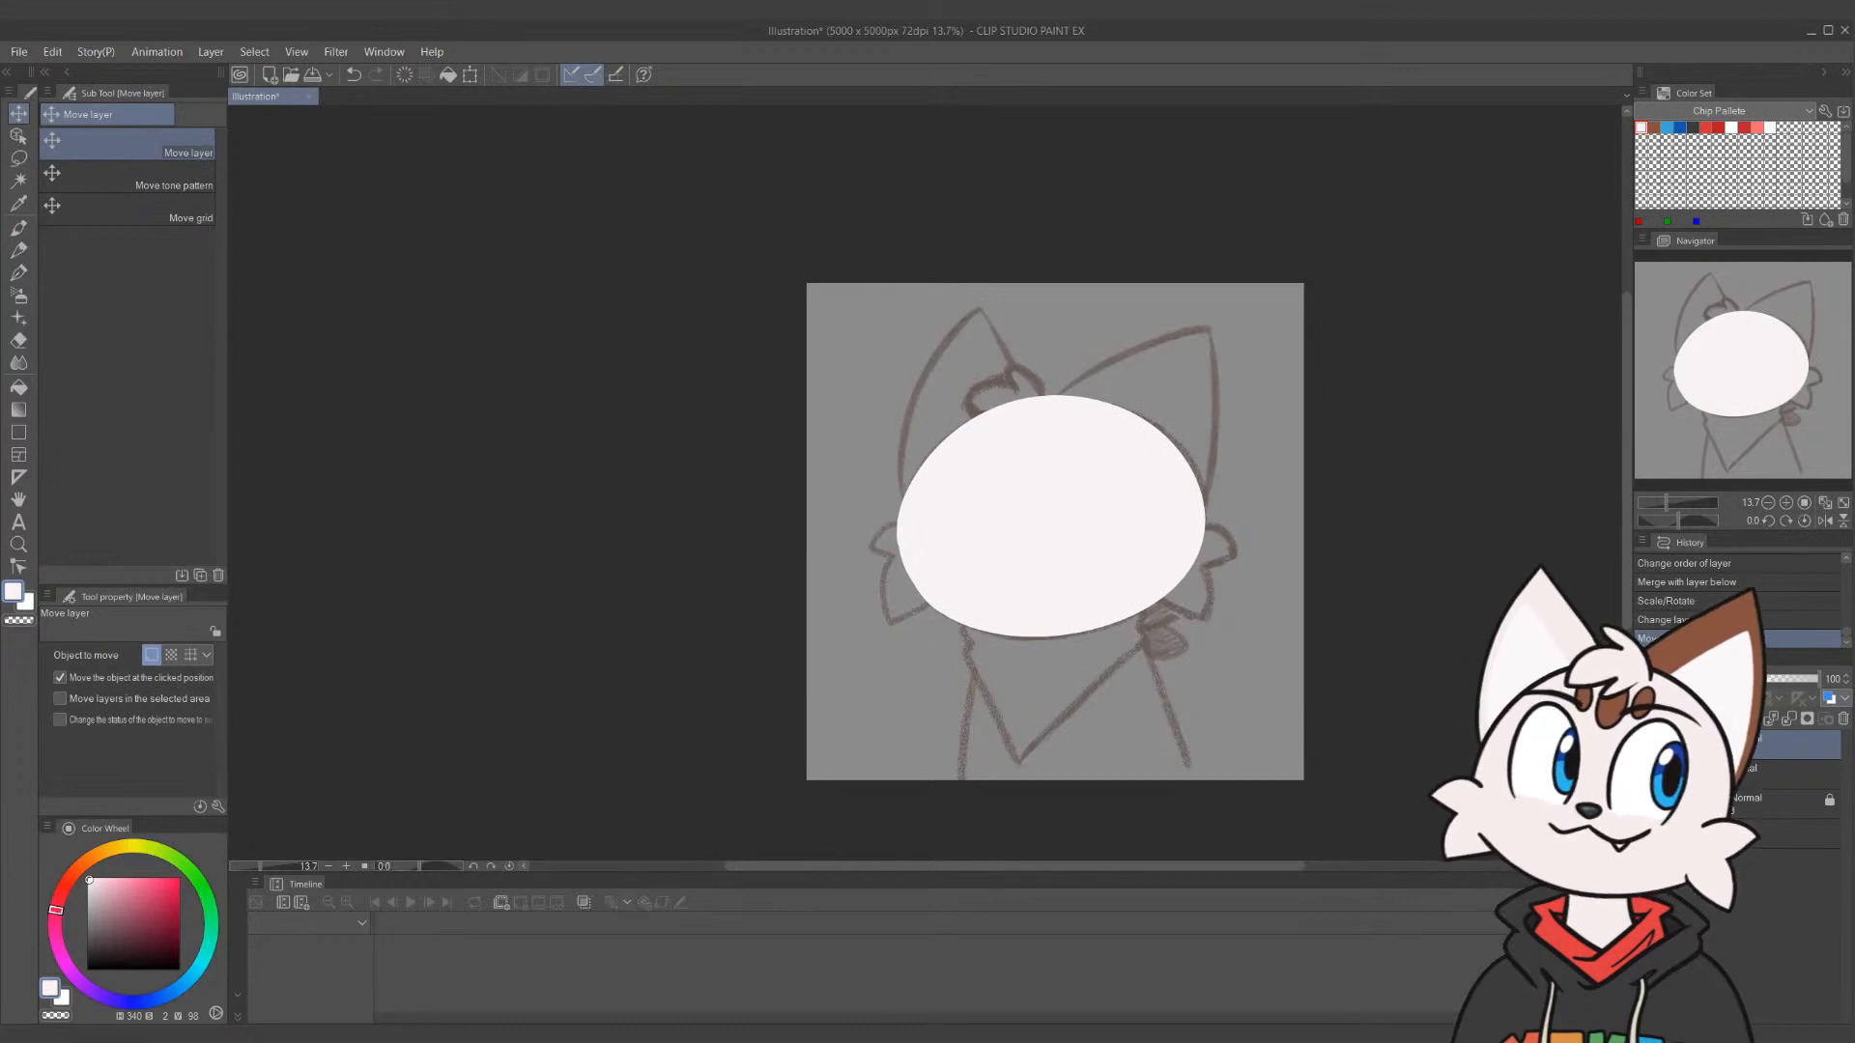
Add a new vector layer directly above the sketch layer and sample the head's white as the drawing colour
{"action": "key", "text": "Delete"}
{"action": "left_click", "coordinate": [1765, 773]}
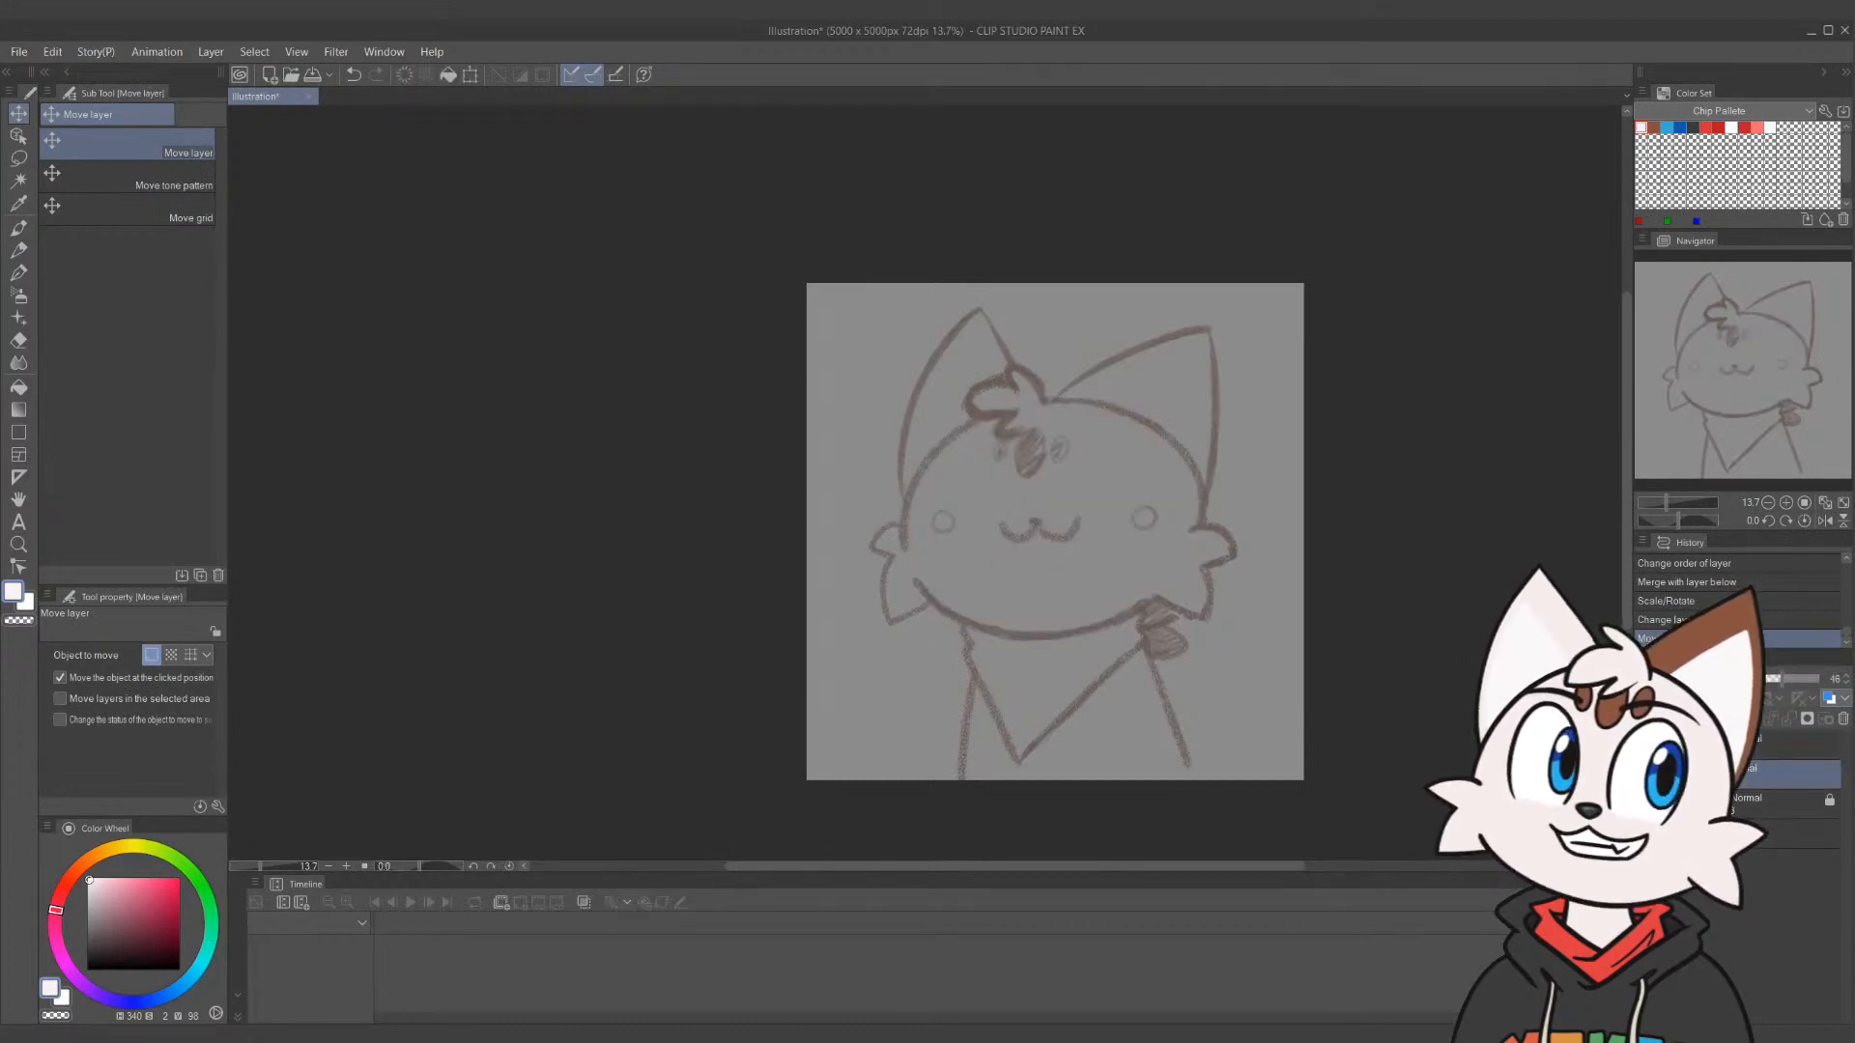
{"action": "left_click", "coordinate": [1718, 719]}
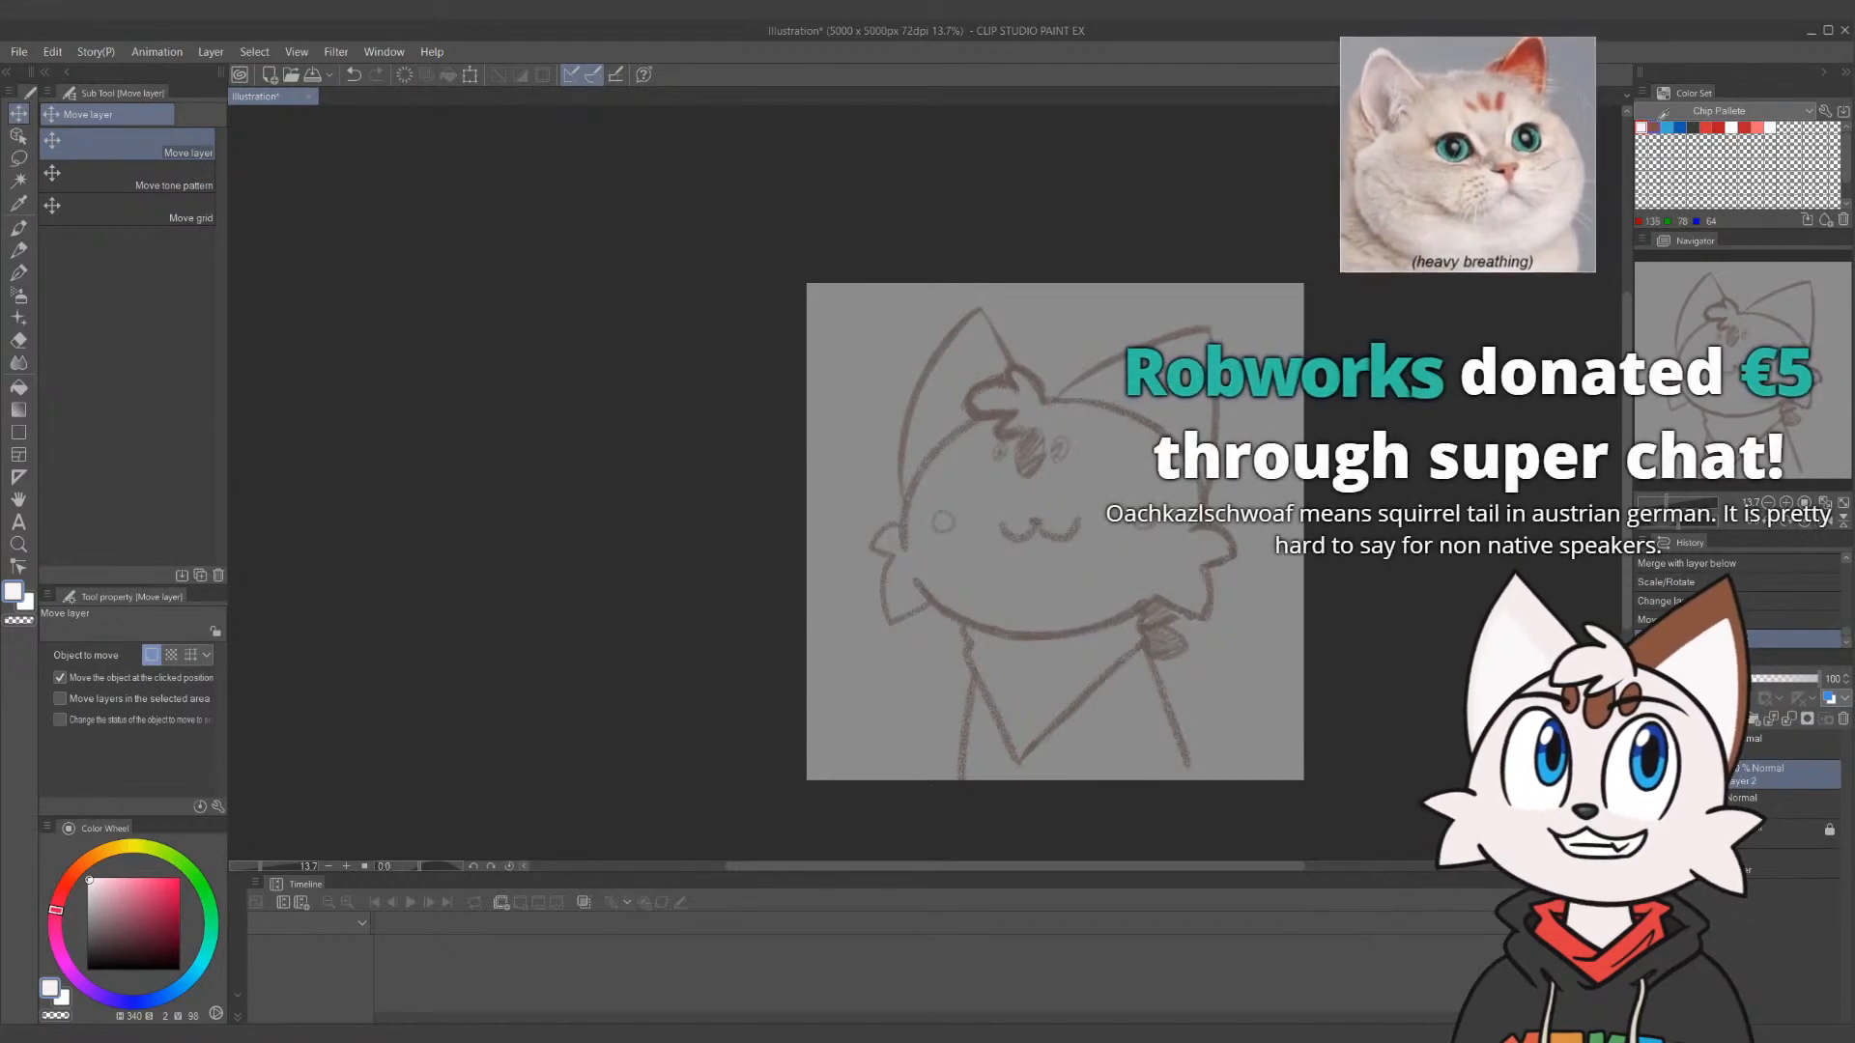
{"action": "left_click", "coordinate": [1654, 127]}
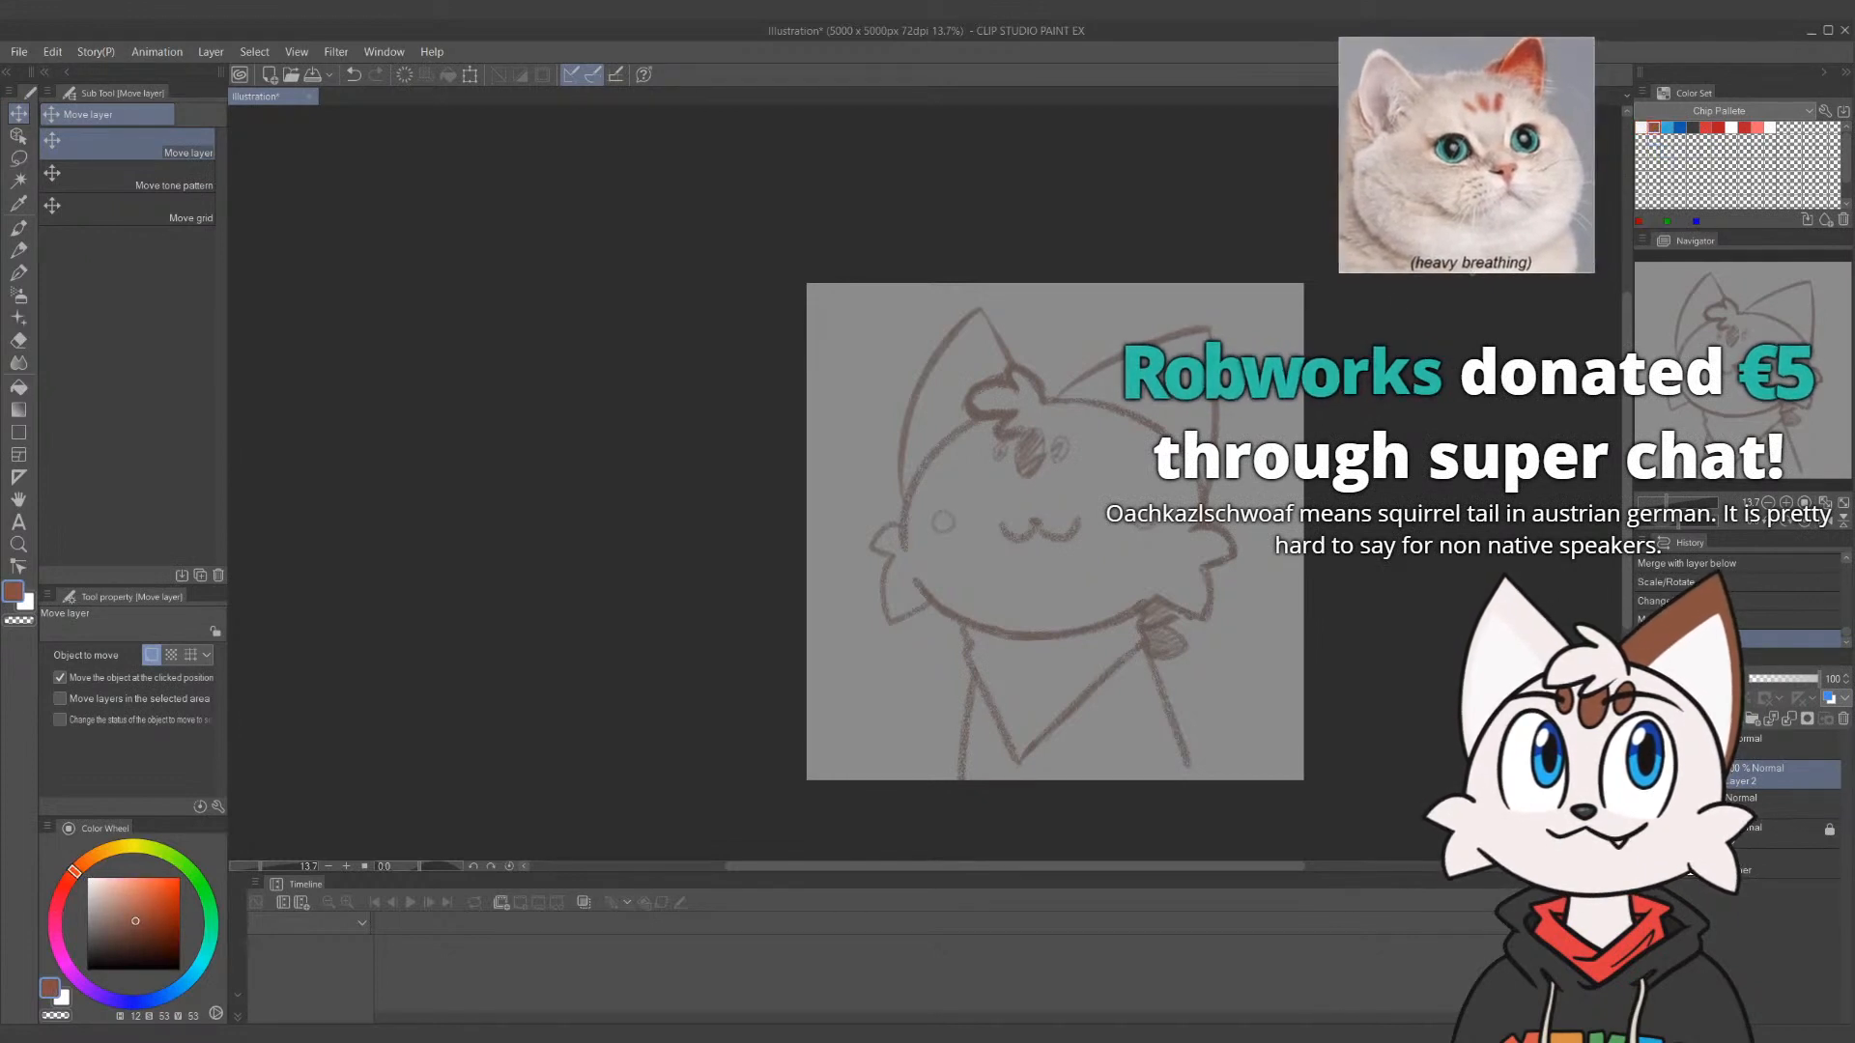
{"action": "key", "text": "p"}
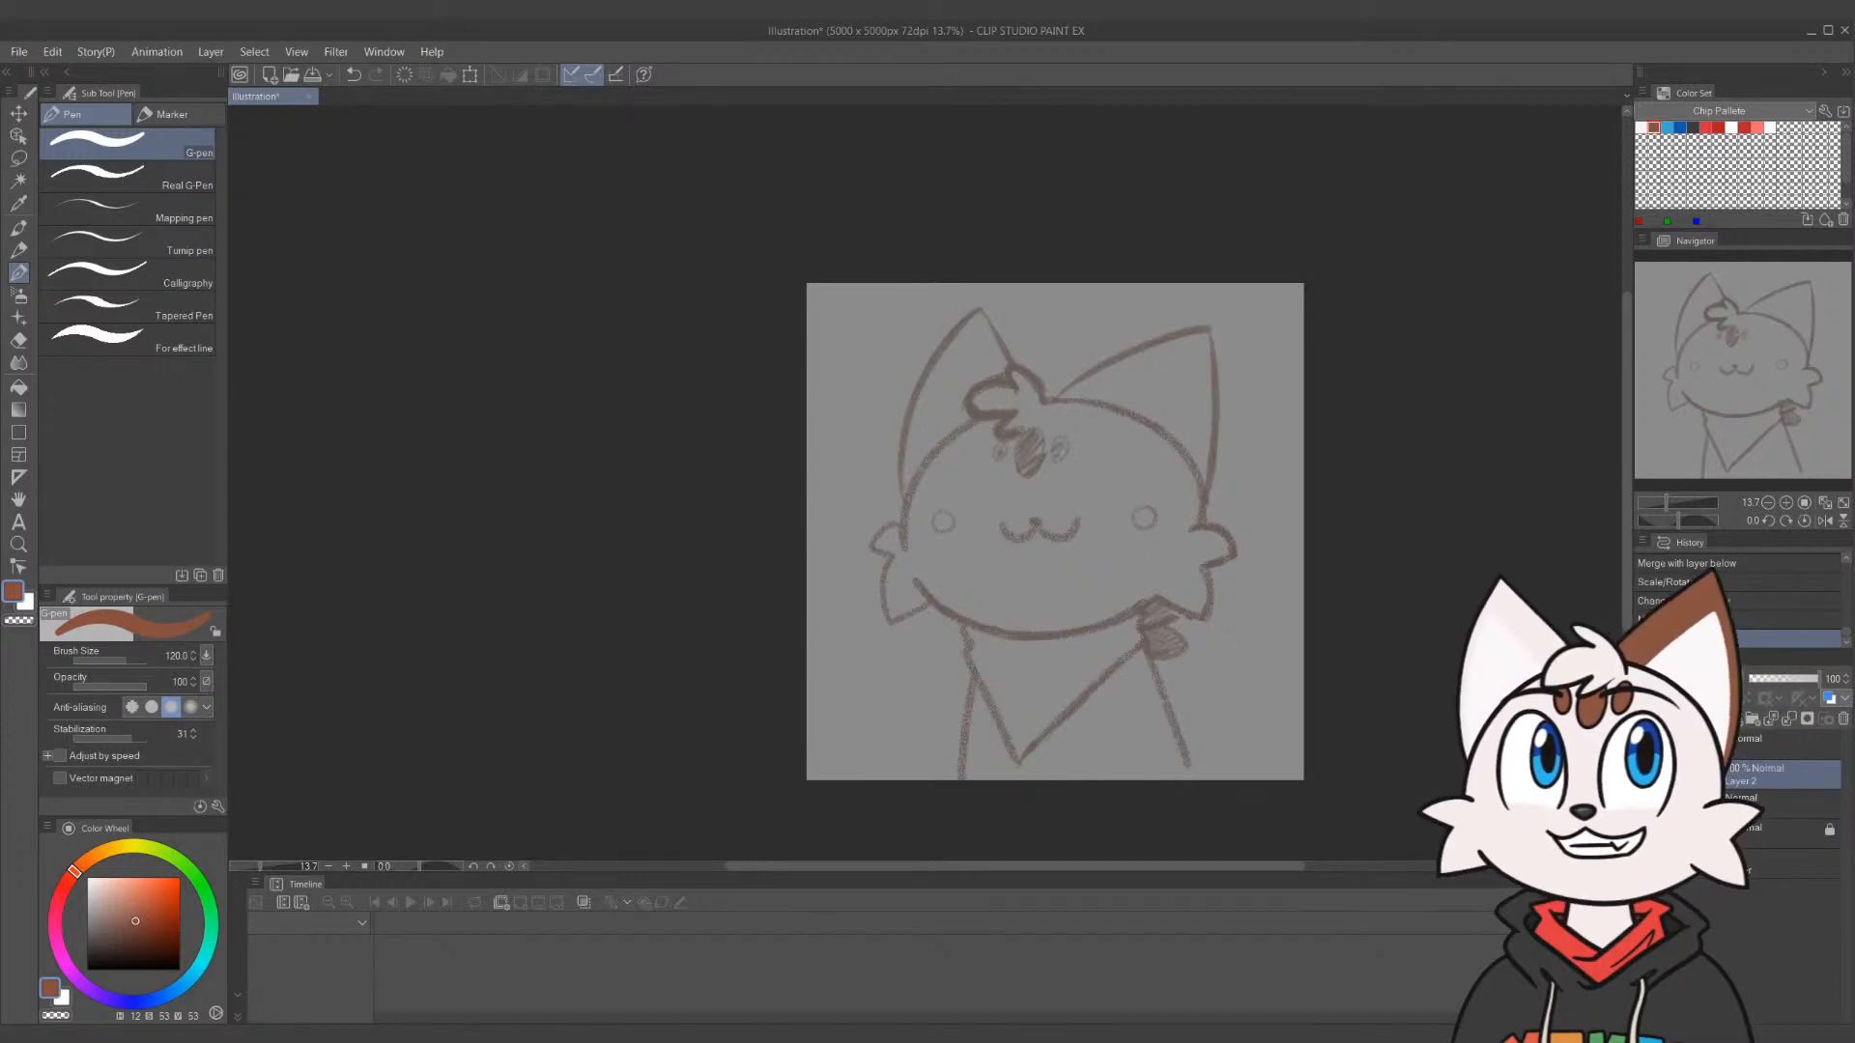
{"action": "left_click", "coordinate": [1645, 805]}
{"action": "key", "text": "i"}
{"action": "left_click", "coordinate": [1140, 568]}
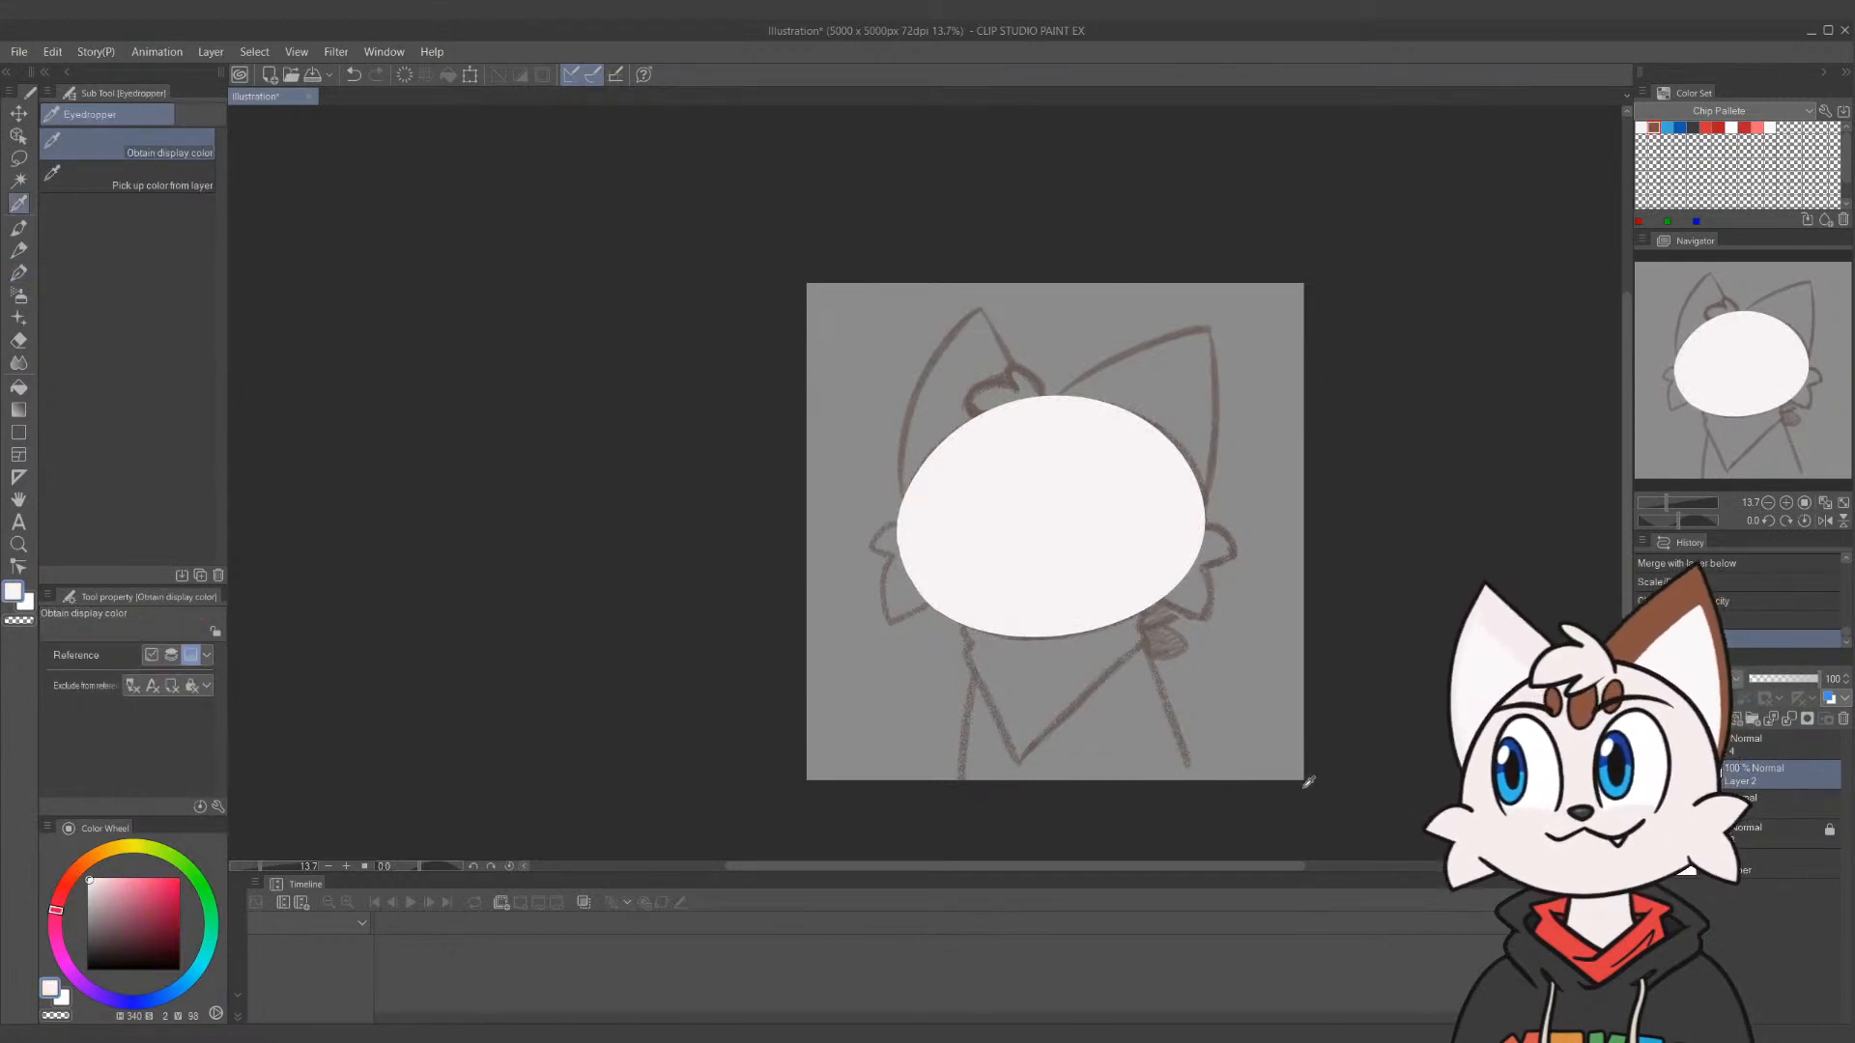
Draw both side edges of the body in white from the head to the canvas bottom with the G-pen at size 120
{"action": "key", "text": "p"}
{"action": "left_click_drag", "start_coordinate": [983, 628], "coordinate": [966, 779]}
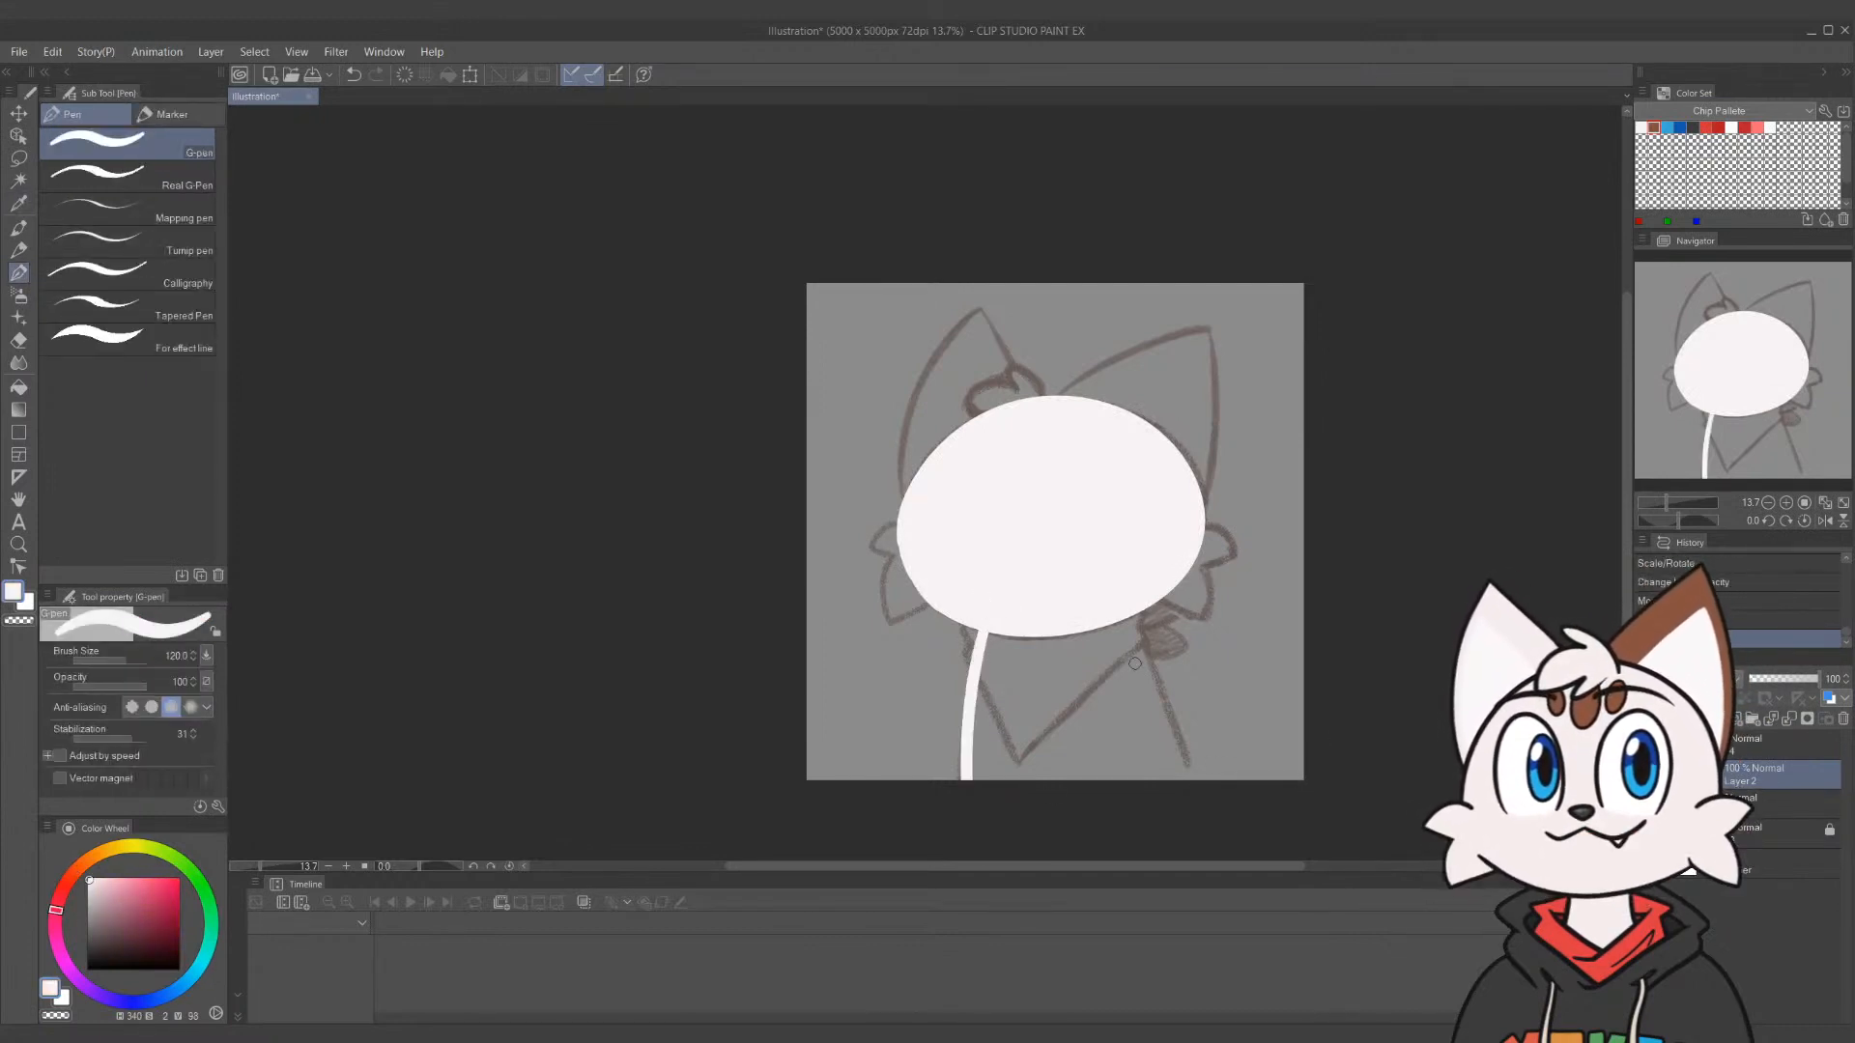
{"action": "mouse_move", "coordinate": [1131, 619]}
{"action": "left_mouse_down"}
{"action": "mouse_move", "coordinate": [1190, 777]}
{"action": "mouse_move", "coordinate": [1167, 779]}
{"action": "left_mouse_up"}
{"action": "key", "text": "ctrl+z"}
{"action": "key", "text": "ctrl+z"}
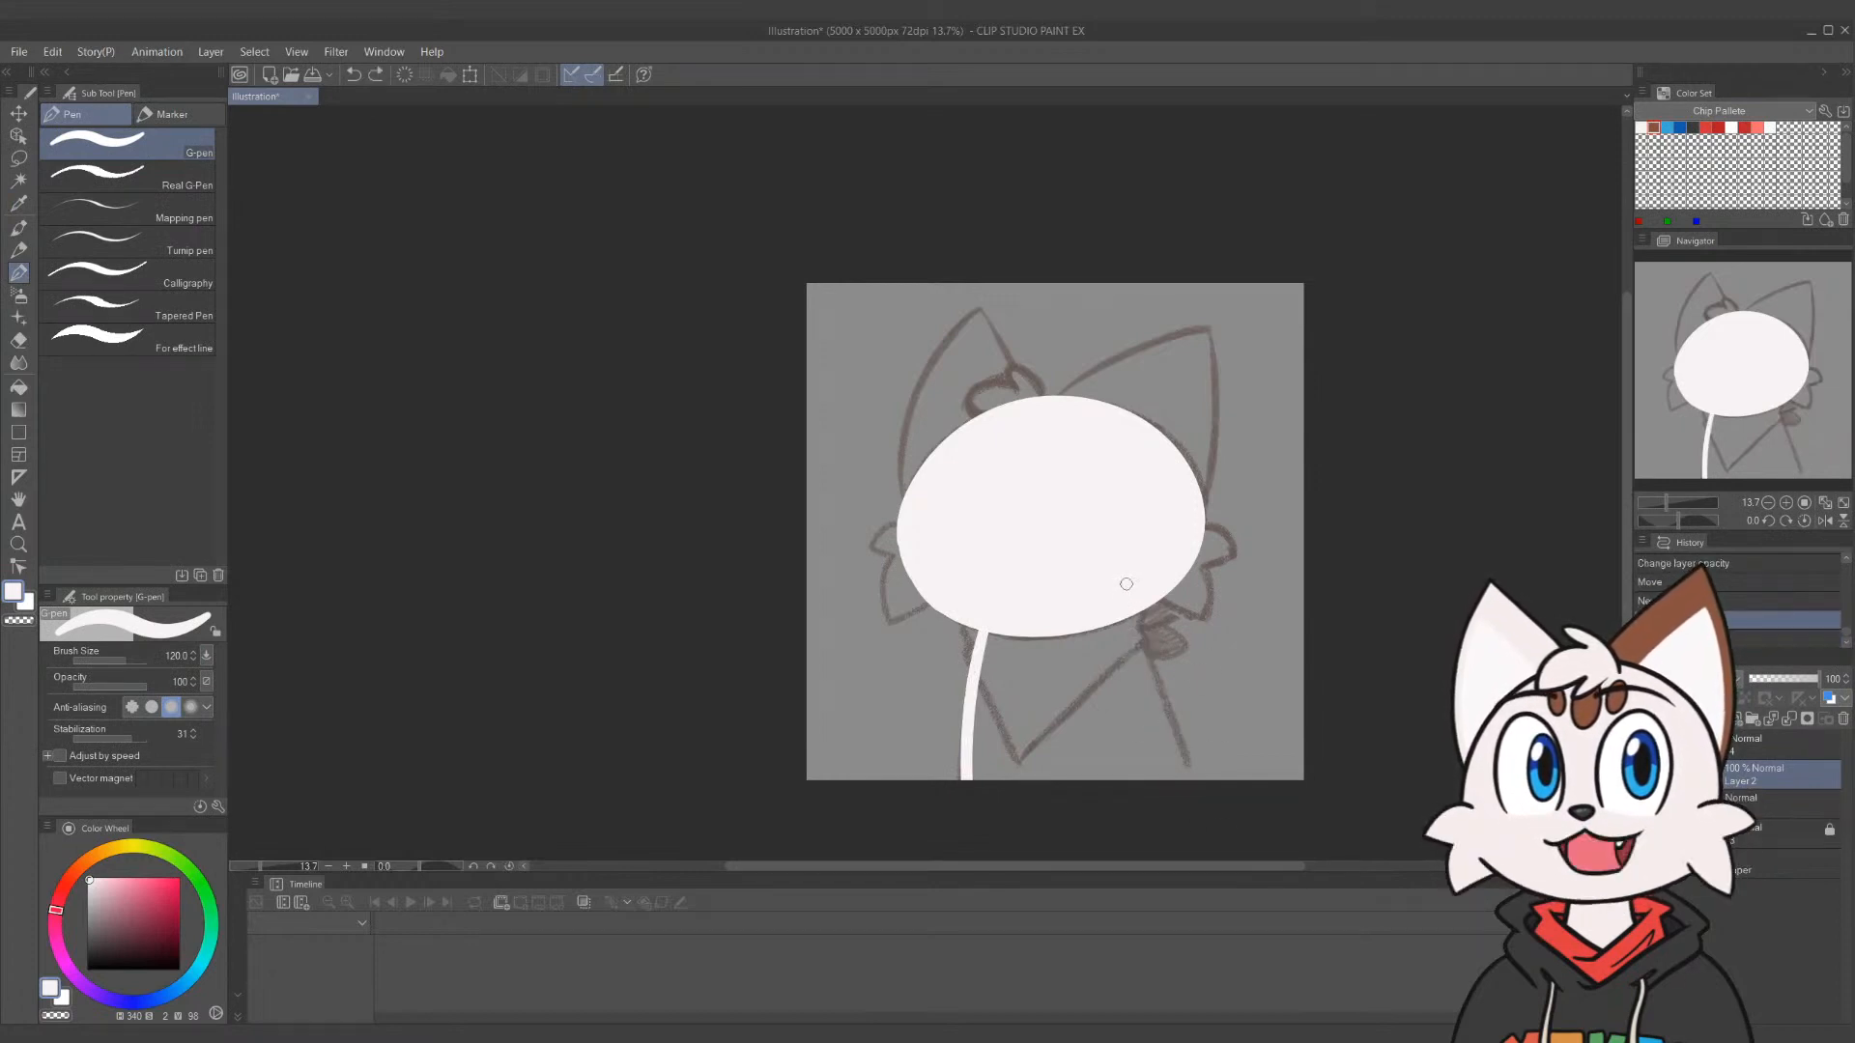
{"action": "left_click_drag", "start_coordinate": [1133, 615], "coordinate": [1183, 779]}
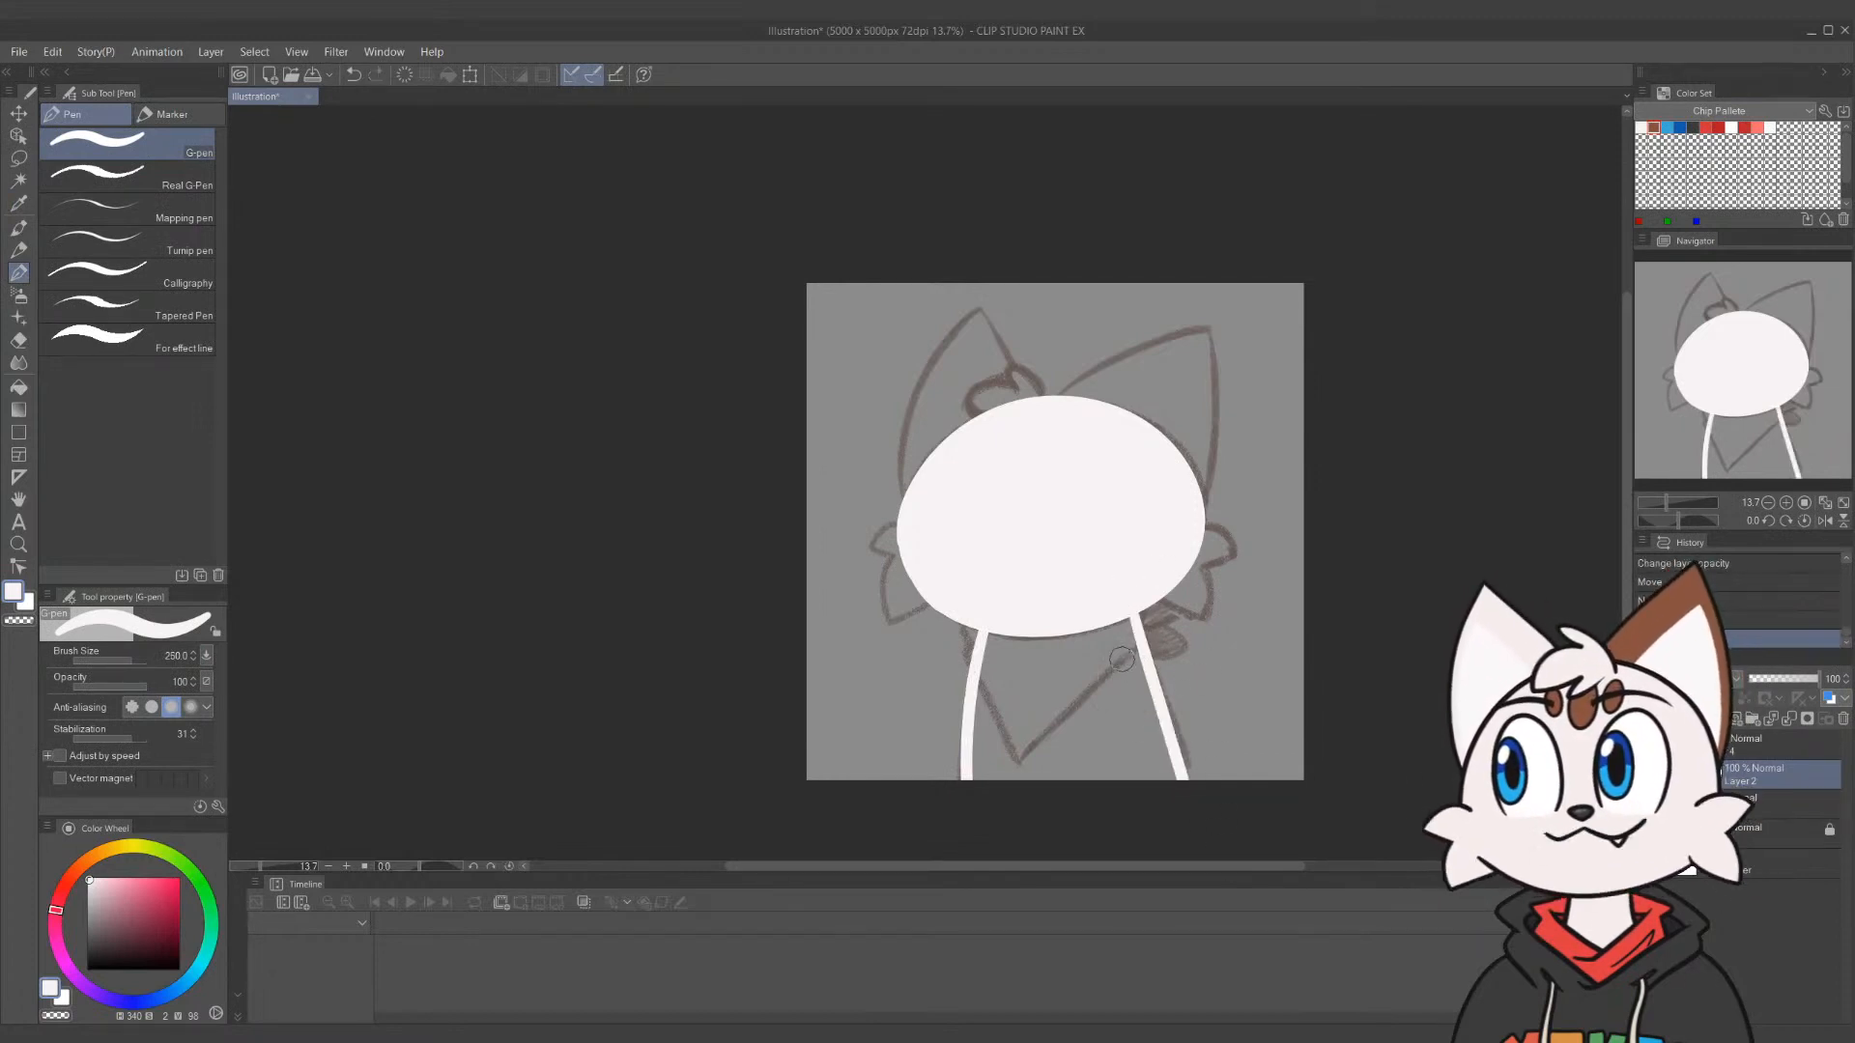
Fill the area between the two body edges with white using the G-pen at brush size 300
{"action": "key", "text": "bracketright"}
{"action": "key", "text": "bracketright"}
{"action": "key", "text": "bracketright"}
{"action": "key", "text": "bracketright"}
{"action": "key", "text": "bracketright"}
{"action": "mouse_move", "coordinate": [1113, 642]}
{"action": "left_mouse_down"}
{"action": "mouse_move", "coordinate": [1041, 620]}
{"action": "mouse_move", "coordinate": [1001, 641]}
{"action": "mouse_move", "coordinate": [989, 782]}
{"action": "mouse_move", "coordinate": [994, 666]}
{"action": "mouse_move", "coordinate": [987, 751]}
{"action": "mouse_move", "coordinate": [1033, 703]}
{"action": "mouse_move", "coordinate": [1024, 665]}
{"action": "mouse_move", "coordinate": [1036, 803]}
{"action": "mouse_move", "coordinate": [1093, 663]}
{"action": "mouse_move", "coordinate": [1112, 721]}
{"action": "mouse_move", "coordinate": [1136, 691]}
{"action": "mouse_move", "coordinate": [1166, 814]}
{"action": "mouse_move", "coordinate": [1165, 778]}
{"action": "mouse_move", "coordinate": [1128, 757]}
{"action": "left_mouse_up"}
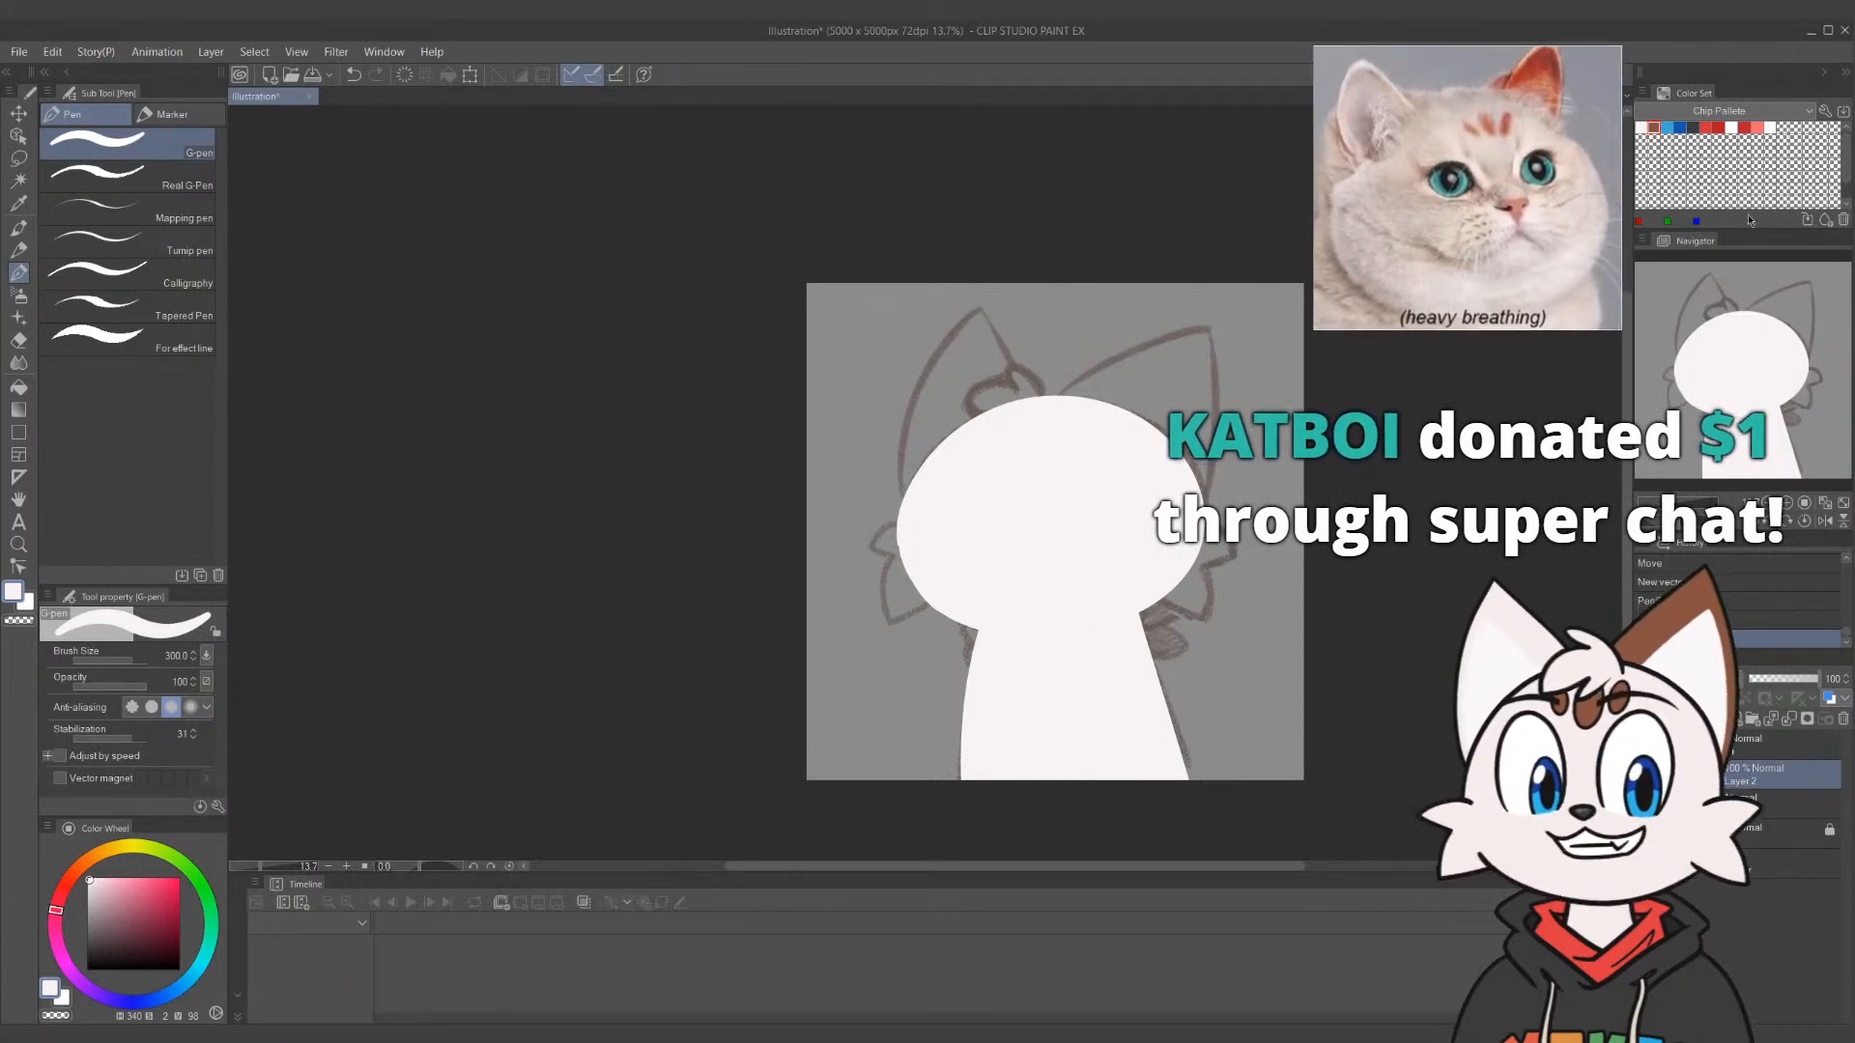
Paint the triangular bandana under the head in palette red on a new vector layer above the body, filling its inside completely
{"action": "left_click", "coordinate": [1706, 126]}
{"action": "key", "text": "bracketleft"}
{"action": "key", "text": "bracketleft"}
{"action": "key", "text": "bracketleft"}
{"action": "key", "text": "bracketleft"}
{"action": "key", "text": "bracketleft"}
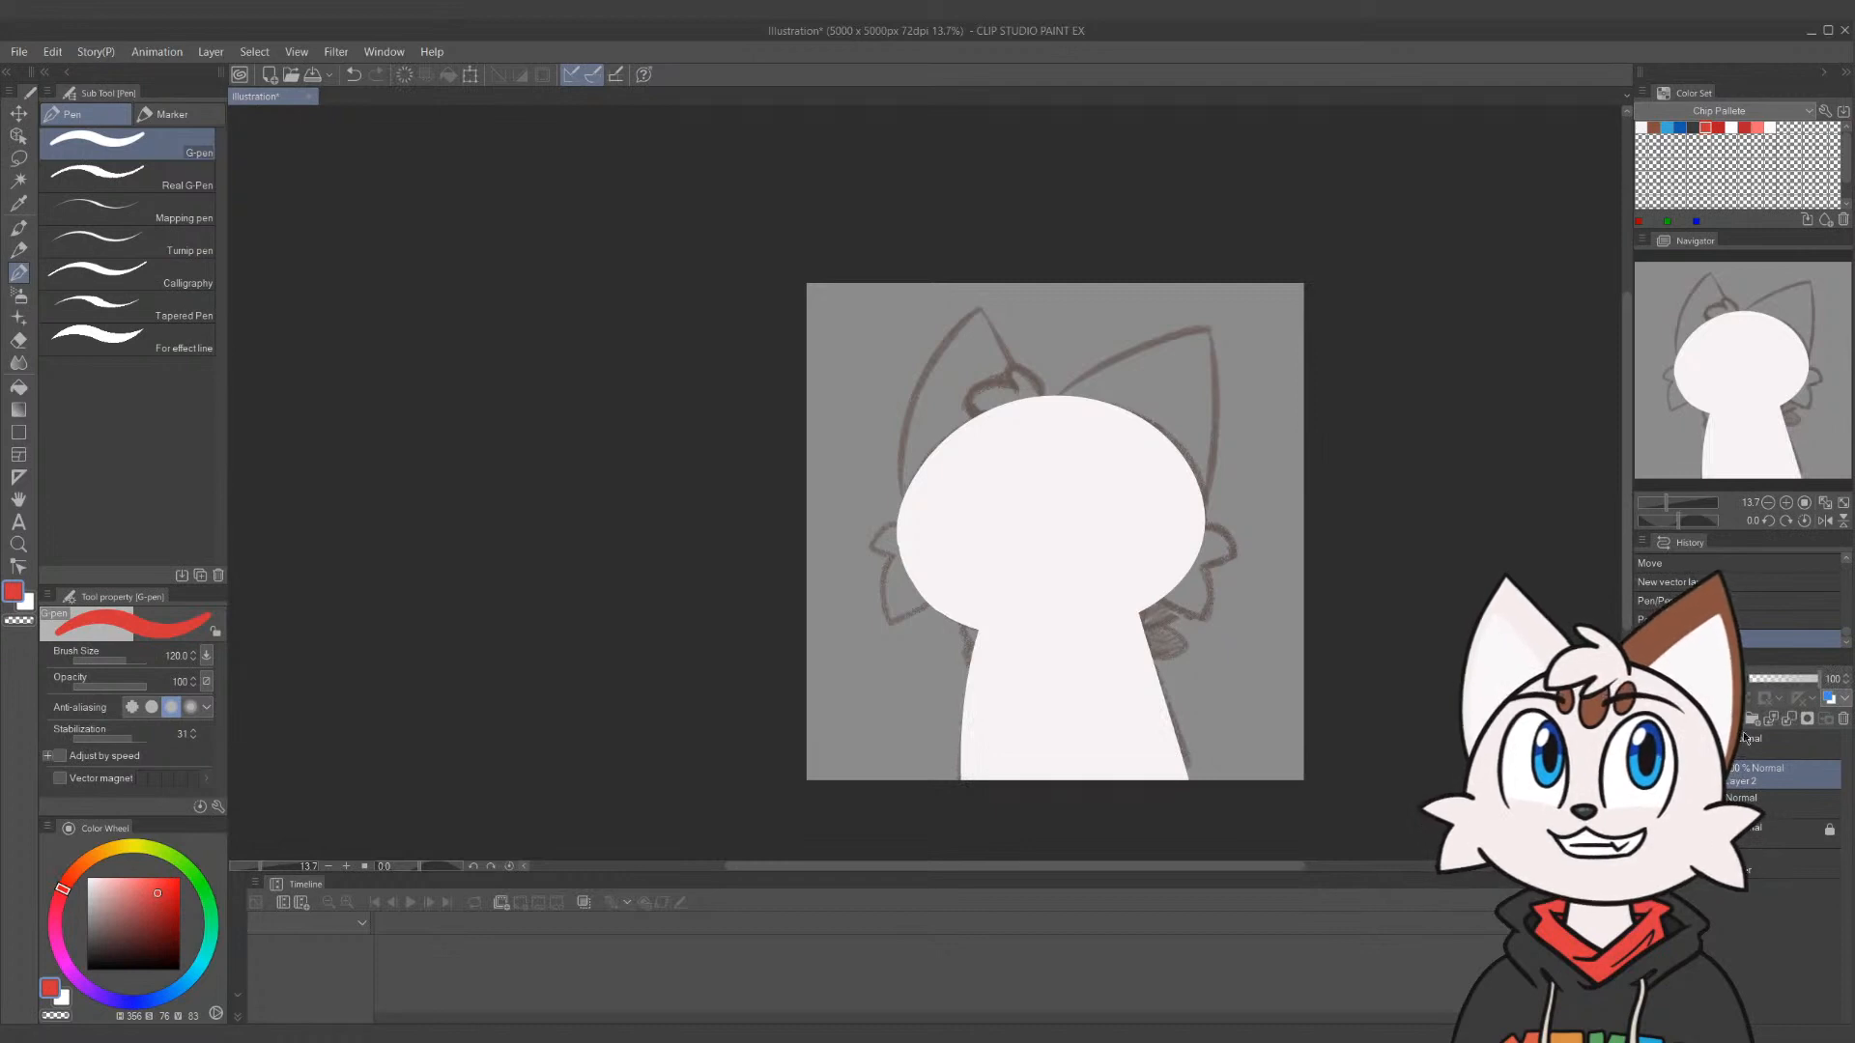
{"action": "key", "text": "ctrl+z"}
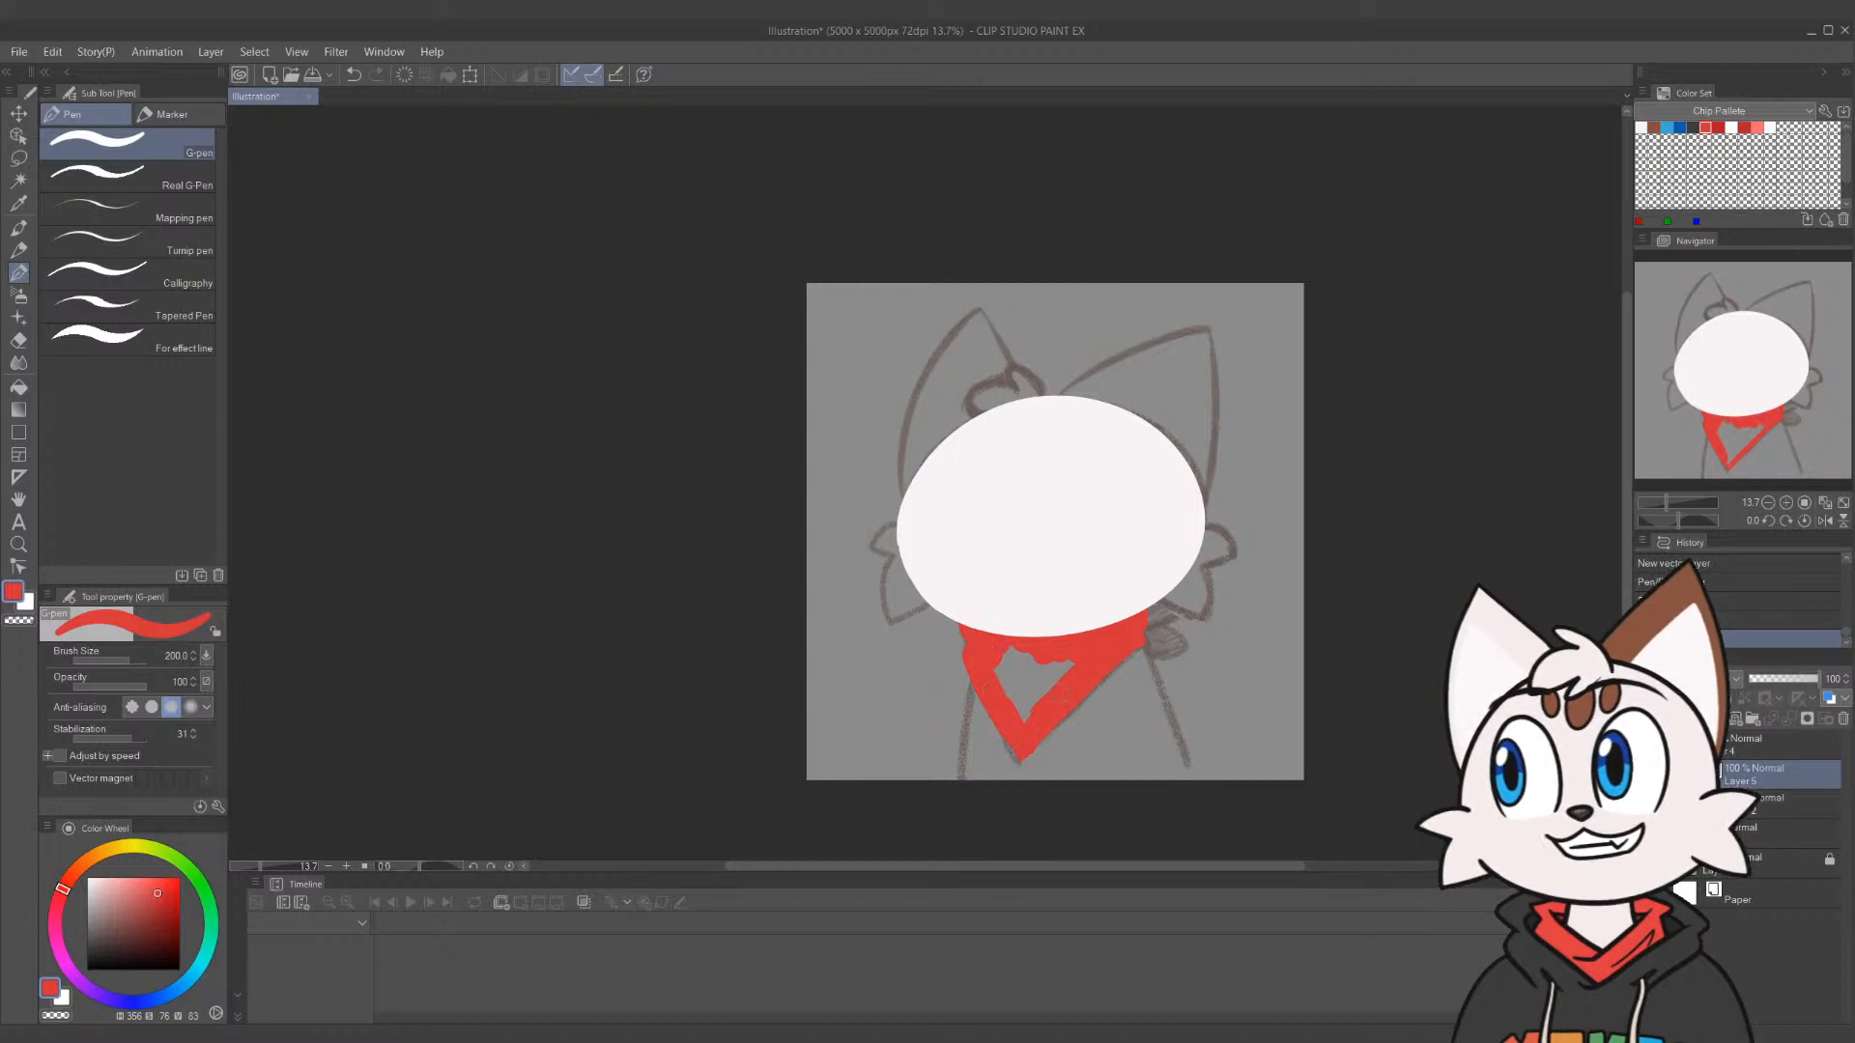
{"action": "key", "text": "ctrl+z"}
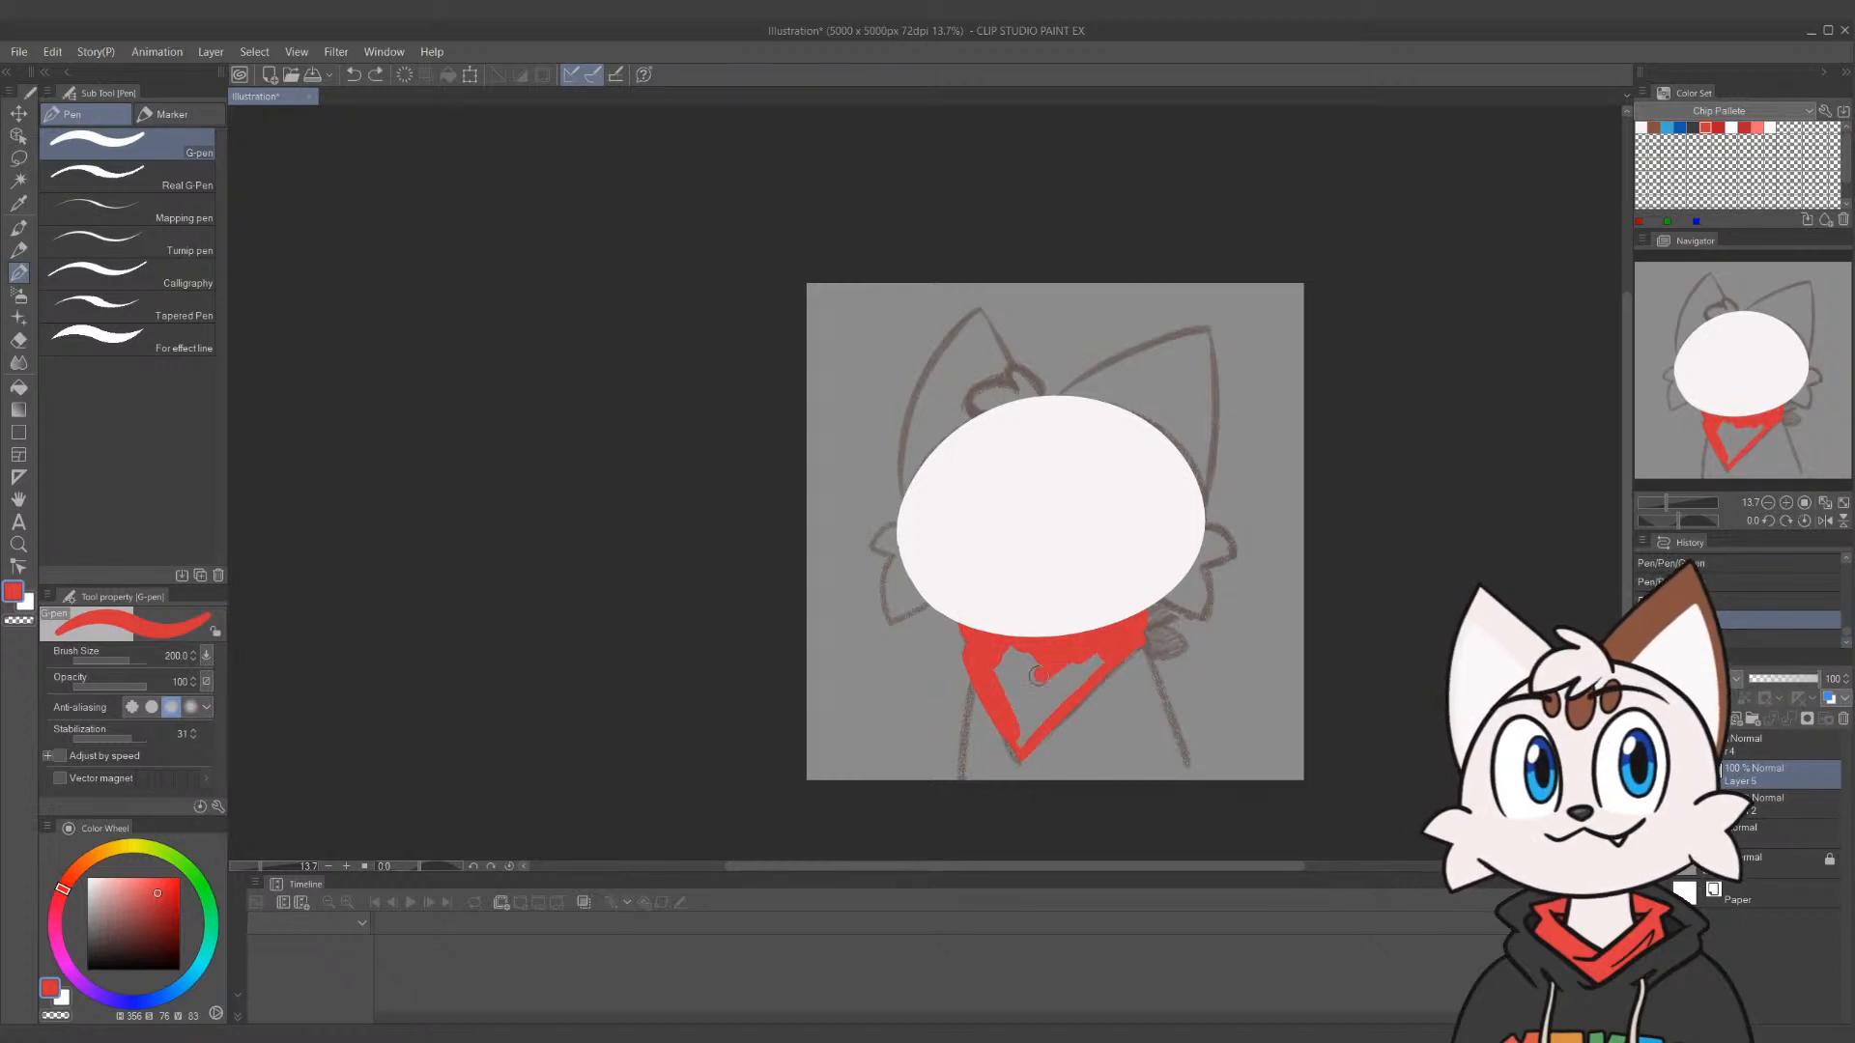
{"action": "mouse_move", "coordinate": [1005, 668]}
{"action": "left_mouse_down"}
{"action": "mouse_move", "coordinate": [1017, 742]}
{"action": "mouse_move", "coordinate": [1088, 666]}
{"action": "mouse_move", "coordinate": [1024, 712]}
{"action": "left_mouse_up"}
Reduce the G-pen brush size to 100 and add a new layer between the bandana and body layers
{"action": "key", "text": "bracketleft"}
{"action": "key", "text": "bracketleft"}
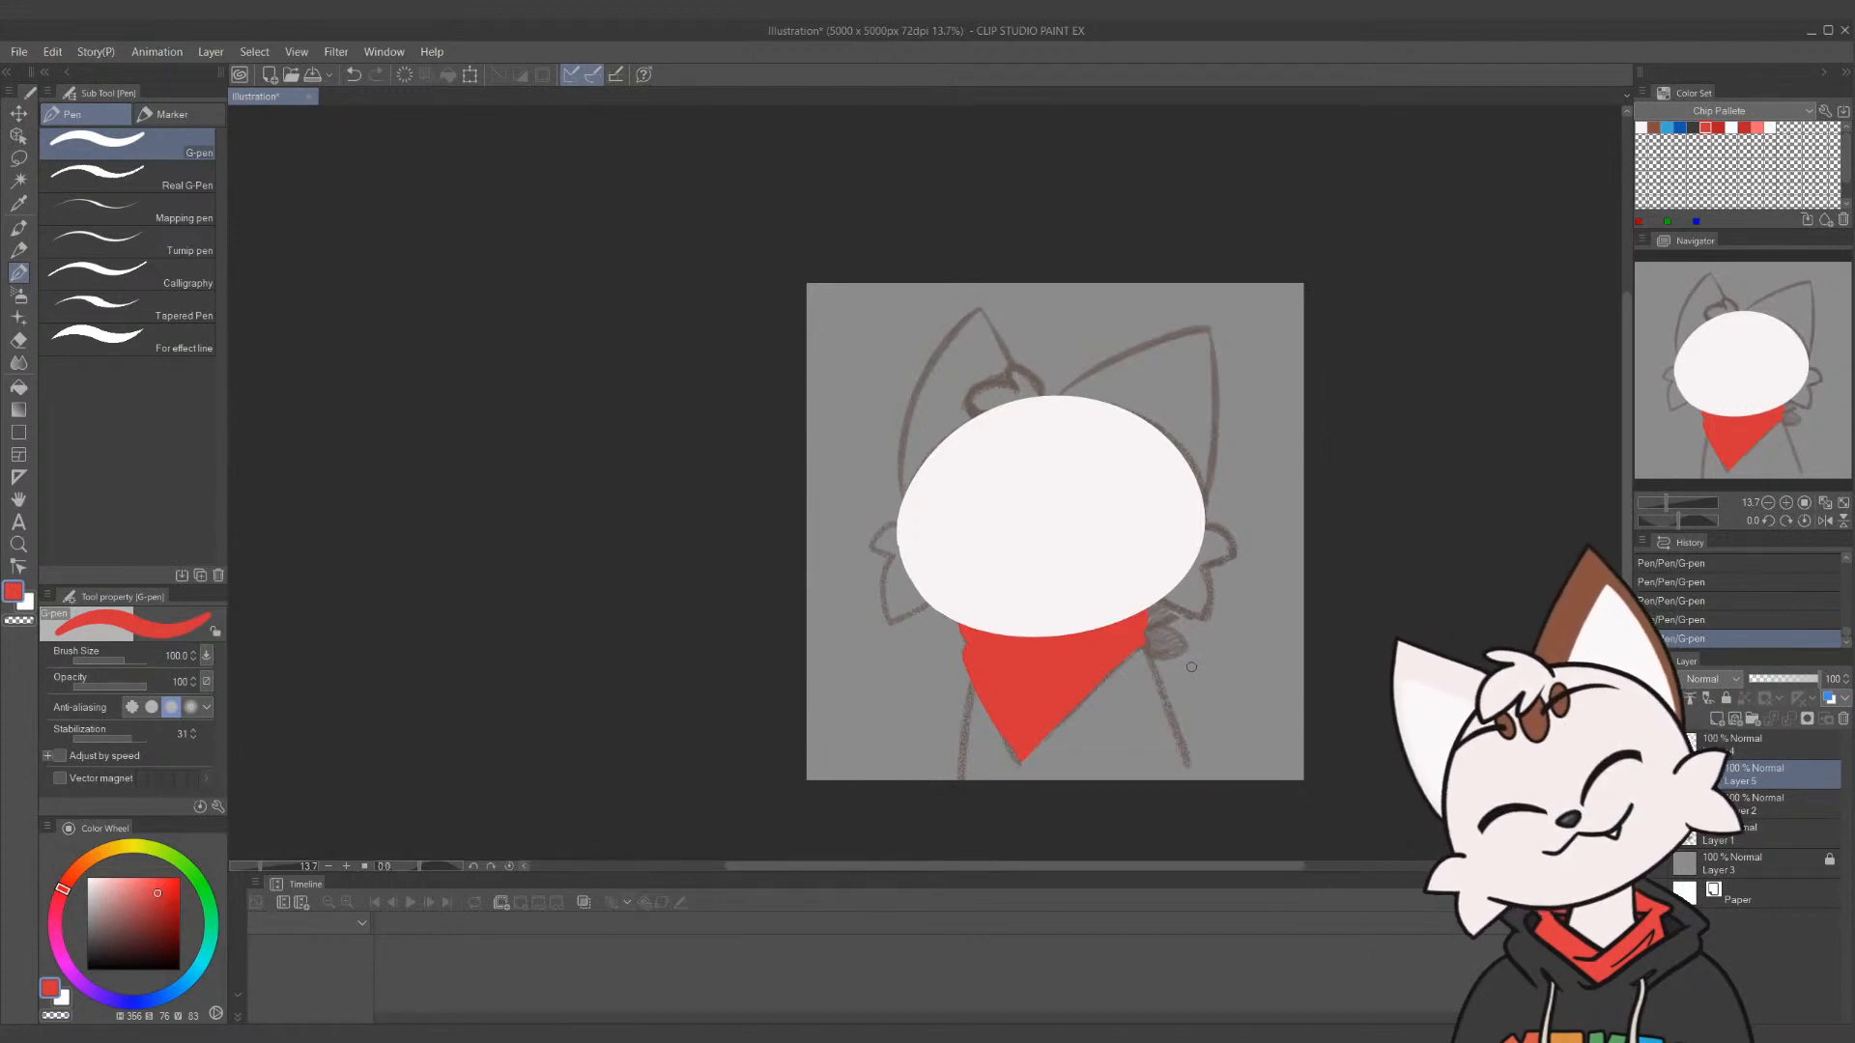
{"action": "left_click", "coordinate": [1766, 811]}
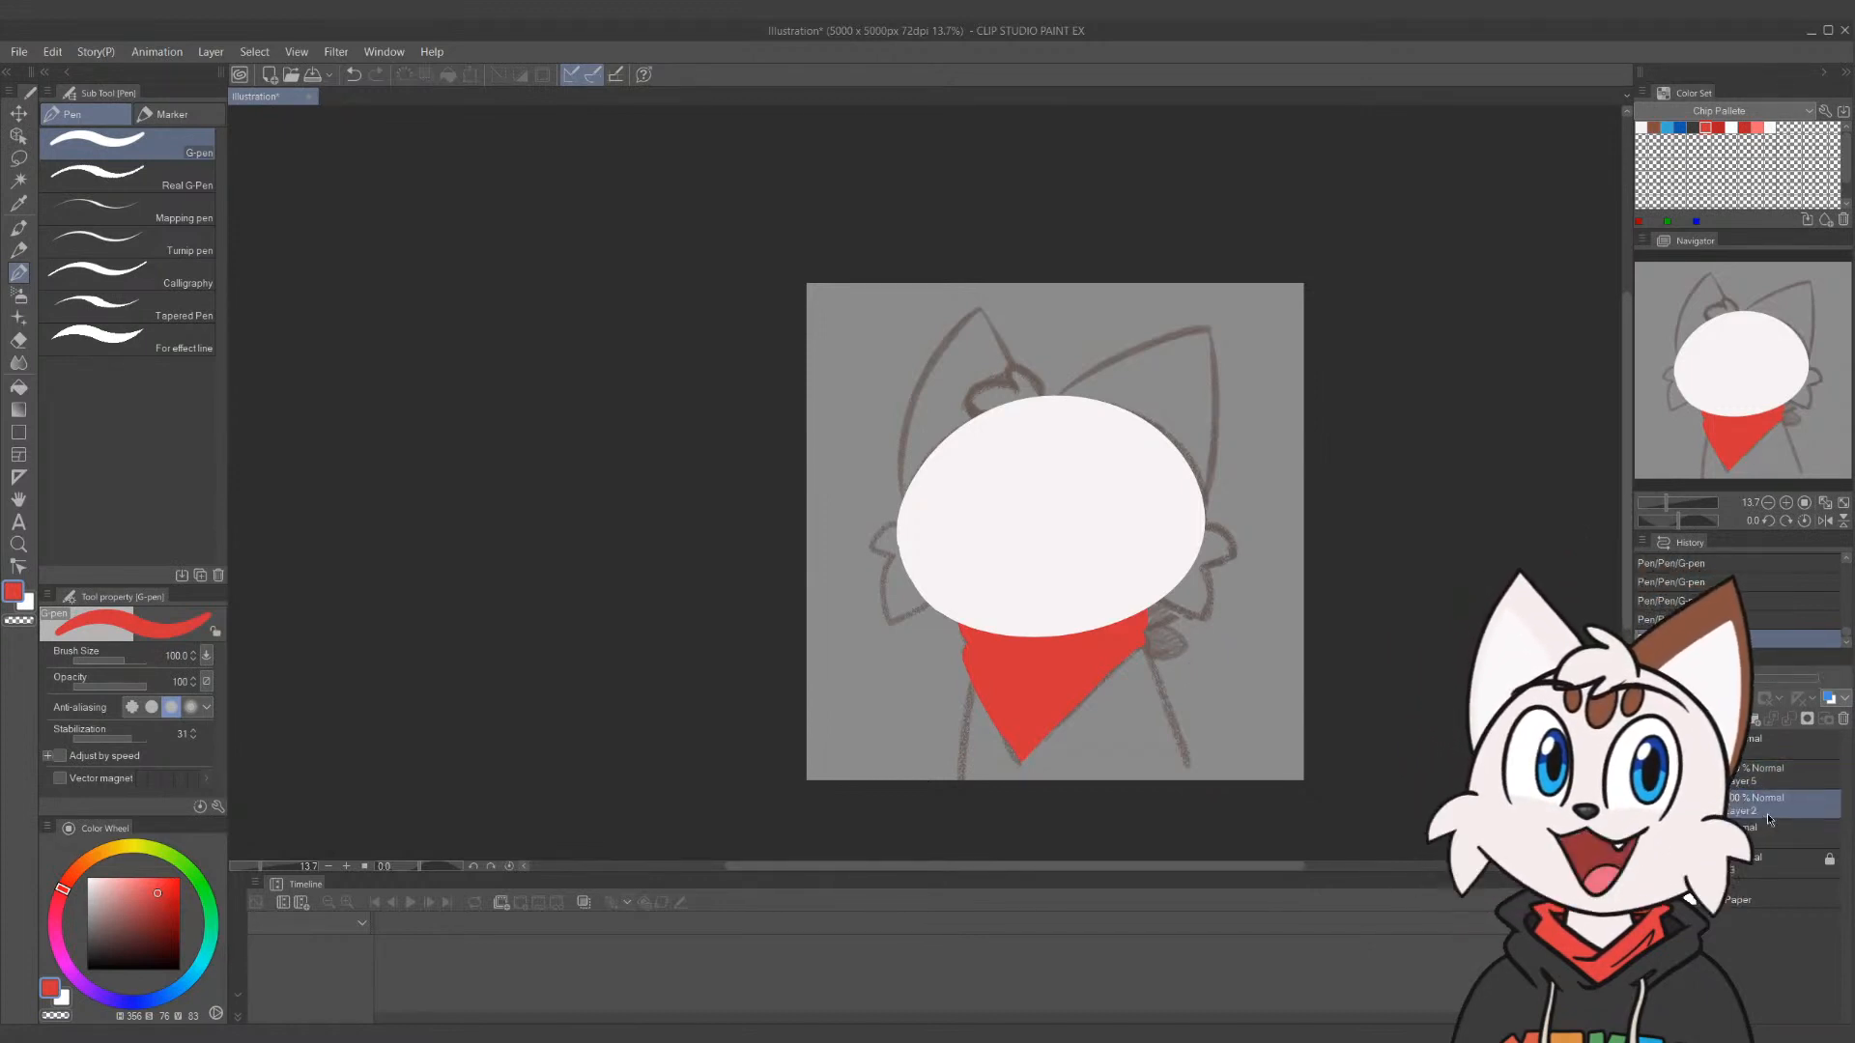
{"action": "key", "text": "ctrl+shift+n"}
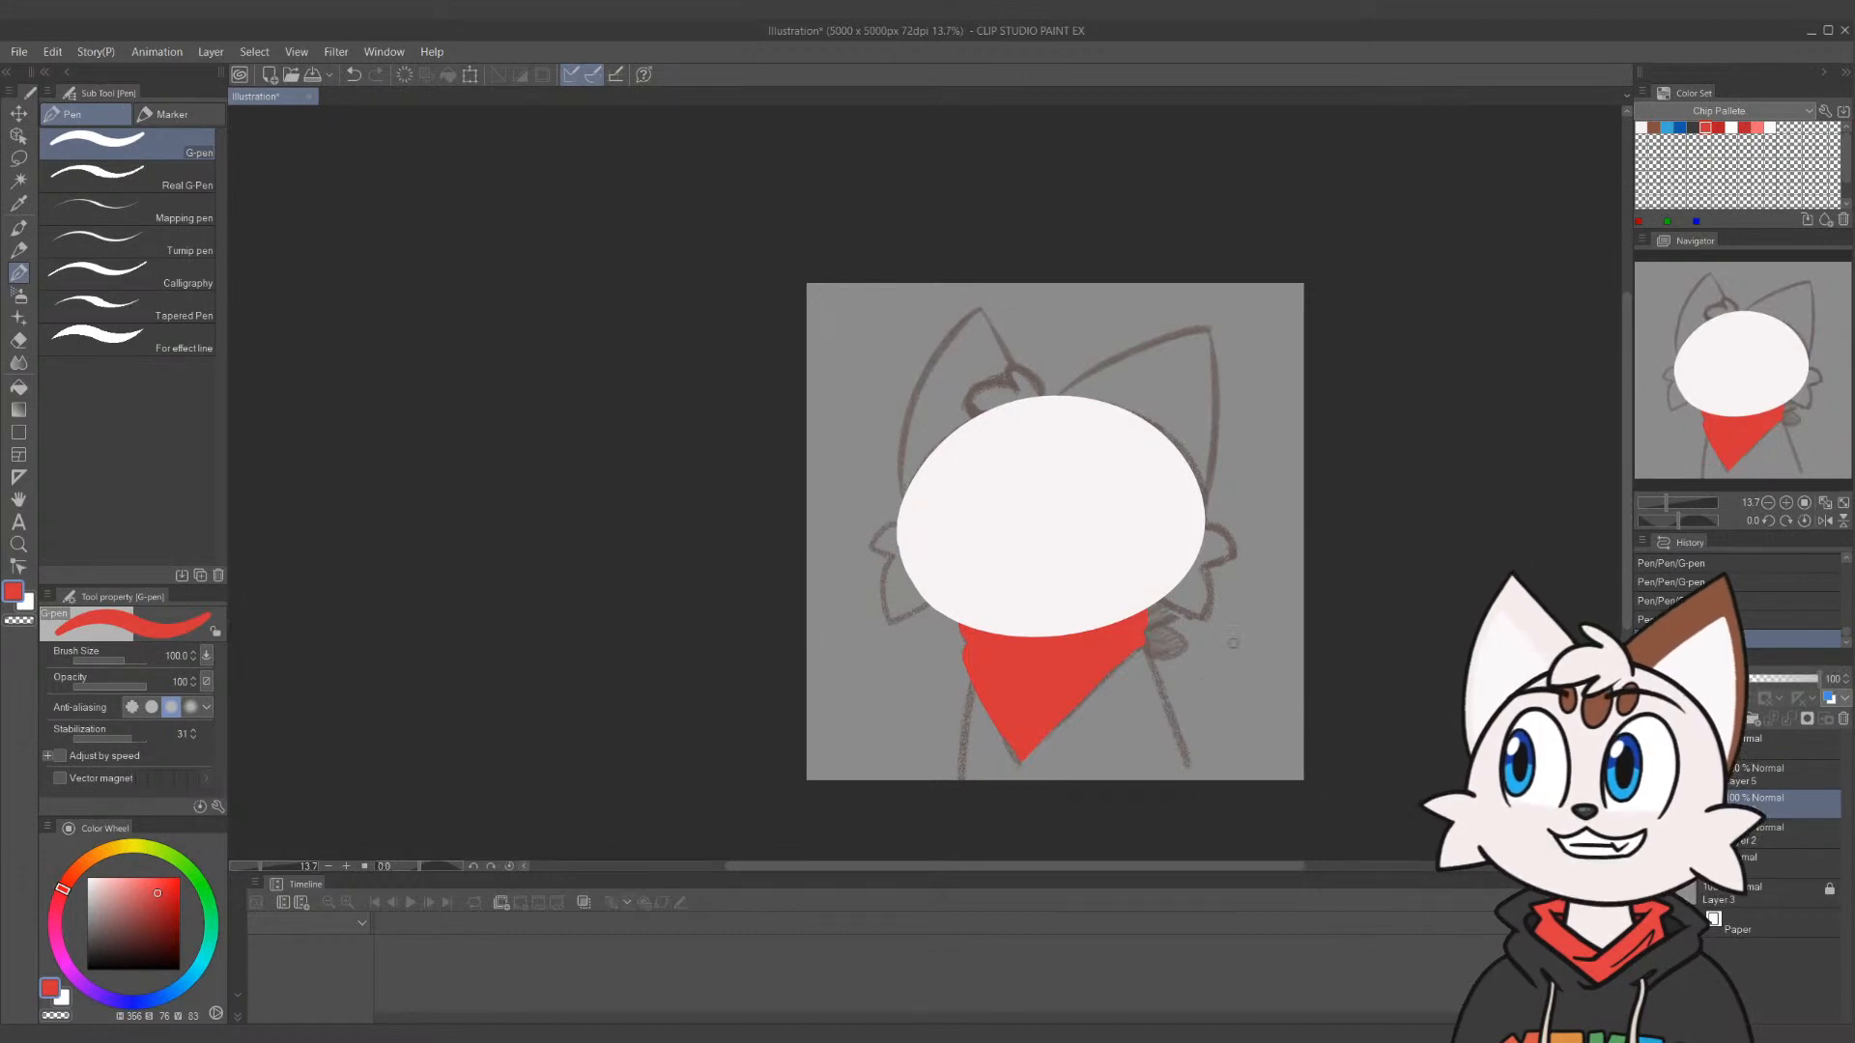
Try to paint both loops of the bandana knot in red on a single layer
{"action": "left_click_drag", "start_coordinate": [1191, 577], "coordinate": [1140, 615]}
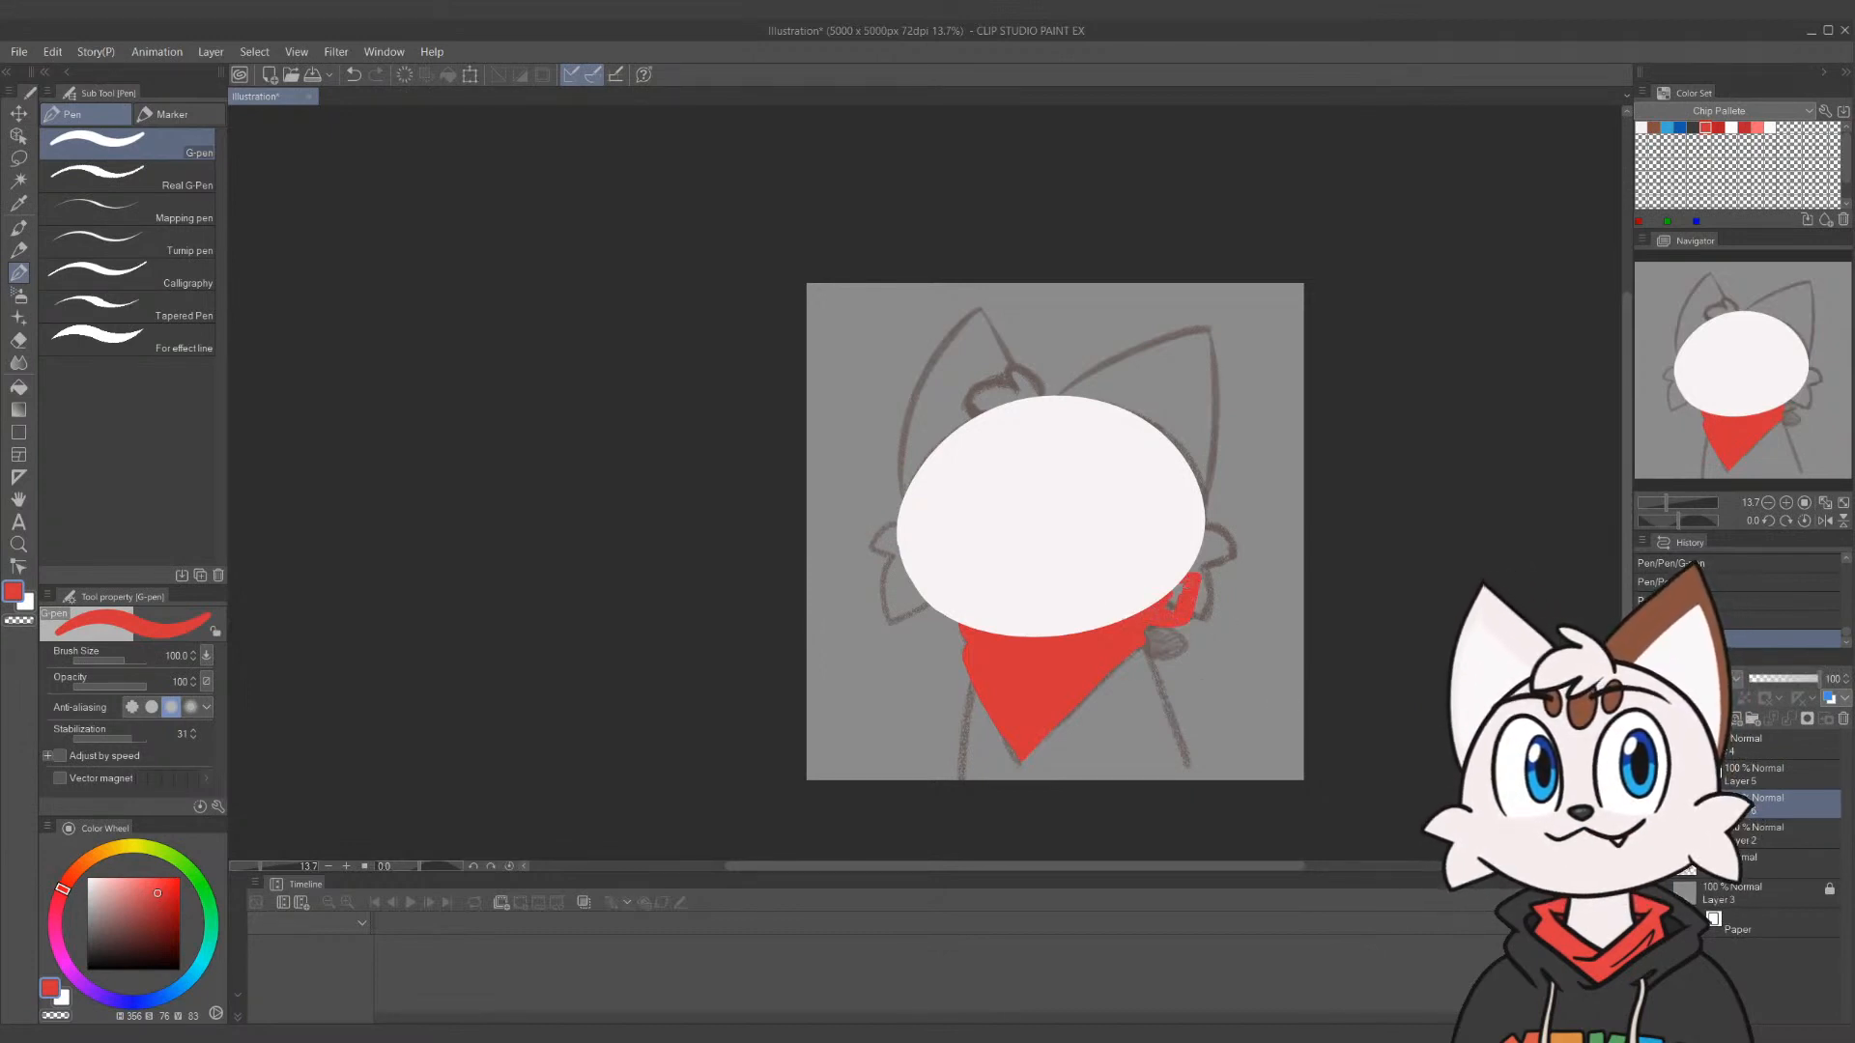
{"action": "left_click_drag", "start_coordinate": [1169, 595], "coordinate": [1159, 609]}
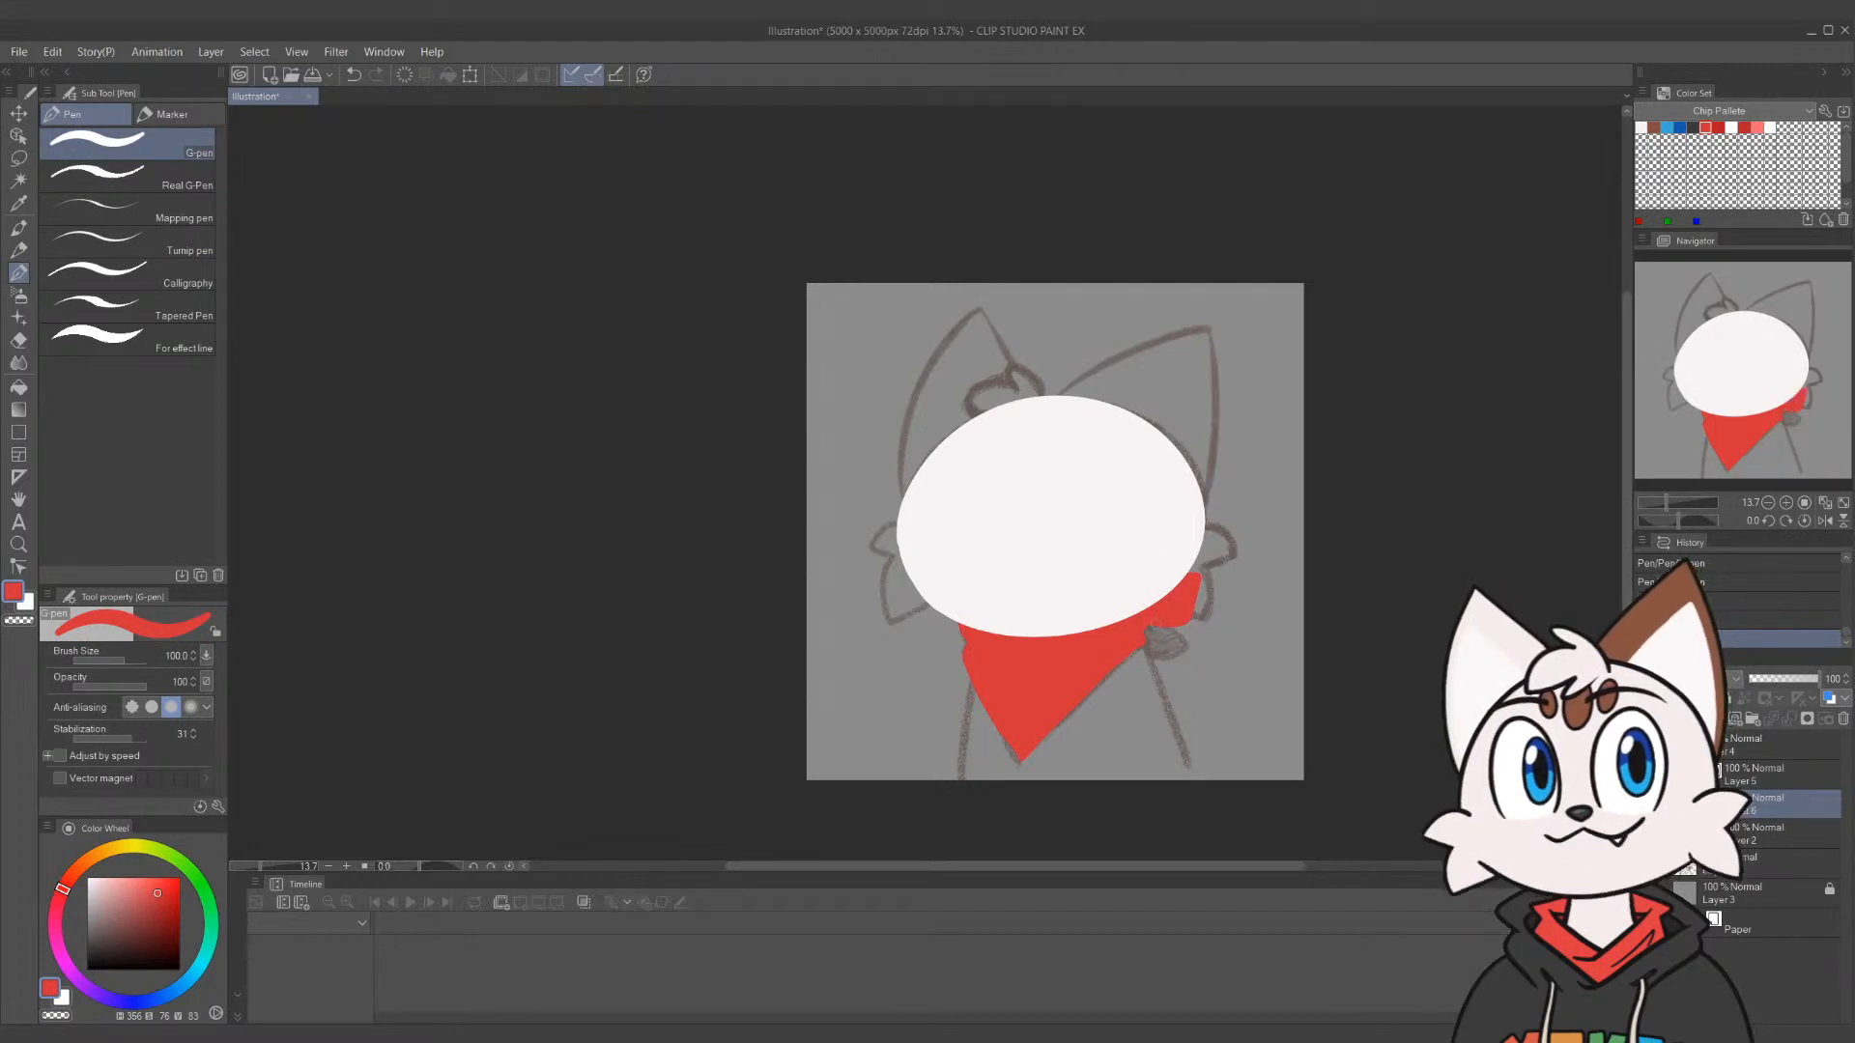
{"action": "left_click_drag", "start_coordinate": [1186, 630], "coordinate": [1160, 660]}
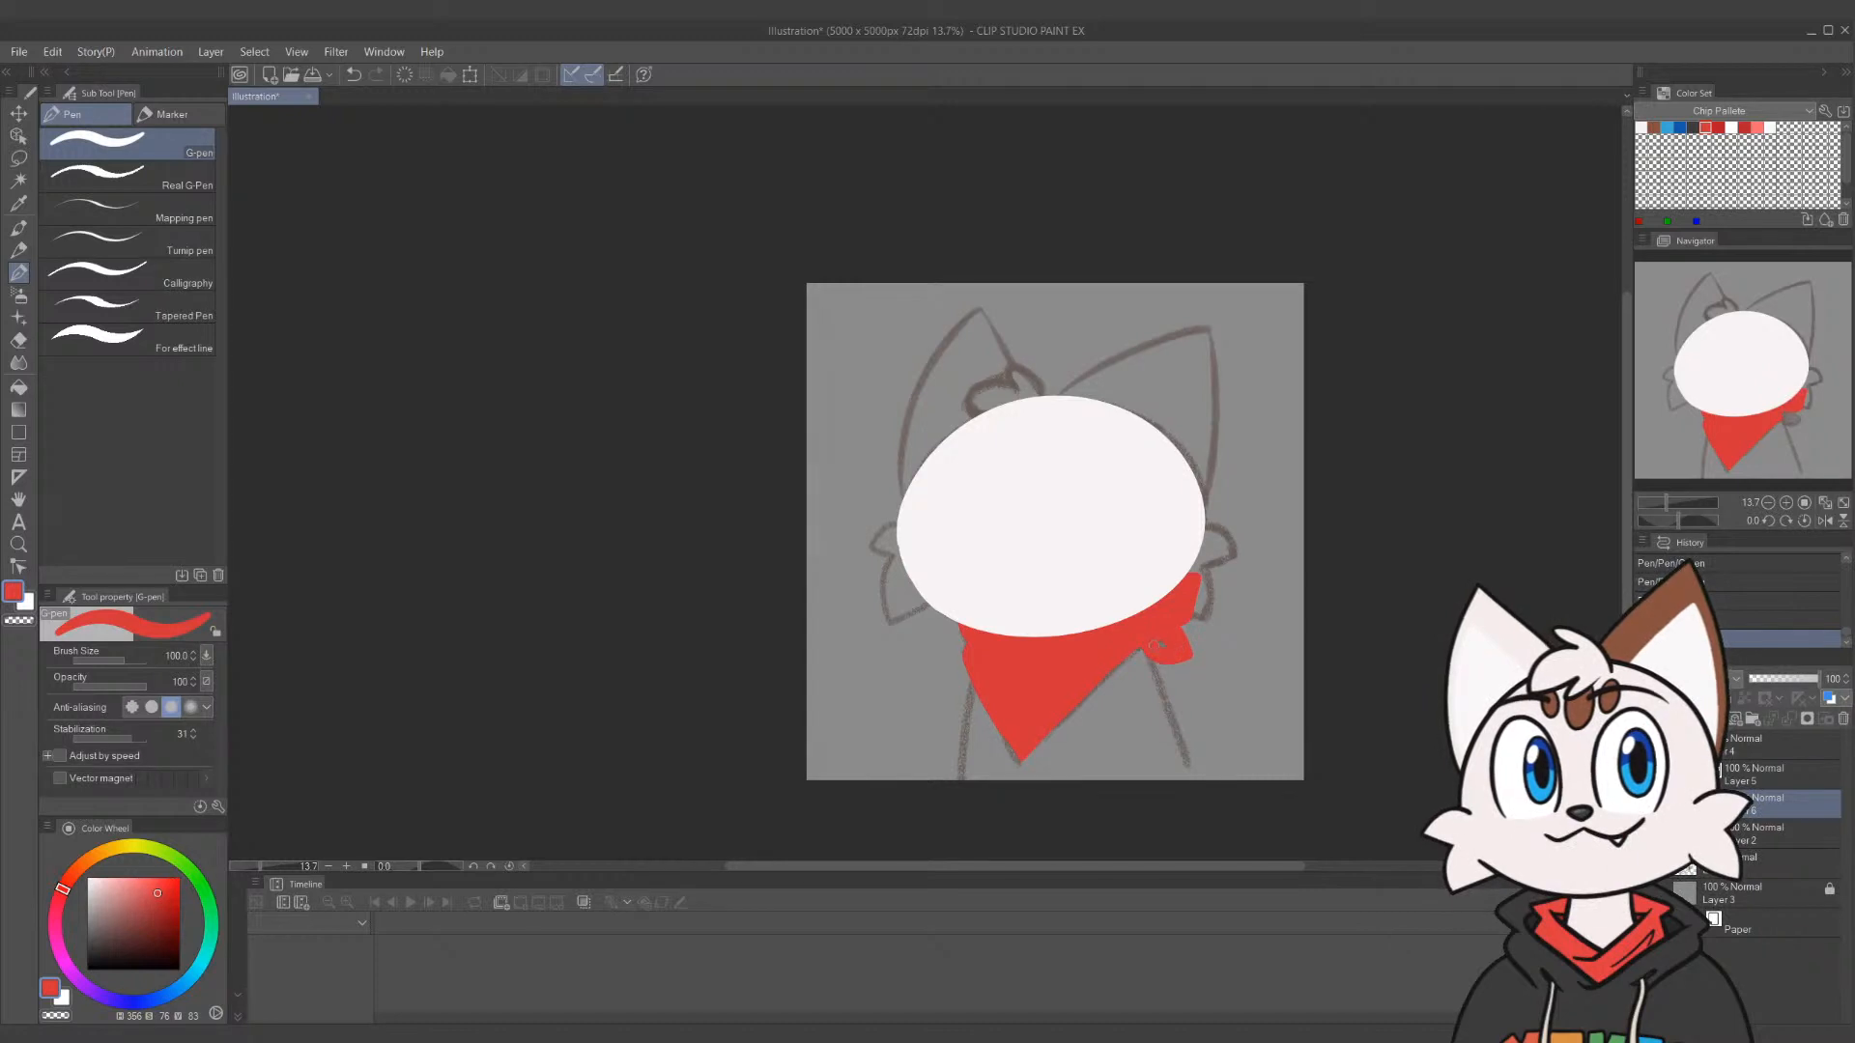
{"action": "left_click_drag", "start_coordinate": [1160, 645], "coordinate": [1172, 587]}
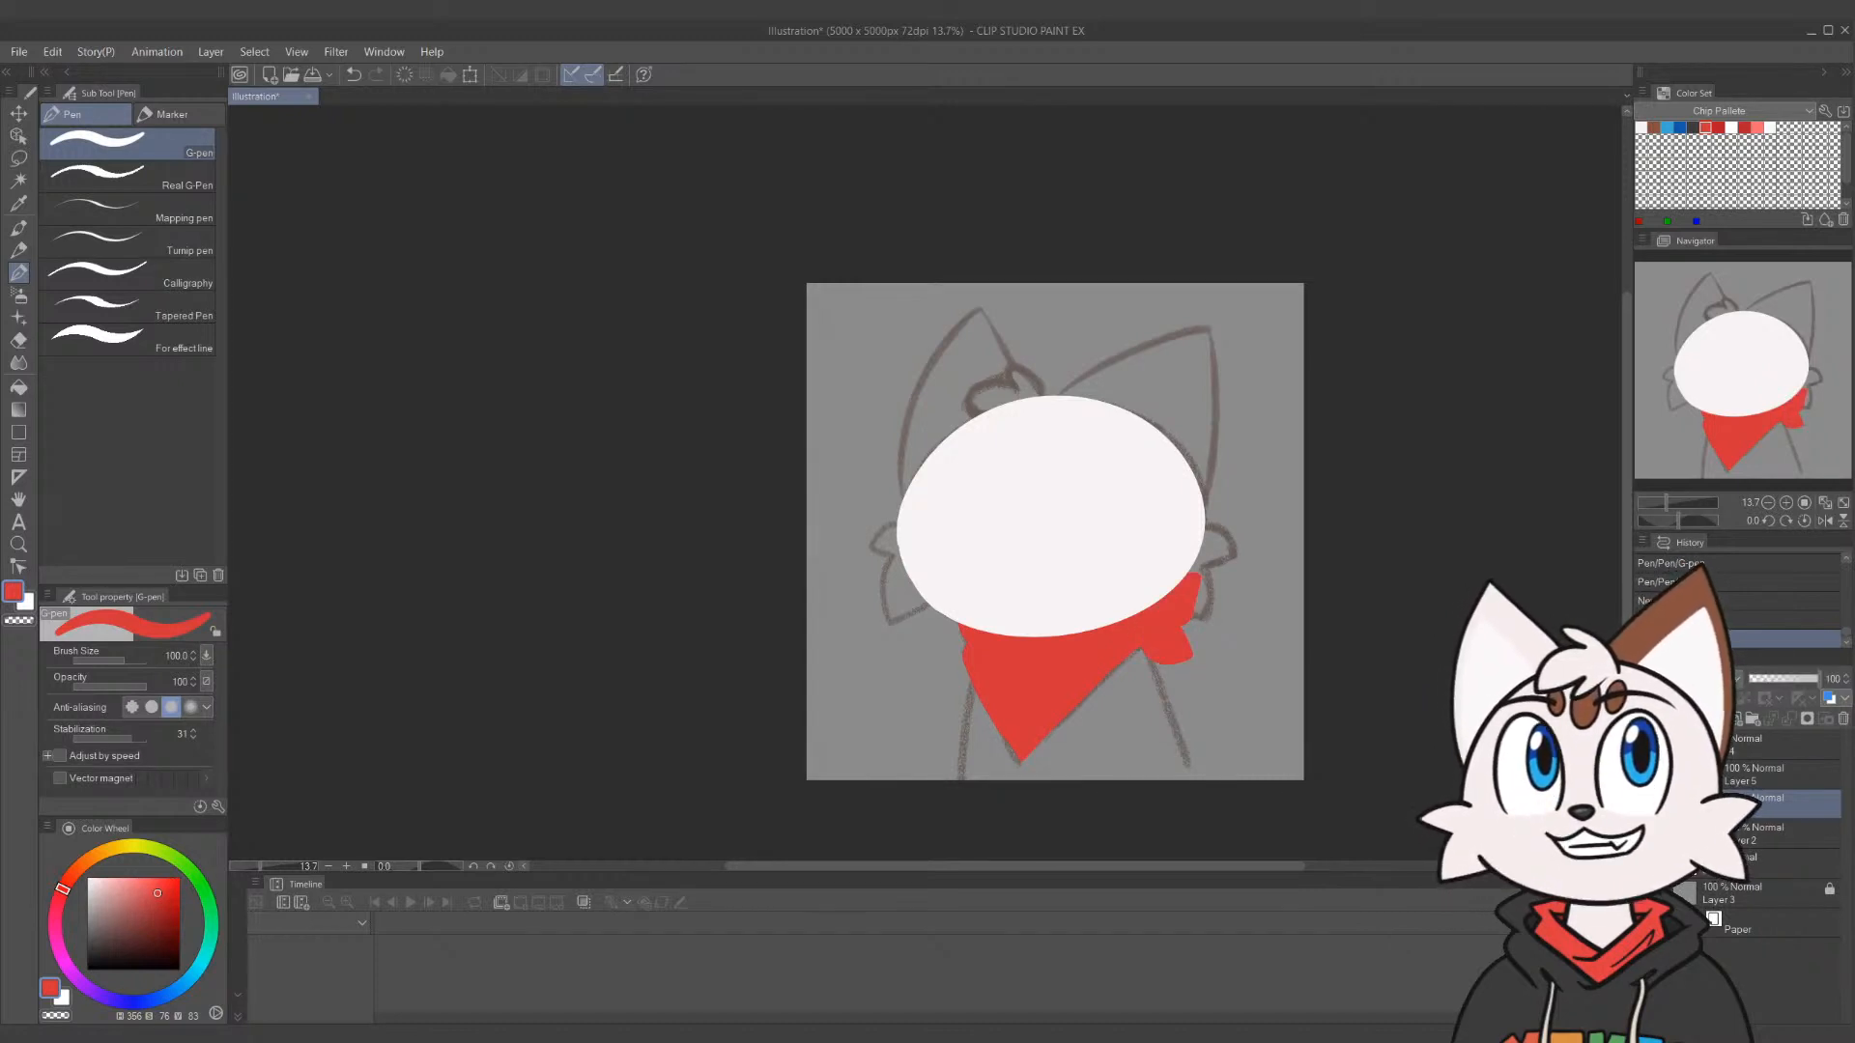
{"action": "key", "text": "ctrl+z"}
{"action": "key", "text": "ctrl+y"}
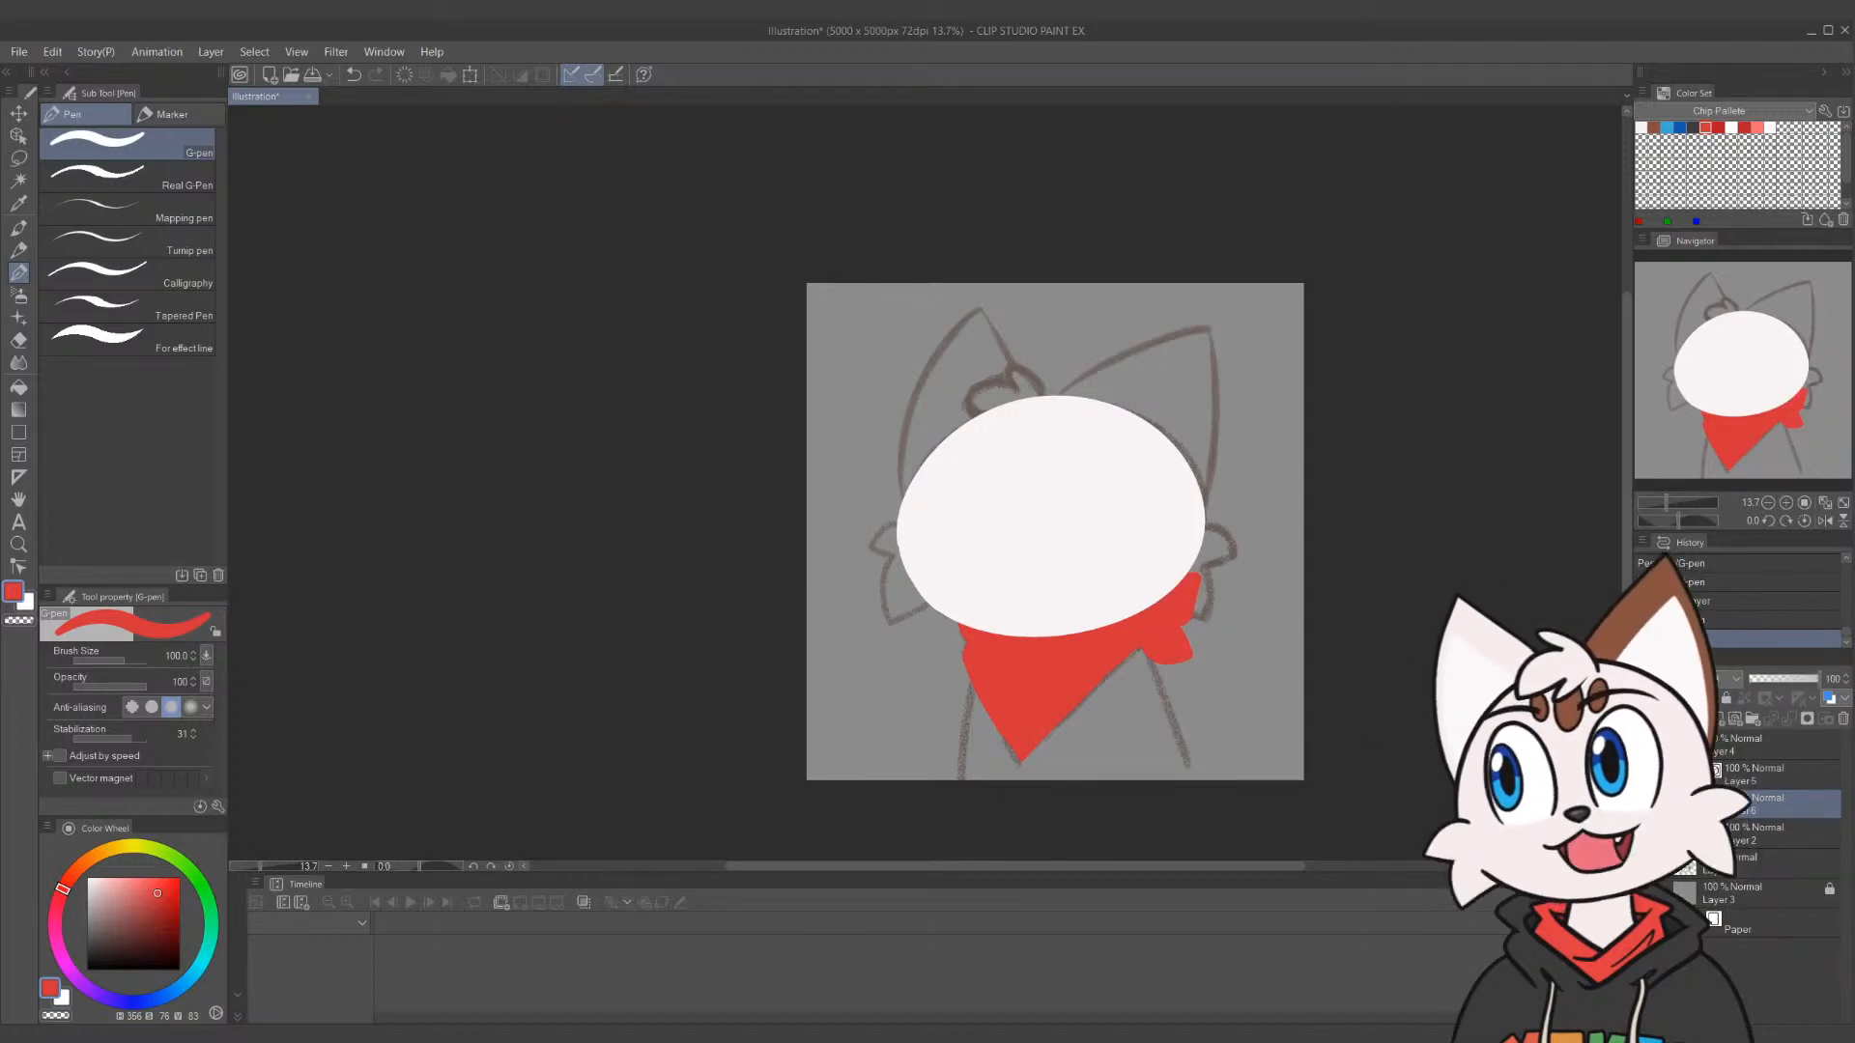
Redraw the red knot beside the bandana, with its upper loop and lower loop on separate vector layers
{"action": "left_click", "coordinate": [1789, 723]}
{"action": "left_click", "coordinate": [1735, 719]}
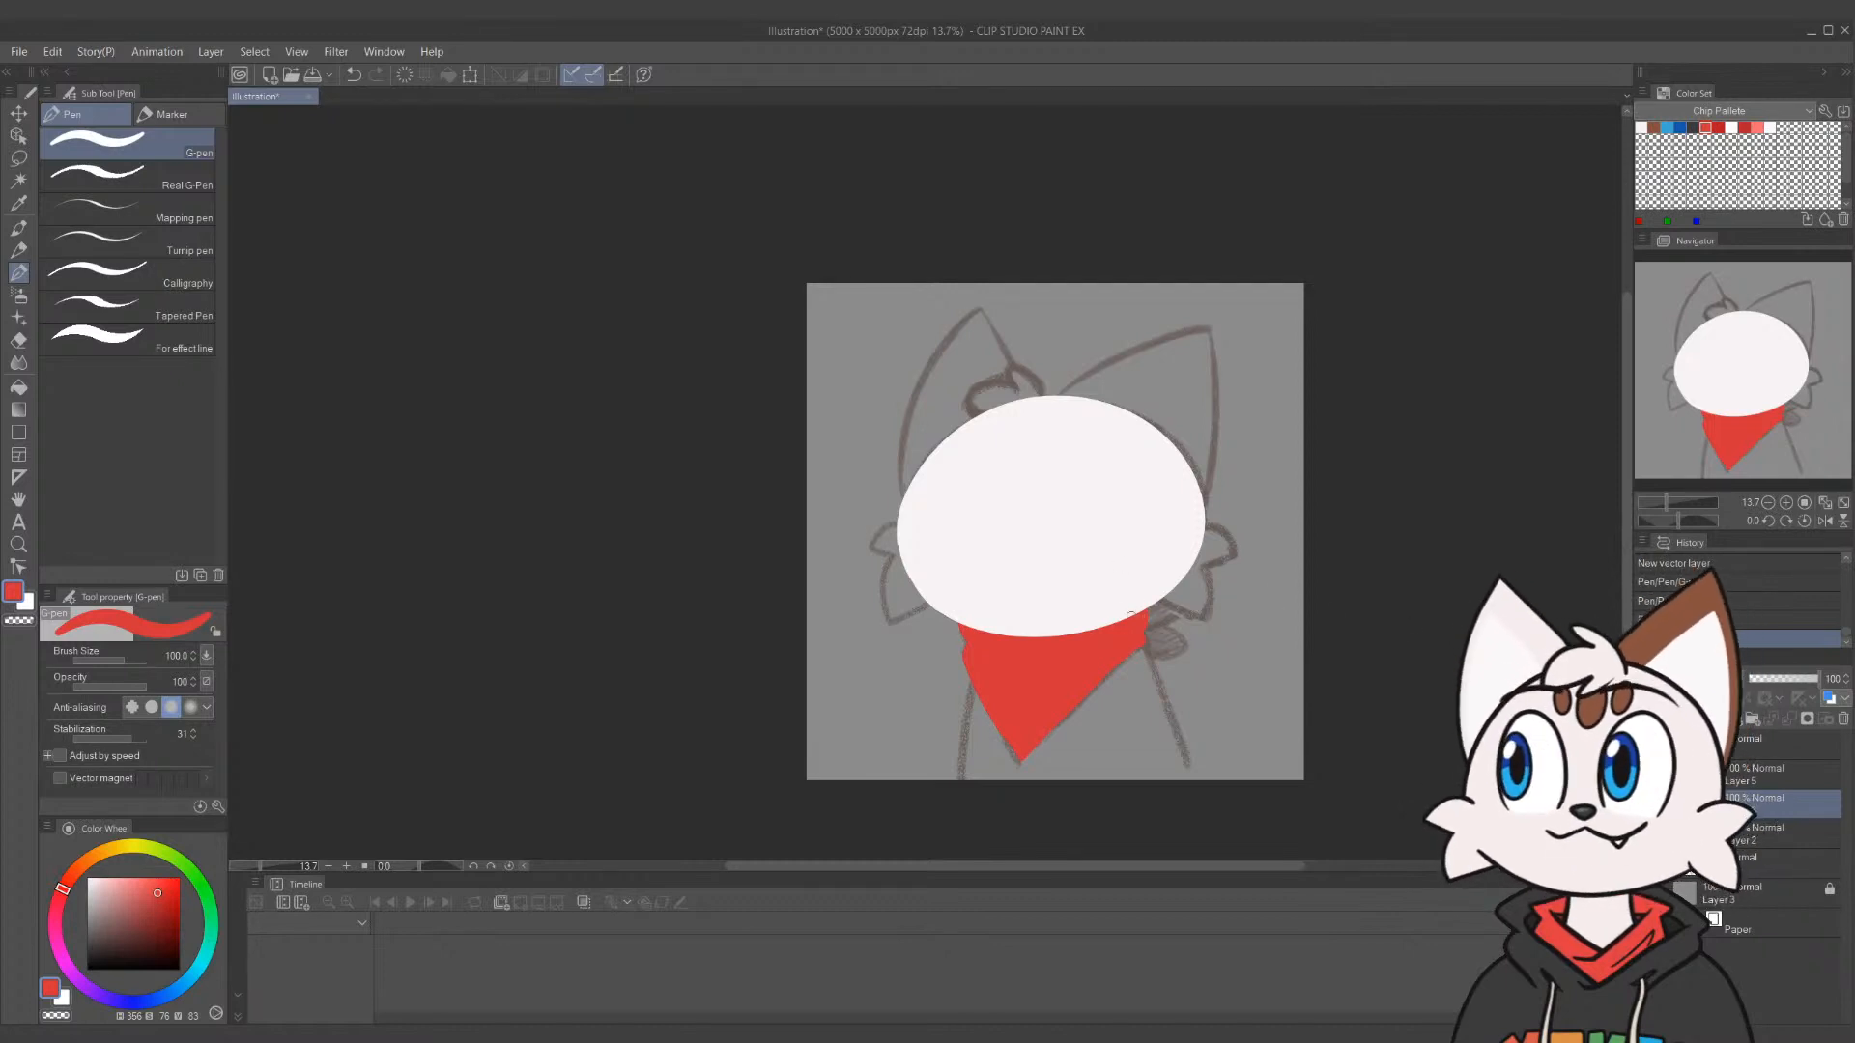
{"action": "mouse_move", "coordinate": [1184, 589]}
{"action": "left_mouse_down"}
{"action": "mouse_move", "coordinate": [1133, 614]}
{"action": "mouse_move", "coordinate": [1174, 606]}
{"action": "left_mouse_up"}
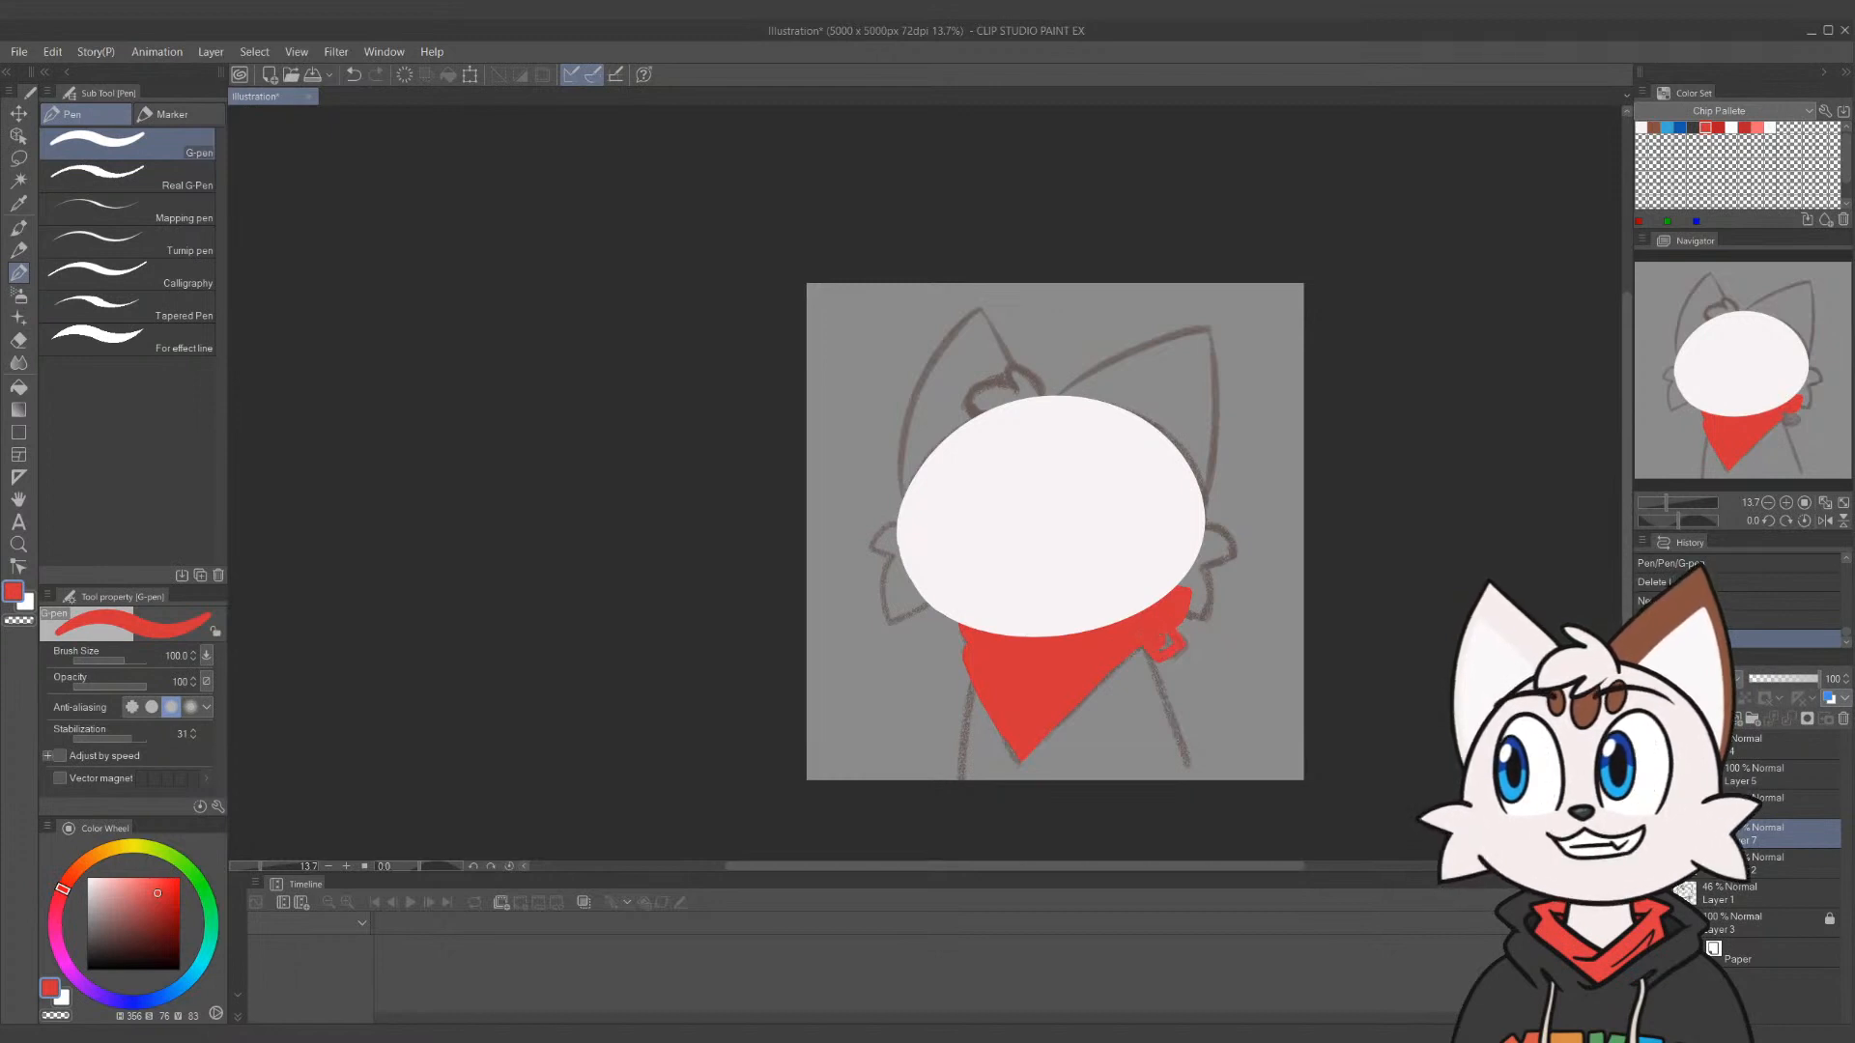
{"action": "left_click_drag", "start_coordinate": [1169, 642], "coordinate": [1165, 649]}
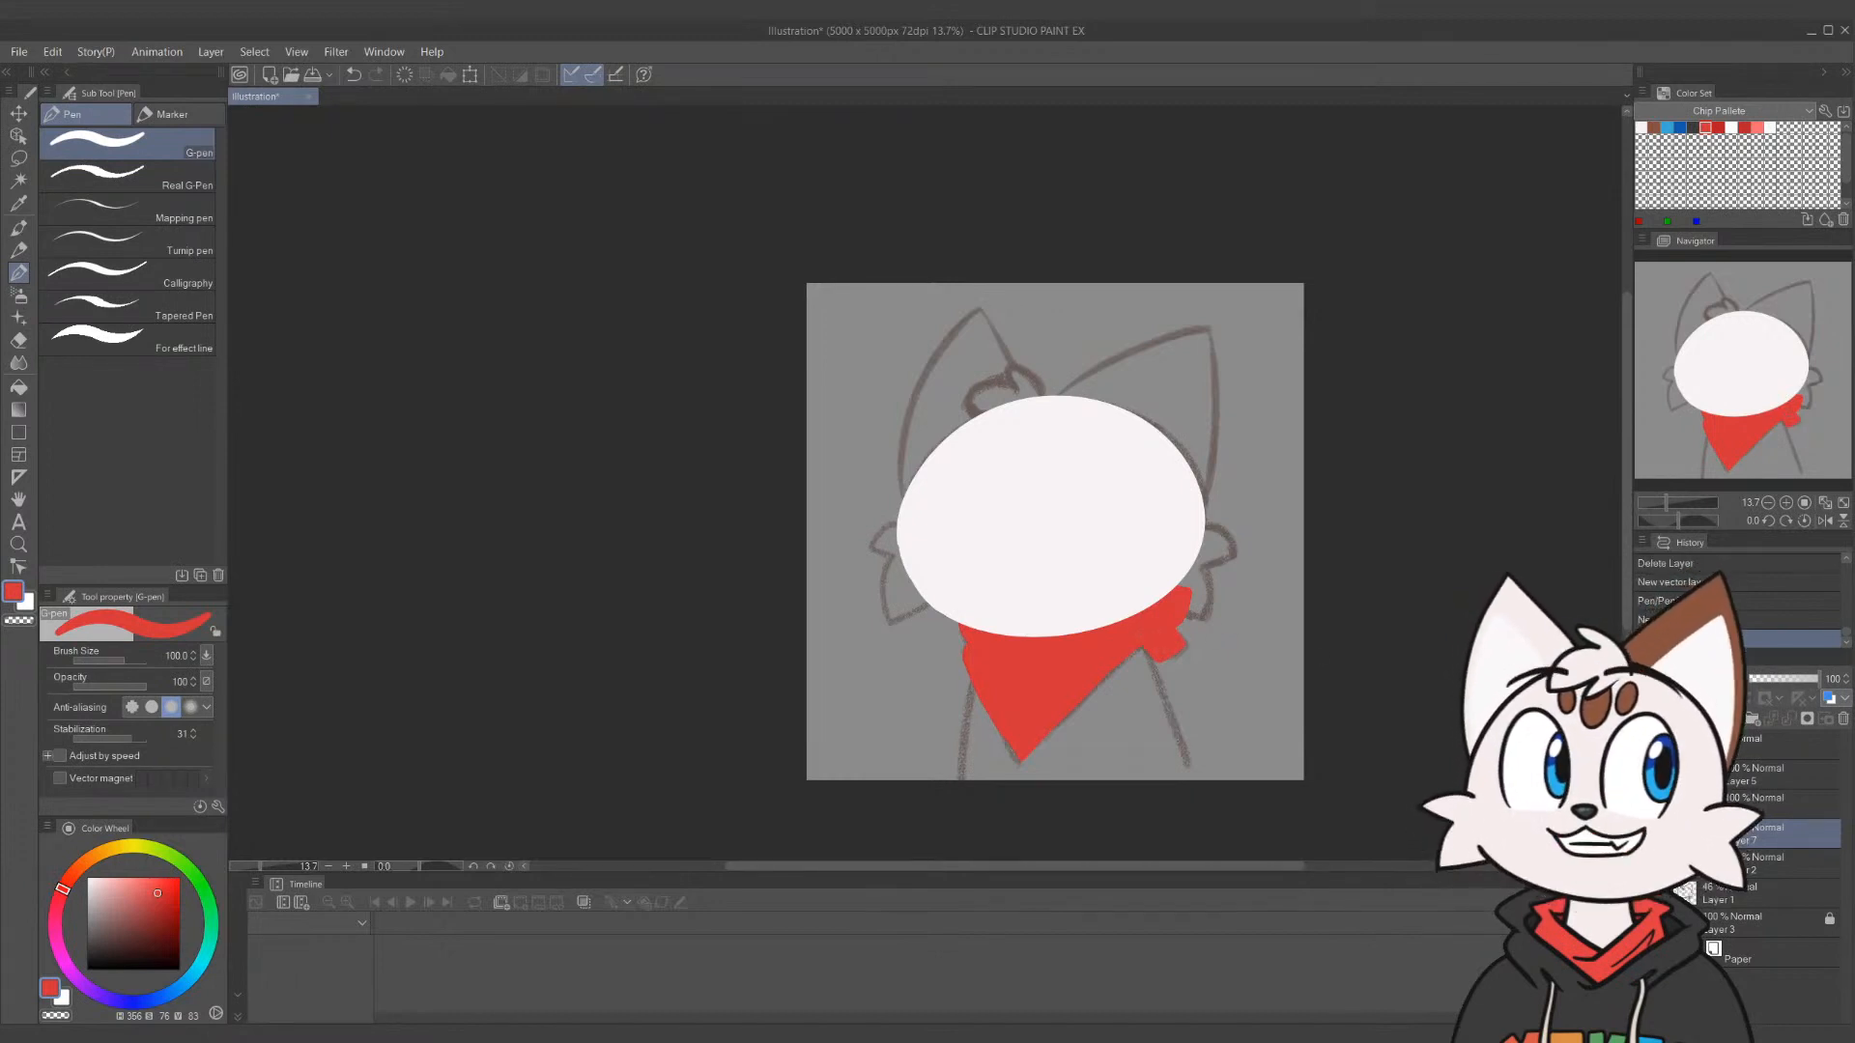
Isolate the knot's lower loop, trim its inner end with the Hard eraser at size 170, and show all layers again
{"action": "left_click", "coordinate": [1645, 864]}
{"action": "left_click", "coordinate": [1645, 775]}
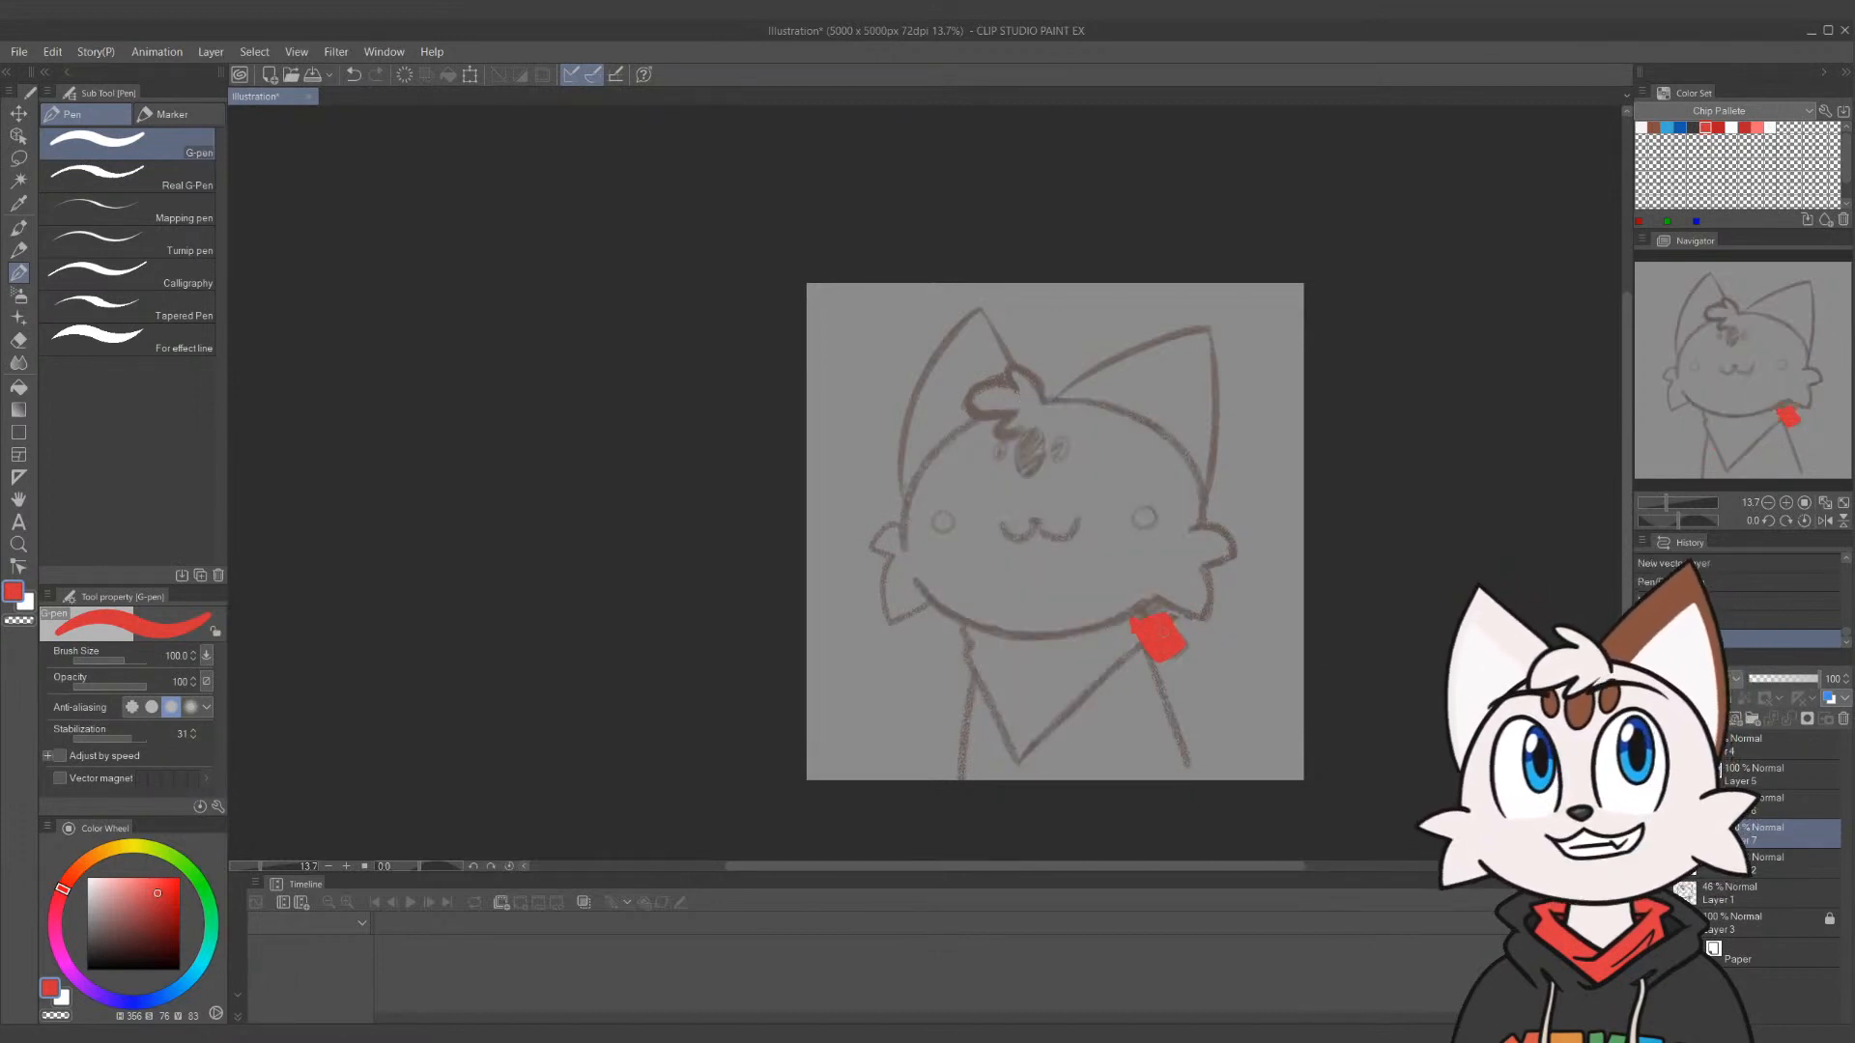
{"action": "key", "text": "e"}
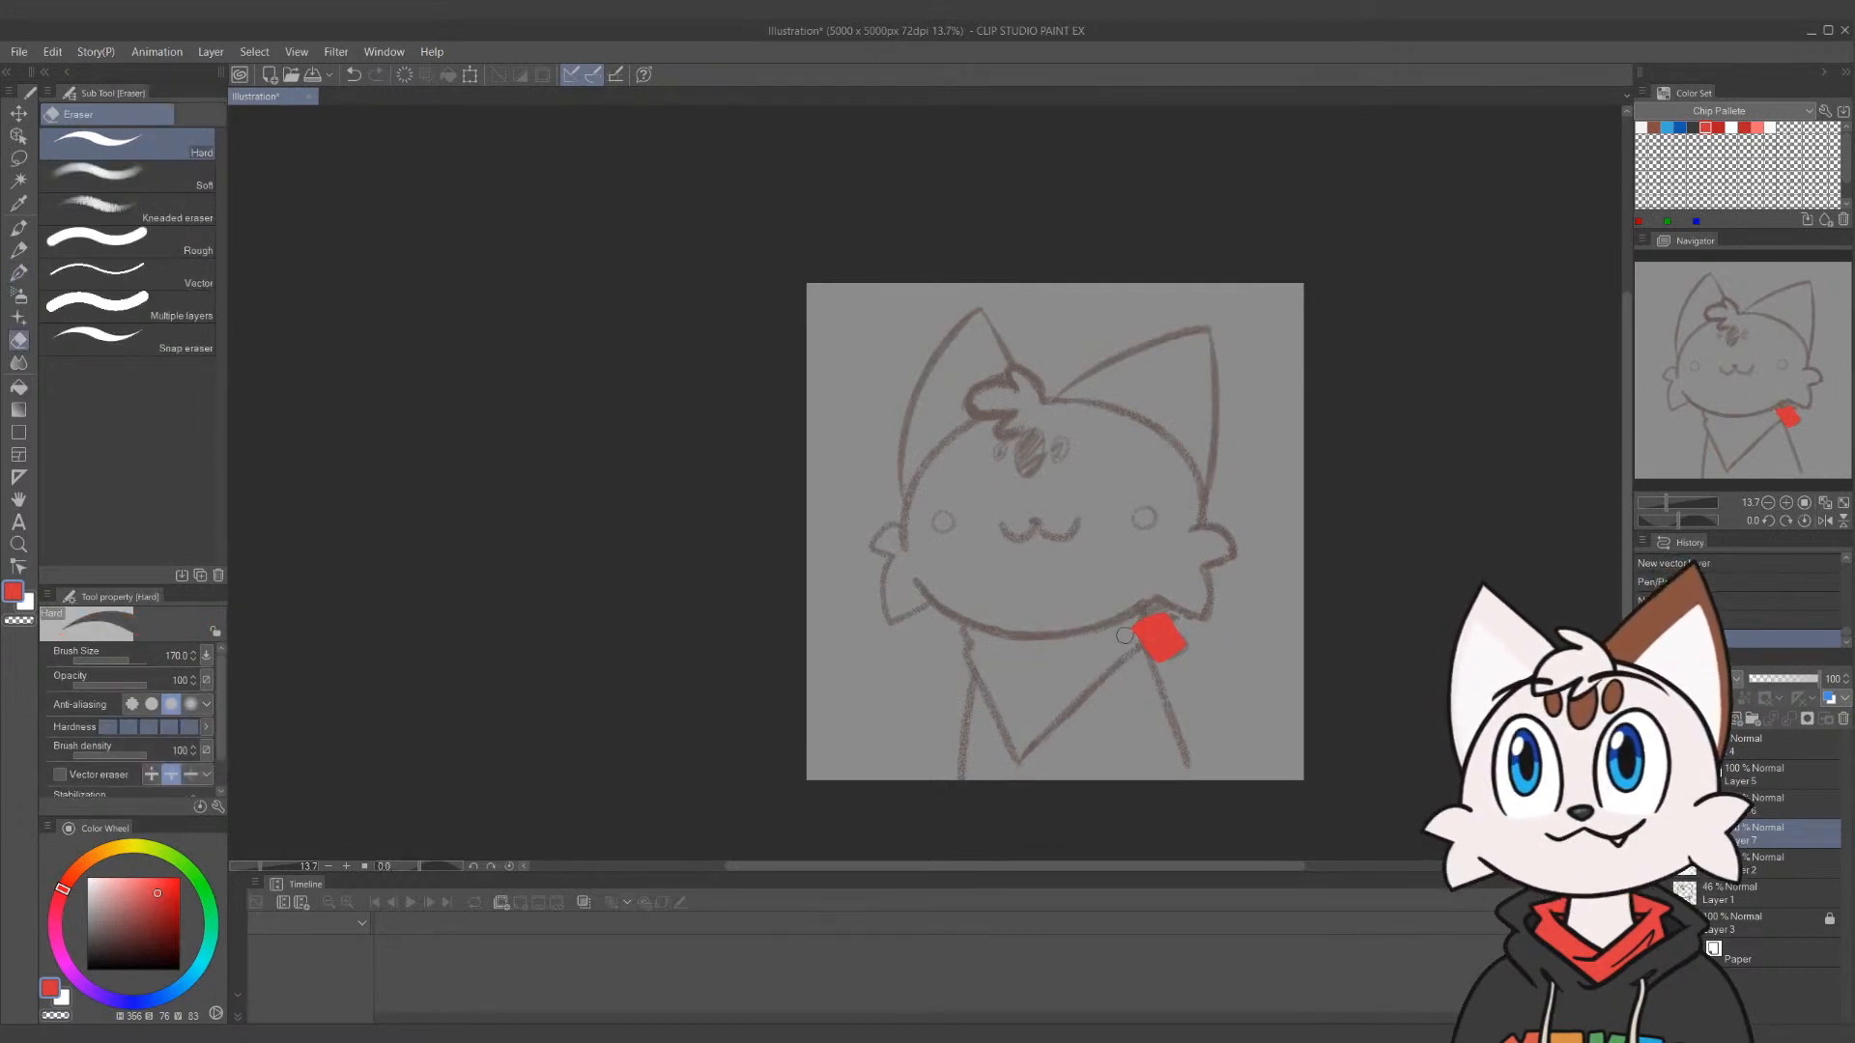
{"action": "key", "text": "ctrl+z"}
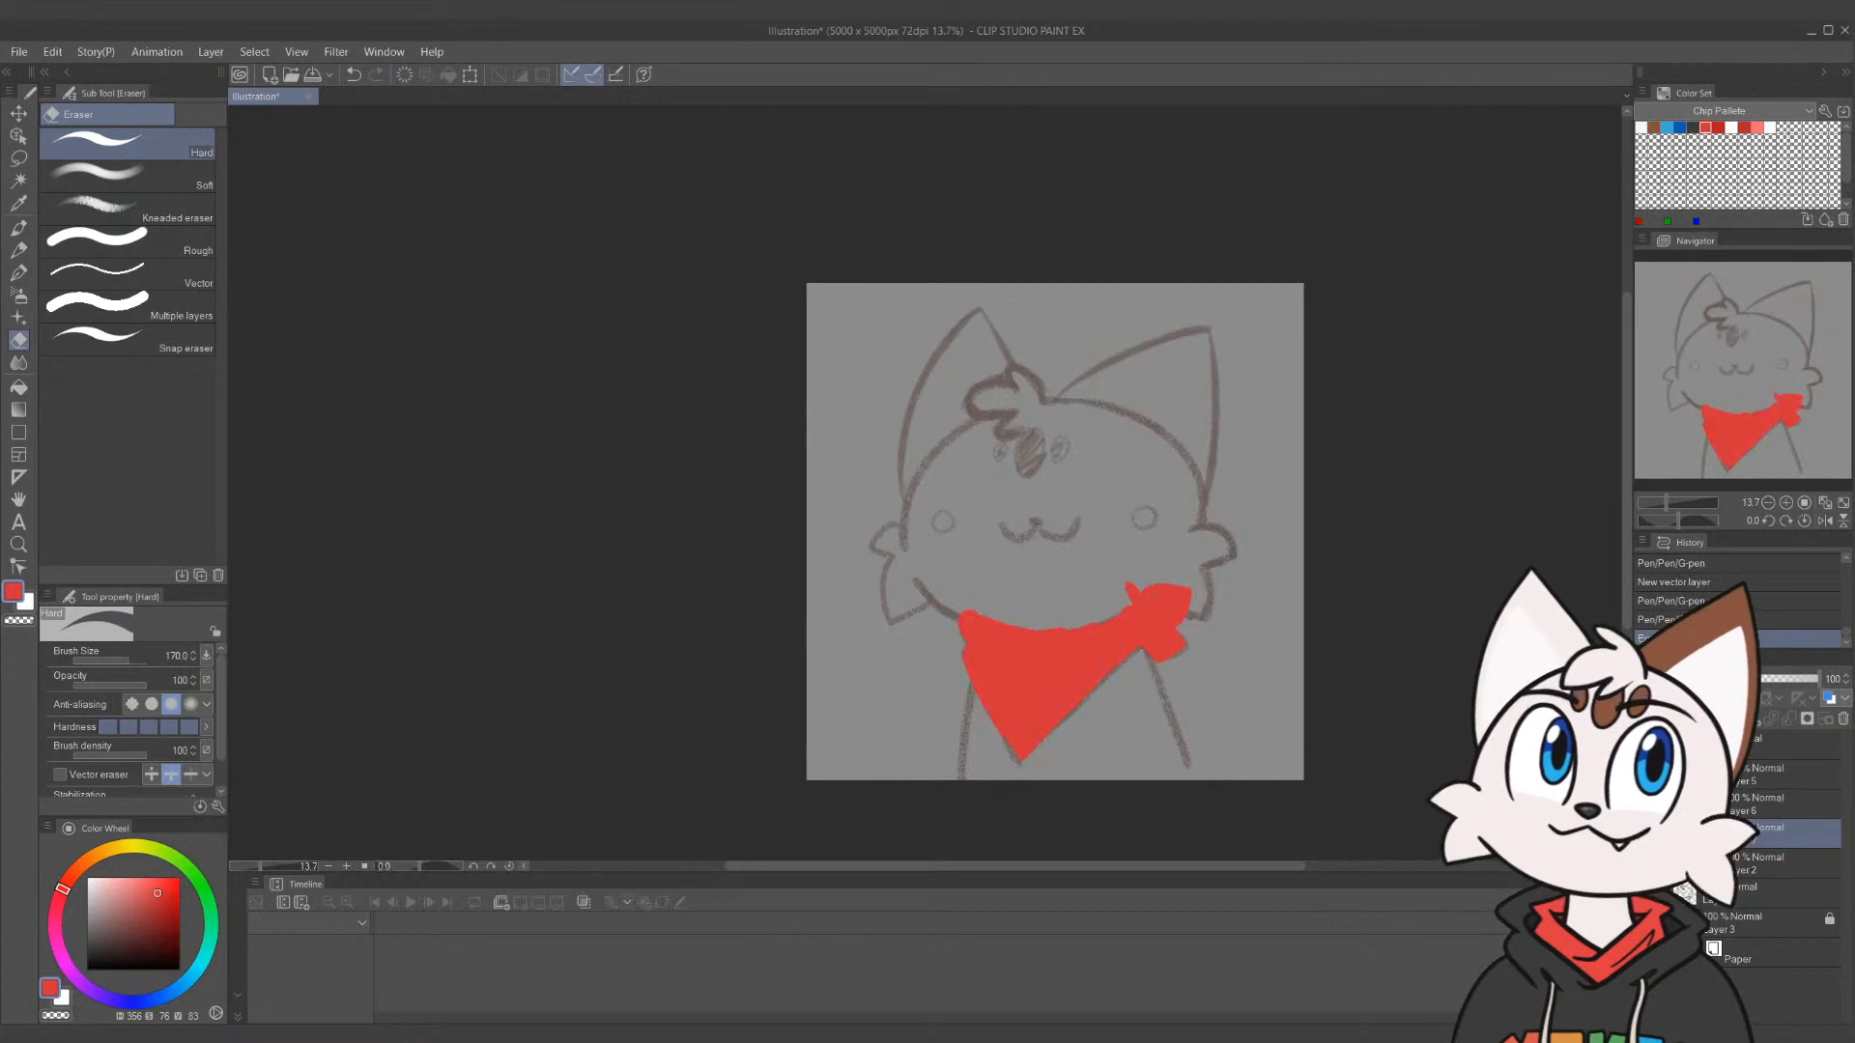
{"action": "key", "text": "ctrl+y"}
{"action": "key", "text": "p"}
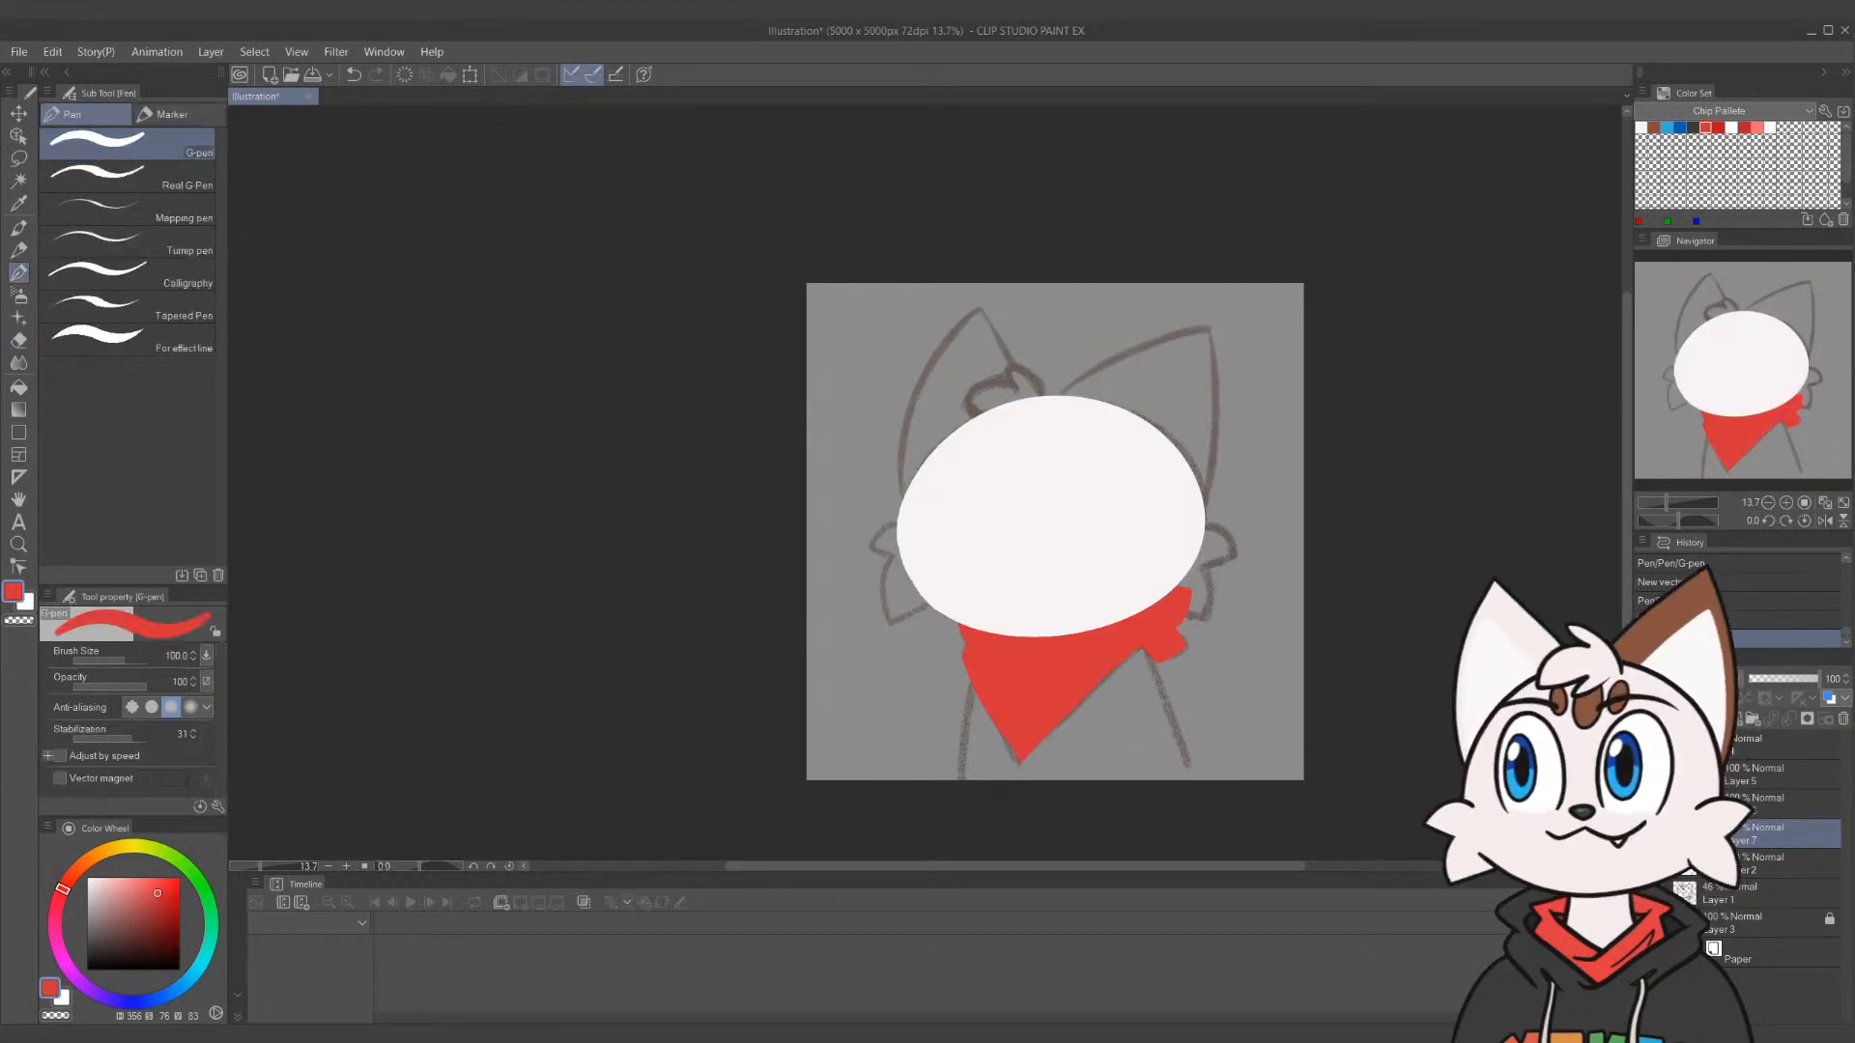
{"action": "key", "text": "ctrl+y"}
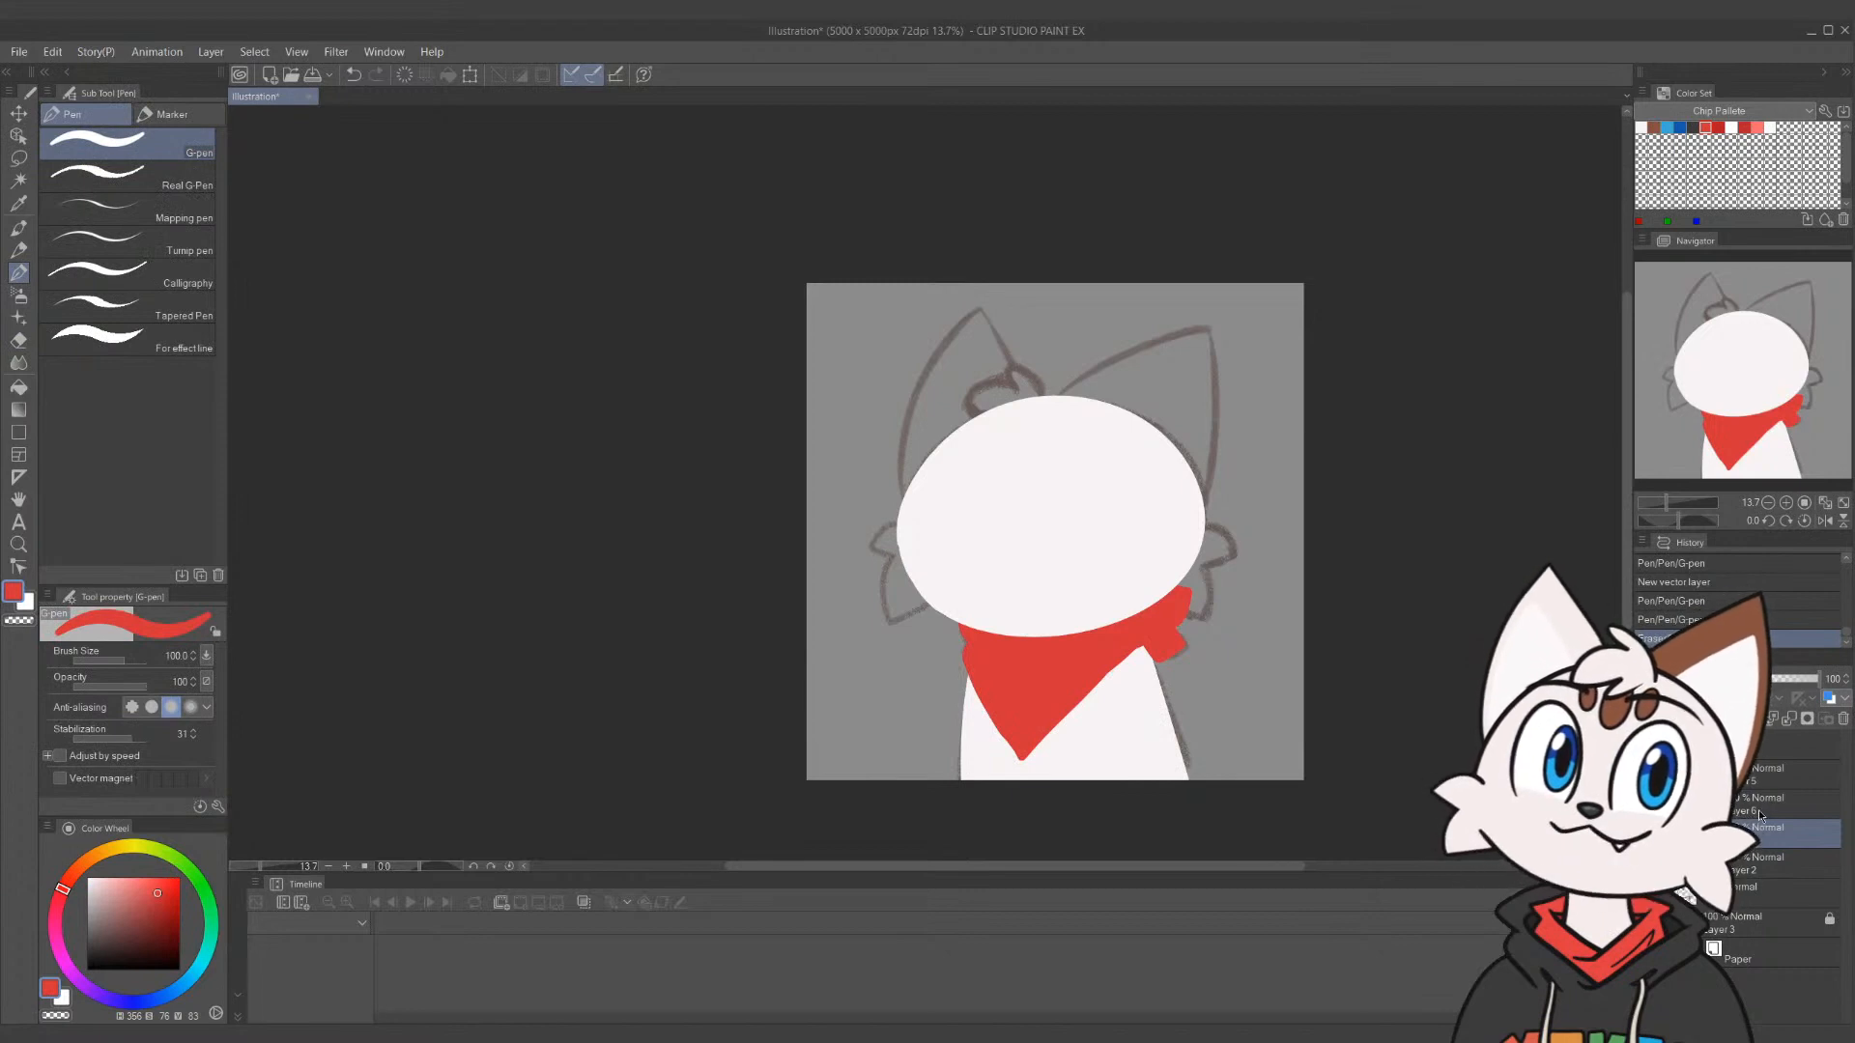
Move the two knot layers below the white body layer and select the body layer
{"action": "left_click_drag", "start_coordinate": [1761, 817], "coordinate": [1766, 862]}
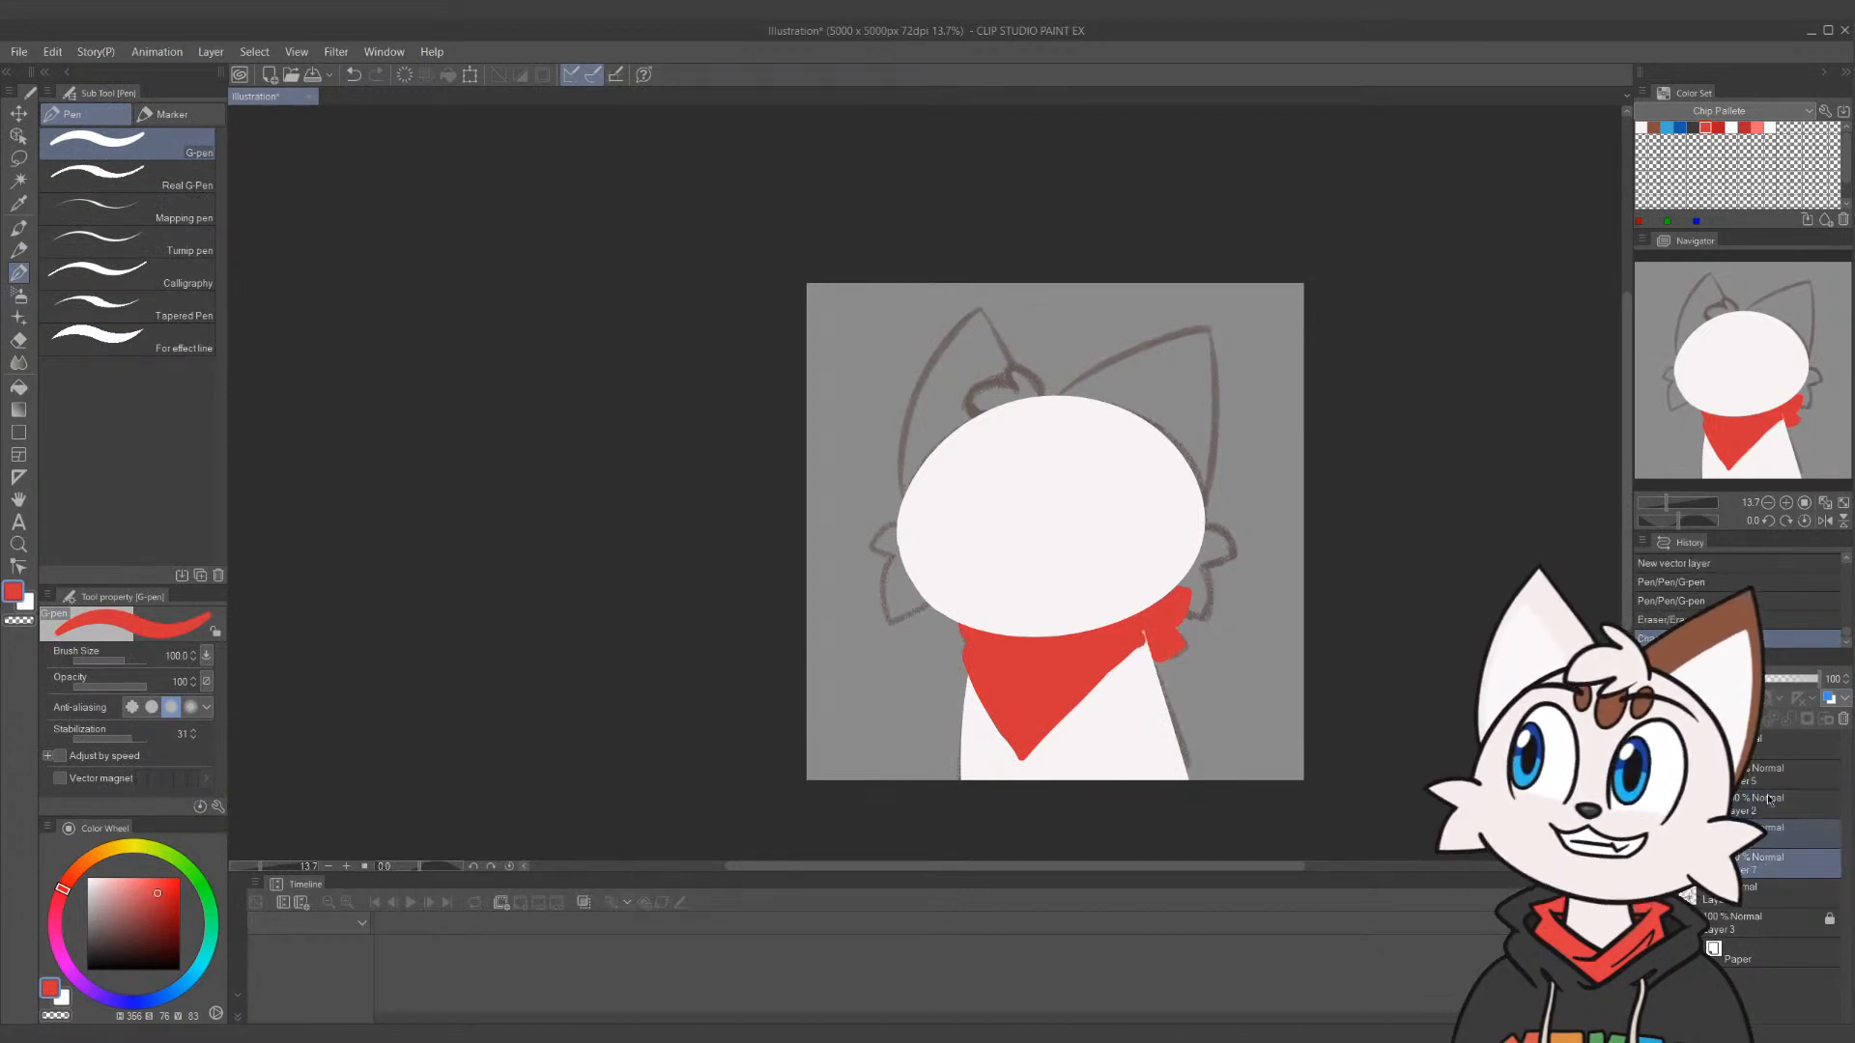
{"action": "left_click", "coordinate": [1768, 799]}
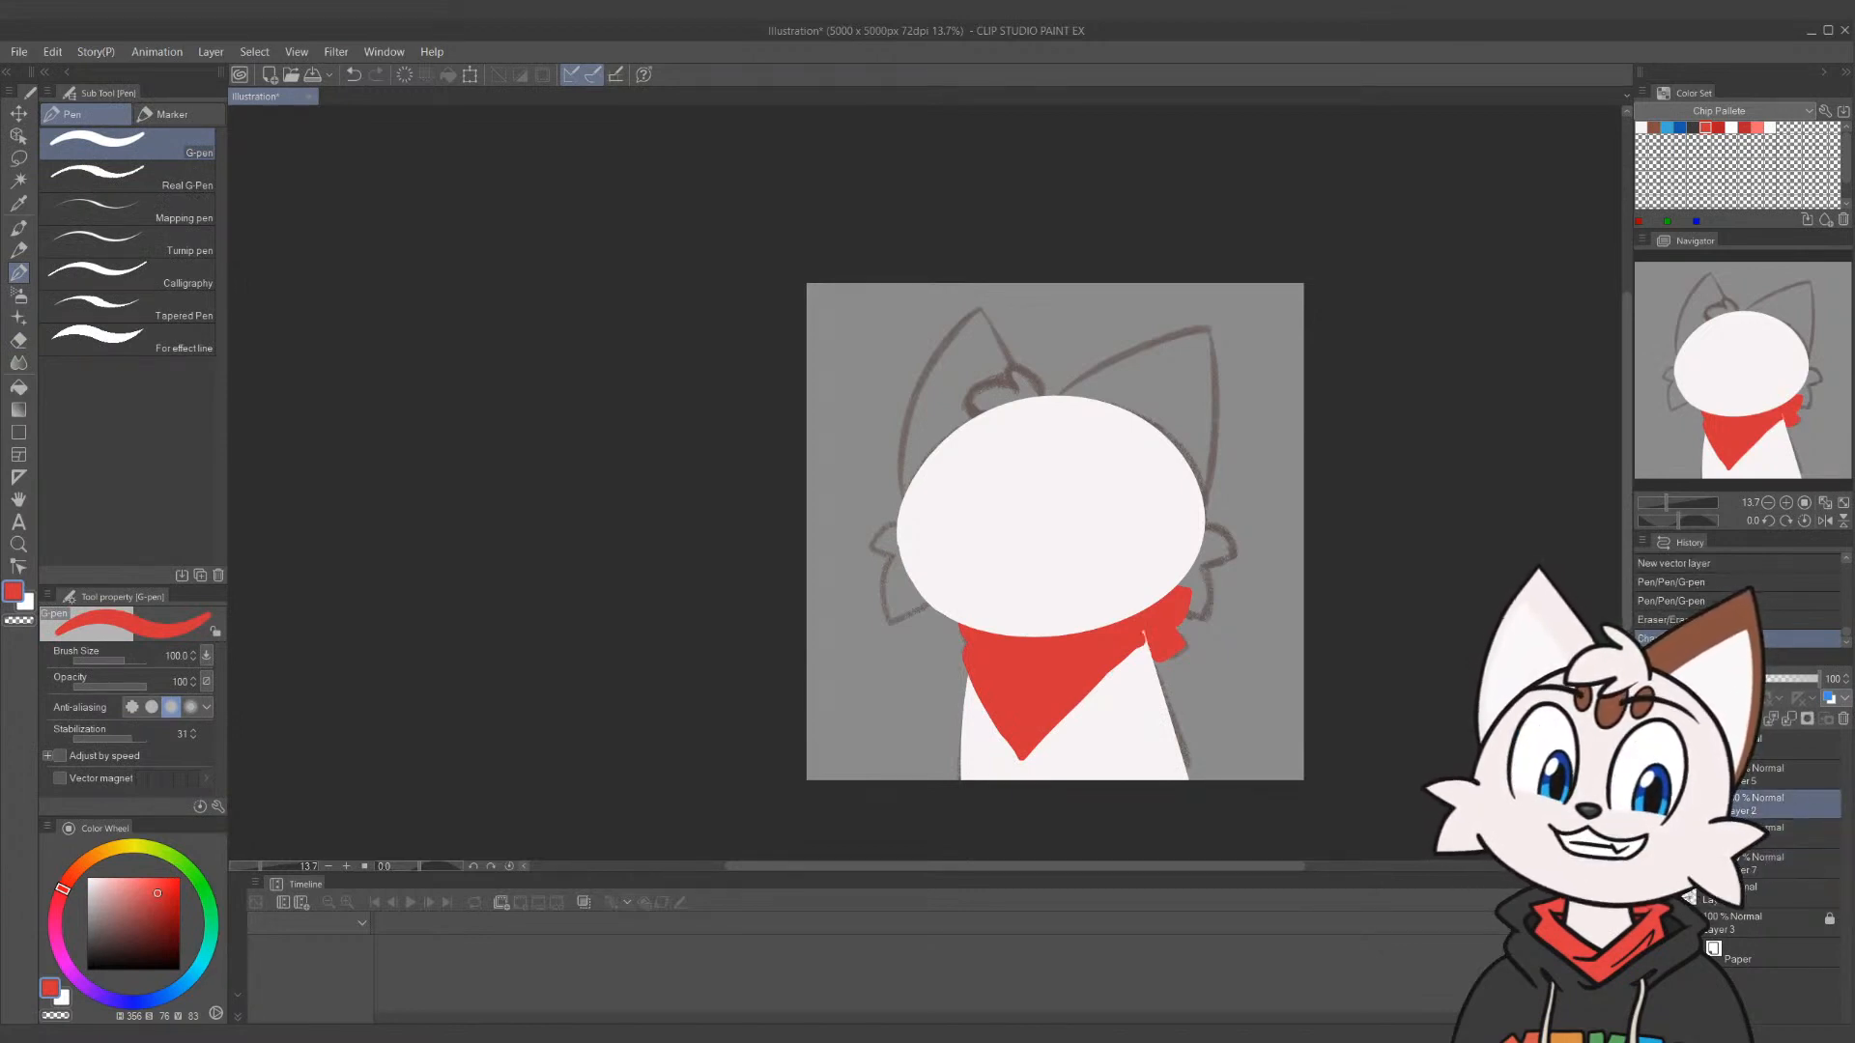
Select the bandana layer and scale the red bandana slightly wider, to 101% width, so it reaches the knot
{"action": "left_click", "coordinate": [1644, 834]}
{"action": "left_click", "coordinate": [1645, 834]}
{"action": "left_click", "coordinate": [1644, 804]}
{"action": "left_click", "coordinate": [1645, 803]}
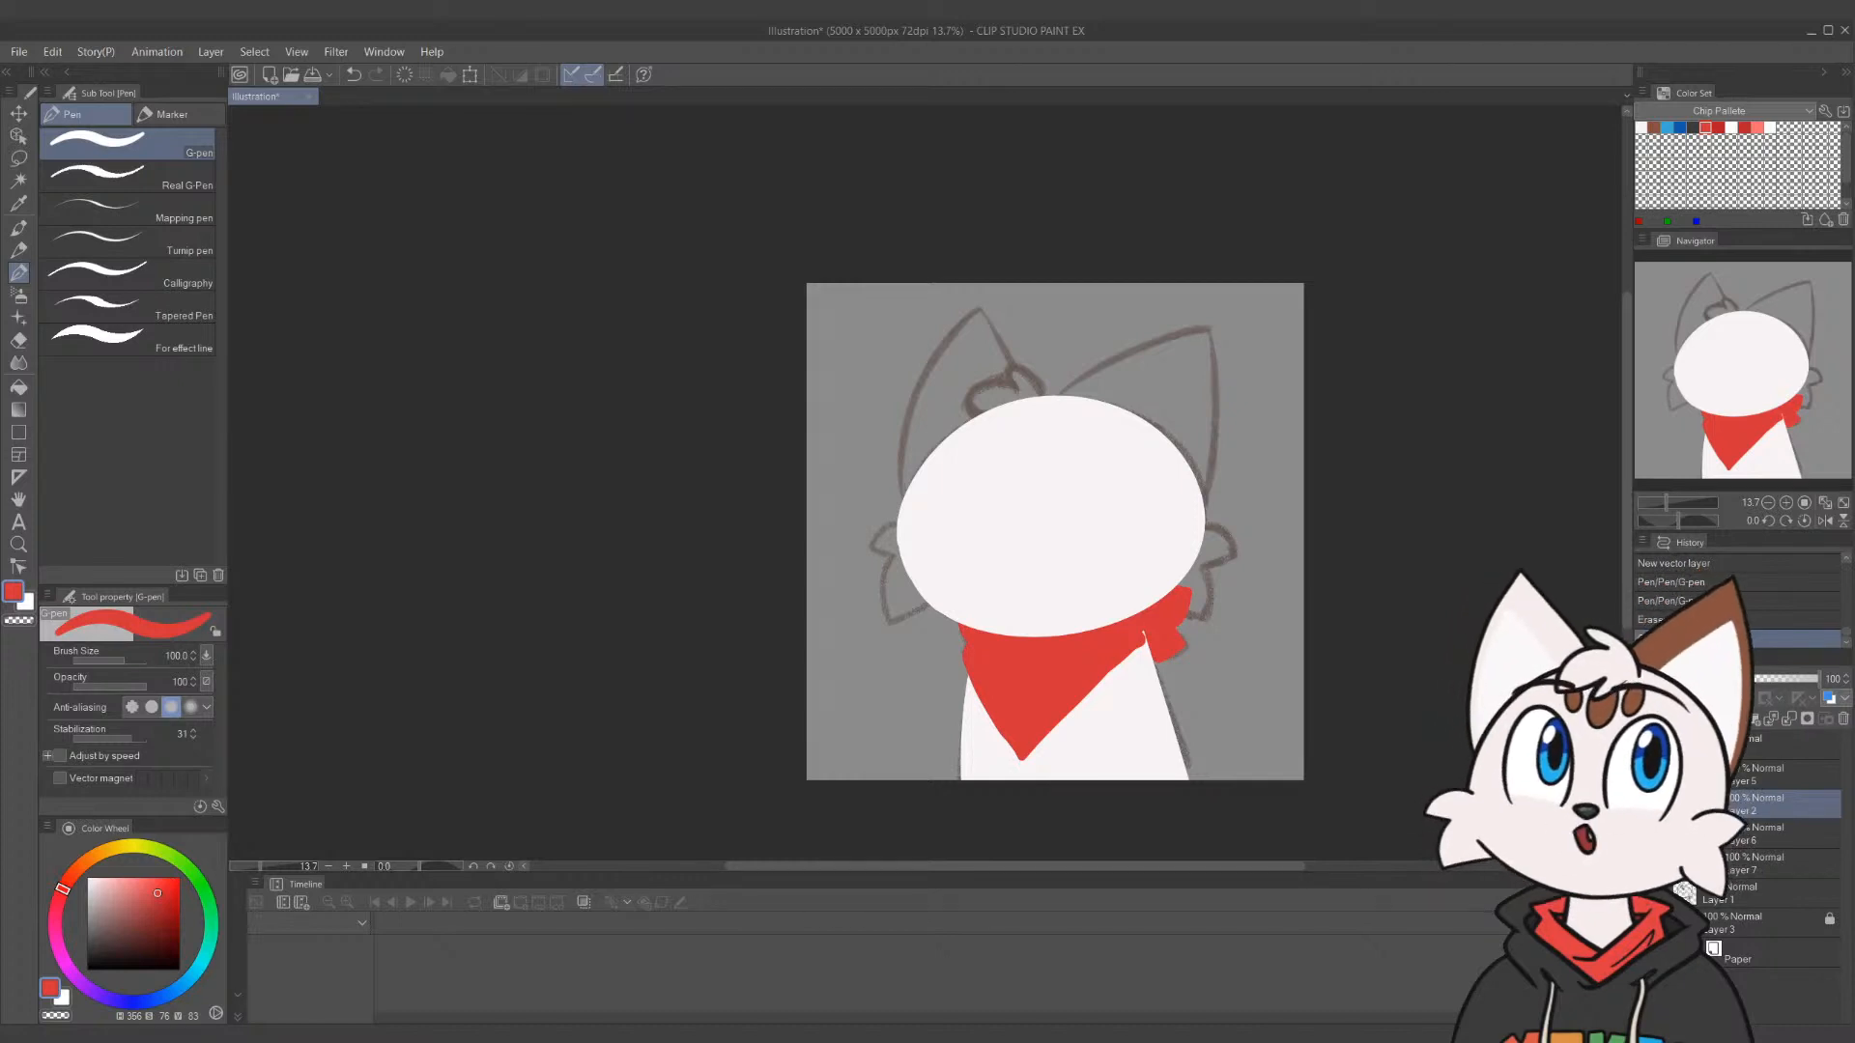
{"action": "left_click", "coordinate": [1745, 780]}
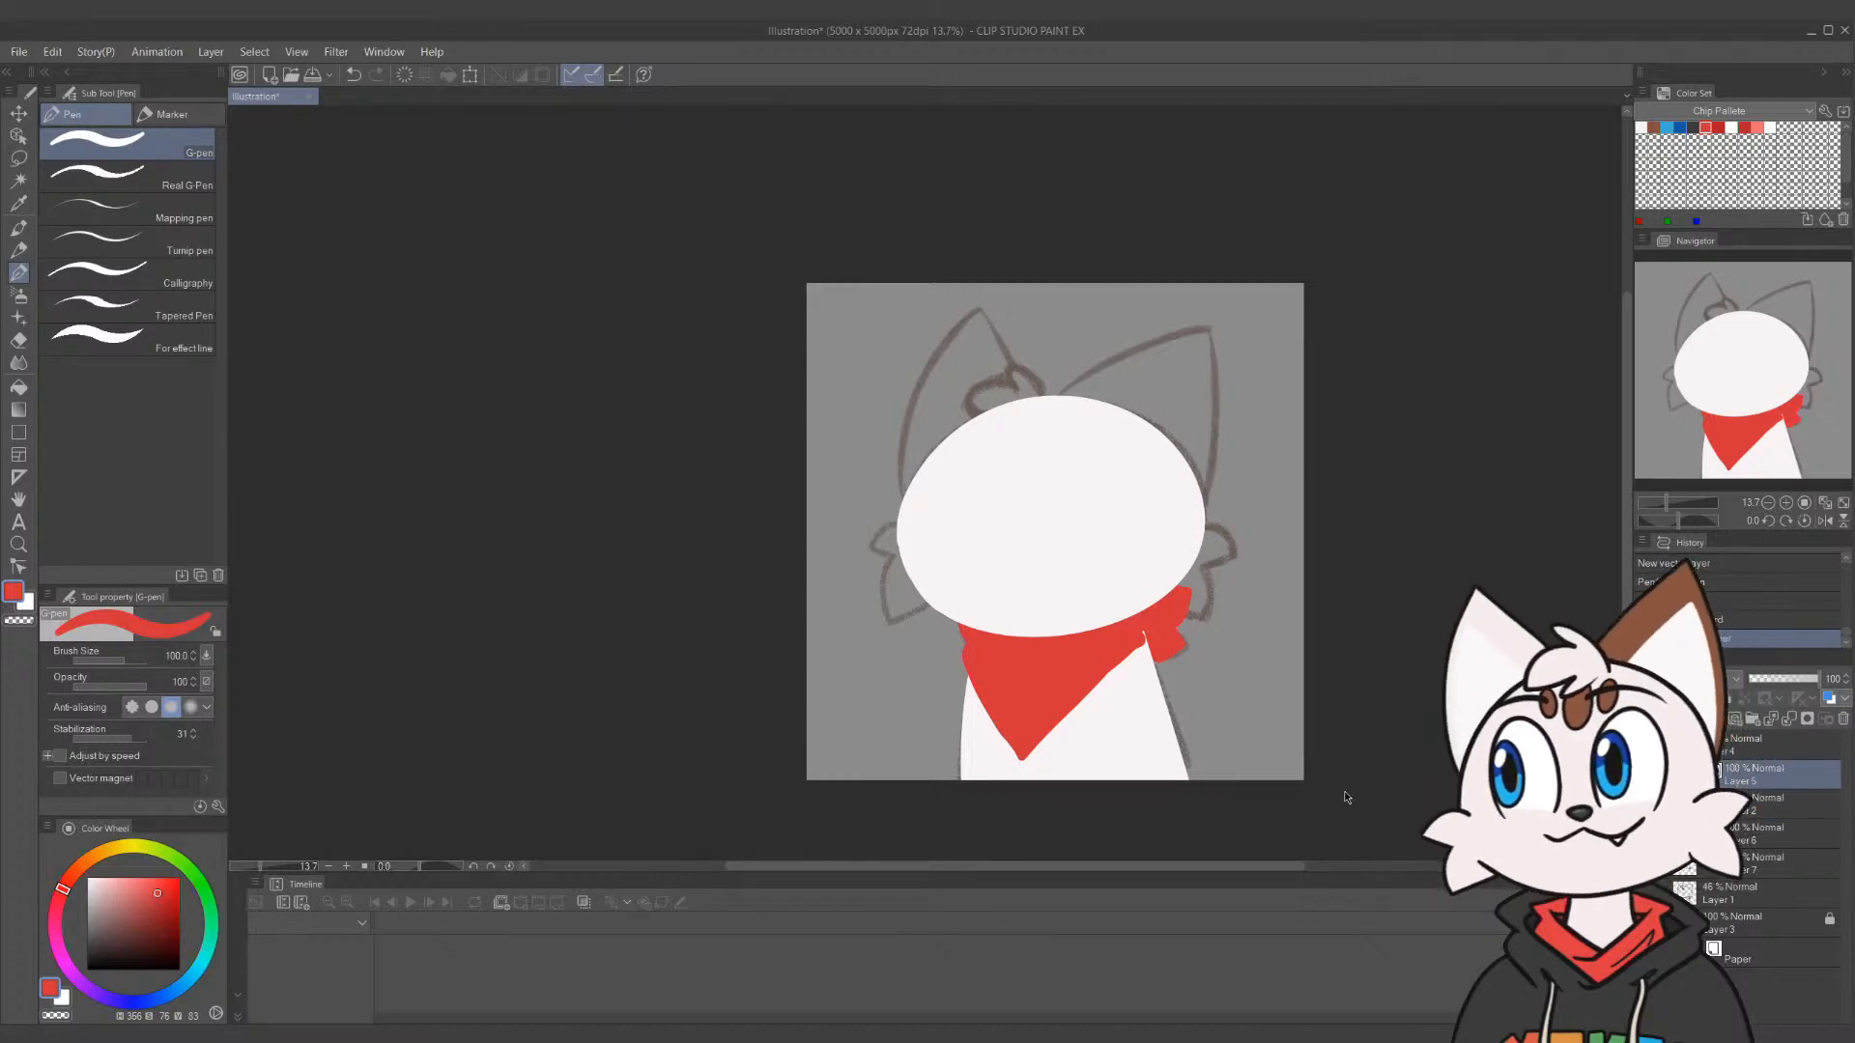
{"action": "key", "text": "ctrl+t"}
{"action": "left_click_drag", "start_coordinate": [1148, 670], "coordinate": [1160, 666]}
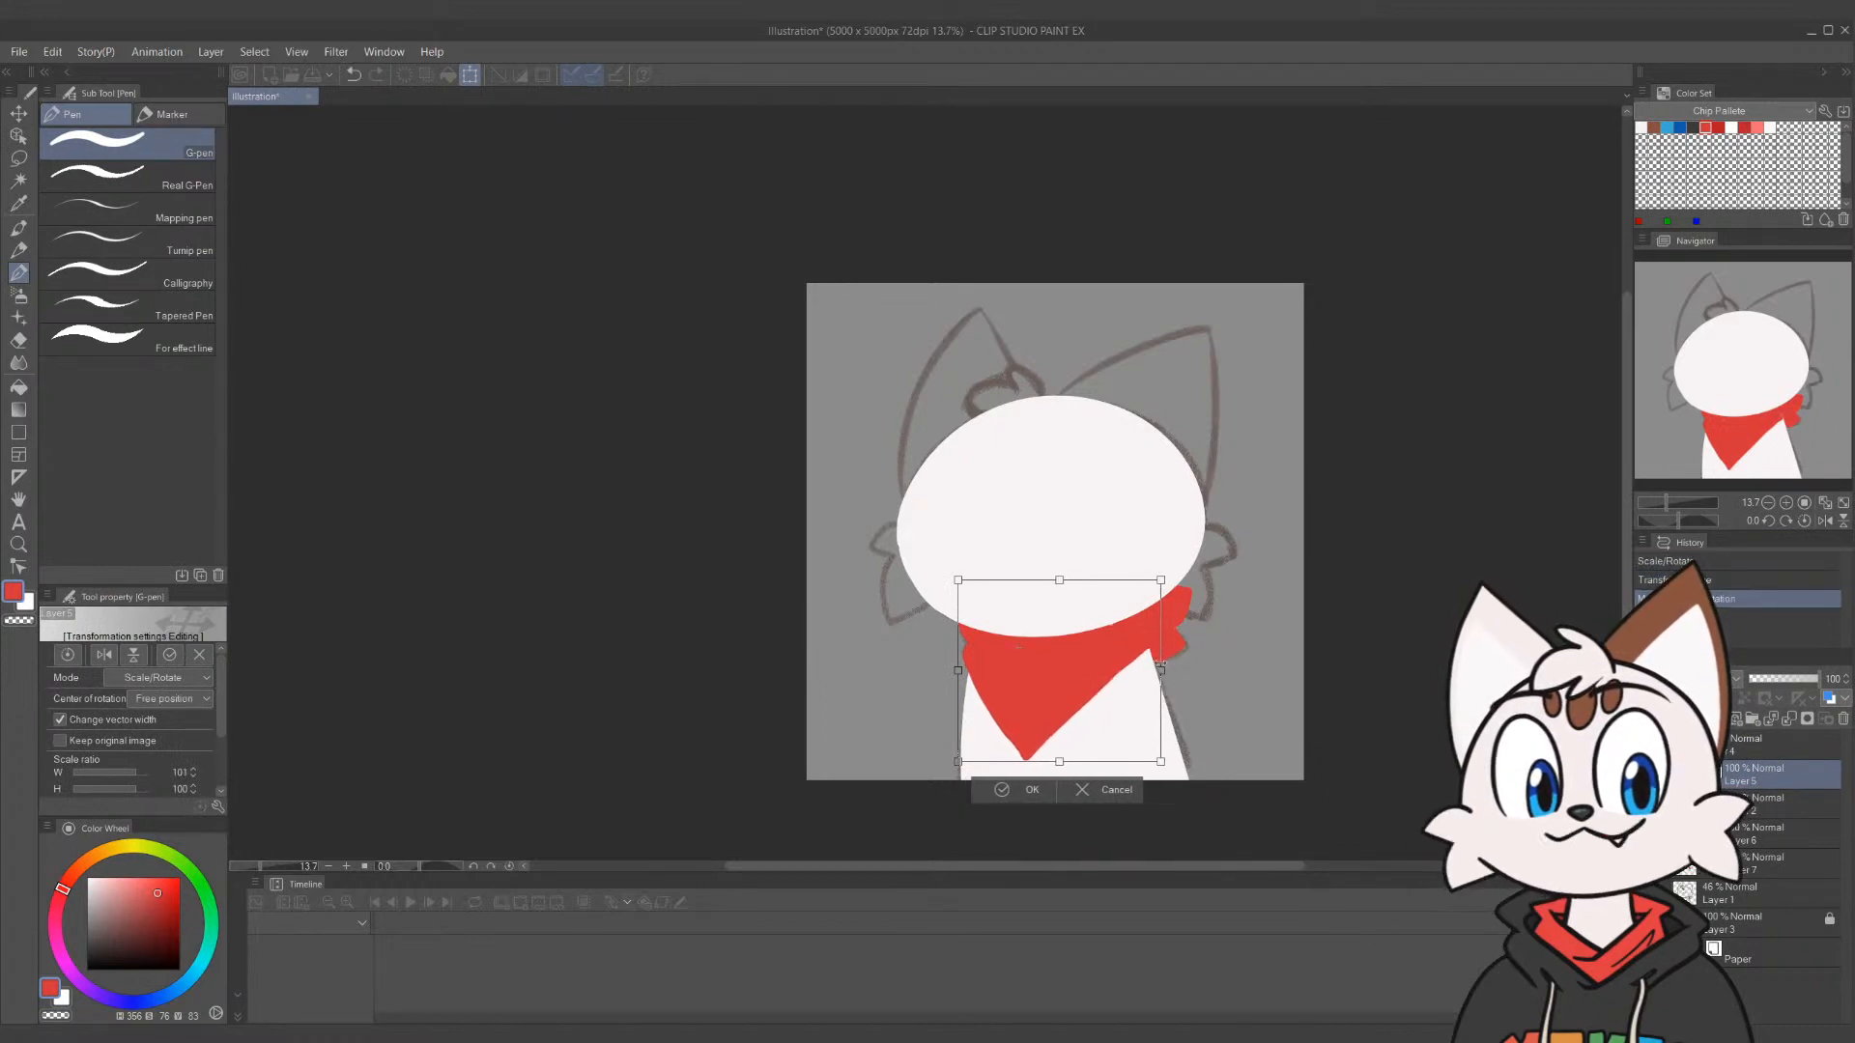
{"action": "key", "text": "Return"}
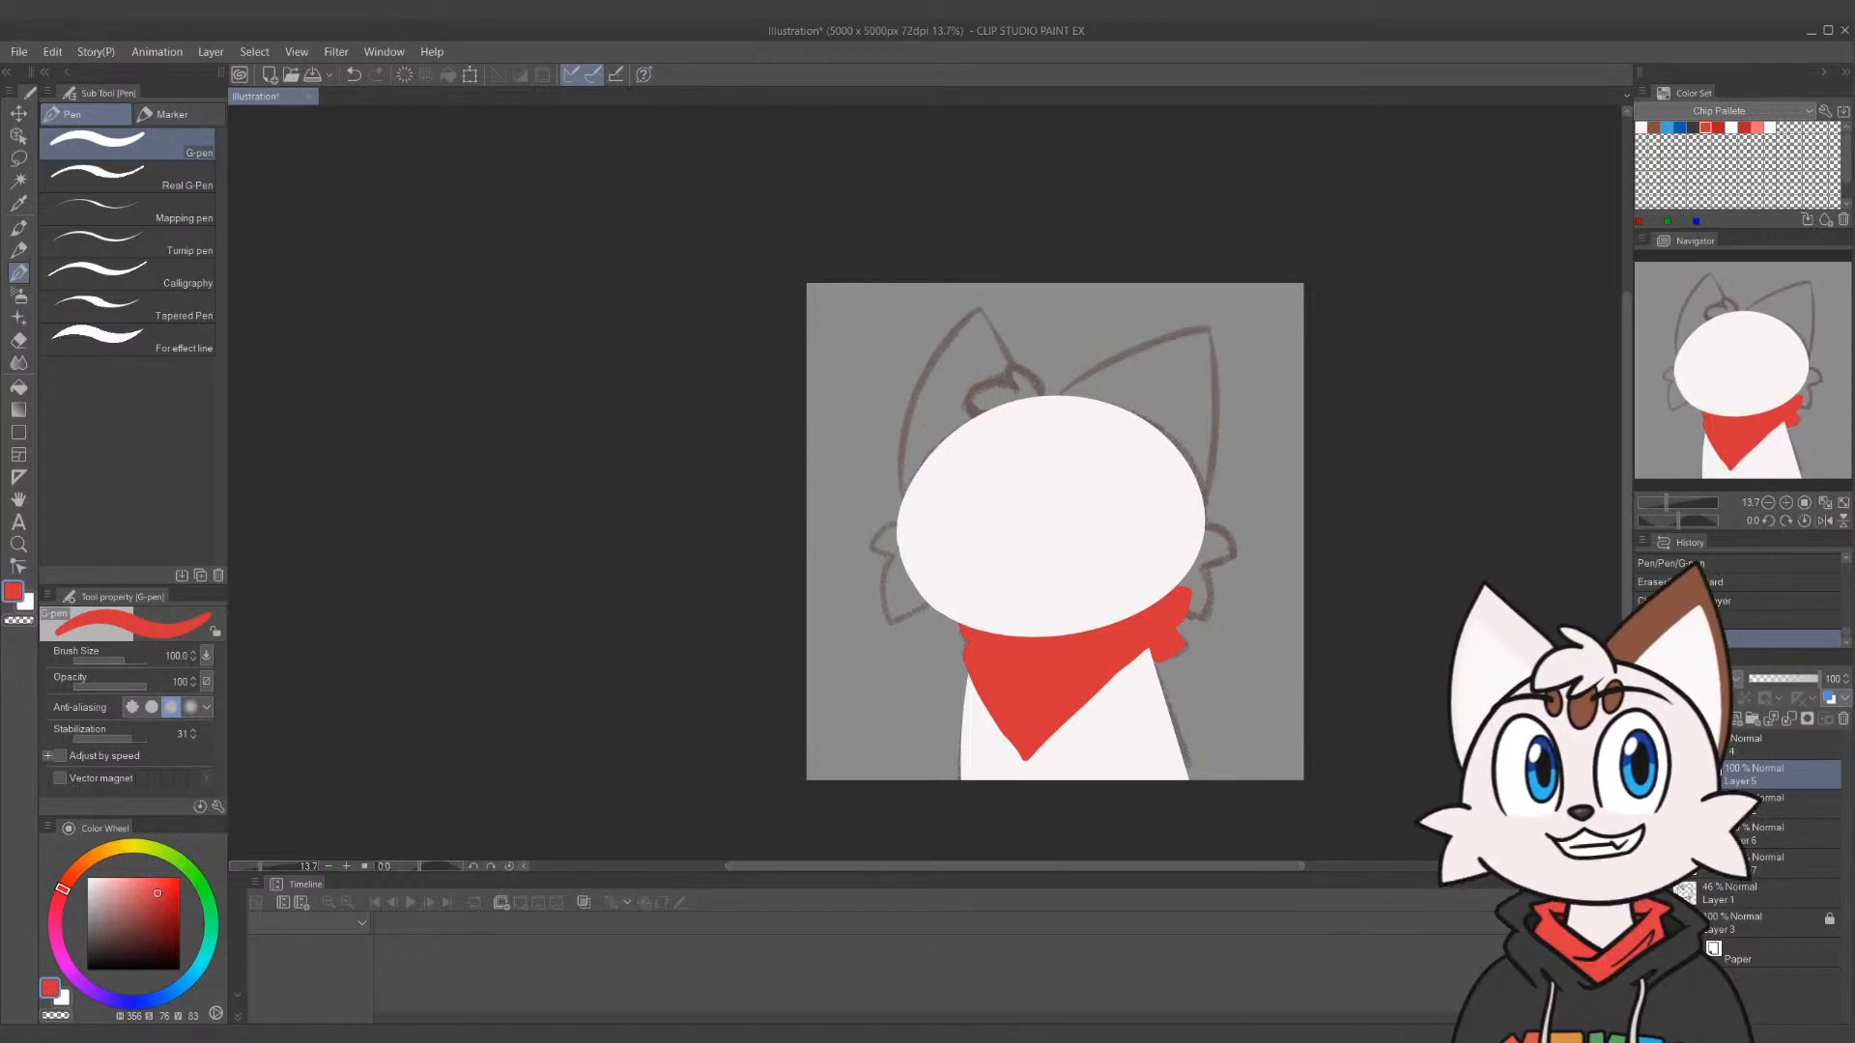
Hide and reshow the sketch, bandana and body layers to check how the shapes overlap
{"action": "left_click", "coordinate": [1643, 894]}
{"action": "left_click", "coordinate": [1643, 893]}
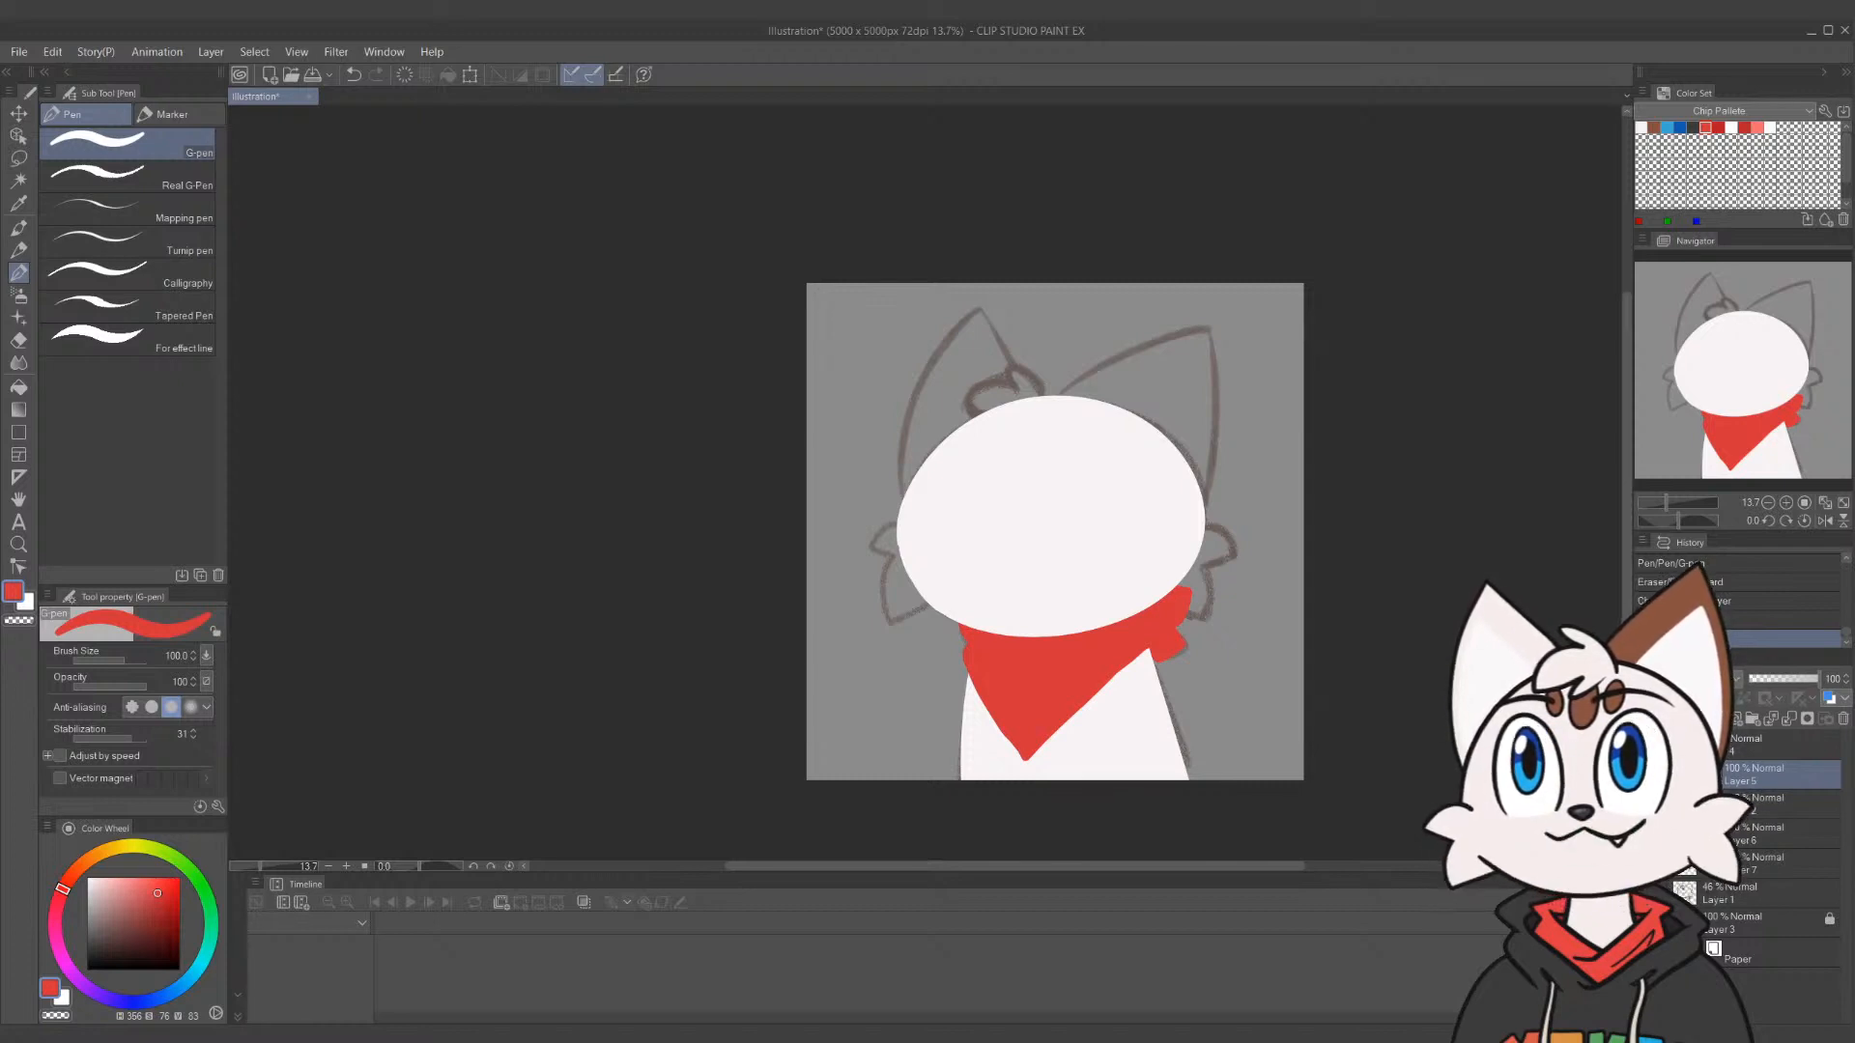
{"action": "left_click", "coordinate": [1643, 775]}
{"action": "left_click", "coordinate": [1643, 774]}
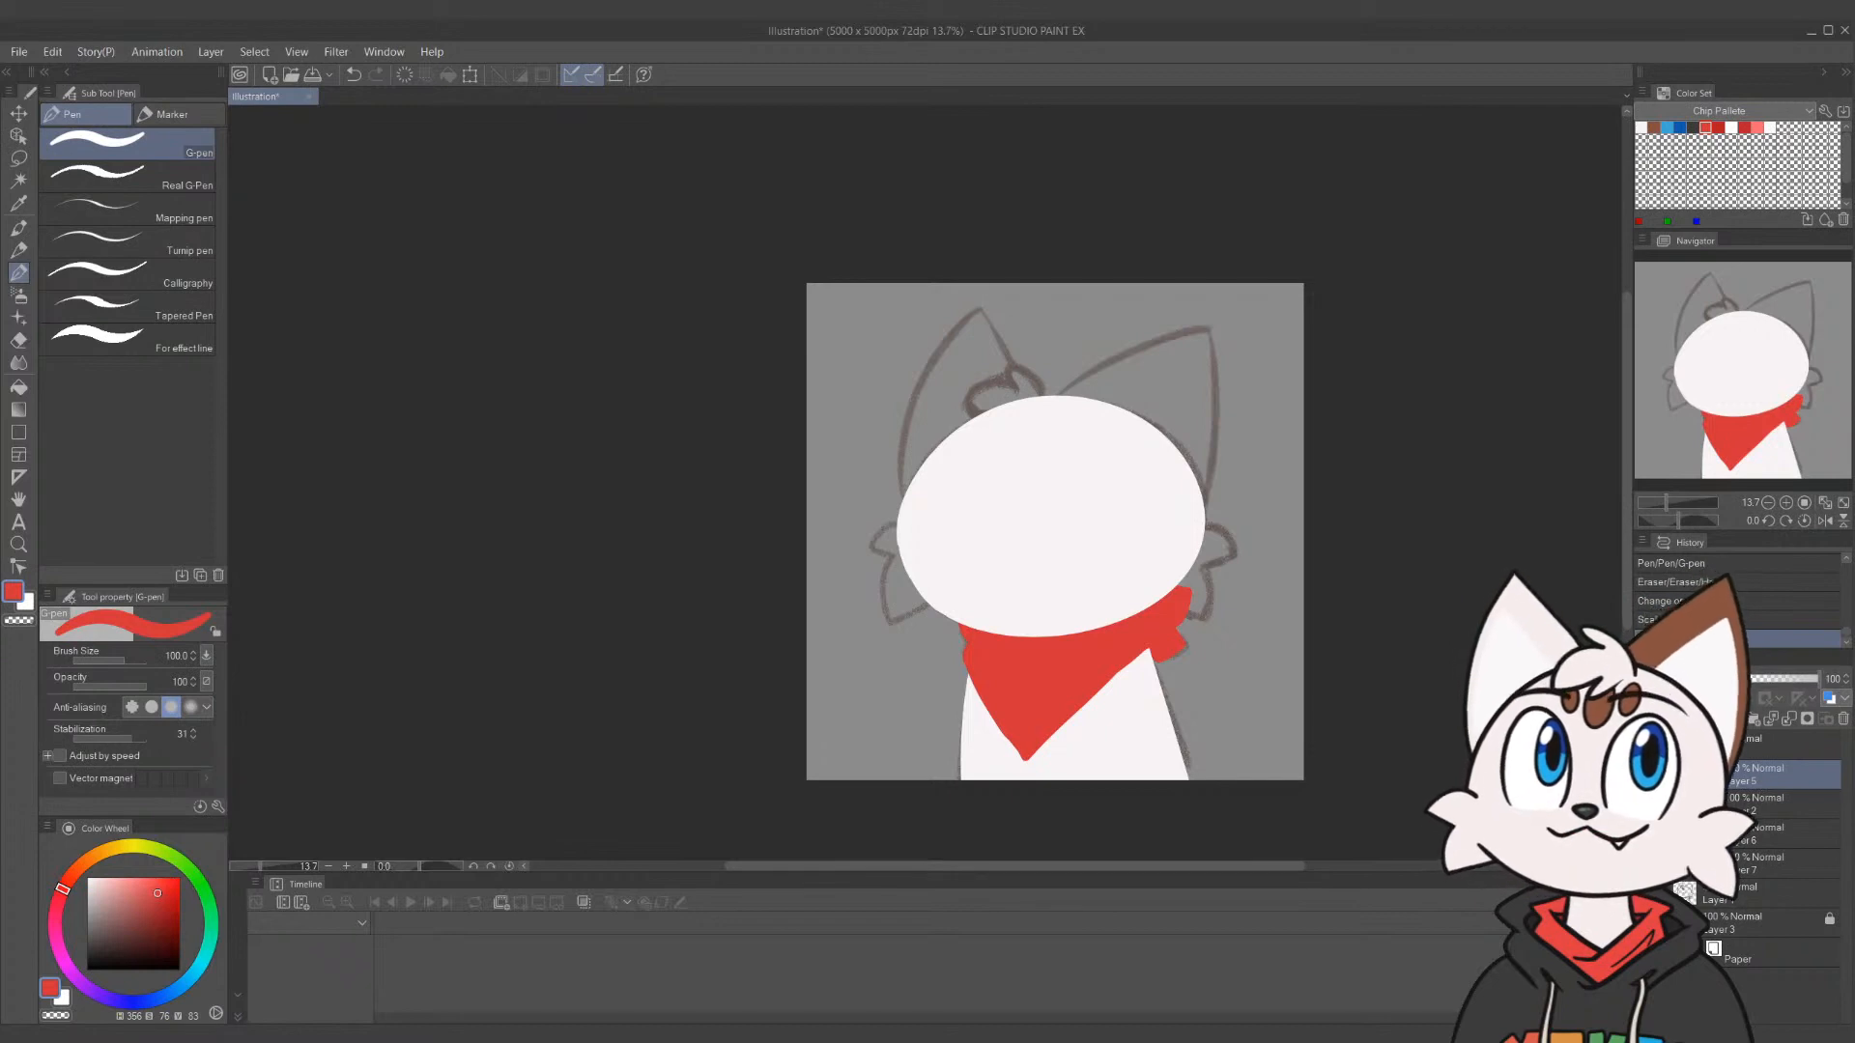
{"action": "left_click", "coordinate": [1643, 804]}
{"action": "left_click", "coordinate": [1643, 805]}
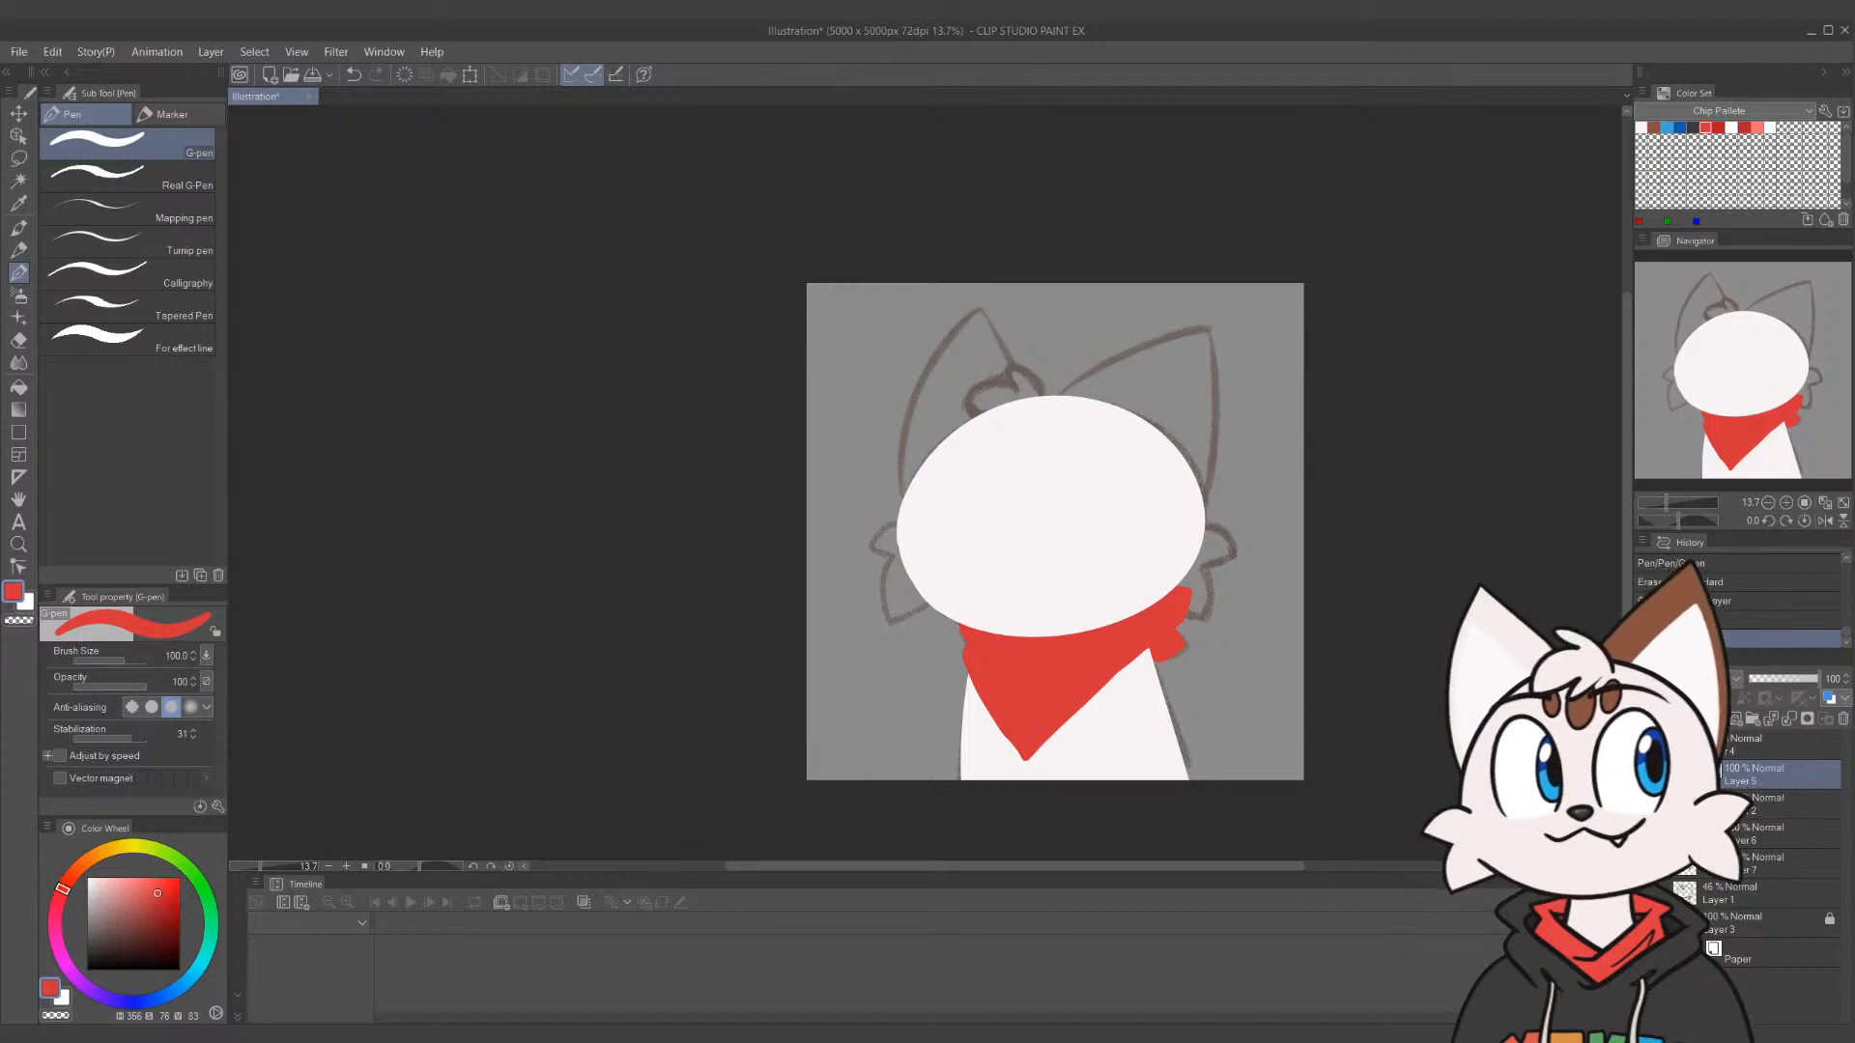
{"action": "left_click", "coordinate": [1643, 775]}
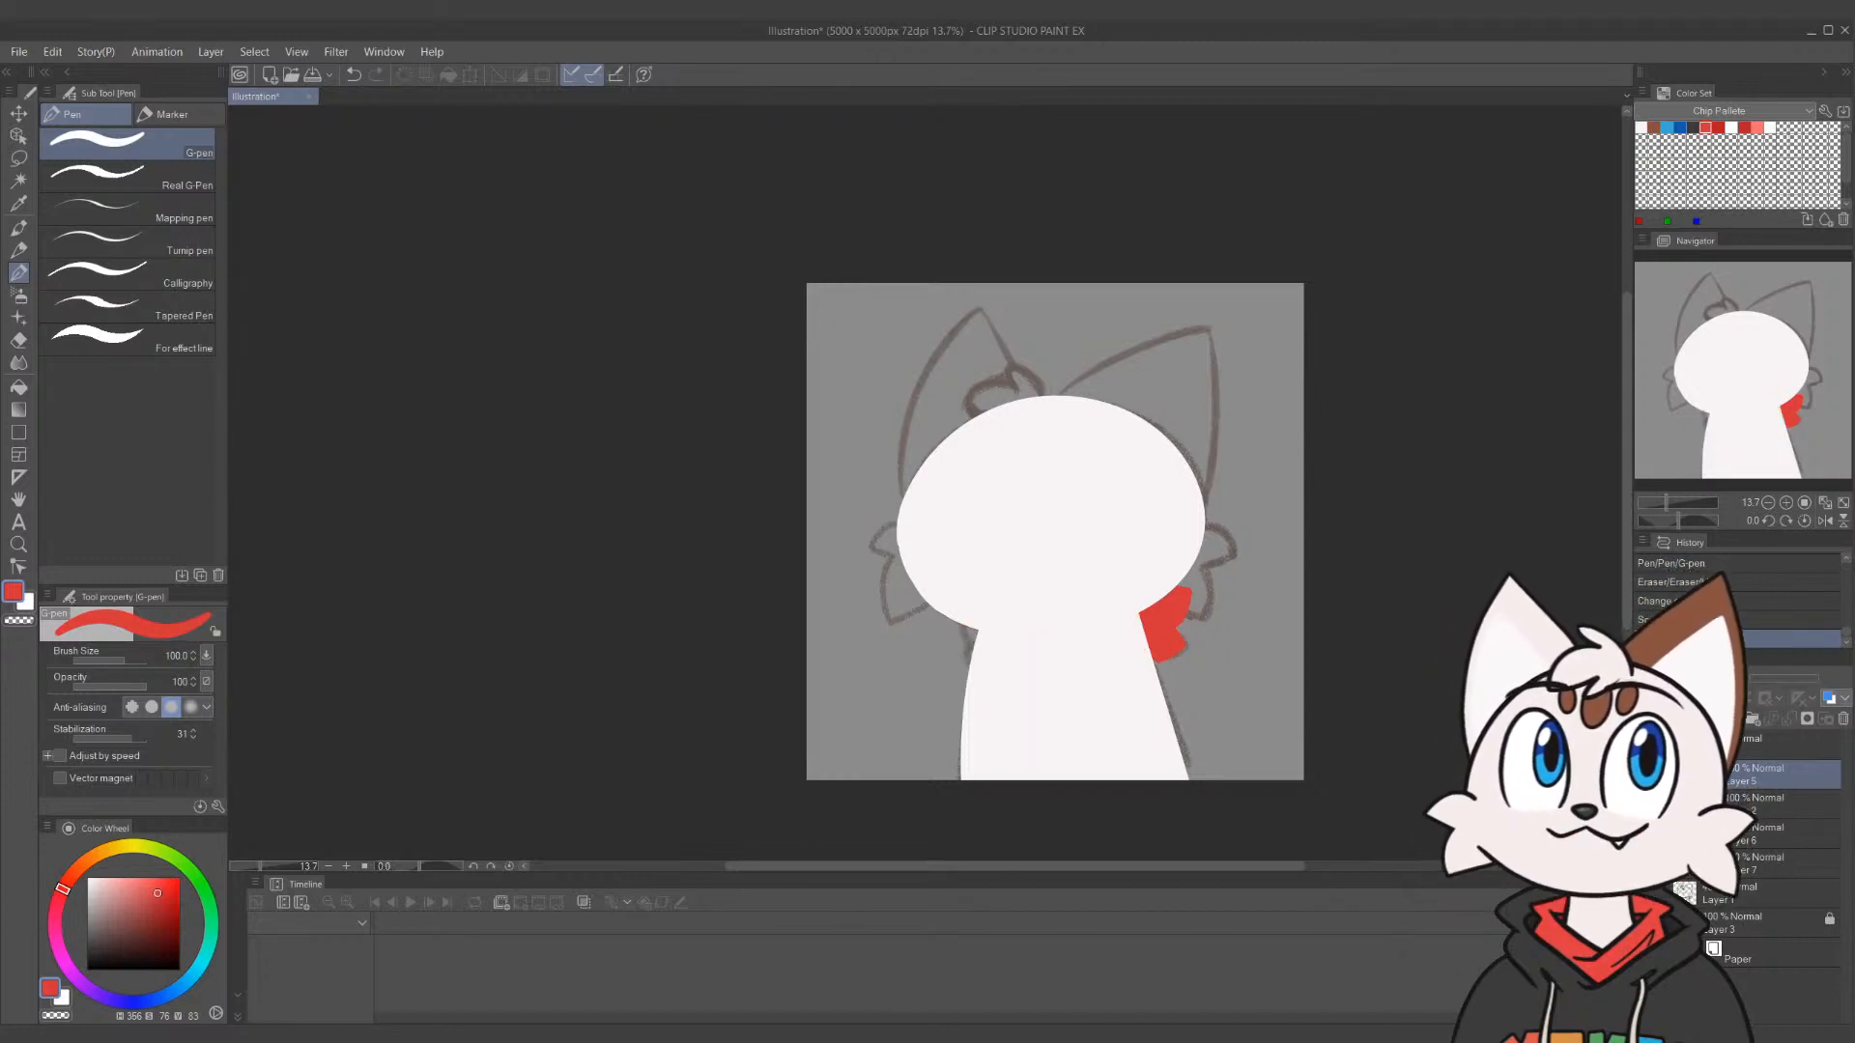
{"action": "left_click", "coordinate": [1644, 775]}
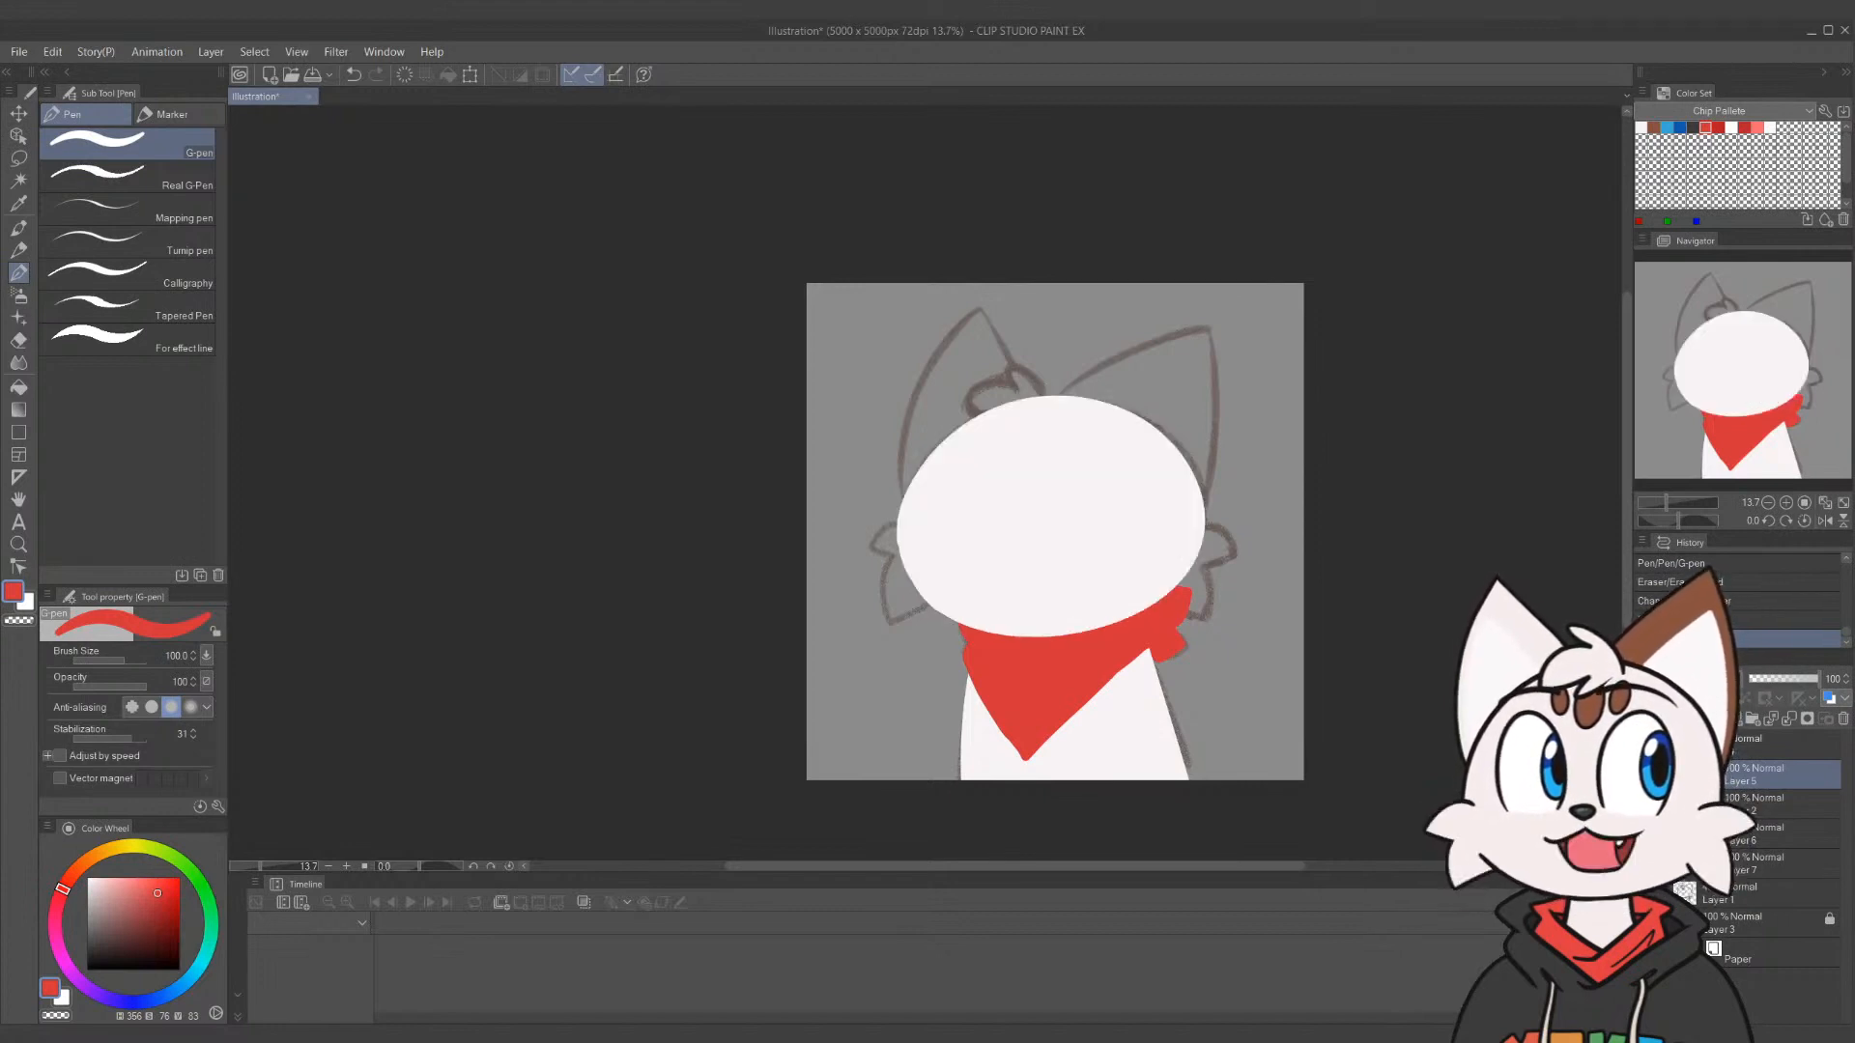
Select the white head layer, pick the off-white swatch, and lower the head layer's opacity to about half
{"action": "left_click", "coordinate": [1773, 745]}
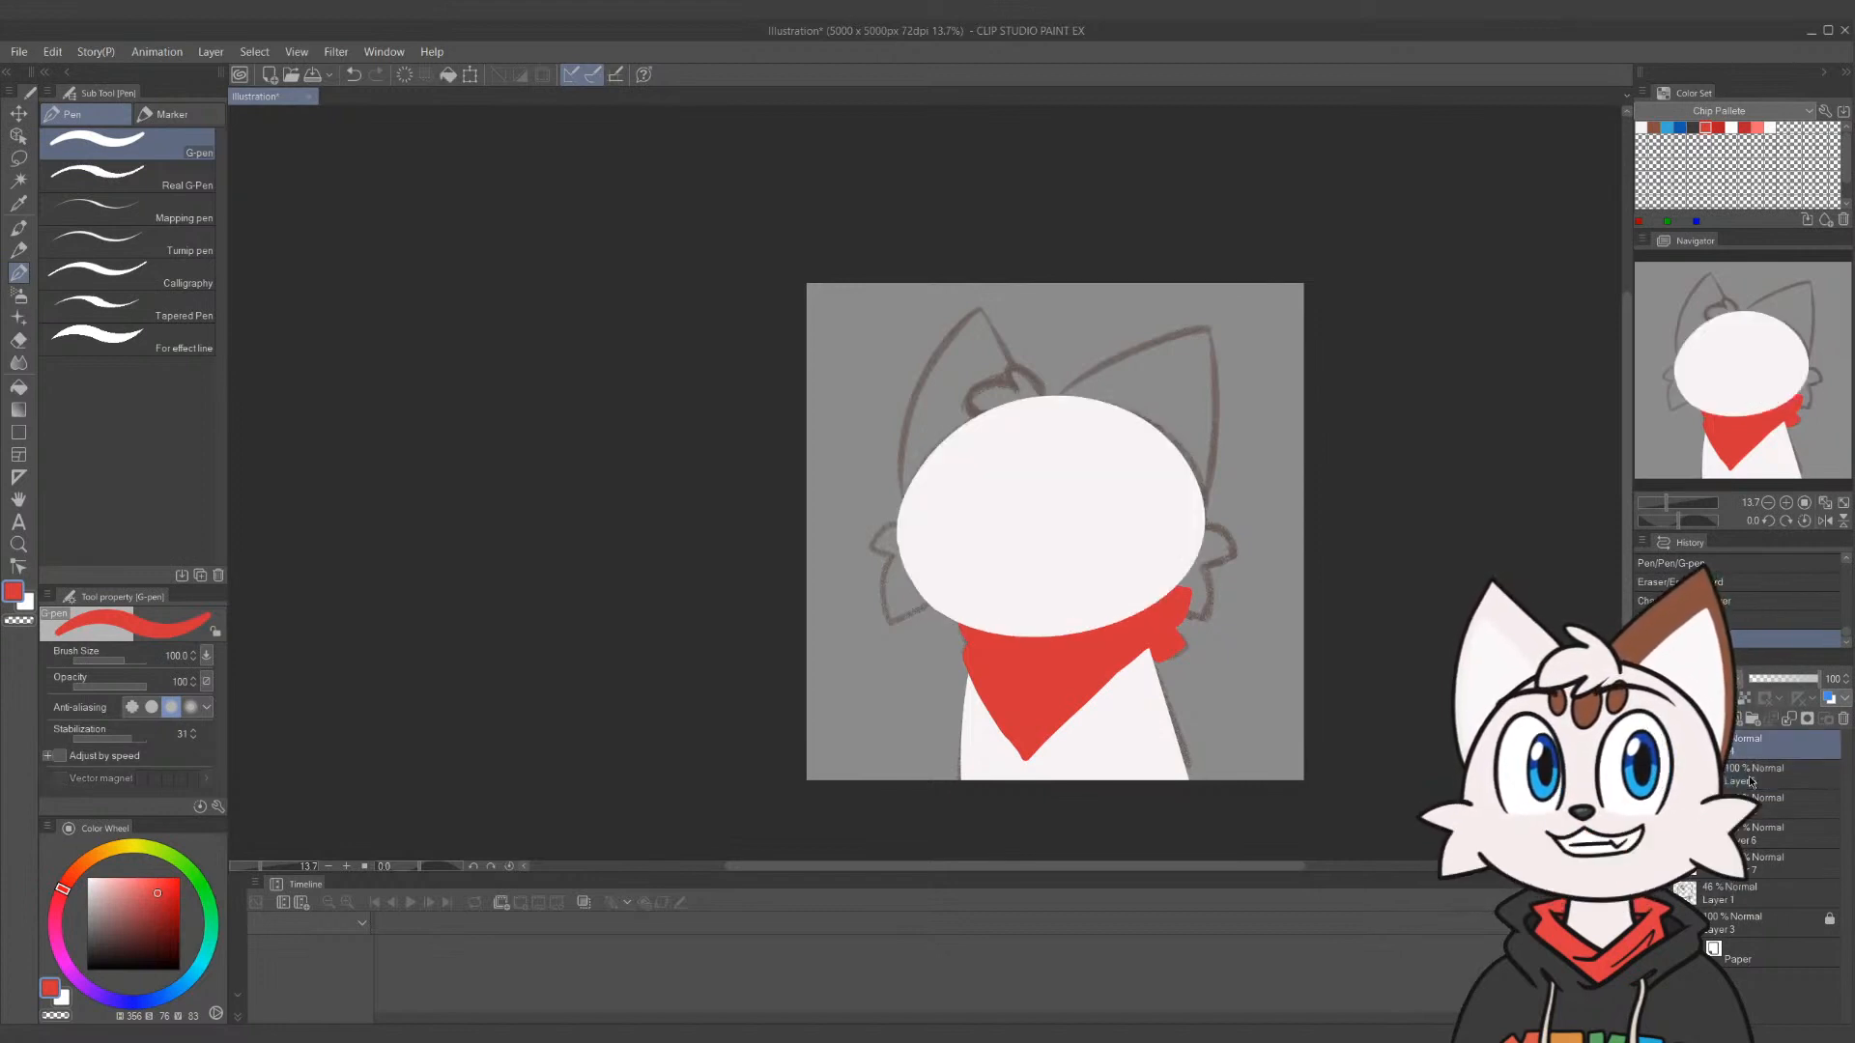
{"action": "left_click", "coordinate": [1640, 126]}
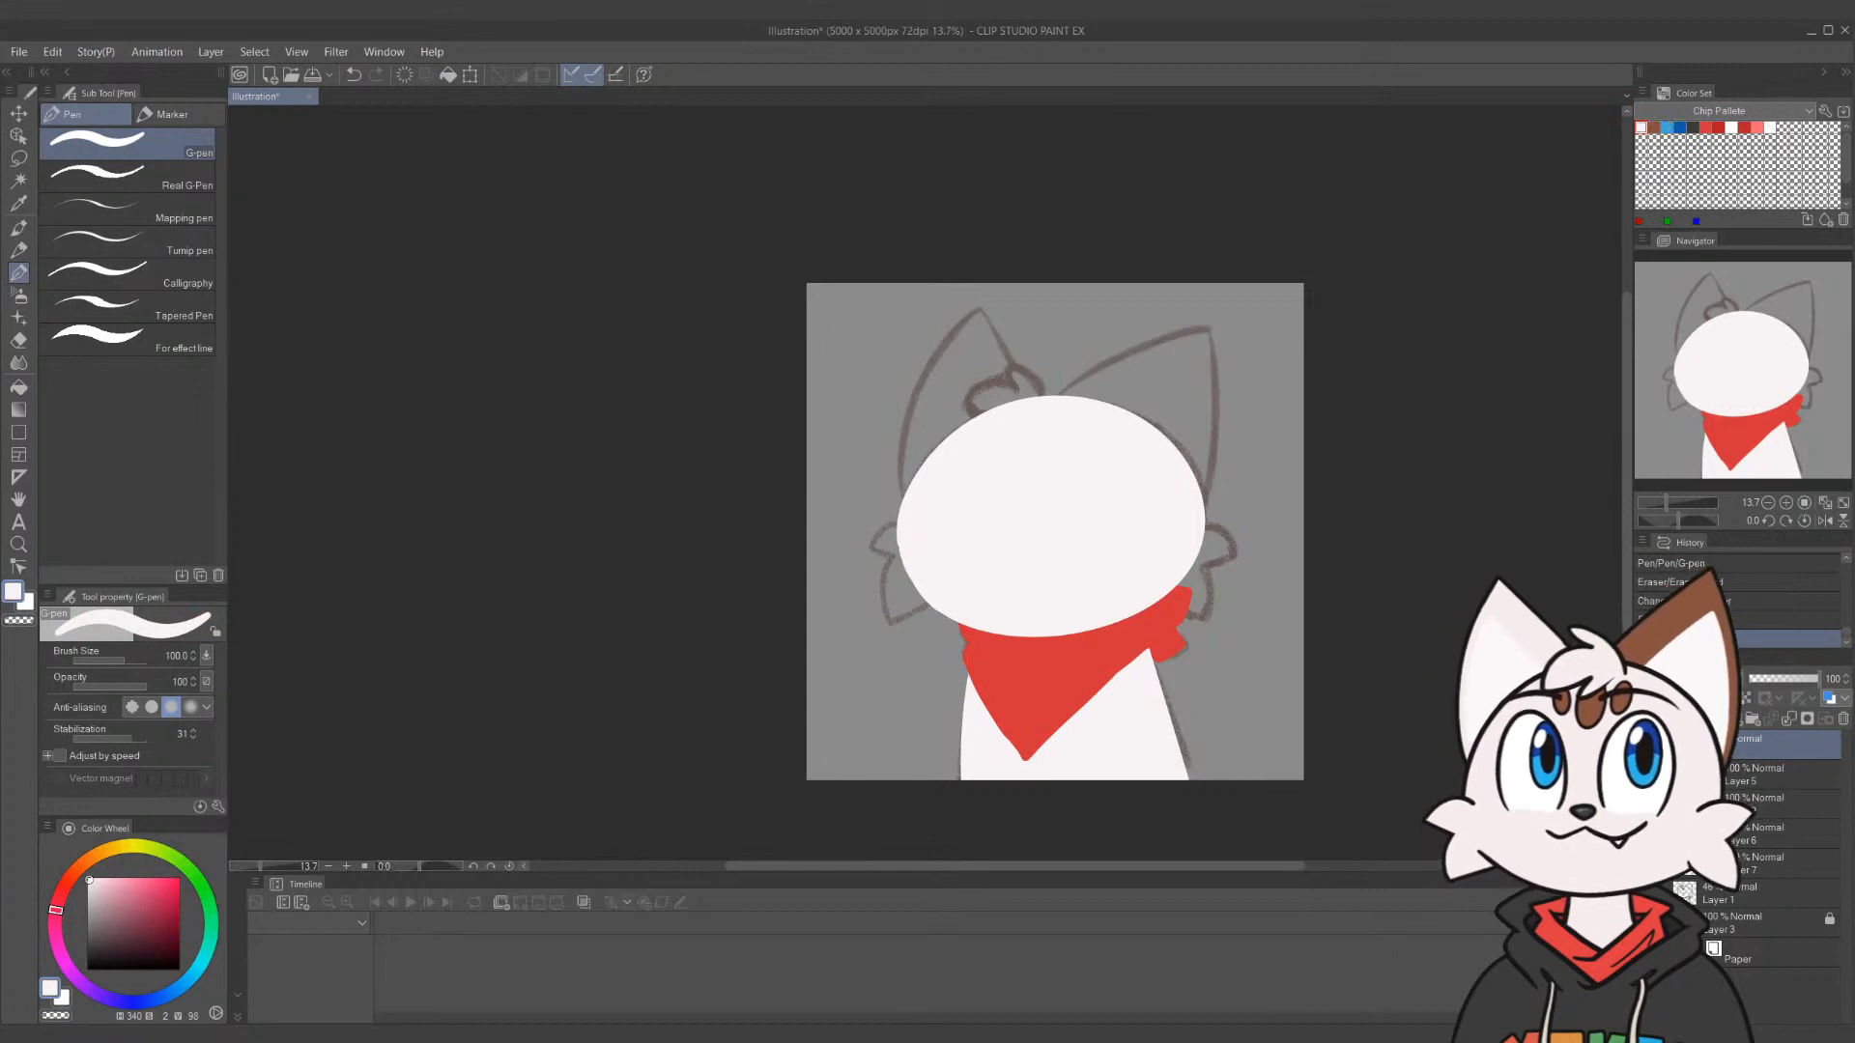
{"action": "left_click", "coordinate": [1800, 681]}
{"action": "left_click_drag", "start_coordinate": [1783, 681], "coordinate": [1789, 680]}
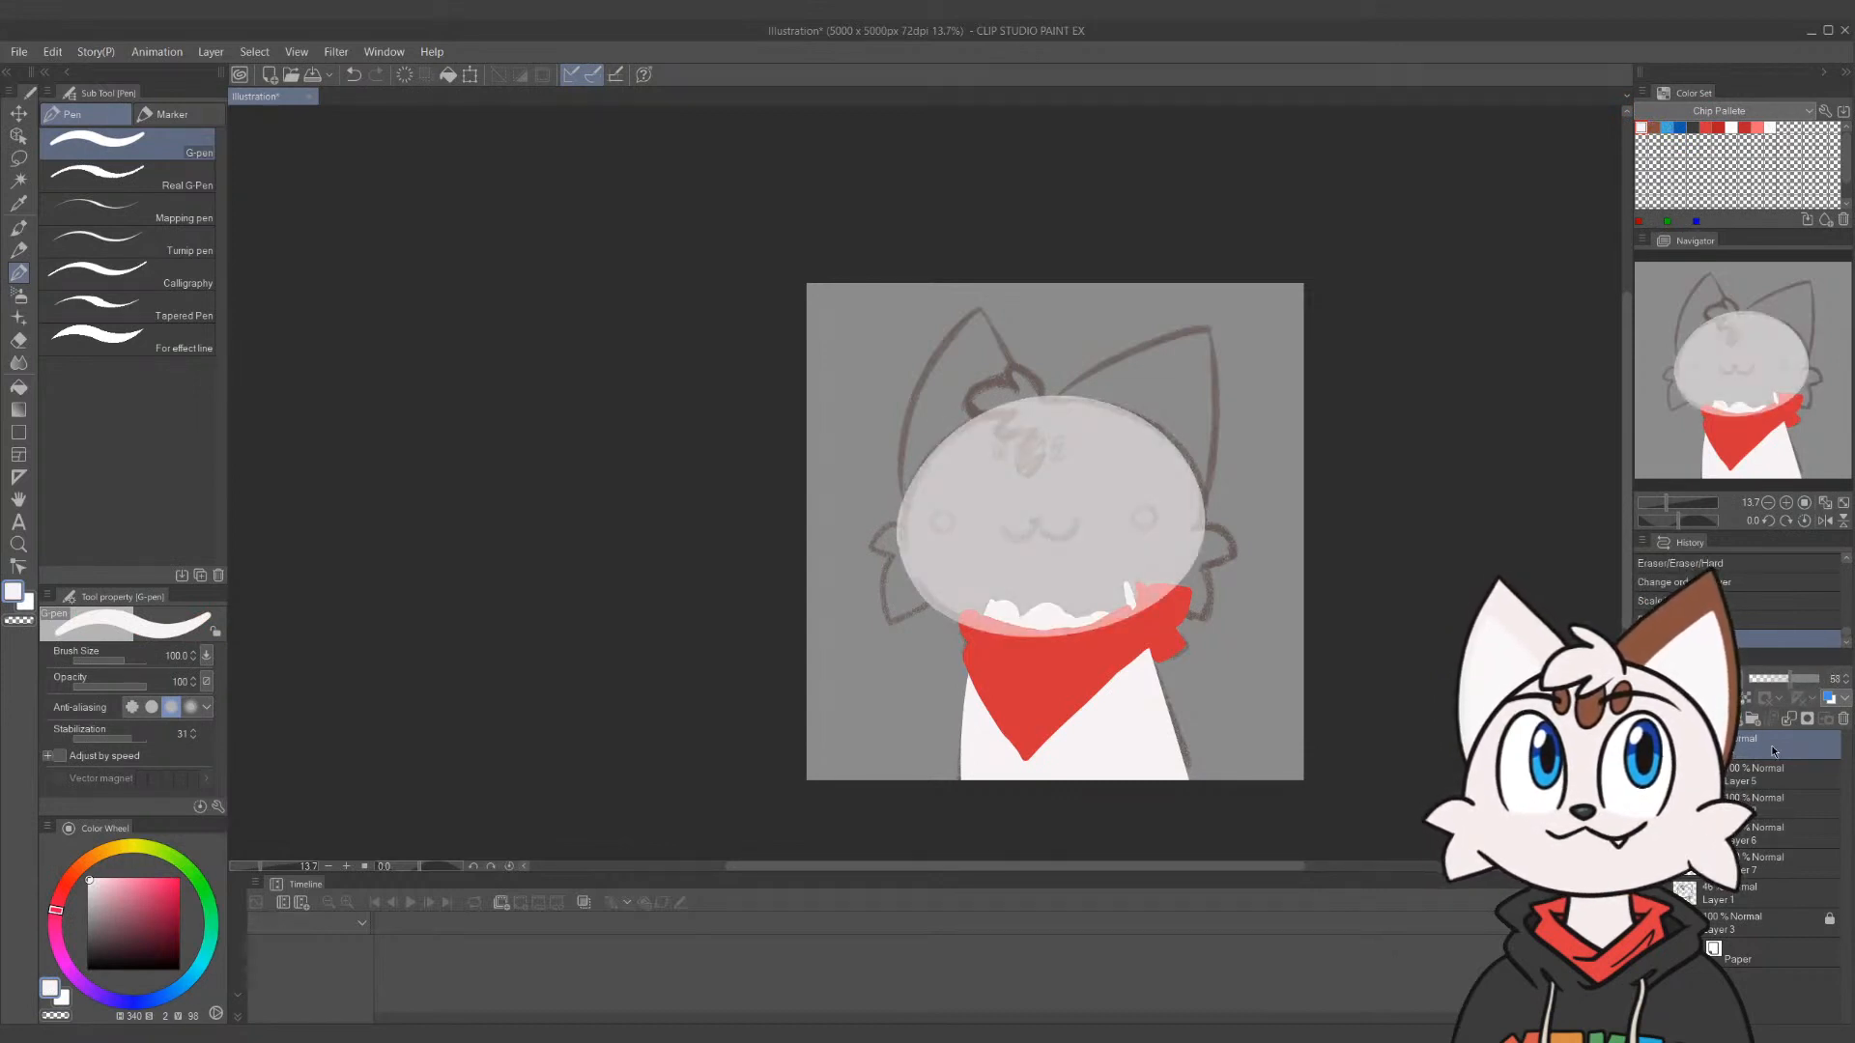
Try to patch the knot's upper loop with a G-pen stroke in the red sampled from the bandana
{"action": "left_click", "coordinate": [1788, 833]}
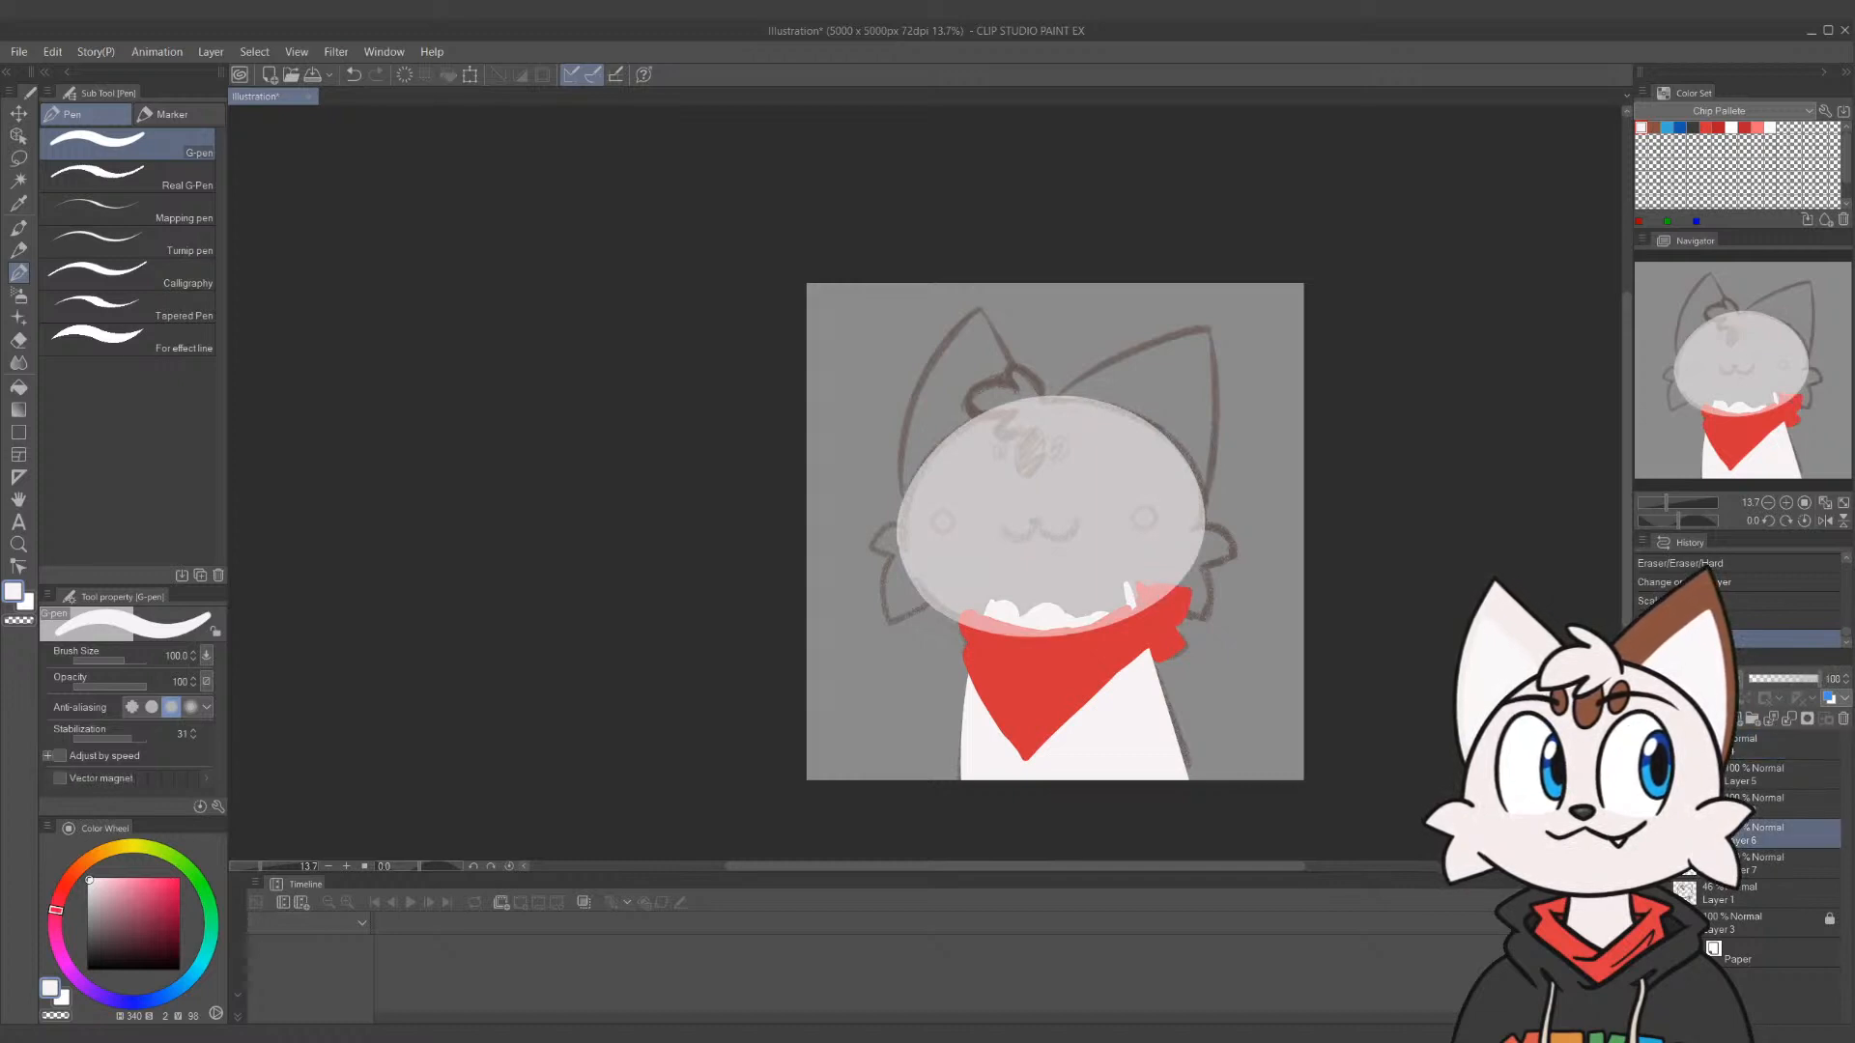
{"action": "key", "text": "i"}
{"action": "left_click", "coordinate": [1118, 666]}
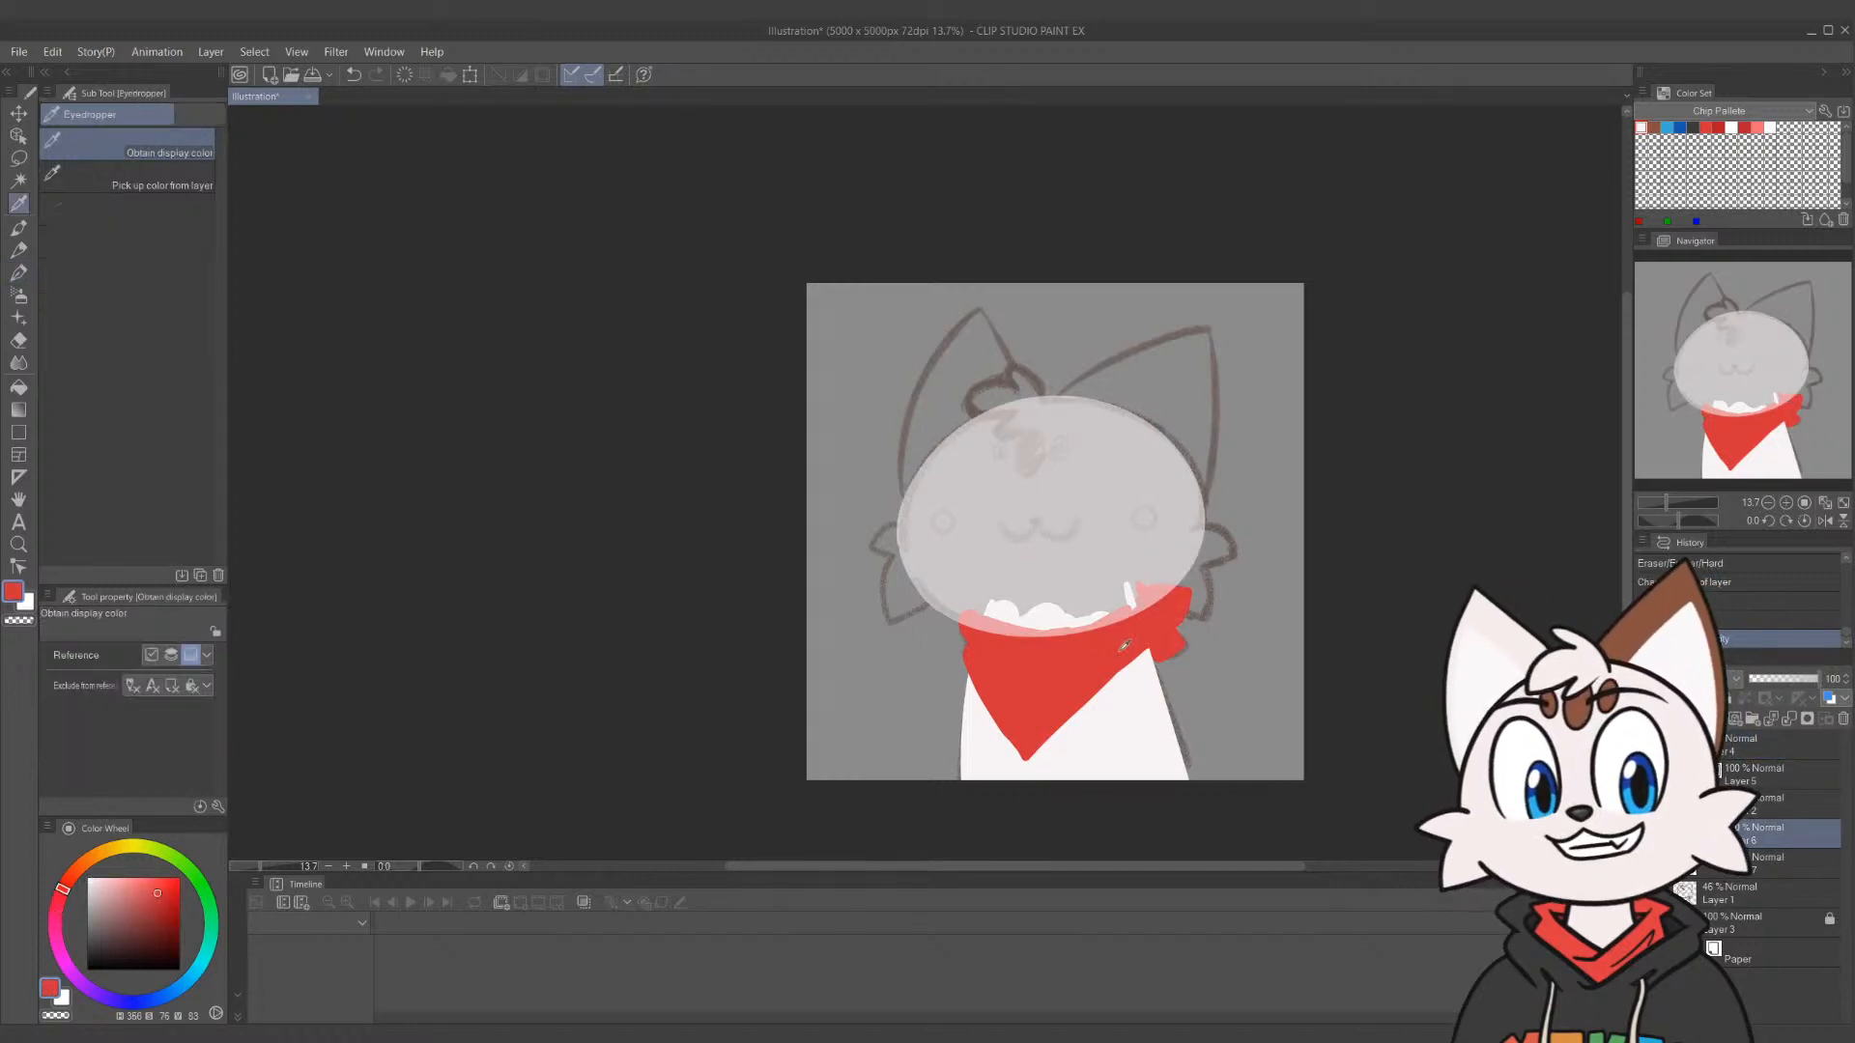
{"action": "key", "text": "p"}
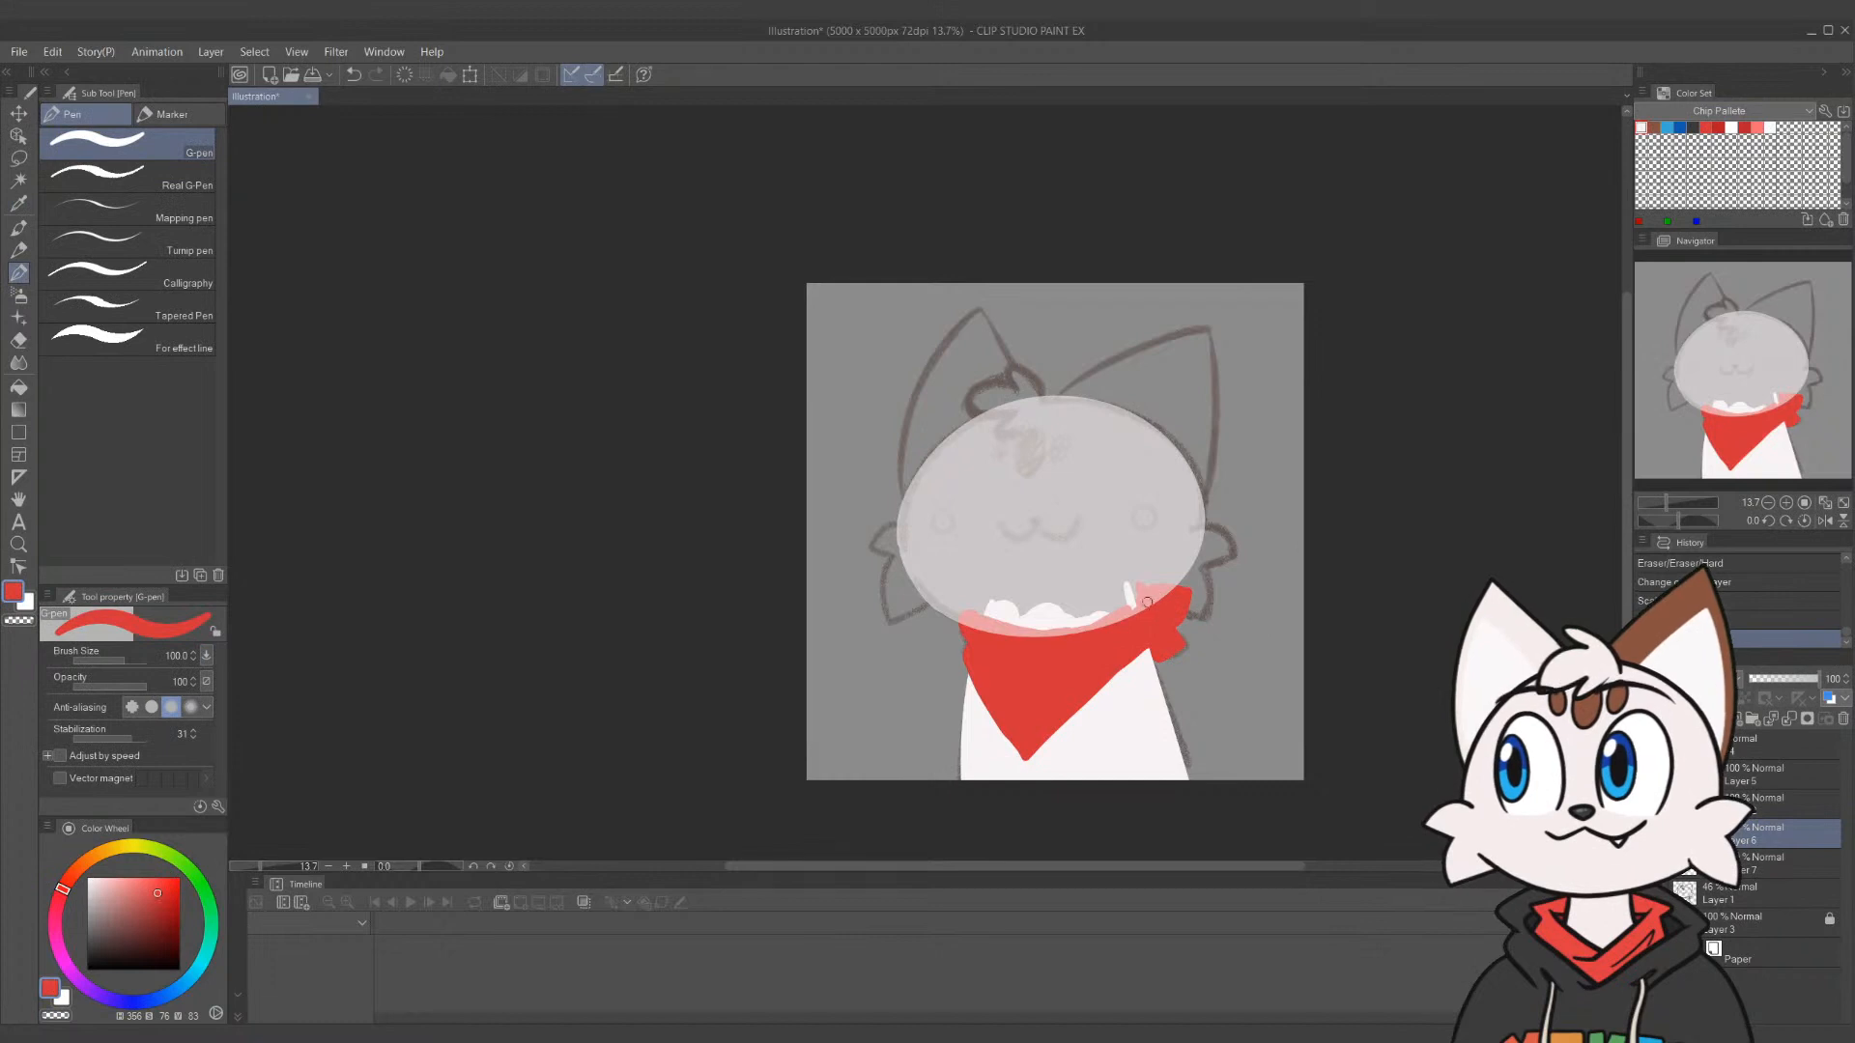
{"action": "left_click_drag", "start_coordinate": [1144, 597], "coordinate": [1174, 594]}
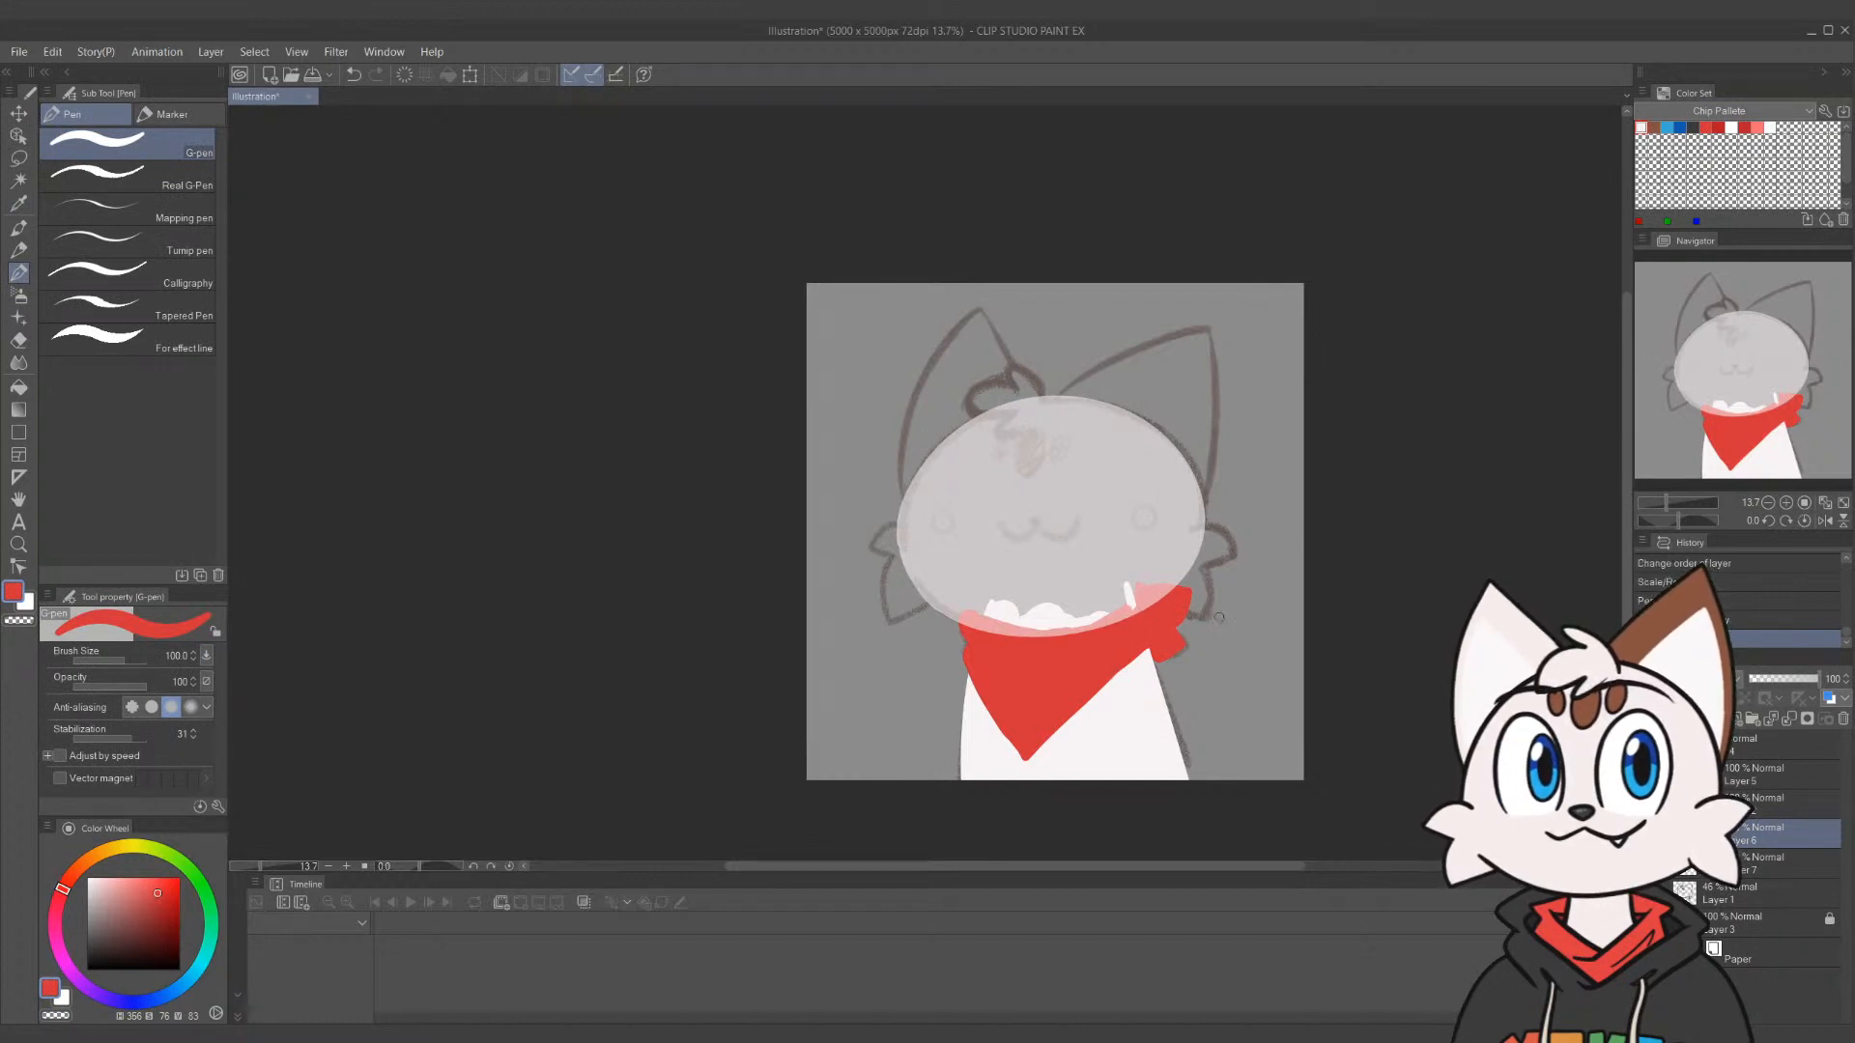
{"action": "key", "text": "ctrl+z"}
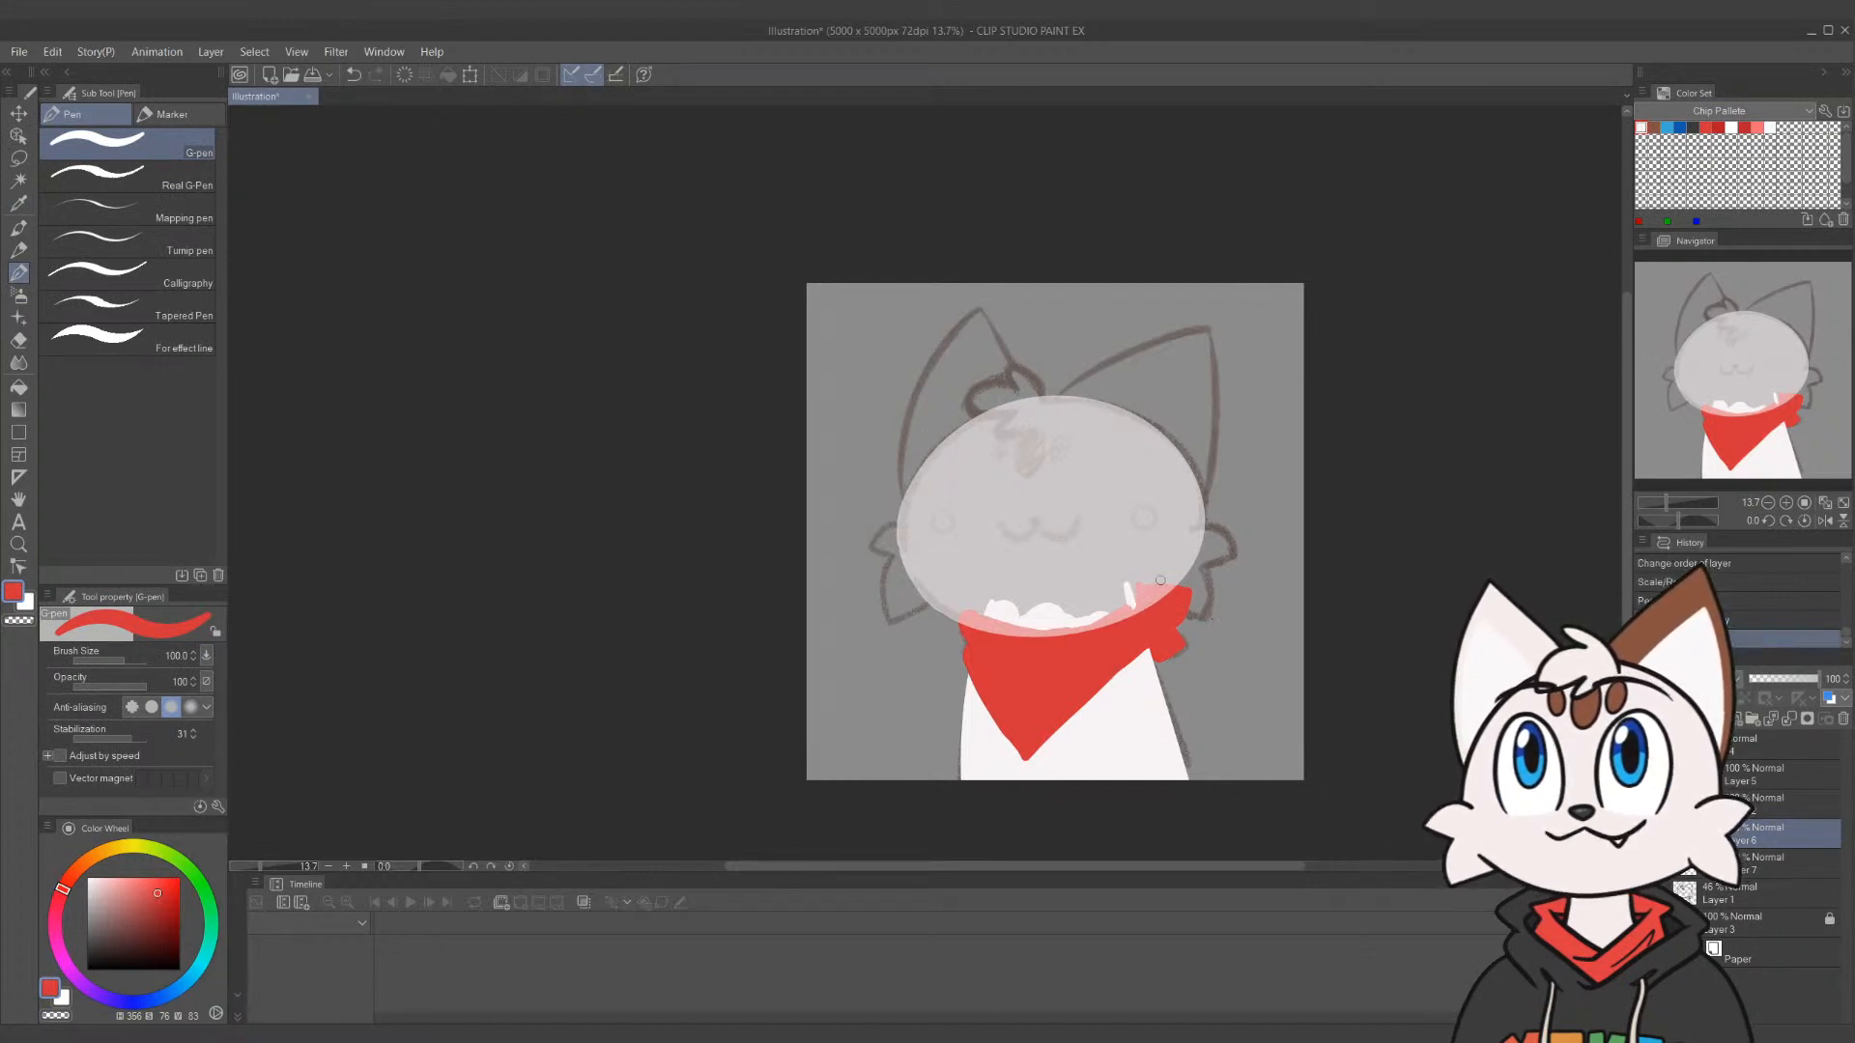
{"action": "key", "text": "e"}
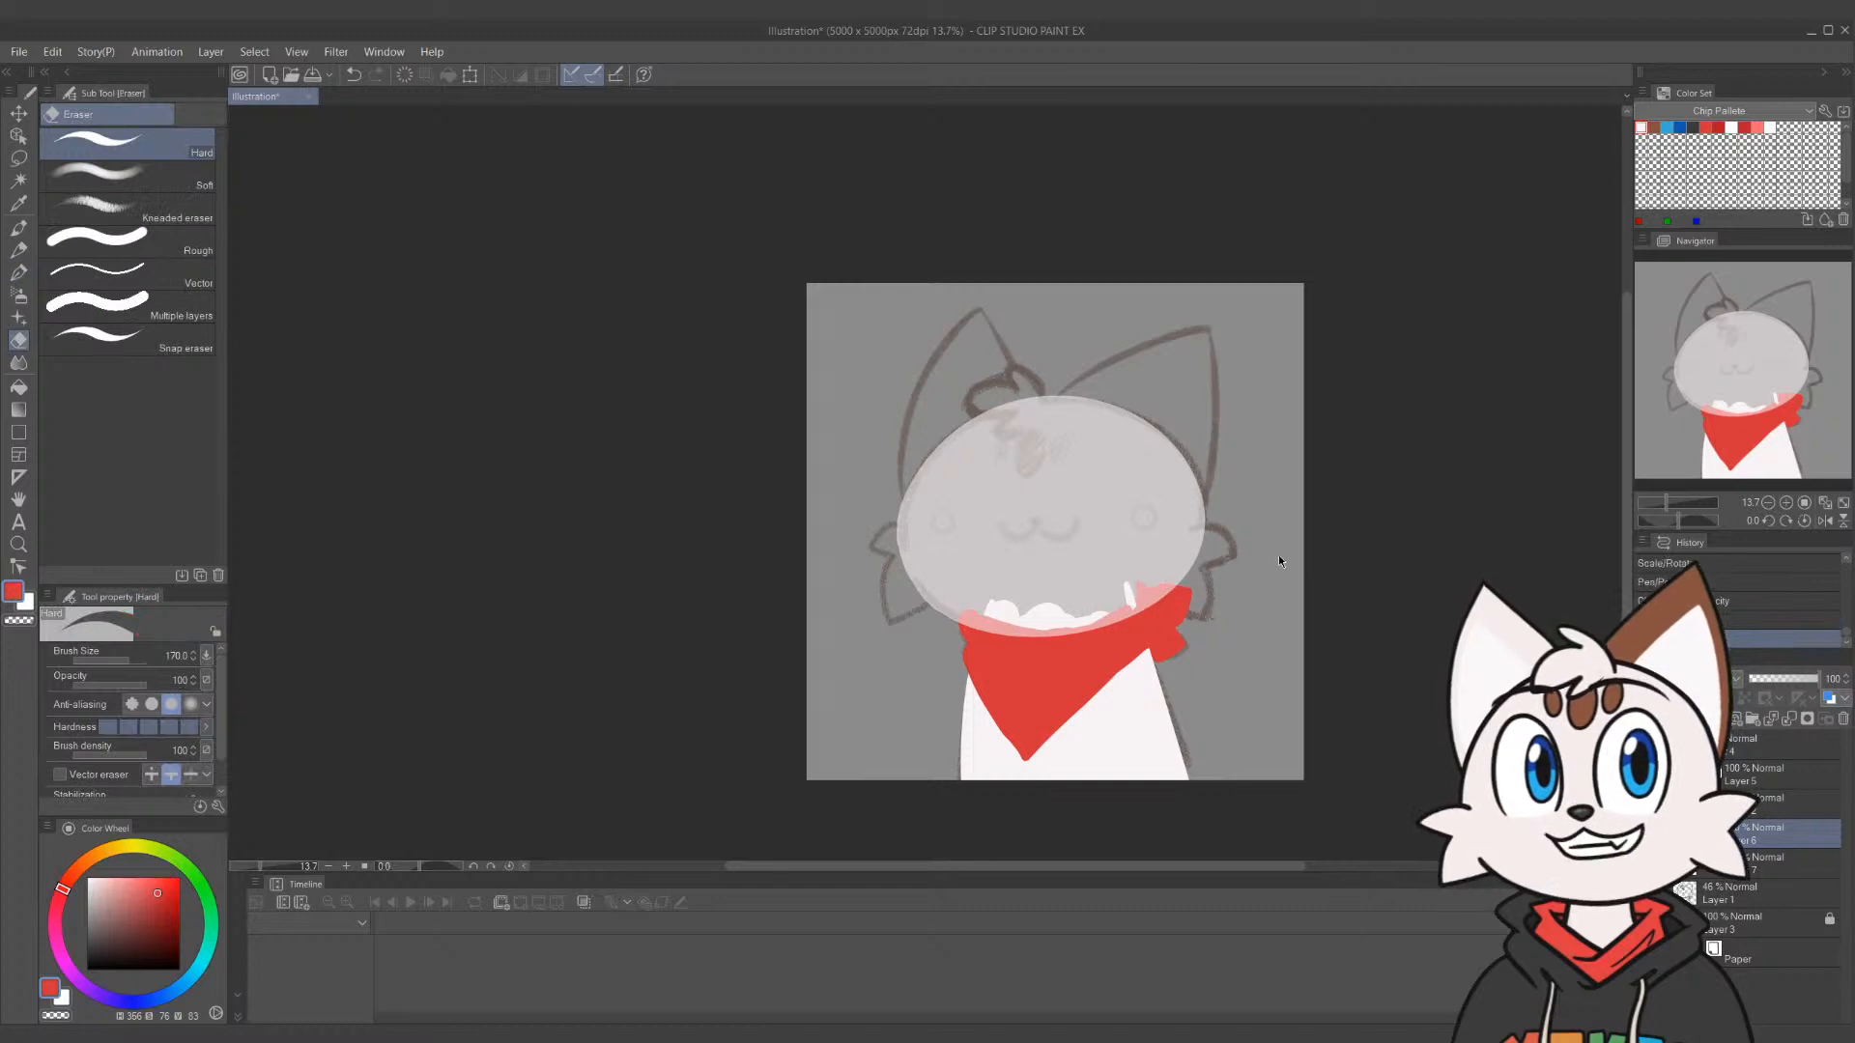
{"action": "key", "text": "ctrl+z"}
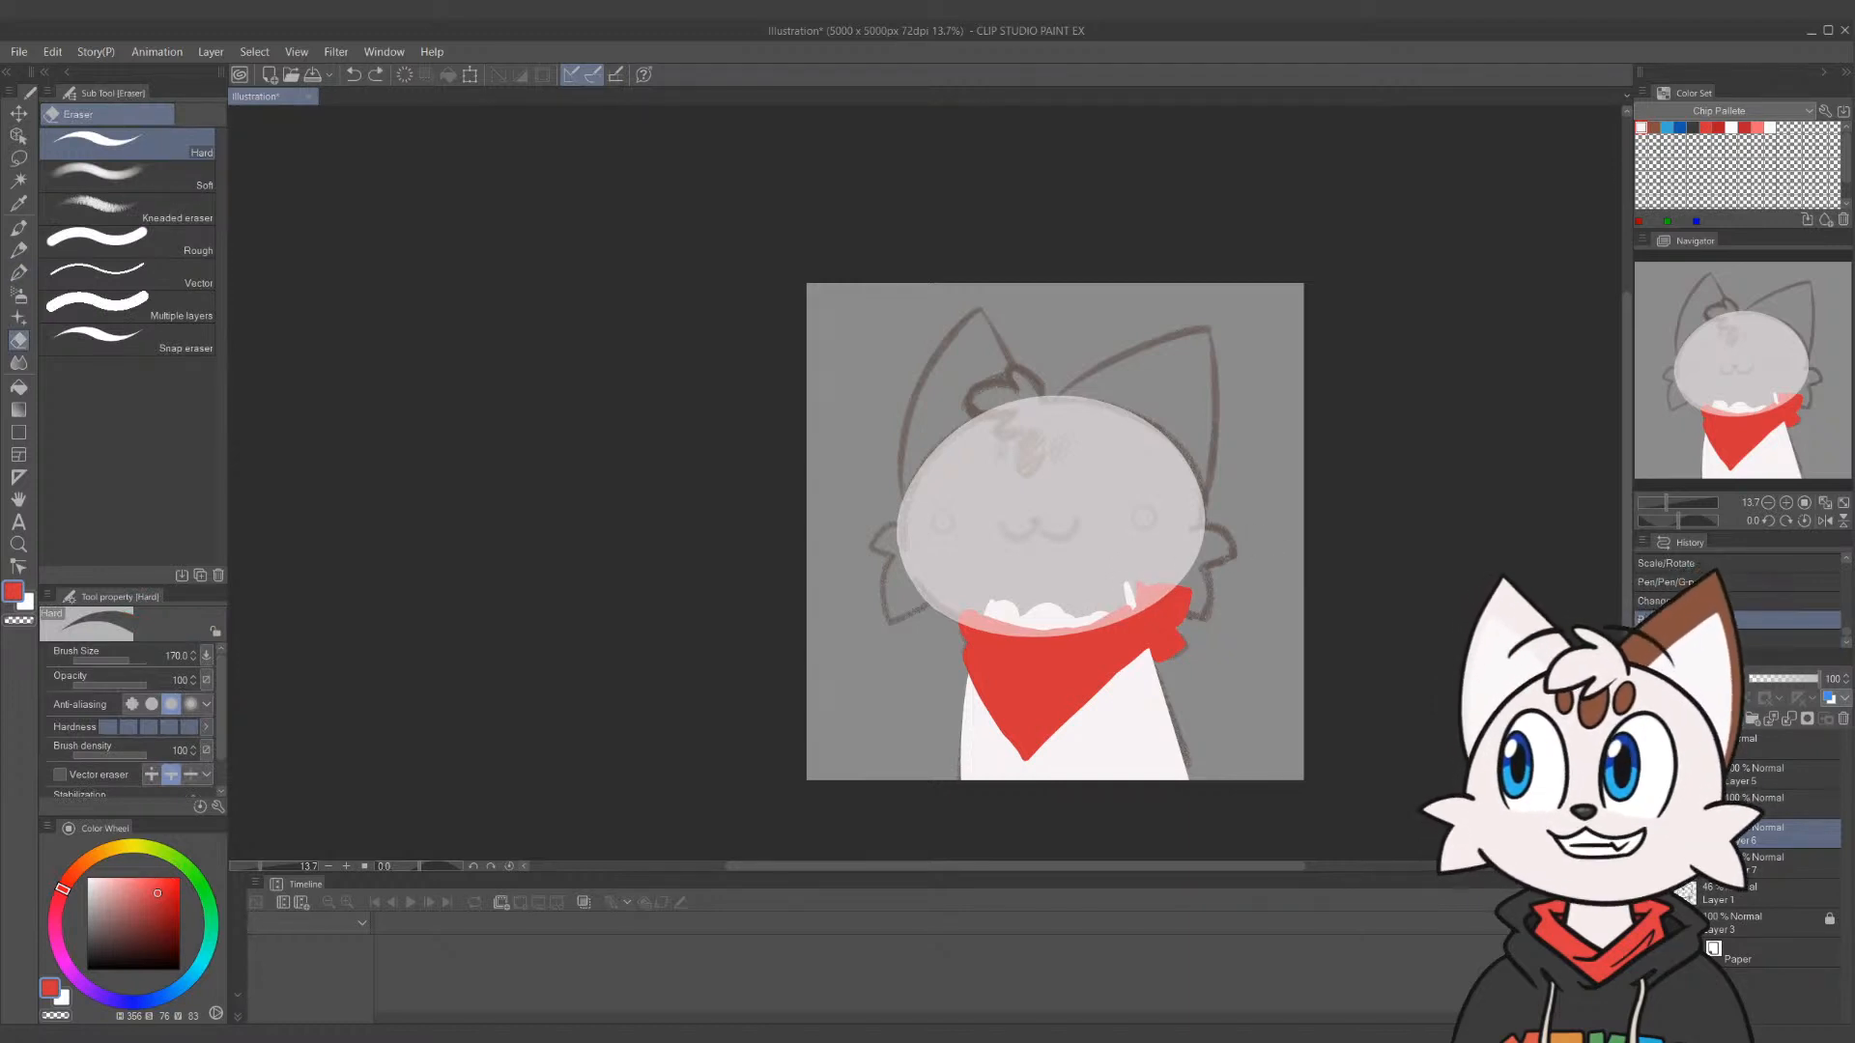
Trim the lower knot loop's inner end and the bandana's upper corner beside the knot with the Hard eraser at size 170
{"action": "left_click", "coordinate": [1788, 863]}
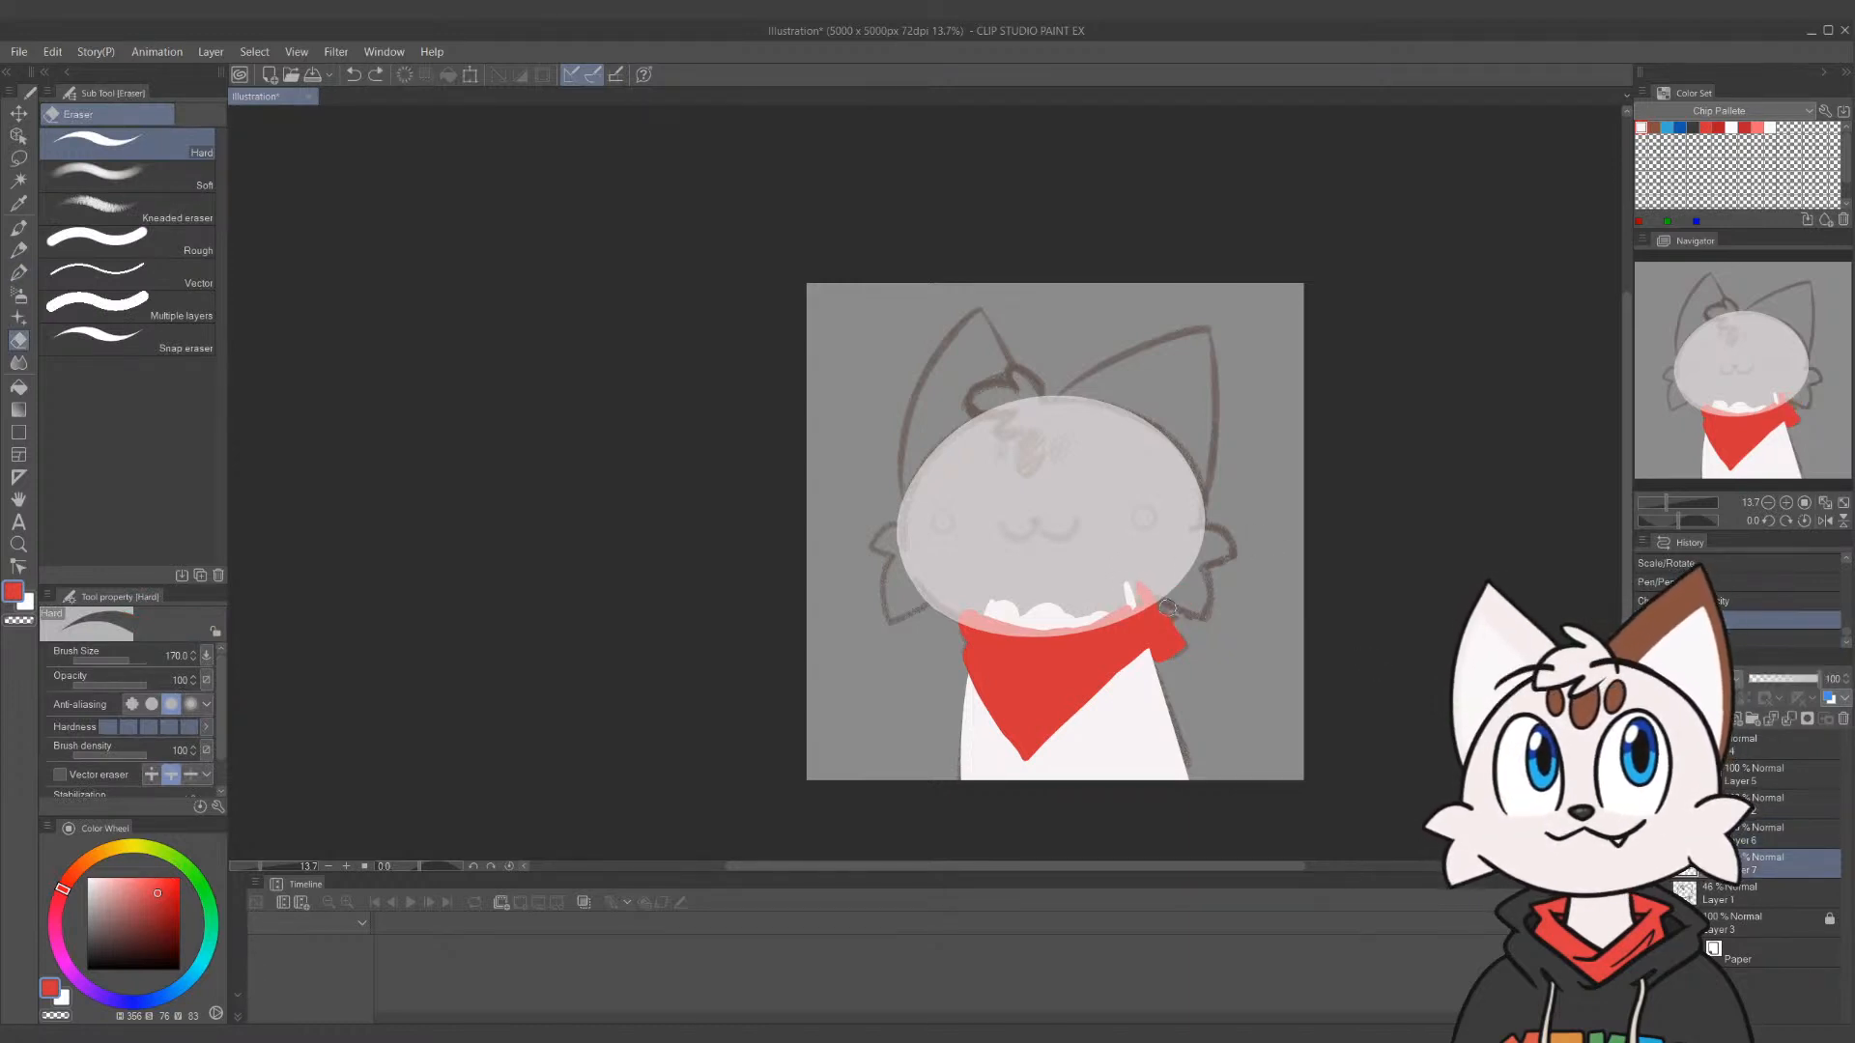
{"action": "left_click_drag", "start_coordinate": [1142, 609], "coordinate": [1173, 567]}
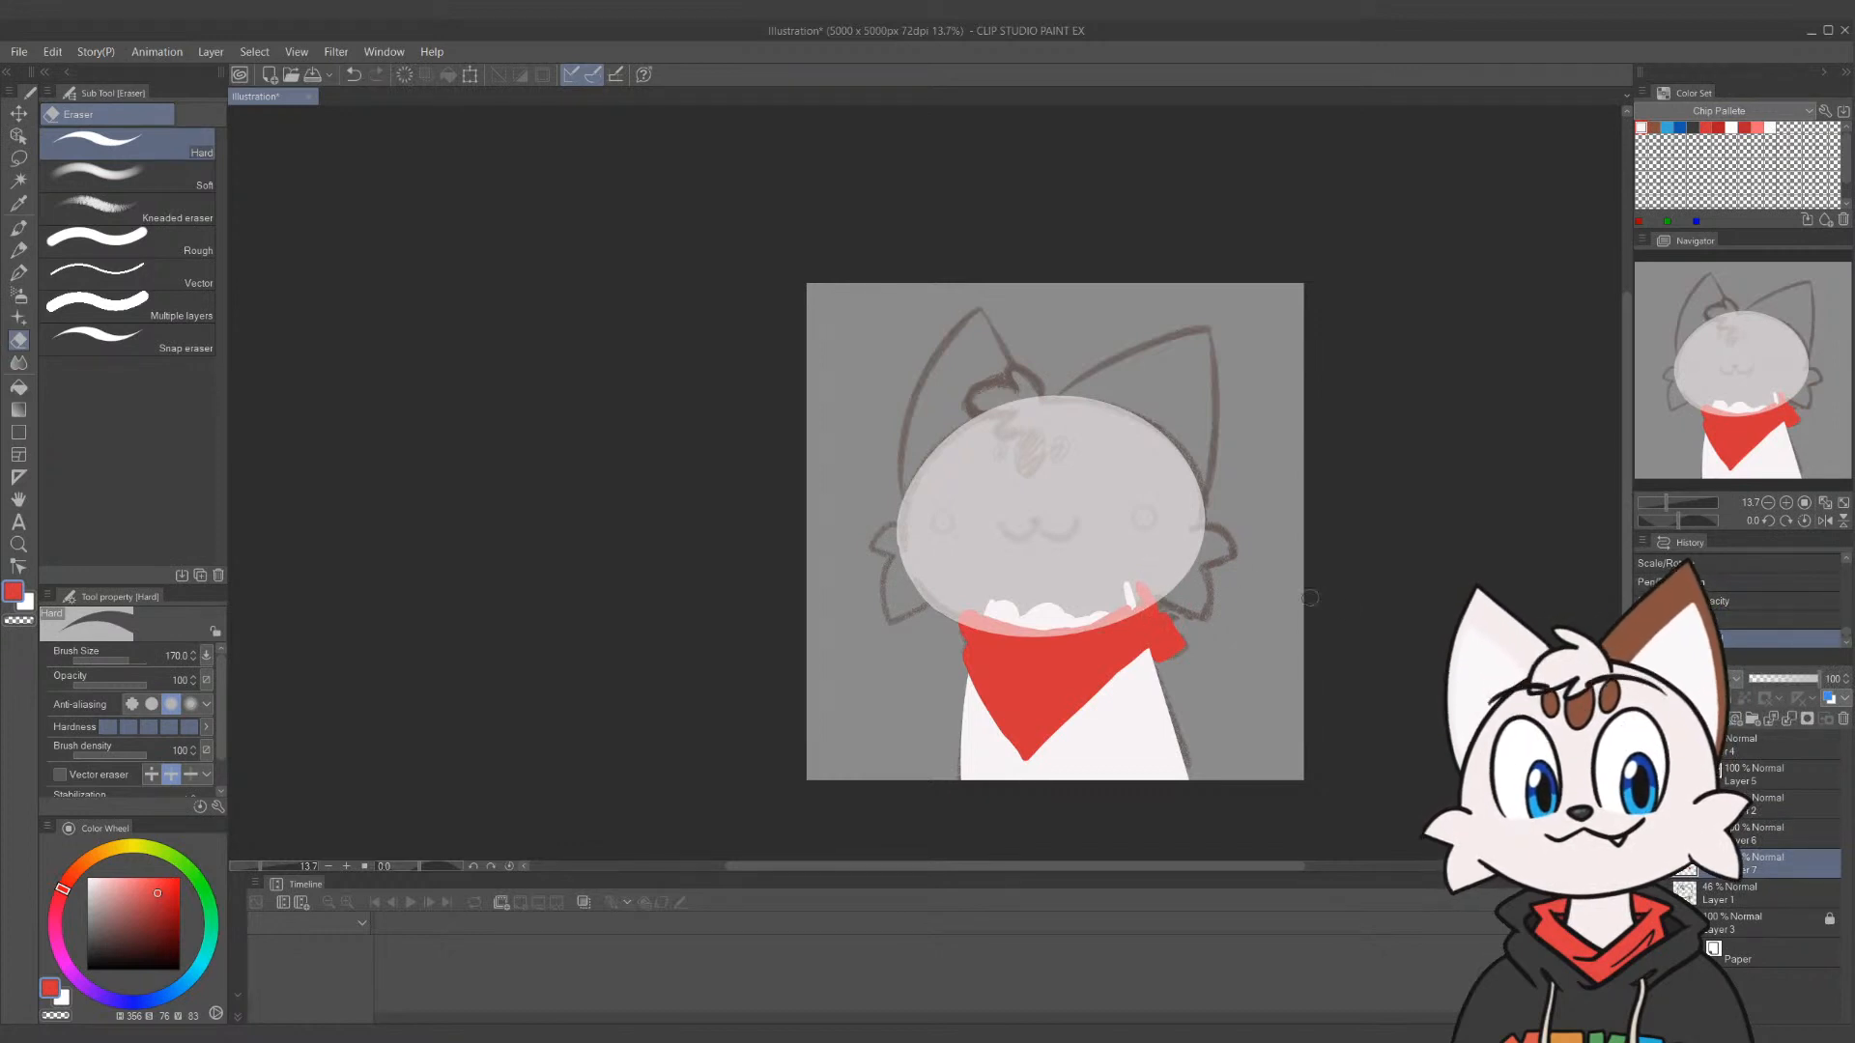
{"action": "left_click", "coordinate": [1645, 773]}
{"action": "left_click", "coordinate": [1645, 773]}
{"action": "left_click", "coordinate": [1787, 774]}
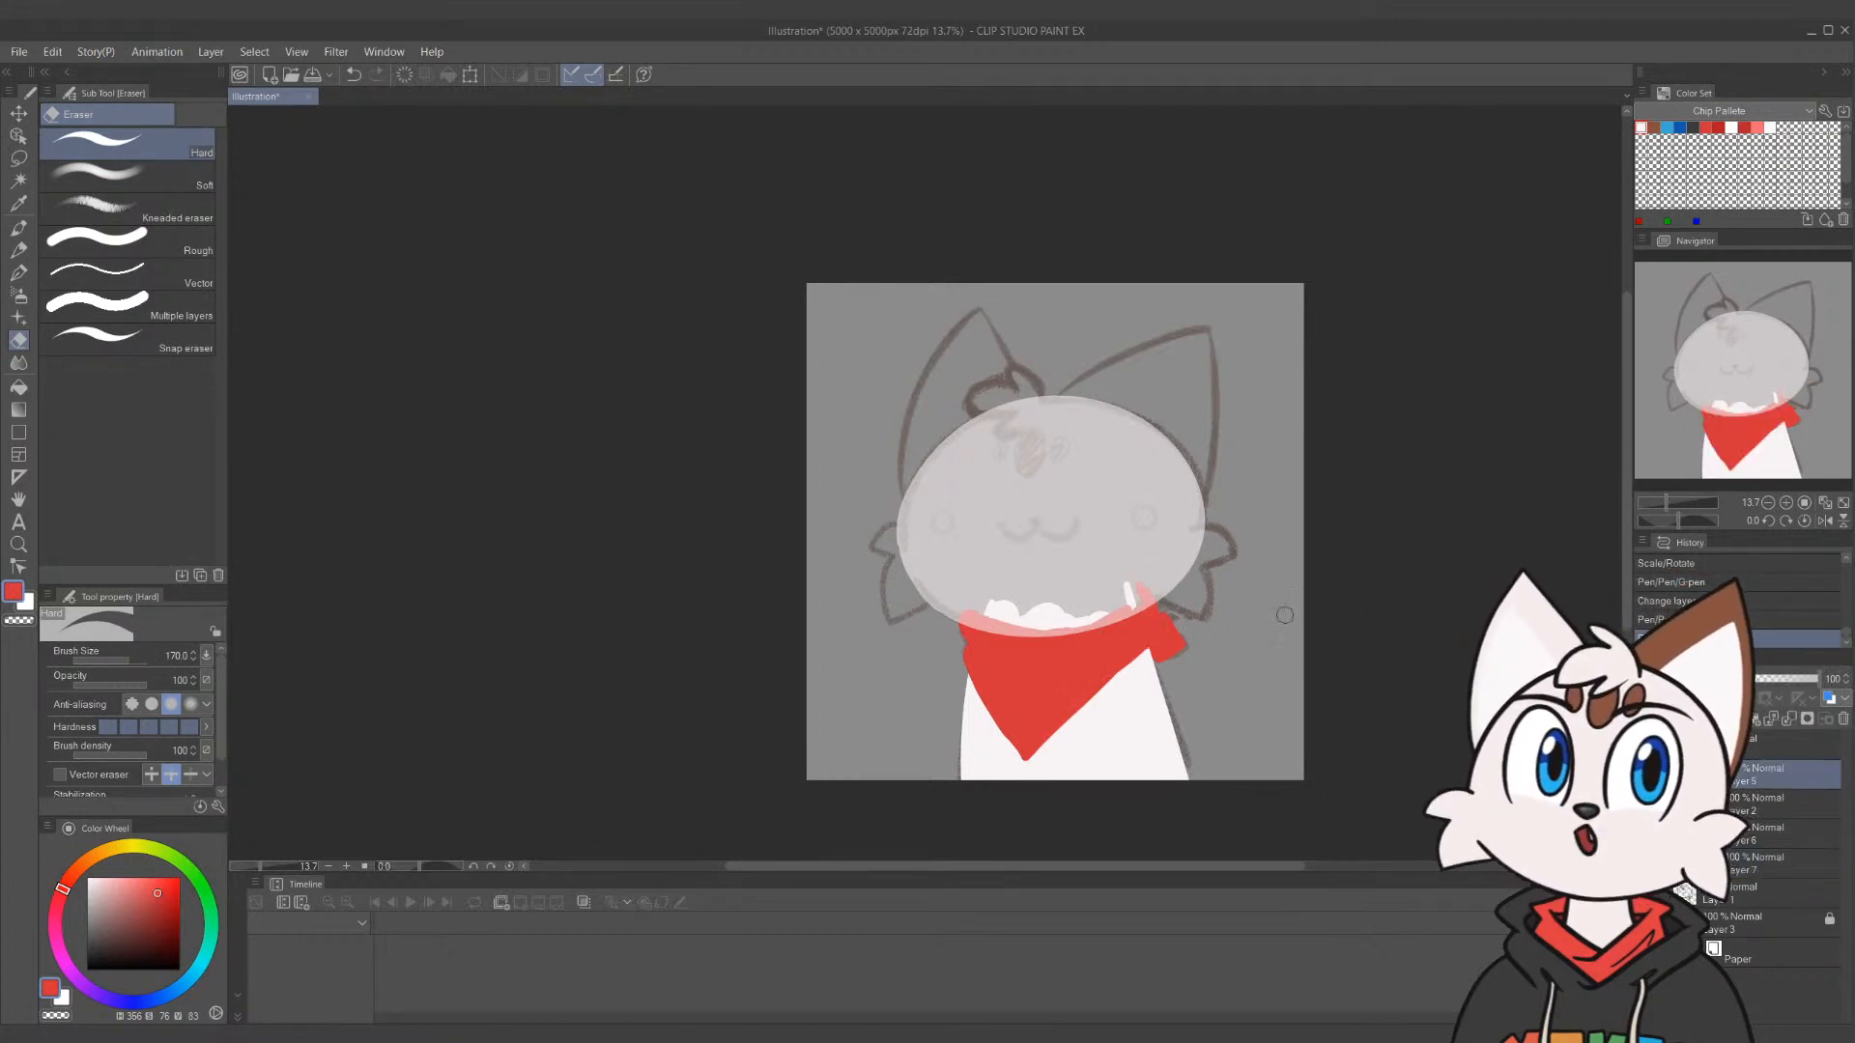
{"action": "key", "text": "p"}
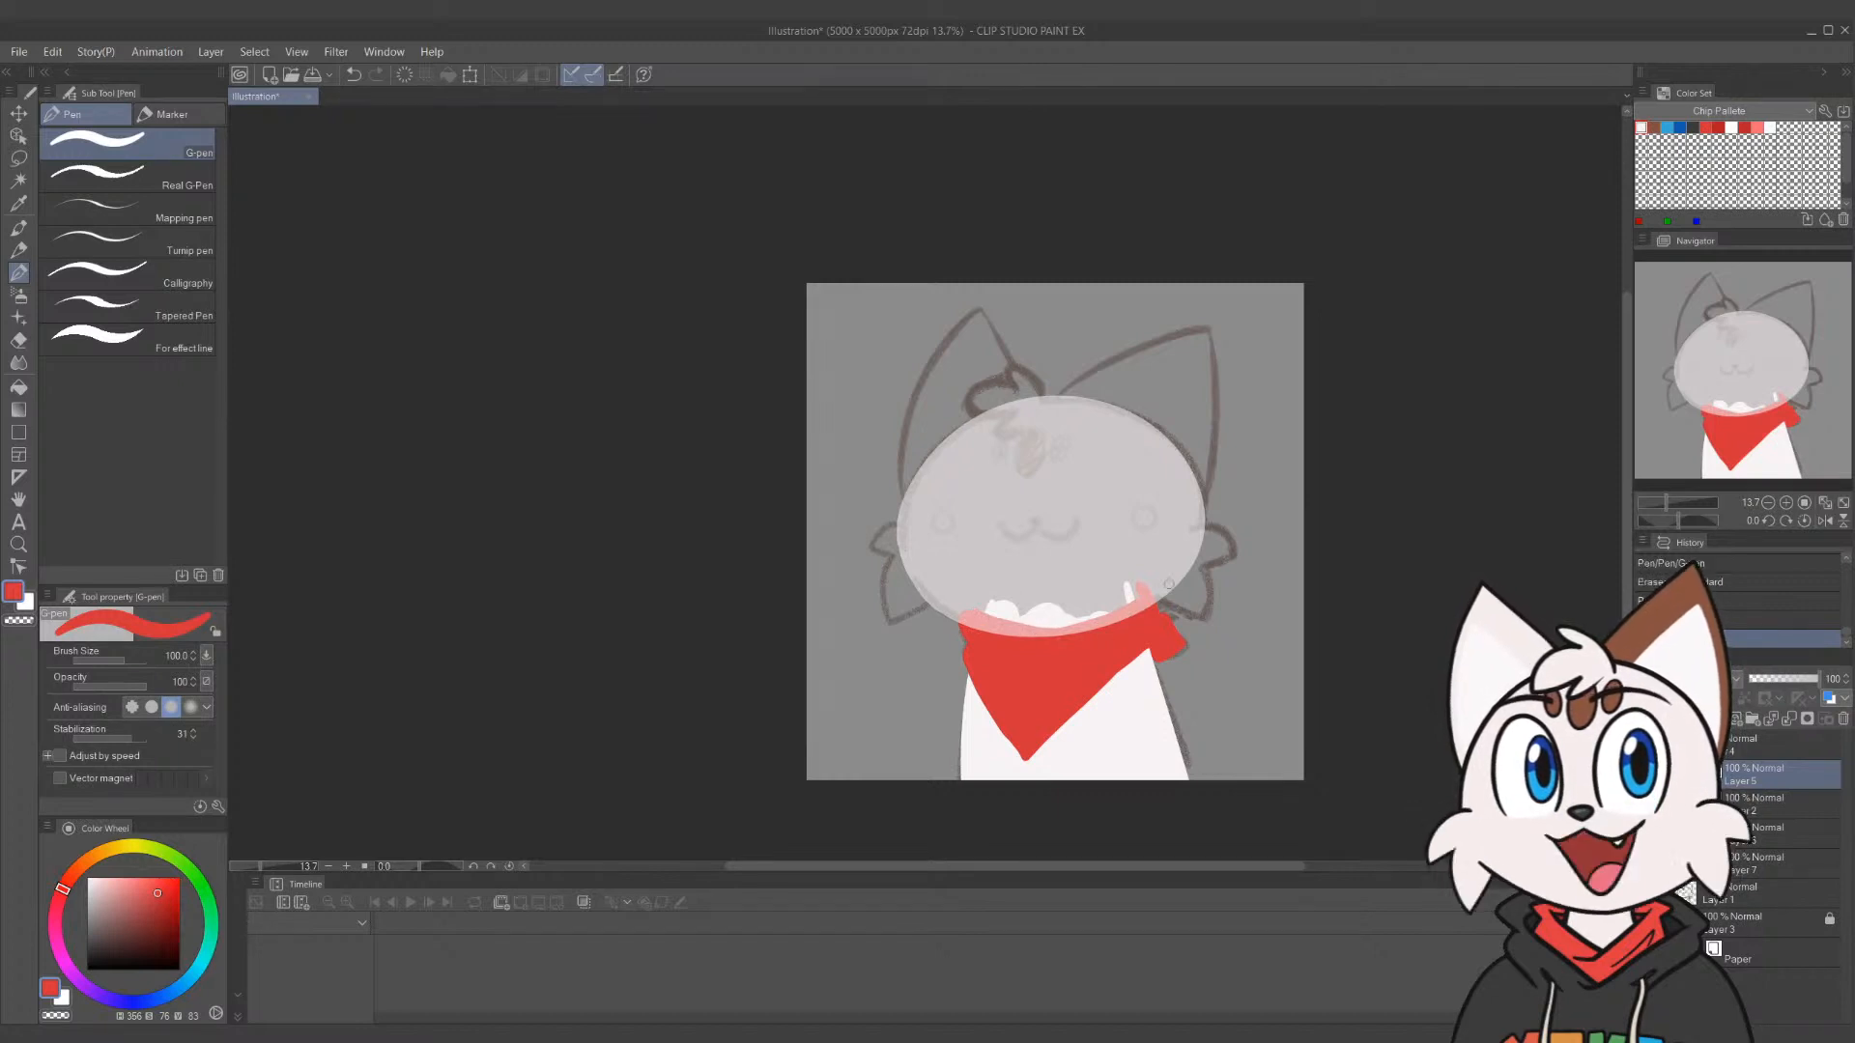
{"action": "key", "text": "e"}
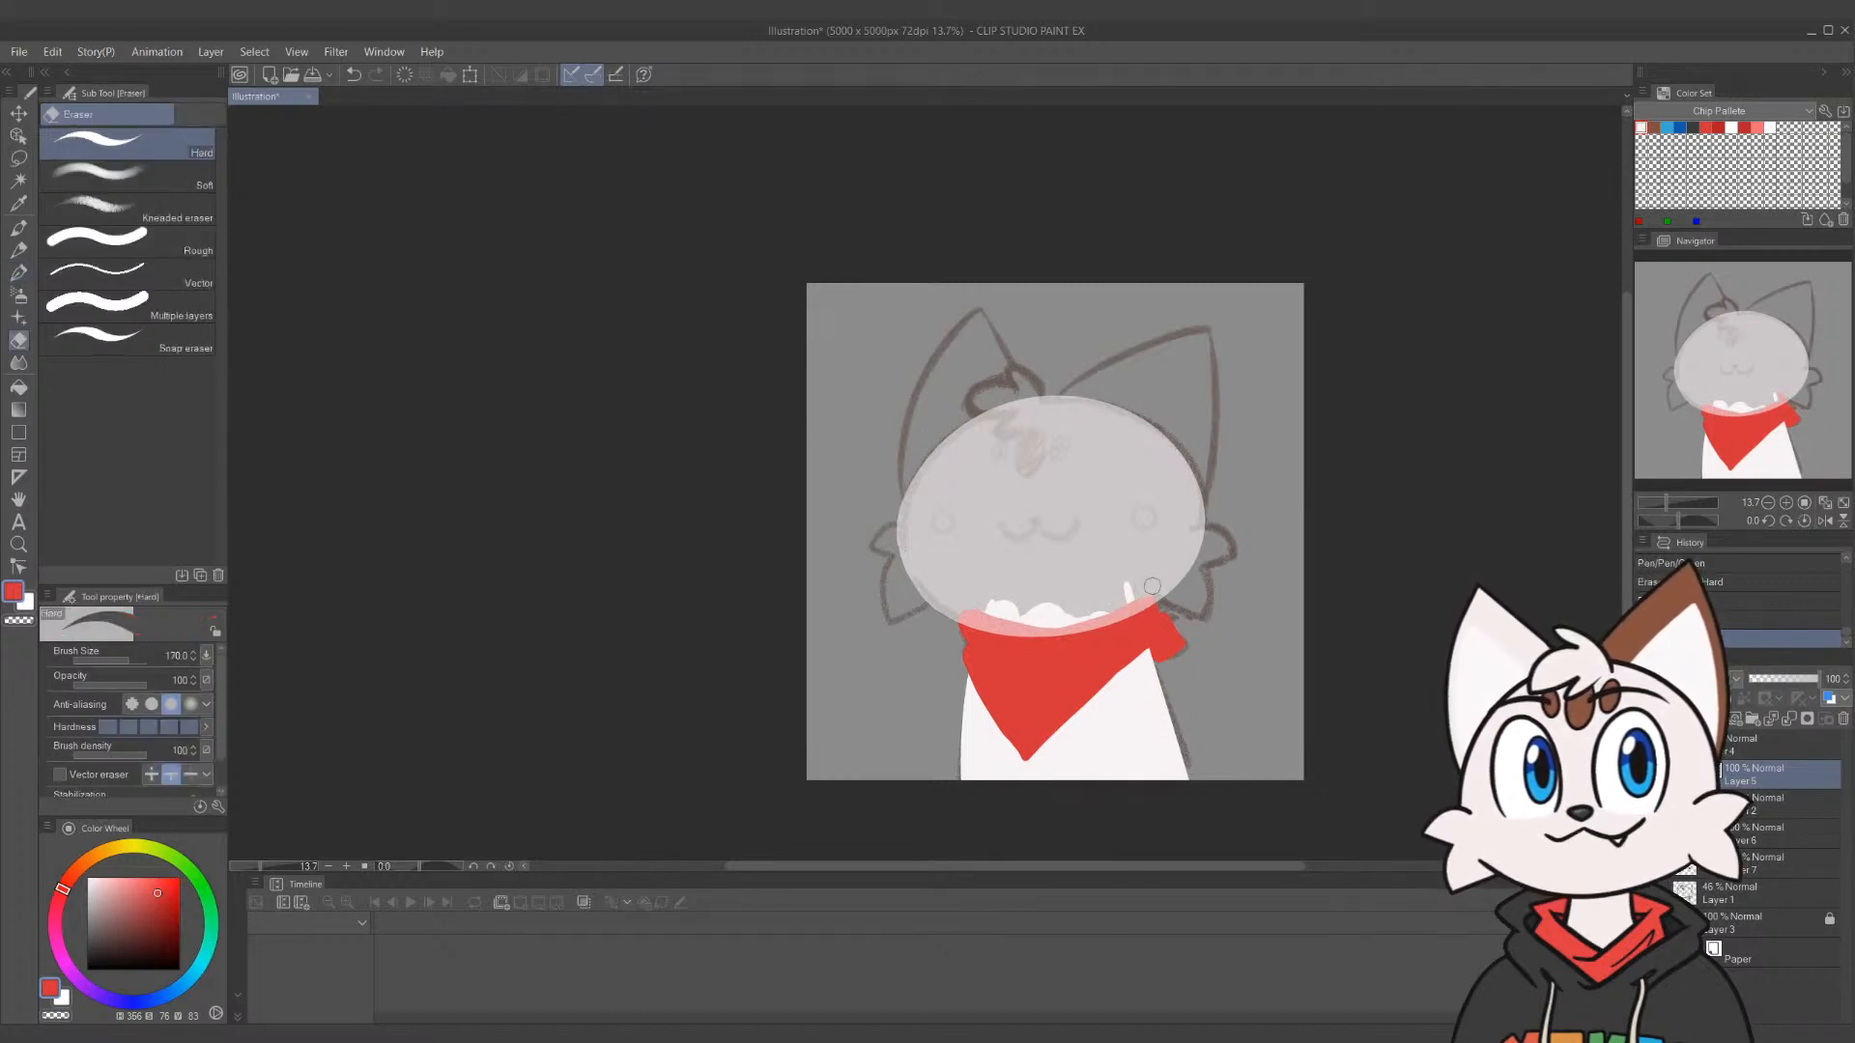
{"action": "left_click_drag", "start_coordinate": [1164, 591], "coordinate": [1143, 546]}
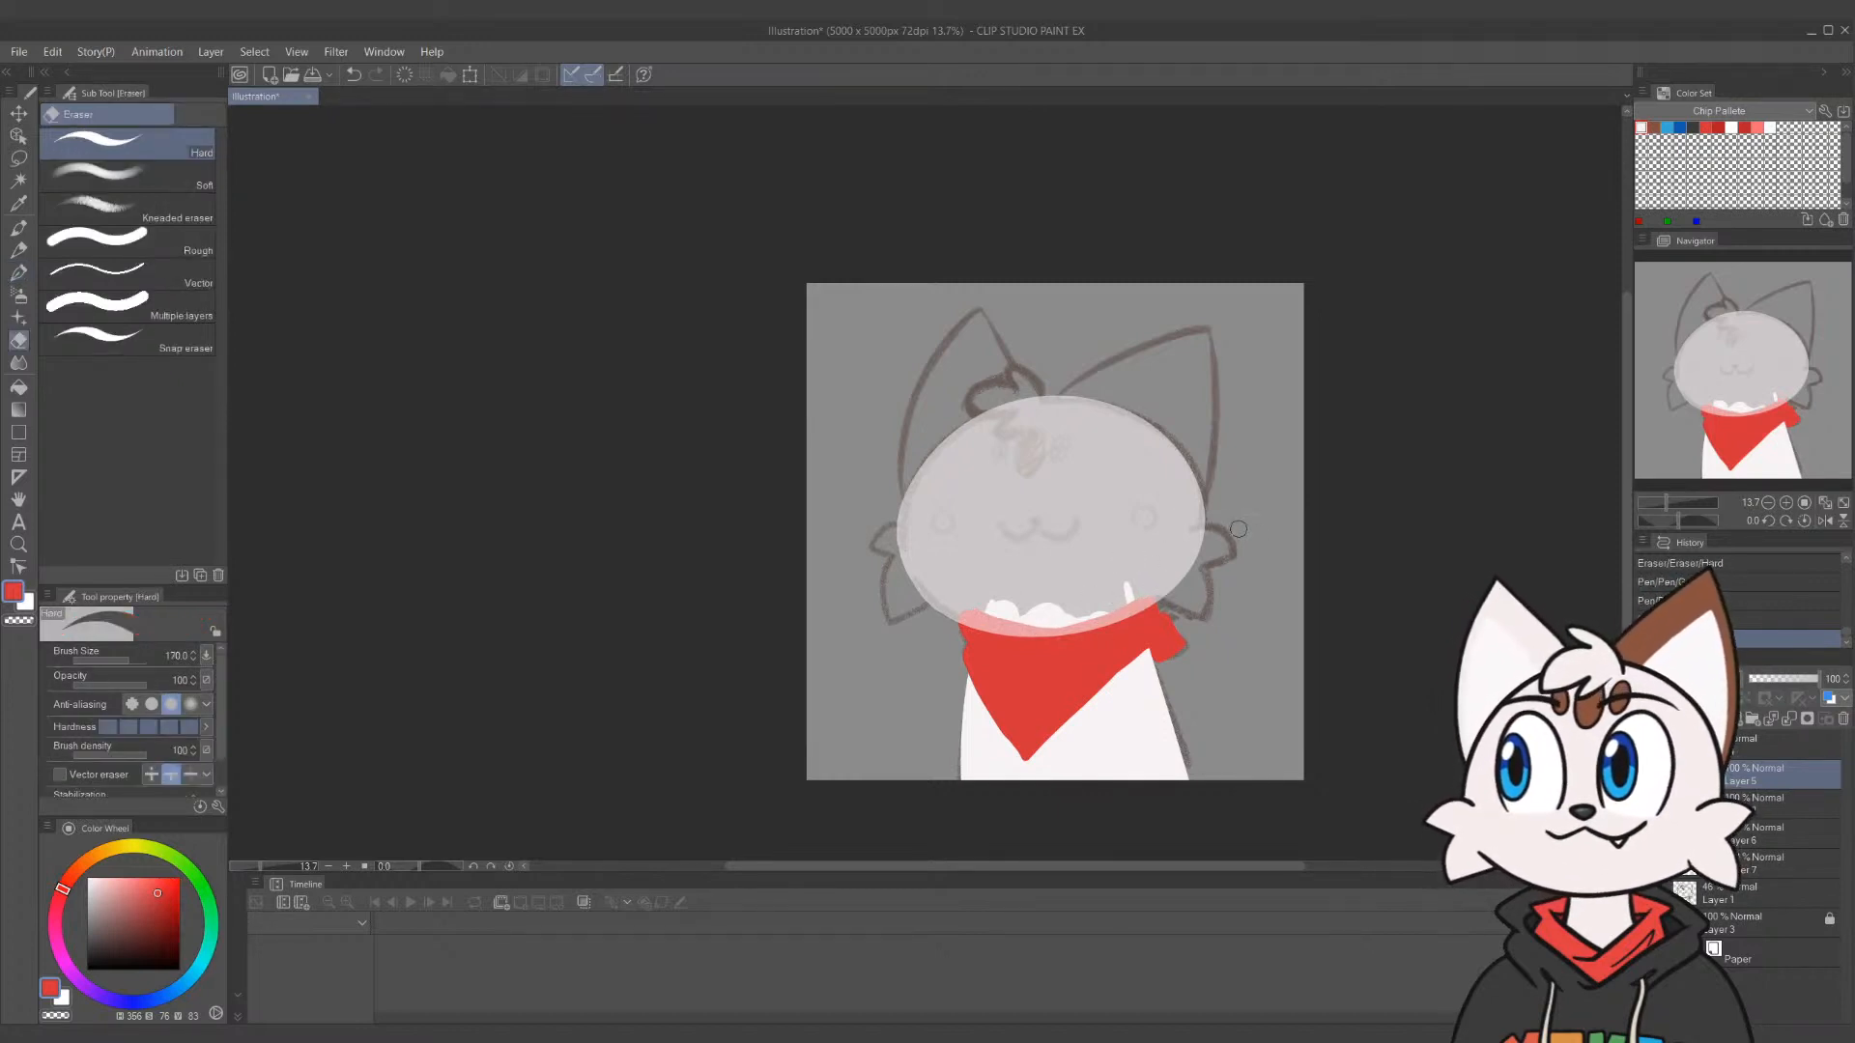
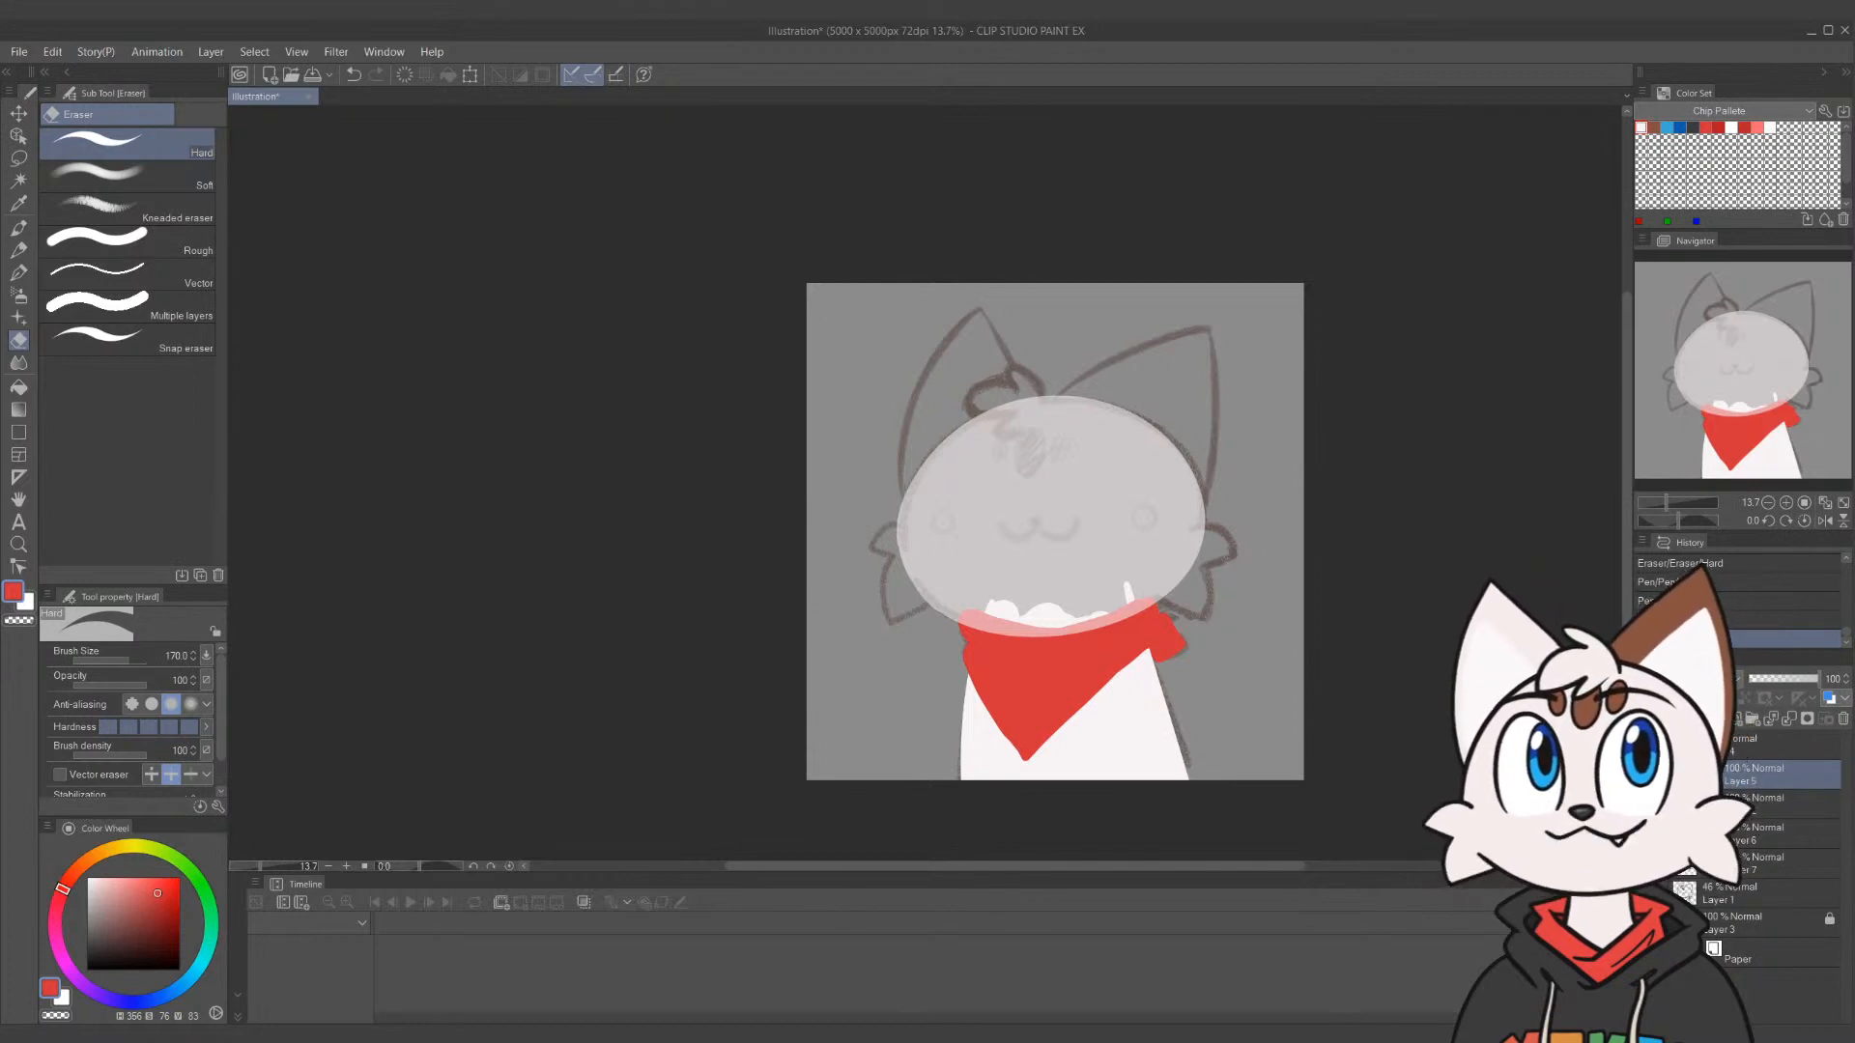
On the body layer, erase the white neck edges showing through the head above the bandana with the Hard eraser at size 400
{"action": "left_click", "coordinate": [1753, 746]}
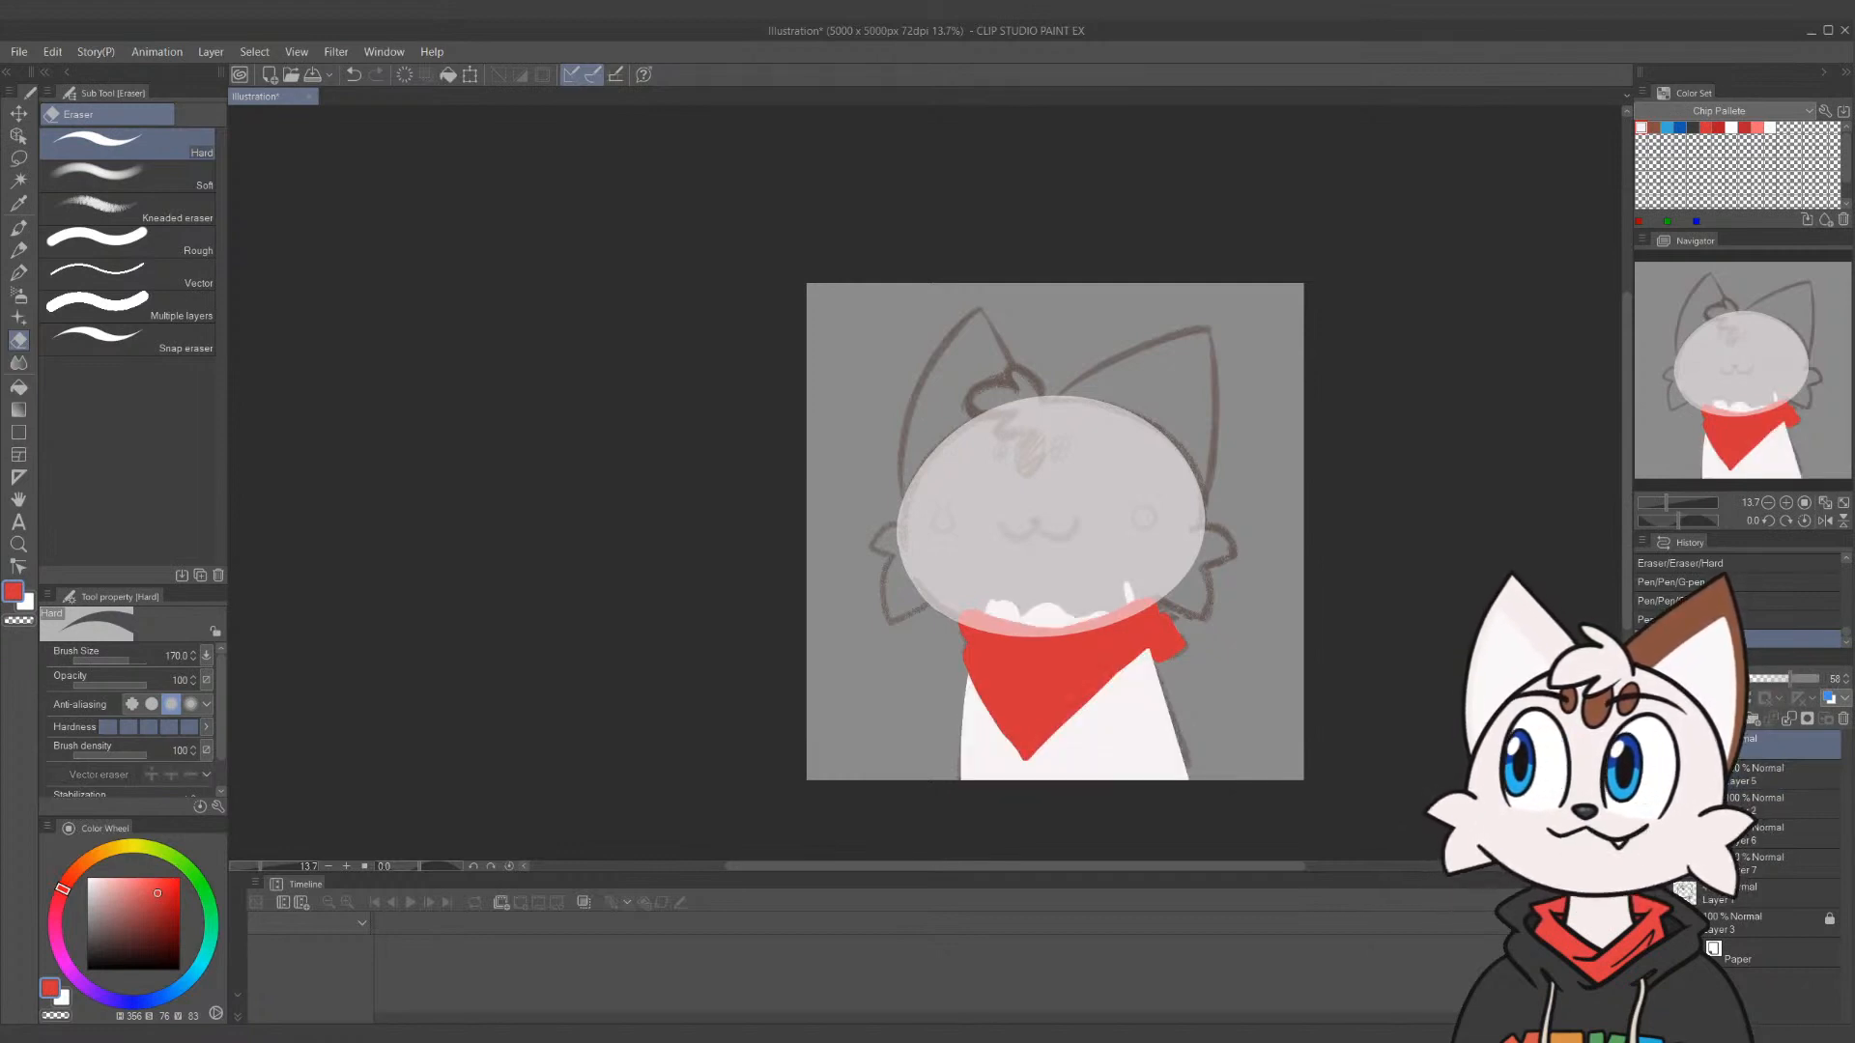
{"action": "left_click", "coordinate": [1768, 805]}
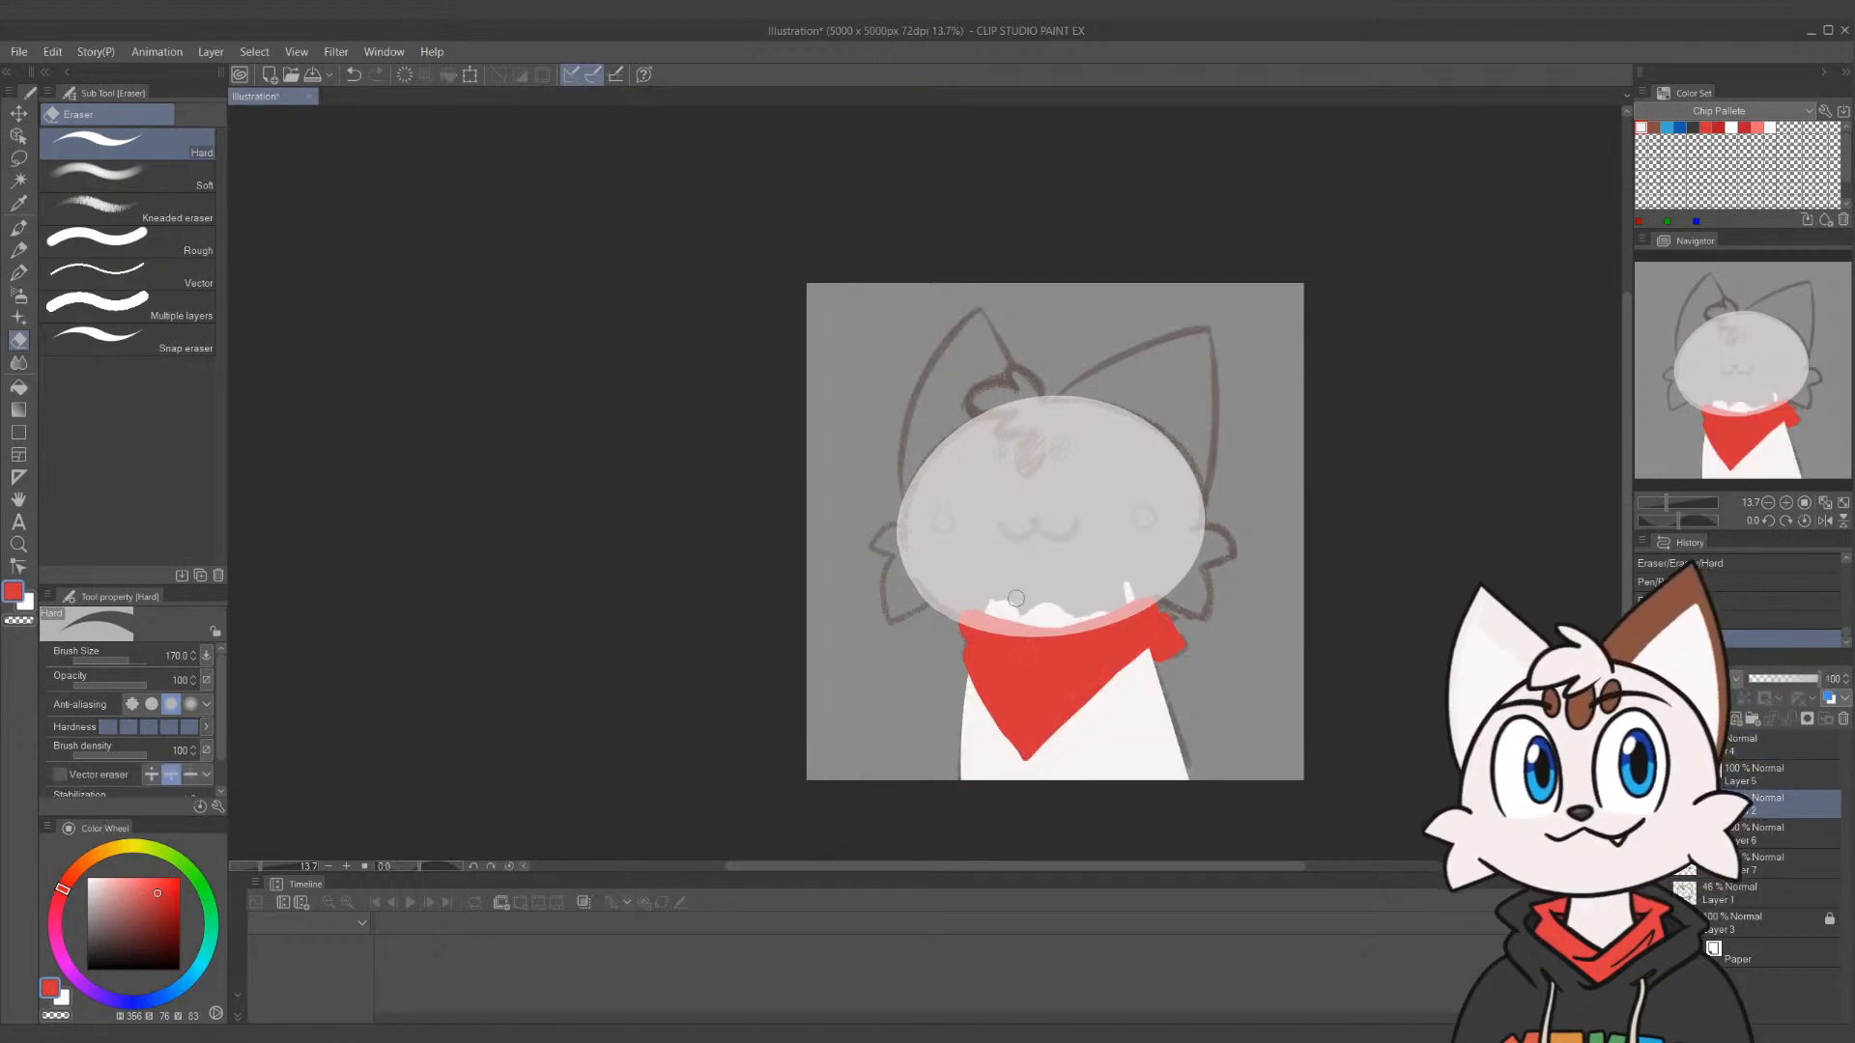
{"action": "key", "text": "bracketright"}
{"action": "key", "text": "bracketright"}
{"action": "key", "text": "bracketright"}
{"action": "key", "text": "bracketright"}
{"action": "mouse_move", "coordinate": [1014, 599]}
{"action": "left_mouse_down"}
{"action": "mouse_move", "coordinate": [1062, 609]}
{"action": "mouse_move", "coordinate": [1153, 579]}
{"action": "left_mouse_up"}
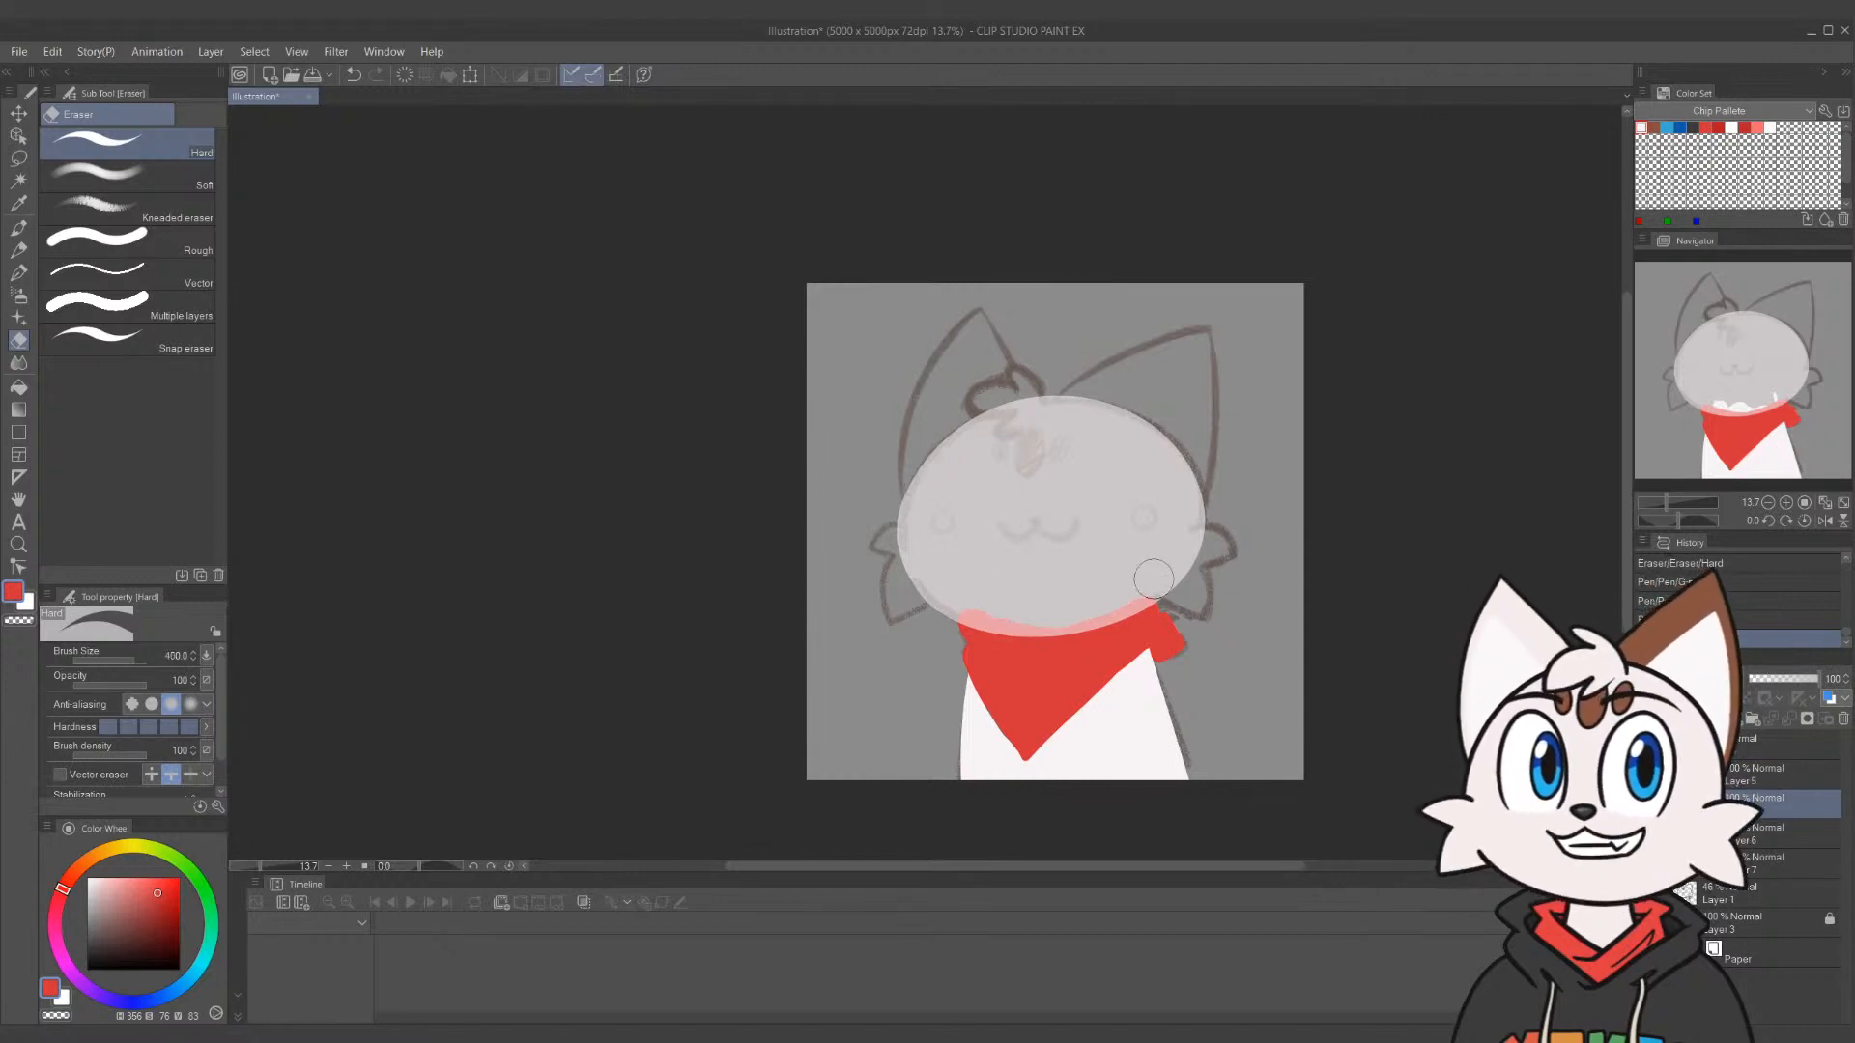
On the head layer, paint a round light-blue eye over the sketch's right-hand eye with the G-pen at size 150
{"action": "key", "text": "p"}
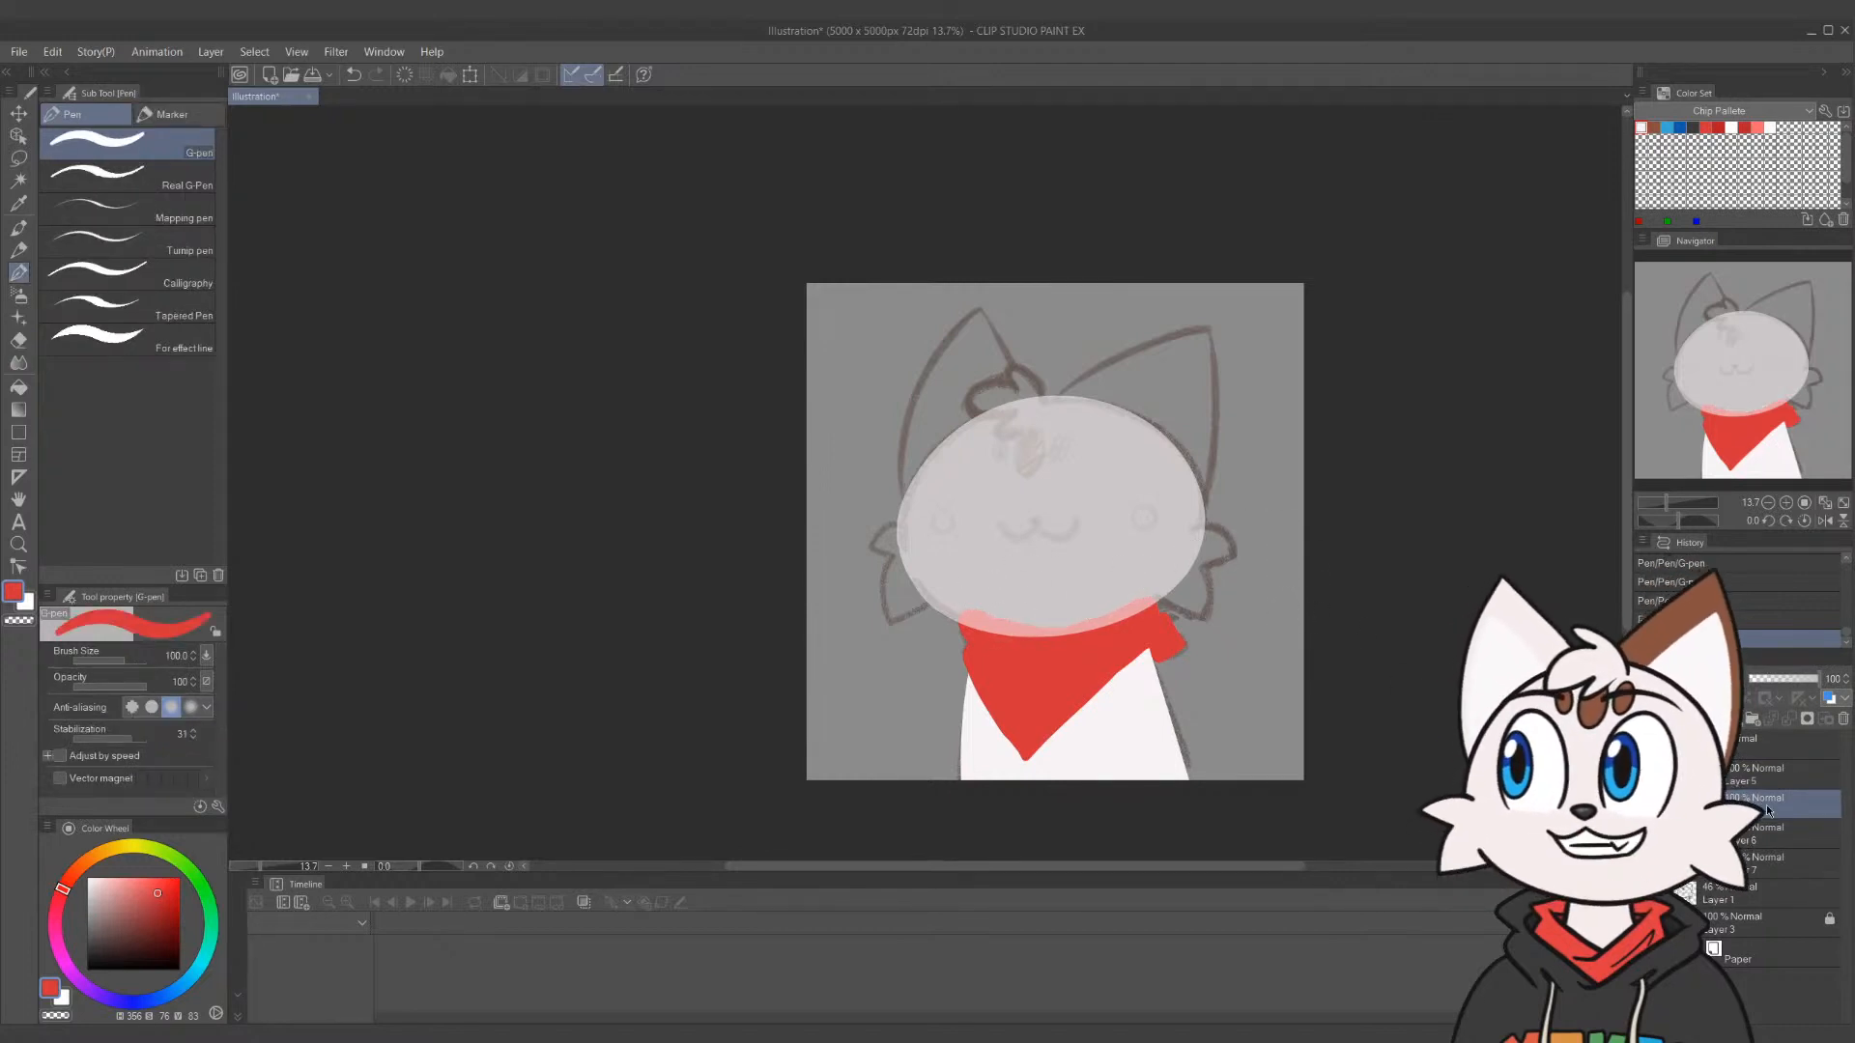
{"action": "left_click", "coordinate": [1783, 744]}
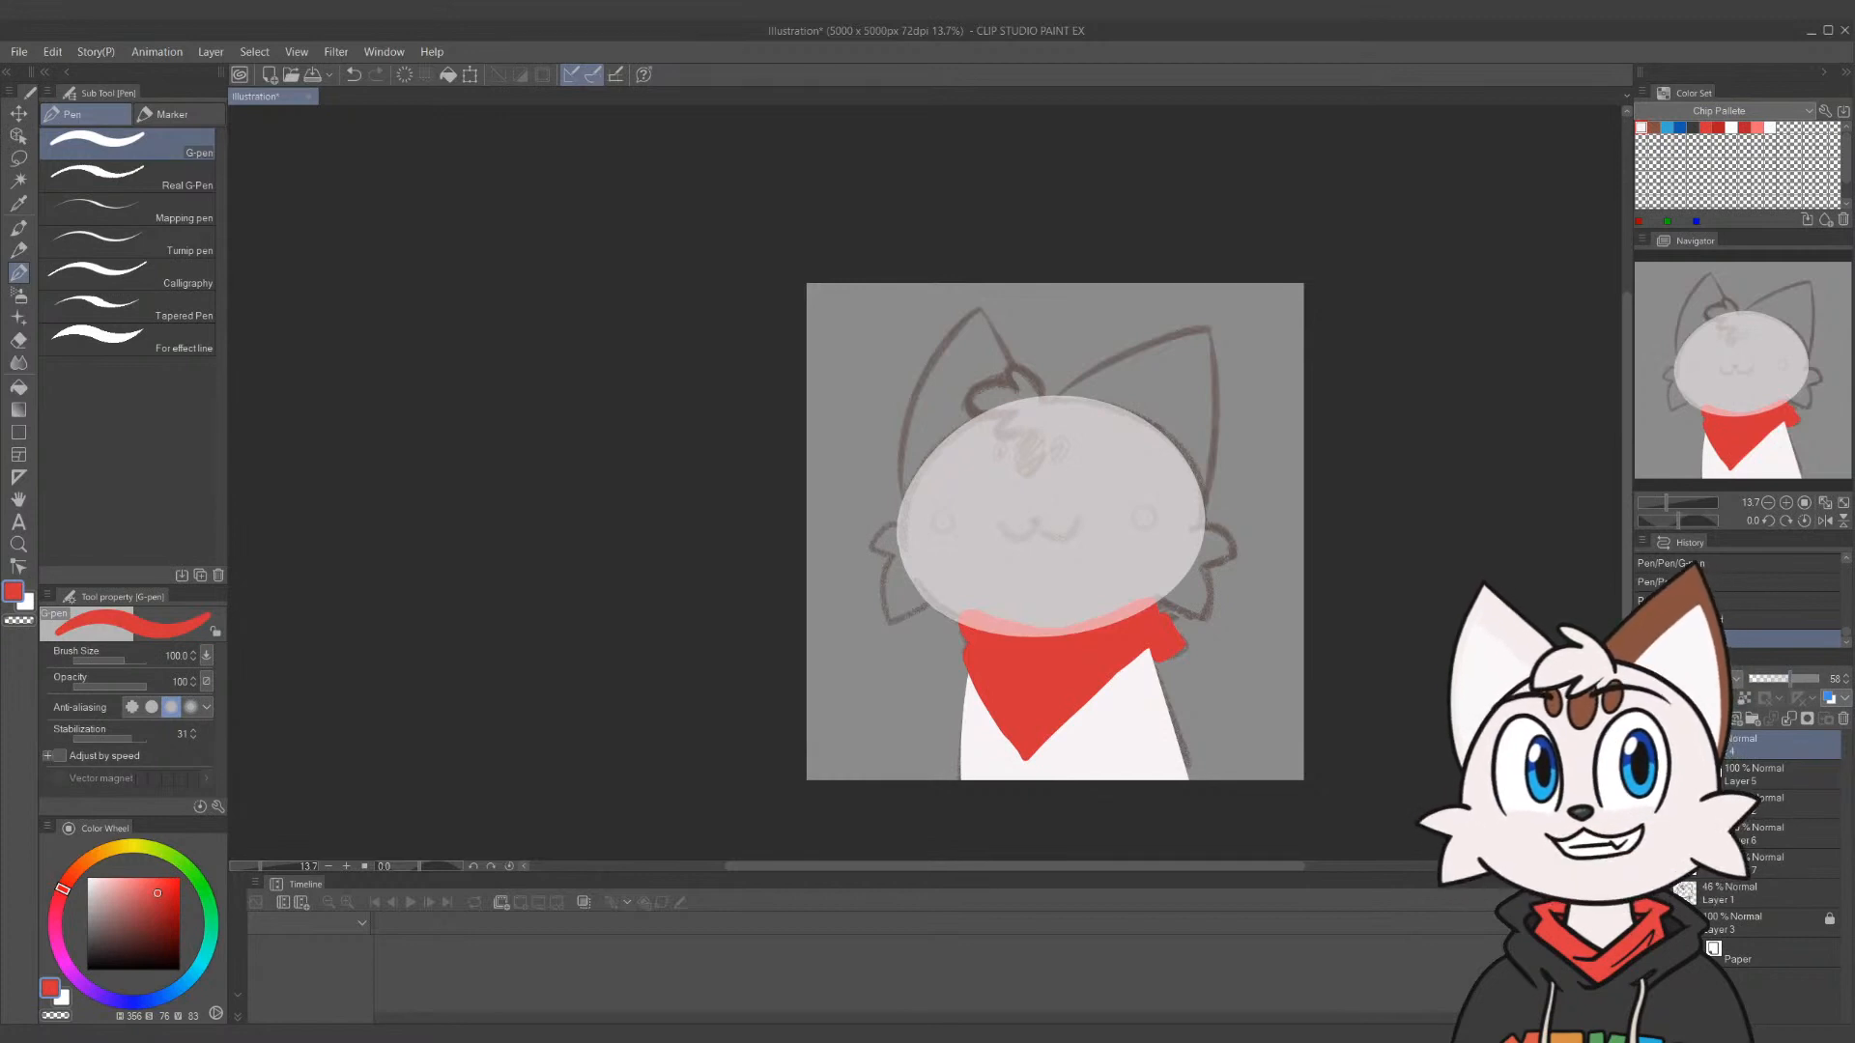
{"action": "left_click", "coordinate": [1668, 127]}
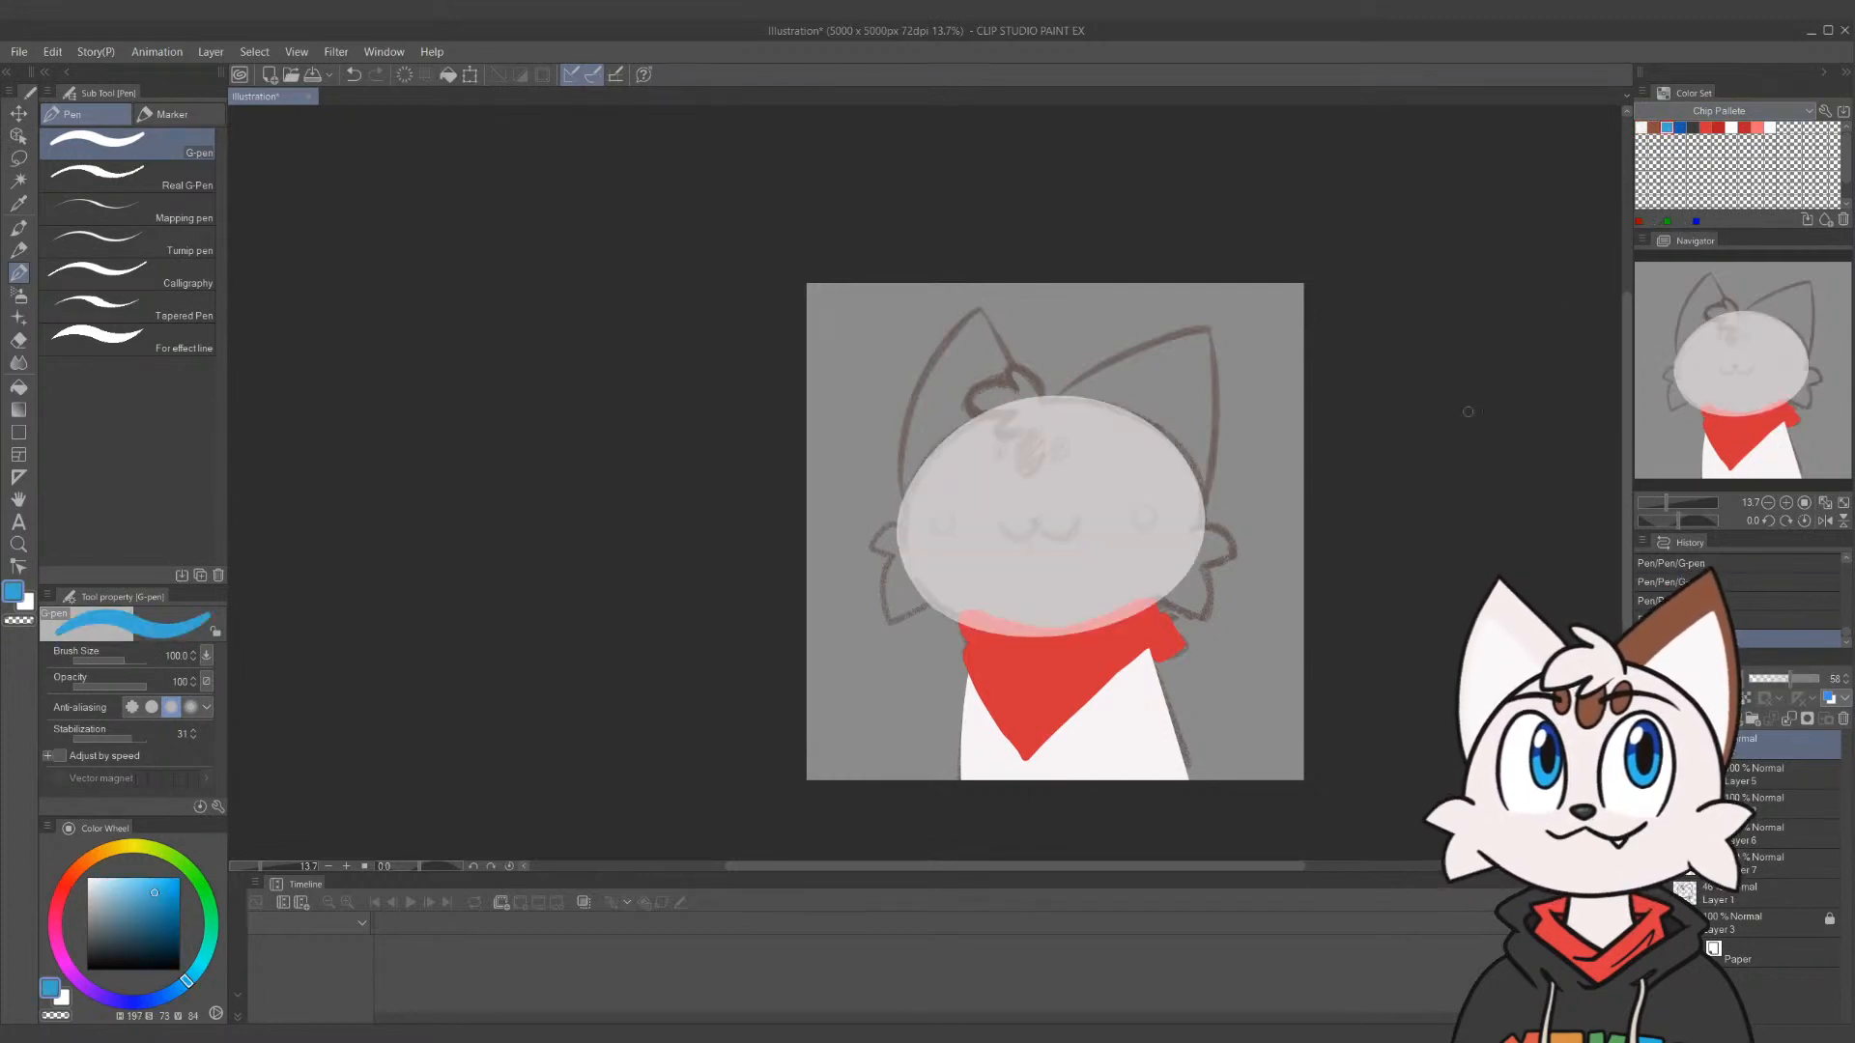
{"action": "key", "text": "bracketright"}
{"action": "key", "text": "bracketright"}
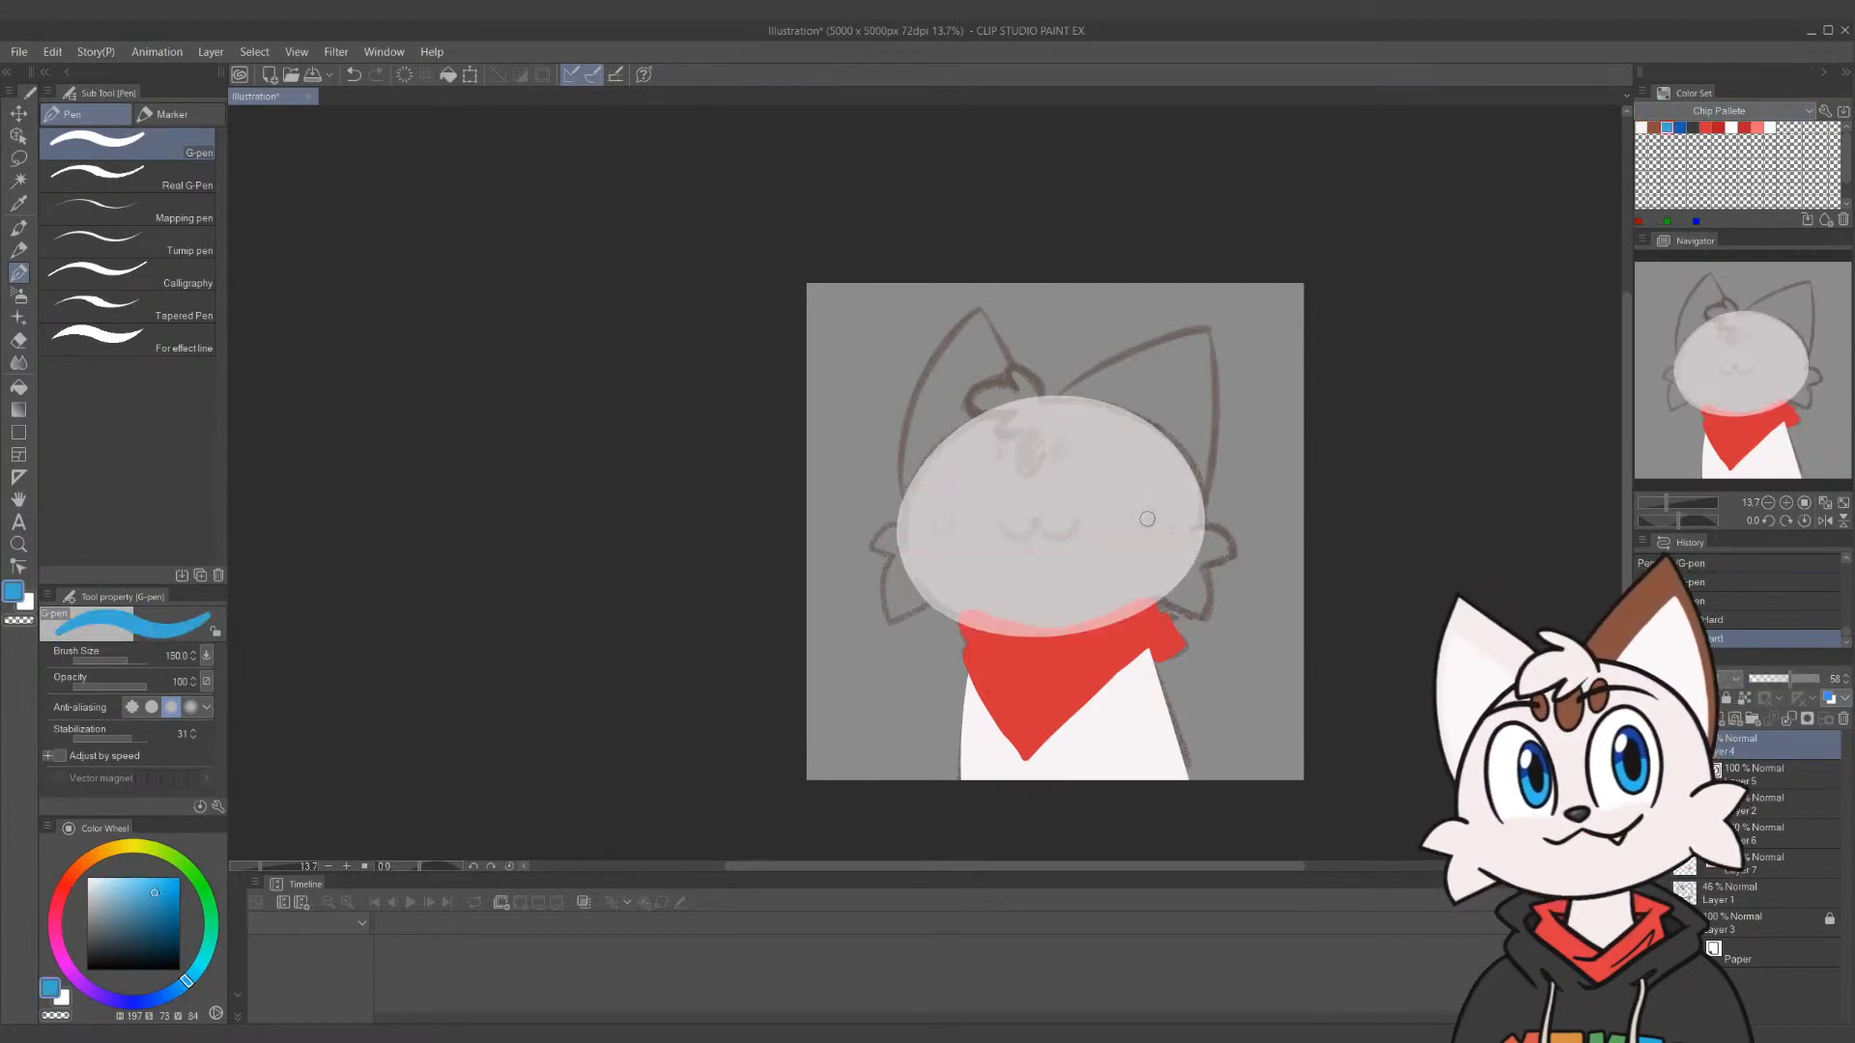
{"action": "left_click", "coordinate": [1142, 517]}
{"action": "key", "text": "ctrl+z"}
{"action": "left_click", "coordinate": [1140, 519]}
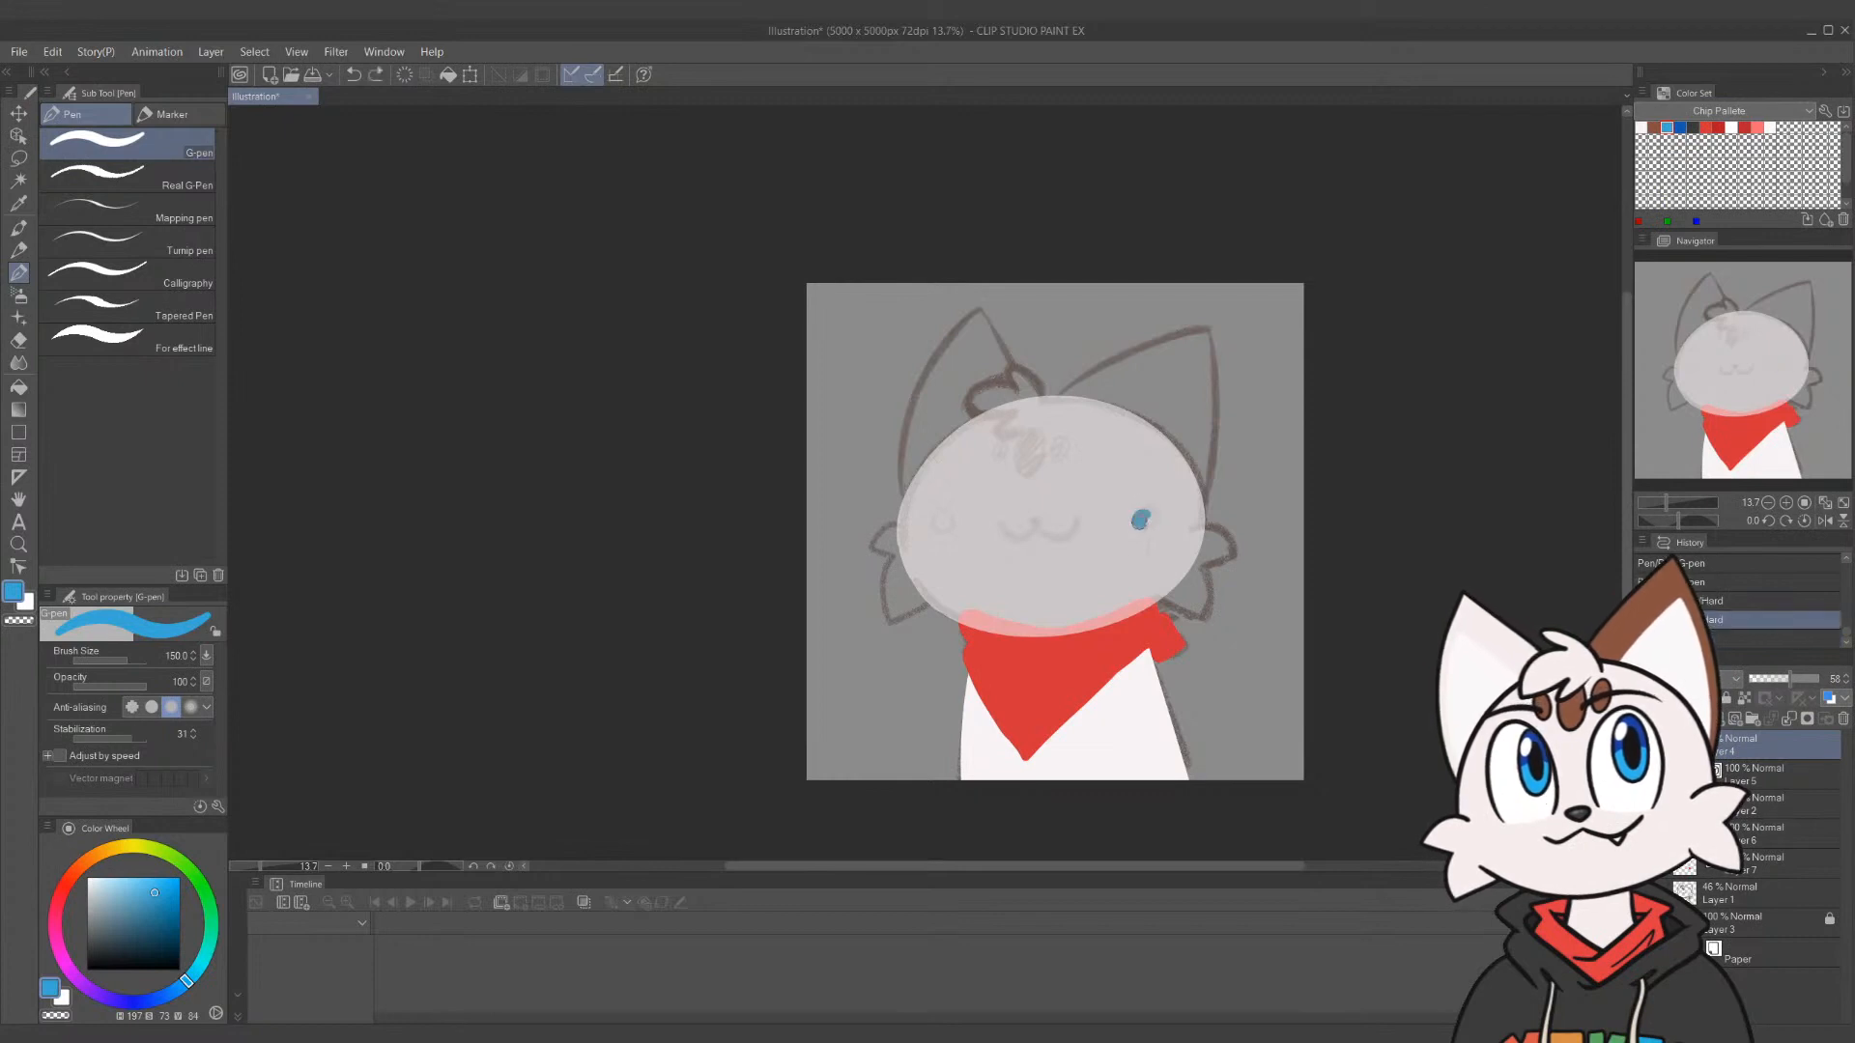
{"action": "left_click", "coordinate": [1142, 519]}
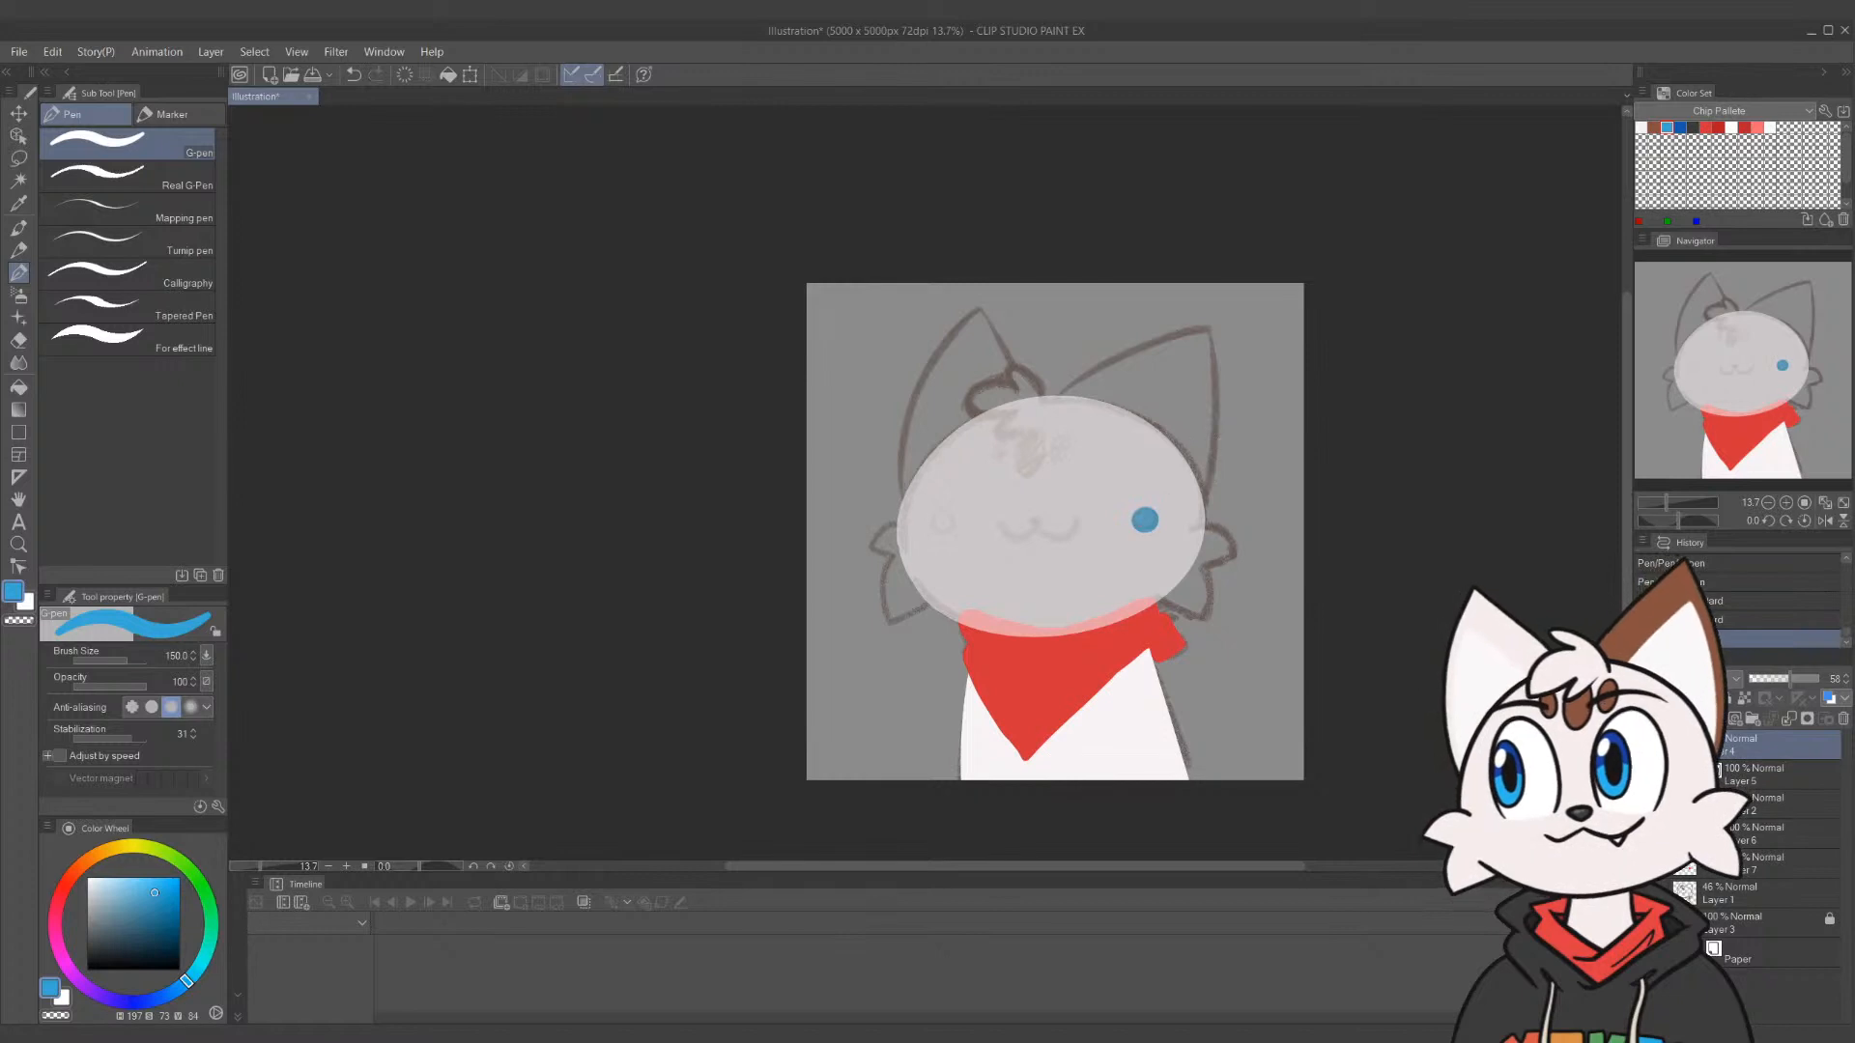
Undo the blue eye painted on the head layer and add a new vector layer above it
{"action": "key", "text": "ctrl+z"}
{"action": "left_click", "coordinate": [1736, 720]}
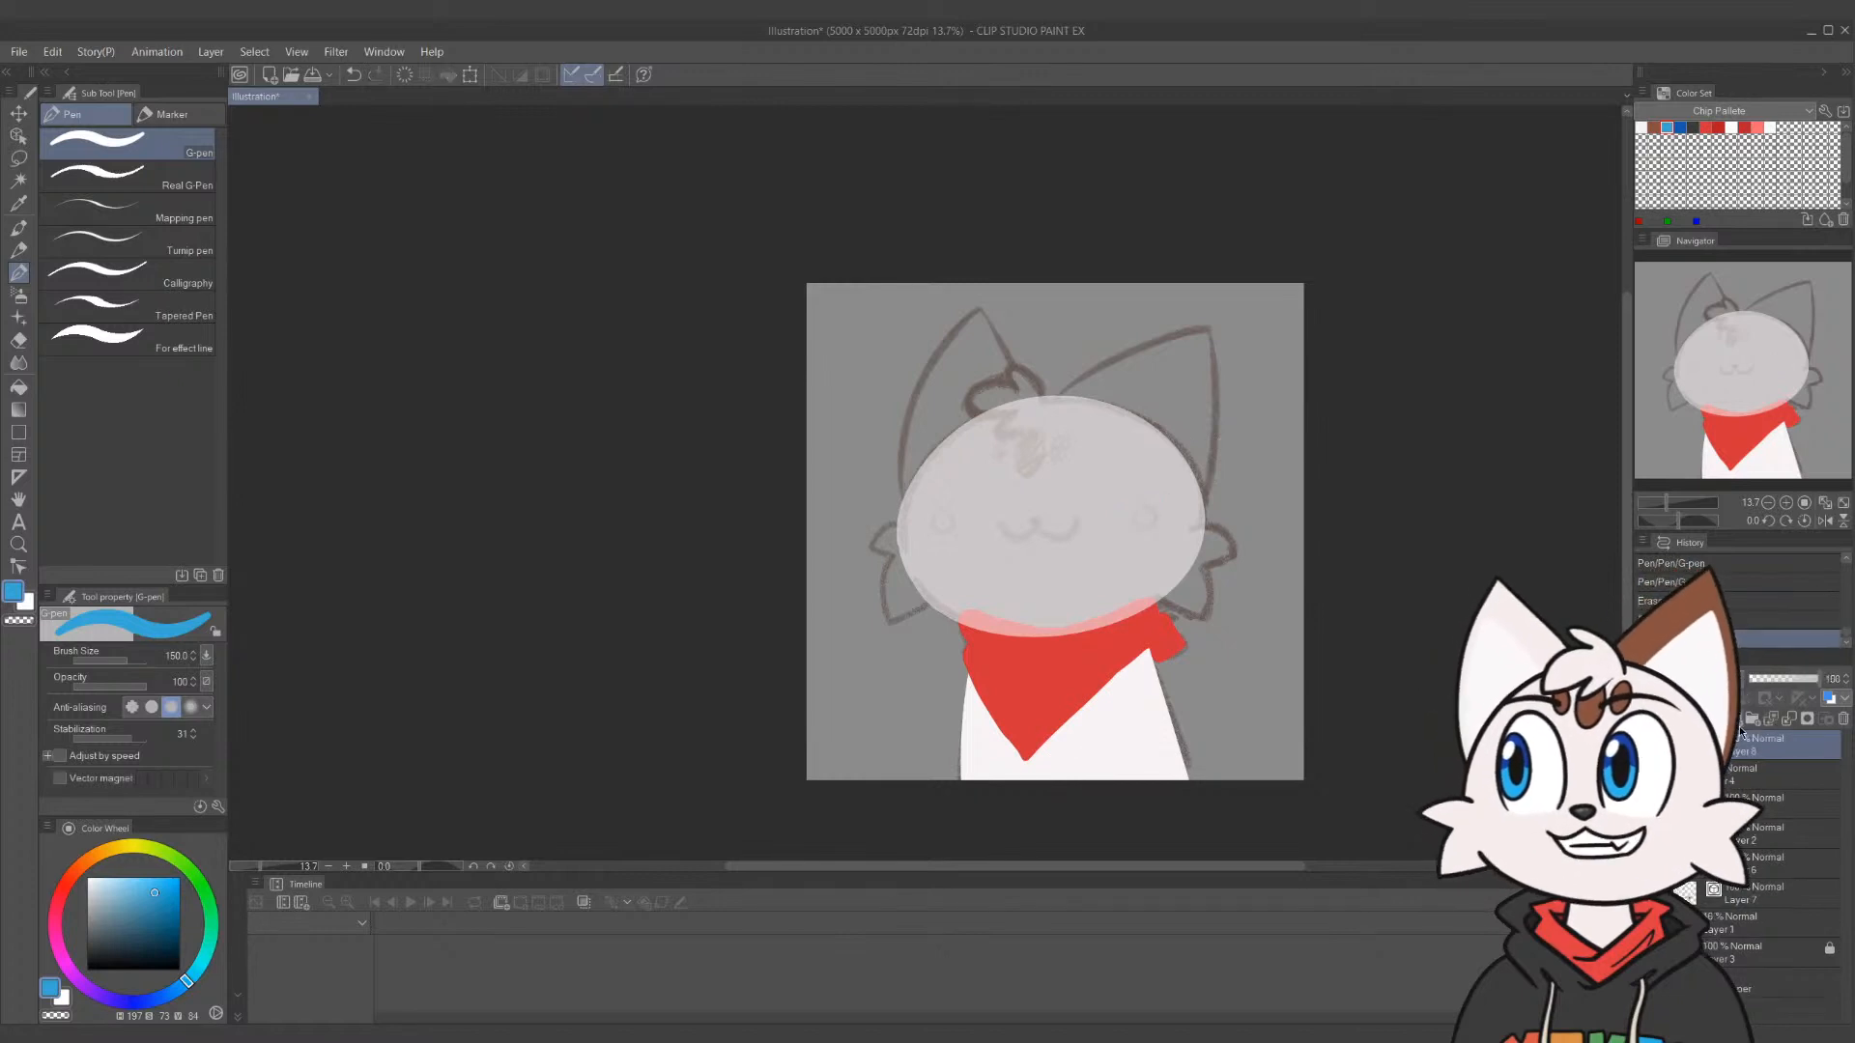
{"action": "left_click", "coordinate": [1142, 516]}
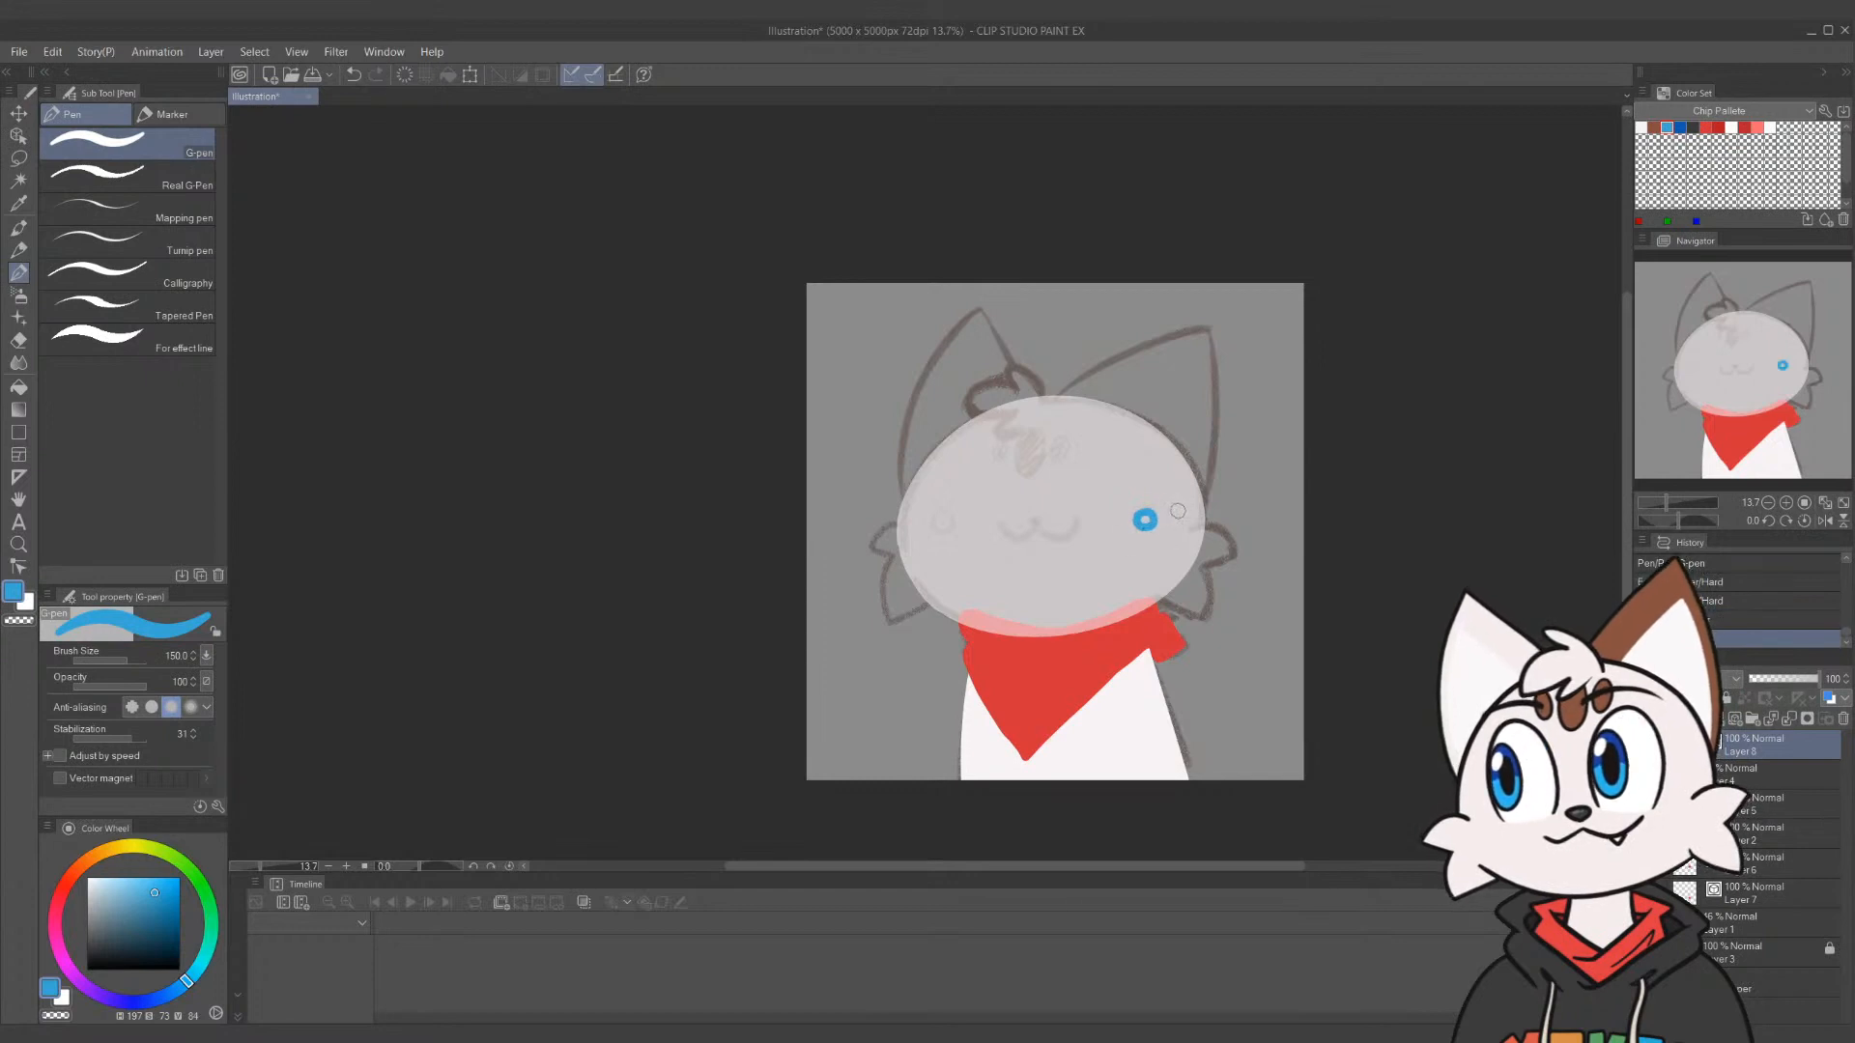
{"action": "key", "text": "ctrl+z"}
{"action": "key", "text": "ctrl+y"}
{"action": "key", "text": "ctrl+z"}
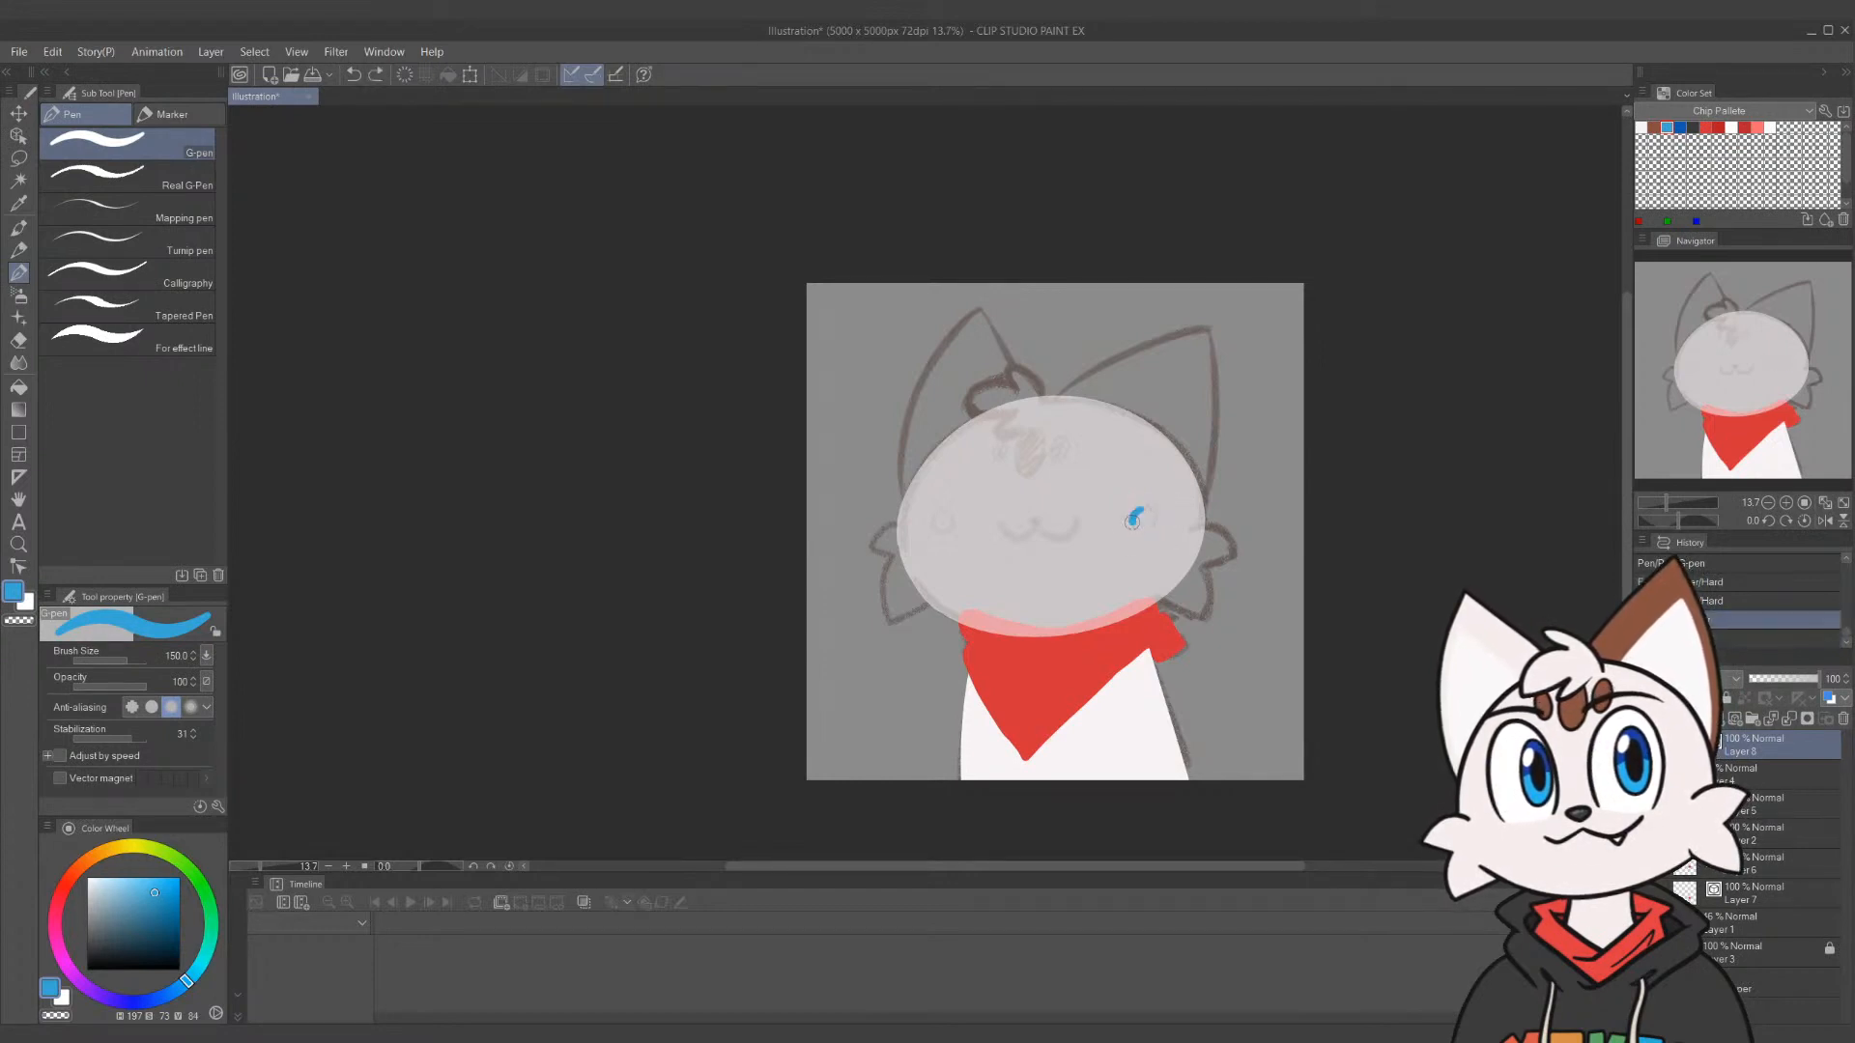
{"action": "key", "text": "ctrl+y"}
{"action": "key", "text": "ctrl+z"}
{"action": "key", "text": "ctrl+y"}
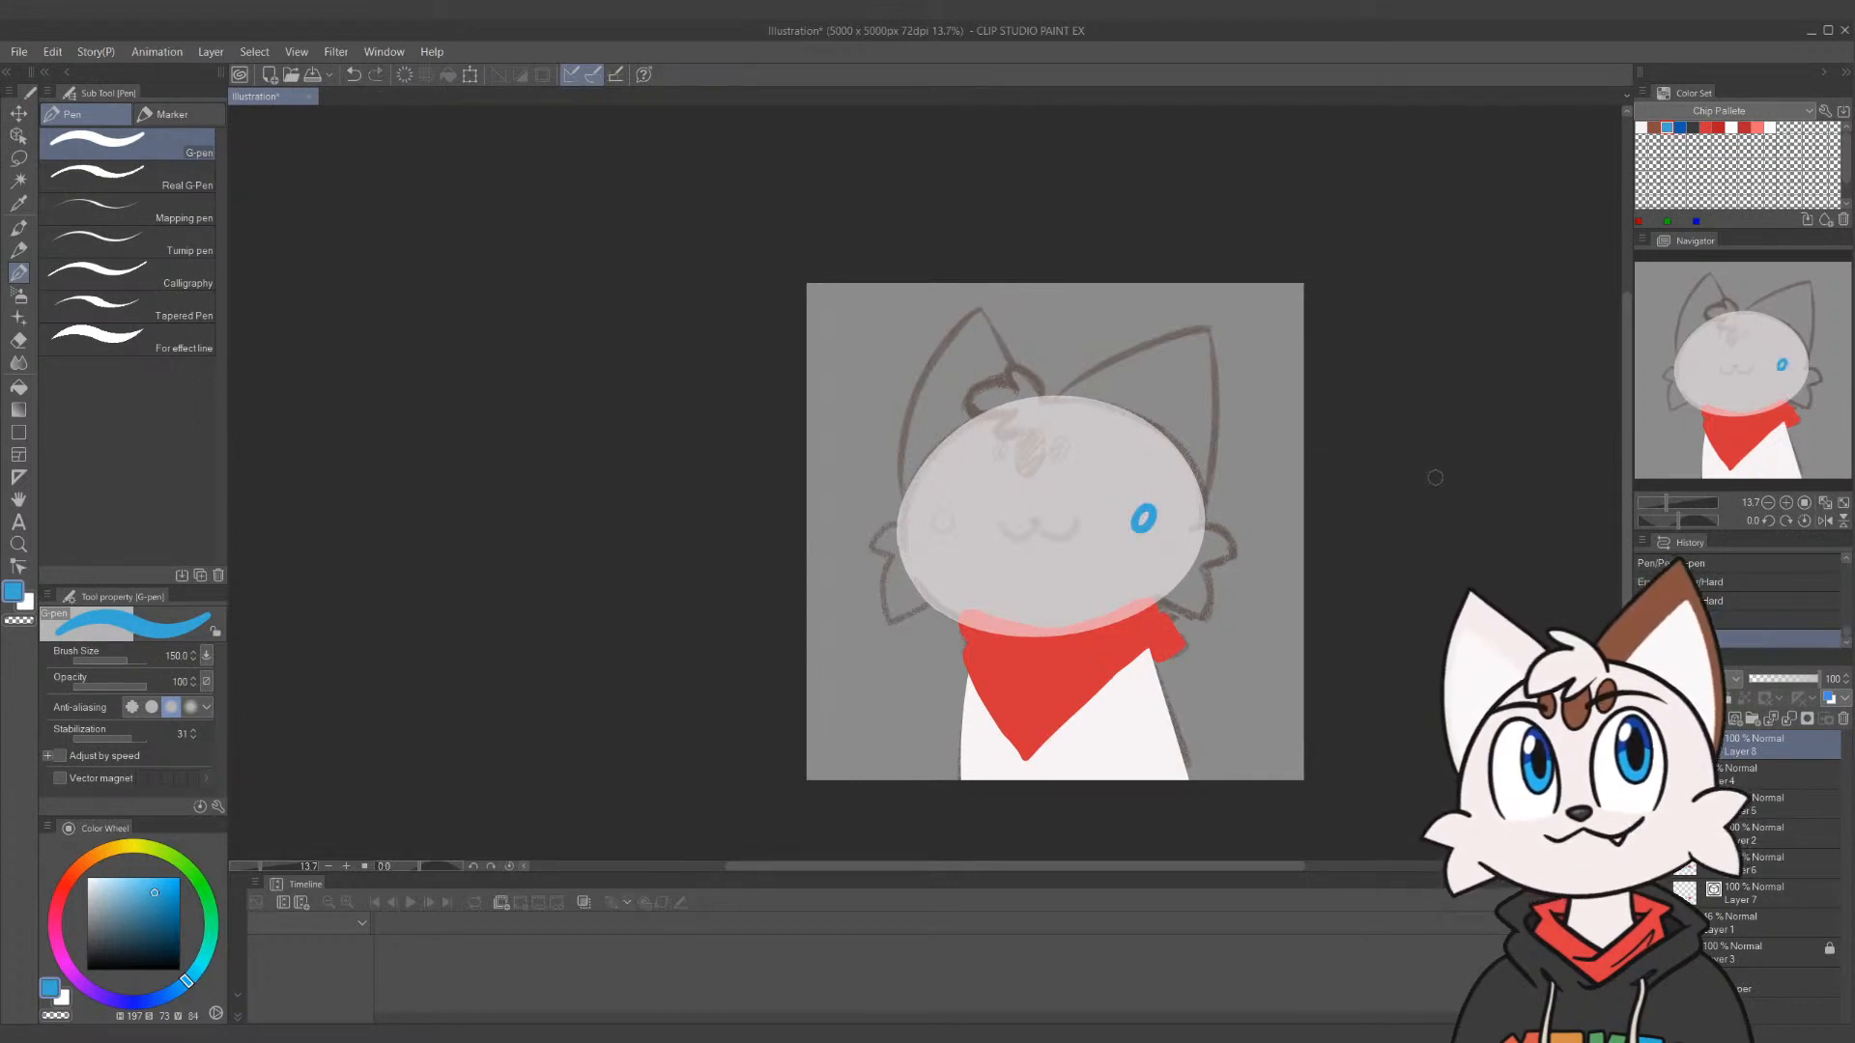
{"action": "key", "text": "ctrl+z"}
{"action": "key", "text": "ctrl+z"}
{"action": "key", "text": "ctrl+z"}
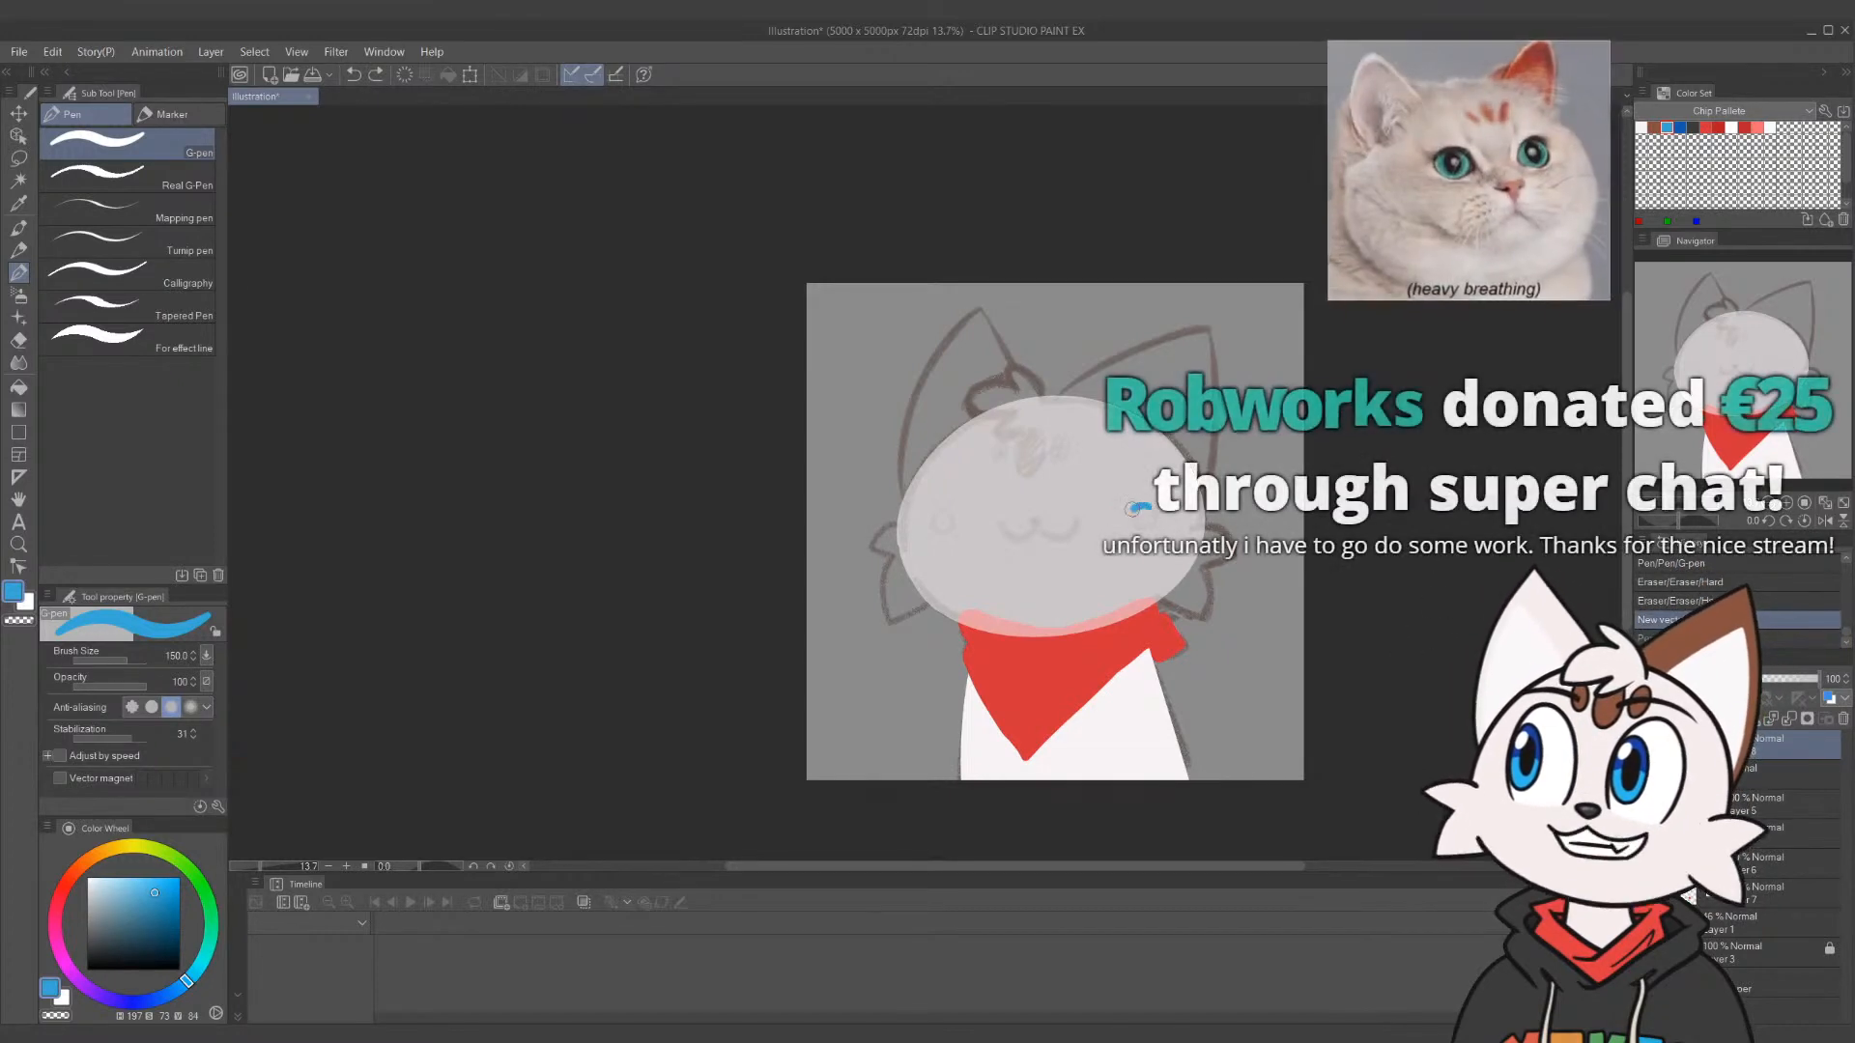
{"action": "key", "text": "ctrl+z"}
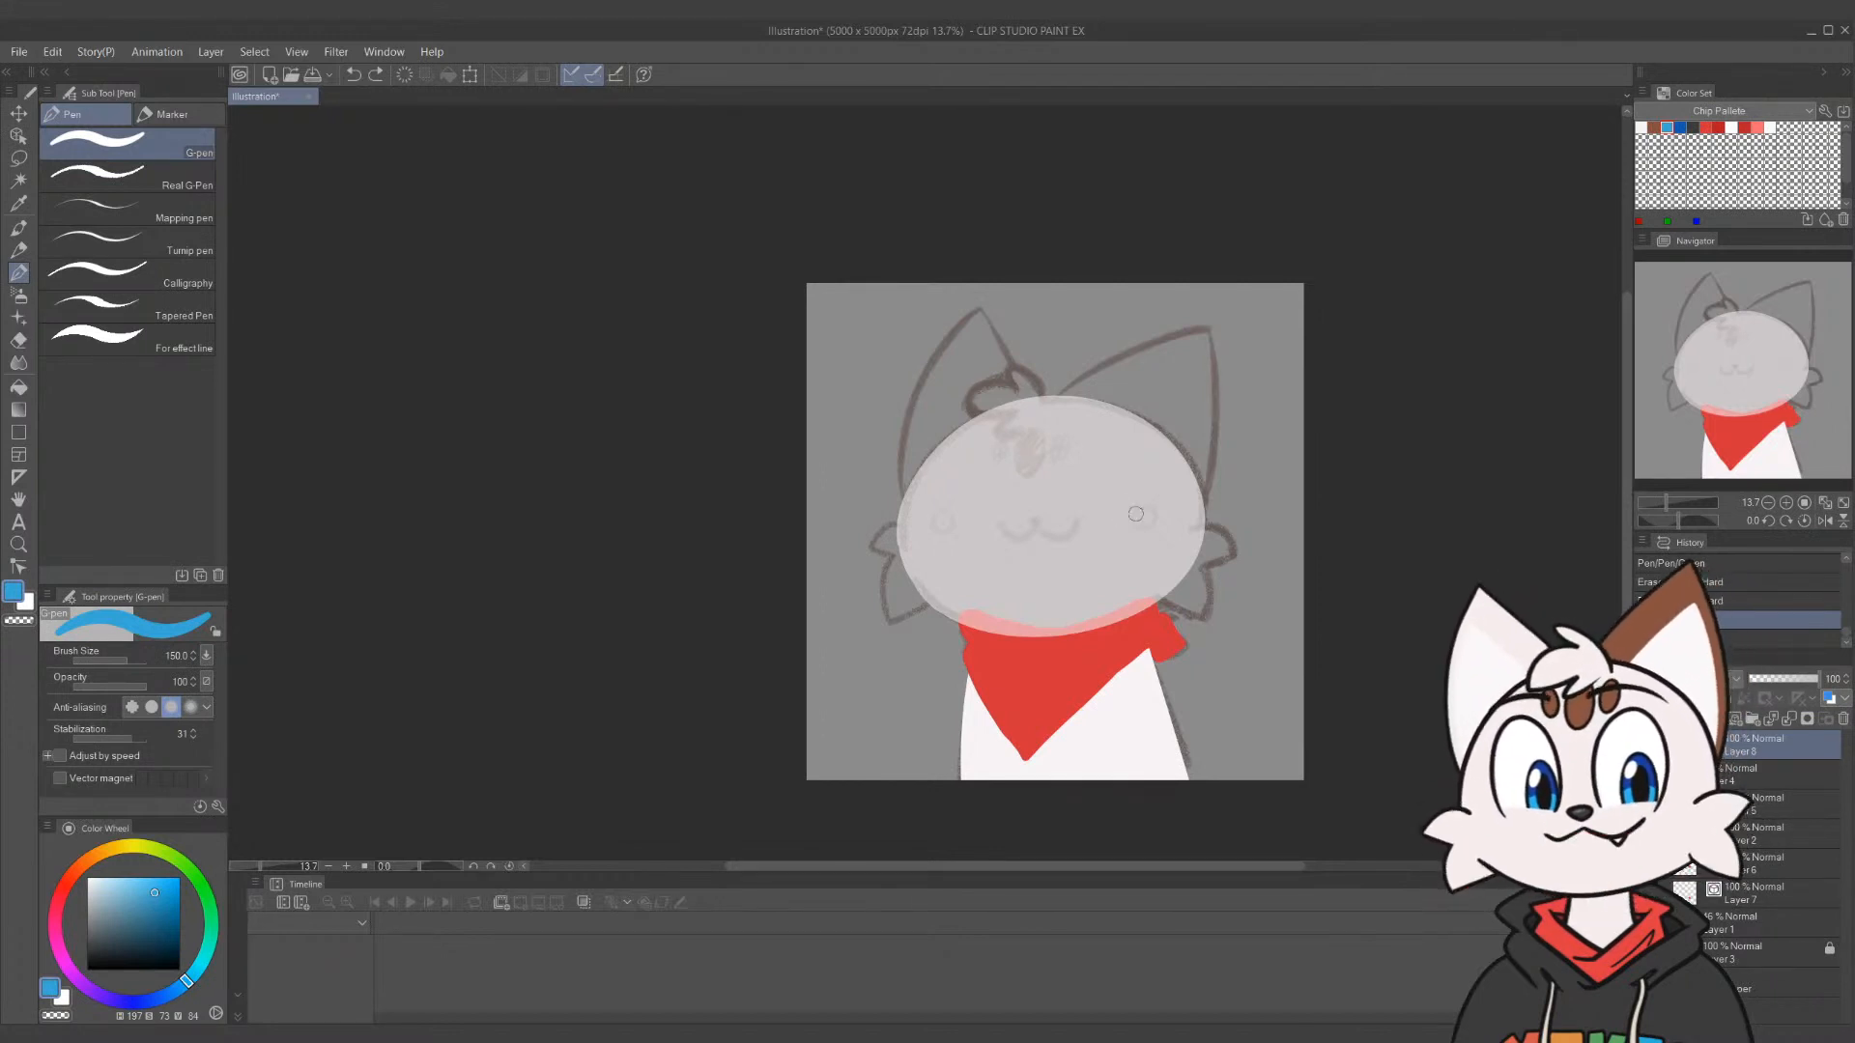
On the new layer, outline a round blue eye over the sketch's right-hand eye with the G-pen at size 80
{"action": "left_click", "coordinate": [1147, 512]}
{"action": "key", "text": "ctrl+z"}
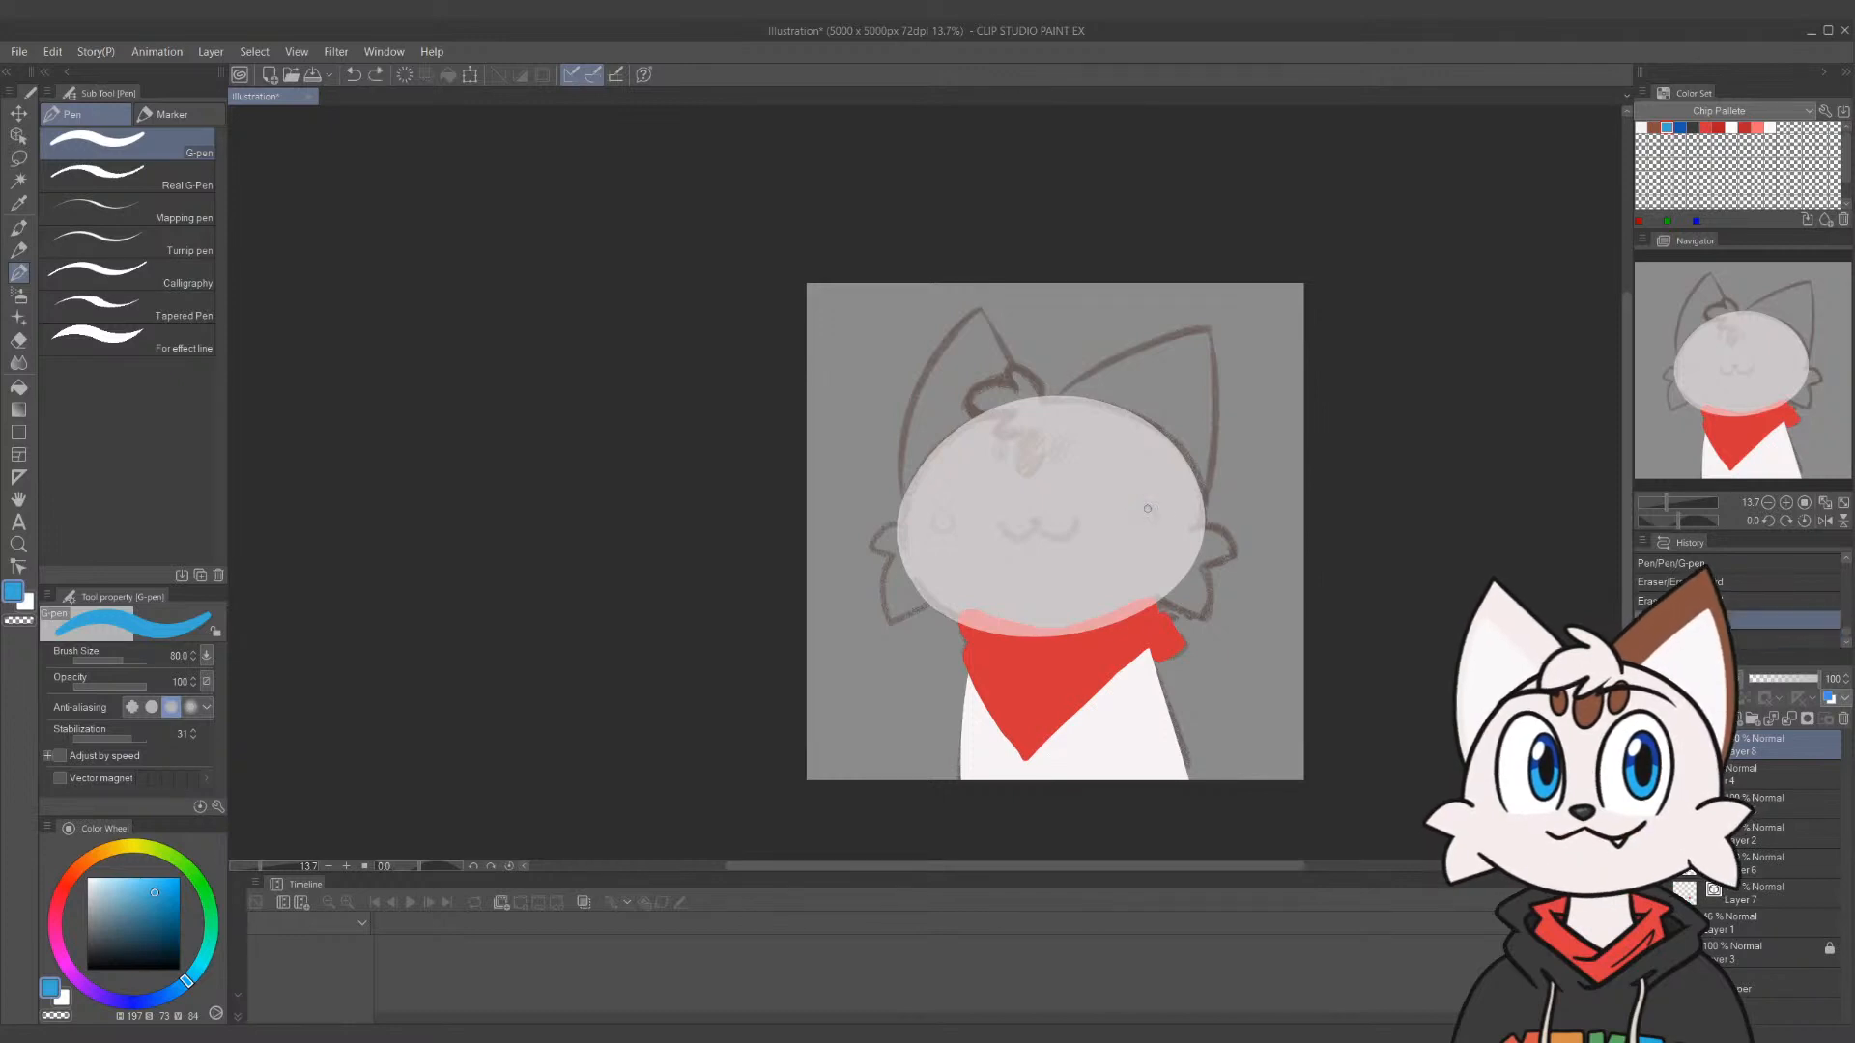
{"action": "left_click", "coordinate": [1145, 515]}
{"action": "key", "text": "ctrl+z"}
{"action": "left_click", "coordinate": [1144, 515]}
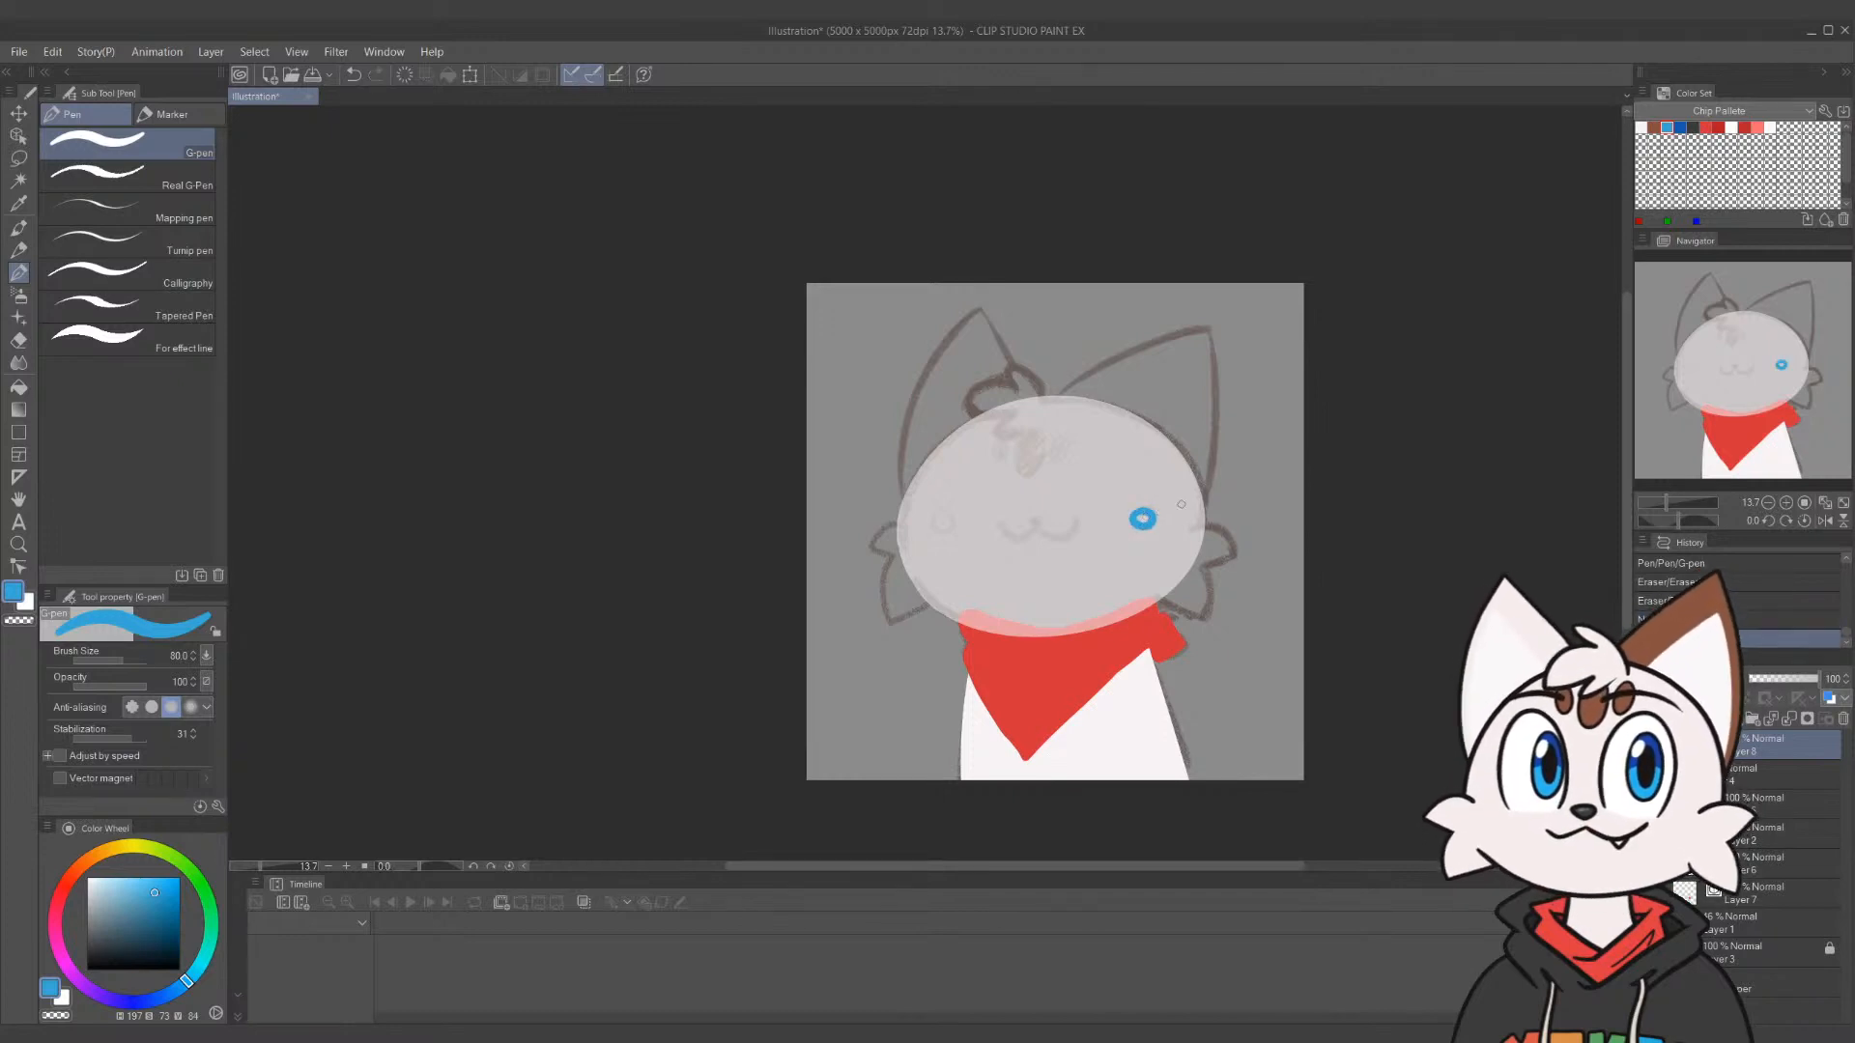
{"action": "key", "text": "ctrl+z"}
{"action": "left_click", "coordinate": [1142, 520]}
{"action": "key", "text": "ctrl+z"}
{"action": "left_click", "coordinate": [1142, 514]}
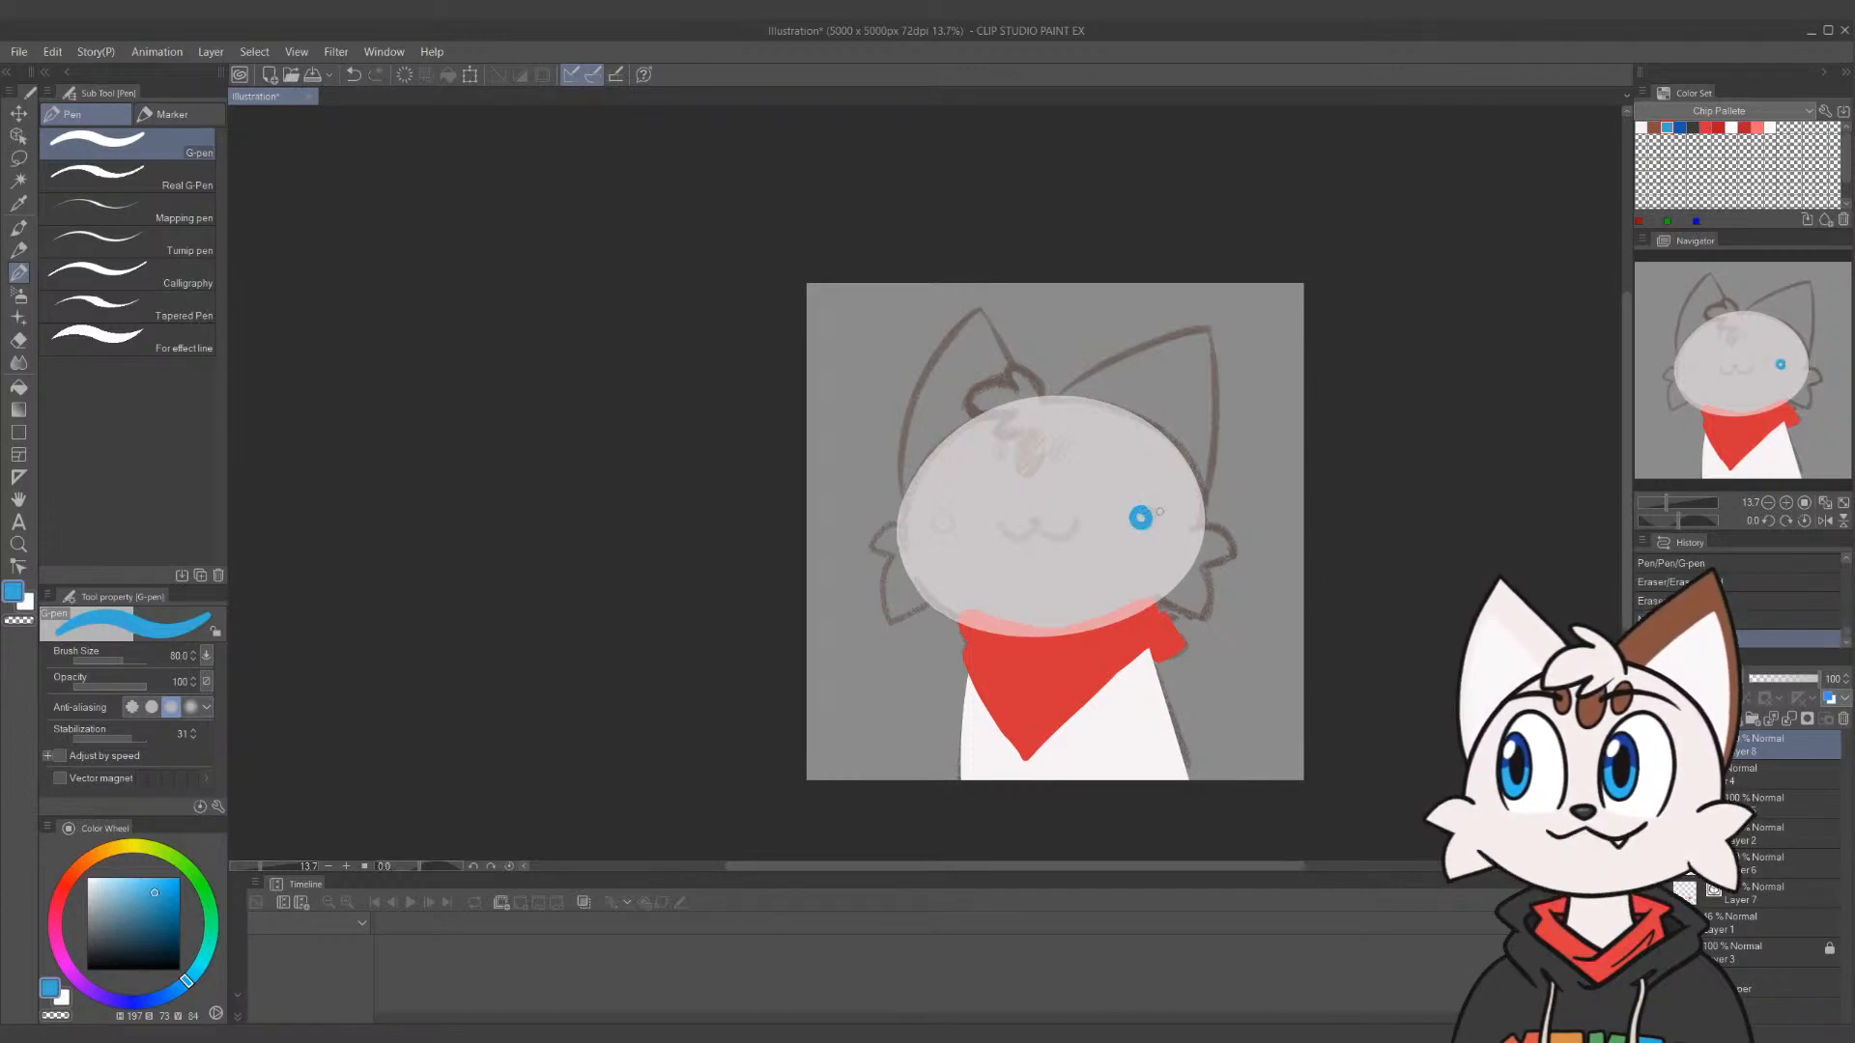
{"action": "key", "text": "ctrl+z"}
{"action": "left_click", "coordinate": [1140, 517]}
{"action": "key", "text": "ctrl+z"}
{"action": "left_click", "coordinate": [1143, 514]}
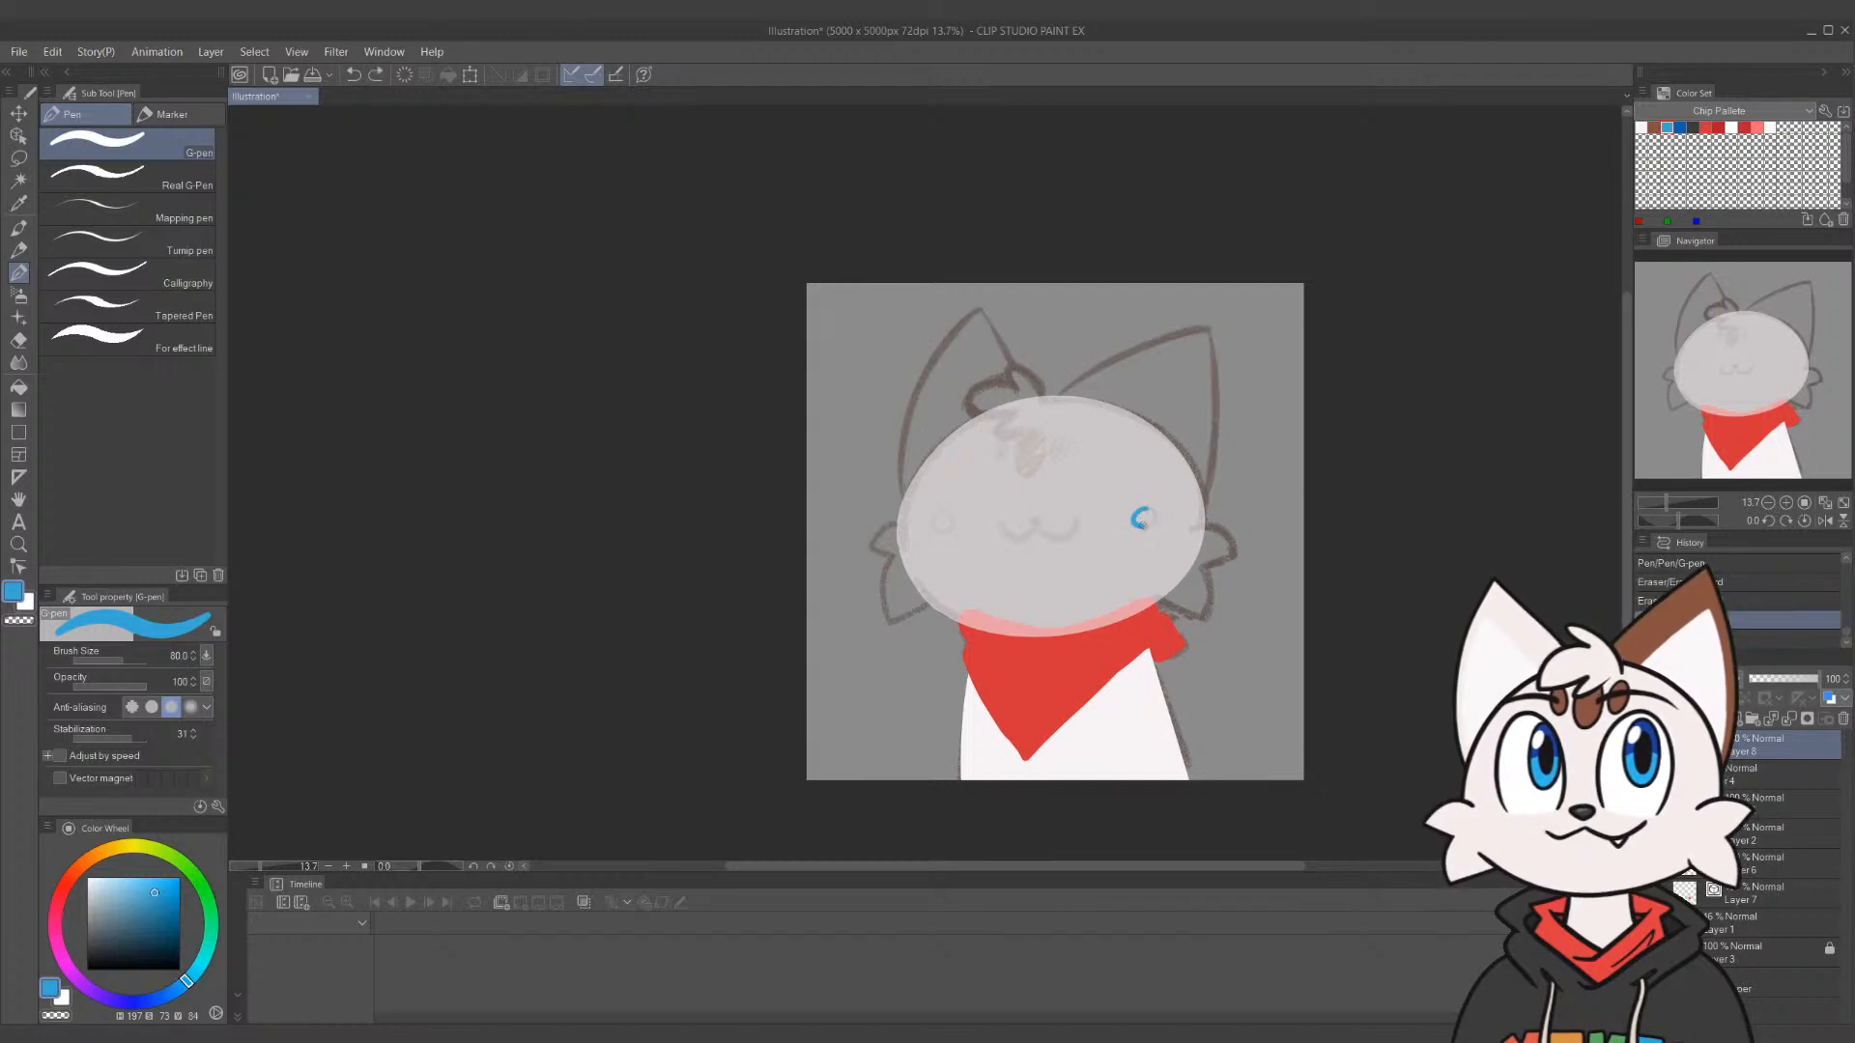
{"action": "key", "text": "ctrl+z"}
{"action": "left_click", "coordinate": [1138, 519]}
{"action": "left_click_drag", "start_coordinate": [1140, 519], "coordinate": [1143, 515]}
{"action": "key", "text": "ctrl+z"}
Outline a matching blue eye over the sketch's left-hand eye and fill both eyes solid with the G-pen at size 120
{"action": "left_click_drag", "start_coordinate": [939, 512], "coordinate": [944, 514]}
{"action": "key", "text": "ctrl+z"}
{"action": "key", "text": "ctrl+z"}
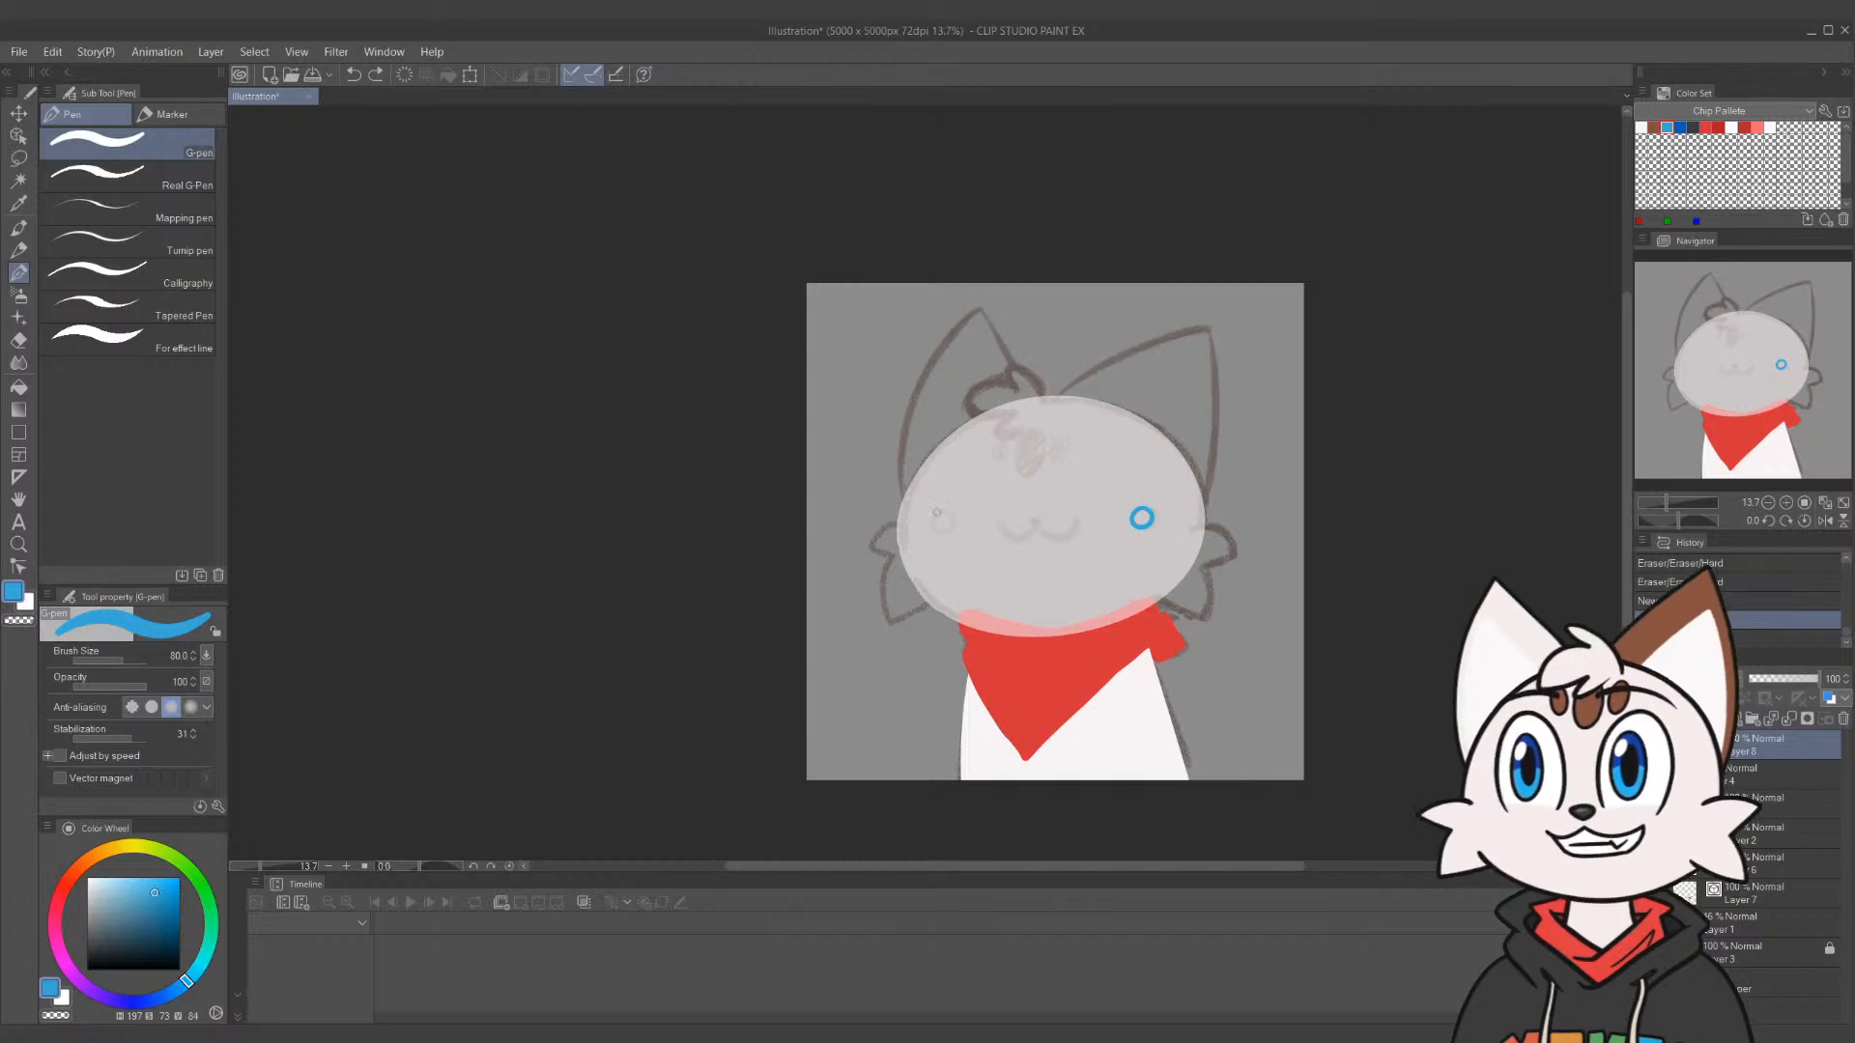
{"action": "left_click_drag", "start_coordinate": [946, 512], "coordinate": [946, 519]}
{"action": "key", "text": "ctrl+z"}
{"action": "key", "text": "ctrl+z"}
{"action": "key", "text": "ctrl+z"}
{"action": "key", "text": "ctrl+z"}
{"action": "key", "text": "ctrl+z"}
{"action": "key", "text": "ctrl+z"}
{"action": "key", "text": "ctrl+z"}
{"action": "key", "text": "ctrl+z"}
{"action": "key", "text": "ctrl+z"}
{"action": "key", "text": "ctrl+z"}
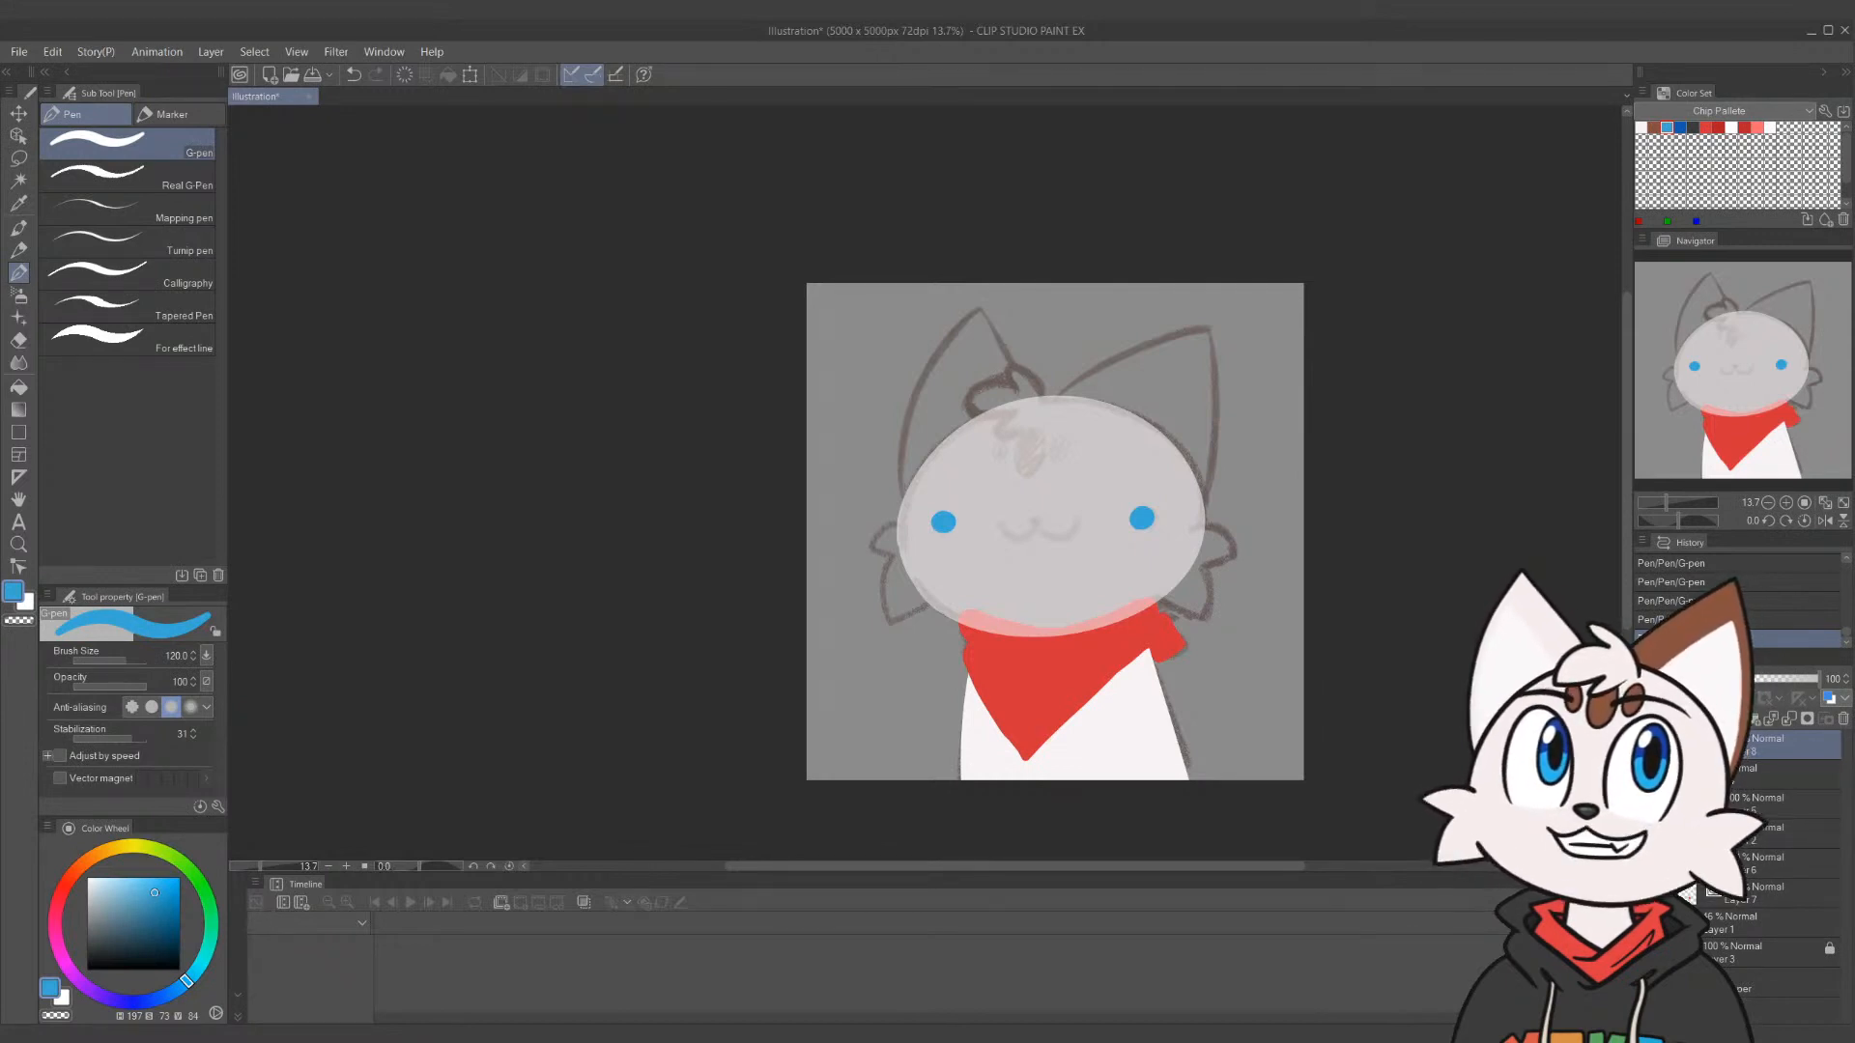
On the head layer, outline three upright brown ovals on the forehead, the middle one largest, with the G-pen at size 70
{"action": "left_click", "coordinate": [1739, 780]}
{"action": "left_click", "coordinate": [1665, 126]}
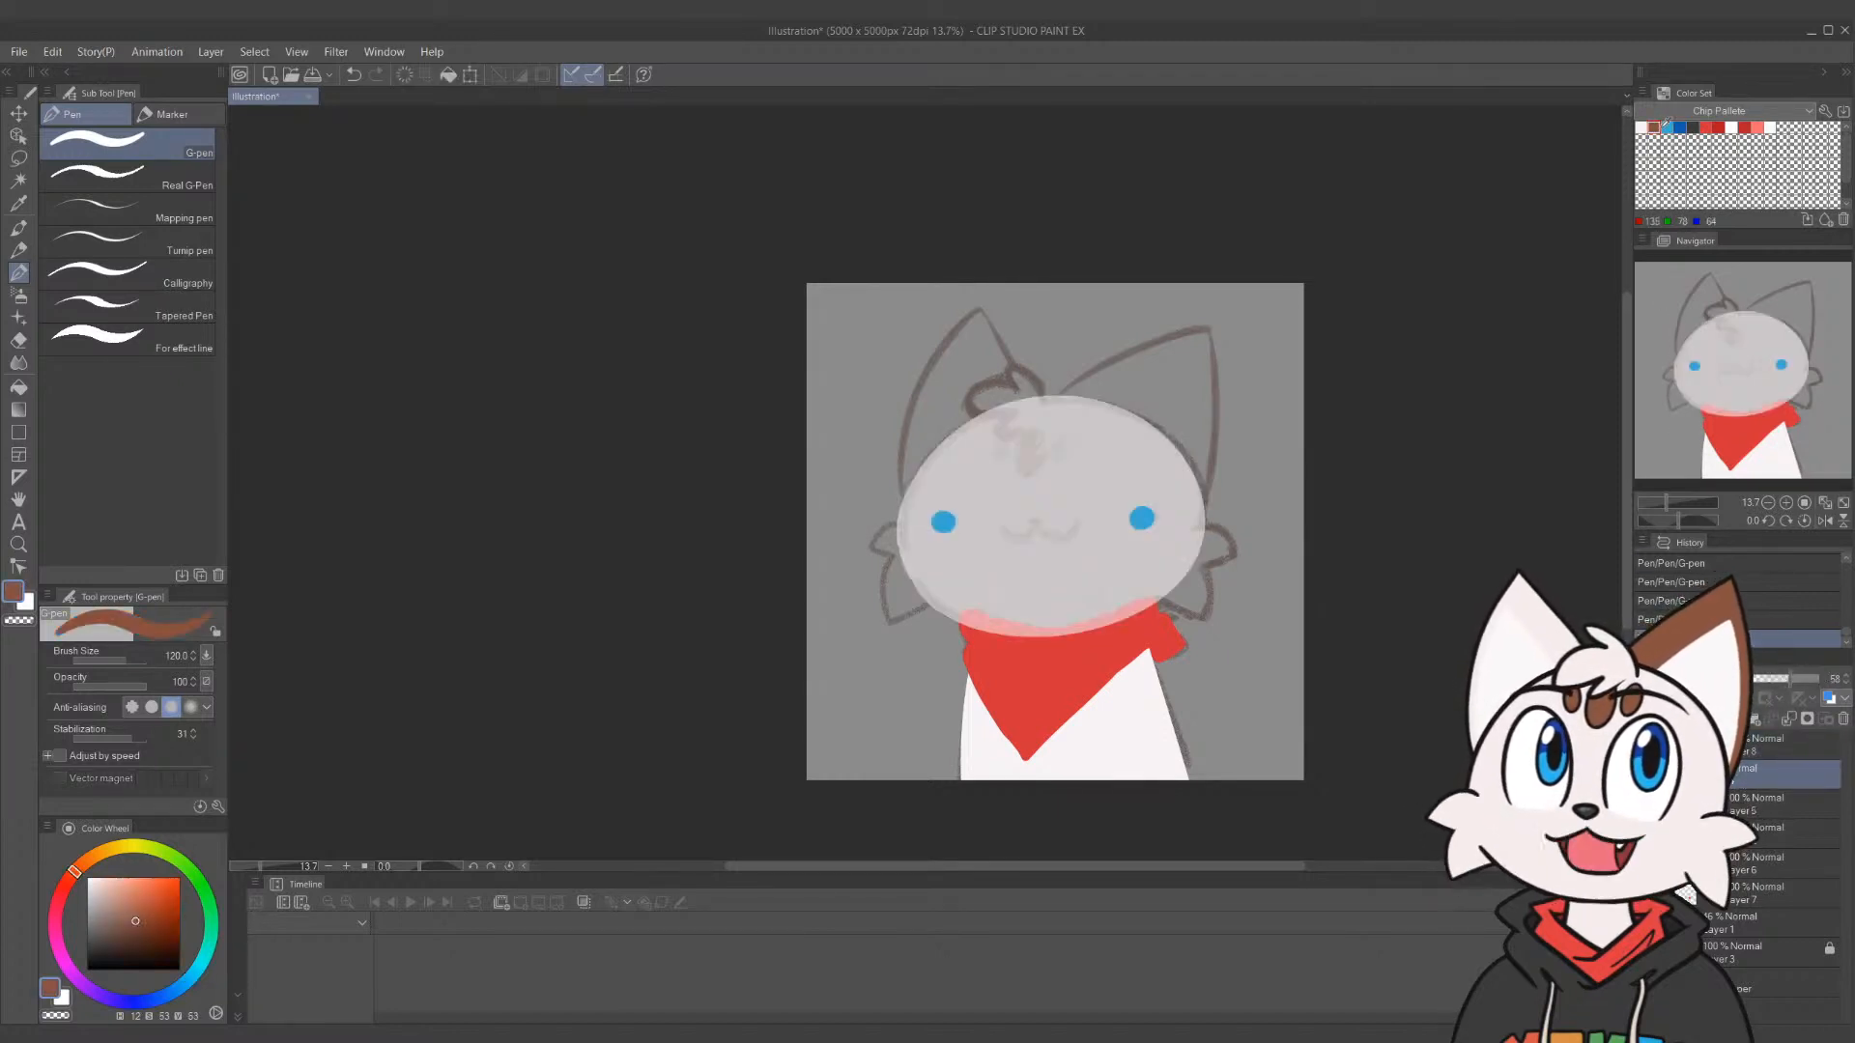
{"action": "mouse_move", "coordinate": [1035, 441]}
{"action": "left_mouse_down"}
{"action": "mouse_move", "coordinate": [1032, 482]}
{"action": "mouse_move", "coordinate": [1029, 436]}
{"action": "mouse_move", "coordinate": [1048, 426]}
{"action": "mouse_move", "coordinate": [1033, 475]}
{"action": "mouse_move", "coordinate": [1025, 437]}
{"action": "mouse_move", "coordinate": [1030, 470]}
{"action": "mouse_move", "coordinate": [1051, 426]}
{"action": "mouse_move", "coordinate": [995, 452]}
{"action": "mouse_move", "coordinate": [1009, 431]}
{"action": "mouse_move", "coordinate": [999, 443]}
{"action": "mouse_move", "coordinate": [1063, 442]}
{"action": "left_mouse_up"}
{"action": "key", "text": "ctrl+z"}
{"action": "key", "text": "ctrl+z"}
{"action": "key", "text": "ctrl+z"}
{"action": "key", "text": "ctrl+z"}
{"action": "key", "text": "ctrl+z"}
{"action": "key", "text": "ctrl+z"}
{"action": "key", "text": "ctrl+z"}
{"action": "key", "text": "ctrl+z"}
{"action": "key", "text": "ctrl+z"}
{"action": "key", "text": "ctrl+z"}
{"action": "key", "text": "ctrl+z"}
{"action": "key", "text": "ctrl+z"}
{"action": "key", "text": "ctrl+z"}
{"action": "key", "text": "ctrl+z"}
{"action": "key", "text": "ctrl+z"}
{"action": "key", "text": "ctrl+z"}
{"action": "key", "text": "ctrl+z"}
{"action": "key", "text": "ctrl+z"}
{"action": "key", "text": "ctrl+z"}
{"action": "key", "text": "ctrl+z"}
{"action": "key", "text": "ctrl+z"}
{"action": "key", "text": "ctrl+z"}
{"action": "key", "text": "ctrl+z"}
{"action": "key", "text": "ctrl+z"}
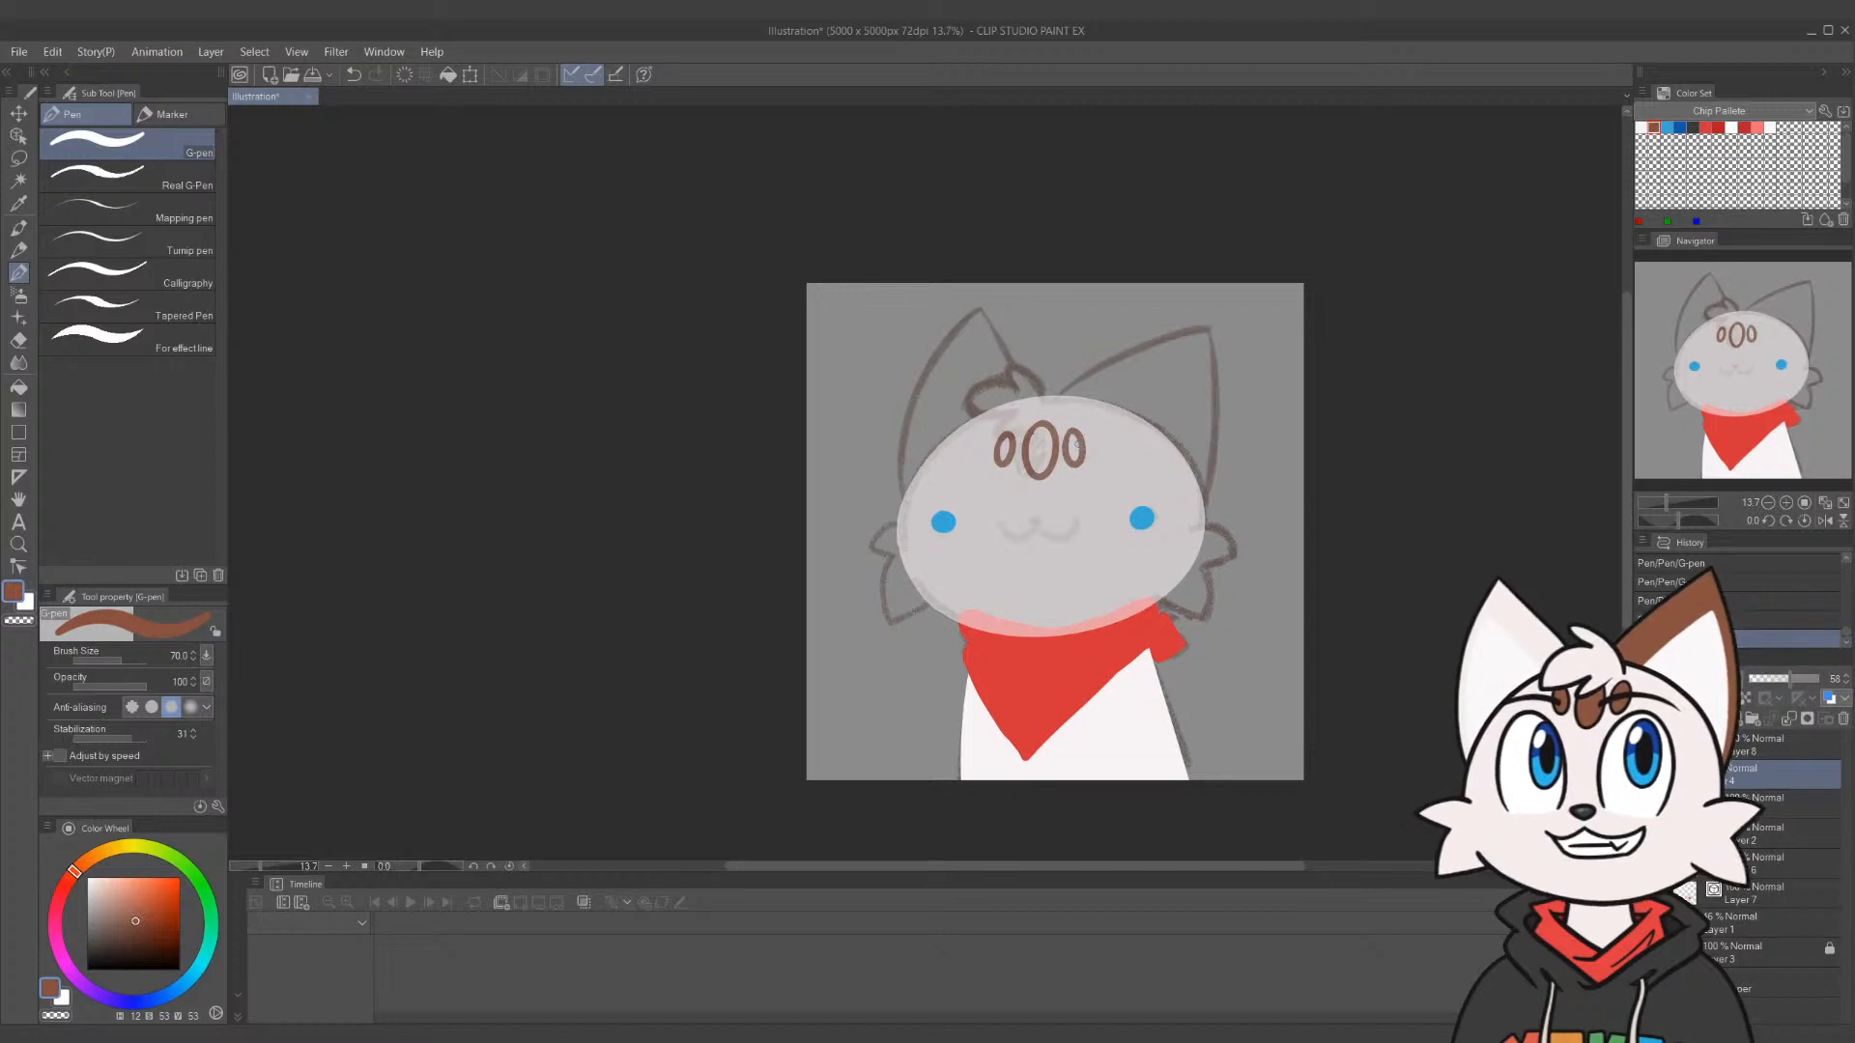
{"action": "mouse_move", "coordinate": [1080, 431]}
{"action": "left_mouse_down"}
{"action": "mouse_move", "coordinate": [1073, 458]}
{"action": "mouse_move", "coordinate": [1075, 433]}
{"action": "left_mouse_up"}
{"action": "key", "text": "ctrl+z"}
{"action": "key", "text": "ctrl+z"}
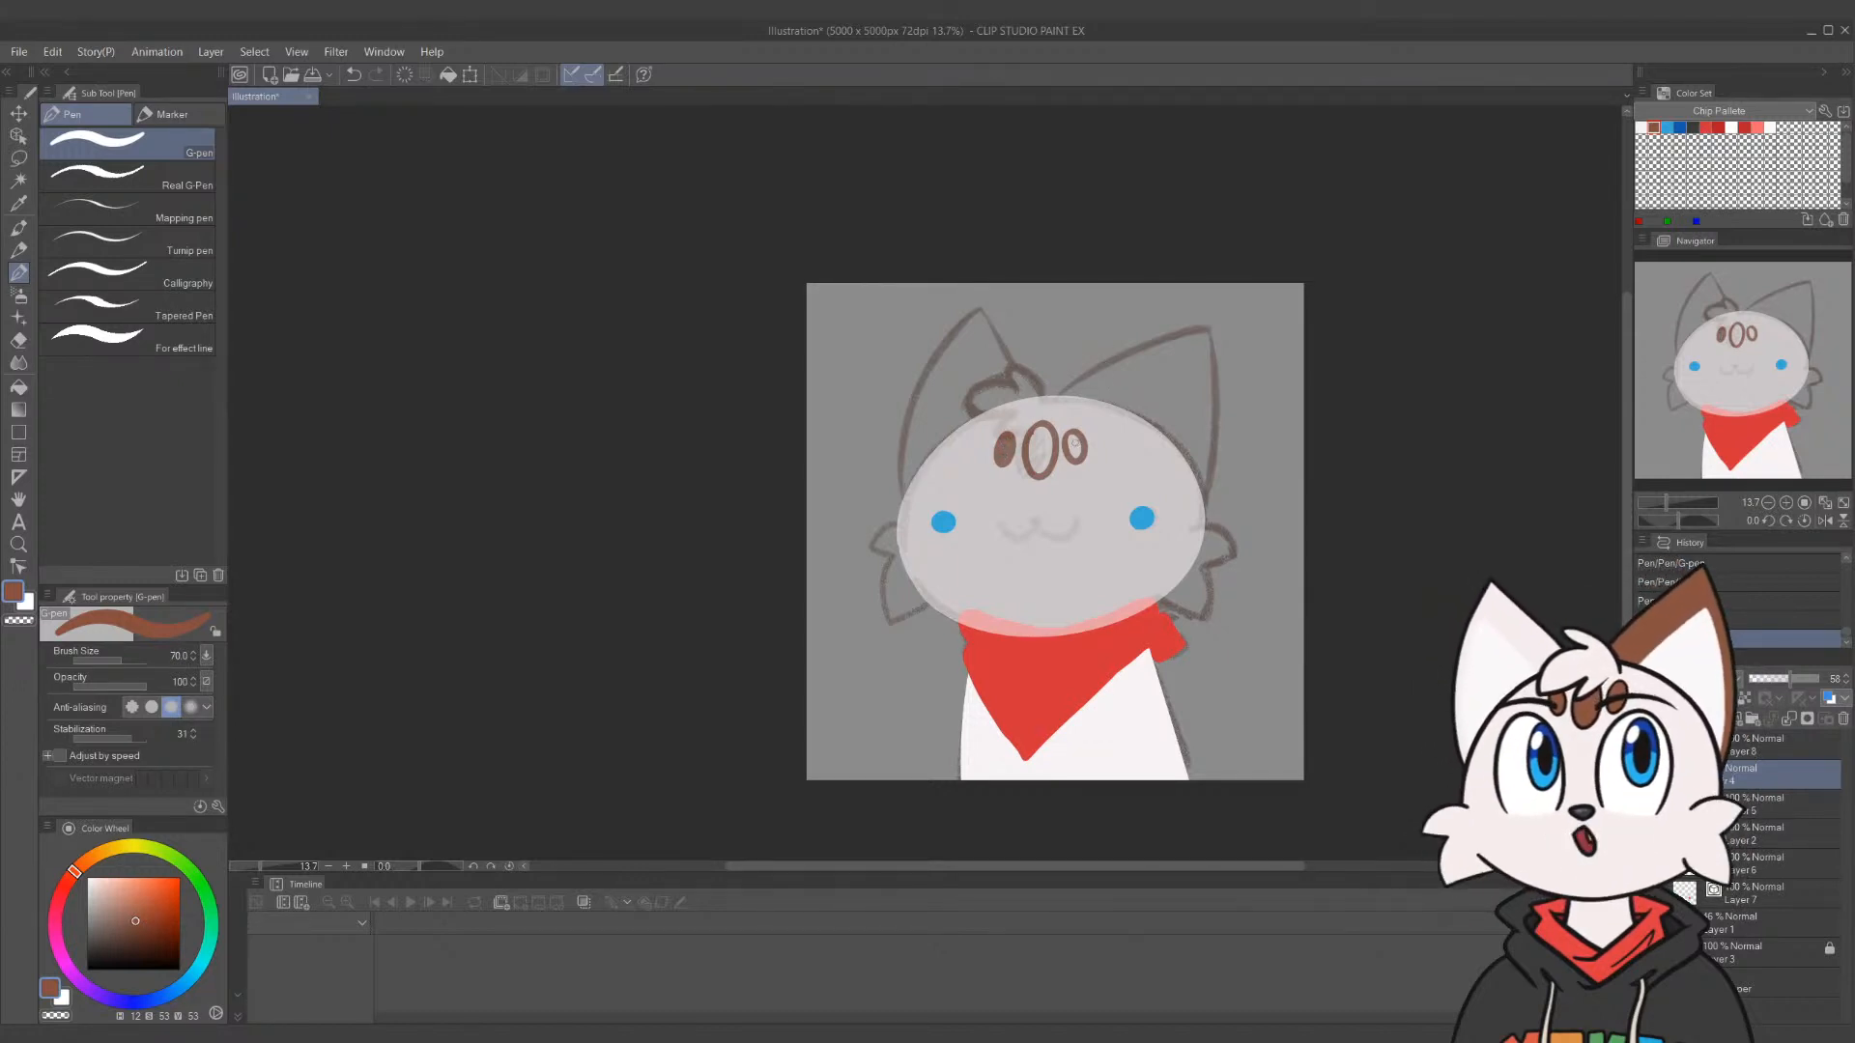
Fill the forehead ovals solid brown, using the G-pen at size 70 for the side ovals and 100 for the middle one
{"action": "left_click", "coordinate": [1072, 444]}
{"action": "left_click_drag", "start_coordinate": [1069, 440], "coordinate": [1072, 454]}
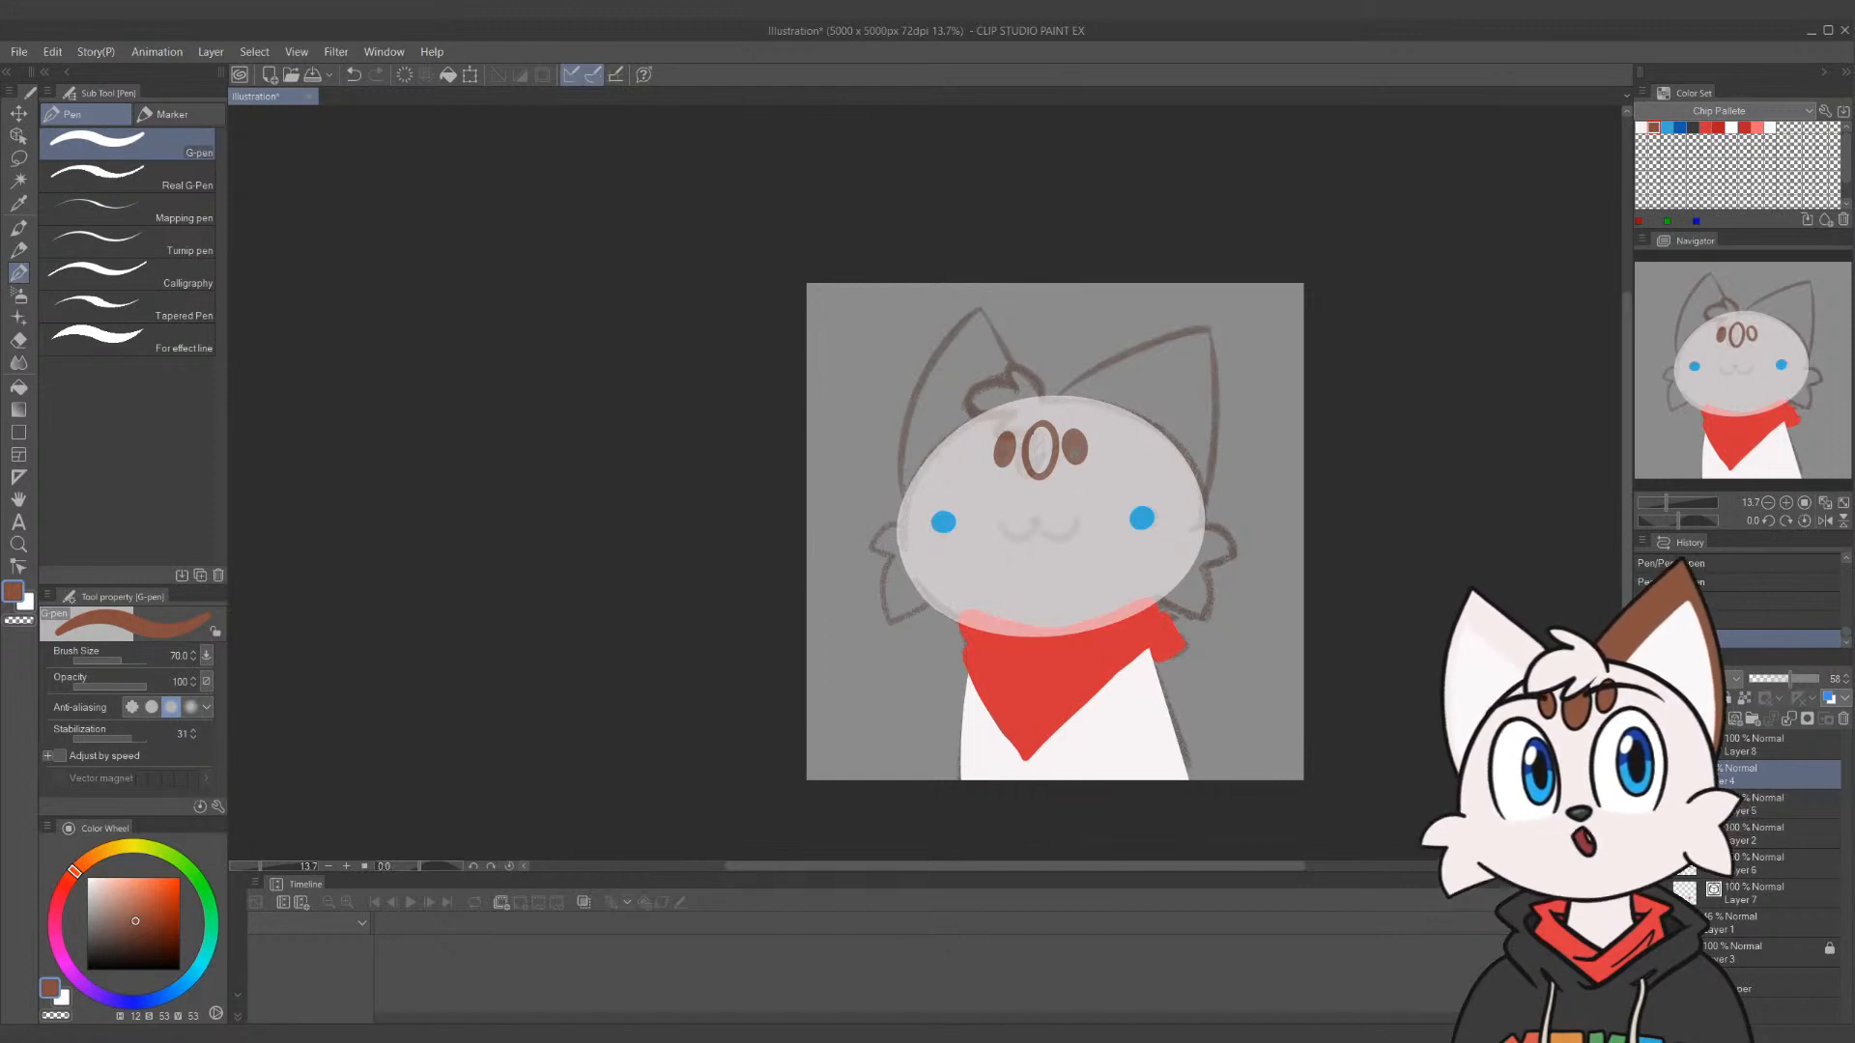
{"action": "key", "text": "bracketright"}
{"action": "key", "text": "bracketright"}
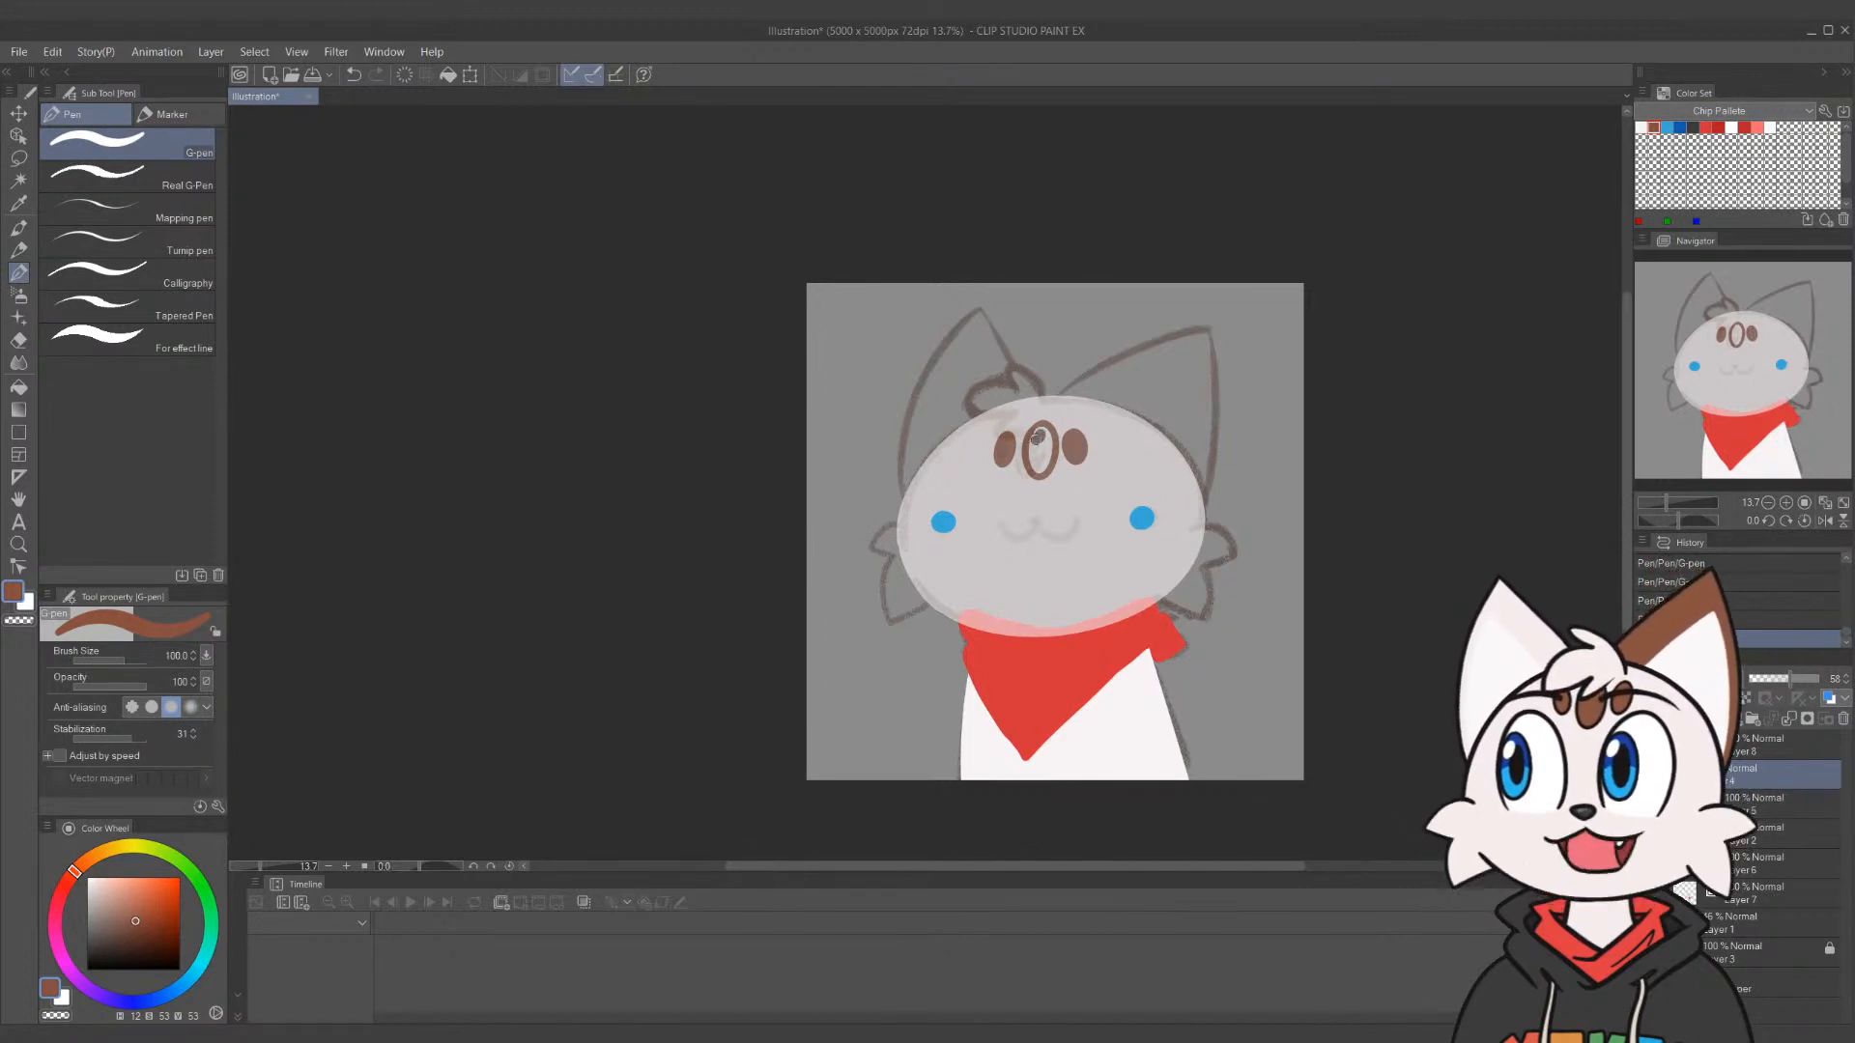
{"action": "mouse_move", "coordinate": [1037, 442]}
{"action": "left_mouse_down"}
{"action": "mouse_move", "coordinate": [1039, 464]}
{"action": "mouse_move", "coordinate": [1049, 435]}
{"action": "left_mouse_up"}
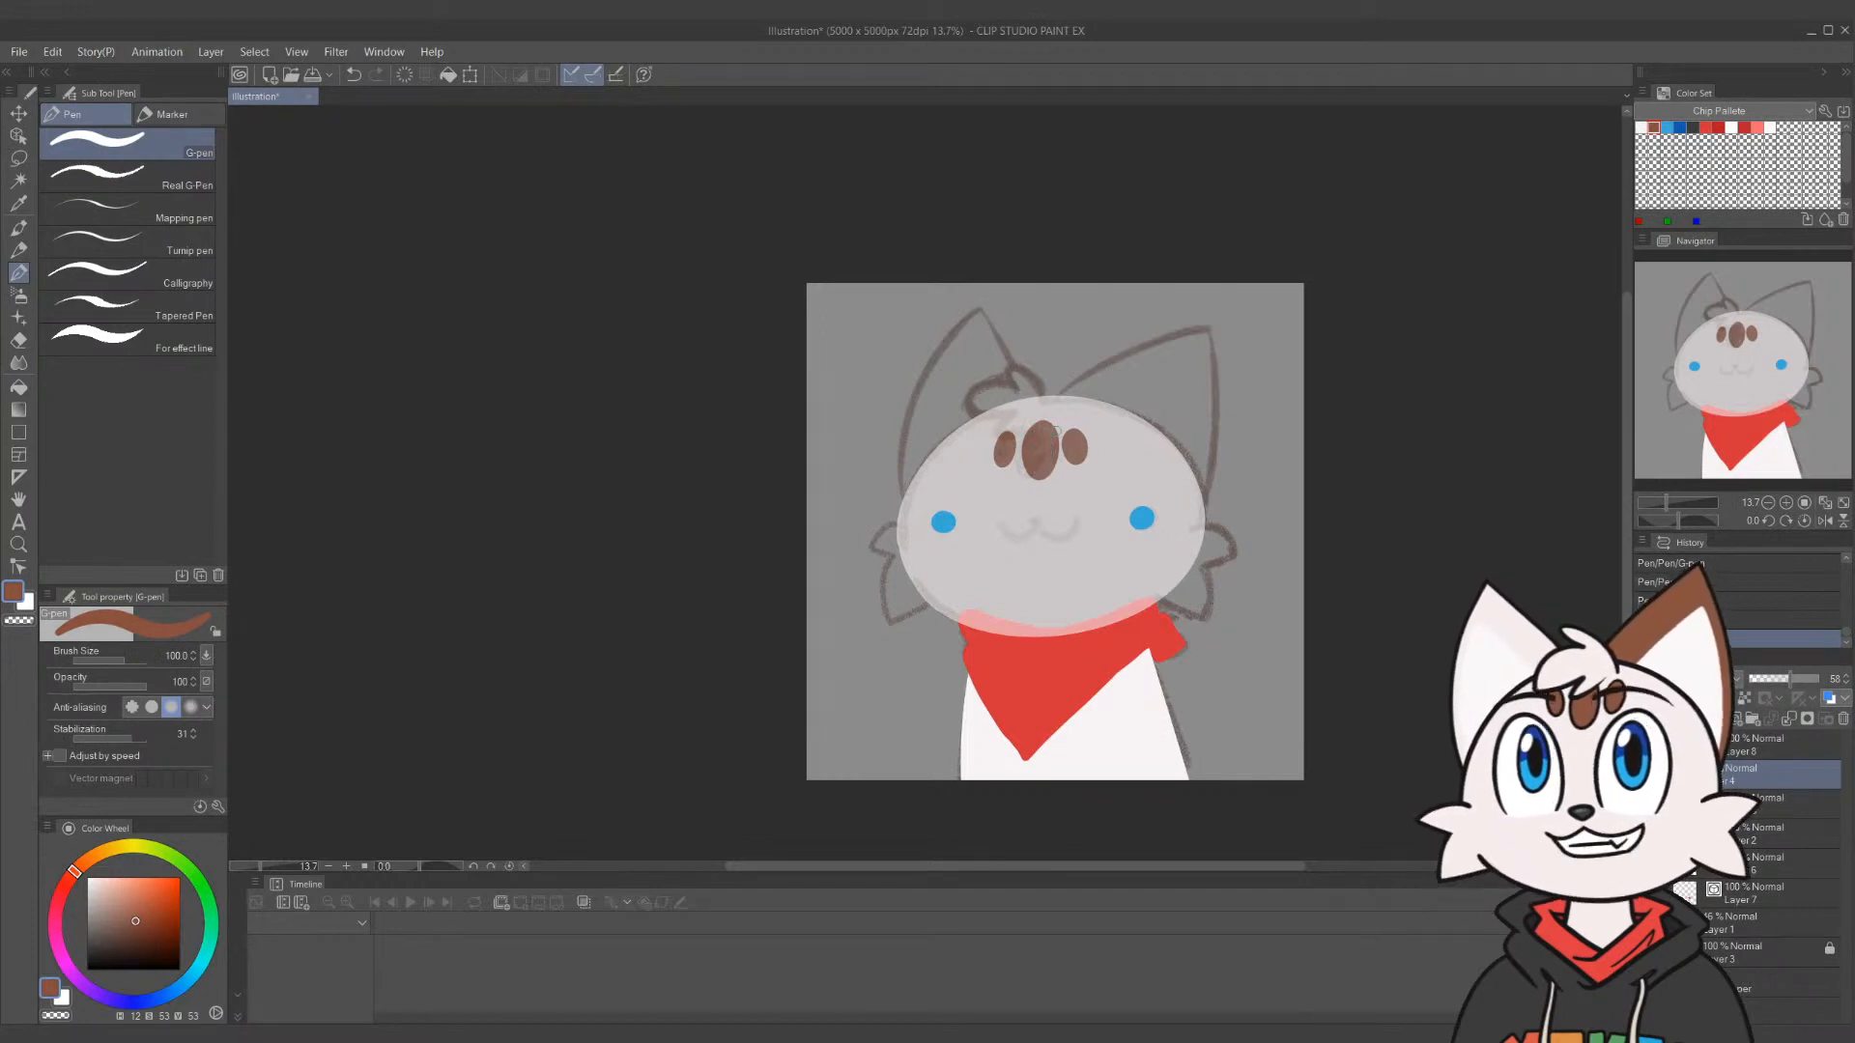
{"action": "key", "text": "bracketleft"}
{"action": "key", "text": "bracketleft"}
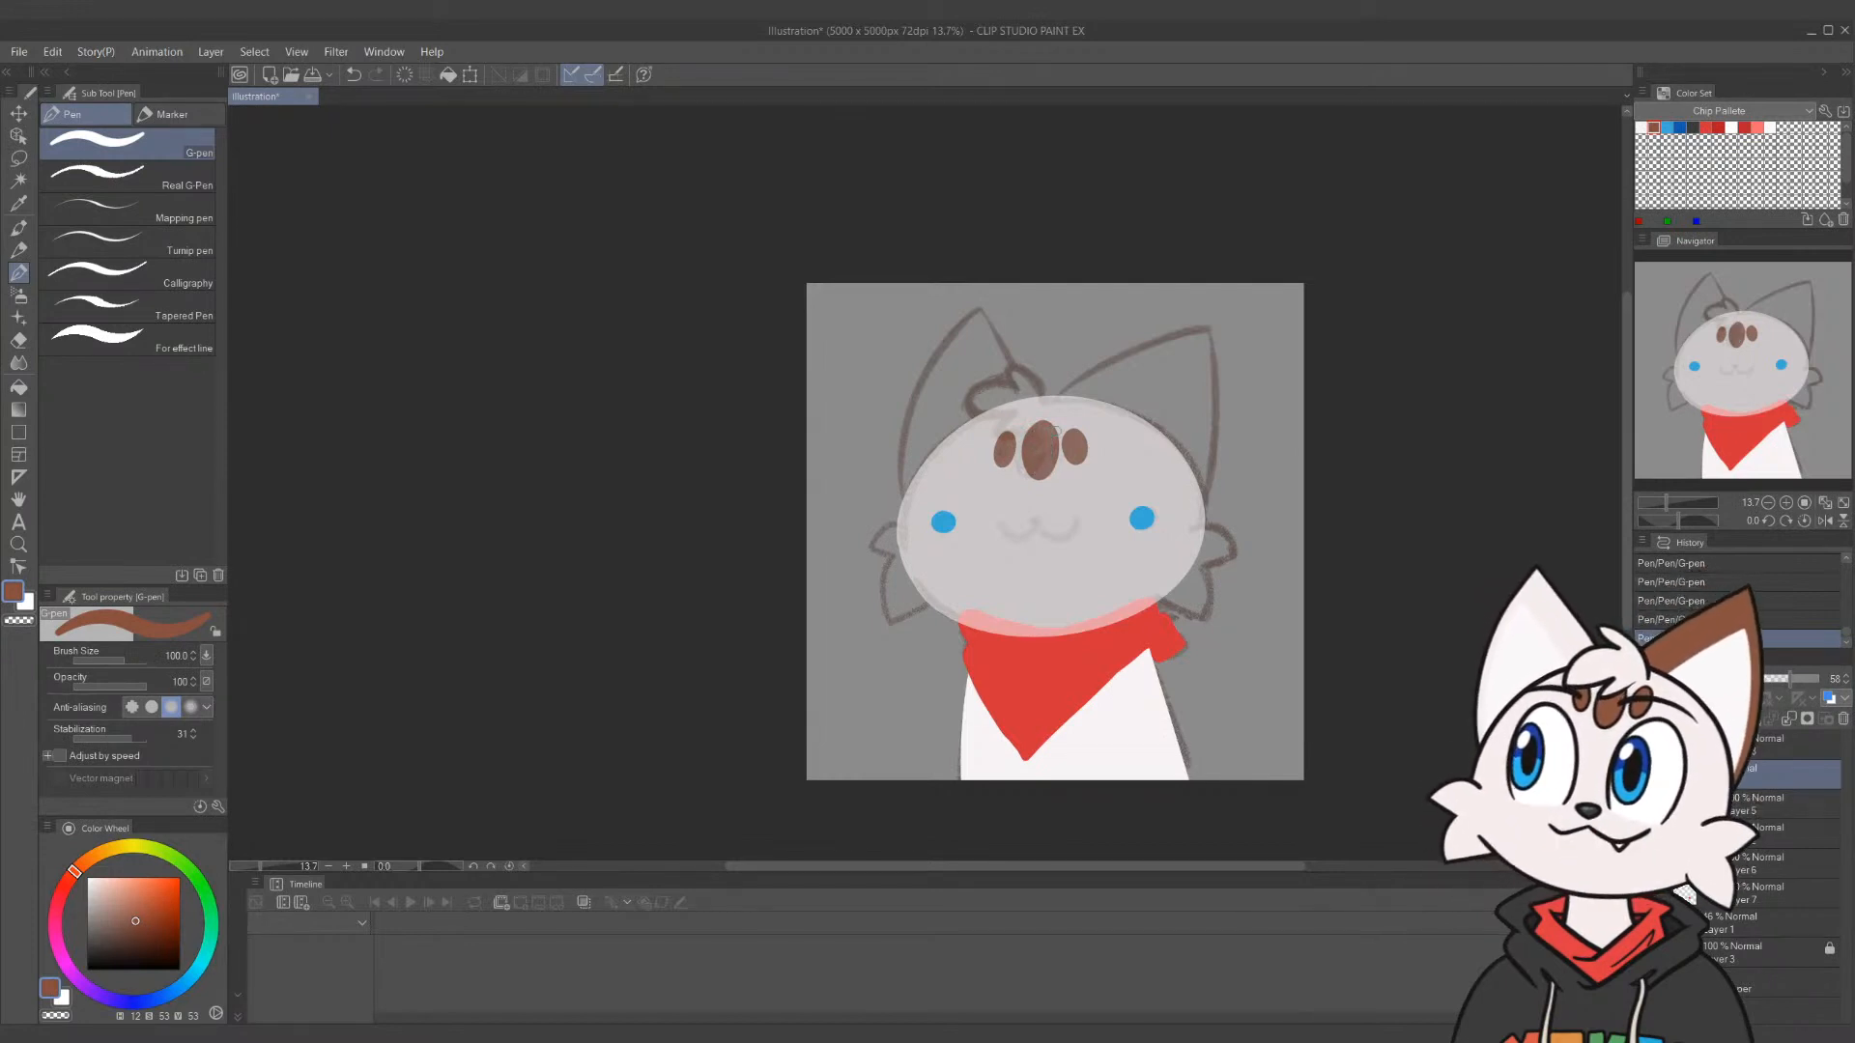
{"action": "key", "text": "bracketright"}
{"action": "key", "text": "bracketright"}
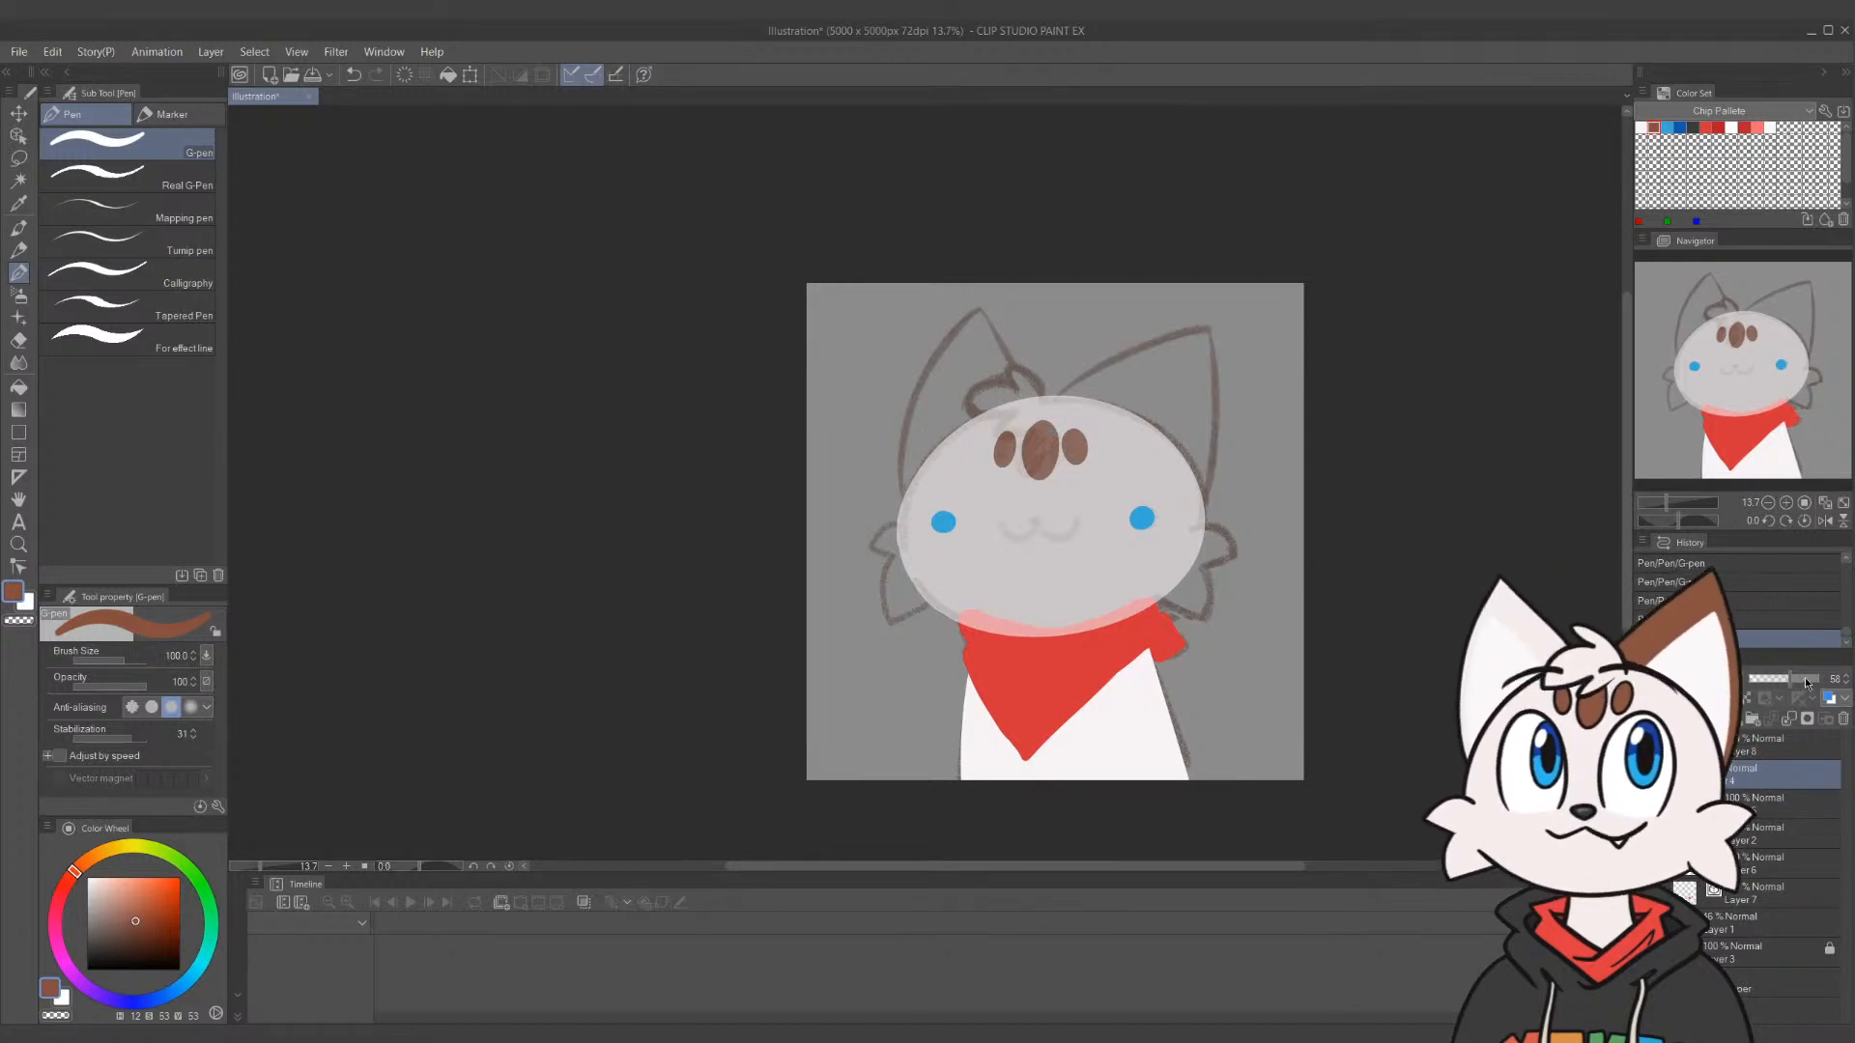
Raise the head layer's opacity to about 73 and add a new vector layer beneath it
{"action": "mouse_move", "coordinate": [1792, 679]}
{"action": "left_mouse_down"}
{"action": "mouse_move", "coordinate": [1808, 680]}
{"action": "mouse_move", "coordinate": [1788, 679]}
{"action": "left_mouse_up"}
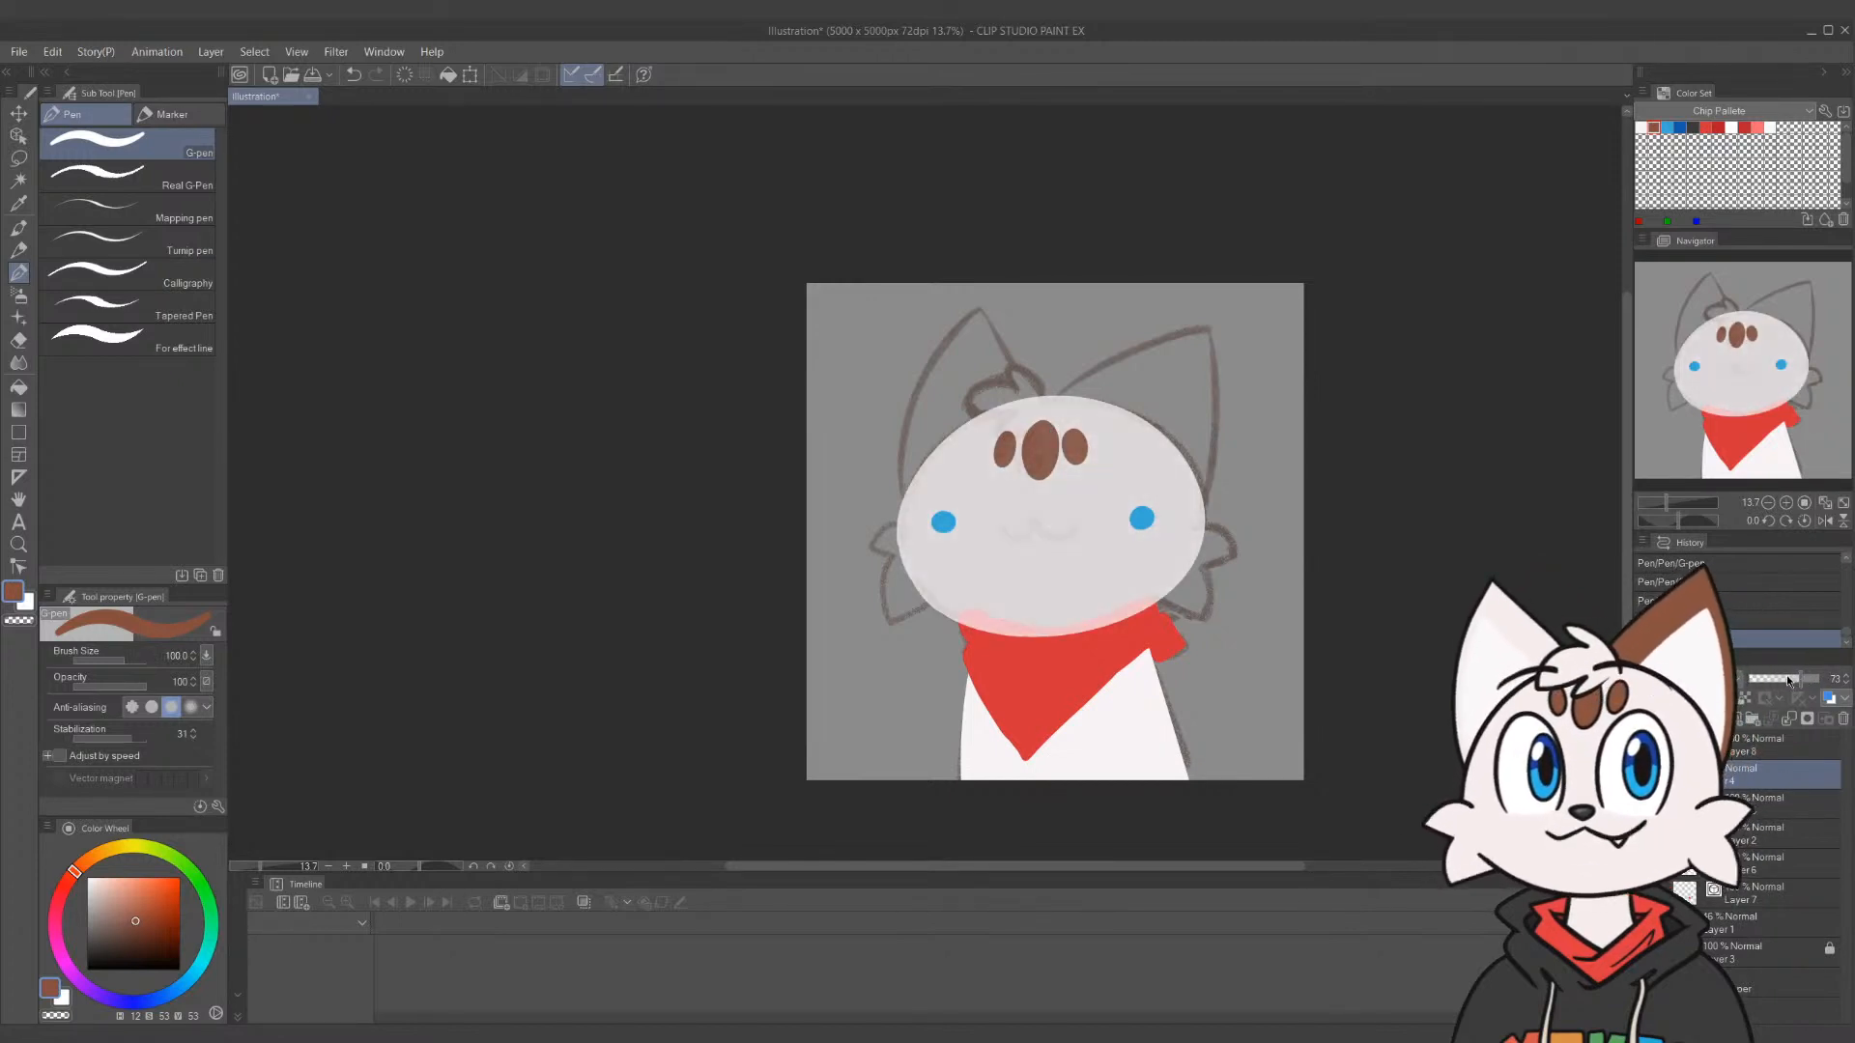
{"action": "left_click", "coordinate": [1777, 803]}
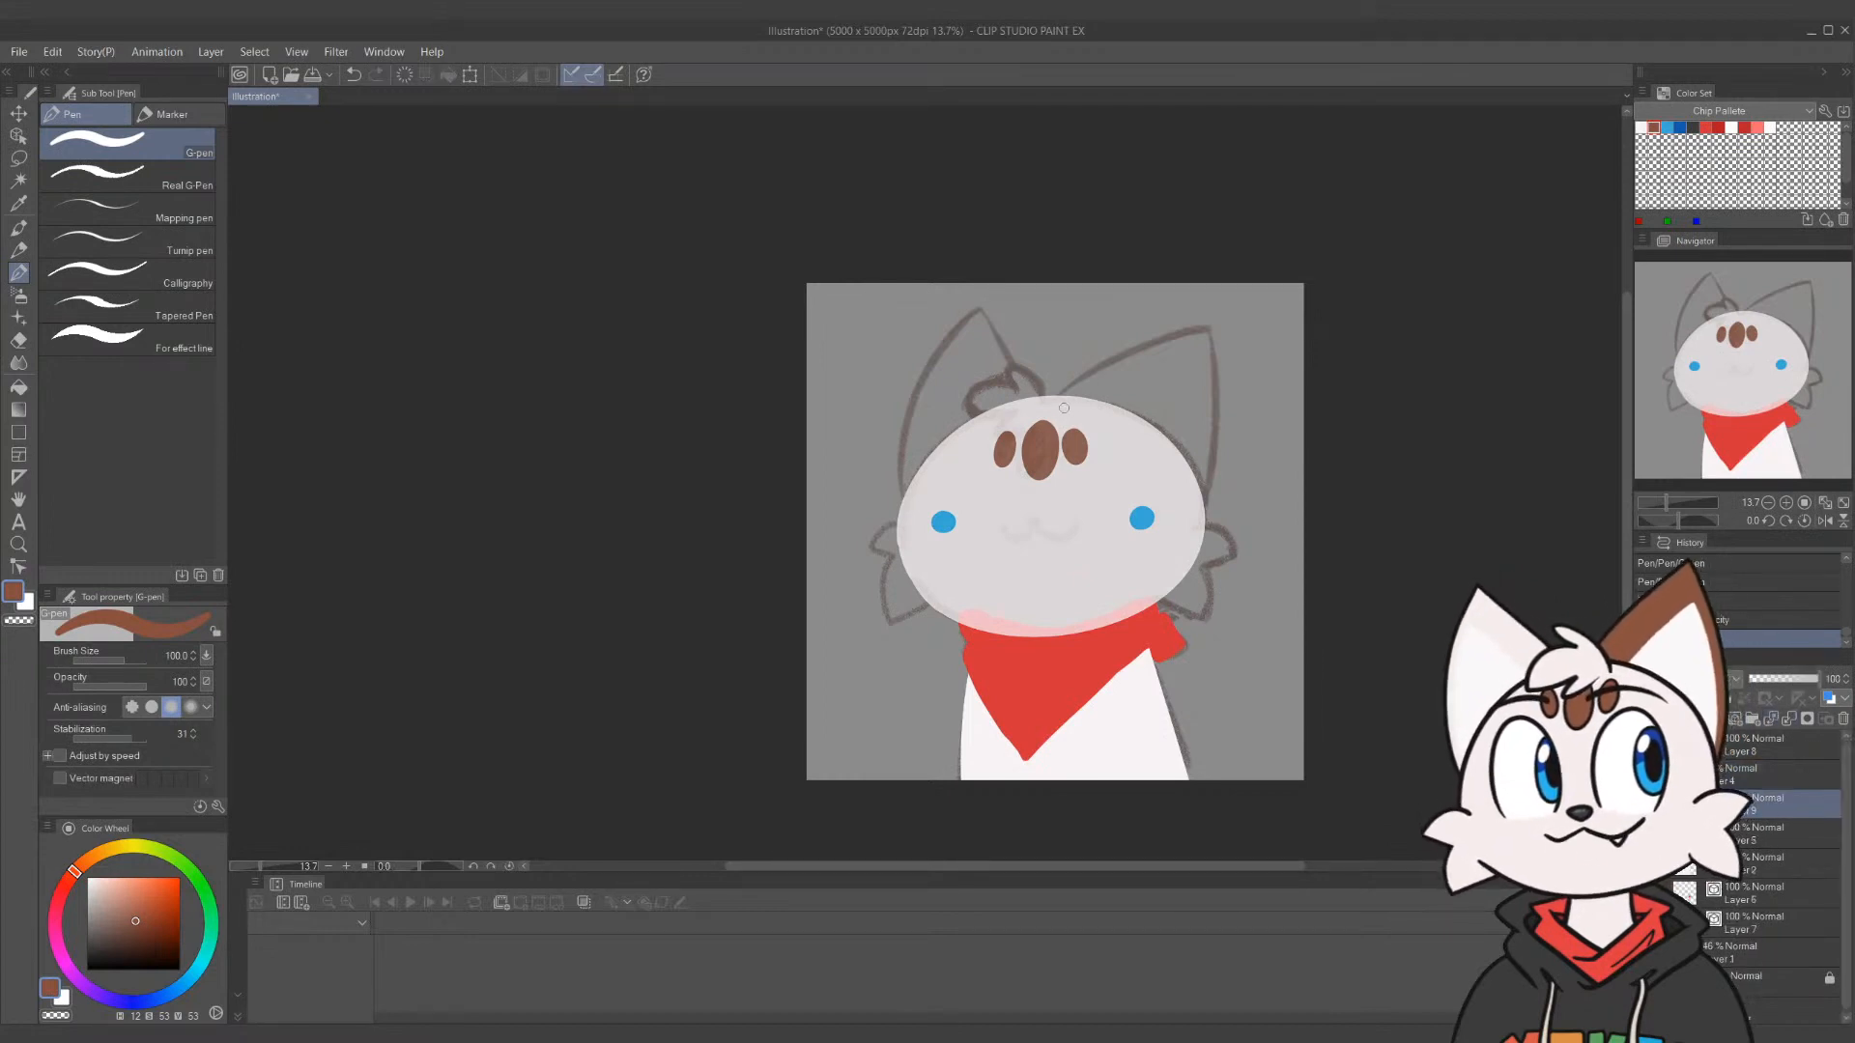
Draw the upper edge of the right-hand ear in brown along the sketch with the G-pen at size 100
{"action": "left_click_drag", "start_coordinate": [1062, 392], "coordinate": [1190, 326]}
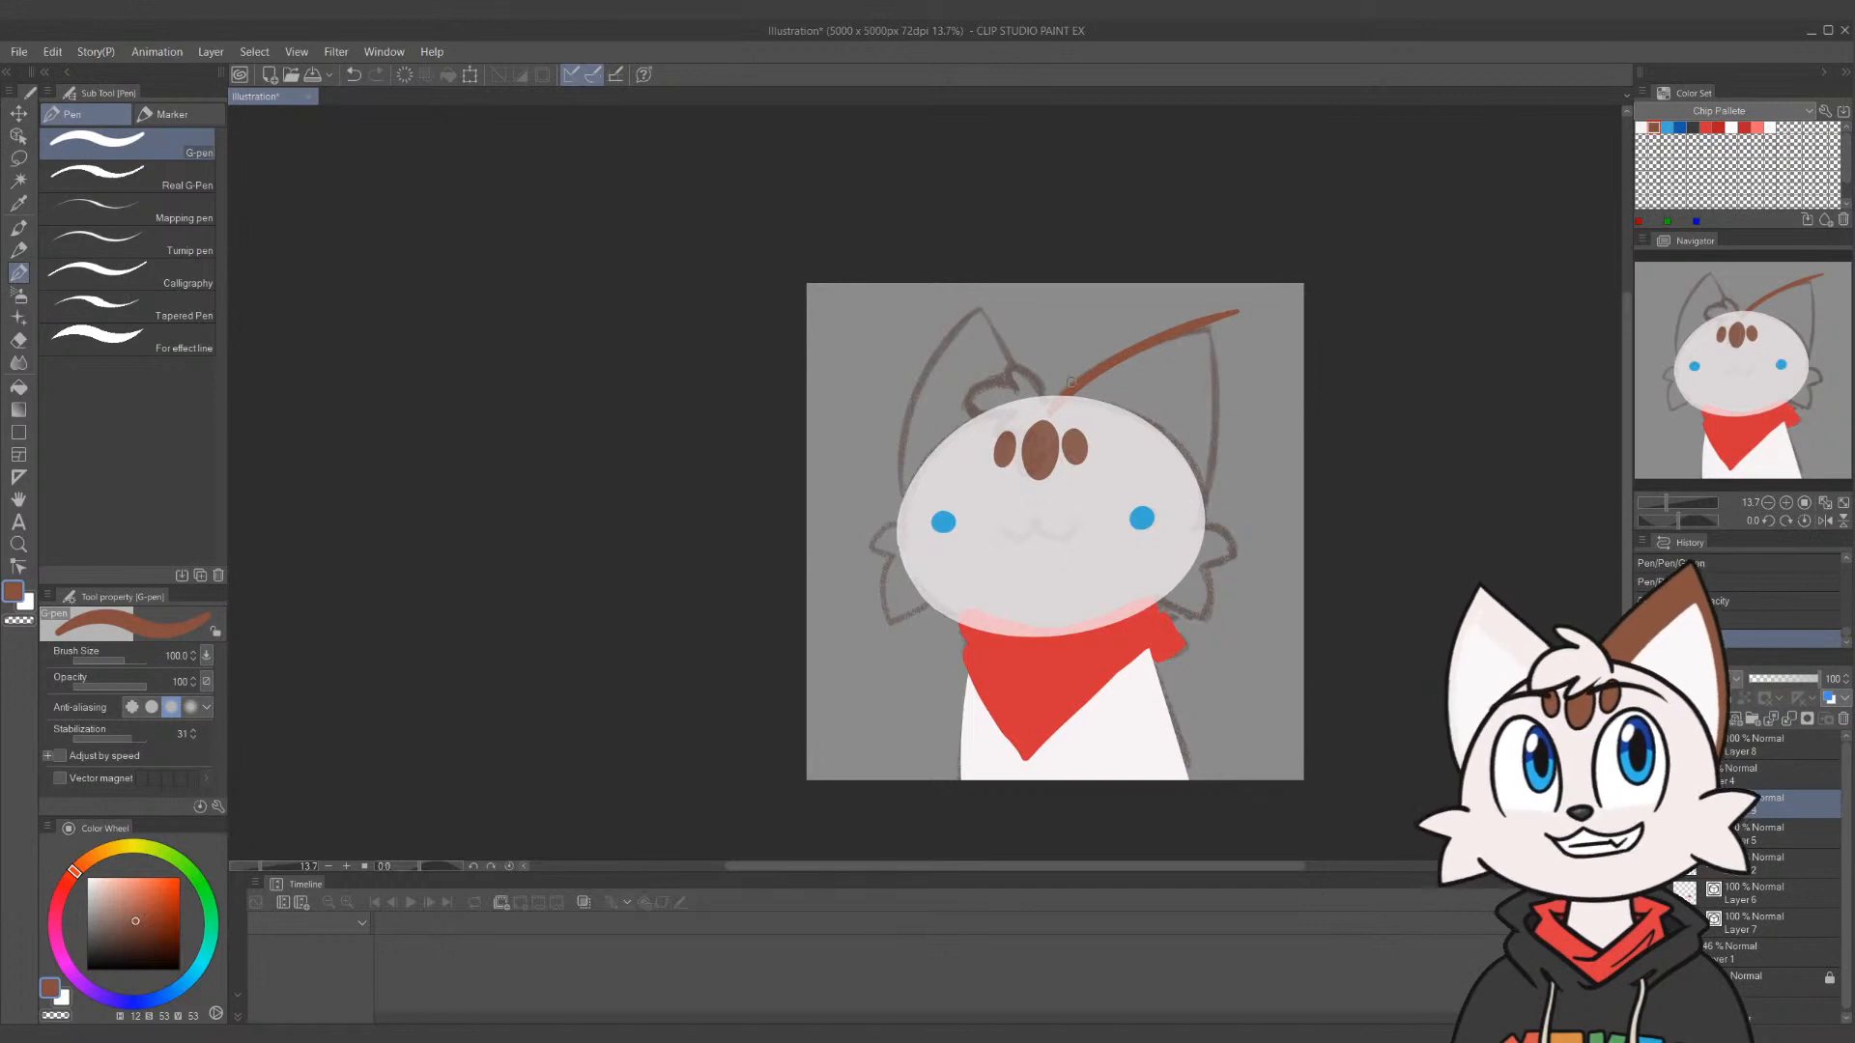
{"action": "key", "text": "ctrl+z"}
{"action": "mouse_move", "coordinate": [1052, 413]}
{"action": "left_mouse_down"}
{"action": "mouse_move", "coordinate": [1222, 324]}
{"action": "mouse_move", "coordinate": [1184, 546]}
{"action": "left_mouse_up"}
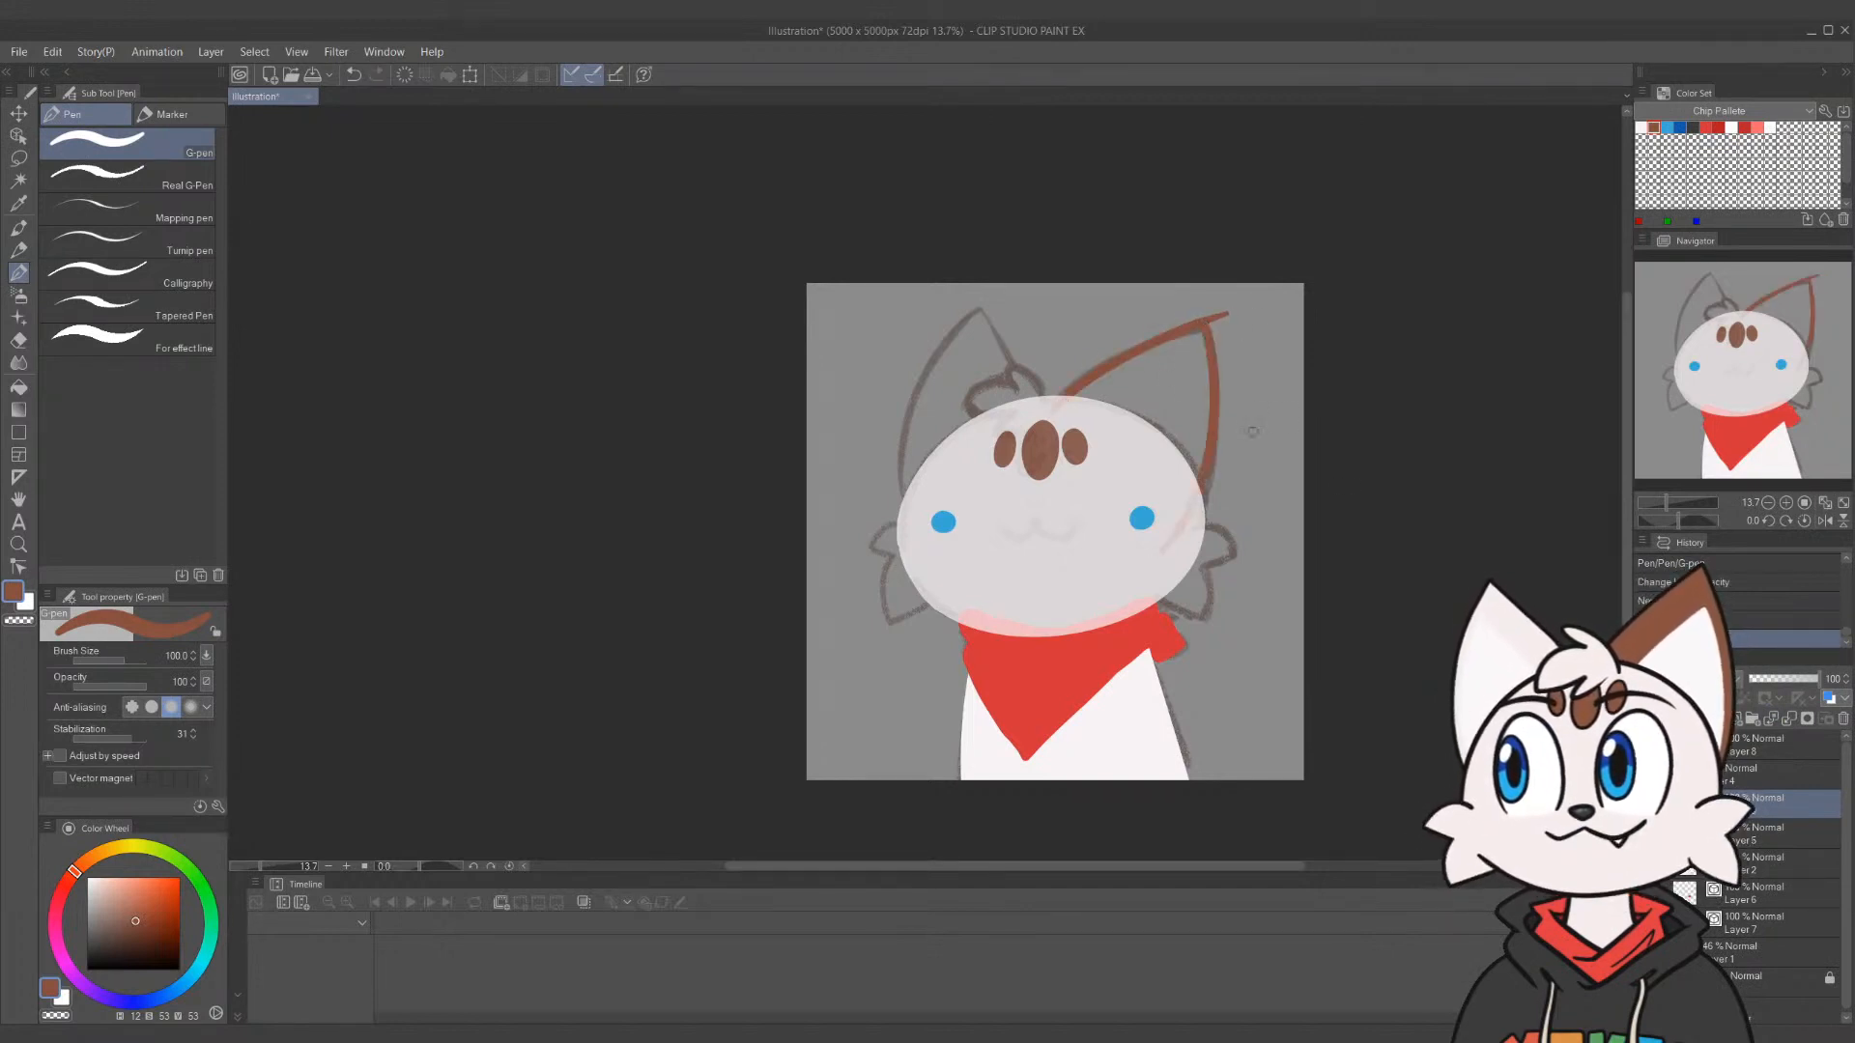
{"action": "key", "text": "ctrl+z"}
{"action": "mouse_move", "coordinate": [1063, 394]}
{"action": "left_mouse_down"}
{"action": "mouse_move", "coordinate": [1099, 371]}
{"action": "mouse_move", "coordinate": [1263, 333]}
{"action": "mouse_move", "coordinate": [1214, 353]}
{"action": "mouse_move", "coordinate": [1209, 521]}
{"action": "left_mouse_up"}
{"action": "key", "text": "ctrl+z"}
Draw the right-hand ear's outer edge from tip to cheek and close its base with a brown line behind the head
{"action": "left_click_drag", "start_coordinate": [1215, 336], "coordinate": [1195, 504]}
{"action": "key", "text": "ctrl+z"}
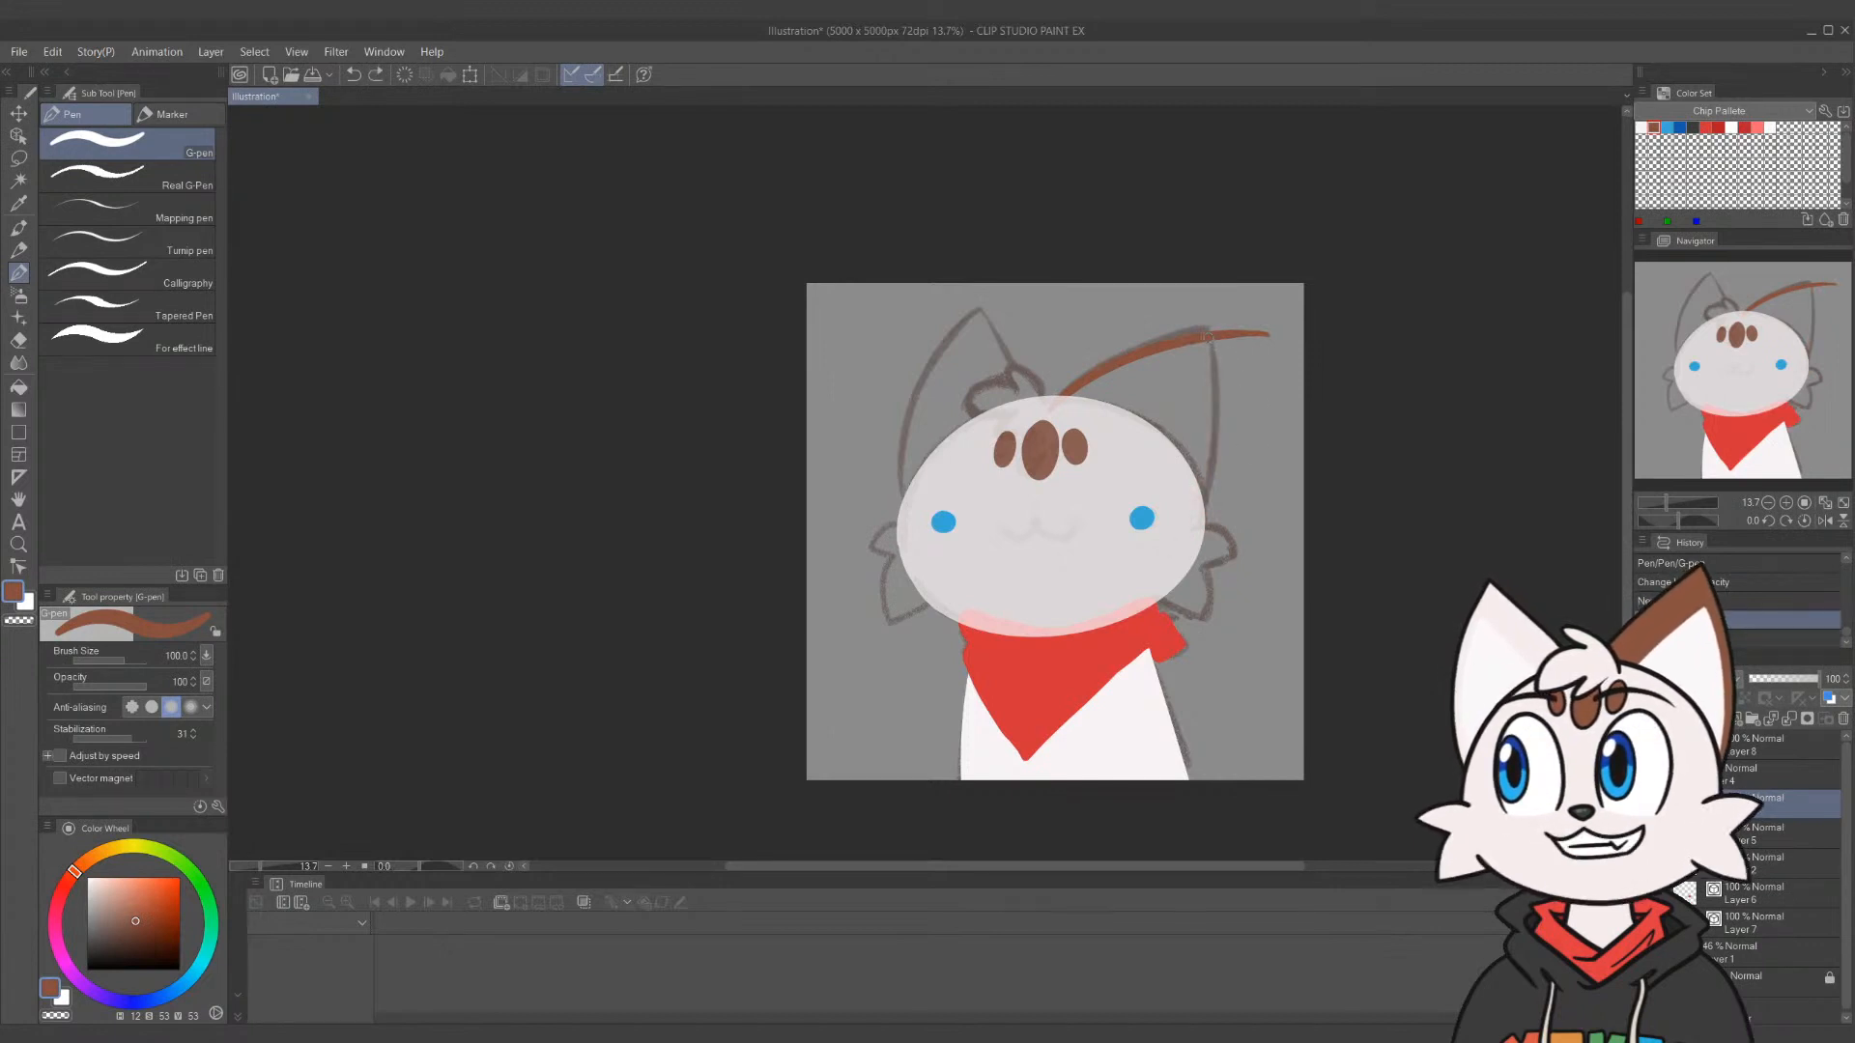
{"action": "left_click_drag", "start_coordinate": [1215, 338], "coordinate": [1135, 568]}
{"action": "key", "text": "ctrl+z"}
{"action": "left_click_drag", "start_coordinate": [1215, 338], "coordinate": [1201, 498]}
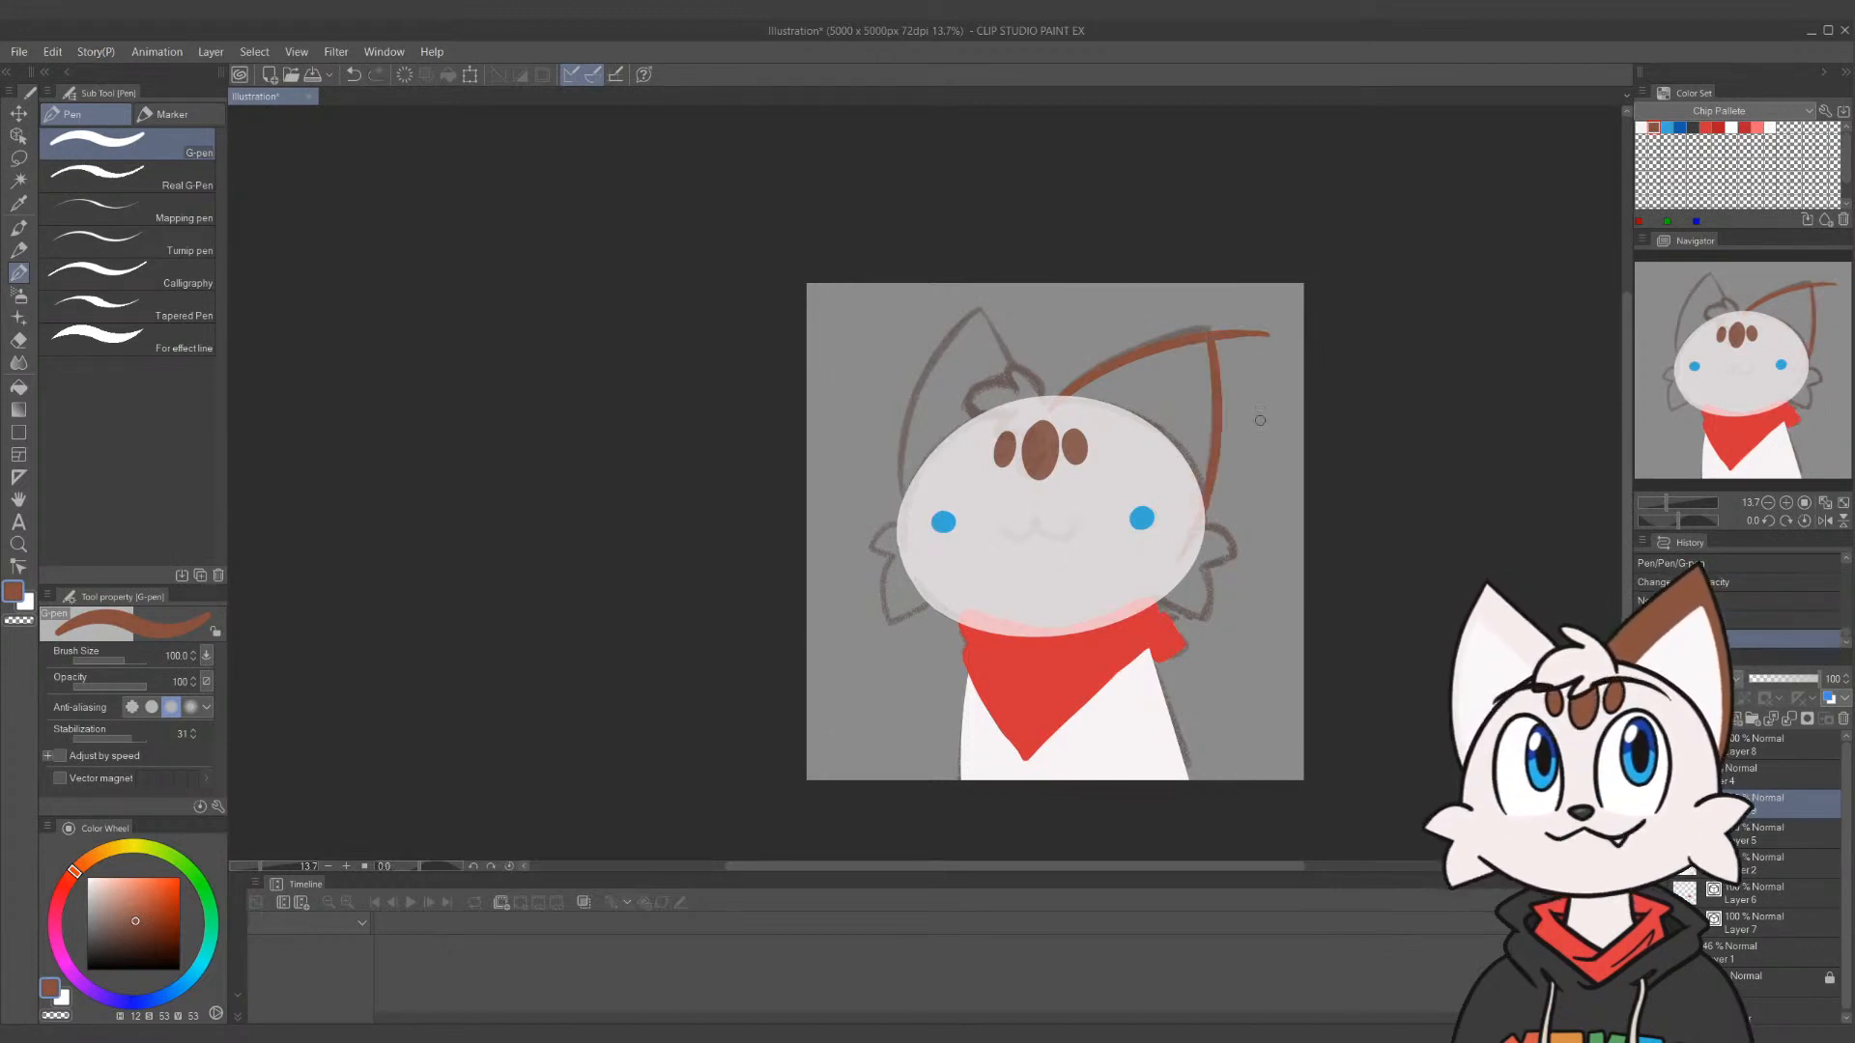
{"action": "key", "text": "ctrl+z"}
{"action": "left_click_drag", "start_coordinate": [1214, 338], "coordinate": [1206, 499]}
{"action": "key", "text": "ctrl+z"}
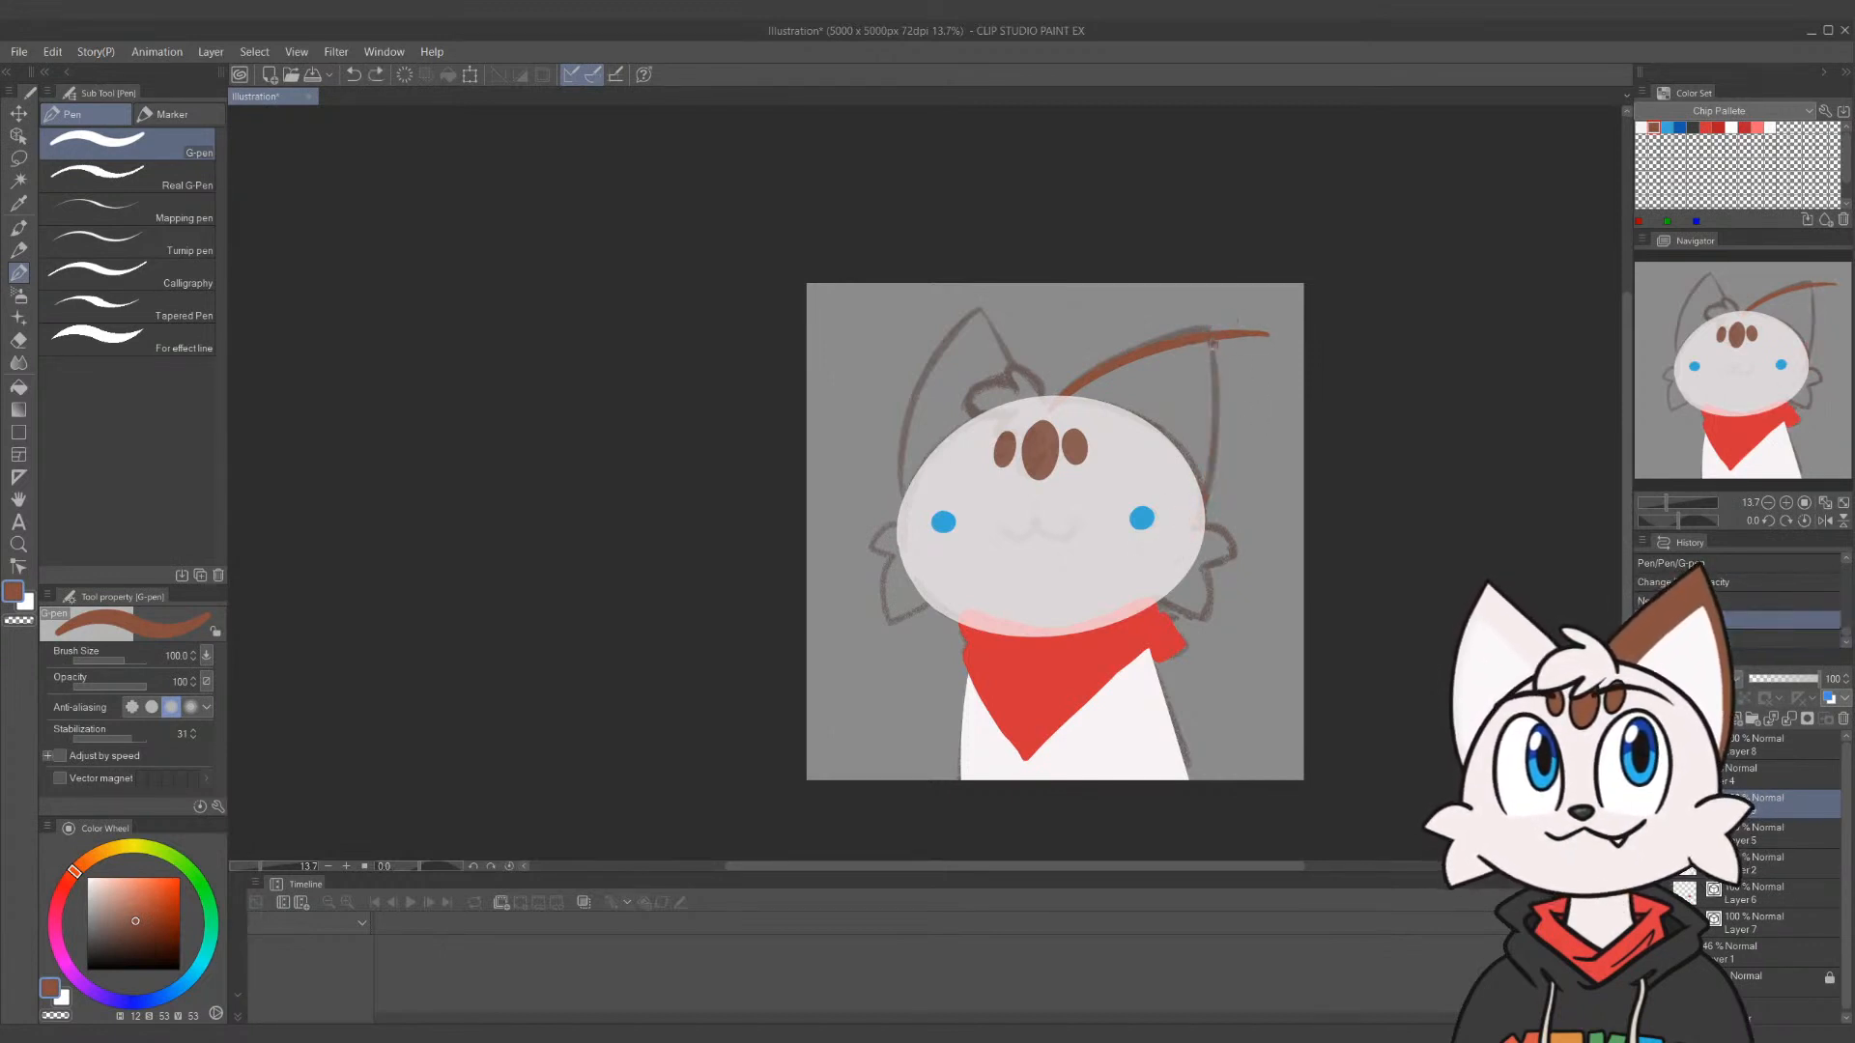
{"action": "left_click_drag", "start_coordinate": [1214, 338], "coordinate": [1204, 498]}
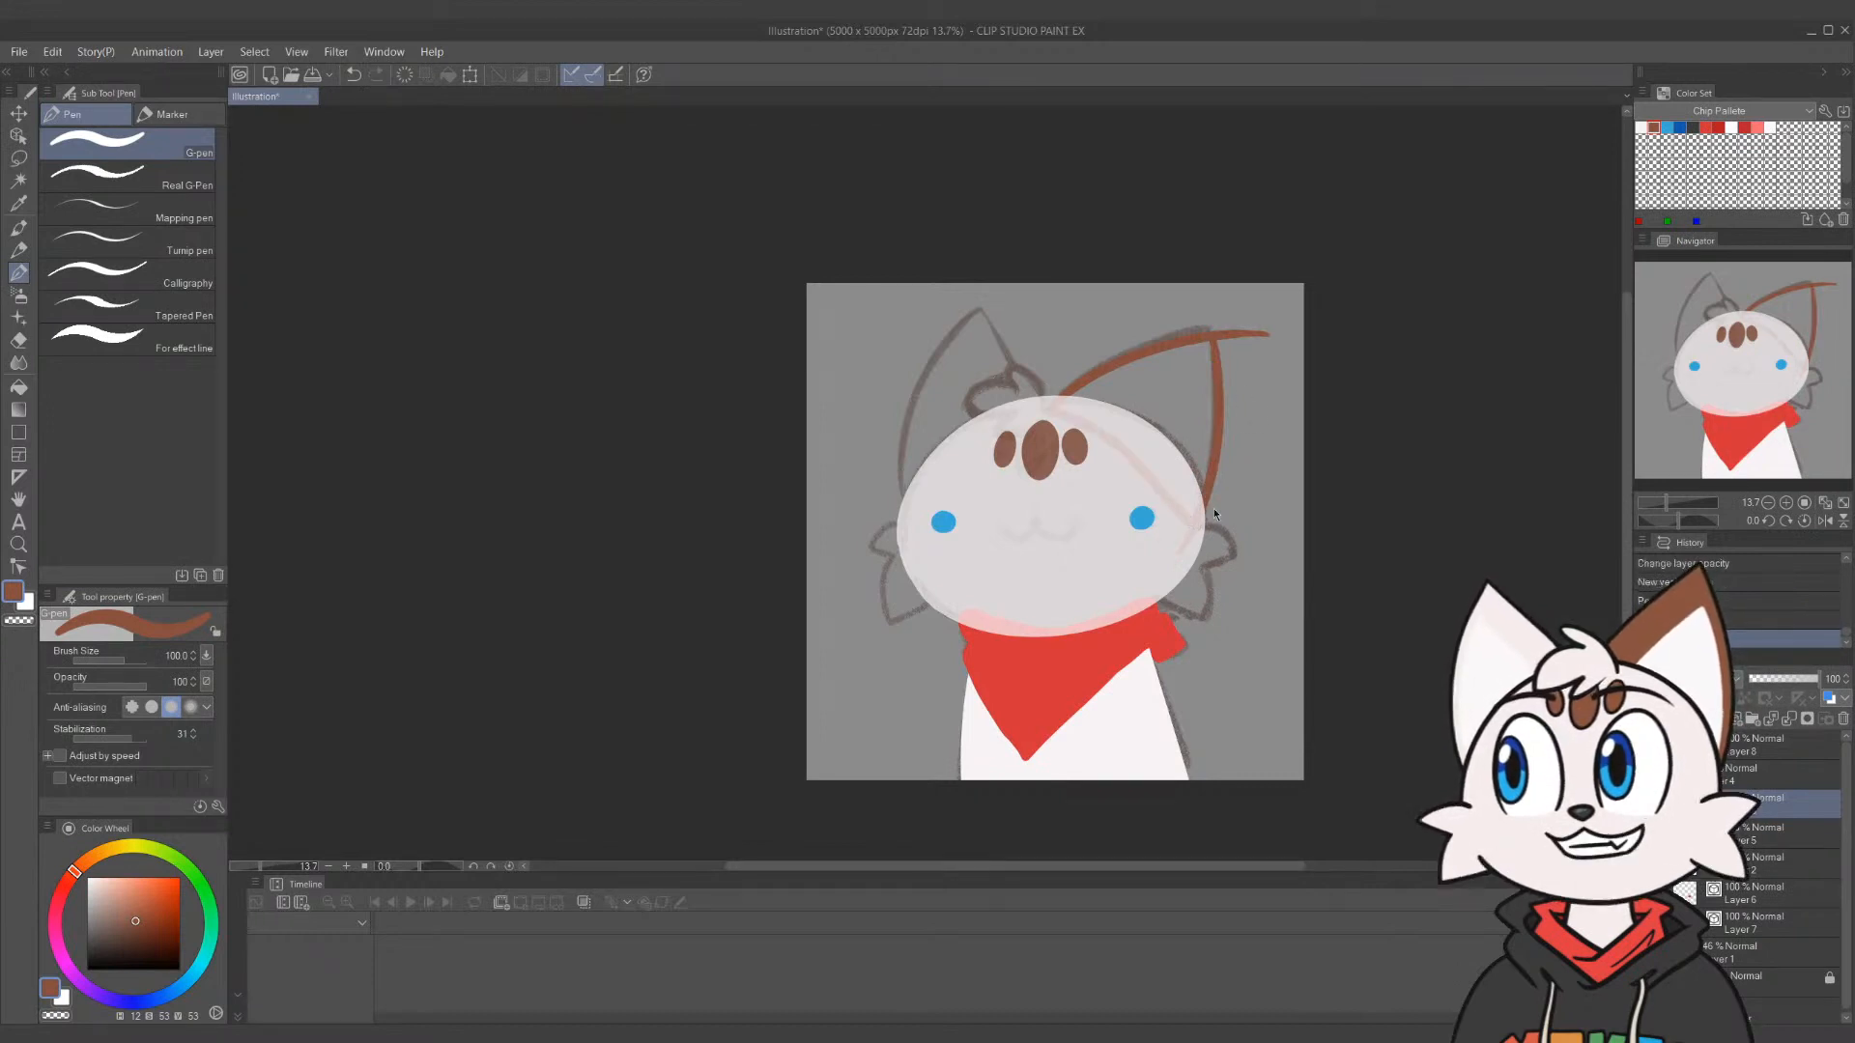
{"action": "key", "text": "ctrl+z"}
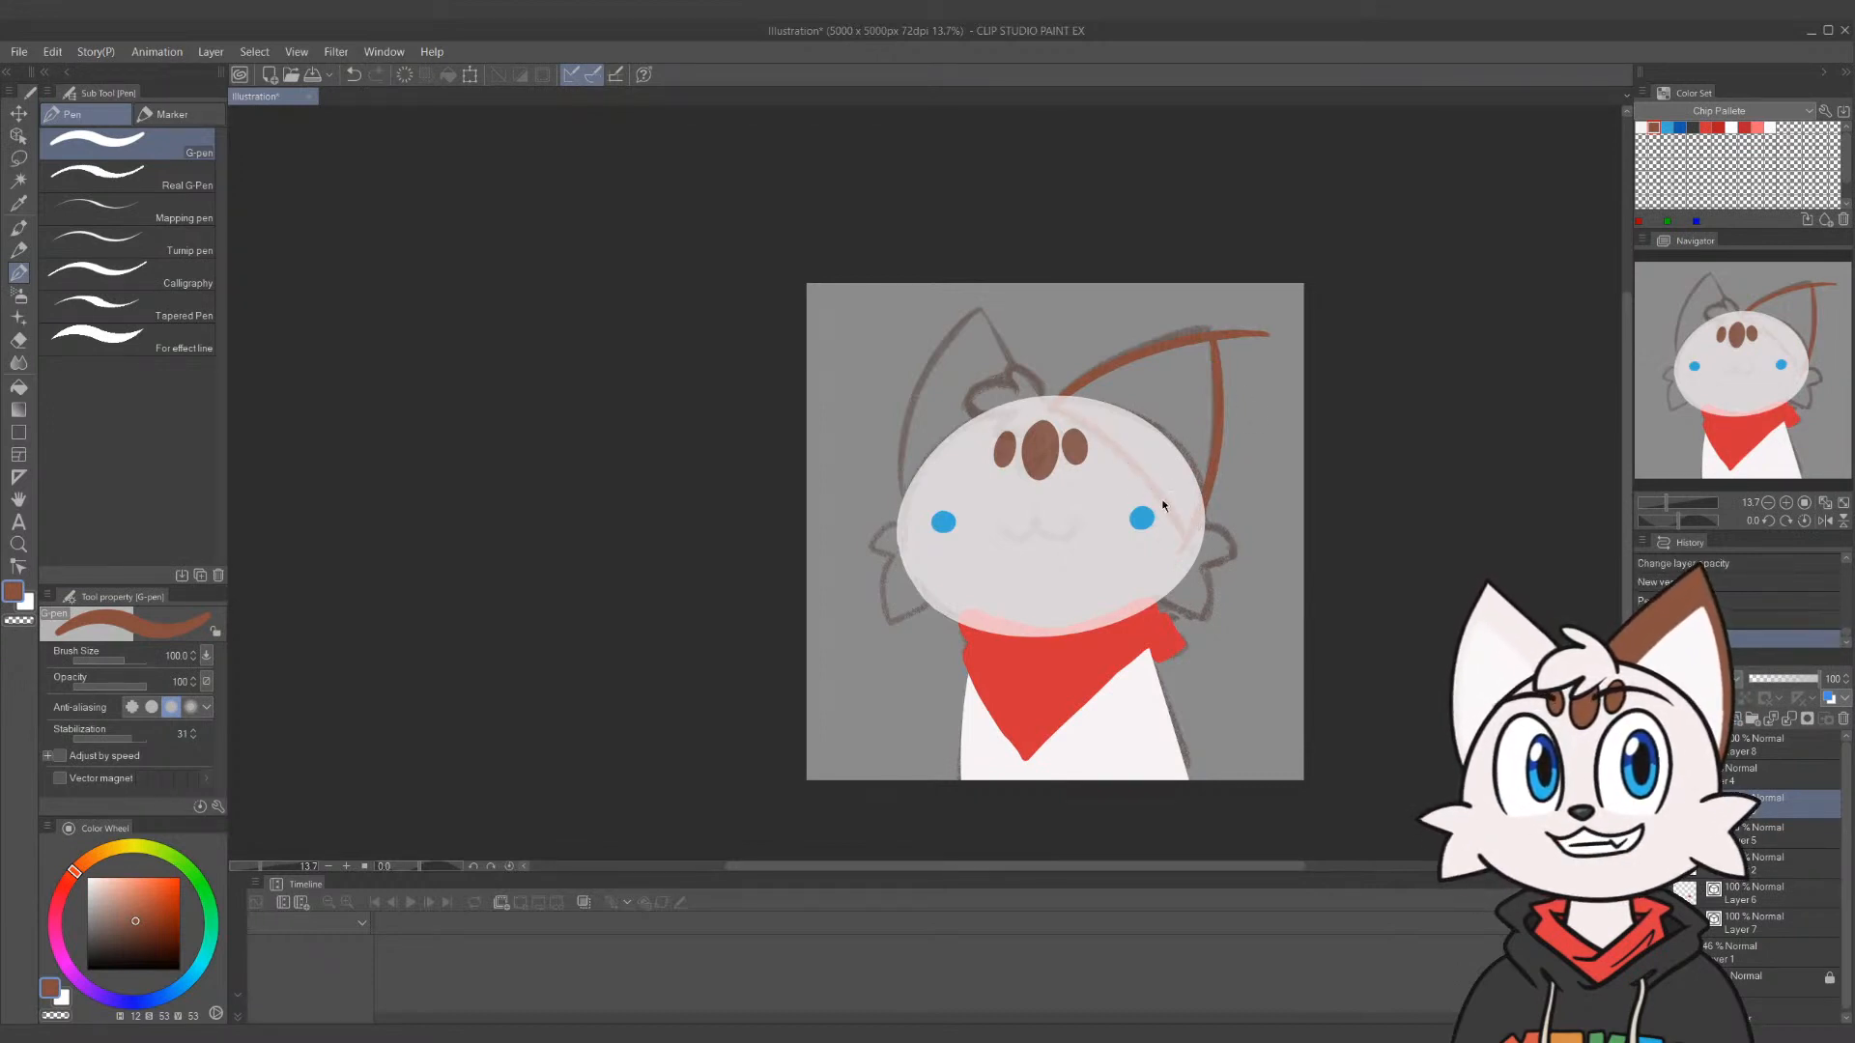
{"action": "left_click_drag", "start_coordinate": [1051, 408], "coordinate": [1194, 504]}
Trim the ear outline's overshooting ends at base and tip with the Hard eraser in vector mode at size 400, adding a control point near the tip
{"action": "key", "text": "e"}
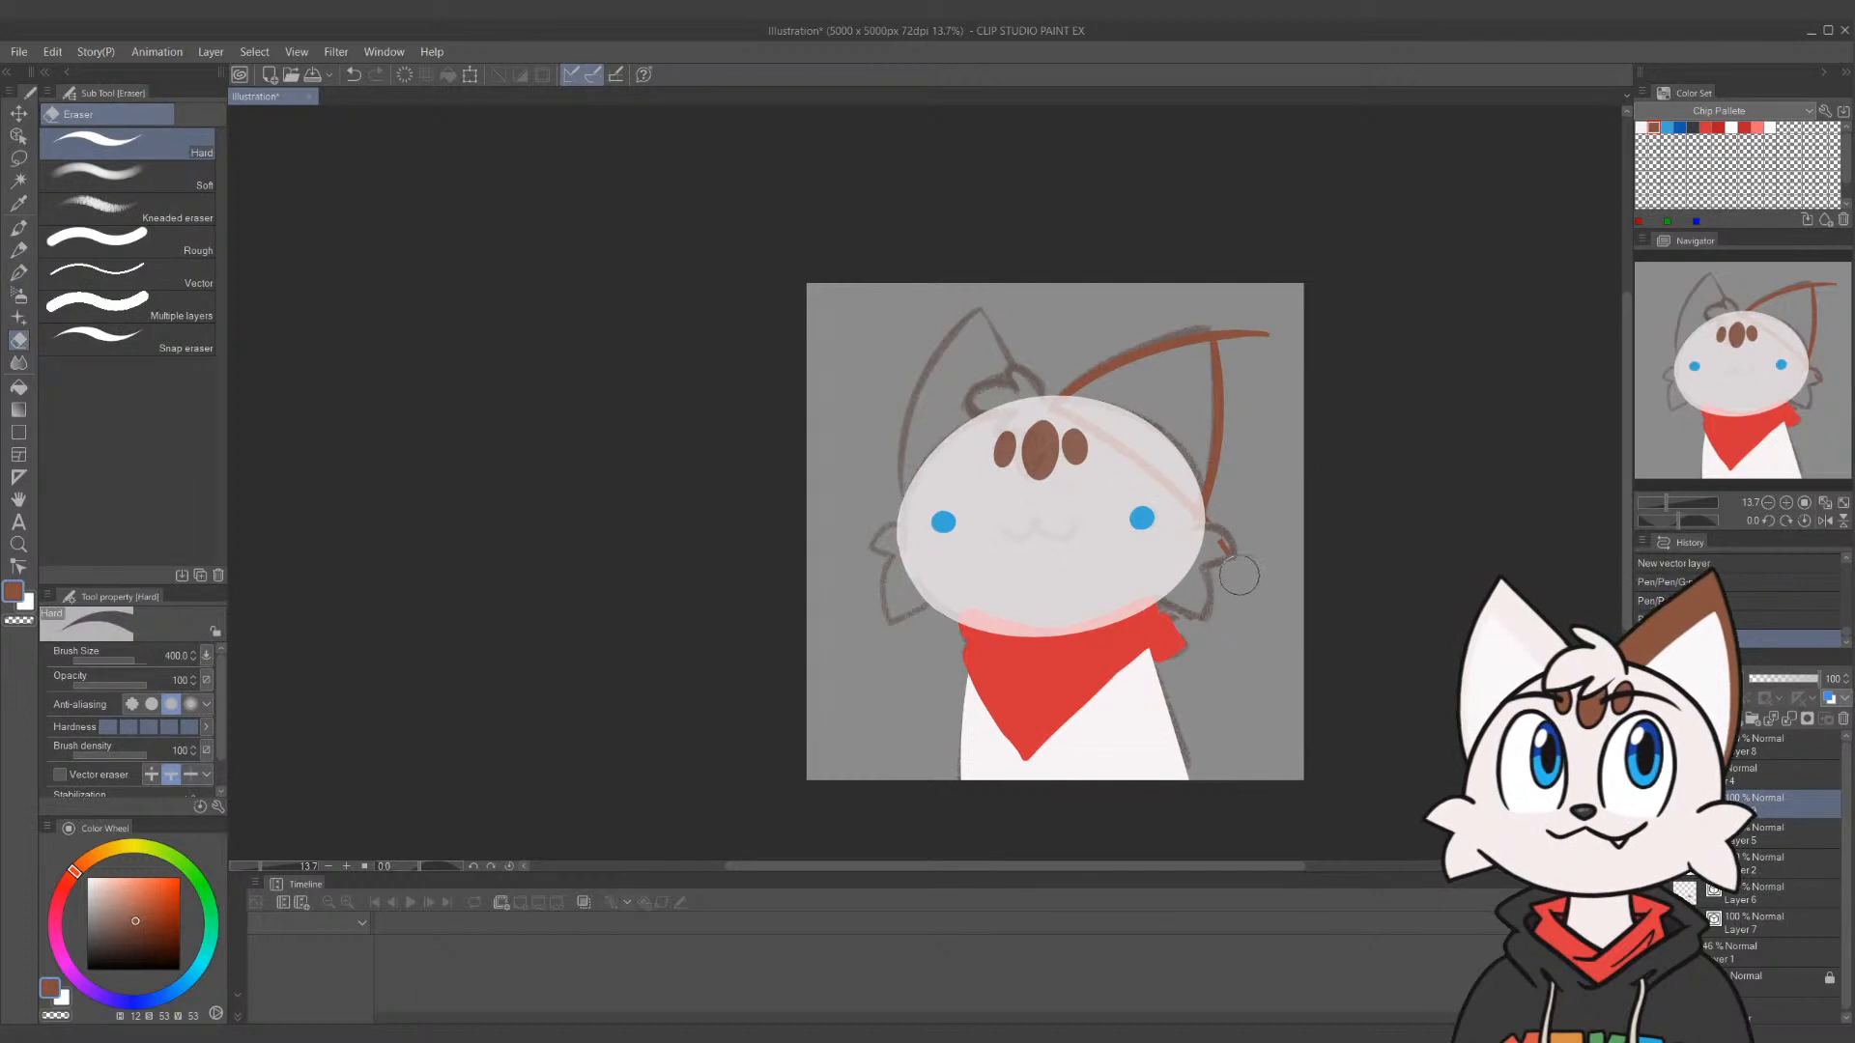
{"action": "left_click", "coordinate": [60, 774]}
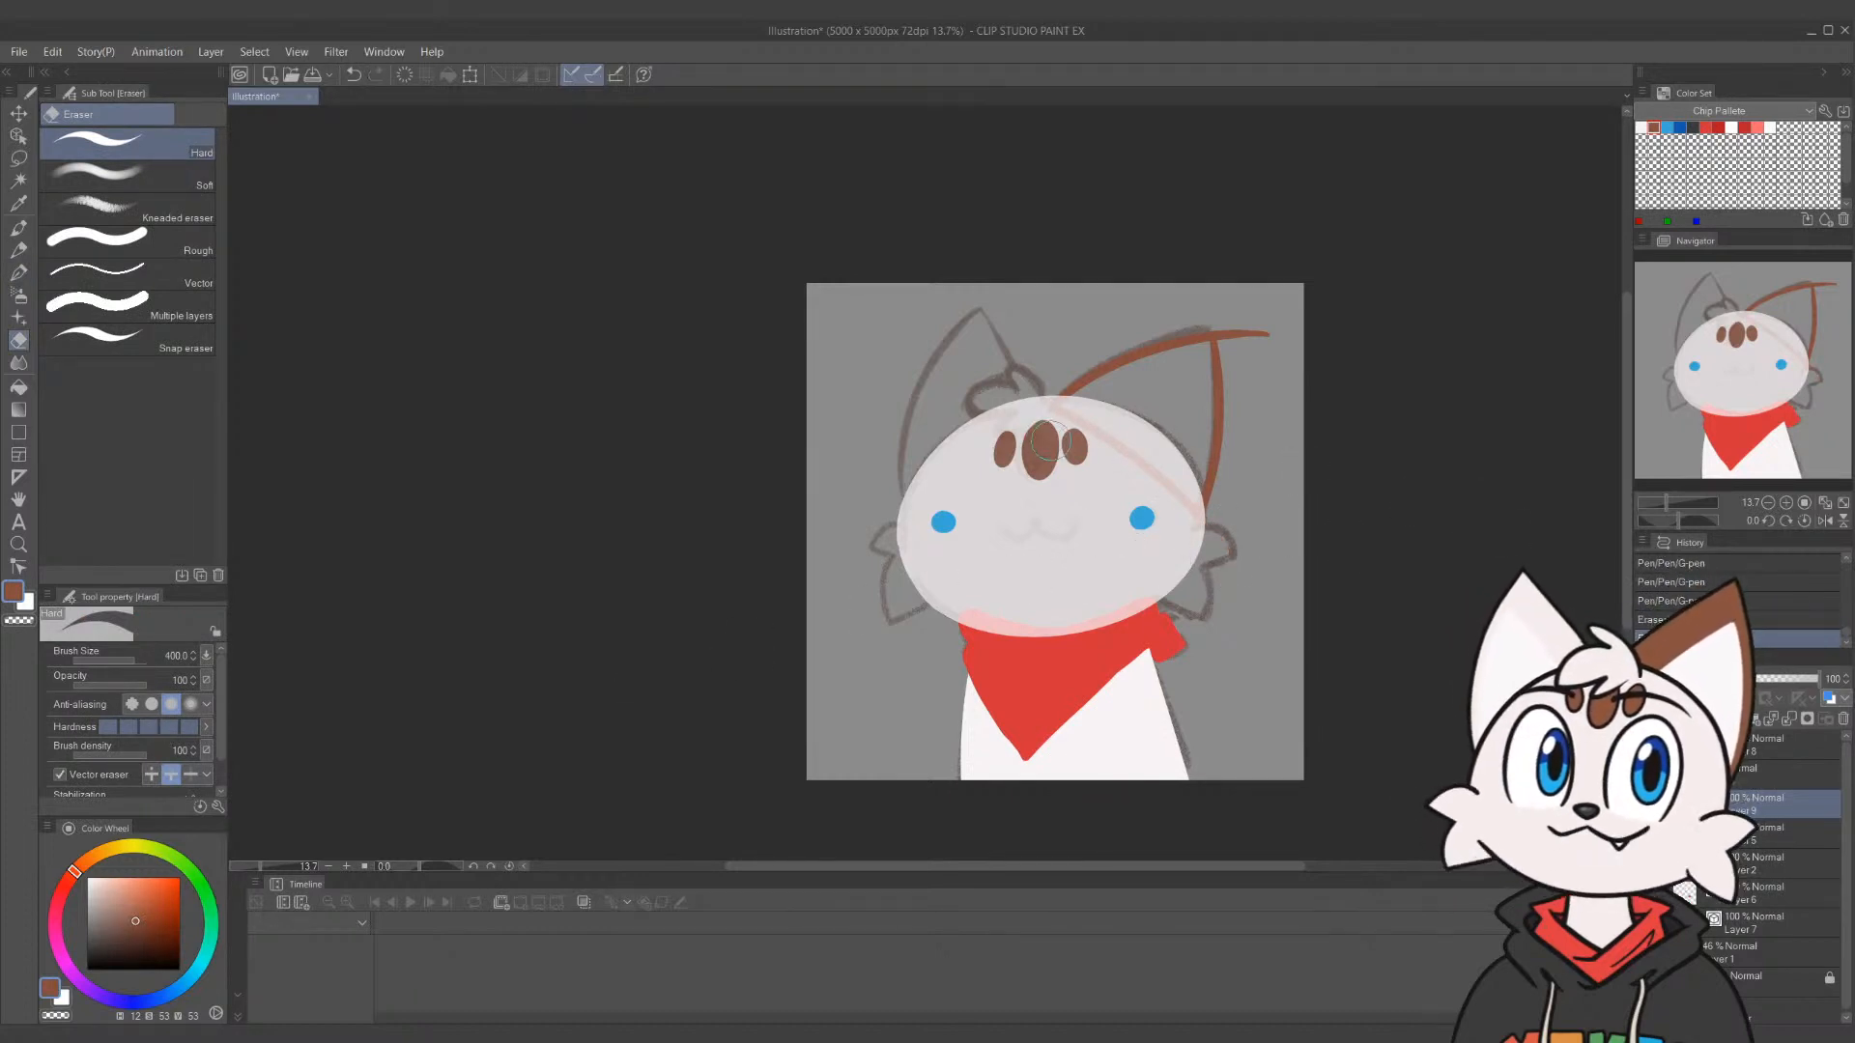
{"action": "left_click_drag", "start_coordinate": [1277, 328], "coordinate": [1315, 420]}
{"action": "key", "text": "ctrl+z"}
{"action": "key", "text": "y"}
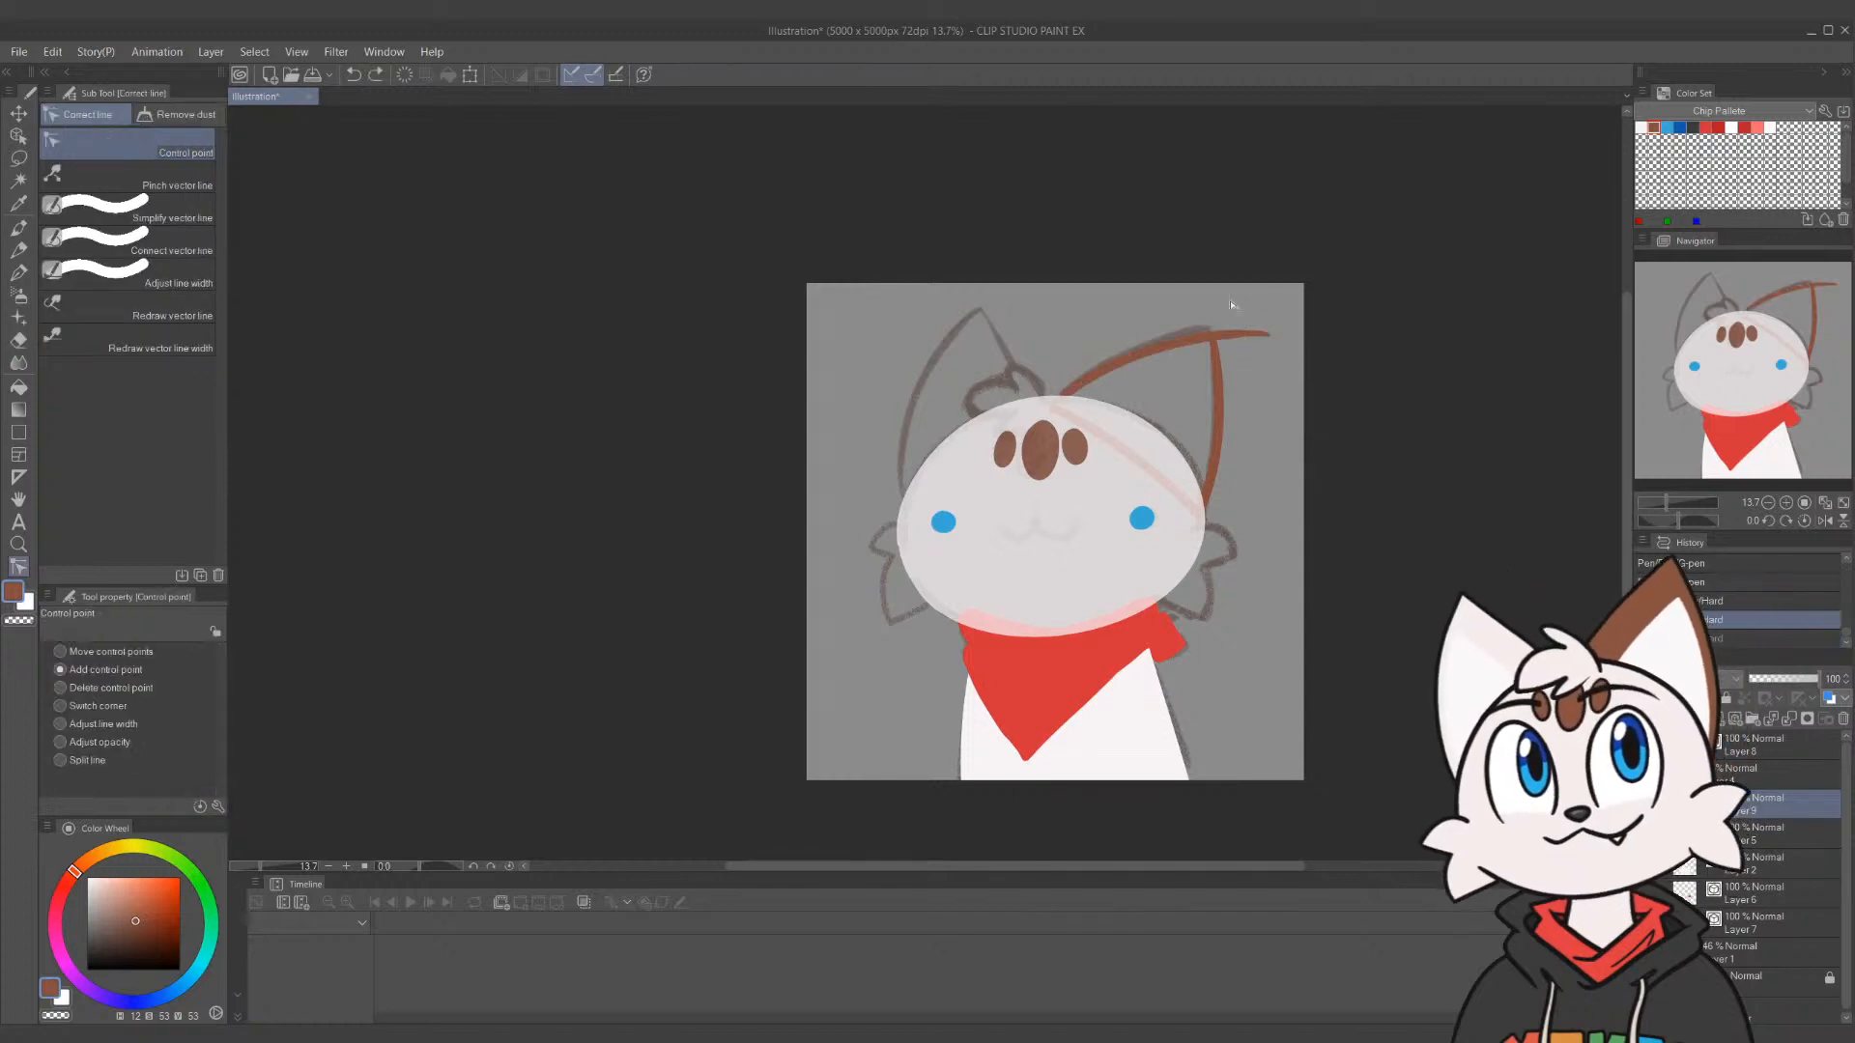
{"action": "left_click", "coordinate": [1223, 333]}
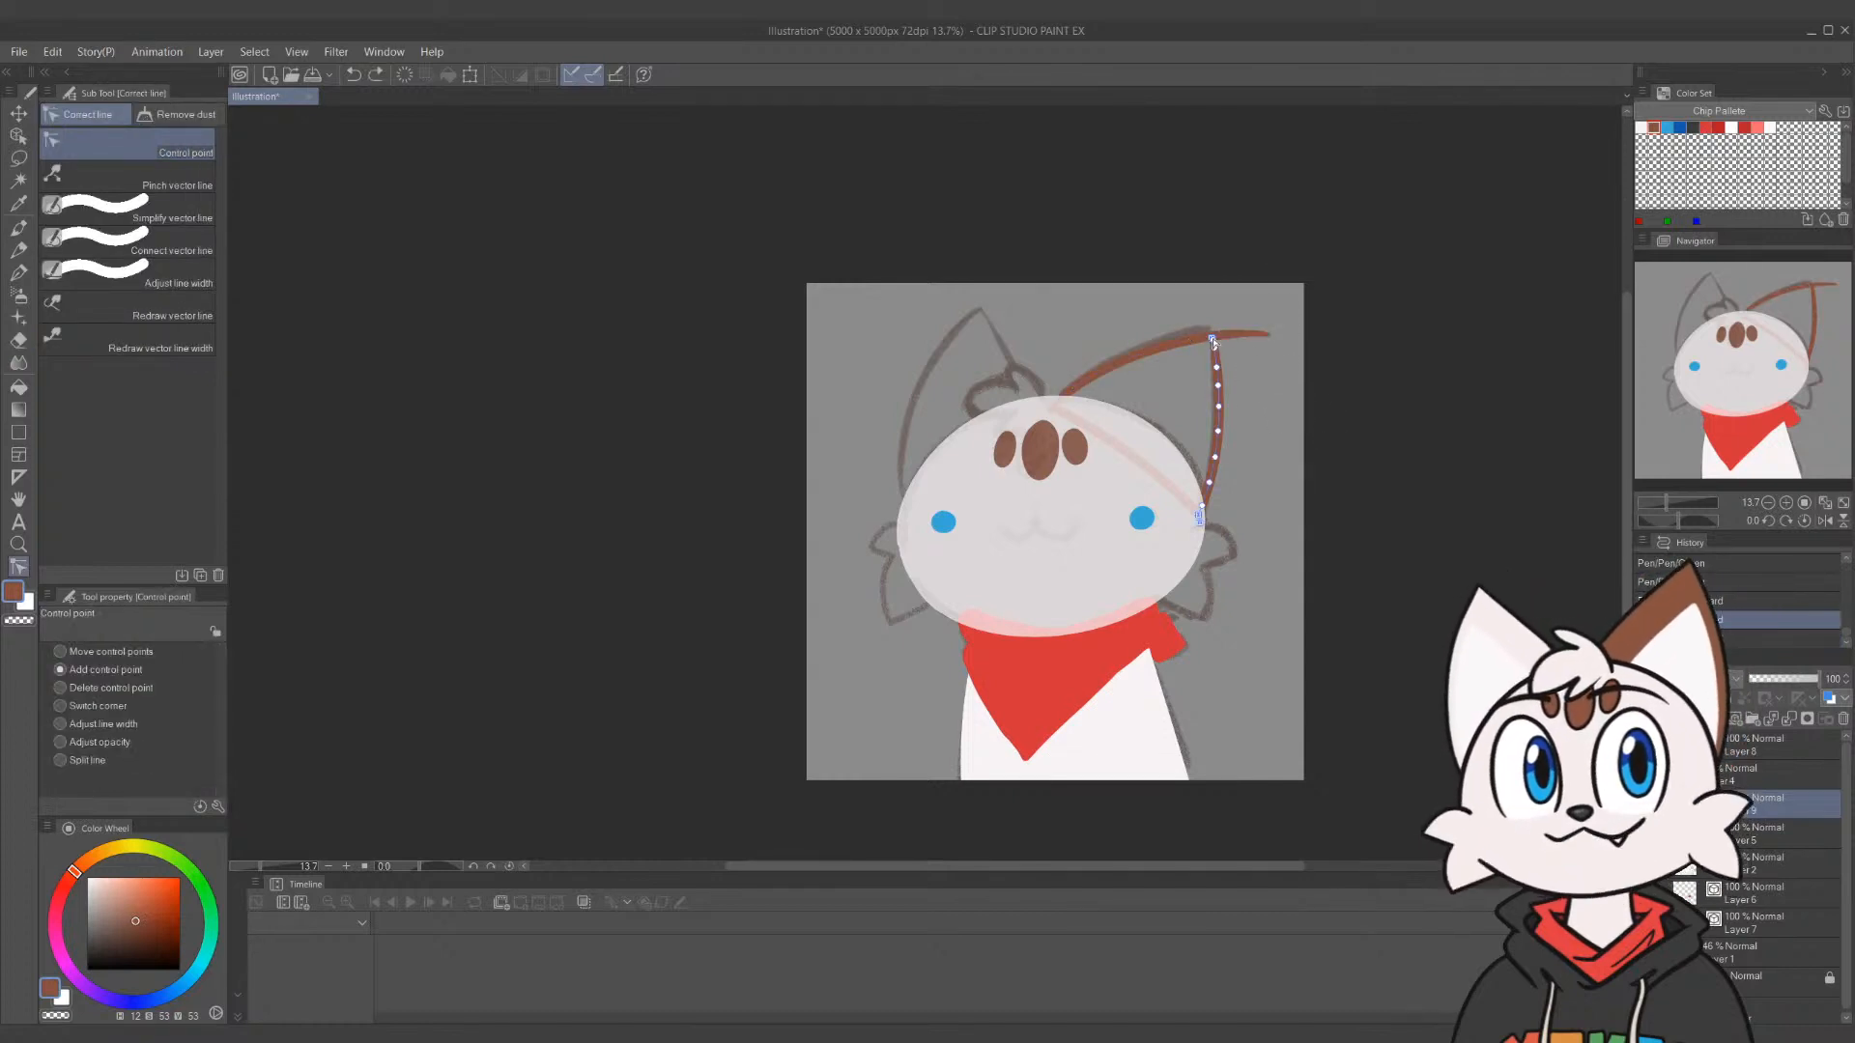
{"action": "key", "text": "e"}
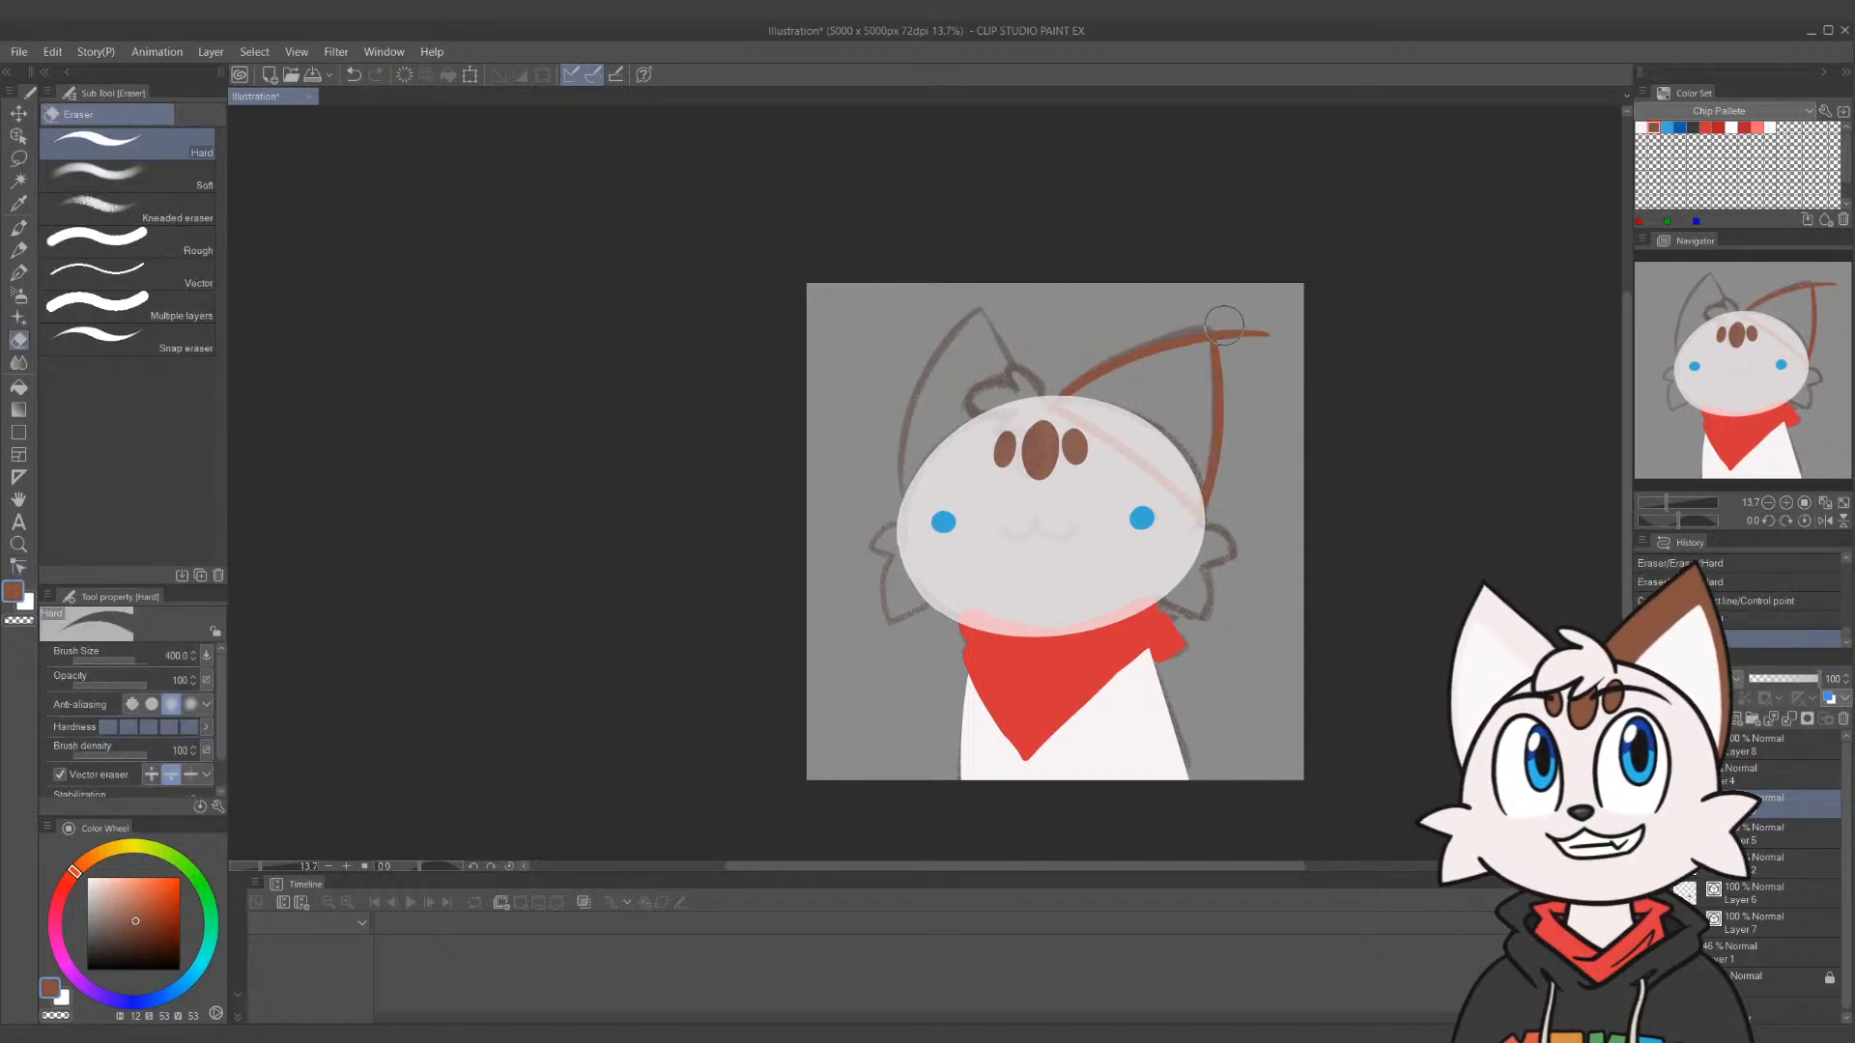
{"action": "left_click_drag", "start_coordinate": [1223, 324], "coordinate": [1265, 331]}
{"action": "key", "text": "p"}
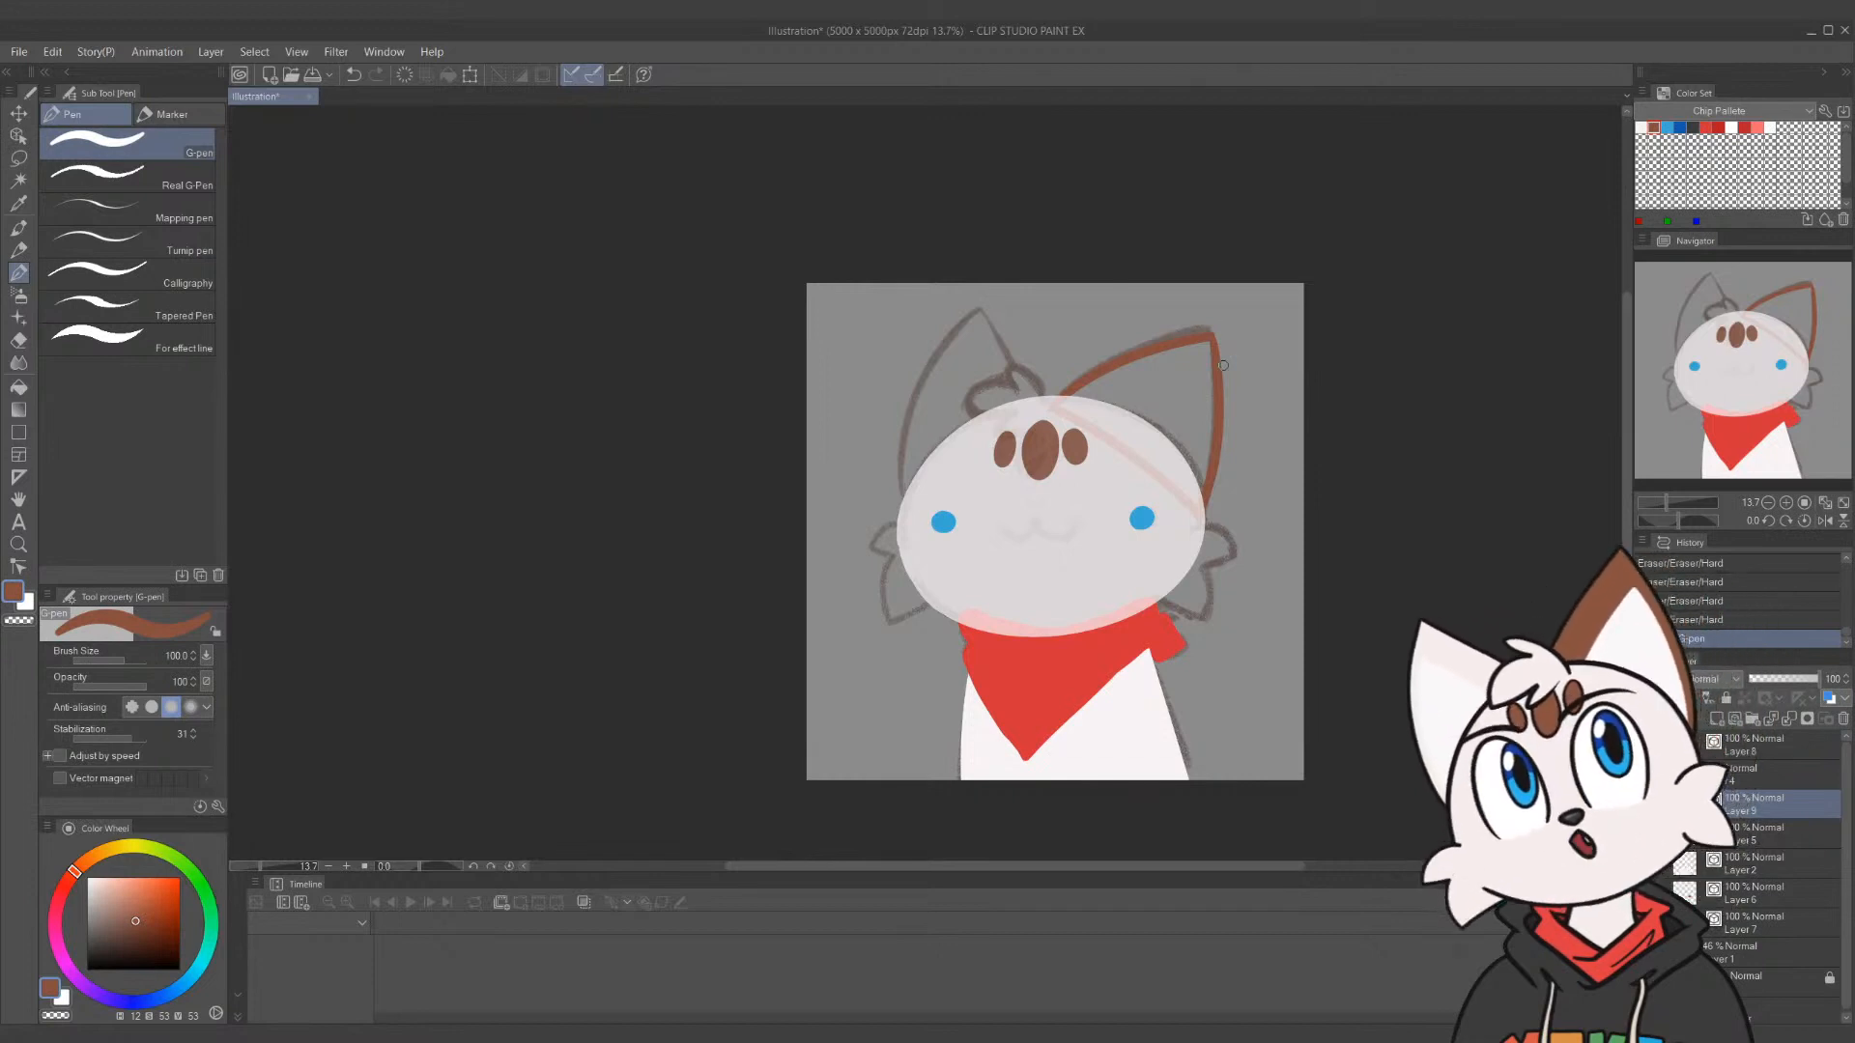
Fill the inside of the right-hand ear outline solid brown with the G-pen at size 200
{"action": "mouse_move", "coordinate": [1197, 359]}
{"action": "left_mouse_down"}
{"action": "mouse_move", "coordinate": [1206, 345]}
{"action": "mouse_move", "coordinate": [1190, 372]}
{"action": "mouse_move", "coordinate": [1090, 384]}
{"action": "mouse_move", "coordinate": [1208, 340]}
{"action": "mouse_move", "coordinate": [1167, 370]}
{"action": "left_mouse_up"}
{"action": "key", "text": "ctrl+z"}
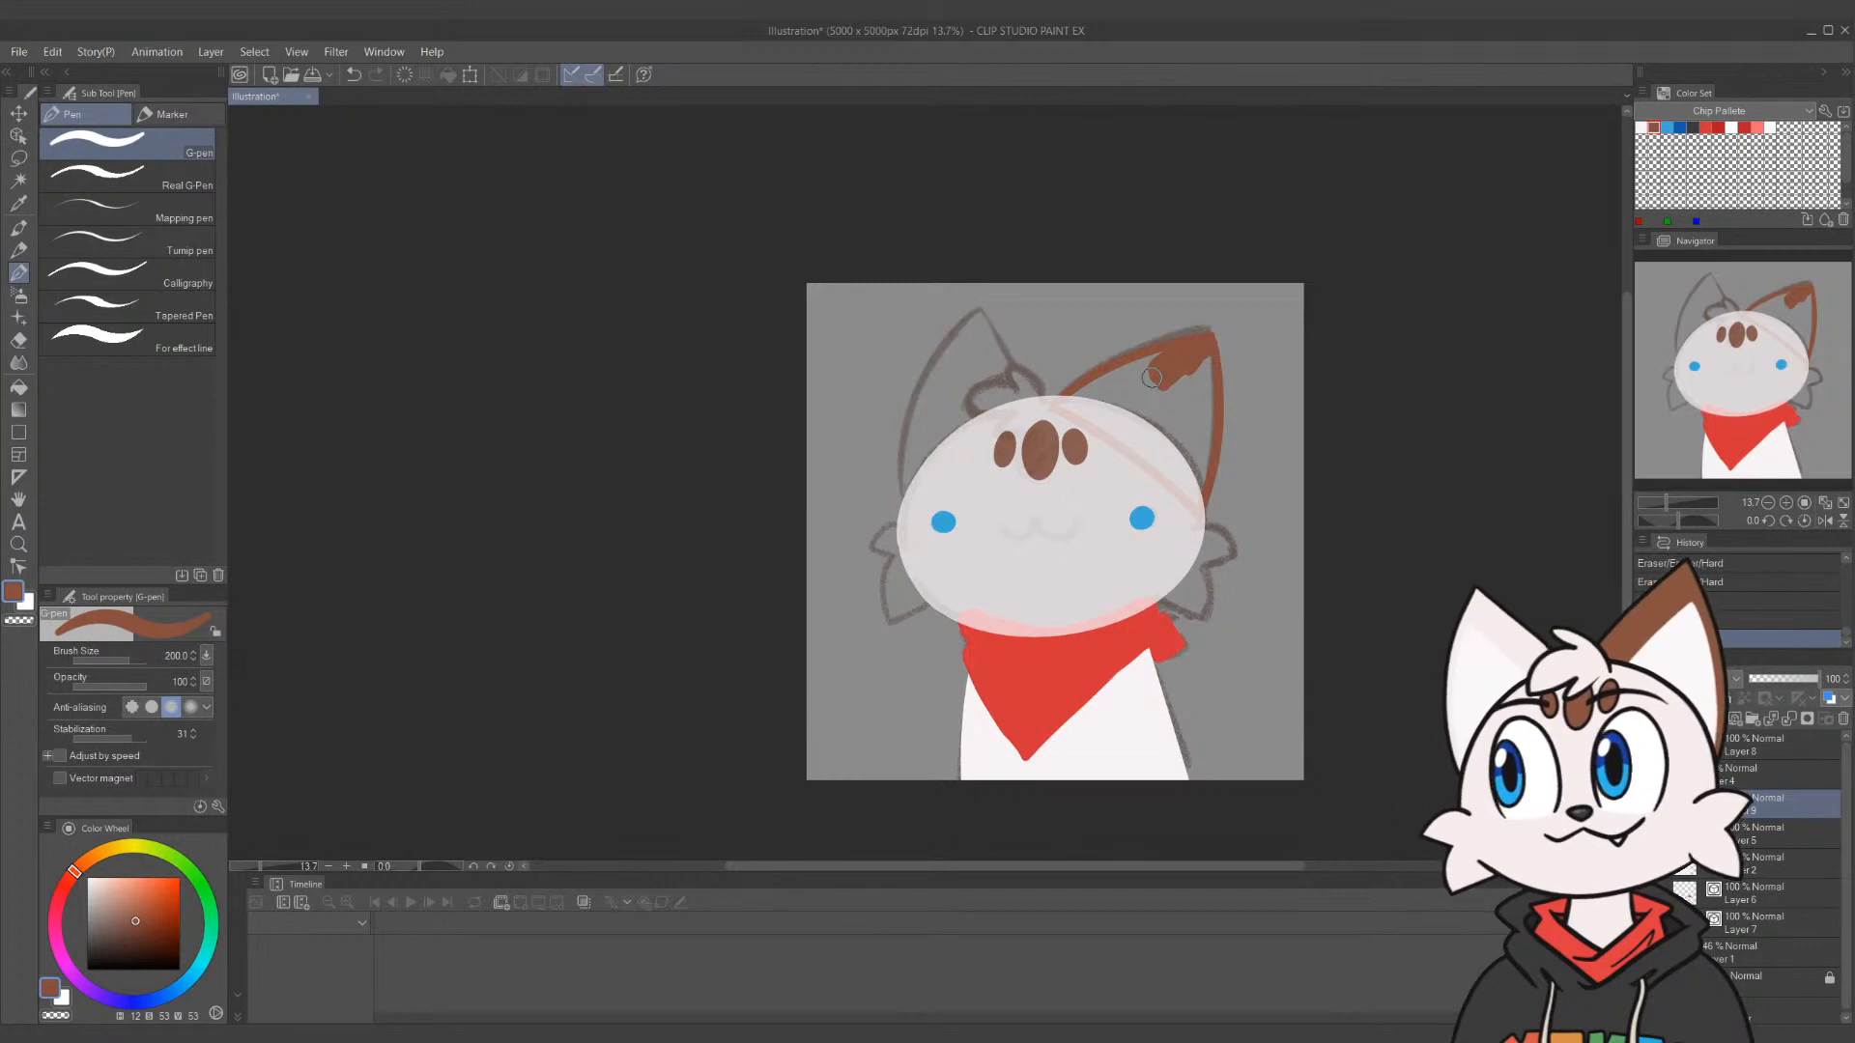
{"action": "left_click_drag", "start_coordinate": [1174, 359], "coordinate": [1120, 379]}
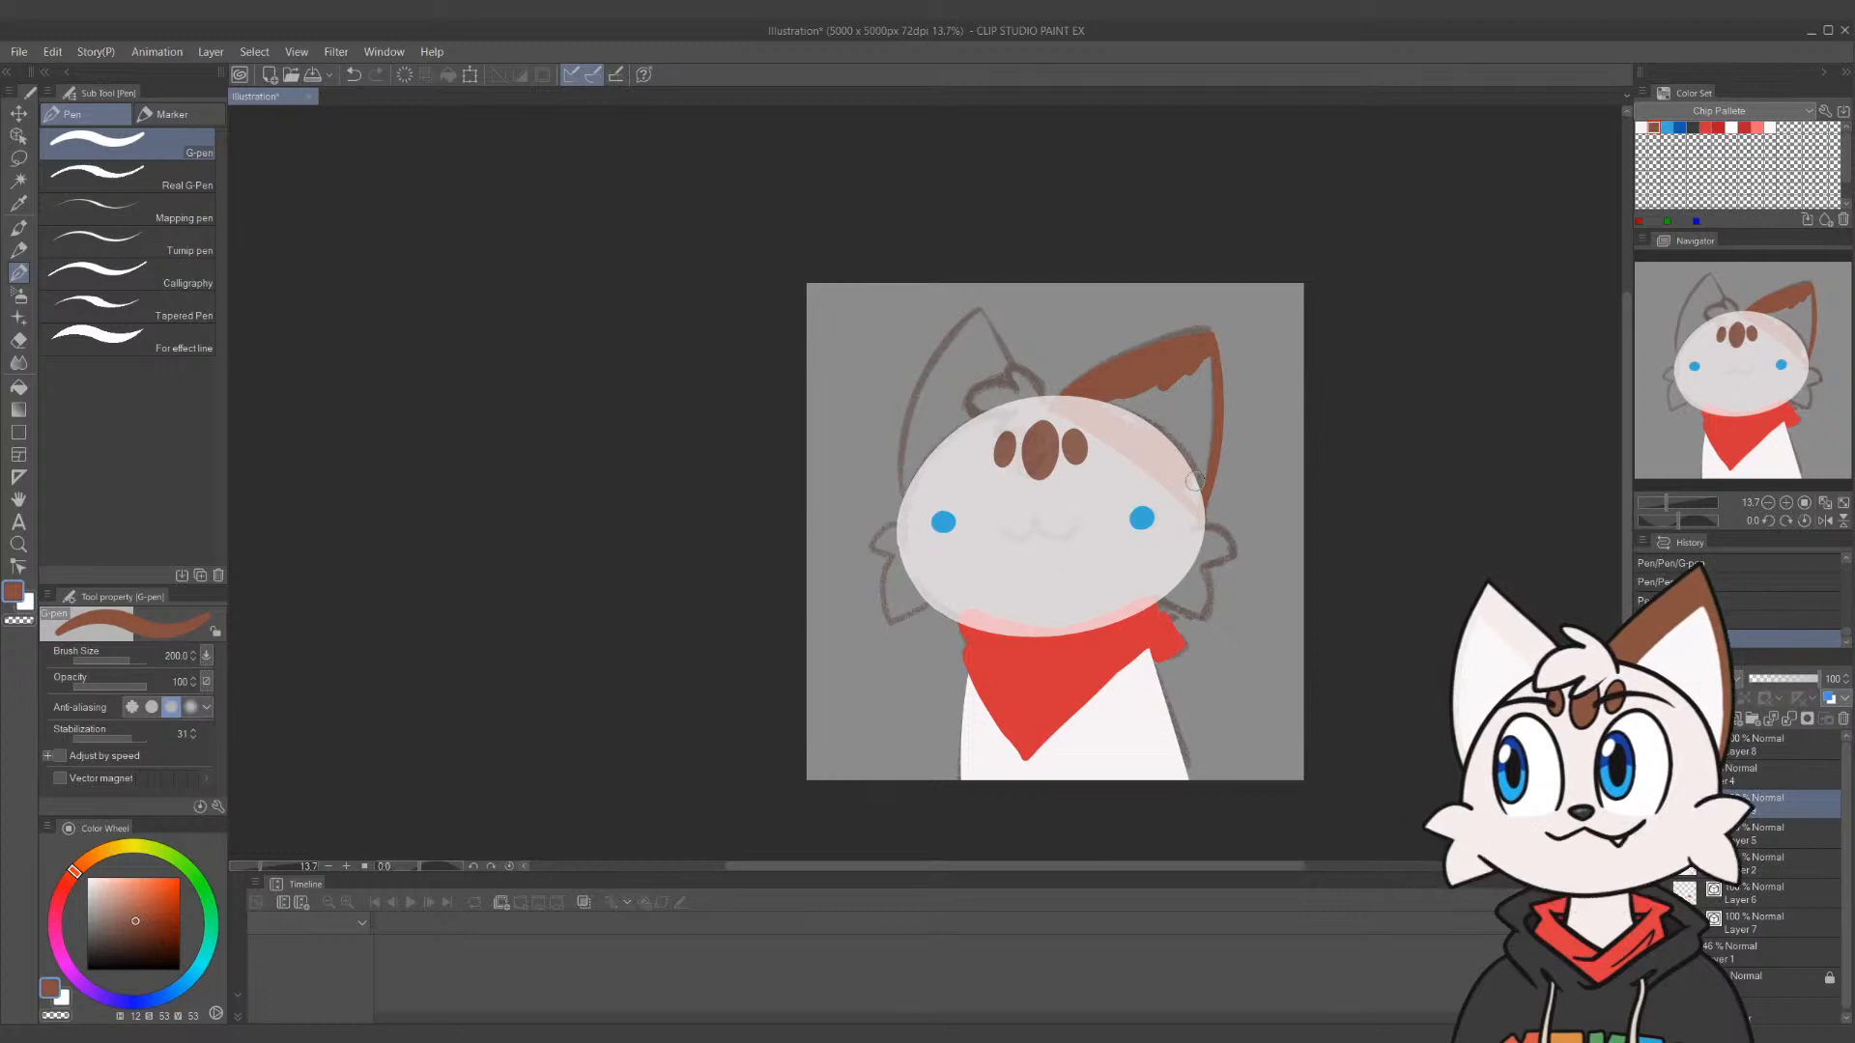
{"action": "mouse_move", "coordinate": [1187, 491]}
{"action": "left_mouse_down"}
{"action": "mouse_move", "coordinate": [1204, 359]}
{"action": "mouse_move", "coordinate": [1214, 393]}
{"action": "mouse_move", "coordinate": [1189, 380]}
{"action": "mouse_move", "coordinate": [1184, 414]}
{"action": "mouse_move", "coordinate": [1179, 375]}
{"action": "mouse_move", "coordinate": [1150, 438]}
{"action": "mouse_move", "coordinate": [1145, 395]}
{"action": "mouse_move", "coordinate": [1124, 415]}
{"action": "mouse_move", "coordinate": [1131, 385]}
{"action": "mouse_move", "coordinate": [1100, 399]}
{"action": "mouse_move", "coordinate": [1204, 405]}
{"action": "left_mouse_up"}
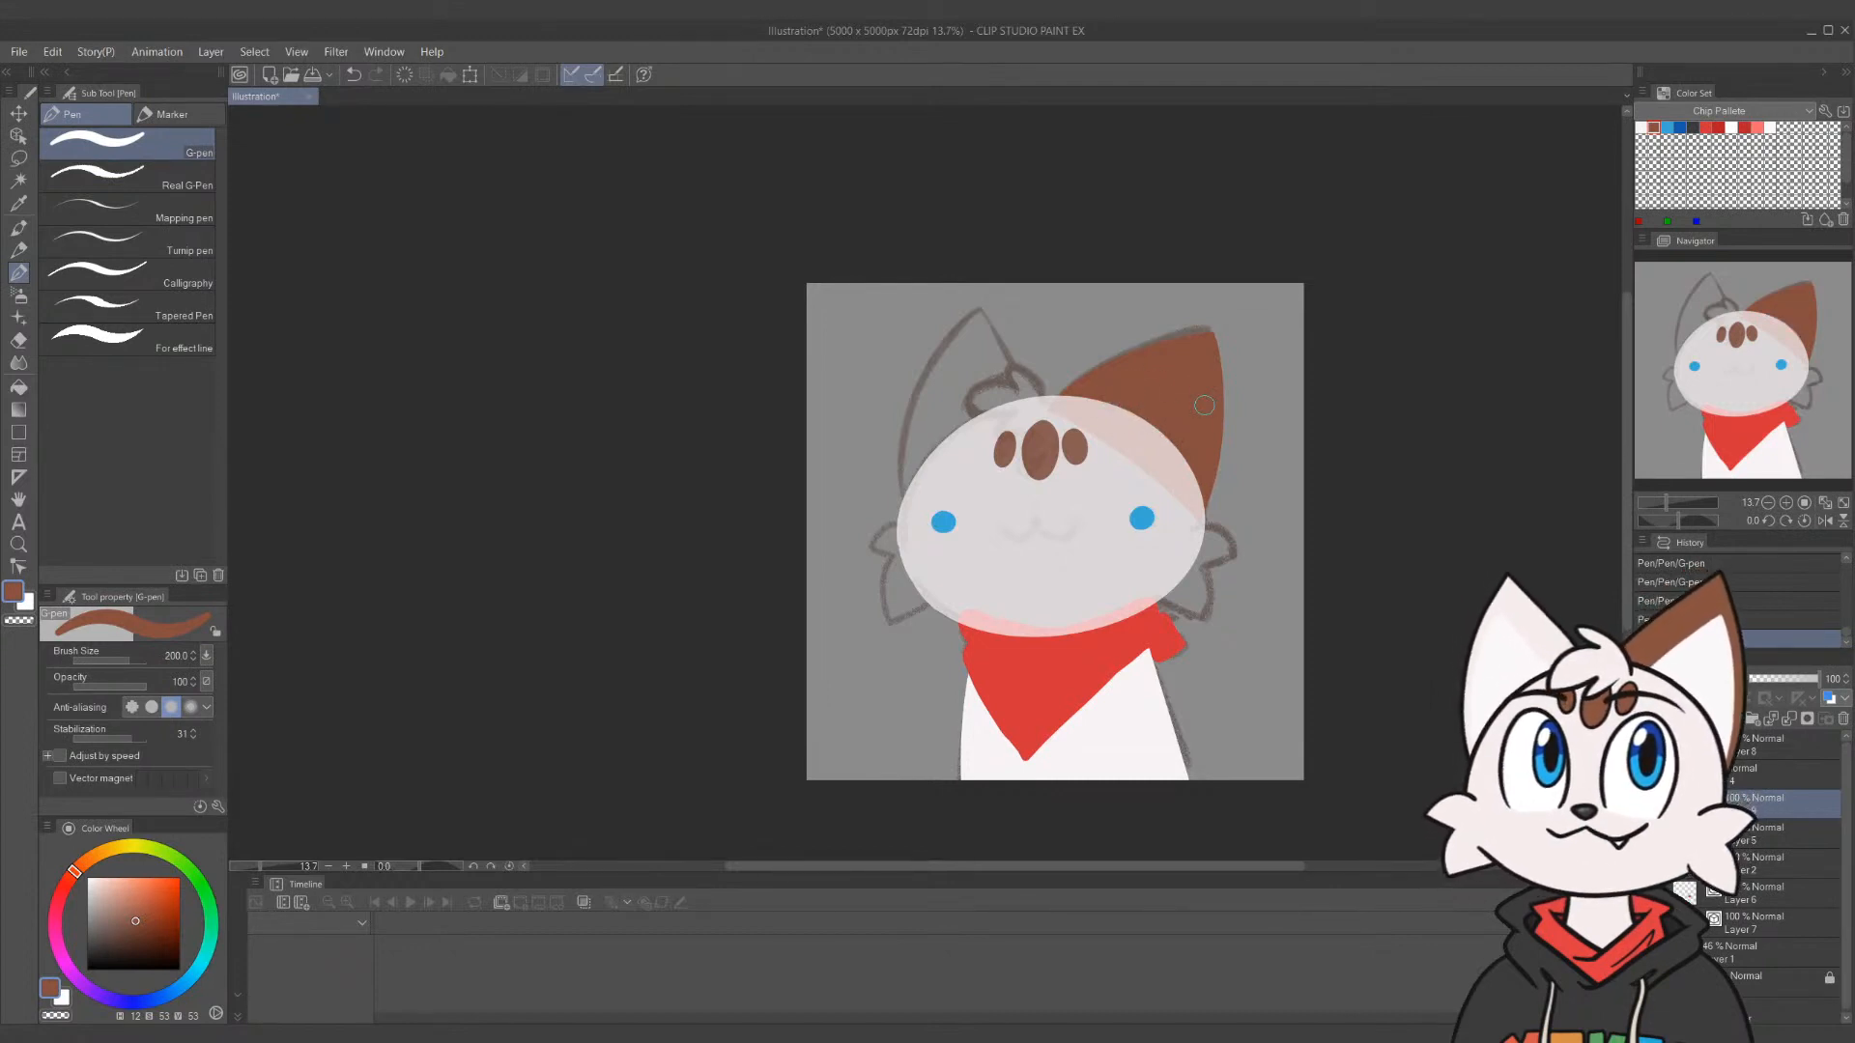
Clean up the brown ear's edge with the Hard eraser at size 70 and the vector eraser option turned off
{"action": "key", "text": "e"}
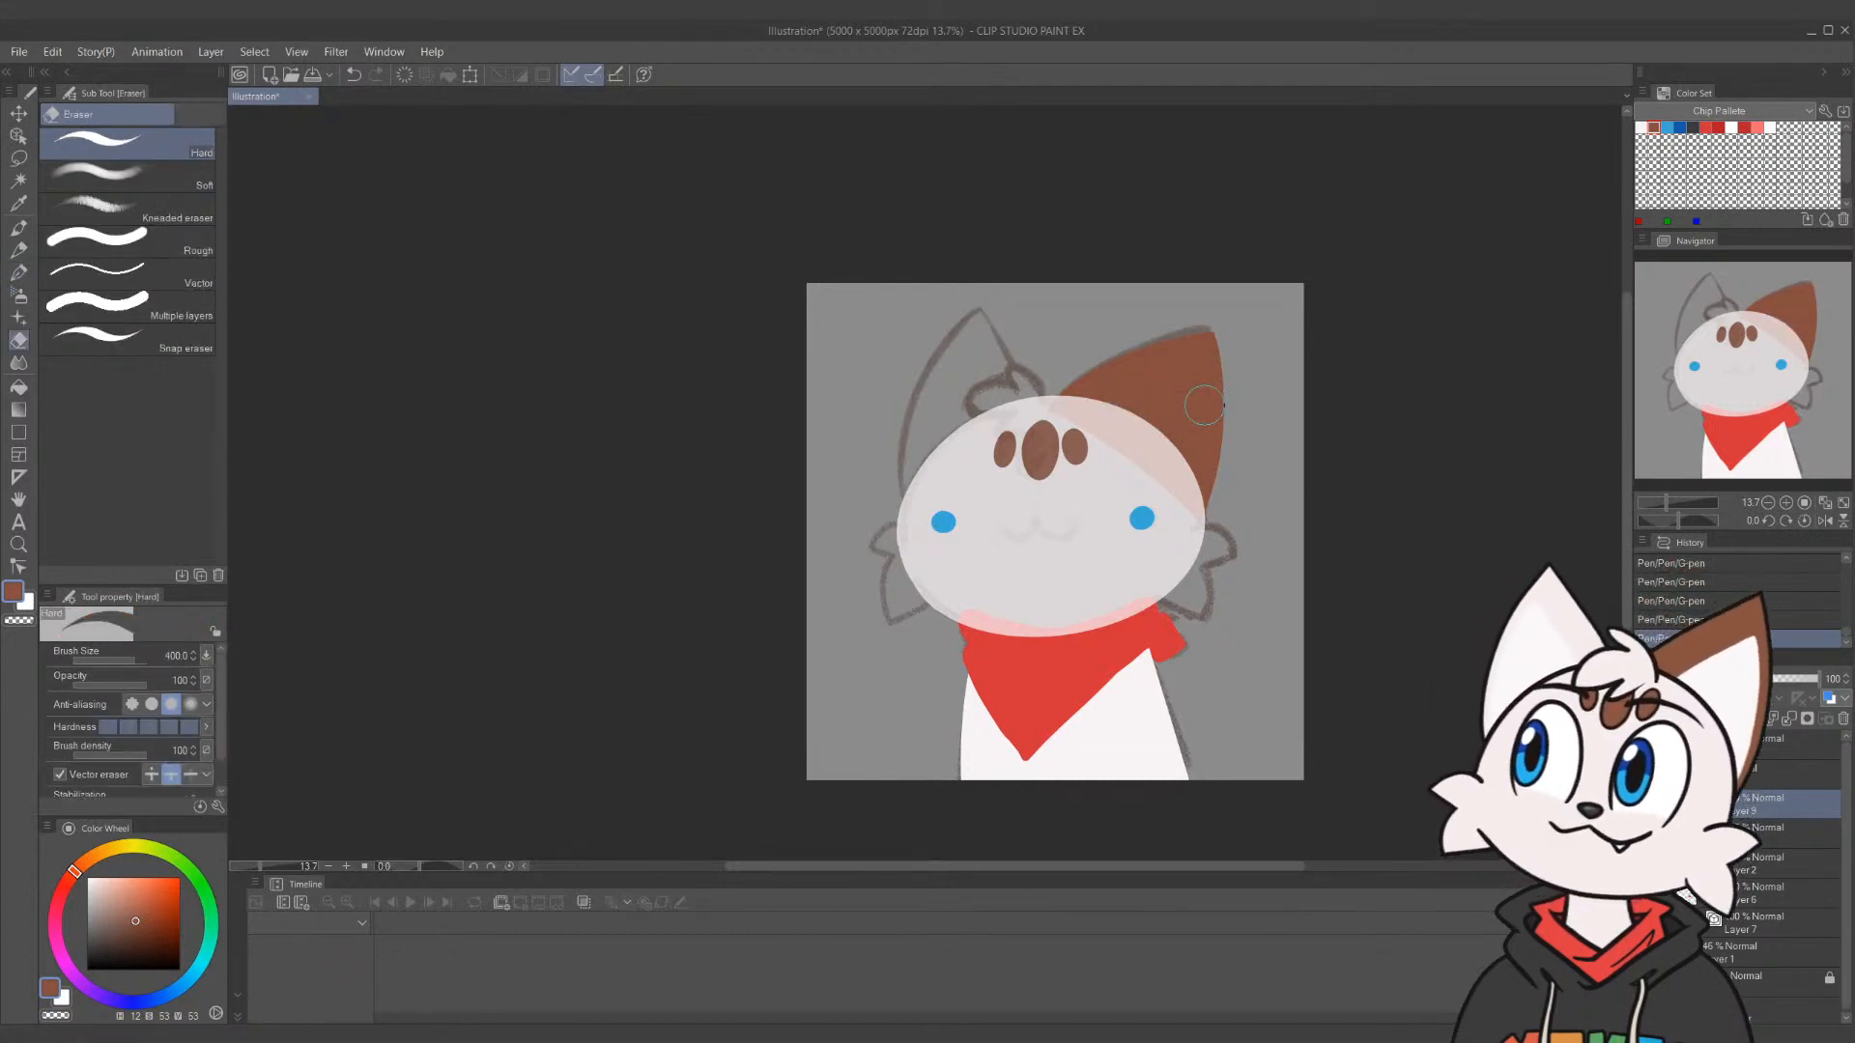
{"action": "key", "text": "bracketleft"}
{"action": "key", "text": "bracketleft"}
{"action": "key", "text": "bracketleft"}
{"action": "key", "text": "bracketleft"}
{"action": "key", "text": "bracketleft"}
{"action": "key", "text": "bracketleft"}
{"action": "key", "text": "bracketleft"}
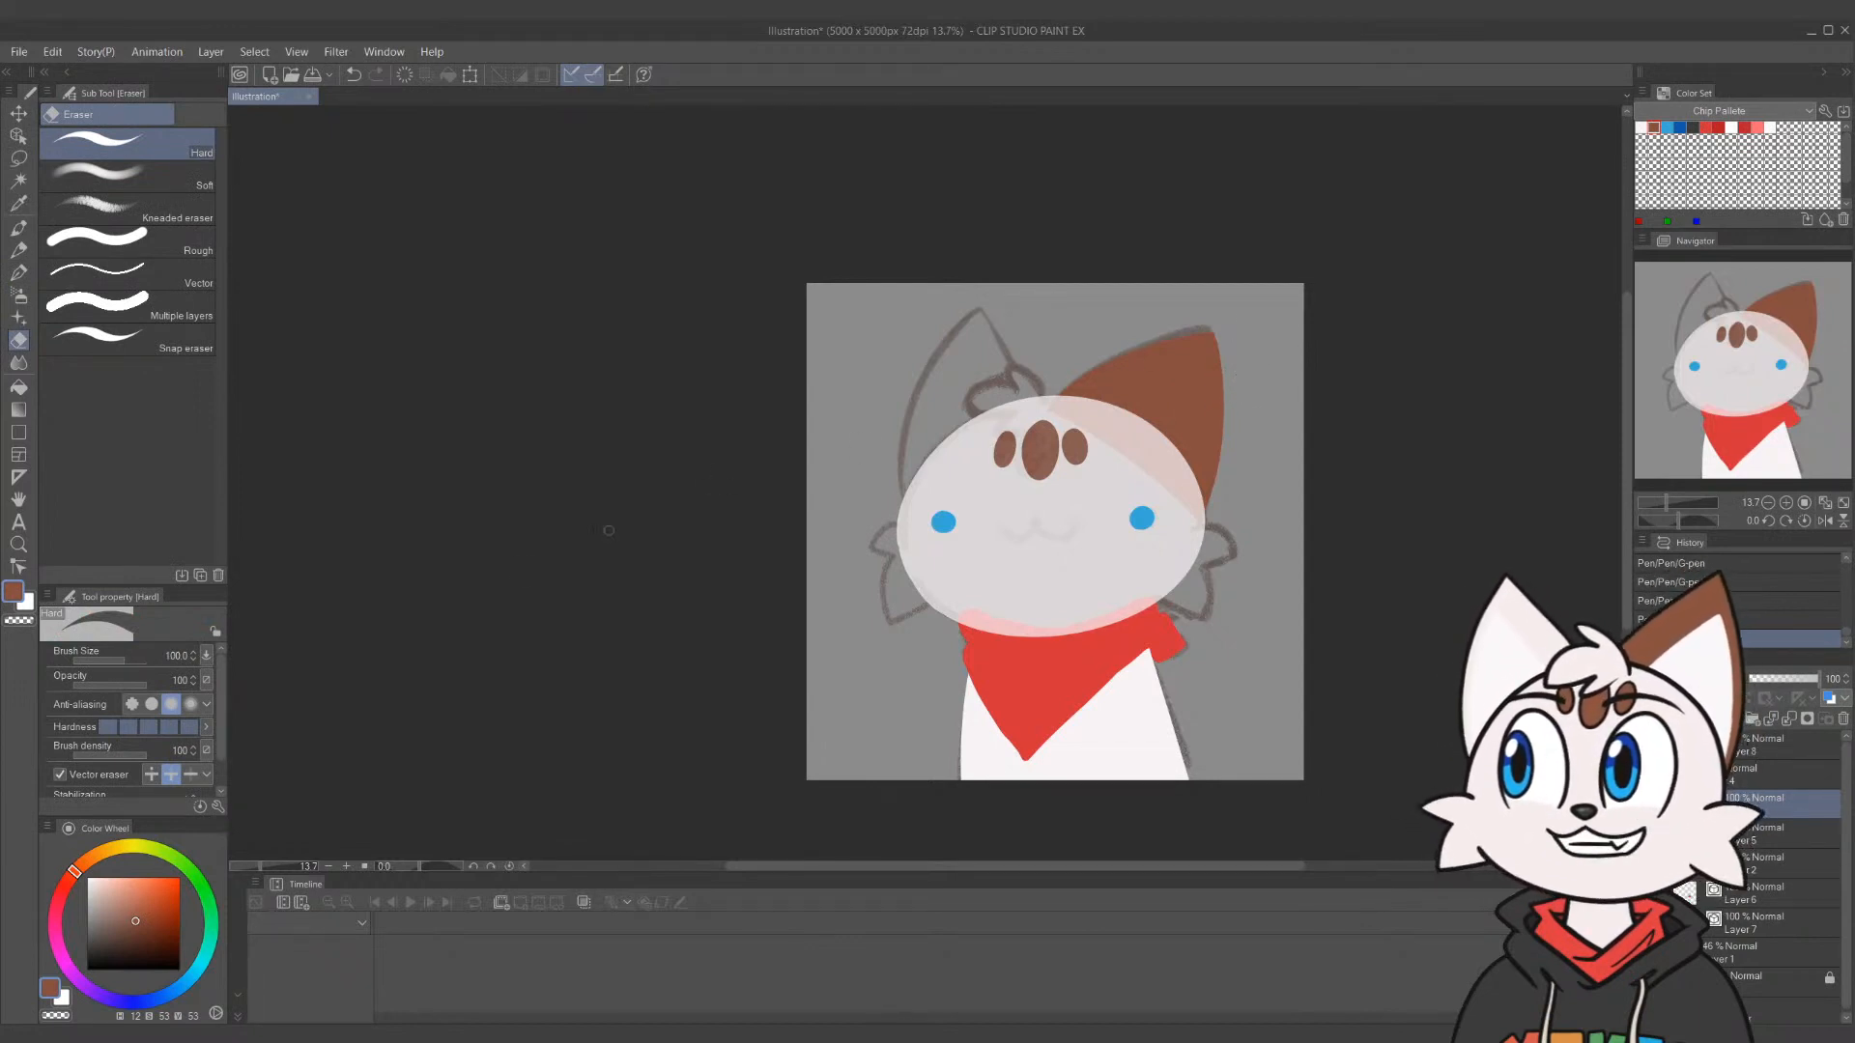
{"action": "left_click", "coordinate": [103, 778]}
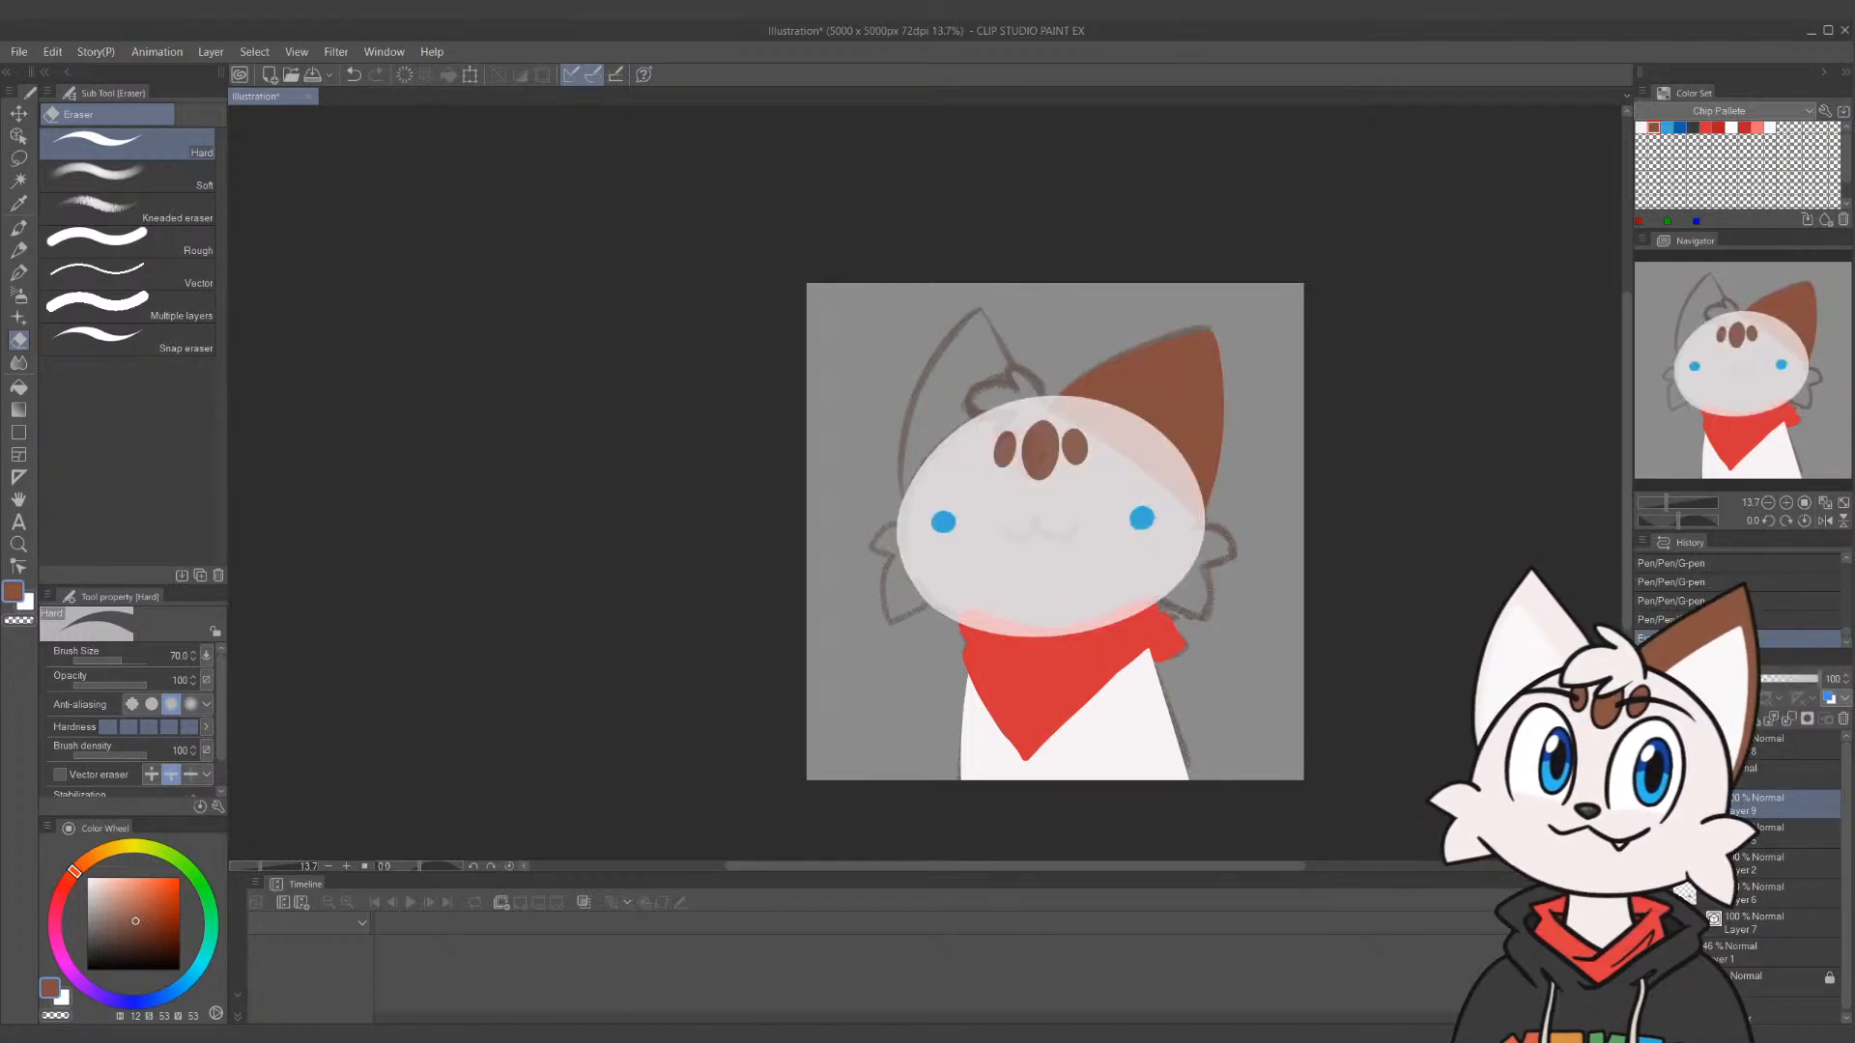
Add a new vector layer above the head layer and ready the G-pen in the palette's off-white
{"action": "left_click", "coordinate": [1797, 773]}
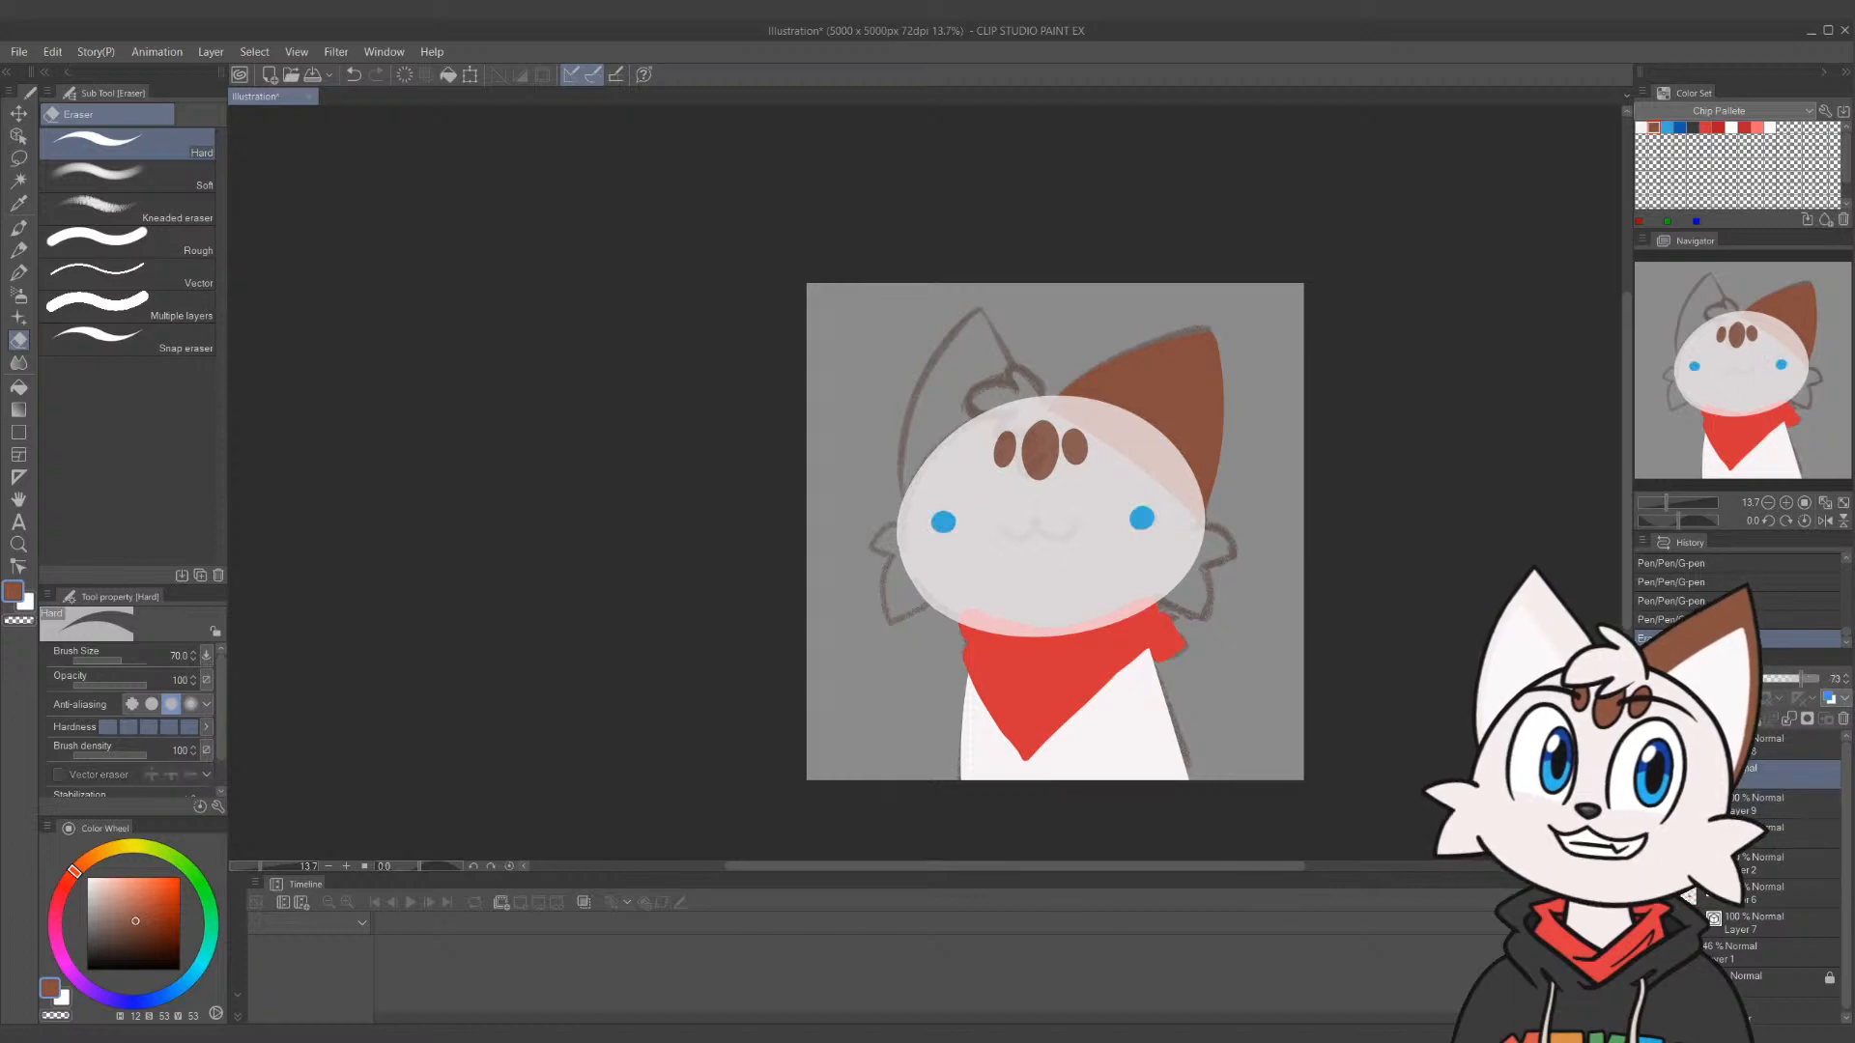
{"action": "key", "text": "ctrl+shift+n"}
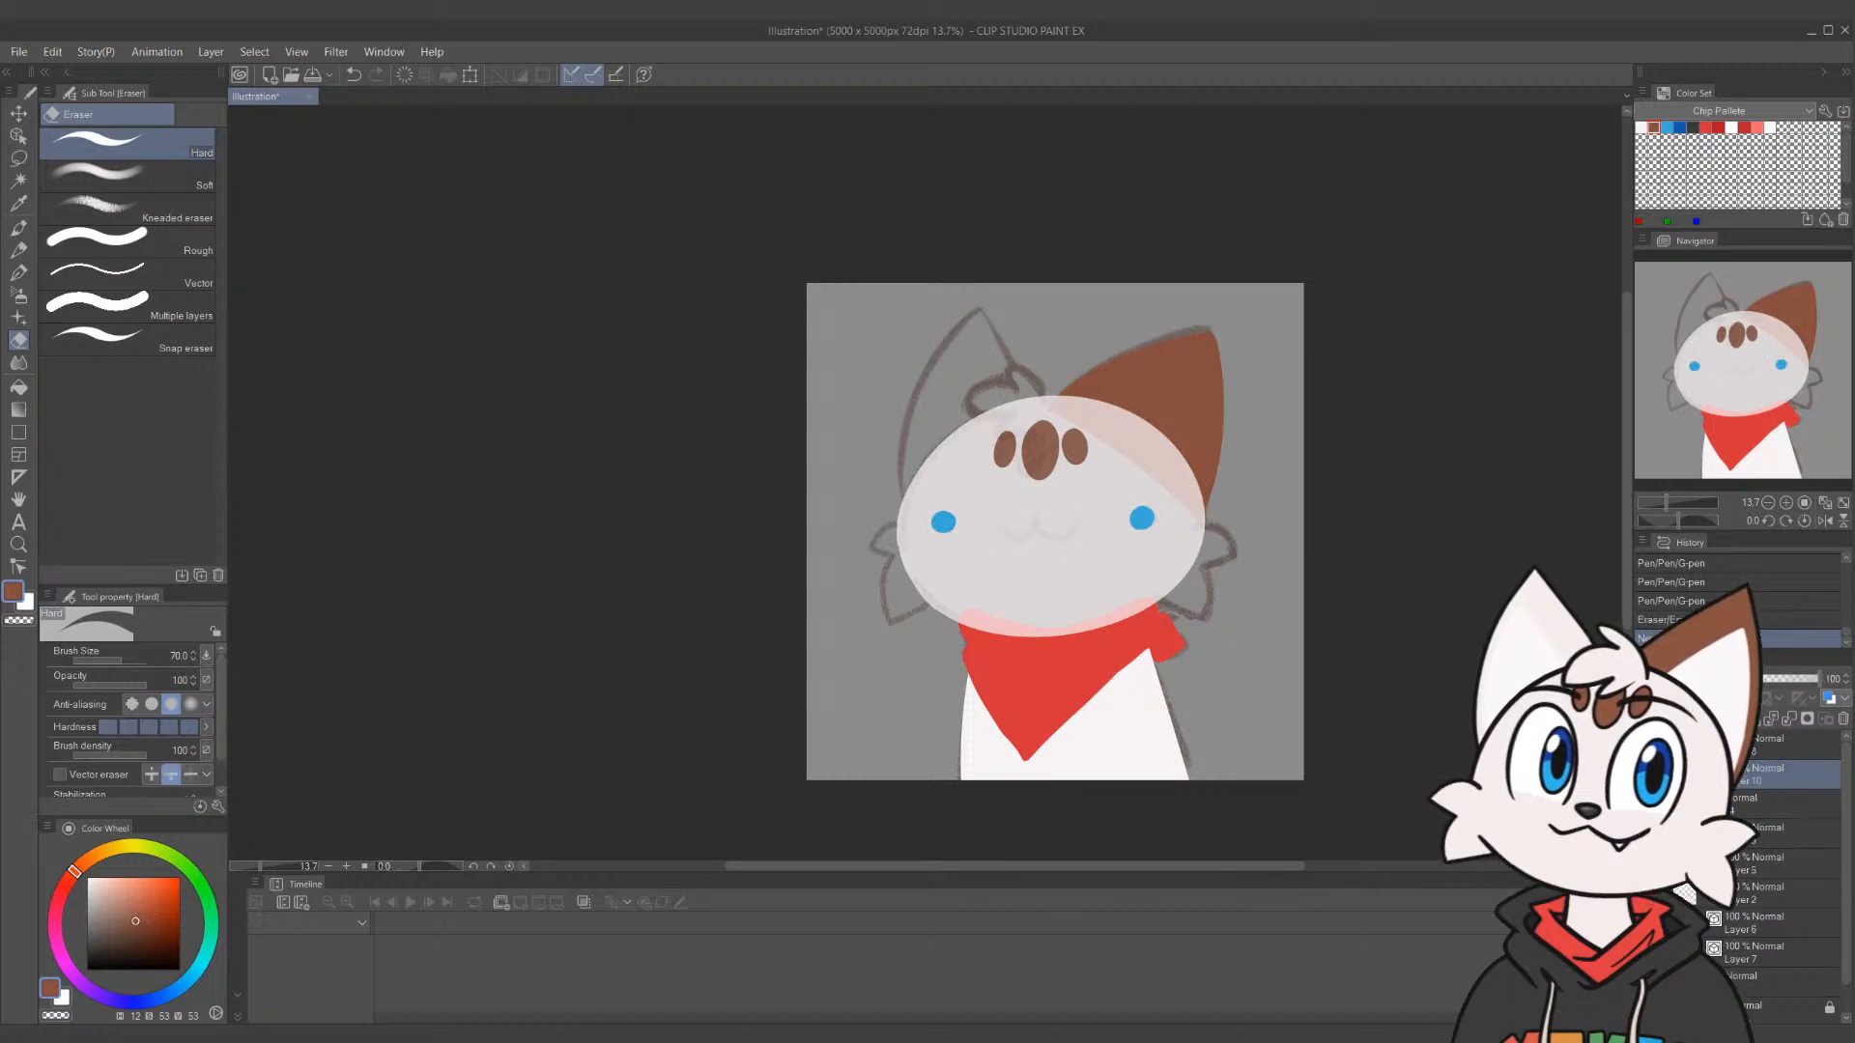
{"action": "left_click", "coordinate": [1641, 127]}
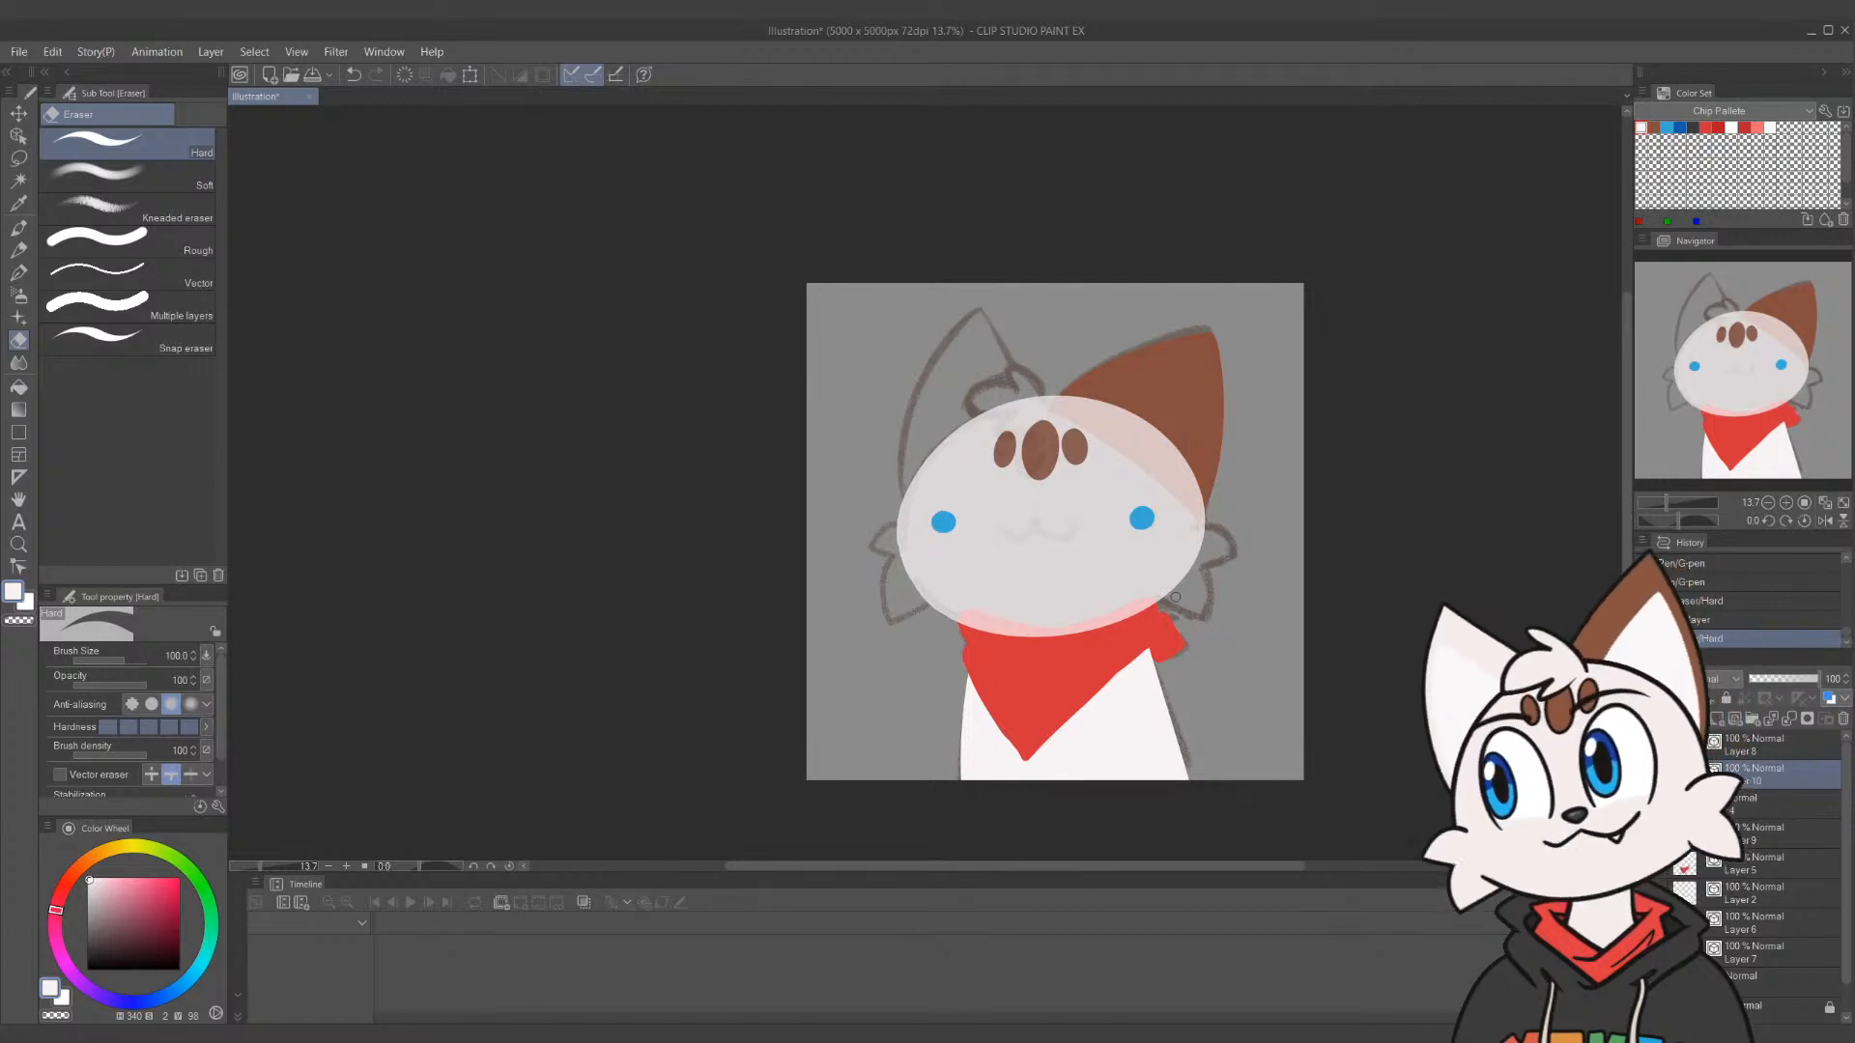
{"action": "key", "text": "p"}
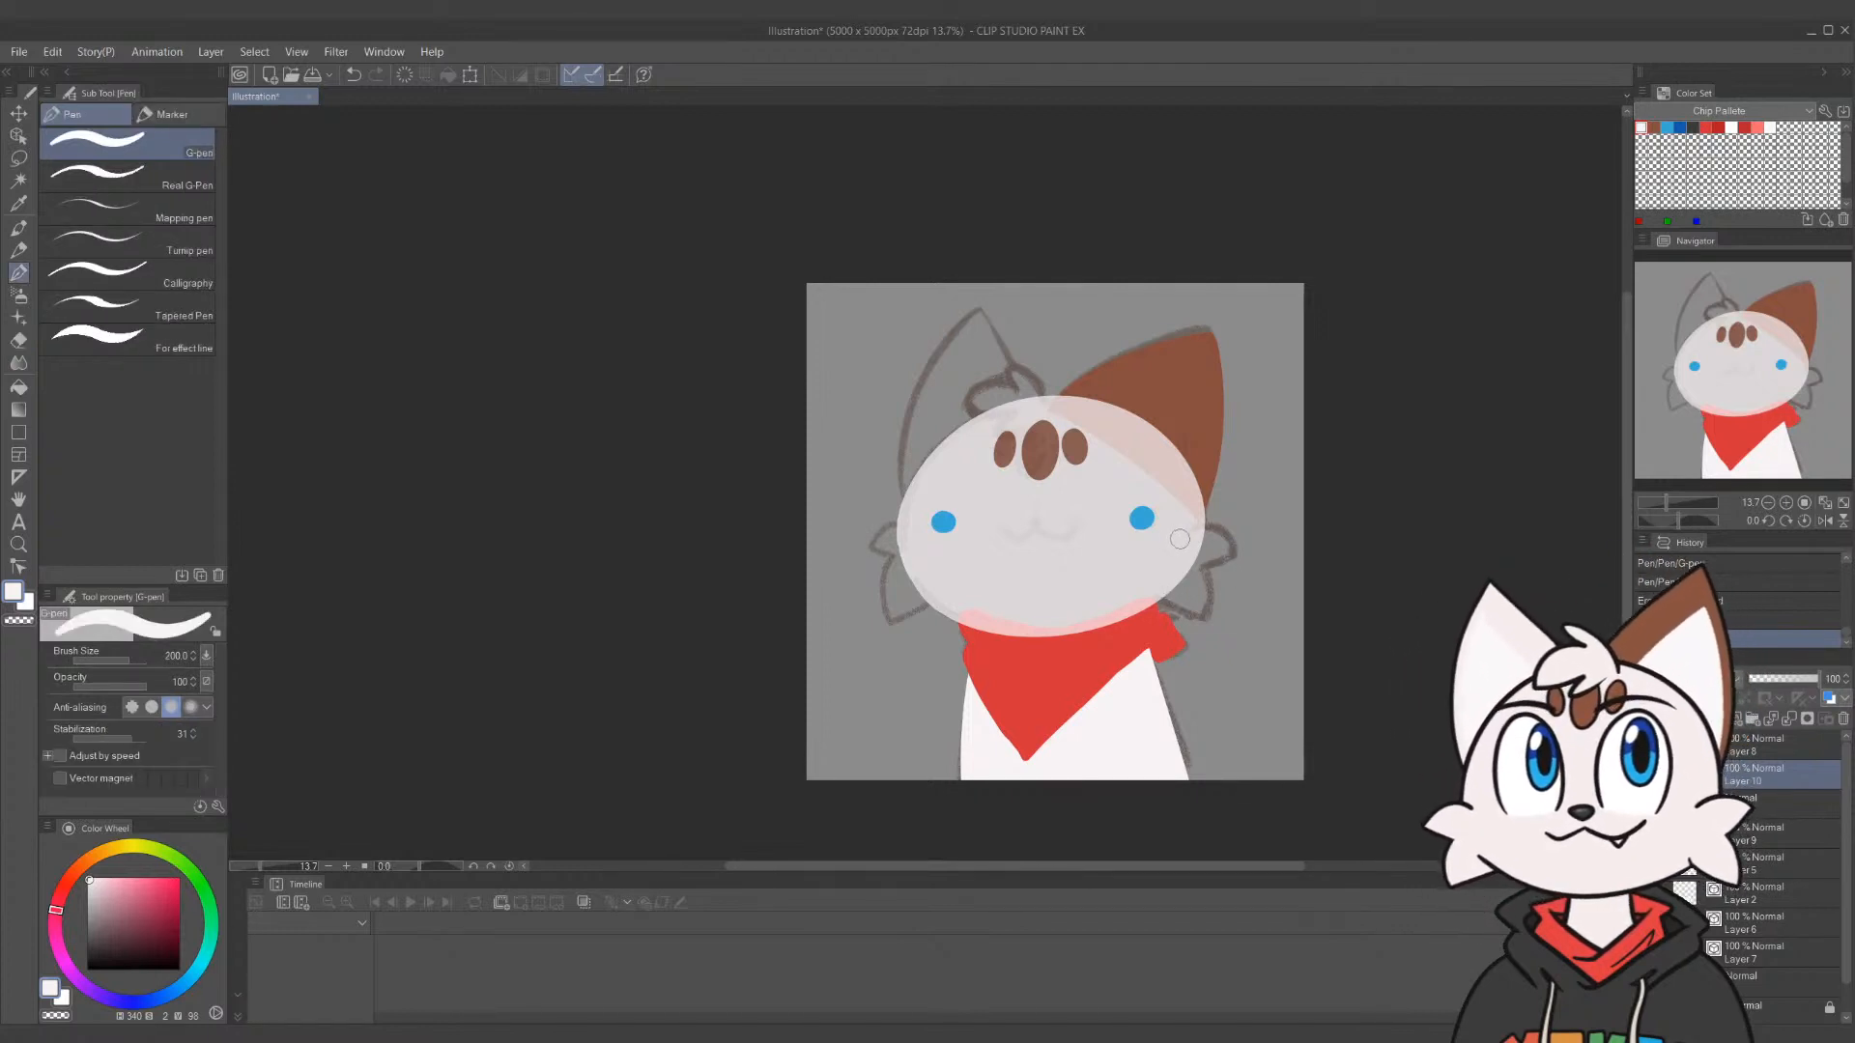
Outline the two-pointed cheek fluff on the right-hand cheek in off-white with the G-pen at size 100, redoing strokes as needed
{"action": "mouse_move", "coordinate": [1174, 540]}
{"action": "left_mouse_down"}
{"action": "mouse_move", "coordinate": [1232, 555]}
{"action": "mouse_move", "coordinate": [1171, 568]}
{"action": "left_mouse_up"}
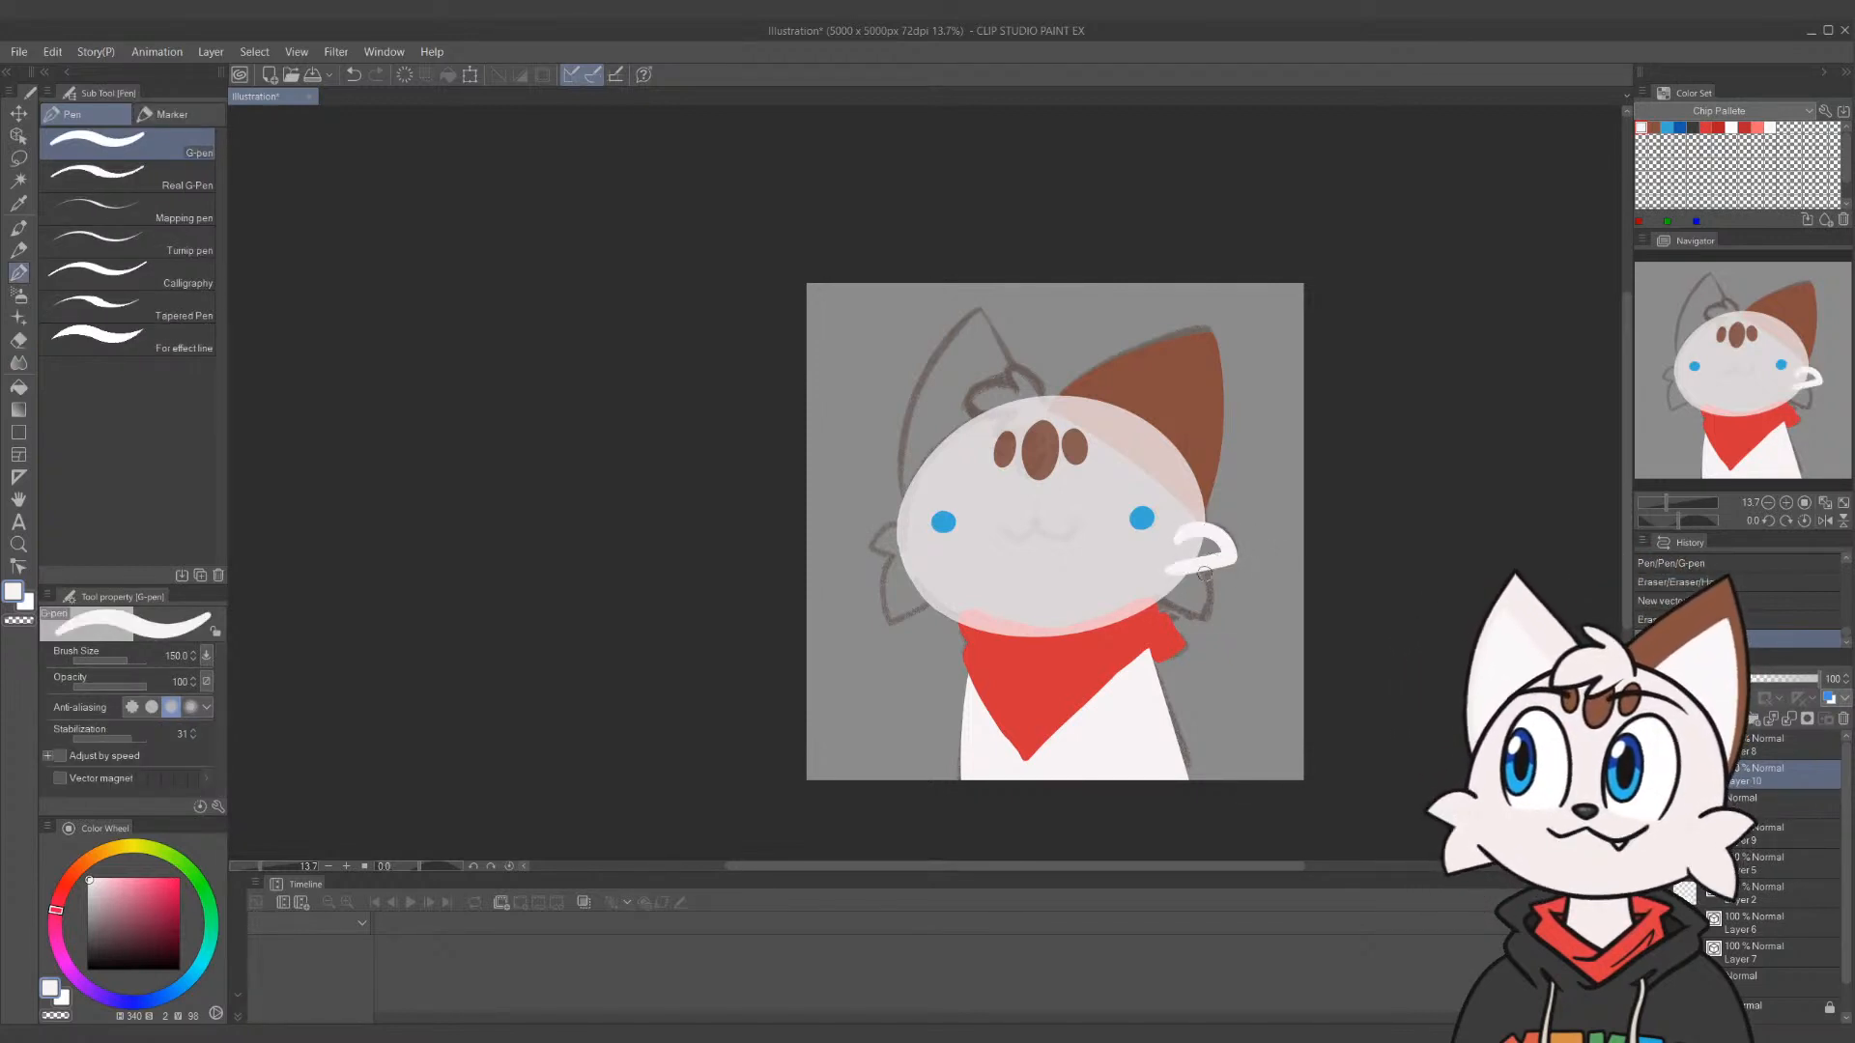
{"action": "key", "text": "ctrl+z"}
{"action": "key", "text": "bracketleft"}
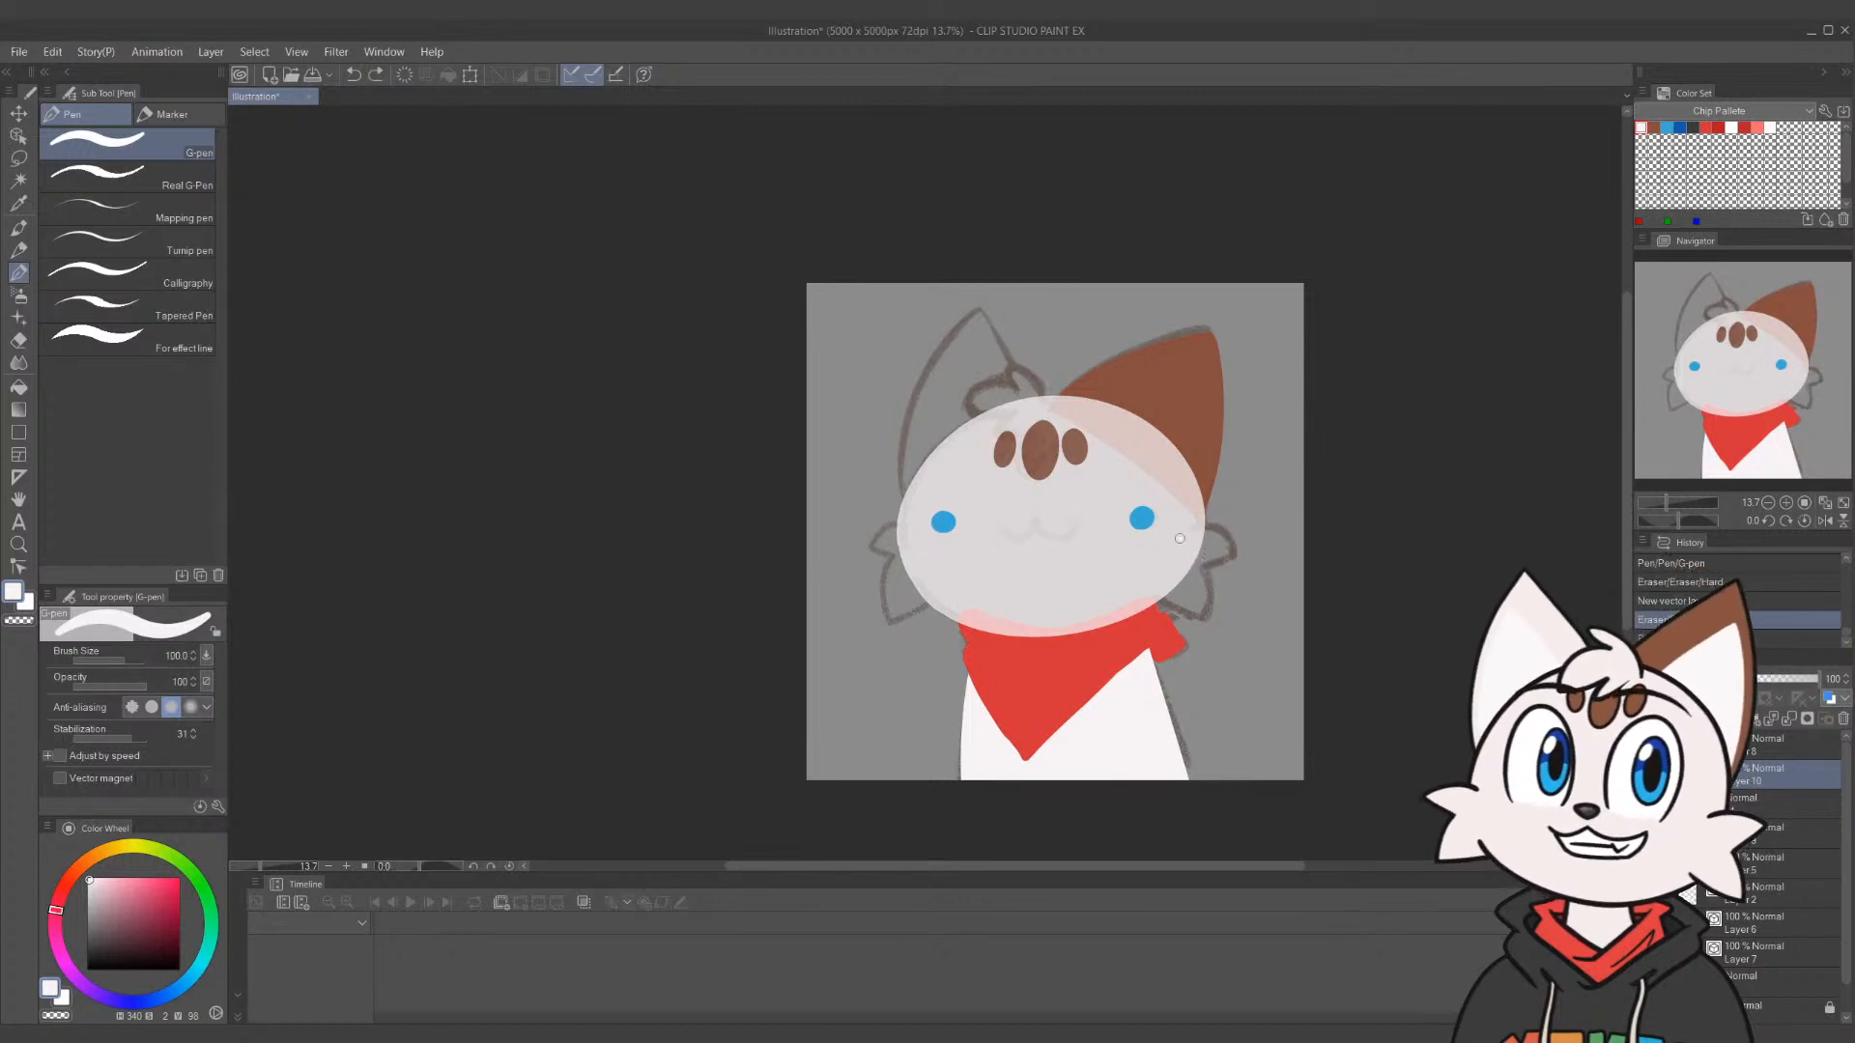
{"action": "mouse_move", "coordinate": [1180, 538]}
{"action": "left_mouse_down"}
{"action": "mouse_move", "coordinate": [1232, 558]}
{"action": "mouse_move", "coordinate": [1160, 572]}
{"action": "mouse_move", "coordinate": [1240, 554]}
{"action": "mouse_move", "coordinate": [1186, 570]}
{"action": "mouse_move", "coordinate": [1212, 619]}
{"action": "mouse_move", "coordinate": [1152, 584]}
{"action": "mouse_move", "coordinate": [1196, 537]}
{"action": "left_mouse_up"}
{"action": "key", "text": "ctrl+z"}
{"action": "key", "text": "ctrl+z"}
{"action": "key", "text": "ctrl+z"}
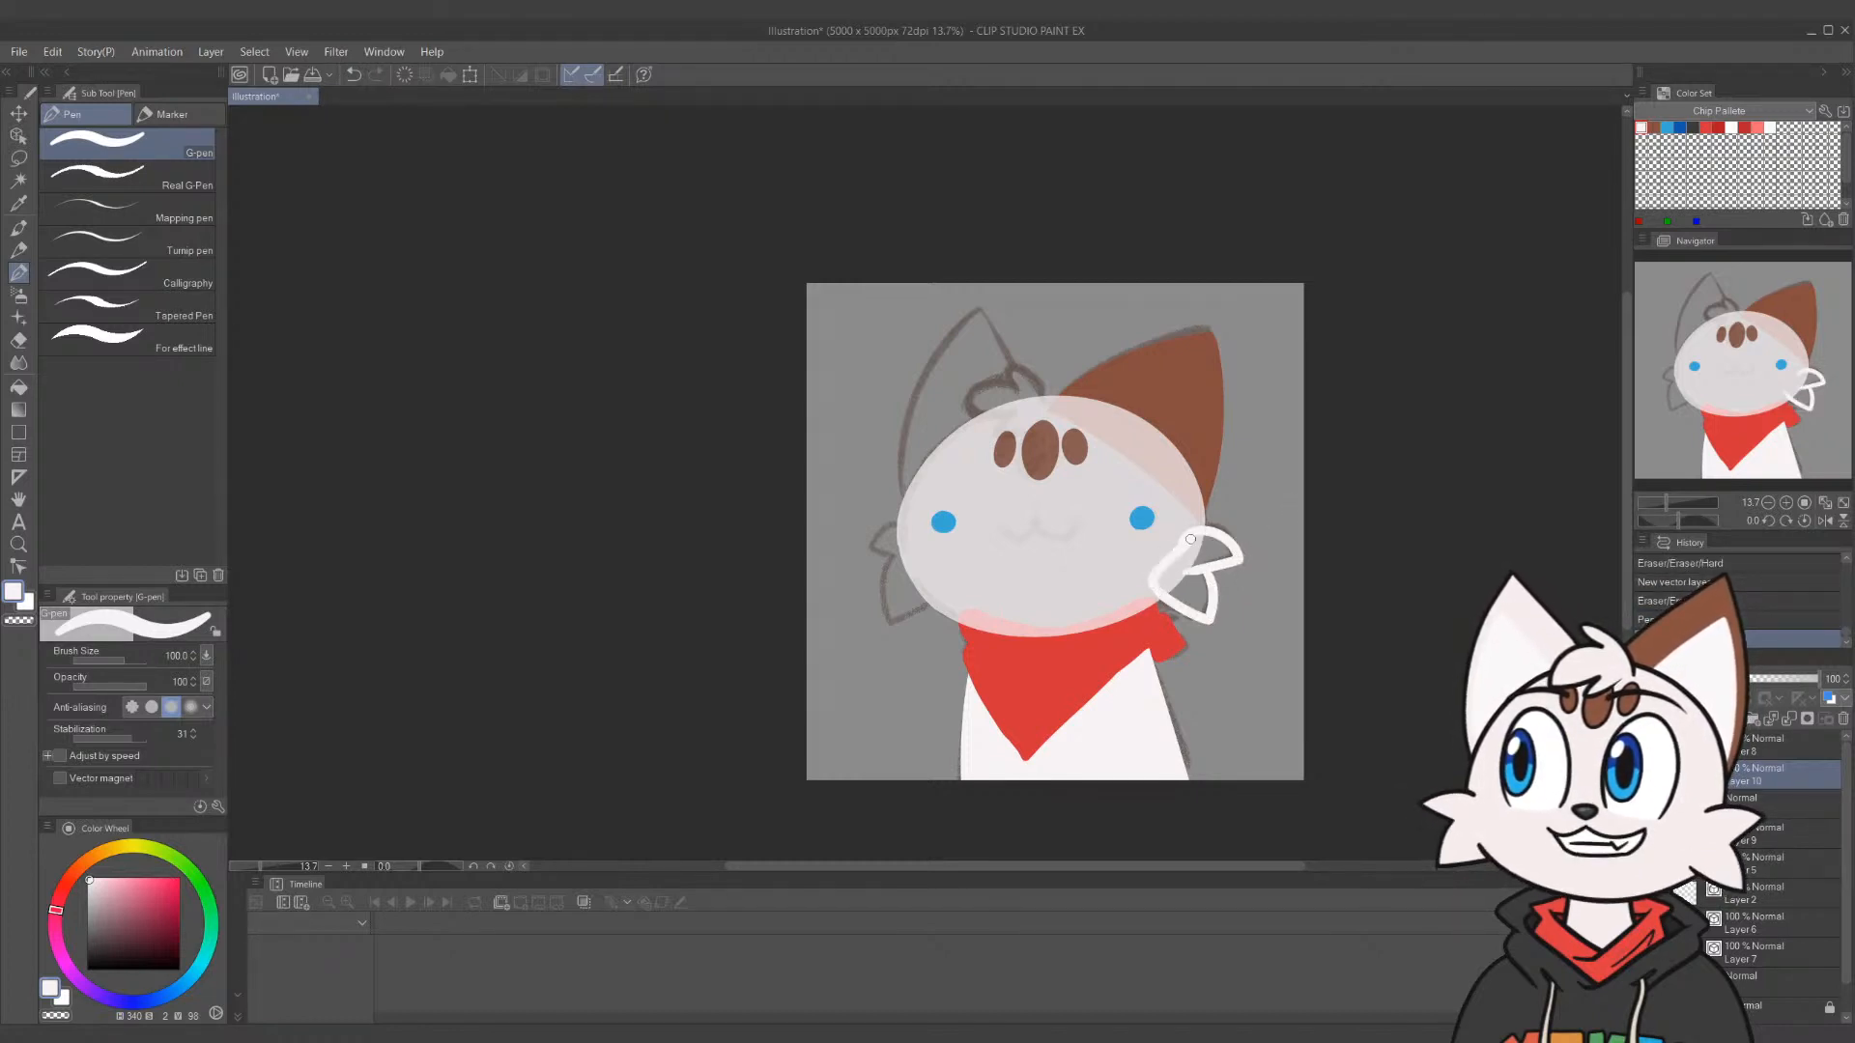
Auto-select the areas enclosed by the cheek fluff outline, add a raster layer and expand the selection
{"action": "key", "text": "w"}
{"action": "left_click", "coordinate": [1215, 555]}
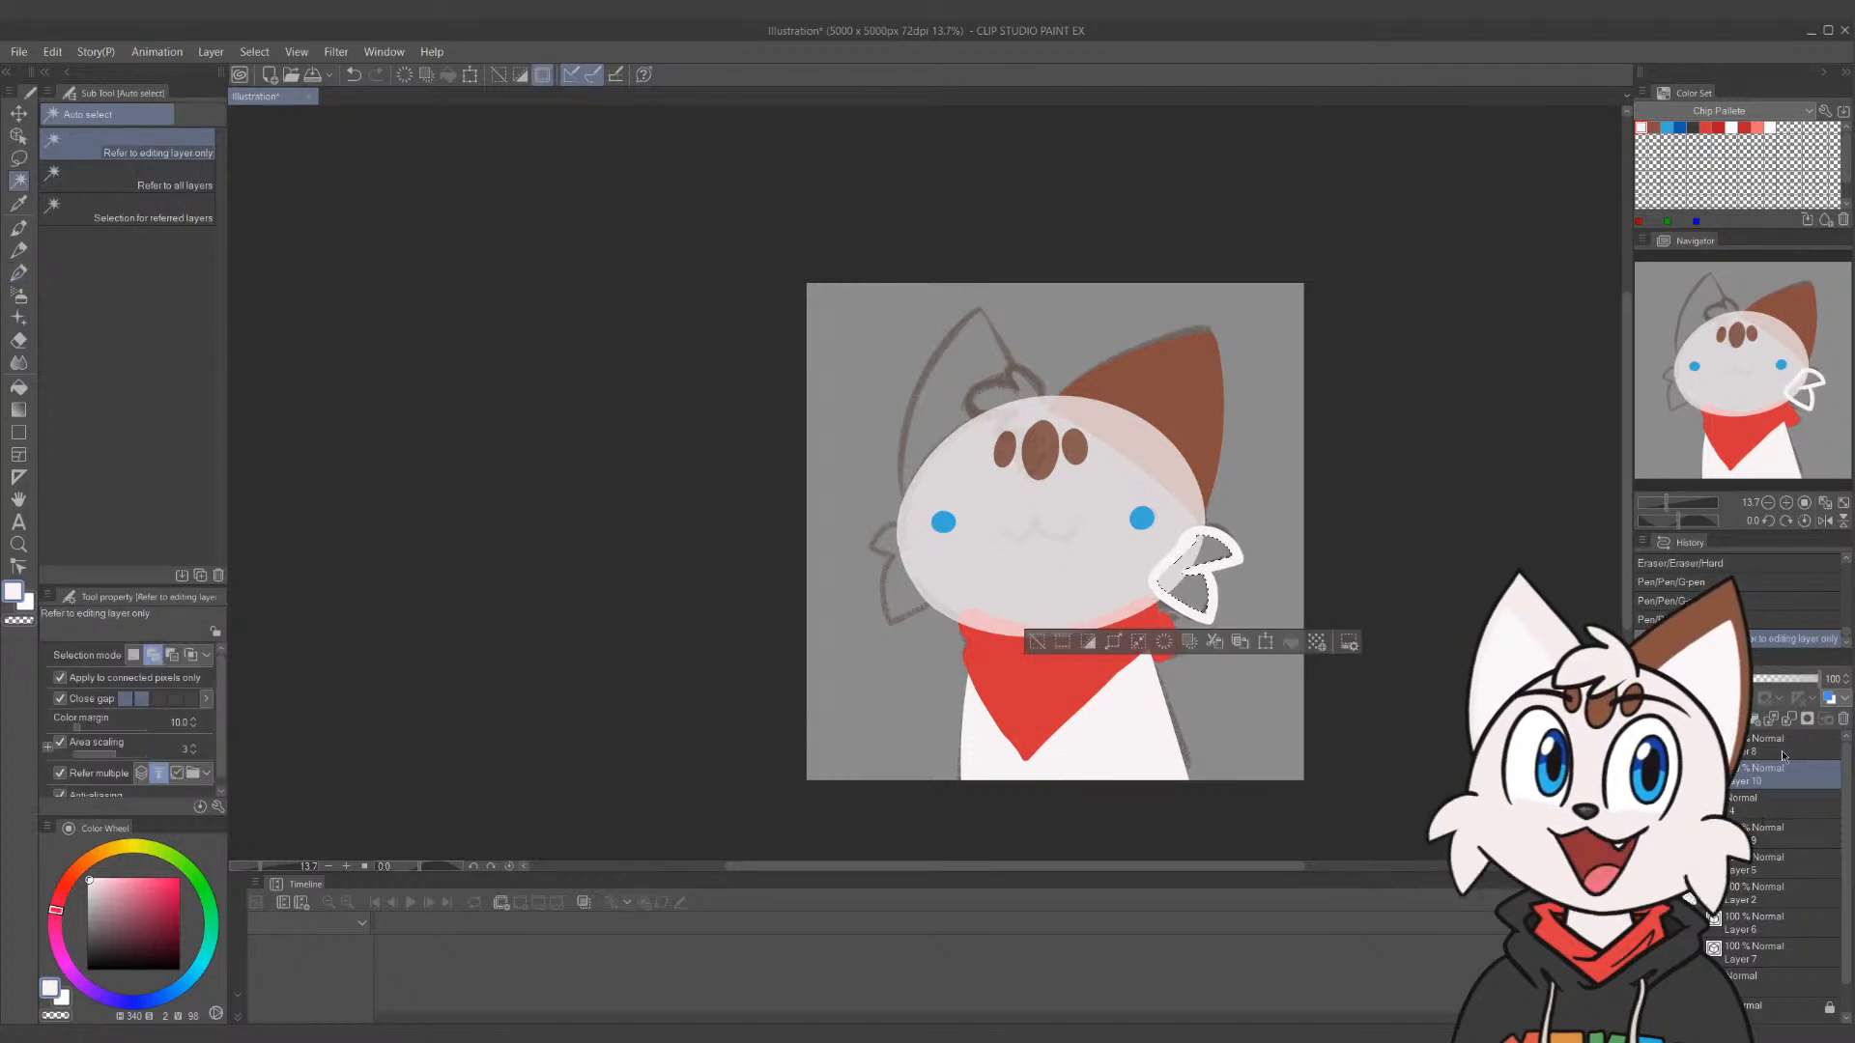
{"action": "key", "text": "g"}
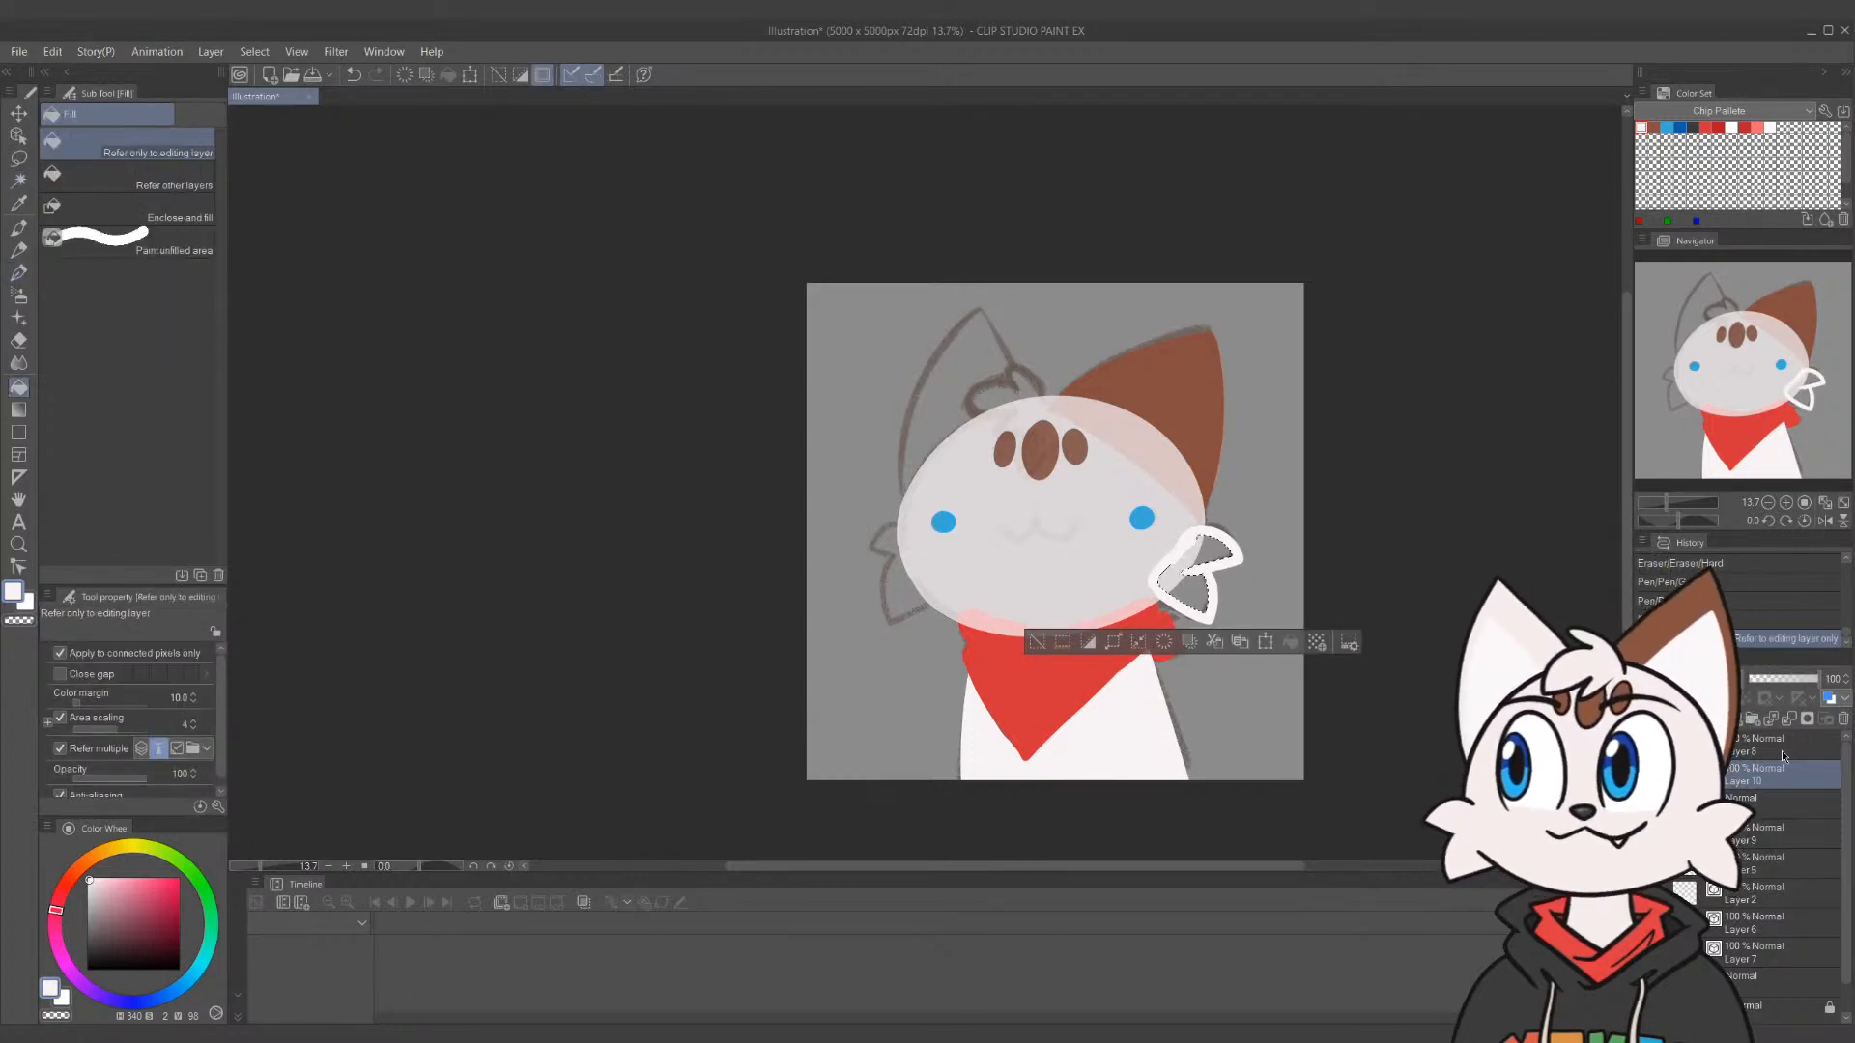
{"action": "left_click", "coordinate": [1717, 719]}
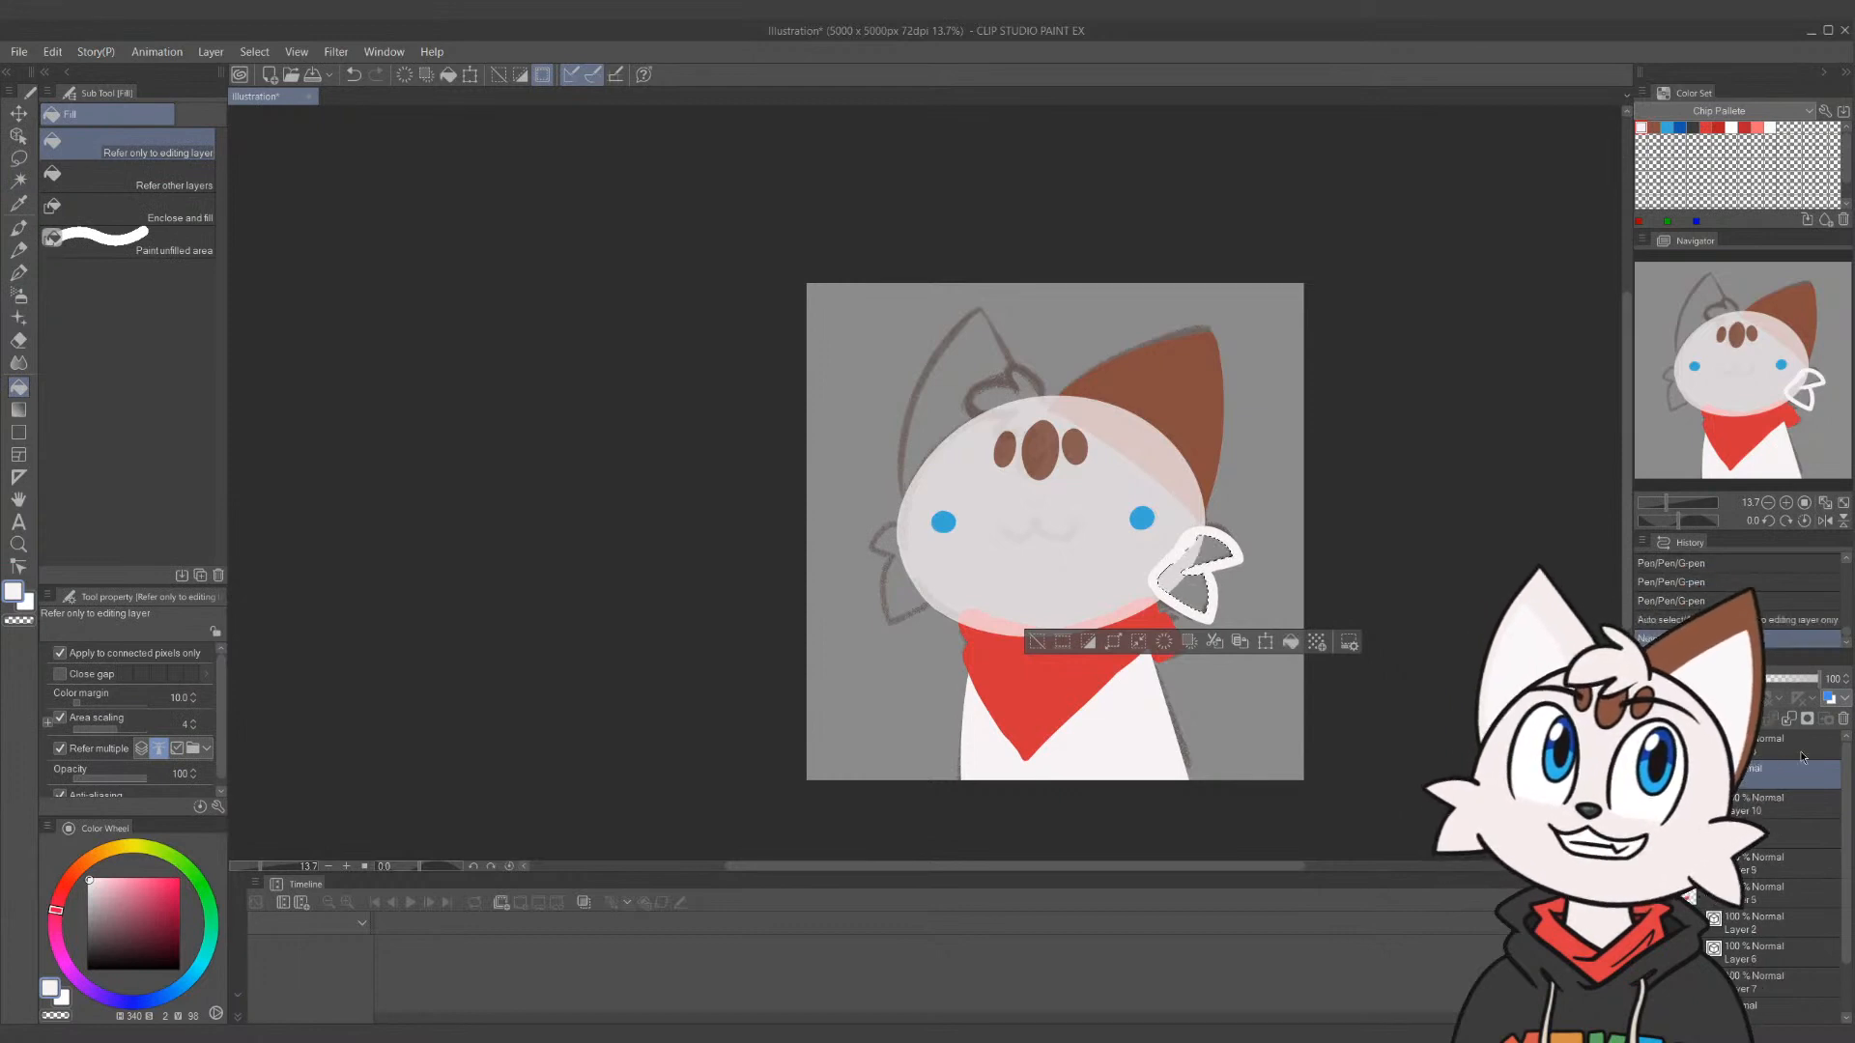
{"action": "left_click", "coordinate": [257, 51]}
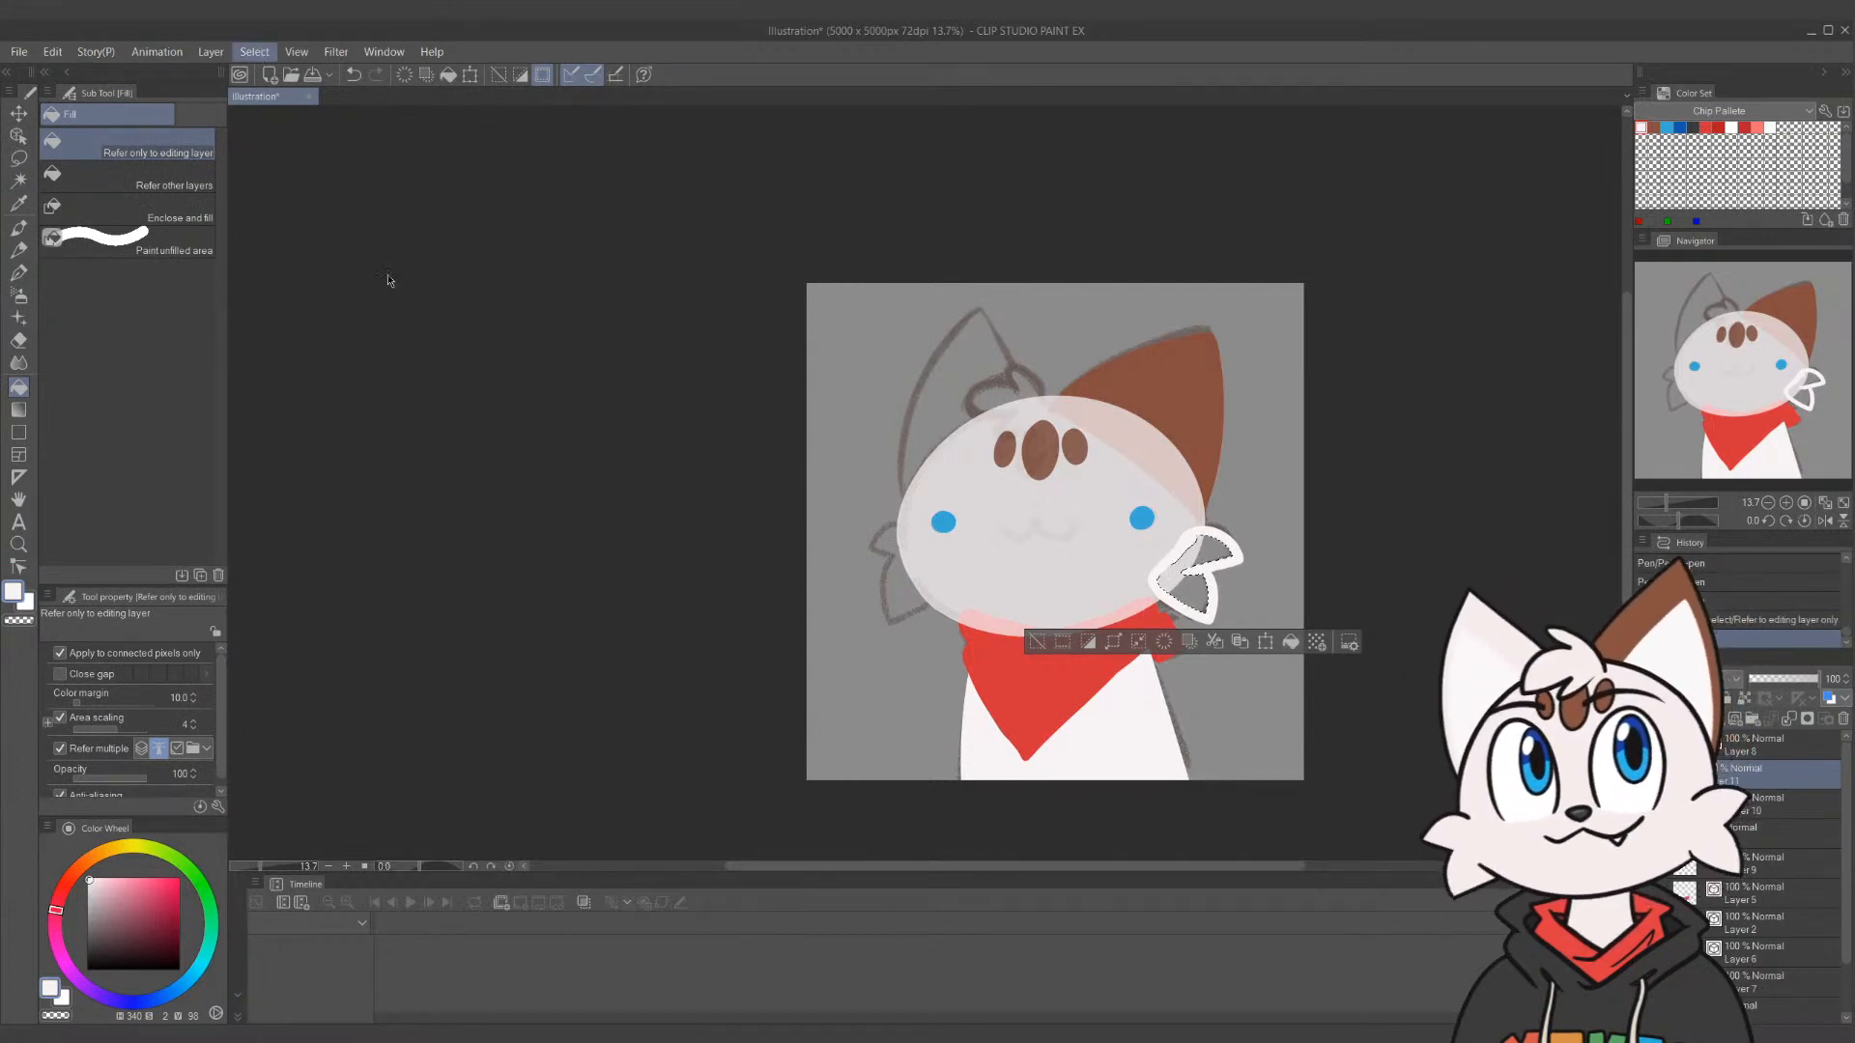
{"action": "left_click", "coordinate": [357, 165]}
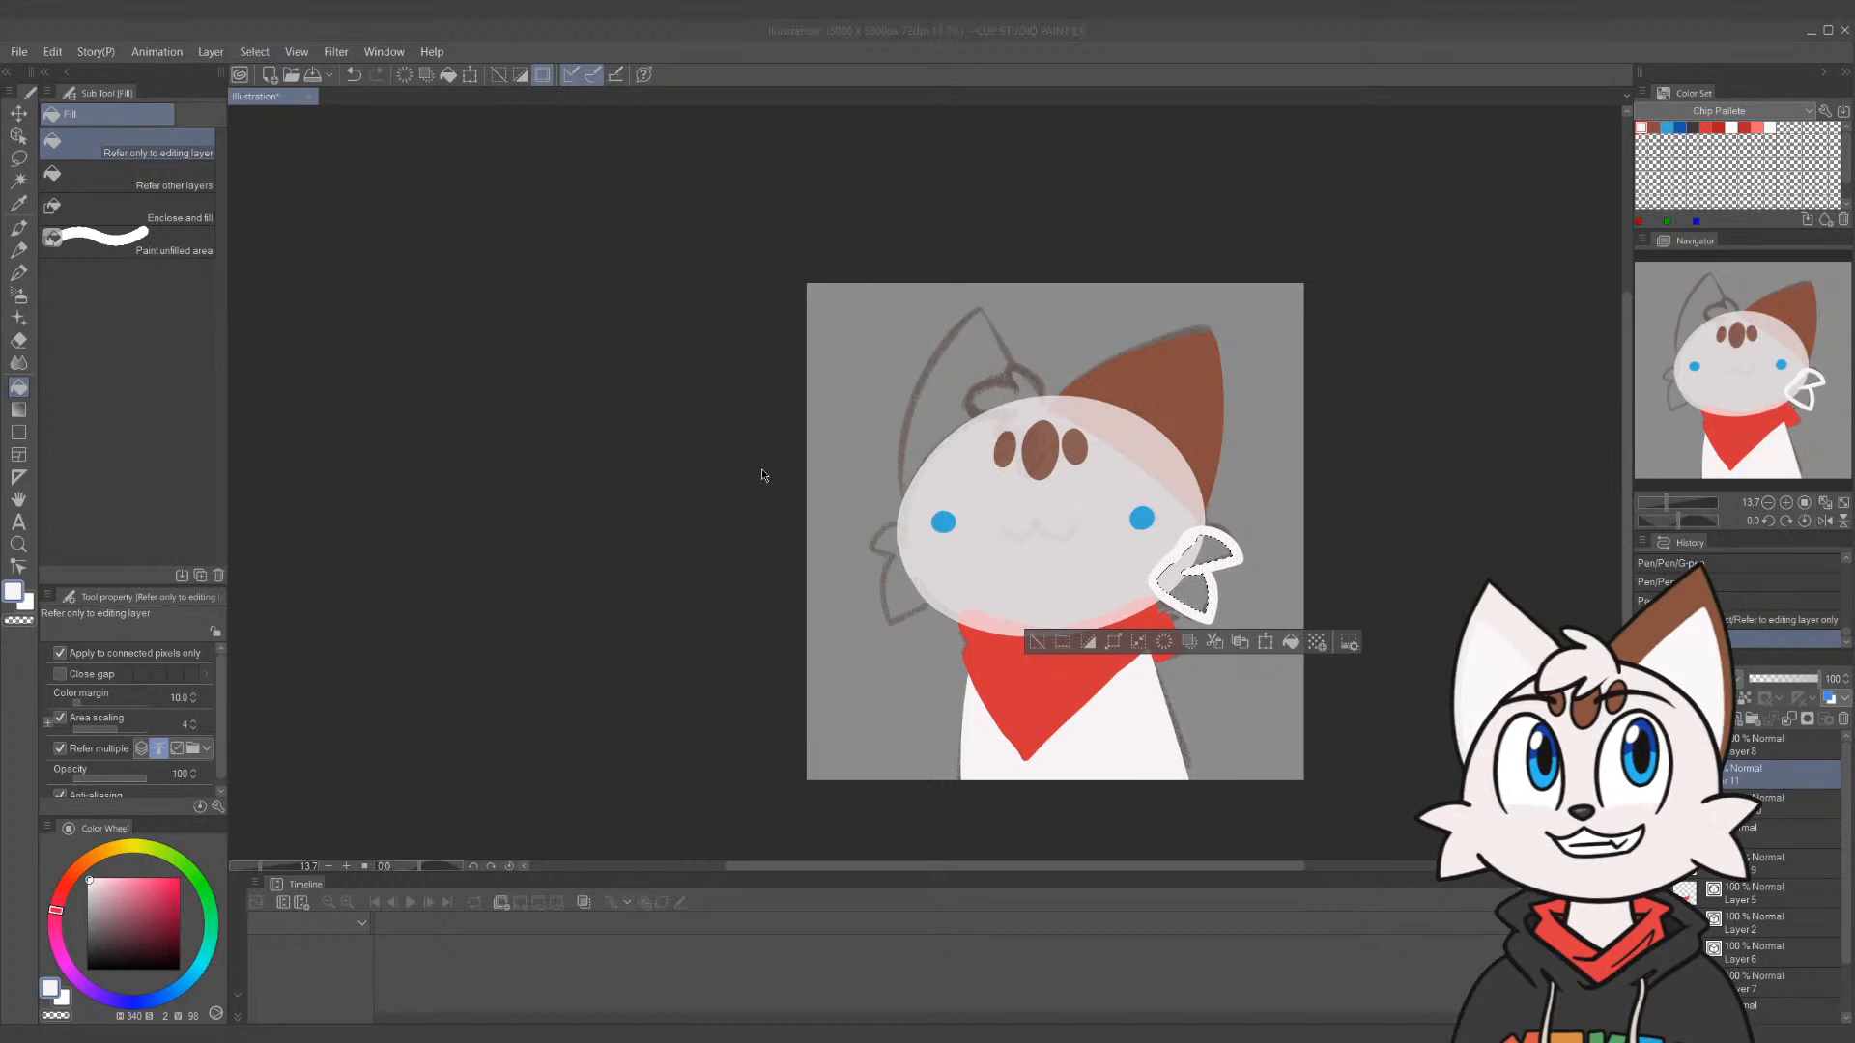
{"action": "left_click", "coordinate": [1053, 503]}
Fill the cheek fluff selection with off-white, deselect, and merge the fill and outline layers into one
{"action": "left_click", "coordinate": [1186, 582]}
{"action": "key", "text": "ctrl+d"}
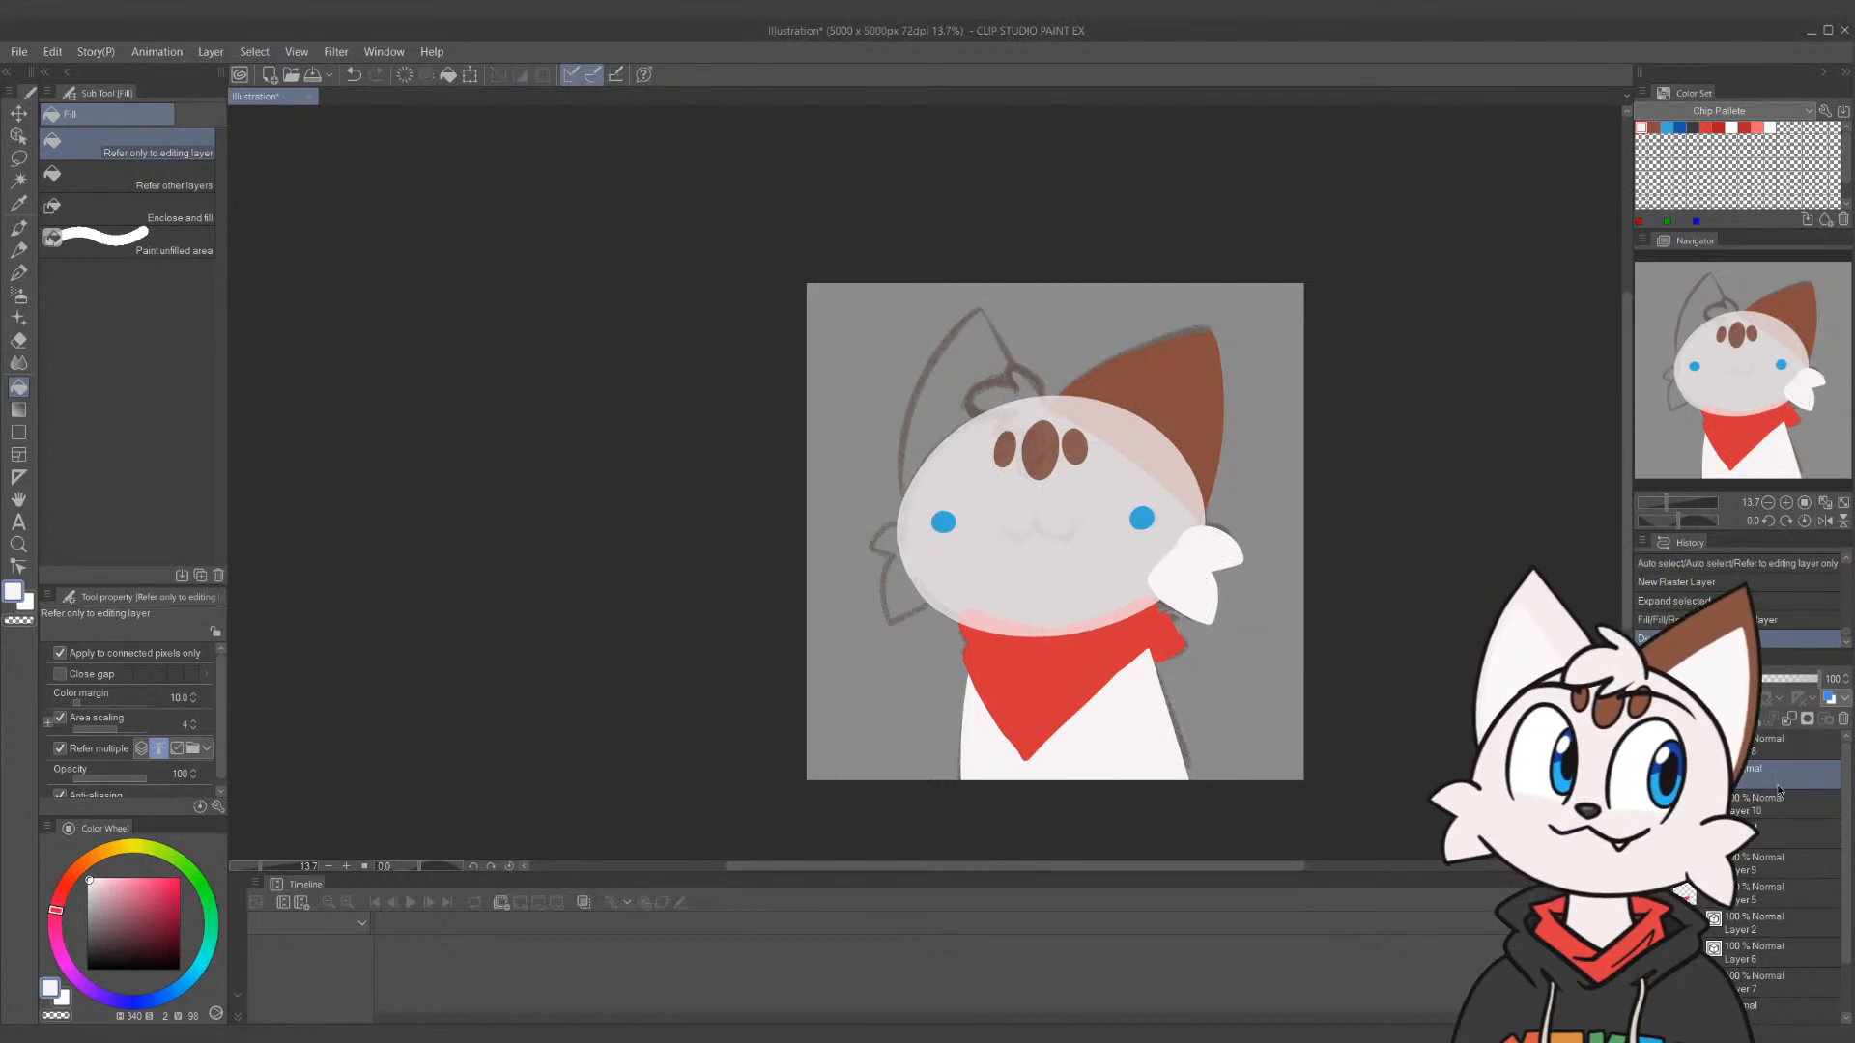
{"action": "left_click_drag", "start_coordinate": [1782, 804], "coordinate": [1787, 770]}
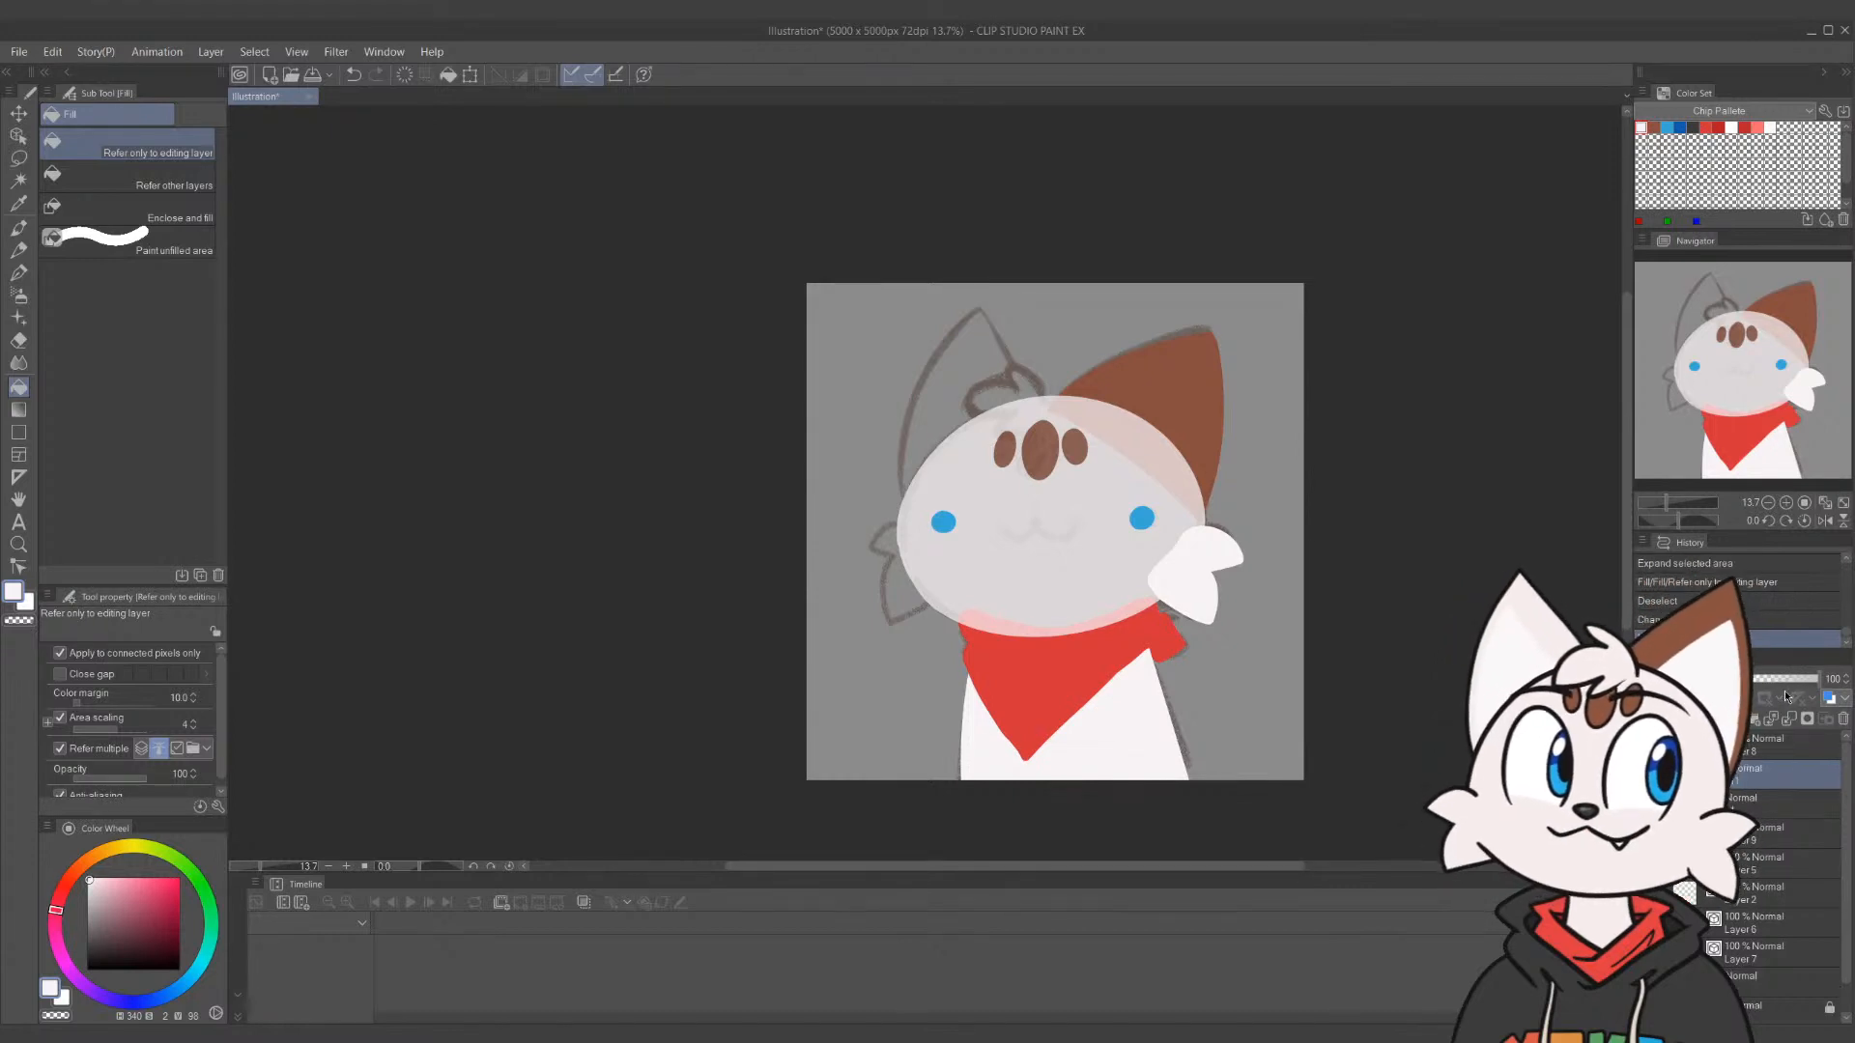
{"action": "key", "text": "ctrl+e"}
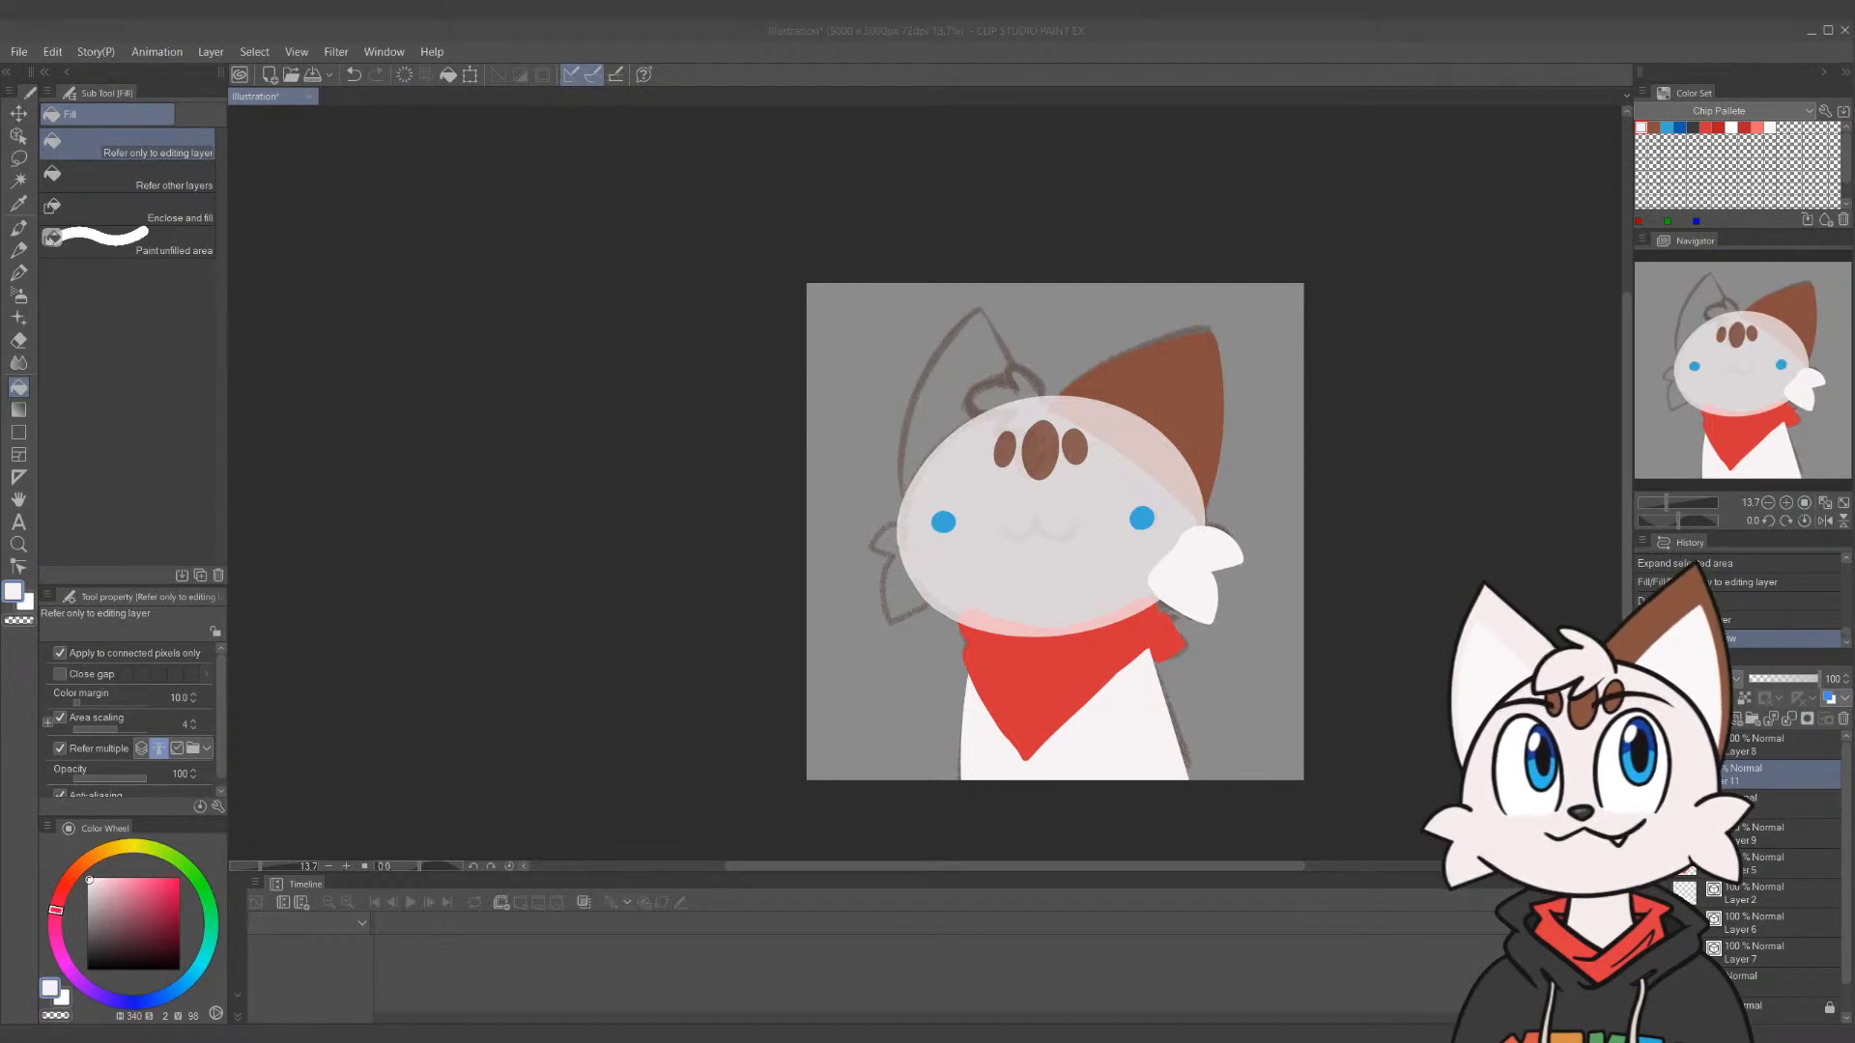
Rename the eyes' layer as "eyes" and the cheek tuft's layer as "cheek fluff"
{"action": "left_click", "coordinate": [1536, 35]}
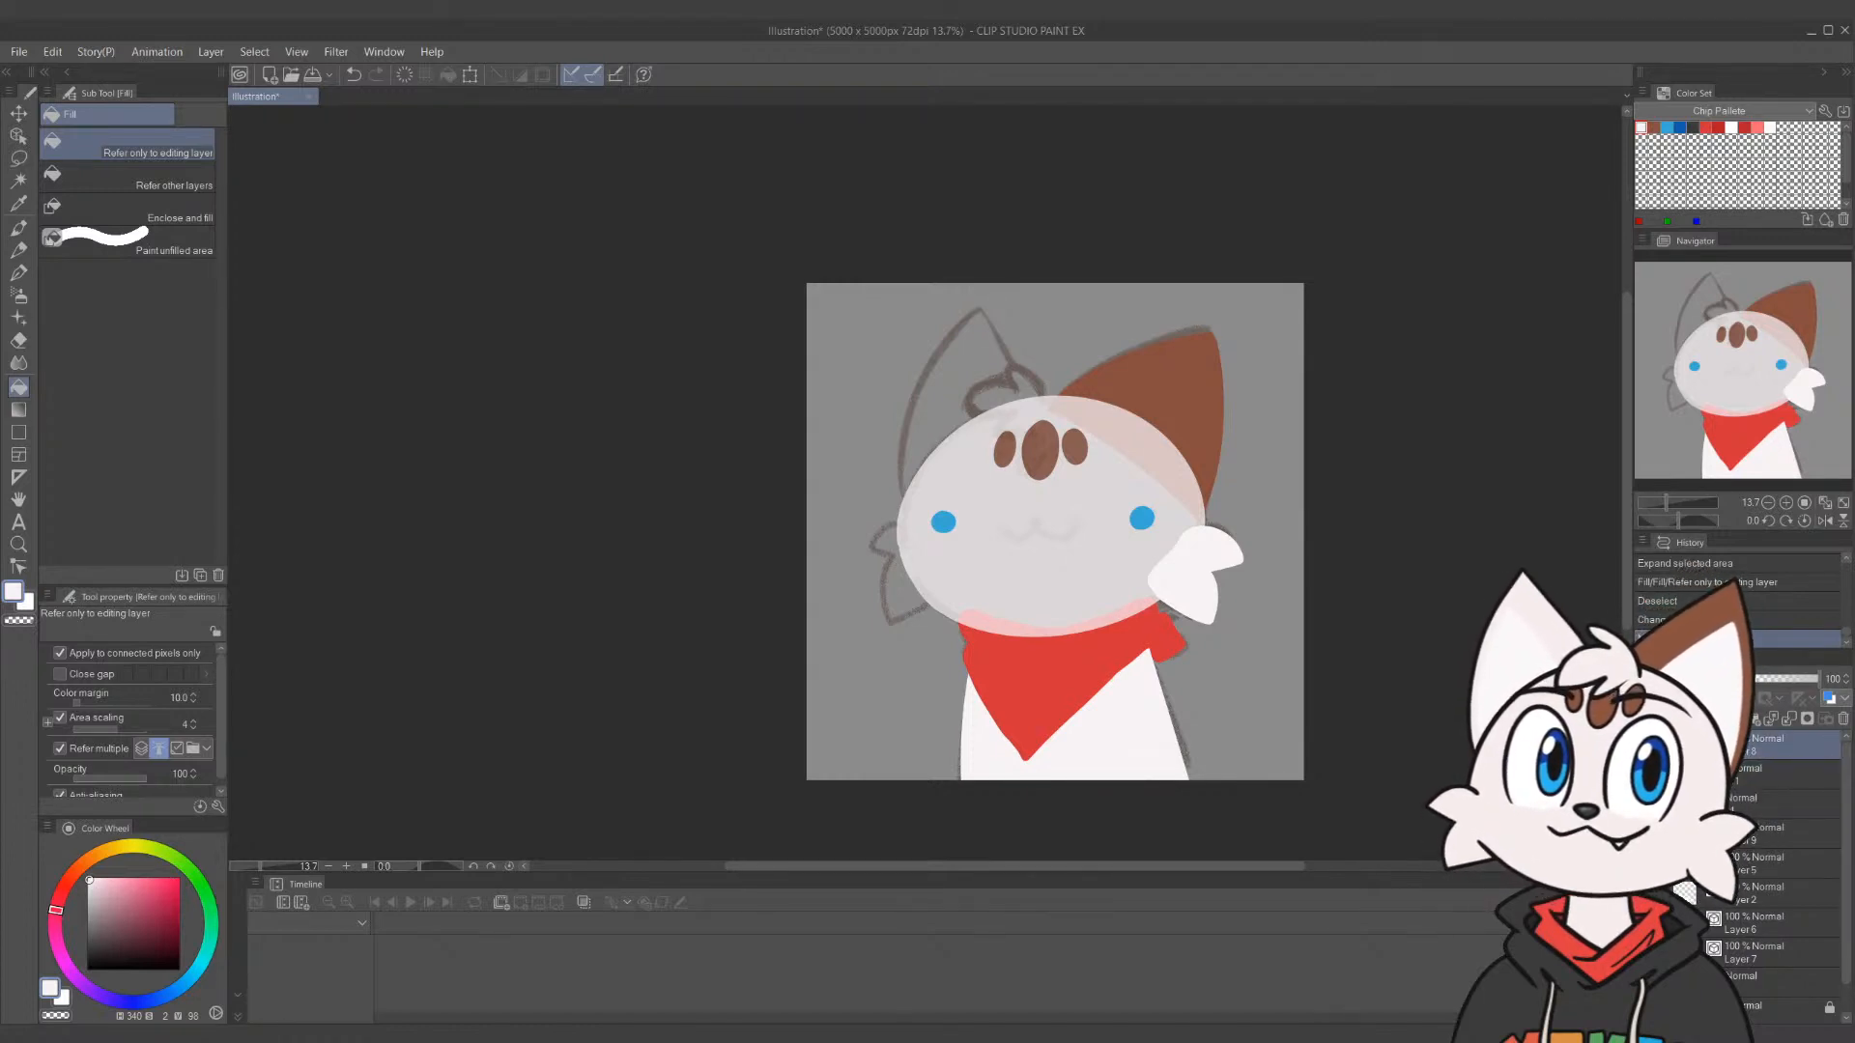
{"action": "key", "text": "Return"}
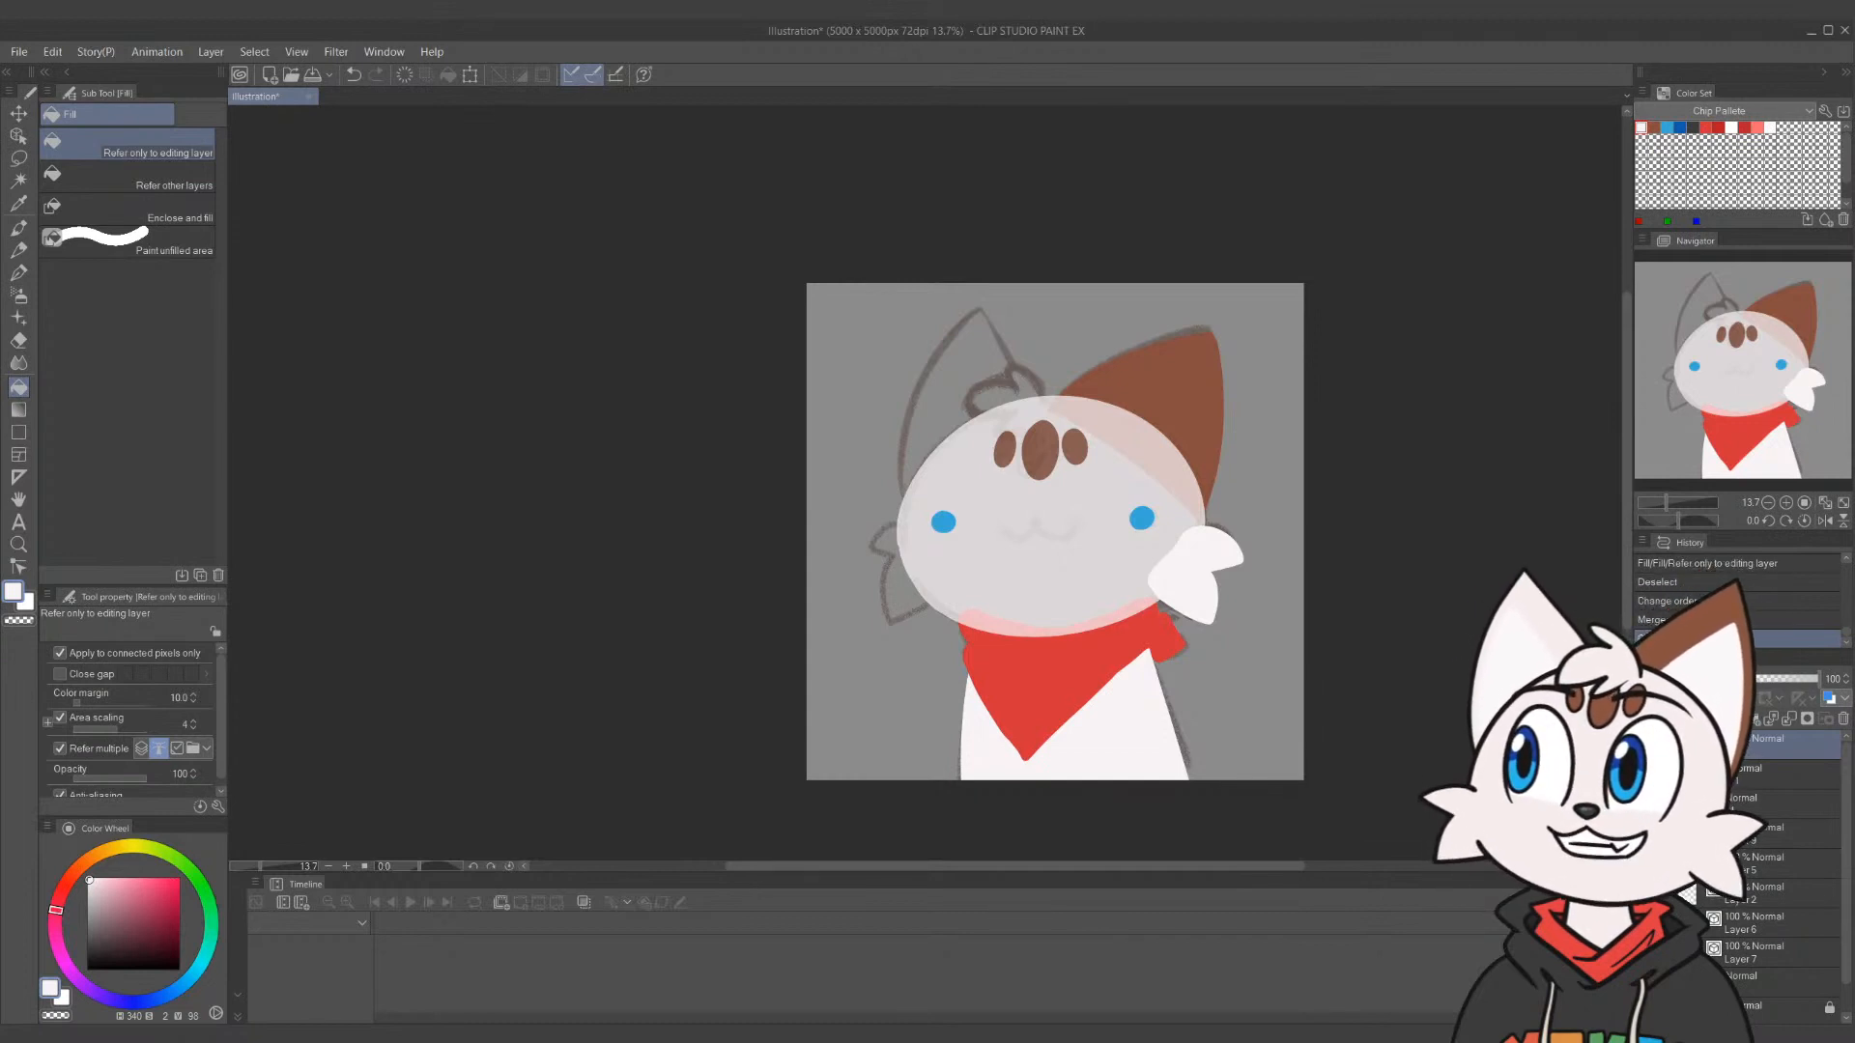
{"action": "left_click", "coordinate": [1645, 775]}
{"action": "left_click", "coordinate": [1645, 775]}
{"action": "left_click", "coordinate": [1728, 780]}
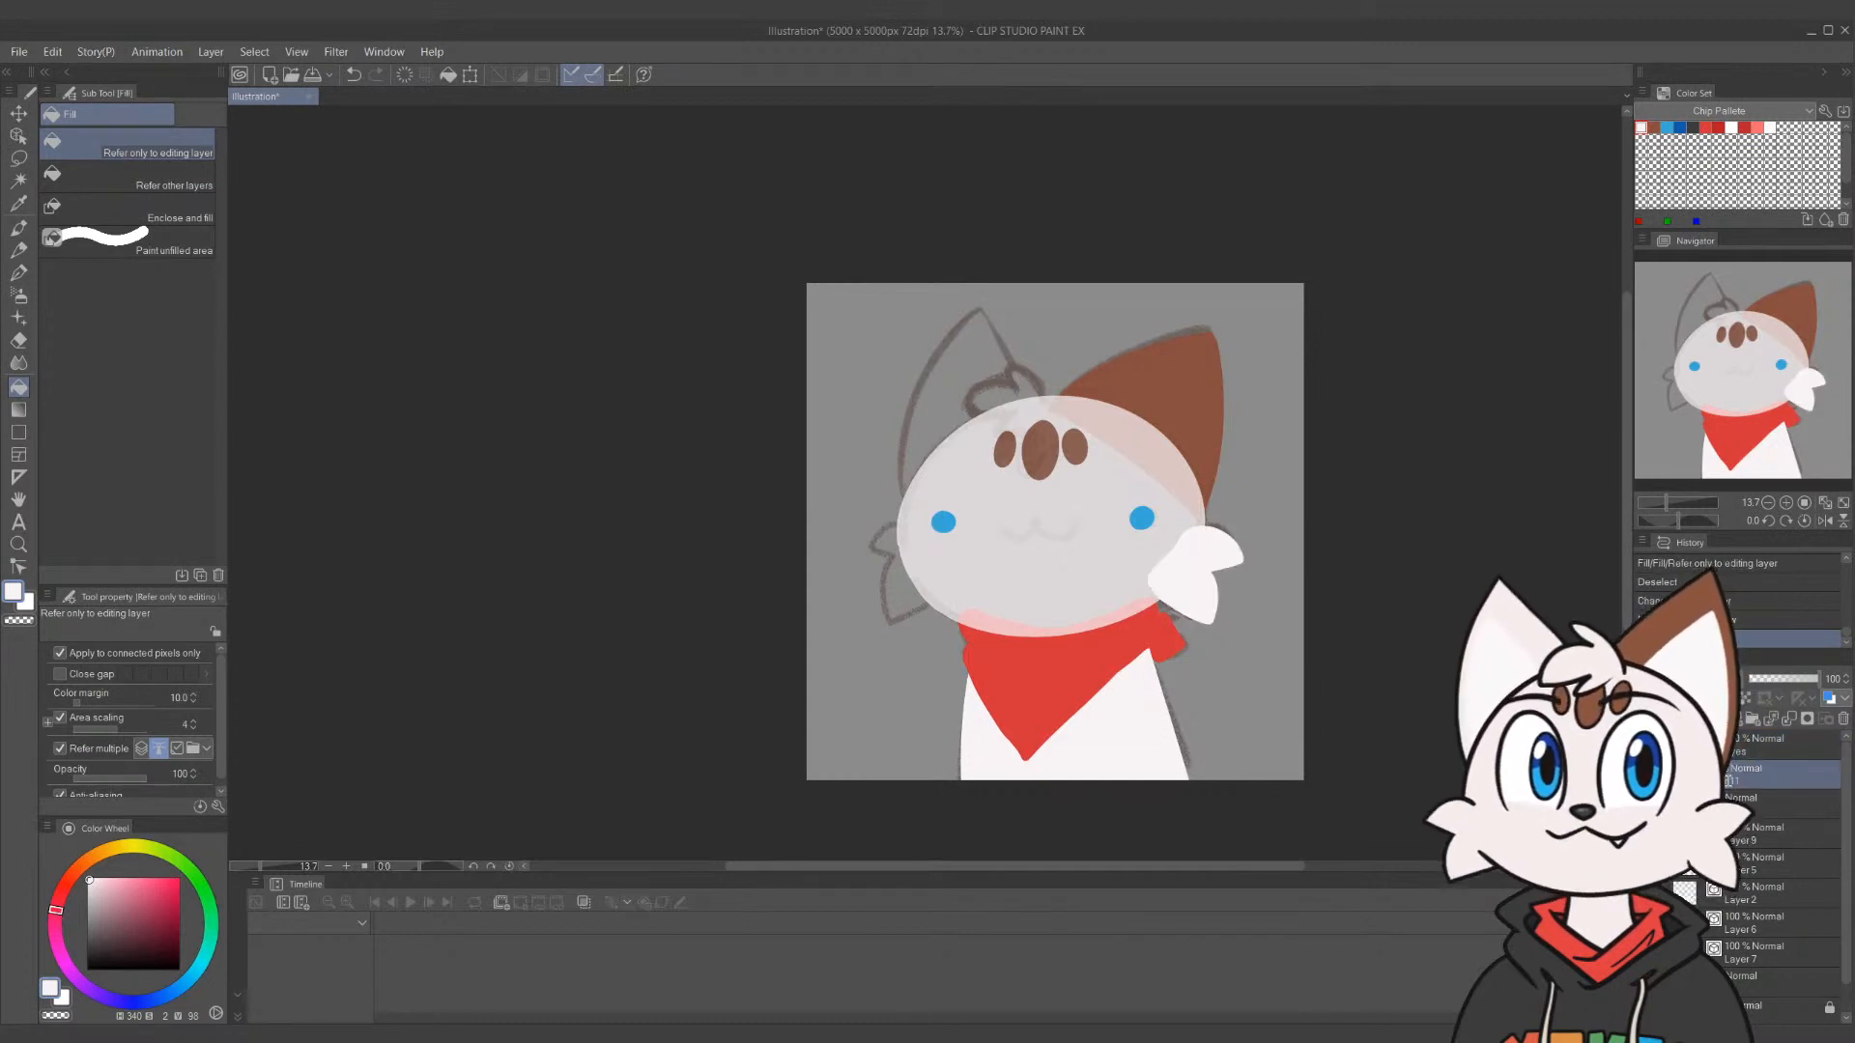
{"action": "double_click", "coordinate": [1742, 778]}
{"action": "type", "text": "cheek fluff"}
Rename the head's layer, and name the brown ear's layer "right ear"
{"action": "left_click", "coordinate": [1742, 805]}
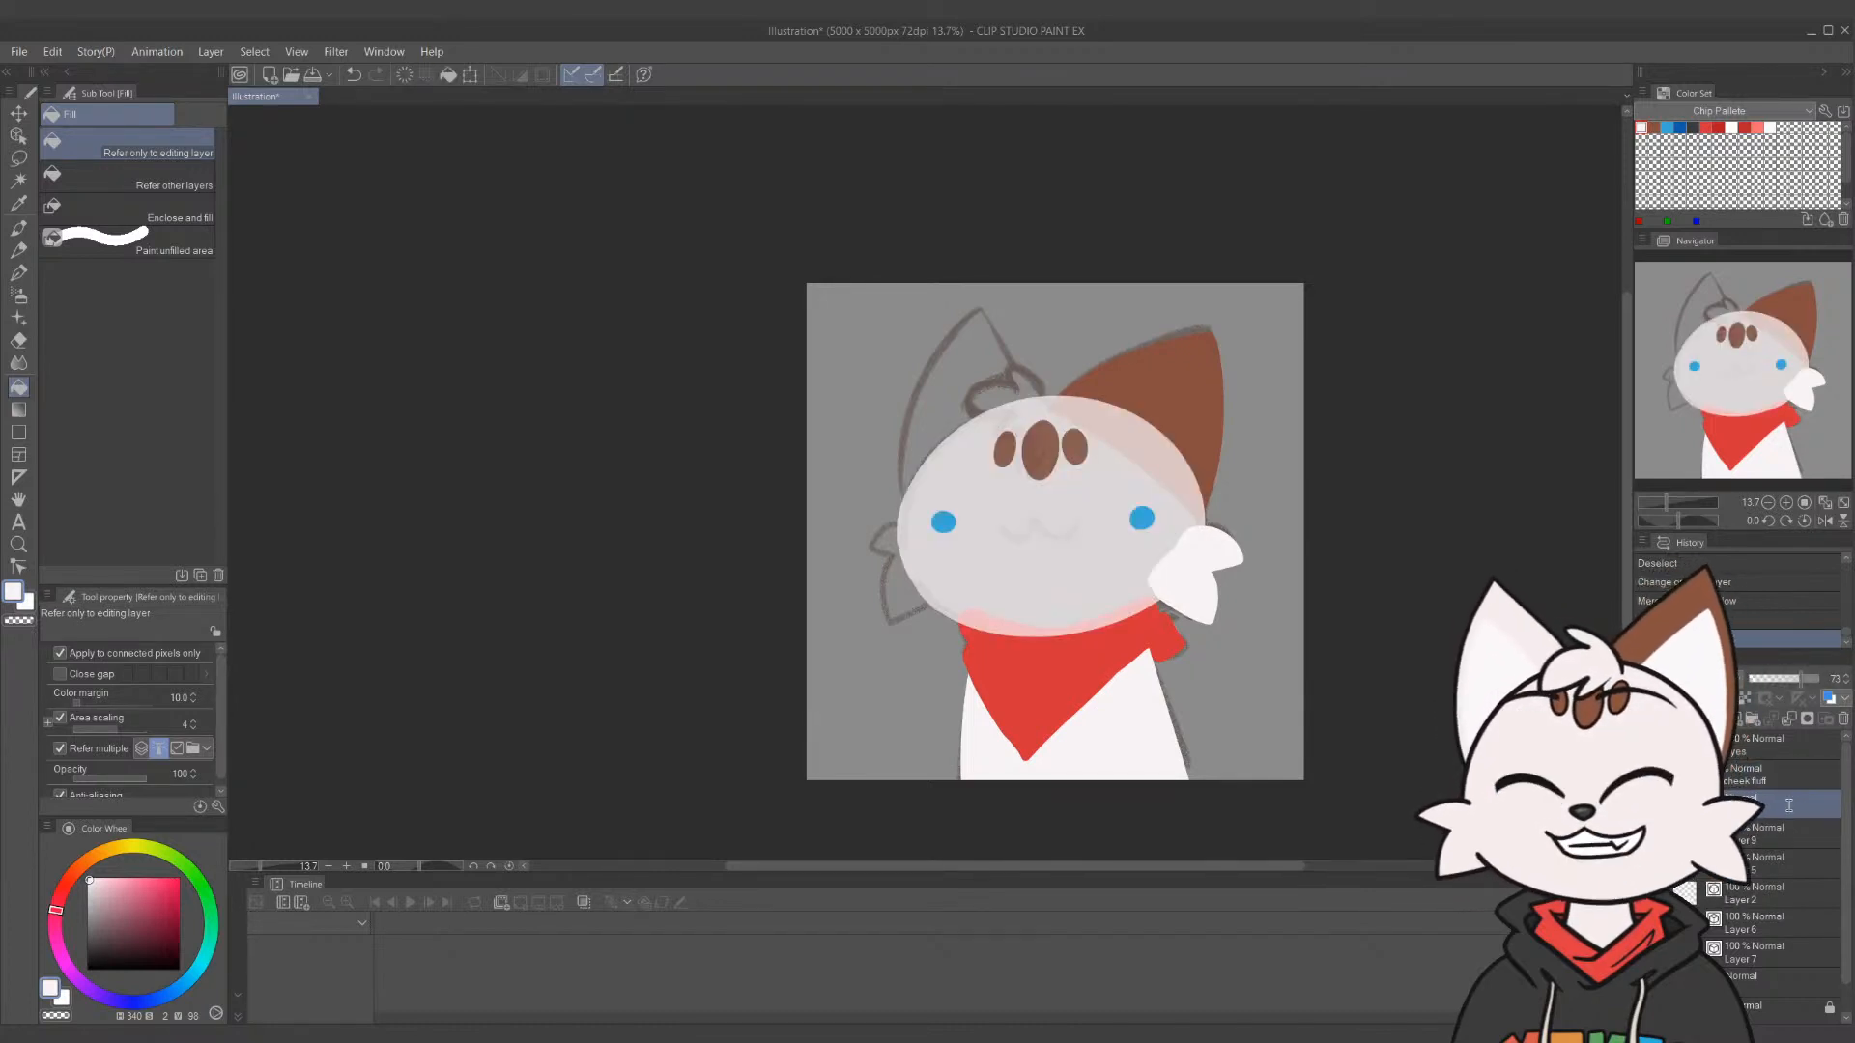
{"action": "key", "text": "Return"}
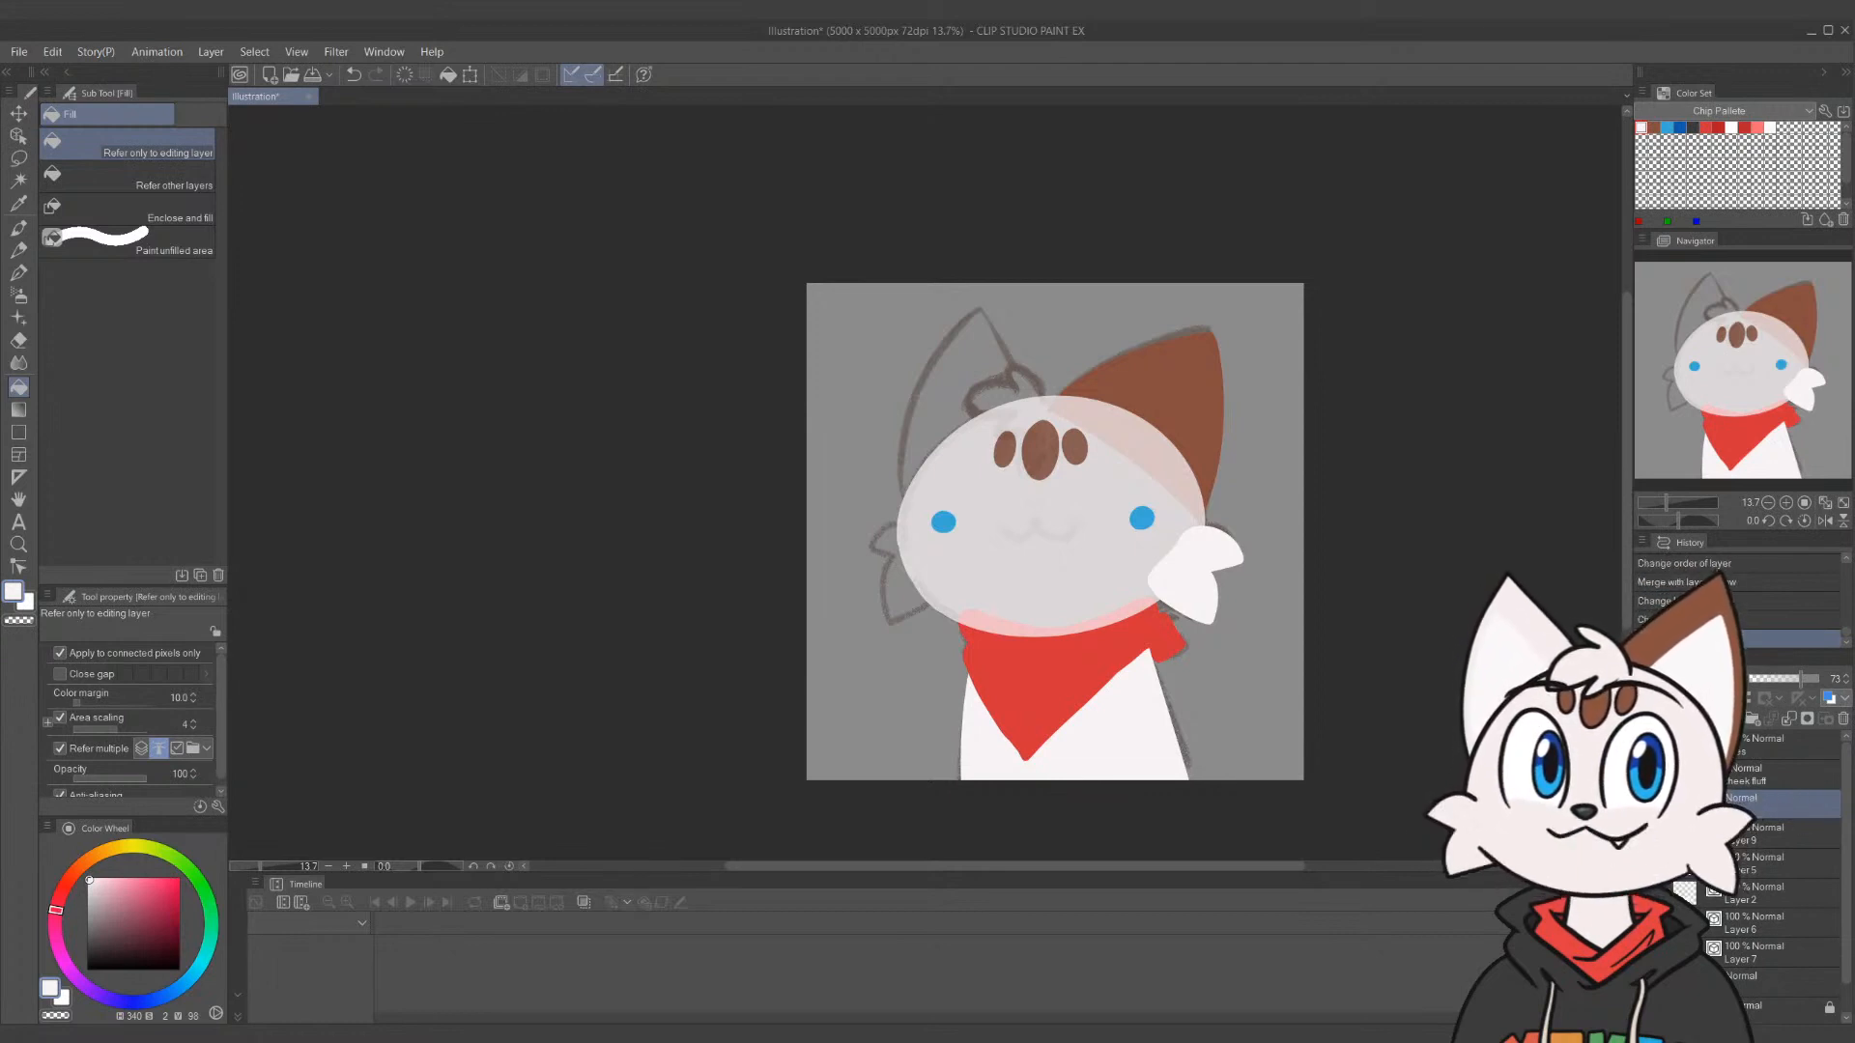
{"action": "left_click", "coordinate": [1767, 840]}
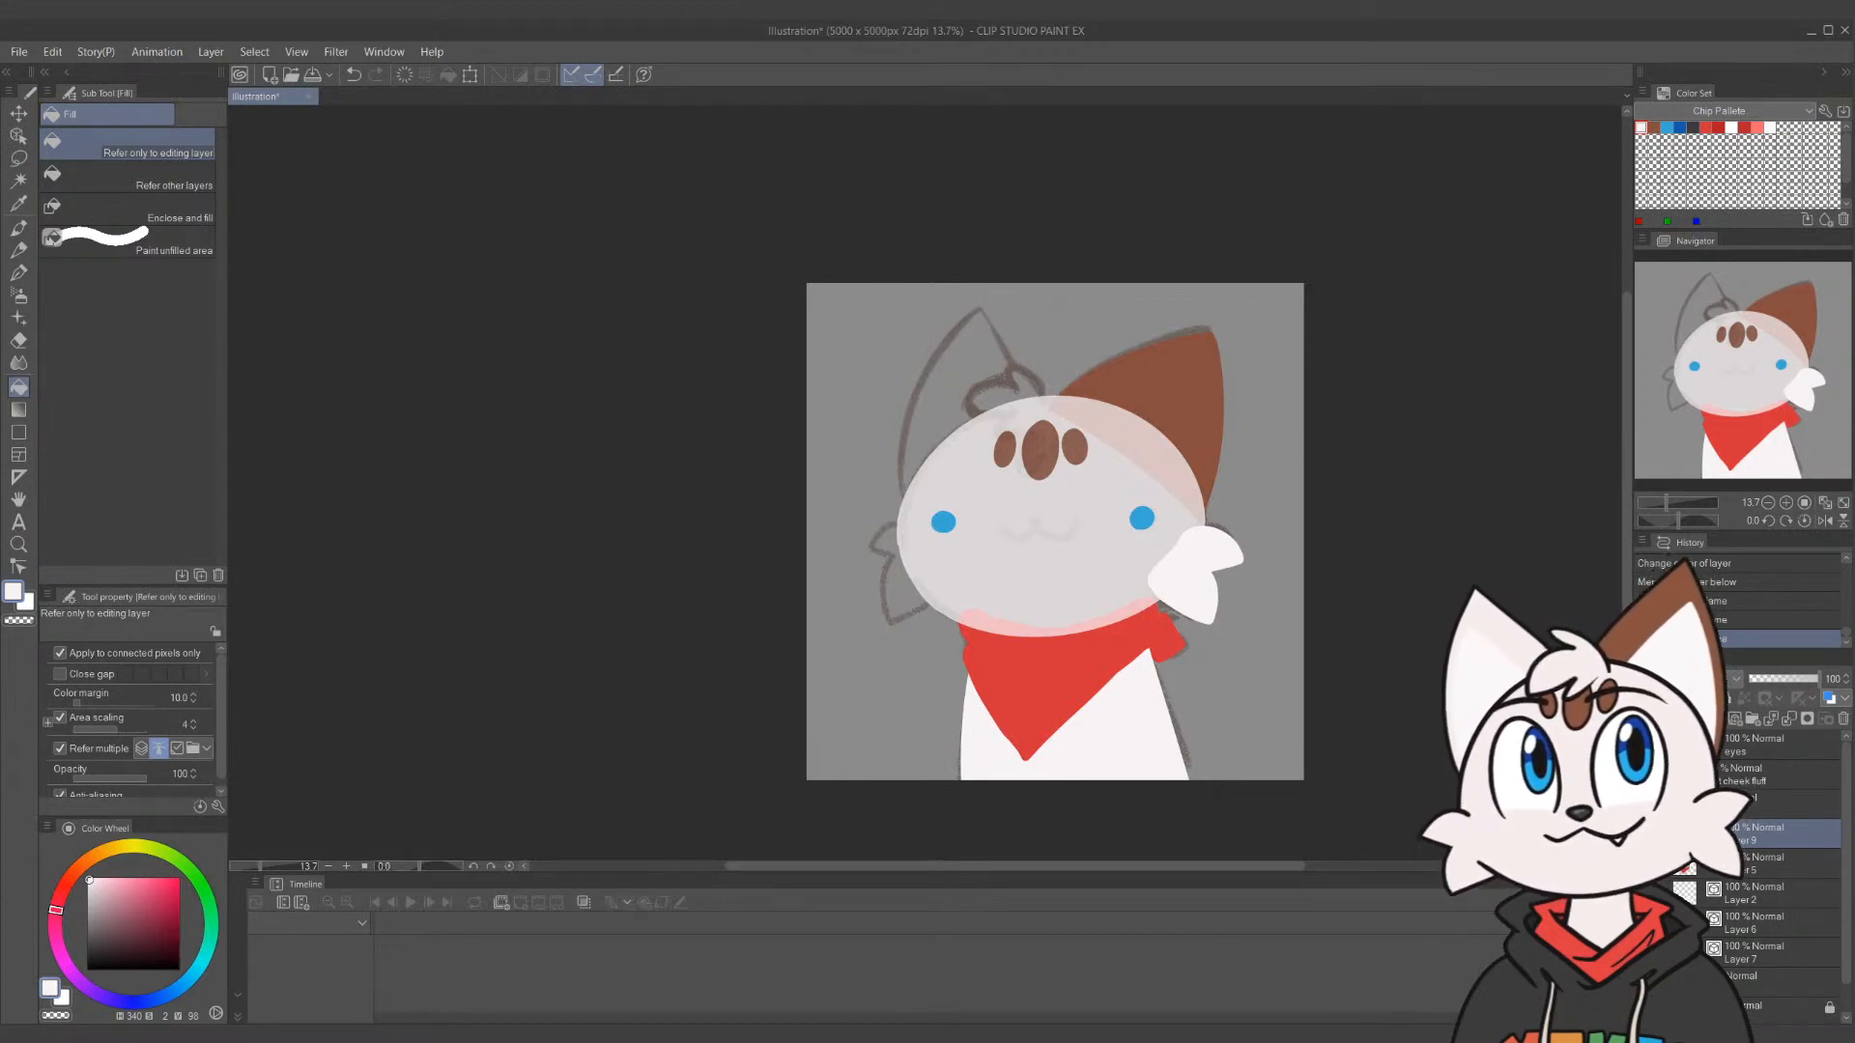
{"action": "double_click", "coordinate": [1744, 841]}
{"action": "type", "text": "right ear"}
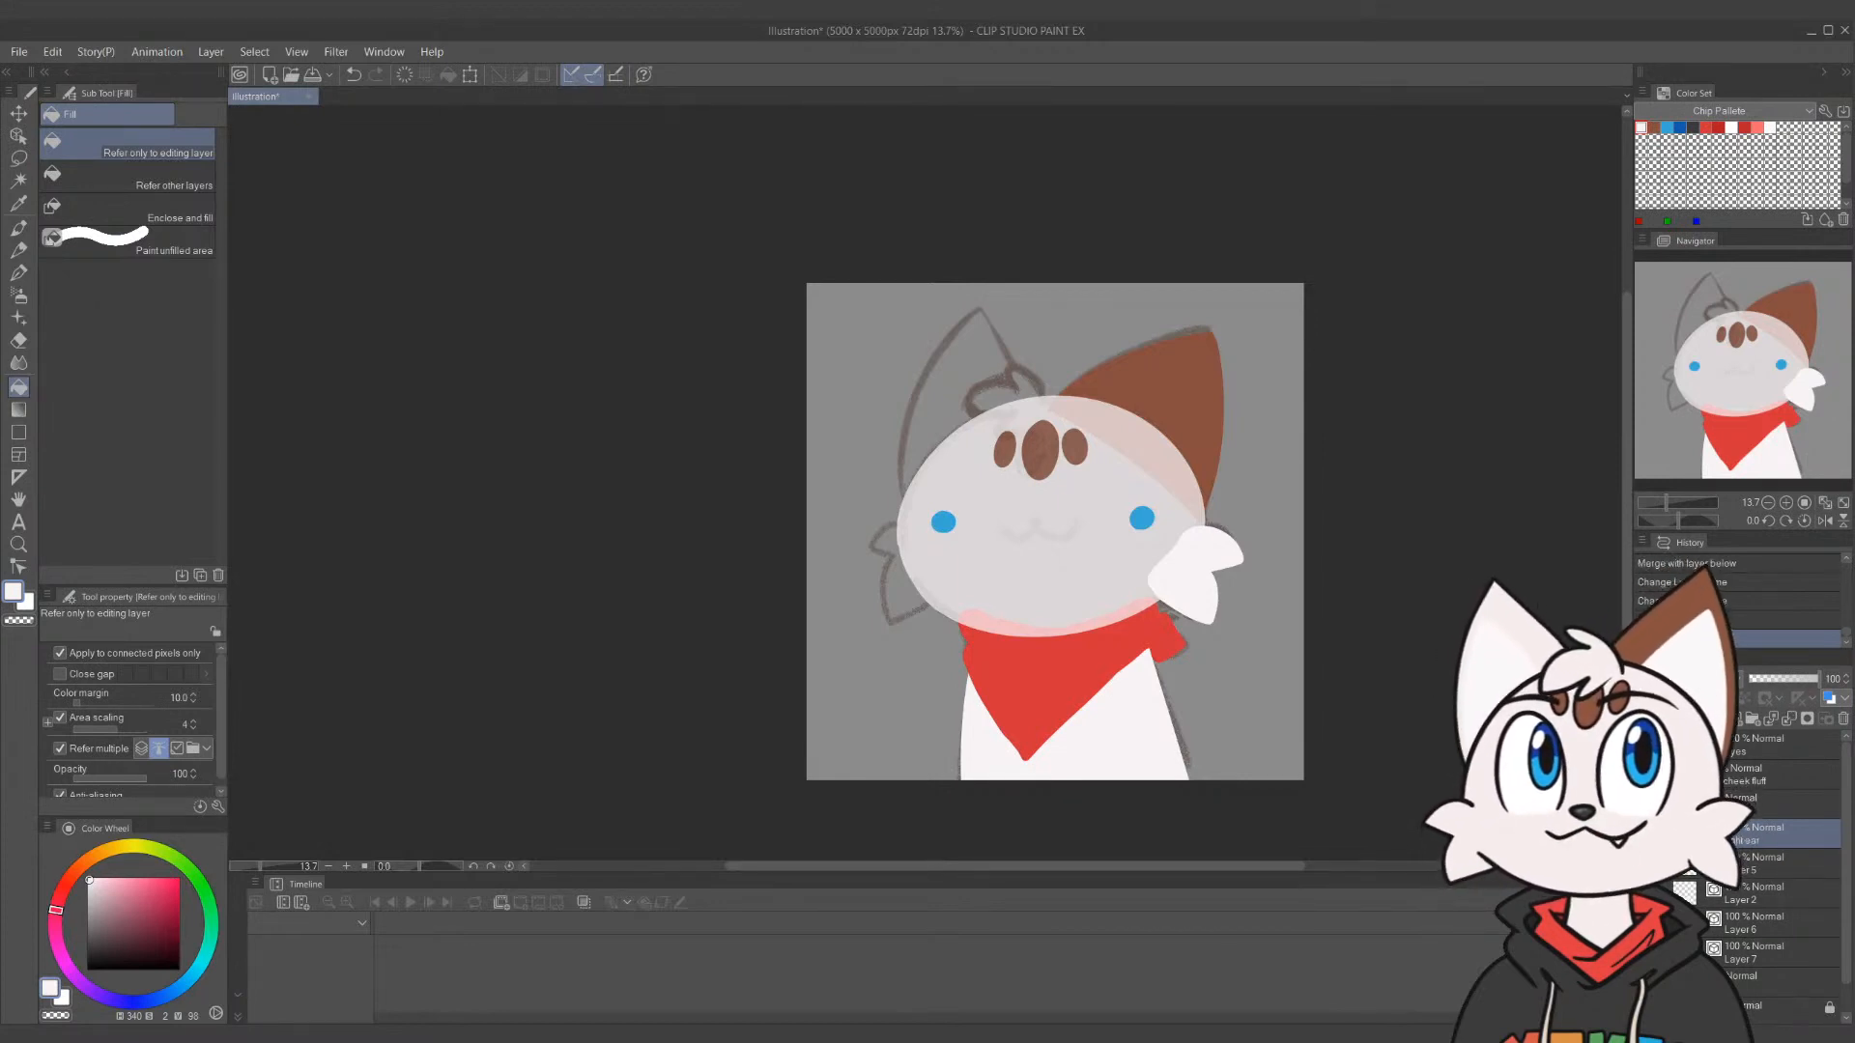
{"action": "key", "text": "Return"}
Rename the red bandana's layer
{"action": "left_click", "coordinate": [1779, 863]}
{"action": "left_click", "coordinate": [1780, 803]}
{"action": "left_click", "coordinate": [1780, 834]}
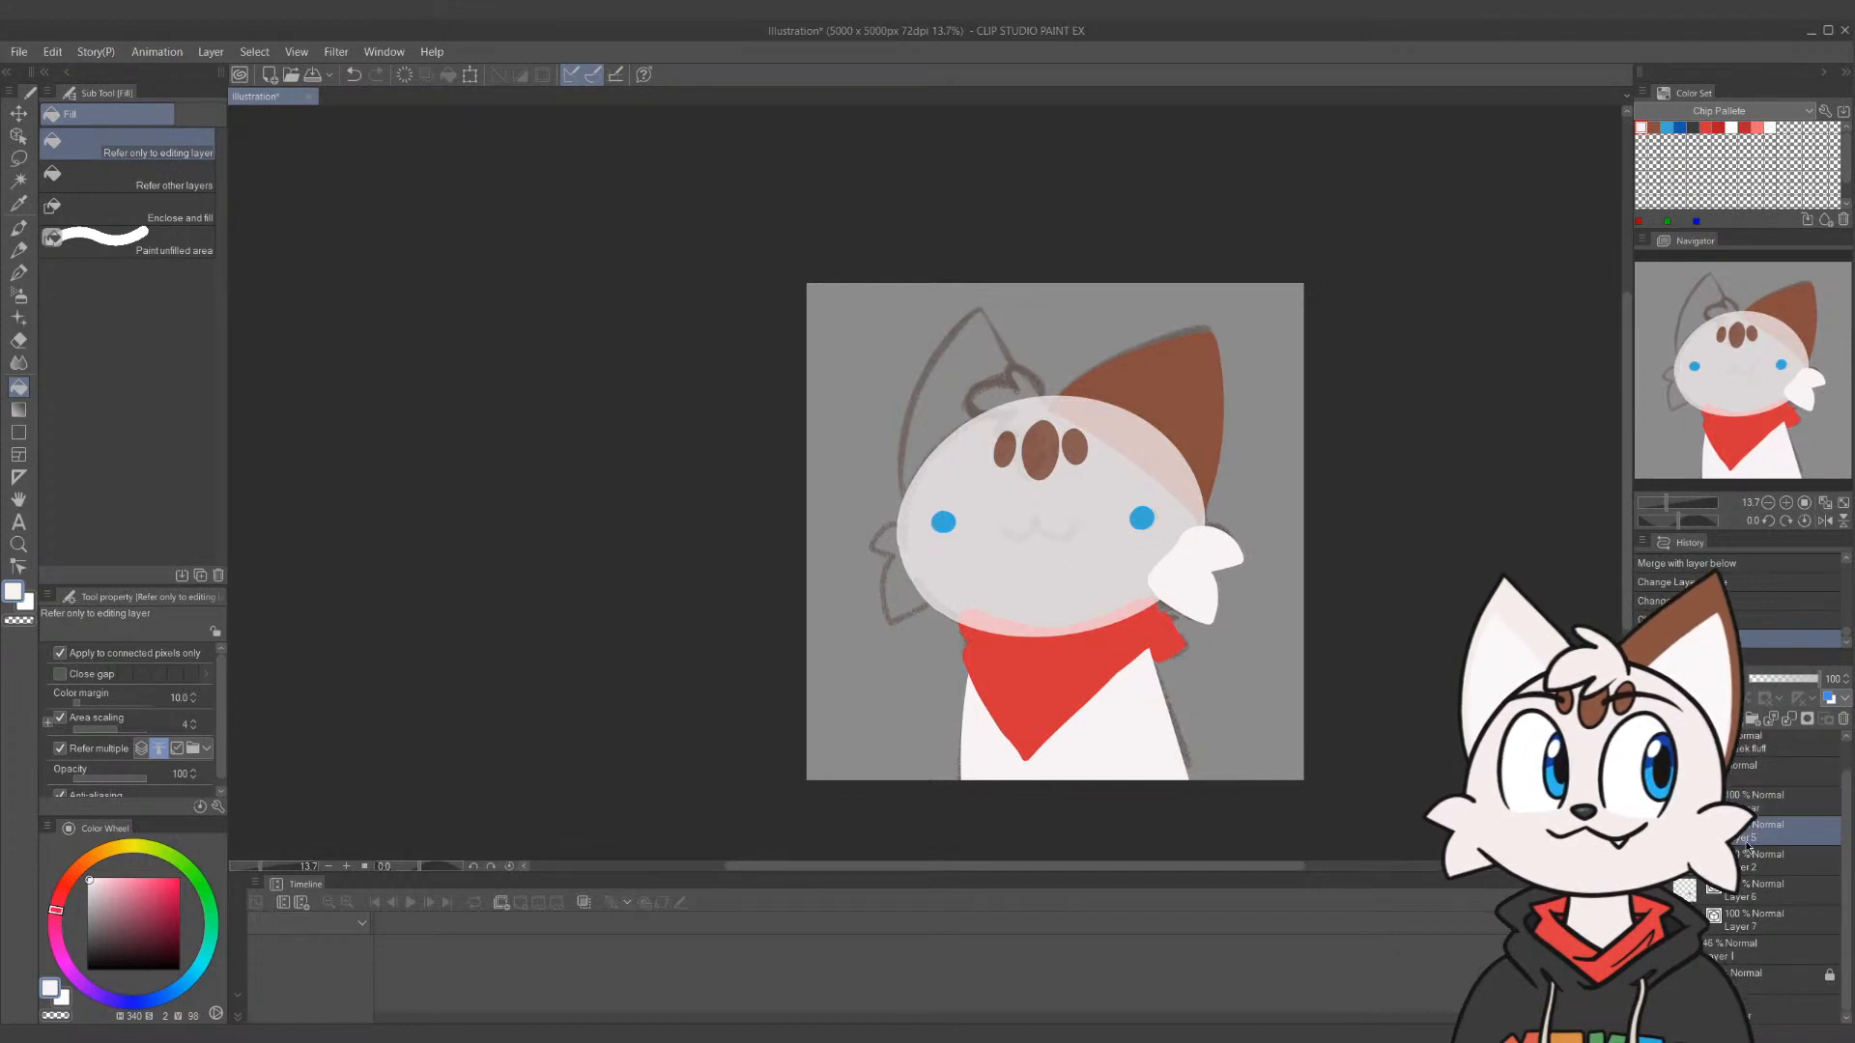
{"action": "left_click", "coordinate": [1779, 864]}
{"action": "scroll", "coordinate": [1778, 856], "scroll_direction": "down", "scroll_amount": 1}
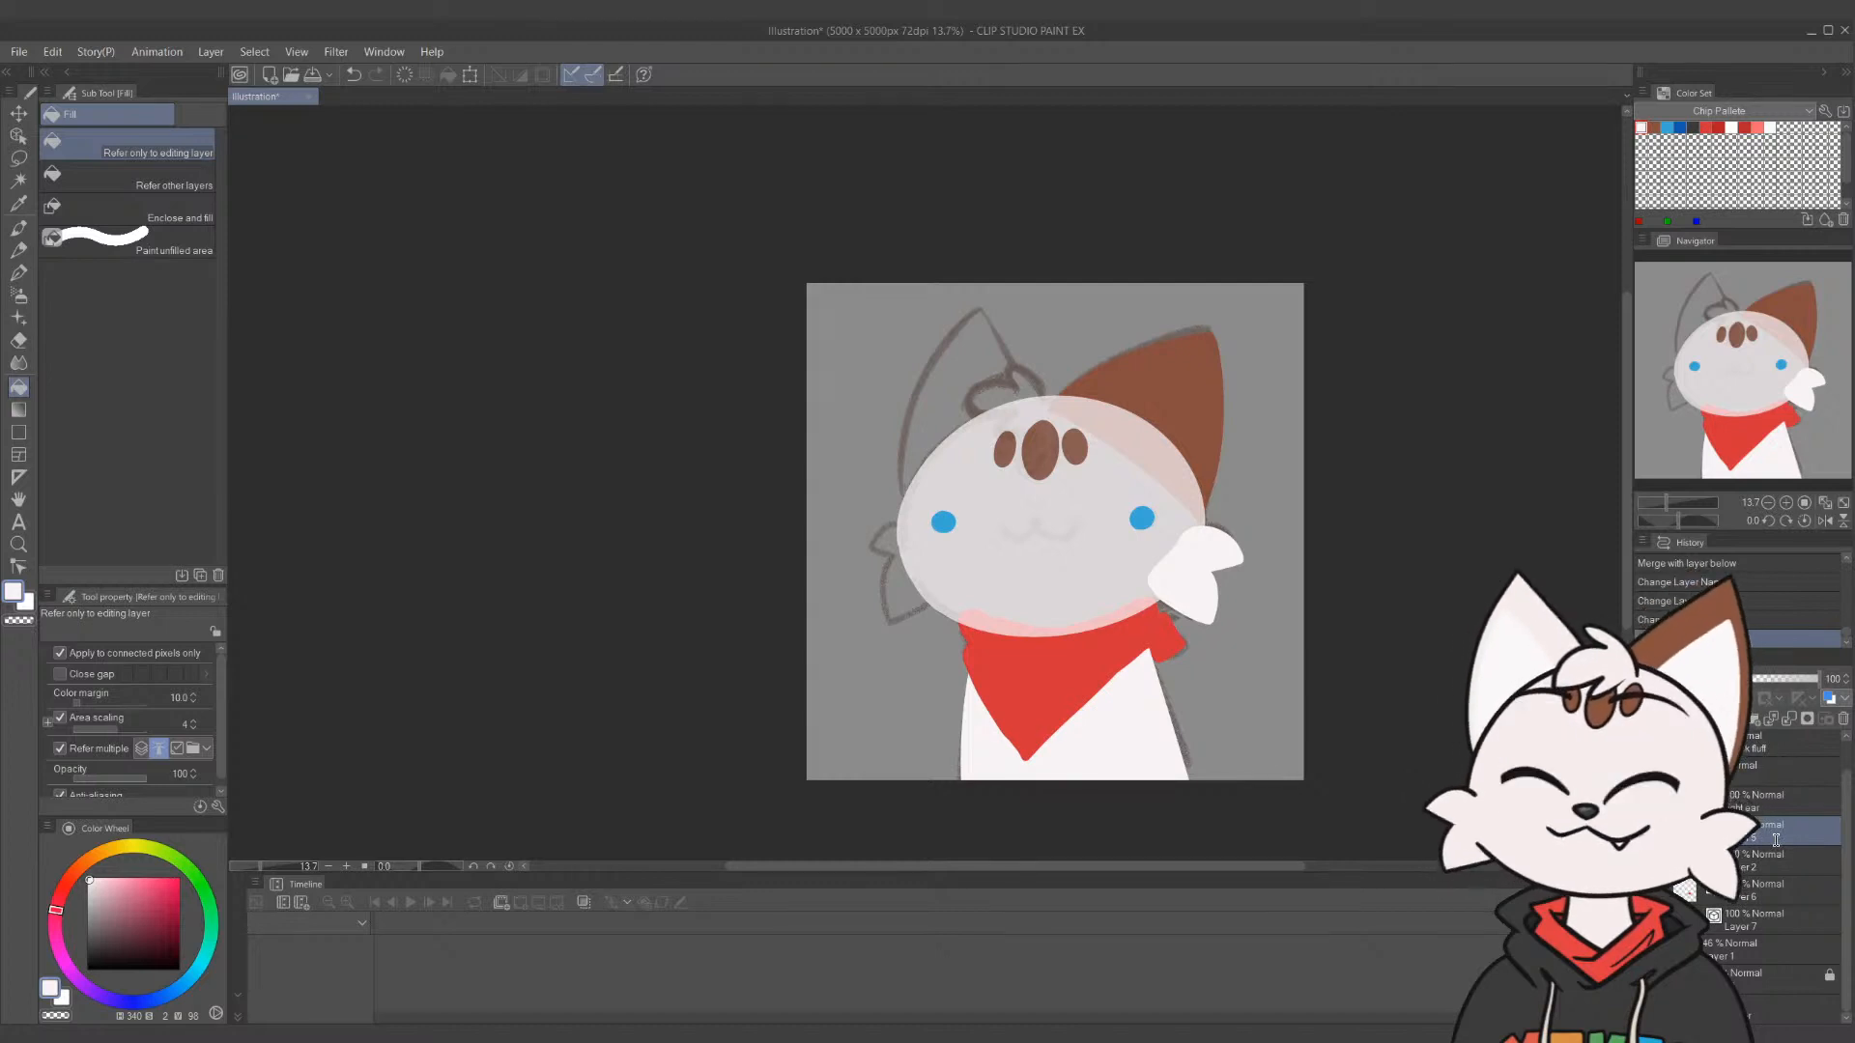
{"action": "key", "text": "Return"}
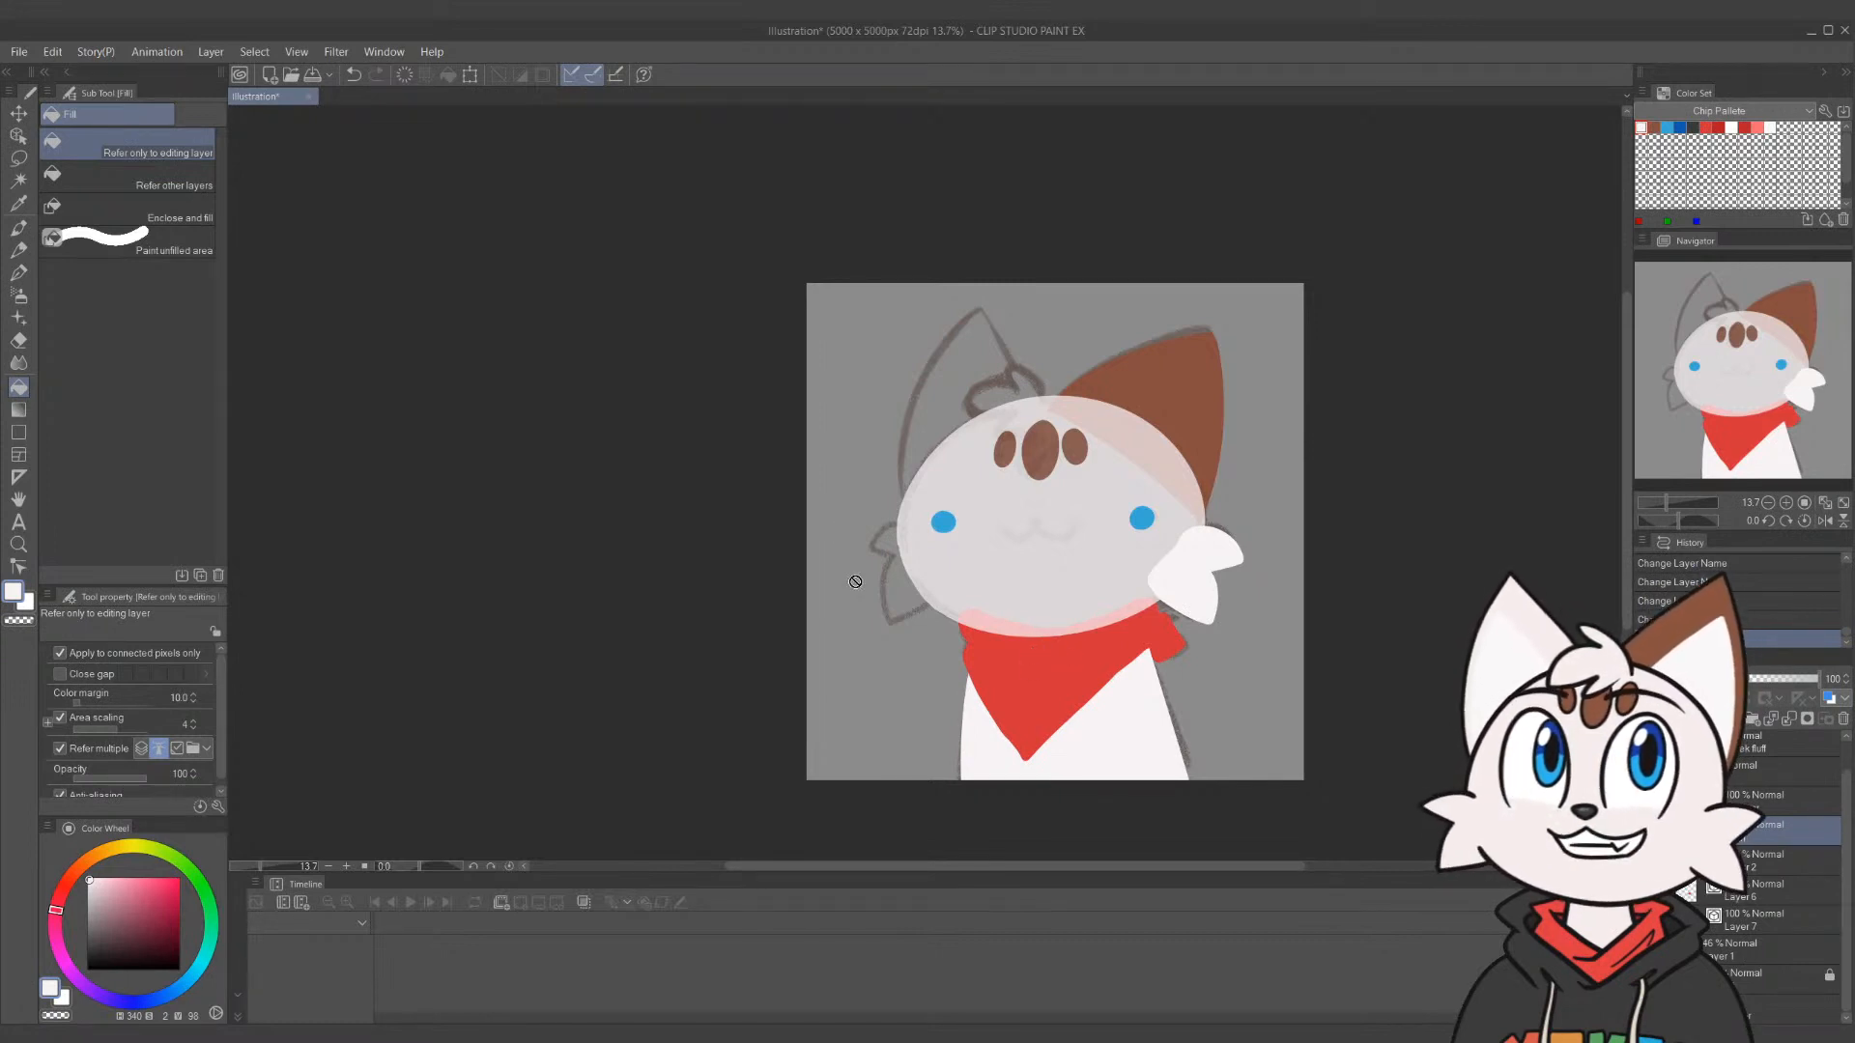
Hide and show individual layers to identify what each one contains, and select the eyes layer
{"action": "left_click", "coordinate": [1645, 890]}
{"action": "left_click", "coordinate": [1645, 890]}
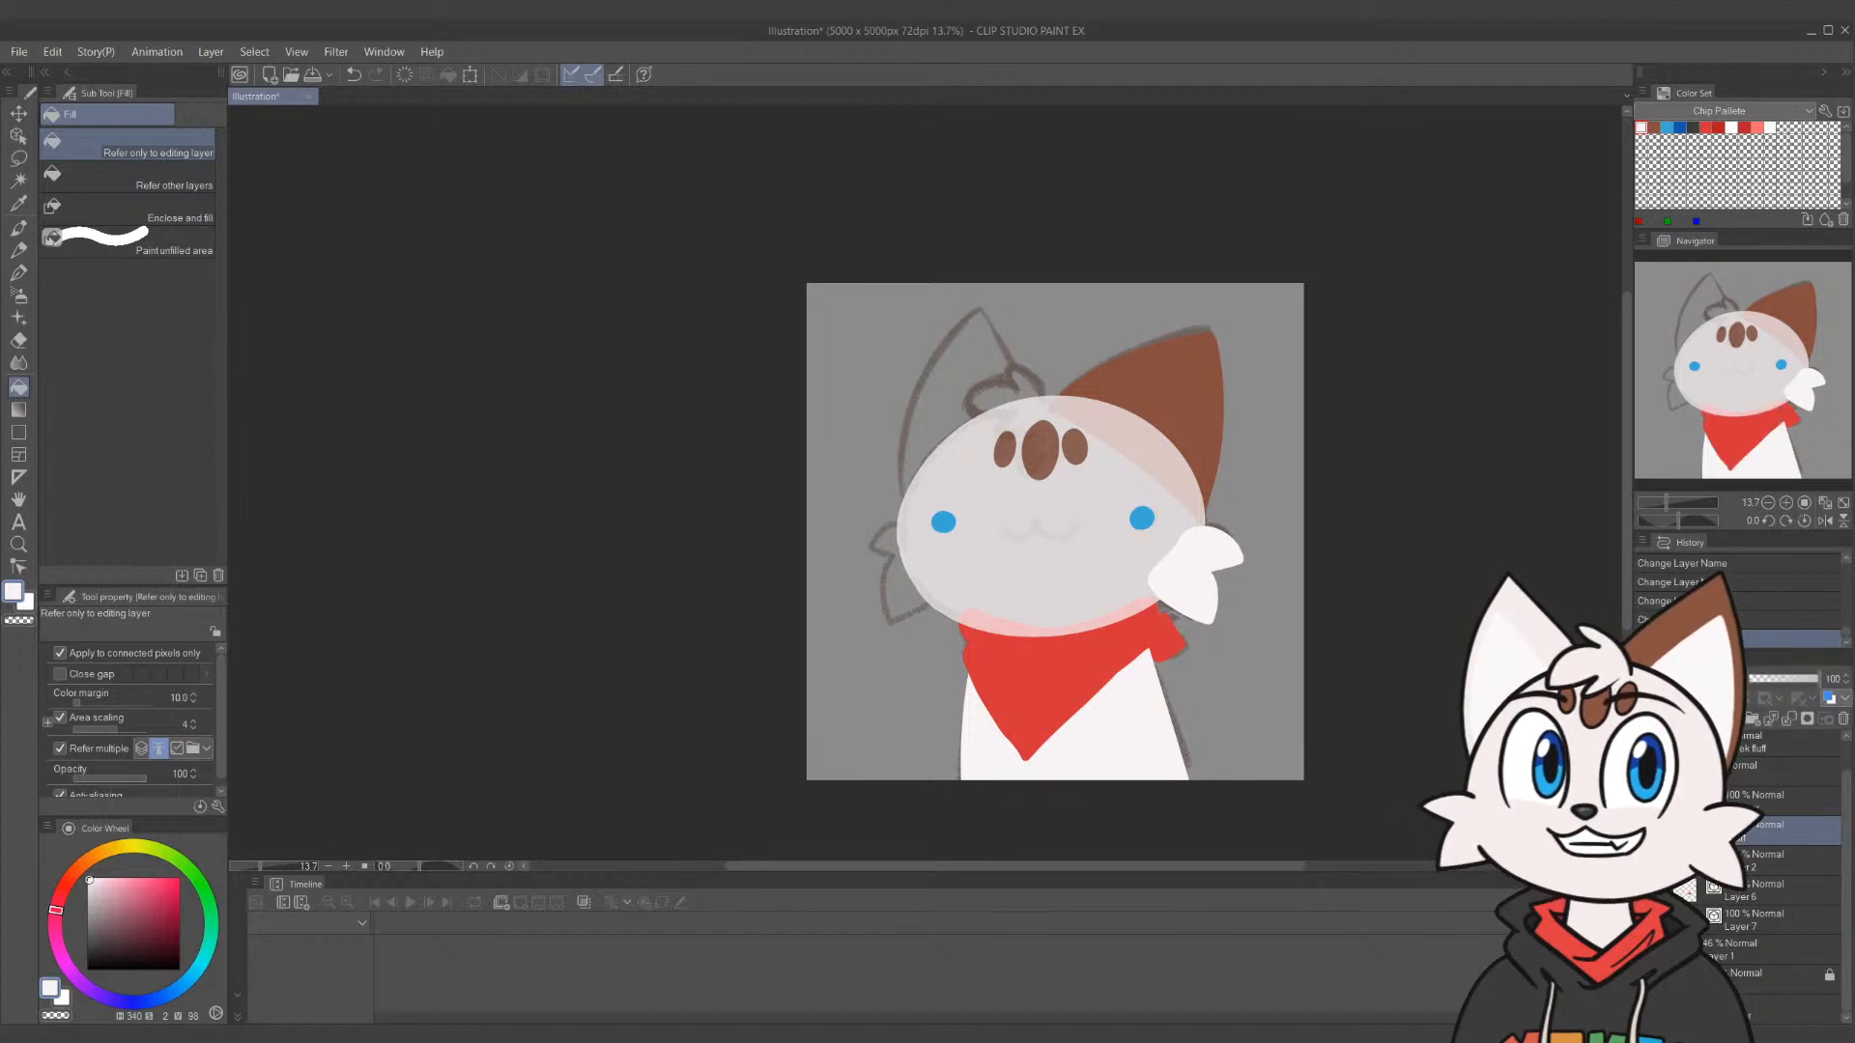
{"action": "left_click", "coordinate": [1645, 860]}
{"action": "left_click", "coordinate": [1646, 860]}
{"action": "left_click", "coordinate": [1646, 829]}
{"action": "left_click", "coordinate": [1646, 830]}
{"action": "left_click", "coordinate": [1768, 768]}
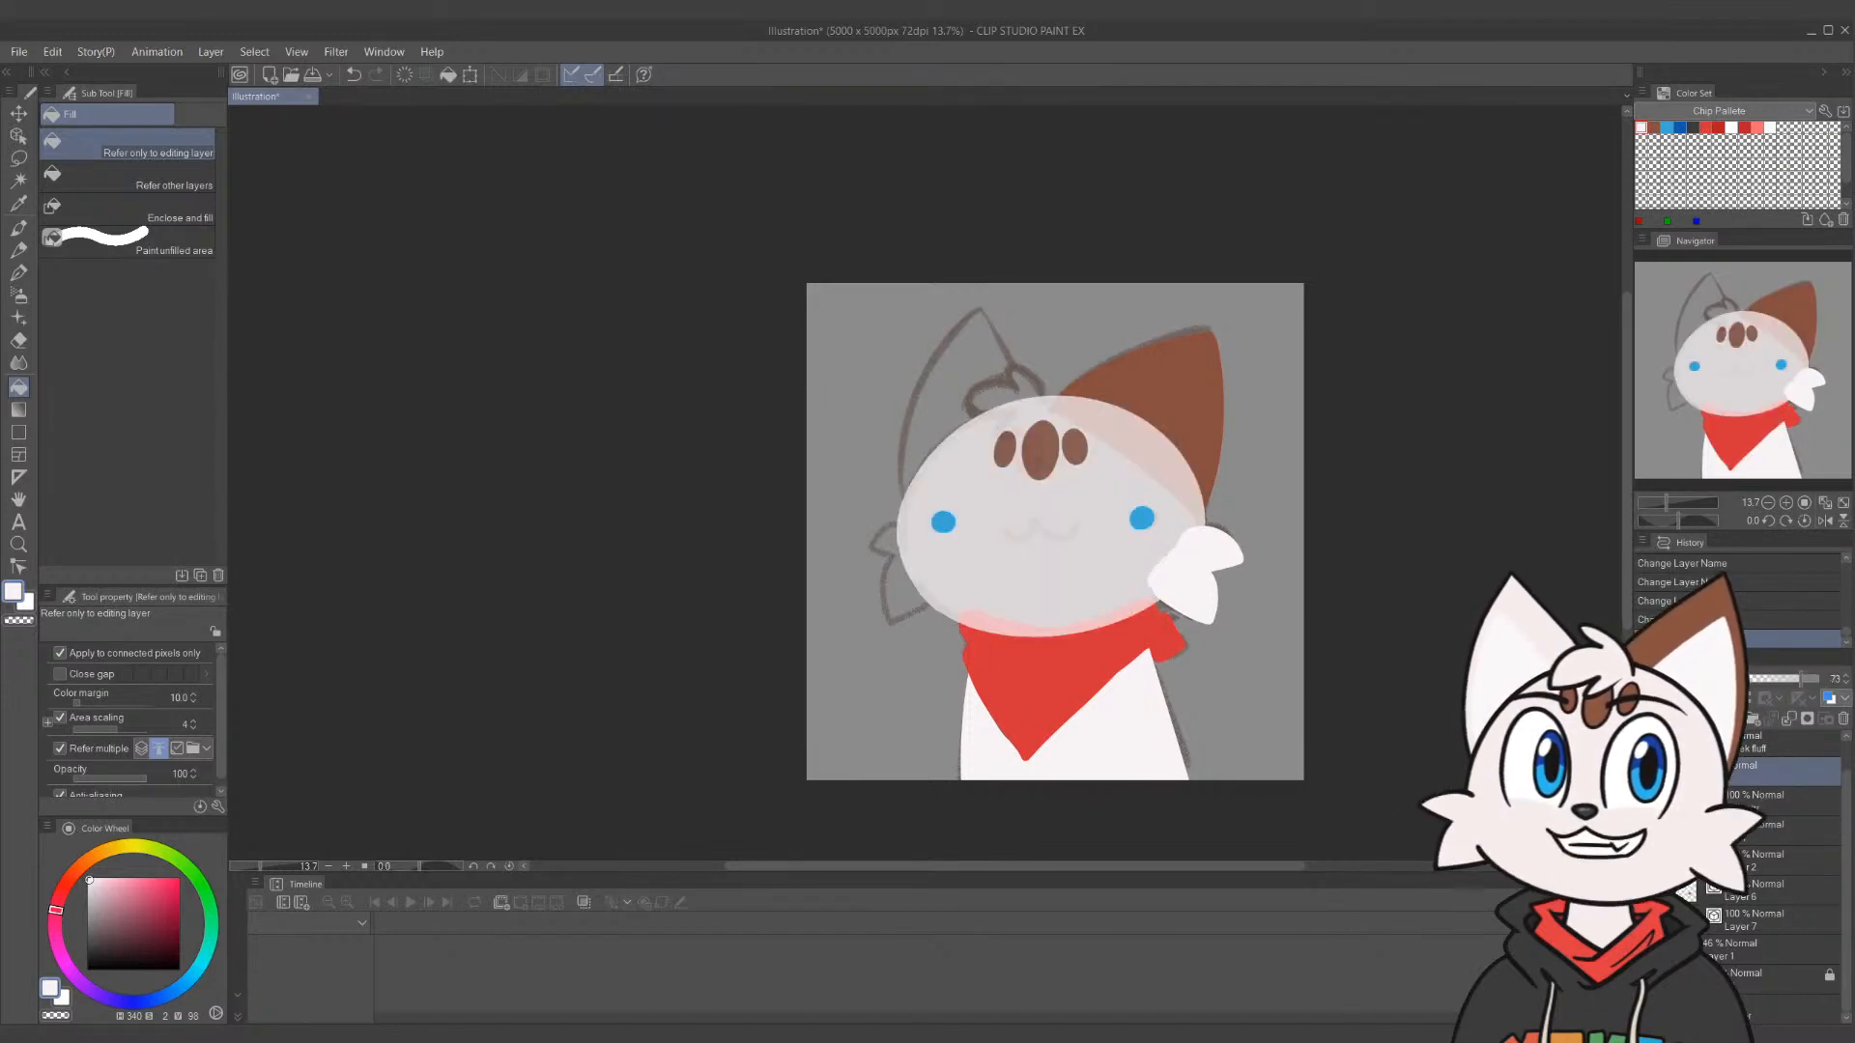
{"action": "left_click", "coordinate": [1646, 742]}
{"action": "left_click", "coordinate": [1645, 742]}
{"action": "scroll", "coordinate": [1645, 749], "scroll_direction": "up", "scroll_amount": 1}
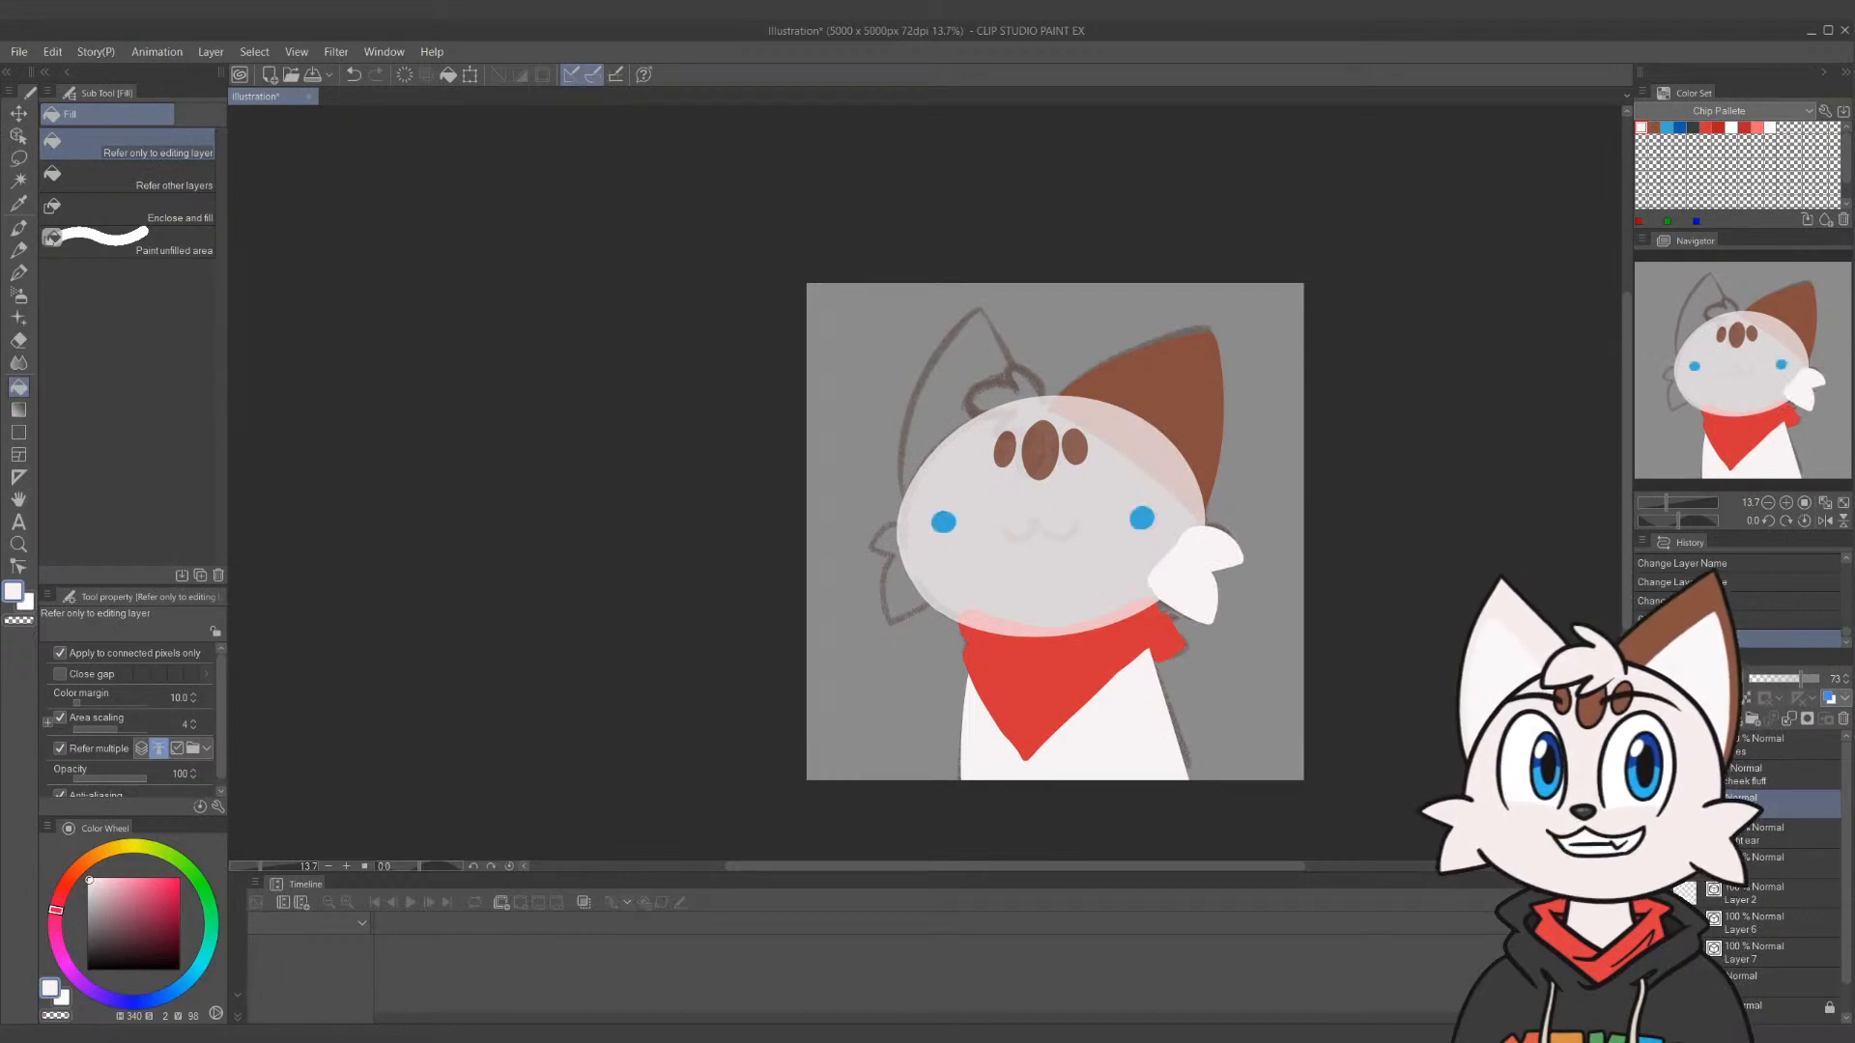
{"action": "left_click", "coordinate": [1757, 751]}
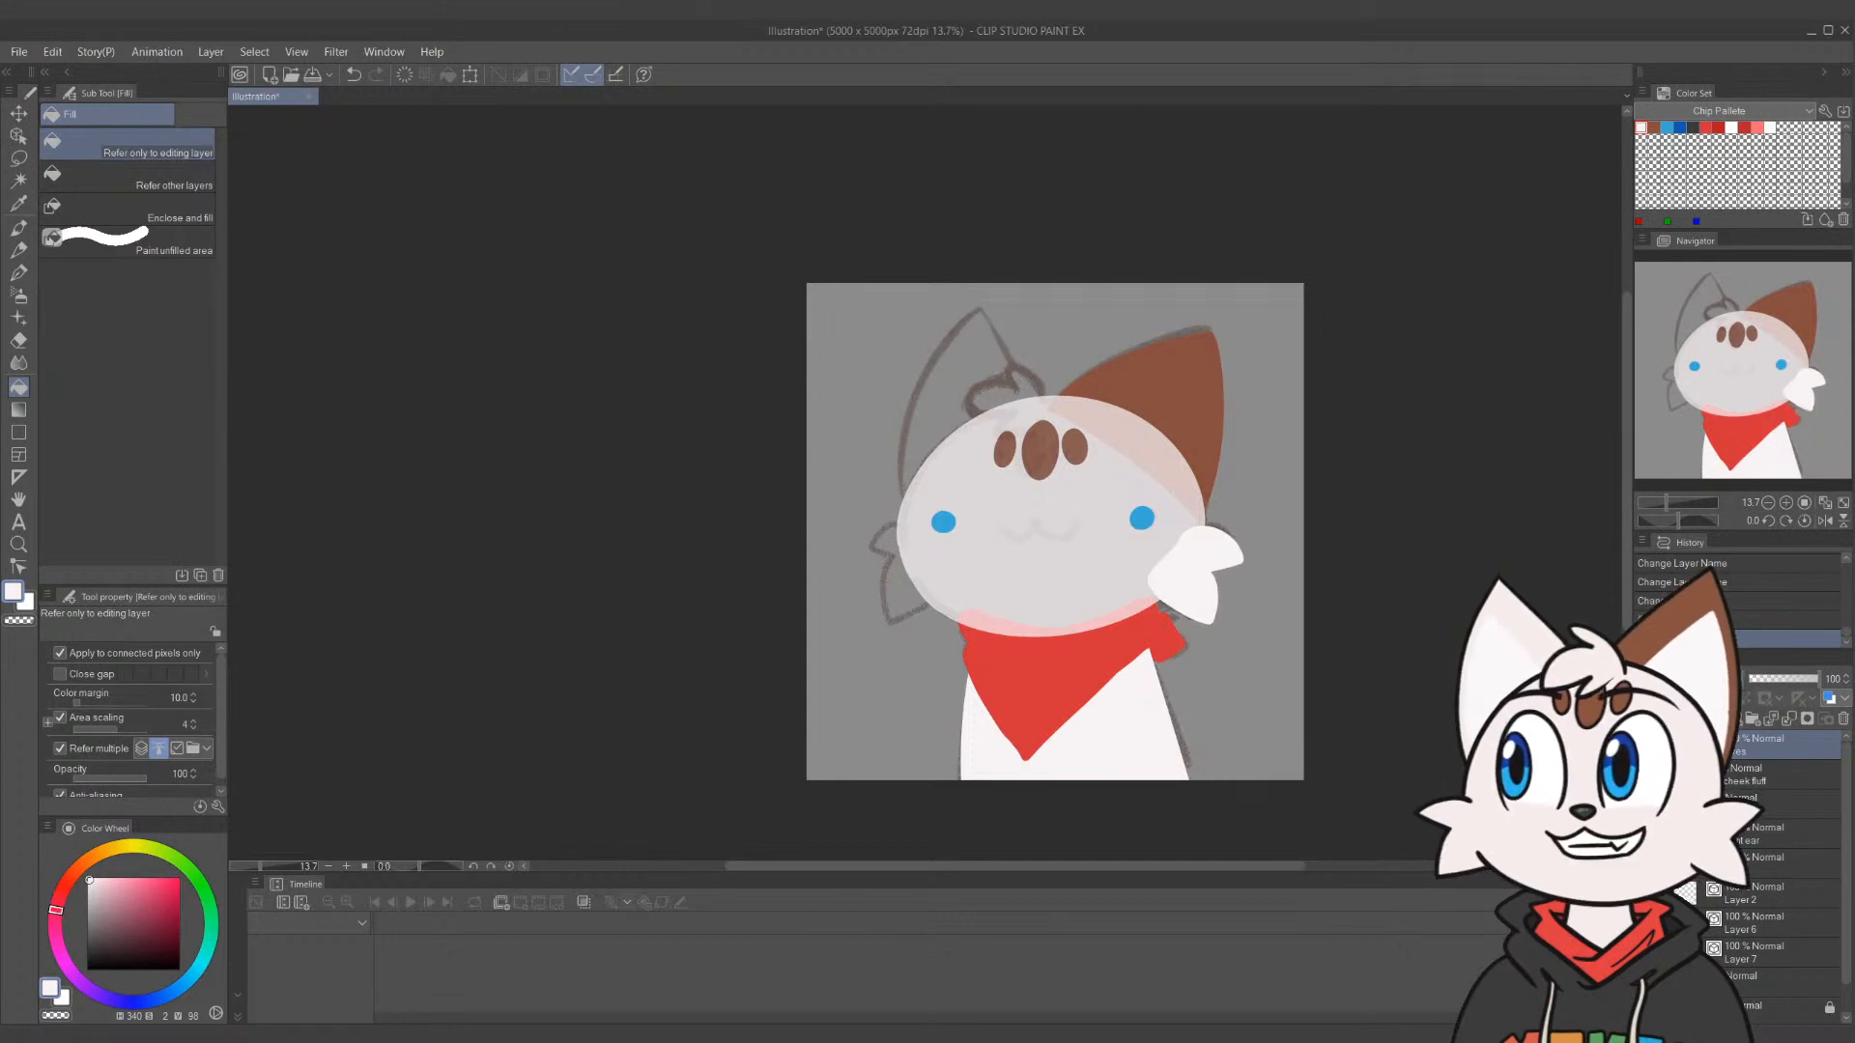
Draw the second white cheek tuft beside the left of the face on a new vector layer above the cheek fluff layer and fill it solid
{"action": "left_click", "coordinate": [1787, 773]}
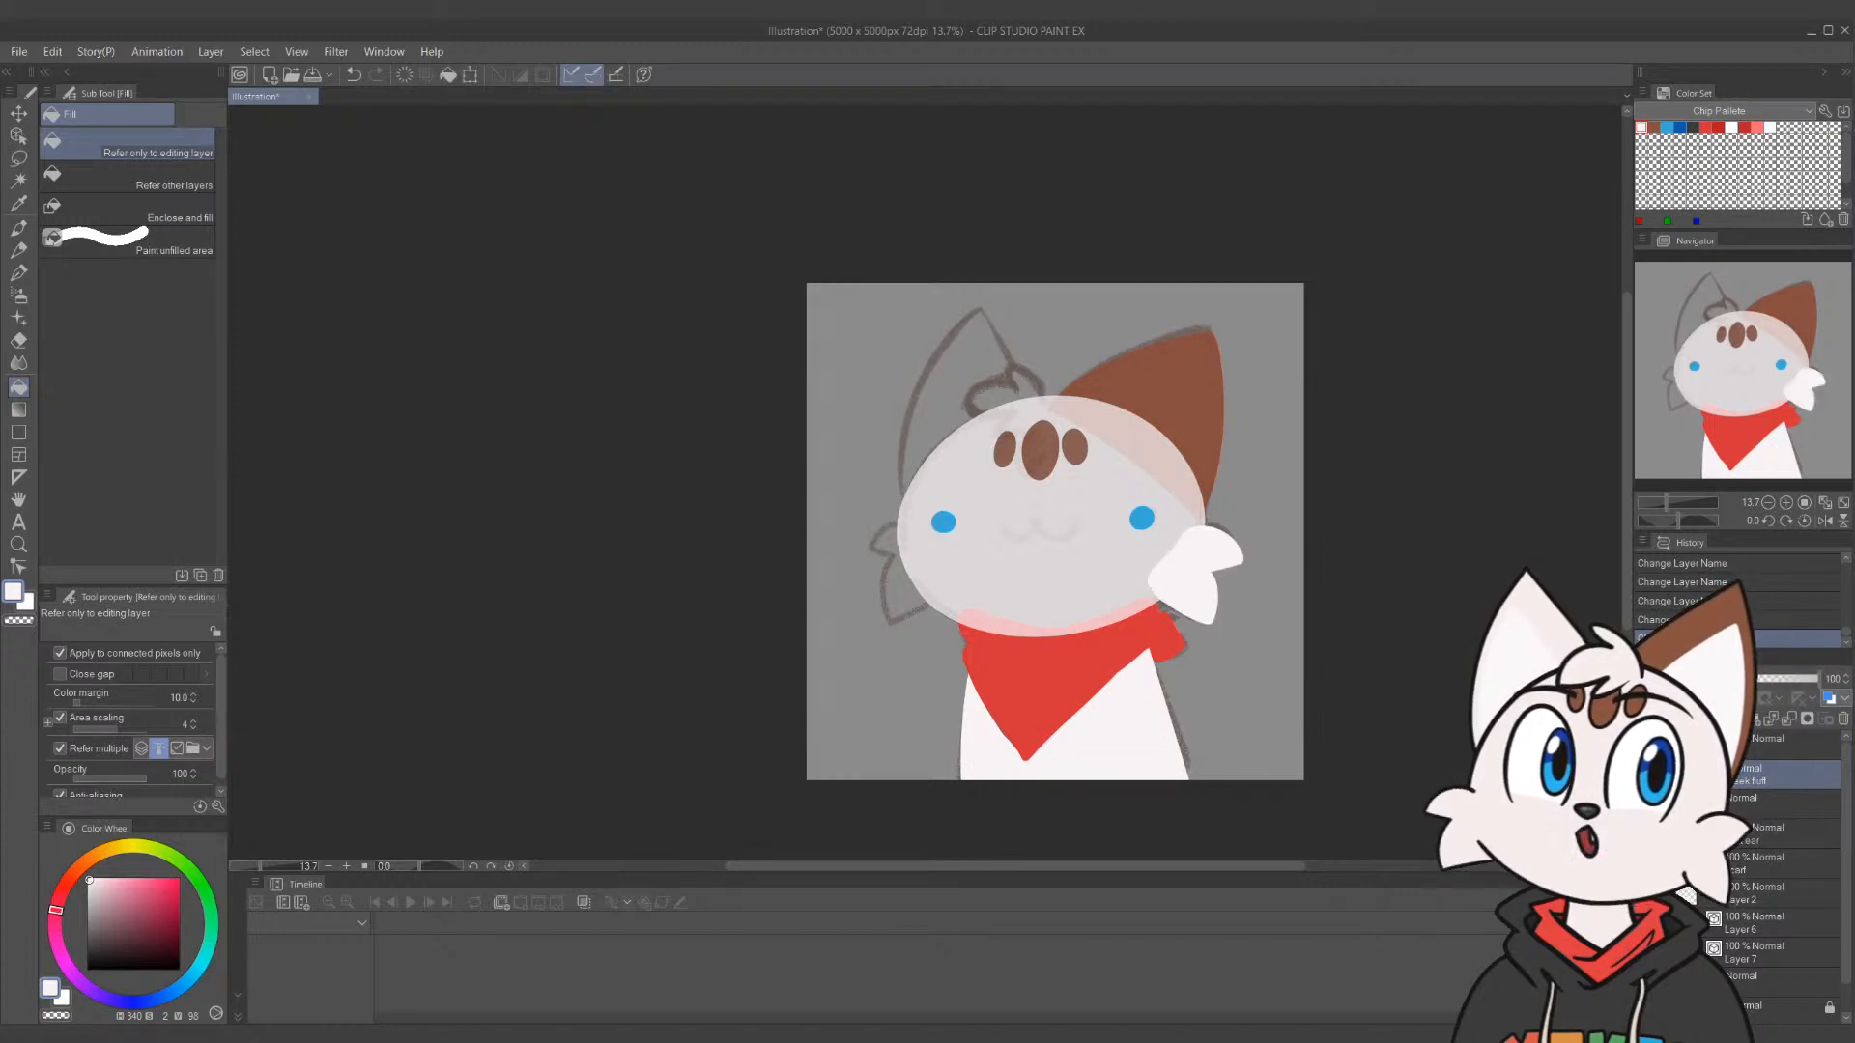
{"action": "left_click", "coordinate": [1734, 719]}
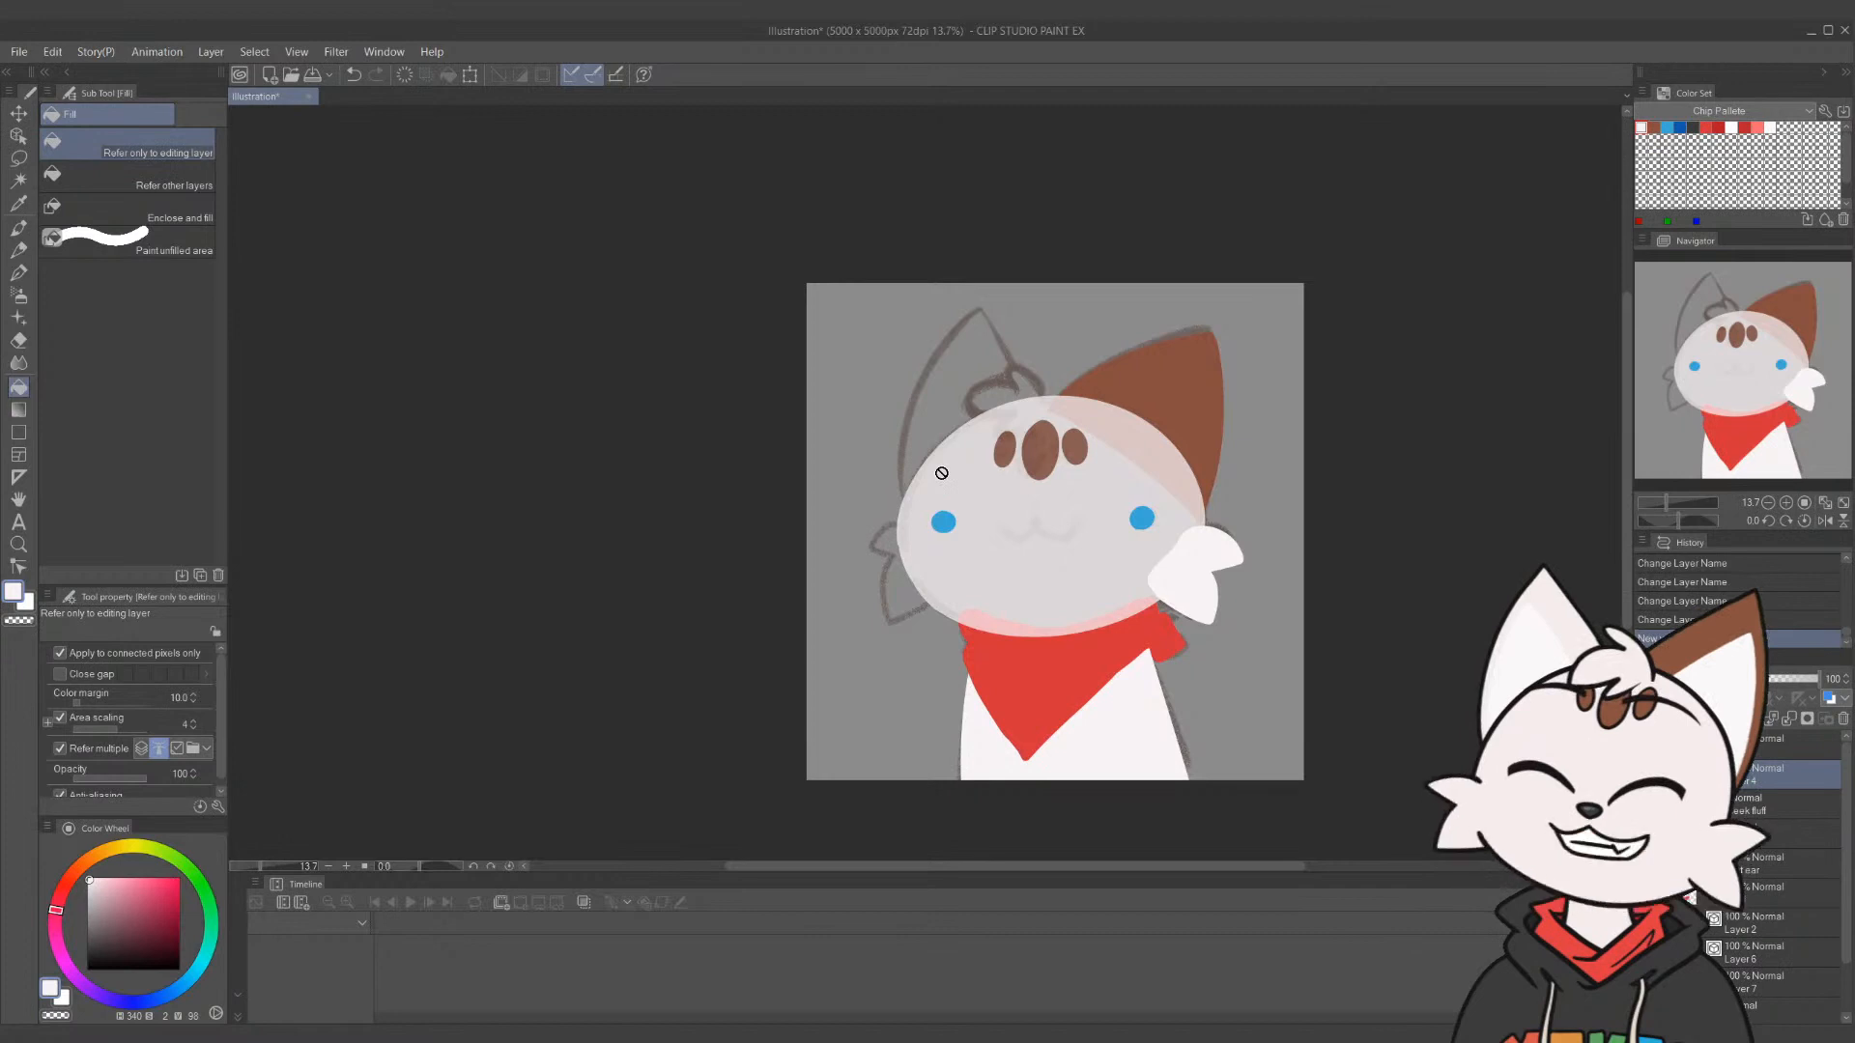
{"action": "key", "text": "p"}
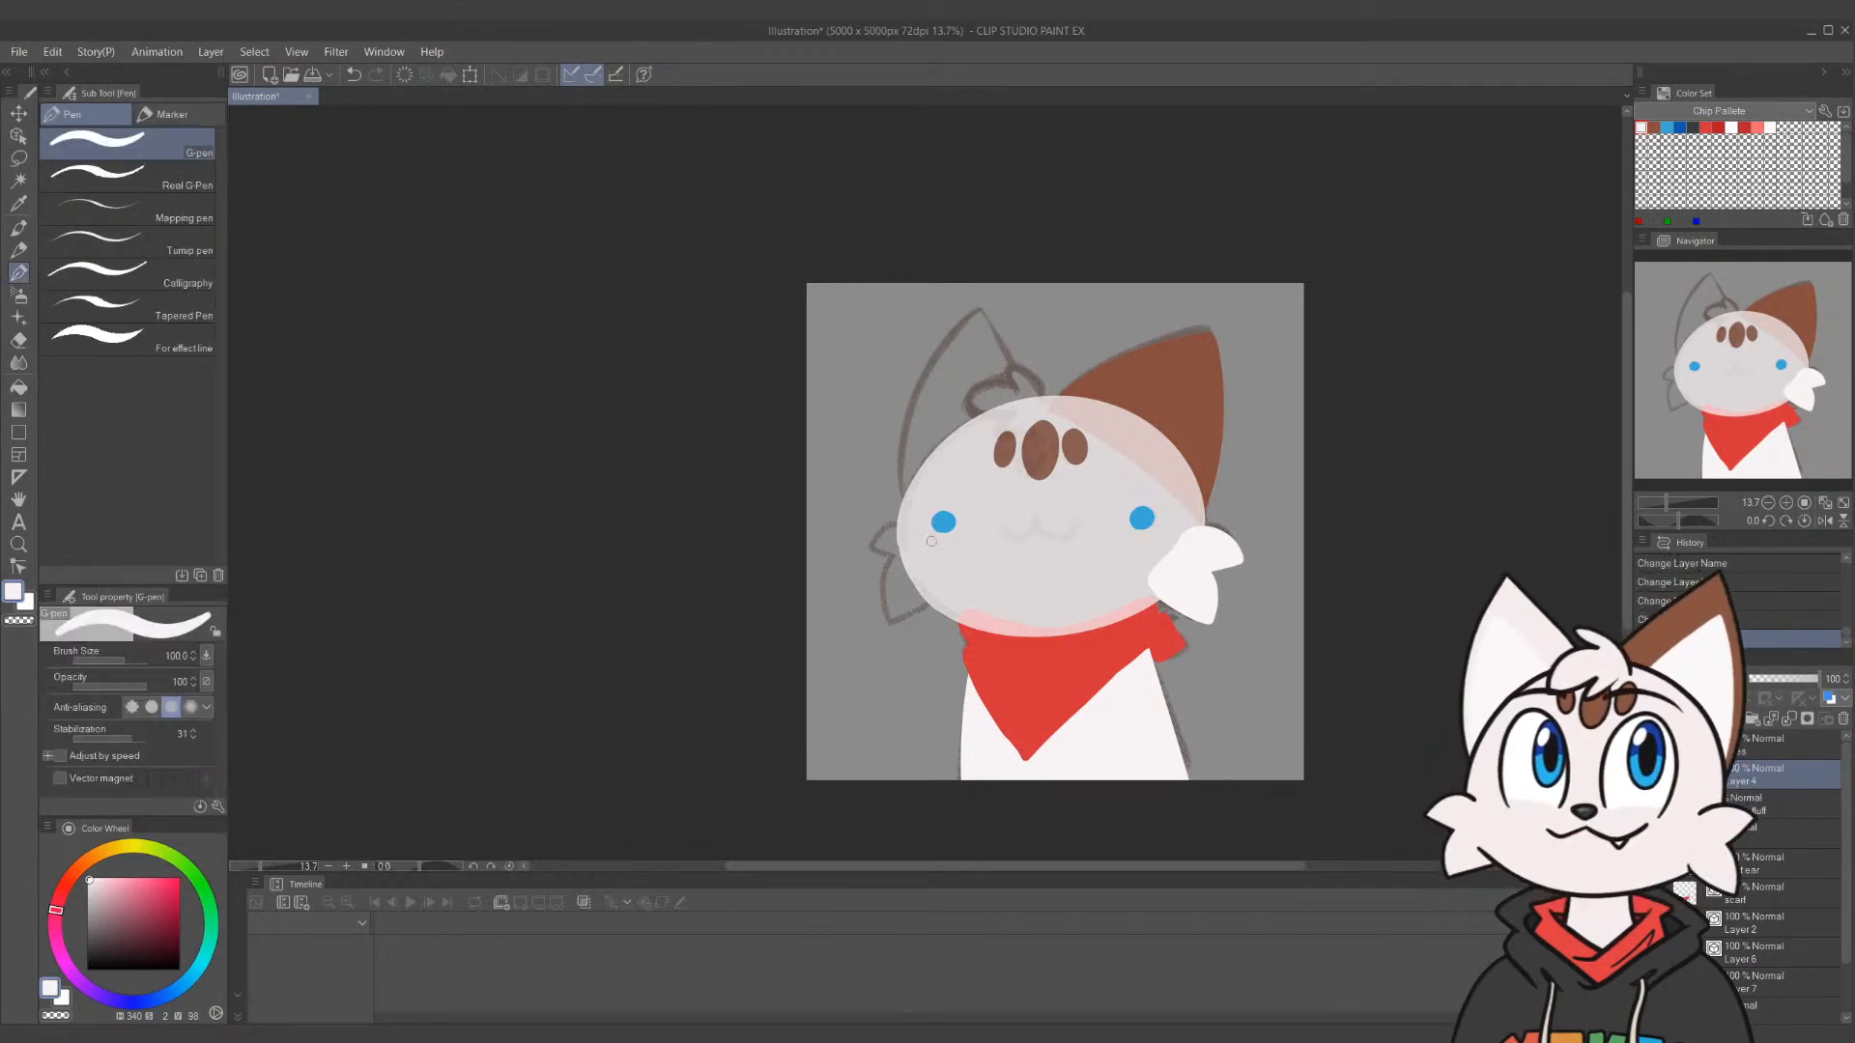
{"action": "mouse_move", "coordinate": [918, 531]}
{"action": "left_mouse_down"}
{"action": "mouse_move", "coordinate": [872, 557]}
{"action": "mouse_move", "coordinate": [891, 558]}
{"action": "mouse_move", "coordinate": [886, 603]}
{"action": "mouse_move", "coordinate": [920, 598]}
{"action": "mouse_move", "coordinate": [951, 570]}
{"action": "left_mouse_up"}
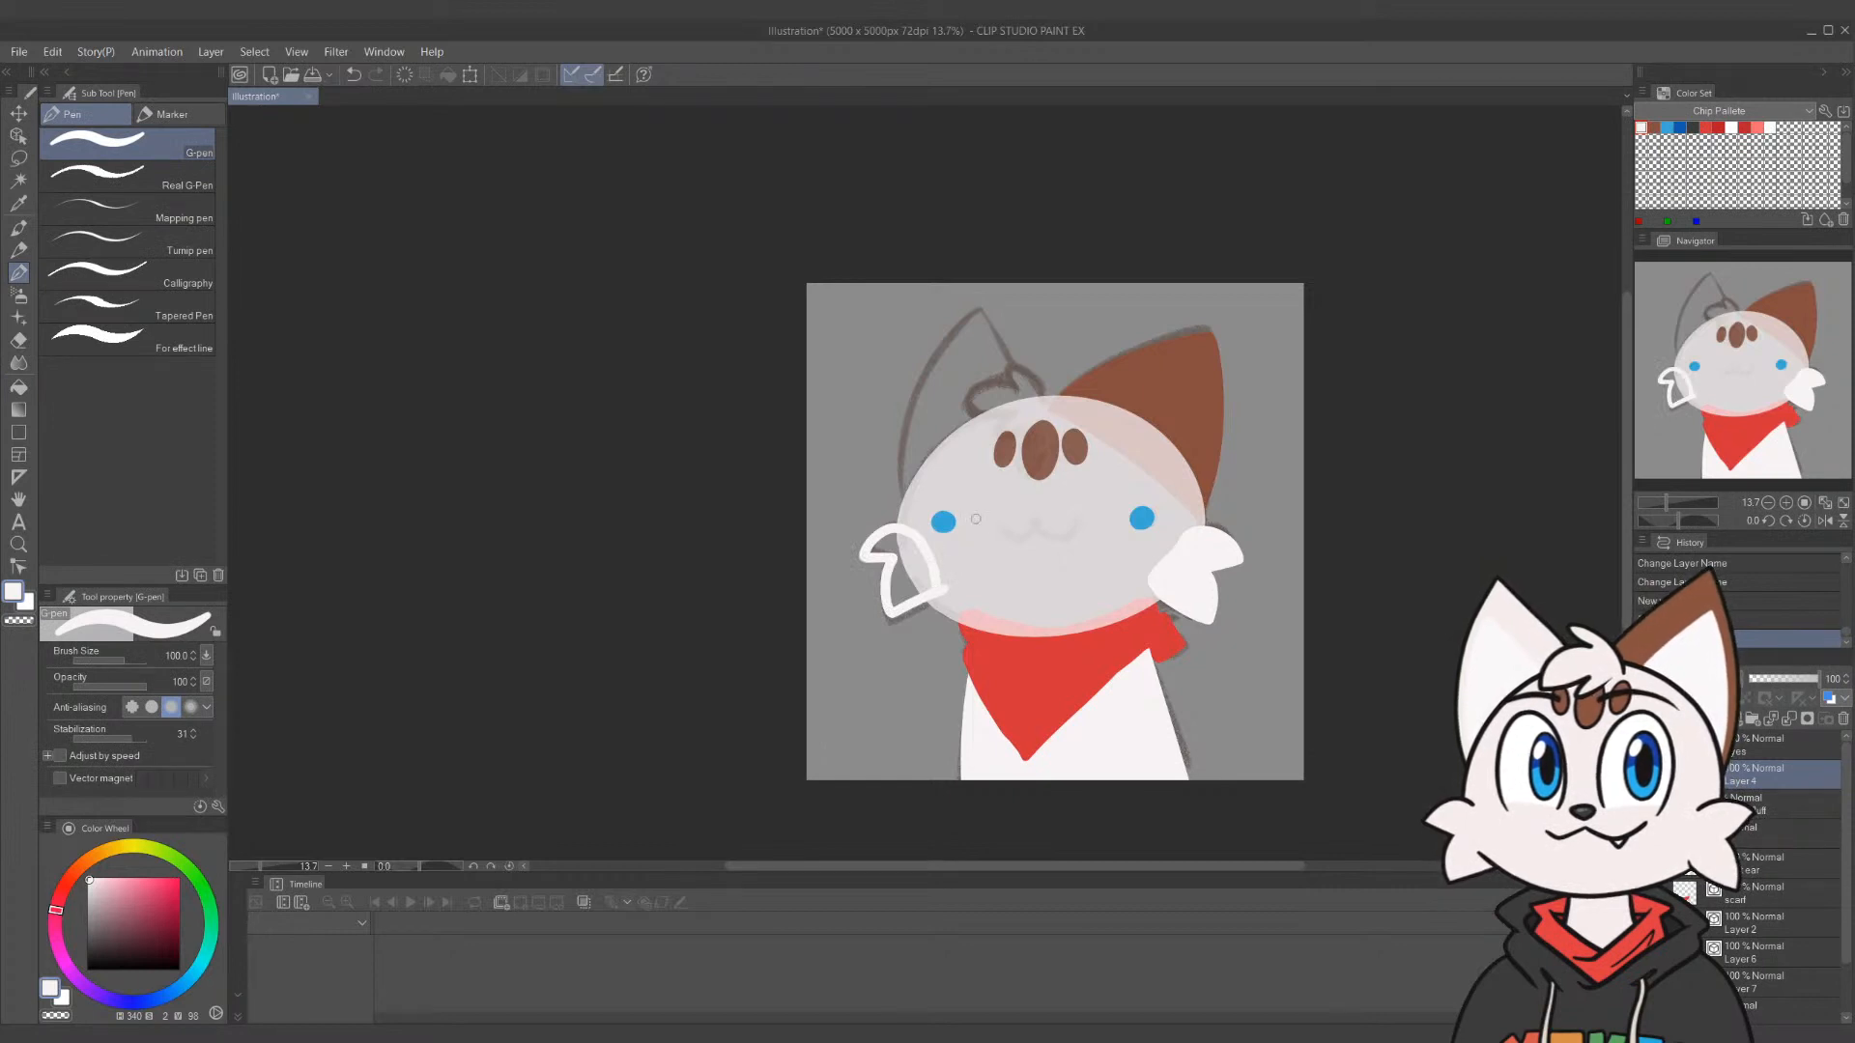
{"action": "key", "text": "bracketright"}
{"action": "key", "text": "bracketright"}
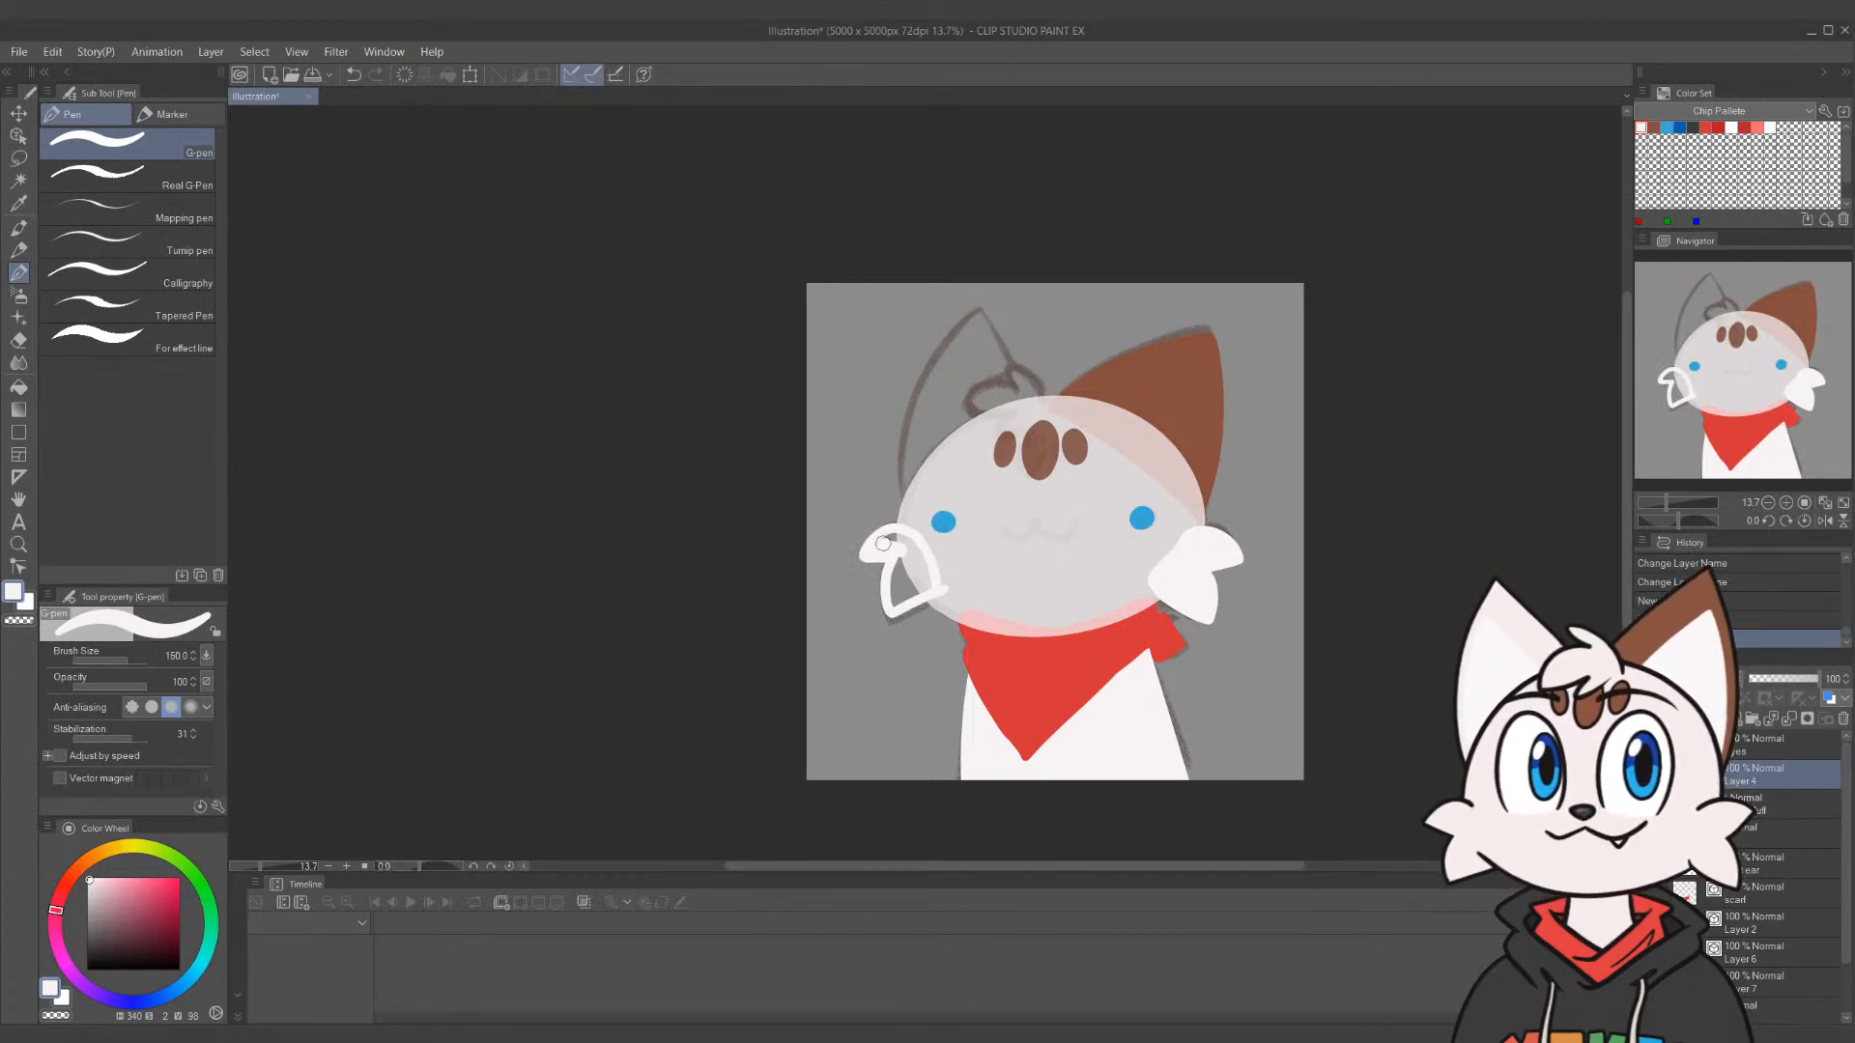
{"action": "mouse_move", "coordinate": [888, 540]}
{"action": "left_mouse_down"}
{"action": "mouse_move", "coordinate": [908, 553]}
{"action": "mouse_move", "coordinate": [897, 604]}
{"action": "mouse_move", "coordinate": [928, 577]}
{"action": "mouse_move", "coordinate": [894, 537]}
{"action": "left_mouse_up"}
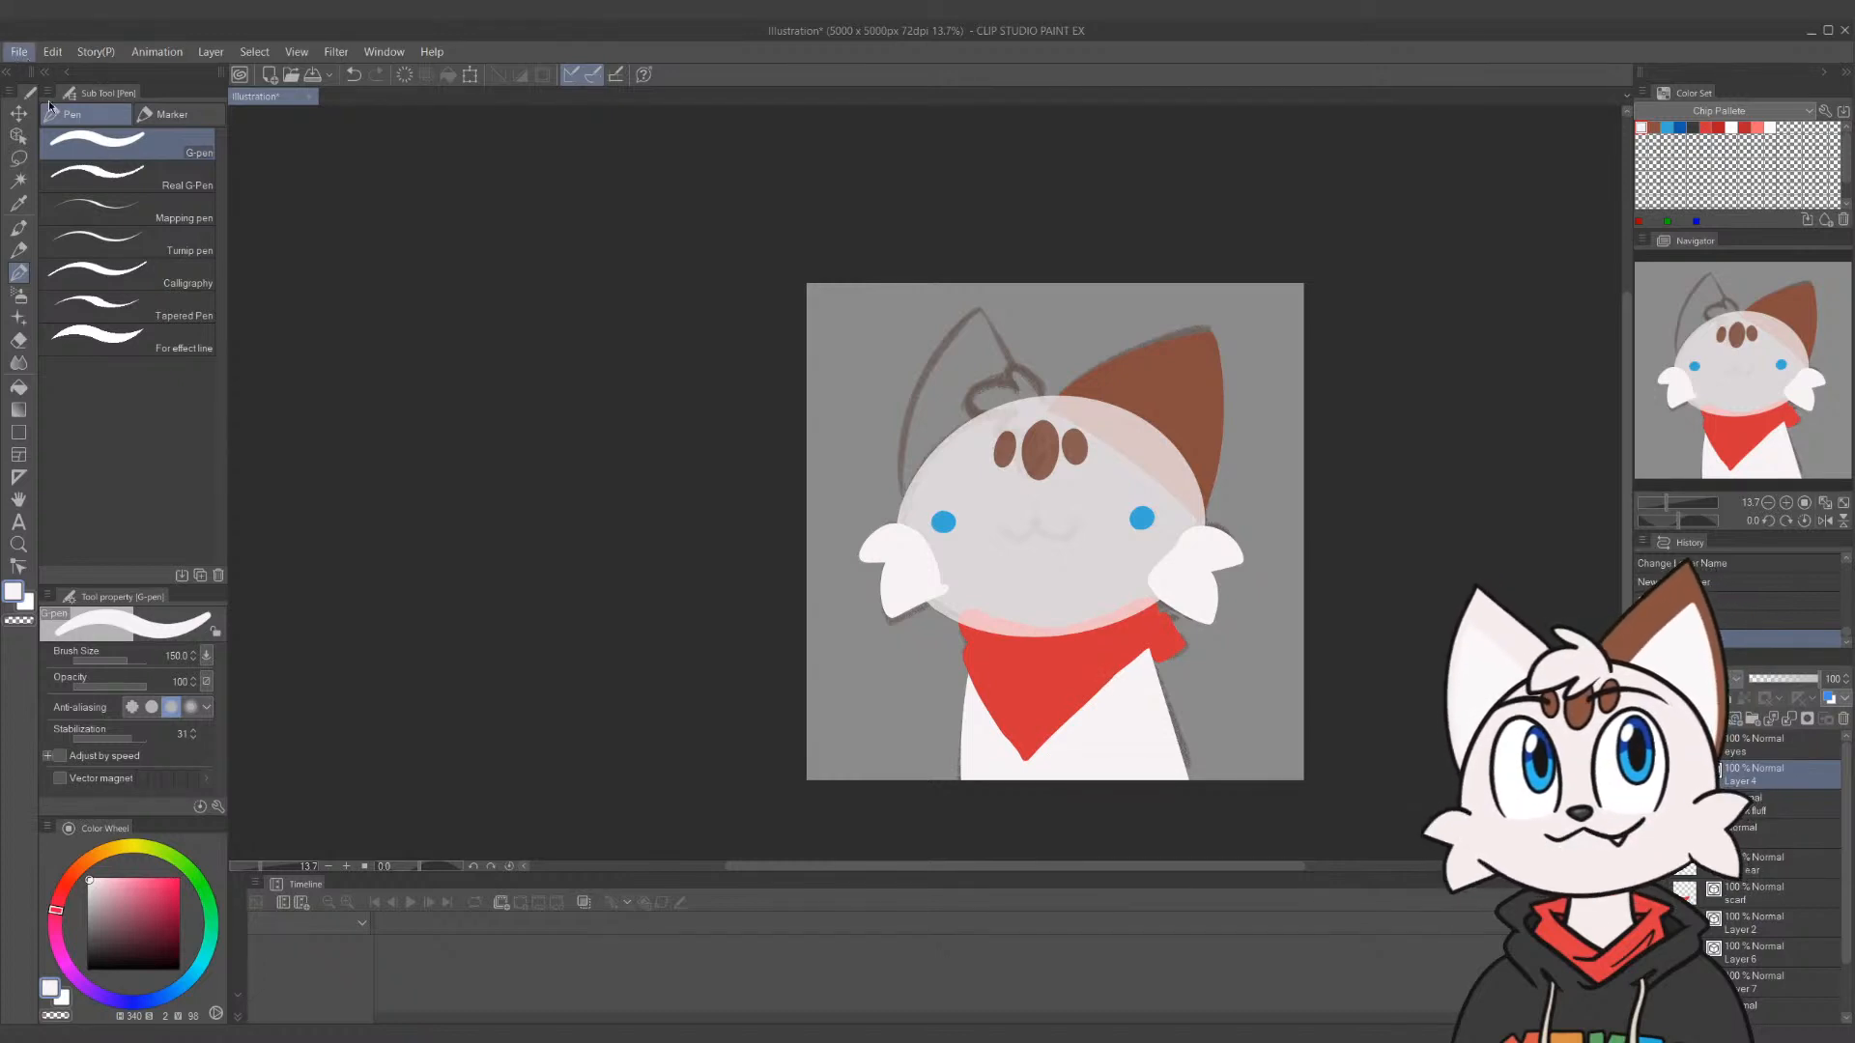
Save the illustration as newchipstreamfacerig and erase the stray bump on the inner edge of the left cheek tuft
{"action": "left_click", "coordinate": [96, 205]}
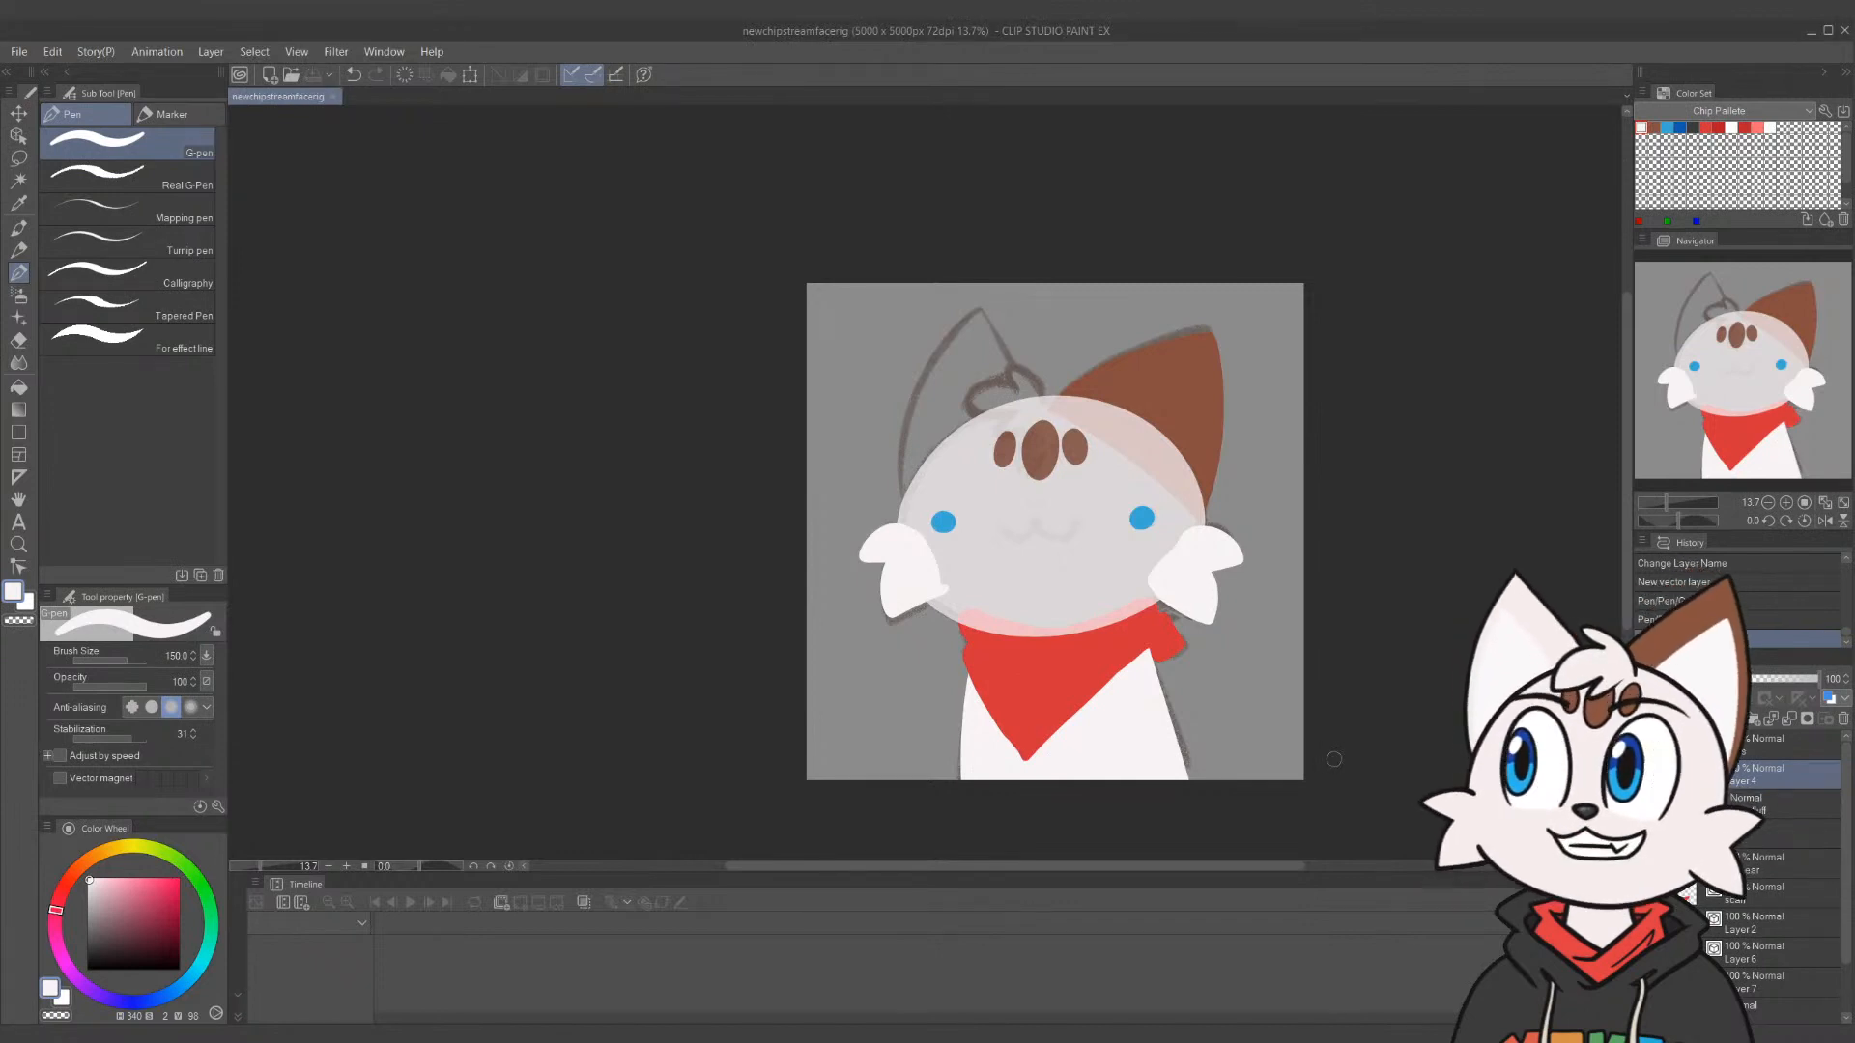
{"action": "key", "text": "e"}
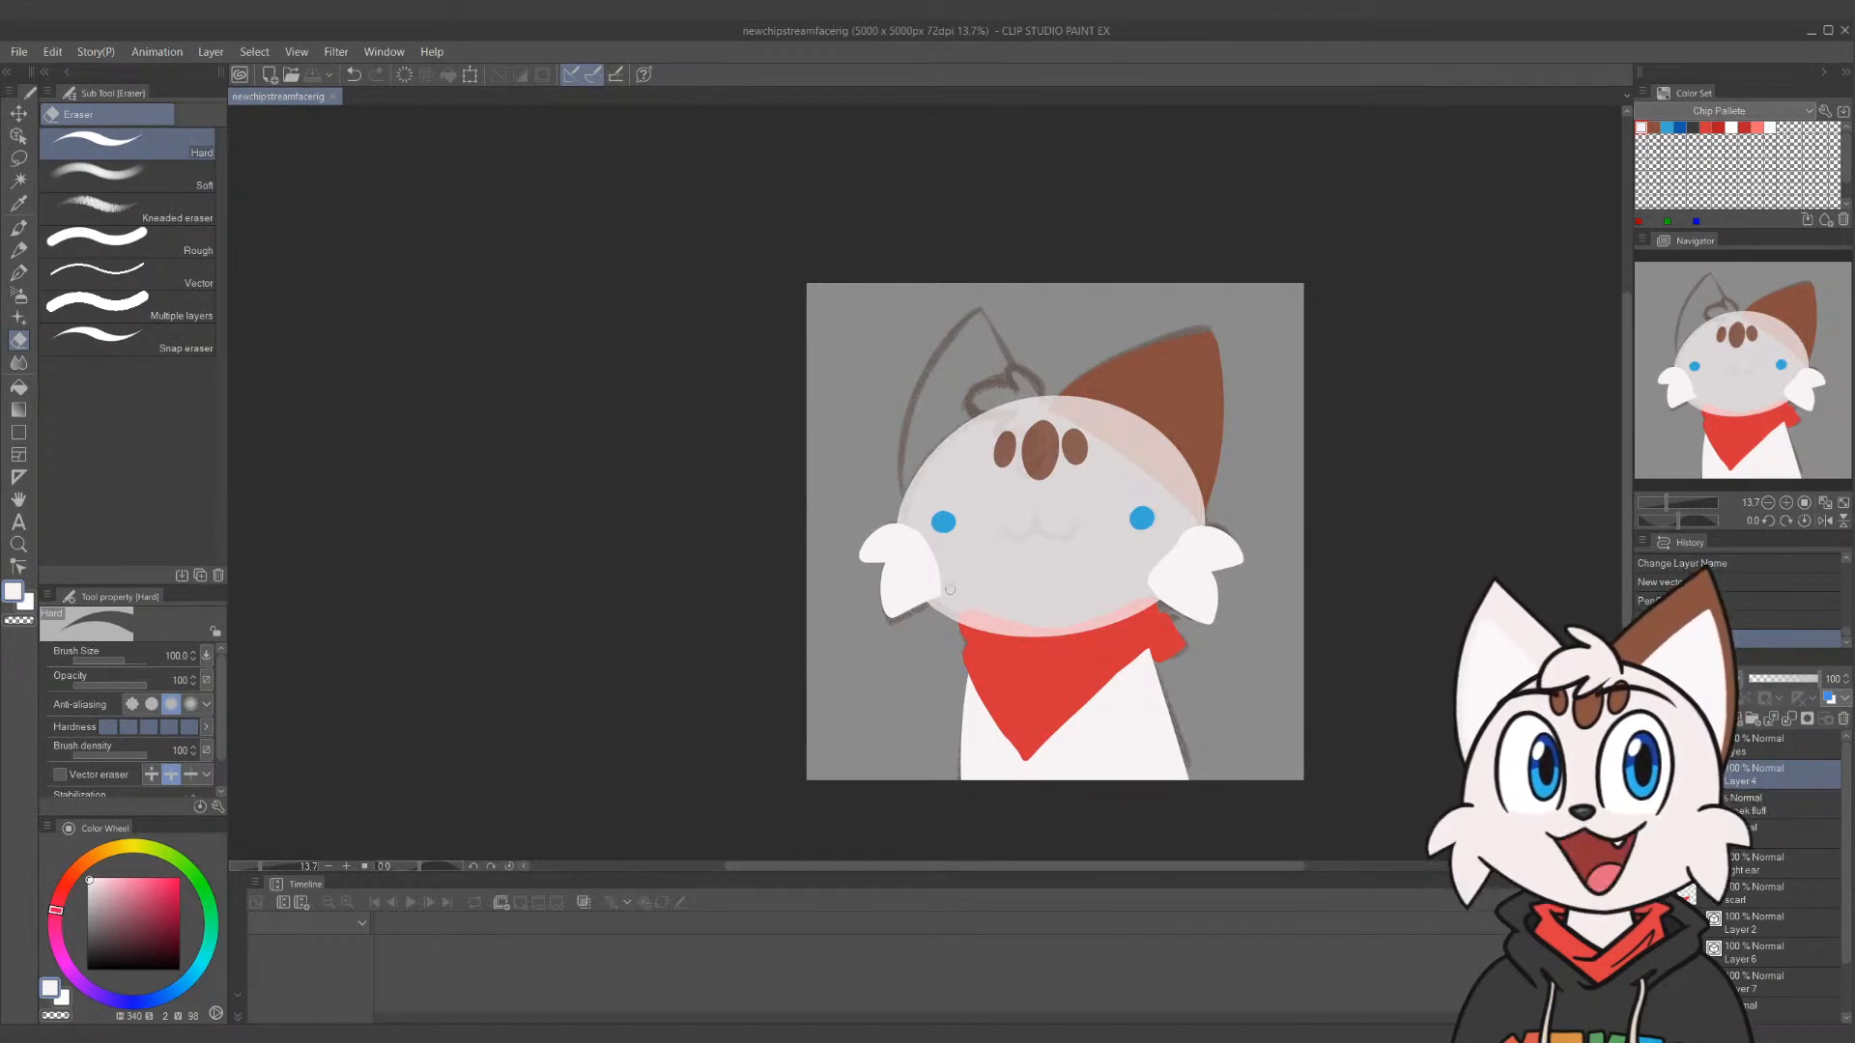
{"action": "left_click", "coordinate": [950, 590]}
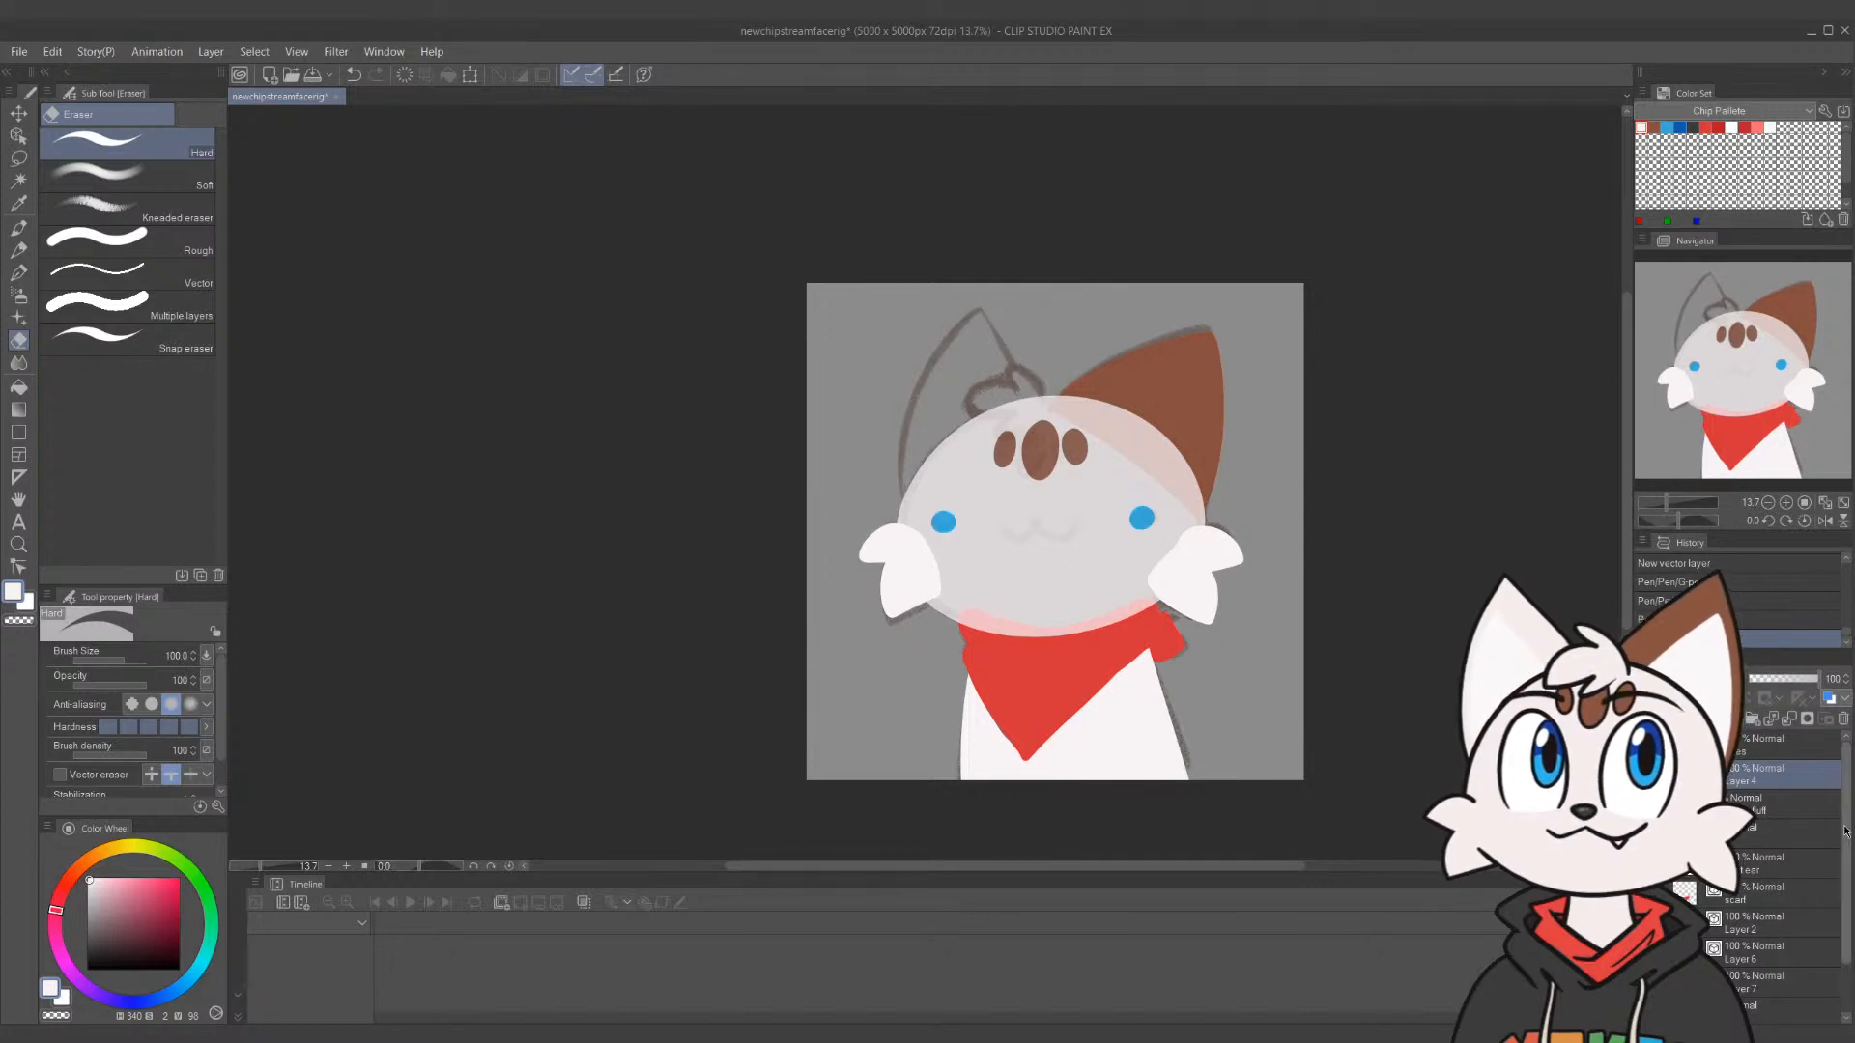
Hide and show the head layer to identify it, and add a new vector layer directly above it
{"action": "left_click", "coordinate": [1644, 833]}
{"action": "left_click", "coordinate": [1782, 834]}
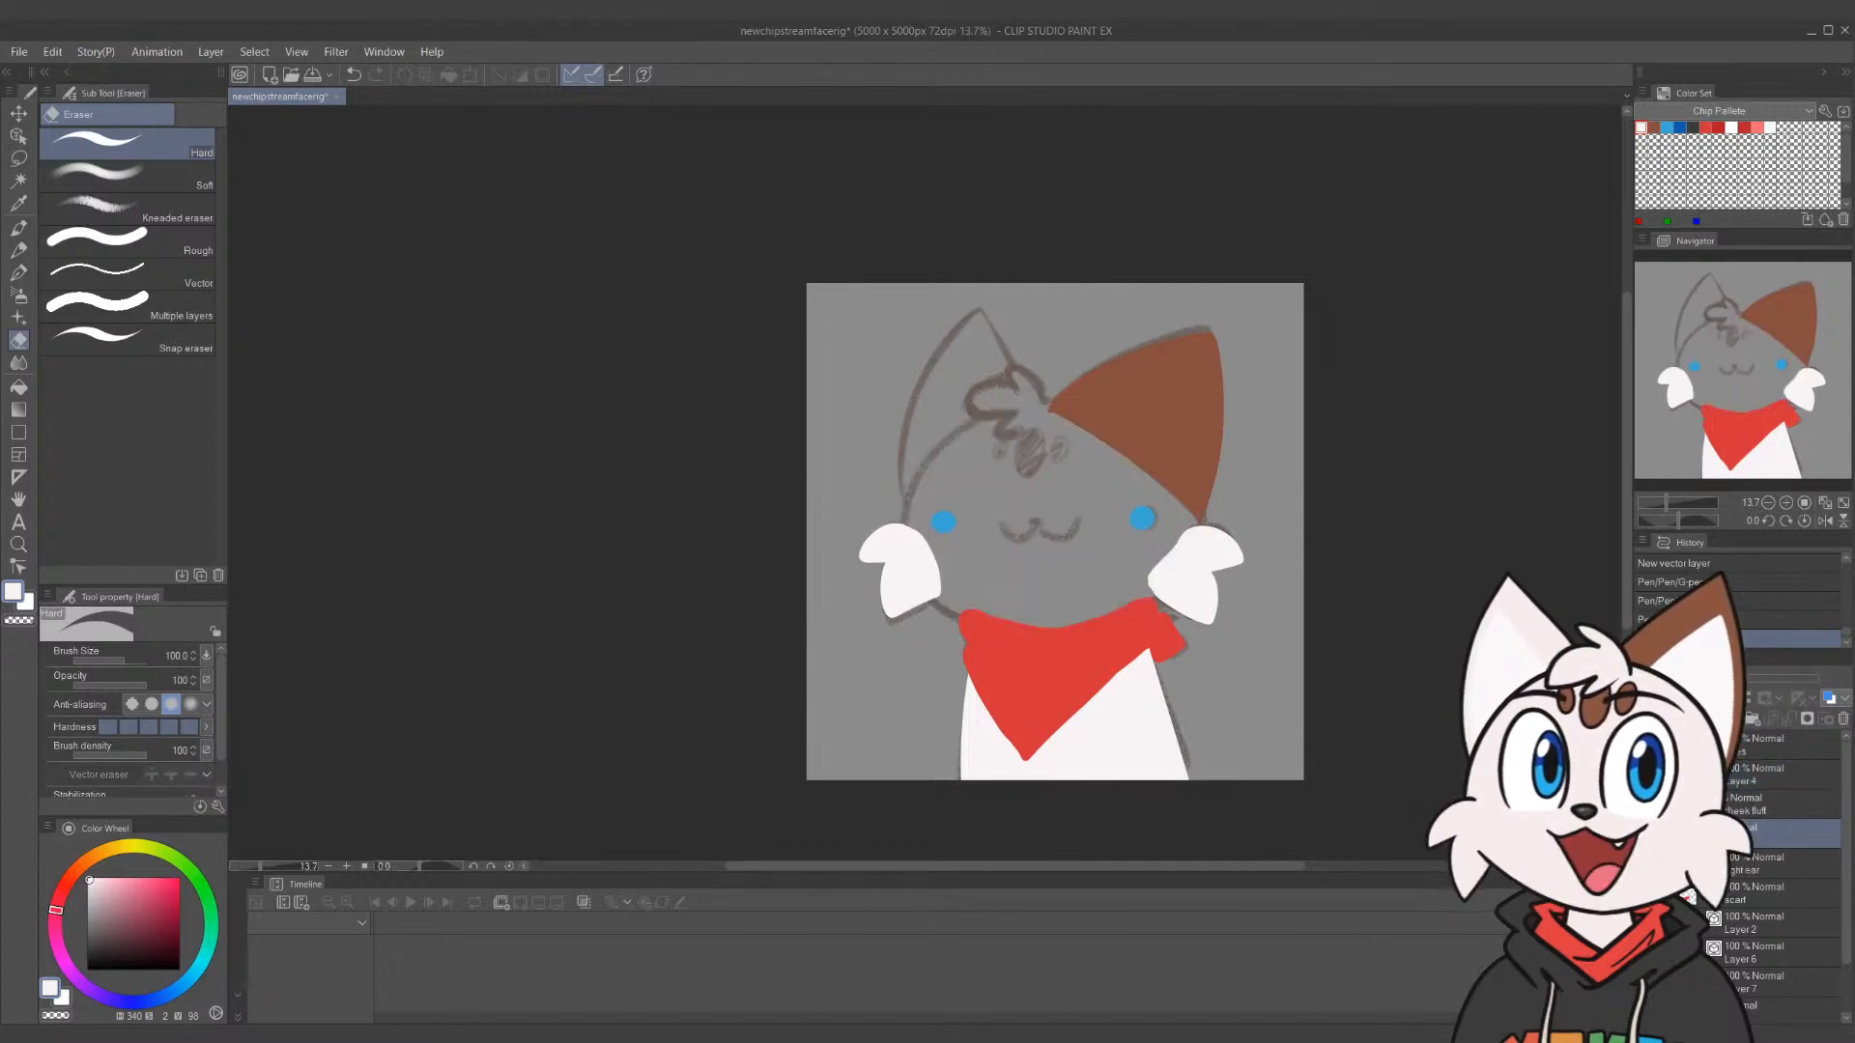
{"action": "left_click", "coordinate": [1644, 834]}
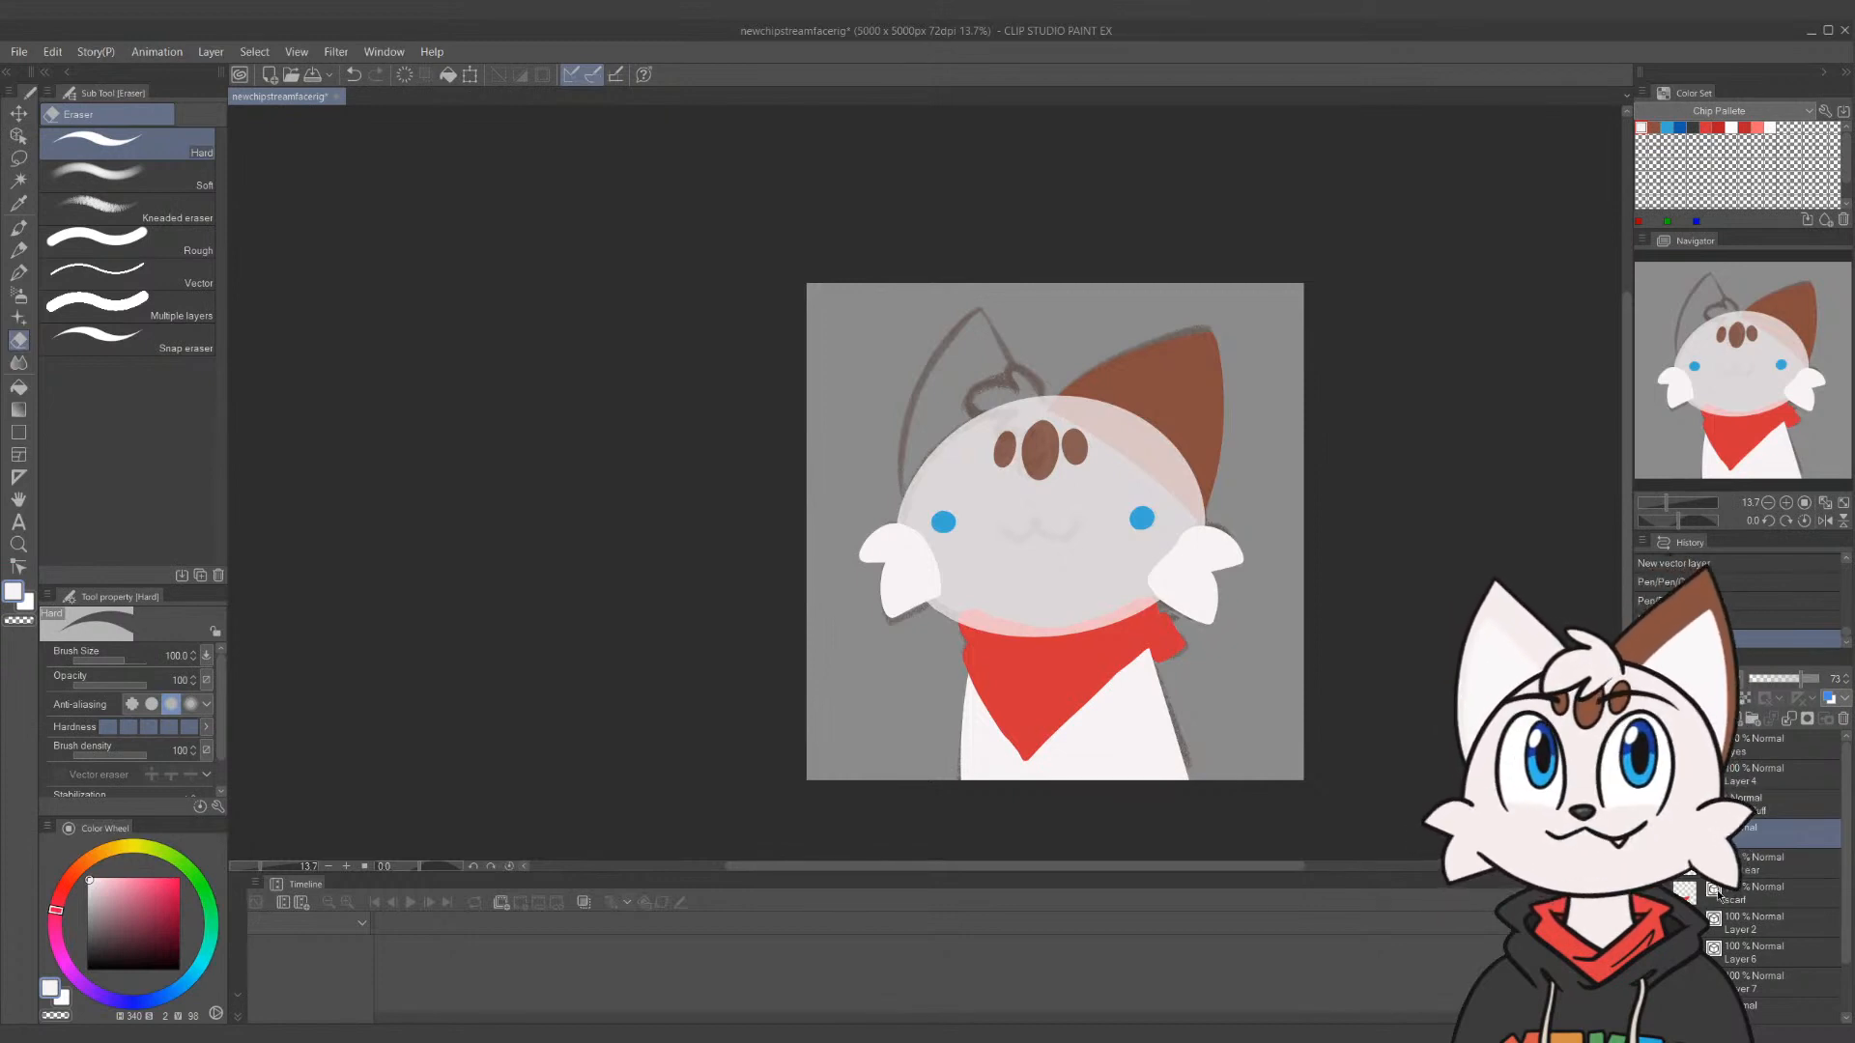
{"action": "left_click", "coordinate": [1751, 723]}
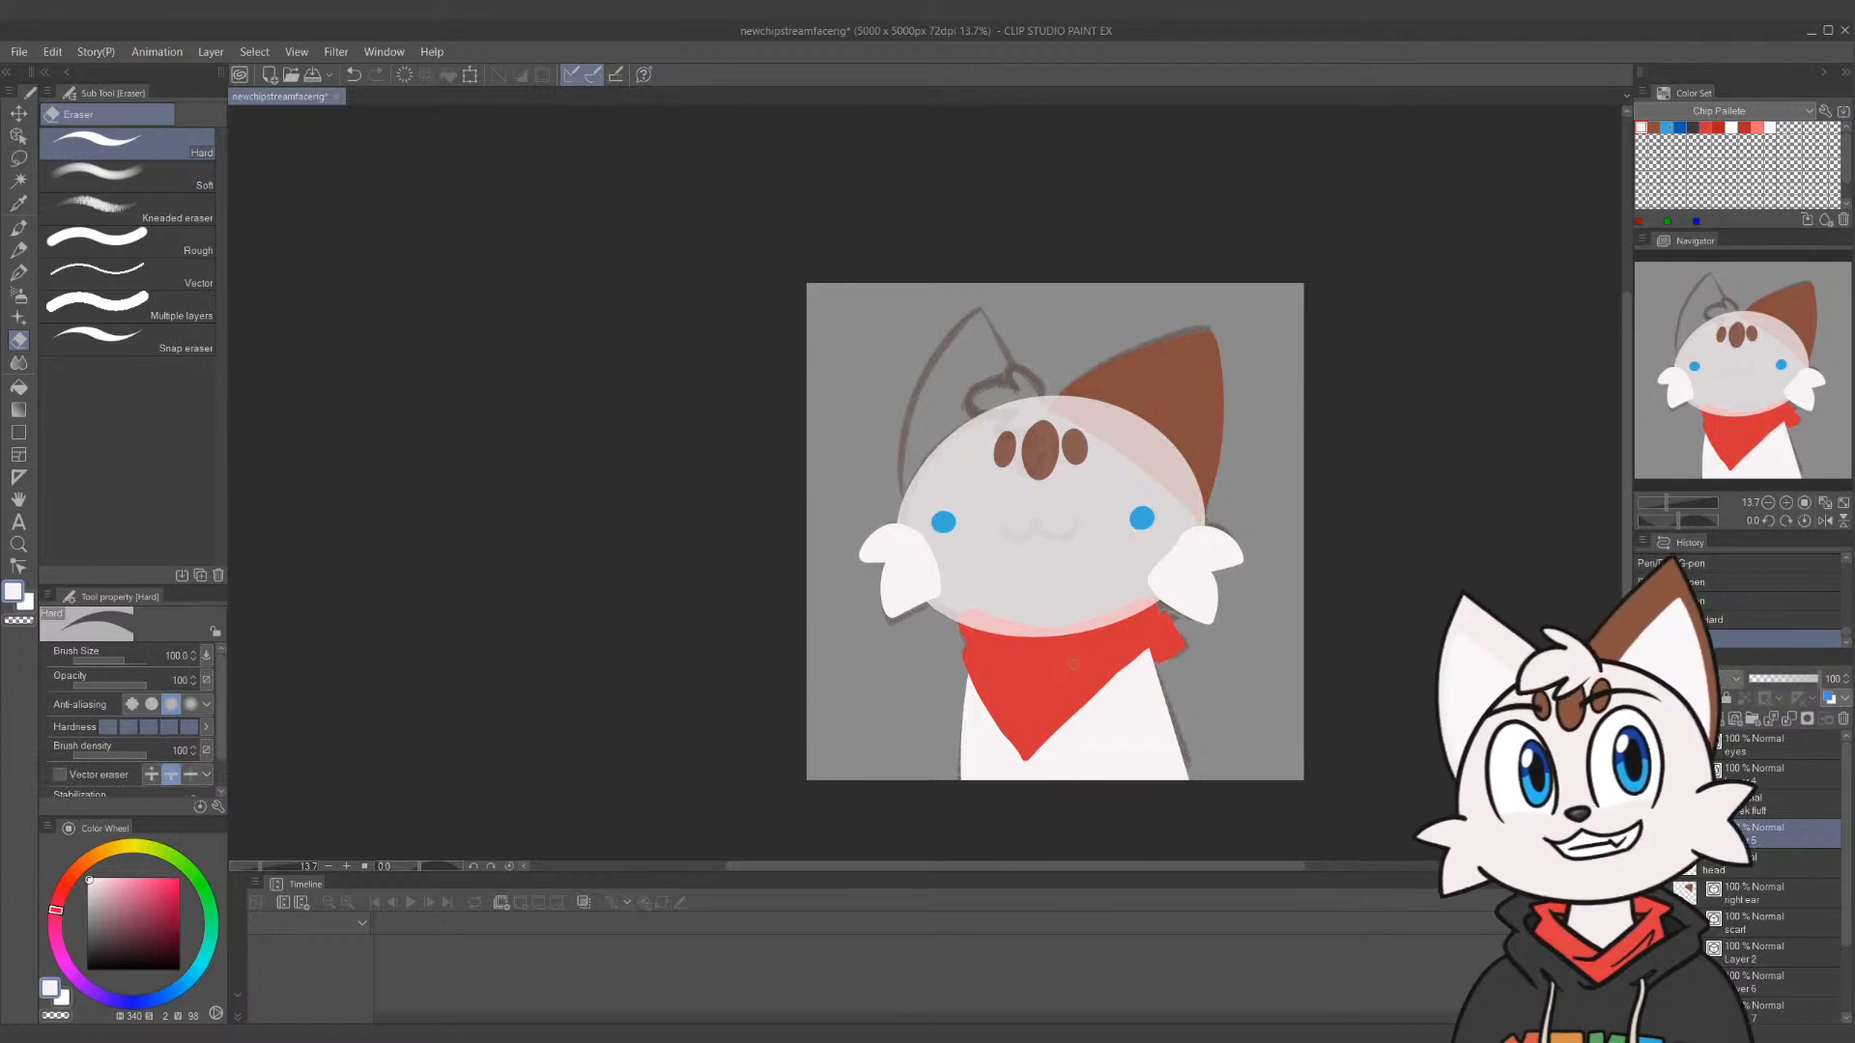
Pick a mid grey for the G-pen, try a nose stroke at size 150, undo it and reduce the brush size to 70
{"action": "key", "text": "p"}
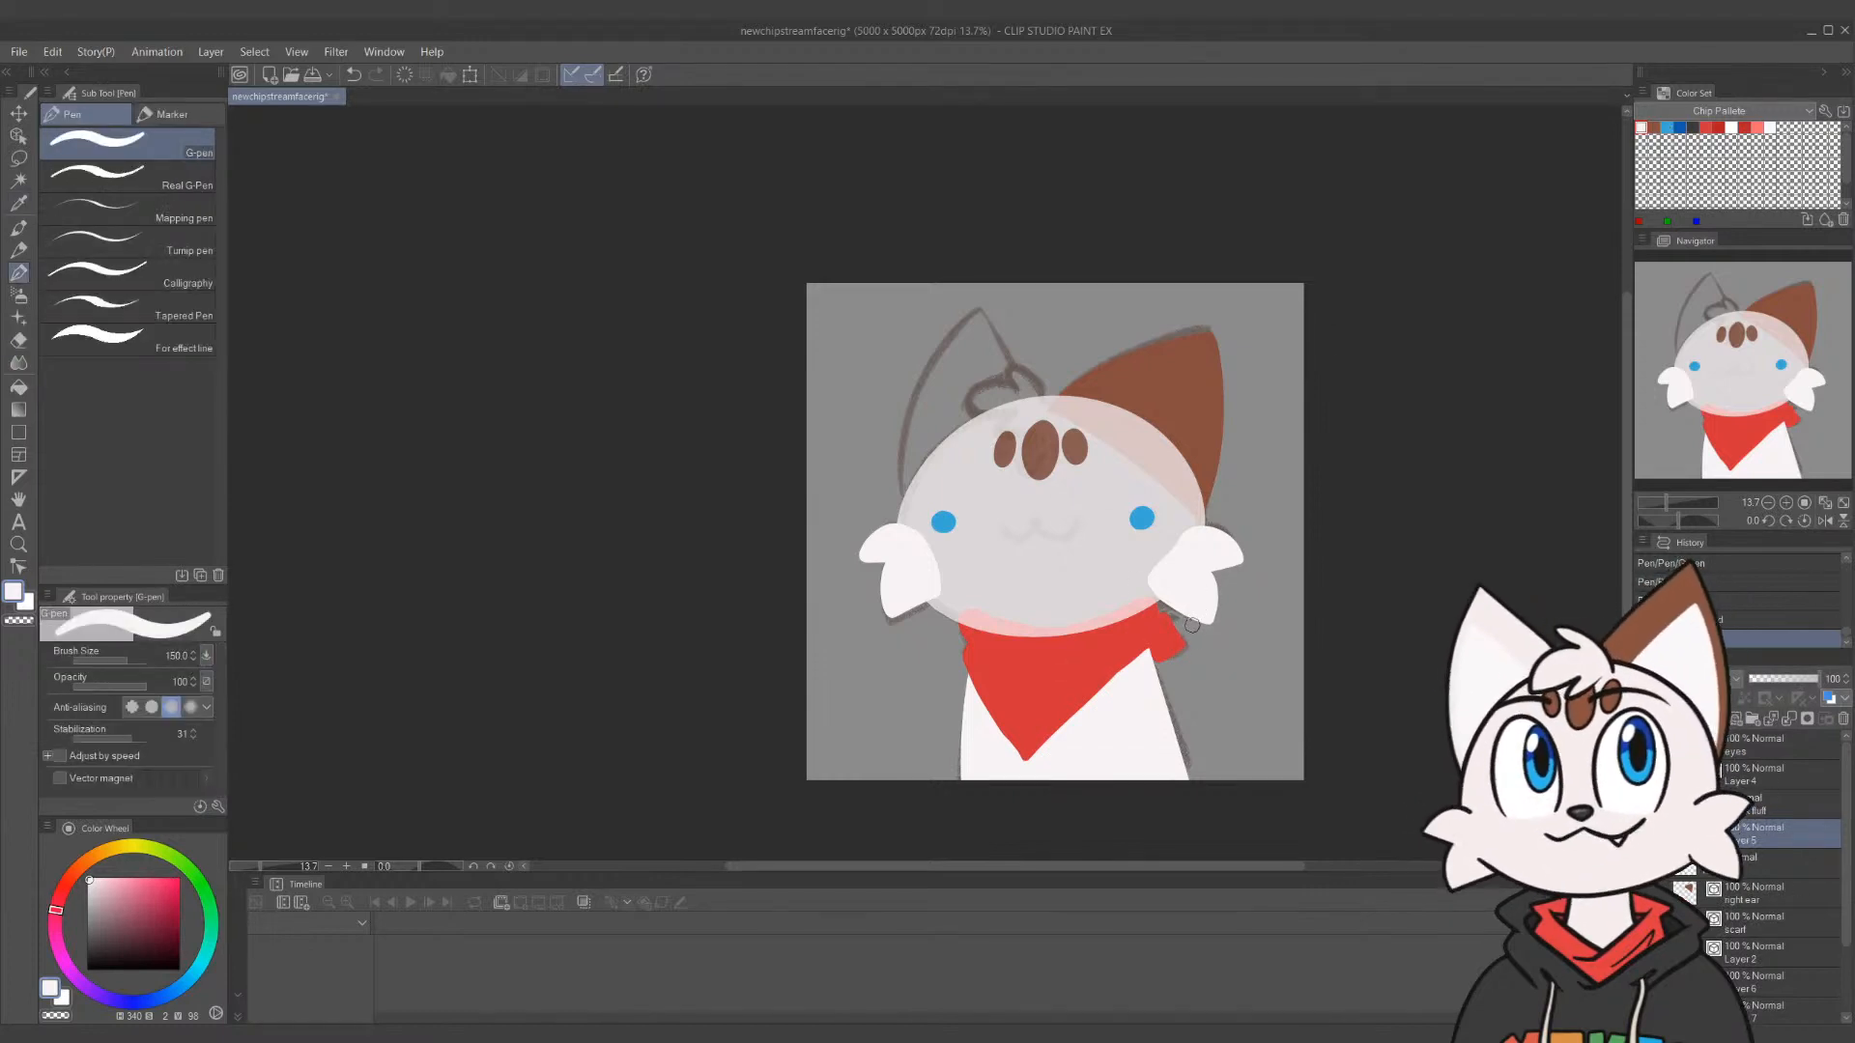
{"action": "left_click", "coordinate": [95, 905]}
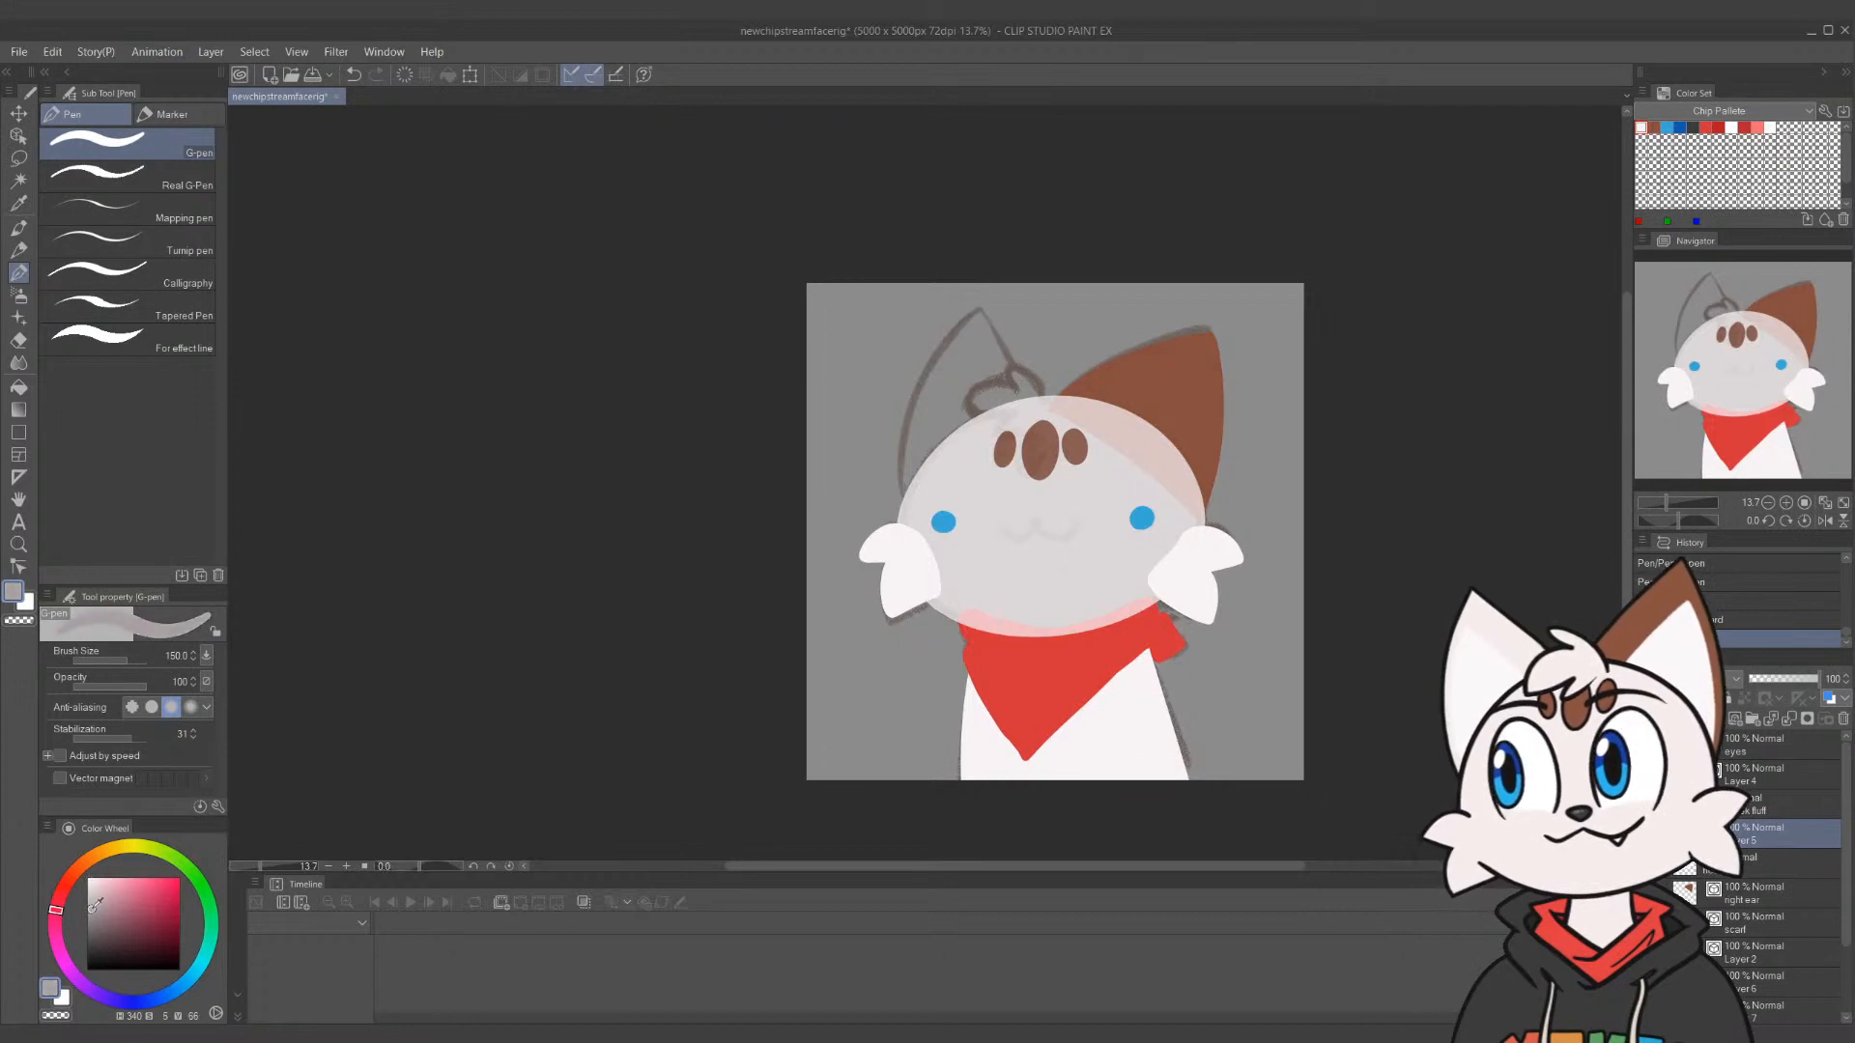
{"action": "left_click", "coordinate": [92, 917]}
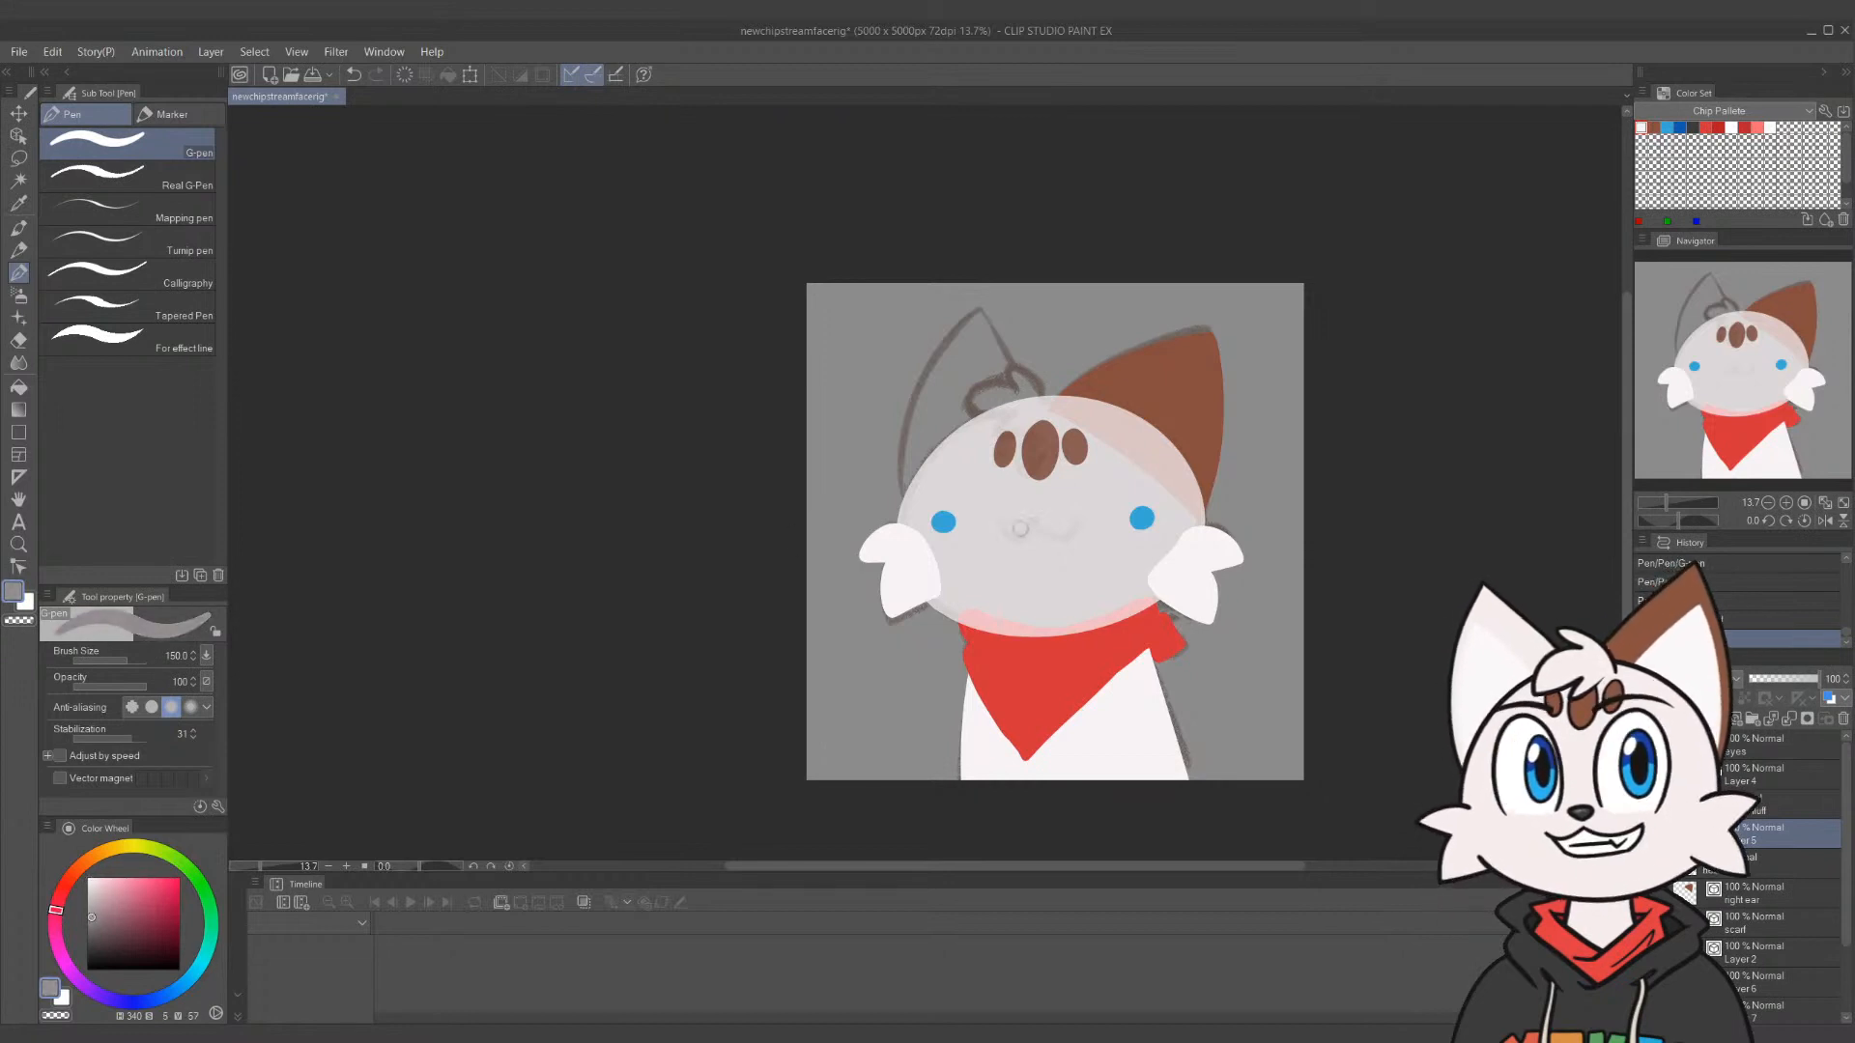
{"action": "left_click_drag", "start_coordinate": [1027, 524], "coordinate": [1047, 523]}
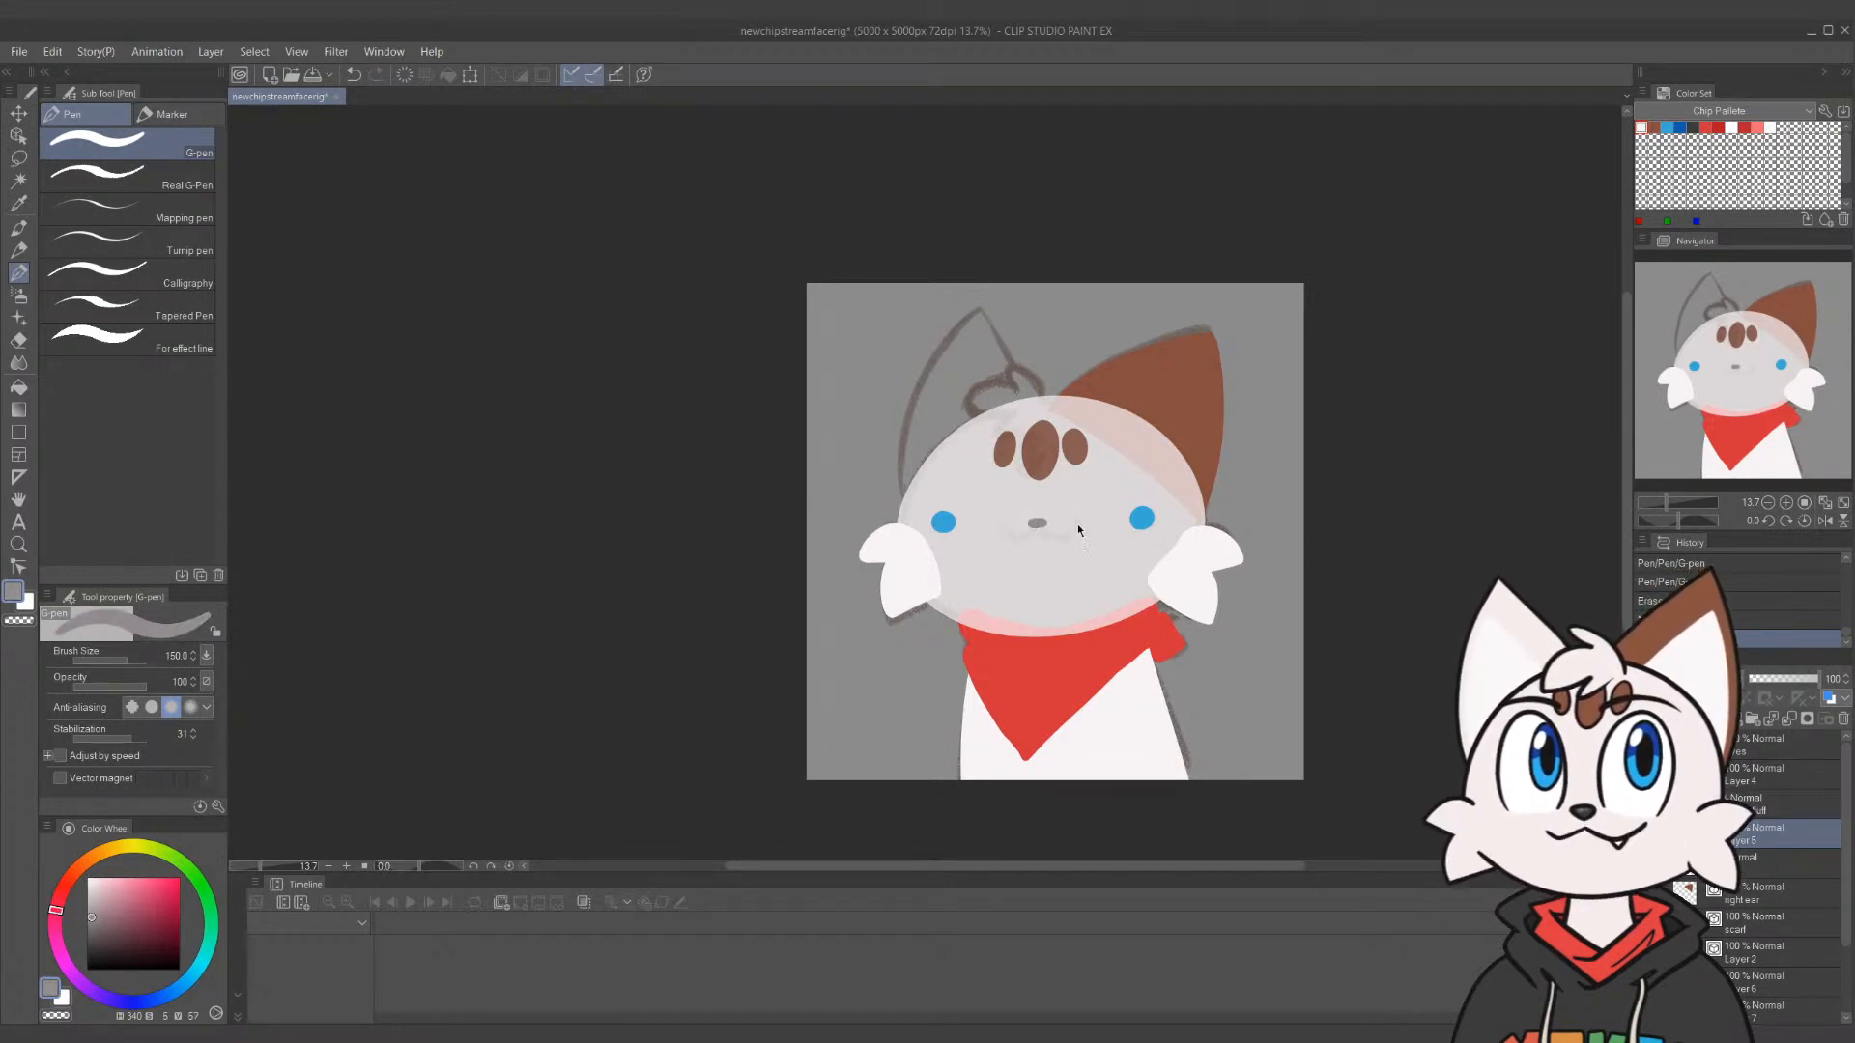
{"action": "key", "text": "ctrl+z"}
{"action": "key", "text": "bracketleft"}
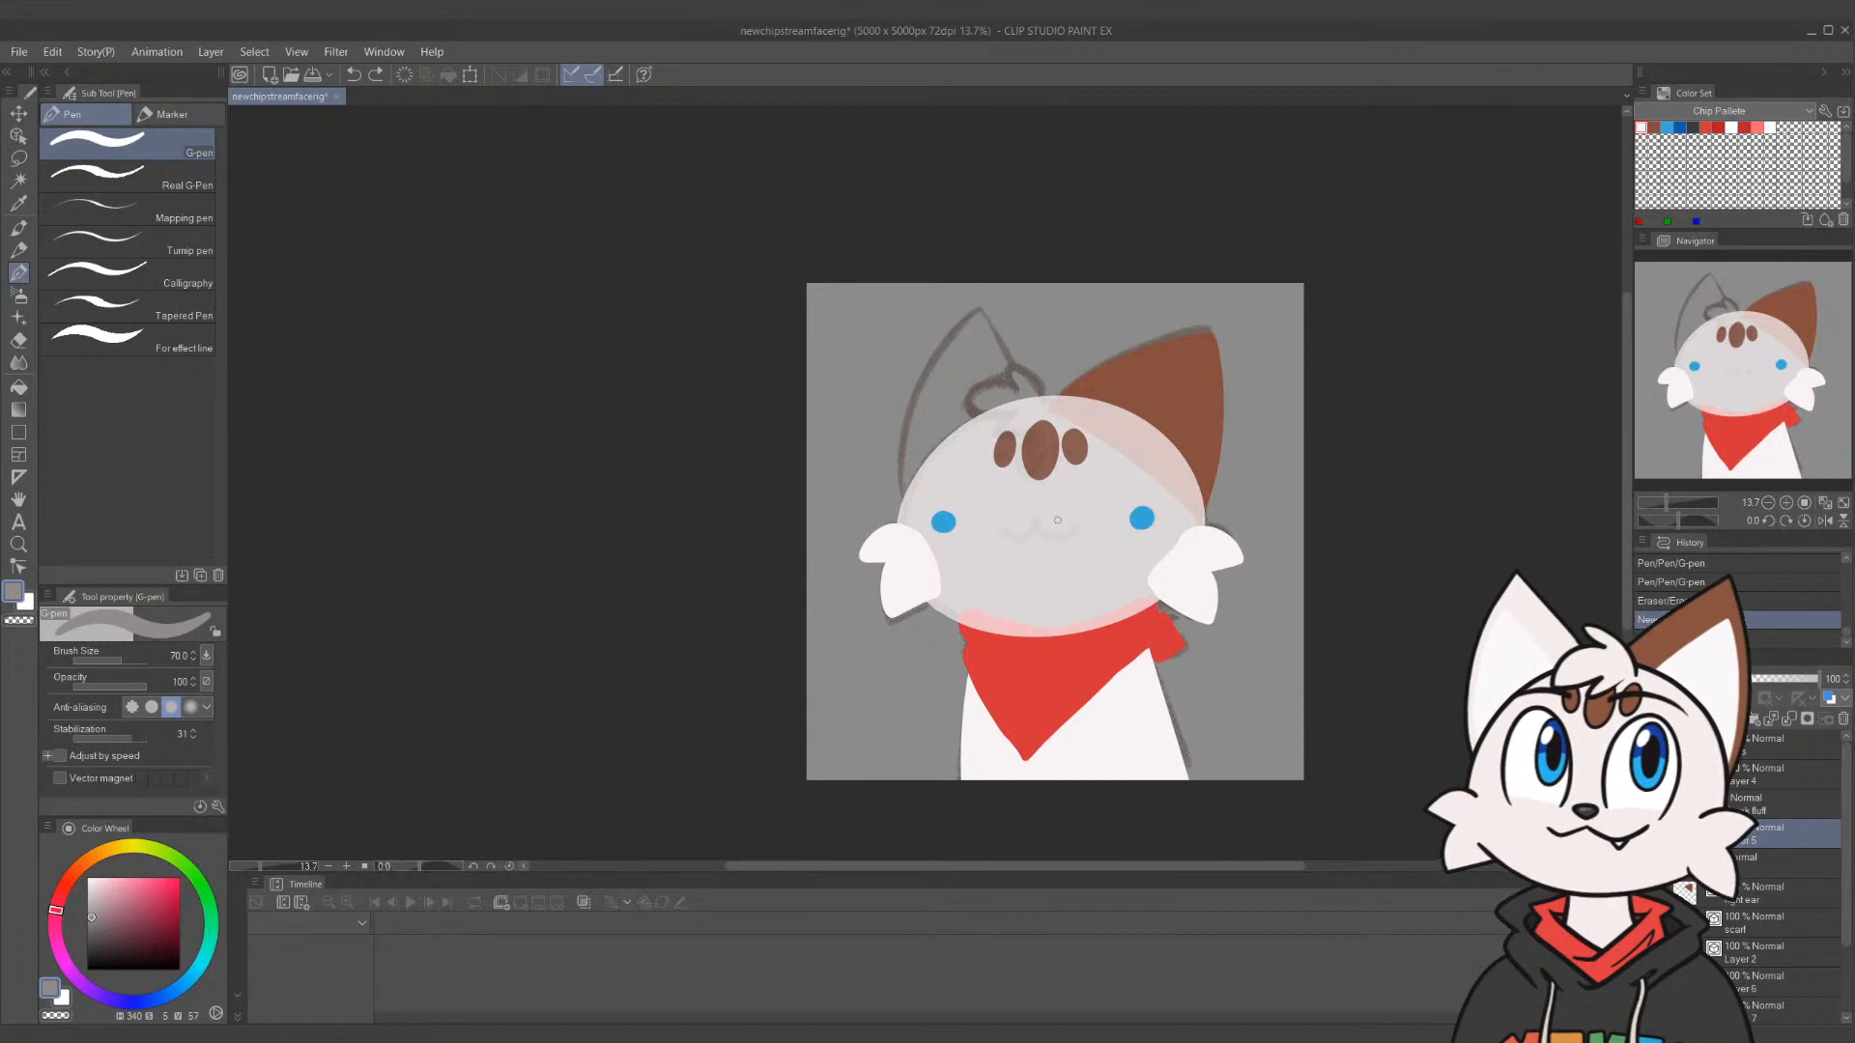
Draw a small grey nose in the middle of the face and try a left mouth curve running out from it
{"action": "key", "text": "ctrl+space"}
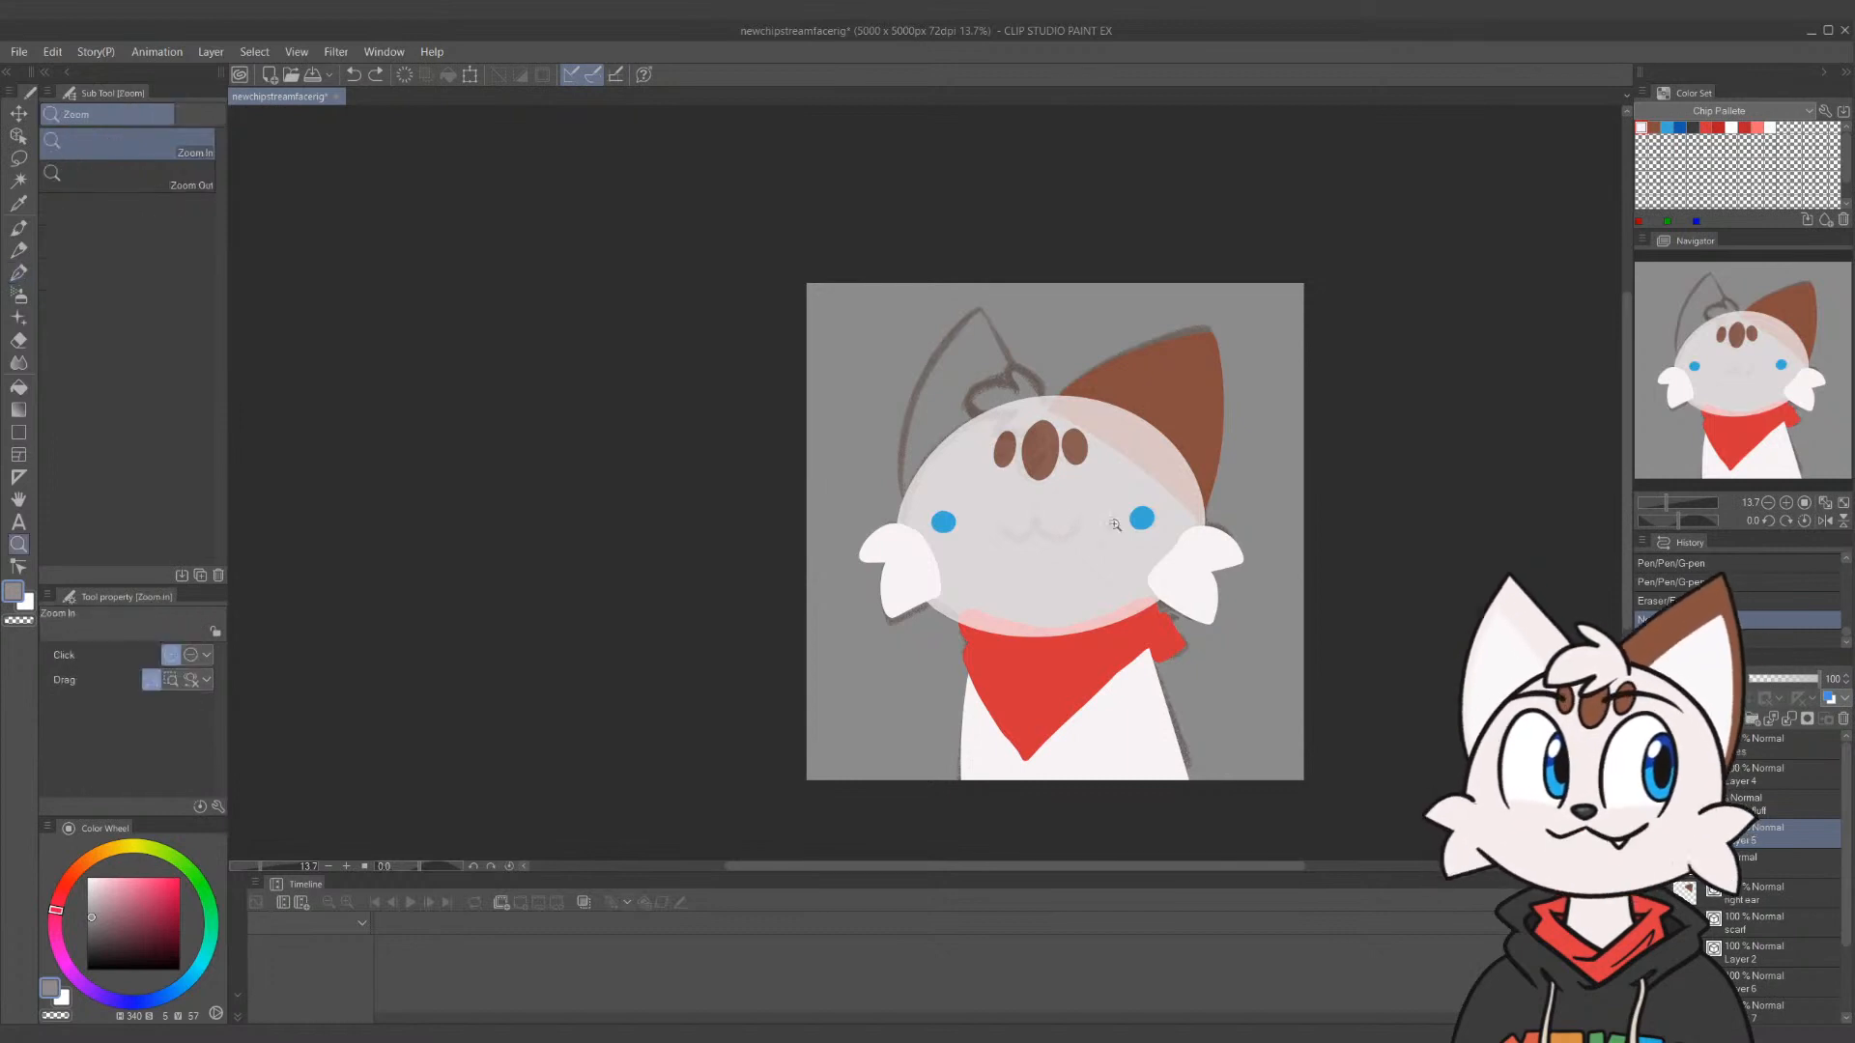
{"action": "mouse_move", "coordinate": [1061, 512]}
{"action": "left_mouse_down"}
{"action": "mouse_move", "coordinate": [1043, 540]}
{"action": "mouse_move", "coordinate": [1007, 528]}
{"action": "mouse_move", "coordinate": [1045, 526]}
{"action": "mouse_move", "coordinate": [1013, 534]}
{"action": "mouse_move", "coordinate": [1043, 533]}
{"action": "mouse_move", "coordinate": [1017, 536]}
{"action": "mouse_move", "coordinate": [1023, 568]}
{"action": "mouse_move", "coordinate": [1026, 547]}
{"action": "mouse_move", "coordinate": [1121, 547]}
{"action": "mouse_move", "coordinate": [939, 533]}
{"action": "mouse_move", "coordinate": [966, 565]}
{"action": "mouse_move", "coordinate": [935, 527]}
{"action": "mouse_move", "coordinate": [957, 575]}
{"action": "mouse_move", "coordinate": [934, 533]}
{"action": "left_mouse_up"}
{"action": "key", "text": "ctrl+z"}
{"action": "key", "text": "ctrl+z"}
{"action": "key", "text": "ctrl+z"}
{"action": "key", "text": "ctrl+z"}
{"action": "key", "text": "ctrl+z"}
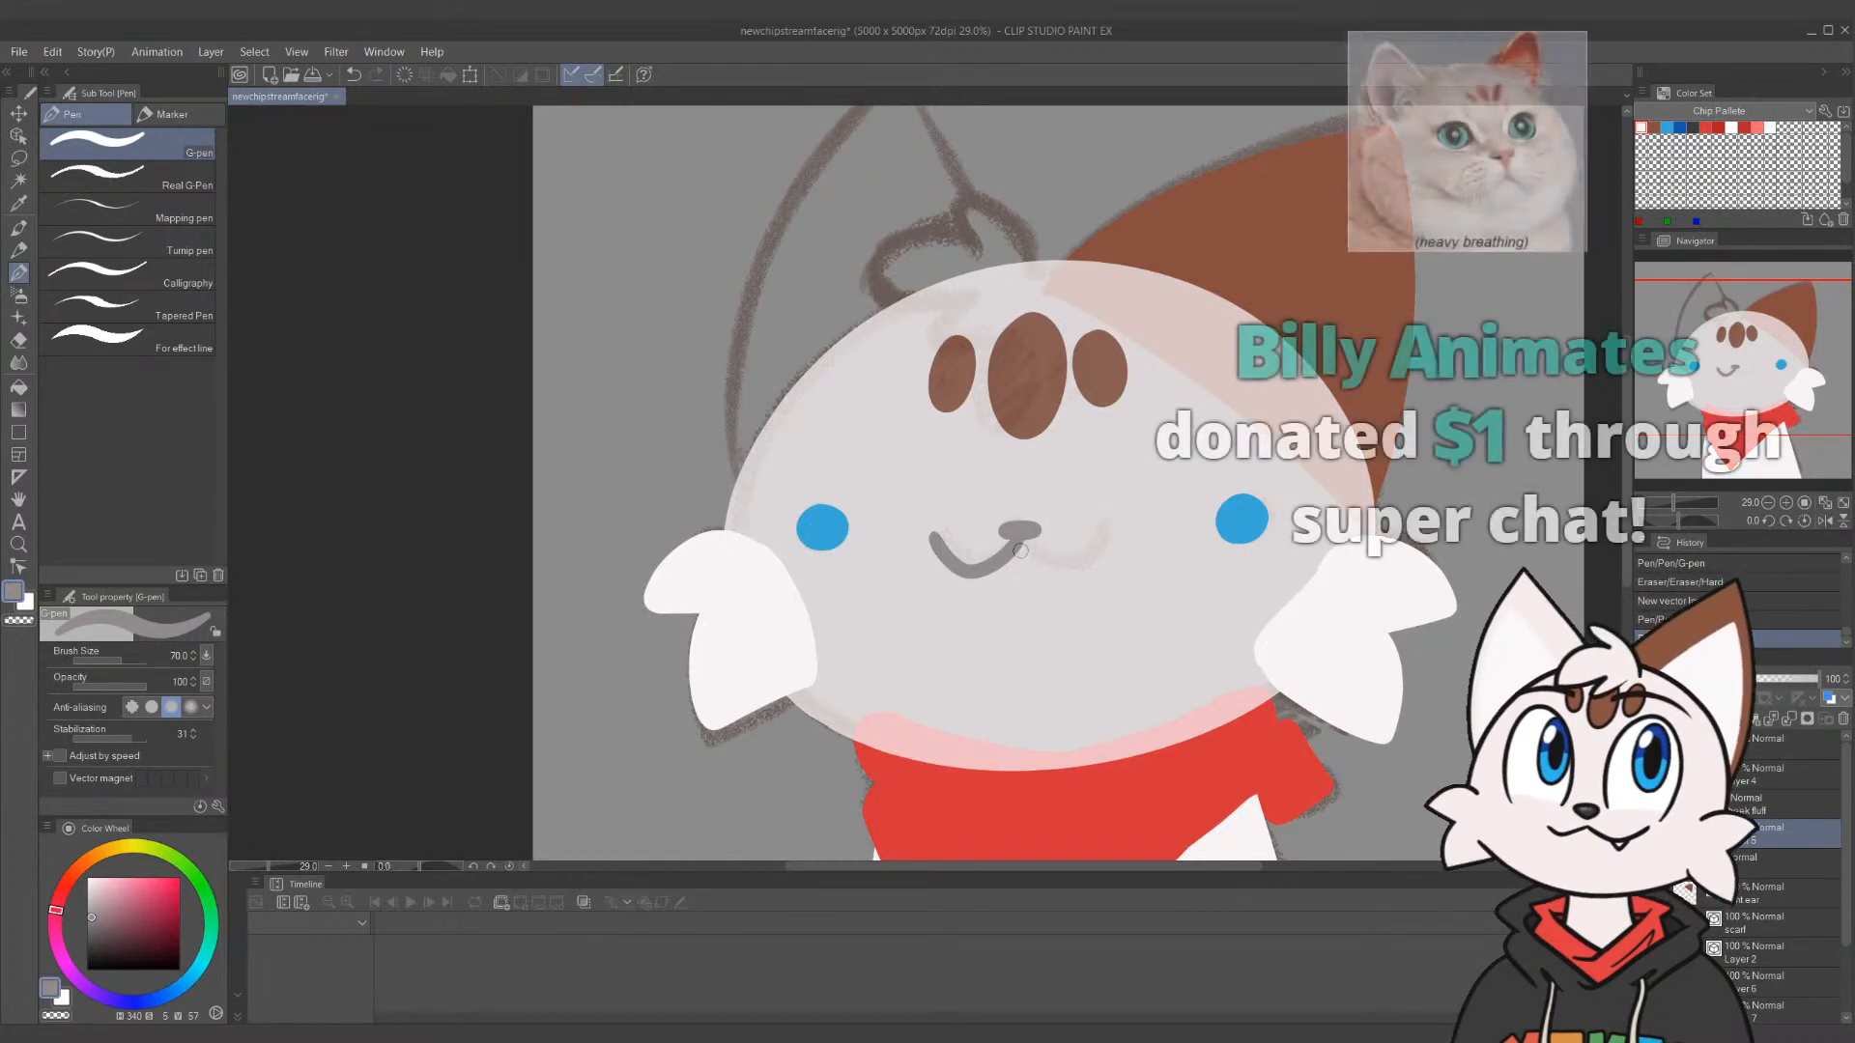
Redraw the left mouth curve and add a matching right curve beneath the nose to form a cat smile
{"action": "key", "text": "ctrl+z"}
{"action": "mouse_move", "coordinate": [1023, 538]}
{"action": "left_mouse_down"}
{"action": "mouse_move", "coordinate": [1004, 571]}
{"action": "mouse_move", "coordinate": [1027, 545]}
{"action": "mouse_move", "coordinate": [941, 544]}
{"action": "mouse_move", "coordinate": [1011, 569]}
{"action": "mouse_move", "coordinate": [1013, 549]}
{"action": "mouse_move", "coordinate": [948, 534]}
{"action": "mouse_move", "coordinate": [1036, 572]}
{"action": "mouse_move", "coordinate": [1019, 536]}
{"action": "mouse_move", "coordinate": [1105, 539]}
{"action": "mouse_move", "coordinate": [1024, 535]}
{"action": "mouse_move", "coordinate": [1063, 557]}
{"action": "mouse_move", "coordinate": [1106, 531]}
{"action": "mouse_move", "coordinate": [1018, 535]}
{"action": "mouse_move", "coordinate": [1105, 551]}
{"action": "mouse_move", "coordinate": [1107, 533]}
{"action": "mouse_move", "coordinate": [1101, 554]}
{"action": "mouse_move", "coordinate": [1022, 539]}
{"action": "mouse_move", "coordinate": [1104, 529]}
{"action": "mouse_move", "coordinate": [1017, 535]}
{"action": "mouse_move", "coordinate": [1105, 536]}
{"action": "left_mouse_up"}
{"action": "key", "text": "ctrl+z"}
{"action": "key", "text": "ctrl+z"}
{"action": "key", "text": "ctrl+z"}
{"action": "key", "text": "ctrl+z"}
{"action": "key", "text": "ctrl+z"}
{"action": "key", "text": "ctrl+z"}
{"action": "key", "text": "ctrl+z"}
{"action": "key", "text": "ctrl+z"}
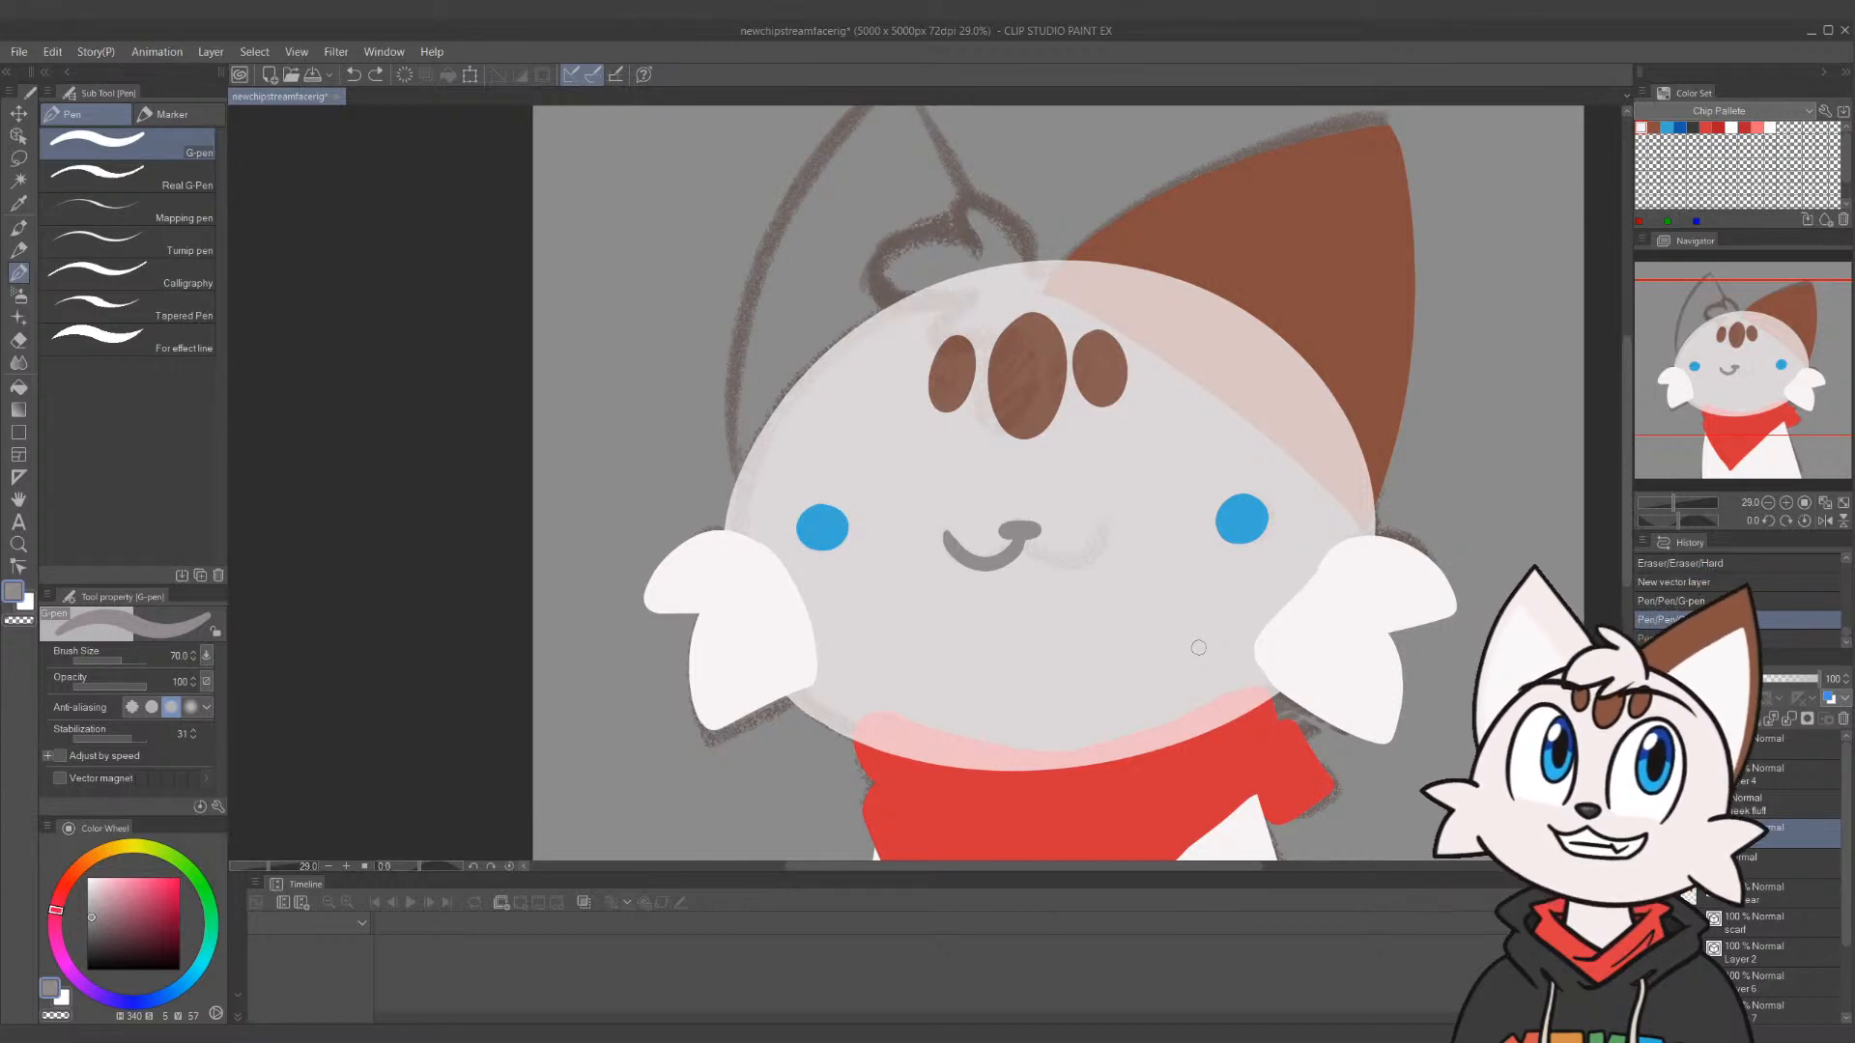
{"action": "left_click_drag", "start_coordinate": [1022, 536], "coordinate": [1106, 529]}
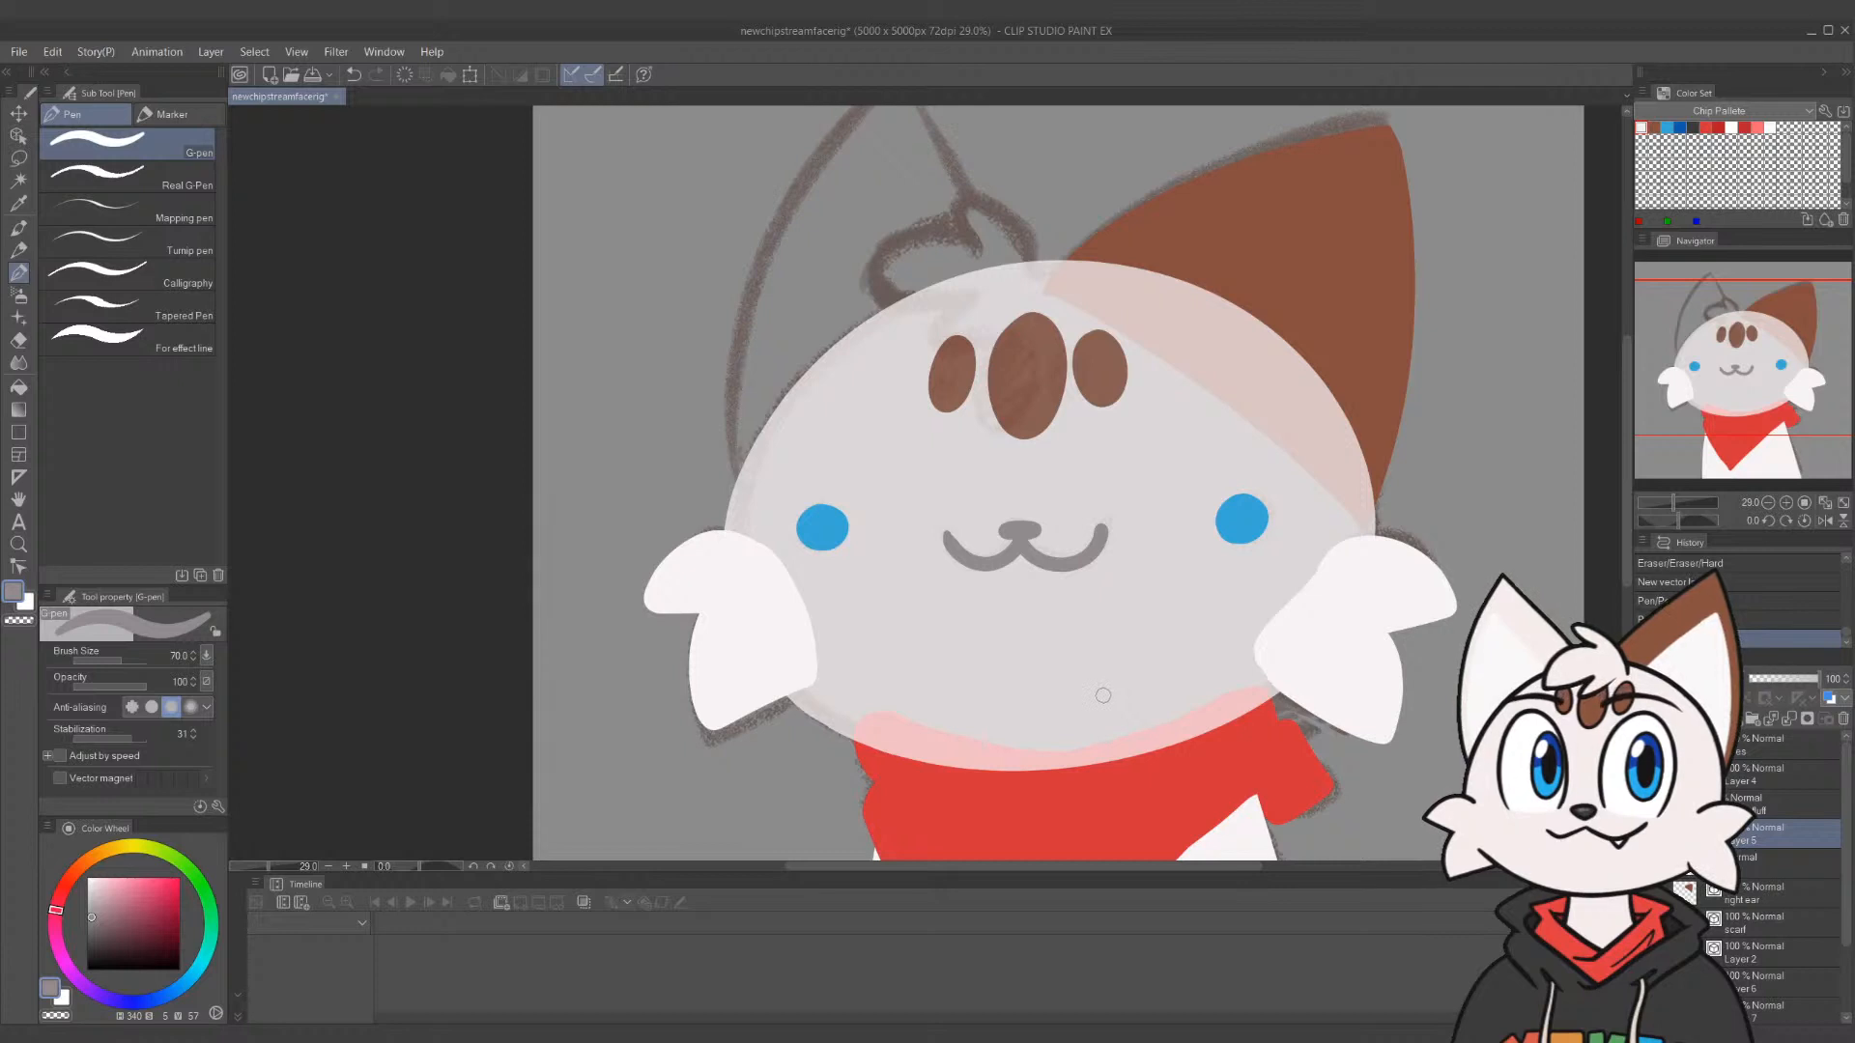
Remove the left mouth curve with the vector eraser and try a new curve from the nose, undoing the attempts
{"action": "key", "text": "e"}
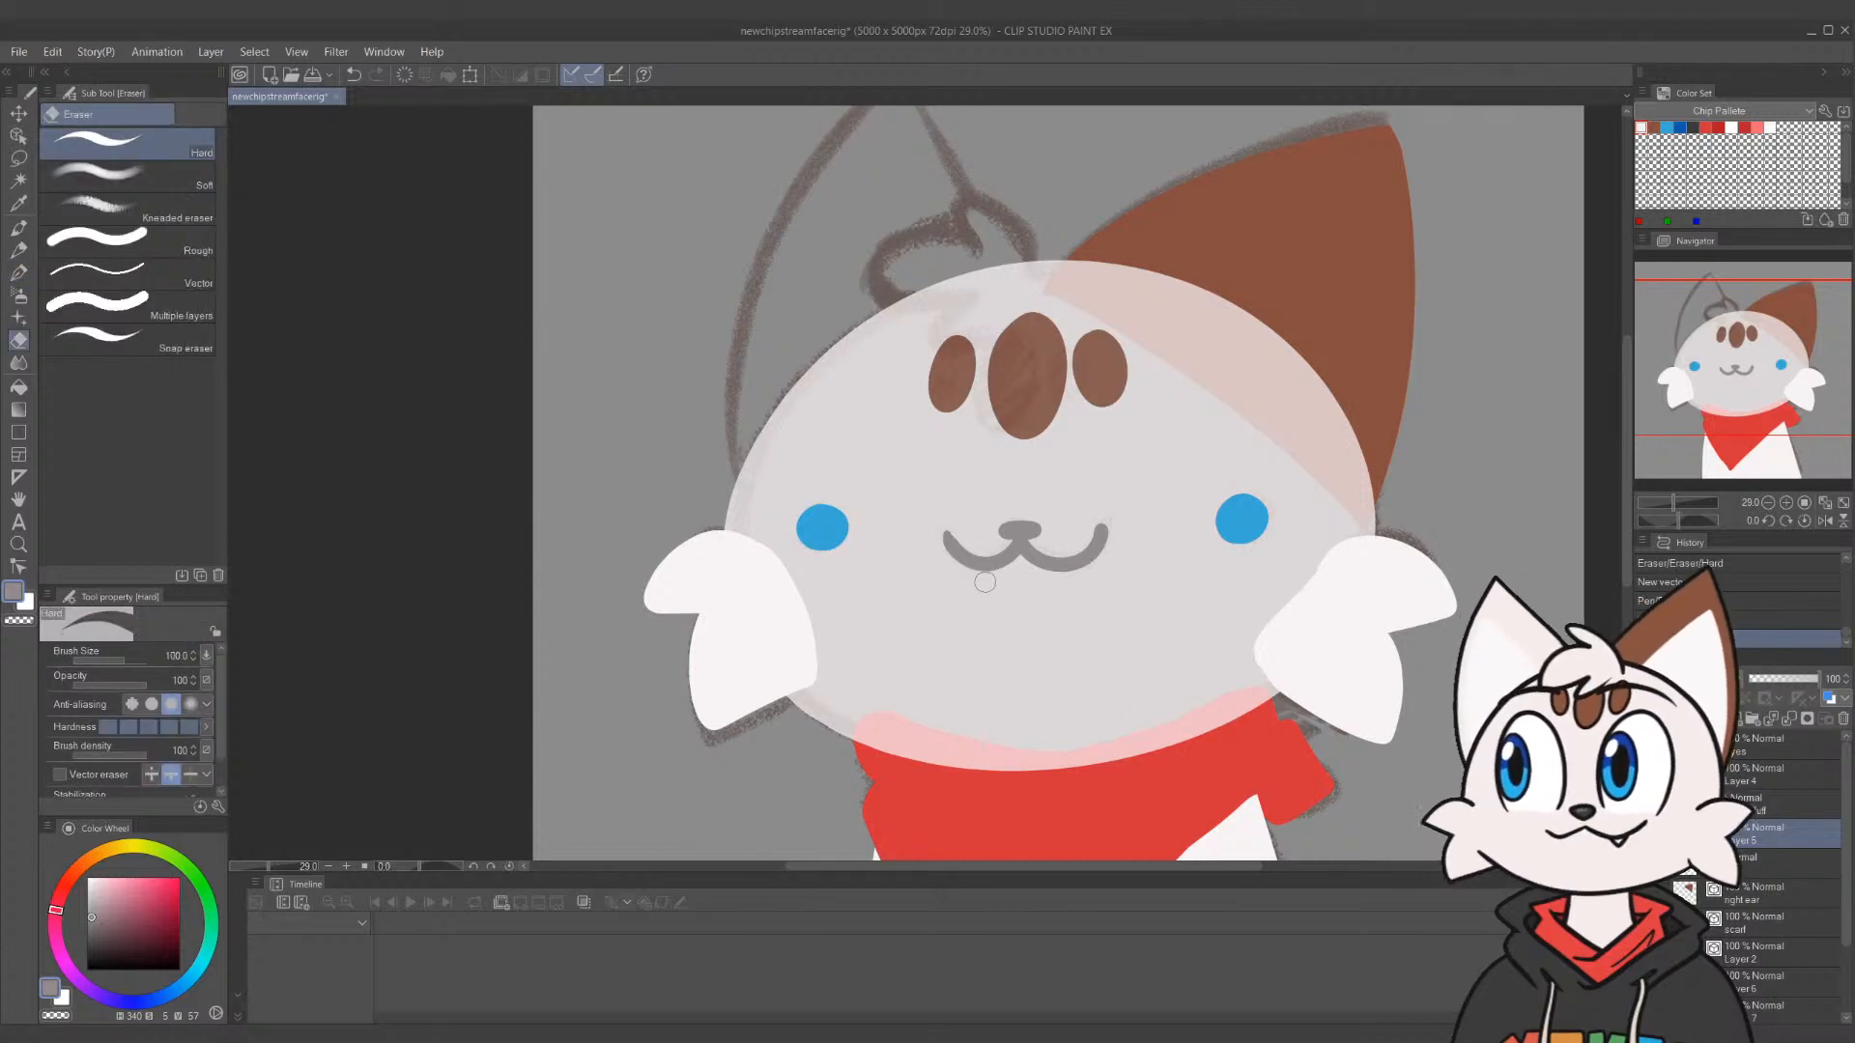
{"action": "left_click", "coordinate": [954, 551]}
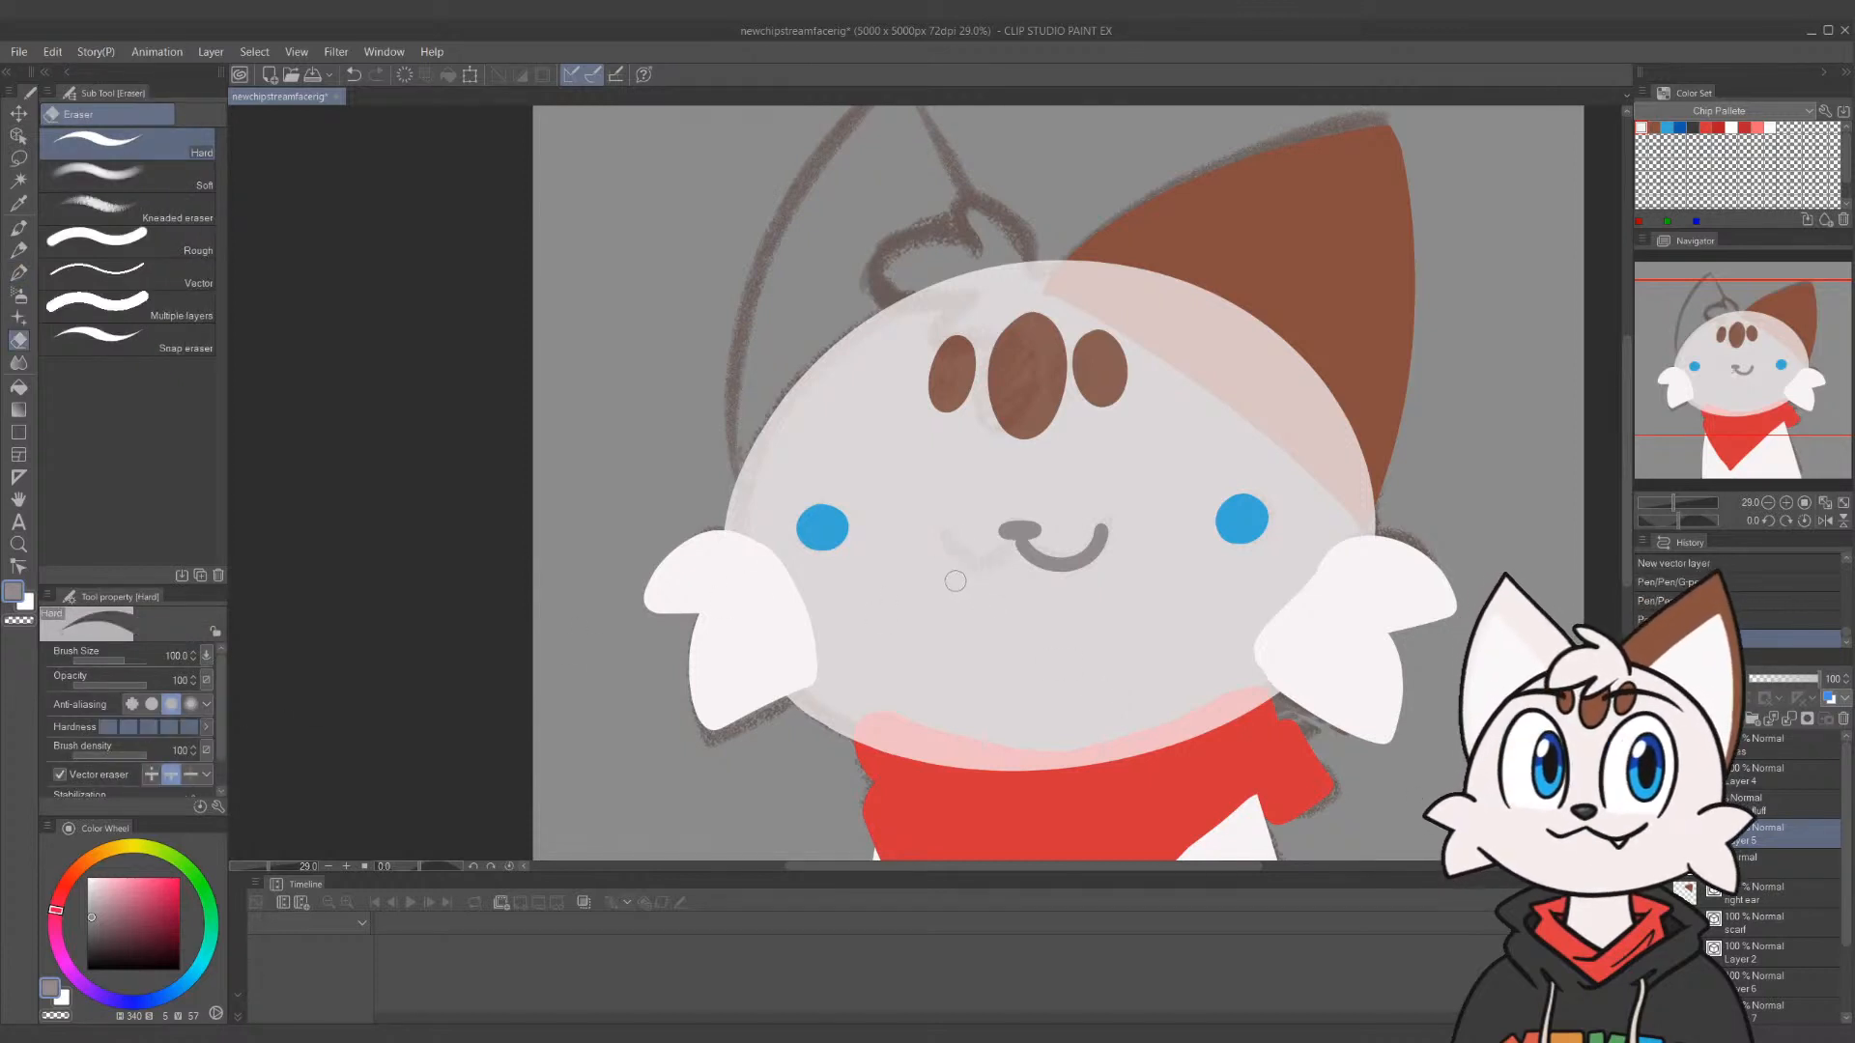
{"action": "key", "text": "p"}
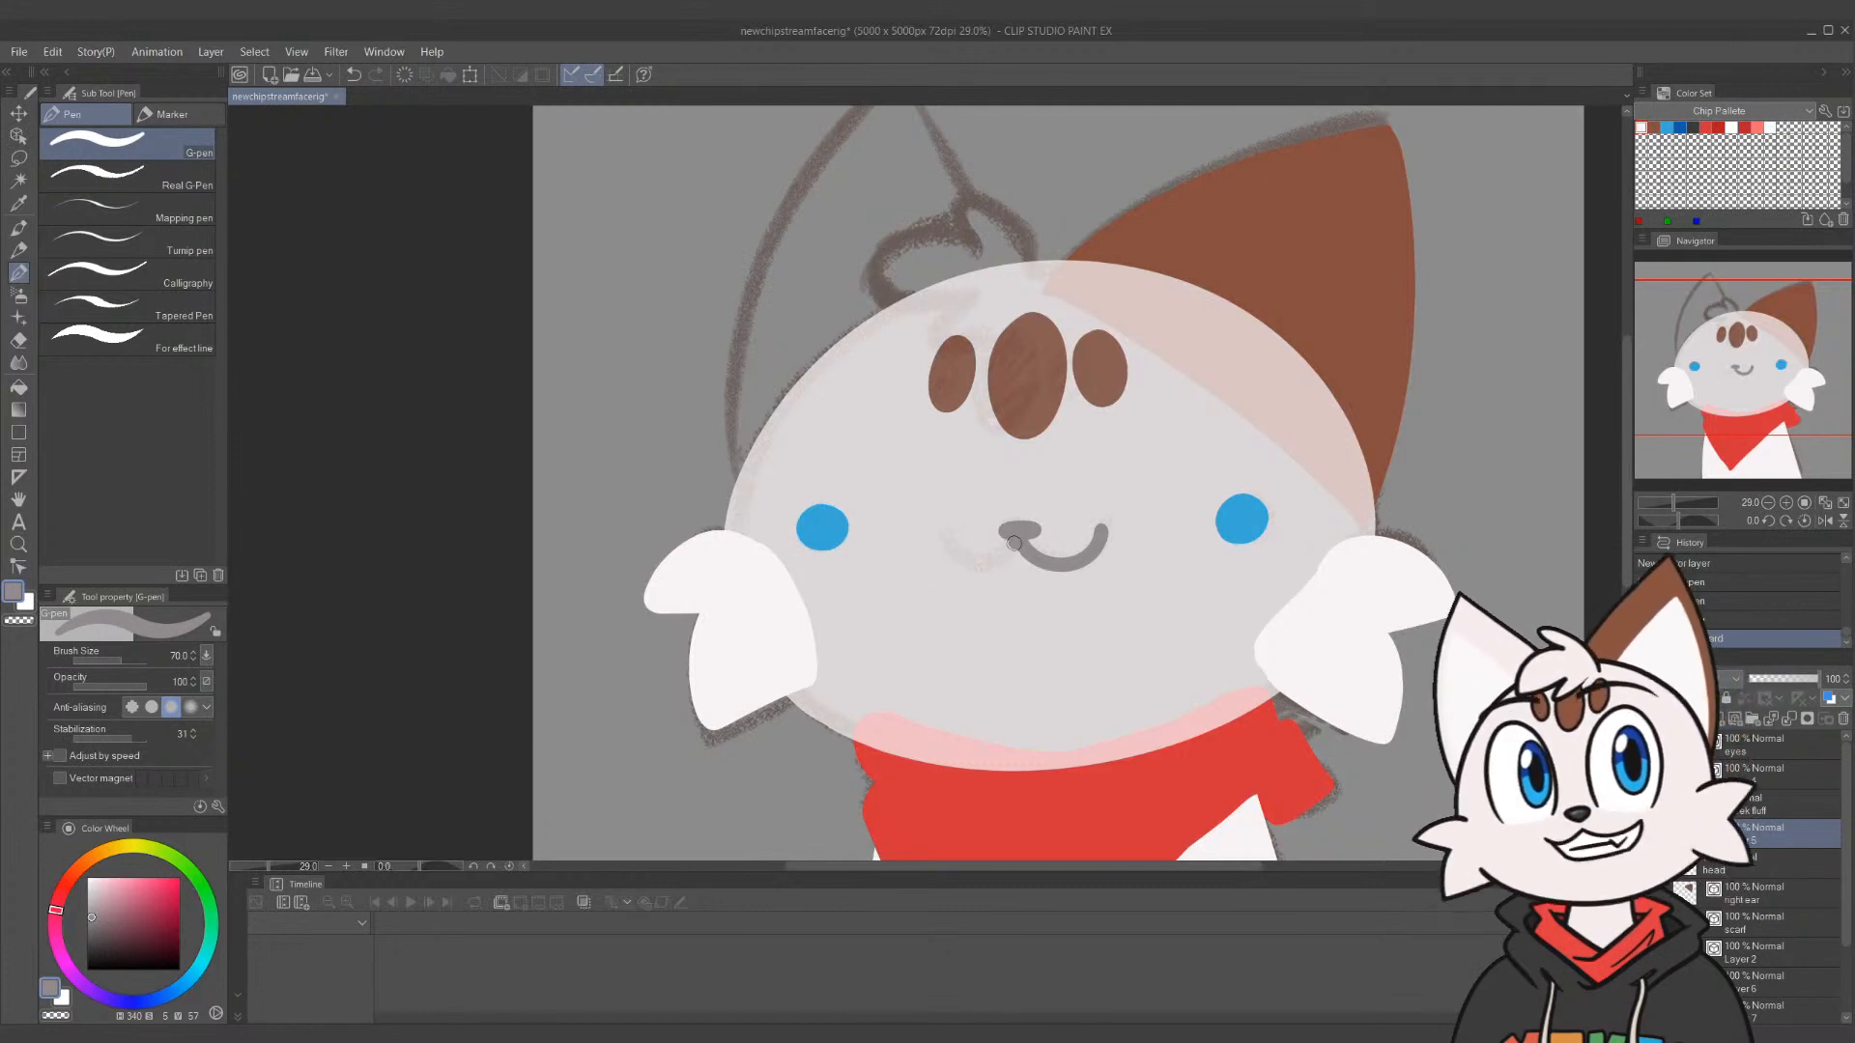
{"action": "mouse_move", "coordinate": [1018, 533]}
{"action": "left_mouse_down"}
{"action": "mouse_move", "coordinate": [946, 529]}
{"action": "mouse_move", "coordinate": [1000, 561]}
{"action": "mouse_move", "coordinate": [946, 529]}
{"action": "left_mouse_up"}
{"action": "key", "text": "ctrl+z"}
{"action": "key", "text": "ctrl+z"}
{"action": "key", "text": "ctrl+z"}
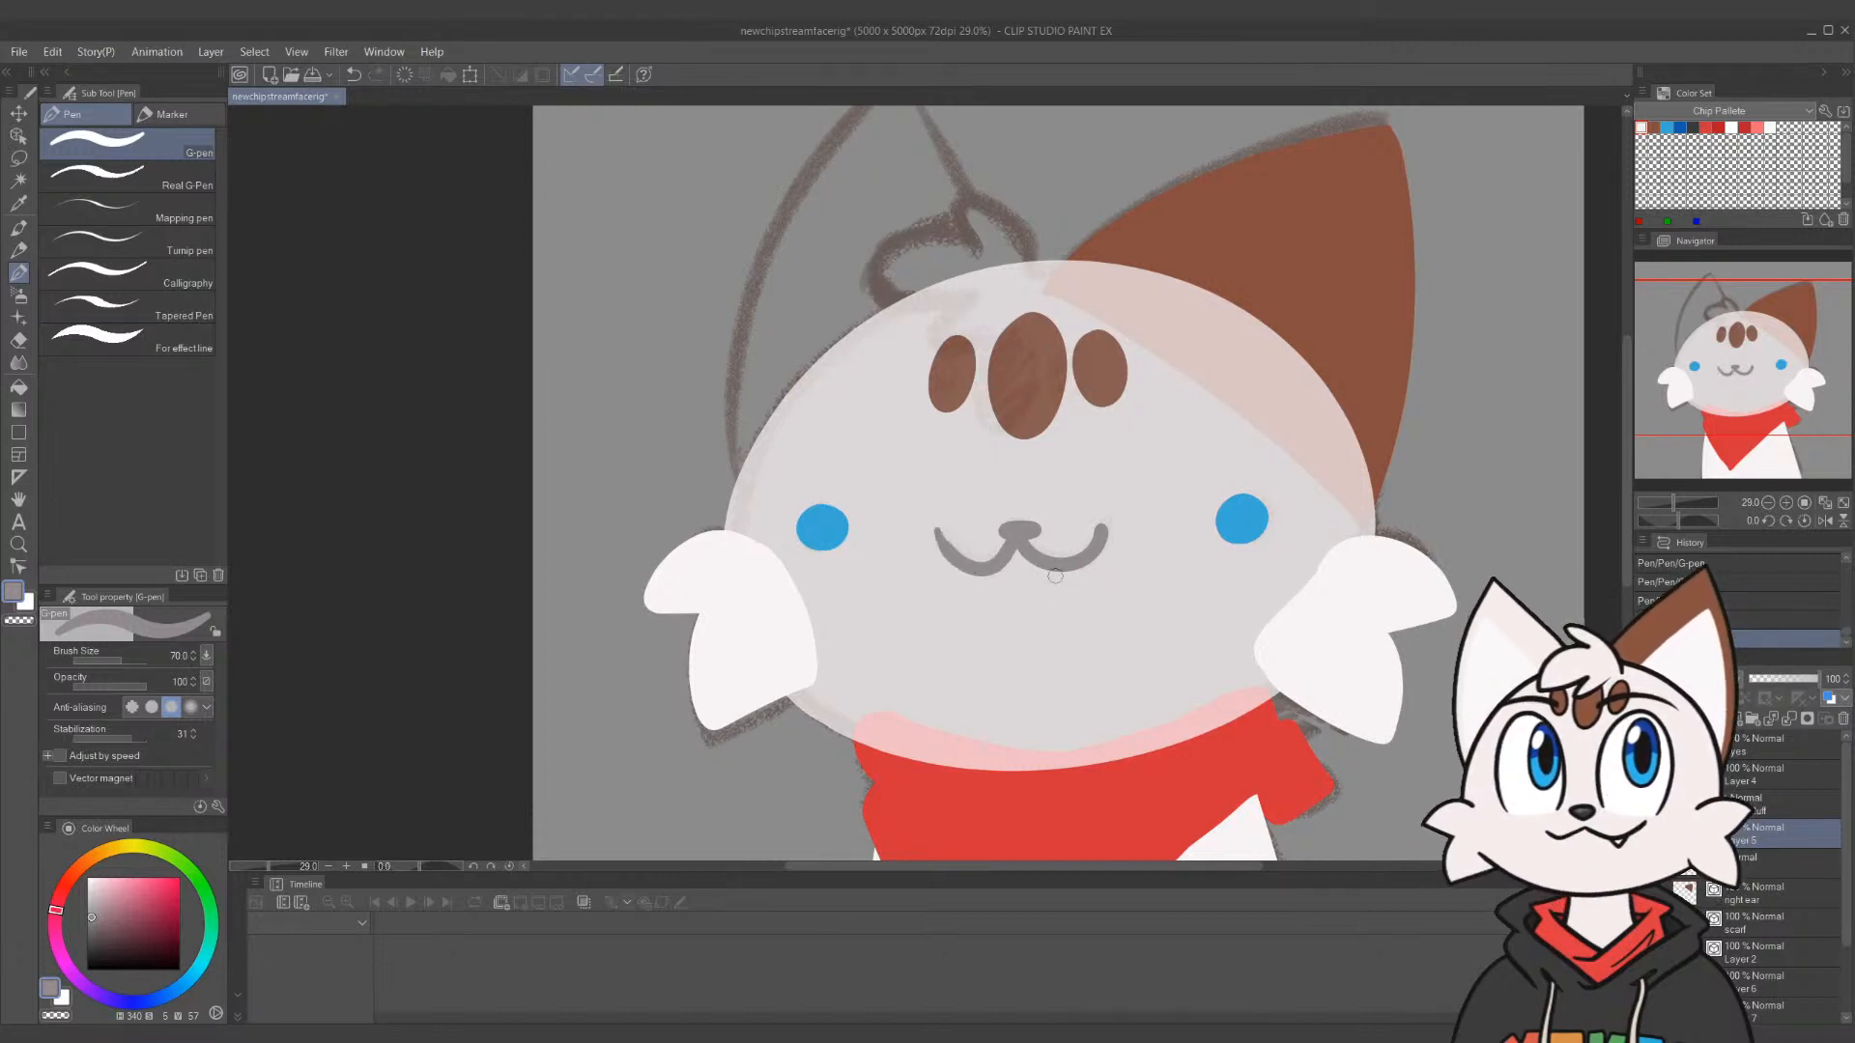
{"action": "key", "text": "ctrl+z"}
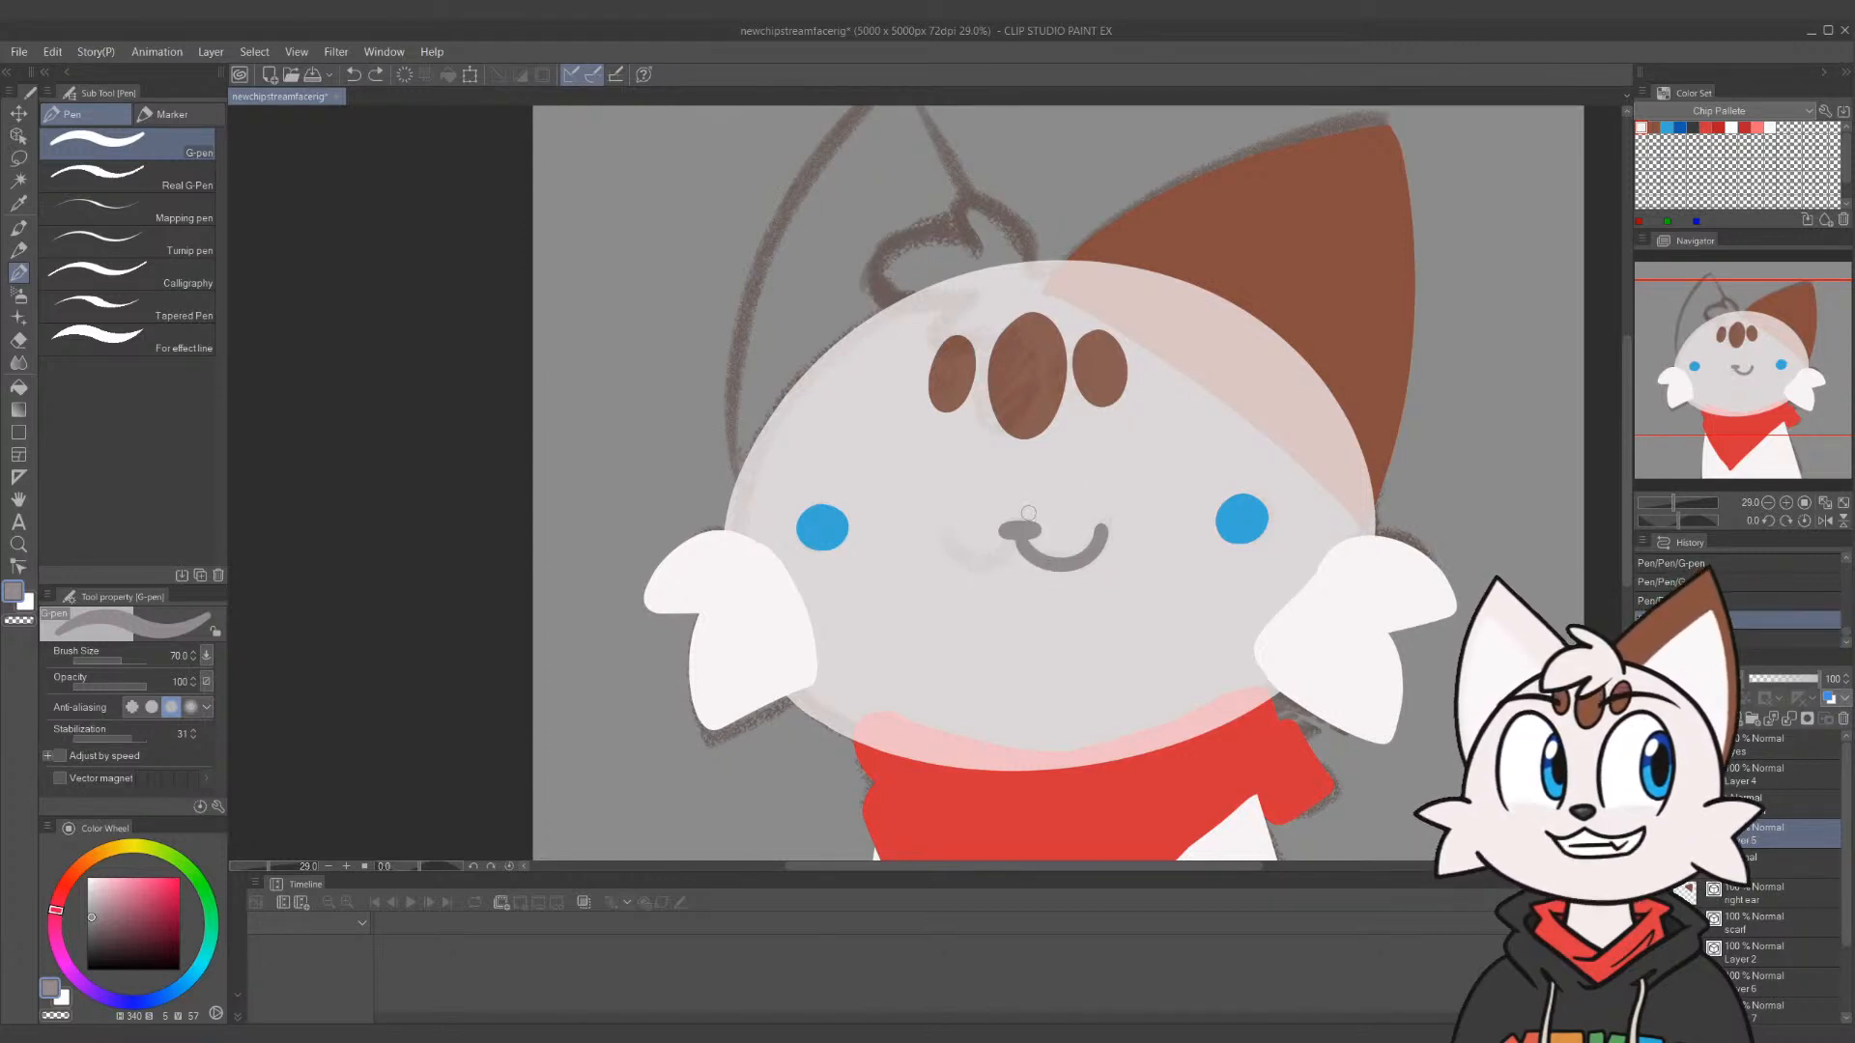
Draw the left half of the mouth again from under the nose, undoing strokes until it mirrors the right half
{"action": "mouse_move", "coordinate": [1018, 533]}
{"action": "left_mouse_down"}
{"action": "mouse_move", "coordinate": [946, 529]}
{"action": "mouse_move", "coordinate": [961, 560]}
{"action": "mouse_move", "coordinate": [1023, 535]}
{"action": "mouse_move", "coordinate": [959, 560]}
{"action": "mouse_move", "coordinate": [1022, 536]}
{"action": "left_mouse_up"}
{"action": "key", "text": "ctrl+z"}
{"action": "key", "text": "ctrl+z"}
{"action": "key", "text": "ctrl+z"}
{"action": "key", "text": "ctrl+z"}
{"action": "key", "text": "ctrl+z"}
{"action": "key", "text": "ctrl+z"}
{"action": "key", "text": "ctrl+z"}
{"action": "key", "text": "ctrl+z"}
{"action": "key", "text": "ctrl+z"}
{"action": "key", "text": "ctrl+z"}
{"action": "key", "text": "ctrl+z"}
{"action": "key", "text": "ctrl+z"}
{"action": "key", "text": "ctrl+z"}
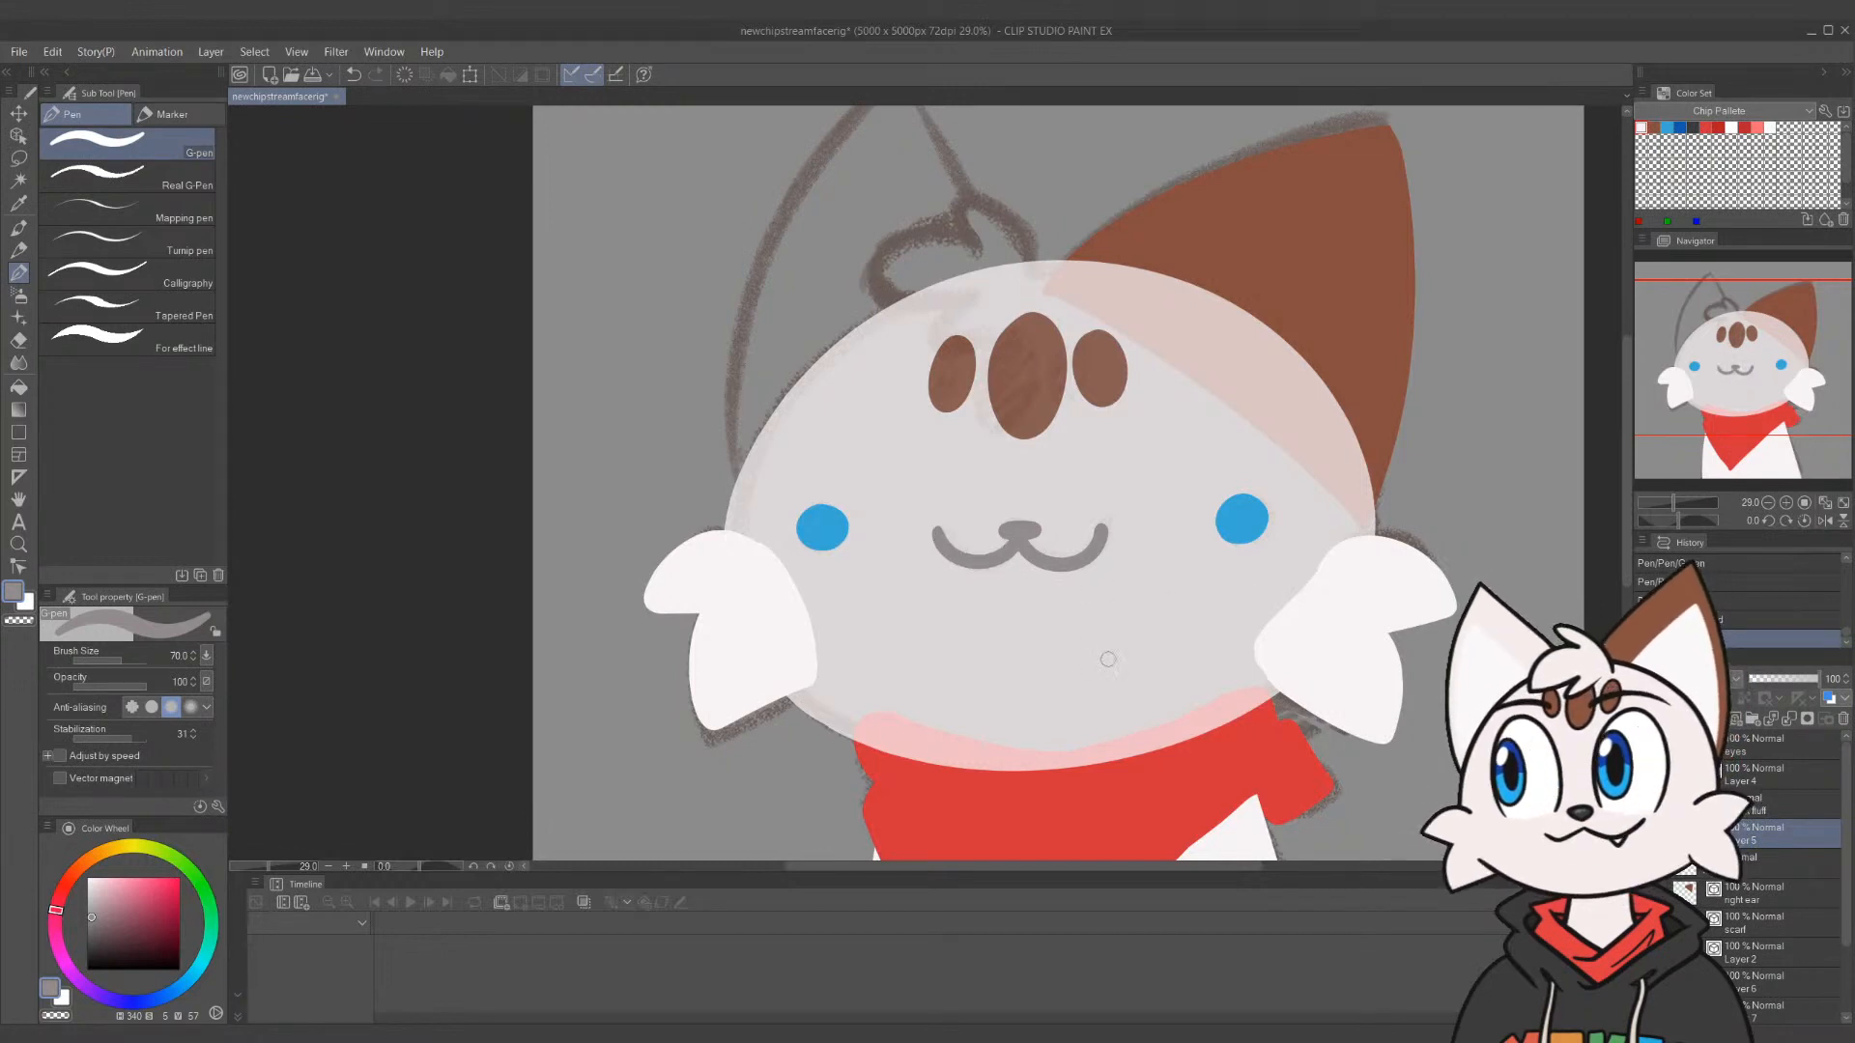
Check the mouth against the whole drawing and try a narrower left curve in place of the existing one
{"action": "key", "text": "ctrl+space"}
{"action": "left_click_drag", "start_coordinate": [1106, 639], "coordinate": [1005, 647]}
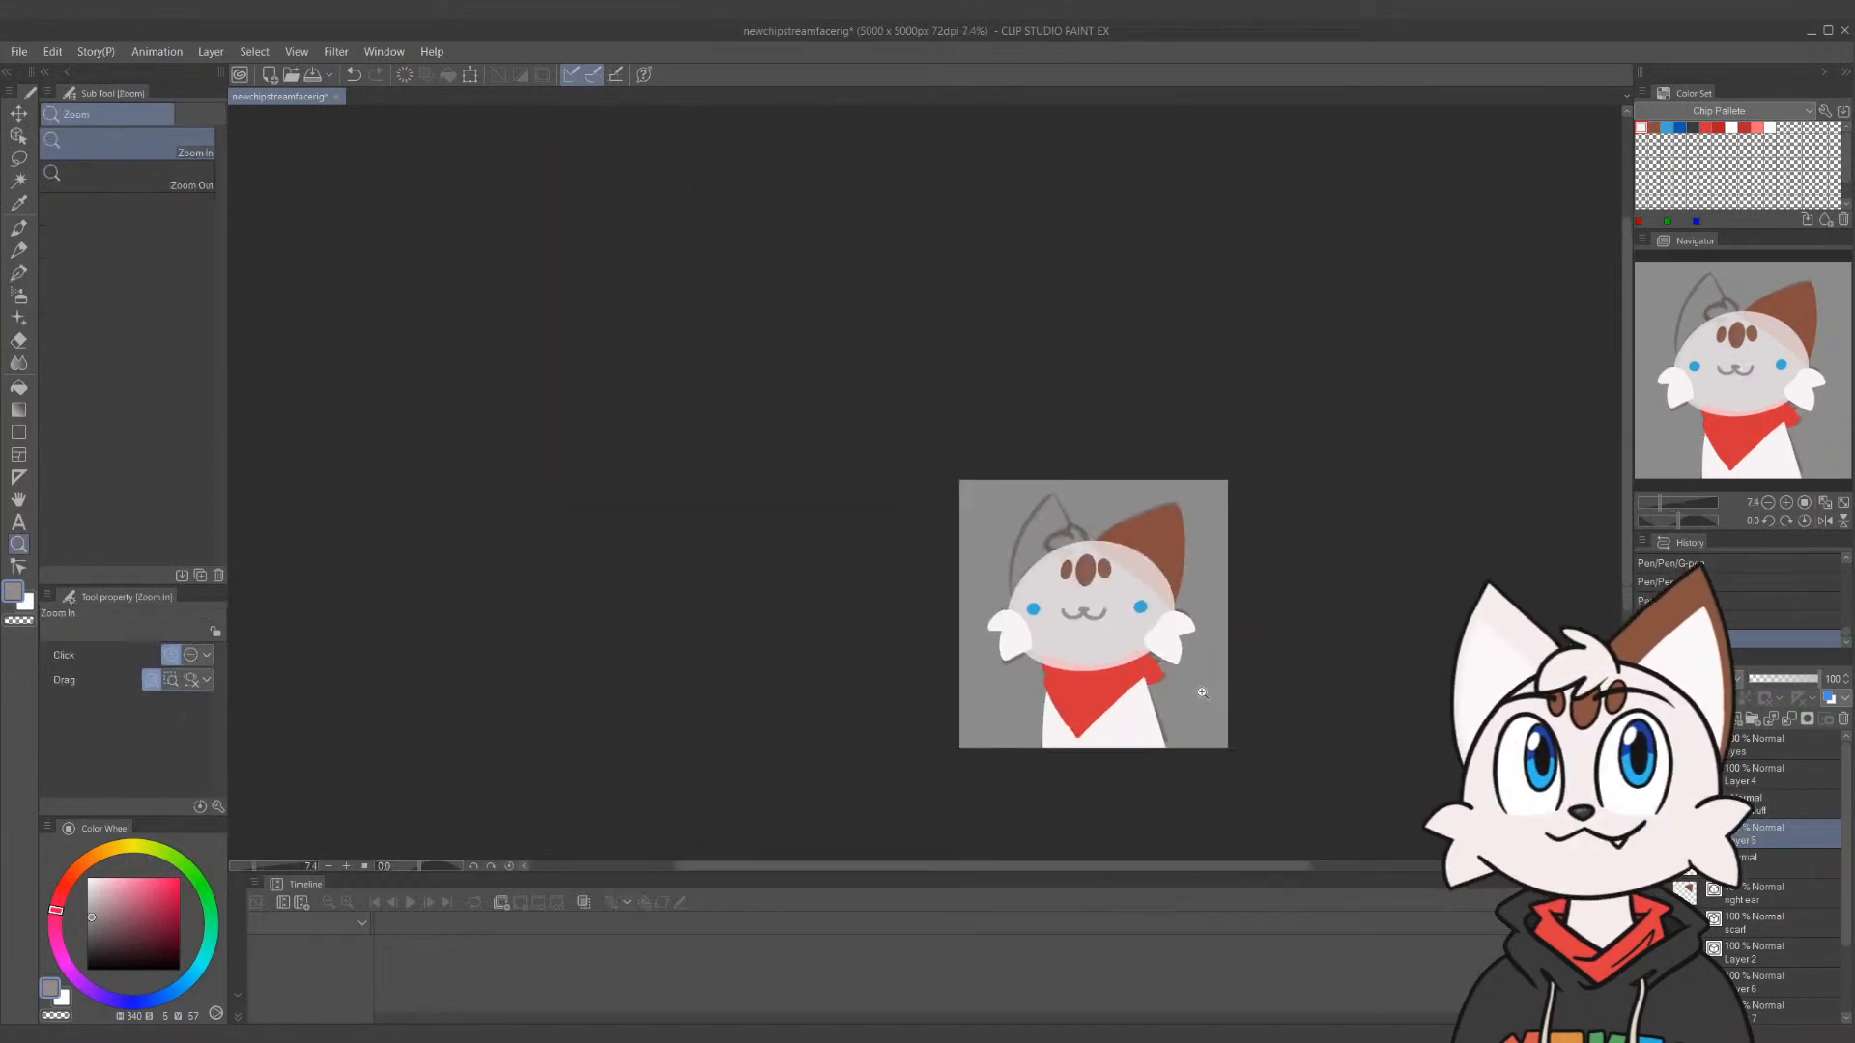
{"action": "left_click_drag", "start_coordinate": [1196, 689], "coordinate": [1160, 679]}
{"action": "left_click_drag", "start_coordinate": [1205, 661], "coordinate": [1251, 671]}
{"action": "mouse_move", "coordinate": [1030, 632]}
{"action": "left_mouse_down"}
{"action": "mouse_move", "coordinate": [1100, 646]}
{"action": "mouse_move", "coordinate": [947, 594]}
{"action": "left_mouse_up"}
{"action": "key", "text": "ctrl+z"}
{"action": "key", "text": "ctrl+z"}
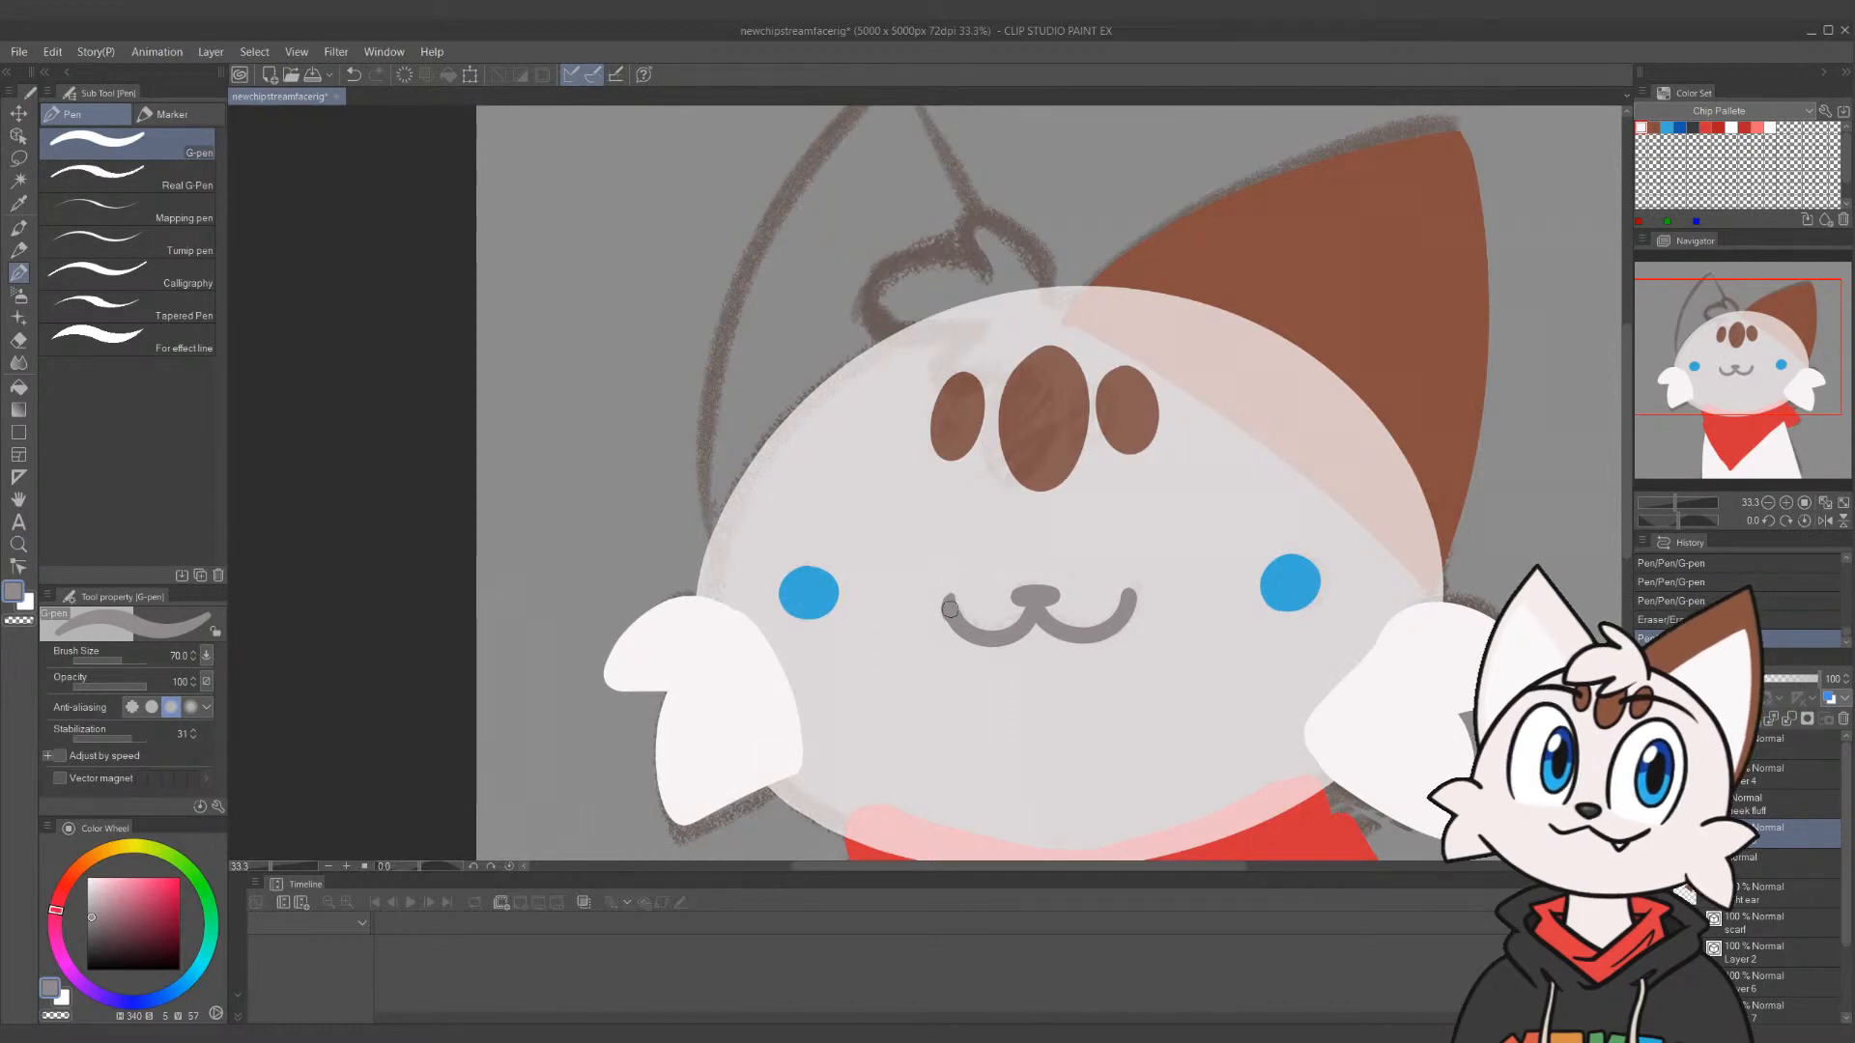
{"action": "key", "text": "ctrl+z"}
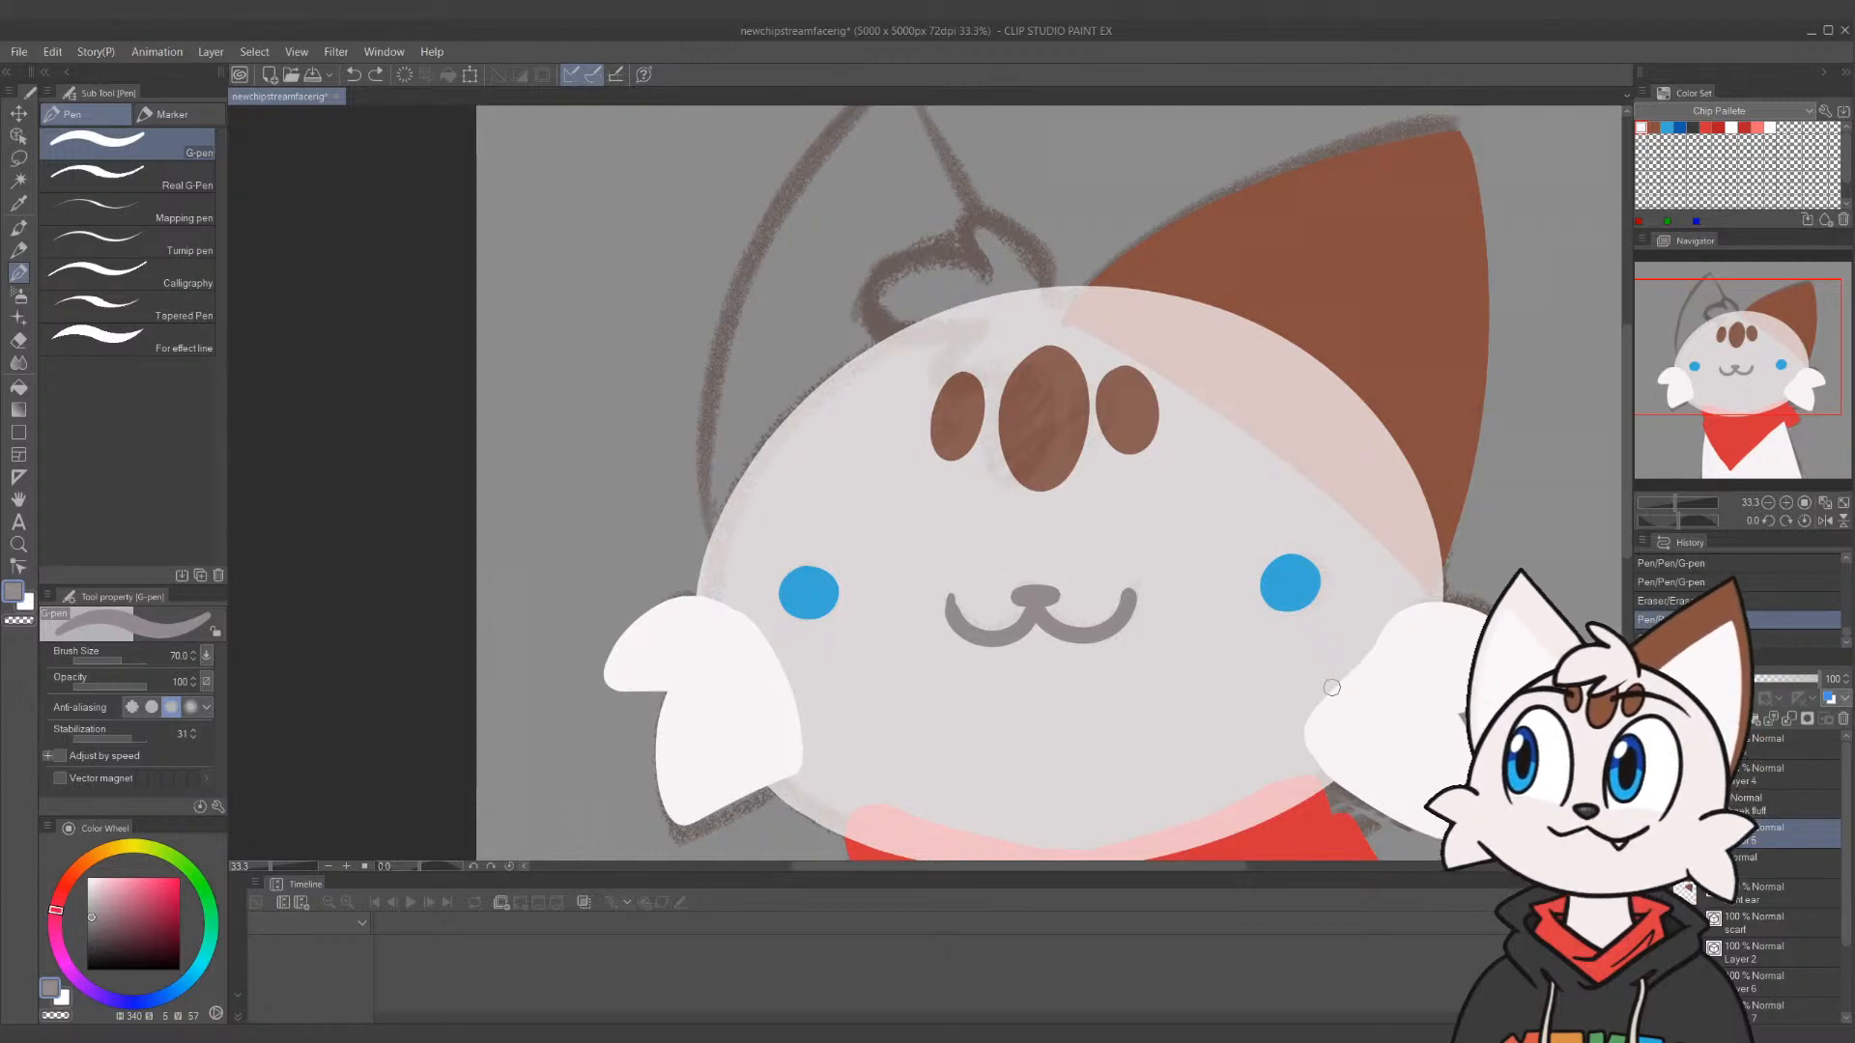
Undo the last left mouth curve and redraw it from the nose until it balances the right curve
{"action": "key", "text": "ctrl+z"}
{"action": "mouse_move", "coordinate": [1029, 601]}
{"action": "left_mouse_down"}
{"action": "mouse_move", "coordinate": [998, 639]}
{"action": "mouse_move", "coordinate": [947, 599]}
{"action": "mouse_move", "coordinate": [1029, 619]}
{"action": "mouse_move", "coordinate": [945, 600]}
{"action": "mouse_move", "coordinate": [966, 623]}
{"action": "mouse_move", "coordinate": [1031, 604]}
{"action": "mouse_move", "coordinate": [1014, 638]}
{"action": "mouse_move", "coordinate": [1033, 606]}
{"action": "mouse_move", "coordinate": [964, 623]}
{"action": "mouse_move", "coordinate": [1031, 604]}
{"action": "mouse_move", "coordinate": [955, 609]}
{"action": "mouse_move", "coordinate": [1032, 604]}
{"action": "mouse_move", "coordinate": [957, 615]}
{"action": "mouse_move", "coordinate": [1032, 604]}
{"action": "mouse_move", "coordinate": [956, 615]}
{"action": "mouse_move", "coordinate": [1034, 626]}
{"action": "mouse_move", "coordinate": [955, 611]}
{"action": "mouse_move", "coordinate": [1033, 618]}
{"action": "mouse_move", "coordinate": [965, 626]}
{"action": "mouse_move", "coordinate": [1033, 607]}
{"action": "mouse_move", "coordinate": [959, 610]}
{"action": "mouse_move", "coordinate": [1034, 611]}
{"action": "left_mouse_up"}
{"action": "key", "text": "ctrl+z"}
{"action": "key", "text": "ctrl+z"}
{"action": "key", "text": "ctrl+z"}
{"action": "key", "text": "ctrl+z"}
{"action": "key", "text": "ctrl+z"}
{"action": "key", "text": "ctrl+z"}
{"action": "key", "text": "ctrl+z"}
{"action": "key", "text": "ctrl+z"}
{"action": "key", "text": "ctrl+z"}
{"action": "key", "text": "ctrl+z"}
{"action": "key", "text": "ctrl+z"}
{"action": "key", "text": "ctrl+z"}
{"action": "key", "text": "ctrl+z"}
{"action": "key", "text": "ctrl+z"}
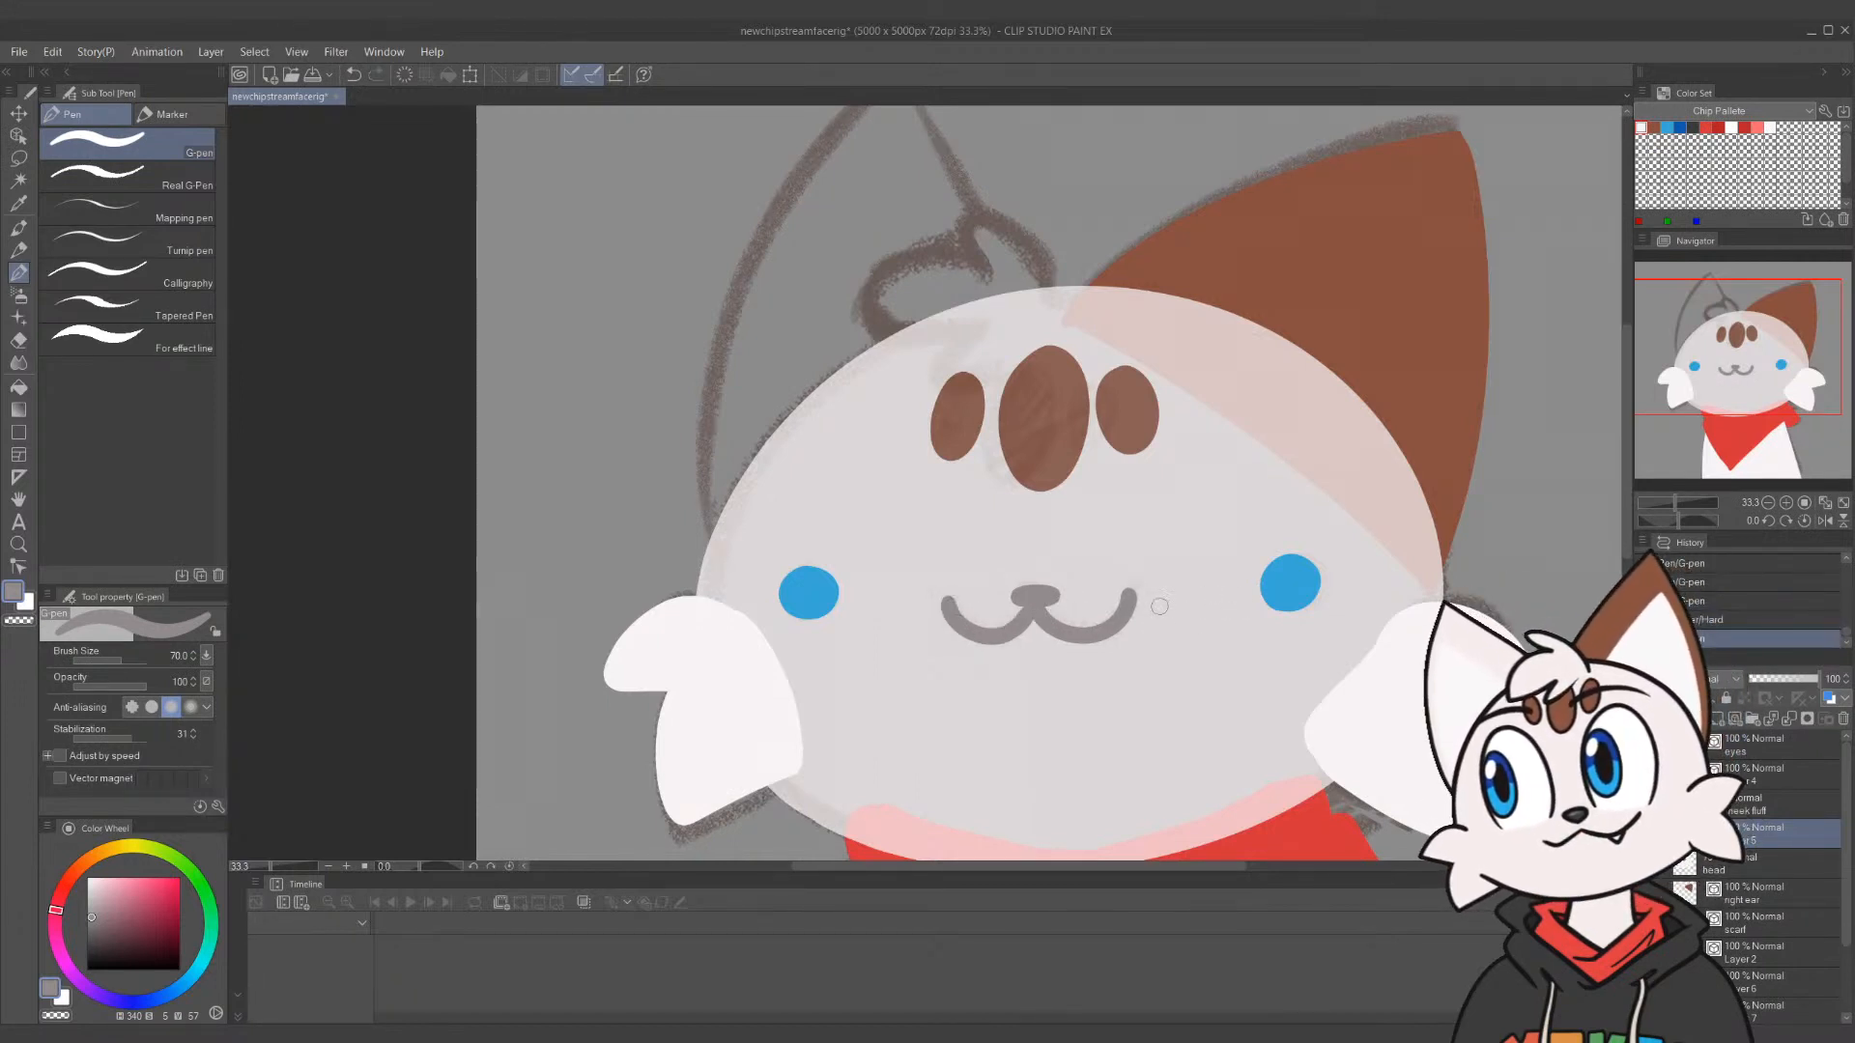
Review the finished nose and mouth on the whole cat and select the right ear's layer
{"action": "key", "text": "ctrl+space"}
{"action": "left_click_drag", "start_coordinate": [1101, 692], "coordinate": [987, 706]}
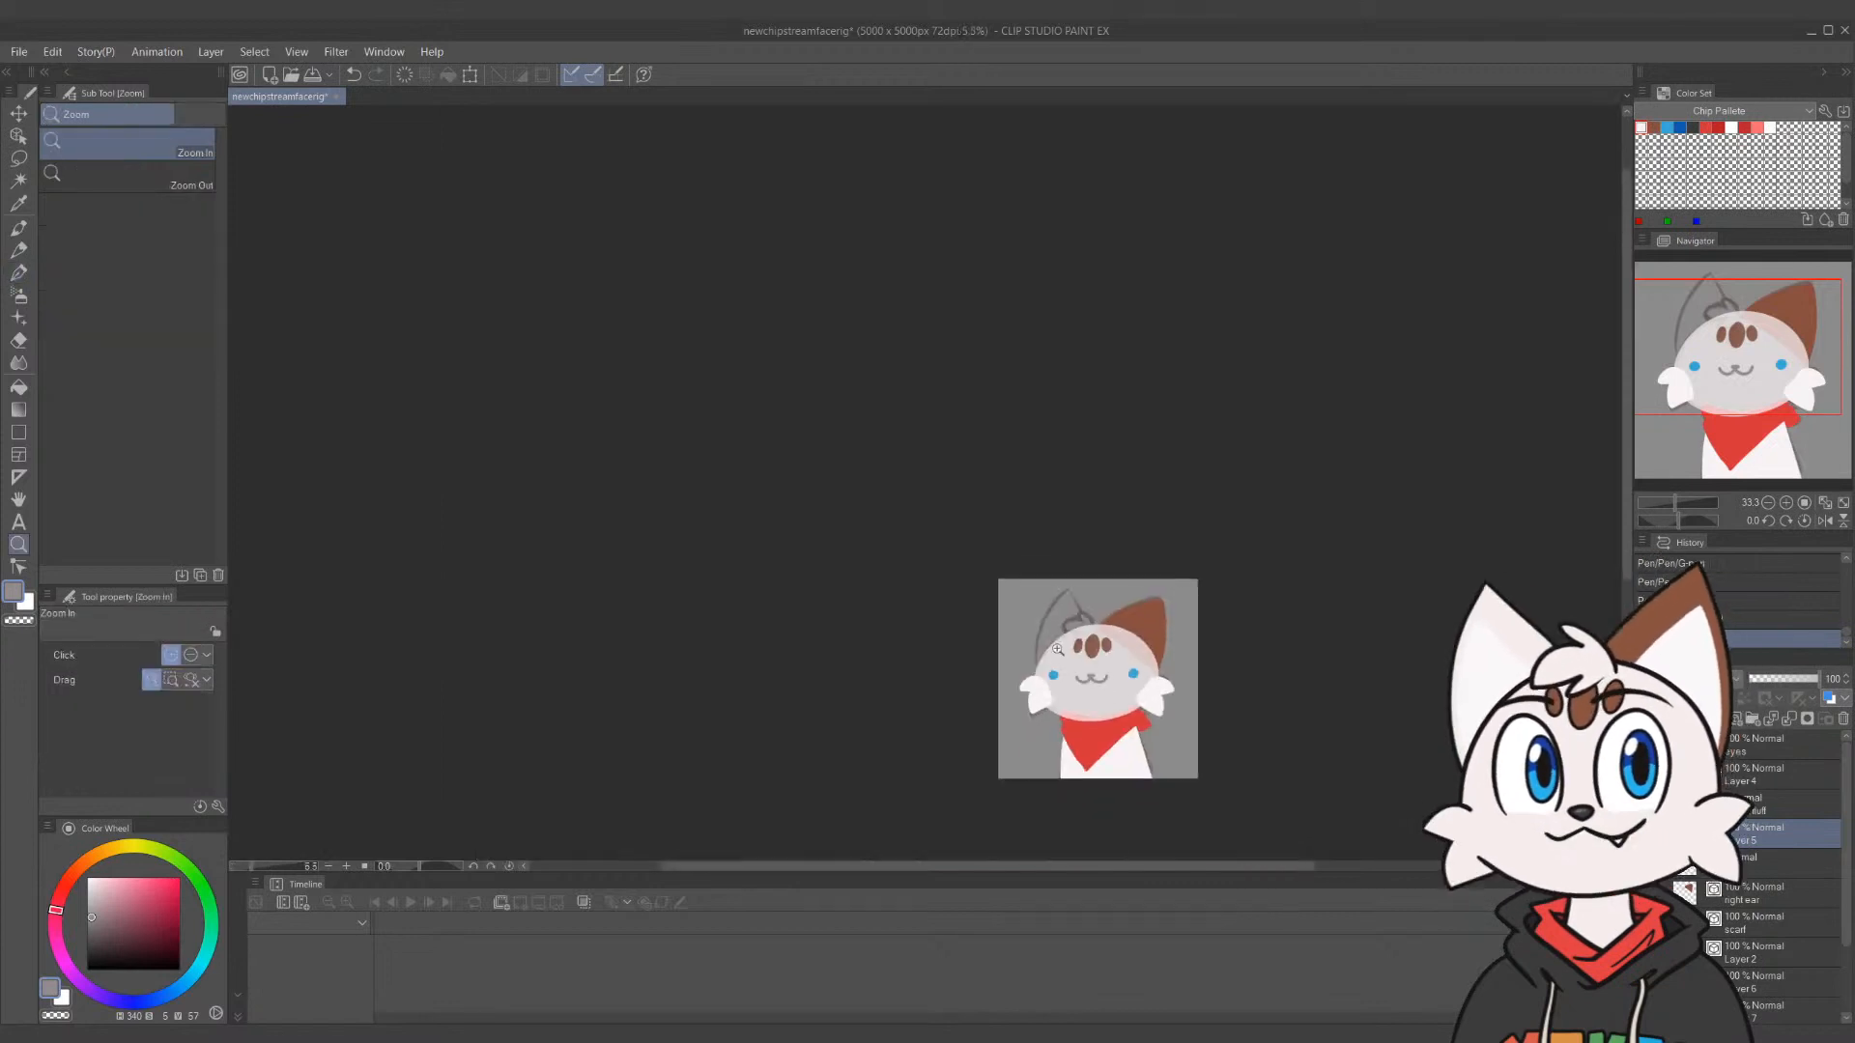
{"action": "left_click_drag", "start_coordinate": [1185, 735], "coordinate": [1244, 767]}
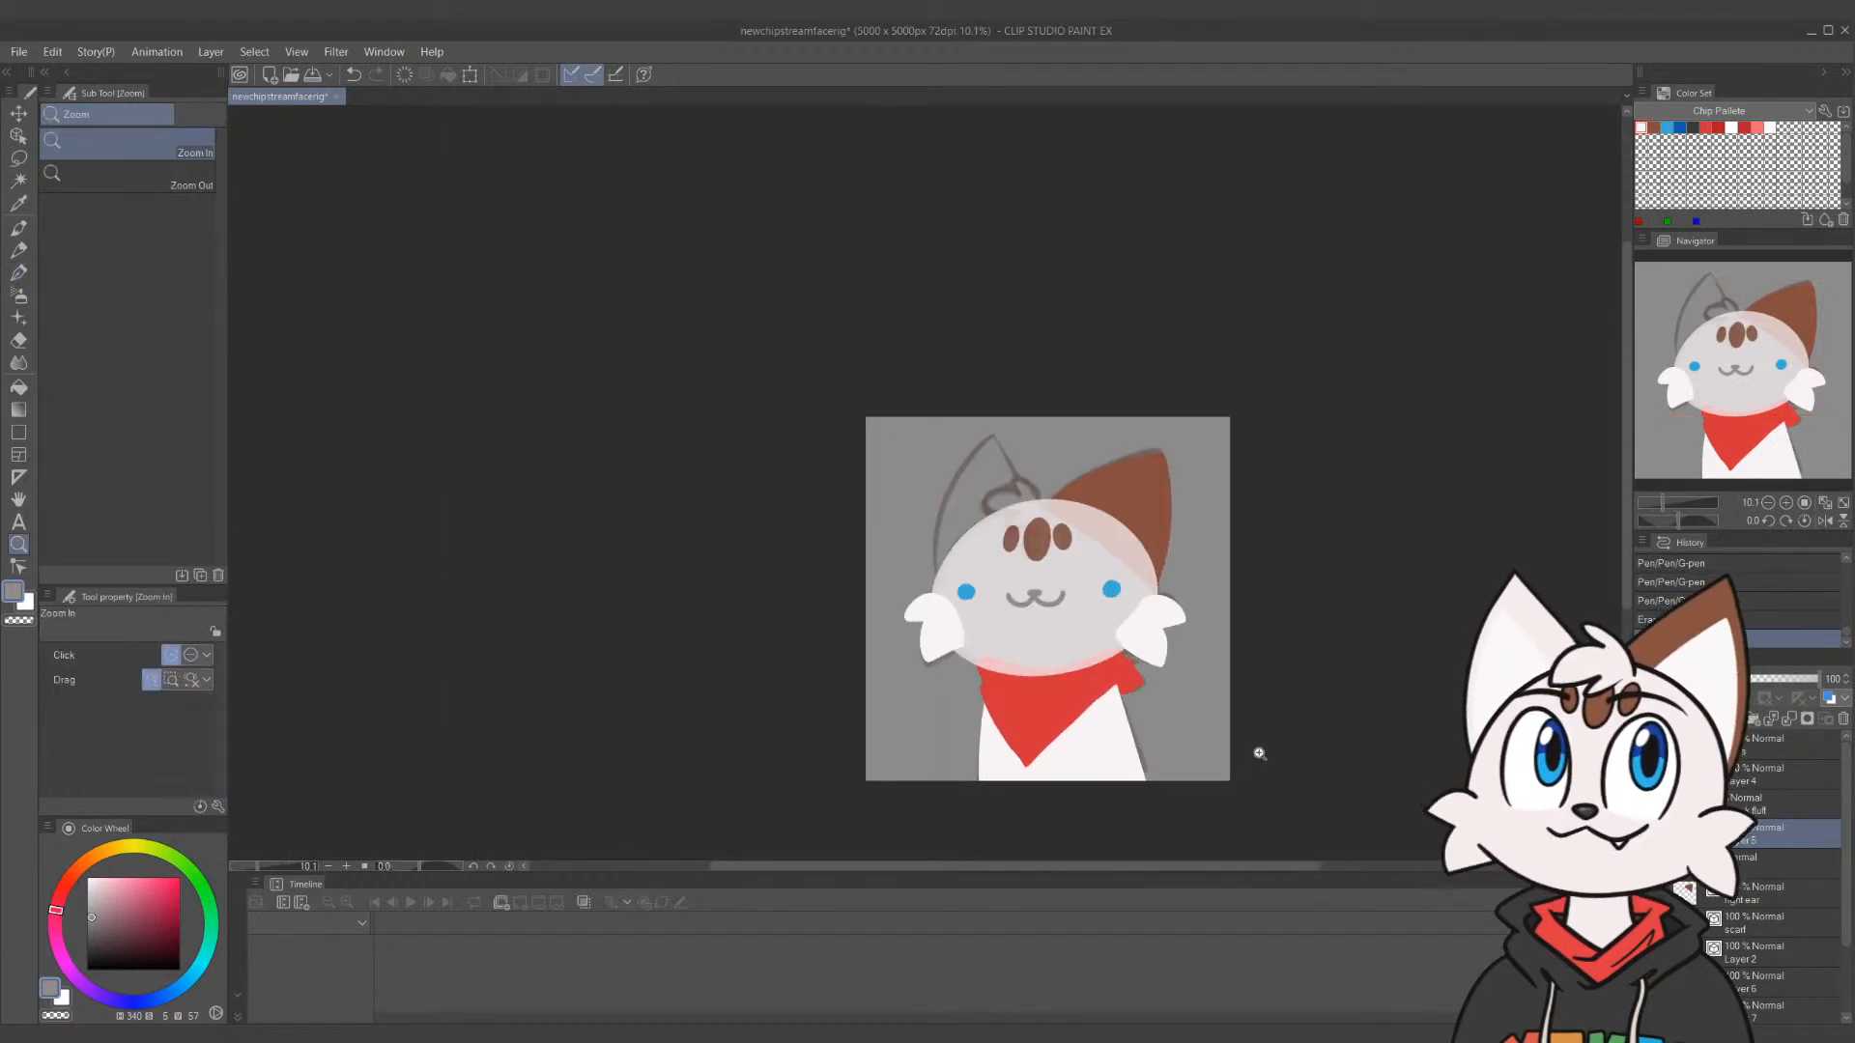
{"action": "left_click_drag", "start_coordinate": [1111, 641], "coordinate": [1098, 725]}
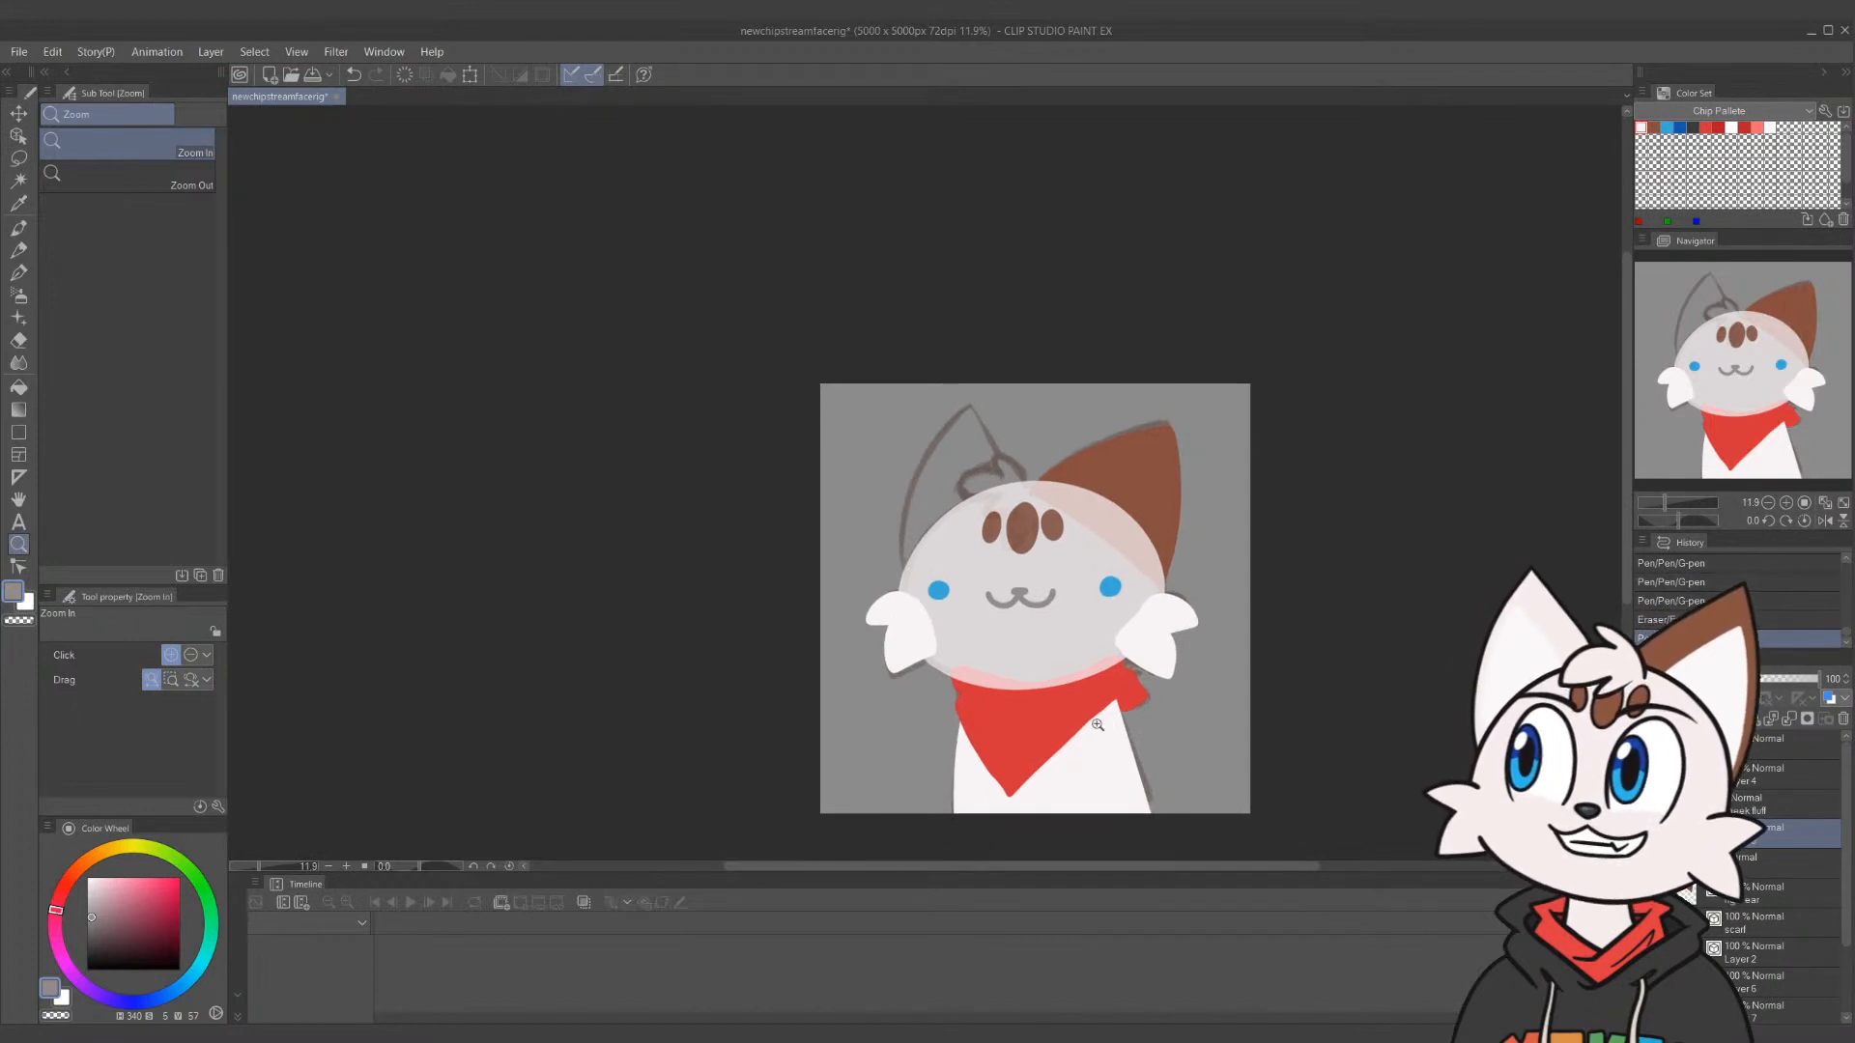
{"action": "left_click", "coordinate": [1781, 901]}
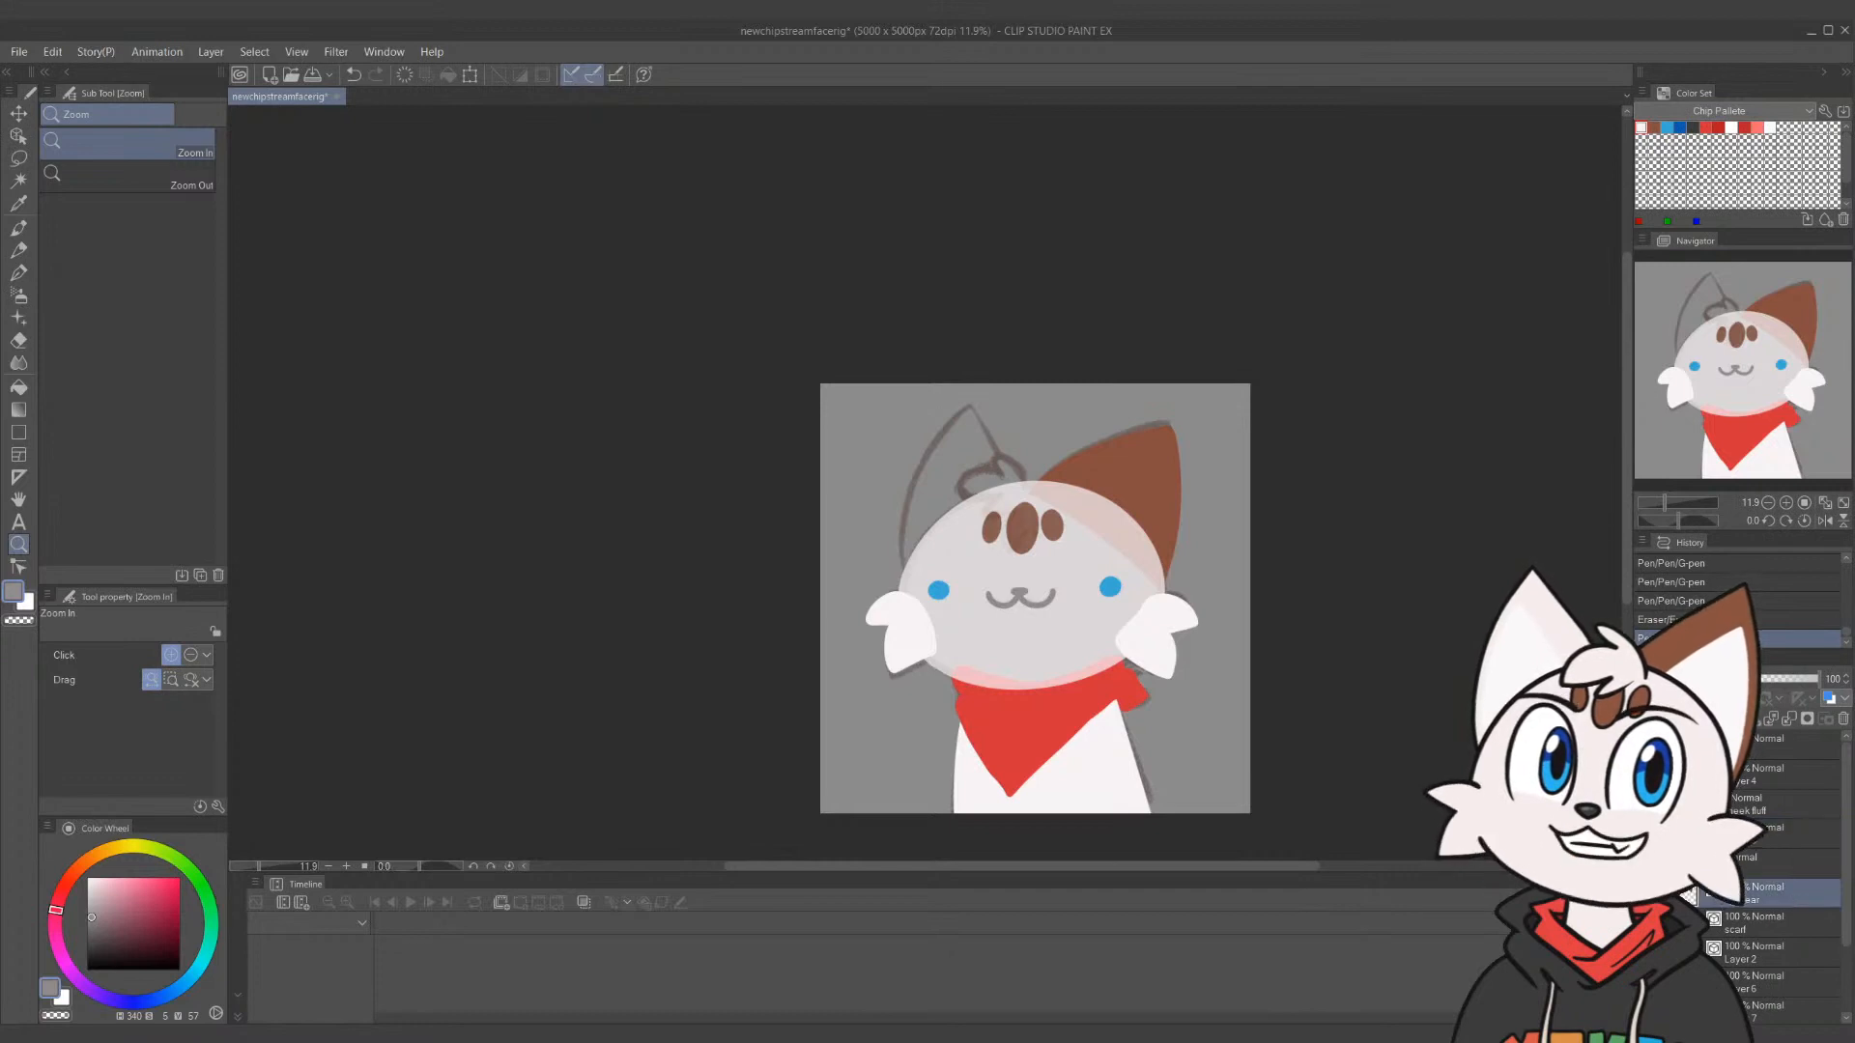
Choose the off-white swatch for a new vector layer above the right ear and set the head layer's opacity to 64%
{"action": "left_click", "coordinate": [1641, 125]}
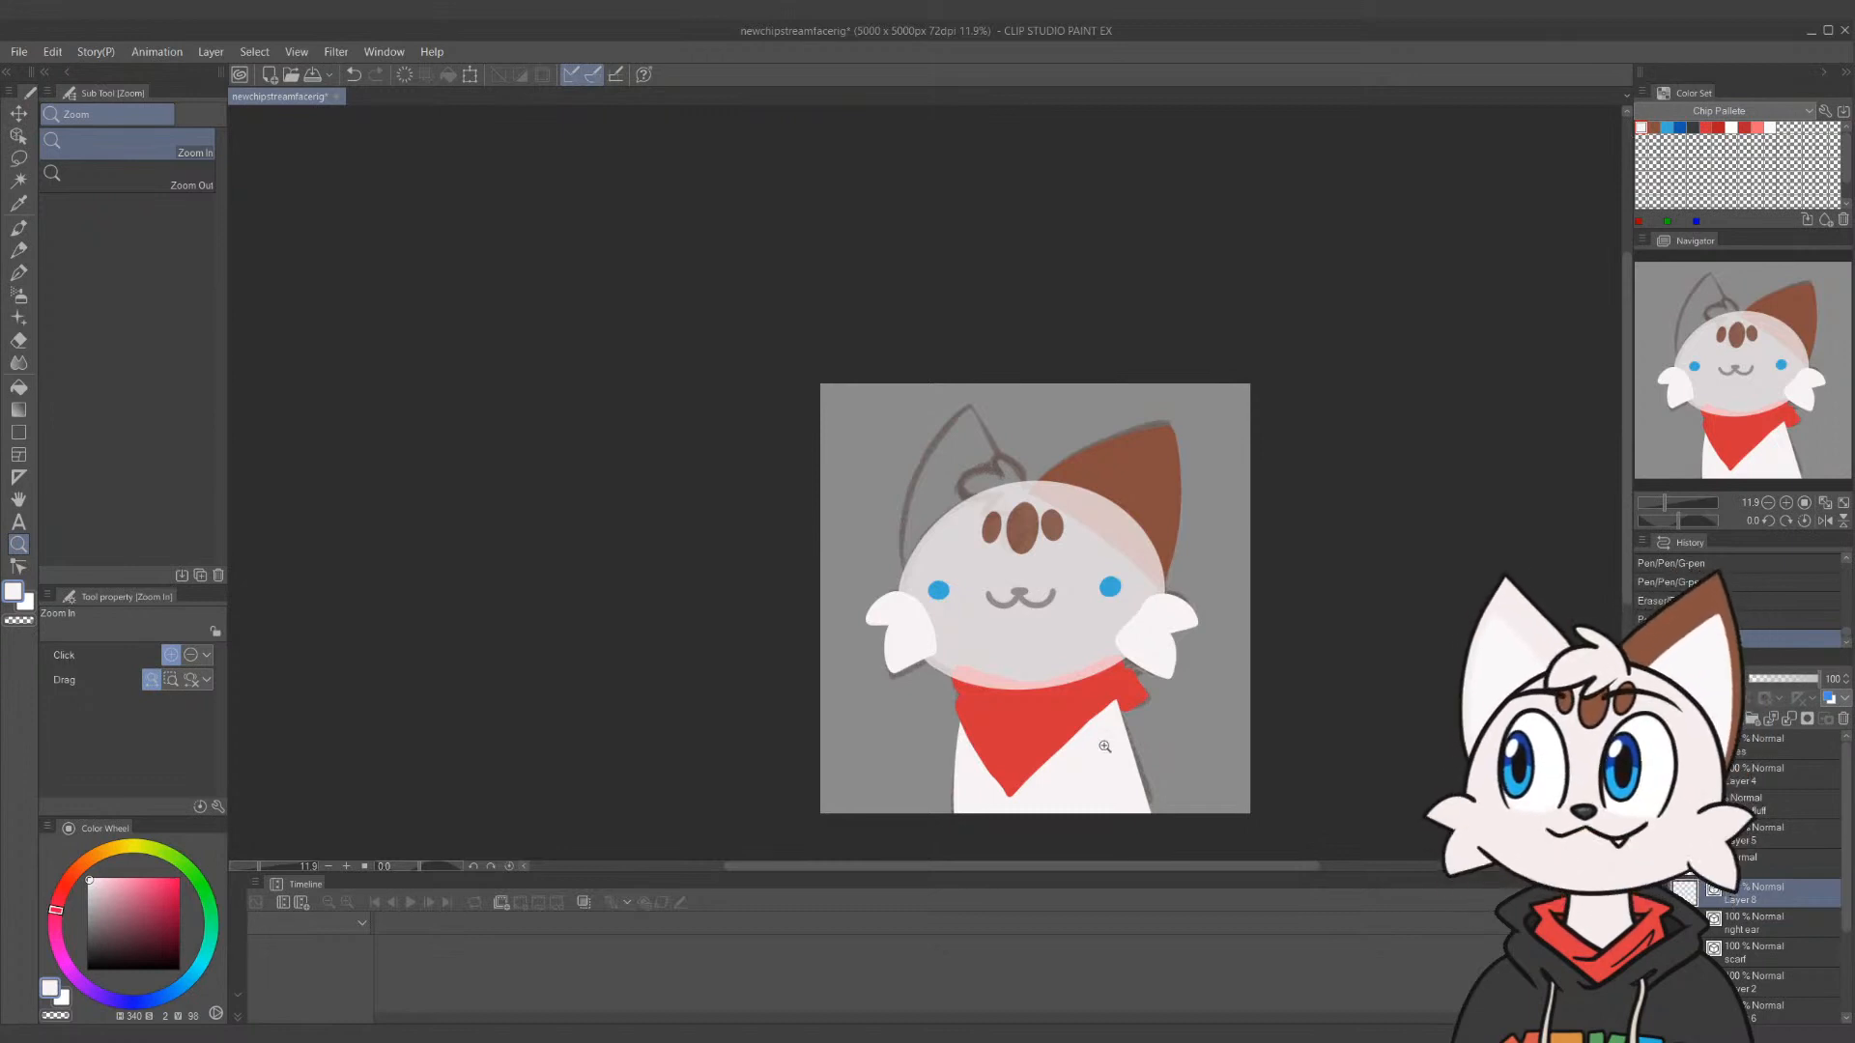
{"action": "left_click", "coordinate": [1774, 869]}
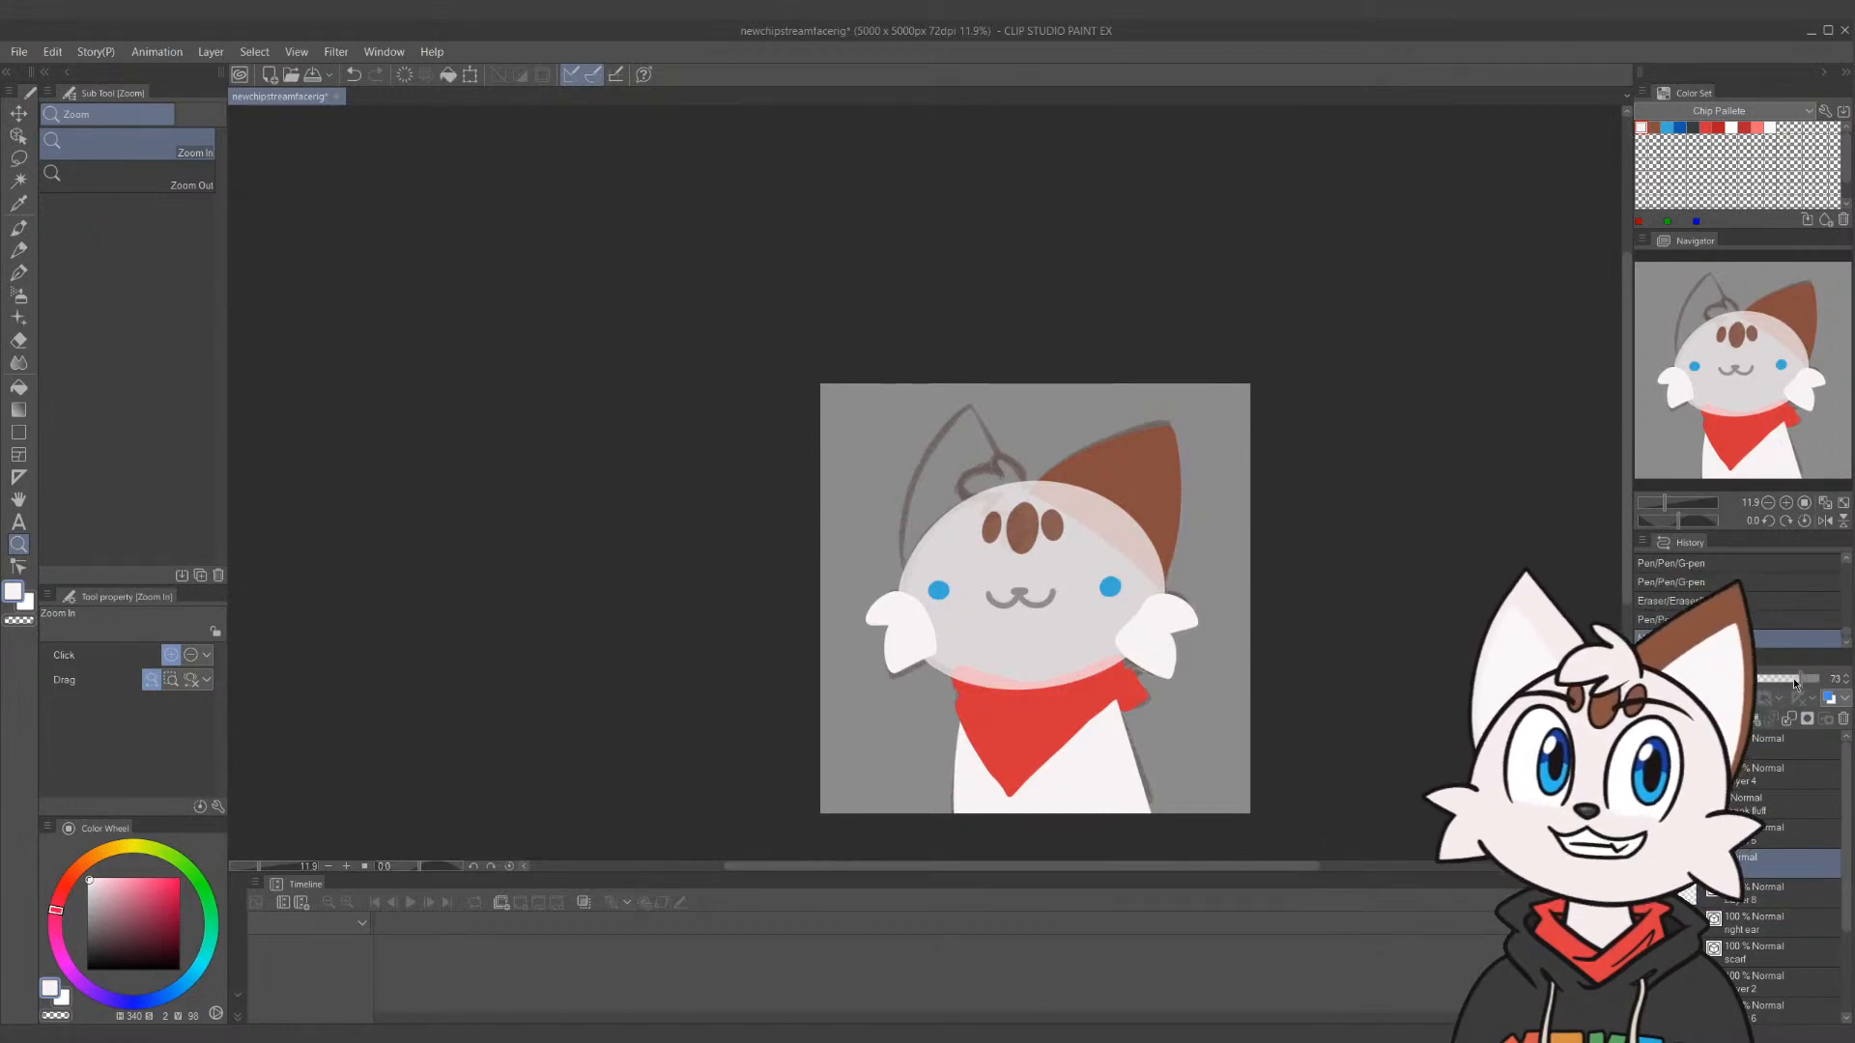
{"action": "mouse_move", "coordinate": [1795, 679]}
{"action": "left_mouse_down"}
{"action": "mouse_move", "coordinate": [1778, 681]}
{"action": "mouse_move", "coordinate": [1819, 682]}
{"action": "mouse_move", "coordinate": [1797, 686]}
{"action": "left_mouse_up"}
{"action": "left_click", "coordinate": [1771, 889]}
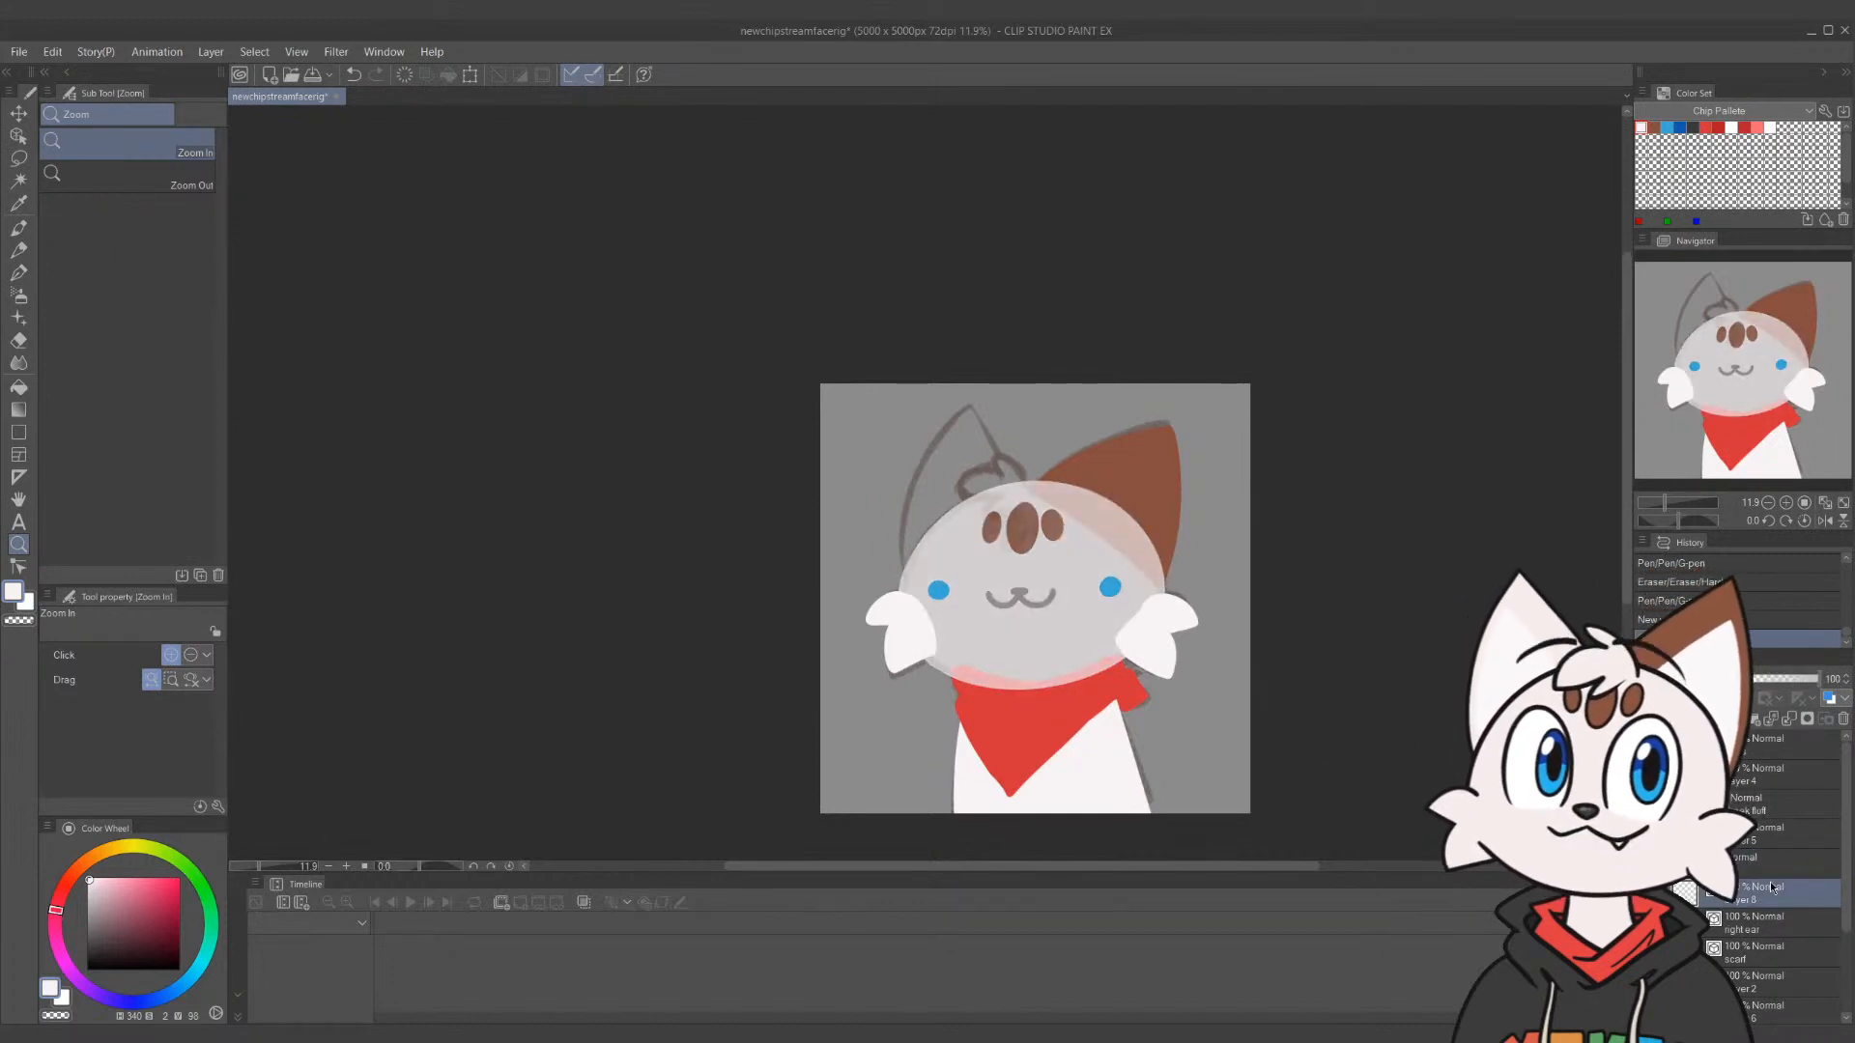
Outline both sides of the left ear from its tip over the sketch with the G-pen, redrawing the outer curve until it fits
{"action": "left_click", "coordinate": [952, 414]}
{"action": "key", "text": "p"}
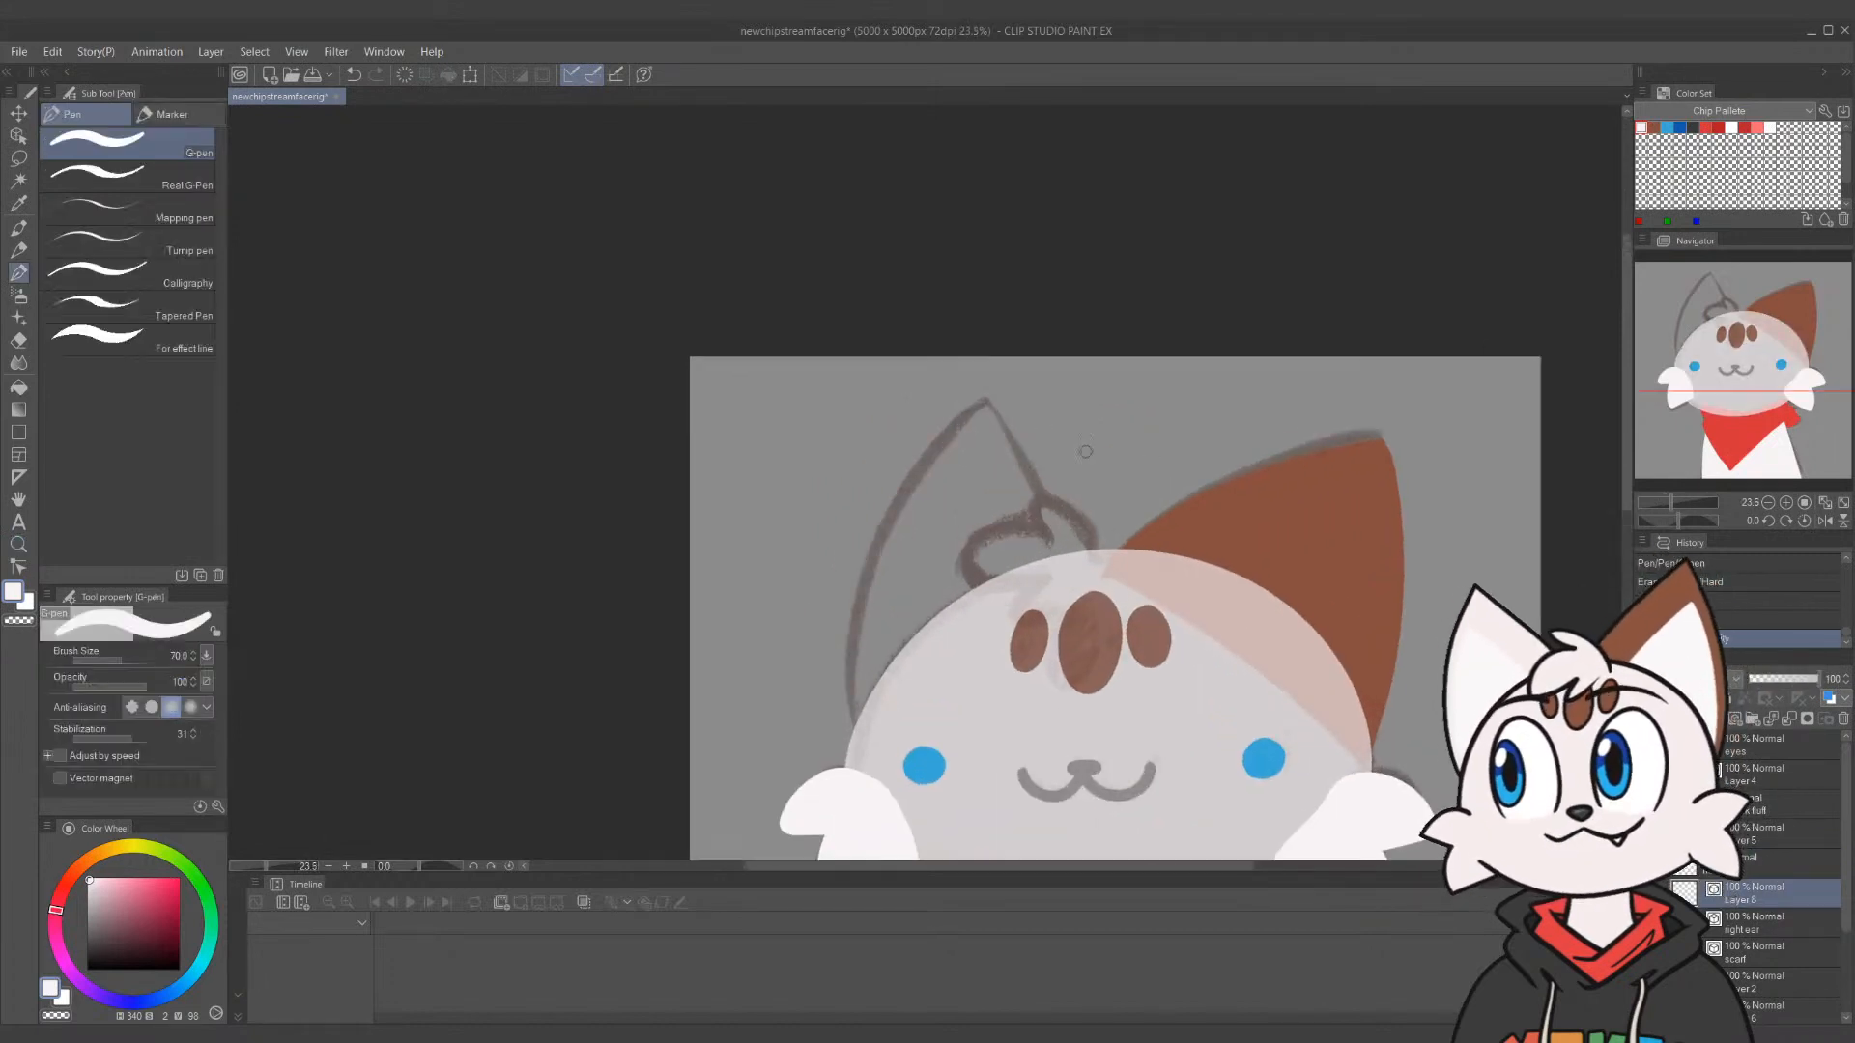
{"action": "left_click_drag", "start_coordinate": [984, 402], "coordinate": [1097, 648]}
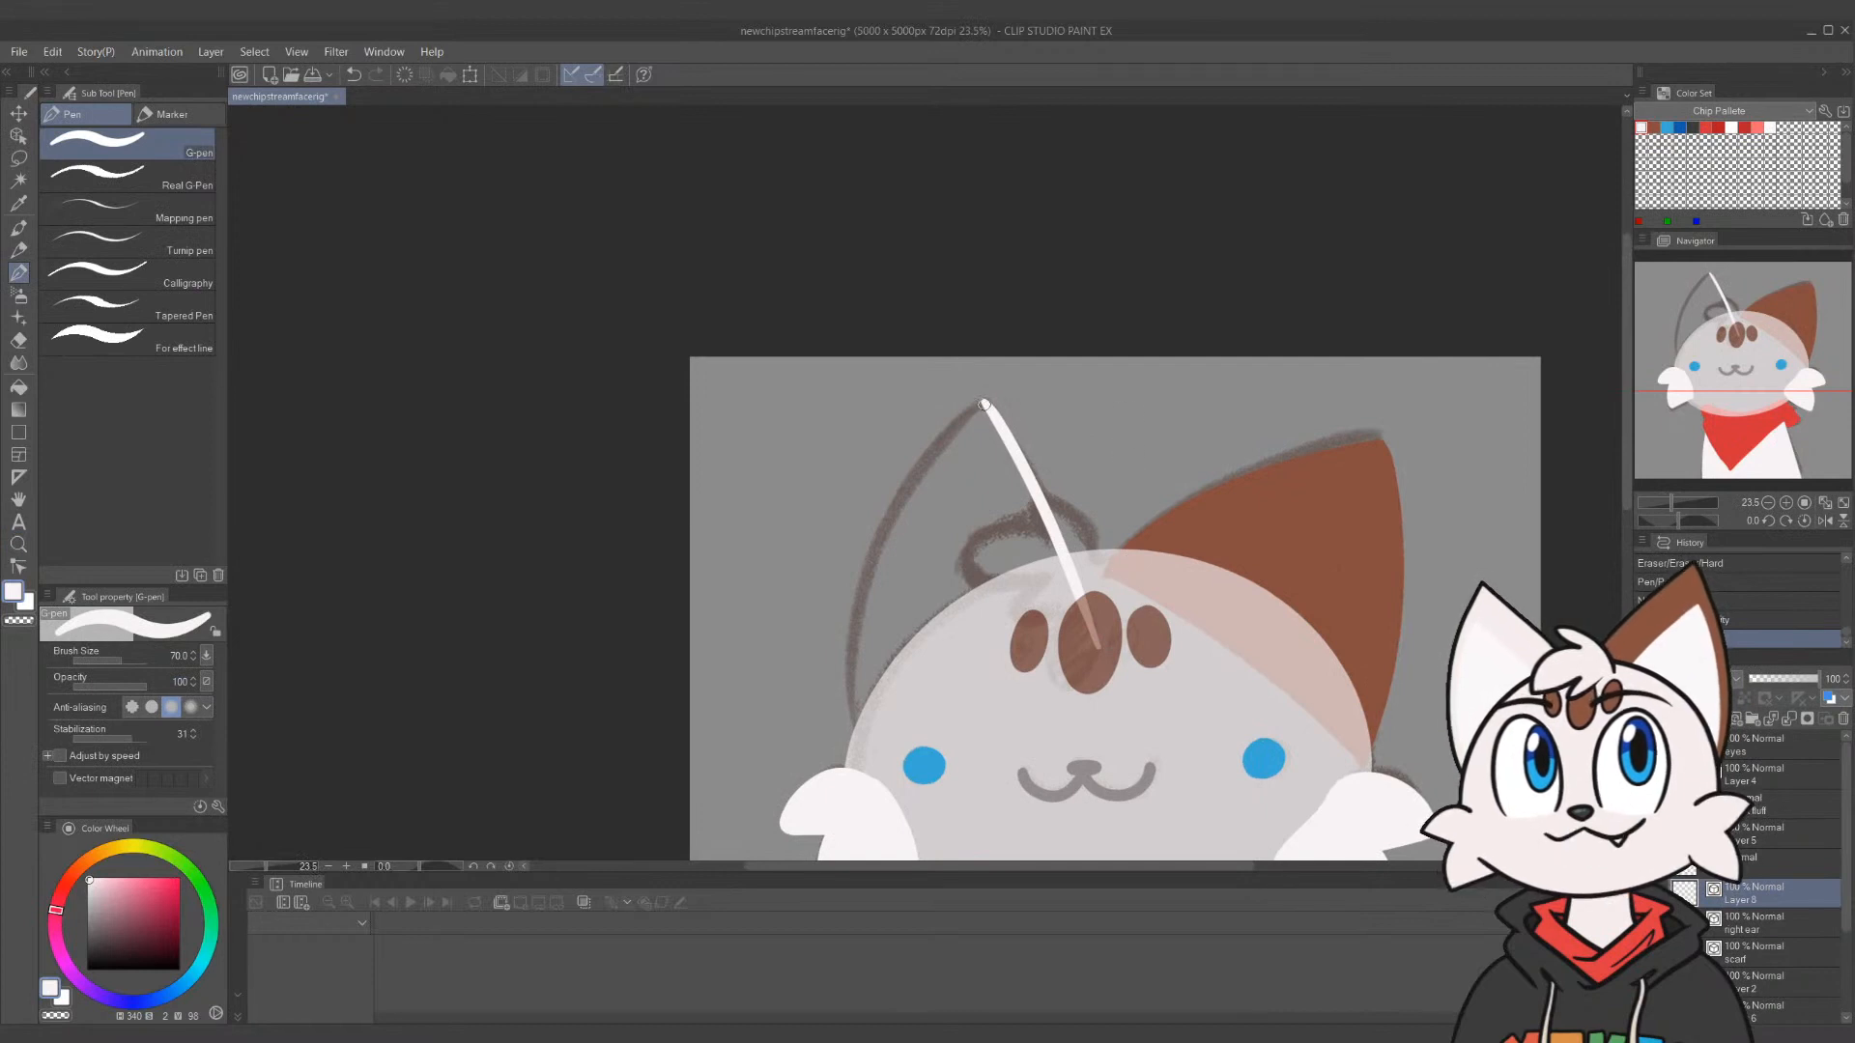
{"action": "left_click_drag", "start_coordinate": [984, 402], "coordinate": [861, 746]}
{"action": "key", "text": "ctrl+z"}
{"action": "left_click_drag", "start_coordinate": [982, 400], "coordinate": [860, 763]}
{"action": "key", "text": "ctrl+z"}
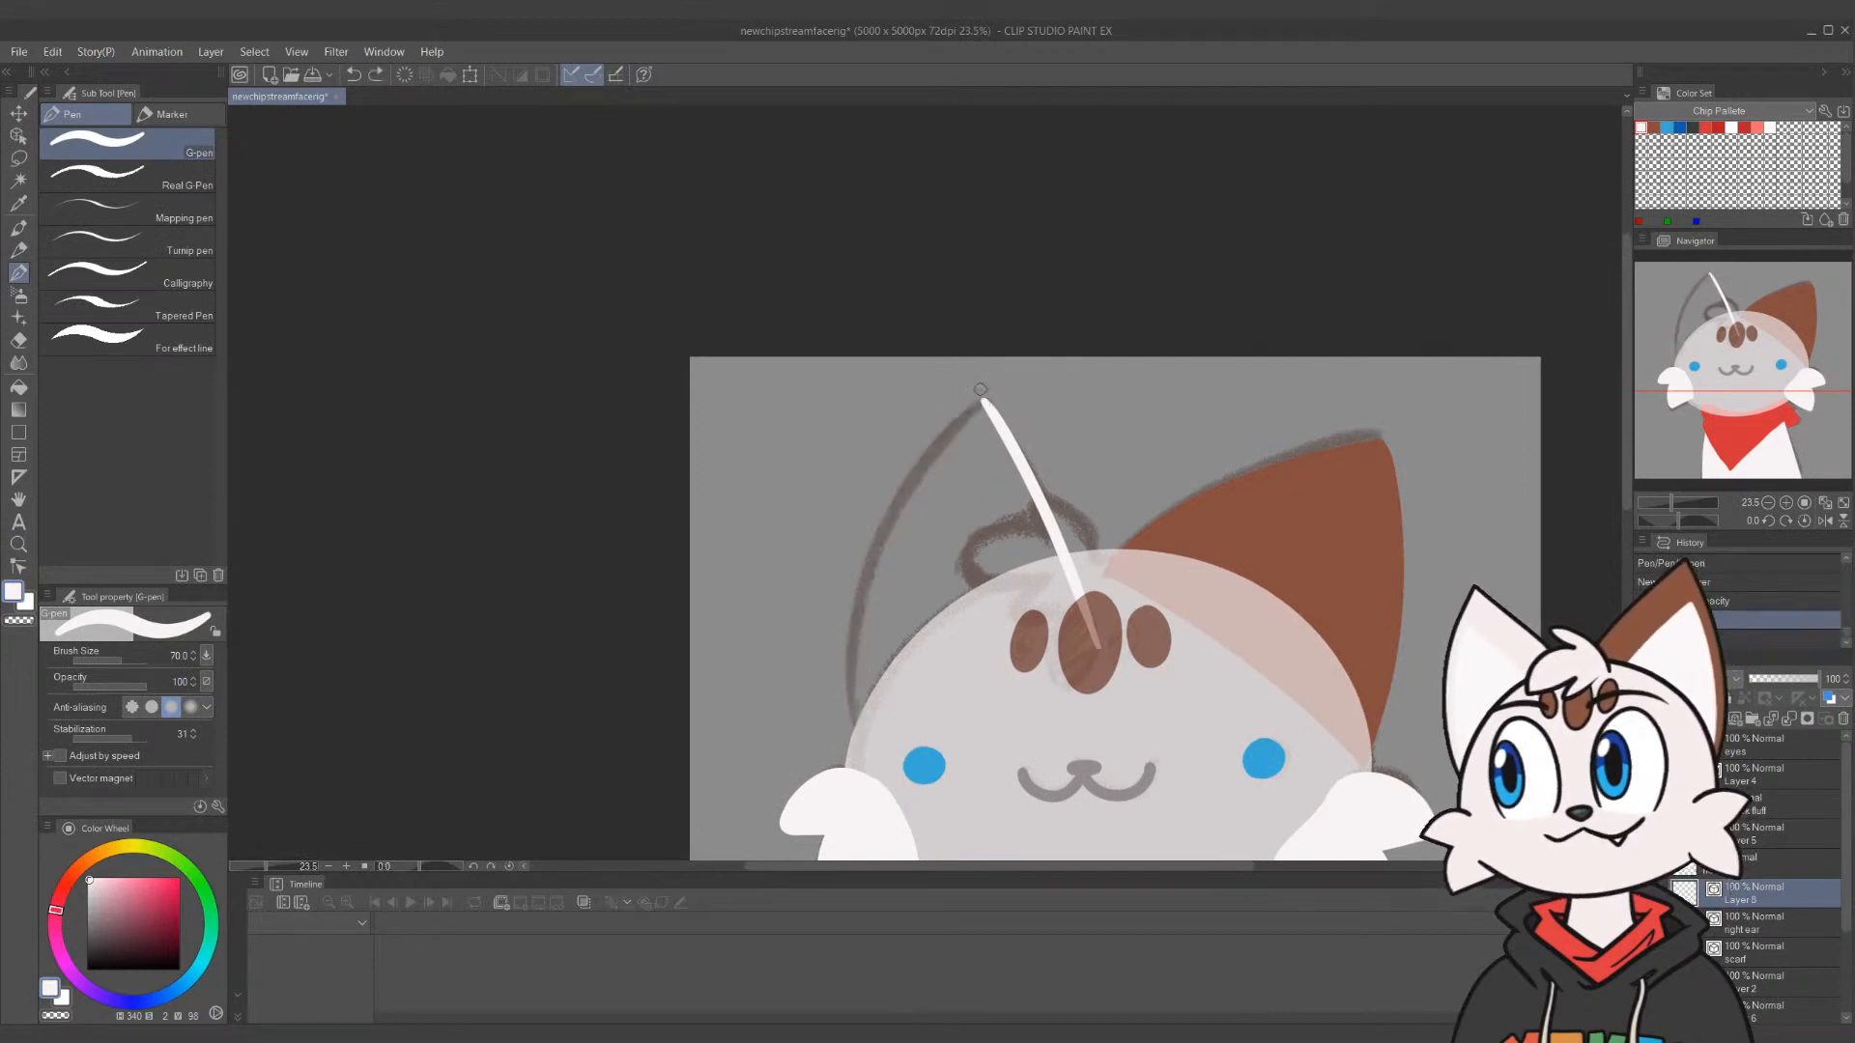
{"action": "left_click_drag", "start_coordinate": [983, 402], "coordinate": [852, 768]}
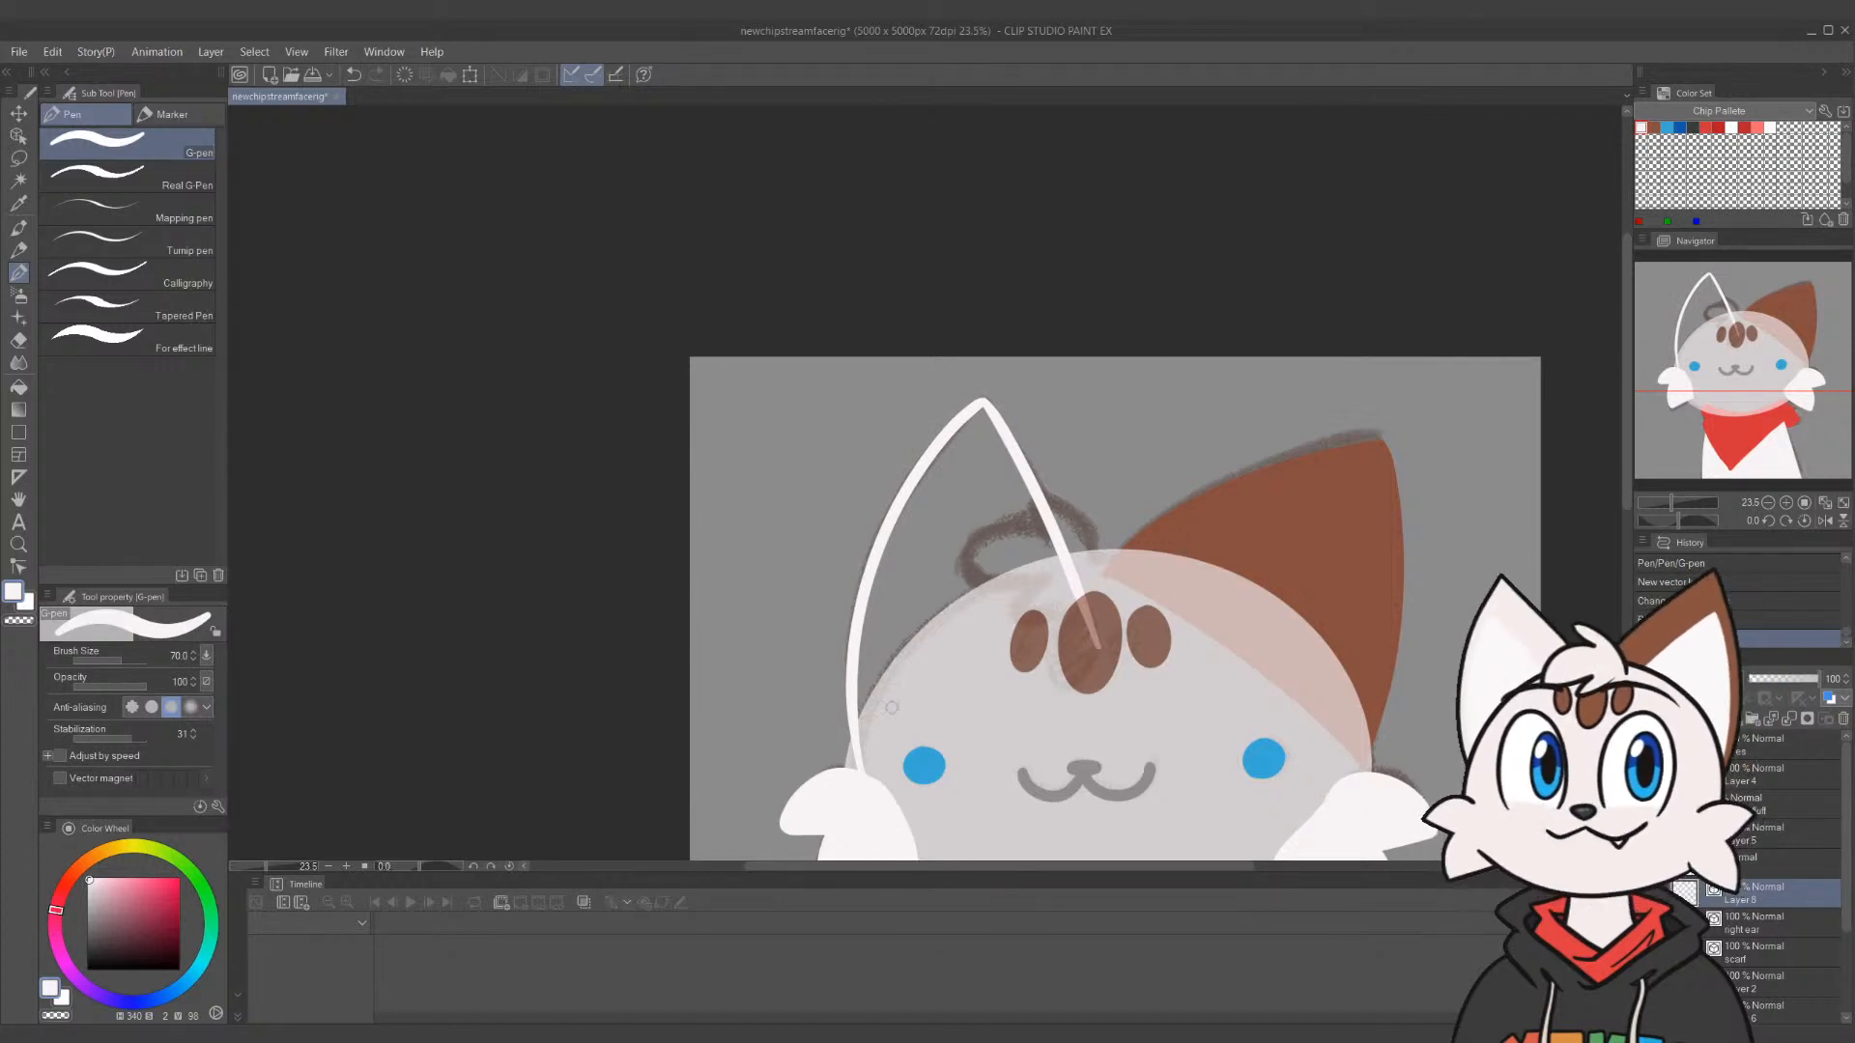
Close the base of the left ear with a curve running inside the head's upper edge, undoing the attempts that do not fit
{"action": "left_click_drag", "start_coordinate": [859, 743], "coordinate": [1095, 620]}
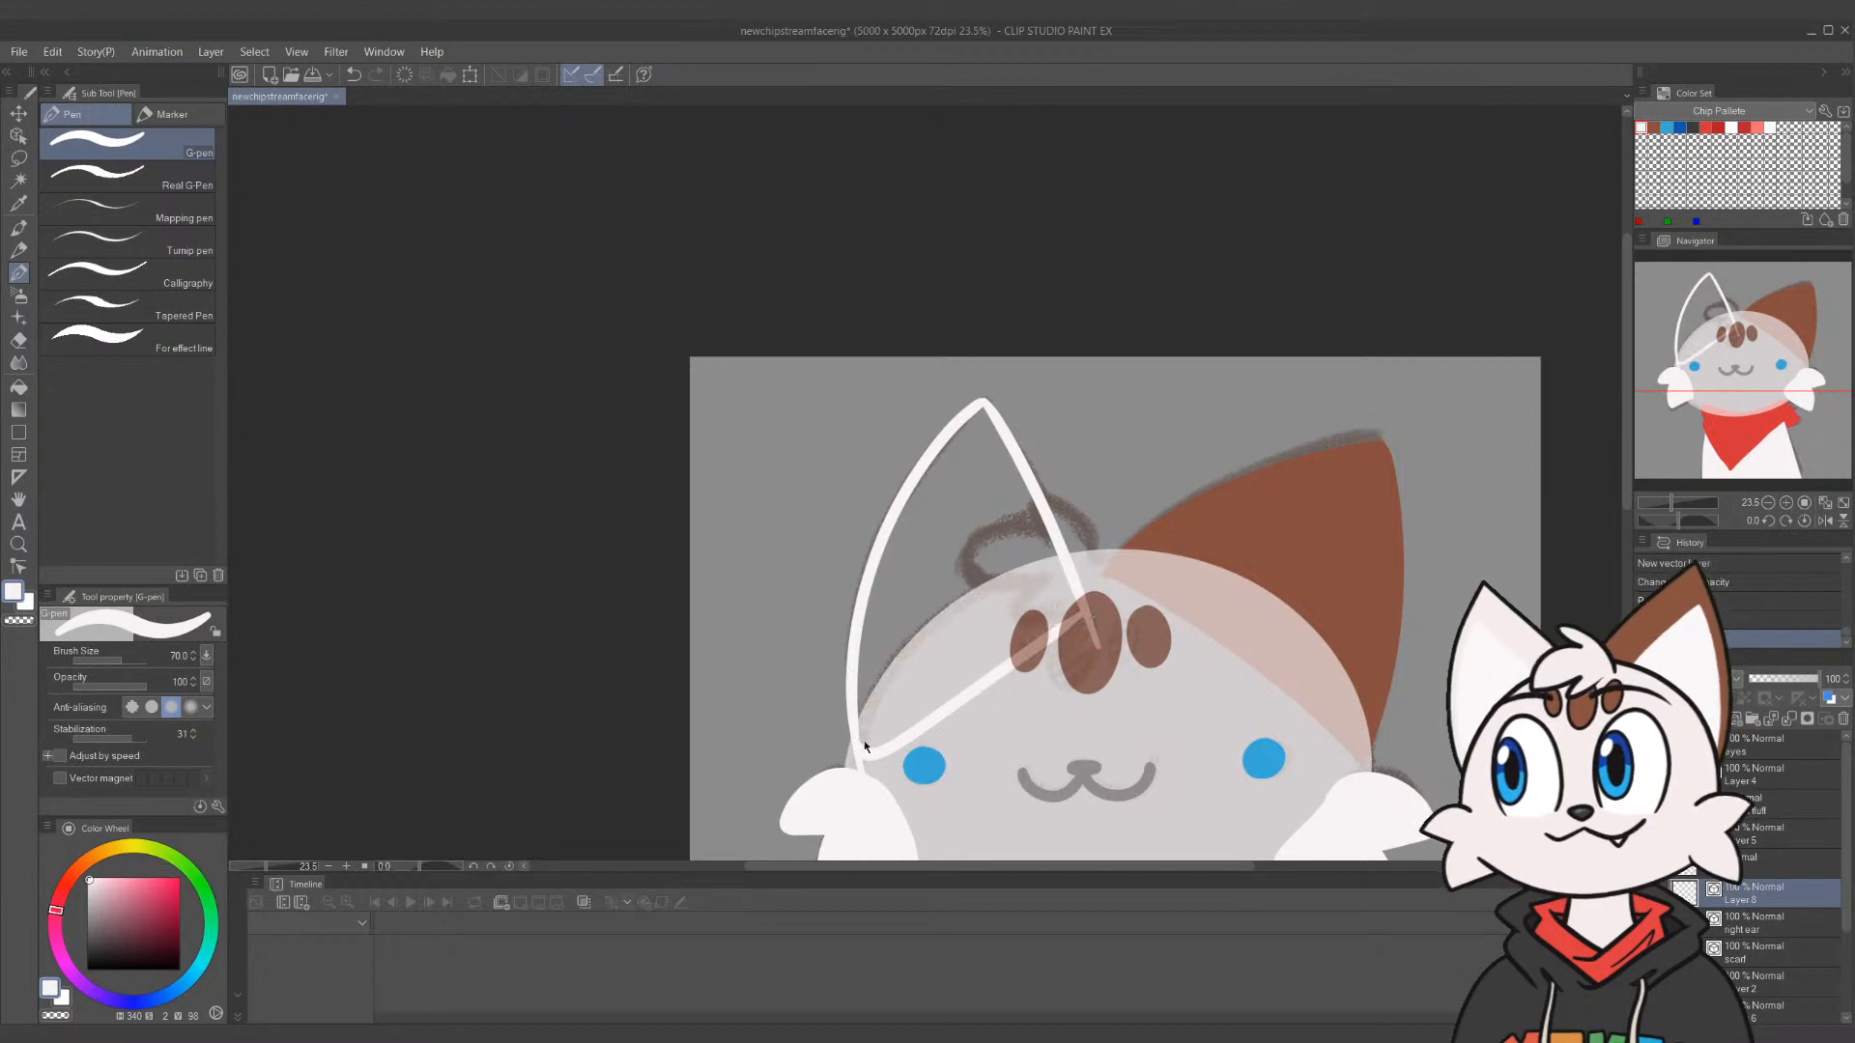
{"action": "key", "text": "ctrl+z"}
{"action": "mouse_move", "coordinate": [862, 746]}
{"action": "left_mouse_down"}
{"action": "mouse_move", "coordinate": [1089, 605]}
{"action": "mouse_move", "coordinate": [867, 777]}
{"action": "left_mouse_up"}
{"action": "key", "text": "ctrl+z"}
{"action": "key", "text": "ctrl+z"}
{"action": "mouse_move", "coordinate": [1071, 578]}
{"action": "left_mouse_down"}
{"action": "mouse_move", "coordinate": [949, 653]}
{"action": "mouse_move", "coordinate": [858, 761]}
{"action": "left_mouse_up"}
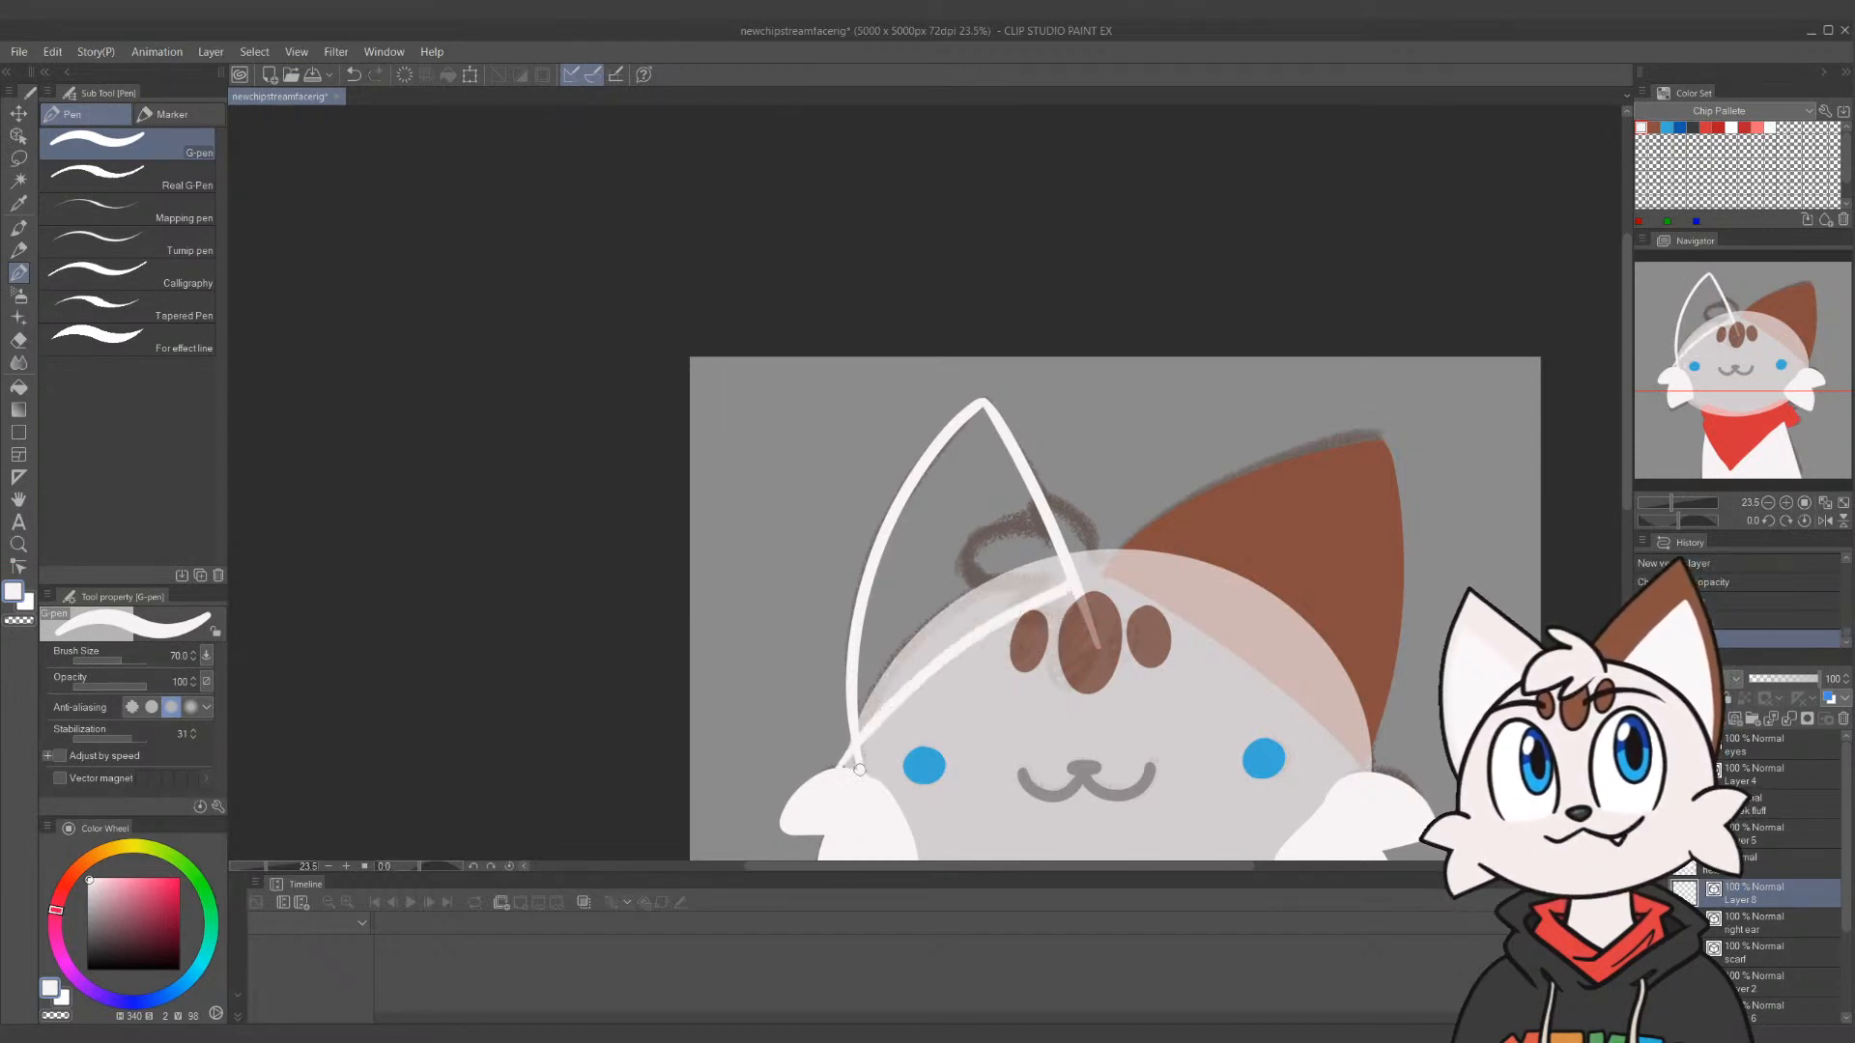
Adjust the base curve's end point to meet the ear's inner side and trim the overhanging line with the vector eraser
{"action": "key", "text": "e"}
{"action": "left_click_drag", "start_coordinate": [1125, 607], "coordinate": [1145, 625]}
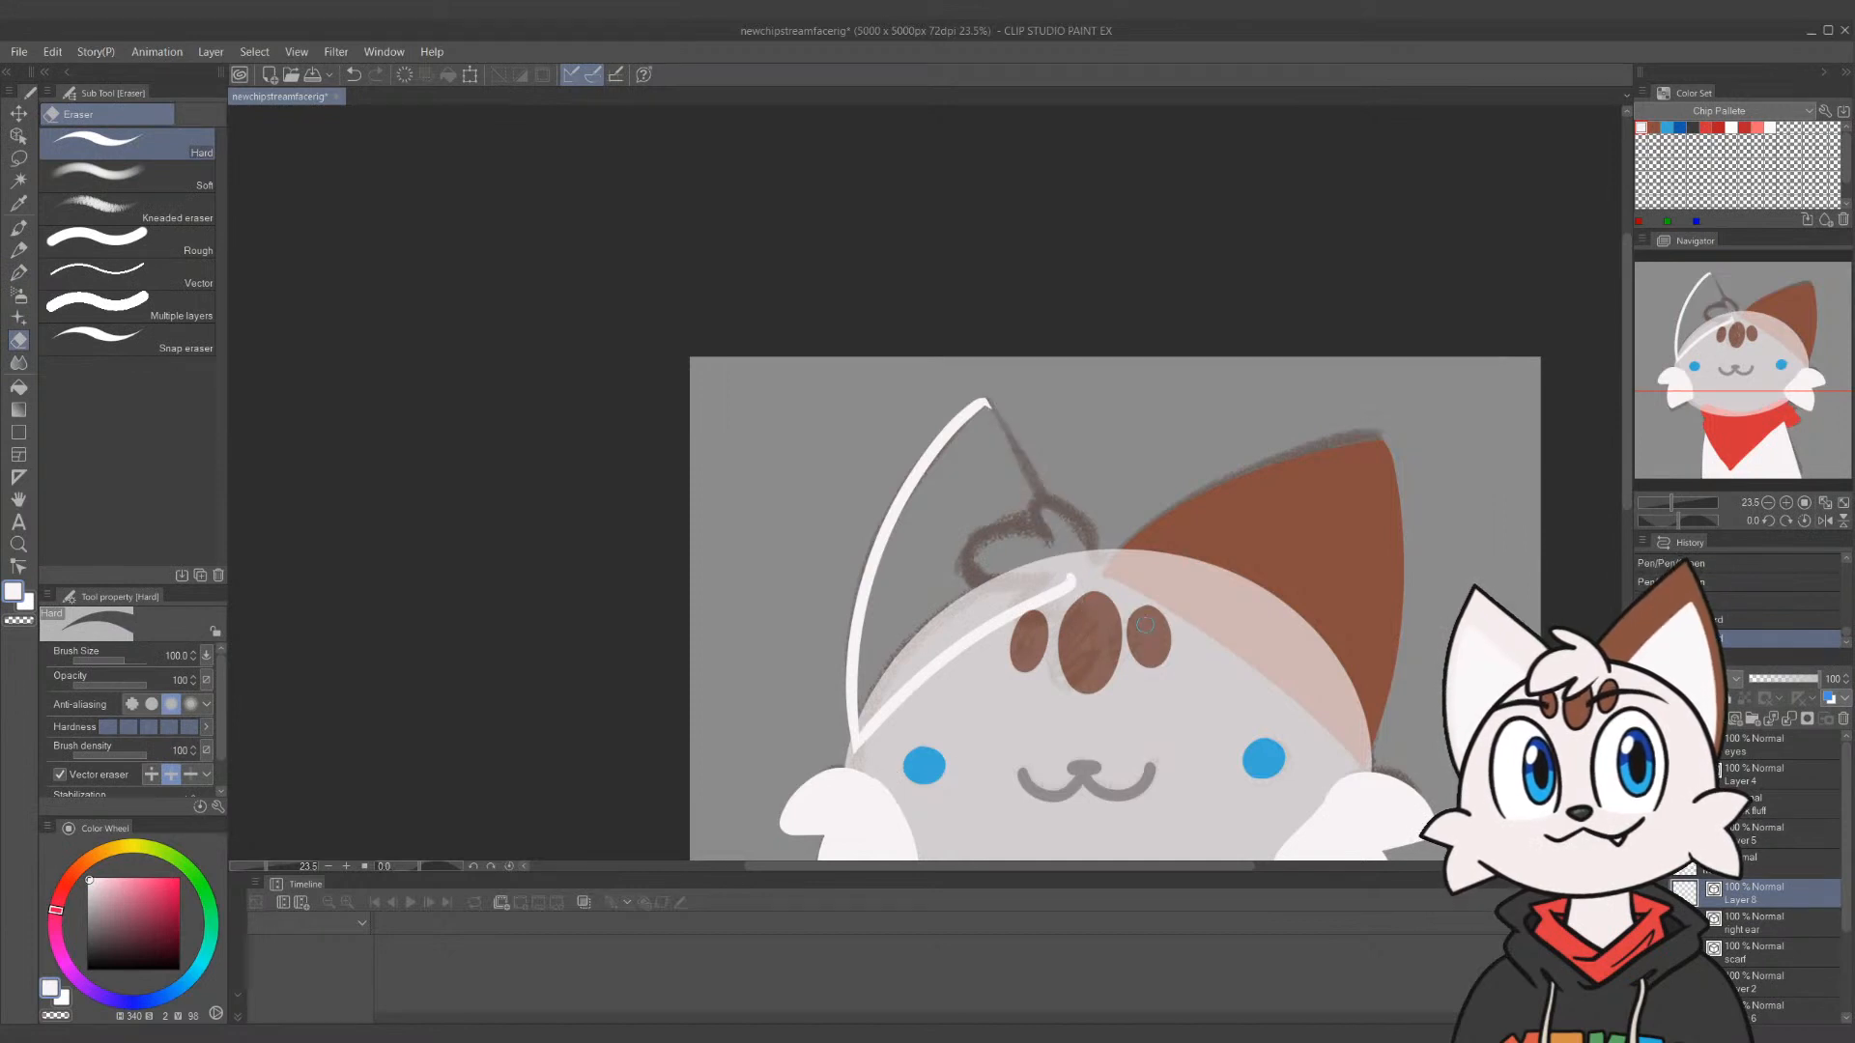
{"action": "key", "text": "ctrl+z"}
{"action": "key", "text": "y"}
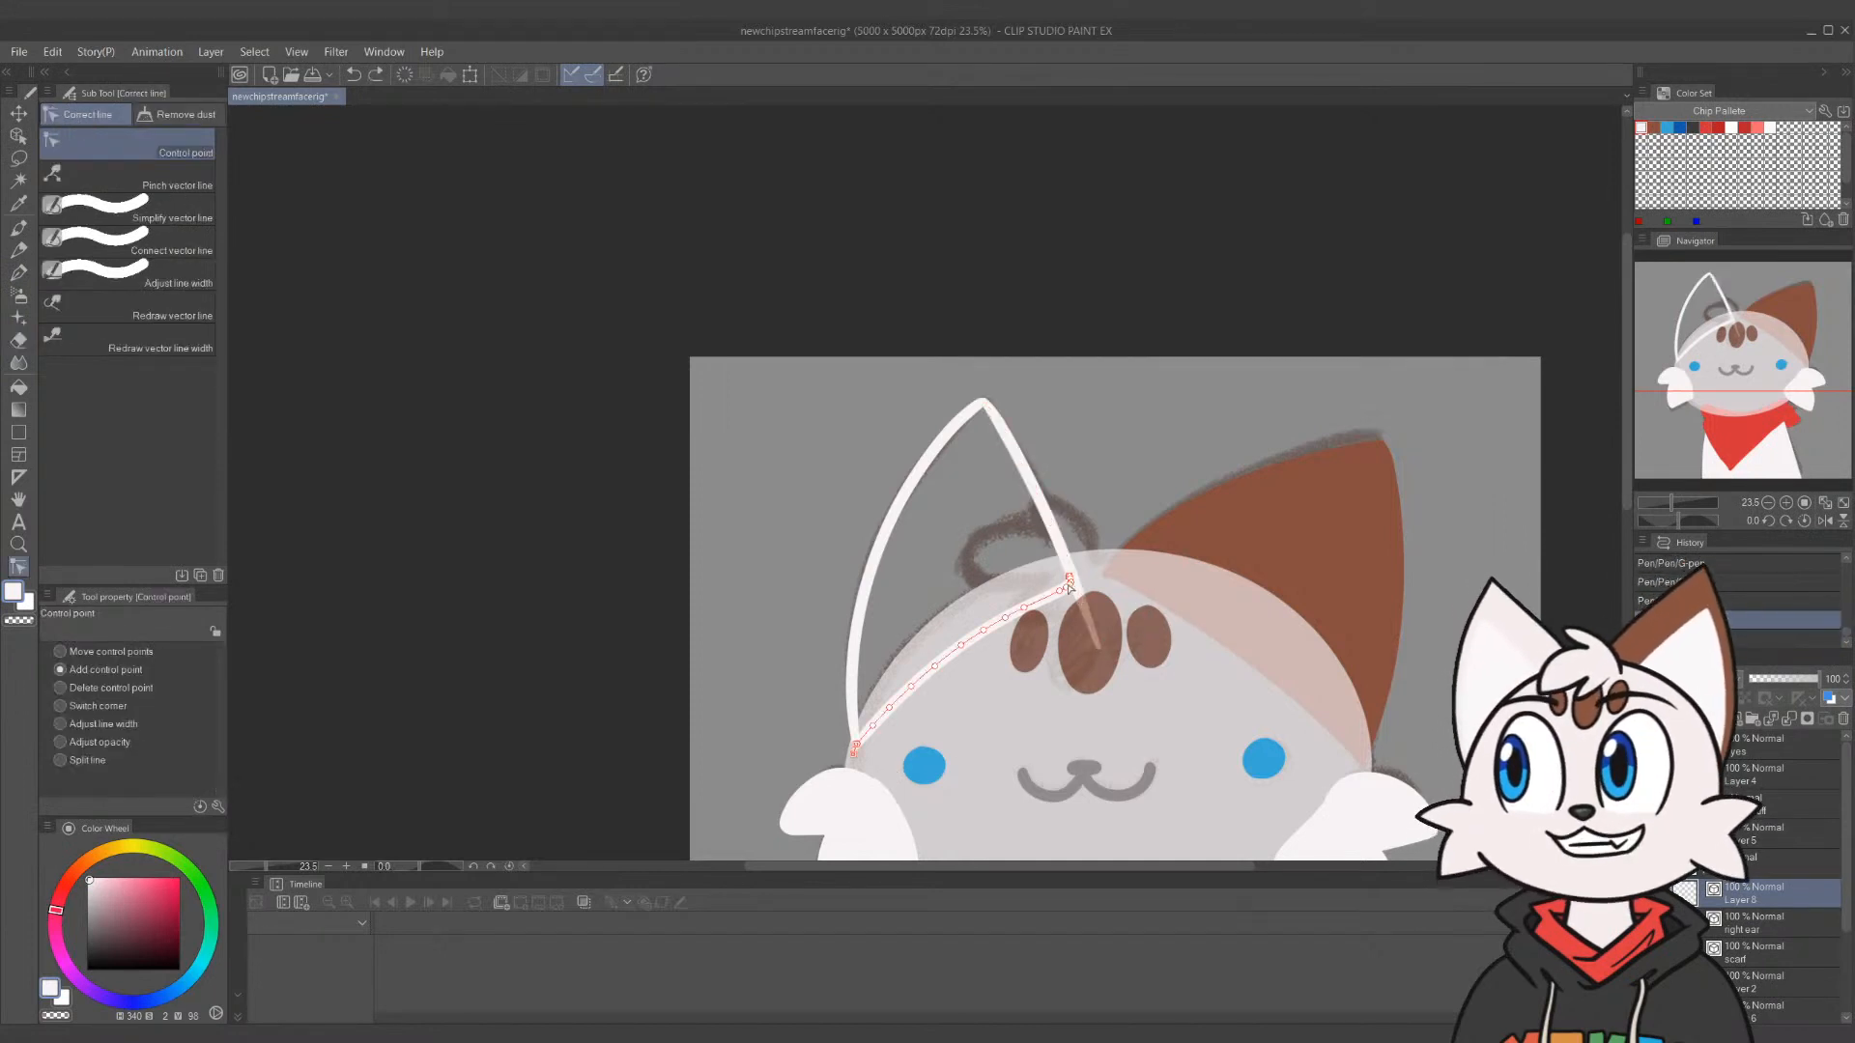
{"action": "left_click", "coordinate": [1070, 575]}
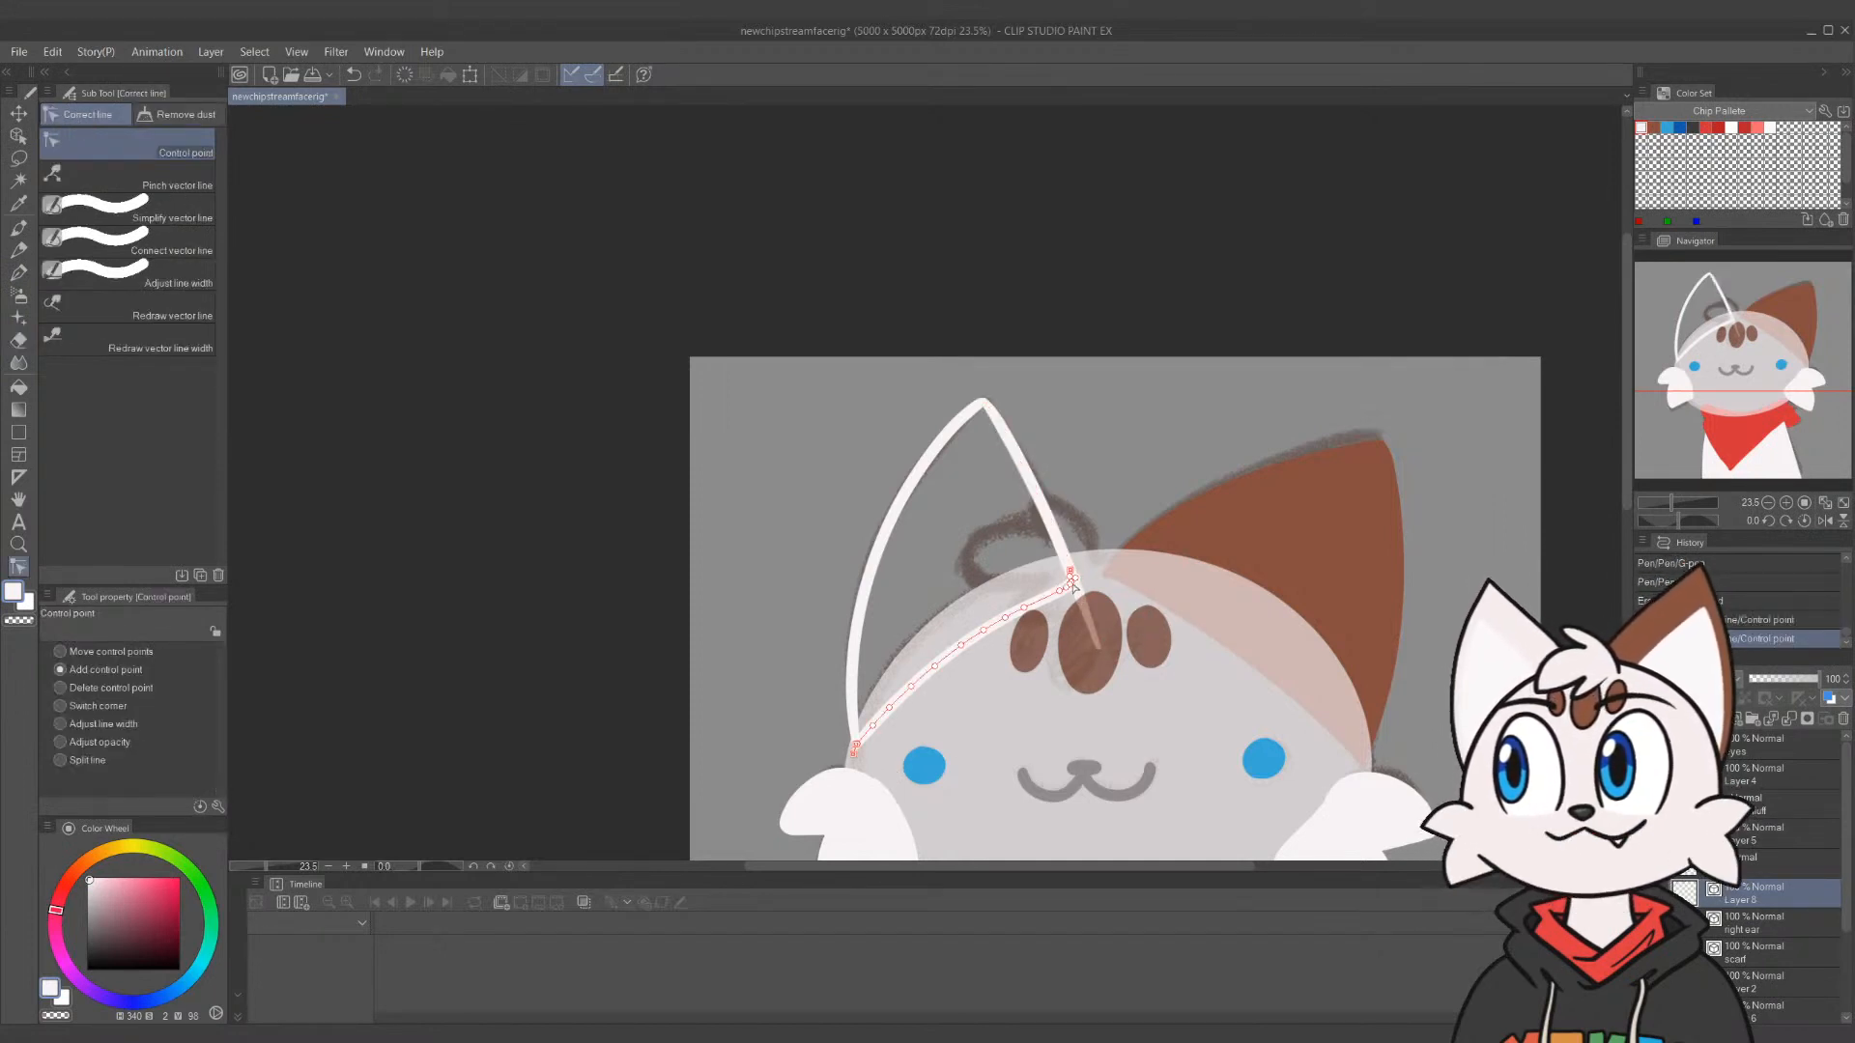
{"action": "left_click", "coordinate": [1071, 580]}
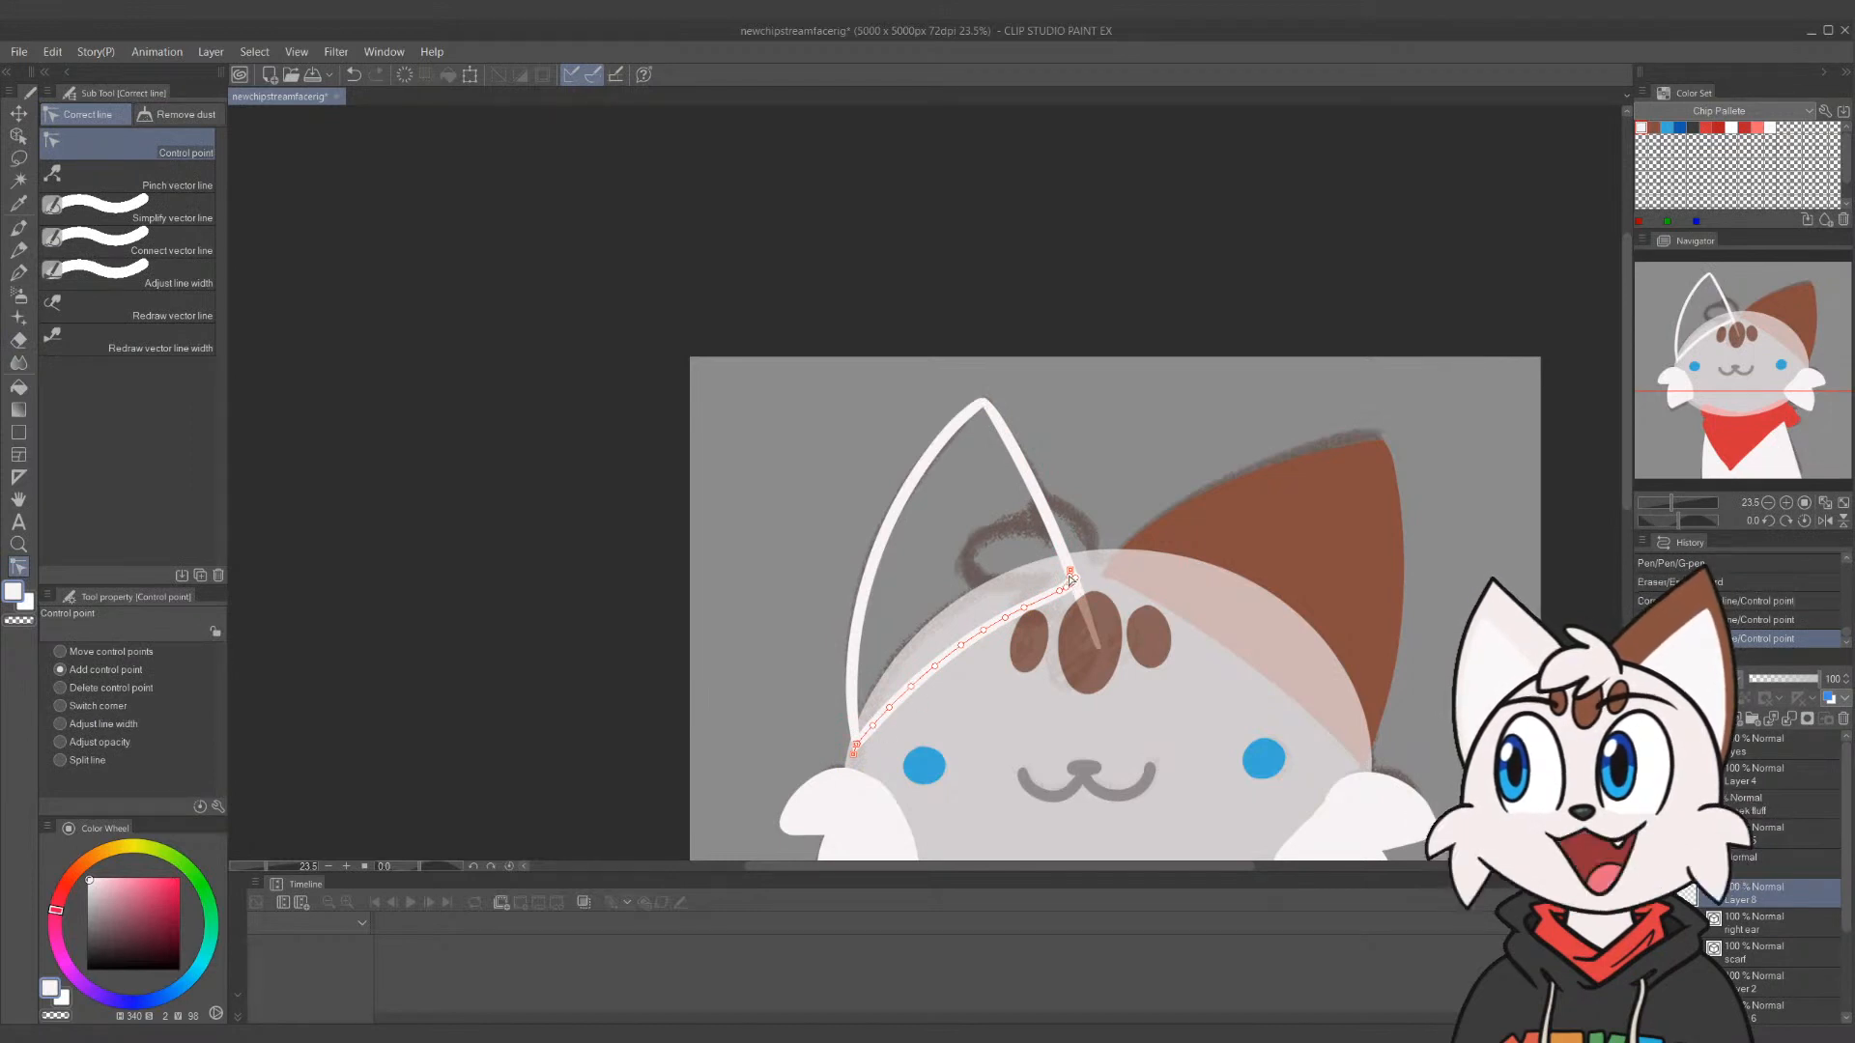
{"action": "key", "text": "e"}
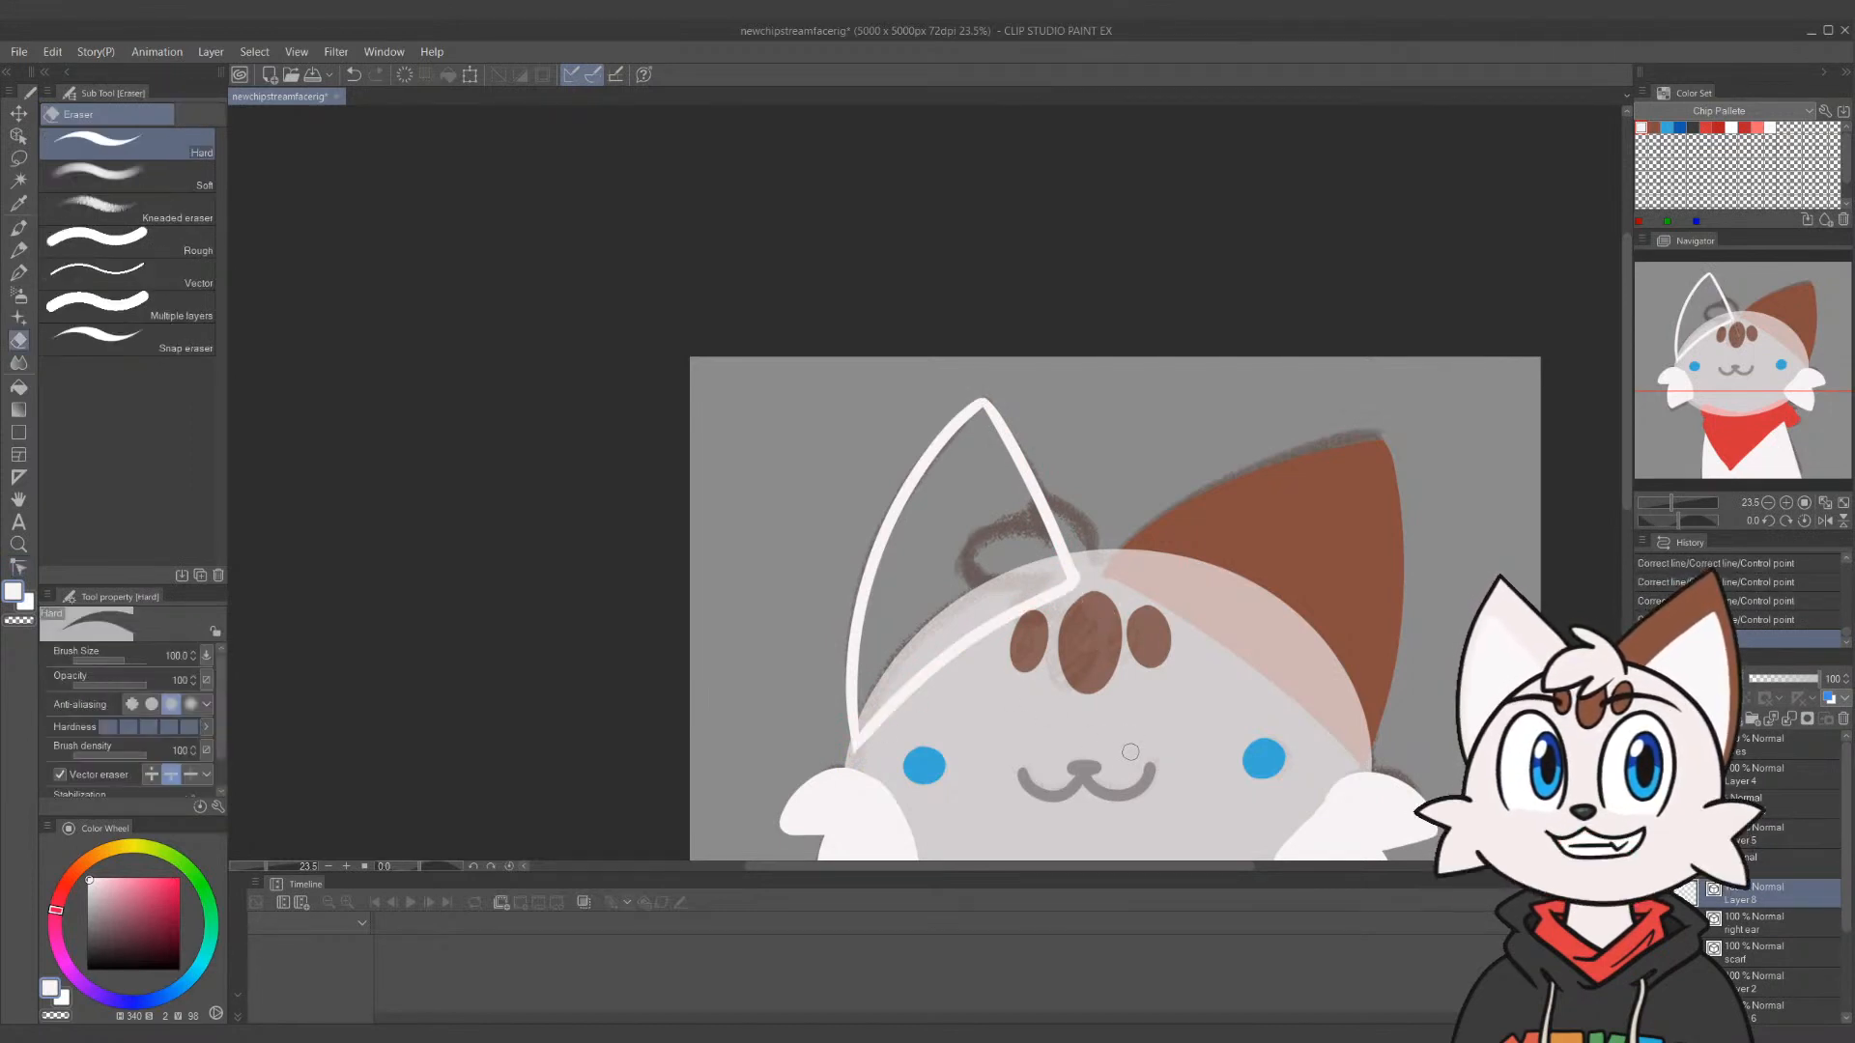
Select the inside of the left ear outline, expand the selection, and fill it off-white on a new raster layer
{"action": "key", "text": "w"}
{"action": "left_click", "coordinate": [957, 520]}
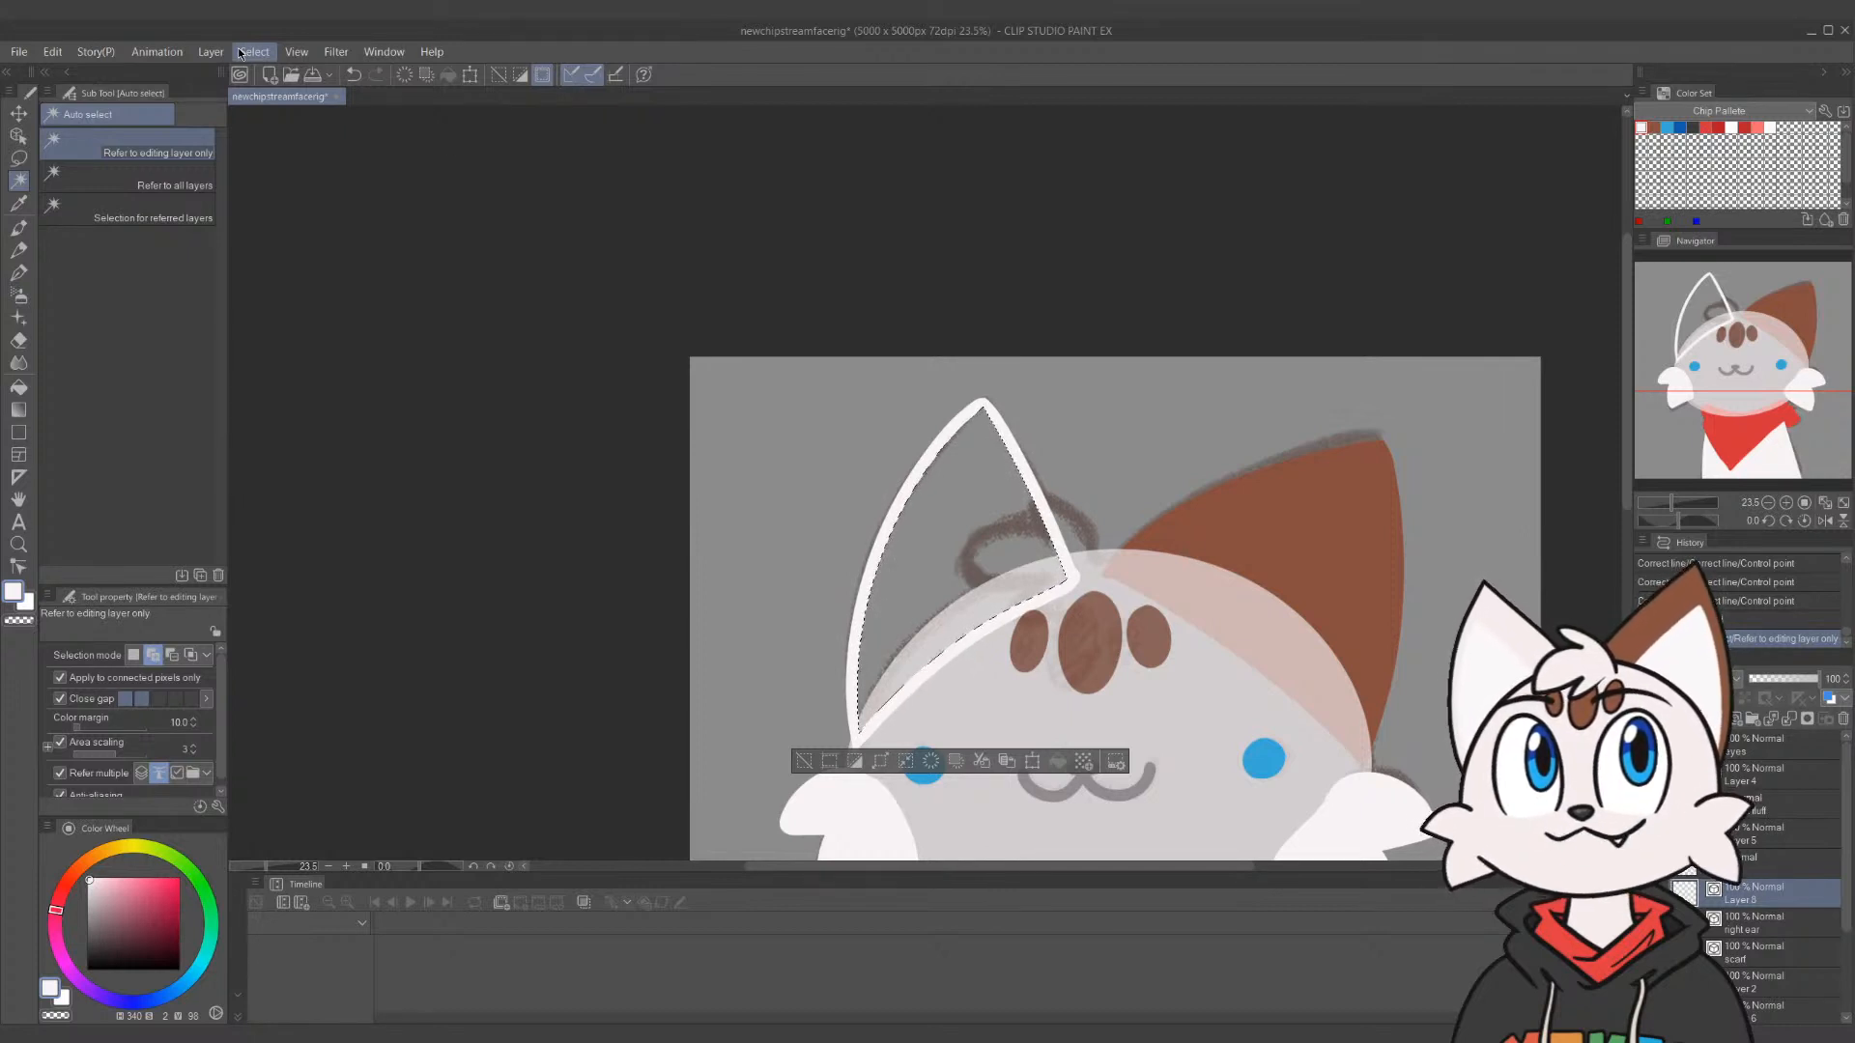
{"action": "left_click", "coordinate": [392, 173]}
{"action": "key", "text": "Return"}
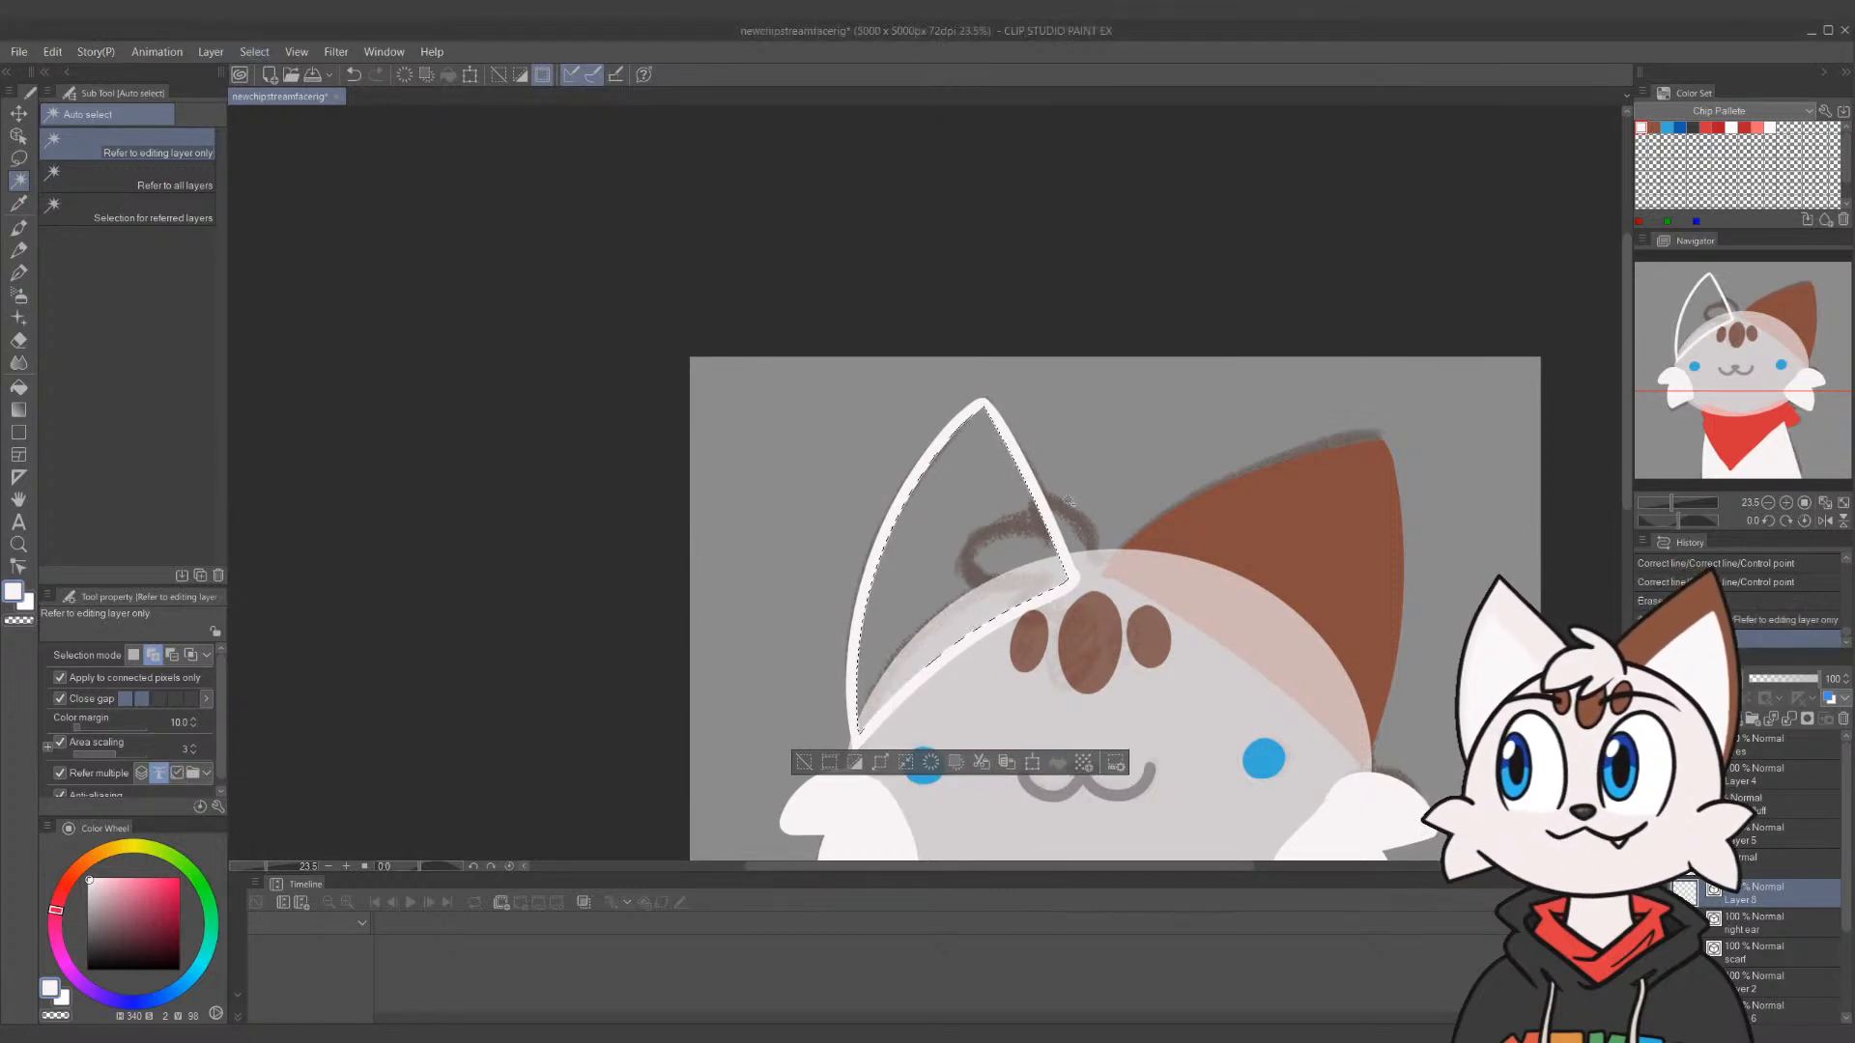
{"action": "key", "text": "g"}
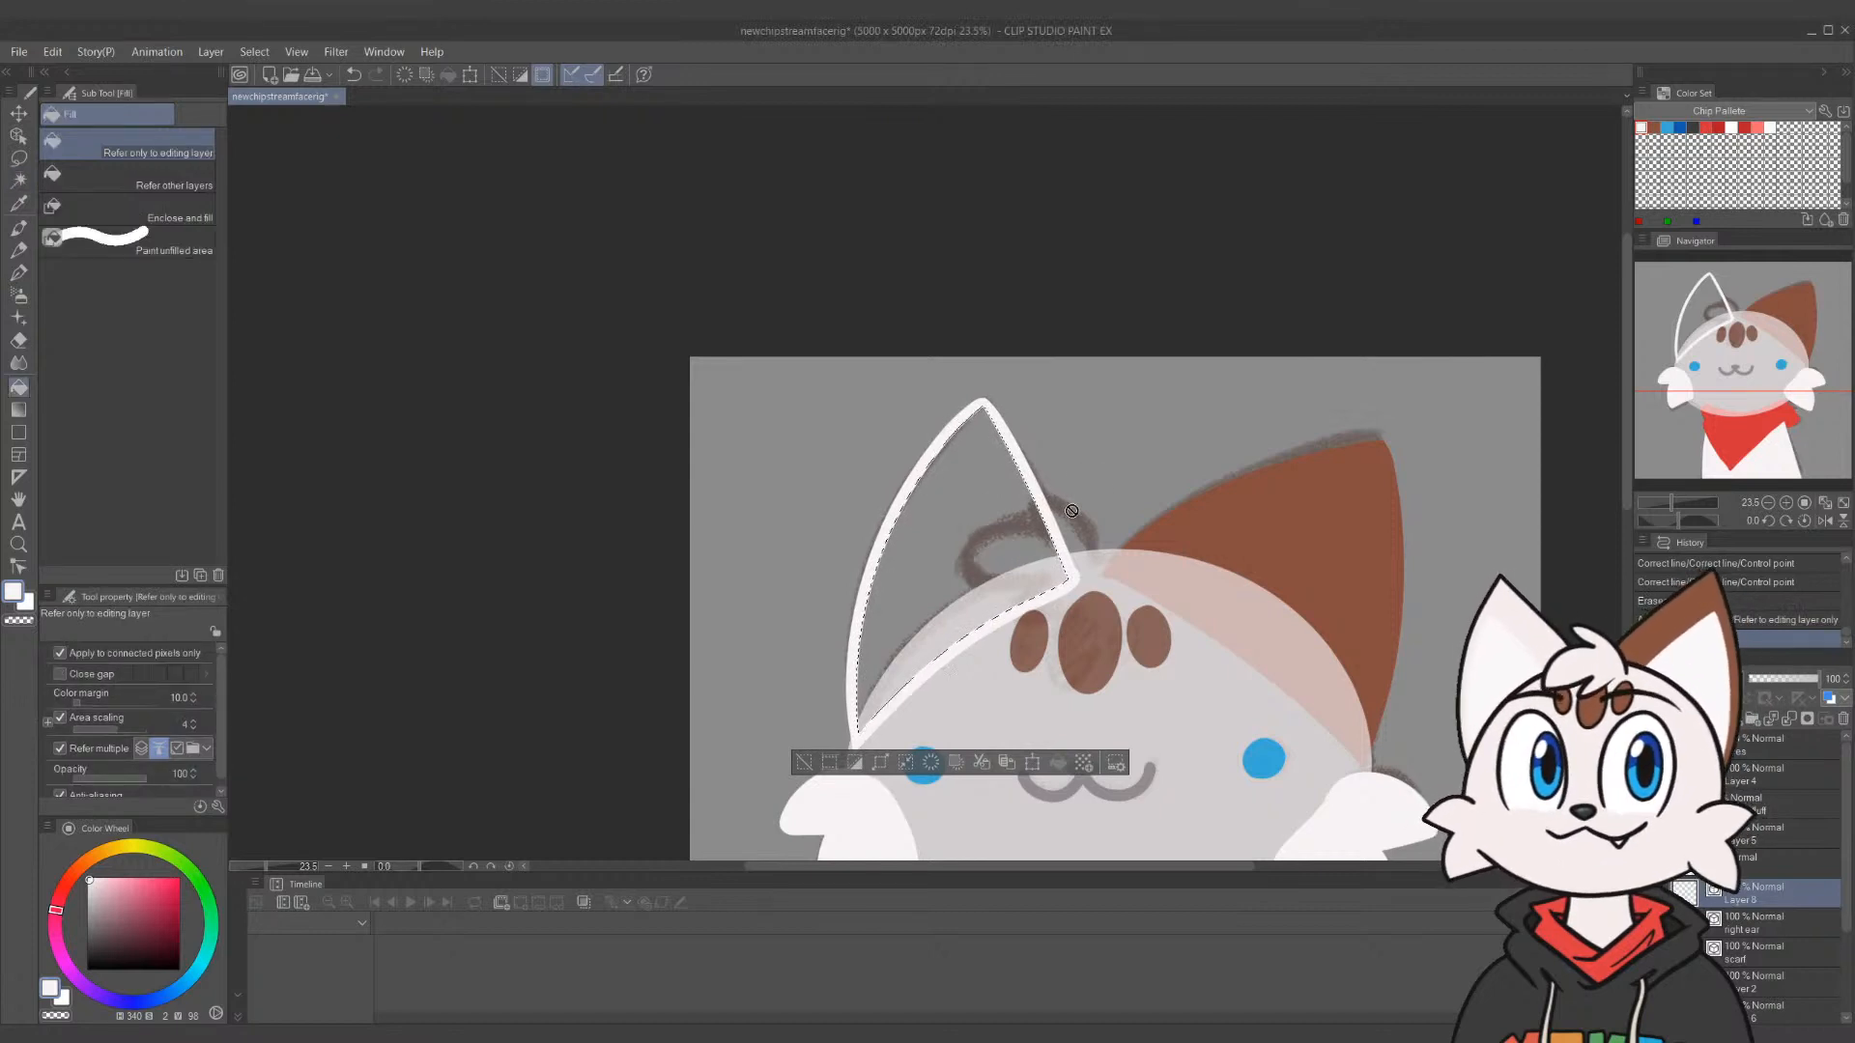
{"action": "key", "text": "ctrl+shift+n"}
{"action": "left_click", "coordinate": [1009, 604]}
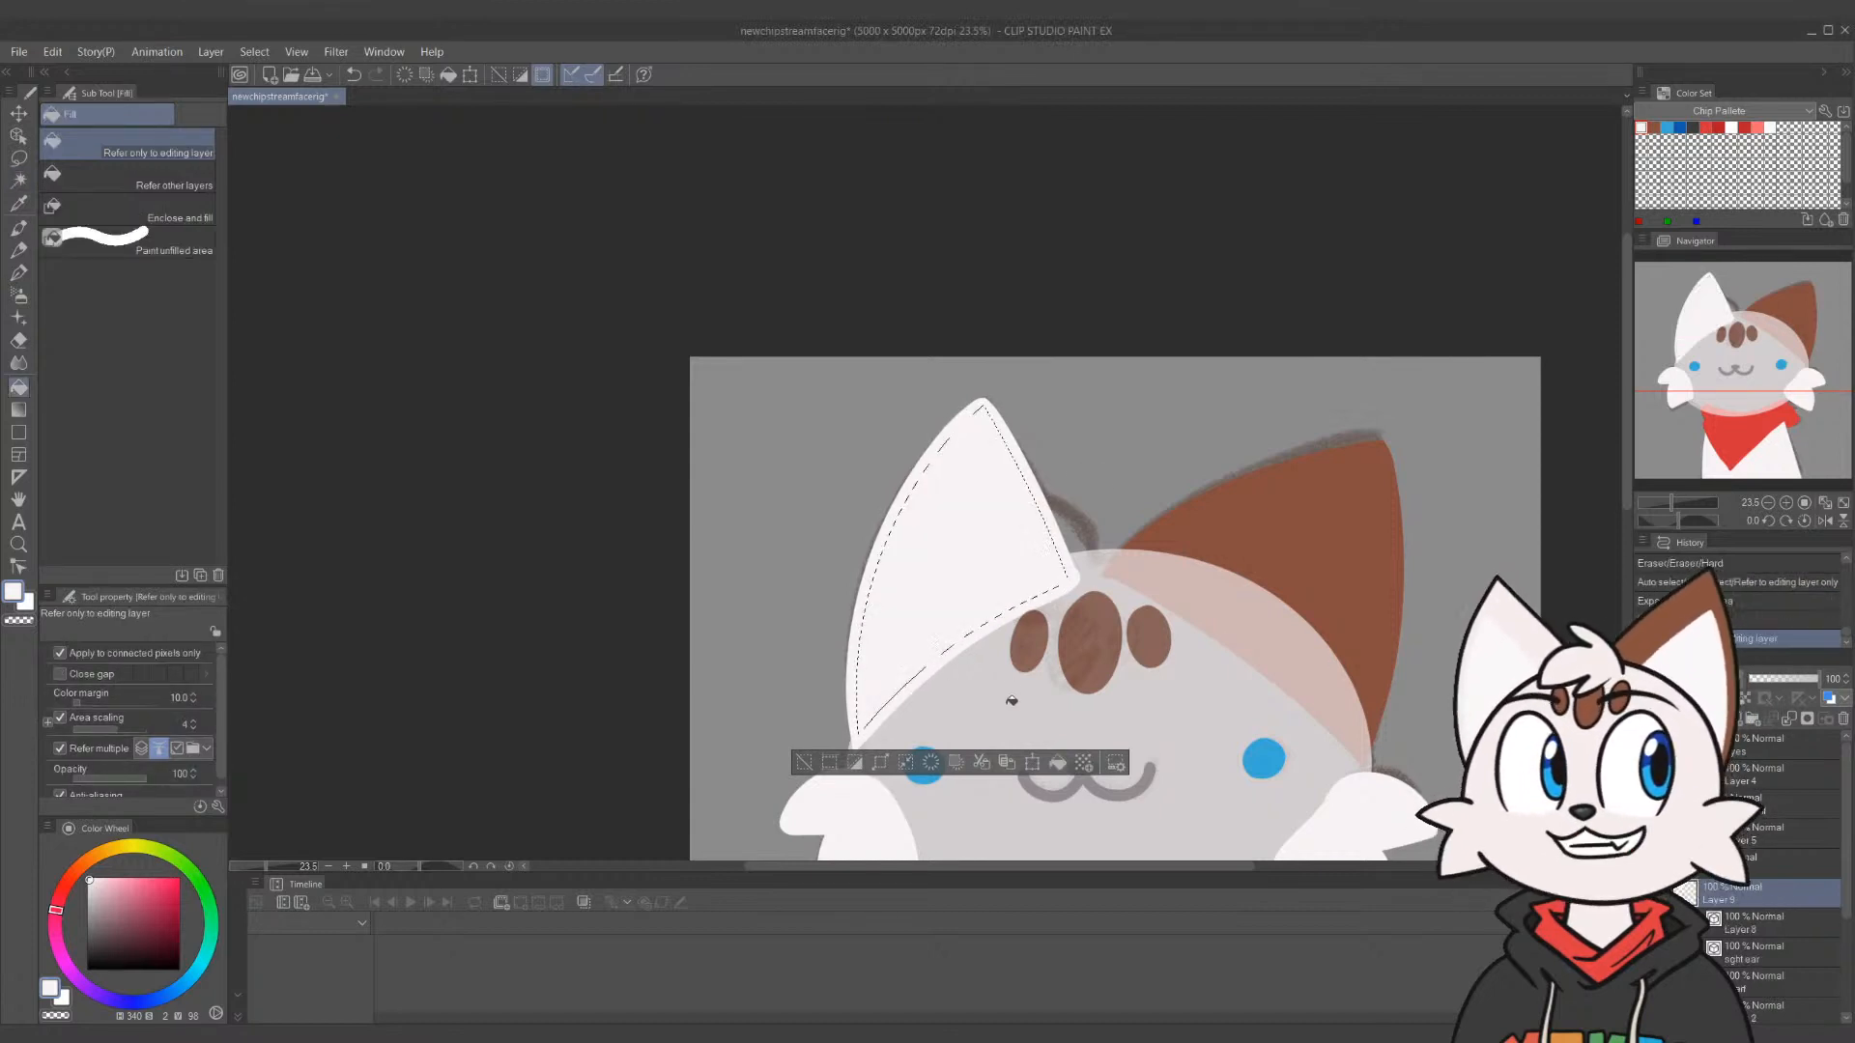
{"action": "key", "text": "ctrl+d"}
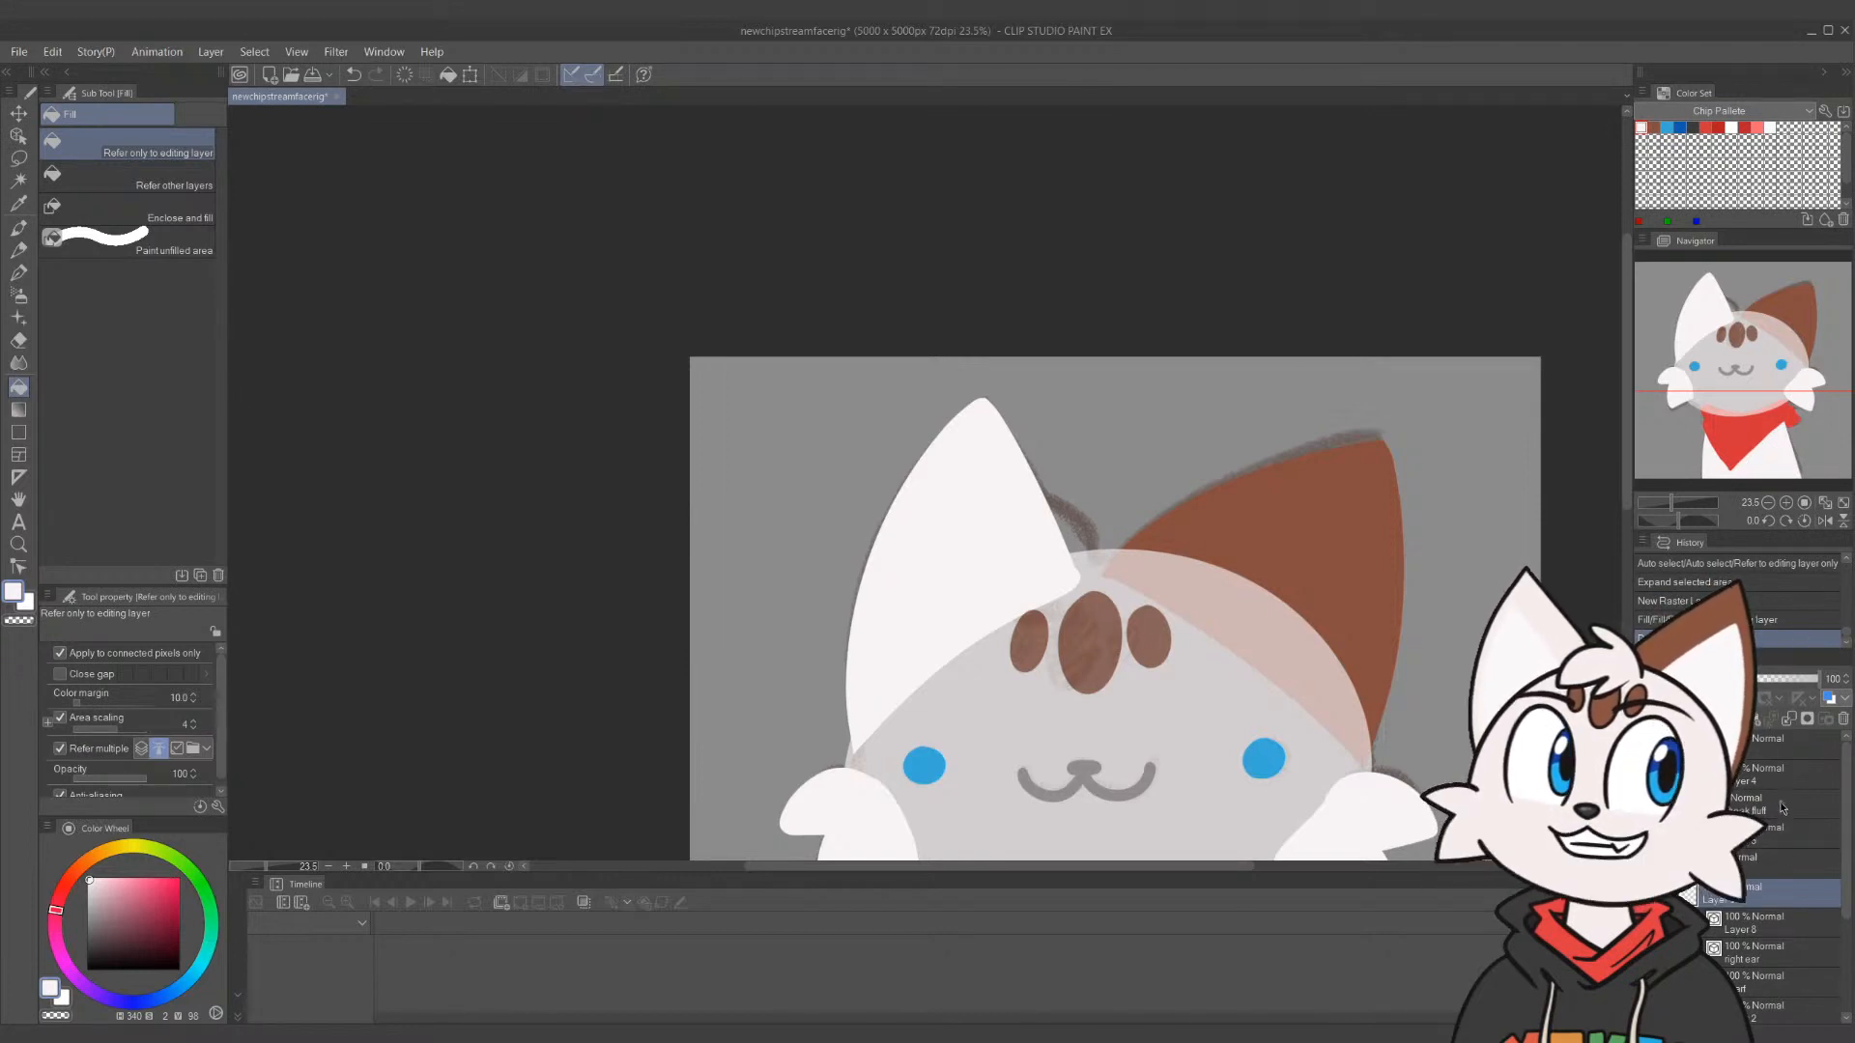
Merge the ear fill with its outline layer and rename the merged layer "white ear"
{"action": "key", "text": "ctrl+e"}
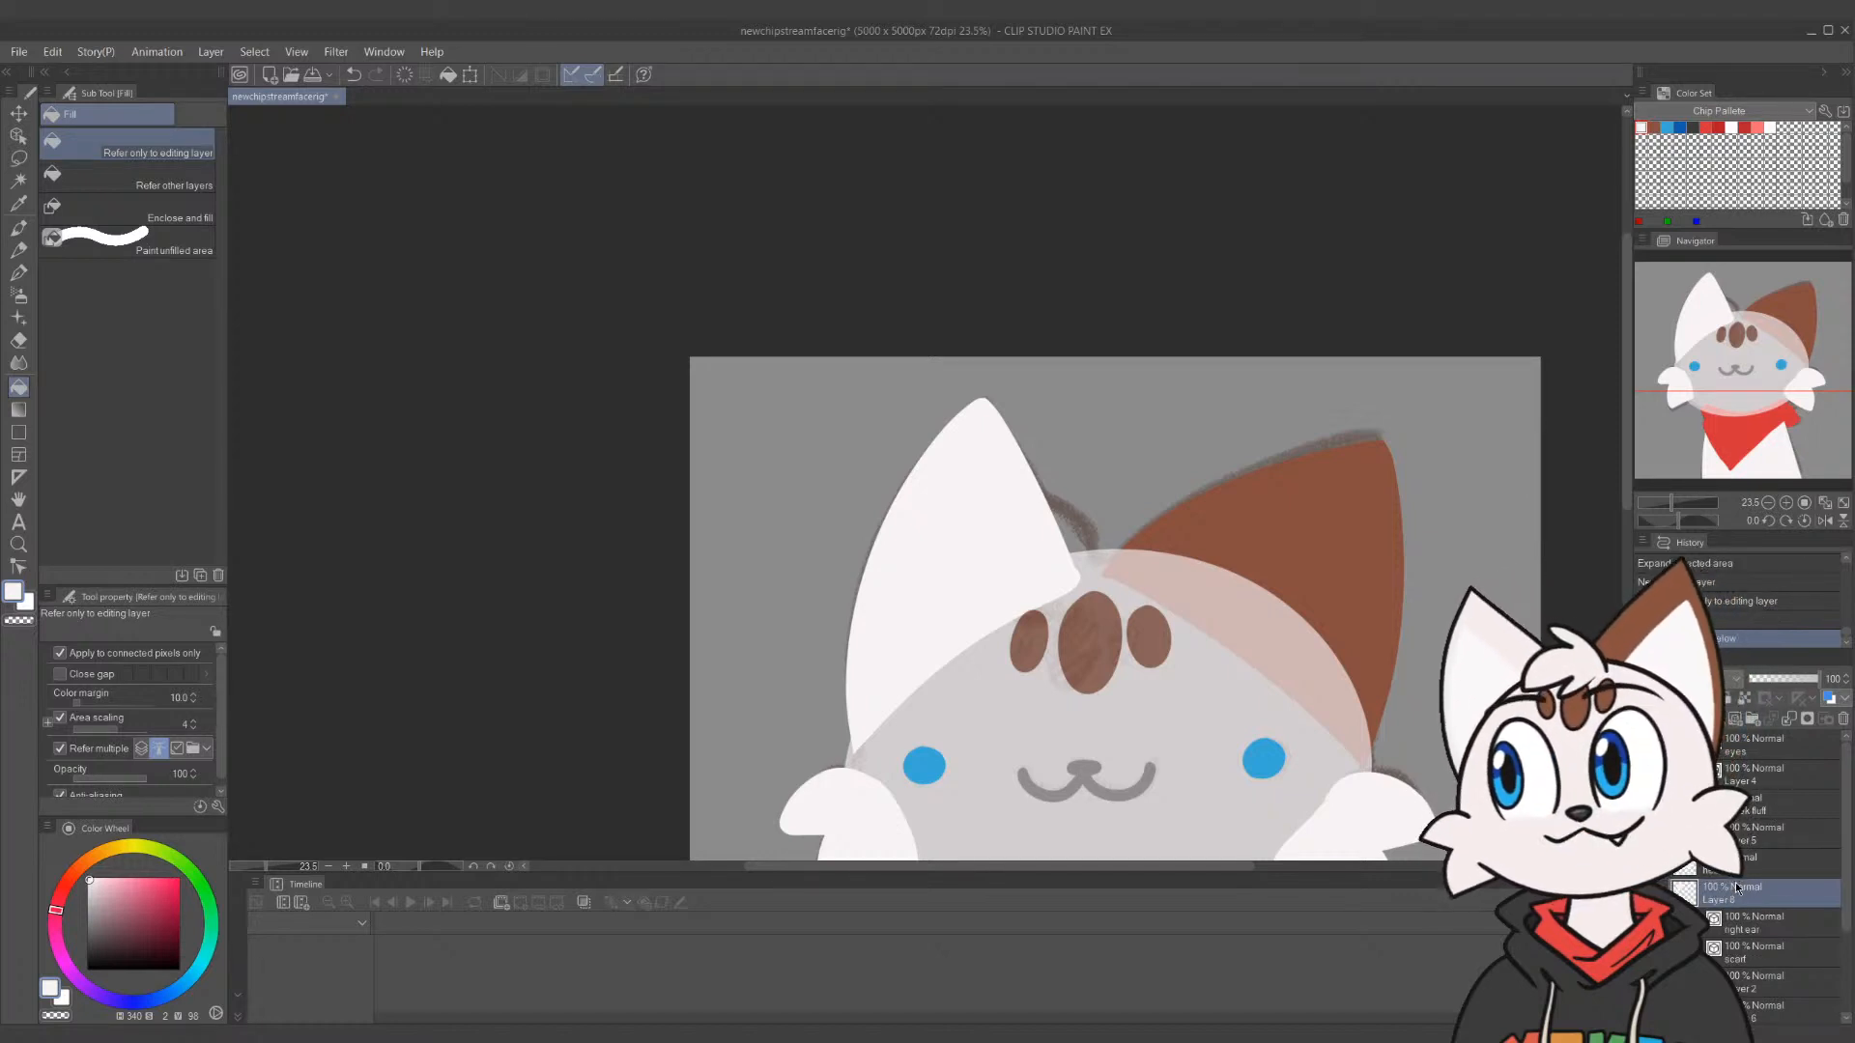
{"action": "double_click", "coordinate": [1738, 890]}
{"action": "type", "text": "white ear"}
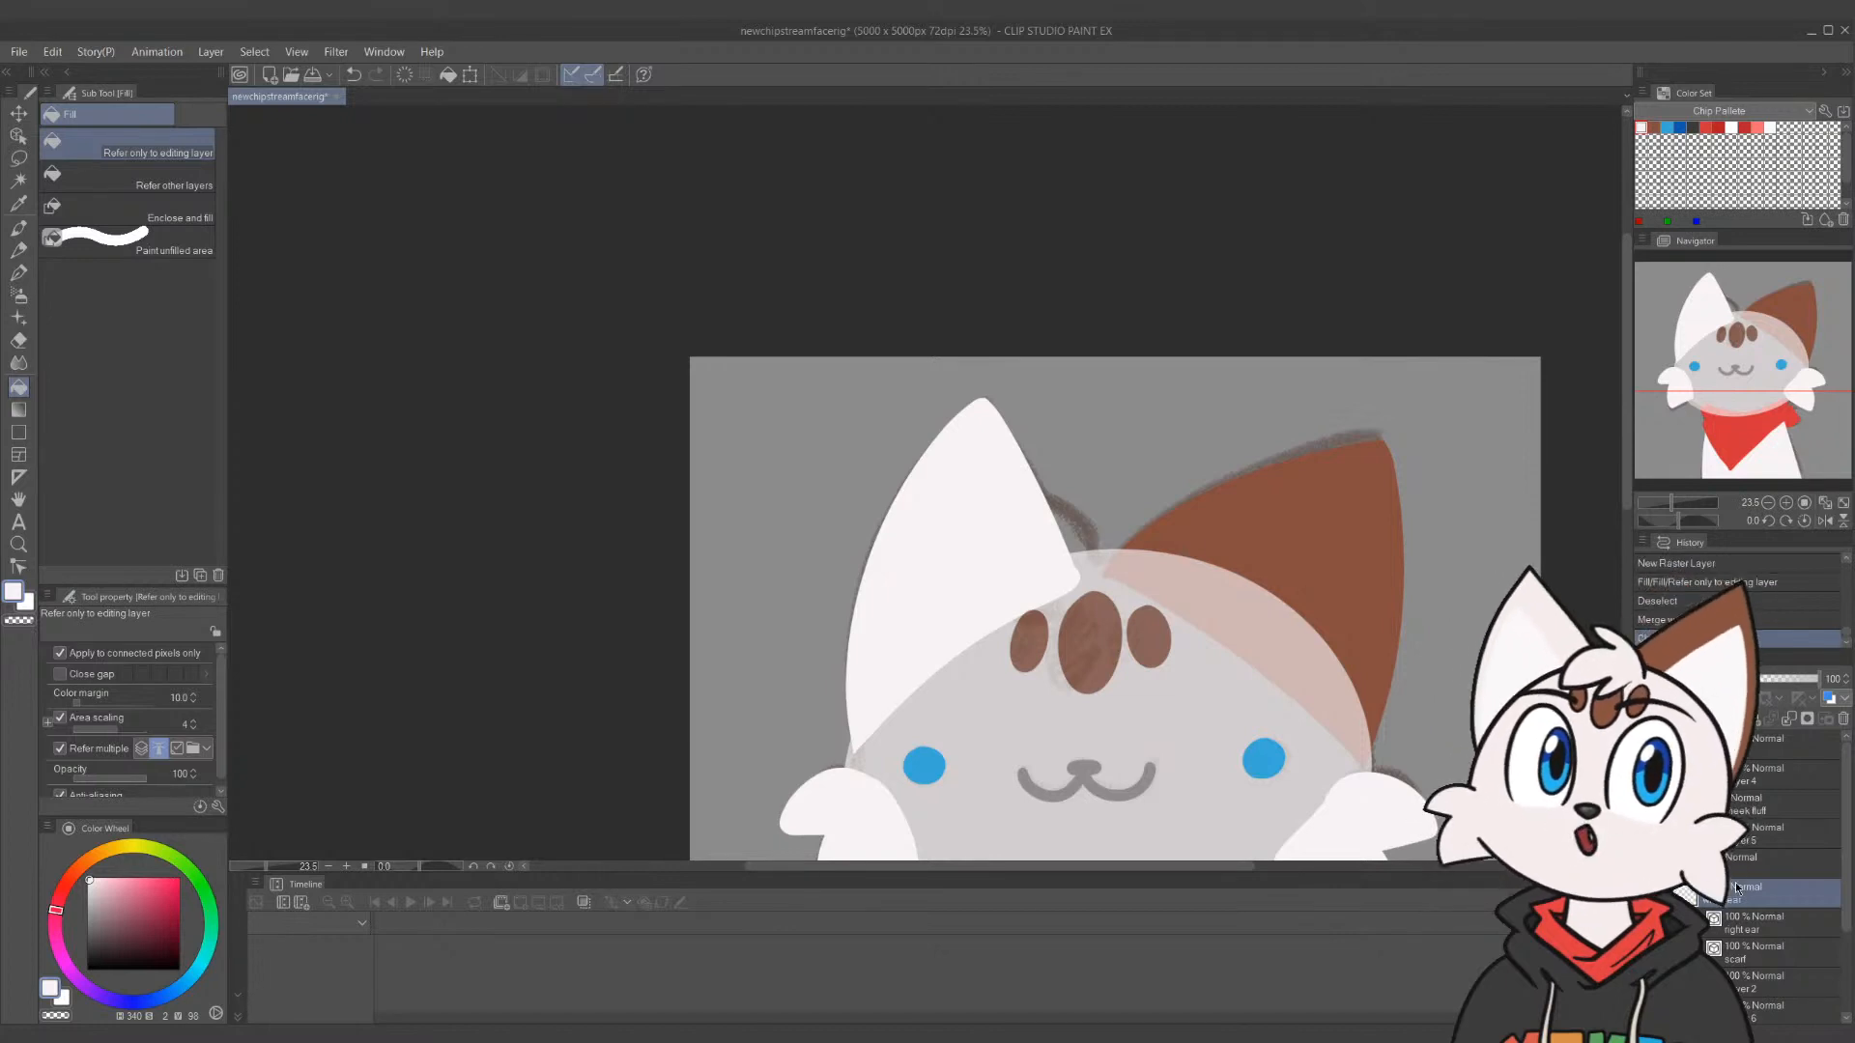
{"action": "key", "text": "Return"}
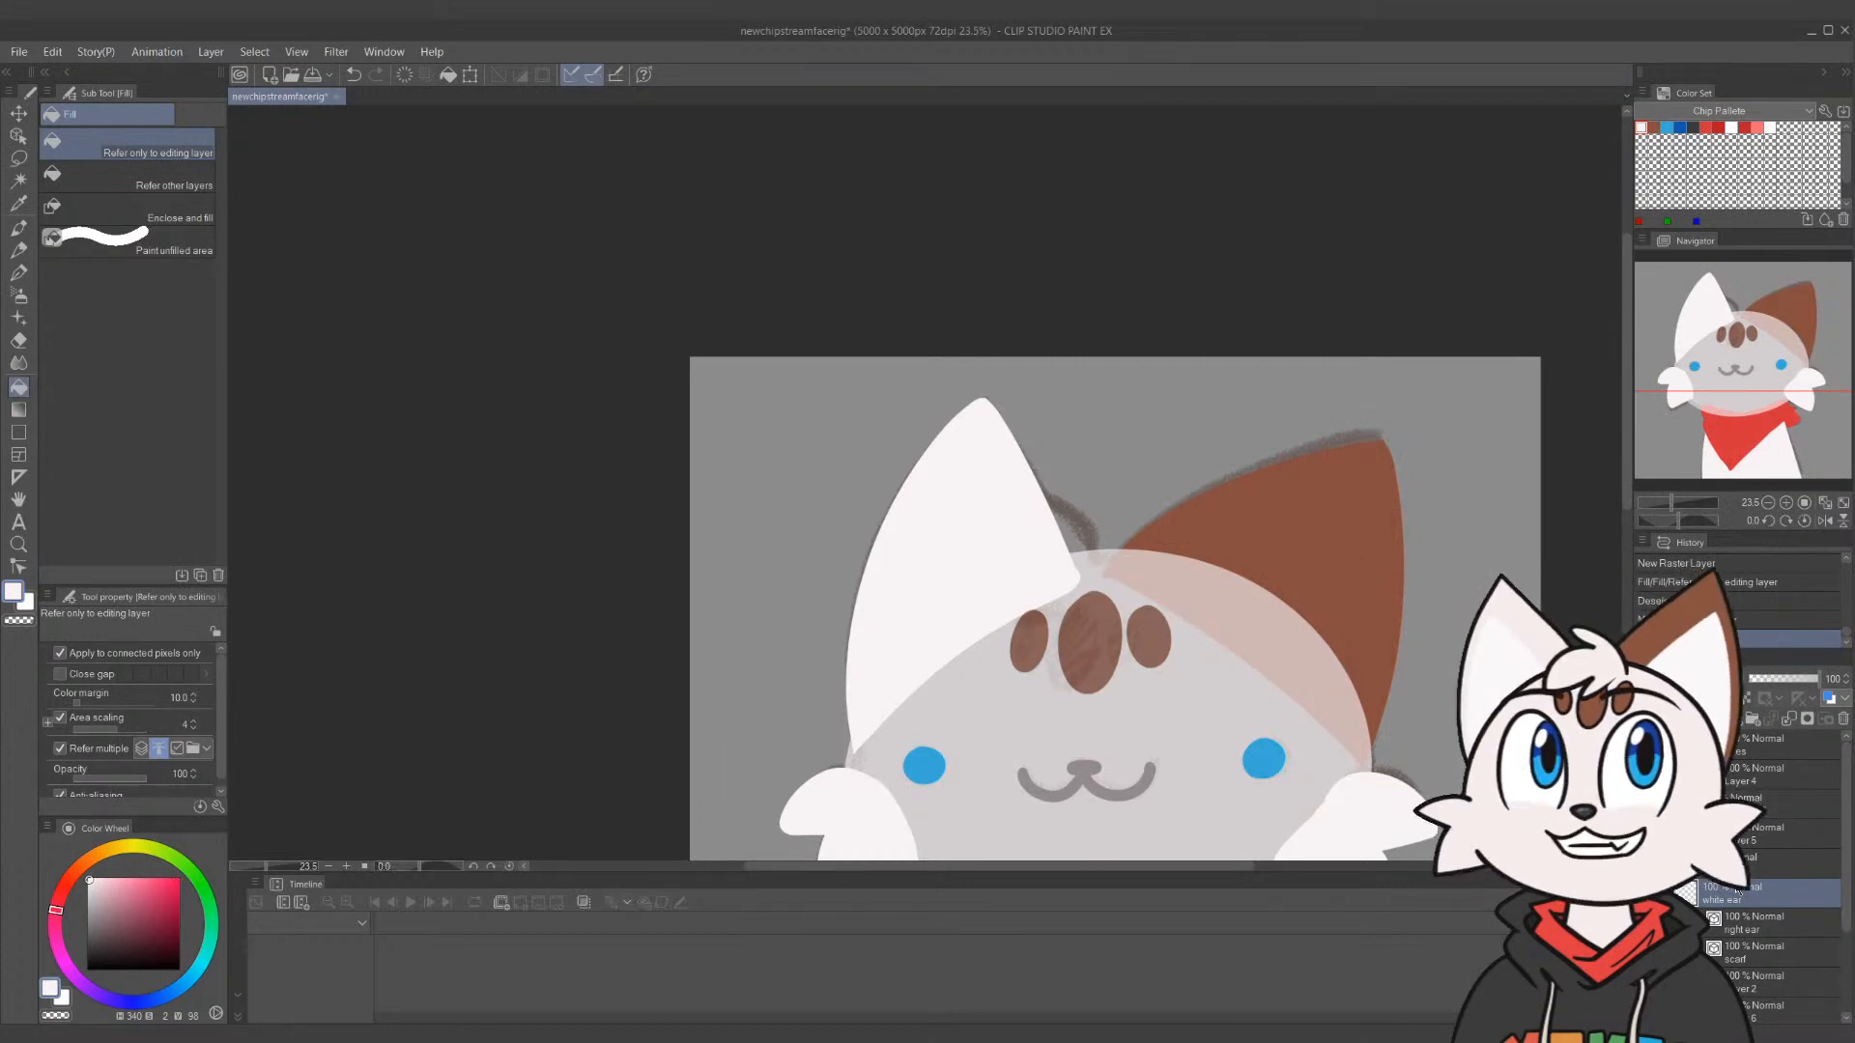
Lower the white ear layer's opacity so the sketch shows through and add a new vector layer above the head
{"action": "left_click", "coordinate": [1644, 893]}
{"action": "left_click", "coordinate": [1644, 893]}
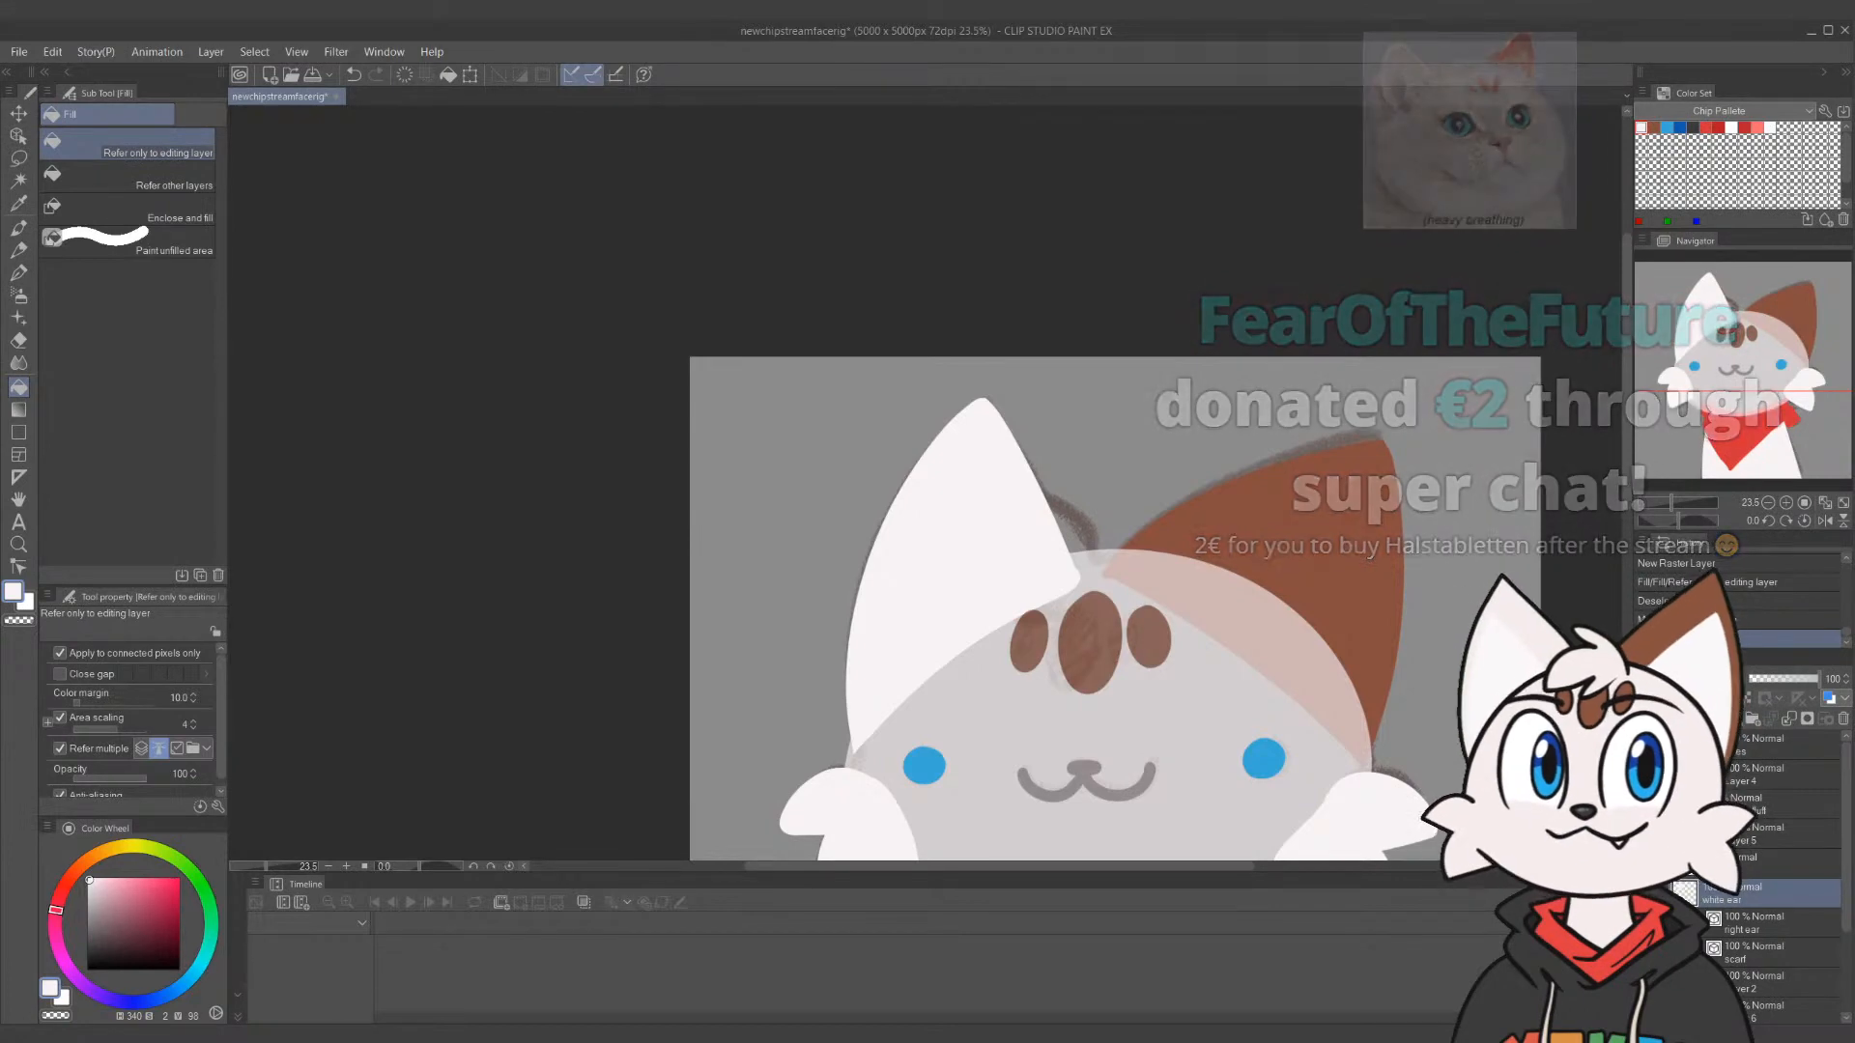
{"action": "left_click", "coordinate": [1744, 863]}
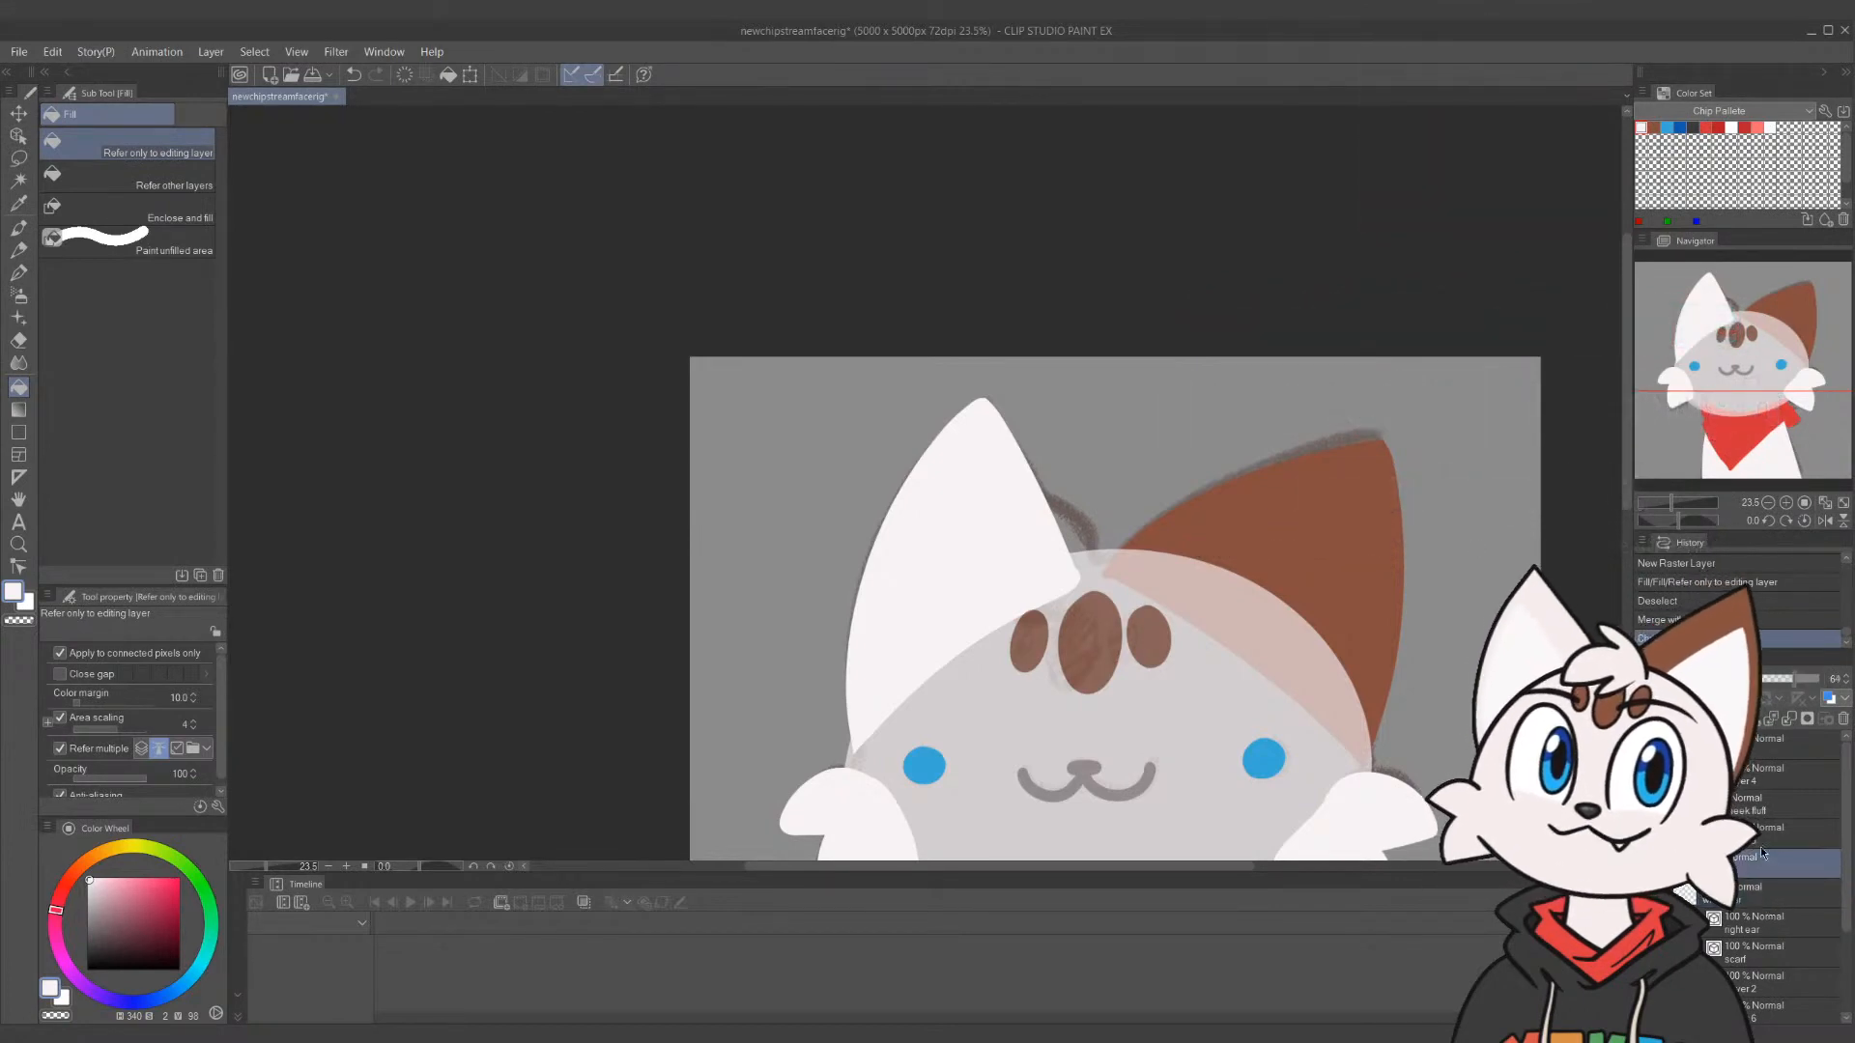
{"action": "left_click", "coordinate": [1749, 891]}
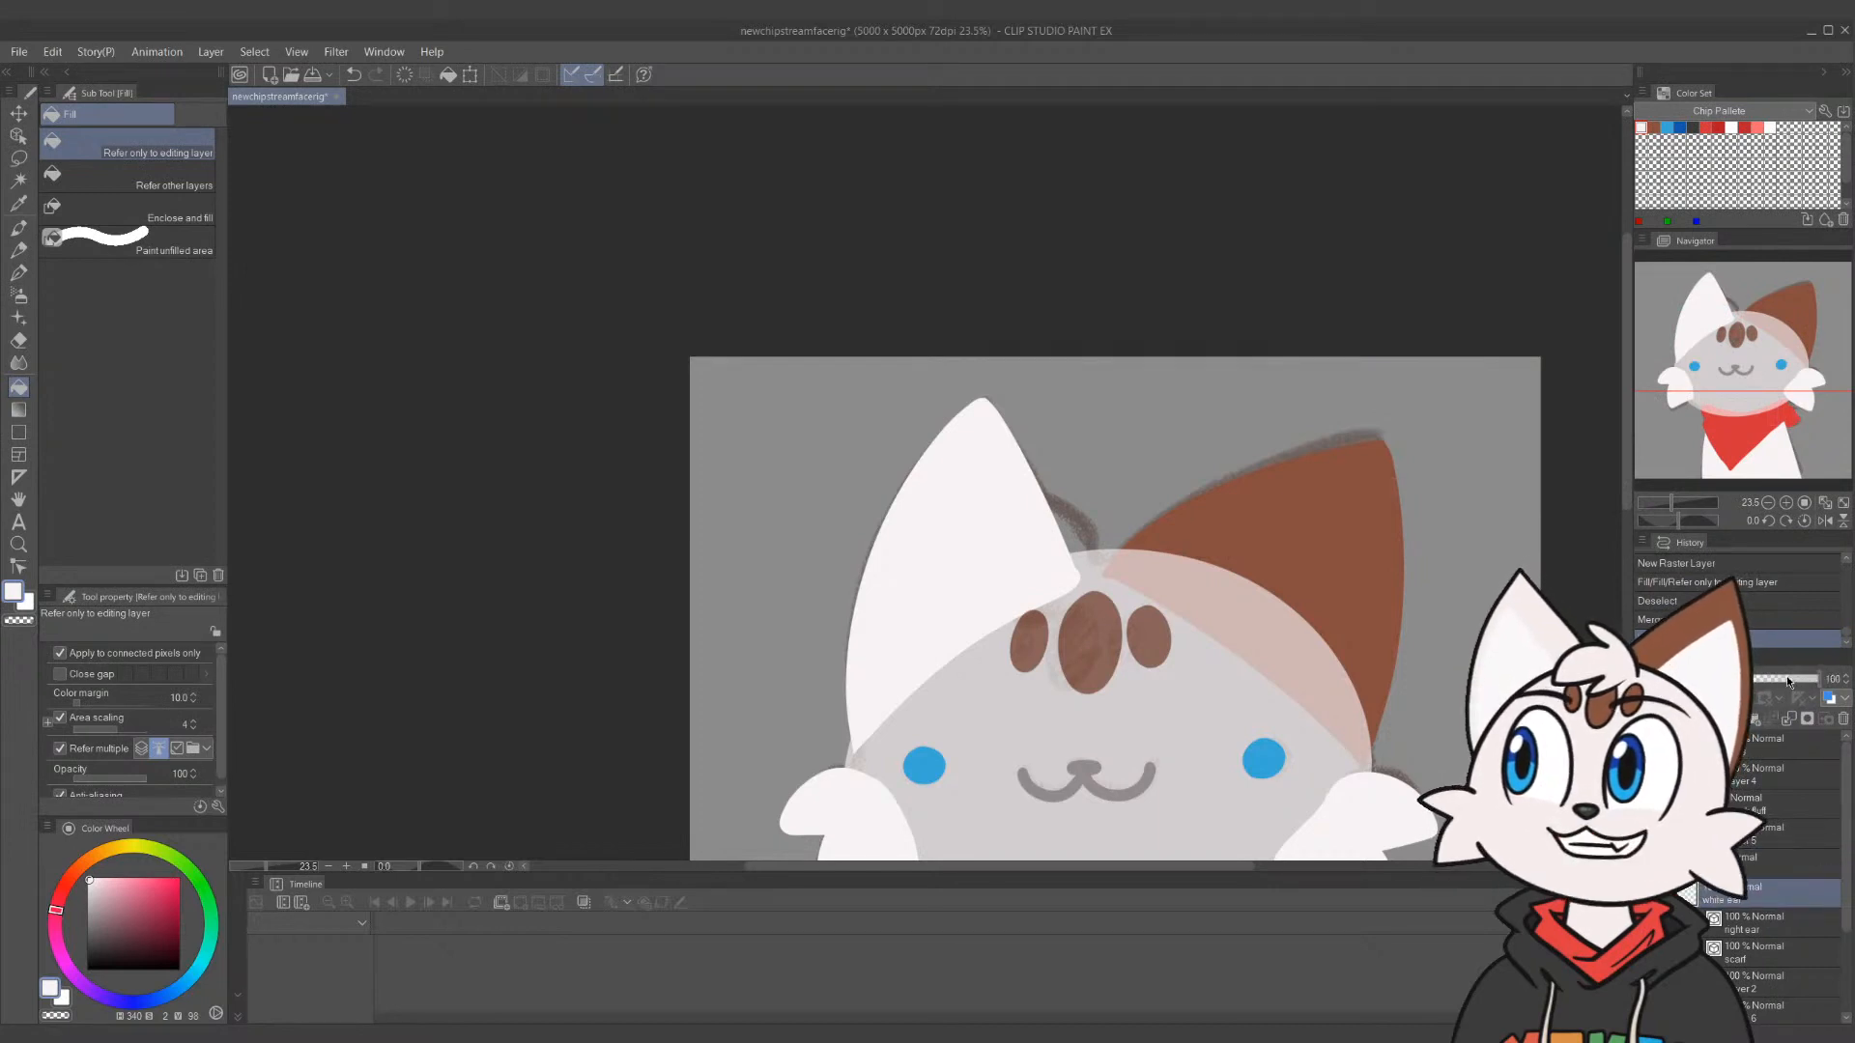
{"action": "left_click", "coordinate": [1787, 676]}
{"action": "left_click", "coordinate": [1775, 865]}
{"action": "left_click", "coordinate": [1717, 718]}
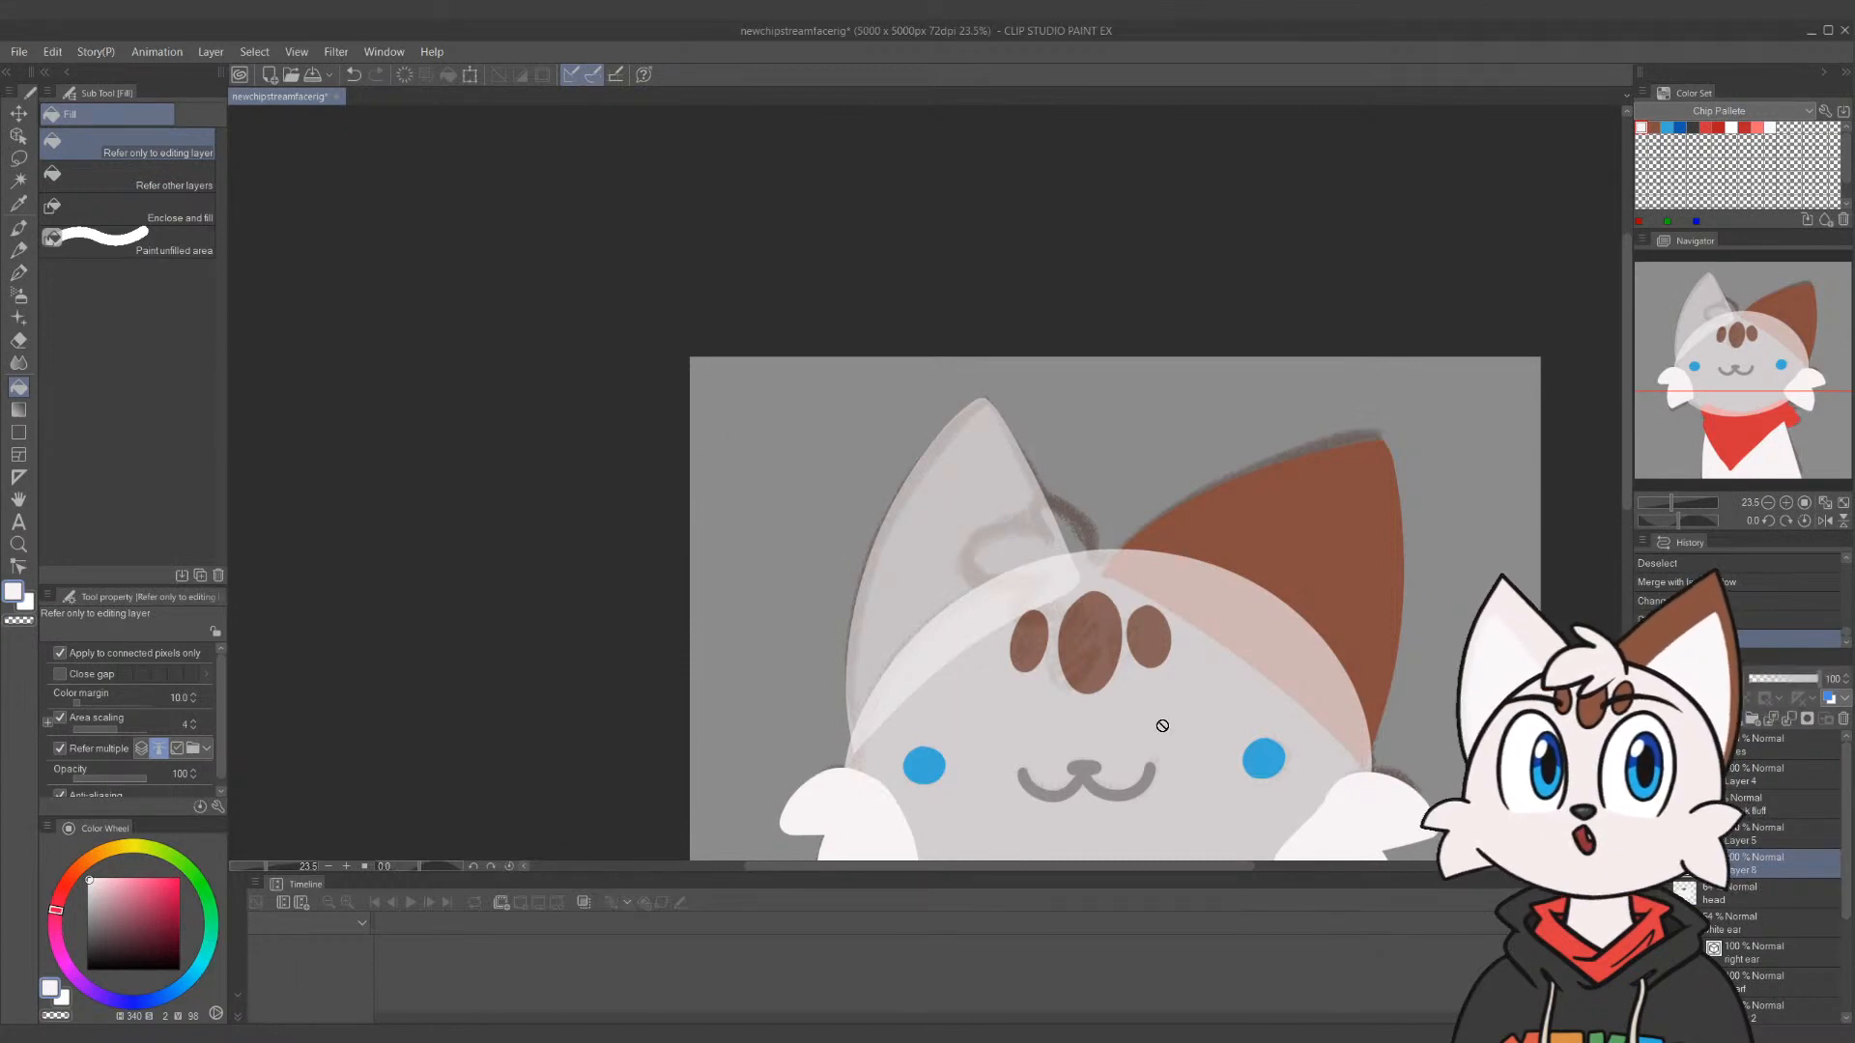
Outline the two-lobed hair tuft on top of the head in off-white with the G-pen, undoing strokes that do not fit
{"action": "key", "text": "p"}
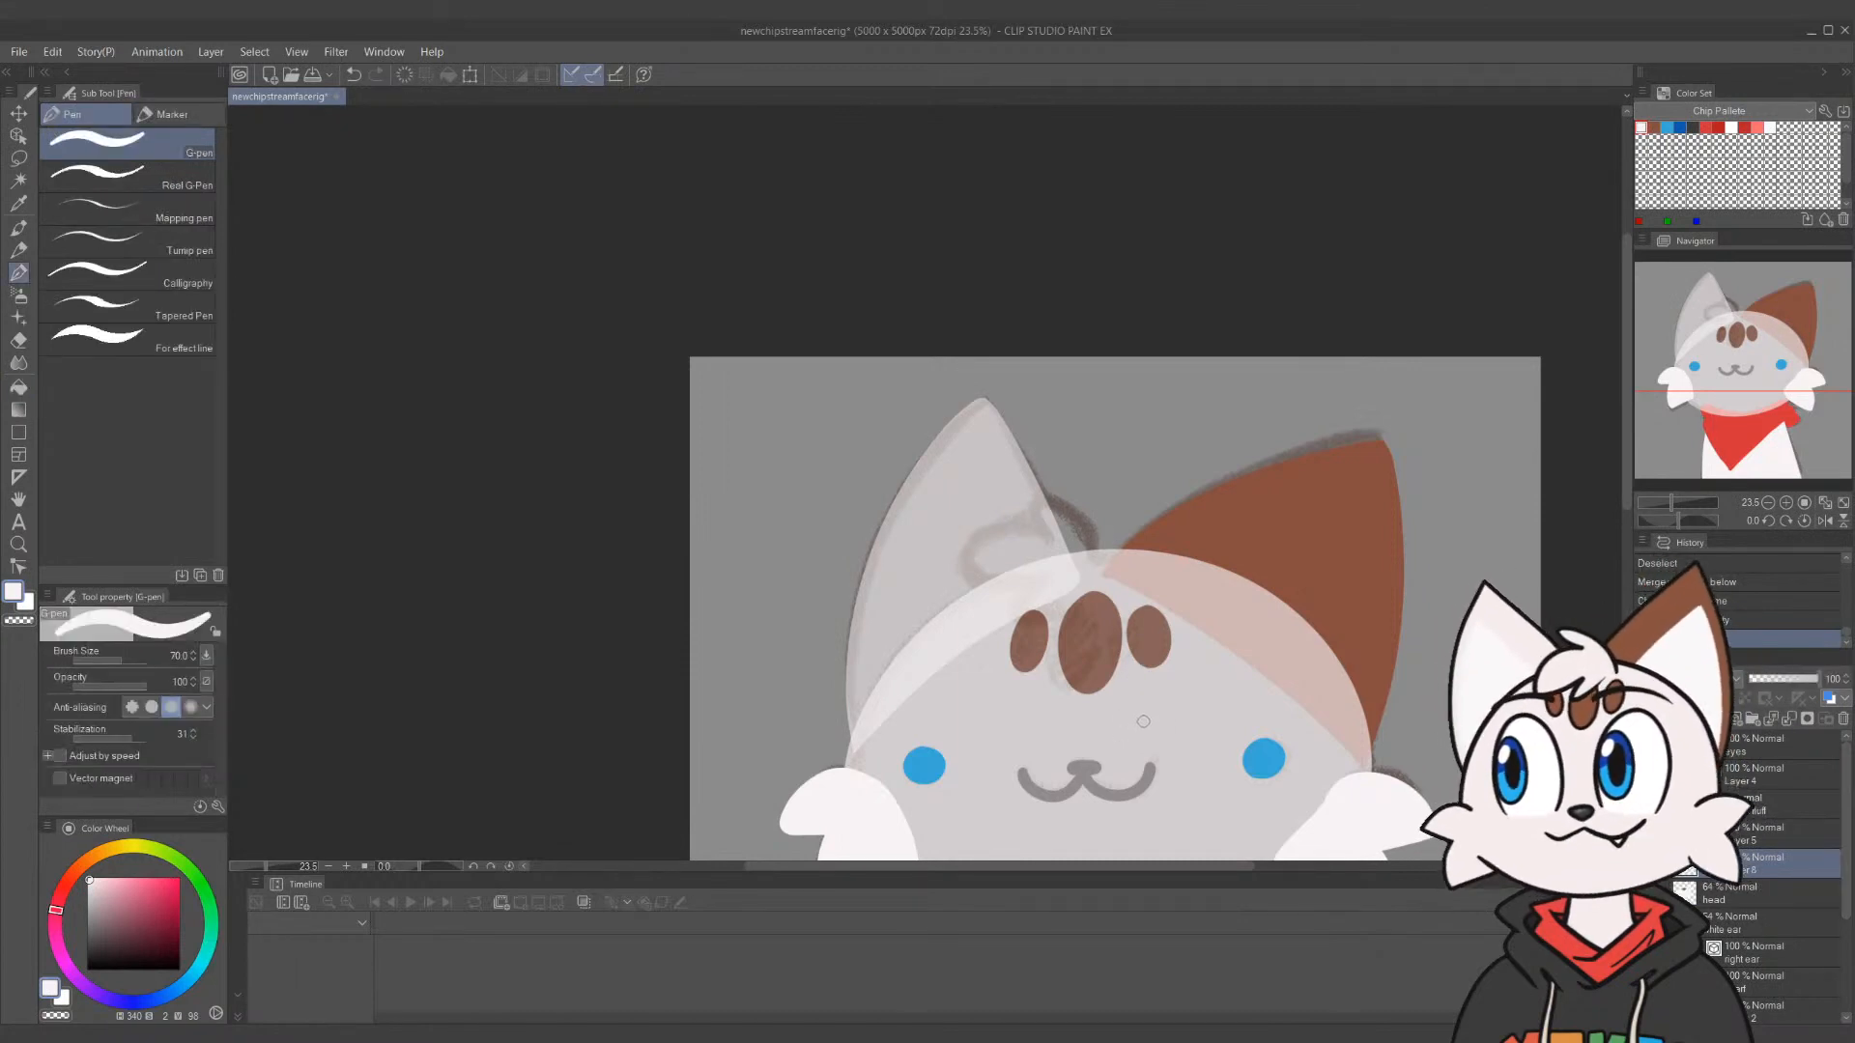
{"action": "mouse_move", "coordinate": [1107, 548]}
{"action": "left_mouse_down"}
{"action": "mouse_move", "coordinate": [1032, 495]}
{"action": "mouse_move", "coordinate": [1104, 554]}
{"action": "mouse_move", "coordinate": [1052, 485]}
{"action": "mouse_move", "coordinate": [967, 570]}
{"action": "mouse_move", "coordinate": [1102, 544]}
{"action": "mouse_move", "coordinate": [1036, 518]}
{"action": "mouse_move", "coordinate": [1045, 533]}
{"action": "mouse_move", "coordinate": [968, 600]}
{"action": "mouse_move", "coordinate": [1062, 601]}
{"action": "left_mouse_up"}
{"action": "key", "text": "ctrl+z"}
{"action": "key", "text": "ctrl+y"}
{"action": "key", "text": "ctrl+z"}
{"action": "key", "text": "ctrl+z"}
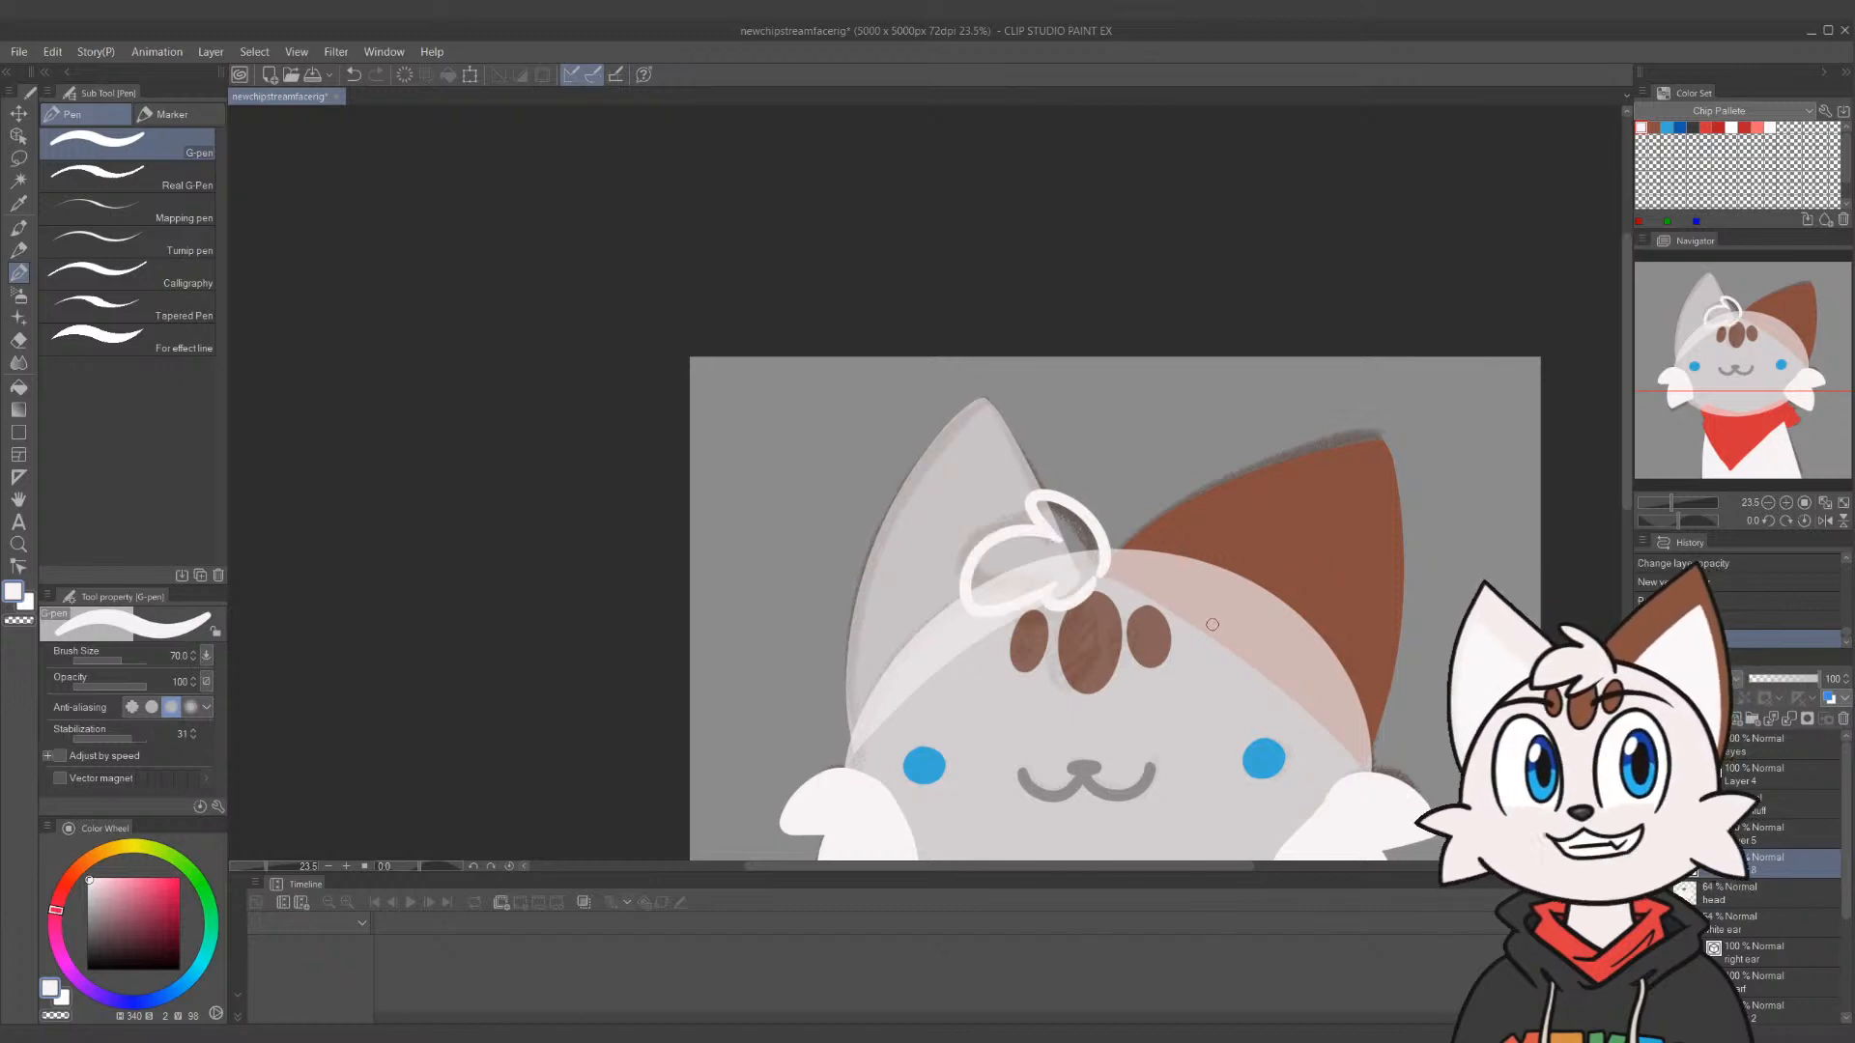
Narrow the hair tuft outline to 90% width and shift it slightly toward the brown ear
{"action": "key", "text": "ctrl+space"}
{"action": "left_click_drag", "start_coordinate": [1213, 625], "coordinate": [1263, 649]}
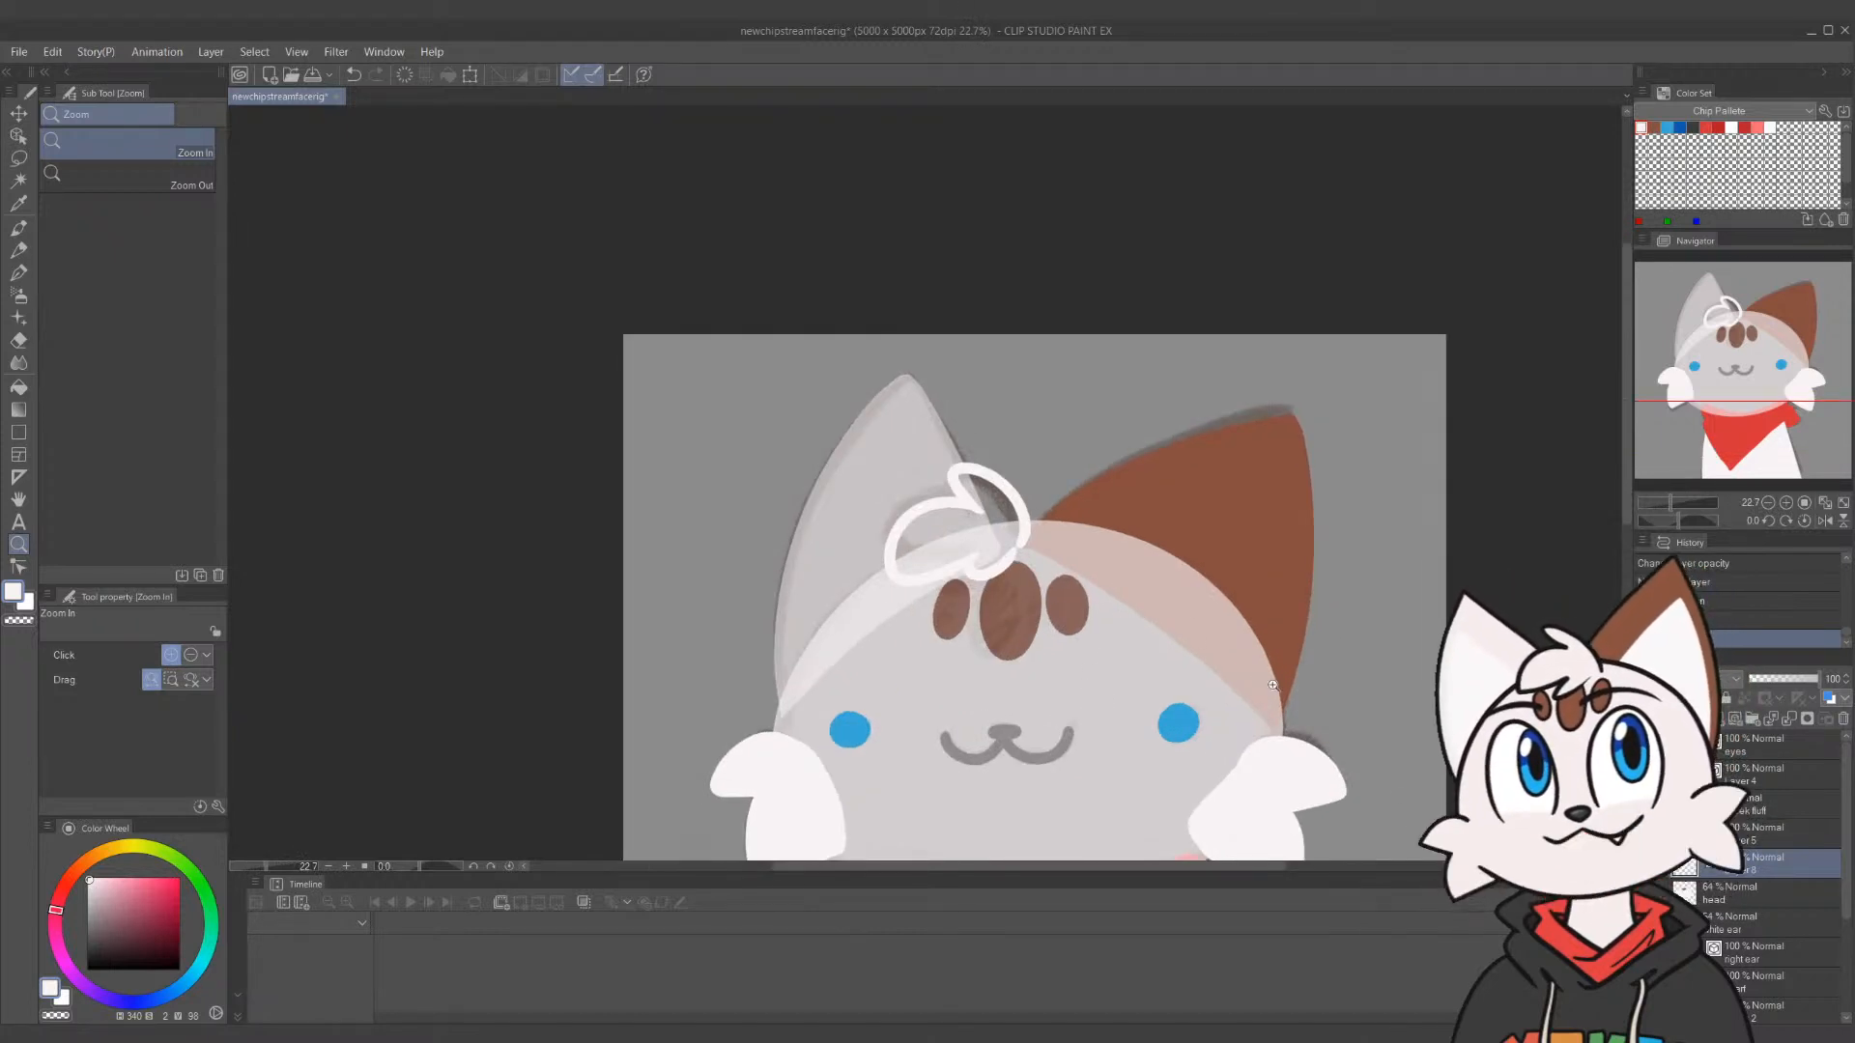
{"action": "key", "text": "ctrl+t"}
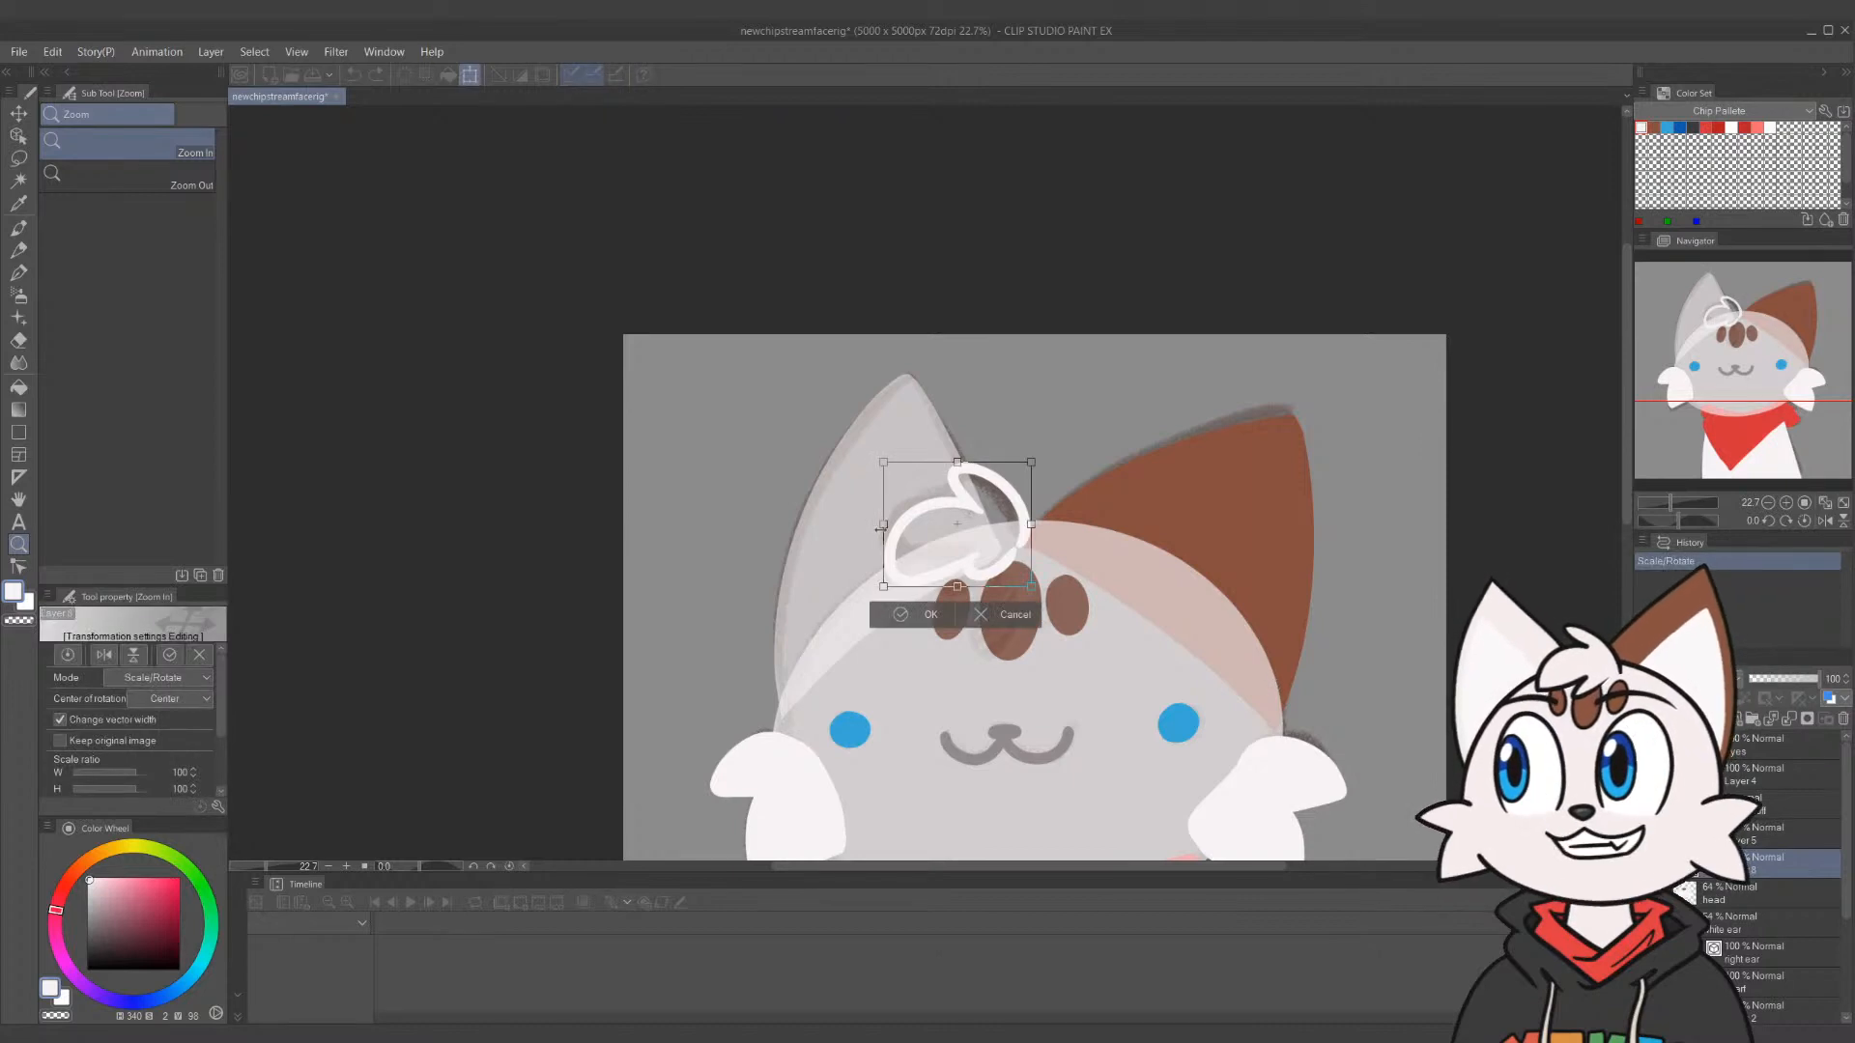
{"action": "left_click_drag", "start_coordinate": [880, 528], "coordinate": [901, 524]}
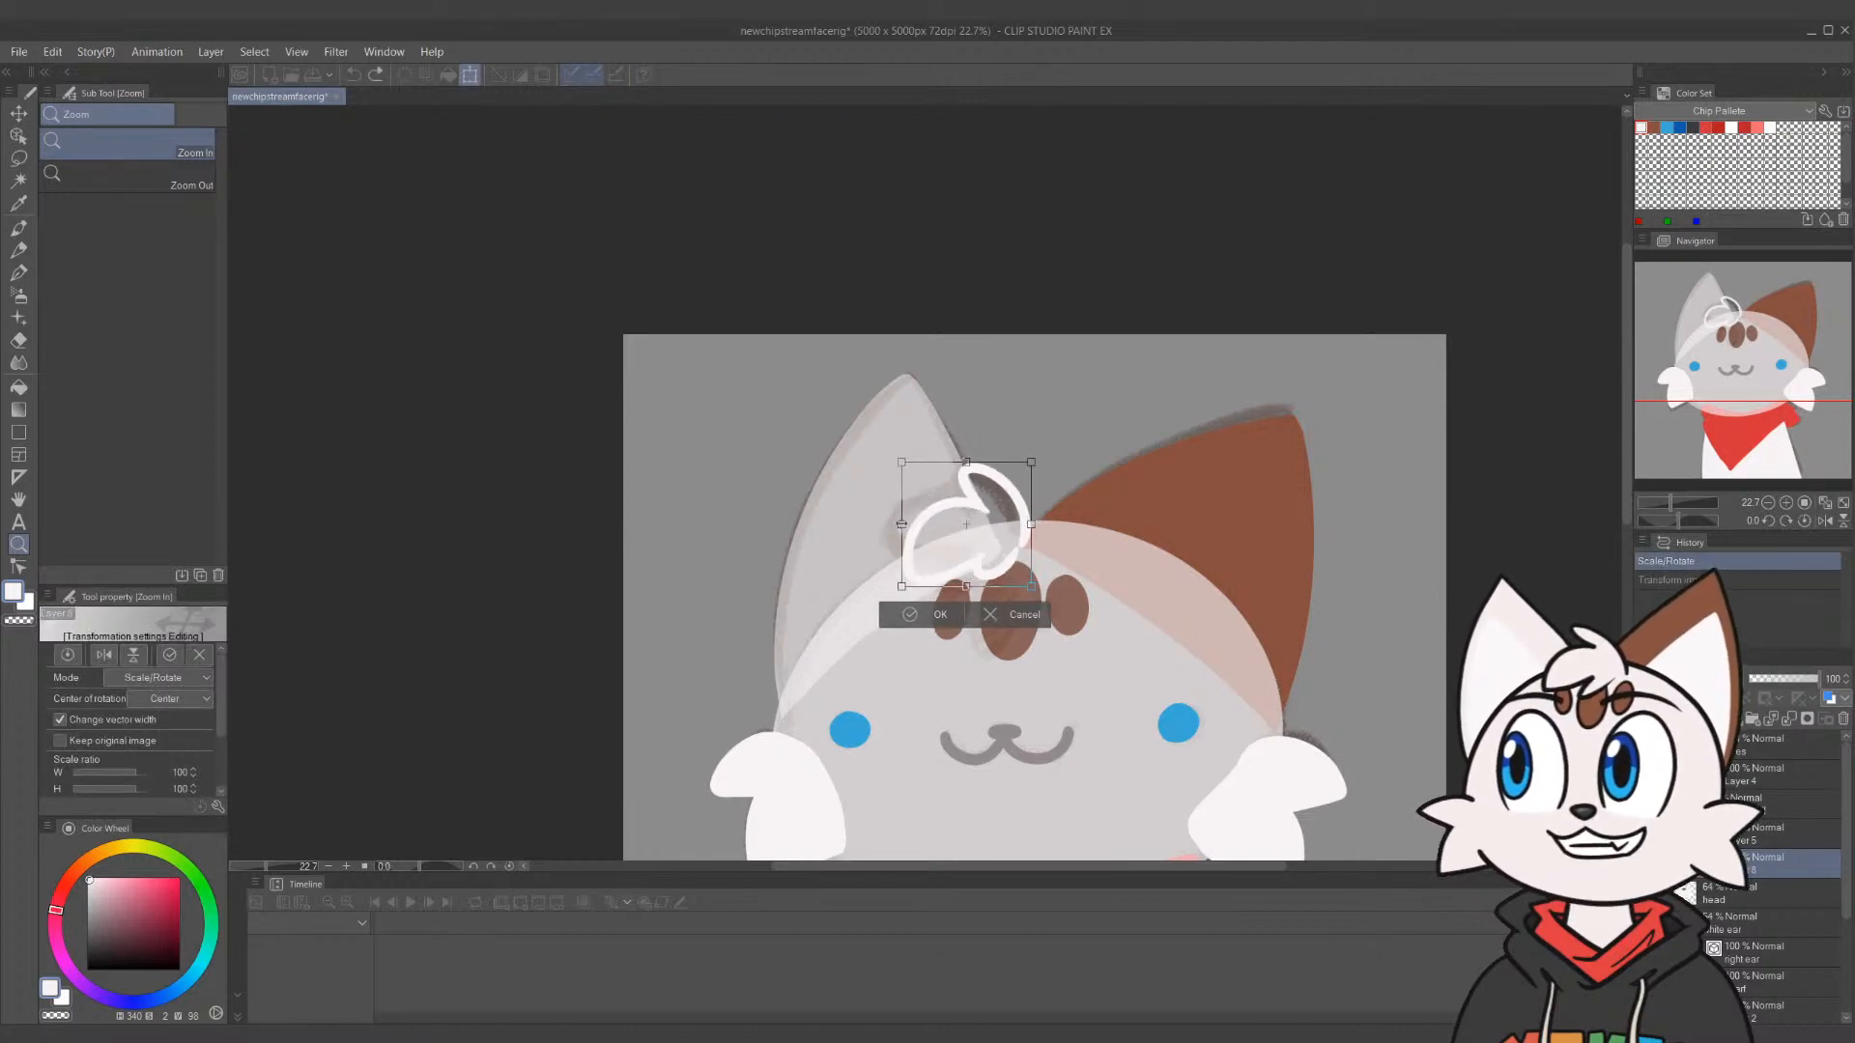
{"action": "left_click_drag", "start_coordinate": [1010, 577], "coordinate": [1024, 577]}
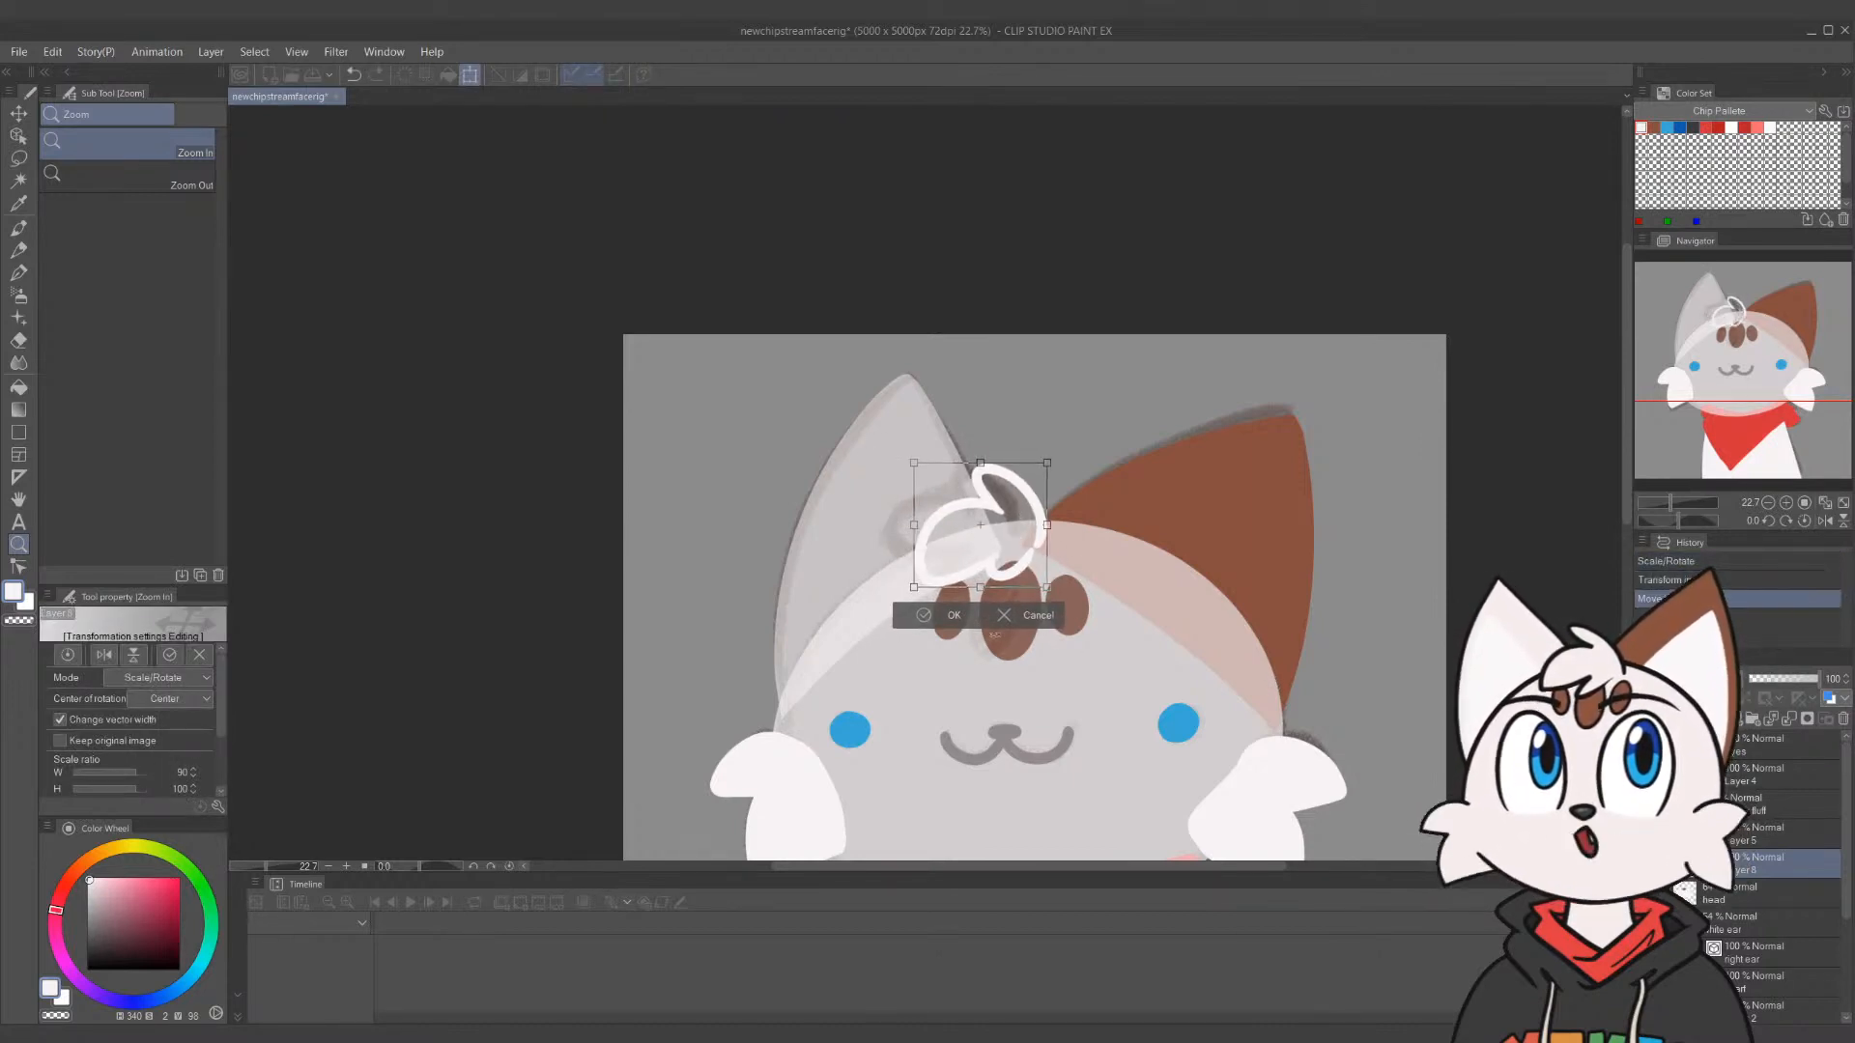
{"action": "key", "text": "Return"}
Check the hair tuft against the whole cat and paint its inside solid off-white with the G-pen
{"action": "scroll", "coordinate": [1127, 688], "scroll_direction": "down", "scroll_amount": 6}
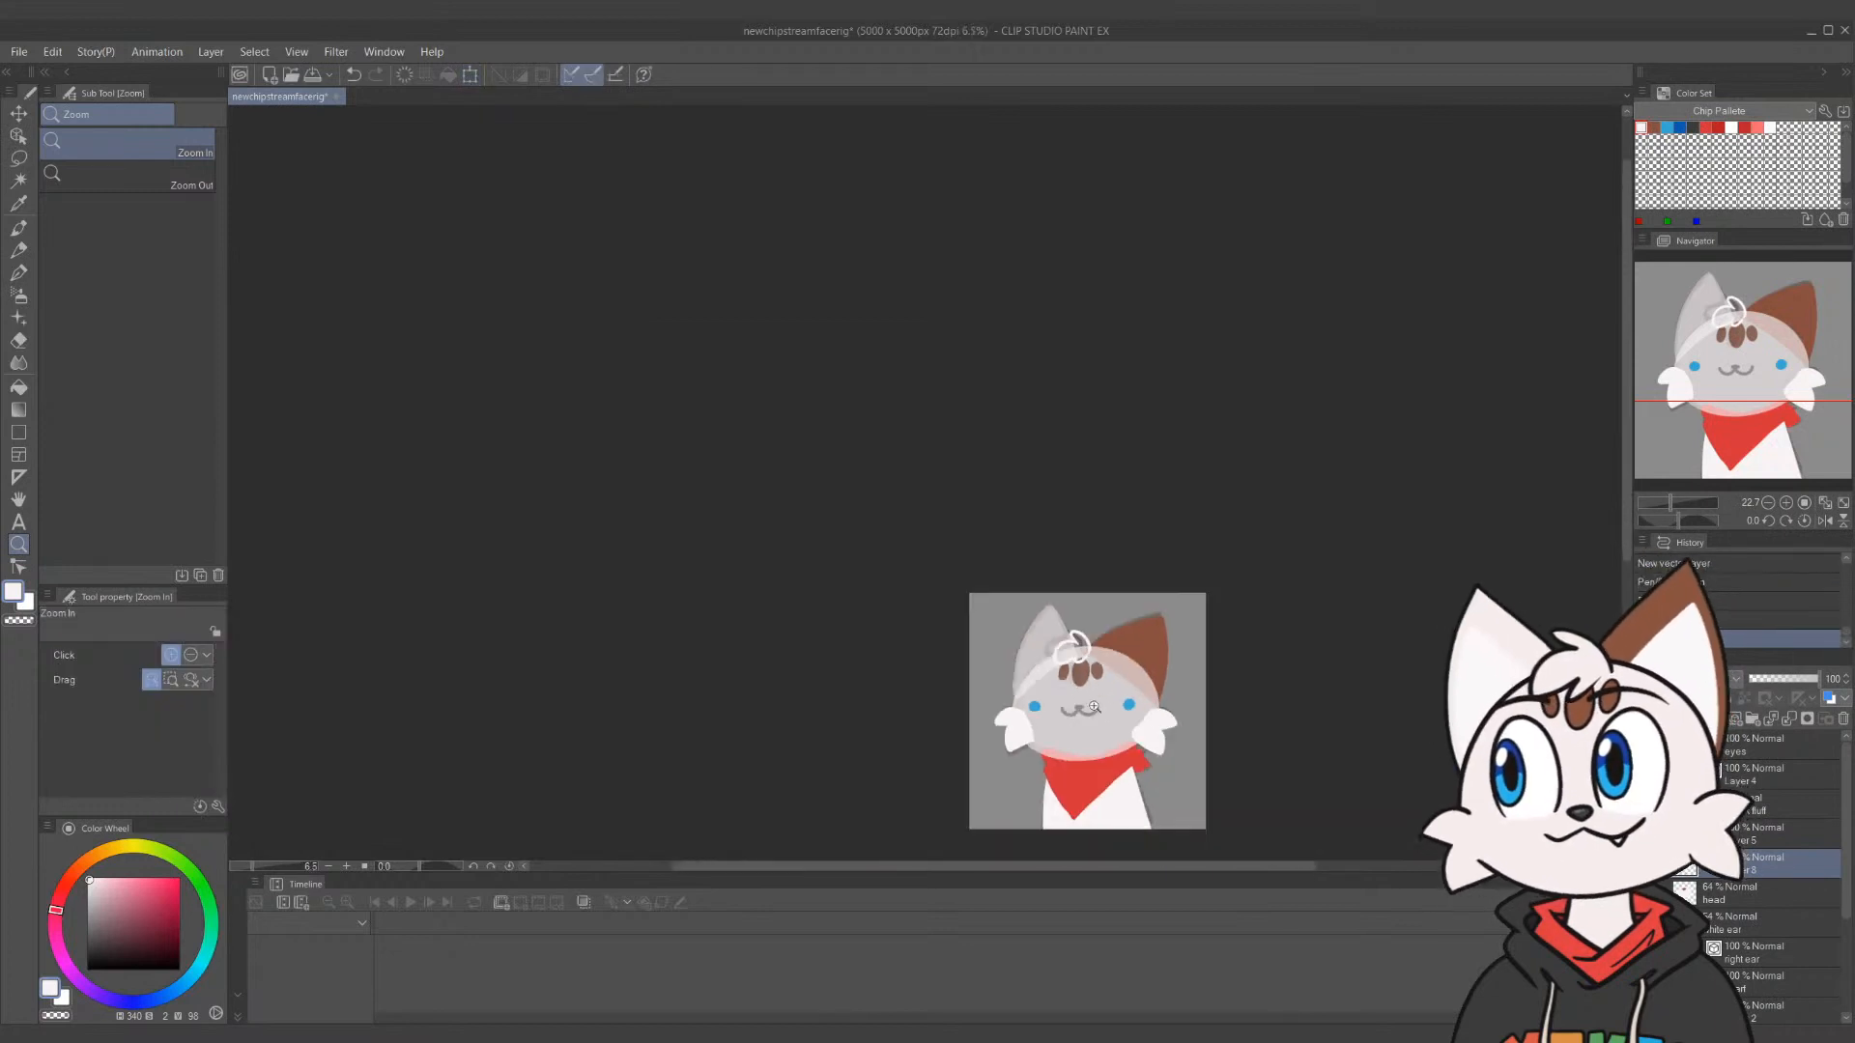
{"action": "scroll", "coordinate": [1064, 600], "scroll_direction": "up", "scroll_amount": 3}
{"action": "scroll", "coordinate": [1287, 752], "scroll_direction": "down", "scroll_amount": 5}
{"action": "scroll", "coordinate": [1256, 734], "scroll_direction": "up", "scroll_amount": 7}
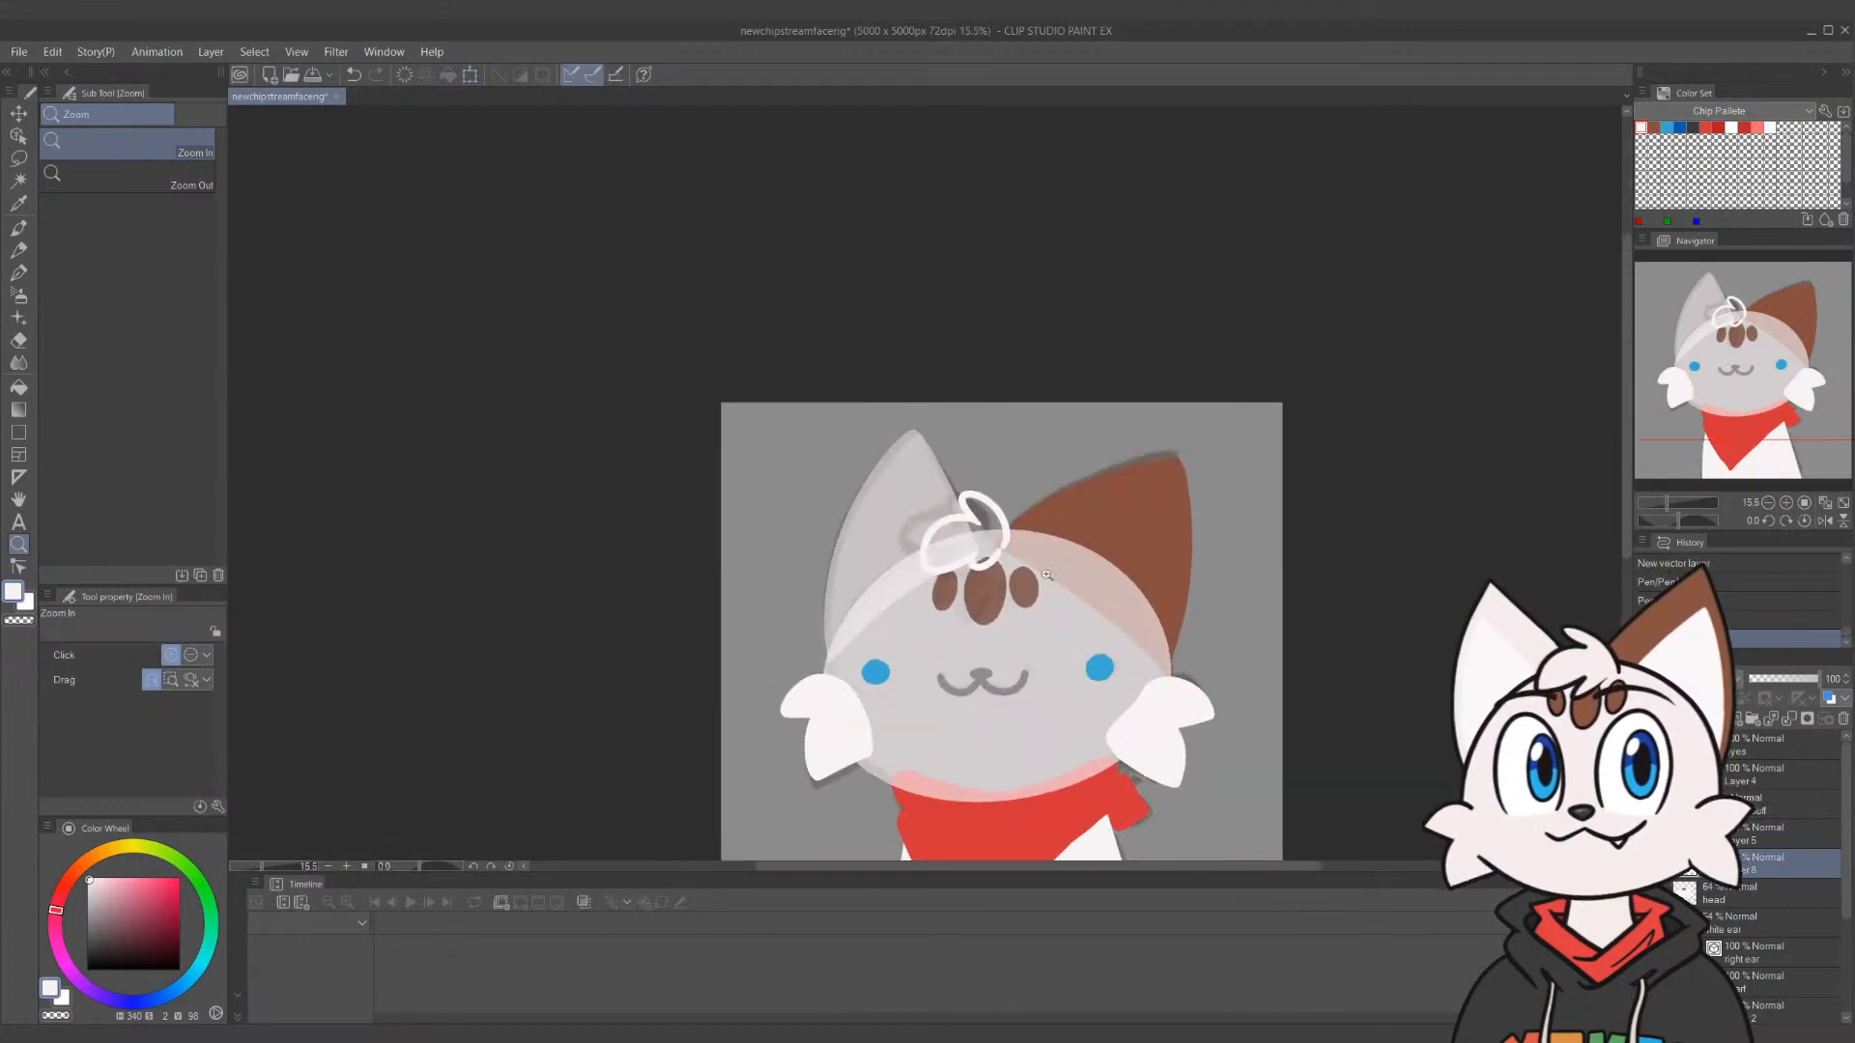
{"action": "key", "text": "p"}
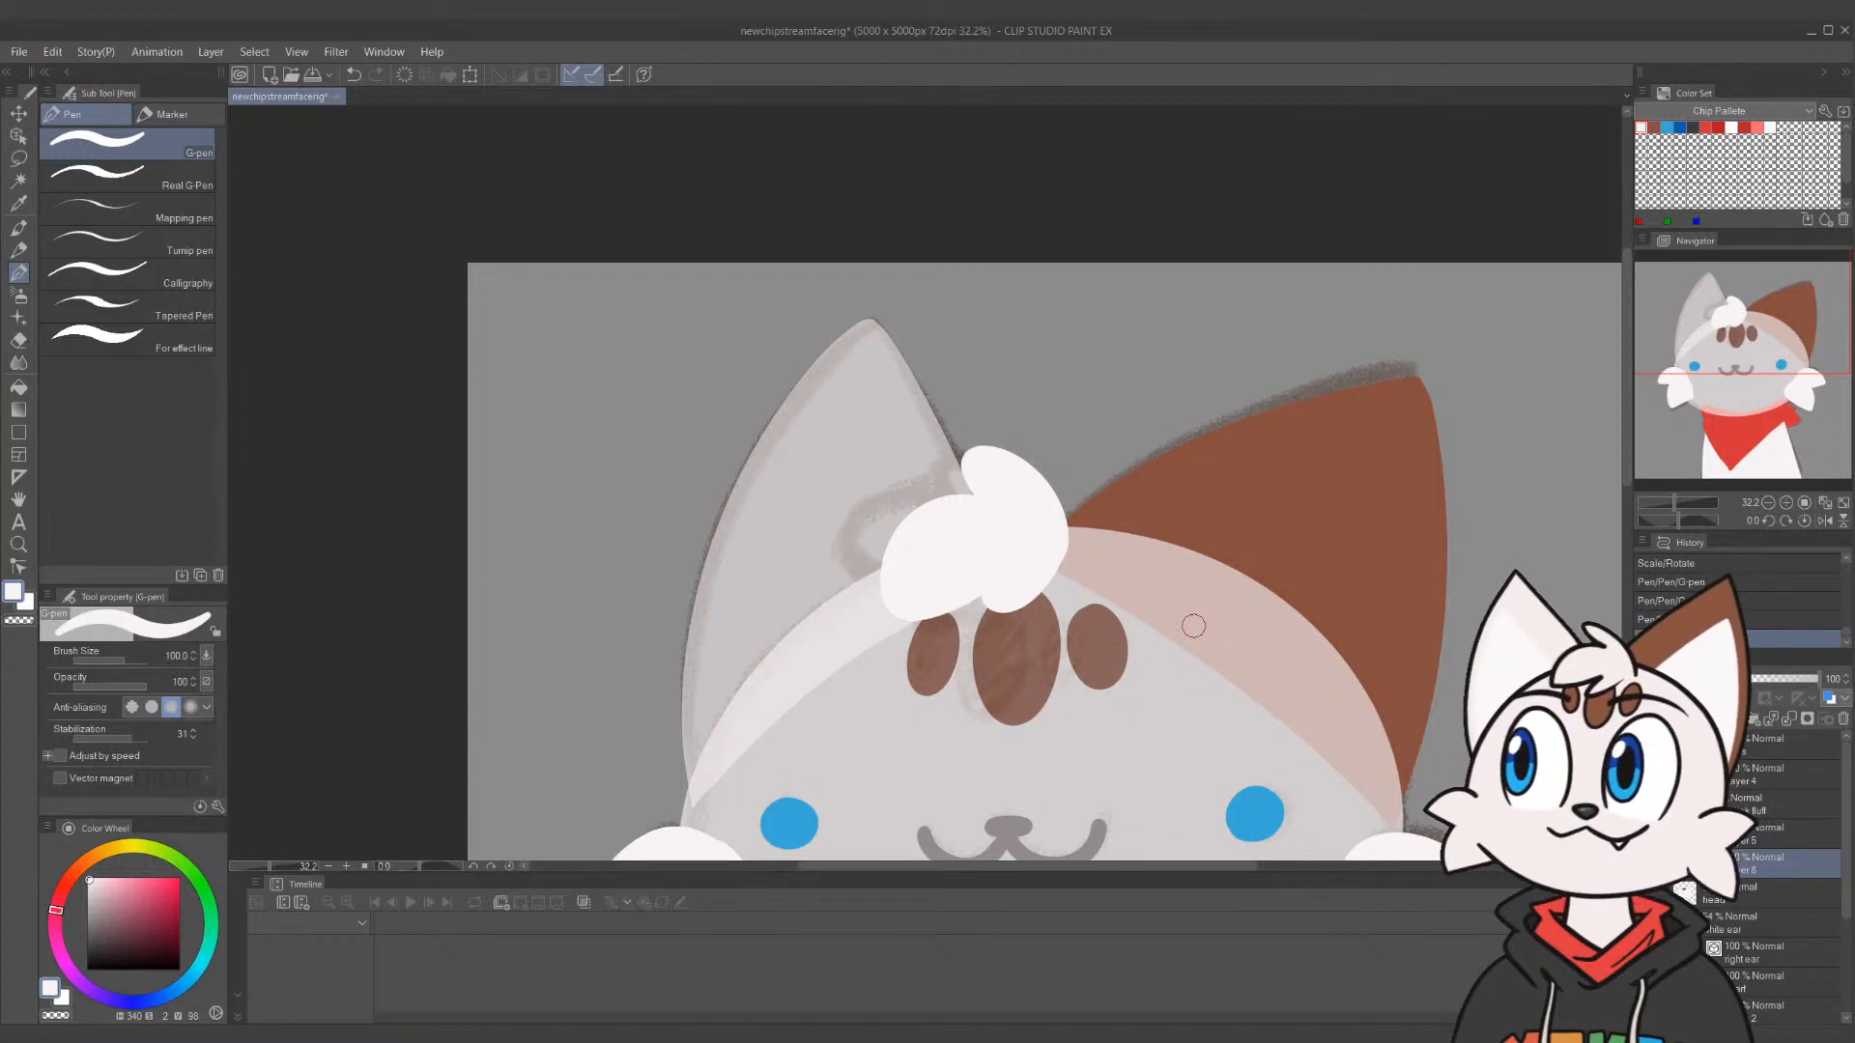
Delete the layer holding the painted hair tuft and add a fresh layer above the head in its place
{"action": "key", "text": "ctrl+space"}
{"action": "left_click_drag", "start_coordinate": [1147, 612], "coordinate": [1148, 680]}
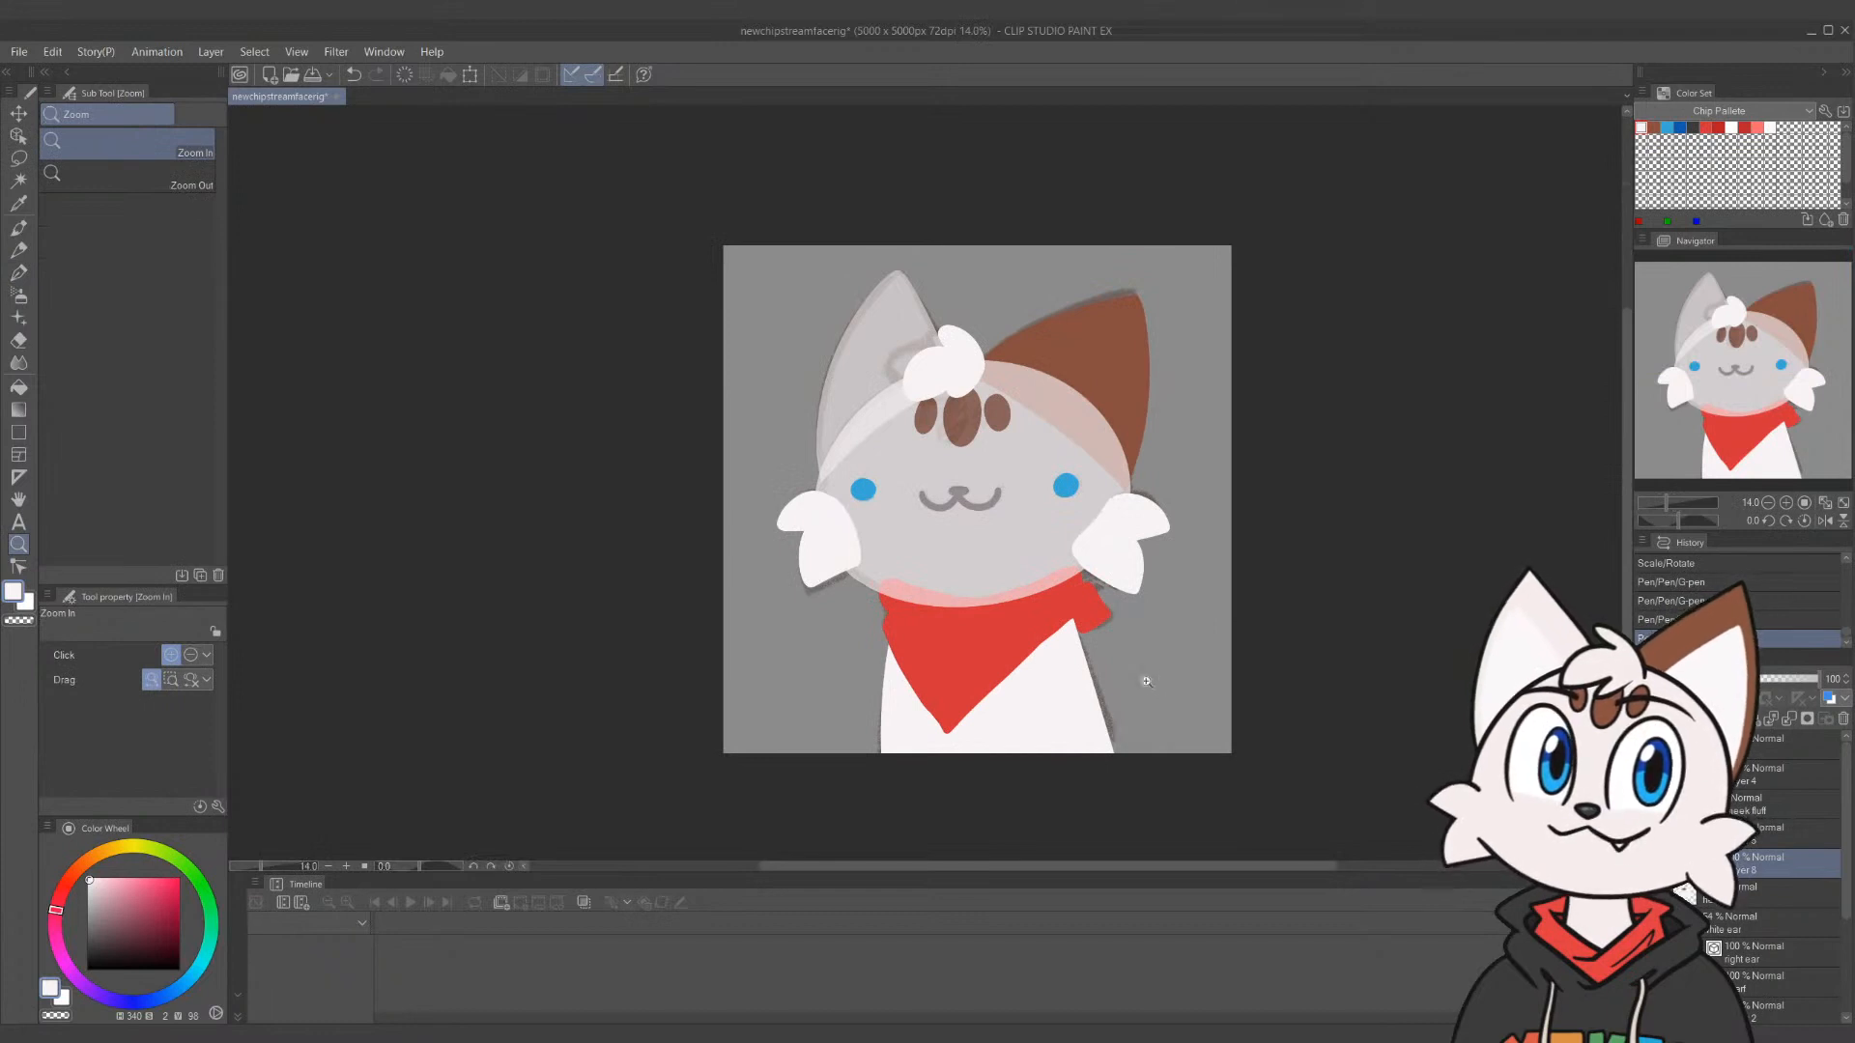
{"action": "left_click", "coordinate": [1843, 720]}
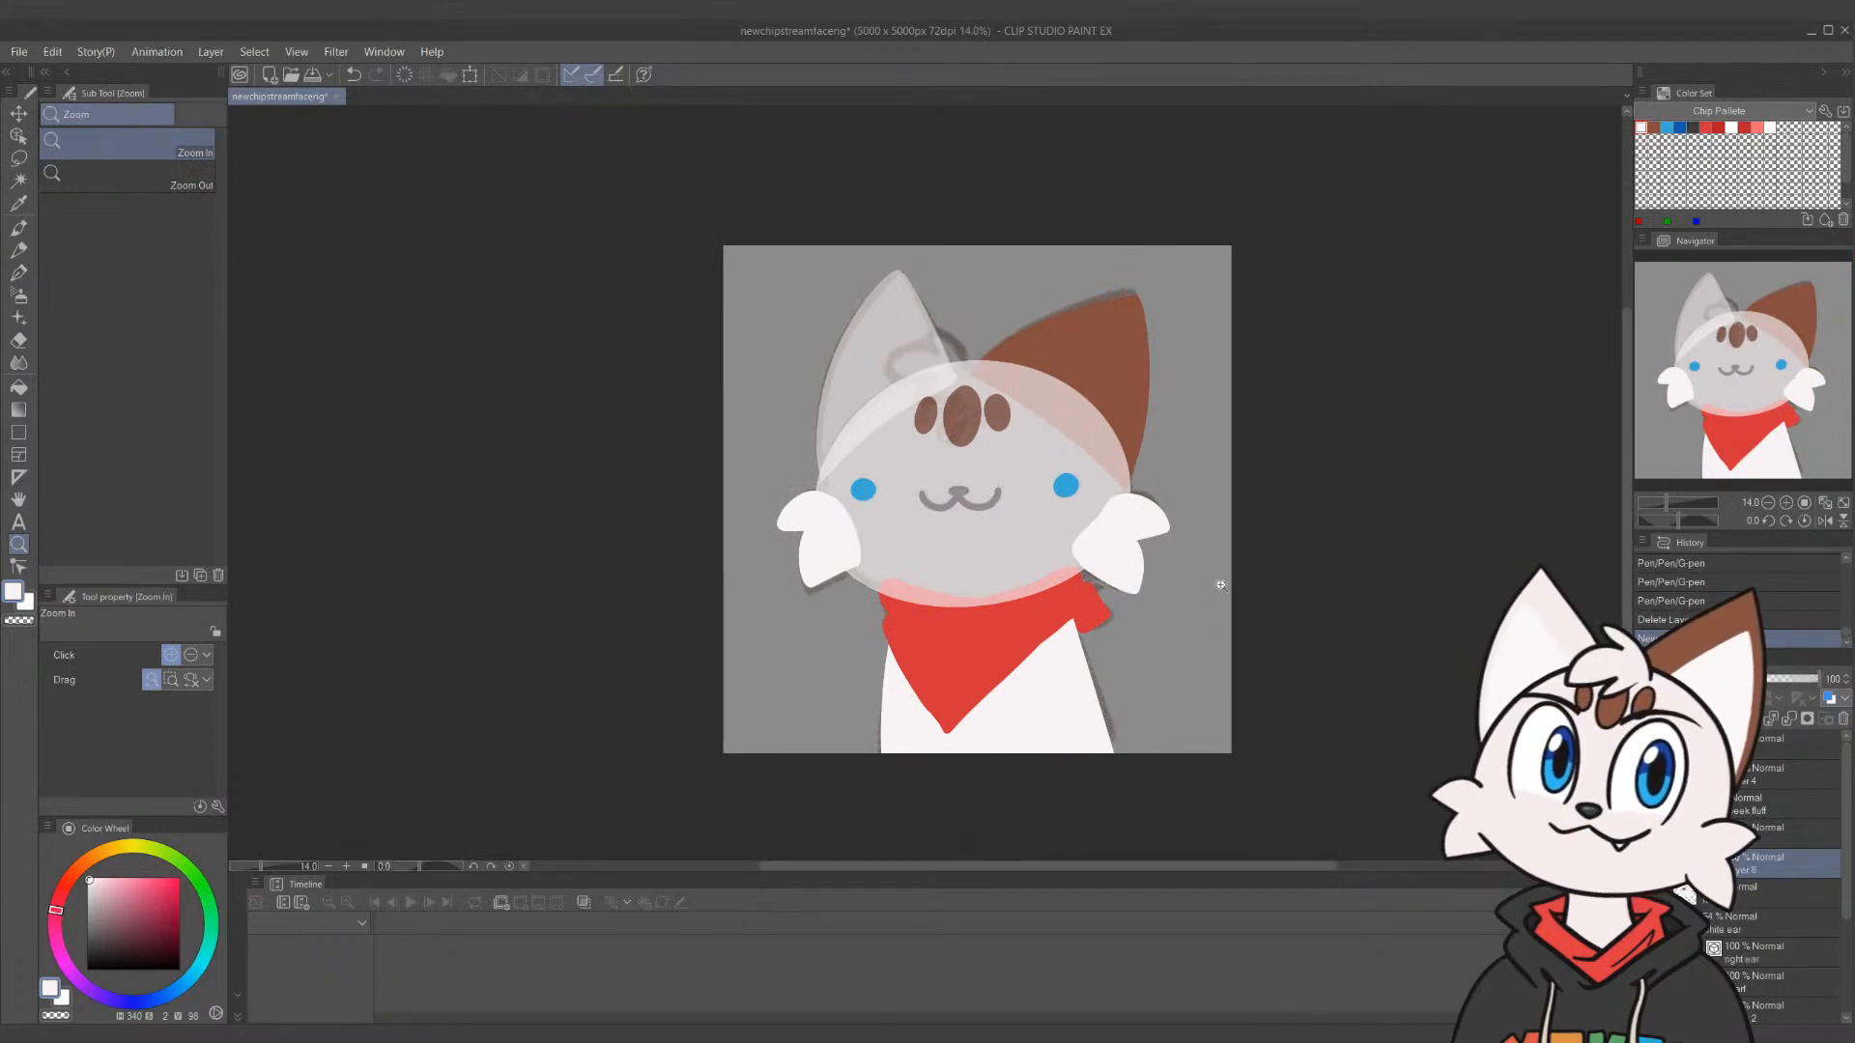
Try to outline a two-lobed hair tuft between the ears in off-white with the G-pen at size 40
{"action": "left_click_drag", "start_coordinate": [949, 293], "coordinate": [1052, 565]}
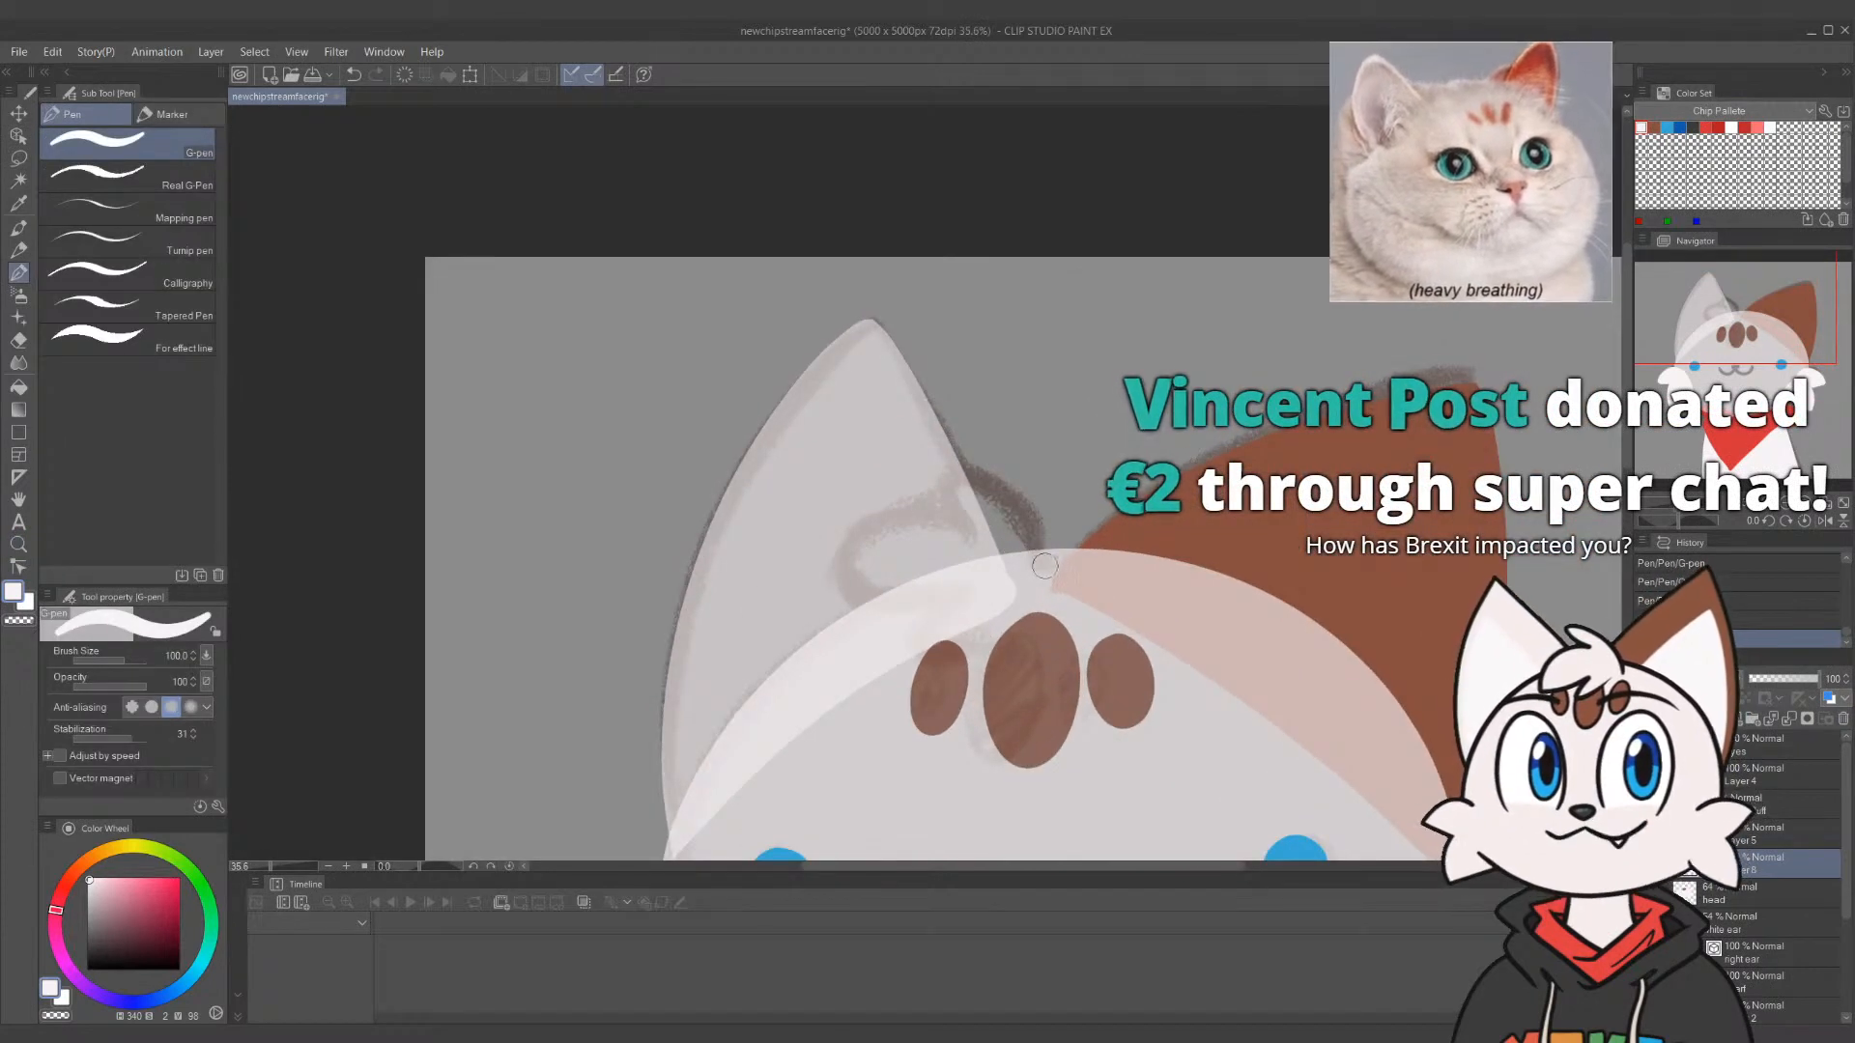
{"action": "key", "text": "bracketleft"}
{"action": "key", "text": "bracketleft"}
{"action": "key", "text": "bracketleft"}
{"action": "key", "text": "bracketleft"}
{"action": "key", "text": "bracketleft"}
{"action": "mouse_move", "coordinate": [1061, 578]}
{"action": "left_mouse_down"}
{"action": "mouse_move", "coordinate": [1049, 518]}
{"action": "mouse_move", "coordinate": [1012, 539]}
{"action": "left_mouse_up"}
{"action": "key", "text": "ctrl+z"}
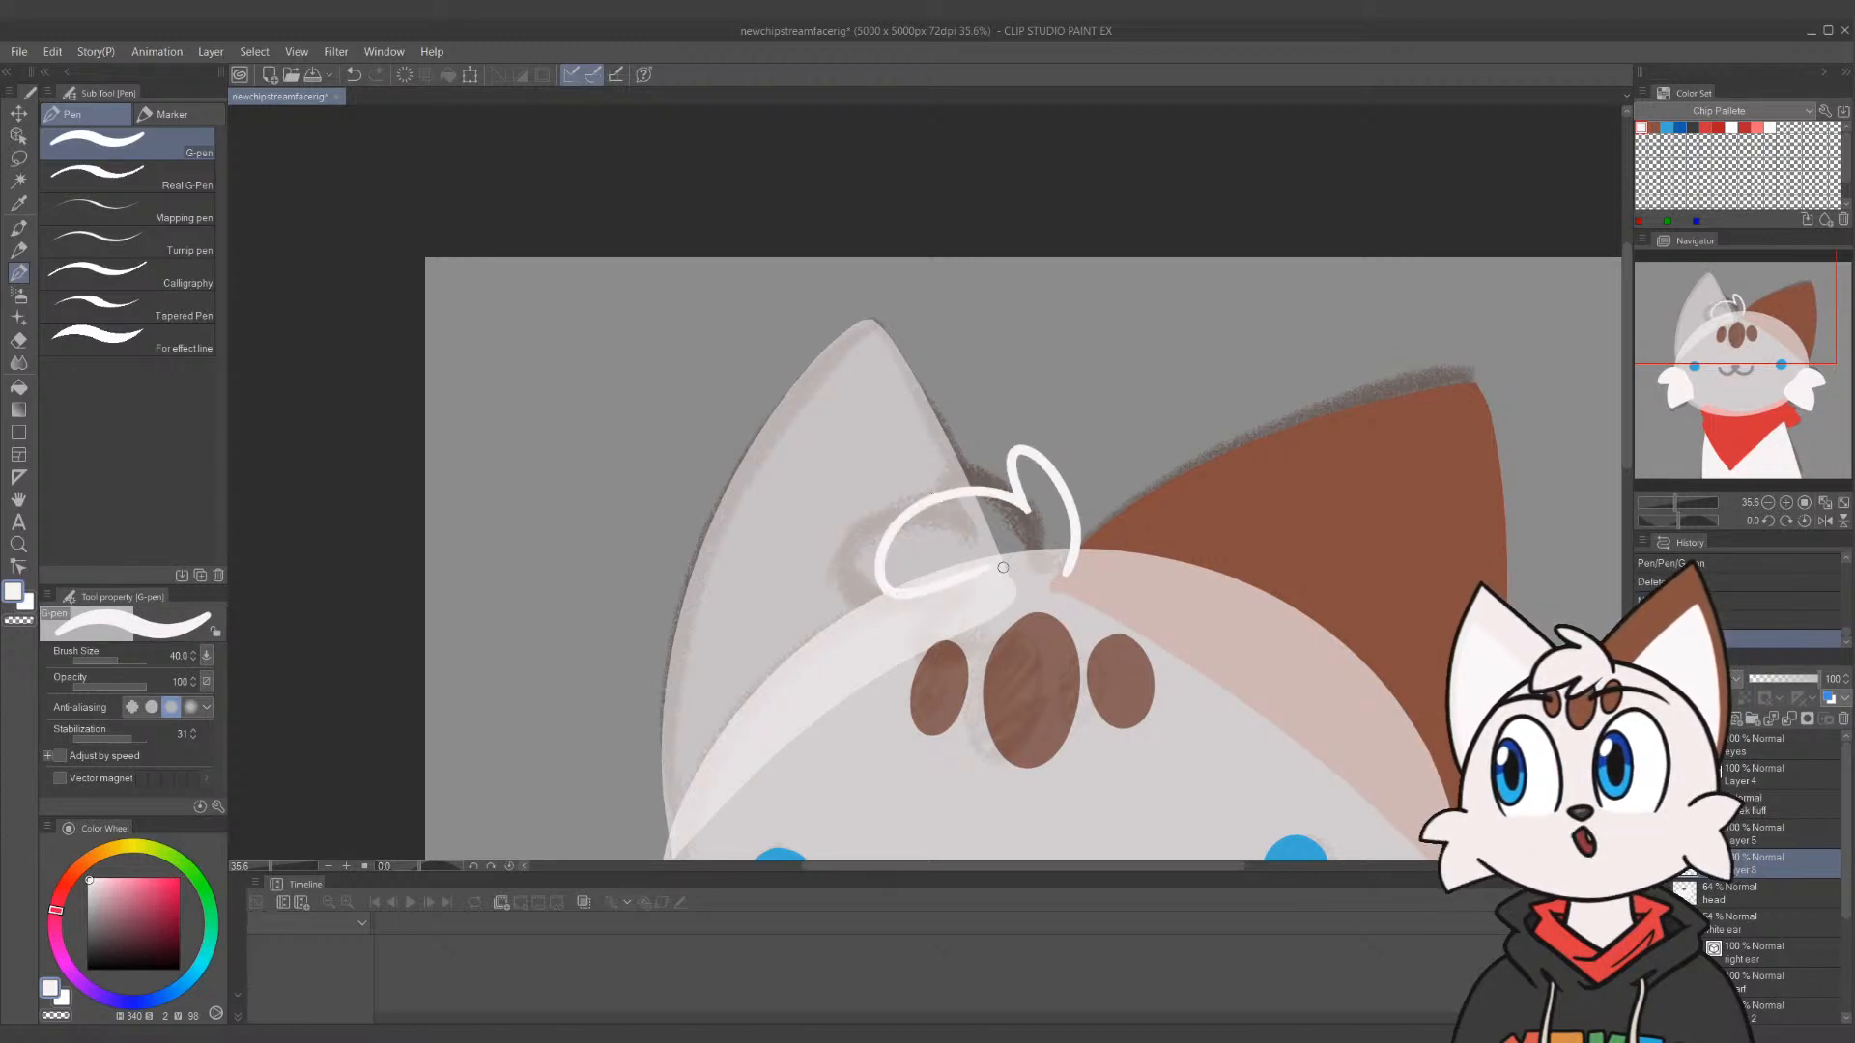
{"action": "key", "text": "ctrl+z"}
Outline a smaller two-lobed hair tuft above the forehead spots with the G-pen and paint its inside solid off-white at size 100
{"action": "scroll", "coordinate": [1128, 580], "scroll_direction": "down", "scroll_amount": 5}
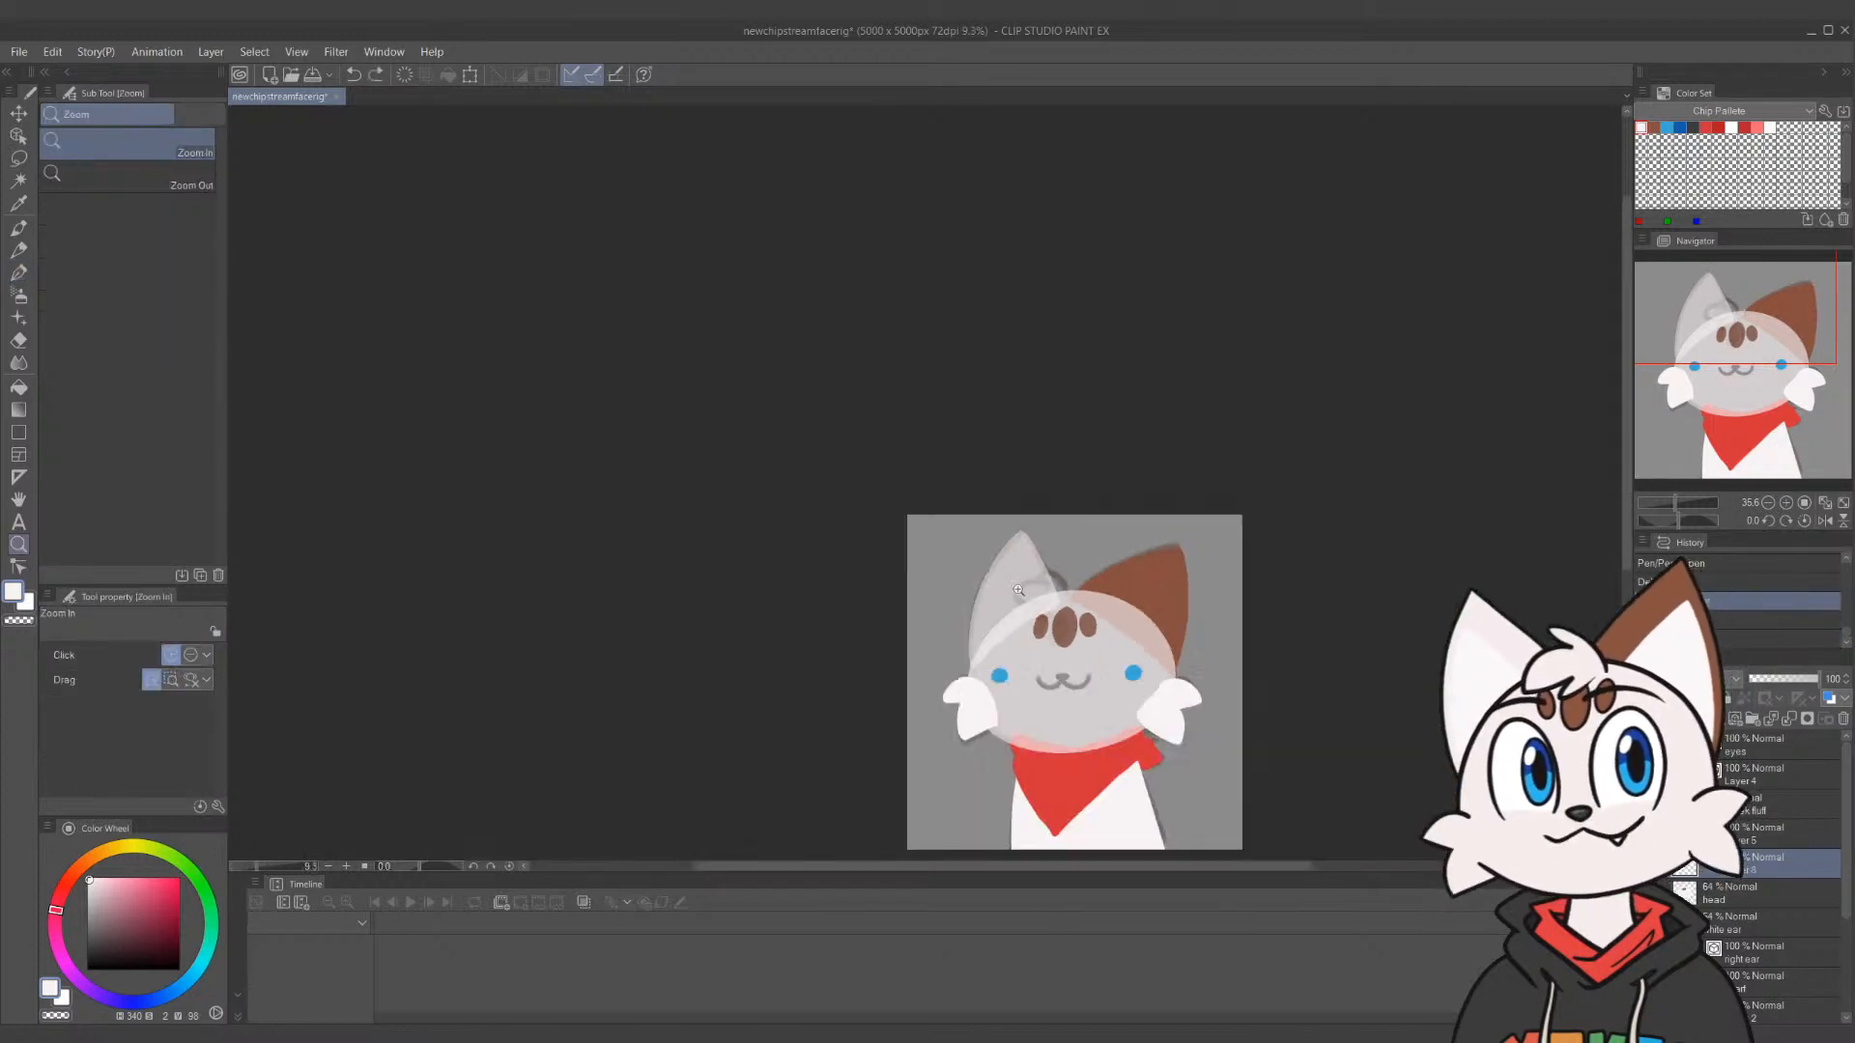
{"action": "scroll", "coordinate": [1121, 599], "scroll_direction": "up", "scroll_amount": 5}
{"action": "key", "text": "p"}
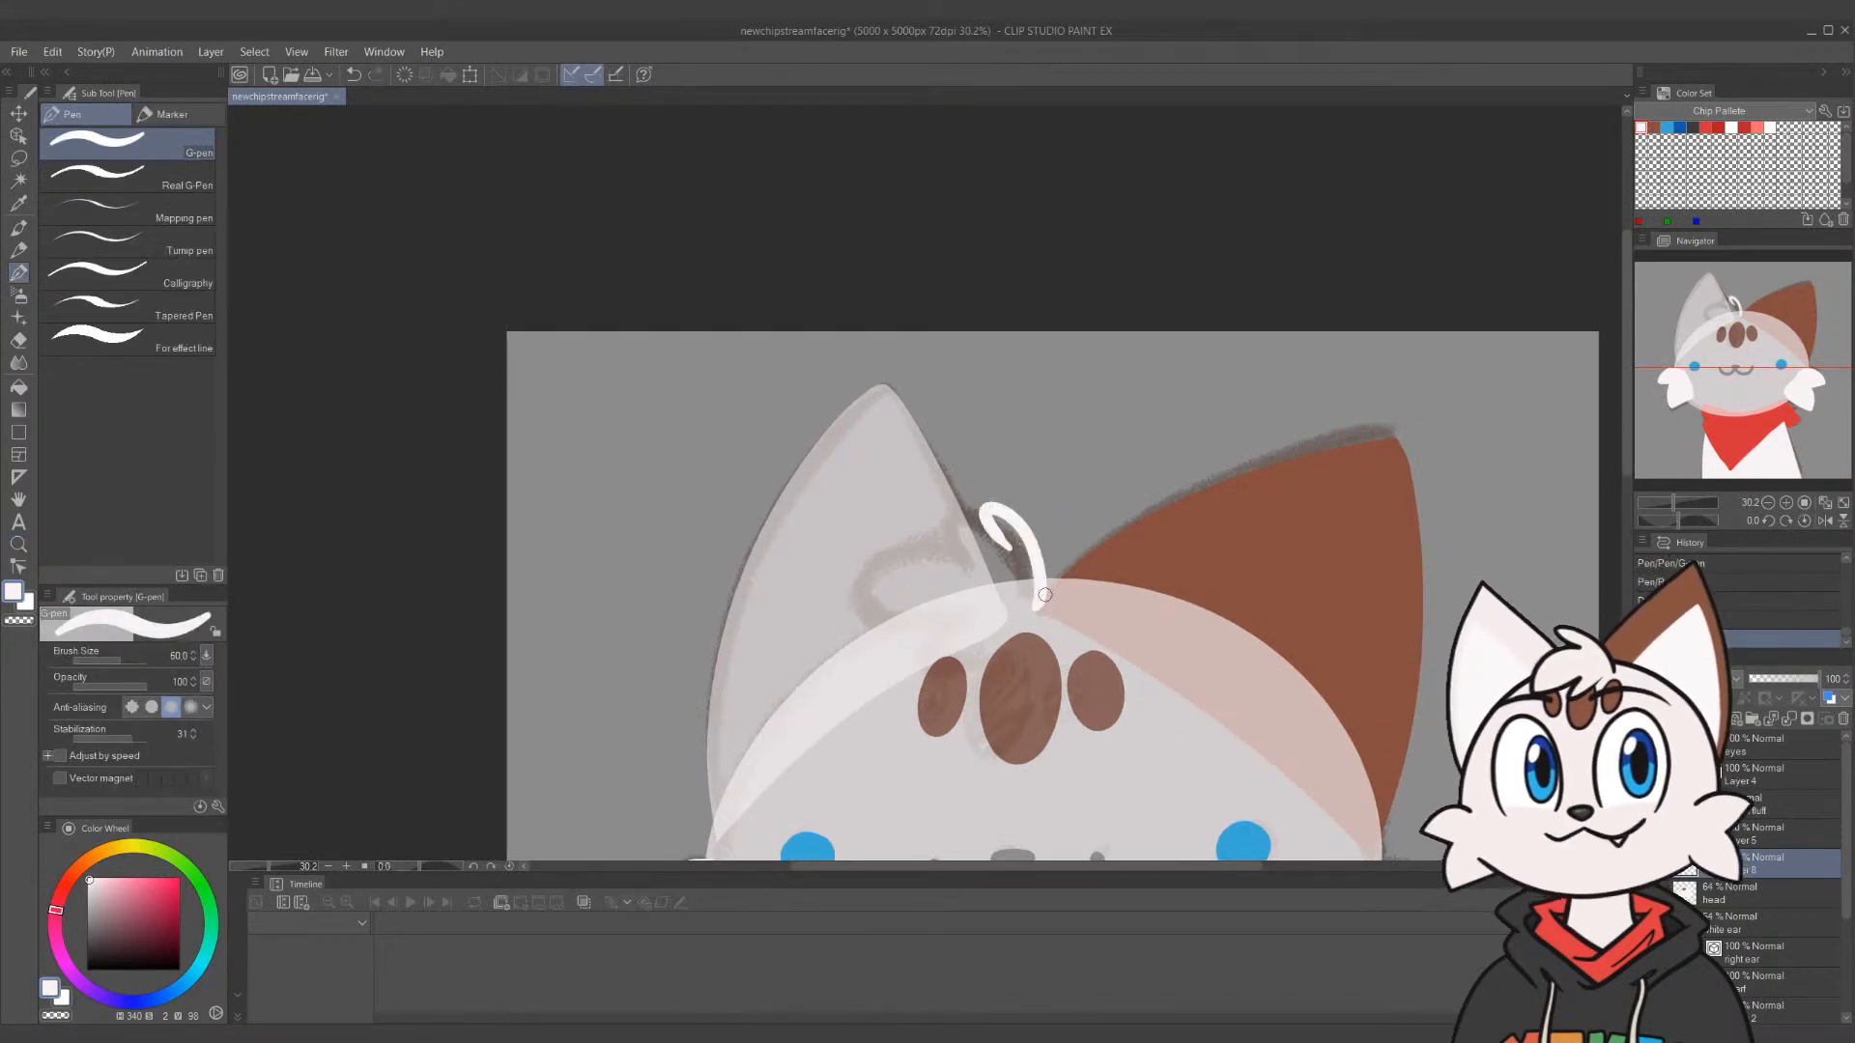
{"action": "key", "text": "ctrl+z"}
{"action": "left_click_drag", "start_coordinate": [1036, 609], "coordinate": [1002, 564]}
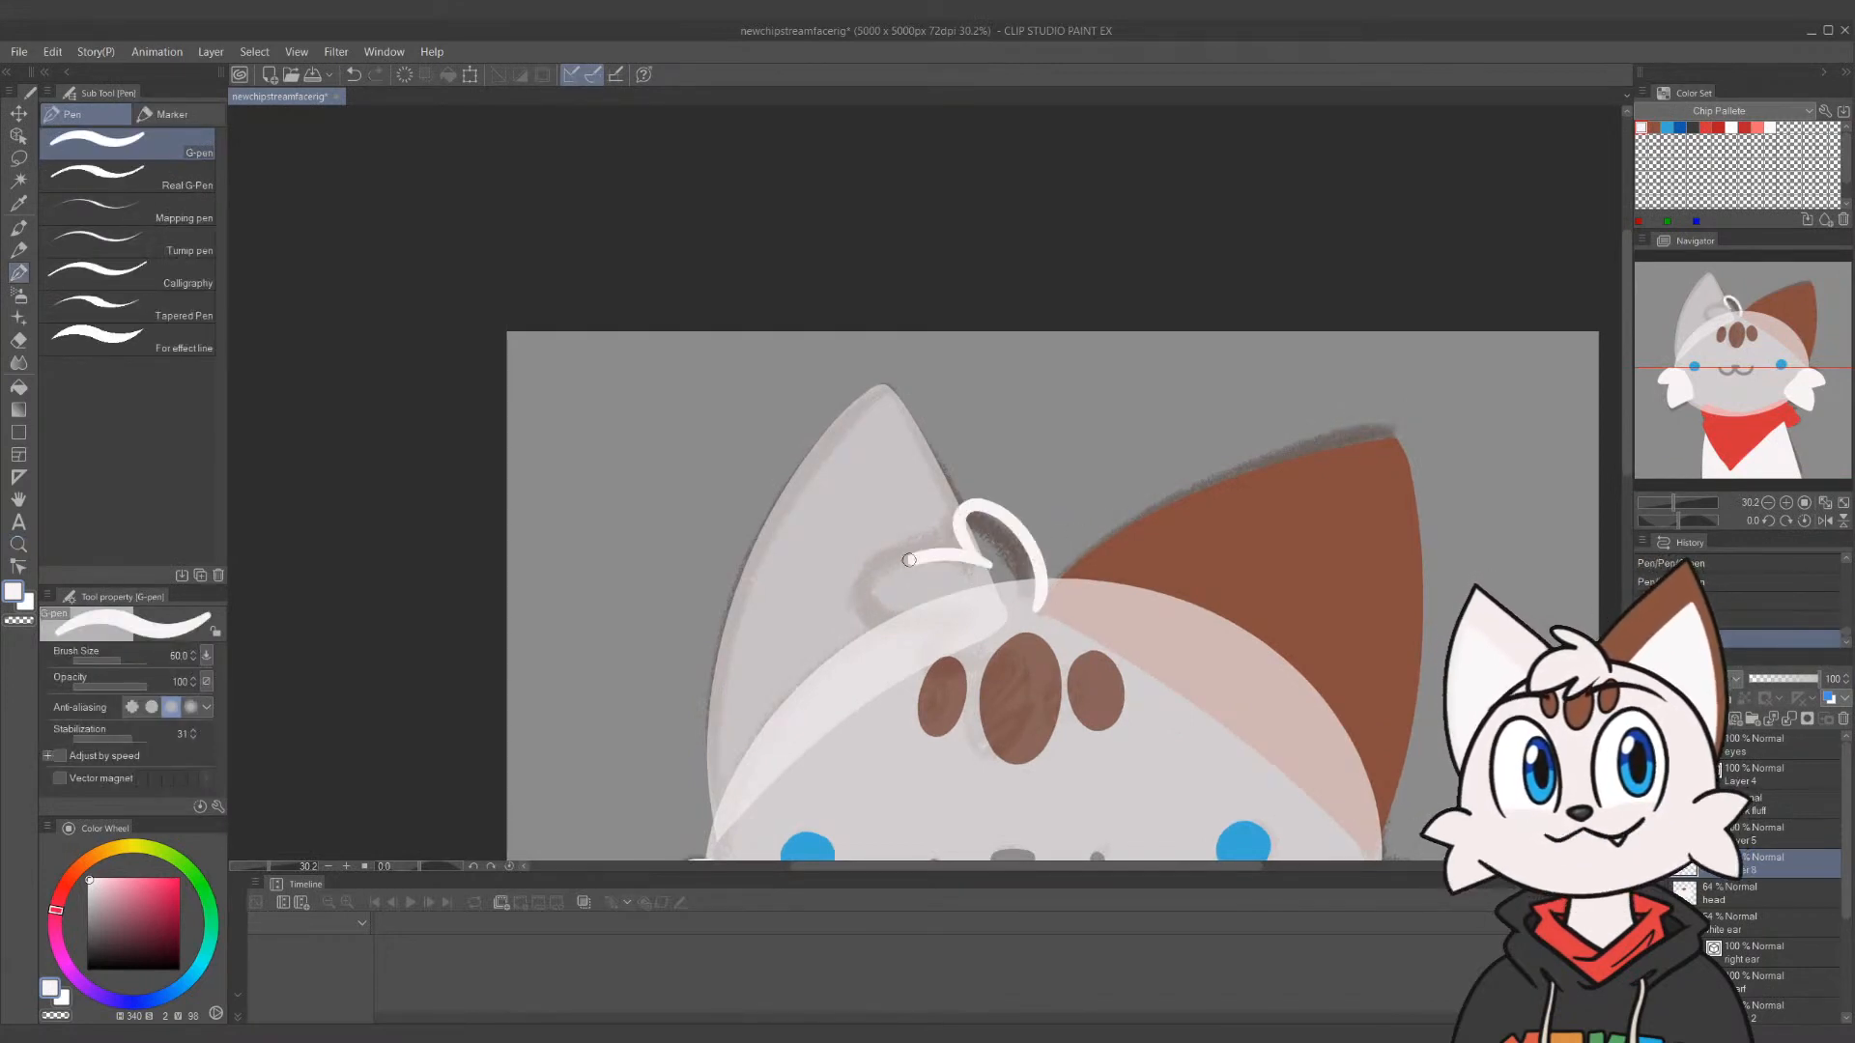
{"action": "key", "text": "ctrl+z"}
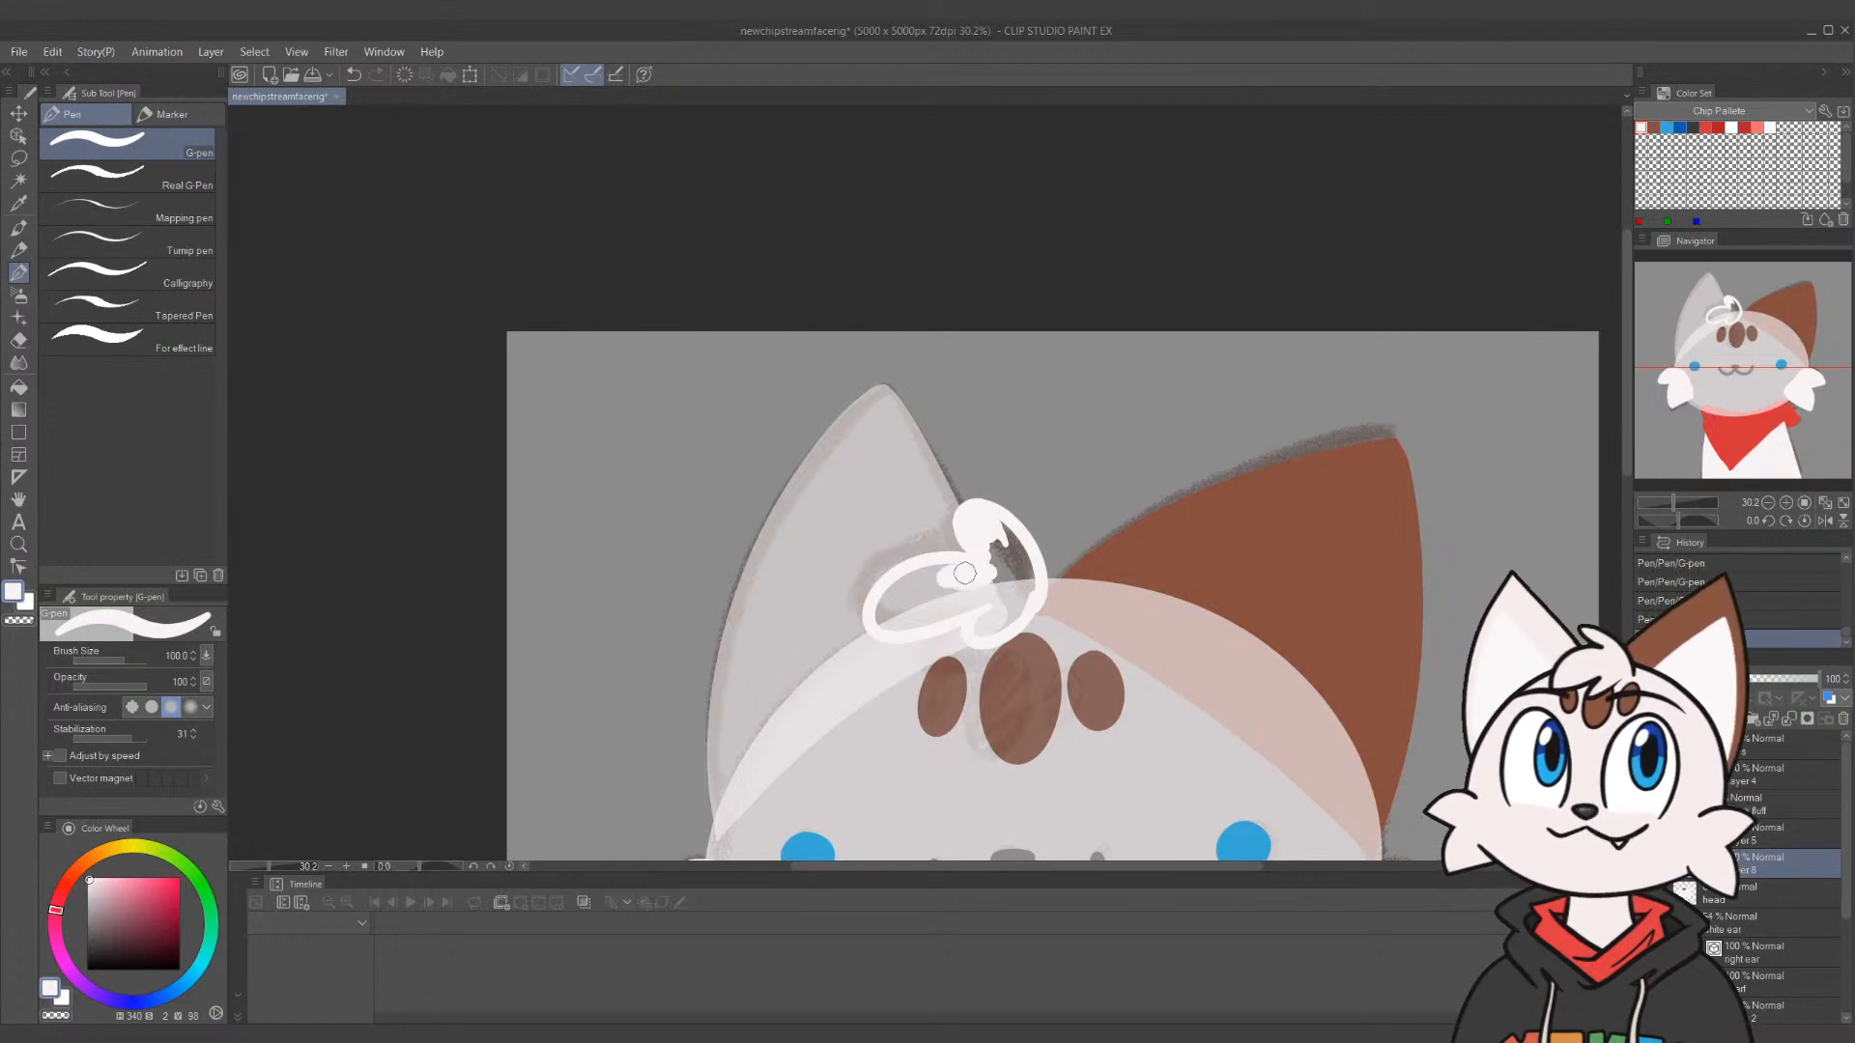
{"action": "mouse_move", "coordinate": [889, 623]}
{"action": "left_mouse_down"}
{"action": "mouse_move", "coordinate": [971, 604]}
{"action": "mouse_move", "coordinate": [918, 584]}
{"action": "mouse_move", "coordinate": [902, 605]}
{"action": "left_mouse_up"}
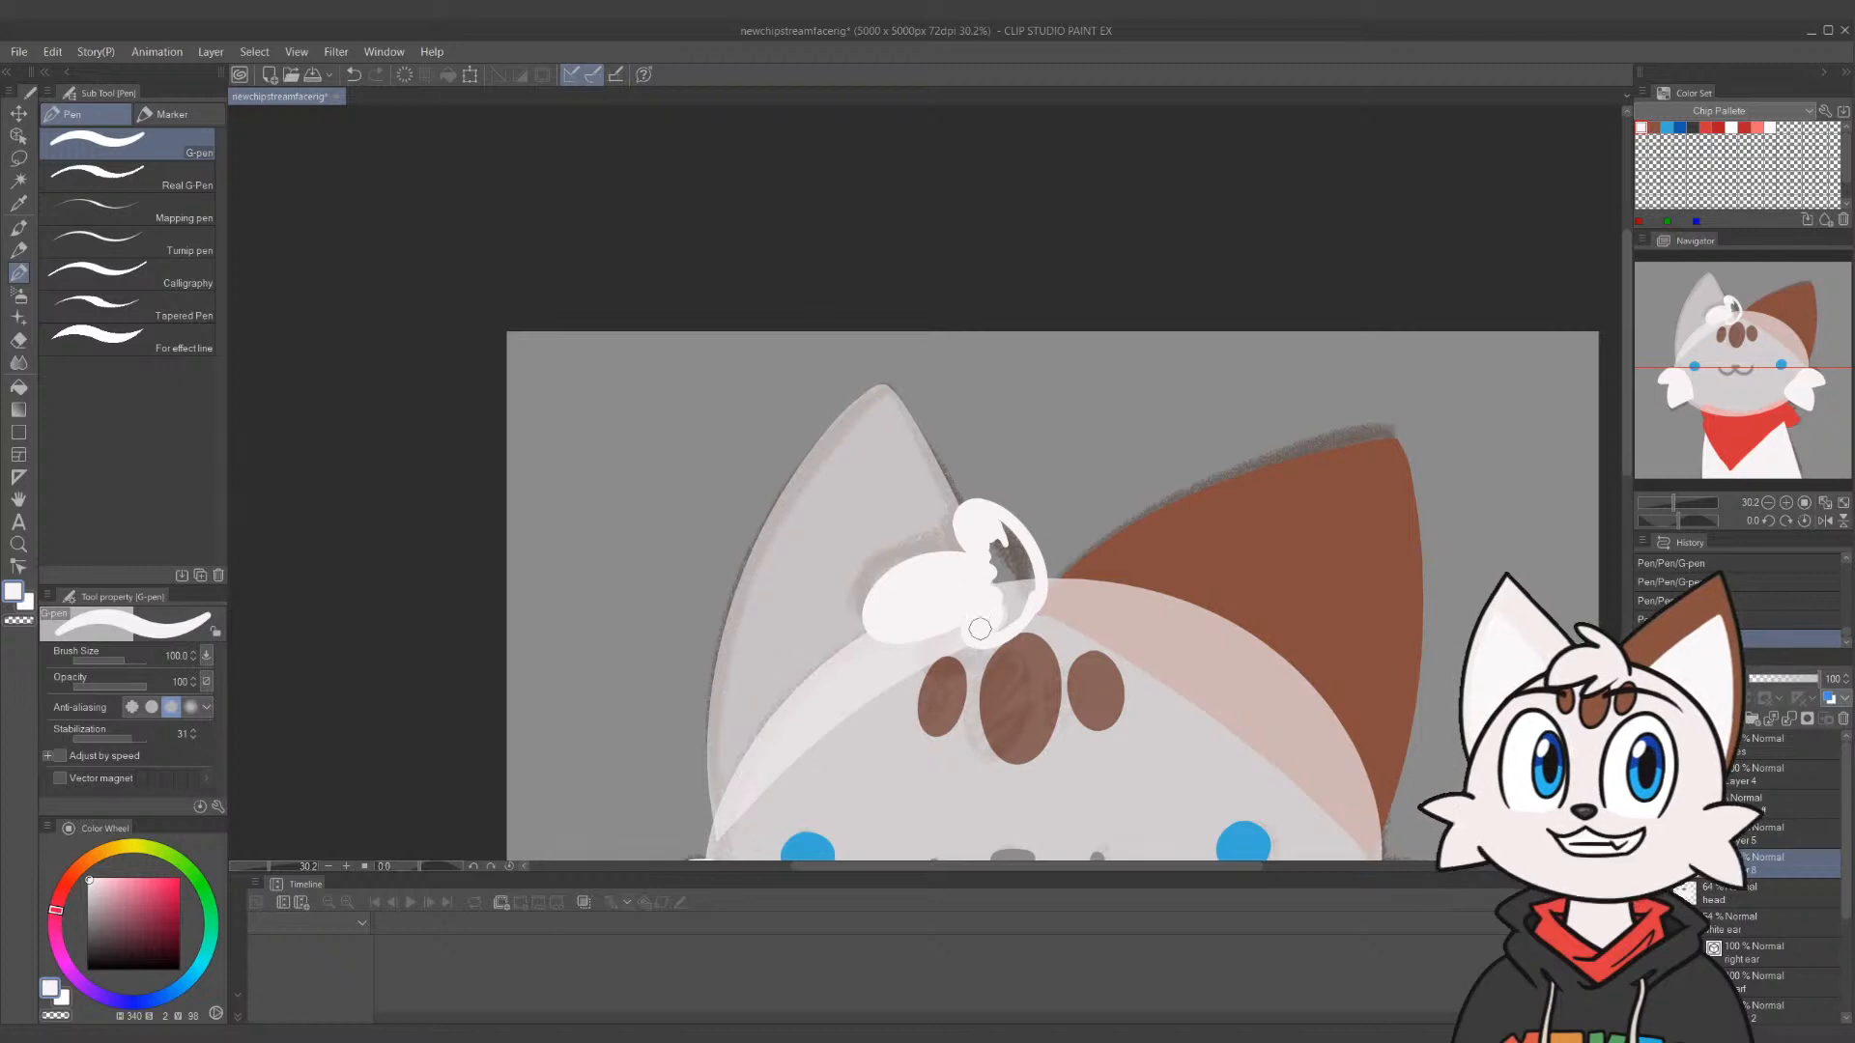
{"action": "mouse_move", "coordinate": [1024, 580]}
{"action": "left_mouse_down"}
{"action": "mouse_move", "coordinate": [994, 524]}
{"action": "mouse_move", "coordinate": [994, 574]}
{"action": "left_mouse_up"}
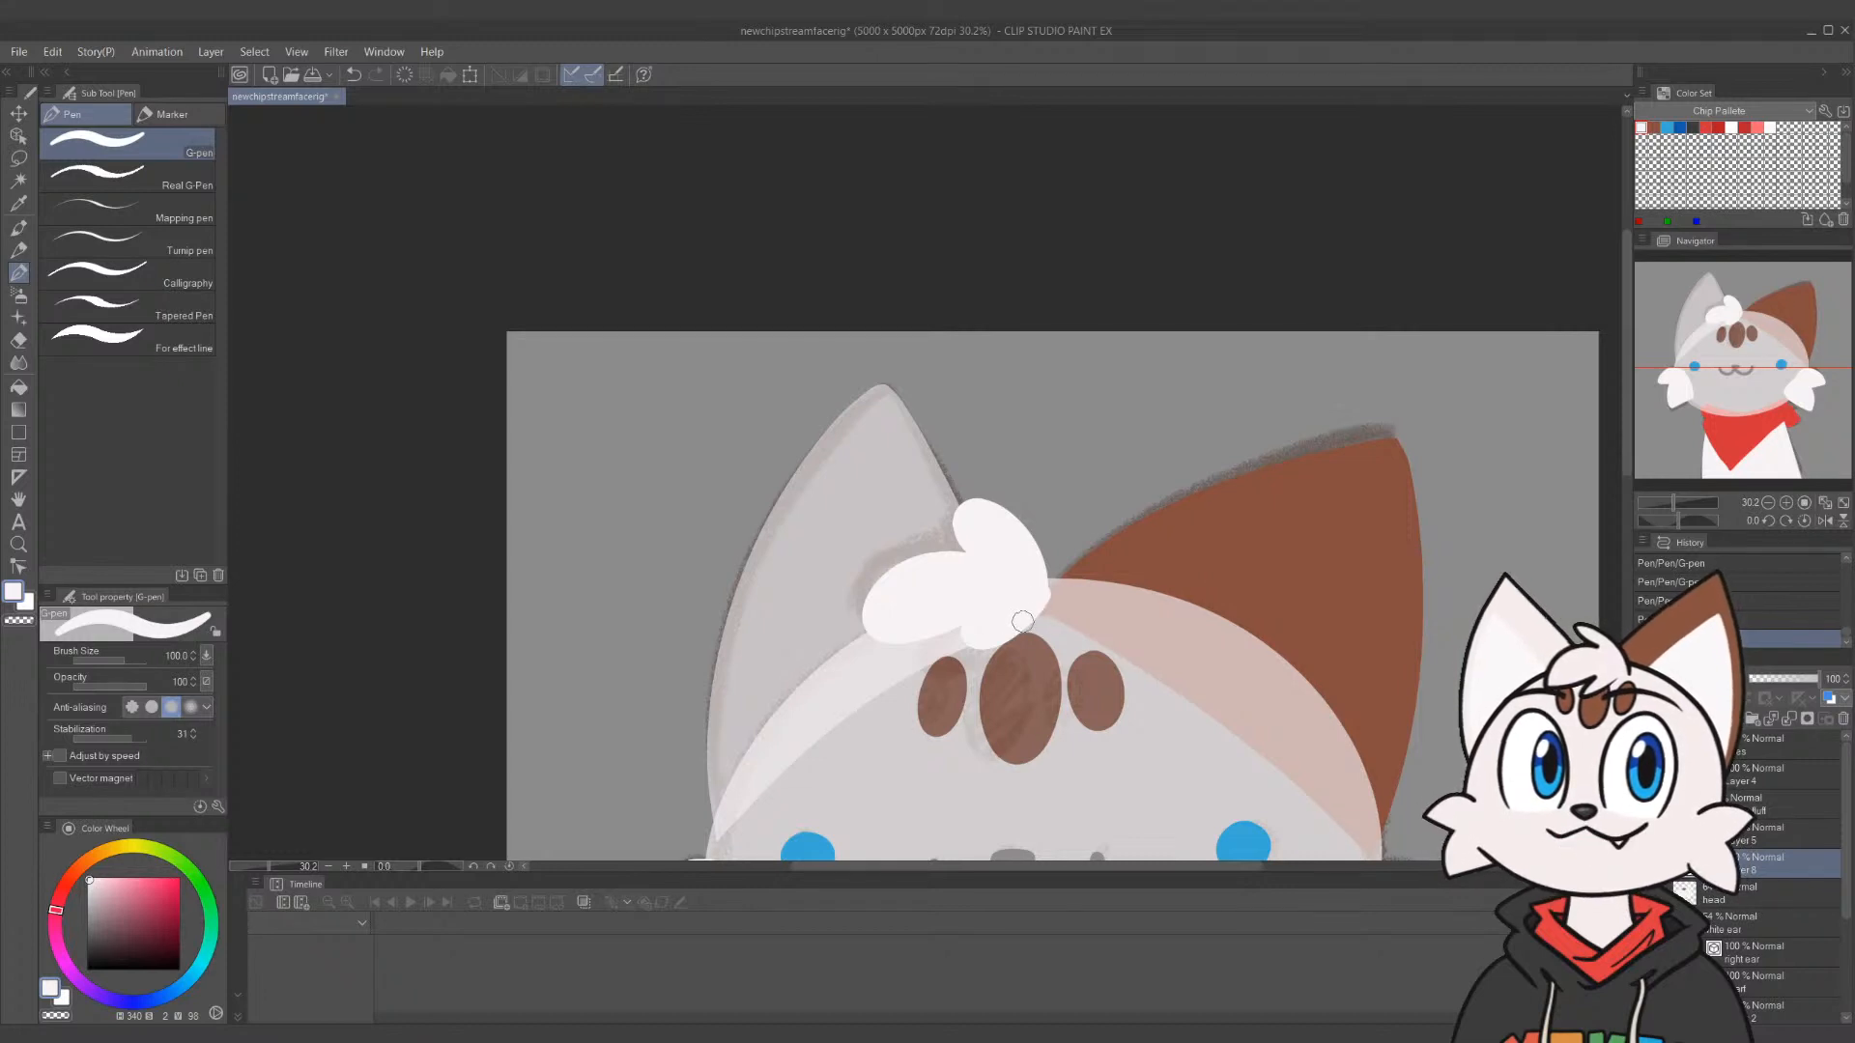
Set the head layer and the white ear layer back to 100% opacity
{"action": "key", "text": "ctrl+space"}
{"action": "left_click_drag", "start_coordinate": [1141, 667], "coordinate": [1066, 684]}
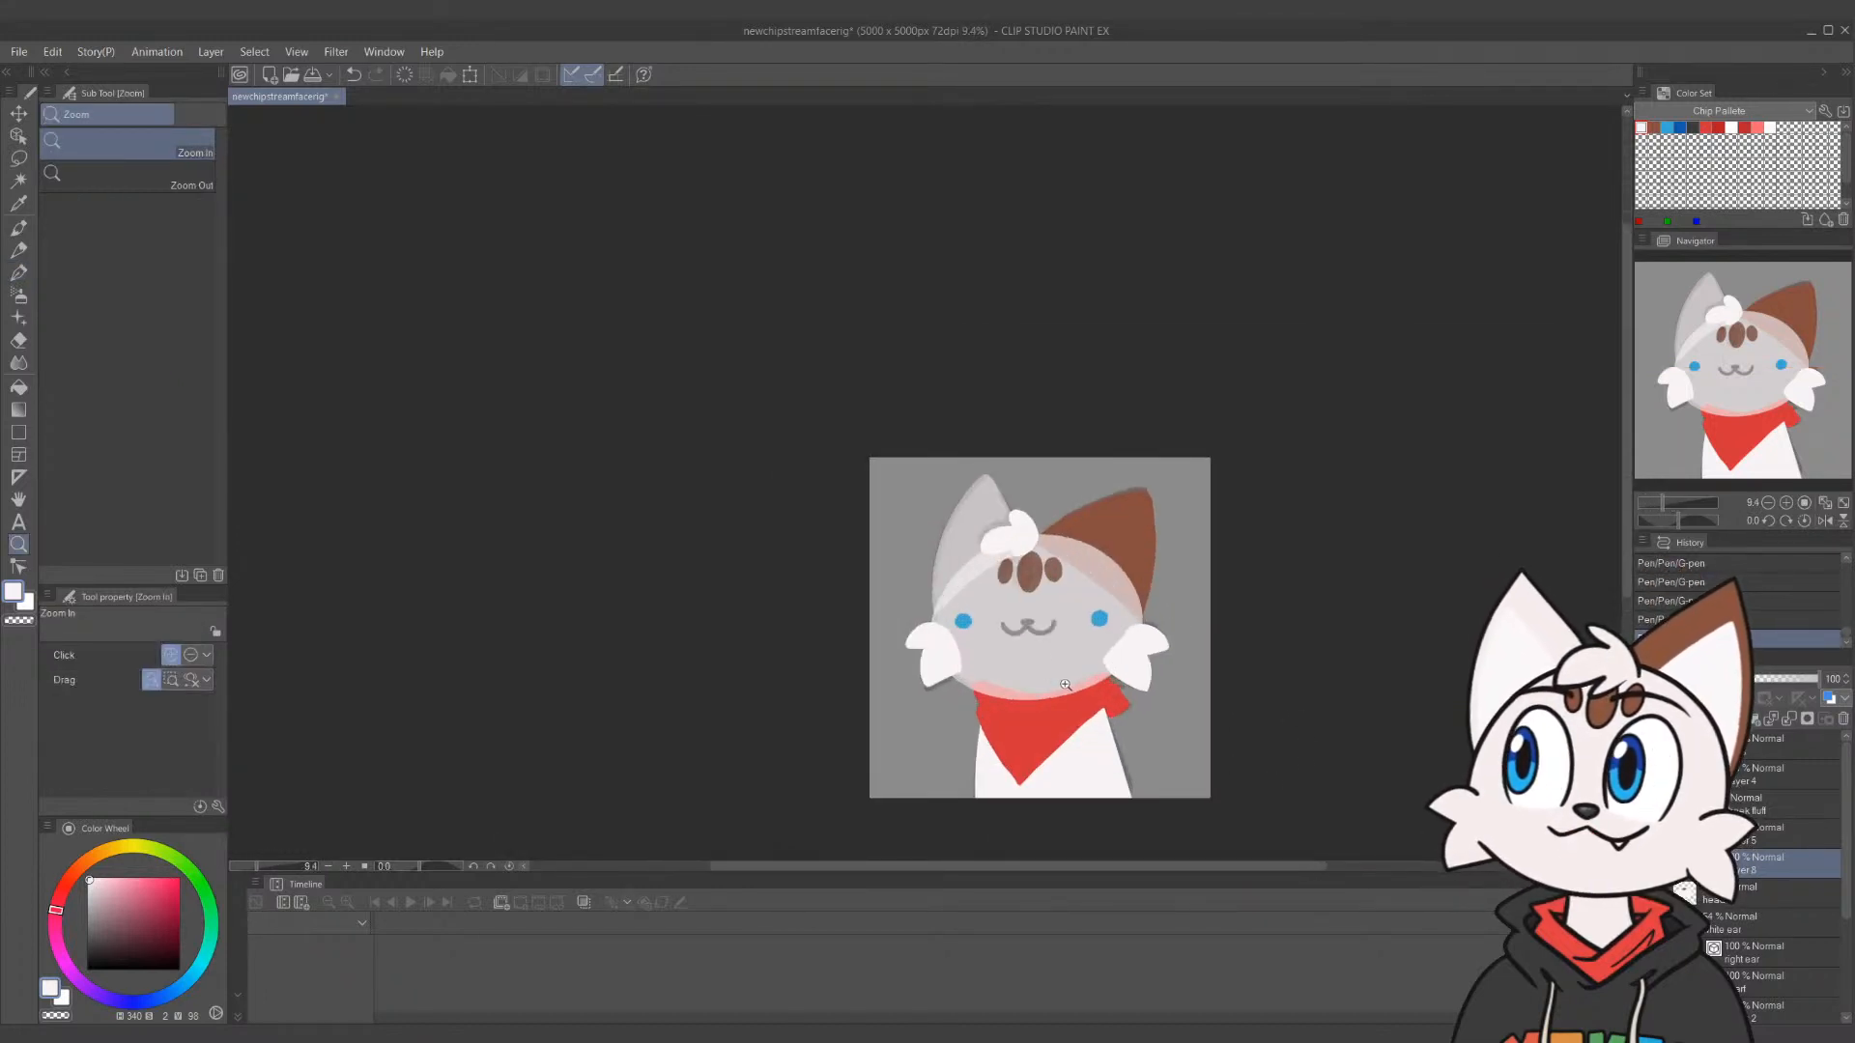
{"action": "left_click", "coordinate": [1788, 894]}
{"action": "left_click_drag", "start_coordinate": [1795, 680], "coordinate": [1838, 681]}
{"action": "left_click", "coordinate": [1778, 923]}
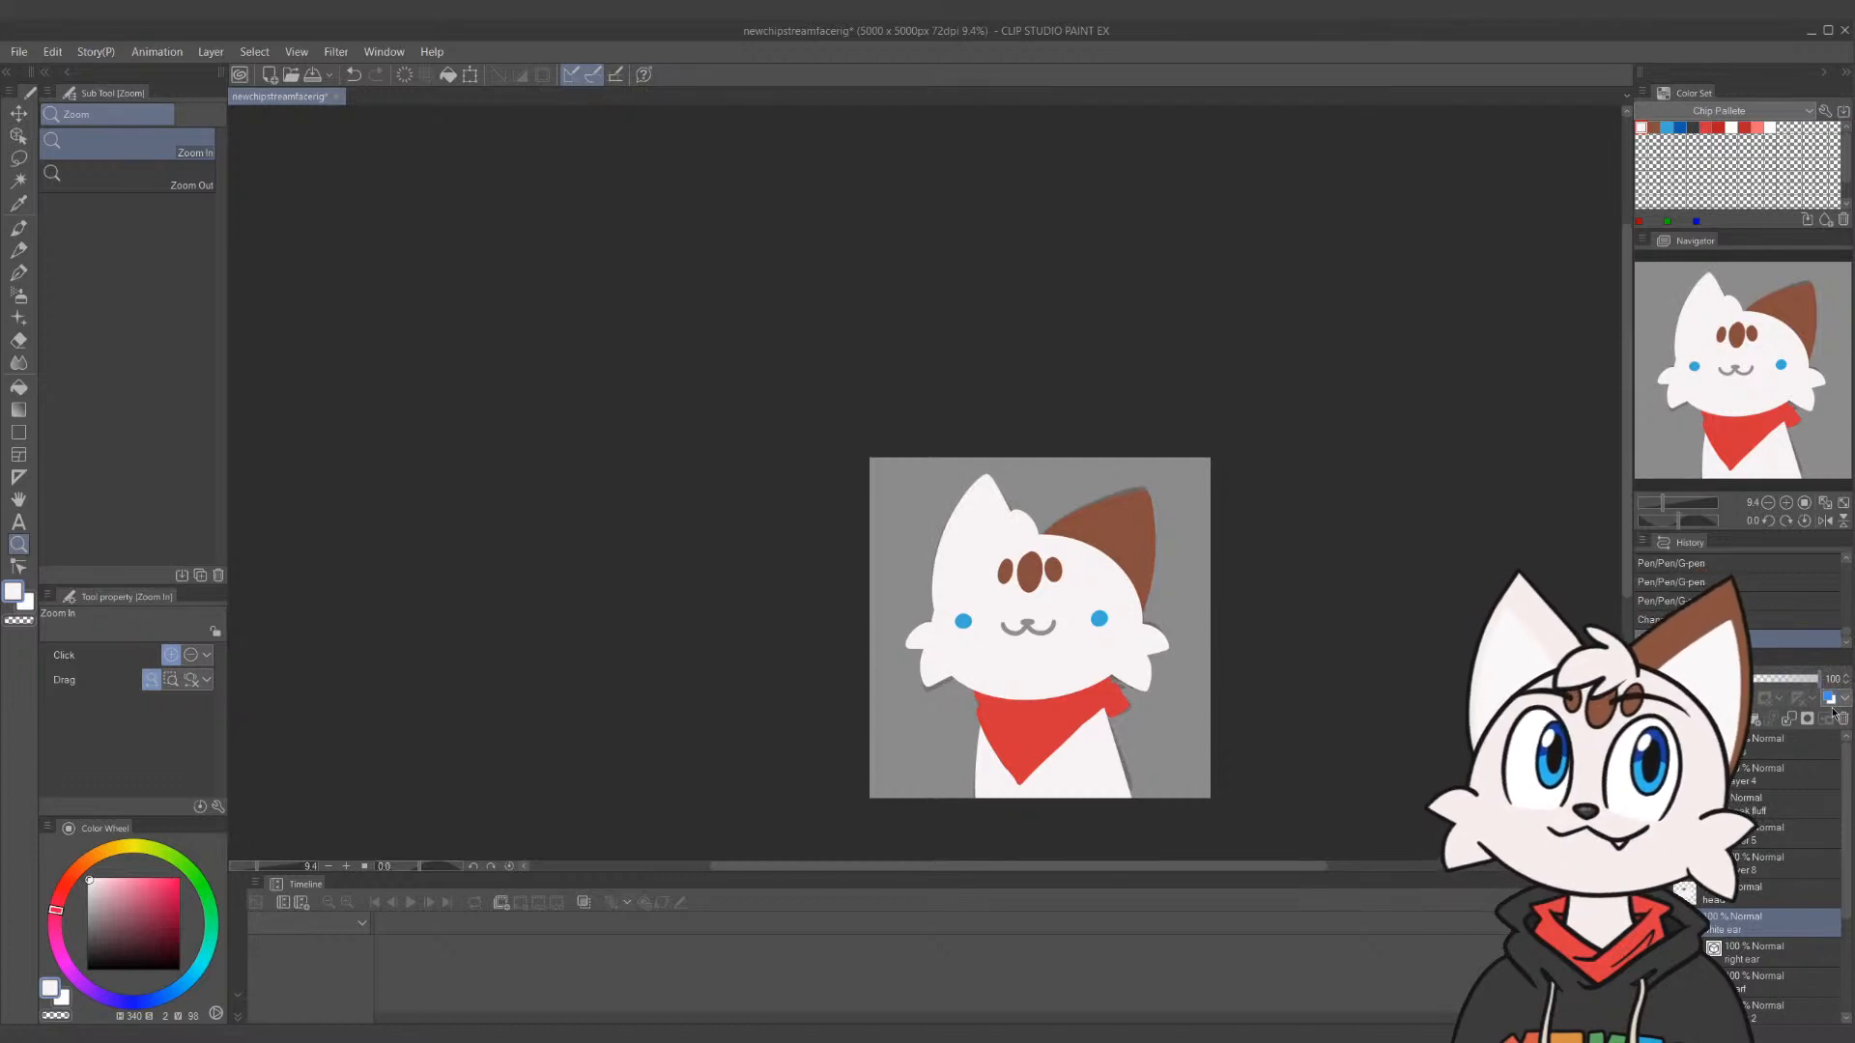
Select Layer 6 in the lower part of the layer stack
{"action": "scroll", "coordinate": [1841, 956], "scroll_direction": "down", "scroll_amount": 2}
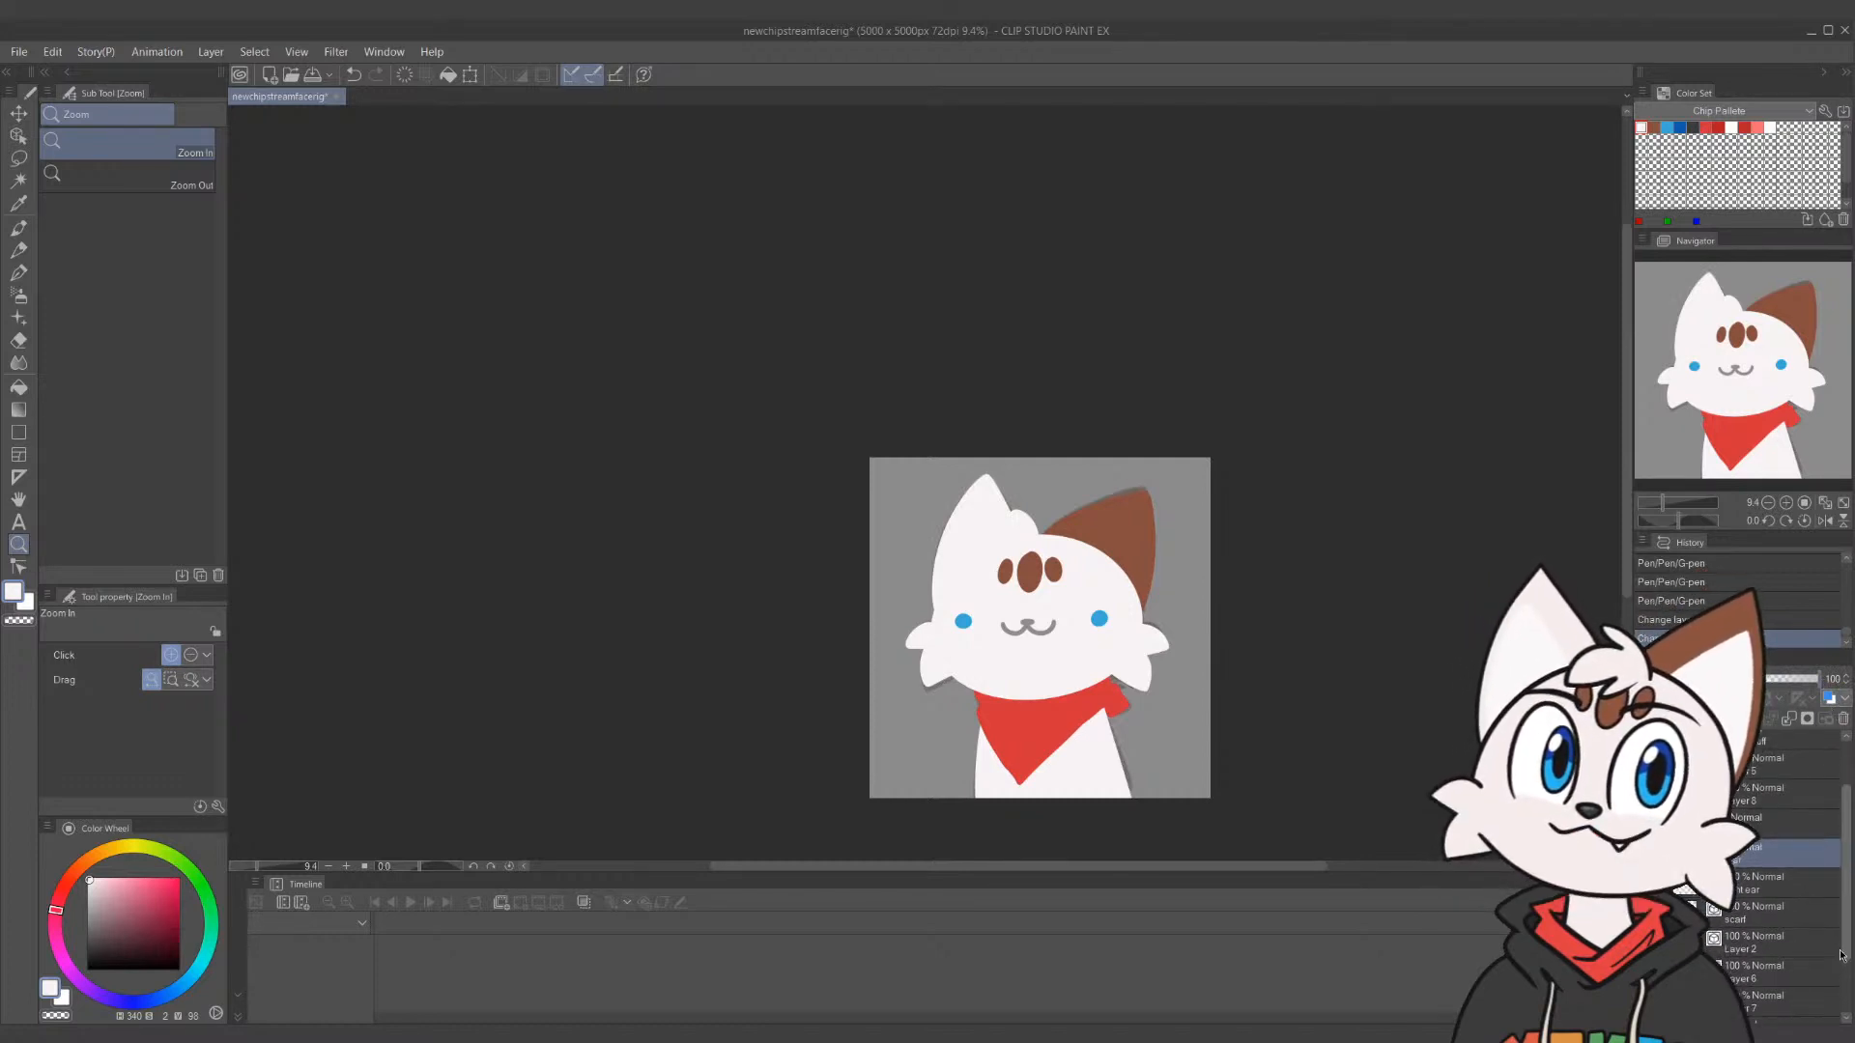
{"action": "scroll", "coordinate": [1841, 956], "scroll_direction": "down", "scroll_amount": 1}
{"action": "left_click", "coordinate": [1759, 951]}
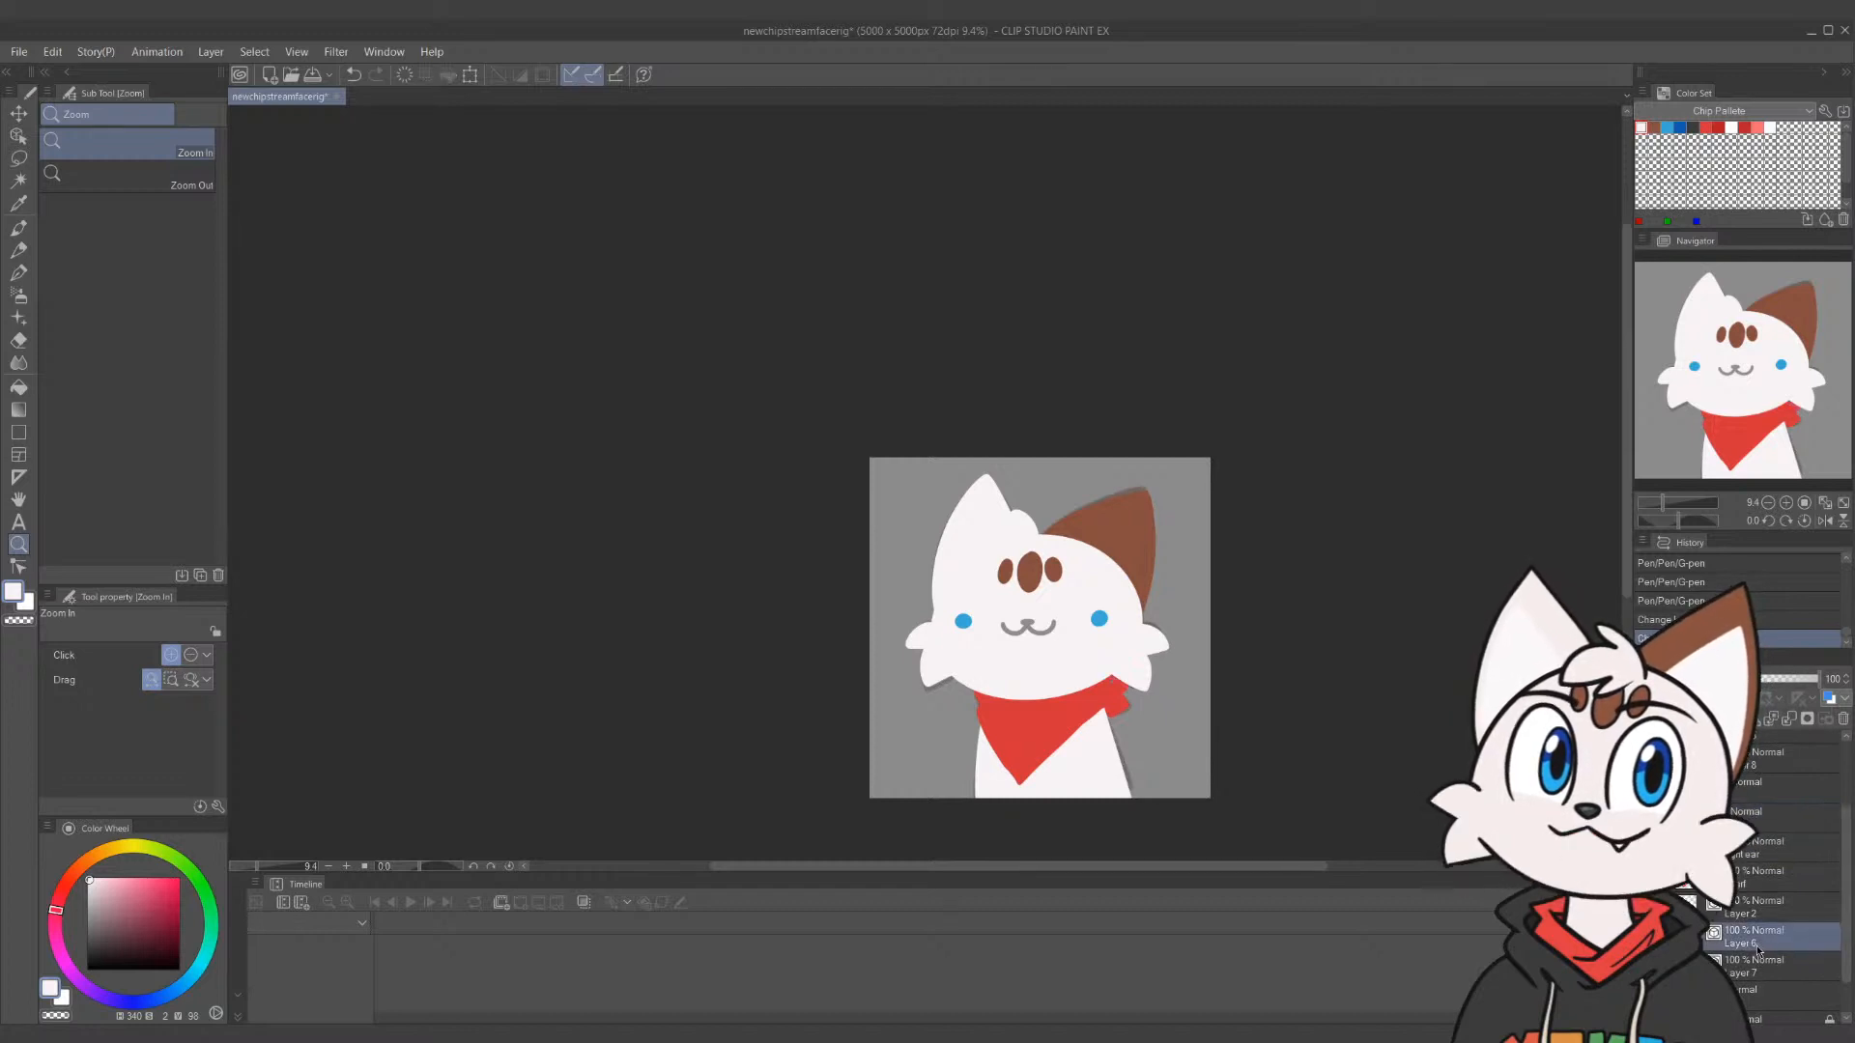